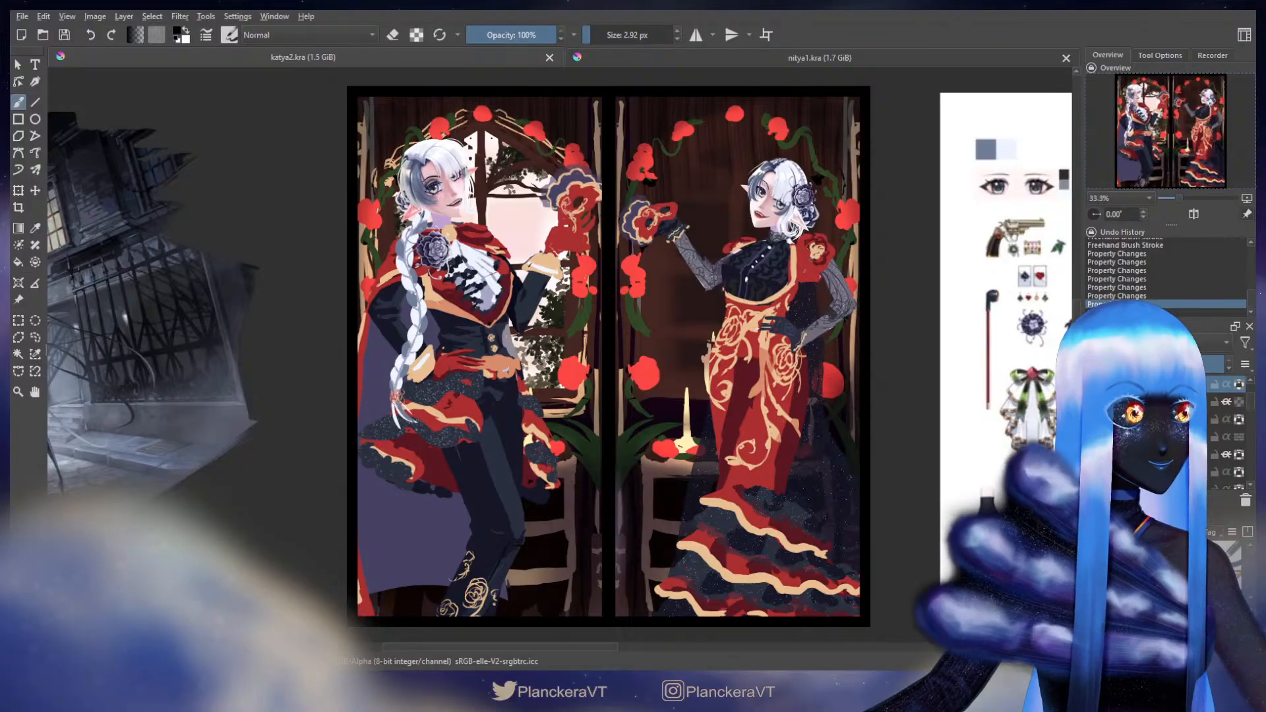
- Select the eyelashes layer and the eye white layer of the character in the first painting together
left_click_drag(436, 172, 638, 323)
scroll(637, 323, "up", 2)
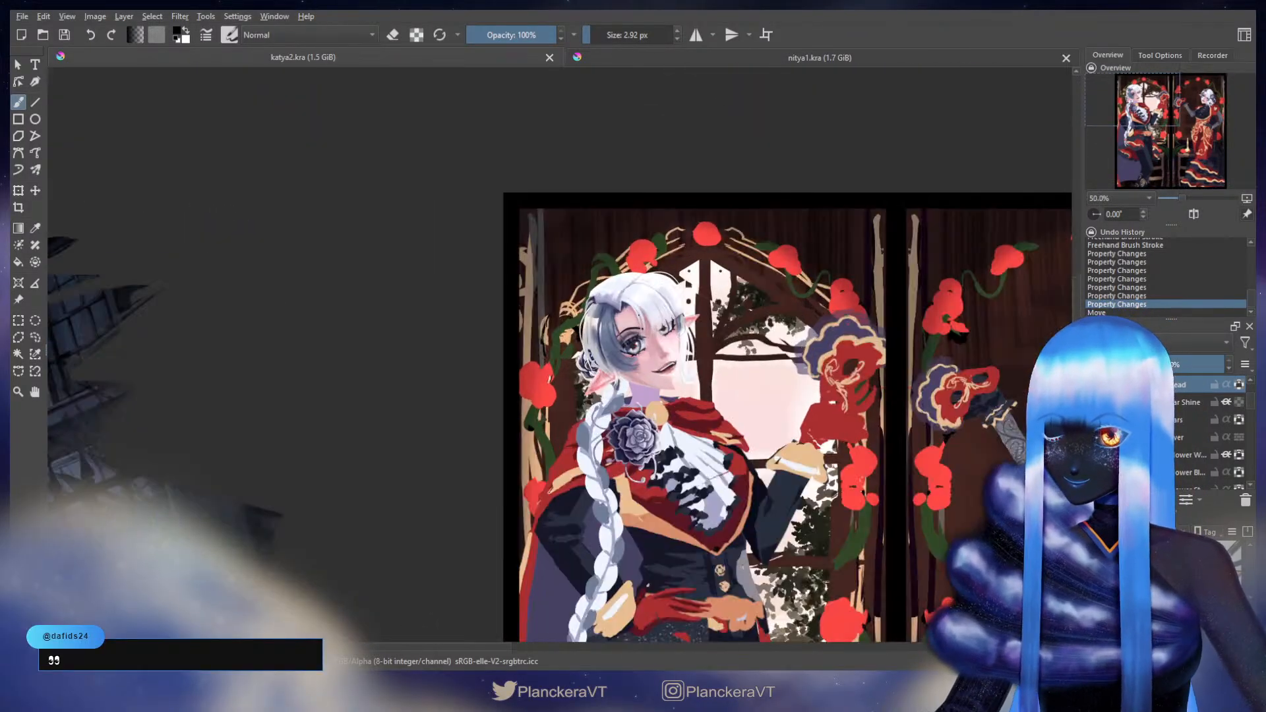
scroll(750, 401, "up", 2)
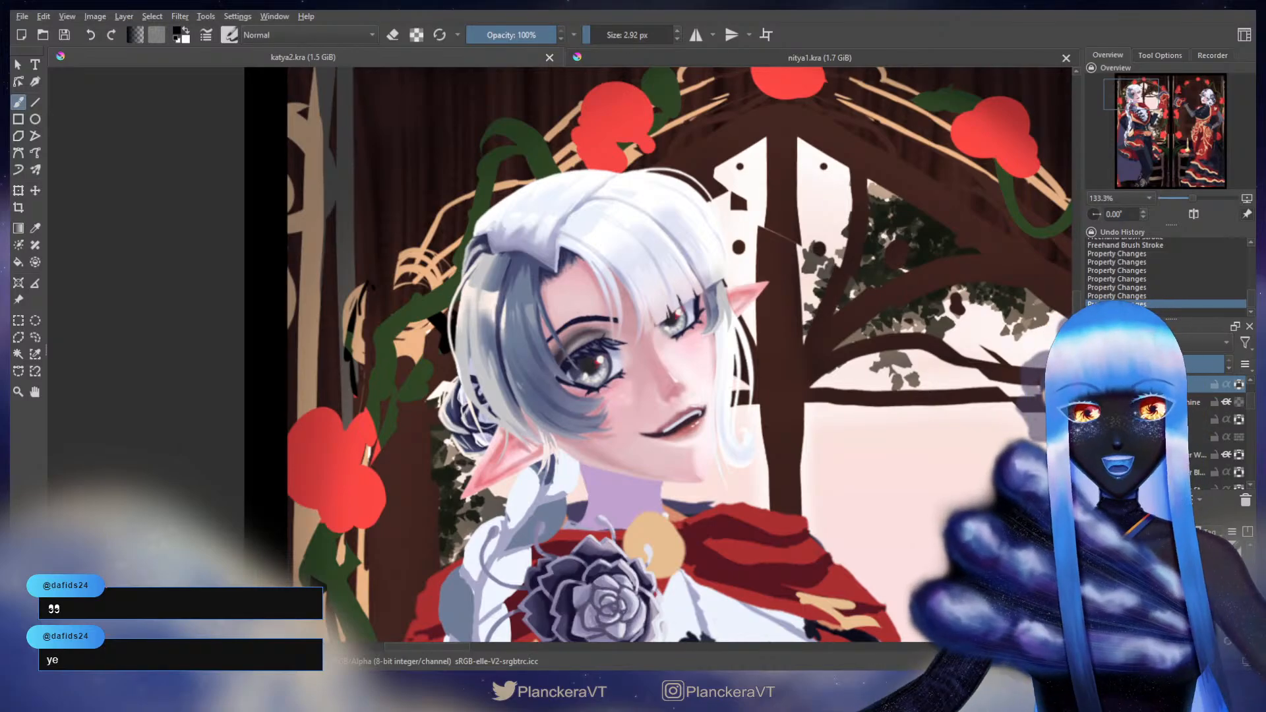
scroll(1226, 438, "up", 2)
scroll(1173, 432, "up", 2)
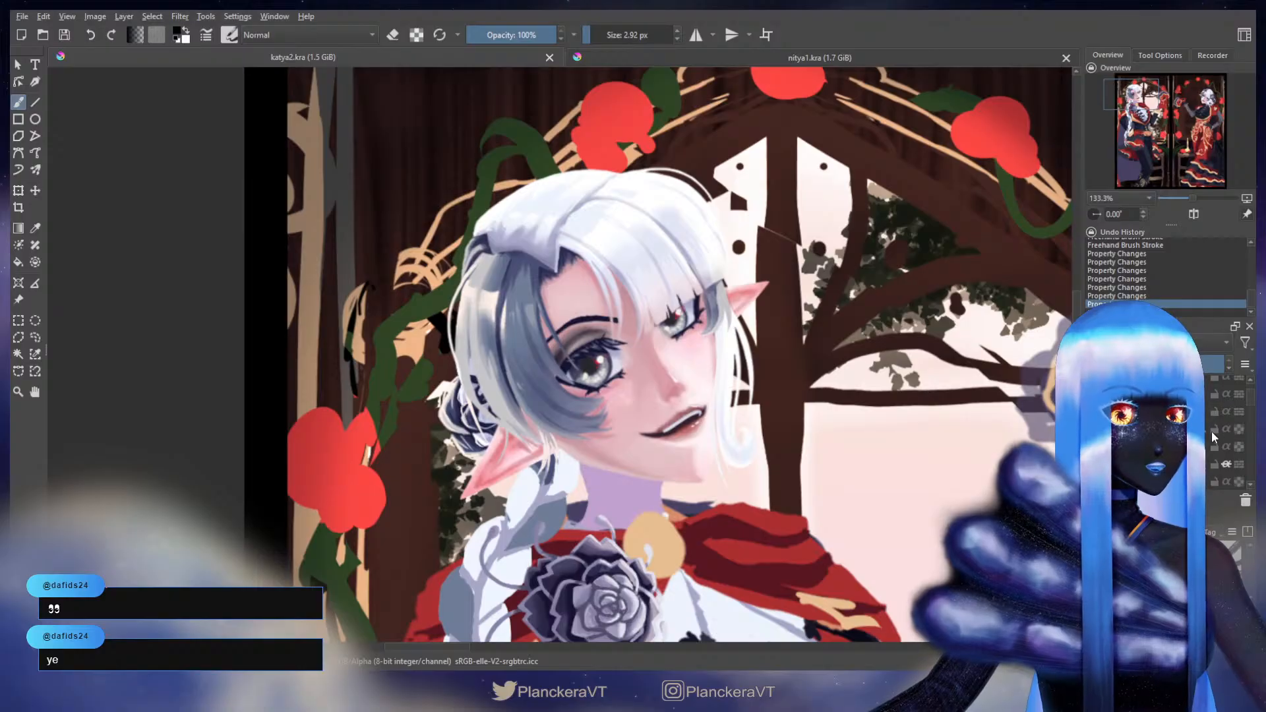
left_click(1192, 448)
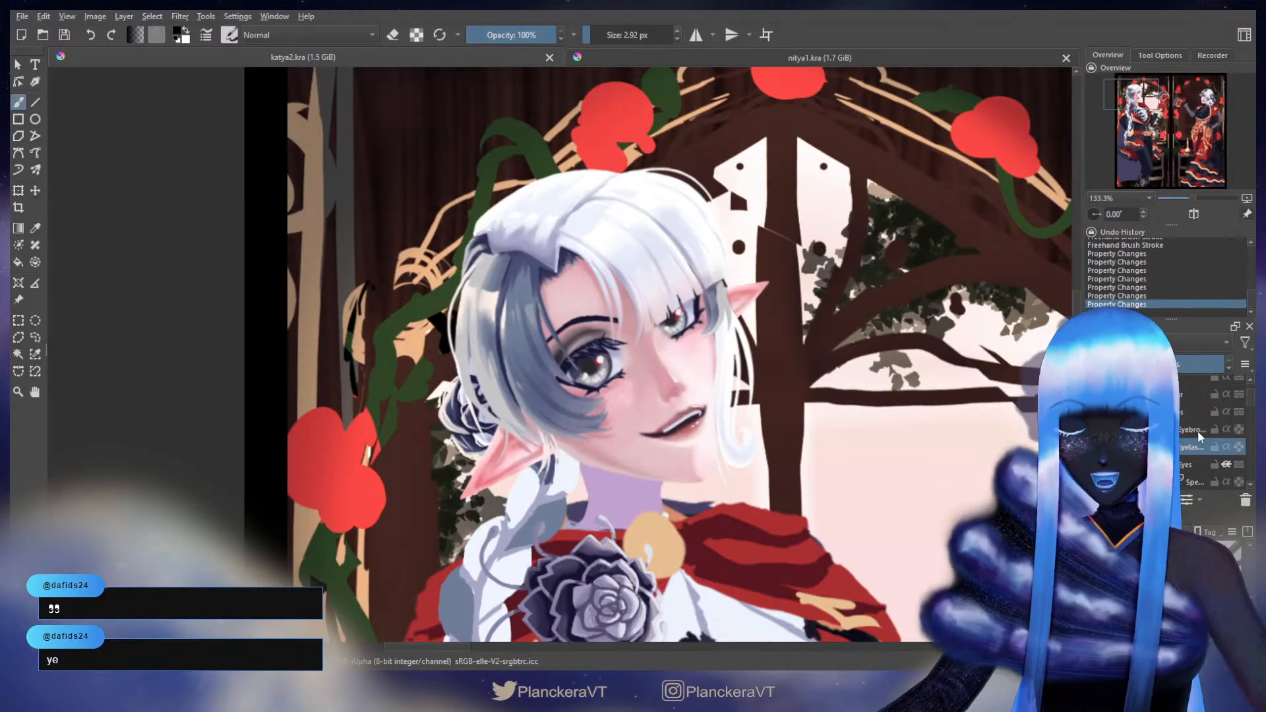
scroll(1197, 429, "down", 3)
scroll(1220, 453, "down", 3)
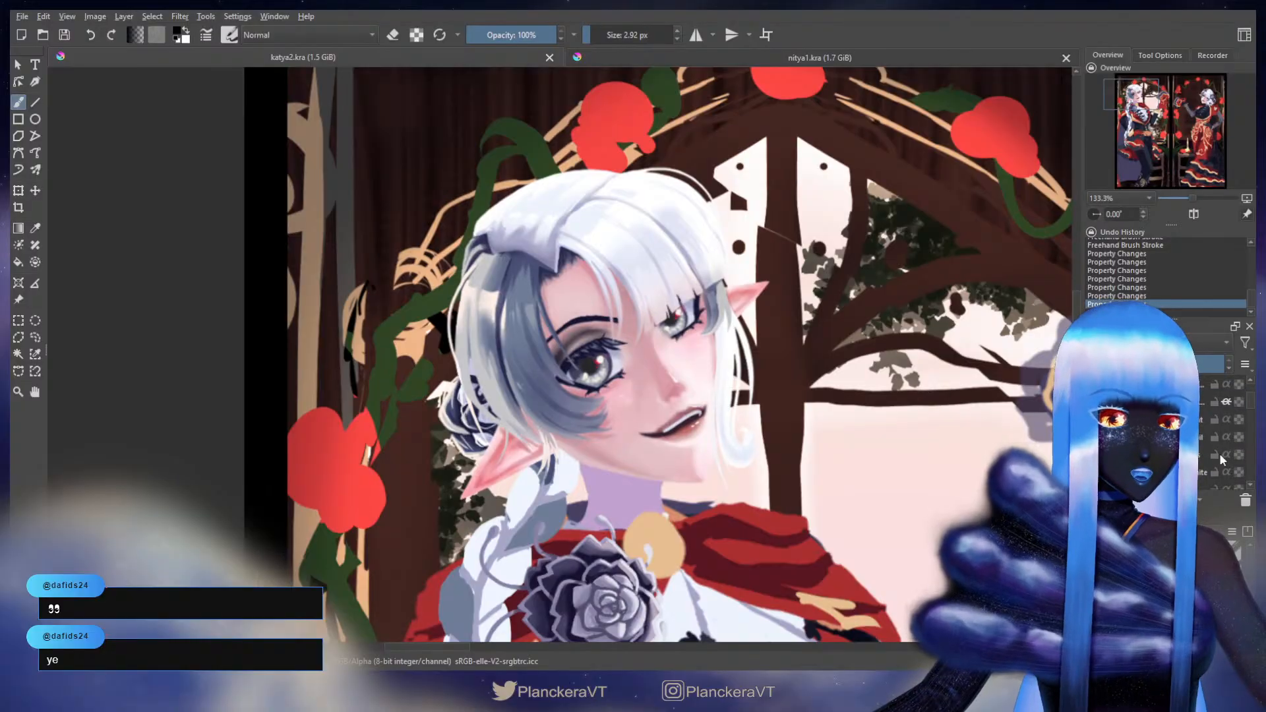
left_click(1199, 472)
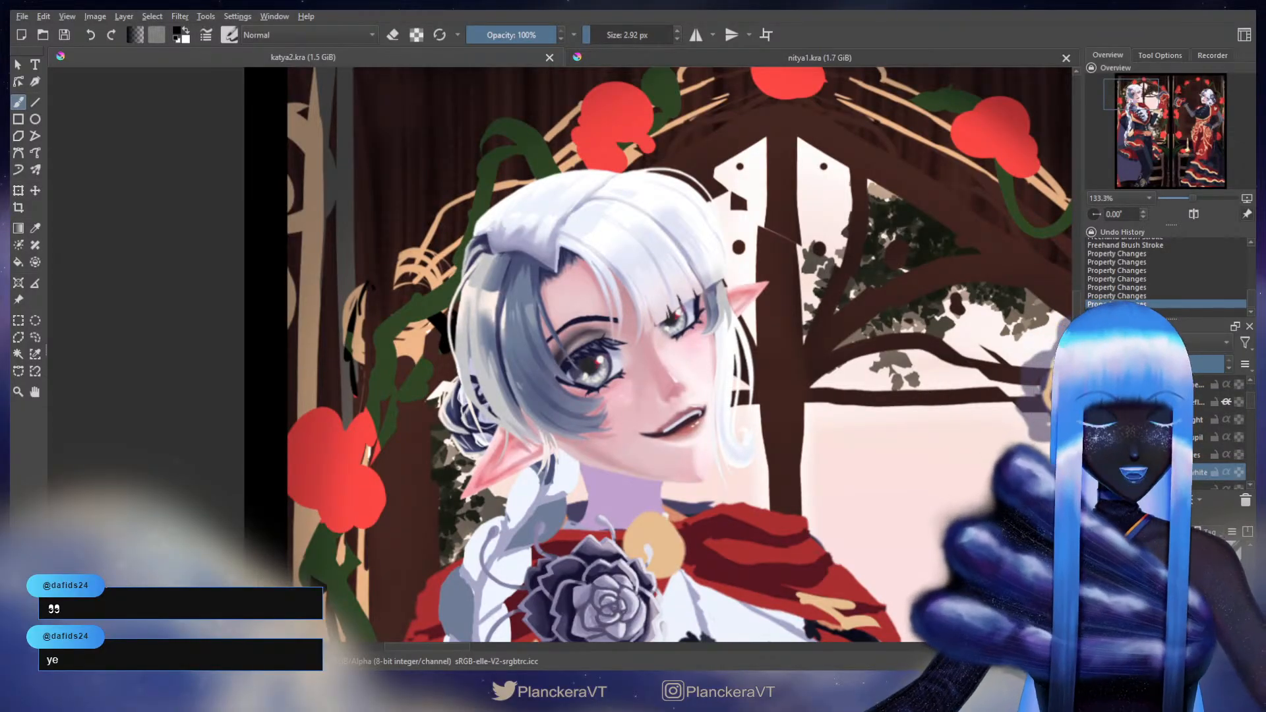
- Hide the character's hair, lasso both eyes, shift them slightly to the right with a transform, and clear the selection
key("t")
left_click(39, 338)
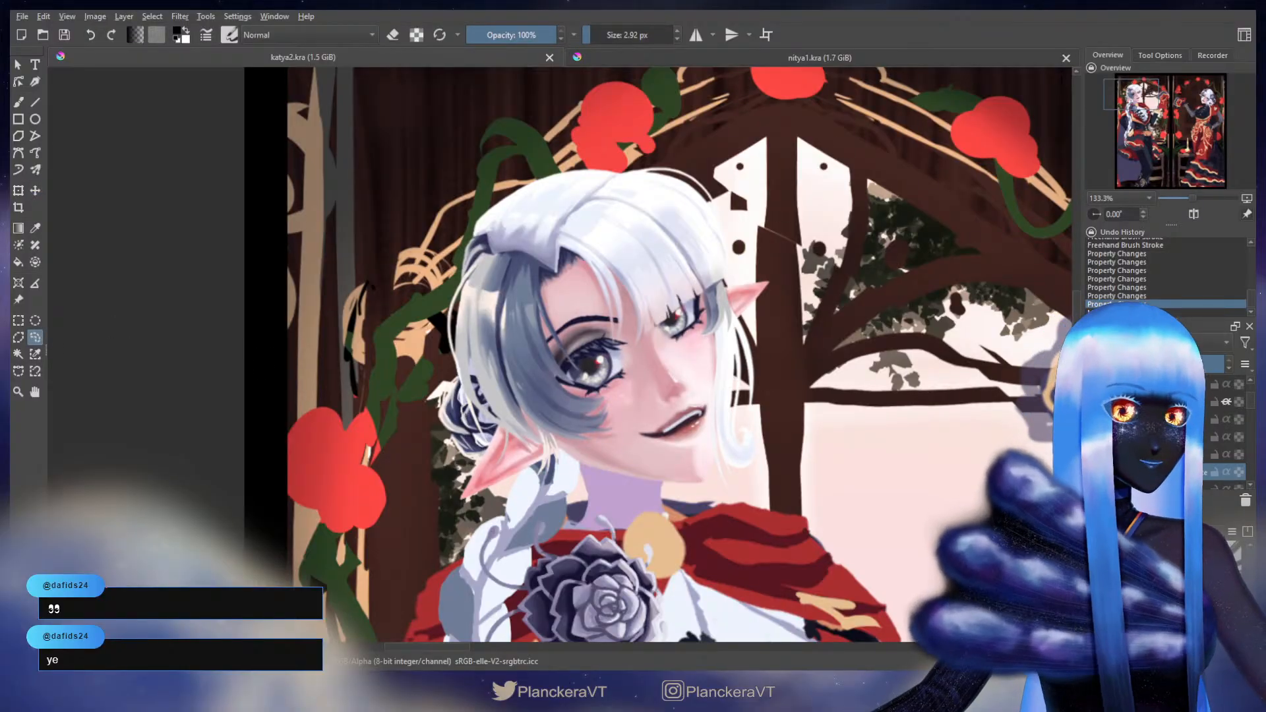
left_click(1093, 443)
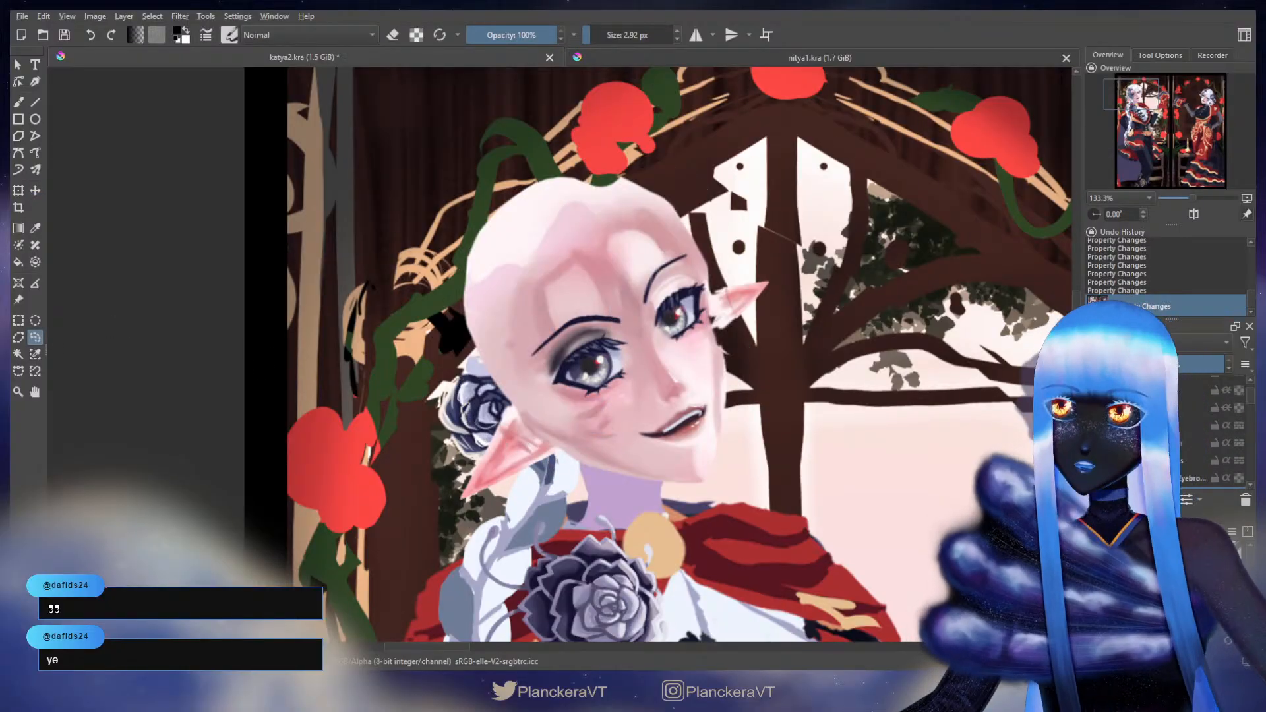
left_click(697, 272)
mouse_move(697, 271)
left_mouse_down()
mouse_move(633, 322)
mouse_move(543, 356)
mouse_move(529, 380)
mouse_move(563, 394)
mouse_move(585, 364)
mouse_move(621, 357)
mouse_move(696, 283)
left_mouse_up()
key("ctrl+t")
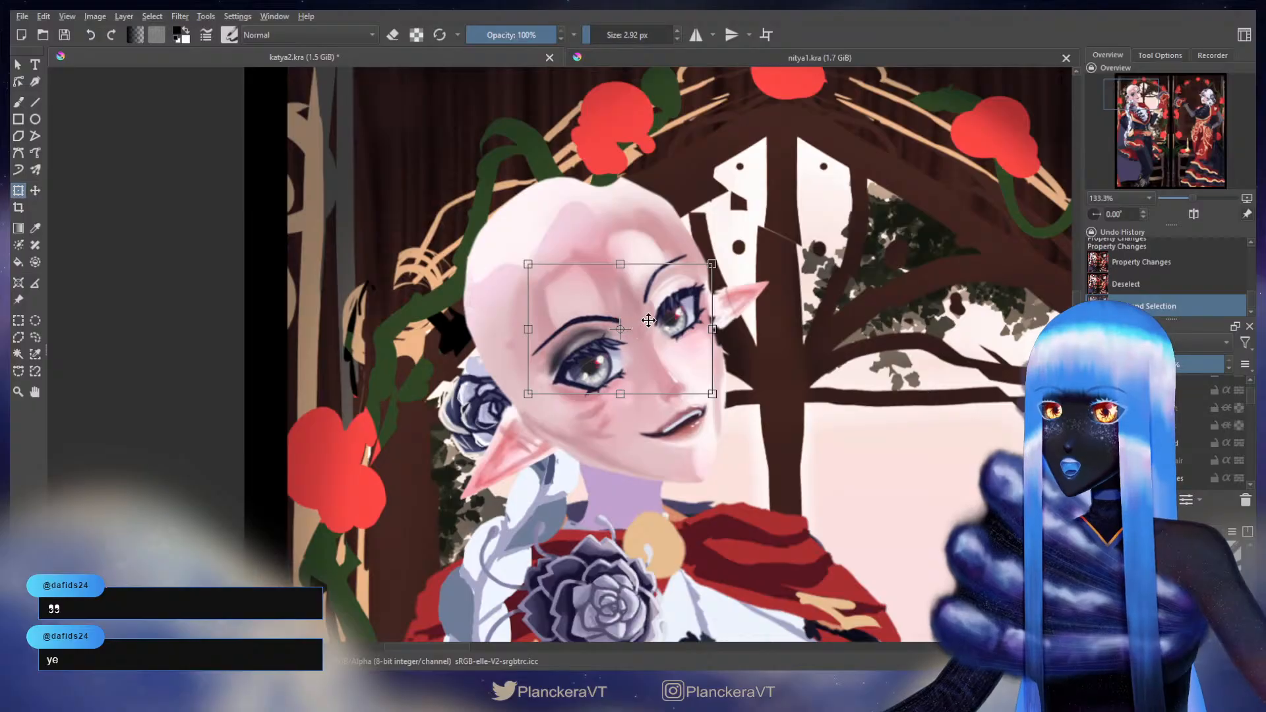
key("Escape")
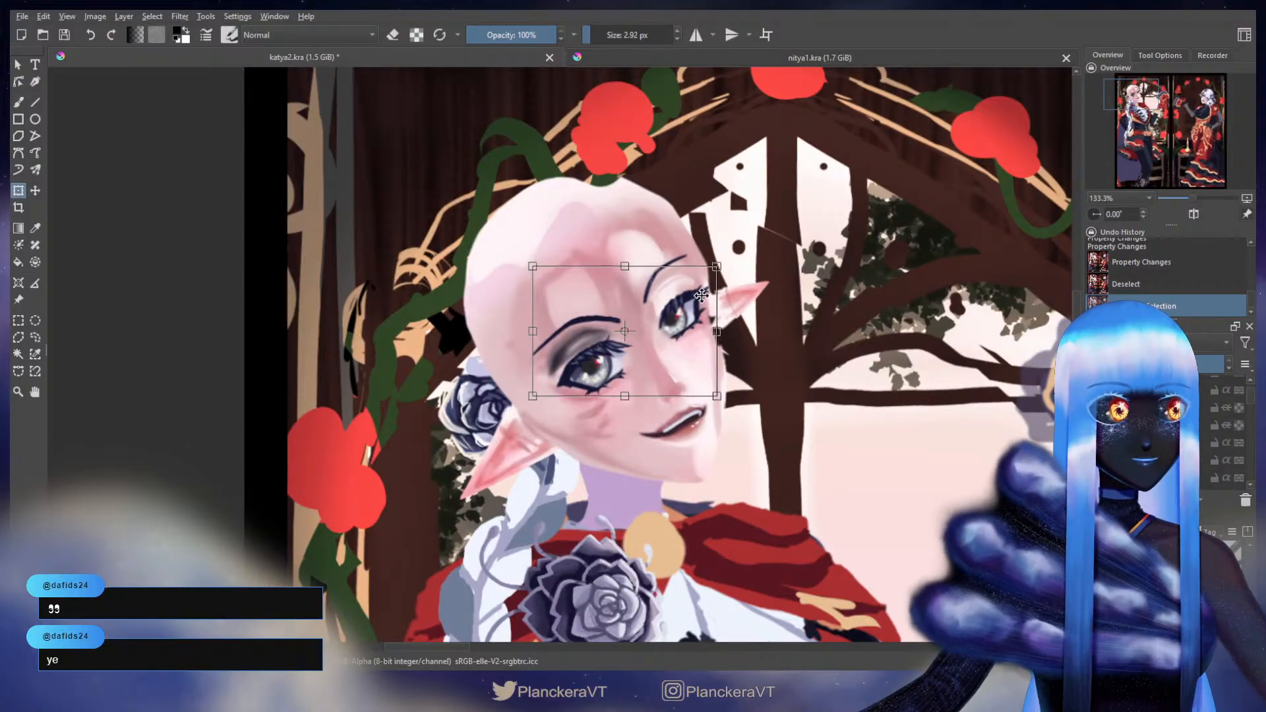
left_click_drag(651, 341, 652, 341)
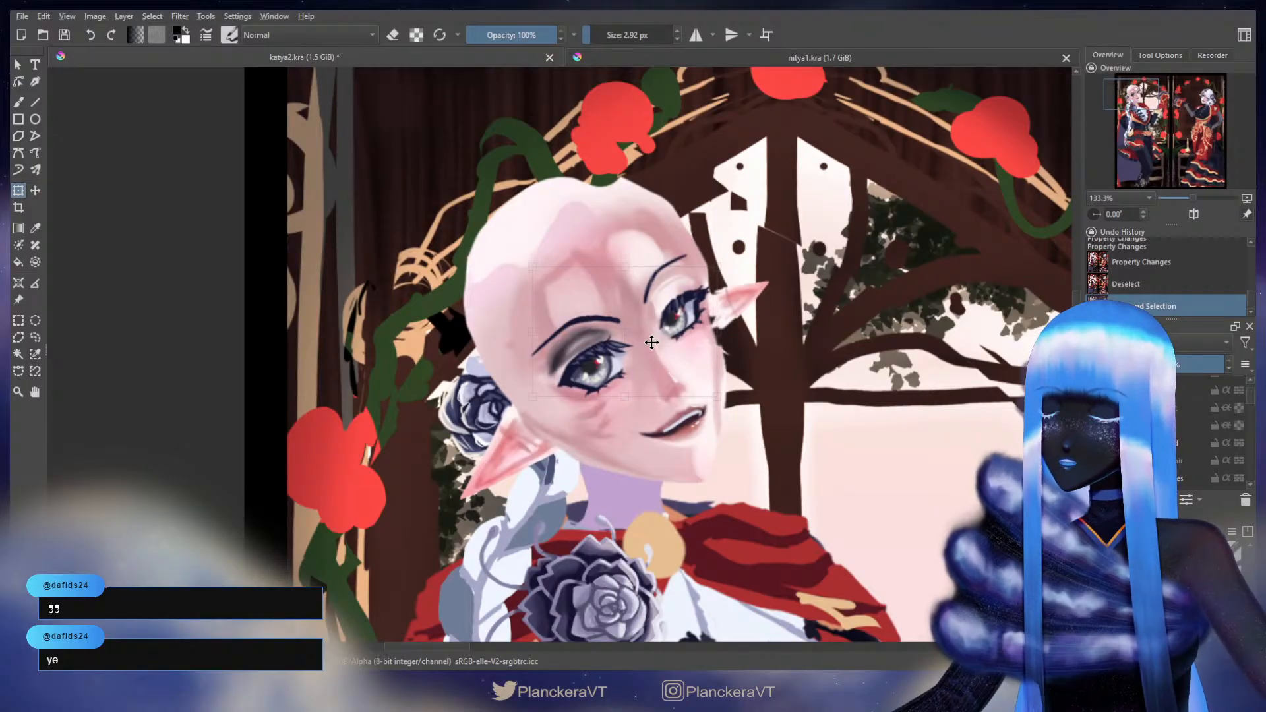
left_click_drag(651, 343, 651, 343)
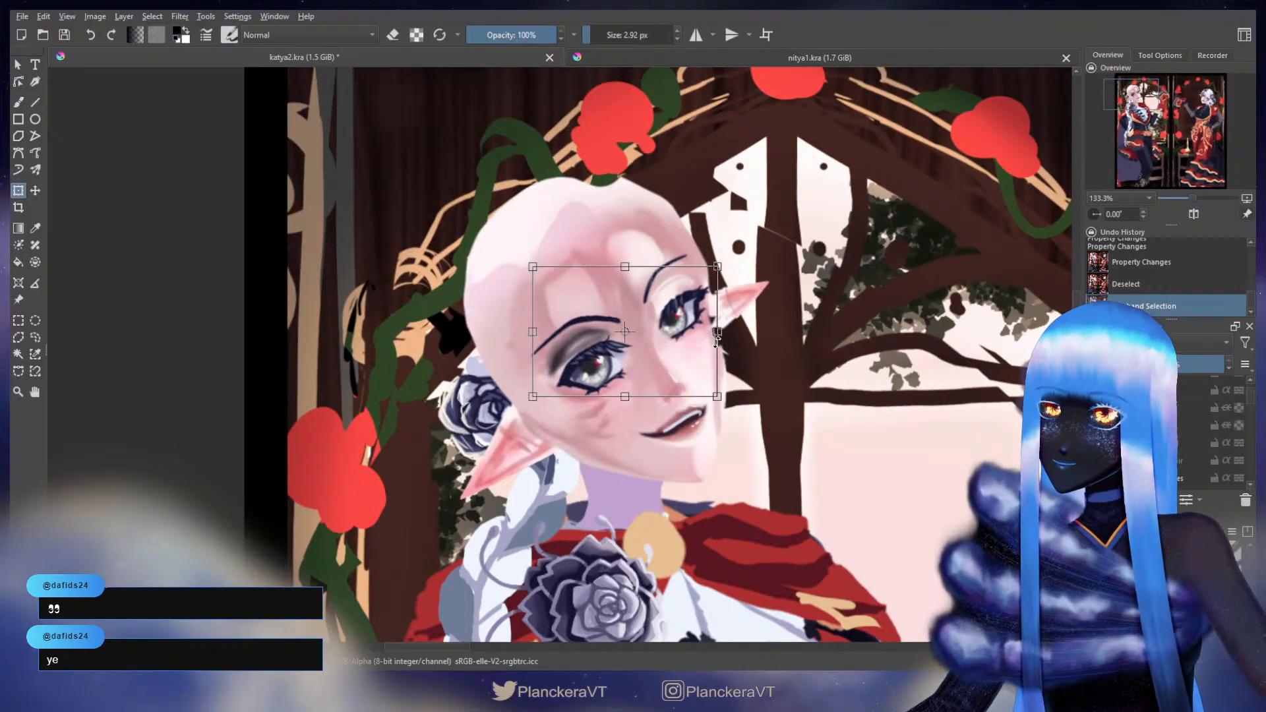
key("b")
key("ctrl+shift+a")
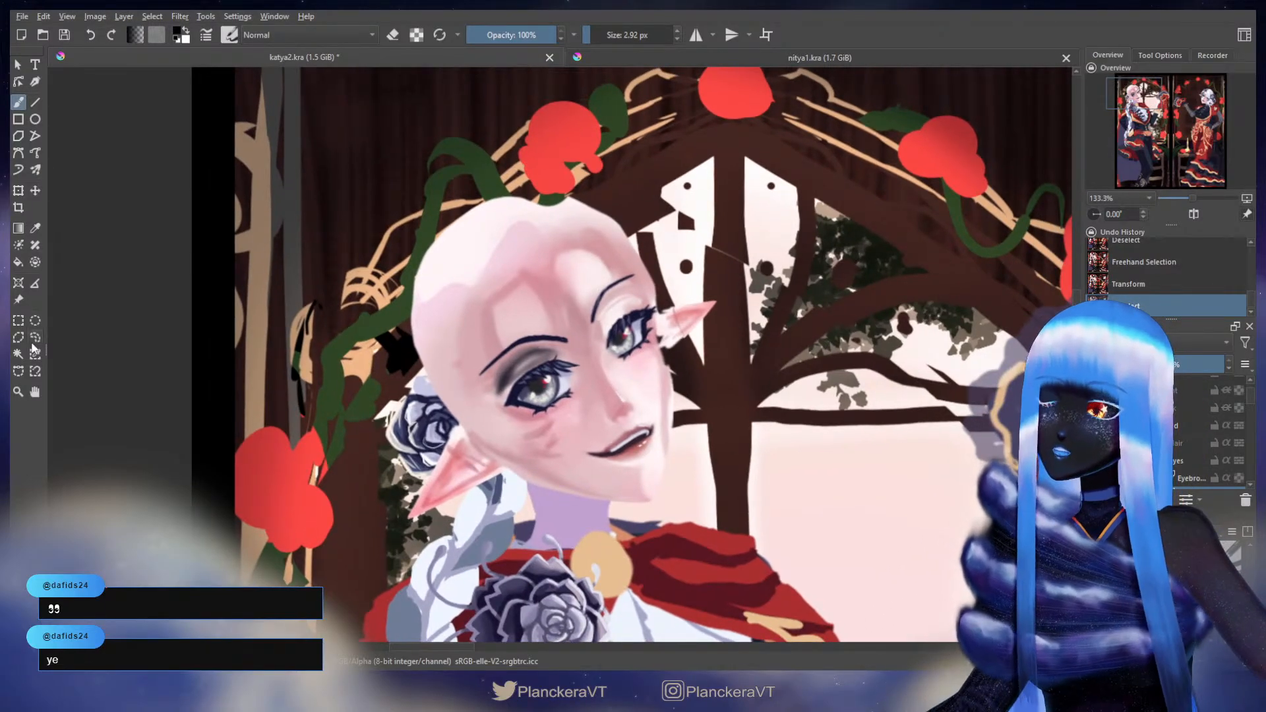
- Lasso the character's far eye, adjust it slightly with a transform, and deselect it
left_click(35, 338)
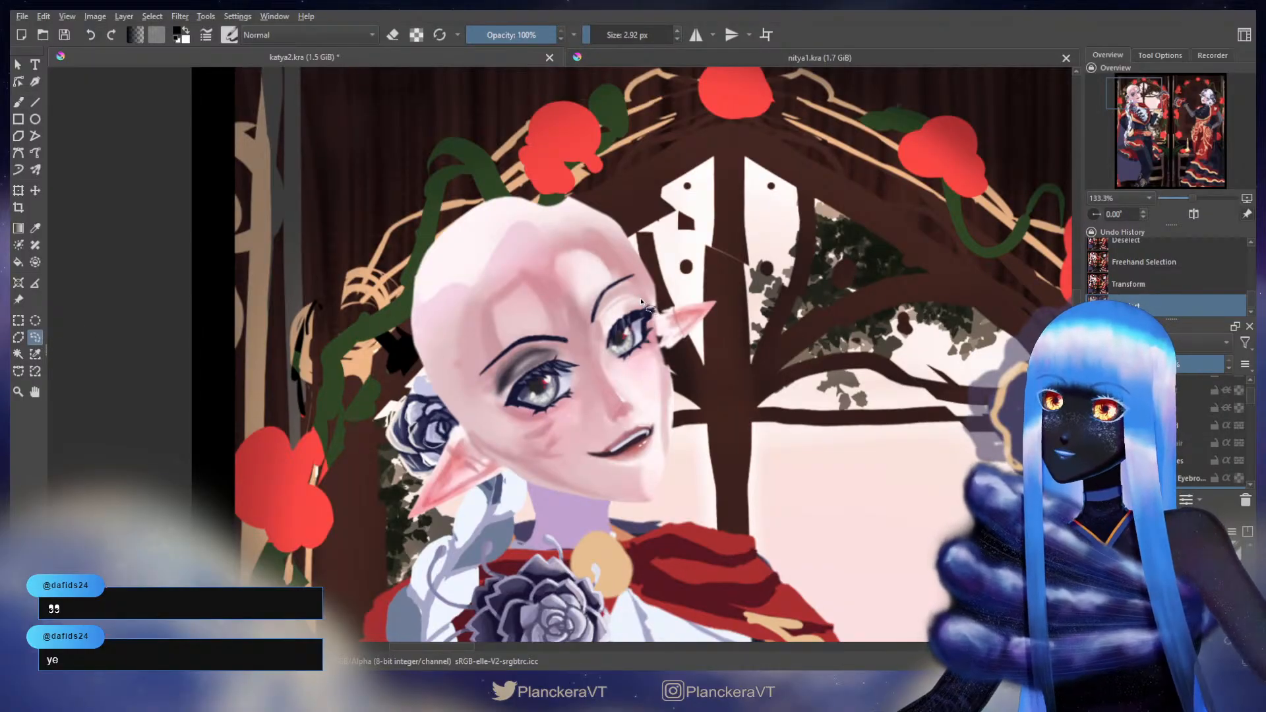
mouse_move(639, 298)
left_mouse_down()
mouse_move(651, 331)
mouse_move(663, 327)
mouse_move(641, 298)
mouse_move(651, 301)
left_mouse_up()
key("ctrl+t")
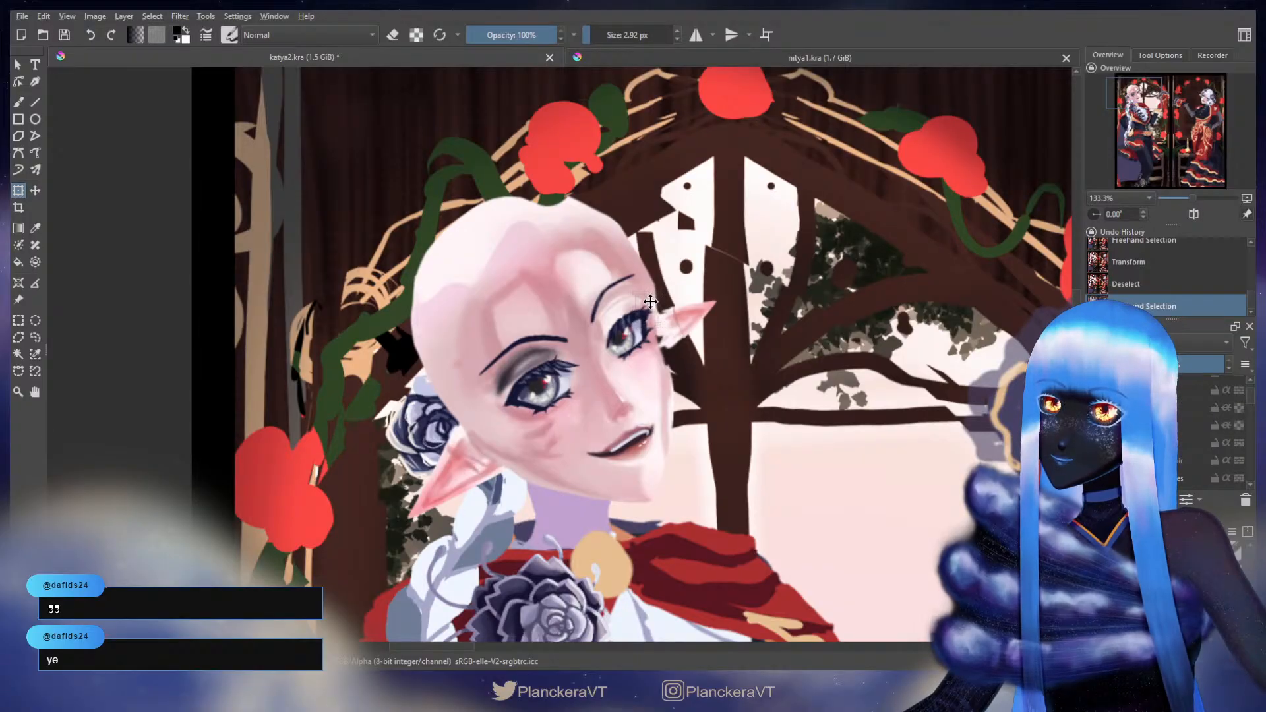
key("Return")
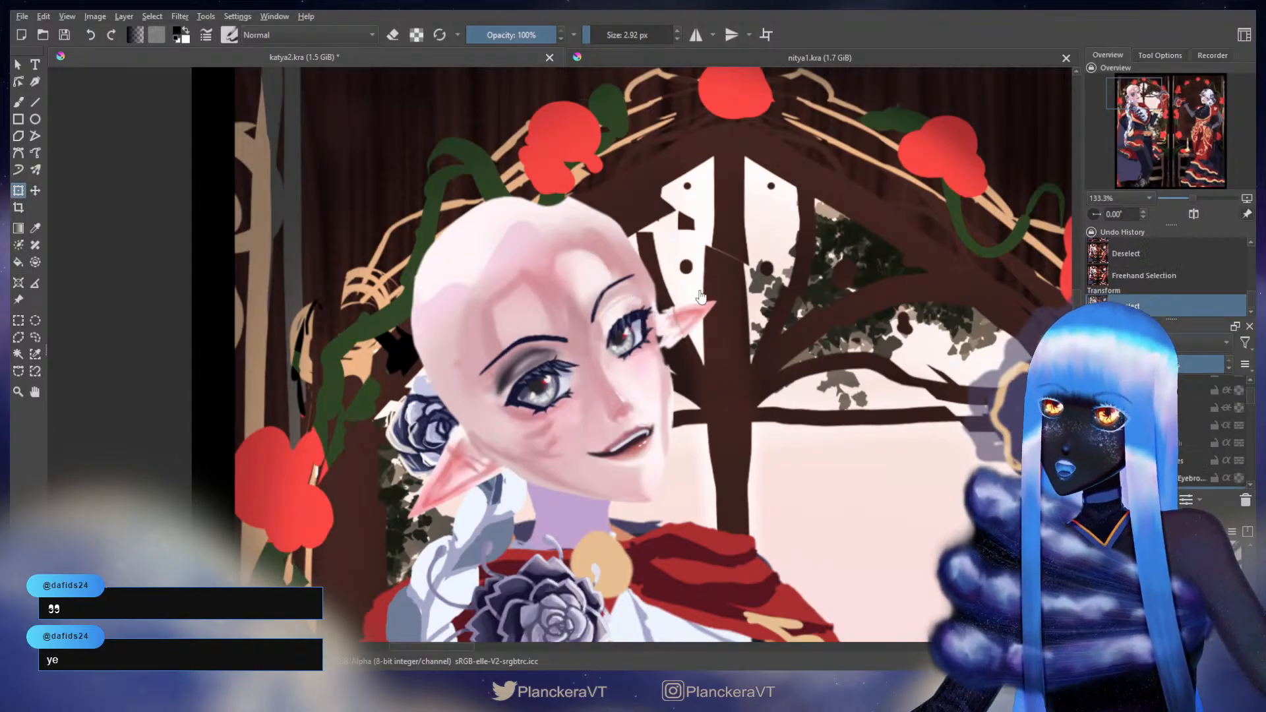
key("b")
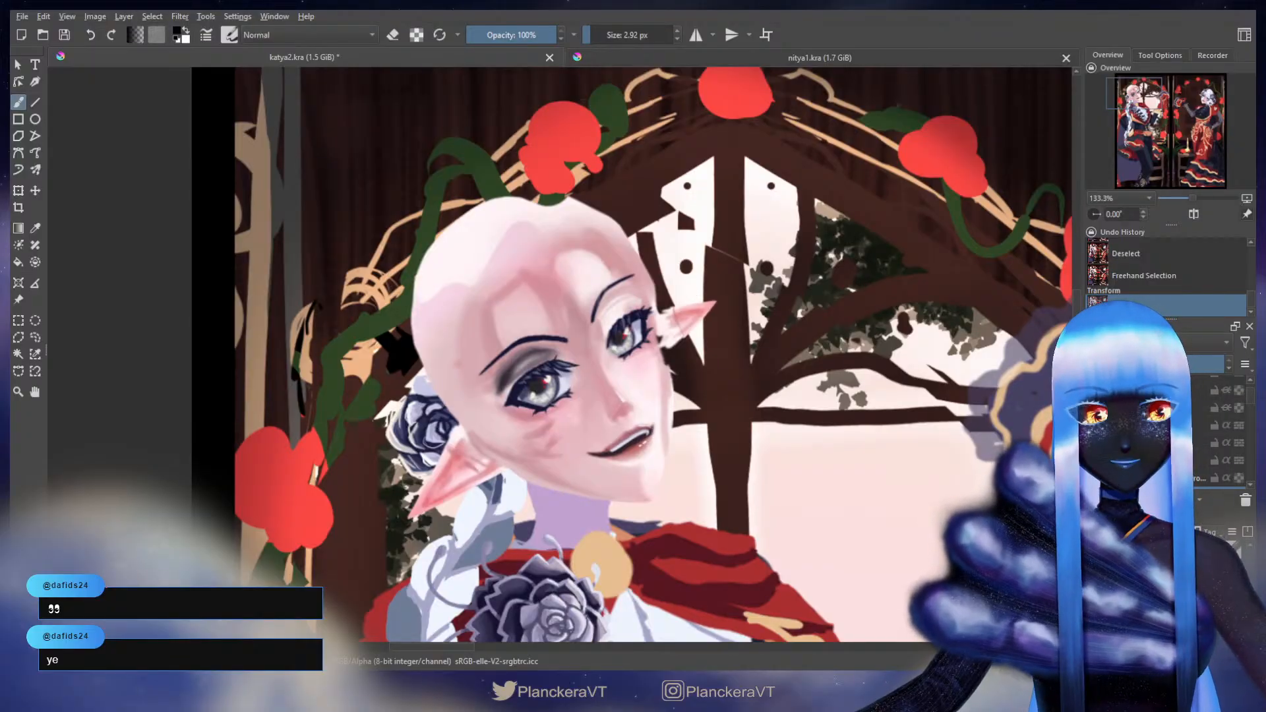
left_click(1093, 442)
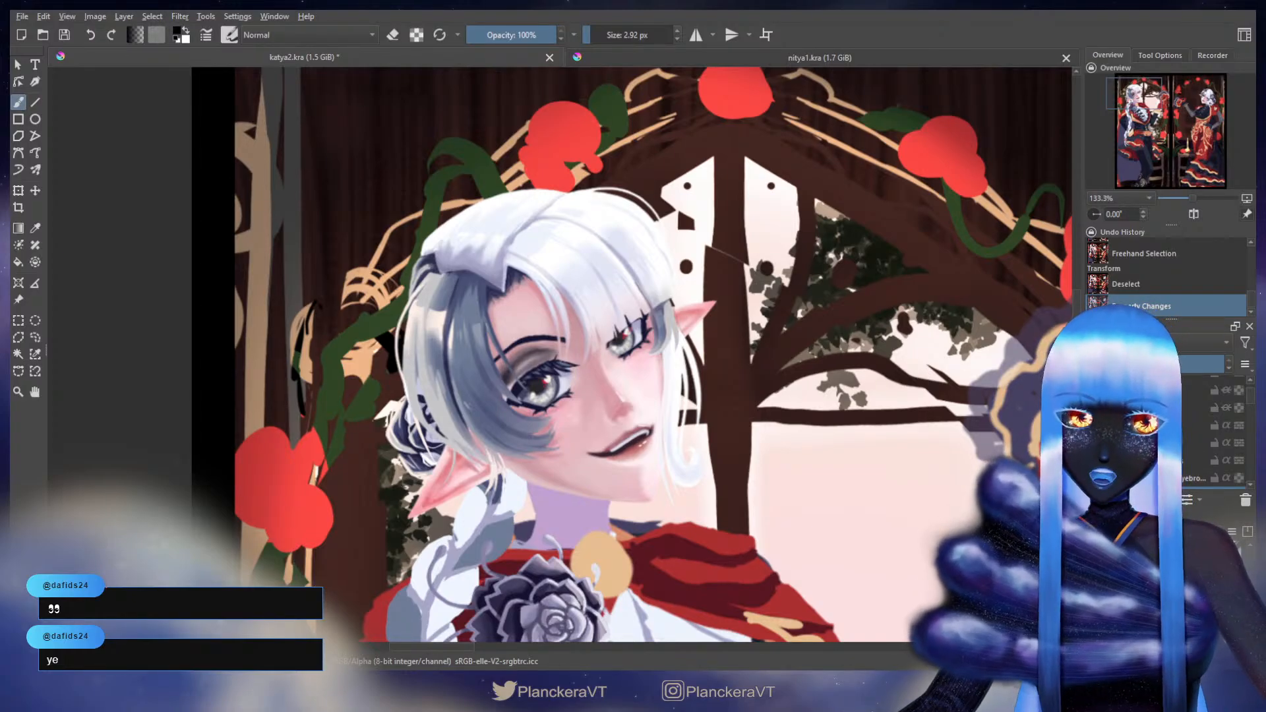
key("ctrl+z")
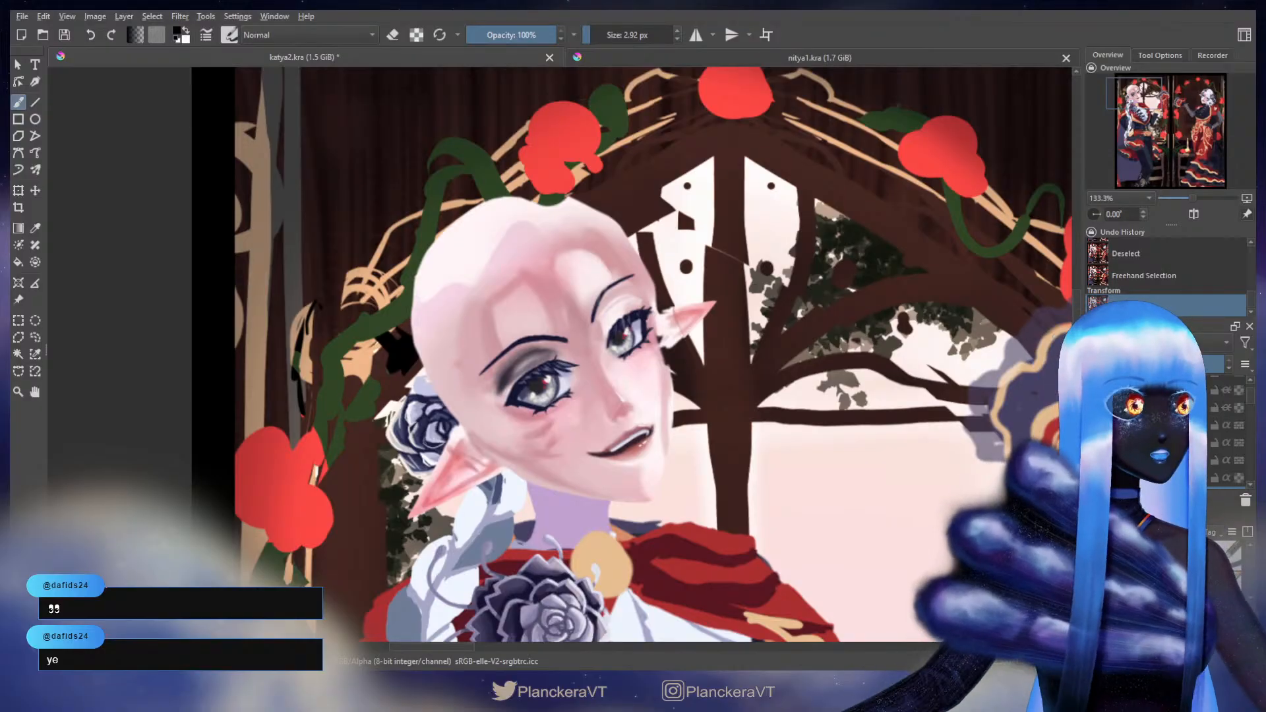
- Select the head layer and the layer above the blush, and reshape the facial features with a liquify transform
left_click_drag(1251, 398, 1251, 407)
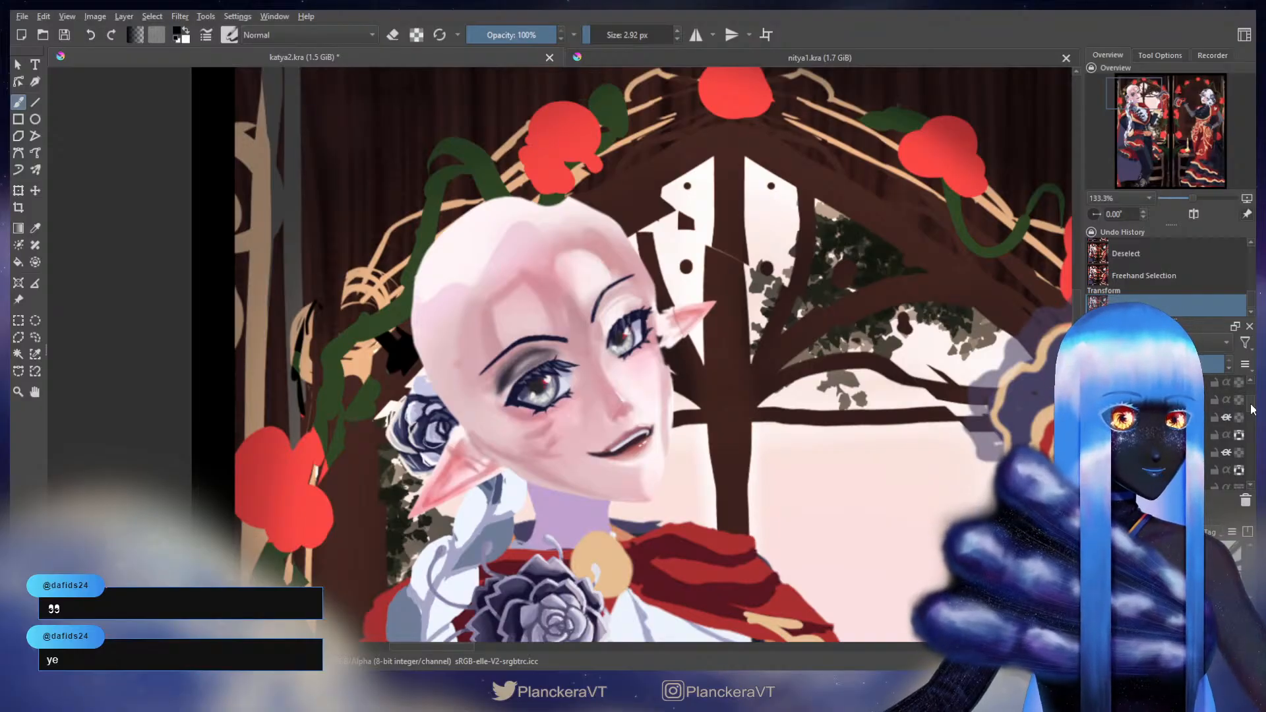
scroll(1253, 409, "up", 1)
scroll(1252, 409, "down", 1)
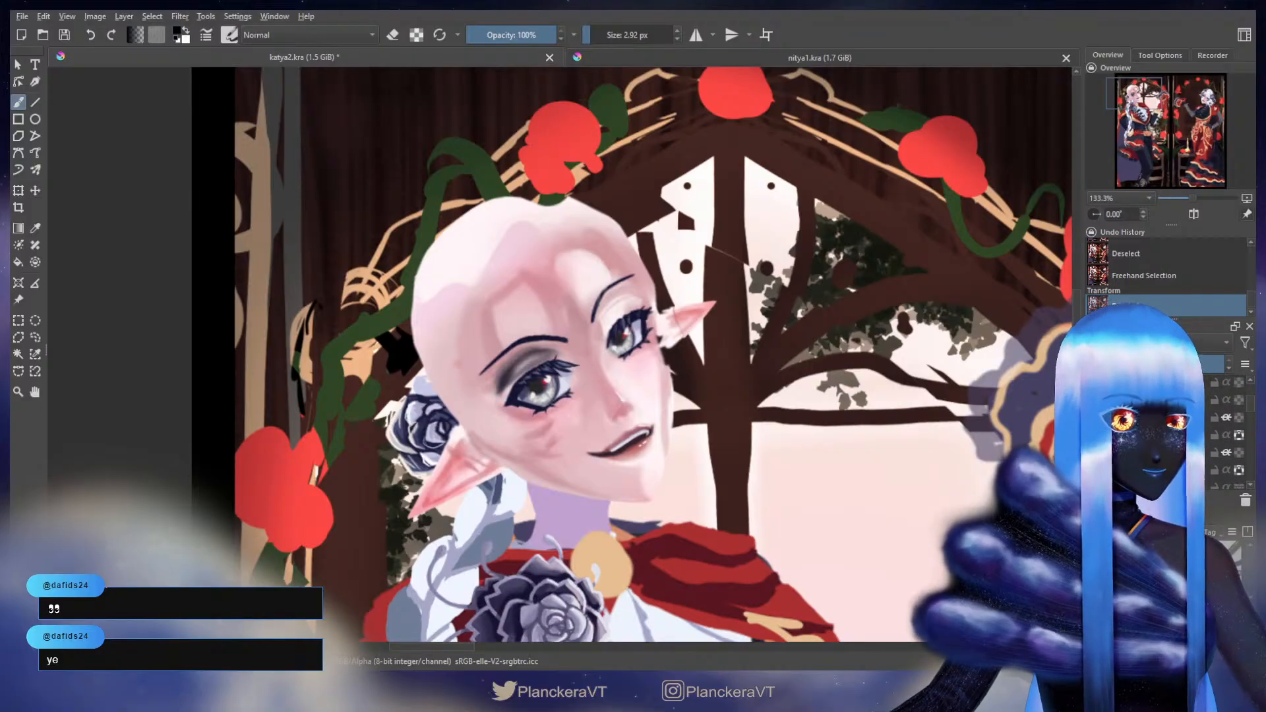
left_click(1157, 400)
left_click(1157, 435, "ctrl")
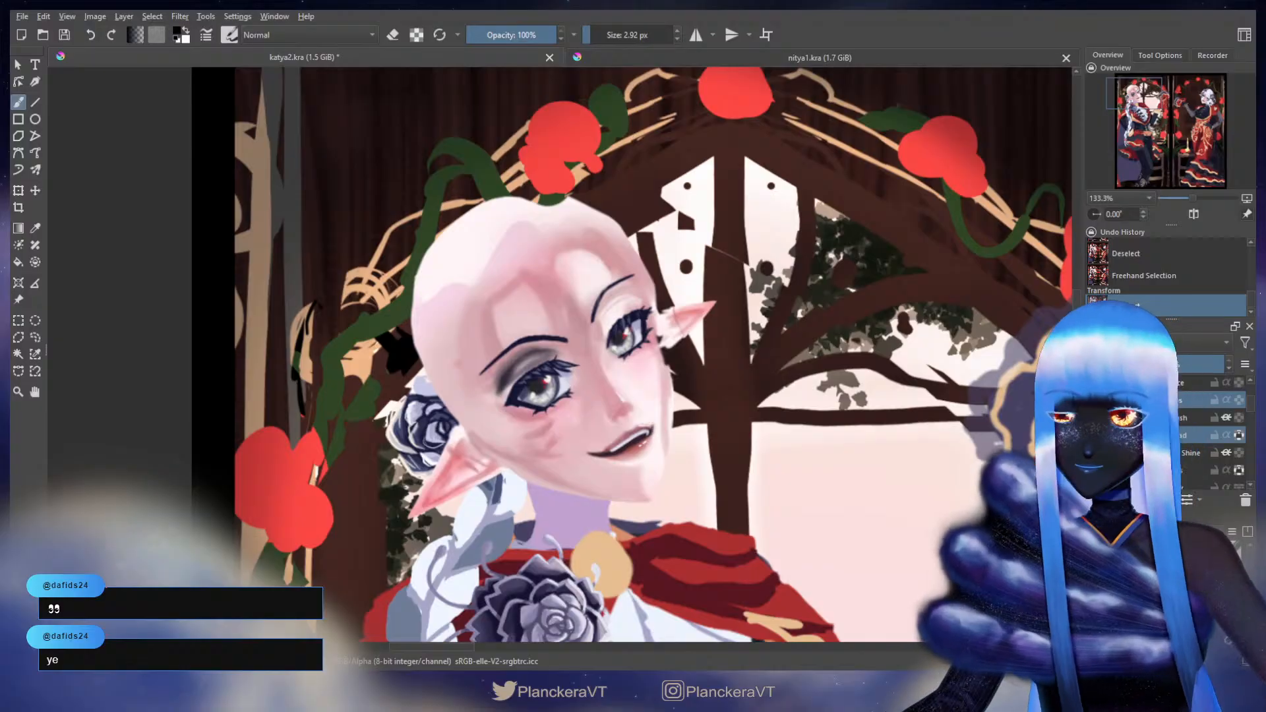
key("ctrl+t")
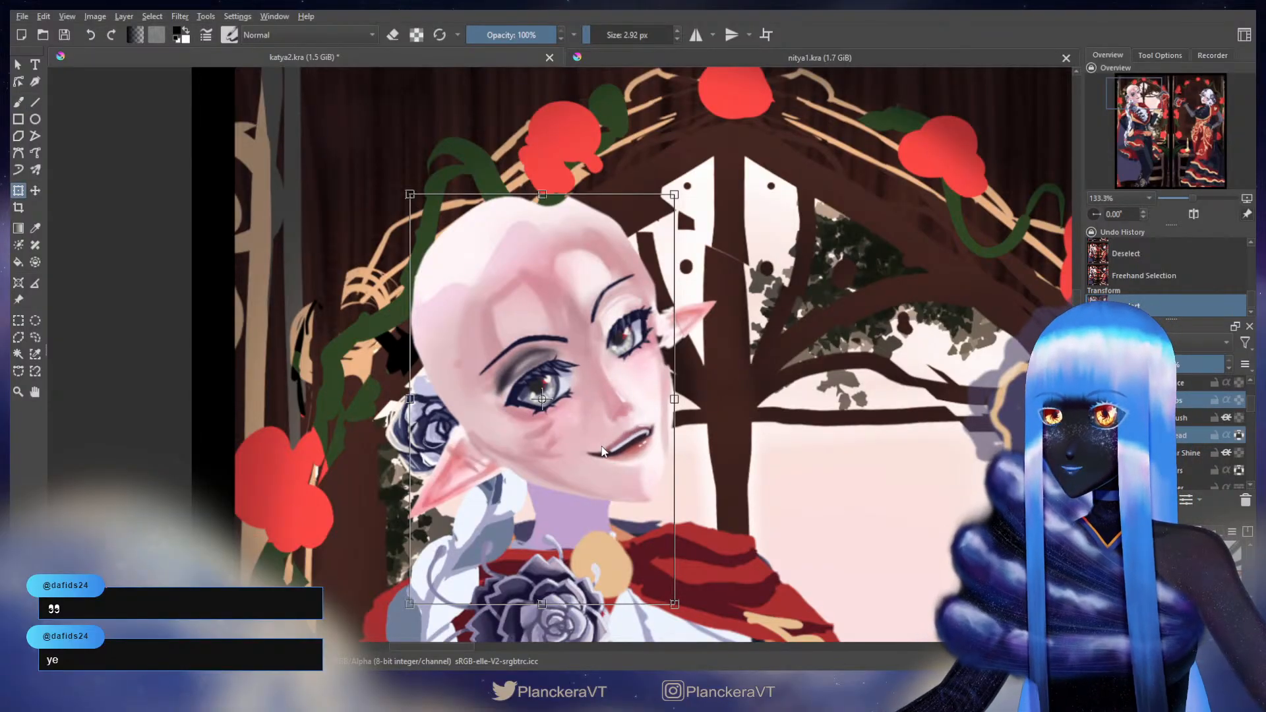
key("Escape")
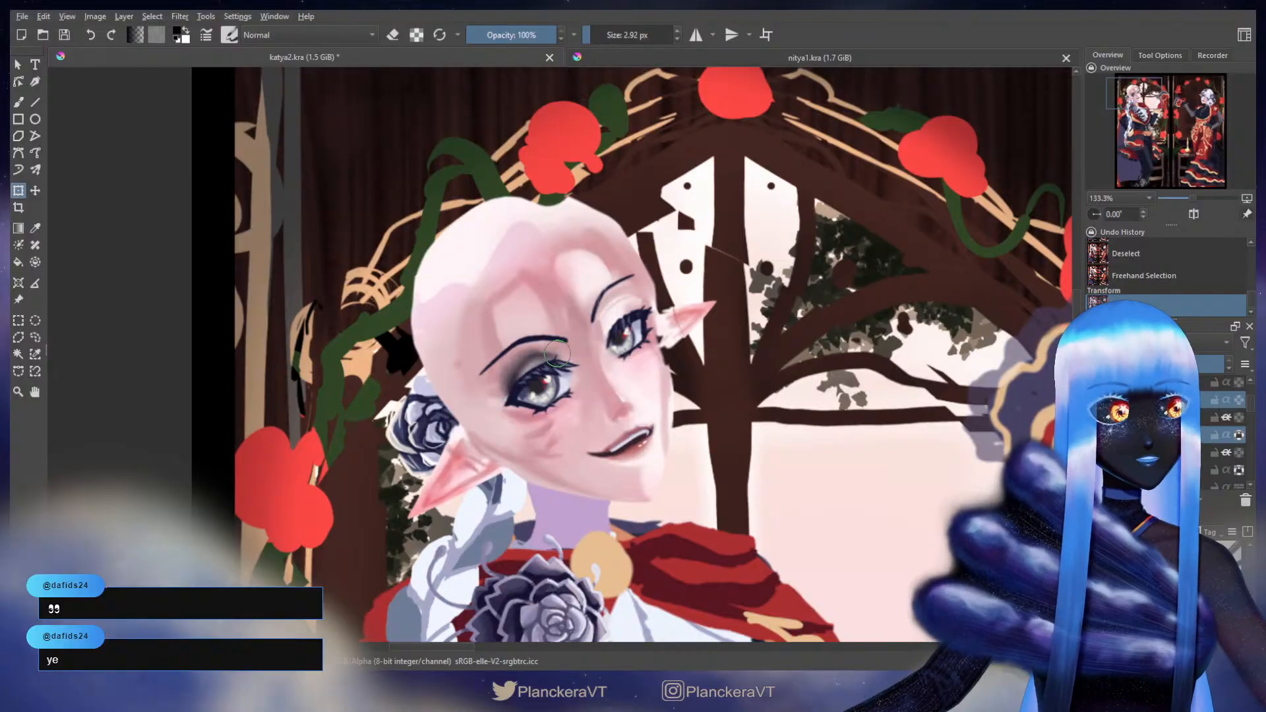
left_click_drag(561, 360, 575, 365)
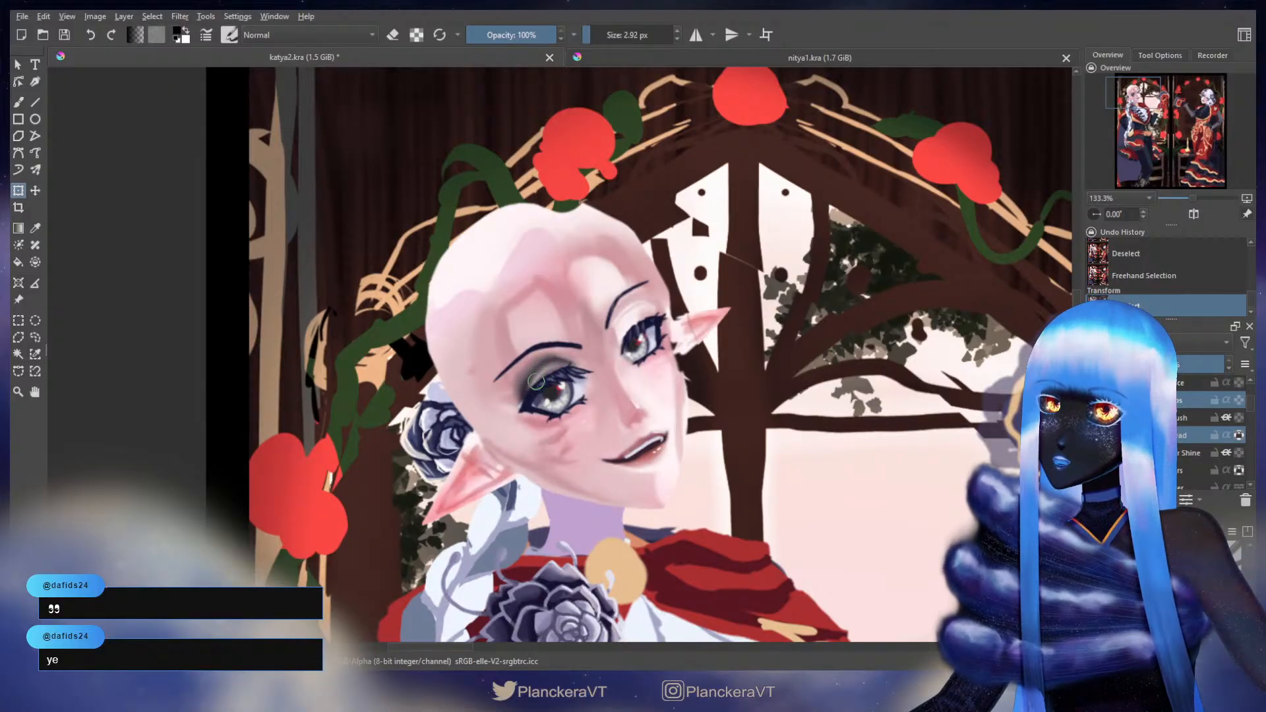
left_click_drag(637, 335, 630, 344)
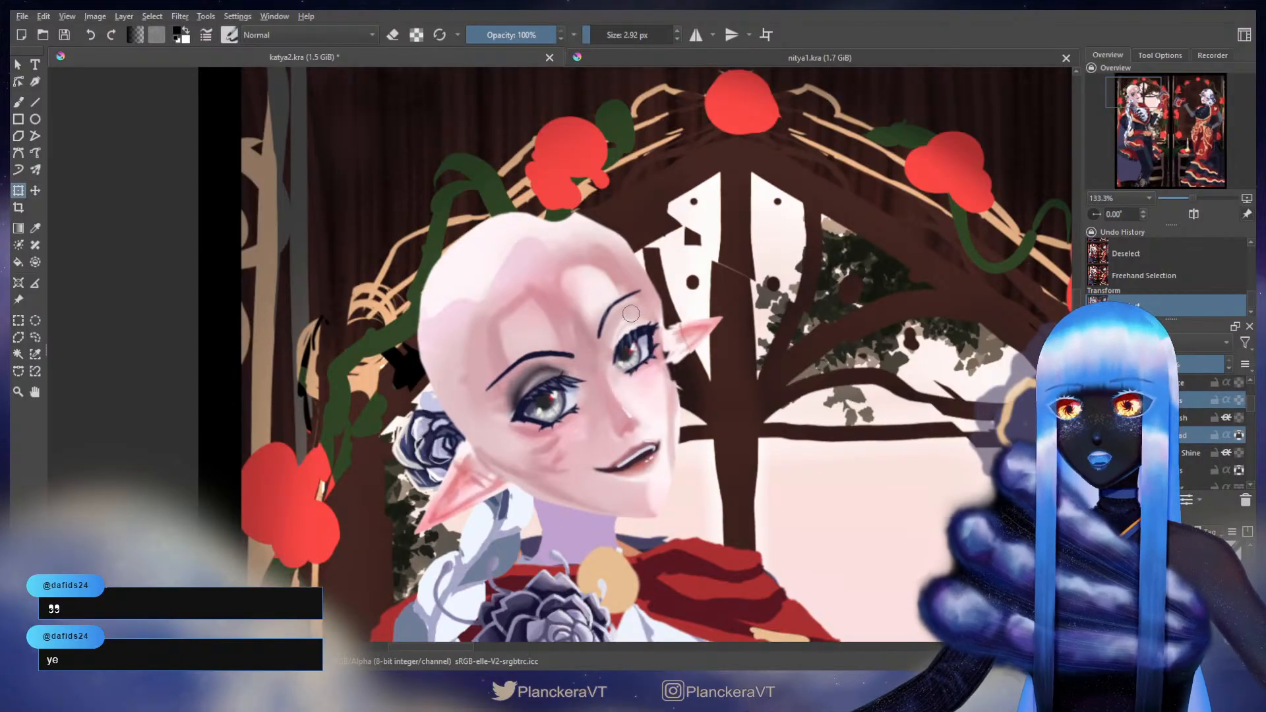
key("b")
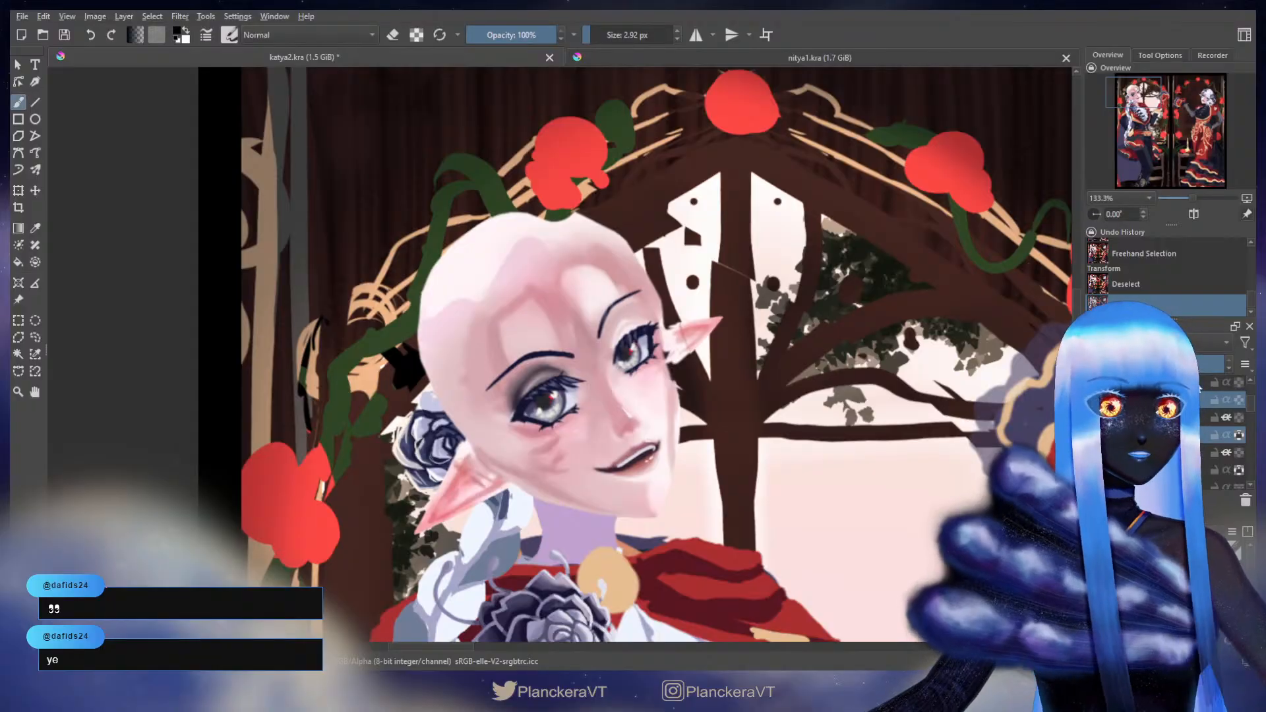
- Show the character's hair again and bring both paintings into view
scroll(1252, 399, "down", 3)
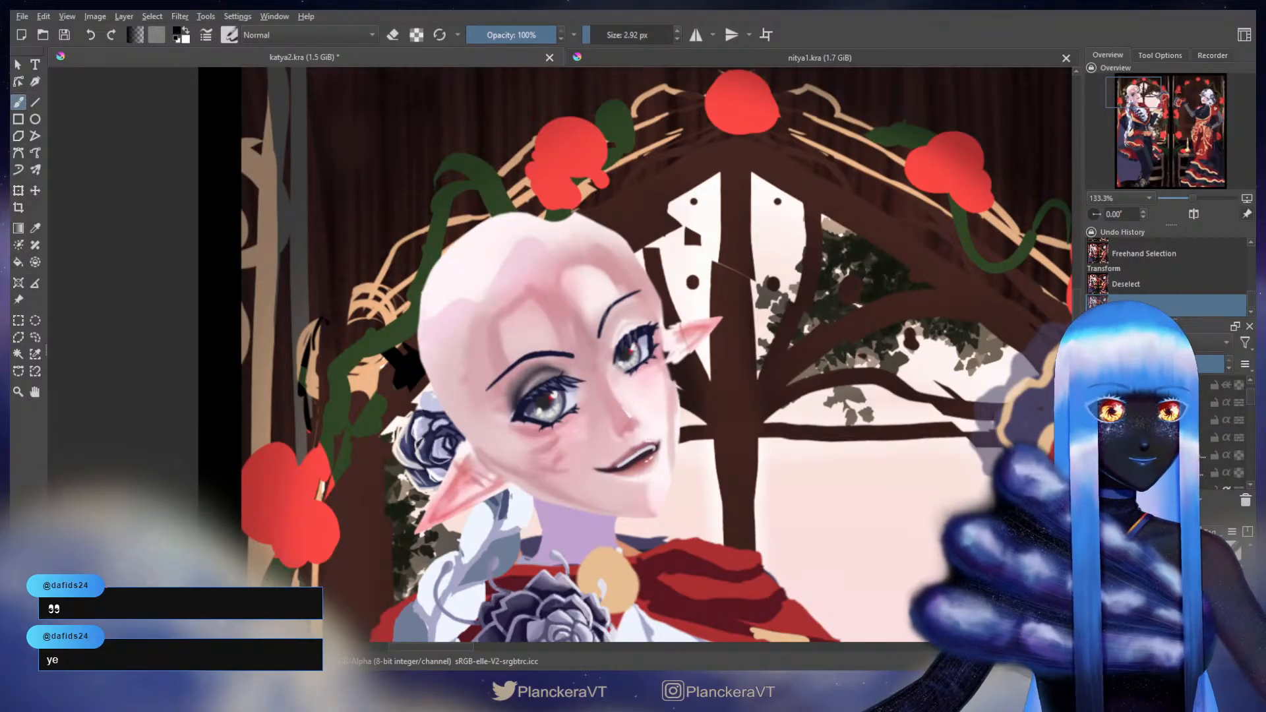
left_click(1093, 420)
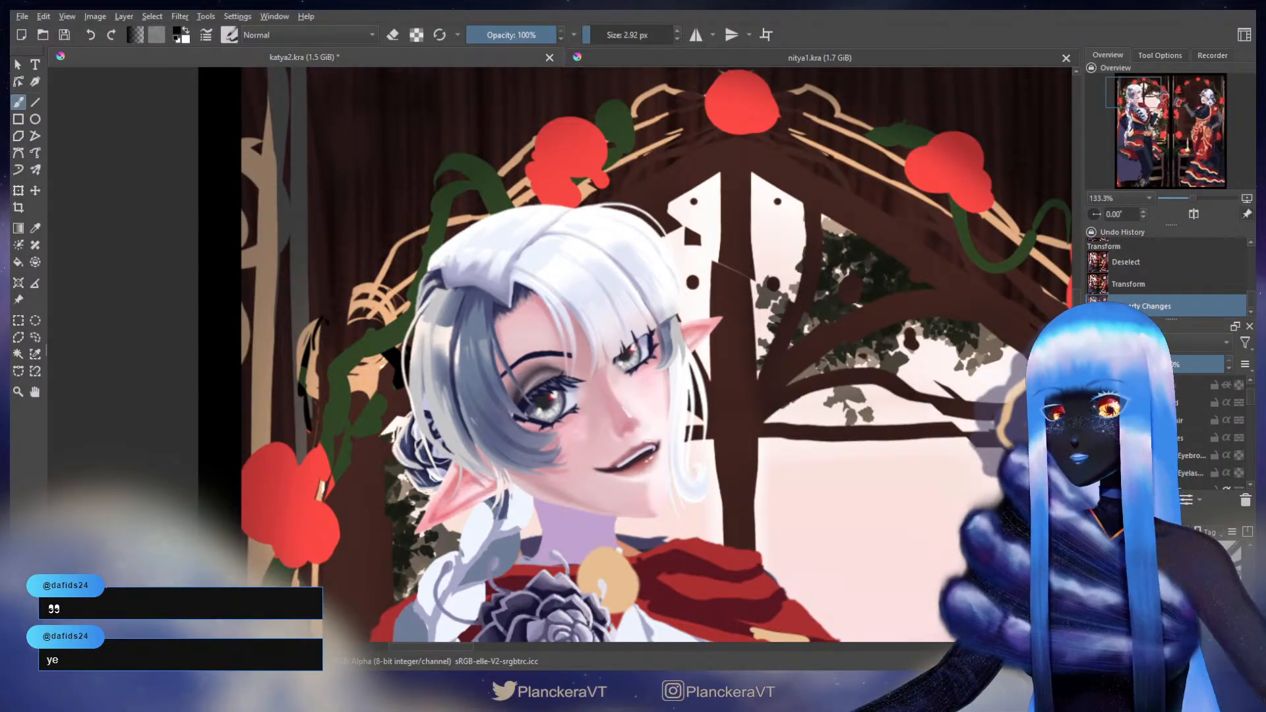
scroll(697, 355, "down", 3)
scroll(733, 354, "down", 1)
left_click_drag(775, 423, 690, 302)
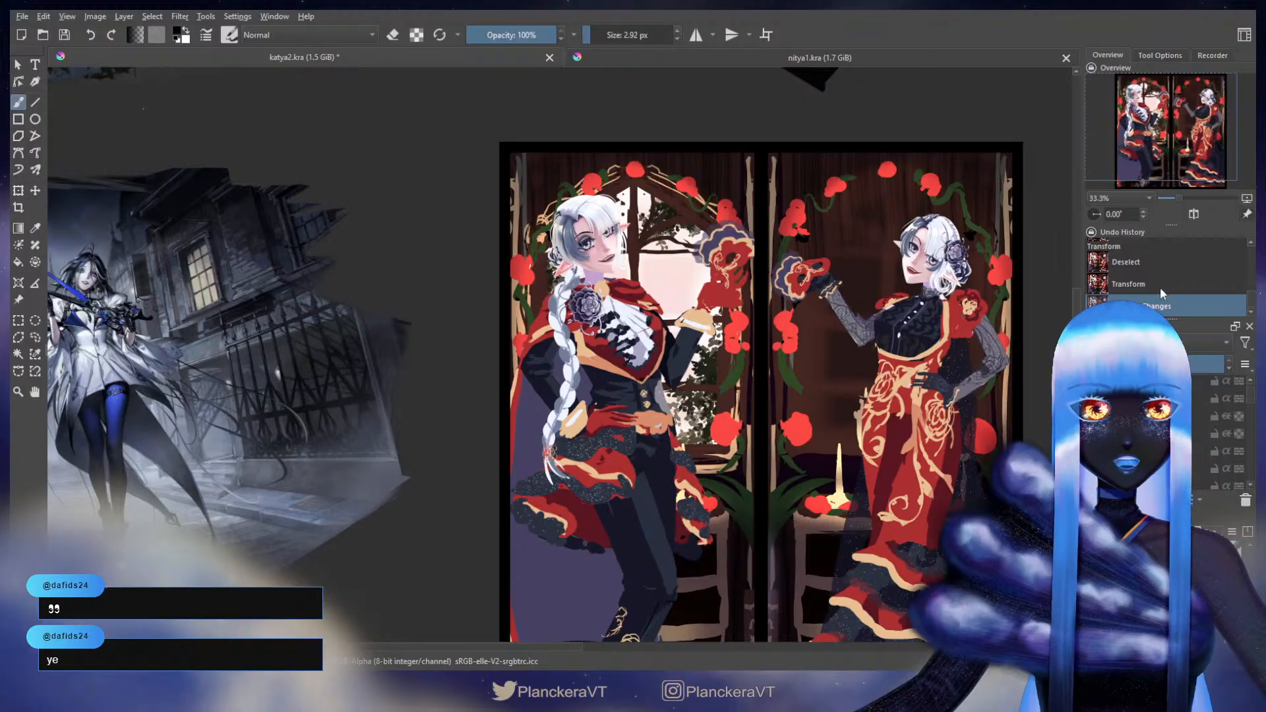
- Compare the face before and after the edits using the undo history, ending on the latest state
scroll(1160, 287, "up", 1)
scroll(1161, 284, "up", 2)
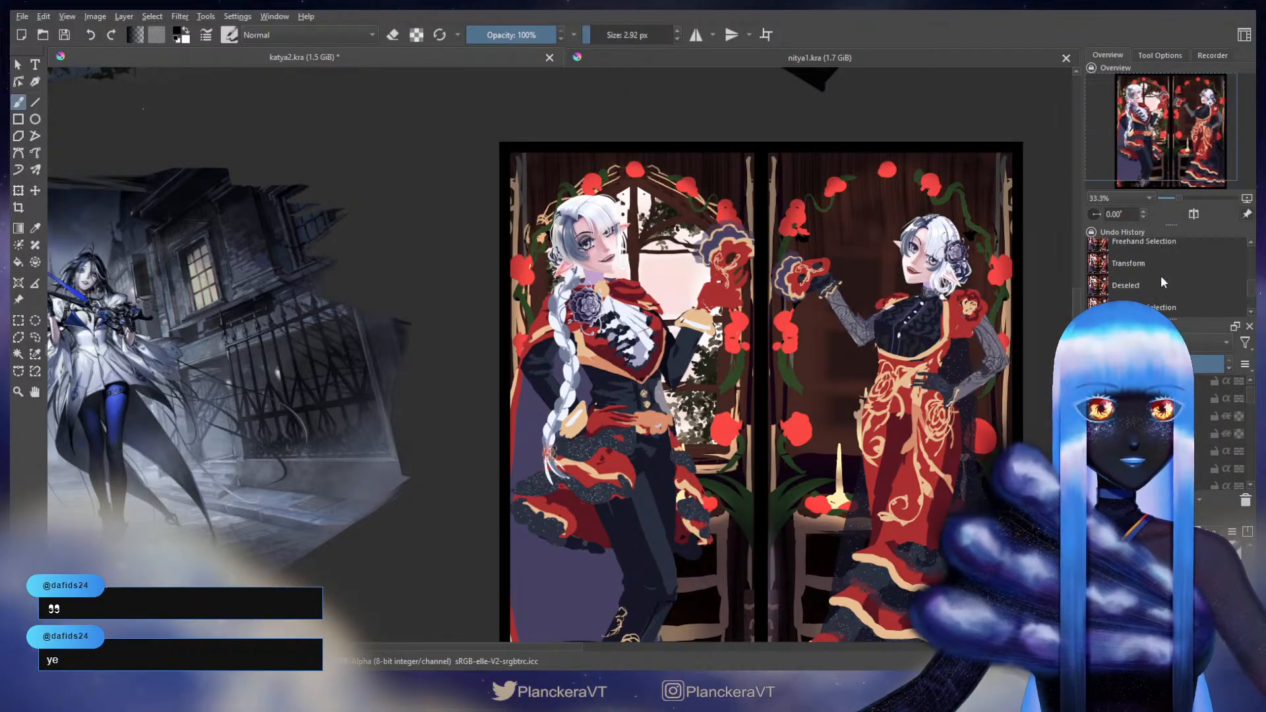
scroll(1134, 267, "up", 1)
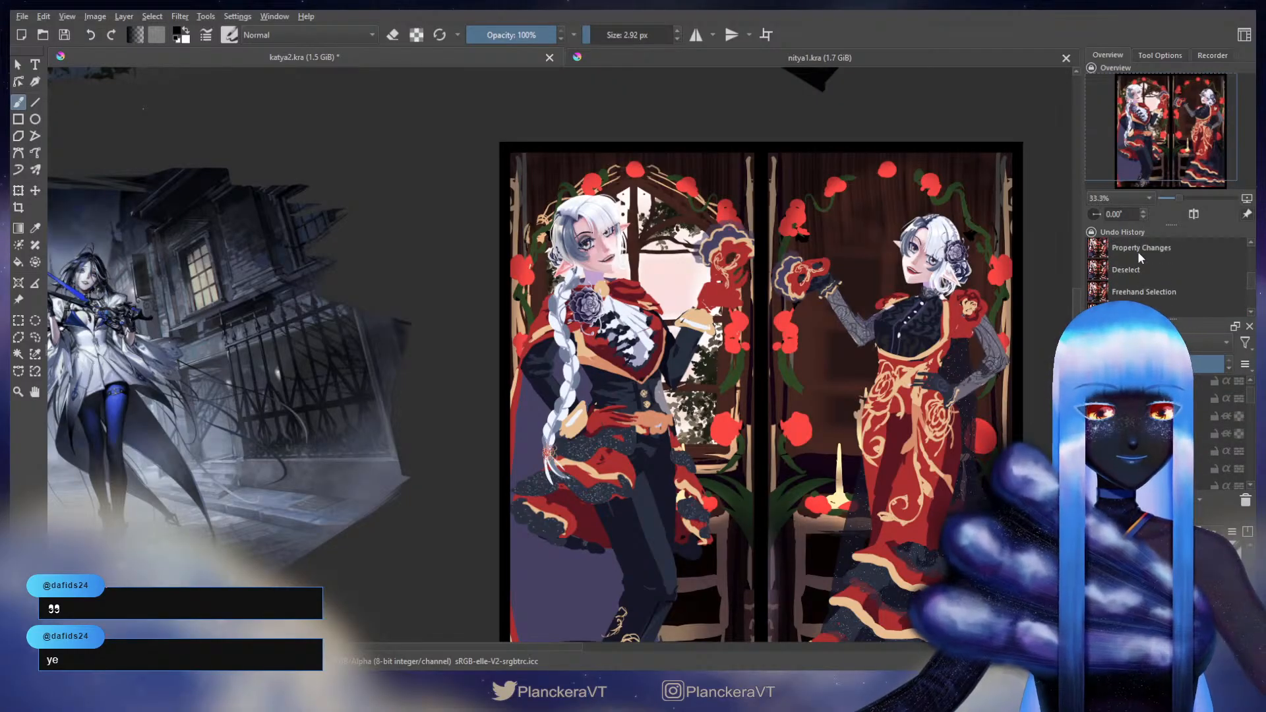
scroll(1138, 256, "up", 1)
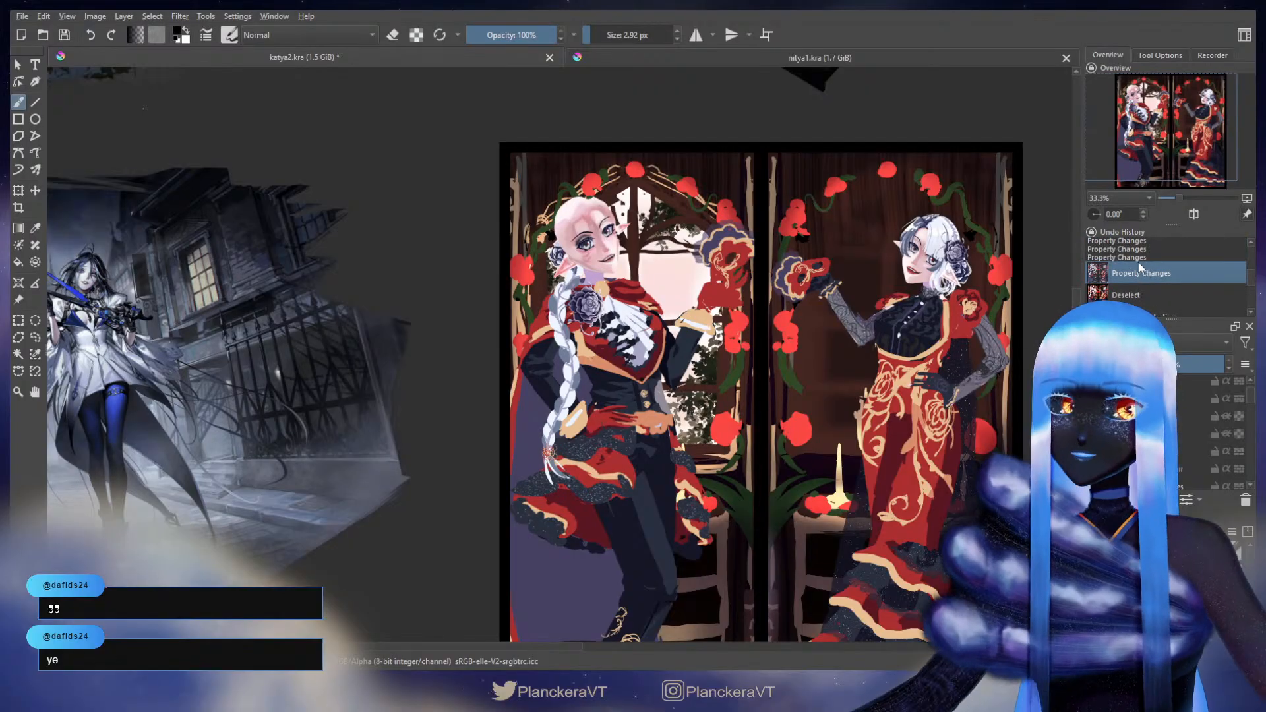
scroll(1151, 277, "down", 3)
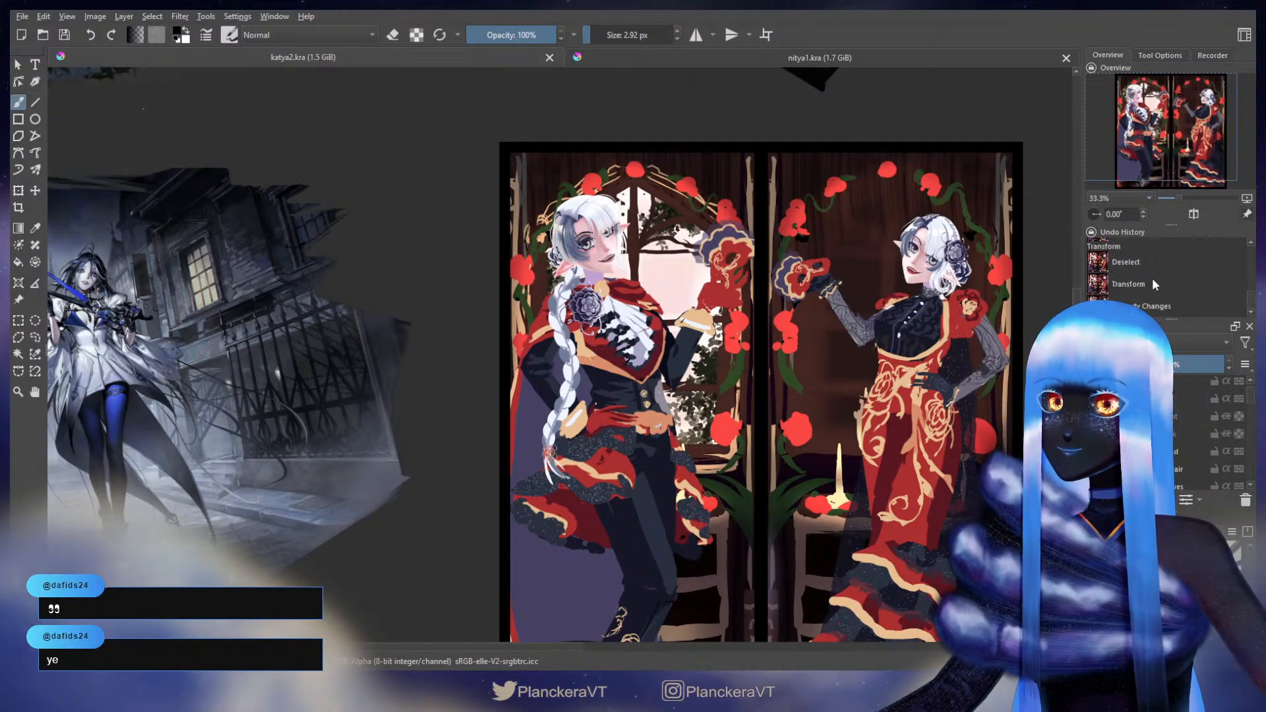
left_click(1143, 306)
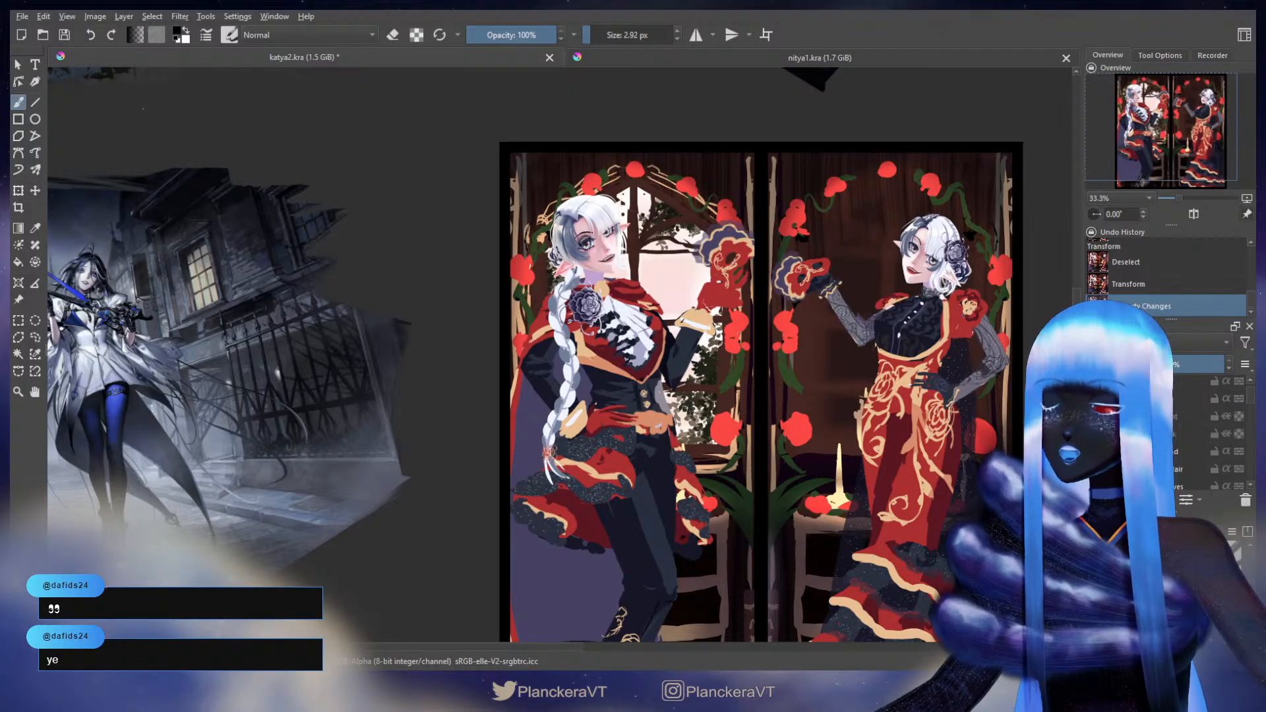
- On the Eyewhite layer, lasso the area across both of the white-haired character's eyes, adjust it with a transform, and deselect
scroll(628, 221, "up", 3)
left_click_drag(620, 276, 682, 308)
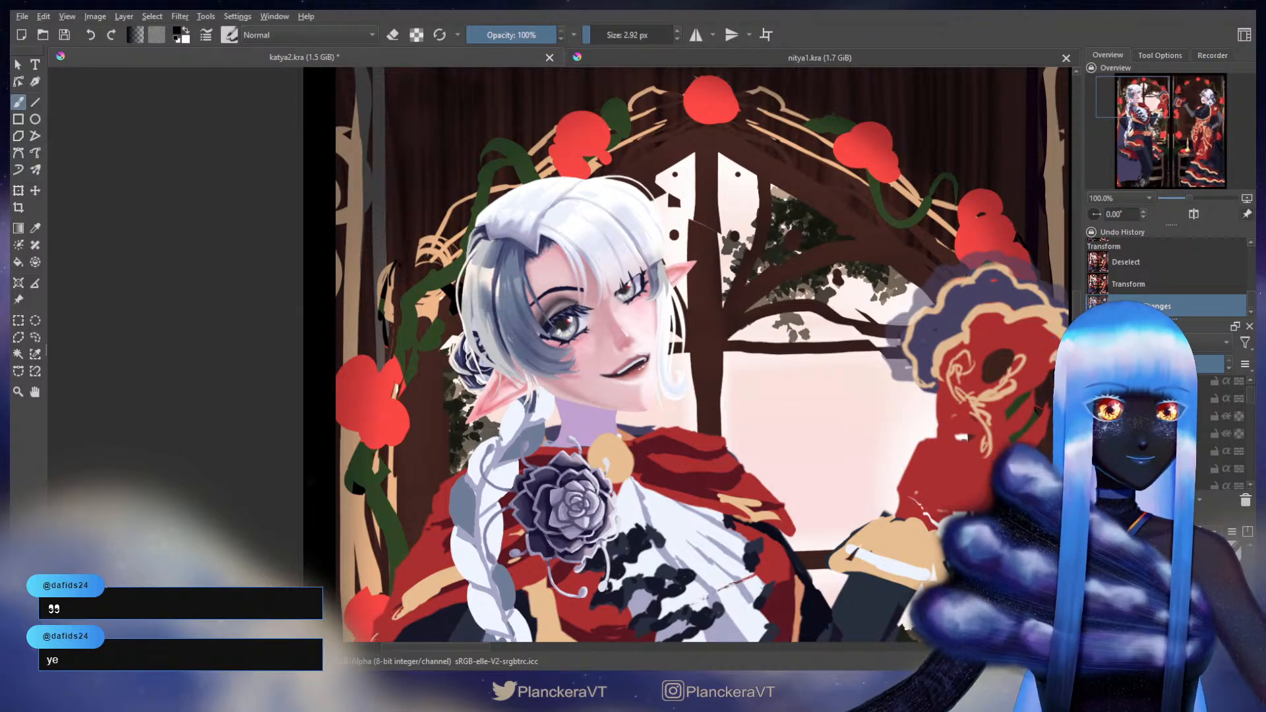
scroll(1219, 422, "down", 3)
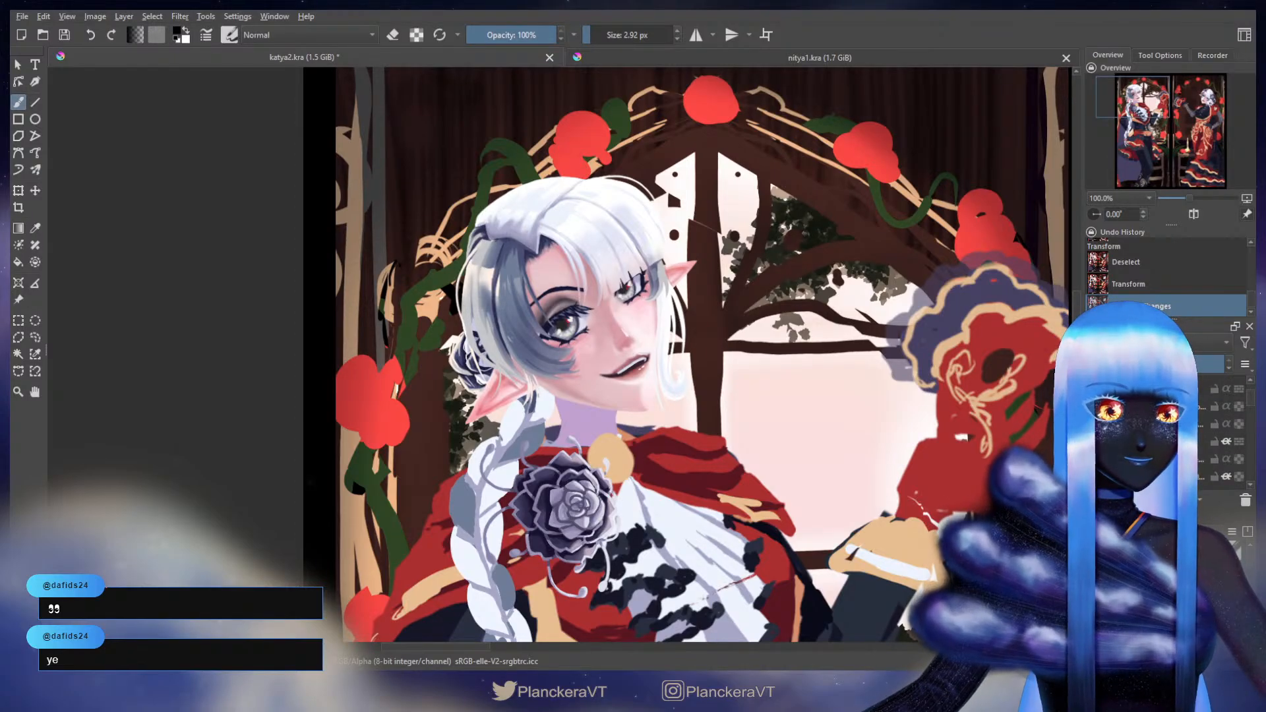
scroll(1220, 428, "down", 2)
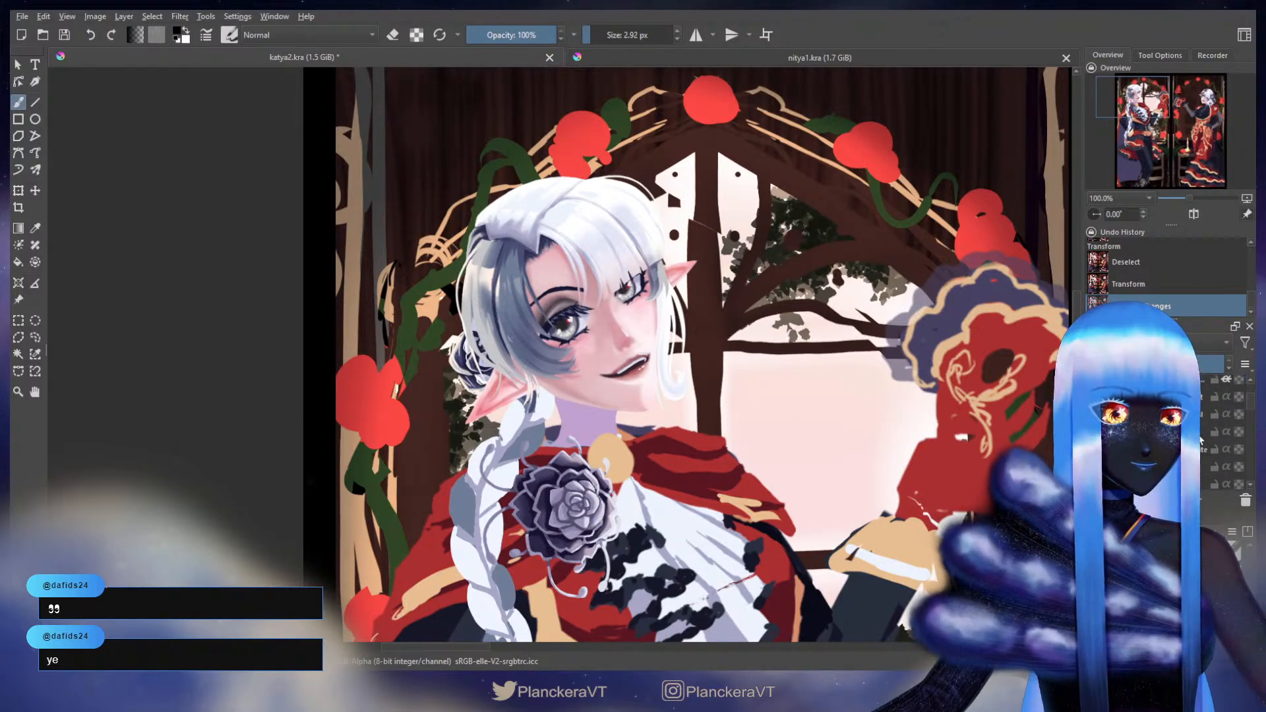
scroll(1210, 445, "down", 1)
left_click(1193, 450)
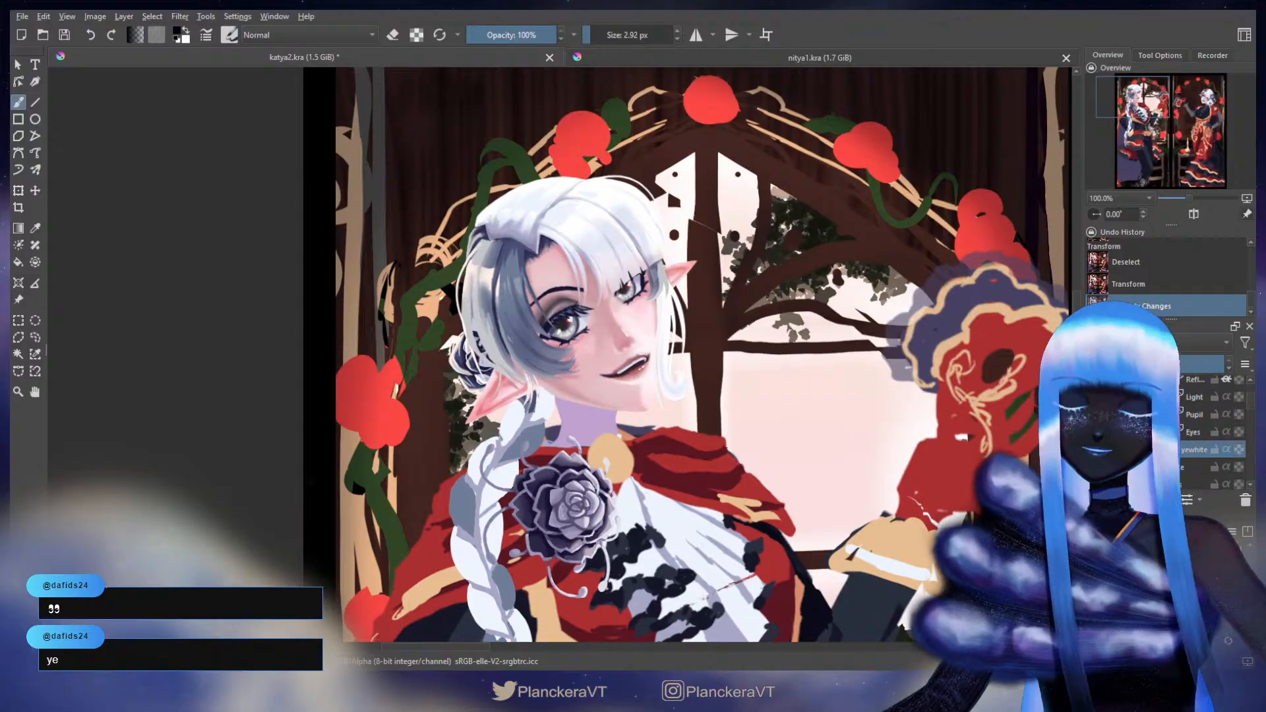
scroll(551, 357, "up", 2)
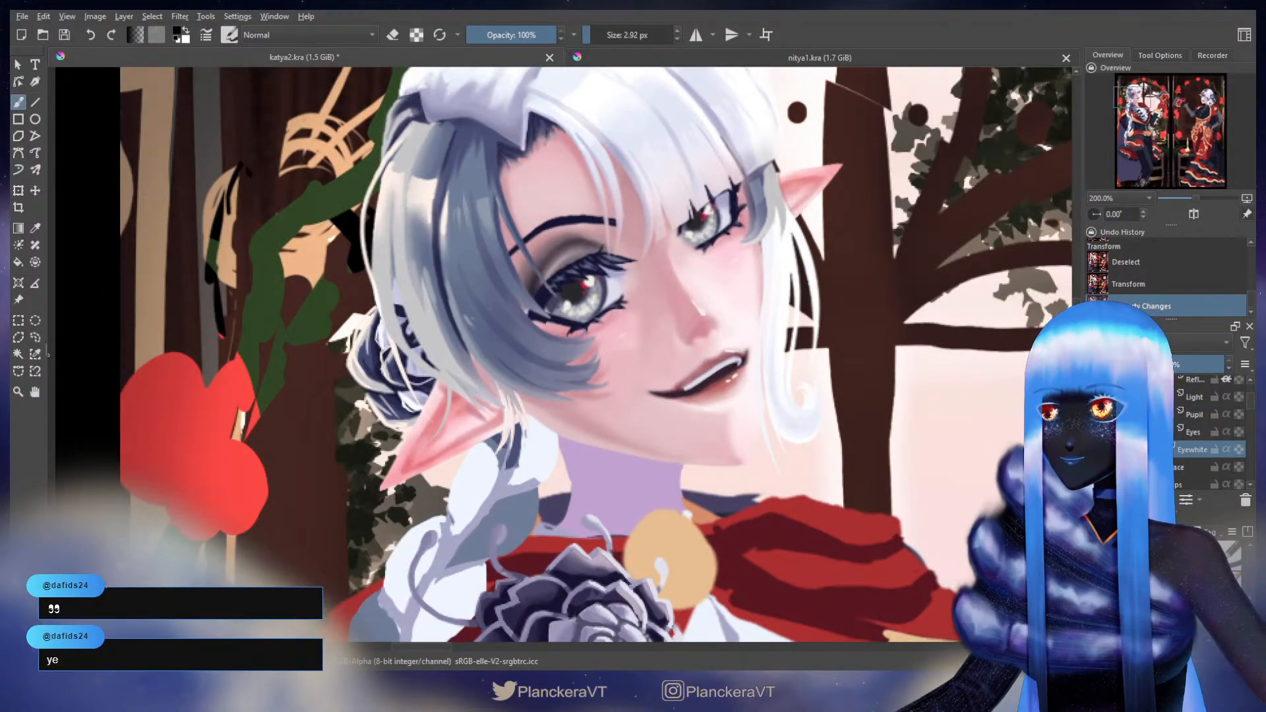
left_click(35, 337)
mouse_move(738, 217)
left_mouse_down()
mouse_move(564, 327)
mouse_move(564, 354)
mouse_move(635, 335)
mouse_move(754, 265)
mouse_move(763, 229)
mouse_move(734, 246)
left_mouse_up()
key("ctrl+t")
key("b")
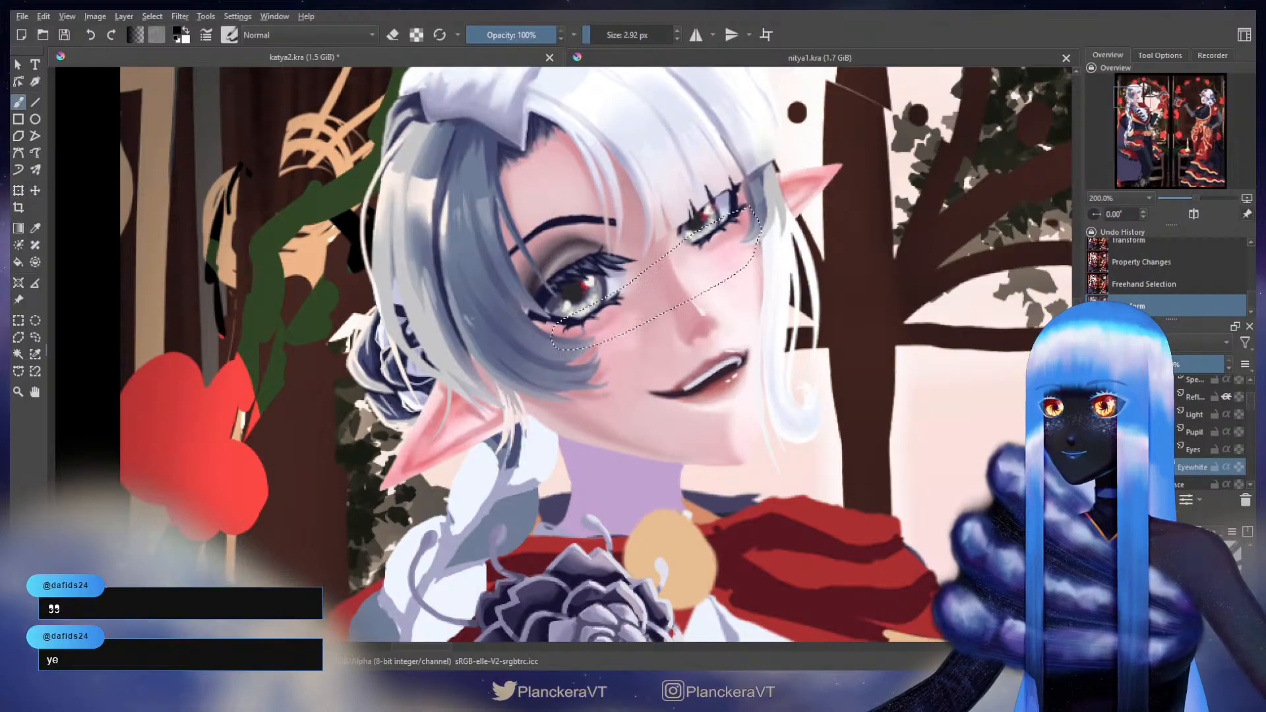
key("ctrl+shift+a")
- Compare the face before and after the edits by visiting an older undo history state and returning to the latest one
scroll(787, 206, "down", 4)
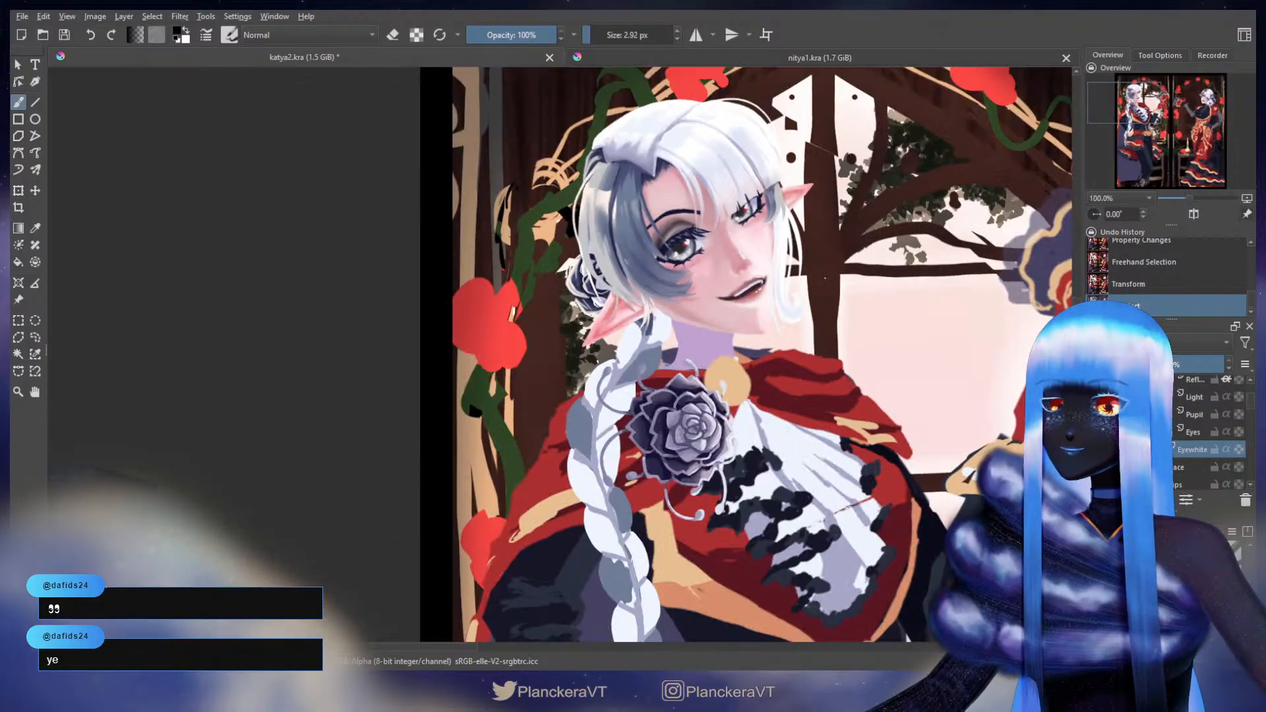
left_click_drag(788, 206, 622, 175)
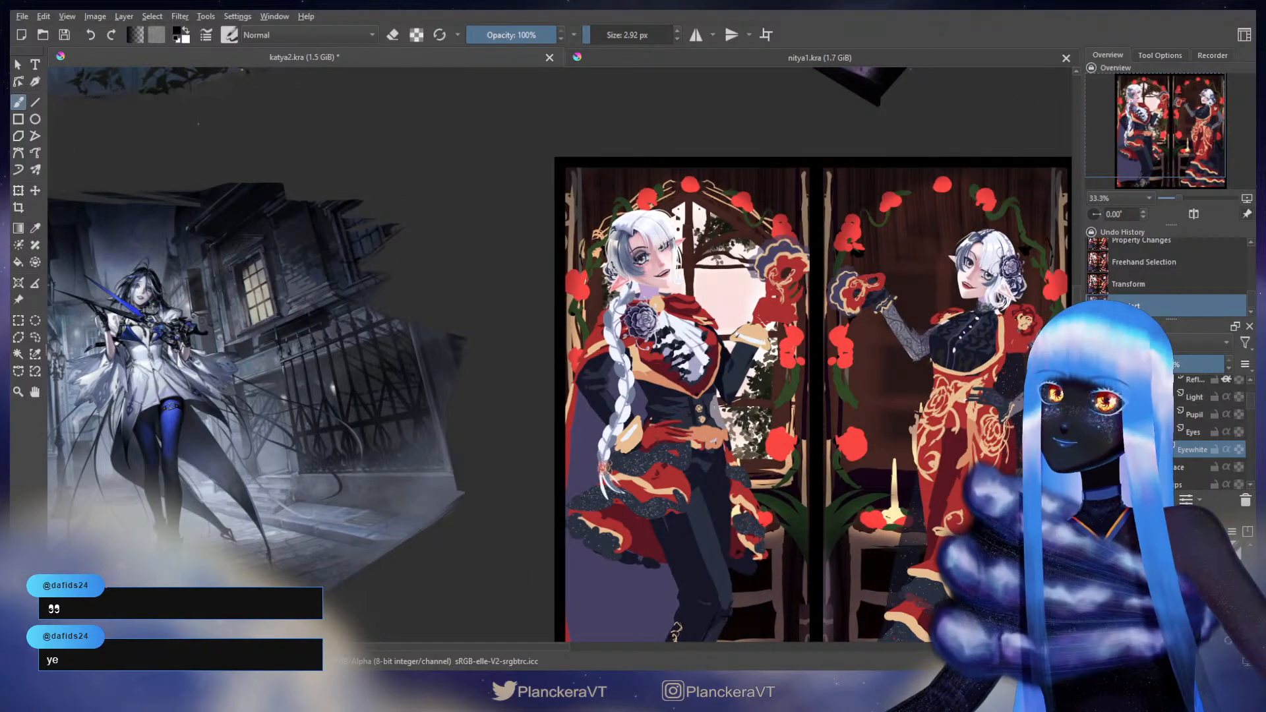
scroll(1155, 282, "down", 1)
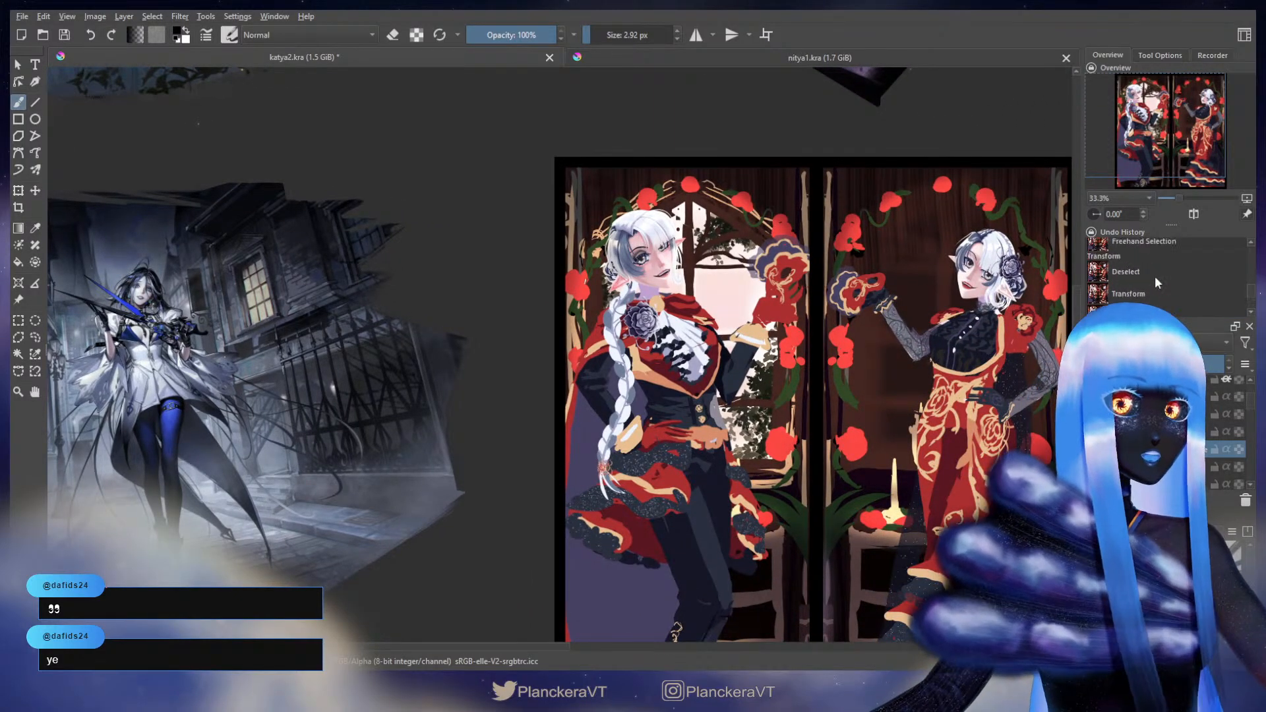
scroll(1154, 276, "down", 5)
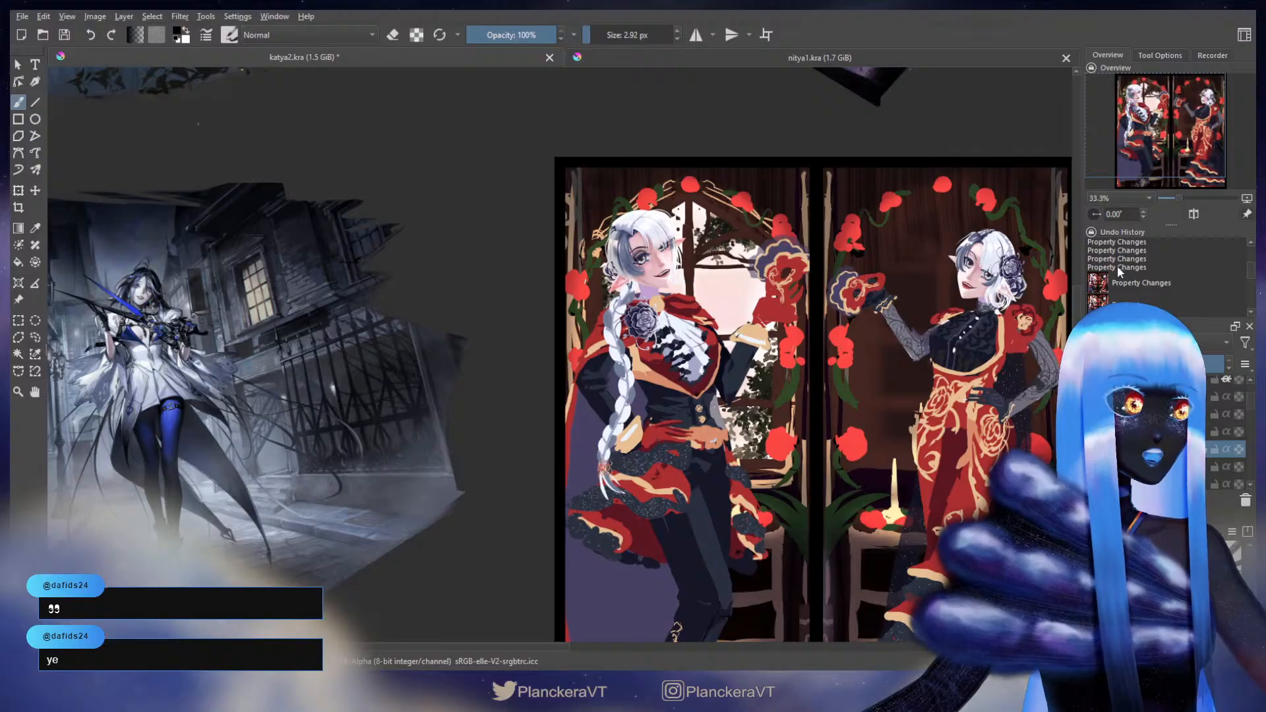
left_click(1117, 267)
scroll(1153, 286, "down", 7)
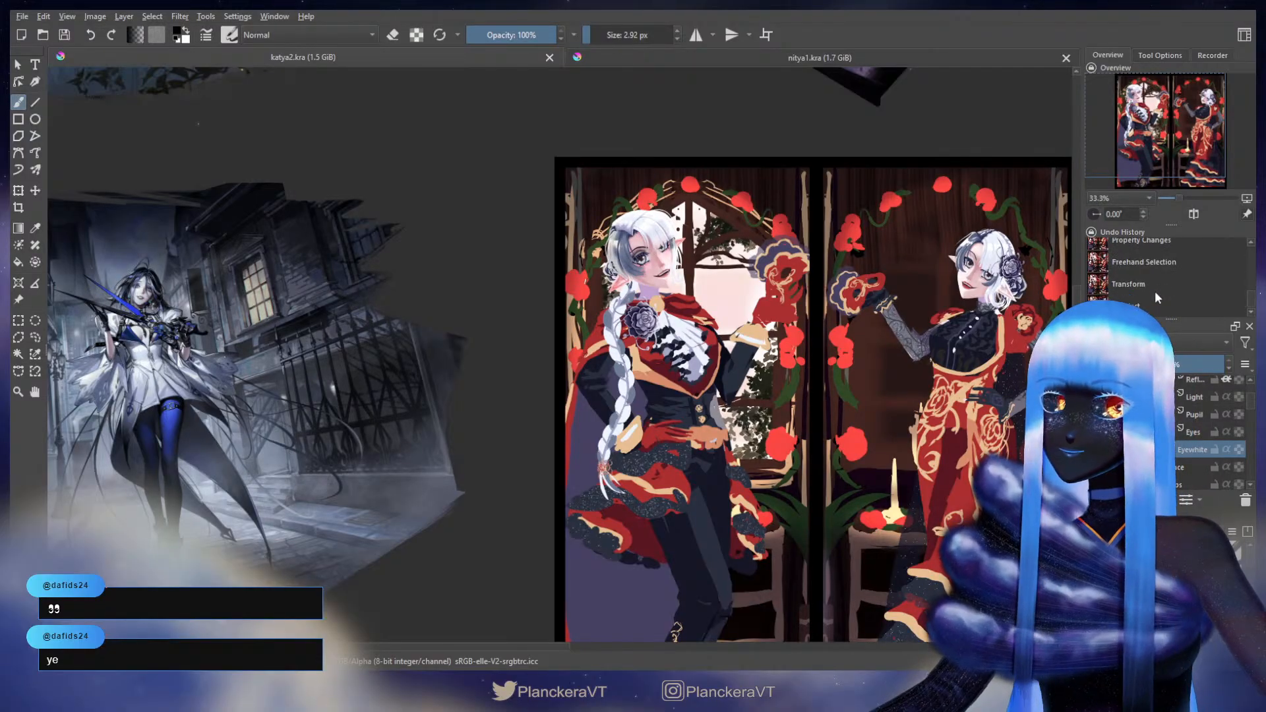
left_click(1149, 306)
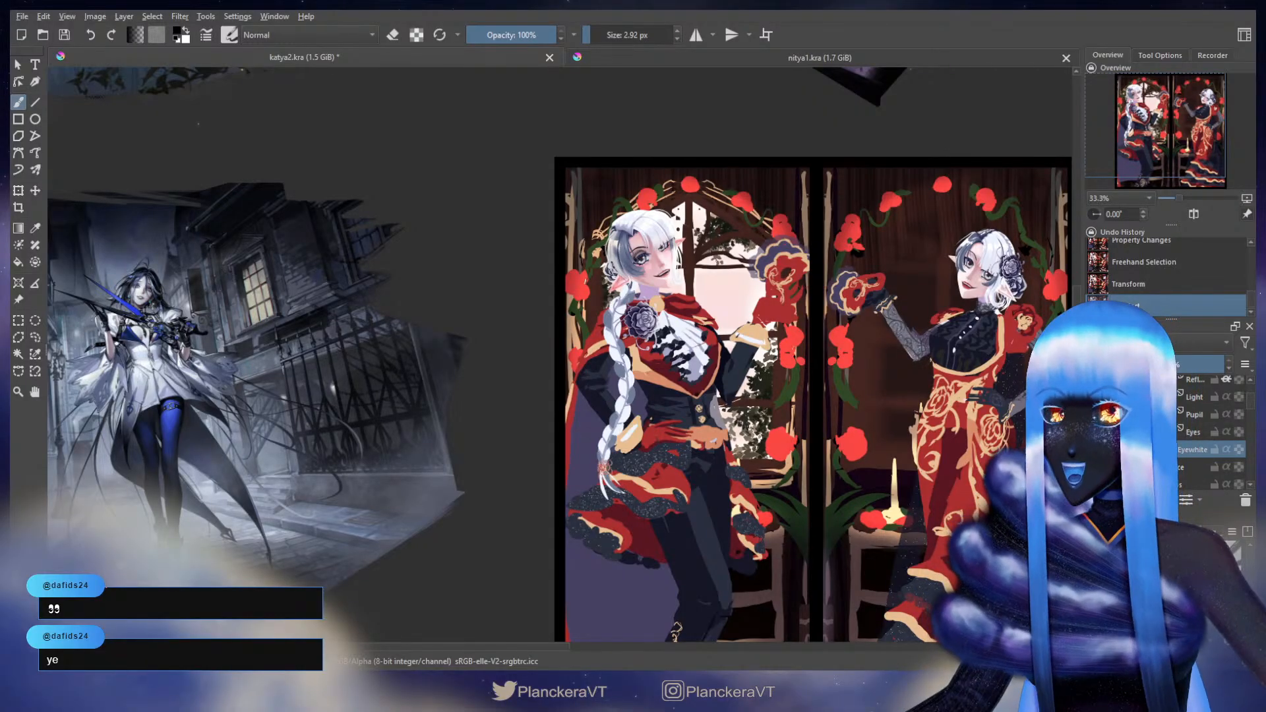
- Select the layer group holding the eyes and nudge it slightly across the face with the Move tool
left_click_drag(834, 273, 853, 307)
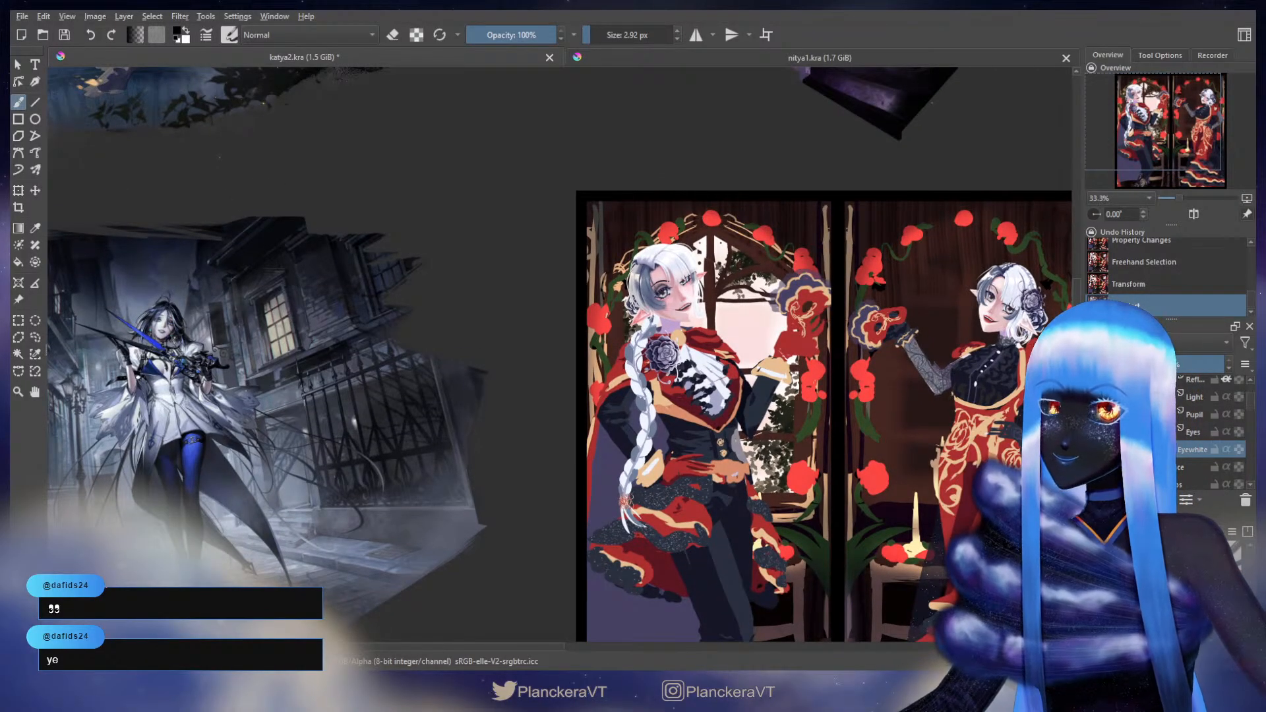
scroll(630, 261, "up", 1)
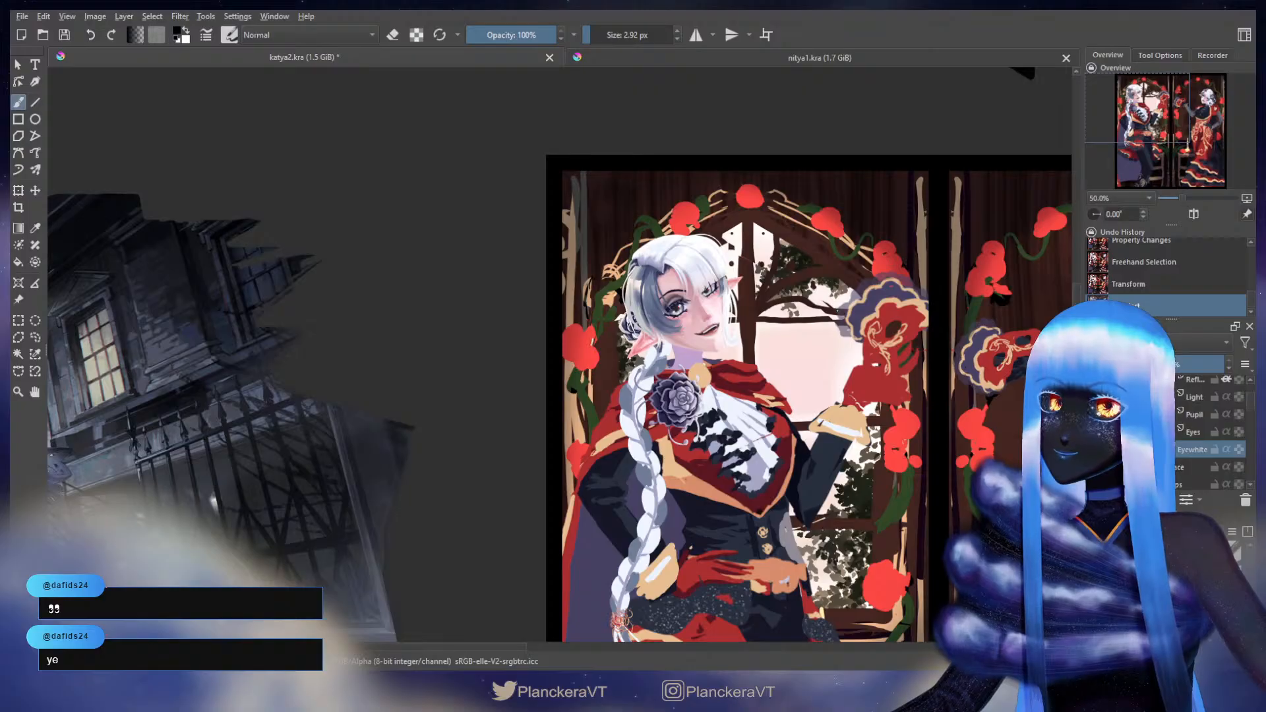
scroll(744, 299, "up", 1)
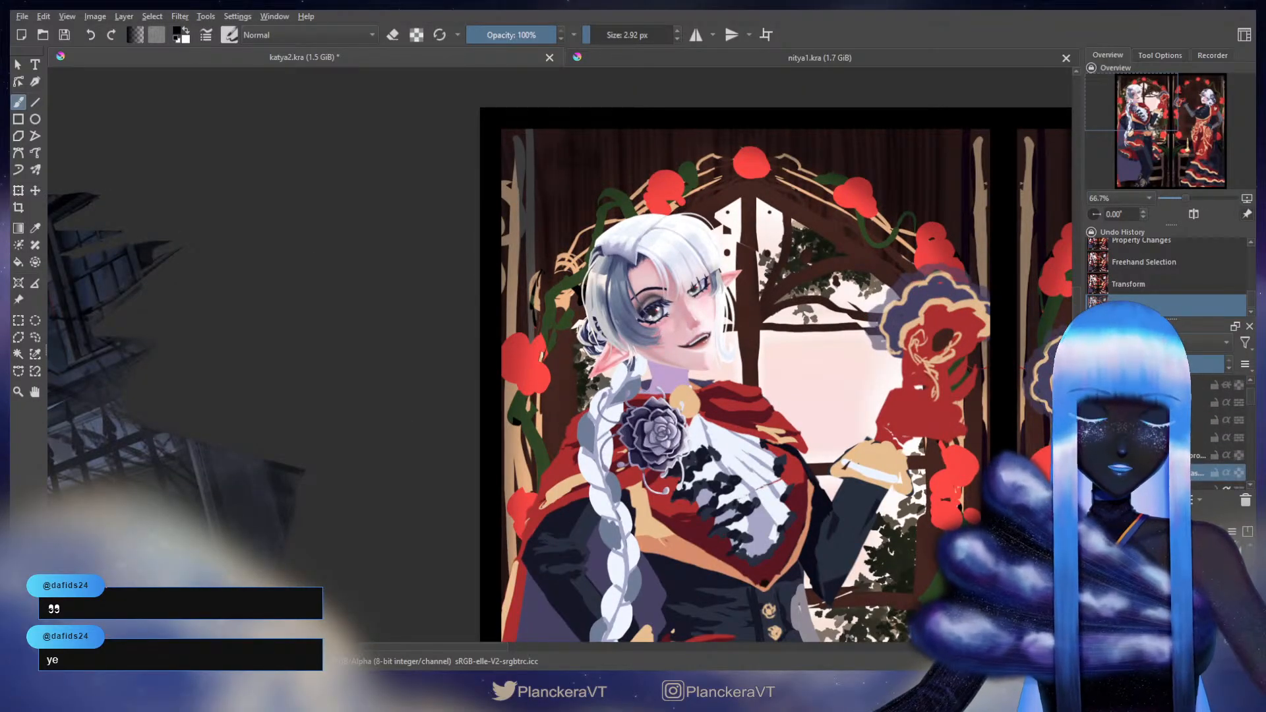
scroll(649, 247, "up", 2)
key("t")
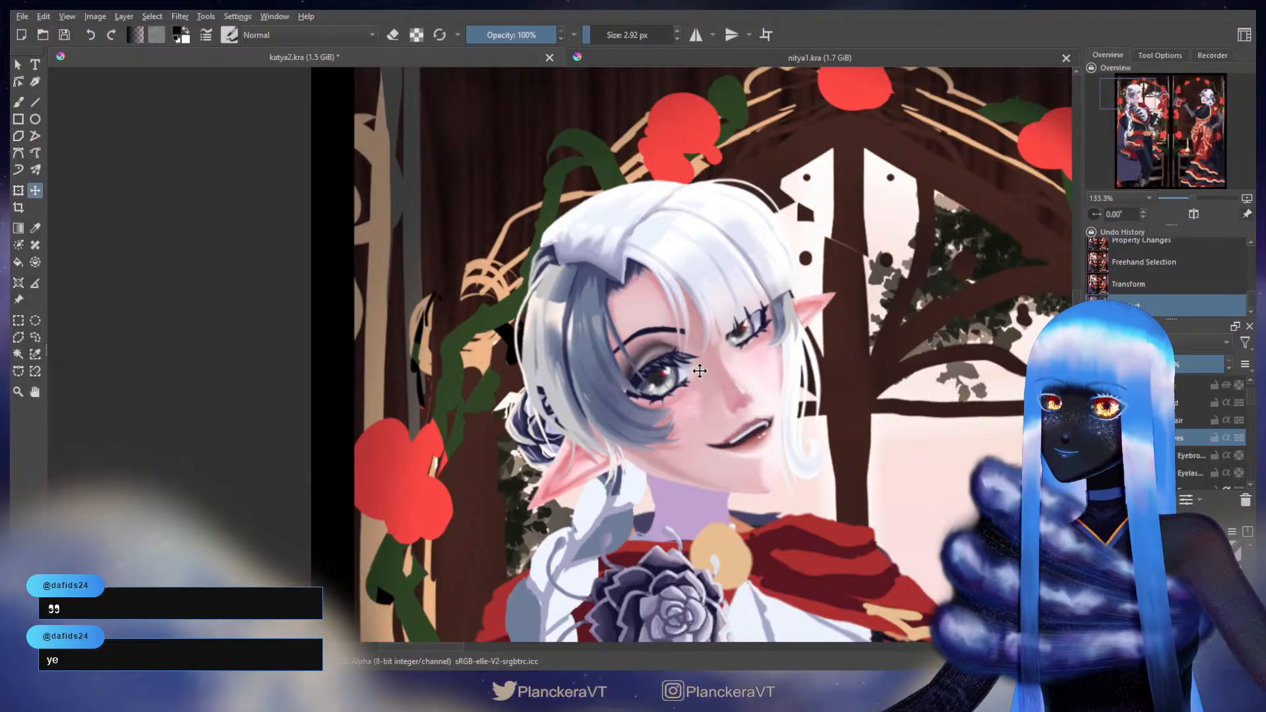
left_click_drag(699, 371, 701, 372)
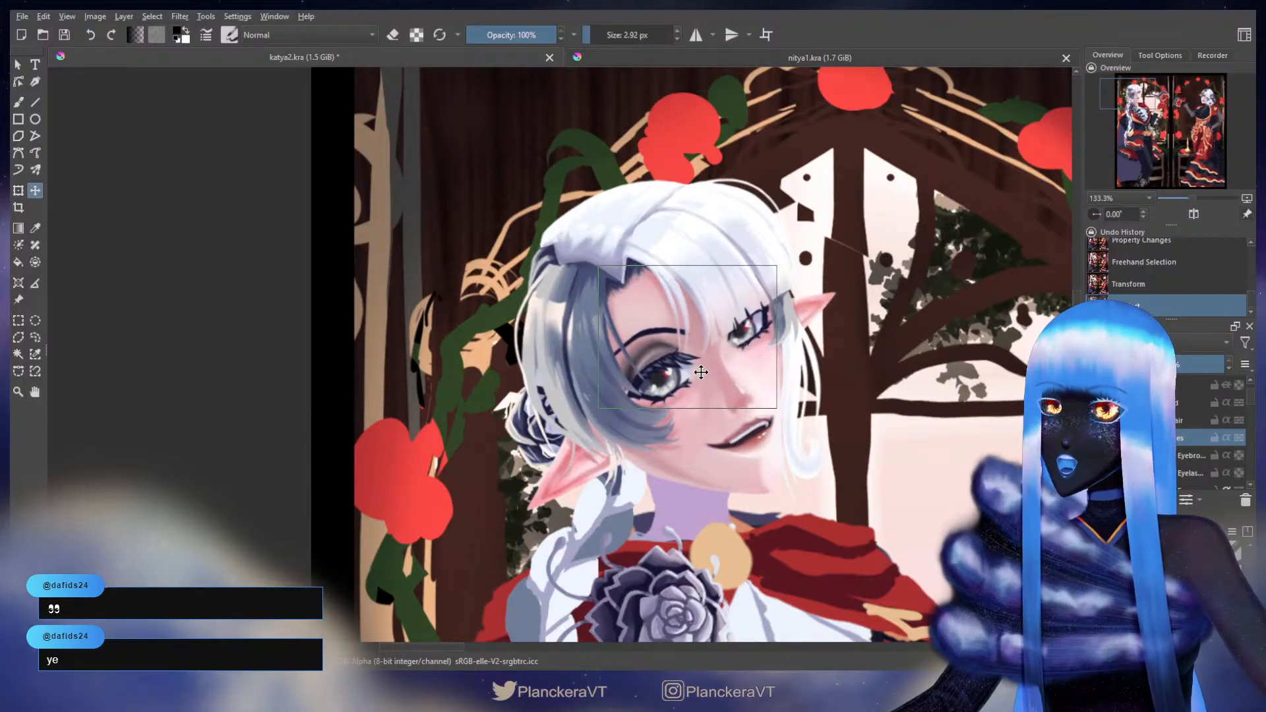
key("ctrl+shift+a")
key("b")
- Select the Eyewhite layer and reshape the eye whites slightly with a liquify transform
scroll(887, 345, "down", 4)
mouse_move(893, 346)
left_mouse_down()
mouse_move(861, 313)
mouse_move(719, 231)
left_mouse_up()
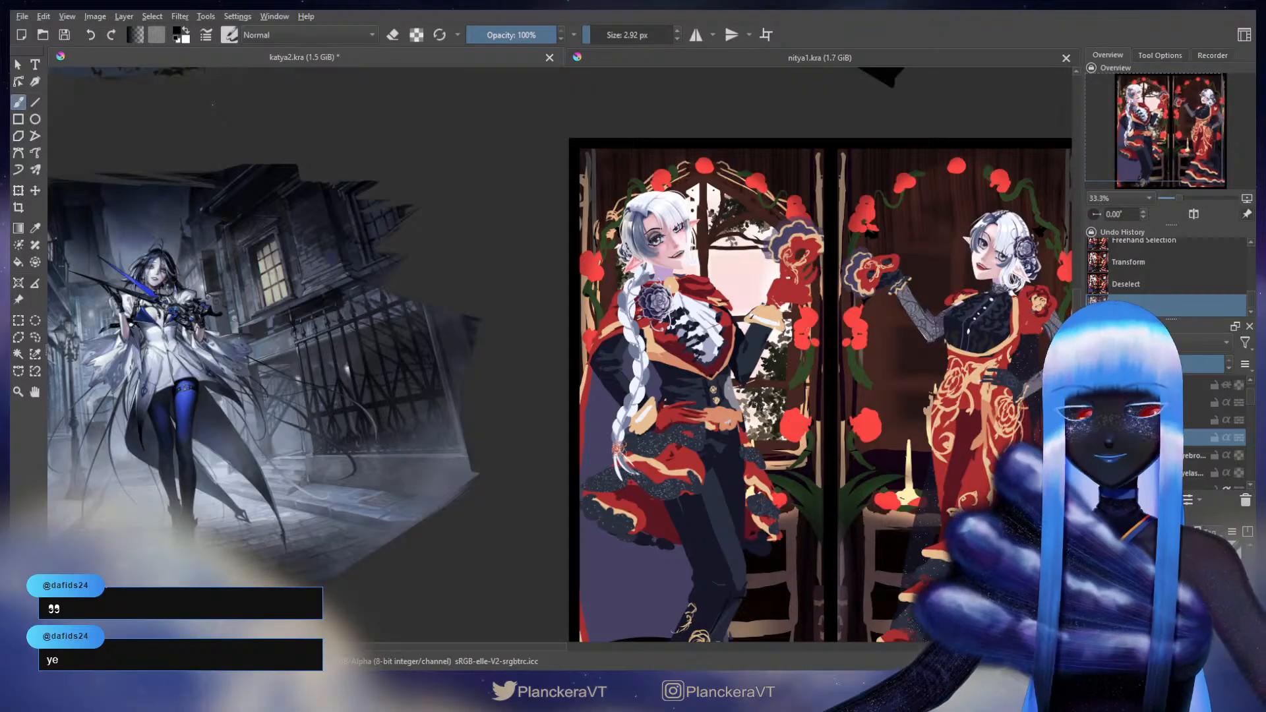
scroll(610, 254, "up", 3)
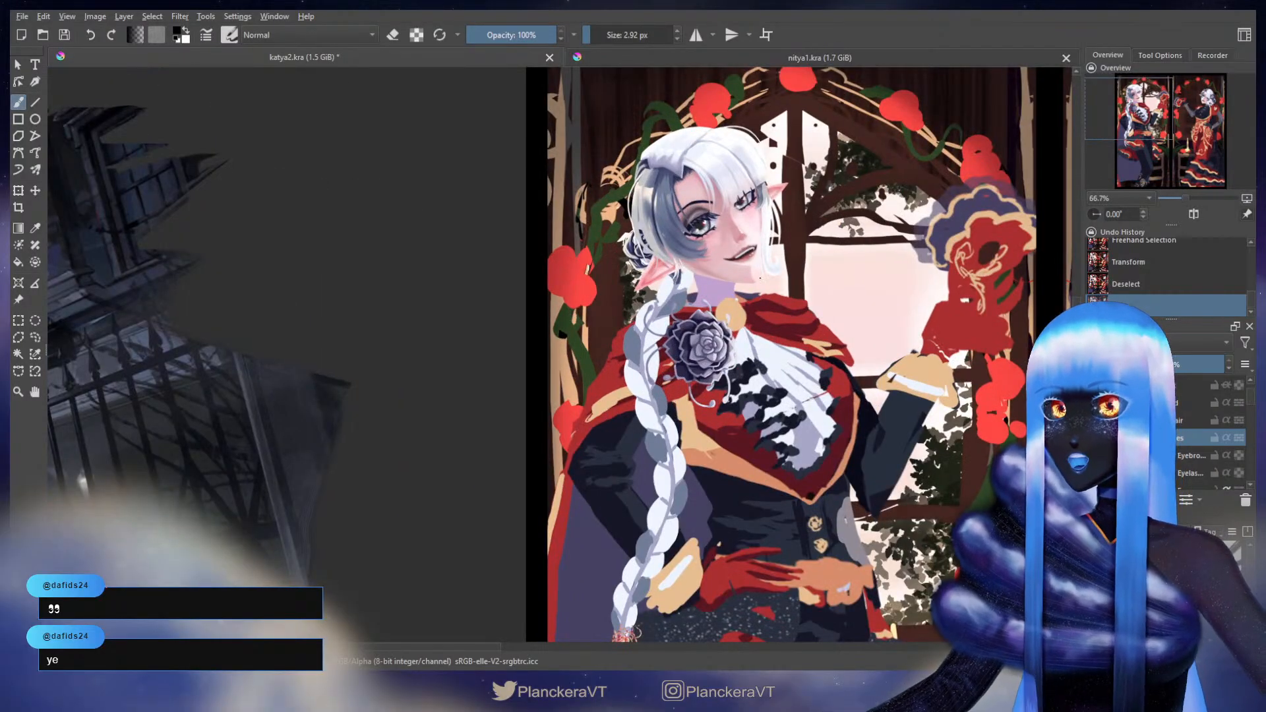
left_click_drag(753, 275, 851, 454)
scroll(850, 455, "up", 1)
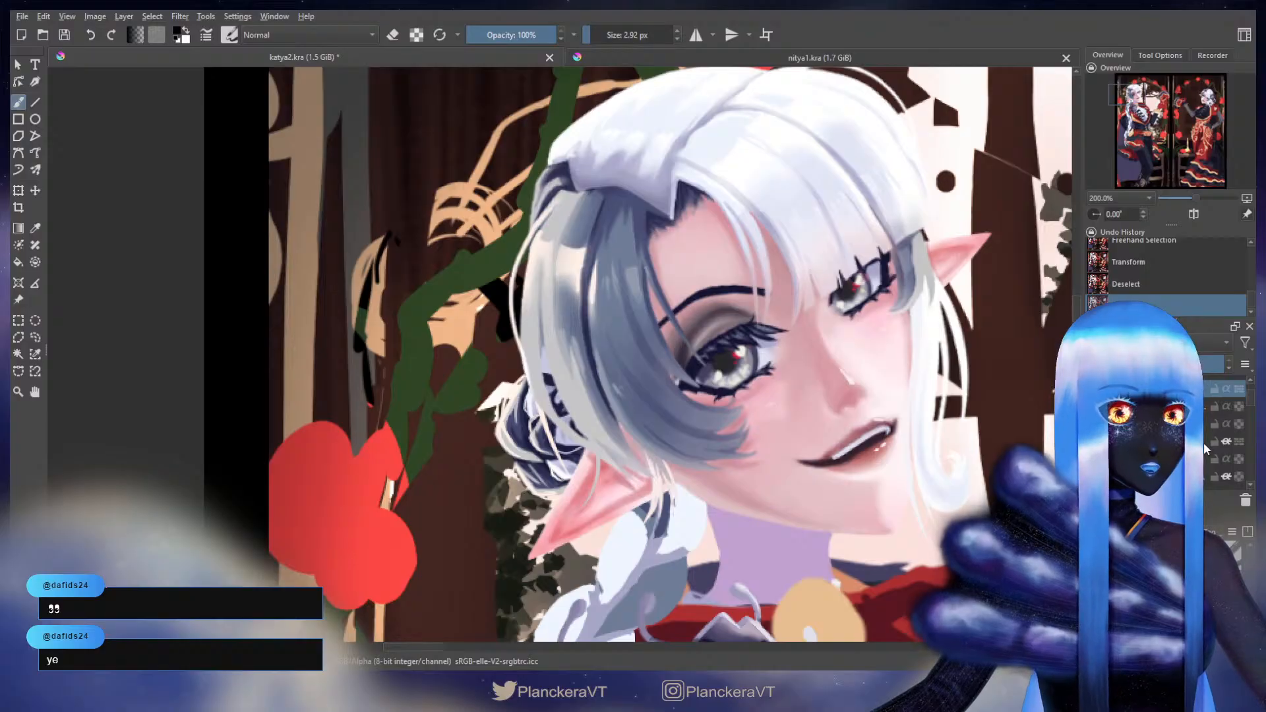
scroll(1204, 443, "down", 2)
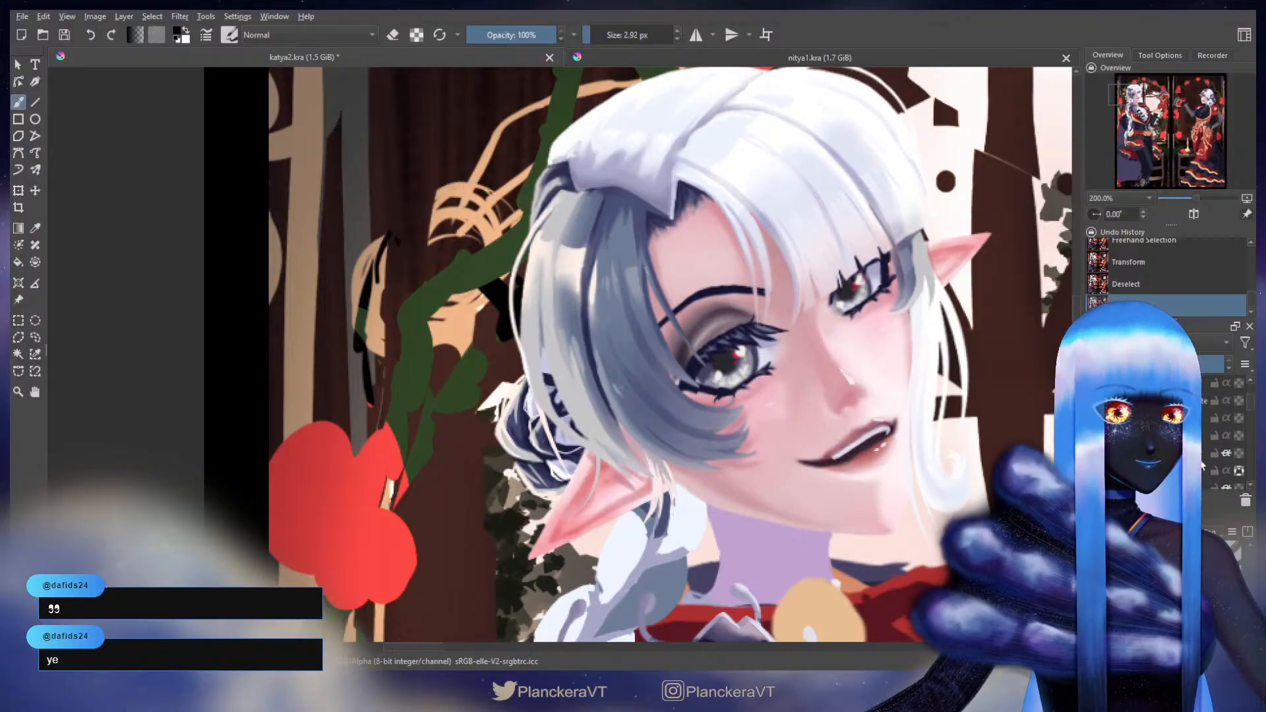
key("ctrl+t")
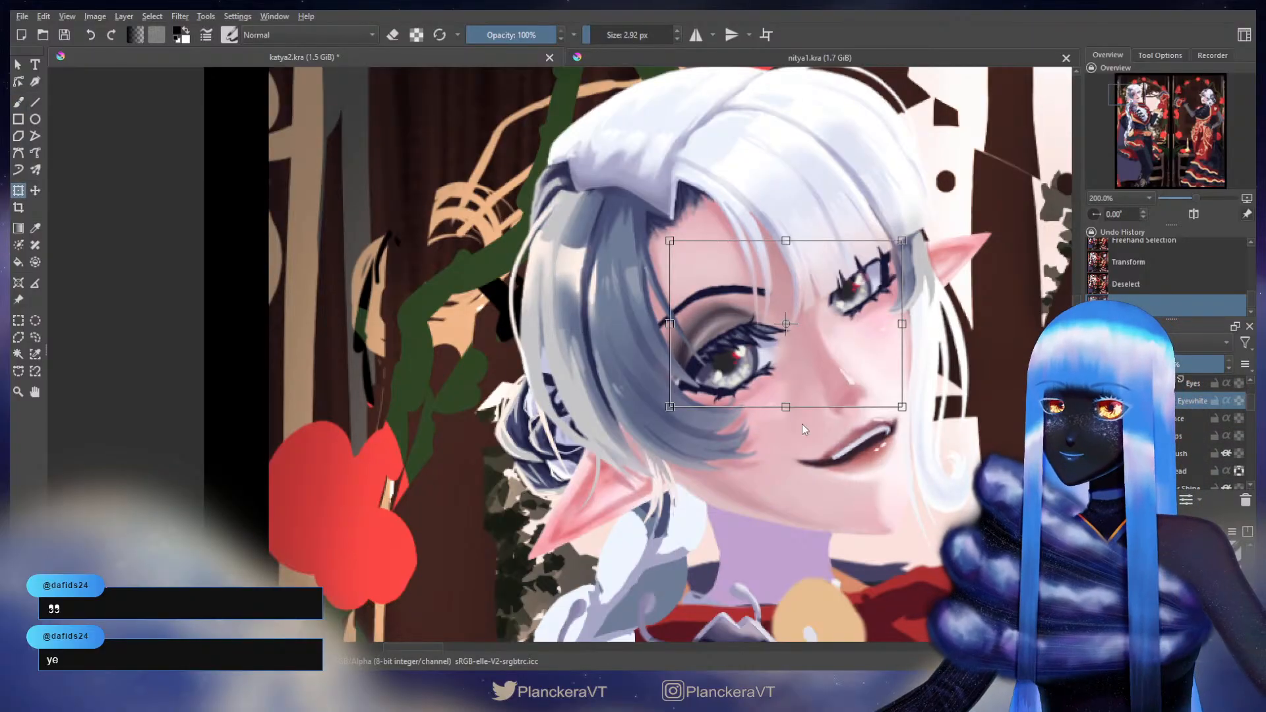
key("l")
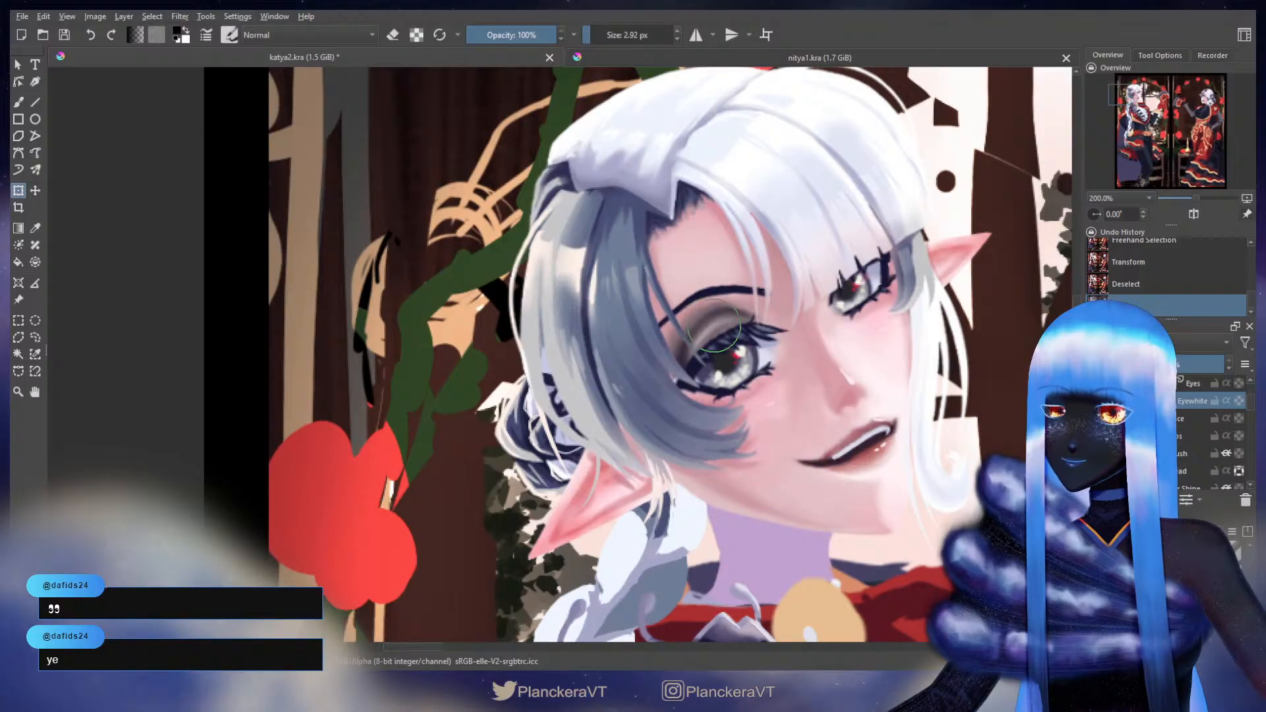
left_click_drag(908, 344, 868, 384)
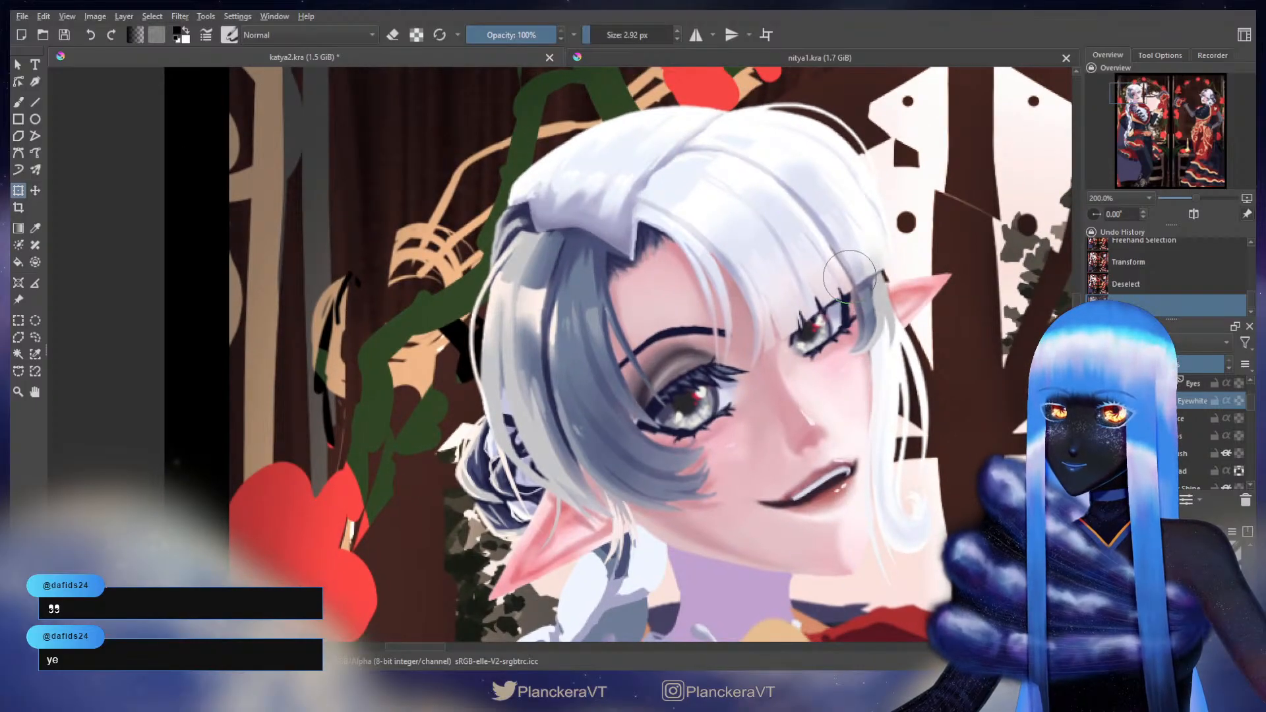
key("b")
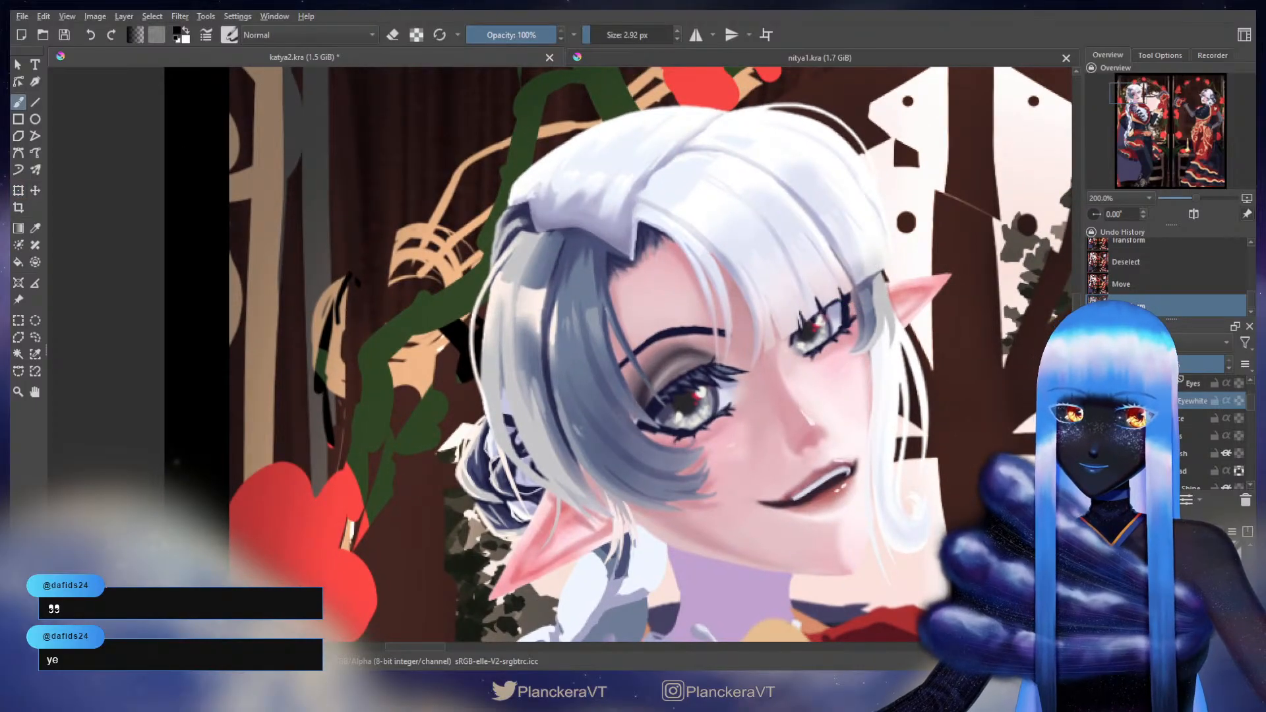
- Select the eyelashes layer and reshape the far eye's lashes with a liquify transform
scroll(1206, 435, "up", 3)
left_click(1199, 472)
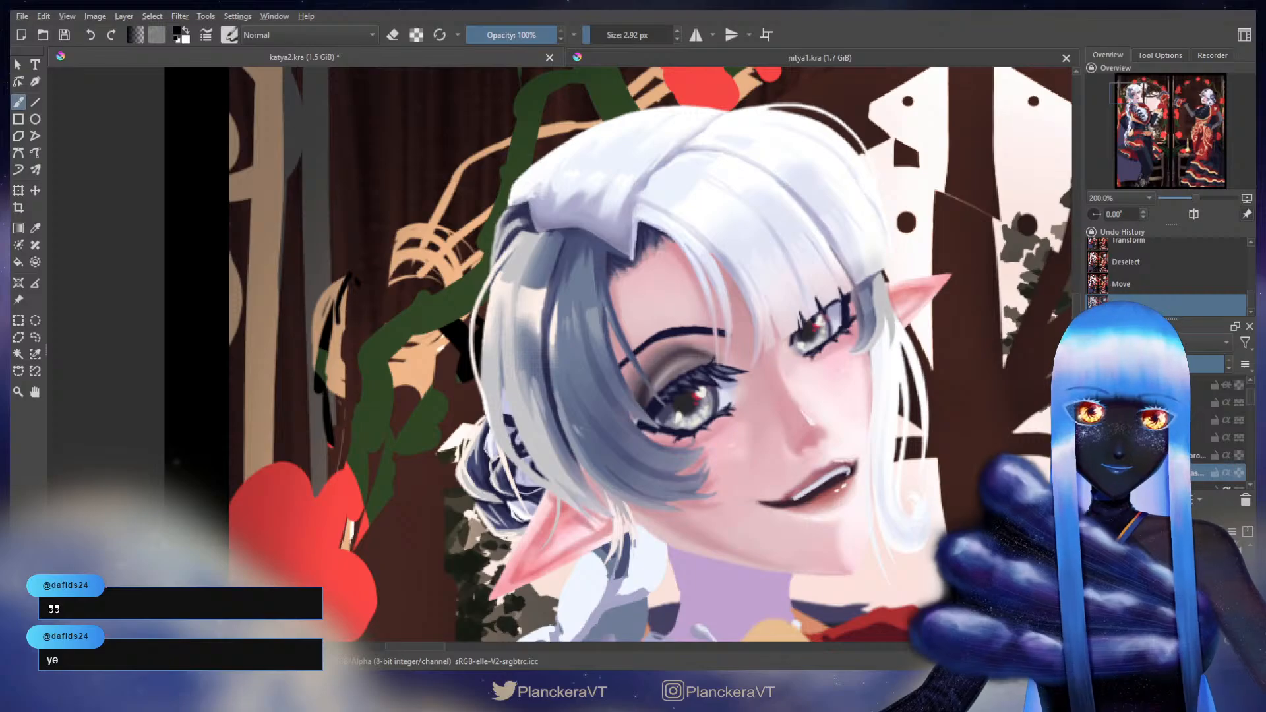
left_click(1094, 420)
left_click(1094, 419)
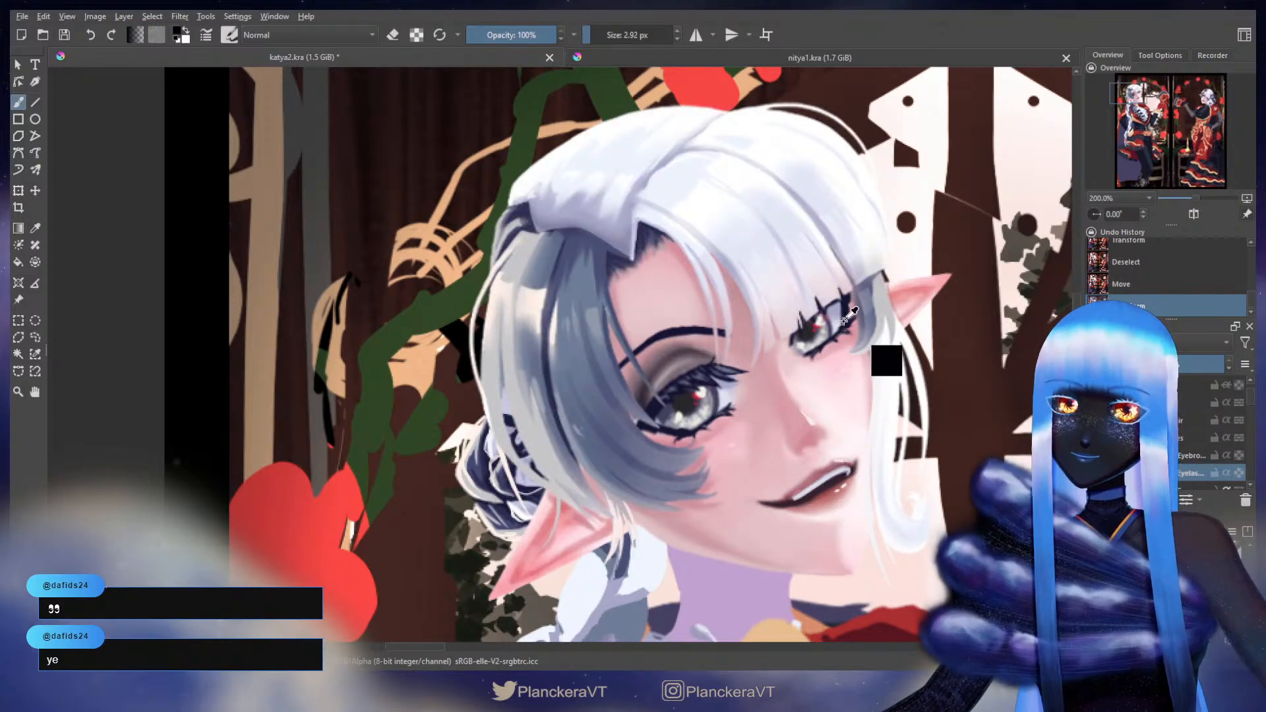
key("ctrl+t")
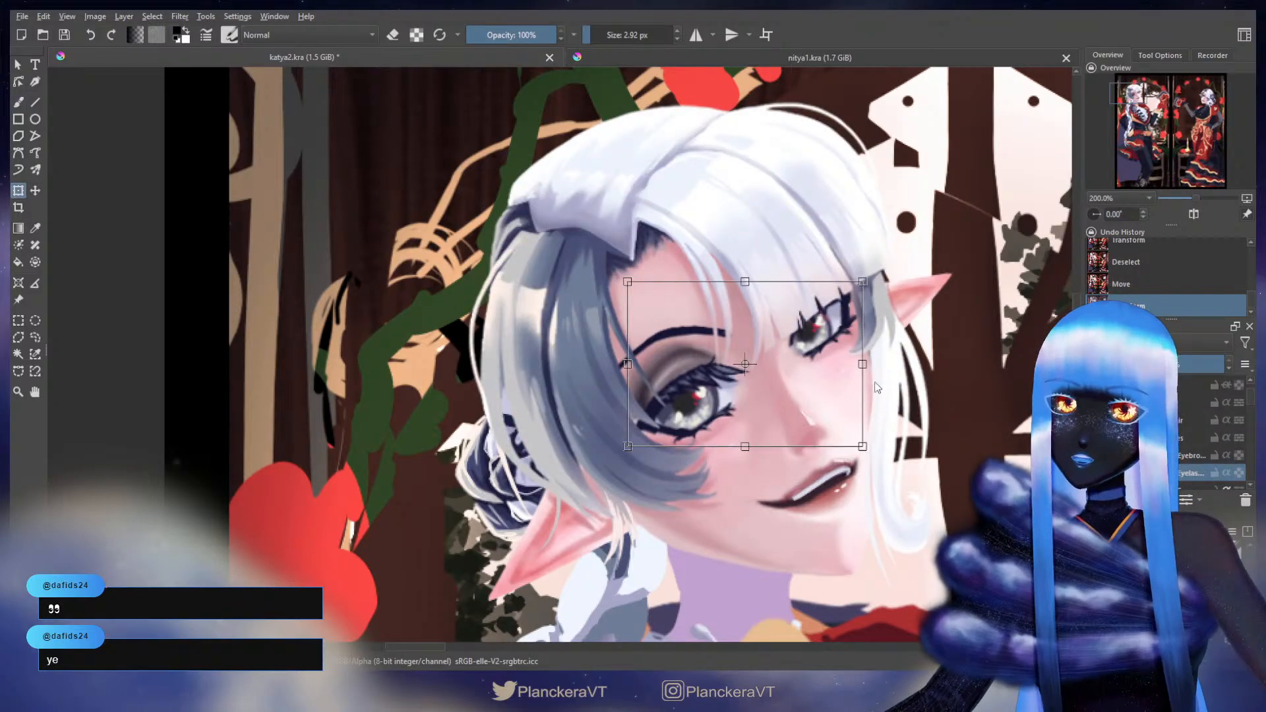
key("Return")
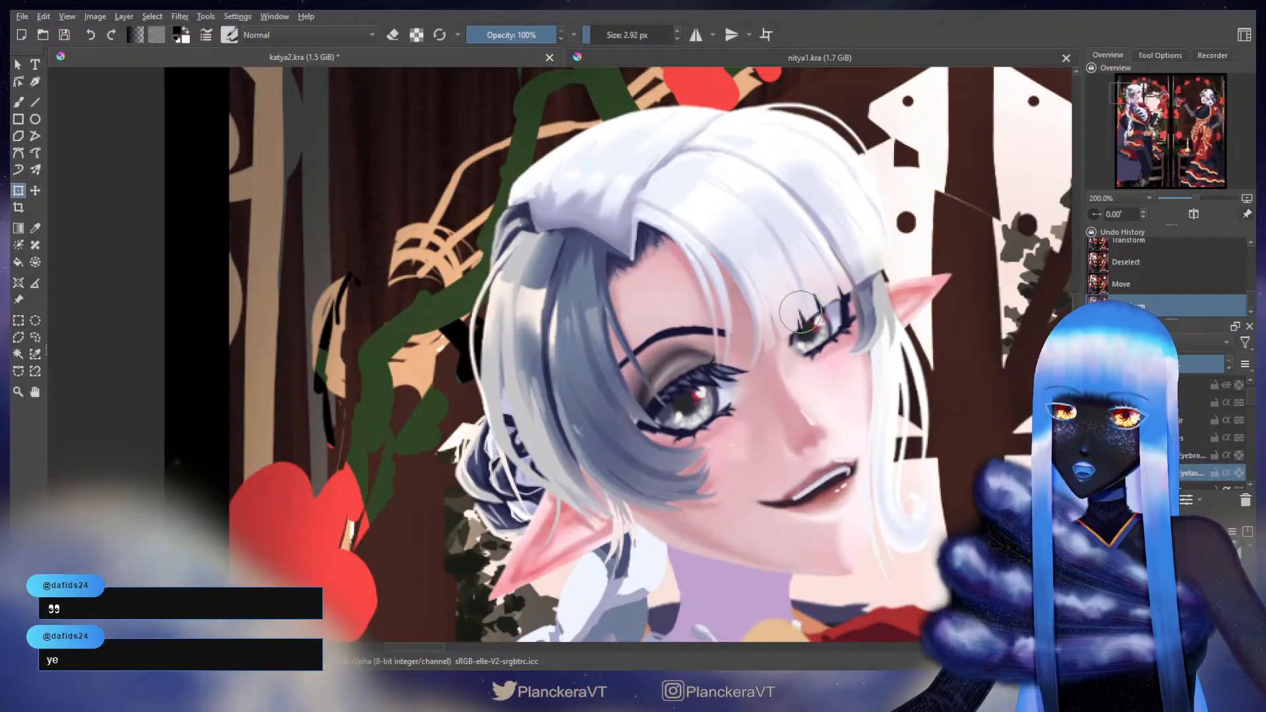
key("b")
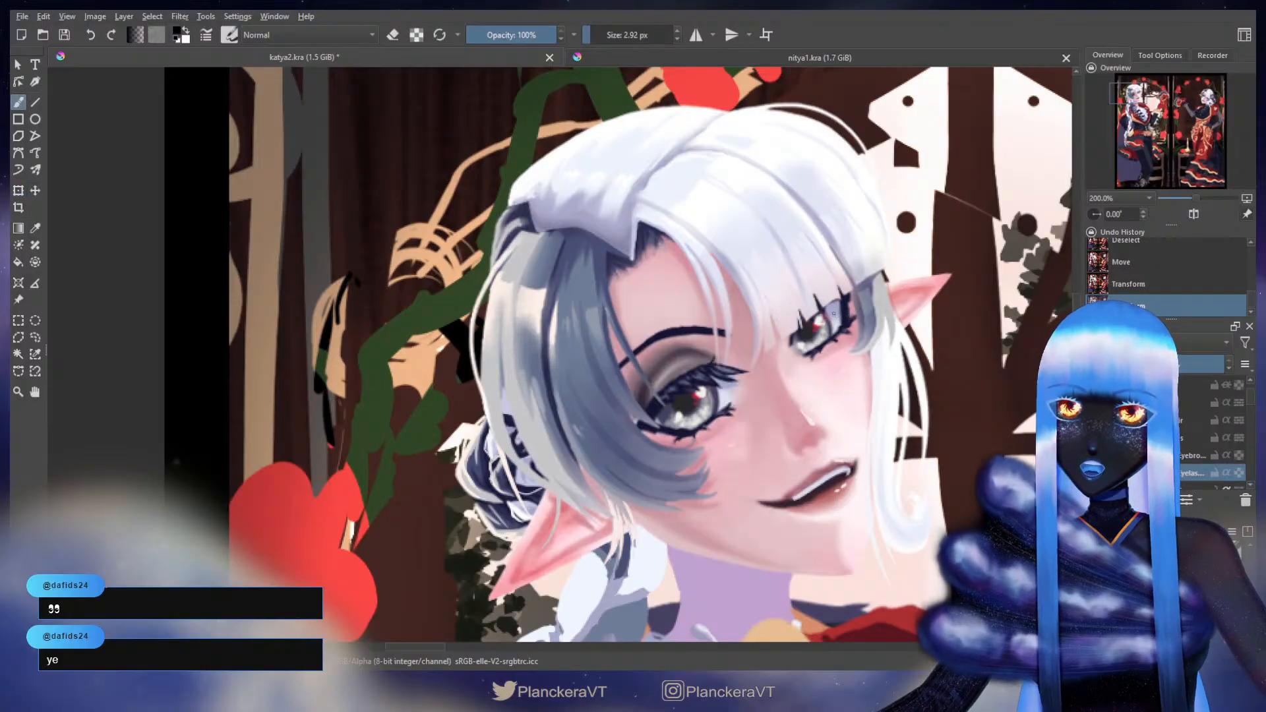
- Compare the face with and without the eye-white and eyelash transforms by switching between their undo history states
scroll(870, 384, "down", 3)
left_click_drag(923, 428, 863, 334)
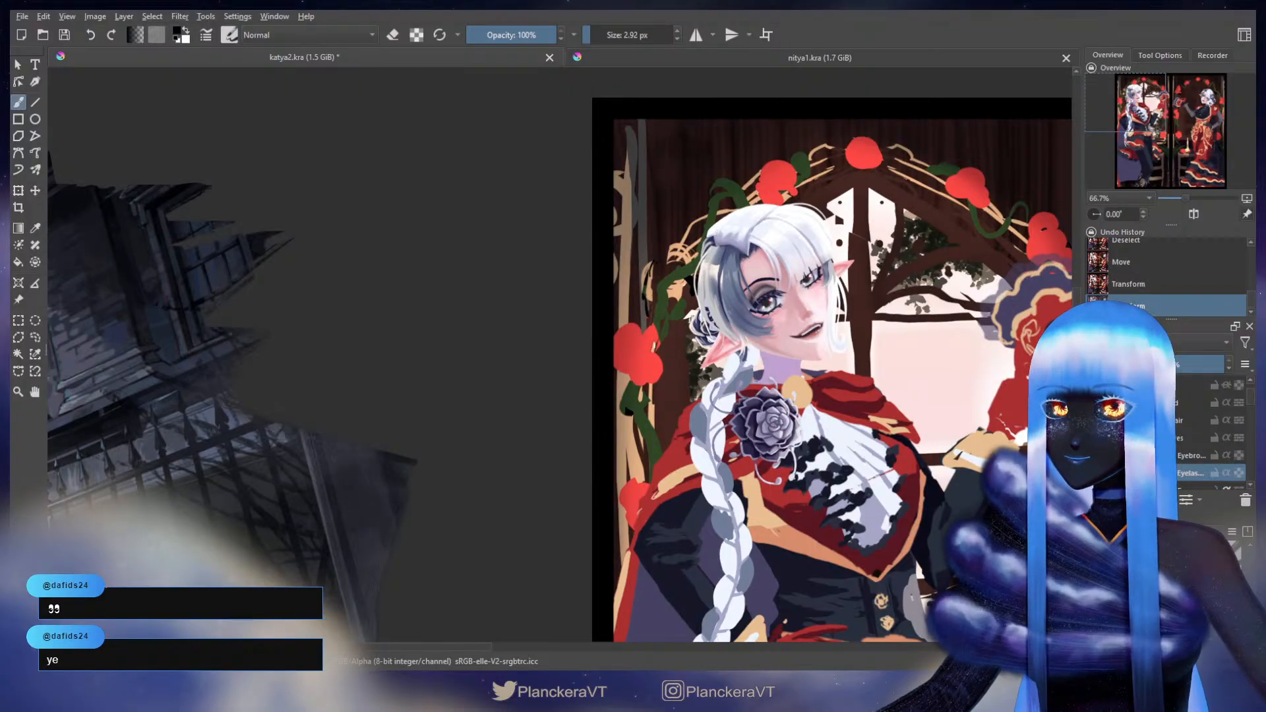
scroll(880, 294, "up", 2)
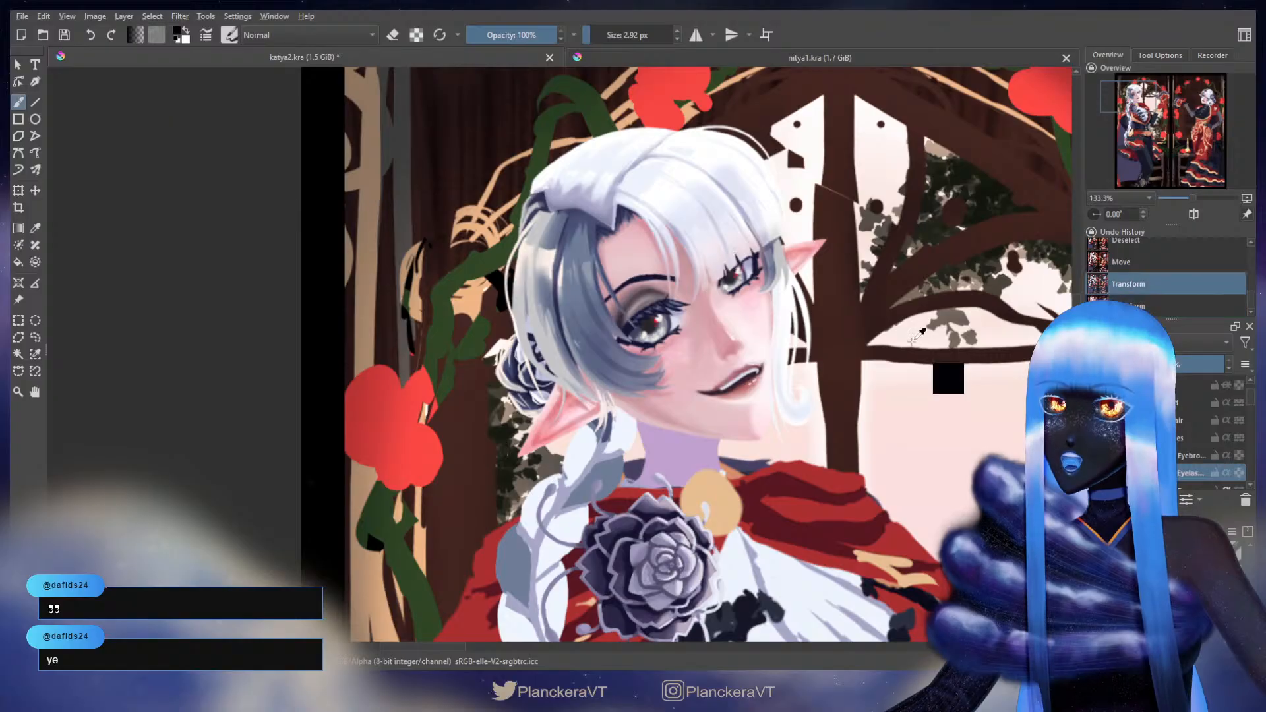
left_click(1128, 261)
left_click(1132, 284)
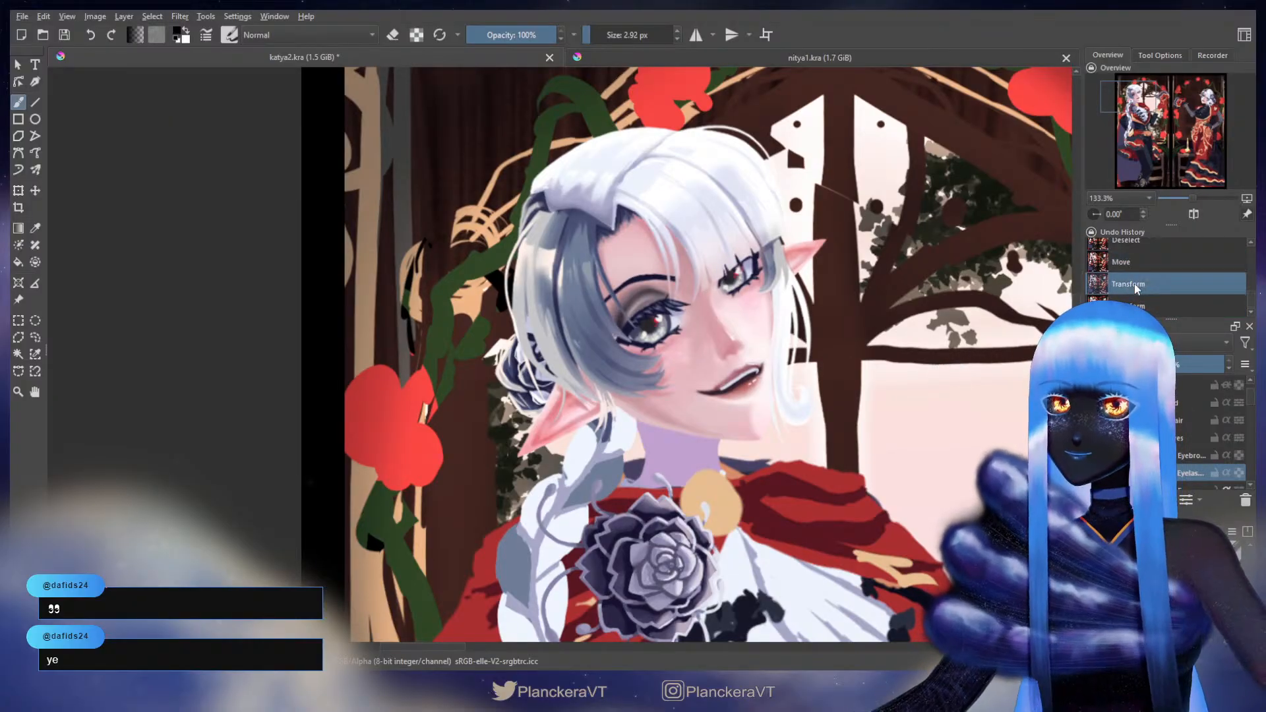
left_click(1137, 258)
left_click(1129, 286)
left_click(1128, 306)
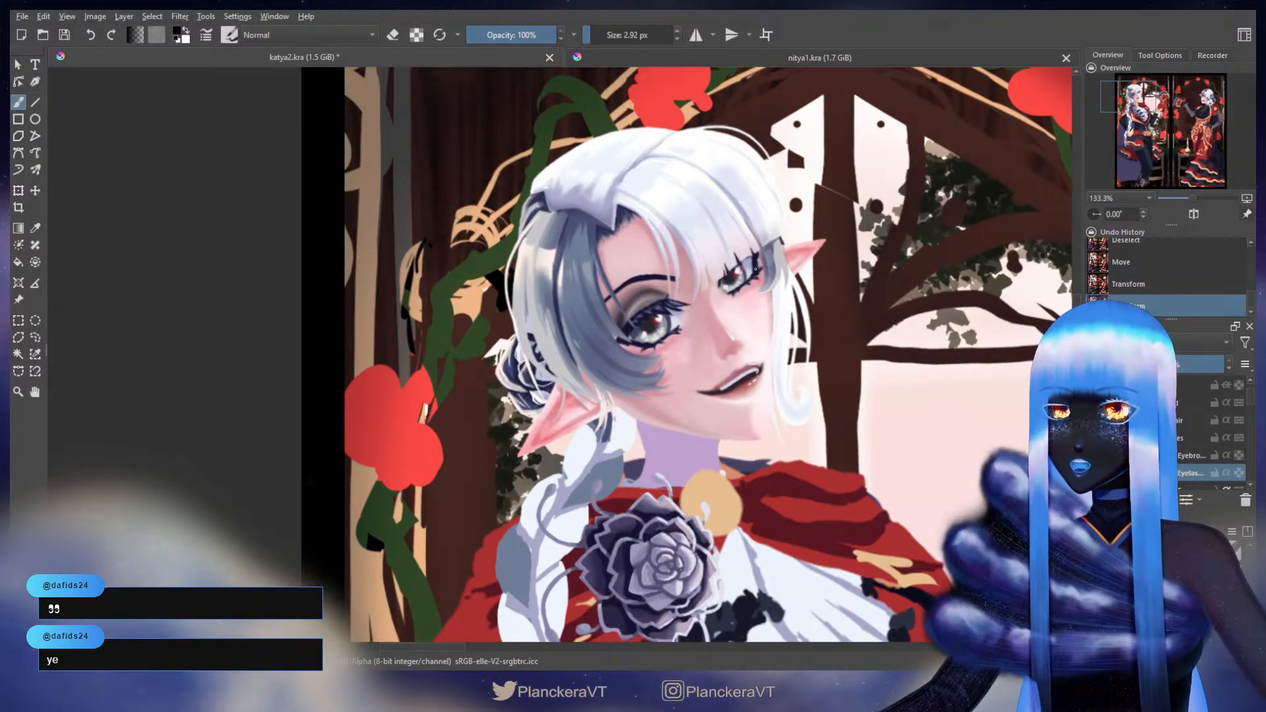
left_click(1128, 286)
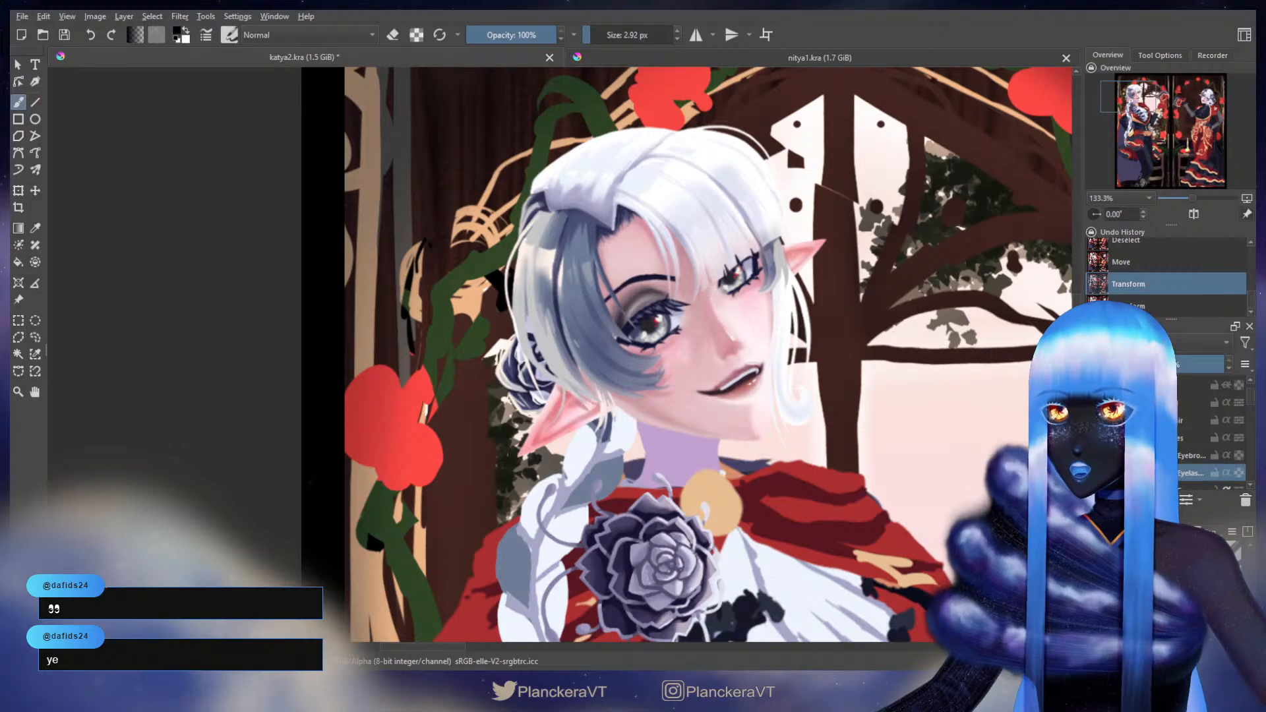
- Outline the far eye in the group holding the eyes with a freehand selection, shift and rotate it slightly with a transform, and deselect
left_click(35, 337)
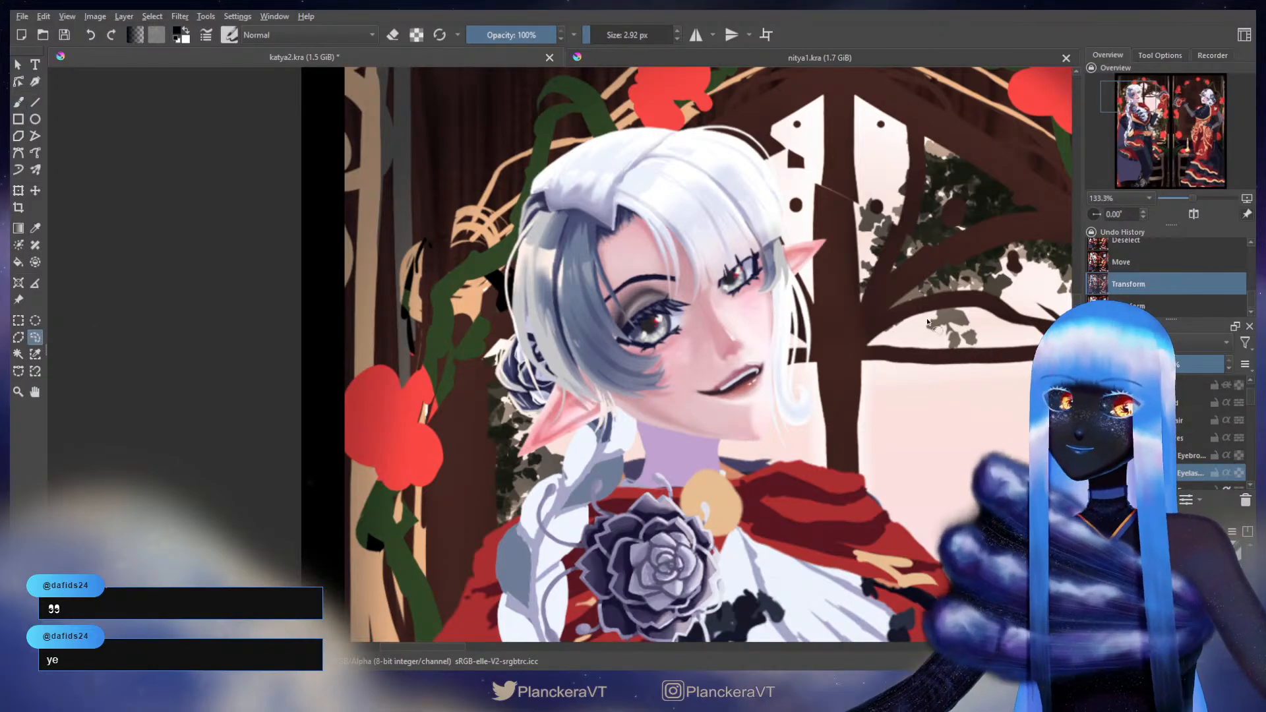
left_click(1193, 437)
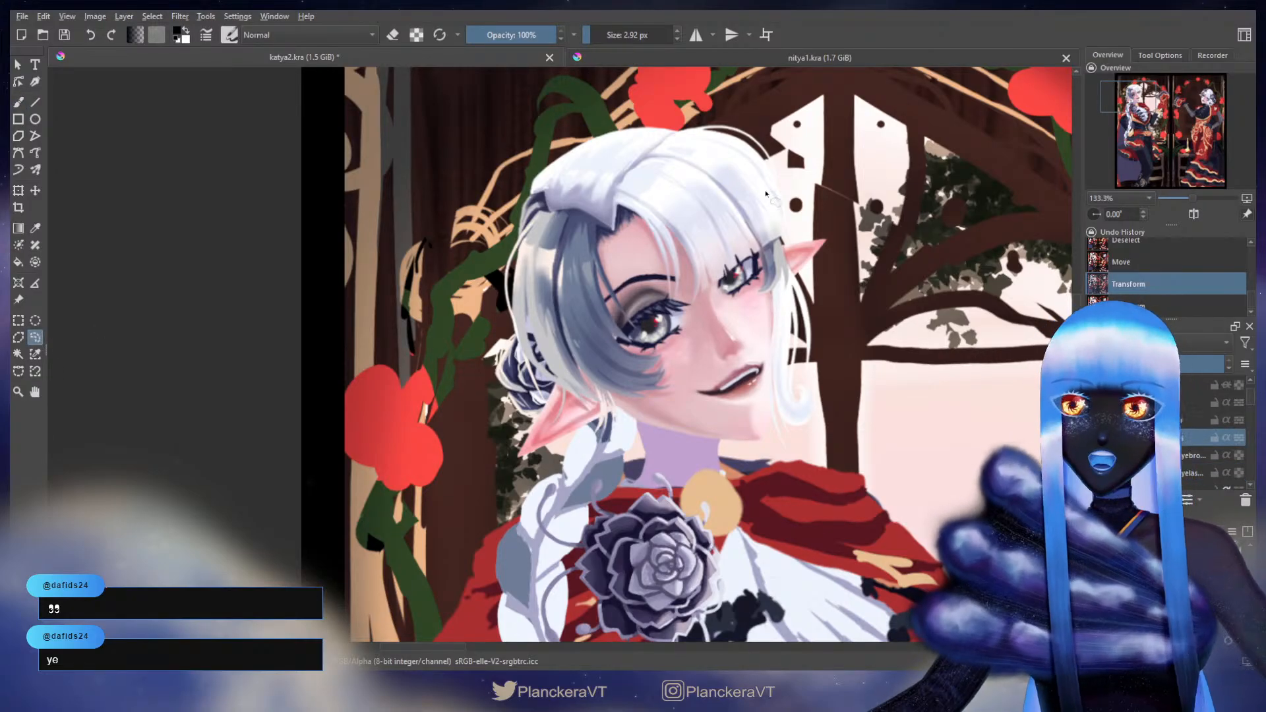
mouse_move(706, 301)
left_mouse_down()
mouse_move(764, 324)
mouse_move(813, 215)
mouse_move(801, 188)
left_mouse_up()
key("ctrl+t")
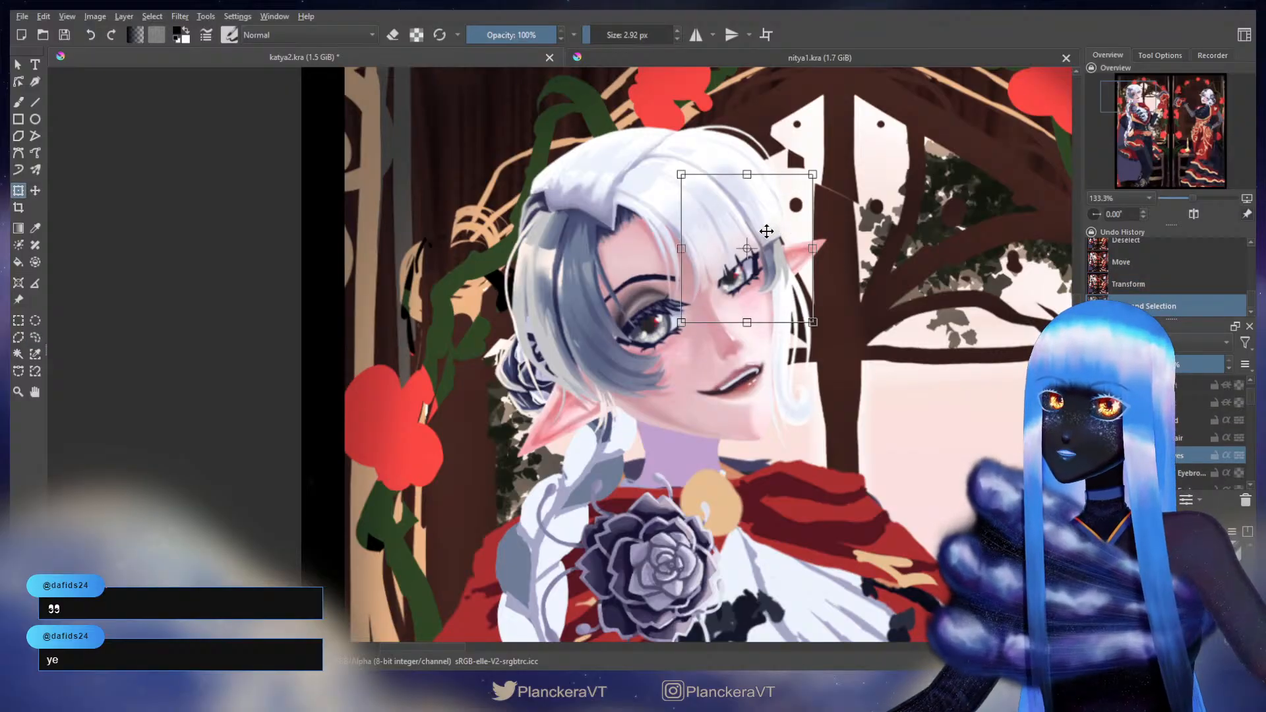
key("Return")
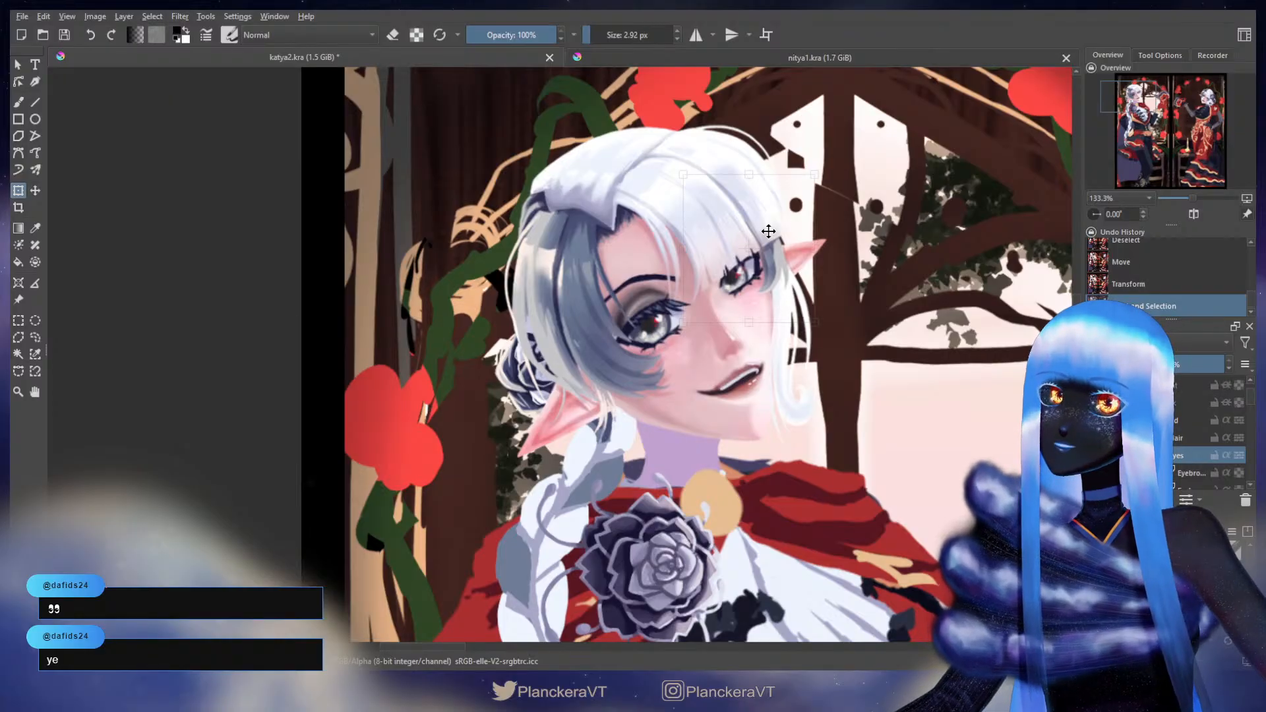
left_click_drag(768, 231, 768, 228)
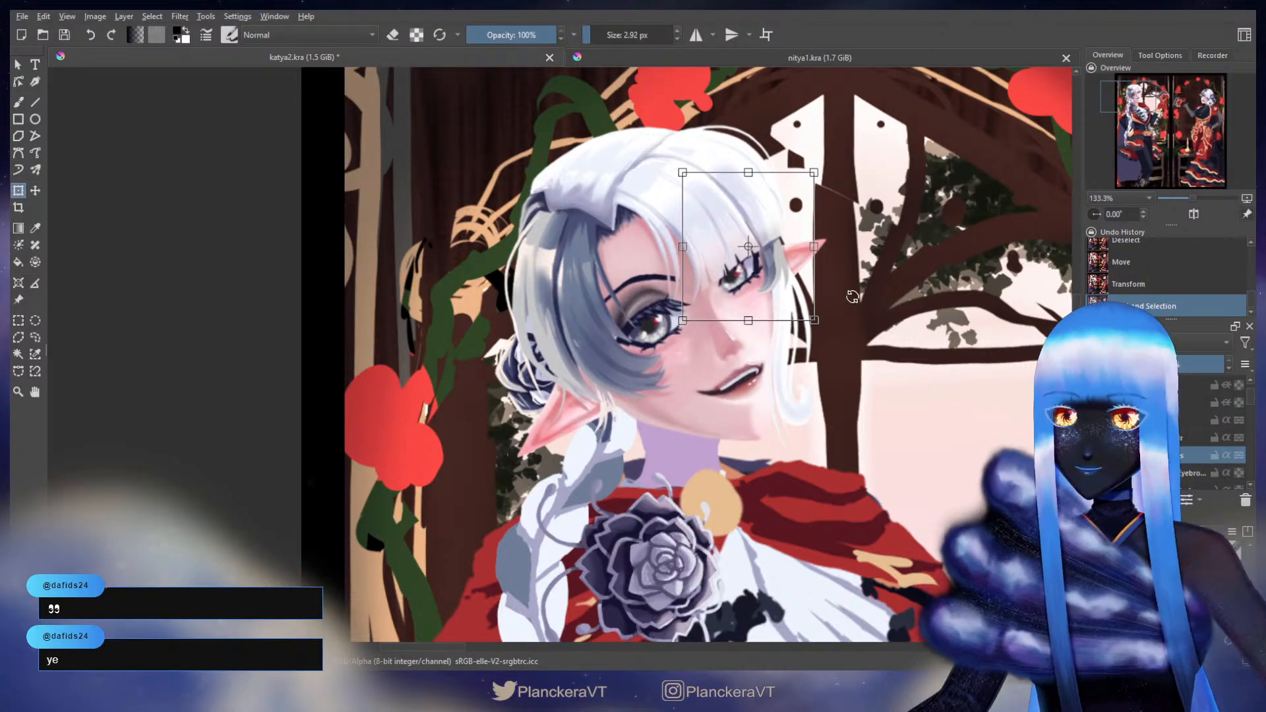
left_click_drag(852, 268, 852, 271)
mouse_move(785, 247)
left_mouse_down()
mouse_move(854, 263)
mouse_move(789, 262)
left_mouse_up()
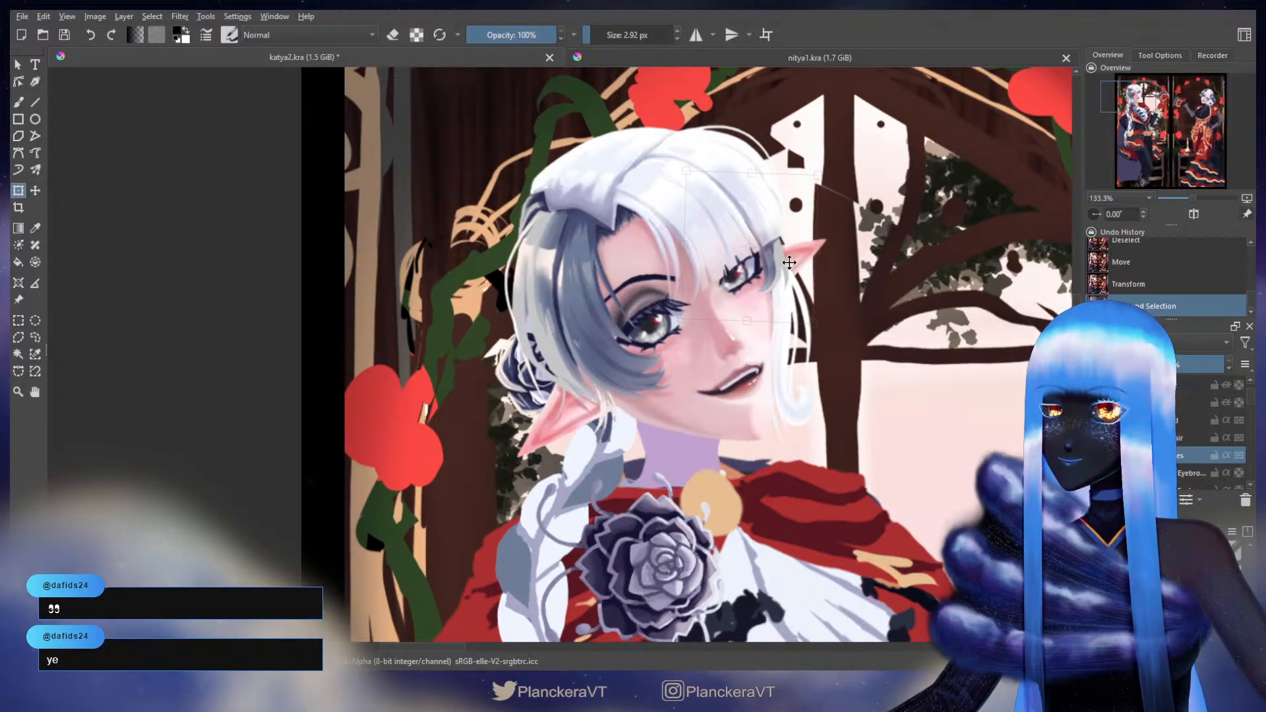
left_click_drag(789, 262, 788, 262)
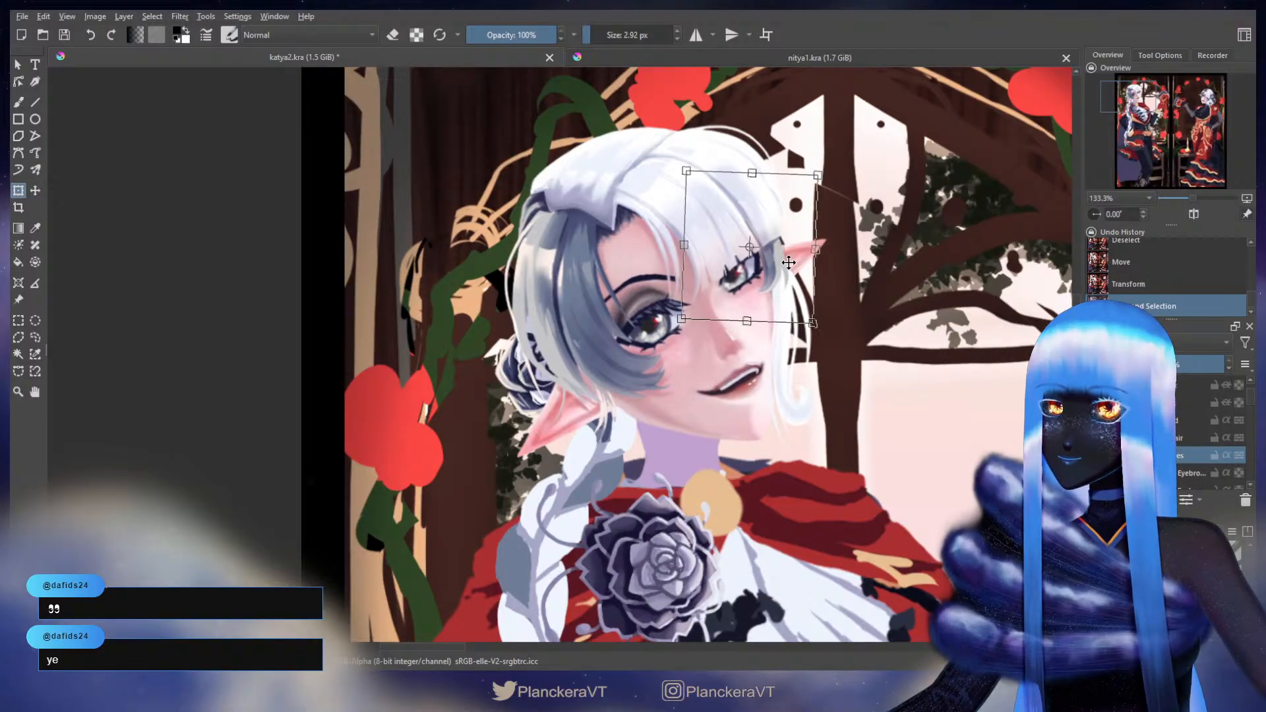
key("b")
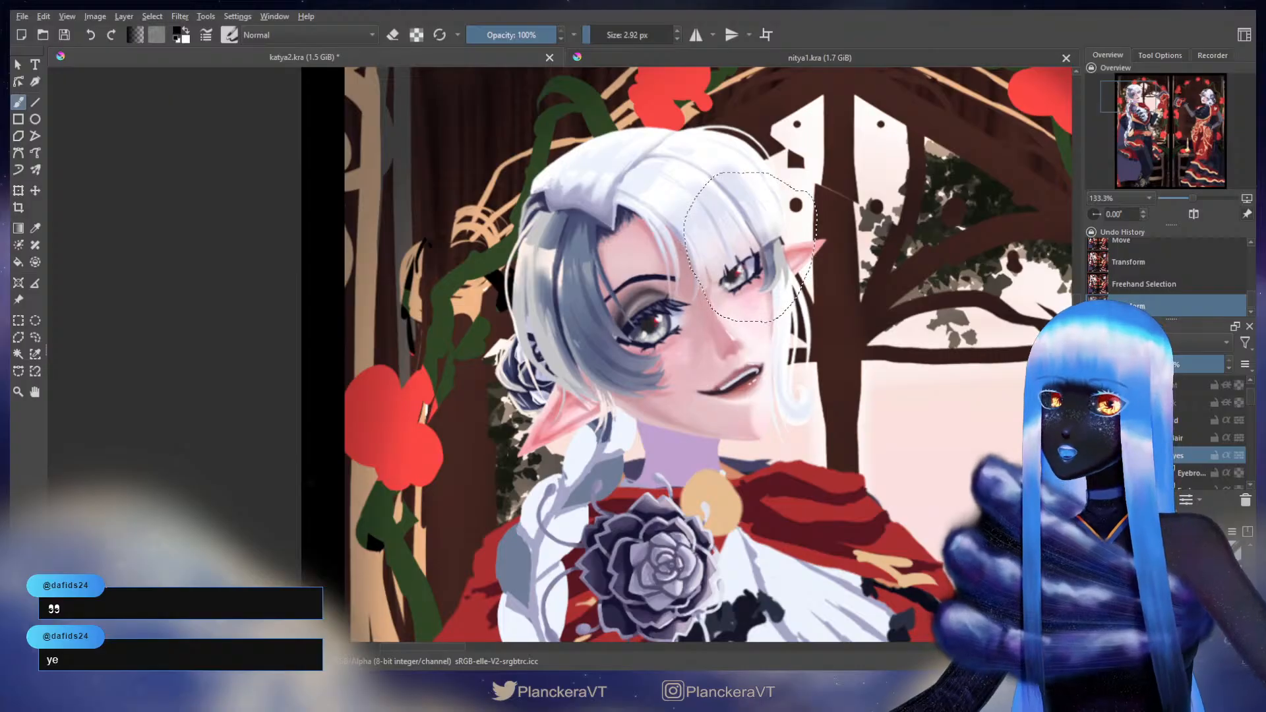
key("ctrl+shift+a")
- In a mirrored canvas view, reshape the eye whites on the Eyewhite layer slightly with a liquify transform
scroll(867, 303, "down", 2)
scroll(857, 369, "down", 2)
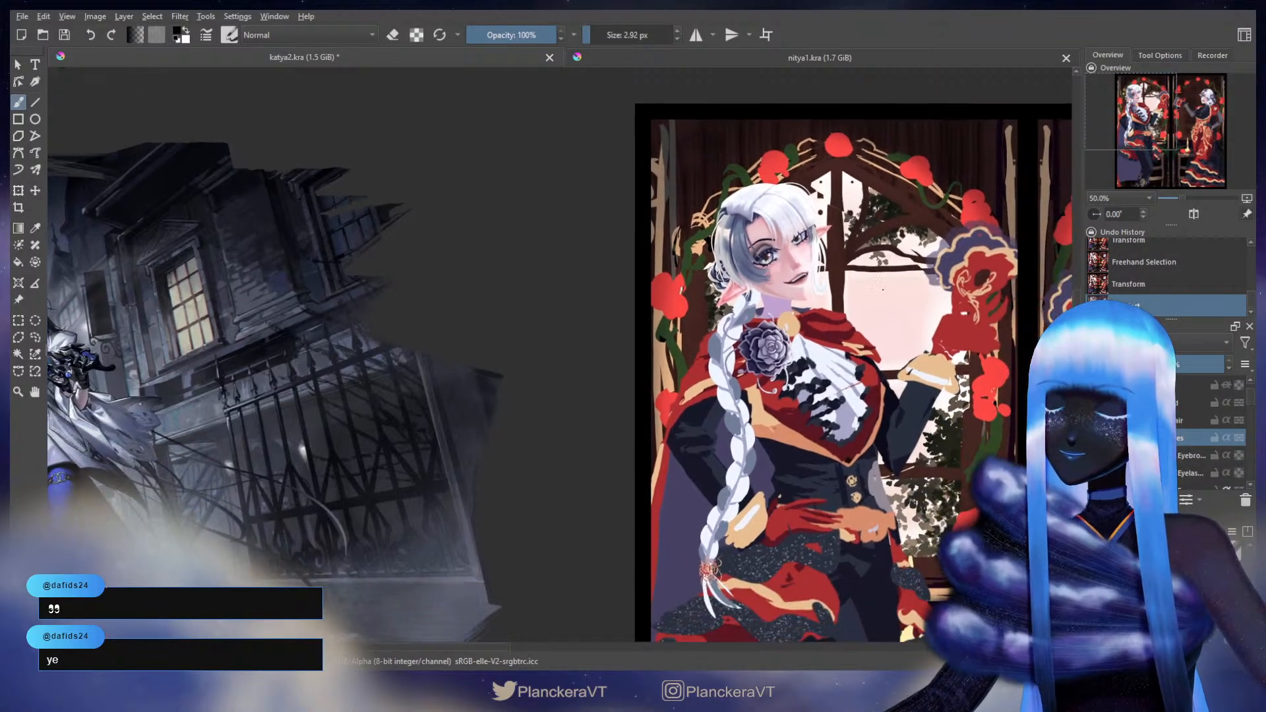
left_click(1192, 214)
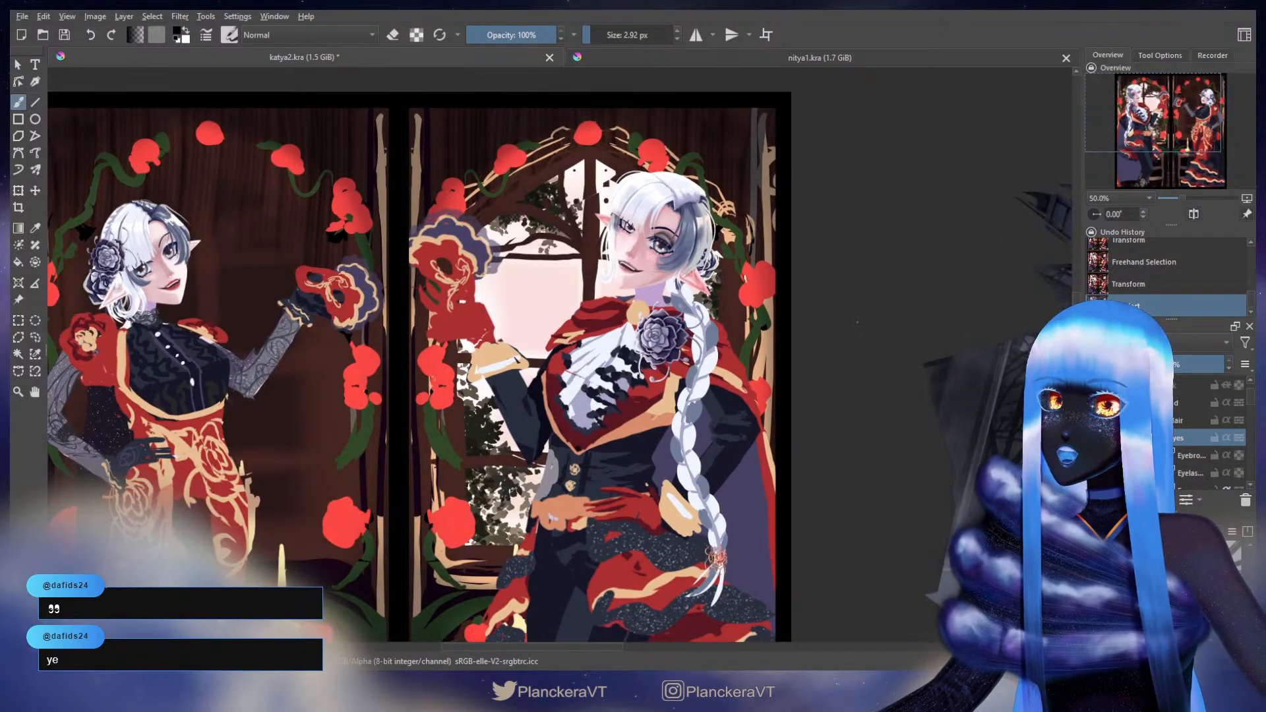
scroll(606, 185, "up", 4)
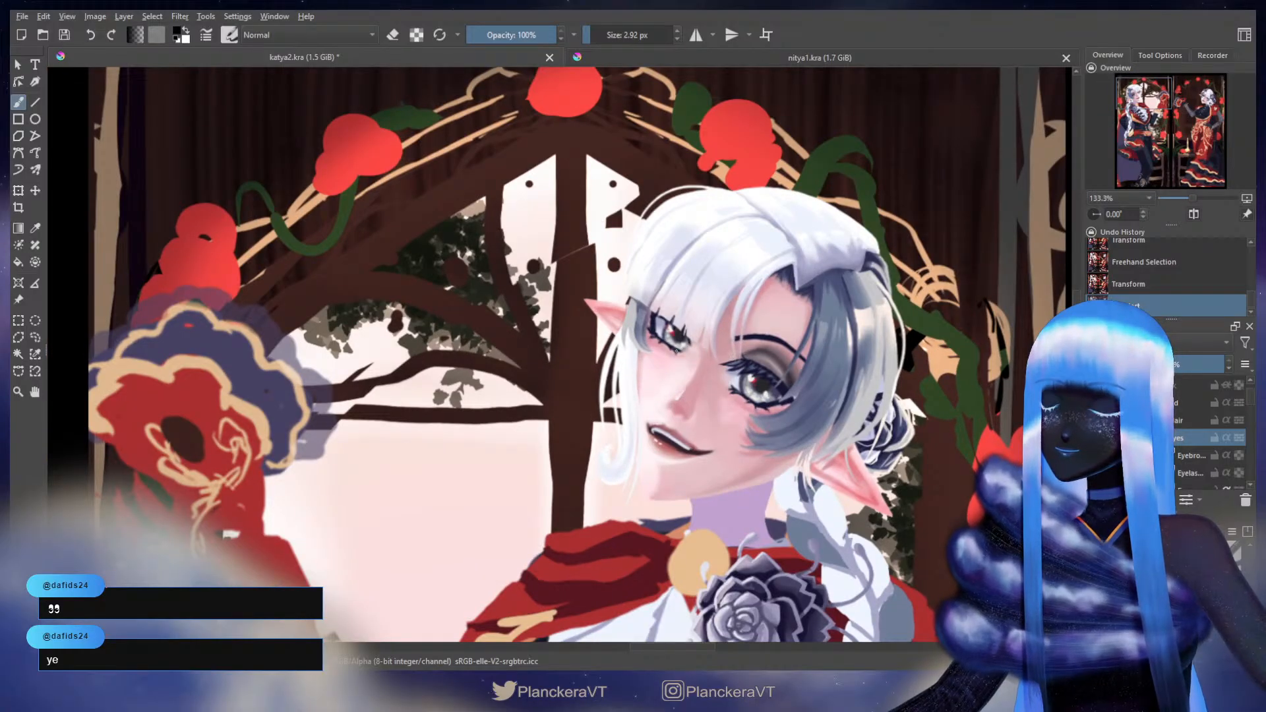
key("ctrl+t")
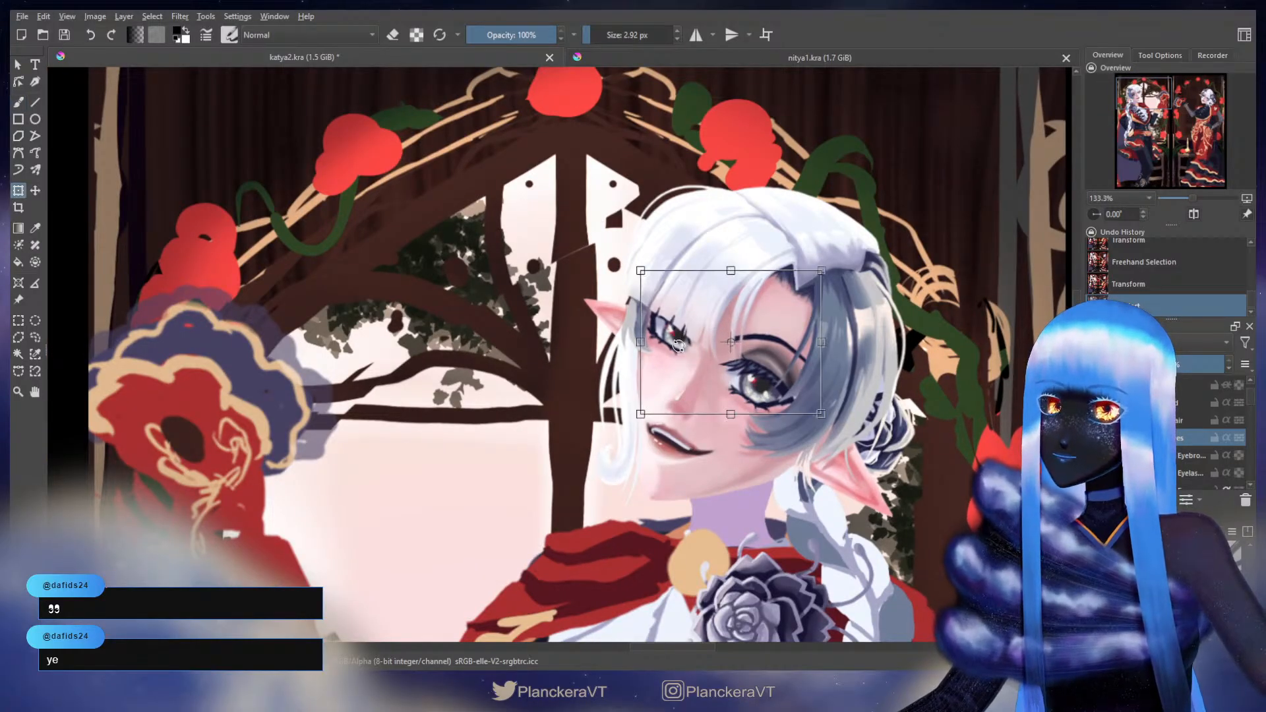
left_click(737, 415)
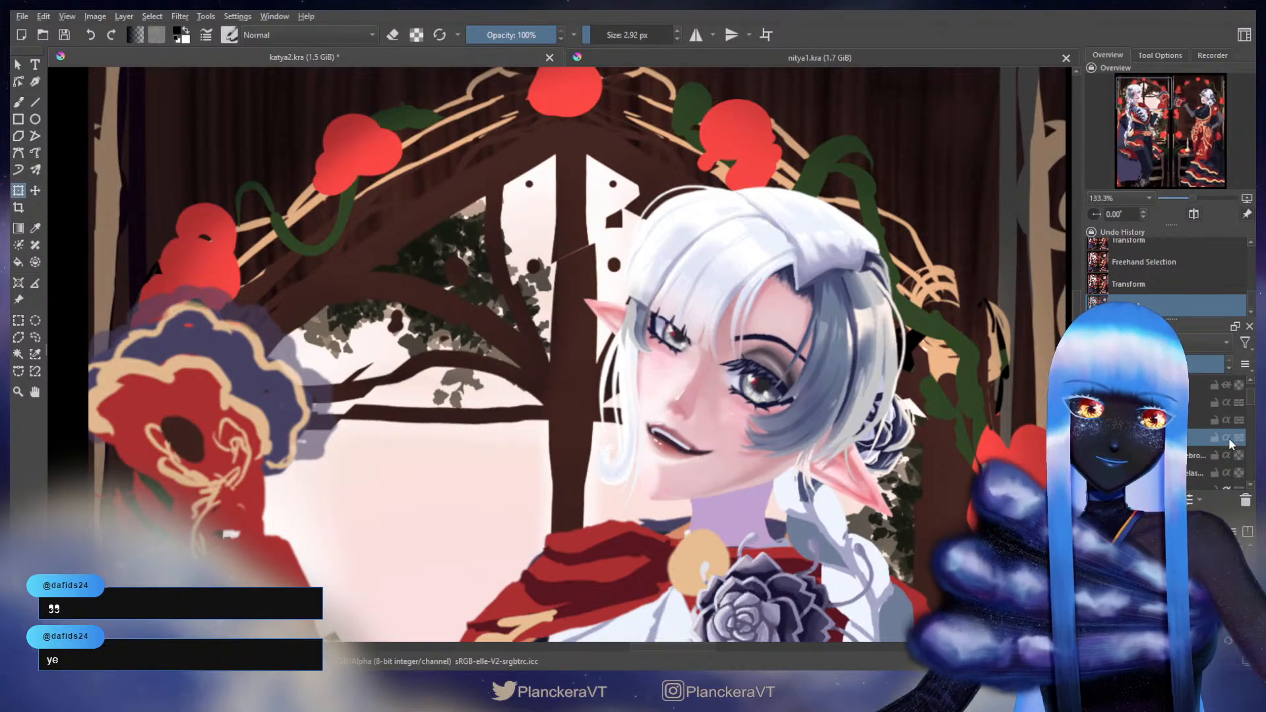
left_click(1202, 472)
scroll(1204, 462, "down", 1)
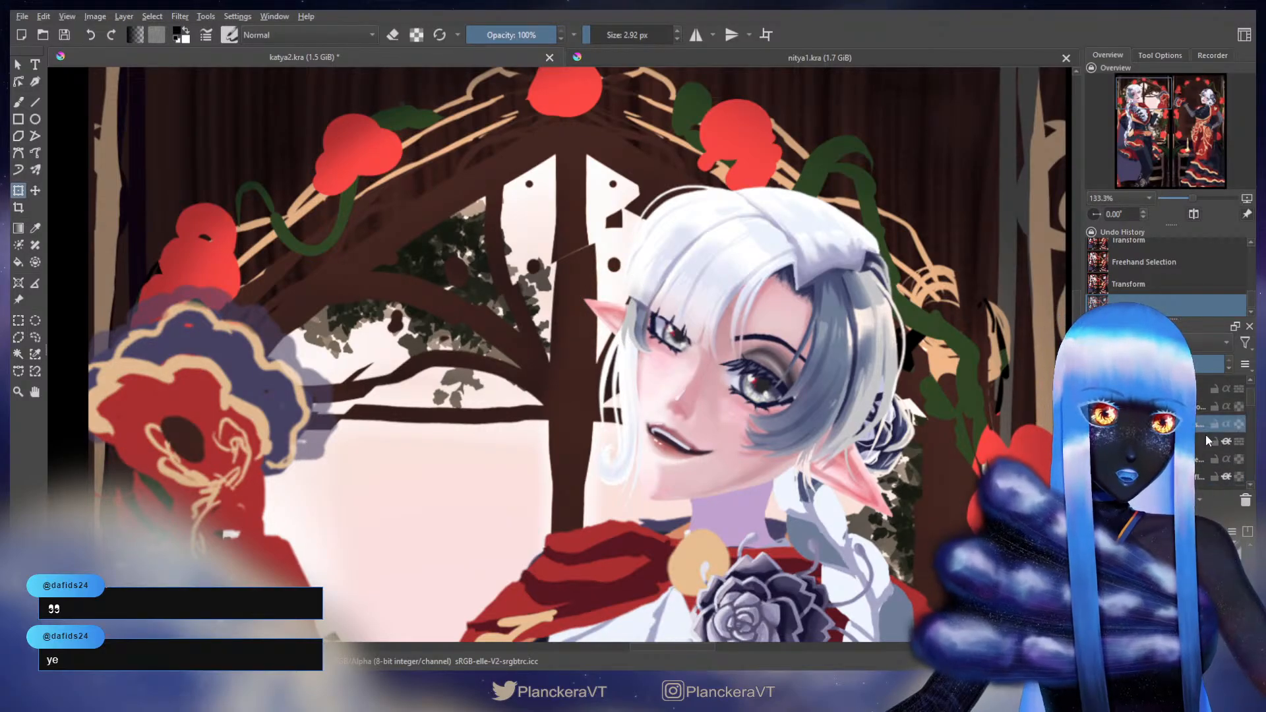
scroll(1208, 440, "down", 2)
left_click(1203, 449)
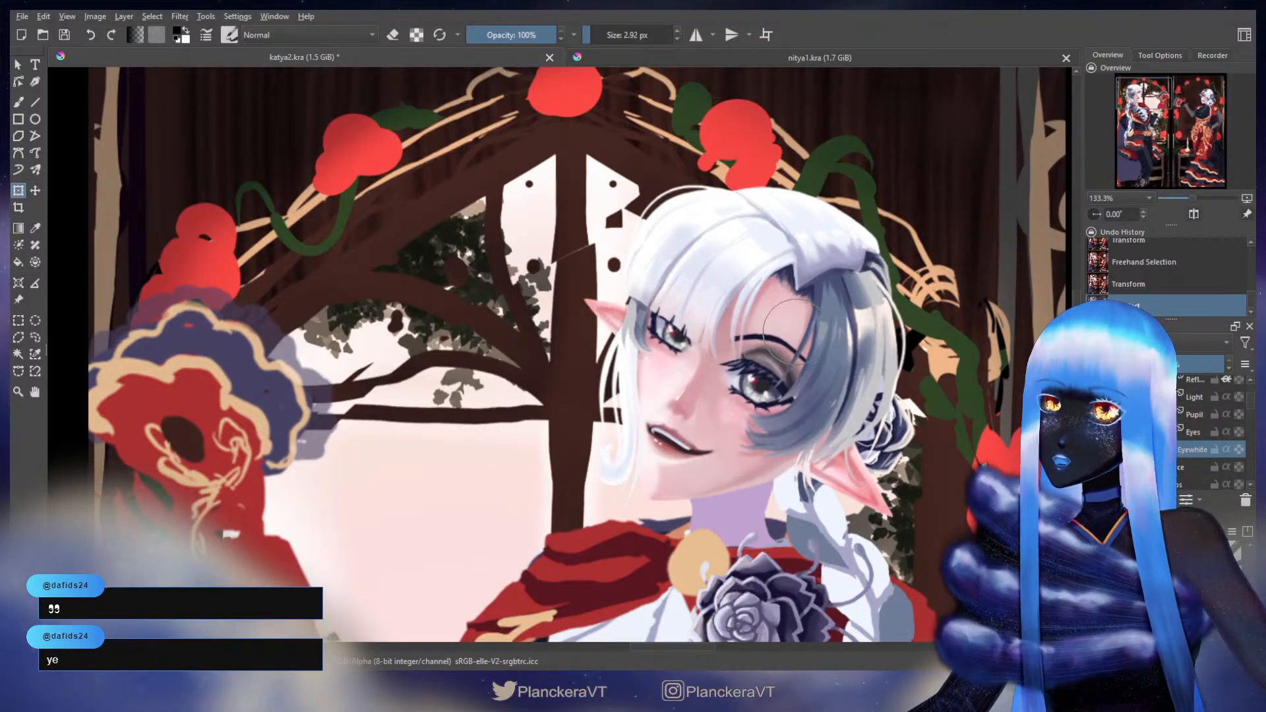
key("t")
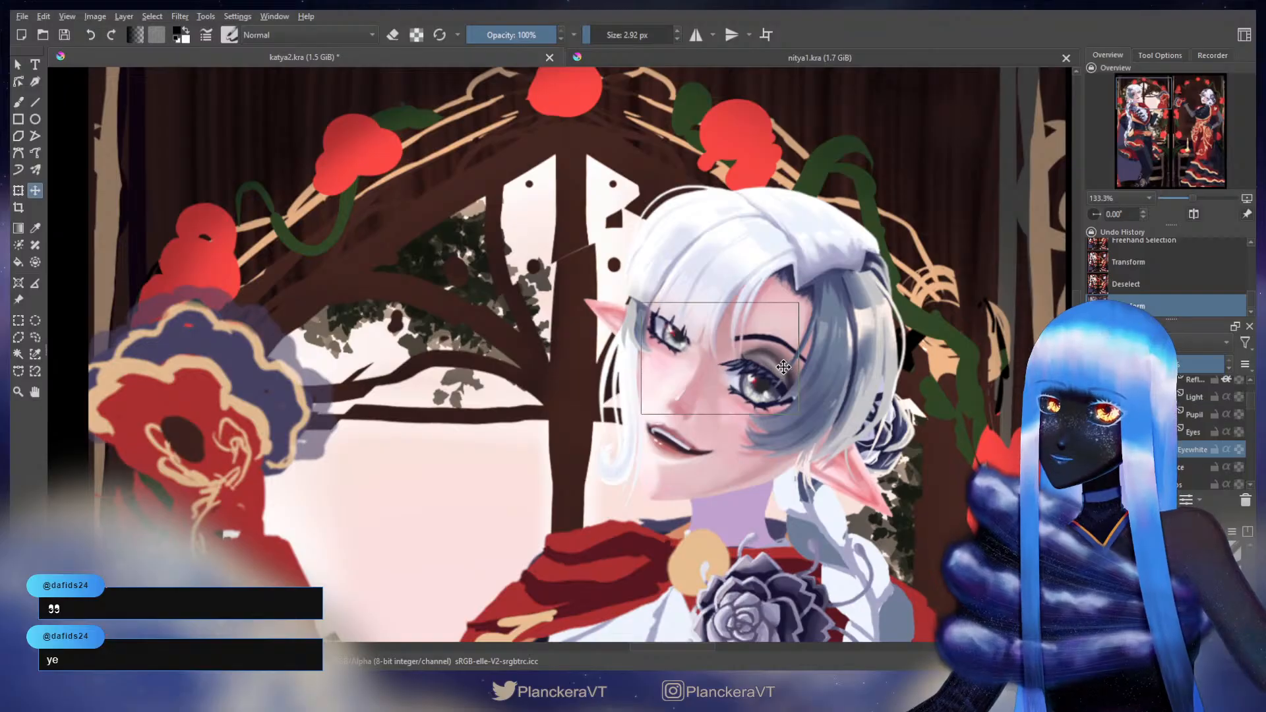
- Select the layer group holding the eyes, lashes and eyebrows and nudge it slightly with the Move tool
scroll(1187, 429, "up", 3)
left_click(1183, 428)
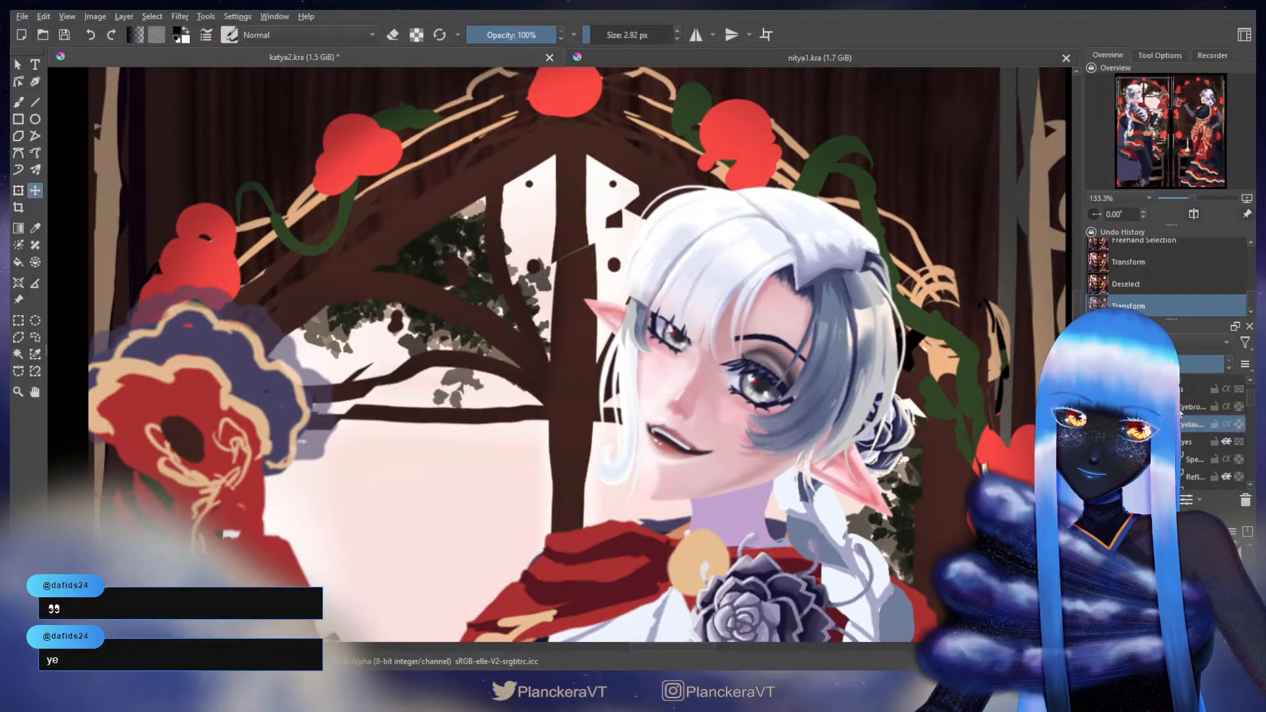
left_click(1185, 405)
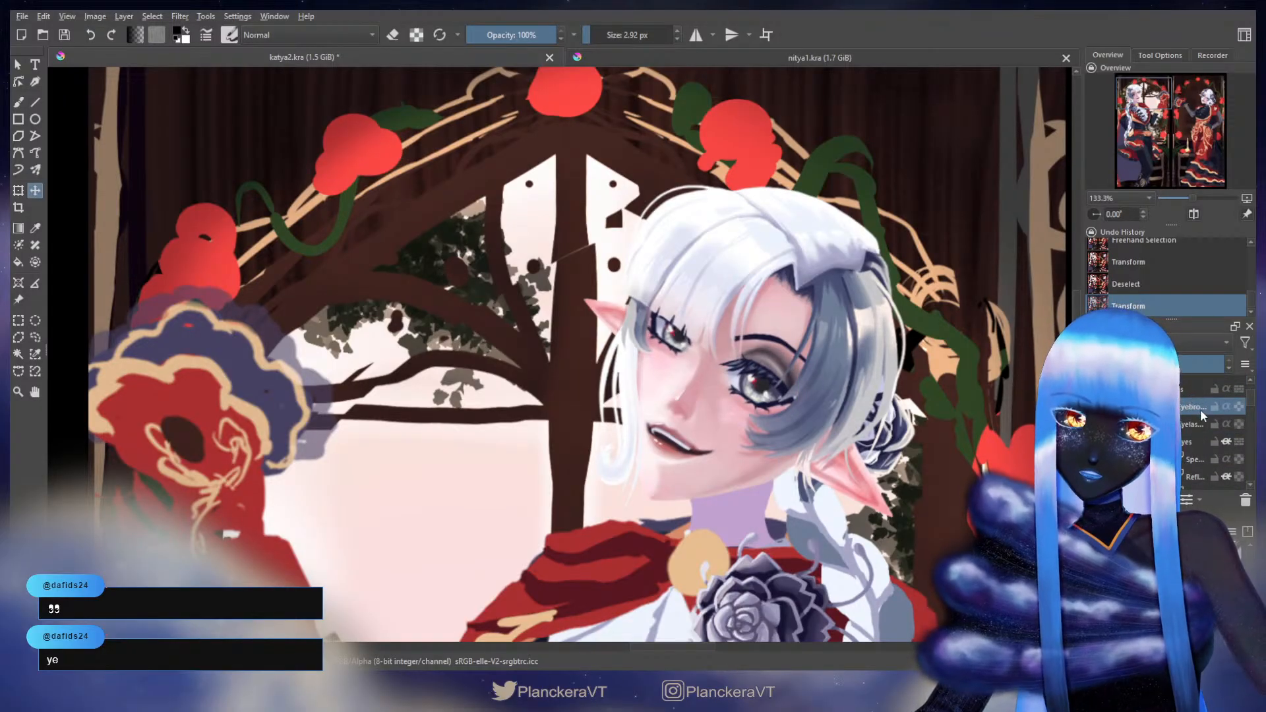
left_click(1189, 389)
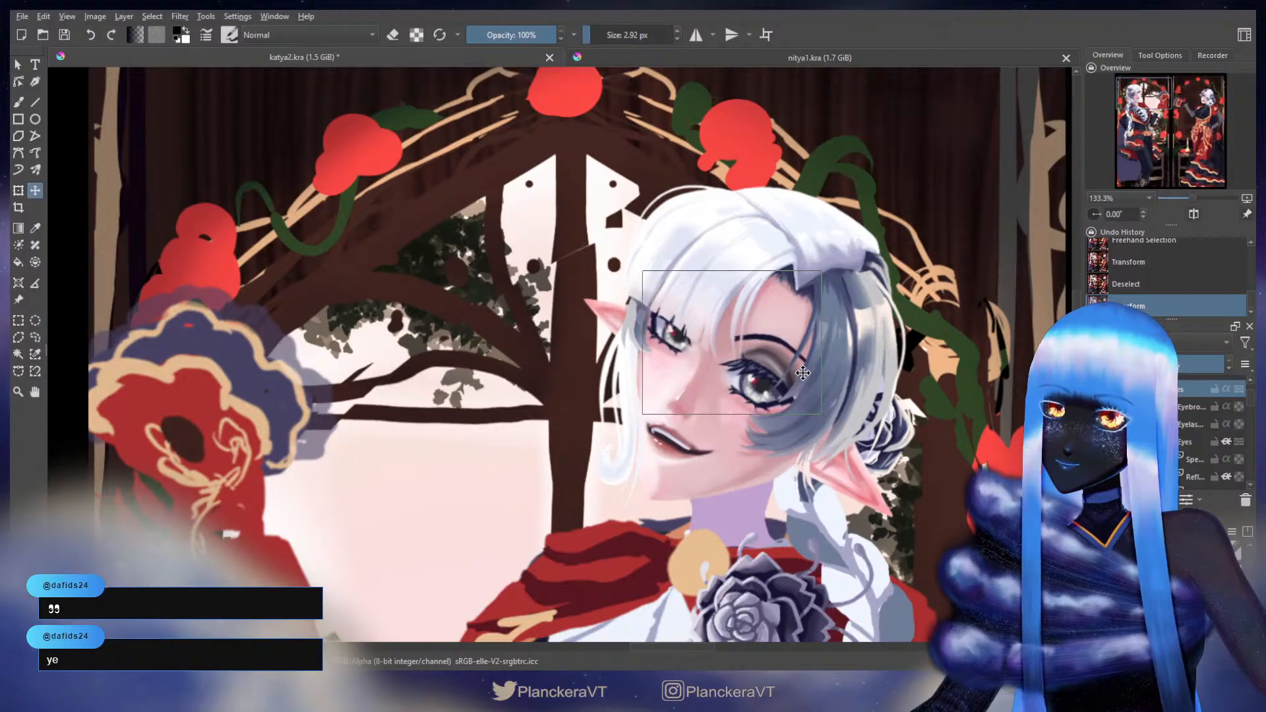
left_click_drag(802, 372, 801, 371)
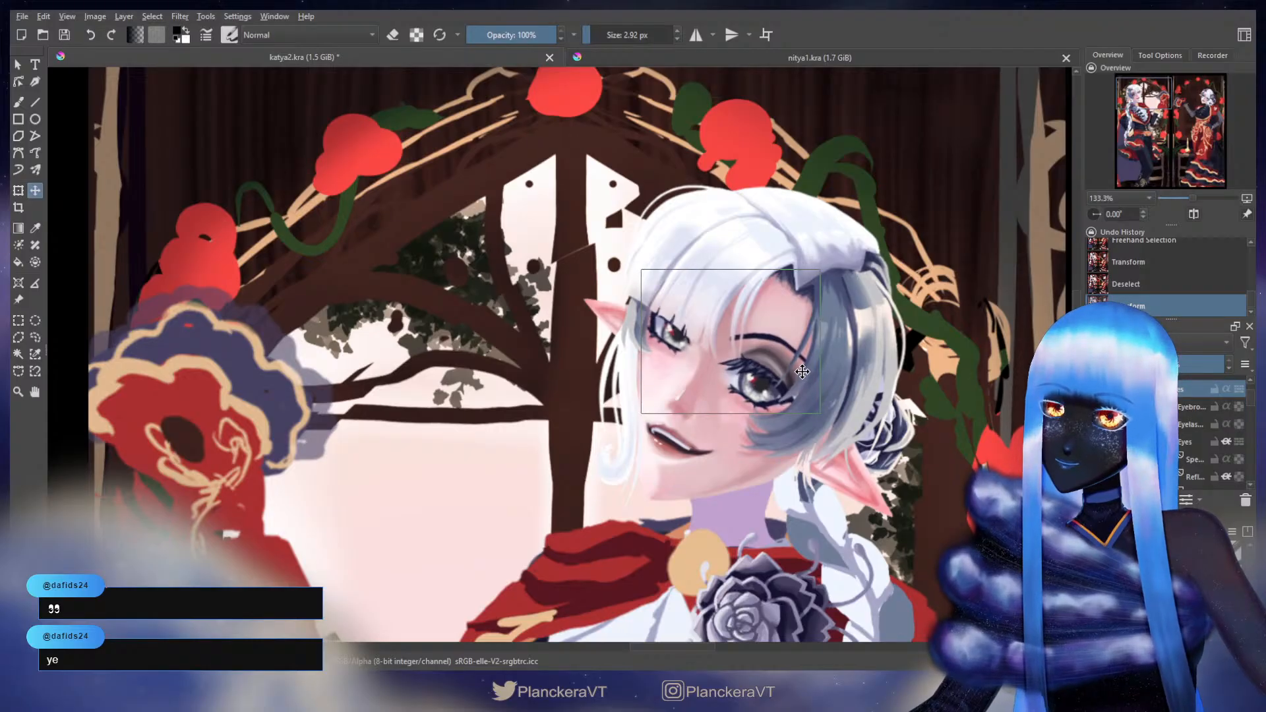
key("b")
- Return the canvas to its unmirrored view and examine the character's face and figure at several zoom levels
scroll(876, 362, "down", 3)
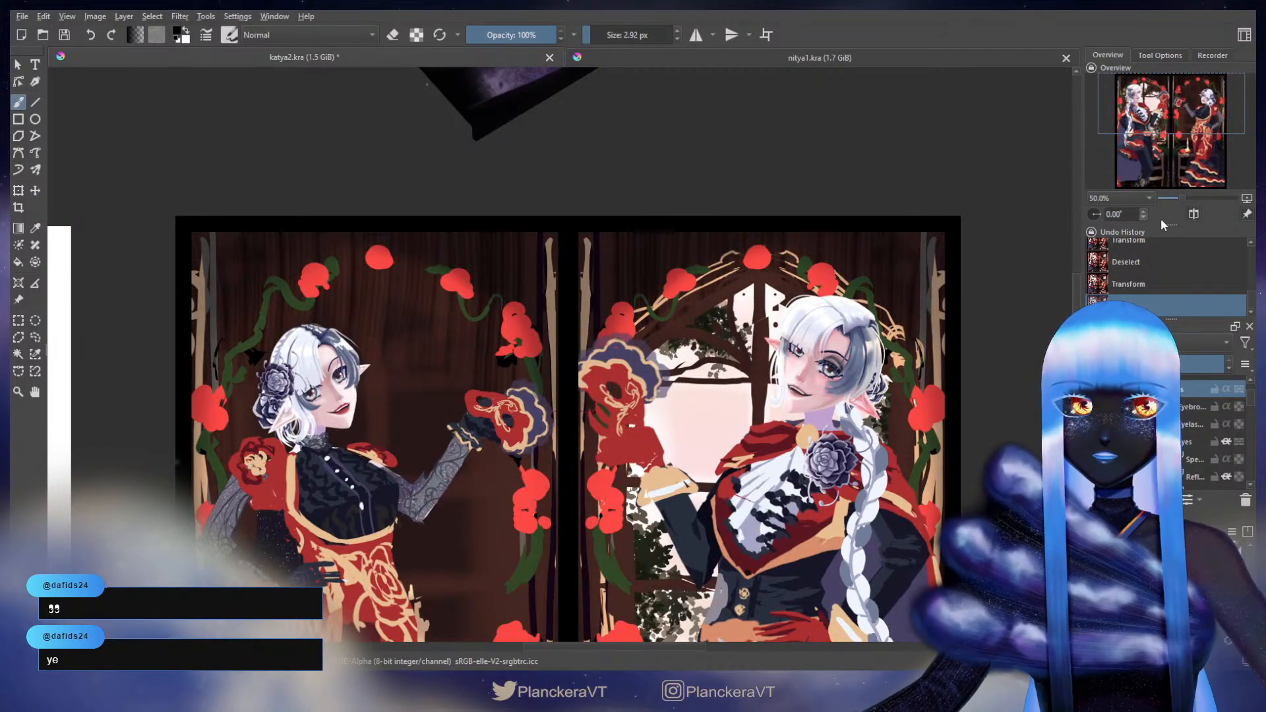
left_click(1193, 216)
left_click_drag(414, 434, 935, 397)
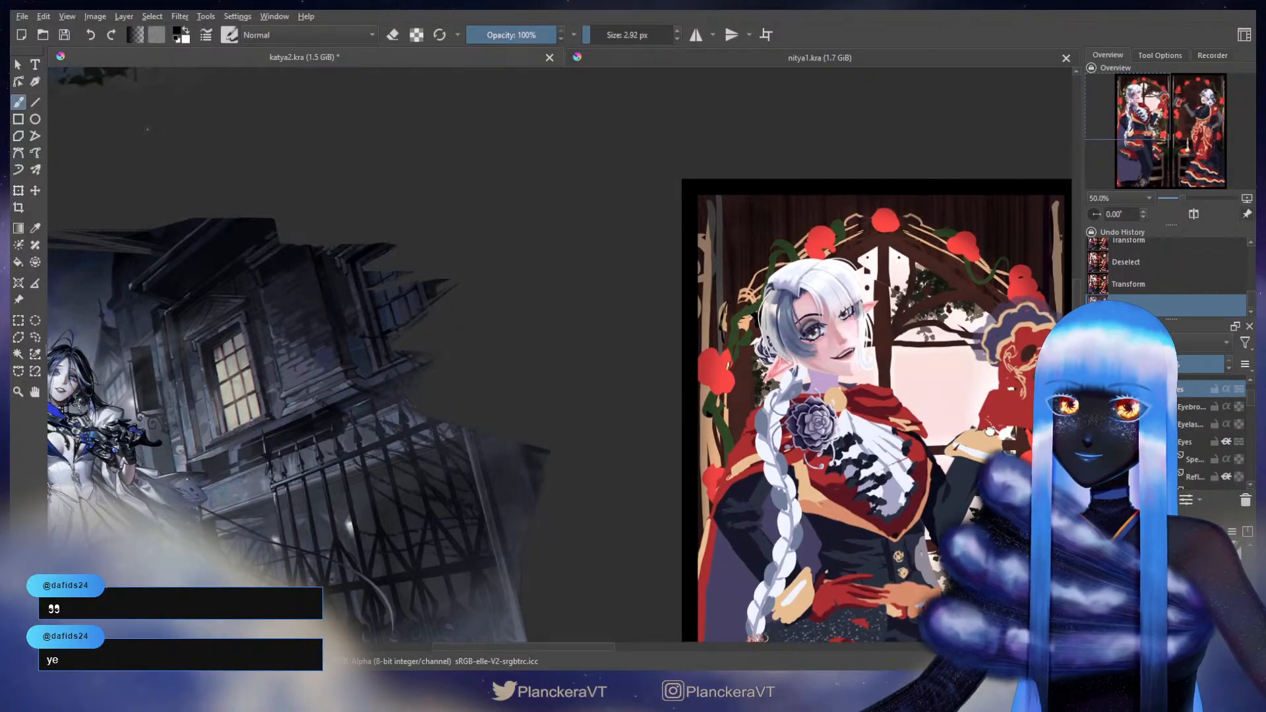
left_click_drag(989, 430, 932, 399)
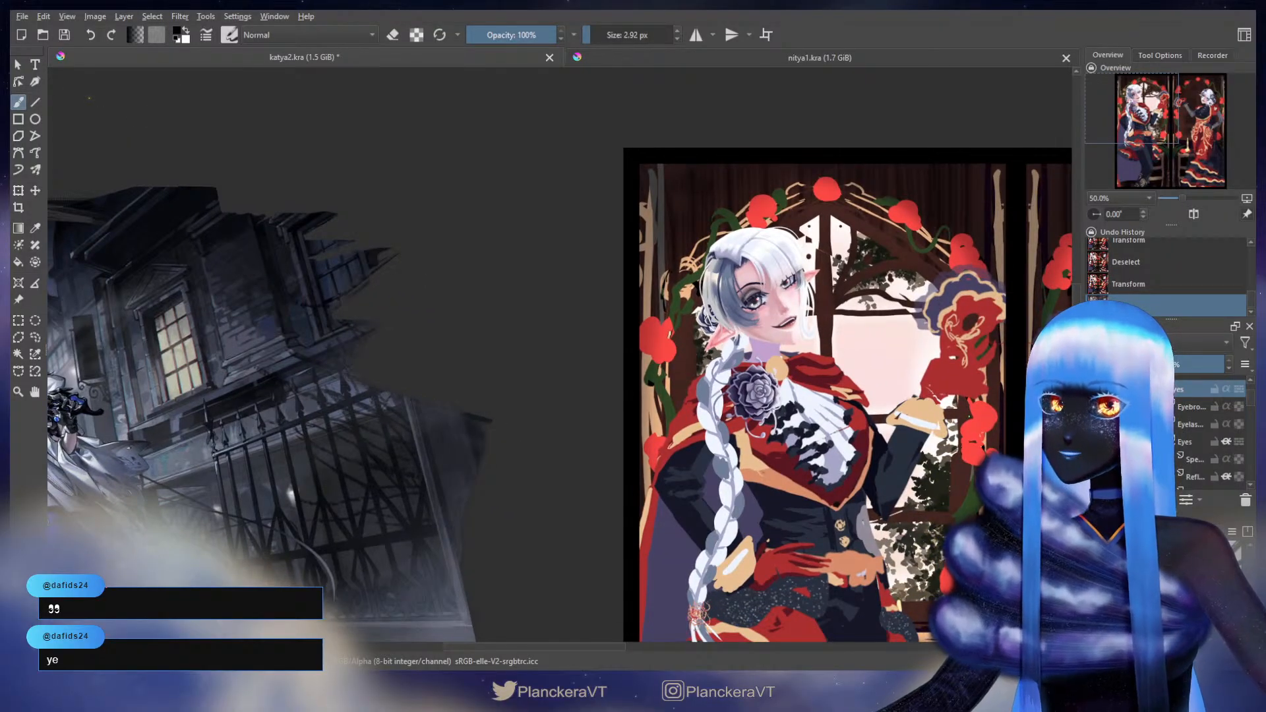
left_click_drag(932, 399, 877, 332)
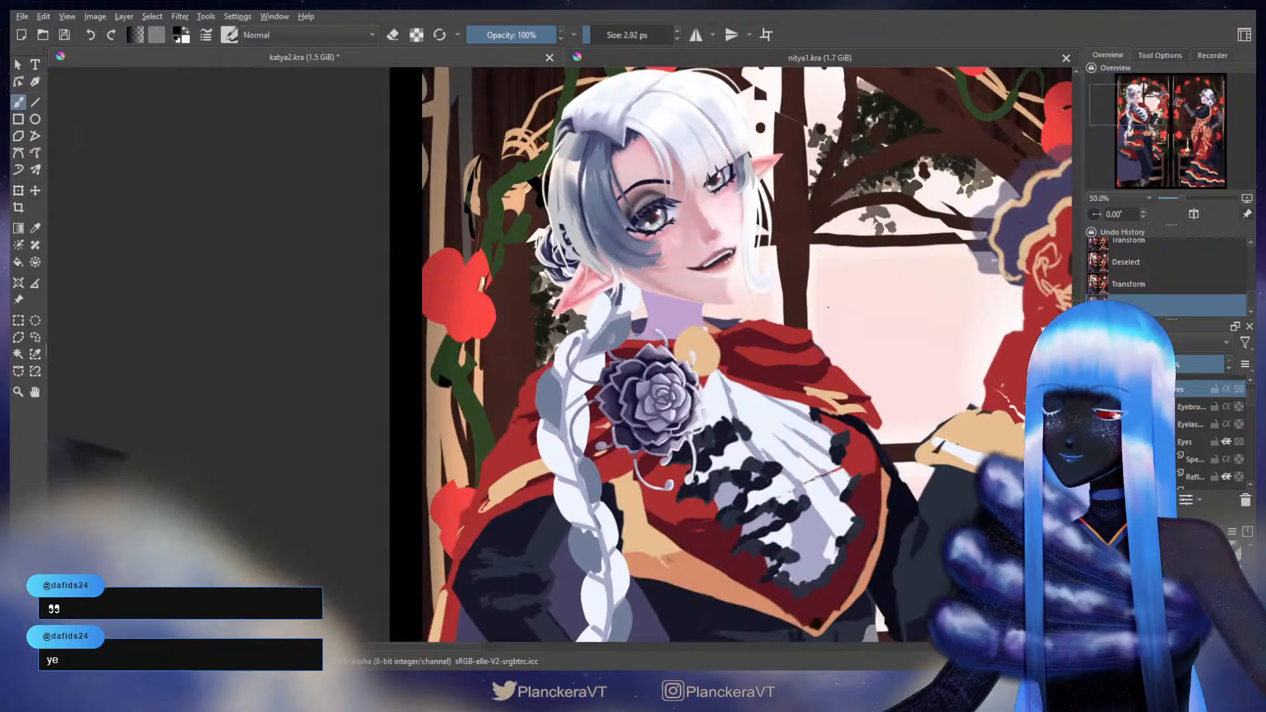
left_click_drag(689, 301, 765, 472)
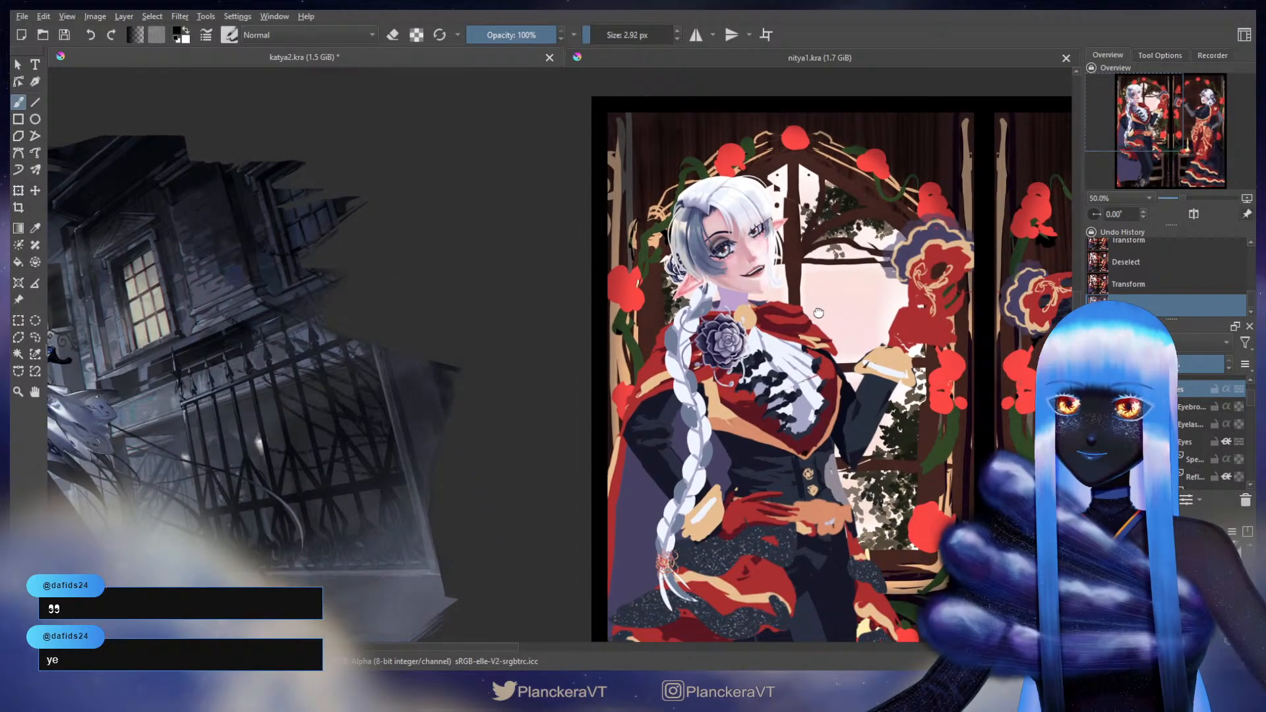
left_click_drag(818, 313, 818, 444)
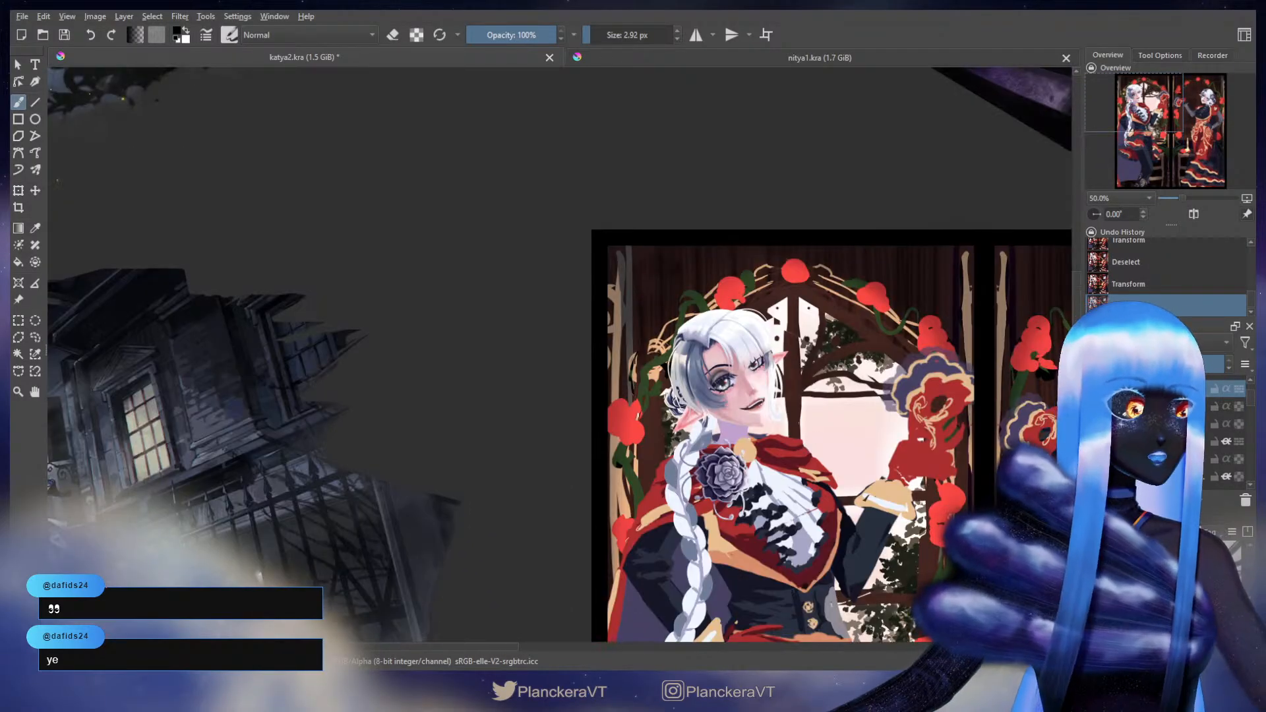
scroll(793, 404, "up", 1)
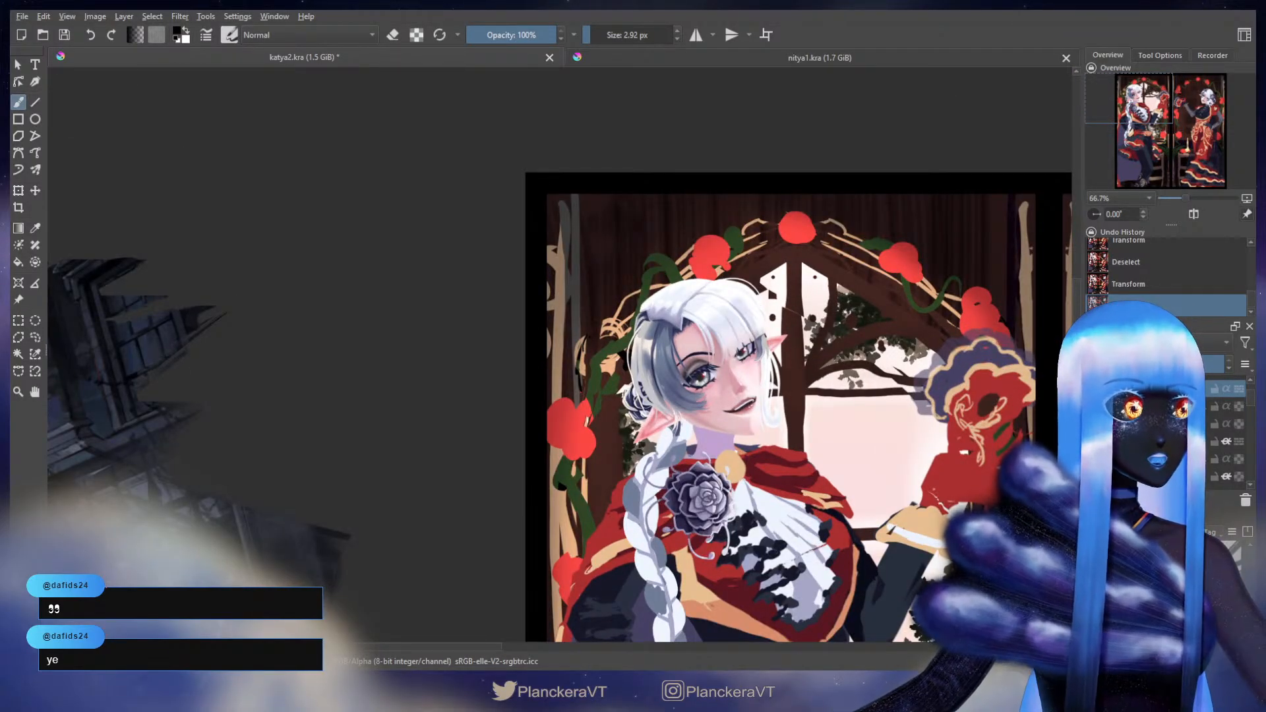
- Select the two face layers below Eyewhite together and reshape the face slightly with a liquify transform
scroll(1160, 431, "down", 2)
scroll(1160, 432, "down", 2)
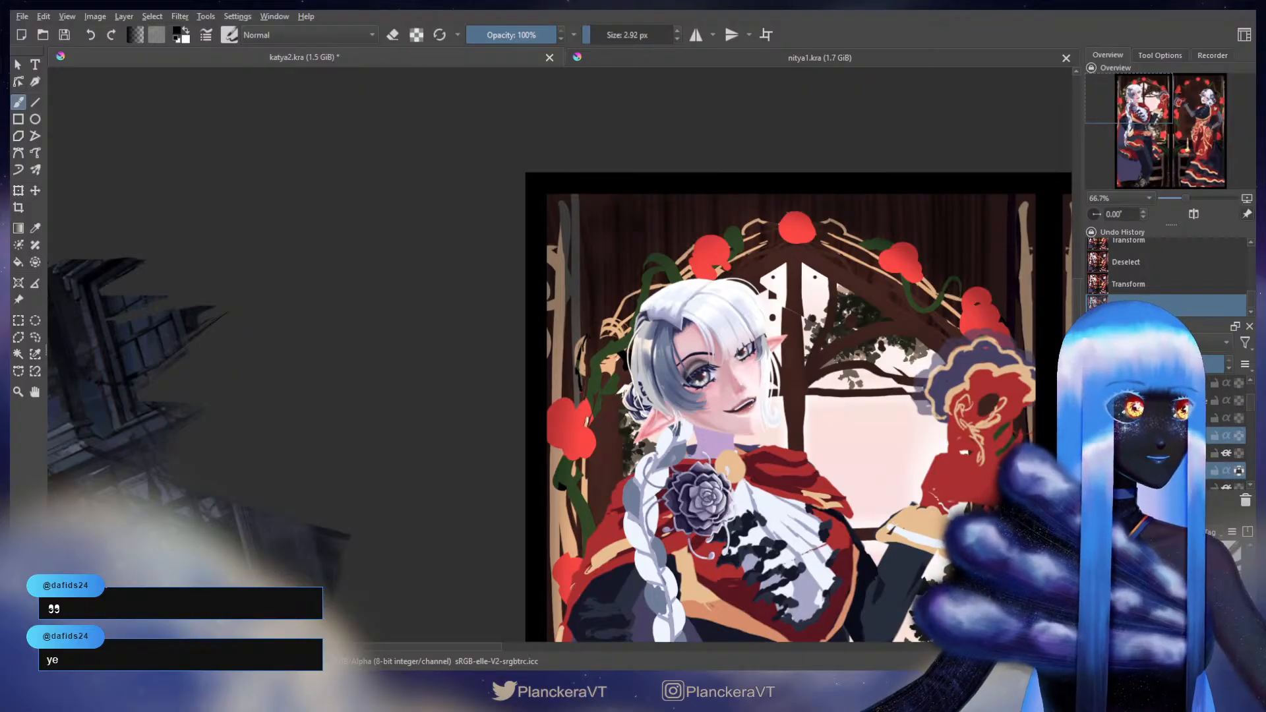
scroll(633, 352, "up", 1)
key("ctrl+t")
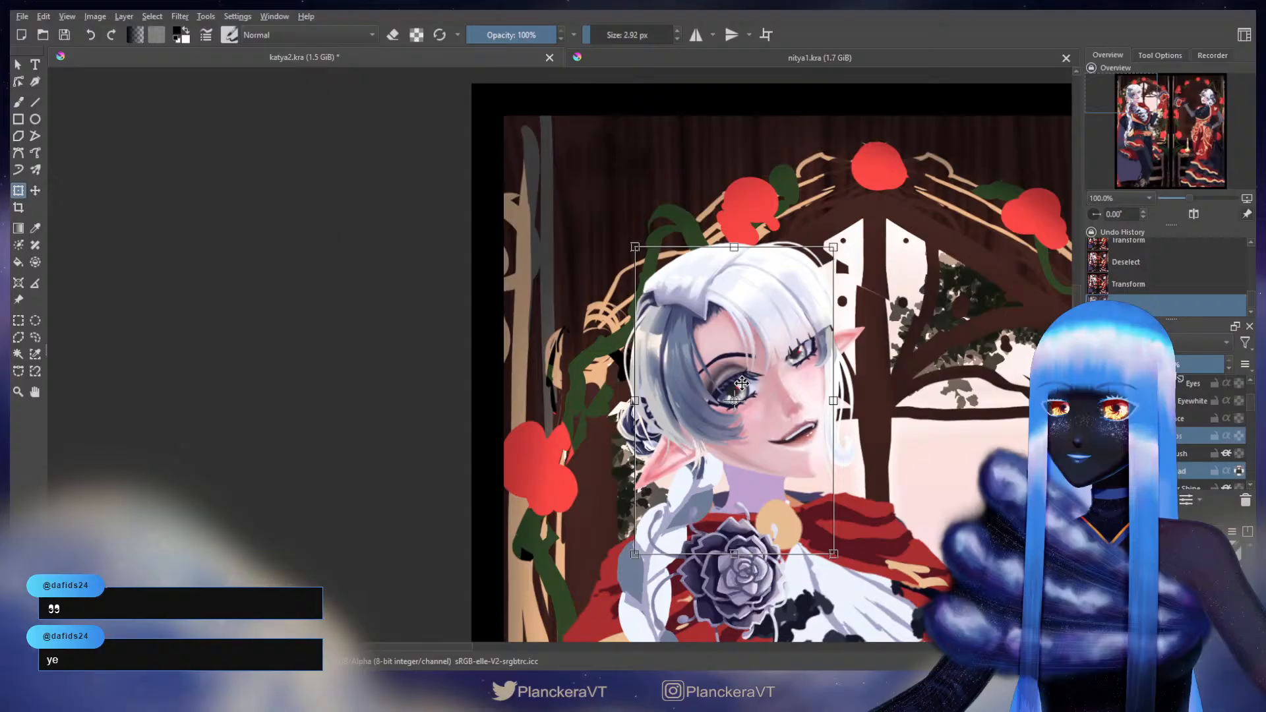
left_click(809, 456)
scroll(744, 399, "up", 1)
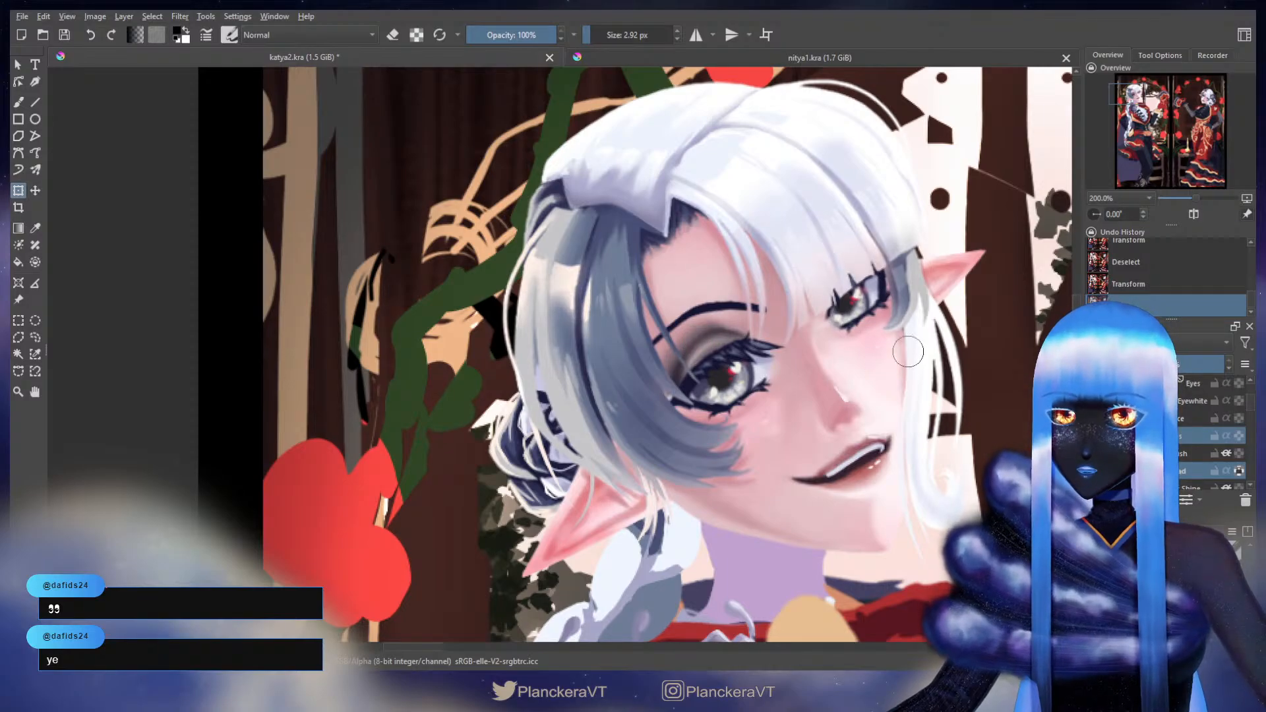
key("b")
scroll(740, 306, "down", 3)
scroll(740, 306, "up", 1)
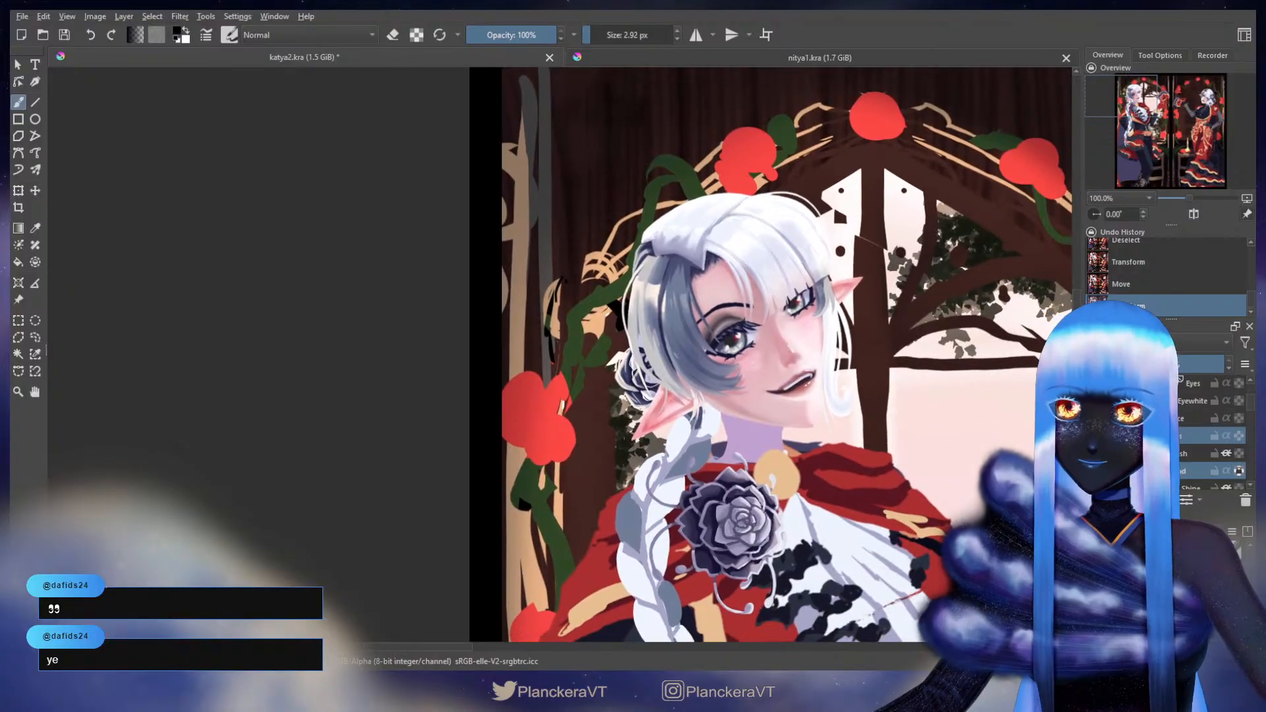
- Select the Eyes layer group and outline the larger eye beside the grey hair with a freehand selection
scroll(1194, 441, "up", 3)
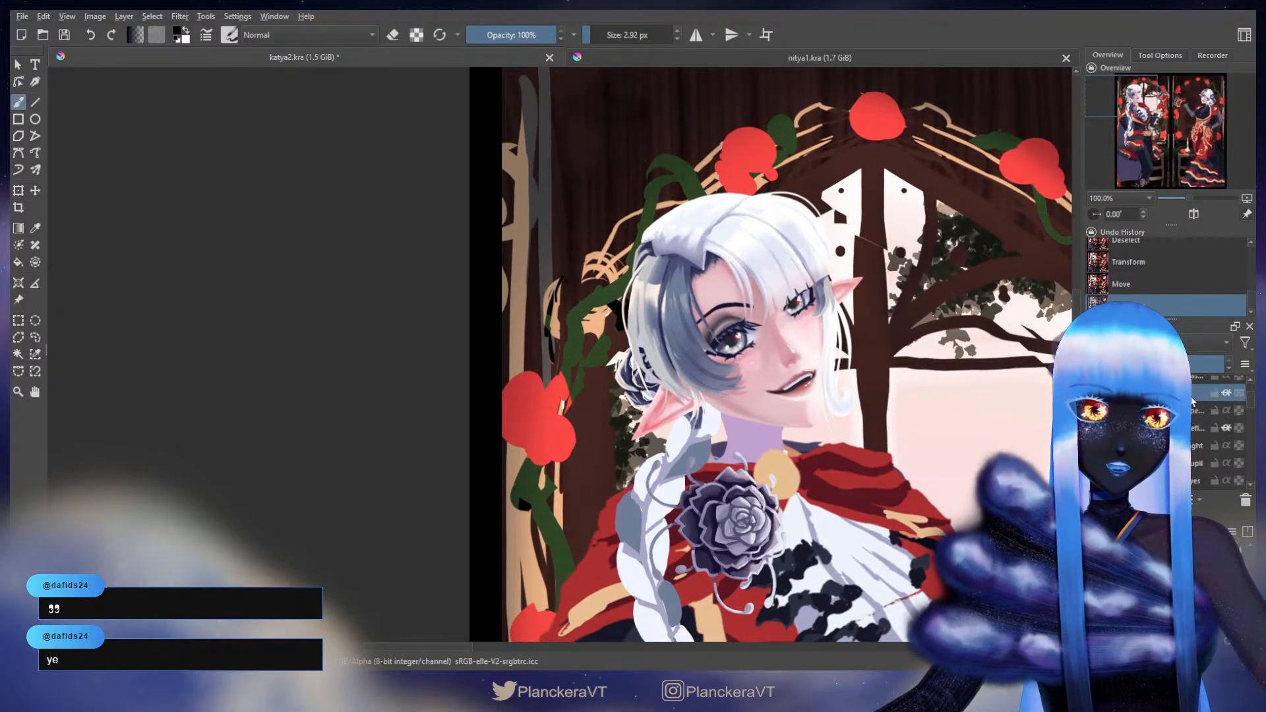
key("t")
left_click_drag(924, 357, 892, 354)
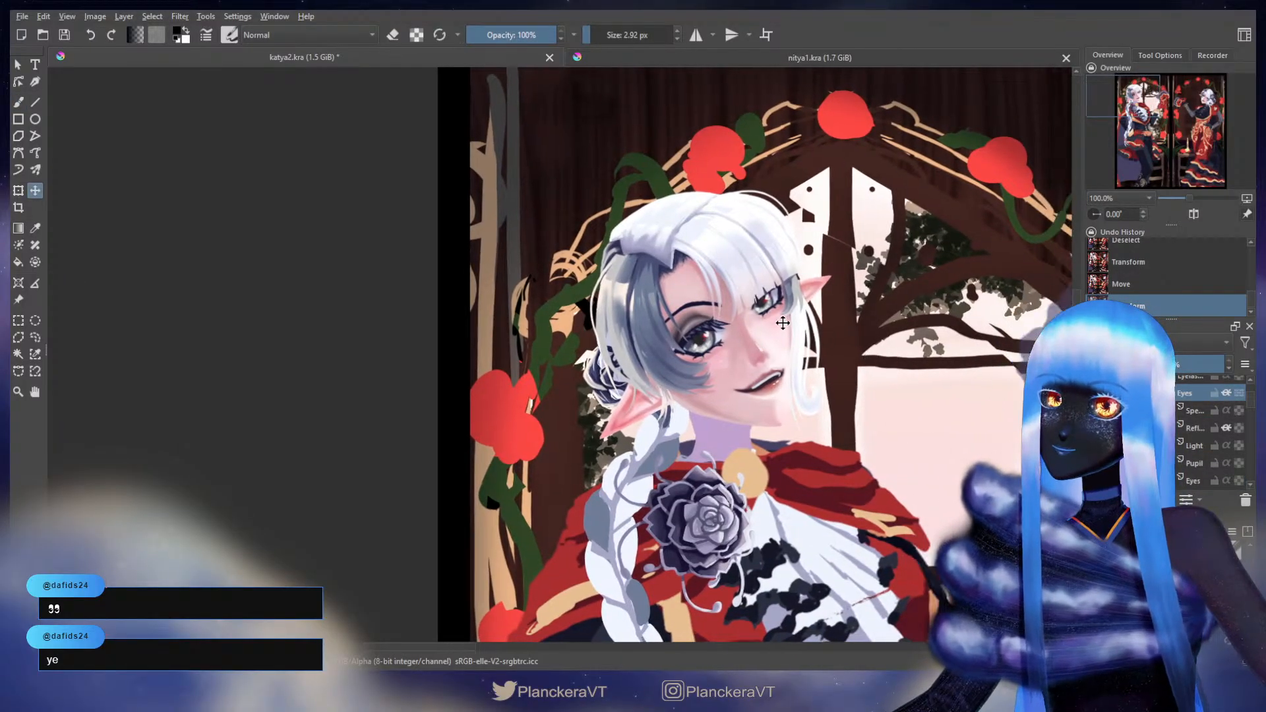
left_click(35, 337)
mouse_move(705, 303)
left_mouse_down()
mouse_move(671, 373)
mouse_move(739, 371)
mouse_move(718, 306)
left_mouse_up()
- Scale the selected iris of the larger eye down slightly with a transform and deselect it
key("ctrl+t")
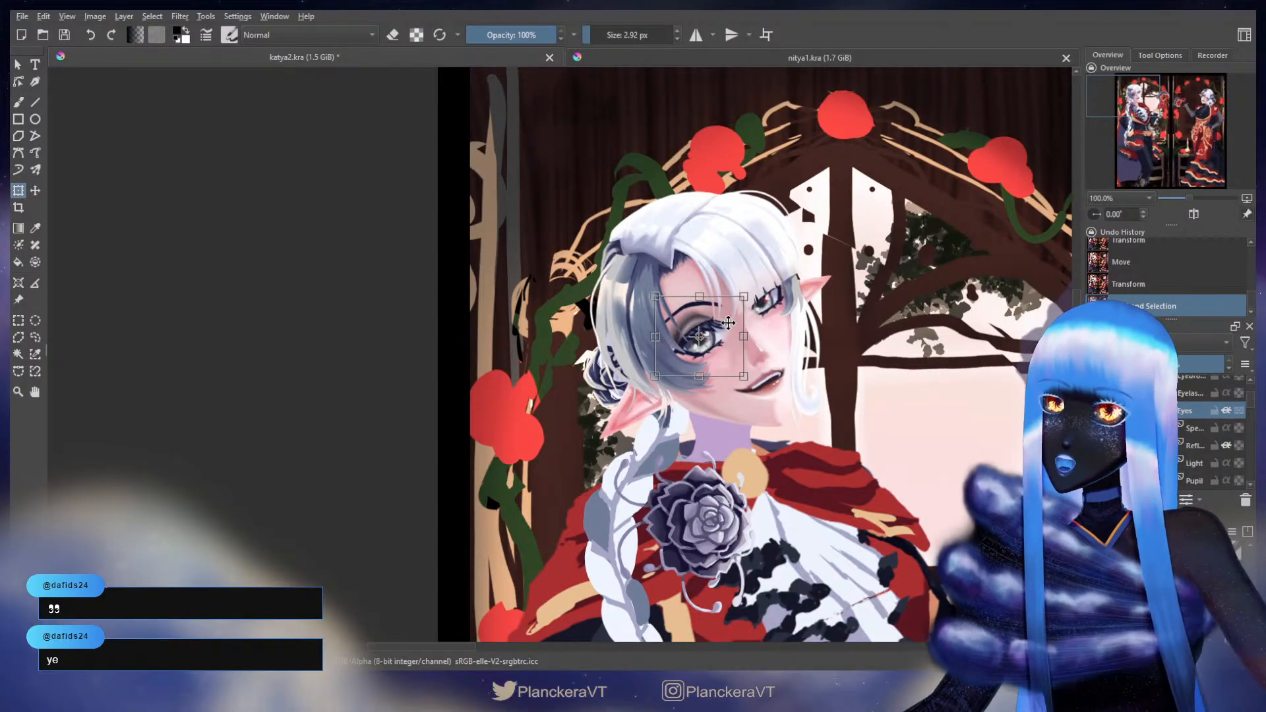
key("Return")
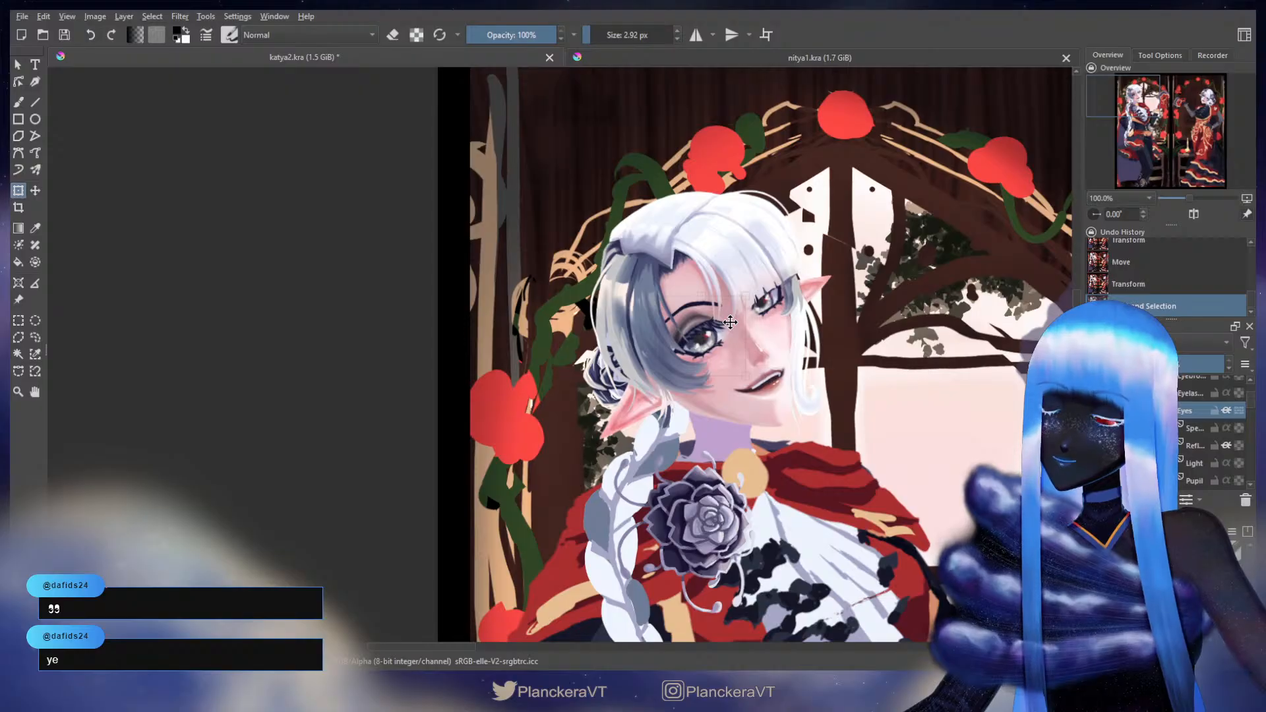
key("ctrl+t")
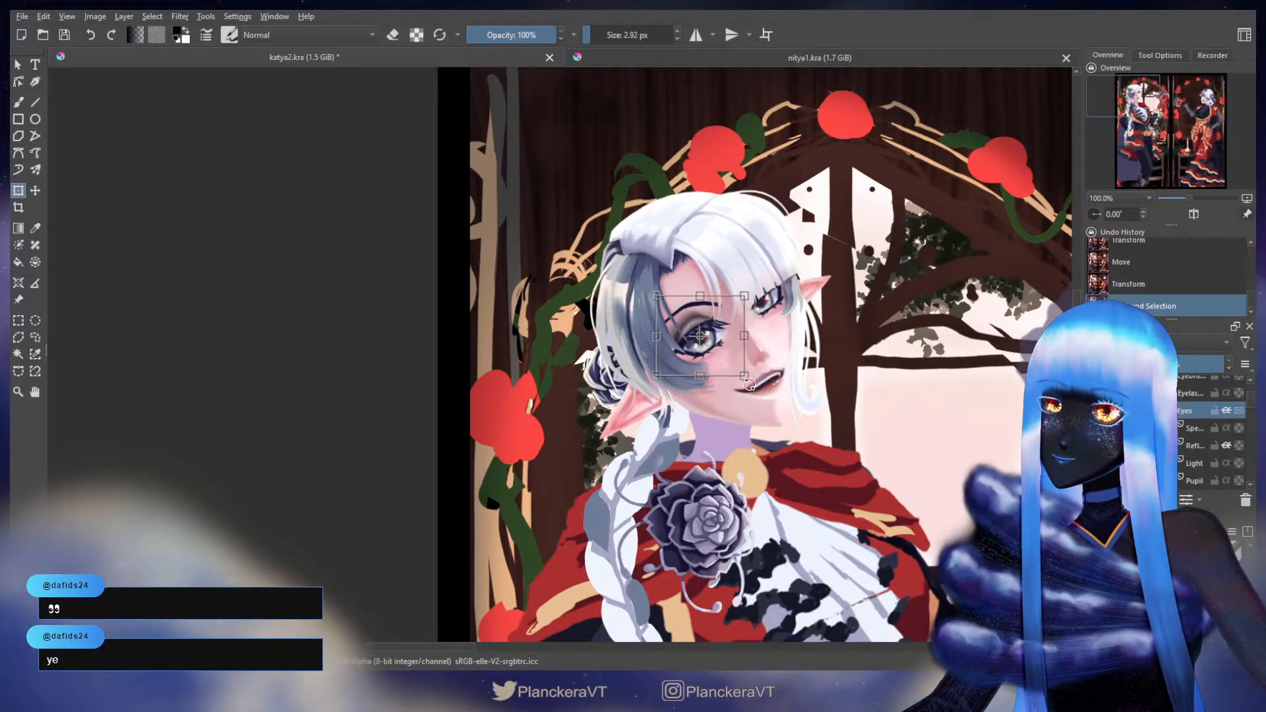
left_click_drag(742, 377, 740, 373)
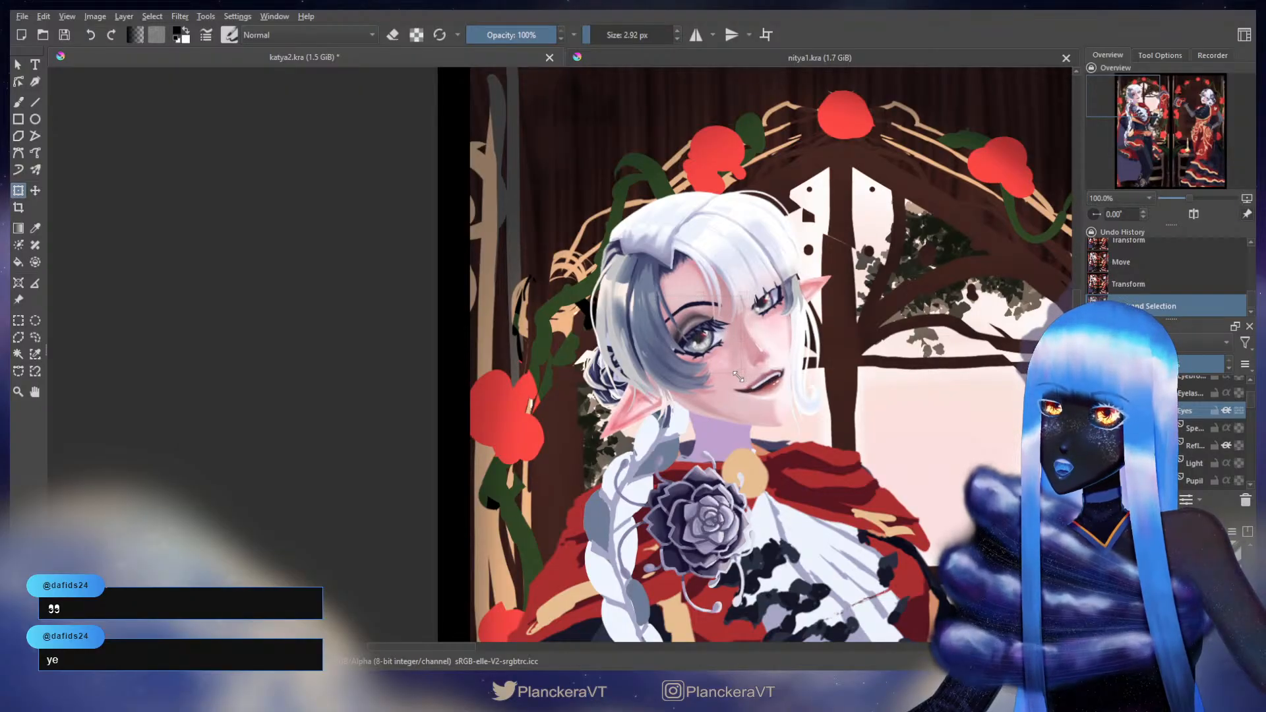
key("Return")
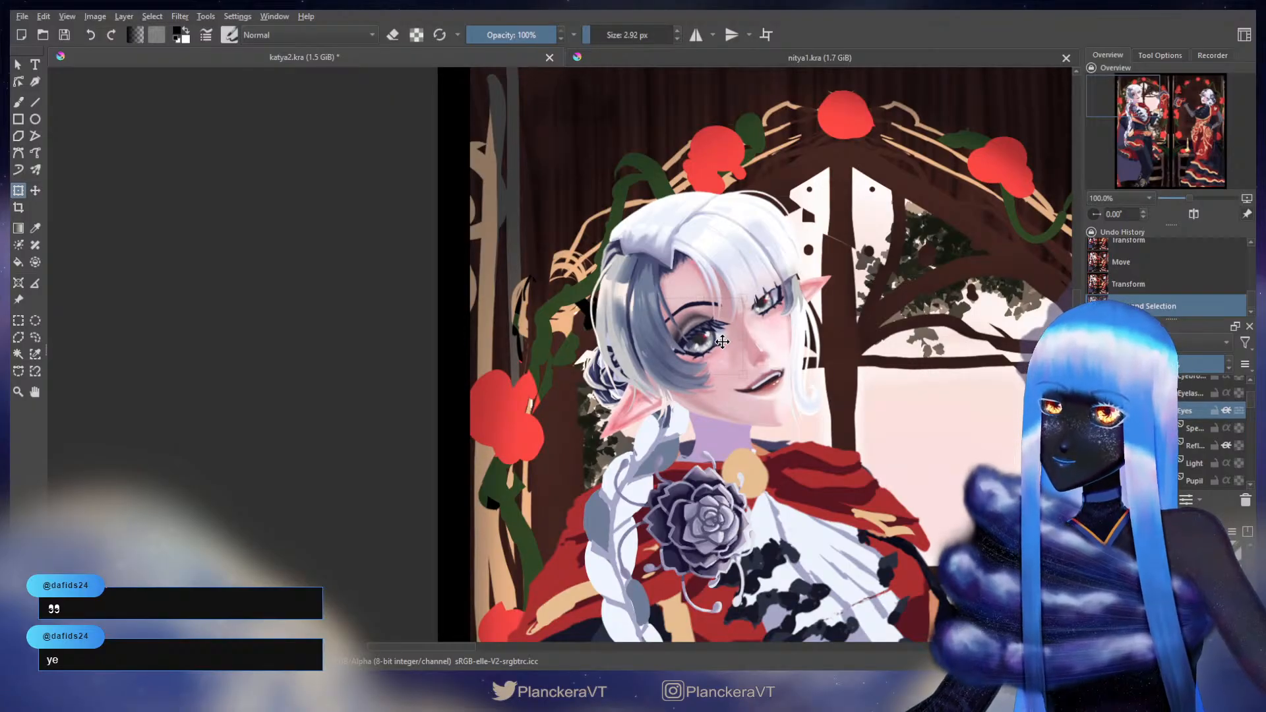
left_click(721, 340)
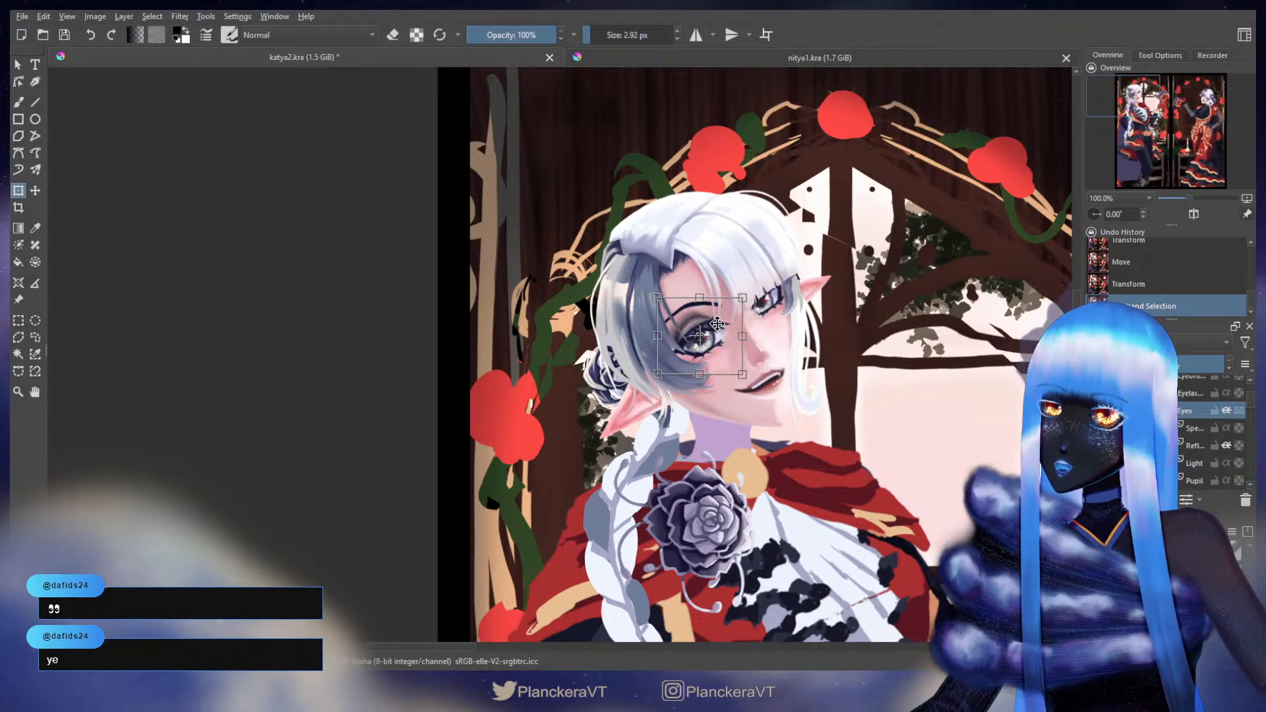
key("Return")
key("b")
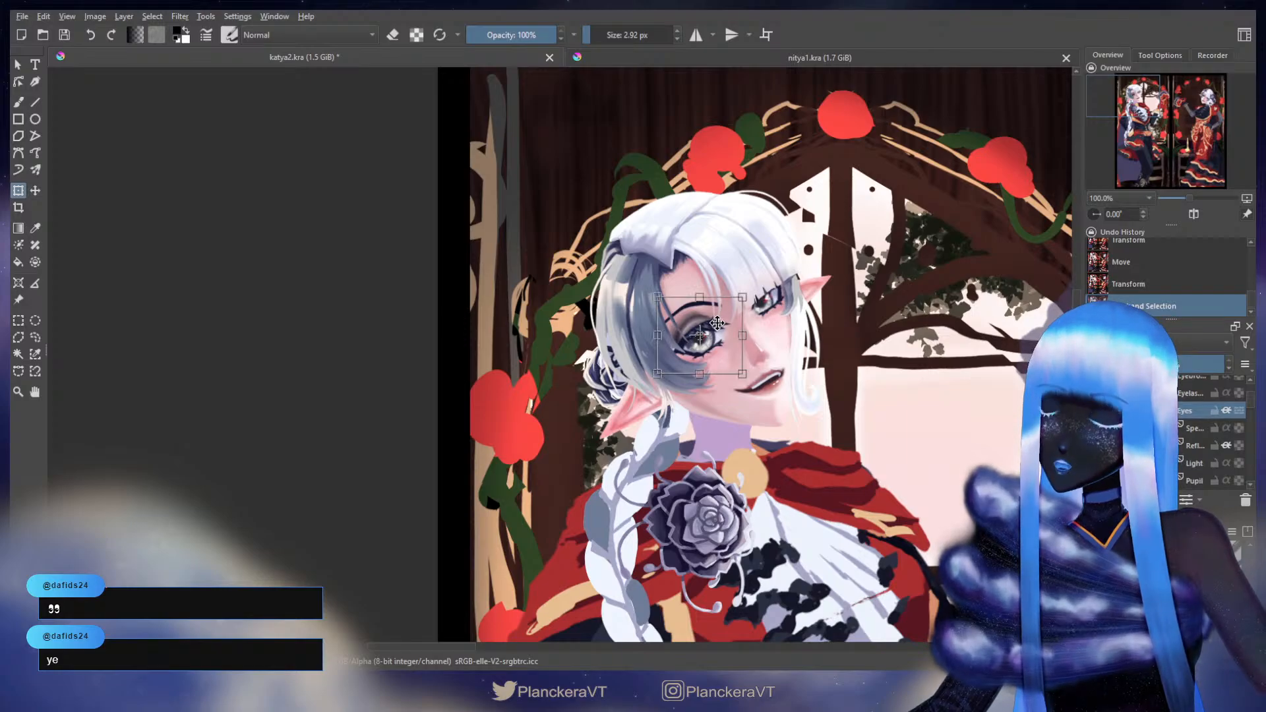
key("ctrl+shift+a")
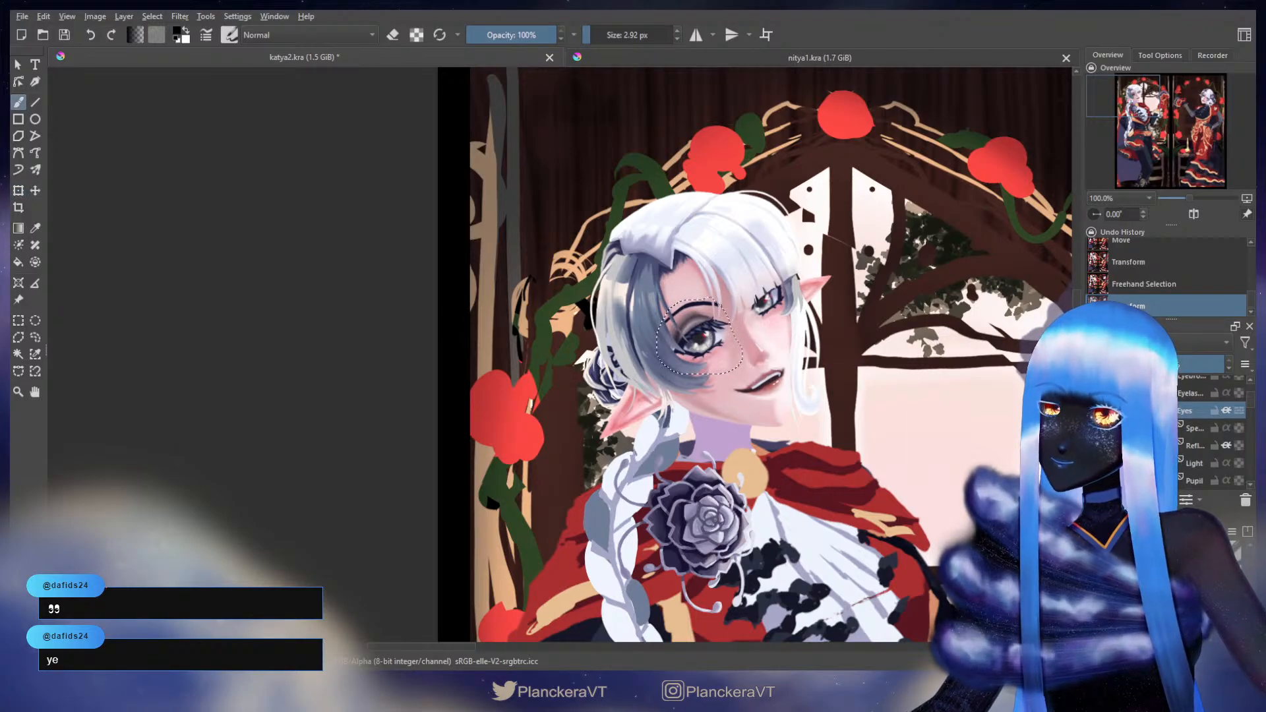
- Examine the adjusted eyes against both full paintings and again close up on the character's face
scroll(861, 363, "down", 1)
left_click_drag(861, 362, 776, 231)
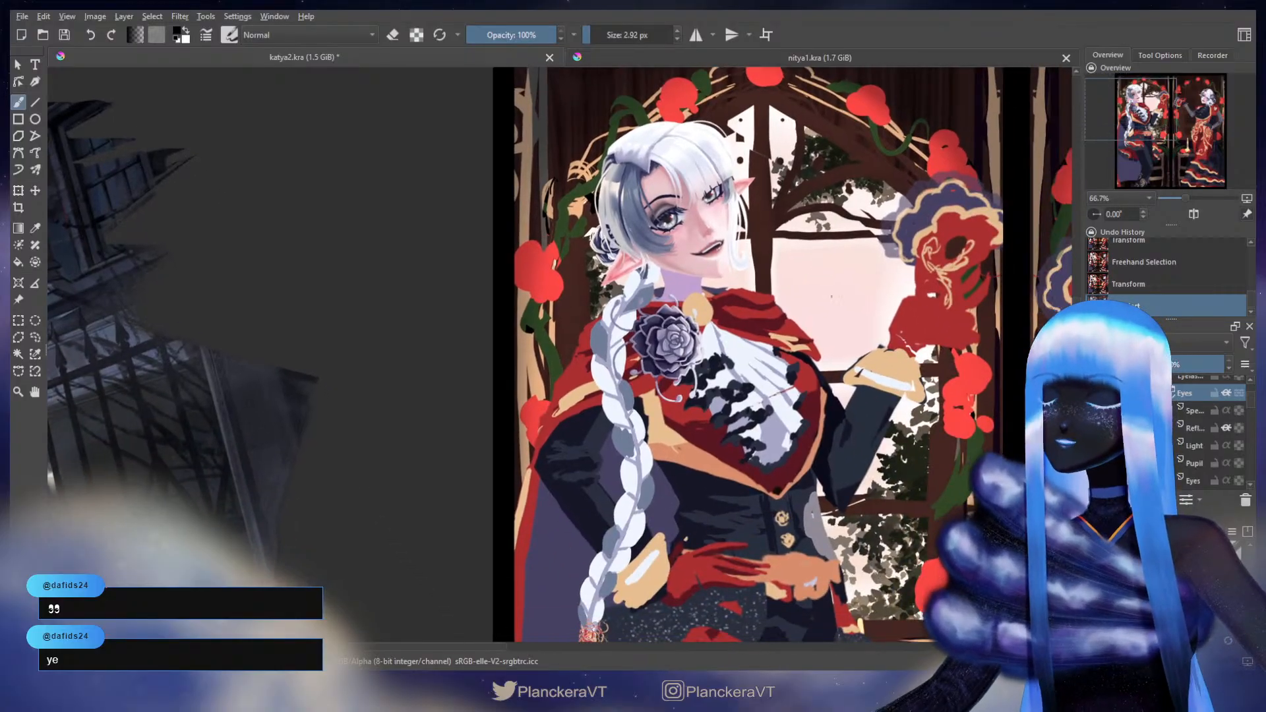
scroll(867, 370, "down", 2)
left_click_drag(832, 371, 676, 286)
scroll(777, 339, "down", 1)
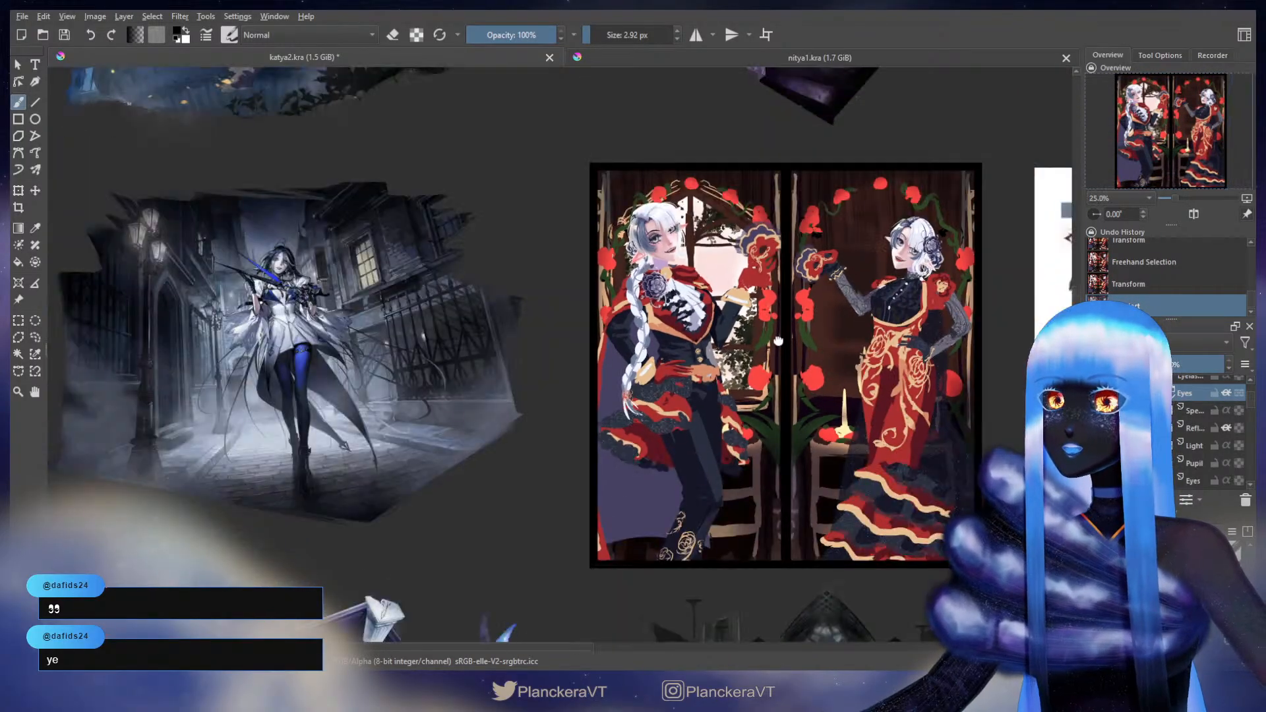
left_click_drag(776, 339, 803, 354)
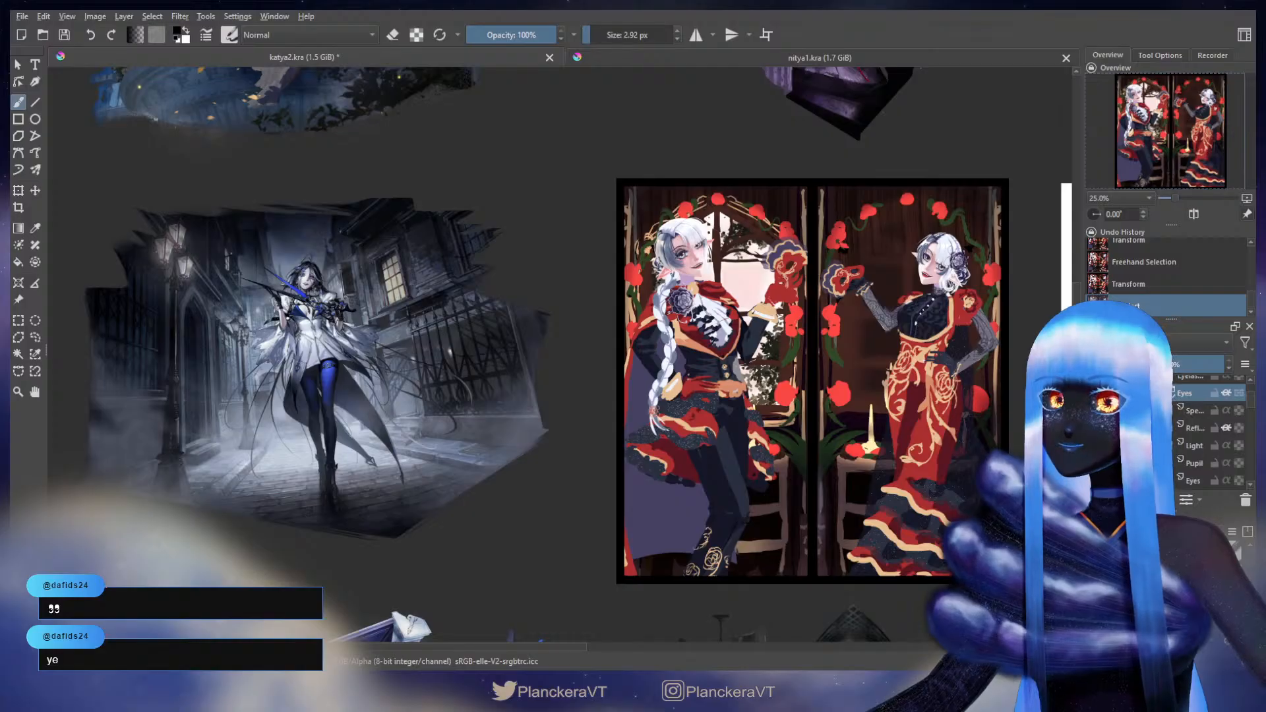
scroll(666, 254, "up", 3)
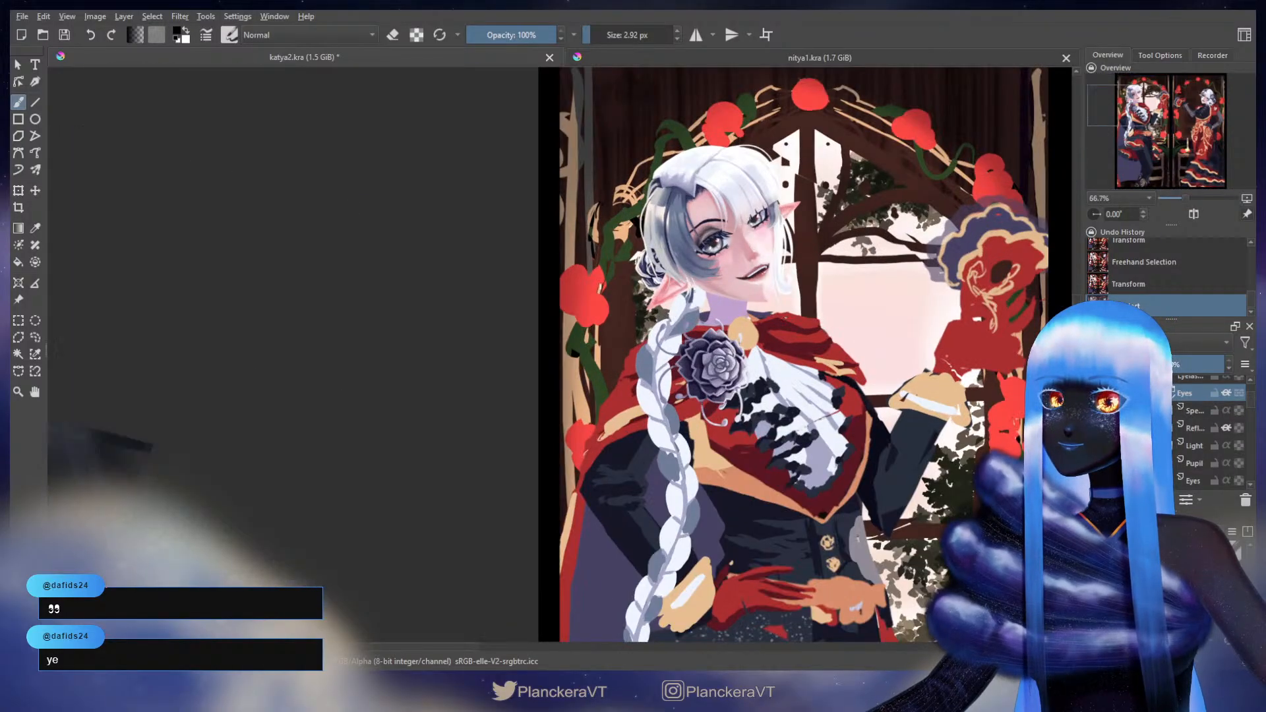
scroll(778, 335, "up", 2)
left_click_drag(746, 323, 826, 504)
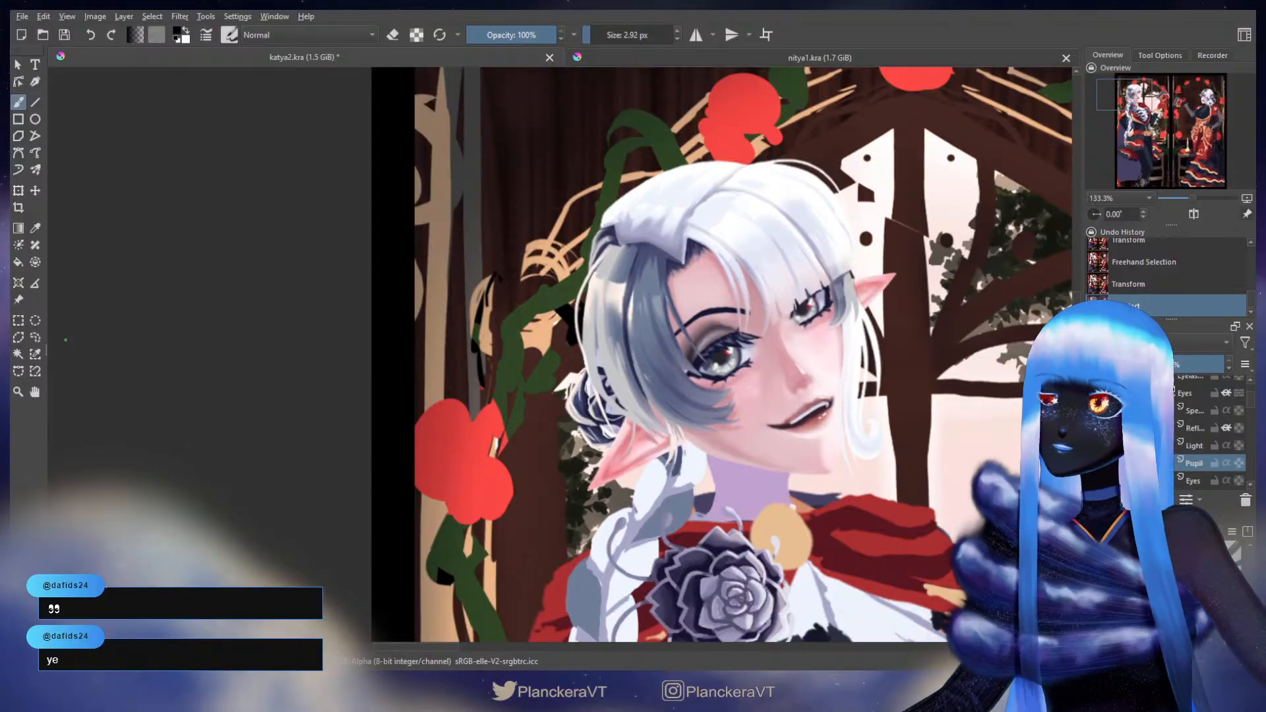
- On the Pupil layer, outline the larger eye's pupil with a freehand selection and nudge it slightly with the Move tool
left_click(37, 336)
mouse_move(737, 338)
left_mouse_down()
mouse_move(722, 380)
mouse_move(751, 347)
left_mouse_up()
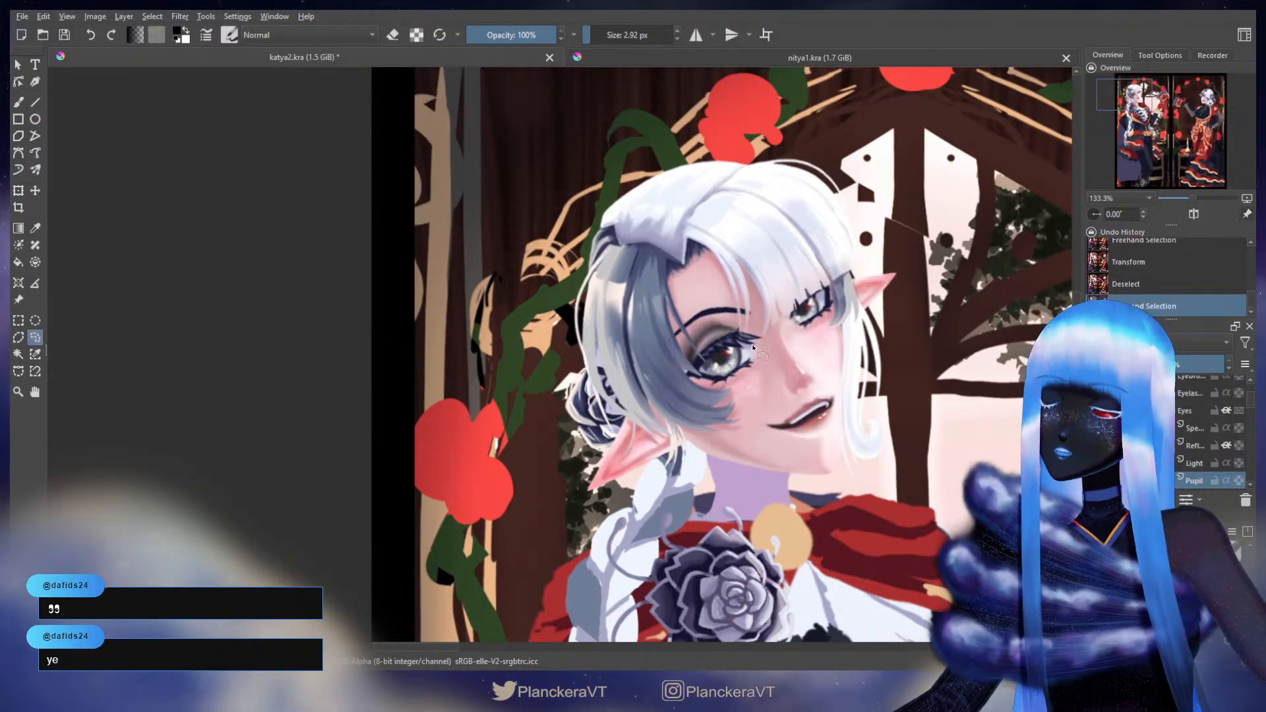
key("t")
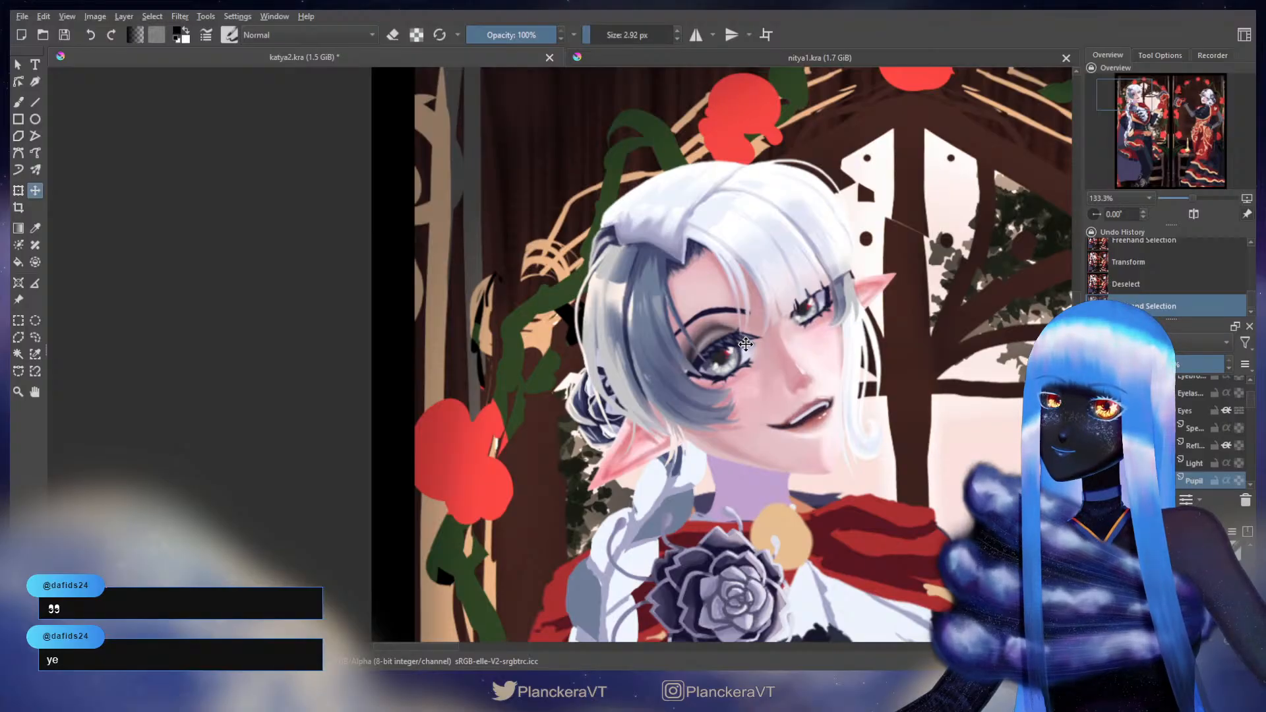
key("b")
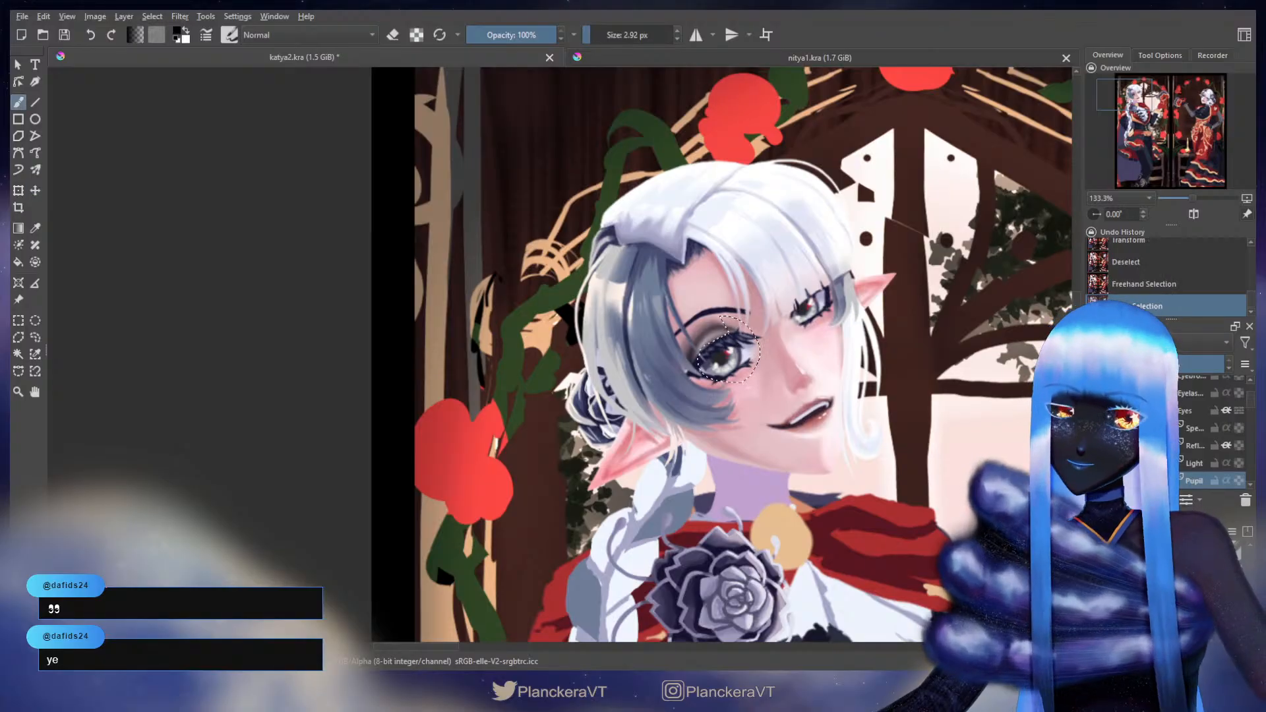
- Clear the selection and reshape the larger eye's iris slightly on the Eyes layer with a liquify transform
scroll(1205, 458, "down", 1)
left_click(1199, 451)
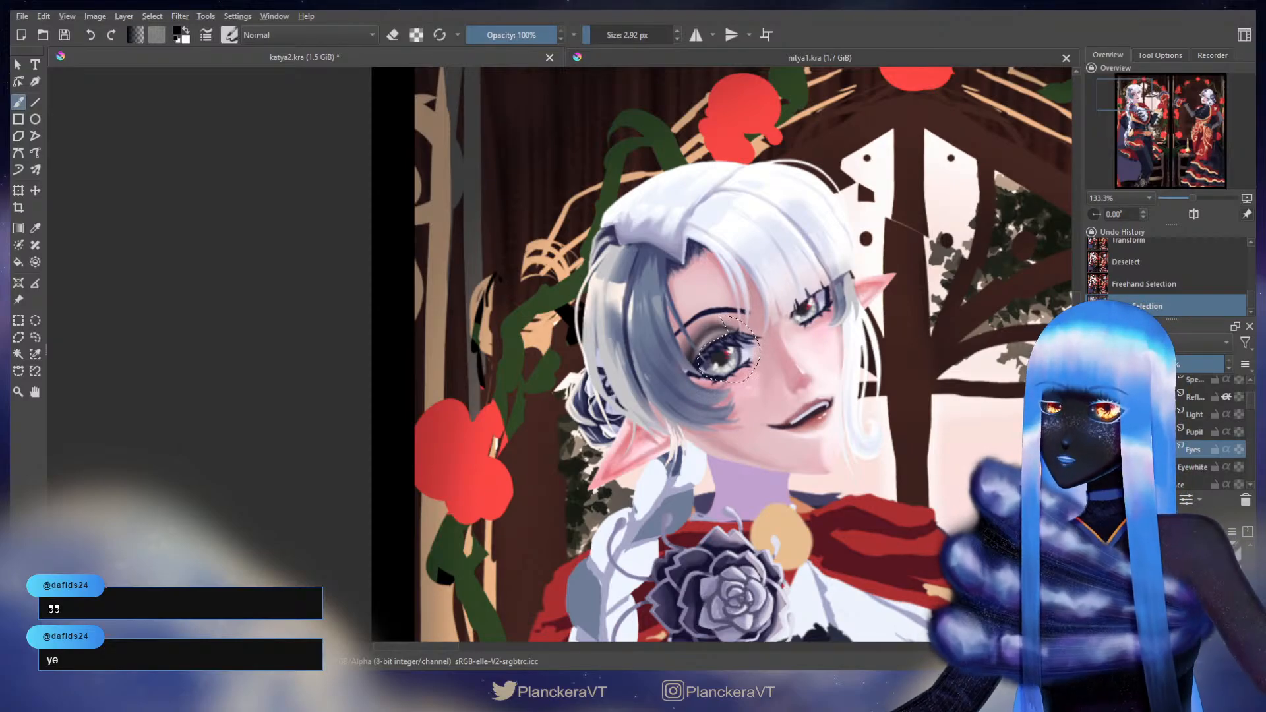
key("ctrl+shift+a")
scroll(730, 365, "up", 3)
key("ctrl+t")
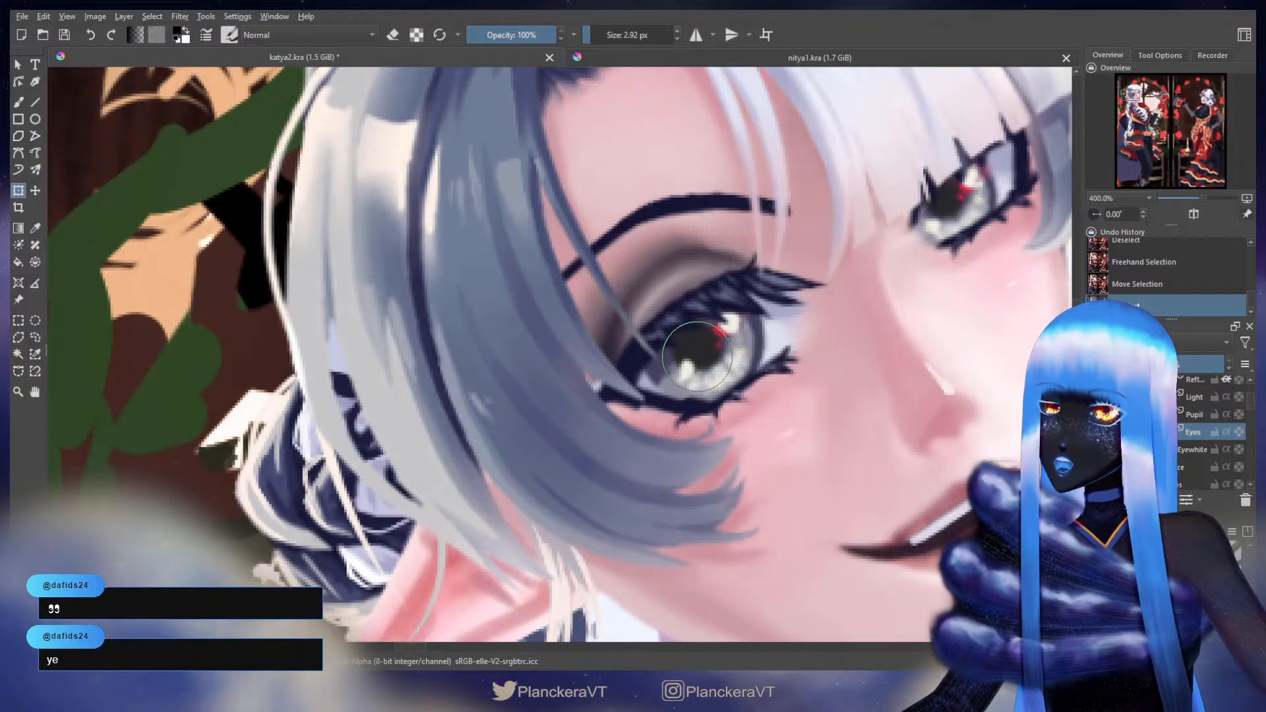
key("b")
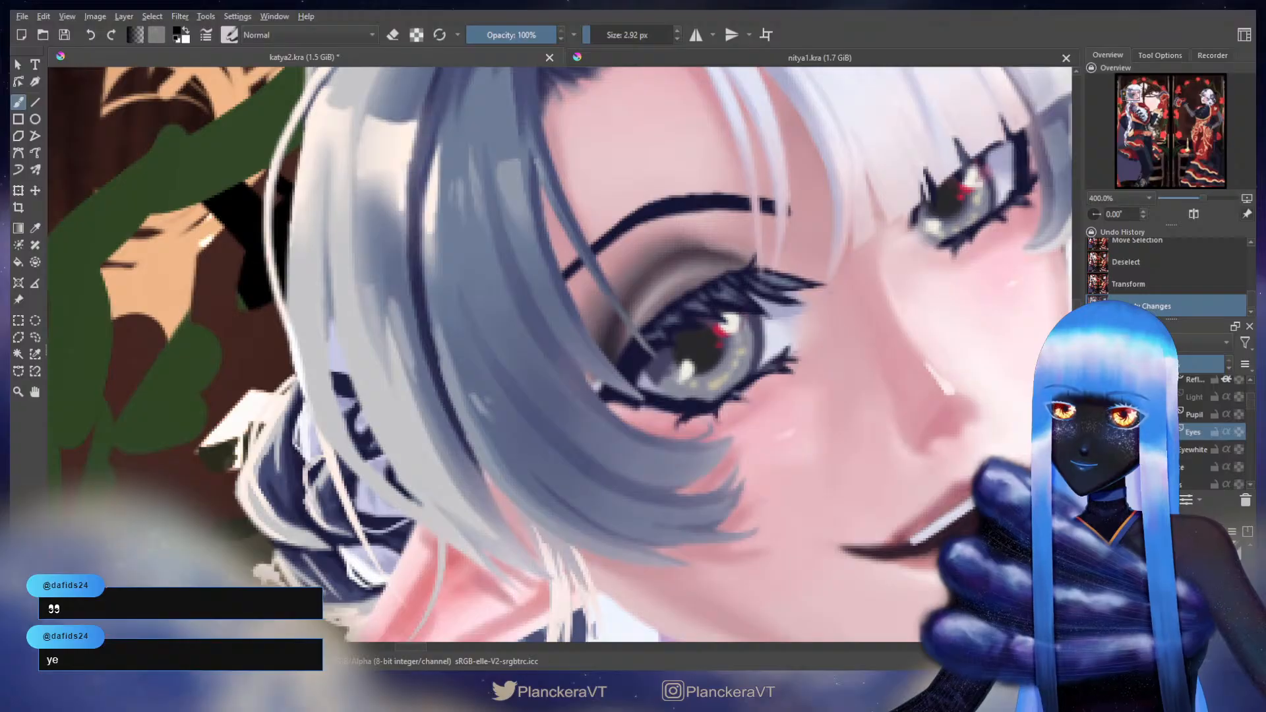
- Hide the light, reflection and specular layers of the eyes and refine the larger iris on the Eyes layer with a liquify transform
scroll(1211, 431, "up", 2)
left_click(1095, 428)
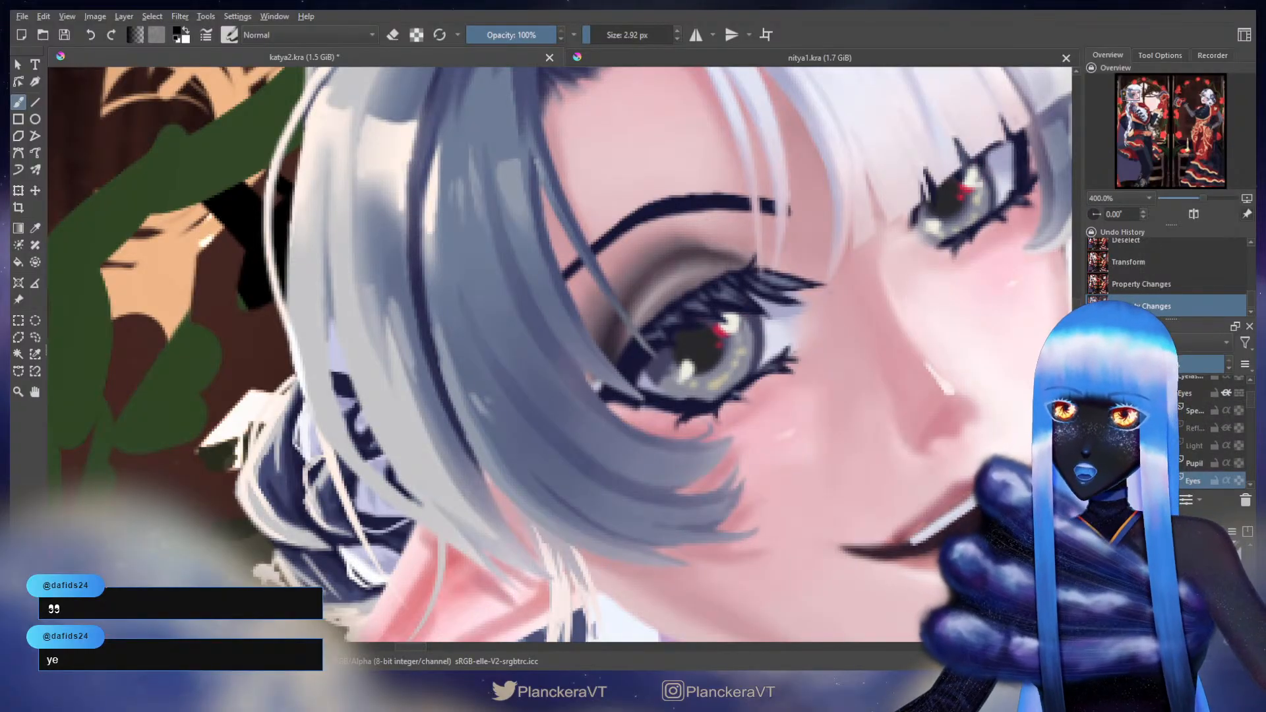
left_click(1094, 410)
scroll(1101, 432, "down", 2)
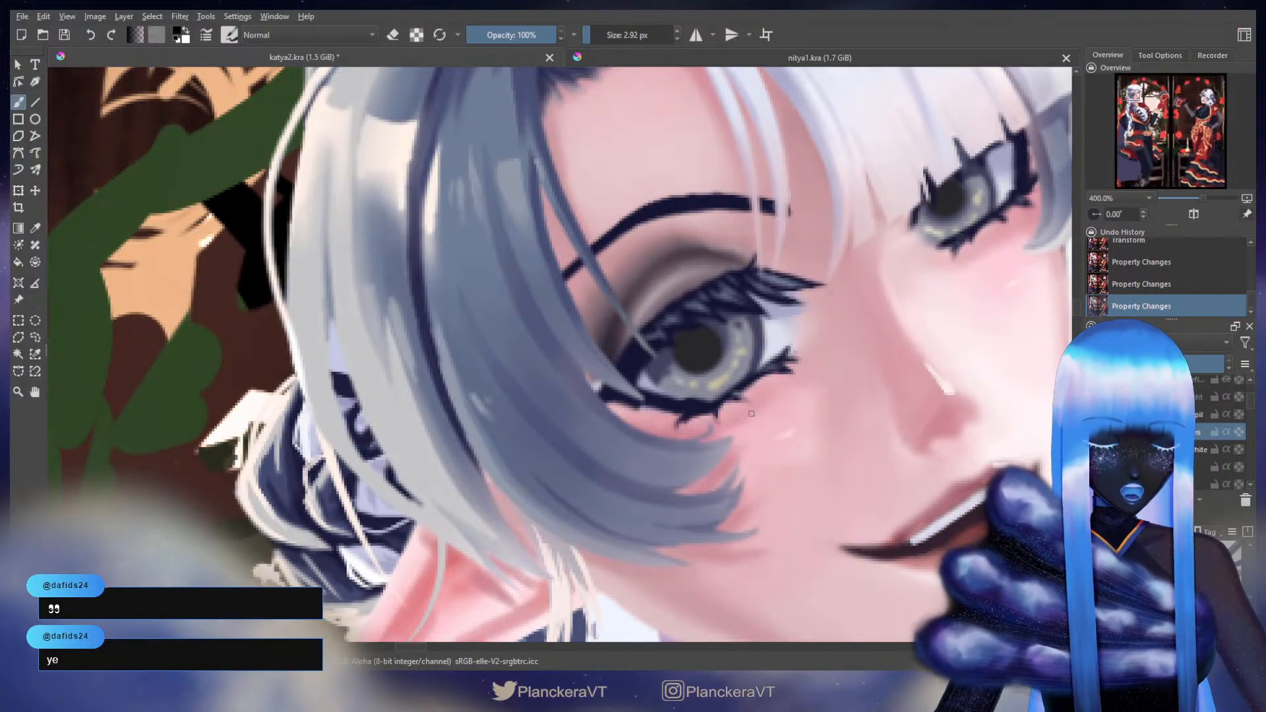
key("ctrl+t")
right_click(716, 354)
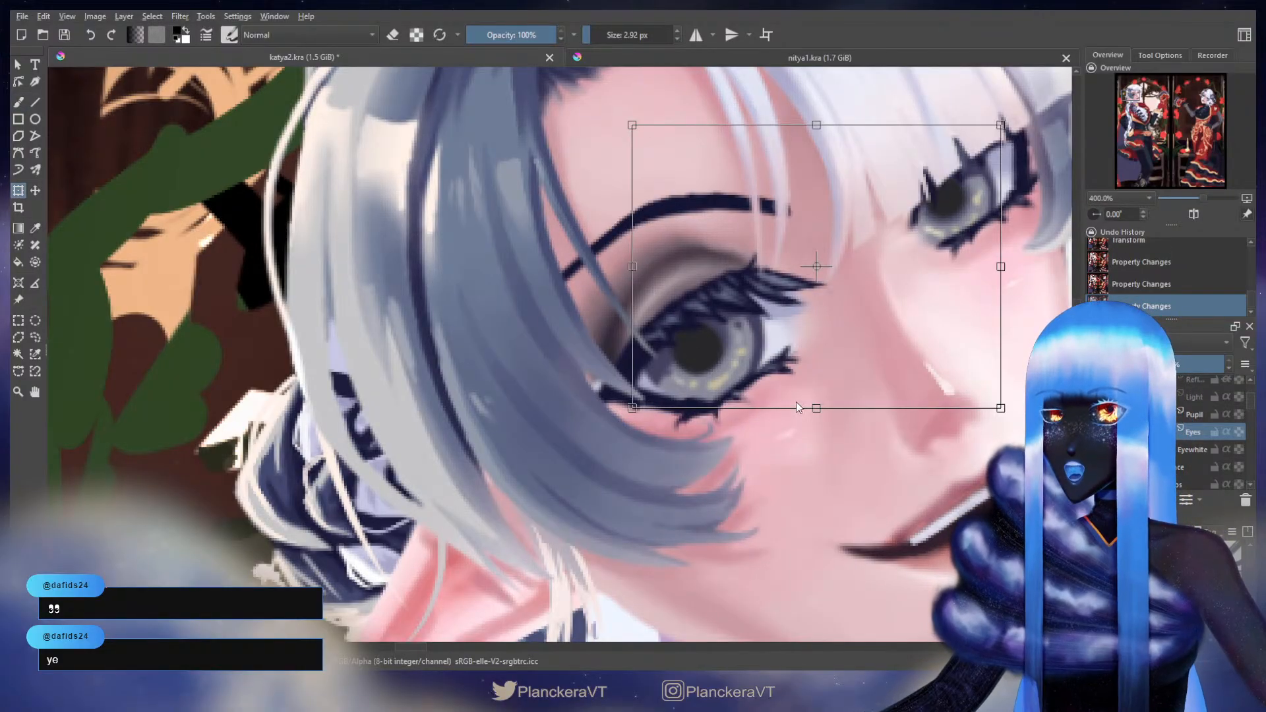
left_click(786, 422)
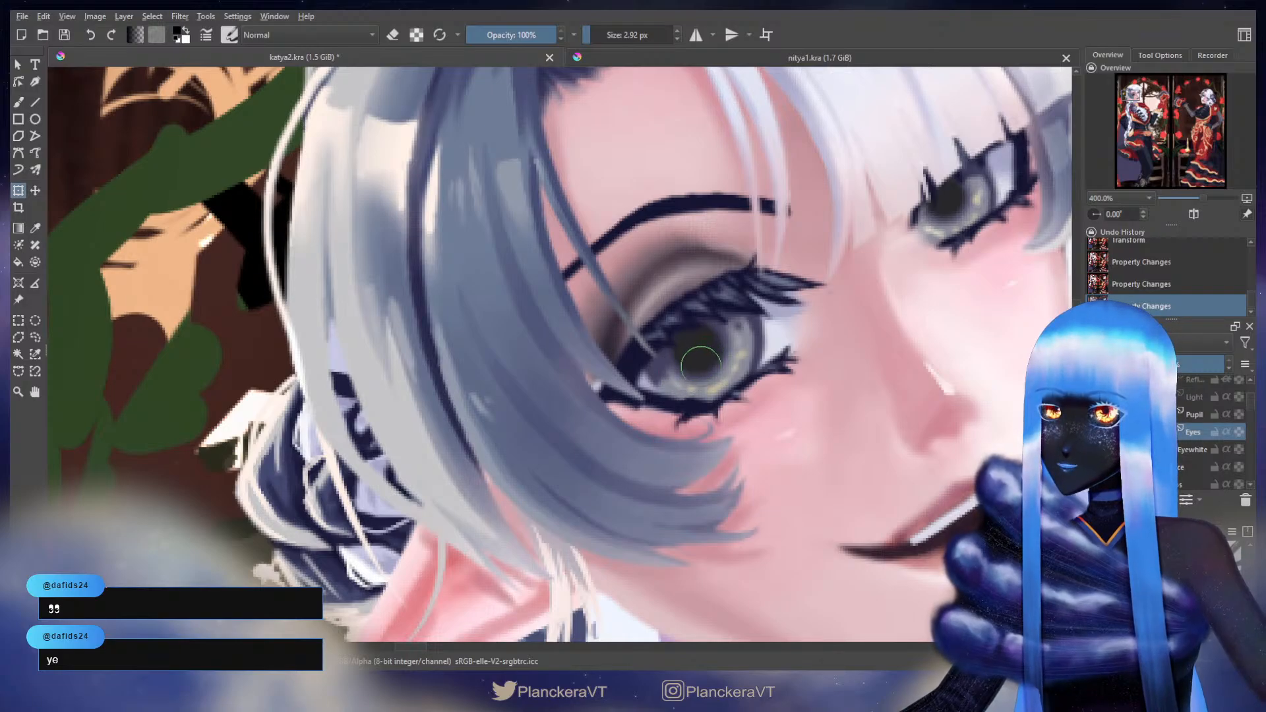
key("b")
- Show the Light layer, nudge it with the Move tool, and freehand-select the larger eye's light to shift it separately
left_click(1094, 397)
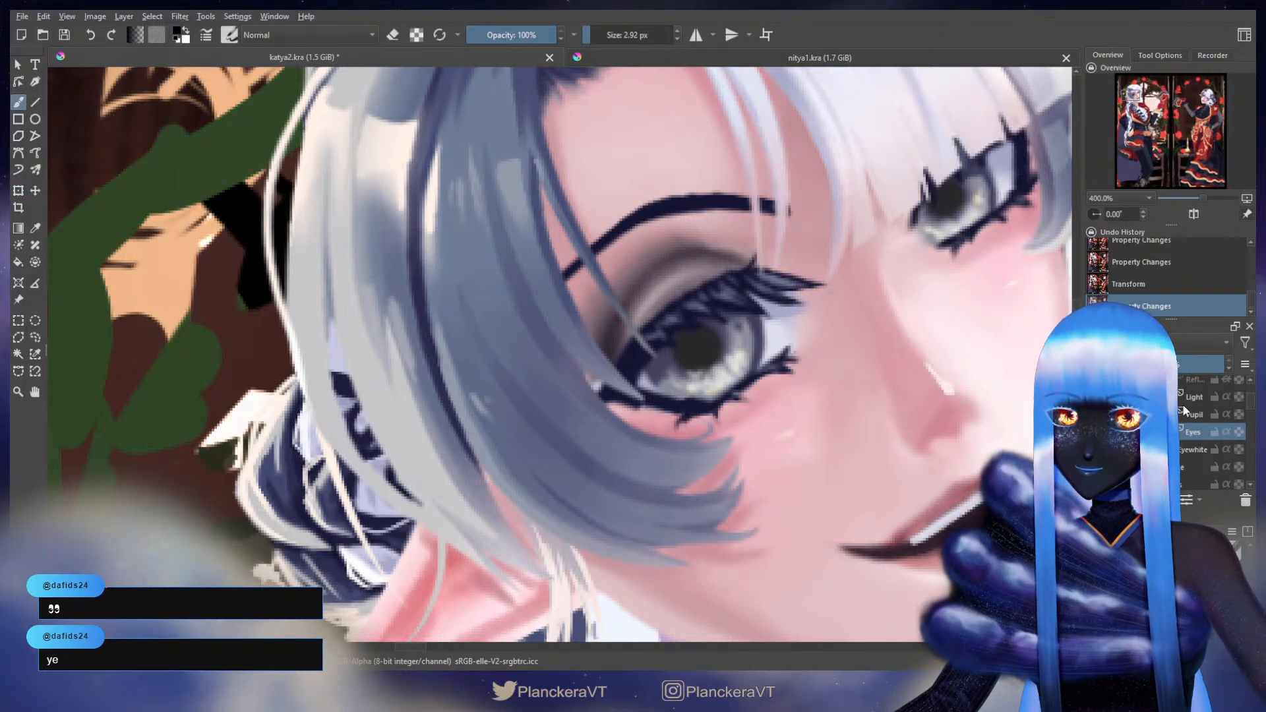
left_click(1197, 415)
left_click(1194, 398)
key("t")
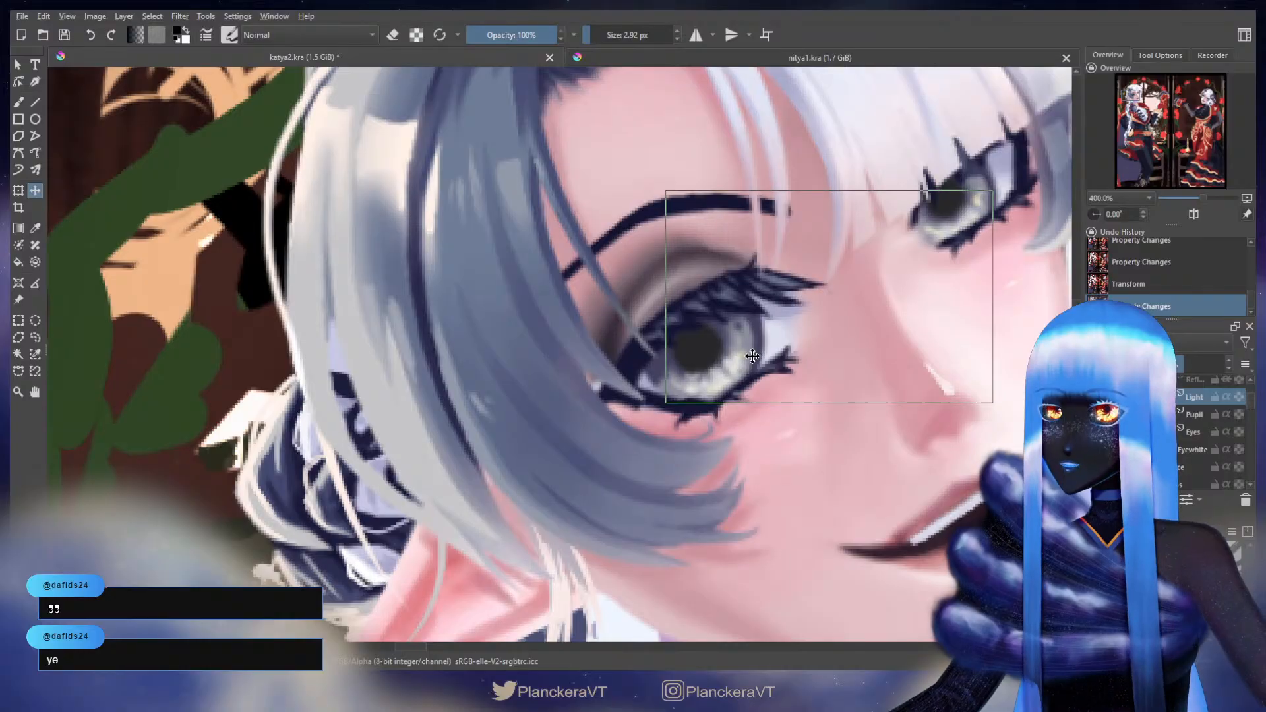
left_click(36, 337)
mouse_move(733, 323)
left_mouse_down()
mouse_move(705, 331)
mouse_move(633, 394)
mouse_move(765, 433)
mouse_move(783, 339)
mouse_move(751, 349)
left_mouse_up()
key("t")
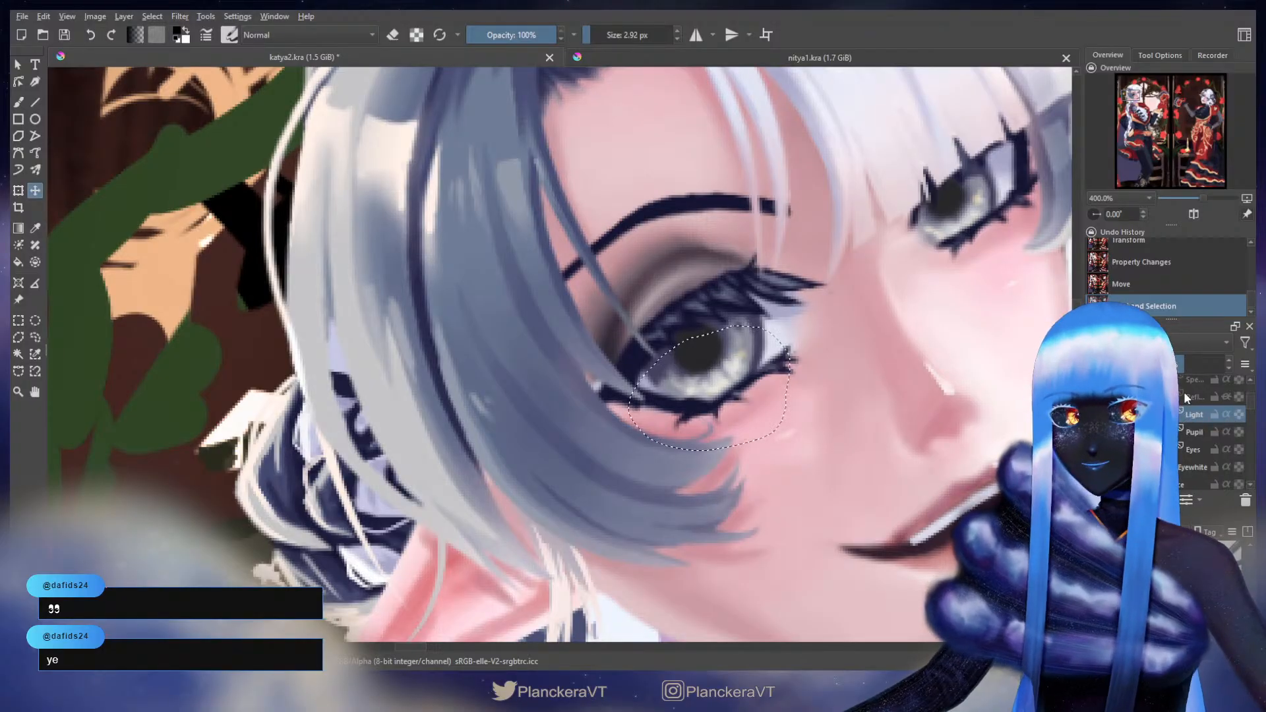
- Show the reflection and specular layers of the eyes again and clear the selection
left_click(1194, 396)
left_click(1094, 397)
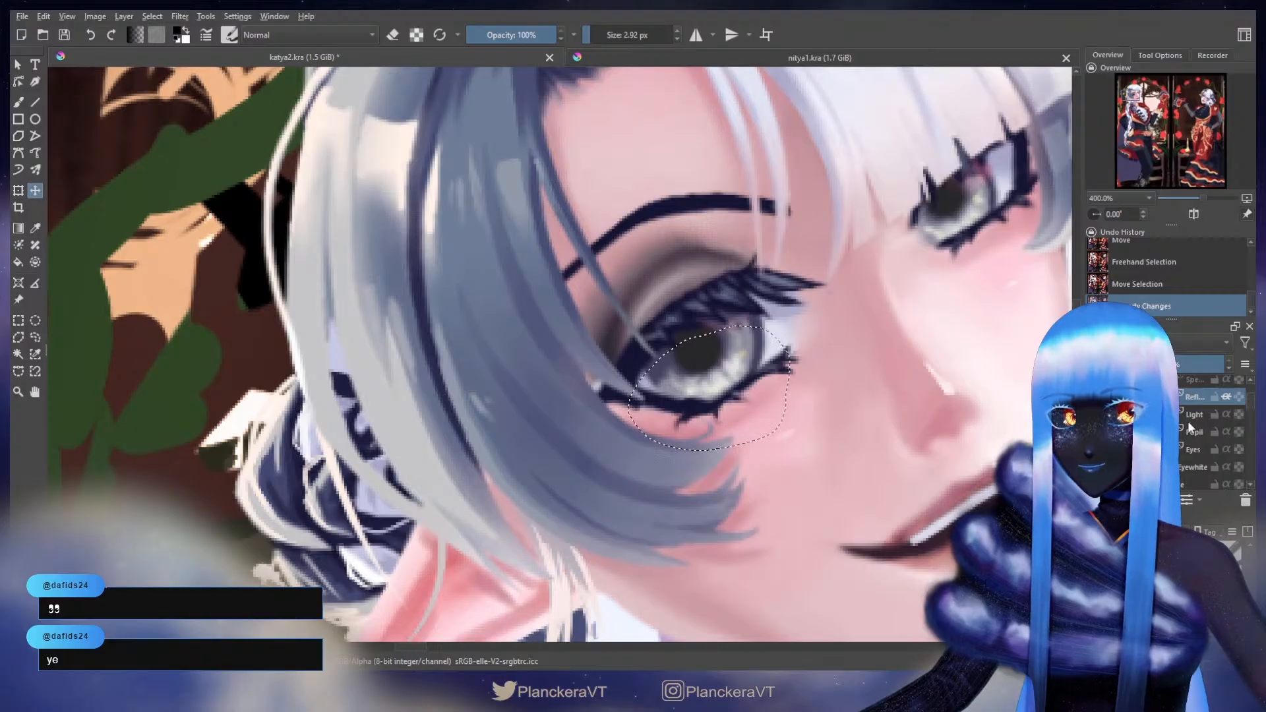
scroll(1188, 420, "up", 1)
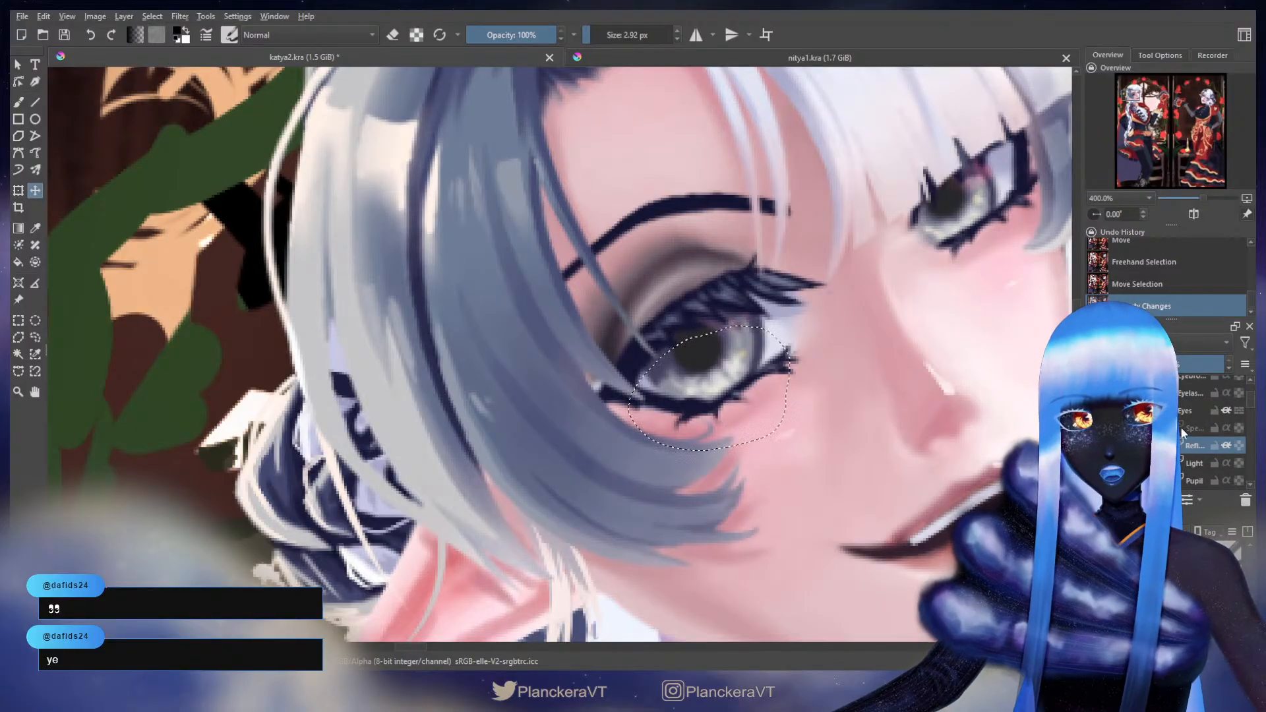
left_click(1093, 428)
key("ctrl+shift+a")
- Check the refined eyes against the two full paintings and close up on the white-haired character's face
scroll(867, 368, "down", 7)
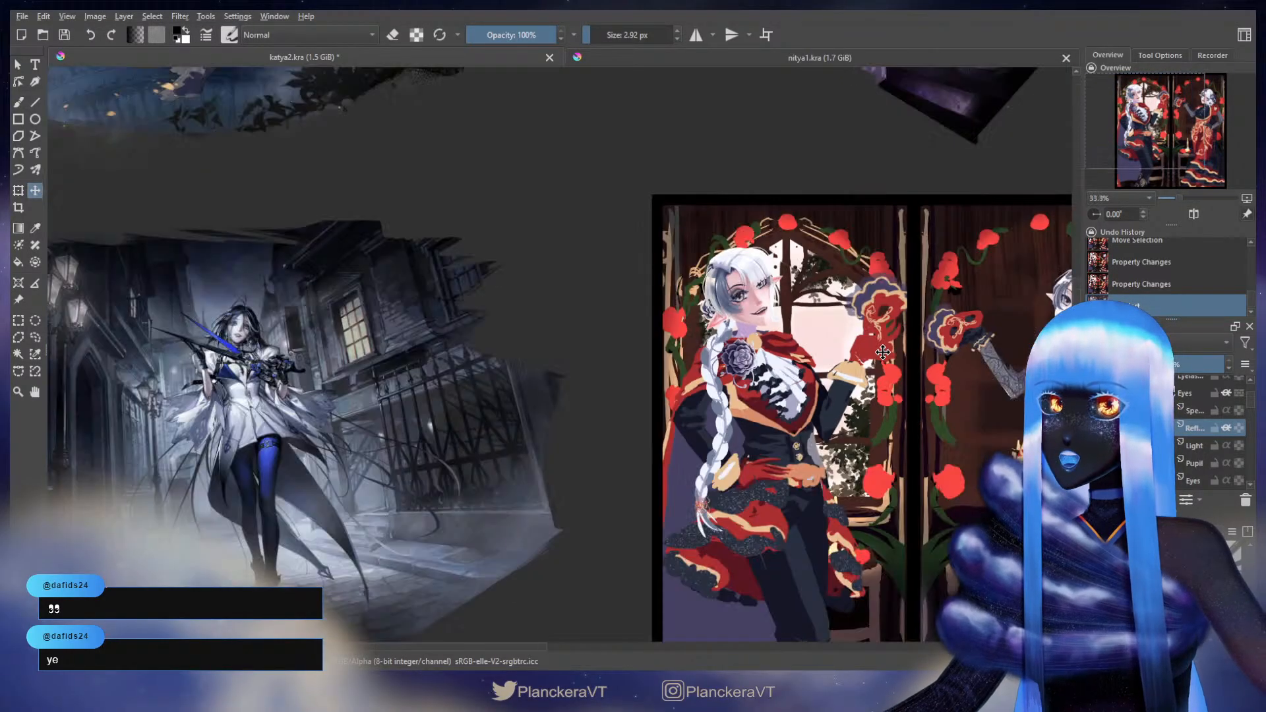
scroll(901, 386, "down", 1)
left_click_drag(901, 386, 810, 329)
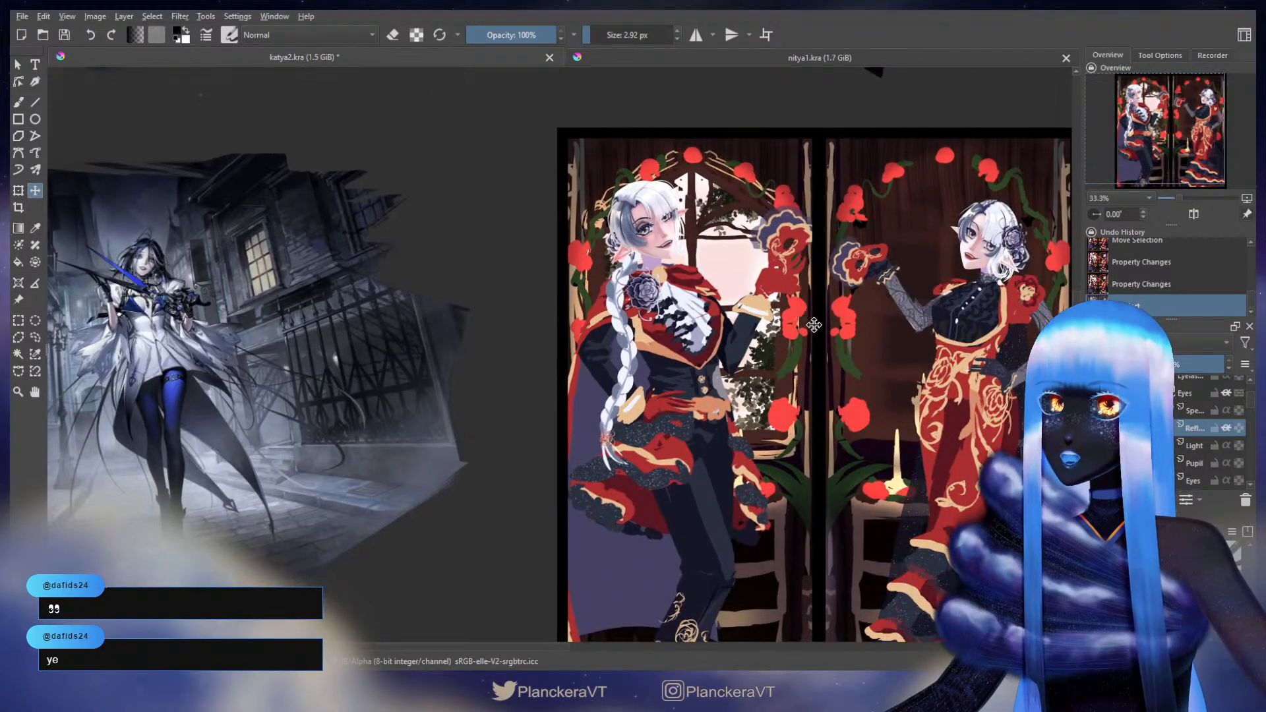
scroll(841, 343, "down", 1)
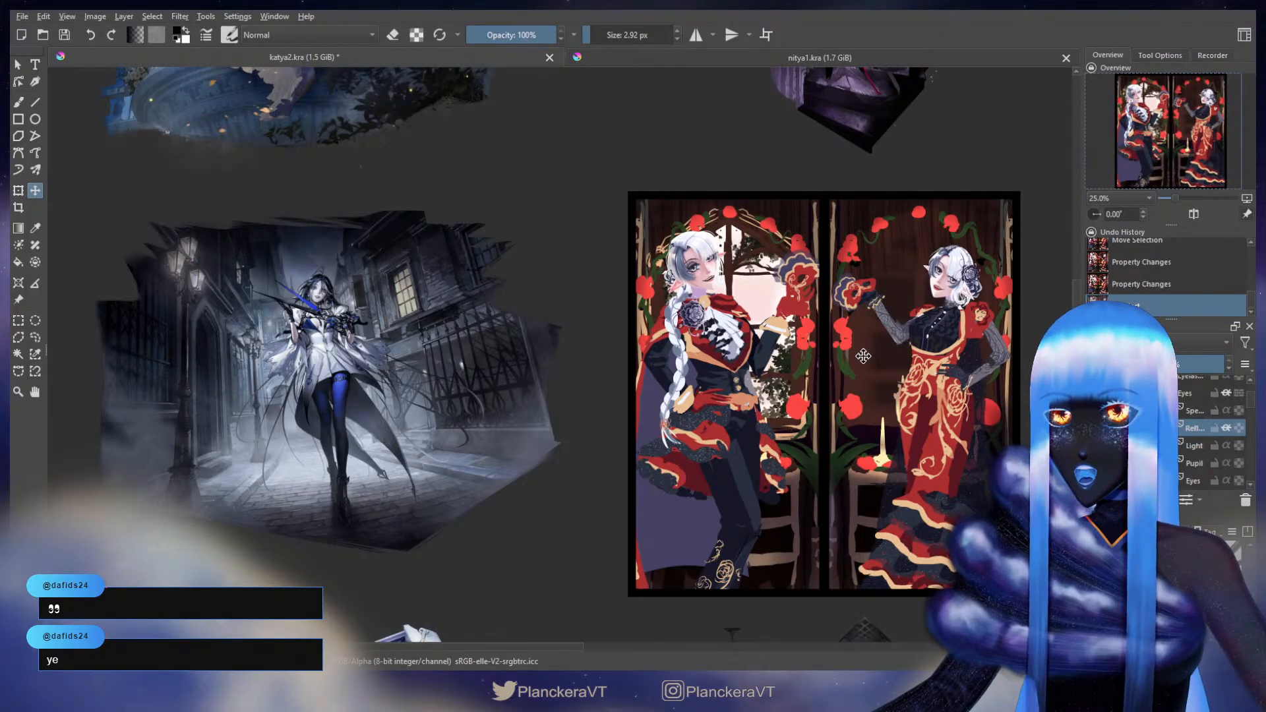
scroll(758, 305, "up", 4, "ctrl")
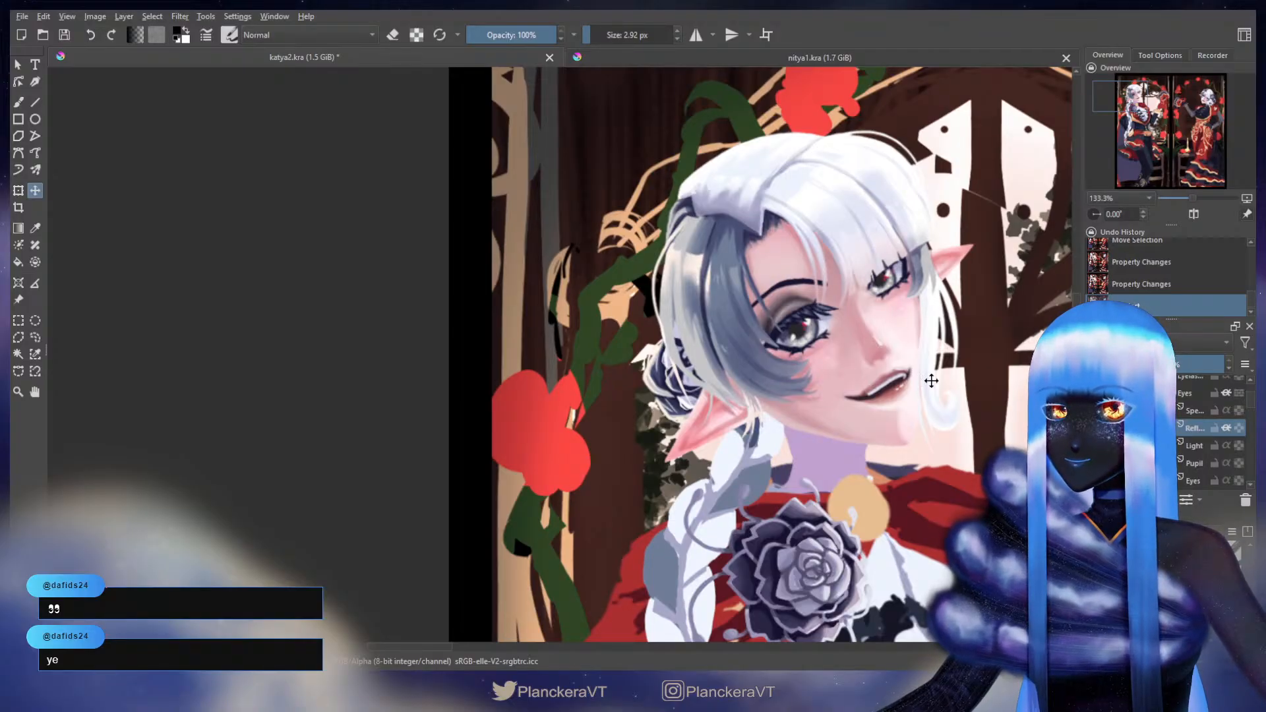
scroll(1200, 447, "up", 1)
left_click(1191, 406)
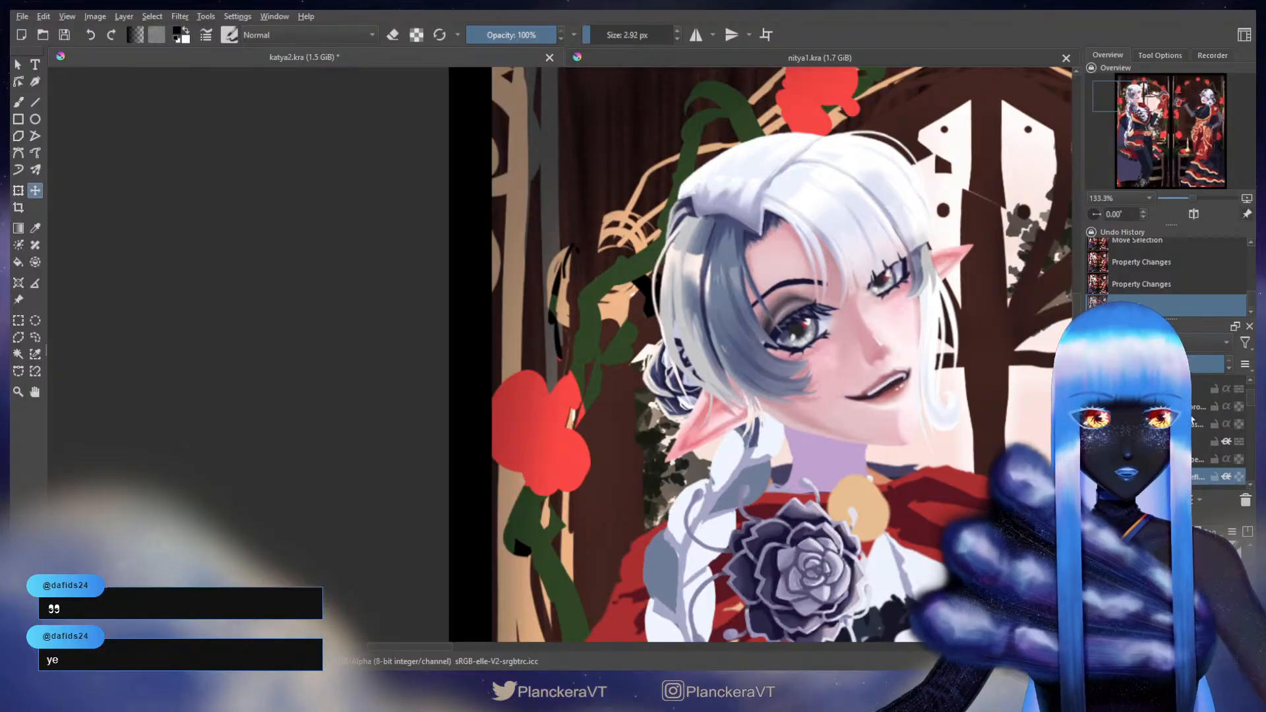
- Freehand-select the brow above the larger eye on the Eyebrows layer, adjust its angle with a transform, and clear the selection
left_click(35, 337)
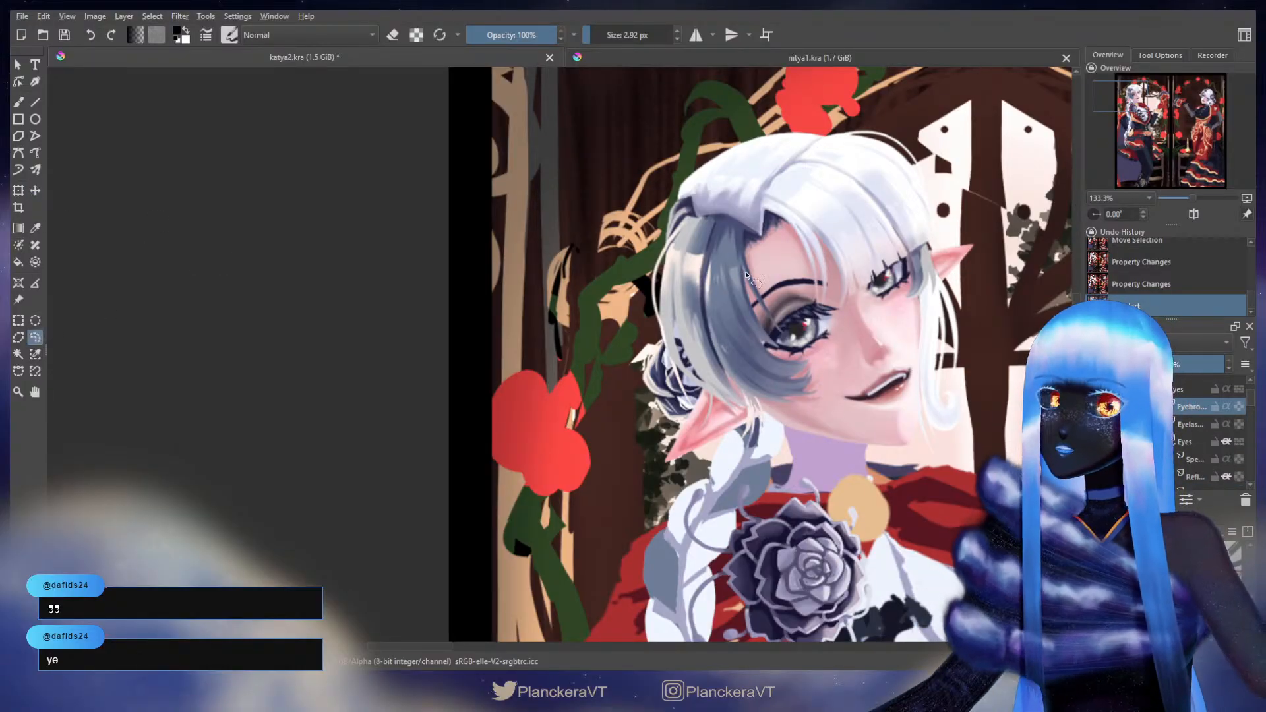
mouse_move(787, 254)
left_mouse_down()
mouse_move(729, 273)
mouse_move(692, 321)
mouse_move(748, 332)
mouse_move(834, 309)
left_mouse_up()
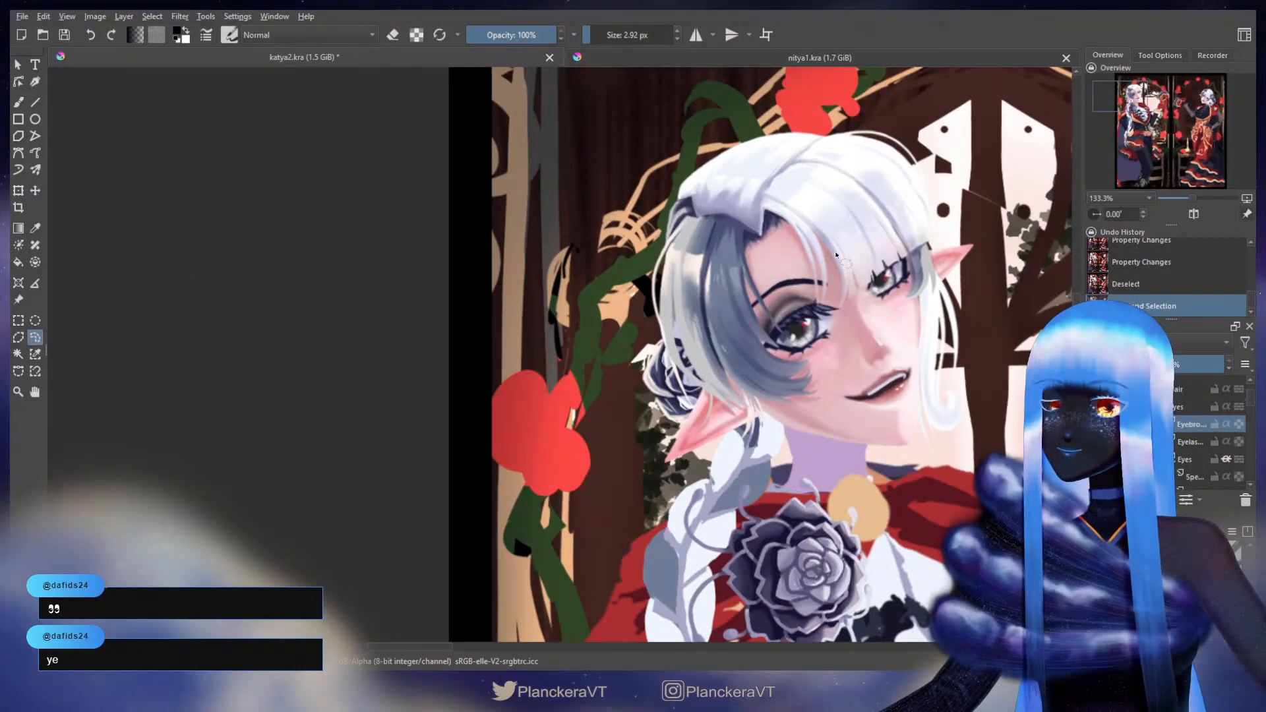
key("ctrl+t")
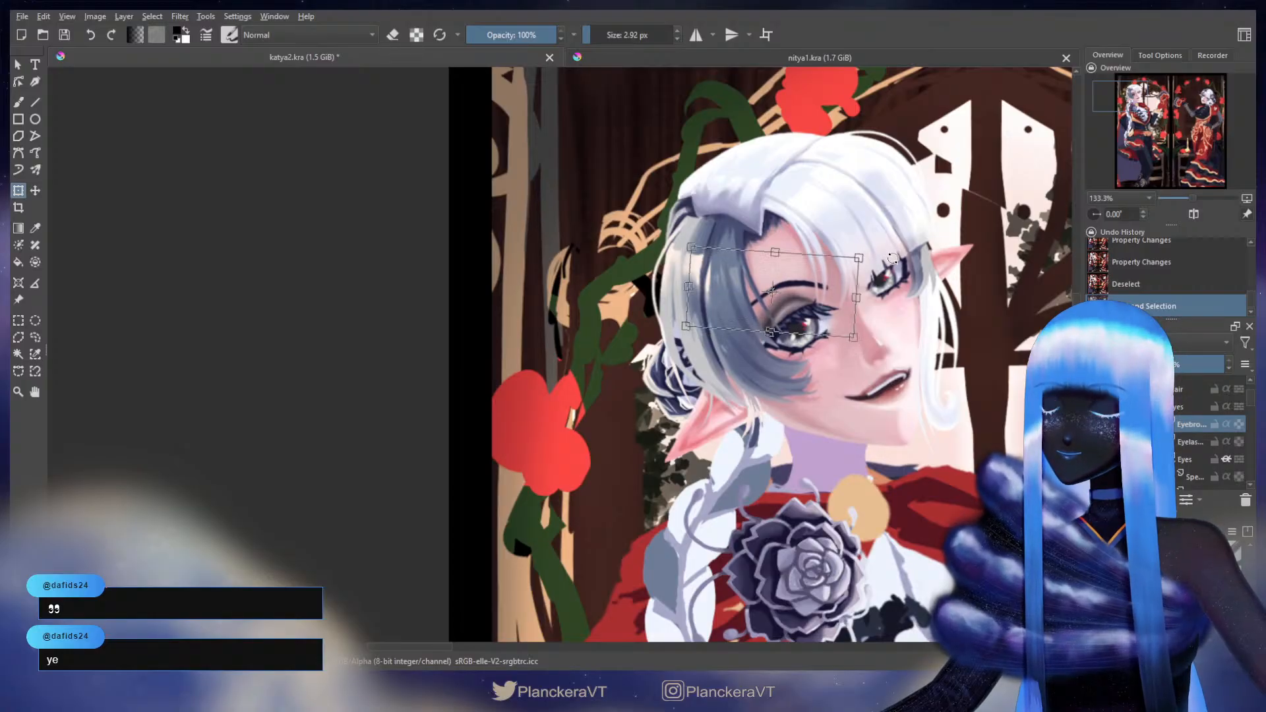
key("Return")
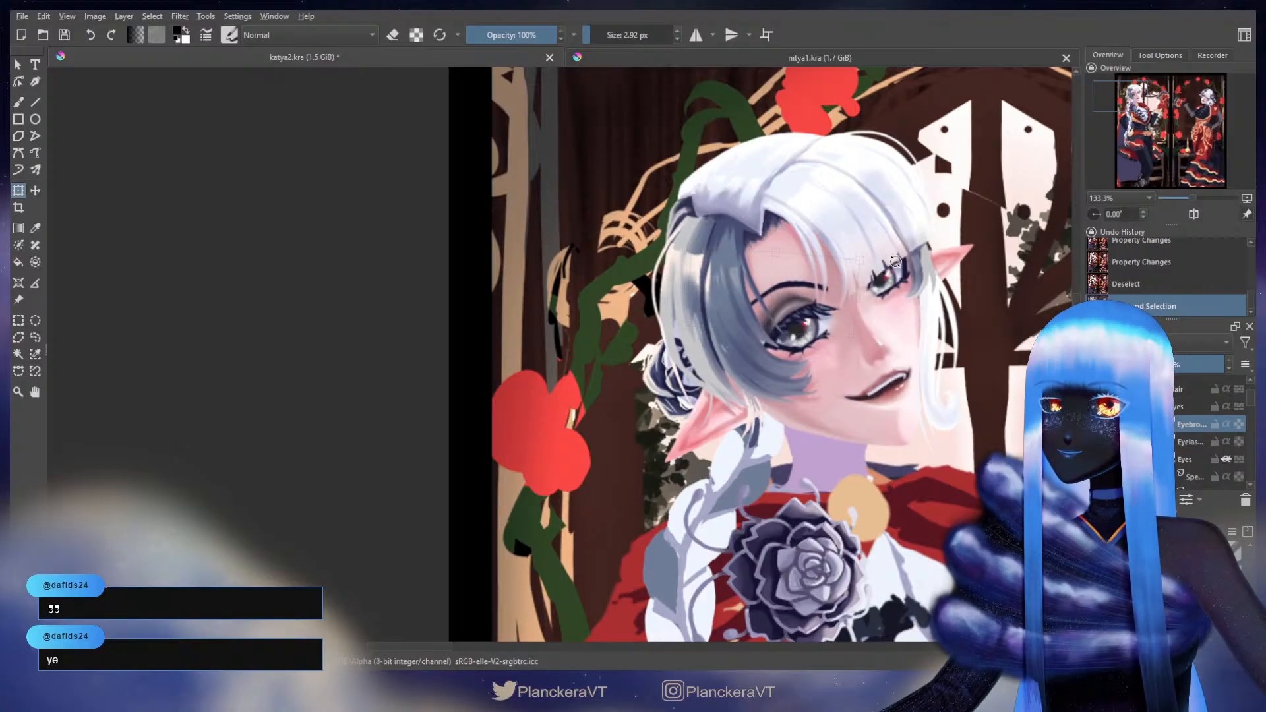
key("b")
key("ctrl+shift+a")
- Examine the adjusted brow and both eyes in the full paintings and close up on the white-haired character's face
scroll(907, 268, "down", 1)
scroll(864, 273, "down", 3)
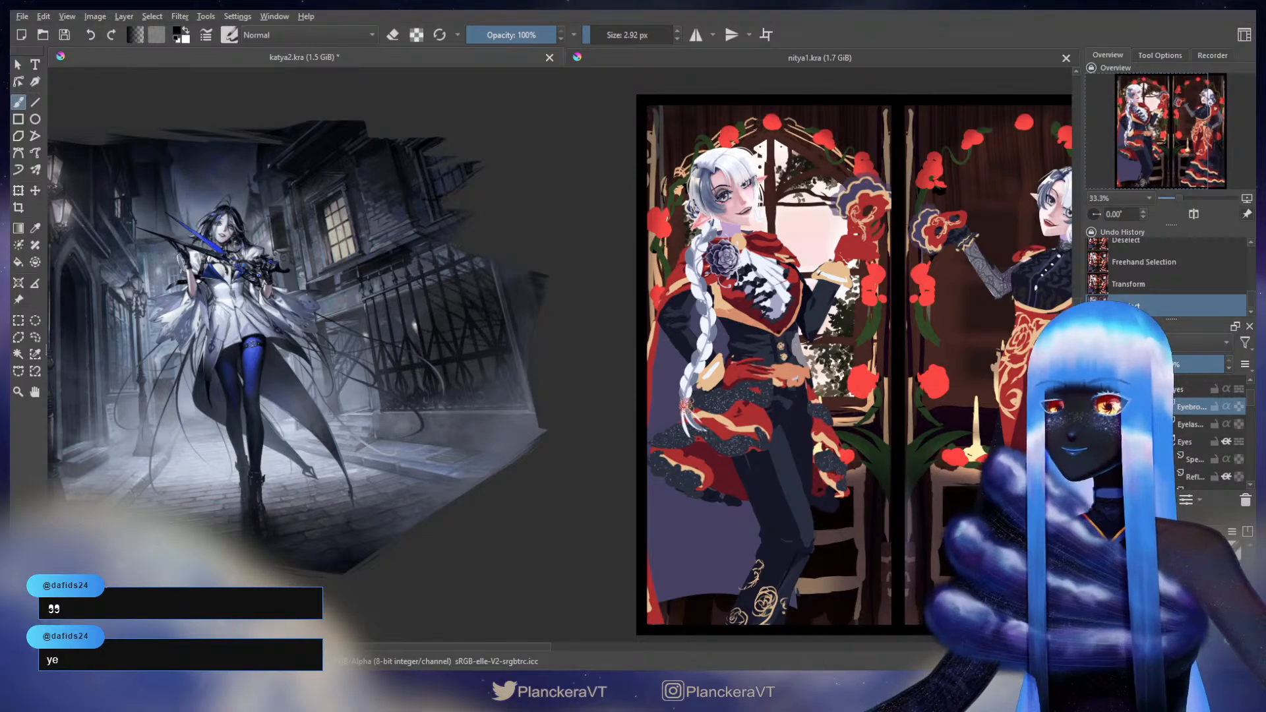
scroll(799, 244, "up", 2)
scroll(703, 386, "up", 3)
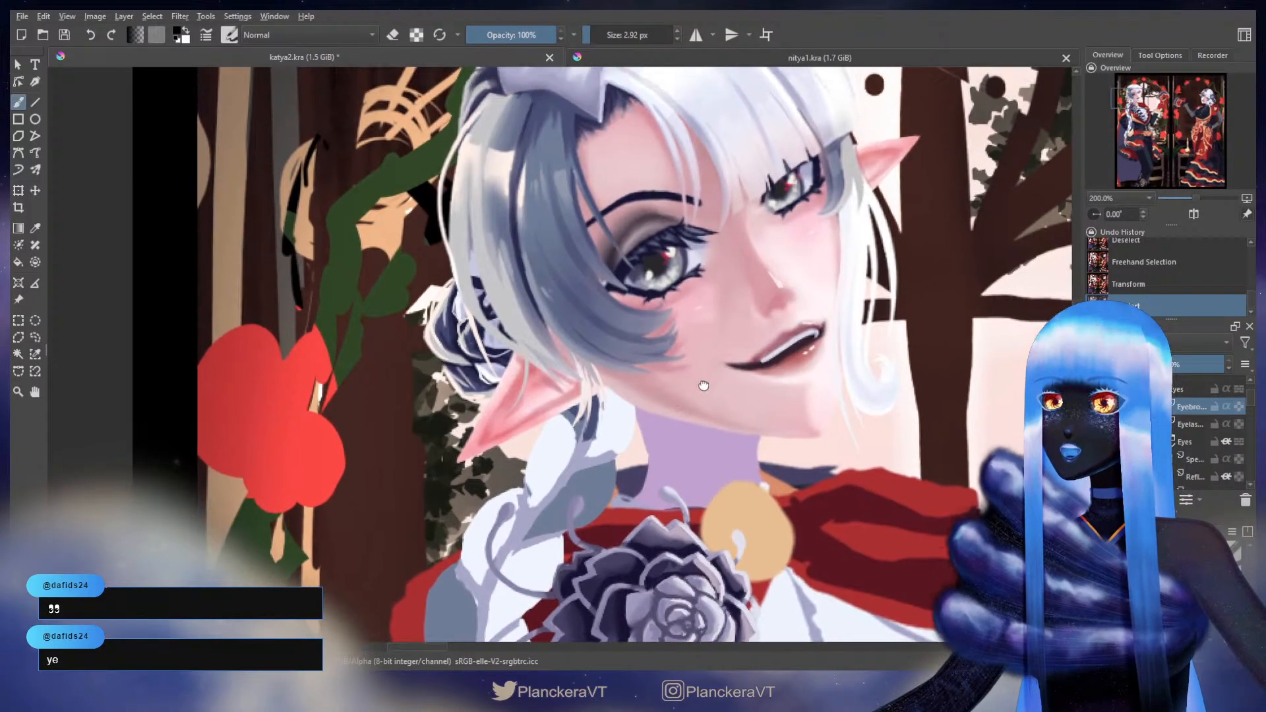
left_click_drag(703, 385, 749, 449)
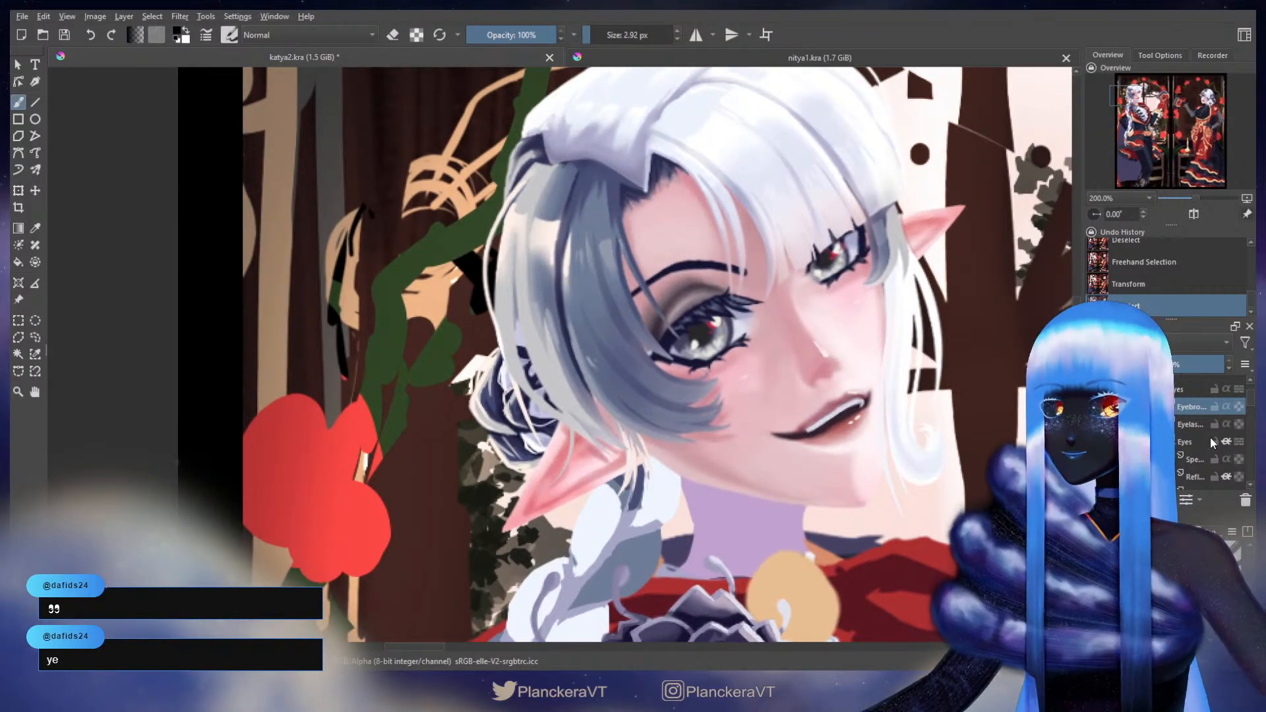
left_click(1190, 423)
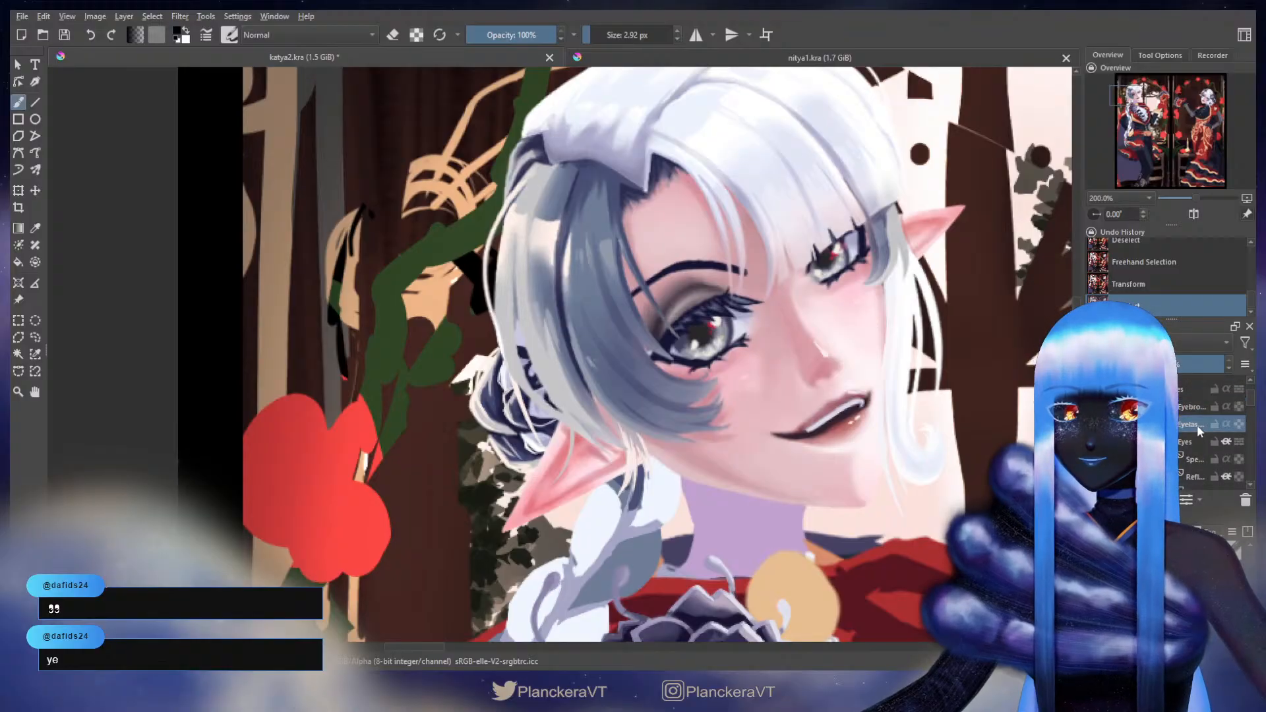
scroll(828, 397, "up", 1)
scroll(828, 397, "up", 2)
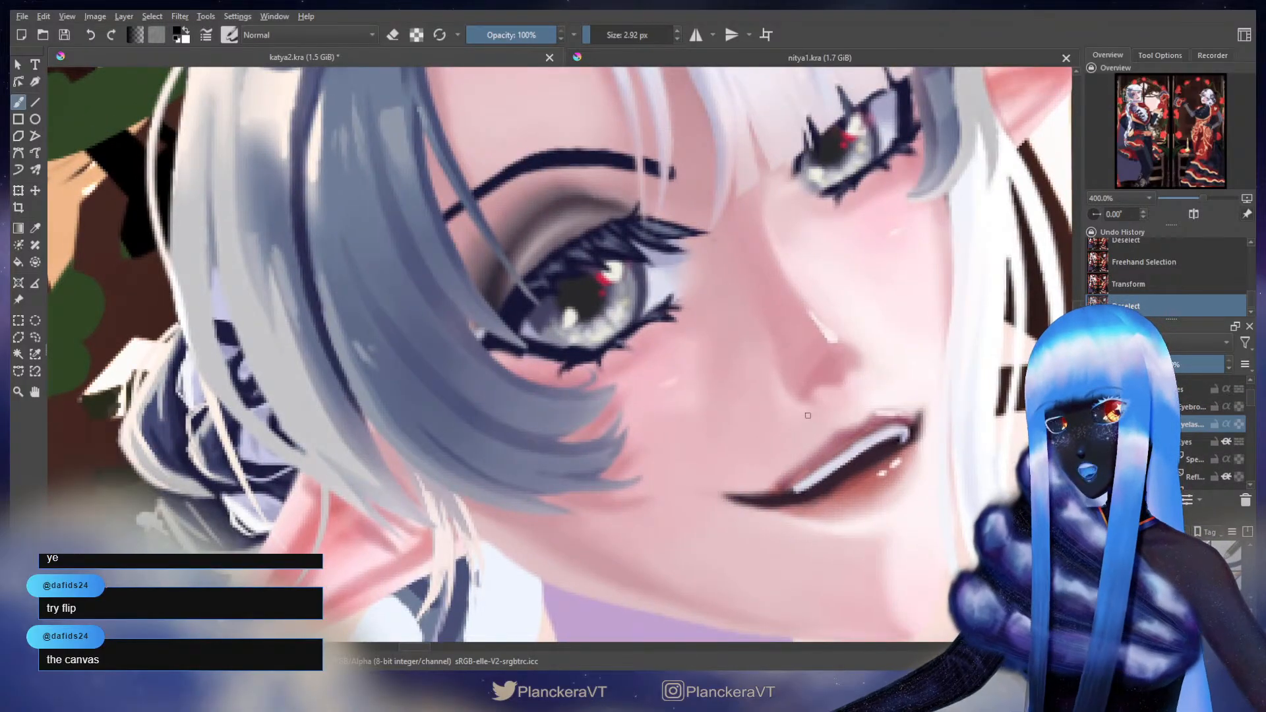
scroll(503, 319, "down", 3)
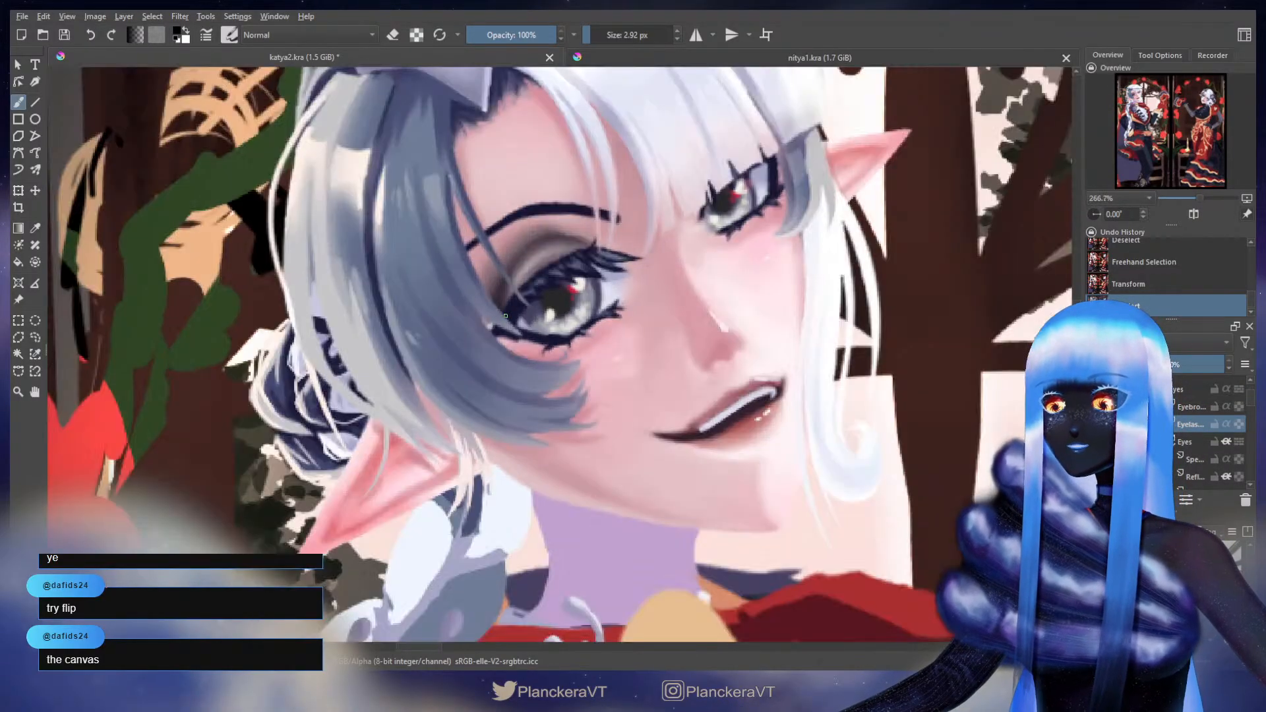
left_click_drag(514, 309, 545, 405)
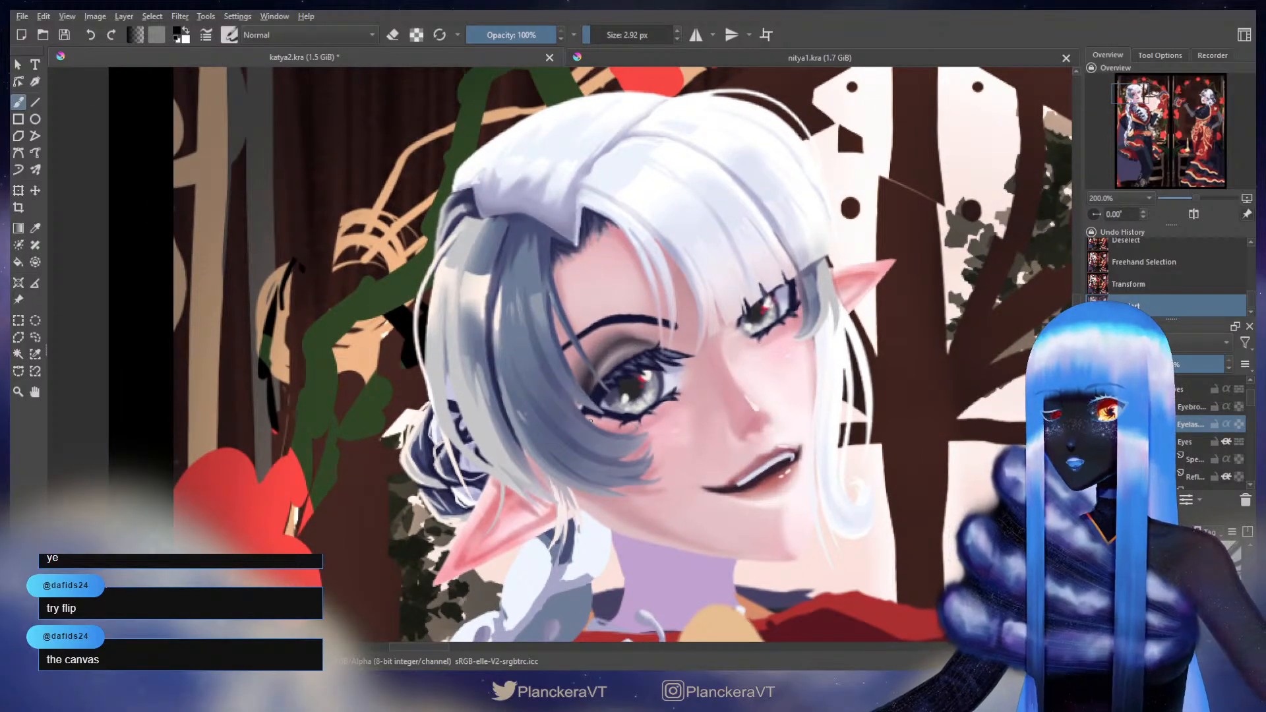
- Freehand-select the whole larger eye in the Eyes group, nudge it slightly with a transform, and clear the selection
left_click(35, 337)
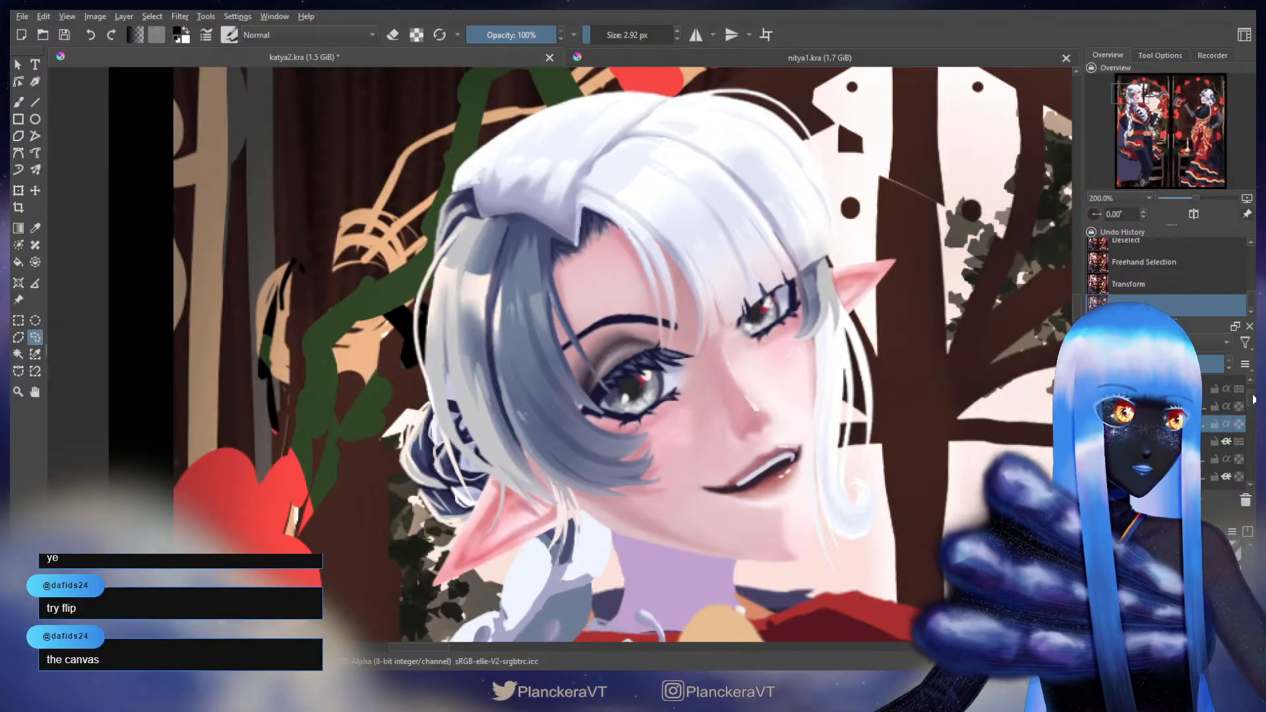
left_click_drag(1251, 398, 1251, 396)
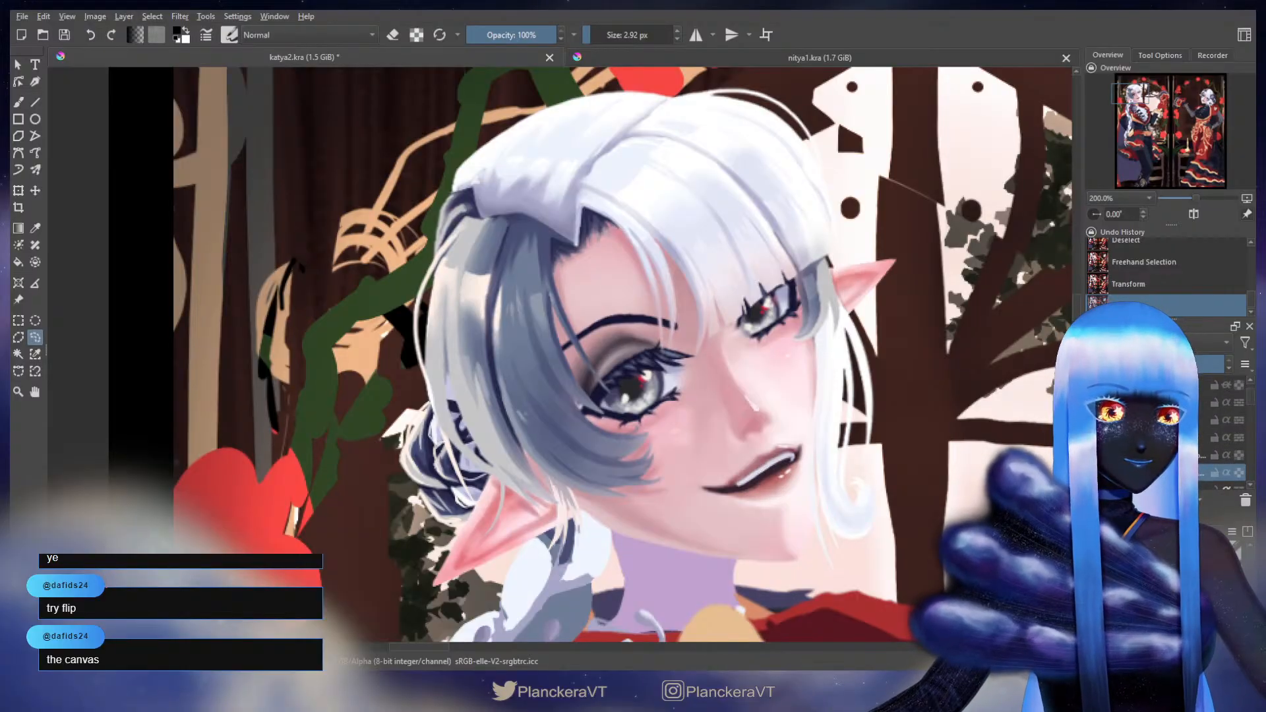
left_click(1186, 438)
mouse_move(606, 338)
left_mouse_down()
mouse_move(571, 364)
mouse_move(563, 457)
mouse_move(681, 431)
left_mouse_up()
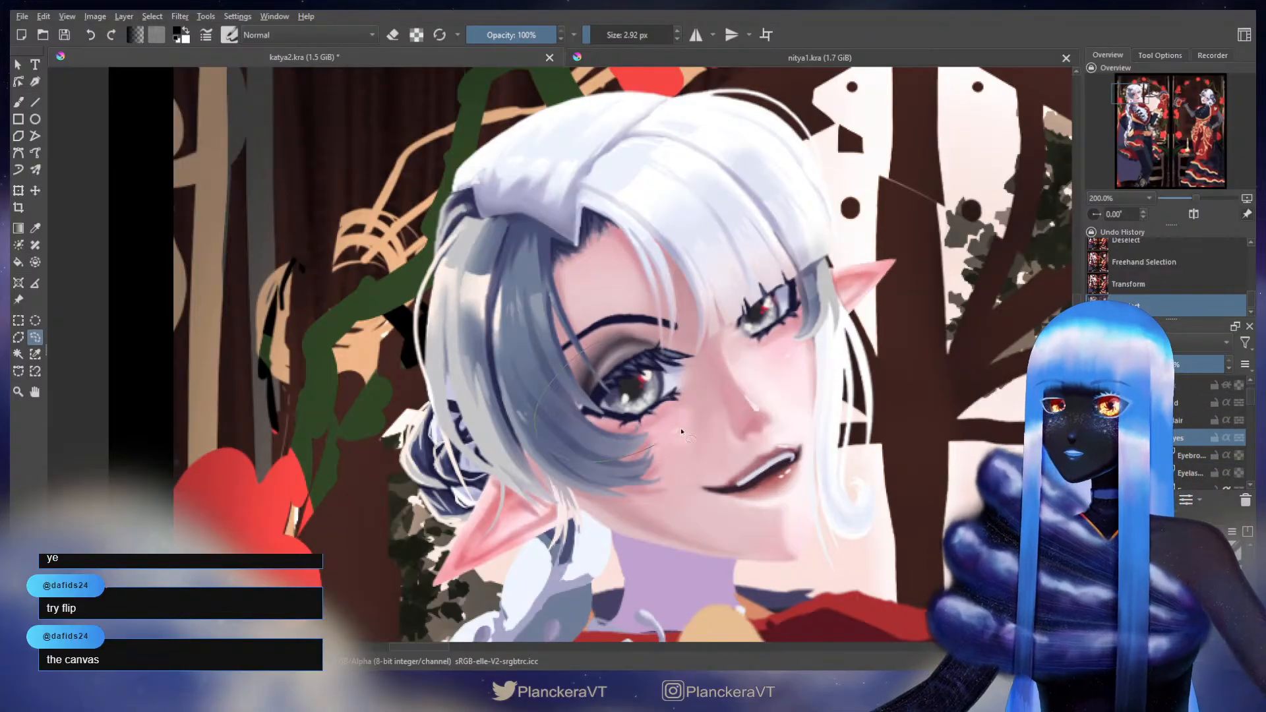
mouse_move(711, 359)
left_mouse_down()
mouse_move(658, 325)
mouse_move(605, 339)
left_mouse_up()
key("ctrl+t")
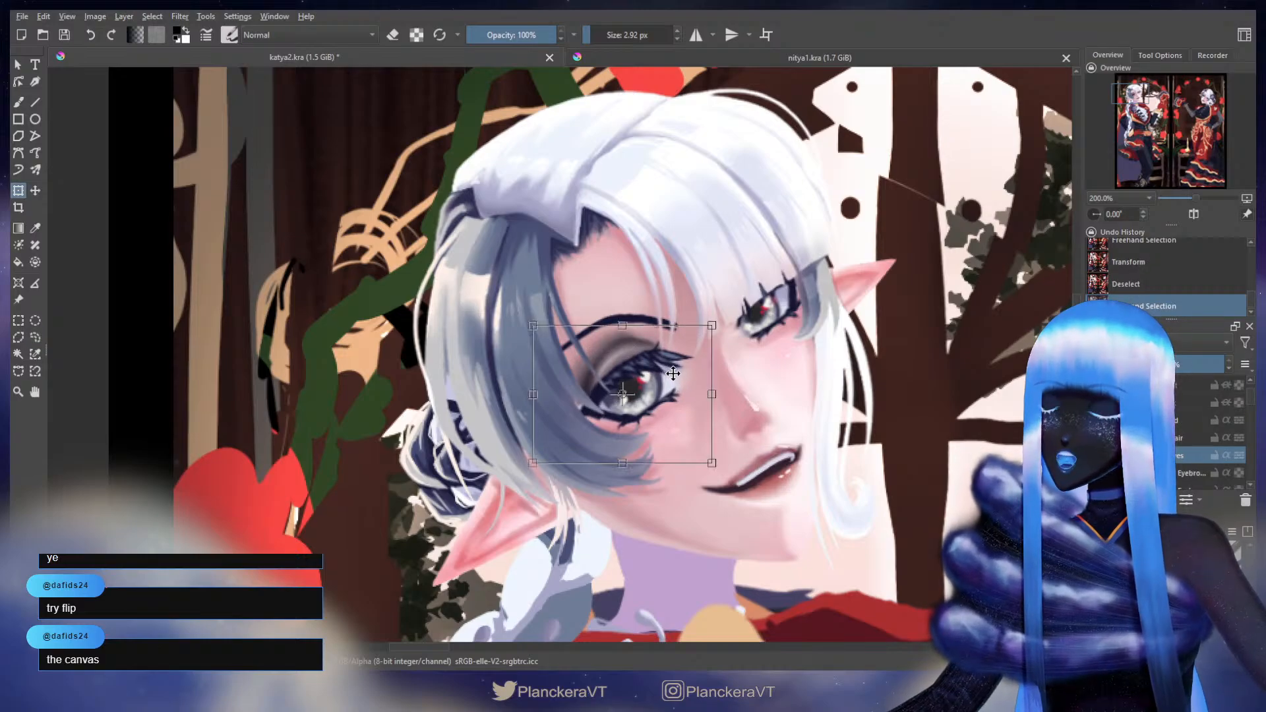
key("Escape")
left_click_drag(673, 378, 673, 379)
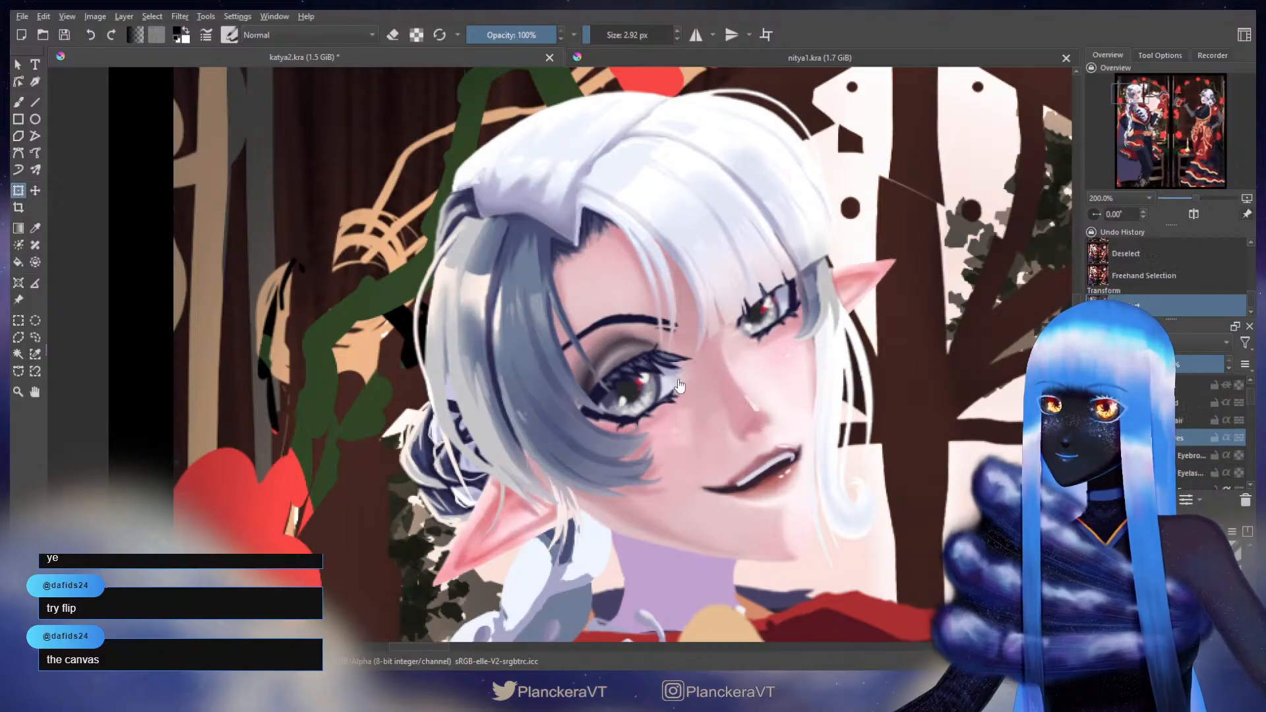
key("Return")
key("ctrl+shift+a")
- Erase stray parts of the larger eye's lashes near its outer corner on the Eyelashes layer with a small eraser
key("b")
key("e")
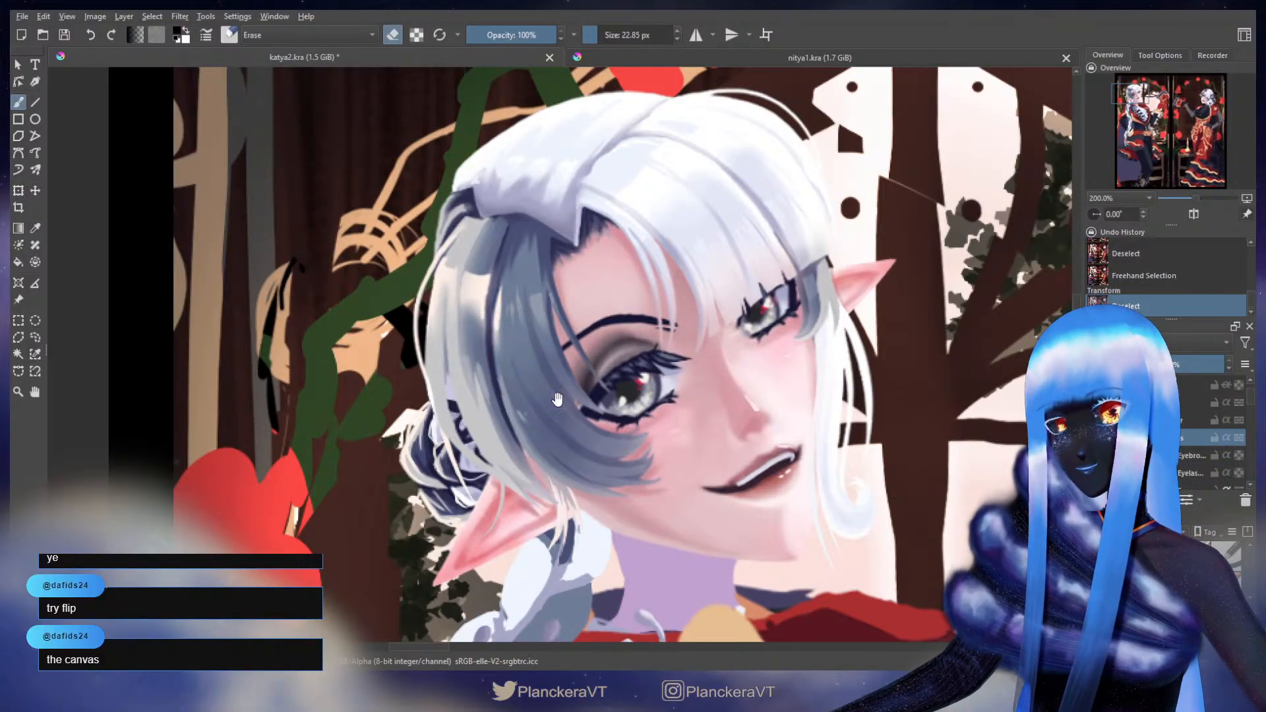
mouse_move(559, 399)
left_mouse_down()
mouse_move(538, 340)
mouse_move(548, 350)
left_mouse_up()
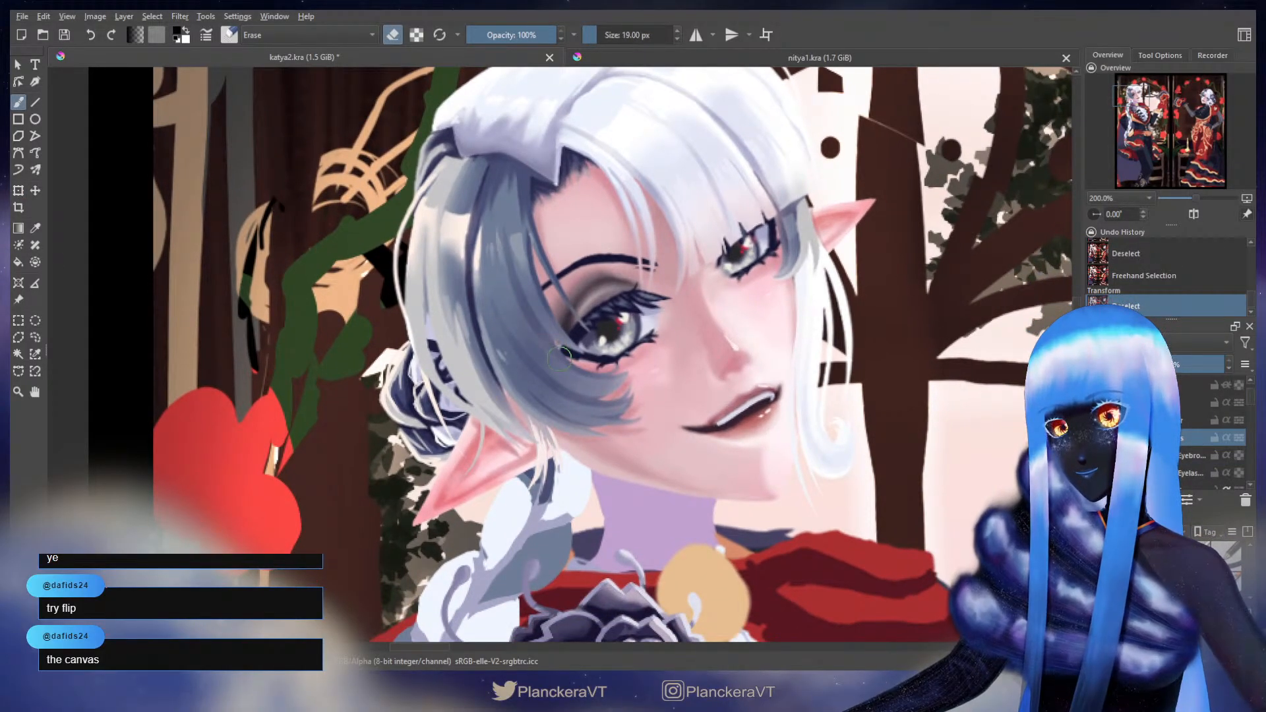
left_click(1245, 403)
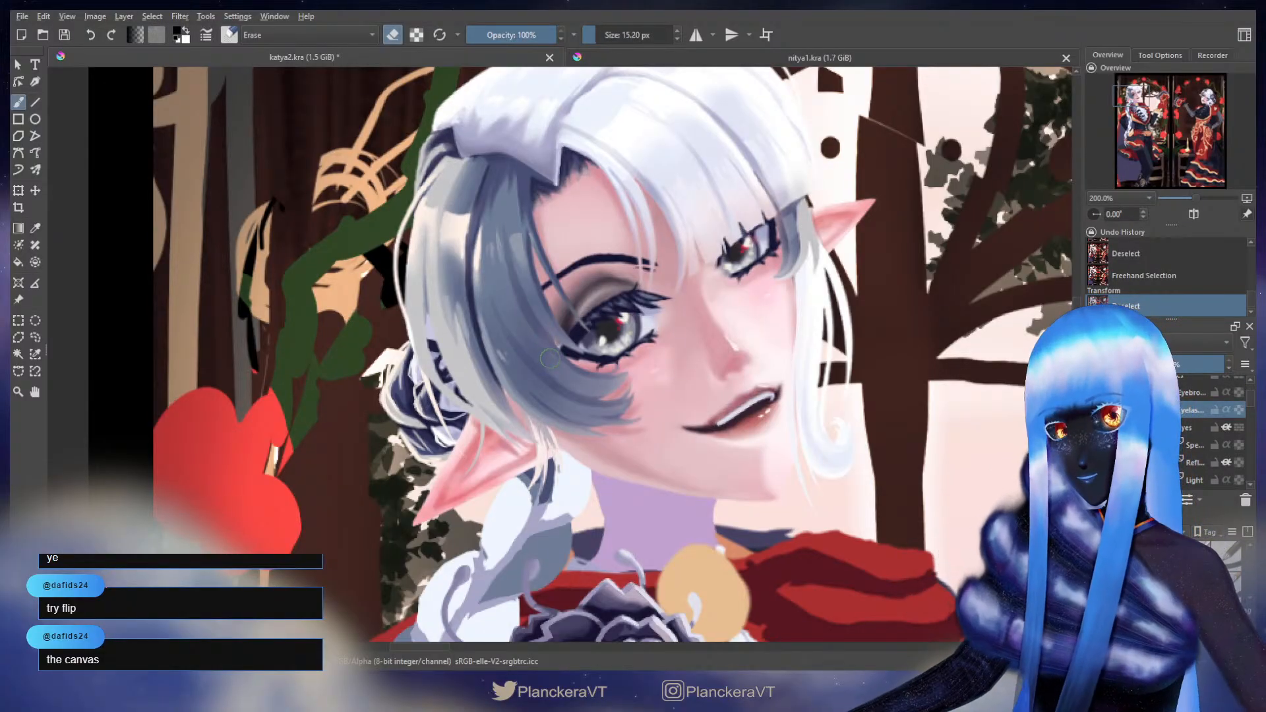
left_click_drag(553, 358, 545, 358)
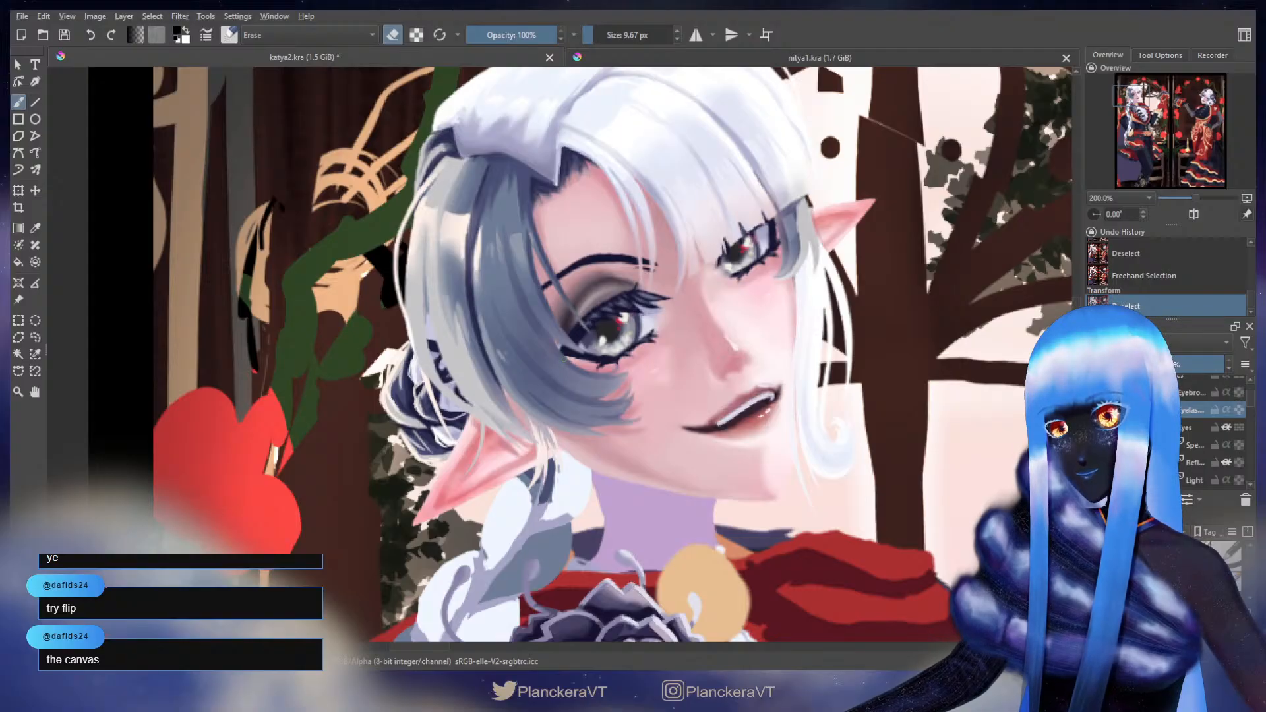
left_click(579, 361)
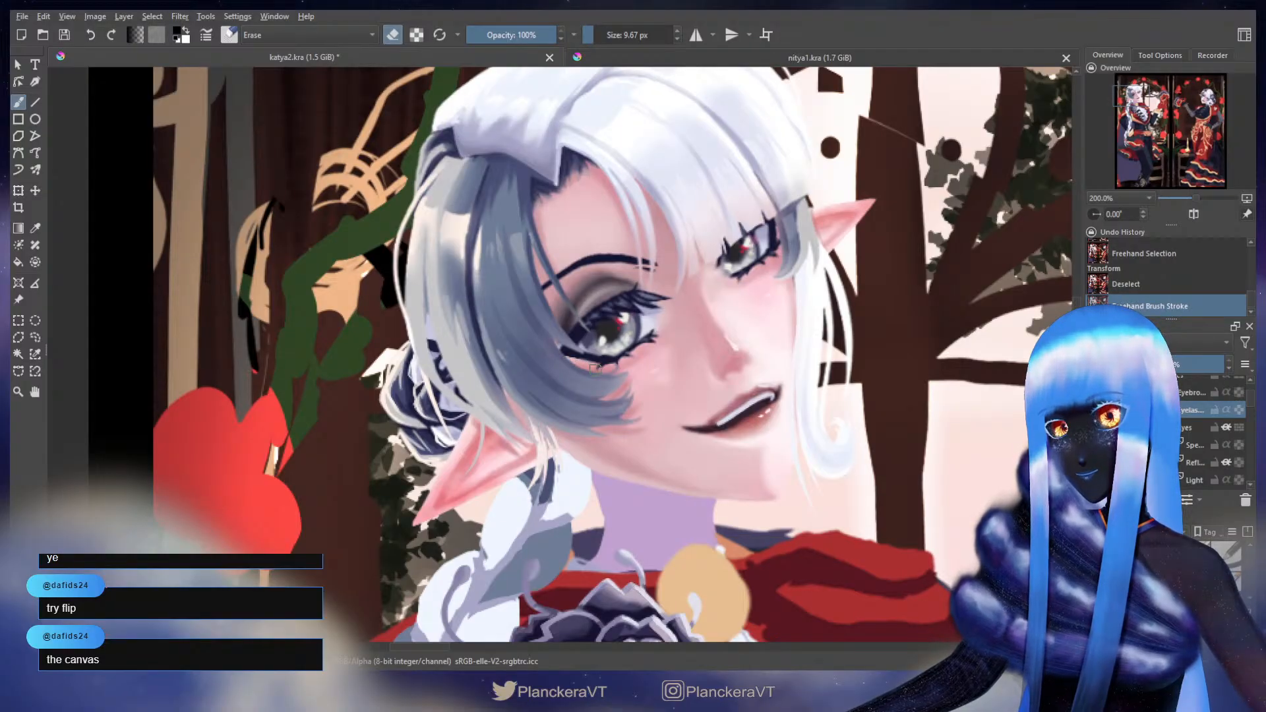
- Repaint the lash line at the larger eye's outer corner with a small brush in colors sampled from the lashes, undoing an unwanted stroke
key("e")
left_click(571, 346, "ctrl")
left_click(568, 350, "ctrl")
left_click_drag(570, 352, 579, 355, "shift")
left_click_drag(572, 349, 577, 331)
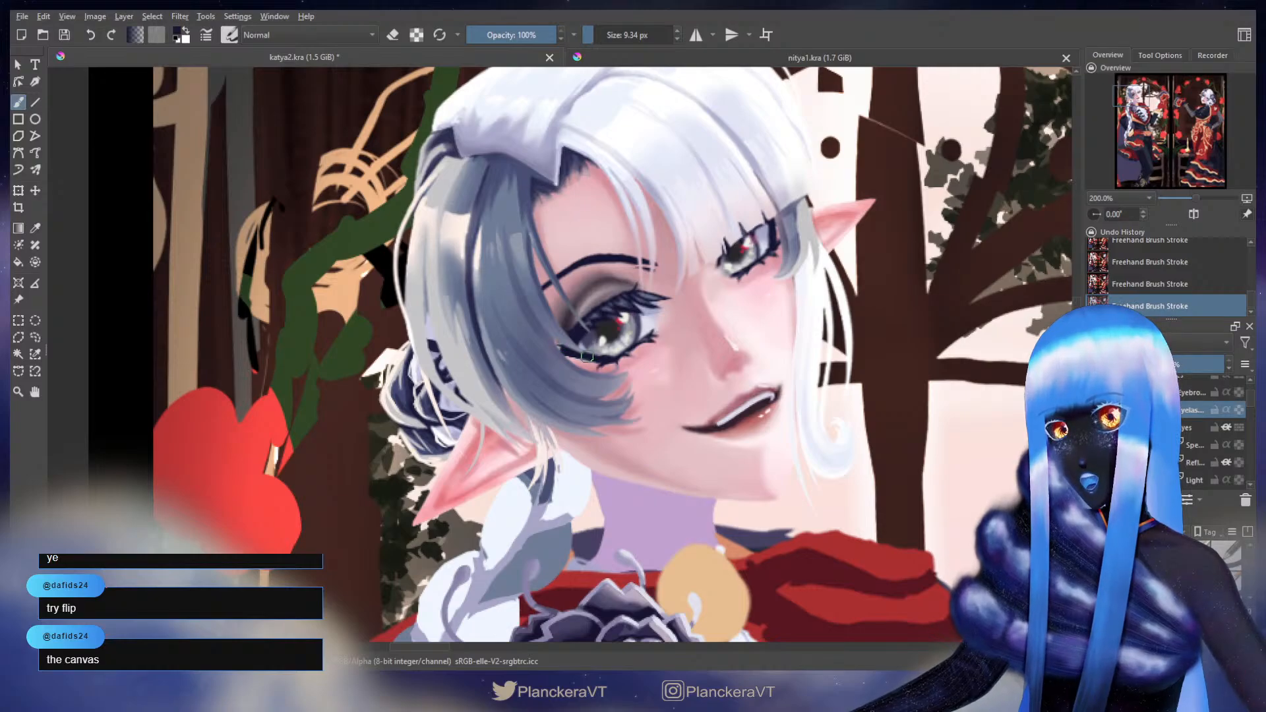
key("ctrl+z")
left_click_drag(580, 357, 582, 358, "shift")
left_click_drag(582, 359, 570, 357)
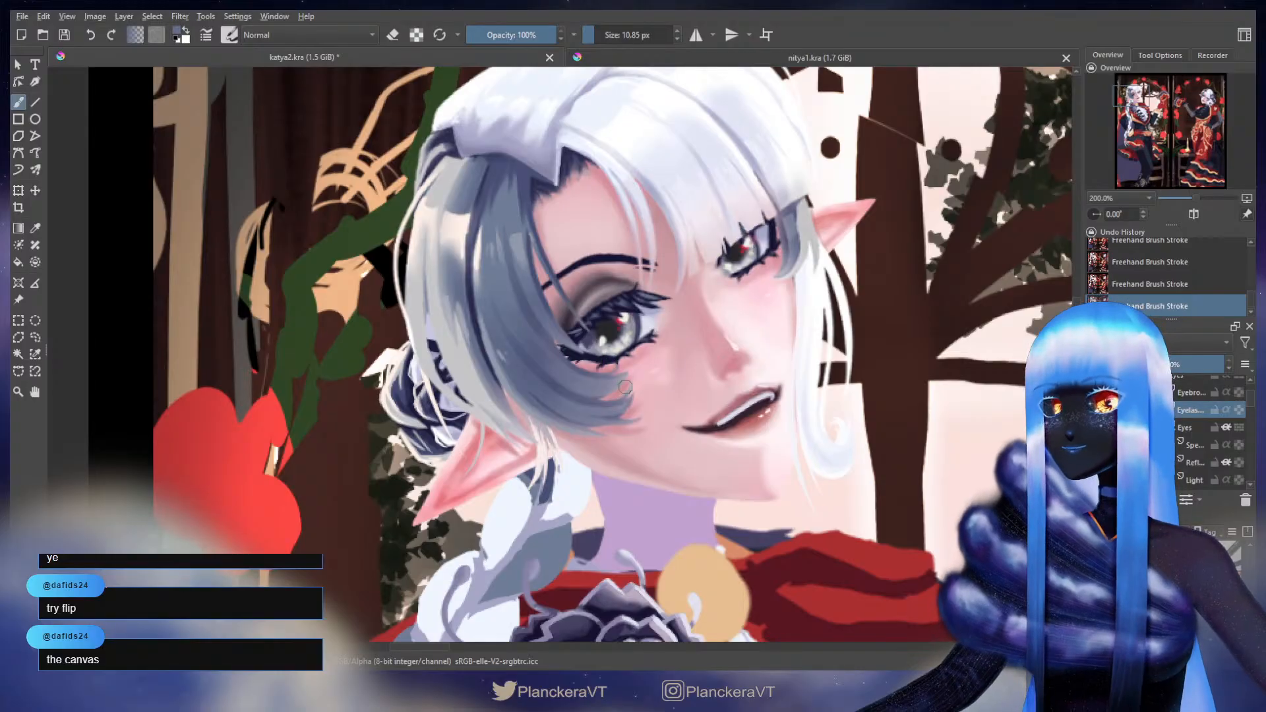
- Reshape the face around the larger eye on the Head layer with a liquify transform
scroll(731, 302, "down", 2)
scroll(678, 344, "down", 3)
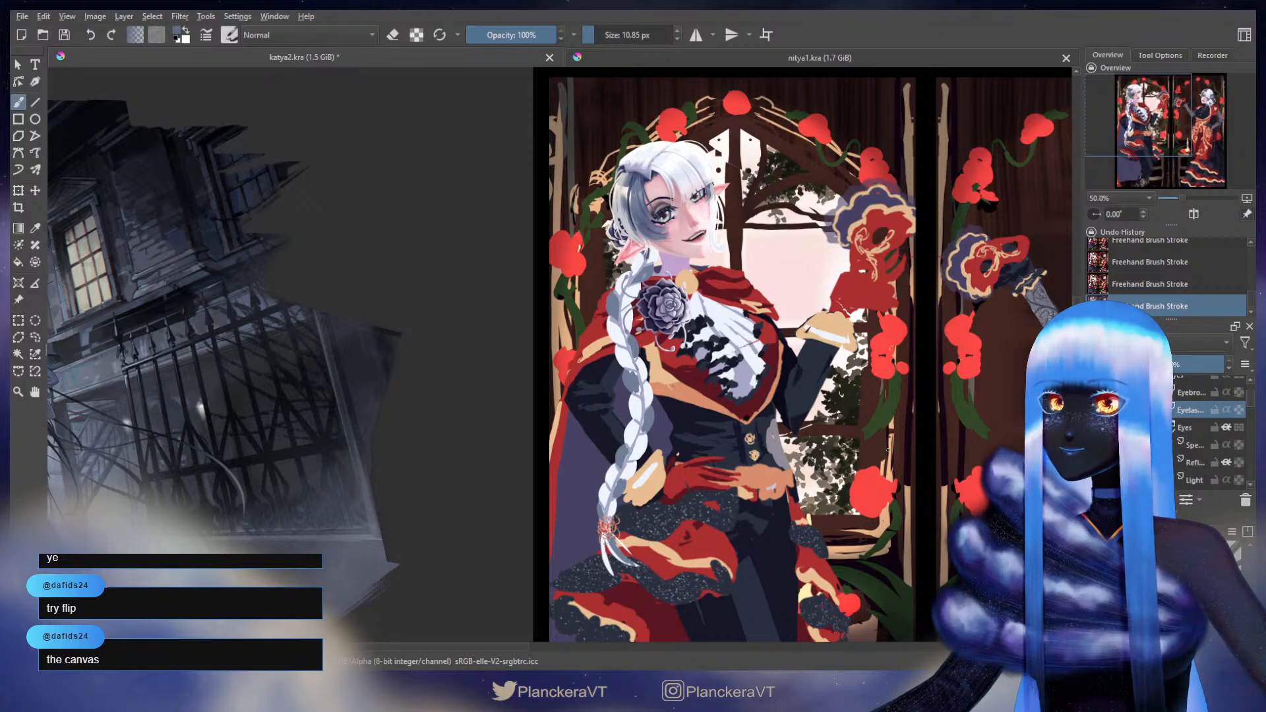
scroll(674, 358, "up", 4)
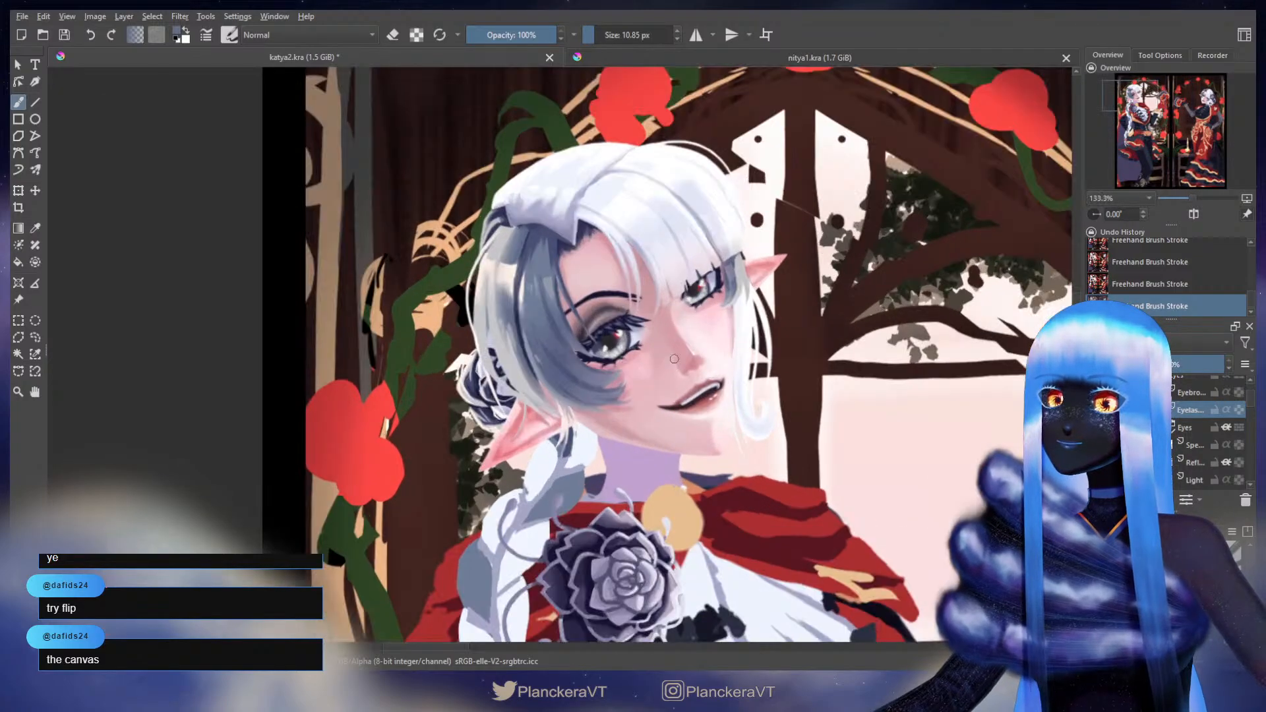
scroll(674, 359, "down", 4)
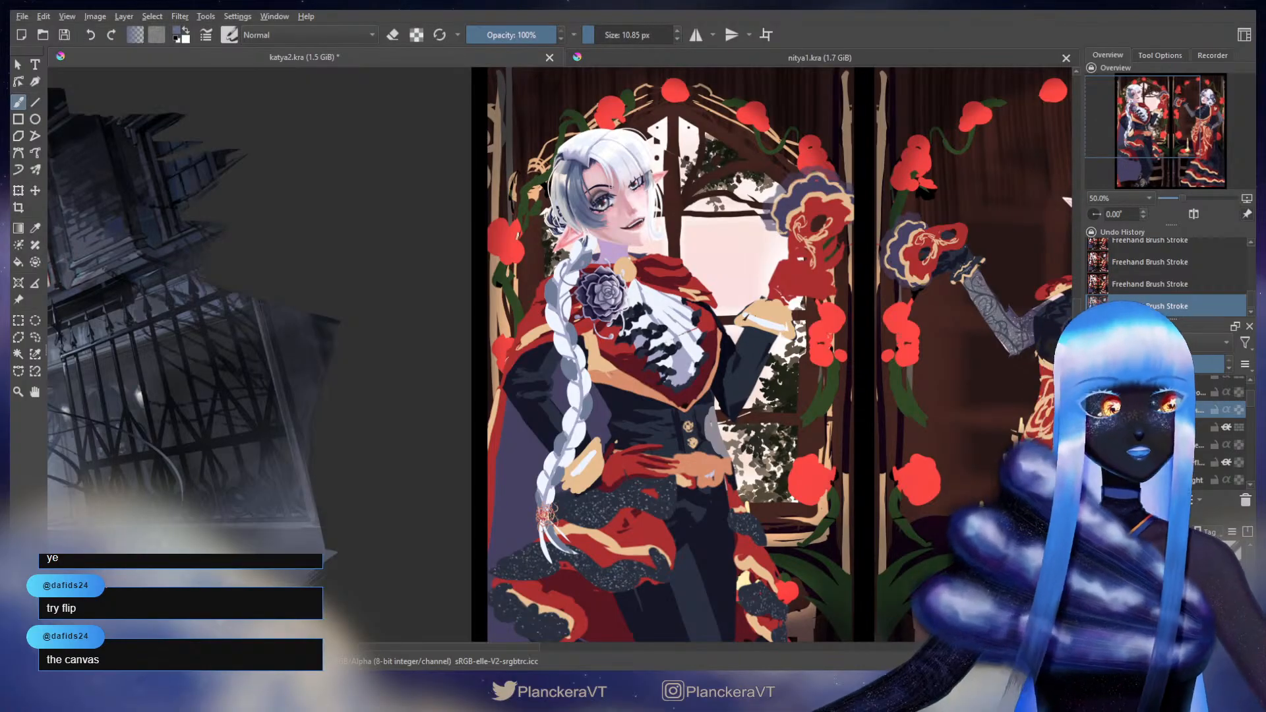
scroll(640, 304, "up", 2)
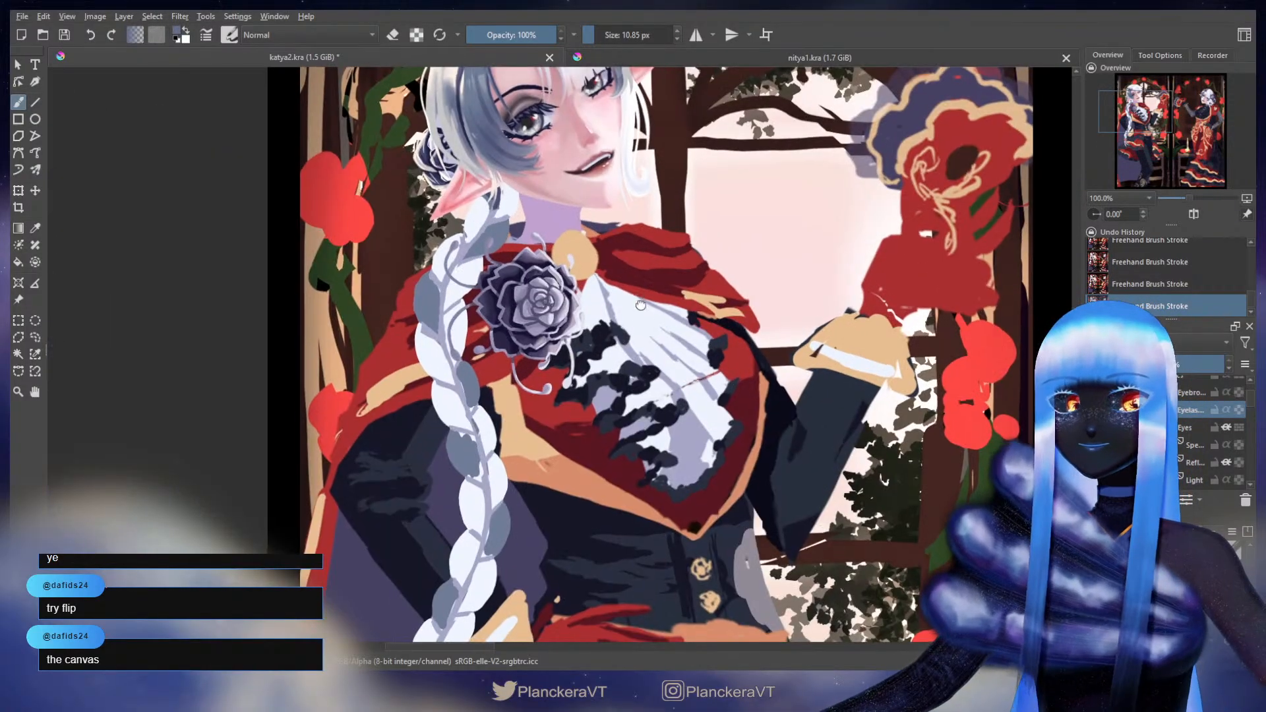
left_click_drag(640, 304, 778, 551)
scroll(1200, 411, "down", 3)
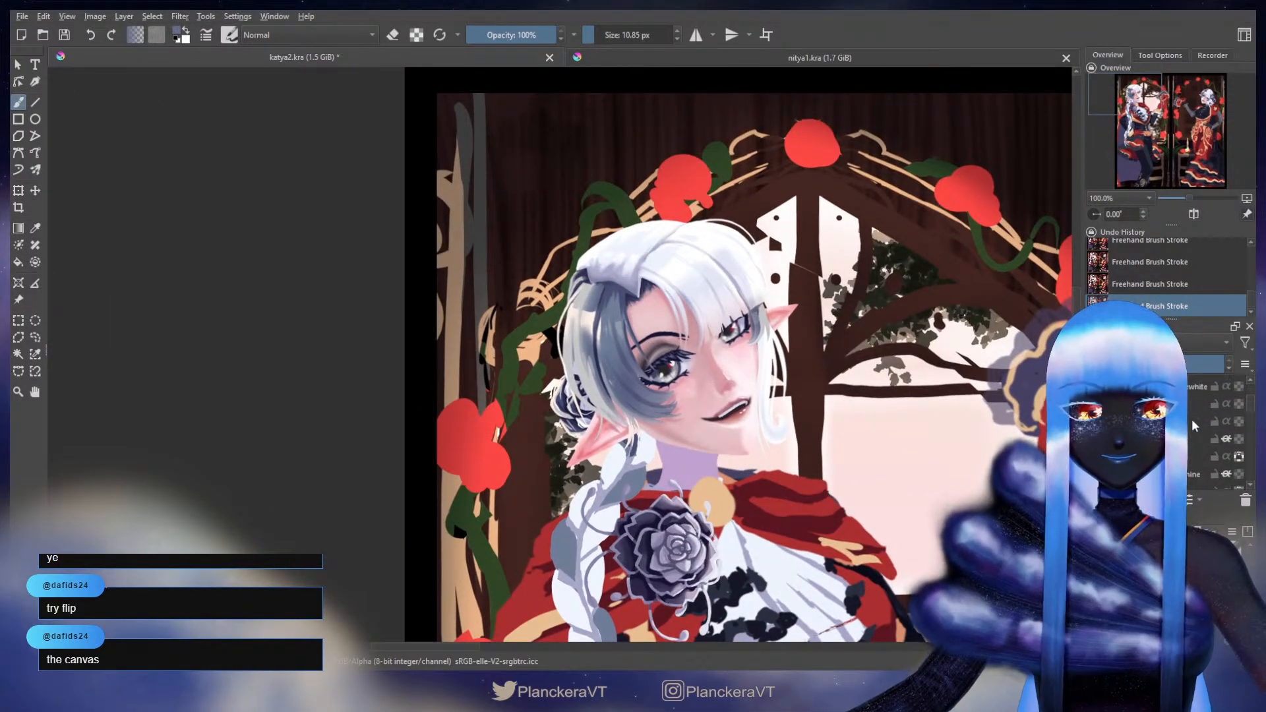
scroll(1213, 433, "down", 3)
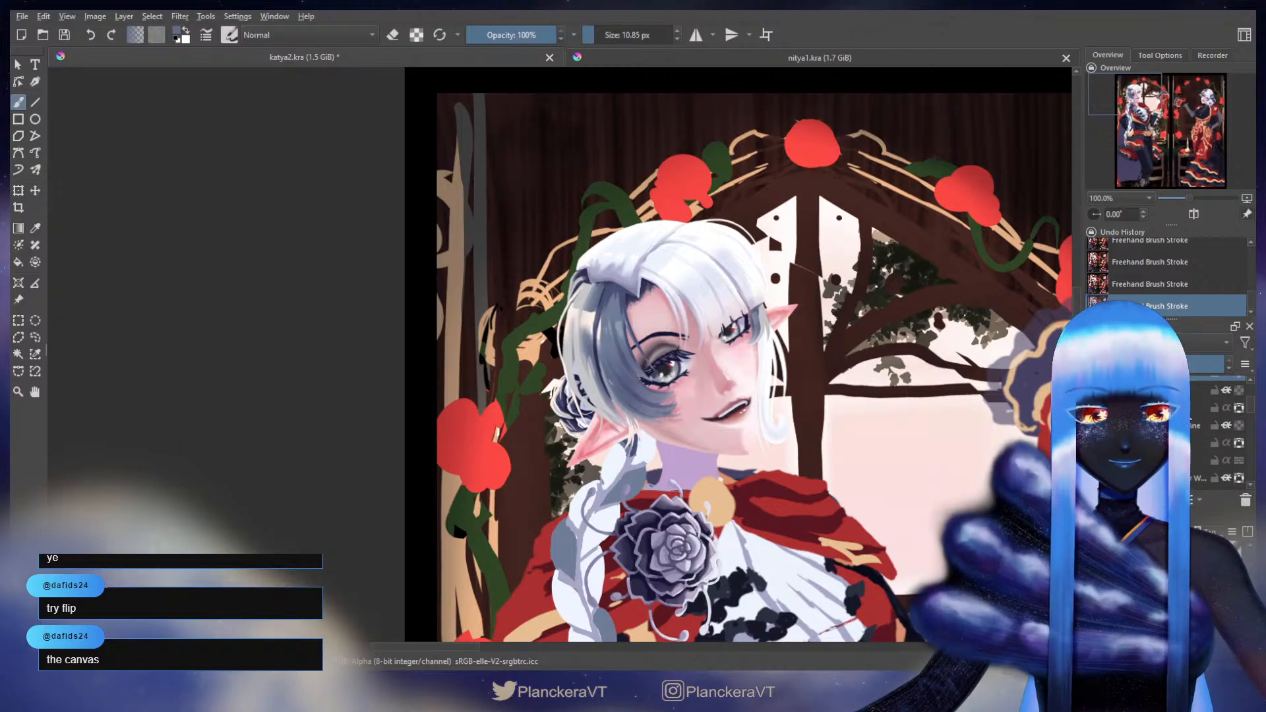
scroll(699, 356, "up", 2)
key("ctrl+t")
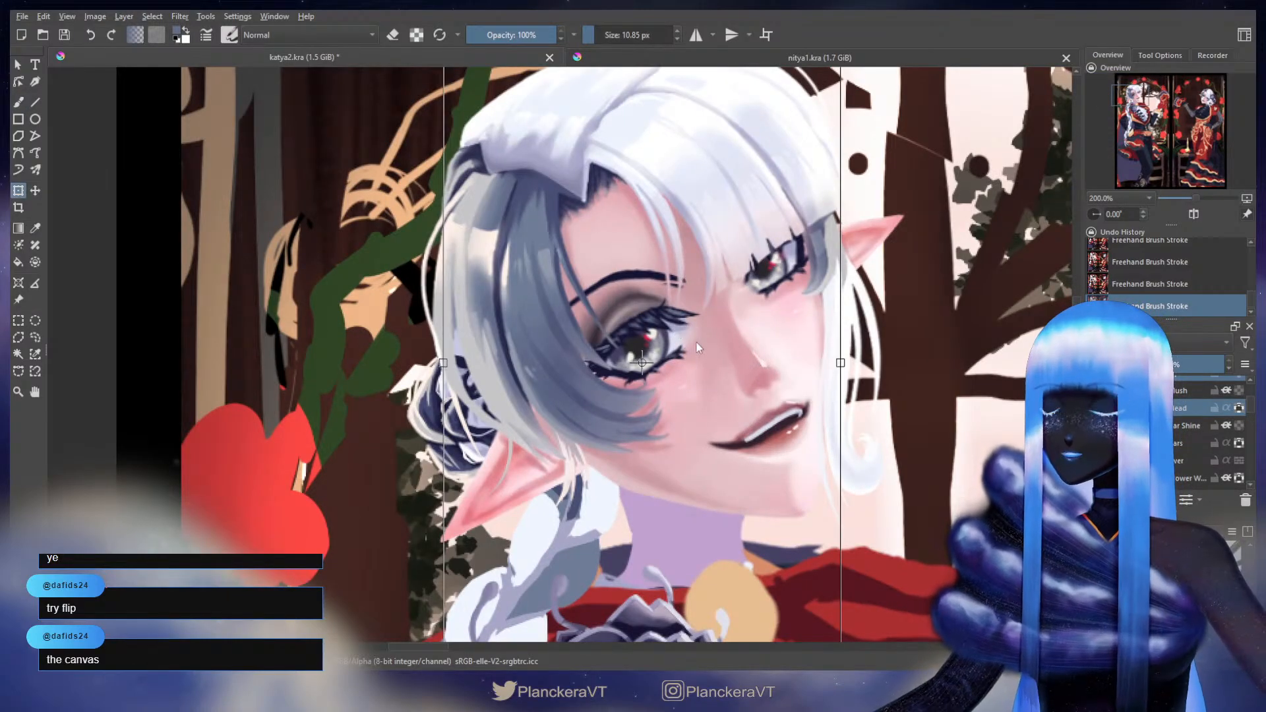
key("l")
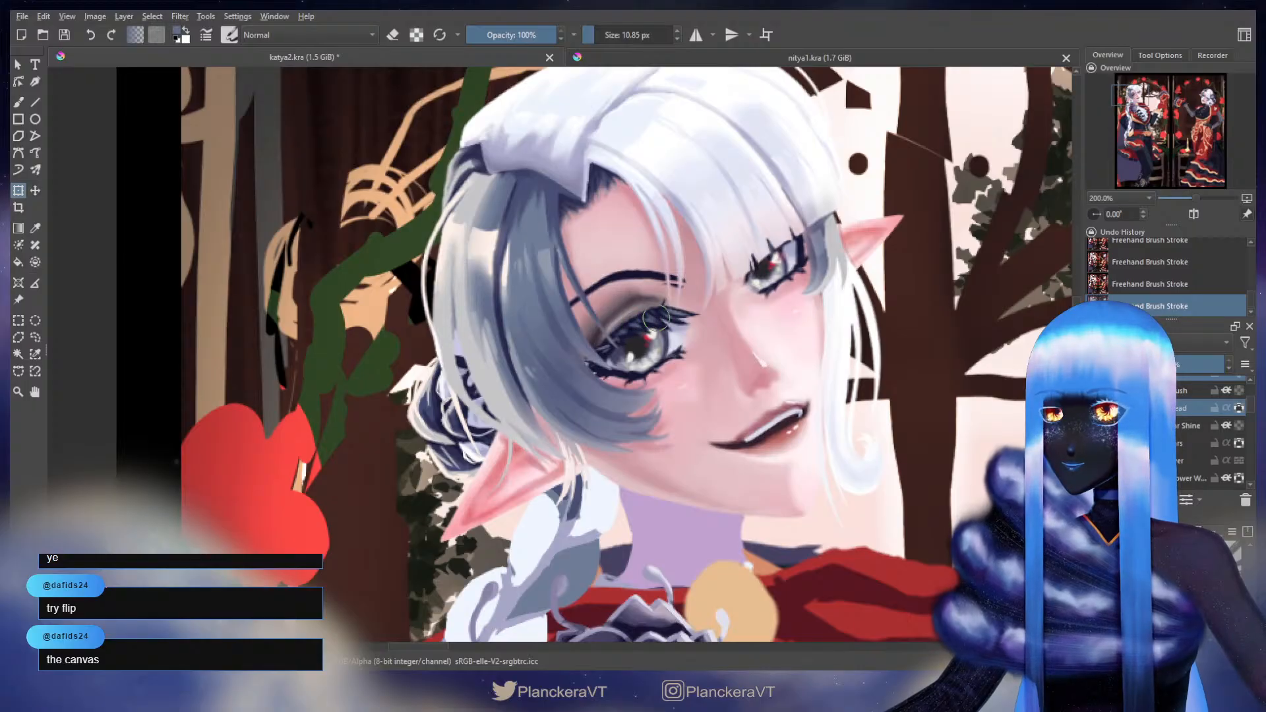
- Trim the inner end of the brow above the larger eye on the Eyebrows layer with the eraser, and return to painting mode
key("b")
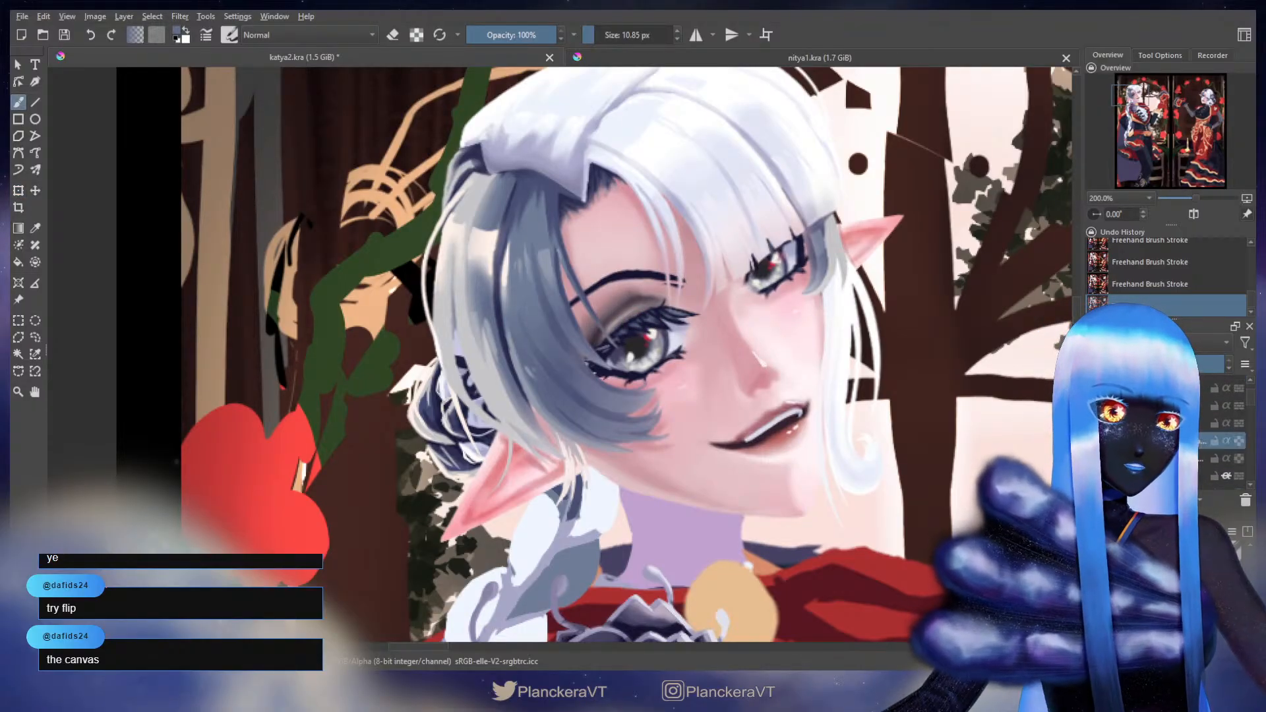
key("e")
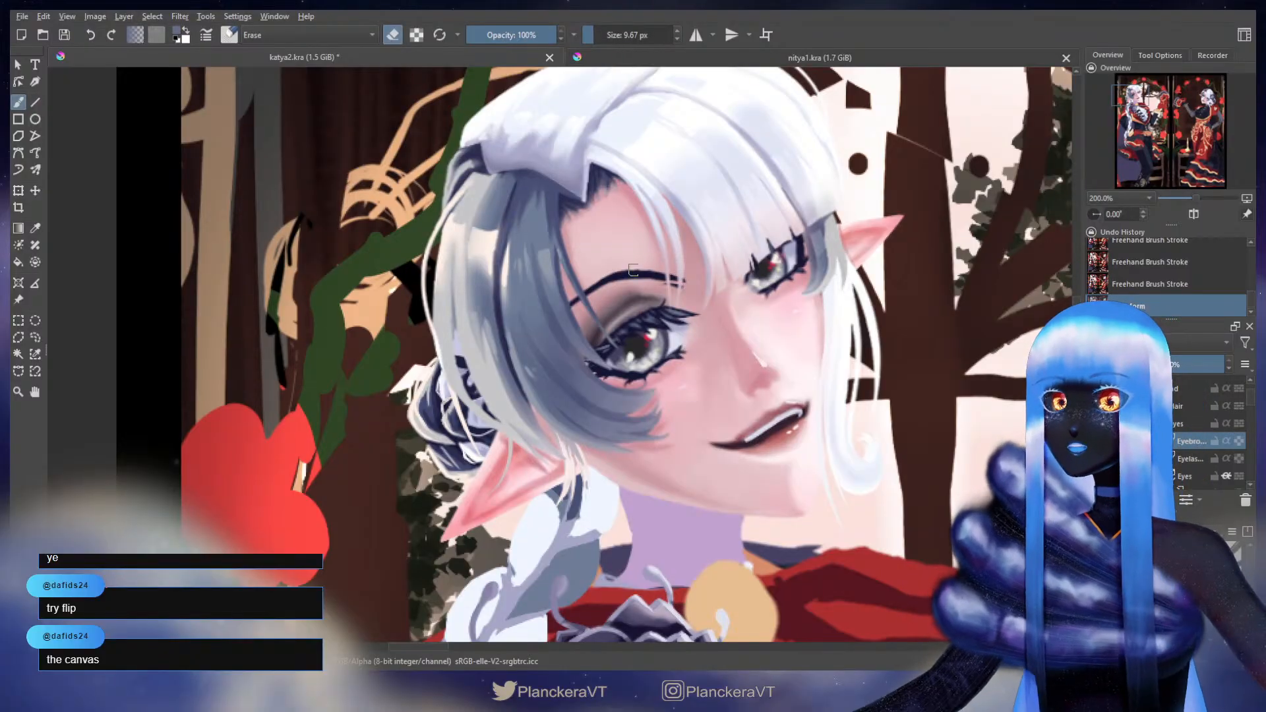
left_click_drag(673, 288, 684, 293)
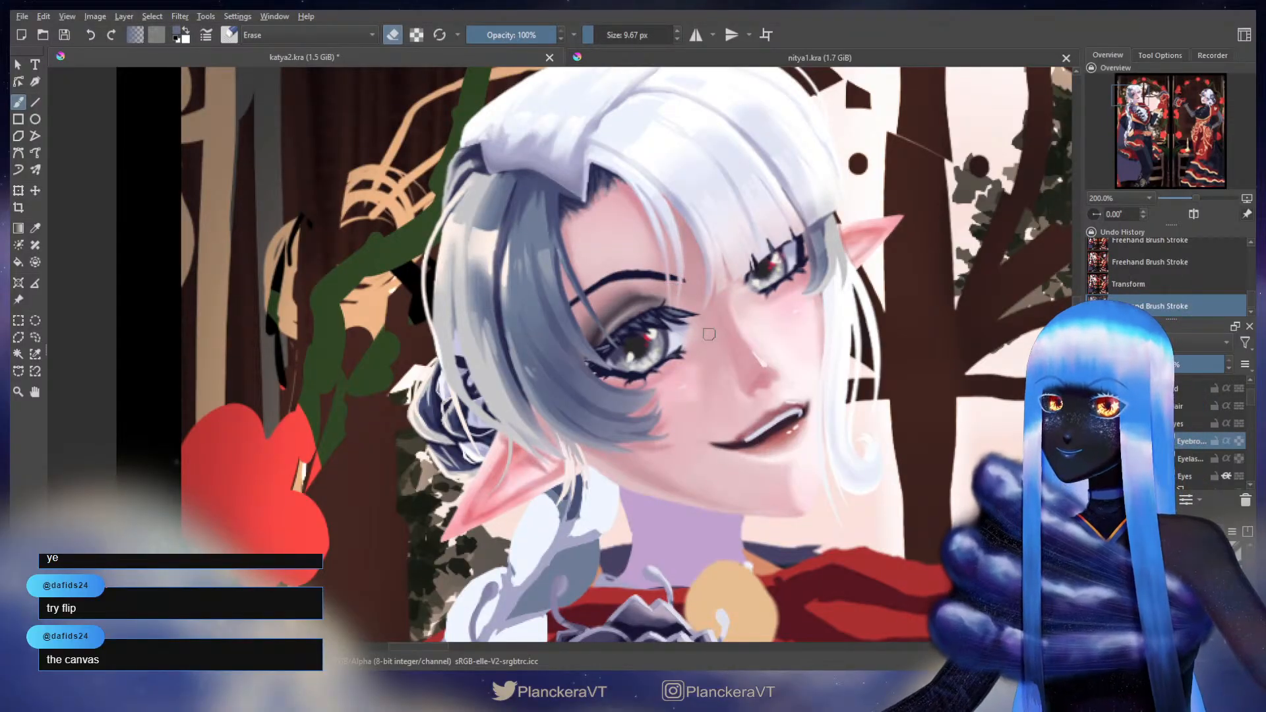
key("e")
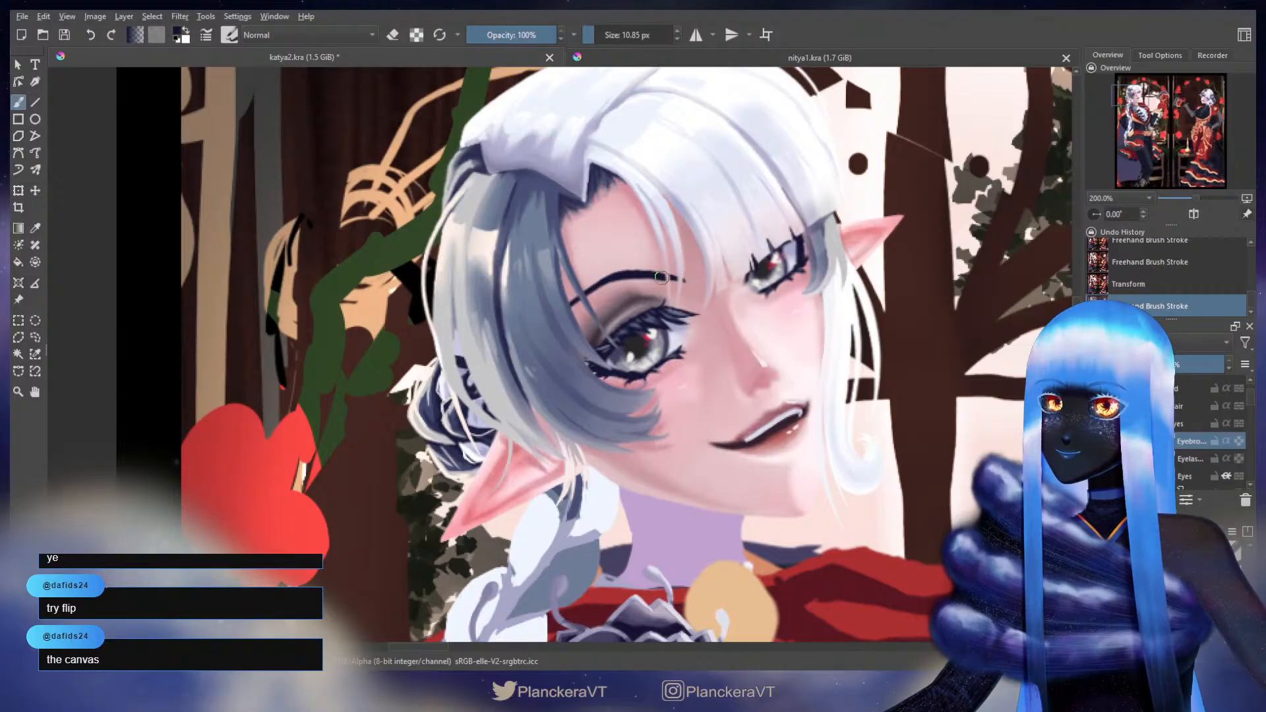
- Touch up the inner end of the brow above the larger eye on the Eyebrows layer with short brush strokes
left_click_drag(663, 277, 682, 281)
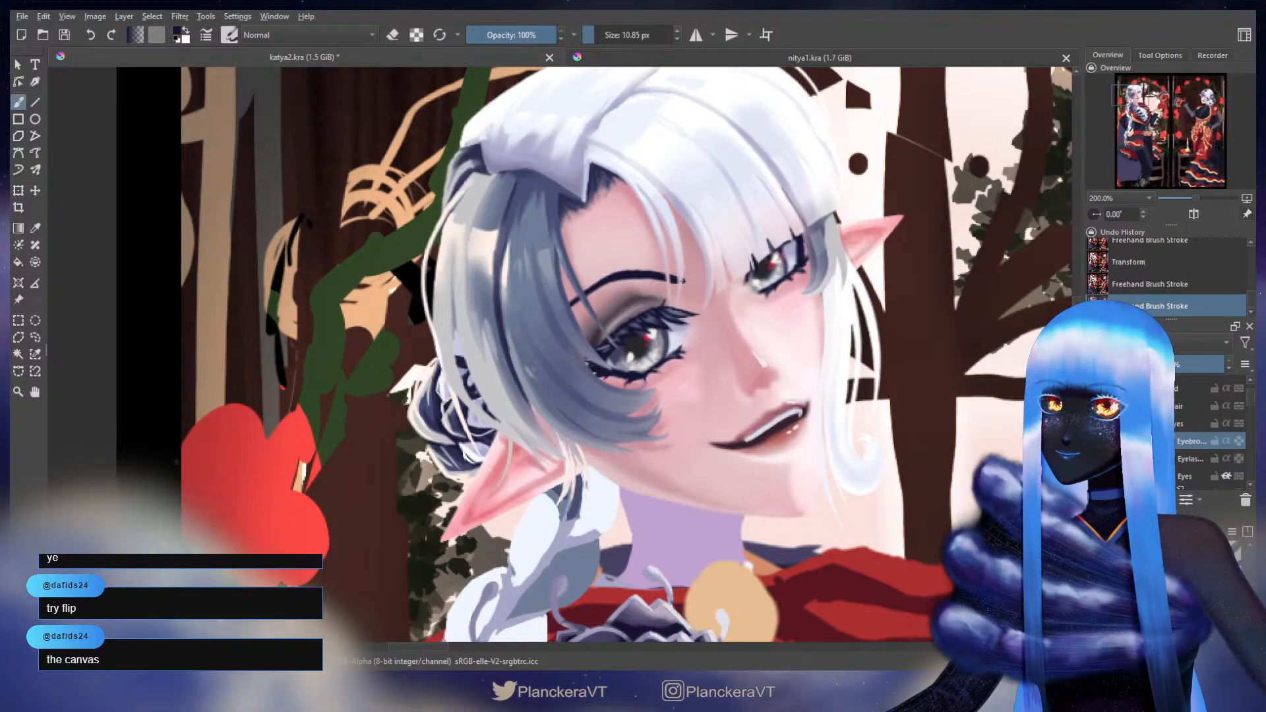
left_click(675, 277)
scroll(808, 294, "down", 4)
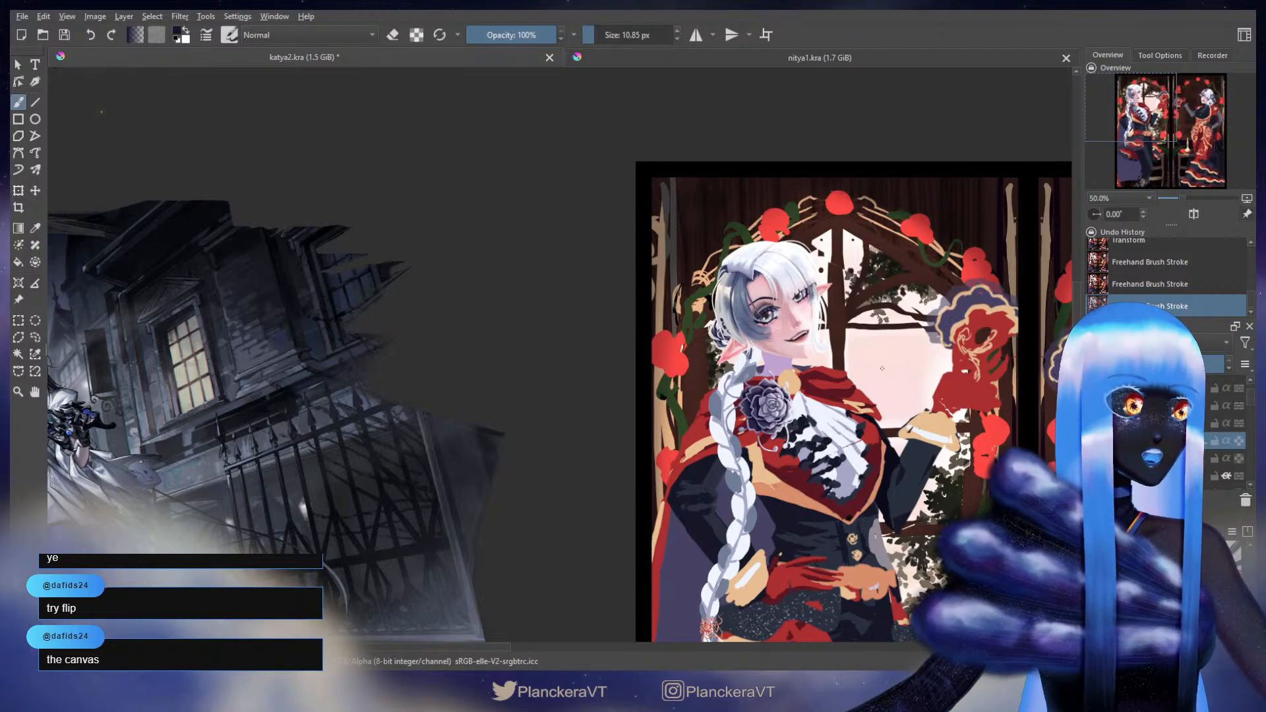
- Review the white-haired figure as a whole, and compare it with the reference artwork of the dark-haired character in white
left_click_drag(883, 390, 883, 347)
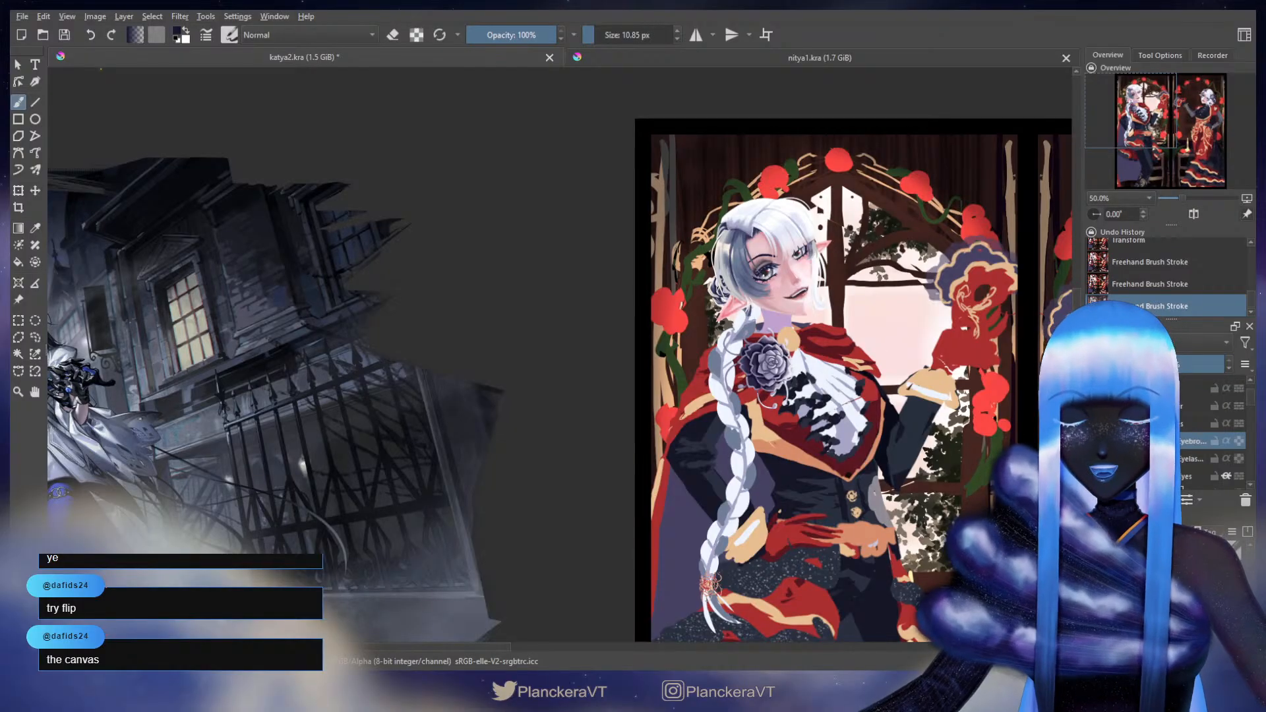
left_click_drag(870, 451, 877, 421)
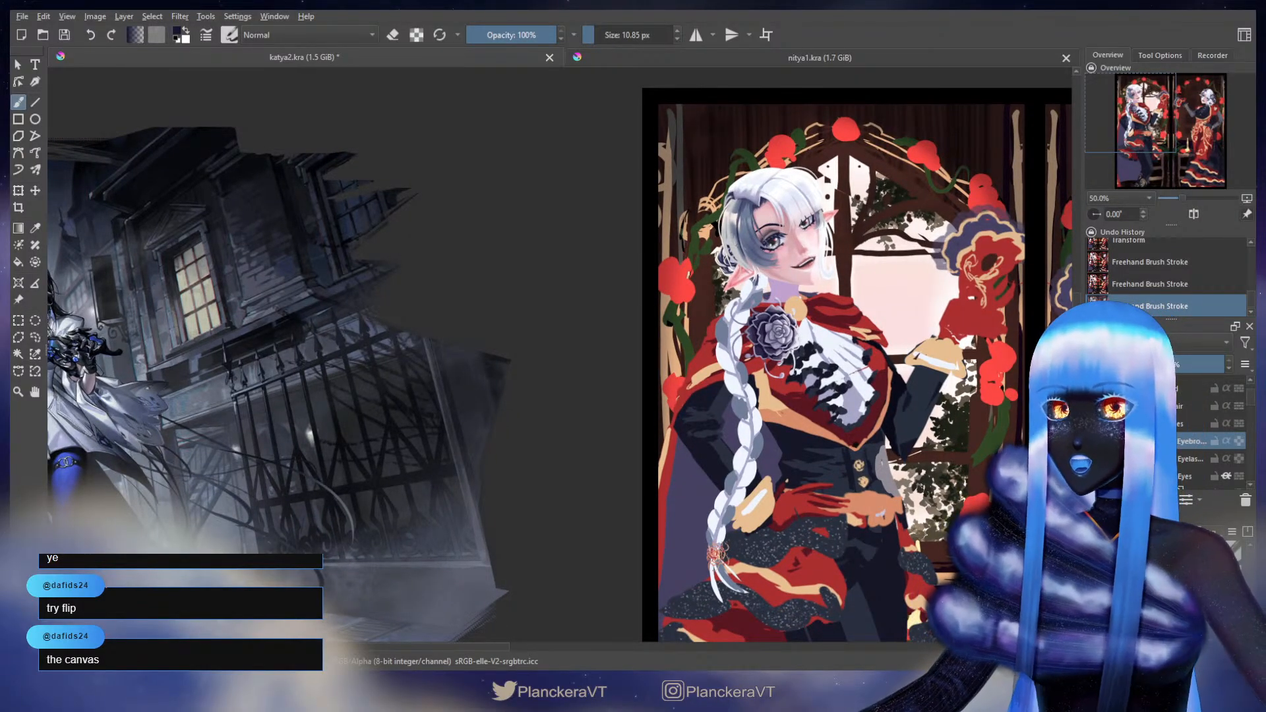
scroll(737, 257, "up", 2)
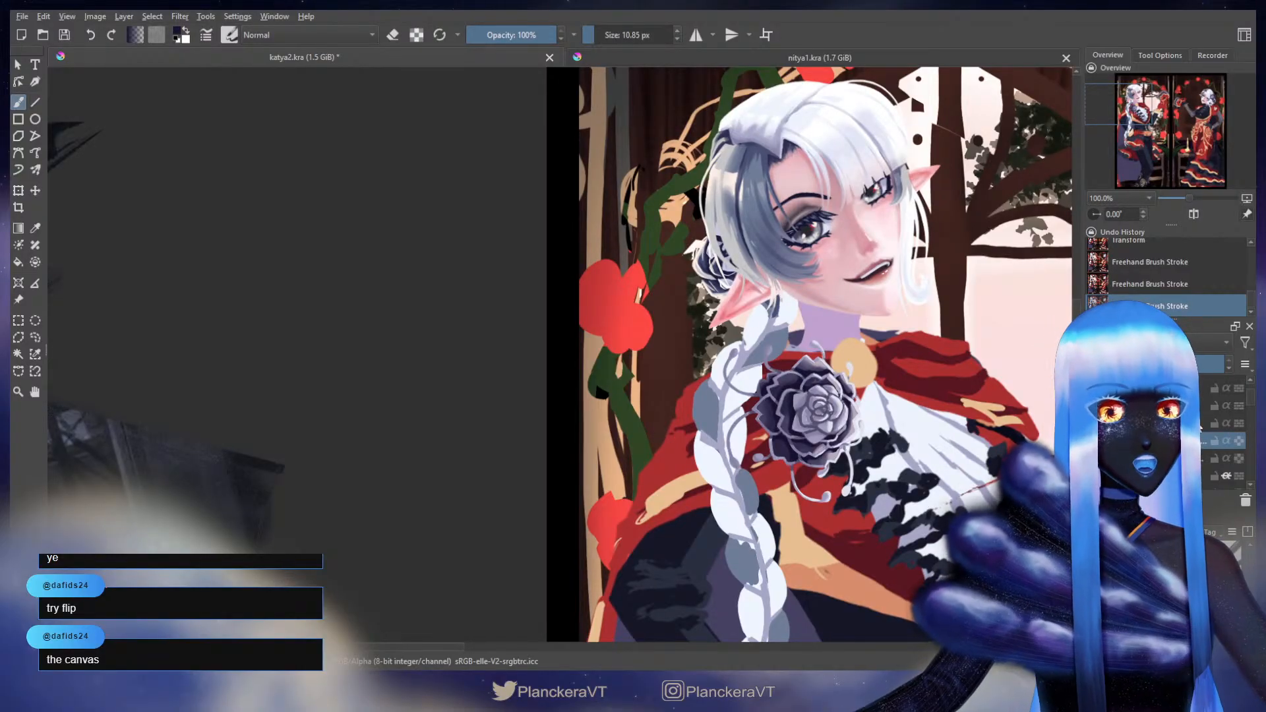
scroll(988, 383, "down", 2)
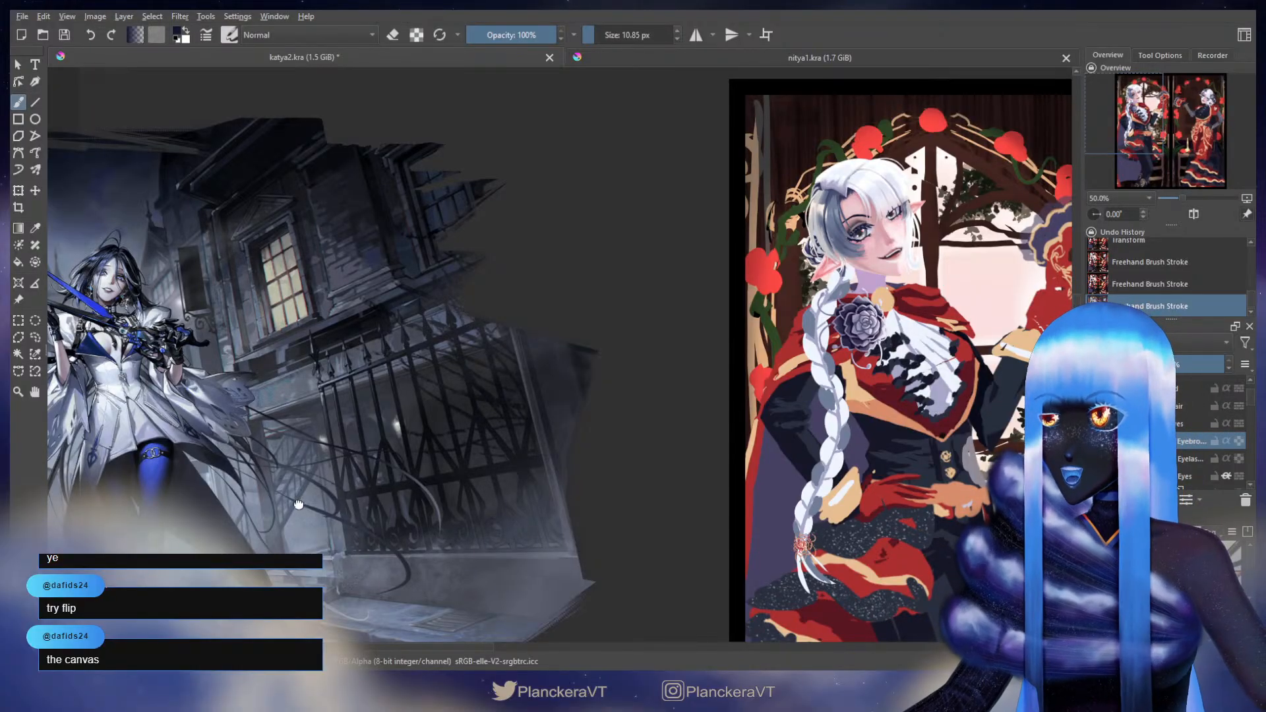
left_click_drag(299, 505, 641, 389)
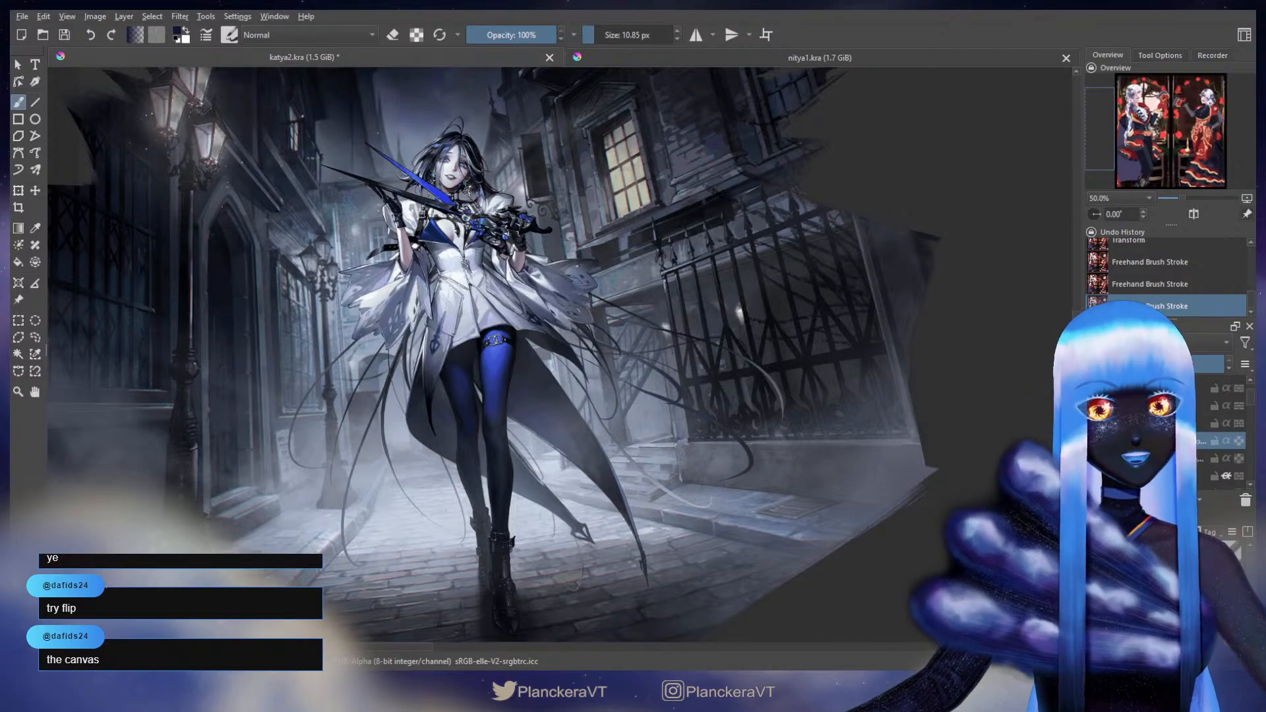
left_click_drag(984, 427, 723, 527)
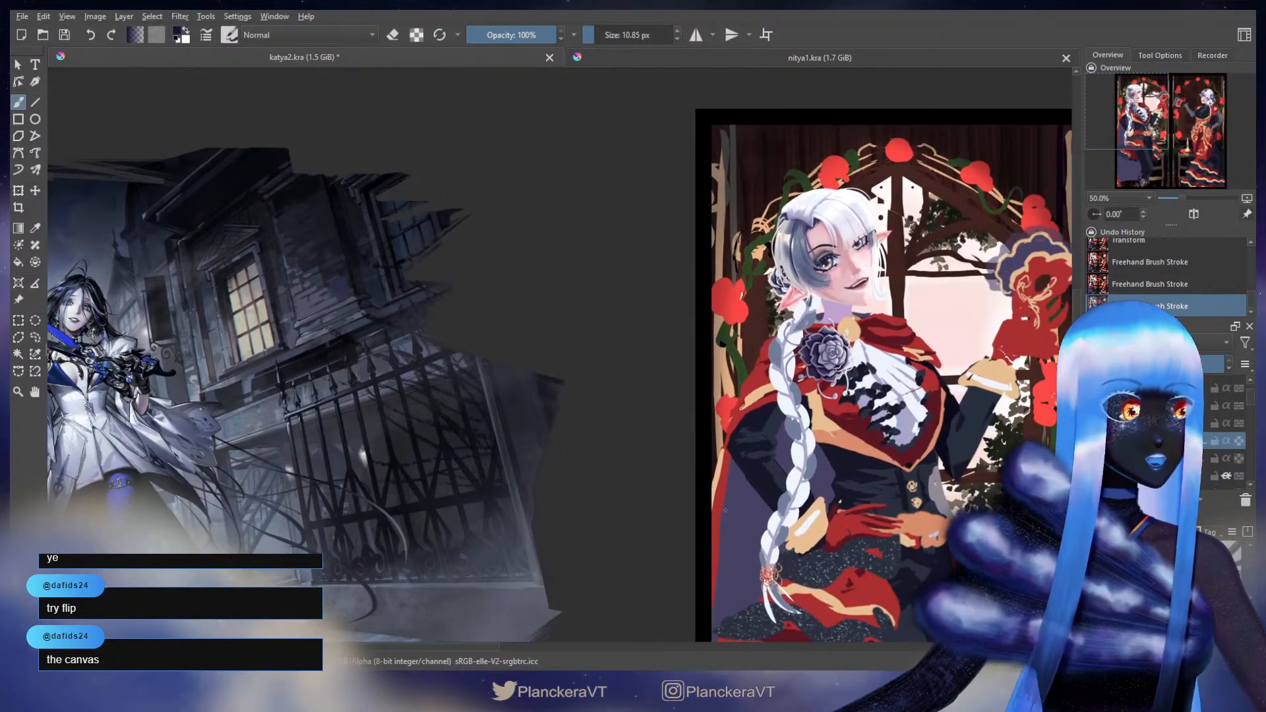
- Find the layer just beneath the flower layers, adjust it with a transform, and return to the freehand brush
scroll(1160, 431, "down", 2)
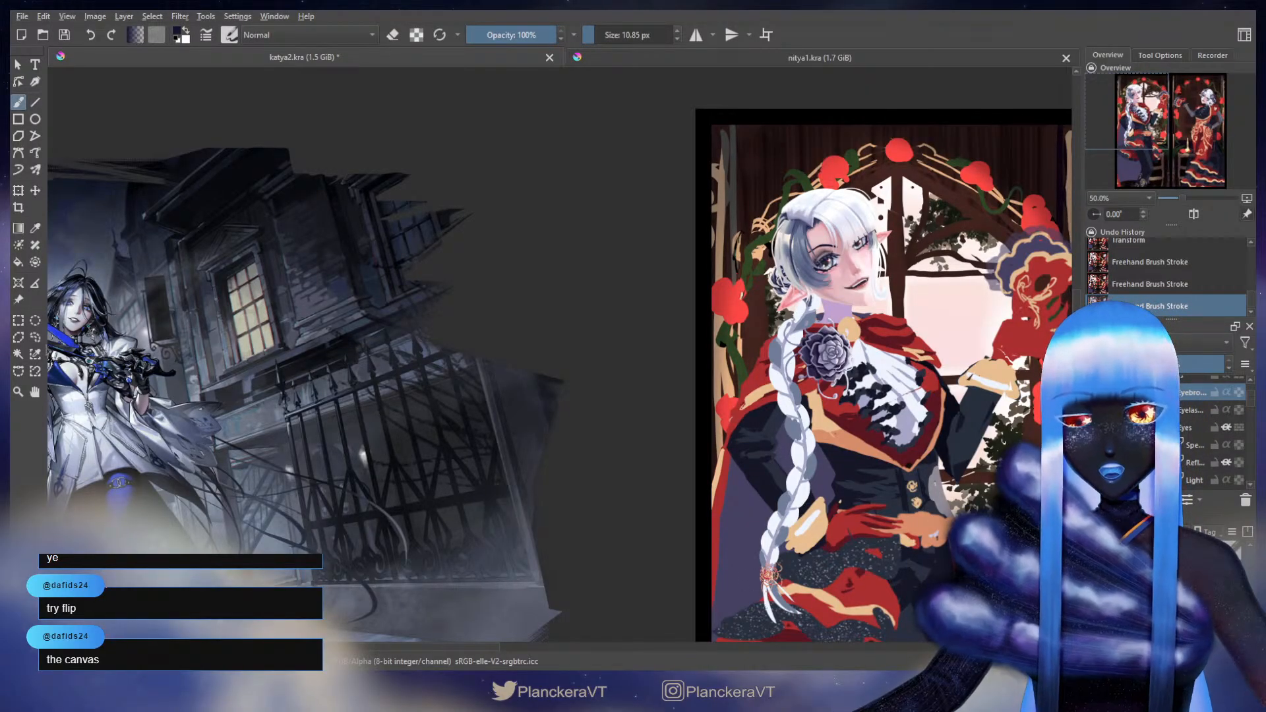
scroll(1217, 441, "down", 1)
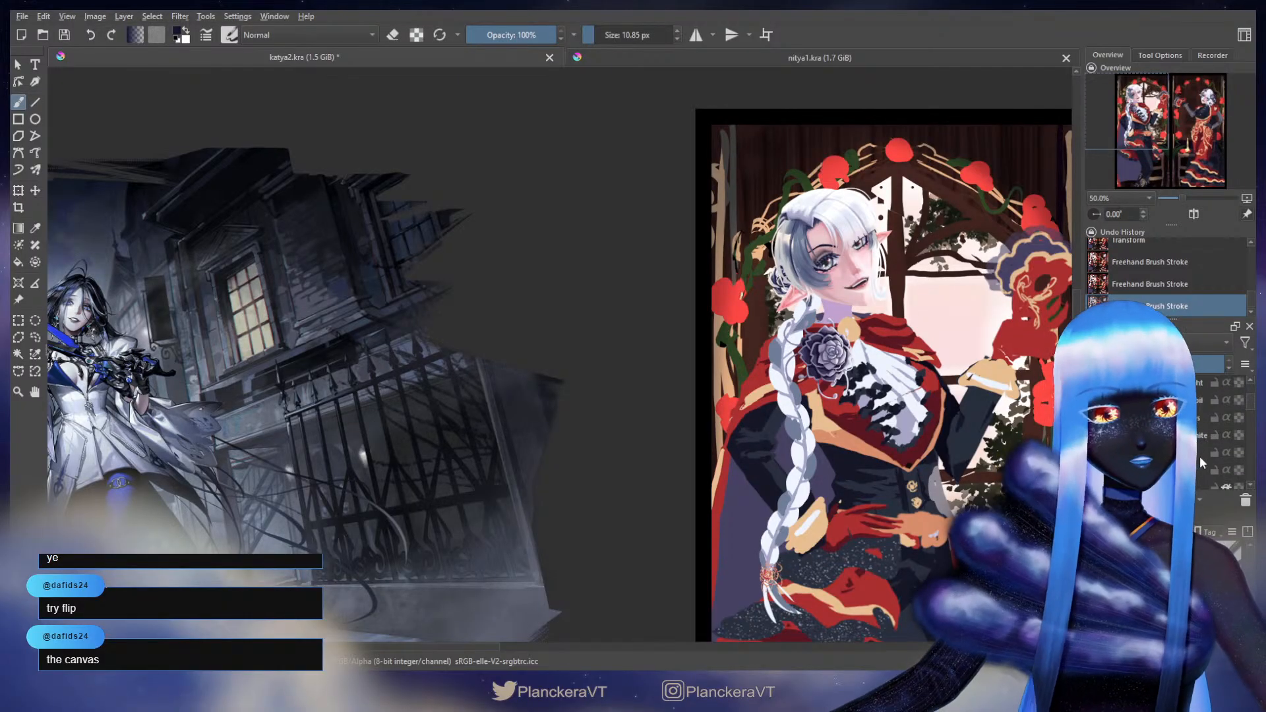
scroll(1165, 432, "down", 3)
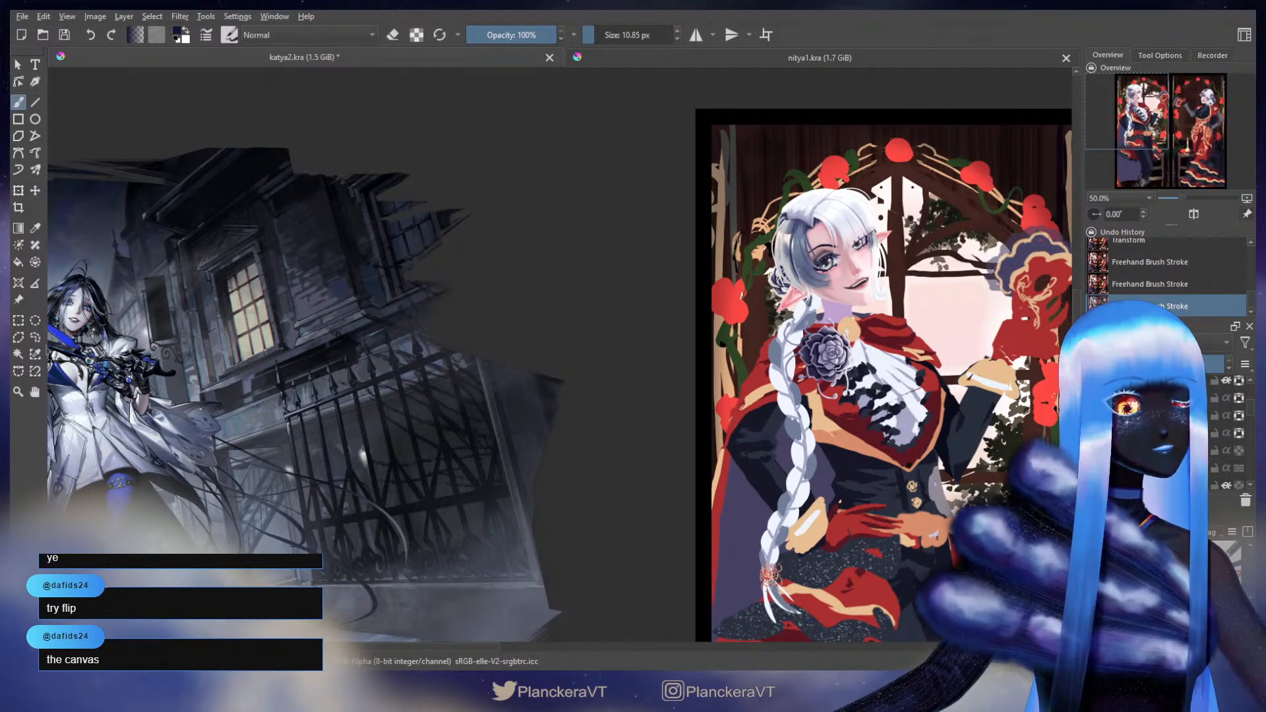
scroll(1166, 431, "down", 2)
key("ctrl+t")
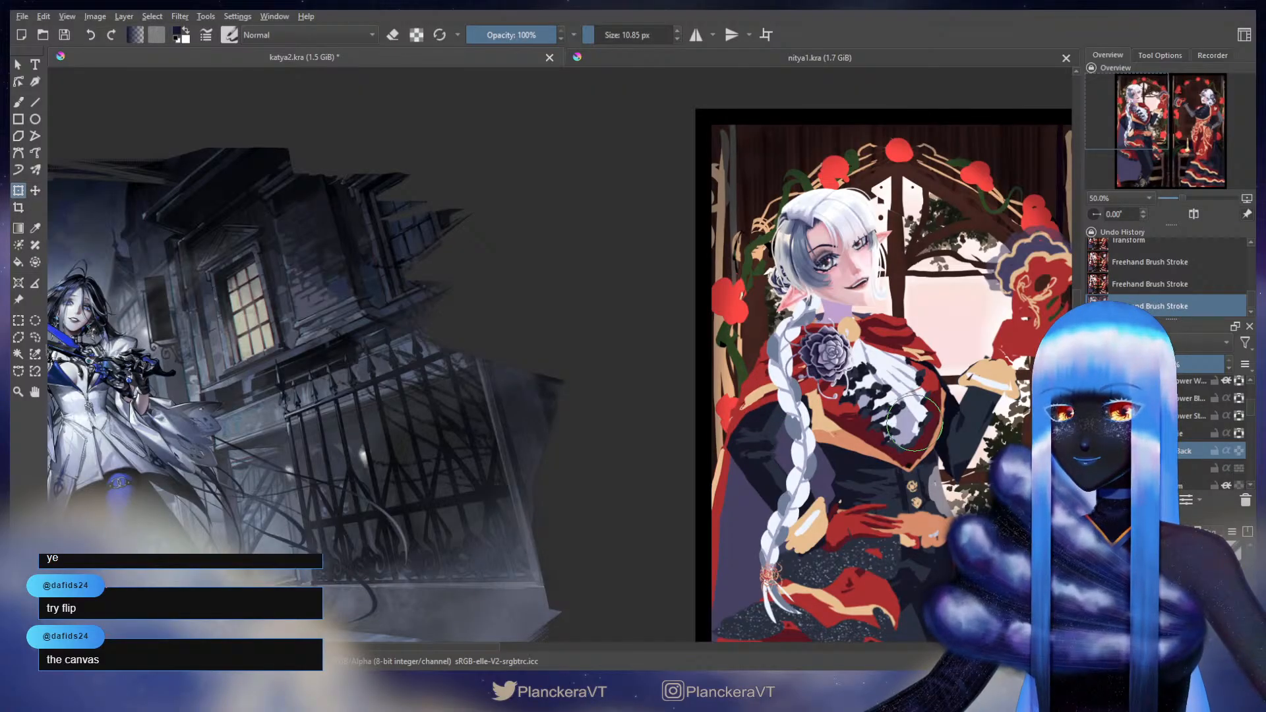
key("b")
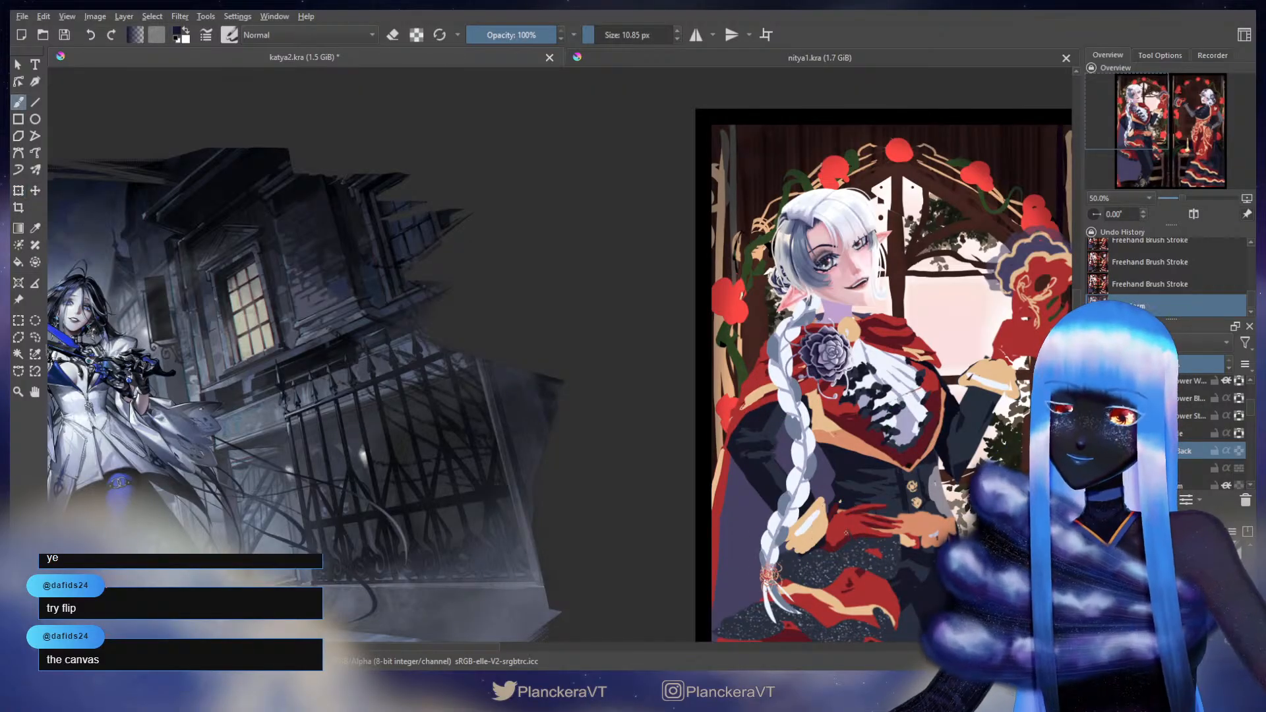
- Hide the dark flower ornament on the white-haired character's chest
left_click_drag(868, 546, 867, 469)
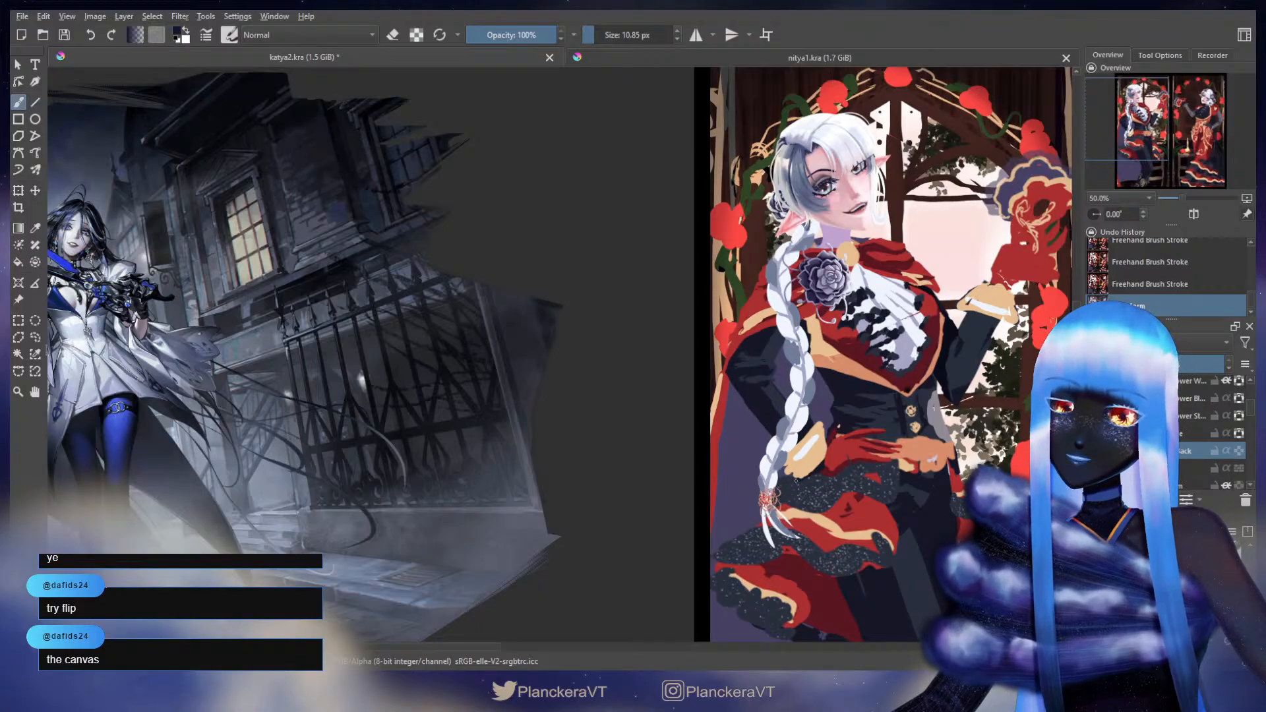
left_click_drag(891, 405, 866, 506)
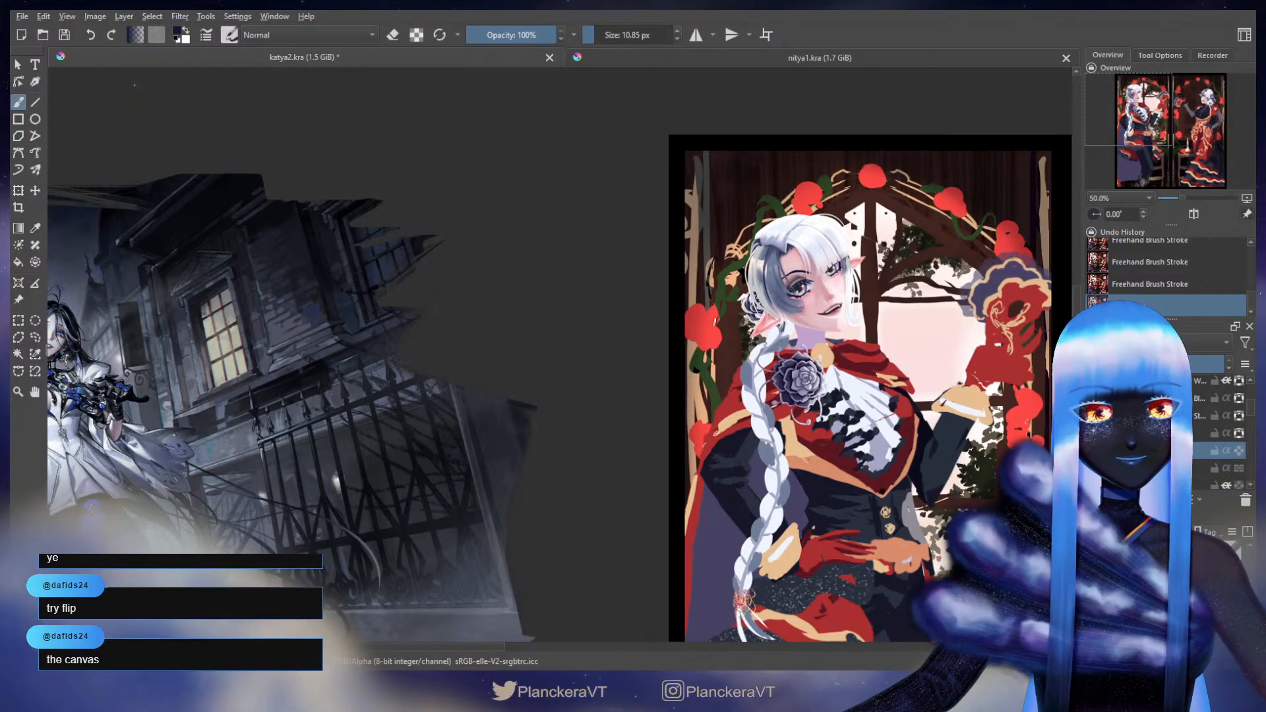
scroll(1174, 433, "up", 3)
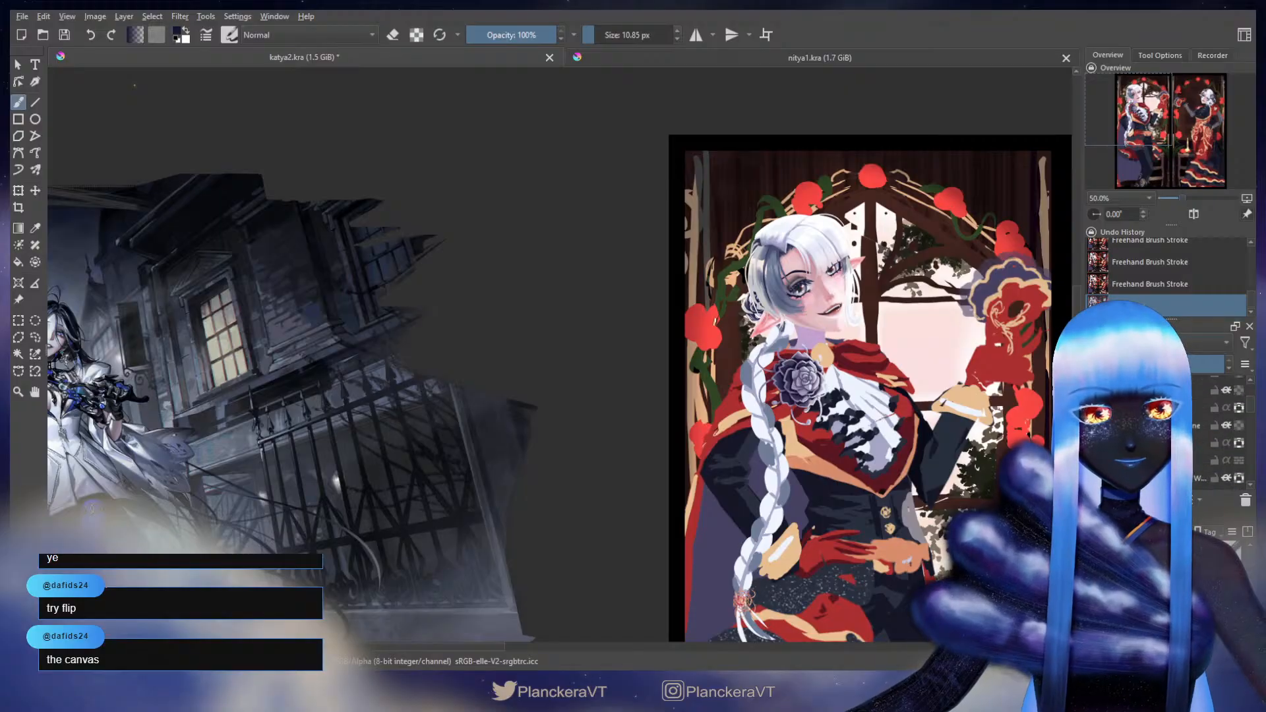
left_click(1092, 443)
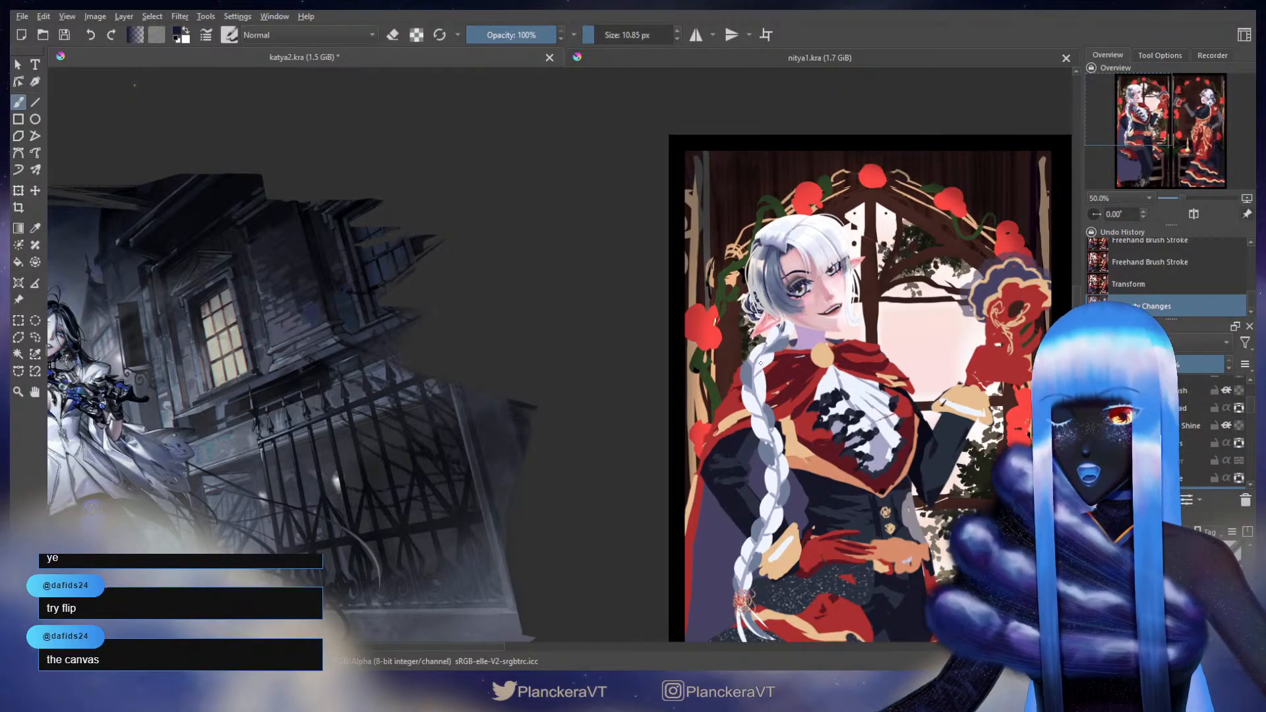
- Hide the big, lesser and regular highlight layers of the white-haired character's hair
scroll(760, 363, "up", 3)
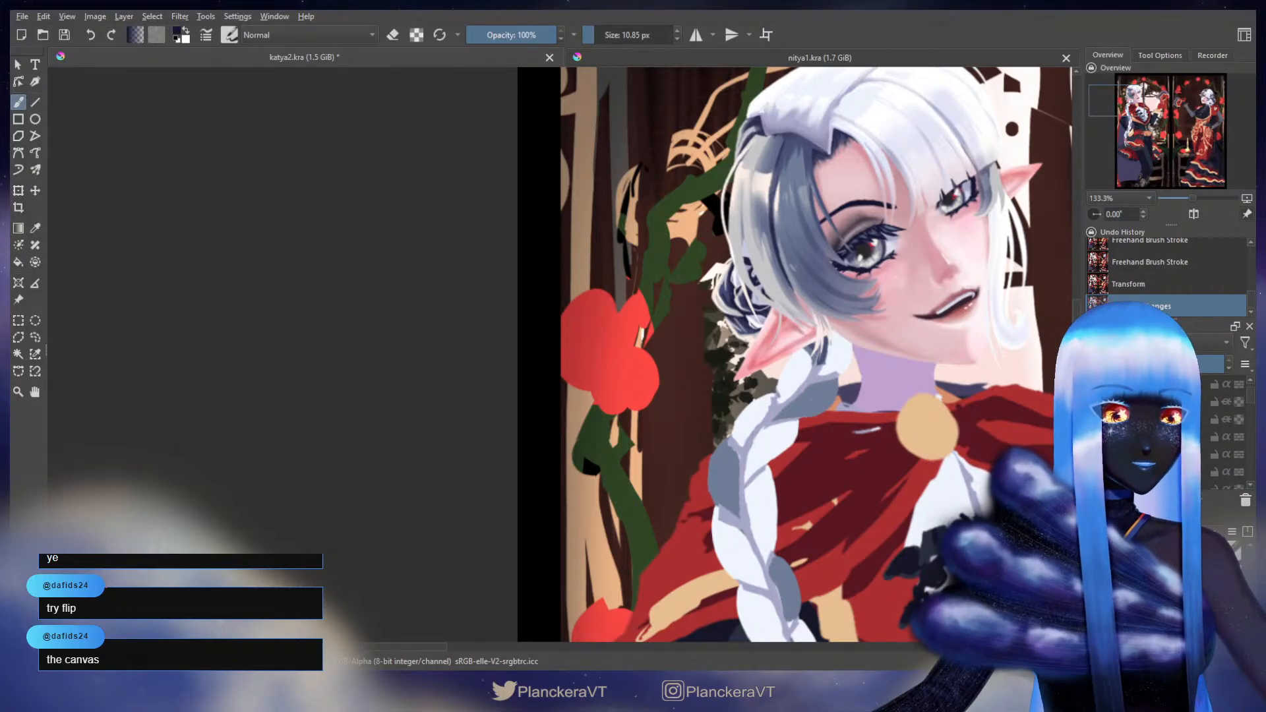
scroll(1161, 435, "down", 3)
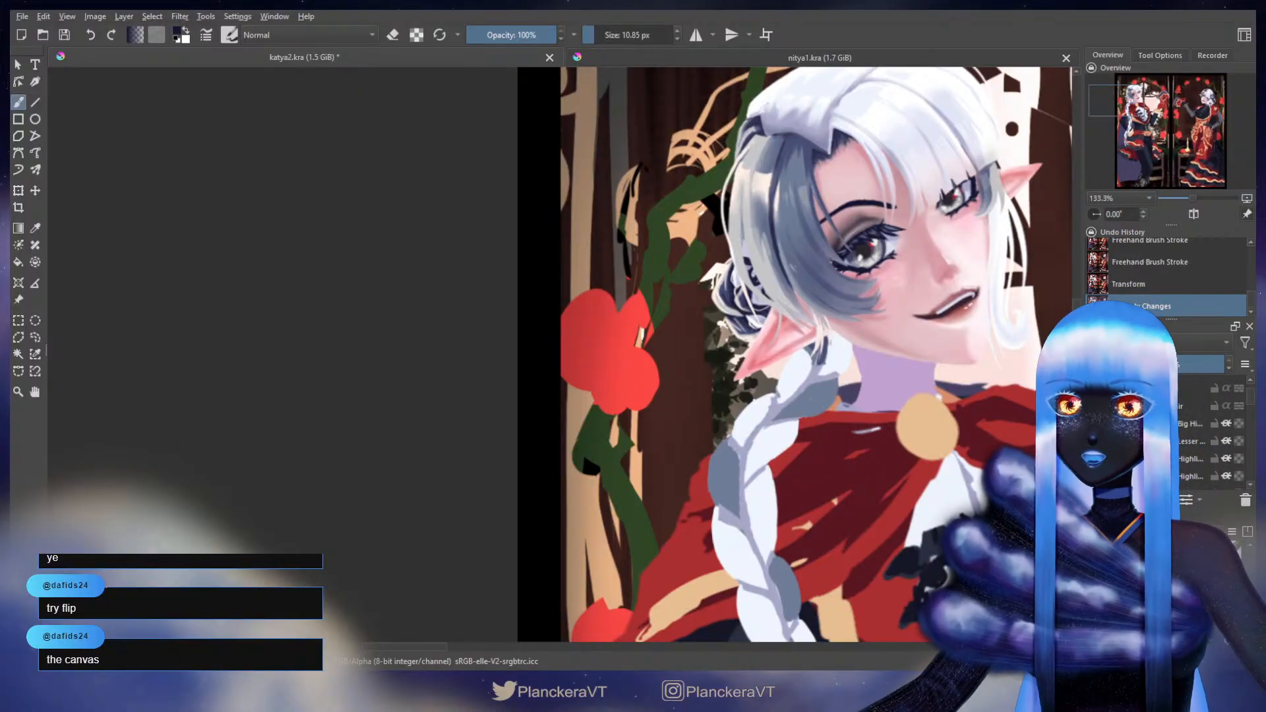
scroll(989, 384, "down", 1)
left_click_drag(977, 385, 902, 430)
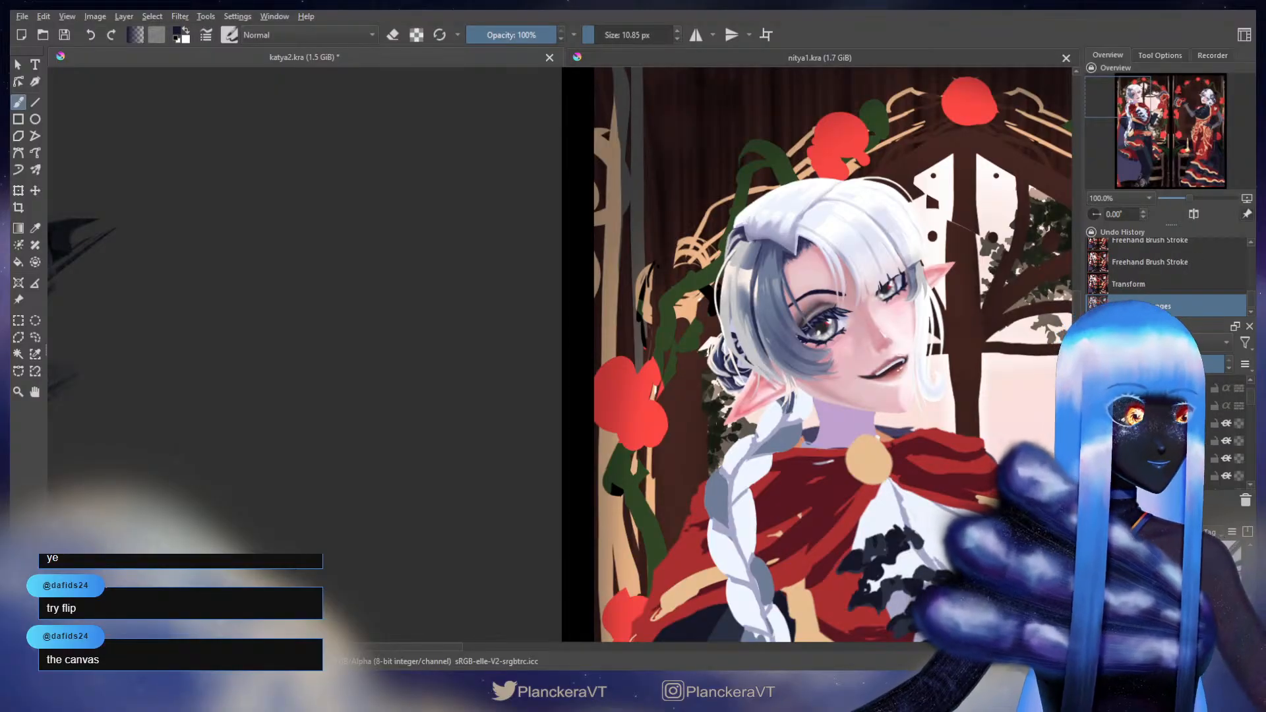
left_click(1094, 423)
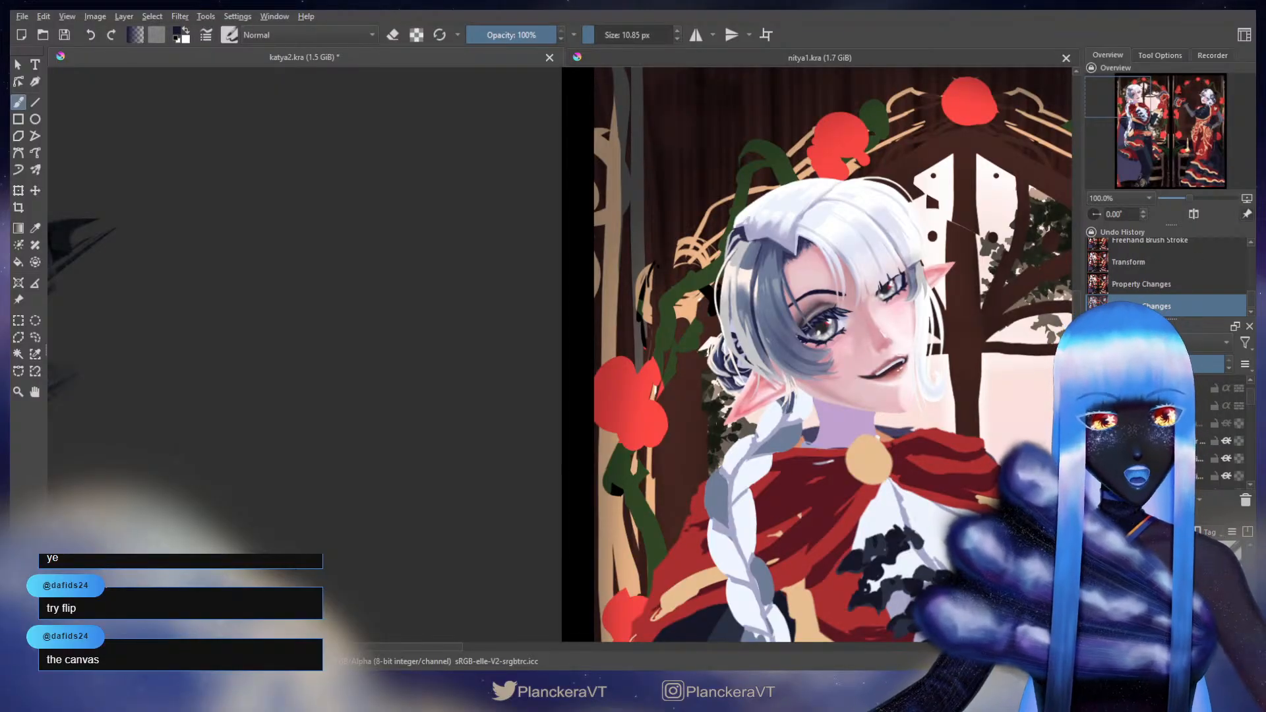
left_click(1094, 441)
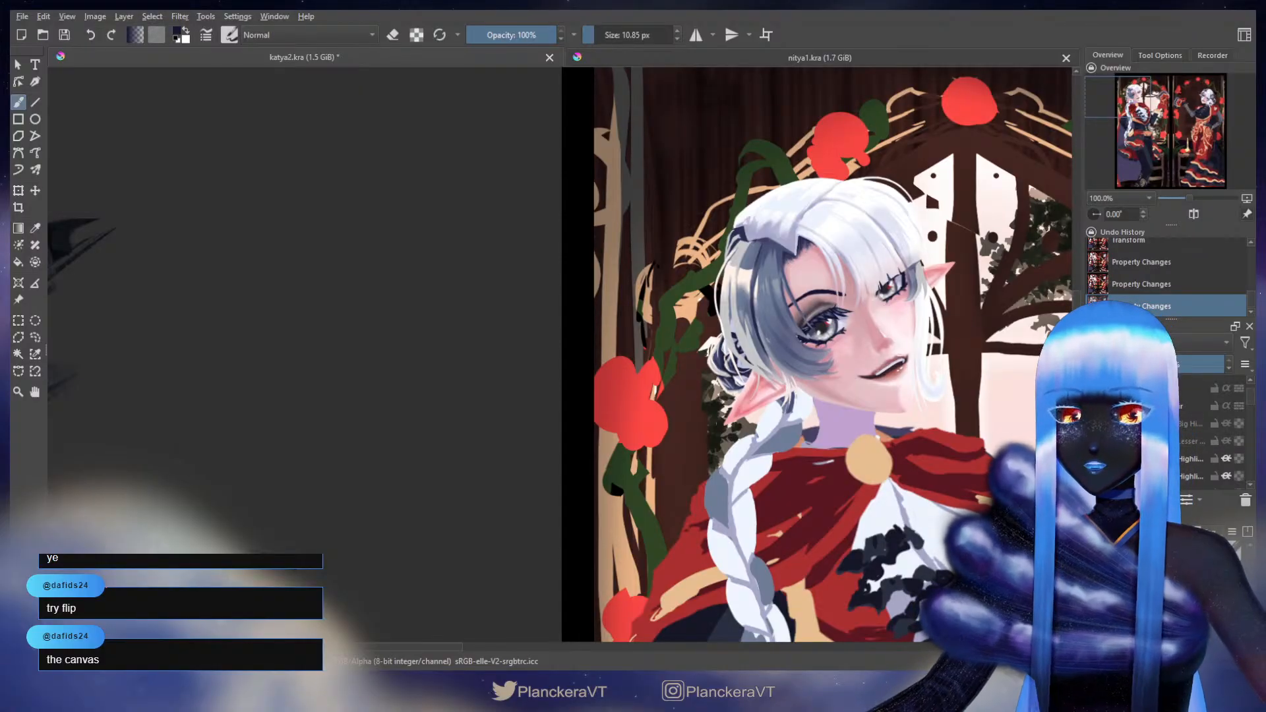
left_click(1094, 459)
- Hide the remaining hair shading layers beneath the highlights, including the shadow layer
scroll(1094, 458, "down", 1)
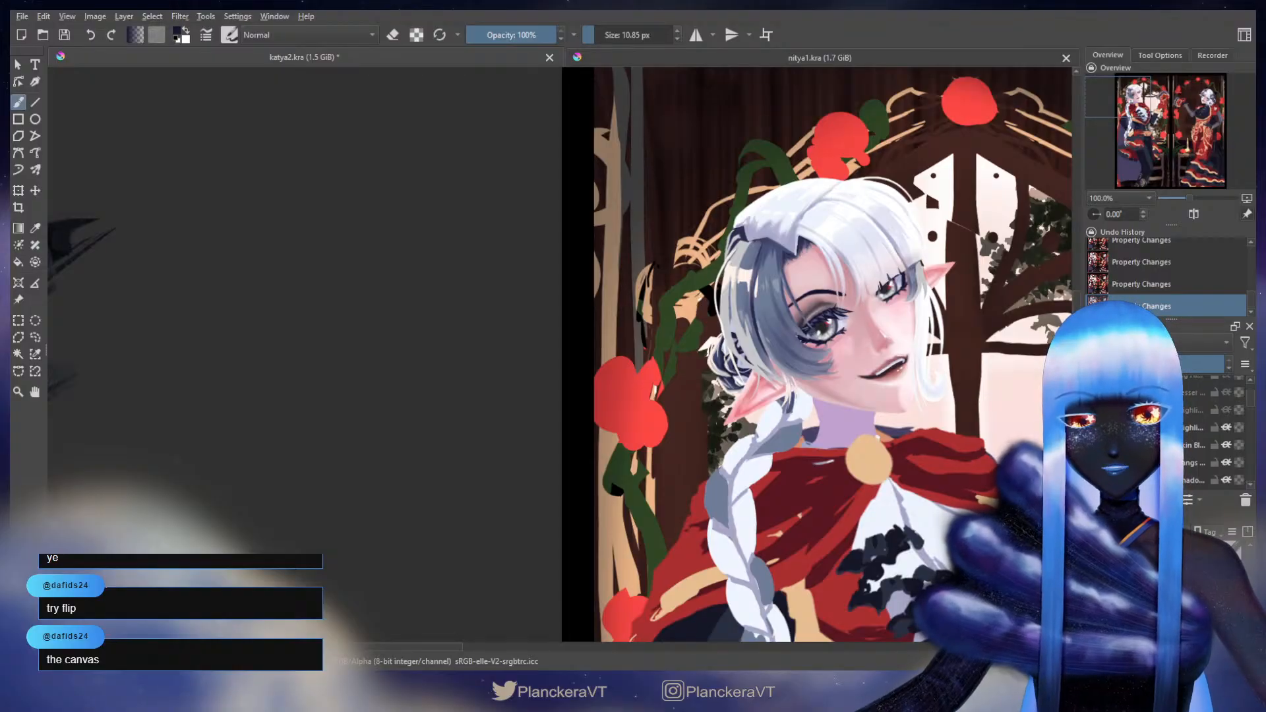
scroll(1094, 458, "down", 1)
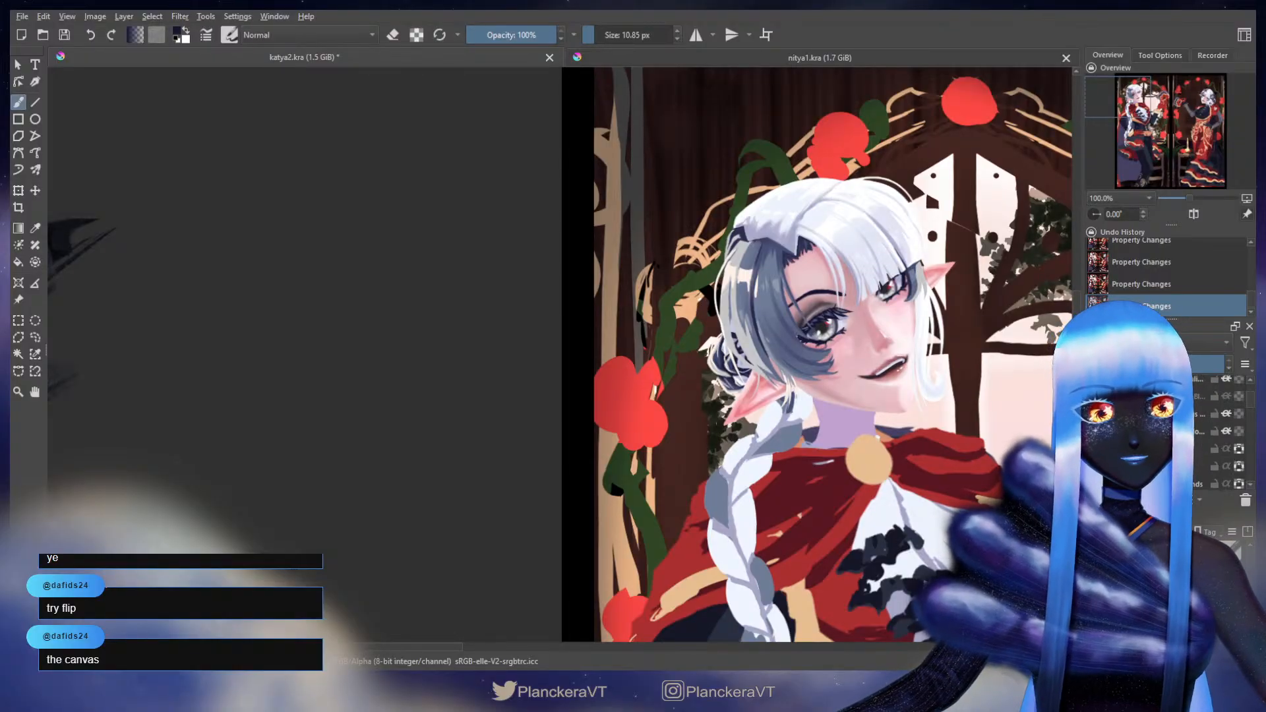
left_click(1094, 414)
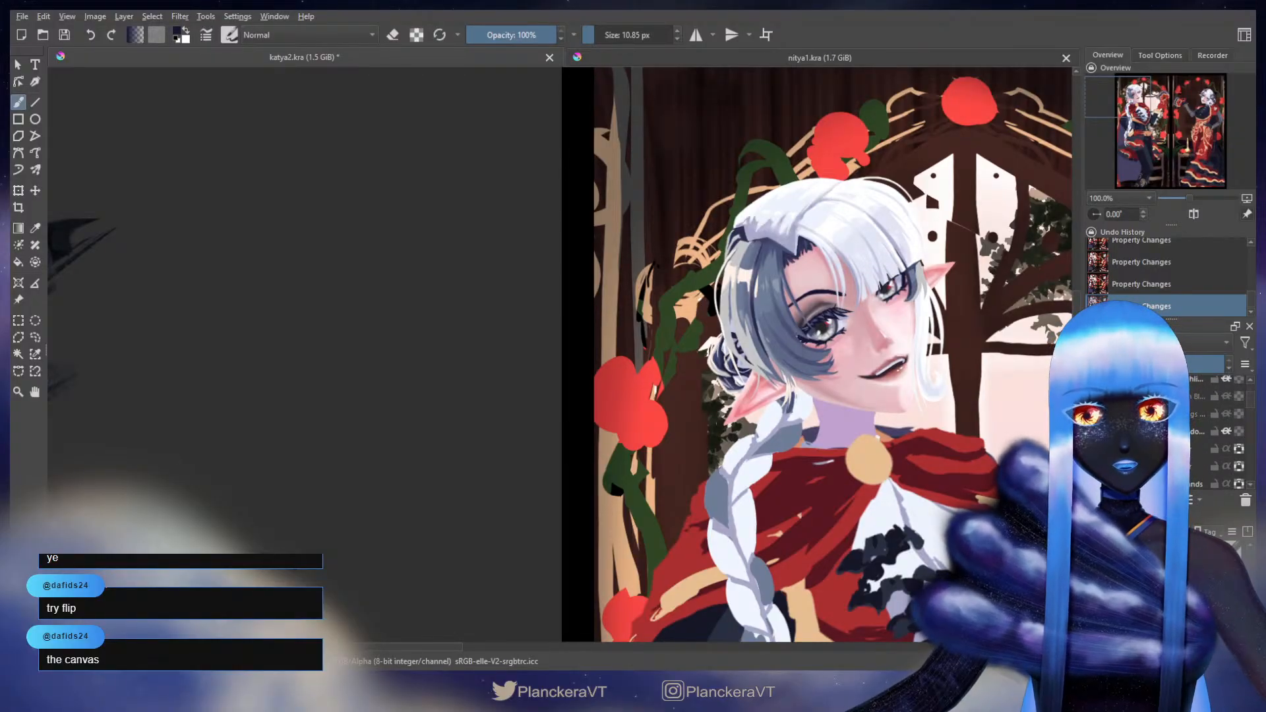
left_click(1226, 431)
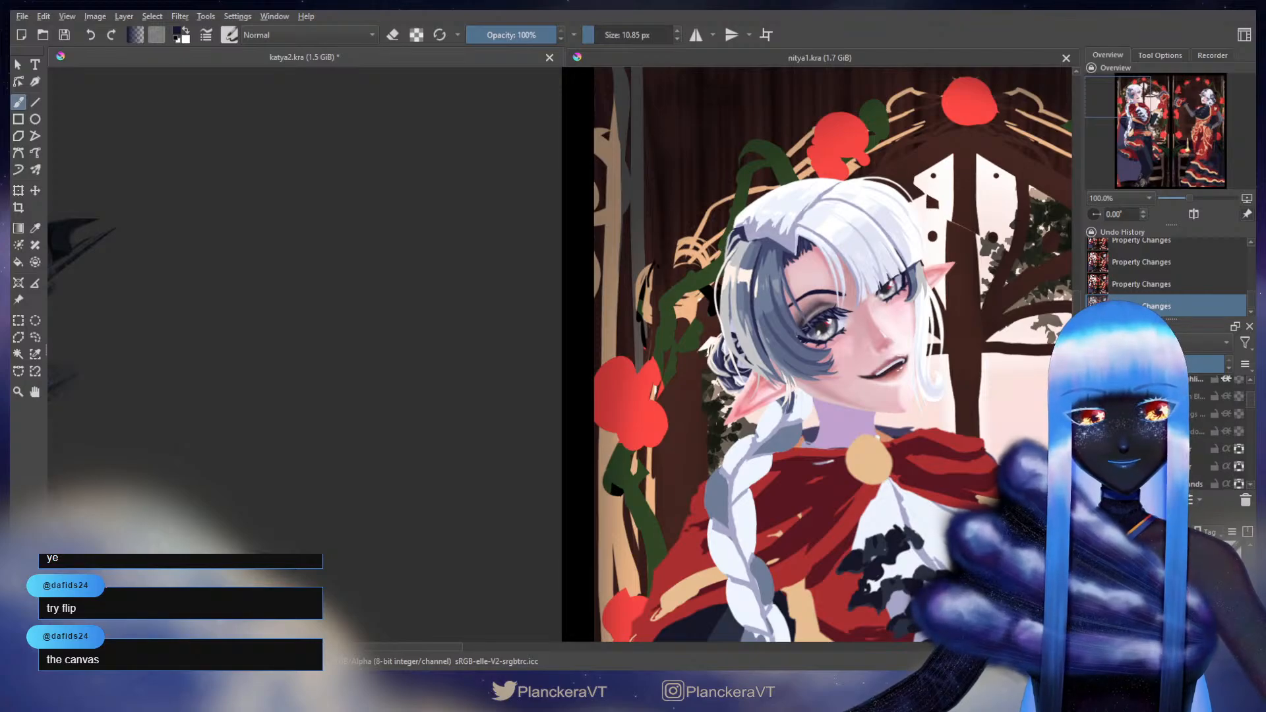
- Paint the hair where the braid meets the neck on the Back layer with a 28.57 px brush, using colors sampled from the hair
scroll(1216, 432, "down", 1)
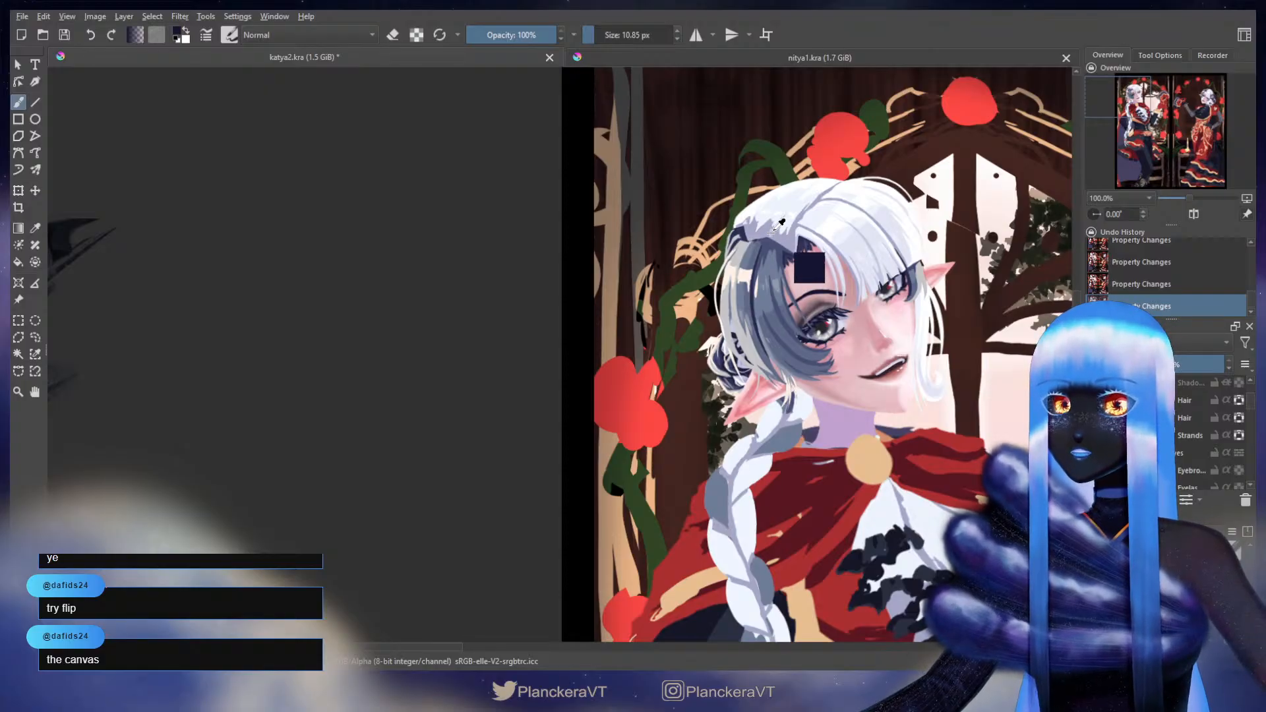
left_click(733, 532, "ctrl")
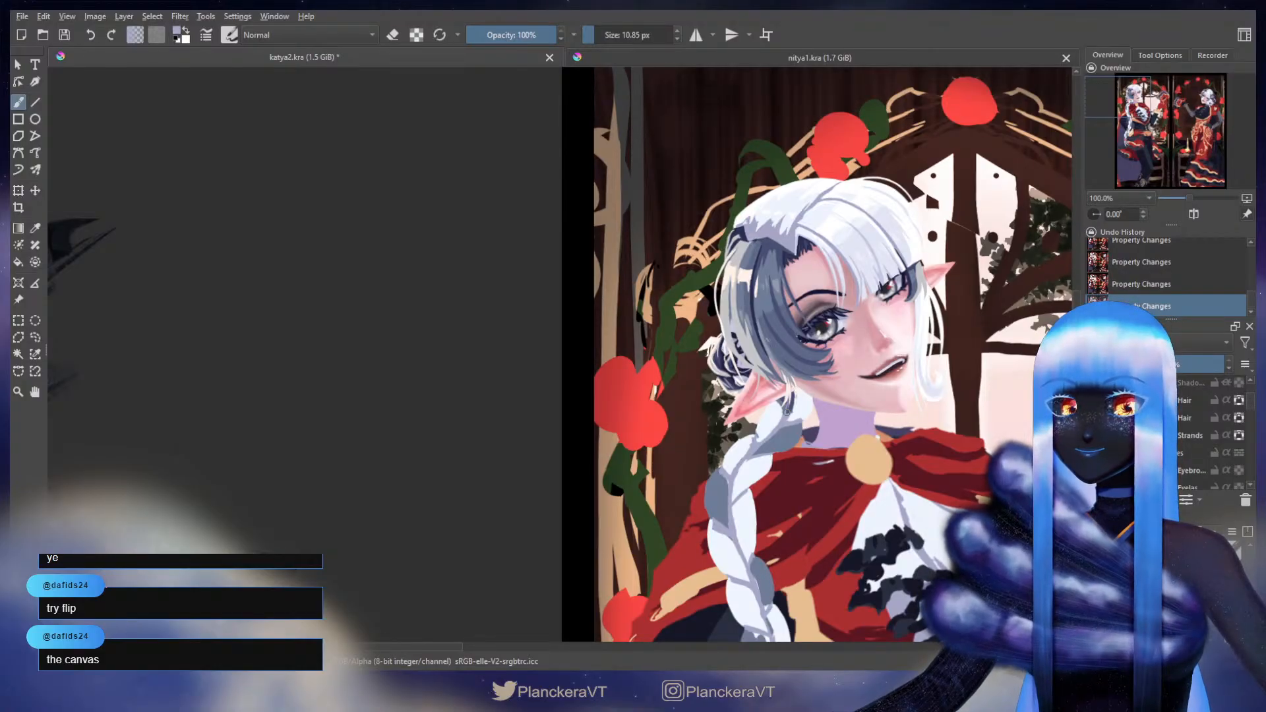
left_click(933, 389, "ctrl")
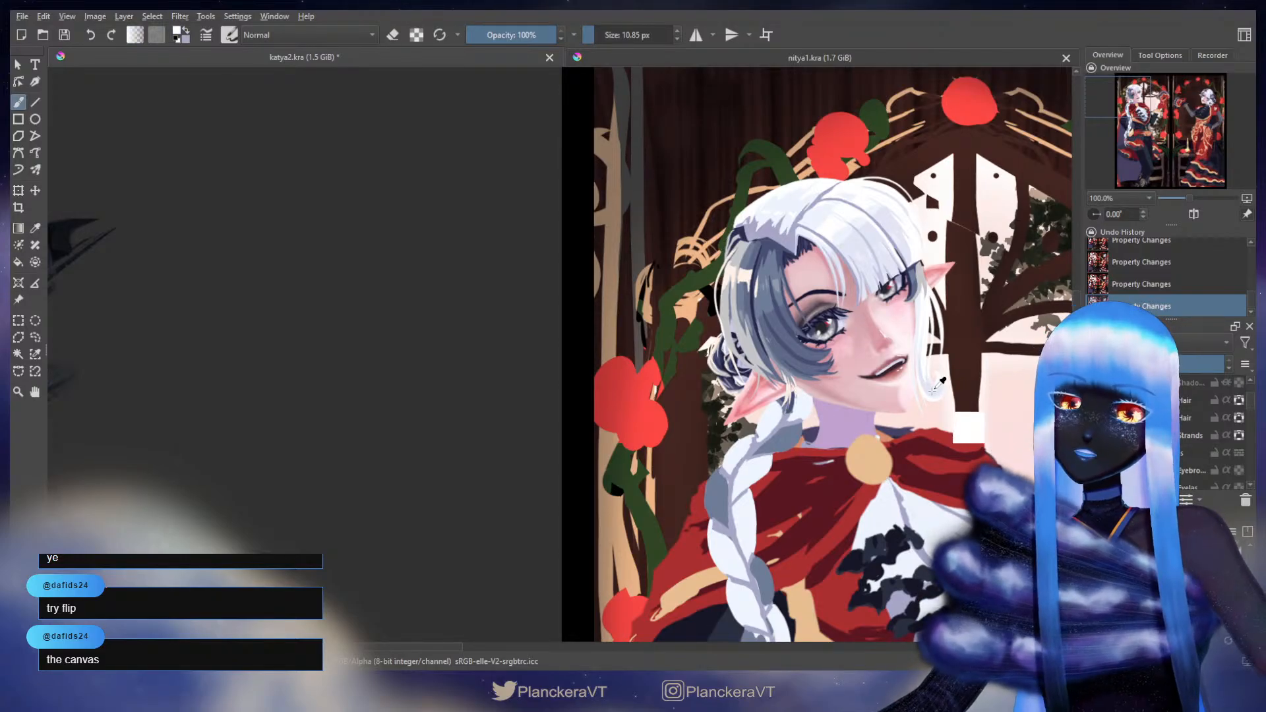
left_click(932, 391, "ctrl")
left_click(855, 243, "ctrl")
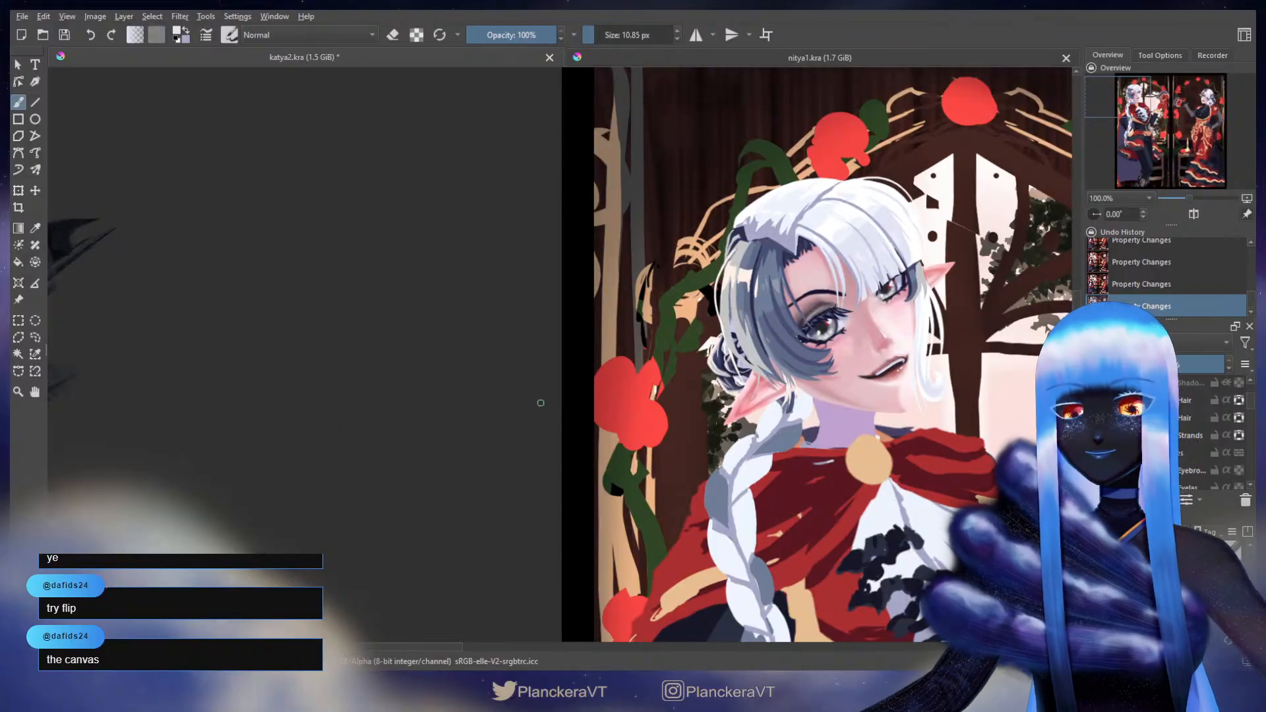
left_click_drag(673, 429, 650, 372)
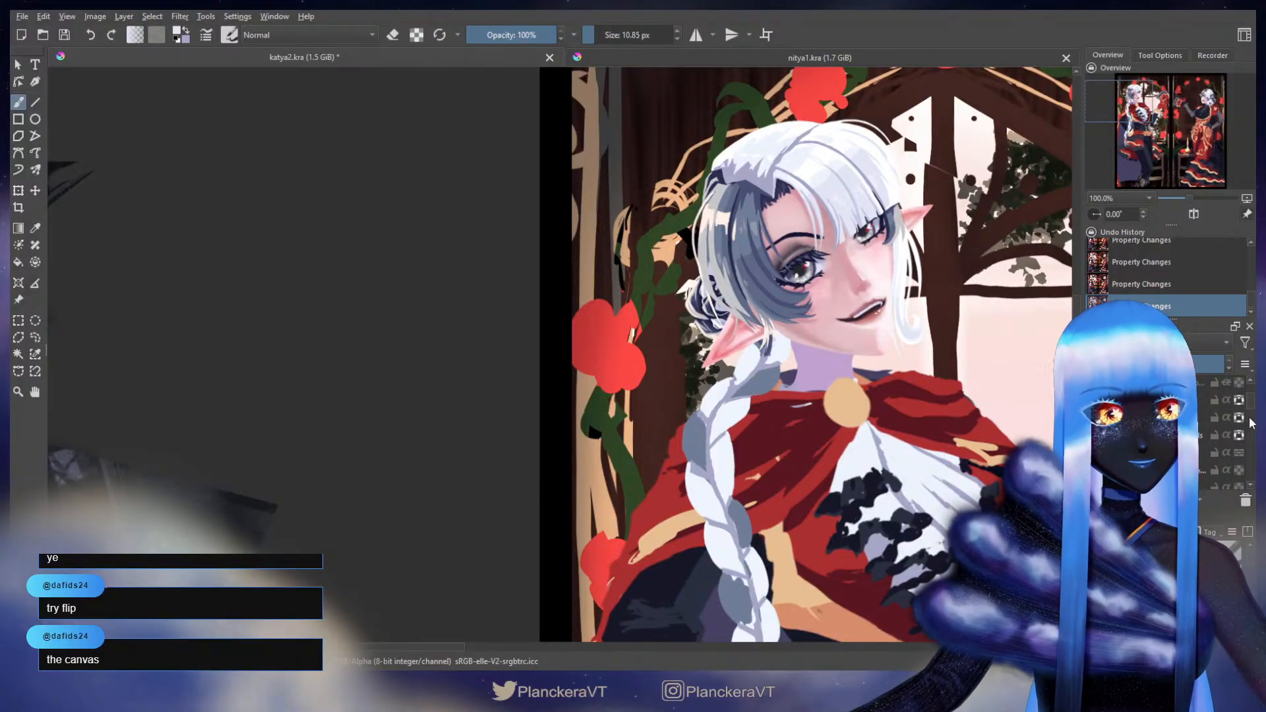
left_click_drag(1250, 403, 1249, 415)
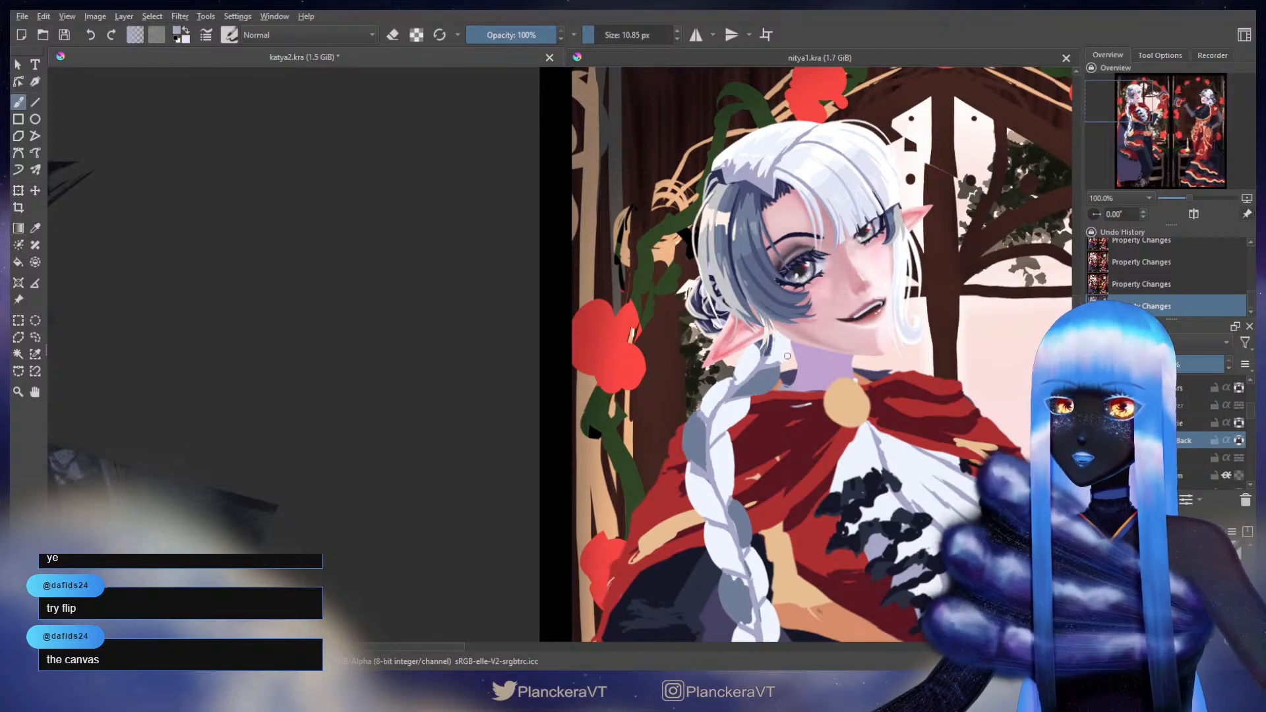
left_click_drag(773, 333, 788, 341)
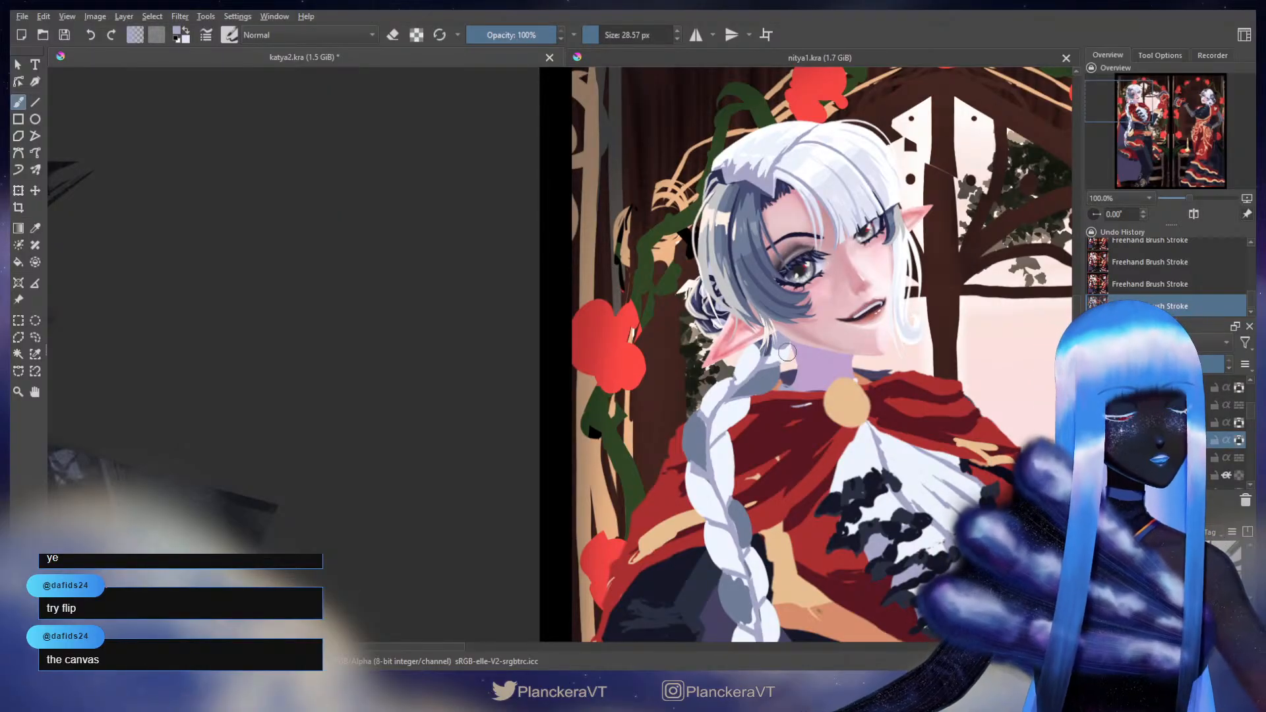
left_click_drag(786, 352, 758, 365)
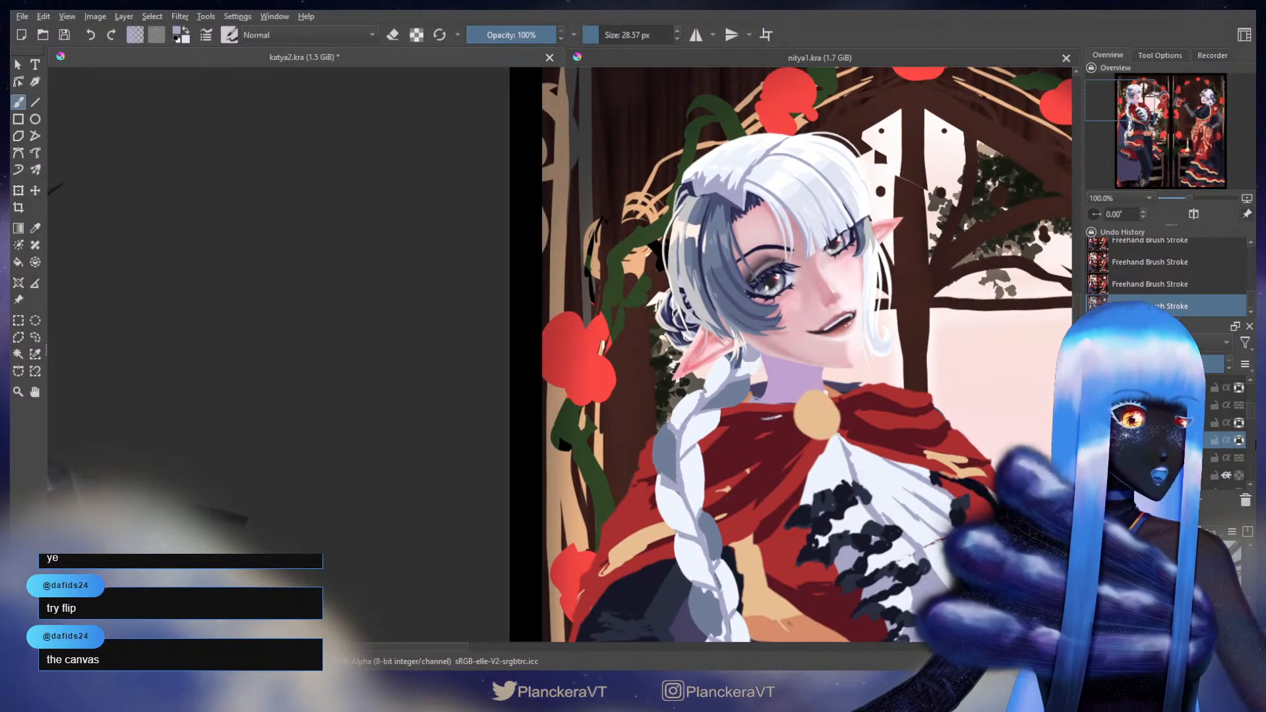
left_click_drag(1248, 409, 1249, 394)
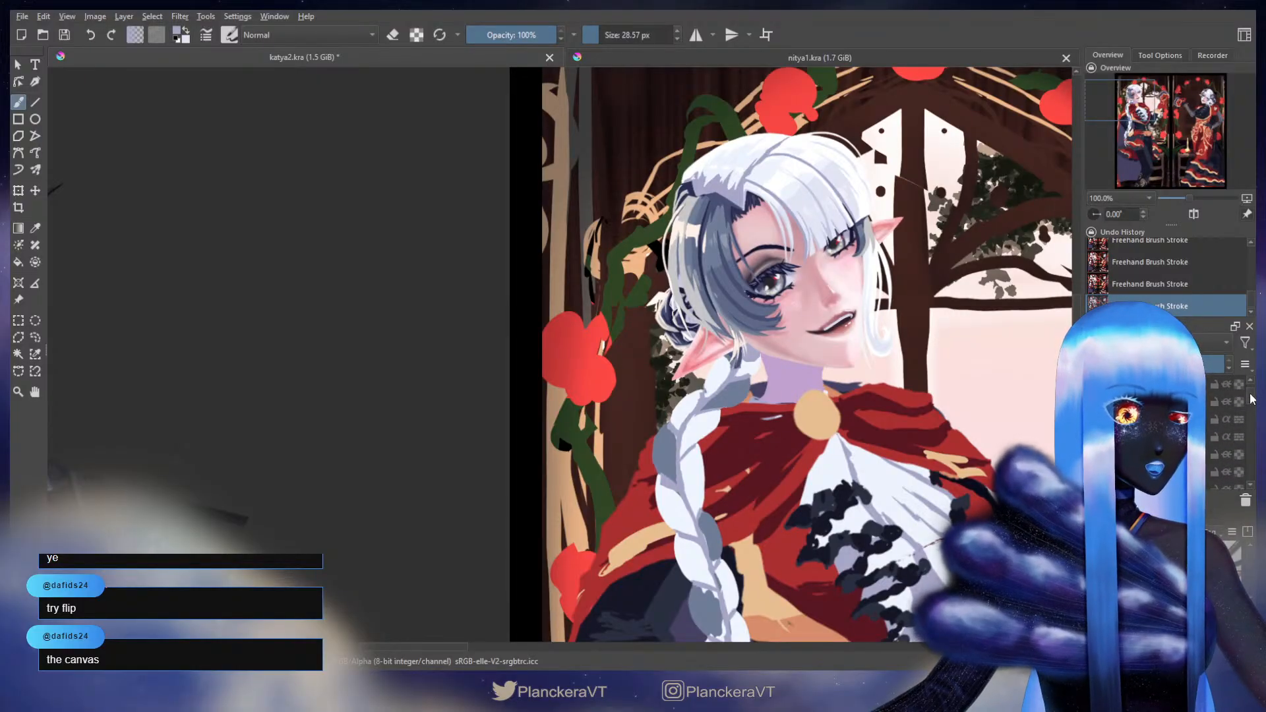
left_click(1093, 446)
left_click(1093, 428)
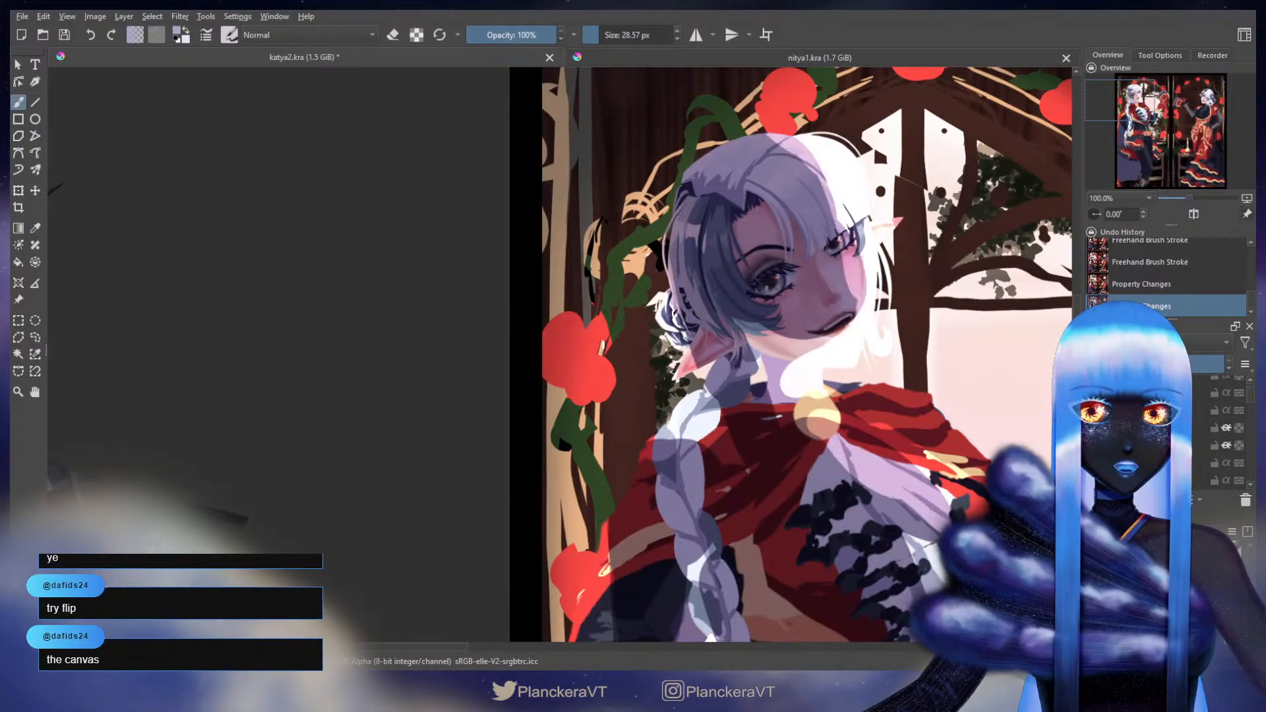
key("ctrl+z")
left_click(1093, 427)
left_click(1093, 427)
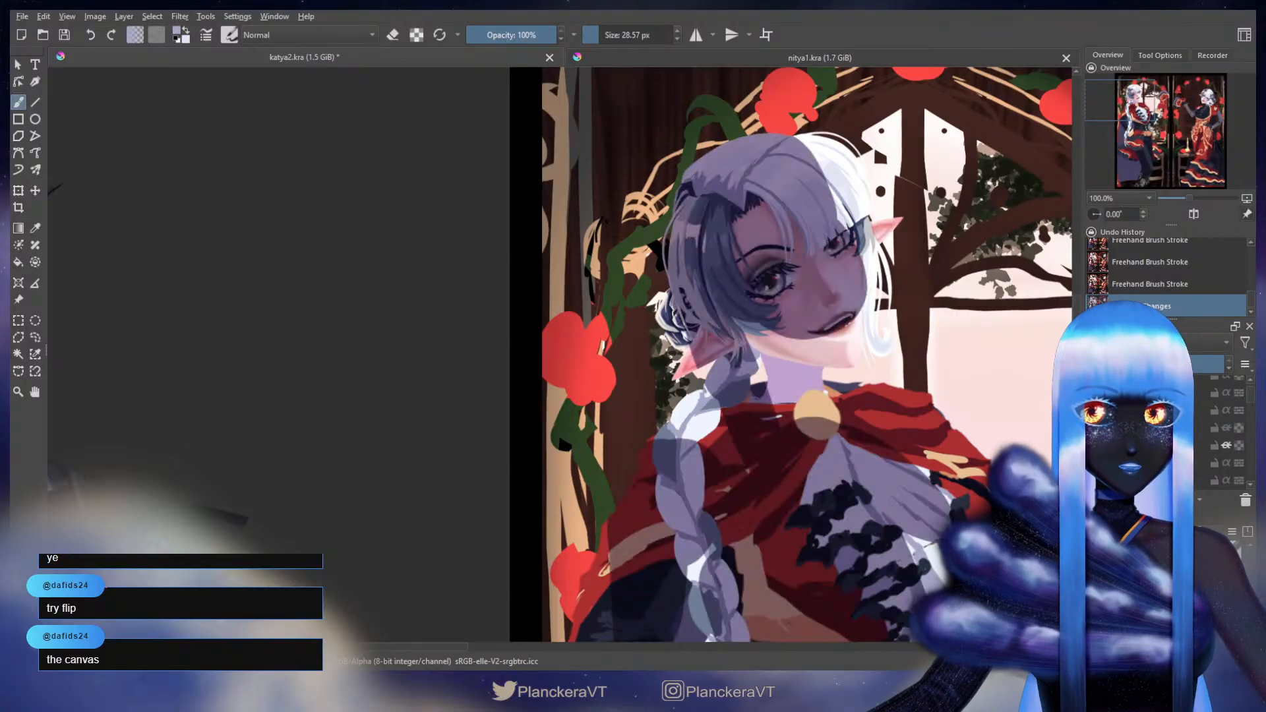
left_click(1093, 428)
key("ctrl+z")
key("ctrl+z")
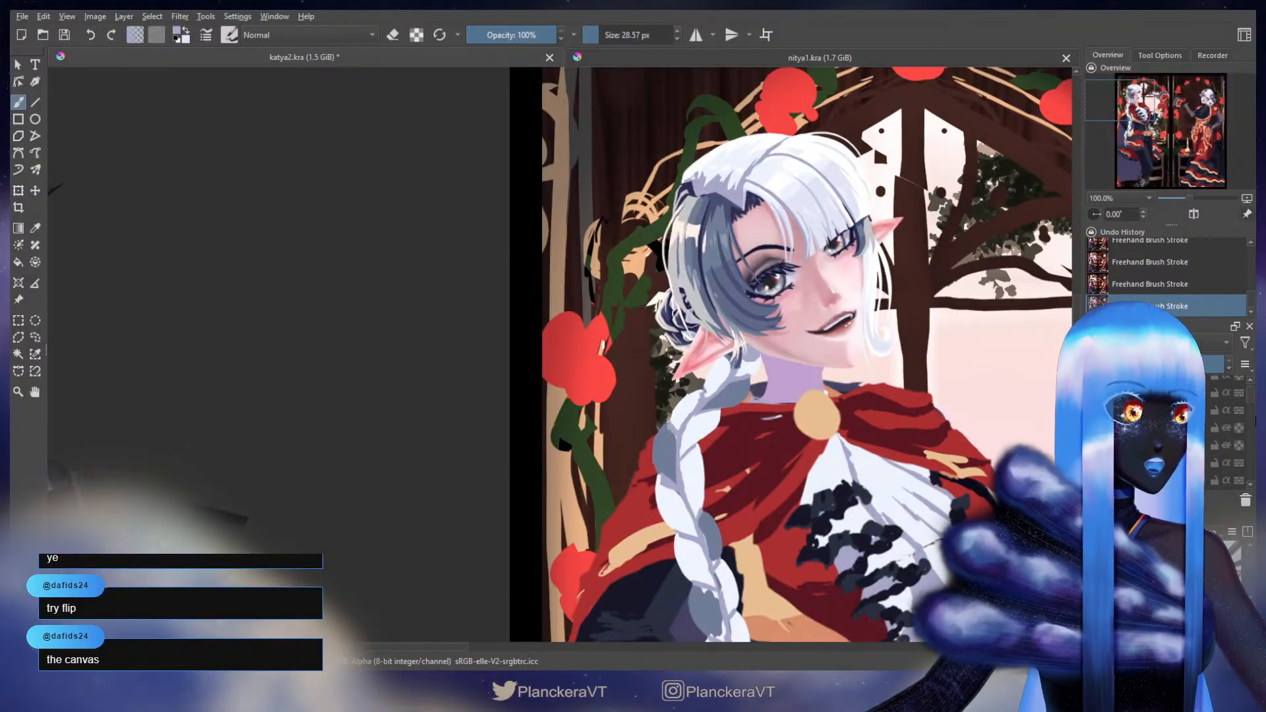
- Paint light lavender and white strokes over the upper braid's links on the Back layer, enlarging the brush to 38.94 px
left_click_drag(1250, 389, 1252, 412)
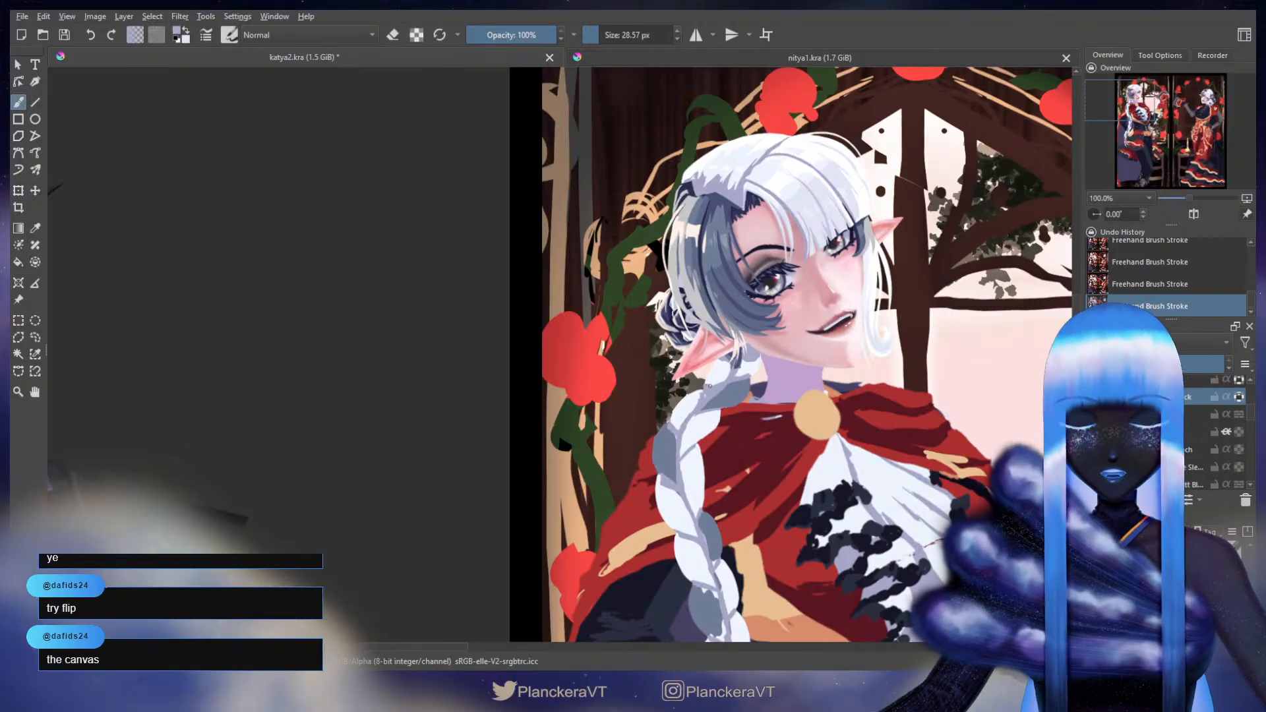
left_click_drag(716, 424, 736, 386)
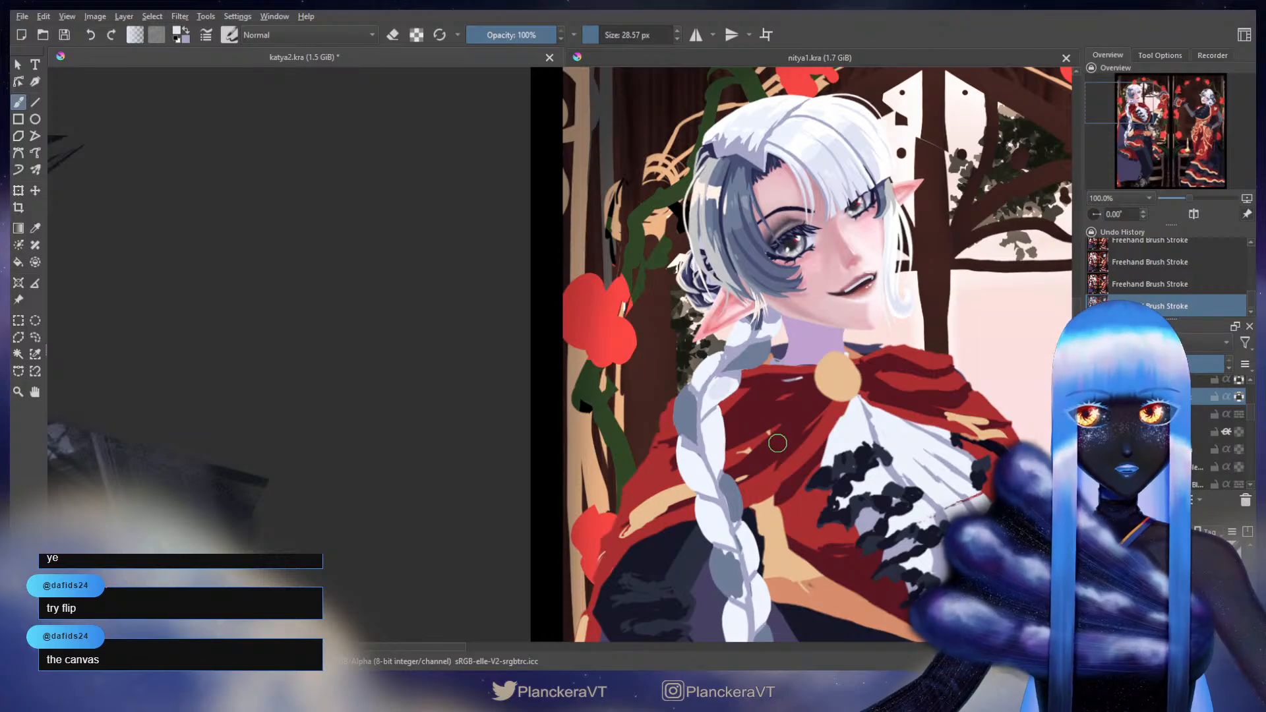
key("ctrl+z")
mouse_move(755, 404)
left_mouse_down()
mouse_move(778, 379)
mouse_move(745, 344)
mouse_move(716, 359)
left_mouse_up()
key("x")
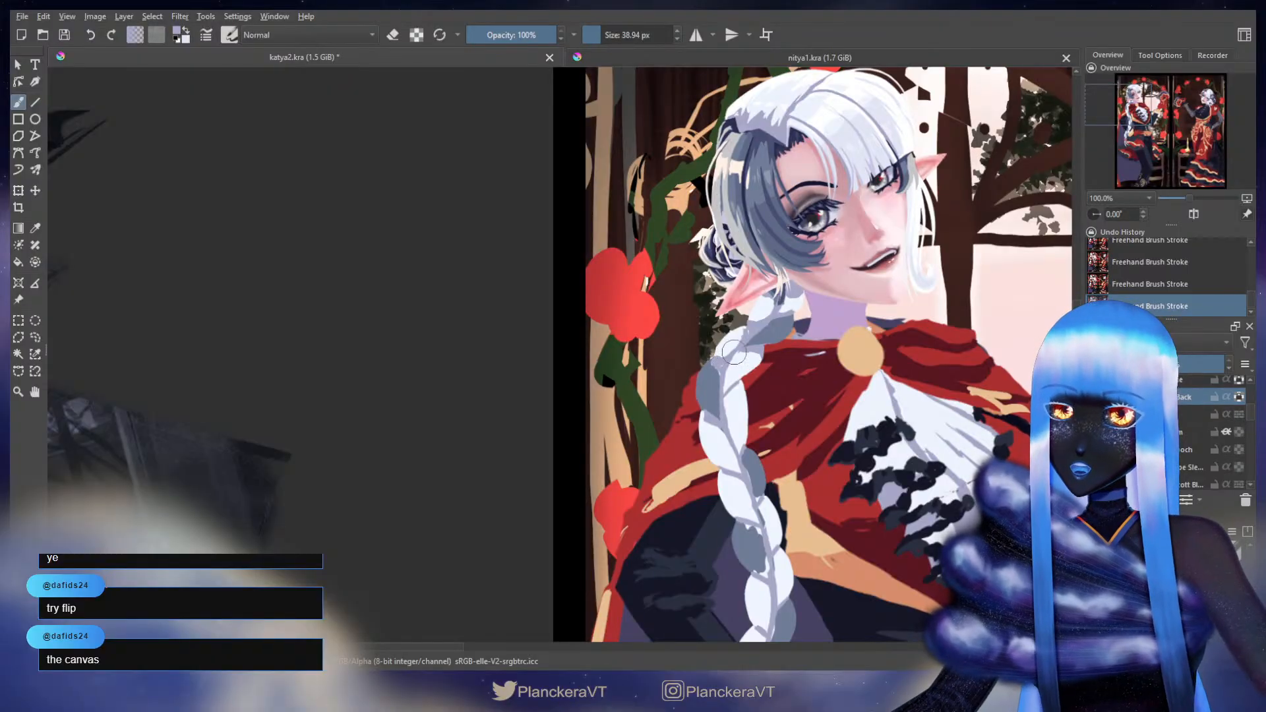
left_click_drag(717, 360, 732, 425)
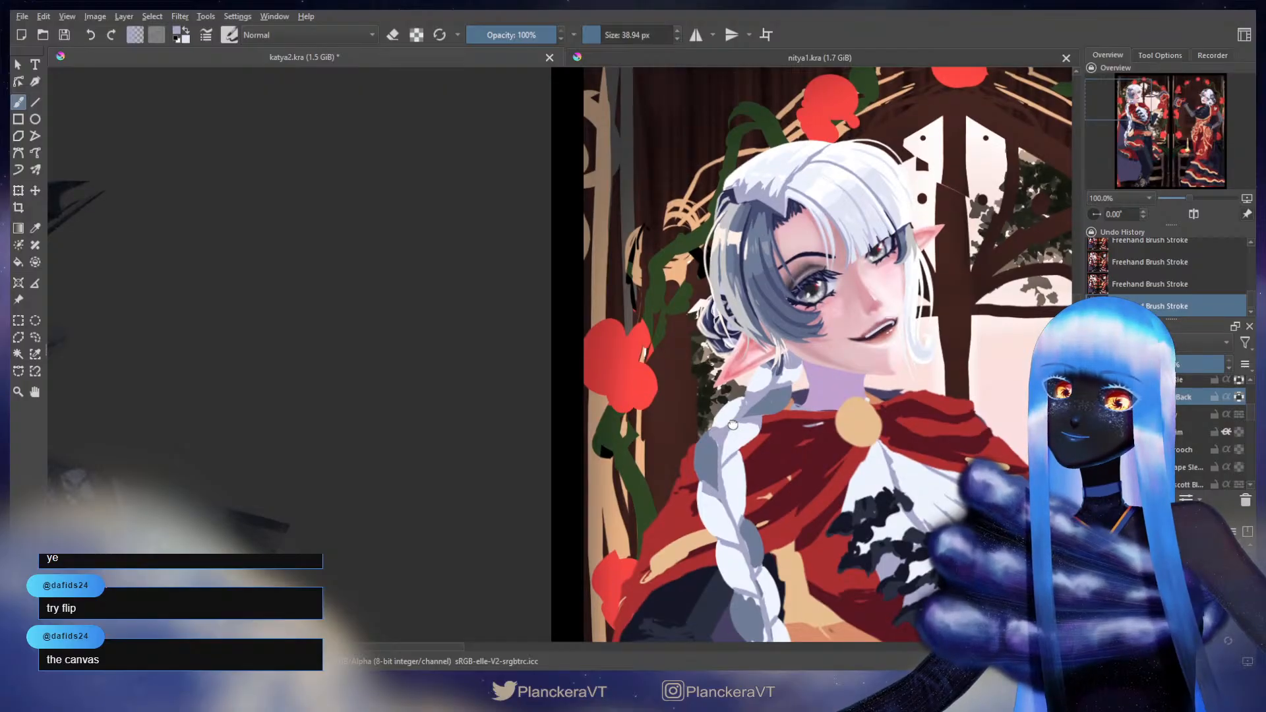
left_click_drag(733, 425, 771, 344)
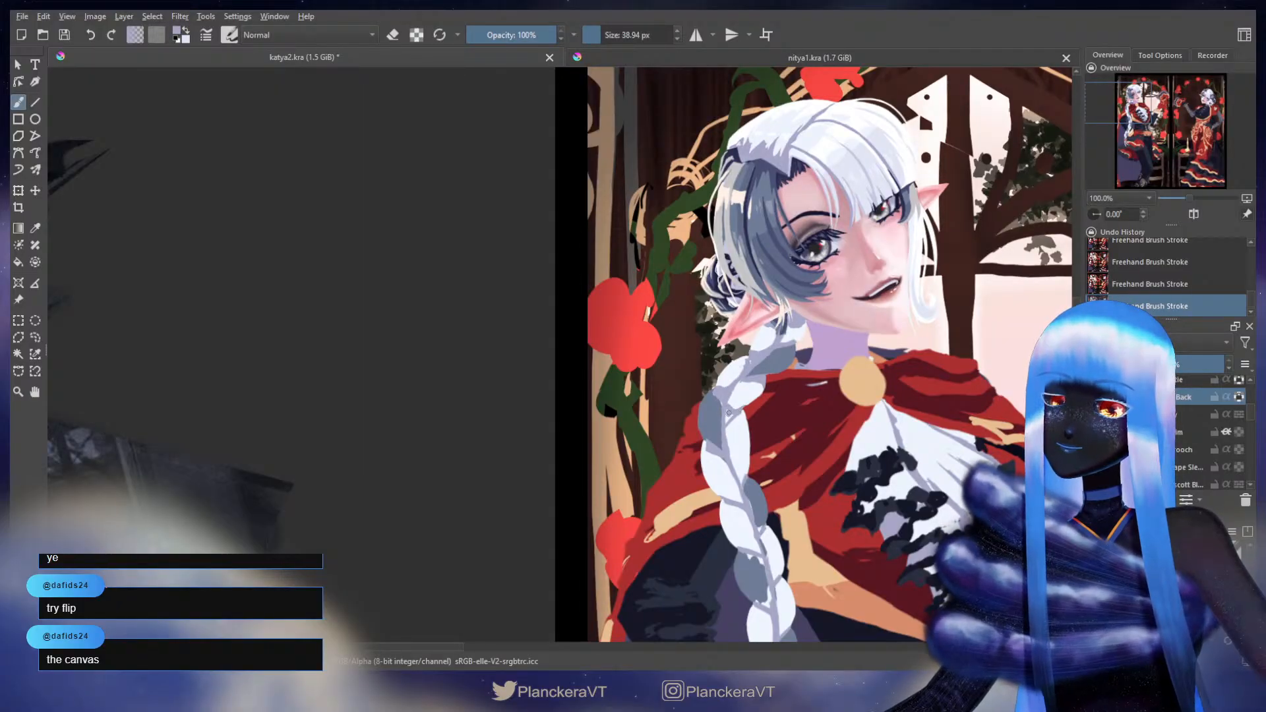
left_click_drag(754, 441, 743, 397)
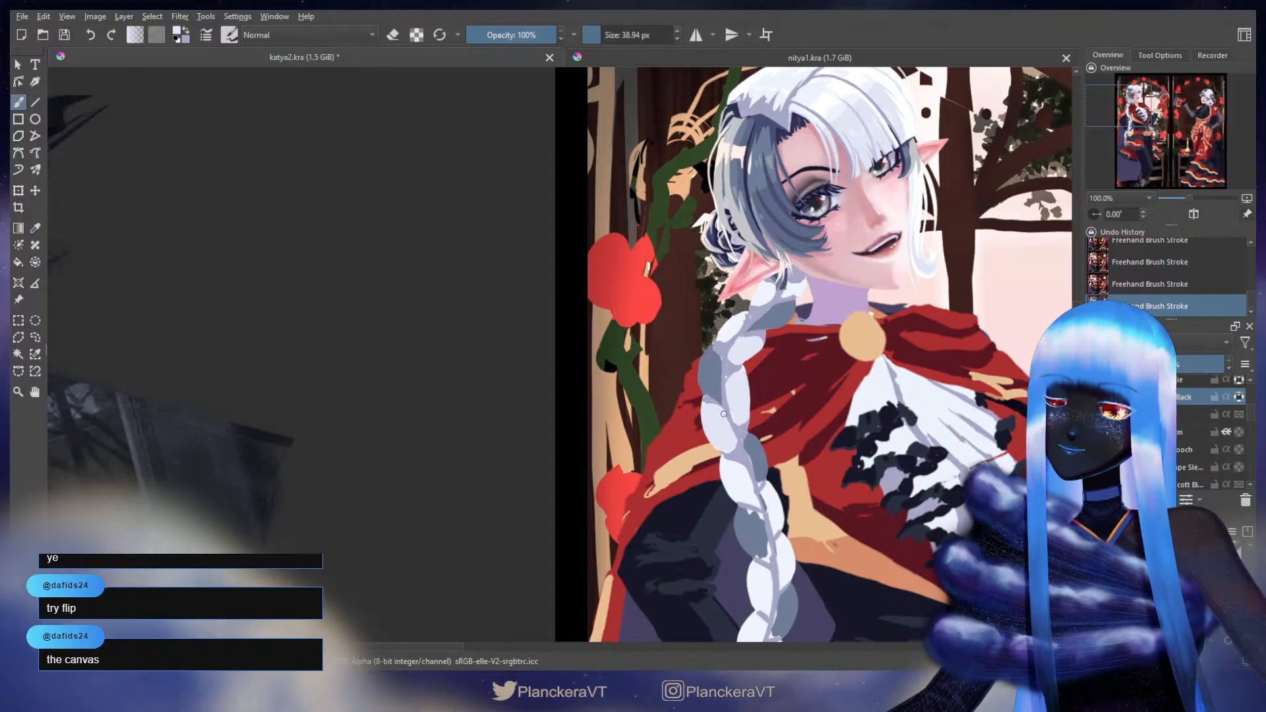
key("ctrl+z")
key("ctrl+shift+z")
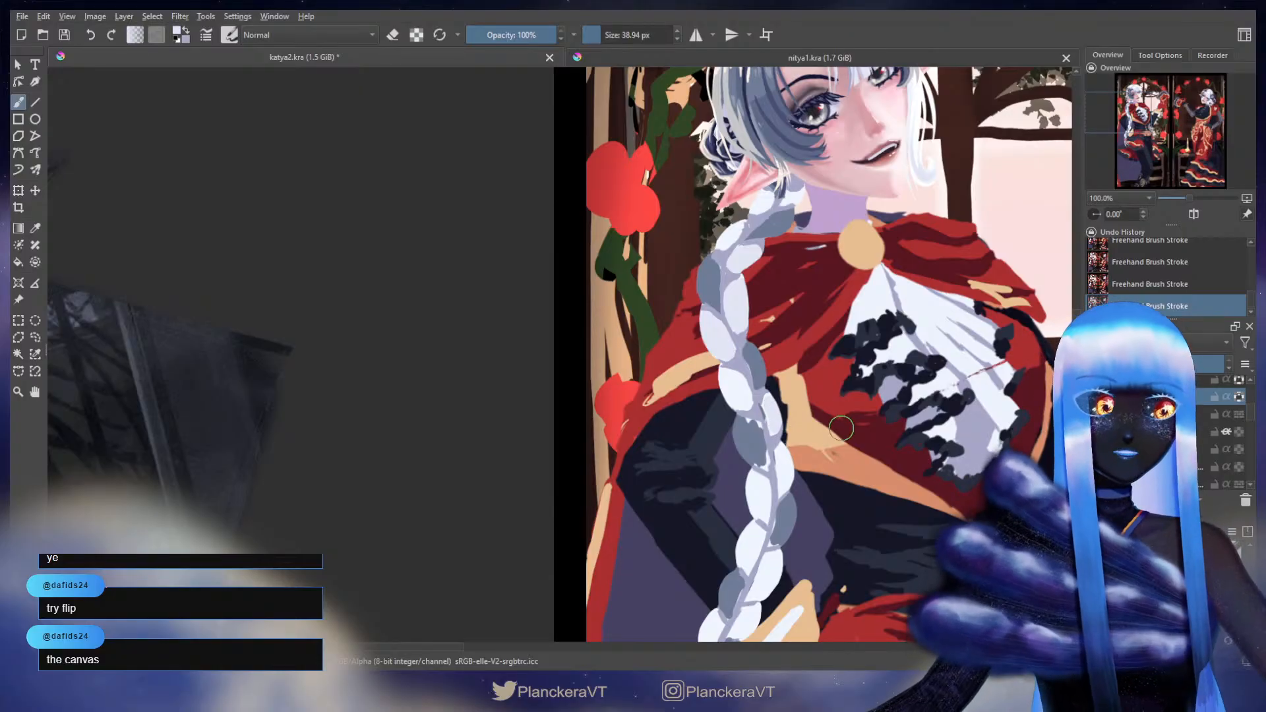
- Paint the light links of the middle and lower braid down to the tie, reducing the brush to 36.60 px
left_click_drag(799, 417, 783, 353)
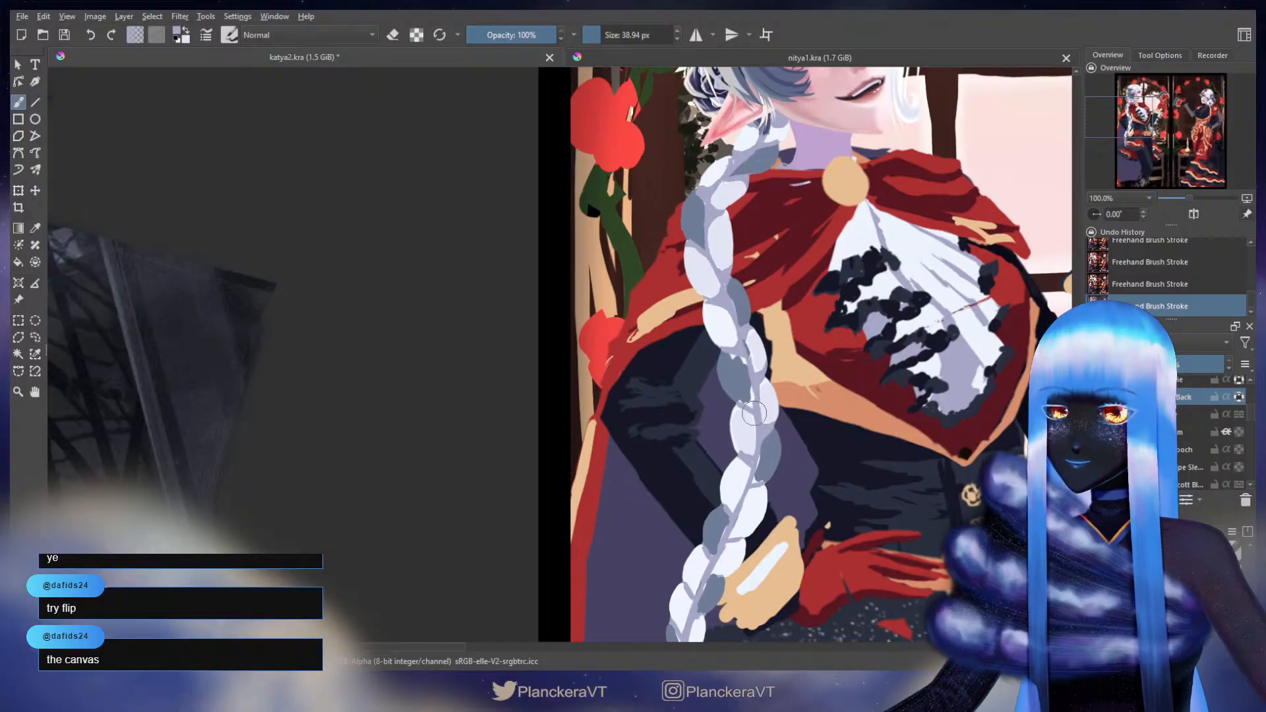
left_click_drag(769, 429, 768, 418)
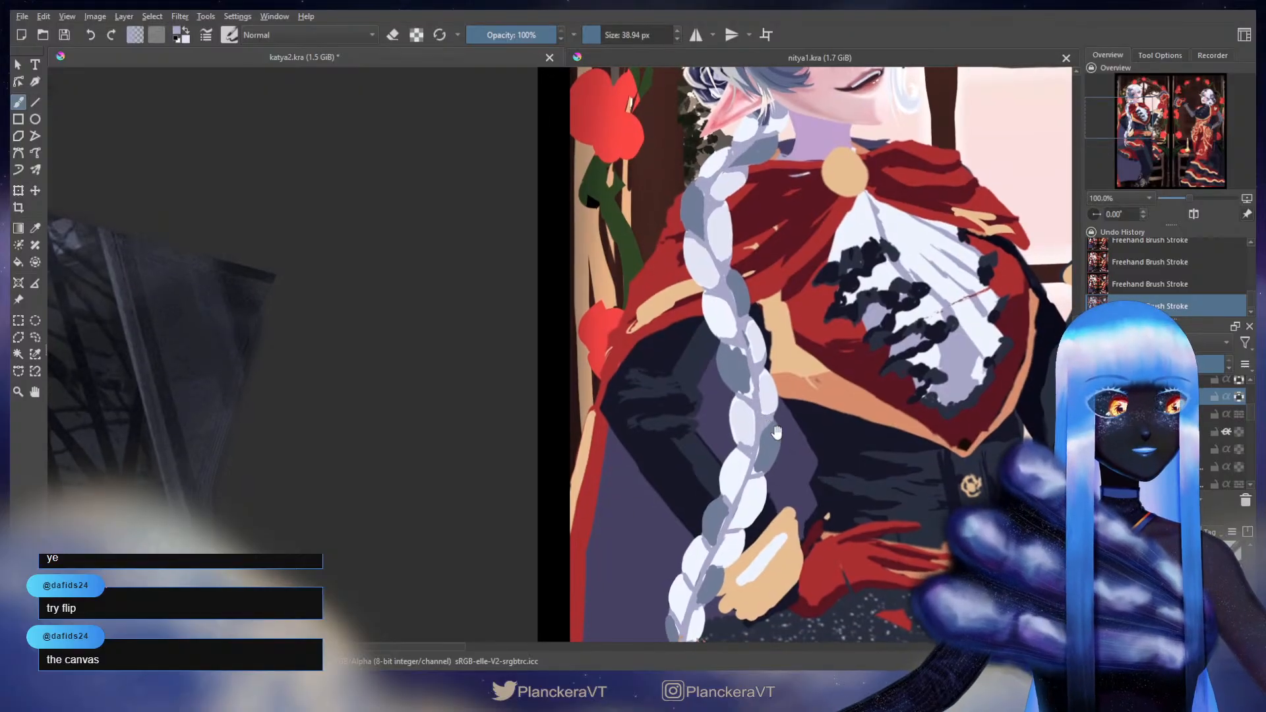
scroll(779, 433, "down", 3)
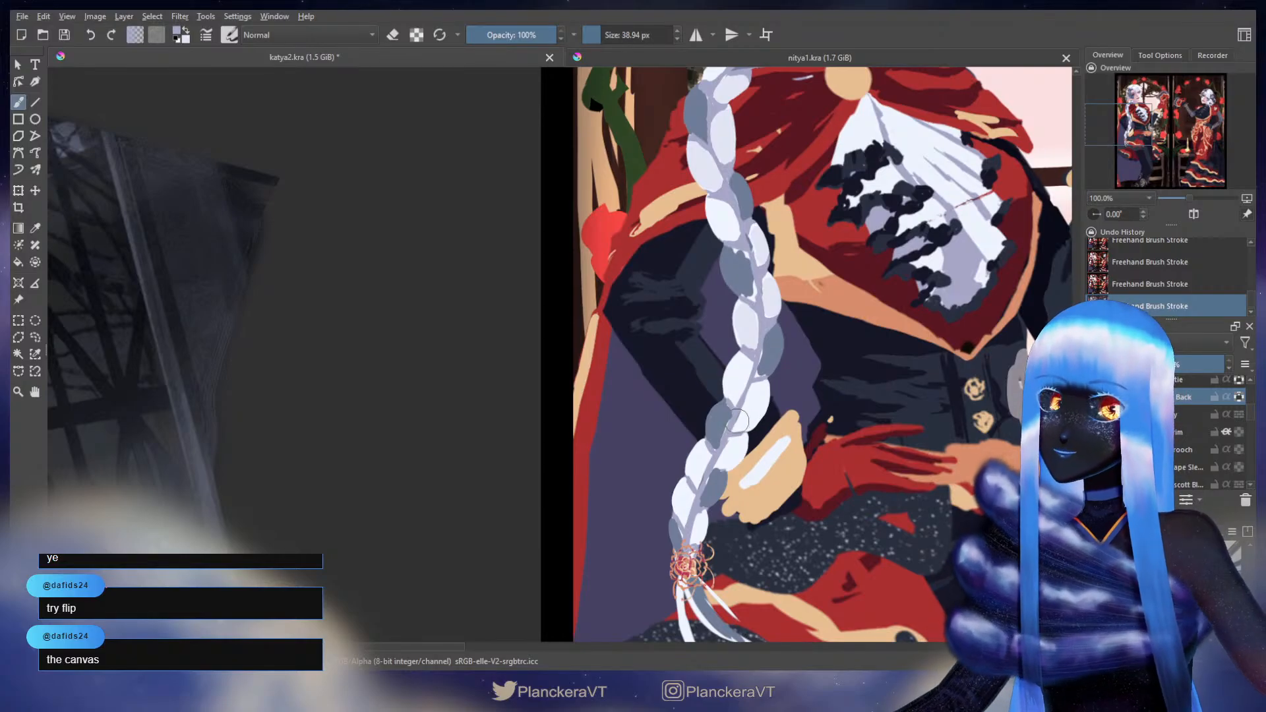
left_click_drag(738, 420, 737, 421, "shift")
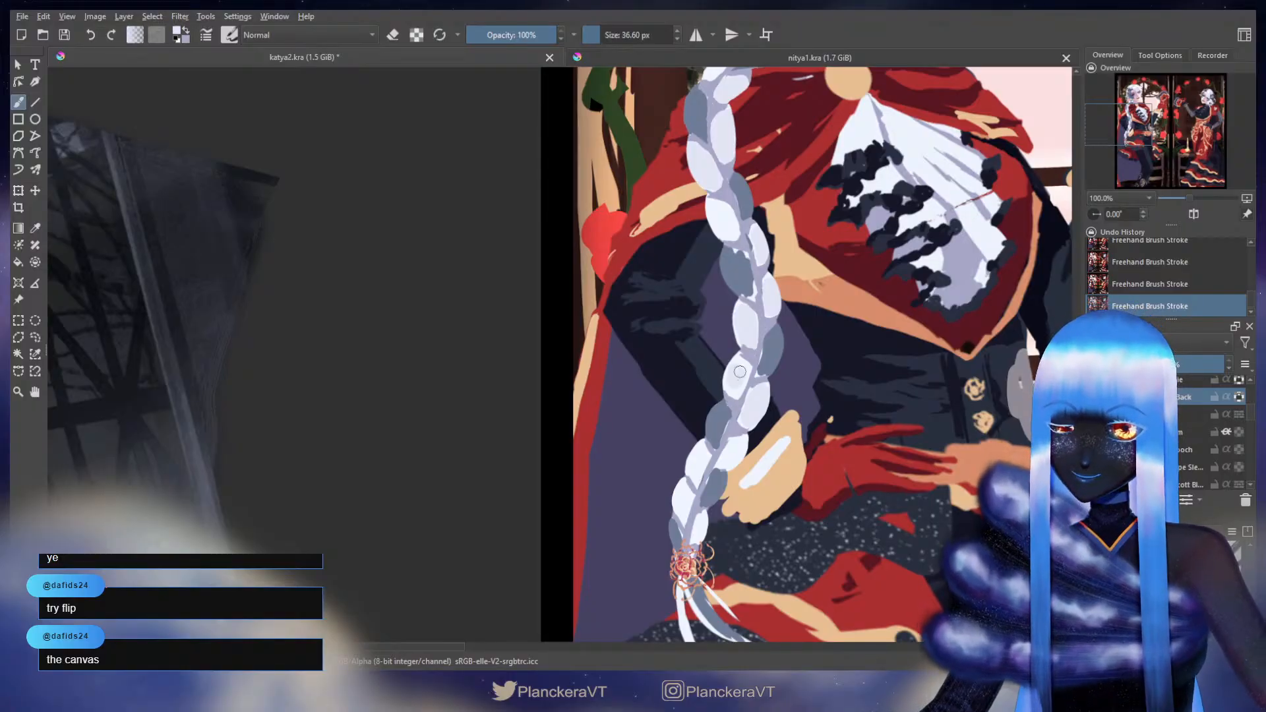
left_click_drag(728, 448, 767, 349)
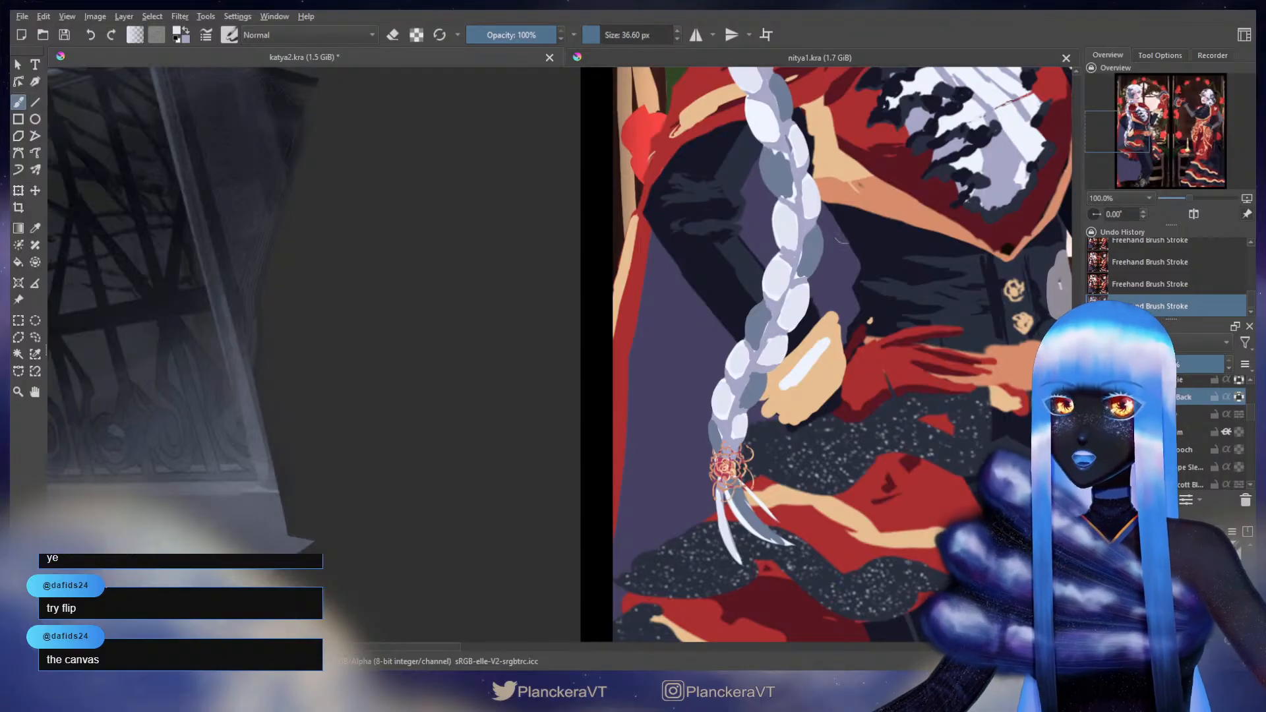
- Touch up the braid's light links with near-white strokes from the neck downward and undo the last stroke
left_click_drag(856, 172, 803, 447)
left_click_drag(809, 342, 807, 487)
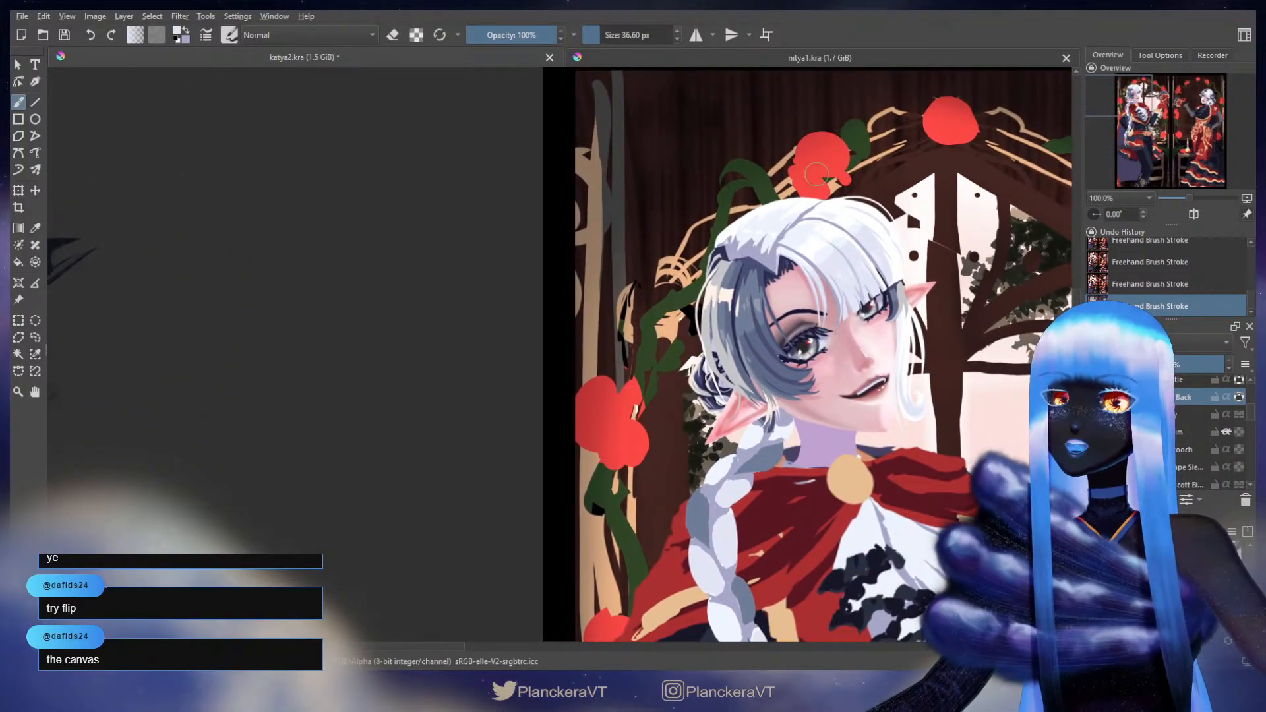
left_click_drag(746, 433, 778, 345)
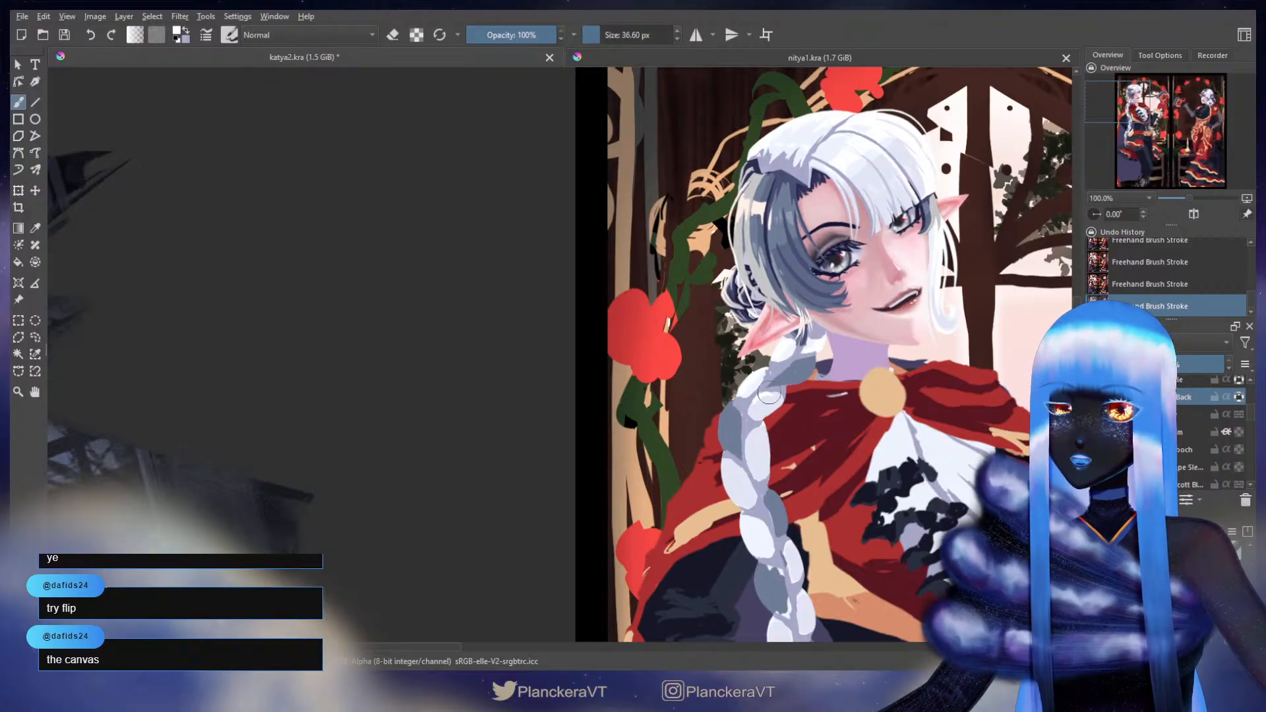
left_click_drag(752, 412, 762, 334)
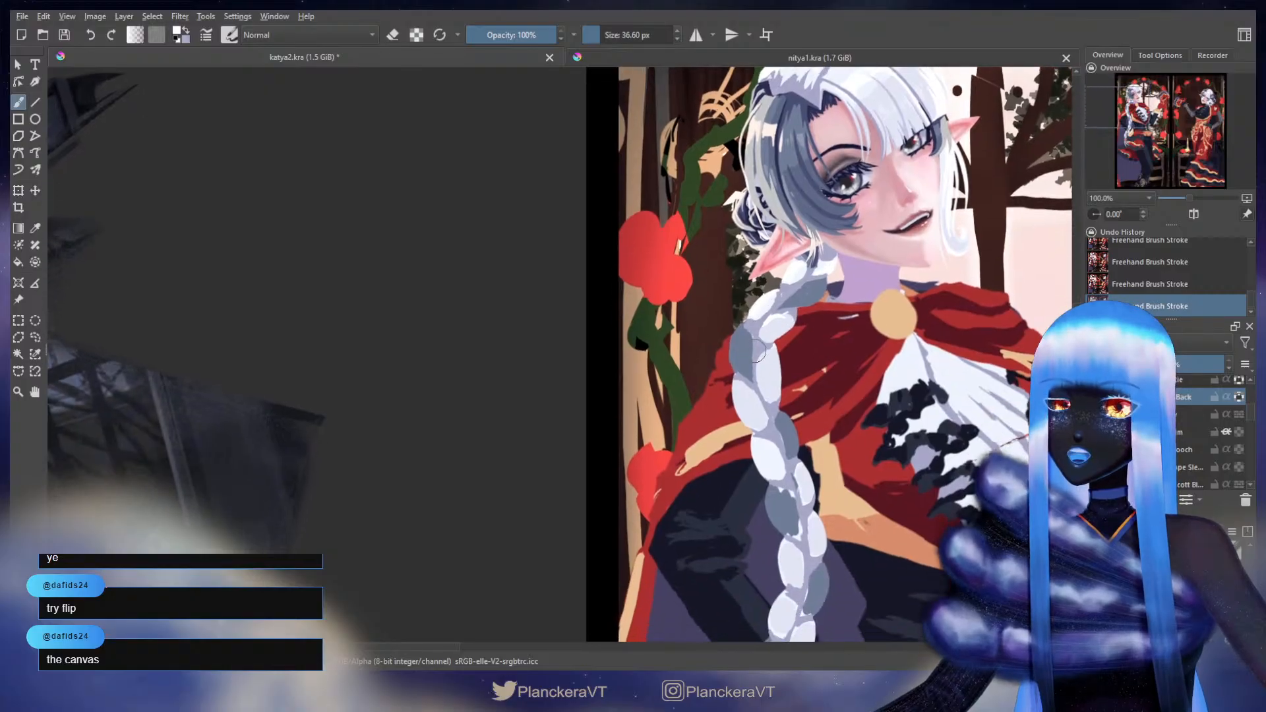
left_click_drag(820, 491, 799, 327)
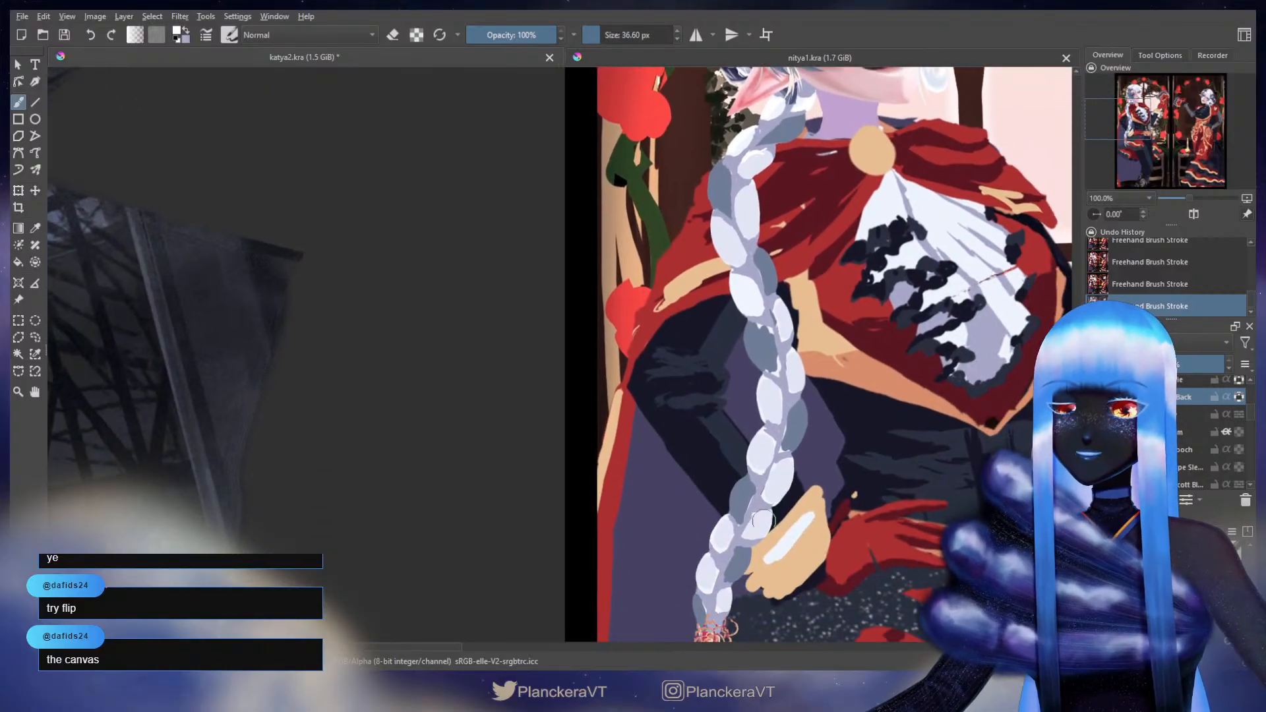
key("ctrl+z")
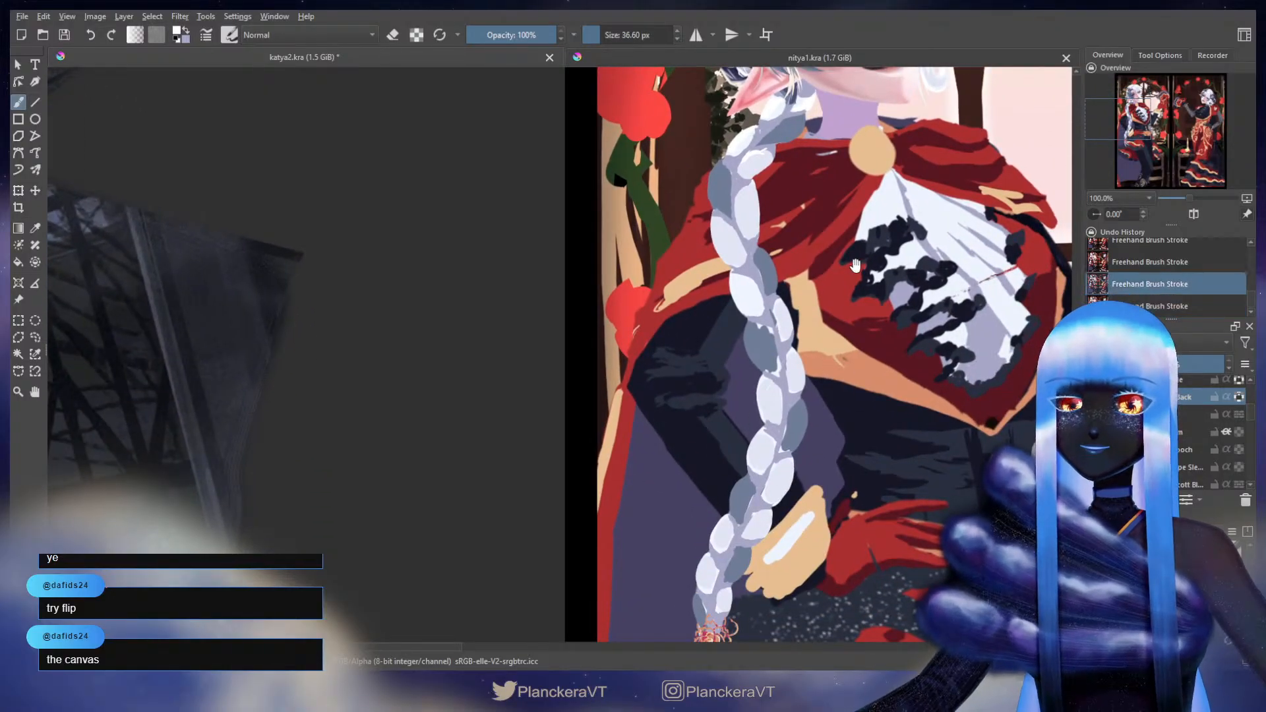
- Paint dark blue-grey shadows on the shaded links of the upper braid with a color sampled from the hair beside the face
left_click_drag(874, 221, 840, 389)
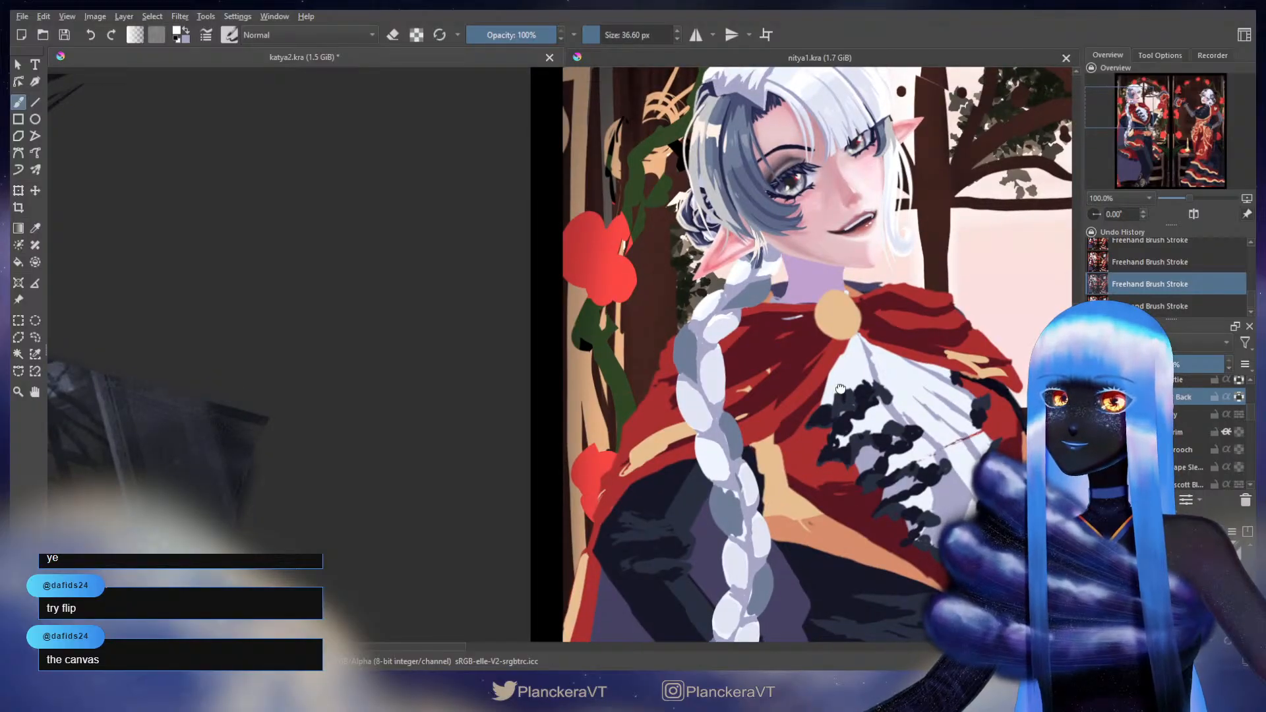
left_click_drag(820, 532, 833, 356)
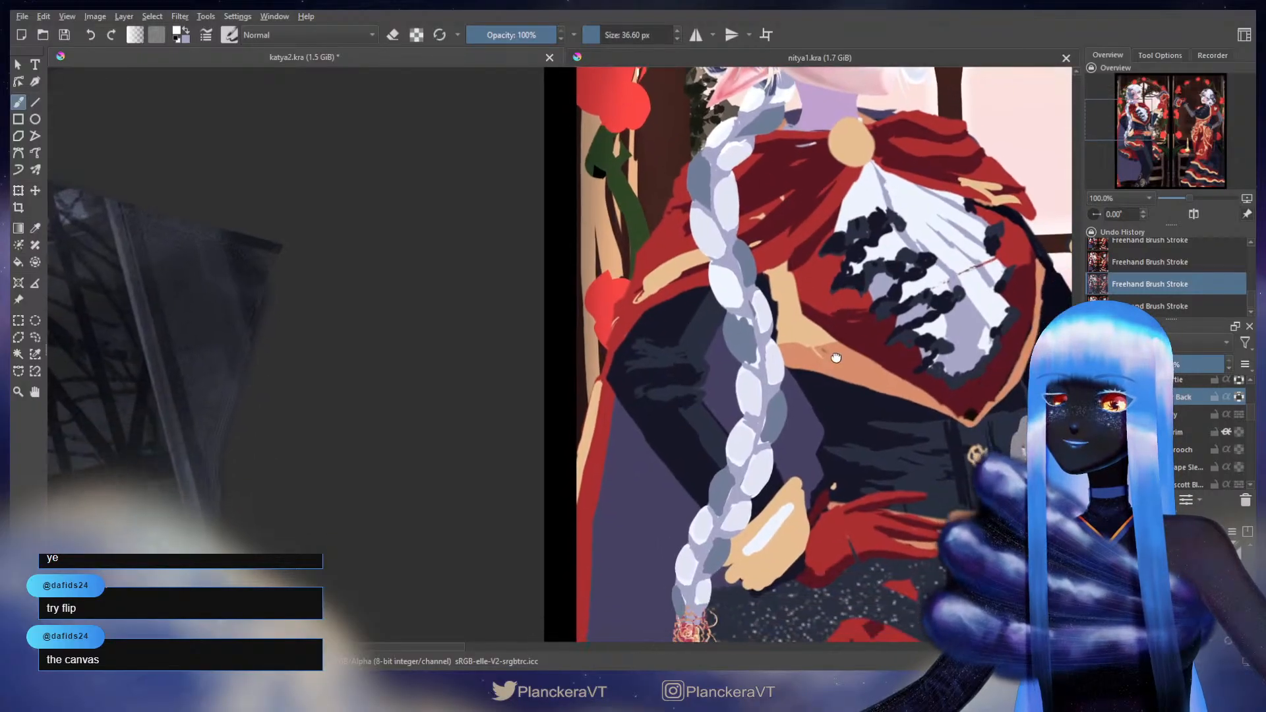
left_click_drag(822, 403, 831, 336)
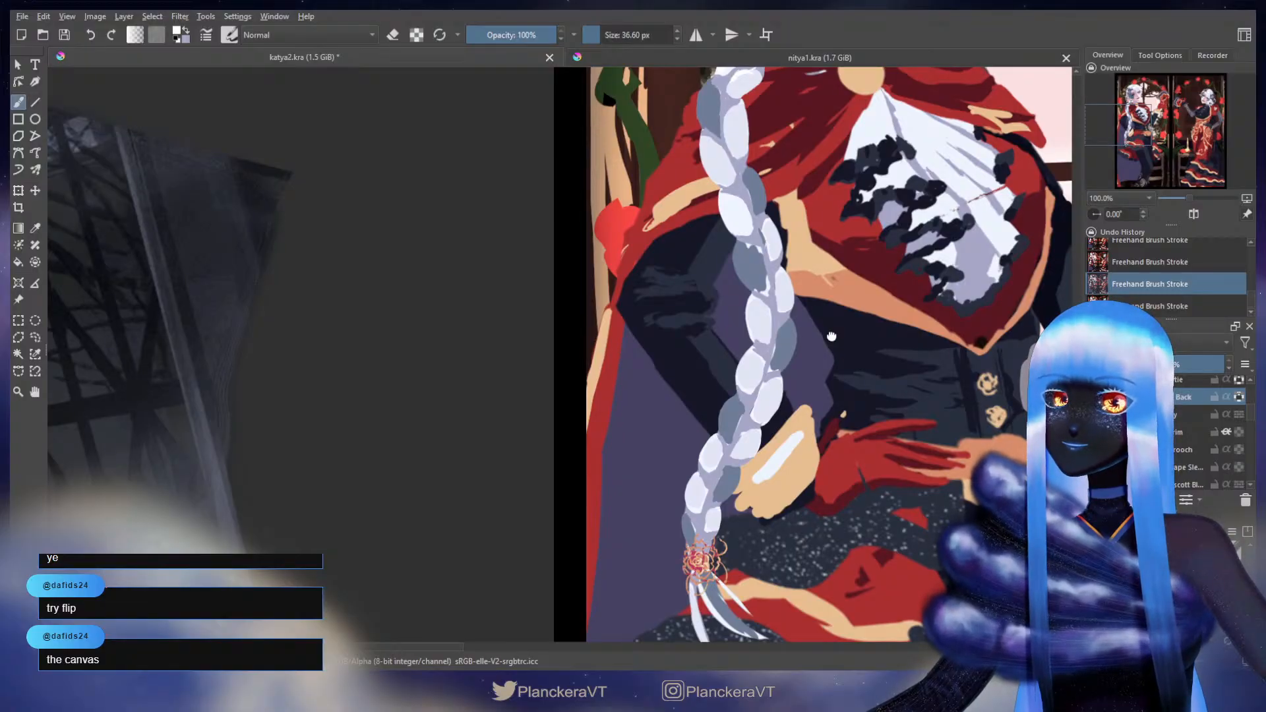
mouse_move(832, 336)
left_mouse_down()
mouse_move(835, 405)
mouse_move(857, 421)
mouse_move(859, 395)
mouse_move(849, 455)
left_mouse_up()
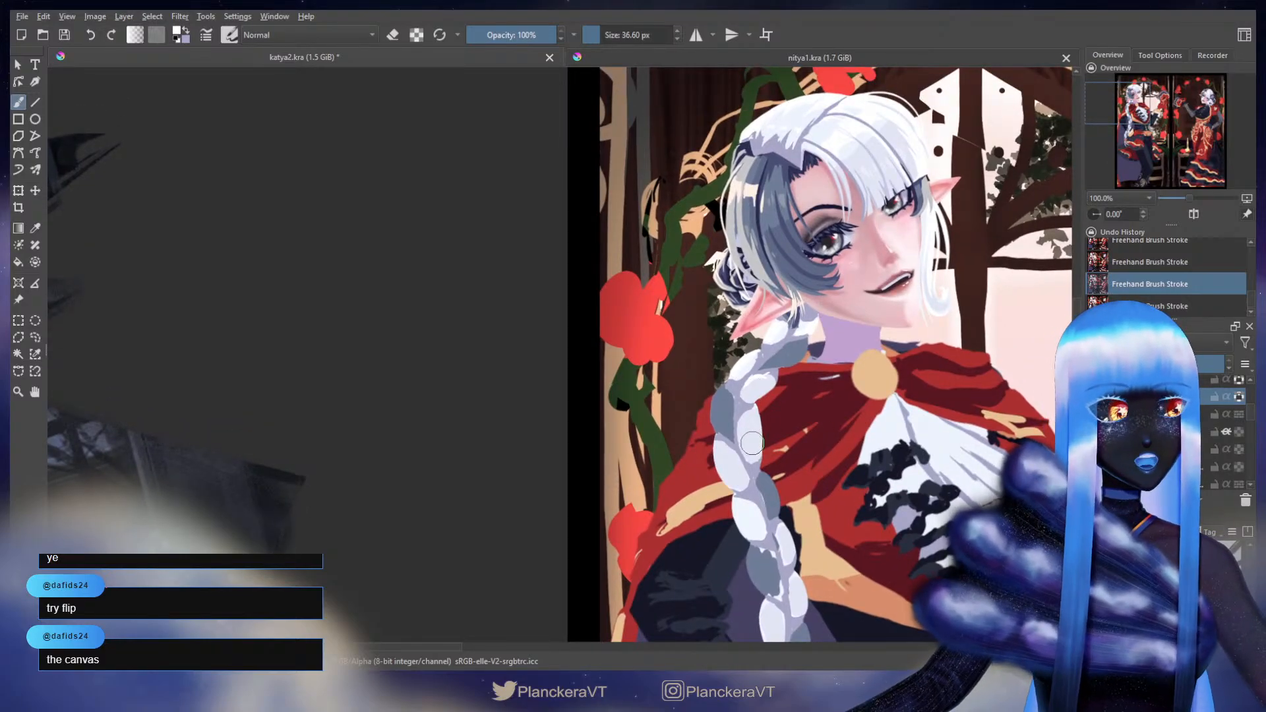
mouse_move(849, 372)
left_mouse_down()
mouse_move(838, 394)
mouse_move(825, 383)
left_mouse_up()
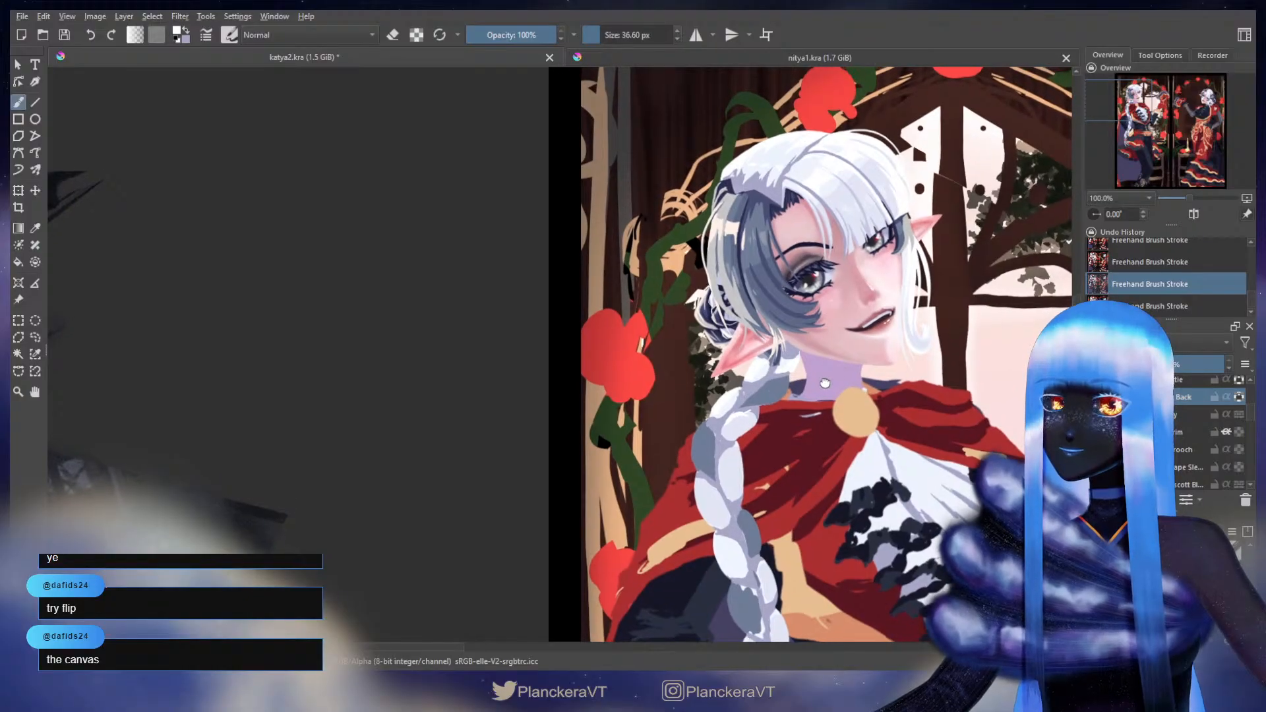
left_click(799, 314, "ctrl")
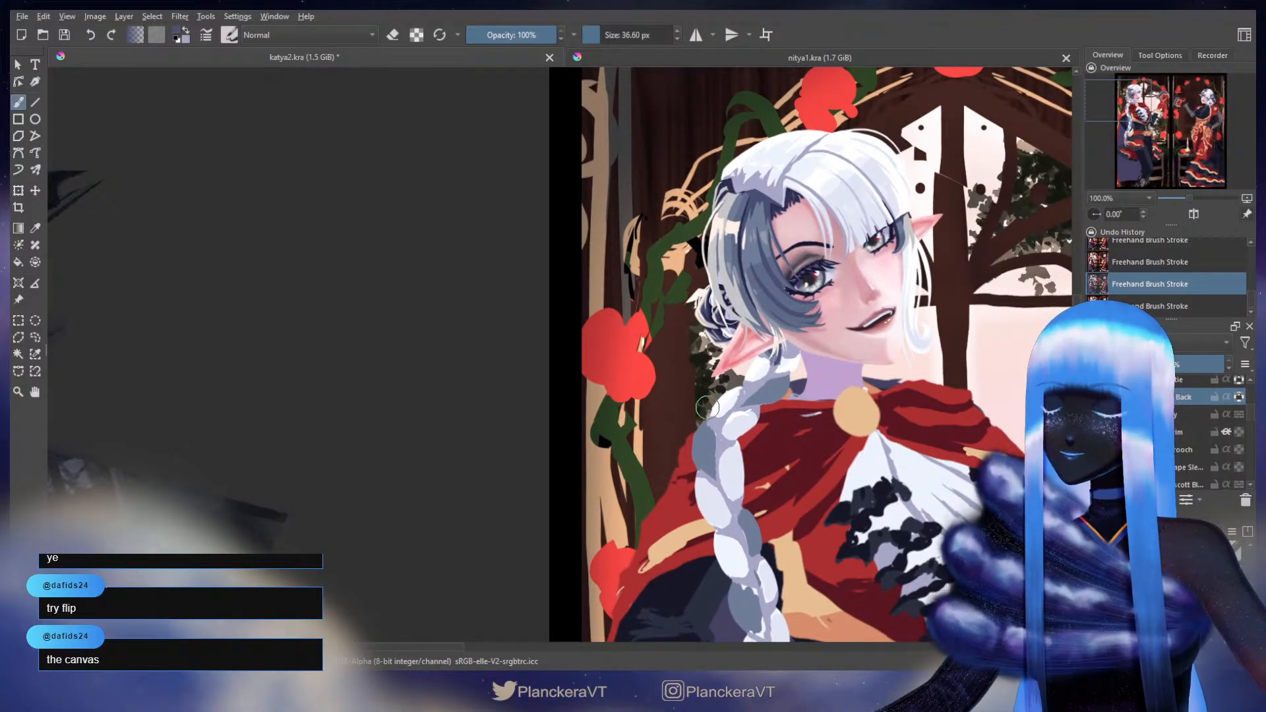
mouse_move(723, 469)
left_mouse_down()
mouse_move(722, 371)
mouse_move(728, 393)
left_mouse_up()
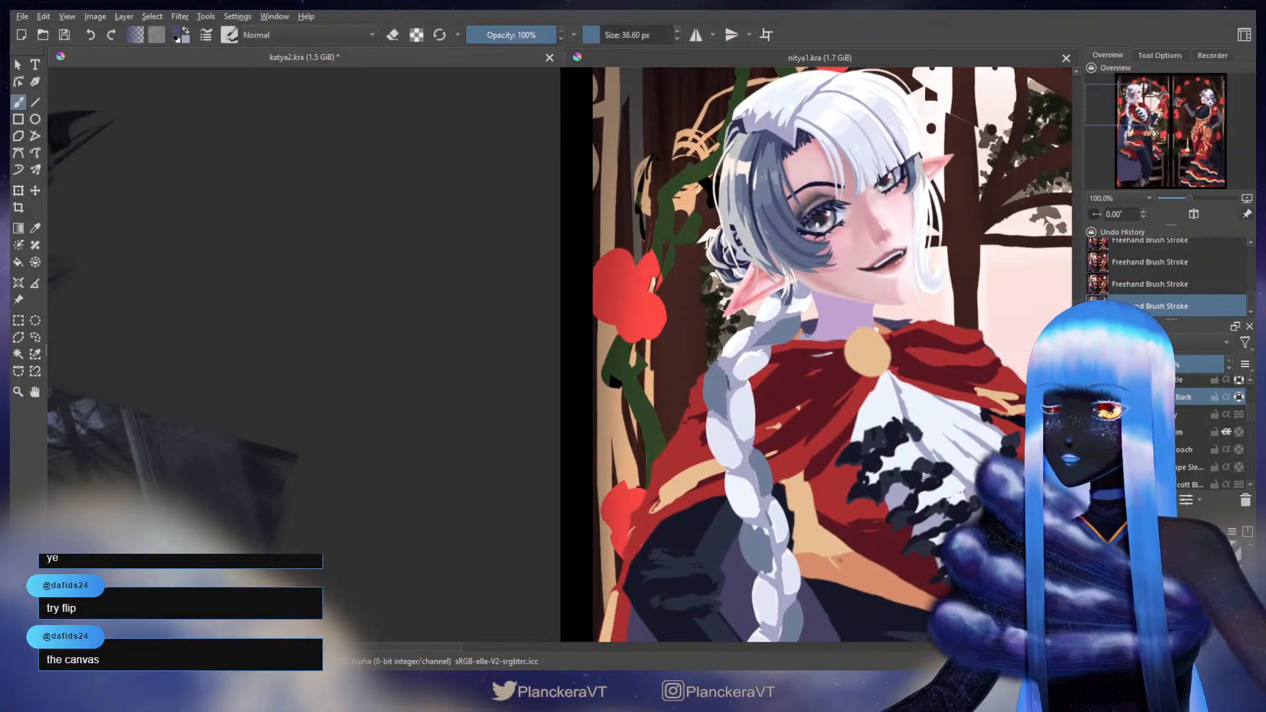
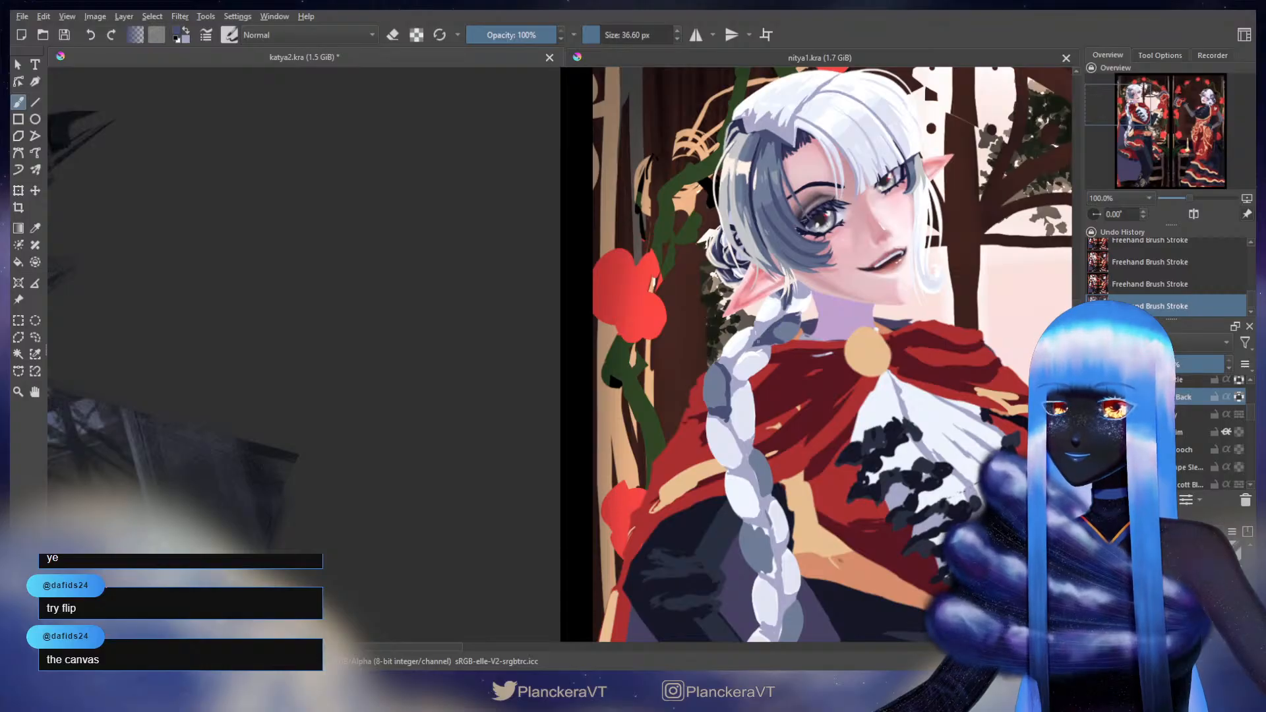
scroll(770, 352, "down", 5)
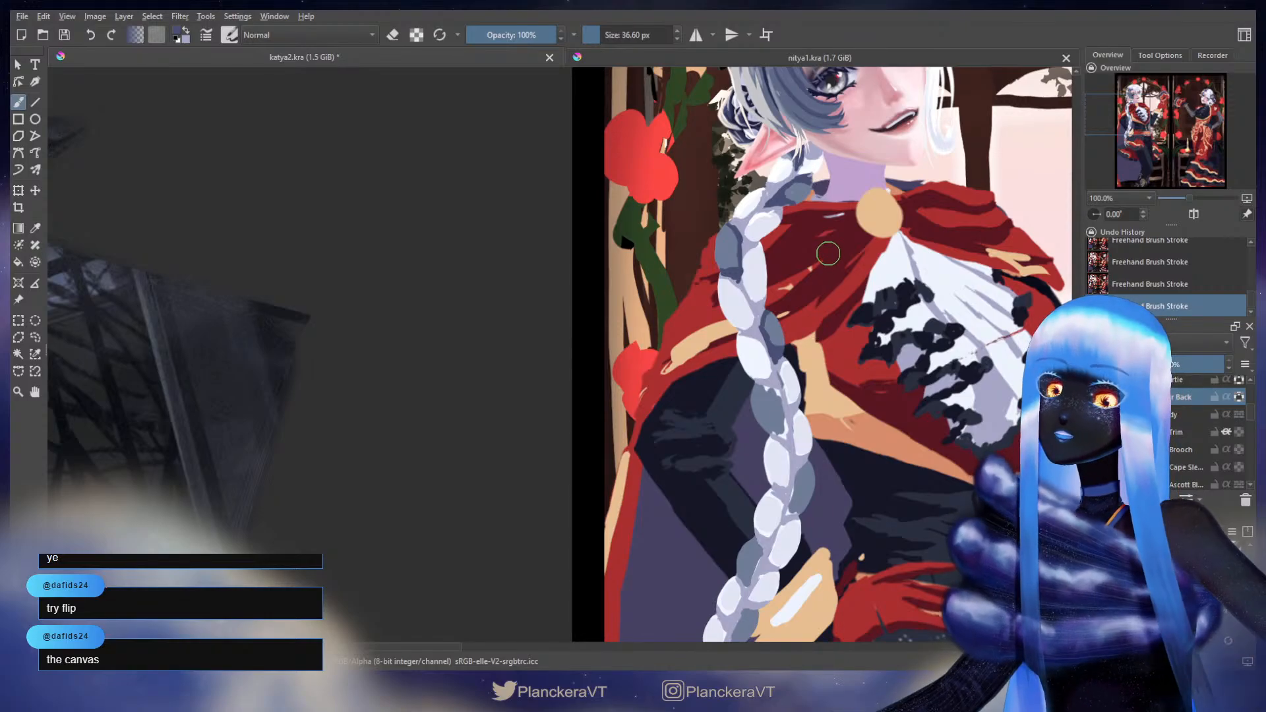
scroll(836, 245, "down", 3)
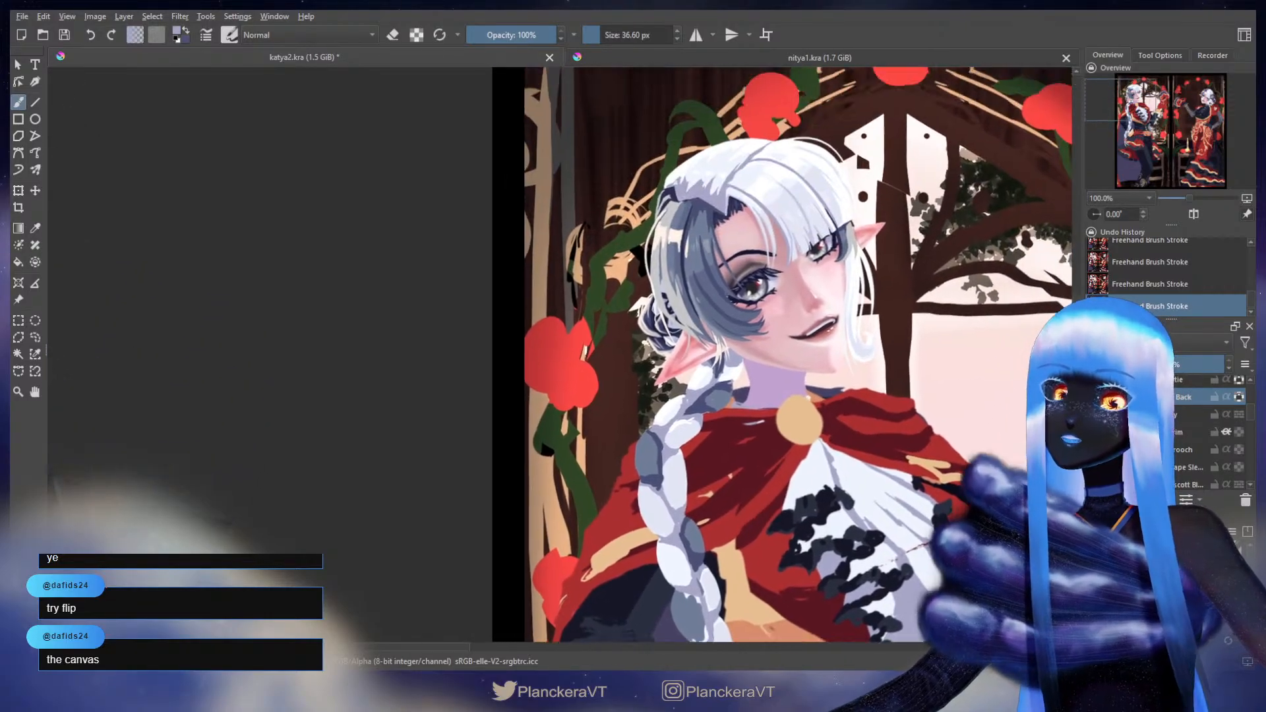
- Shade the braid's darker links from the shoulder down past the elbow with a sampled dark hair color, undoing the unwanted strokes midway
left_click(712, 291, "ctrl")
left_click_drag(717, 400, 772, 273)
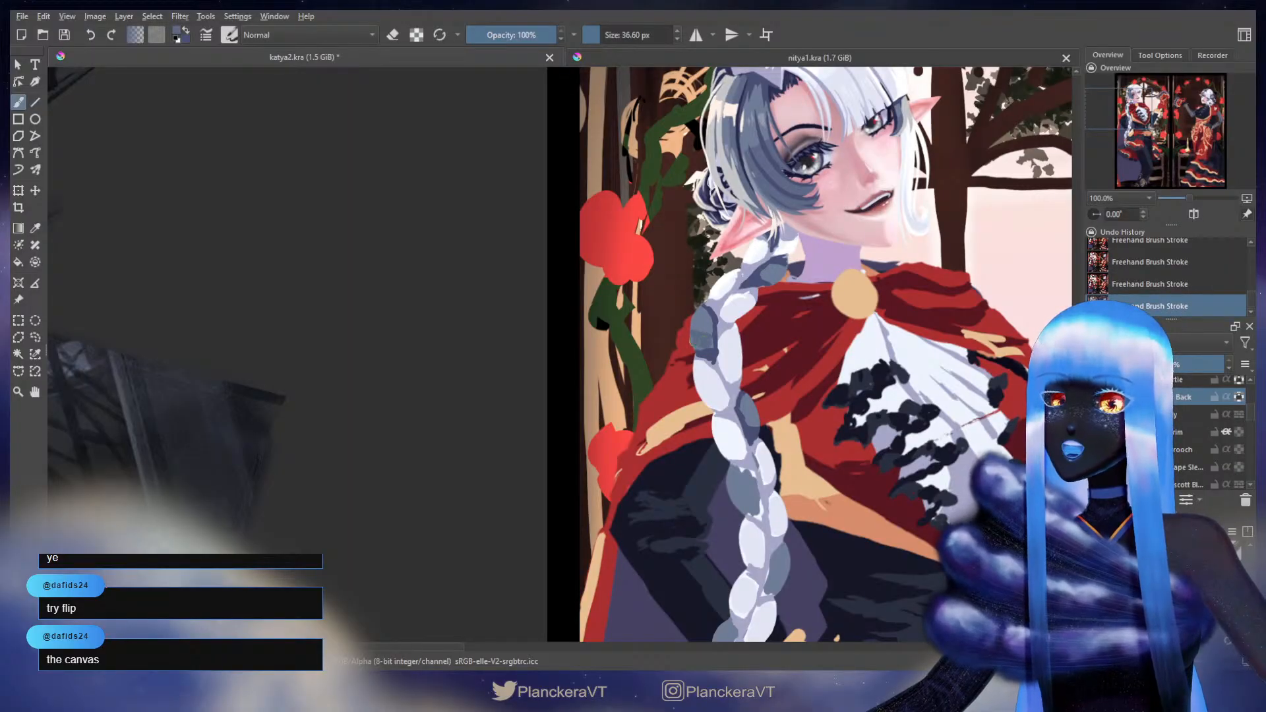
left_click_drag(777, 378, 757, 253)
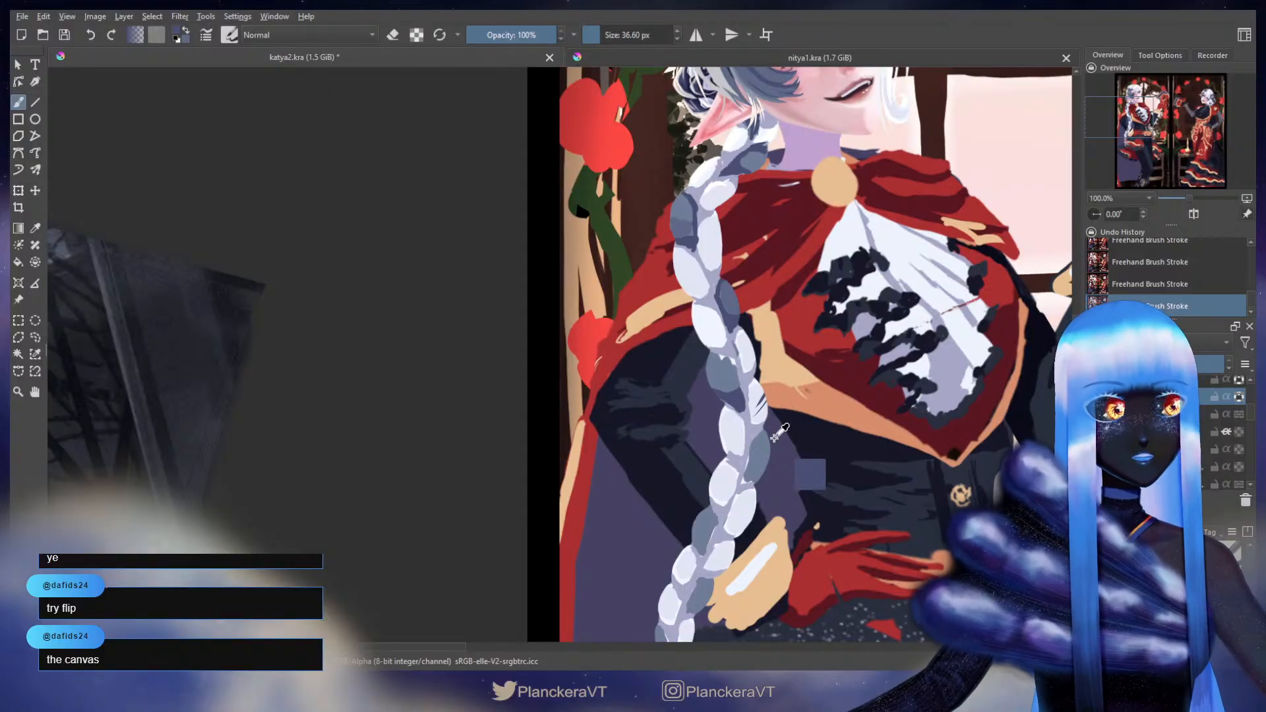
key("ctrl+z")
key("ctrl+z")
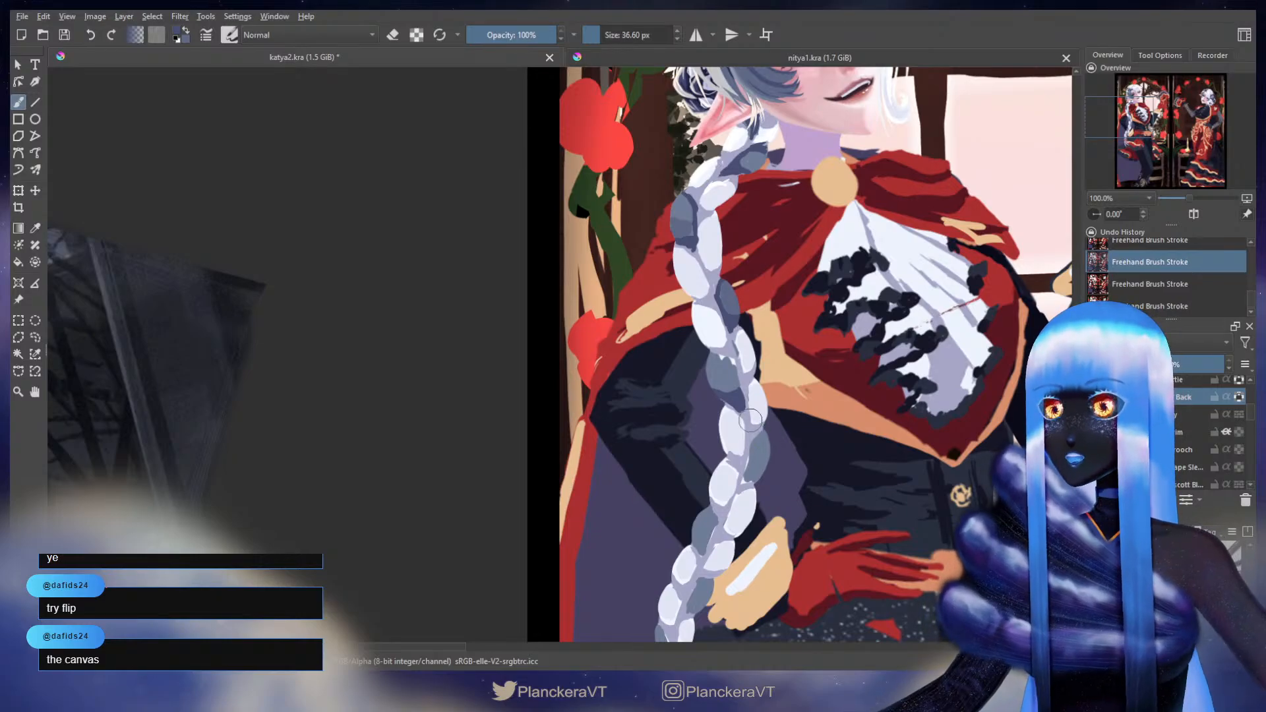
left_click(724, 354)
mouse_move(718, 361)
left_mouse_down()
mouse_move(718, 374)
mouse_move(726, 361)
left_mouse_up()
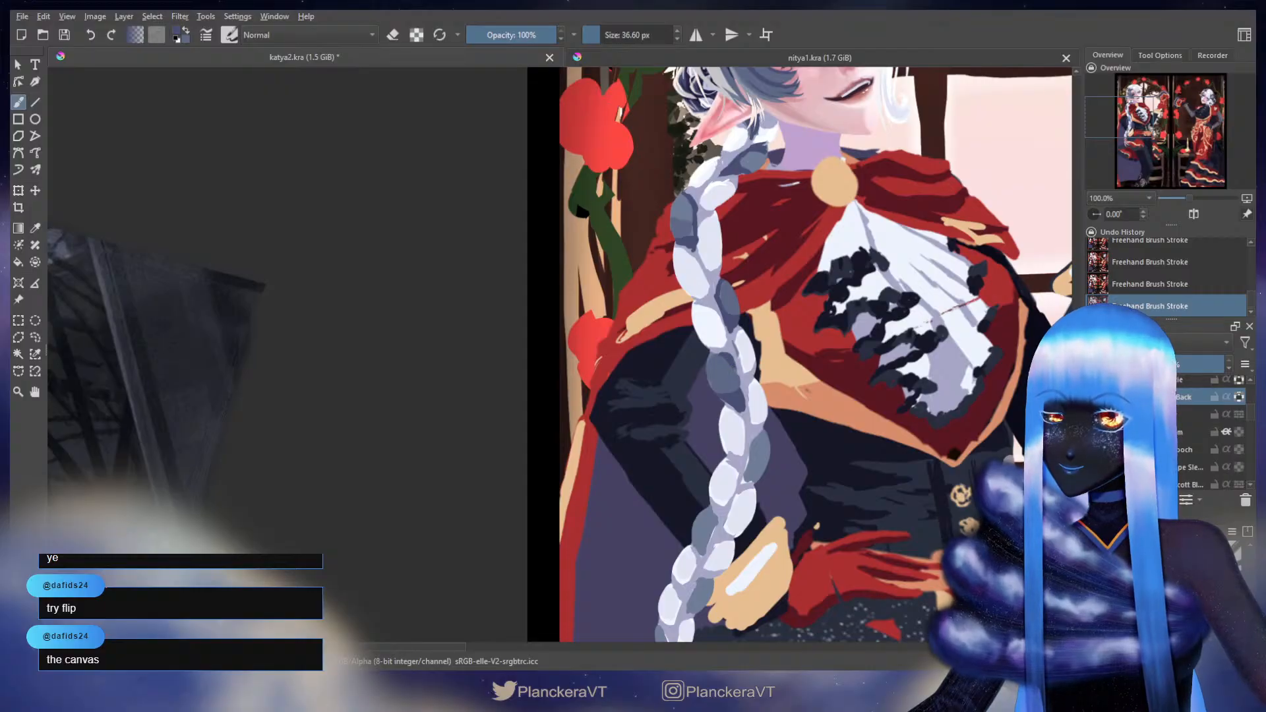
scroll(748, 384, "down", 5)
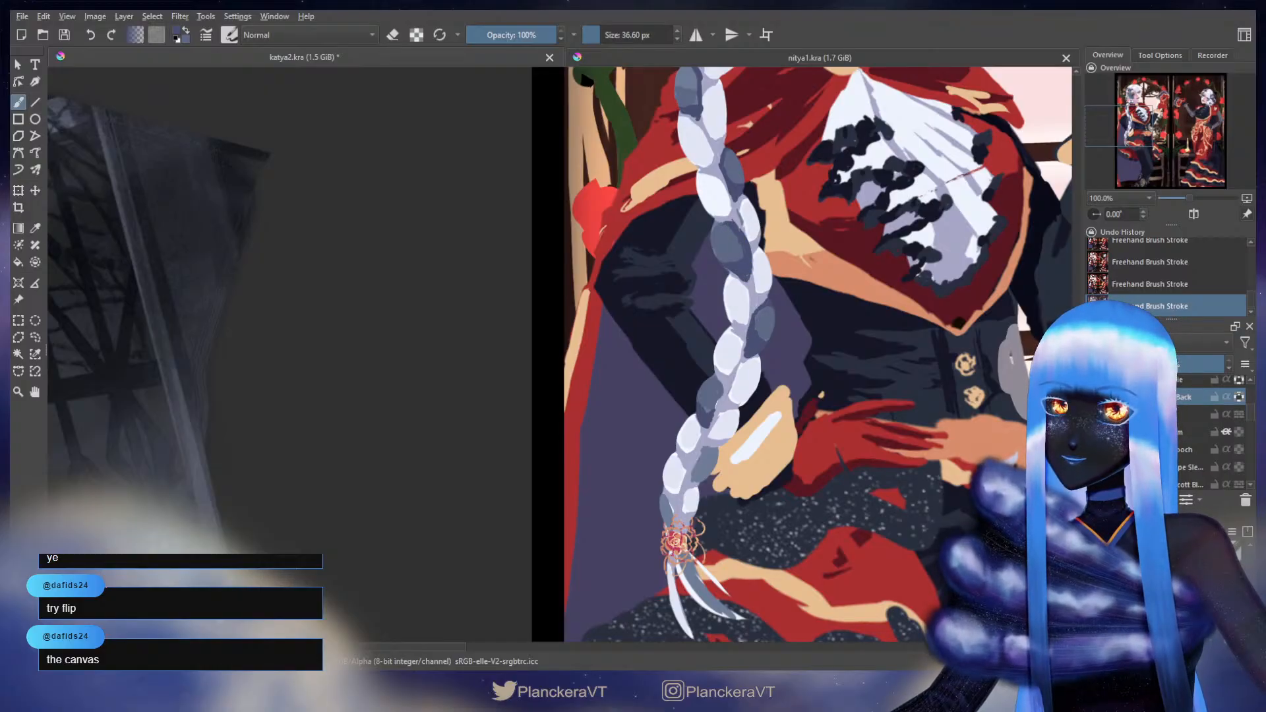
- Review the braid's shading from the shoulder to the tie, up close and within the whole paired composition
scroll(742, 290, "down", 2)
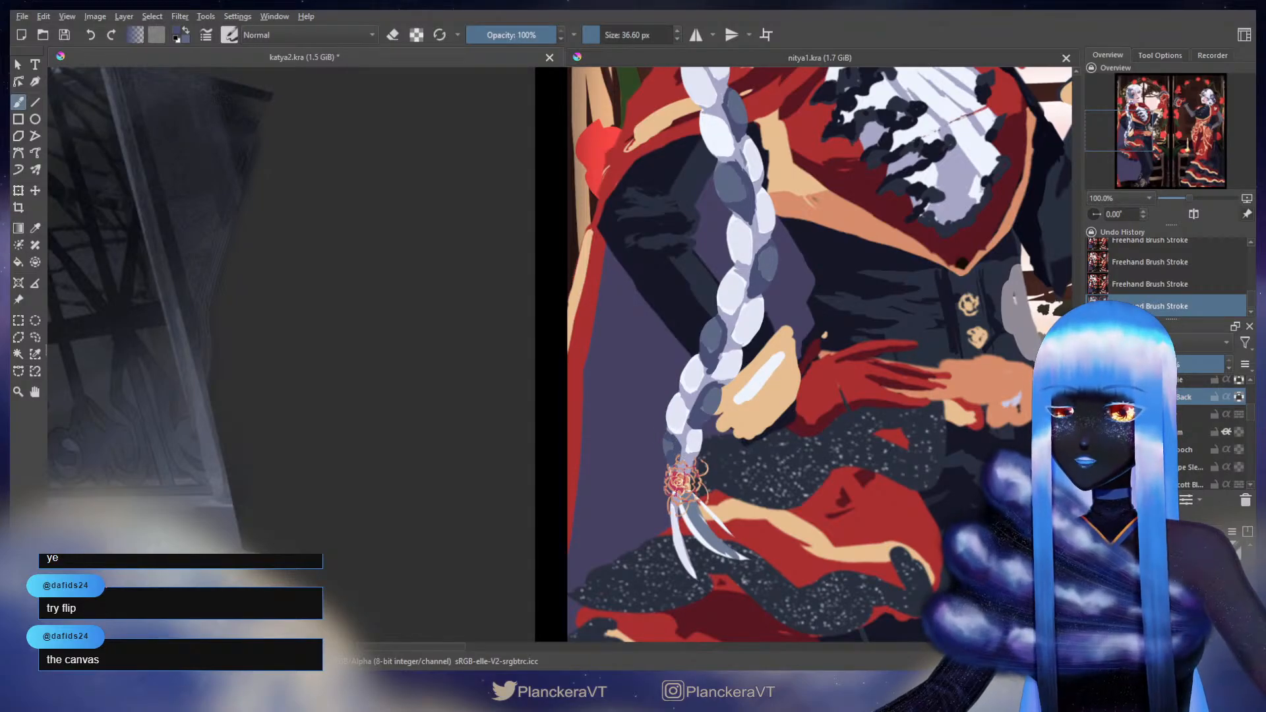
left_click_drag(928, 275, 831, 526)
left_click_drag(852, 346, 845, 354)
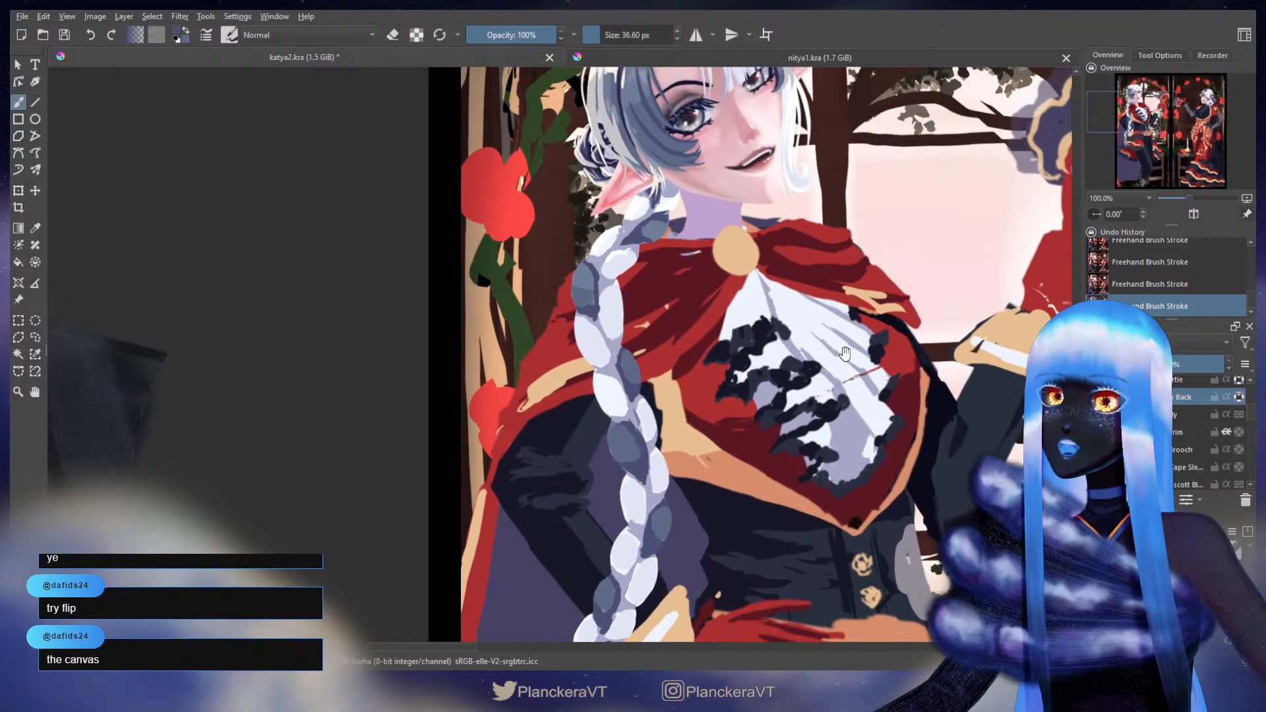
scroll(845, 354, "down", 2)
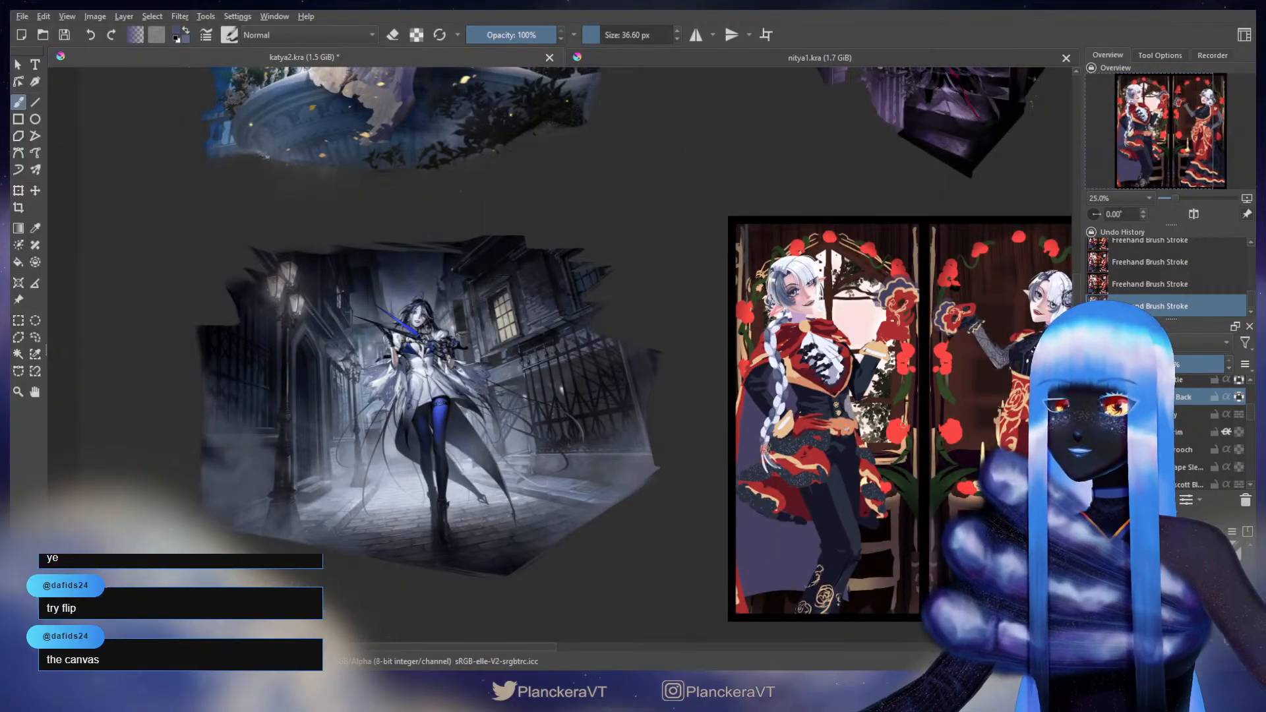
left_click_drag(867, 385, 793, 432)
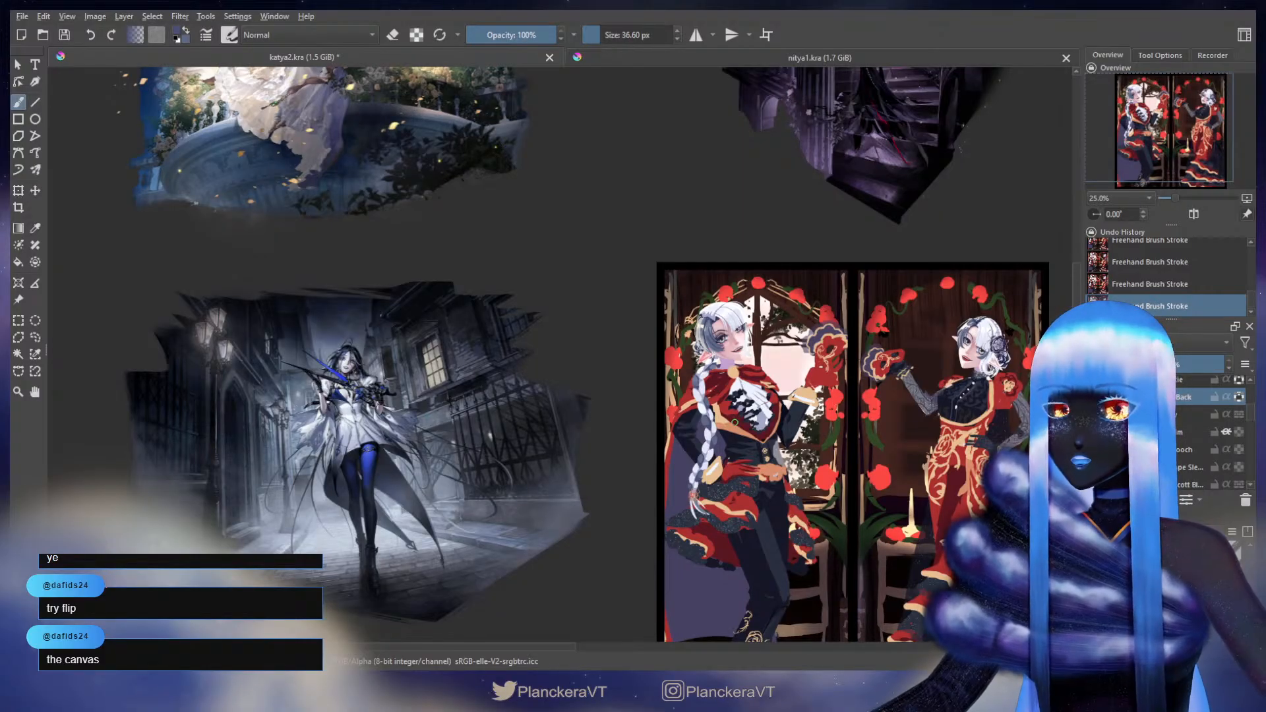
scroll(721, 398, "up", 3)
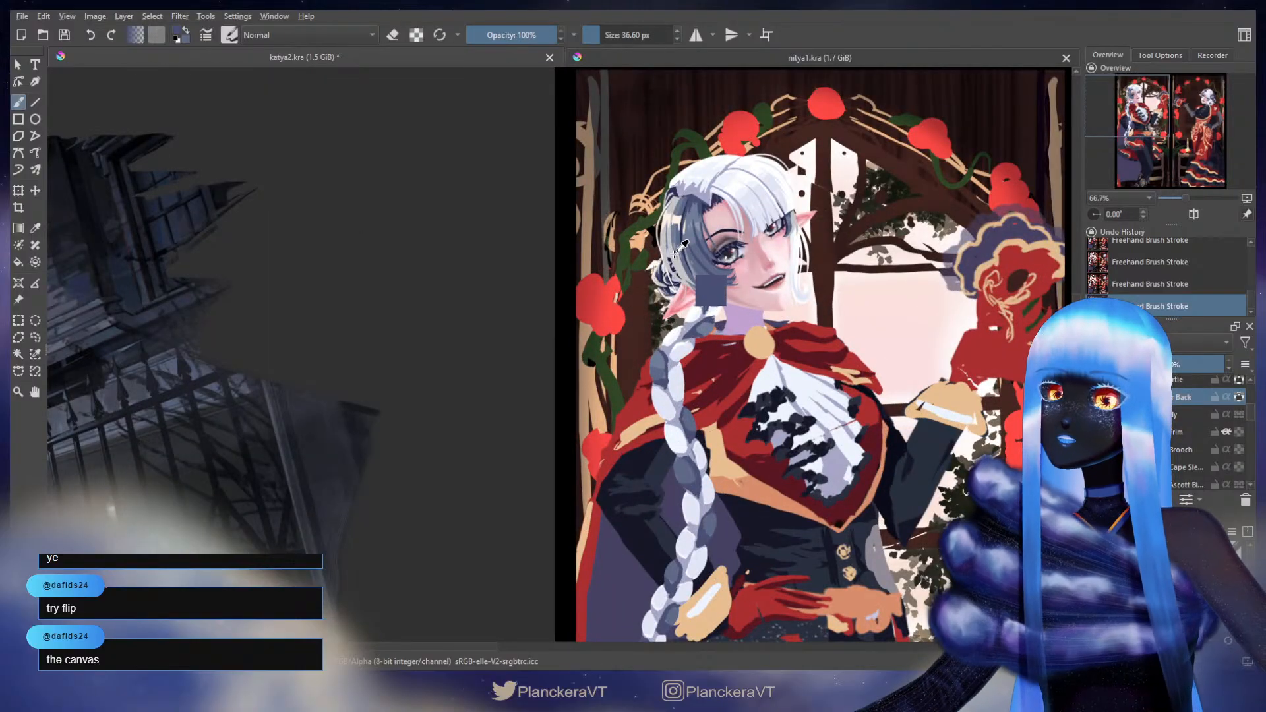
scroll(721, 326, "up", 1)
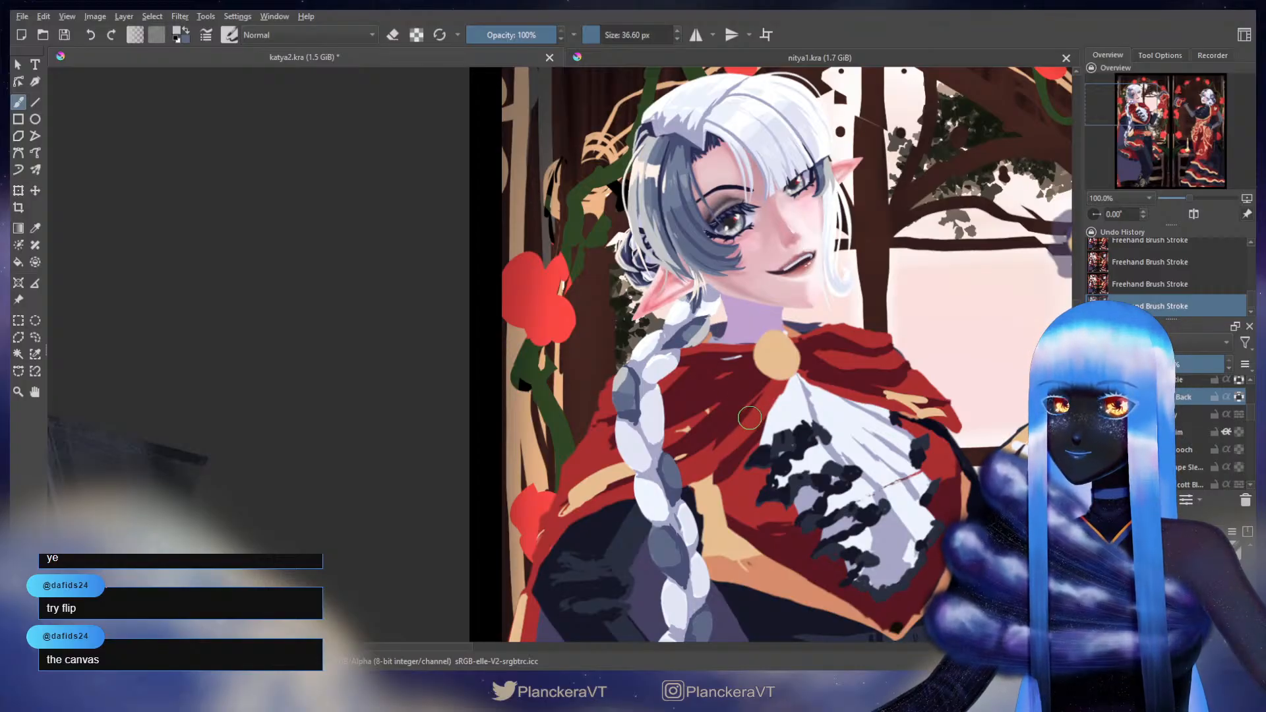
scroll(728, 356, "down", 3)
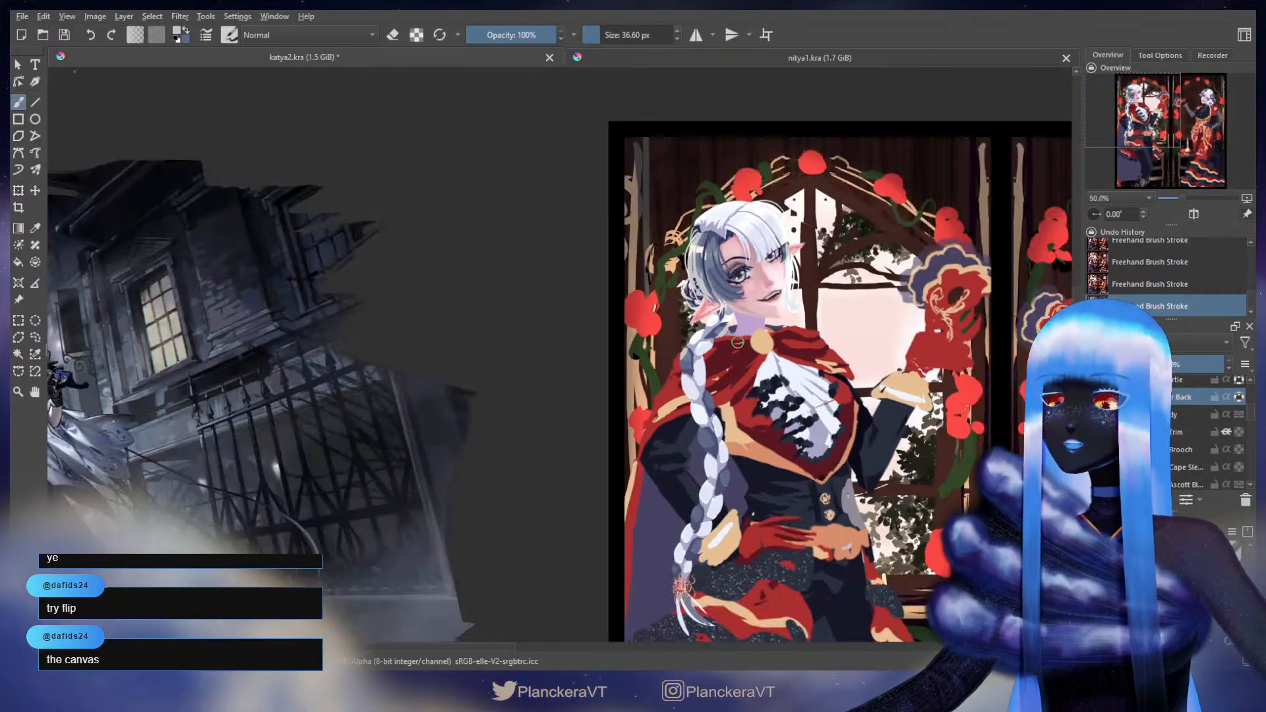
left_click_drag(953, 472, 936, 434)
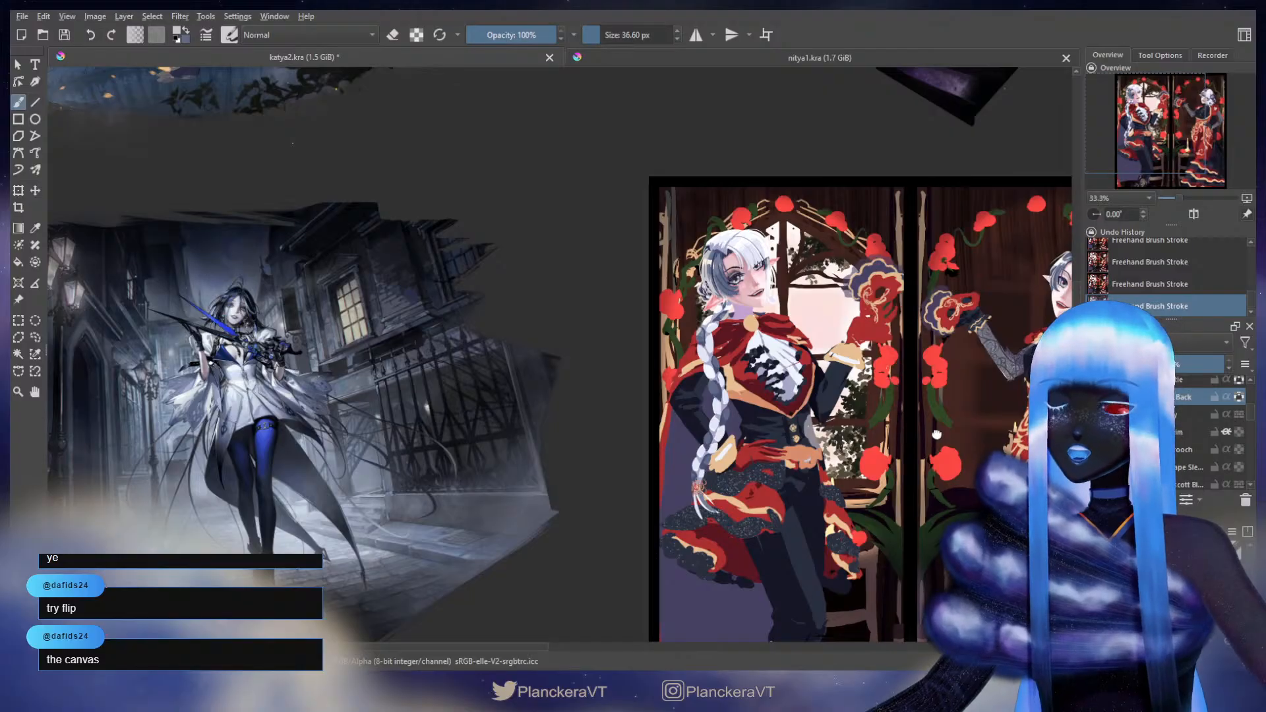
left_click_drag(936, 434, 928, 472)
- Turn off alpha lock on the braid's layer and try light 14.53 px strokes on the top link beside the neck, undoing the unwanted ones
scroll(752, 377, "up", 6)
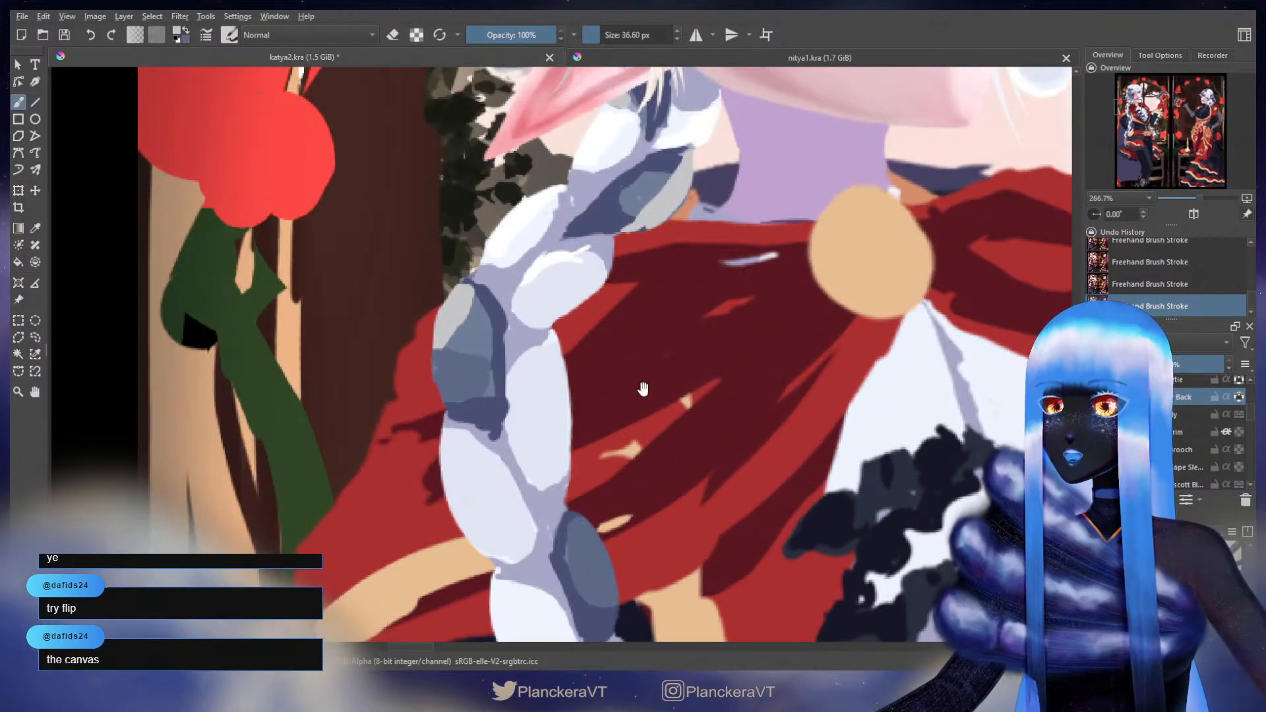
mouse_move(644, 388)
left_mouse_down()
mouse_move(759, 394)
mouse_move(765, 466)
left_mouse_up()
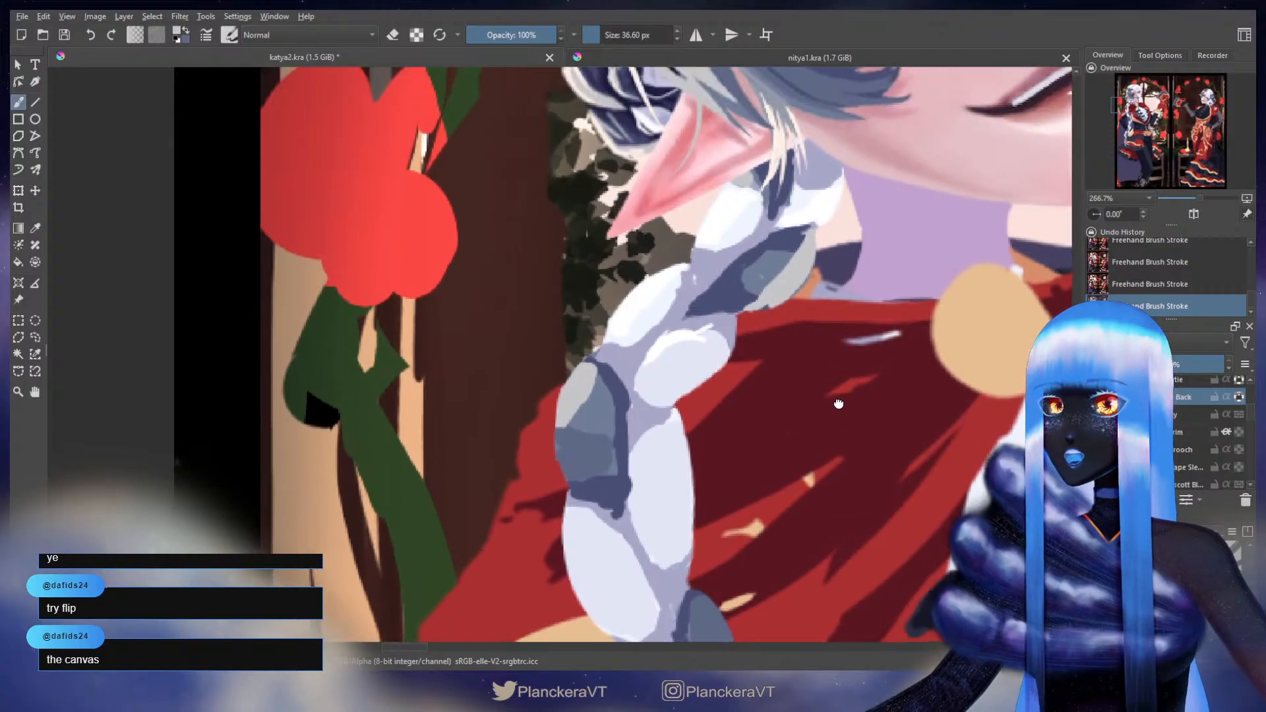
left_click_drag(837, 402, 840, 460)
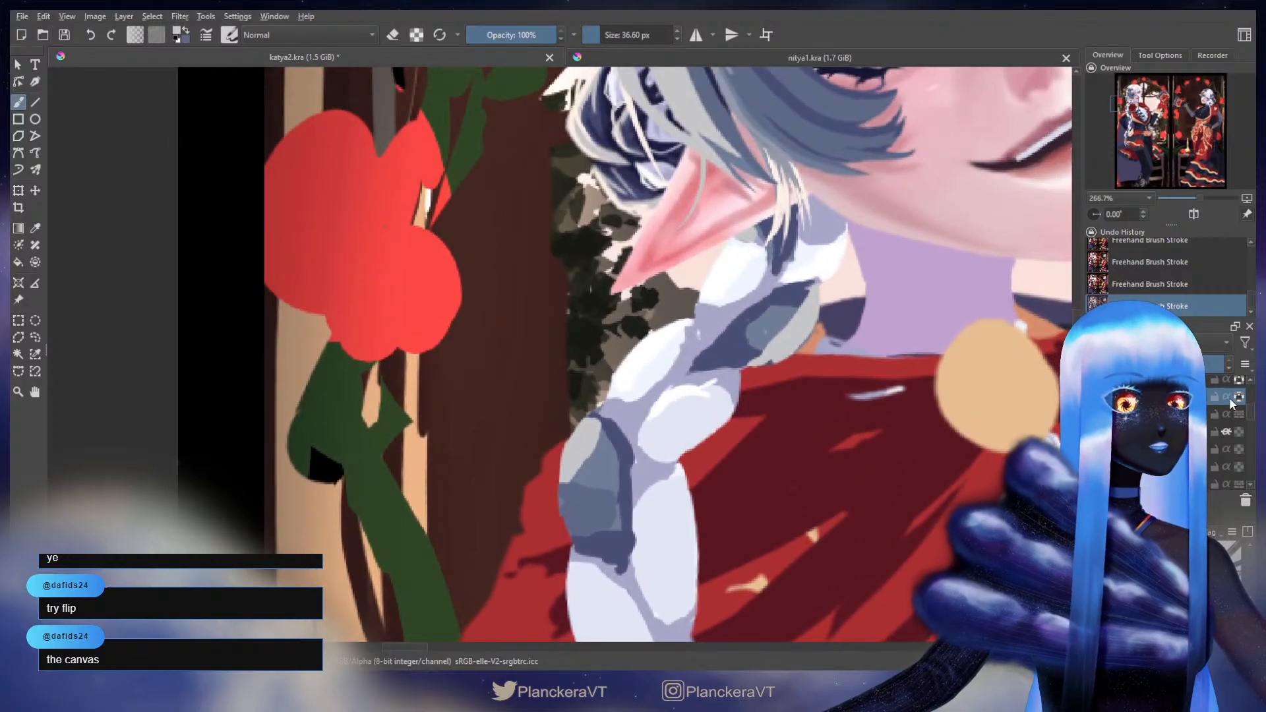
left_click_drag(752, 321, 756, 422)
left_click(844, 355, "ctrl")
mouse_move(843, 351)
left_mouse_down()
mouse_move(804, 349)
mouse_move(832, 373)
left_mouse_up()
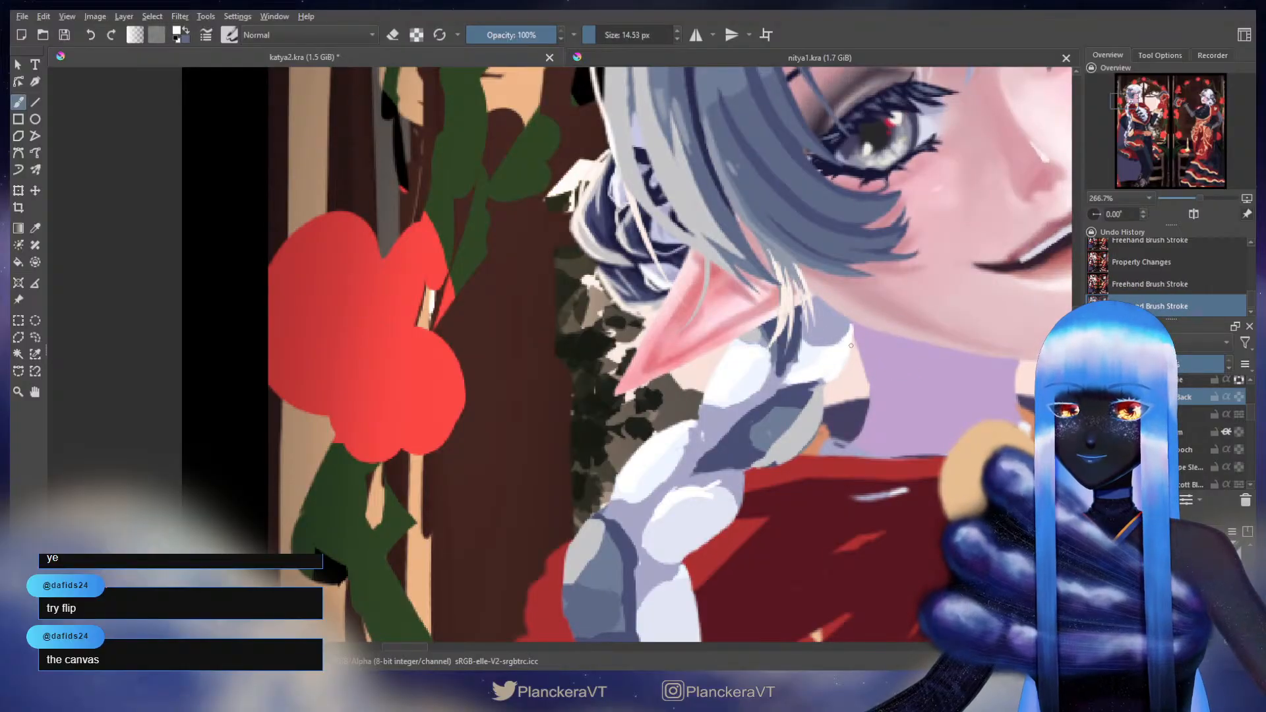
mouse_move(851, 330)
left_mouse_down()
mouse_move(842, 362)
mouse_move(849, 337)
left_mouse_up()
key("ctrl+z")
key("ctrl+z")
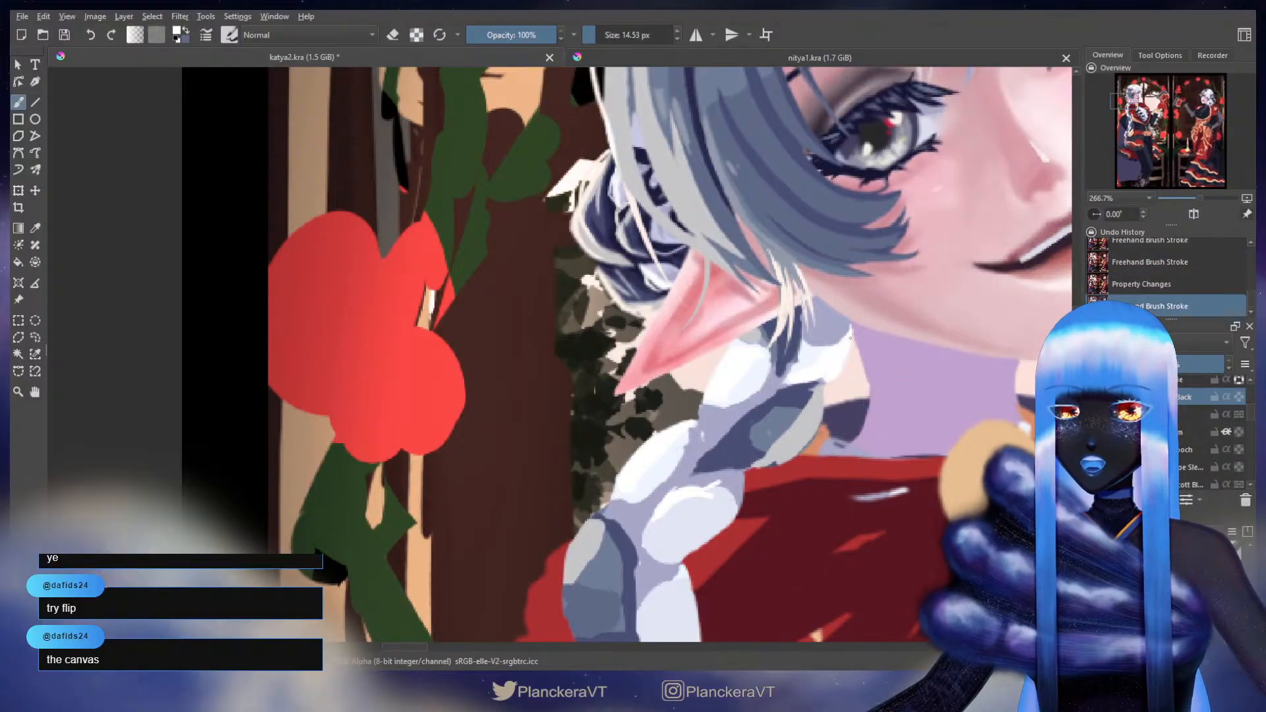
- Reshape the lower edge of the neck-side top link with sampled hair colors and clean the braid's outline with a 12.20 px eraser
mouse_move(825, 383)
left_mouse_down()
mouse_move(844, 368)
mouse_move(819, 399)
mouse_move(819, 380)
mouse_move(783, 388)
left_mouse_up()
left_click(814, 398, "ctrl")
left_click(801, 393, "ctrl")
key("ctrl+z")
left_click_drag(819, 379, 802, 382)
left_click(817, 371, "ctrl")
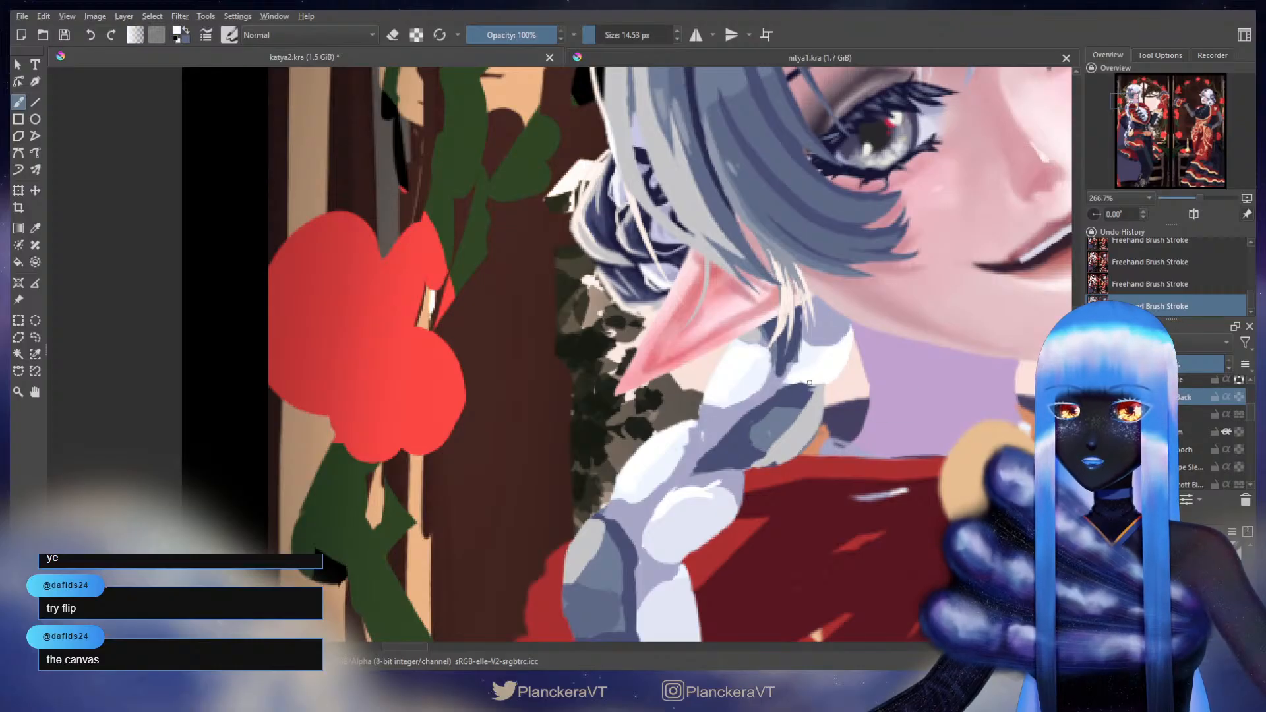
key("e")
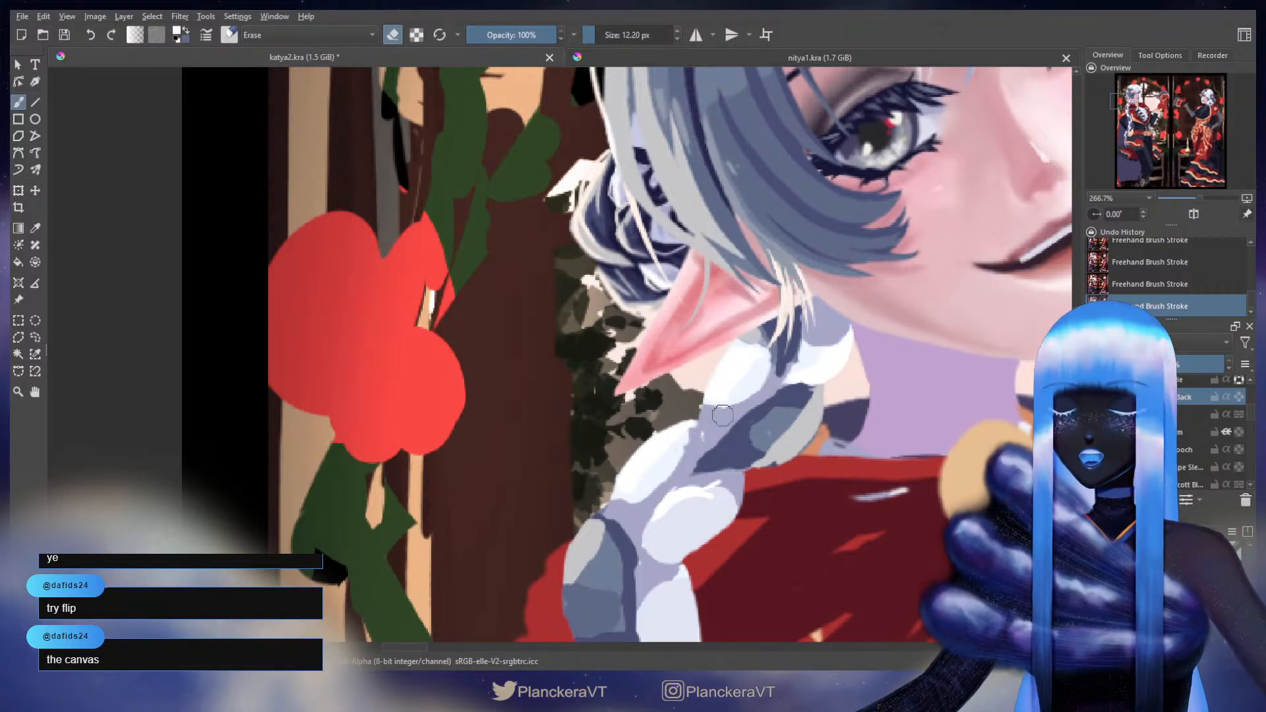
key("e")
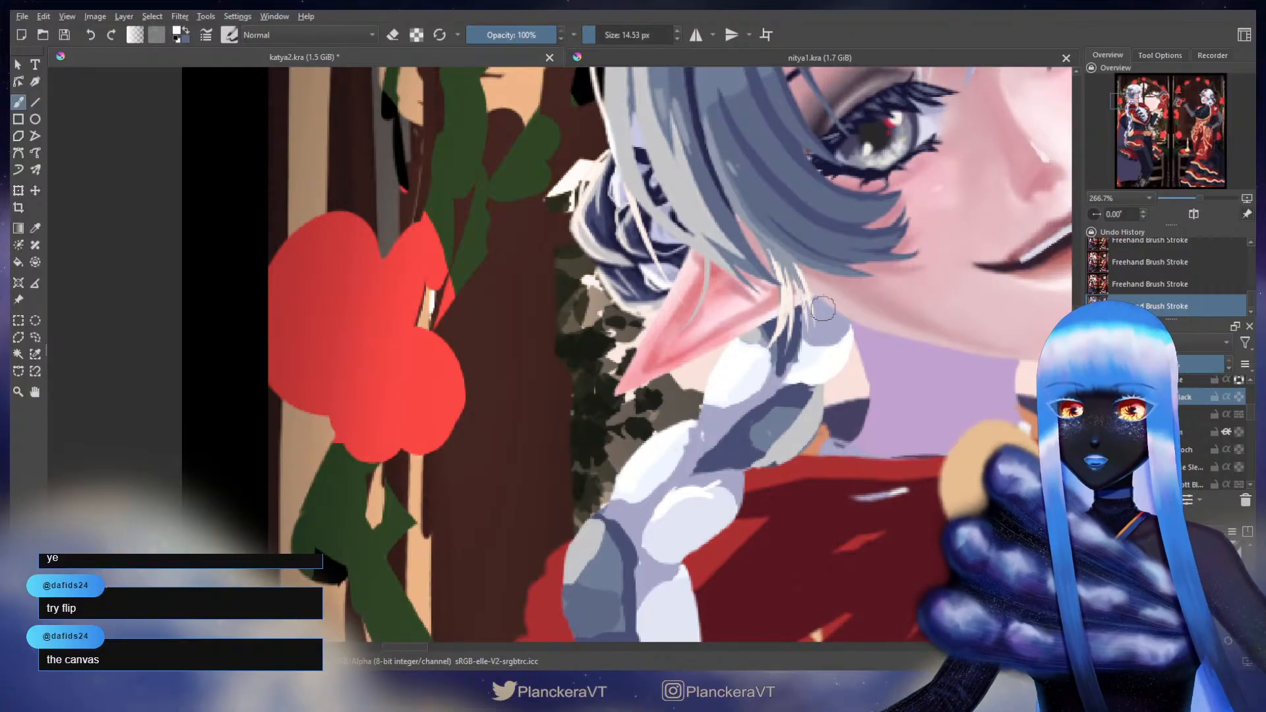
- Repaint the inner edge of the light link below the ear with sampled light hair colors, using a 13.38 px brush
left_click_drag(811, 366, 814, 369)
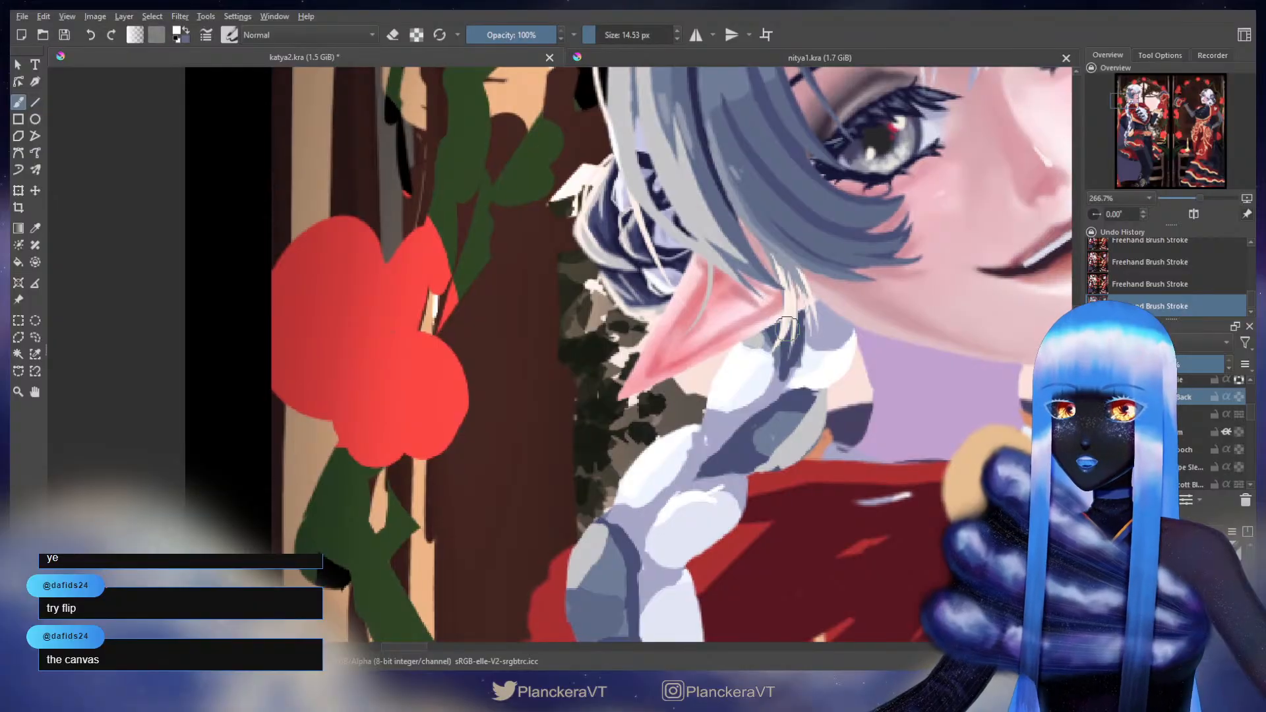
left_click(828, 370, "ctrl")
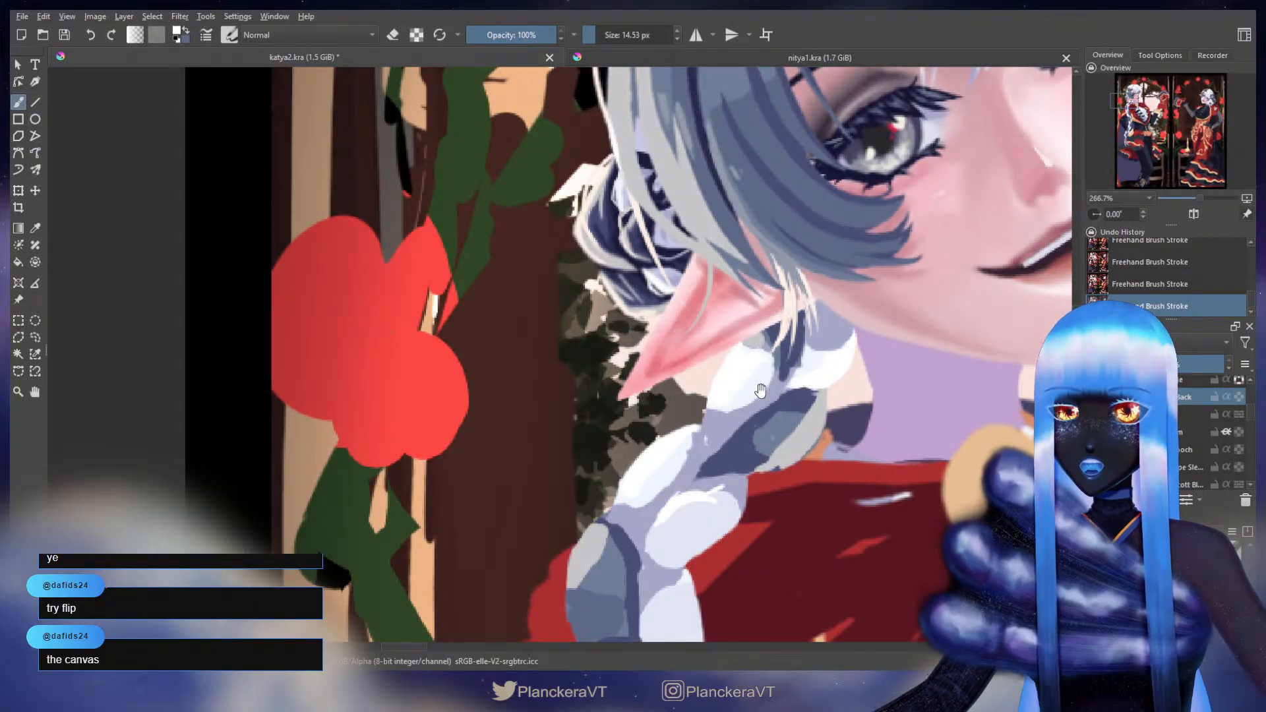
left_click_drag(763, 356, 804, 292)
left_click_drag(794, 244, 792, 244)
left_click(808, 302, "ctrl")
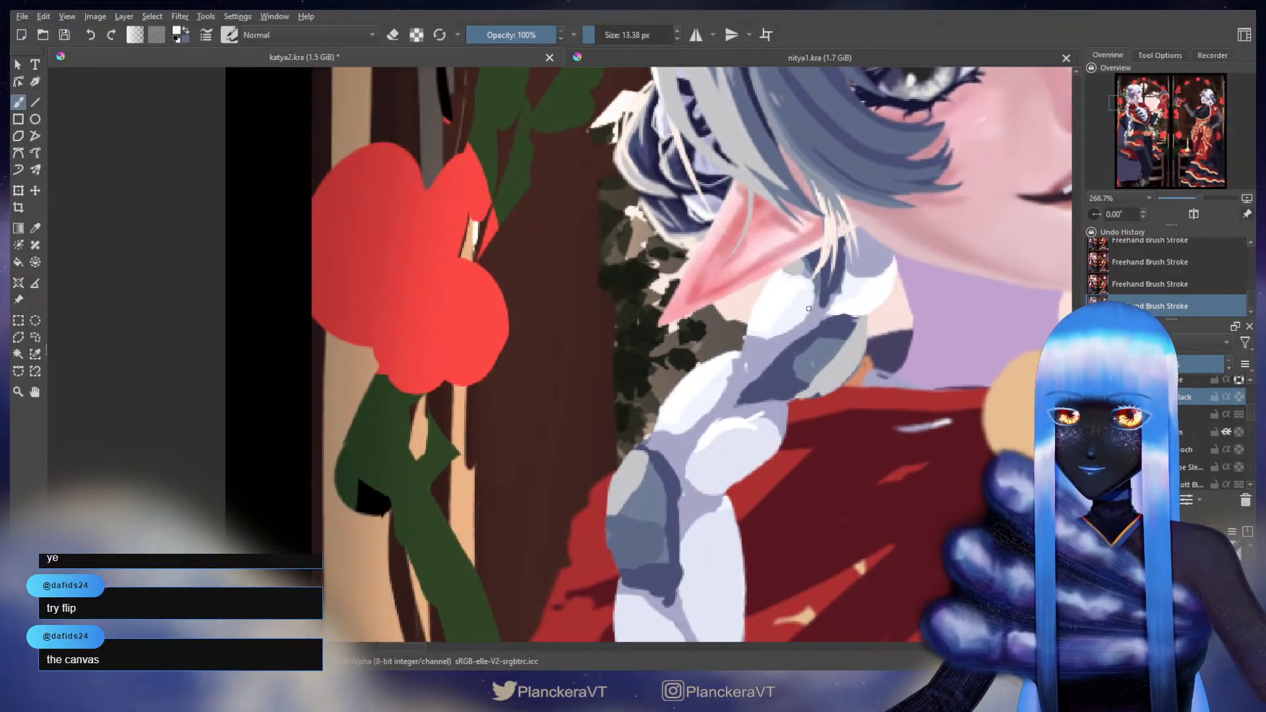
left_click_drag(809, 309, 781, 334)
mouse_move(811, 294)
left_mouse_down()
mouse_move(782, 334)
mouse_move(753, 331)
mouse_move(772, 340)
mouse_move(756, 341)
mouse_move(815, 327)
mouse_move(793, 344)
left_mouse_up()
- Refine the junction between the two top light links with dark, light and lavender tones sampled from the braid
left_click(834, 327, "ctrl")
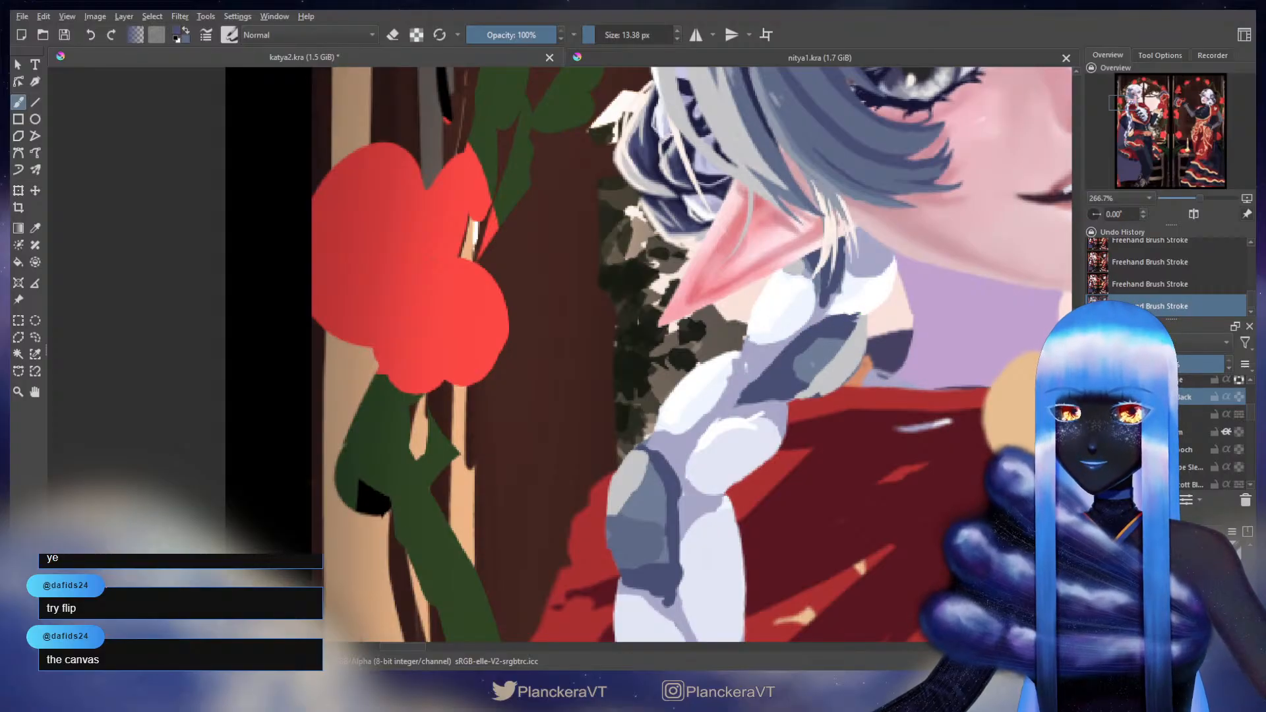
left_click(872, 305, "ctrl")
mouse_move(834, 309)
left_mouse_down()
mouse_move(862, 311)
mouse_move(837, 314)
left_mouse_up()
left_click(851, 286, "ctrl")
left_click(819, 315, "ctrl")
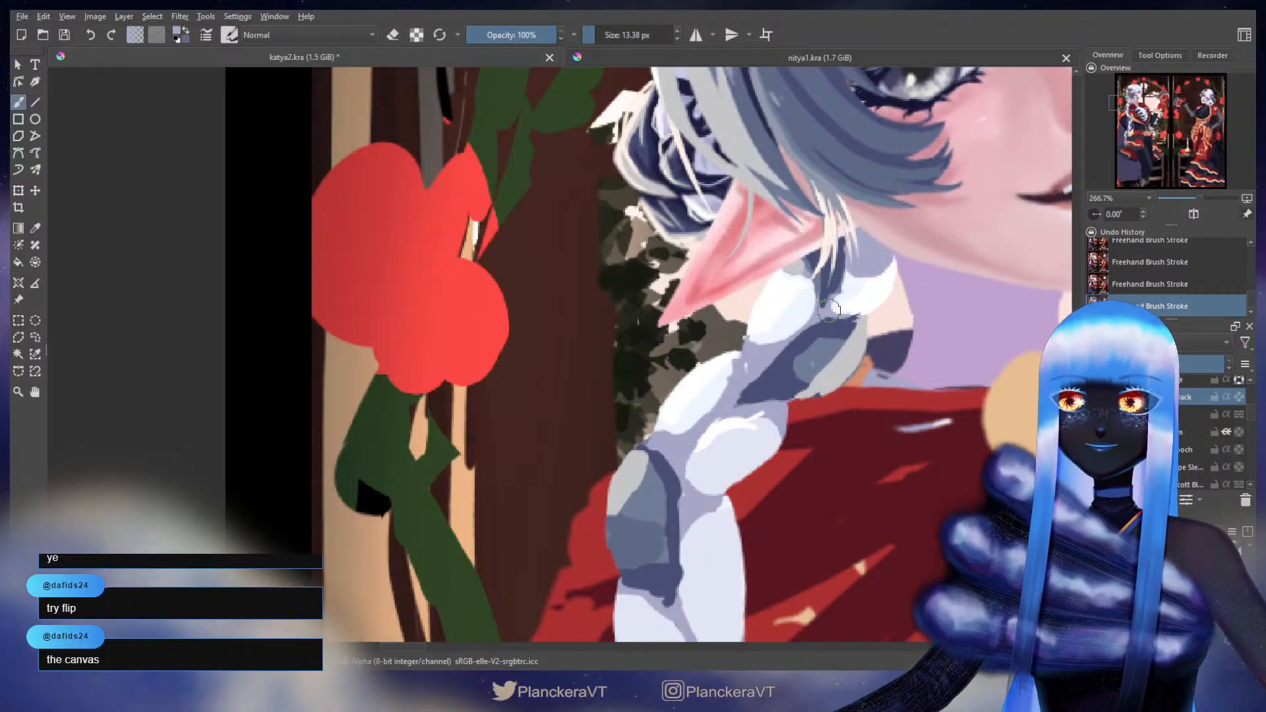
- Extend the blue-grey midtone on the upper dark link and soften its top edge with sampled lavender at 18.17 px, undoing unwanted strokes midway
left_click_drag(738, 370, 693, 545)
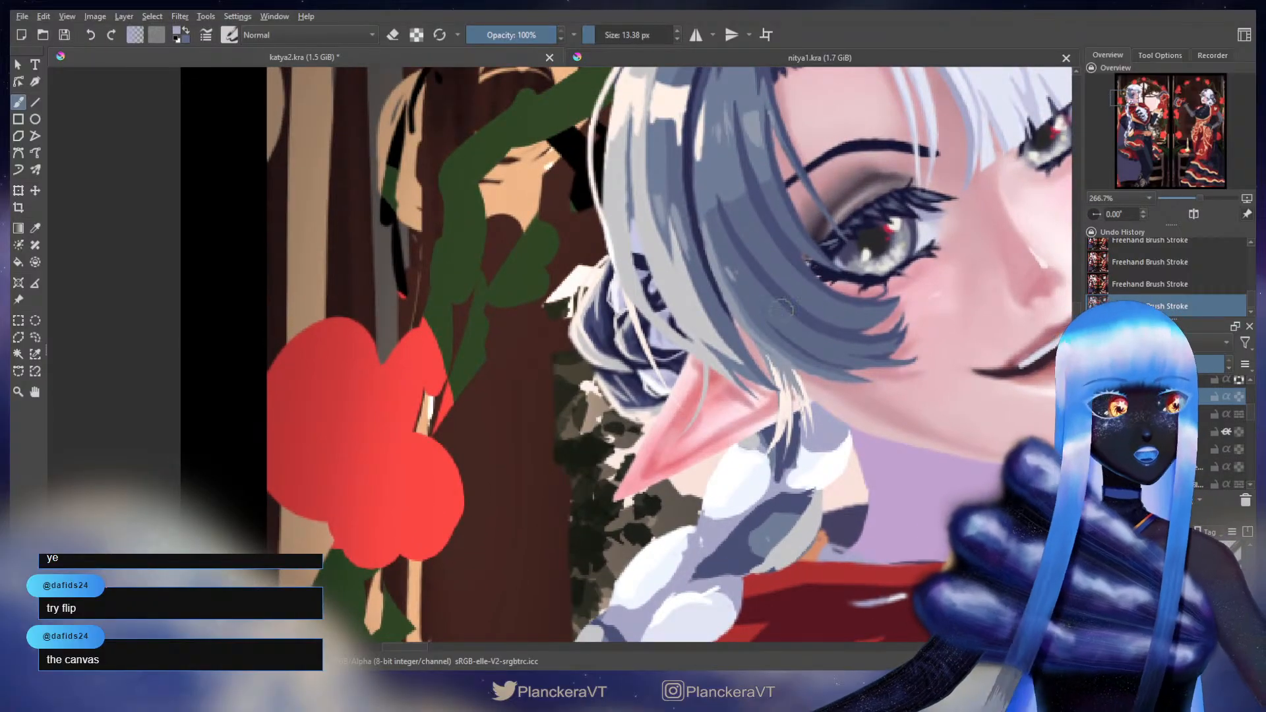
left_click_drag(775, 356, 811, 152)
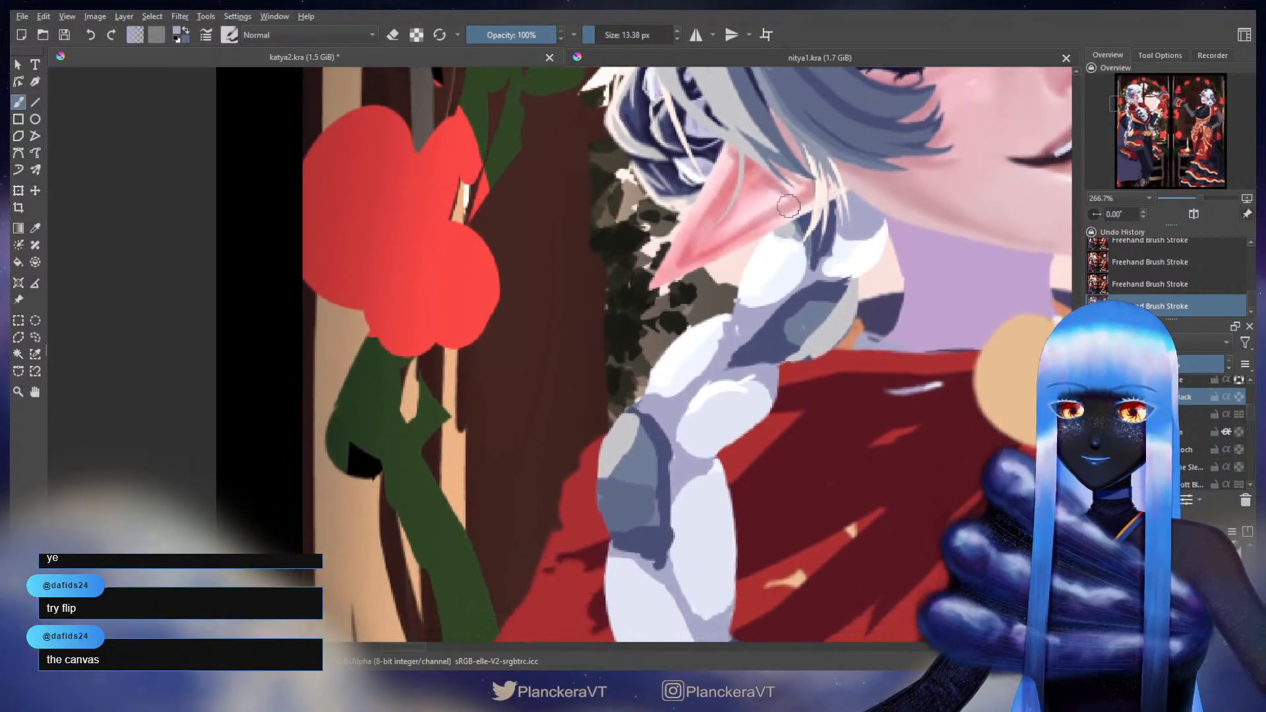
left_click(819, 288, "ctrl")
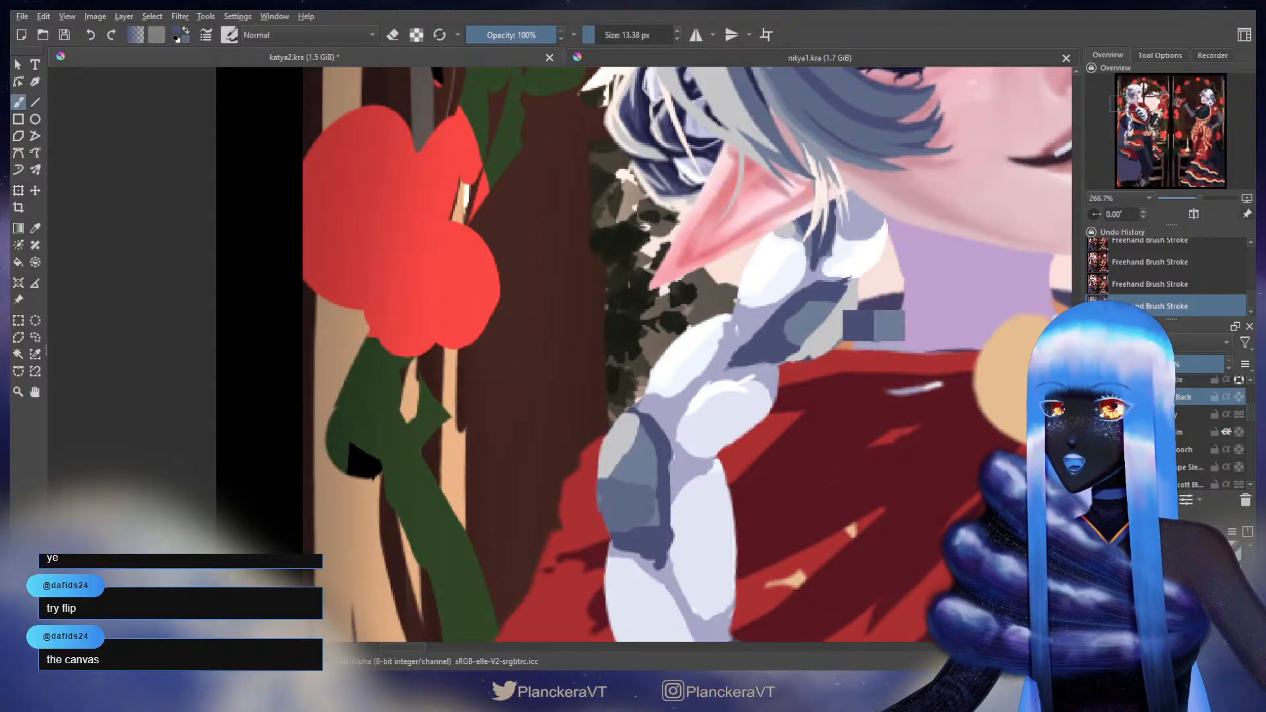
left_click_drag(808, 307, 816, 307)
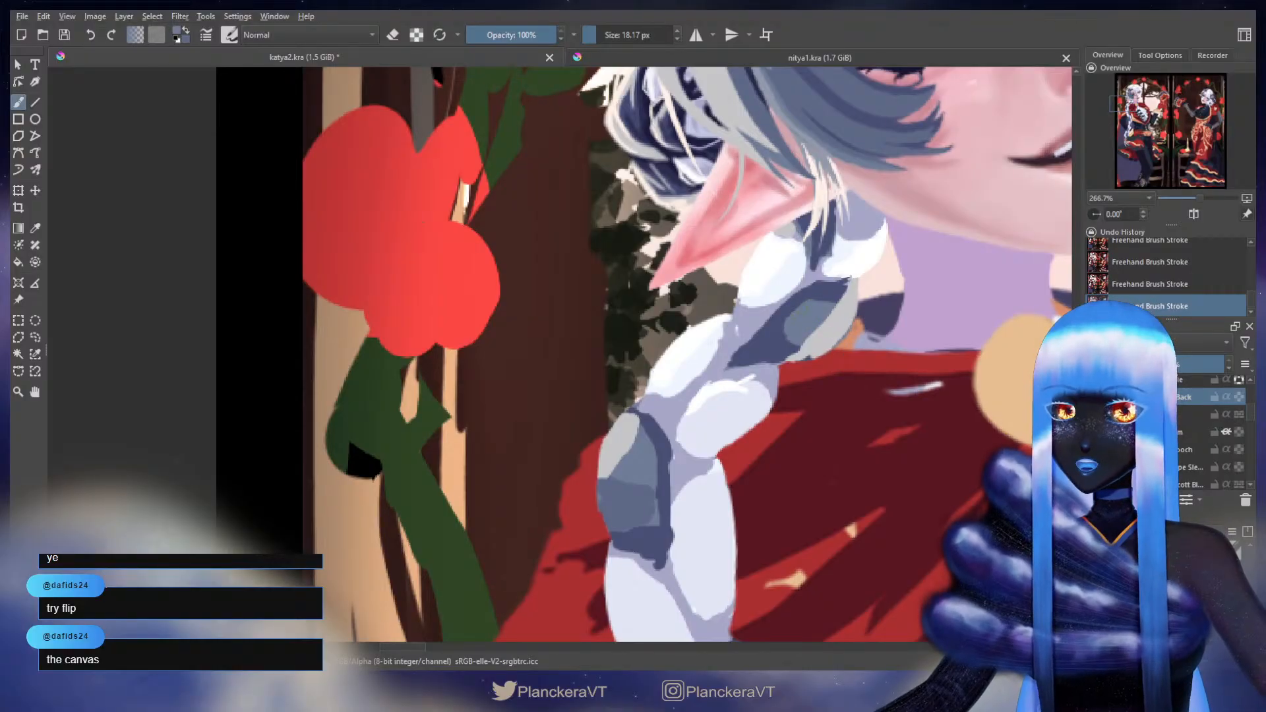
left_click(816, 280, "ctrl")
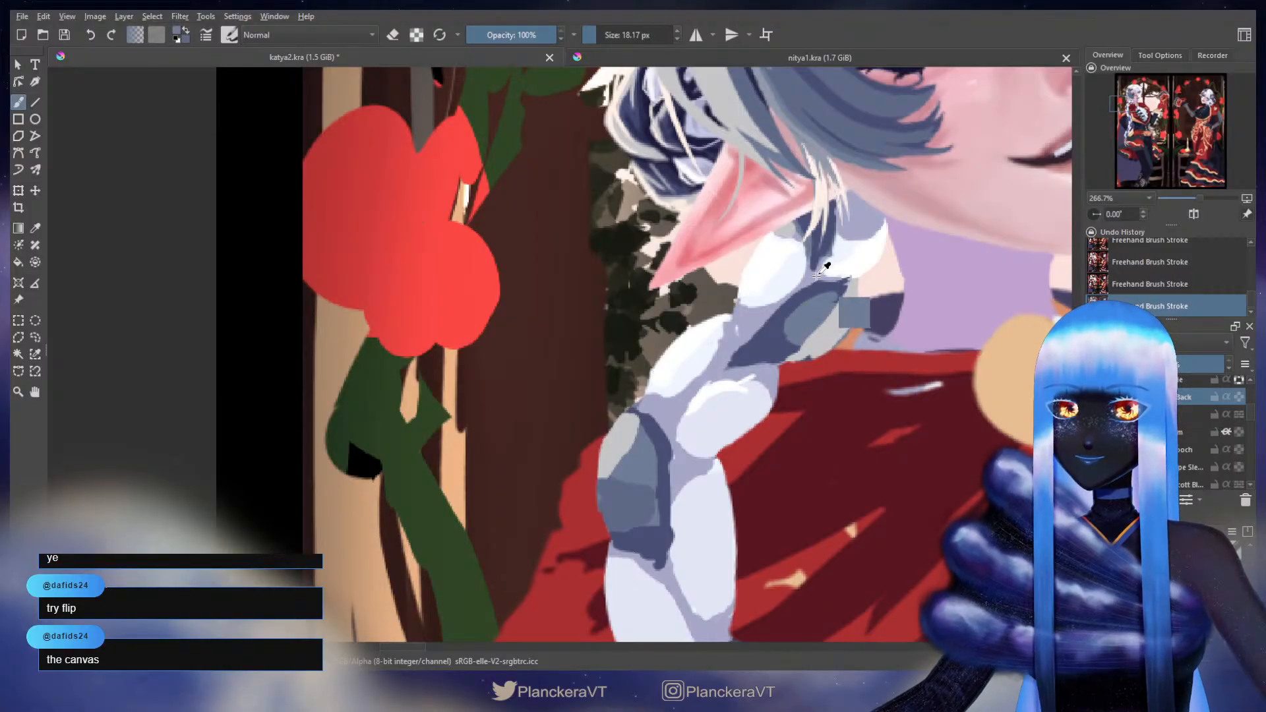
key("ctrl+z")
key("ctrl+z")
left_click(820, 279, "ctrl")
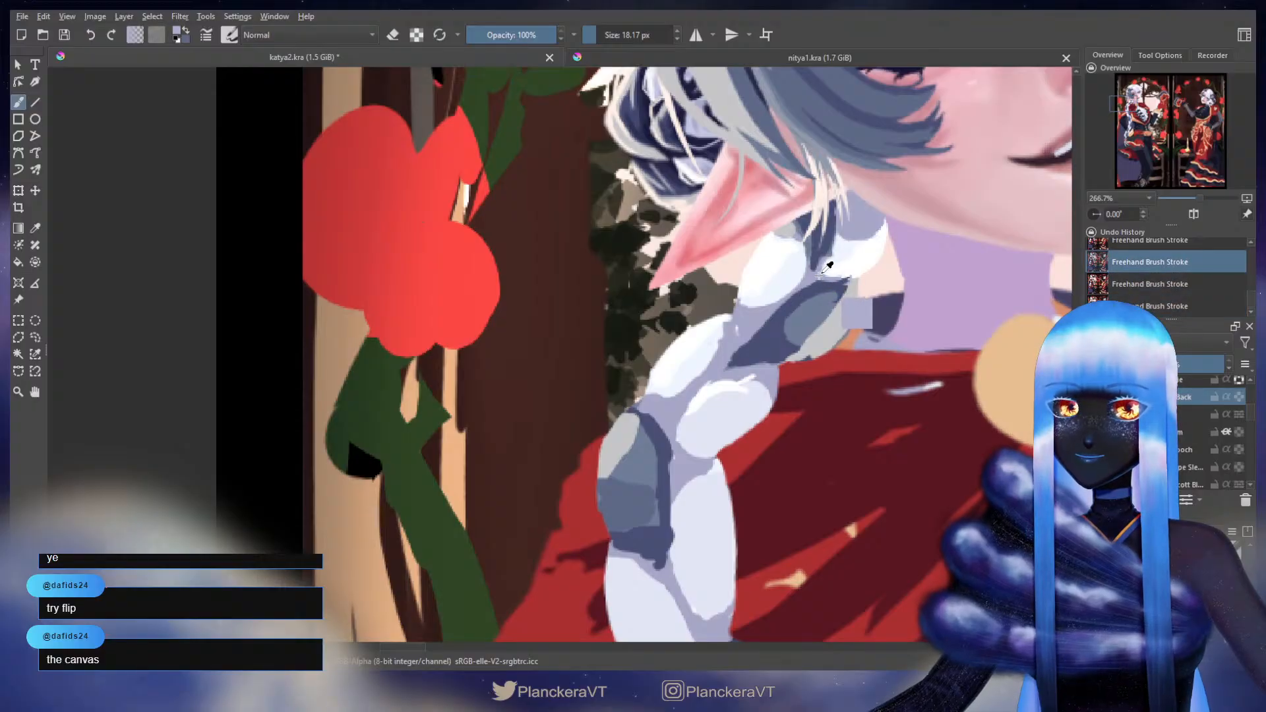
left_click_drag(846, 278, 821, 277)
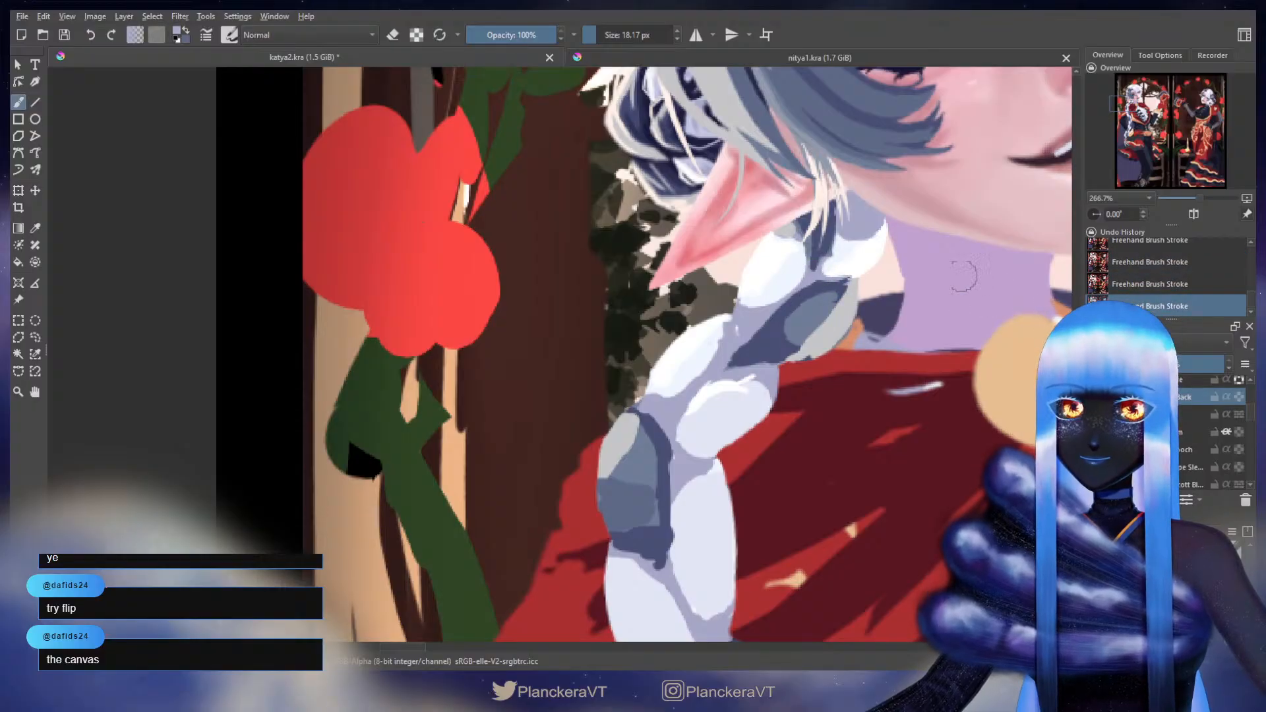
left_click(862, 264, "ctrl")
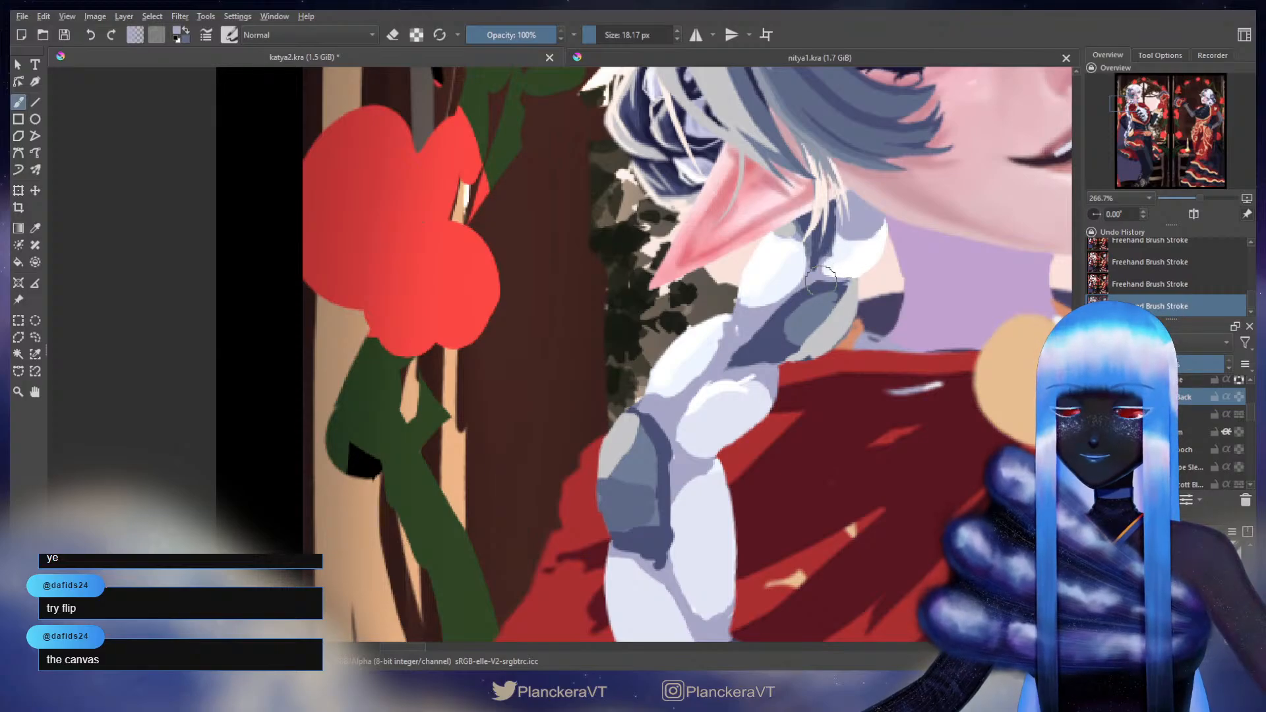
- Clean the upper dark link's outer edge with a 12.20 px eraser and touch up the neighboring light link with sampled colors at 16.71 px
key("e")
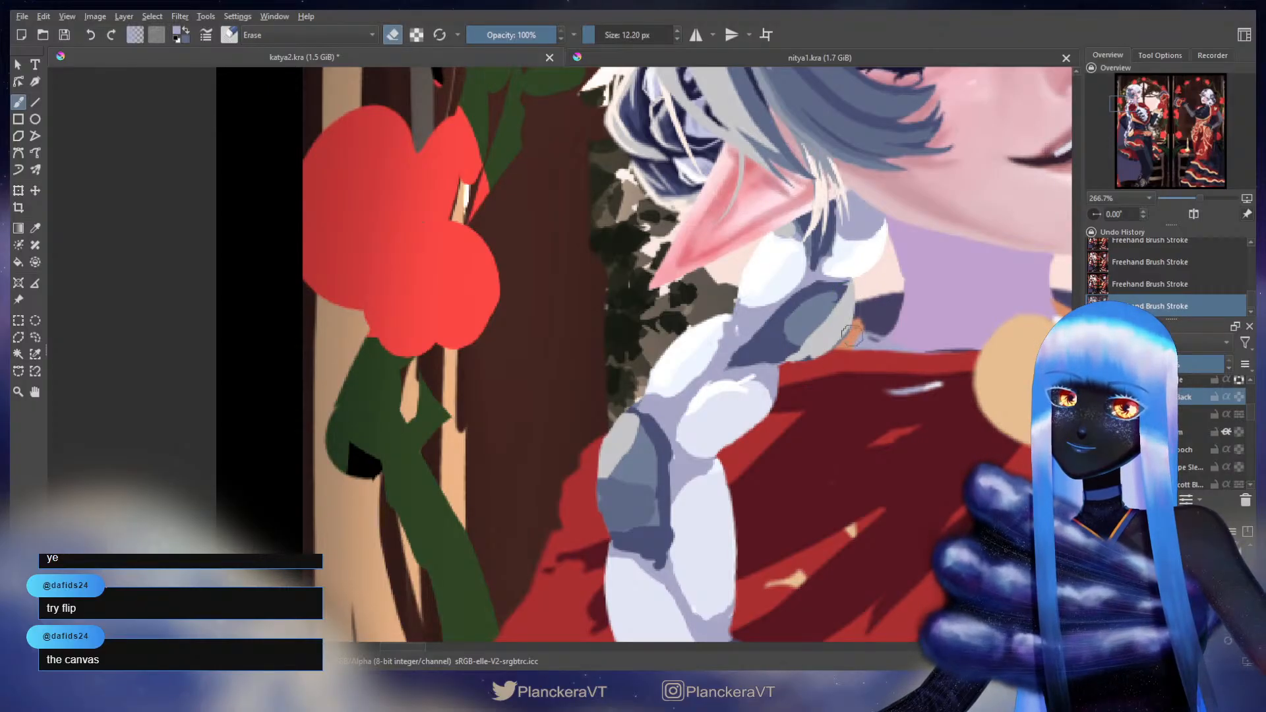
key("e")
left_click(815, 280, "ctrl")
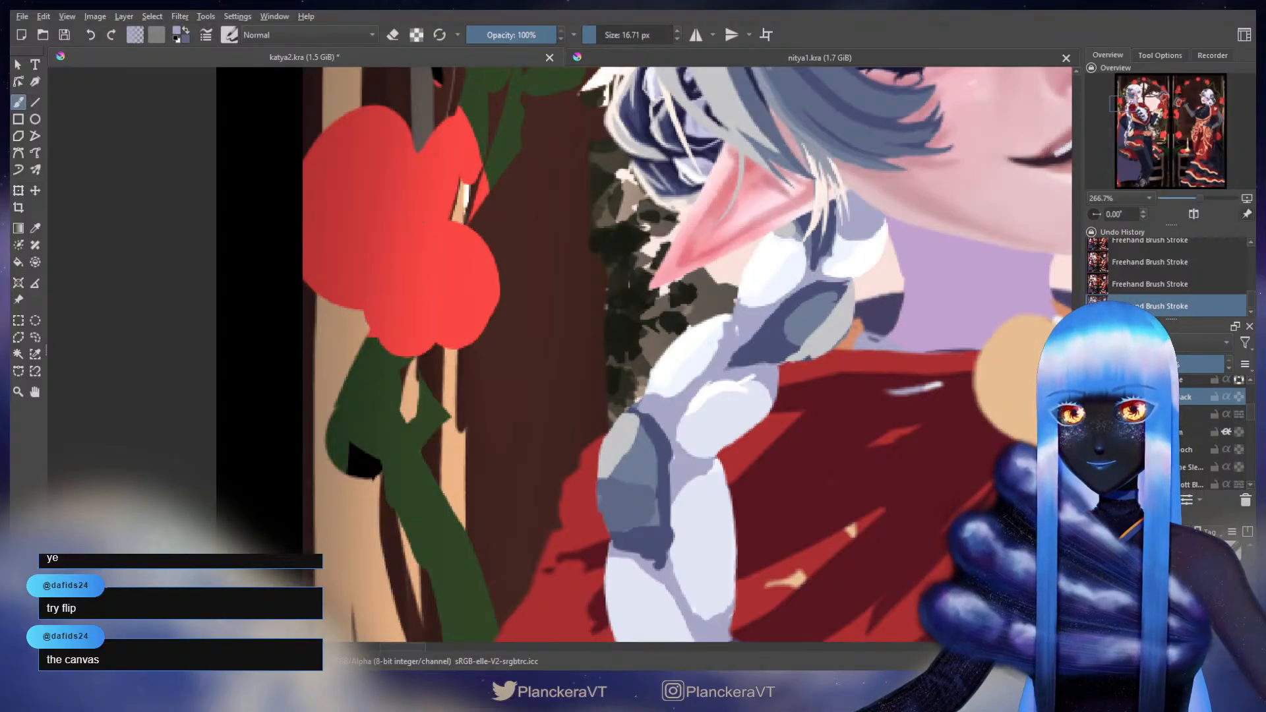
left_click(793, 301, "ctrl")
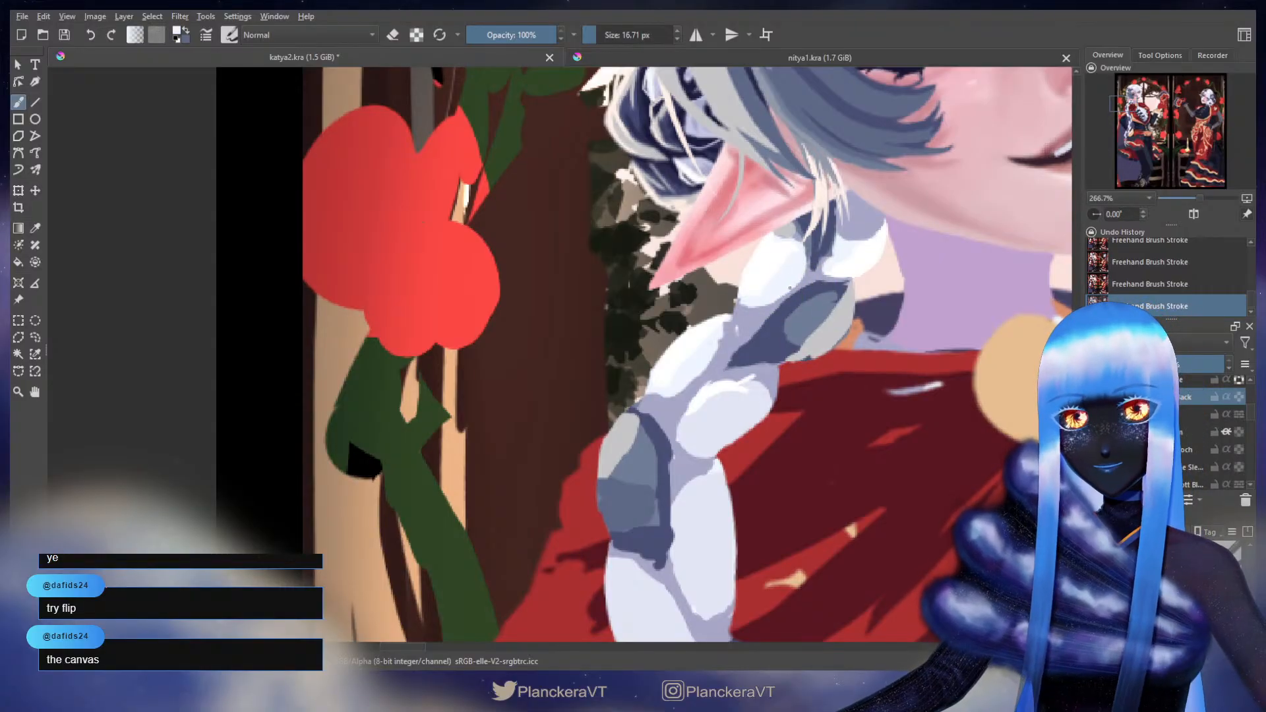
left_click(772, 302, "ctrl")
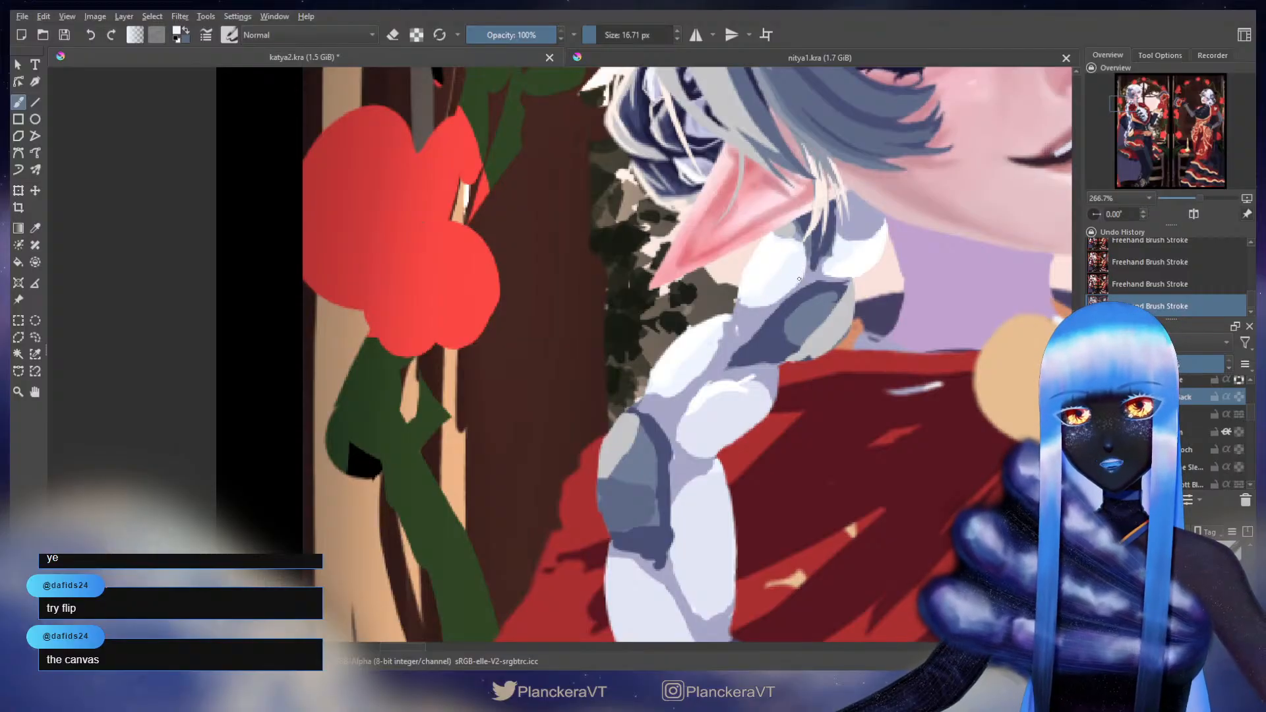
- Trim the outer edges of the light links below the ear with an 8.66 px eraser
left_click_drag(791, 283, 835, 256)
key("e")
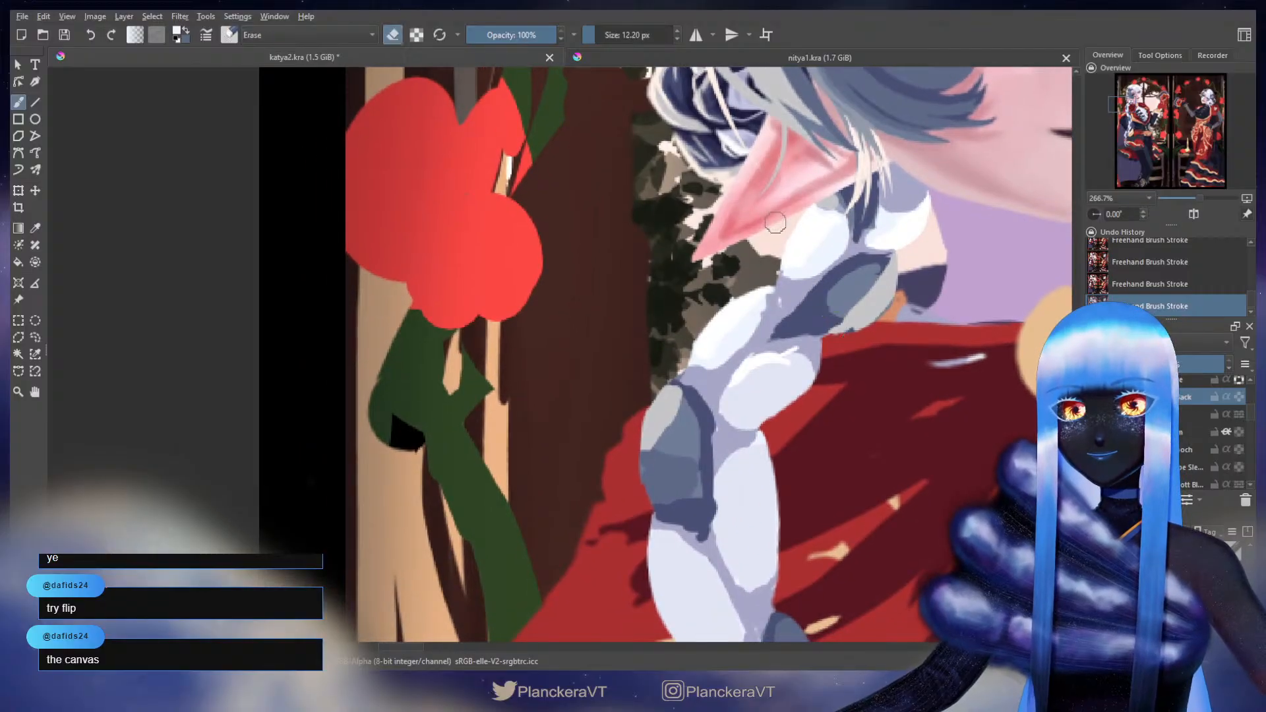
key("bracketleft")
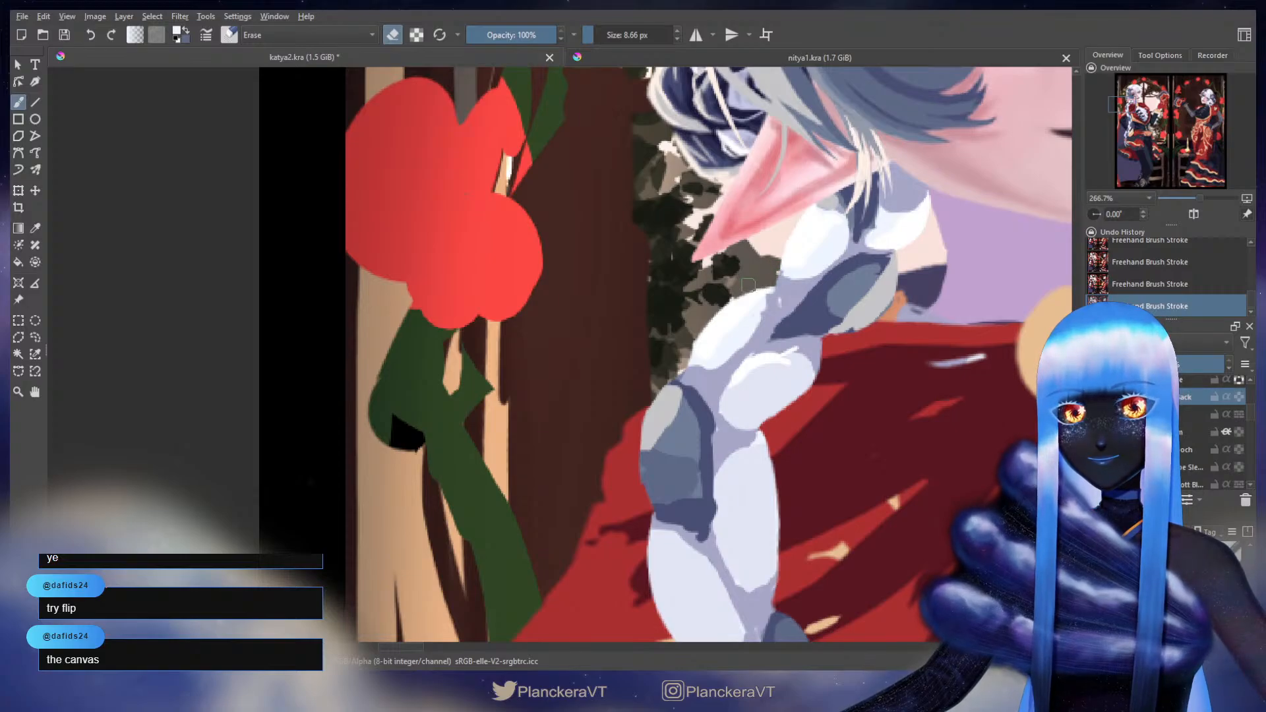
key("e")
- Touch up the light links around the upper dark link with tones sampled from the braid, using a 19.60 px brush
left_click(796, 271, "ctrl")
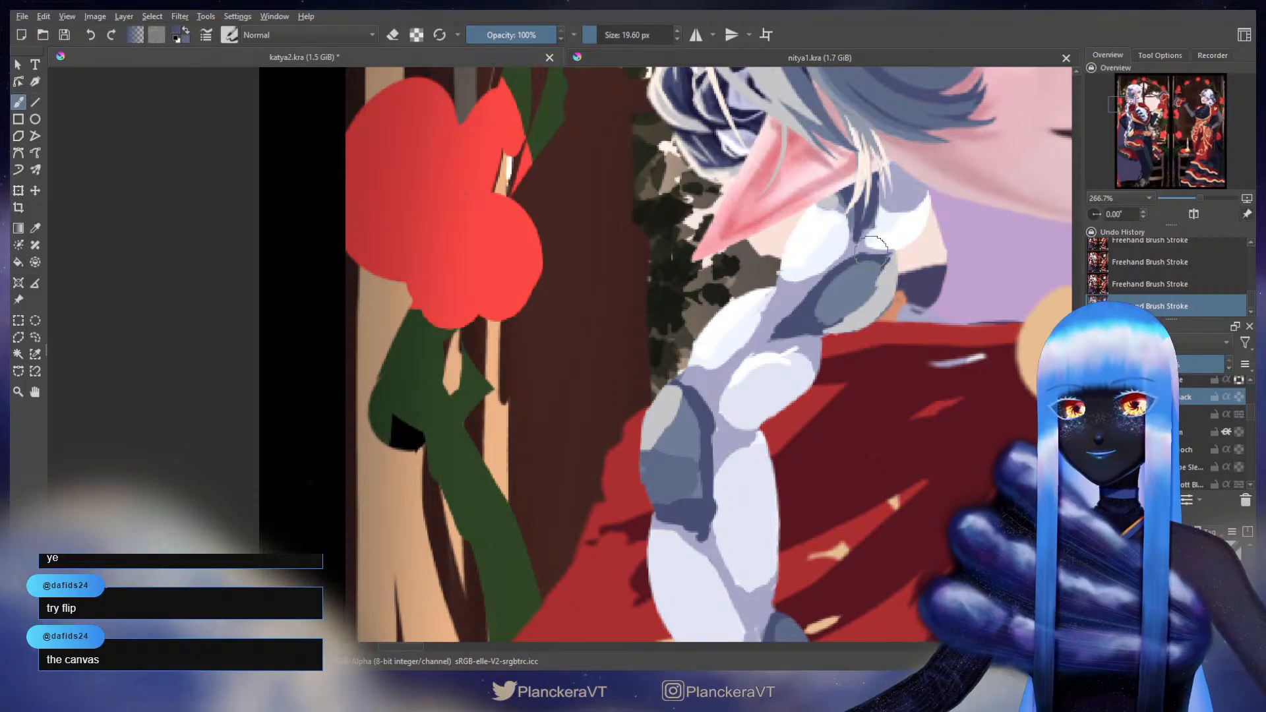
left_click_drag(801, 244, 840, 164)
left_click(850, 259, "ctrl")
left_click_drag(845, 260, 807, 258)
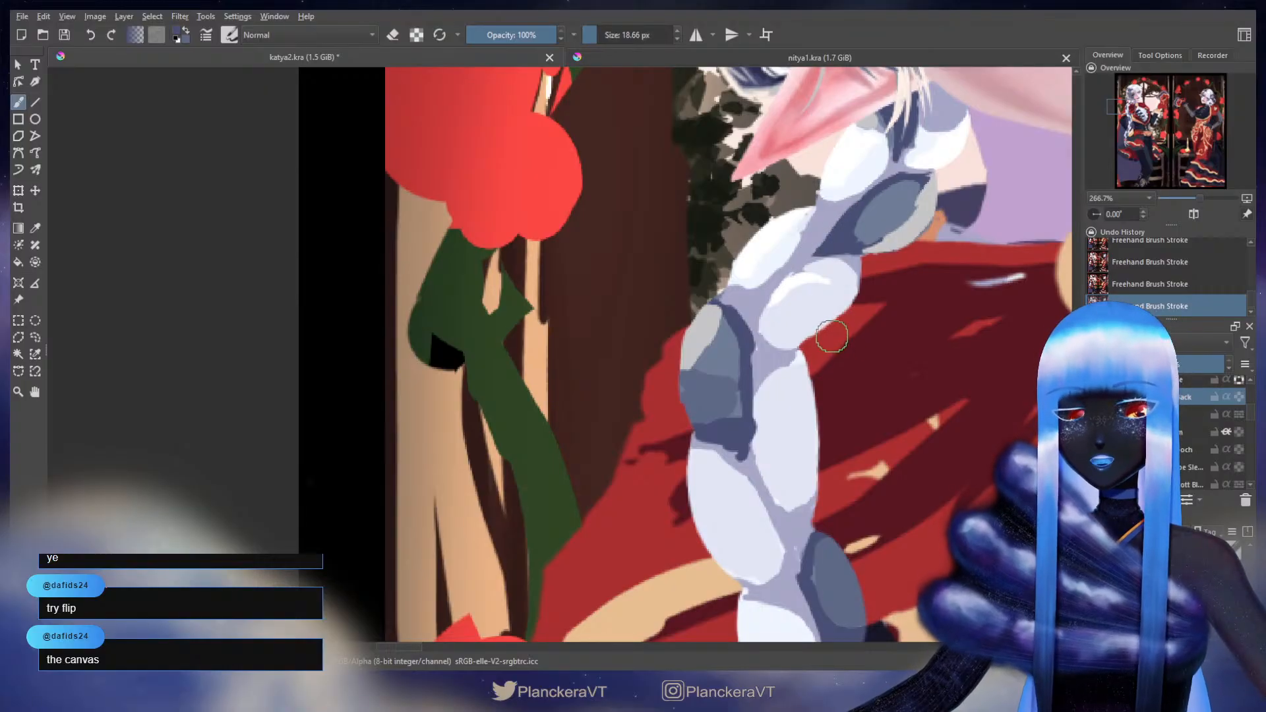
- Clean the outer edge of the long light link over the red cape with an 8.66 px eraser
left_click_drag(820, 256, 819, 262)
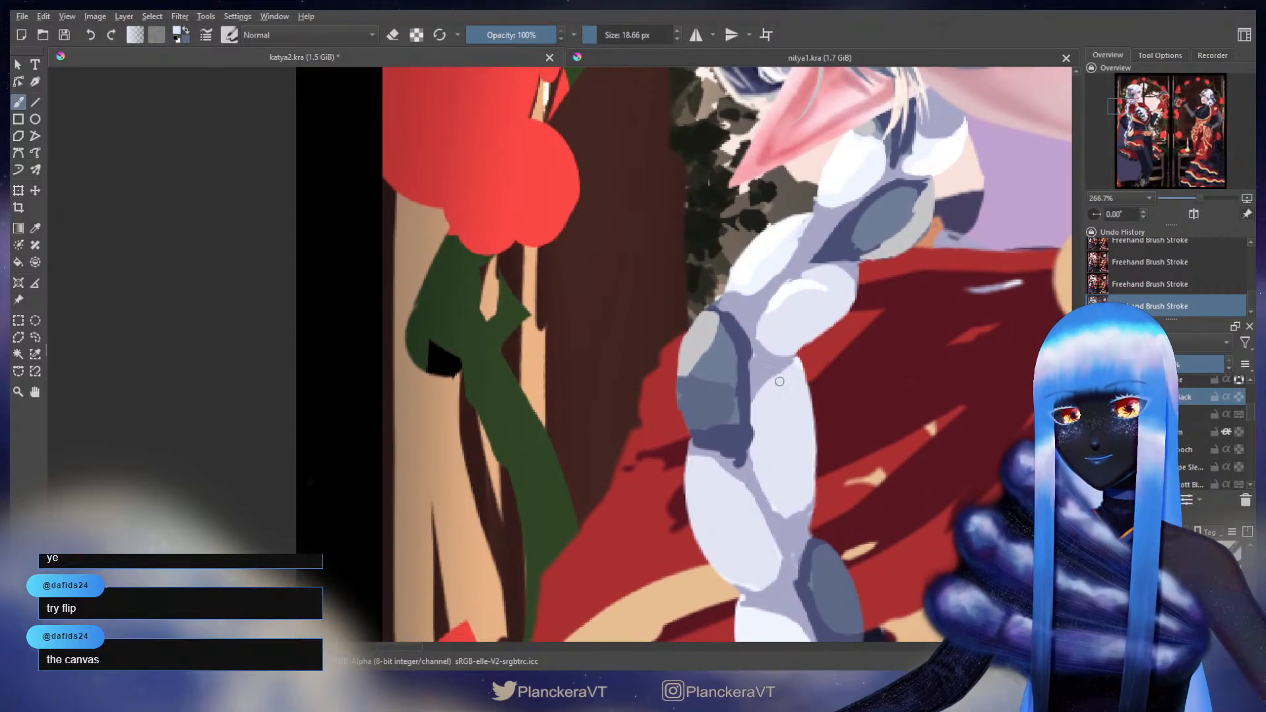
key("e")
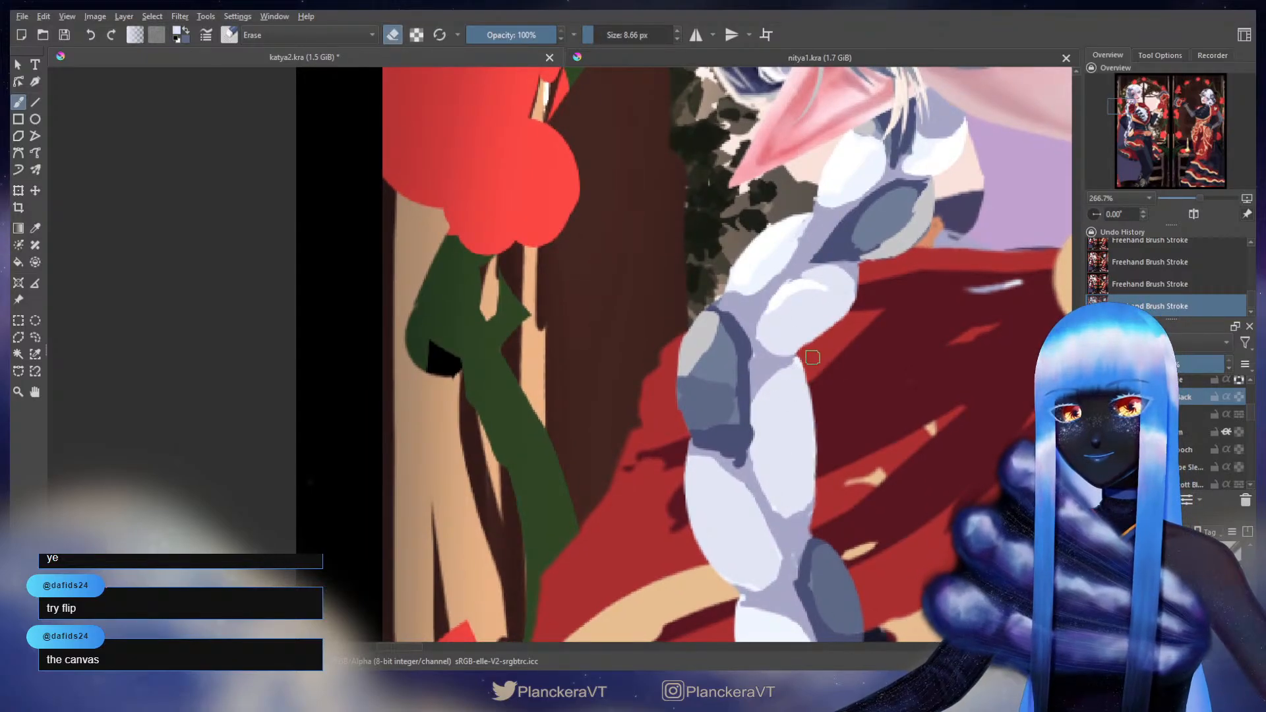
left_click_drag(797, 357, 830, 441)
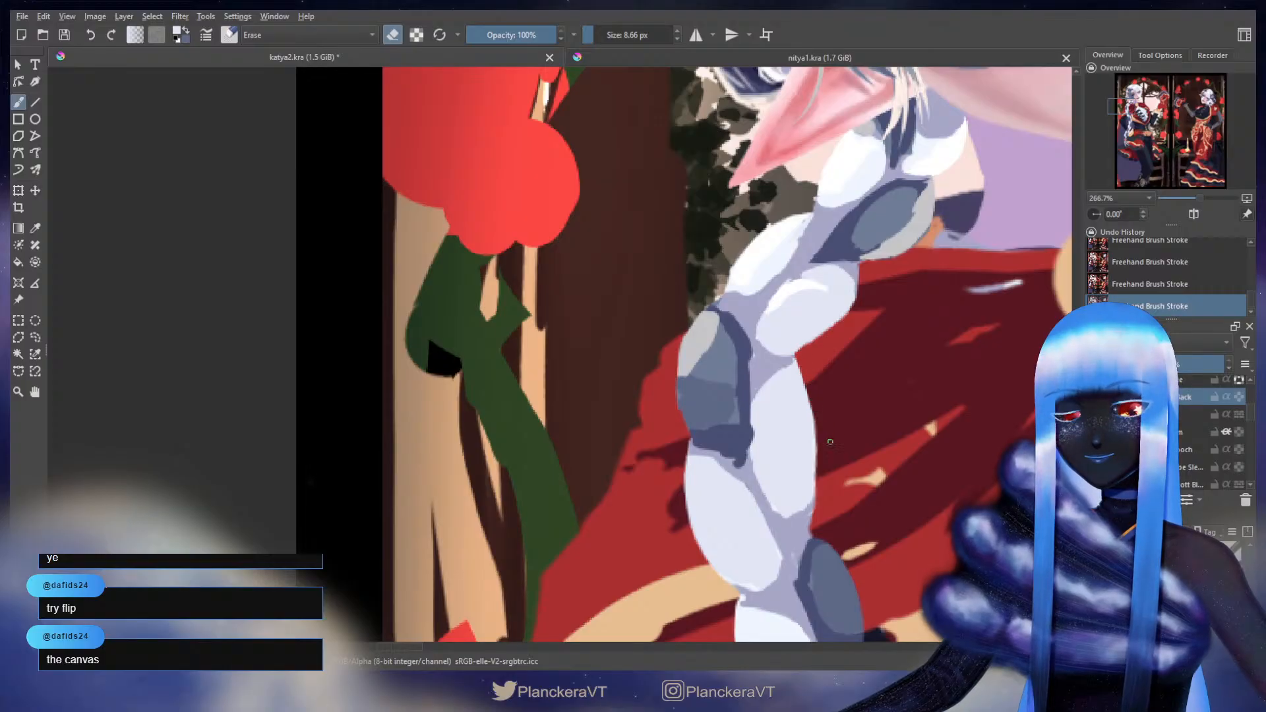
key("e")
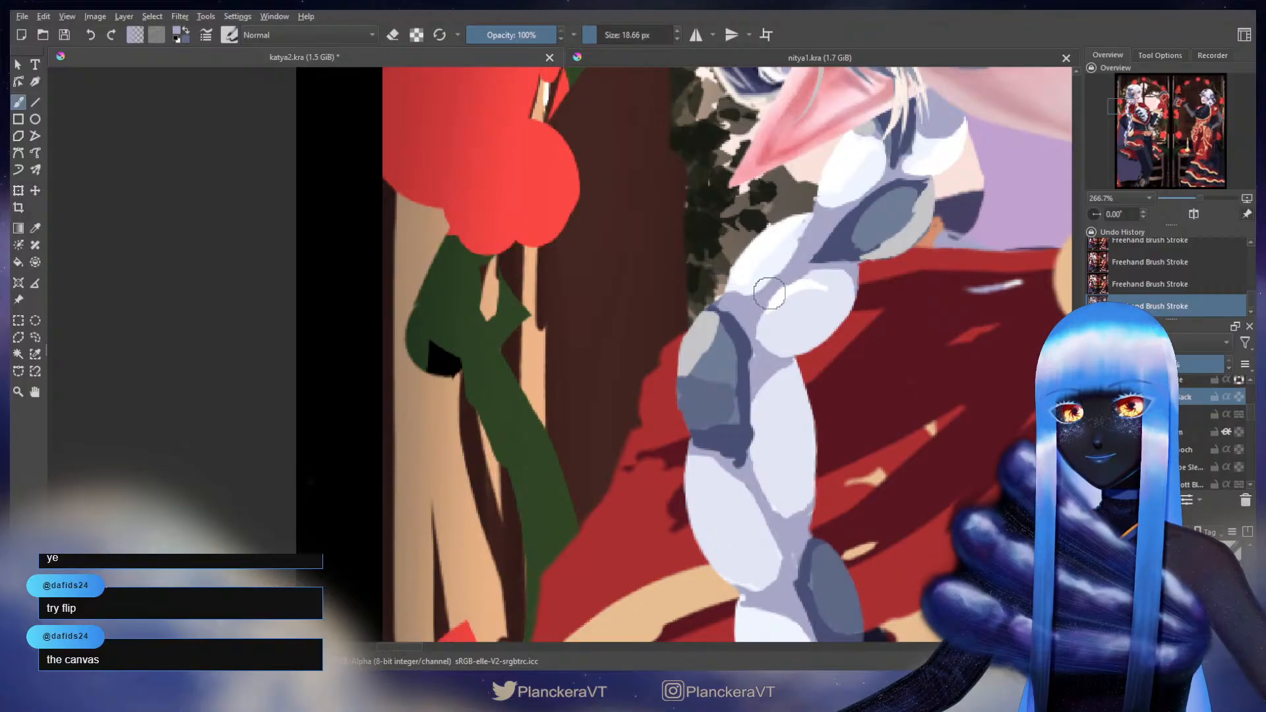
- Reshape the inner edge and highlight of the rounded light link below the upper dark link with sampled light and lavender tones at 18.66 to 19.26 px
left_click(797, 285, "ctrl")
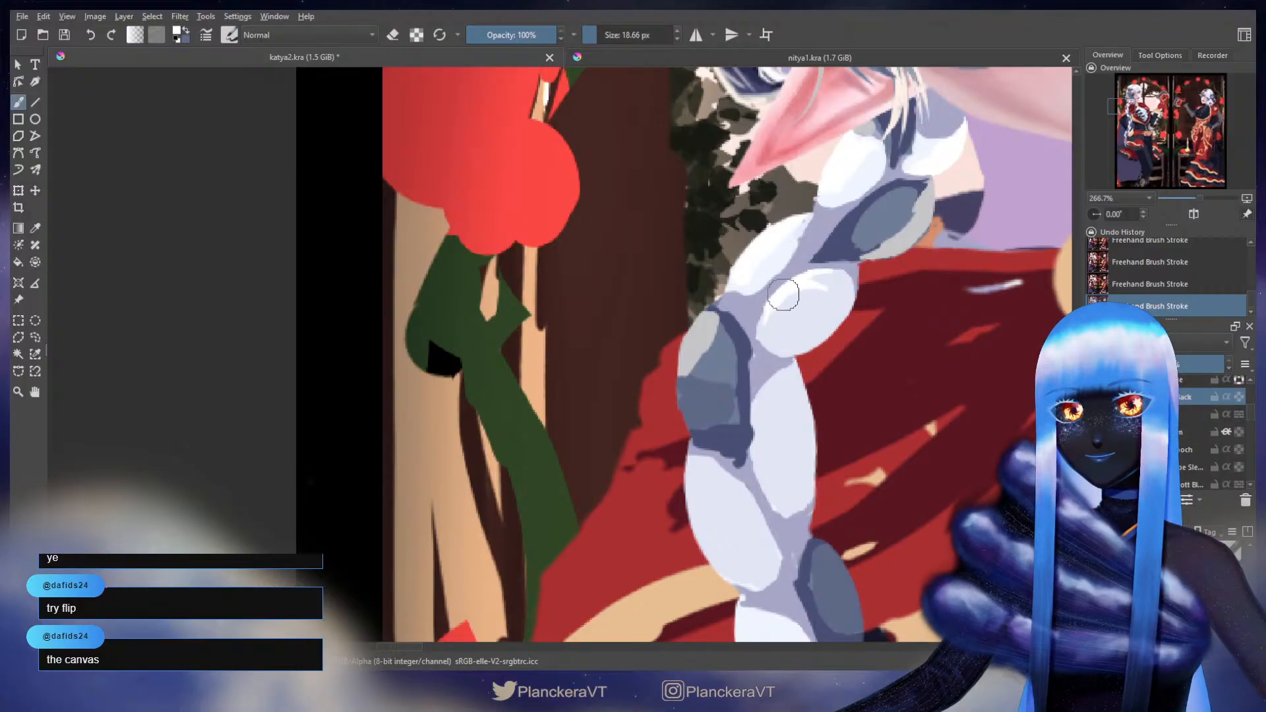
left_click_drag(773, 302, 760, 331)
left_click_drag(760, 331, 763, 325)
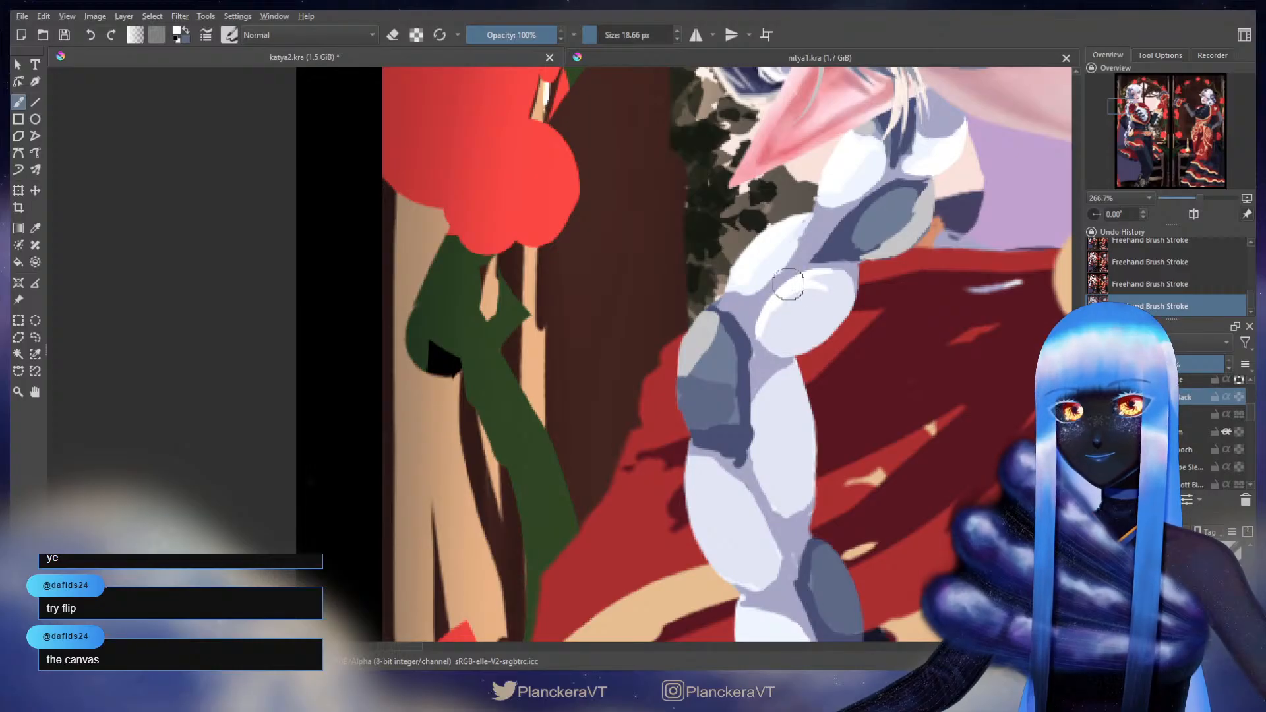
mouse_move(792, 238)
left_mouse_down()
mouse_move(803, 282)
mouse_move(790, 273)
mouse_move(804, 264)
left_mouse_up()
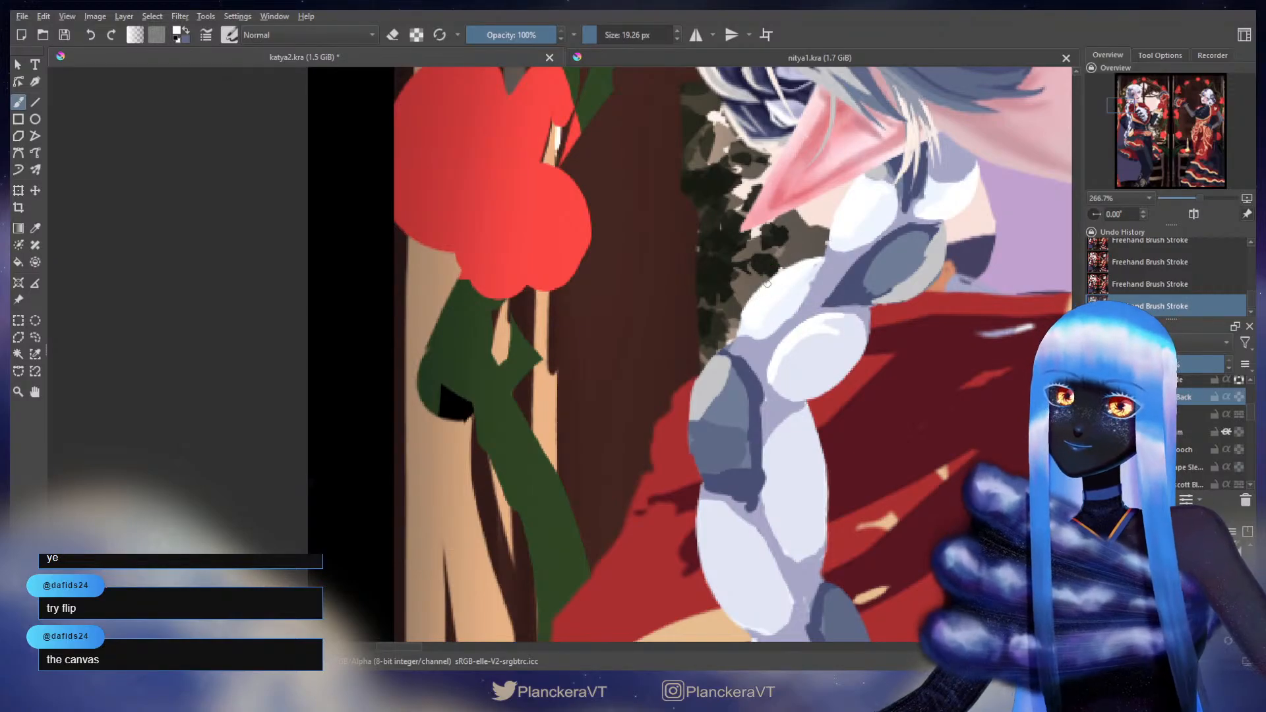
key("ctrl")
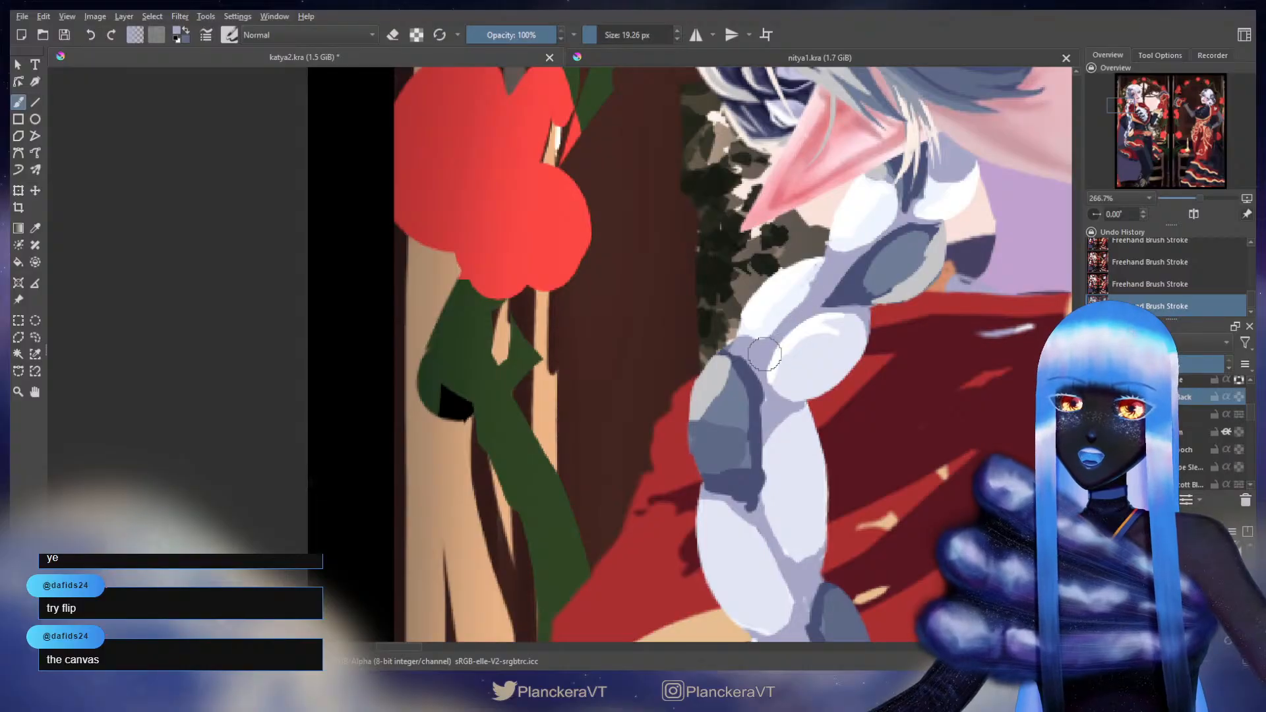
left_click(810, 326, "ctrl")
mouse_move(826, 315)
left_mouse_down()
mouse_move(788, 332)
mouse_move(797, 322)
mouse_move(774, 355)
mouse_move(833, 313)
left_mouse_up()
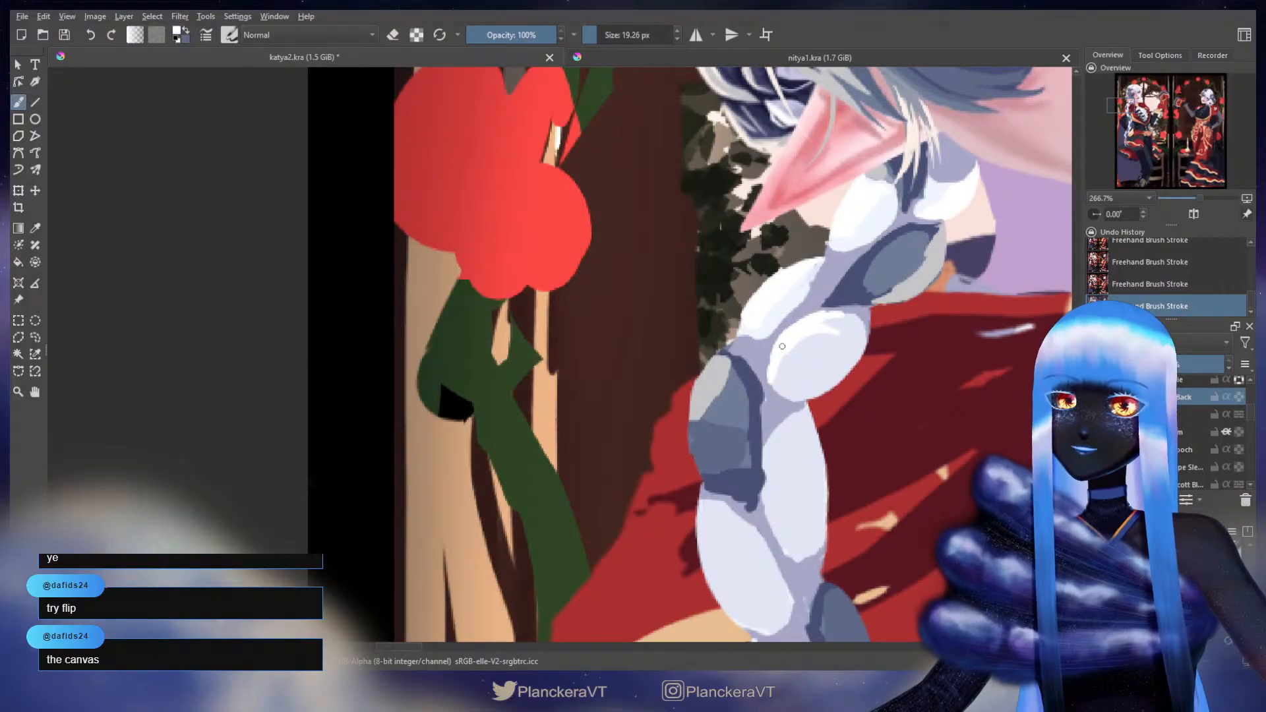
- Tidy the upper light links with an 8.66 px eraser, then refine their inner edges with a sampled light color at 16.20 px
key("e")
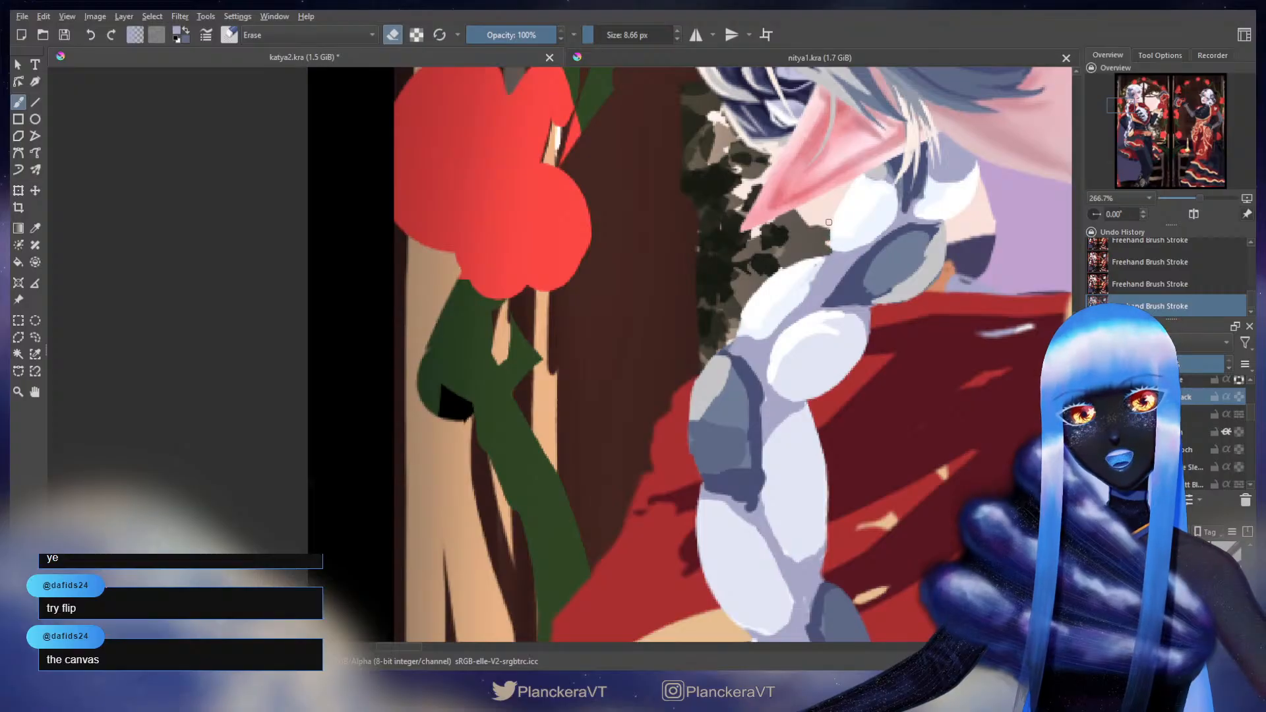
key("e")
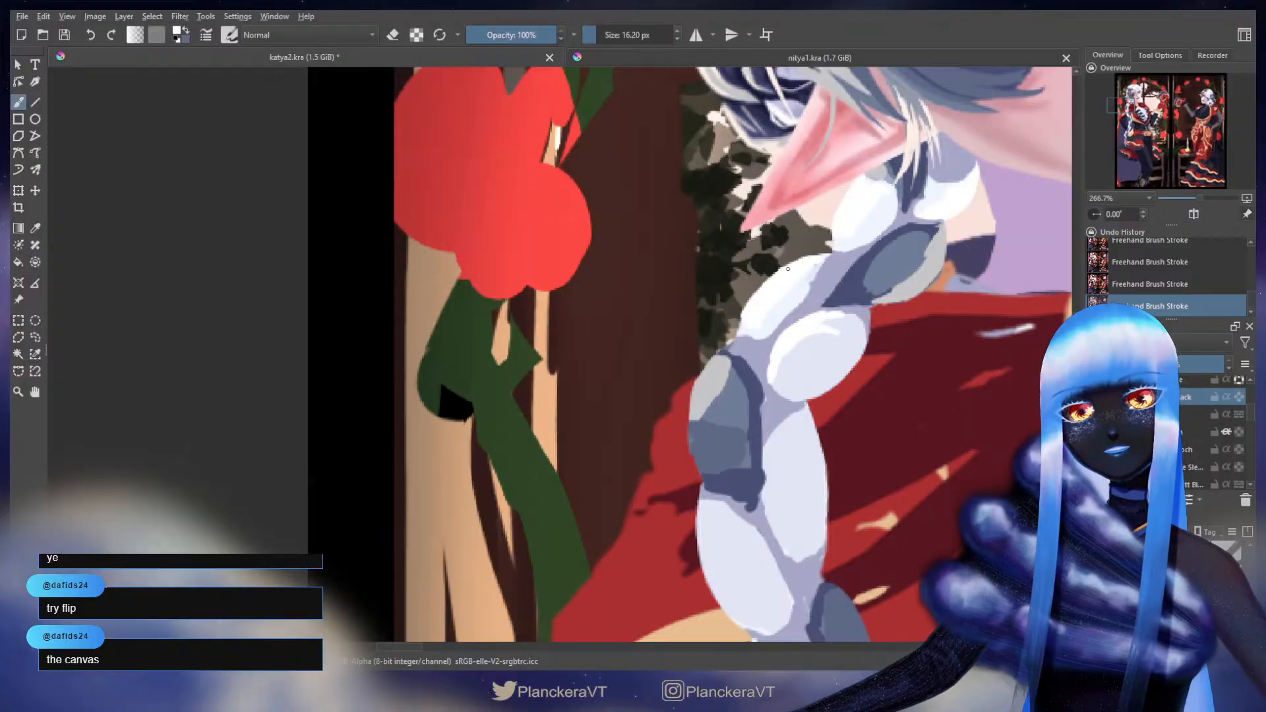
left_click(870, 249, "ctrl")
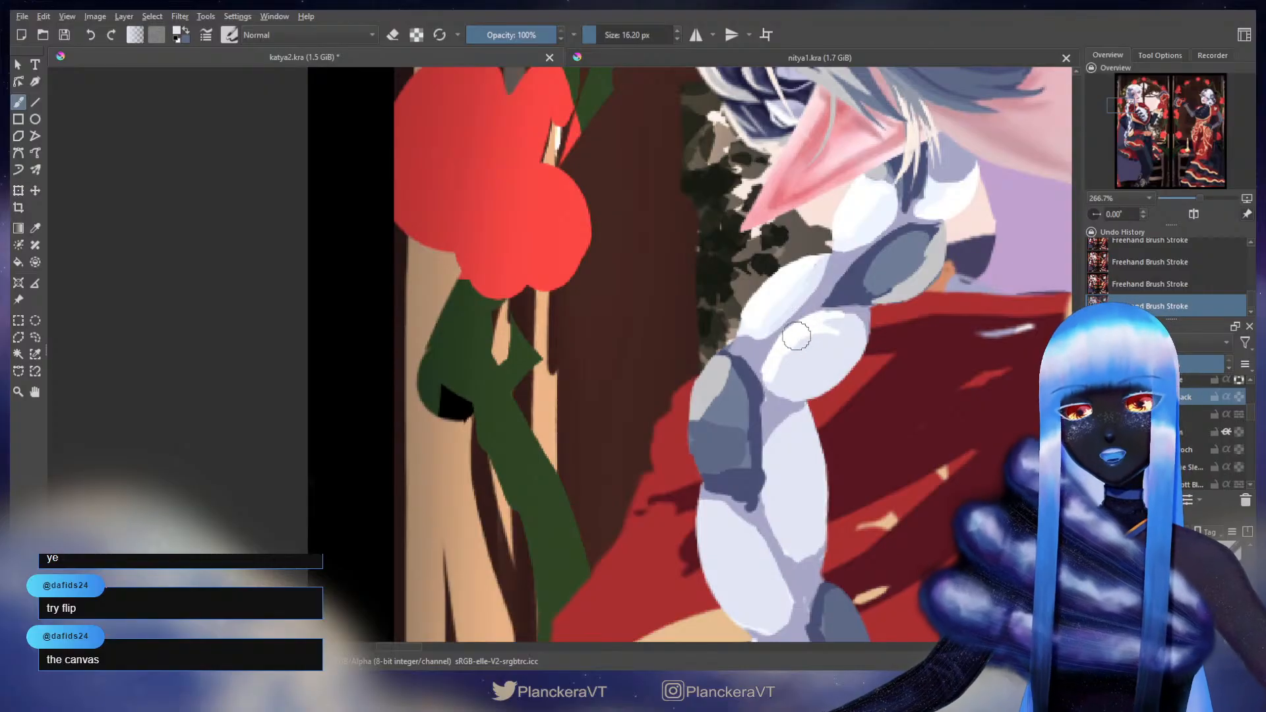
scroll(827, 310, "down", 1)
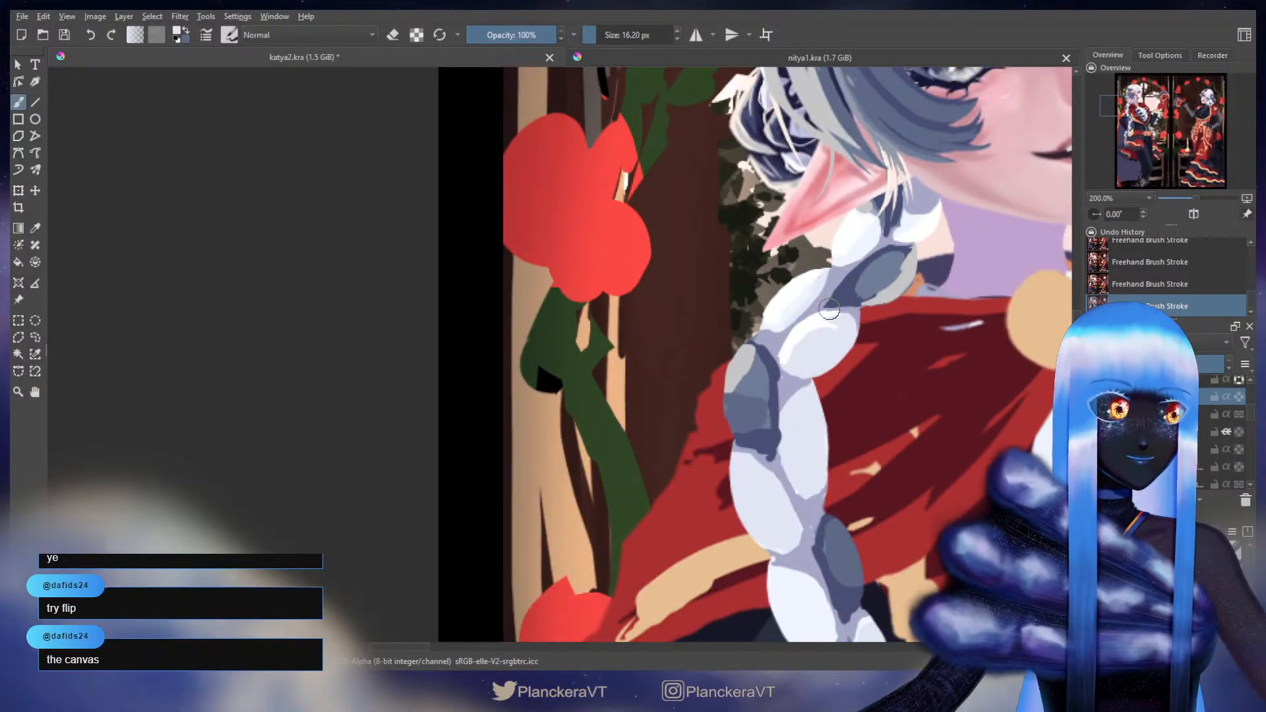
left_click_drag(726, 243, 740, 191)
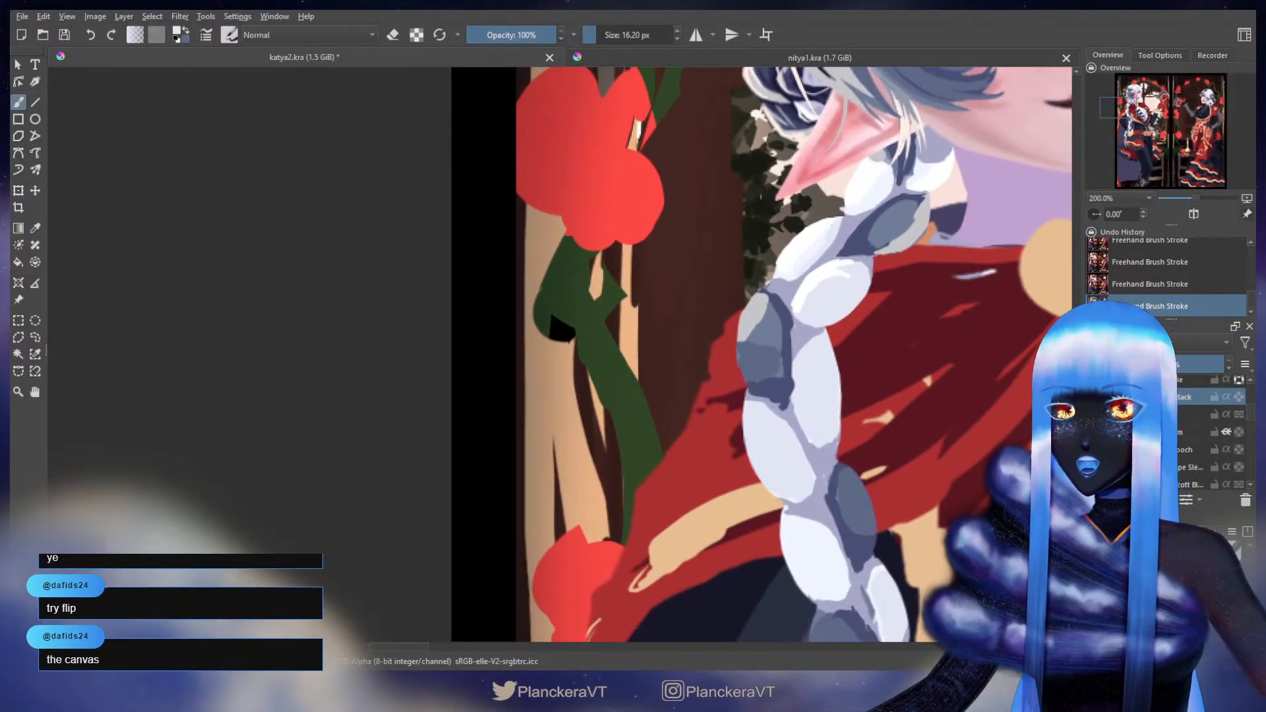
- Refine the second dark link with a sampled dark tone at 15.43 px and clean nearby braid edges with an 8.66 px eraser
left_click(781, 303, "ctrl")
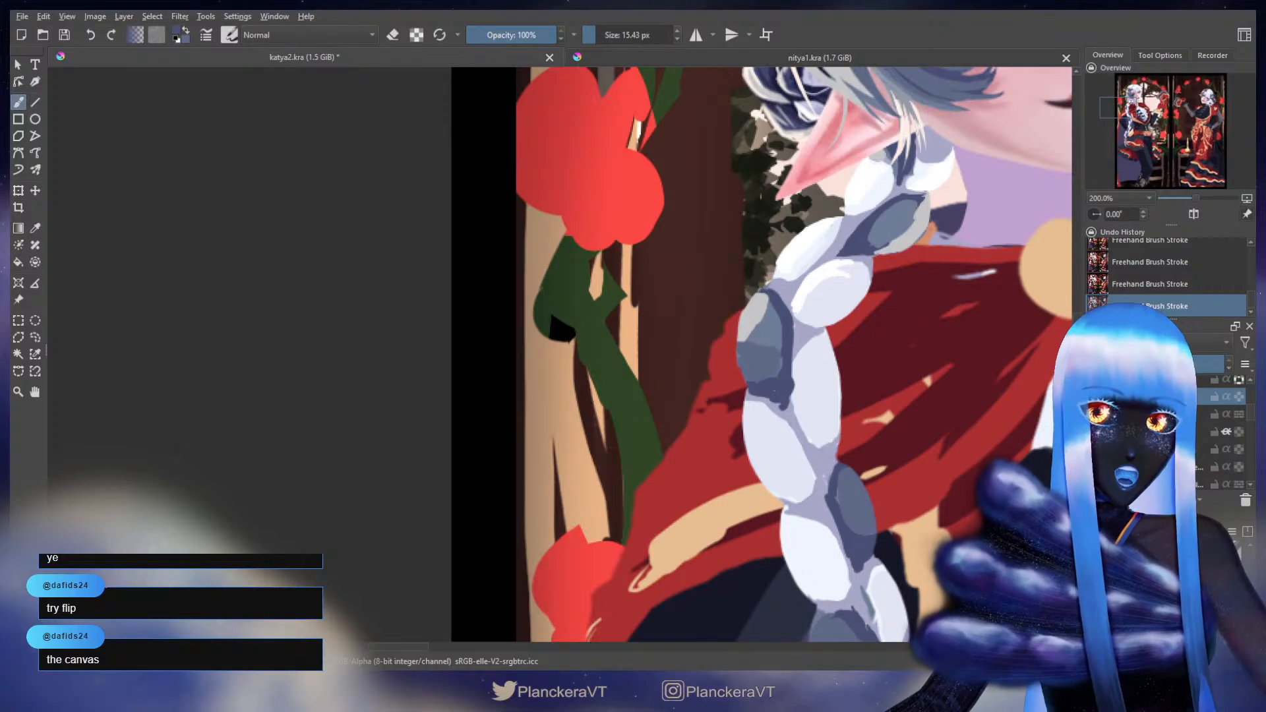
key("e")
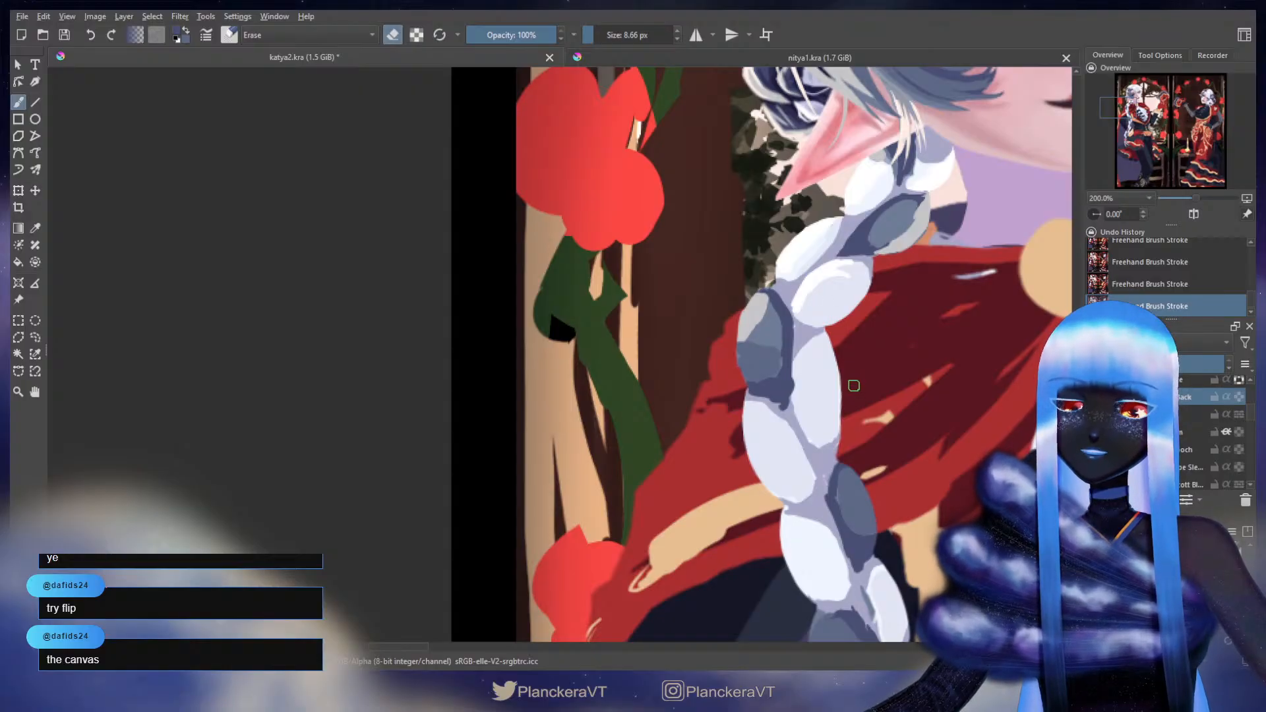
key("e")
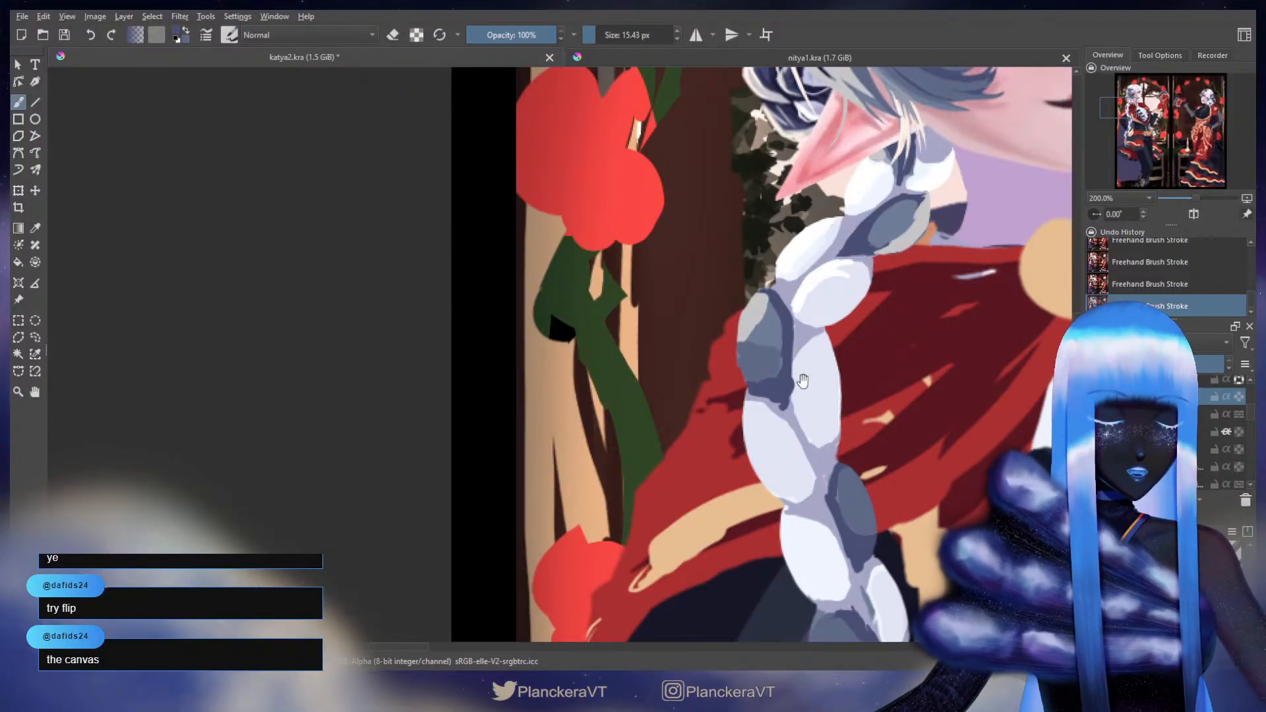
- Sample tones from the hair beside the bun and undo the last two braid strokes
left_click_drag(828, 391, 759, 319)
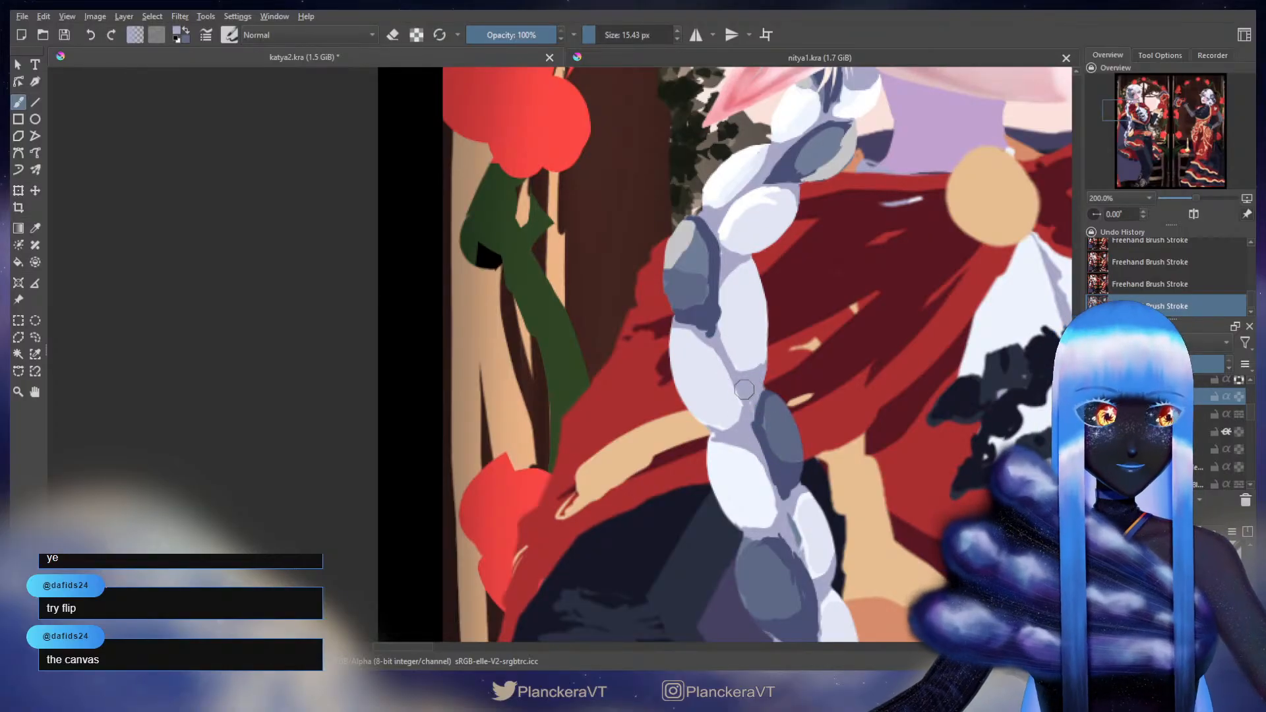
left_click_drag(760, 273, 738, 395)
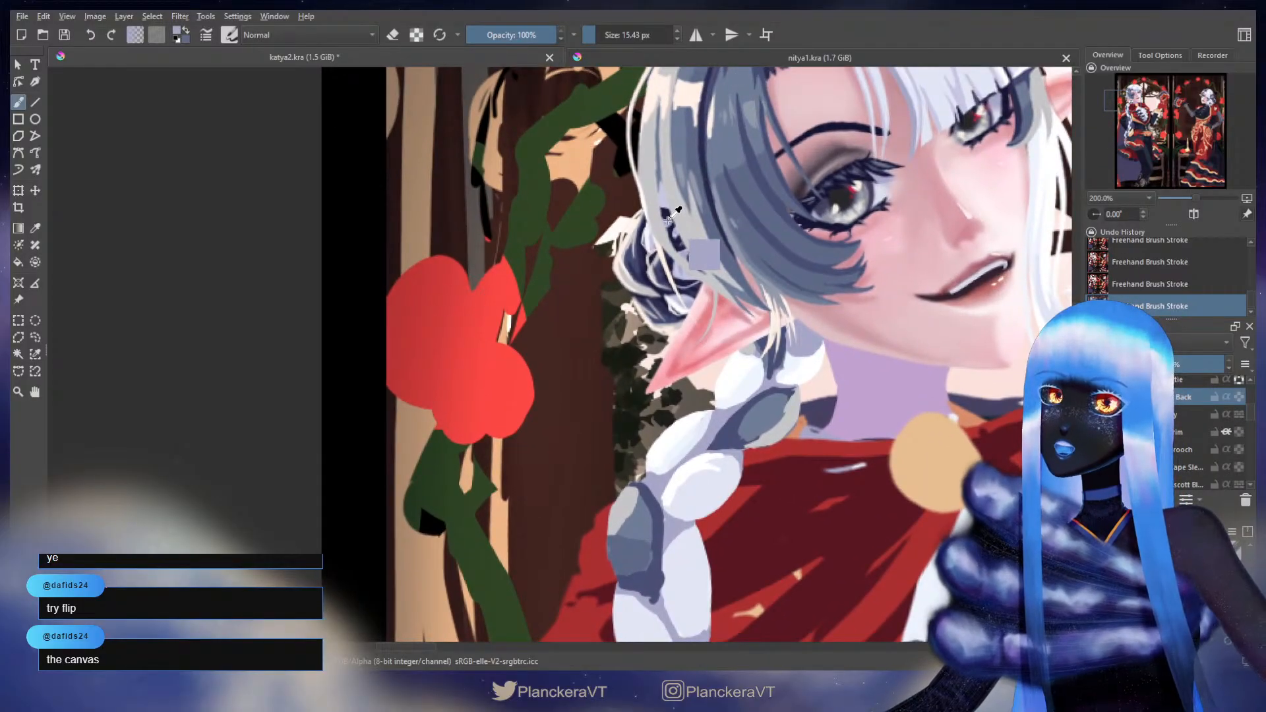
left_click(668, 224, "ctrl")
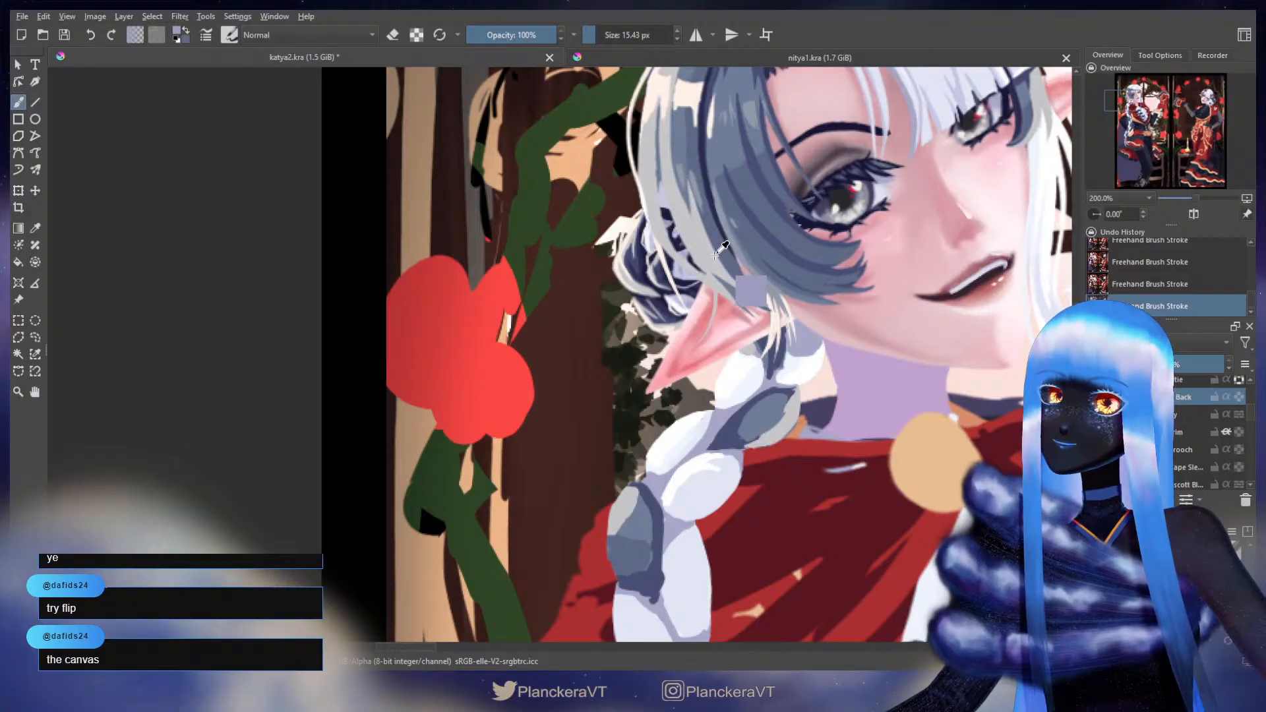
left_click(671, 231, "ctrl")
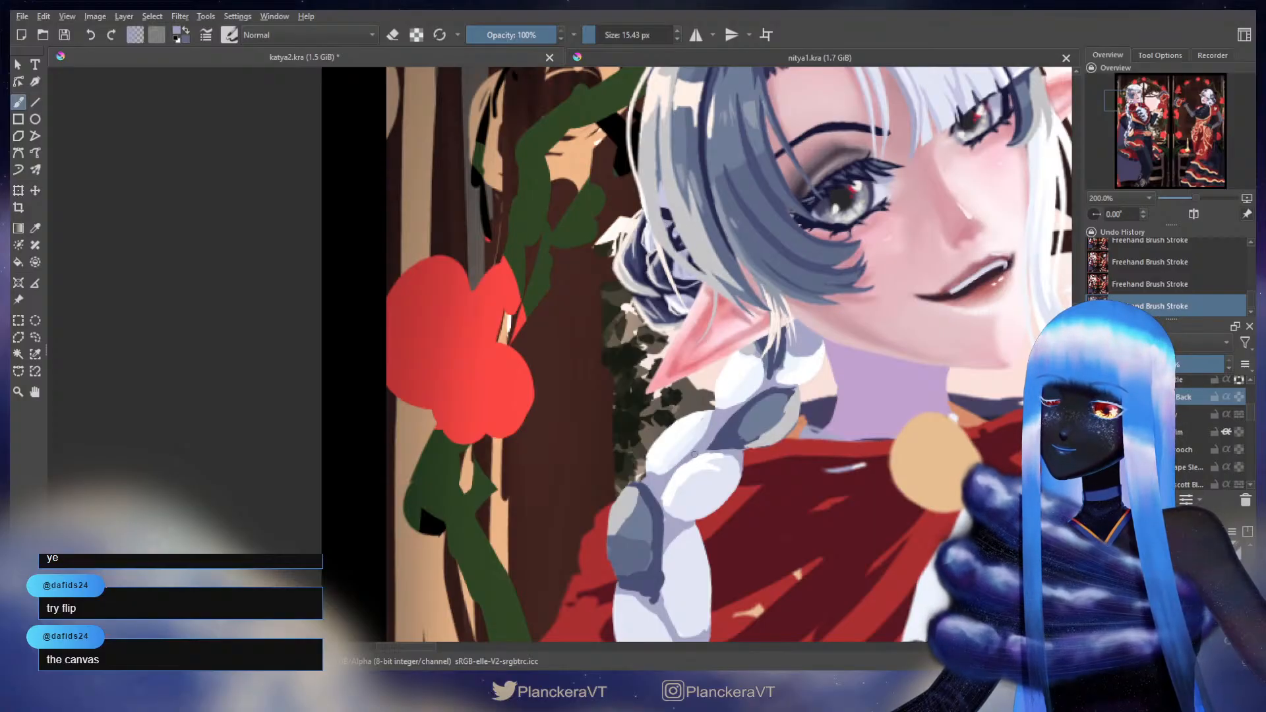
key("ctrl+z")
key("ctrl+z")
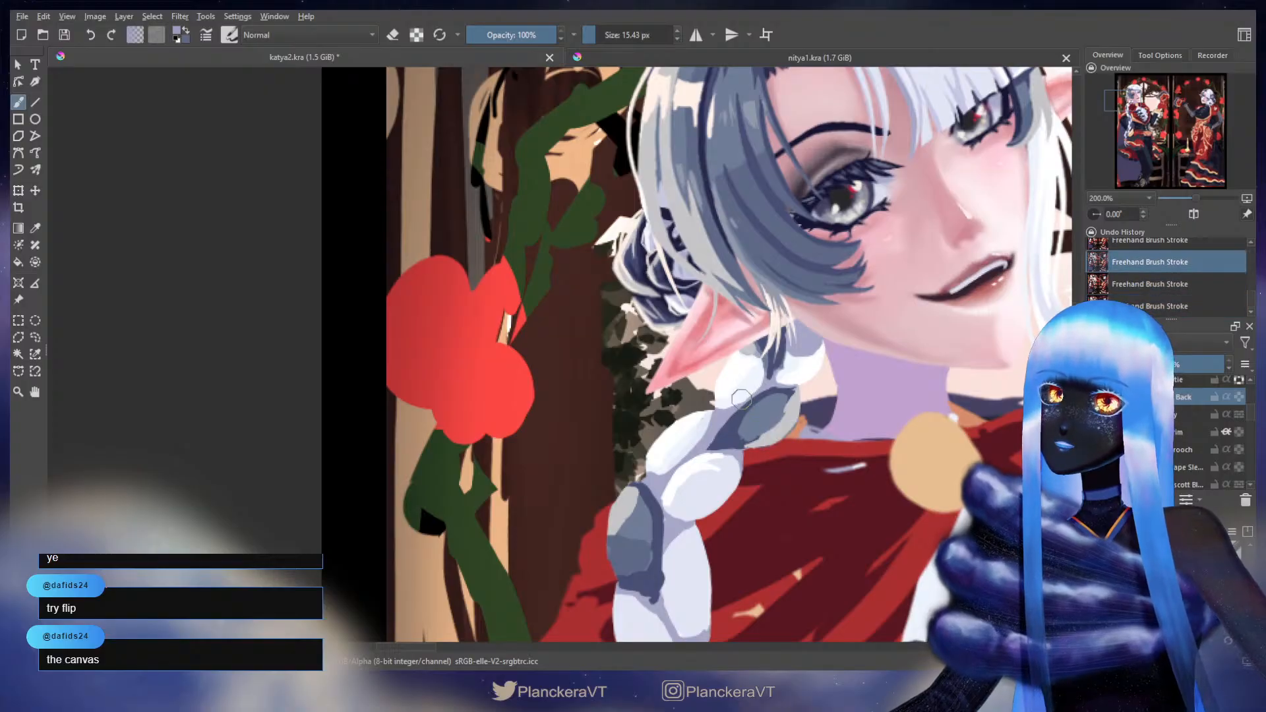
- Deepen the shadow between the upper dark link and neighboring light links with sampled tones, trying Multiply blending before returning to Normal
left_click_drag(734, 329, 704, 481)
mouse_move(724, 368)
left_mouse_down()
mouse_move(712, 457)
mouse_move(722, 477)
mouse_move(752, 250)
left_mouse_up()
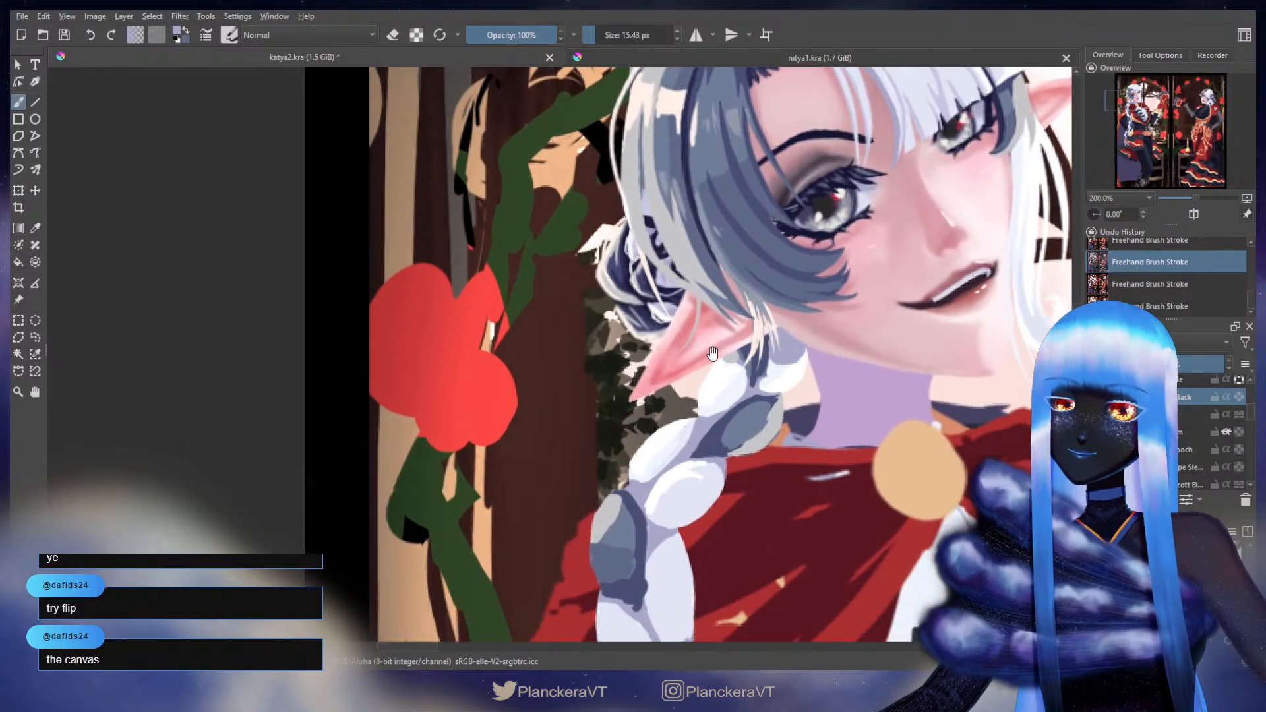
left_click_drag(709, 399, 716, 341)
left_click(321, 36)
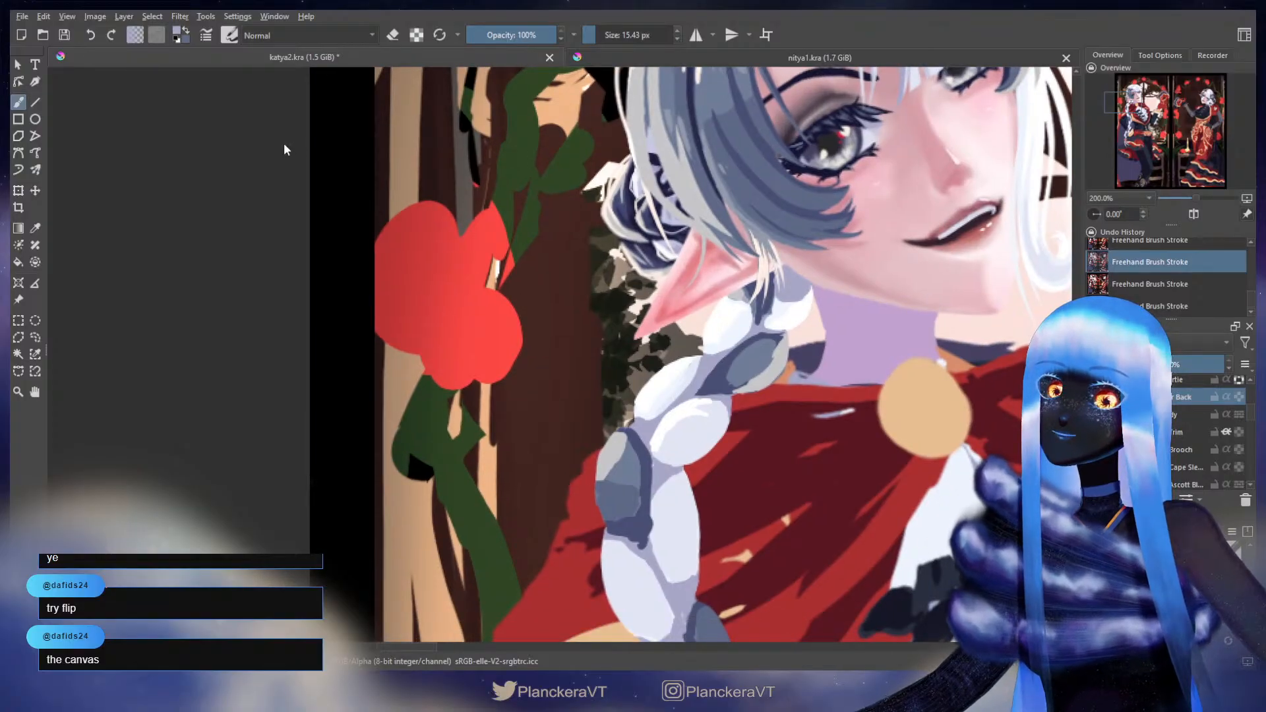
left_click(273, 117)
left_click_drag(721, 370, 703, 370)
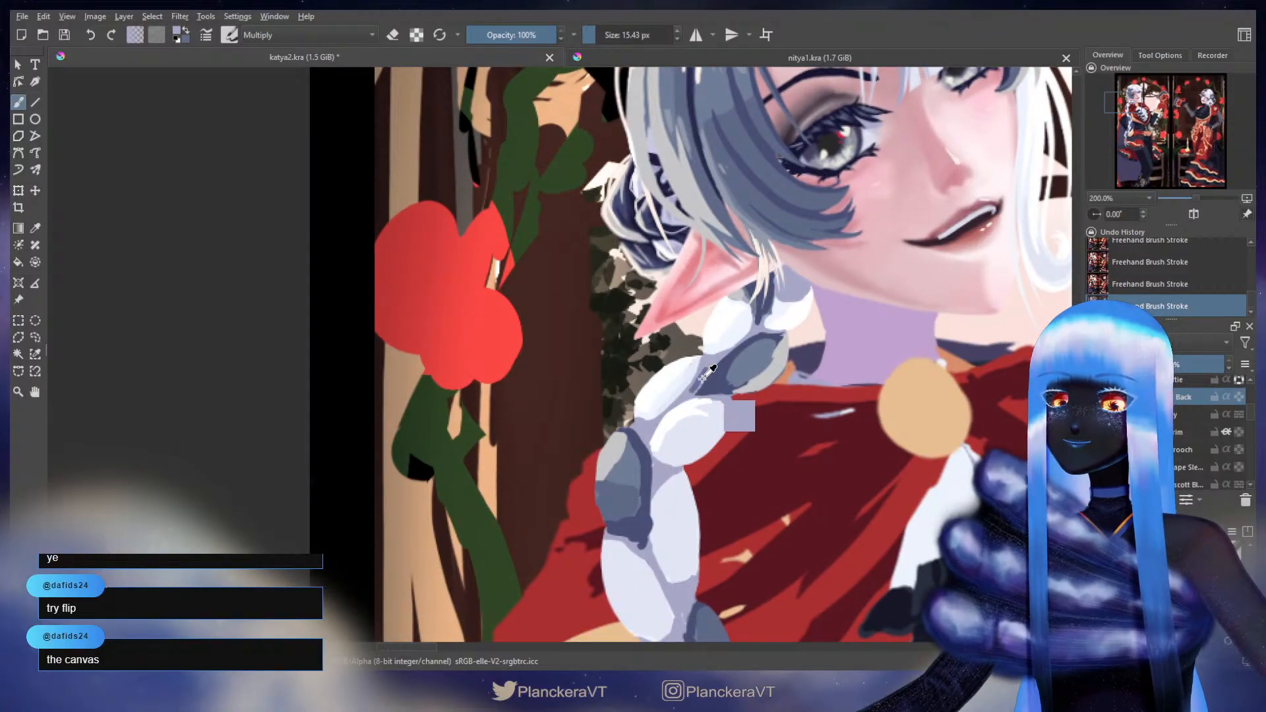
key("ctrl+z")
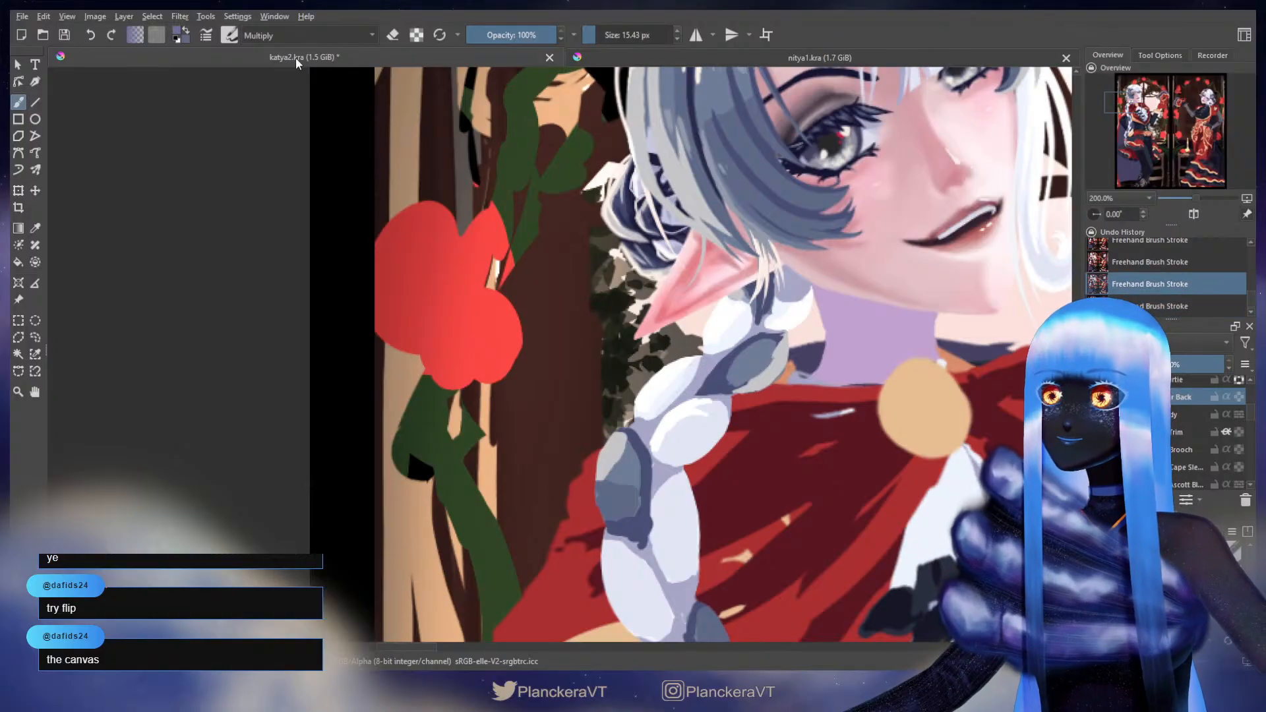
left_click(277, 128)
left_click_drag(691, 393, 682, 400)
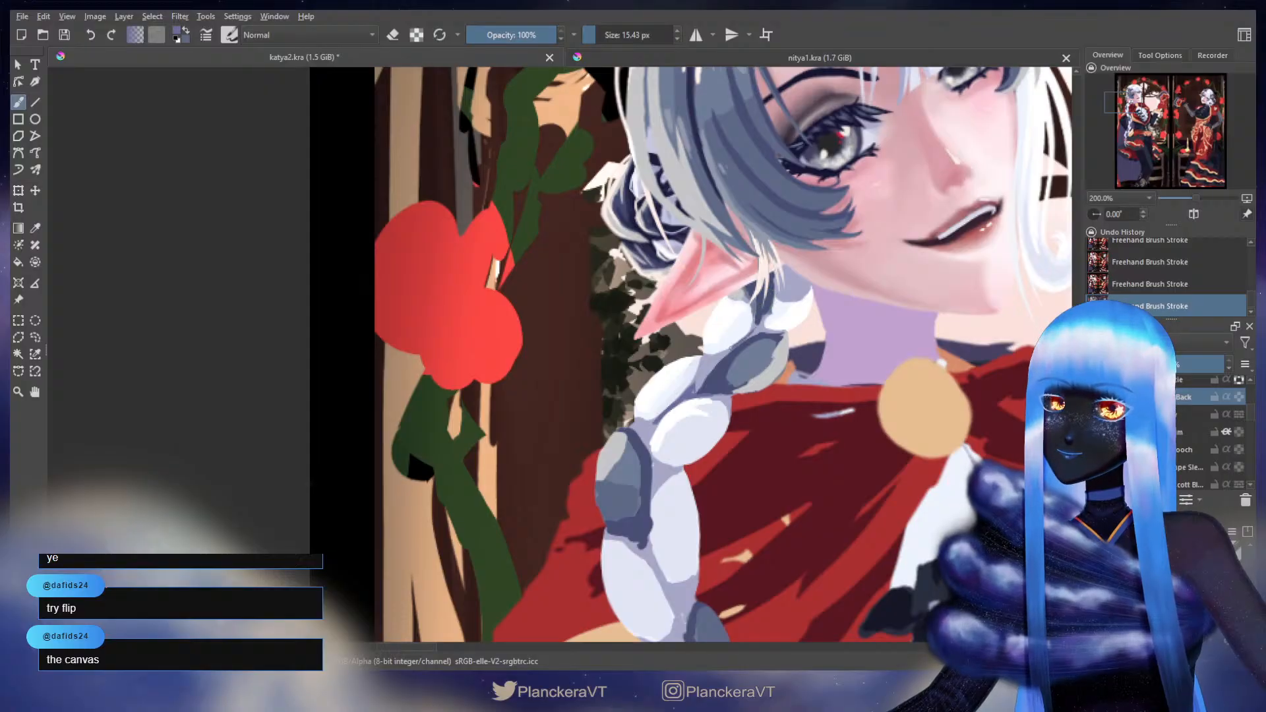
- Clean the outer edge of the light link below the upper dark link with the eraser at 7.11 px and 11.87 px
scroll(758, 322, "down", 6)
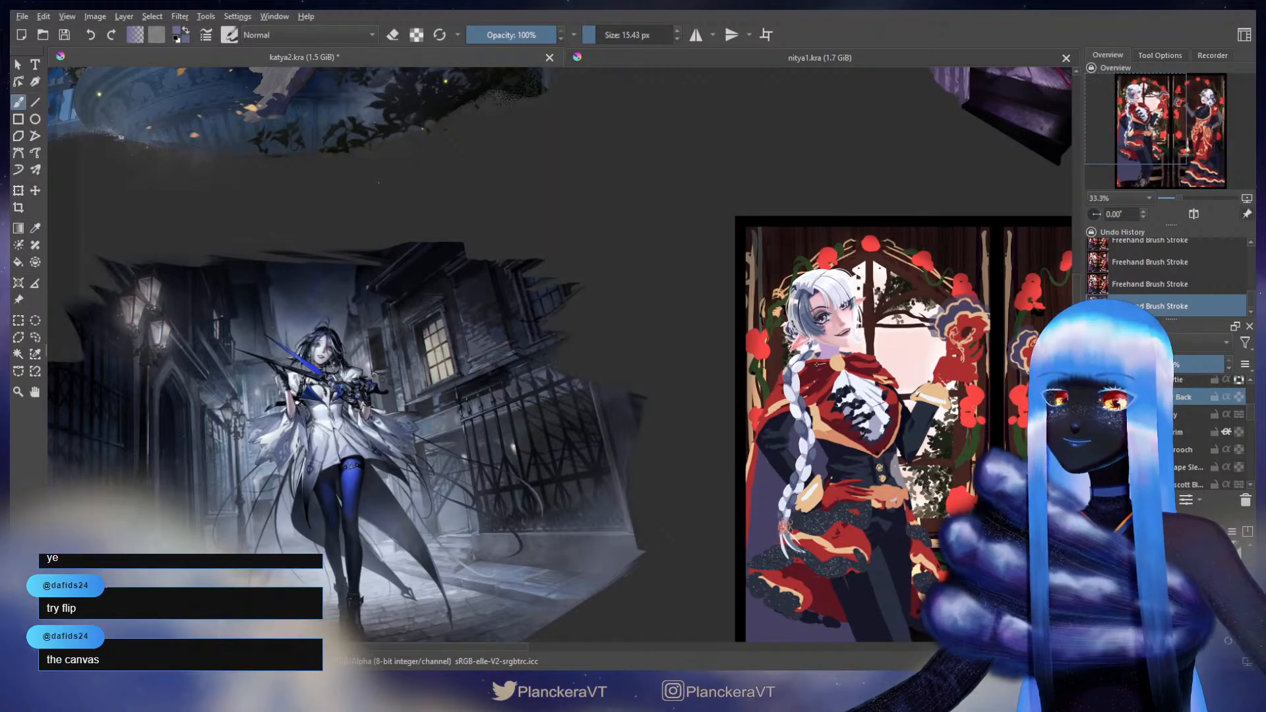
scroll(817, 363, "up", 6)
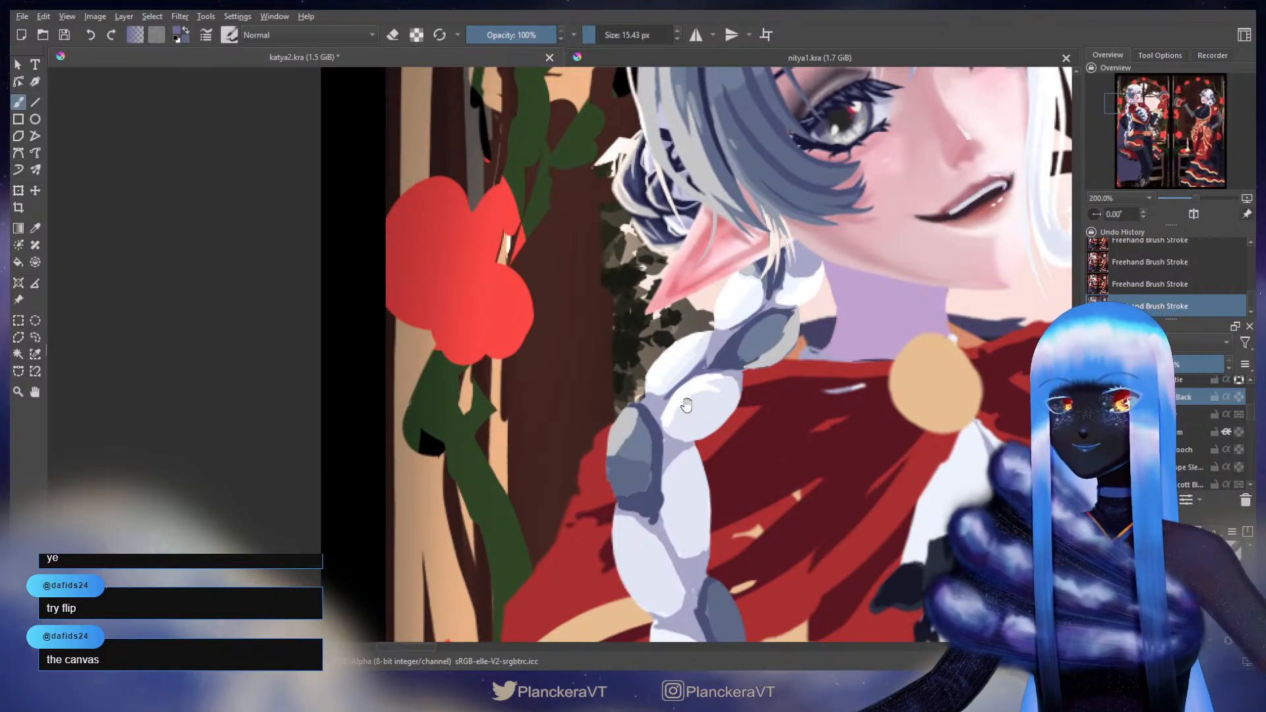
left_click_drag(687, 405, 774, 246)
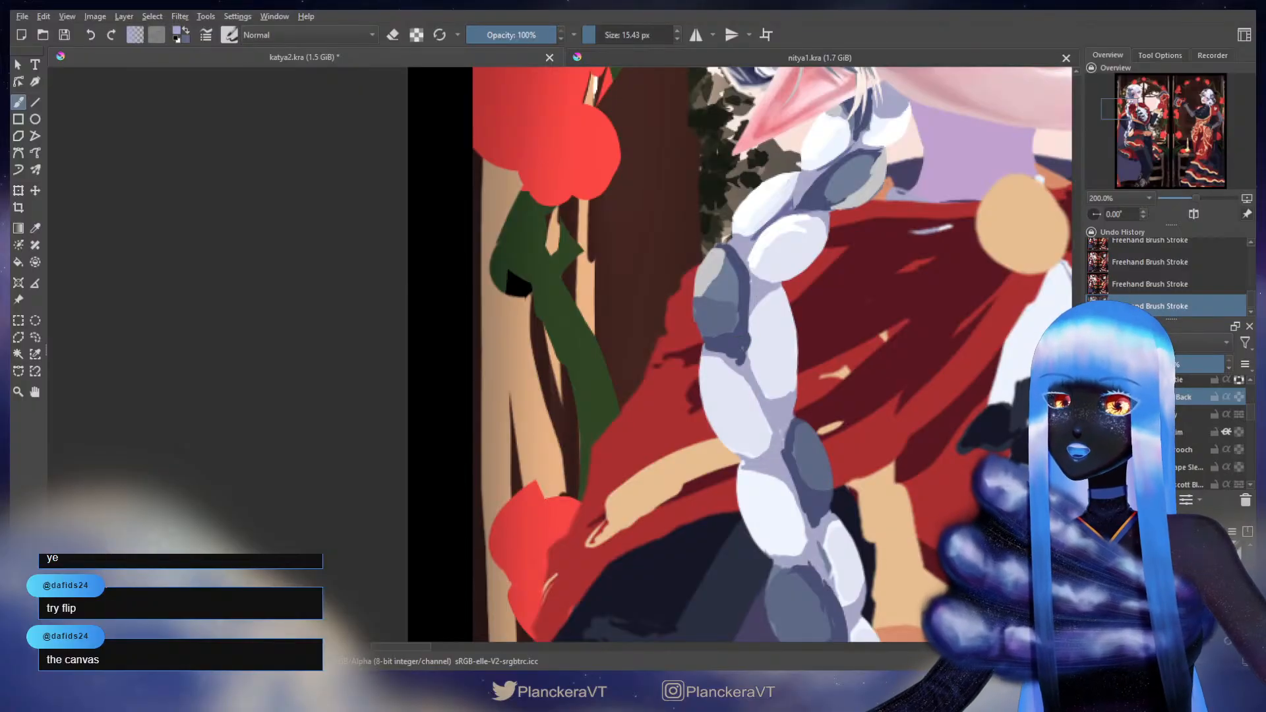
left_click_drag(755, 332, 764, 389)
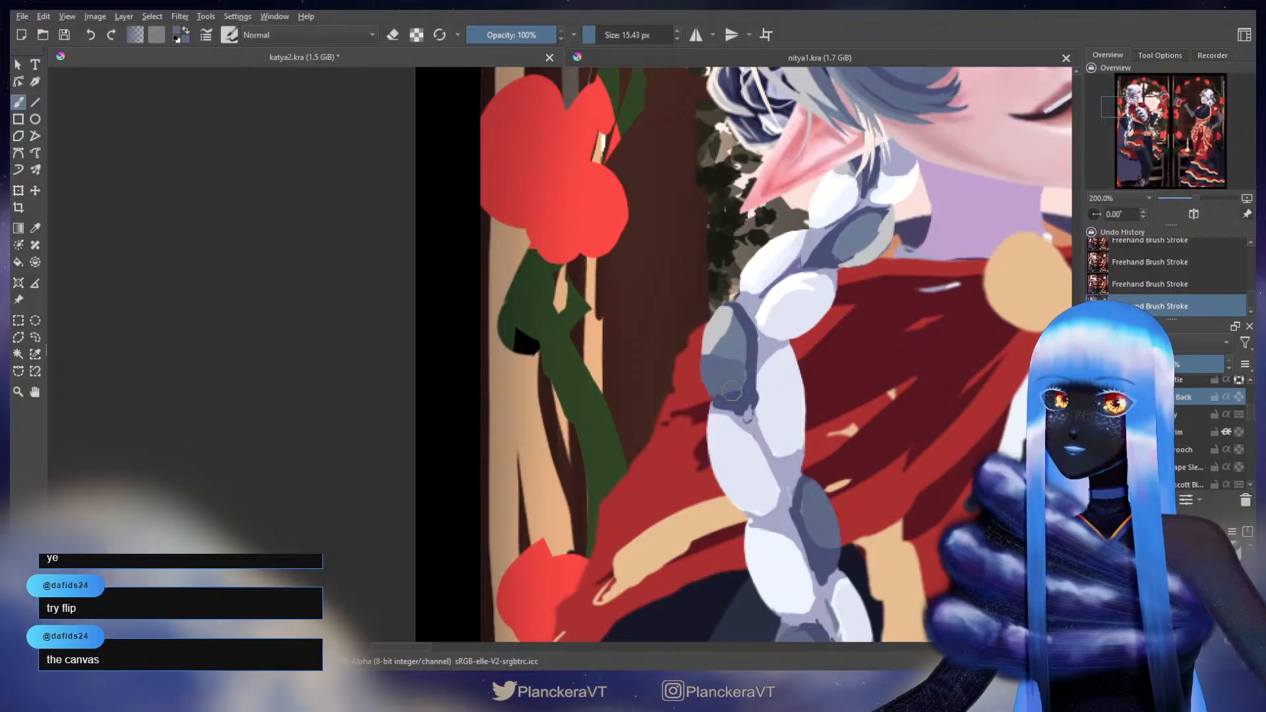
key("e")
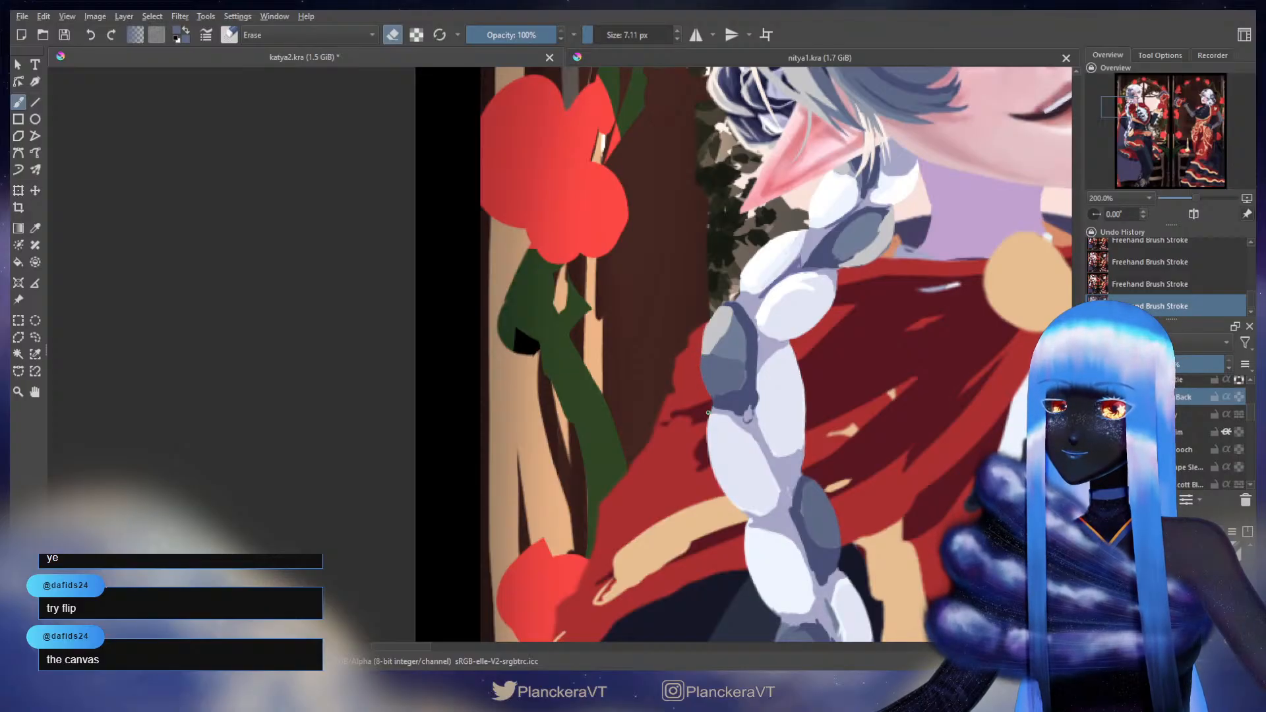
mouse_move(708, 413)
left_mouse_down()
mouse_move(714, 467)
mouse_move(713, 315)
mouse_move(706, 367)
left_mouse_up()
mouse_move(725, 442)
left_mouse_down()
mouse_move(696, 372)
mouse_move(714, 366)
left_mouse_up()
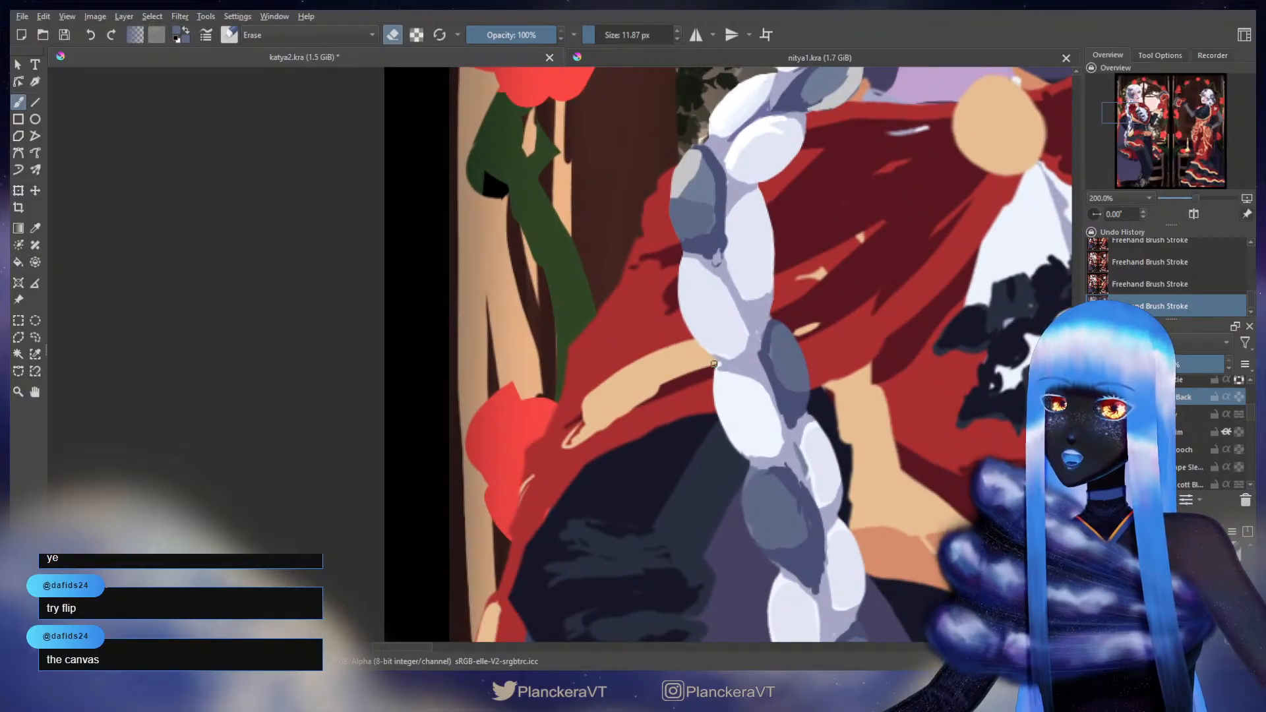
left_click_drag(784, 323, 751, 400)
- Refine the outer contour of the long light link by alternating a 16.88 px brush with an 11.87 px eraser
key("e")
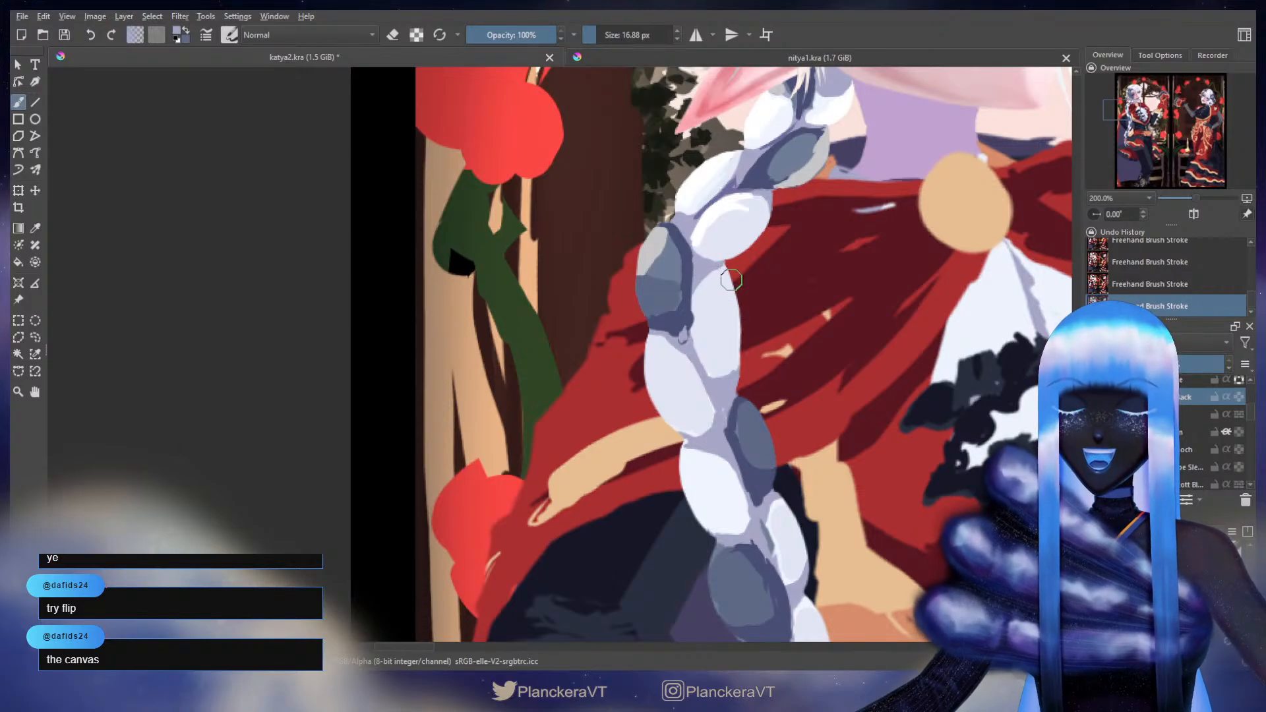
key("e")
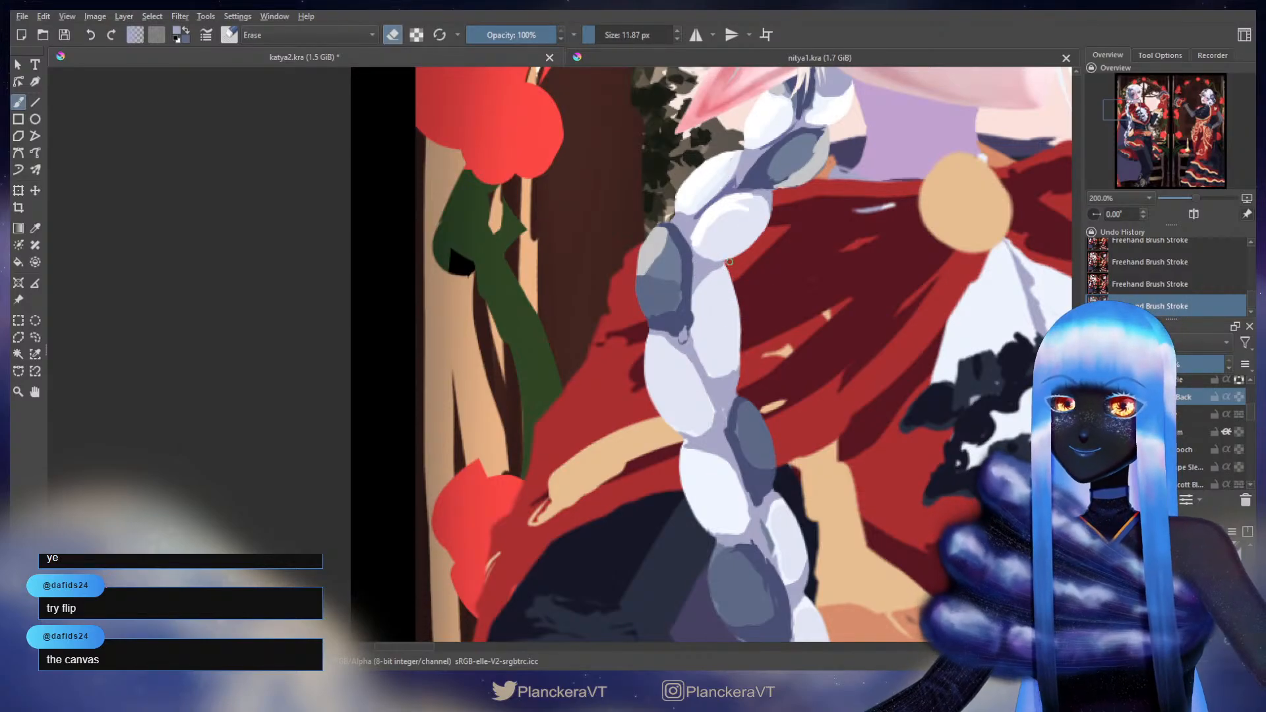
key("e")
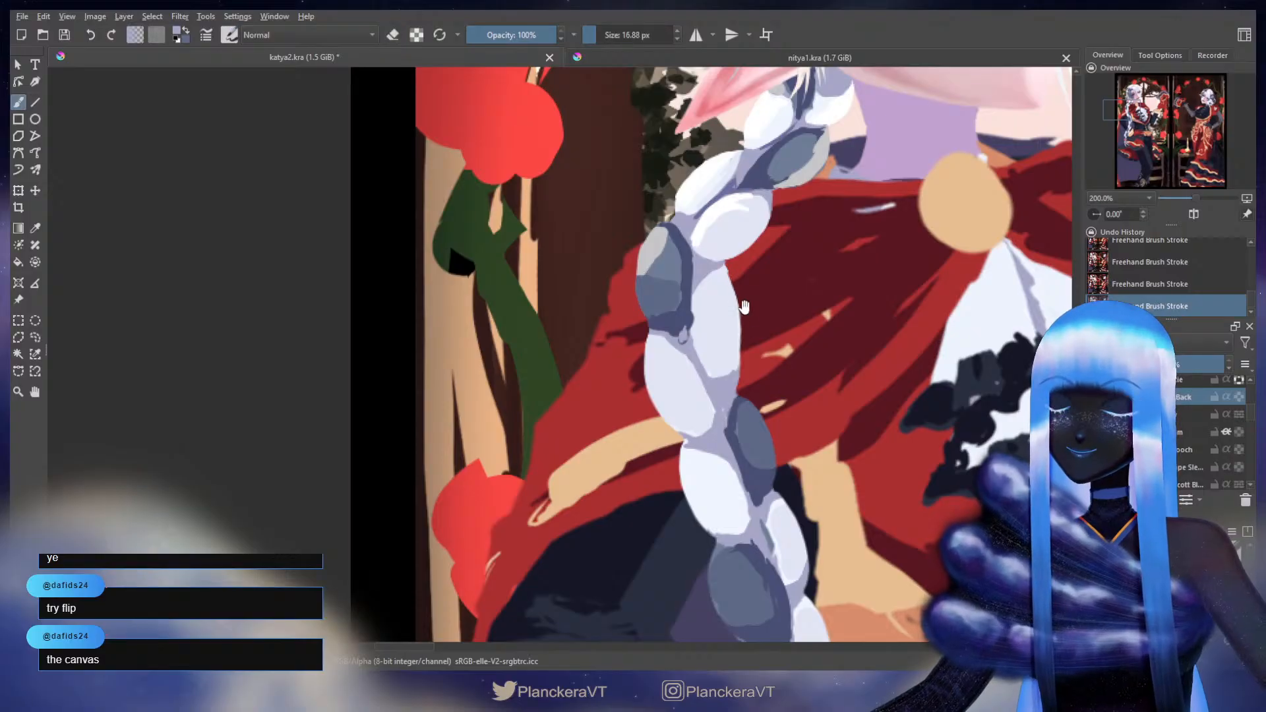
left_click_drag(742, 306, 745, 238)
key("e")
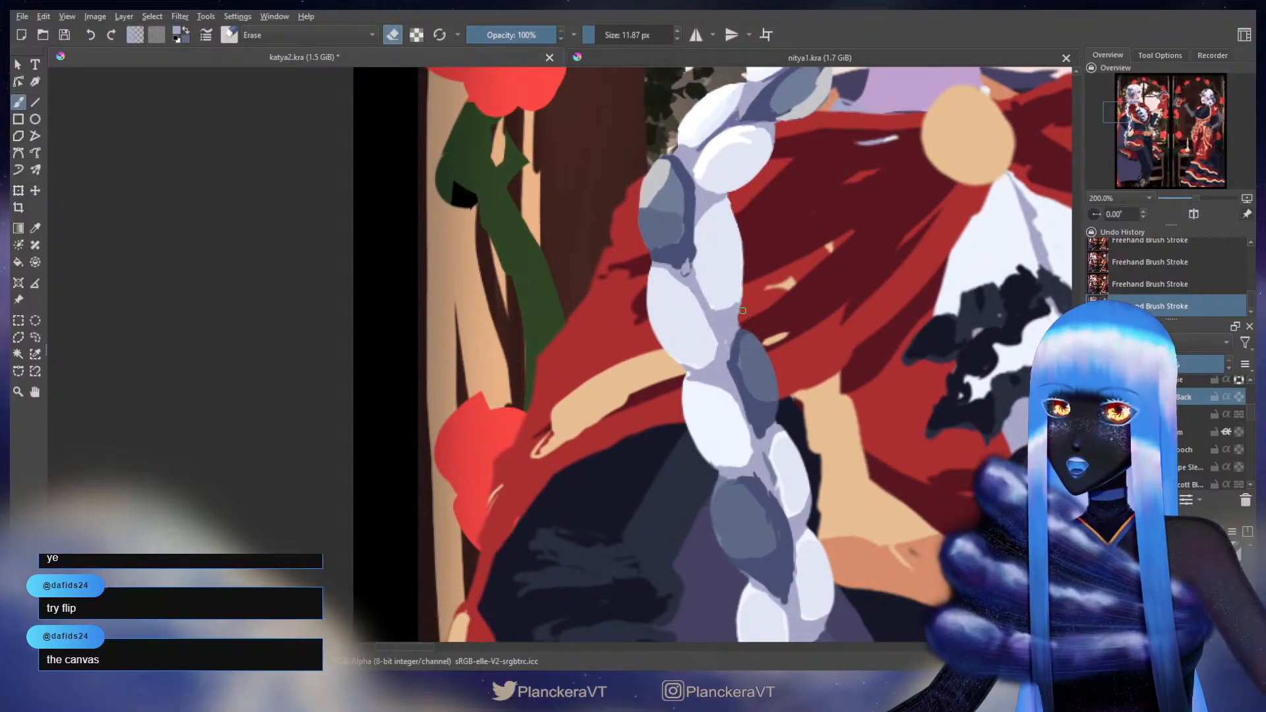
key("e")
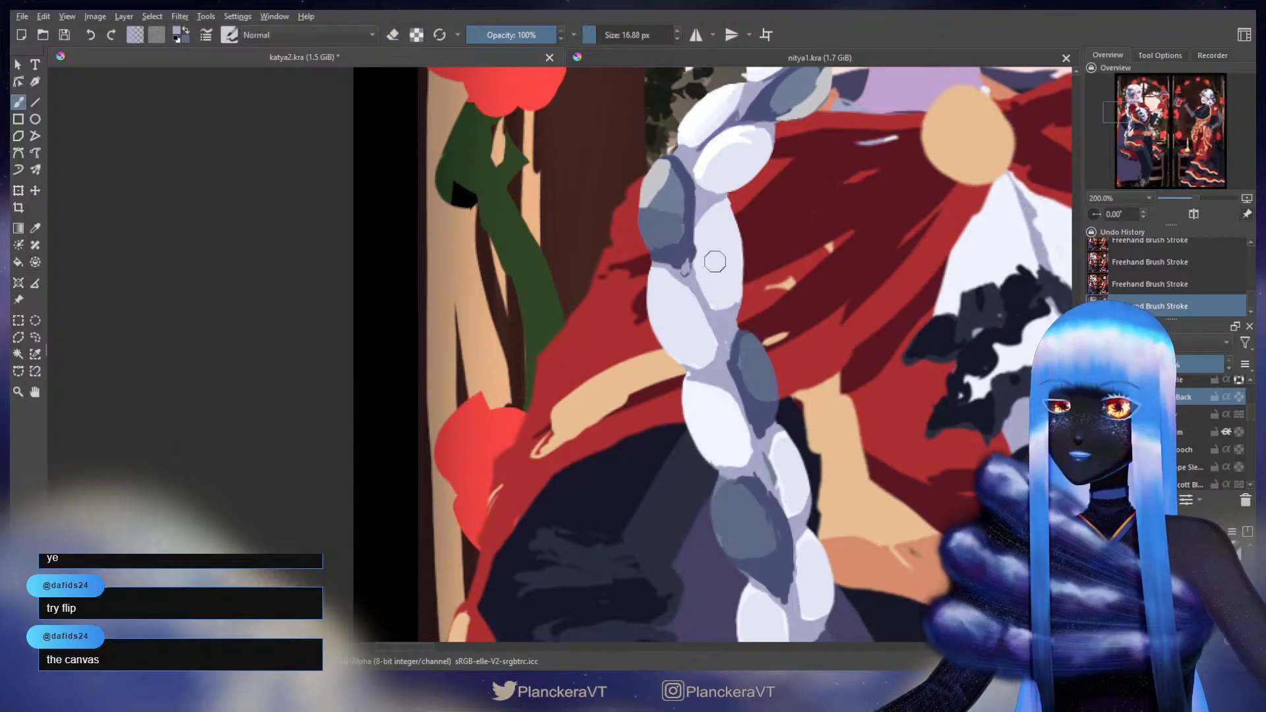
- Sample tones around the joint above the second dark link, undo the last stroke, and tidy the long light link's edge with an 11.71 px eraser
left_click(735, 320, "ctrl")
left_click(733, 350, "ctrl")
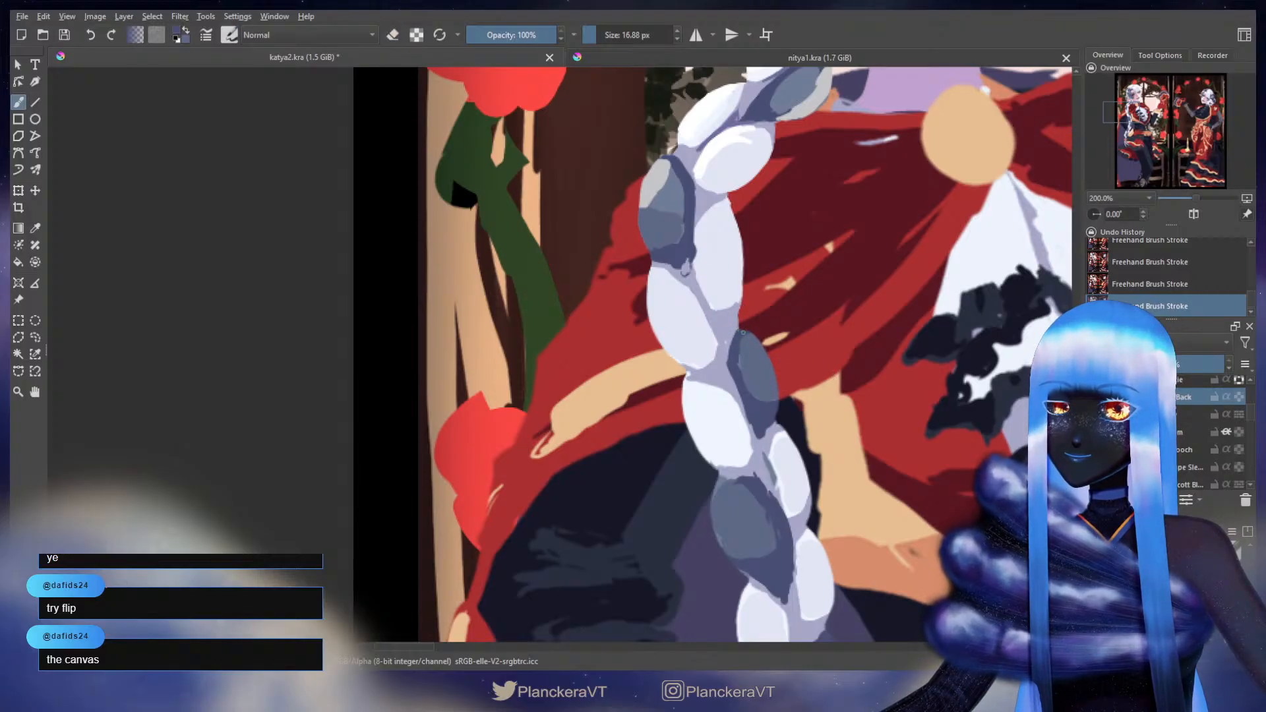
left_click(750, 350, "ctrl")
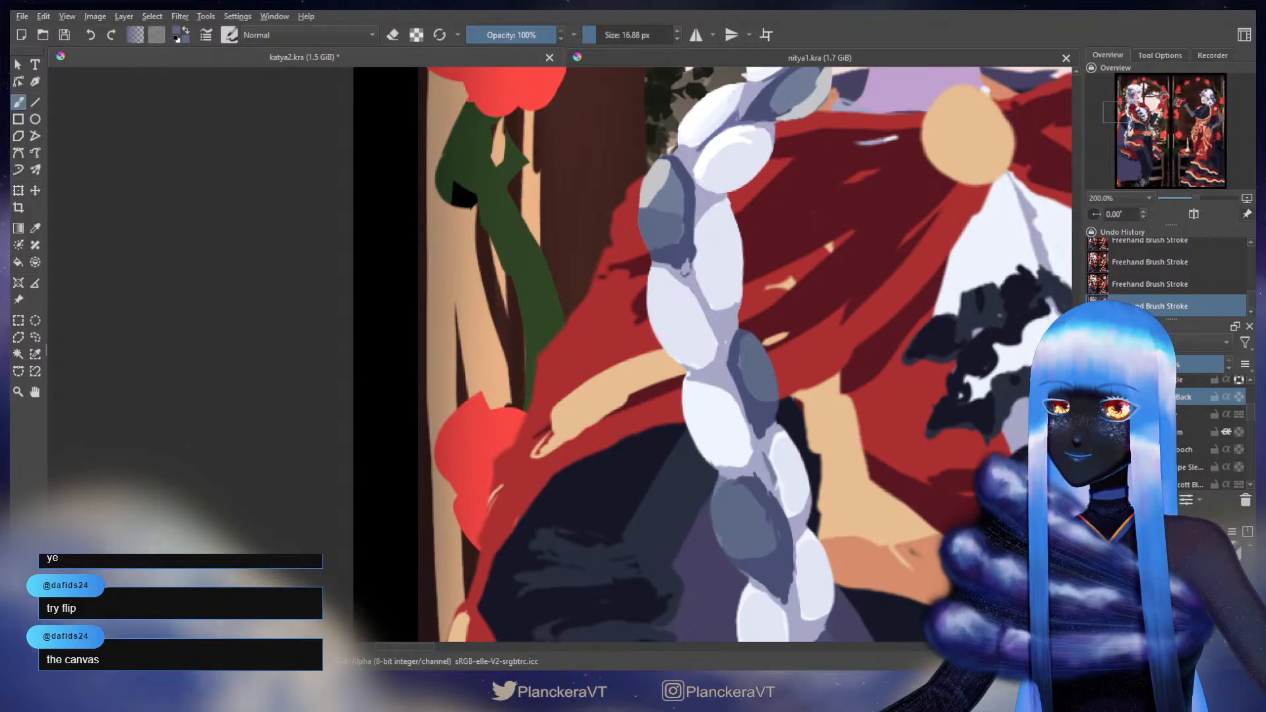
left_click(757, 412, "ctrl")
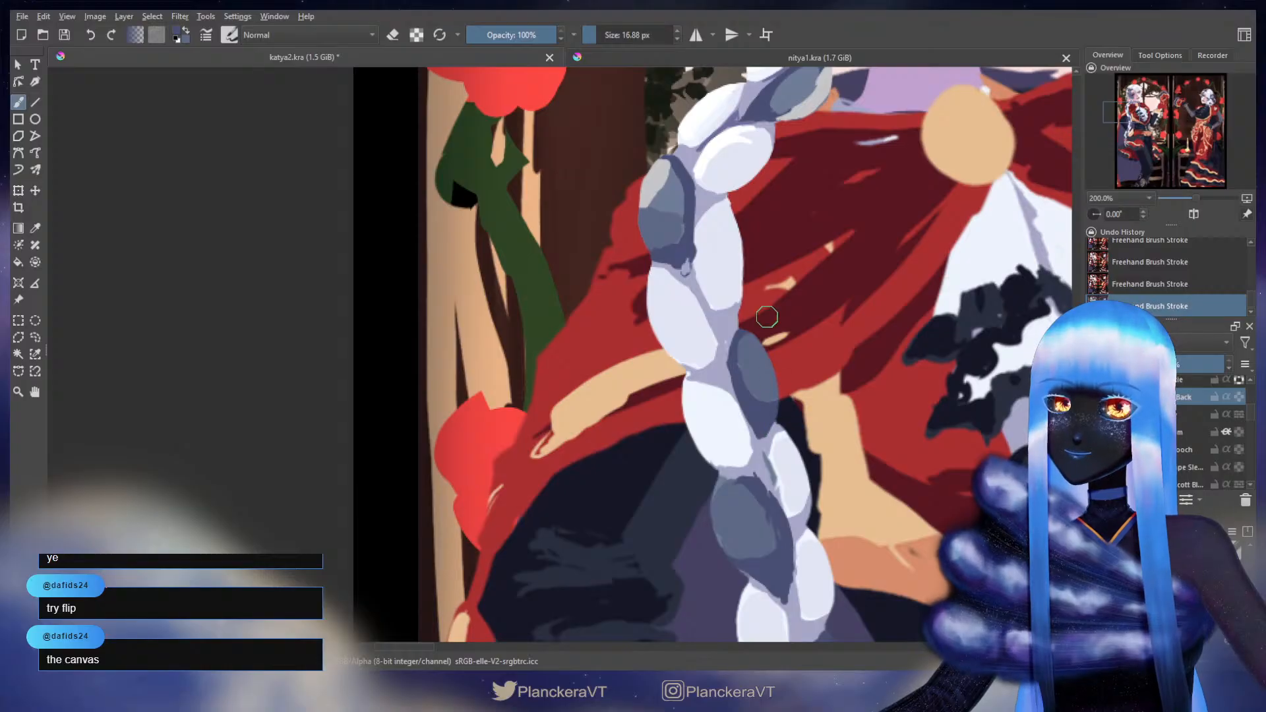
mouse_move(747, 220)
left_mouse_down()
mouse_move(745, 233)
mouse_move(730, 225)
mouse_move(740, 249)
mouse_move(731, 228)
left_mouse_up()
left_click(725, 230, "ctrl")
key("ctrl+z")
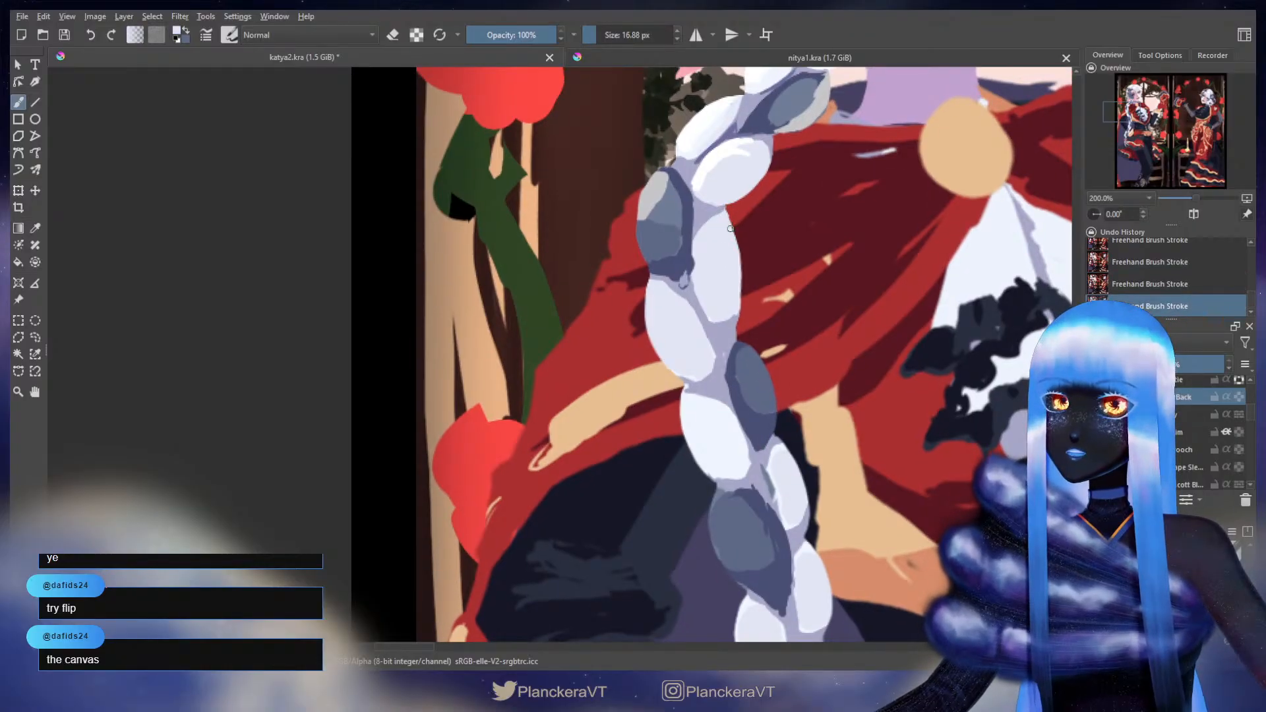
key("e")
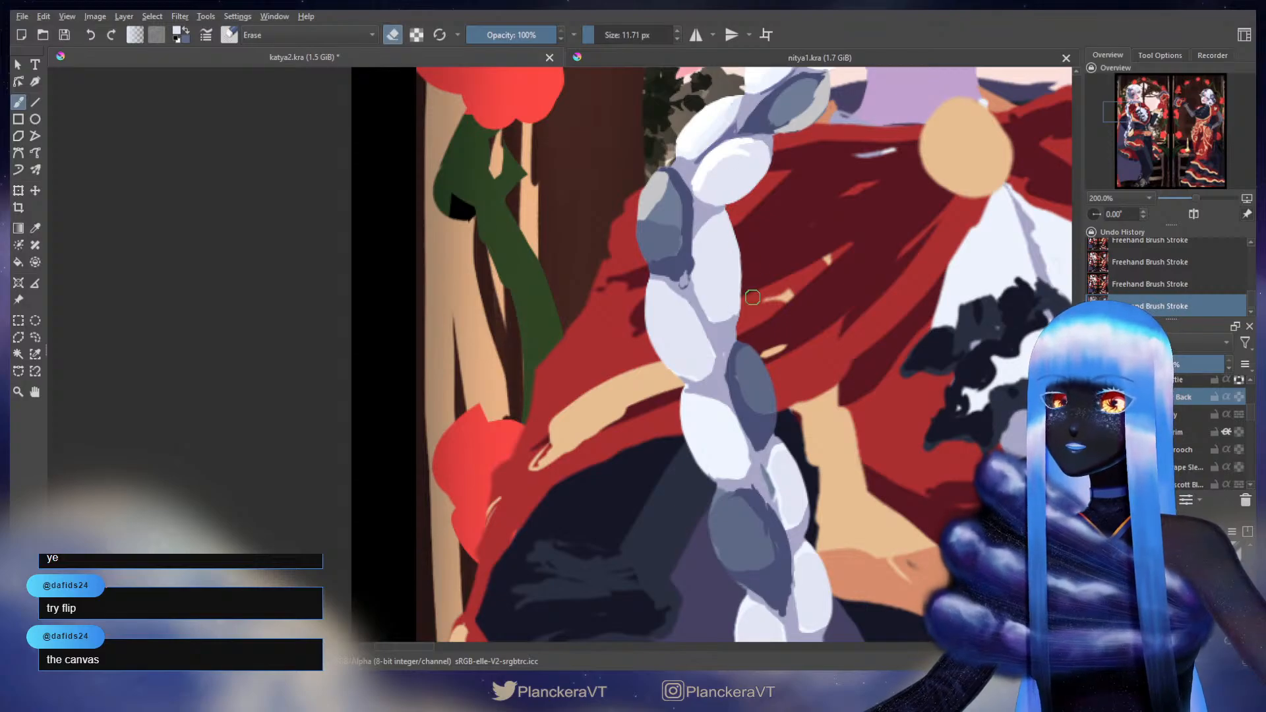
- Reshape the lower tip of the upper dark link with a sampled dark tone at 16.88 px and tidy nearby edges with a 12.30 px eraser
key("e")
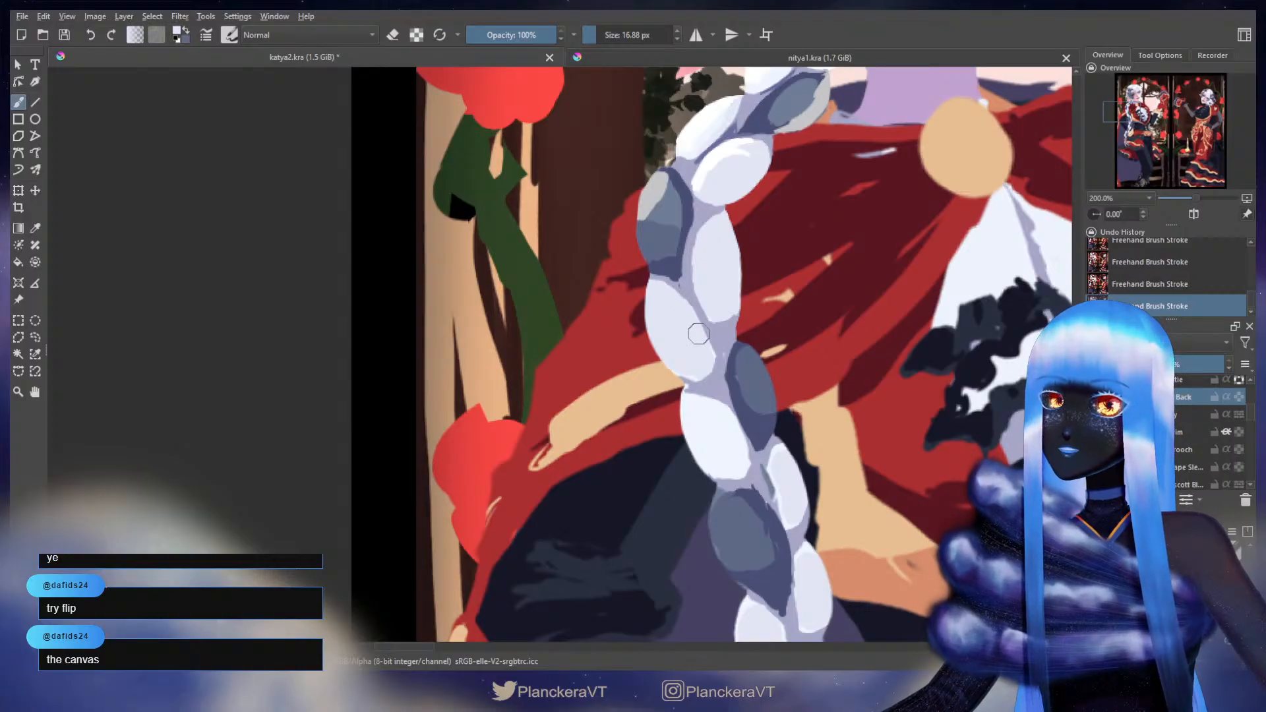
left_click(675, 269, "ctrl")
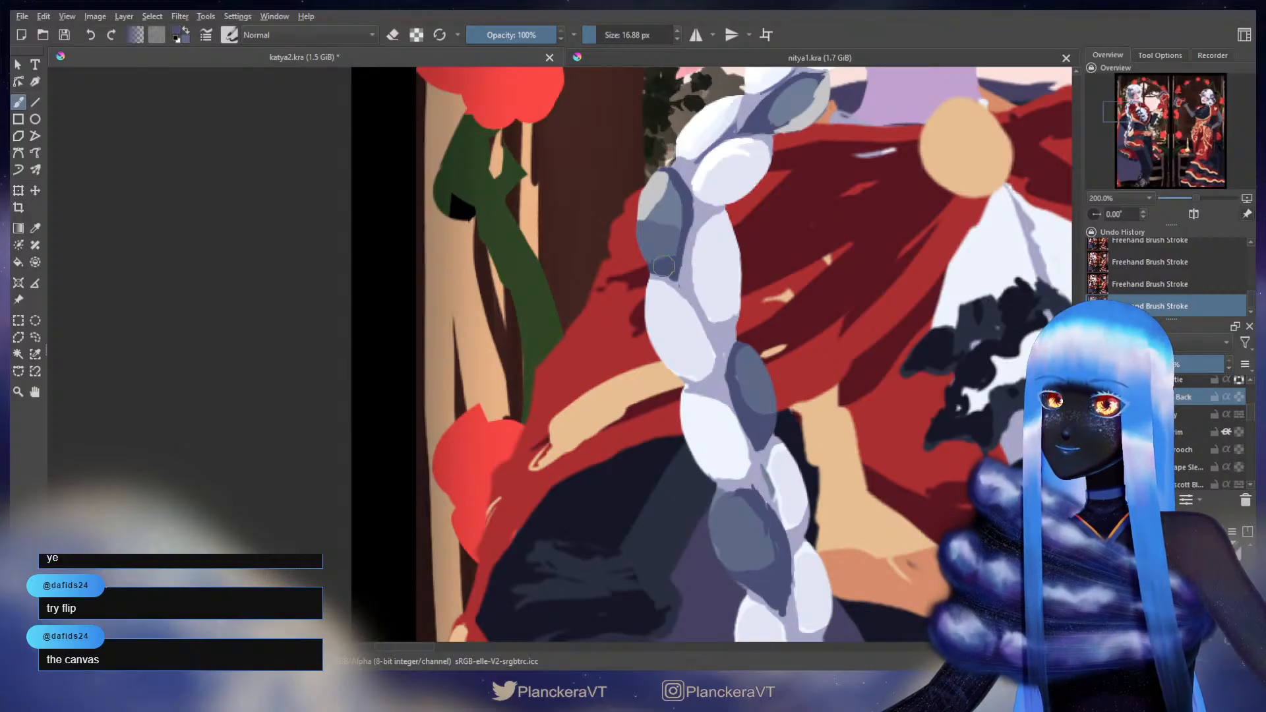
mouse_move(679, 257)
left_mouse_down()
mouse_move(673, 289)
mouse_move(658, 274)
left_mouse_up()
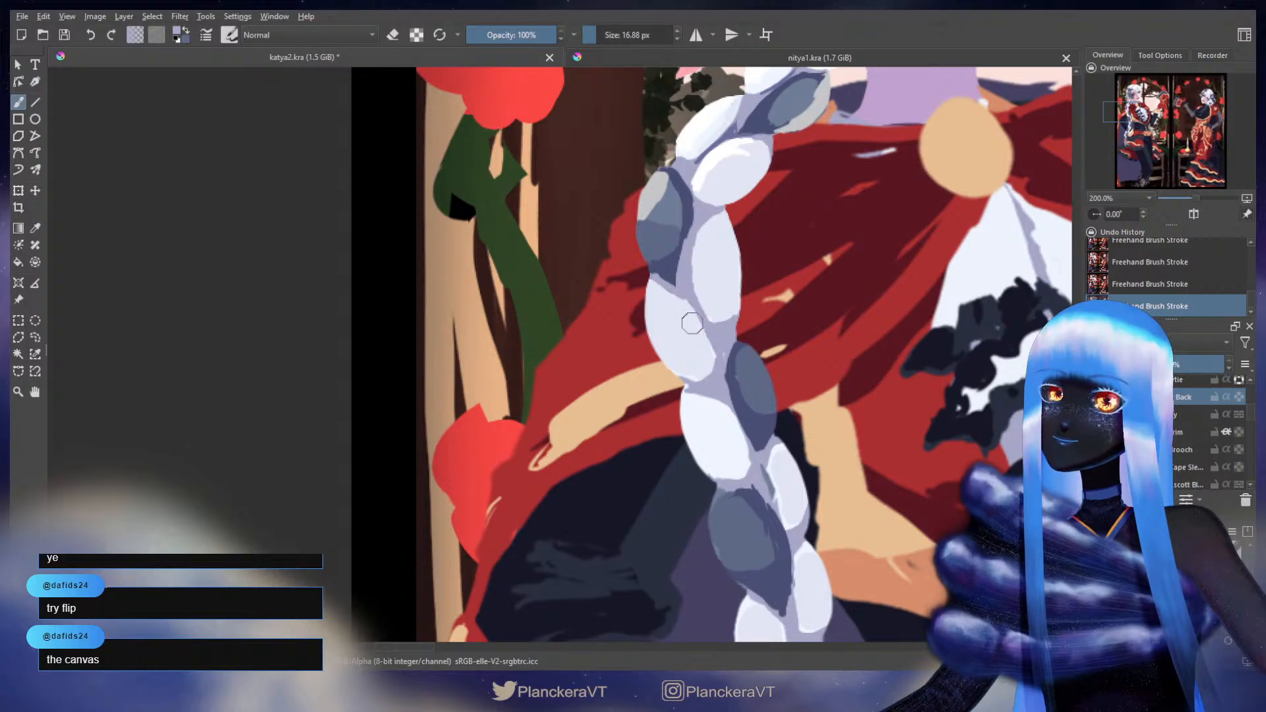
key("e")
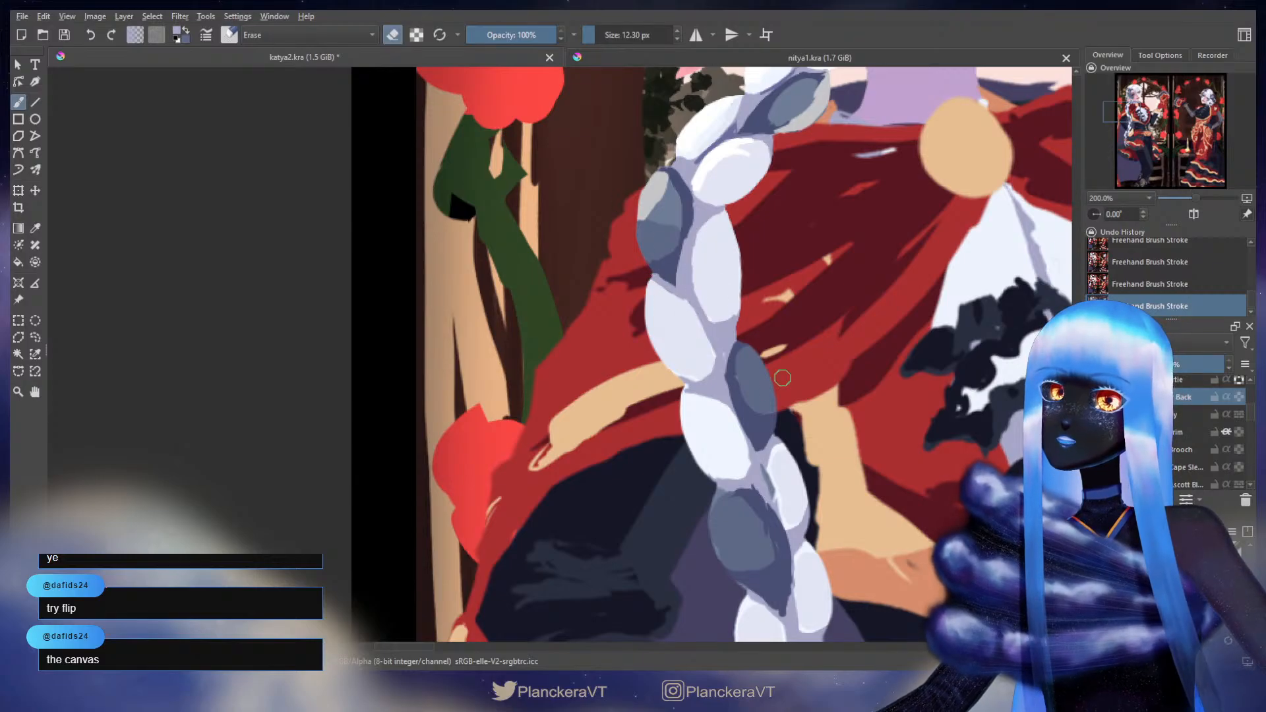
key("e")
- Refine the lower end of the long light link with sampled light tones at 16.14 px and trim its edge with a 12.30 px eraser
mouse_move(709, 237)
left_mouse_down()
mouse_move(690, 343)
mouse_move(684, 168)
left_mouse_up()
left_click(692, 235, "ctrl")
left_click_drag(681, 258, 678, 257)
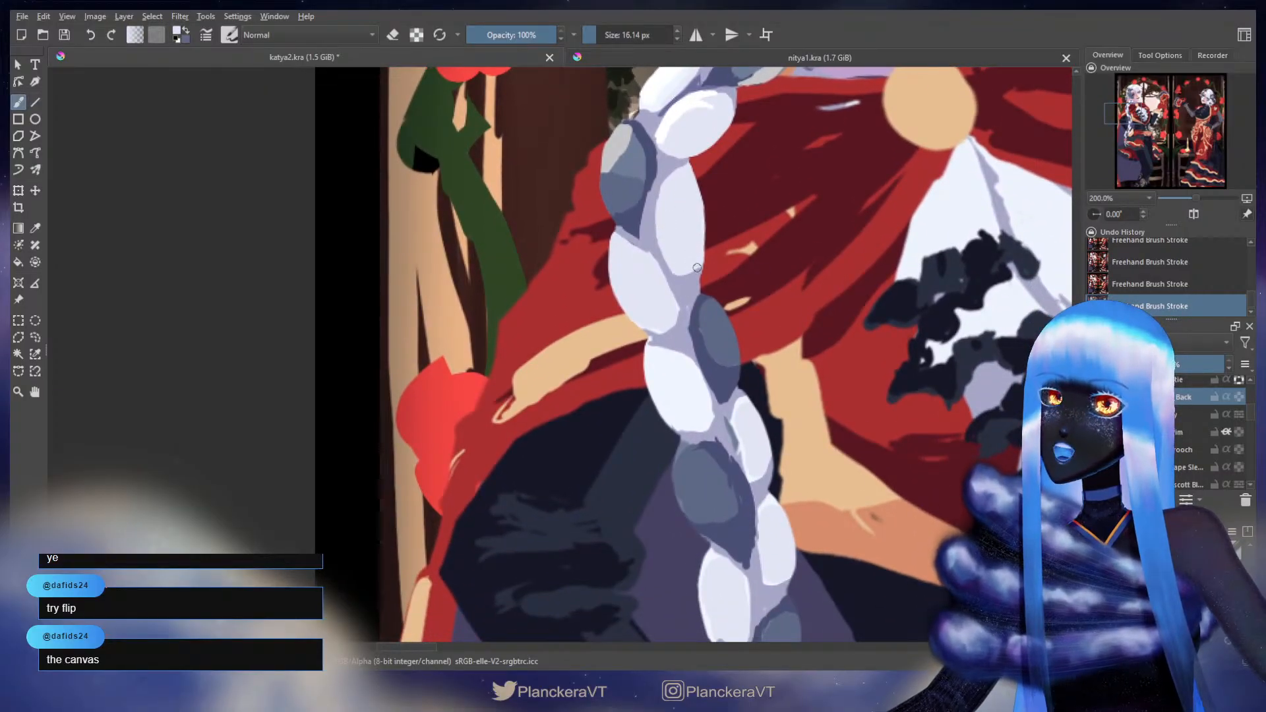
left_click(700, 301, "ctrl")
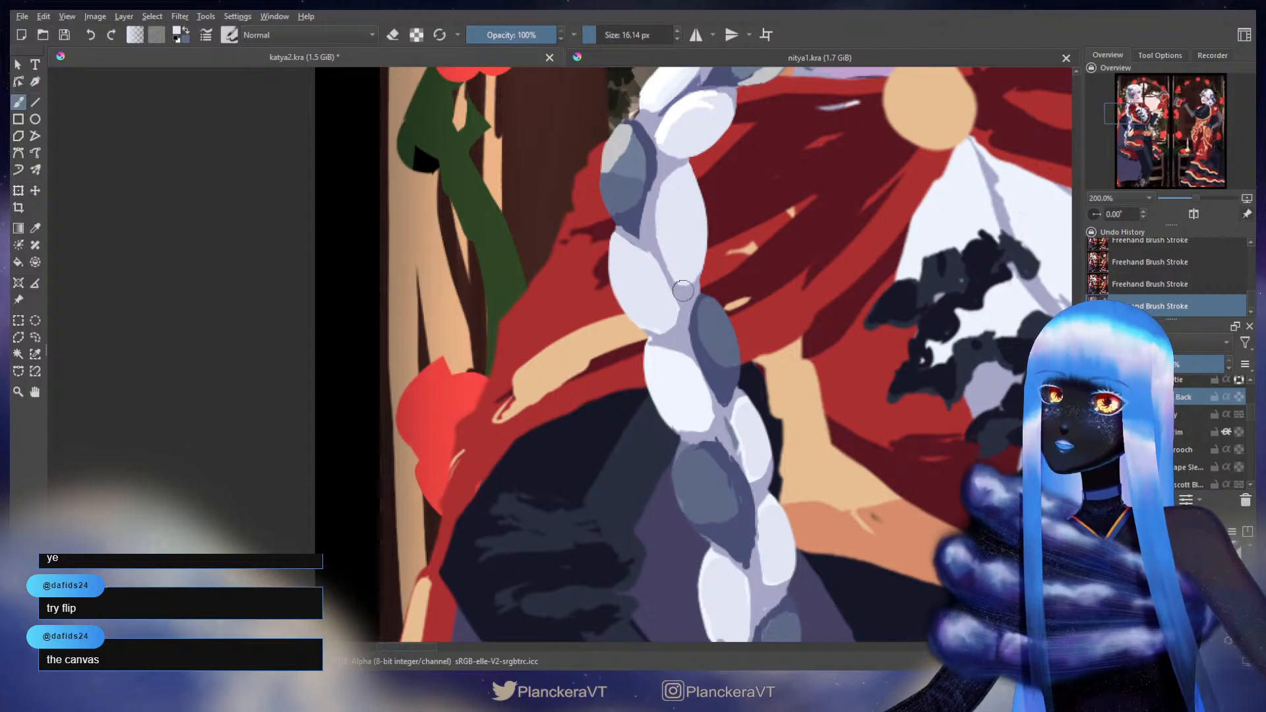
key("e")
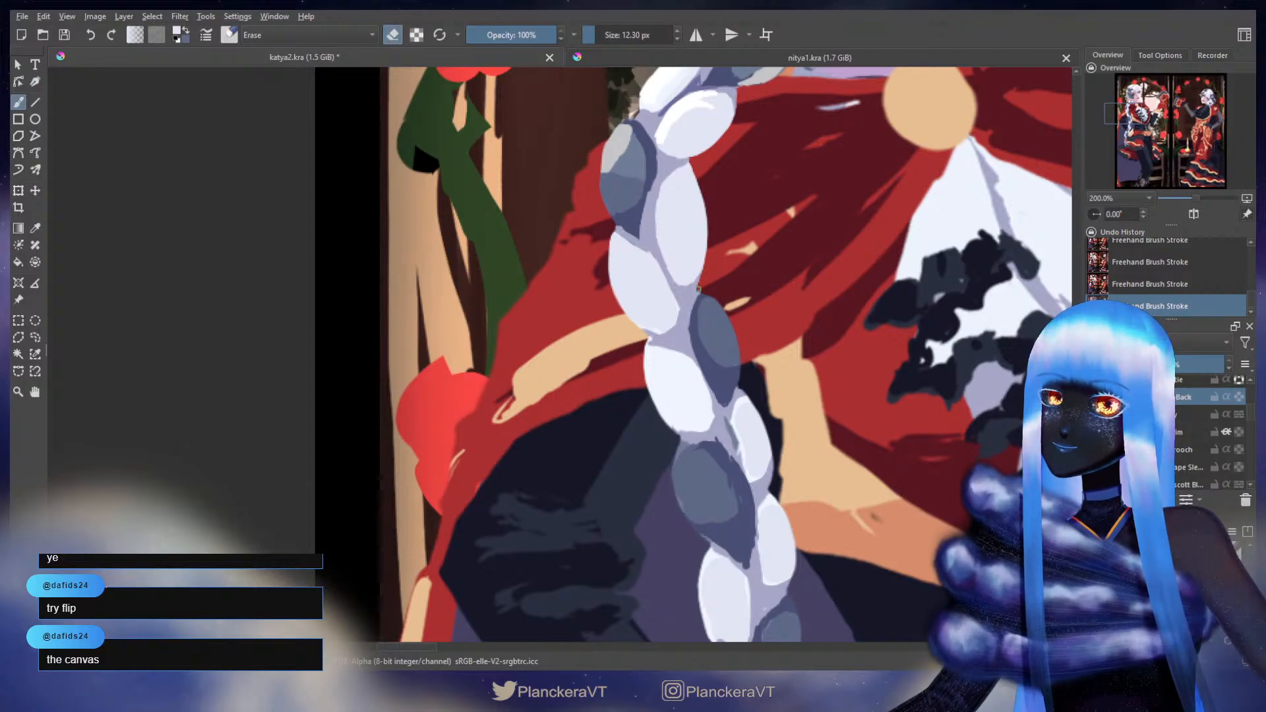
key("e")
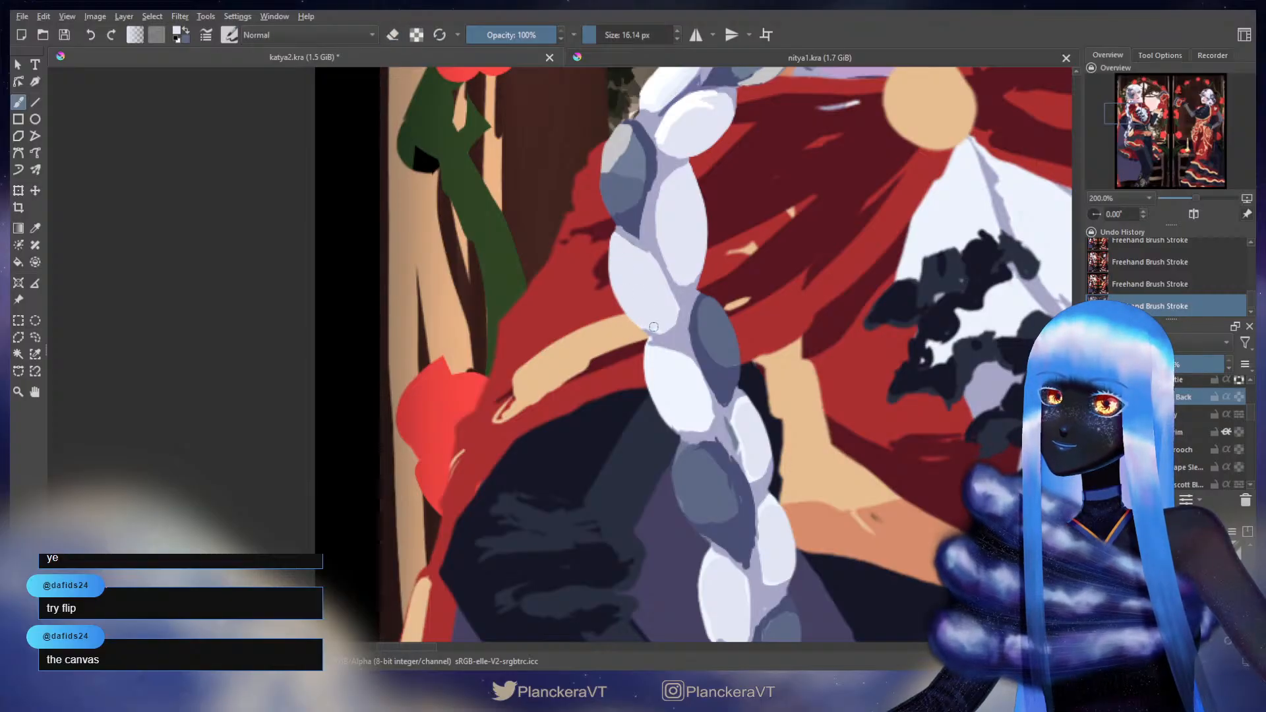
- Erase the outer notch beneath the upper dark link at 12.30 px, then undo and redo the last brush stroke
key("e")
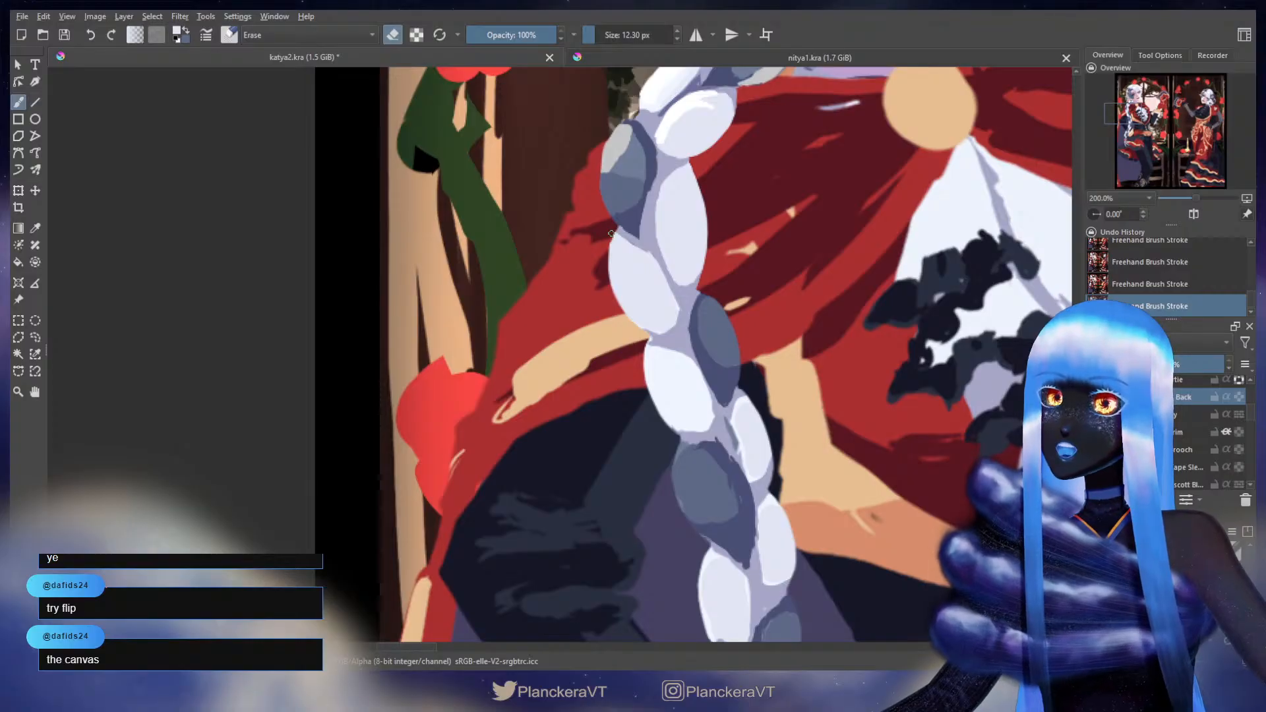
key("e")
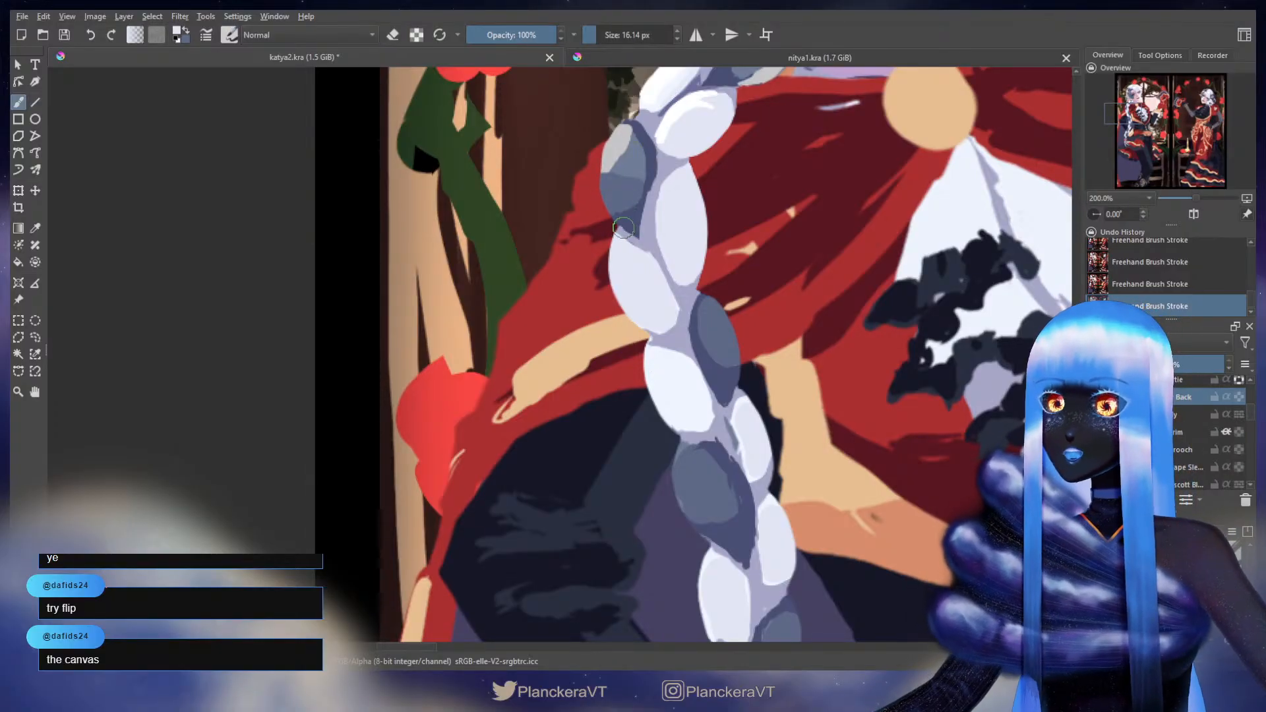
key("ctrl+z")
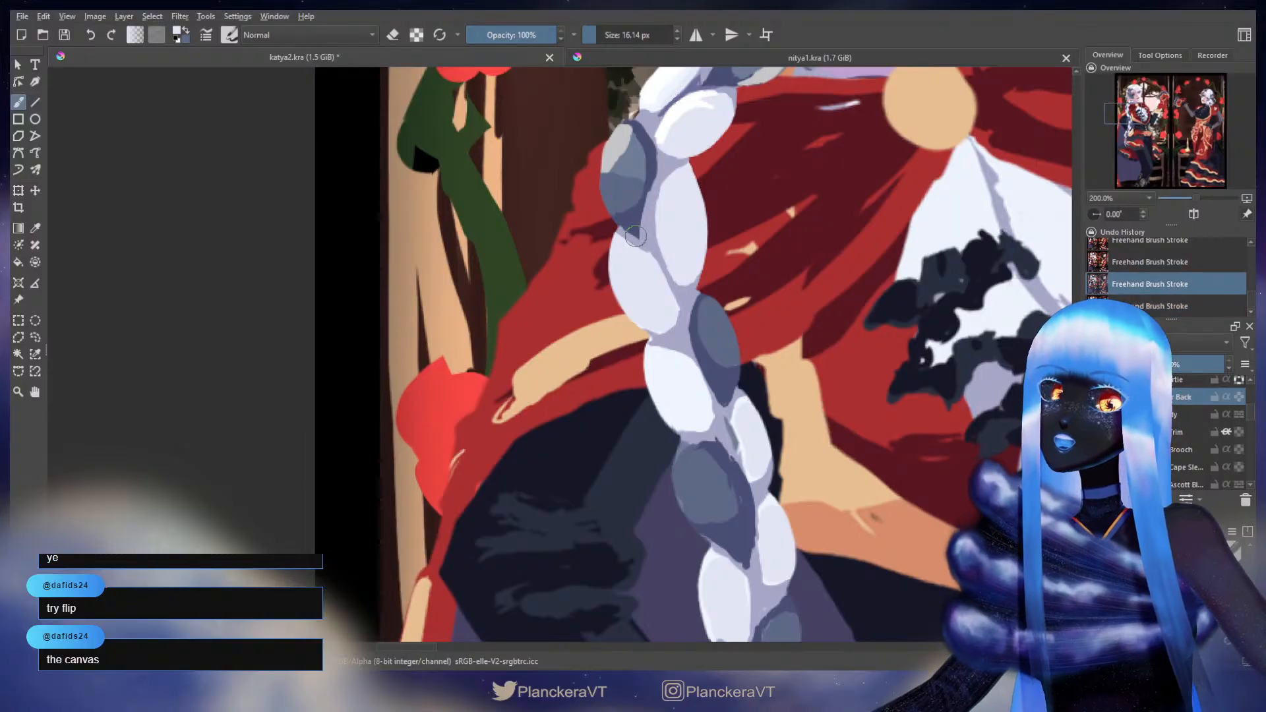
key("ctrl+shift+z")
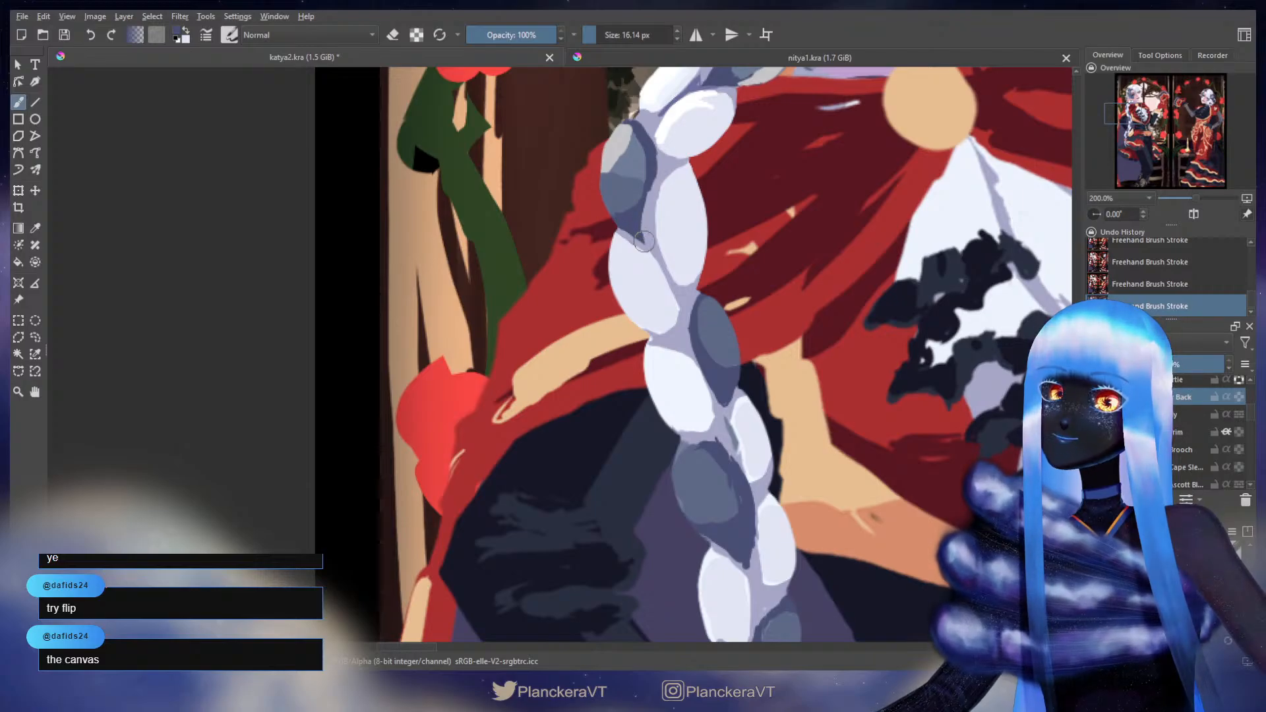
- Deepen the shadow along the upper dark link's inner edge and tip with sampled dark tones at 16.14 px, then sample the adjacent light tone
left_click(650, 169, "ctrl")
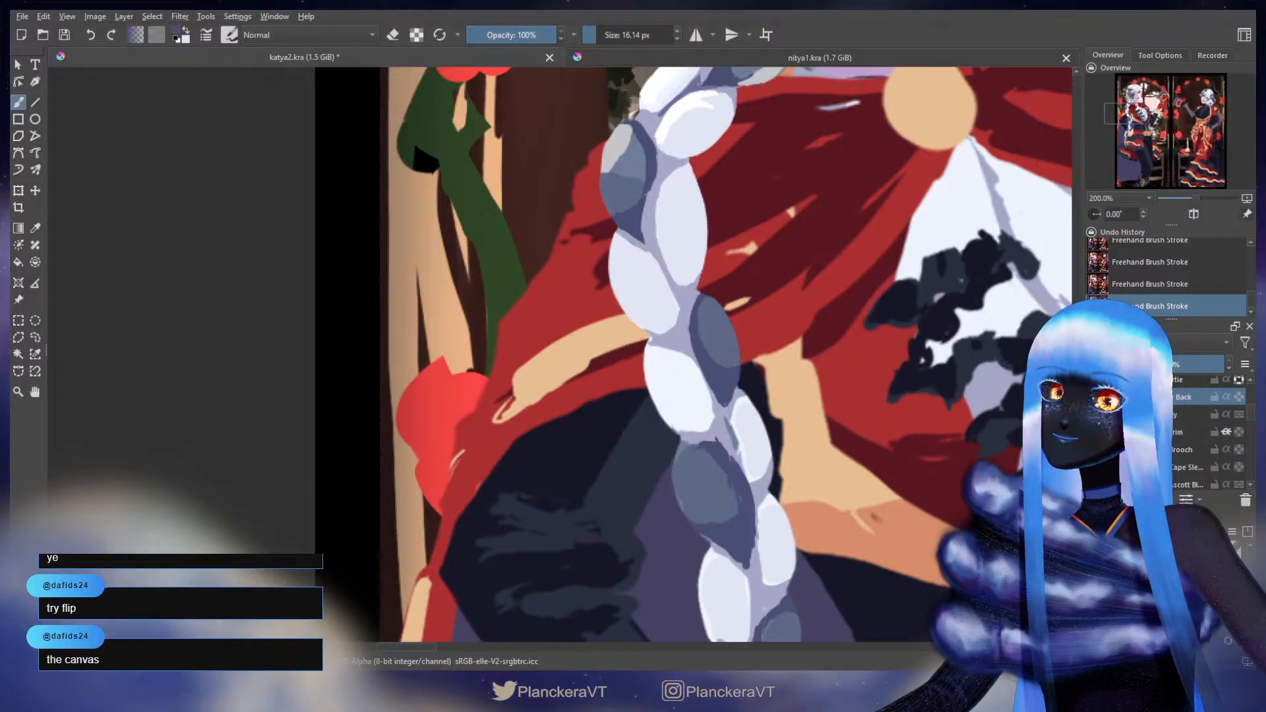
left_click(662, 171, "ctrl")
left_click(652, 159, "ctrl")
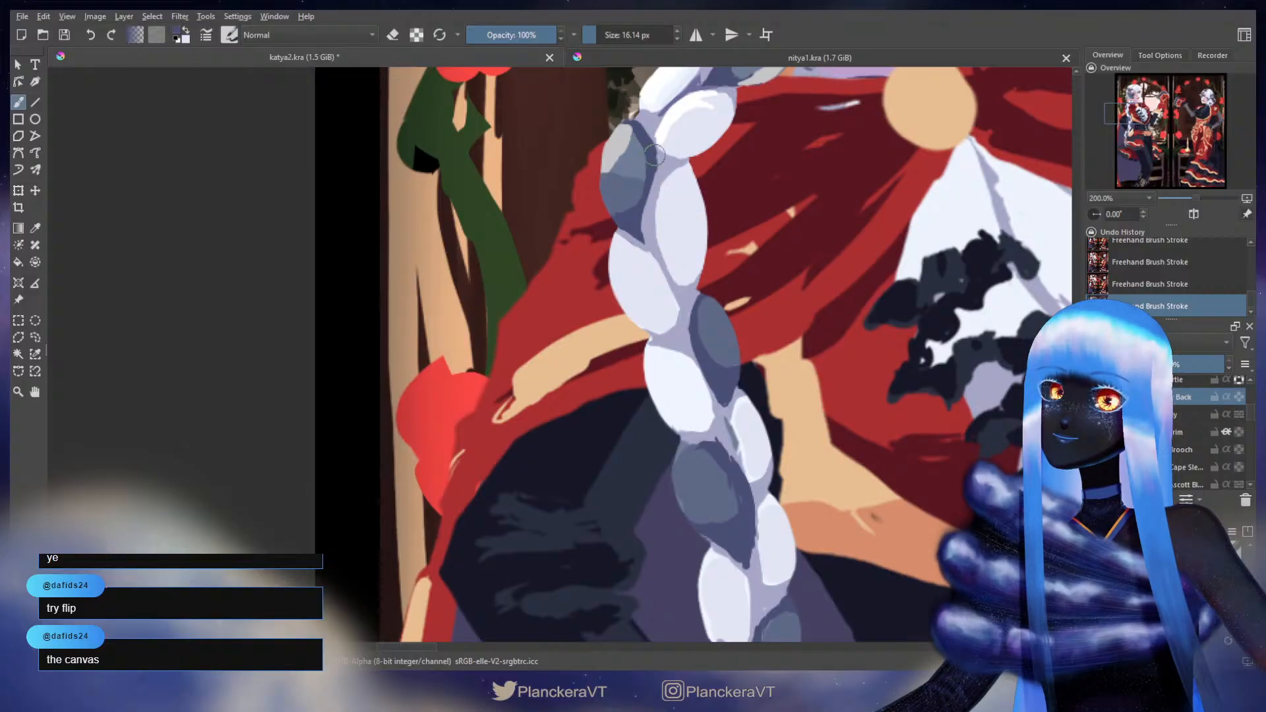
left_click_drag(653, 175, 642, 216)
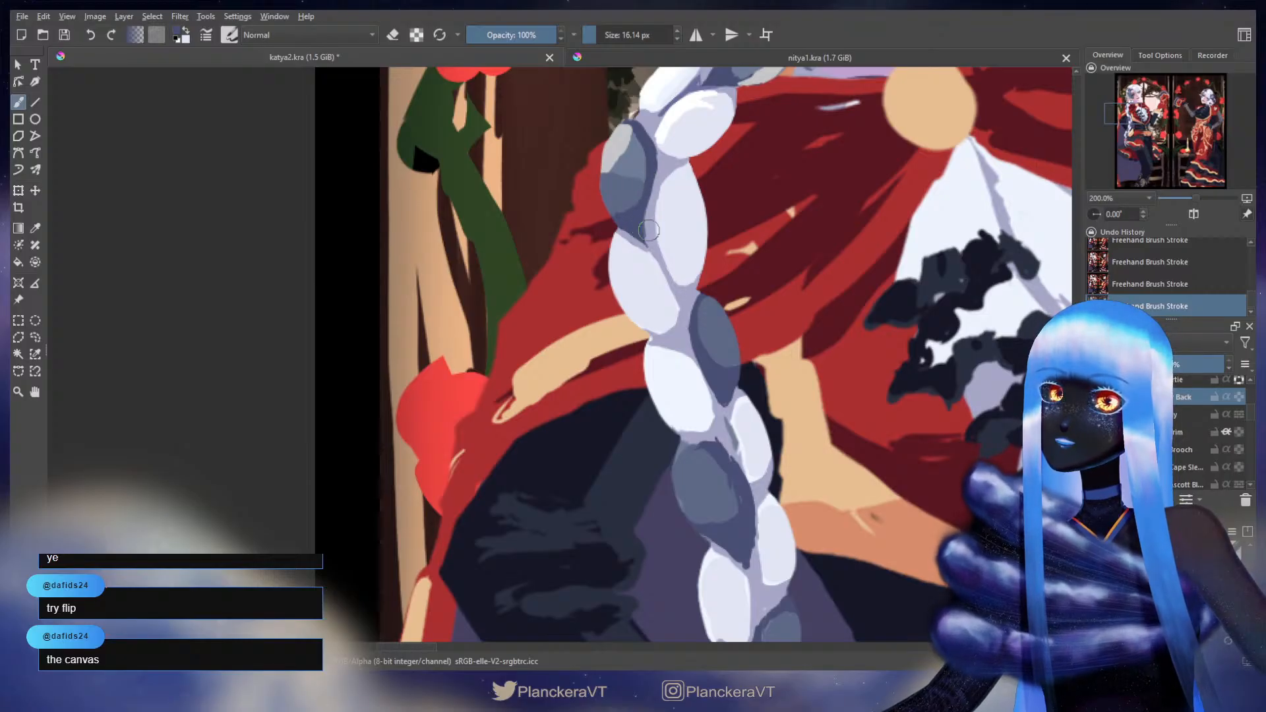
left_click(670, 159, "ctrl")
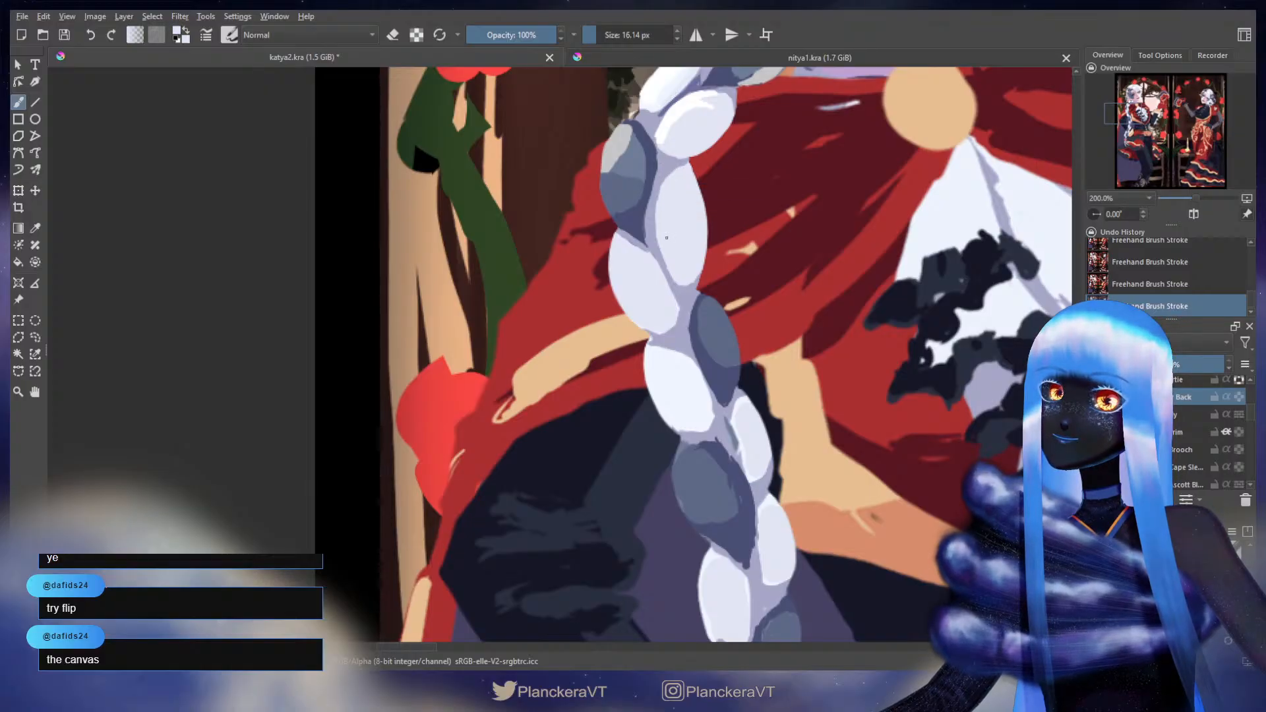
- Refine the shadow gap beside the upper dark link with sampled tones at 16.14 px and trim its outer edge with a 12.30 px eraser
left_click_drag(684, 281, 671, 203)
left_click(664, 213, "ctrl")
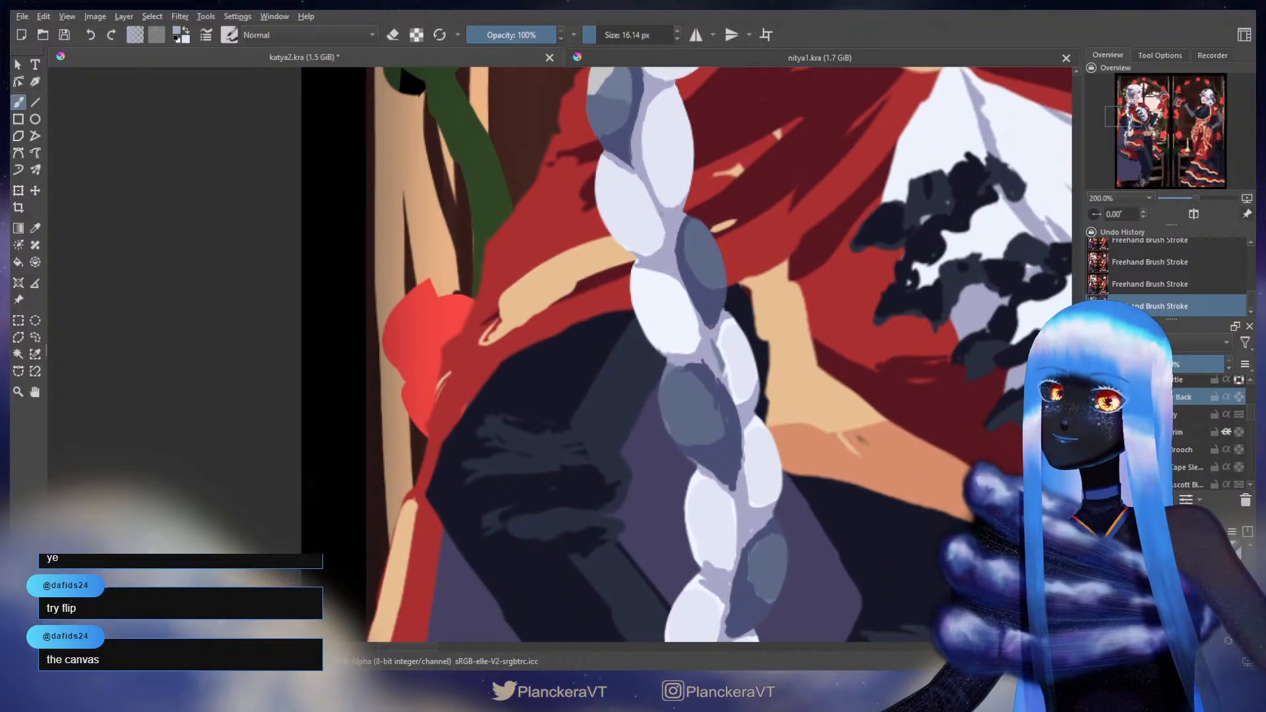
left_click(687, 221, "ctrl")
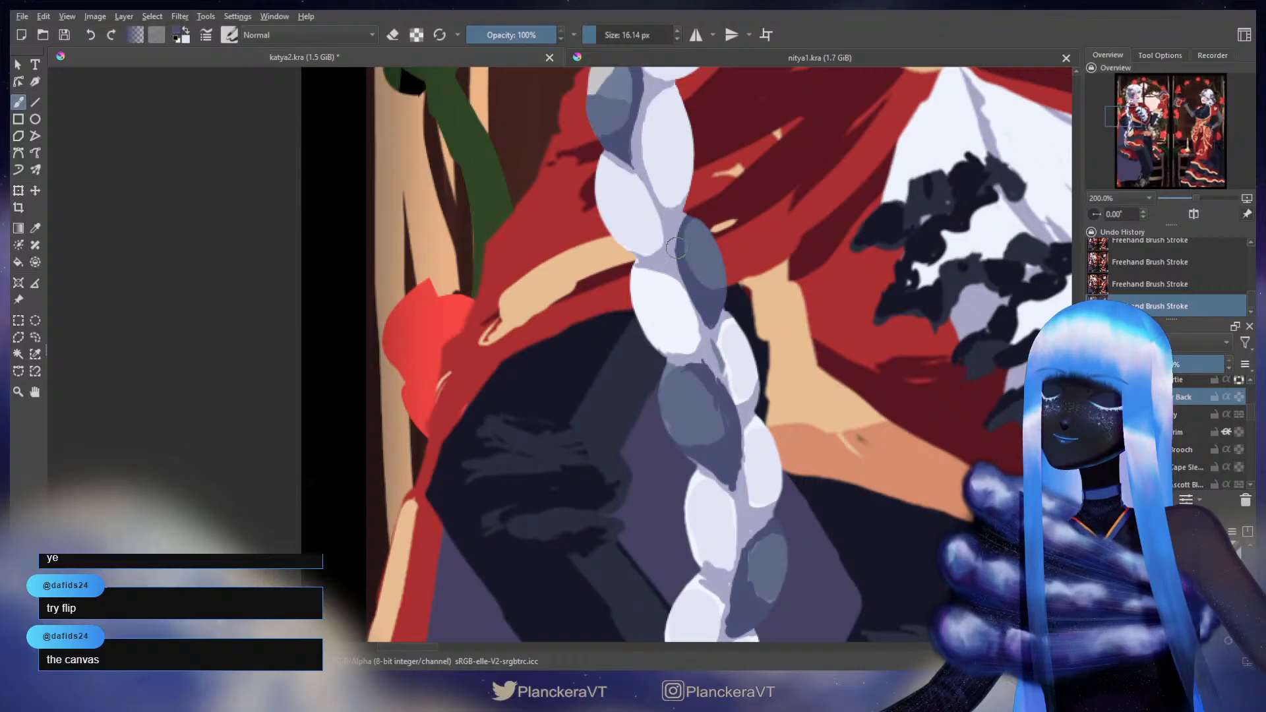
key("e")
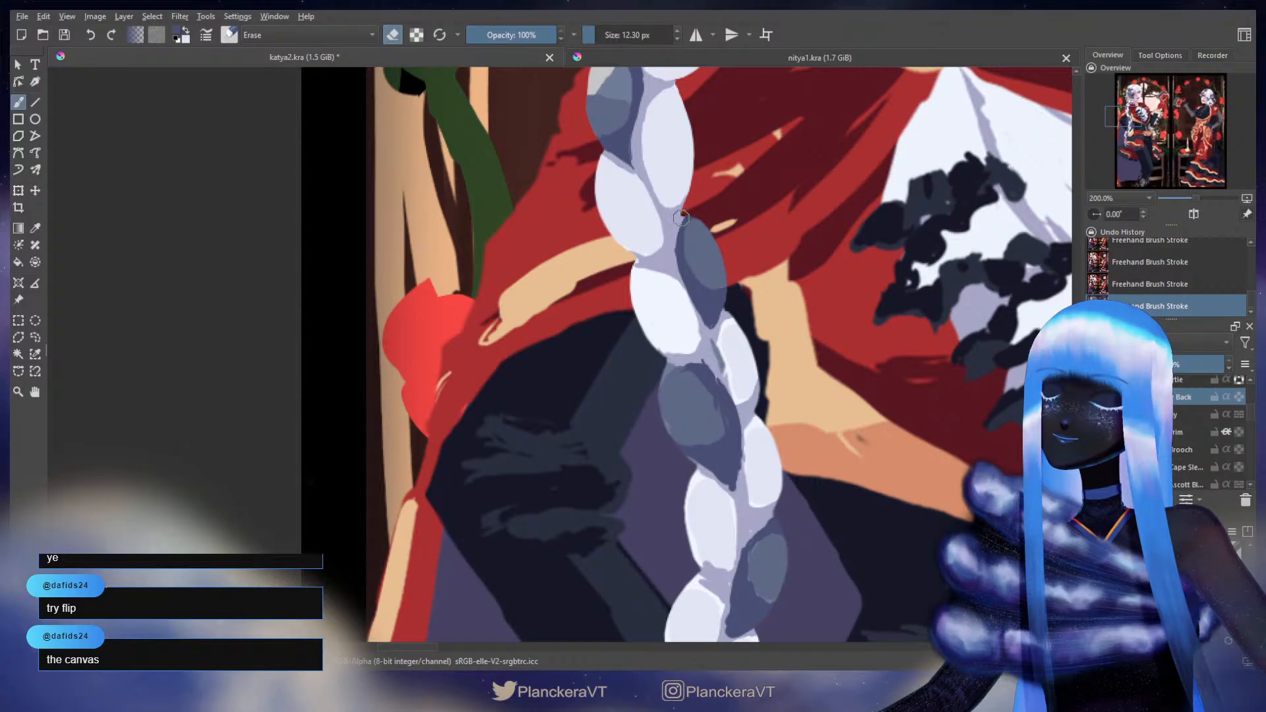
key("e")
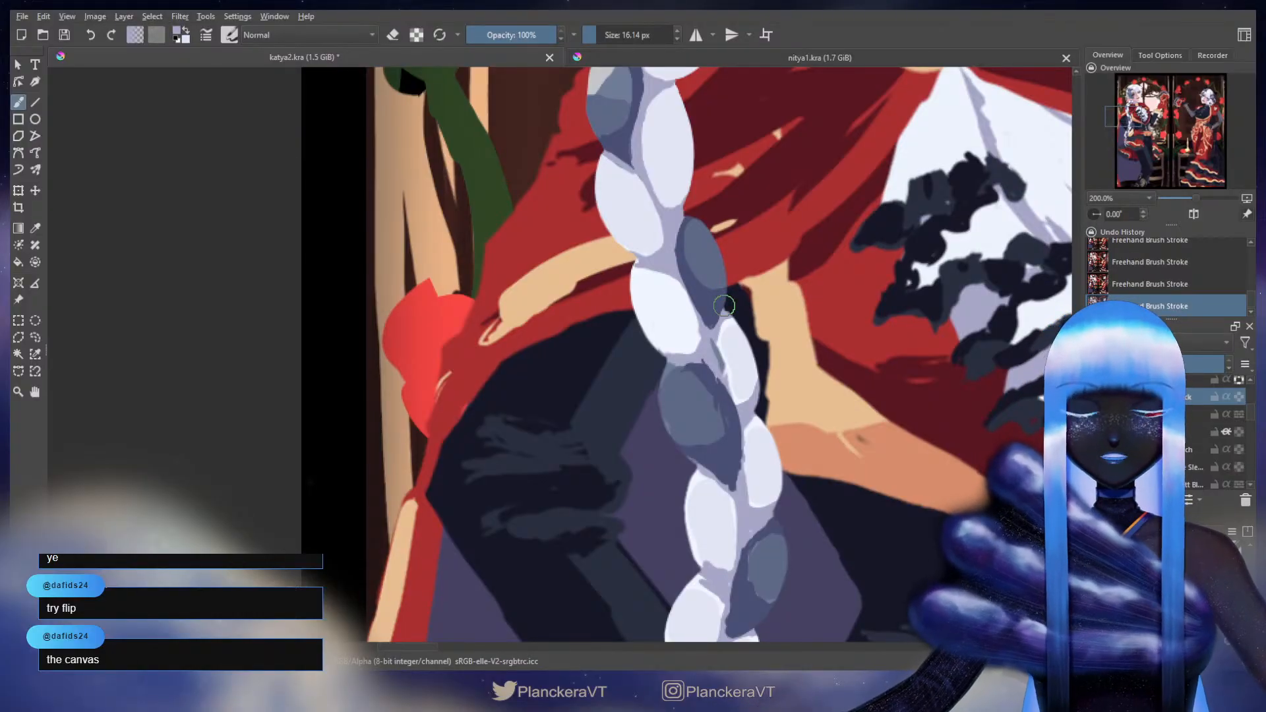
- Polish the boundary between the upper dark link and the bright link beside it at 15.12 px, with small trims using a 12.30 px eraser
key("e")
left_click_drag(635, 280, 628, 295)
key("e")
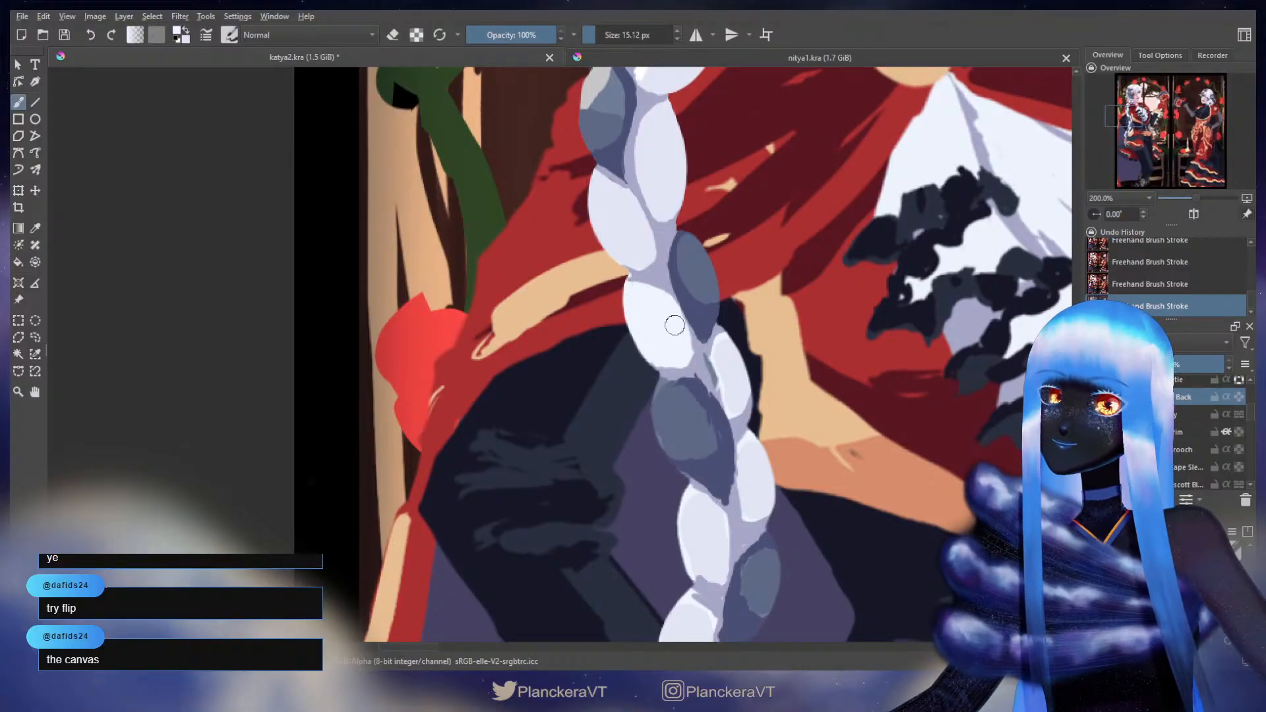
left_click(679, 281, "ctrl")
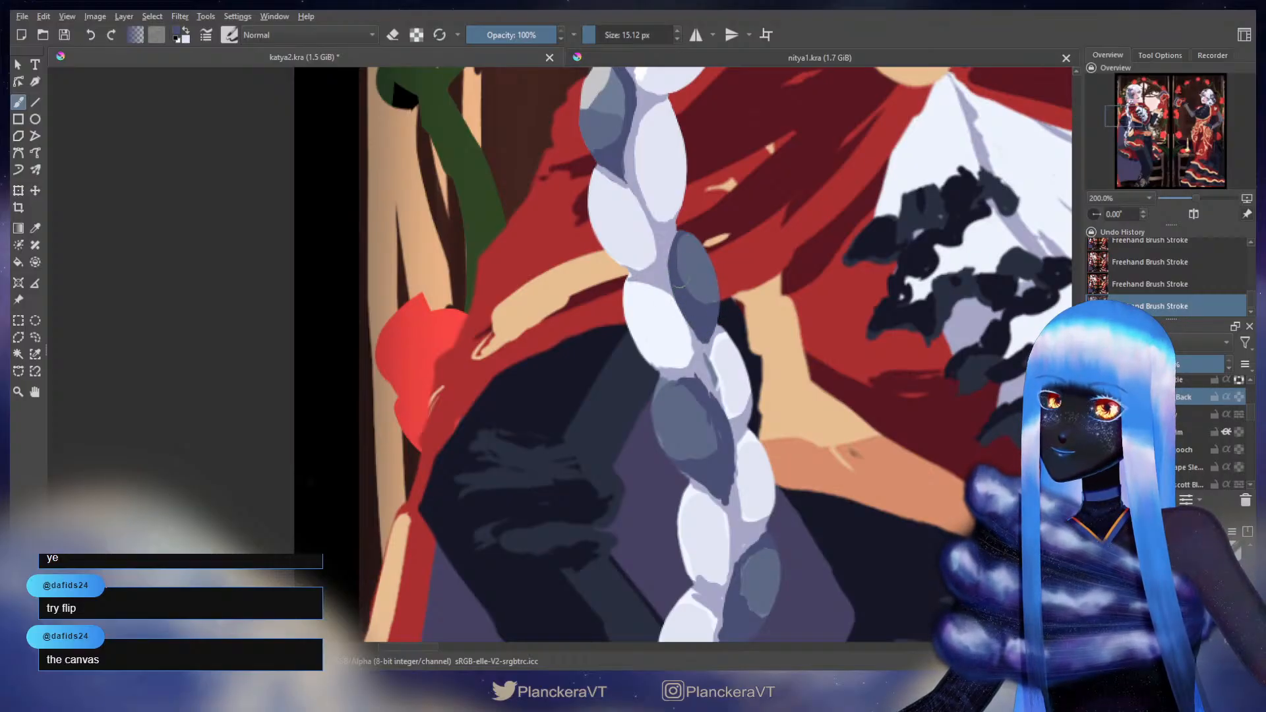
key("ctrl+z")
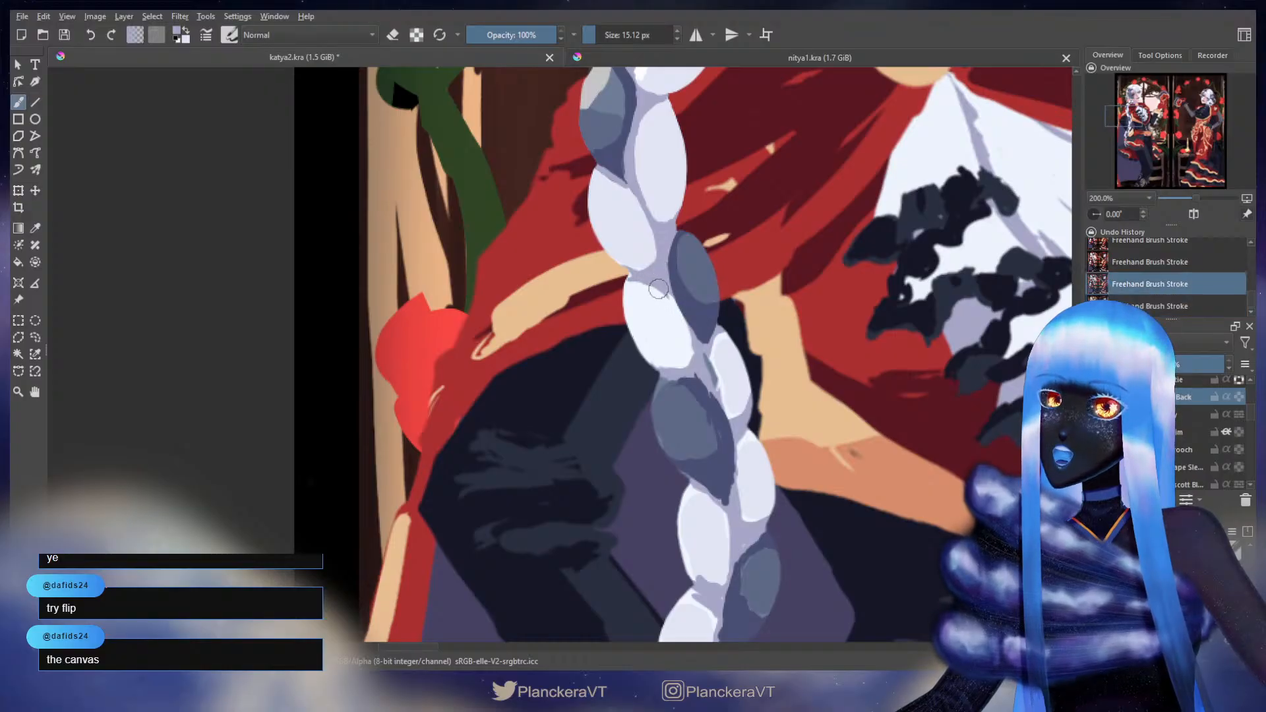
key("ctrl+shift+z")
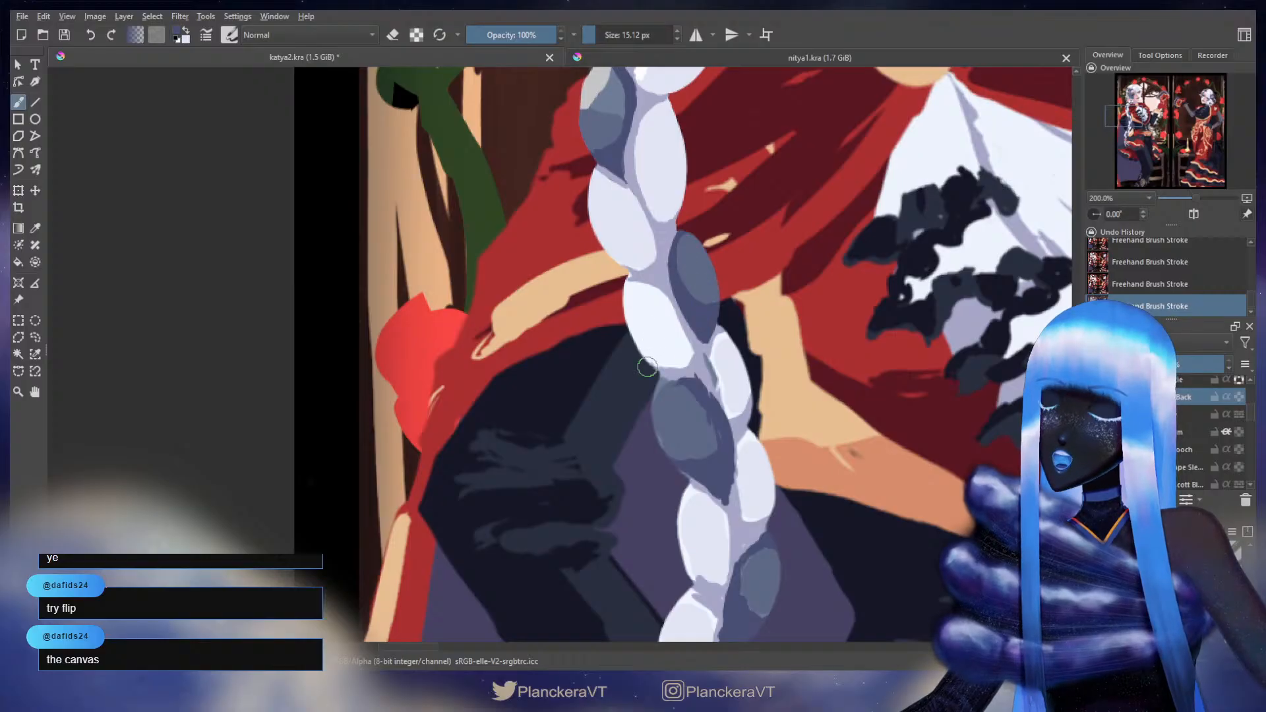
key("e")
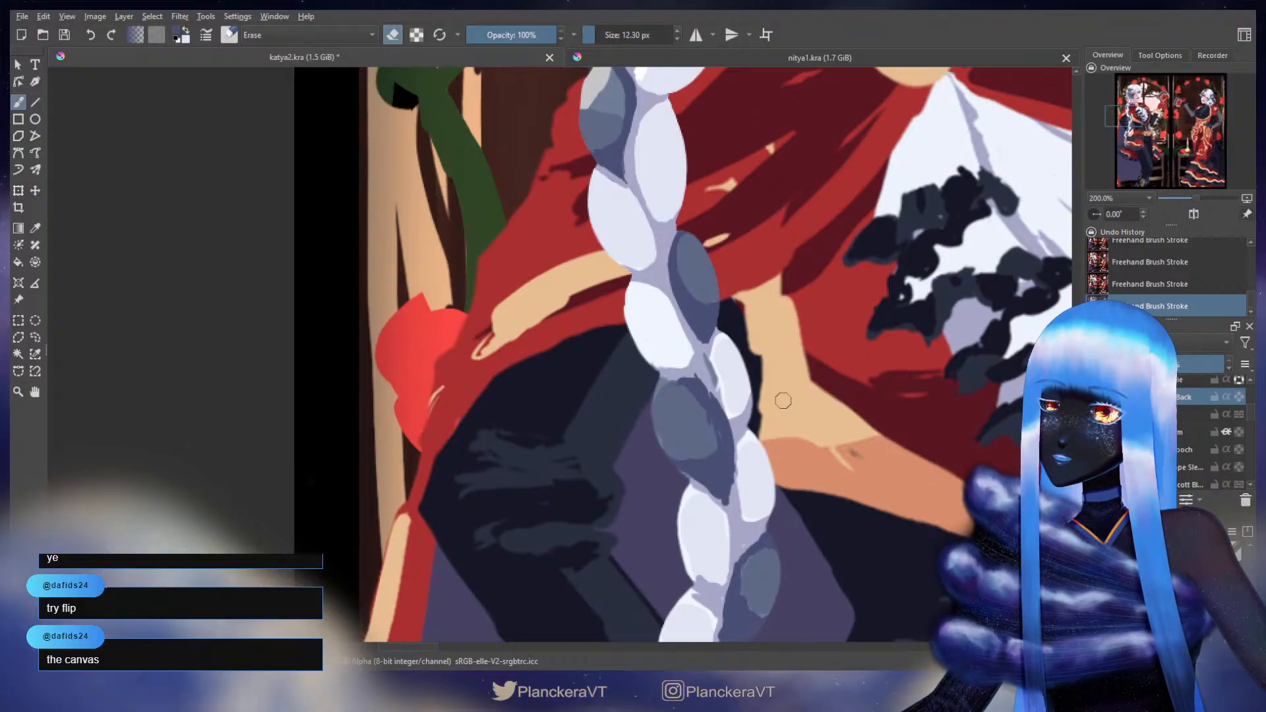
key("e")
- Reshape the top of the middle dark link with a sampled dark tone at 13.02 px and tidy its edge with a 10.63 px eraser
left_click_drag(722, 330, 723, 227)
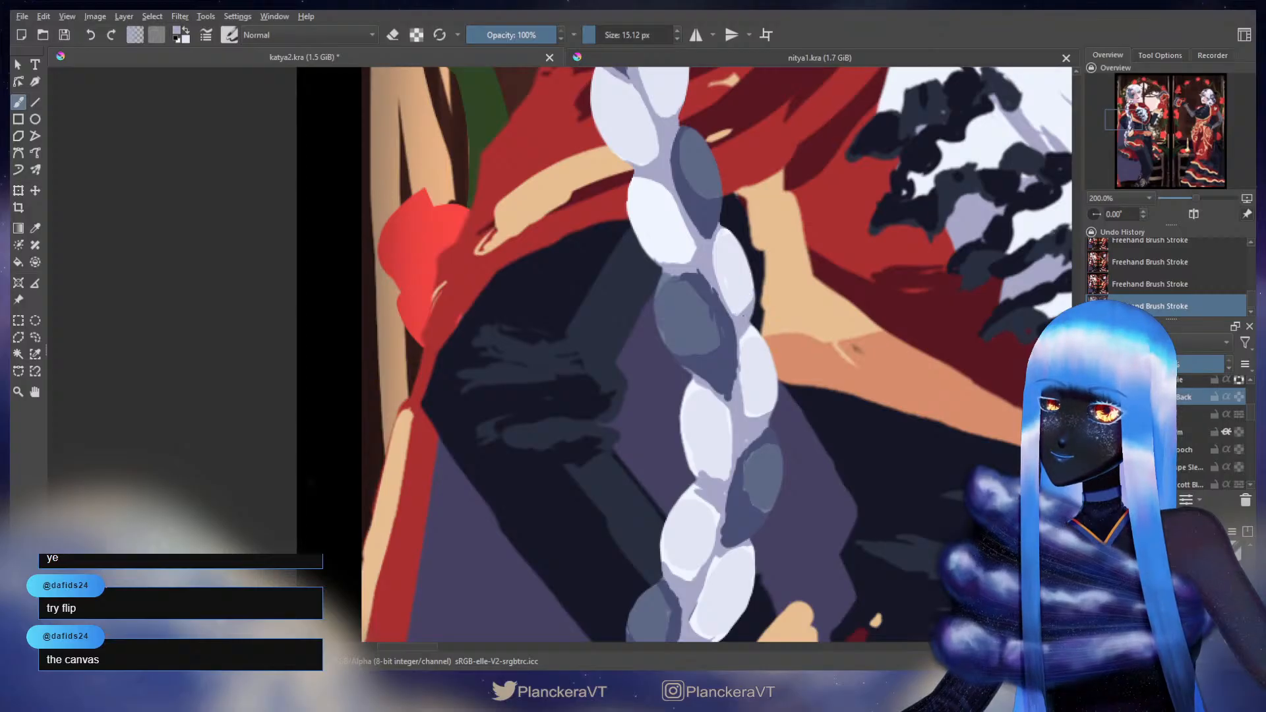
left_click(699, 281, "ctrl")
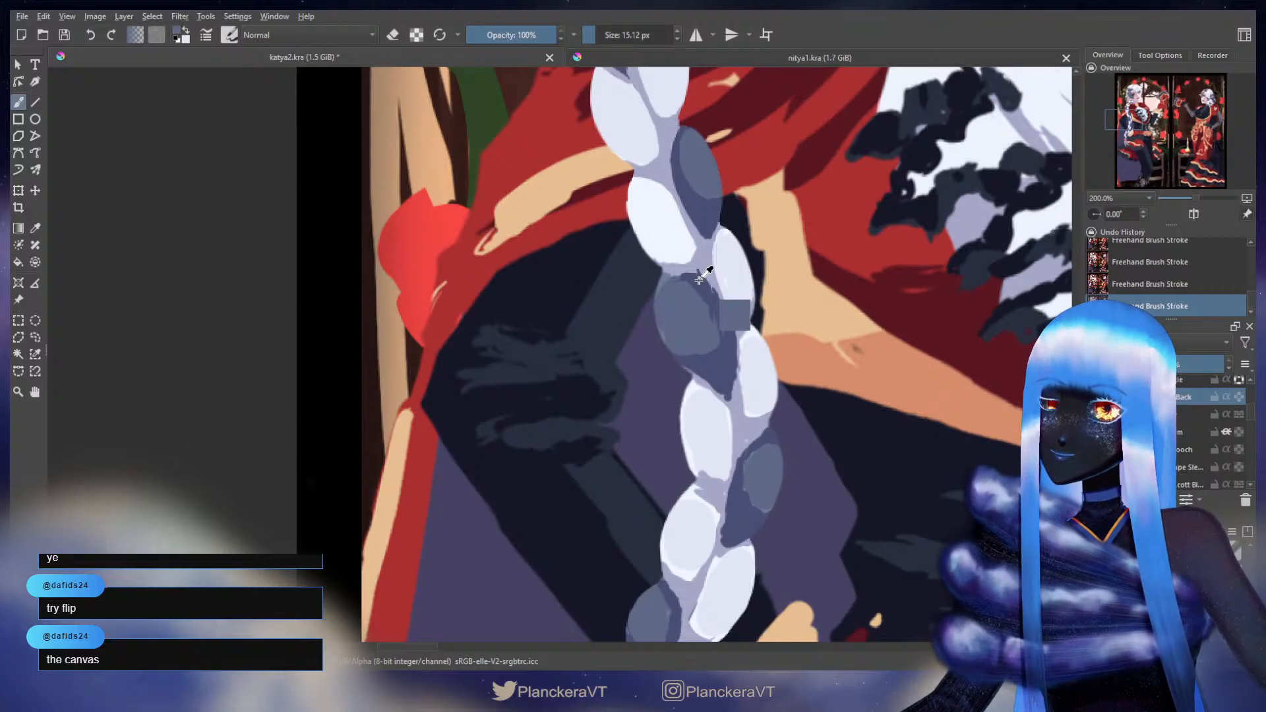
left_click_drag(702, 279, 688, 271, "shift")
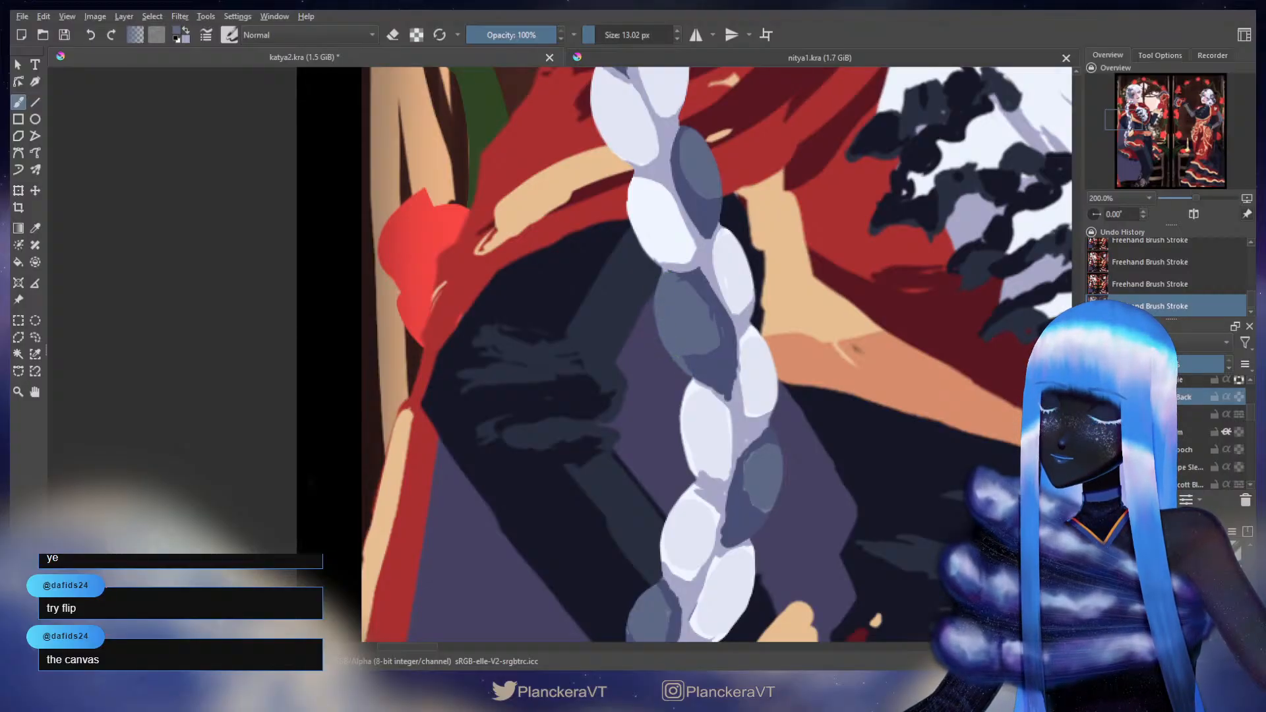
key("e")
left_click_drag(664, 270, 659, 268)
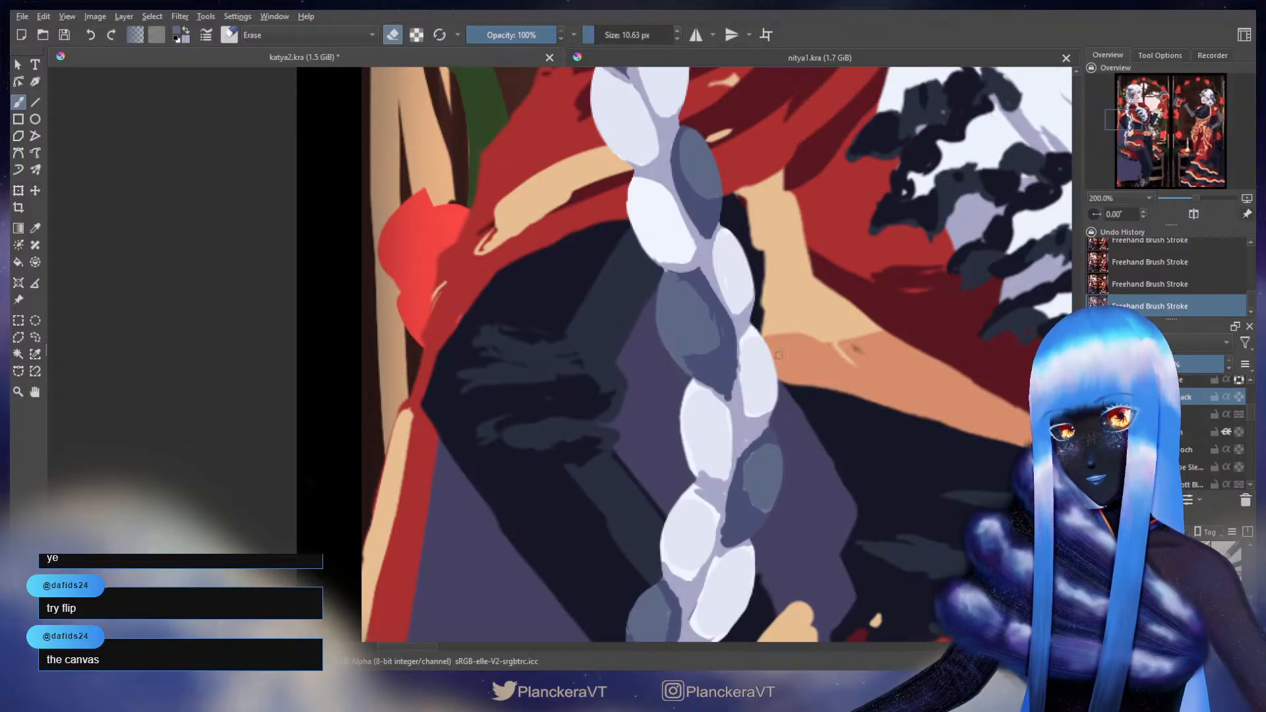
key("e")
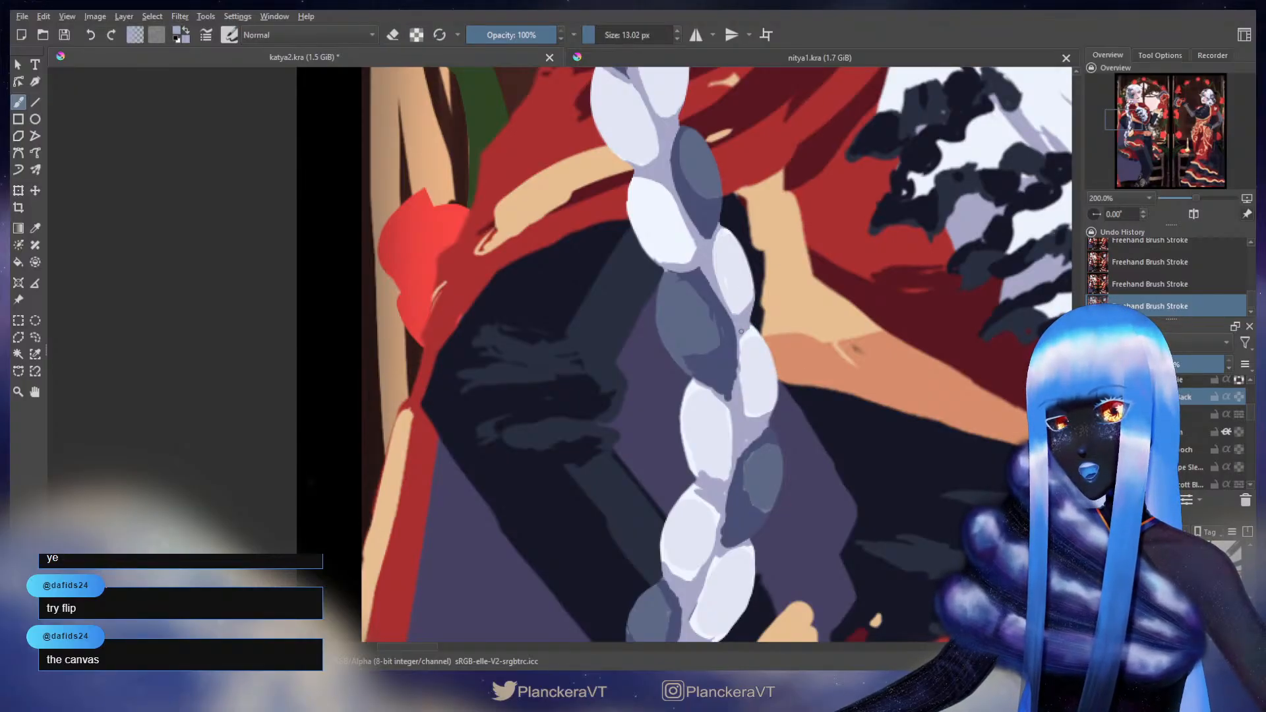
- Smooth the light link beside the middle dark link's tip at 13.02 px and trim its outer edge with a 9.40 px eraser
key("e")
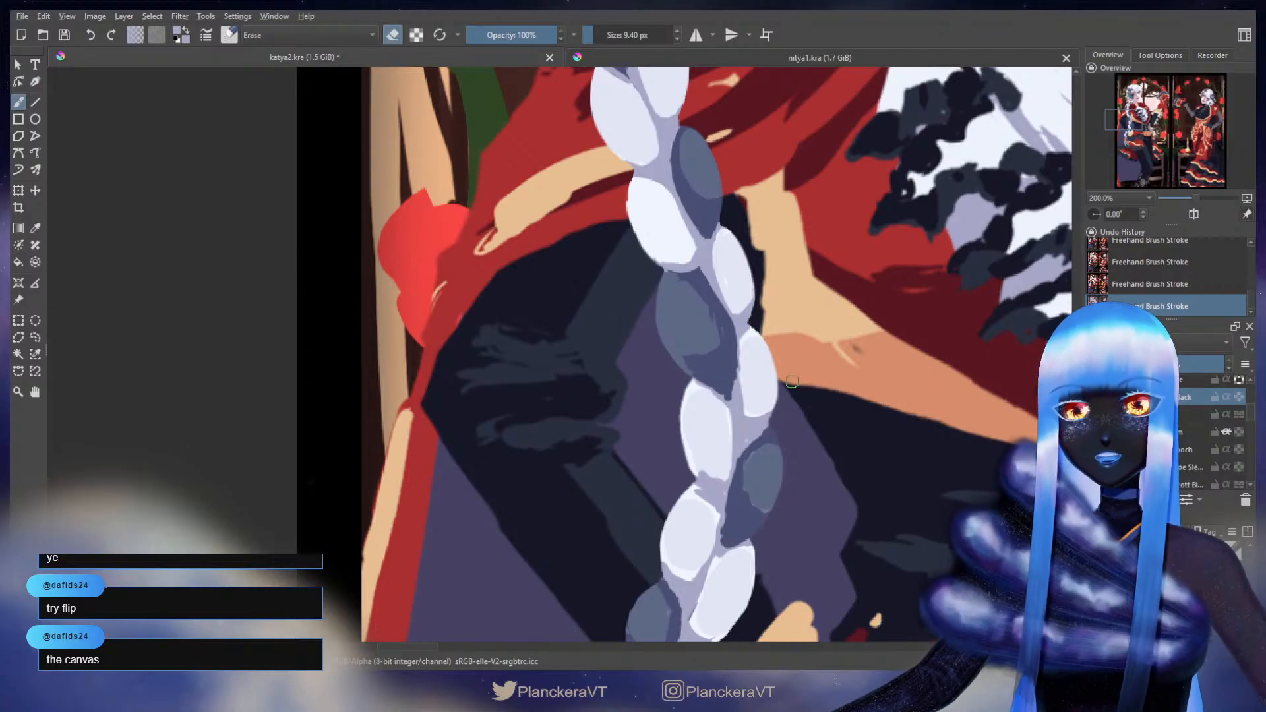
key("e")
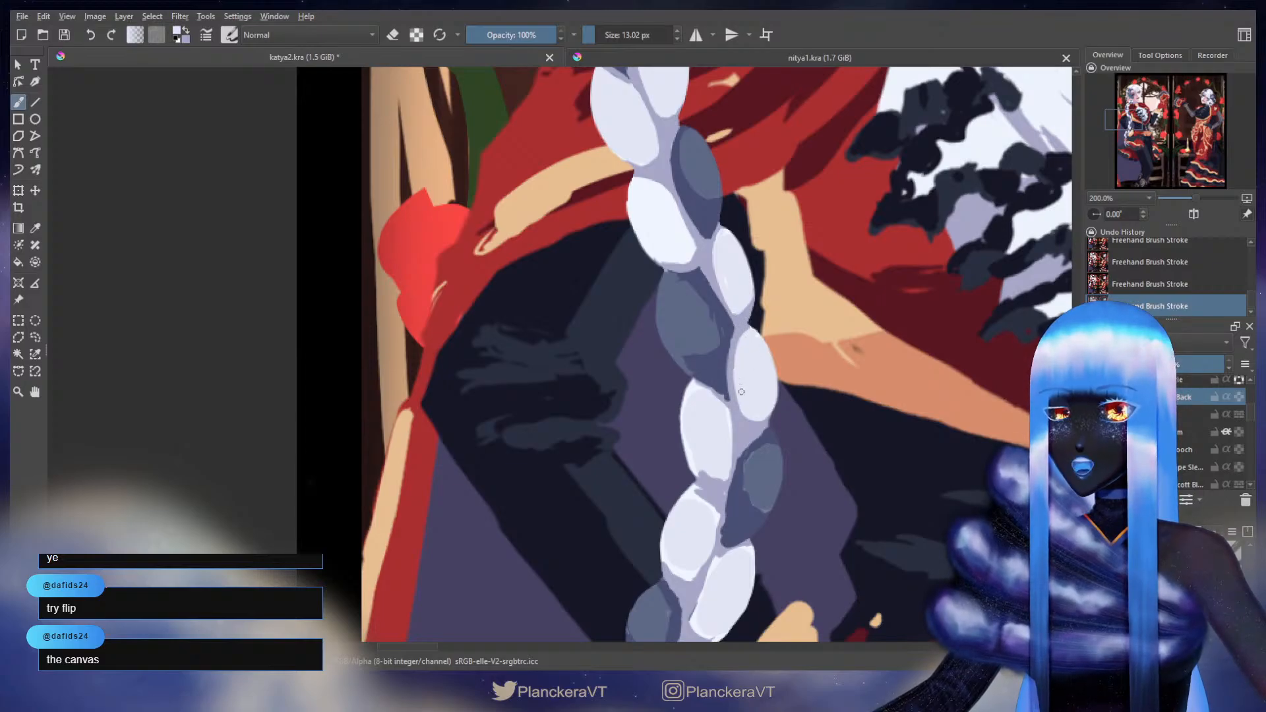
key("e")
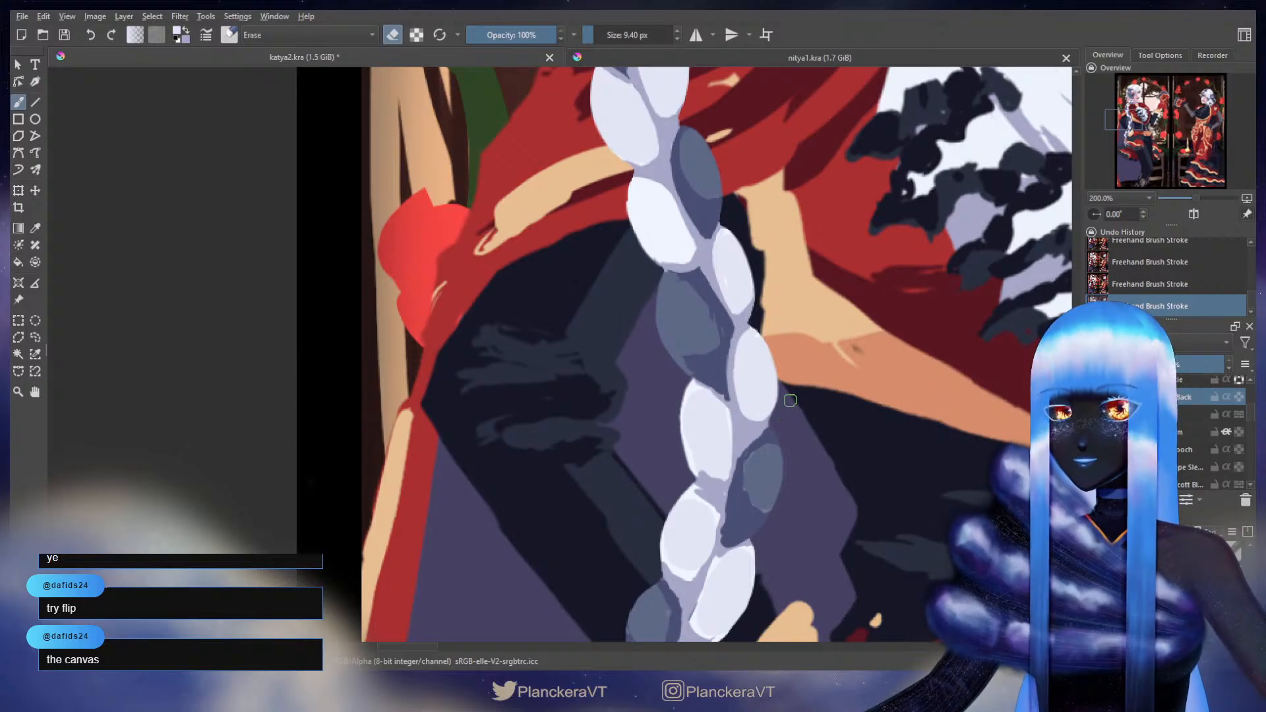
left_click_drag(792, 400, 796, 303)
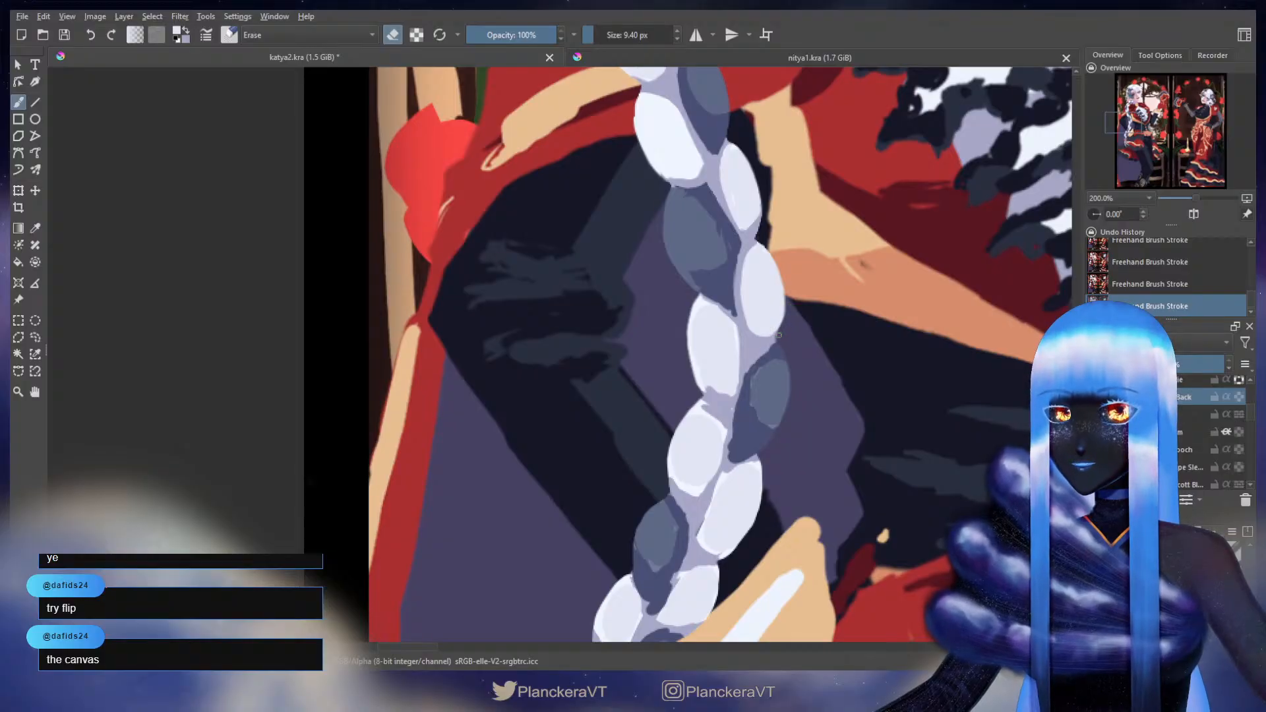
key("e")
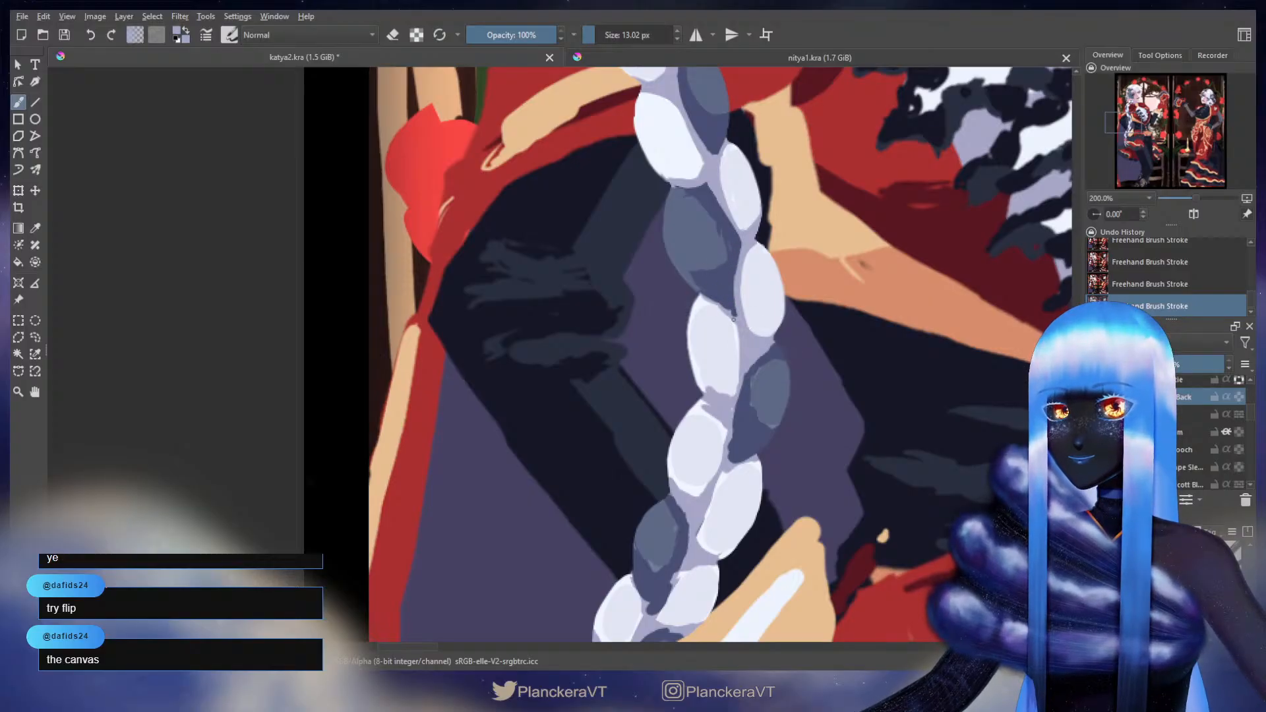
- Redo the shadow between the middle dark link's tip and the light link below at 13.02 px, trimming the edge with a 9.40 px eraser
left_click(716, 284, "ctrl")
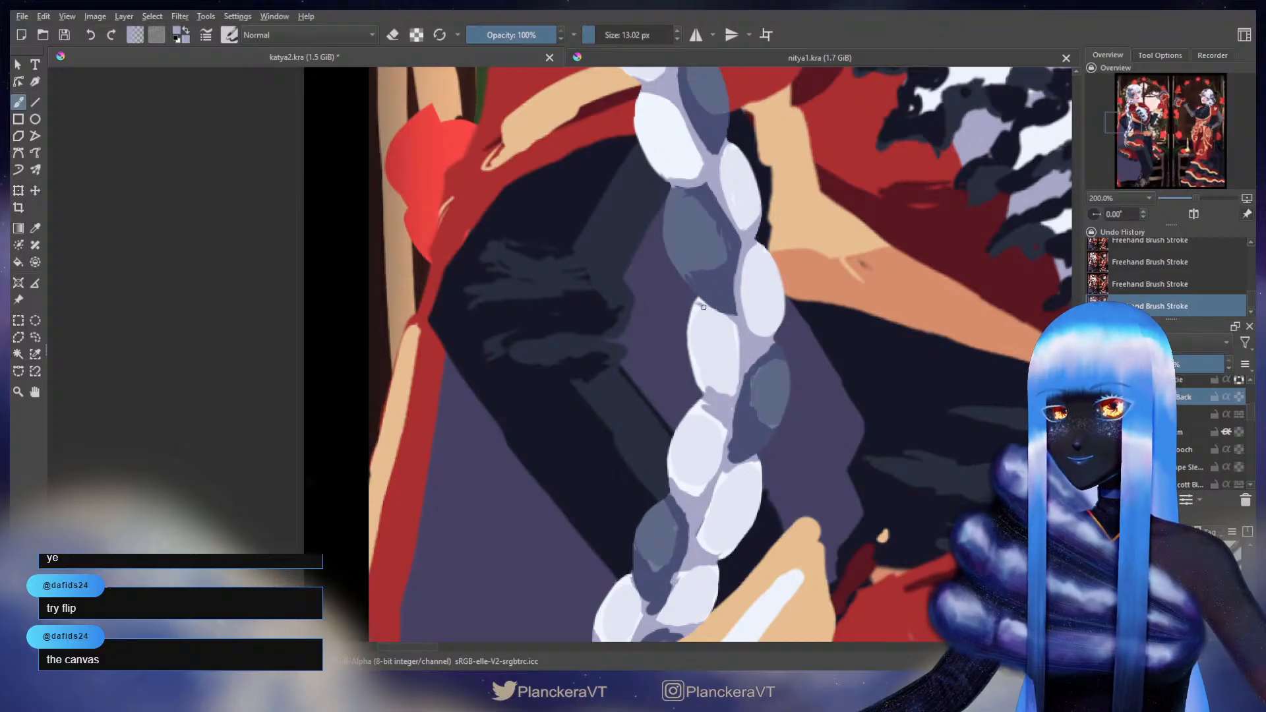
key("ctrl+z")
left_click_drag(700, 303, 734, 322)
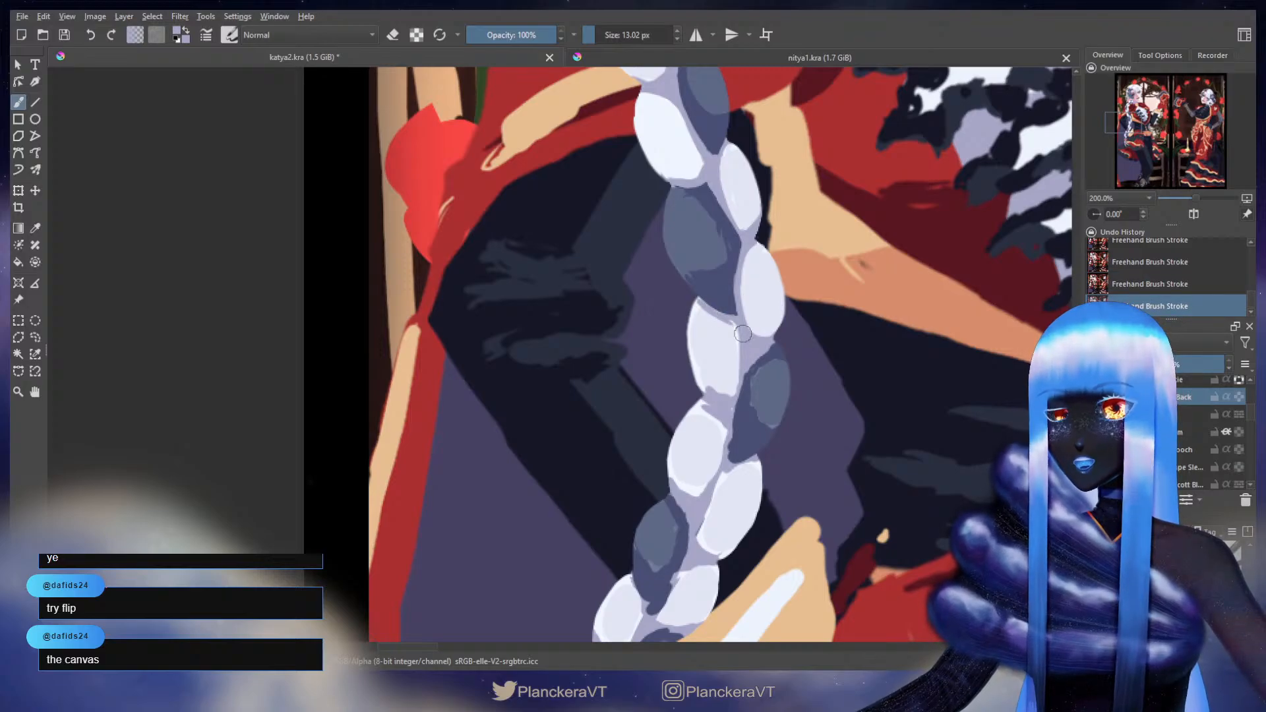
key("e")
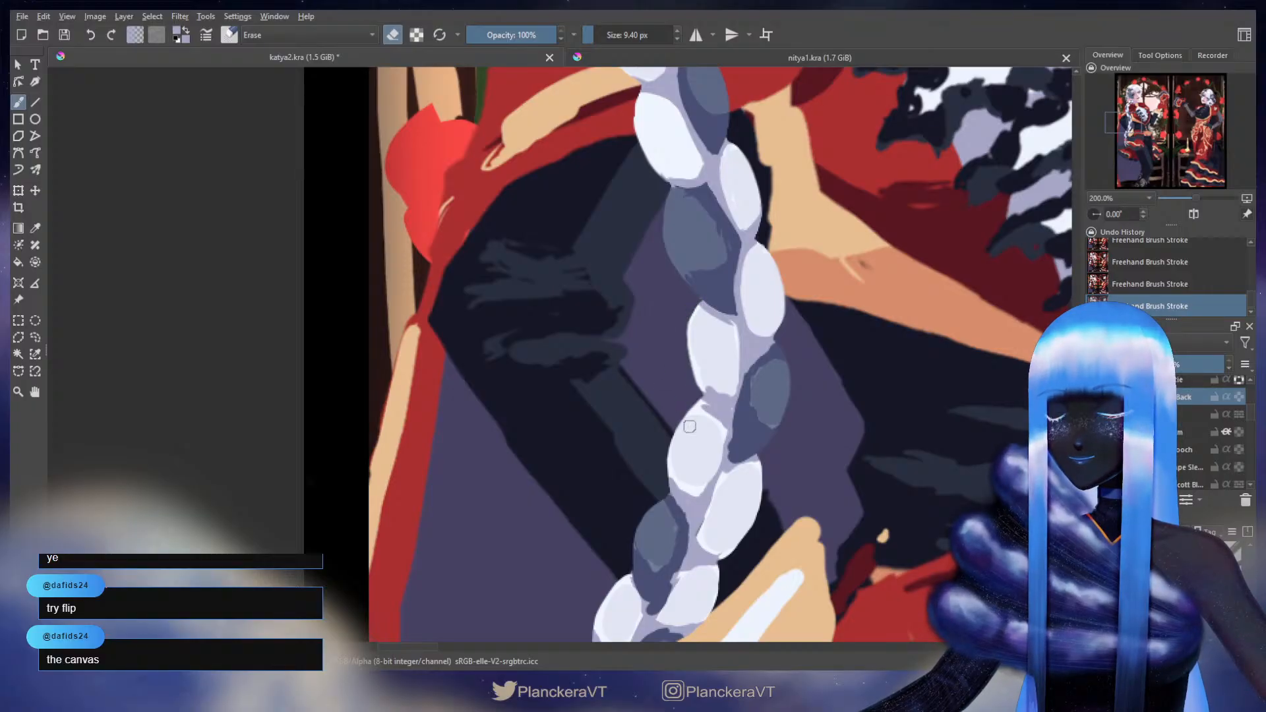
key("e")
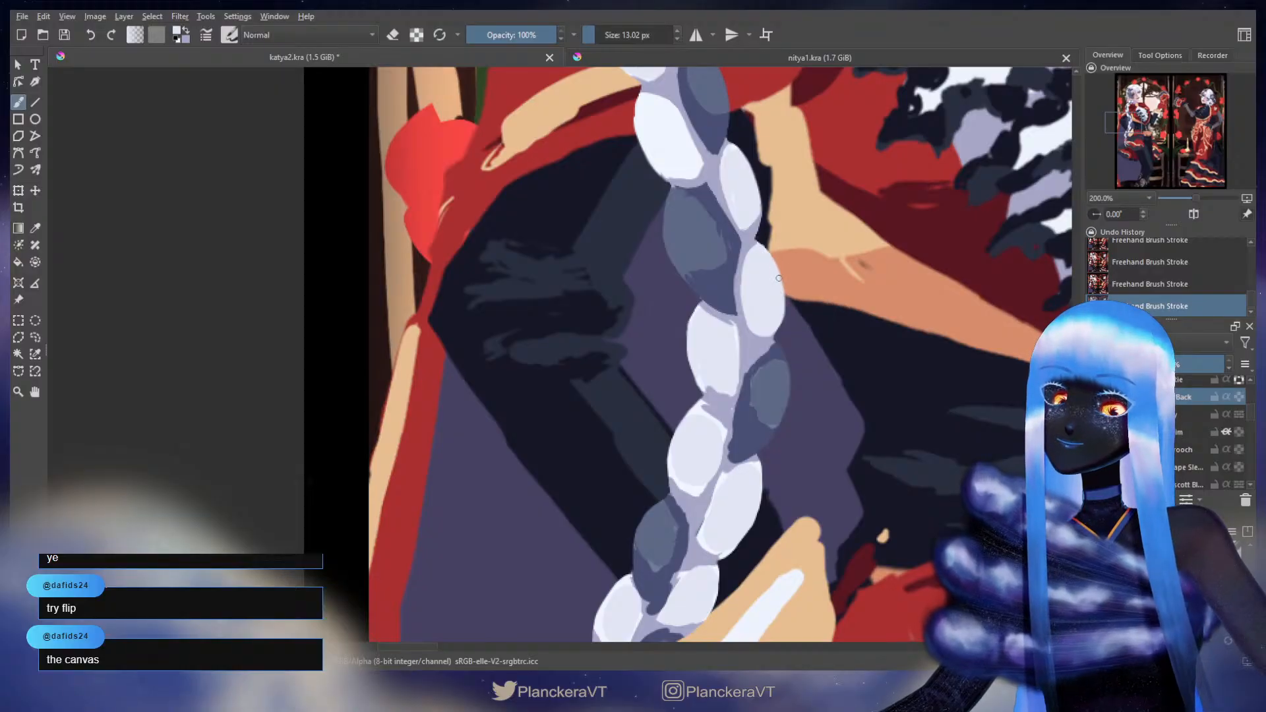
- Reshape the top and inner edge of the next lower dark link with sampled dark tones at 13.02 px, cleaning its outline with a 9.40 px eraser
left_click_drag(772, 325, 784, 268)
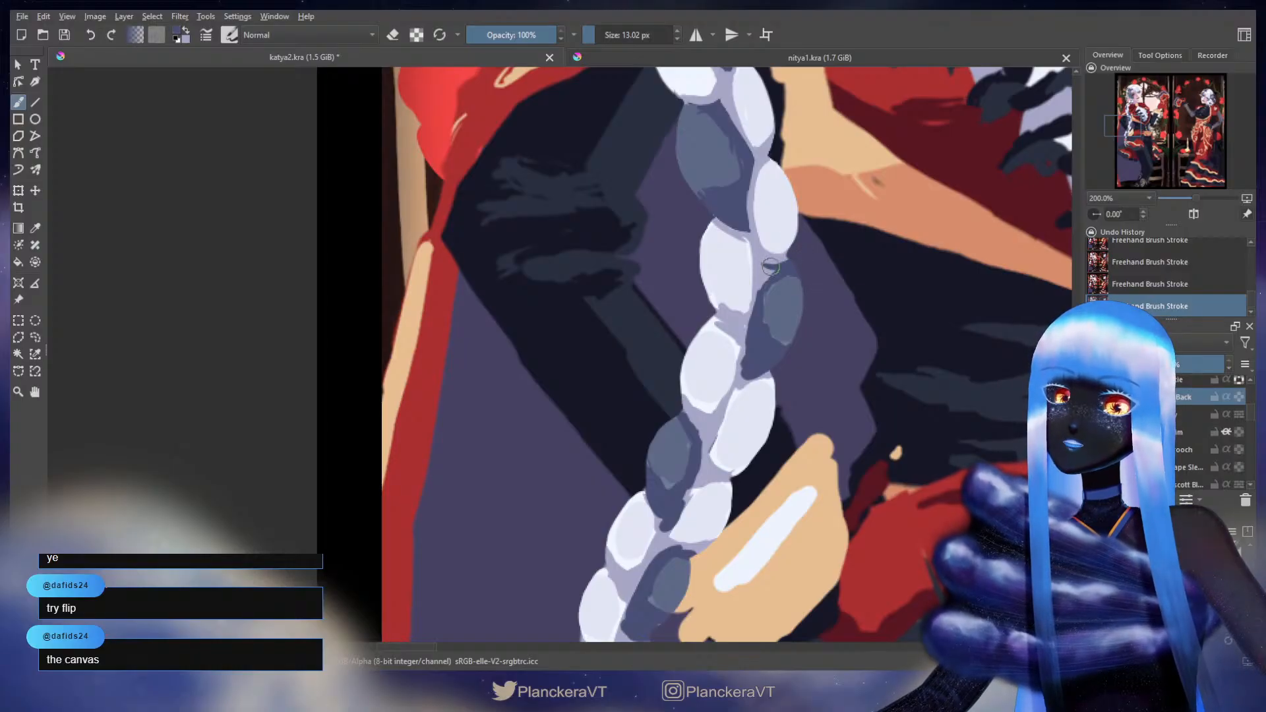
left_click_drag(764, 273, 754, 312)
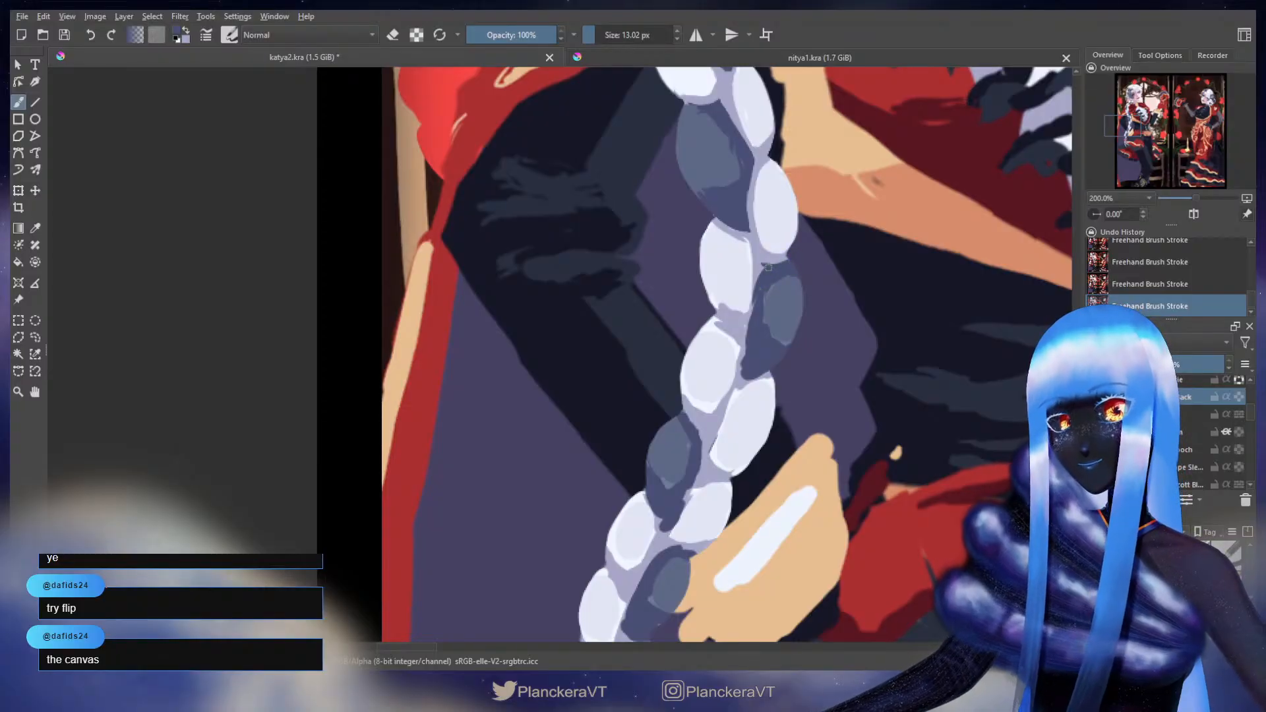
left_click_drag(760, 271, 749, 323)
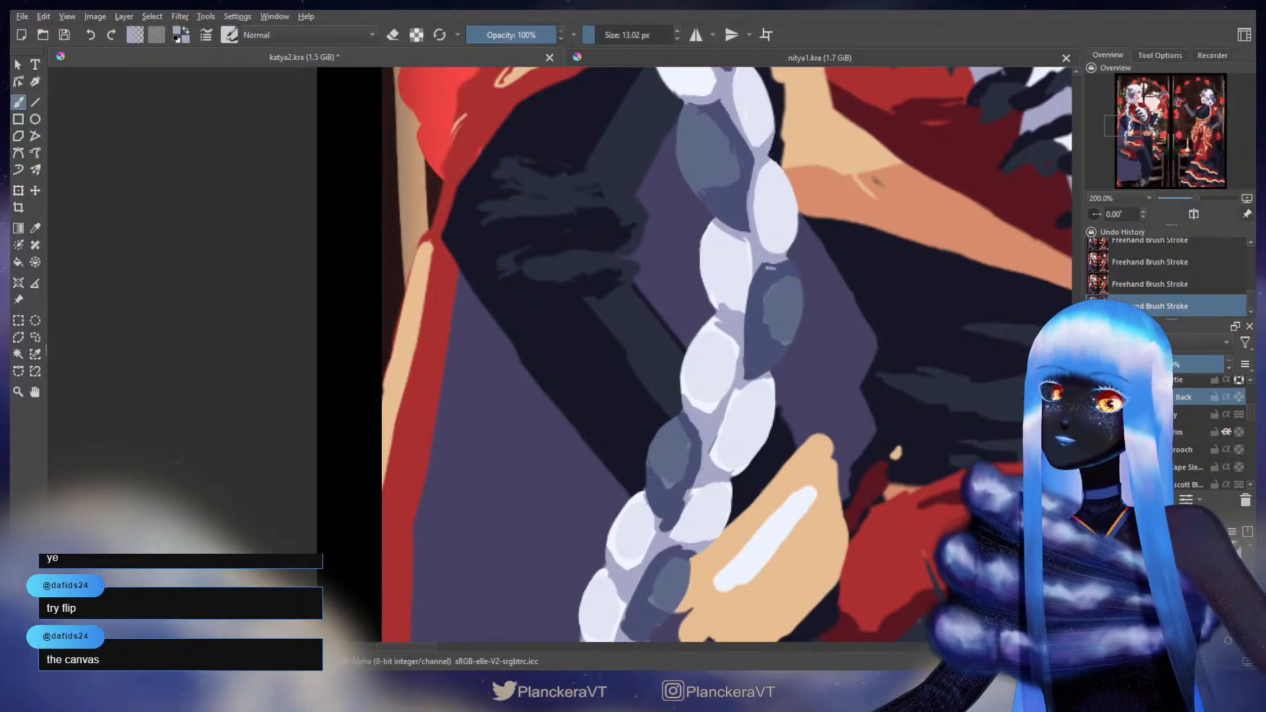
key("ctrl+z")
left_click(783, 273, "ctrl")
left_click_drag(784, 269, 766, 266)
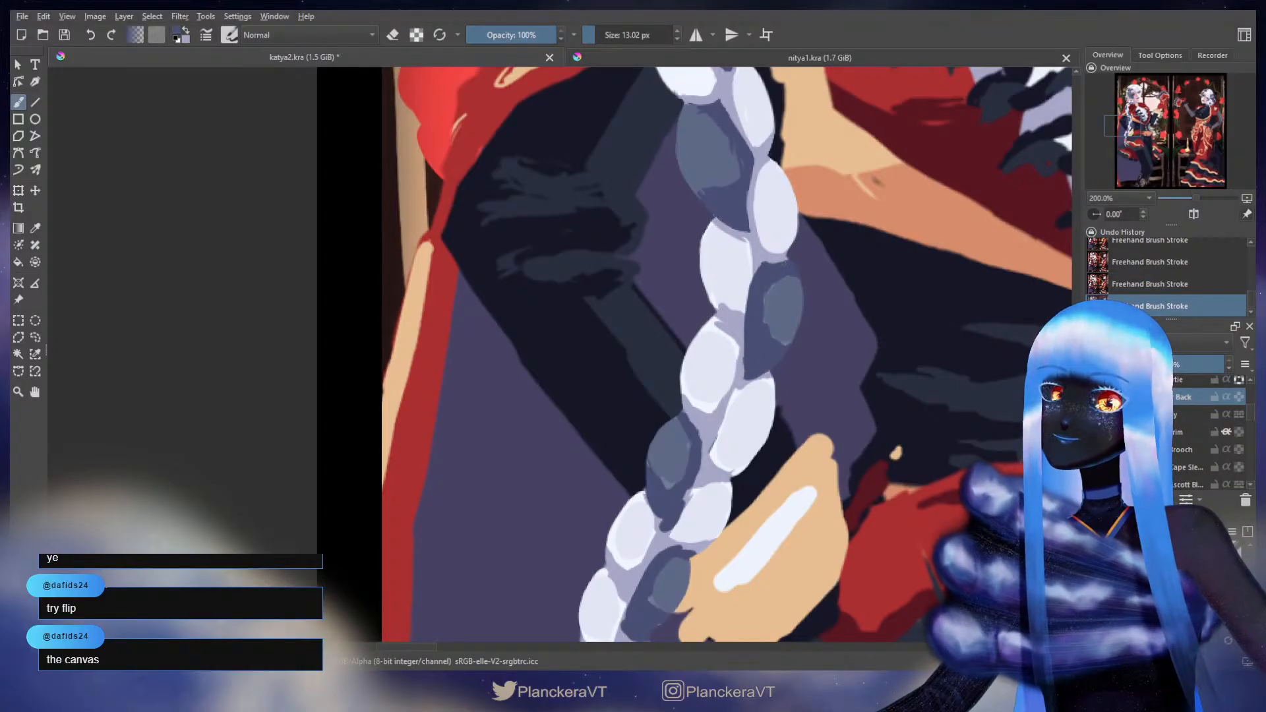
key("e")
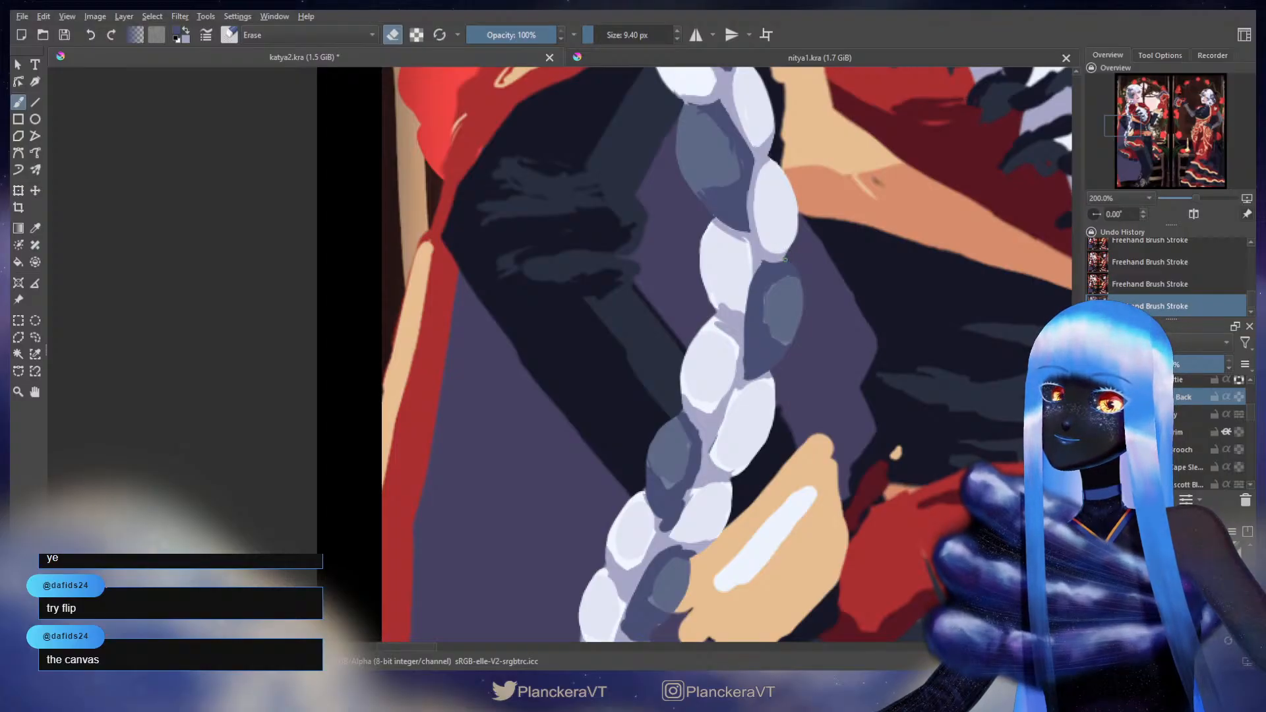
key("e")
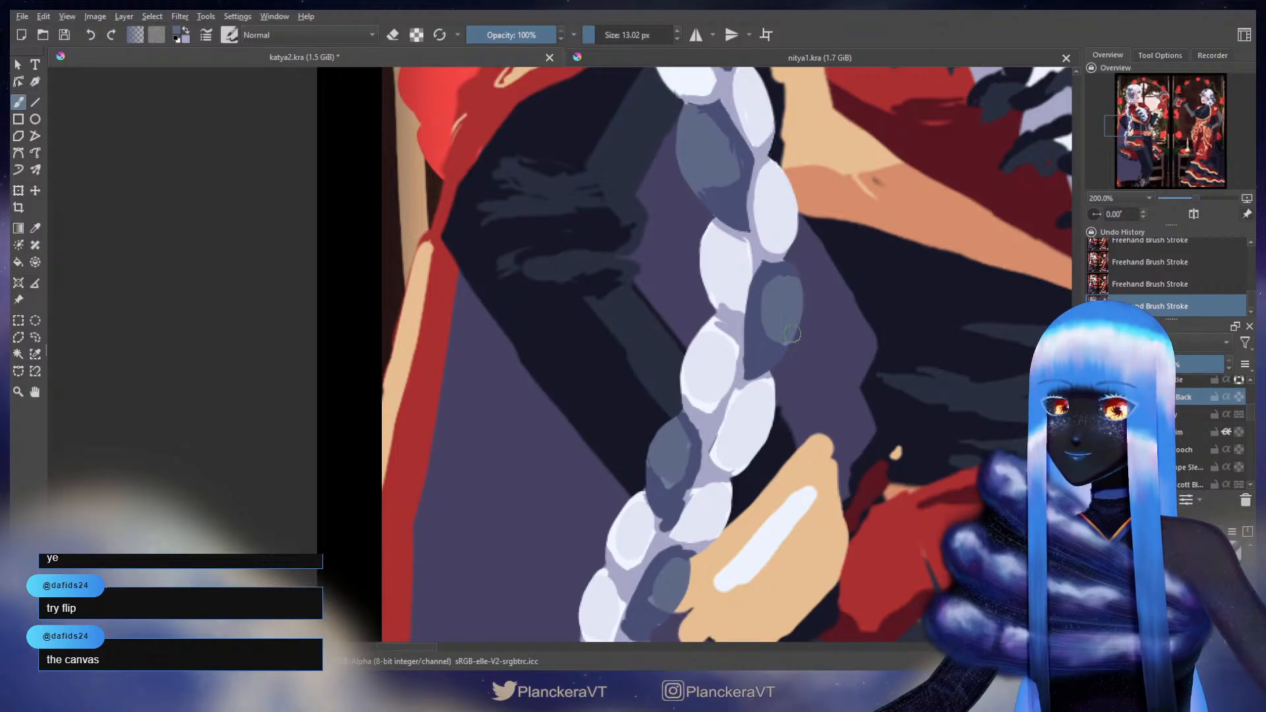
- Clean up the light links beside the lower dark link and the shadow between them with sampled tones at 13.02 px and a 9.40 px eraser
left_click(754, 240, "ctrl")
left_click_drag(749, 241, 752, 262)
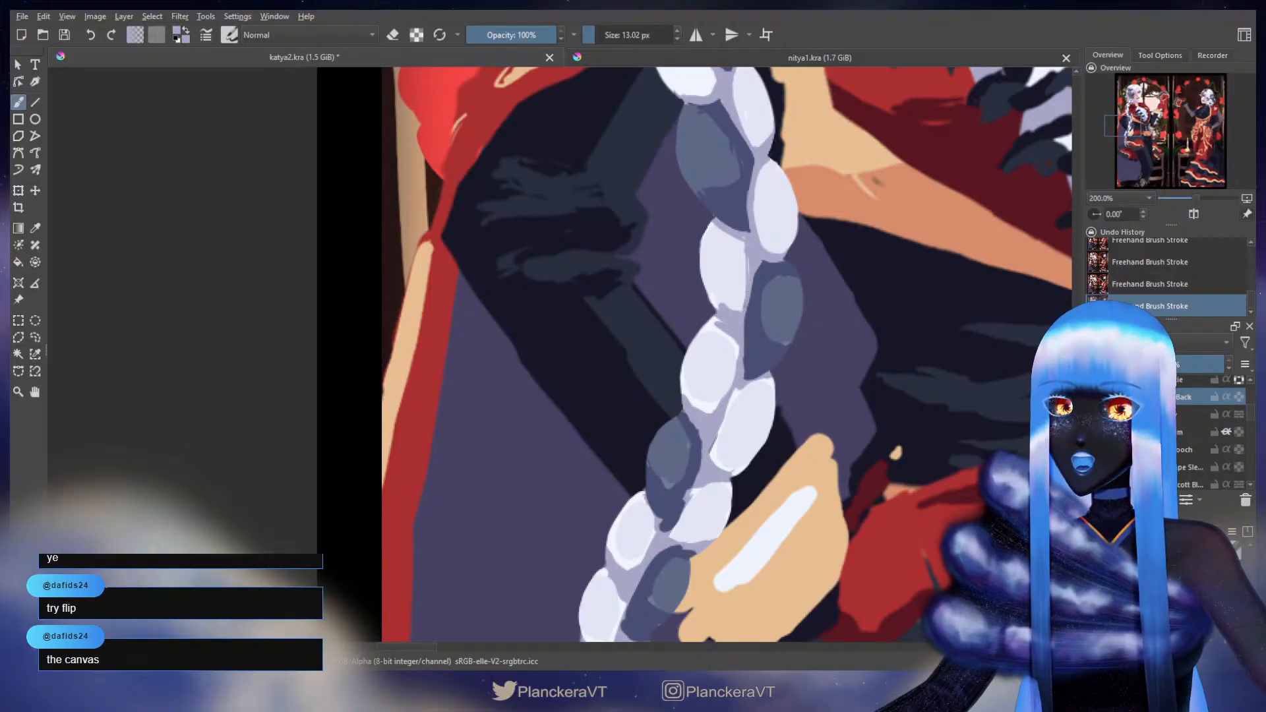
left_click(762, 277, "ctrl")
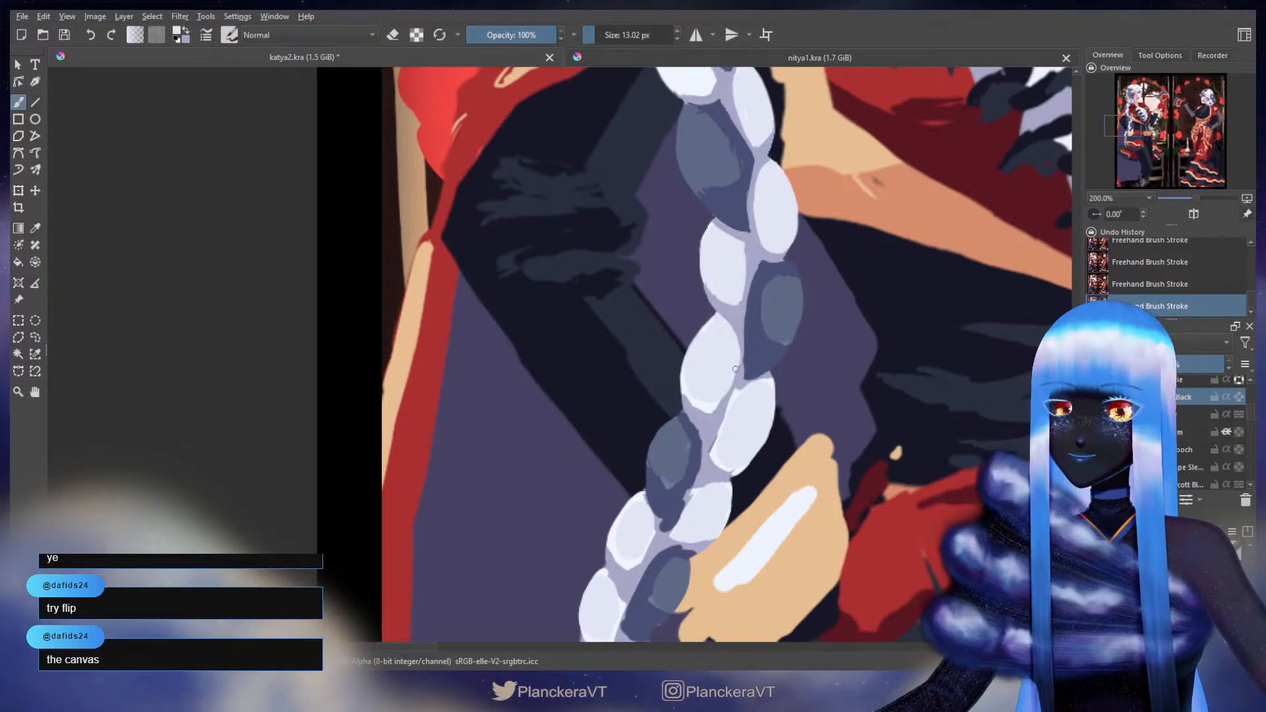
left_click(736, 311, "ctrl")
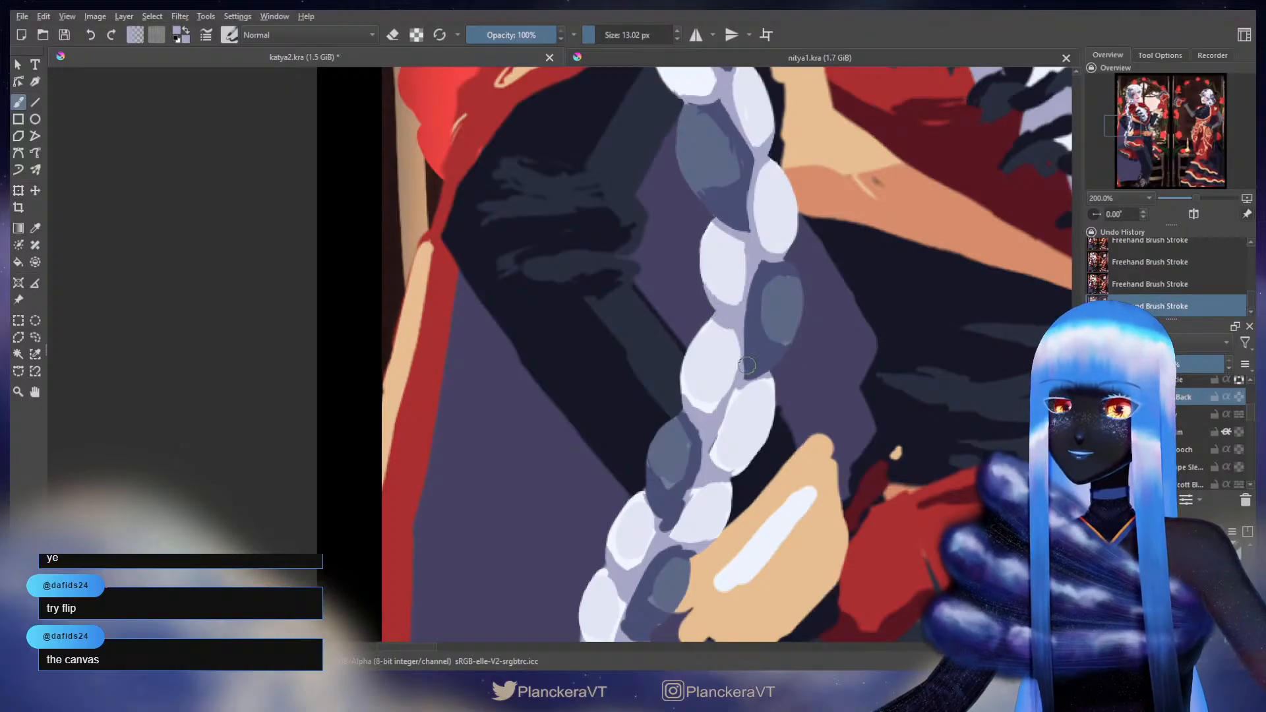
key("e")
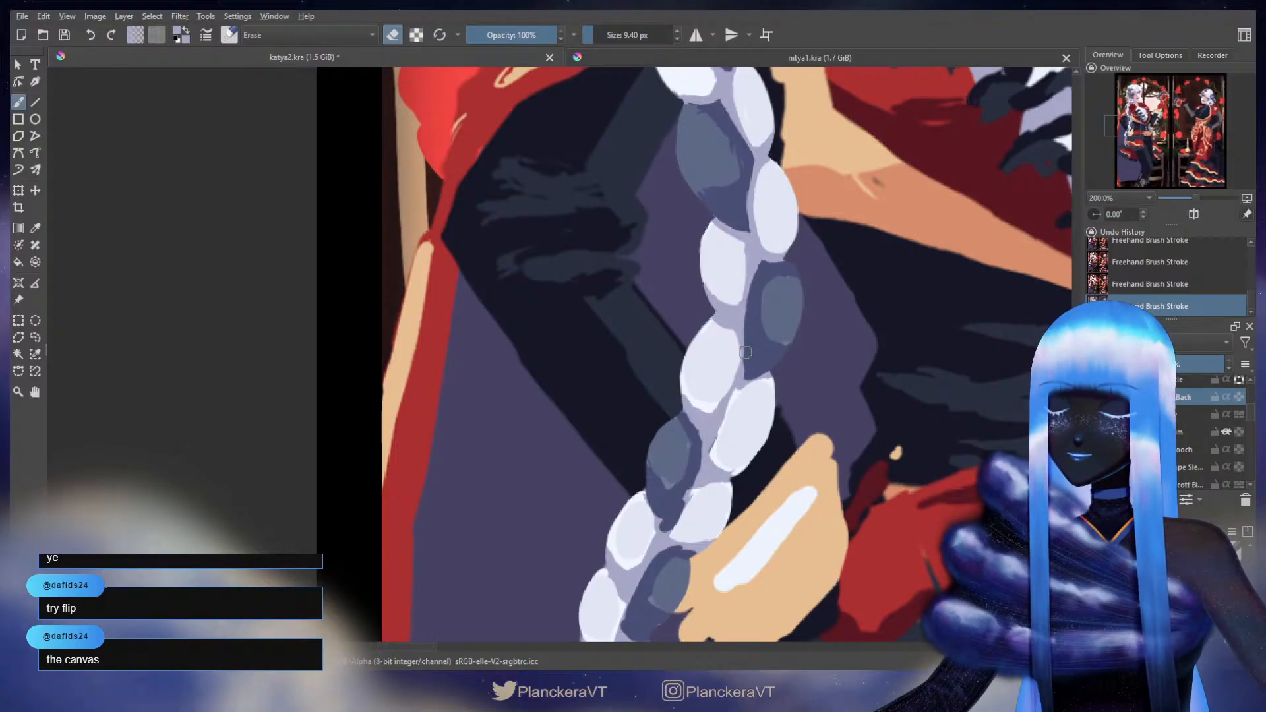
key("e")
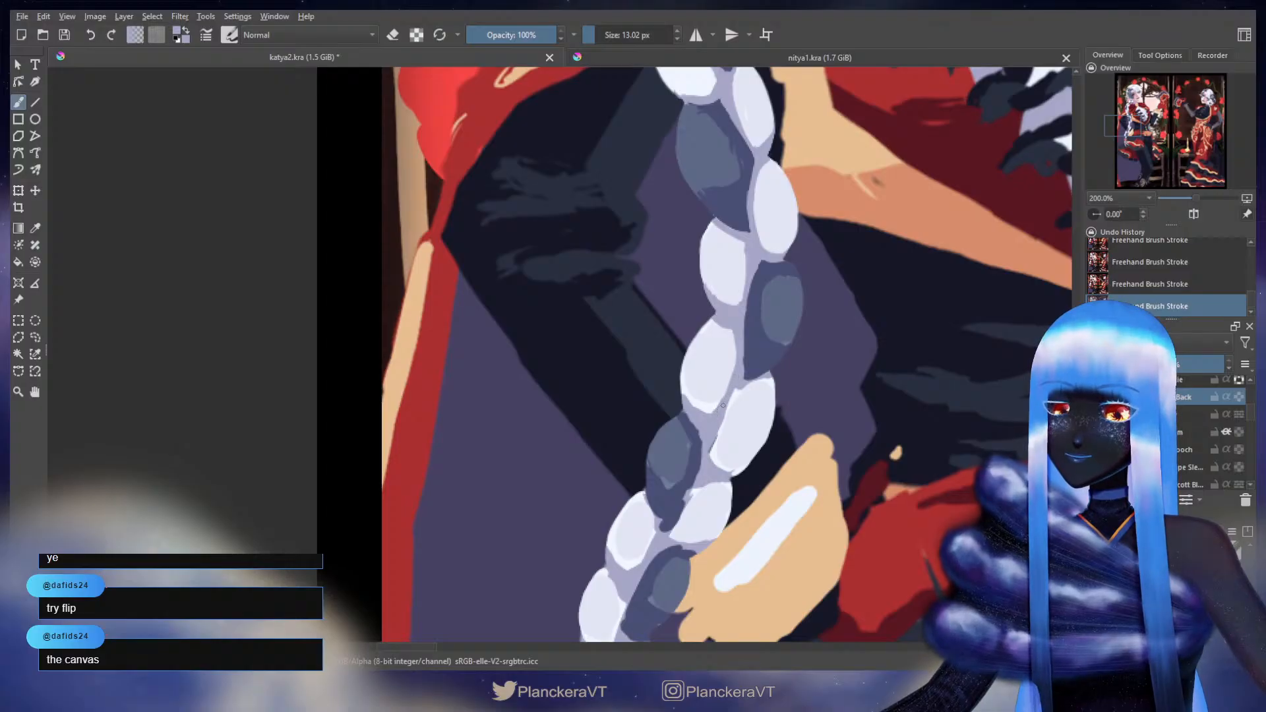
- Redraw the inner edge and lower tip of the dark link above the hand with sampled tones at 13.02 px
left_click_drag(715, 412, 703, 421)
left_click_drag(760, 386, 788, 296)
left_click(784, 218, "ctrl")
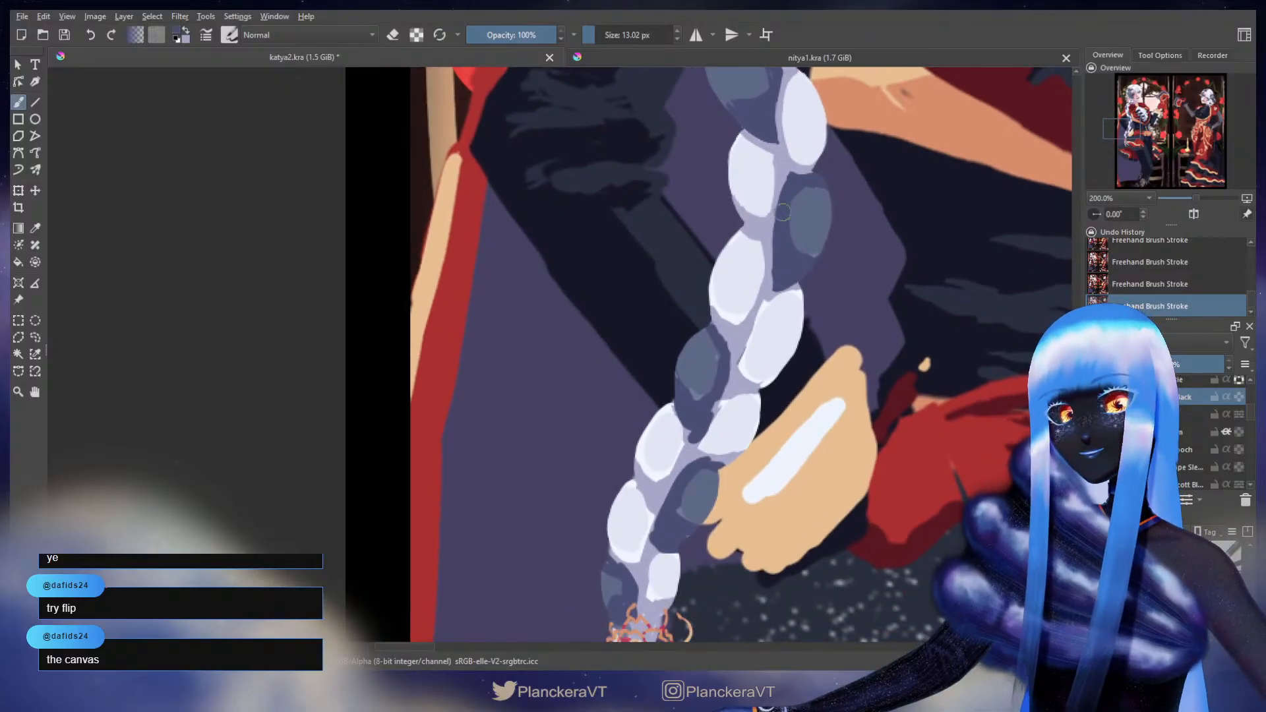
left_click_drag(775, 223, 771, 267)
key("ctrl+z")
mouse_move(793, 181)
left_mouse_down()
mouse_move(778, 200)
mouse_move(787, 185)
left_mouse_up()
key("ctrl+z")
left_click_drag(779, 199, 773, 281)
left_click(768, 288, "ctrl")
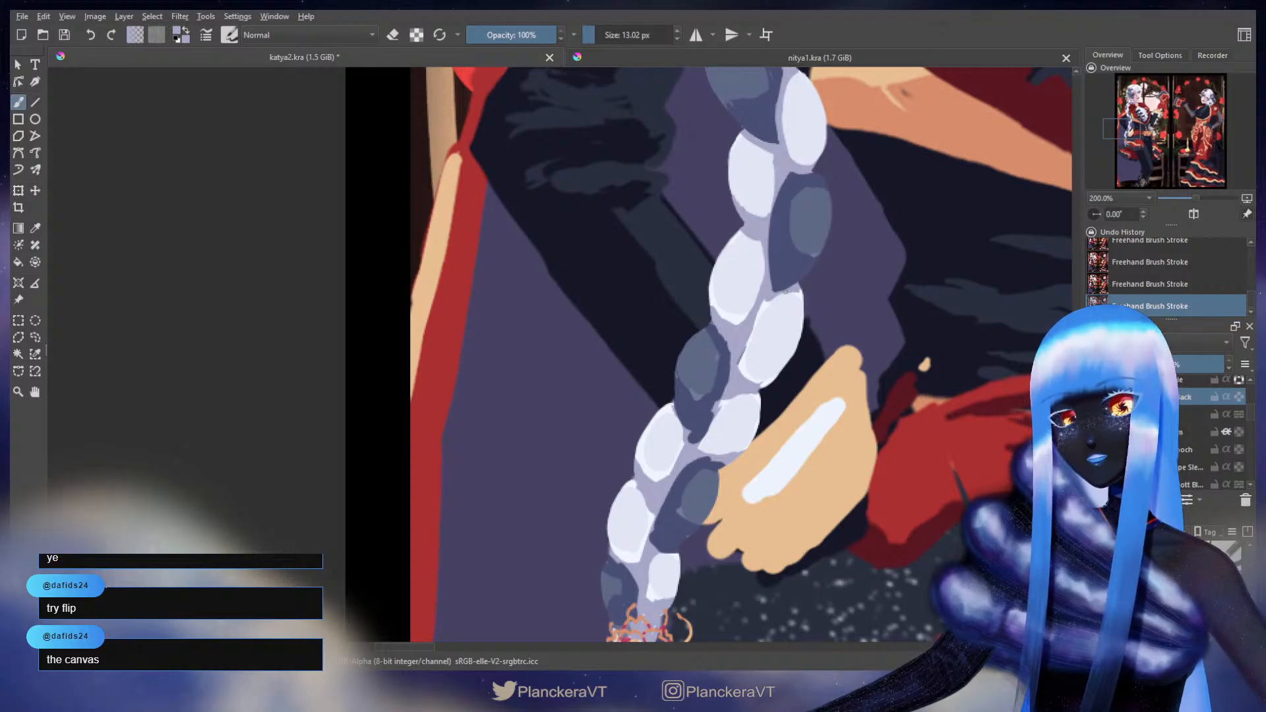
left_click(793, 273, "ctrl")
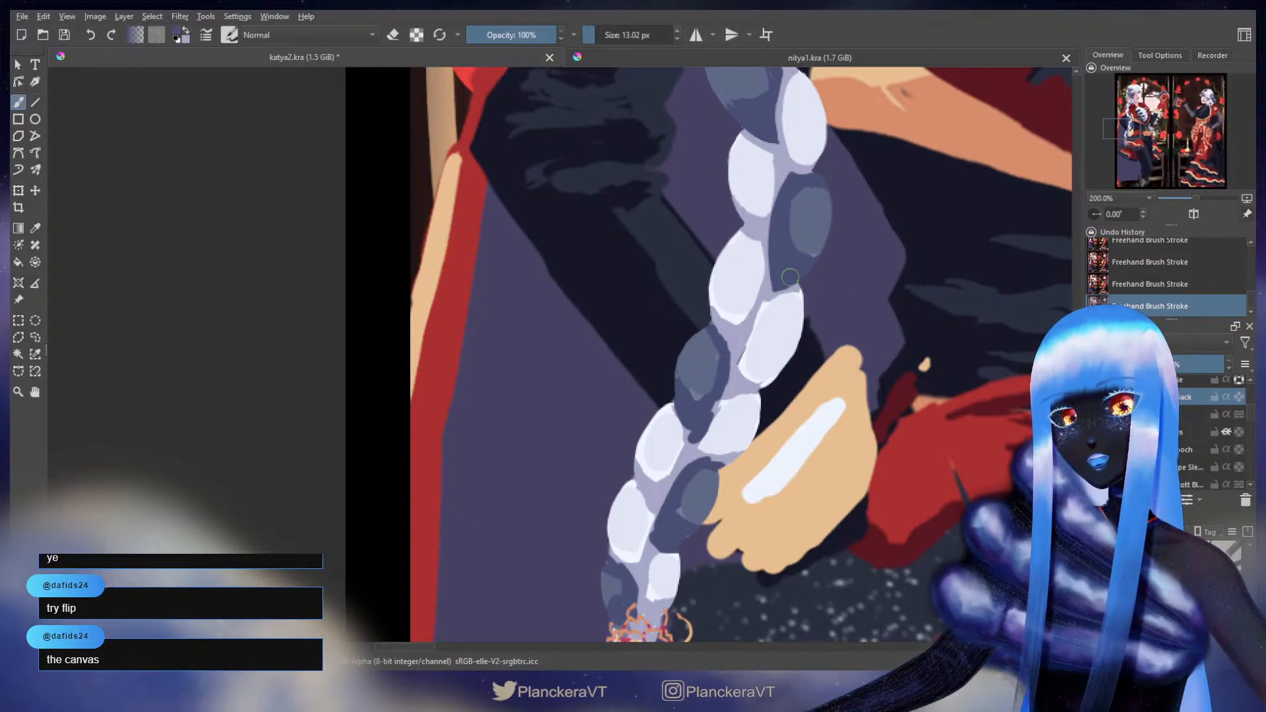
left_click_drag(789, 277, 775, 283)
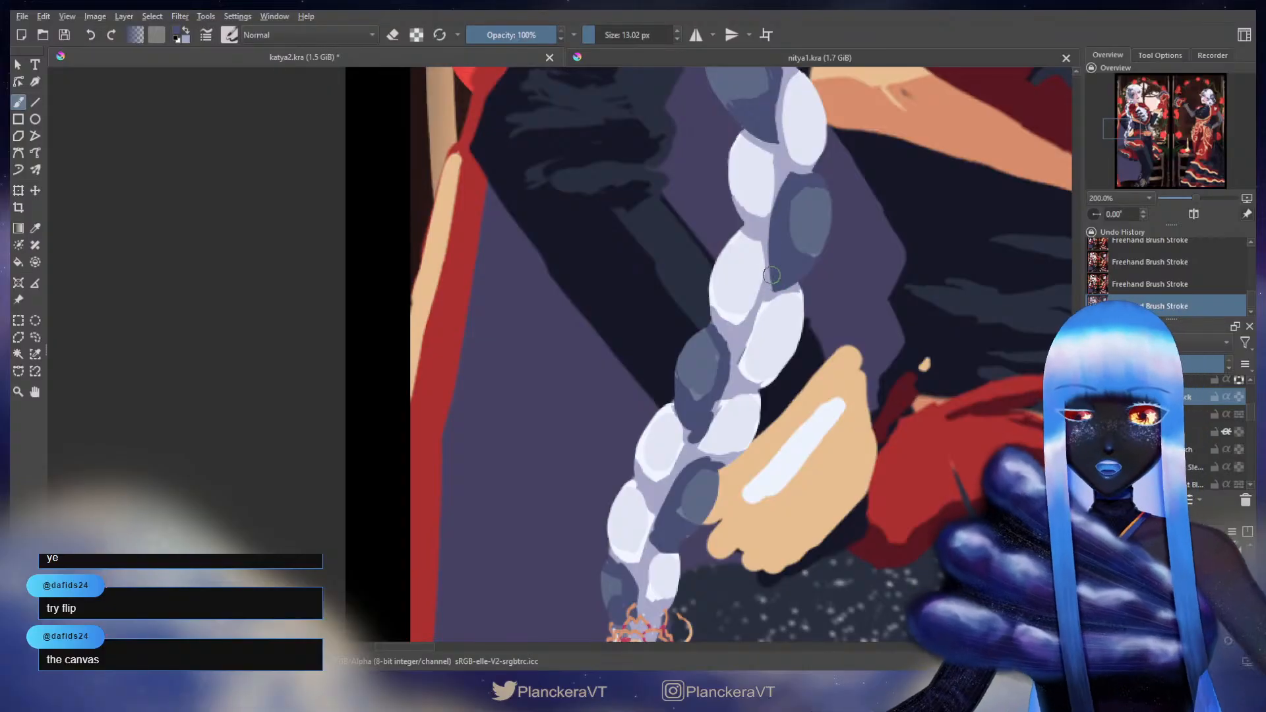
mouse_move(764, 307)
left_mouse_down()
mouse_move(771, 333)
mouse_move(782, 322)
left_mouse_up()
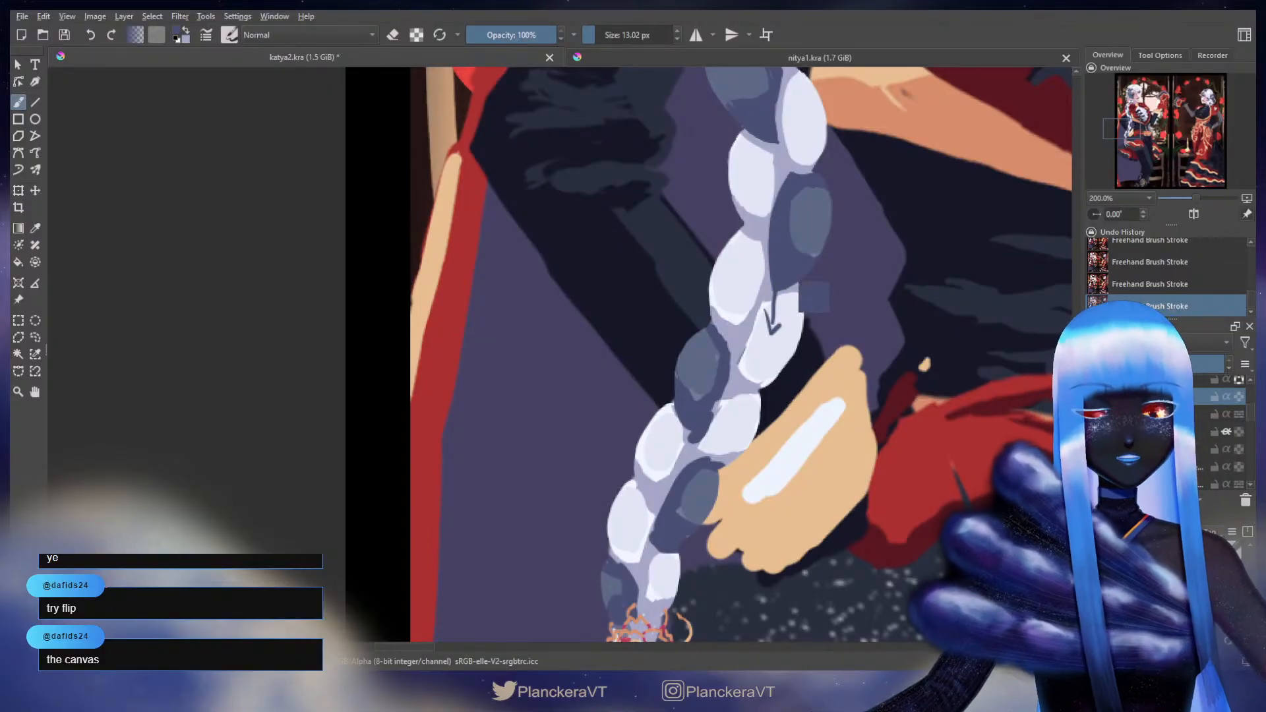
key("ctrl+z")
key("ctrl+z")
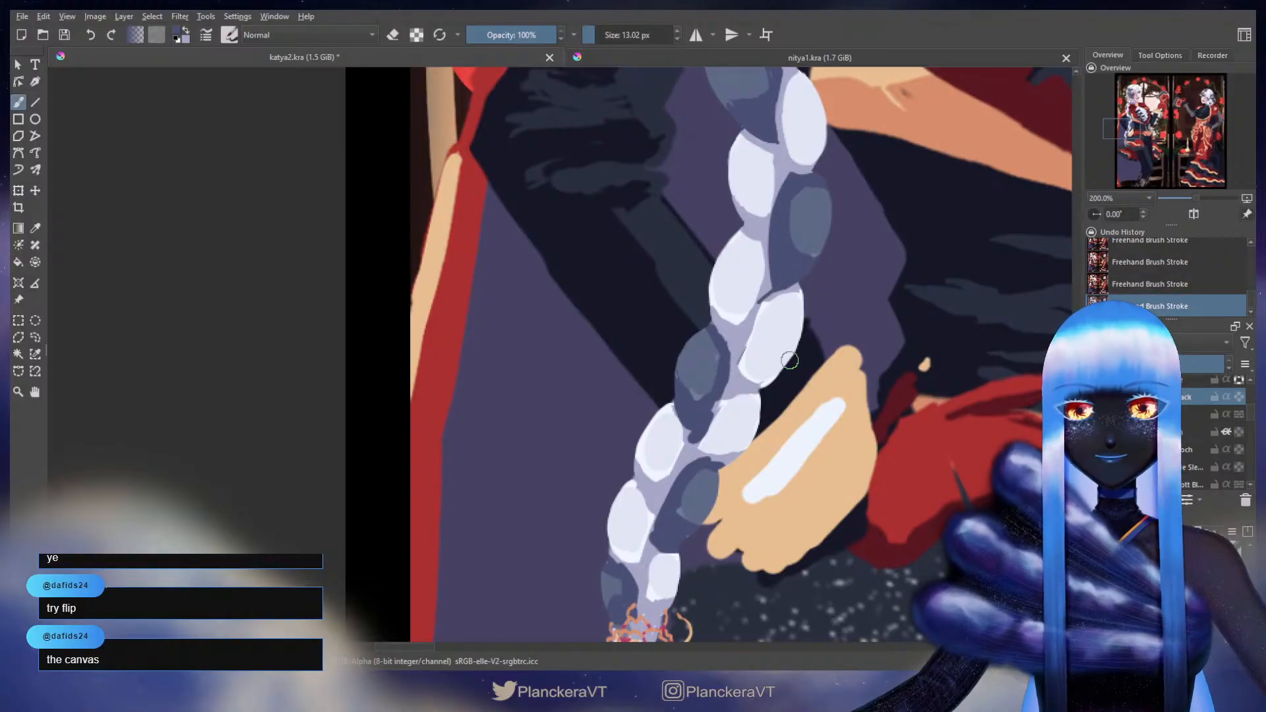
key("ctrl+z")
key("ctrl+shift+z")
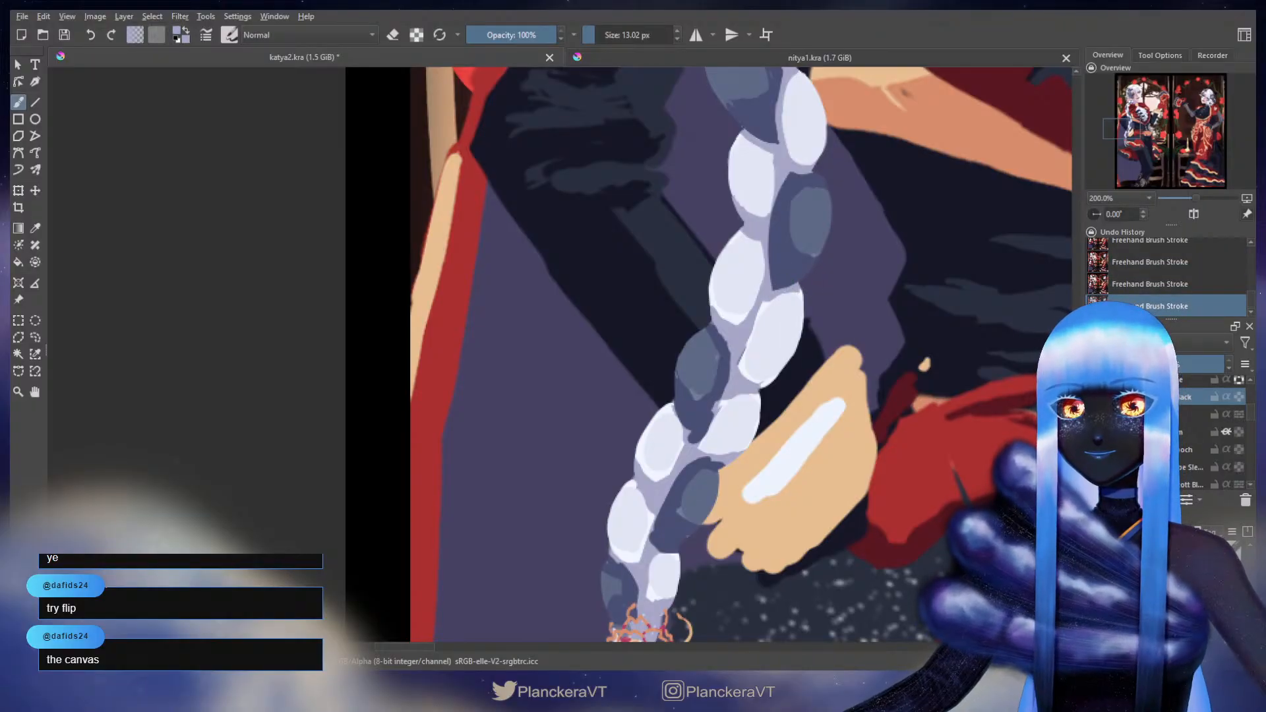
- Widen that dark link's inner edge and repaint the top of the light link below with sampled tones, cleaning up with a 9.40 px eraser
left_click(792, 273, "ctrl")
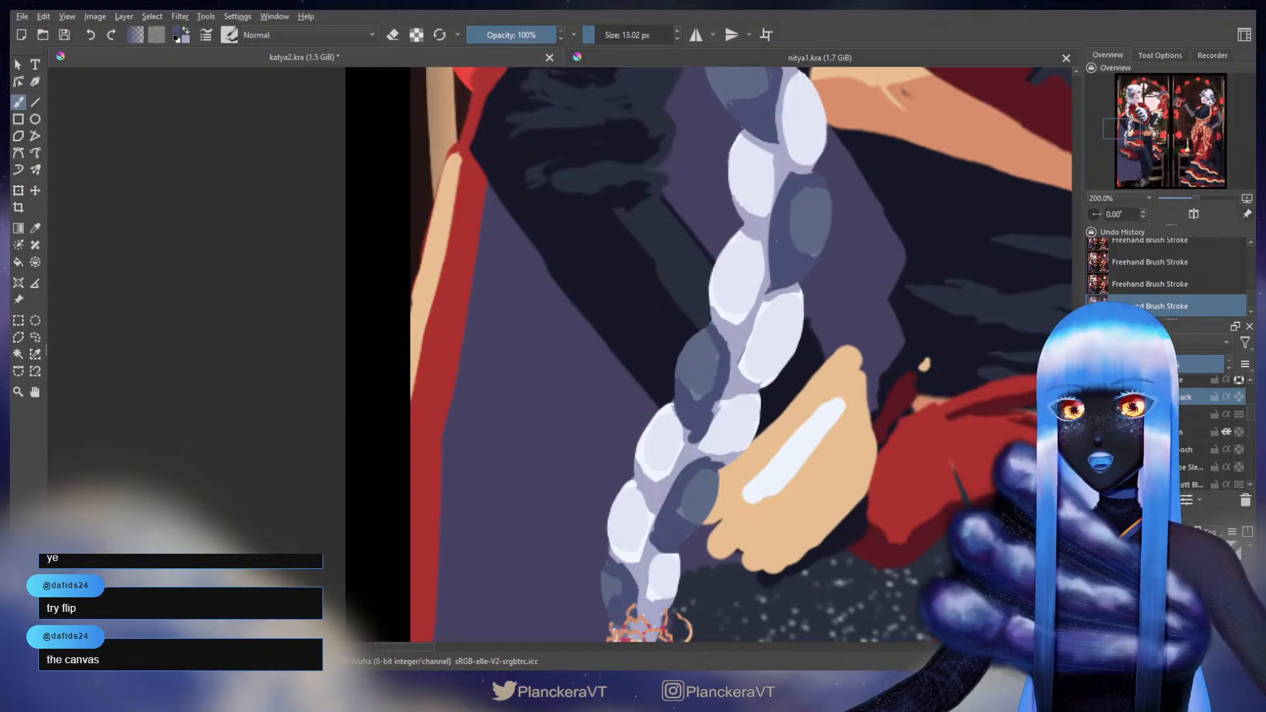
mouse_move(774, 208)
left_mouse_down()
mouse_move(767, 284)
mouse_move(778, 216)
mouse_move(769, 288)
left_mouse_up()
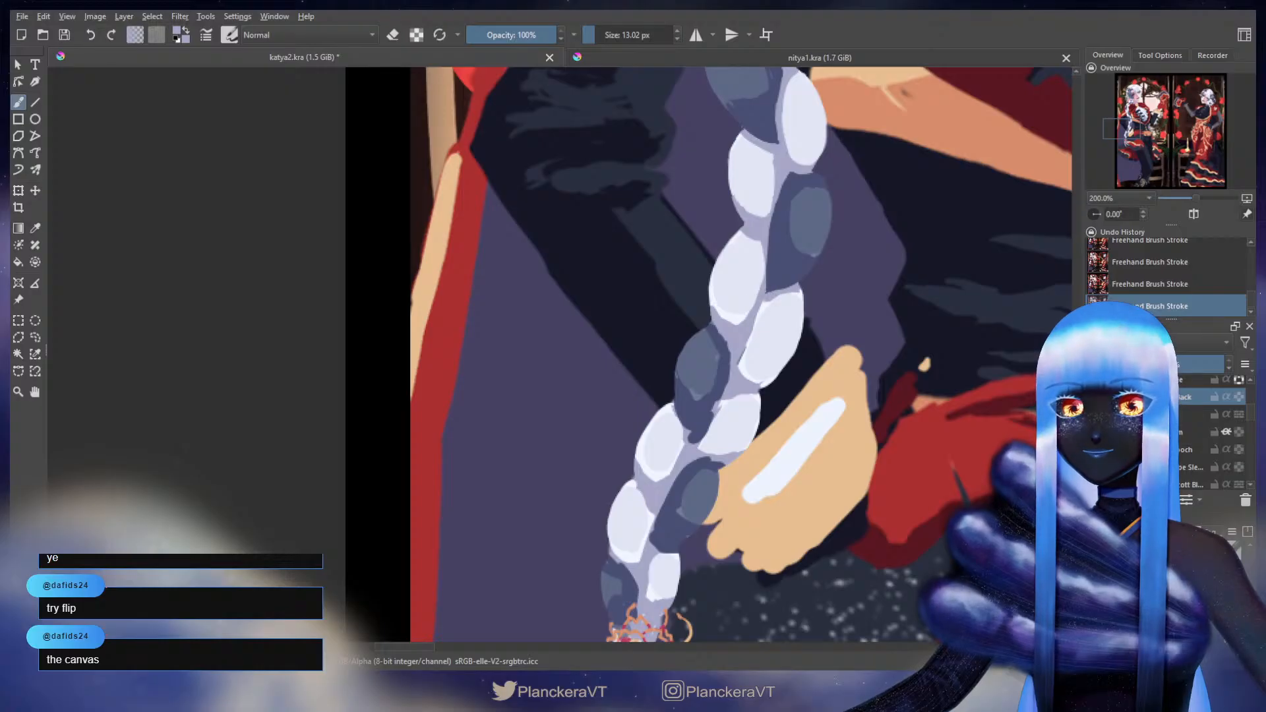
left_click(785, 305, "ctrl")
key("ctrl+z")
left_click(786, 312, "ctrl")
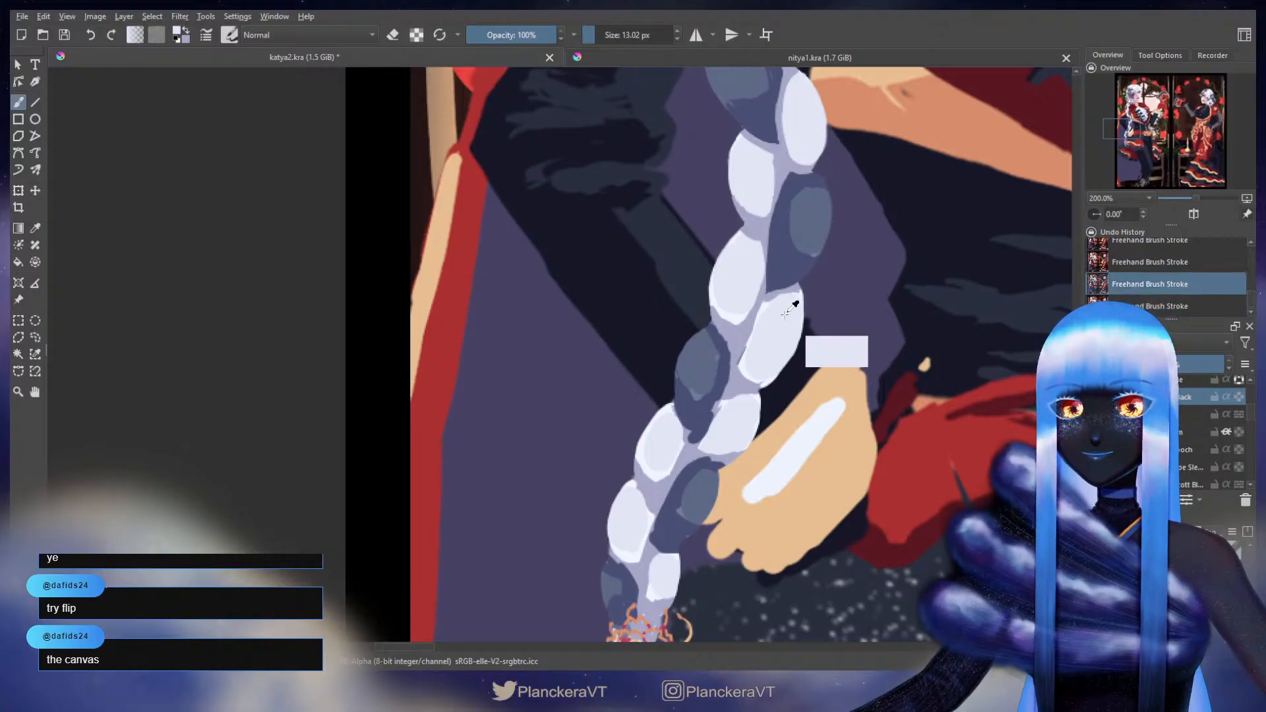
key("ctrl+shift+z")
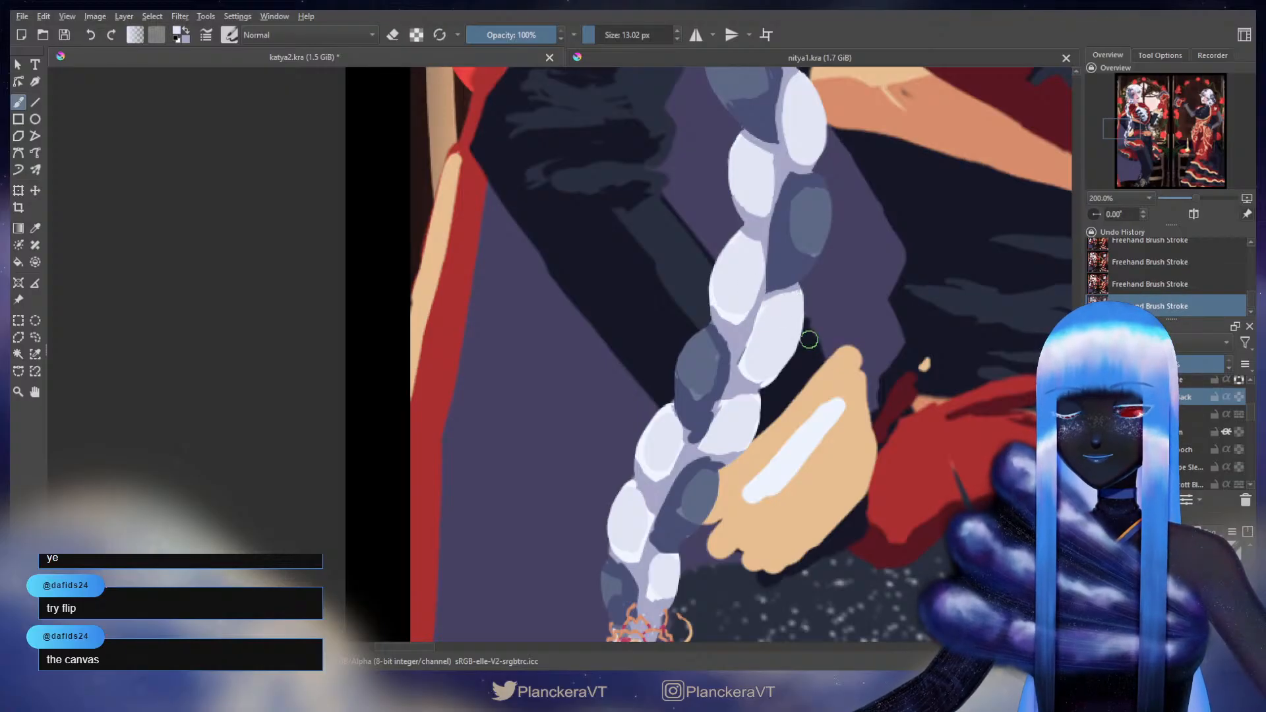
key("e")
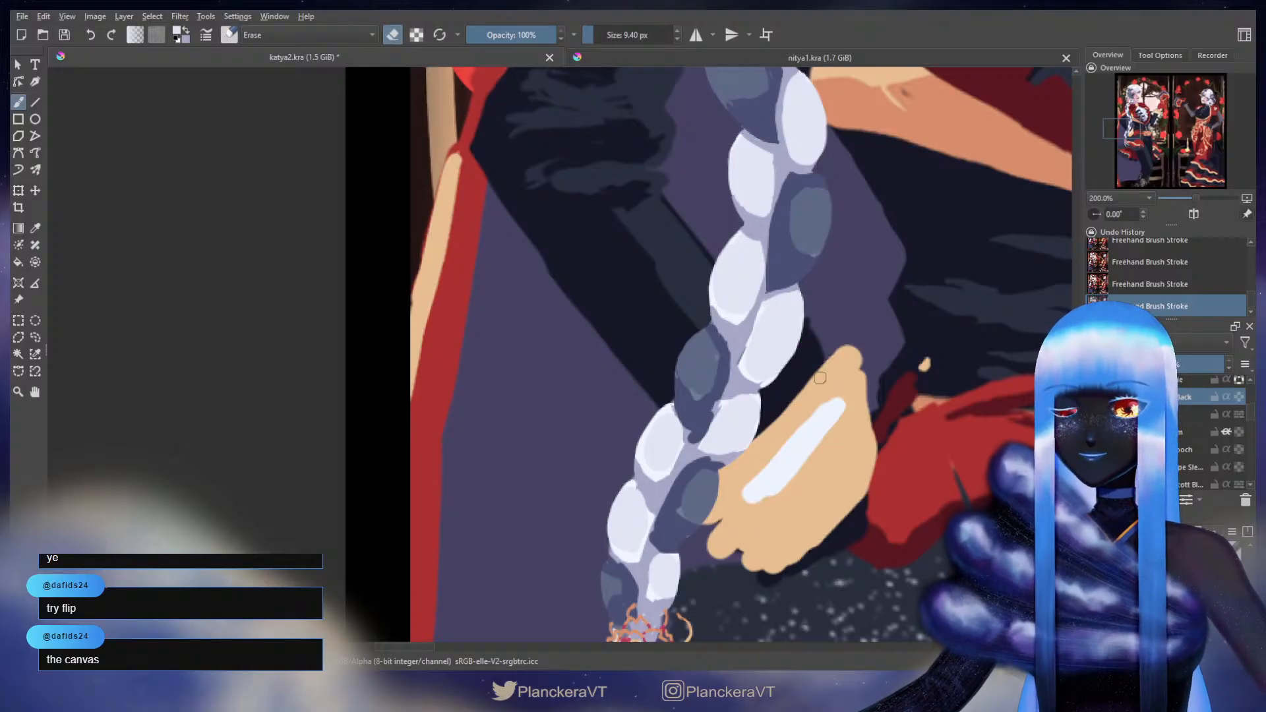
- Touch up the shadow along the light link beside the dark link at 13.02 px and clean the next dark link's outline with a 10.79 px eraser
key("e")
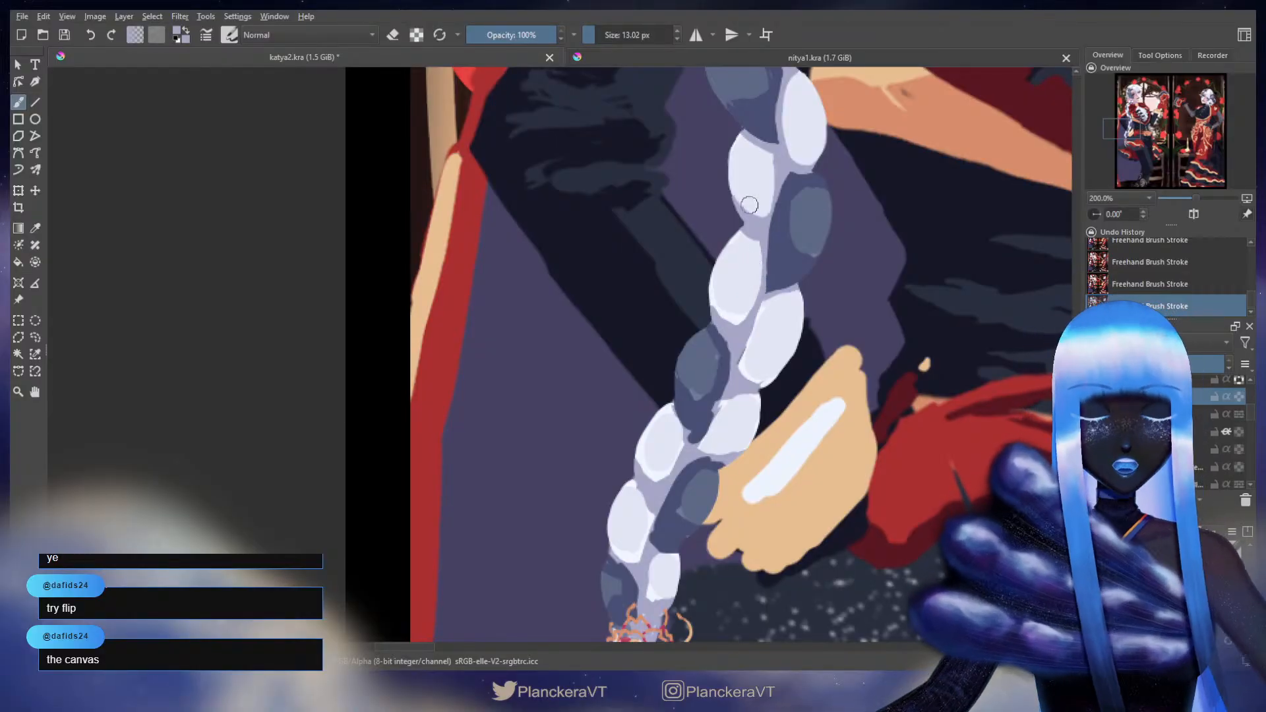
left_click_drag(745, 265, 766, 227)
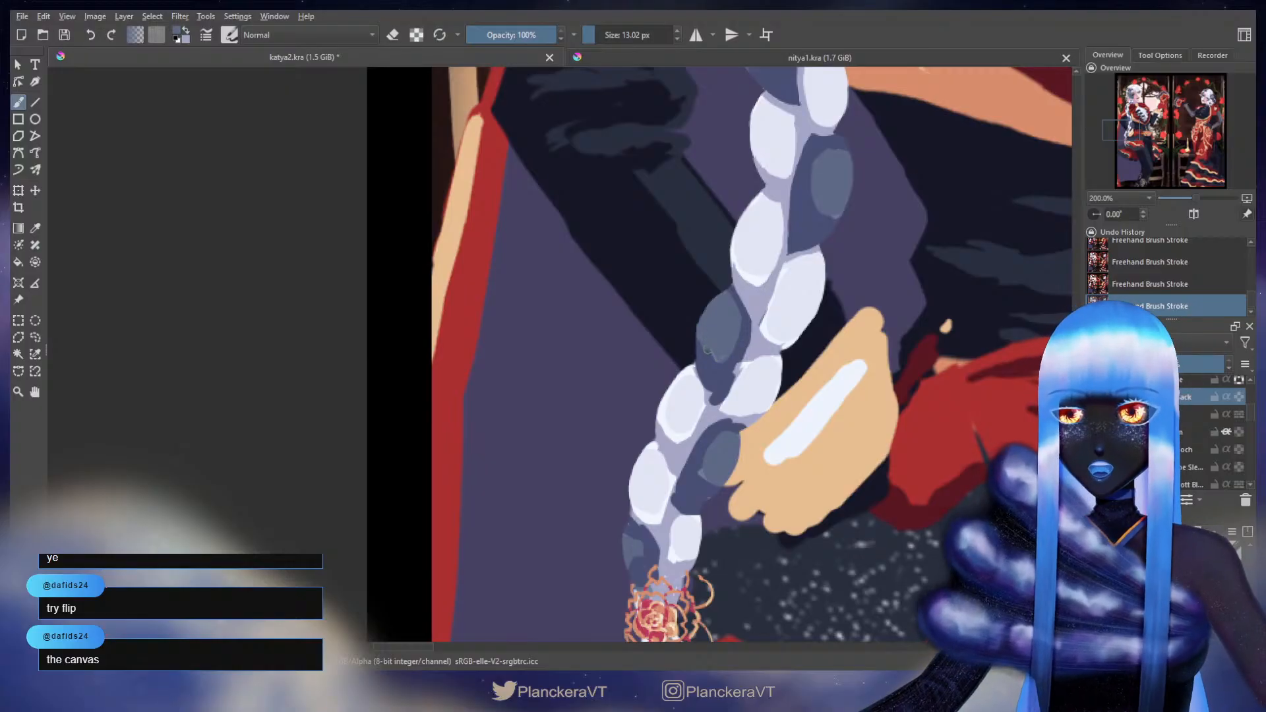
key("e")
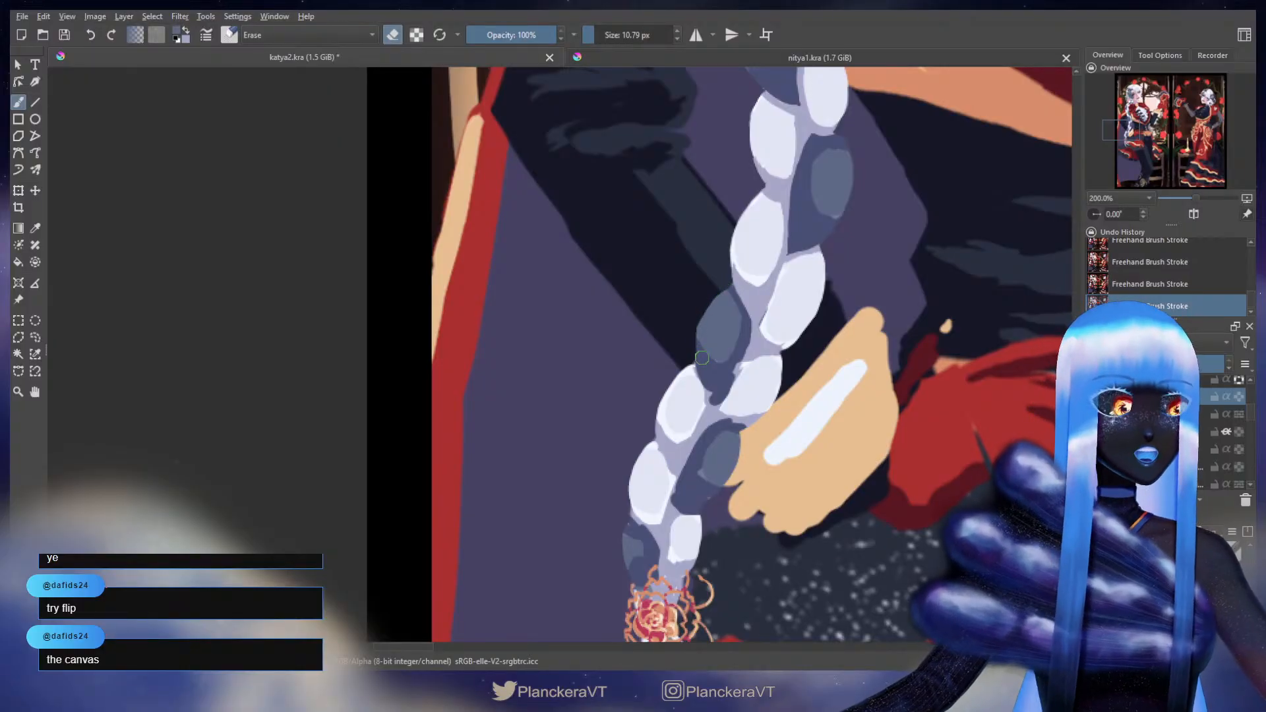
- Reshape the light link between the two dark links at 14.16 px and trim its outer edge with the eraser enlarged to 12.51 px
key("e")
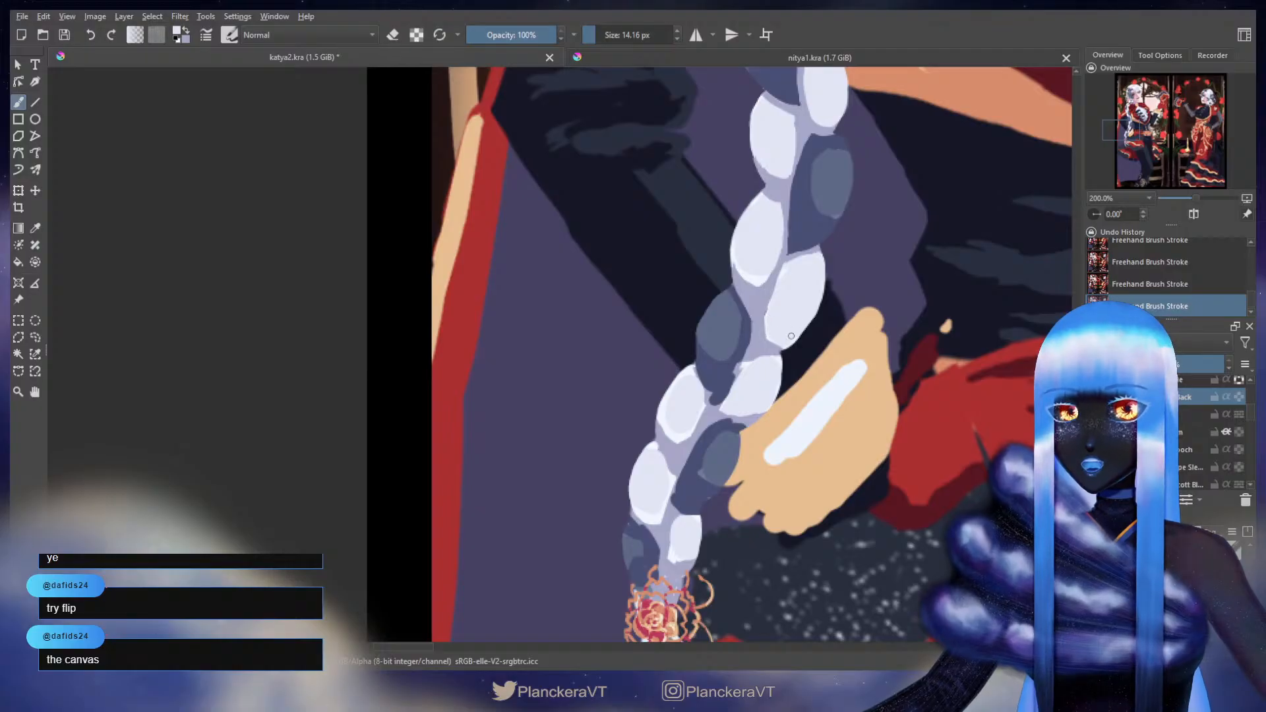
key("e")
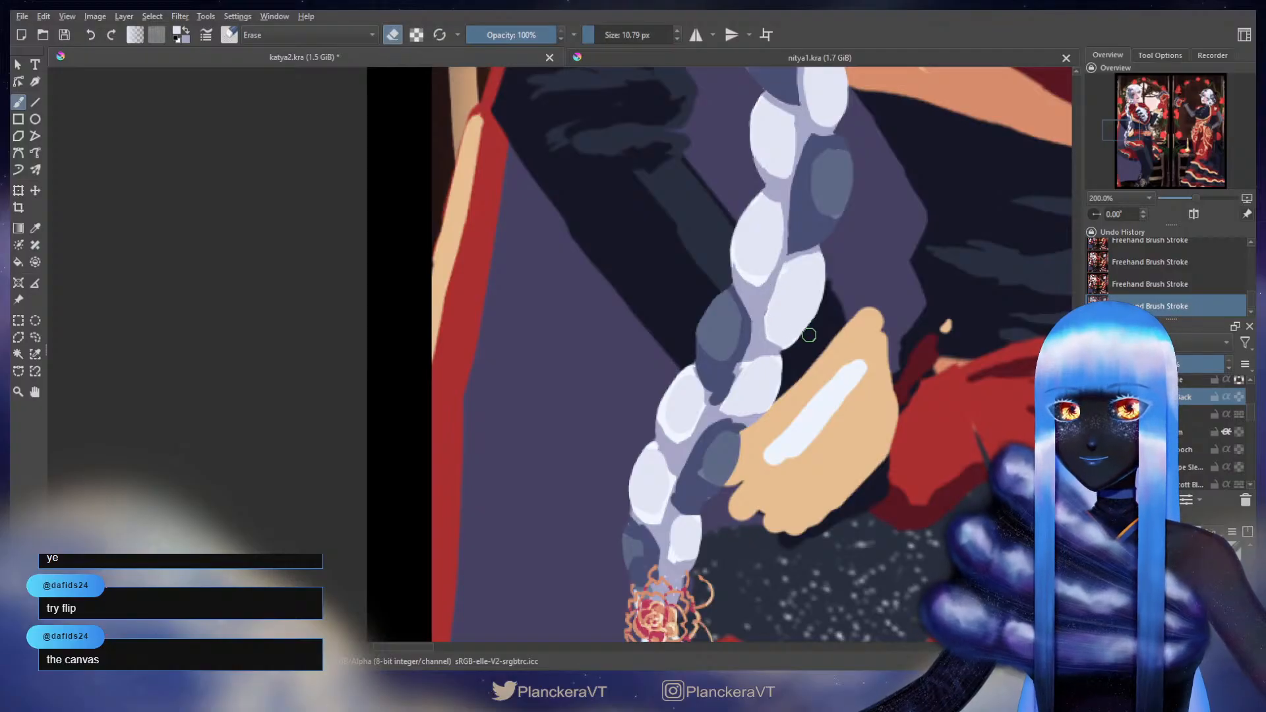
key("bracketright")
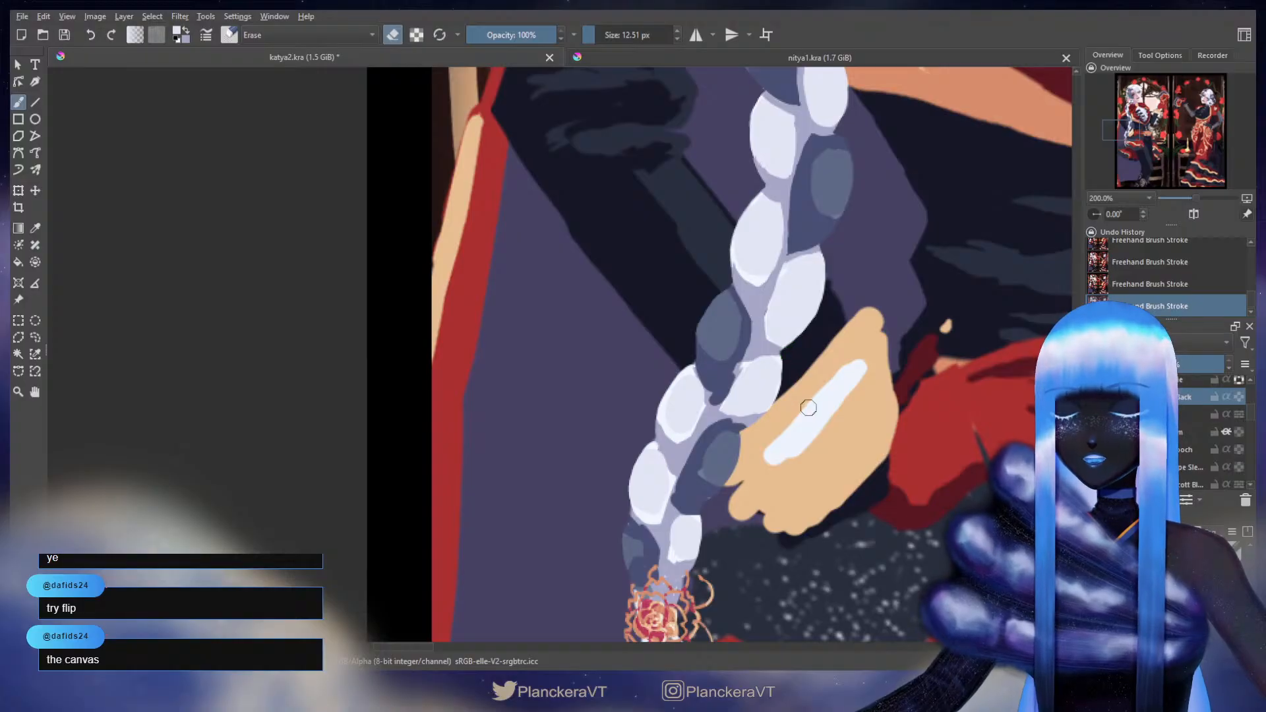
key("e")
key("ctrl+z")
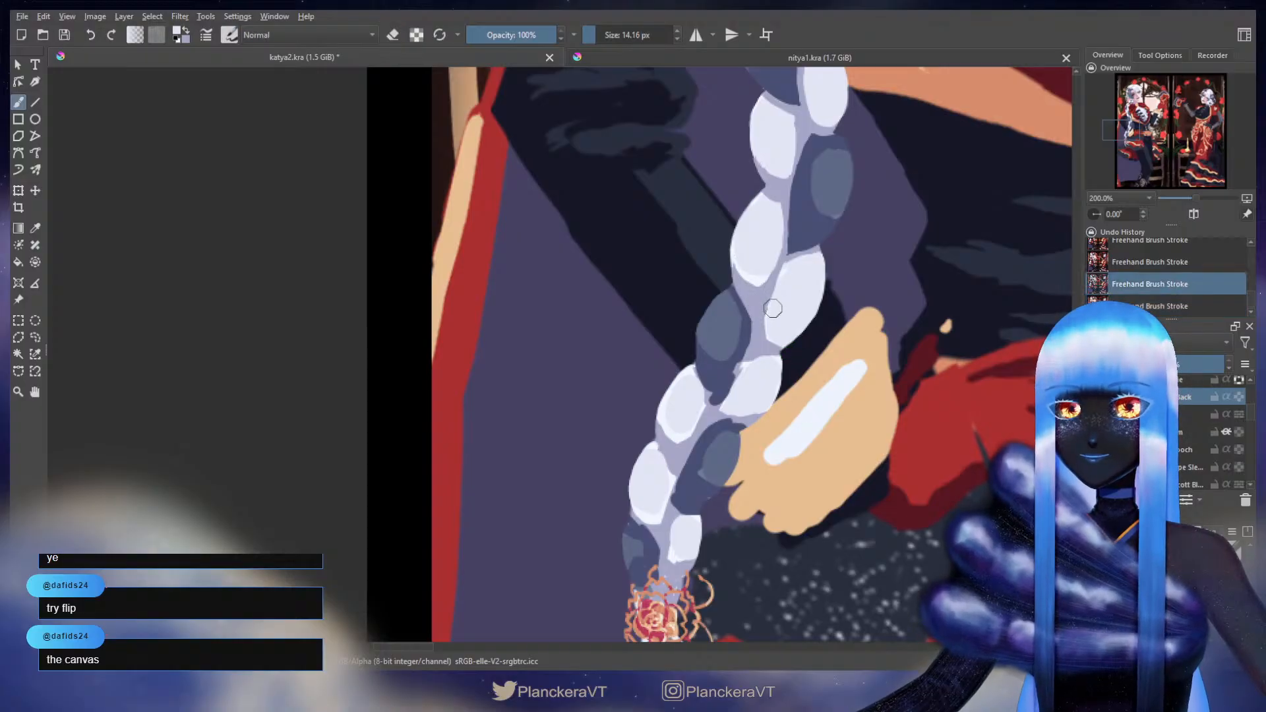
key("ctrl+shift+z")
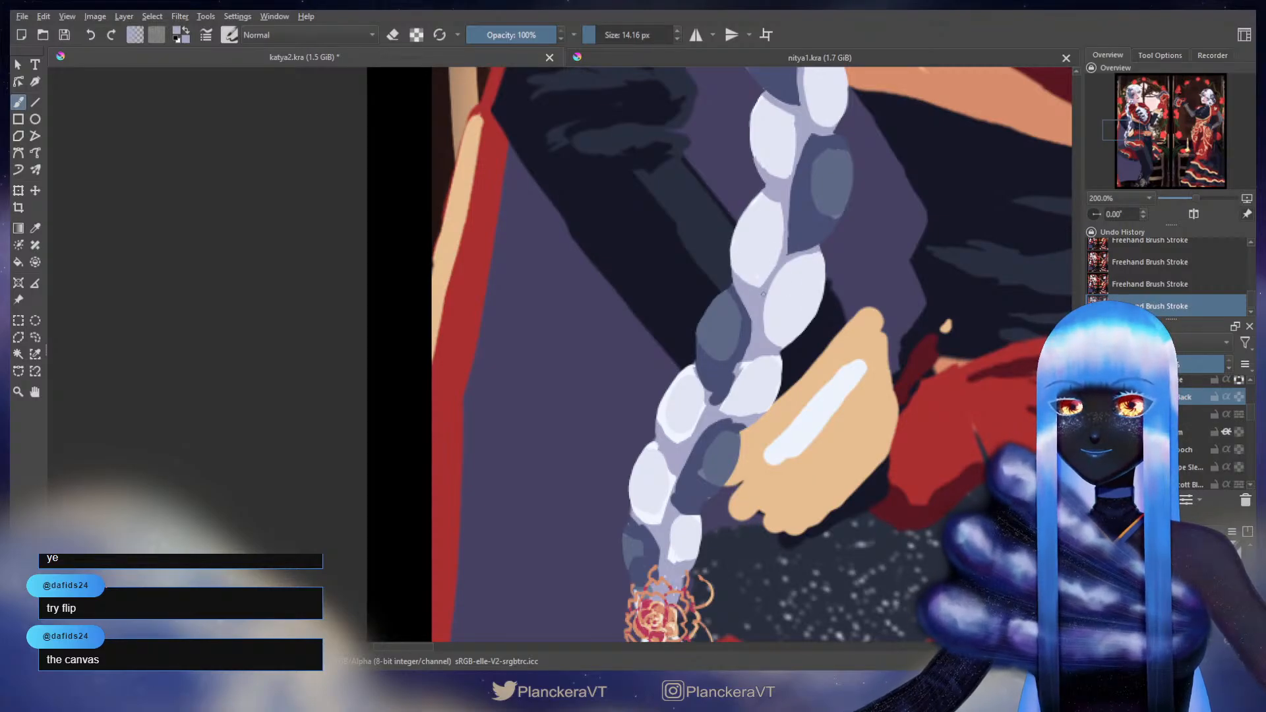
- Undo the last stroke and repaint the gap between the braid strands beside the tan cuff with the braid's sampled midtone
mouse_move(795, 328)
left_mouse_down()
mouse_move(809, 251)
mouse_move(824, 247)
left_mouse_up()
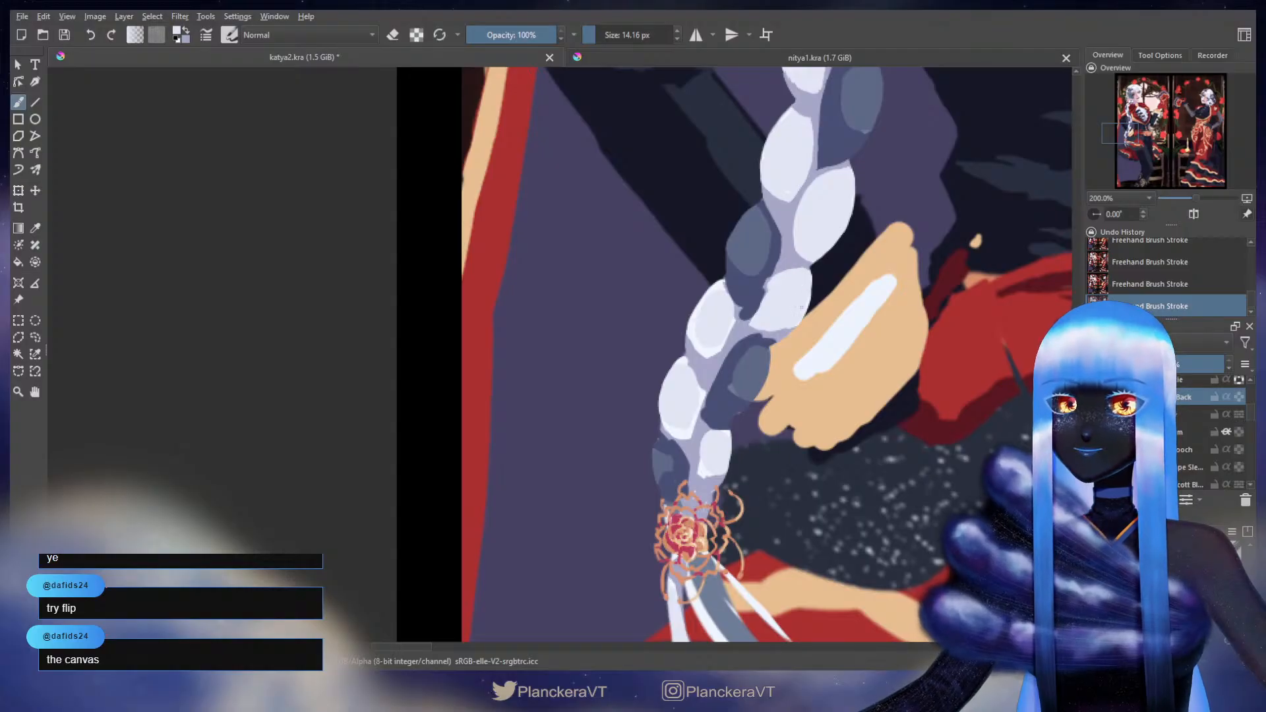
key("e")
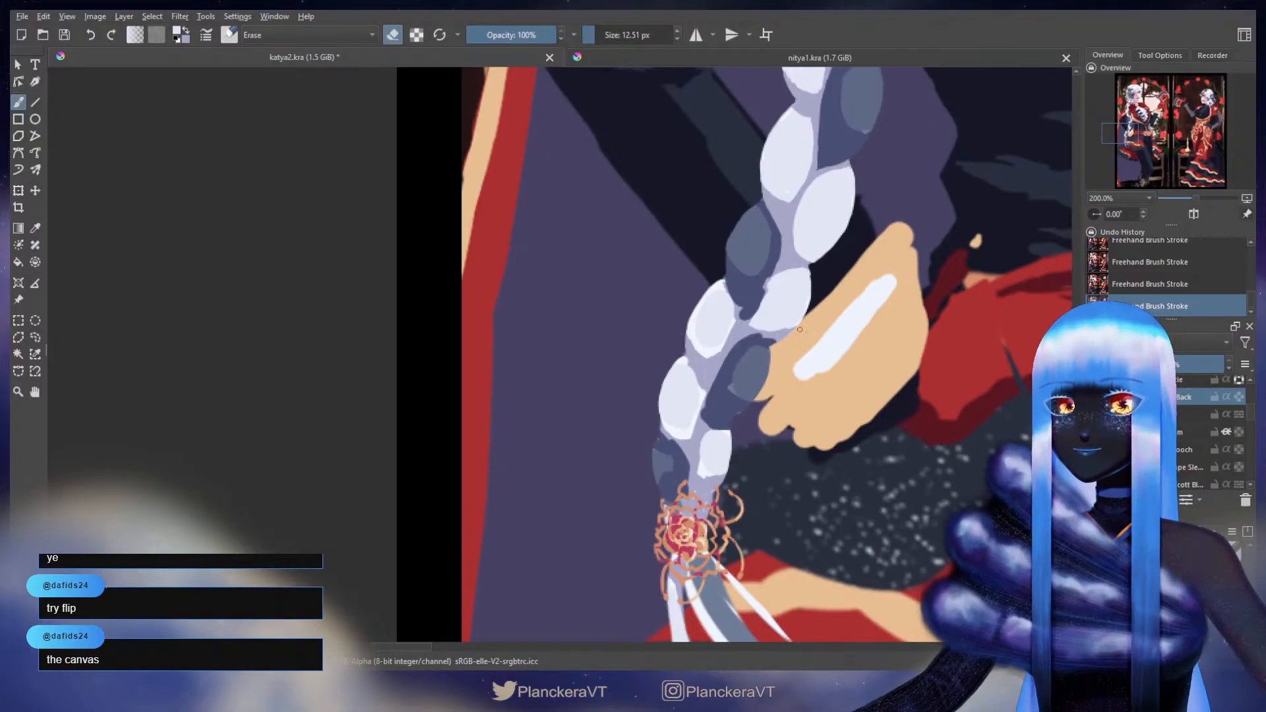
key("e")
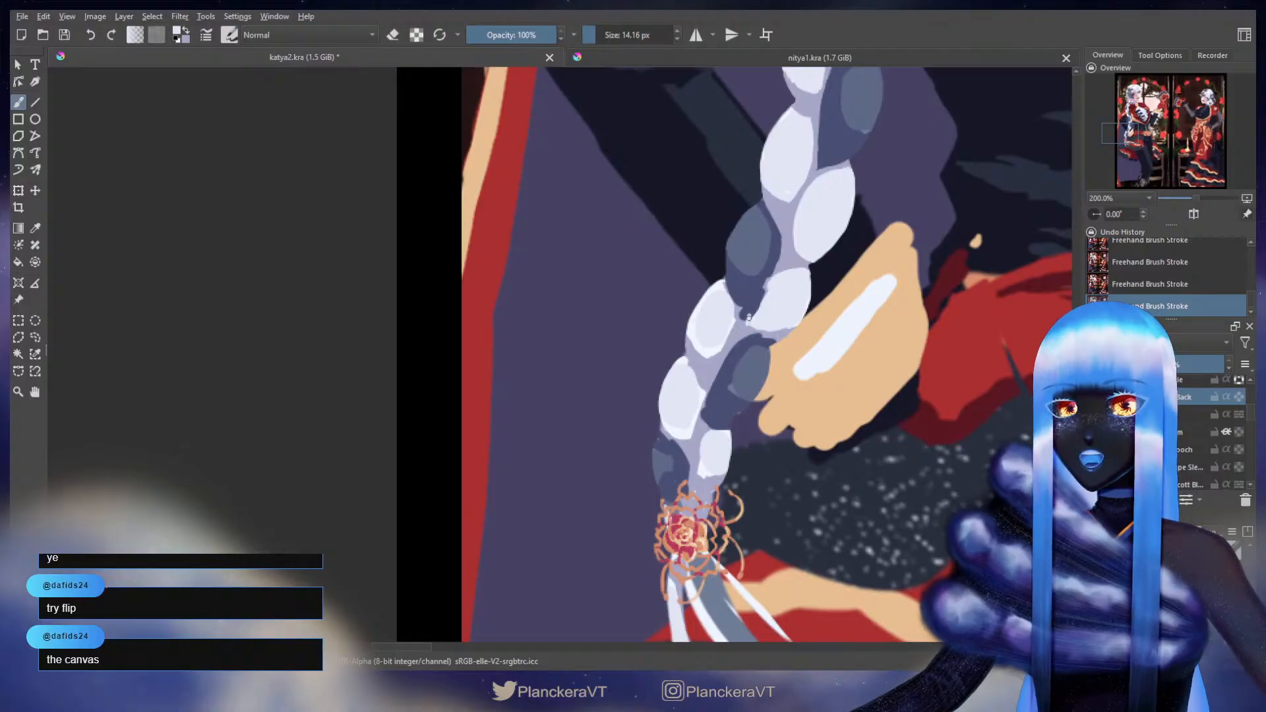
key("ctrl+z")
left_click(744, 333, "ctrl")
left_click_drag(740, 325, 762, 329)
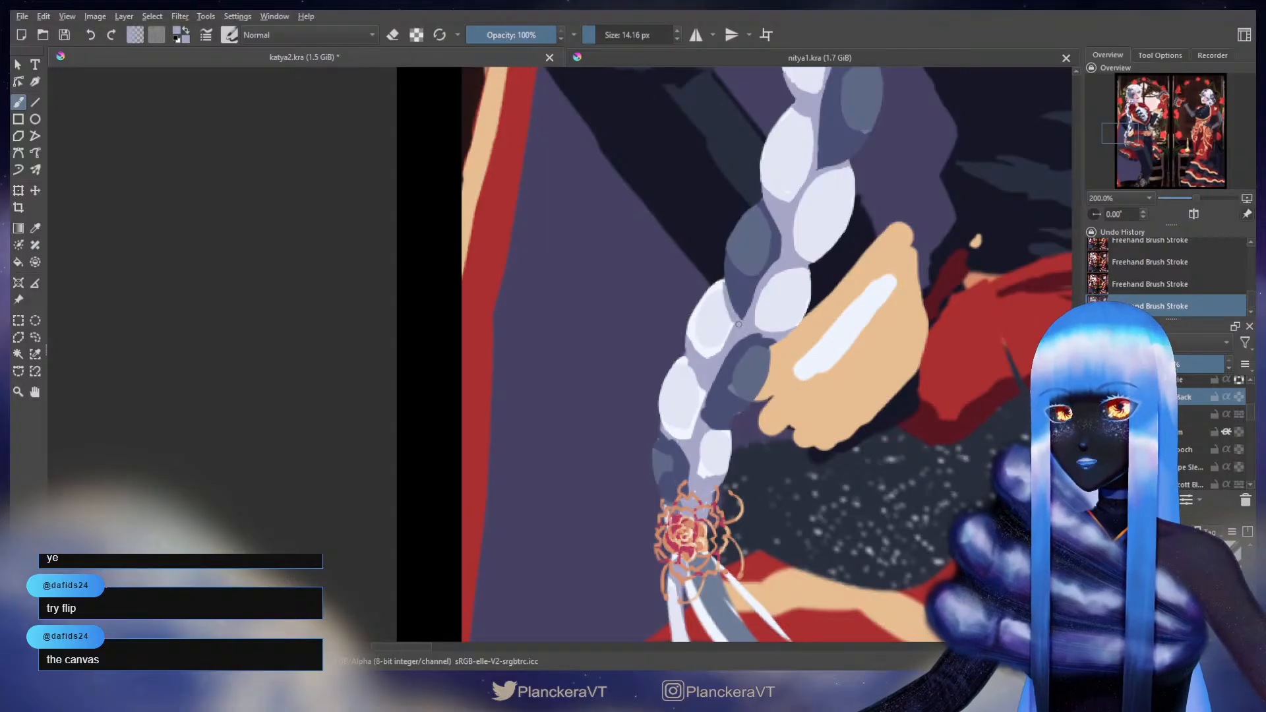
- Clean up the outer edge where the two lower white braid strands meet, undoing a stray stroke and erasing the excess paint
key("e")
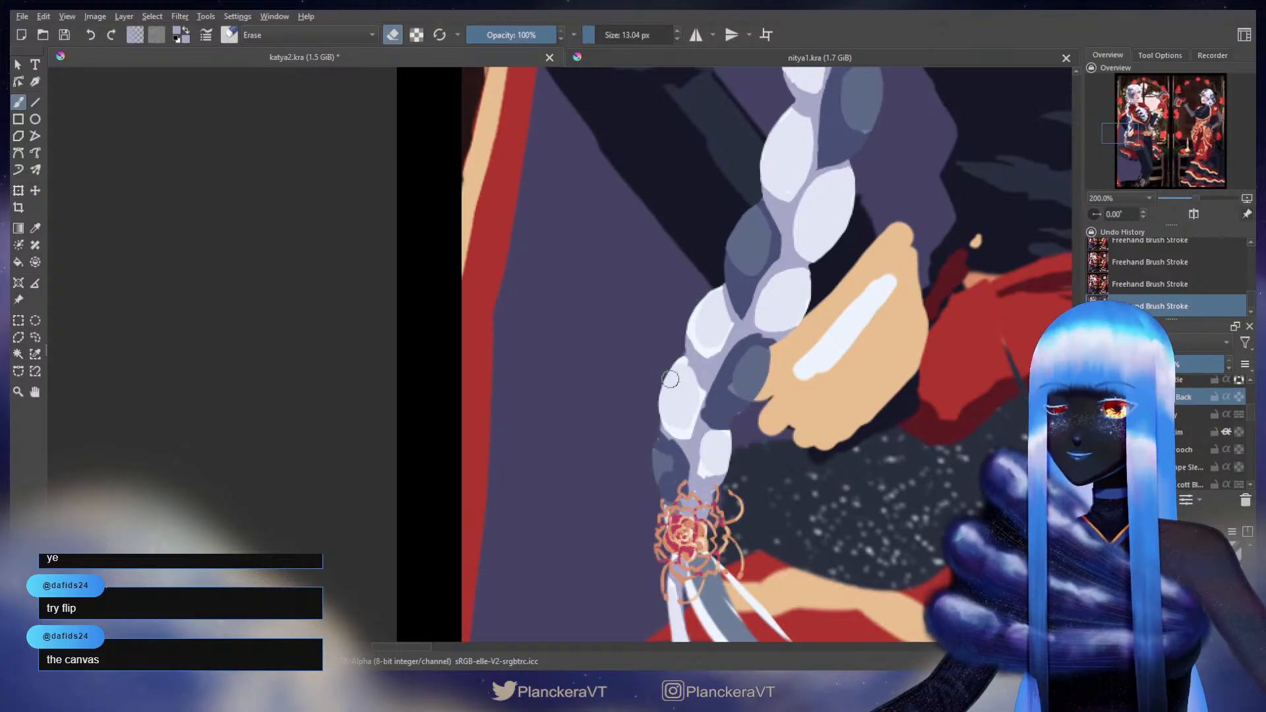
key("e")
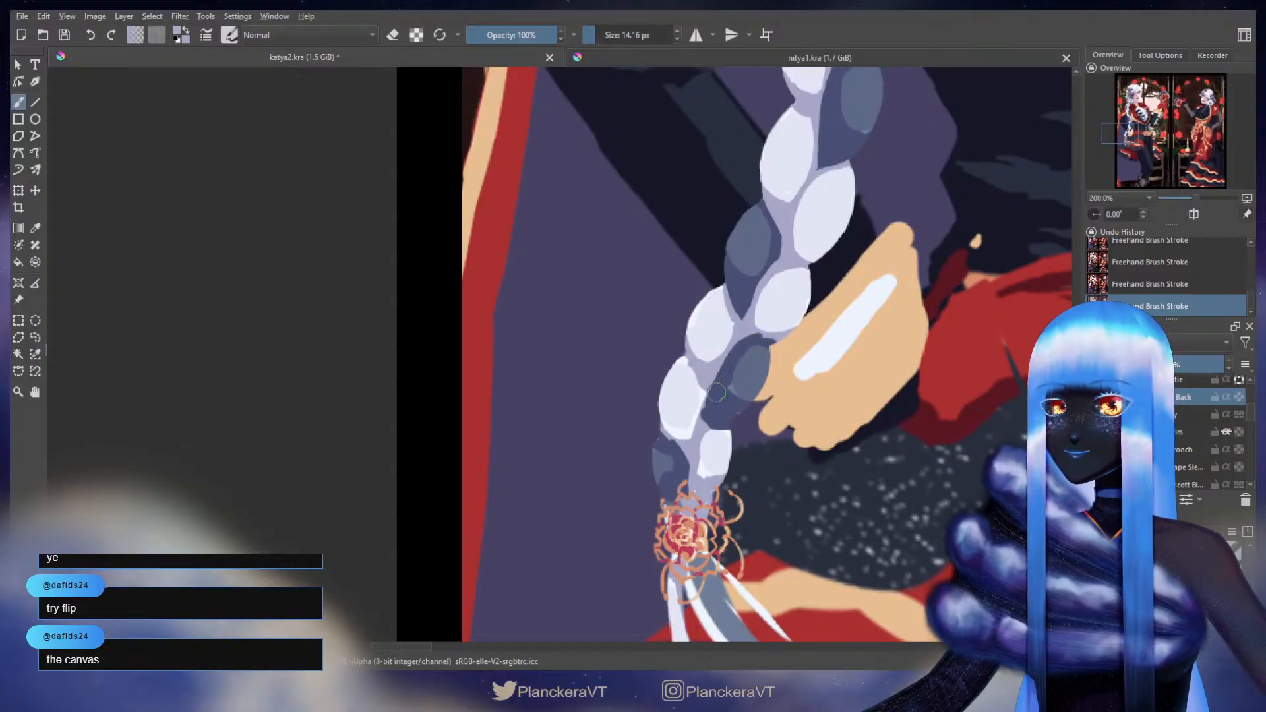
key("e")
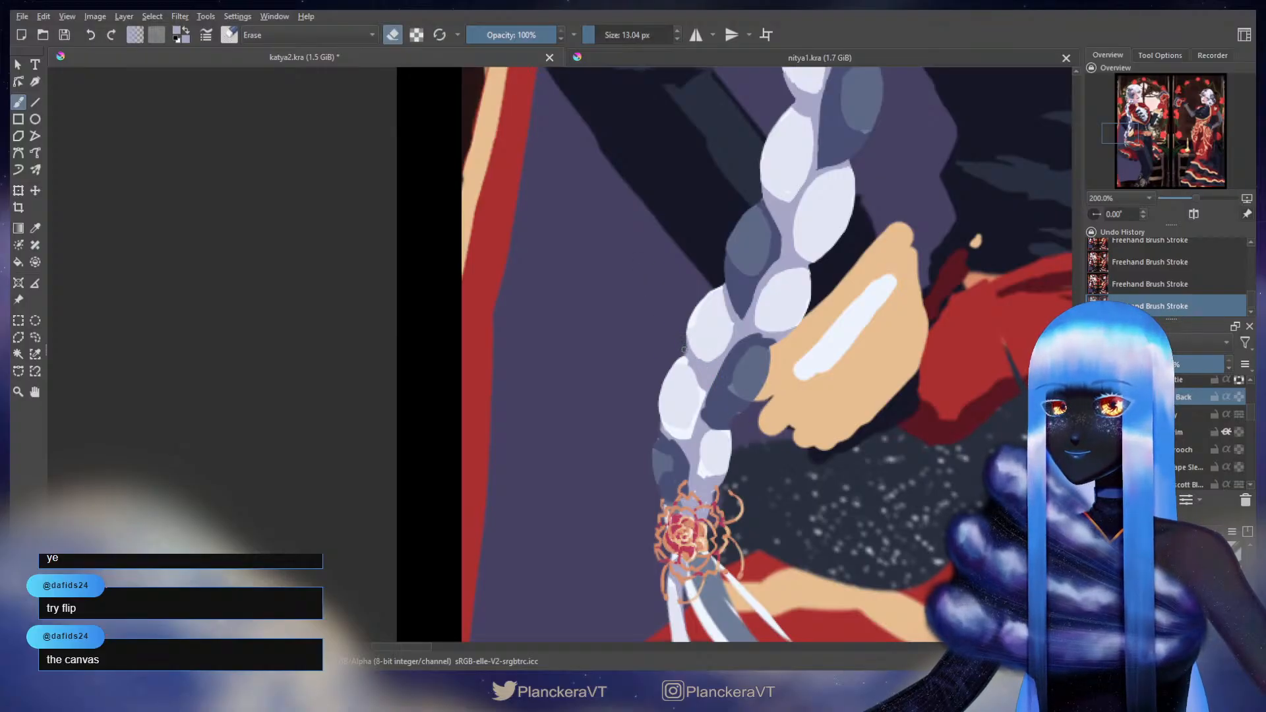
key("ctrl+z")
left_click_drag(684, 346, 682, 334)
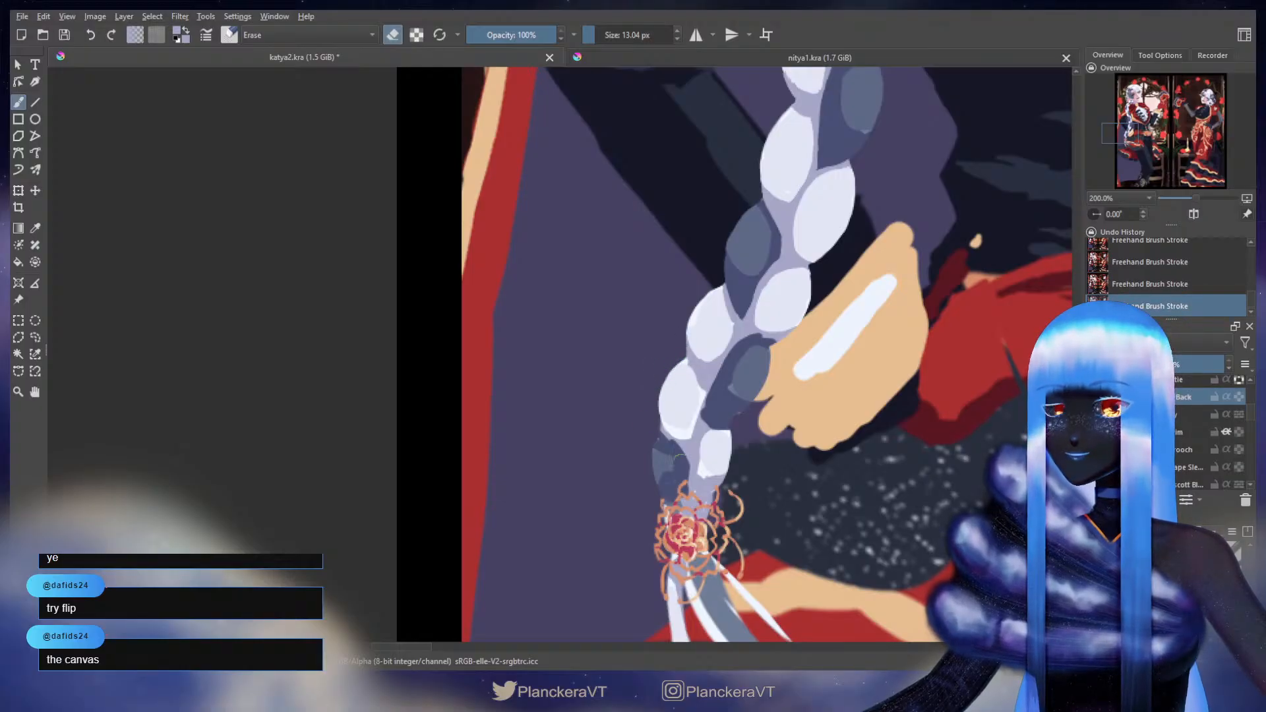
- Sample the dark shadow colour and repaint the lower edge of the dark braid strand beside the tan cuff
key("e")
left_click_drag(750, 283, 762, 225)
left_click(762, 270, "ctrl")
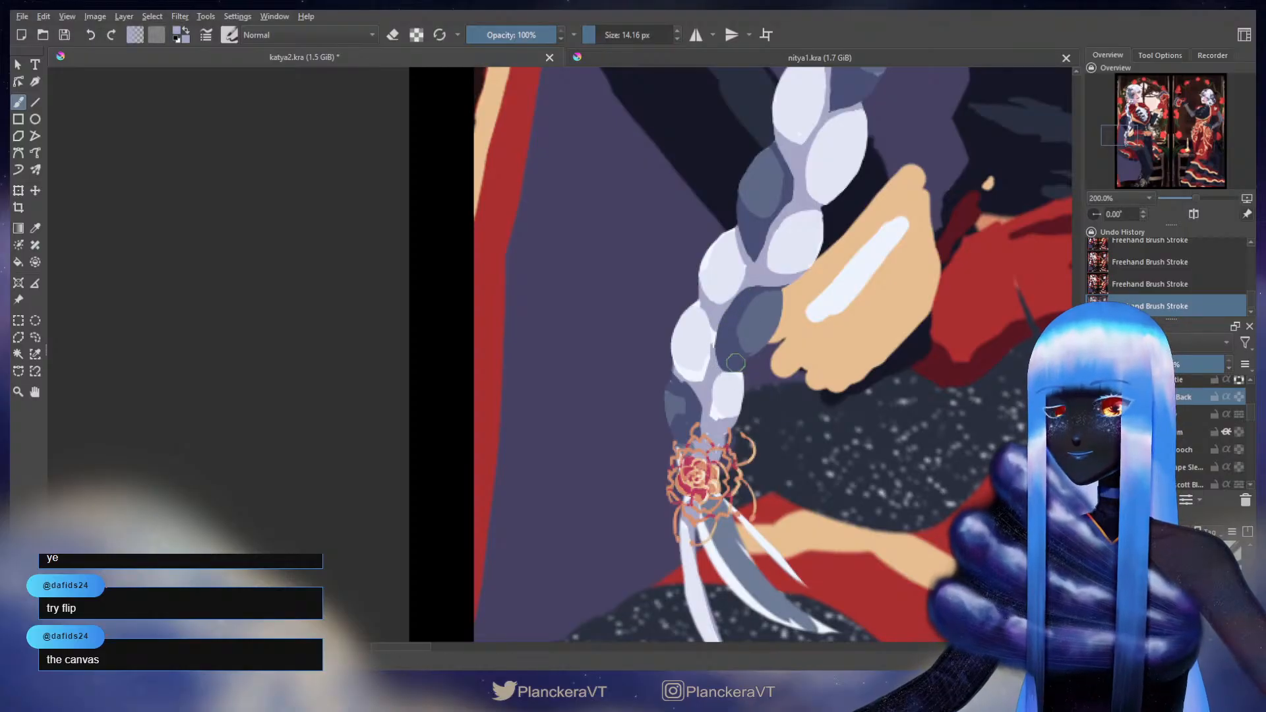
left_click(730, 346, "ctrl")
left_click_drag(735, 360, 756, 334)
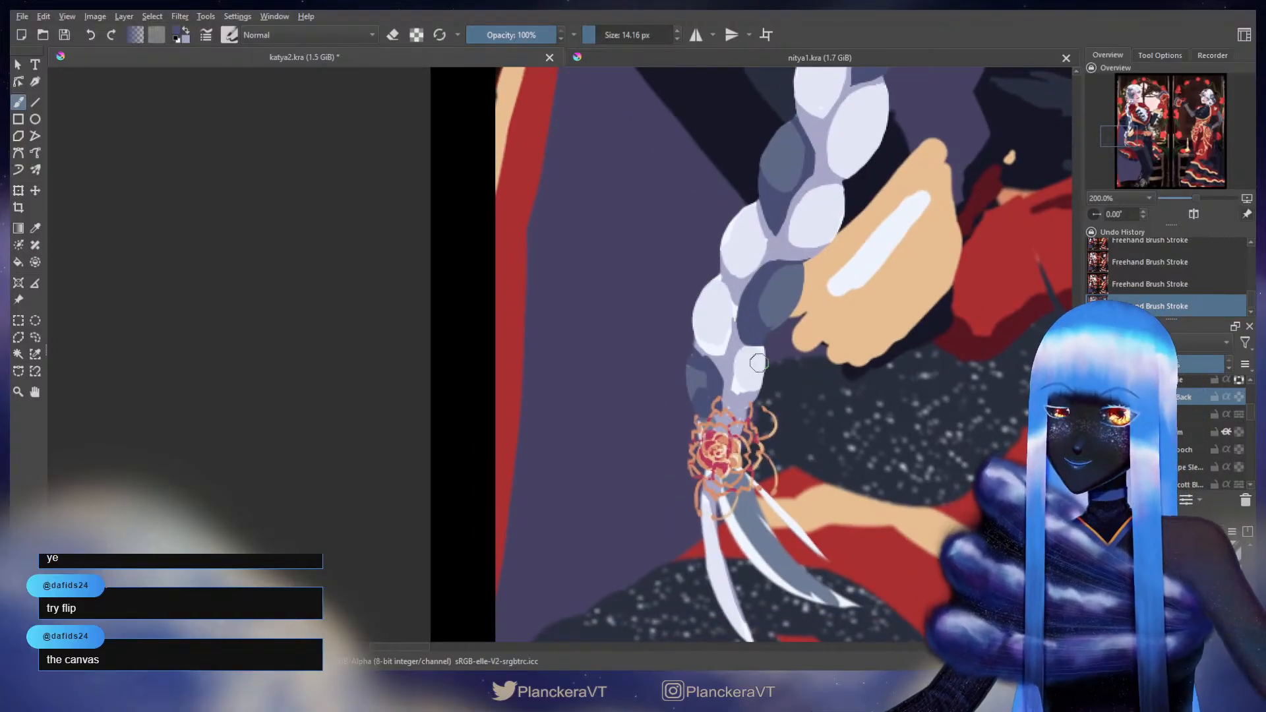
- Refine the outlines of the lower white braid strands by alternately erasing the edges and painting with the sampled white
key("e")
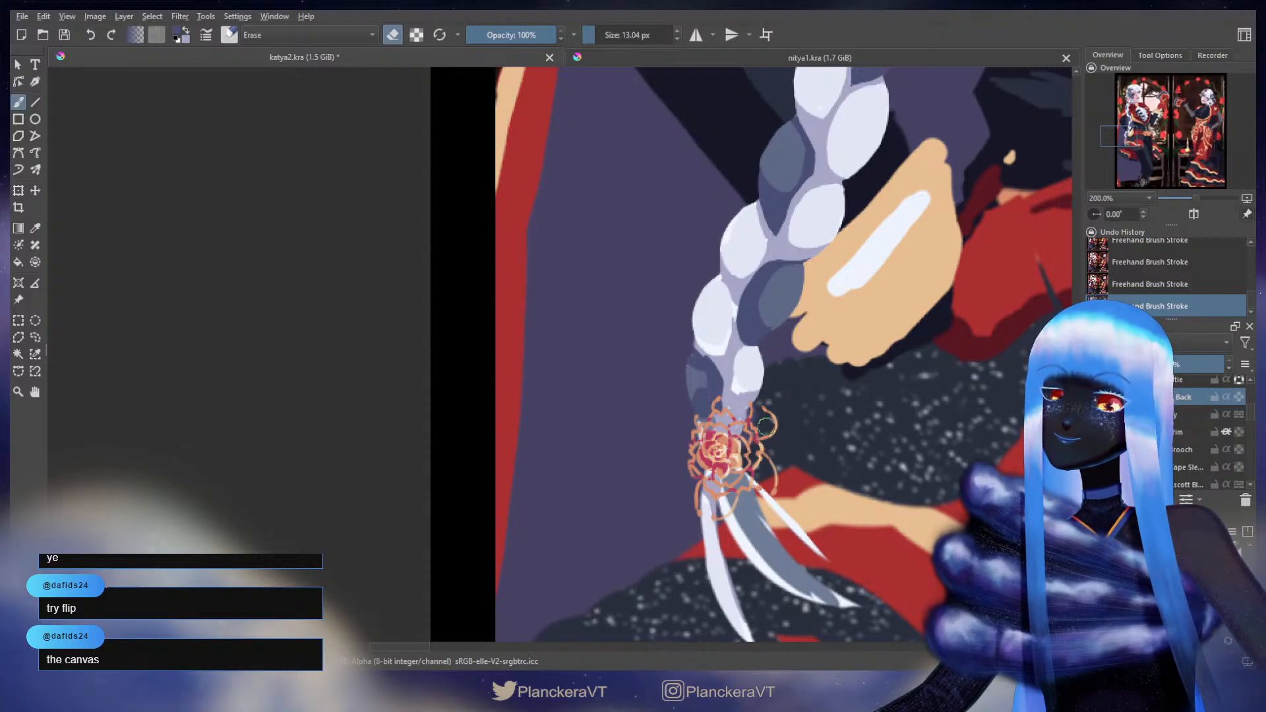
key("e")
left_click(743, 229, "ctrl")
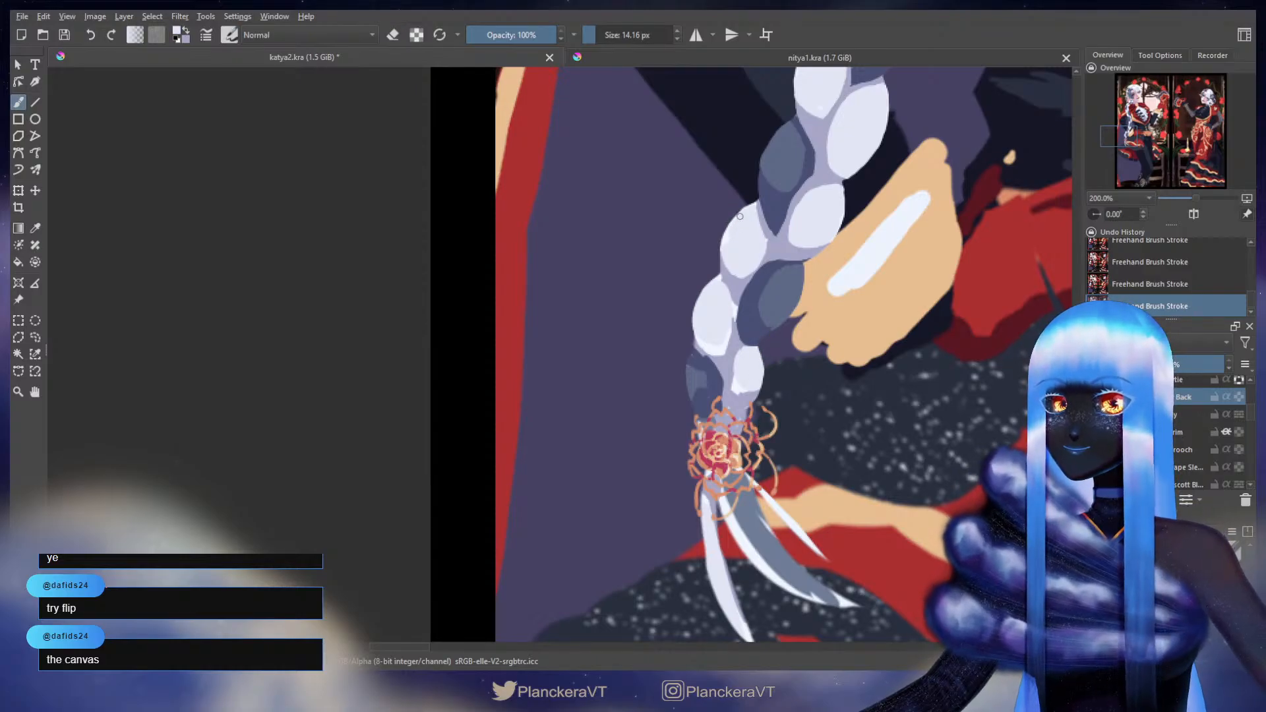
key("e")
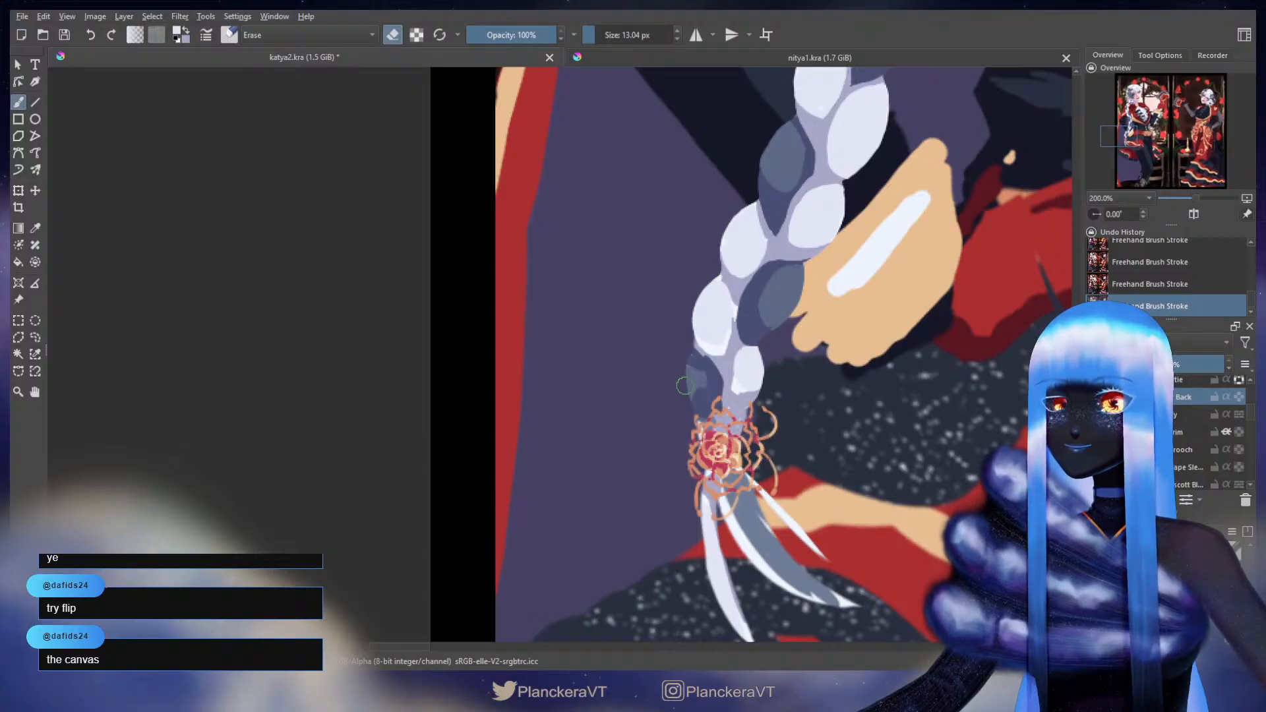
key("e")
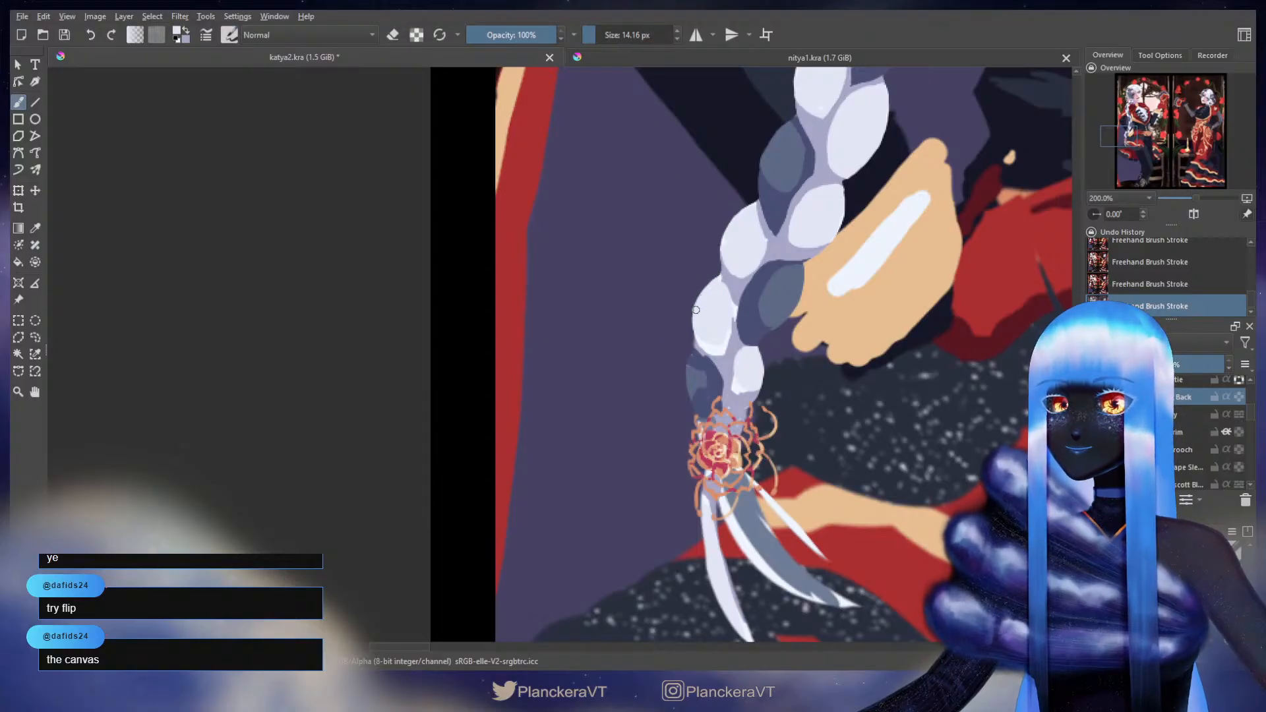
key("e")
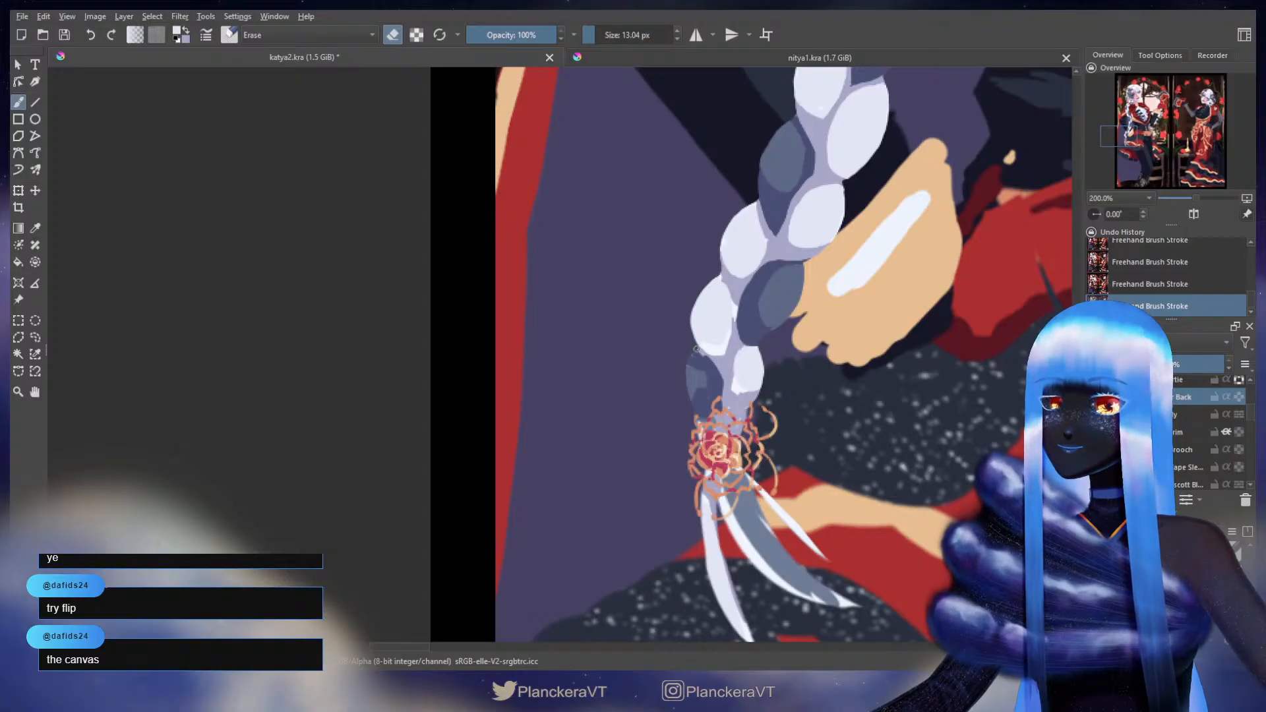
key("e")
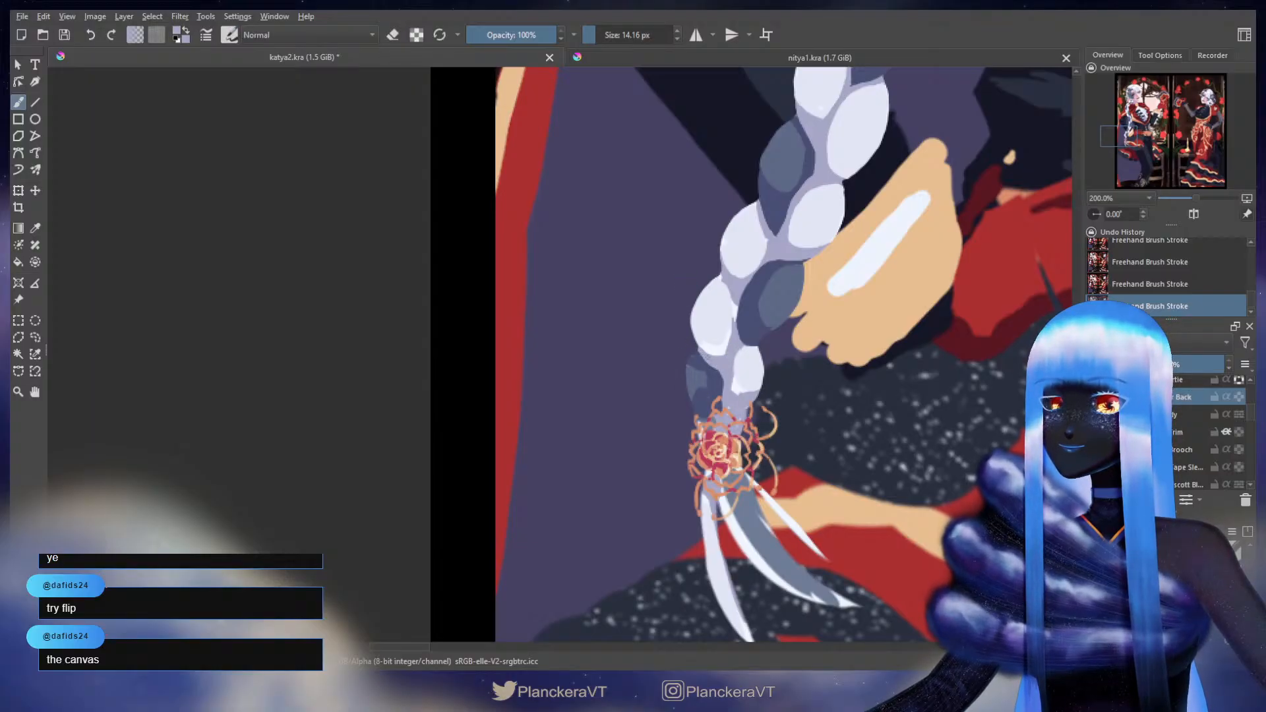
- Fill in the lowest dark braid strand with its sampled shadow colour and clean up the braid's edges above the rose hair tie
left_click(697, 361, "ctrl")
left_click_drag(703, 359, 720, 377)
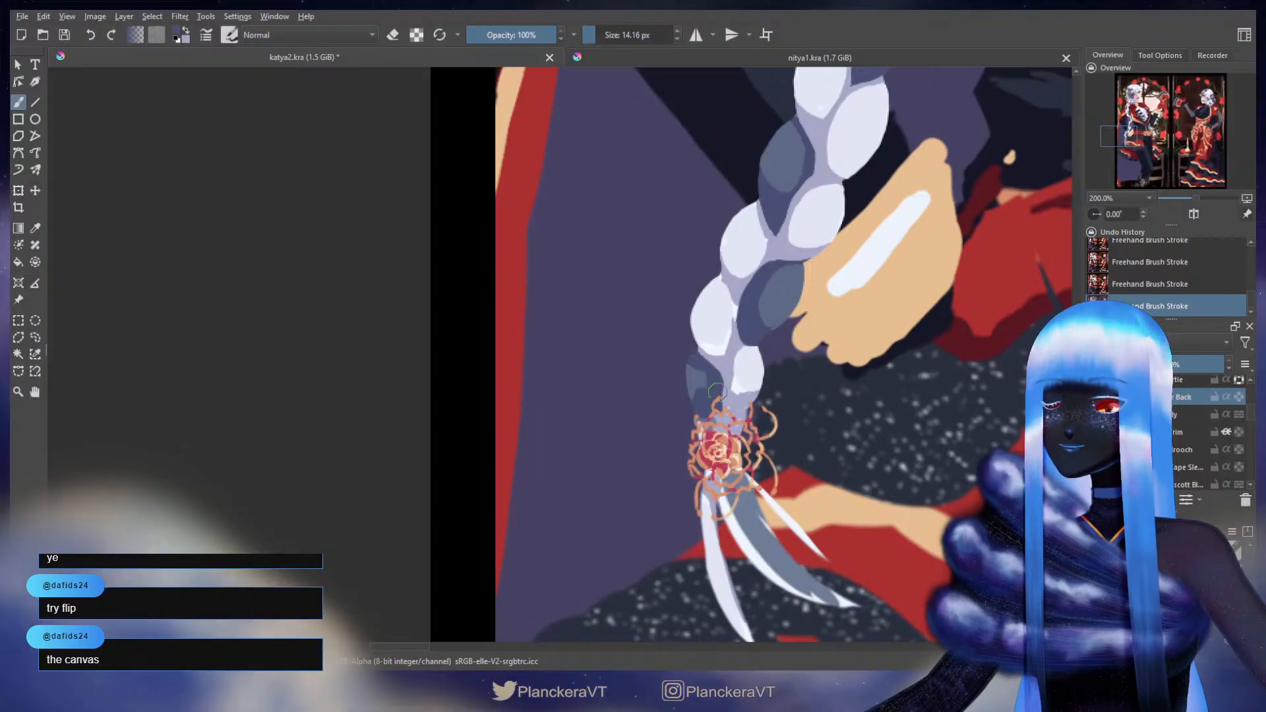
key("e")
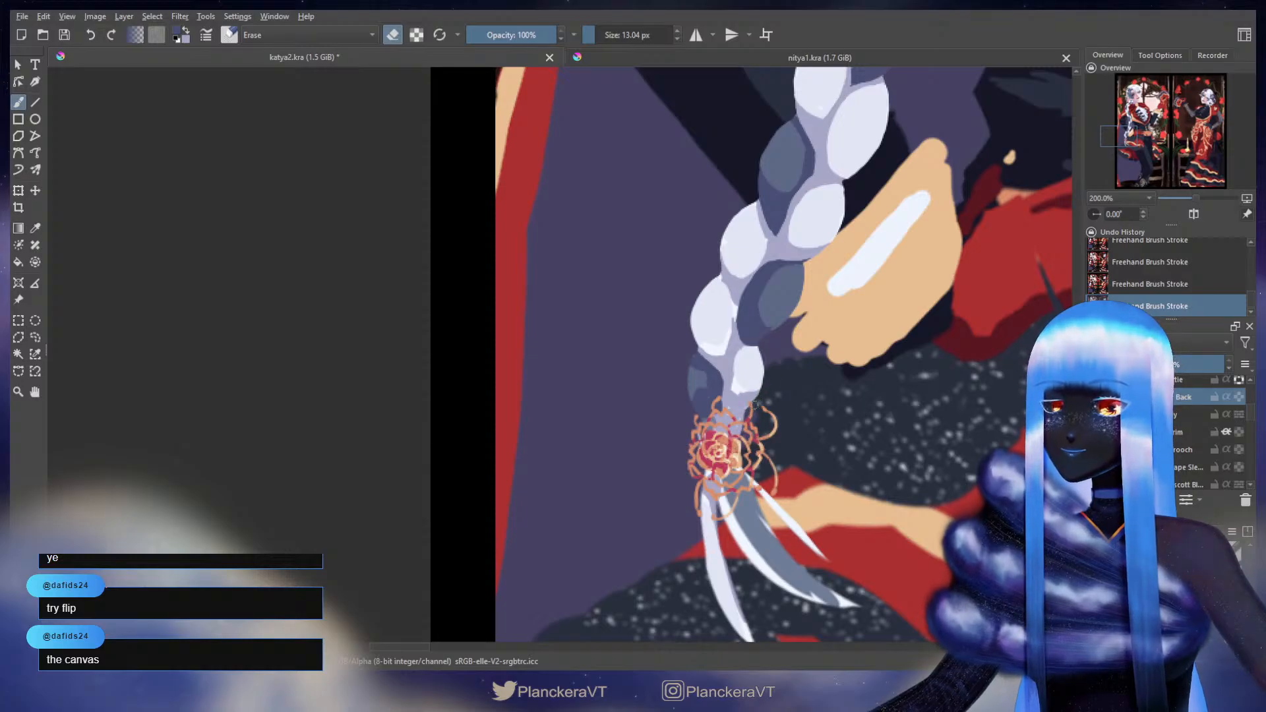
key("e")
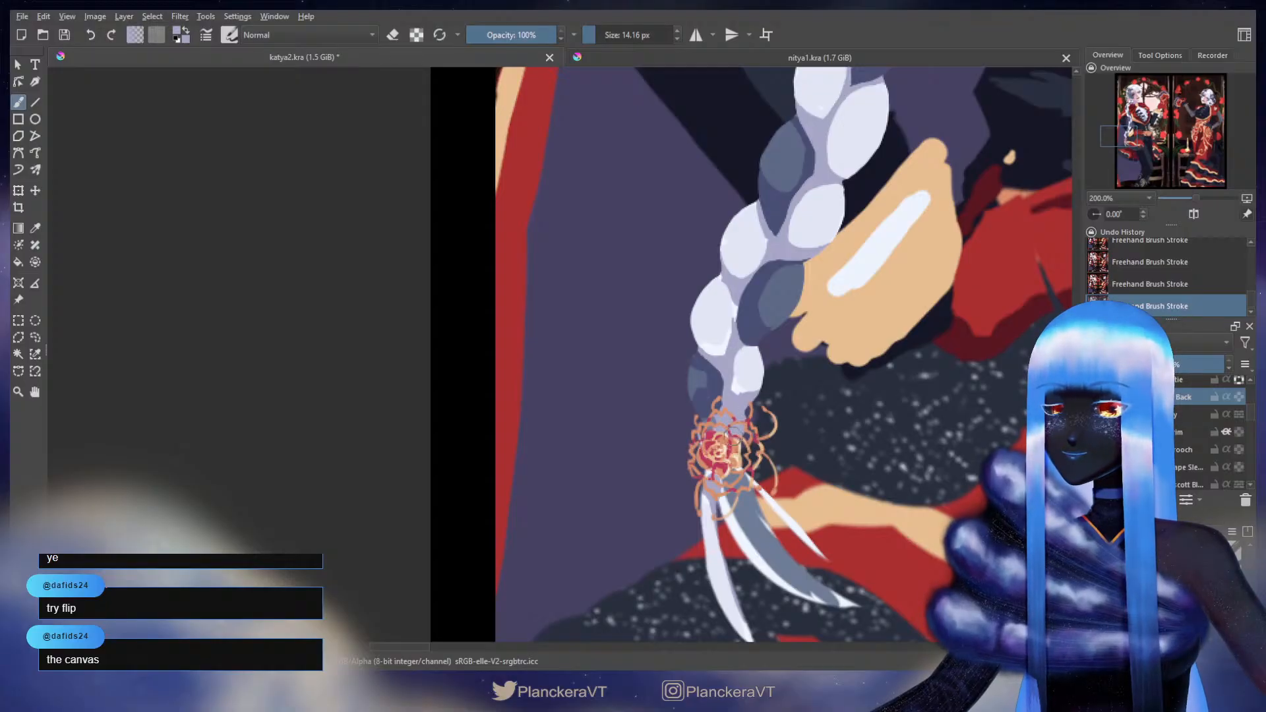
key("e")
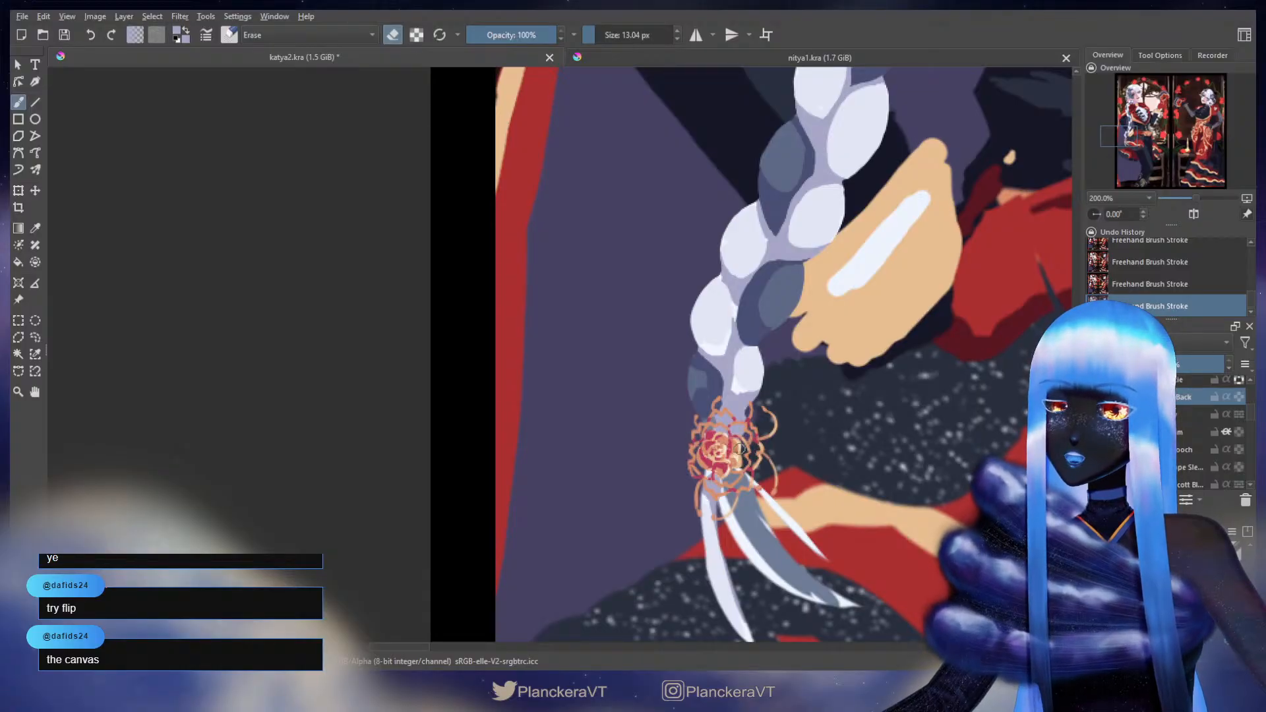
key("e")
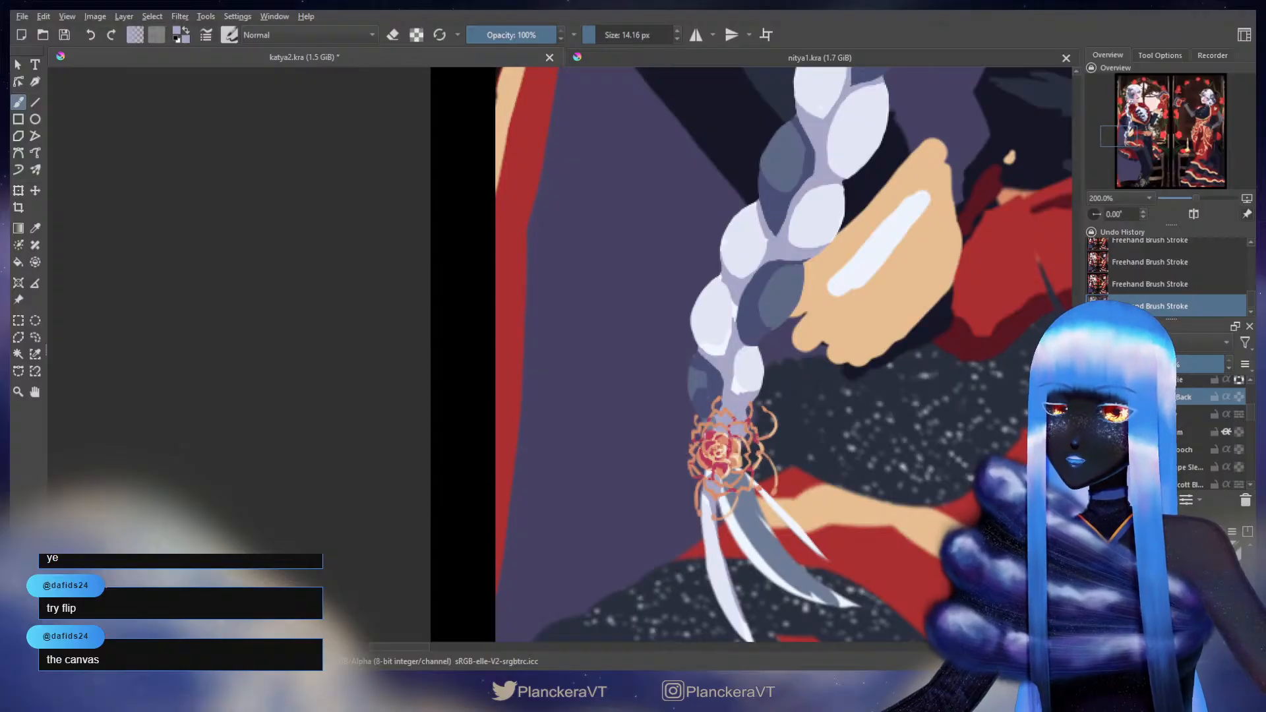
key("e")
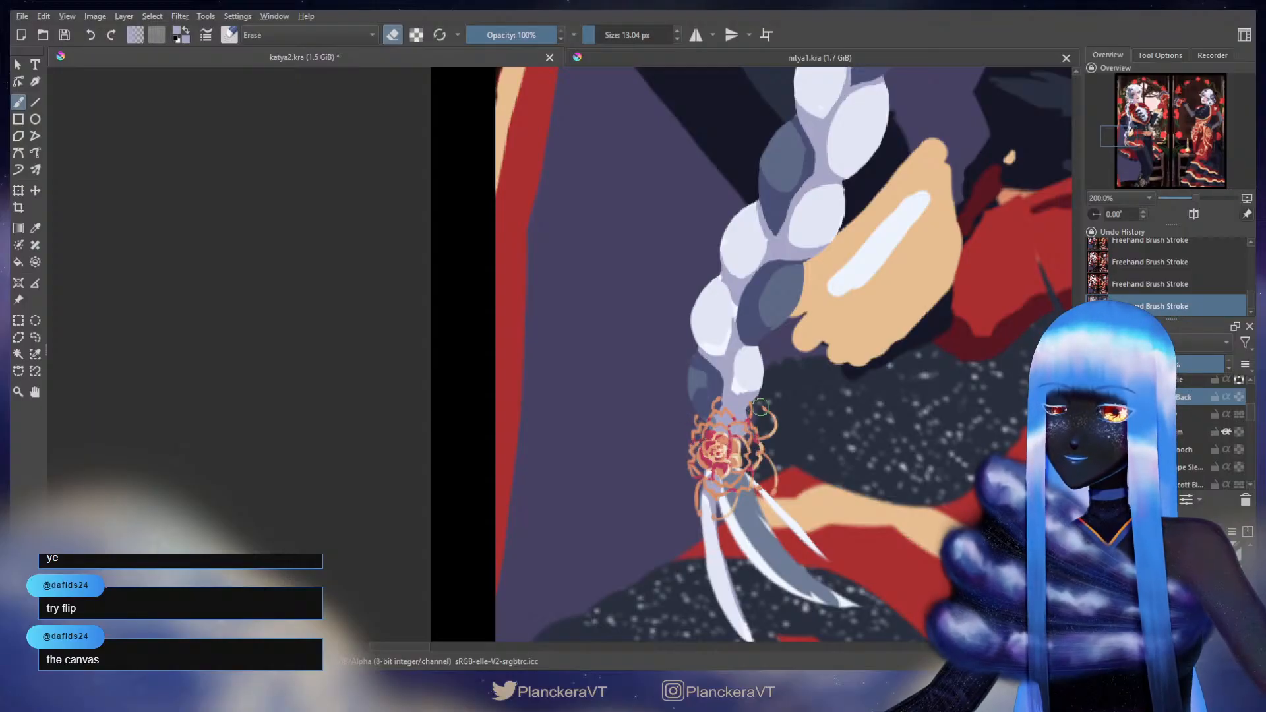
- Select the Brooch layer and lower its opacity so the gold brooch on the cape's collar fades out
left_click_drag(915, 257, 864, 450)
scroll(852, 338, "down", 2)
scroll(852, 339, "down", 2)
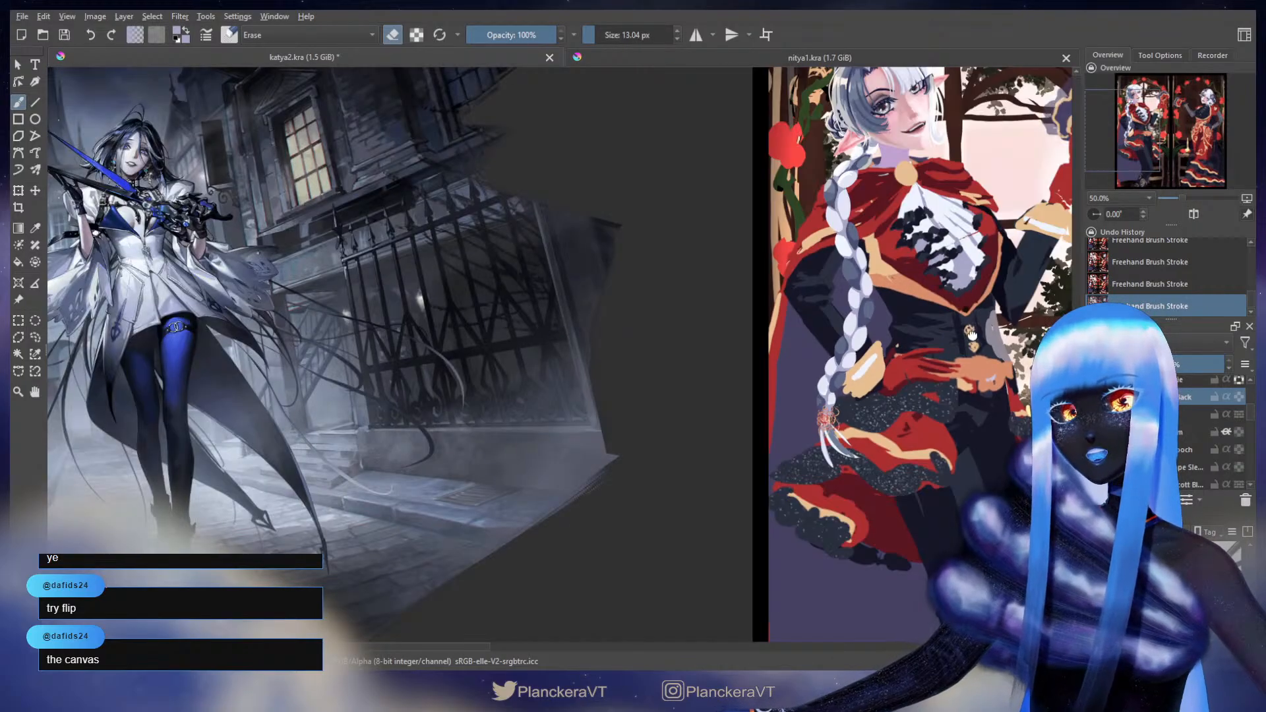
scroll(852, 339, "down", 1)
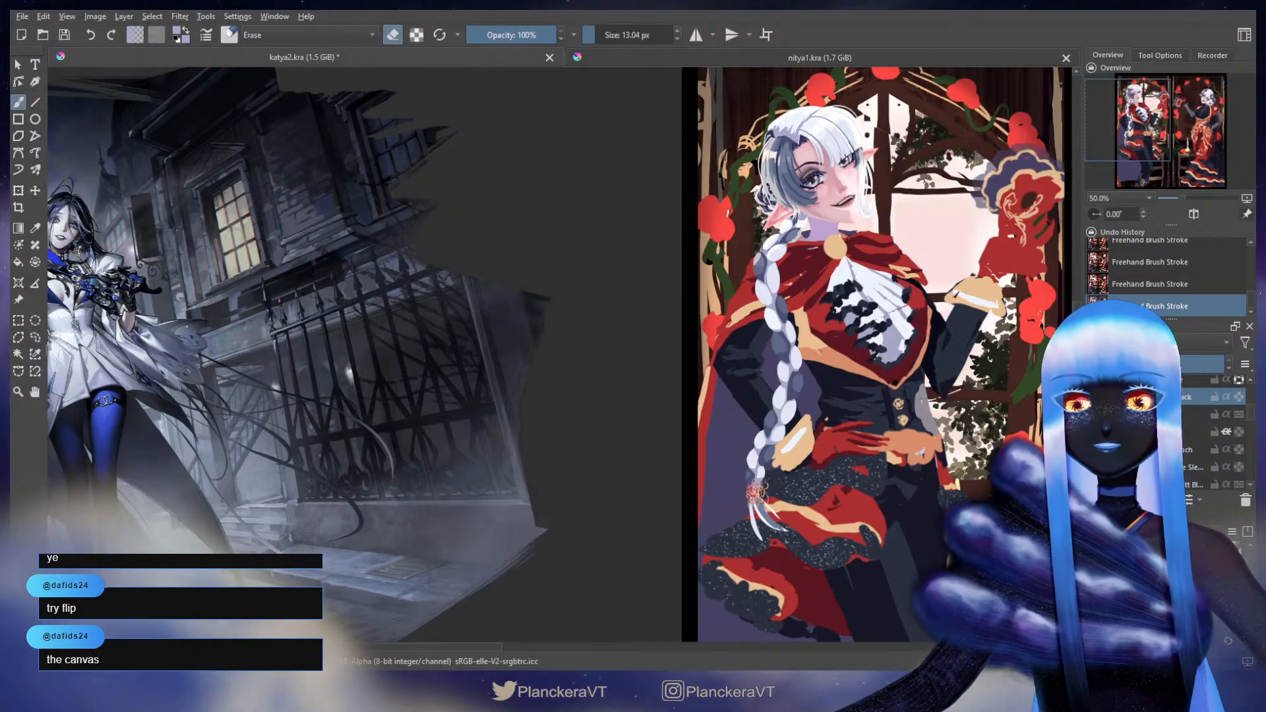
left_click_drag(927, 312, 909, 412)
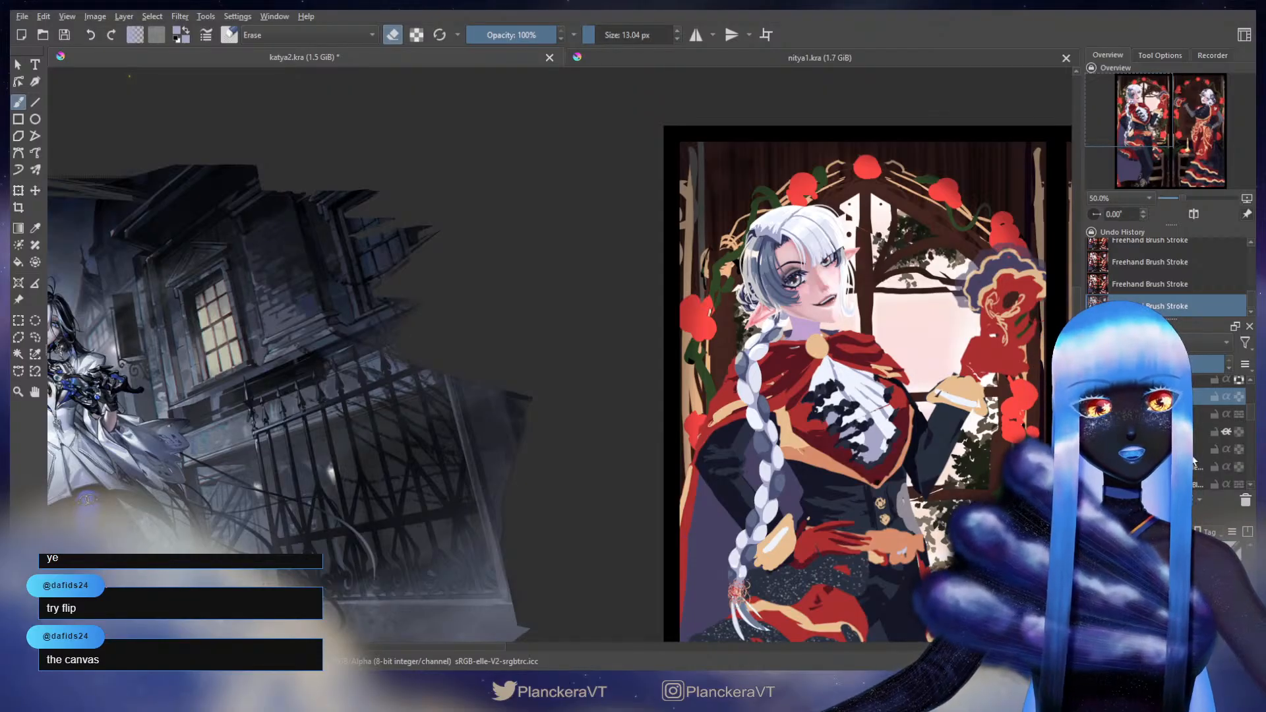
left_click(1192, 451)
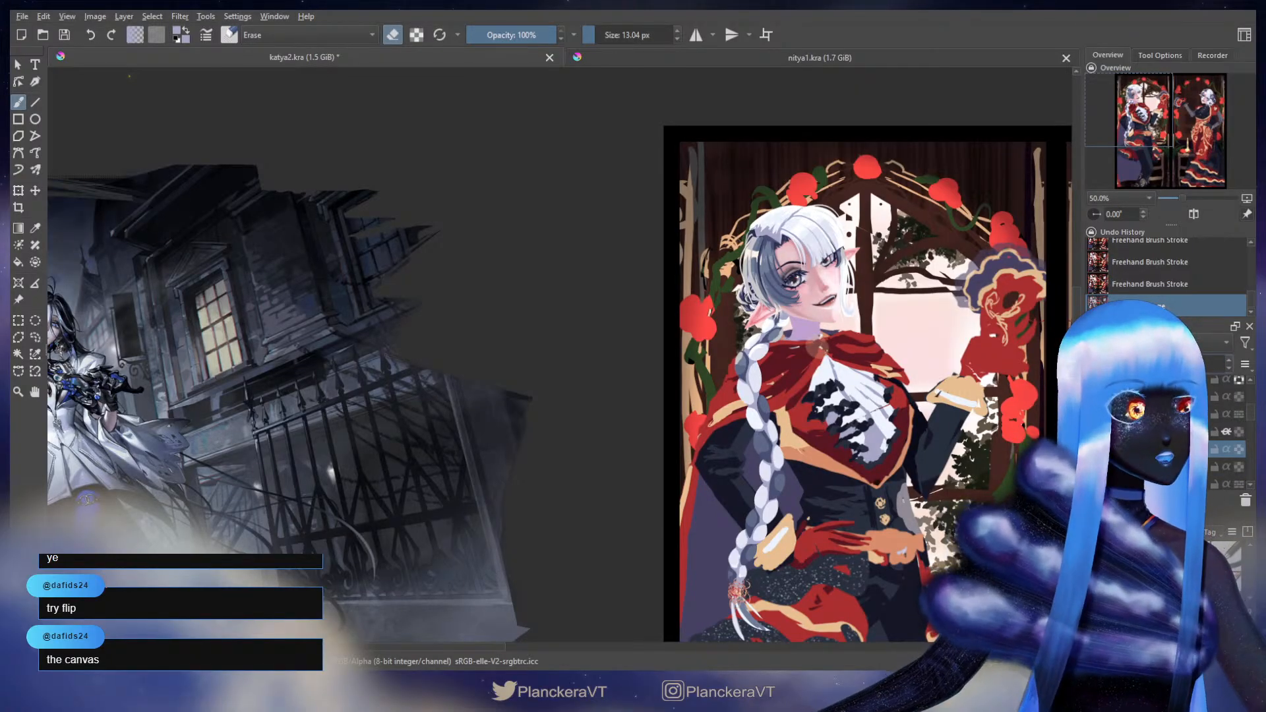
- Copy the rose from the Hairtie layer and move the copy onto the cape's collar in the brooch's place
scroll(1180, 435, "up", 1)
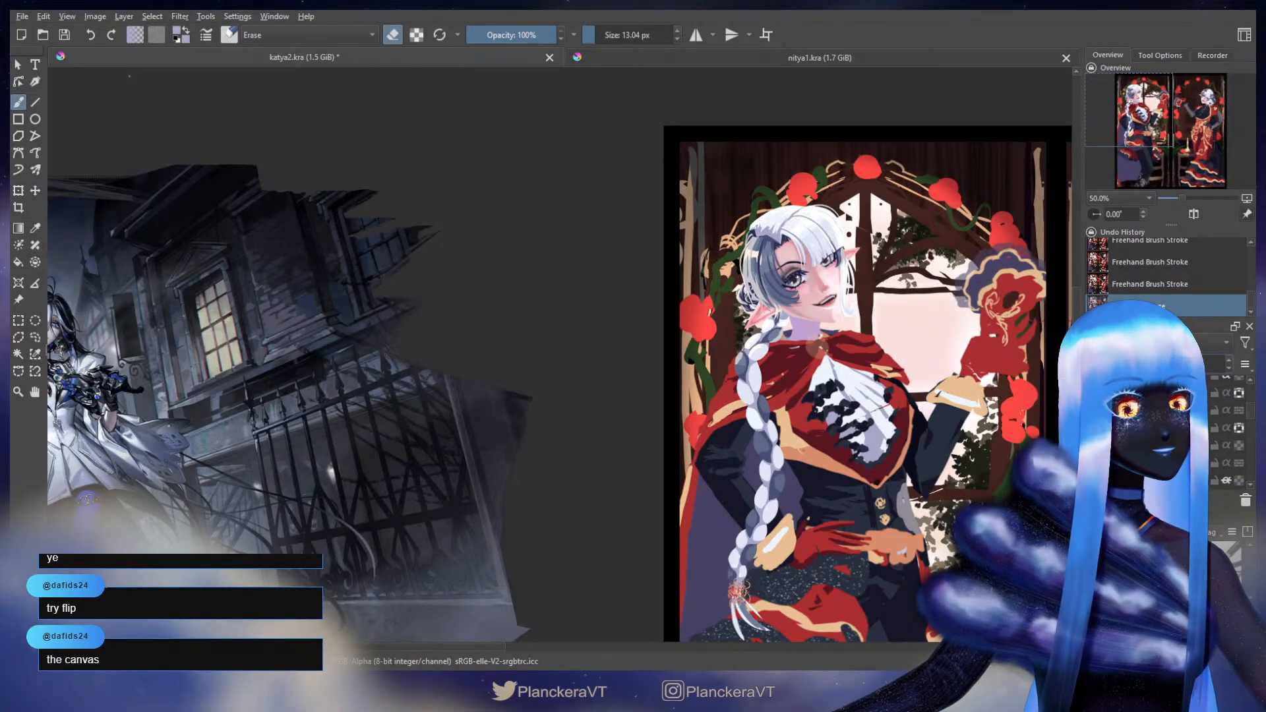
left_click(1179, 430)
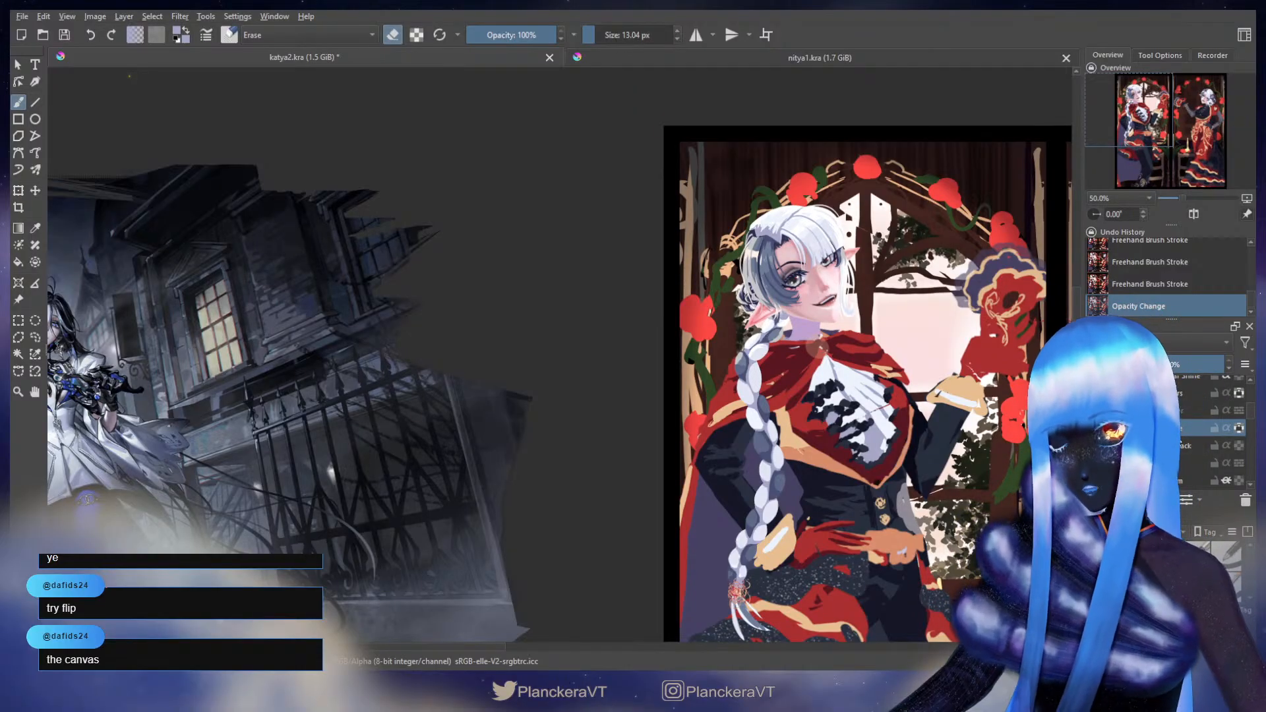
scroll(1187, 432, "down", 1)
left_click(1187, 448)
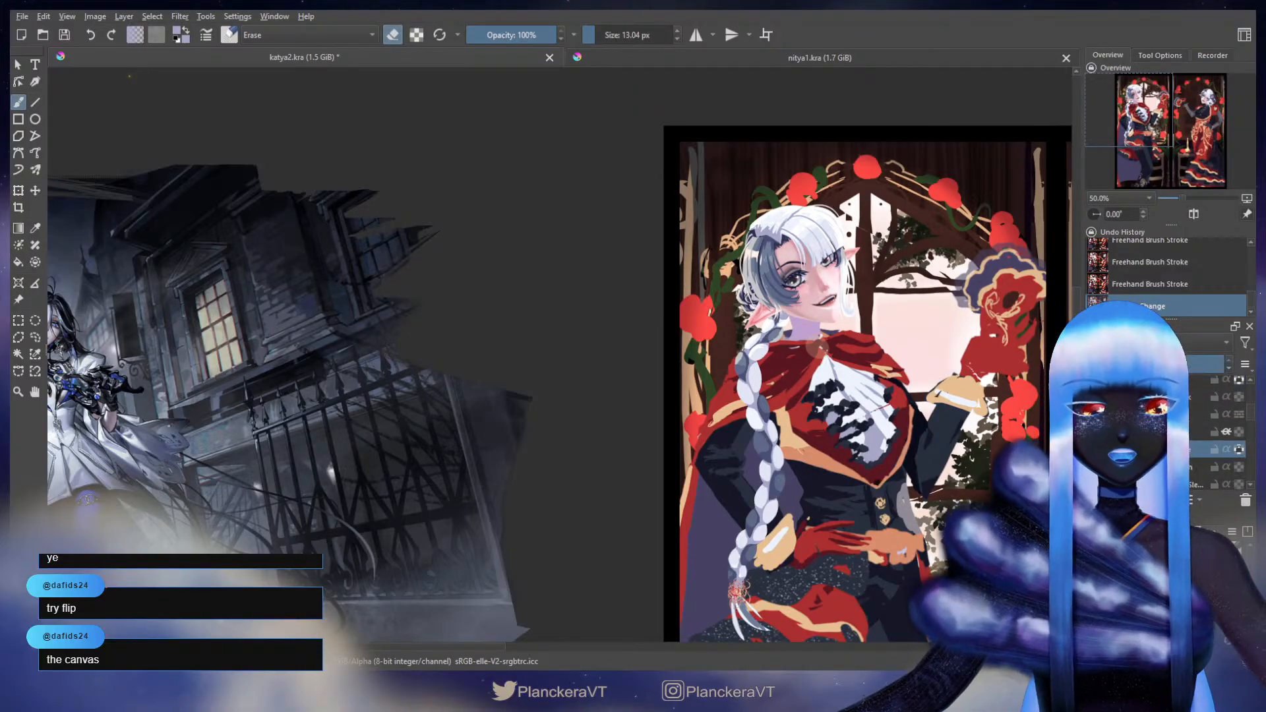
key("t")
left_click_drag(755, 531, 834, 287)
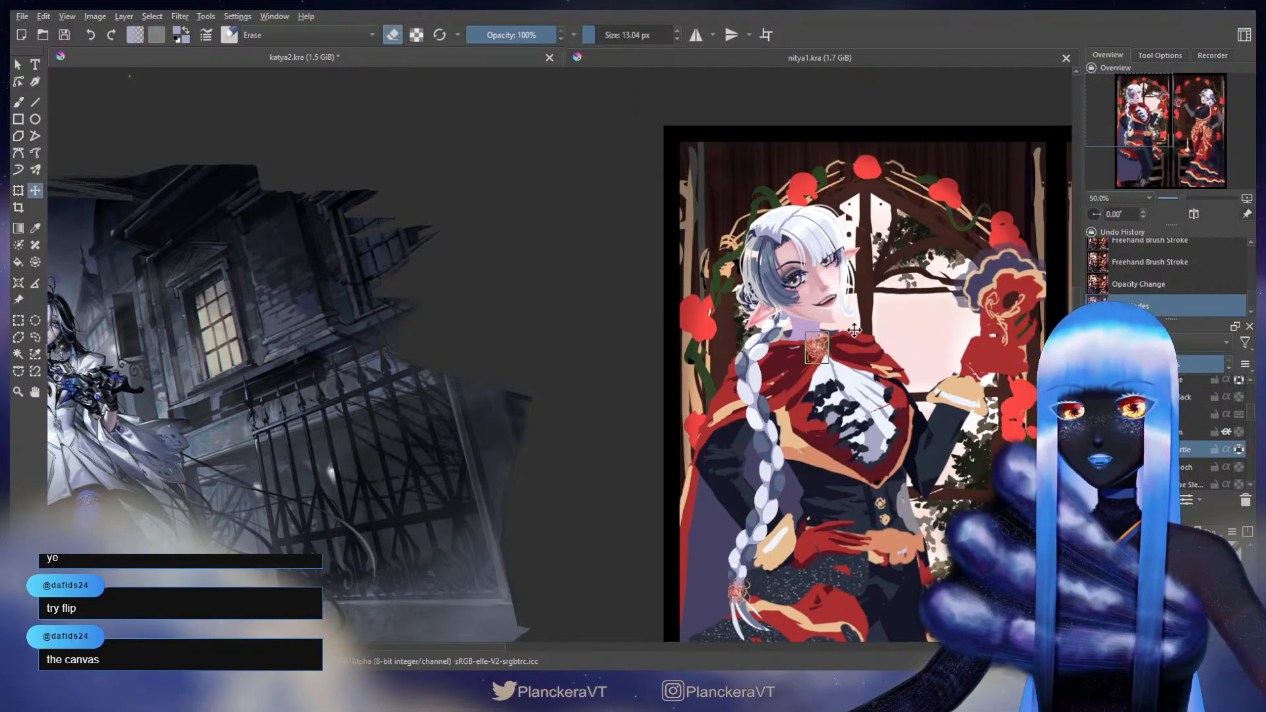
- Rotate and enlarge the copied rose with a free transform and centre it where the cape closes at the collar
scroll(853, 330, "up", 3)
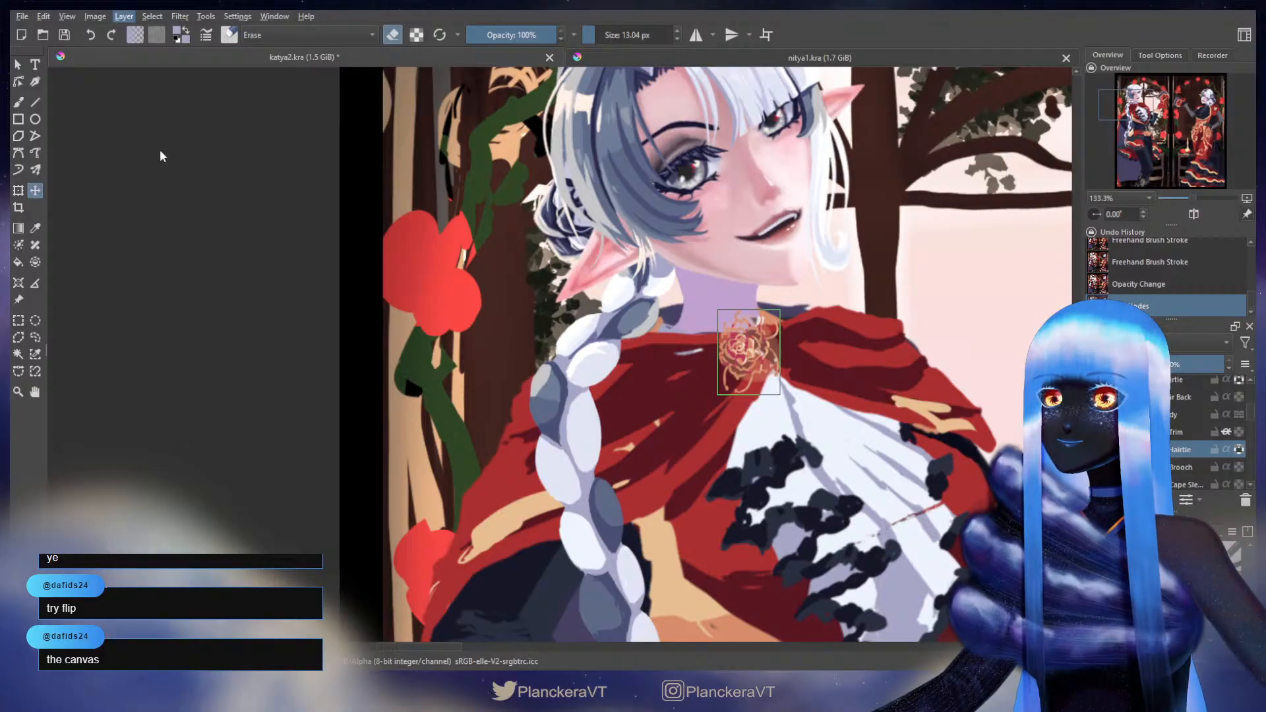
left_click(19, 262)
key("t")
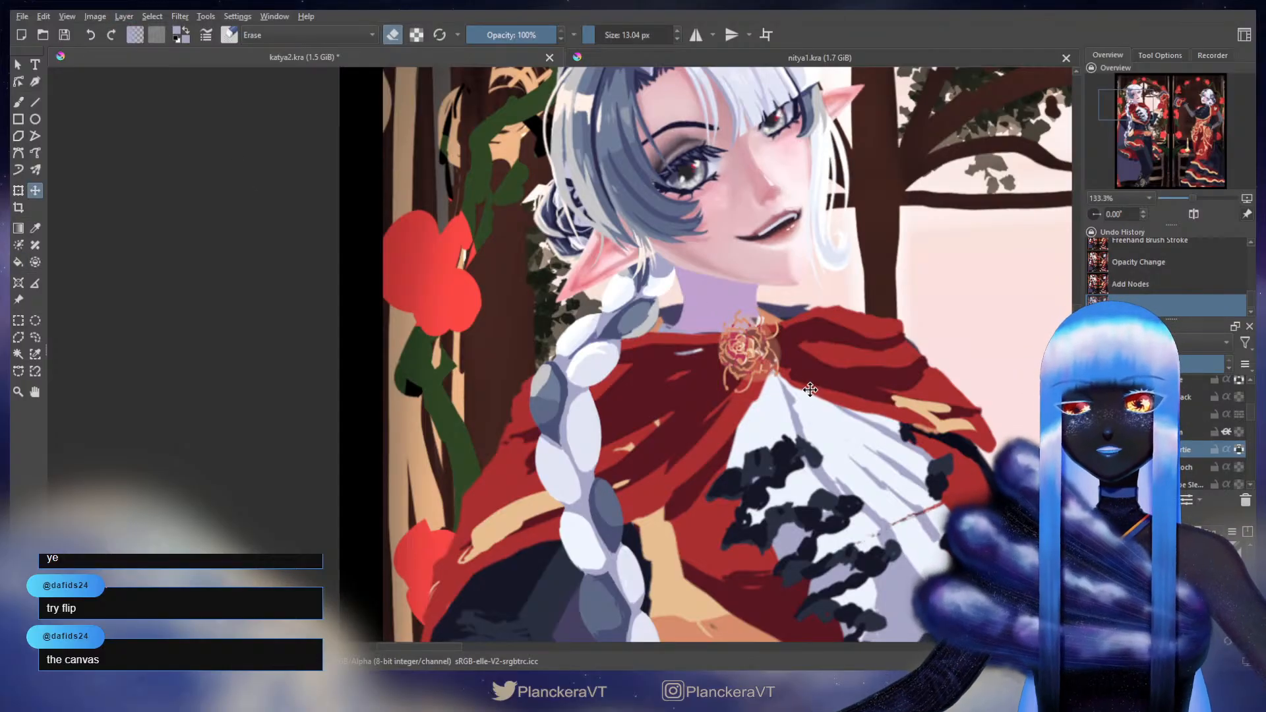
key("ctrl+t")
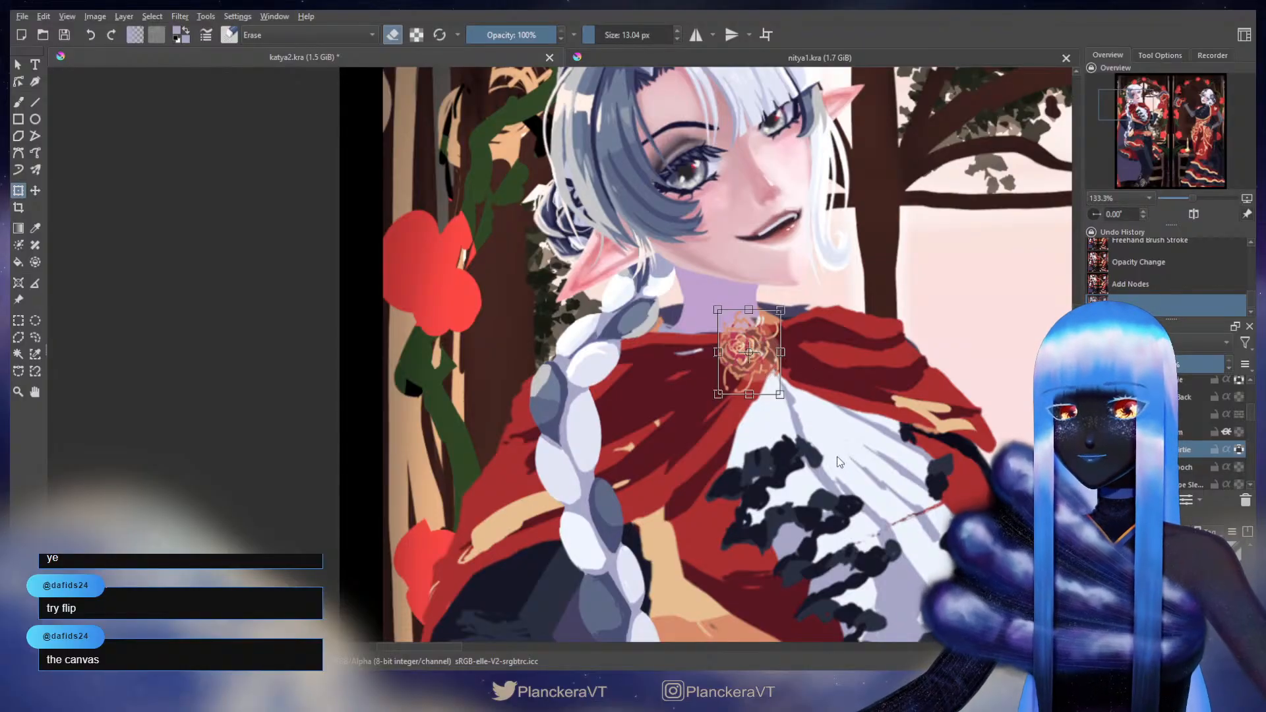
scroll(820, 361, "up", 2)
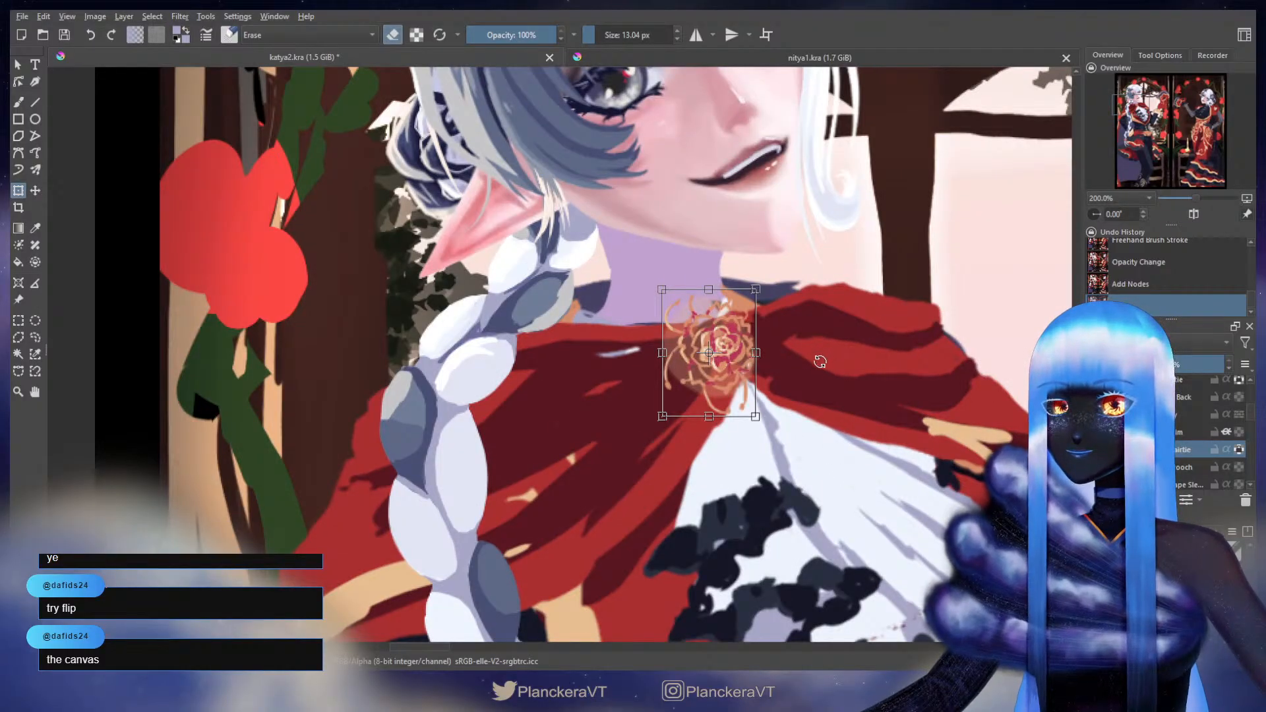
left_click_drag(819, 361, 820, 355)
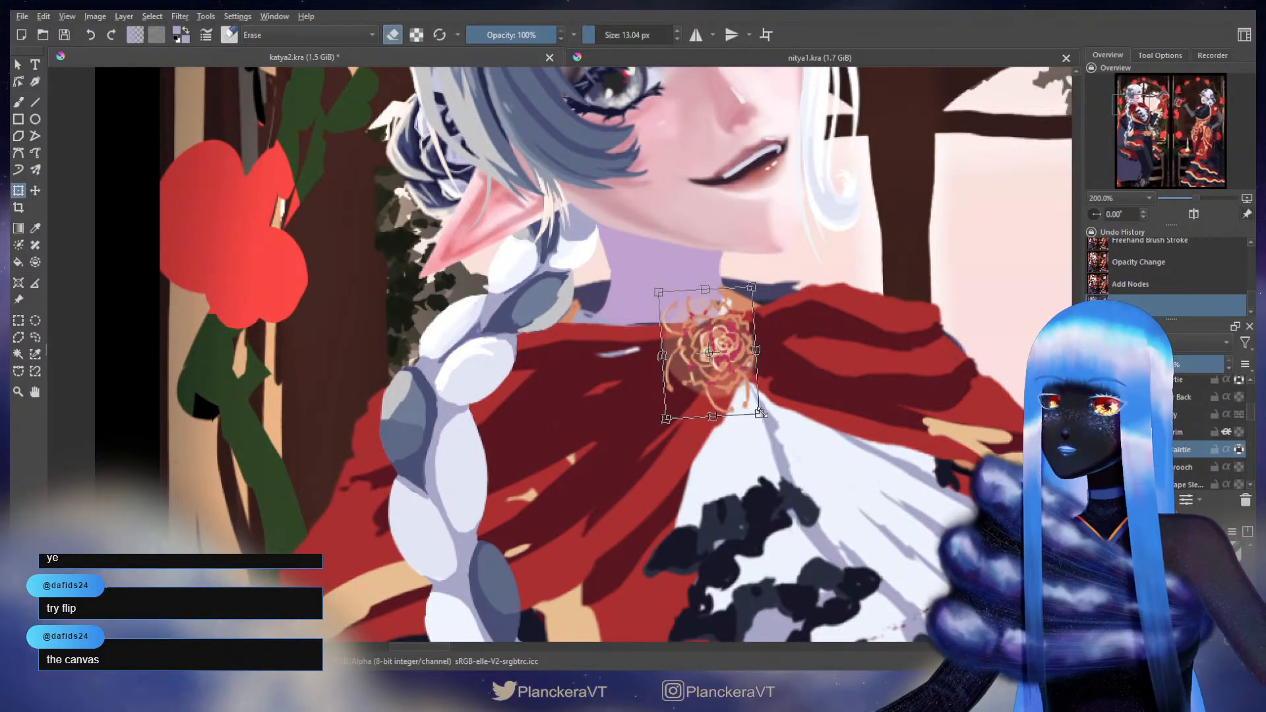
left_click_drag(760, 413, 806, 448)
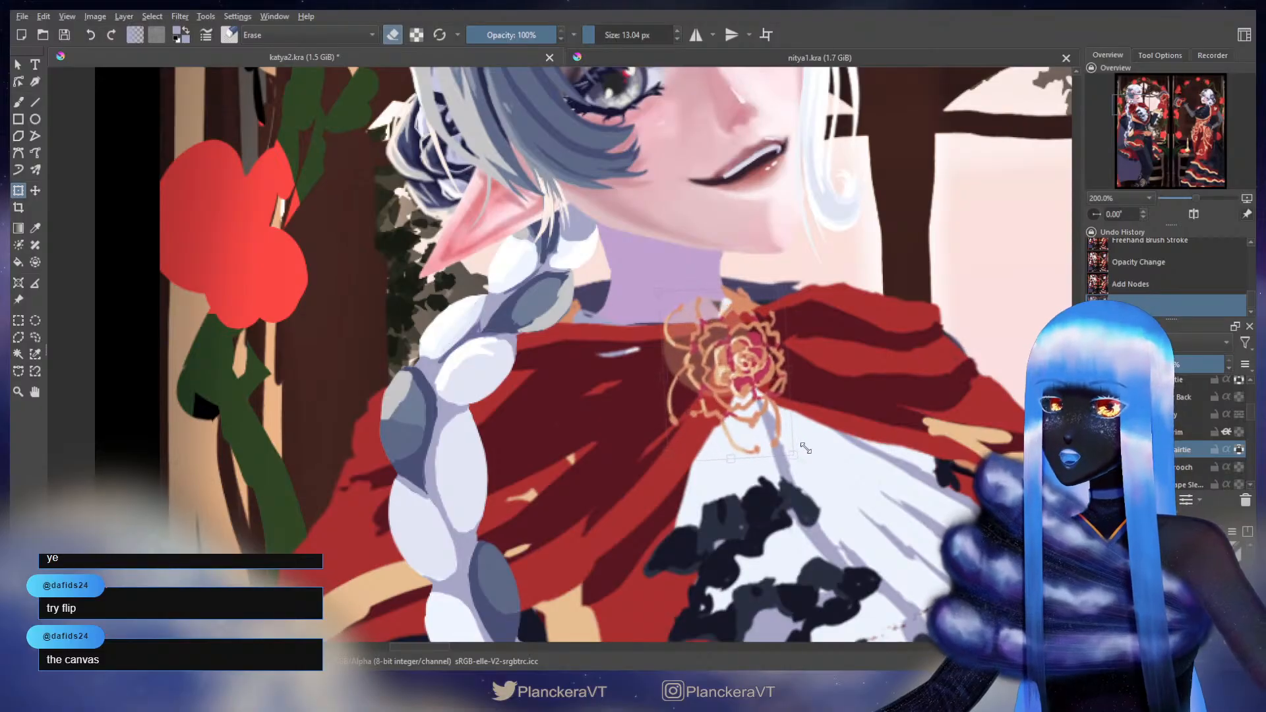
left_click_drag(751, 364, 789, 347)
mouse_move(768, 356)
left_mouse_down()
mouse_move(645, 376)
mouse_move(689, 373)
mouse_move(679, 372)
mouse_move(702, 353)
left_mouse_up()
- Reshape the copied rose's outline with the Liquify transform and nudge it into place on the collar
key("l")
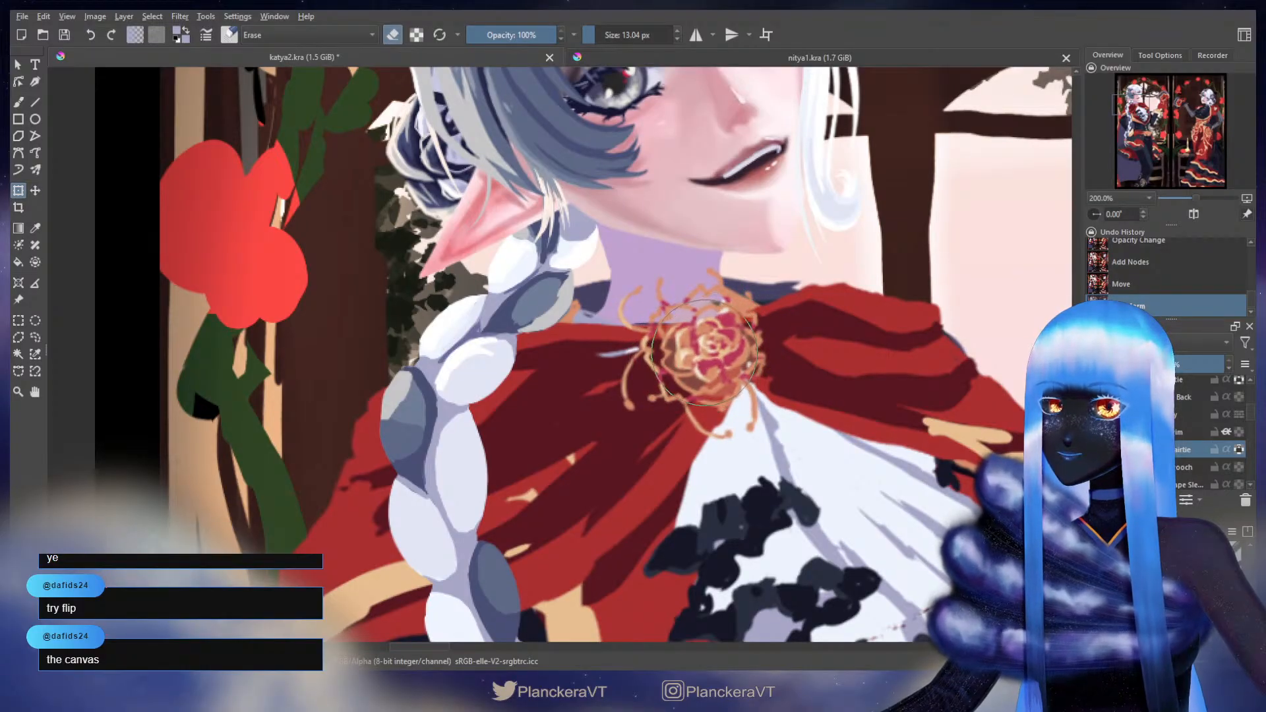
mouse_move(782, 340)
left_mouse_down()
mouse_move(760, 340)
mouse_move(781, 338)
left_mouse_up()
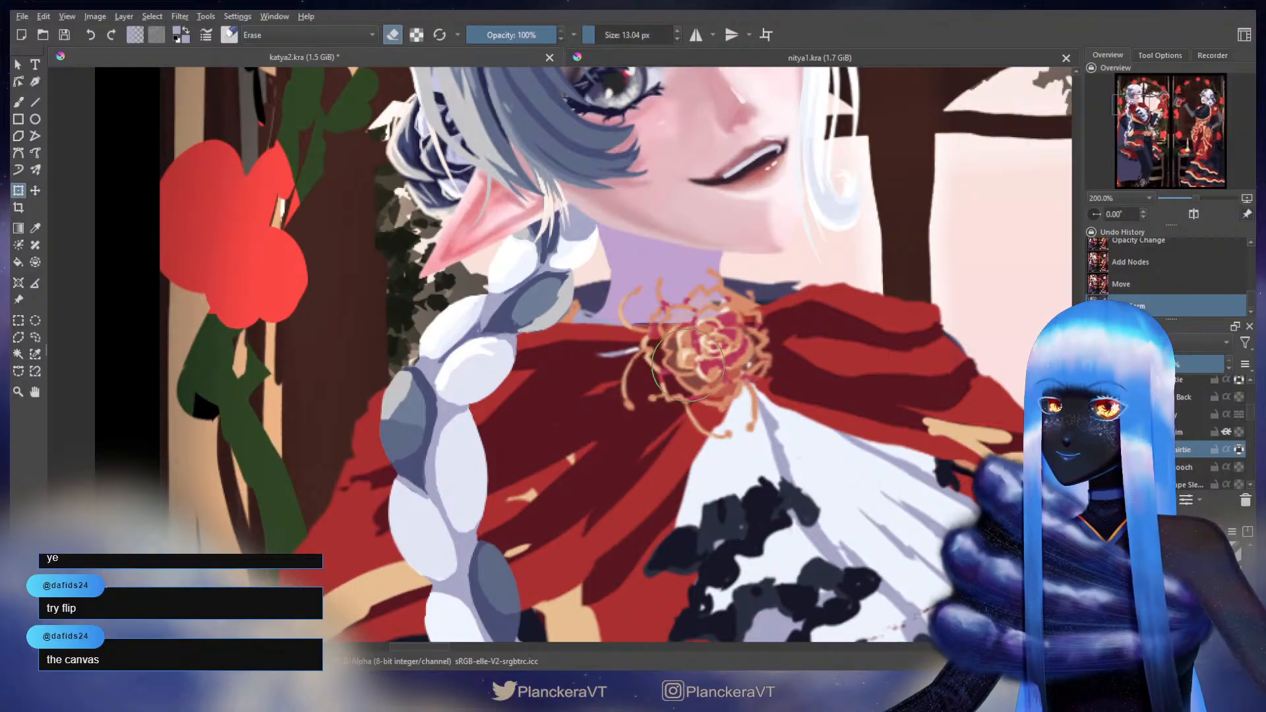
key("t")
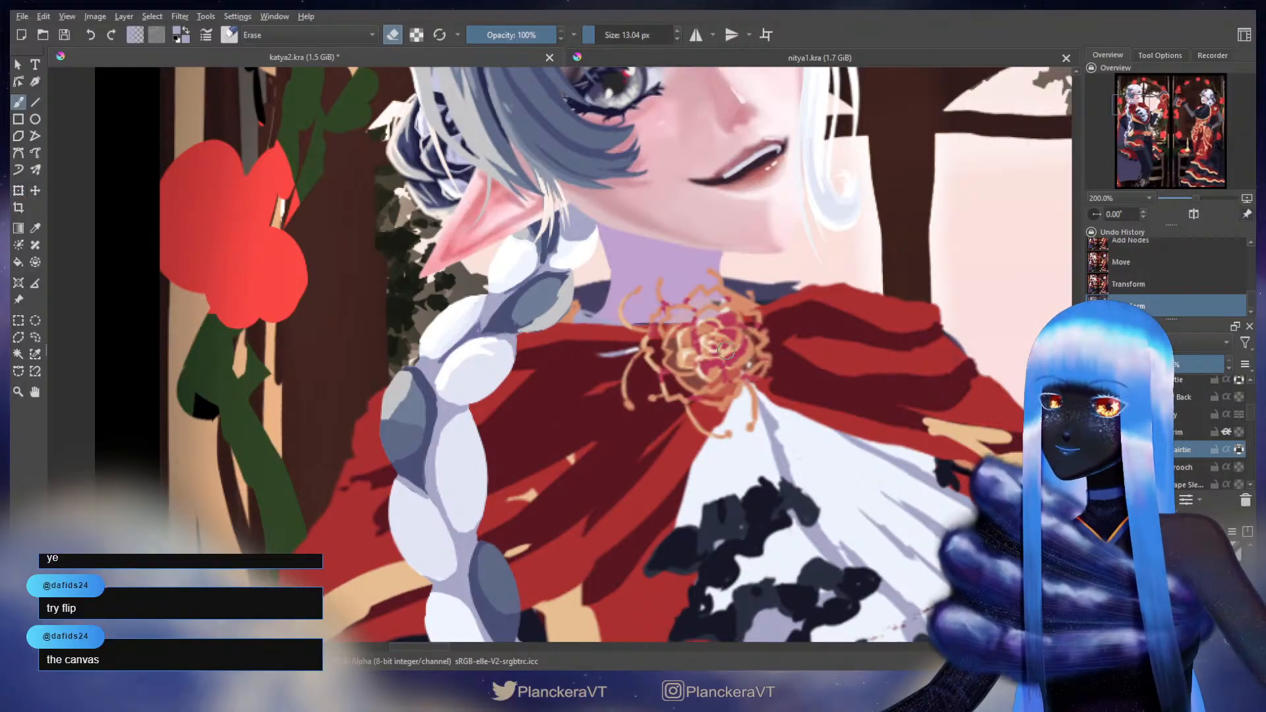
scroll(881, 348, "down", 4)
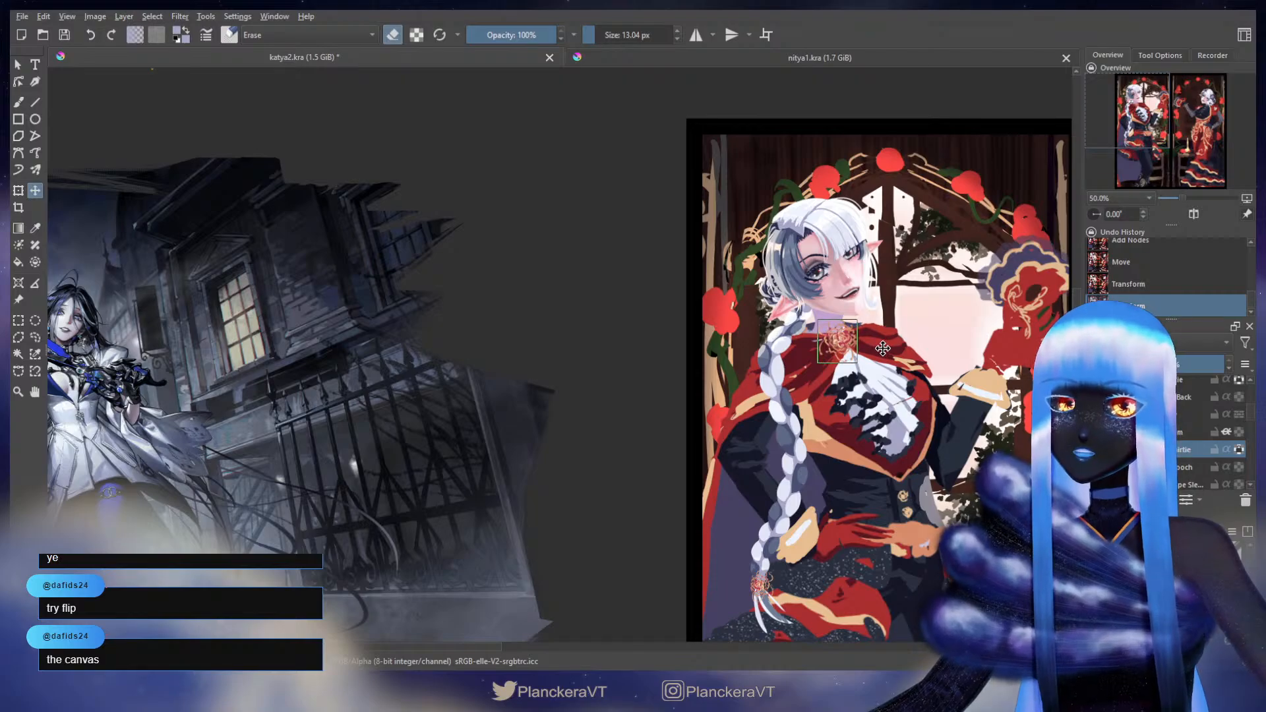
left_click_drag(883, 348, 884, 346)
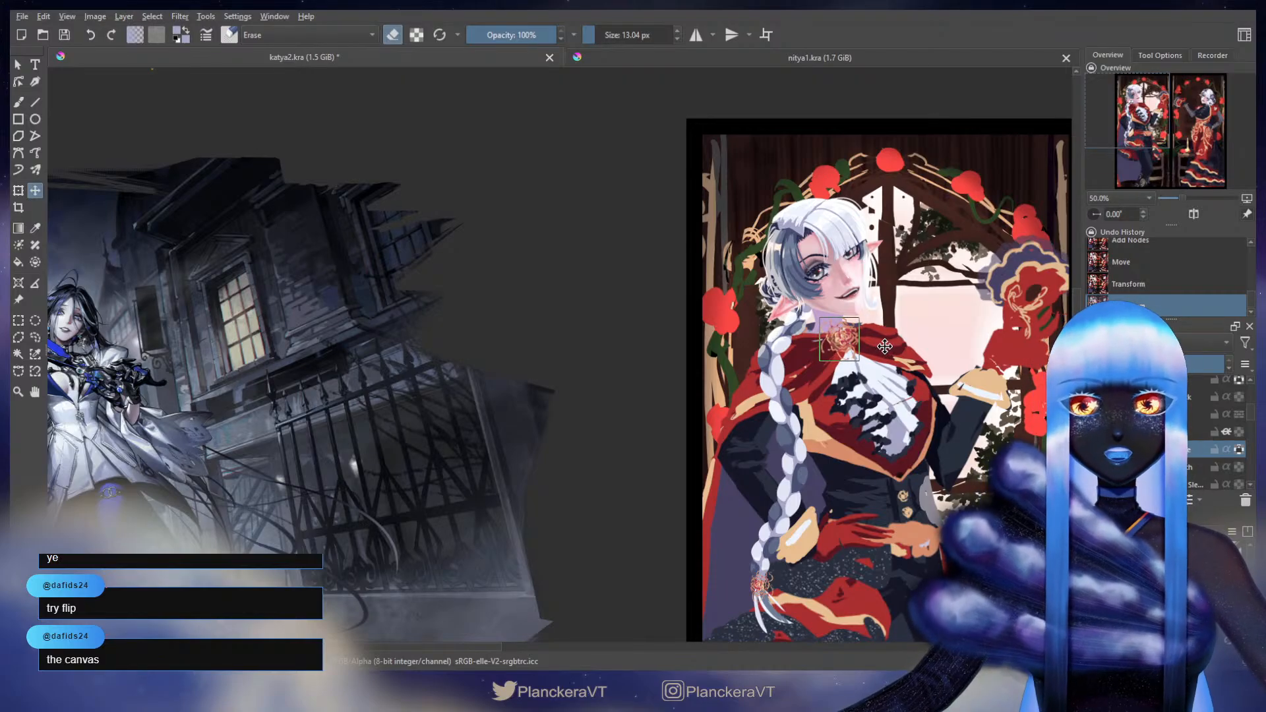
left_click_drag(885, 346, 886, 346)
key("b")
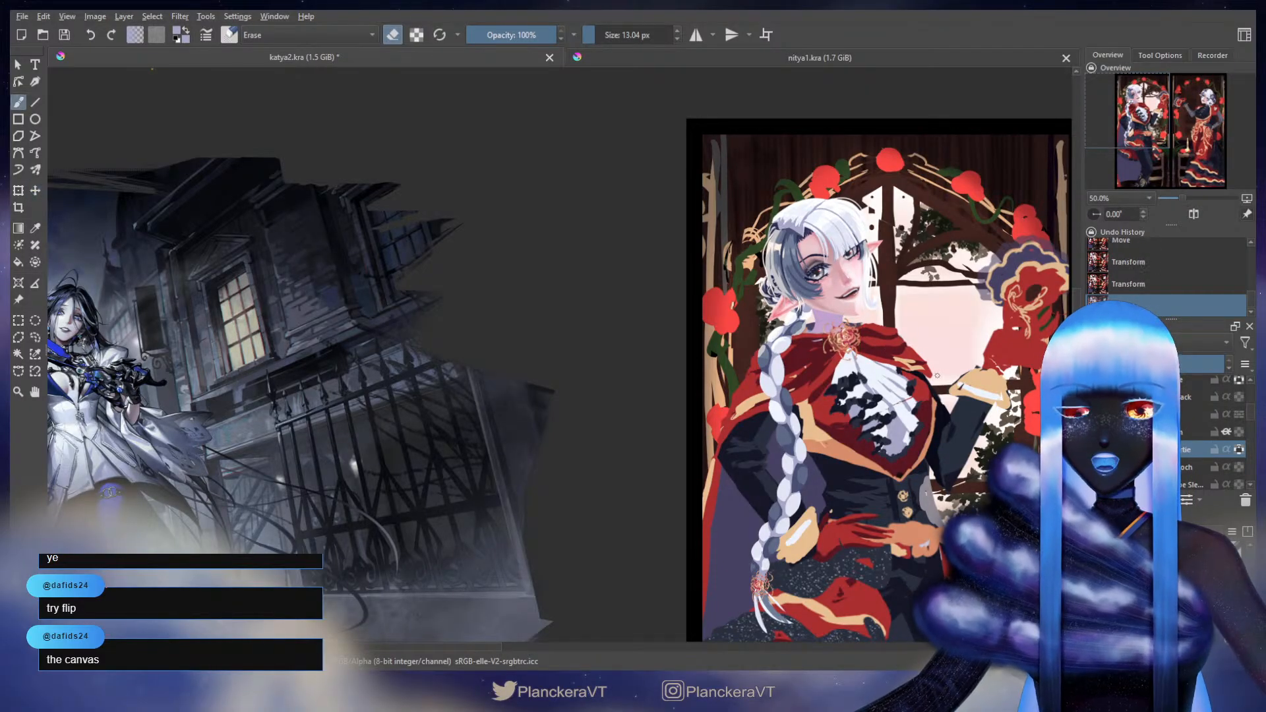
- Delete the old gold brooch's layer and rename the copied rose's layer to Brooch
left_click(1163, 467)
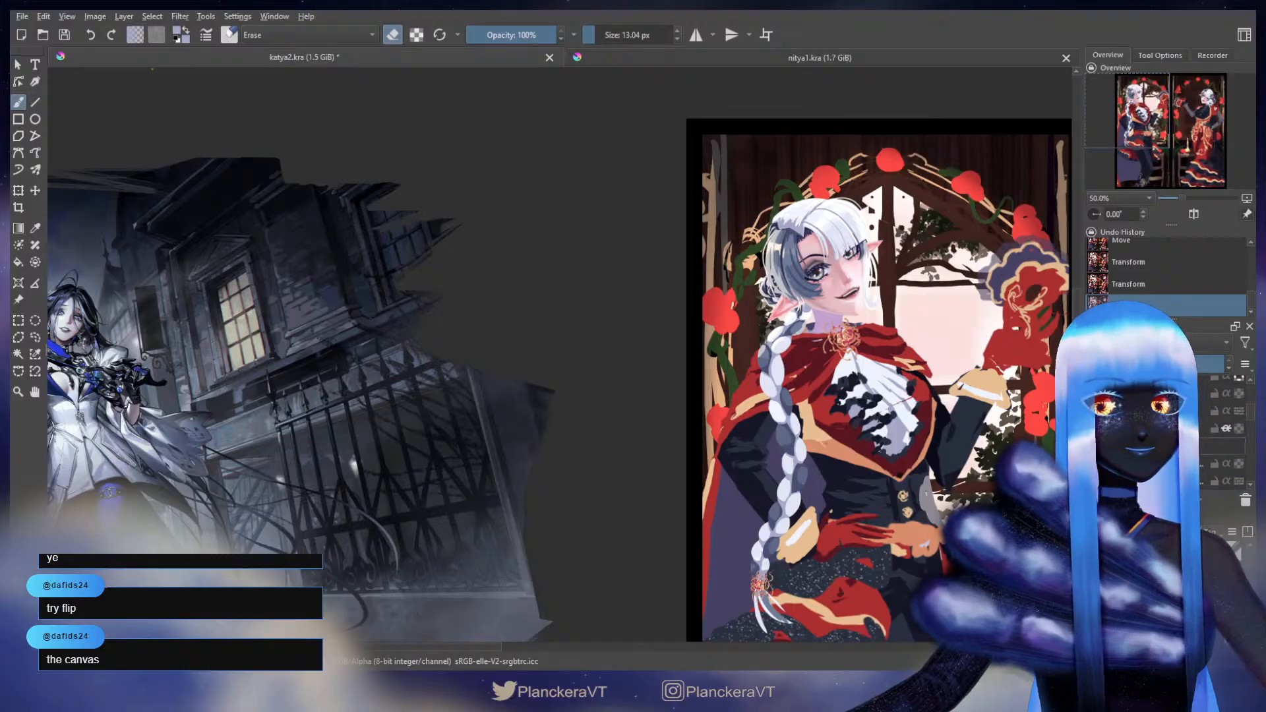
key("Return")
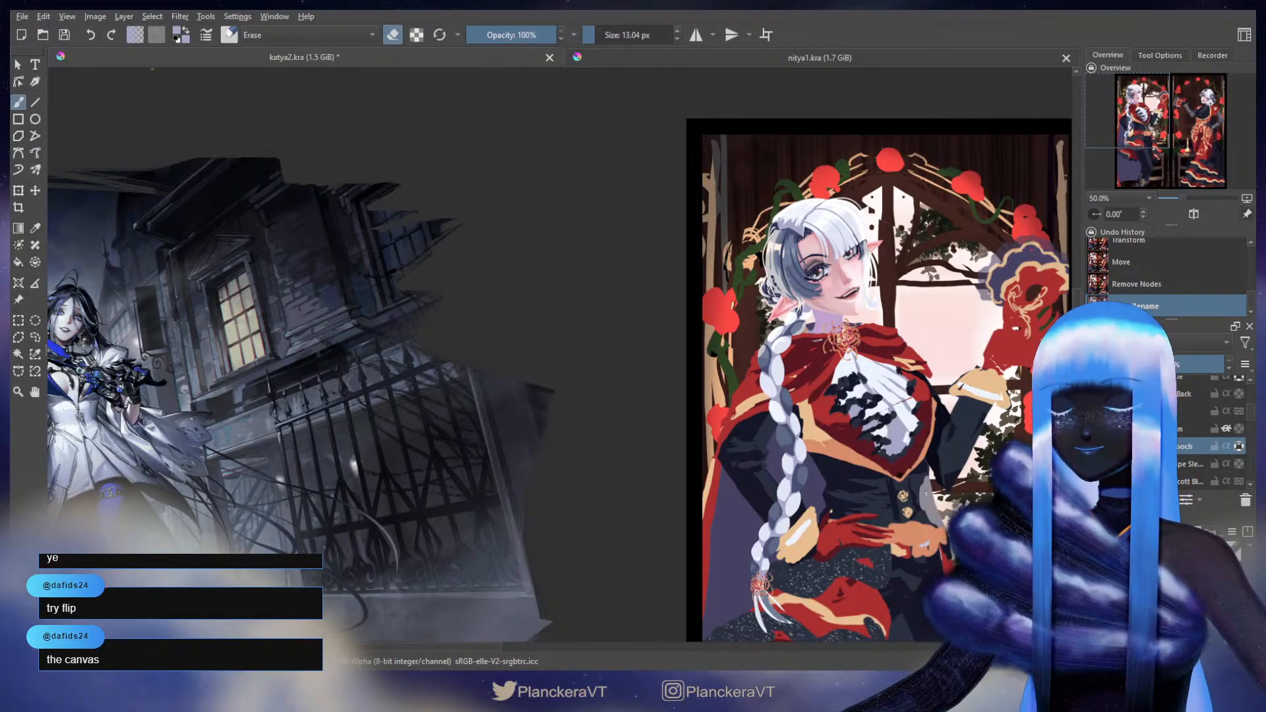
- Compare the new rose brooch on the collar with the rose hair tie at the braid's end
scroll(944, 457, "up", 3)
scroll(899, 424, "down", 4)
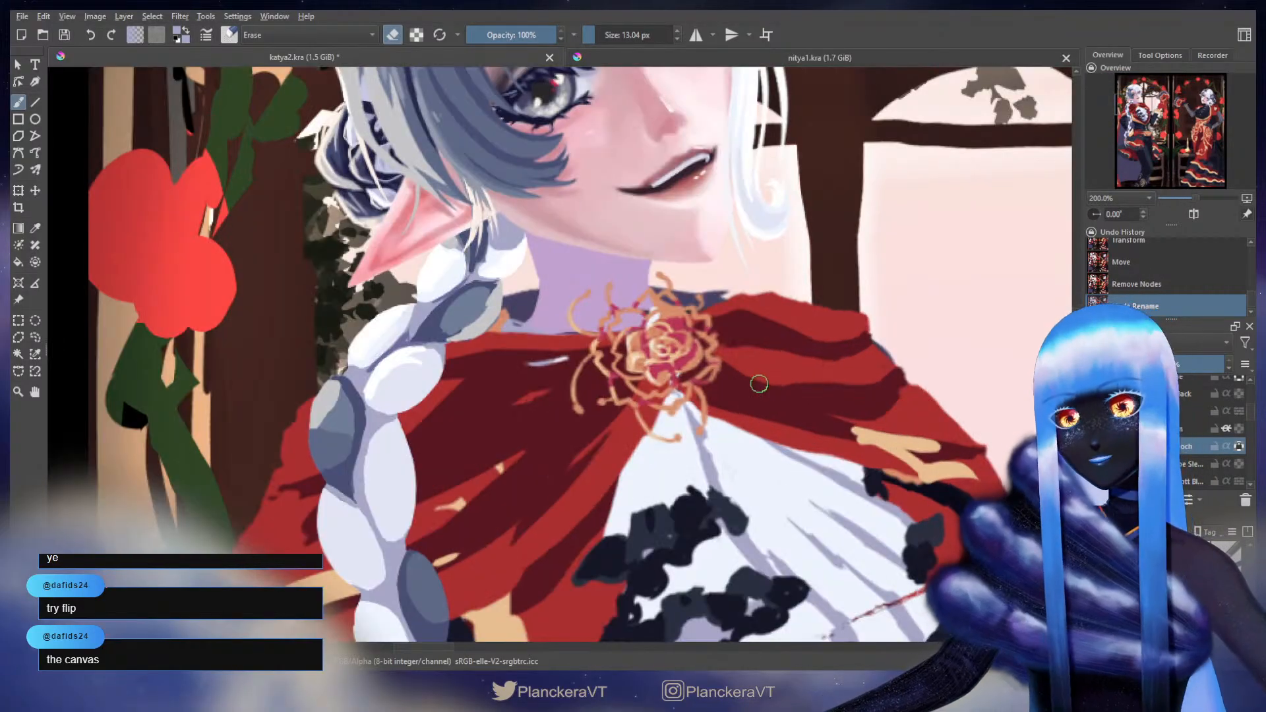
scroll(918, 393, "up", 2)
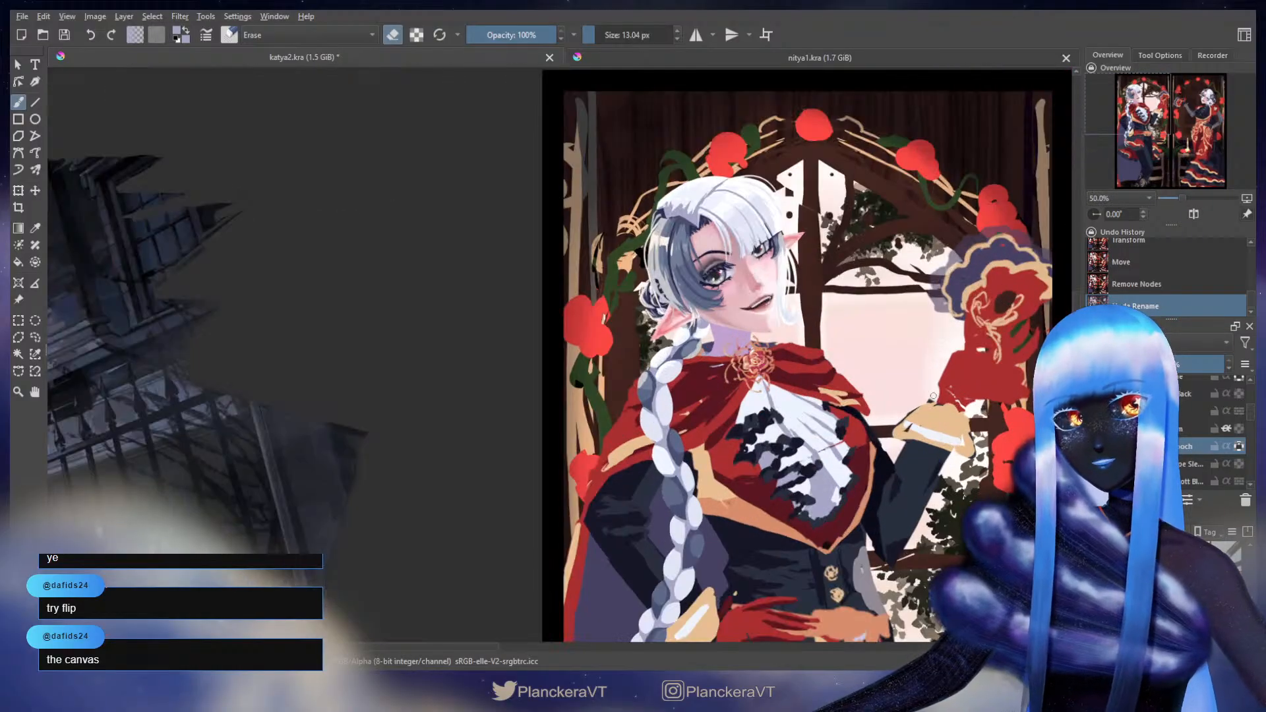
scroll(918, 393, "up", 1)
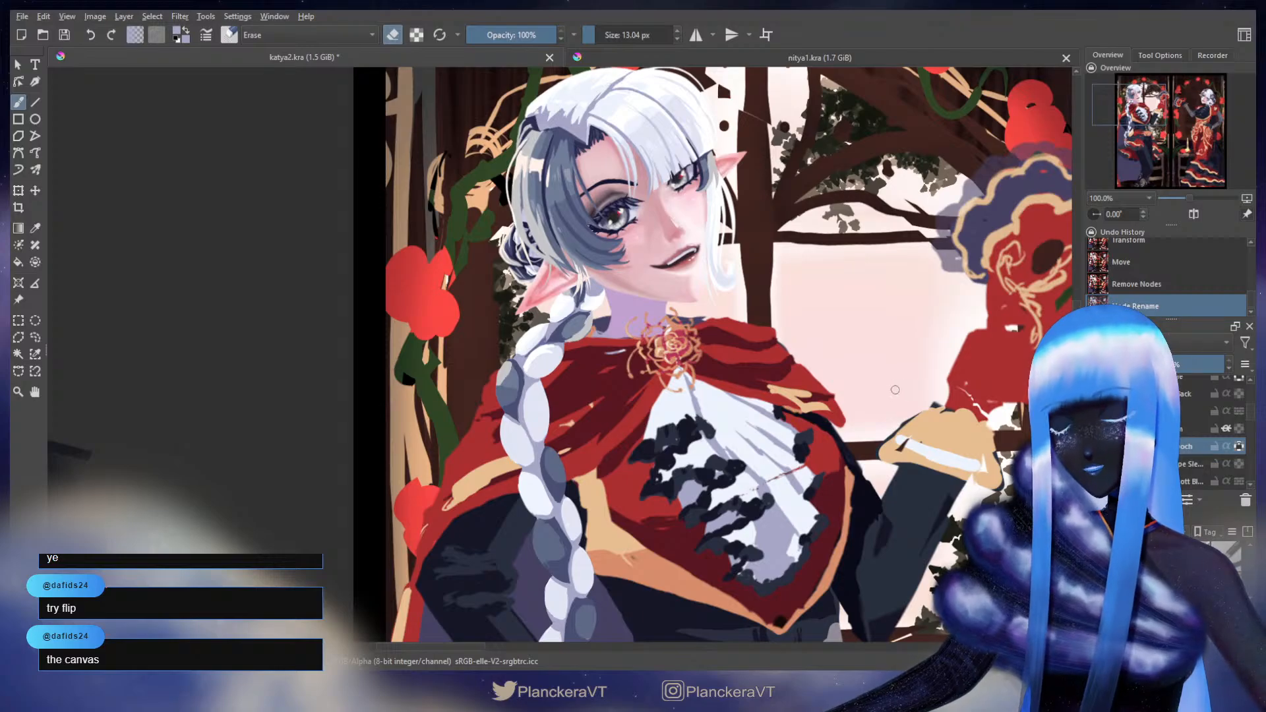
left_click_drag(803, 537, 887, 97)
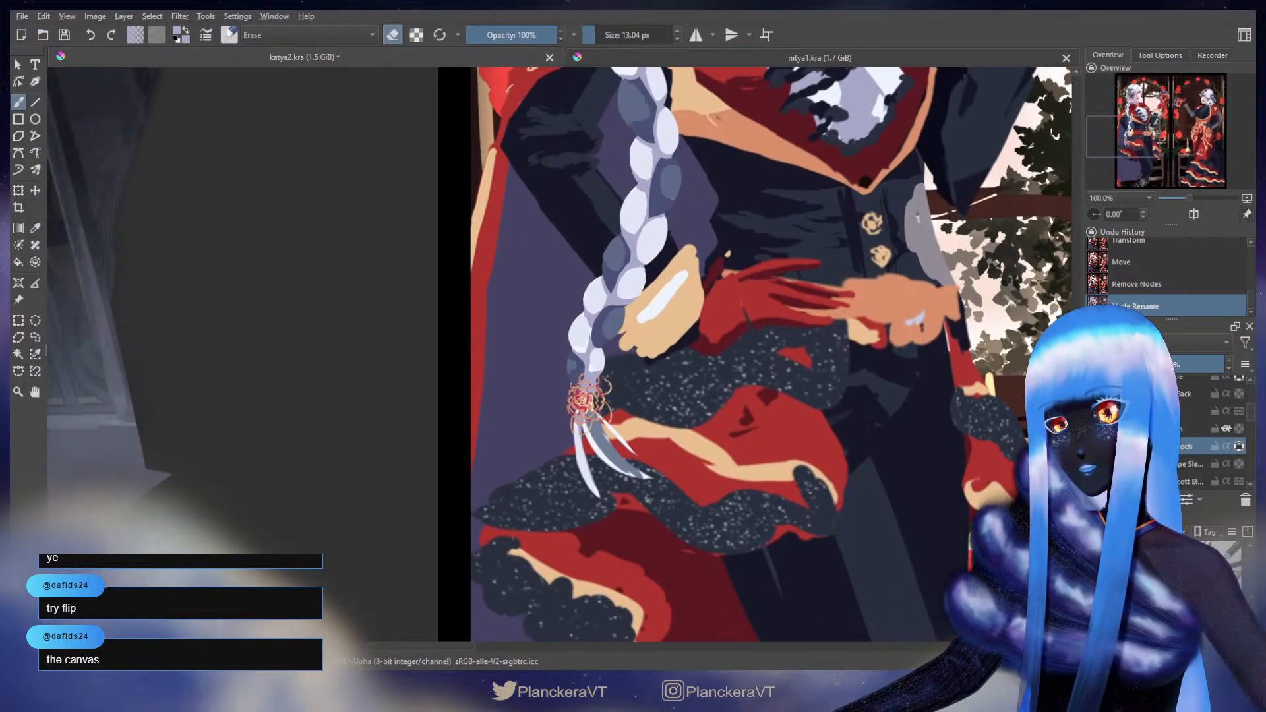
left_click_drag(814, 116, 732, 469)
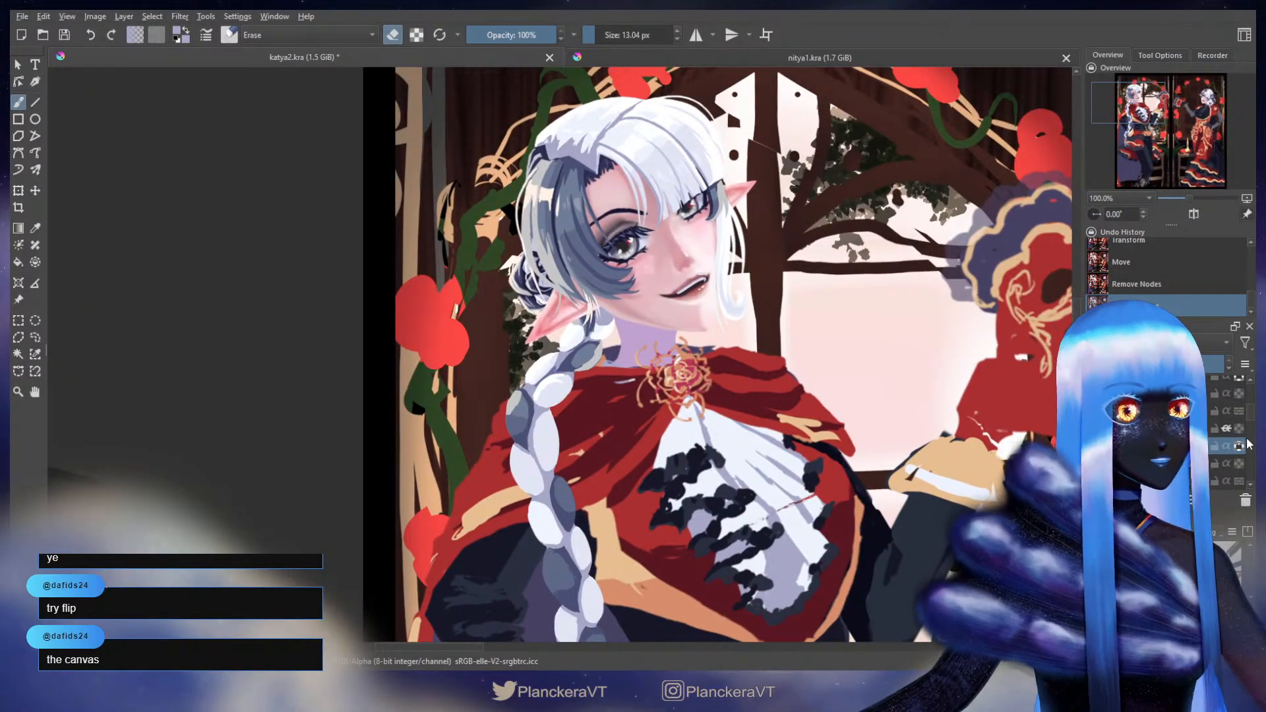
- Try to recolour the rose brooch with a gold sampled from its petals, and undo the strokes and layer property change
scroll(732, 380, "up", 4)
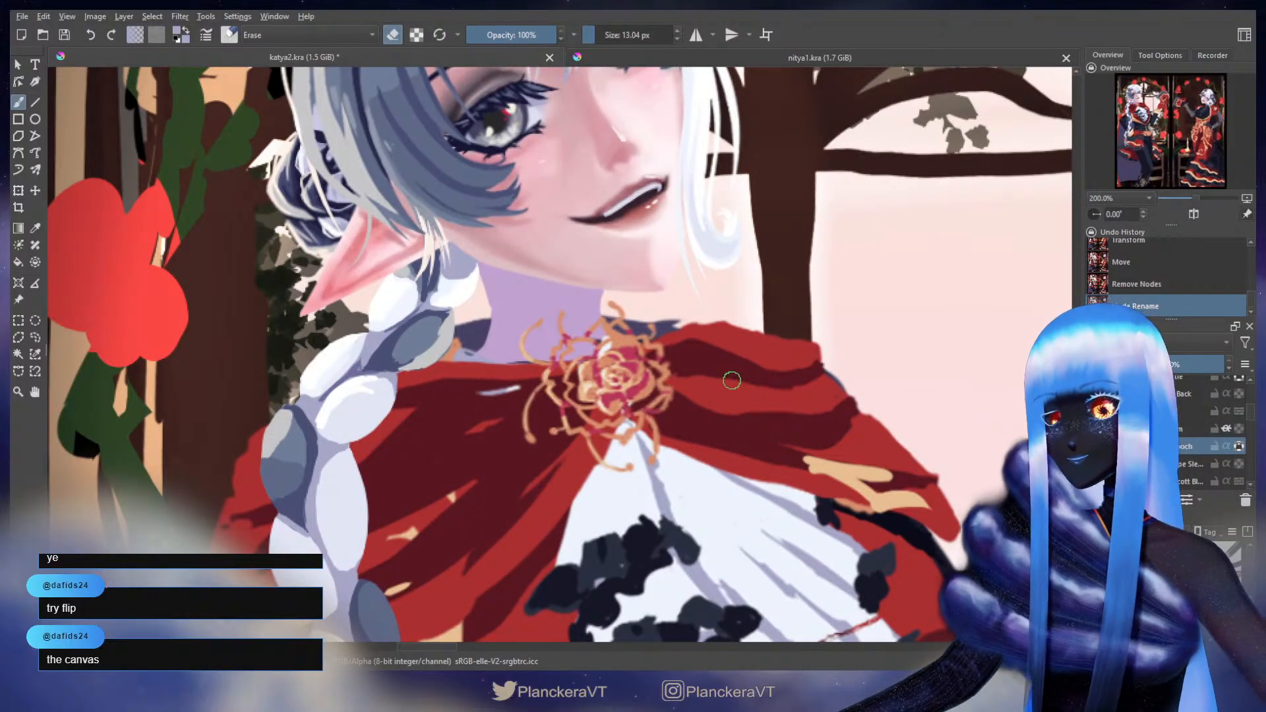
key("e")
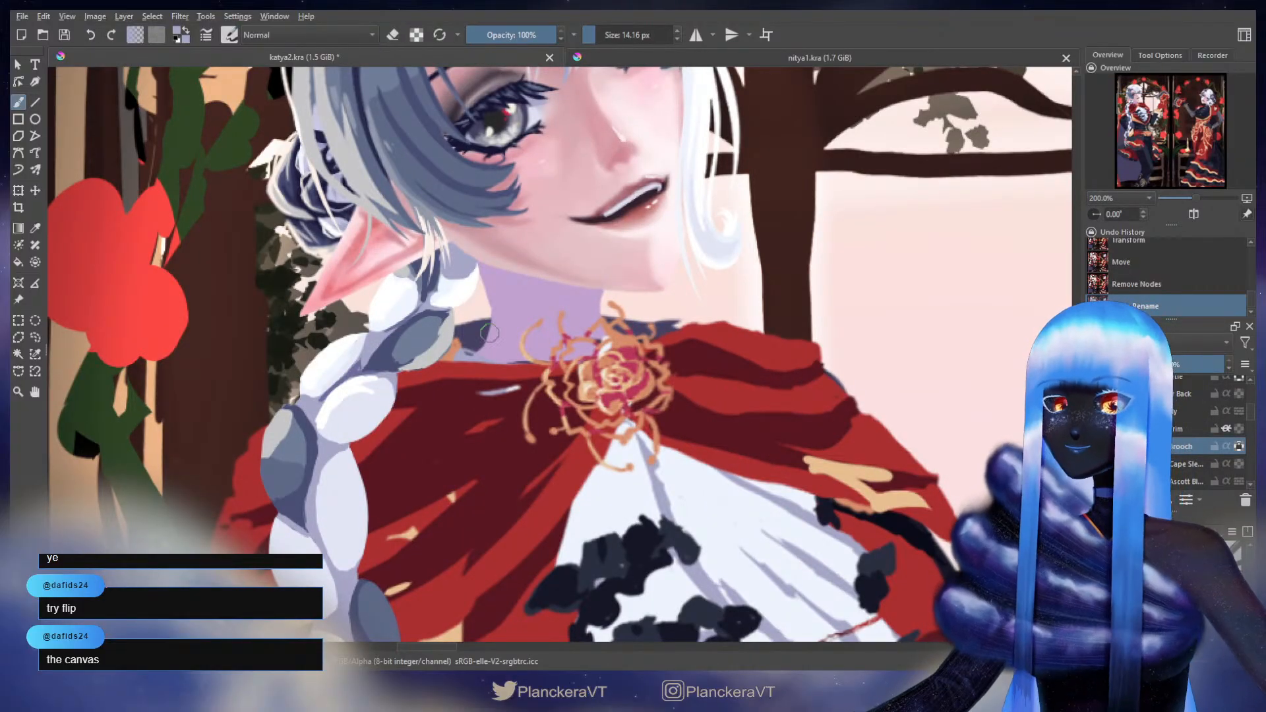
left_click(580, 394, "ctrl")
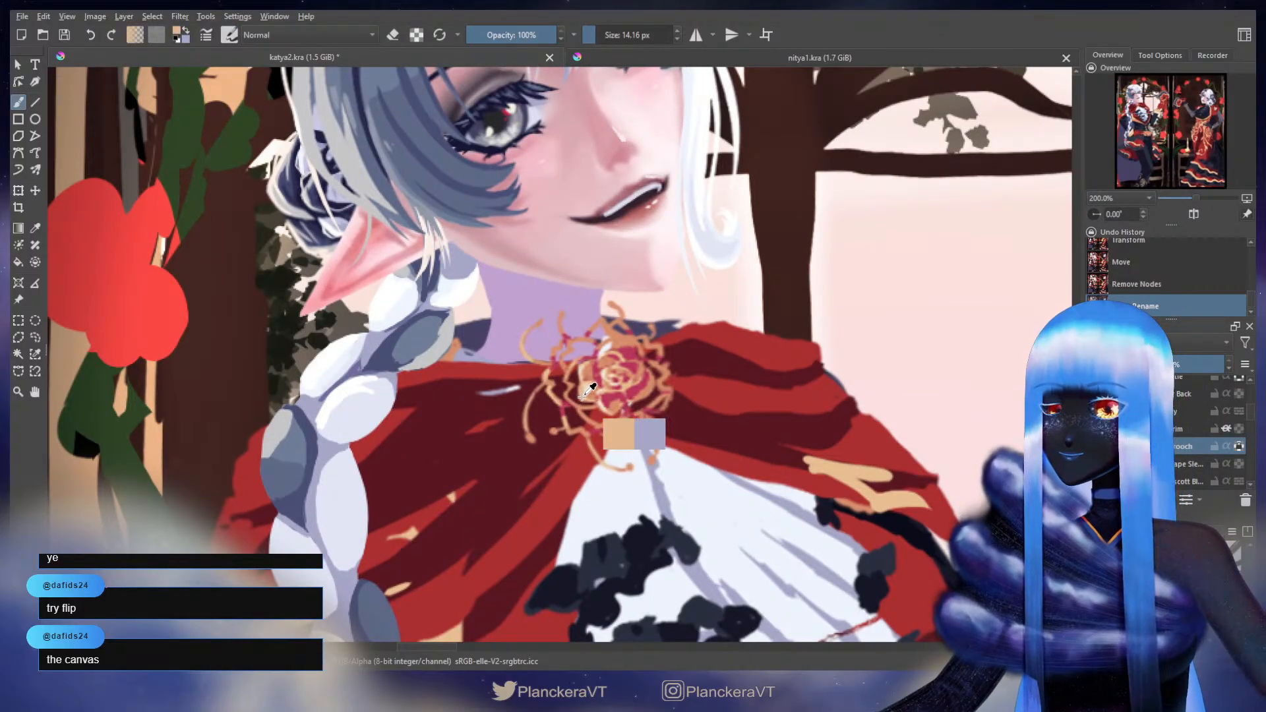
left_click(623, 334, "ctrl")
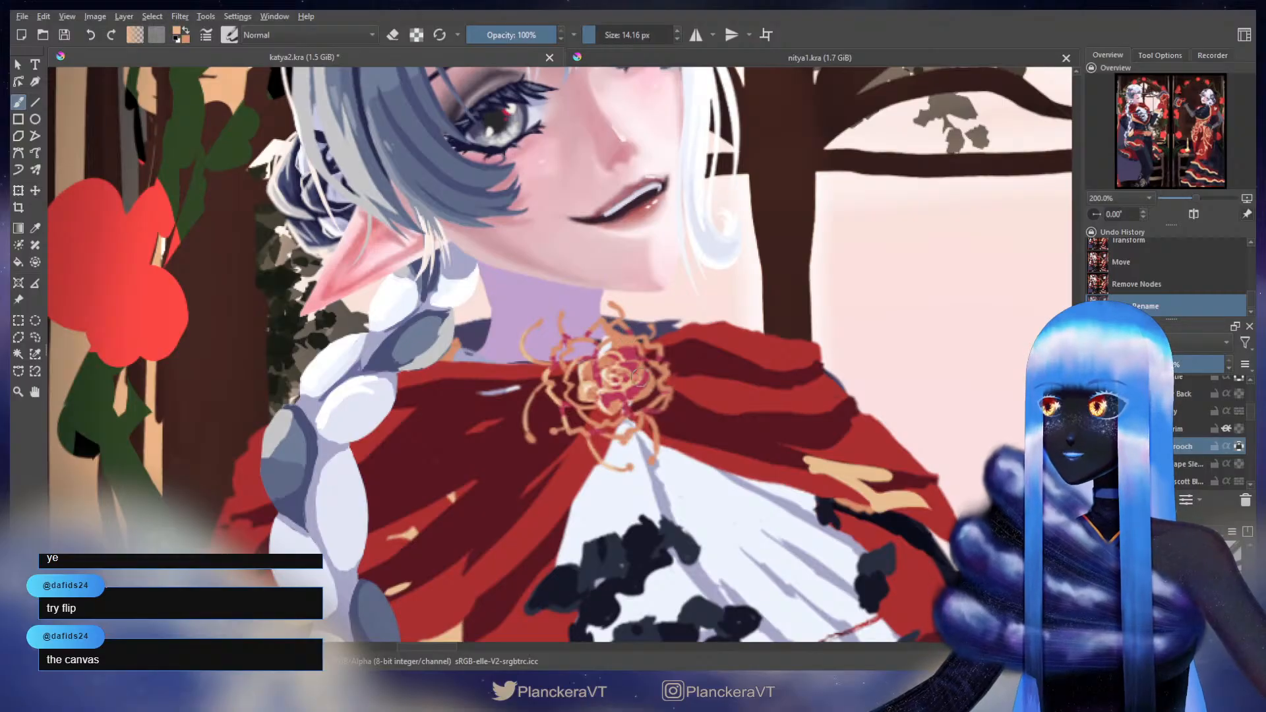
left_click_drag(580, 358, 758, 371, "shift")
mouse_move(659, 396)
left_mouse_down()
mouse_move(572, 427)
mouse_move(620, 454)
left_mouse_up()
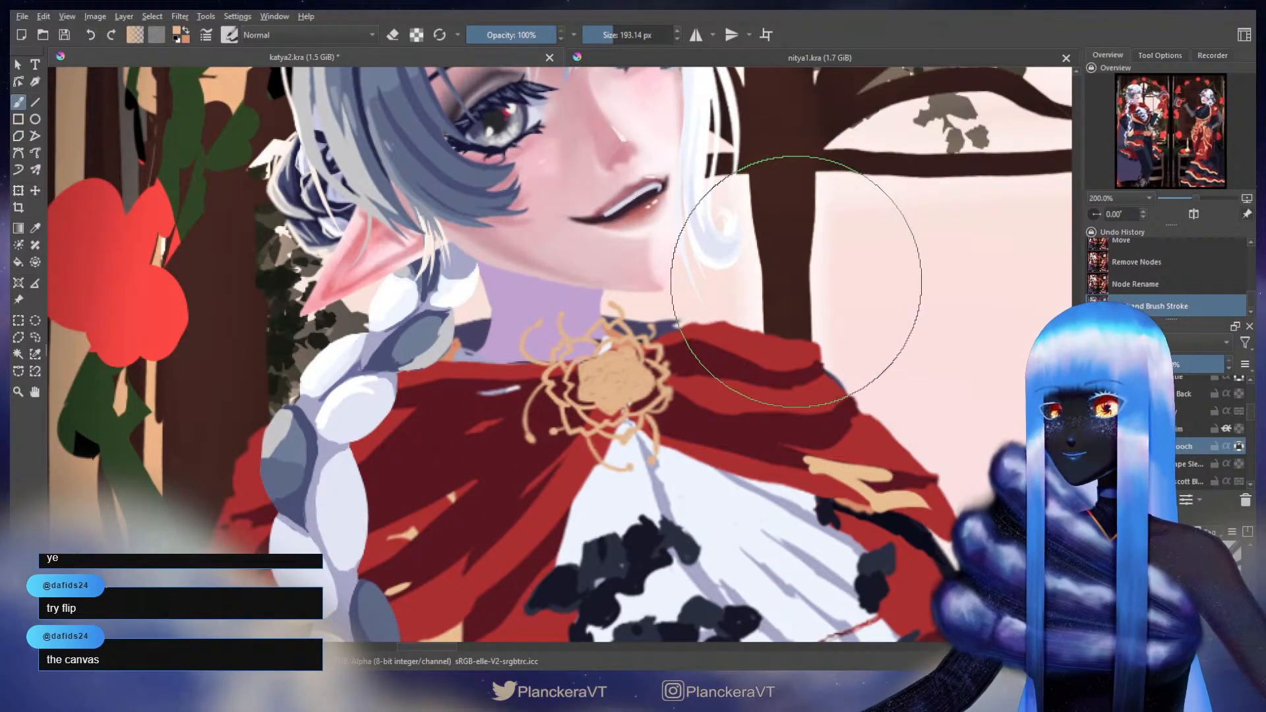
left_click(1238, 447)
scroll(653, 358, "up", 2)
mouse_move(589, 390)
left_mouse_down()
mouse_move(554, 359)
mouse_move(561, 397)
mouse_move(568, 388)
mouse_move(535, 395)
mouse_move(539, 416)
mouse_move(577, 432)
left_mouse_up()
left_click_drag(593, 409, 596, 379)
key("ctrl+z")
key("ctrl+z")
key("ctrl+z")
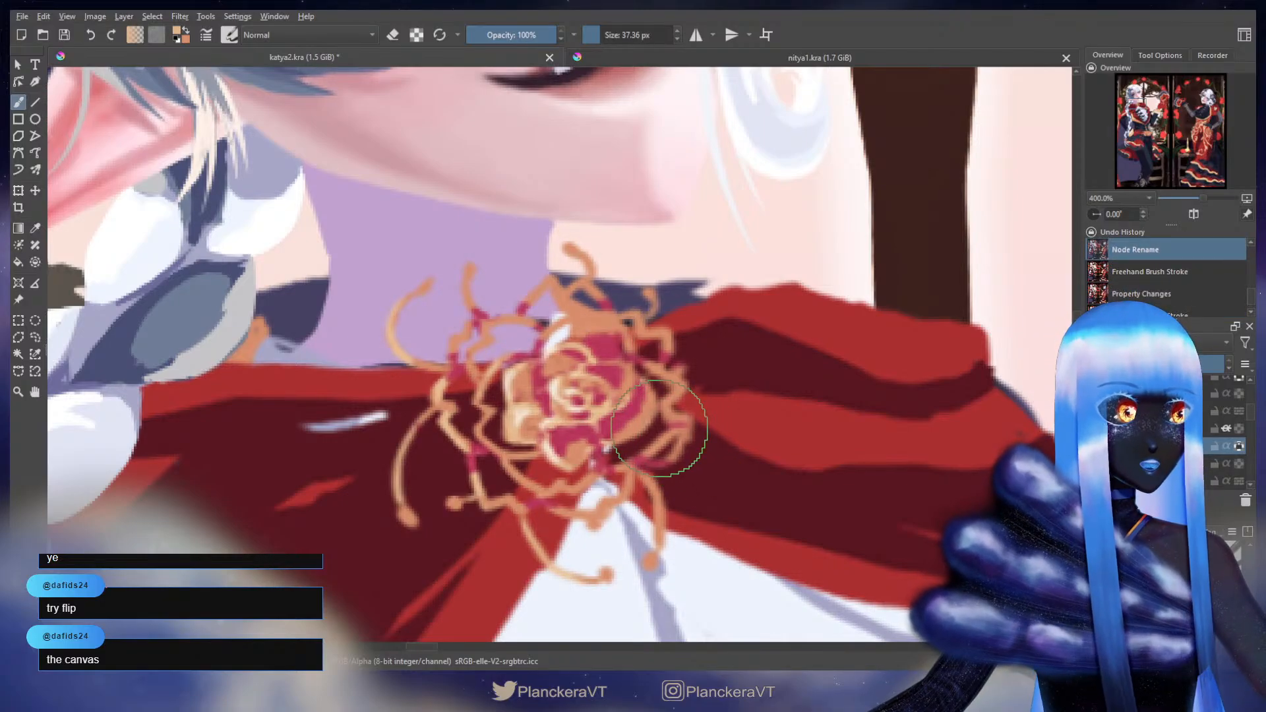
- Try to cover the rose brooch in the sampled gold with a brush of about 131 px, and undo it
left_click_drag(511, 349, 757, 332)
mouse_move(720, 330)
left_mouse_down()
mouse_move(577, 344)
mouse_move(729, 317)
mouse_move(722, 307)
left_mouse_up()
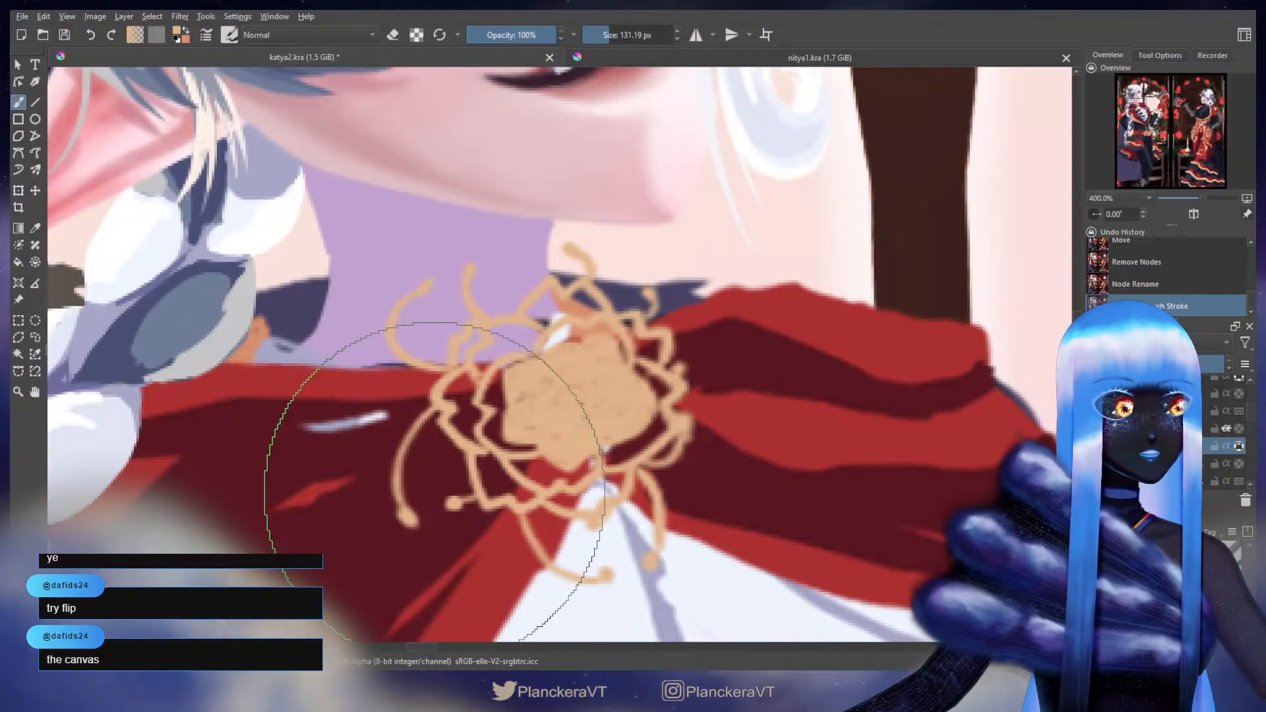
key("ctrl+z")
- Paint small highlights on the rose brooch's petals in a light sampled colour with a brush of about 10 px
mouse_move(629, 318)
left_mouse_down()
mouse_move(690, 287)
mouse_move(631, 319)
left_mouse_up()
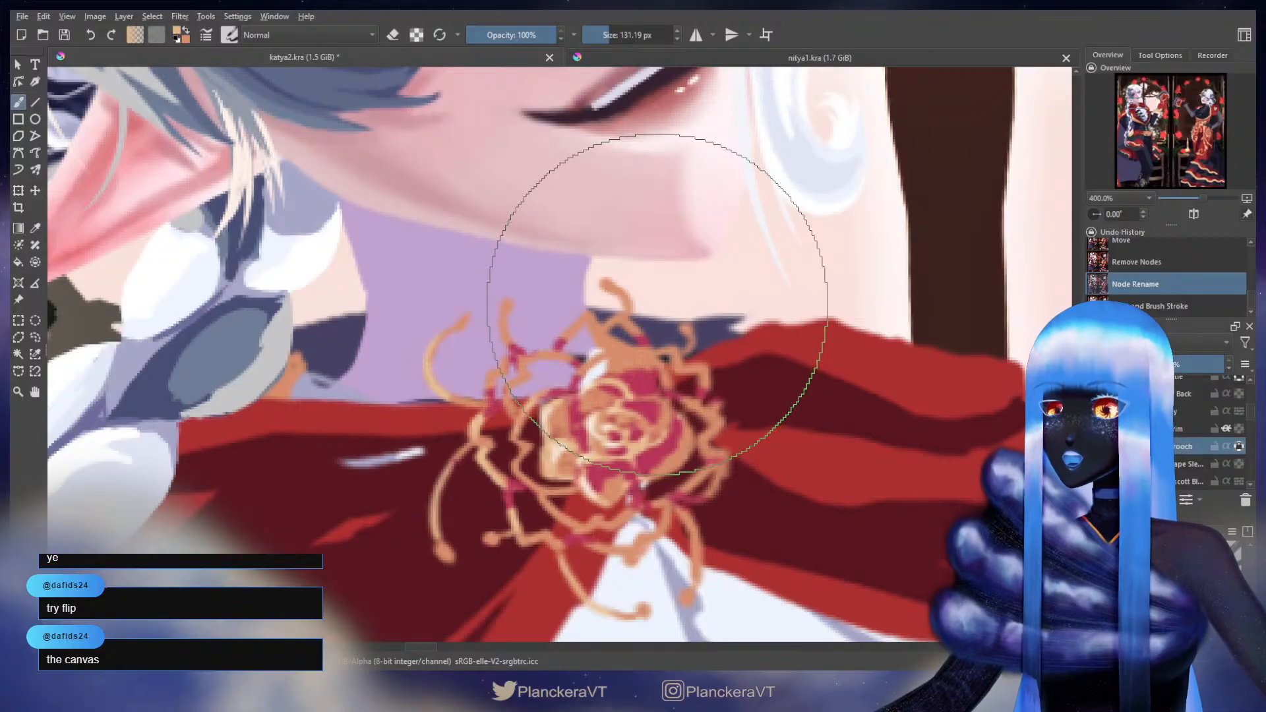
scroll(653, 304, "down", 2)
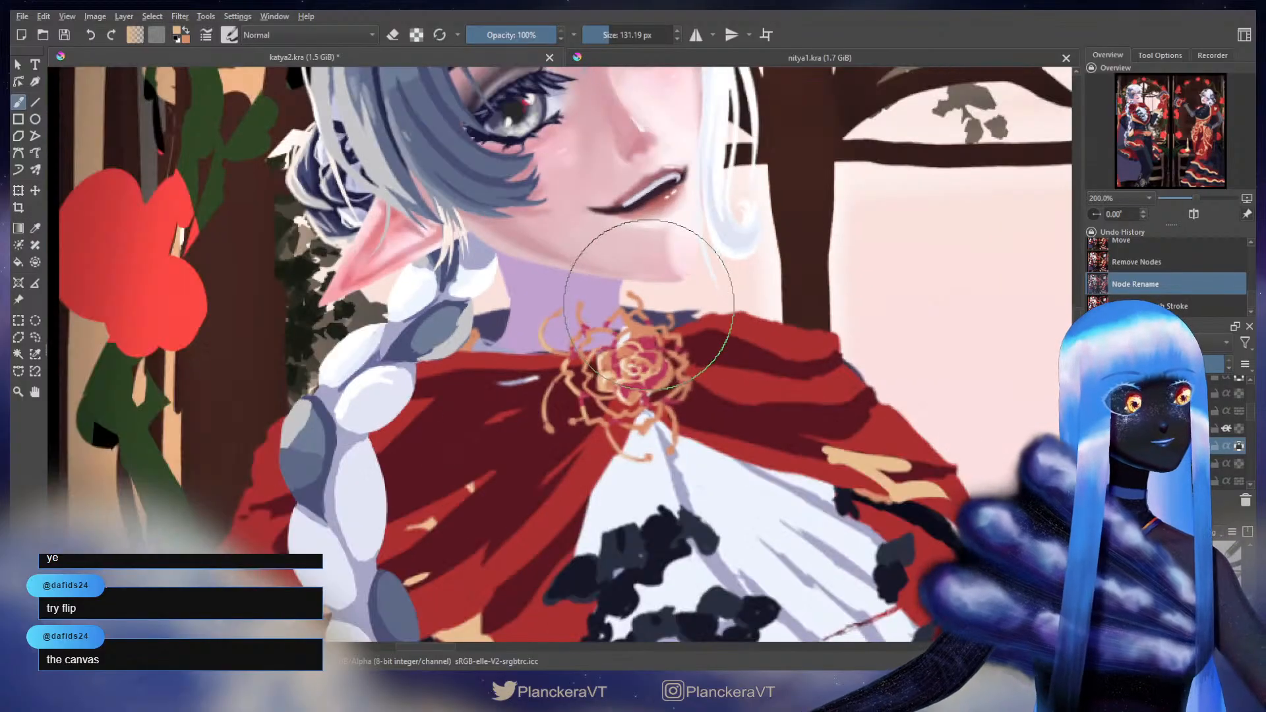
left_click_drag(522, 318, 596, 336)
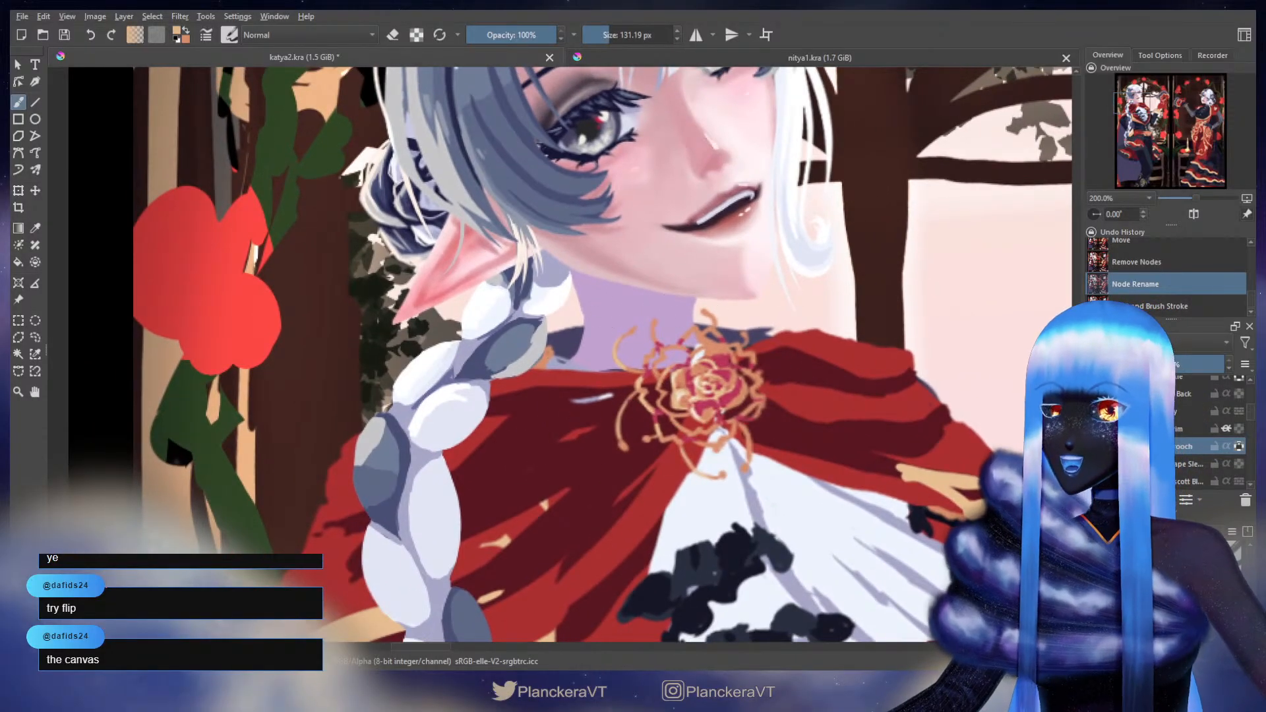
left_click(702, 352, "ctrl")
mouse_move(737, 340)
left_mouse_down()
mouse_move(717, 343)
mouse_move(702, 302)
left_mouse_up()
mouse_move(712, 345)
left_mouse_down()
mouse_move(695, 358)
mouse_move(722, 348)
left_mouse_up()
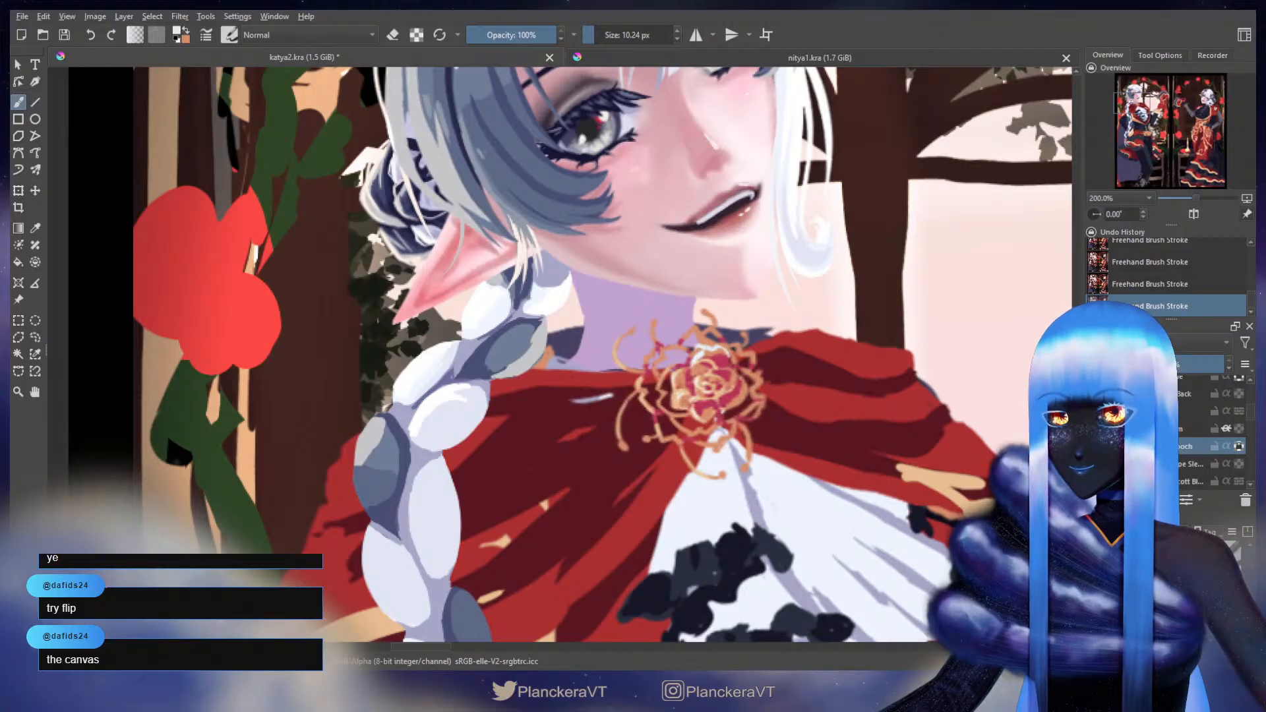
- Try orange sampled from the rose on its upper petals, compare by undoing and redoing, and undo a trial move of the brooch
left_click(717, 351, "ctrl")
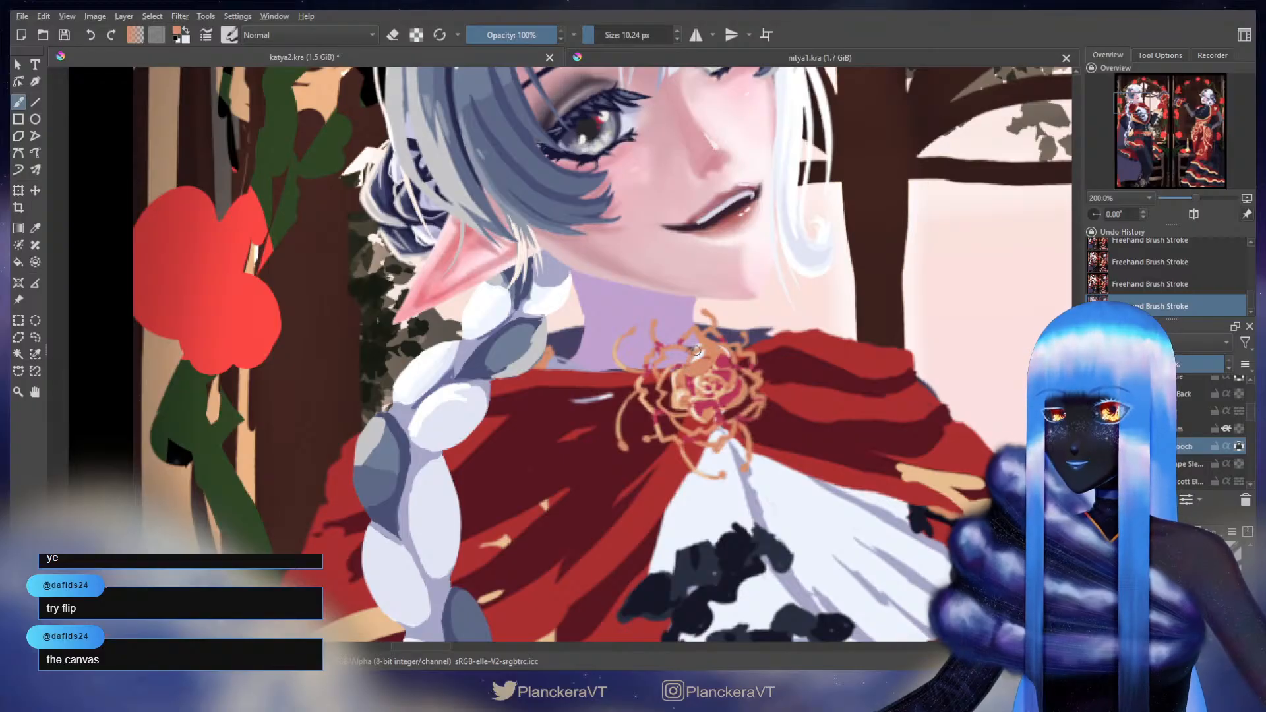
key("ctrl+z")
key("t")
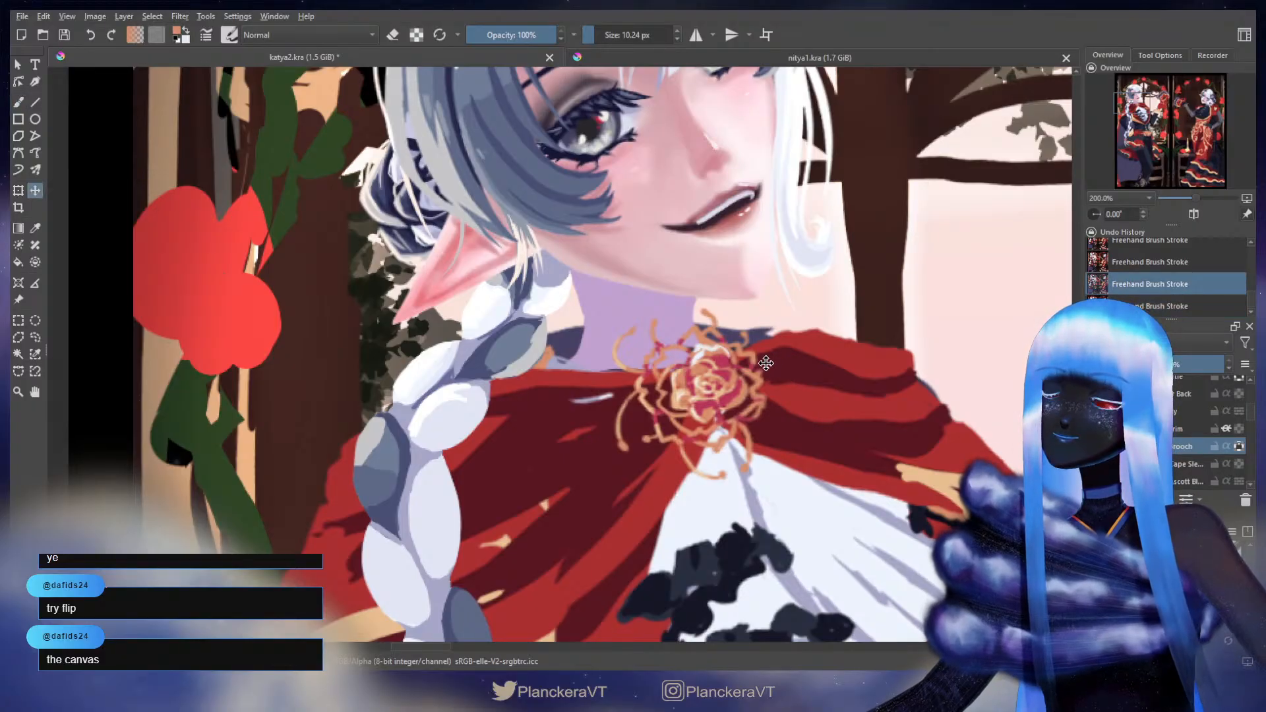
key("ctrl+shift+z")
left_click_drag(784, 364, 899, 380)
key("ctrl+z")
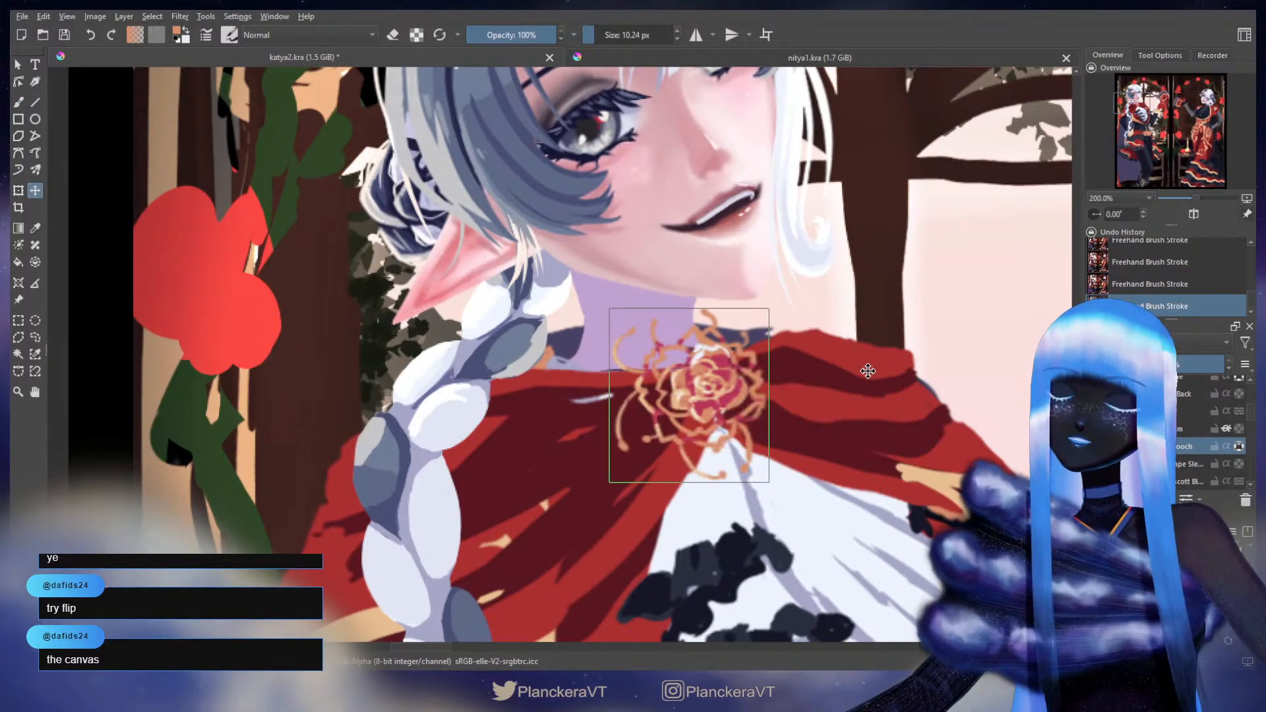
key("b")
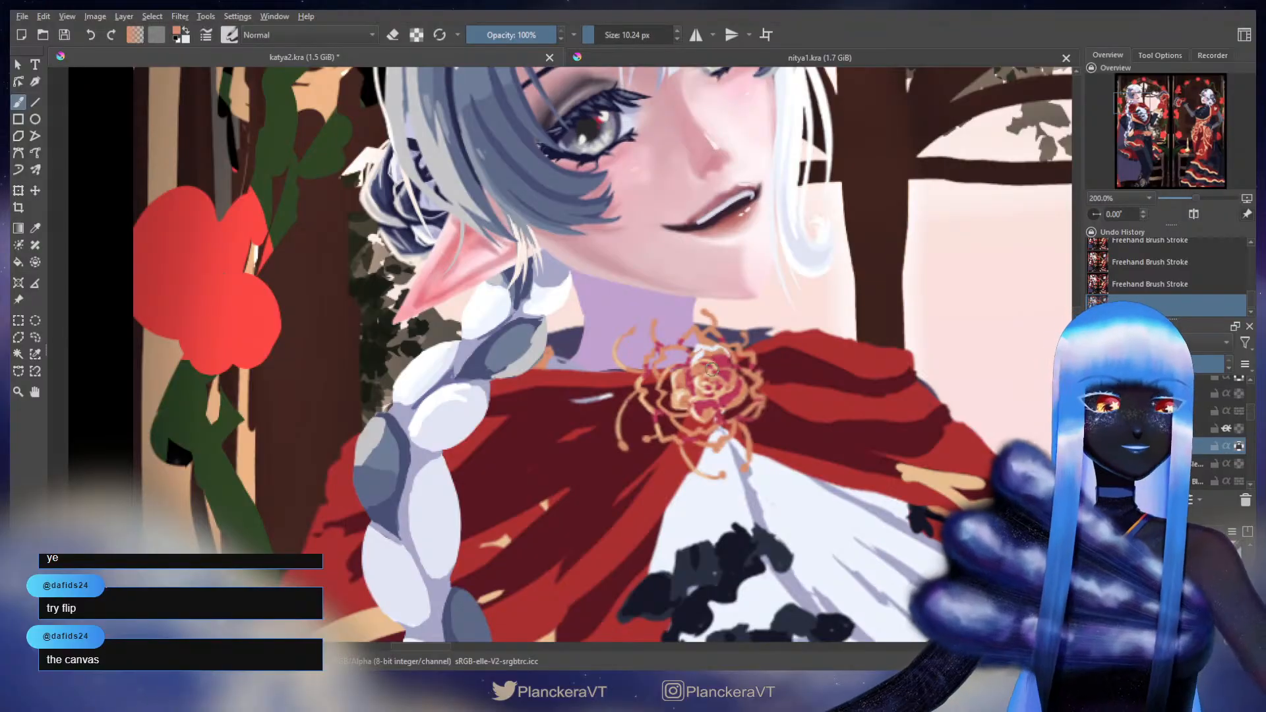
scroll(1186, 432, "down", 1)
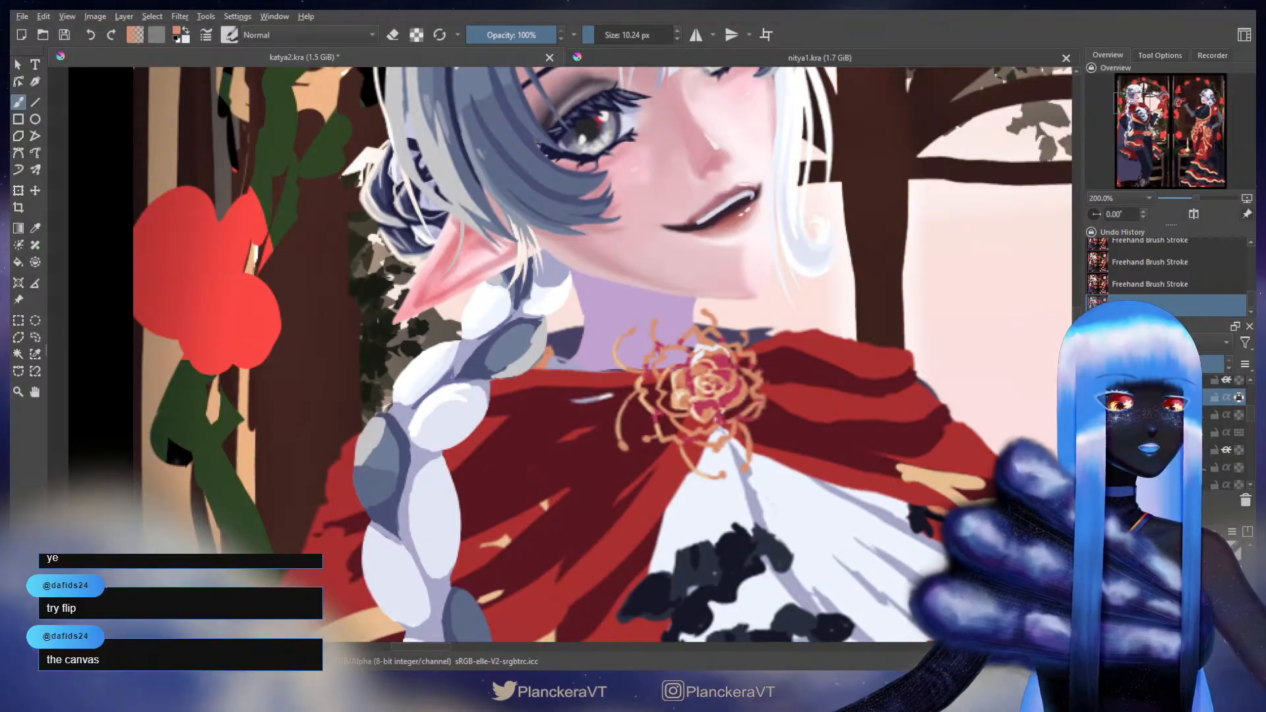
- Show the hidden red front panel of the cape again and return to the brooch layer
left_click(1094, 433)
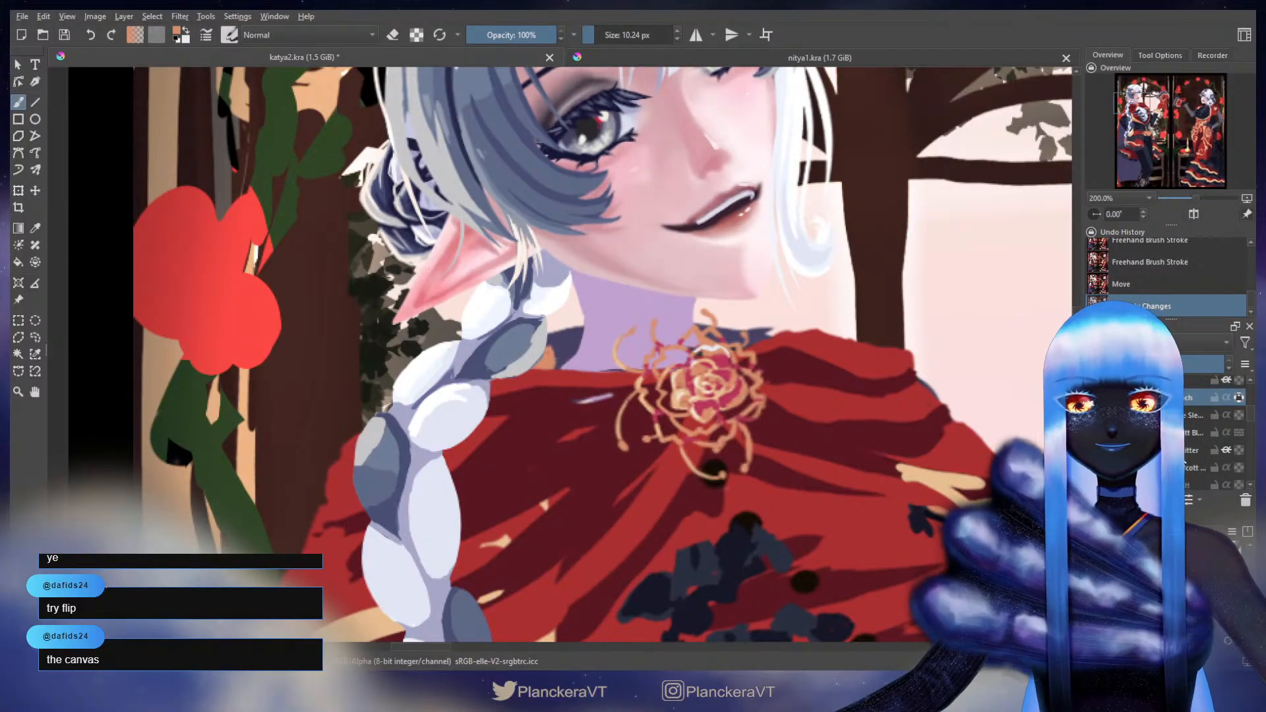
scroll(1186, 432, "up", 2)
scroll(1186, 432, "down", 3)
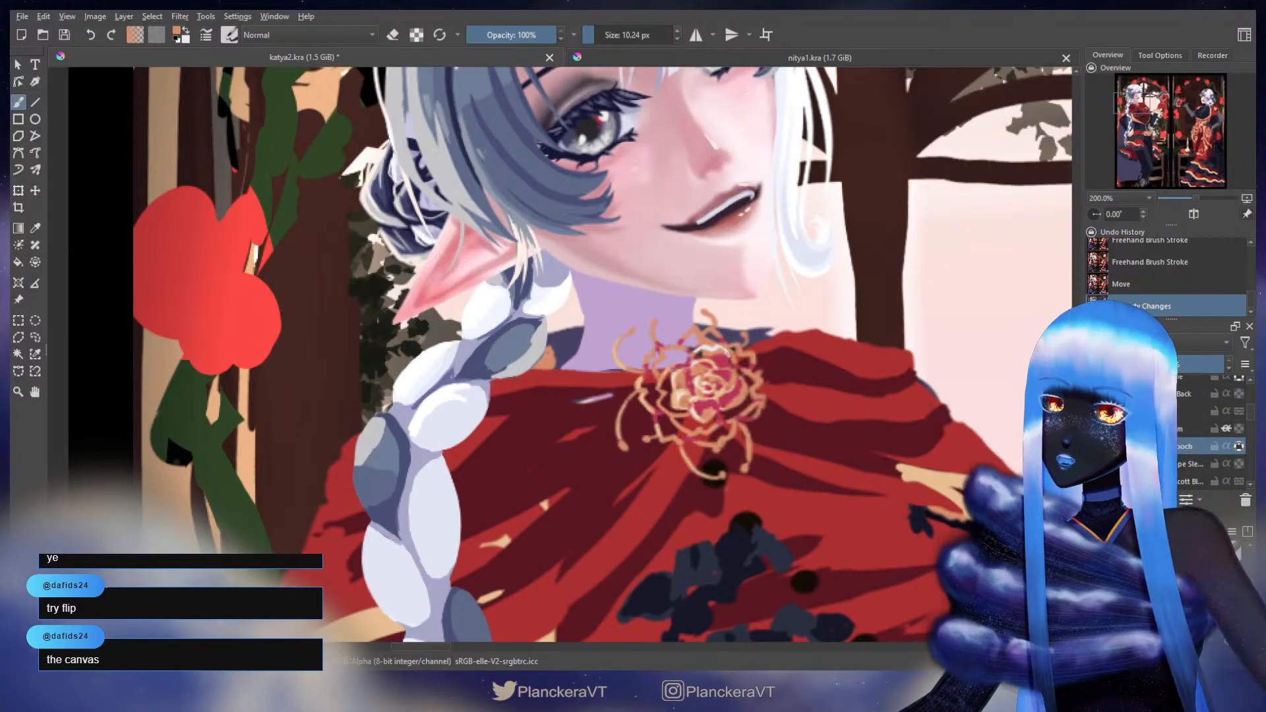
- Paint near-white highlights along the rose brooch's upper outer petals with a brush of about 10 px
left_click_drag(728, 342, 740, 337)
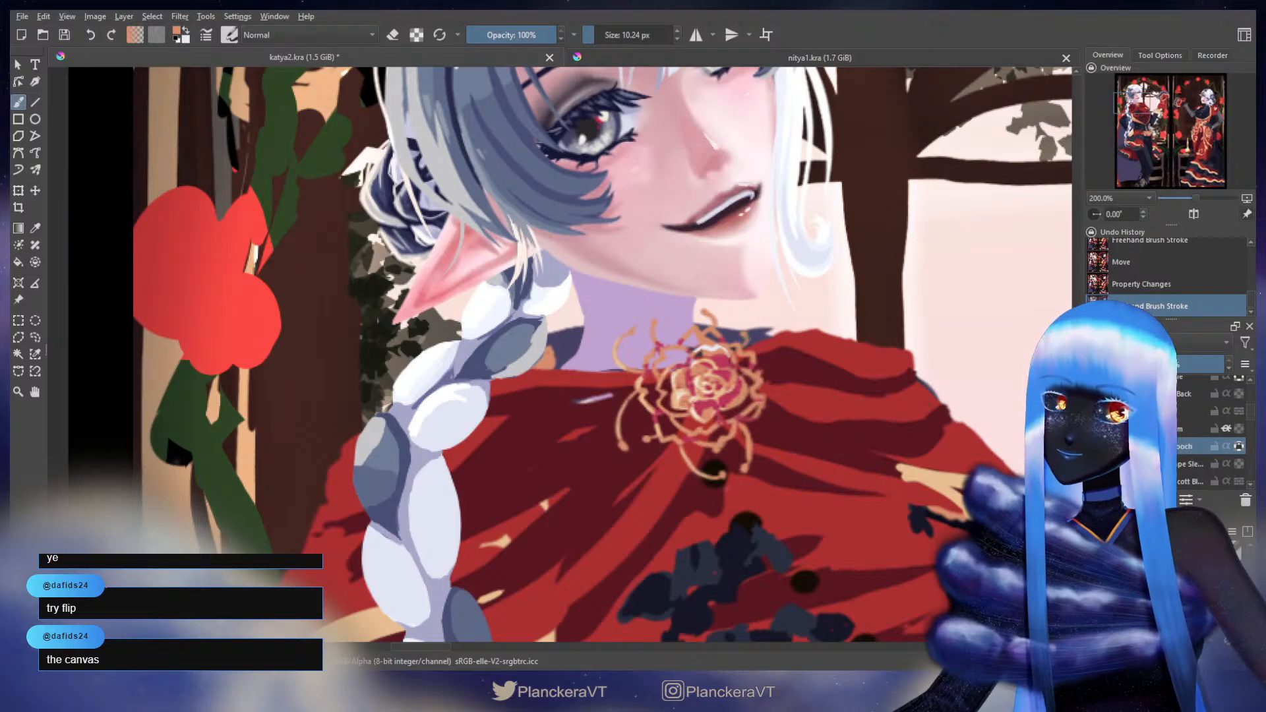
left_click_drag(725, 363, 731, 369)
key("ctrl+z")
key("x")
key("ctrl+shift+z")
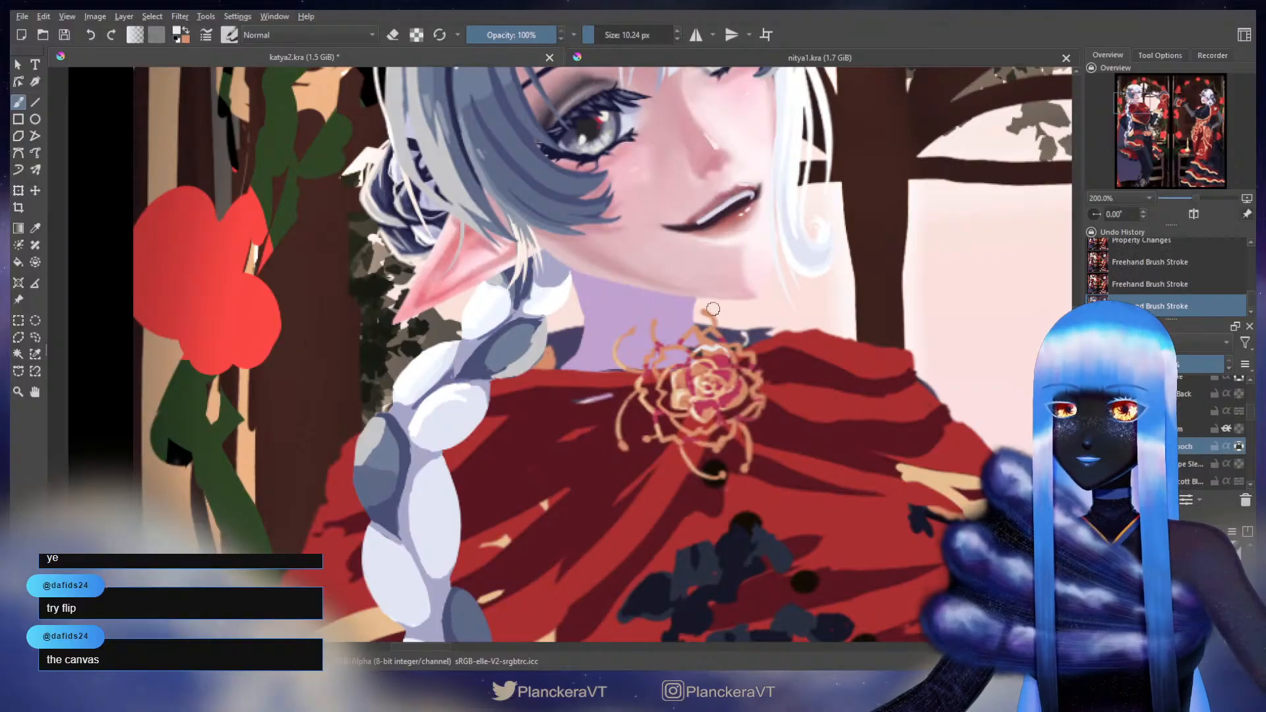
left_click_drag(703, 313, 715, 328)
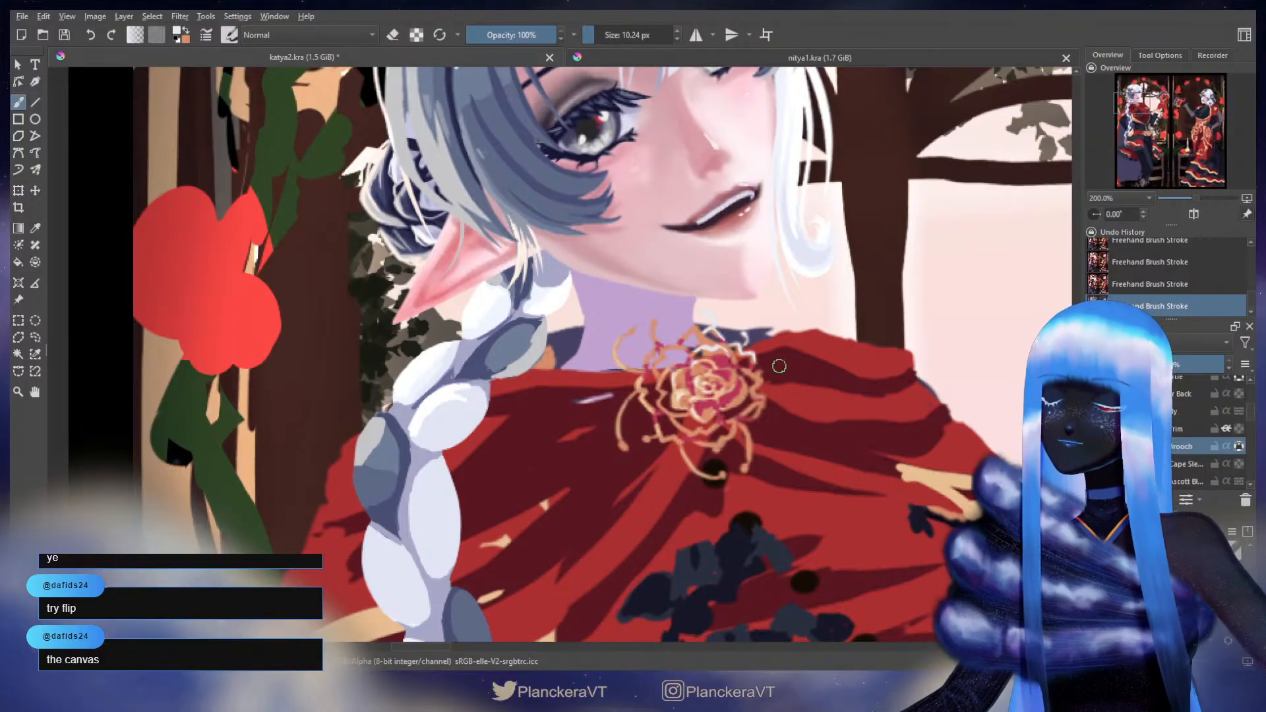
- Try a colour sampled from the brooch's petals, undo the stroke, and undo hiding the brooch layer
left_click(689, 397, "ctrl")
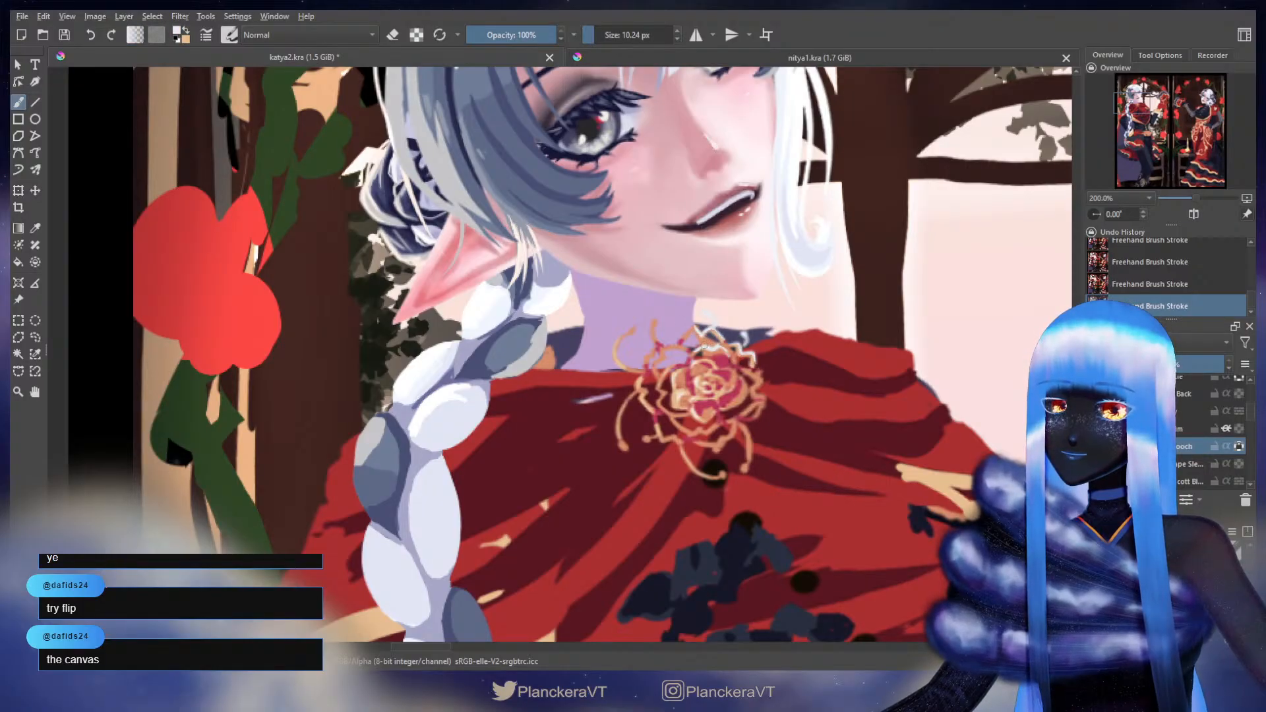
key("ctrl+z")
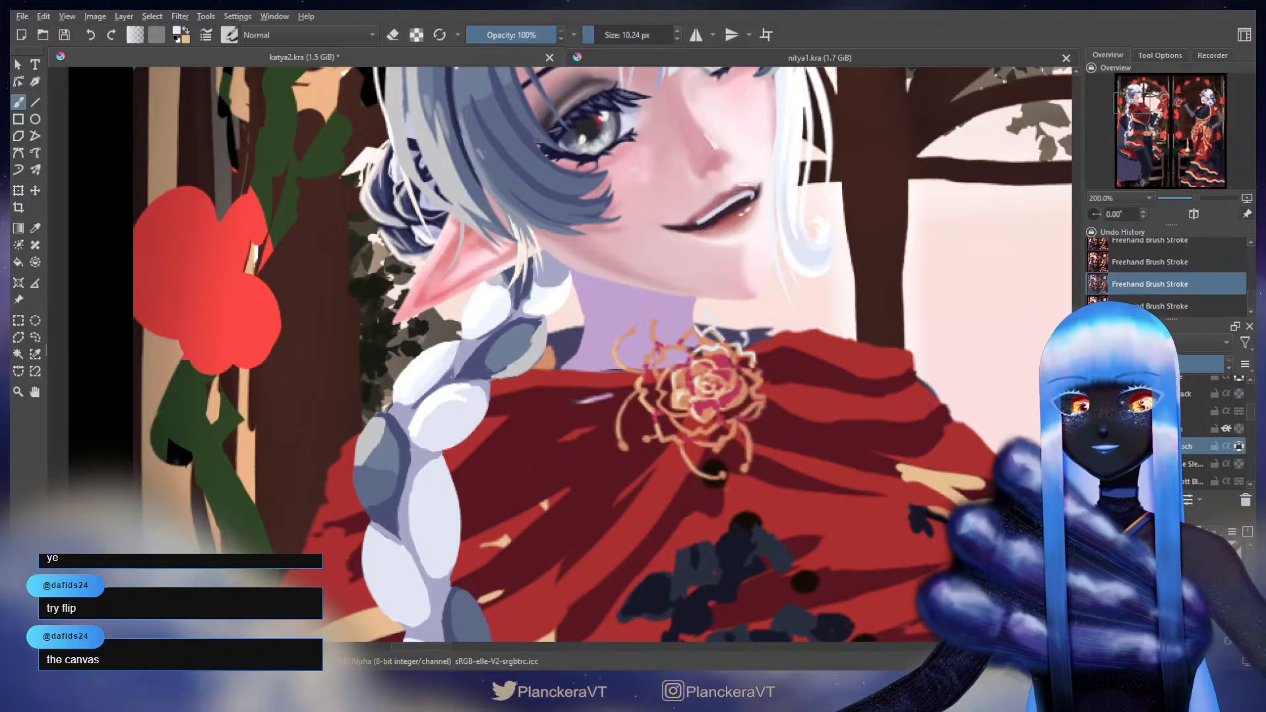
left_click(1095, 446)
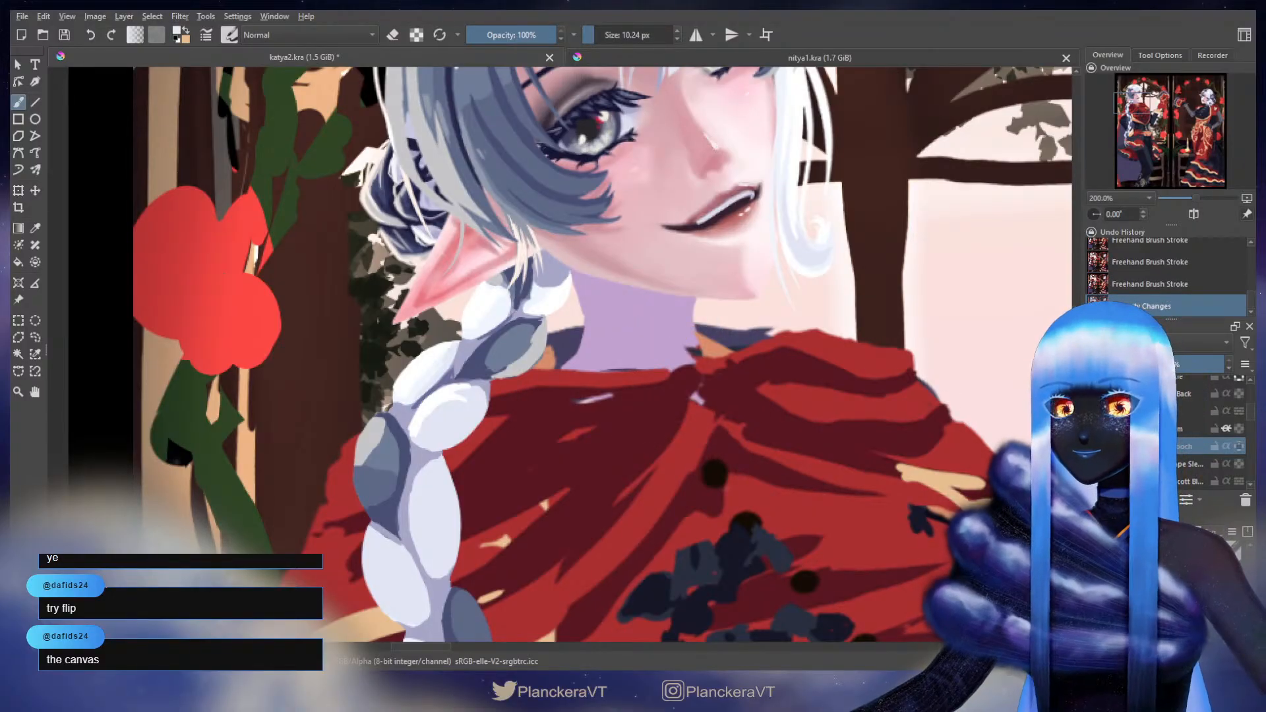
key("ctrl+z")
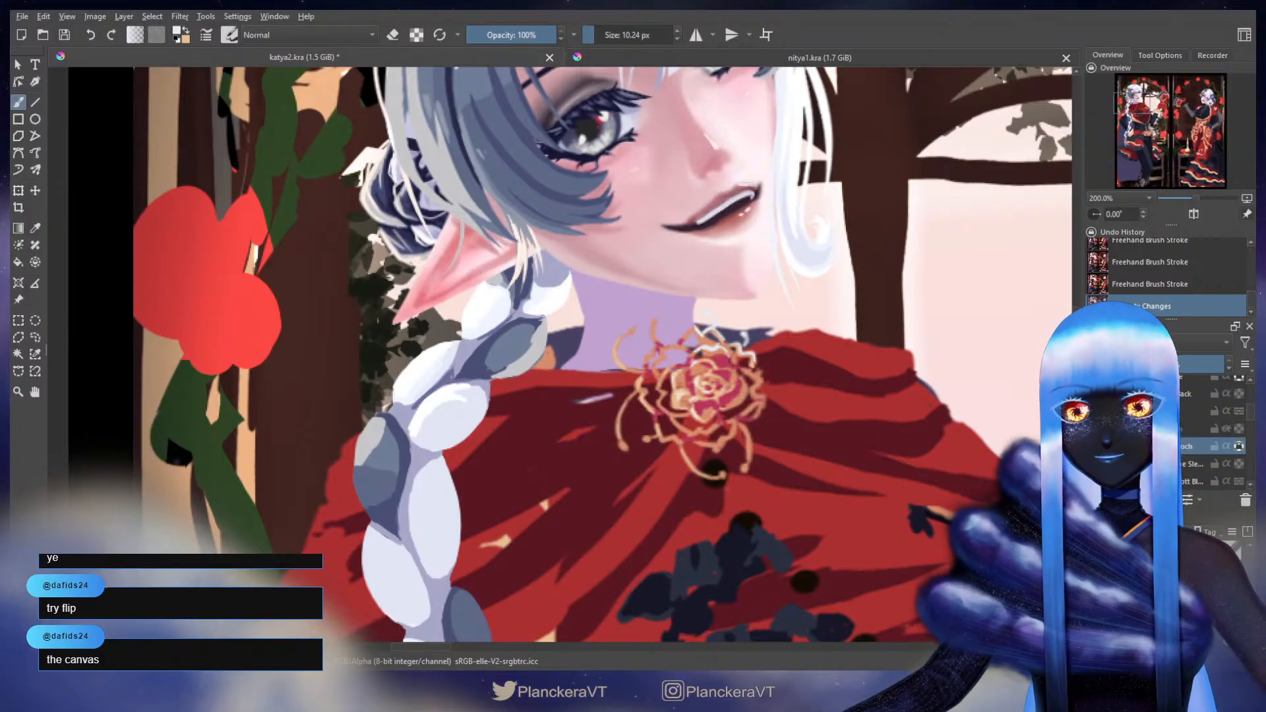
- Hide the layer holding the small stray gold marks beside the braid on the cape
scroll(1200, 432, "down", 2)
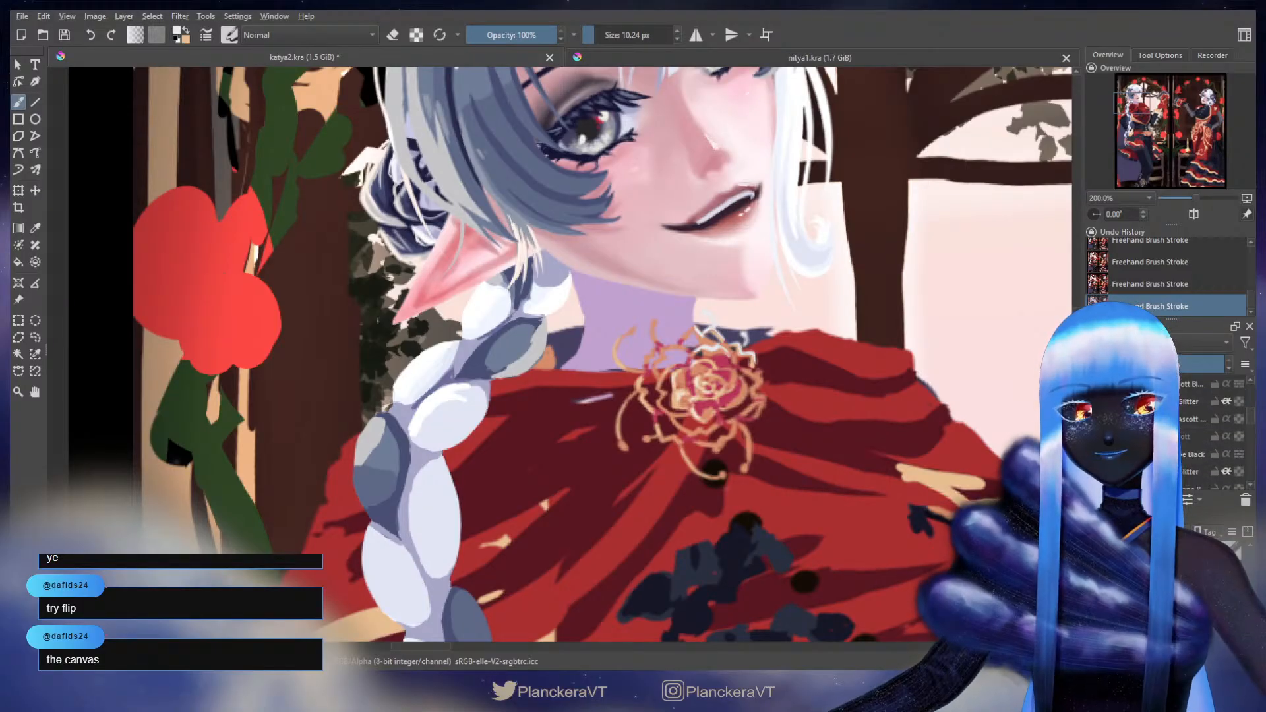
scroll(1200, 432, "down", 1)
left_click(1093, 476)
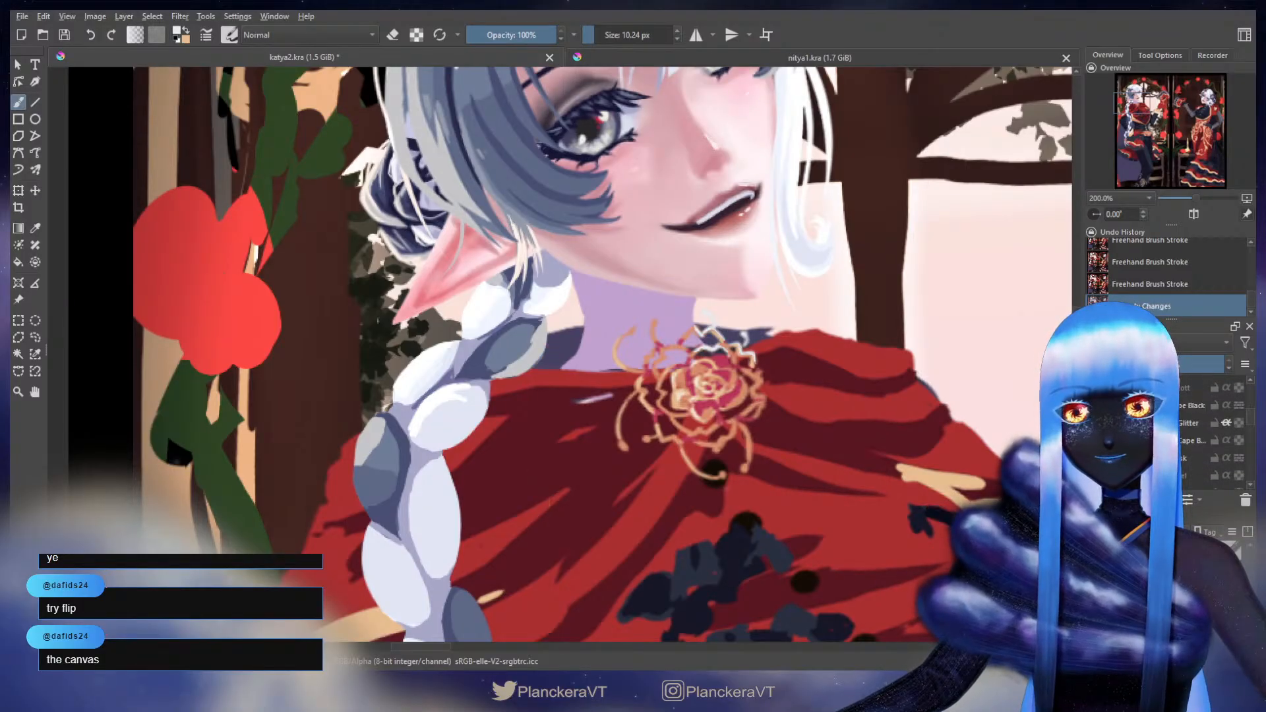
scroll(1185, 487, "up", 1)
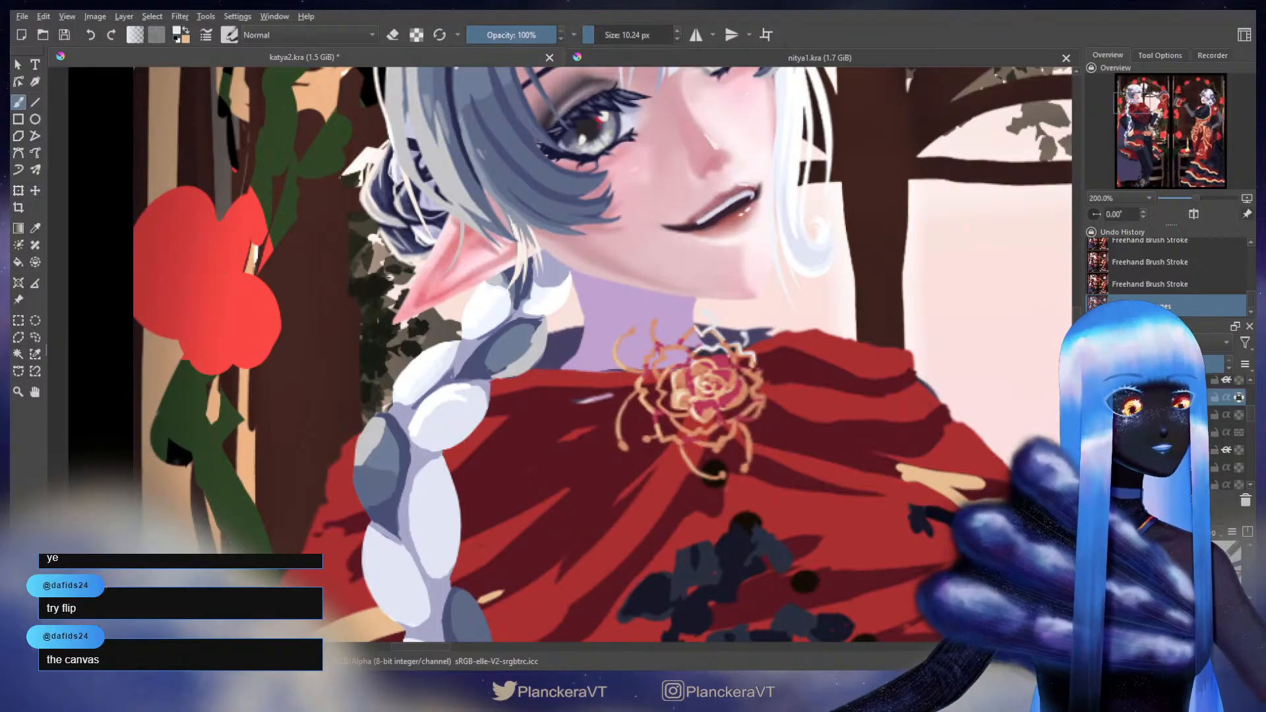
scroll(1226, 428, "up", 1)
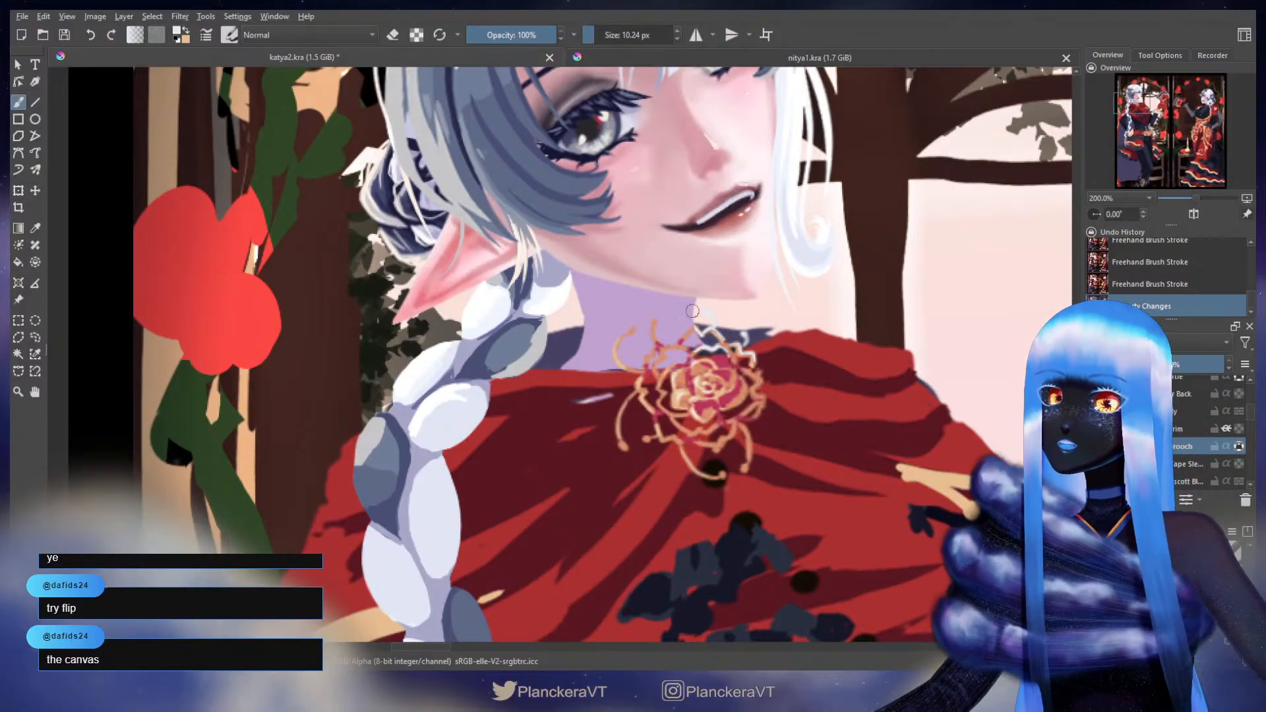
- Enlarge the brush to about 12 px and touch up the brooch's upper petals with sampled light colours
left_click_drag(731, 330, 686, 351)
key("bracketright")
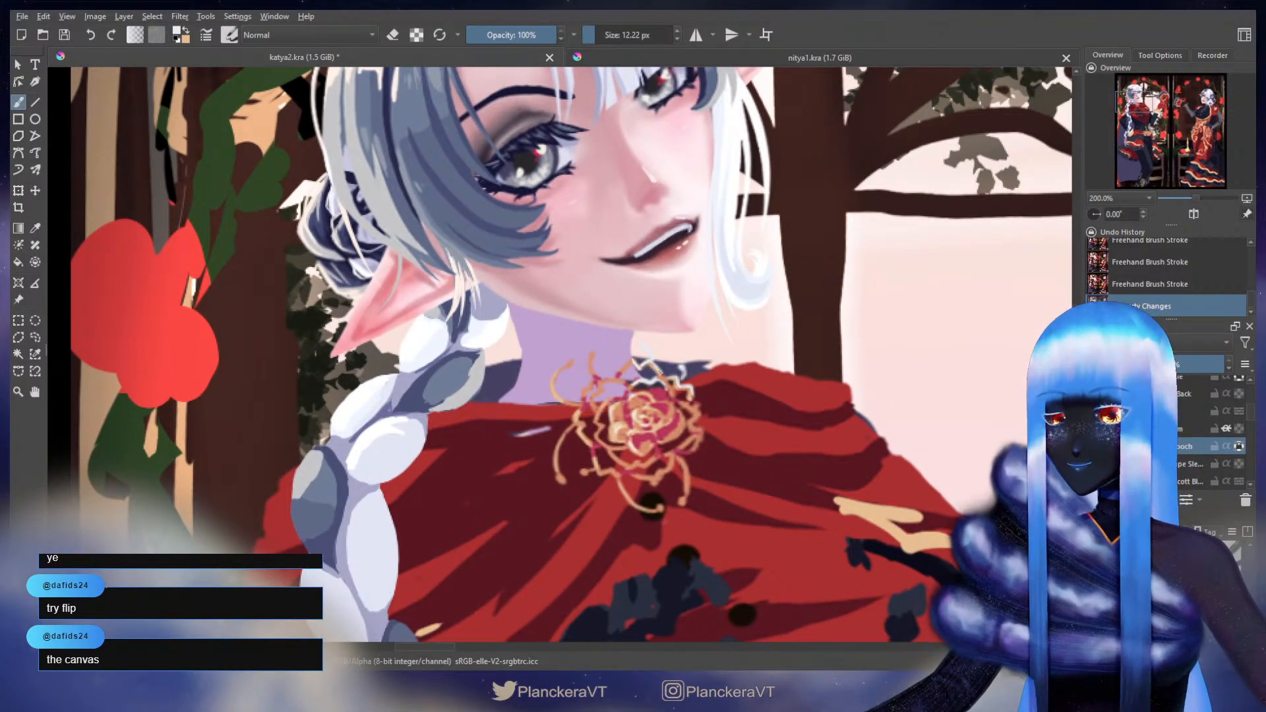
left_click(659, 371, "ctrl")
left_click(650, 361, "ctrl")
left_click_drag(648, 359, 658, 371)
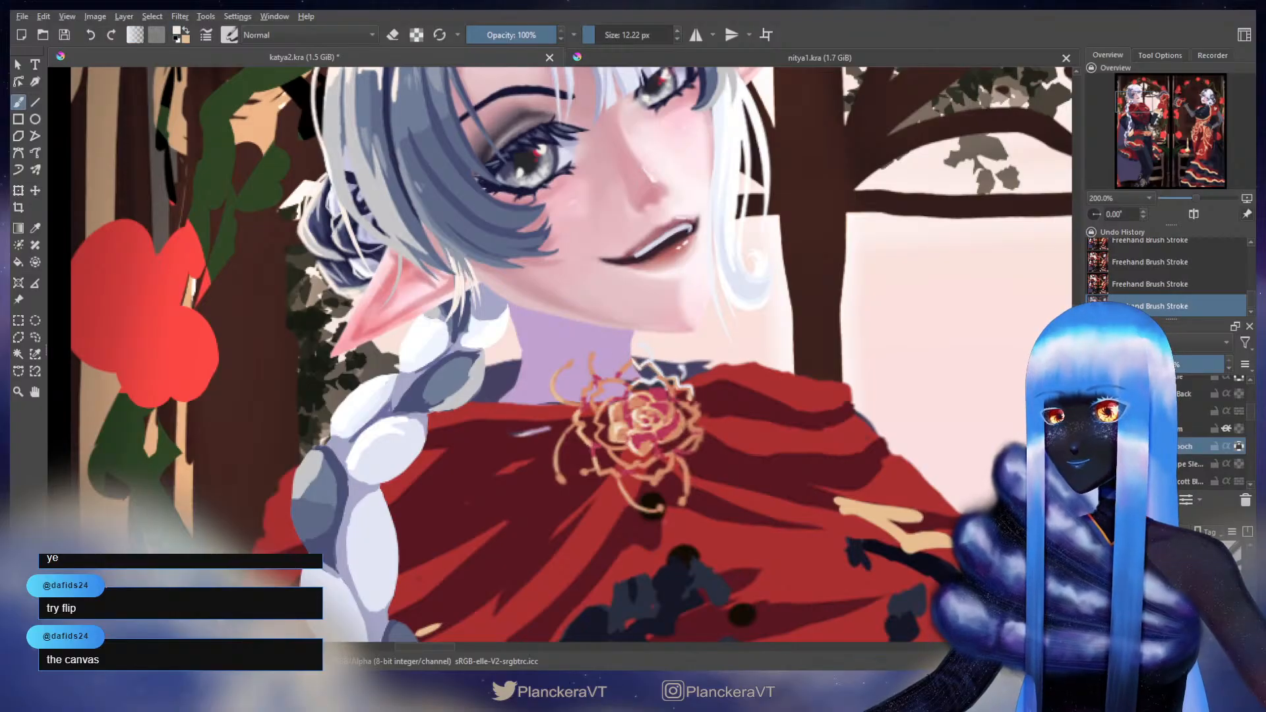
- Paint the upper petals in sampled light gold and add near-white highlights to the central spiral of the brooch
left_click(622, 370, "ctrl")
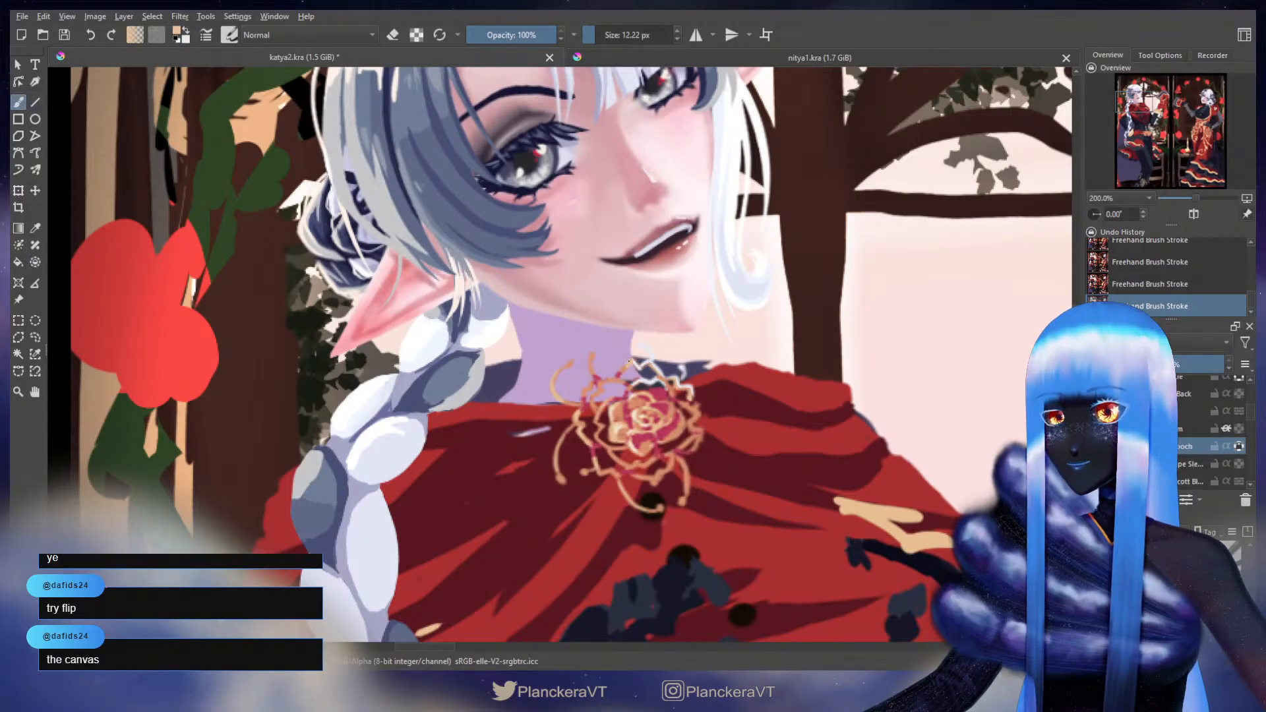
key("ctrl+z")
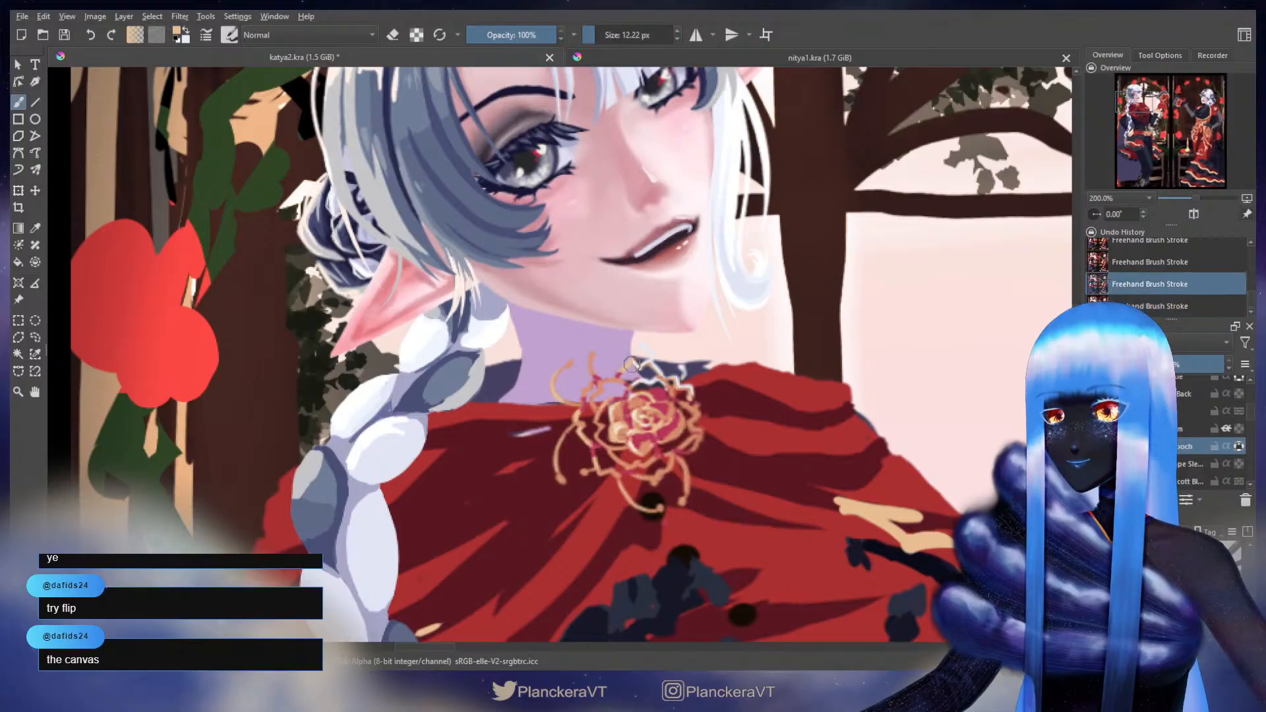
left_click_drag(622, 372, 632, 361)
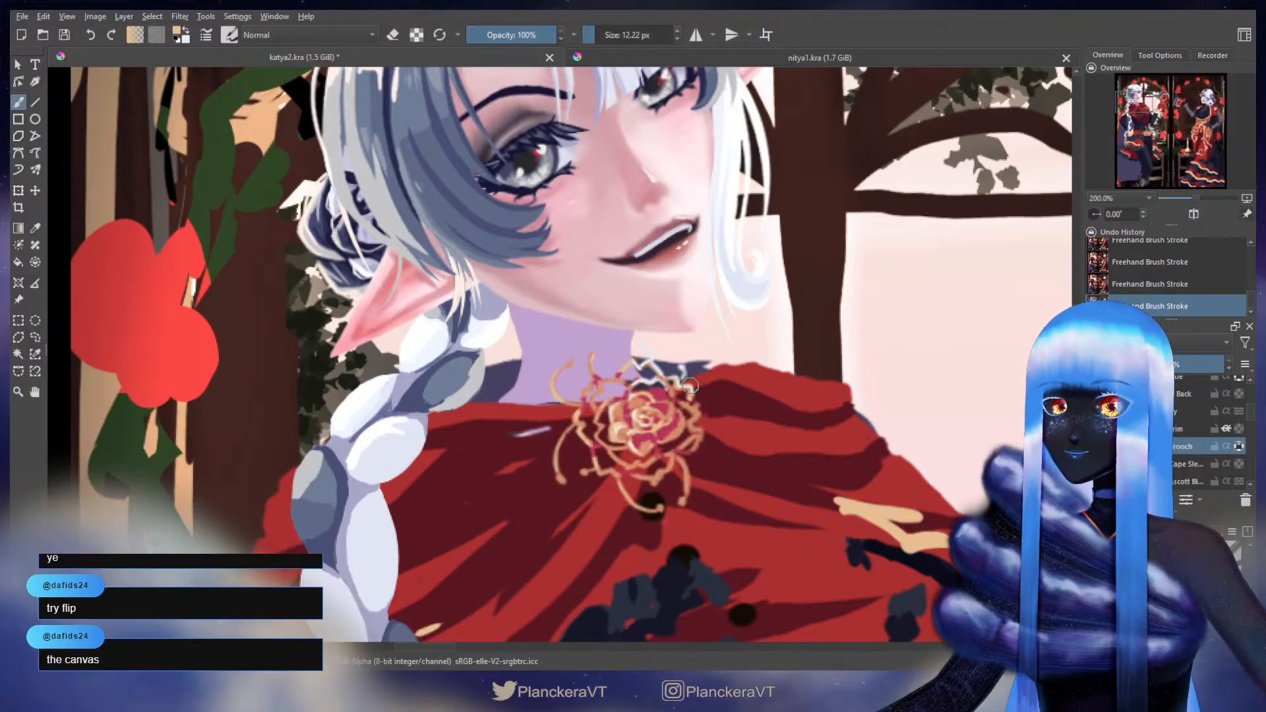
key("x")
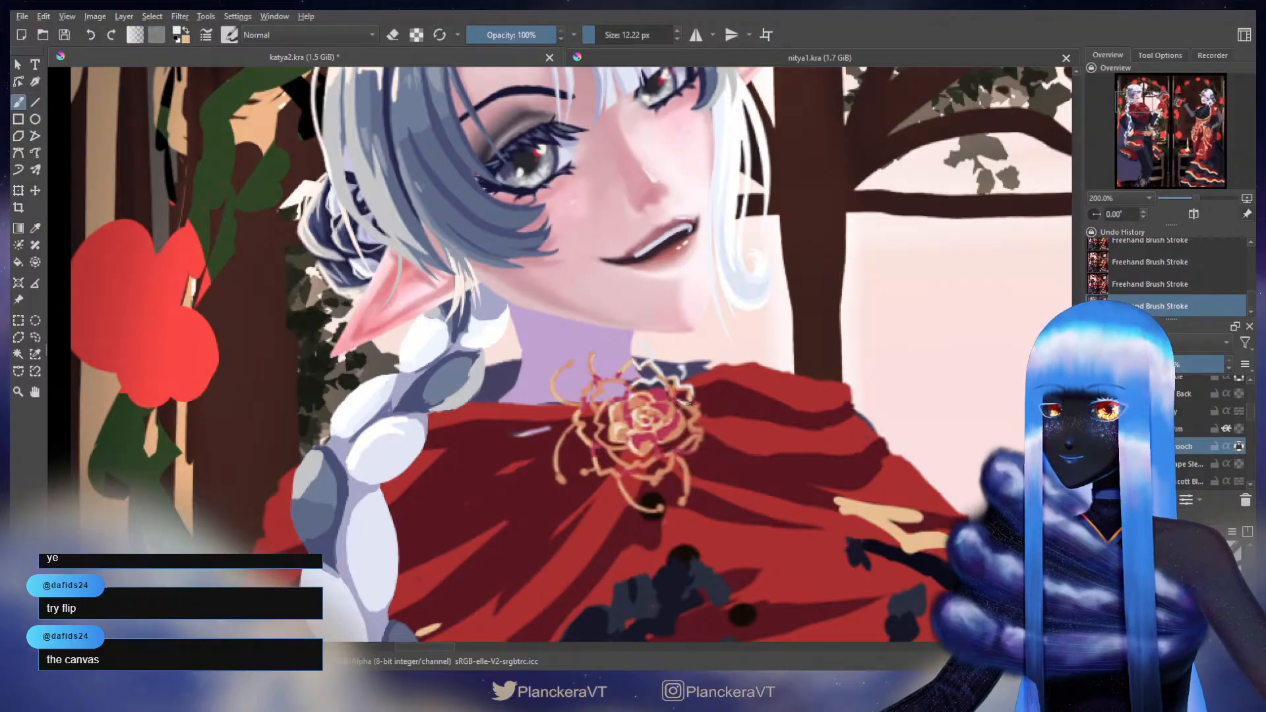
key("ctrl+z")
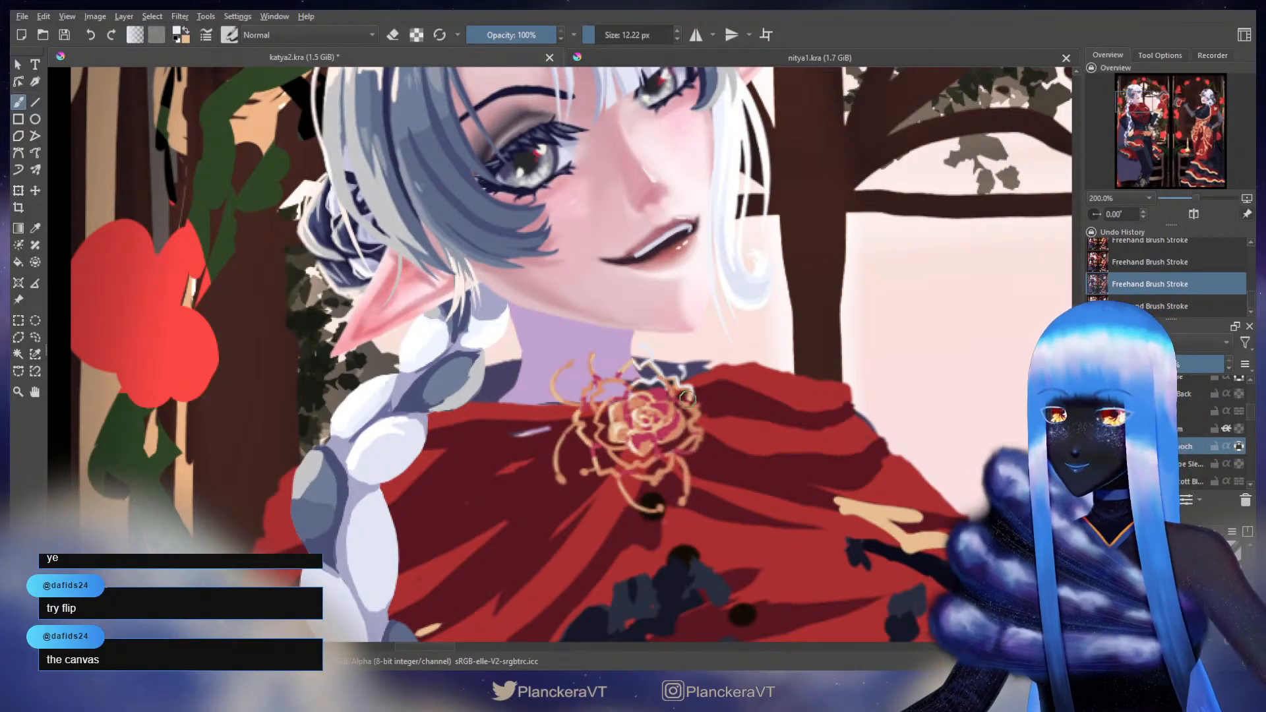
key("ctrl+shift+z")
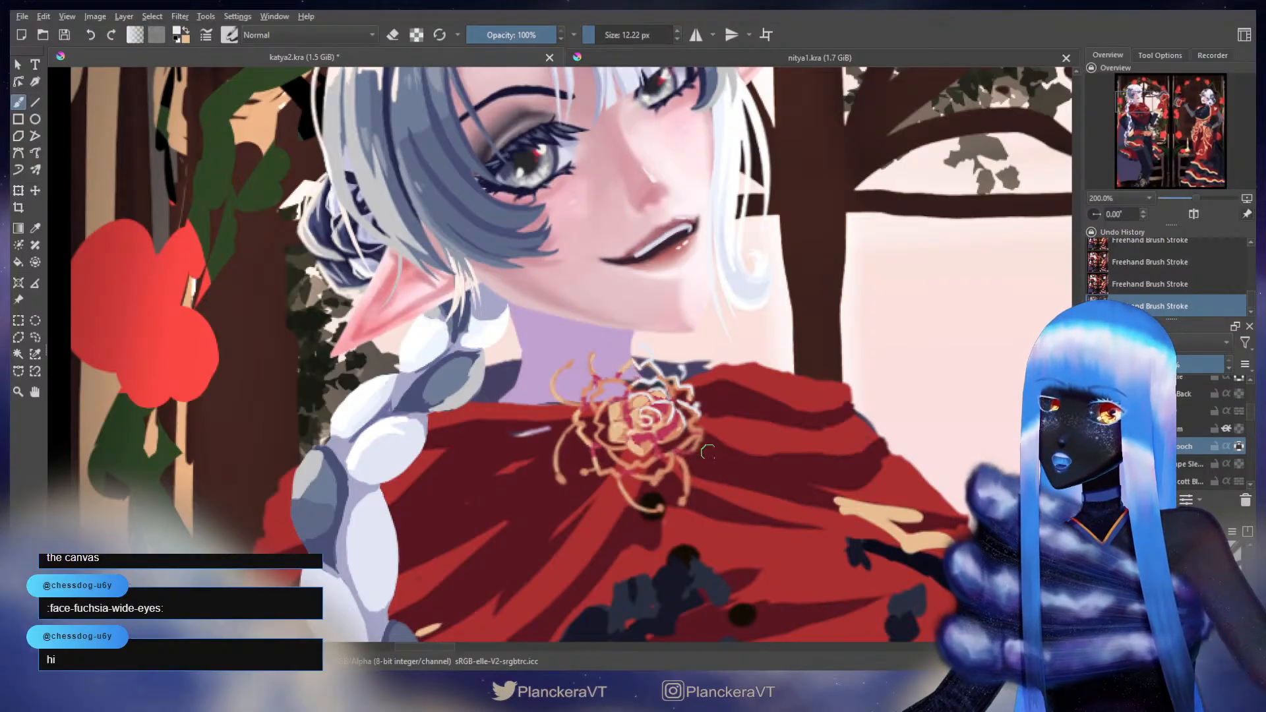
- Check the brooch against the whole picture and sample orange-gold from the other figure's rose-patterned skirt
left_click_drag(858, 496, 769, 323)
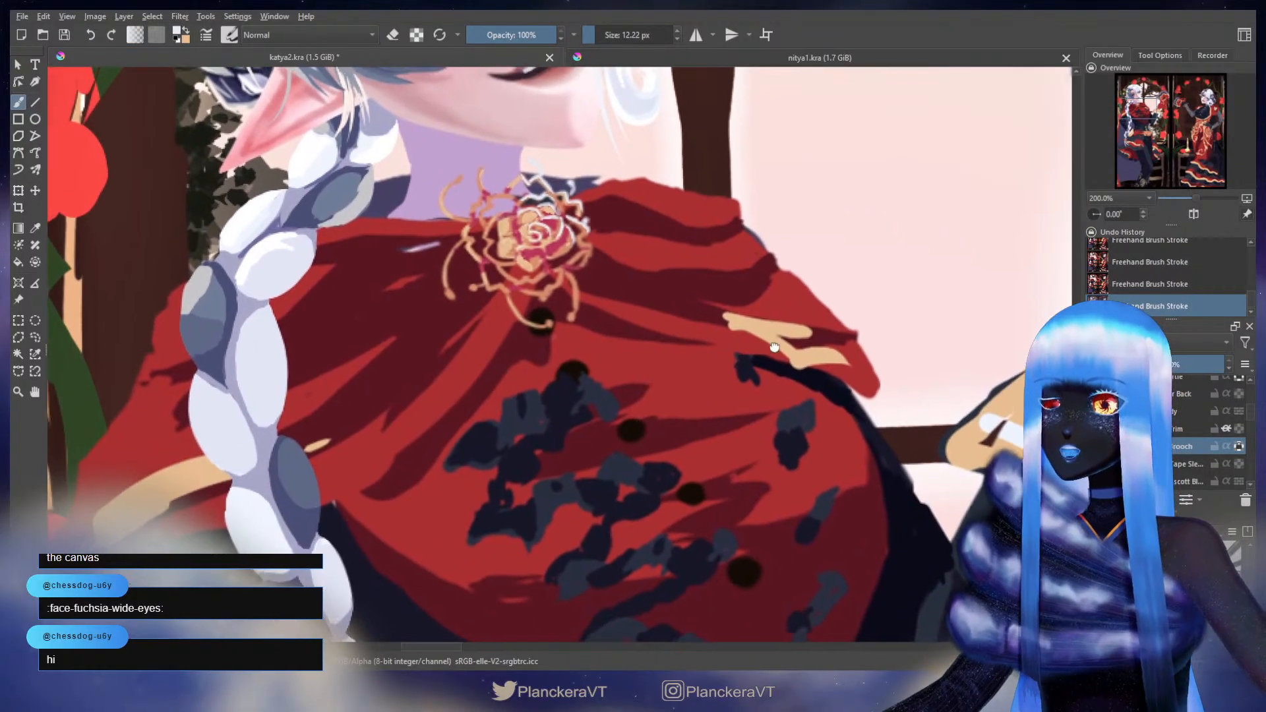
mouse_move(719, 217)
left_mouse_down()
mouse_move(774, 437)
mouse_move(804, 355)
mouse_move(801, 285)
left_mouse_up()
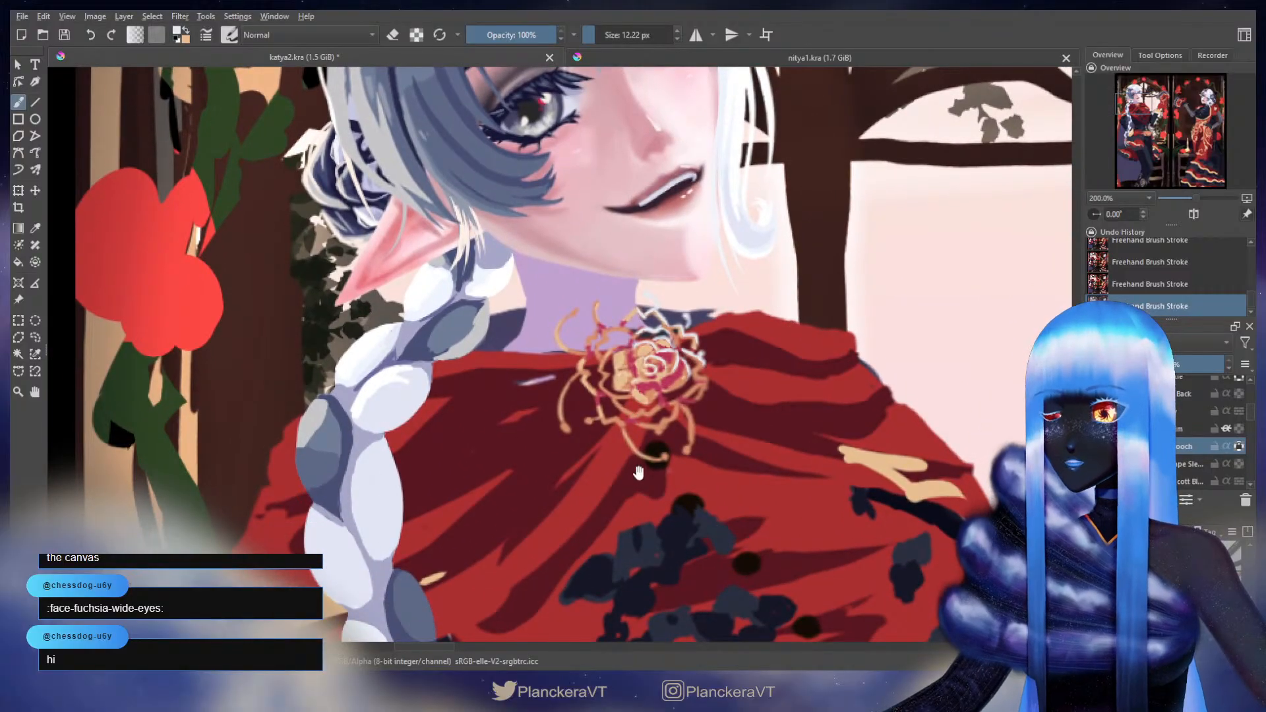
left_click_drag(639, 504, 662, 392)
scroll(672, 390, "down", 4)
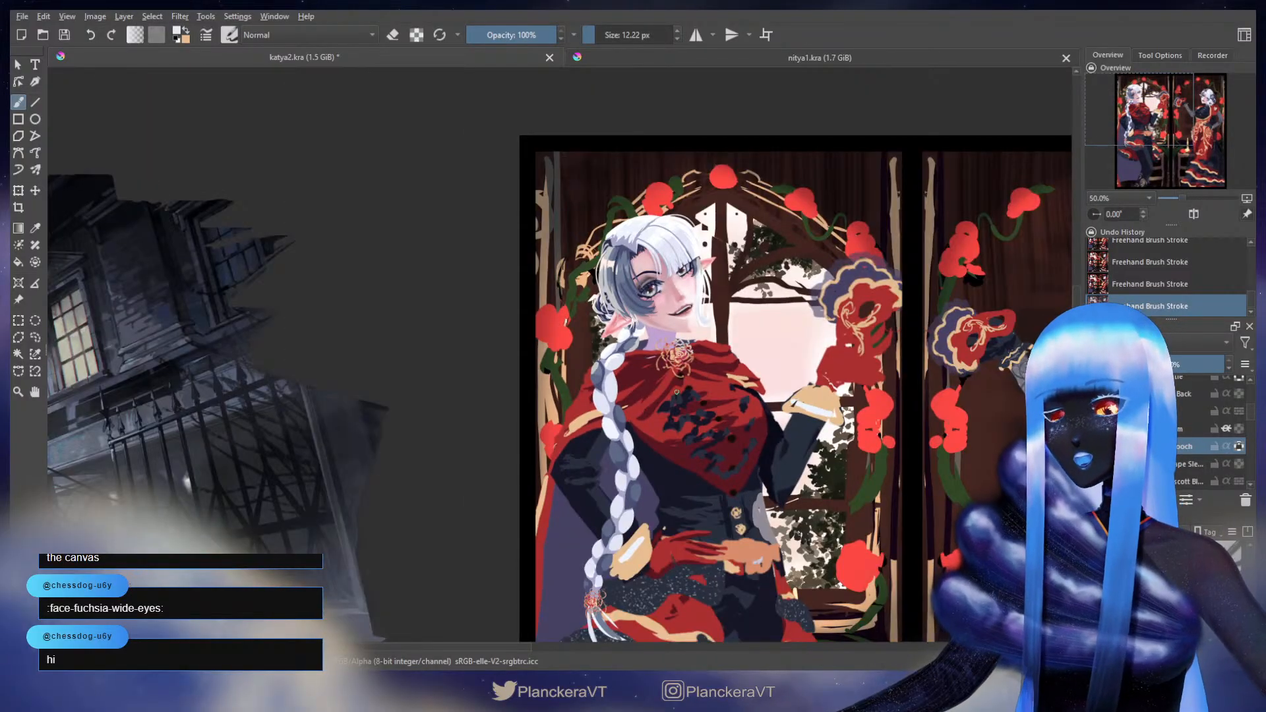
left_click_drag(900, 524, 640, 454)
scroll(836, 505, "up", 1)
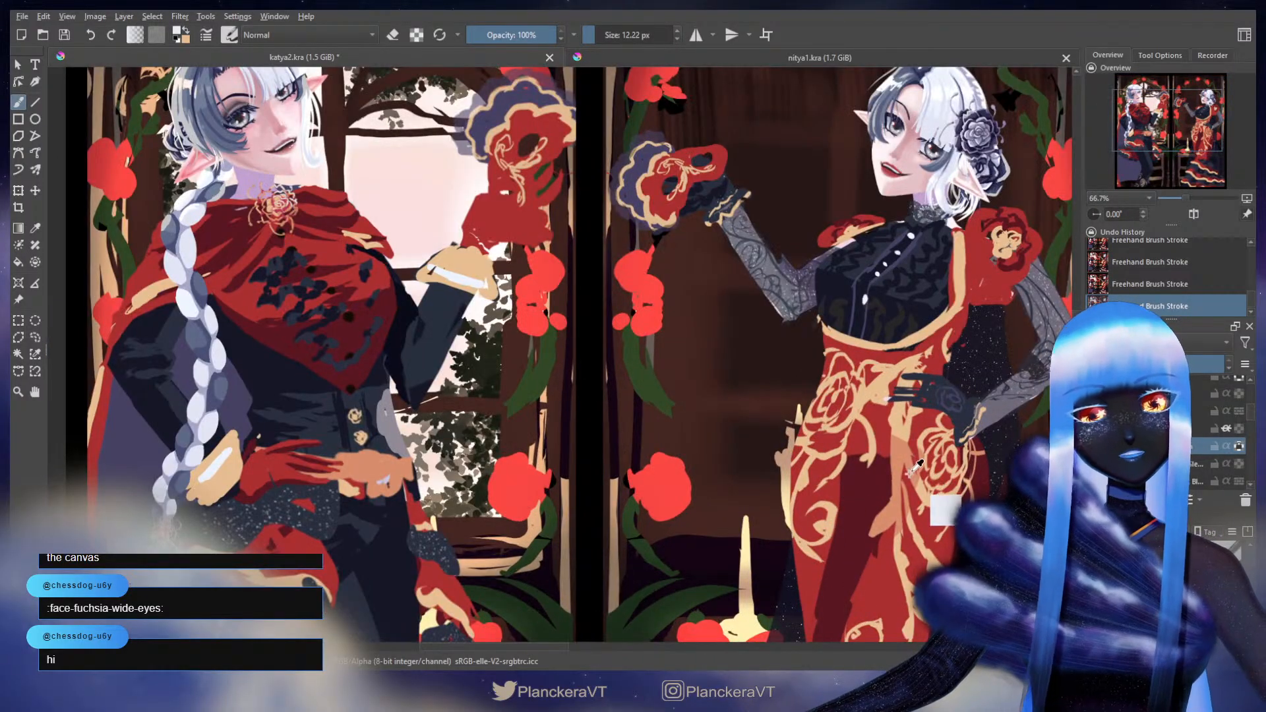
left_click_drag(461, 412, 774, 534)
left_click_drag(661, 406, 669, 432)
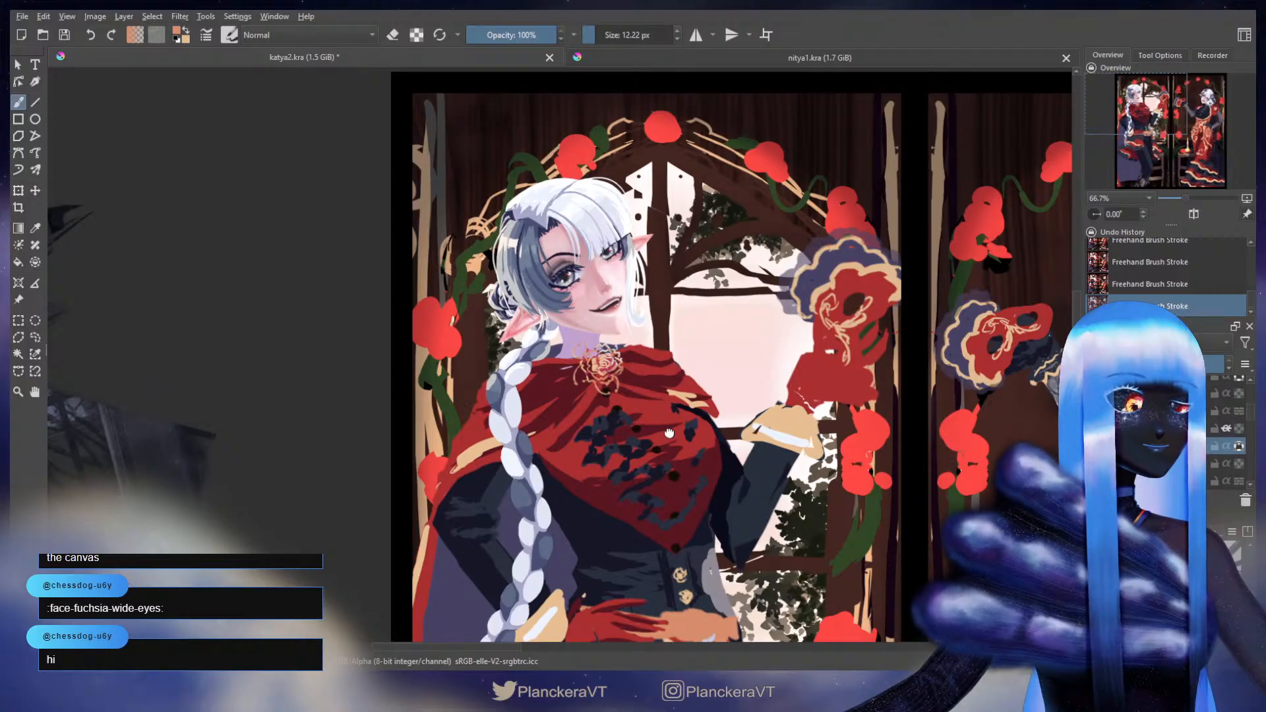
left_click_drag(669, 432, 749, 499)
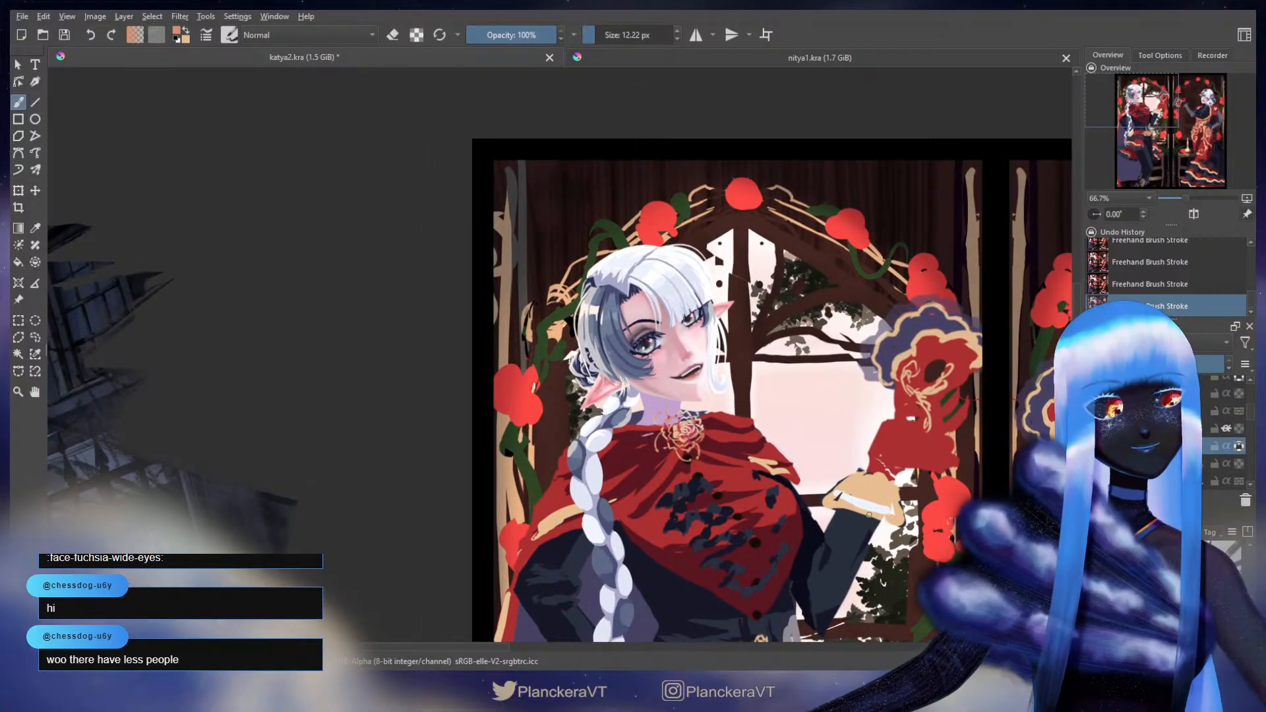
scroll(783, 379, "up", 3)
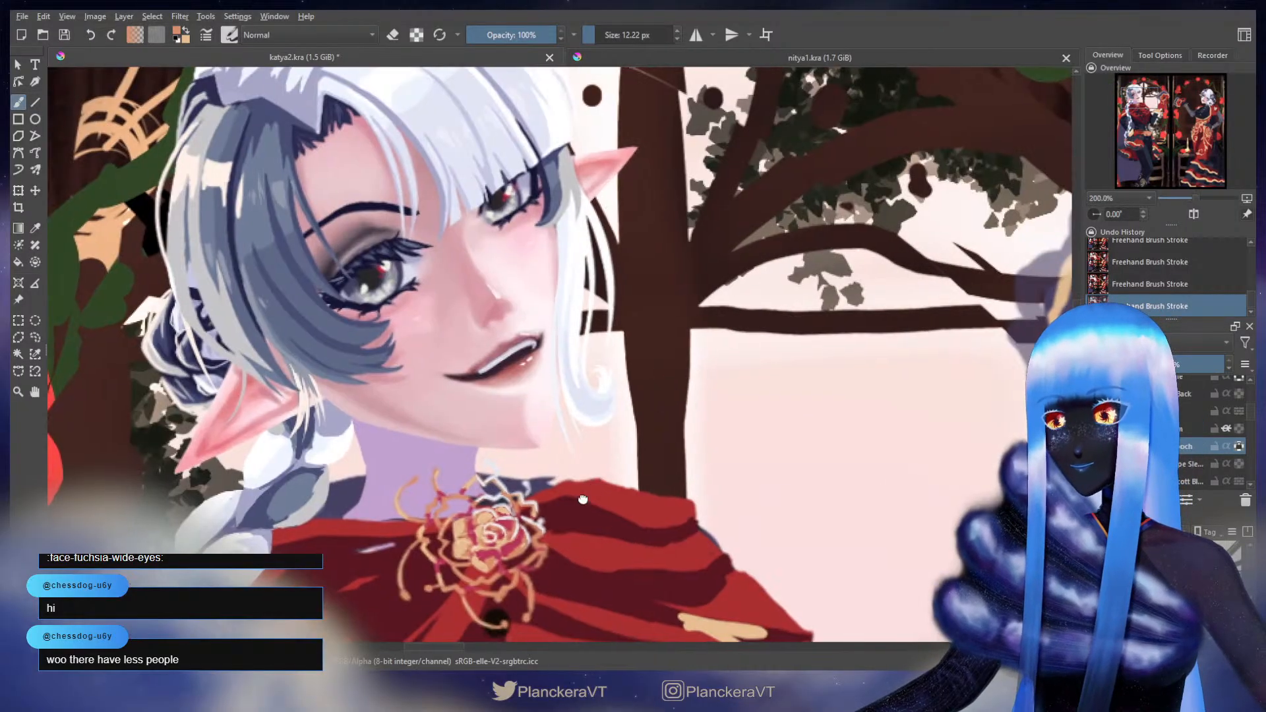
left_click_drag(565, 513, 896, 318)
left_click_drag(937, 415, 871, 490)
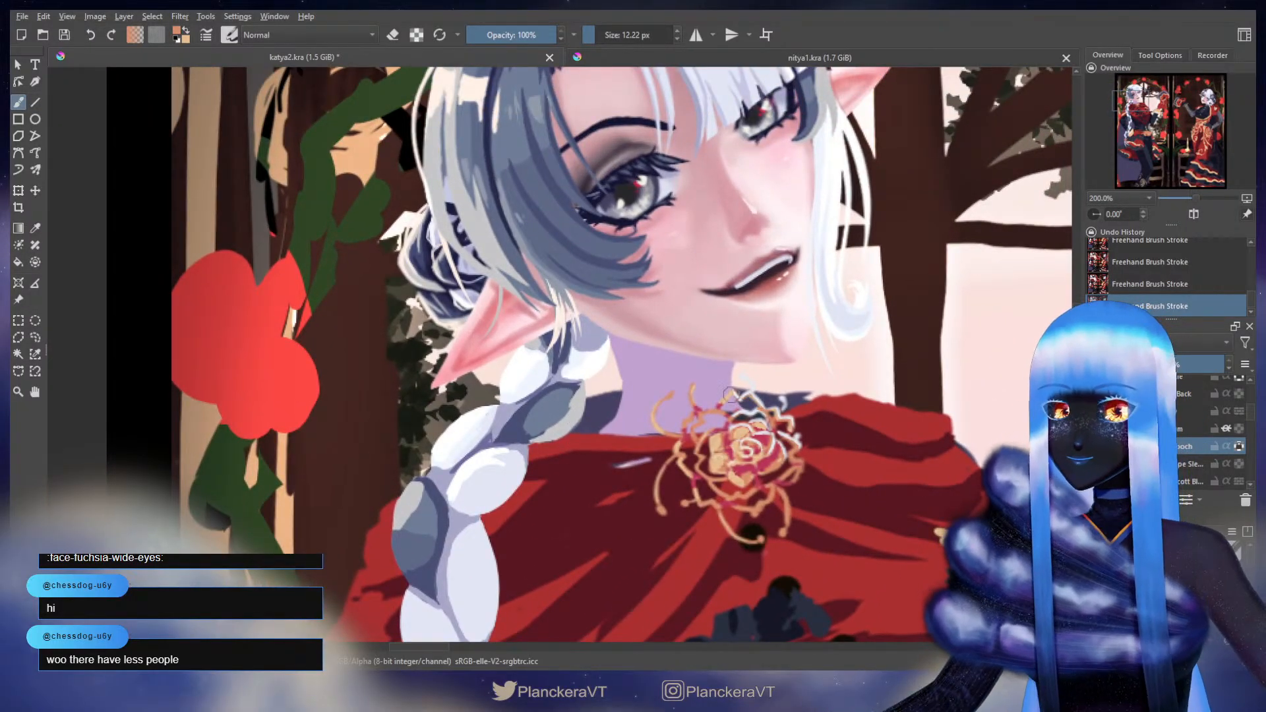
- Refine the brooch's central petals with orange and light gold tones sampled from the rose, using a 12 px brush
left_click_drag(730, 394, 627, 361)
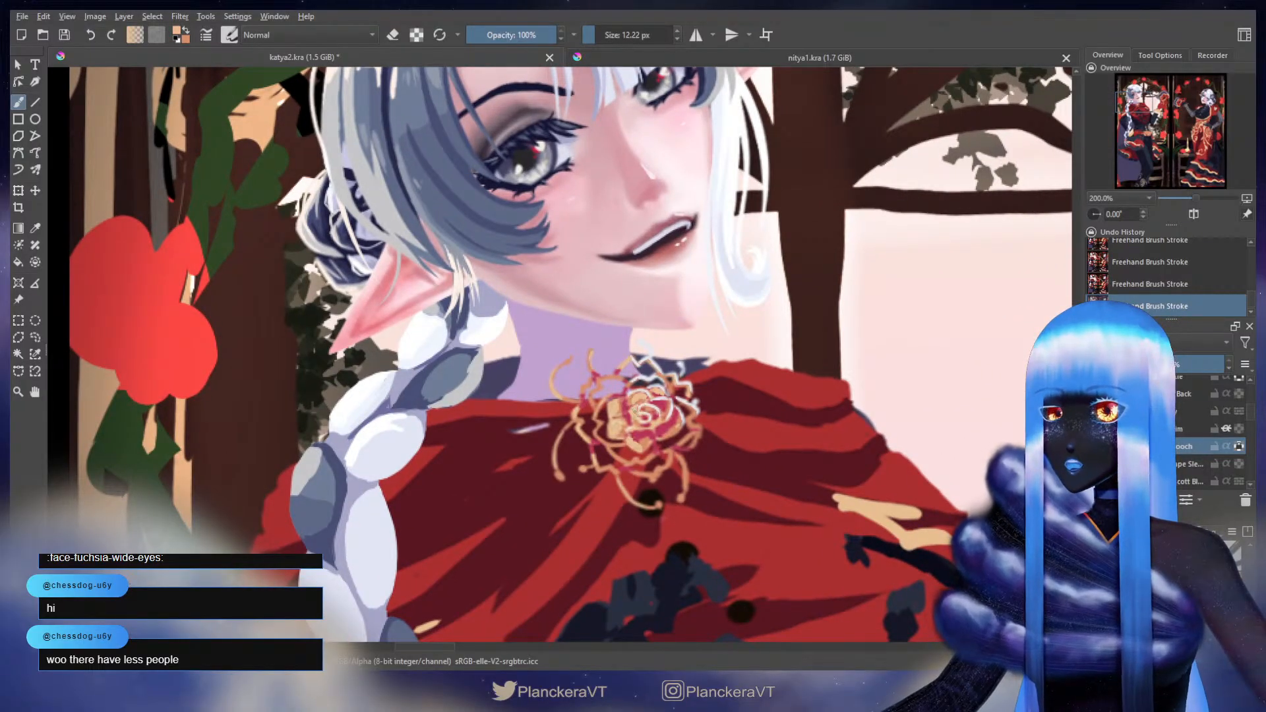
left_click(637, 411, "ctrl")
left_click_drag(637, 411, 637, 414)
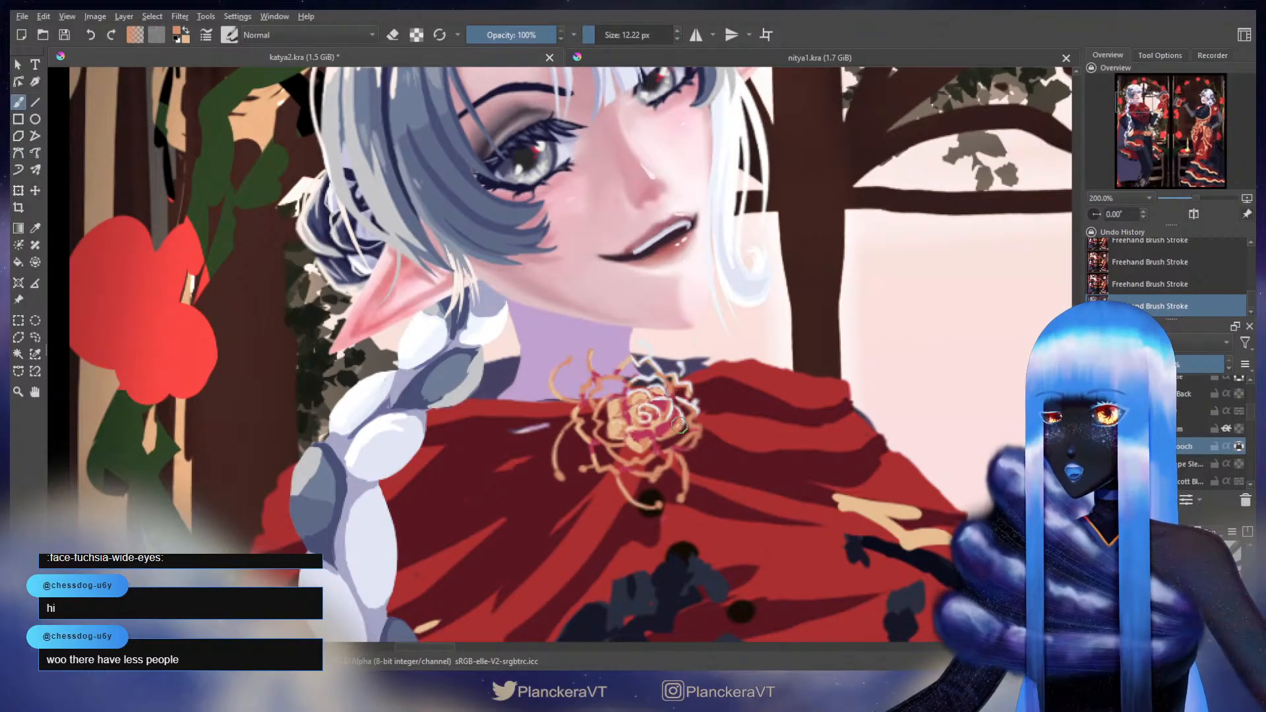
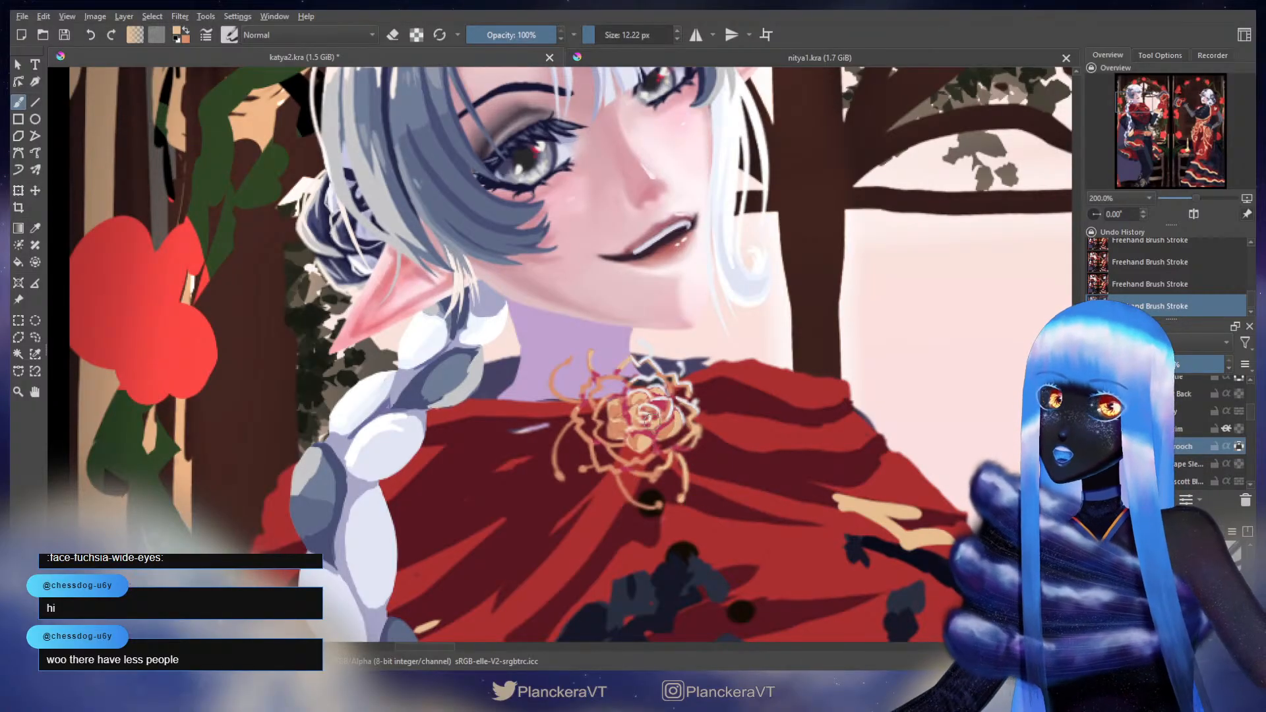
left_click(656, 427, "ctrl")
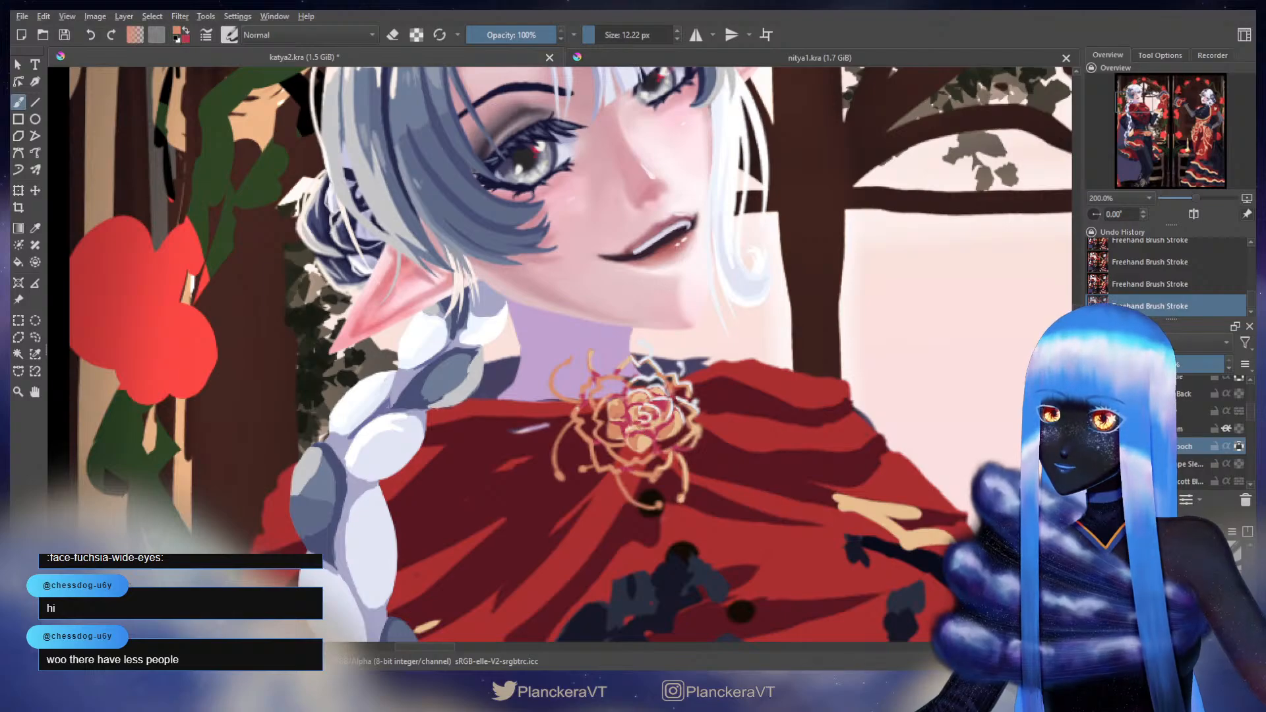
key("x")
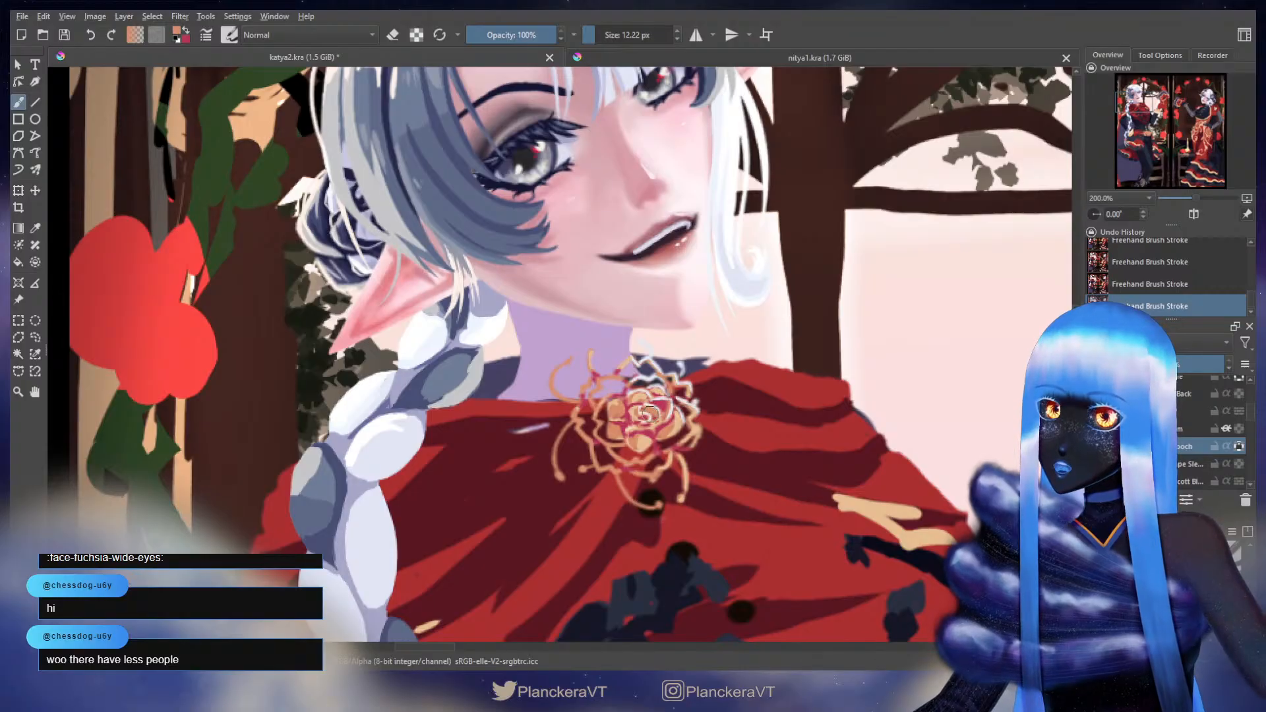
left_click(642, 396, "ctrl")
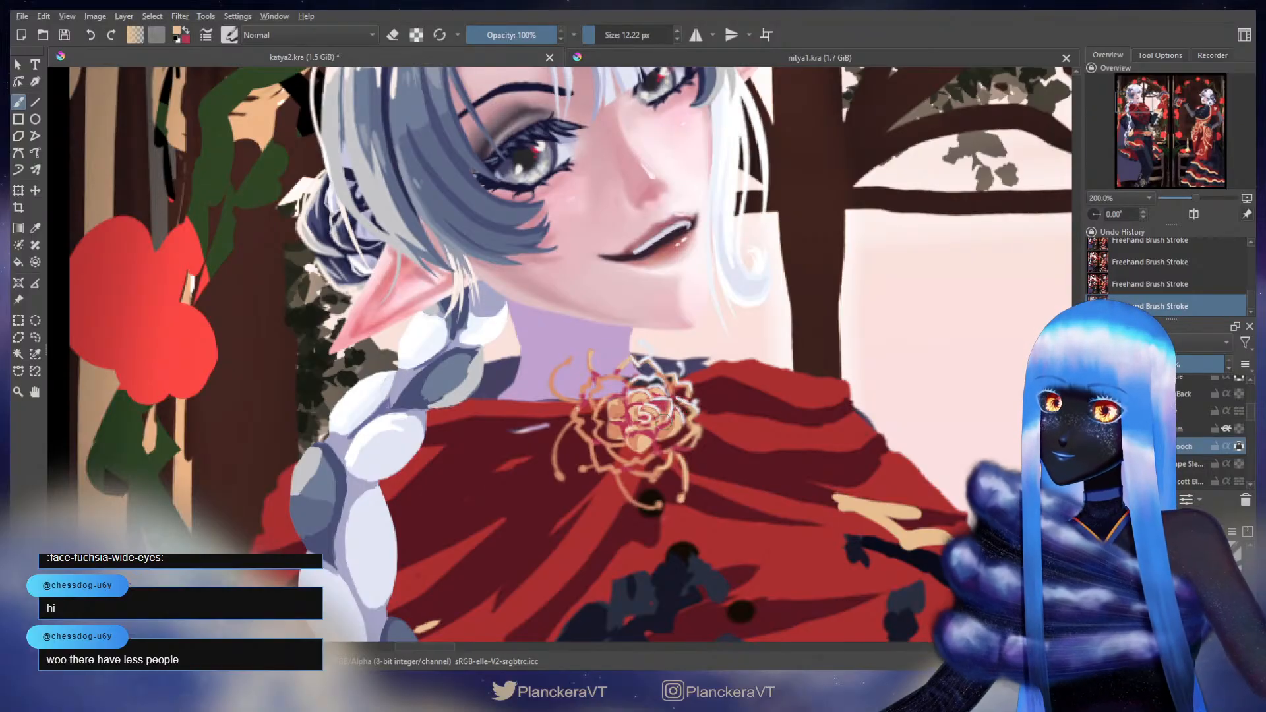
- Refine the brooch's central petals with crimson and light gold tones sampled from the rose, using the 12 px brush
left_click(615, 427, "ctrl")
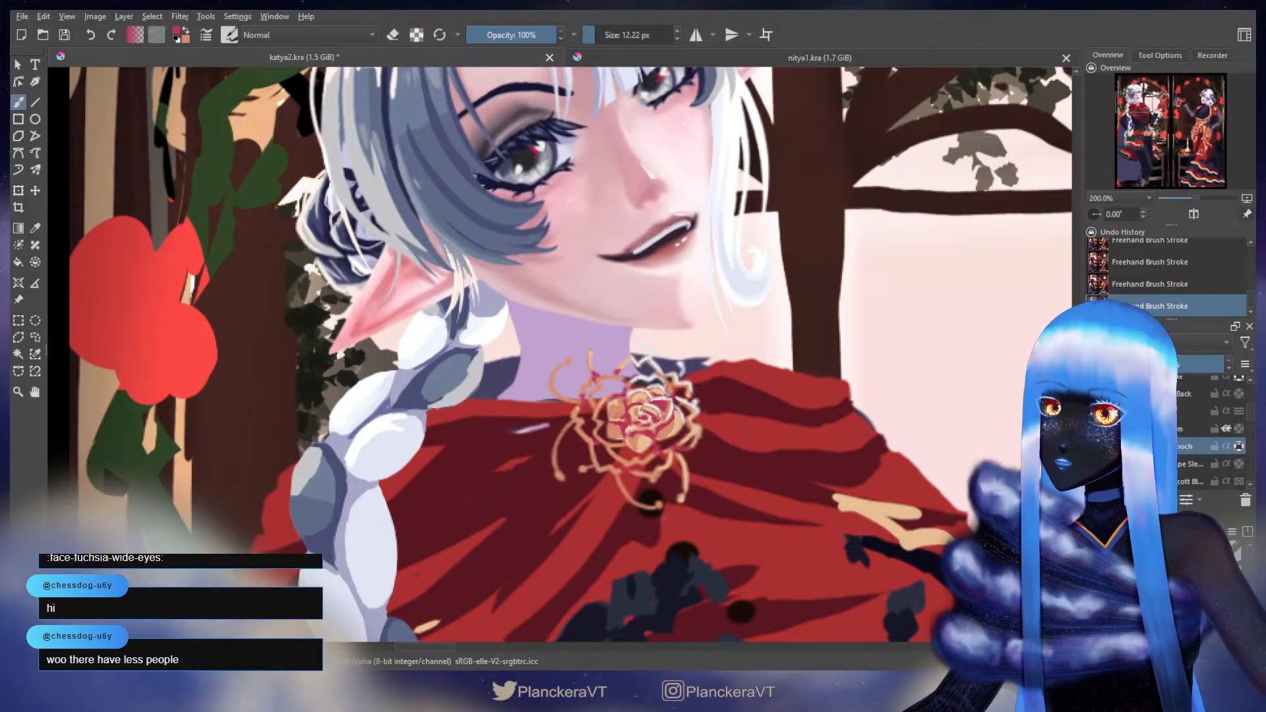
key("x")
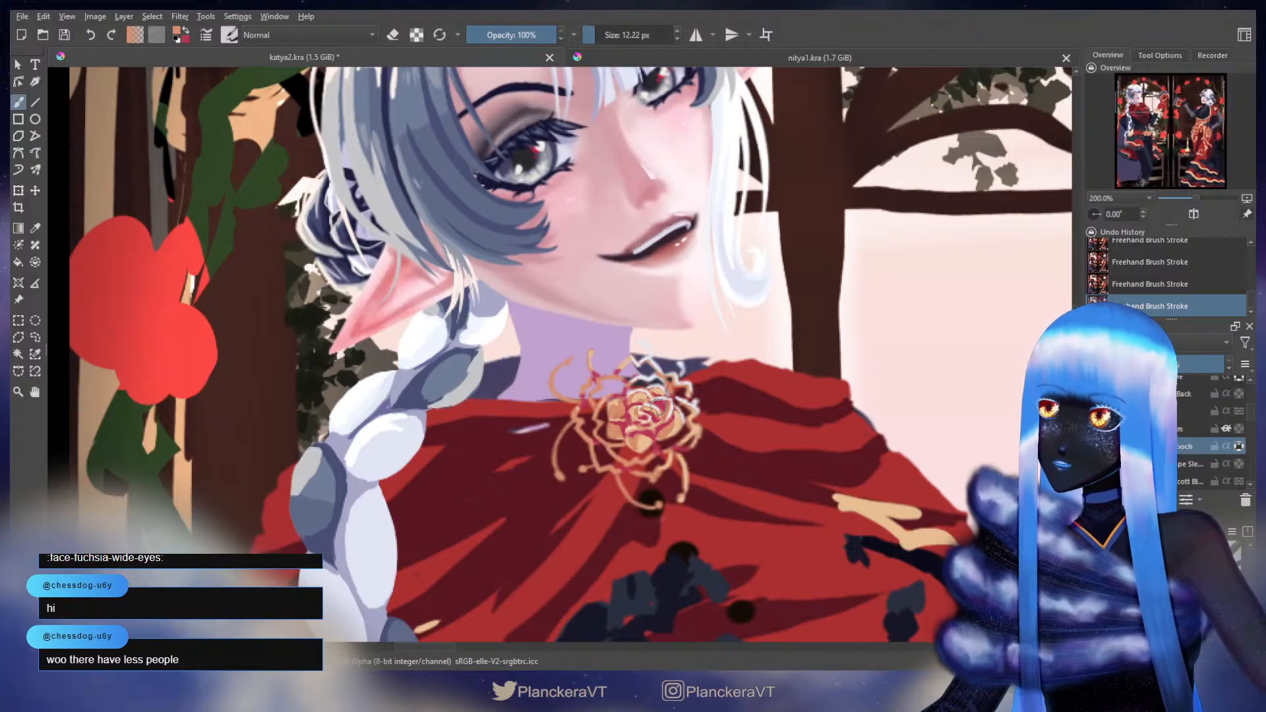
key("x")
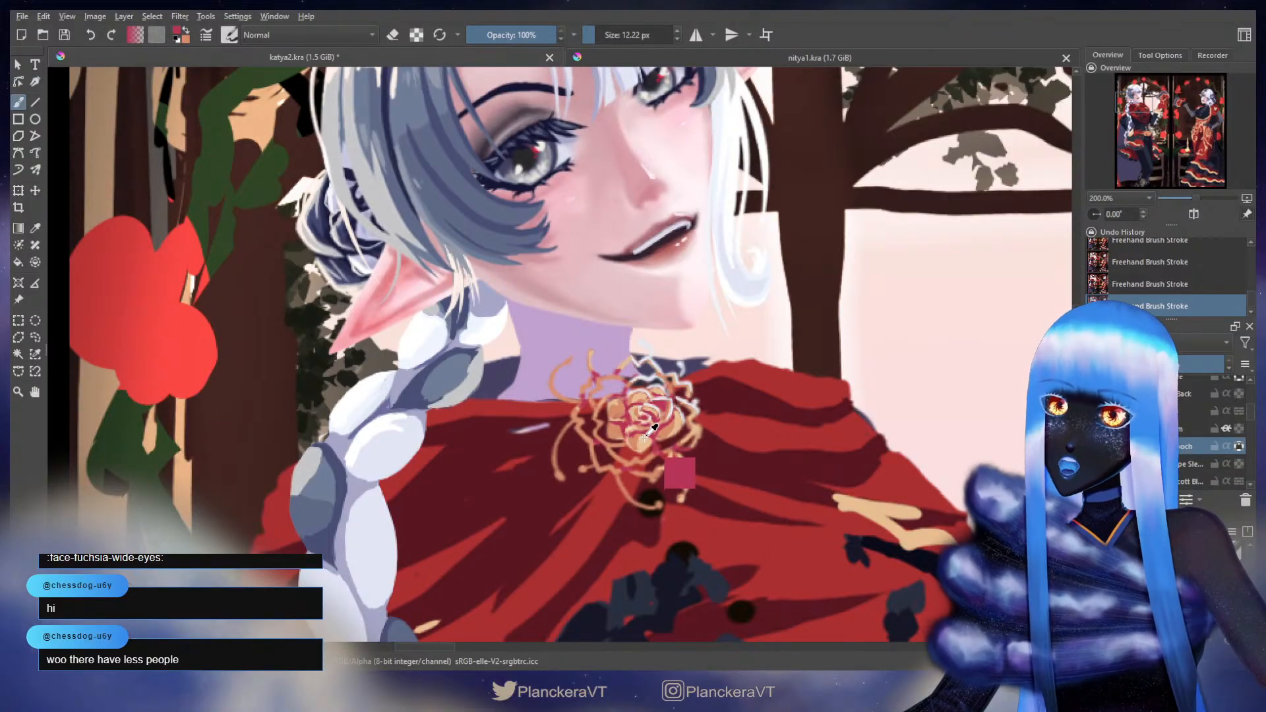
left_click(653, 433, "ctrl")
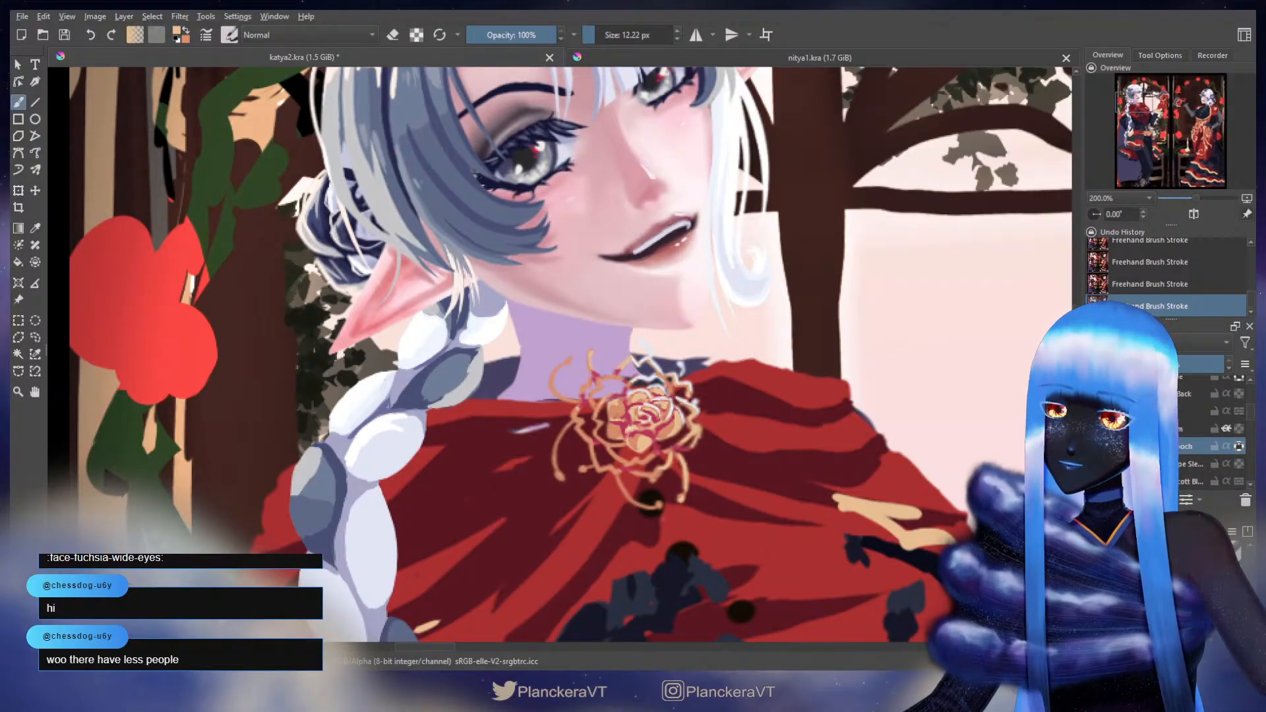
left_click(650, 432, "ctrl")
left_click_drag(650, 432, 660, 421)
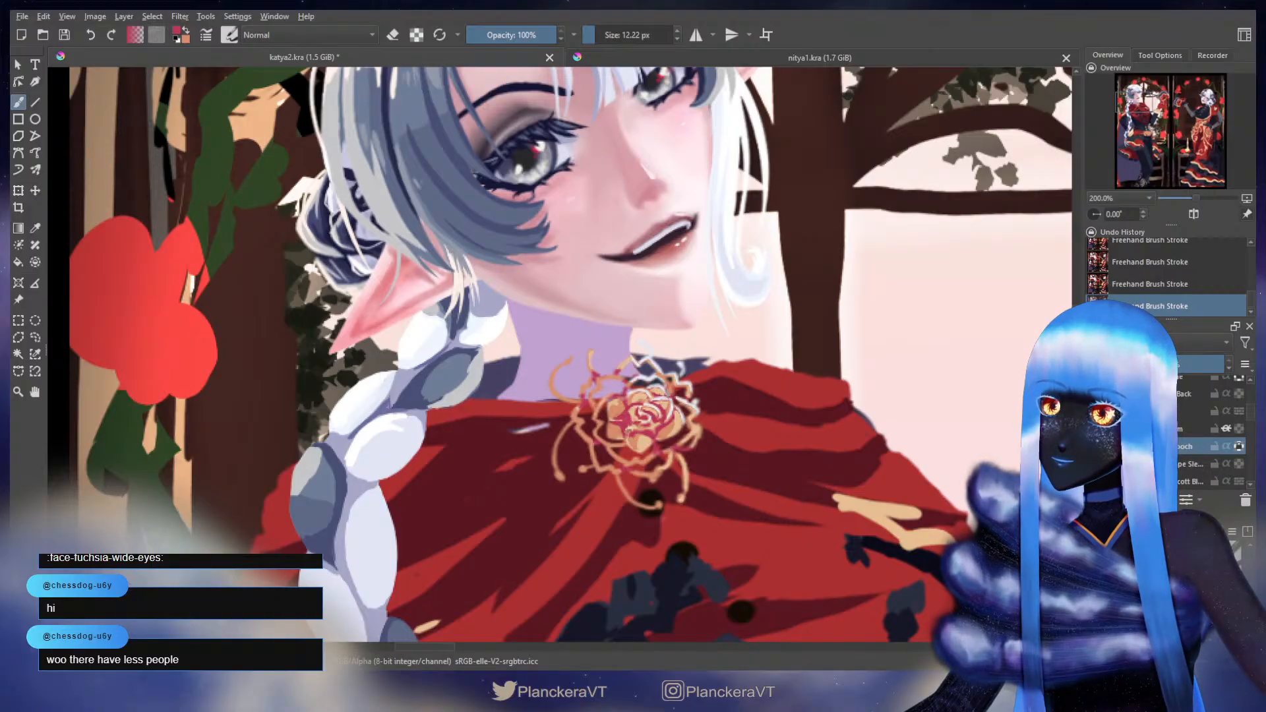
- Undo the last petal strokes and repaint the brooch's lower central petals, alternating between orange and crimson
key("ctrl+z")
key("ctrl+z")
left_click_drag(634, 433, 627, 428)
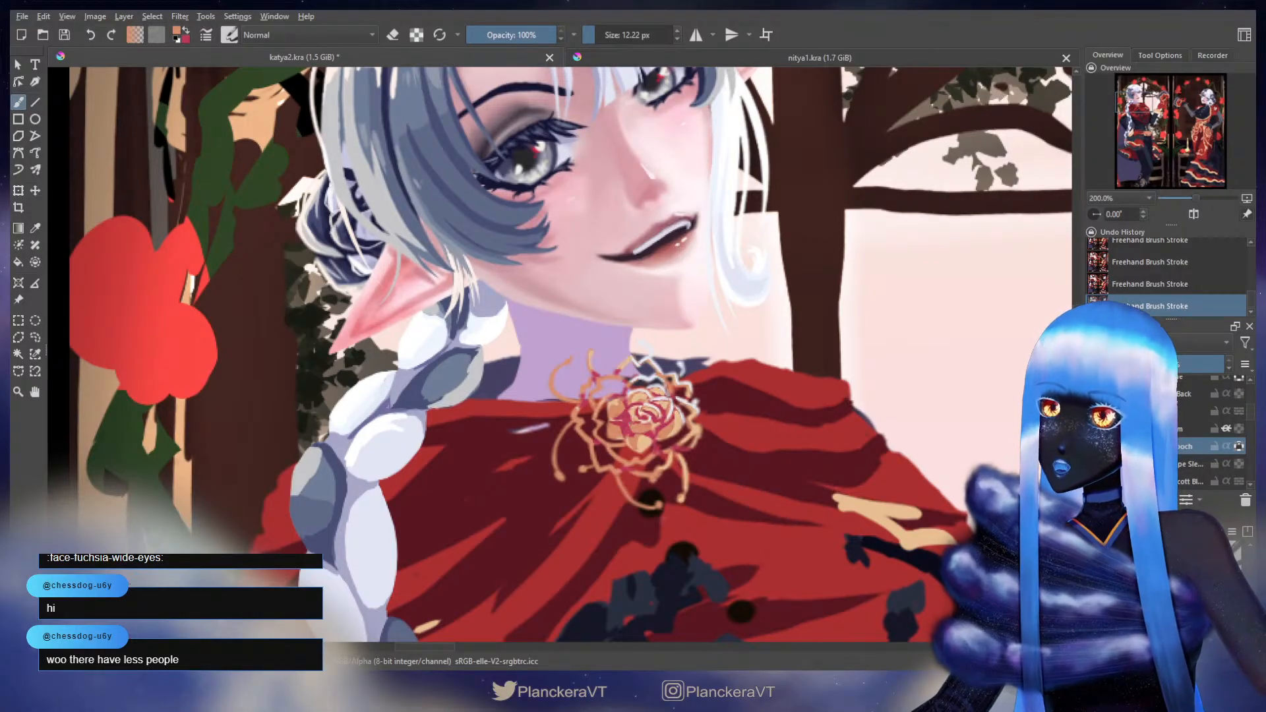
key("x")
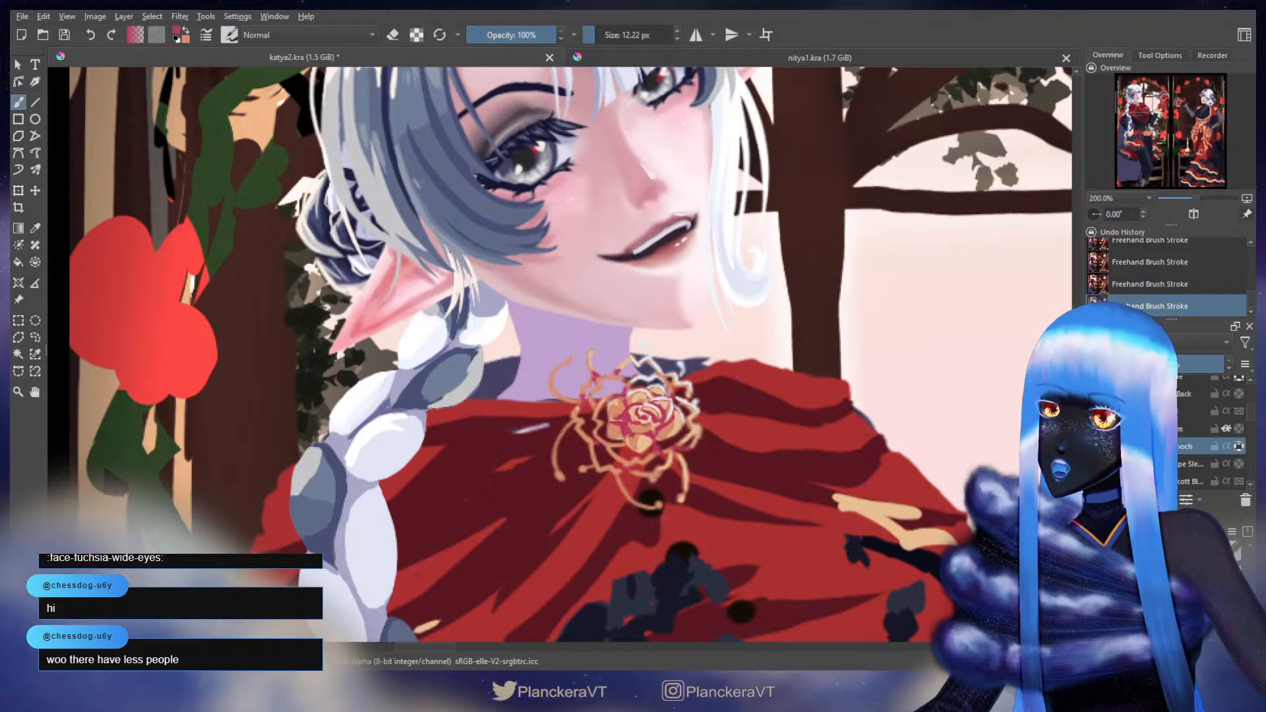
key("x")
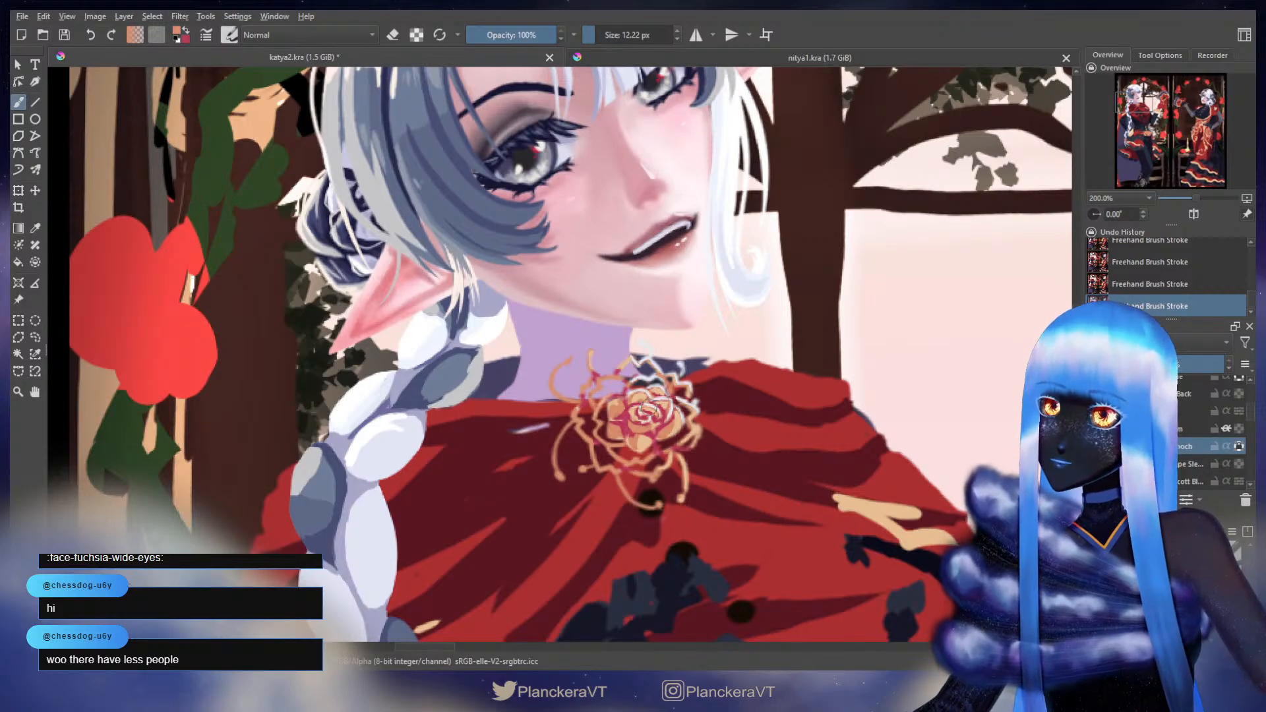
key("x")
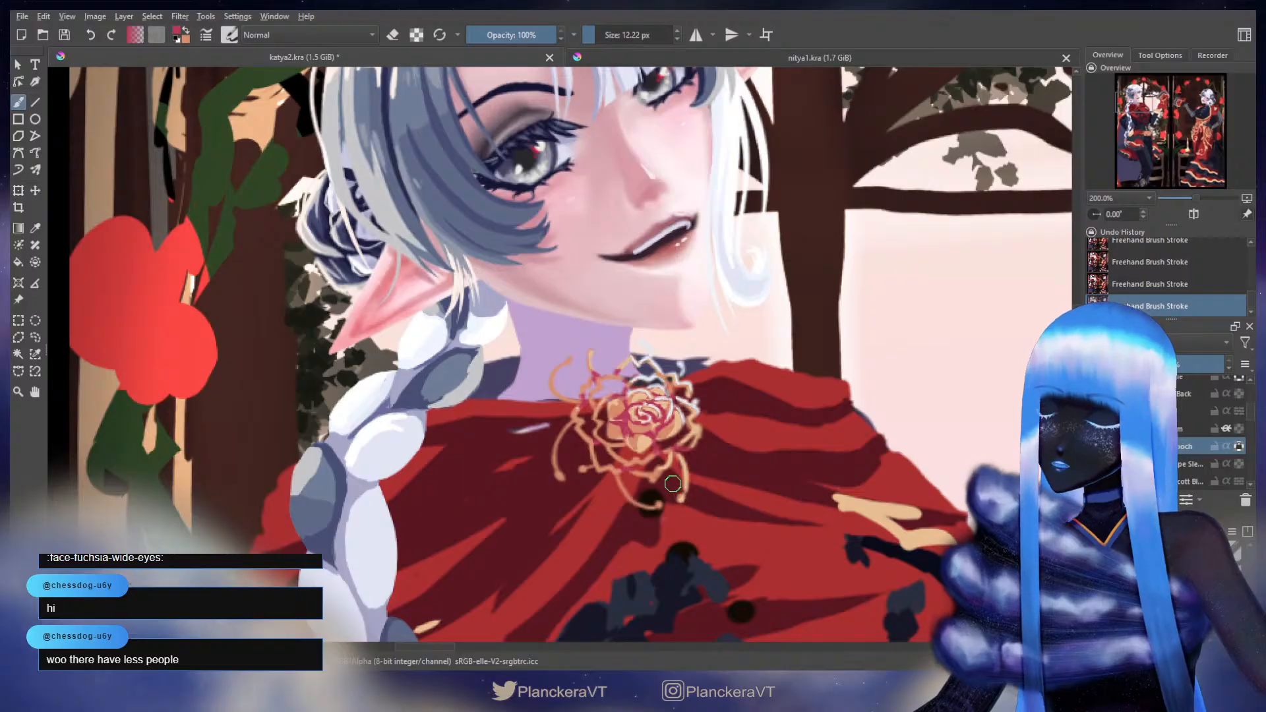
- Turn off alpha lock on the brooch layer and extend the lower petal outlines in orange, undoing unwanted strokes
left_click(1239, 447)
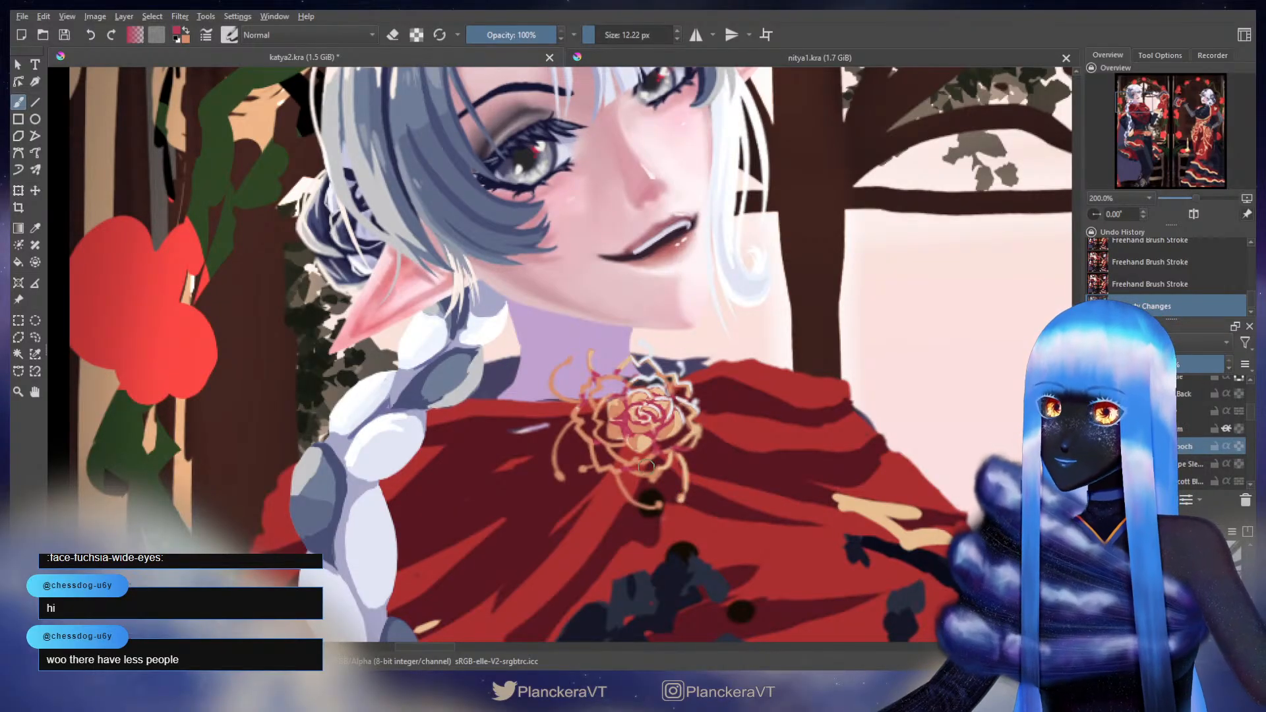
key("x")
left_click_drag(622, 476, 630, 475)
key("ctrl+z")
key("ctrl+z")
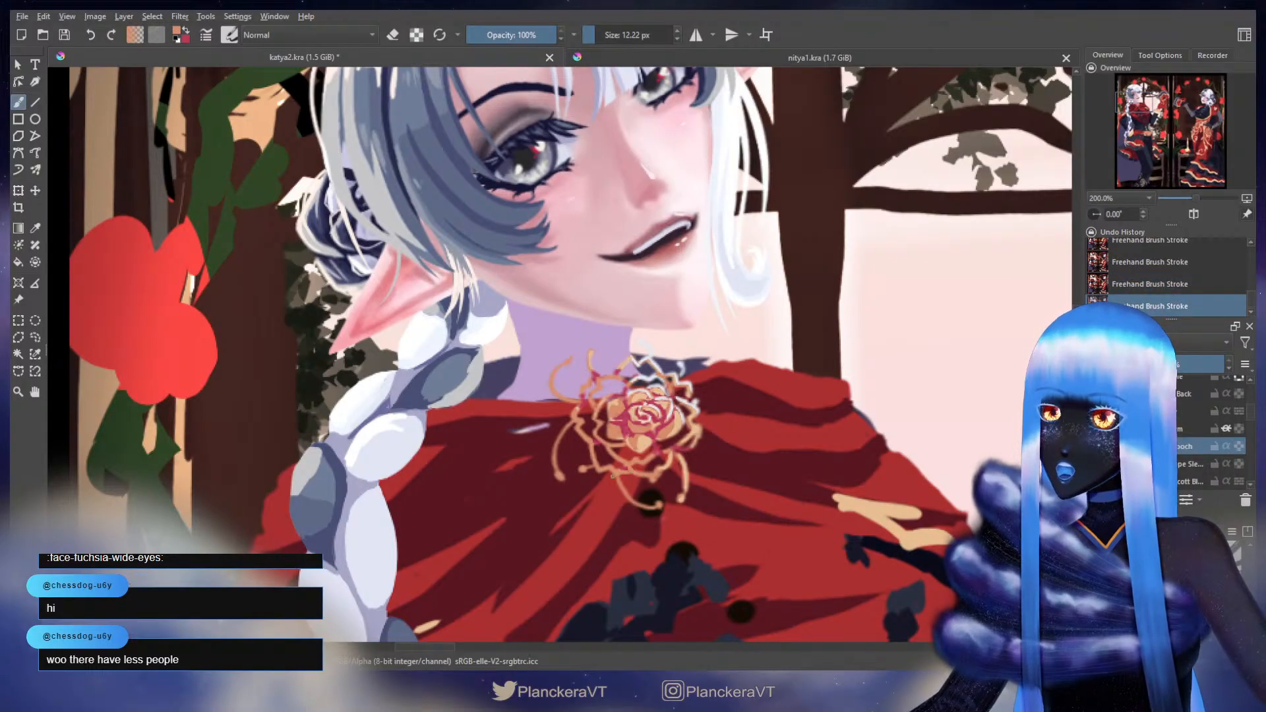
- Trim the brooch's lower petal outlines with the eraser reduced to about 8.6 px, and return to normal painting
key("e")
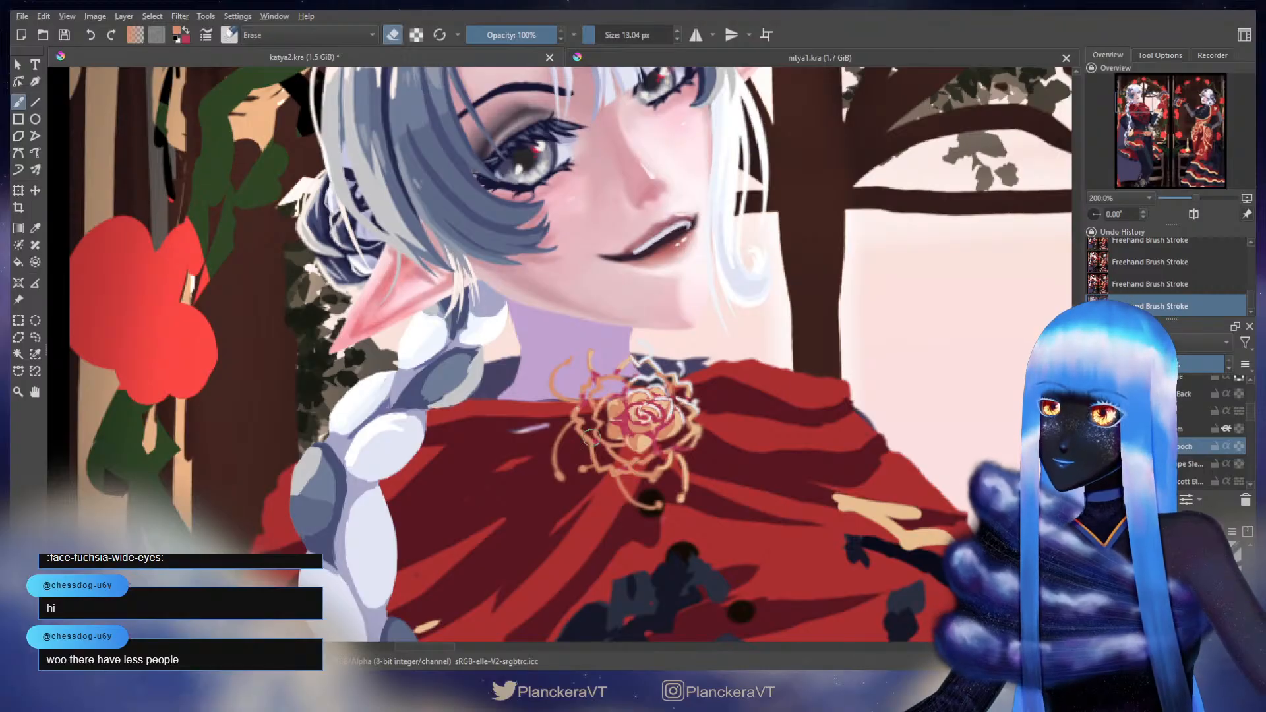
key("bracketleft")
key("bracketleft")
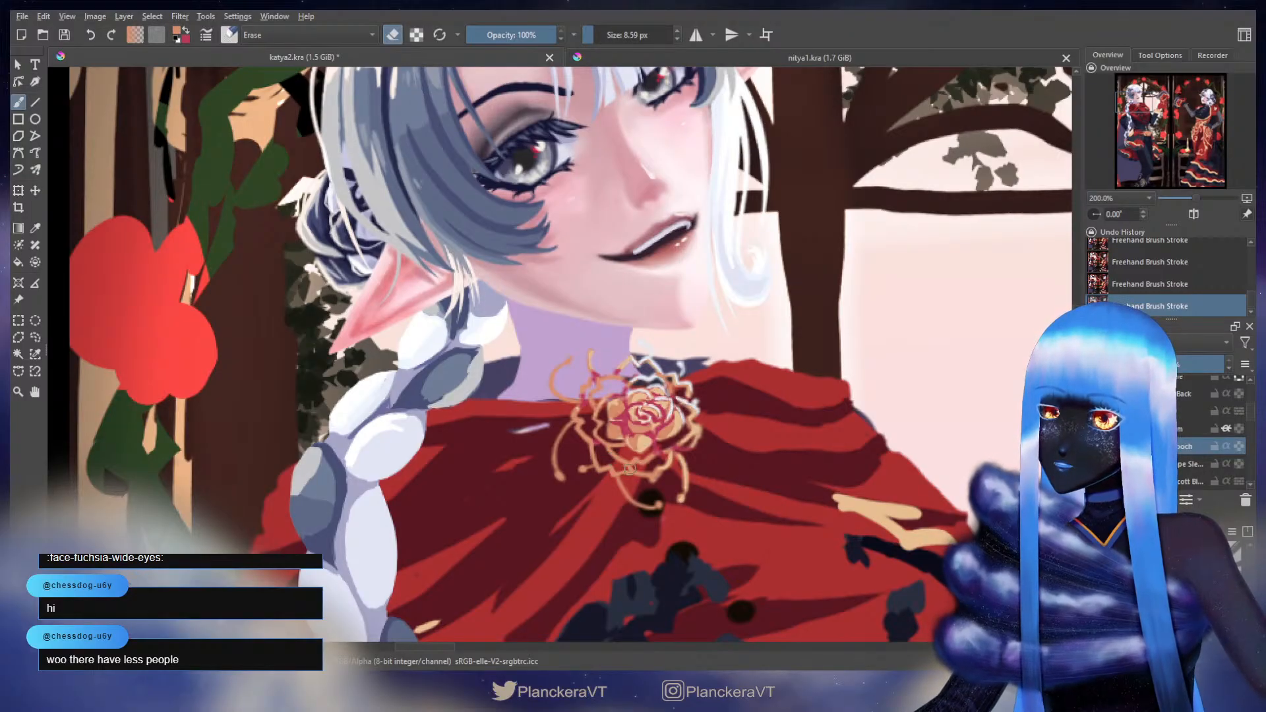
key("e")
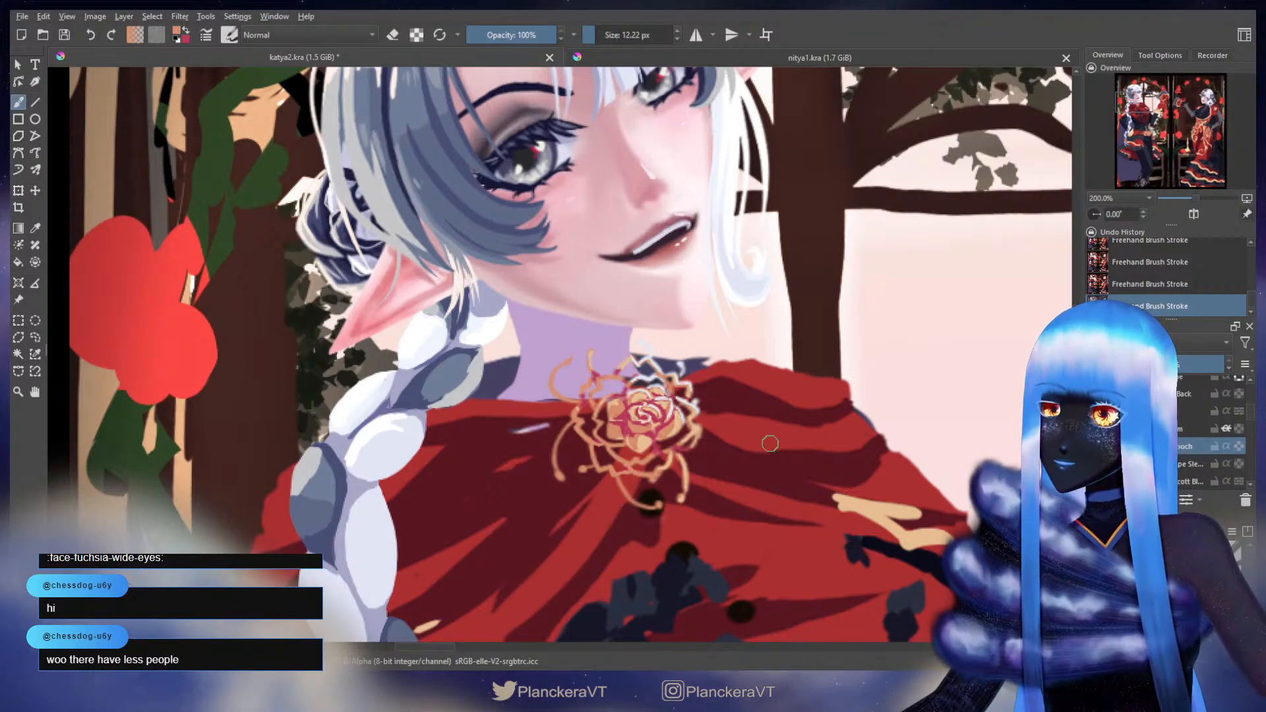
key("e")
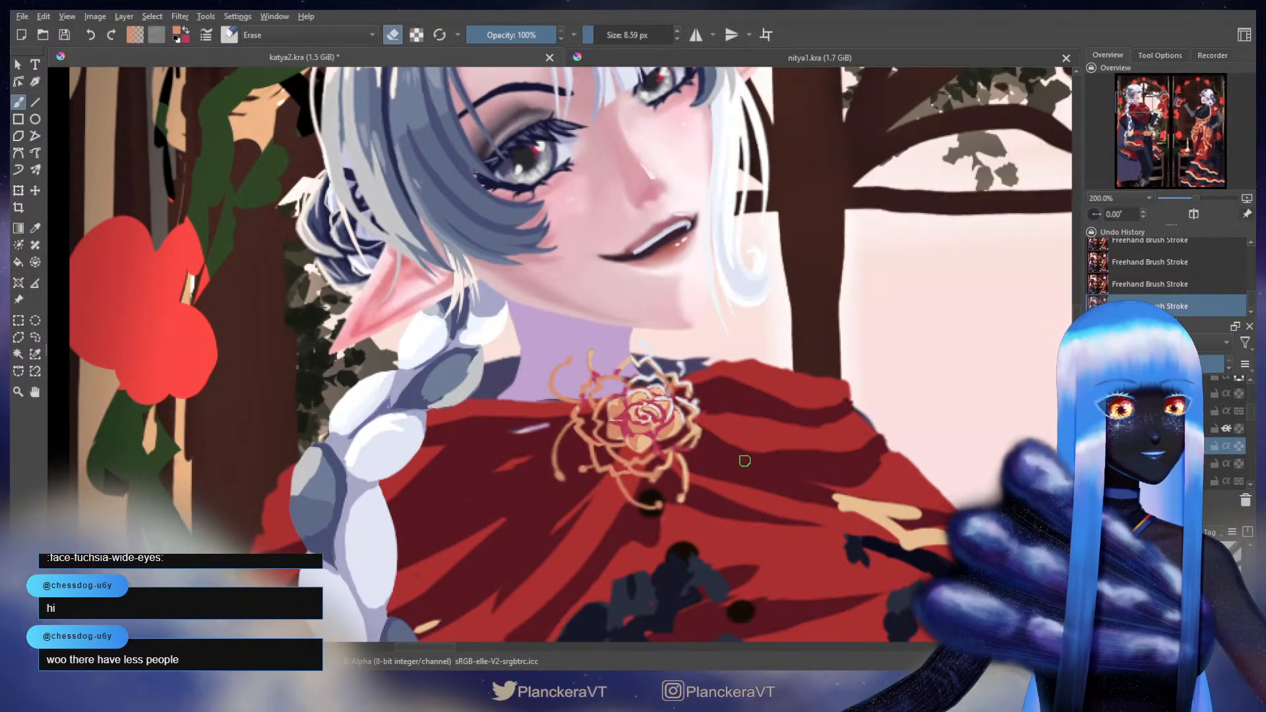
key("e")
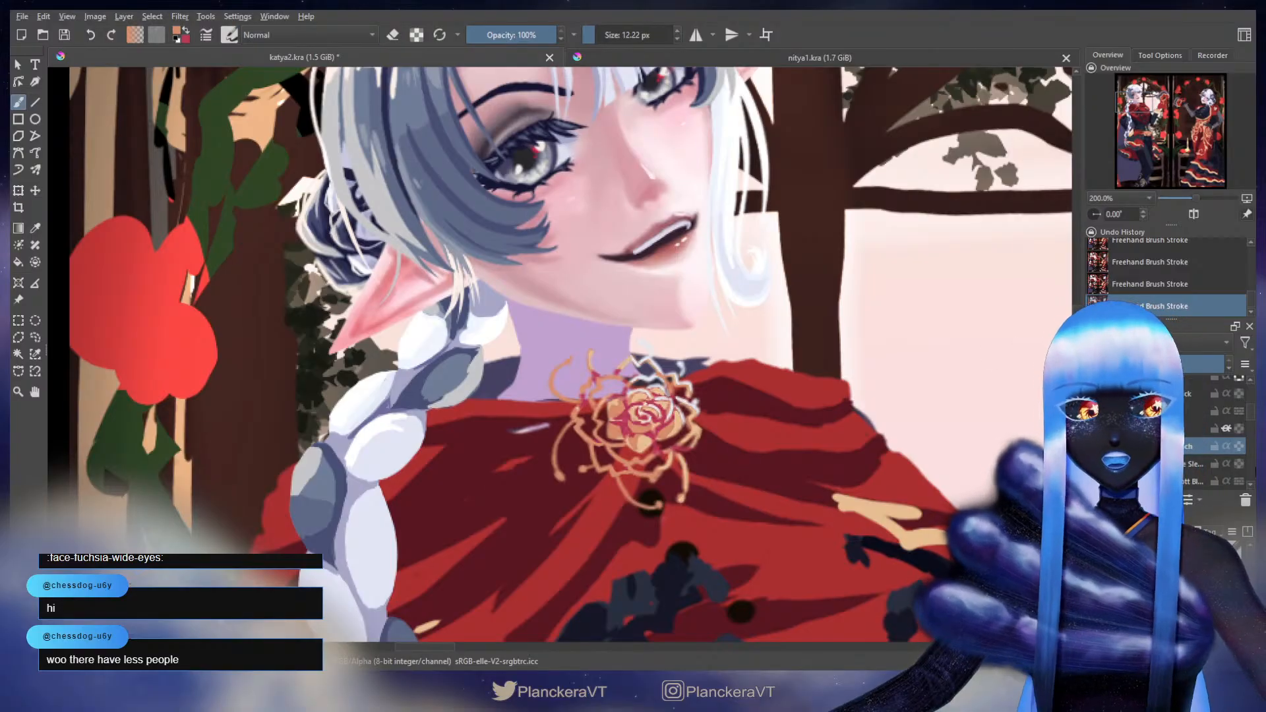
- Turn alpha lock back on for the brooch layer and shade the lower and side petal outlines with crimson
left_click(1238, 447)
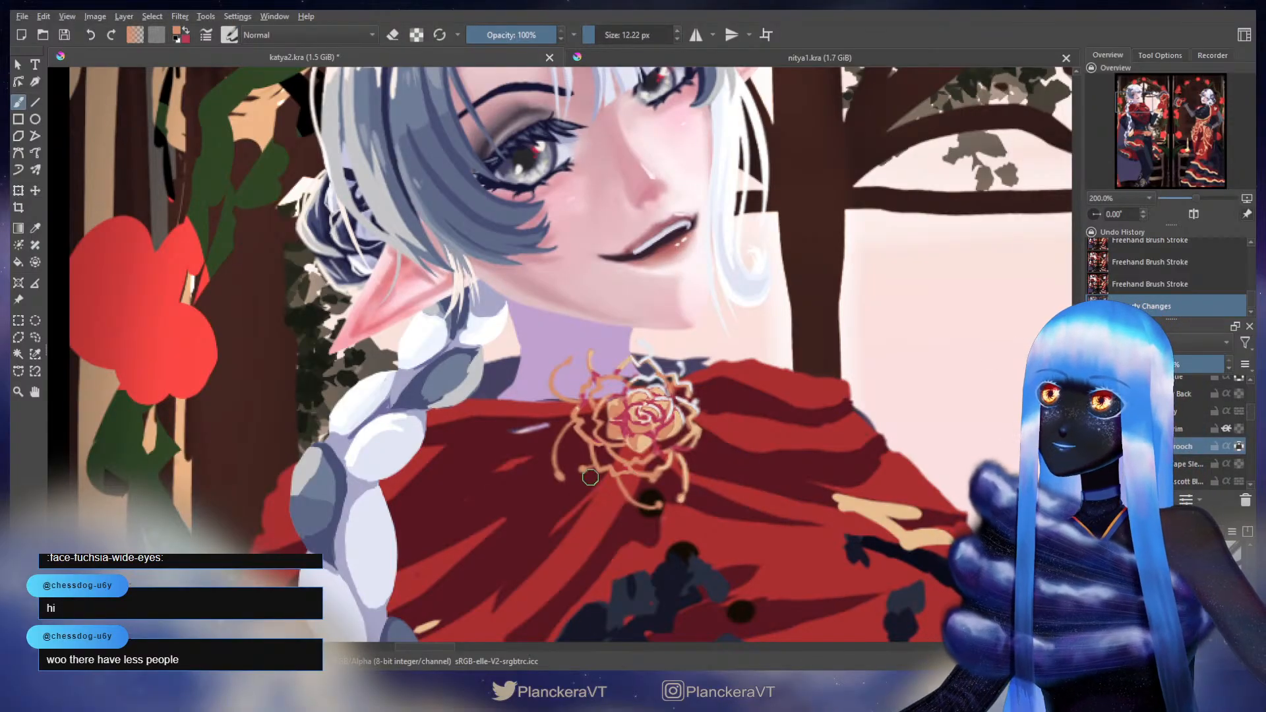
key("x")
mouse_move(616, 481)
left_mouse_down()
mouse_move(683, 479)
mouse_move(664, 486)
mouse_move(633, 488)
left_mouse_up()
left_click_drag(591, 444, 594, 453)
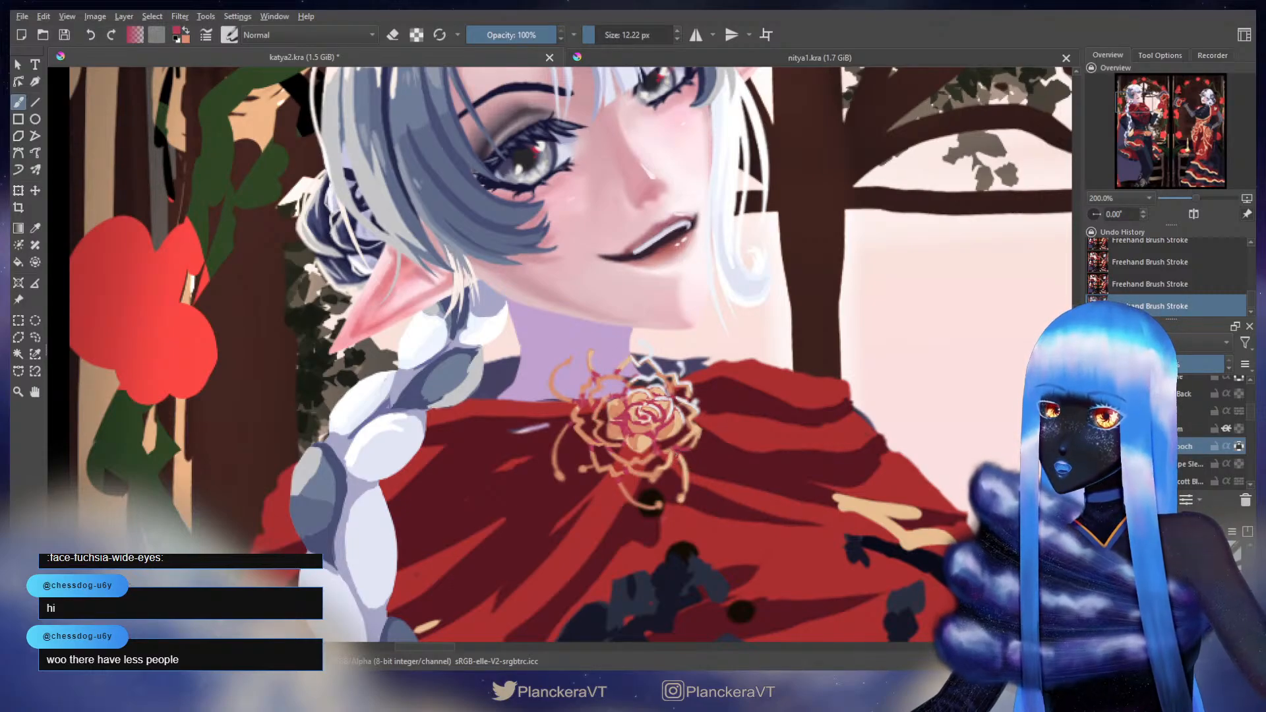
key("e")
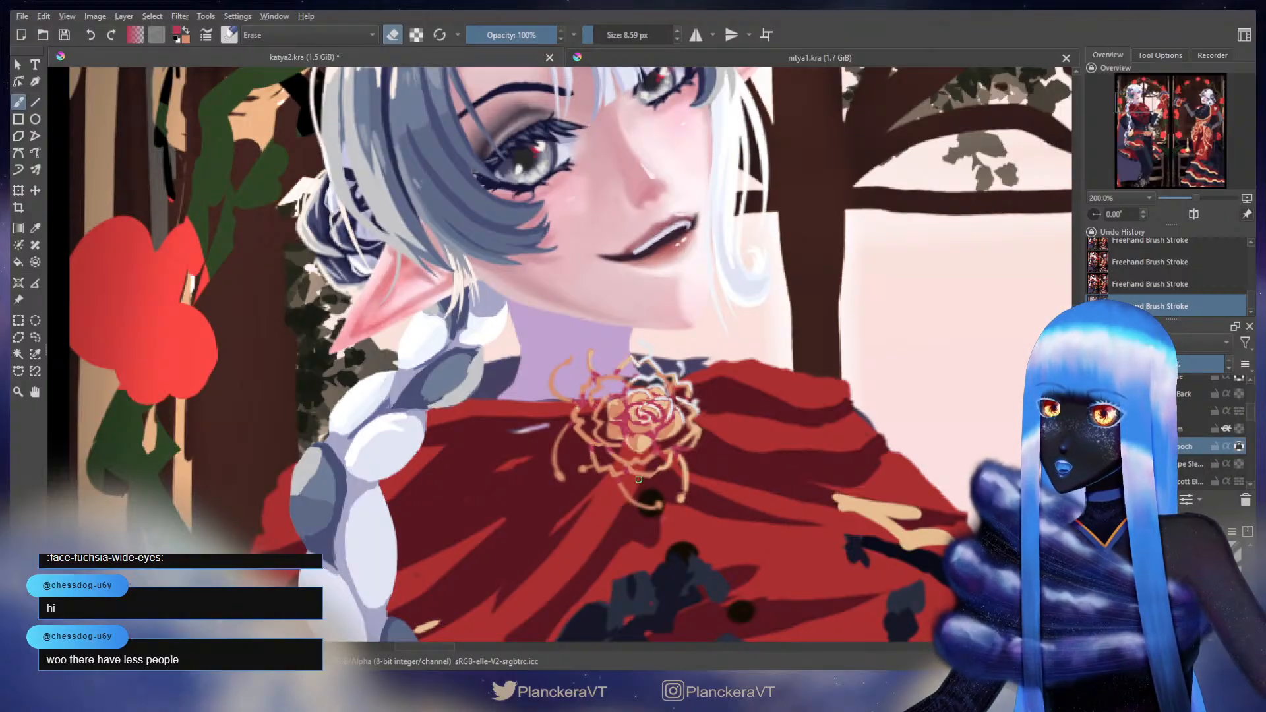
key("e")
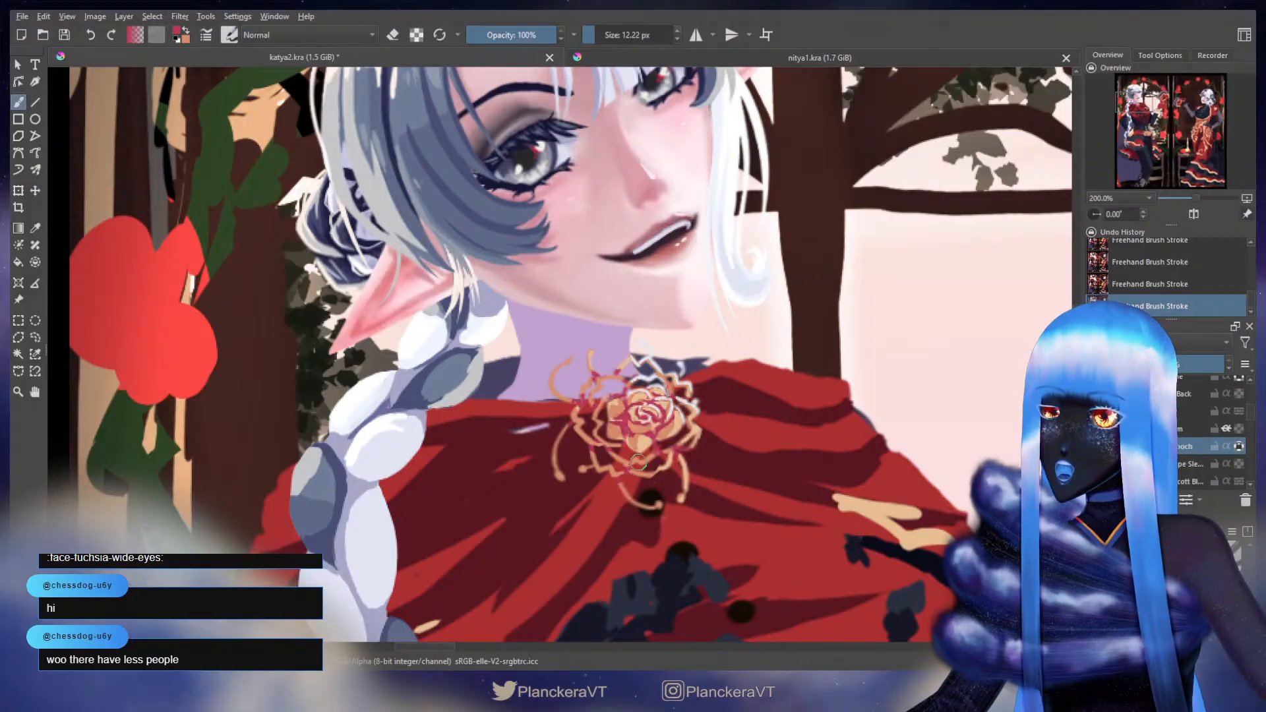
key("x")
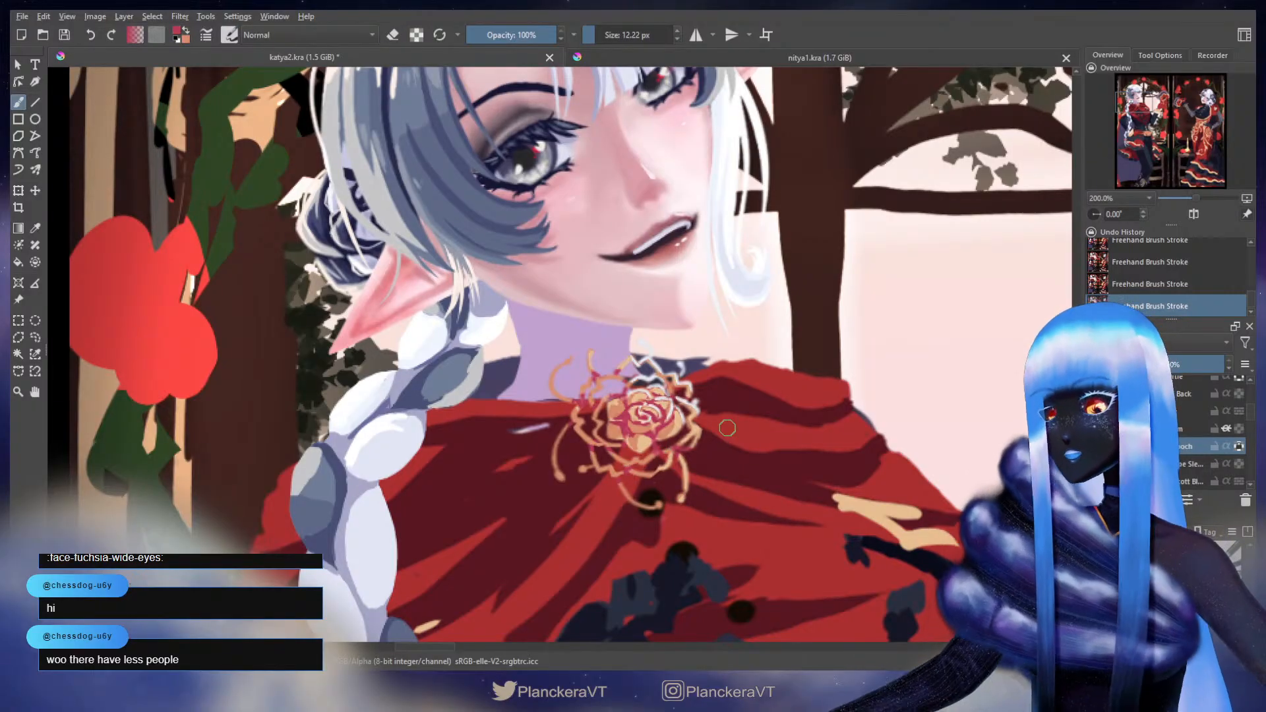
- Check the brooch against the whole picture and paint highlights on its central petals in near-white sampled from its upper tip
scroll(778, 347, "down", 4)
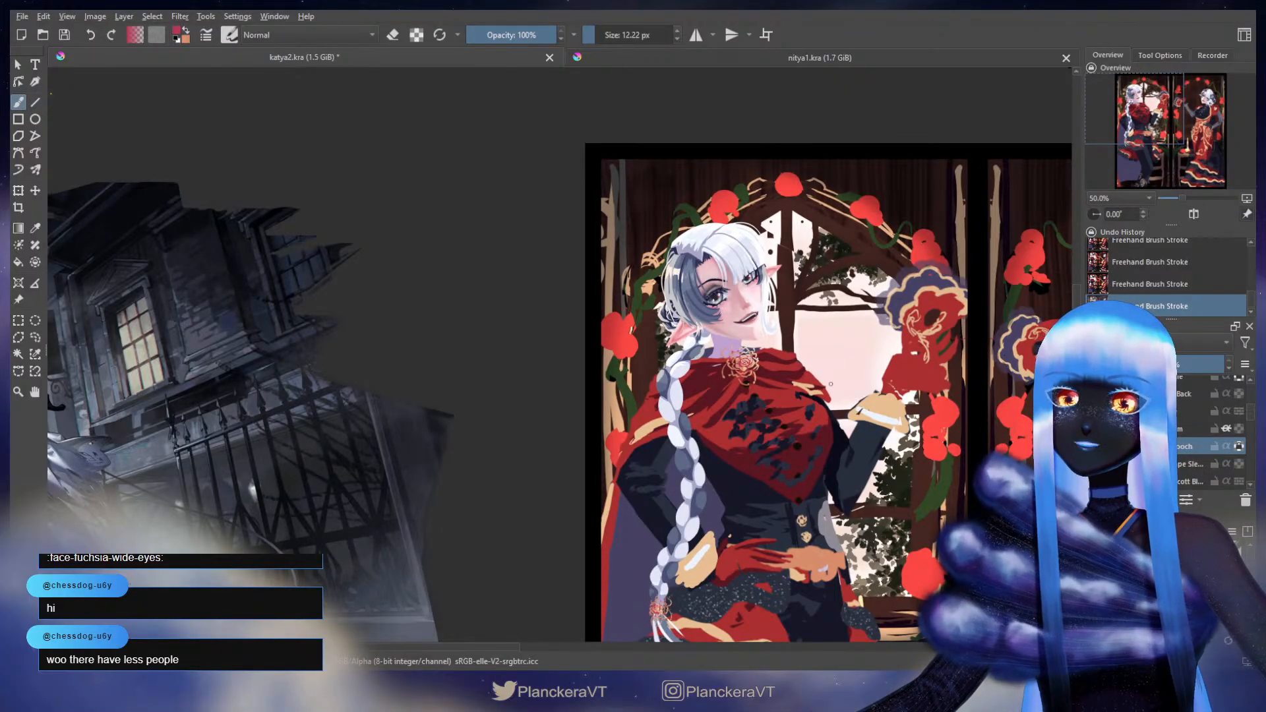
scroll(830, 384, "down", 2)
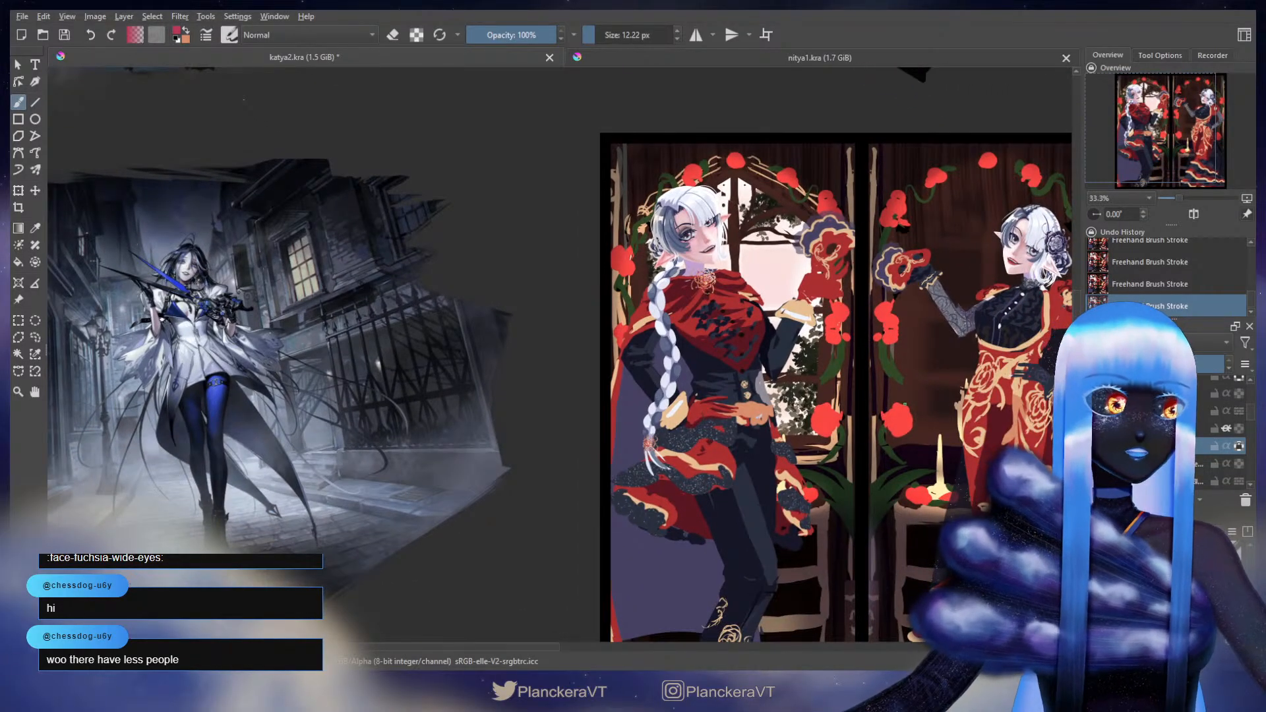
scroll(629, 308, "up", 3)
scroll(630, 308, "down", 1)
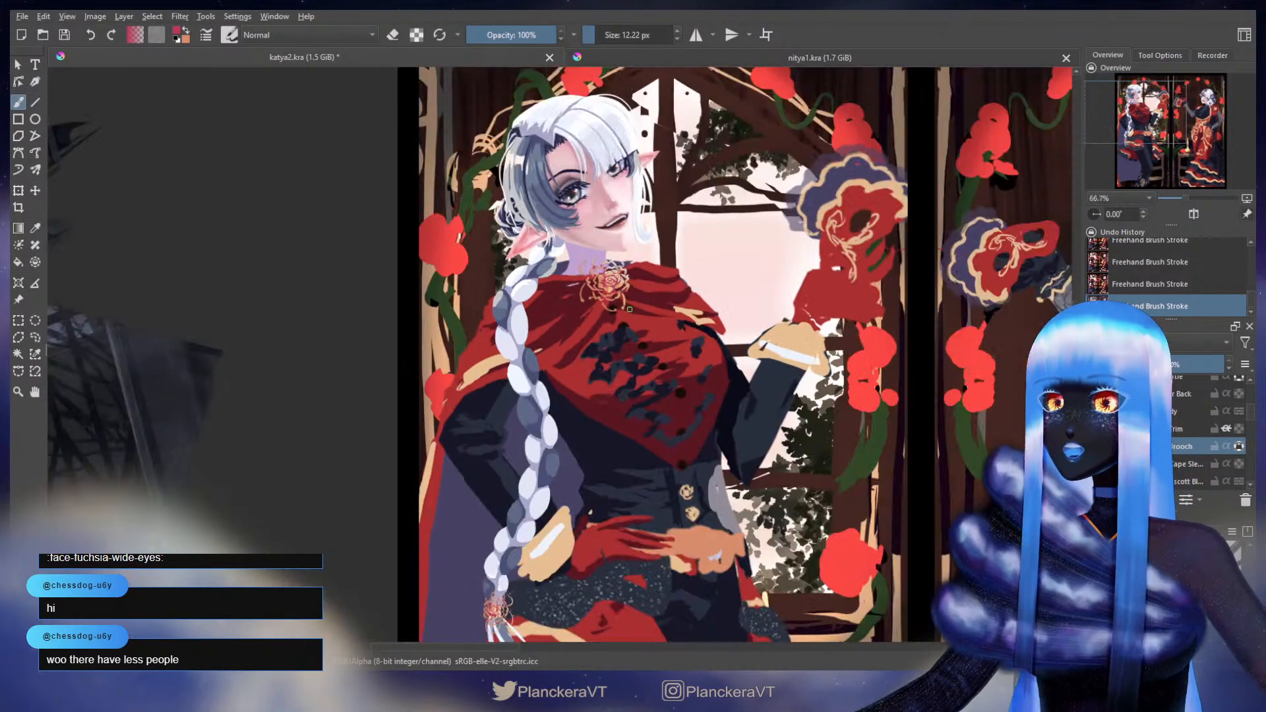
scroll(629, 309, "down", 1)
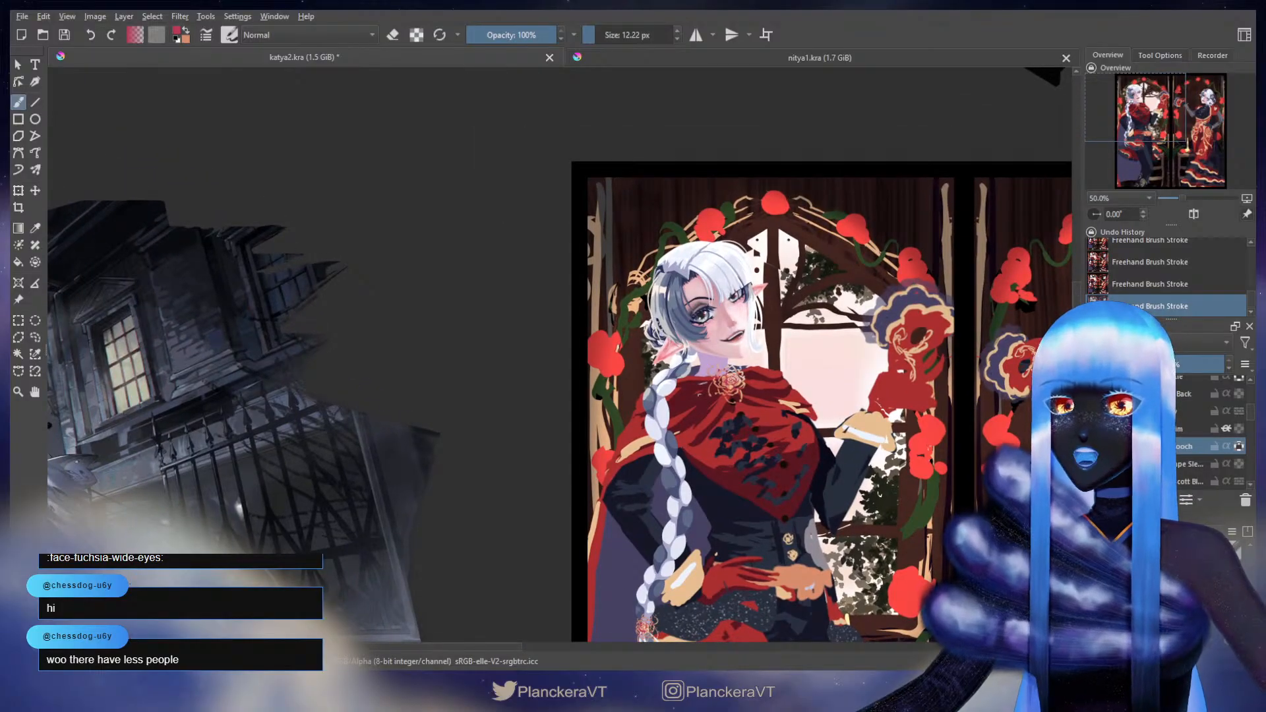
scroll(751, 404, "up", 5)
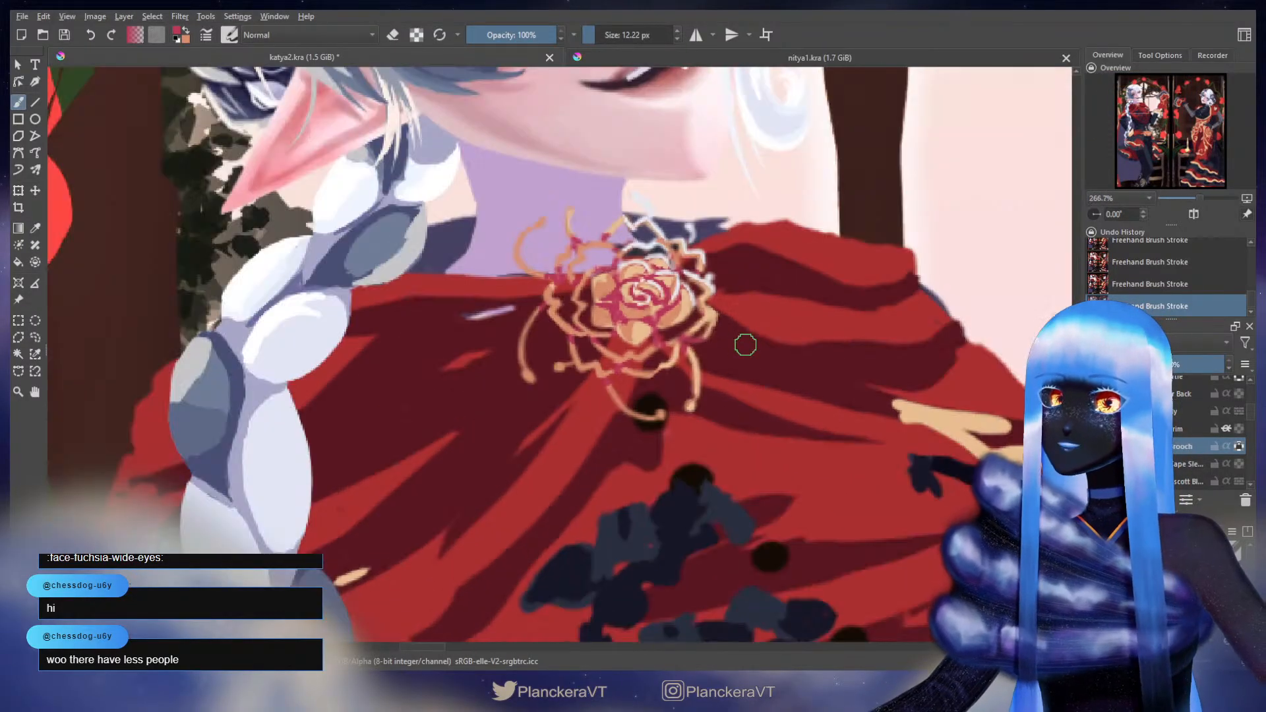
left_click_drag(745, 284, 783, 385)
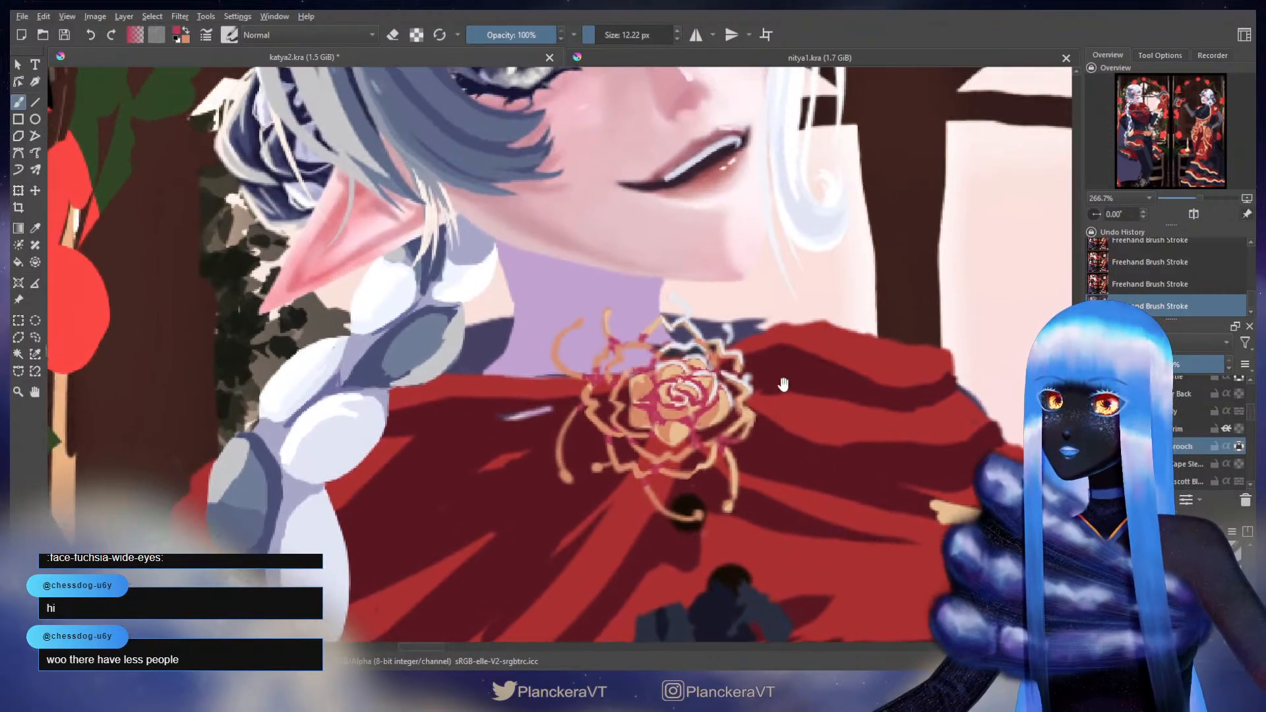
left_click(676, 294, "ctrl")
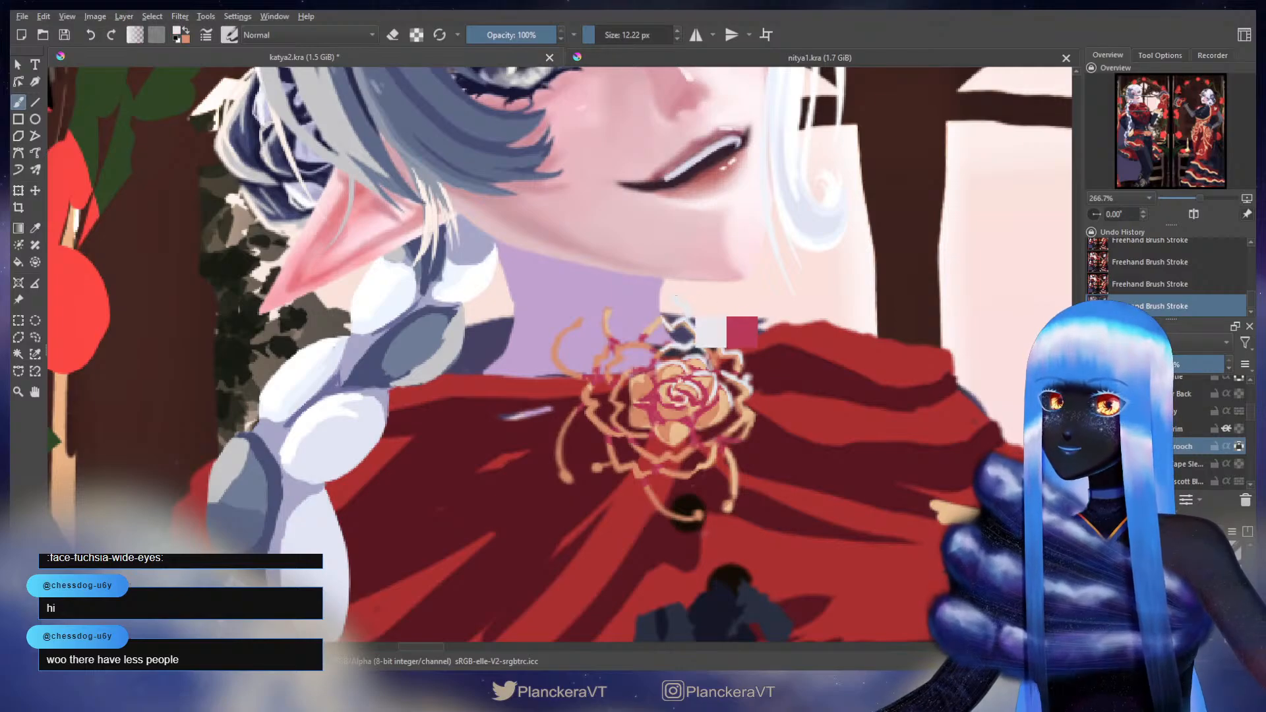
mouse_move(672, 369)
left_mouse_down()
mouse_move(699, 404)
mouse_move(662, 393)
mouse_move(658, 370)
mouse_move(675, 361)
mouse_move(716, 379)
mouse_move(711, 390)
left_mouse_up()
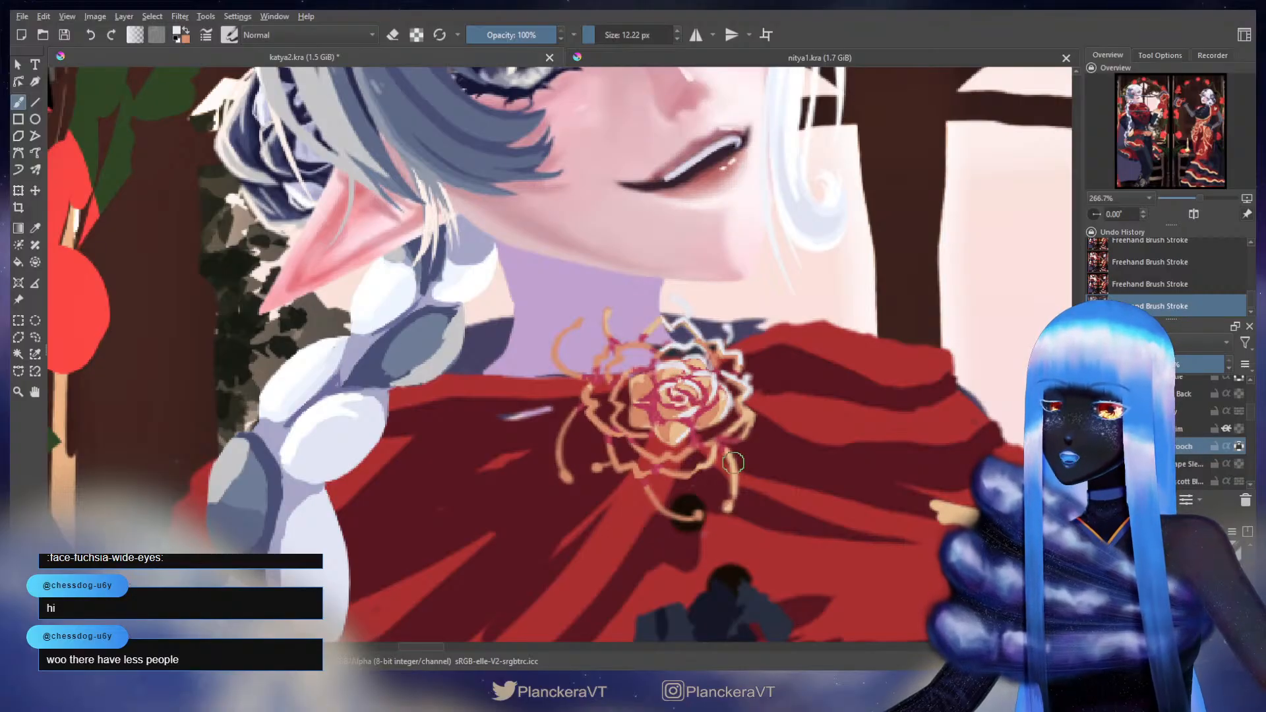
- Make the dark rose ornament and the white ruffled ascott on the left figure's chest visible
scroll(751, 439, "down", 10)
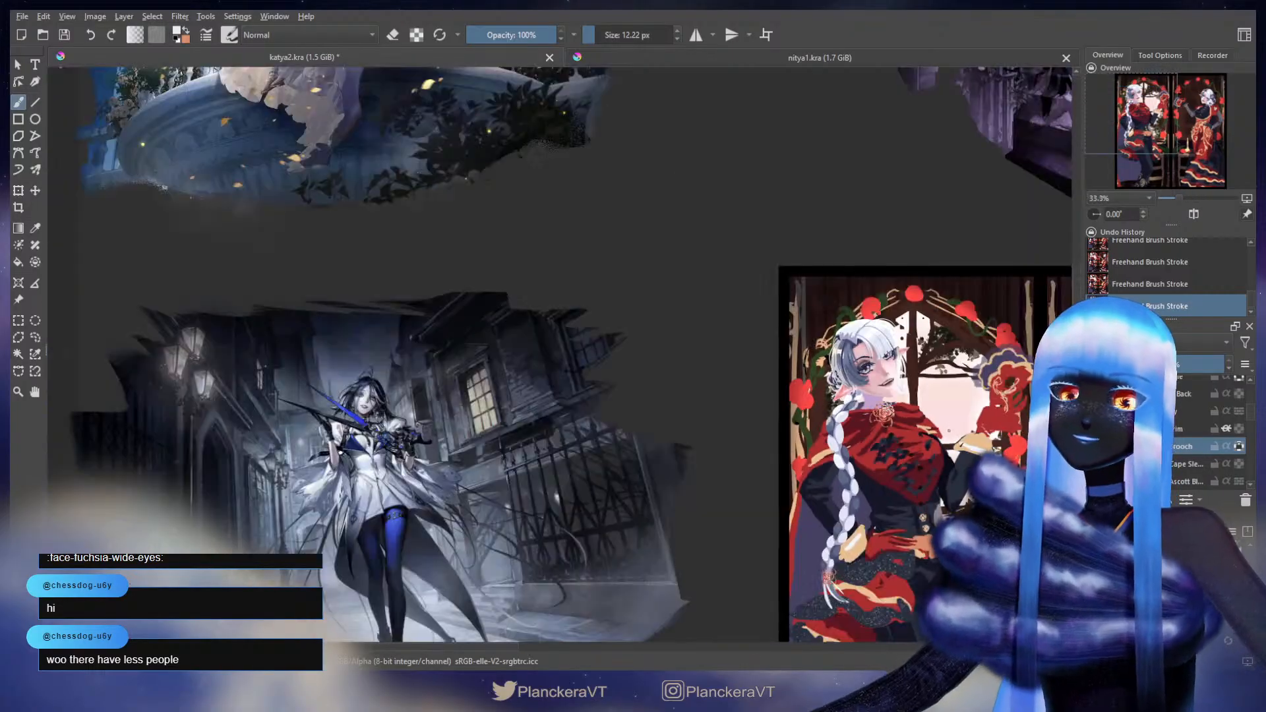
left_click_drag(948, 430, 760, 265)
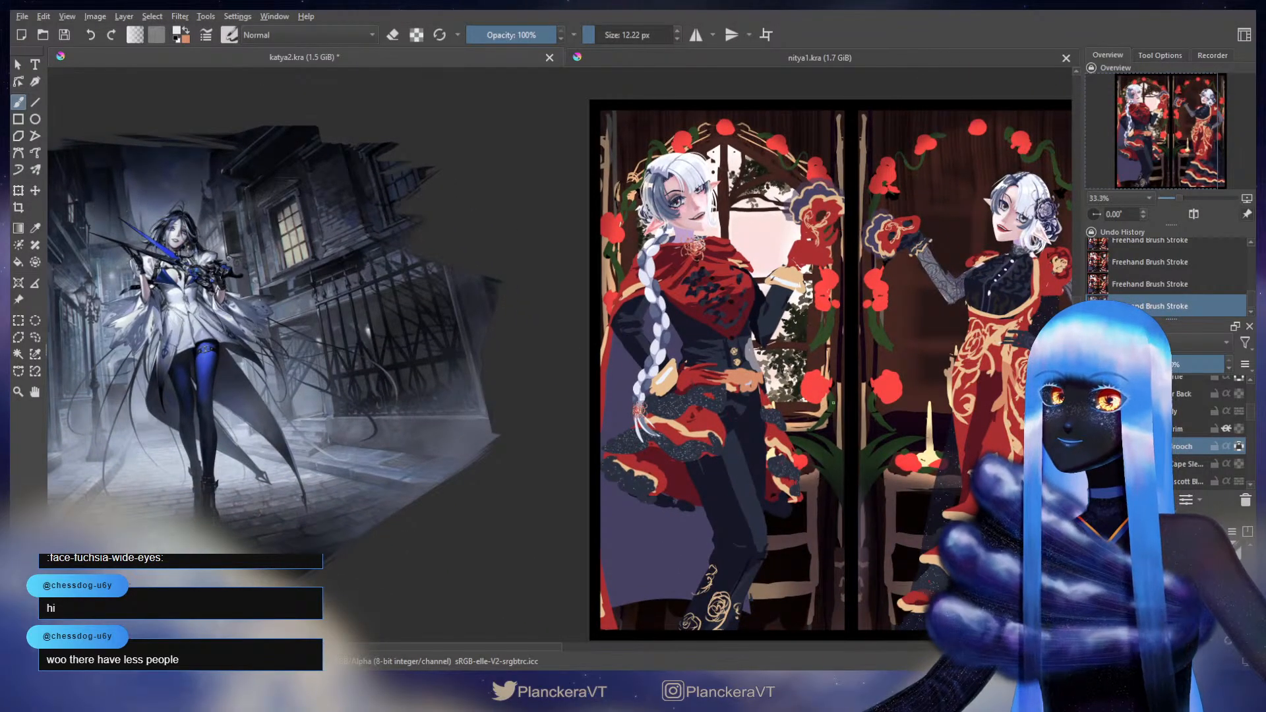
scroll(738, 211, "up", 1)
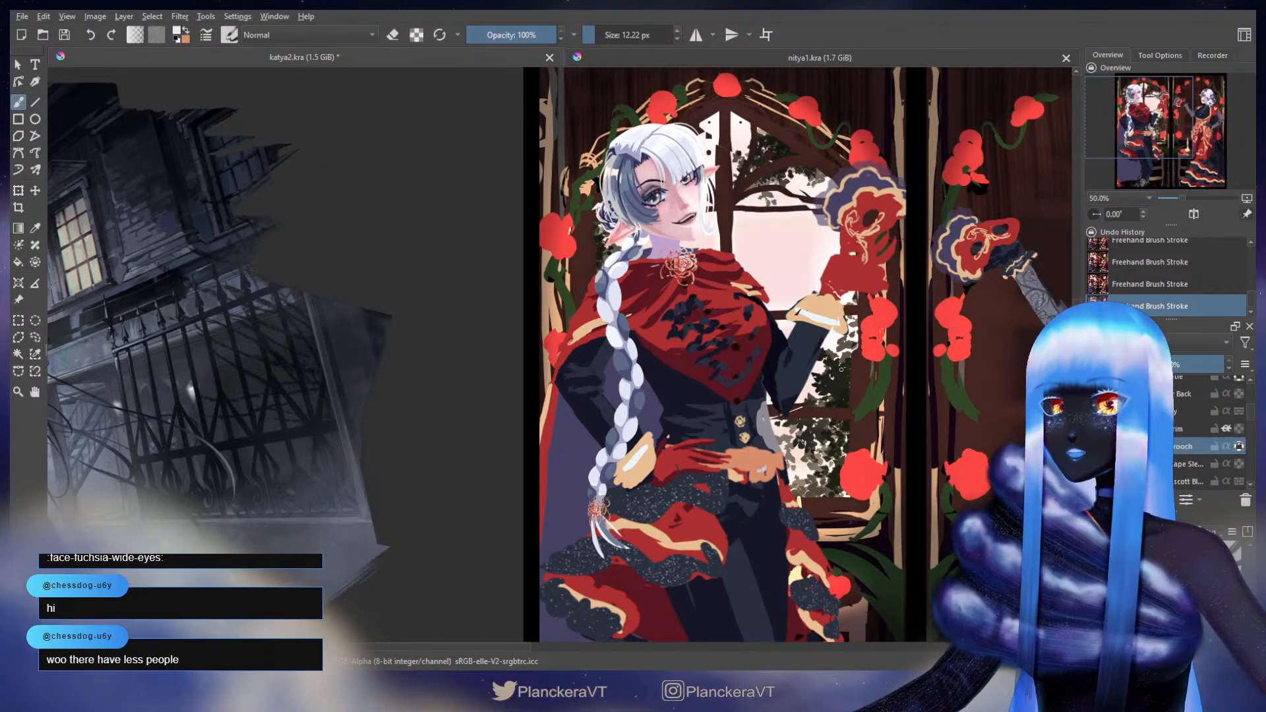
scroll(1203, 436, "up", 3)
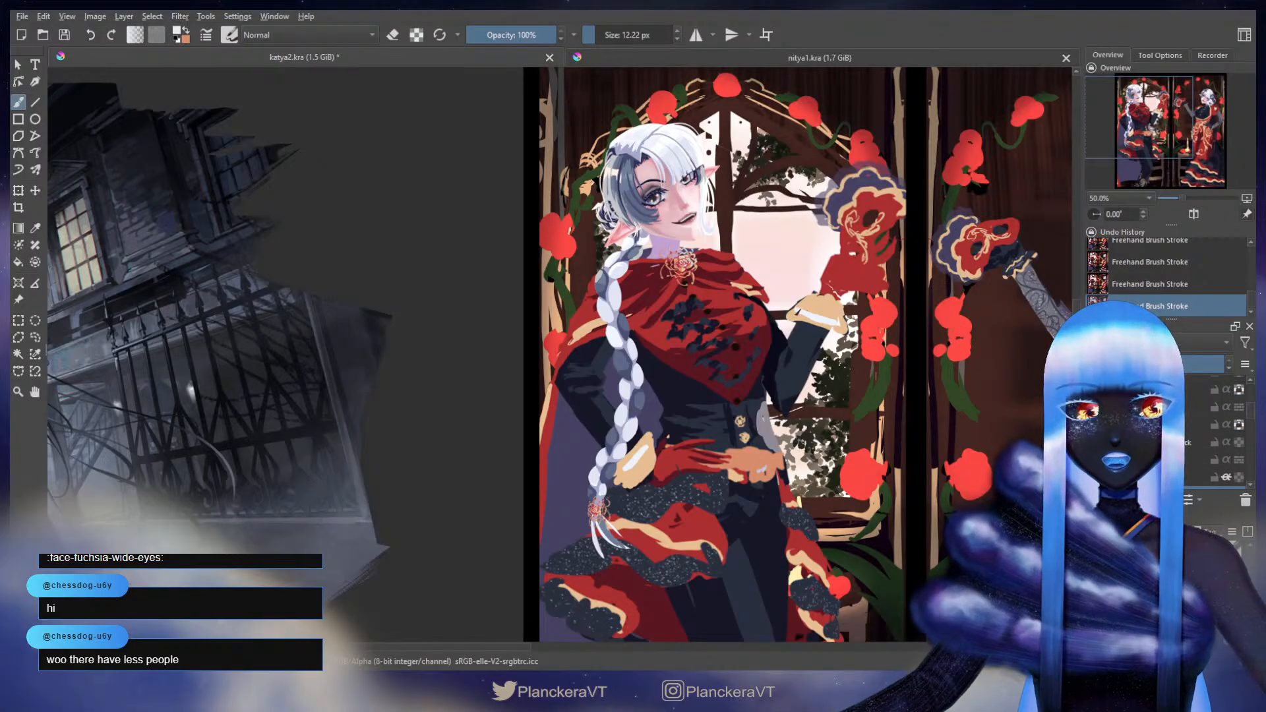
left_click(1094, 443)
scroll(1160, 436, "down", 3)
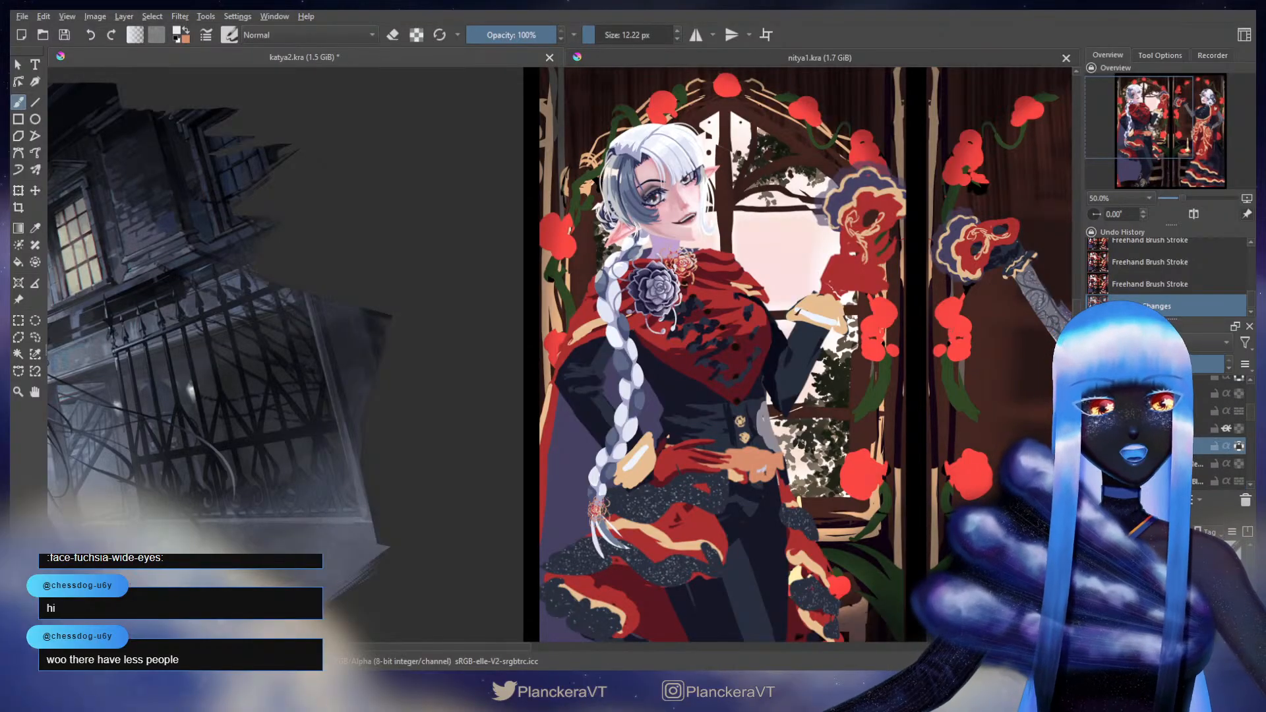
left_click(1094, 436)
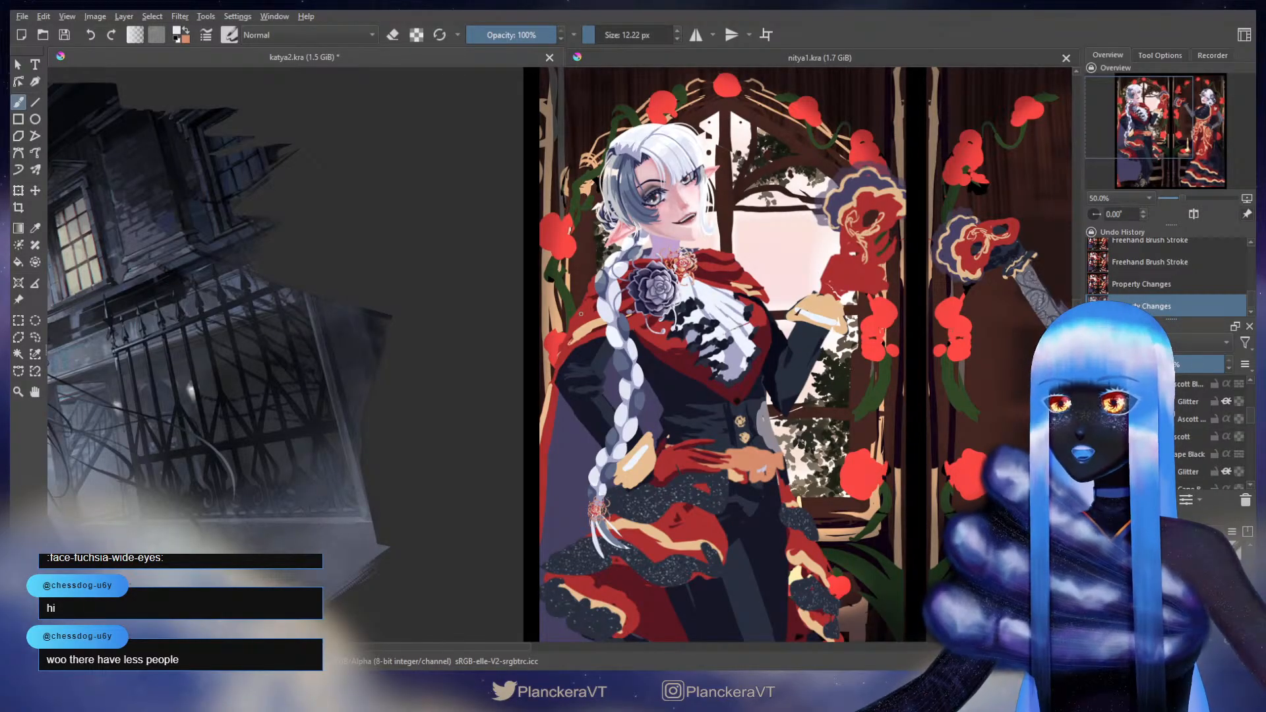
- Hide the gold trim on the left figure's cape and cuffs, and select the cape sleeve layer
scroll(1161, 435, "down", 3)
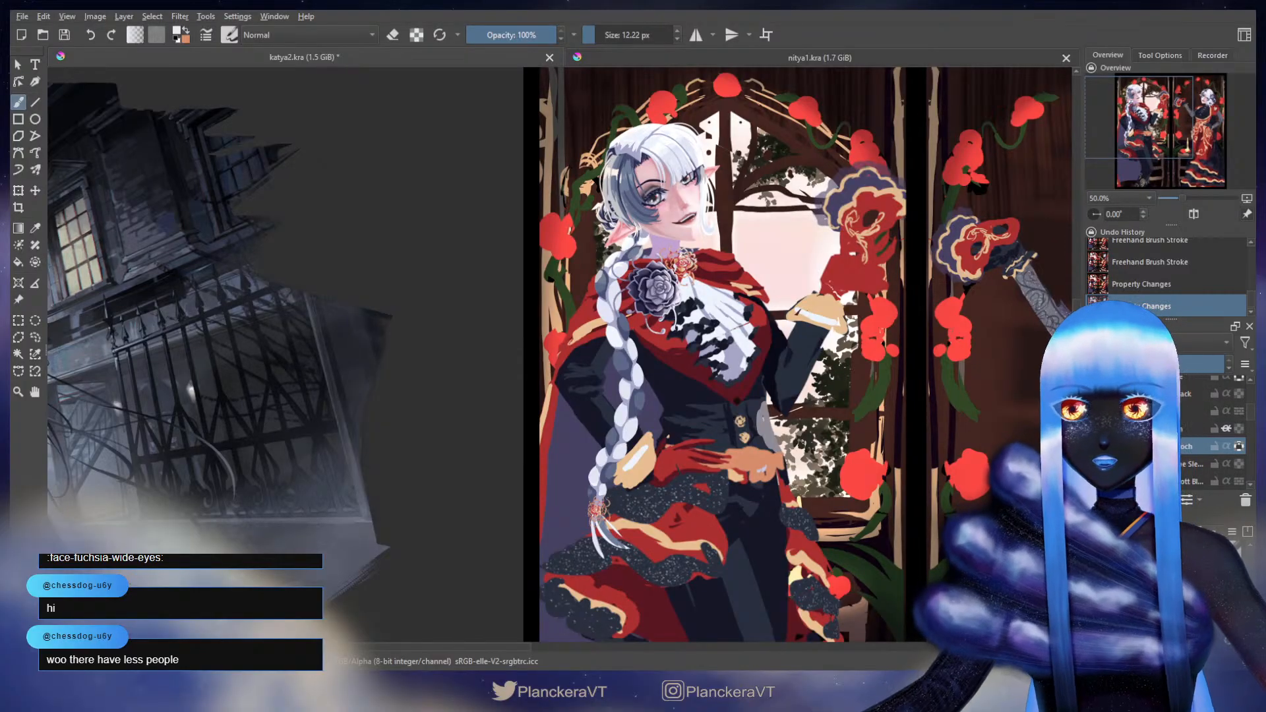
left_click(1094, 428)
left_click(1094, 429)
left_click(1093, 429)
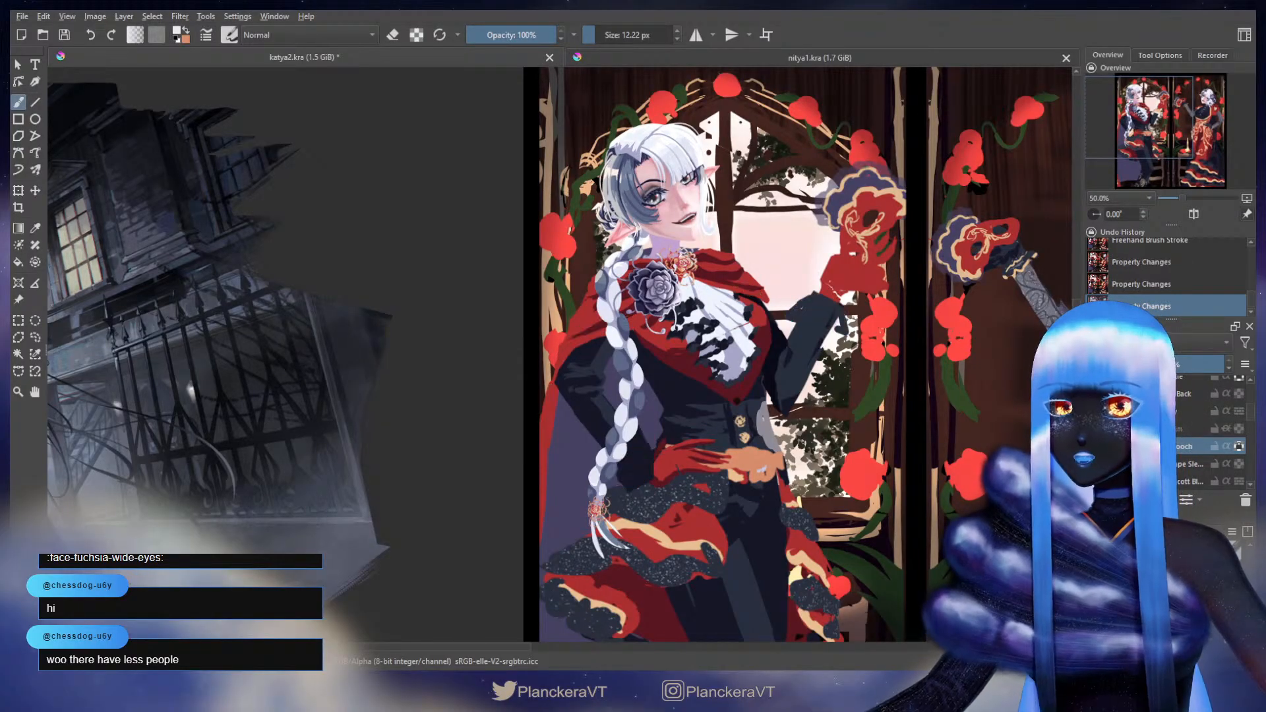
left_click(1218, 467)
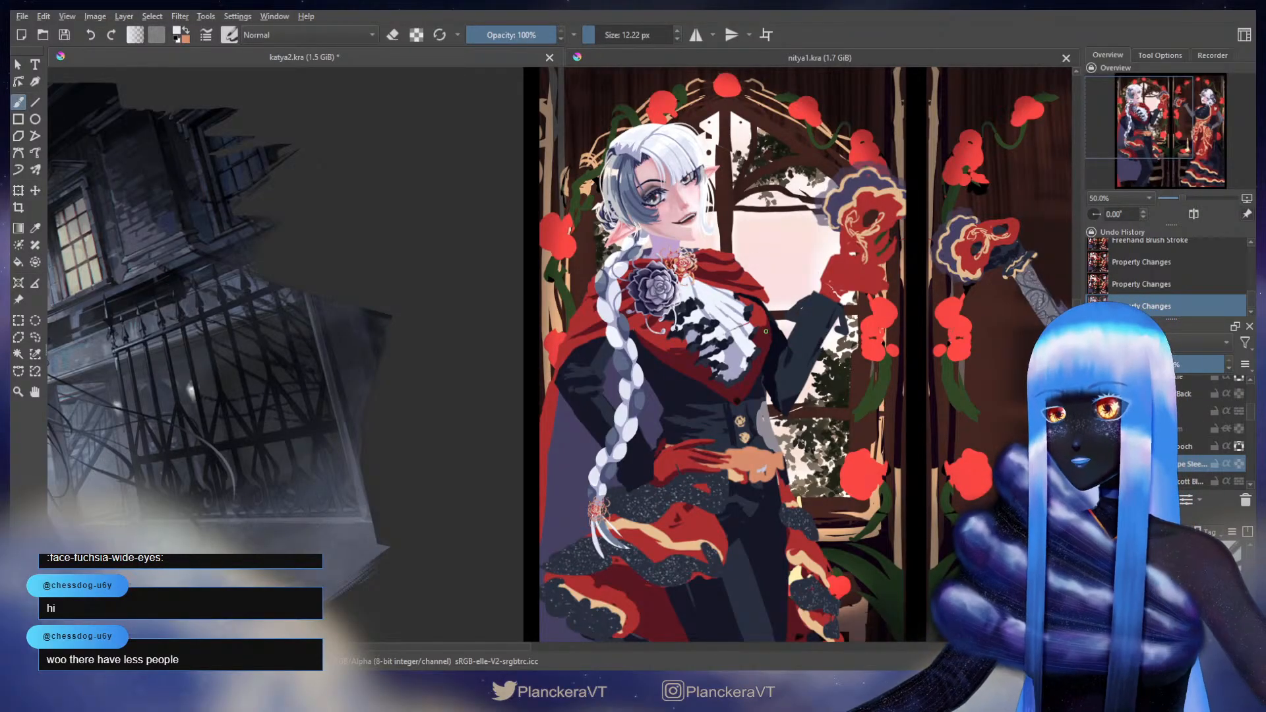
- Hide the red cape strip behind the left figure and invert the colours of the Top layer
scroll(1195, 443, "down", 3)
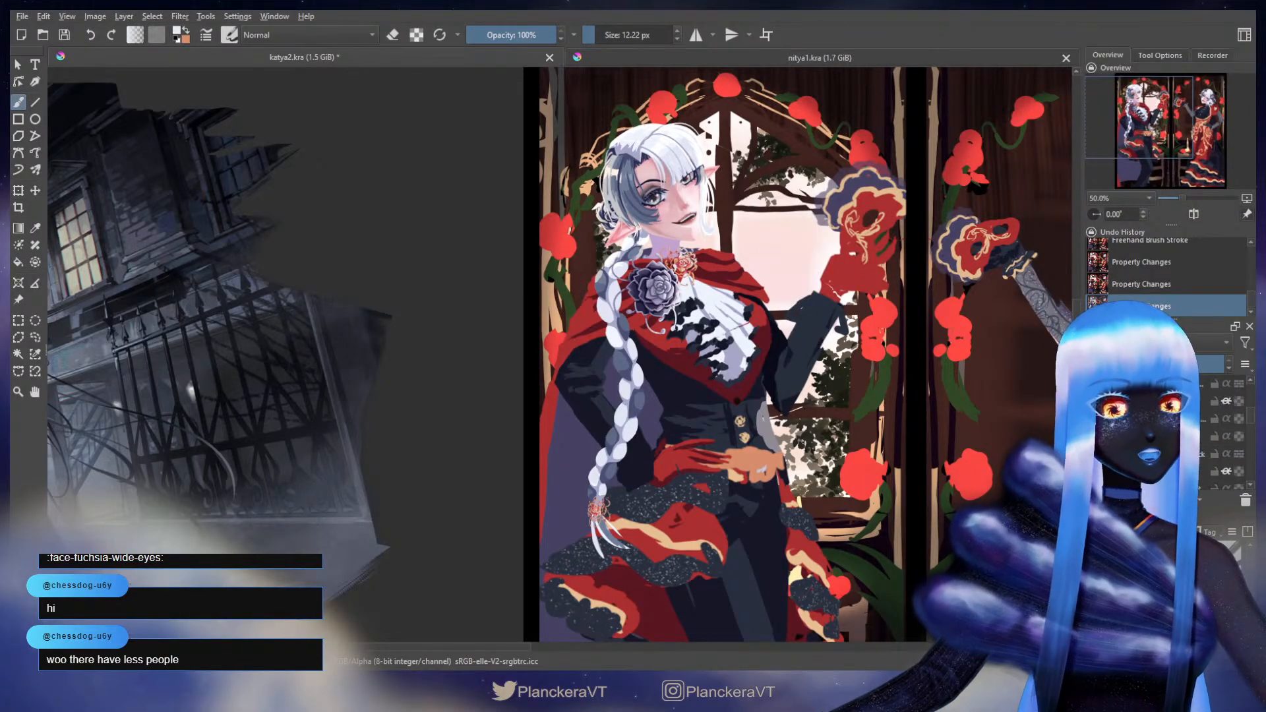
scroll(1186, 435, "down", 4)
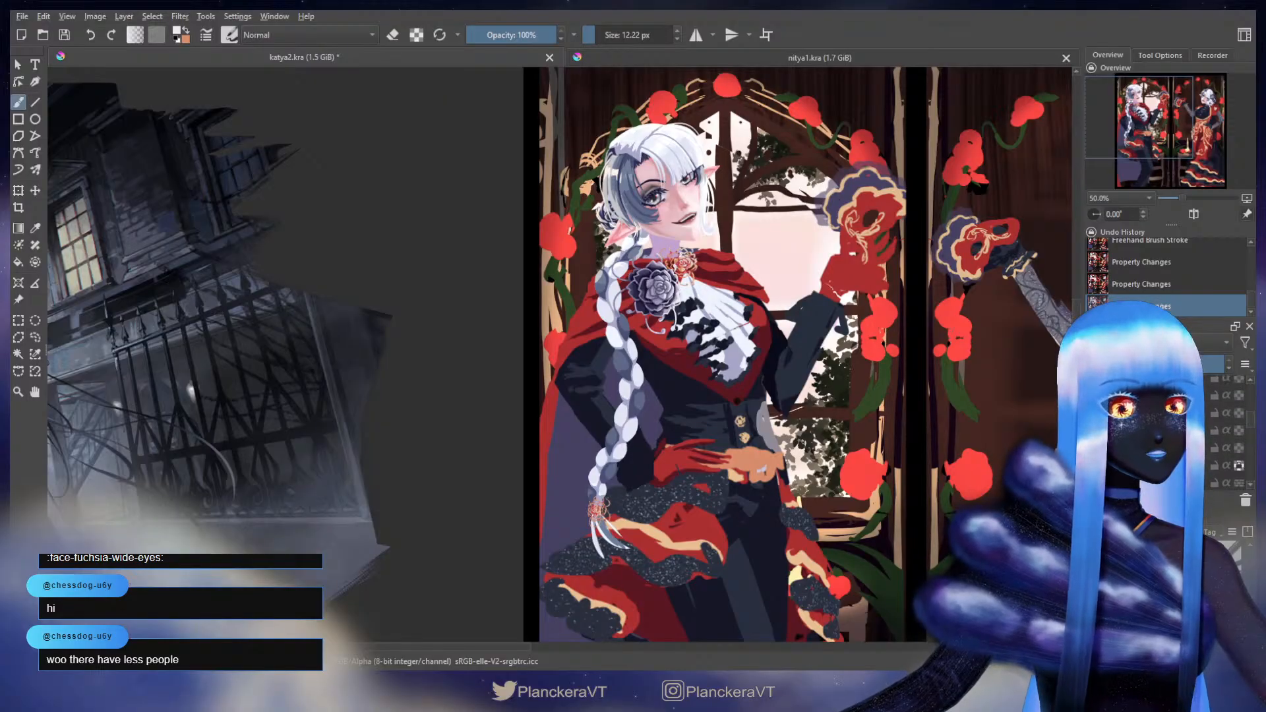
scroll(1187, 435, "down", 4)
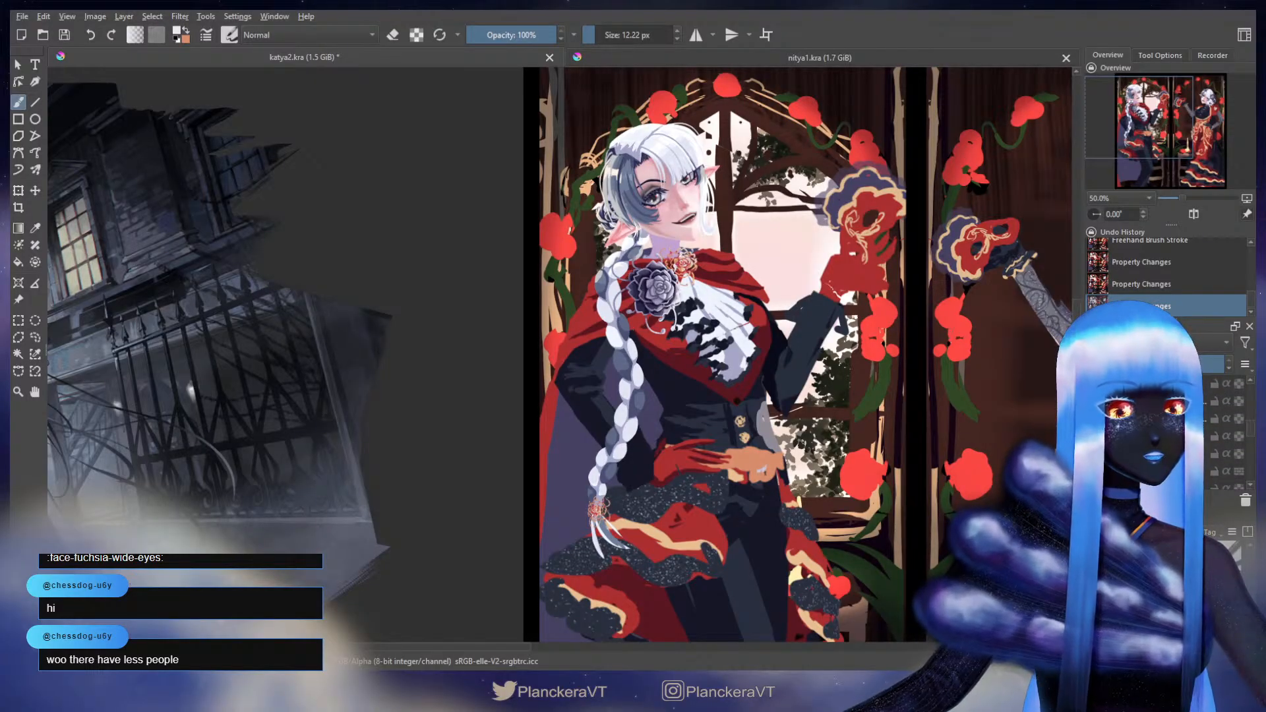
left_click(1094, 436)
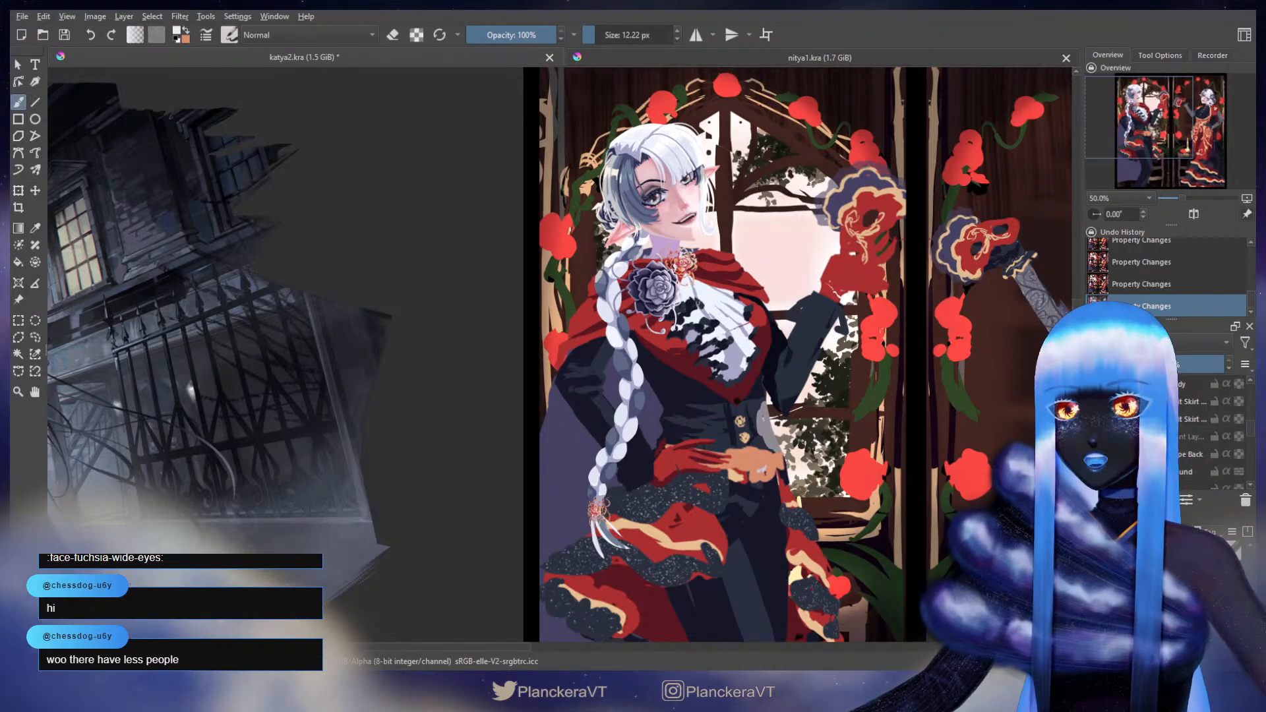
scroll(1220, 435, "up", 3)
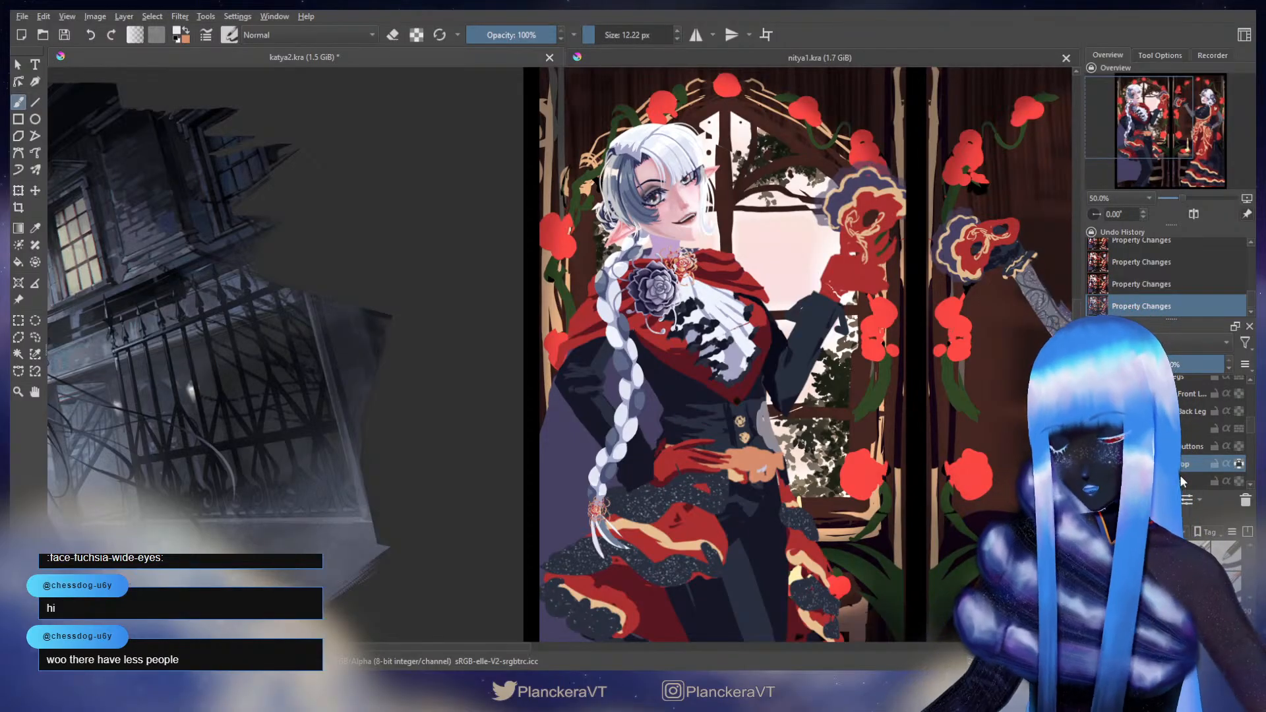
key("ctrl+i")
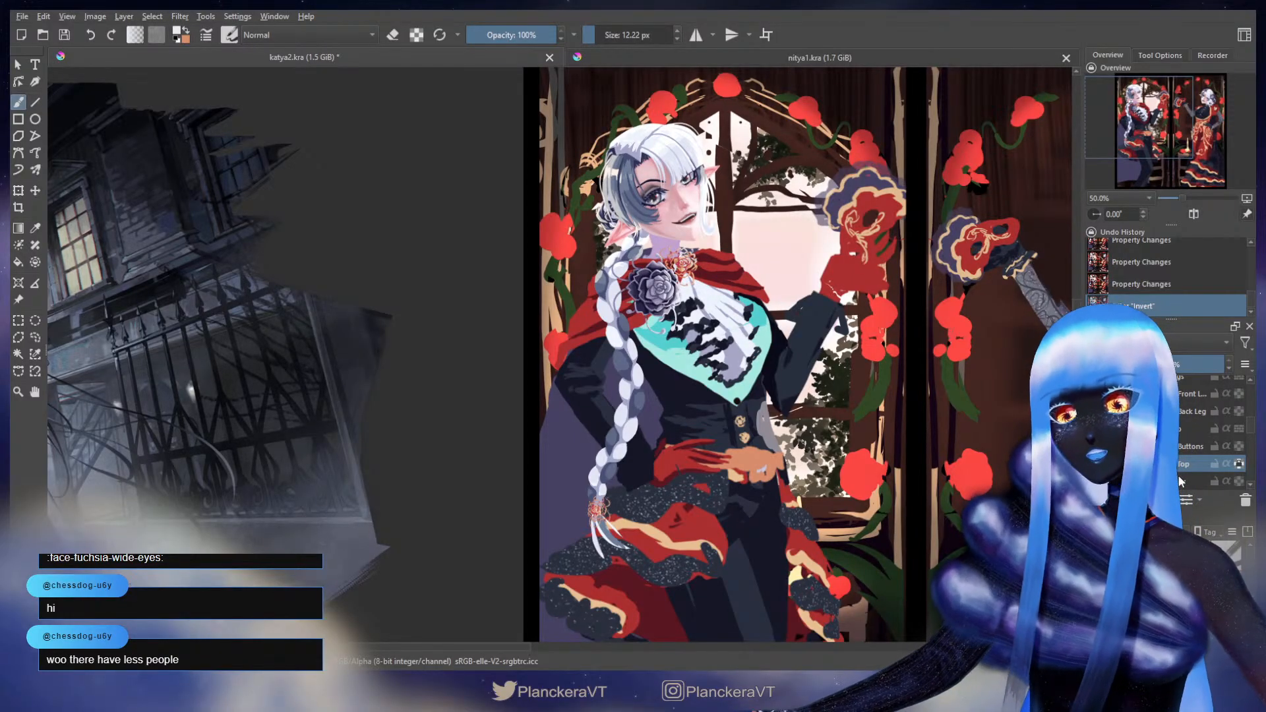
- On the cape sleeve layer, paint the red shoulder cape's upper edge beside the brooch with reds sampled from its folds at about 15.8 px
scroll(1201, 434, "up", 3)
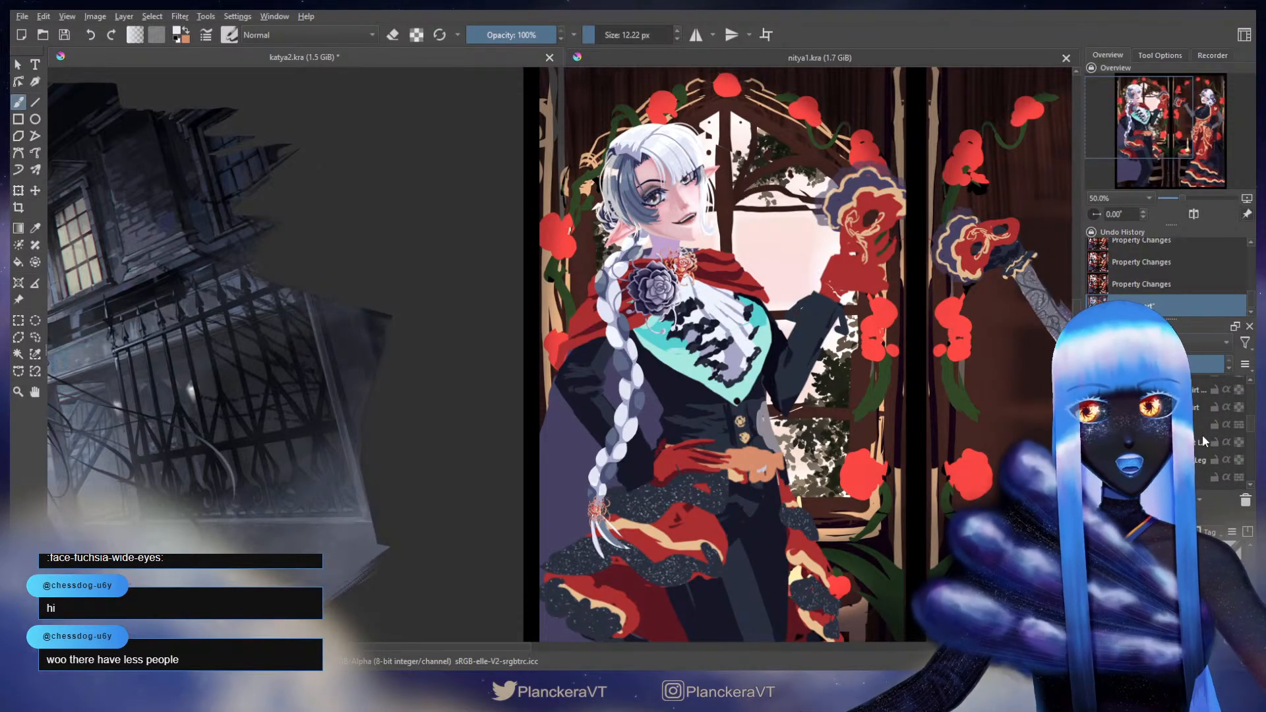
scroll(1212, 447, "up", 3)
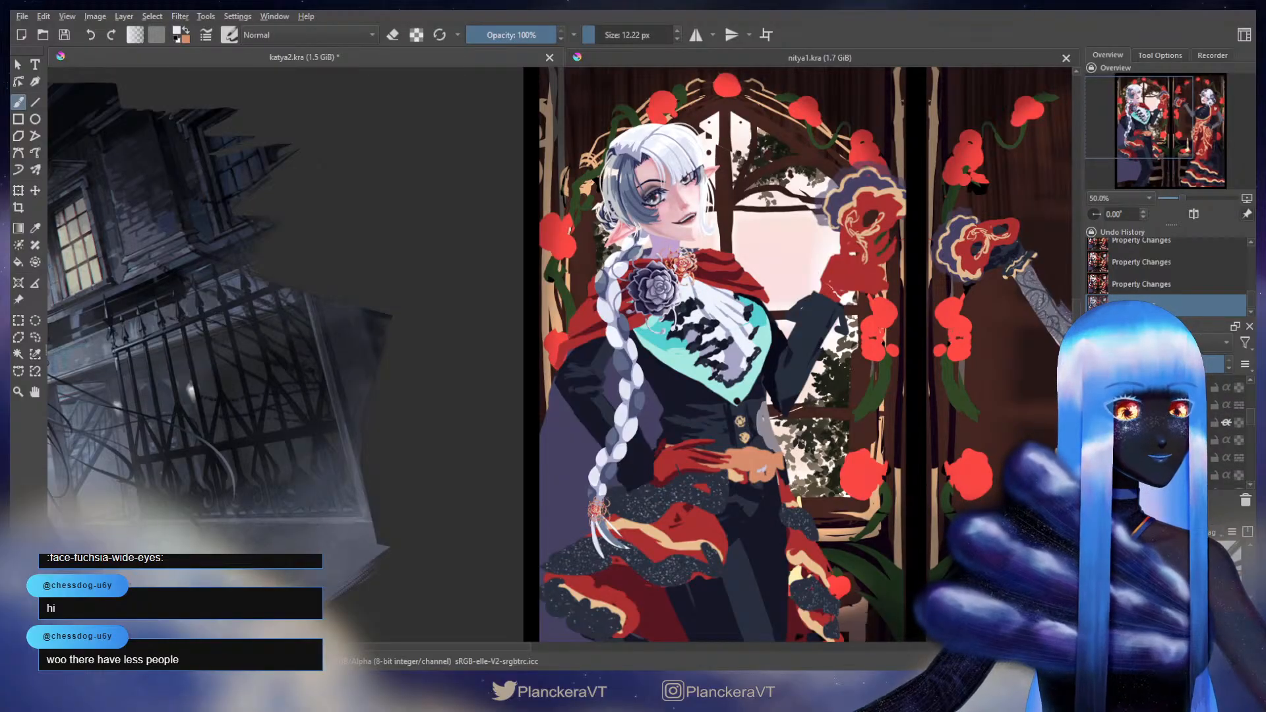
scroll(1174, 436, "up", 3)
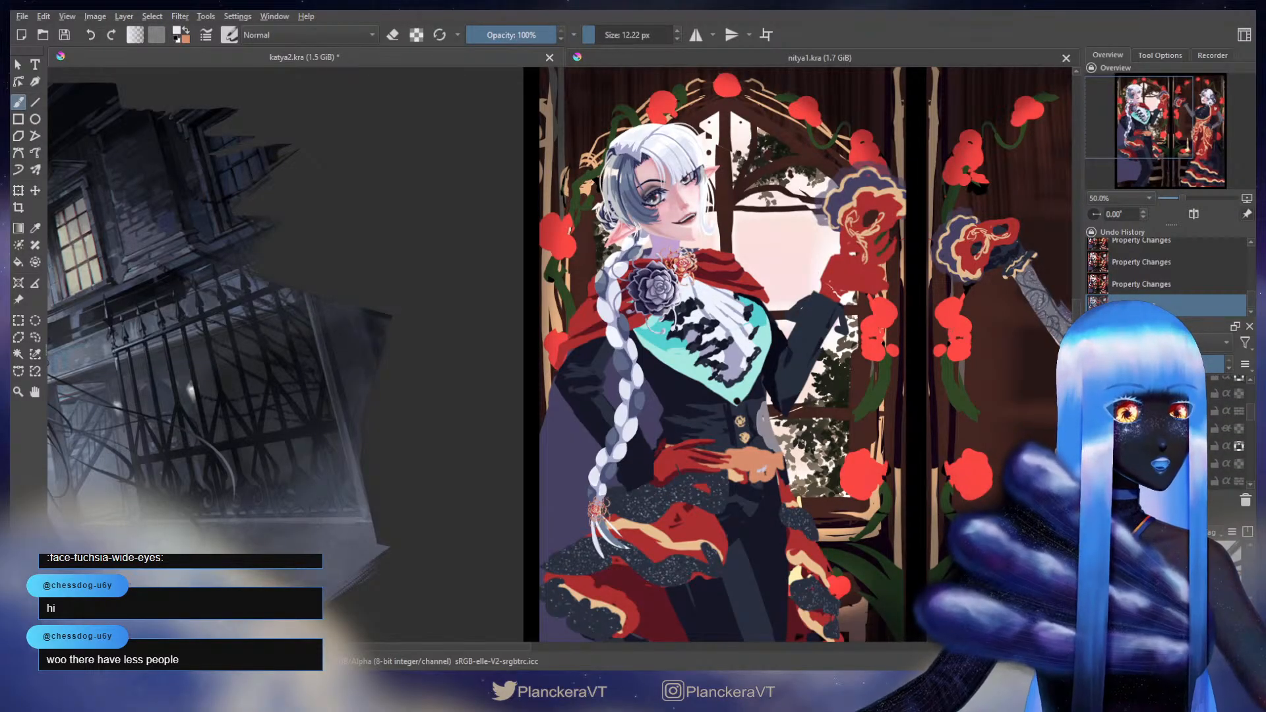
left_click(1174, 463)
scroll(718, 290, "up", 4)
left_click_drag(837, 247, 844, 441)
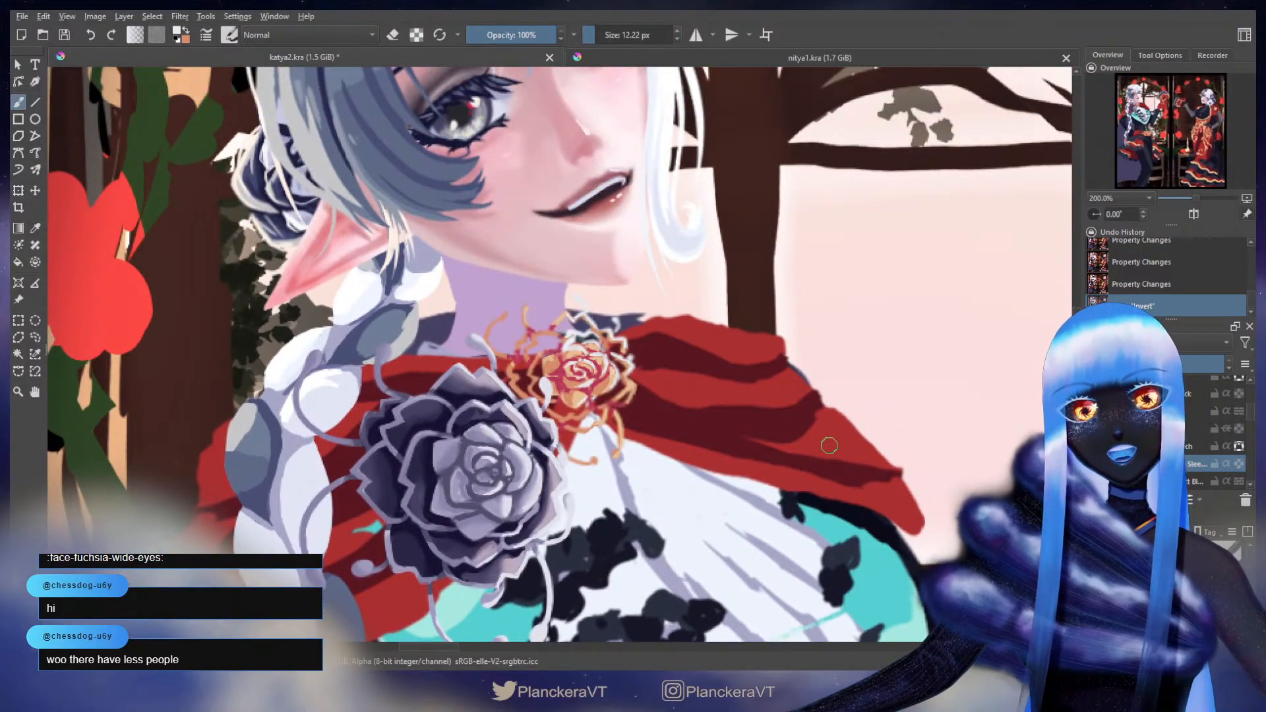
left_click(757, 387, "ctrl")
left_click_drag(716, 346, 847, 397)
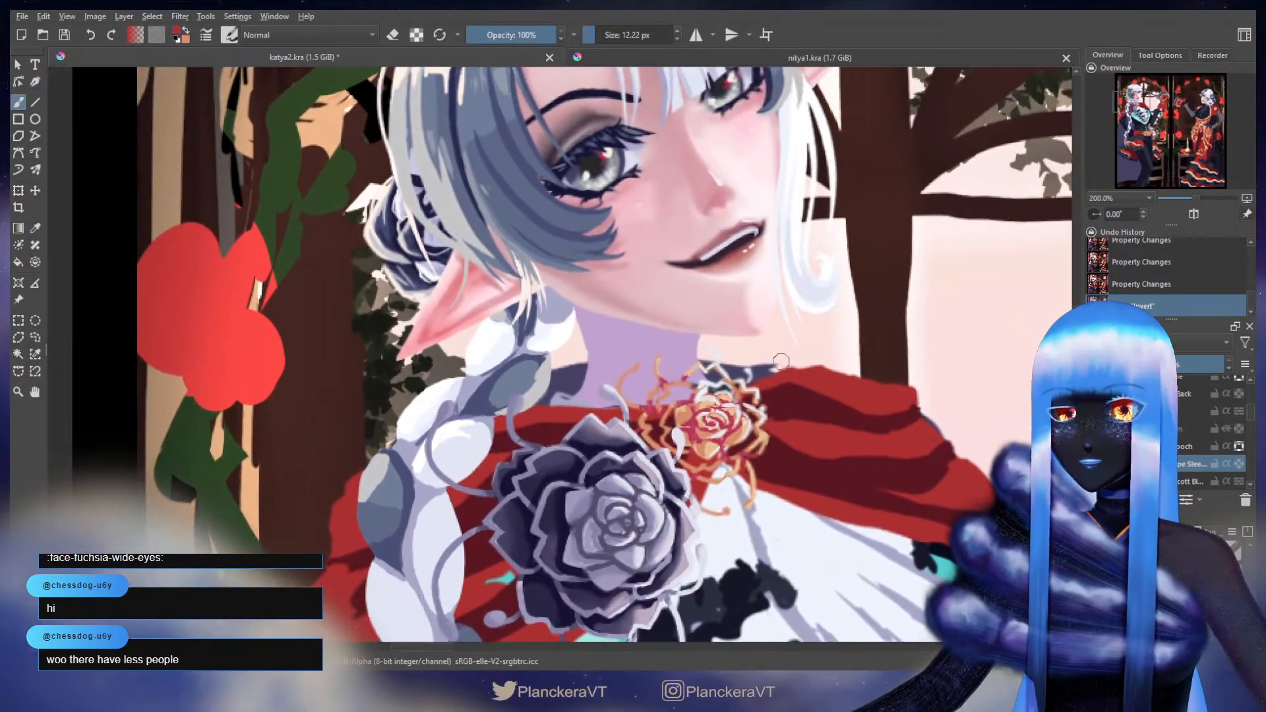
left_click(792, 400, "ctrl")
key("x")
left_click_drag(709, 402, 714, 402)
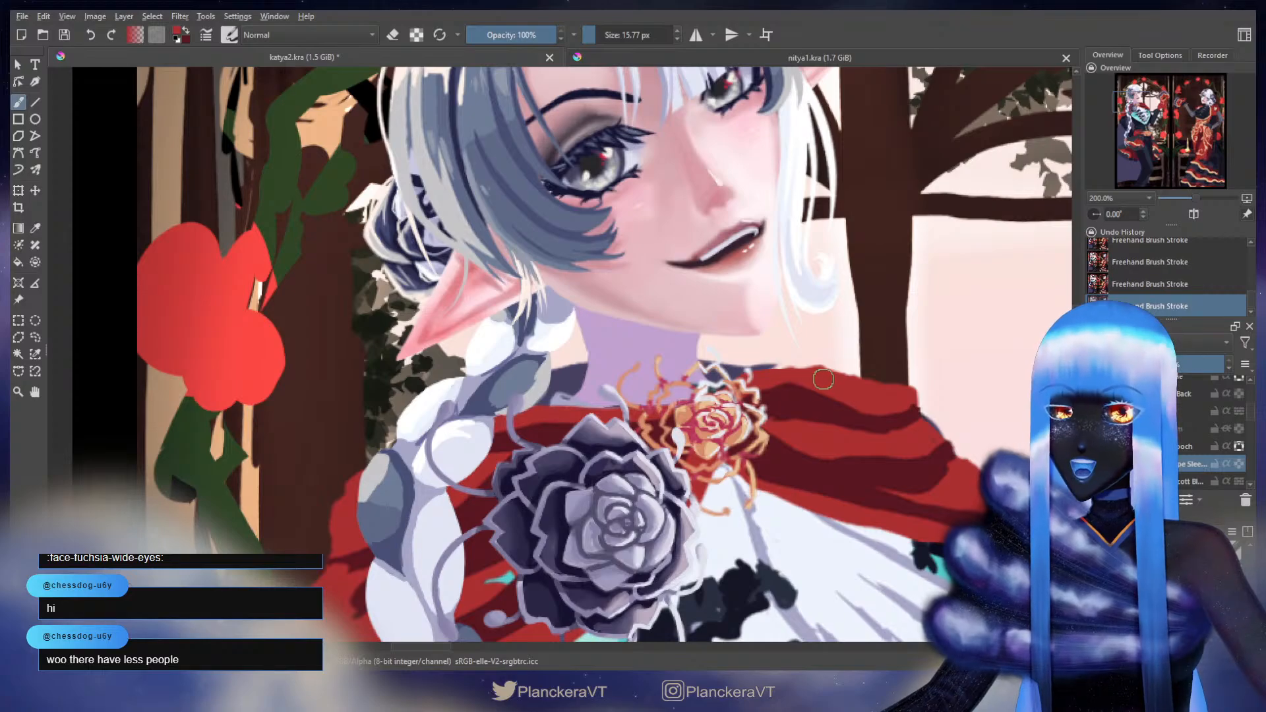
- Trim and repaint the shoulder cape's upper outline, reducing the eraser to about 18 px
key("e")
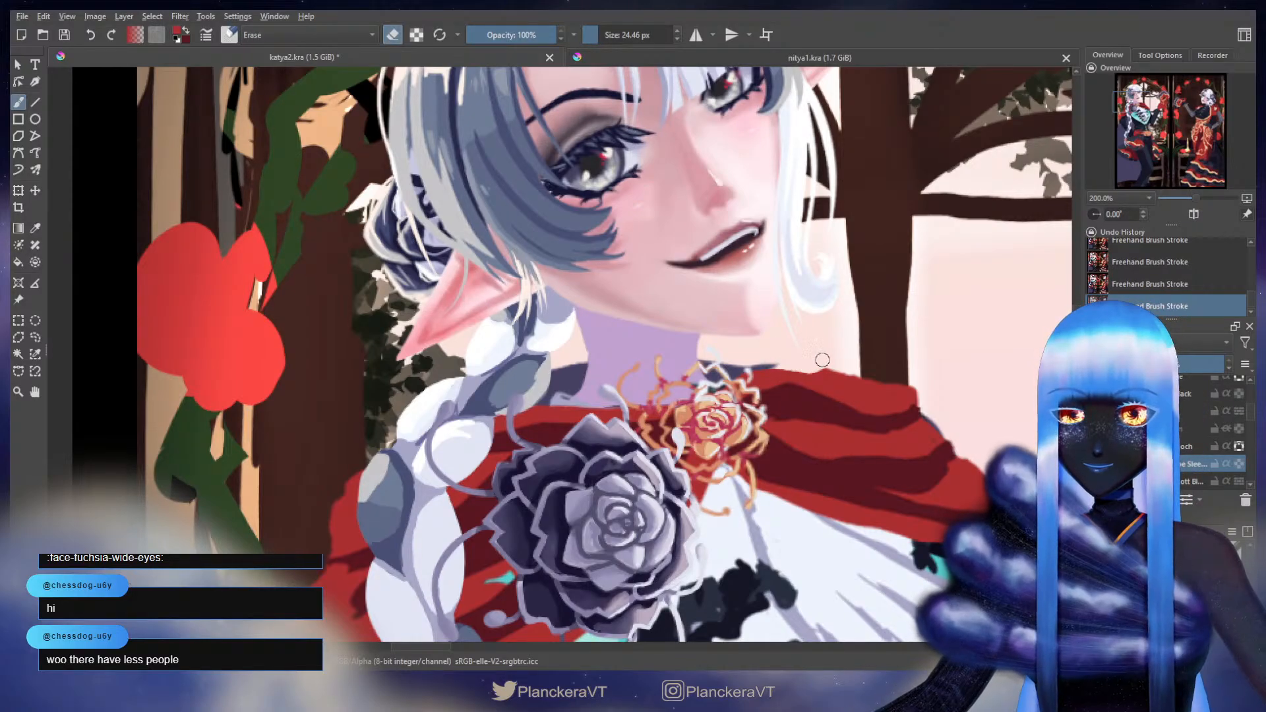
key("e")
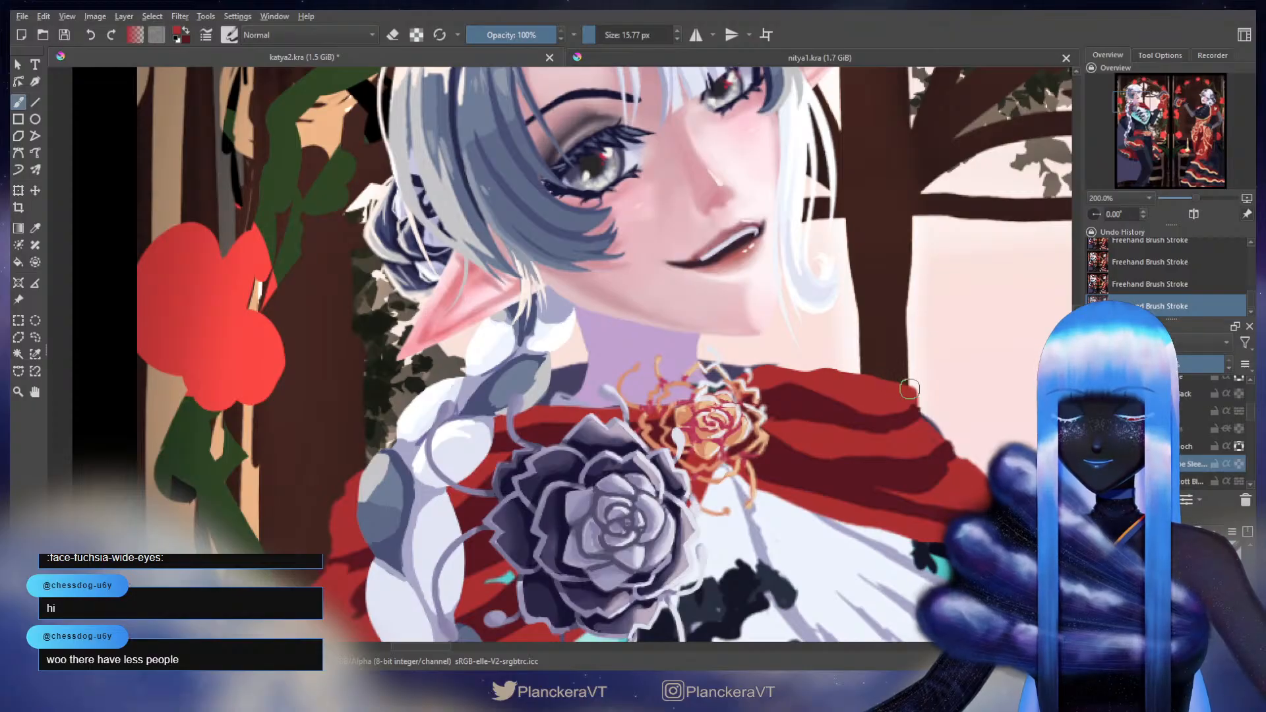
left_click_drag(909, 389, 853, 341)
key("e")
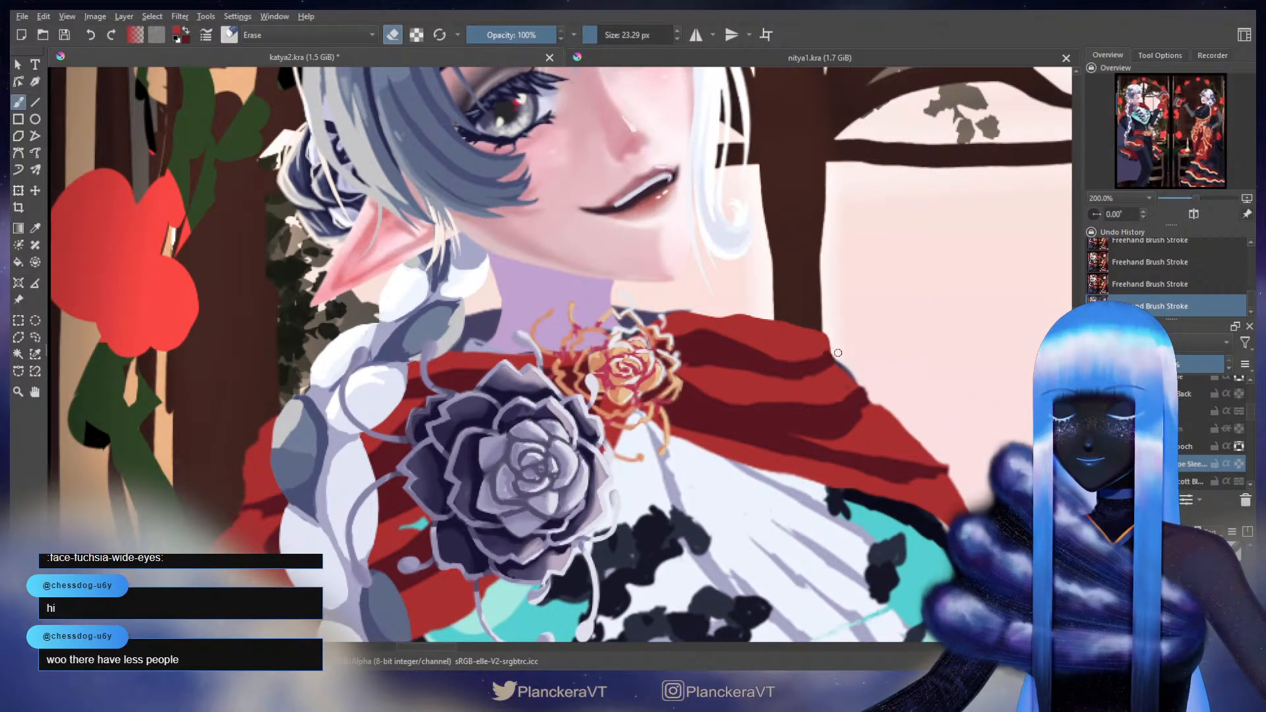
key("[")
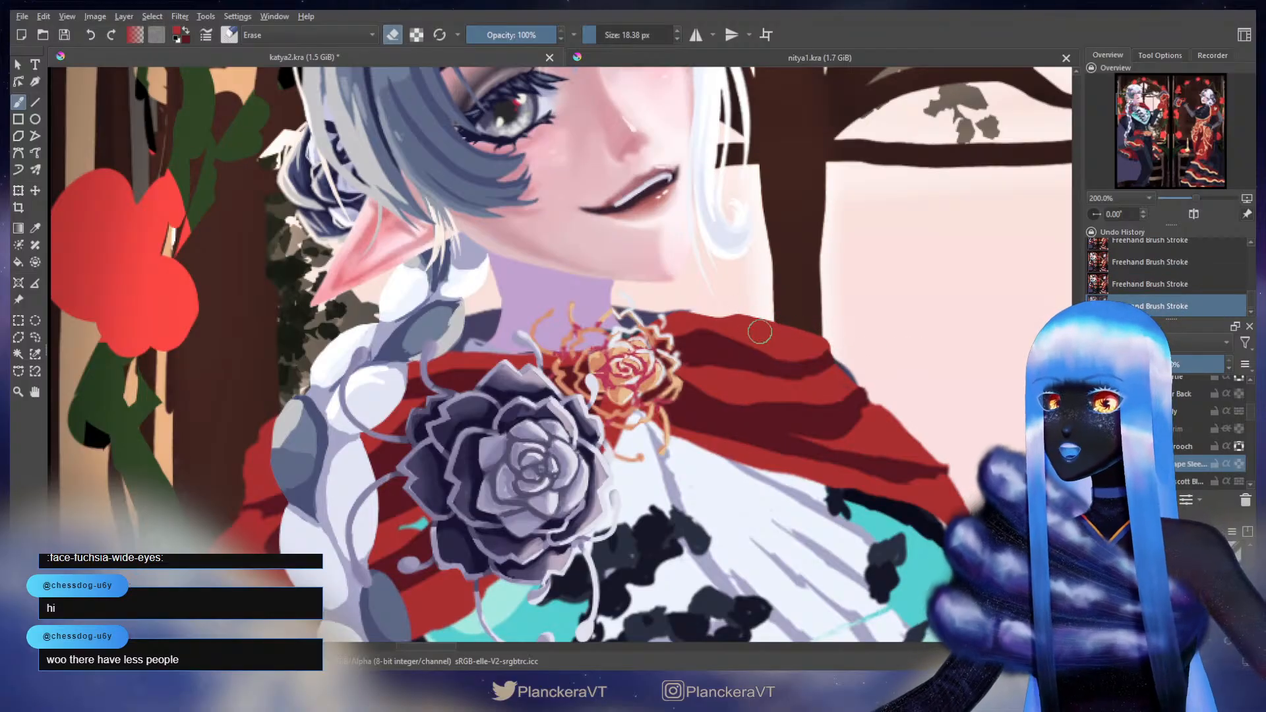
- Refine the light and dark red folds along the upper shoulder cape with the brush enlarged to about 22 px
key("e")
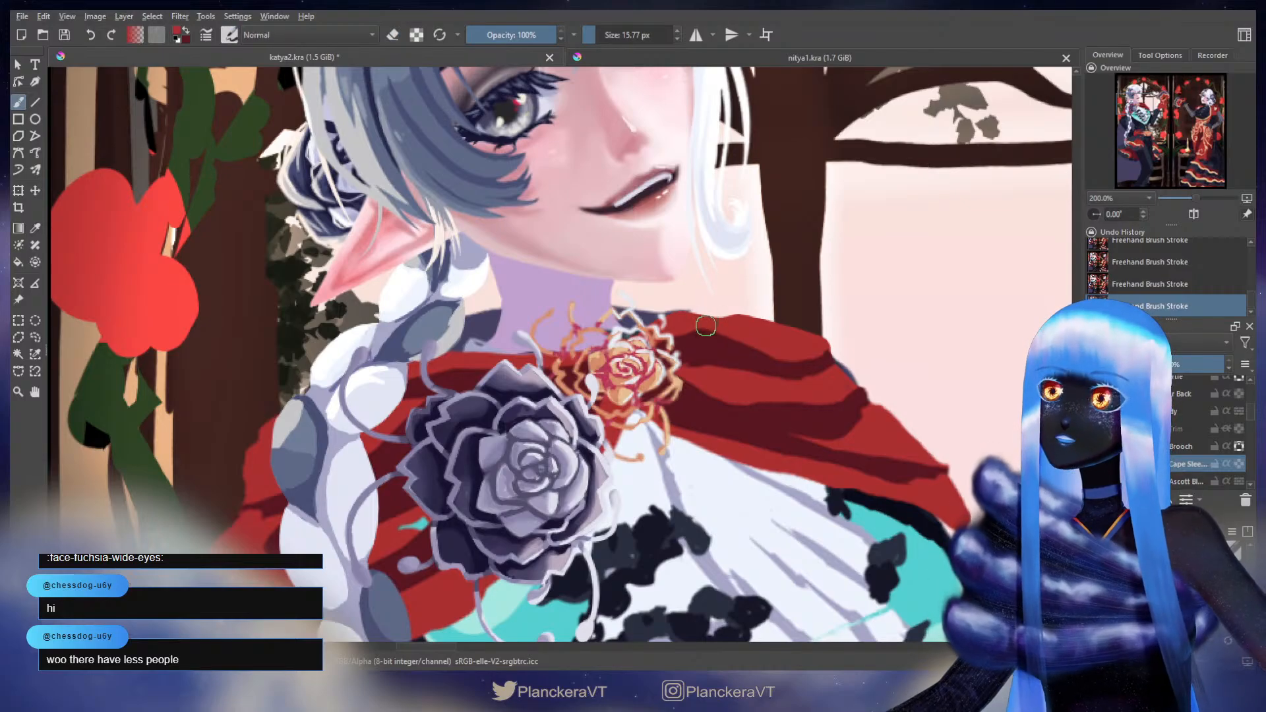
left_click_drag(718, 327, 696, 323, "shift")
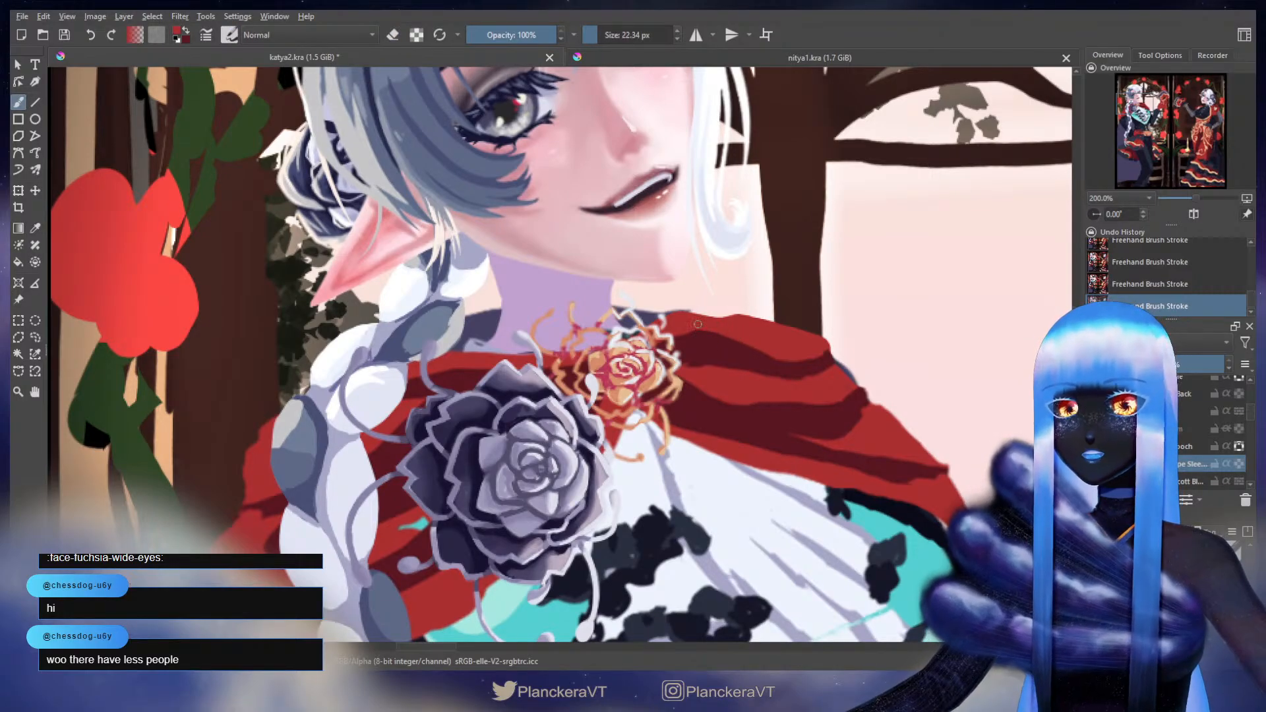
key("x")
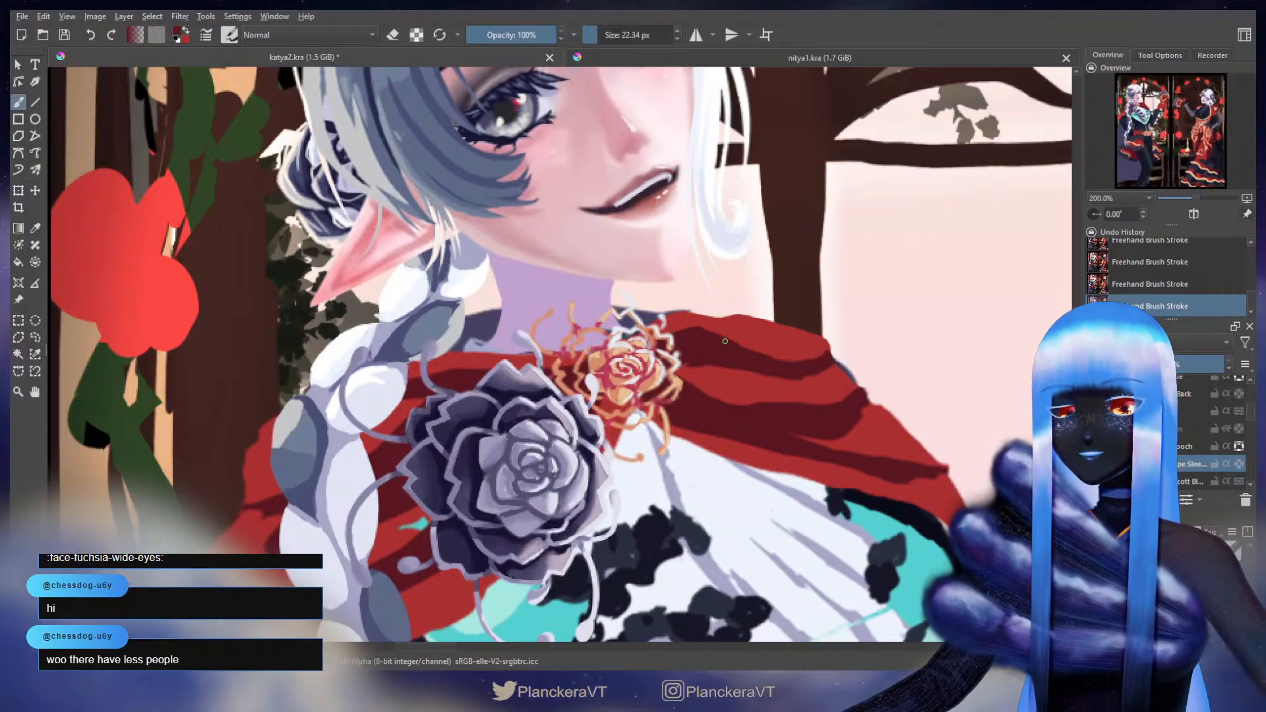
mouse_move(865, 336)
left_mouse_down()
mouse_move(764, 284)
mouse_move(735, 318)
left_mouse_up()
key("x")
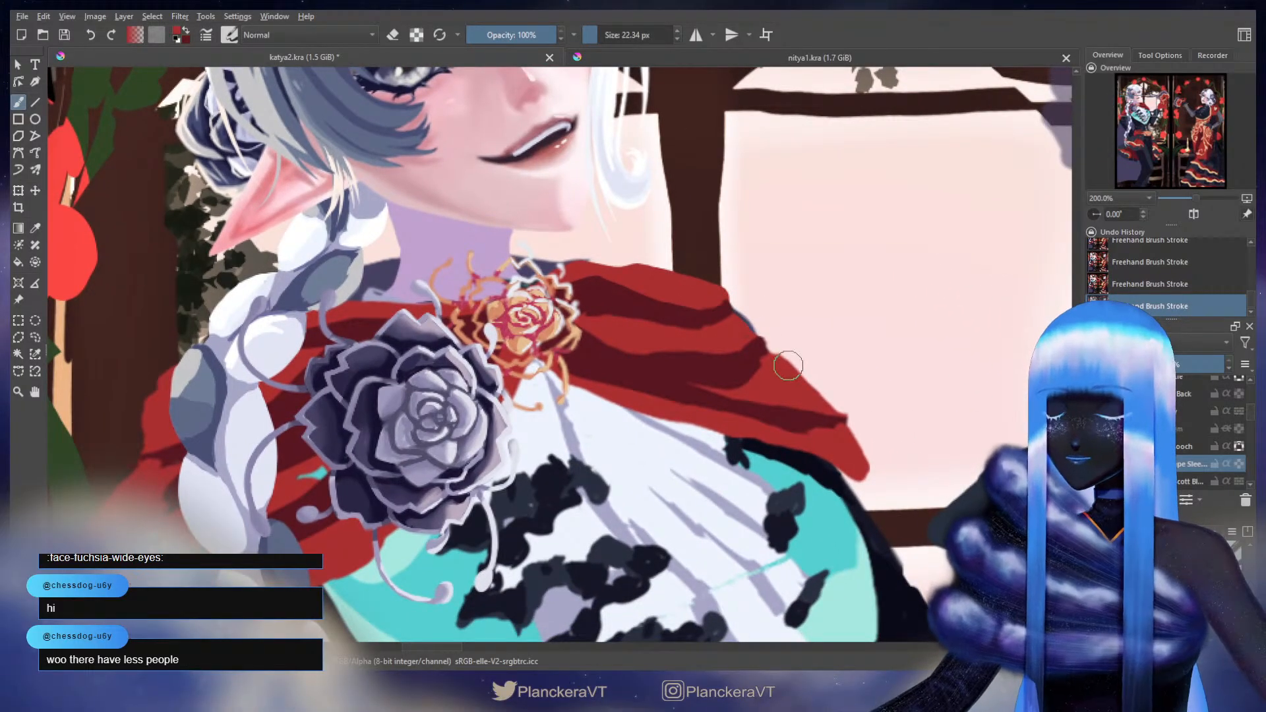
- Reshape the notch in the shoulder cape's outer edge with alternating erasing and red painting, using an eraser of about 14 to 17 px
key("e")
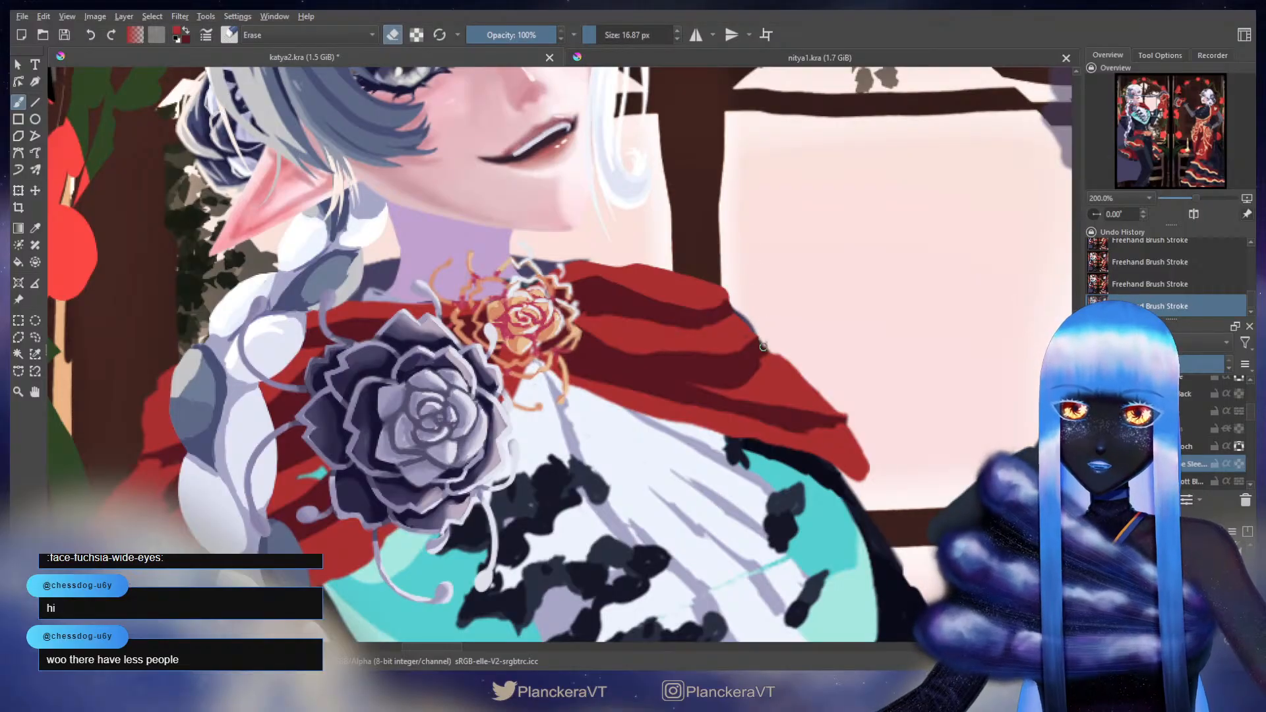
key("e")
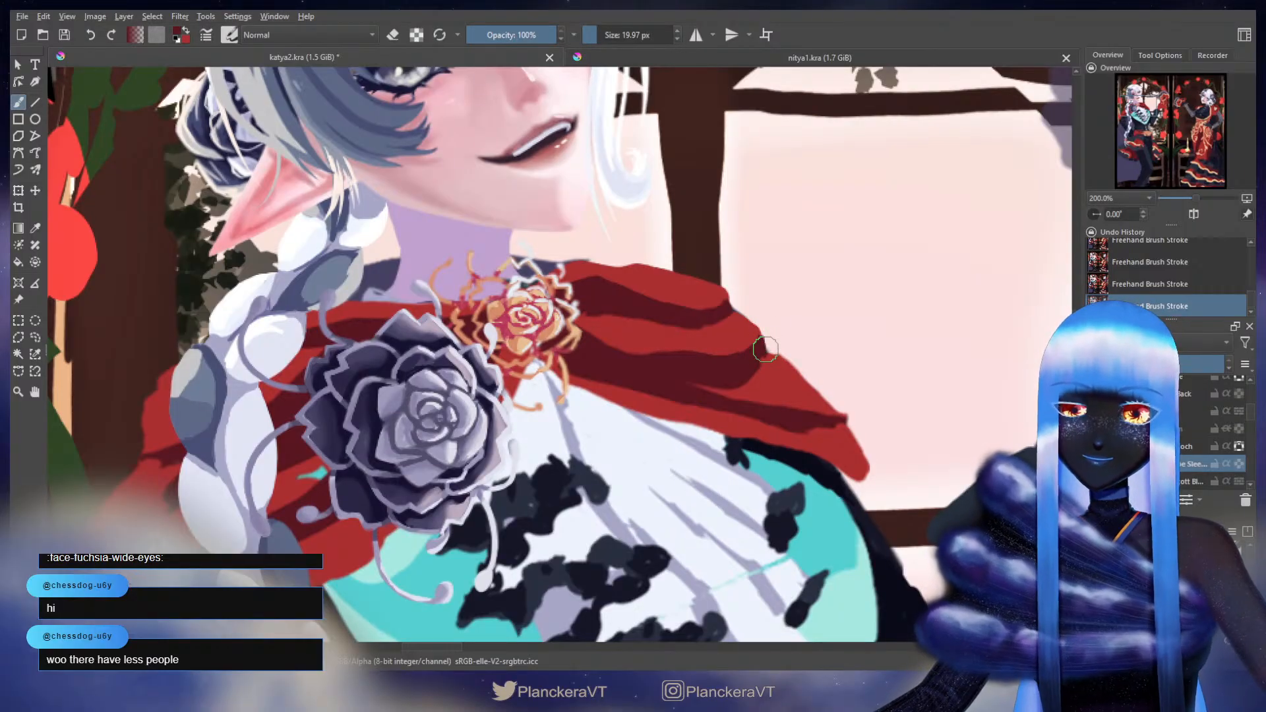
key("e")
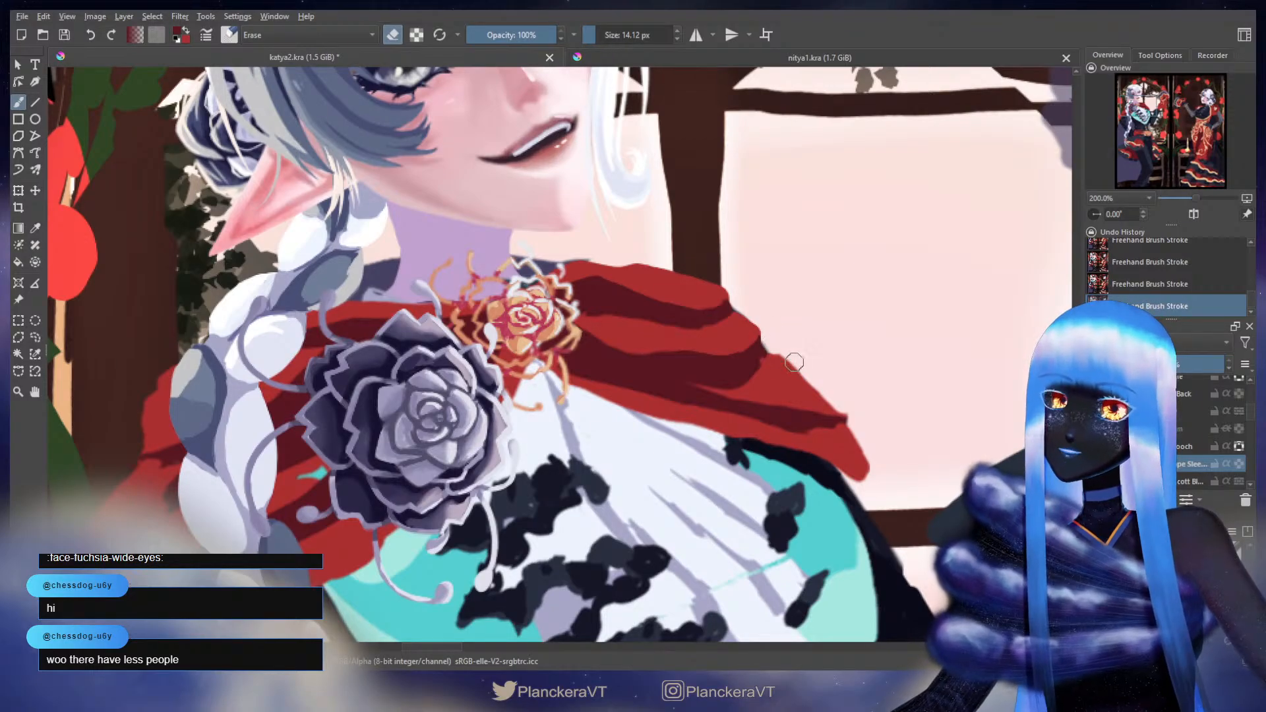
key("e")
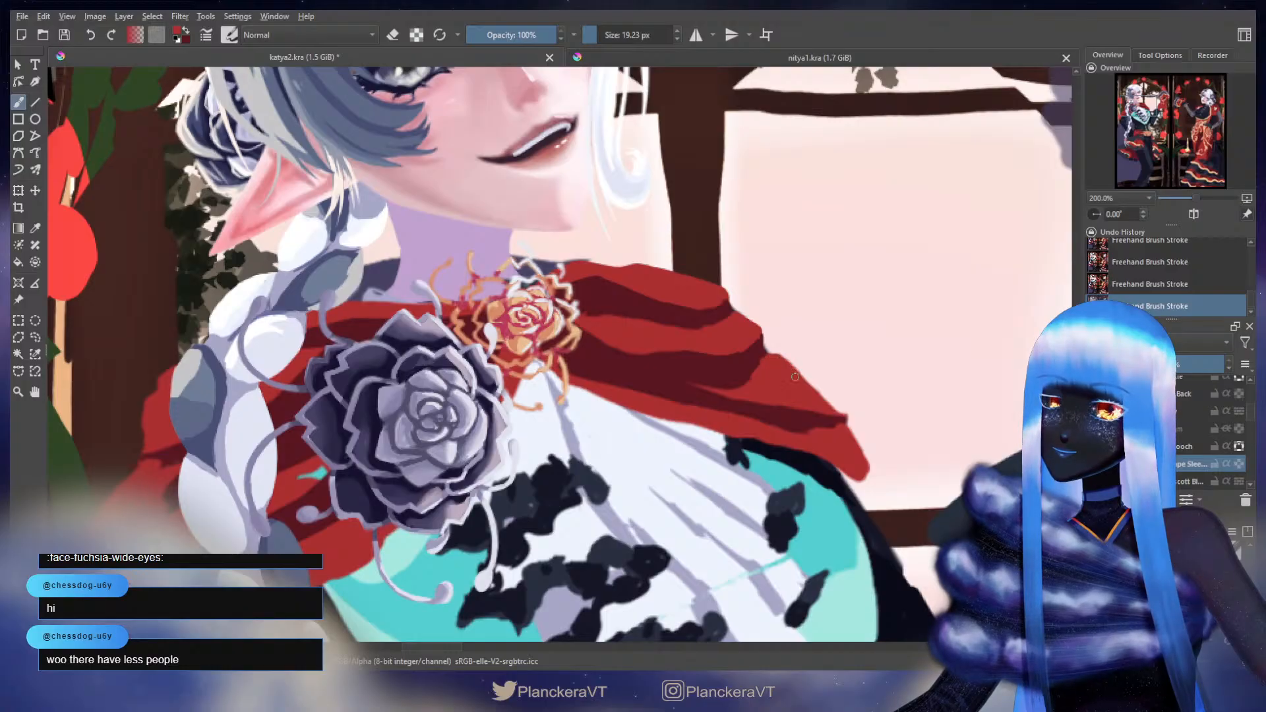
- Trim the shoulder cape's lower outer corner with the eraser at about 23 px and extend its tip in red at about 19 px
left_click_drag(789, 366, 689, 310)
key("e")
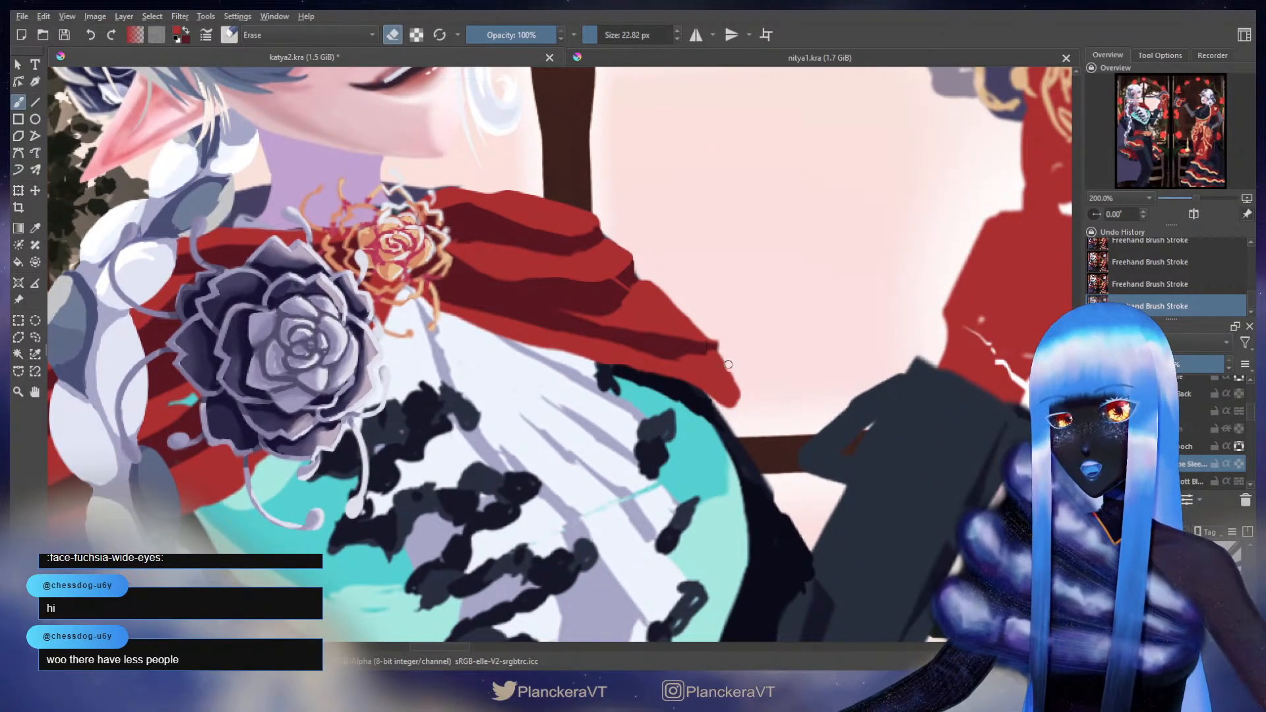
key("e")
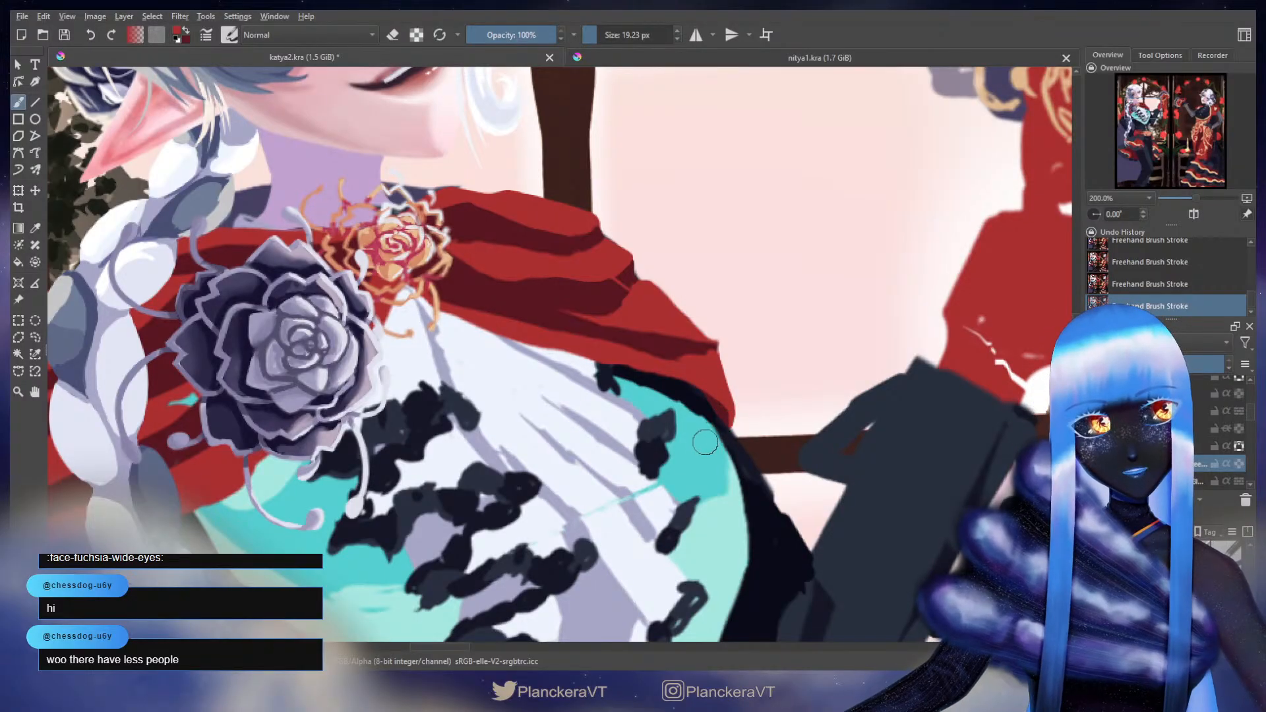
- Sample the muted purple of the cape lining, try it beneath the shoulder cape's lower tip, and undo the last stroke
left_click_drag(722, 417, 910, 255)
left_click_drag(593, 448, 940, 250)
left_click(482, 502, "ctrl")
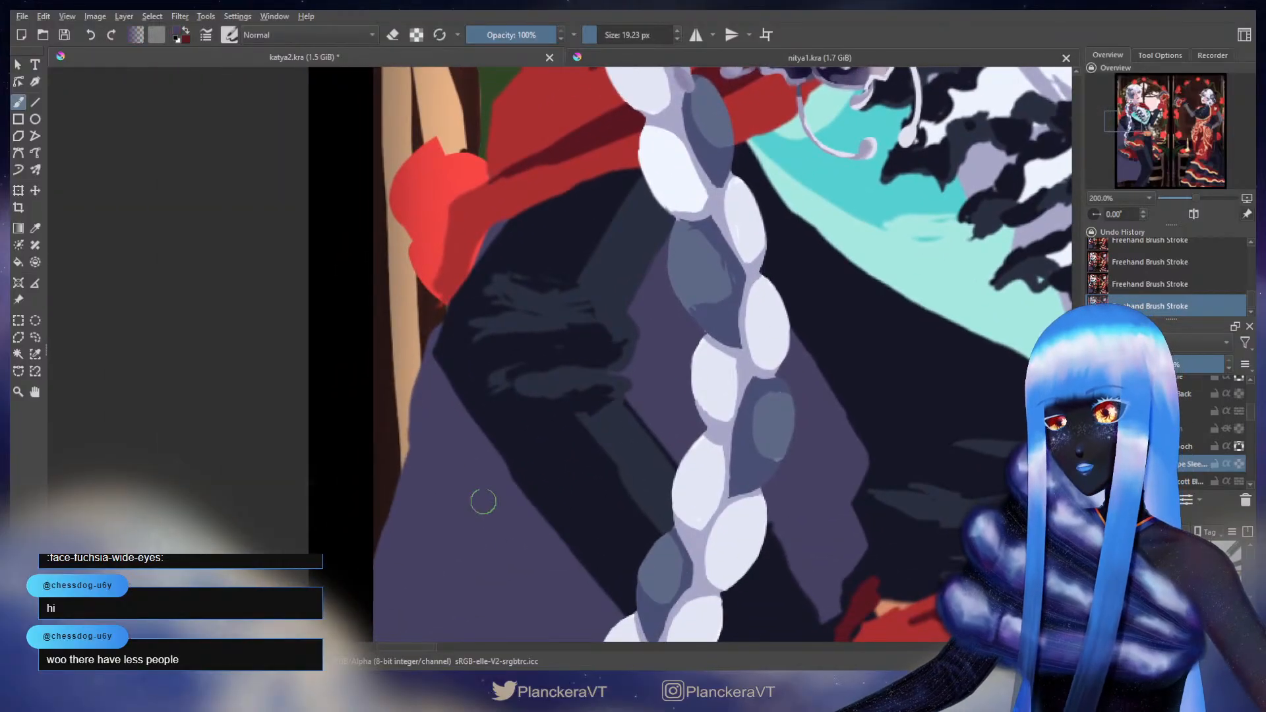
left_click_drag(801, 370, 561, 511)
left_click_drag(888, 138, 650, 387)
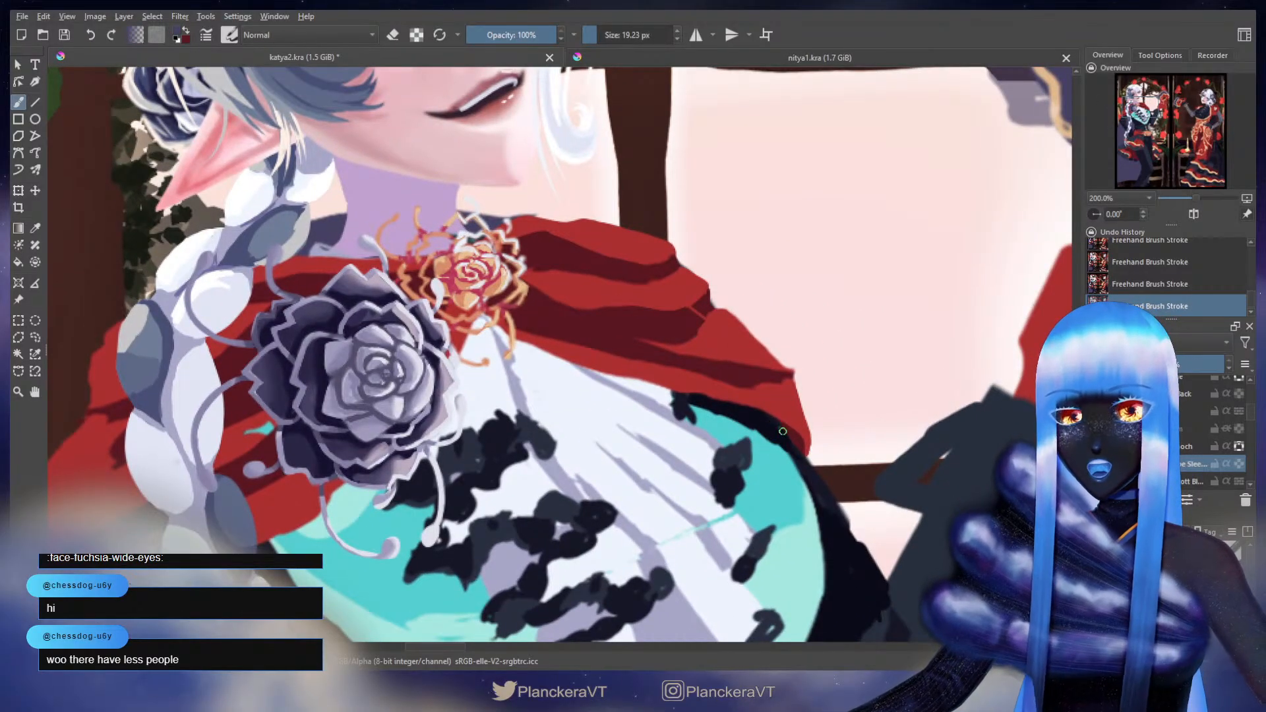
key("ctrl+z")
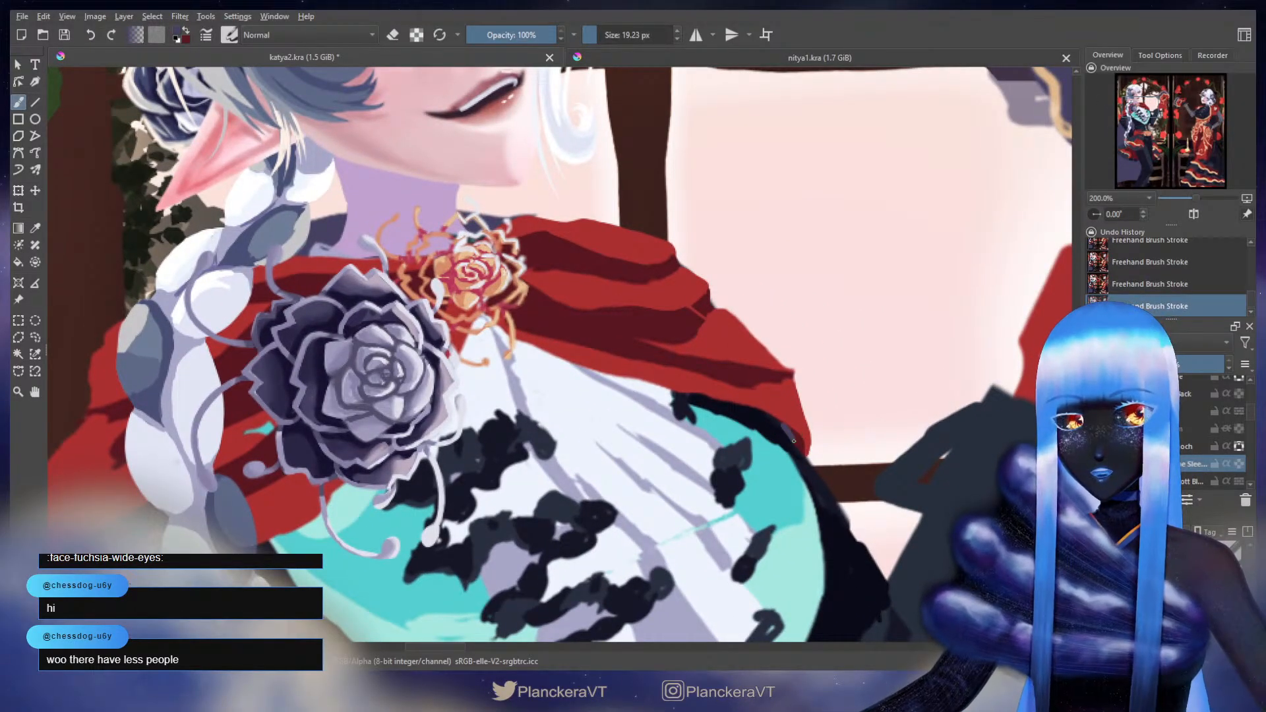
- Turn on alpha lock for the cape sleeve layer, try a purple stroke below the cape's tip, and undo it
left_click(1227, 462)
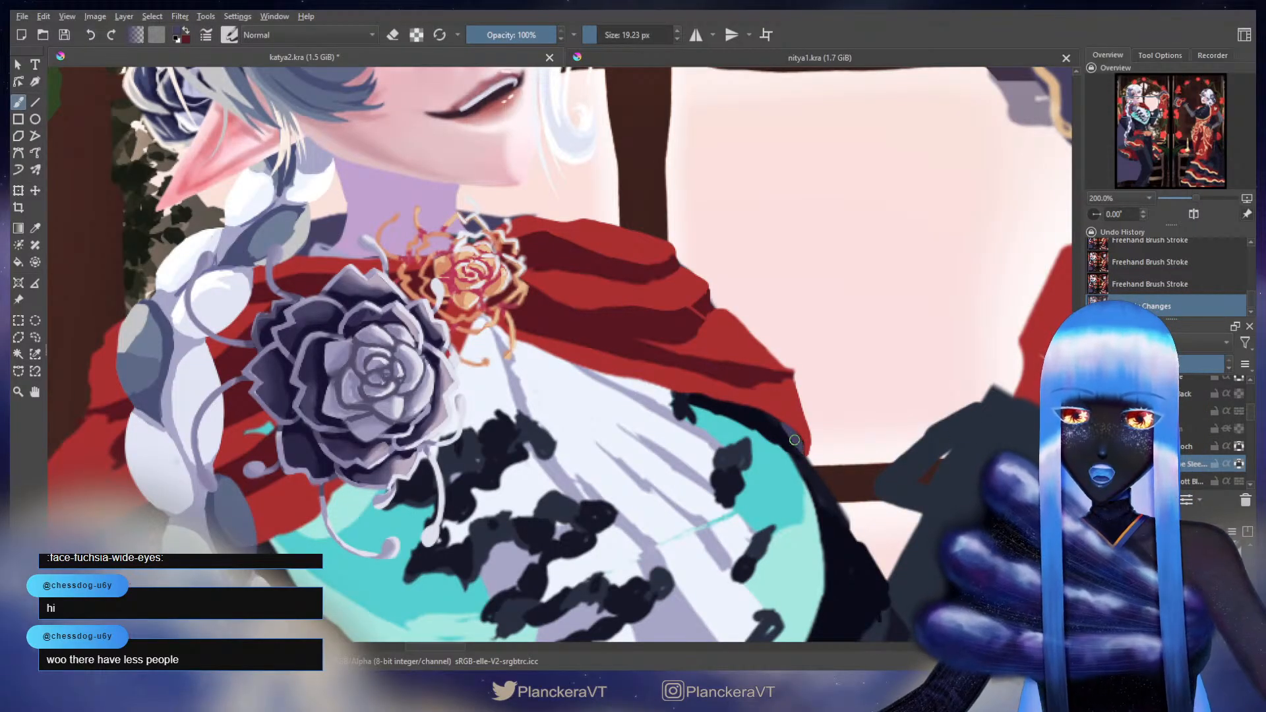
left_click_drag(797, 445, 817, 495)
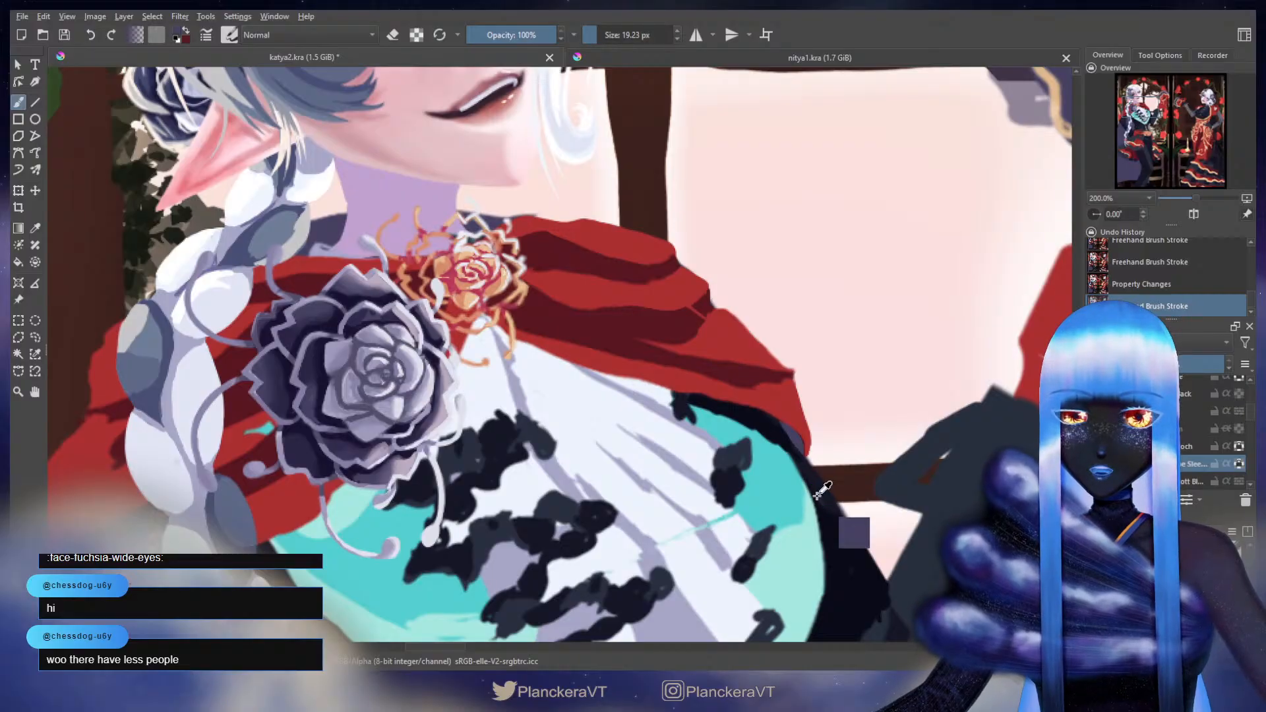
left_click(818, 496, "ctrl")
key("ctrl+z")
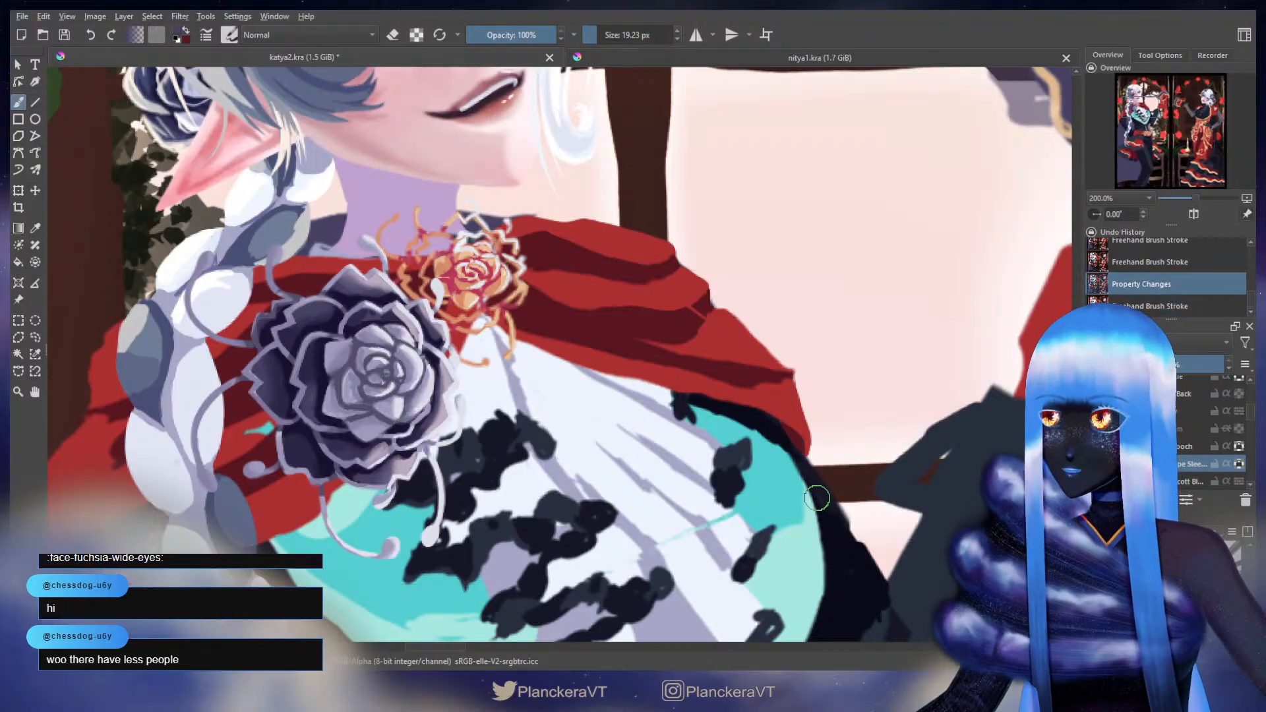
- Sample the muted purple of the cape lining beside the left figure's braid
left_click_drag(701, 410, 956, 137)
left_click(440, 481, "ctrl")
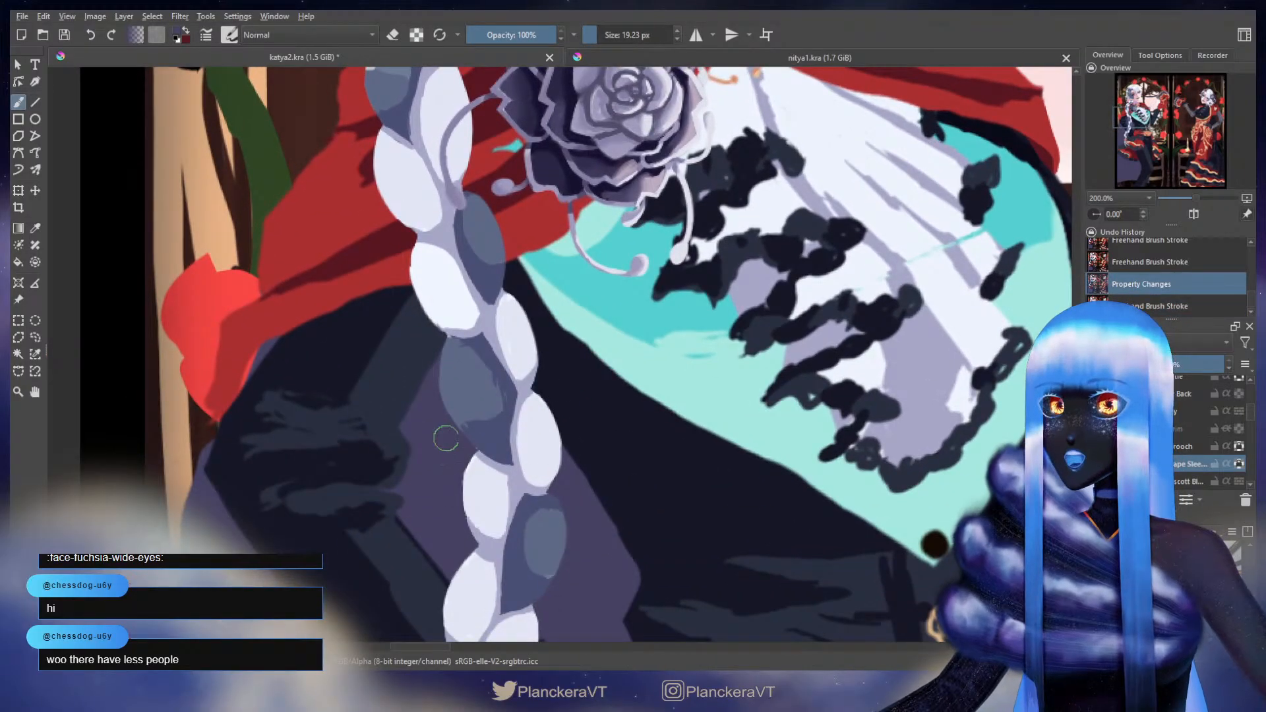
left_click_drag(590, 314, 581, 503)
left_click_drag(588, 454, 580, 497)
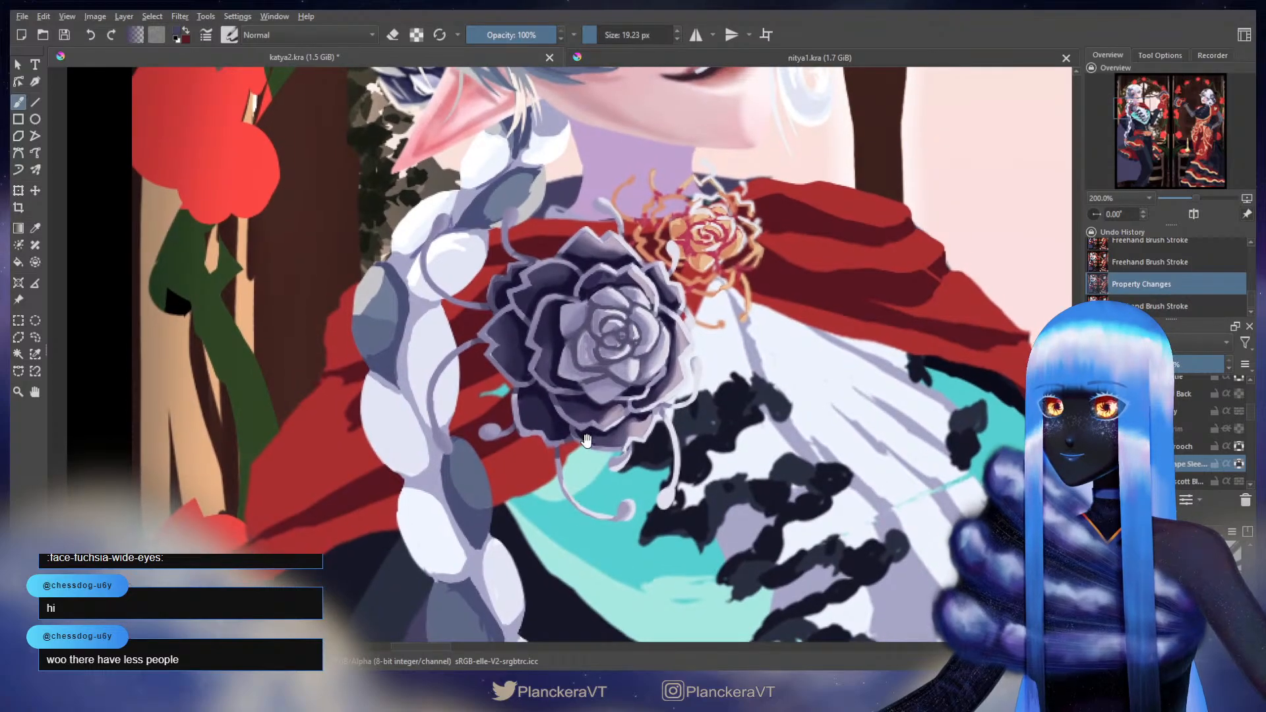
left_click_drag(586, 441, 585, 454)
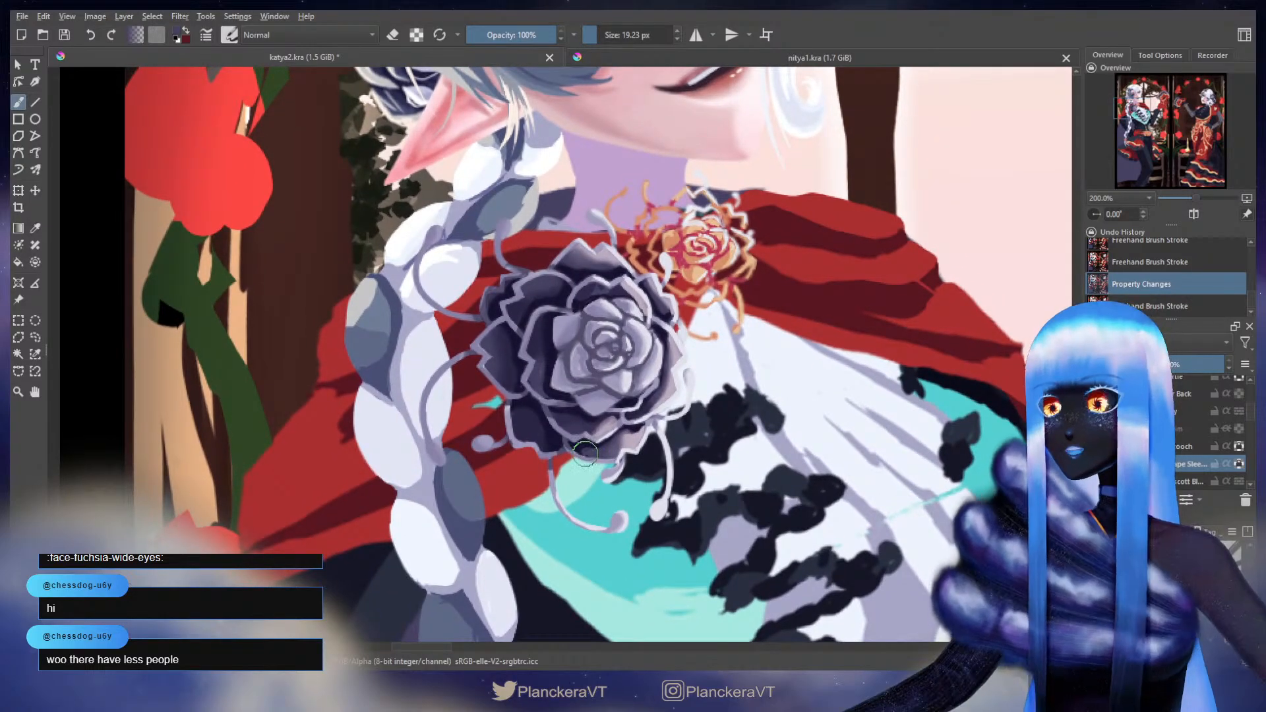
- Examine the right figure's face and dark rose hair ornament up close, and compare them with the left figure
scroll(597, 416, "down", 3)
left_click_drag(936, 329, 491, 409)
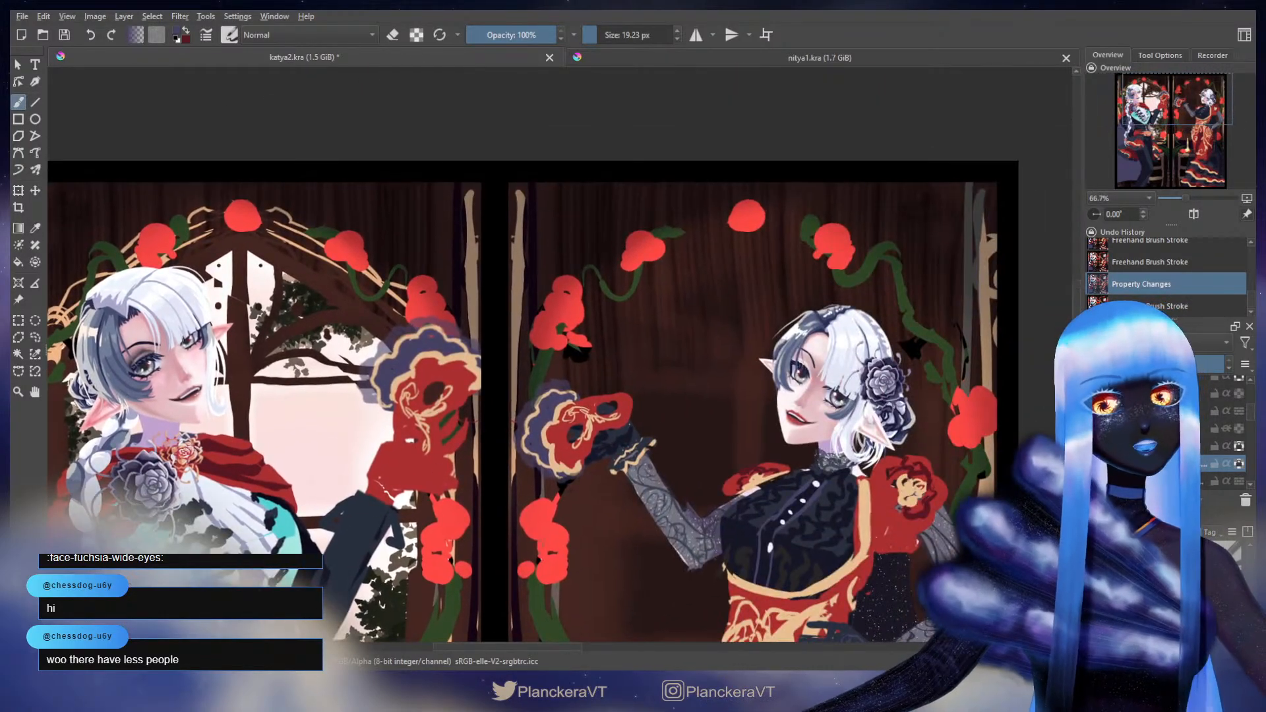
scroll(857, 407, "up", 1)
scroll(887, 441, "up", 2)
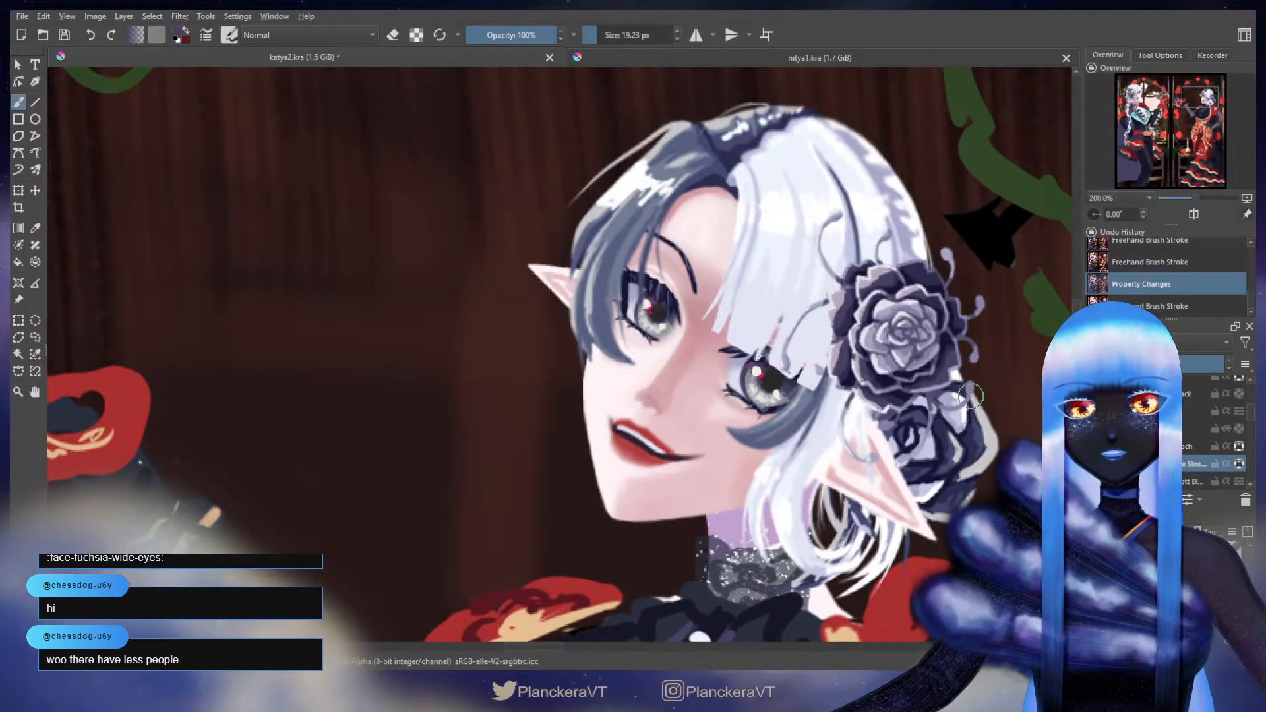
scroll(942, 342, "up", 1)
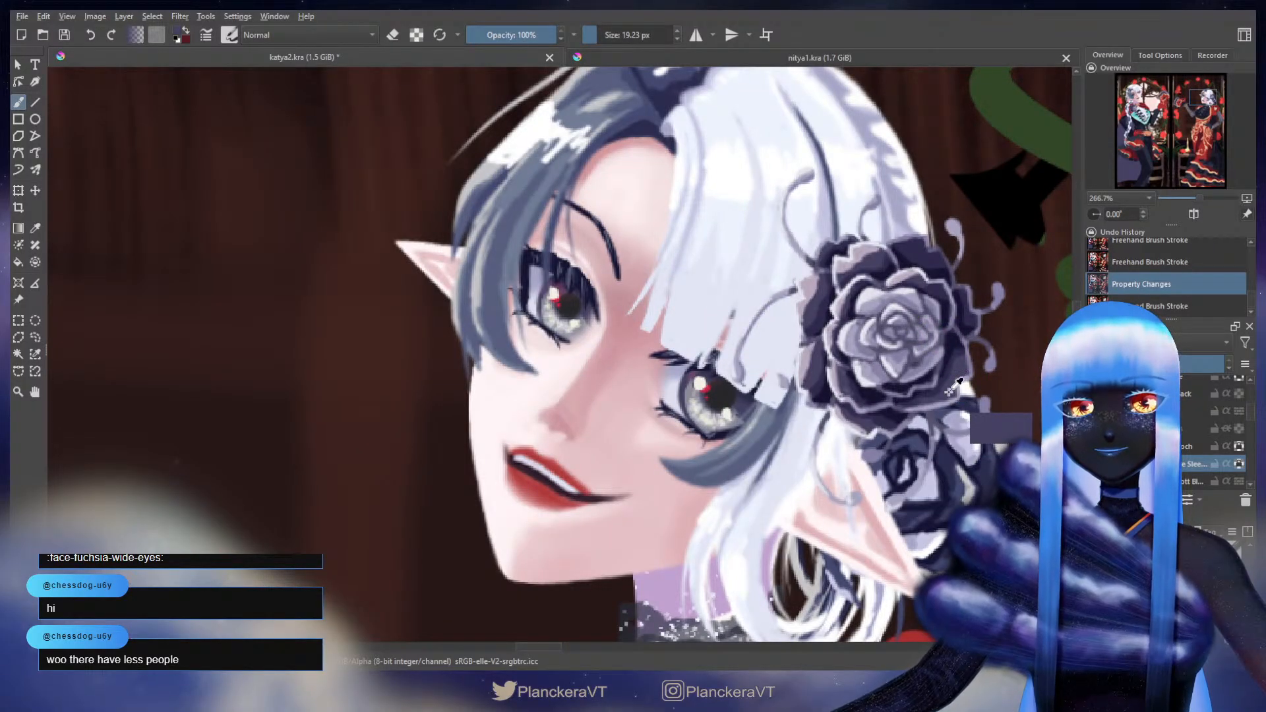
scroll(596, 463, "down", 3)
left_click_drag(459, 582, 580, 526)
scroll(818, 349, "up", 4)
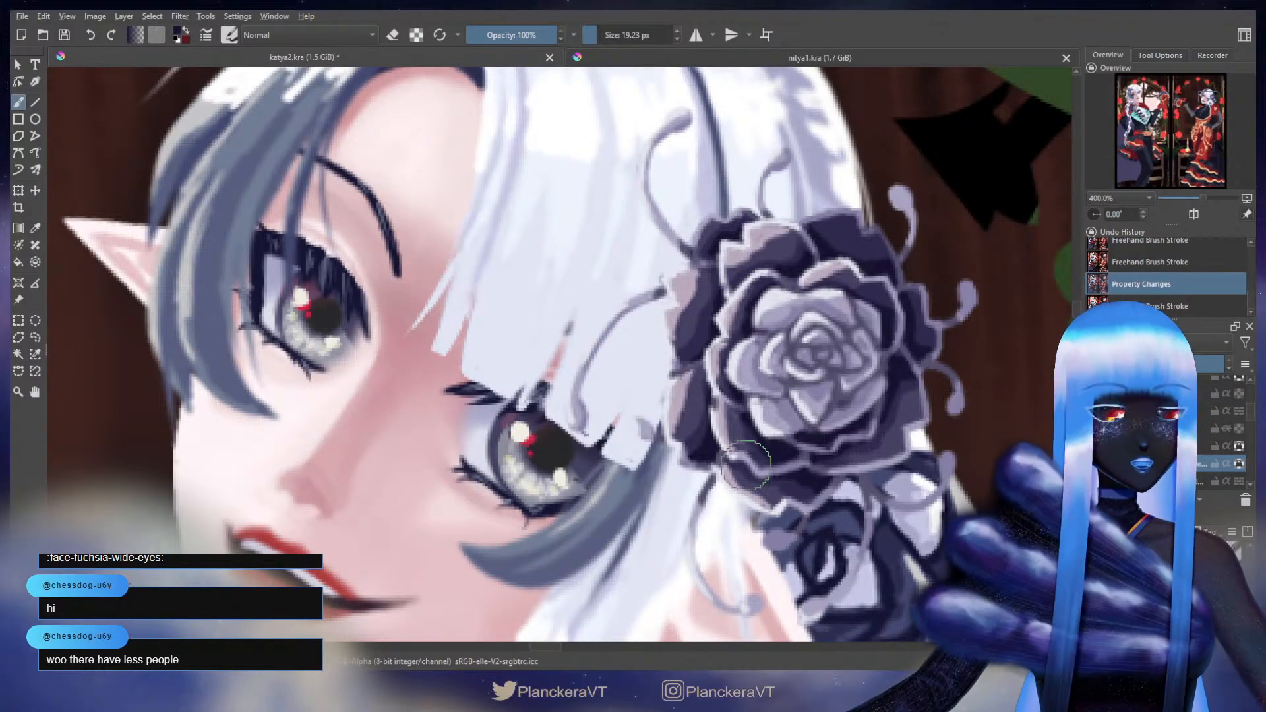
scroll(726, 462, "down", 2)
left_click_drag(461, 524, 830, 429)
left_click_drag(369, 567, 784, 475)
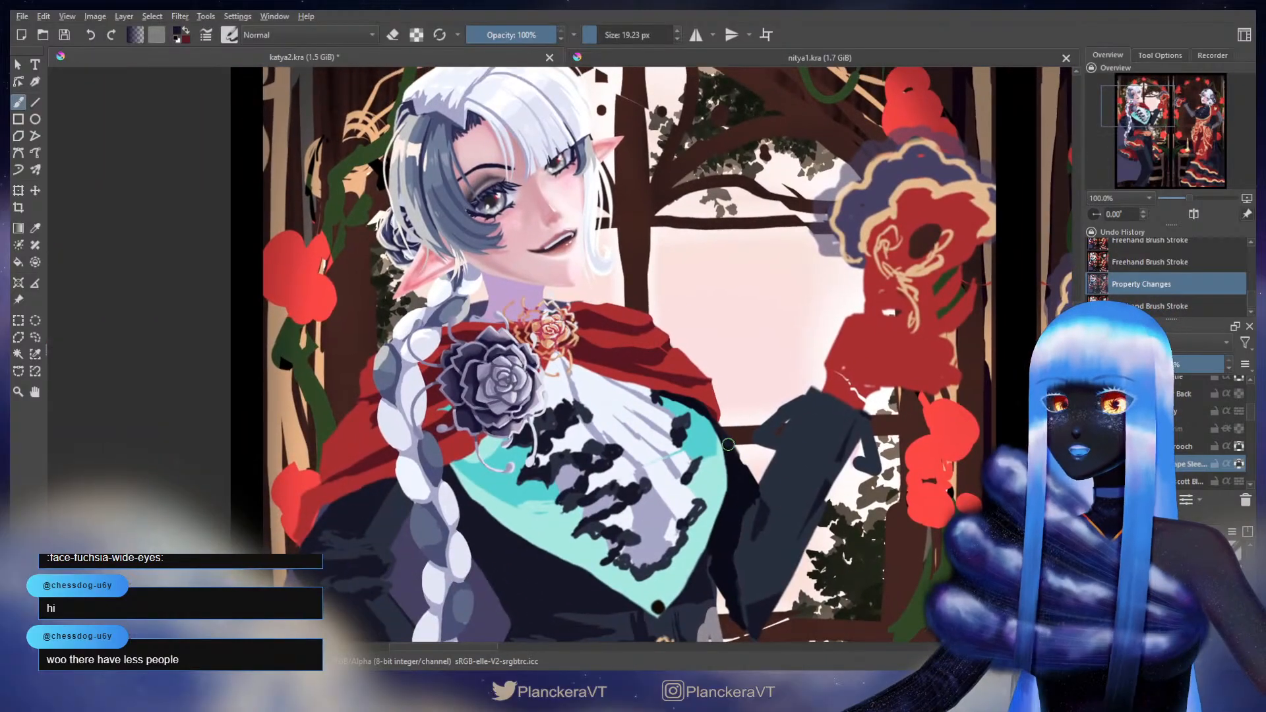
- Touch up the purple lining beneath the shoulder cape's lower tip, then sample the cape's red and repaint the tip's edge, ending at about 16 px
scroll(758, 468, "up", 2)
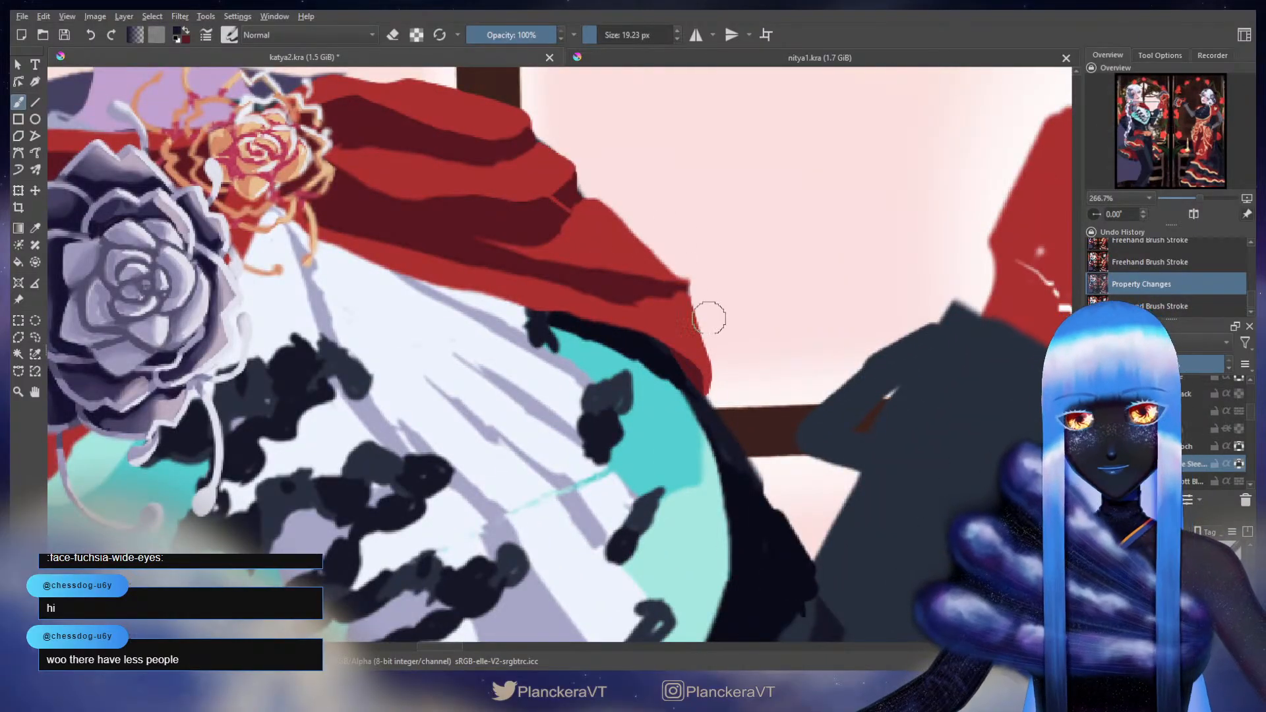
mouse_move(684, 361)
left_mouse_down()
mouse_move(699, 391)
mouse_move(667, 356)
left_mouse_up()
key("ctrl+z")
left_click_drag(673, 354, 668, 350)
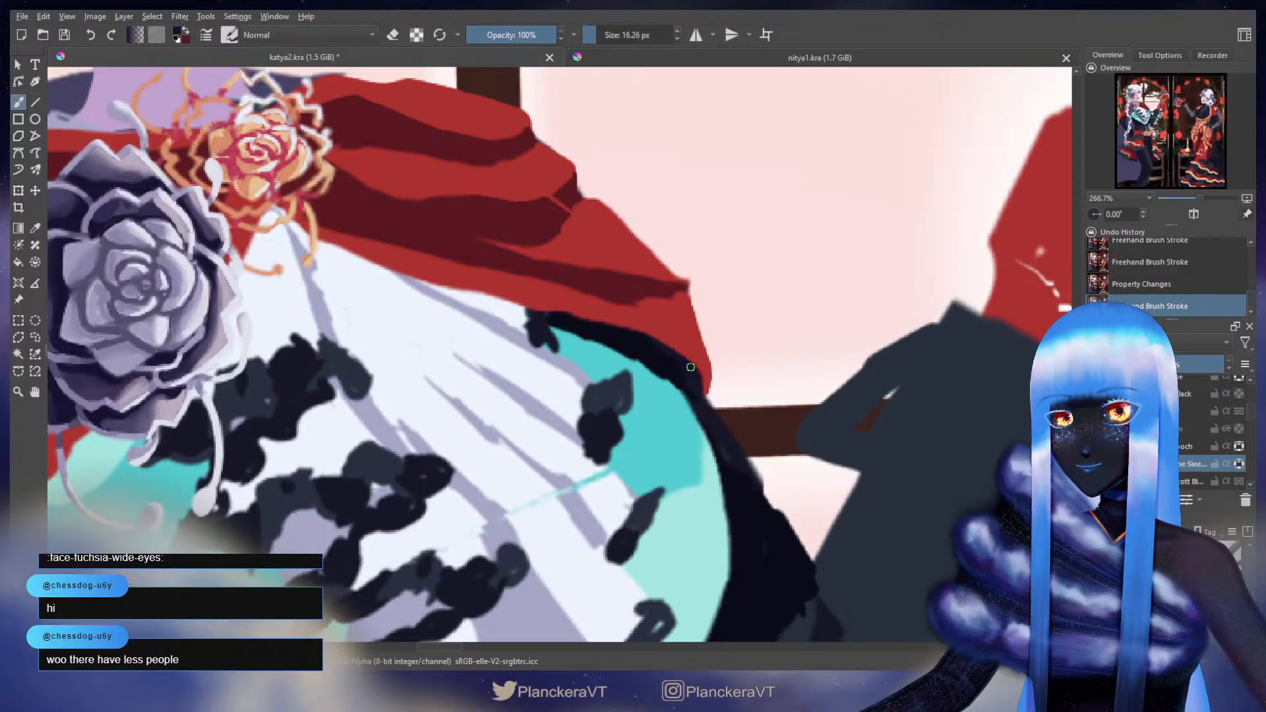
left_click_drag(699, 394, 701, 404)
left_click_drag(693, 380, 699, 413)
left_click(694, 345, "ctrl")
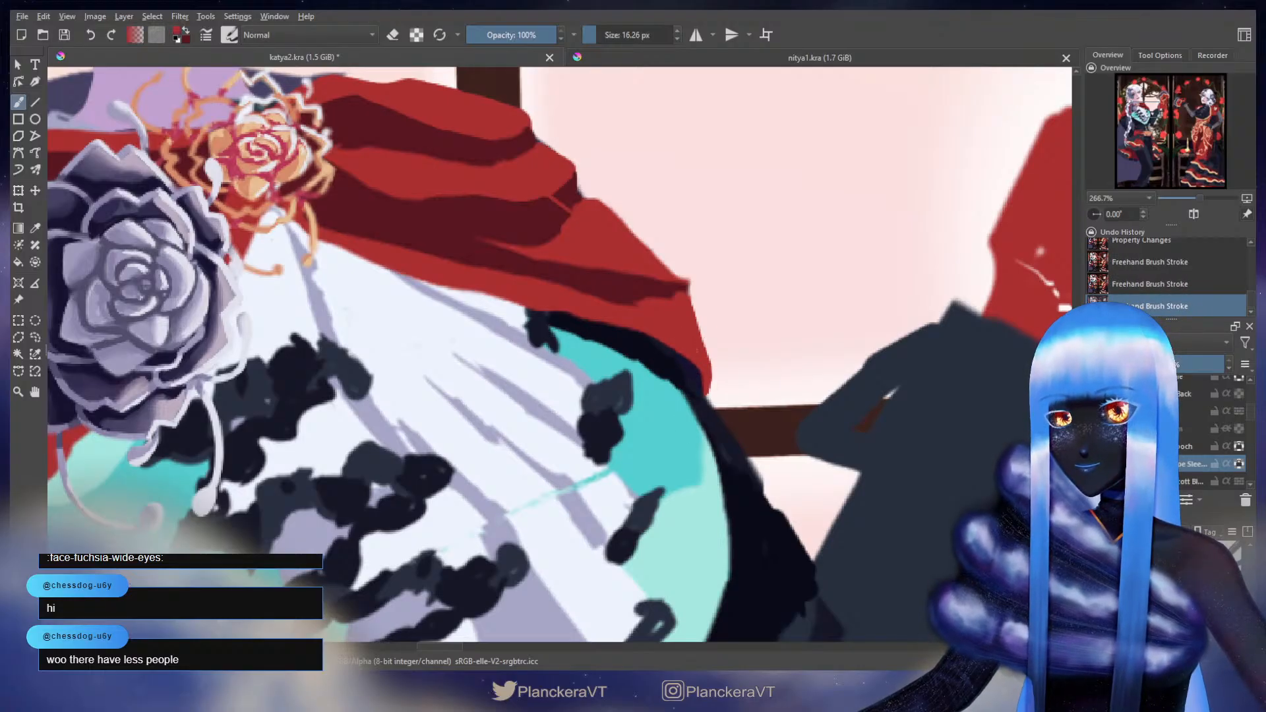
left_click_drag(706, 362, 708, 385)
- Turn off alpha lock for the cape sleeve layer and touch up the shoulder cape's lower edge in red
left_click_drag(658, 330, 670, 390)
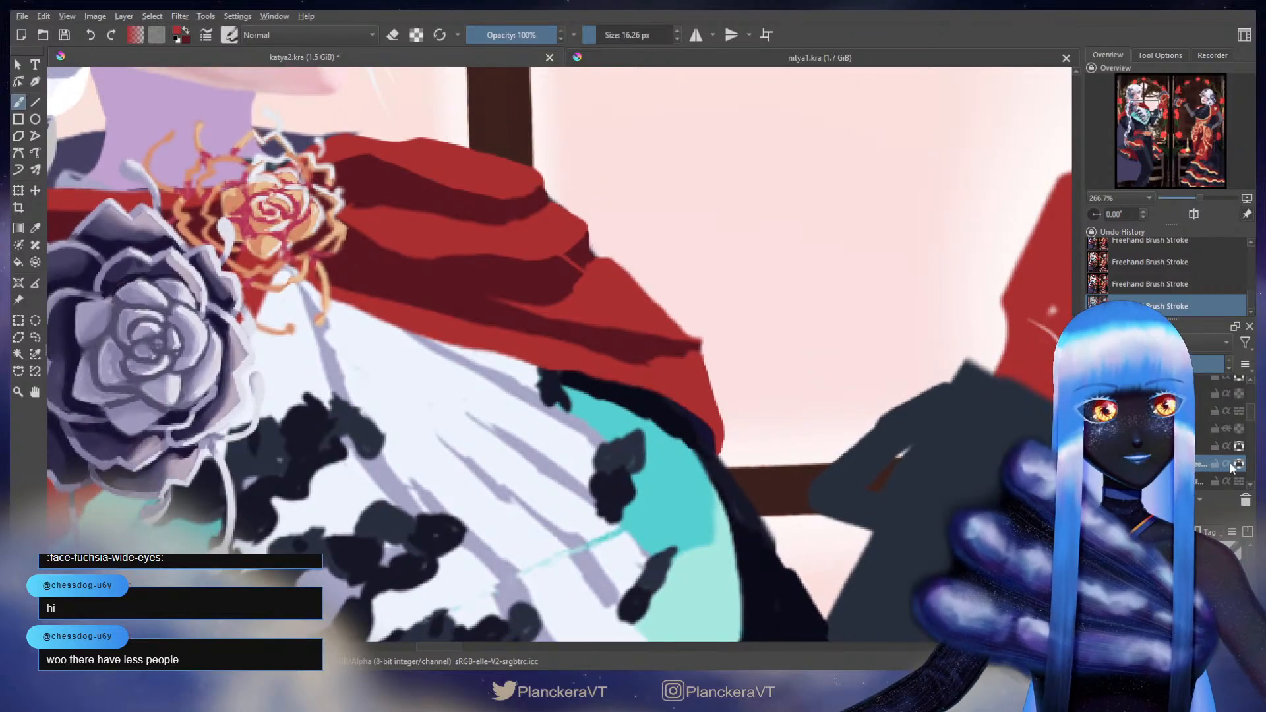
left_click(1238, 464)
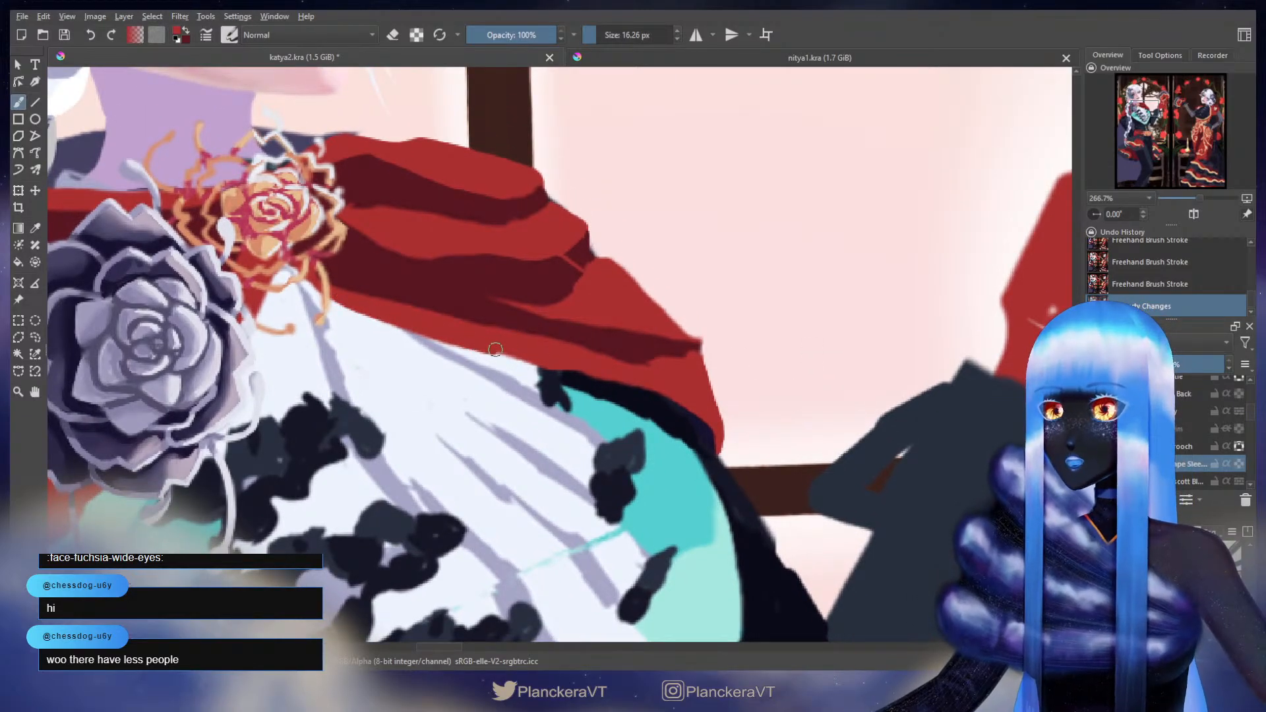
left_click_drag(593, 374, 718, 420)
left_click_drag(694, 369, 712, 402)
key("e")
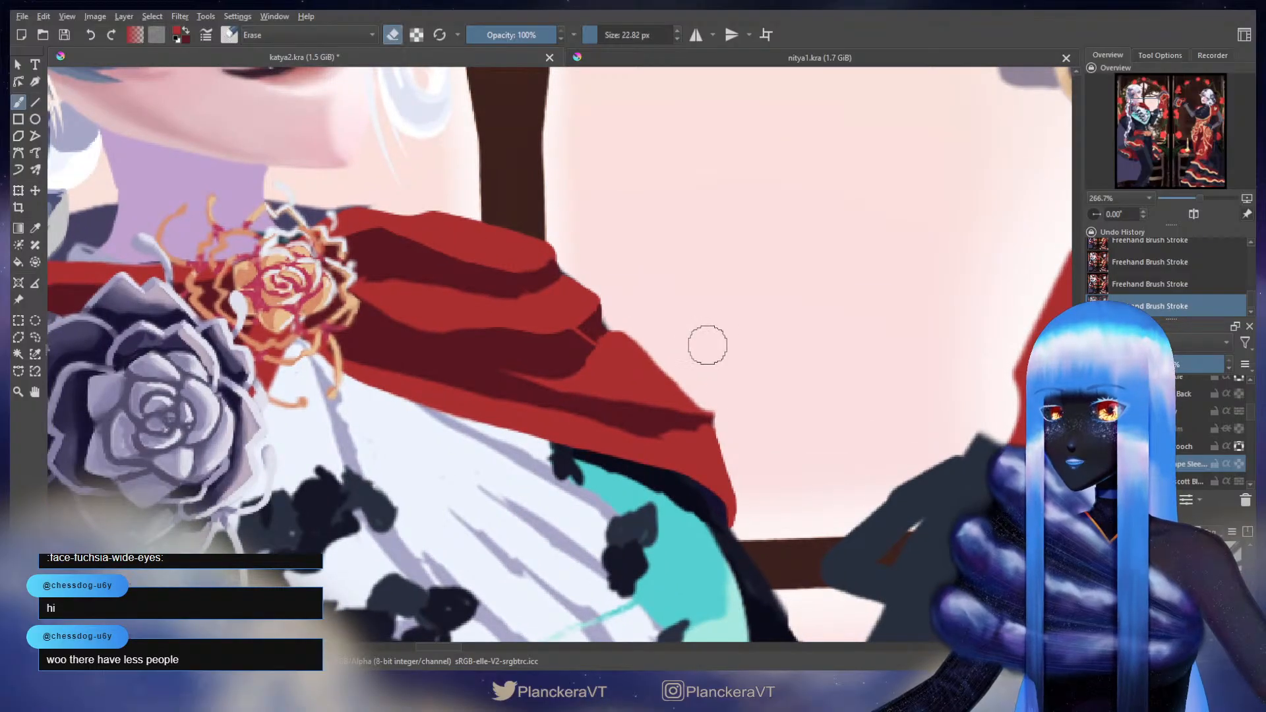
key("bracketleft")
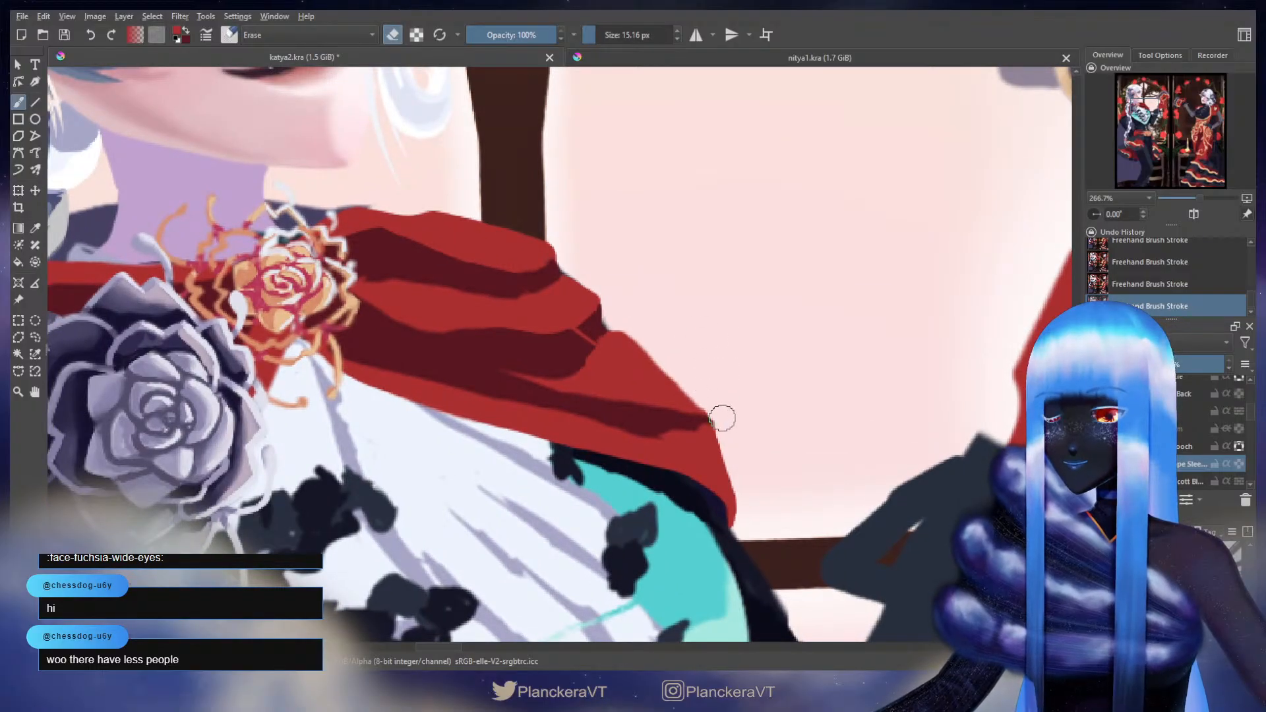
key("ctrl+z")
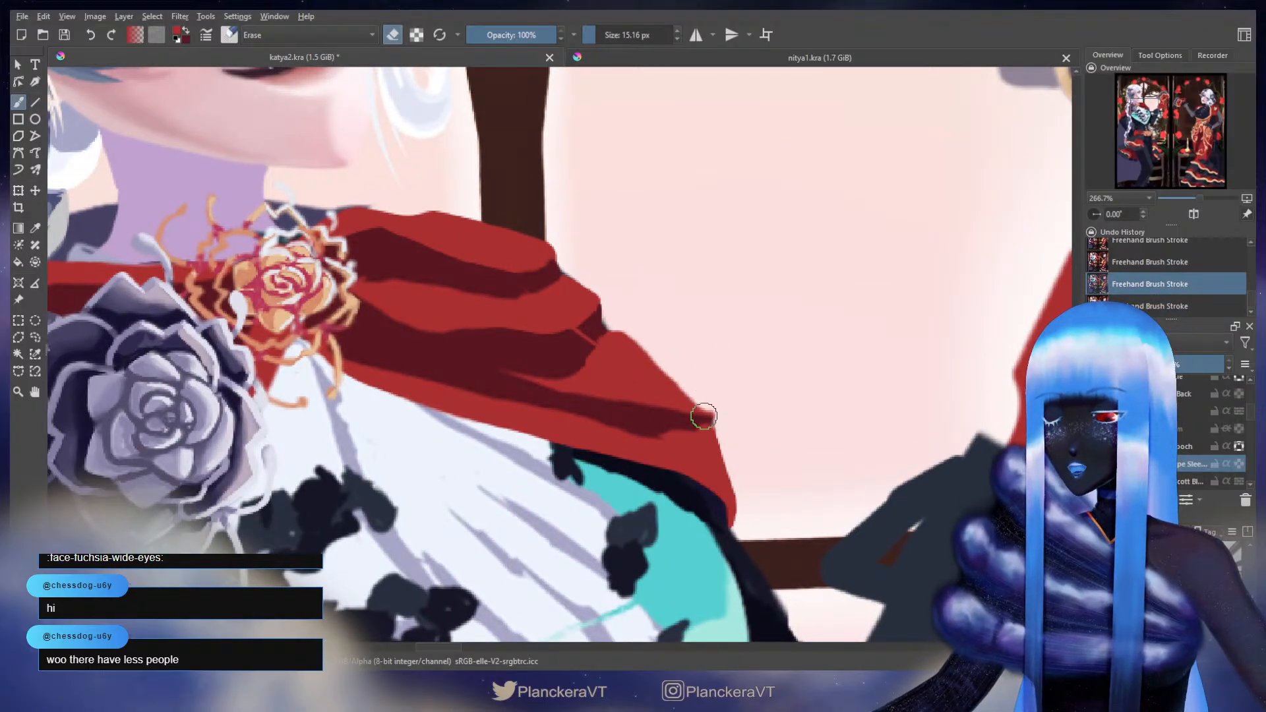
key("e")
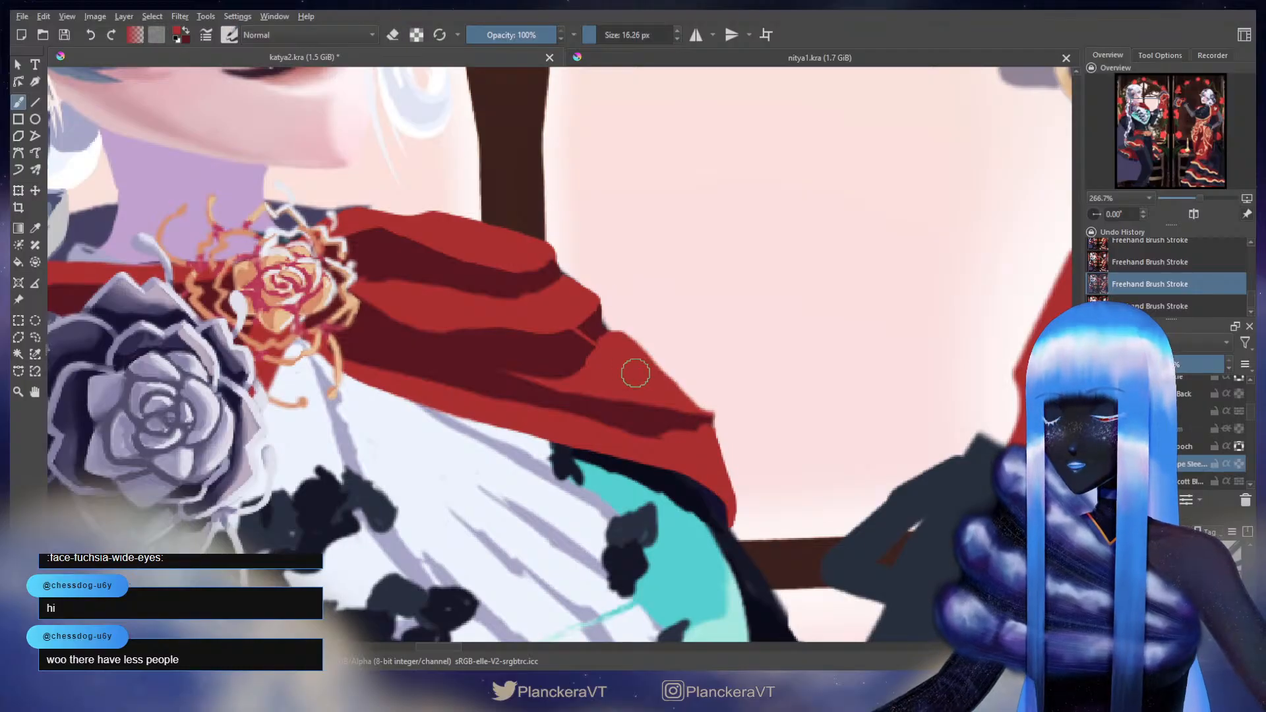
- Trim the shoulder cape's outer edge from the notch down to the lower corner with the eraser at about 13 px
key("e")
left_click(622, 324)
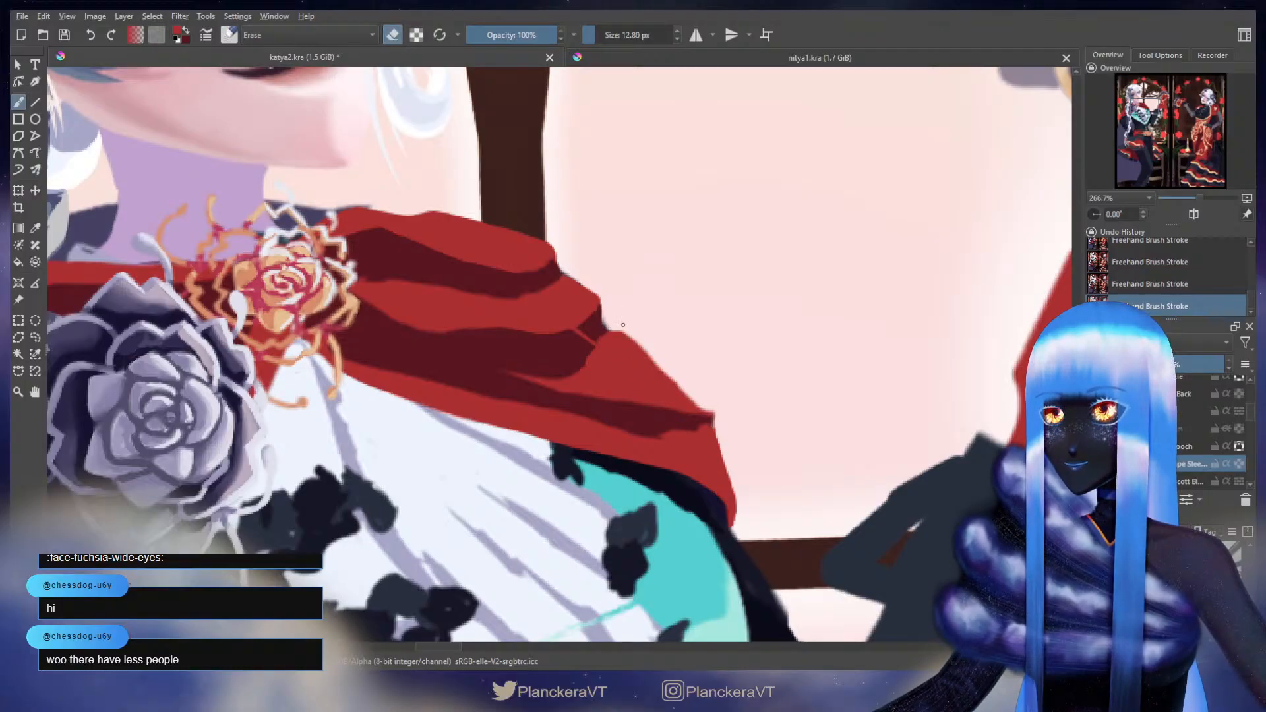
left_click_drag(631, 334, 679, 377)
key("ctrl+z")
mouse_move(621, 303)
left_mouse_down()
mouse_move(654, 364)
mouse_move(729, 431)
mouse_move(716, 407)
mouse_move(717, 418)
left_mouse_up()
left_click_drag(716, 422, 714, 416)
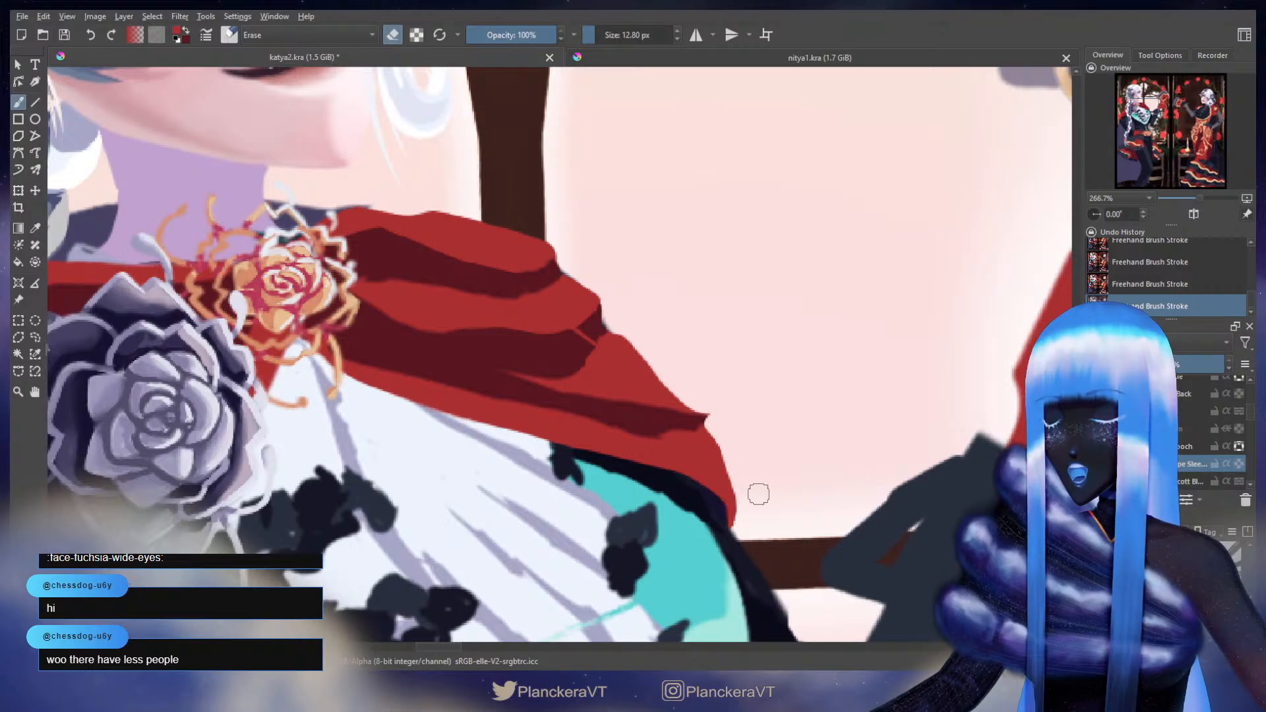
- Refine the pointed fold corner on the shoulder cape's outer edge, painting at about 16 px and erasing at about 12 px
key("e")
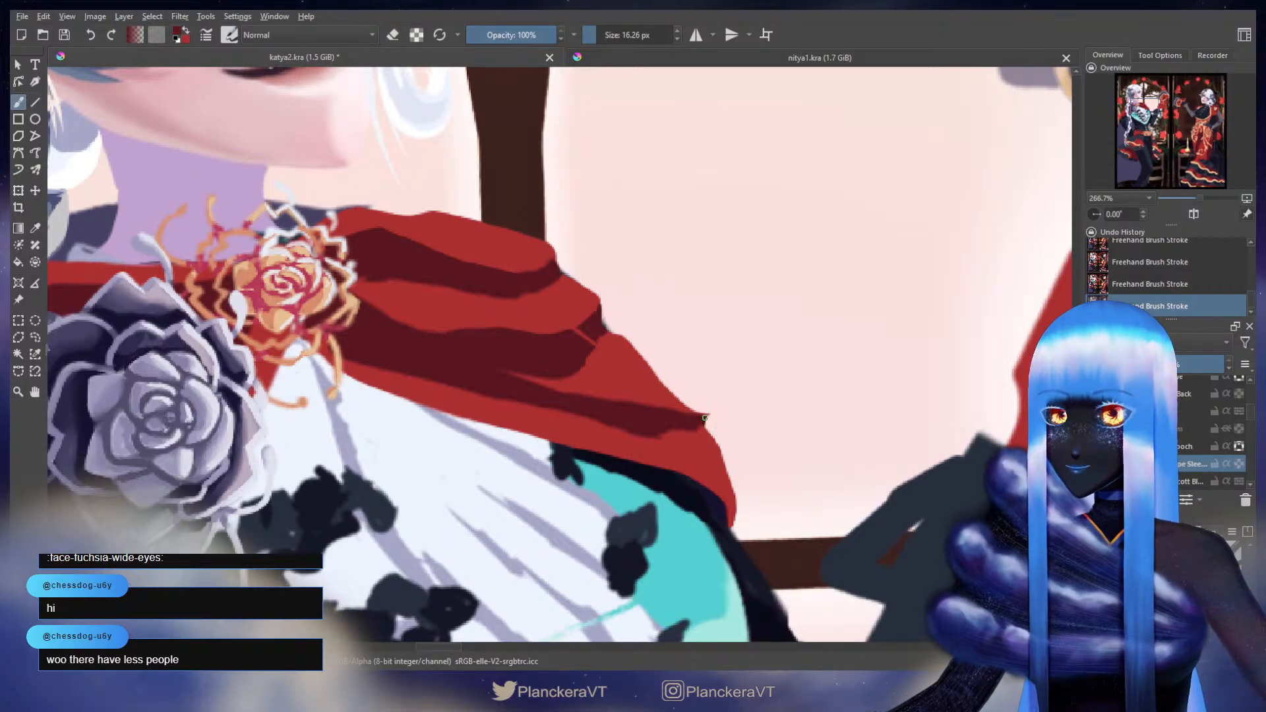
left_click_drag(704, 417, 704, 419)
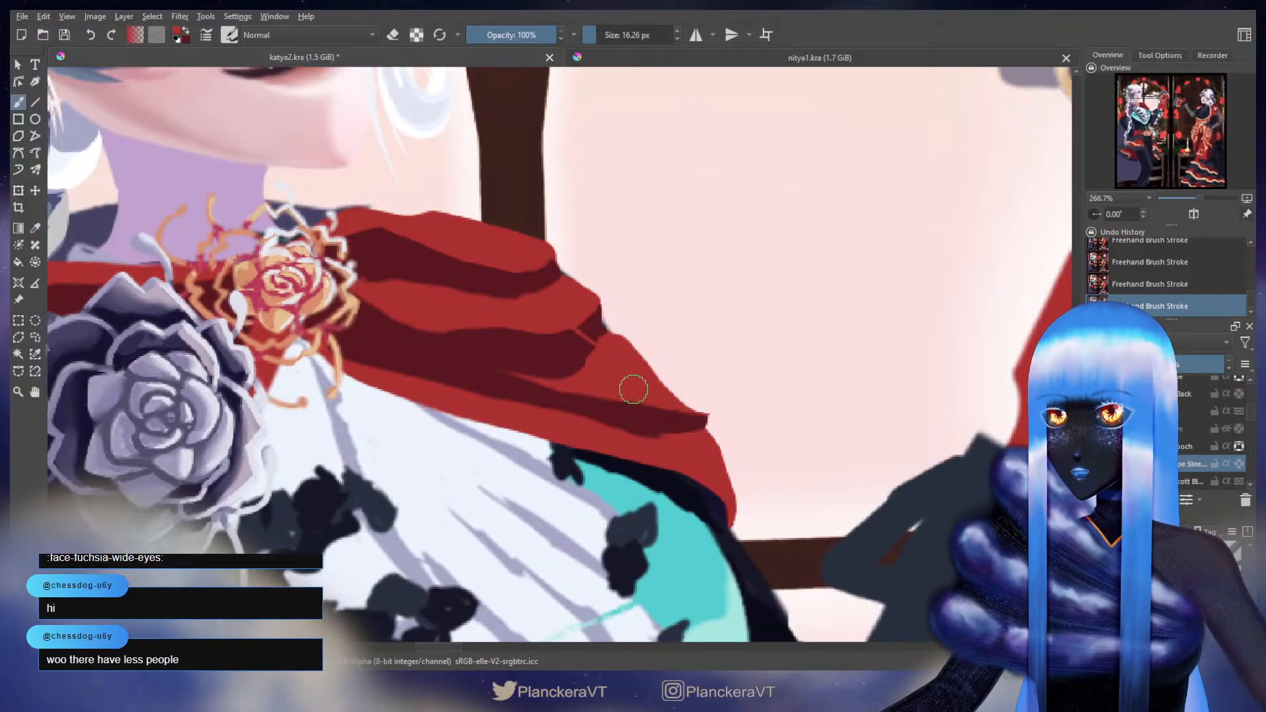
key("e")
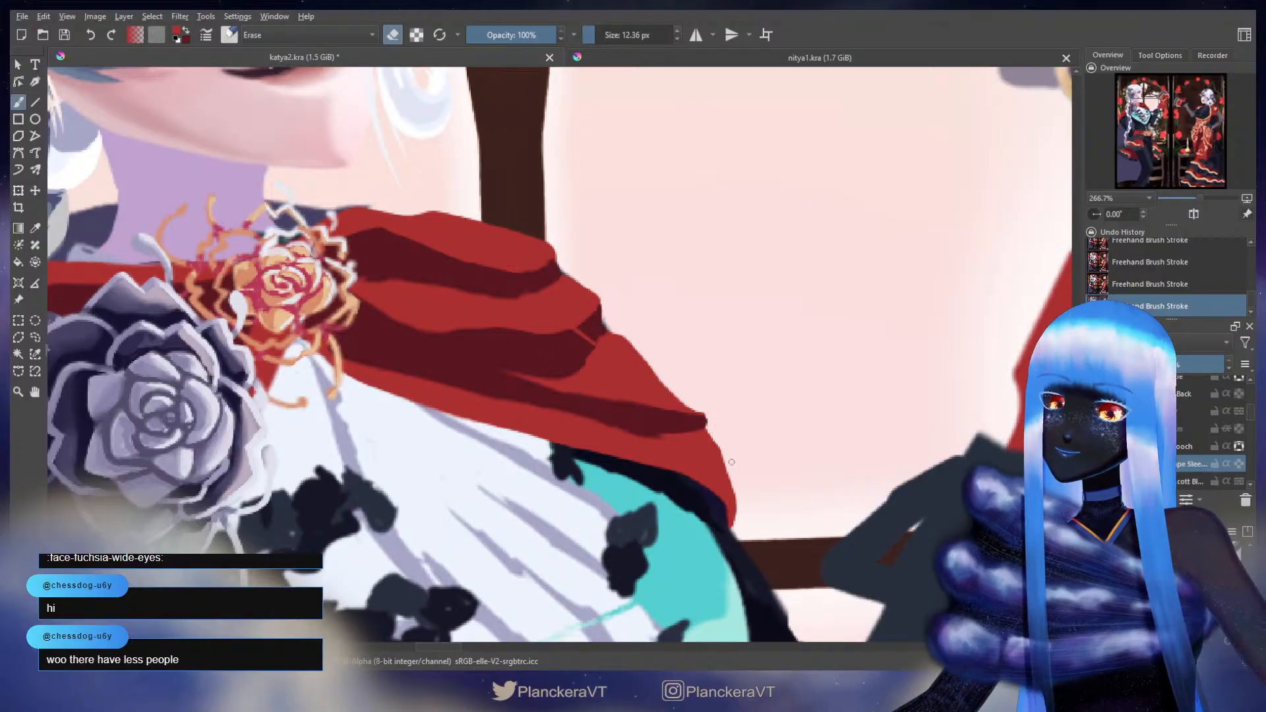
key("e")
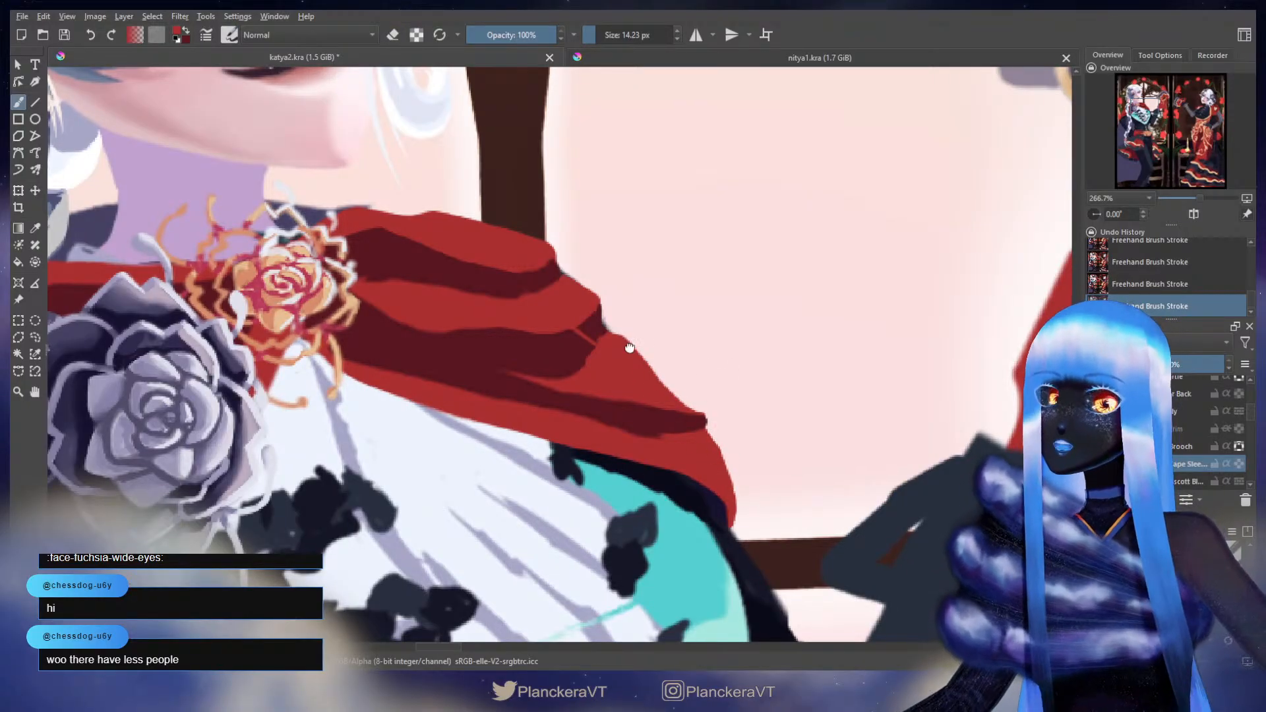
- Clean up the shoulder cape's inner edge along the white ruffled shirt with the eraser at about 12 px
left_click_drag(629, 347, 706, 338)
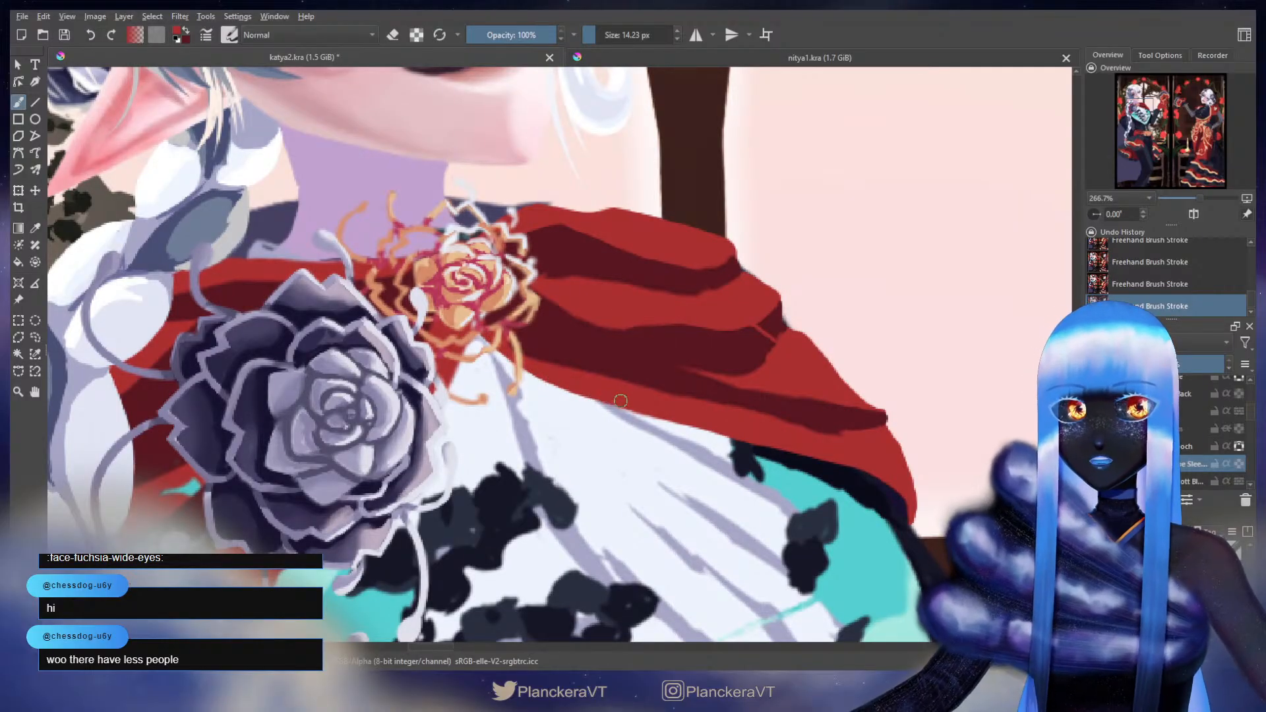
scroll(633, 400, "down", 1)
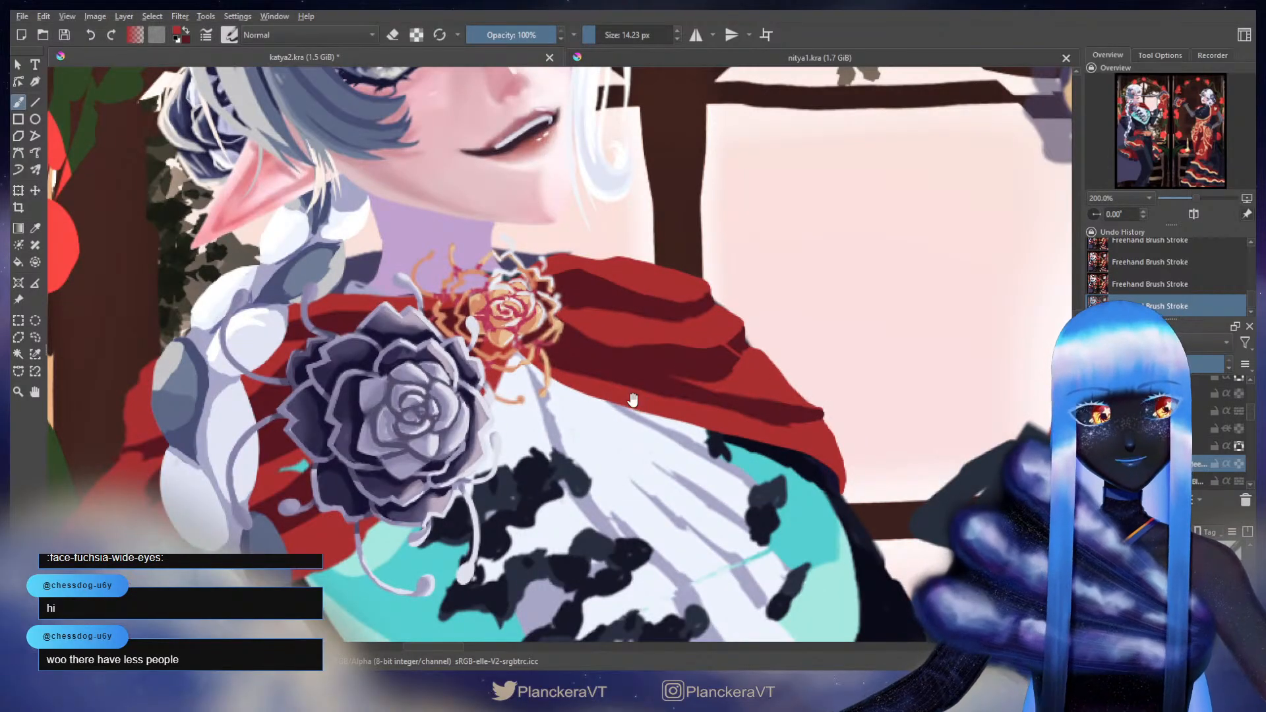
left_click_drag(633, 401, 568, 410)
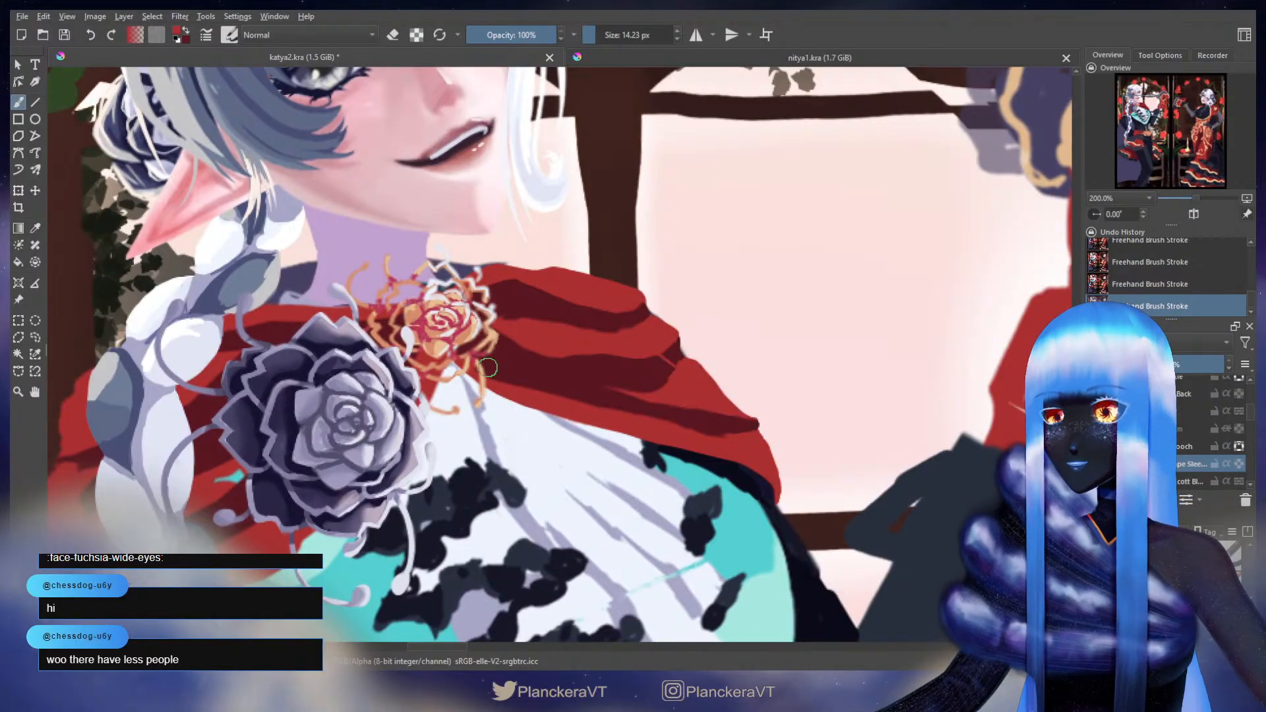
key("e")
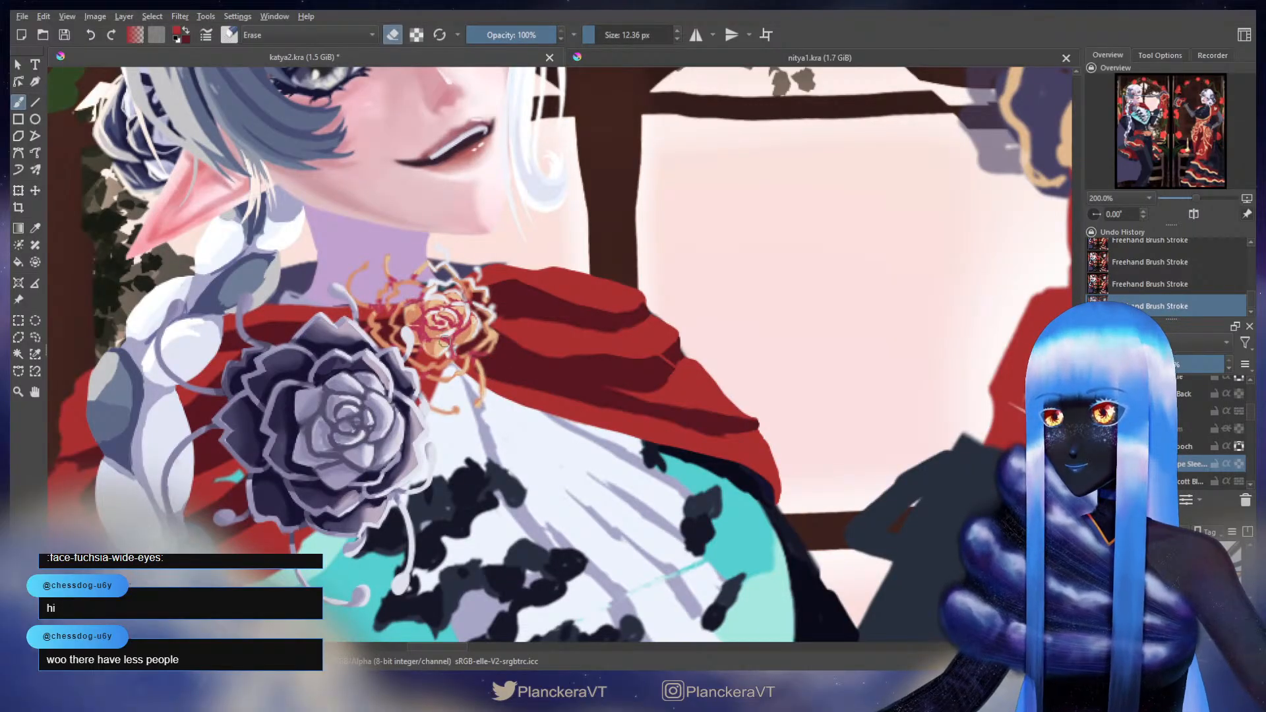
key("ctrl+z")
left_click_drag(443, 324, 447, 337)
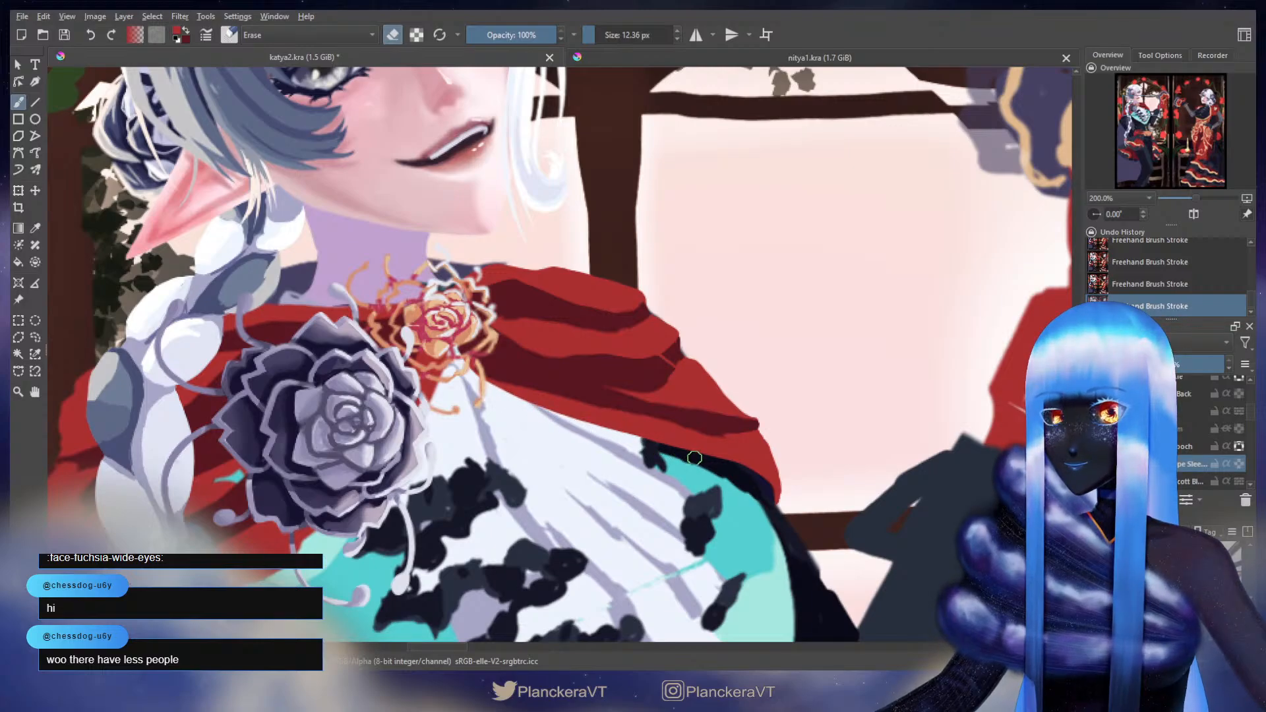
- Sample the cape's dark red and paint shadow along its inner edge below the orange rose at about 19 px
key("e")
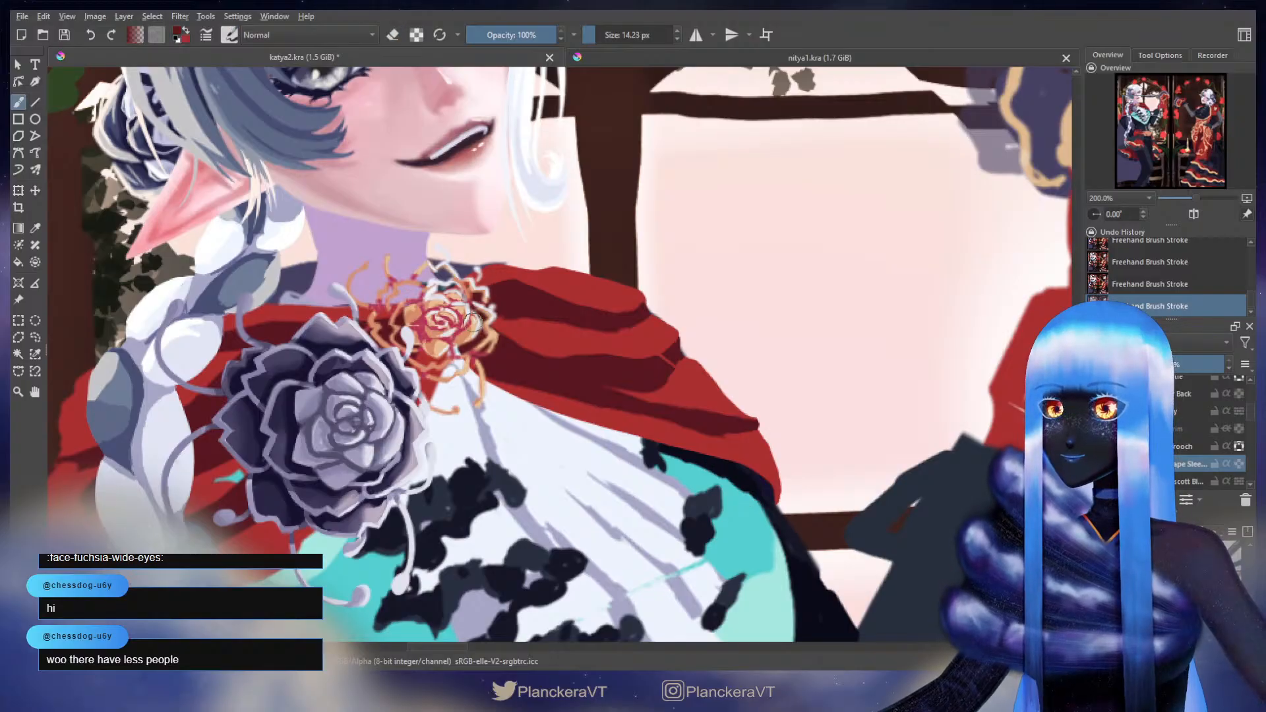
left_click_drag(469, 337, 476, 337, "shift")
left_click(499, 377, "ctrl")
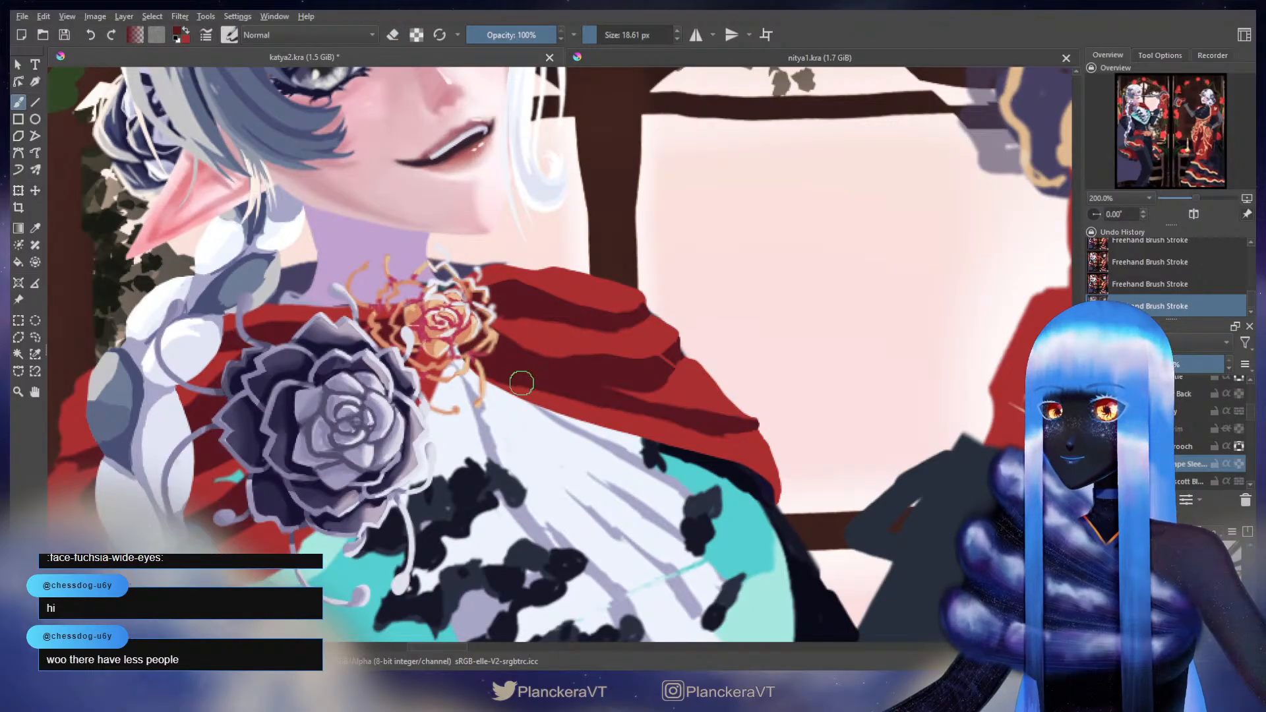
left_click_drag(520, 390, 591, 402)
key("ctrl+z")
mouse_move(486, 353)
left_mouse_down()
mouse_move(489, 383)
mouse_move(465, 363)
mouse_move(567, 422)
left_mouse_up()
- Undo the last erasure and touch up the cape's inner edge beneath the orange rose at about 17 px, comparing with undo and redo
key("e")
key("ctrl+z")
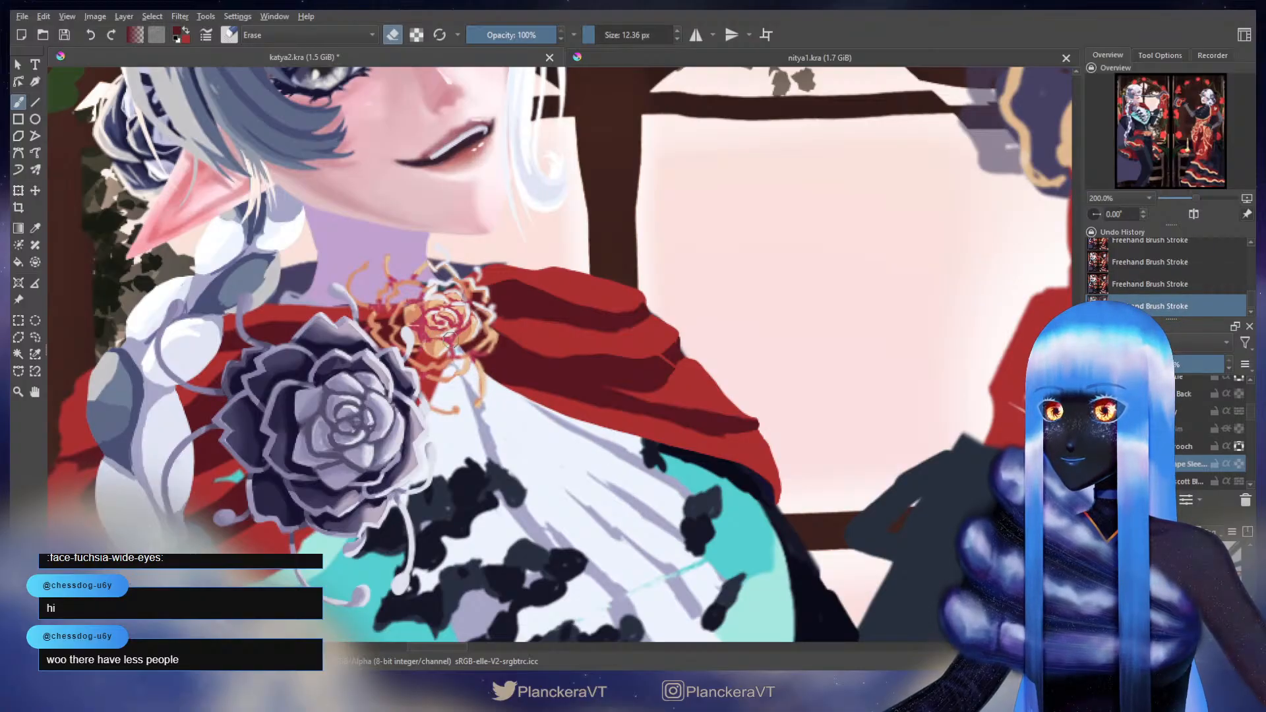
key("e")
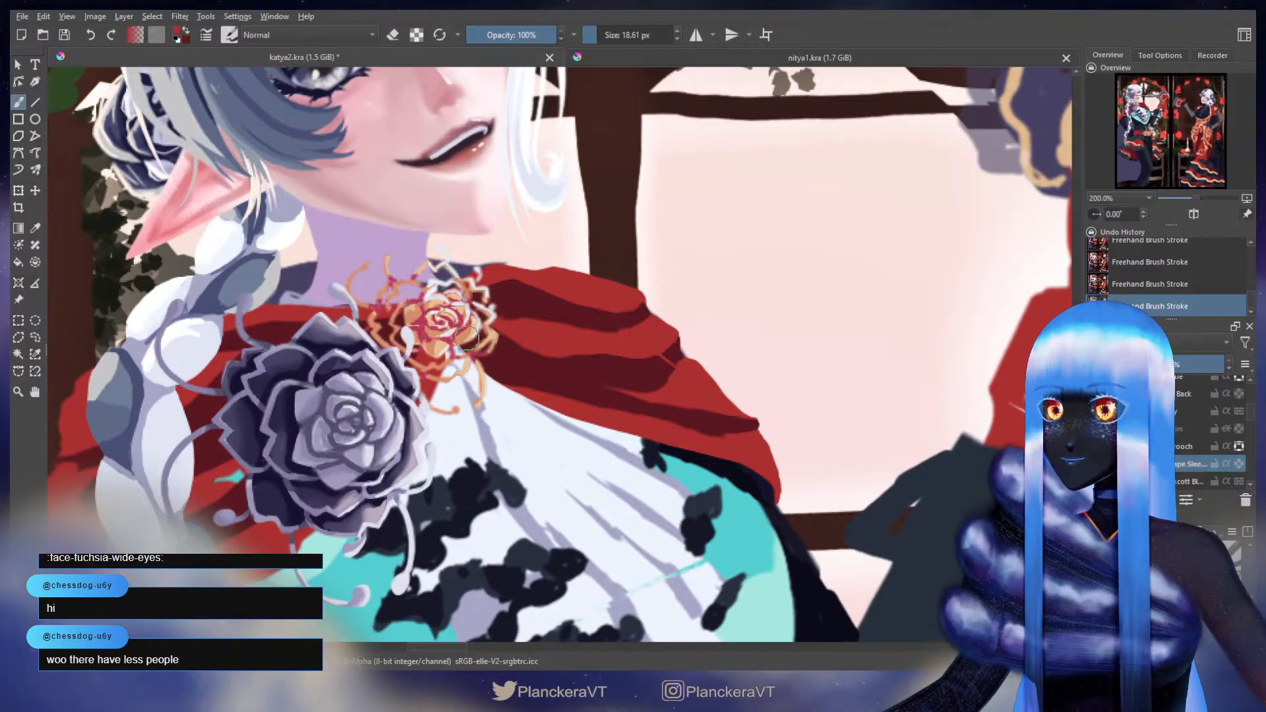
left_click_drag(456, 328, 458, 328)
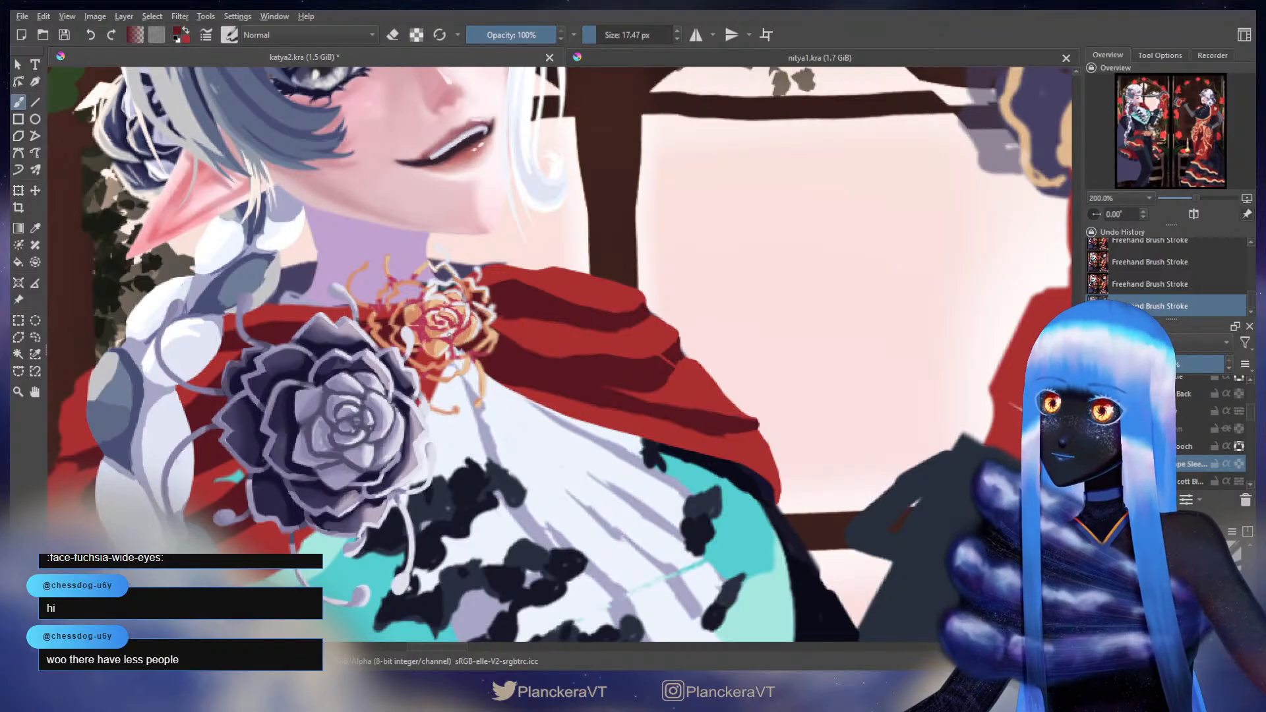
key("ctrl+z")
key("ctrl+shift+z")
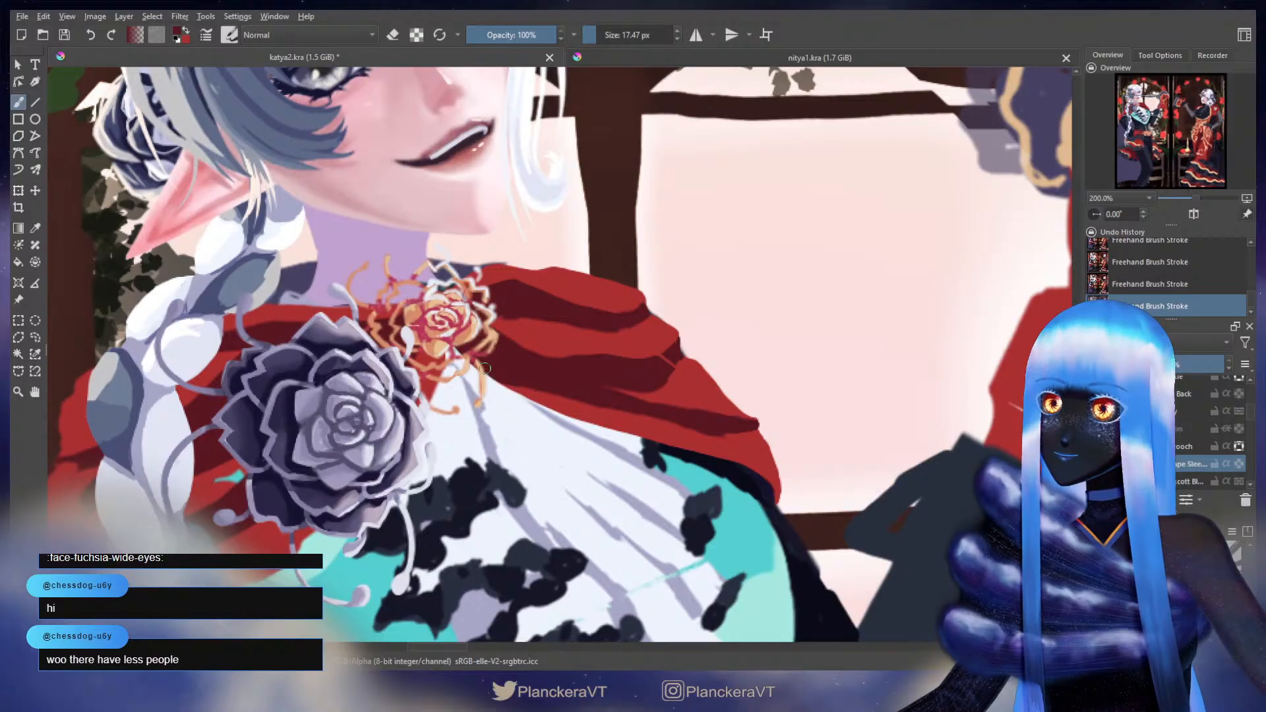
mouse_move(580, 357)
left_mouse_down()
mouse_move(615, 368)
mouse_move(663, 352)
left_mouse_up()
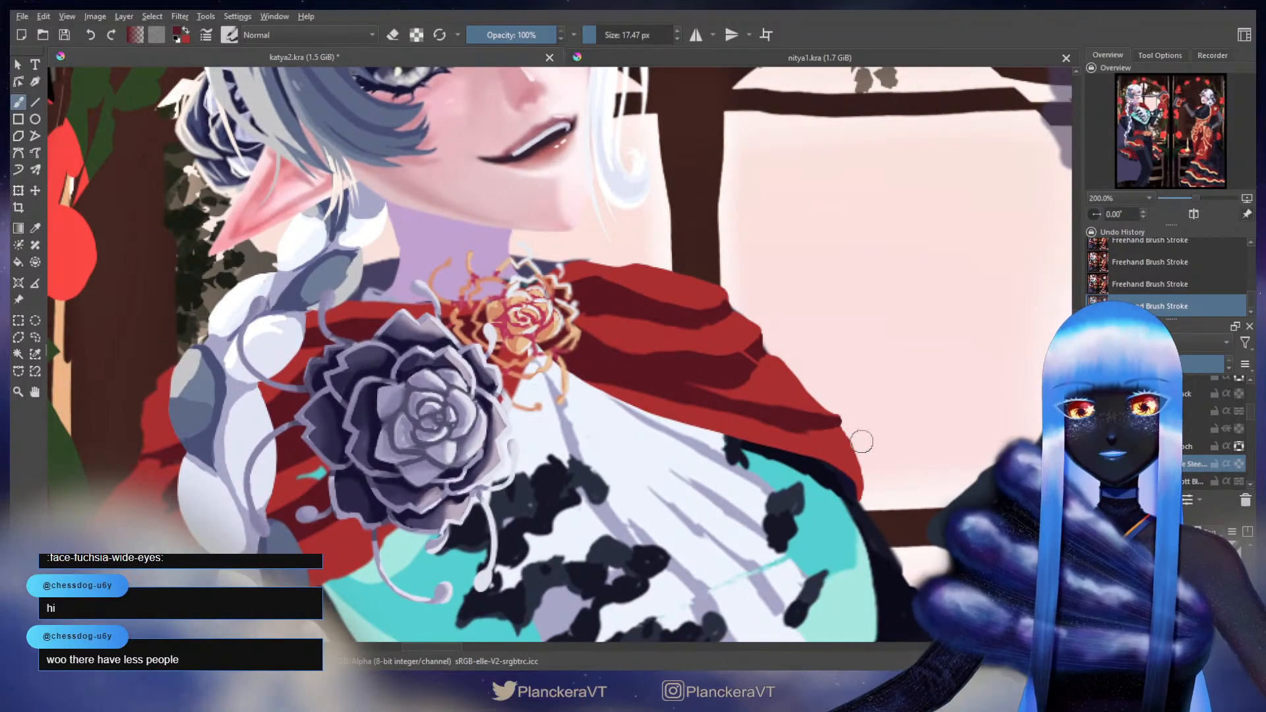
- Touch up the cape's inner edge beneath the orange rose with dark red at about 17 px and lighter red at about 20 px
left_click_drag(571, 381, 688, 340)
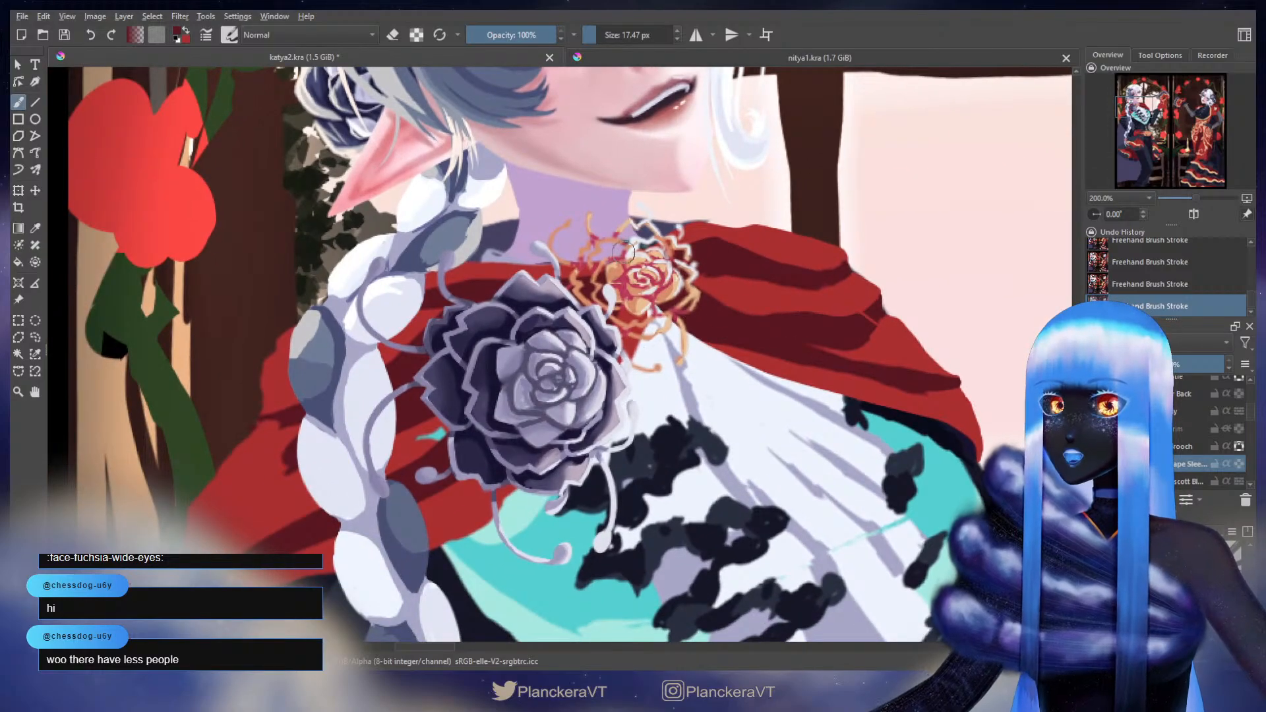
key("e")
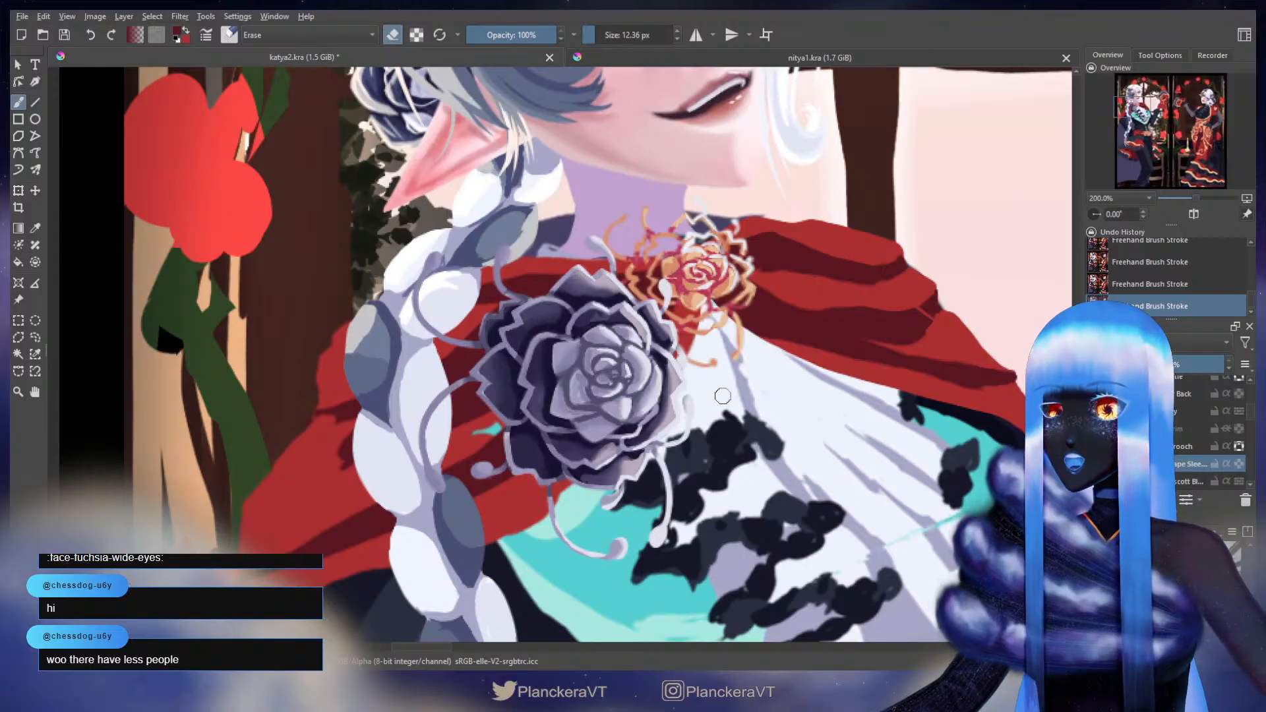
key("e")
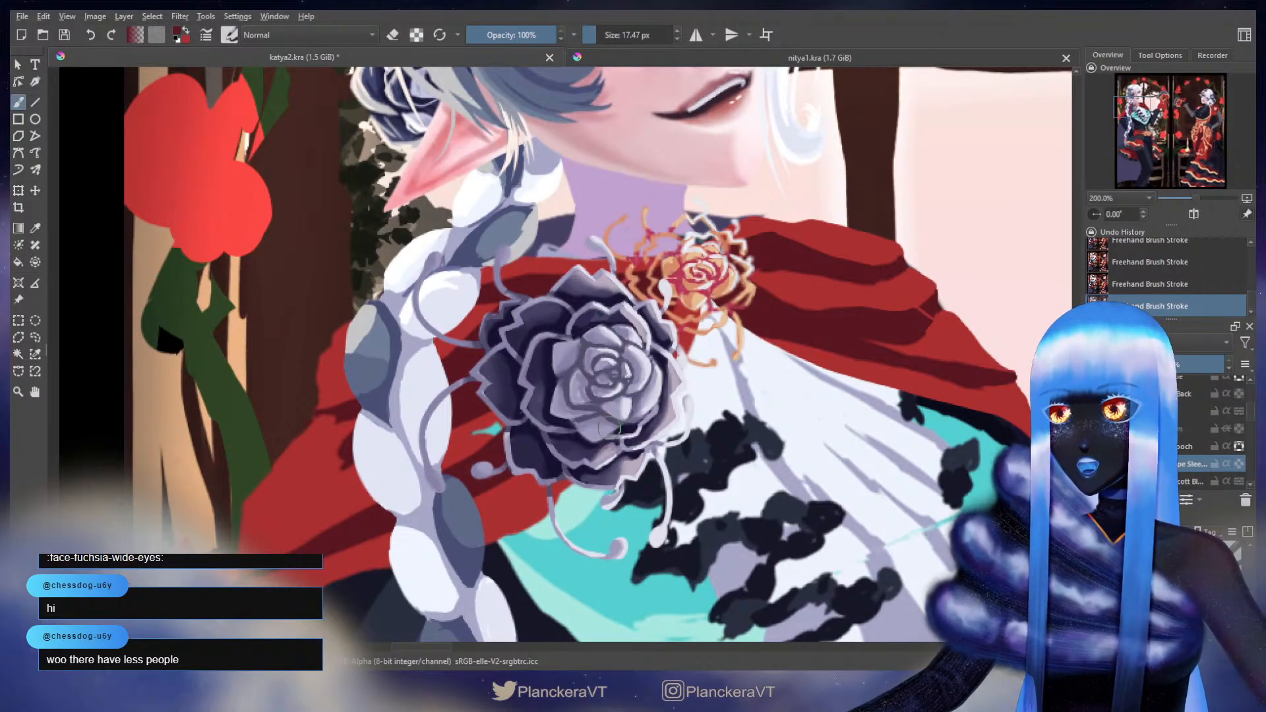
left_click_drag(686, 328, 723, 325)
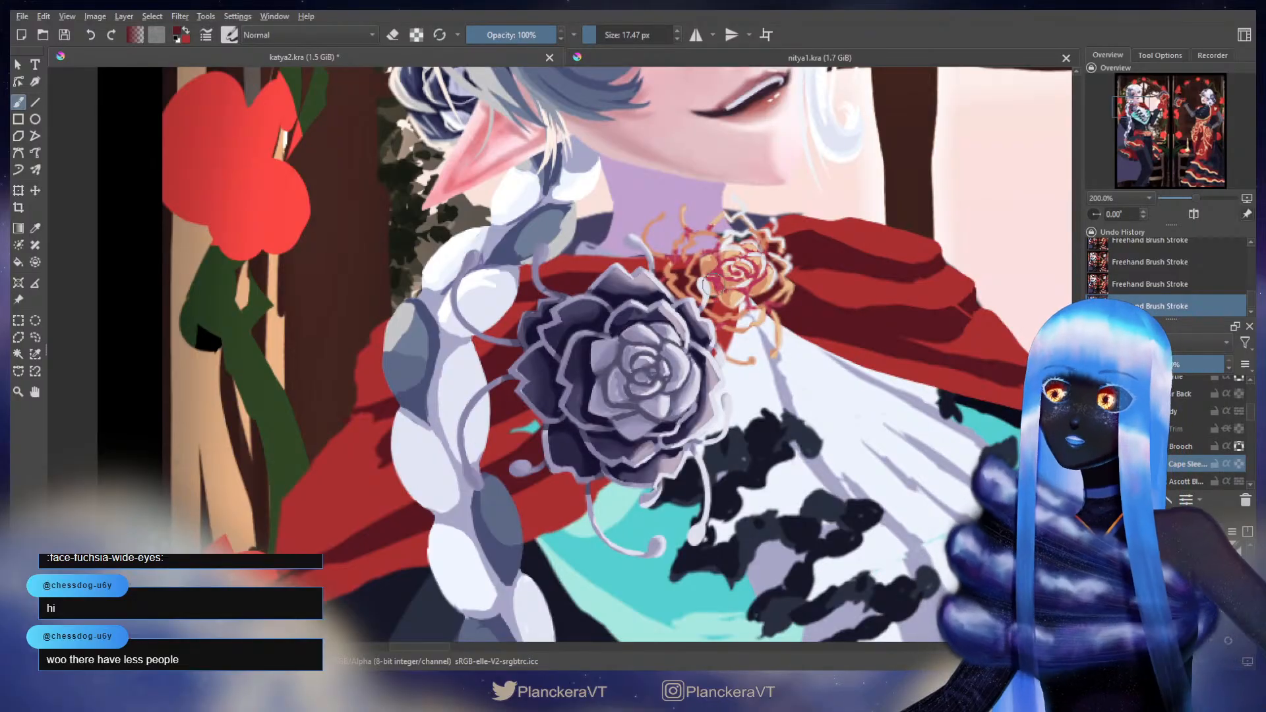
key("x")
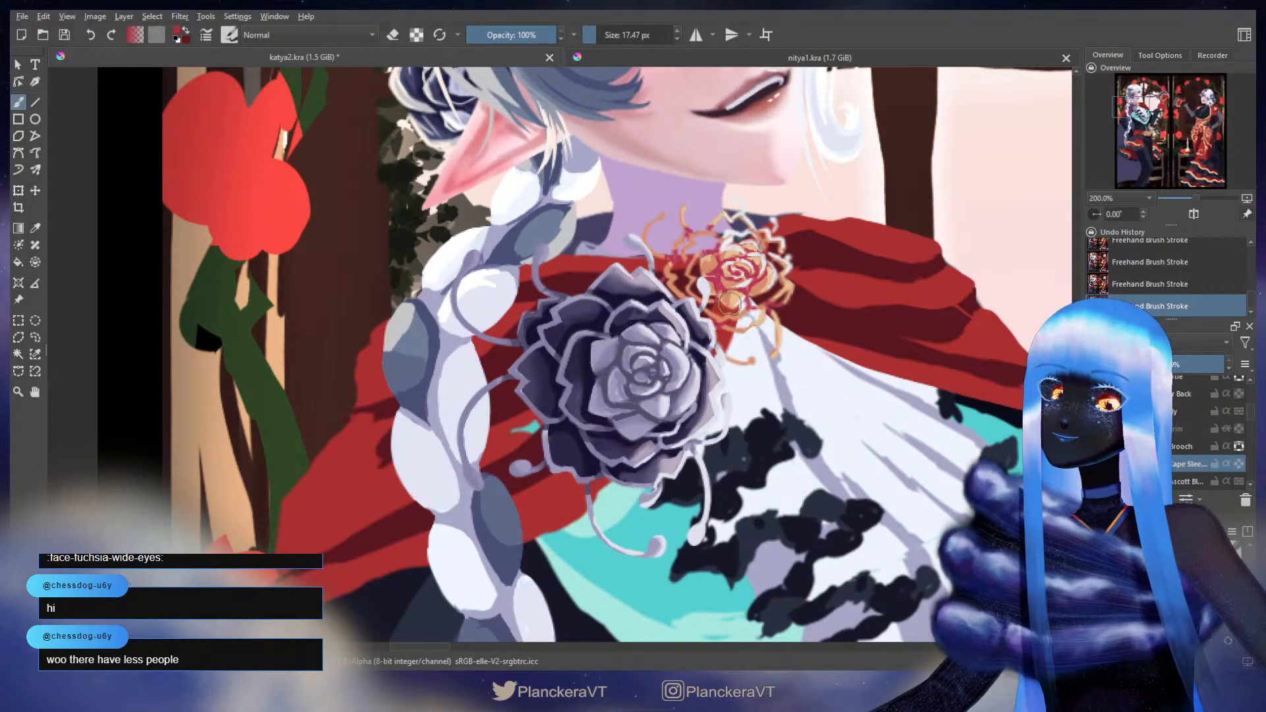
key("bracketright")
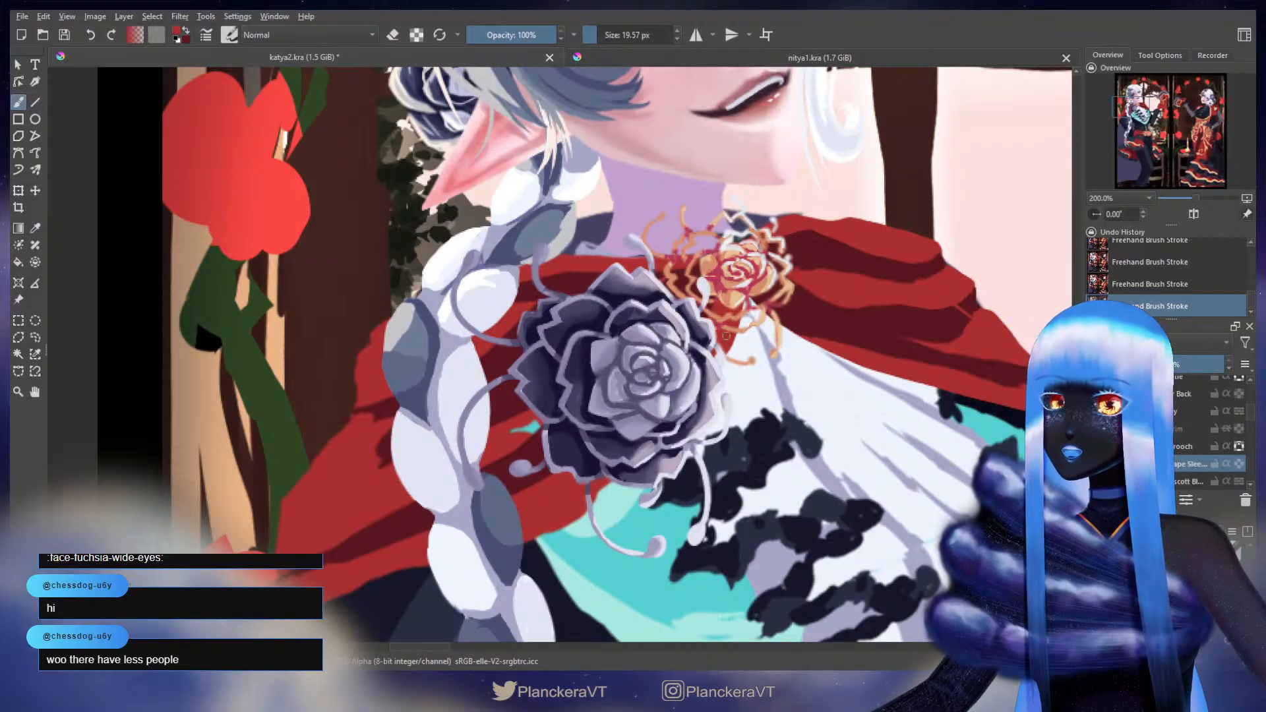
- Clean up the cape's neckline between the braid and the orange rose, painting at about 23 px and erasing at about 12 px
left_click_drag(686, 267, 881, 335)
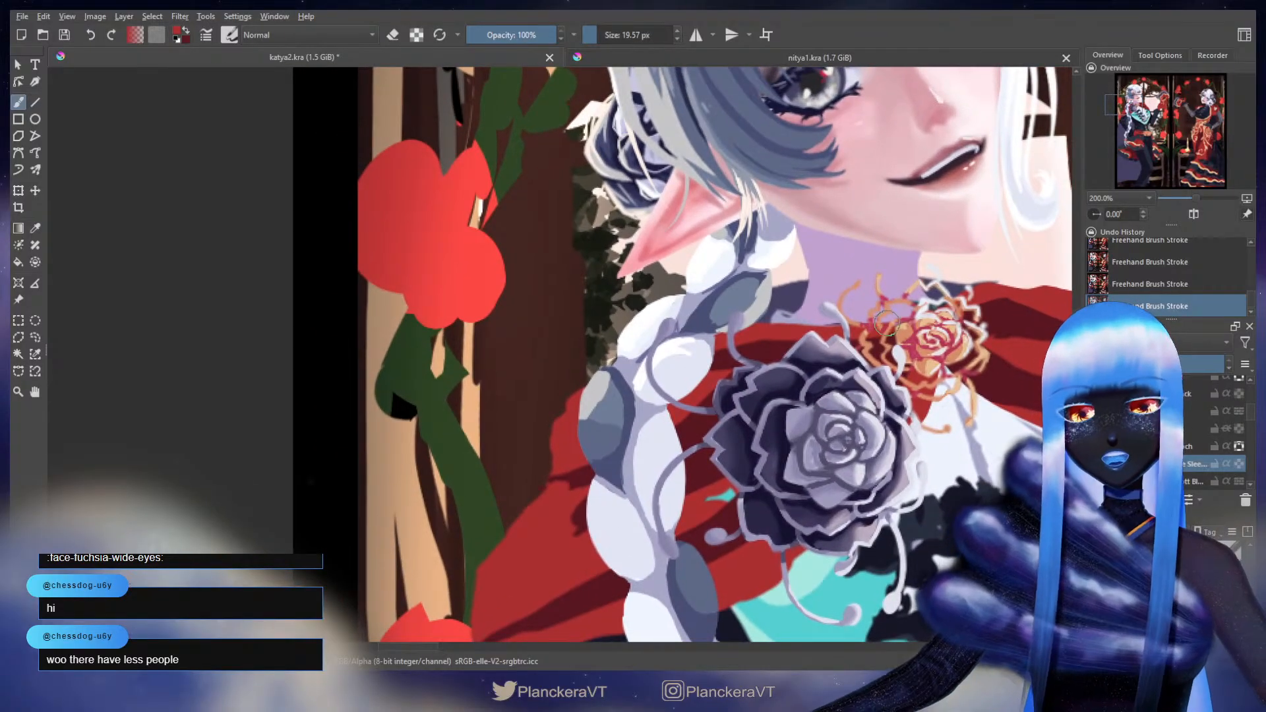
key("bracketright")
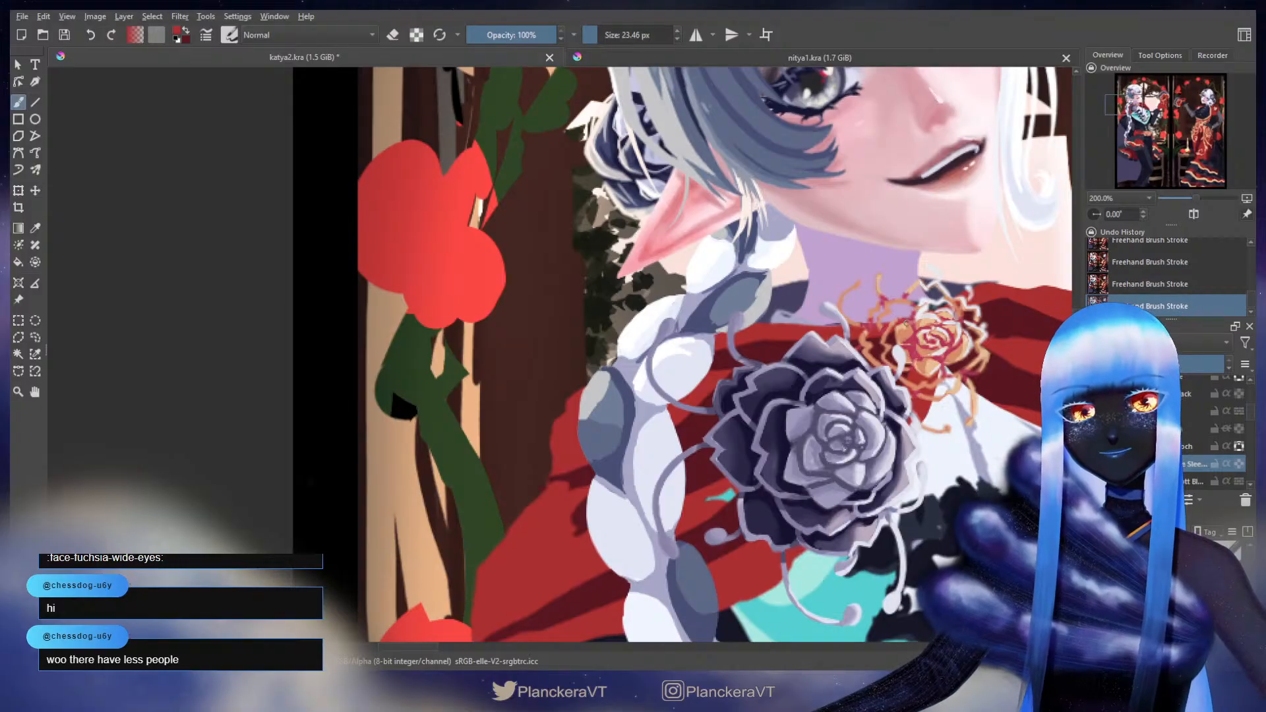
key("e")
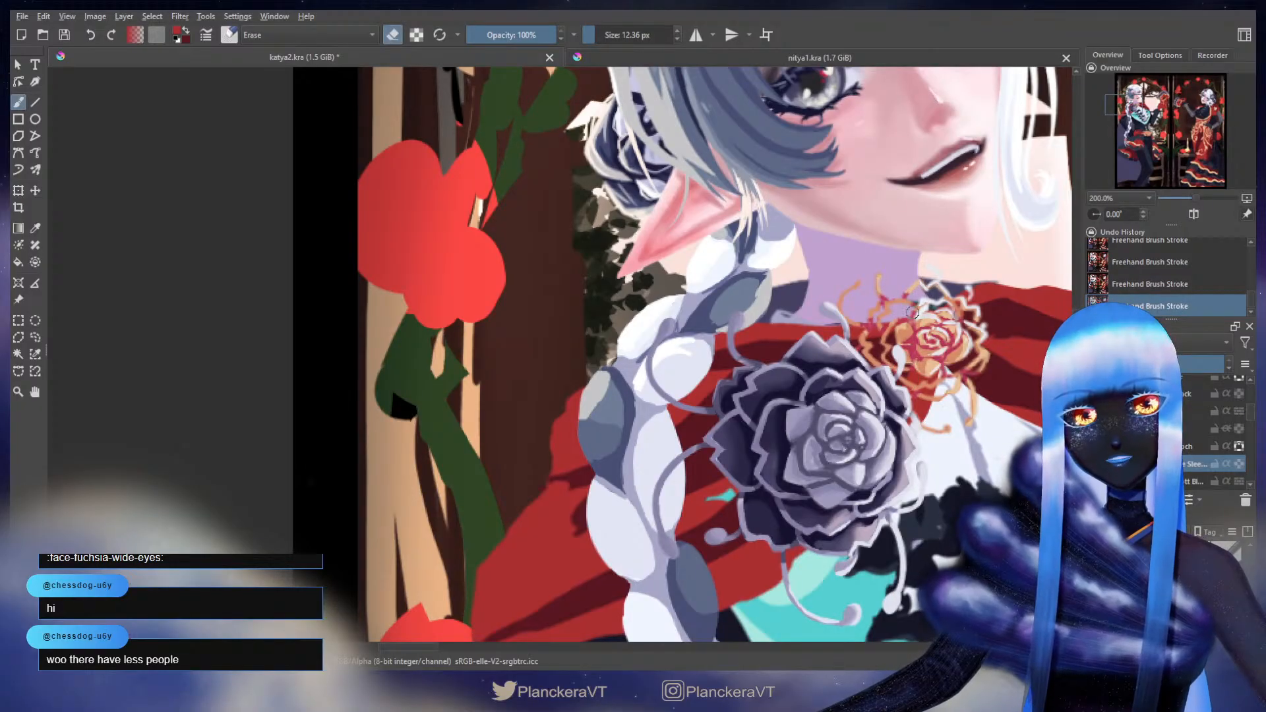
key("e")
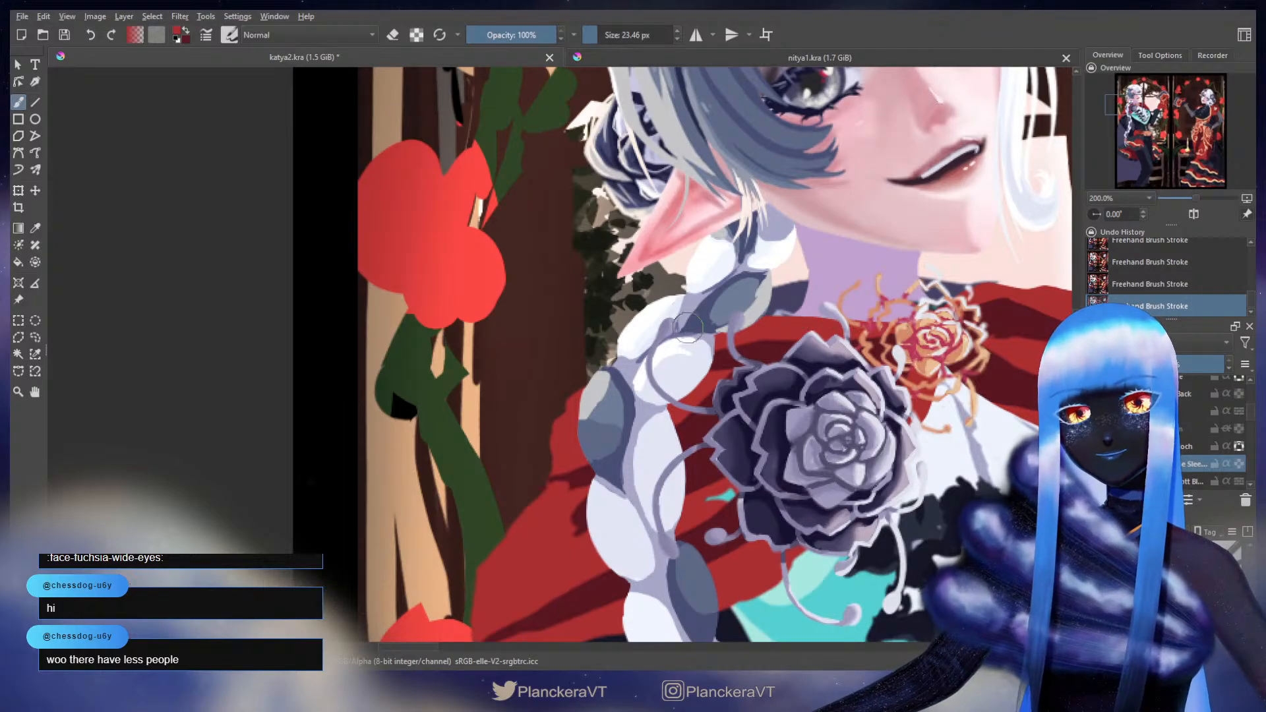
- Refine the cape's notched outer edge behind the braid, painting dark red shadow at about 20 px and erasing at about 12 px
left_click_drag(720, 301, 849, 232)
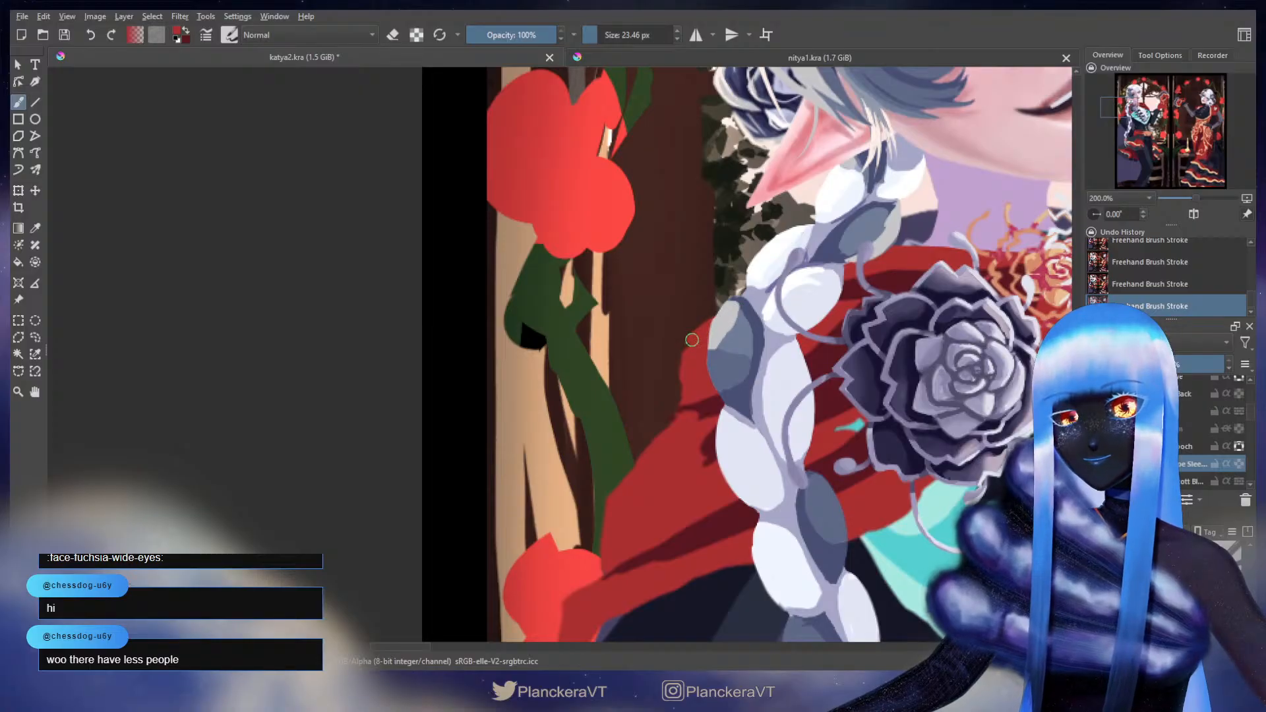
key("e")
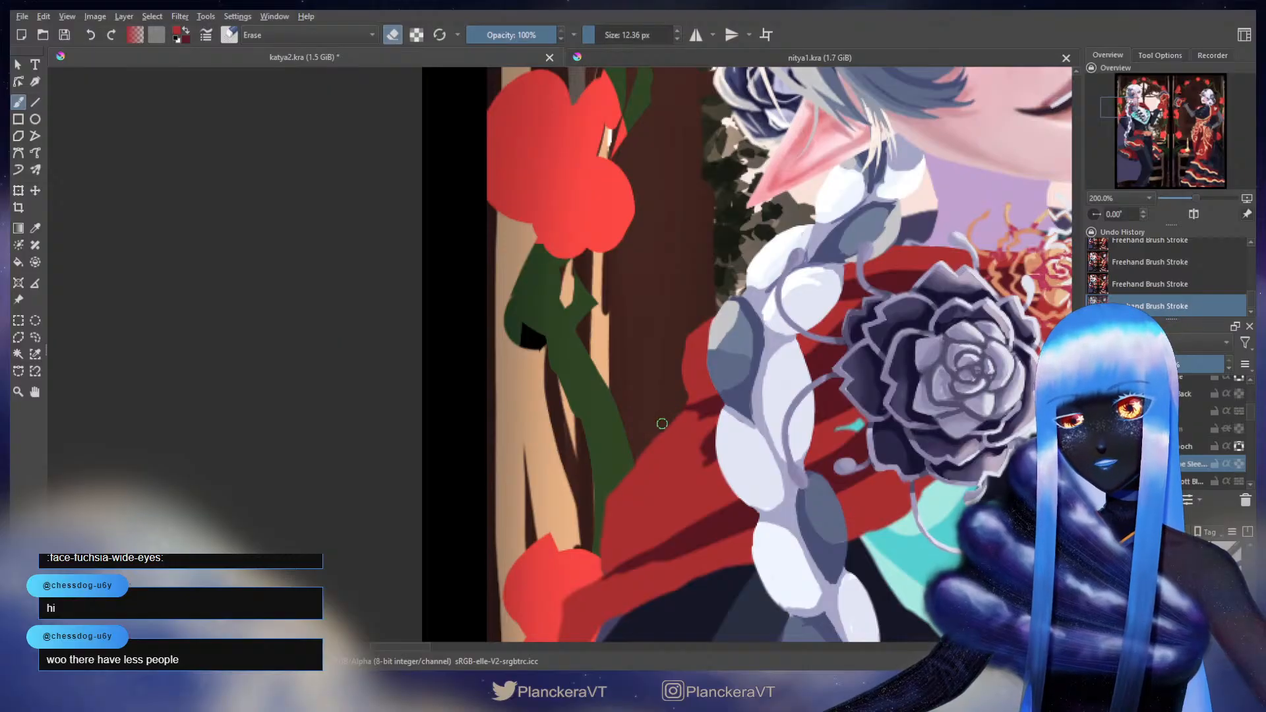
key("e")
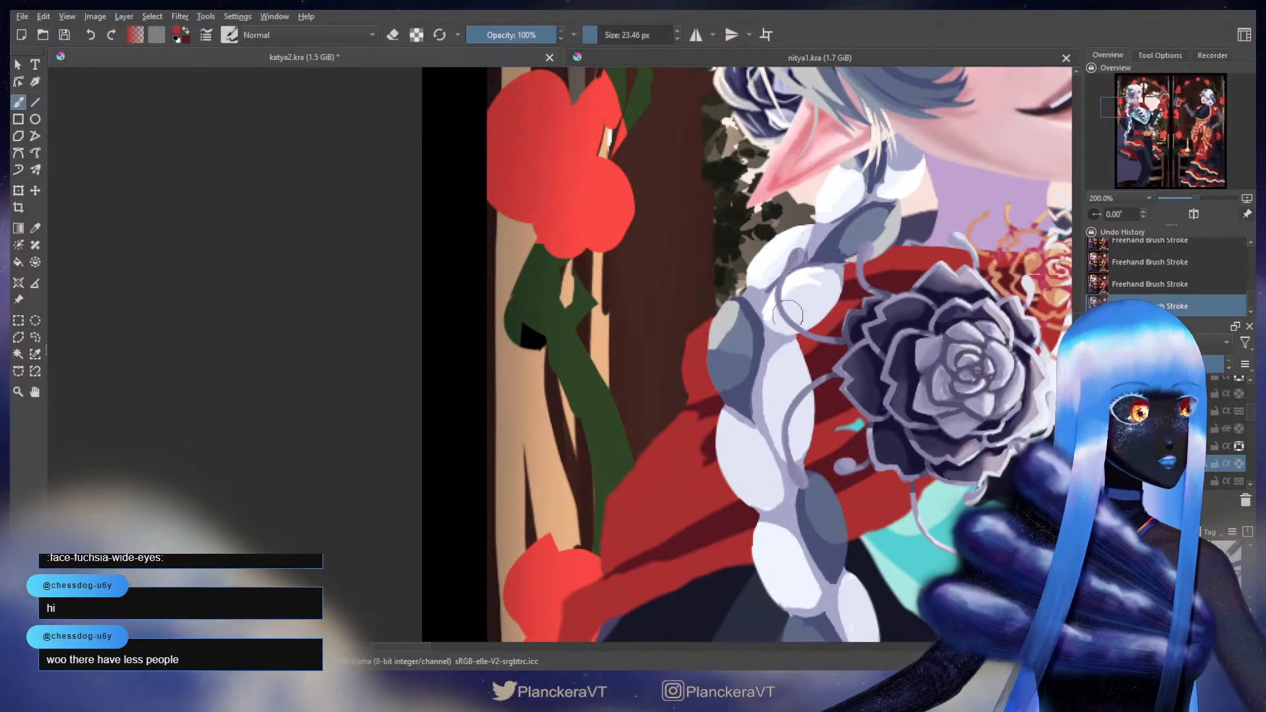
key("x")
left_click_drag(717, 400, 713, 400, "shift")
left_click_drag(698, 403, 697, 403)
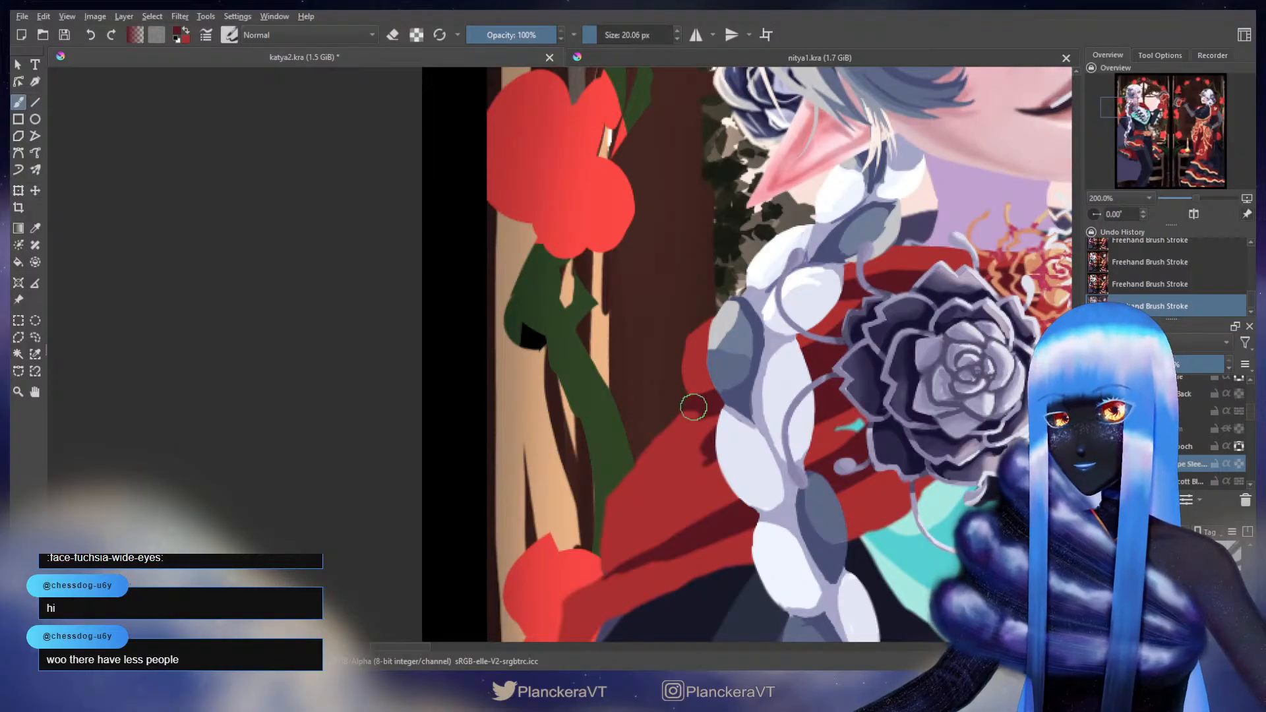
key("e")
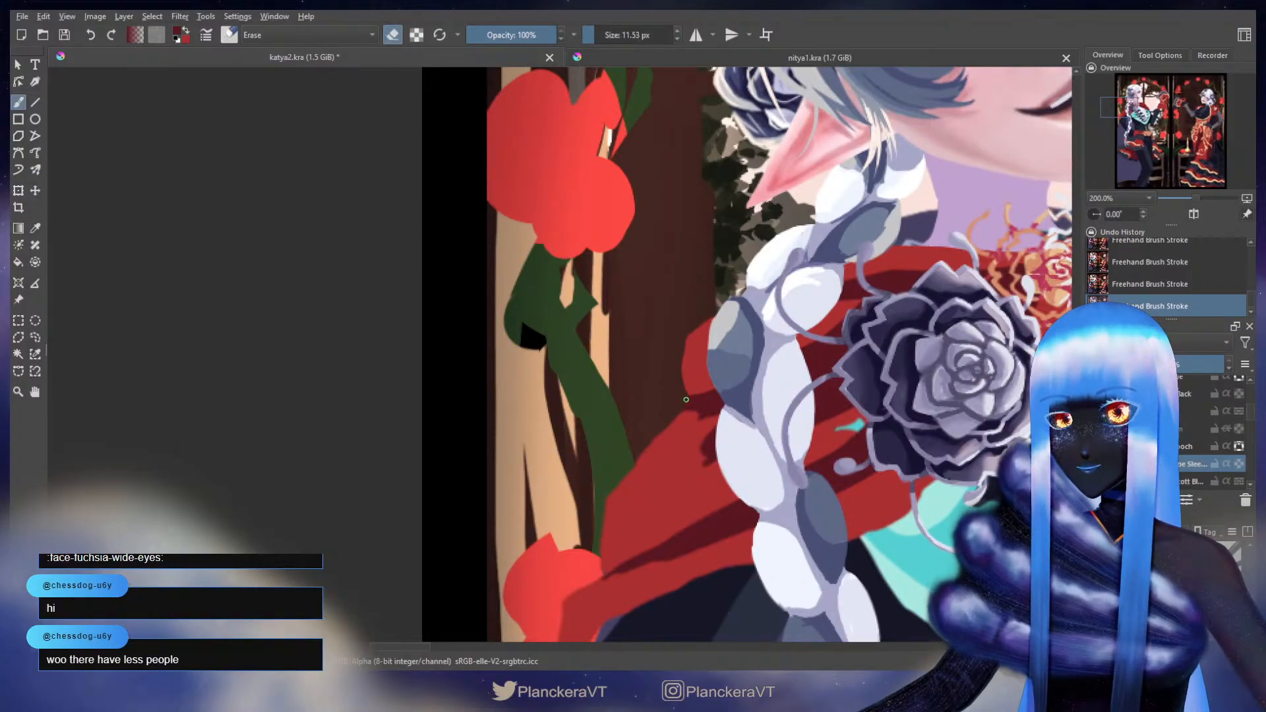
- Undo the last strokes on the outer notch and repaint it in lighter red at about 25 px, comparing with undo and redo
key("e")
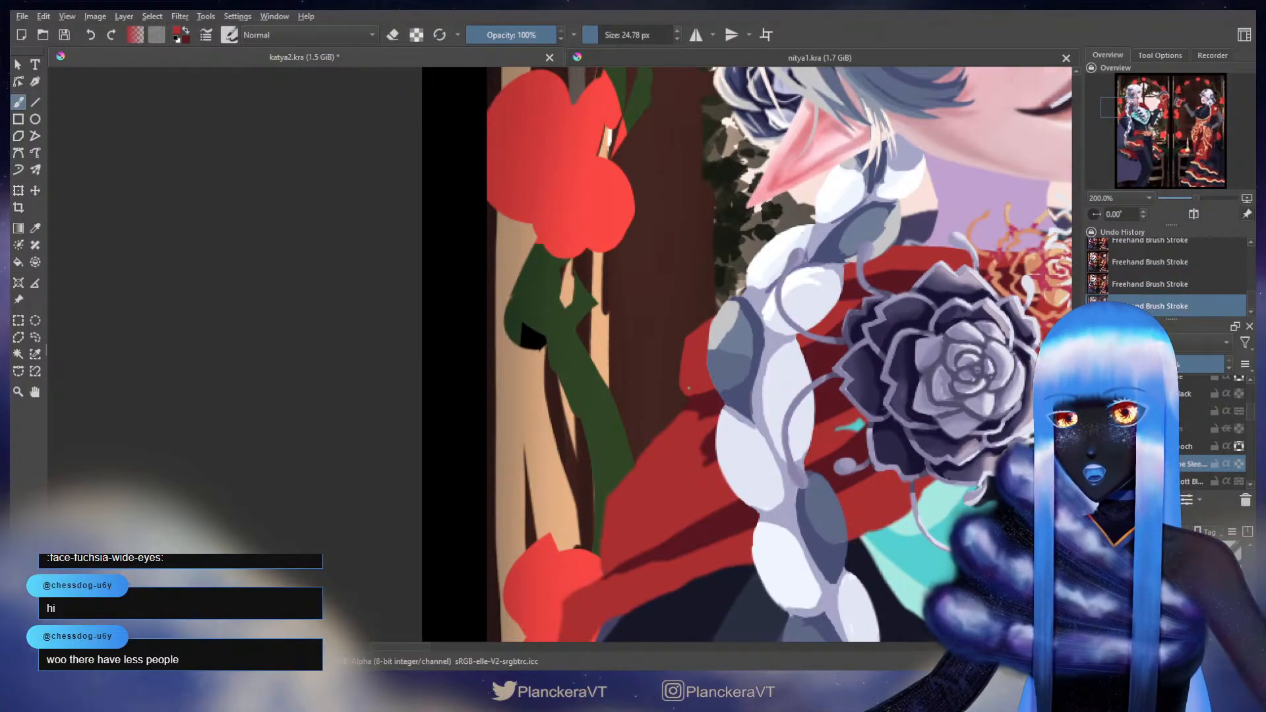
key("ctrl+z")
key("ctrl+z")
key("ctrl+z")
key("ctrl+z")
left_click_drag(694, 359, 696, 376)
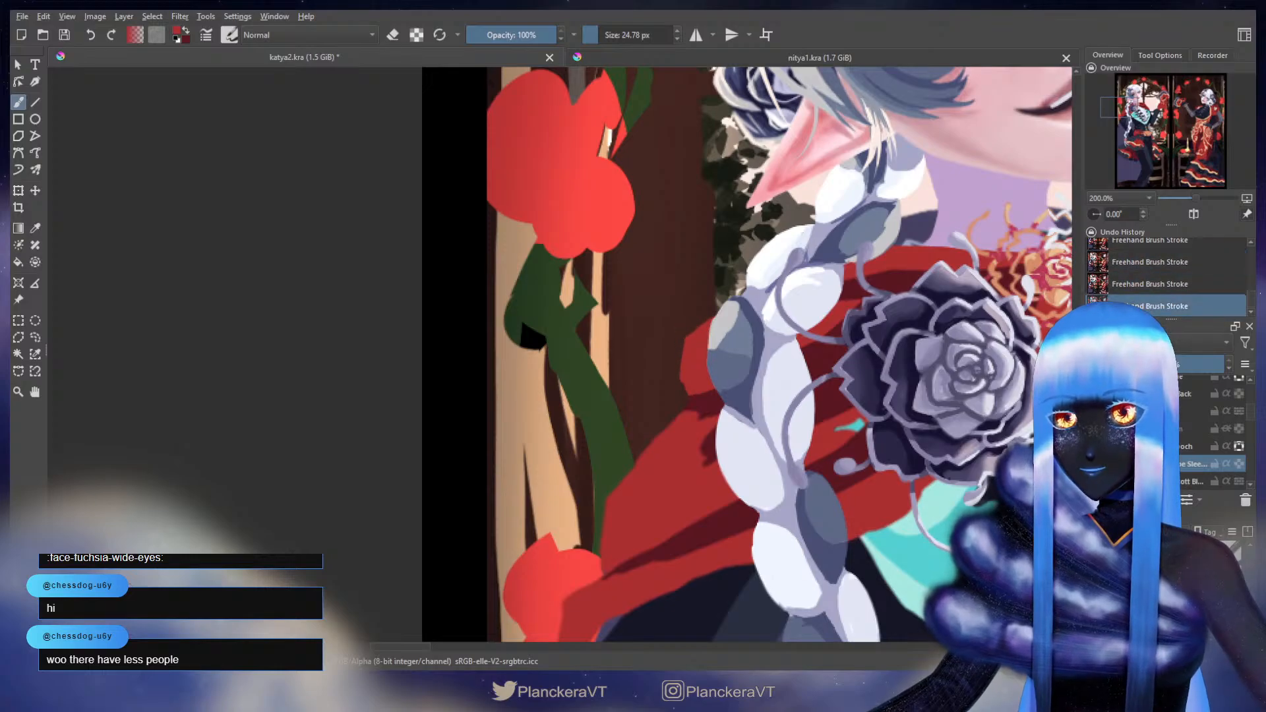
key("ctrl+z")
key("ctrl+z")
key("ctrl+shift+z")
key("ctrl+shift+z")
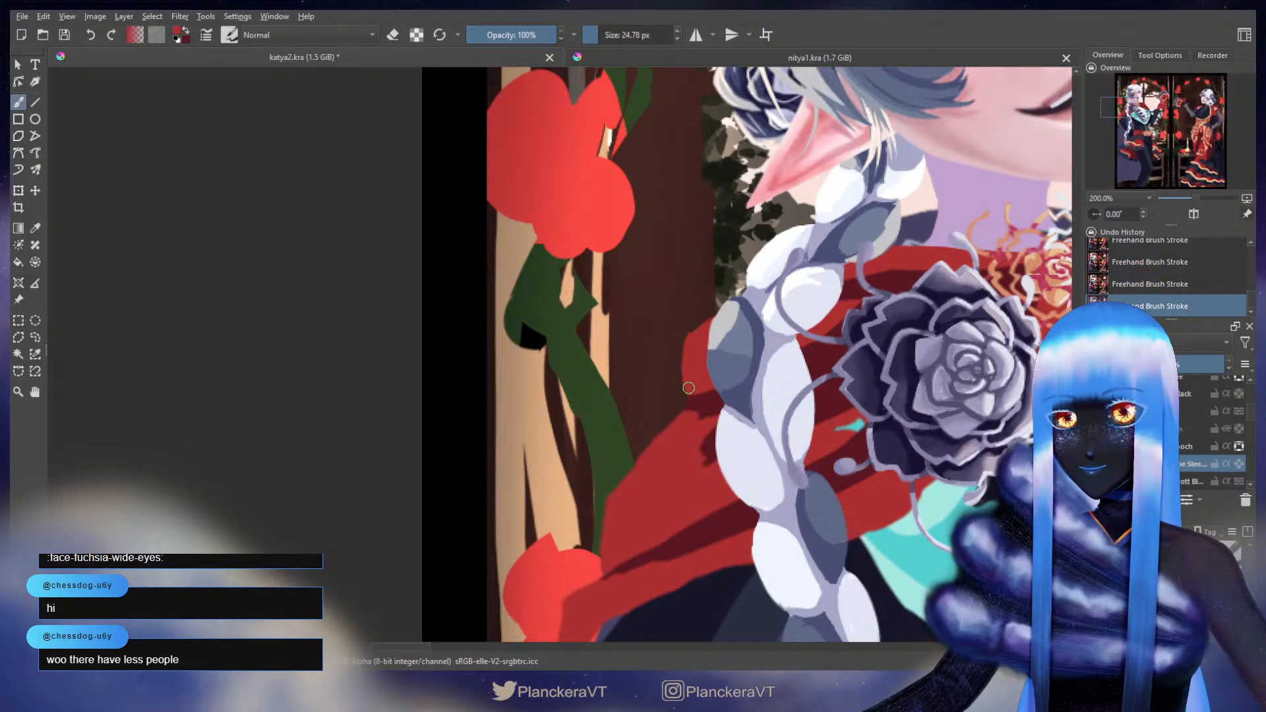
- Reshape the shoulder edge and the short dark fold beside the braid, enlarging the brush to about 30 px
key("e")
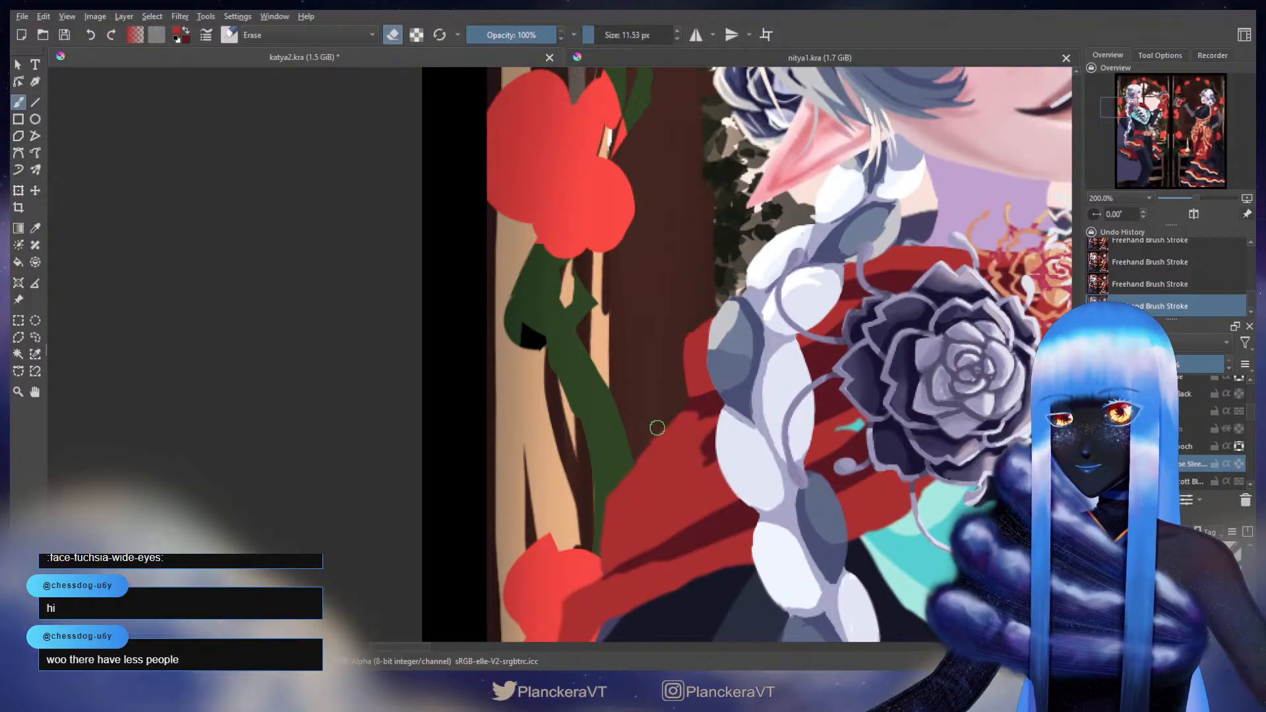
key("e")
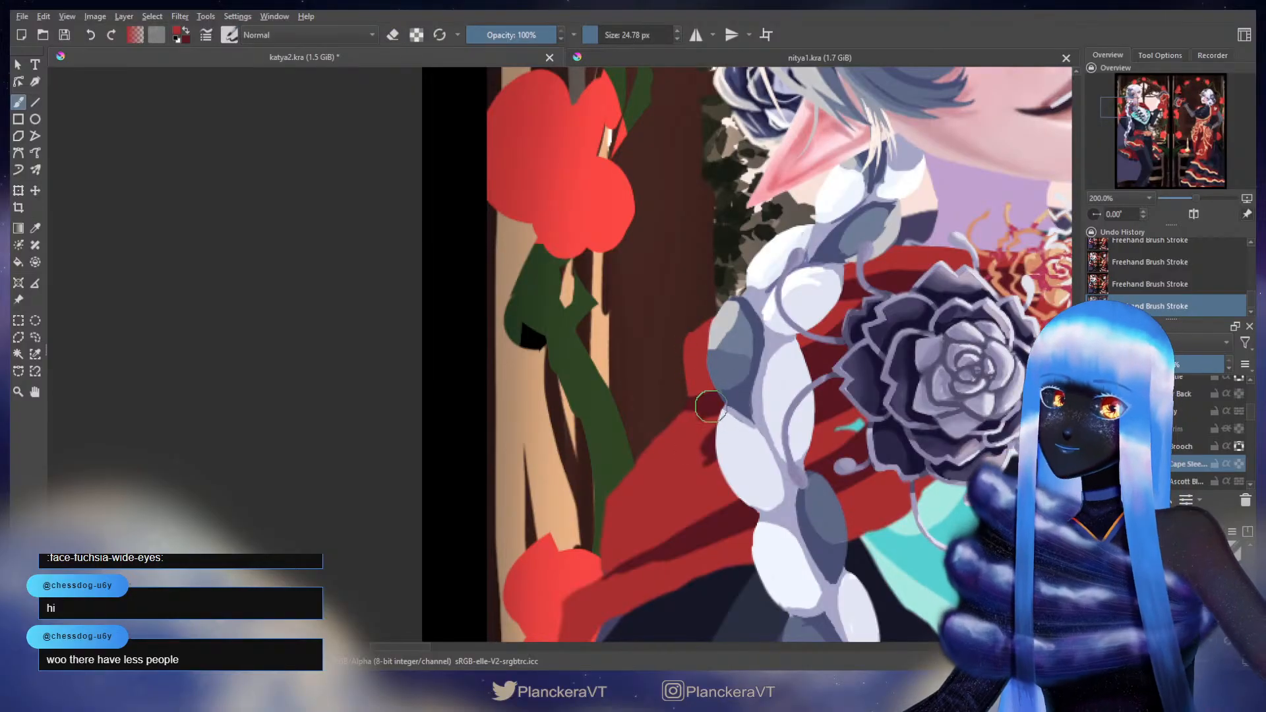
key("bracketright")
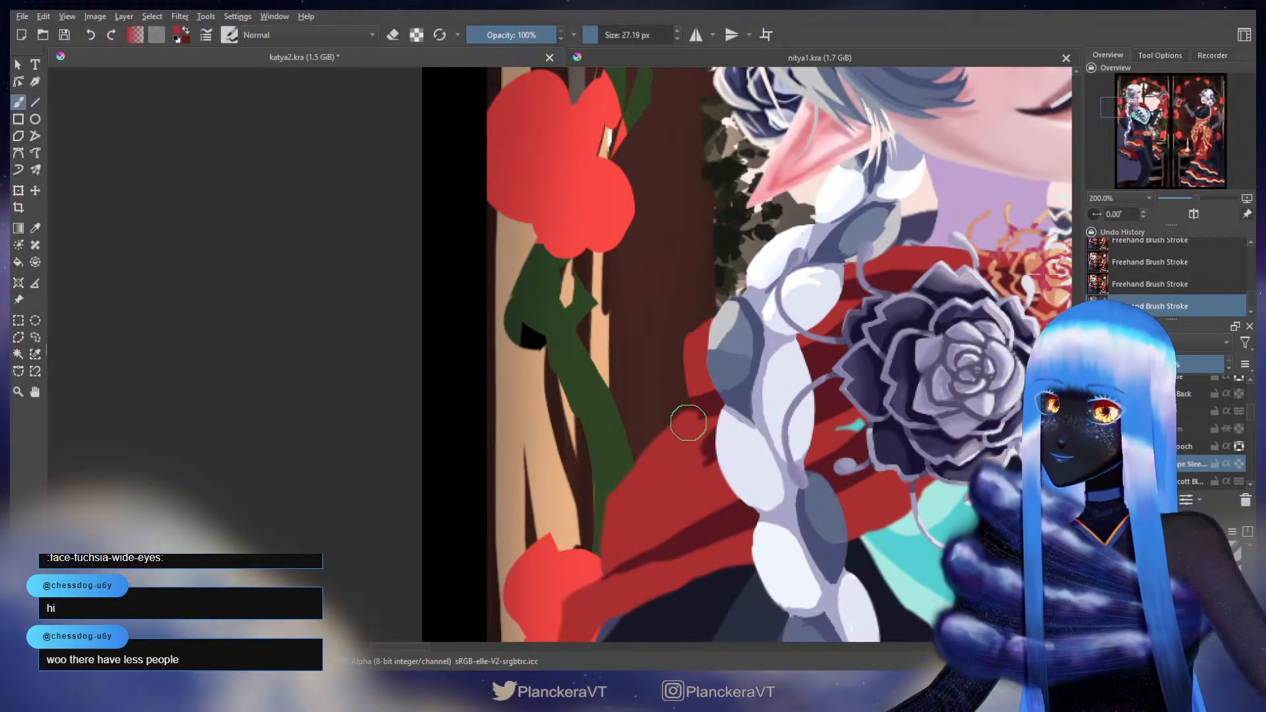
key("bracketright")
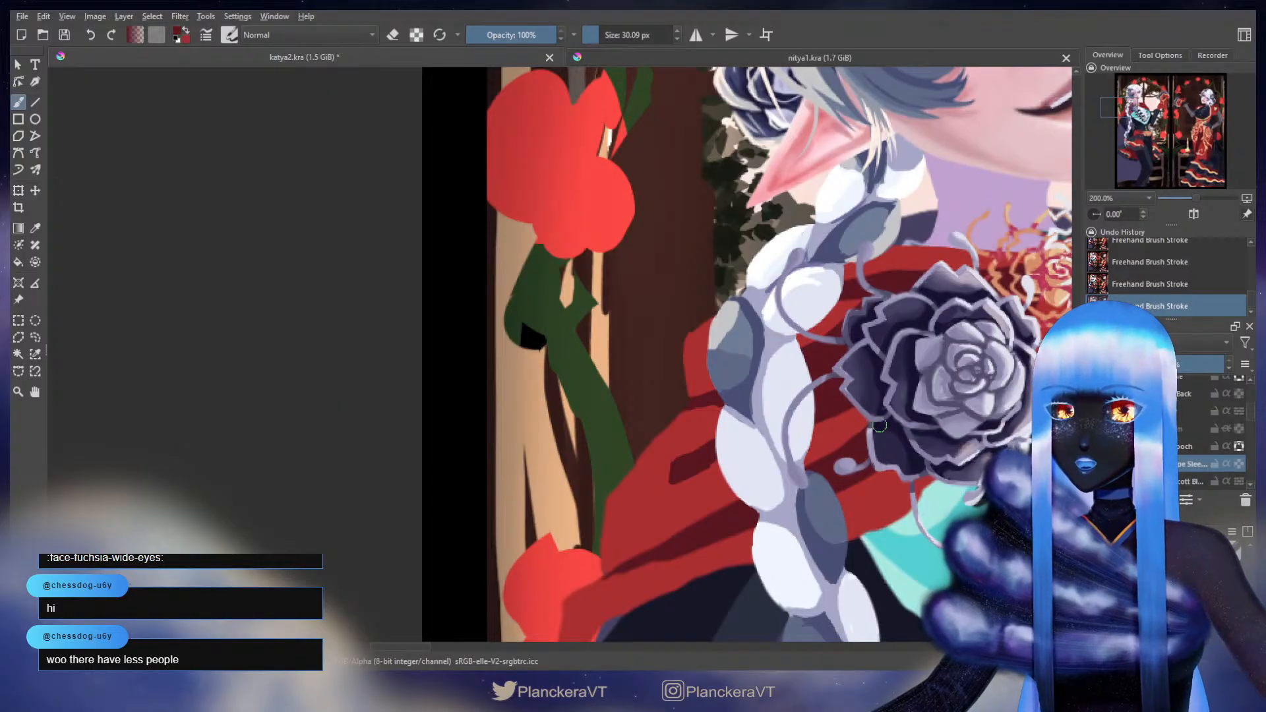
- Smooth the cape's outer edge along the green stem, painting lighter red at about 27 px and erasing at about 12 px
left_click_drag(704, 408, 830, 293)
key("c")
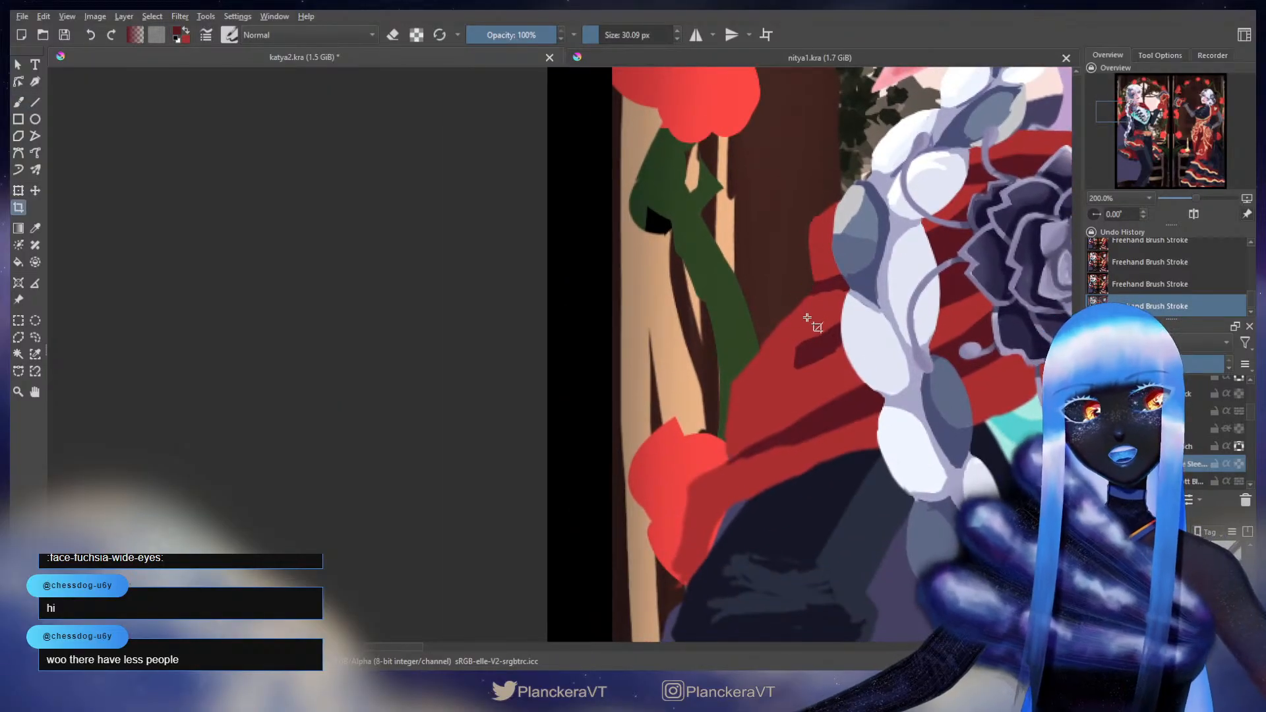
key("b")
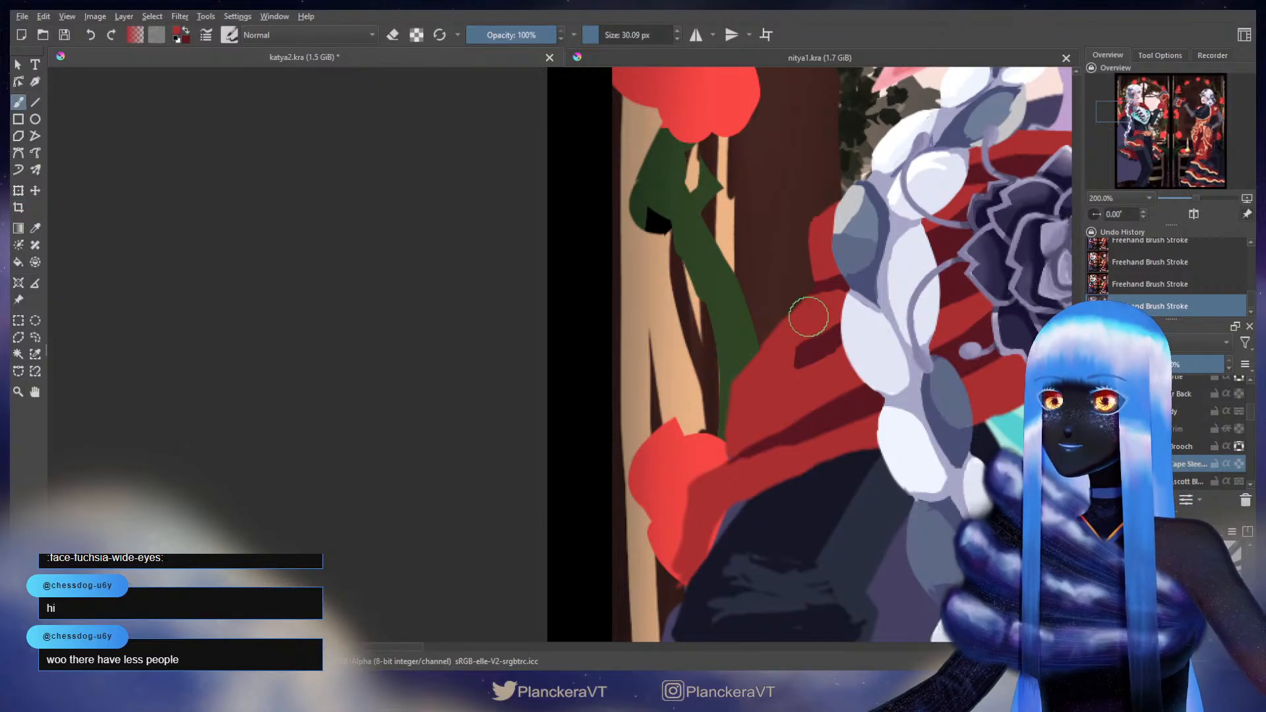
key("bracketleft")
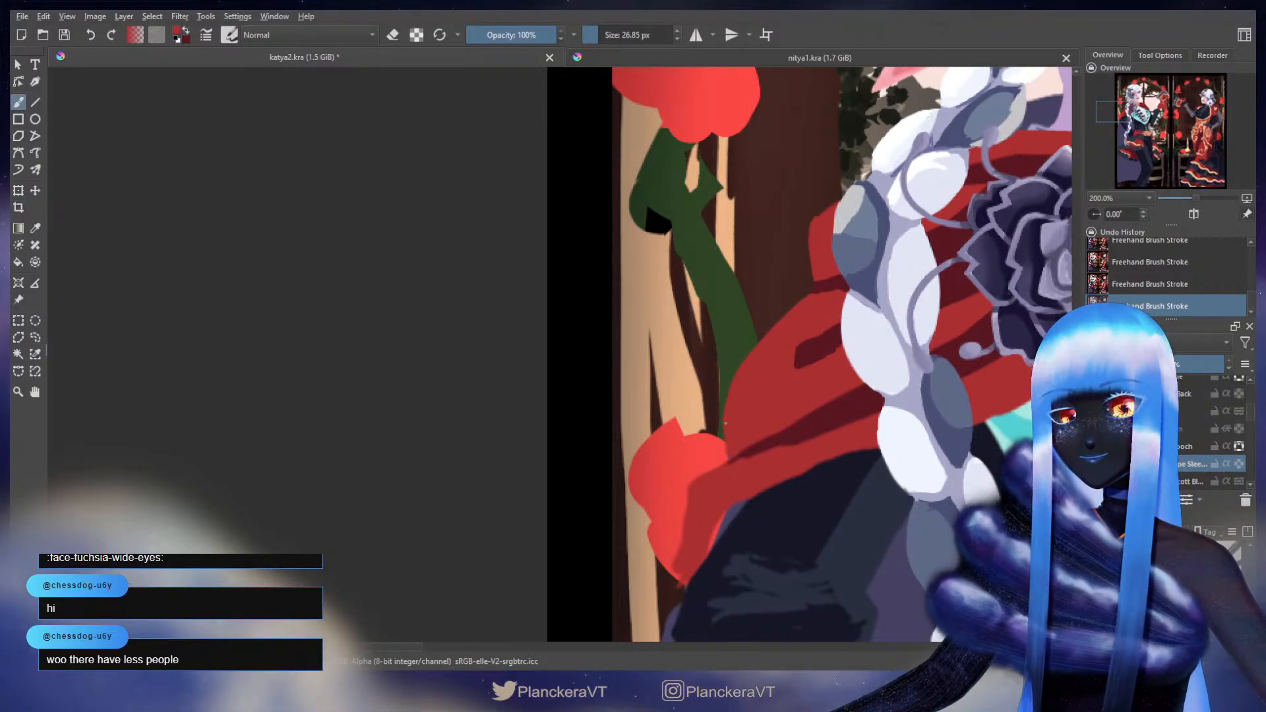
key("e")
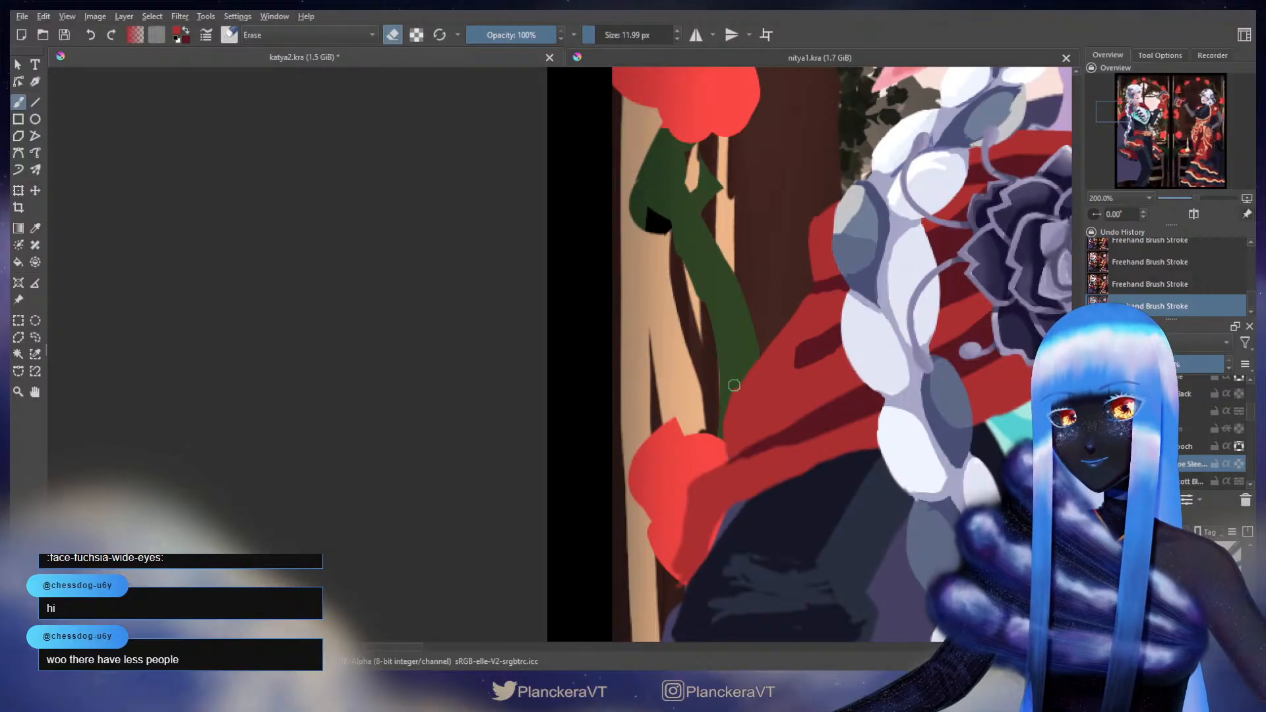
- Check the cape as a whole and clean its lower edge above the dark sleeve with the eraser at about 19 px
mouse_move(740, 475)
left_mouse_down()
mouse_move(780, 328)
mouse_move(695, 378)
mouse_move(455, 465)
left_mouse_up()
key("e")
left_click_drag(745, 362, 492, 504)
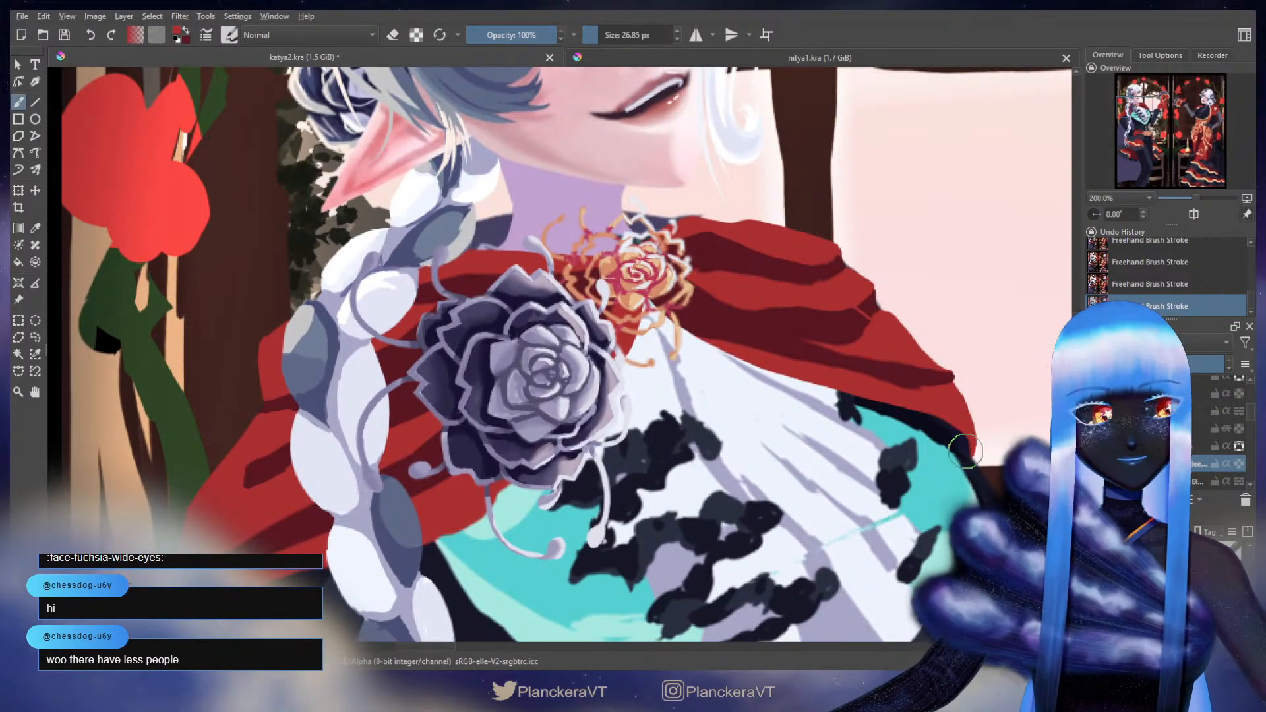
left_click_drag(704, 470, 1009, 288)
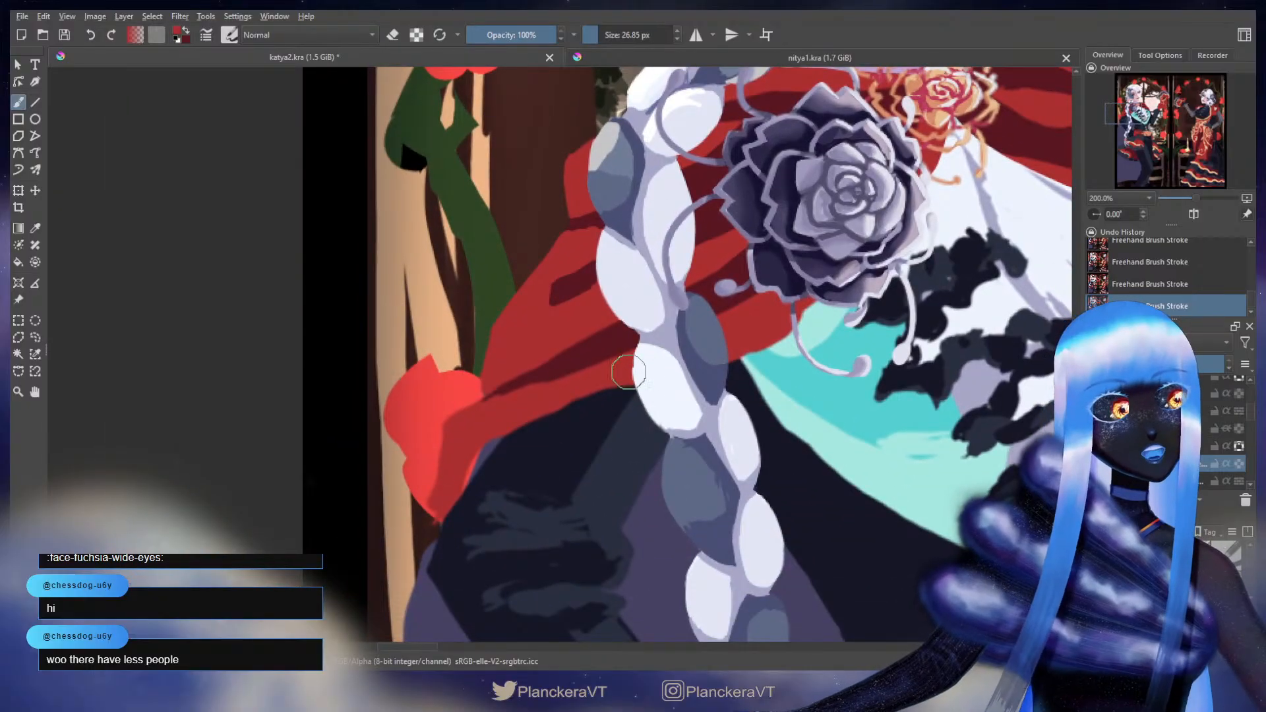
left_click_drag(567, 497, 679, 268)
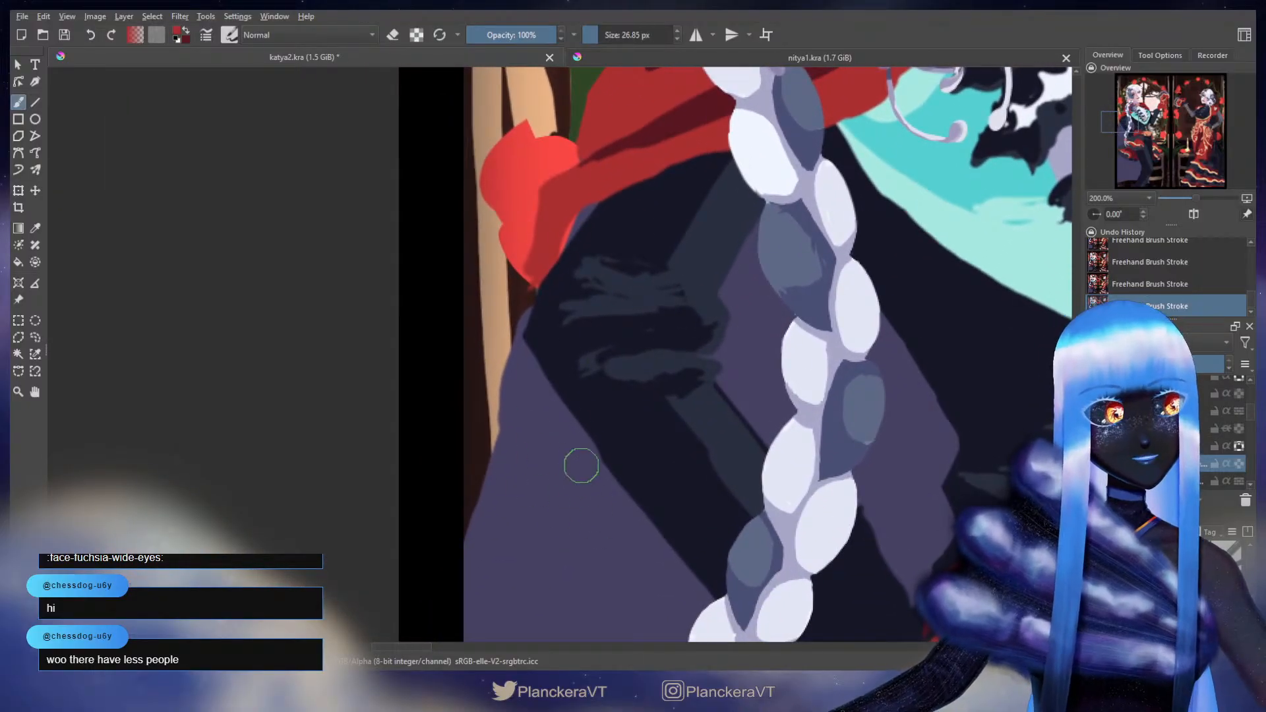
left_click_drag(602, 261, 612, 415)
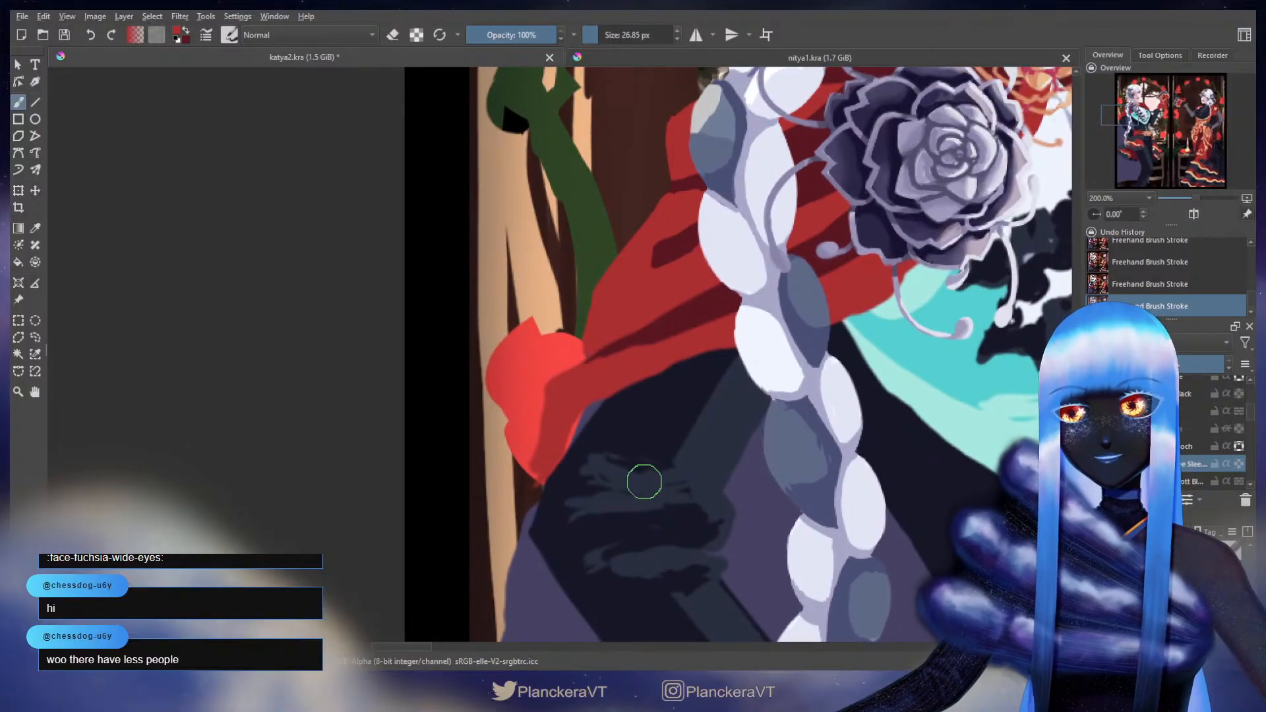
key("e")
left_click_drag(829, 250, 766, 316)
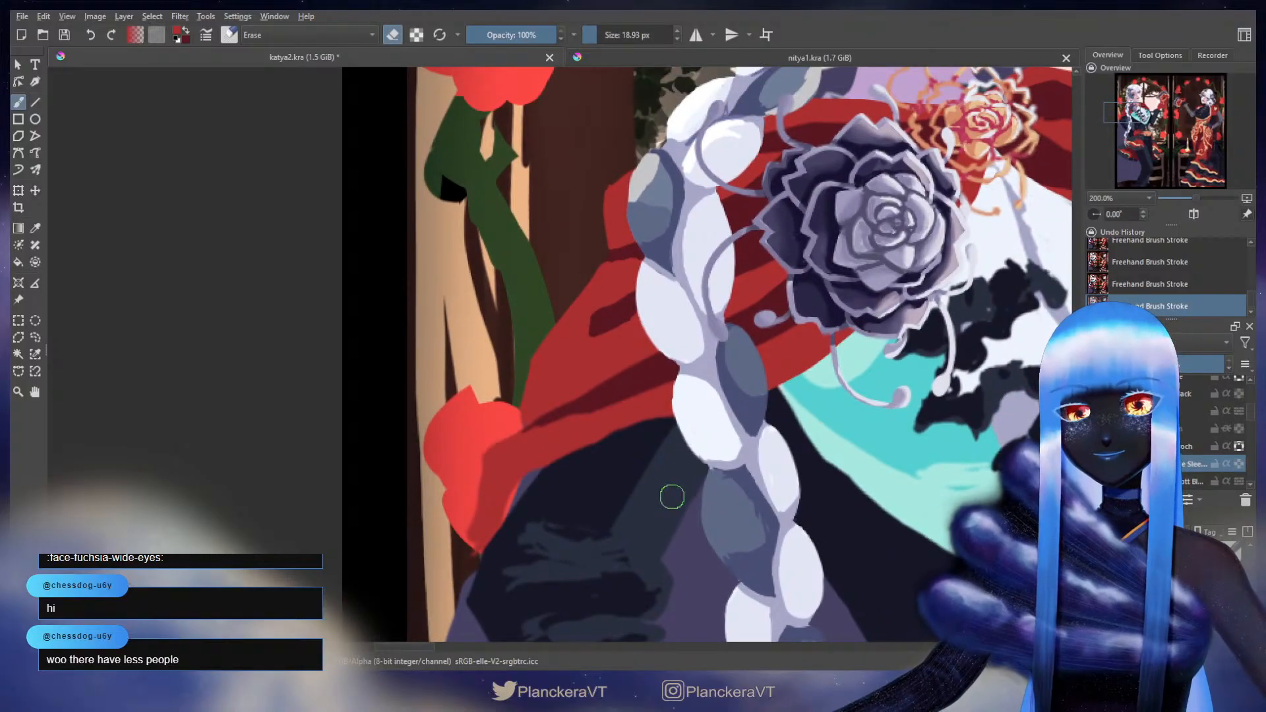
key("e")
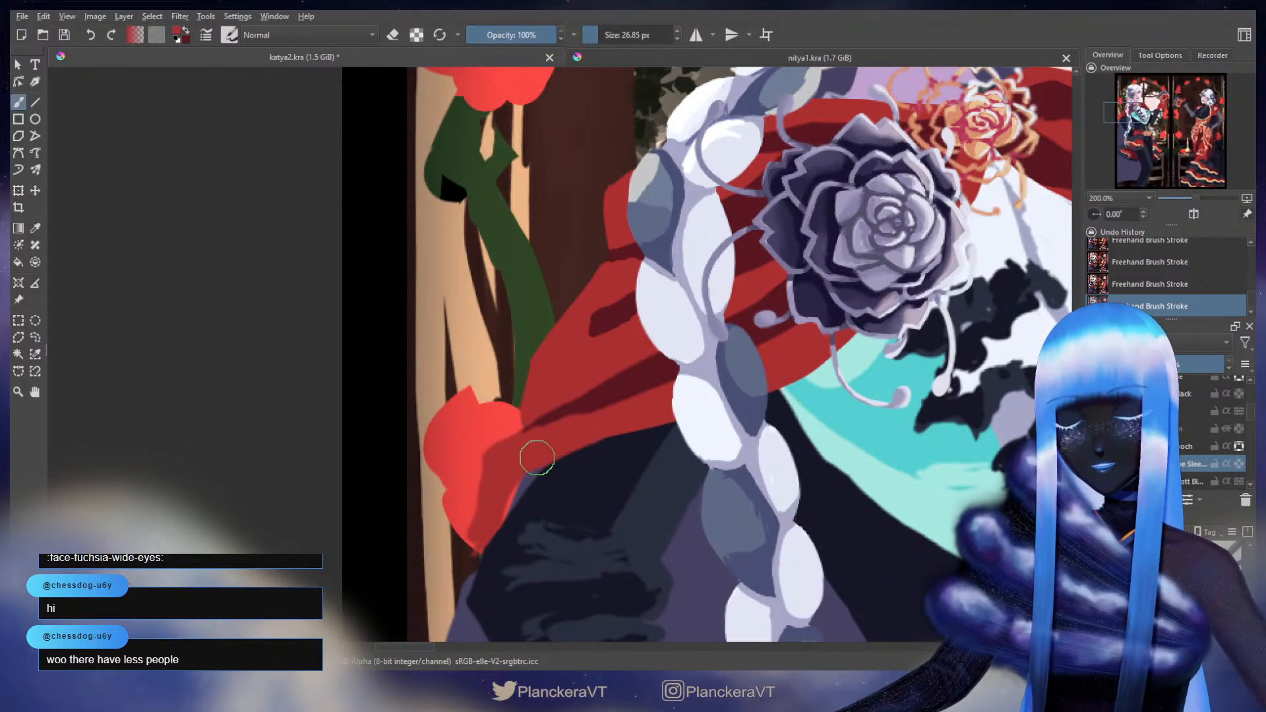
- Sharpen the cape's pointed lower tip beside the red flower, painting at about 27 px and erasing at about 19 px
left_click_drag(537, 458, 786, 324)
key("e")
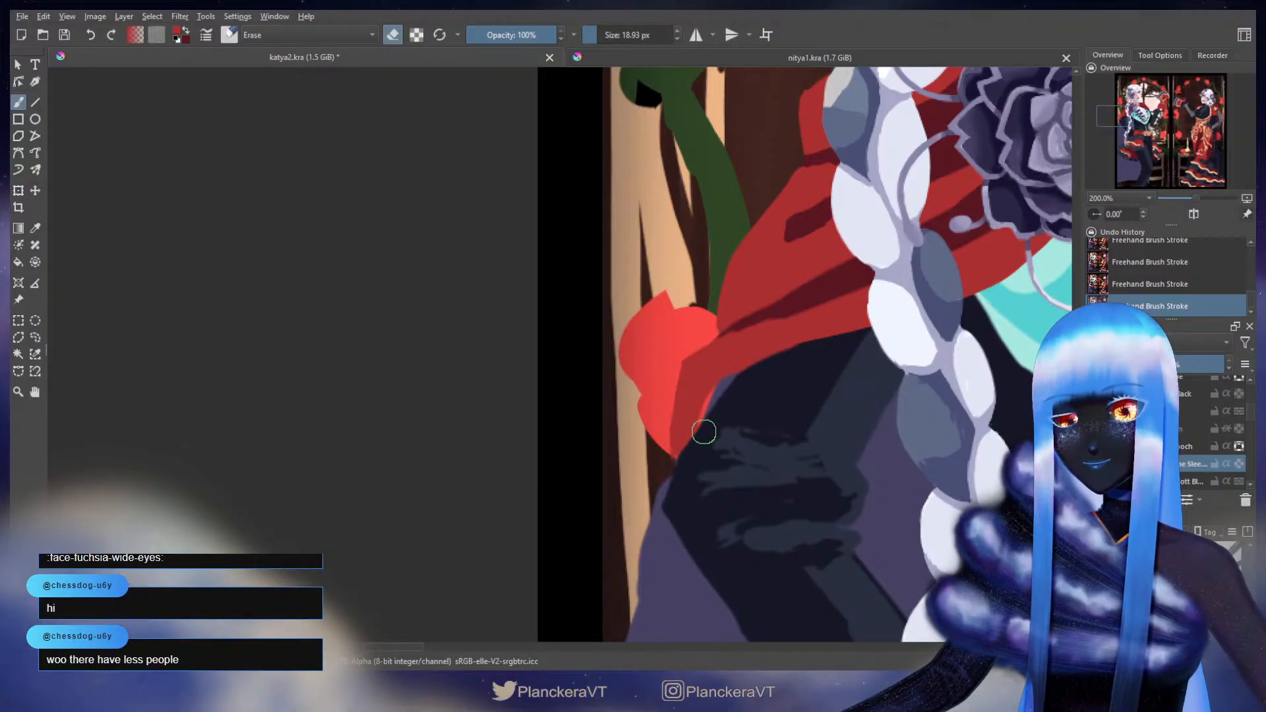
key("e")
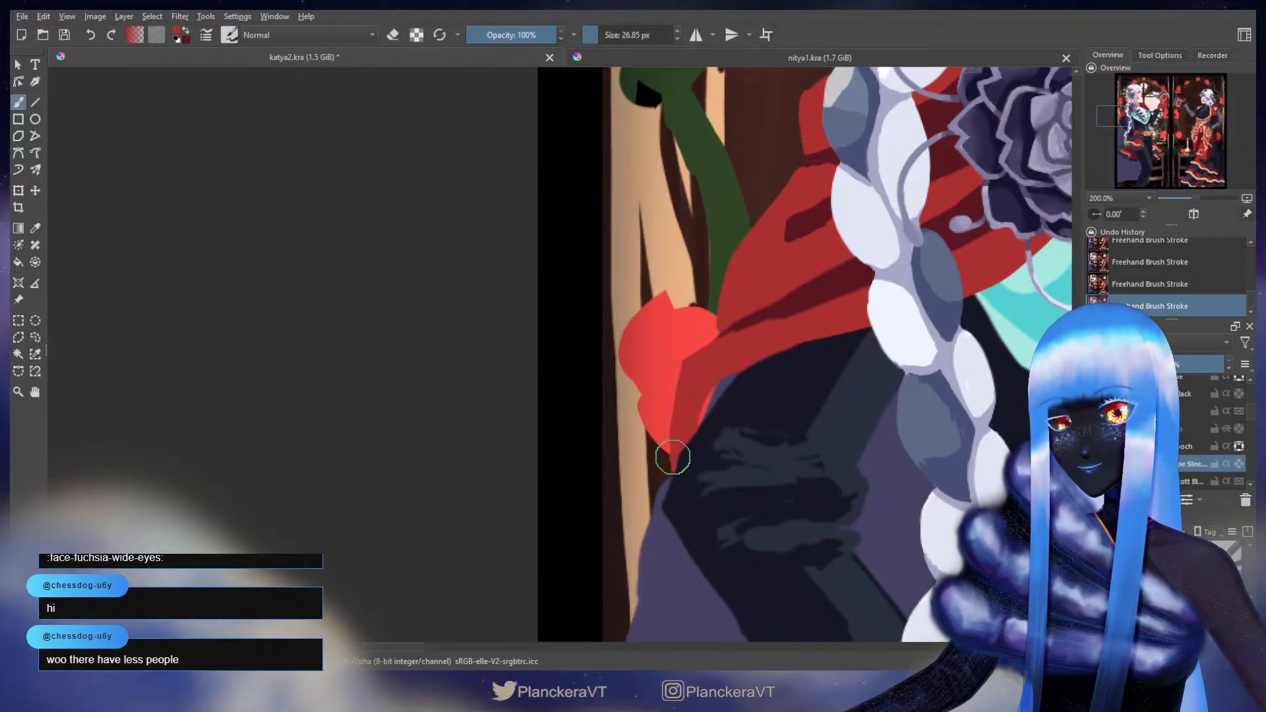
key("e")
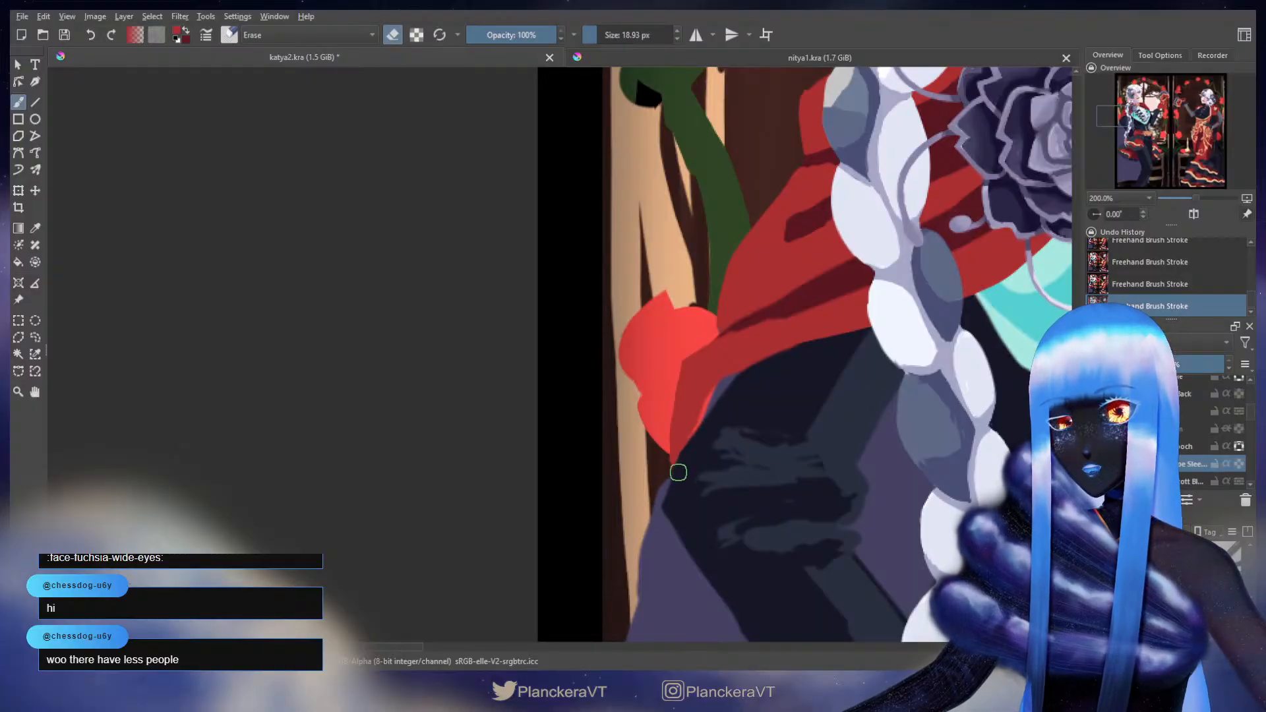
- Smooth the cape's curved lower edge above the dark sleeve, painting at about 22 px and erasing at about 20 to 28 px
key("e")
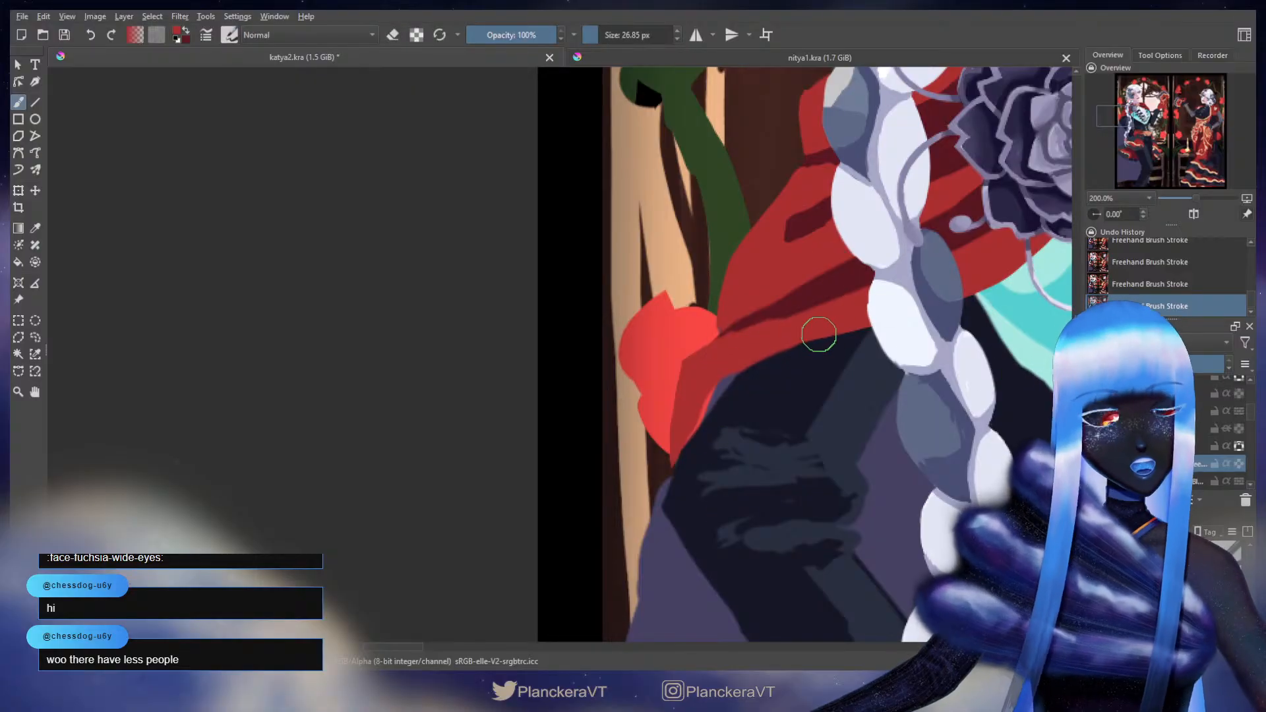
left_click_drag(808, 347, 828, 388)
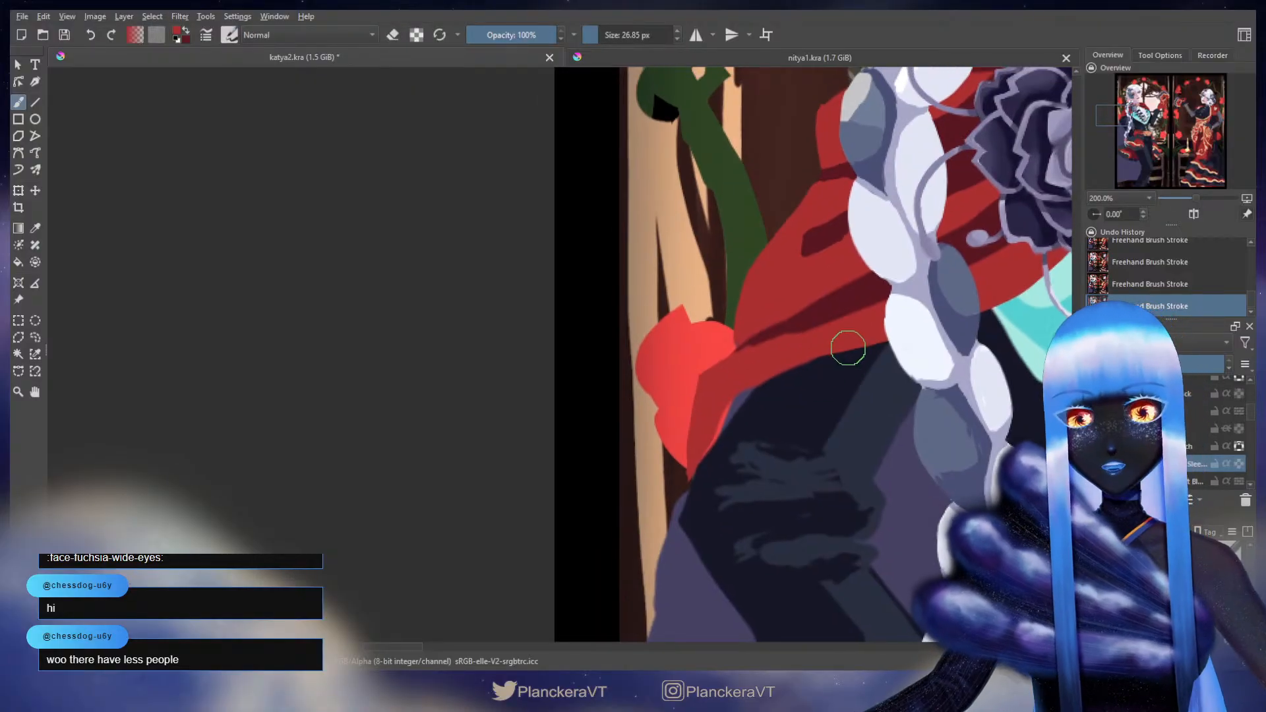
left_click_drag(848, 346, 841, 346)
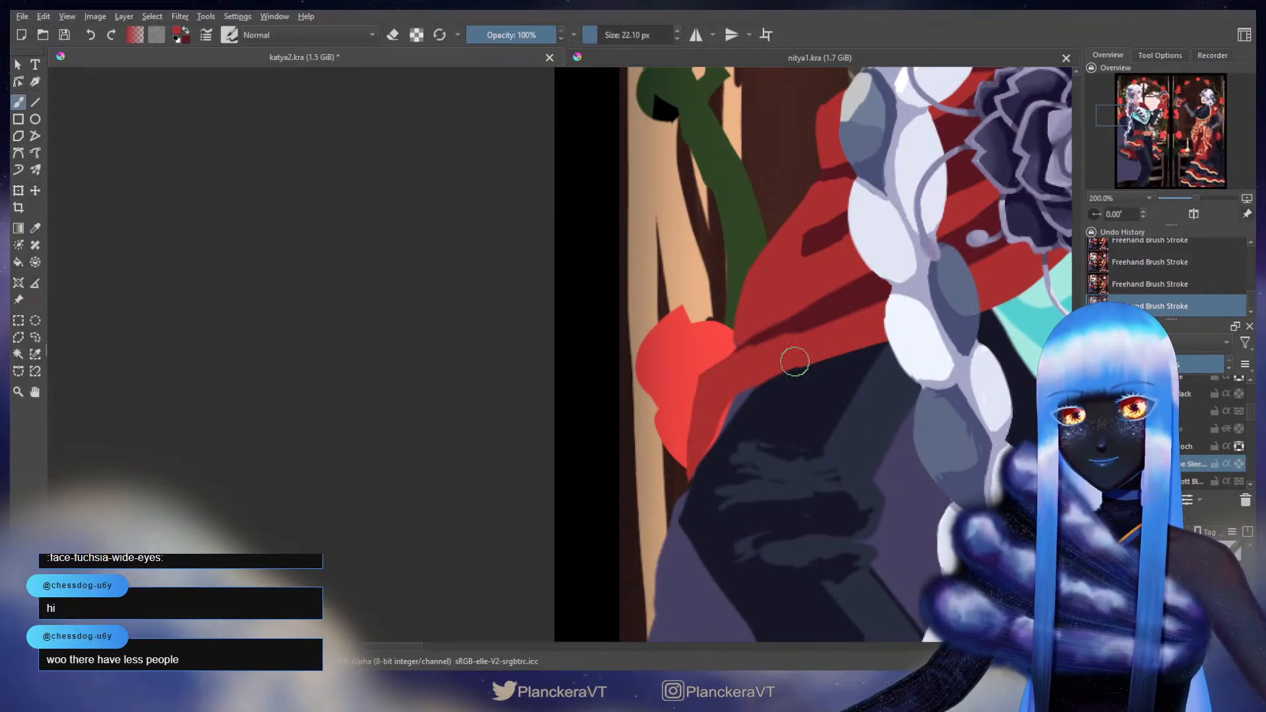
key("e")
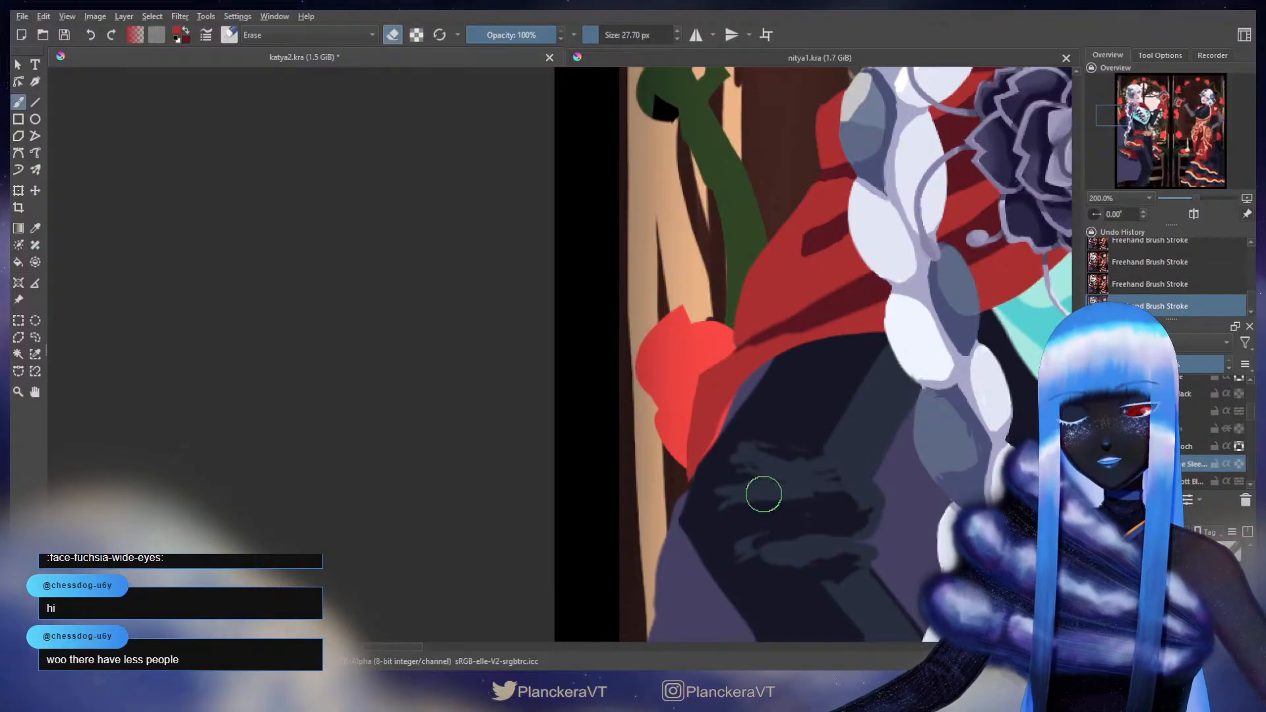
key("e")
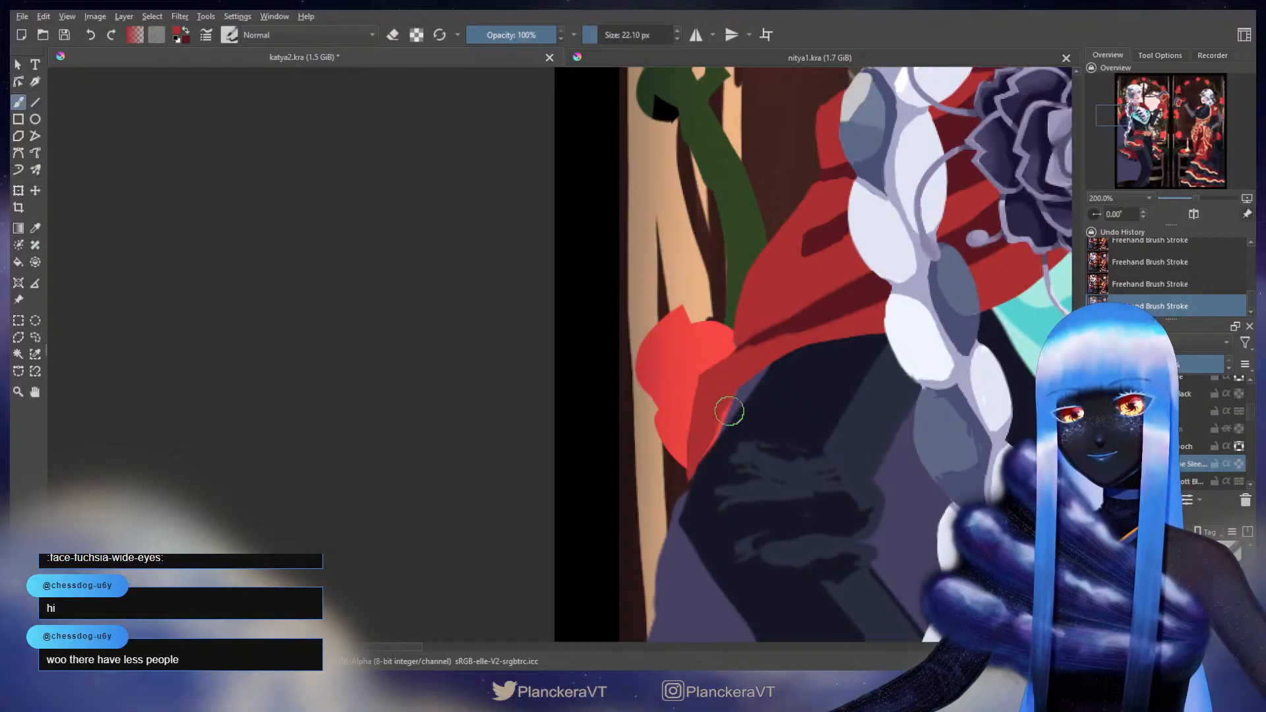
key("e")
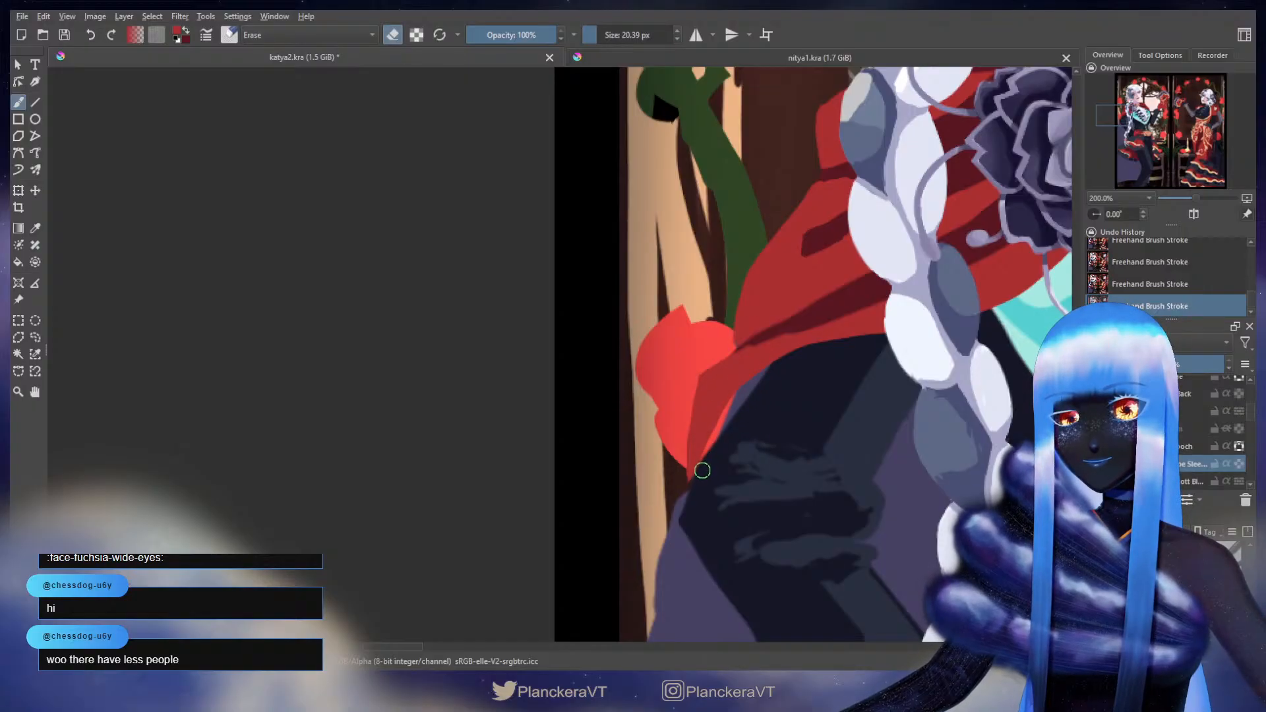
left_click_drag(698, 504, 745, 562)
key("e")
- Lock the cape layer's alpha and sharpen the long dark fold from the braid to the red flower, using dark and lighter red at about 22 px
left_click_drag(867, 314, 771, 421)
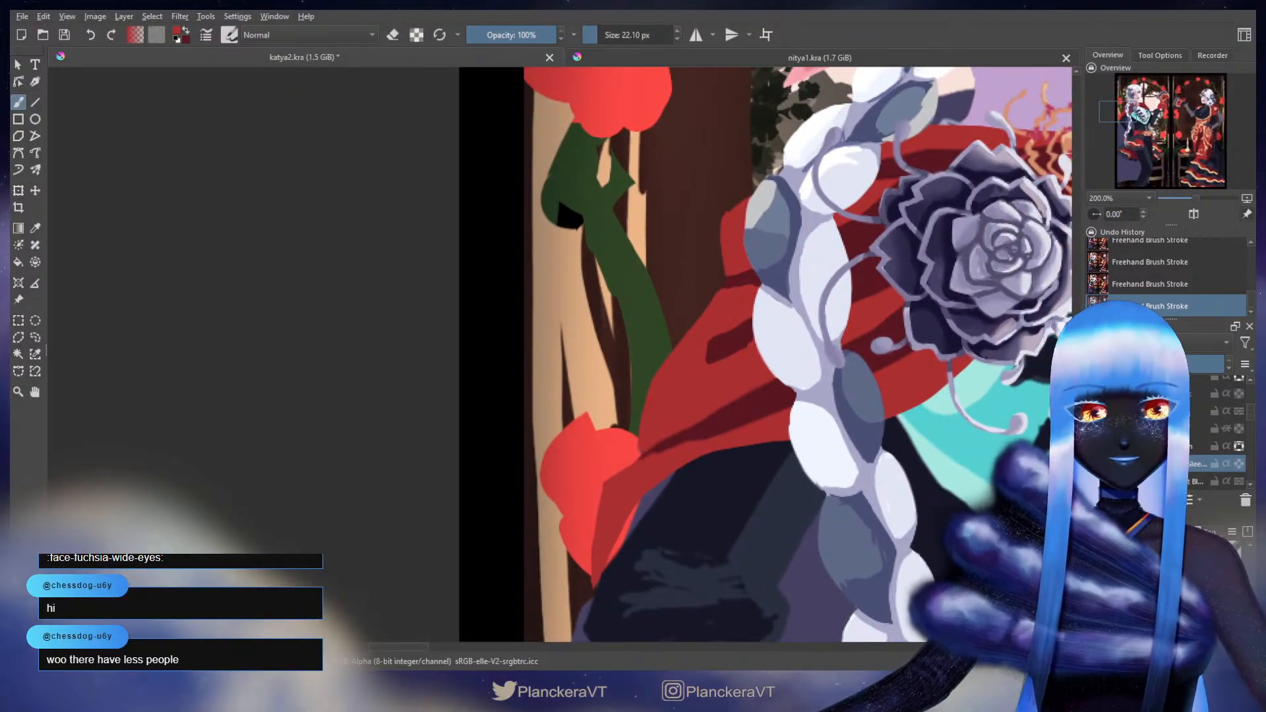
left_click(1238, 465)
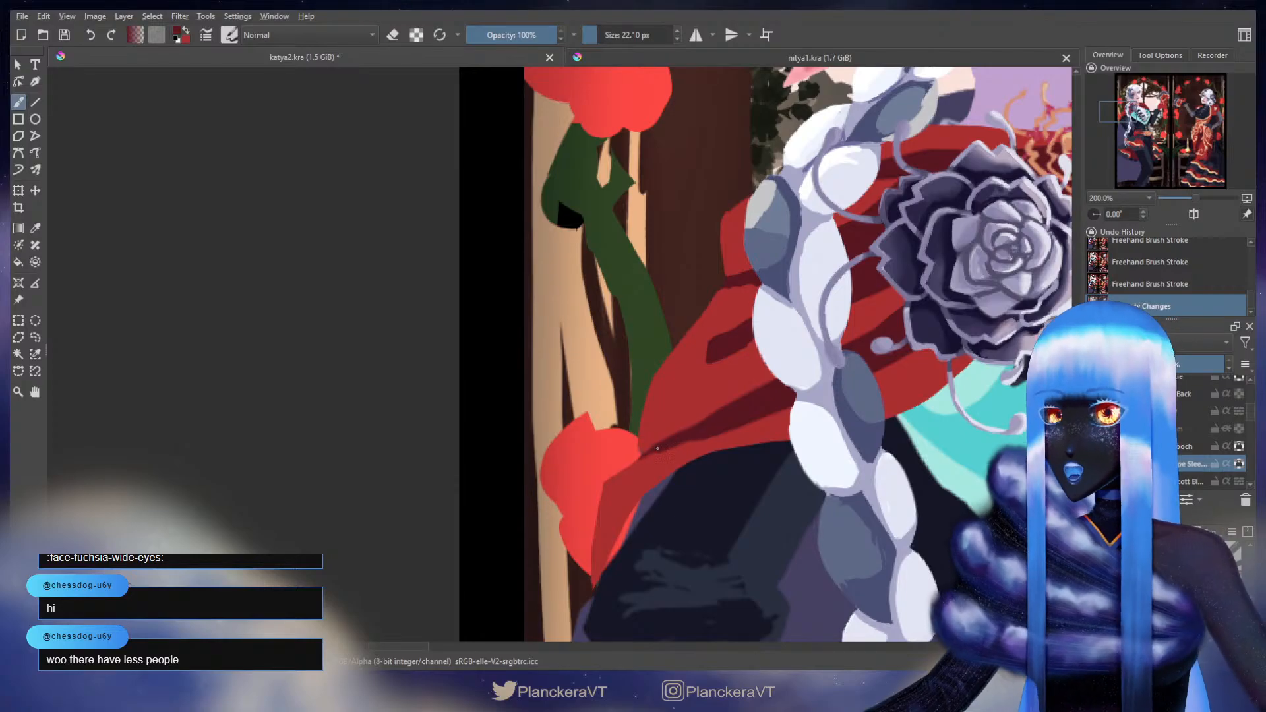
mouse_move(702, 434)
left_mouse_down()
mouse_move(670, 456)
mouse_move(706, 432)
mouse_move(774, 425)
left_mouse_up()
left_click_drag(724, 434, 661, 455)
left_click_drag(659, 457, 639, 473)
key("x")
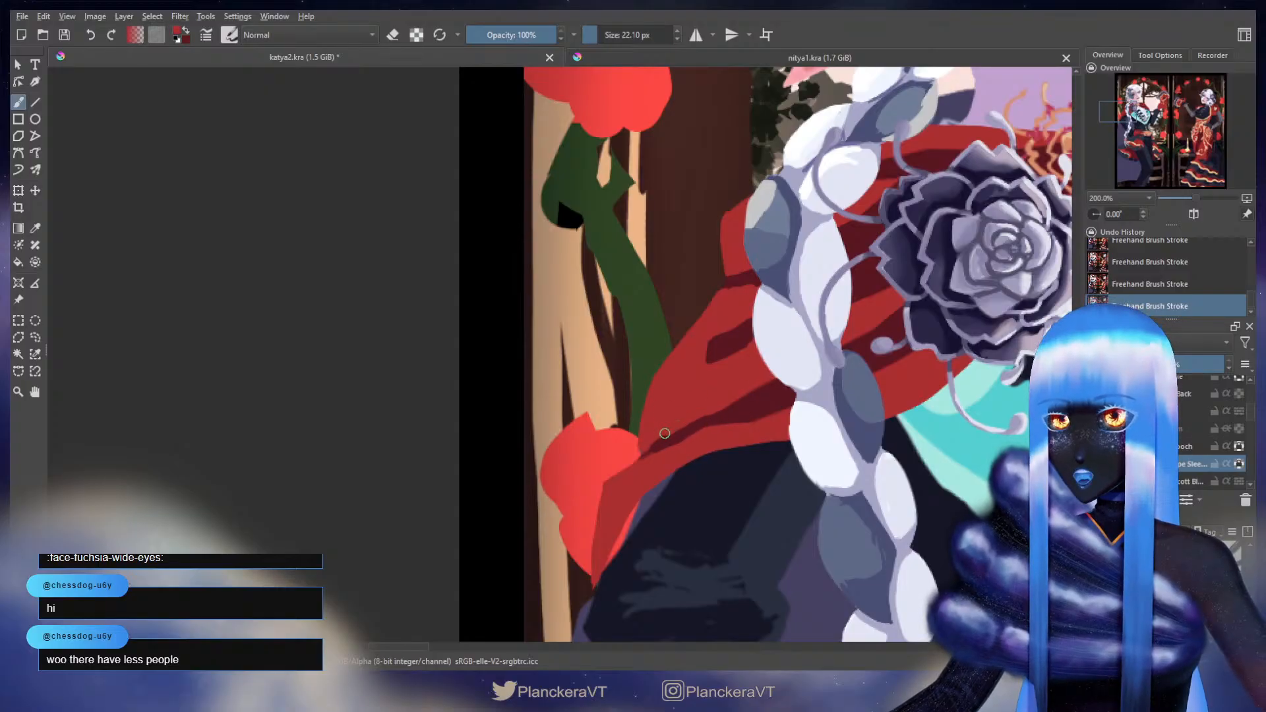
key("e")
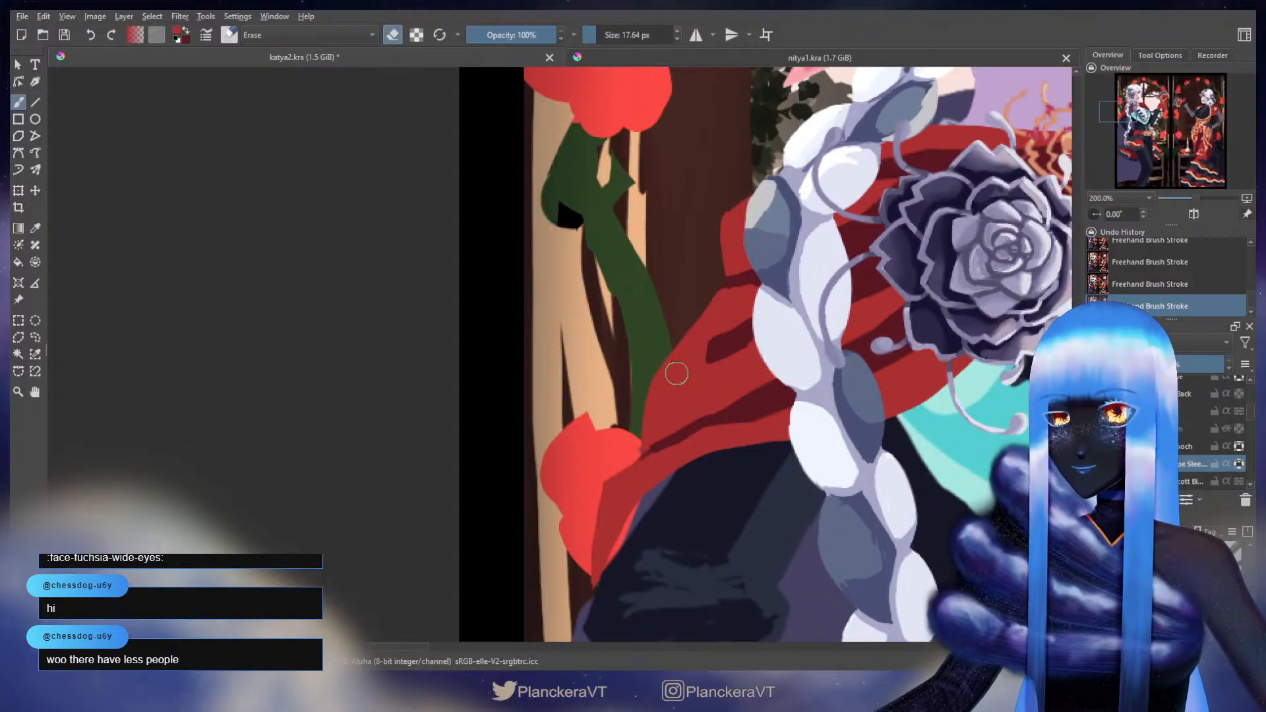
key("e")
key("x")
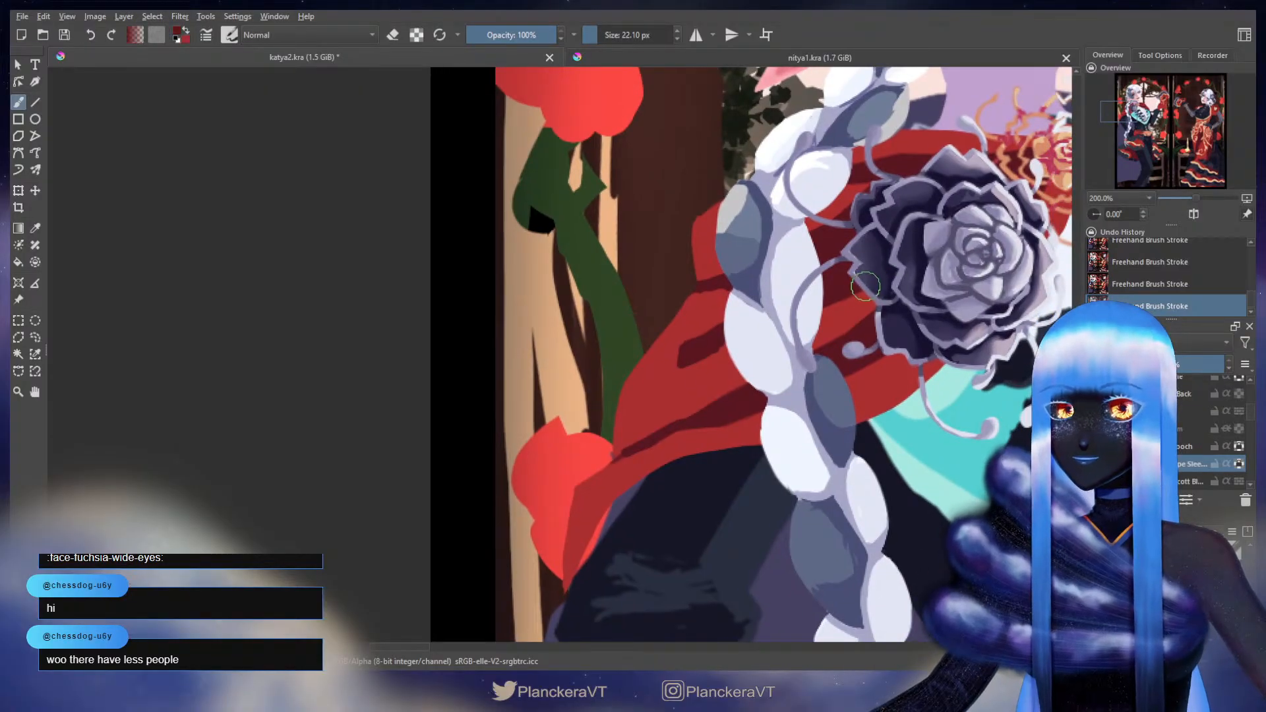
- Paint jagged dark red shadows on the cape under the purple rose brooch, reducing the brush from about 29 to 23 px
left_click_drag(861, 294, 817, 322)
left_click_drag(810, 316, 820, 318)
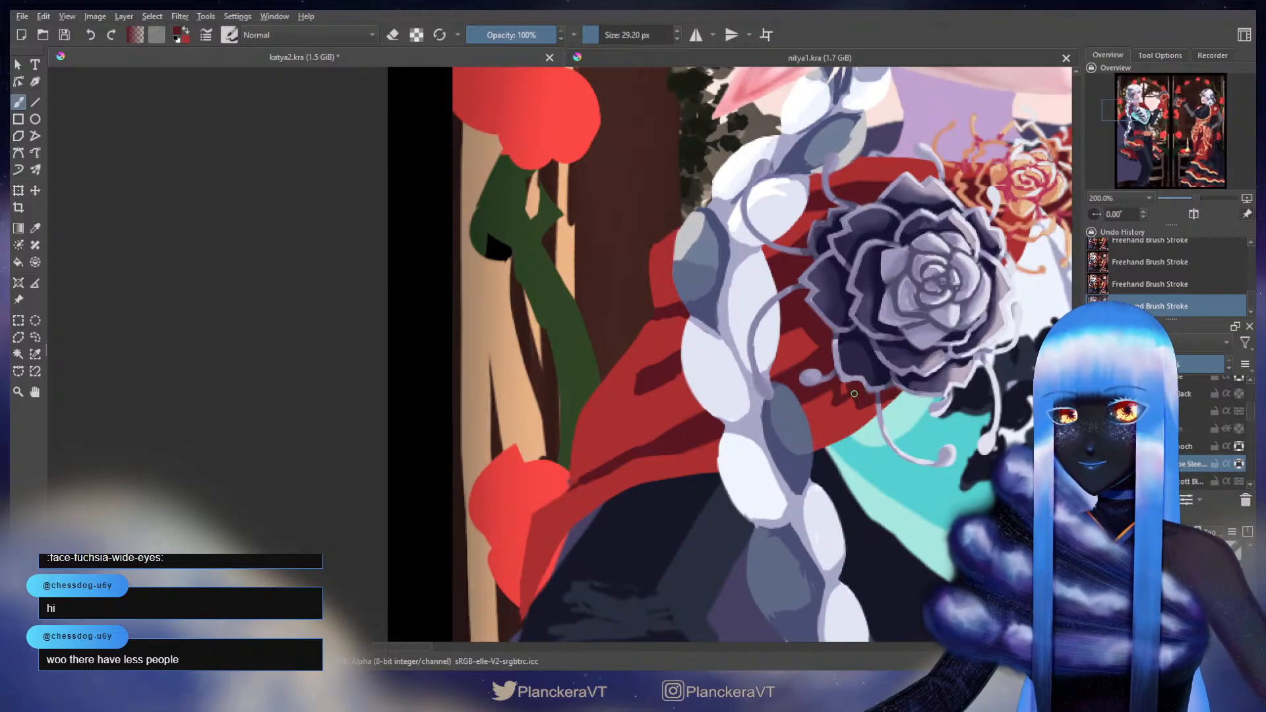
left_click_drag(853, 385, 851, 385, "shift")
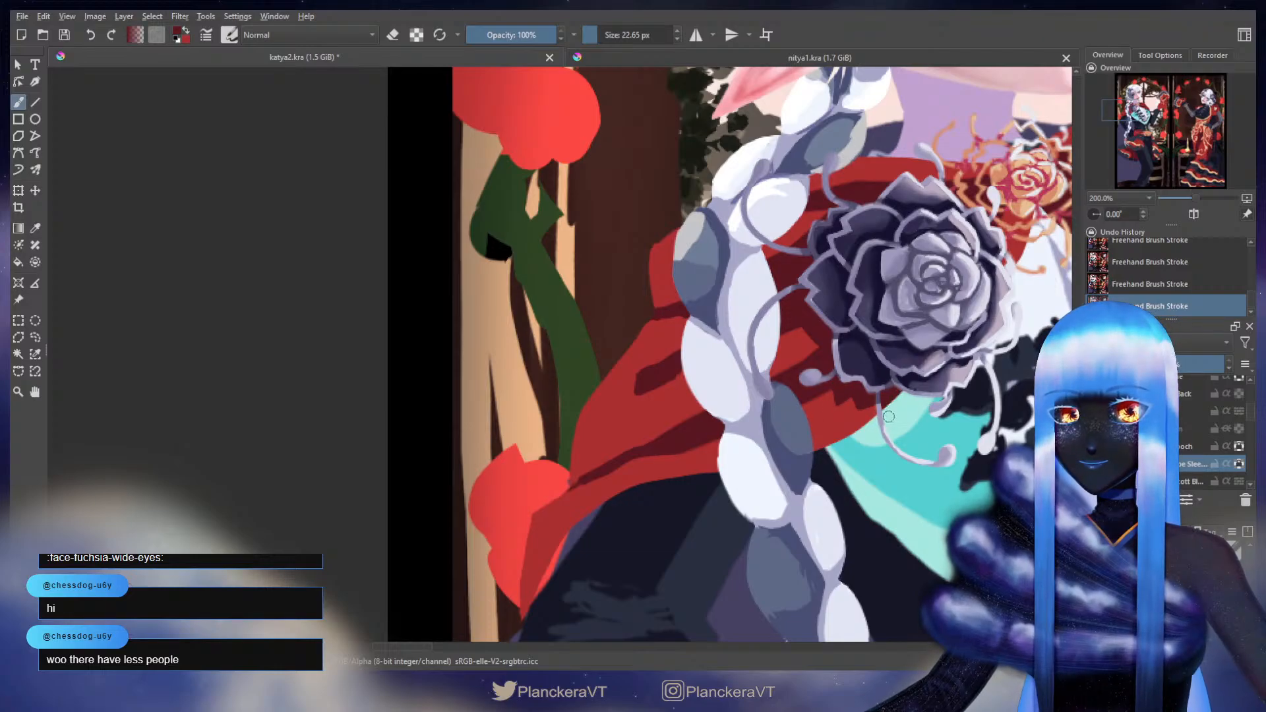
left_click_drag(953, 389, 941, 455)
left_click_drag(789, 362, 820, 350)
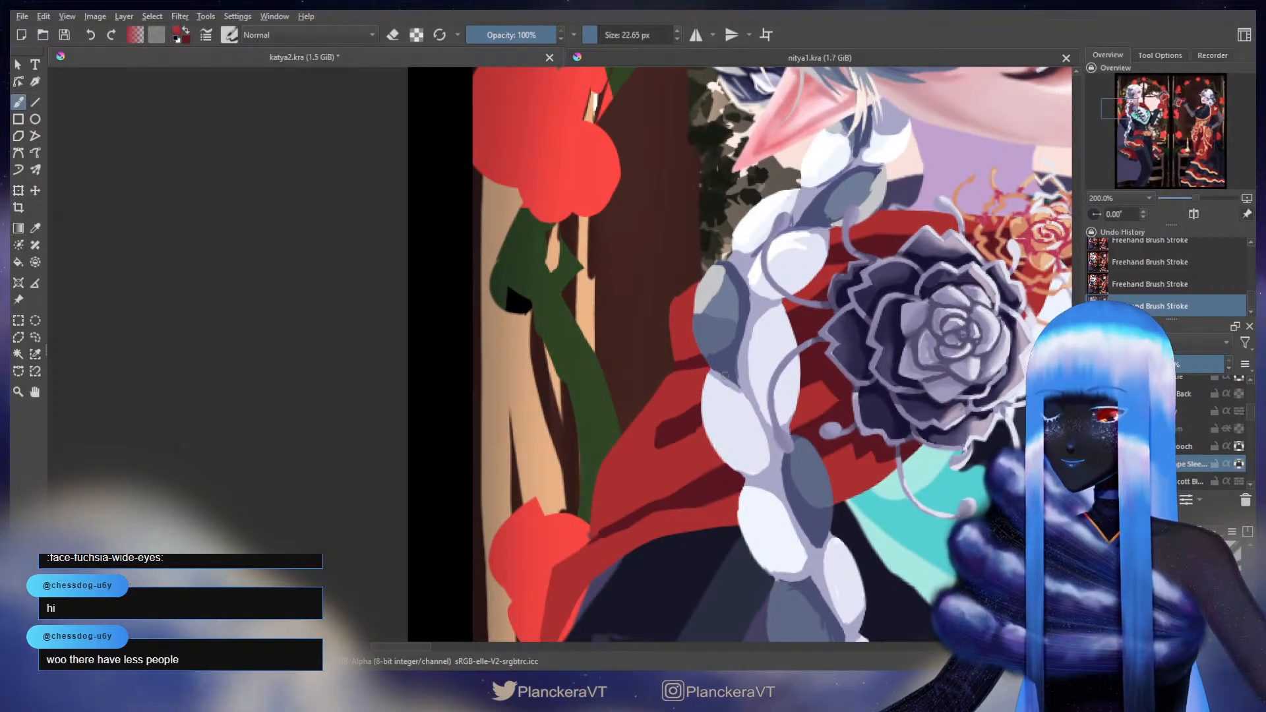
- Shade the cape between the braid and the purple rose brooch in dark red, with the brush at about 22 px
key("x")
left_click_drag(827, 265, 814, 299)
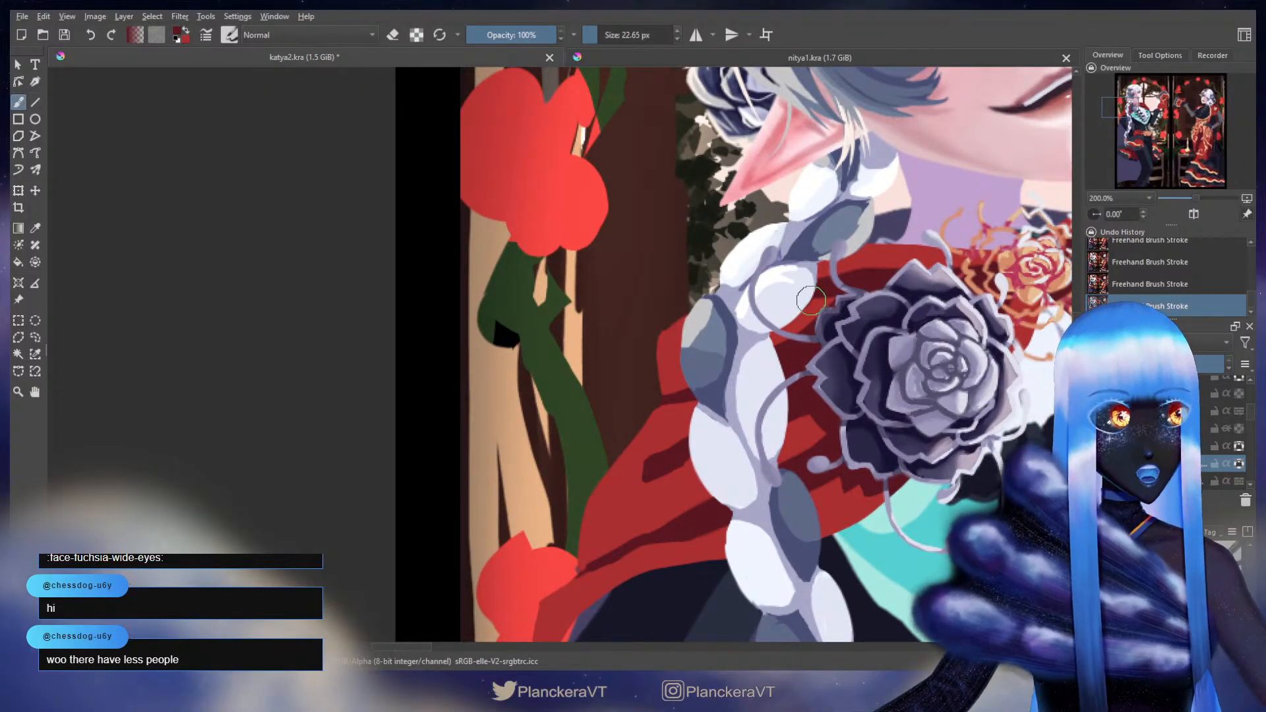
left_click_drag(812, 300, 817, 292)
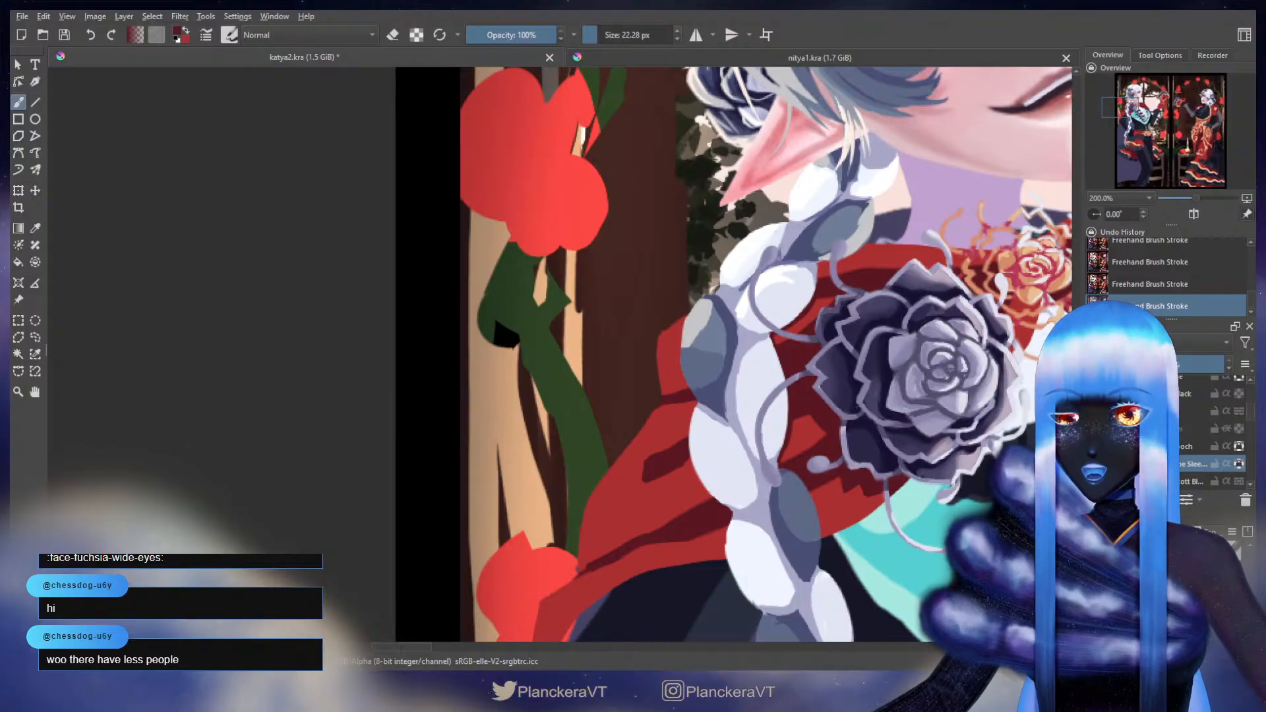
left_click_drag(797, 478, 776, 333)
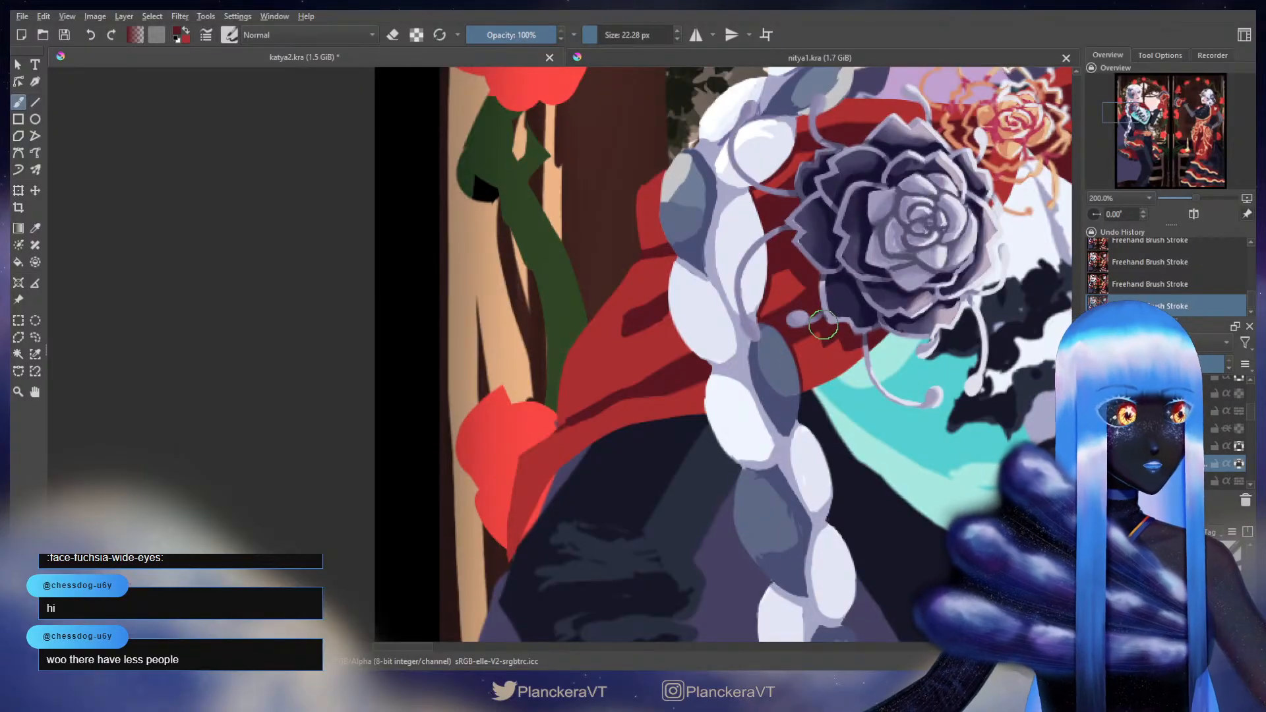
left_click_drag(835, 284, 818, 340)
left_click_drag(749, 320, 745, 330)
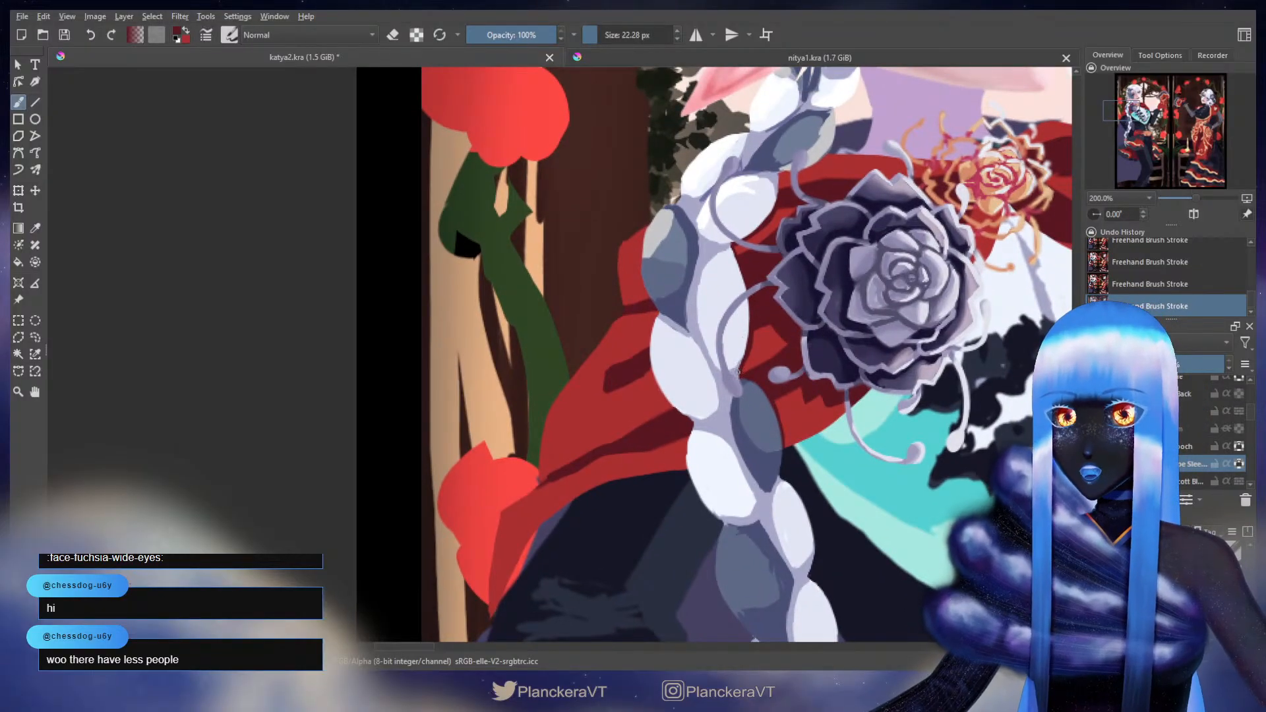
left_click_drag(790, 280, 764, 388)
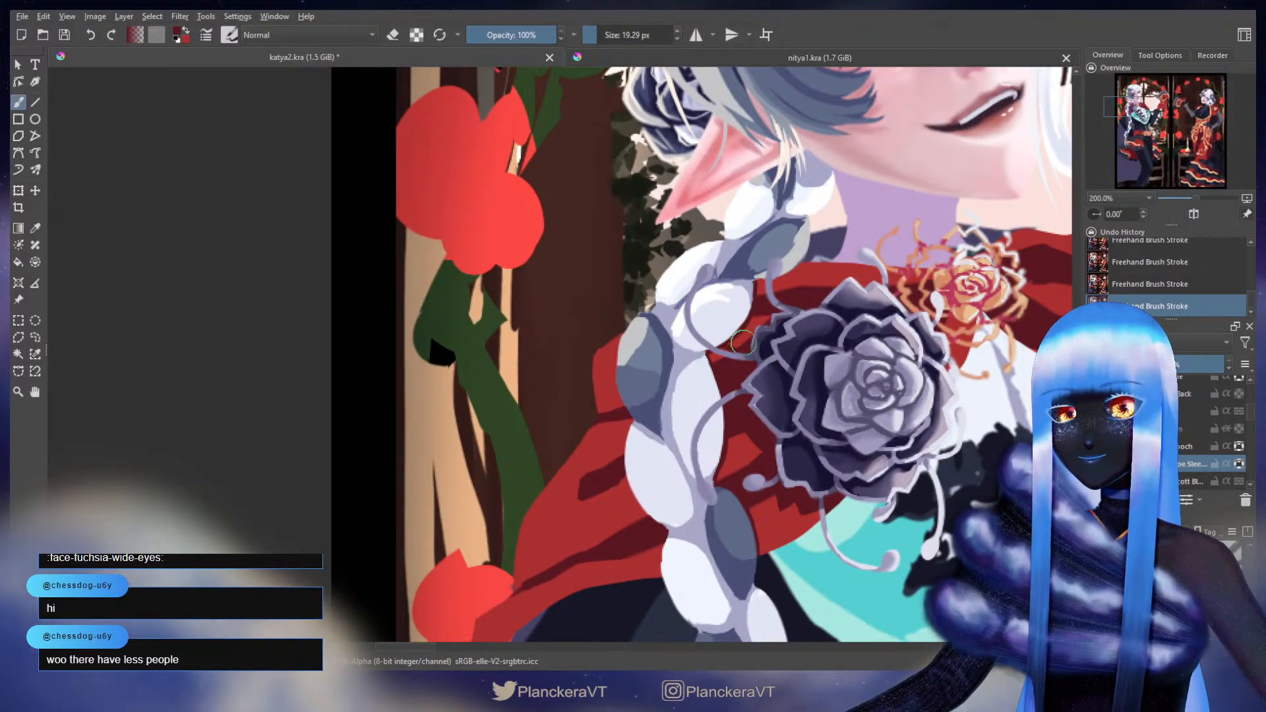
- Rework the small dark shadow beside the upper petals of the purple brooch, undoing unwanted strokes, at about 16 to 19 px
key("ctrl+z")
mouse_move(725, 347)
left_mouse_down()
mouse_move(789, 340)
mouse_move(731, 342)
left_mouse_up()
key("ctrl+z")
mouse_move(726, 341)
left_mouse_down()
mouse_move(763, 359)
mouse_move(736, 375)
left_mouse_up()
key("ctrl+z")
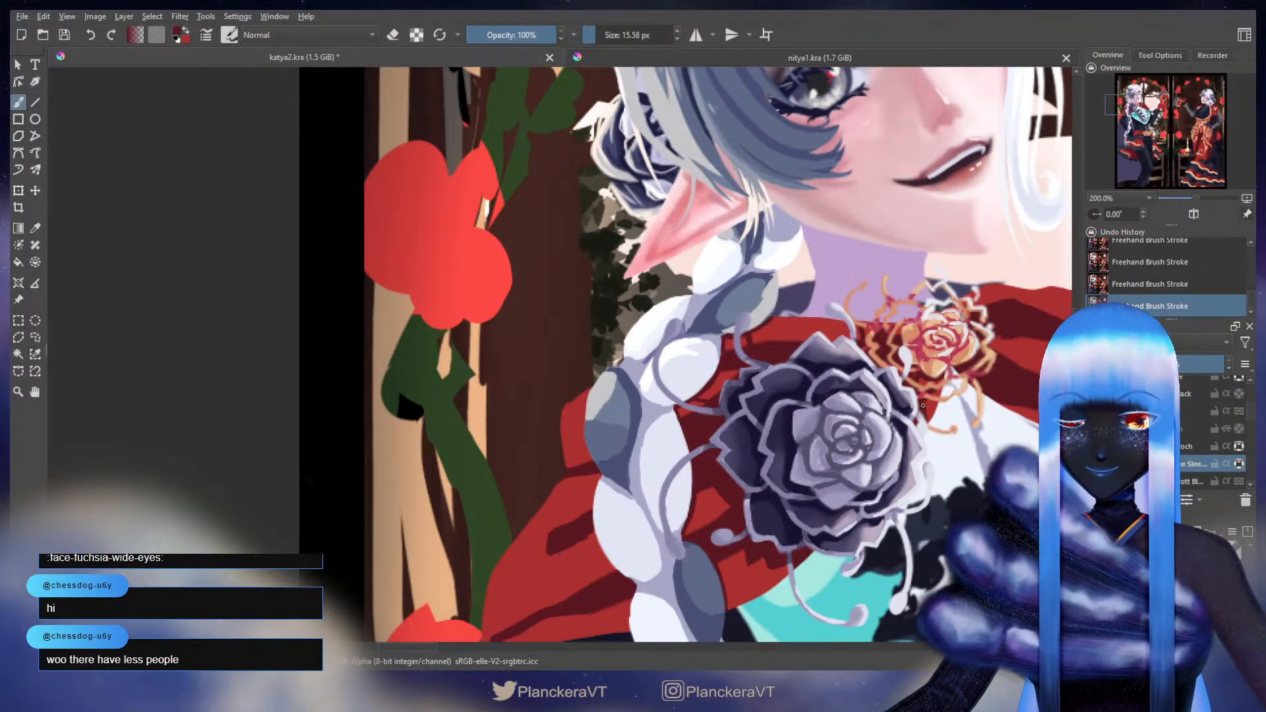
- Compare the latest cape strokes around the two brooches and undo the last one, enlarging the brush to about 20 px
key("ctrl+z")
key("ctrl+z")
left_click_drag(989, 426, 910, 380)
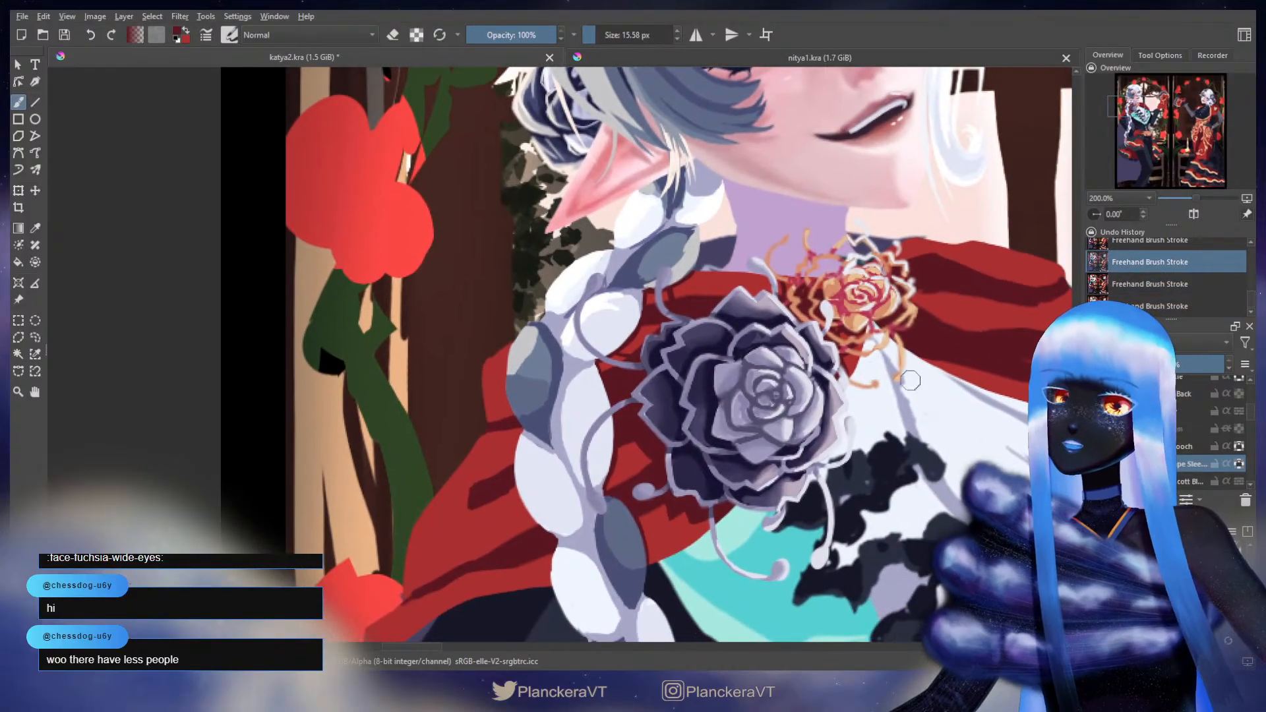
key("ctrl+shift+z")
key("ctrl+shift+z")
key("bracketright")
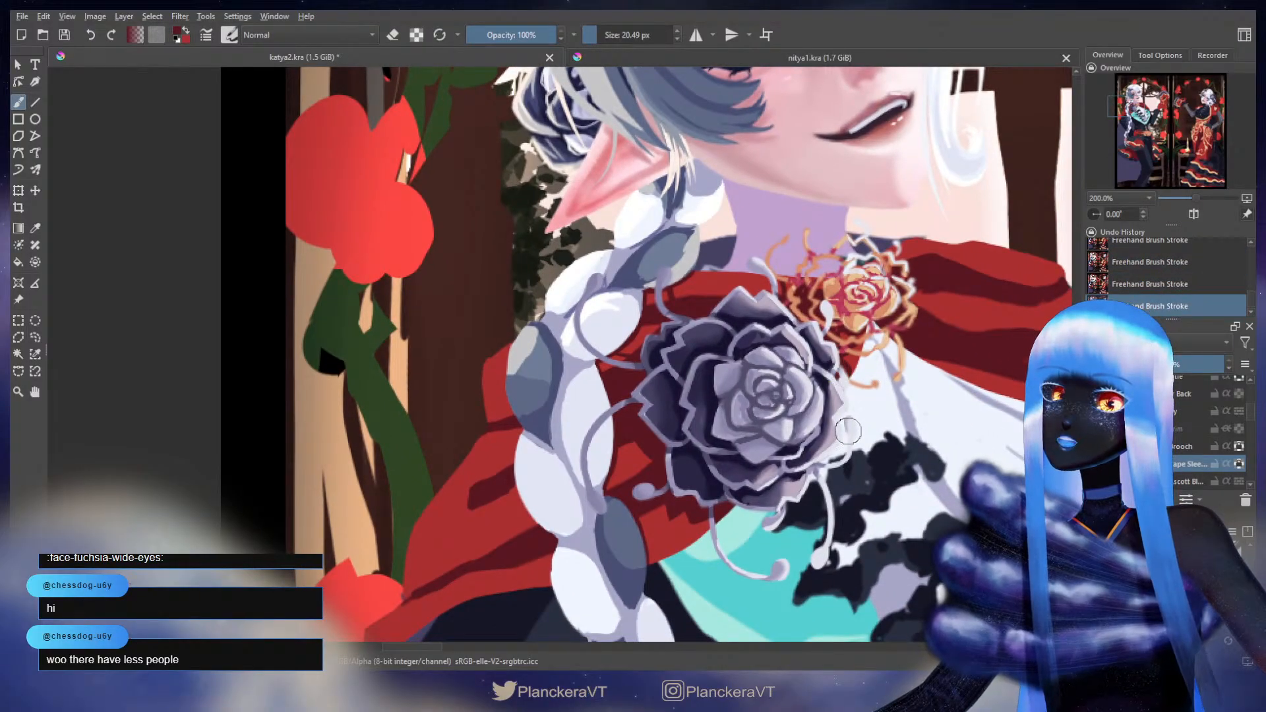
key("ctrl+z")
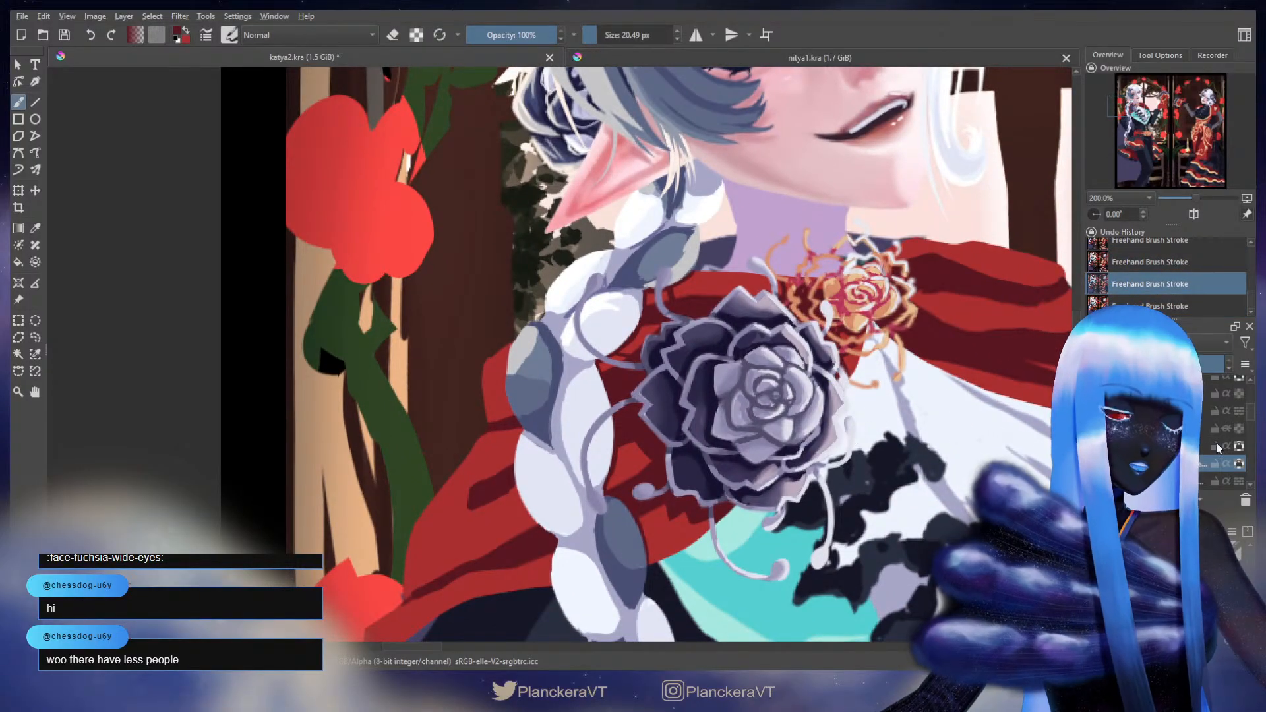
- Unlock the white blouse layer's alpha, touch up the blouse beside the brooches in a light tone, and reselect the cape layer
left_click_drag(1247, 412, 1248, 409)
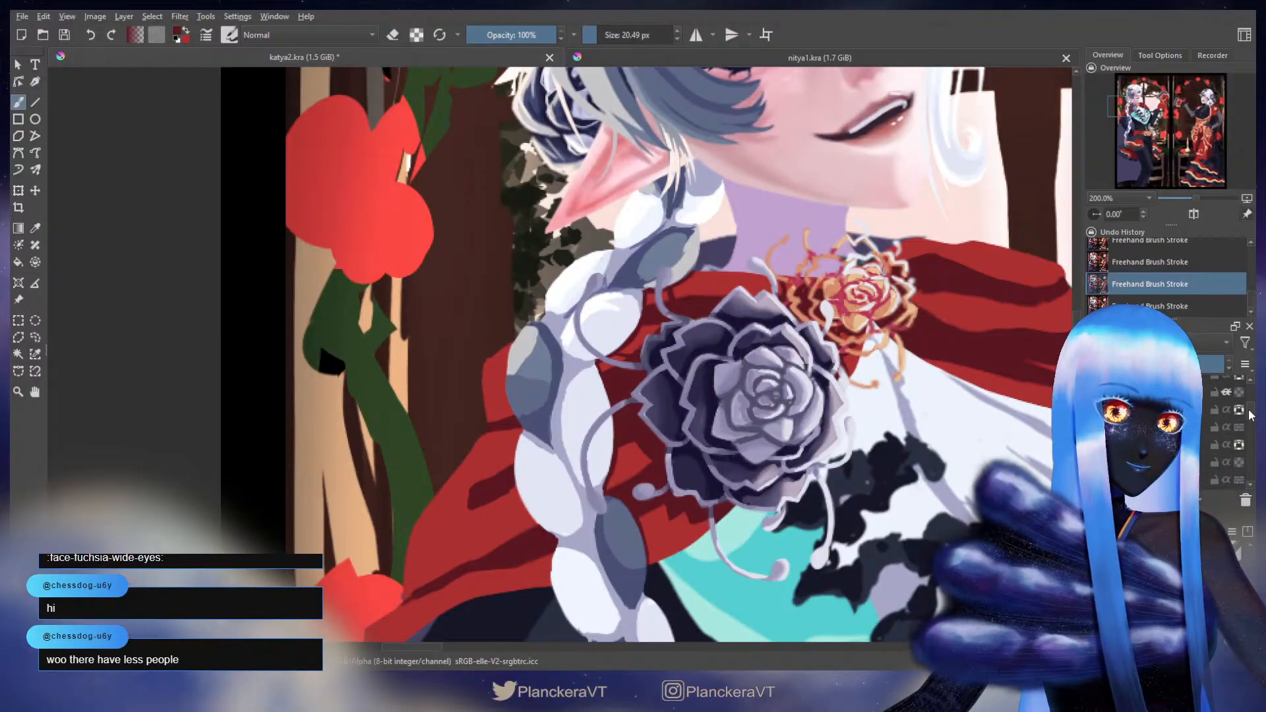
left_click(1121, 428)
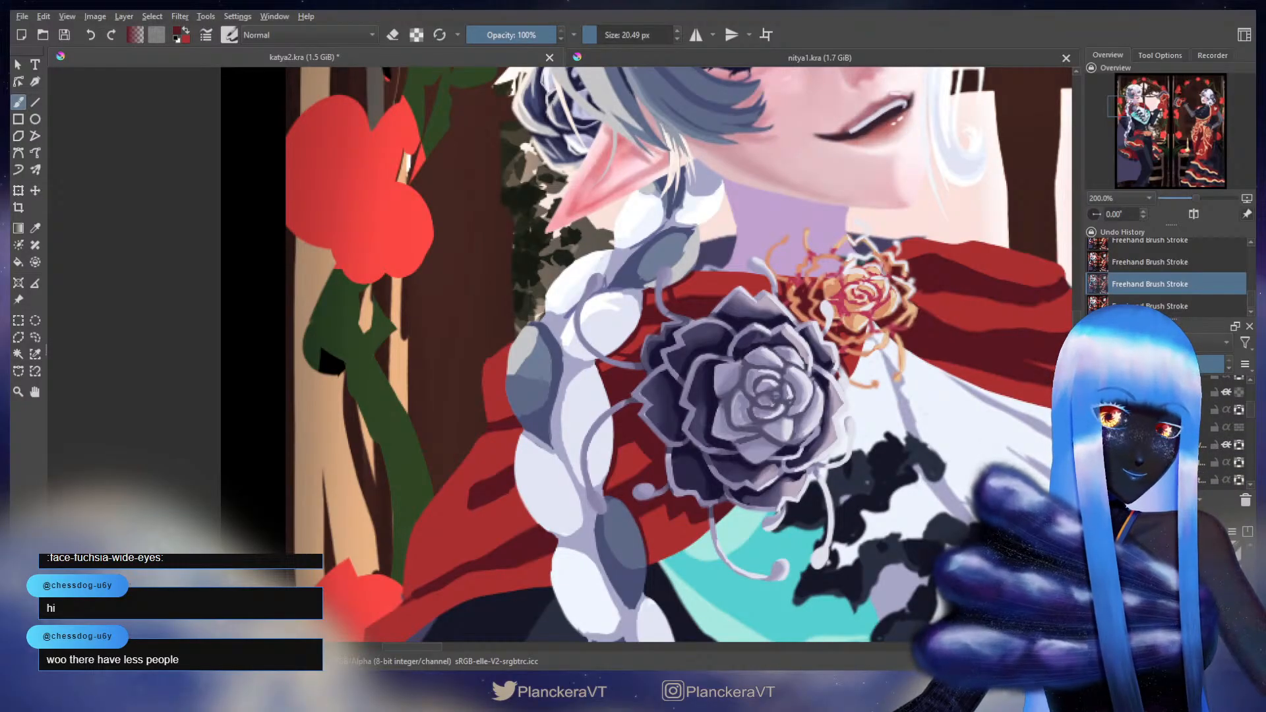
left_click(1239, 462)
left_click(1194, 462)
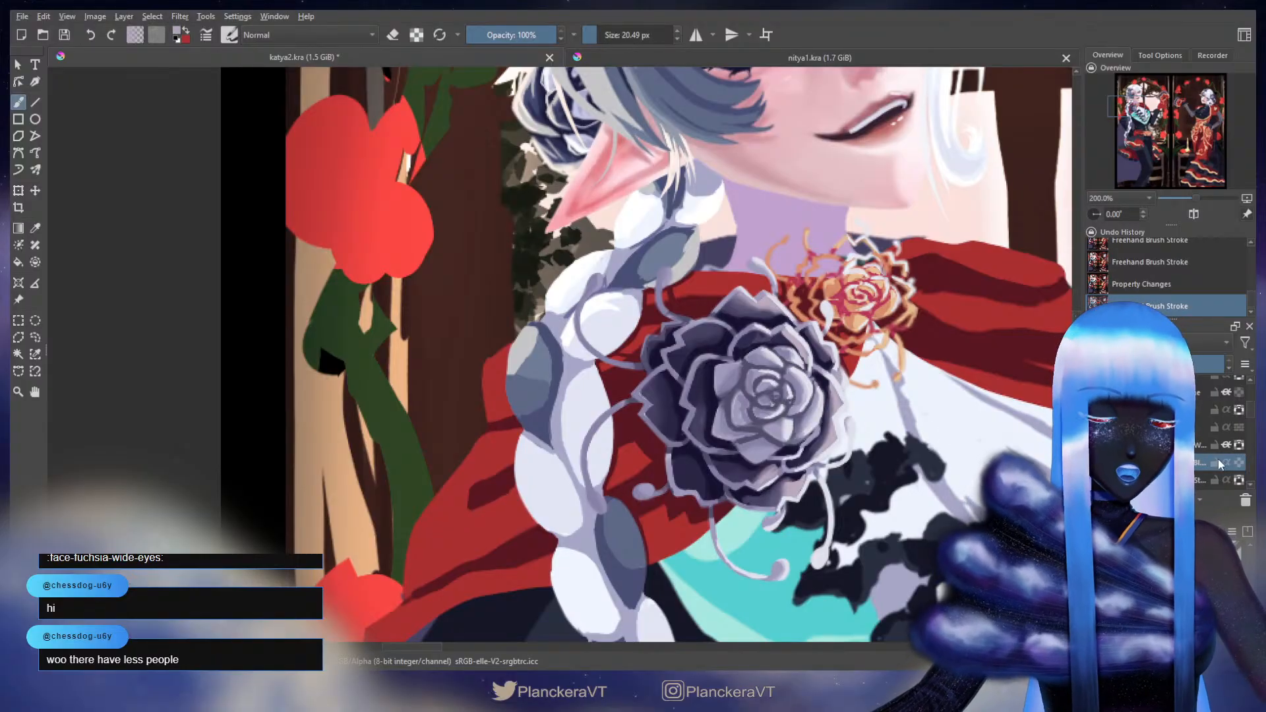
left_click_drag(1248, 414, 1250, 417)
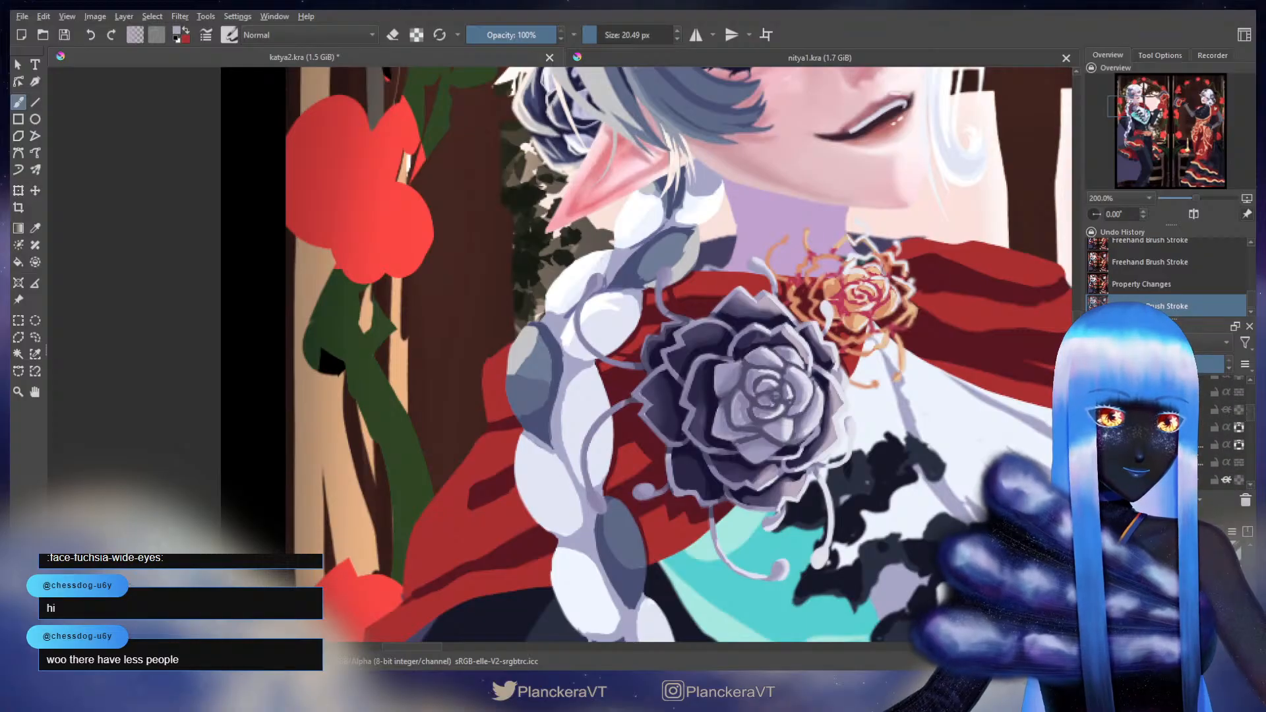
left_click(1183, 445)
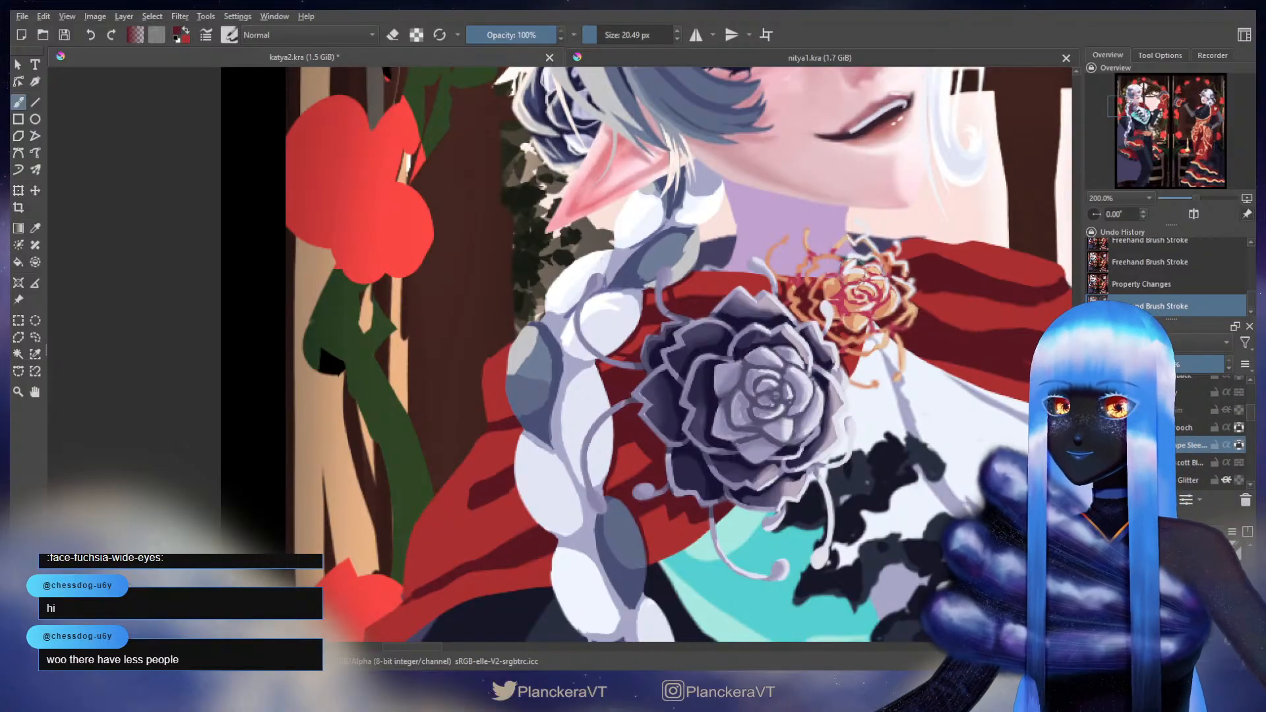
- Deepen the dark red cape shadow between the purple and gold rose brooches at about 20 px
left_click_drag(843, 330, 831, 313)
left_click_drag(828, 307, 831, 298)
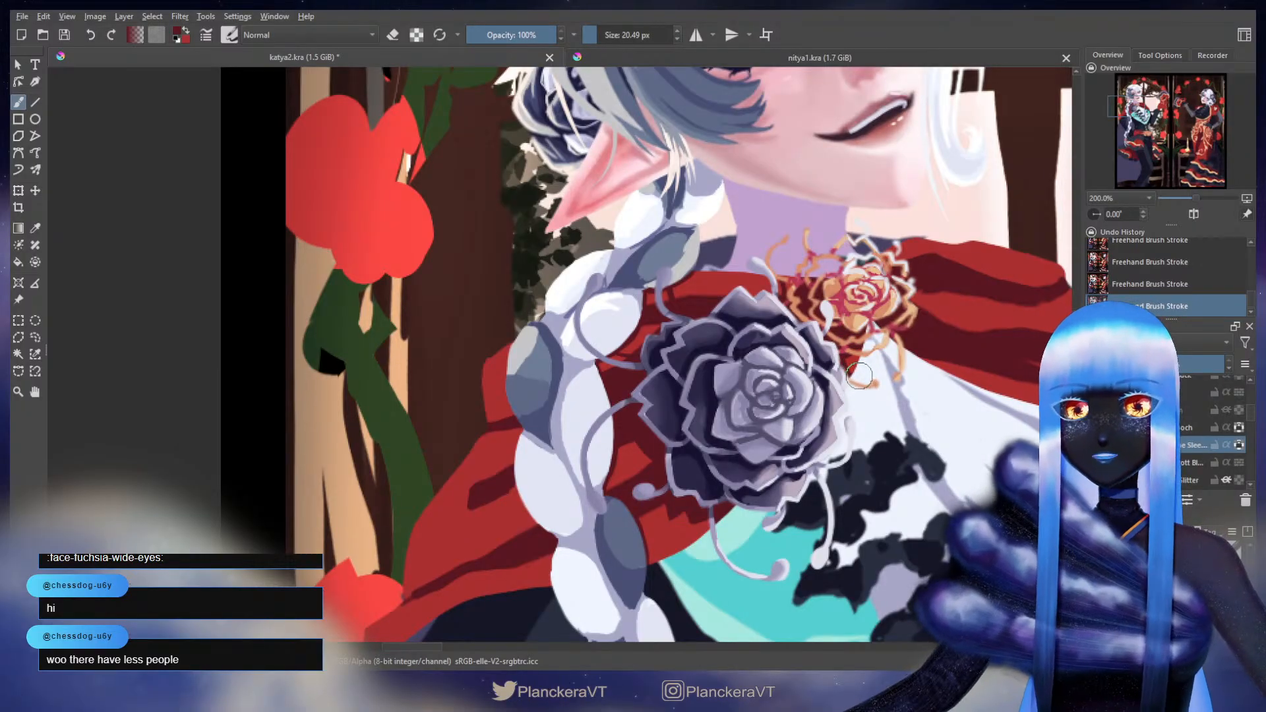
left_click_drag(854, 359, 914, 390)
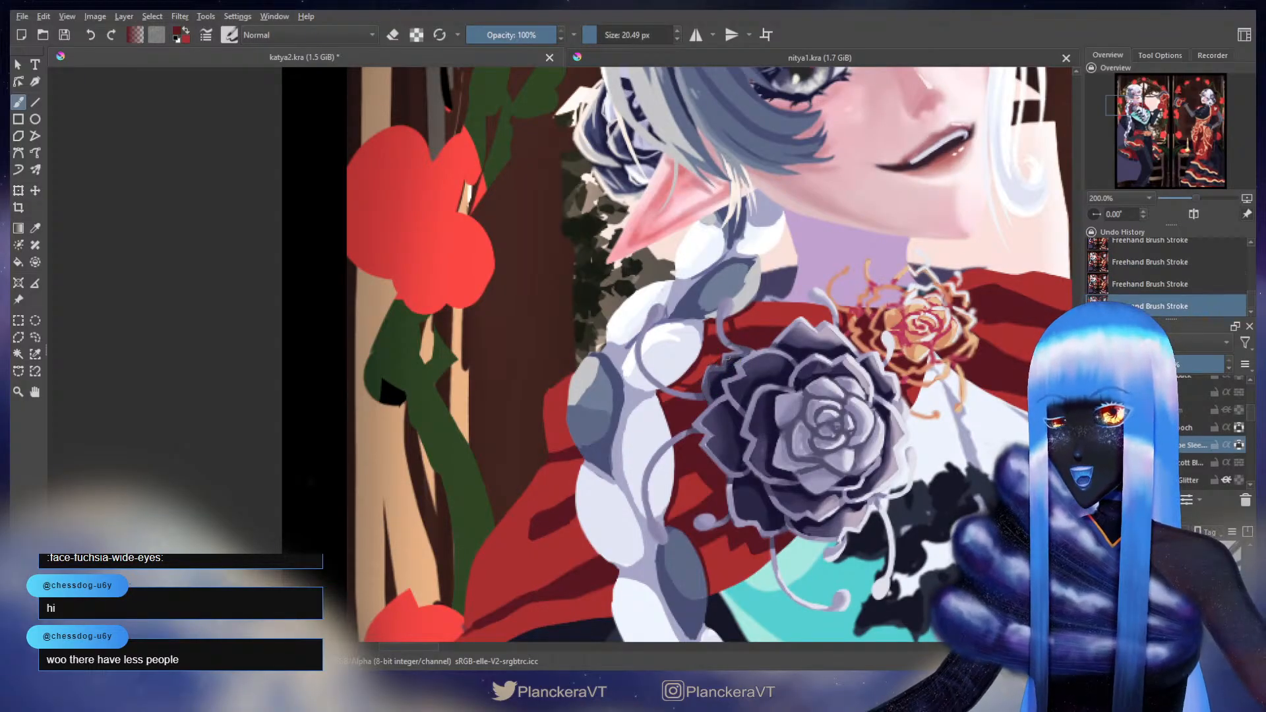
- Refine the cape's dark folds between the braid and the red flower with dark and lighter red at about 20 px, comparing strokes by undo and redo
left_click_drag(727, 377, 808, 282)
key("x")
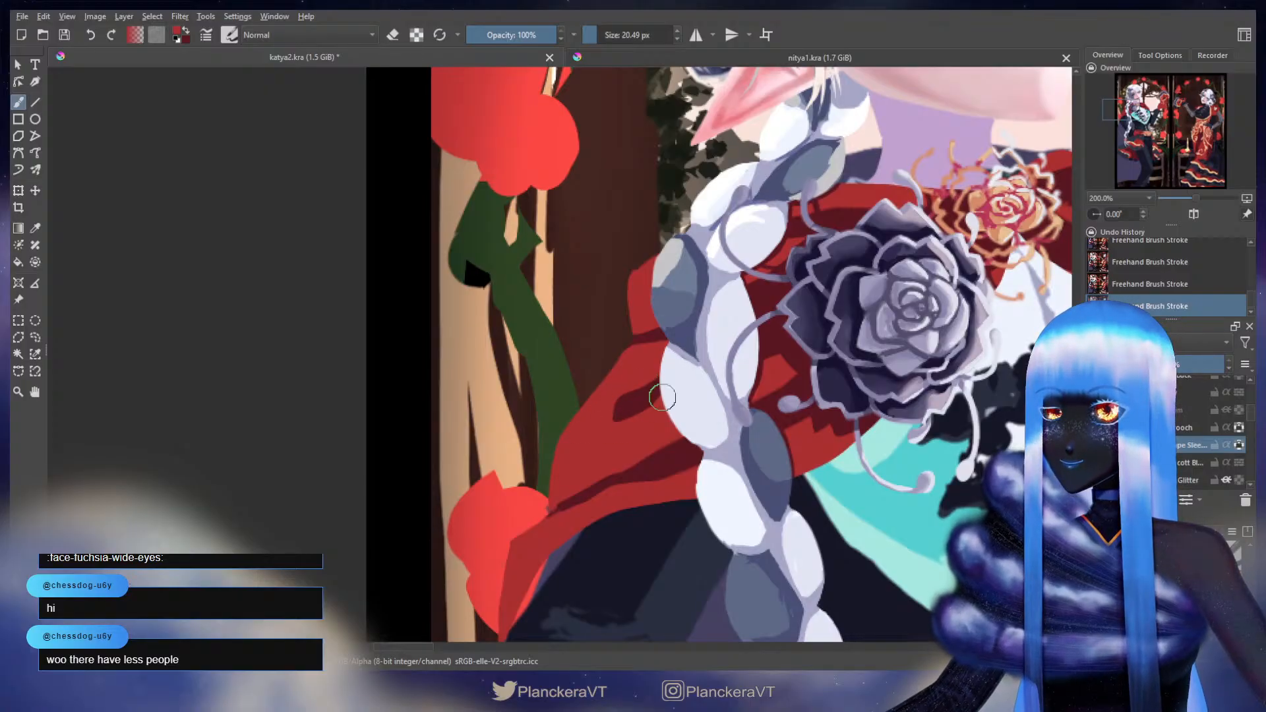
left_click_drag(626, 437, 711, 324)
key("x")
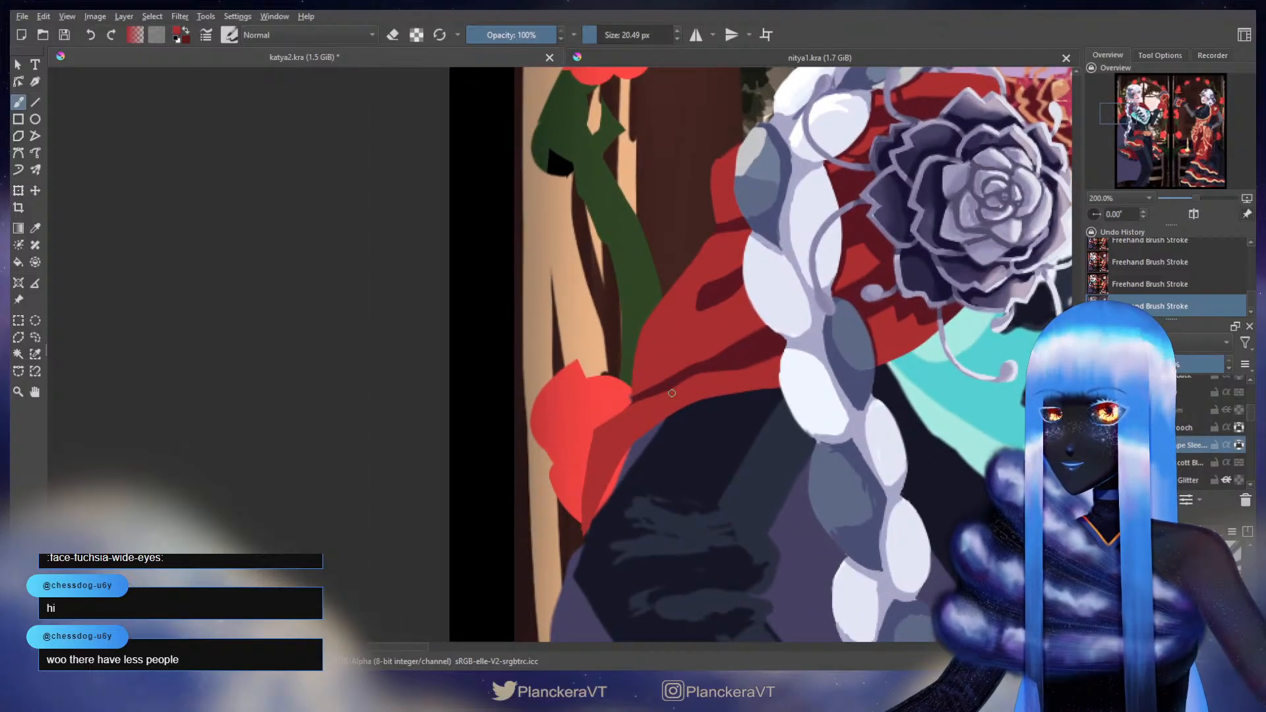
left_click_drag(626, 407, 672, 394)
key("ctrl+z")
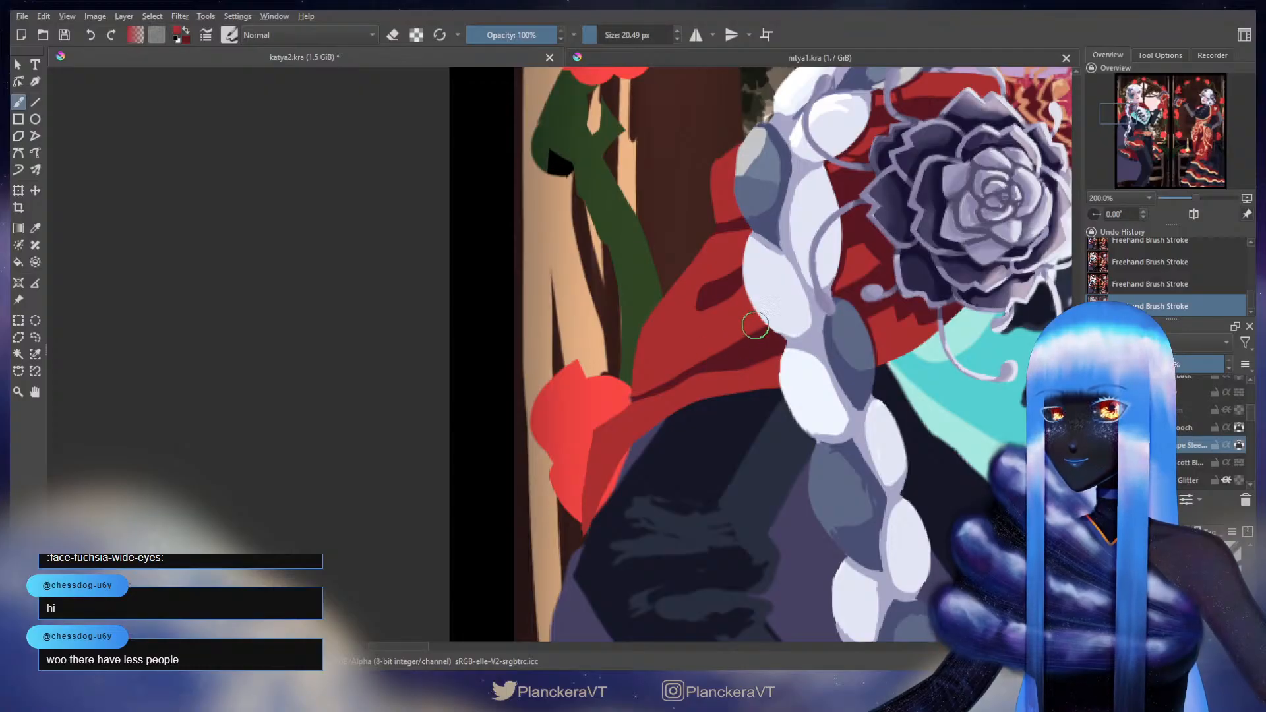
key("ctrl+z")
key("ctrl+shift+z")
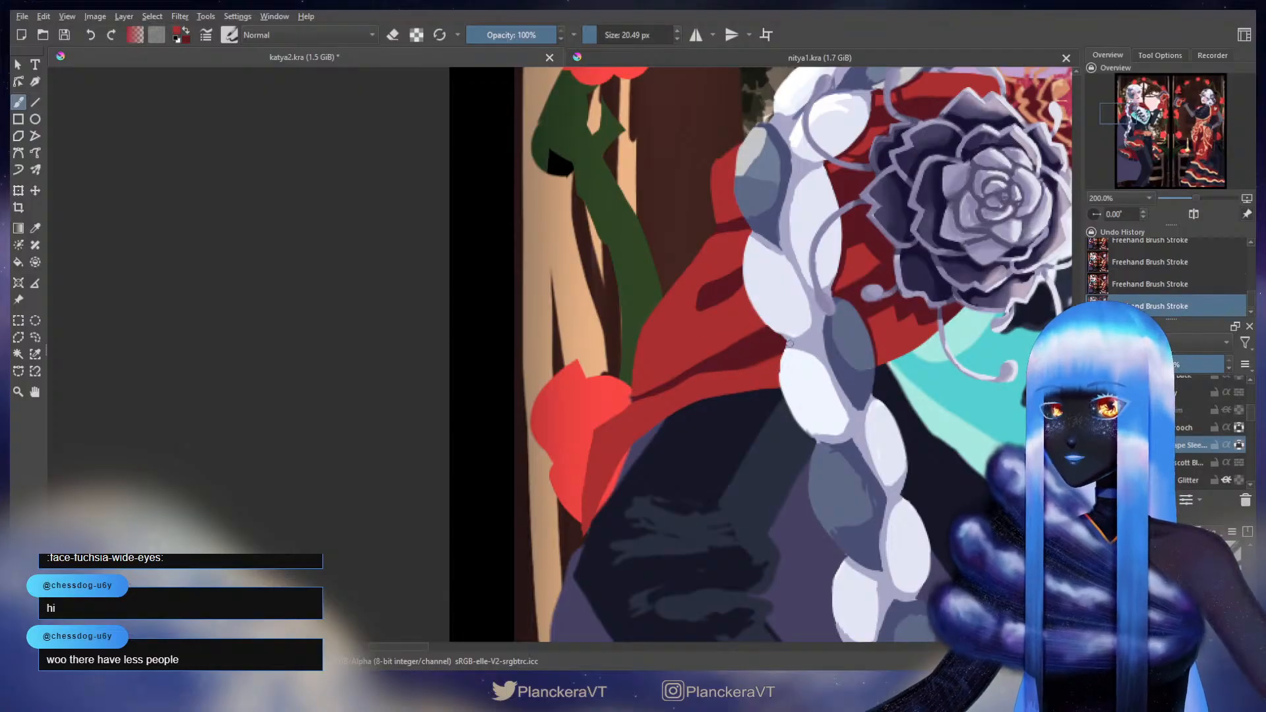
key("ctrl+z")
key("ctrl+shift+z")
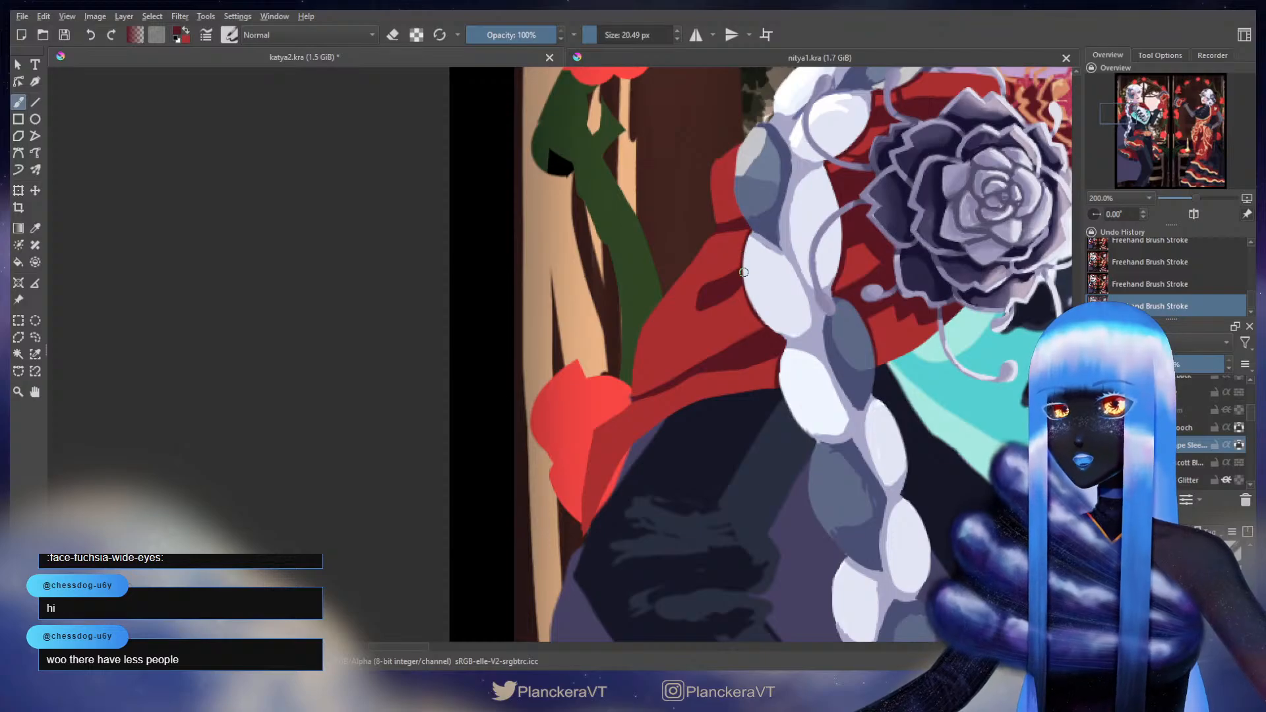
- Refine the dark red fold shadows of the cape over the shoulder beside the gold rose brooch at about 20 px
scroll(760, 313, "up", 5)
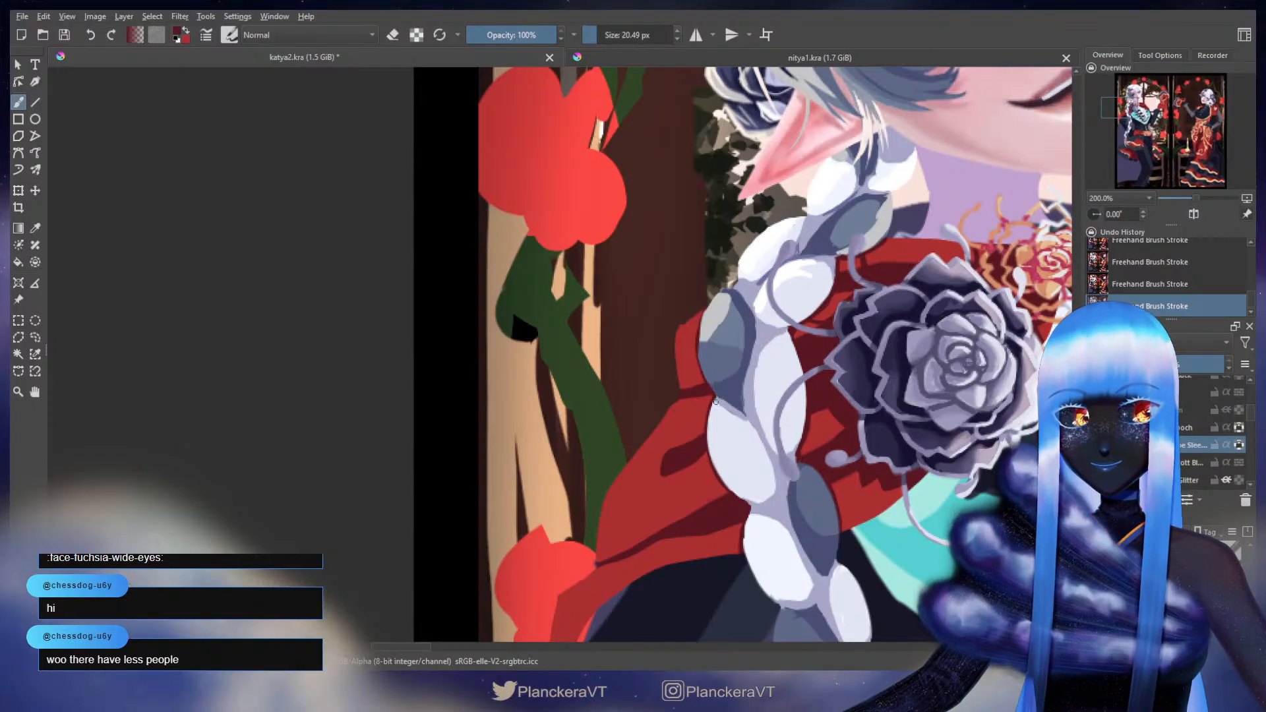
left_click_drag(739, 429, 610, 443)
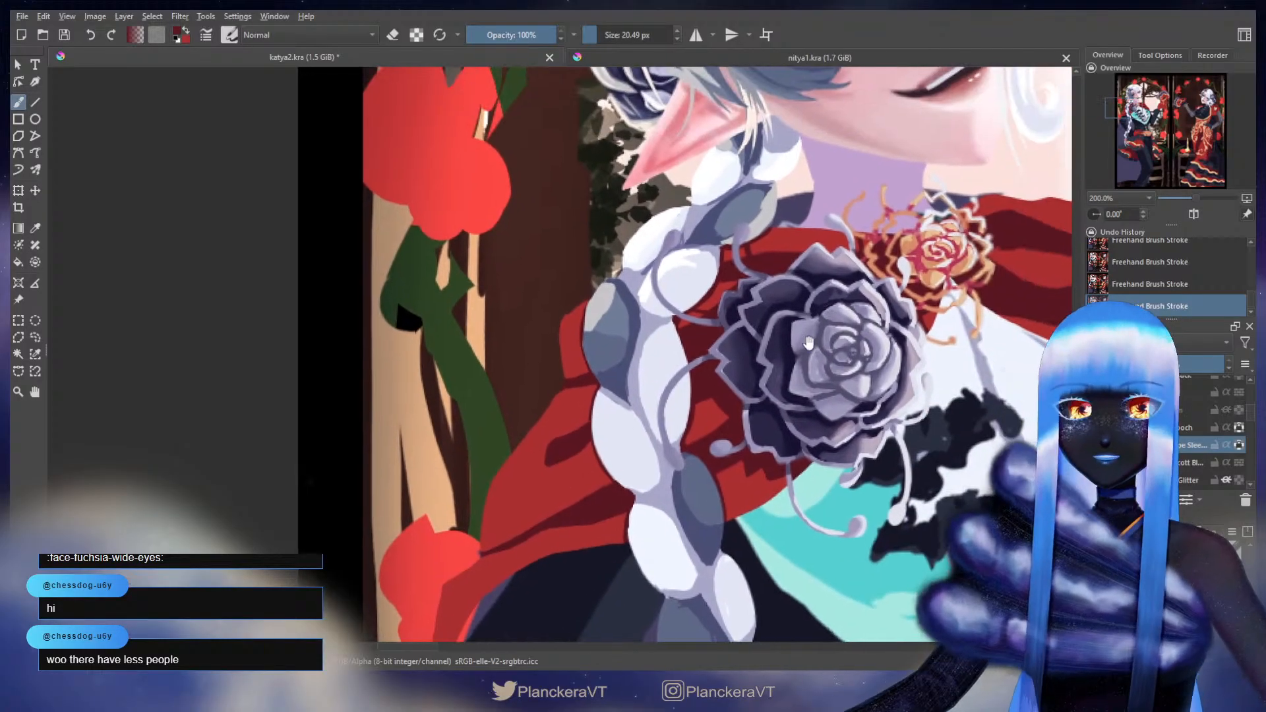
left_click_drag(928, 249, 642, 421)
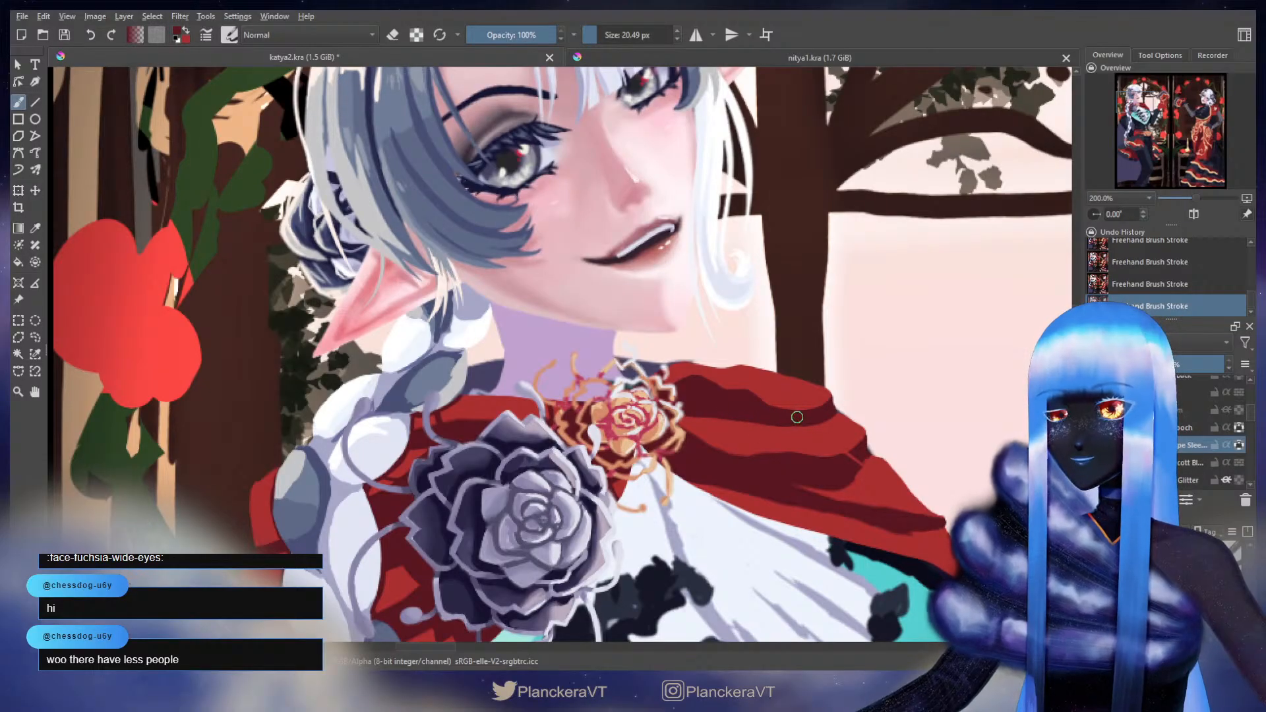
left_click_drag(797, 418, 728, 365)
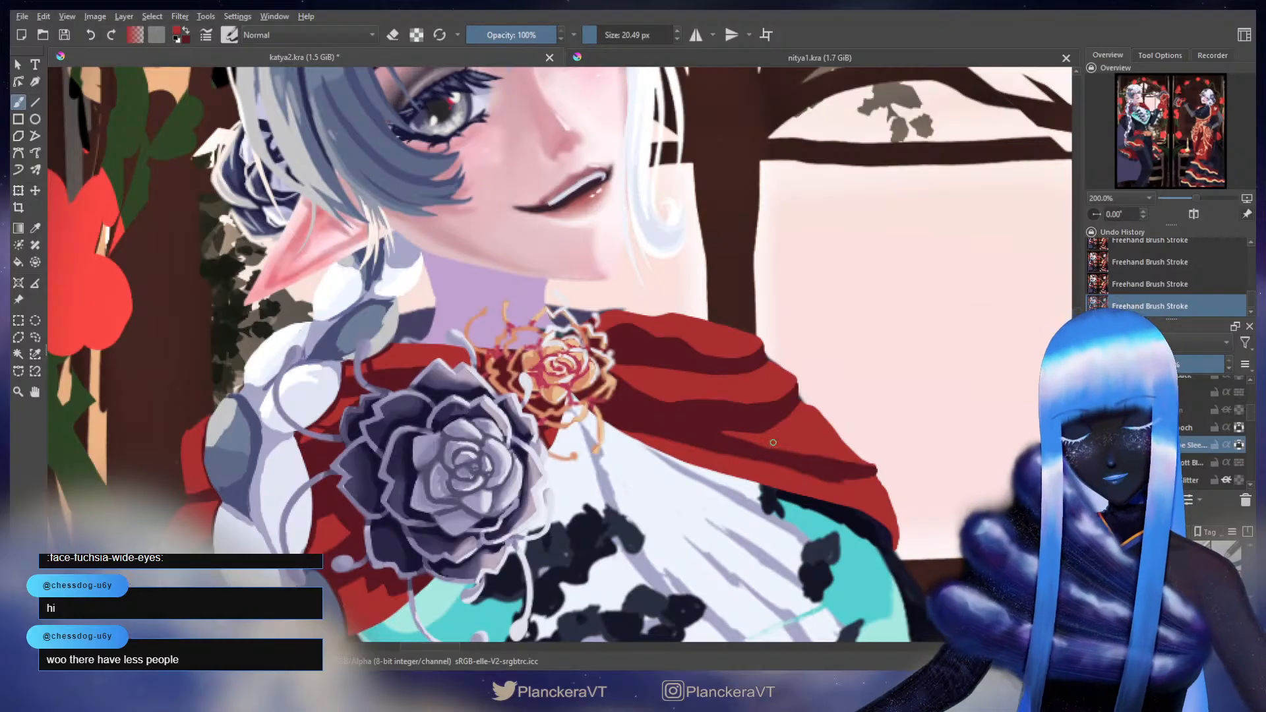
left_click_drag(780, 469, 721, 469)
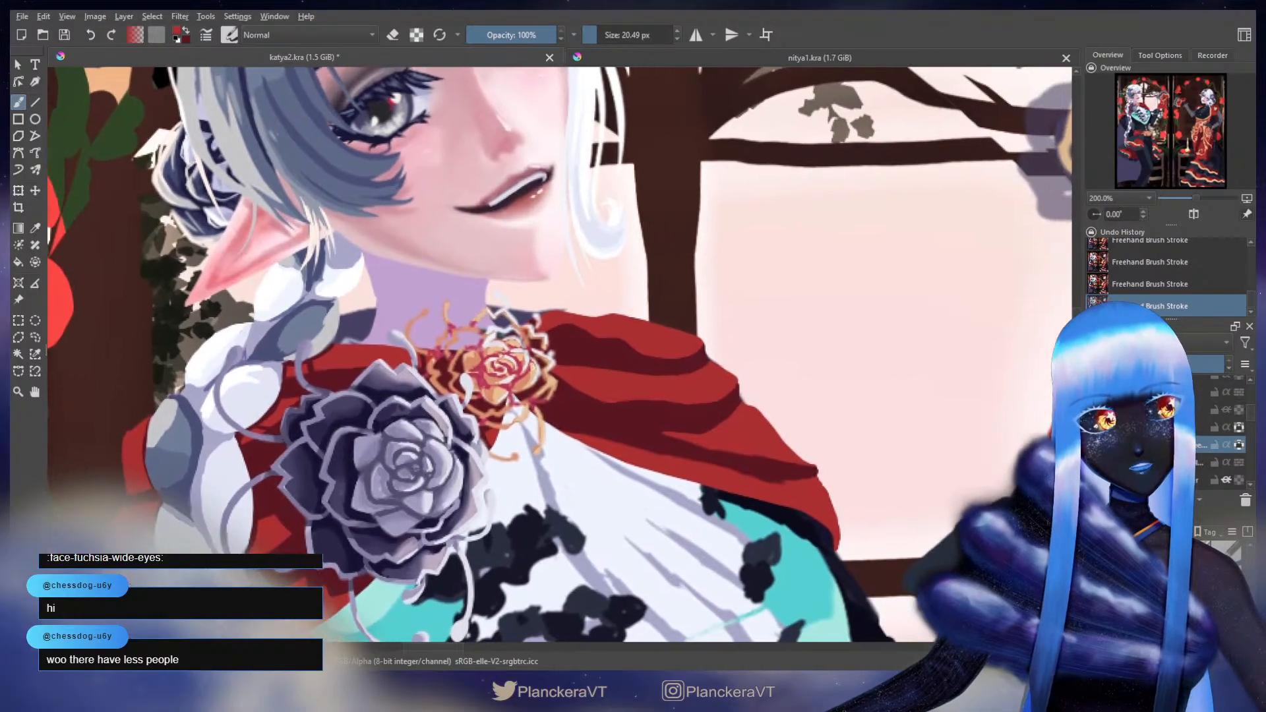
key("x")
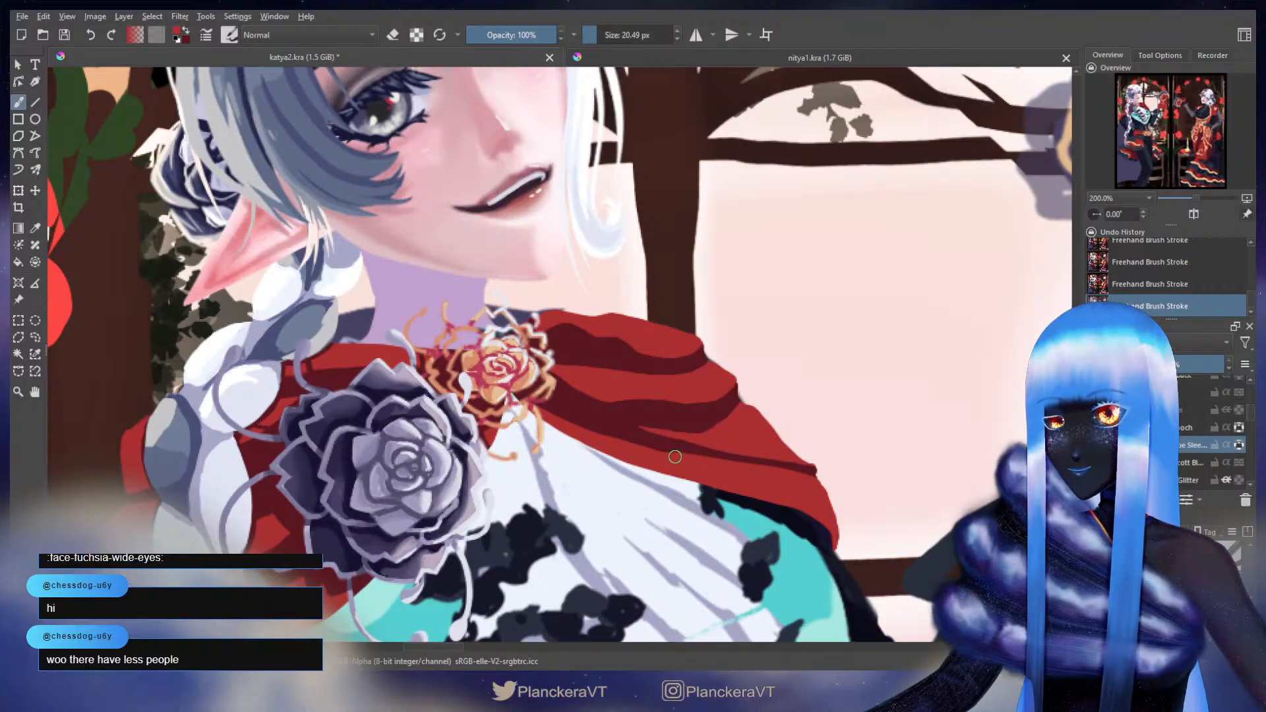
key("x")
left_click_drag(658, 440, 816, 473)
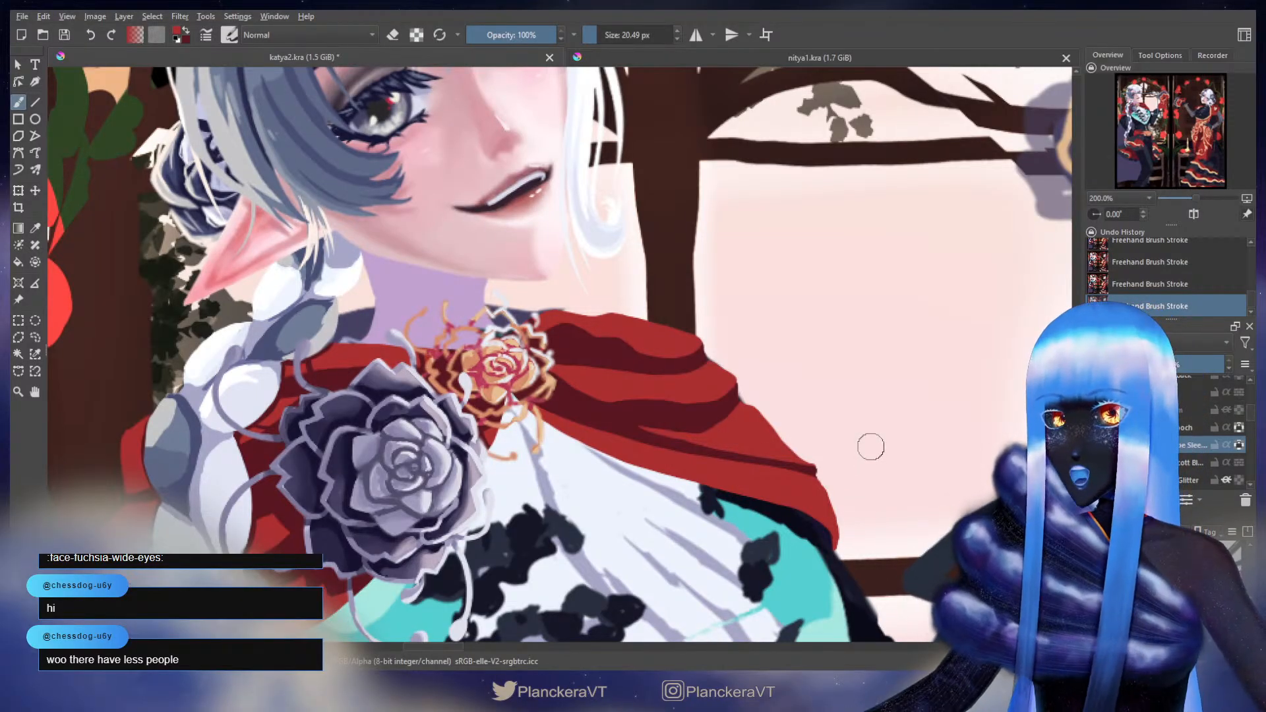
- Try an Overlay highlight in the pale window pink on the cape's outer shoulder at about 61 px, and undo it
scroll(870, 447, "down", 3)
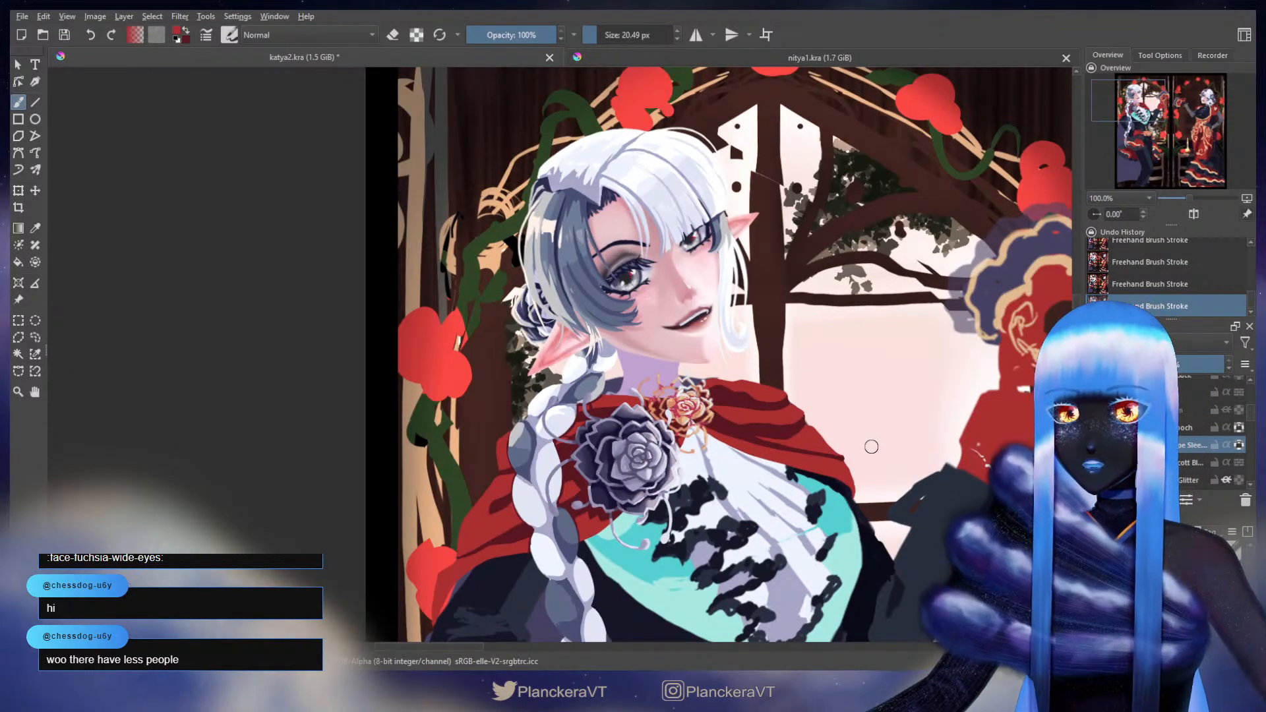
scroll(870, 446, "down", 2)
left_click_drag(964, 467, 910, 317)
scroll(860, 222, "up", 3)
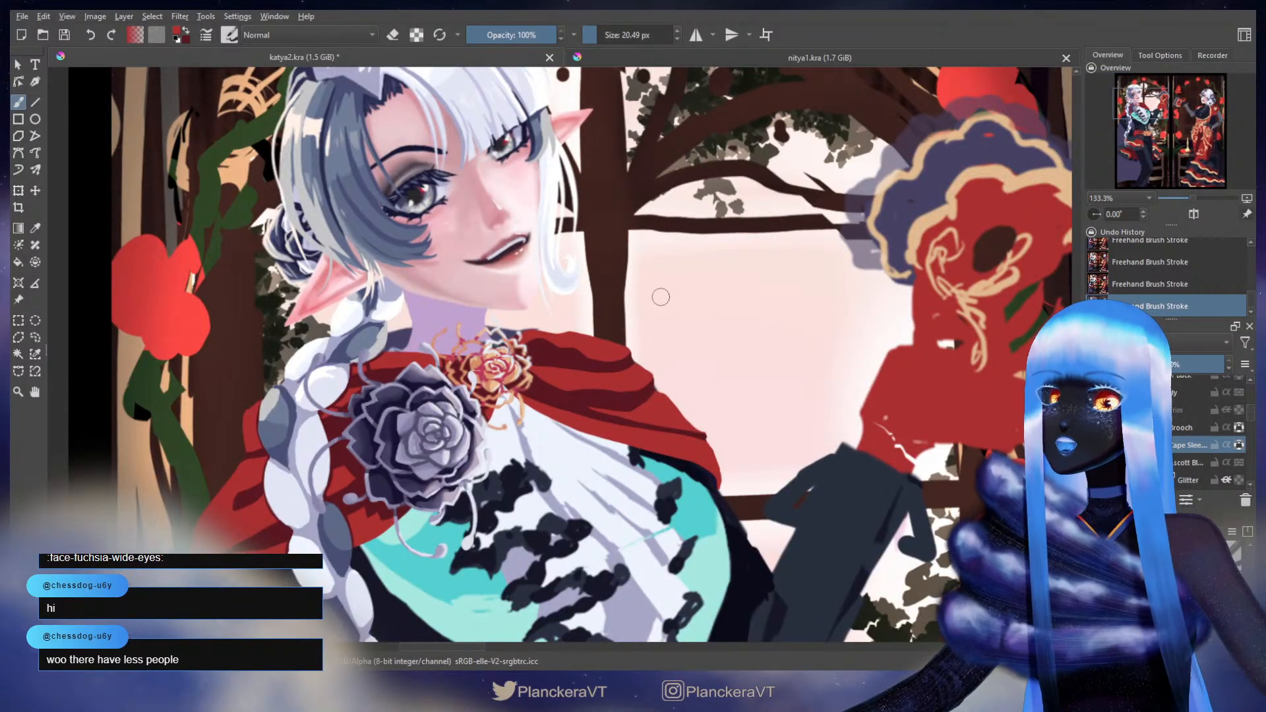
scroll(764, 317, "down", 1)
left_click_drag(763, 314, 749, 300)
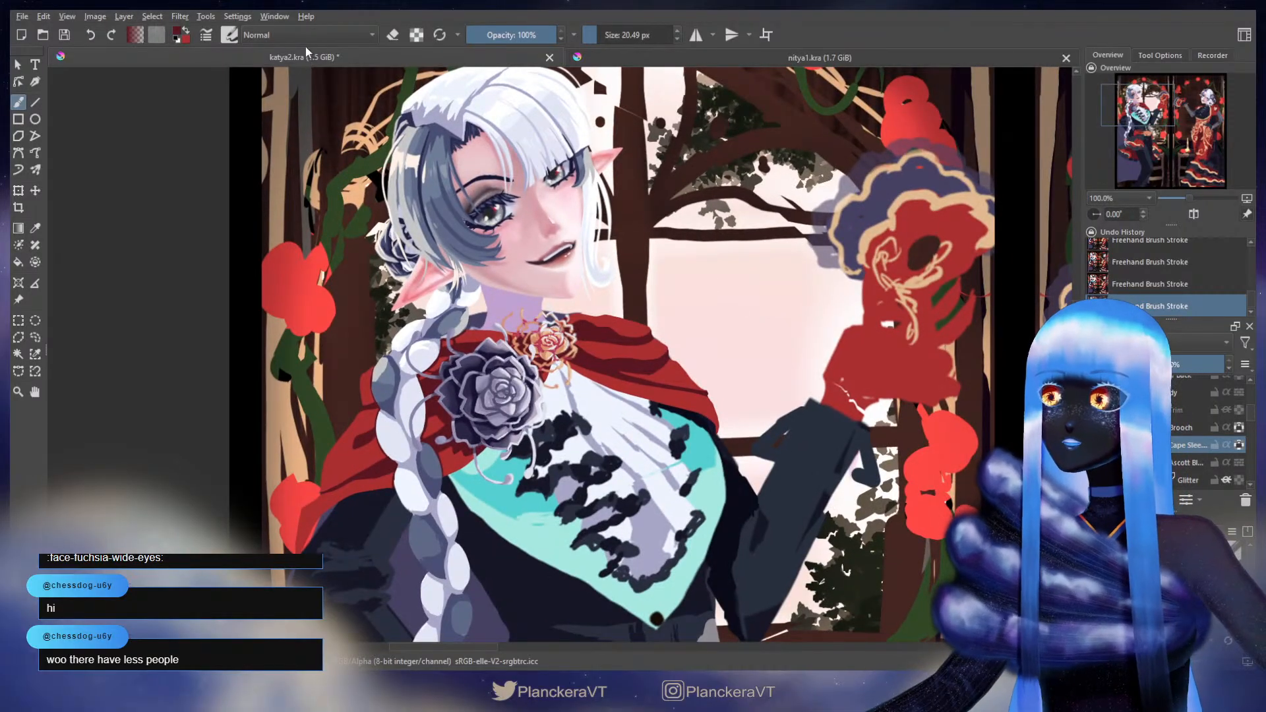
left_click(723, 301, "ctrl")
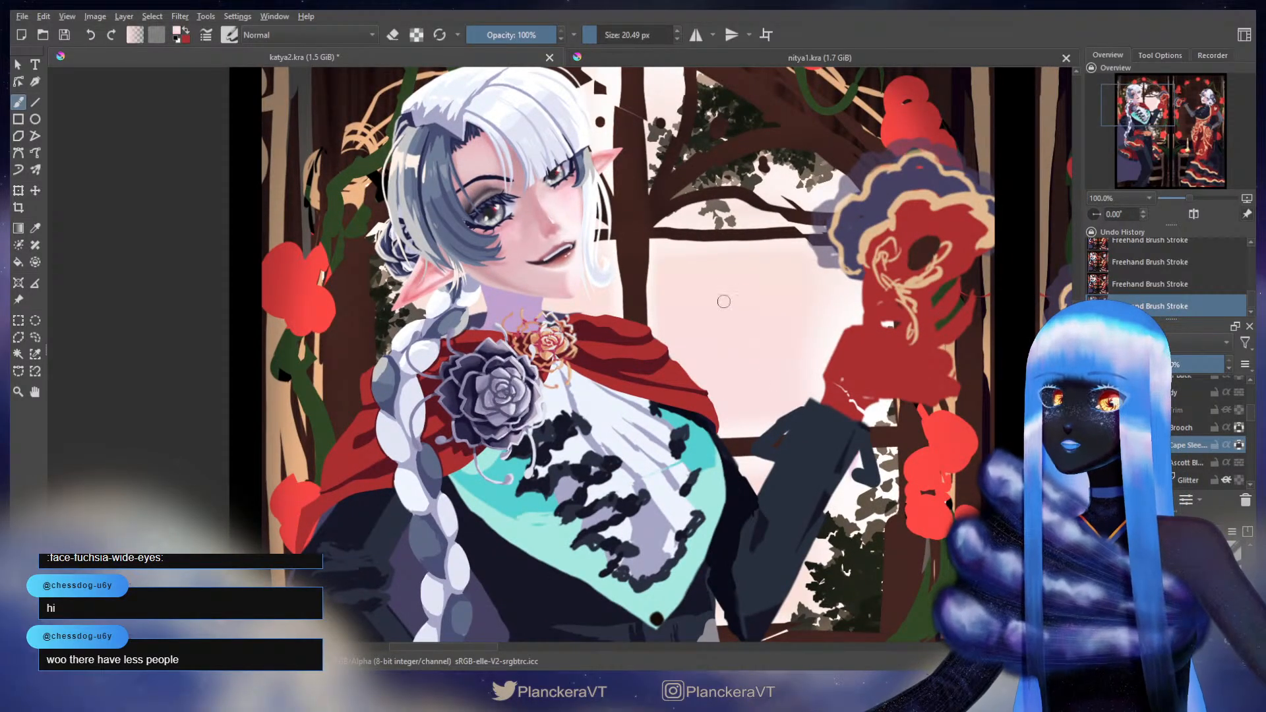
left_click(279, 37)
left_click(287, 139)
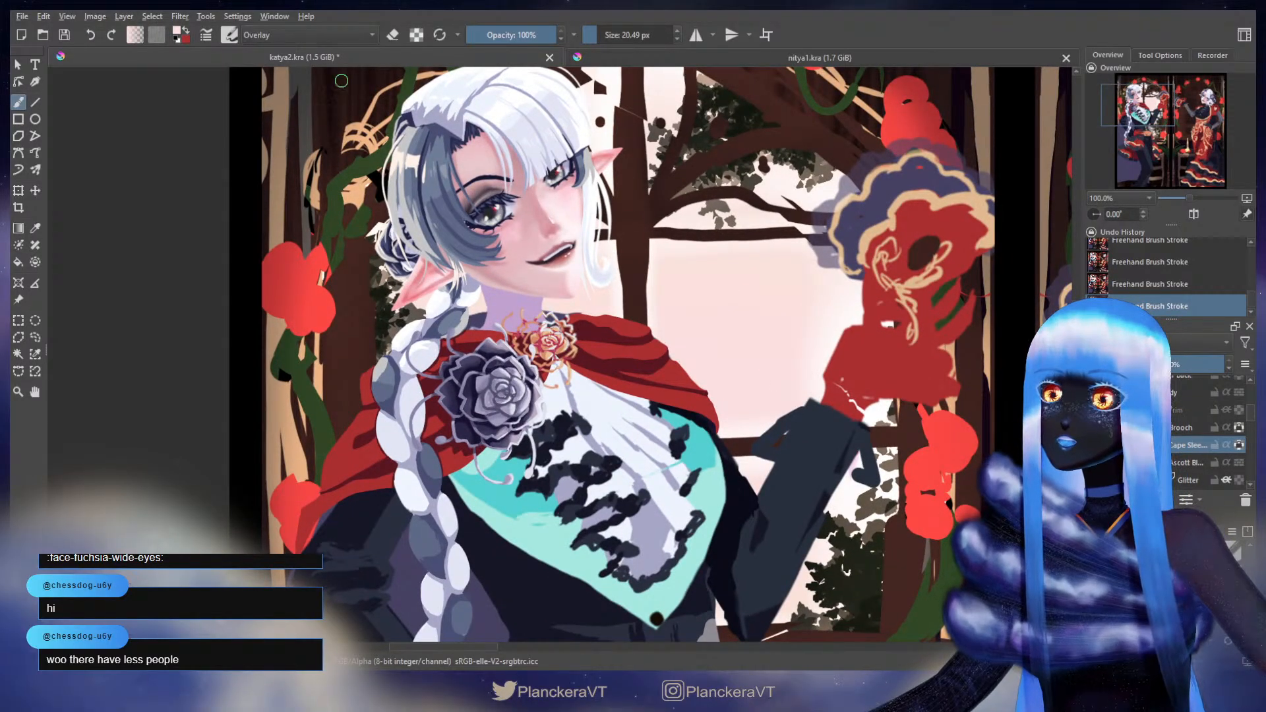
left_click_drag(700, 380, 726, 380)
left_click(681, 372)
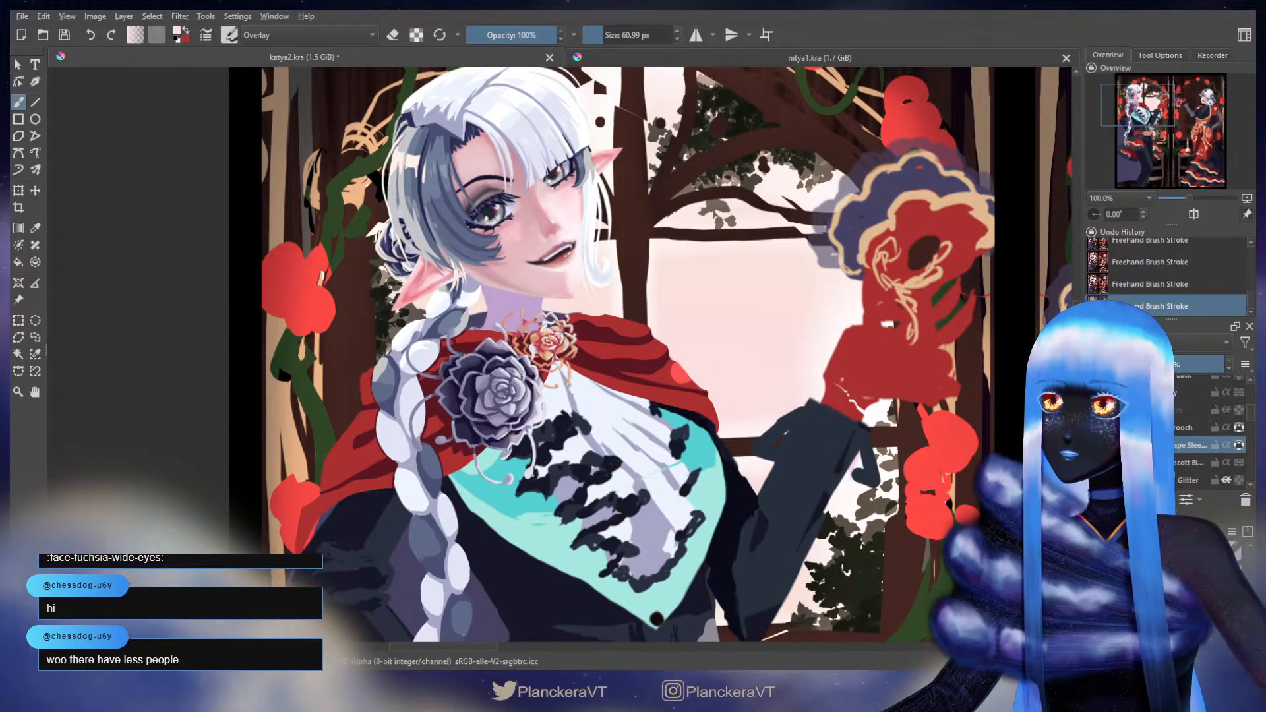
key("ctrl+z")
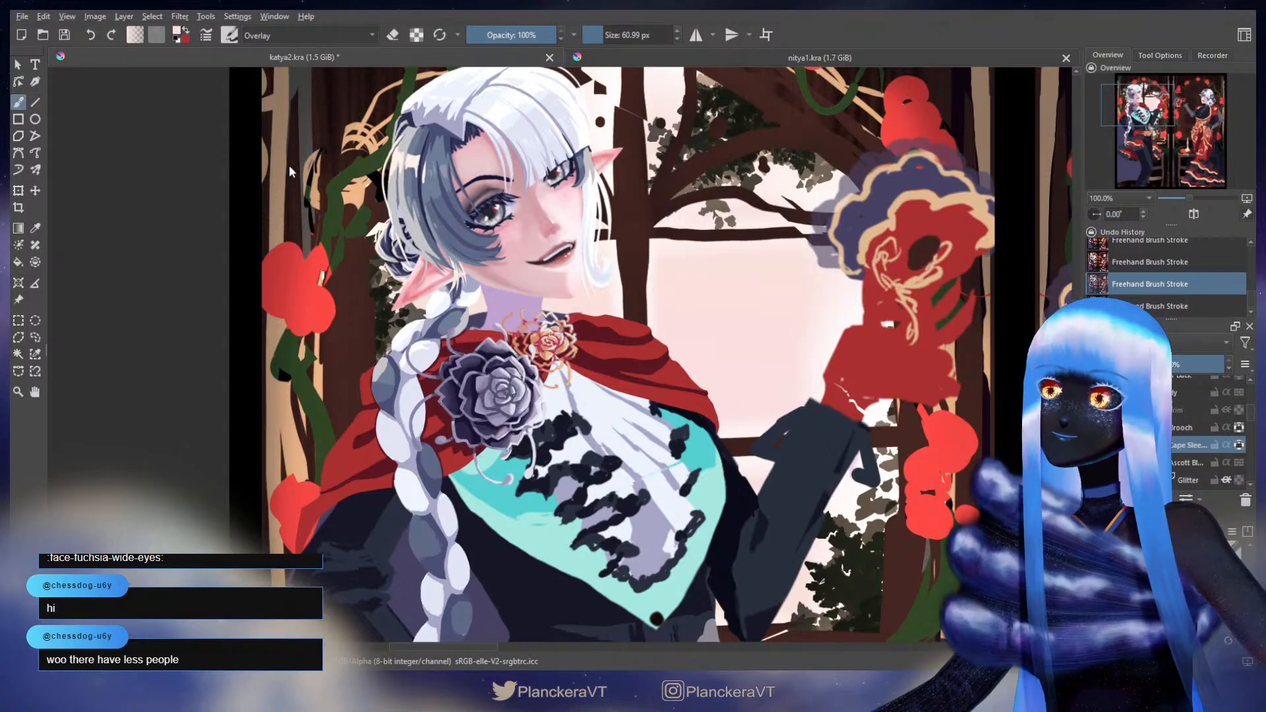
- Test Soft Light highlights in pale pink and pale yellow on the cape's outer shoulder, comparing them by undo and redo
key("alt+shift+f")
left_click_drag(659, 393, 689, 369)
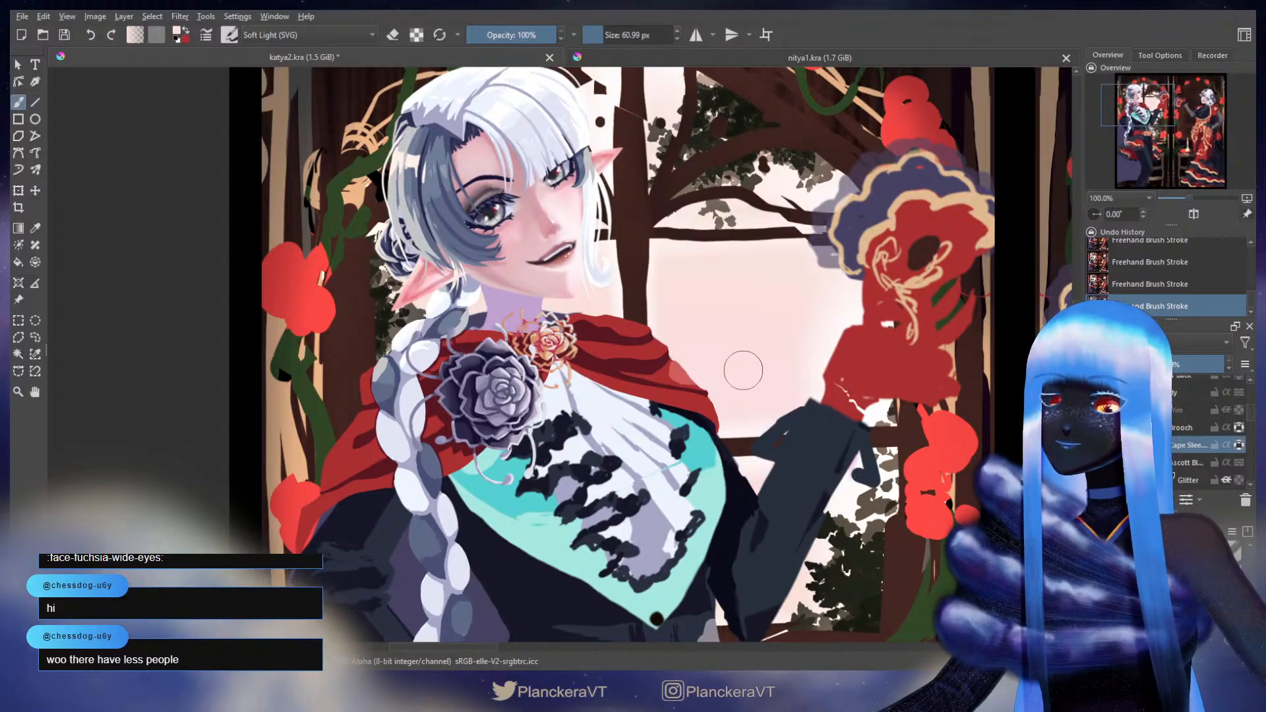
key("ctrl+z")
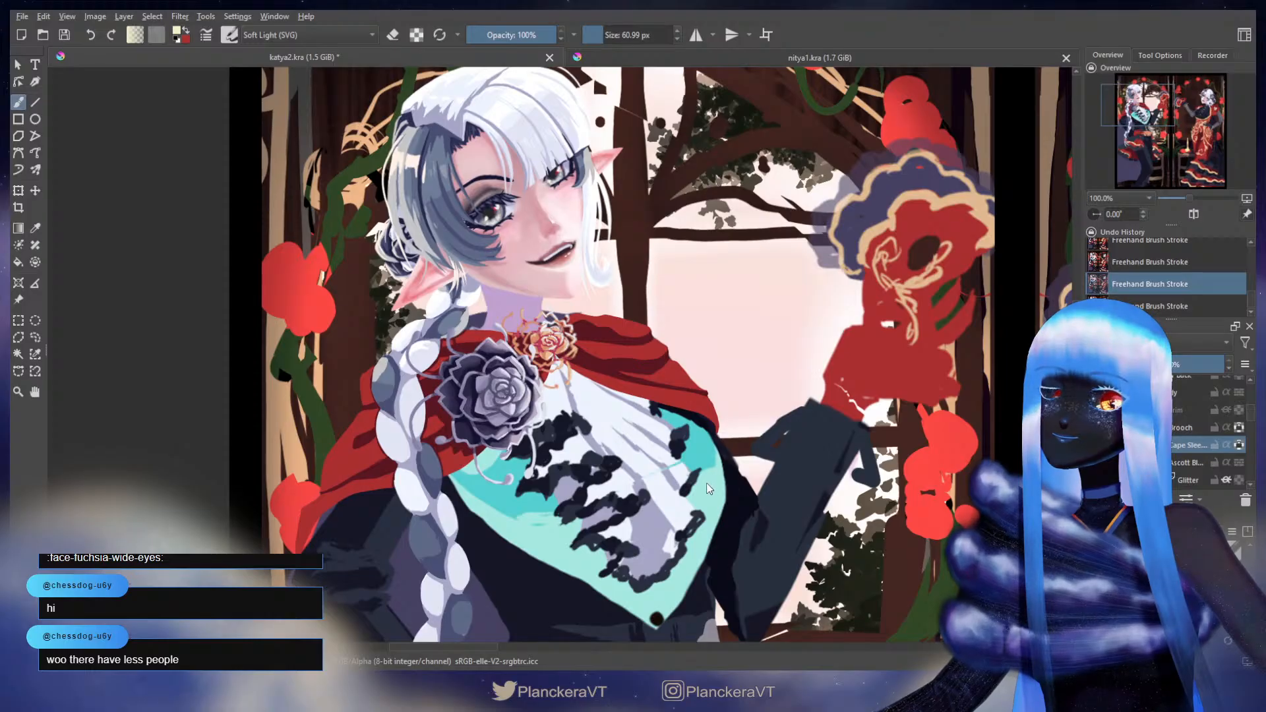
key("ctrl+shift+z")
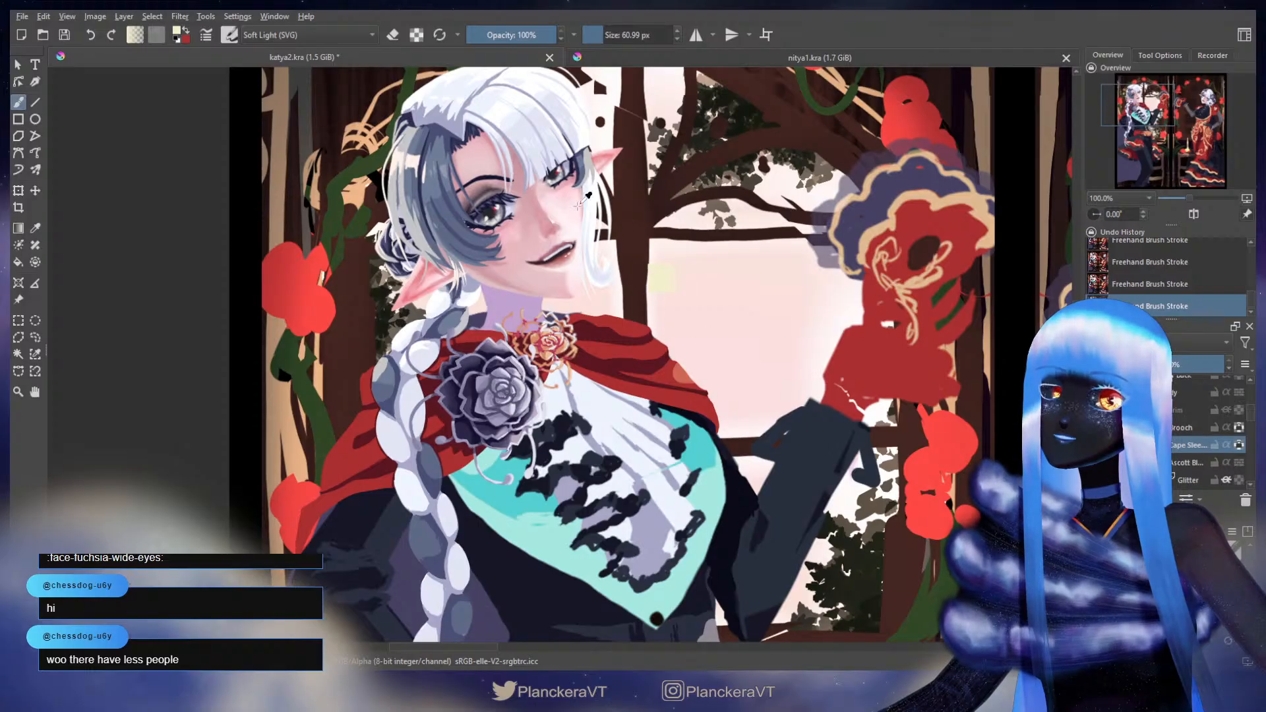
key("ctrl+z")
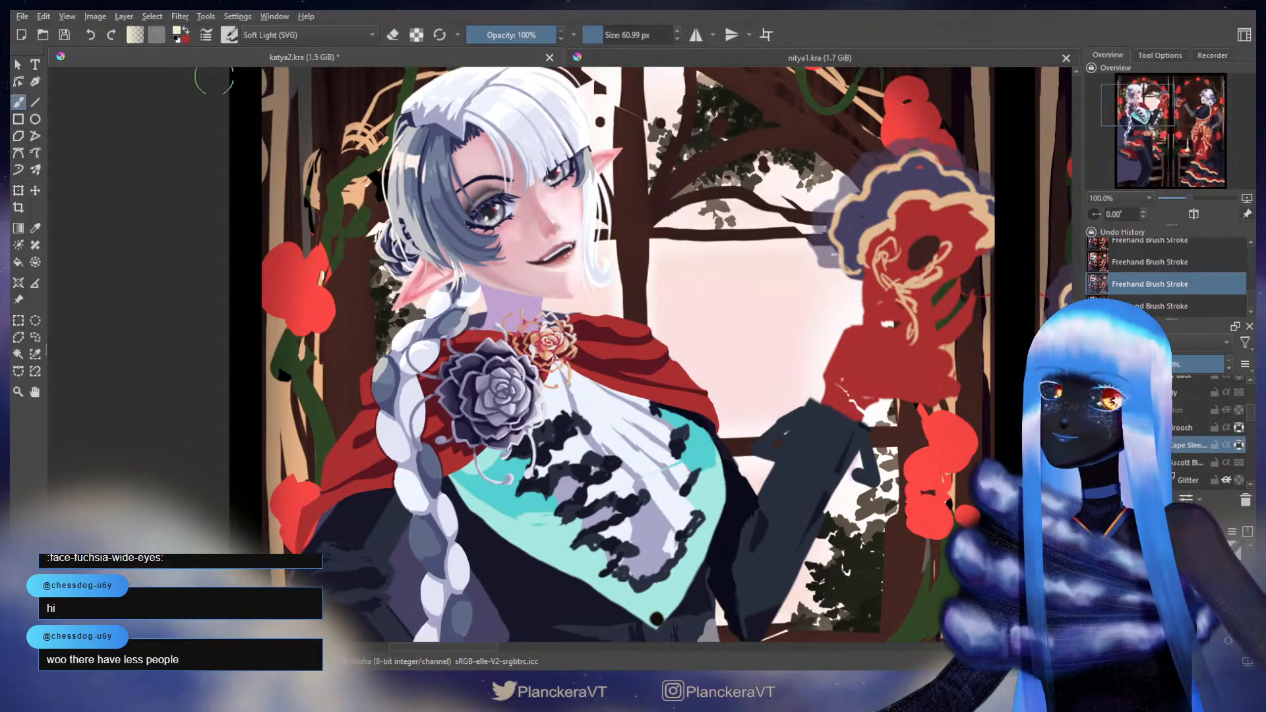
key("ctrl+shift+z")
- Sample the light red from the test highlight, return the brush blending mode to Normal, and undo the test stroke
left_click(679, 376, "ctrl")
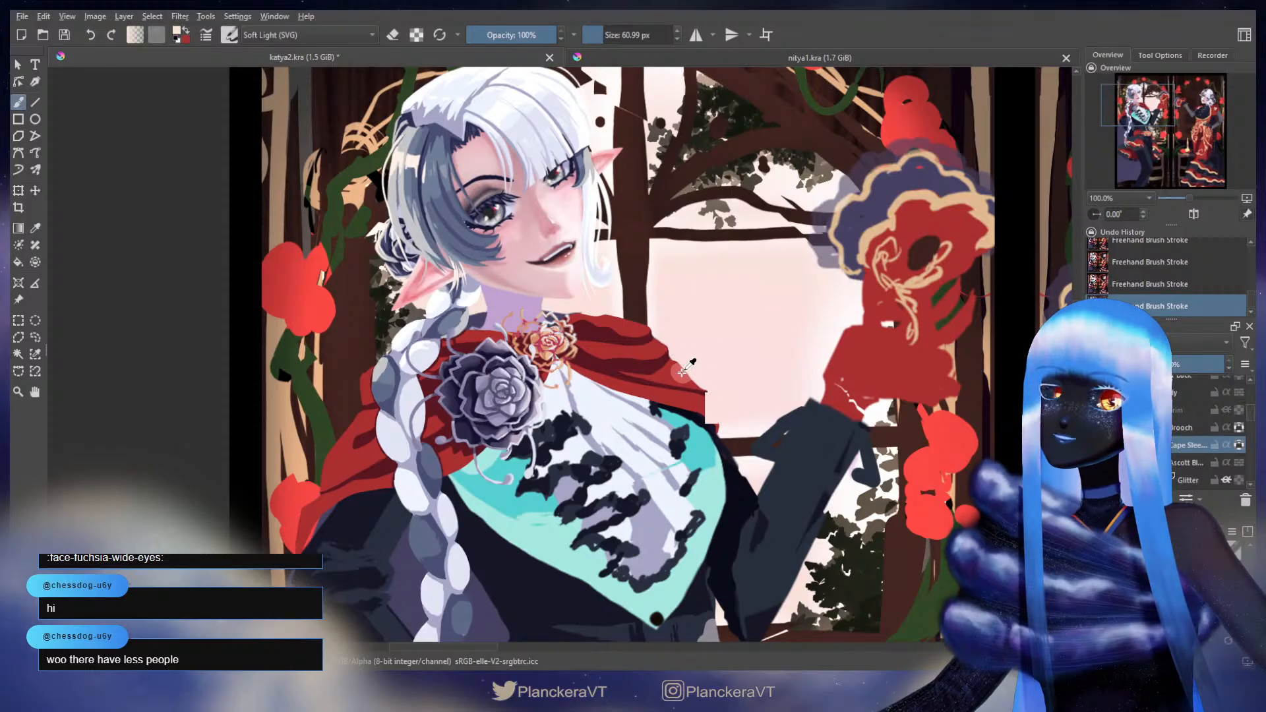
left_click(252, 37)
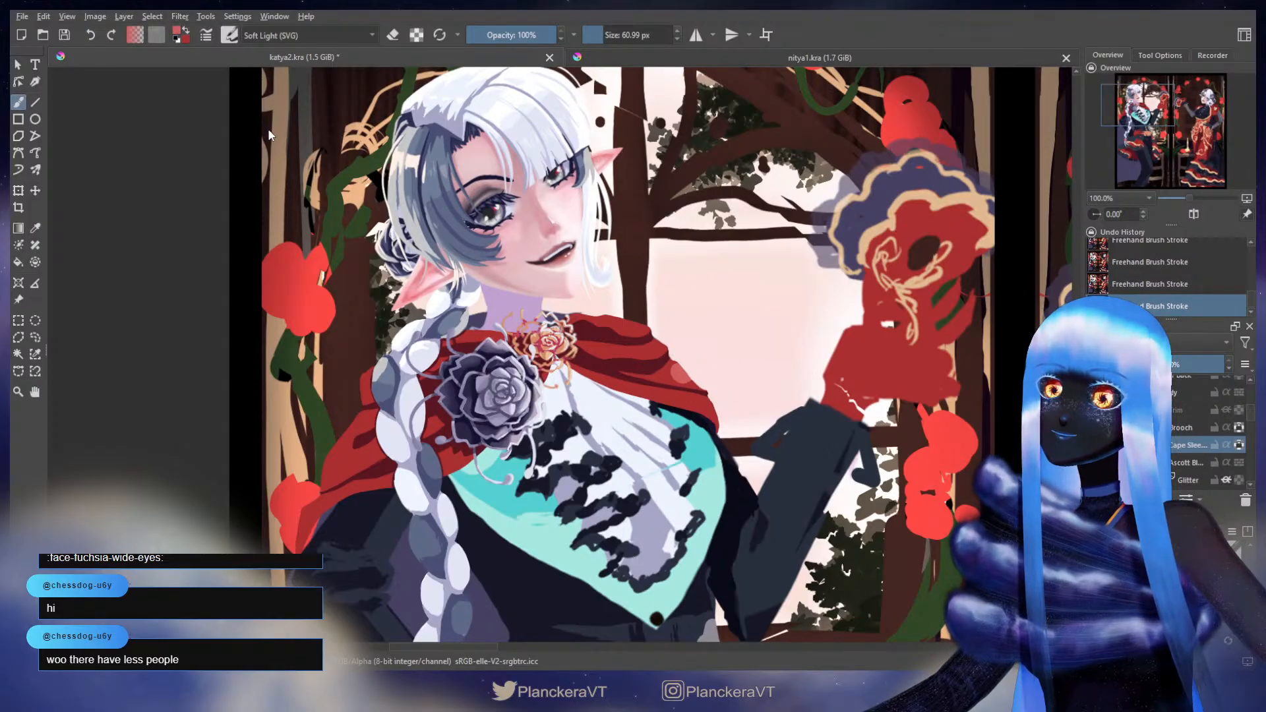
left_click(269, 129)
key("ctrl+z")
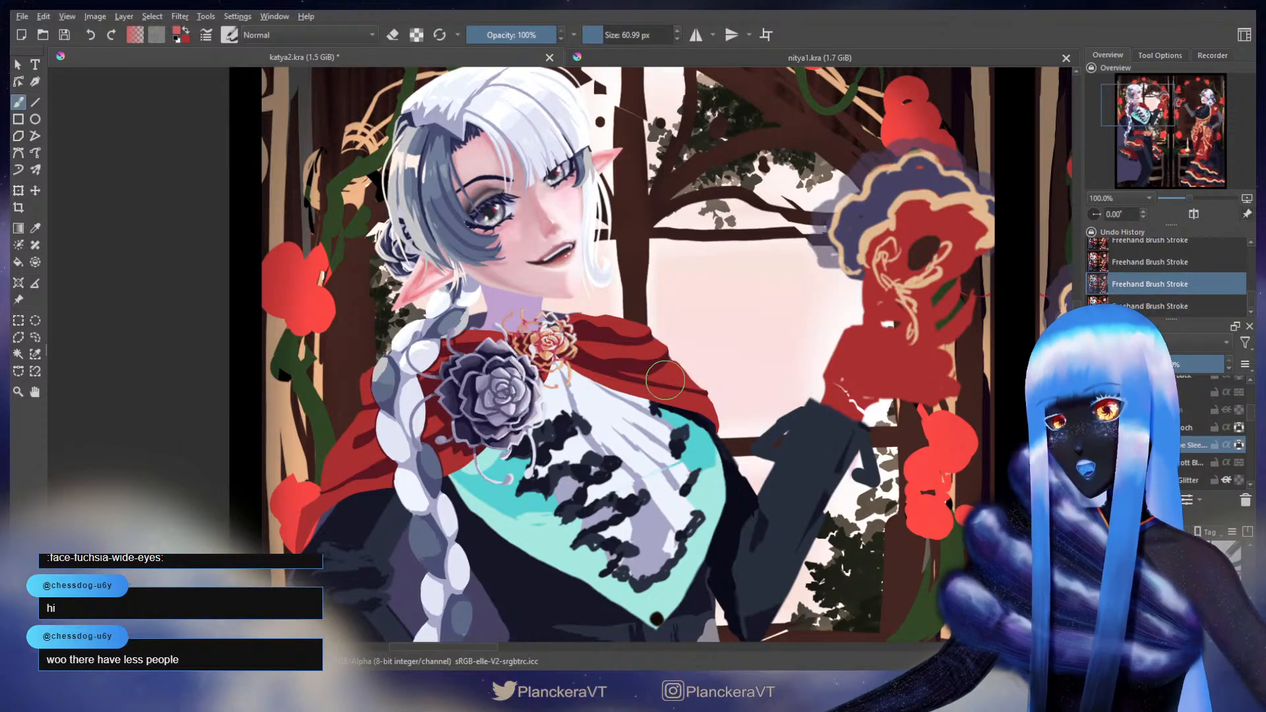
- Paint light red highlights on the shoulder folds beside the gold brooch at about 42 px, comparing strokes by undo and redo
key("bracketleft")
key("ctrl+shift+z")
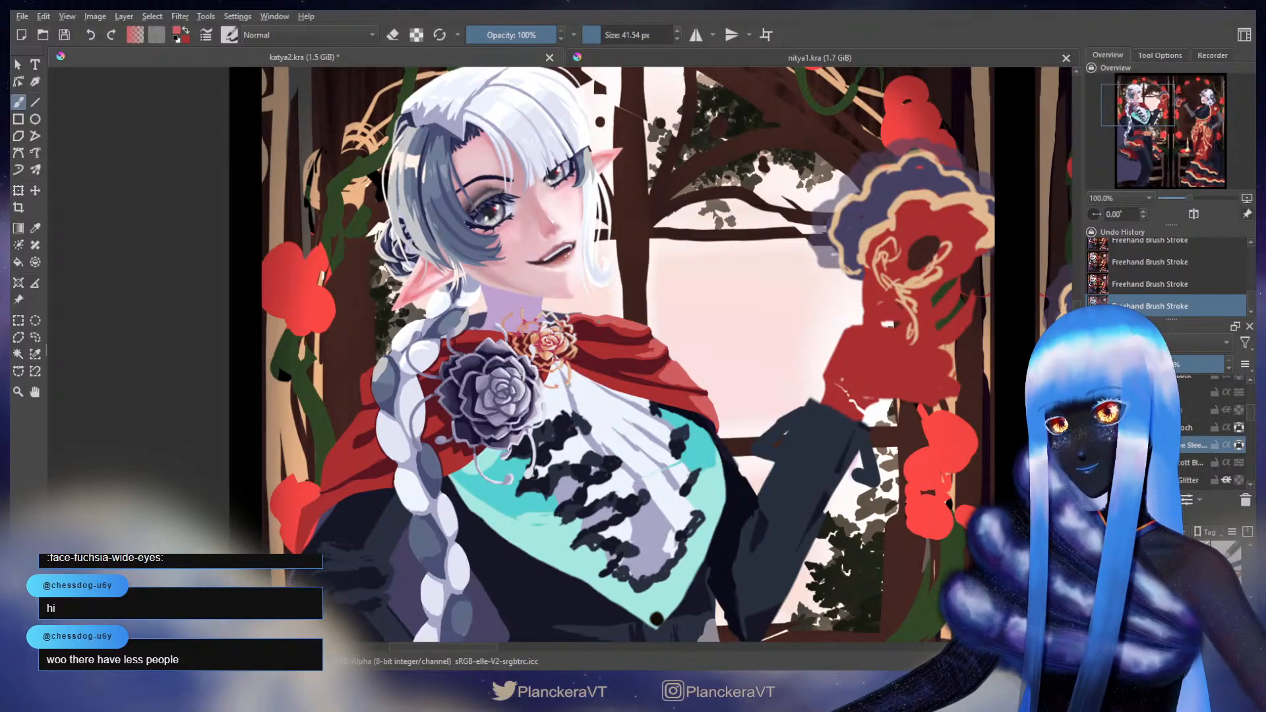
key("ctrl+z")
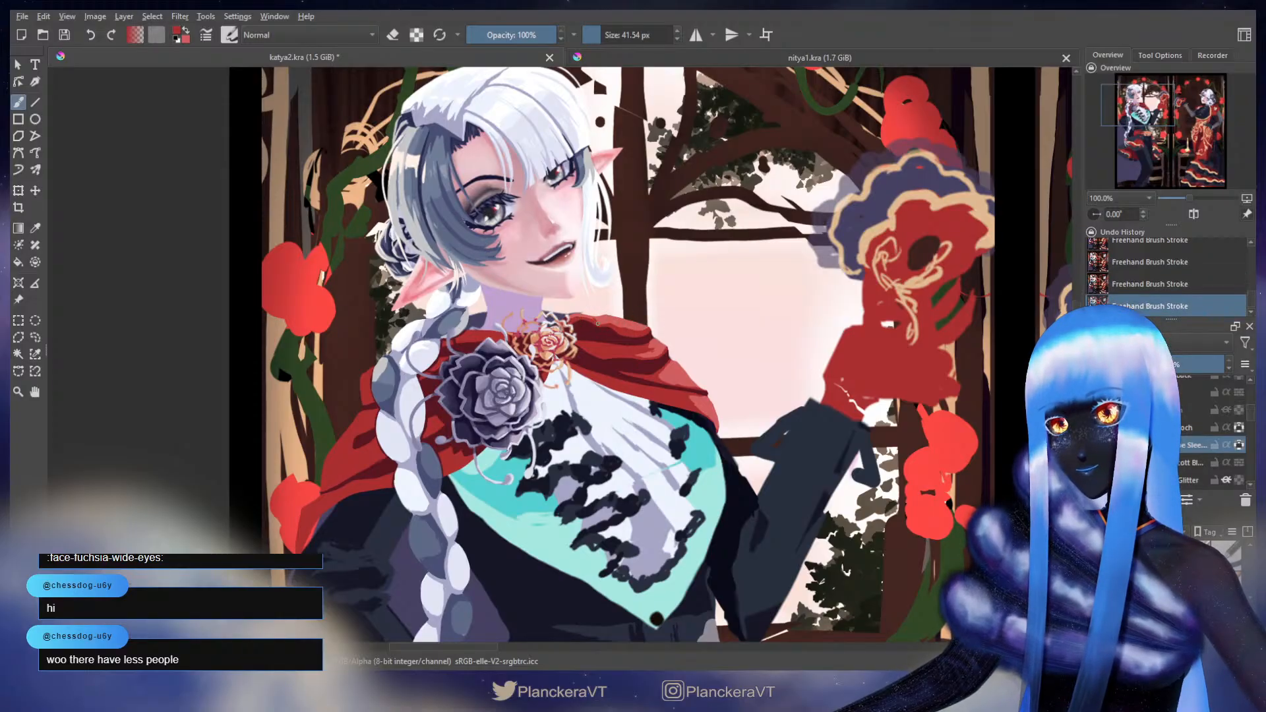
key("ctrl+shift+z")
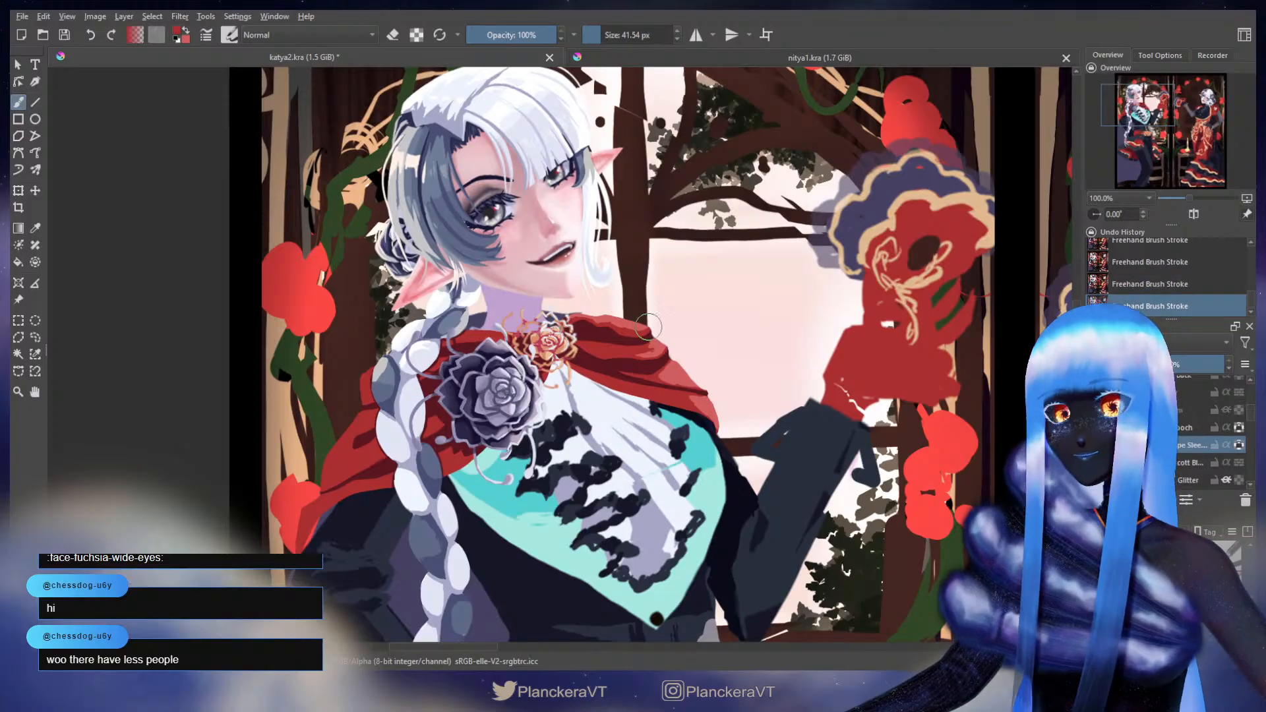
key("ctrl+z")
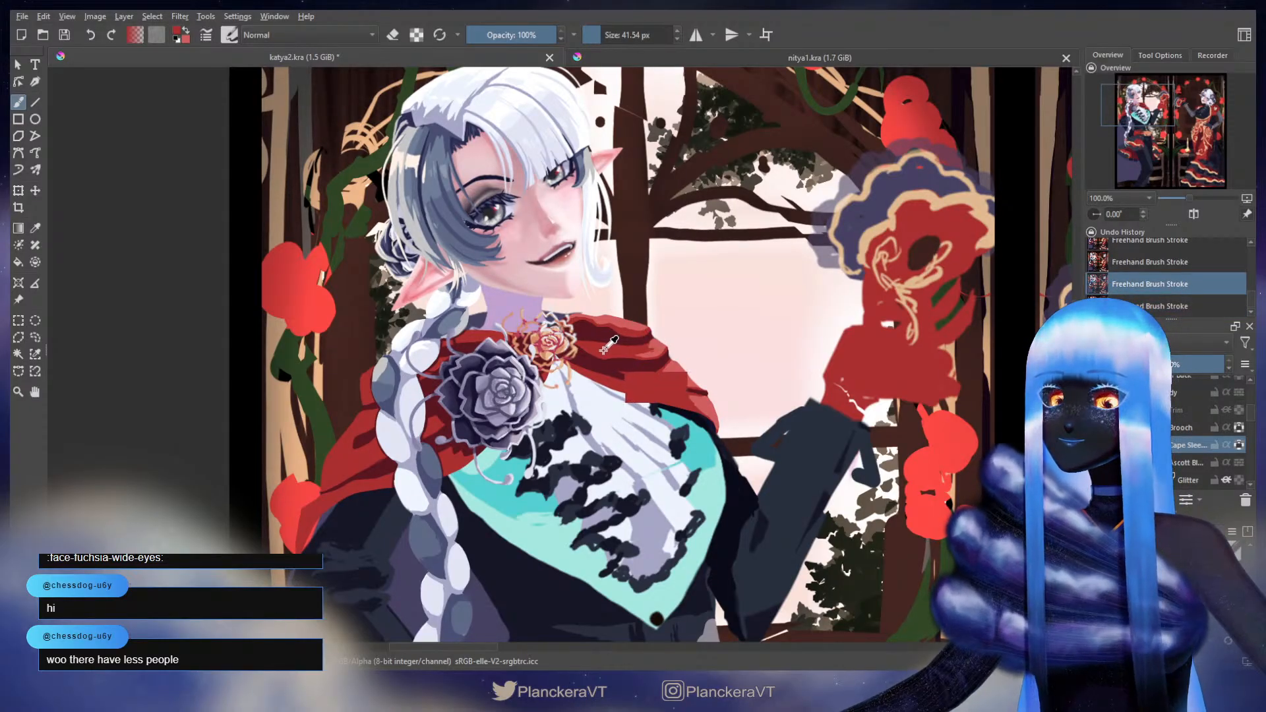
key("ctrl+shift+z")
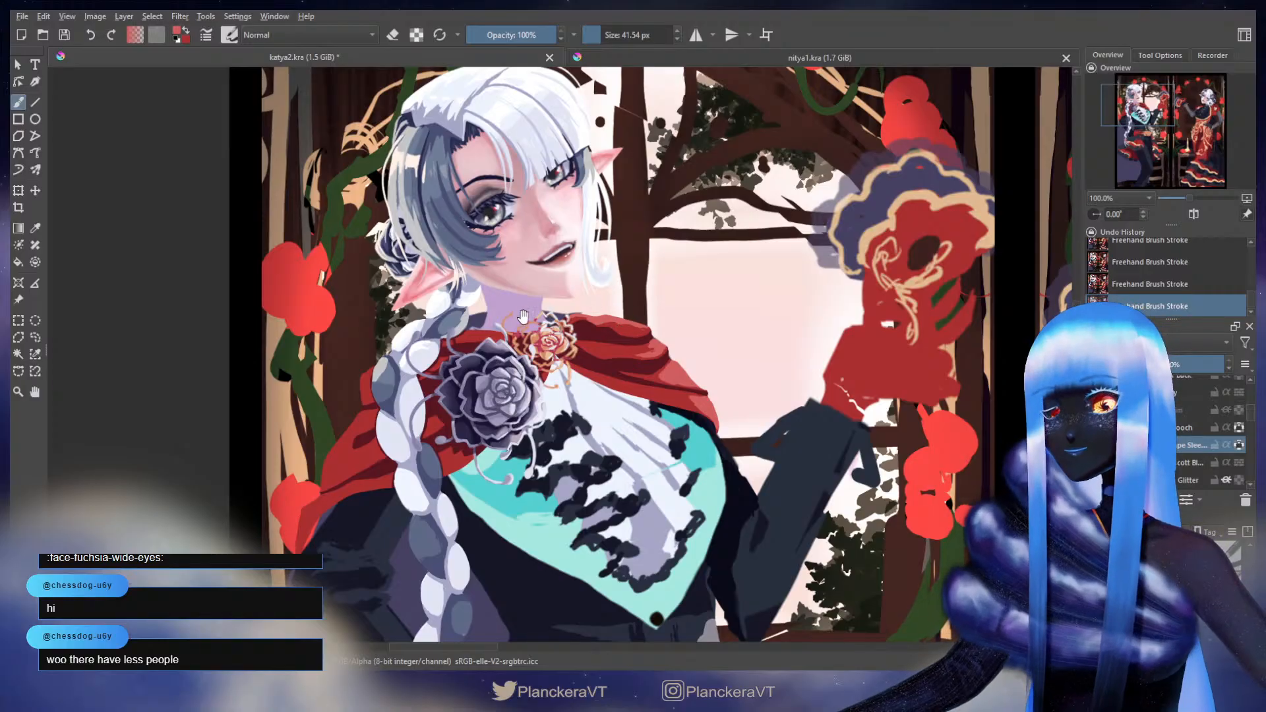
- Extend the light red highlights to the cape folds behind the braid and along the opposite outer shoulder at about 42 px
left_click_drag(523, 317, 667, 307)
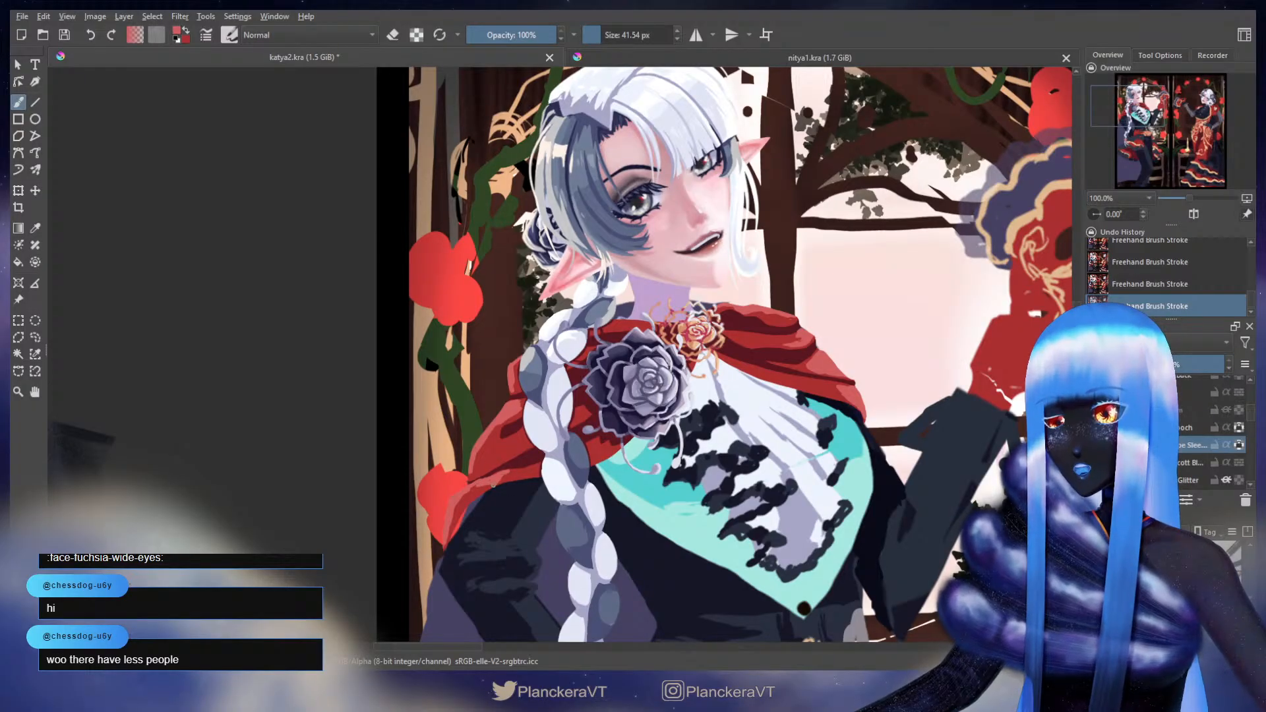
left_click_drag(797, 352, 774, 359)
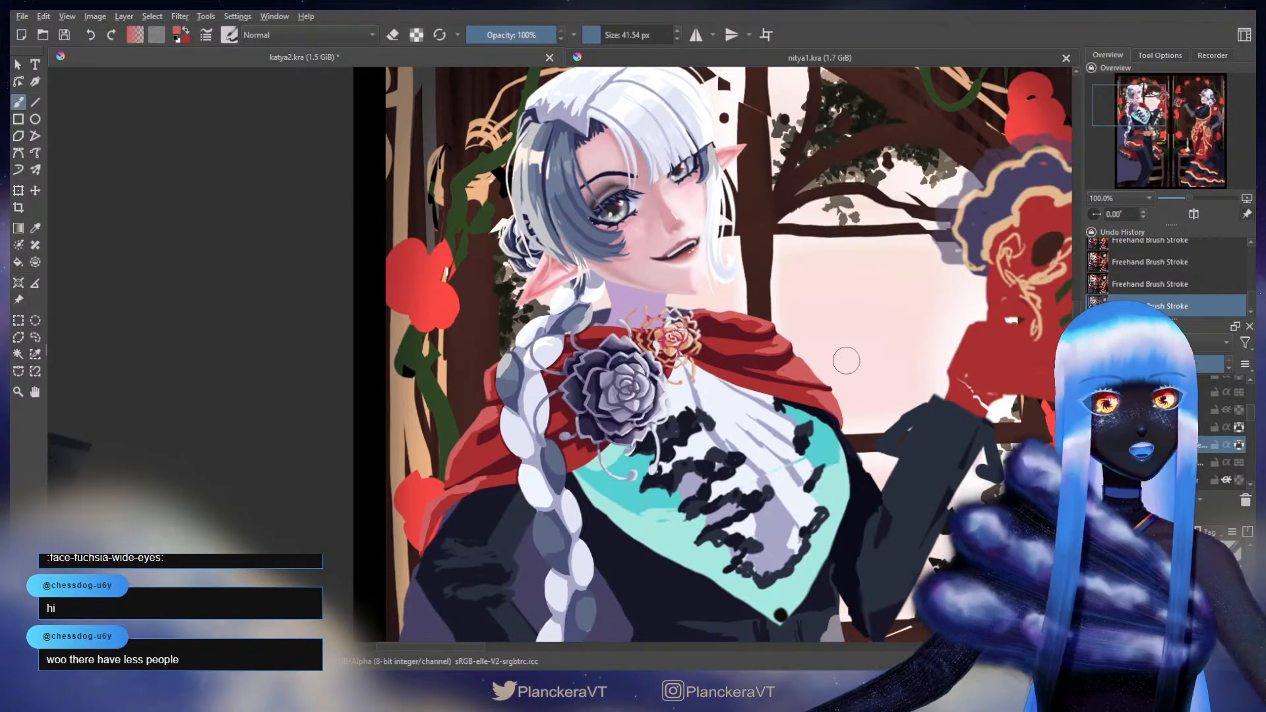
scroll(840, 353, "up", 2)
mouse_move(846, 359)
left_mouse_down()
mouse_move(814, 234)
mouse_move(799, 302)
mouse_move(784, 309)
left_mouse_up()
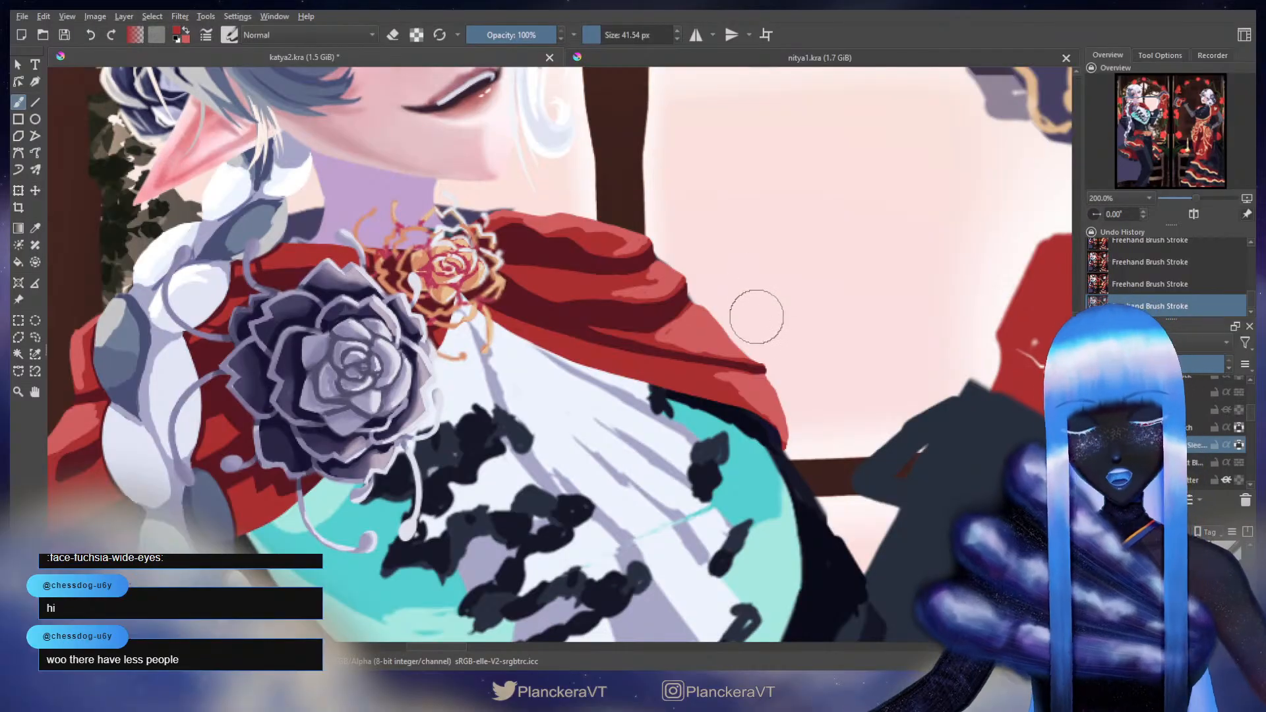
- Refine the highlight edges on the cape's lower hem and shoulder folds at about 13 px, and undo the last stroke
left_click_drag(776, 362, 679, 388)
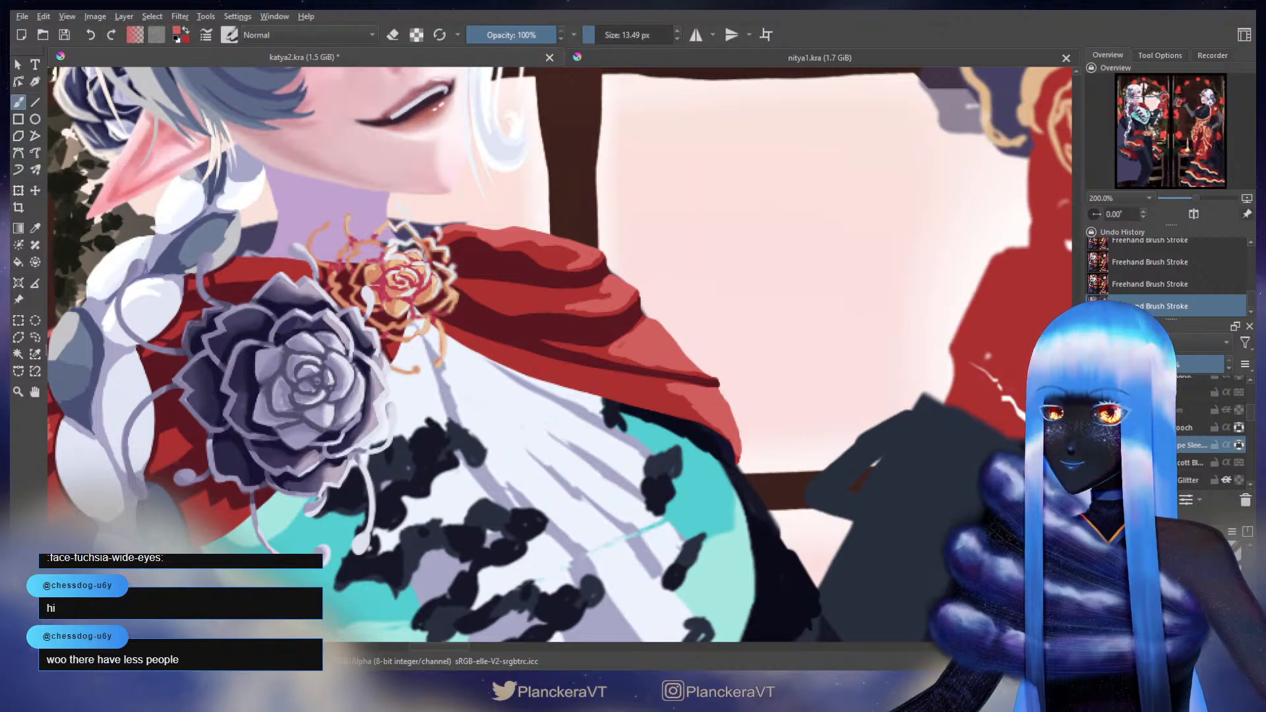
left_click_drag(739, 462, 740, 458)
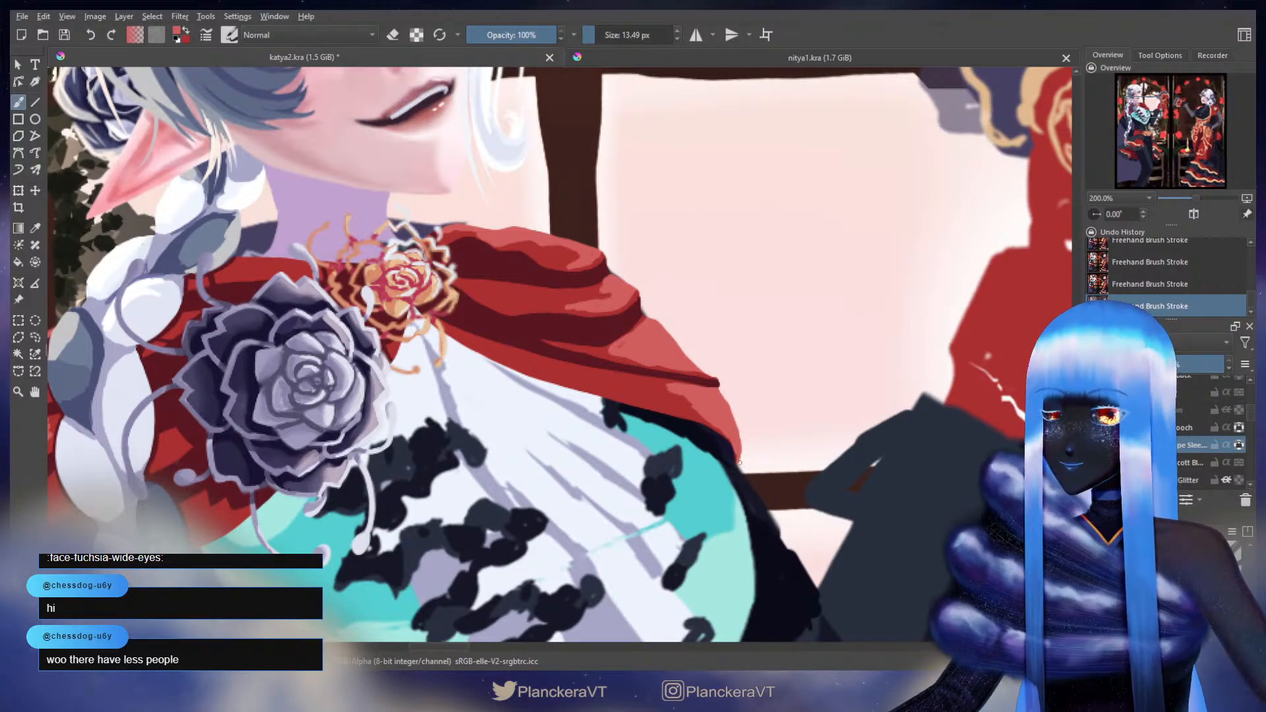
left_click_drag(699, 414, 707, 419)
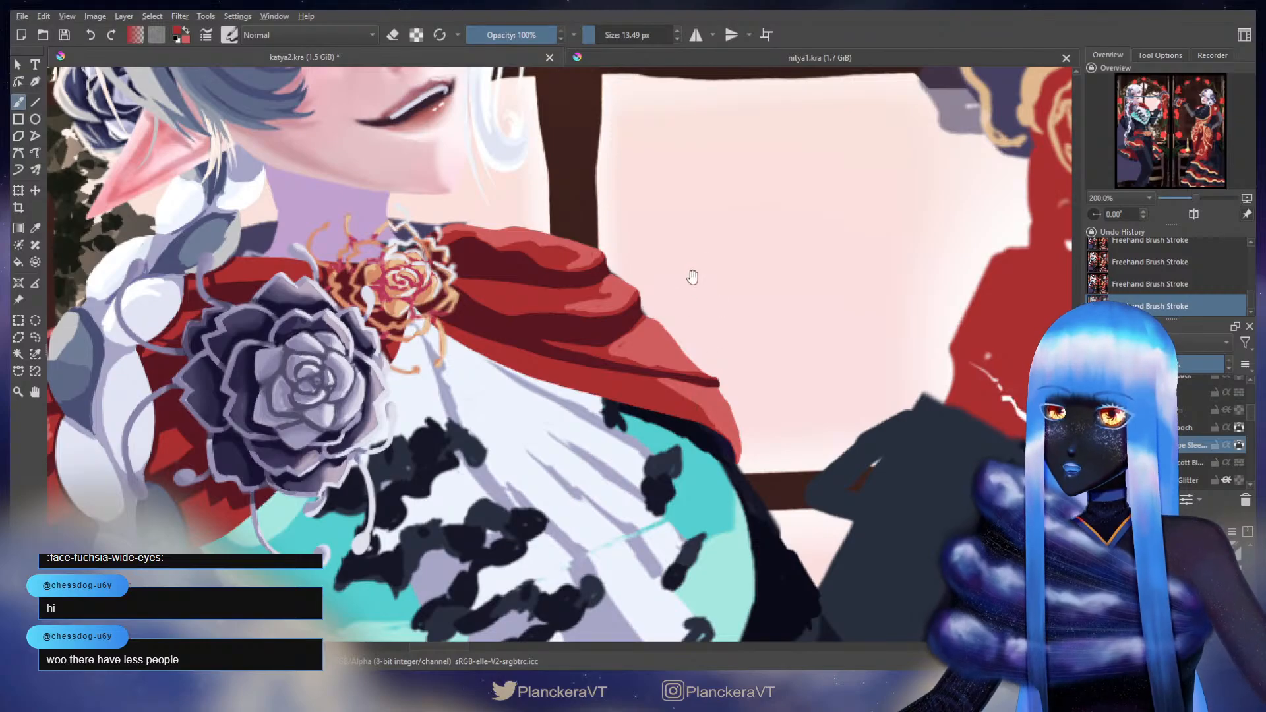
left_click_drag(612, 333, 690, 362)
key("x")
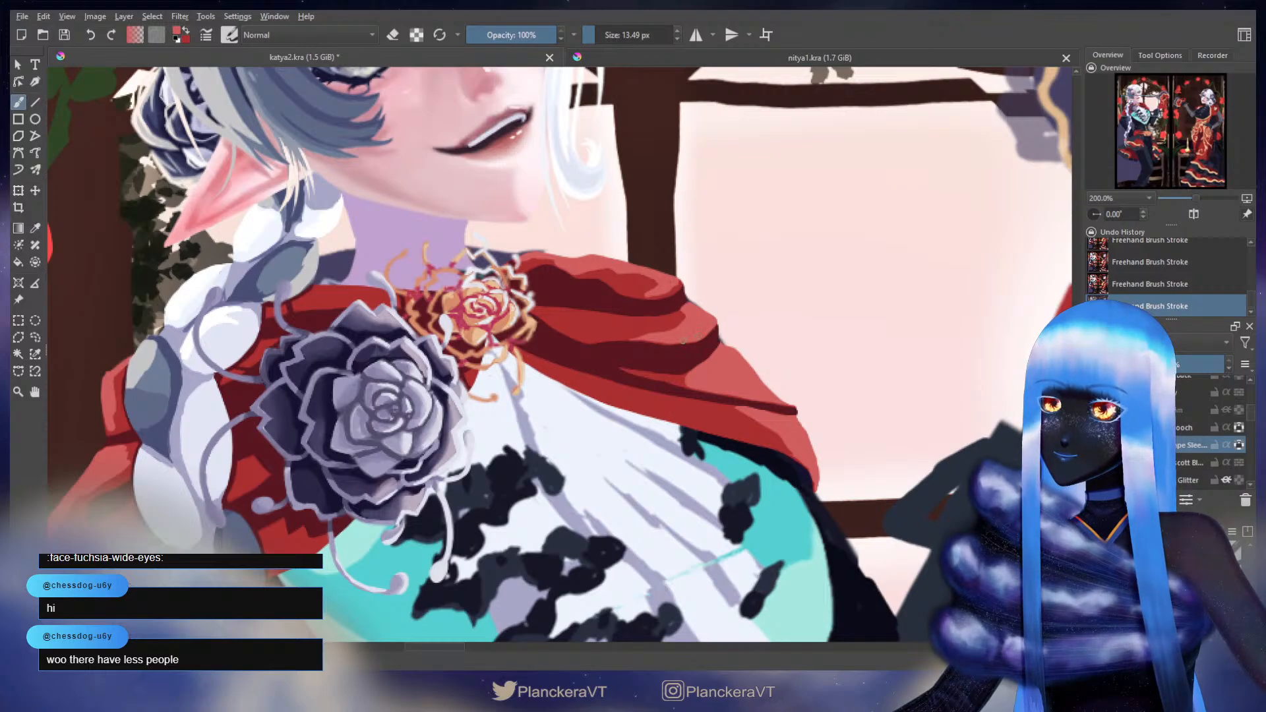
left_click_drag(694, 338, 712, 429)
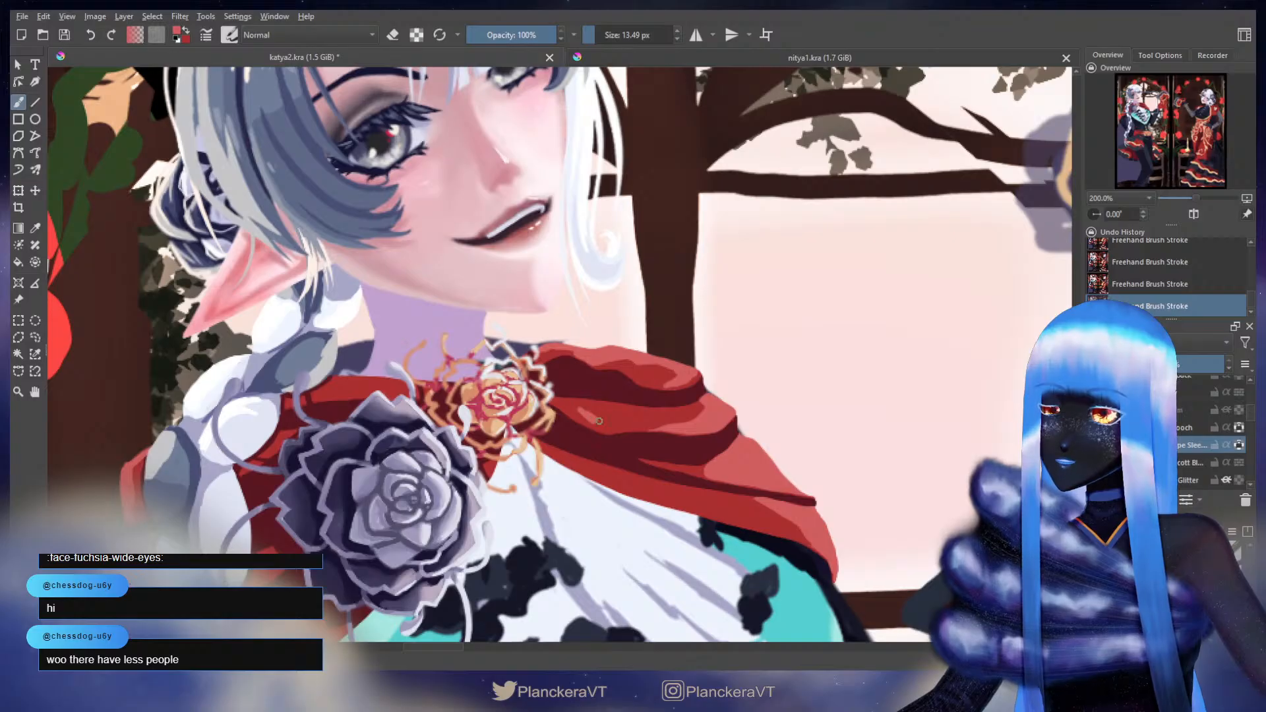
key("ctrl+z")
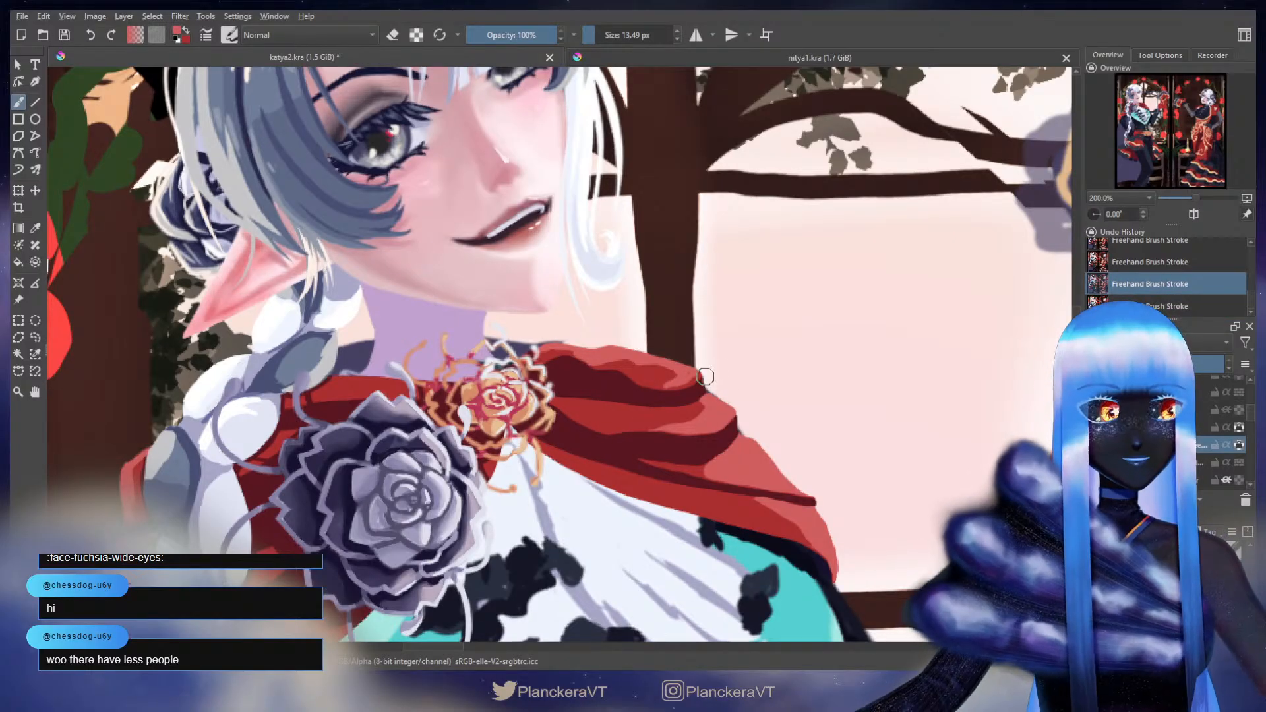
- Restore the last undone stroke on the cape highlights
left_click_drag(705, 376, 733, 357)
left_click_drag(607, 279, 626, 306)
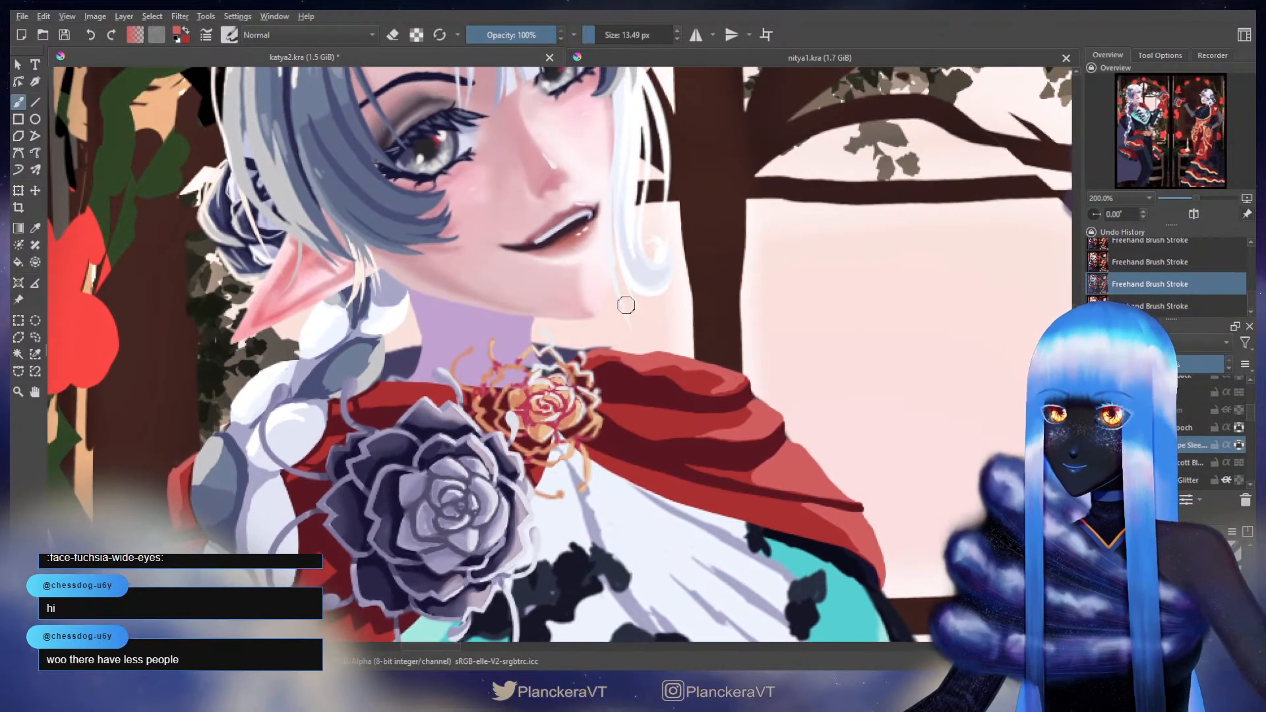
key("ctrl+shift+z")
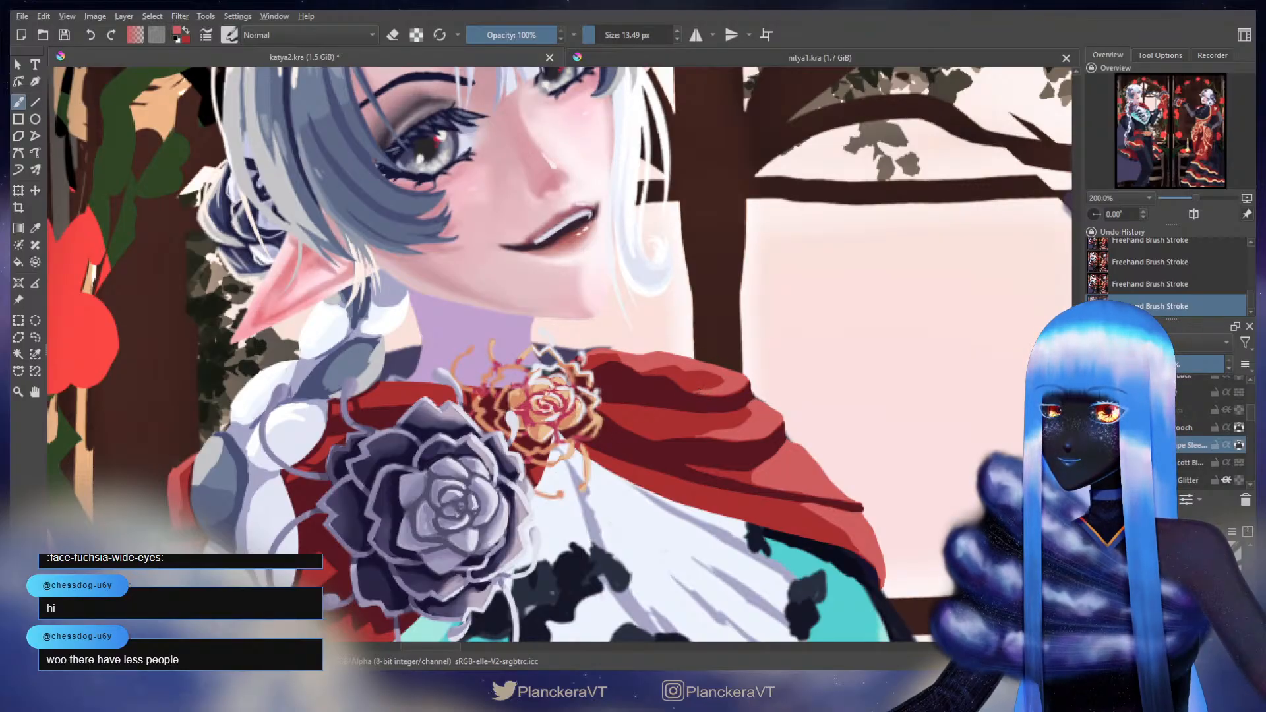
- Touch up the light red edge of the cape behind the braid at about 13 px, comparing strokes by undo and redo
key("x")
left_click_drag(596, 377, 932, 267)
left_click_drag(814, 232, 828, 266)
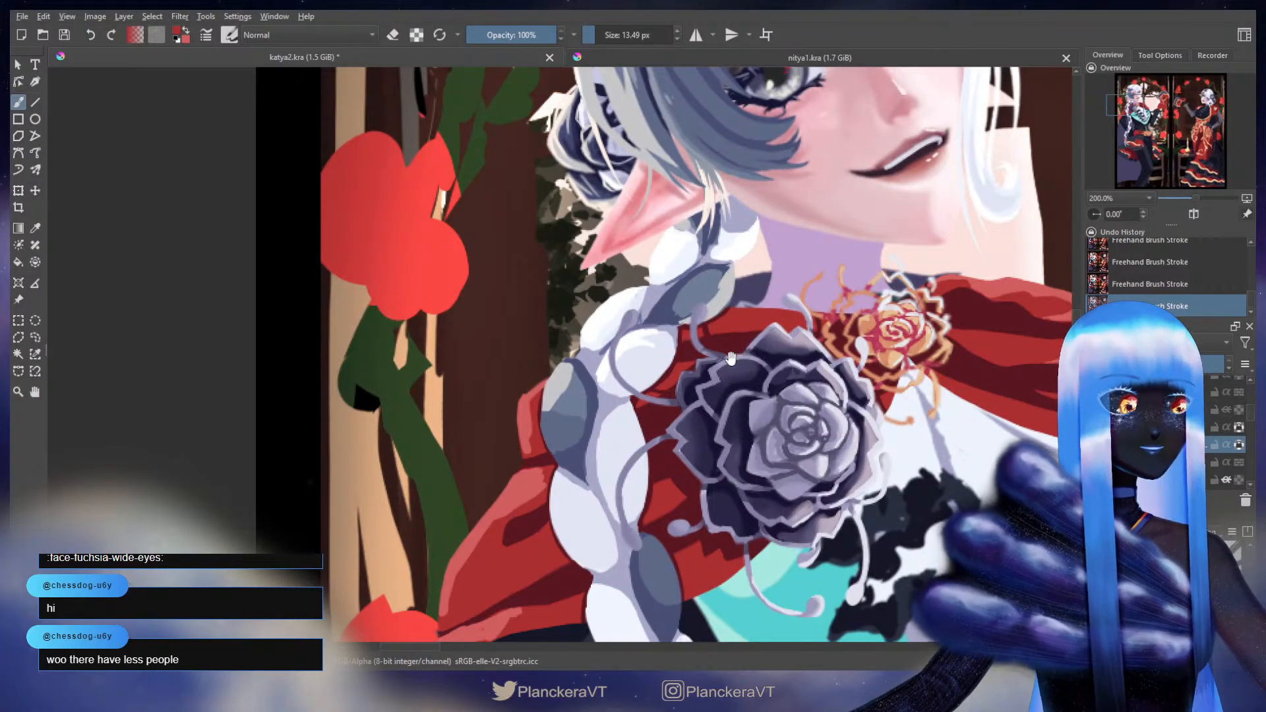
left_click_drag(730, 359, 889, 275)
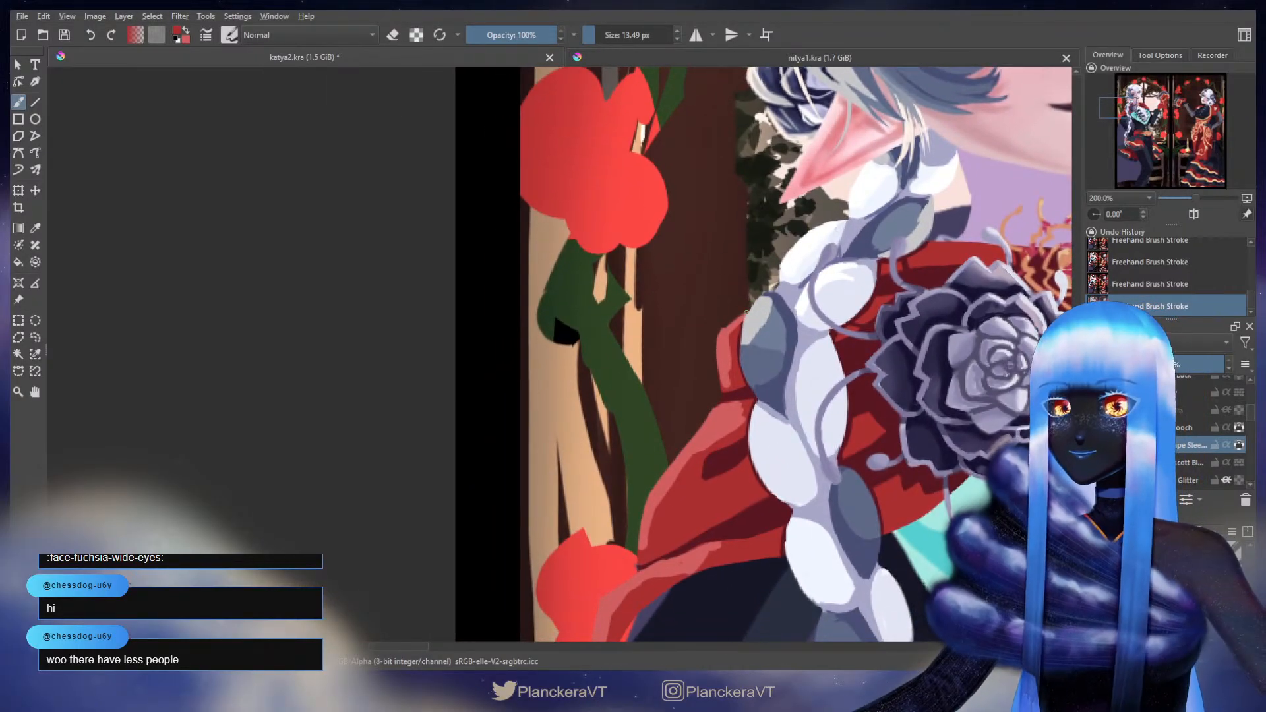
mouse_move(724, 330)
left_mouse_down()
mouse_move(717, 342)
mouse_move(727, 327)
left_mouse_up()
key("ctrl+z")
key("x")
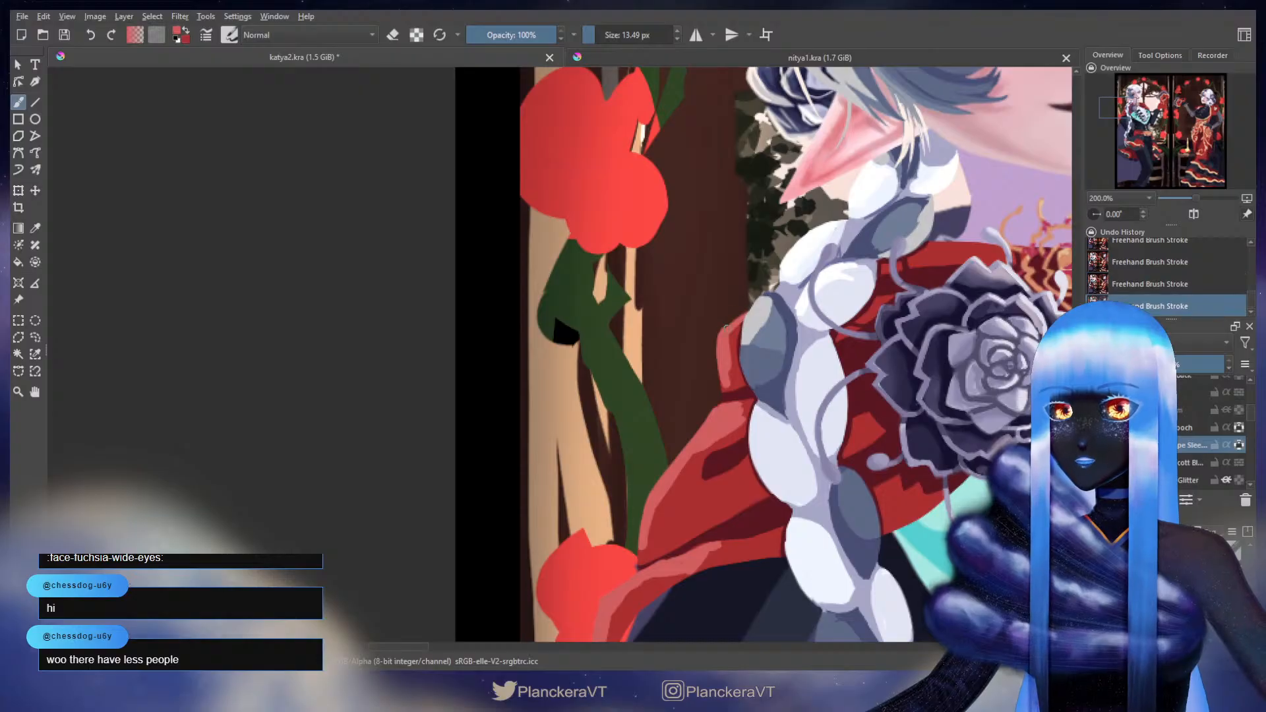
key("e")
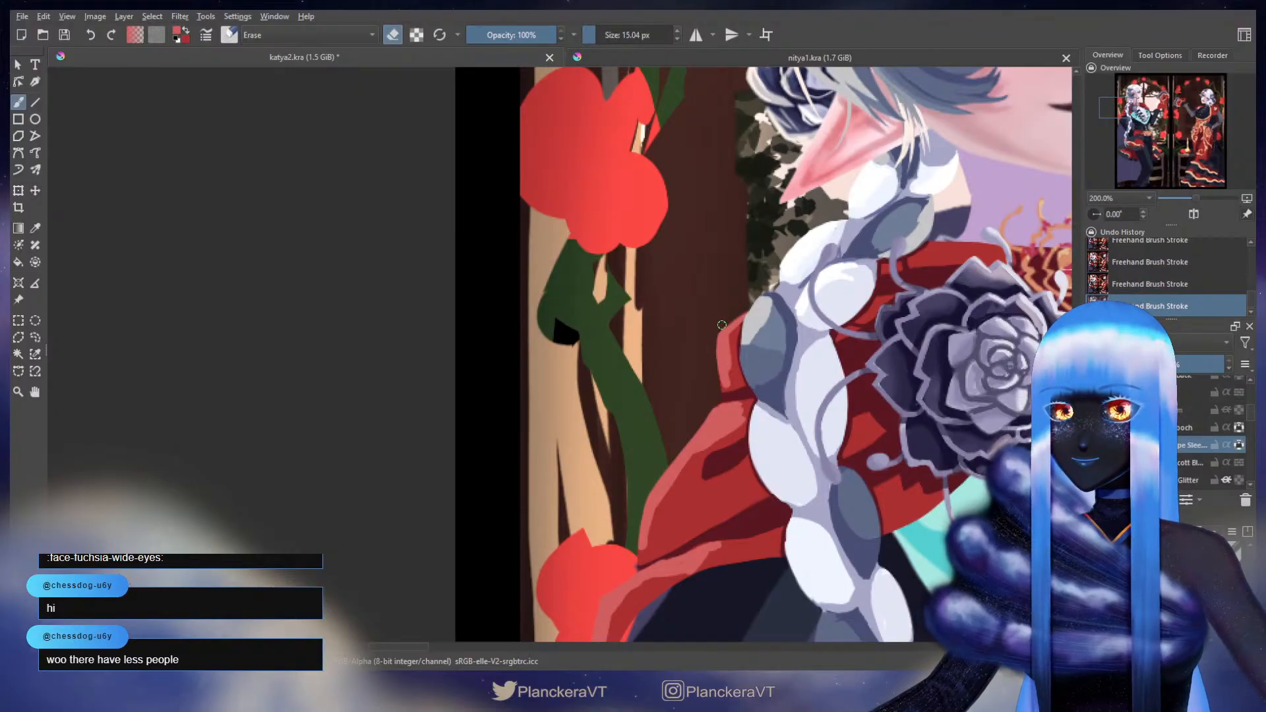
key("e")
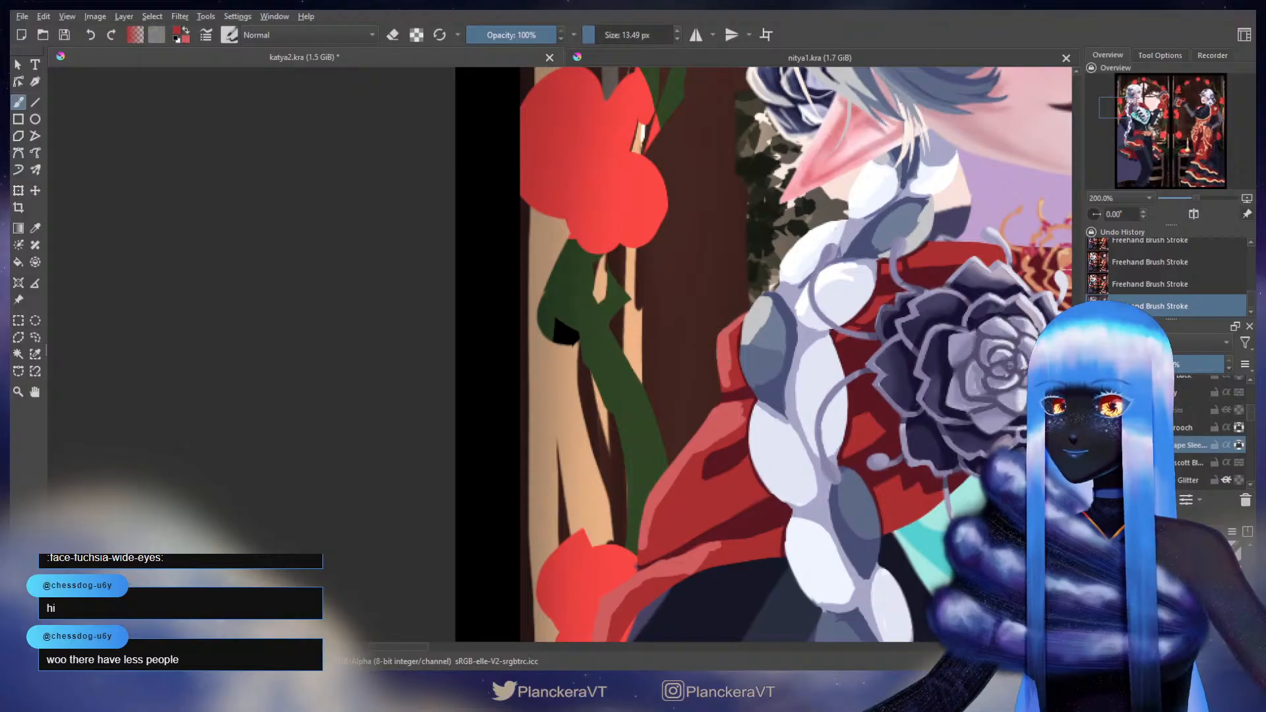
key("ctrl+z")
key("ctrl+shift+z")
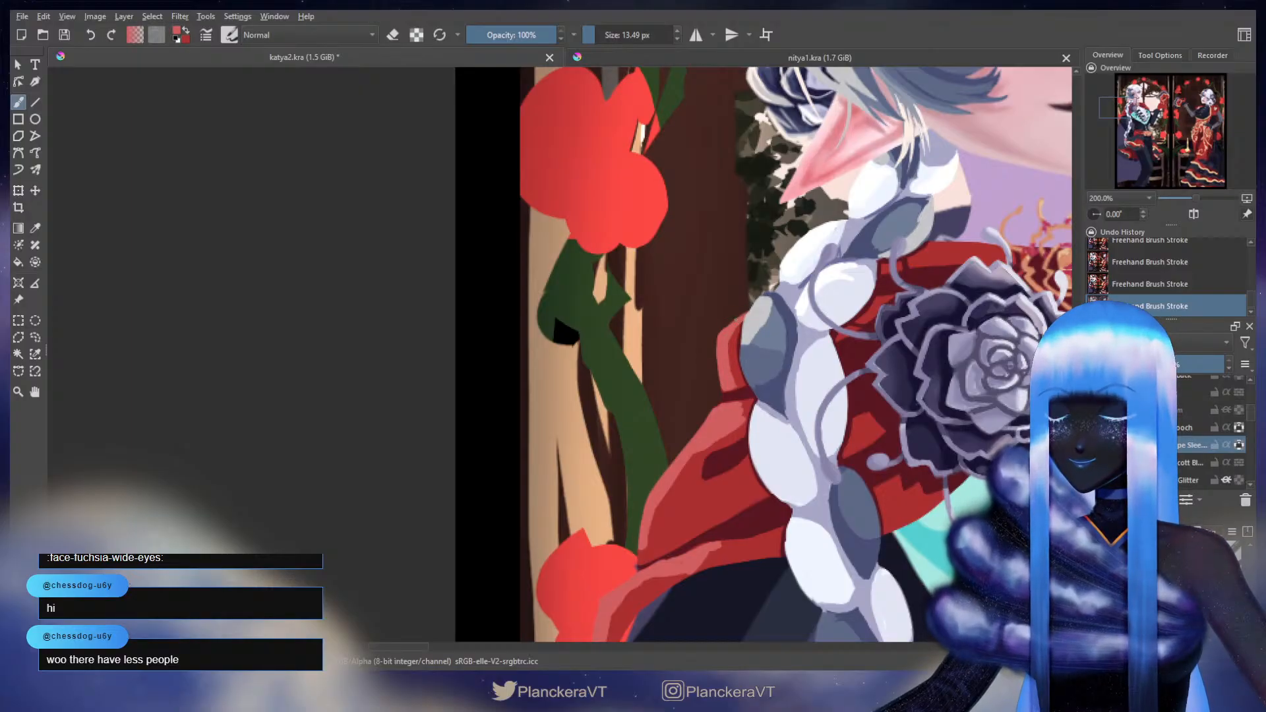
- Refine the light red highlights along the cape folds behind the braid, down to the hem's outer tip, at about 13 px
left_click_drag(715, 418, 736, 322)
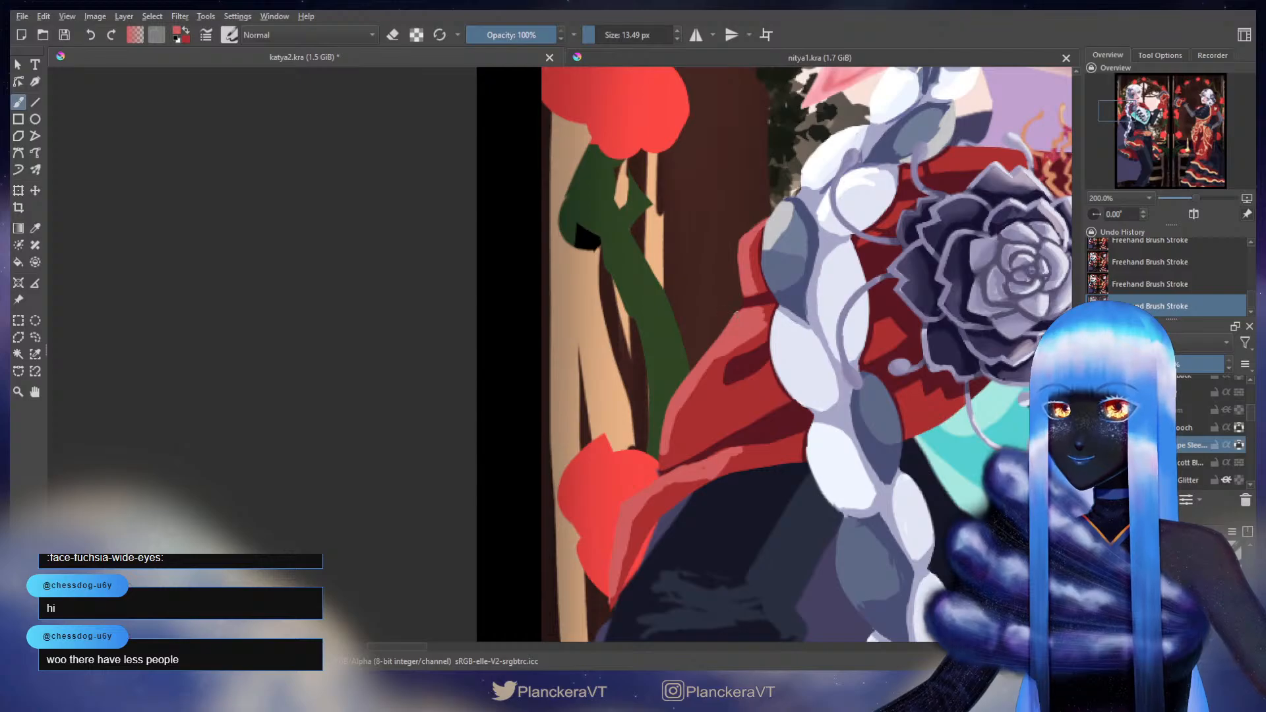
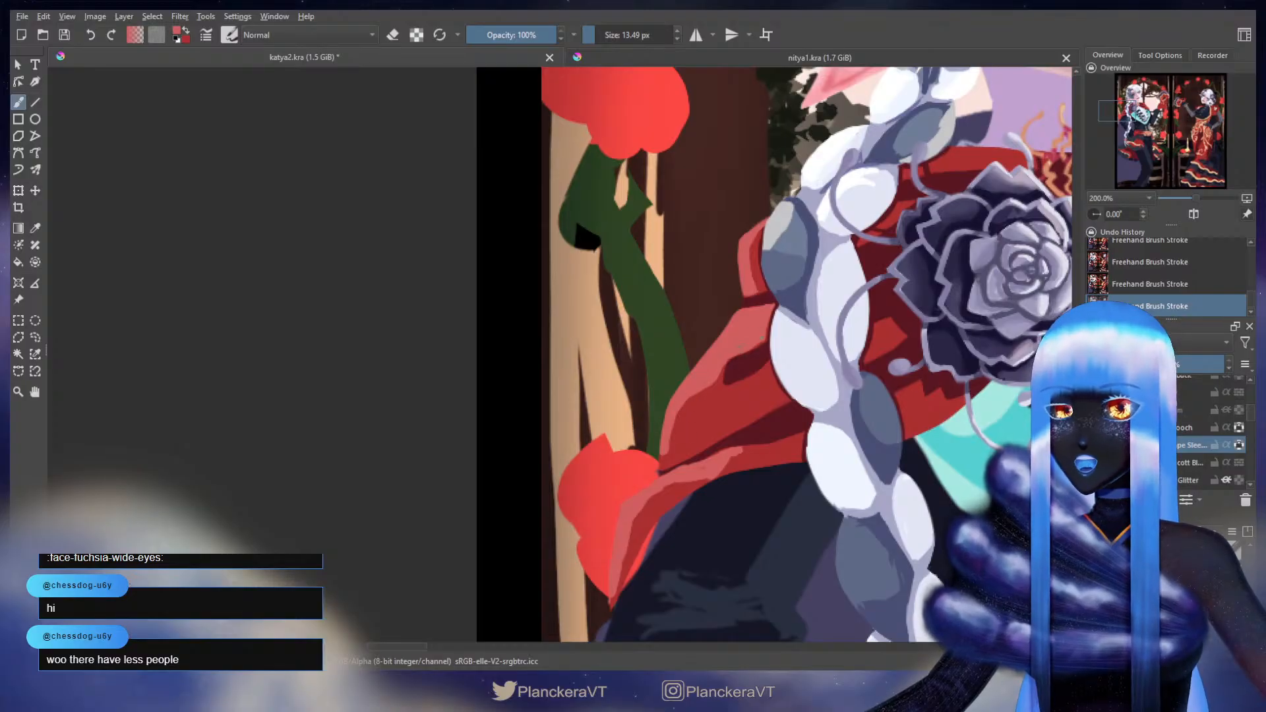
left_click_drag(728, 361, 765, 286)
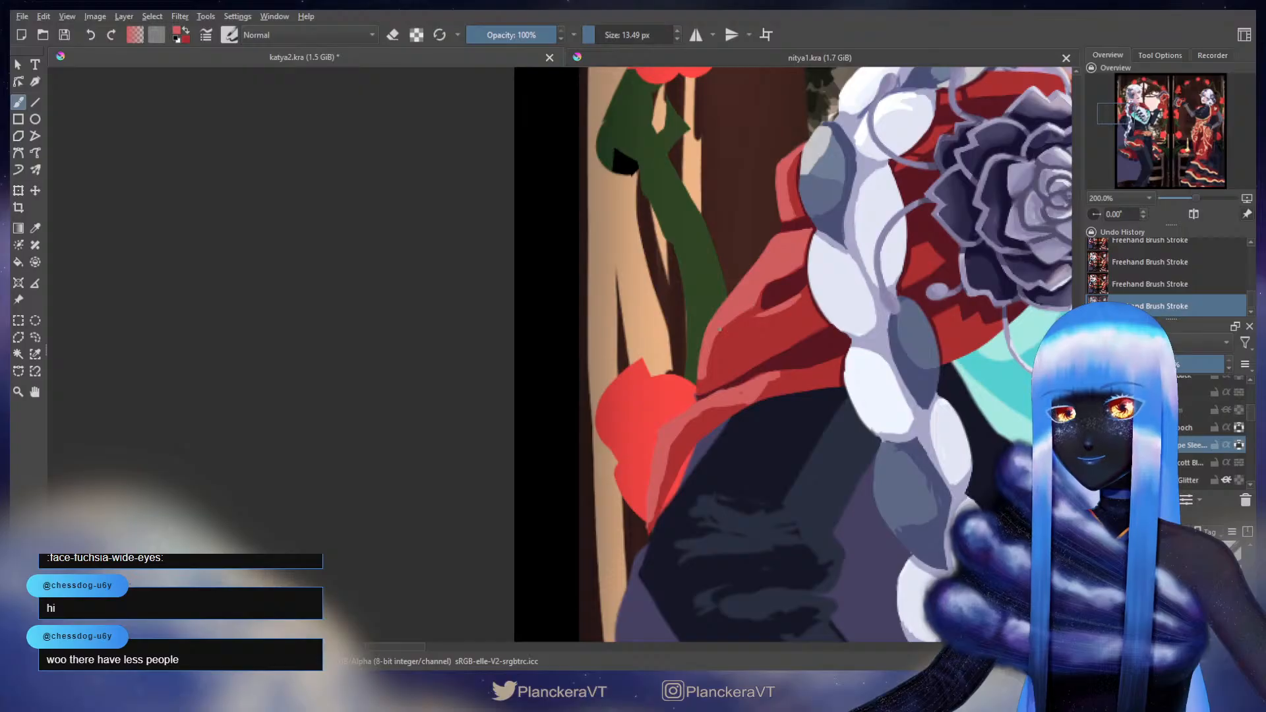
key("c")
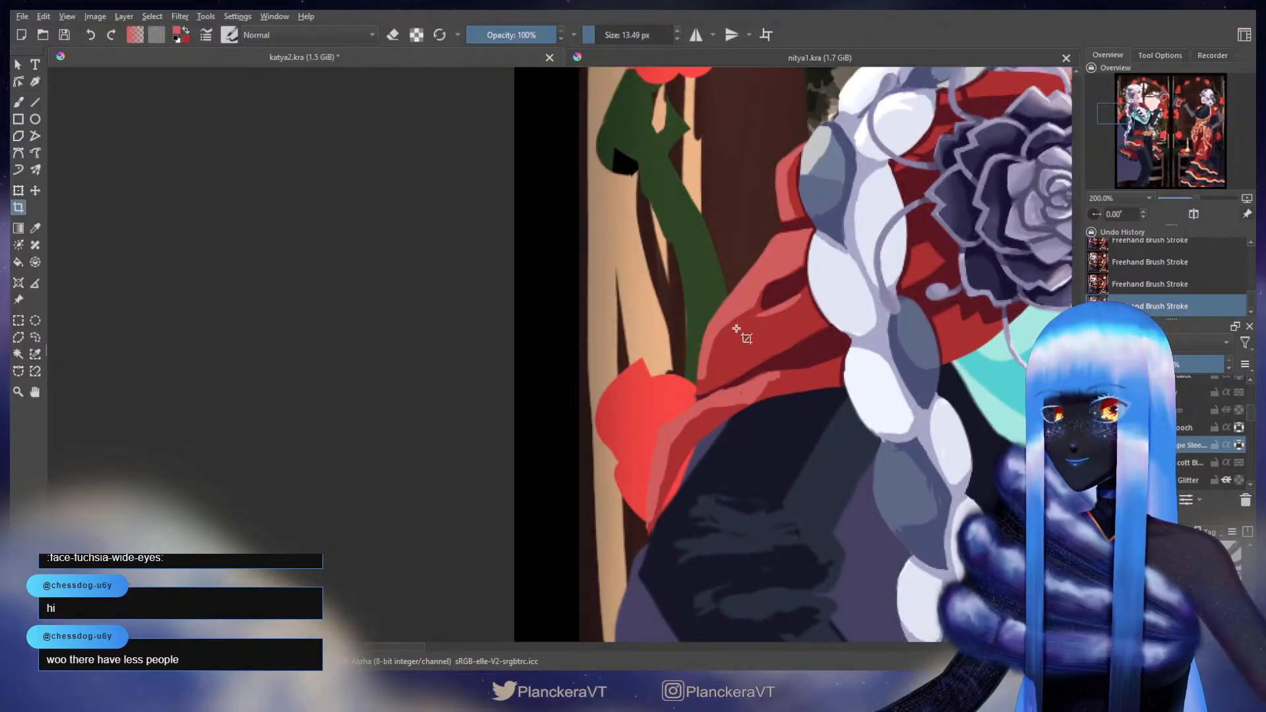
key("b")
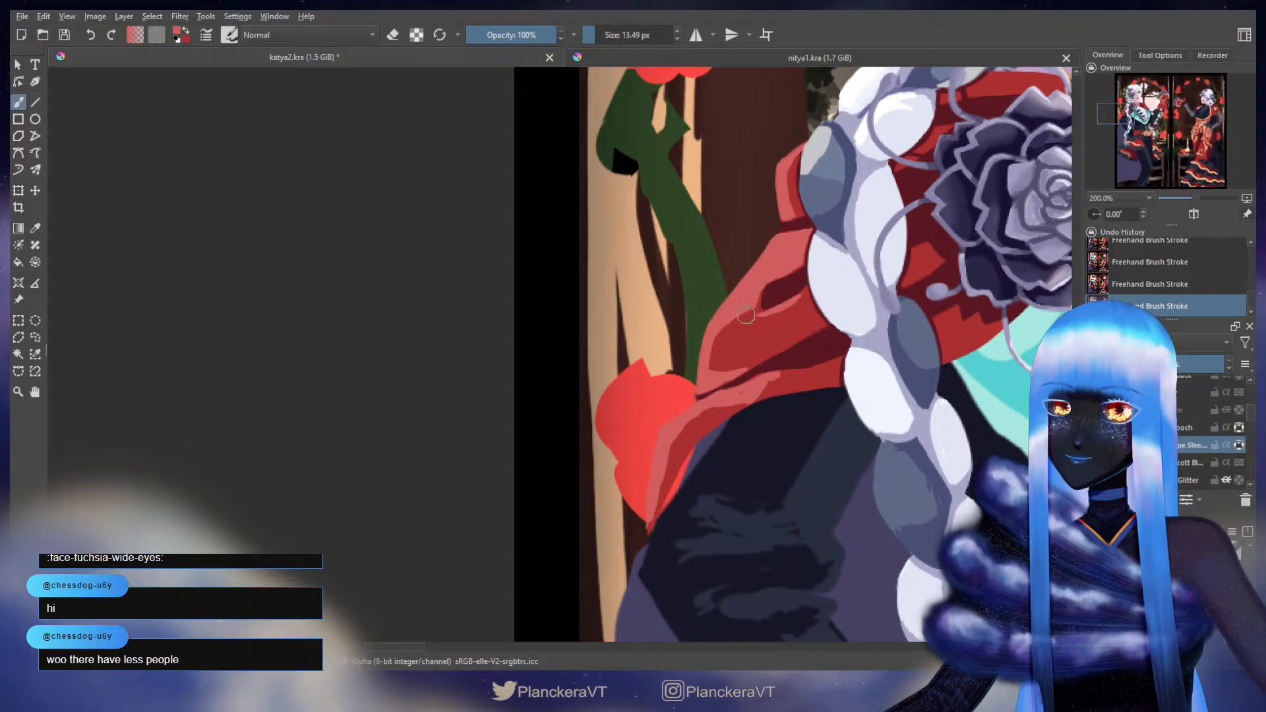
left_click_drag(736, 392, 786, 284)
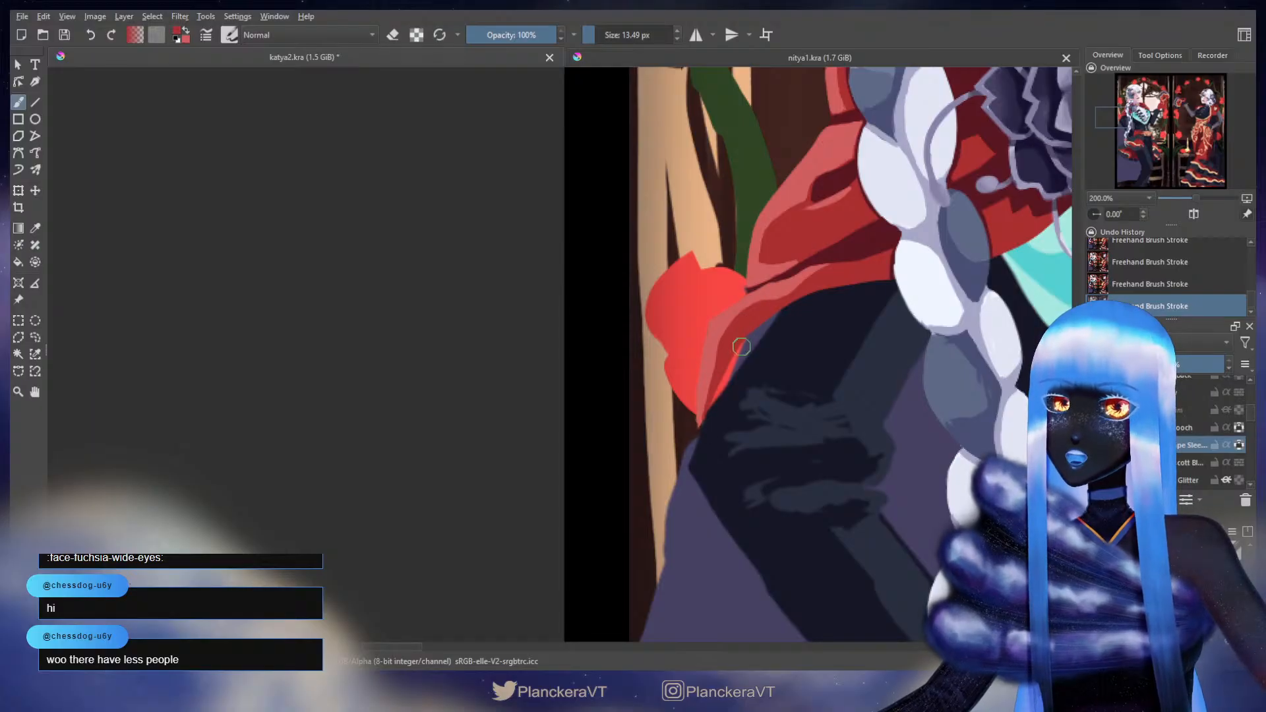
scroll(768, 303, "down", 4)
left_click_drag(966, 370, 876, 437)
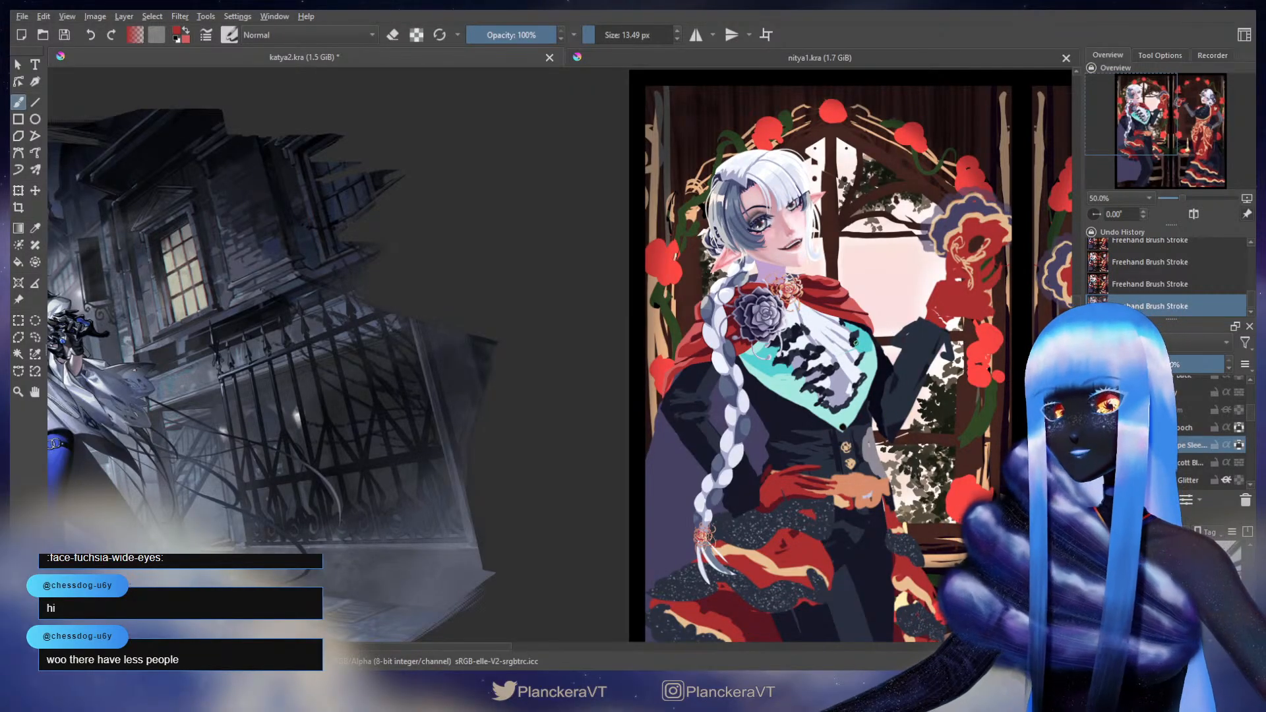
- Sample the cape's dark red and line its lower hem with thin shadows on both shoulders at about 9 px
scroll(771, 263, "up", 4)
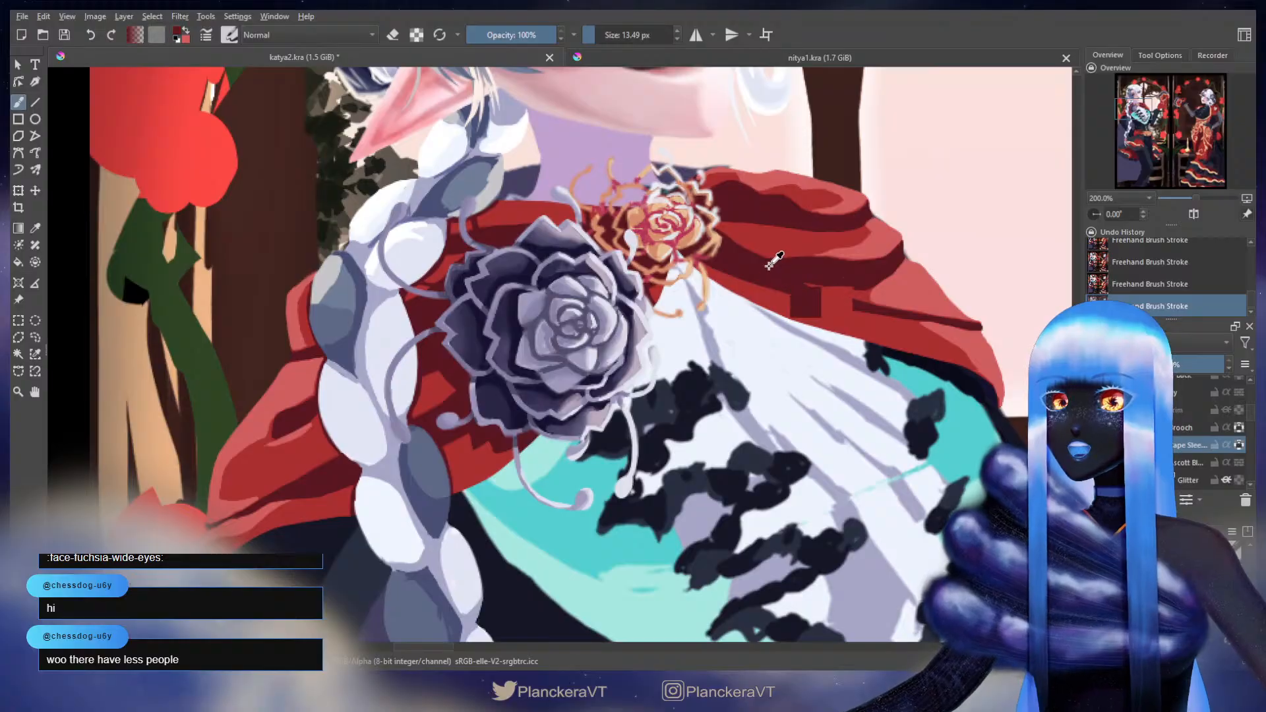
left_click_drag(891, 324, 708, 404)
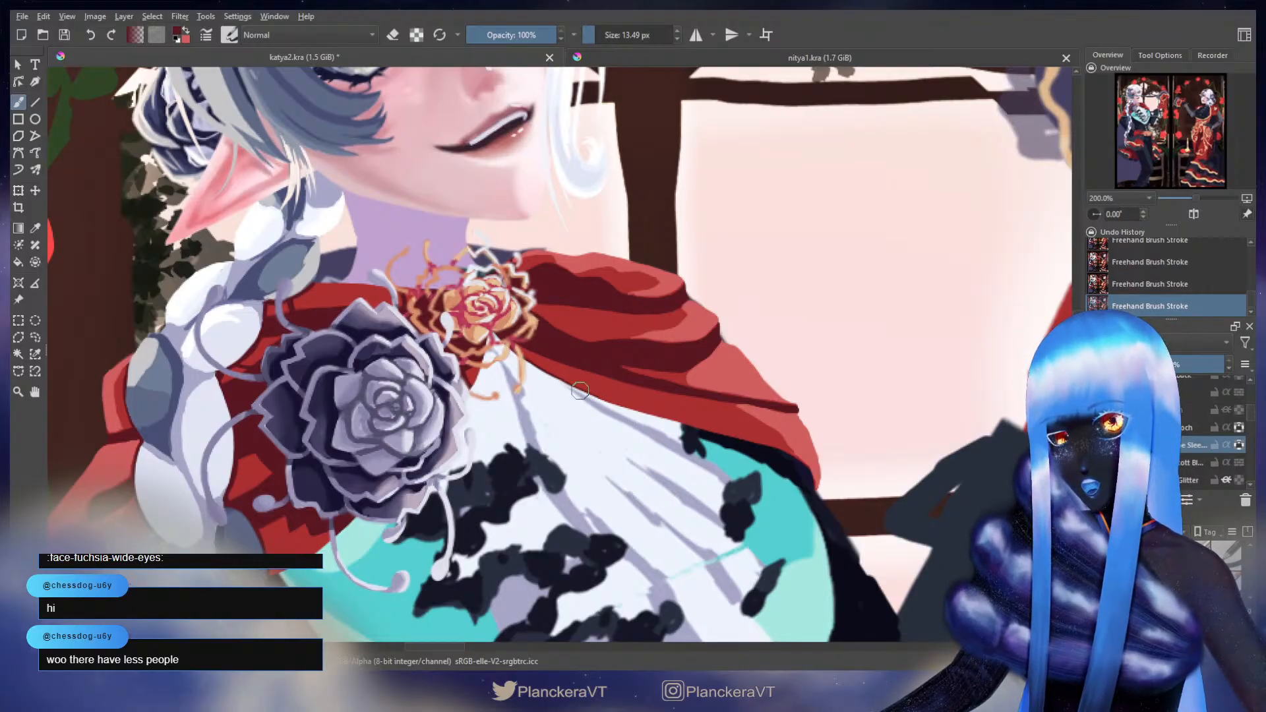
mouse_move(671, 424)
left_mouse_down()
mouse_move(663, 432)
mouse_move(499, 323)
mouse_move(515, 322)
mouse_move(450, 302)
left_mouse_up()
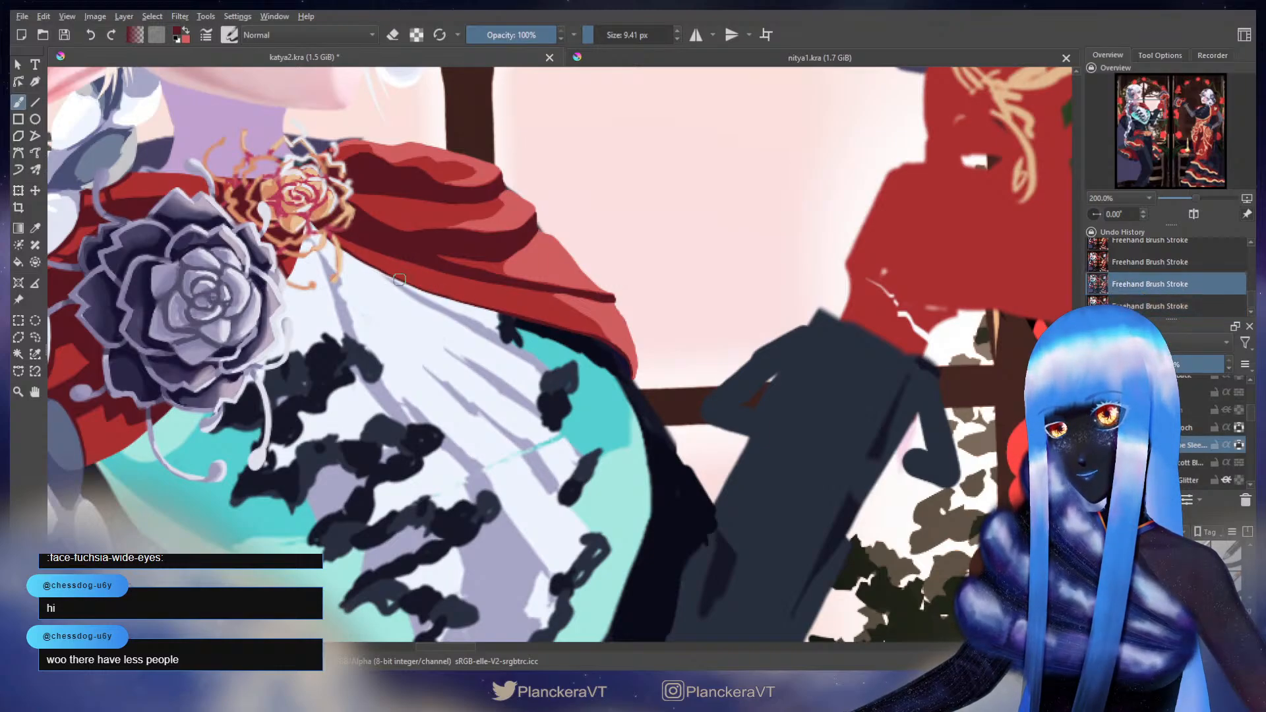
left_click_drag(485, 318, 911, 217)
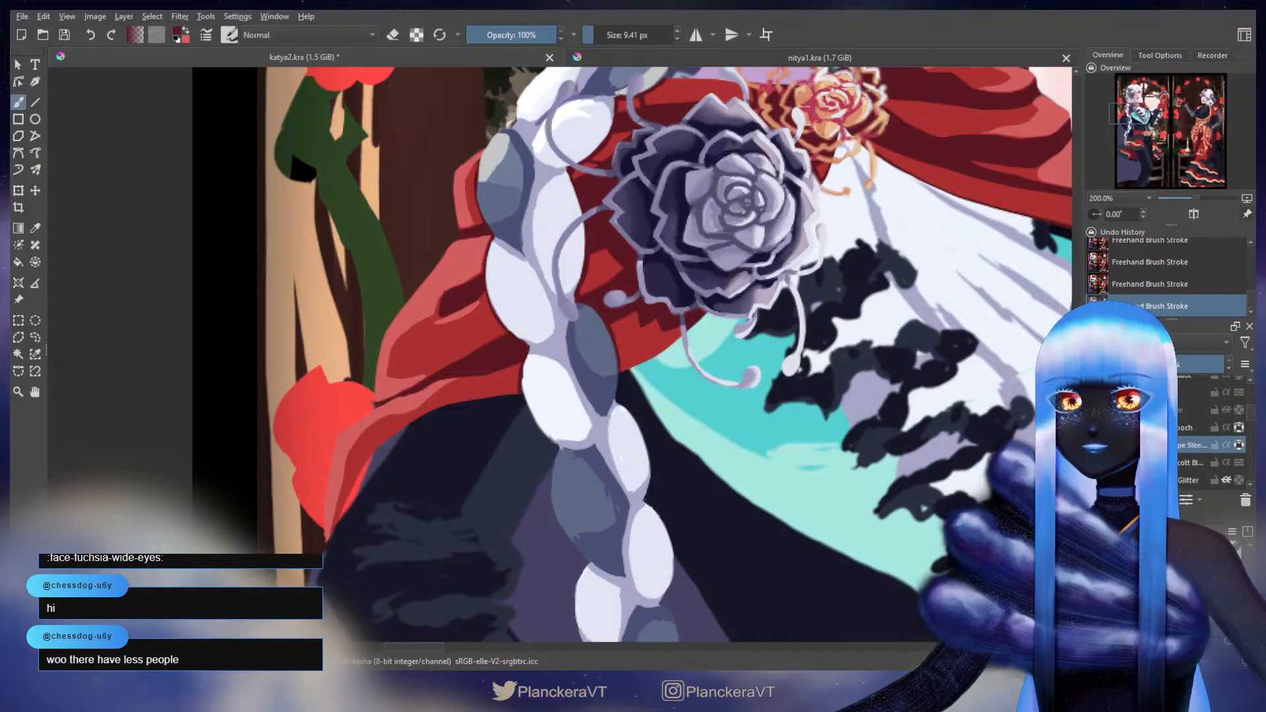
left_click_drag(758, 272, 917, 171)
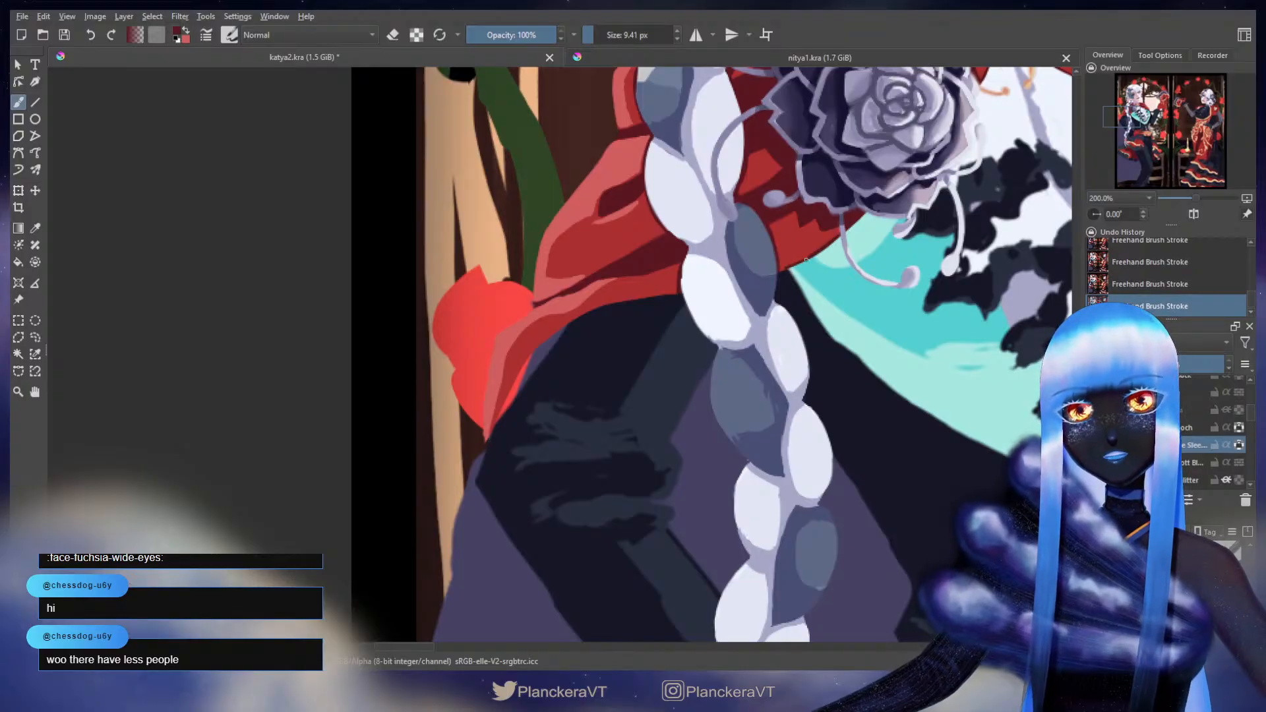
left_click_drag(784, 269, 933, 168)
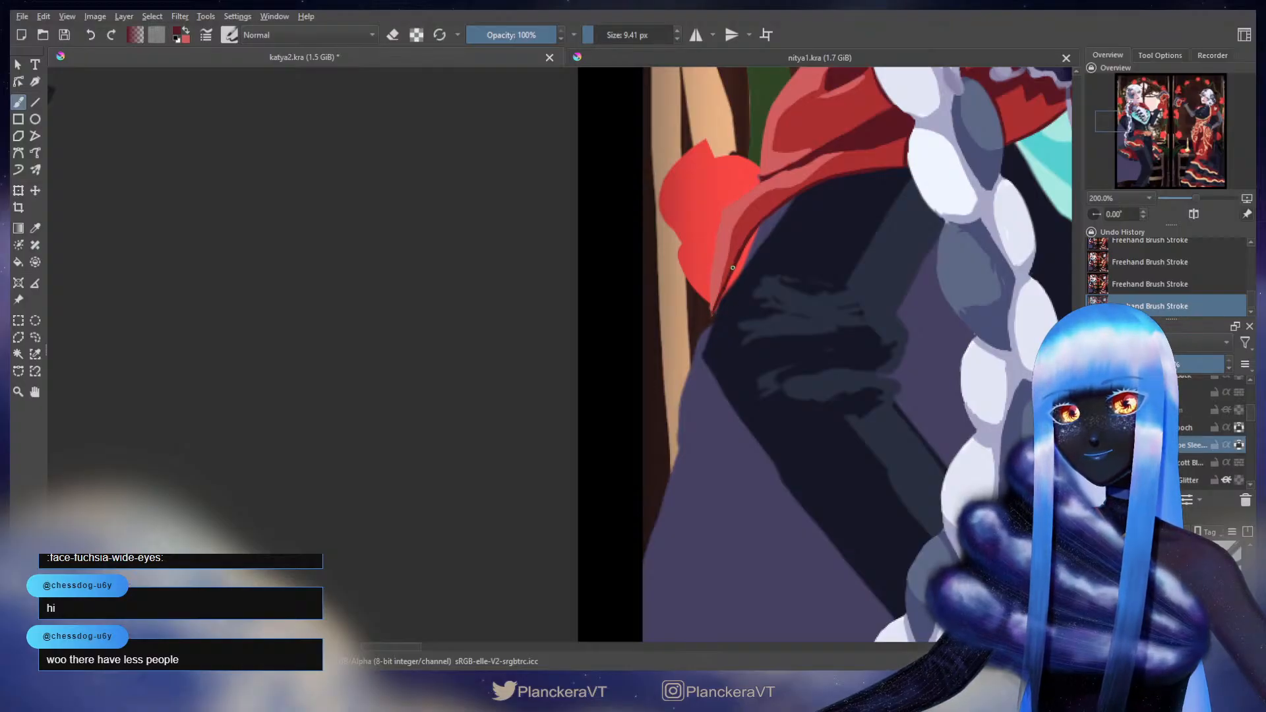
scroll(811, 201, "down", 4)
left_click_drag(915, 250, 712, 435)
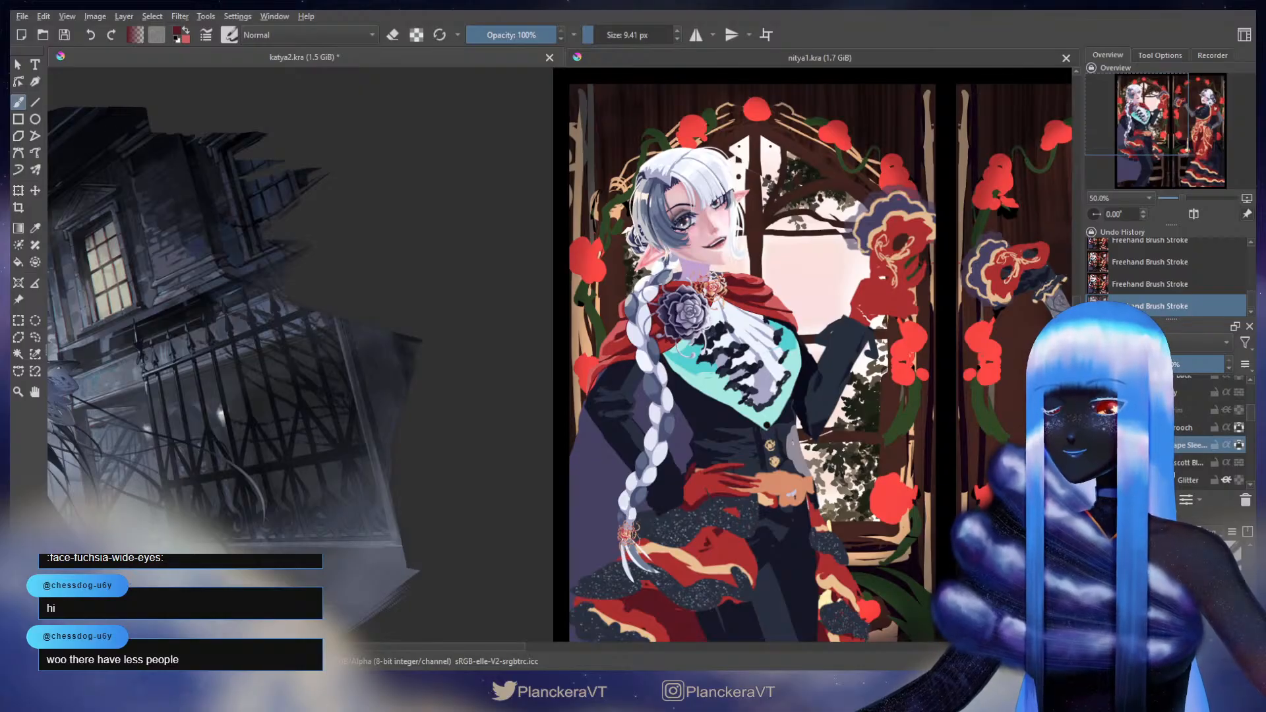
- Show the hidden orange lapel layer beside the turquoise cloth and select it, undoing the mistaken visibility change on the trim layer
left_click(1094, 409)
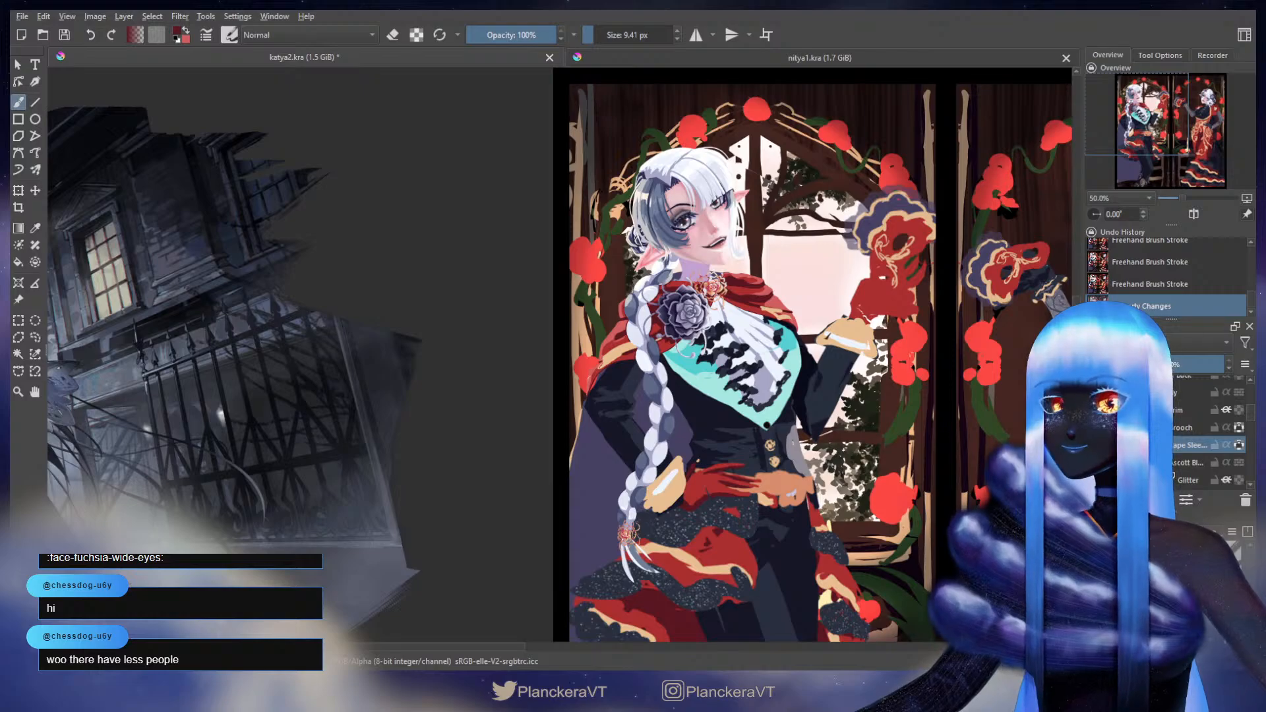
key("ctrl+z")
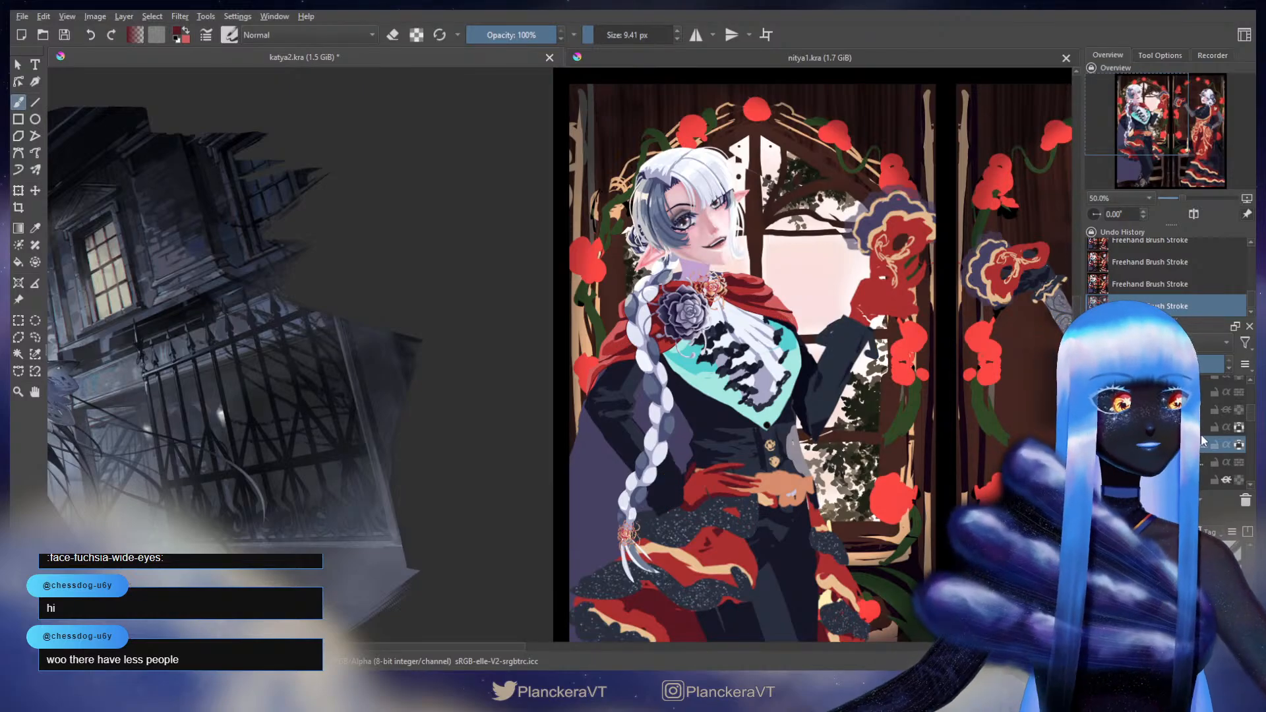
scroll(1217, 434, "down", 1)
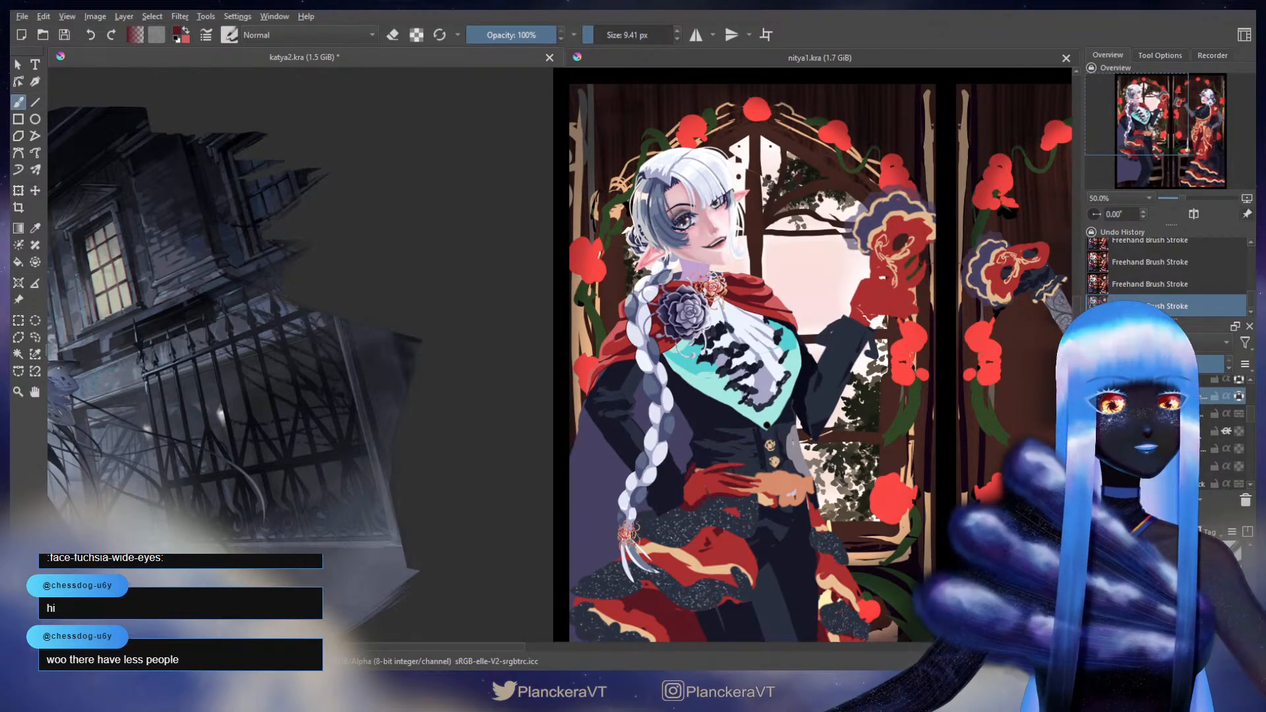
scroll(1227, 459, "down", 1)
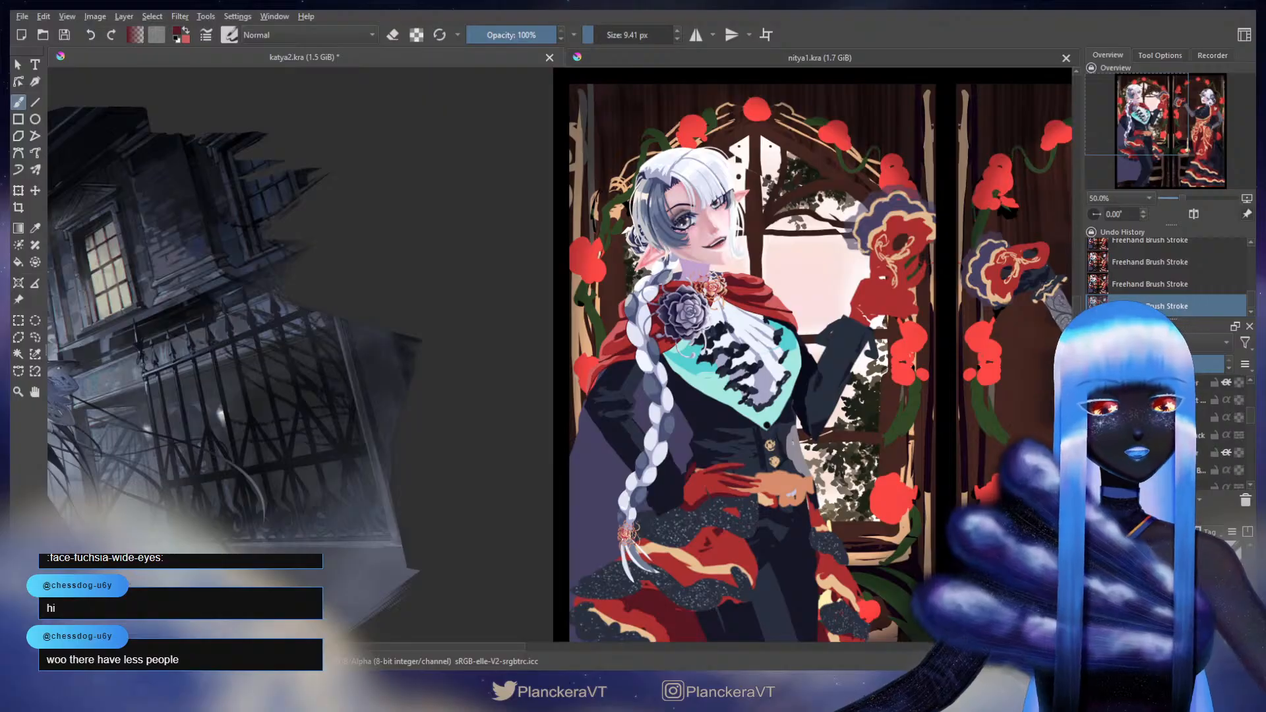
left_click(1226, 453)
left_click(1095, 417)
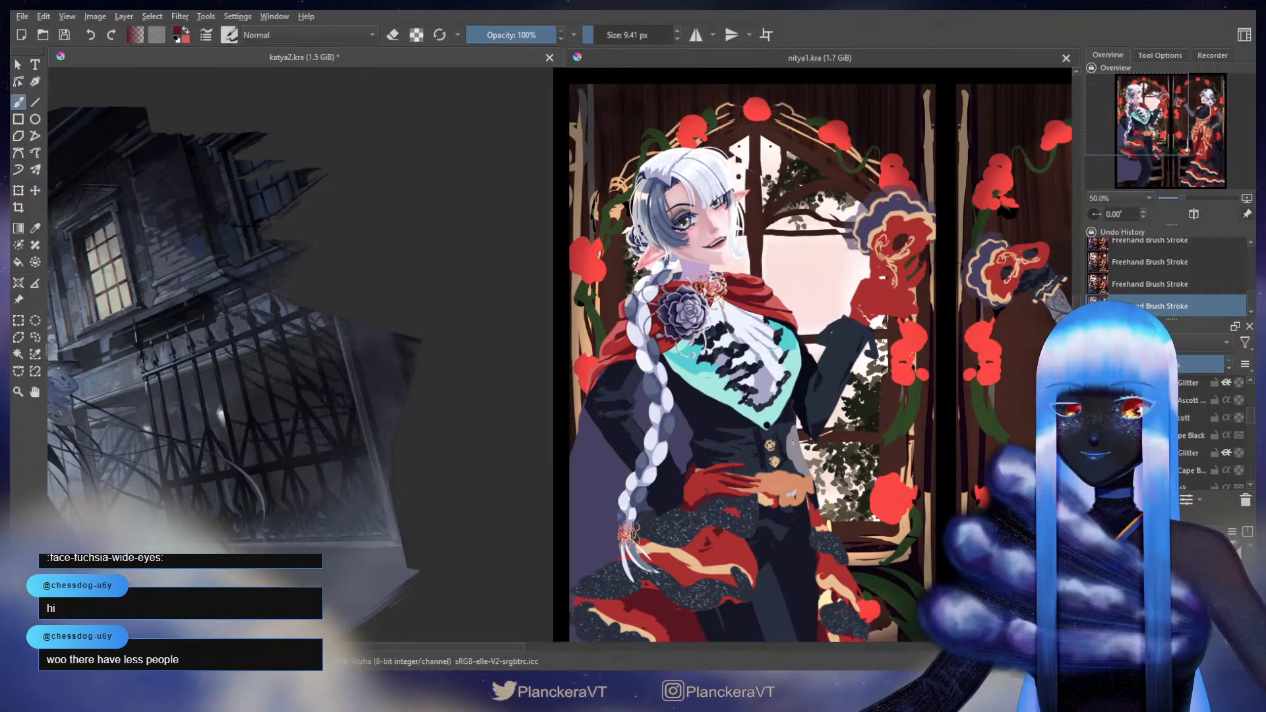
scroll(1228, 435, "down", 1)
left_click(1094, 457)
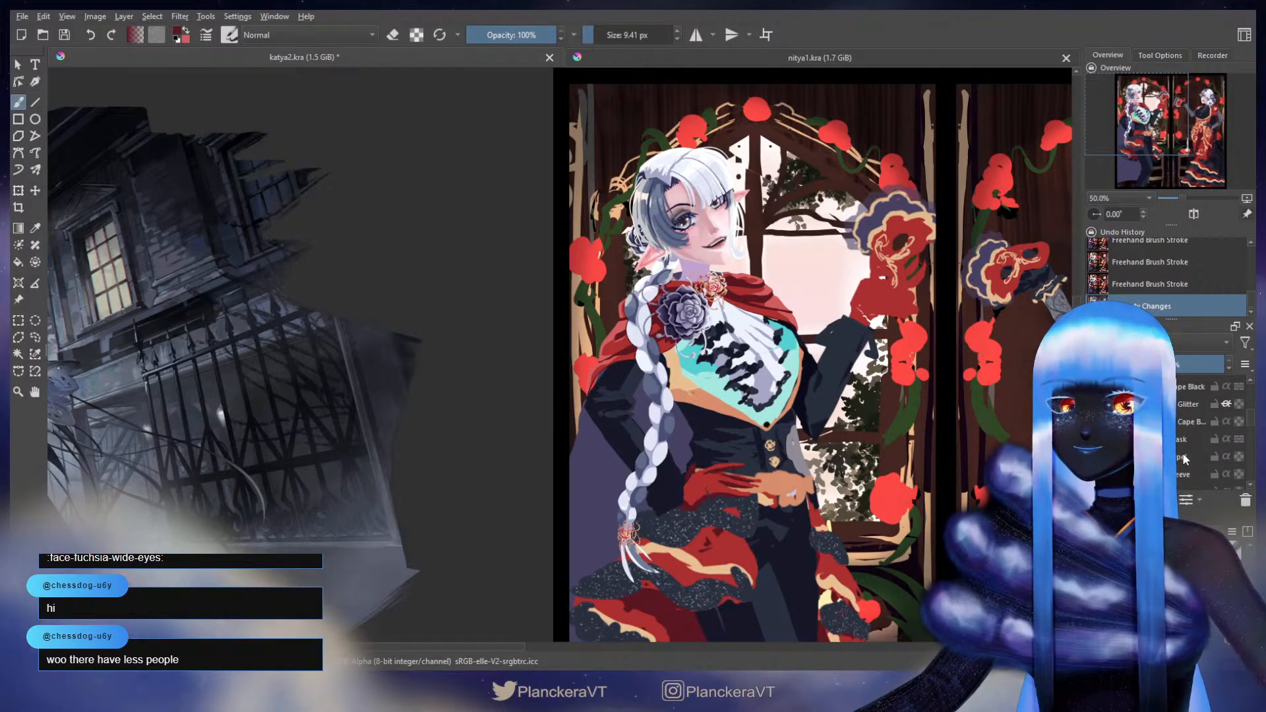
left_click(1094, 456)
left_click(1094, 456)
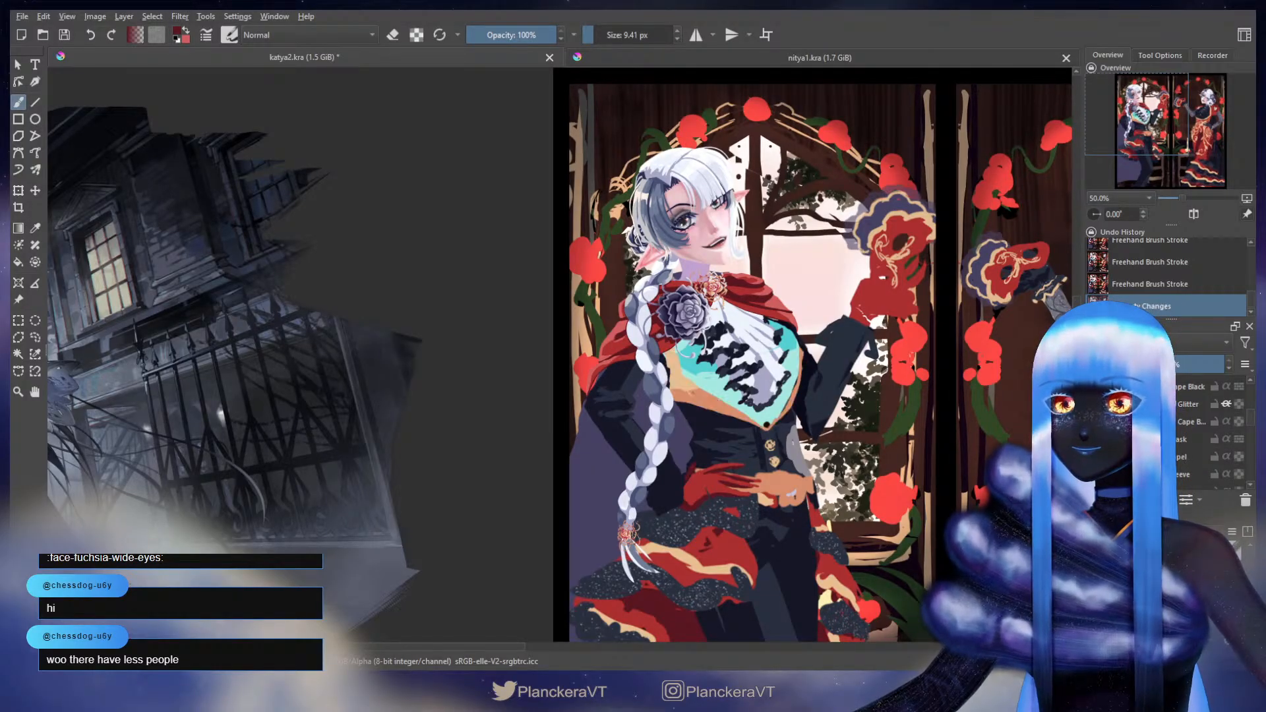
left_click(1185, 456)
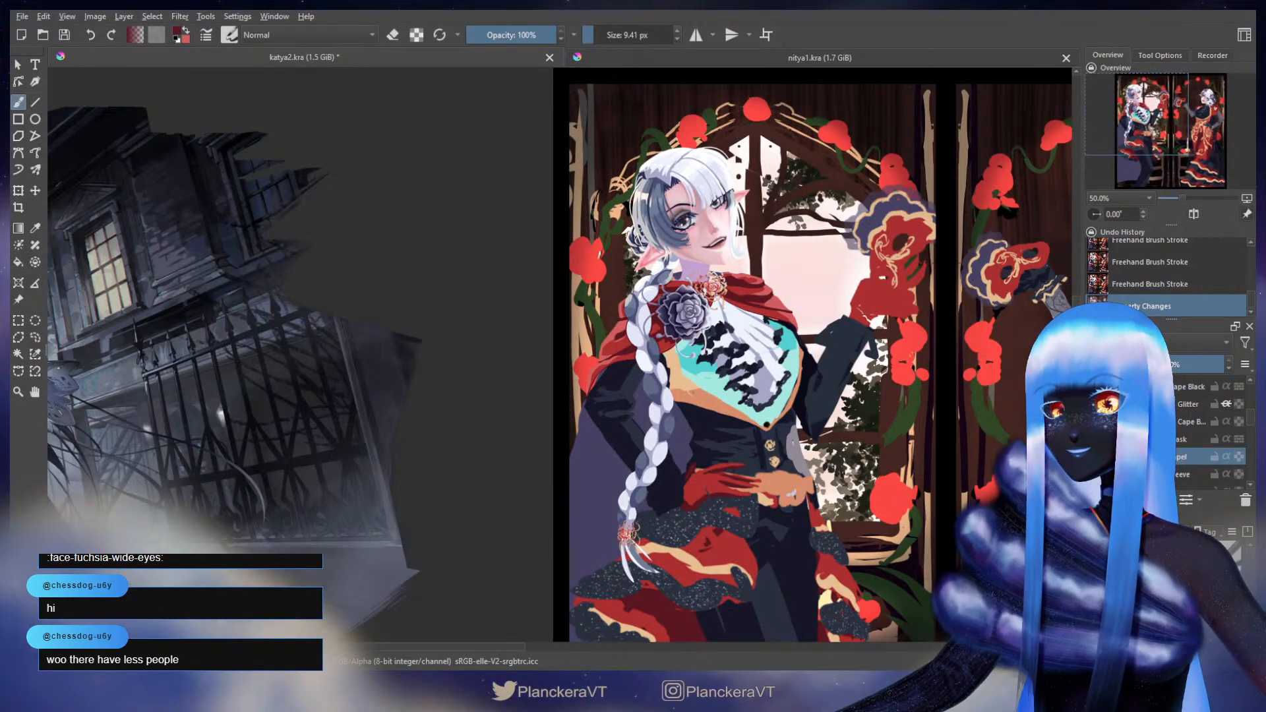
- Sample the lapel's orange and clean its inner edge against the turquoise cloth below the dark flower, erasing at about 12 to 15 px
scroll(612, 448, "up", 5)
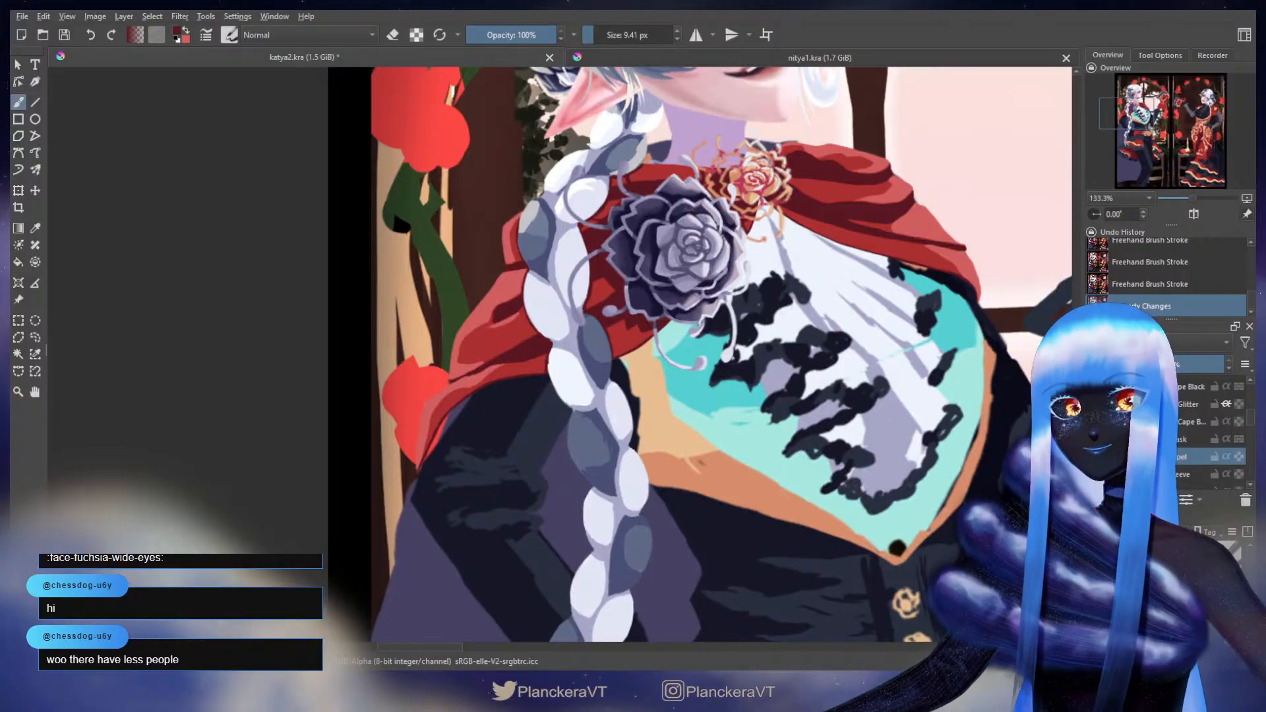
mouse_move(716, 365)
left_mouse_down()
mouse_move(673, 388)
mouse_move(713, 347)
left_mouse_up()
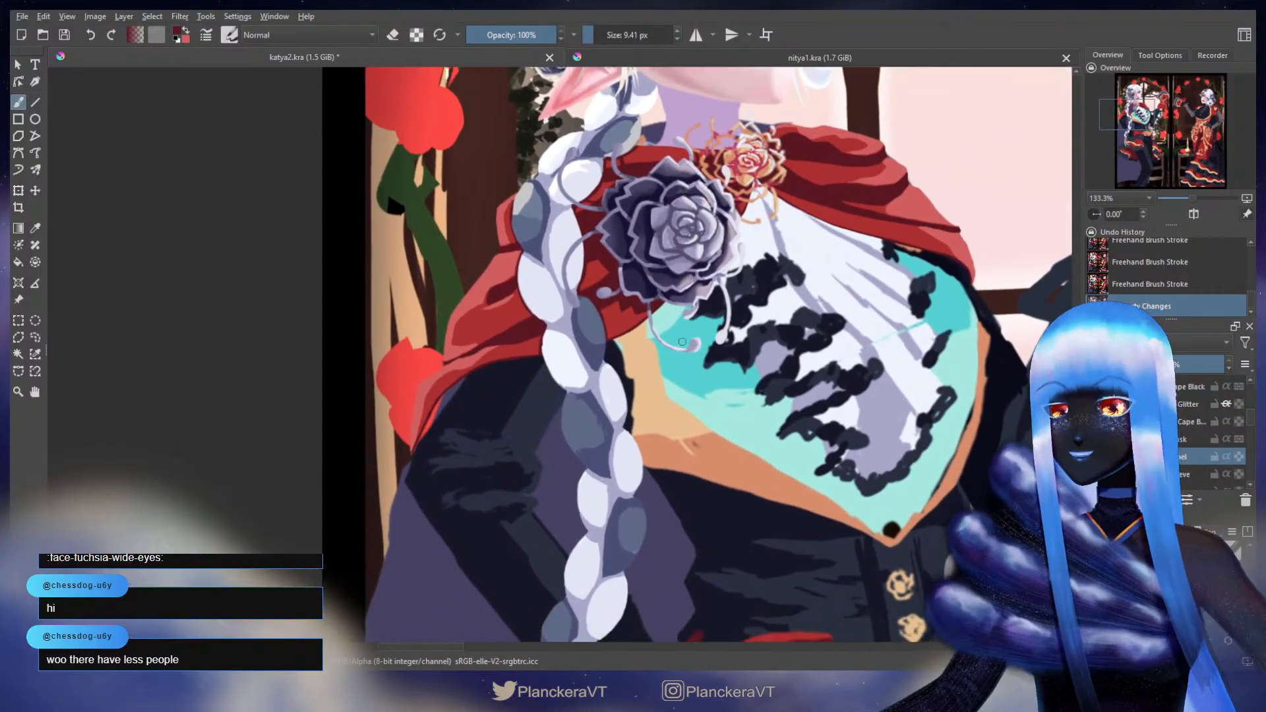
left_click(735, 465, "ctrl")
left_click_drag(644, 379, 652, 377)
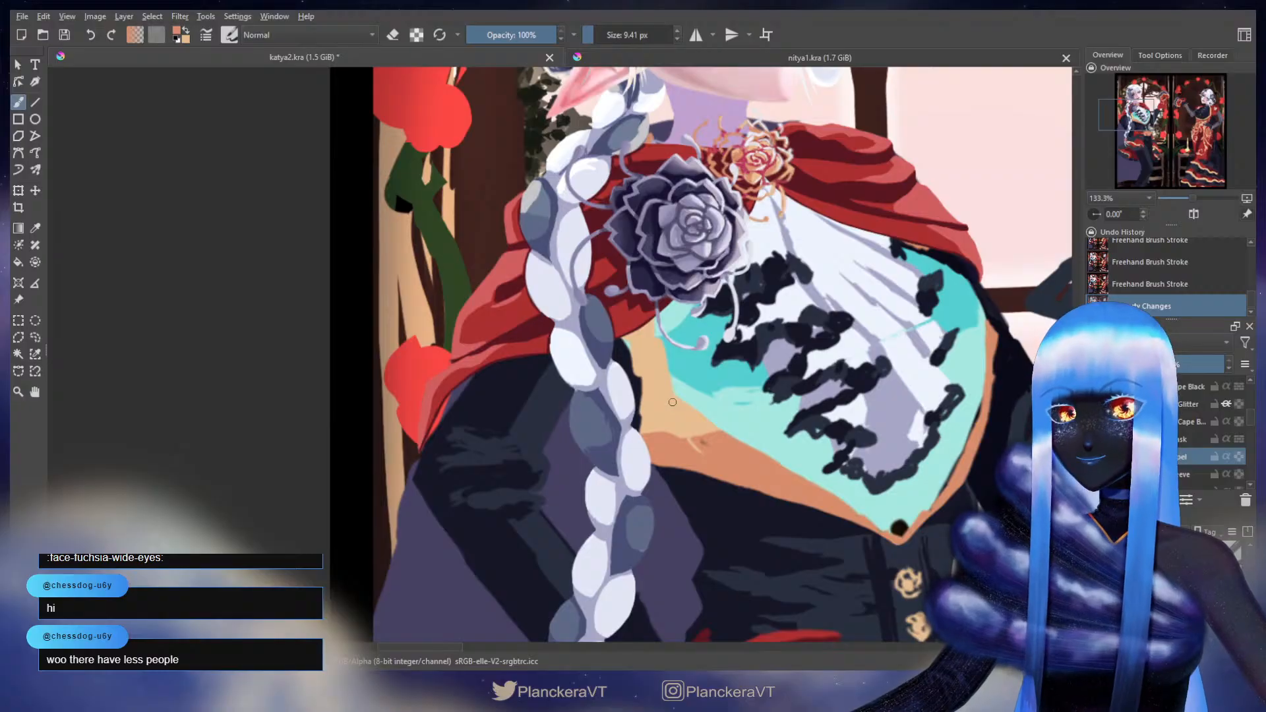
key("e")
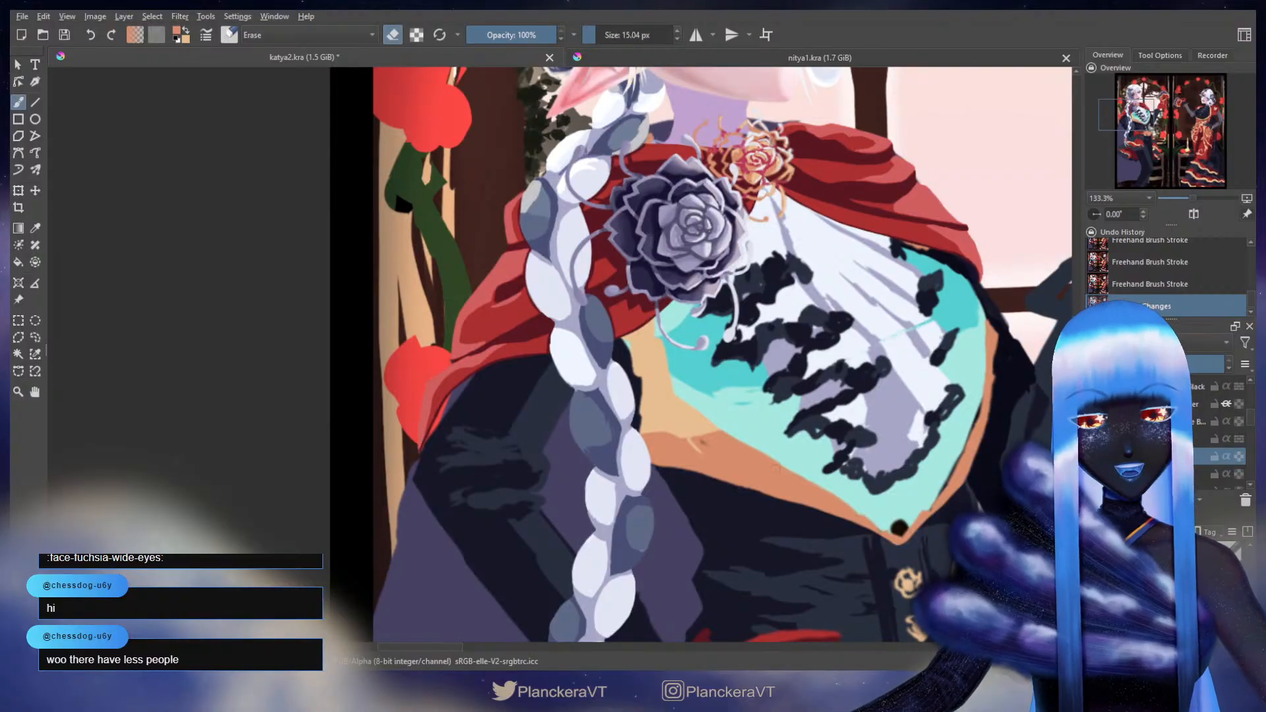
left_click_drag(673, 356, 721, 333)
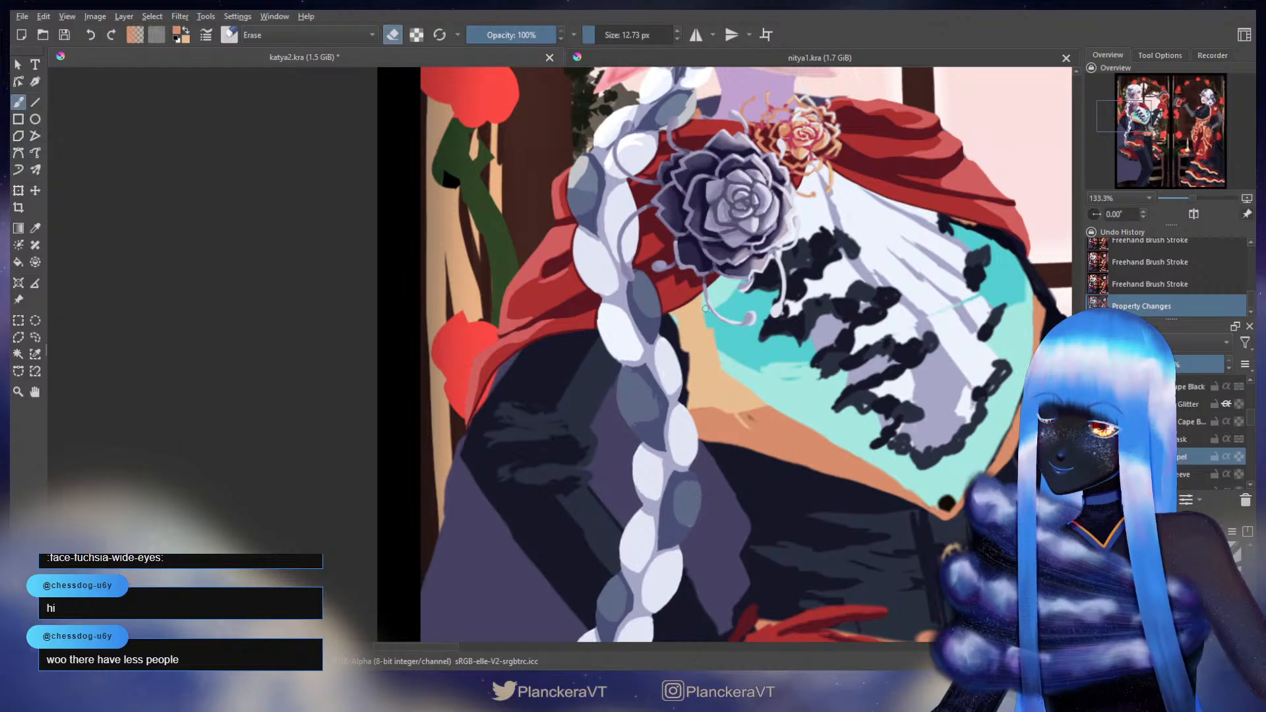
mouse_move(712, 318)
left_mouse_down()
mouse_move(697, 276)
mouse_move(703, 296)
left_mouse_up()
scroll(715, 316, "up", 2)
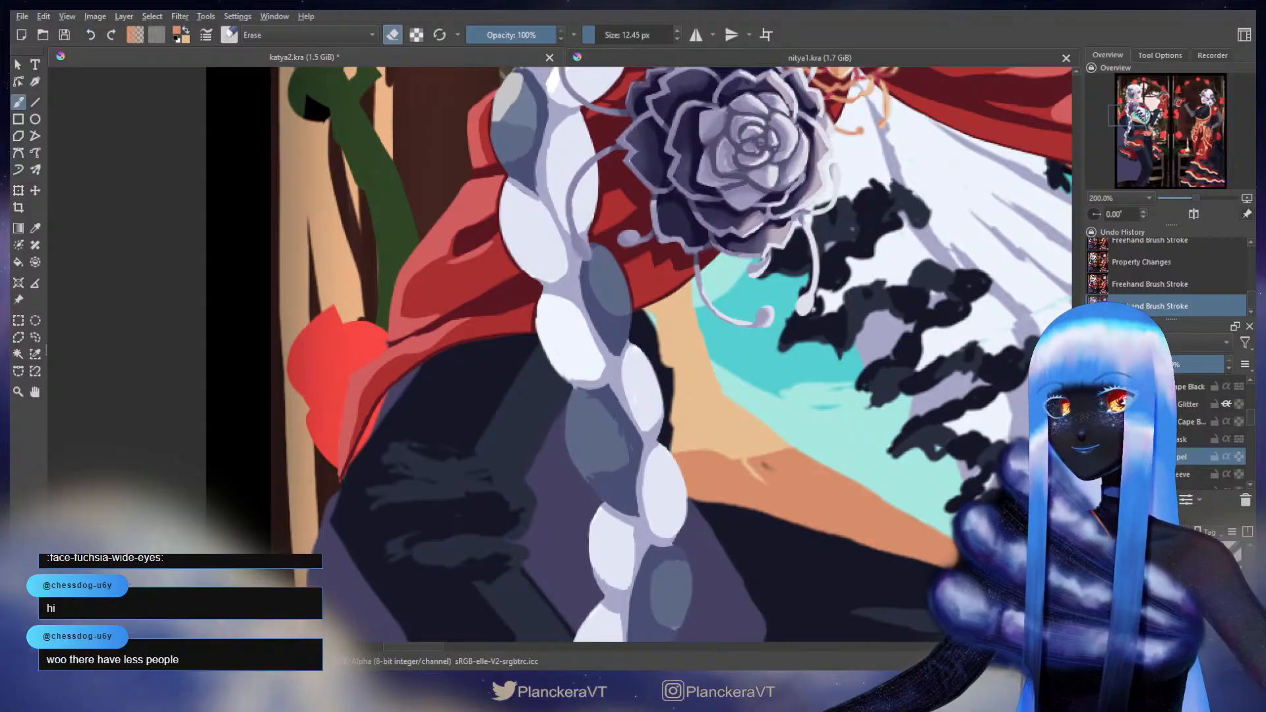
left_click_drag(809, 241, 777, 433)
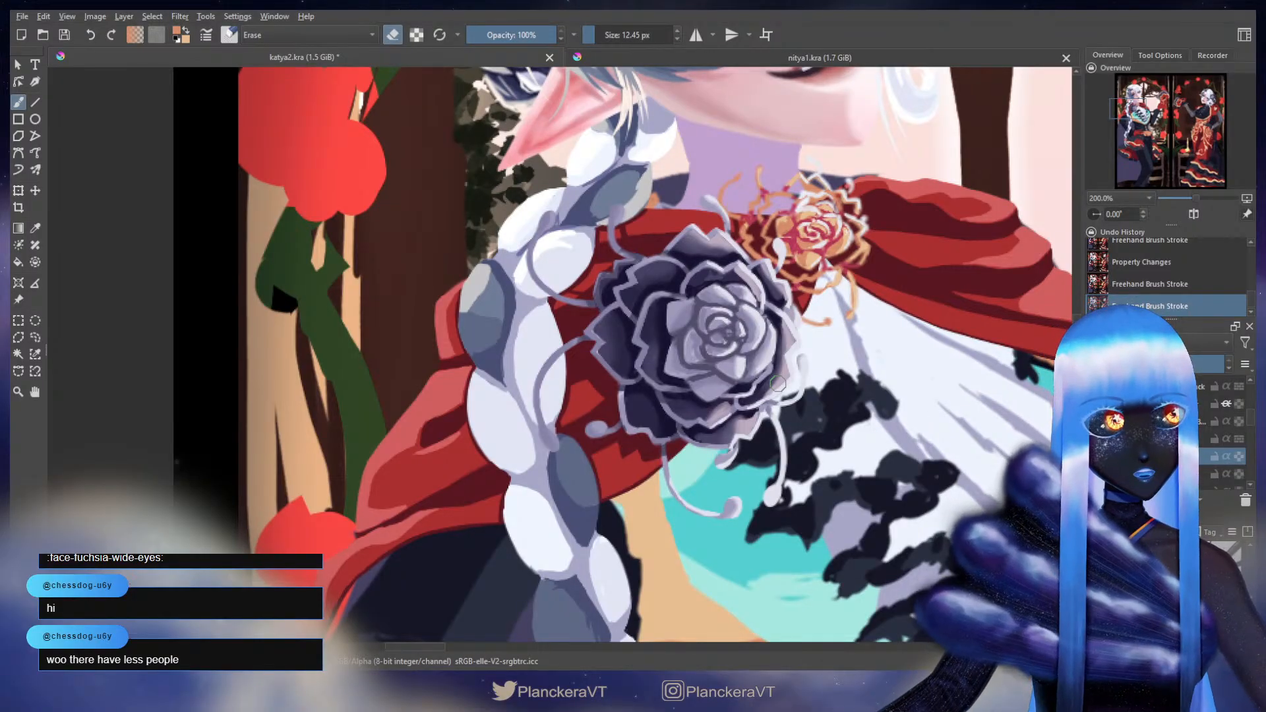
left_click_drag(795, 414, 625, 177)
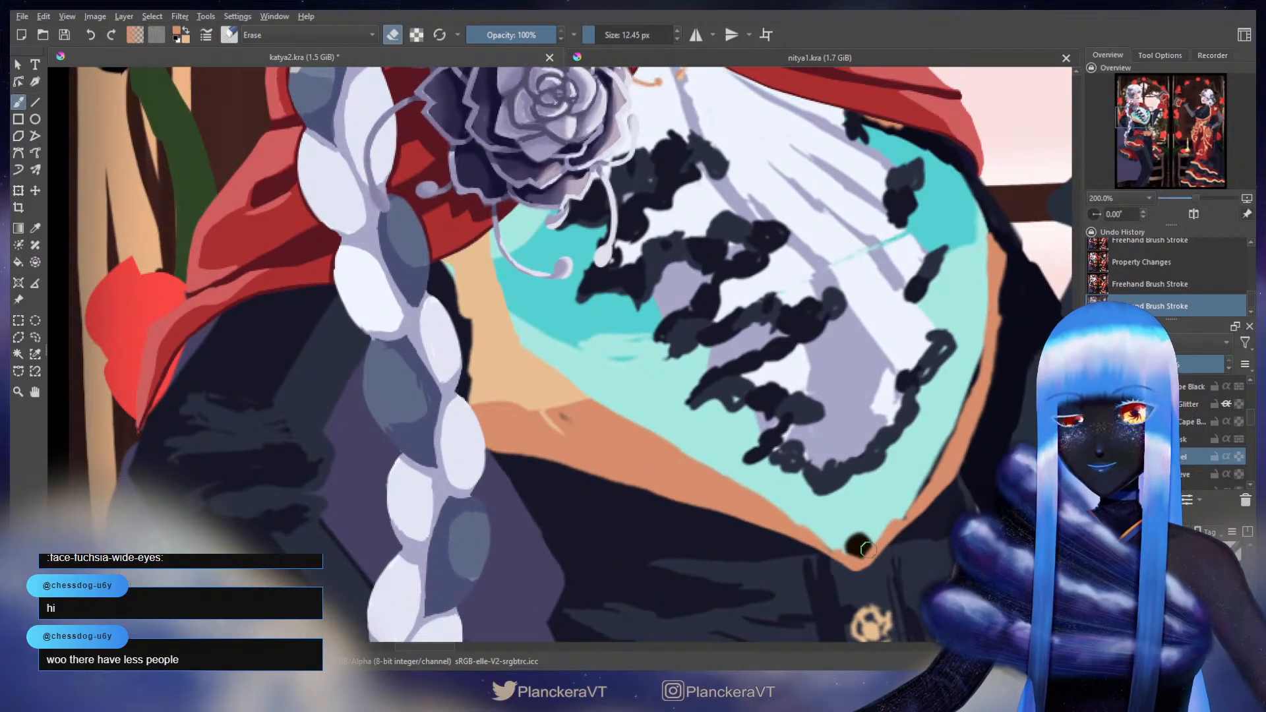
left_click_drag(613, 450, 732, 399)
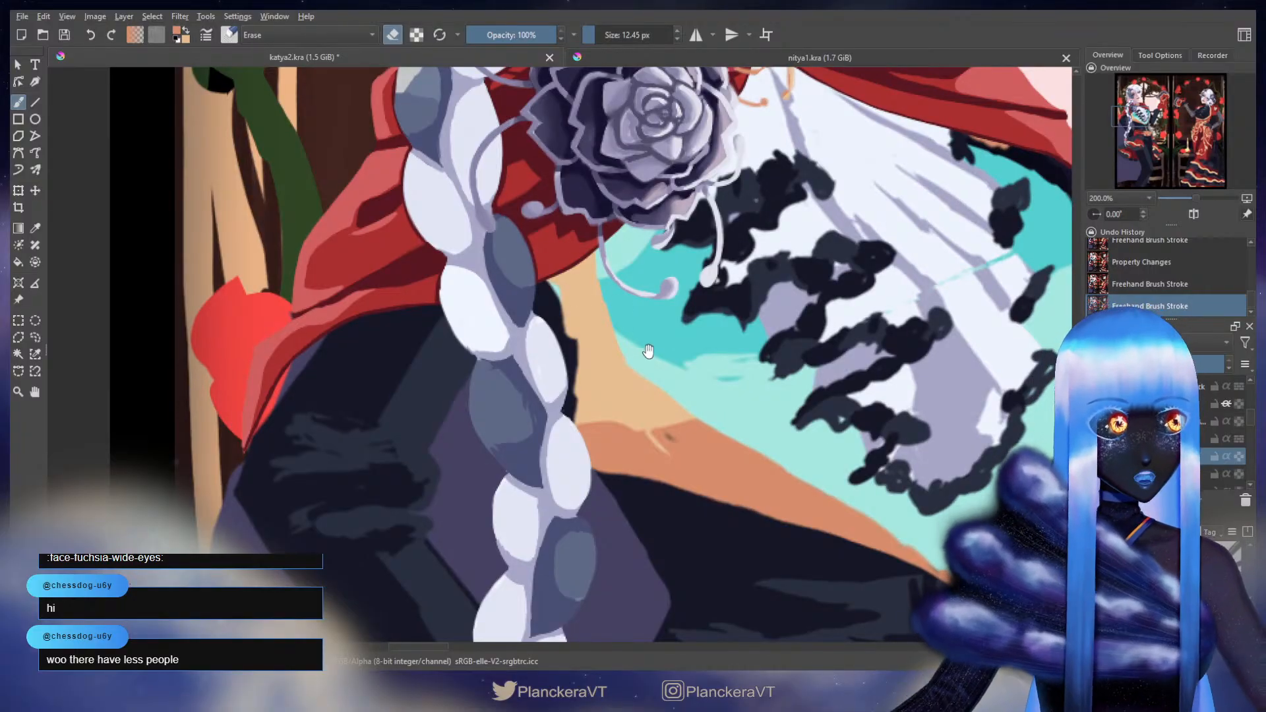
left_click_drag(675, 372, 719, 390)
- Paint light orange along the upper lapel's inner edge beside the braid with a brush of about 13 px
key("e")
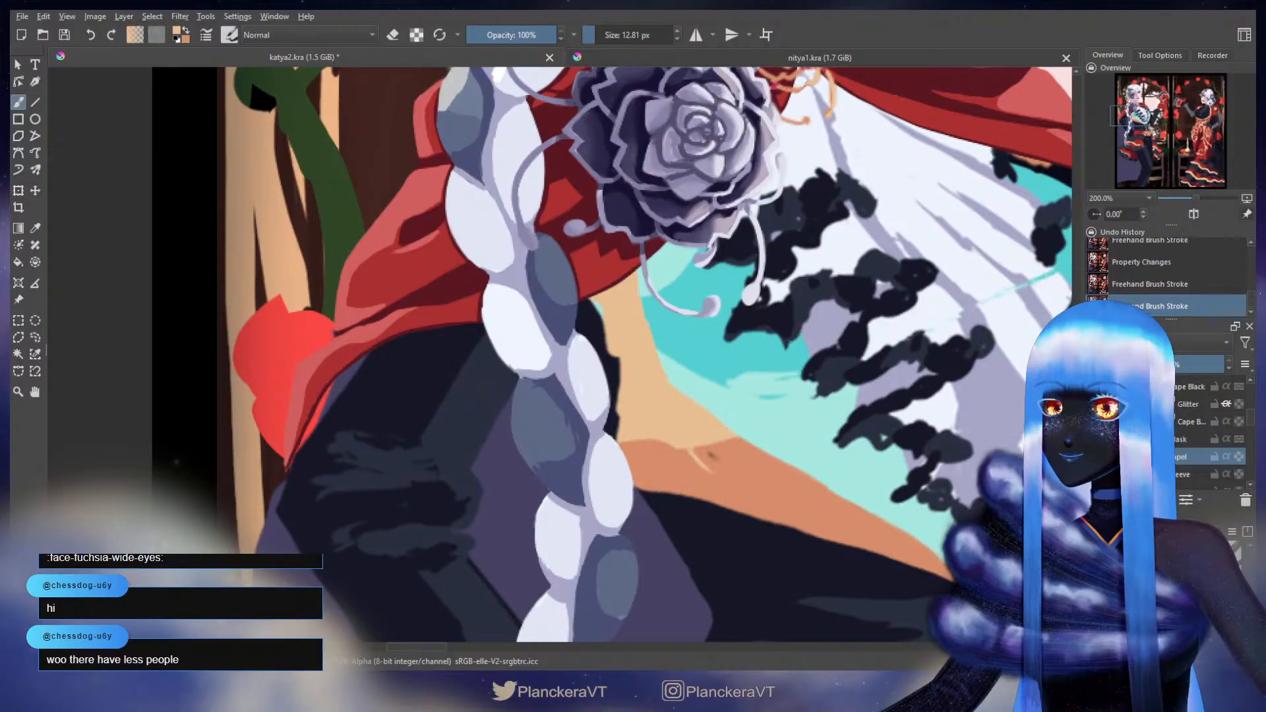
left_click_drag(649, 328, 637, 301)
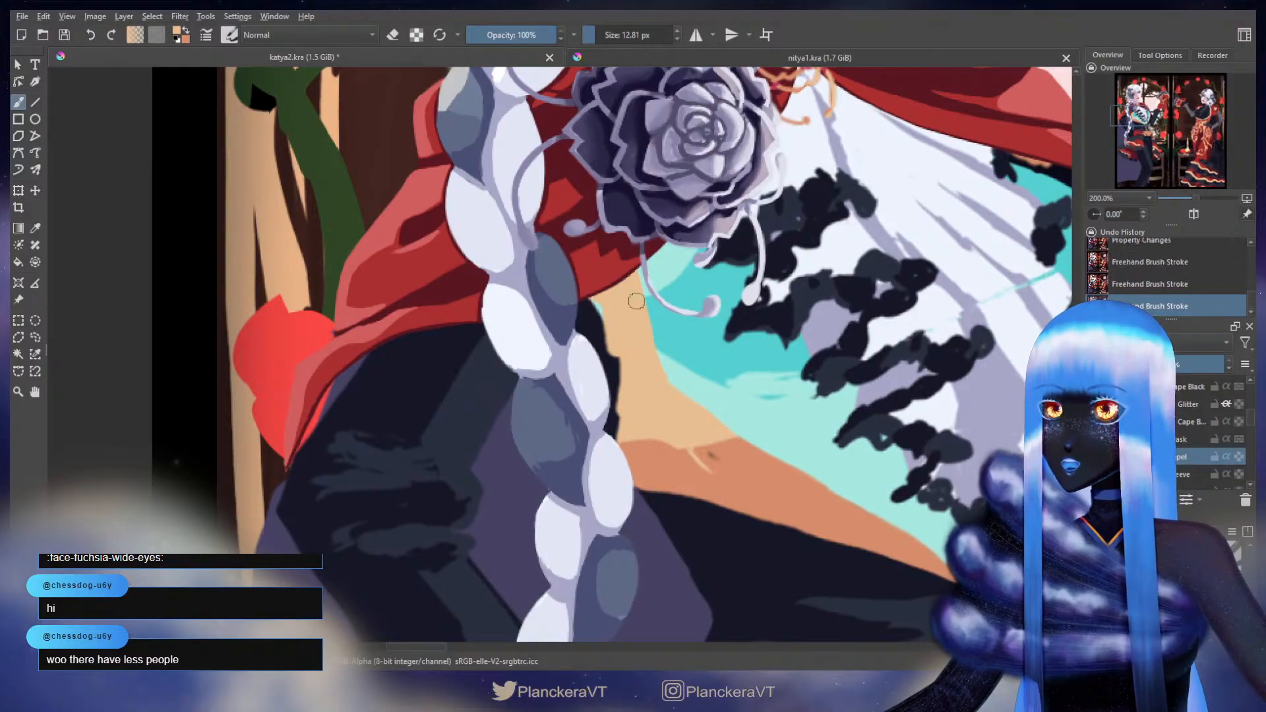
left_click_drag(656, 356, 670, 390)
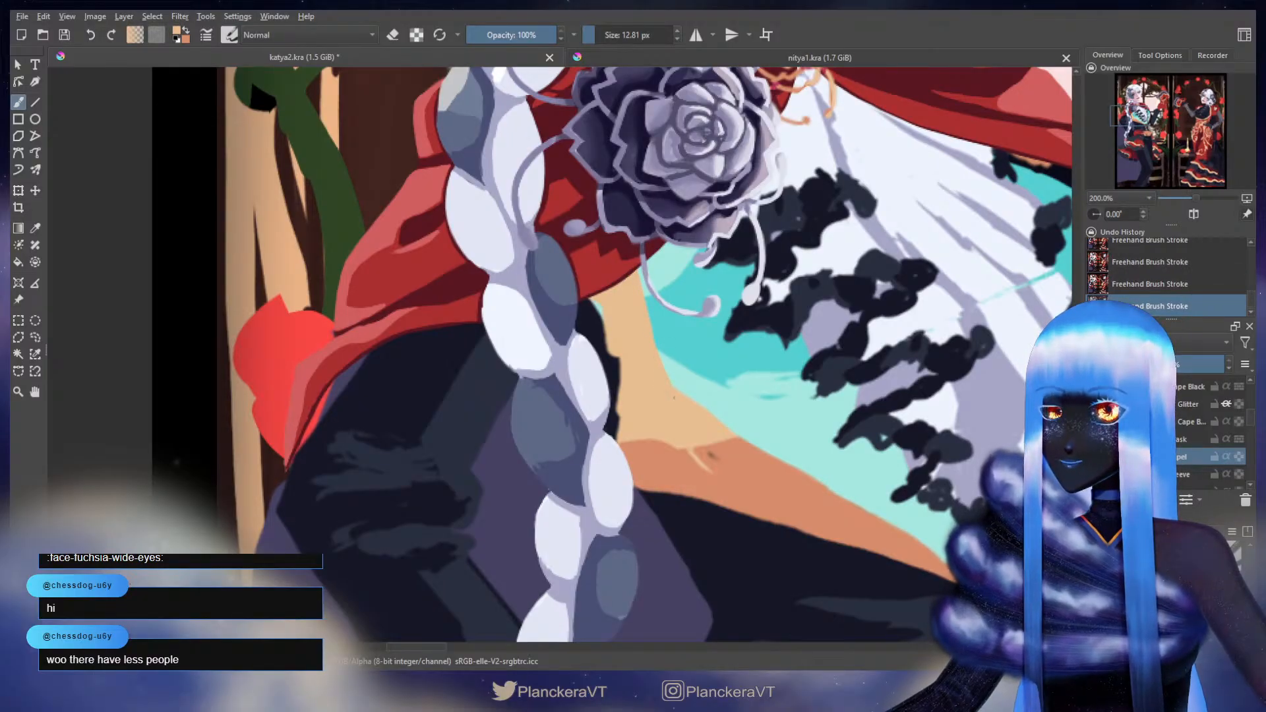
- Trim the lapel's outer edge from the braid down to the pointed tip, erasing at about 12 to 15 px and undoing one stroke
key("e")
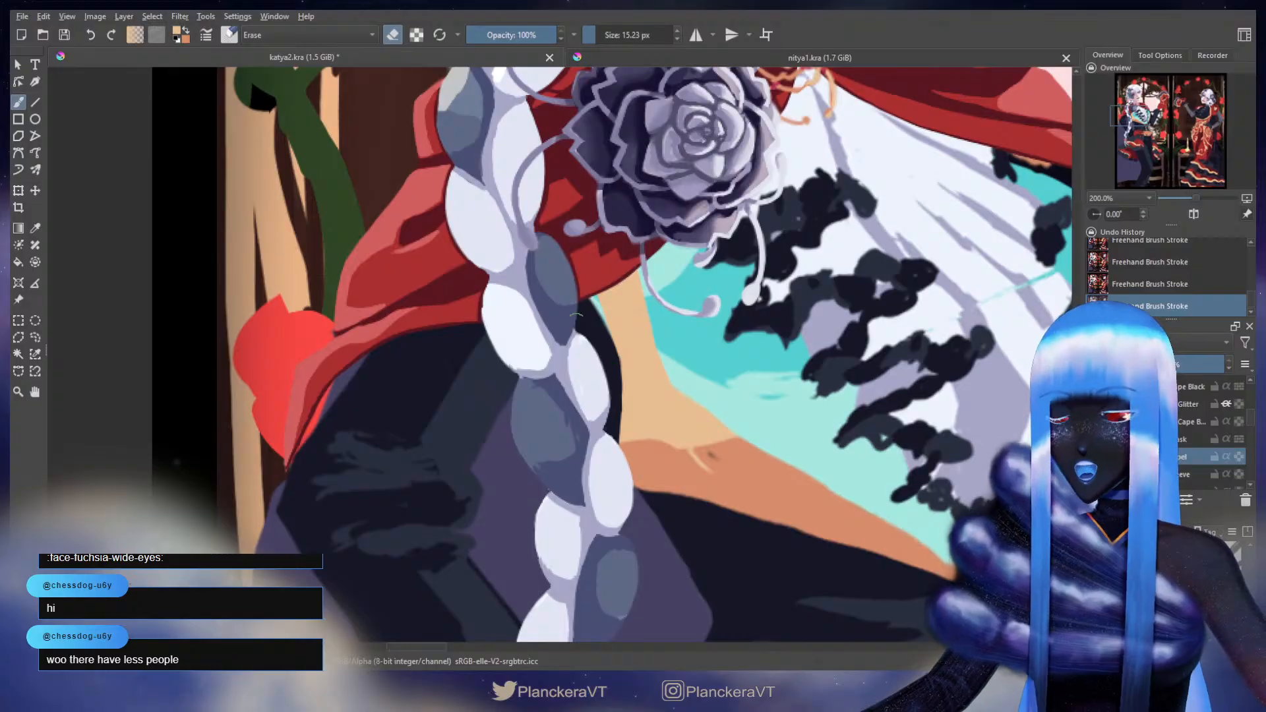
mouse_move(694, 479)
left_mouse_down()
mouse_move(568, 430)
mouse_move(540, 447)
mouse_move(614, 455)
left_mouse_up()
key("bracketleft")
key("ctrl+z")
mouse_move(505, 443)
left_mouse_down()
mouse_move(732, 503)
mouse_move(848, 555)
left_mouse_up()
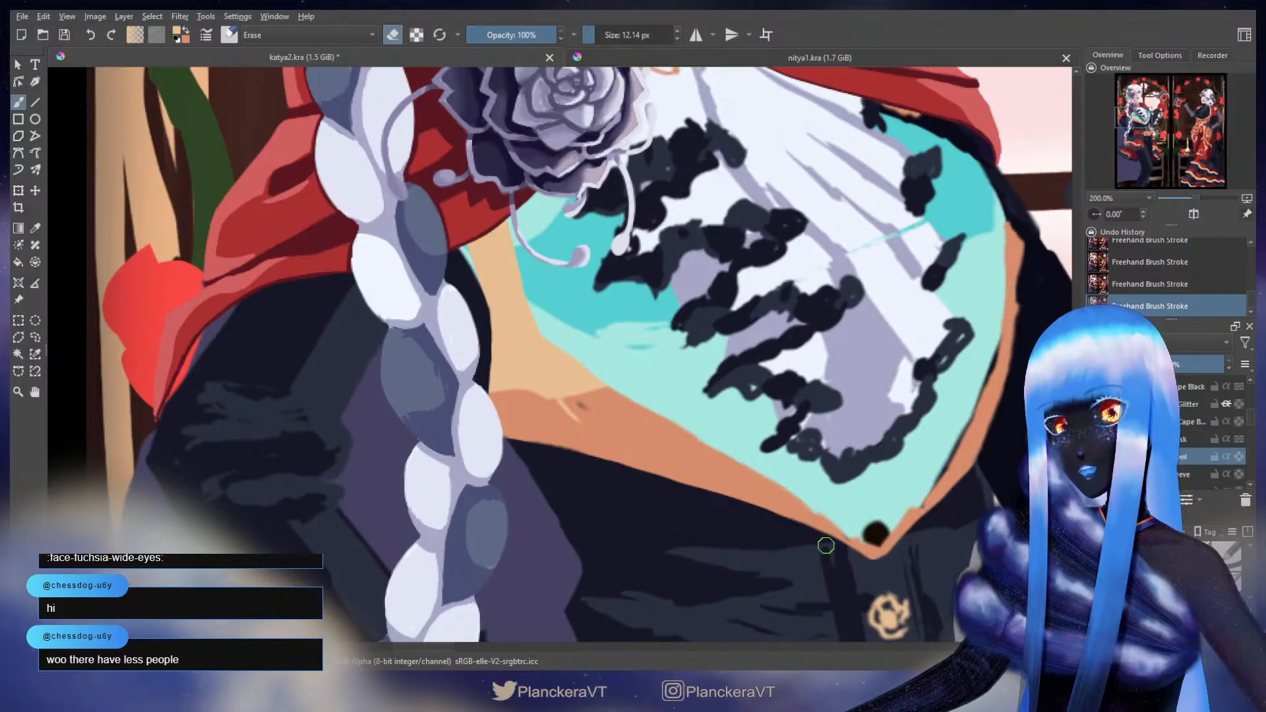
- Retouch the lapel's inner bend and extend the darker orange along the turquoise cloth's lower edge at about 22 px
key("e")
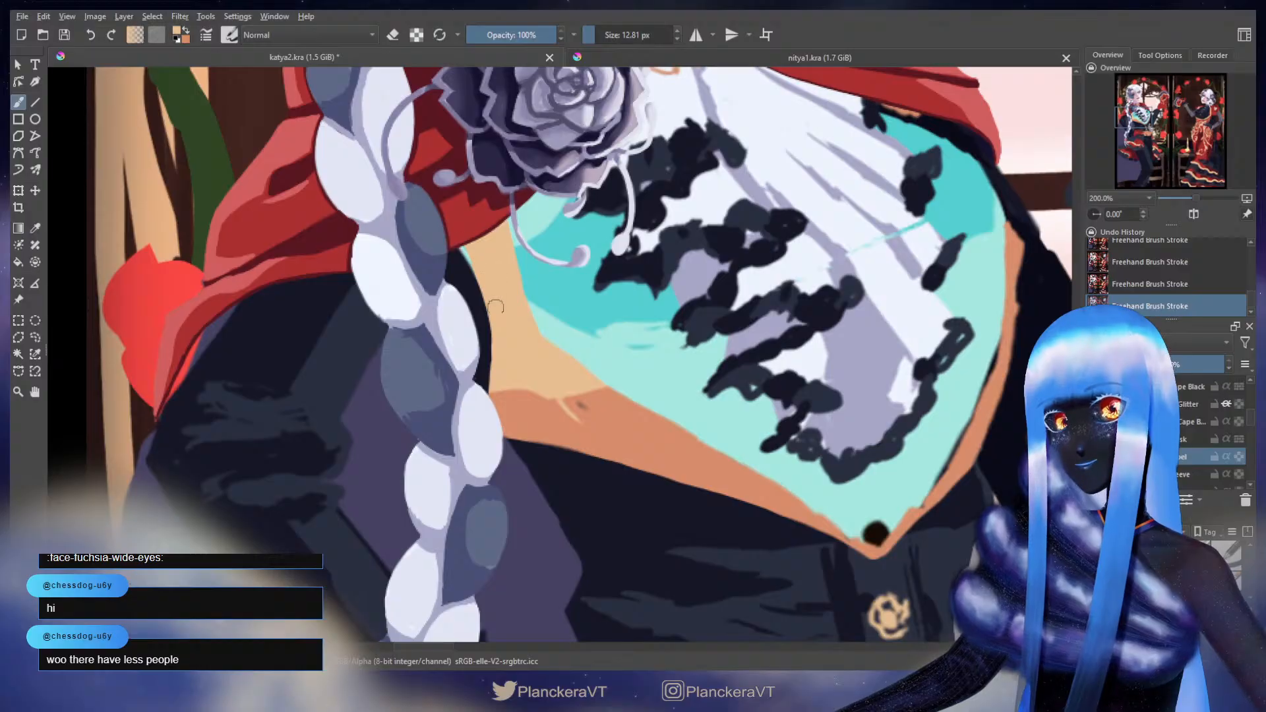
key("e")
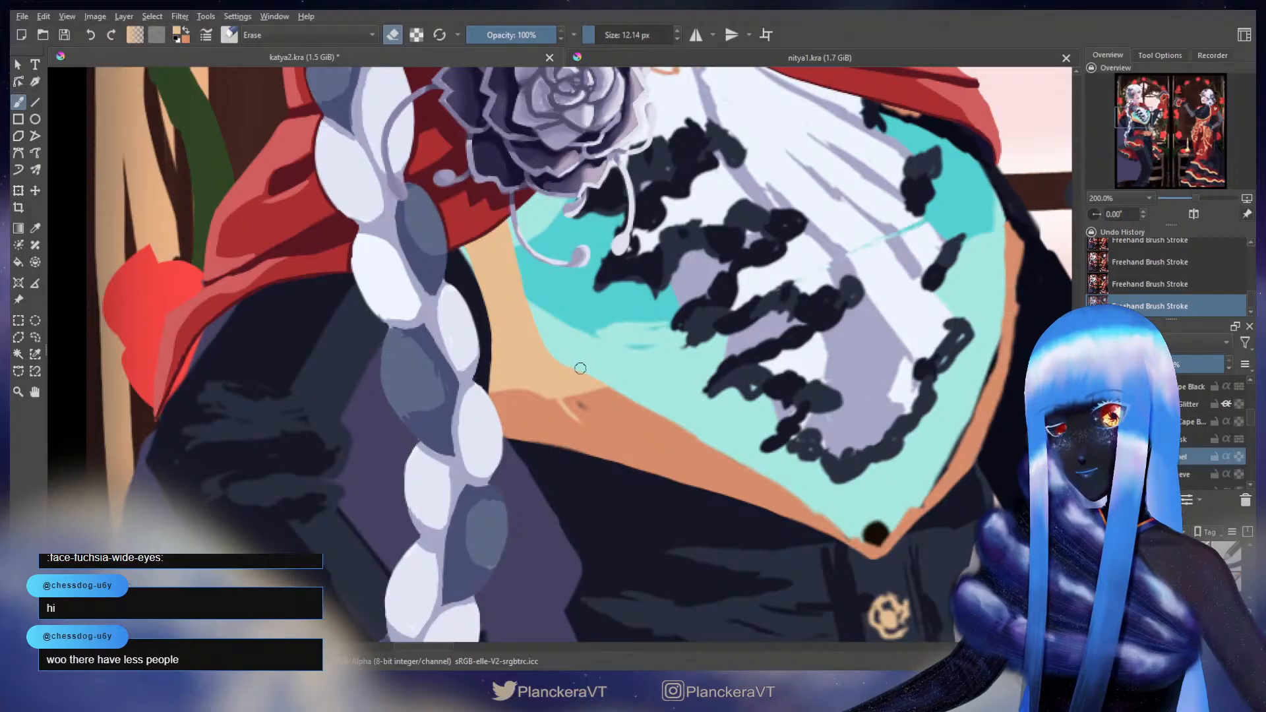
key("e")
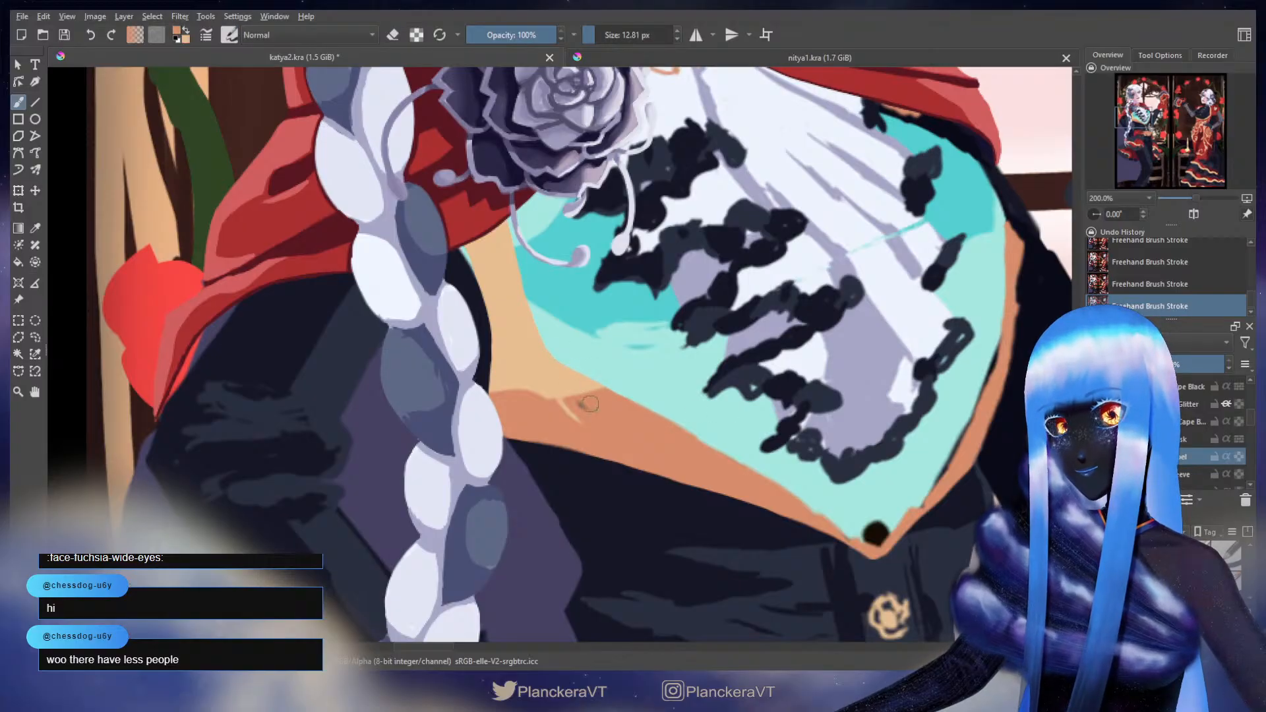
left_click_drag(632, 433, 483, 393)
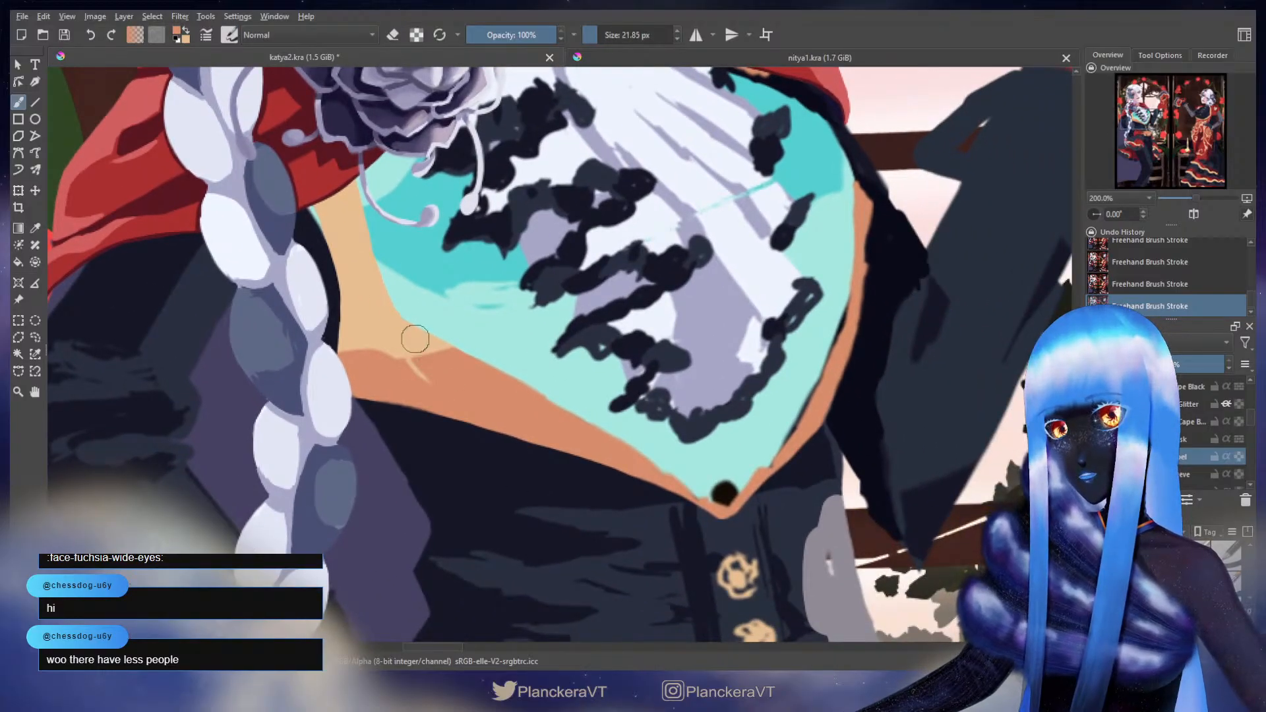
left_click_drag(419, 334, 603, 433)
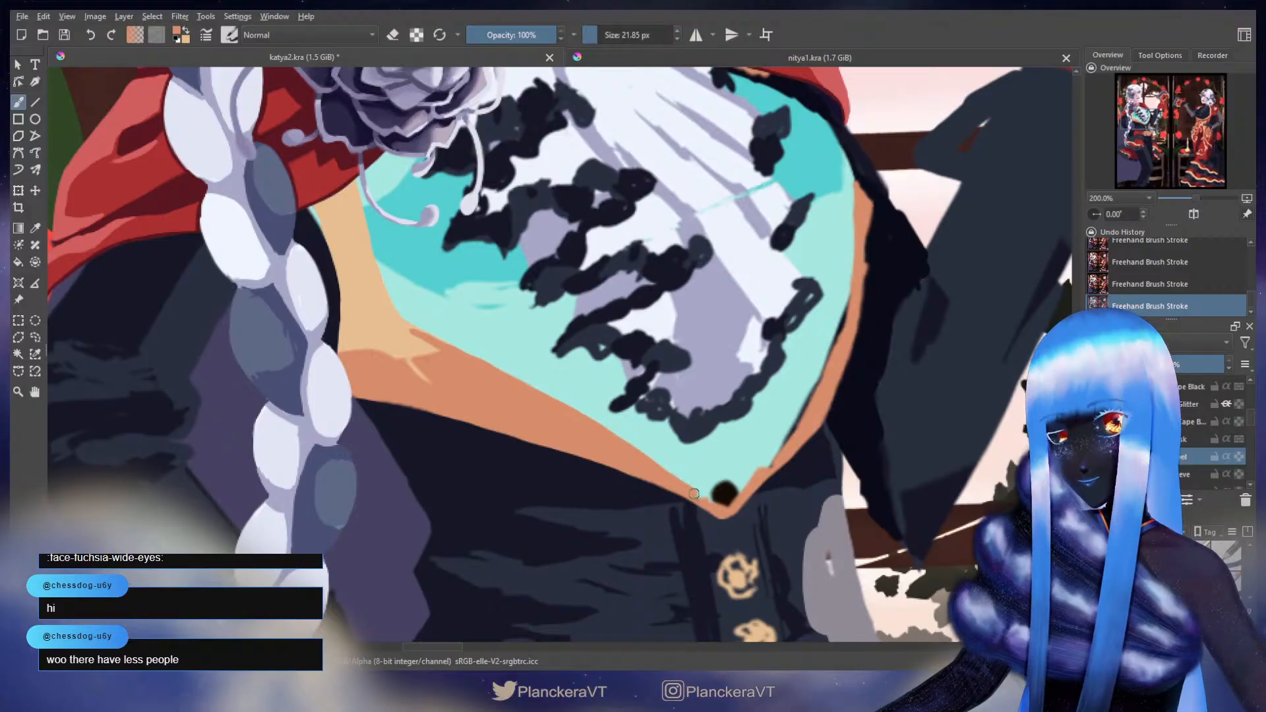
- Erase the lapel's inner edge at about 15 px and fill its upper part with light orange at about 20 to 22 px
key("e")
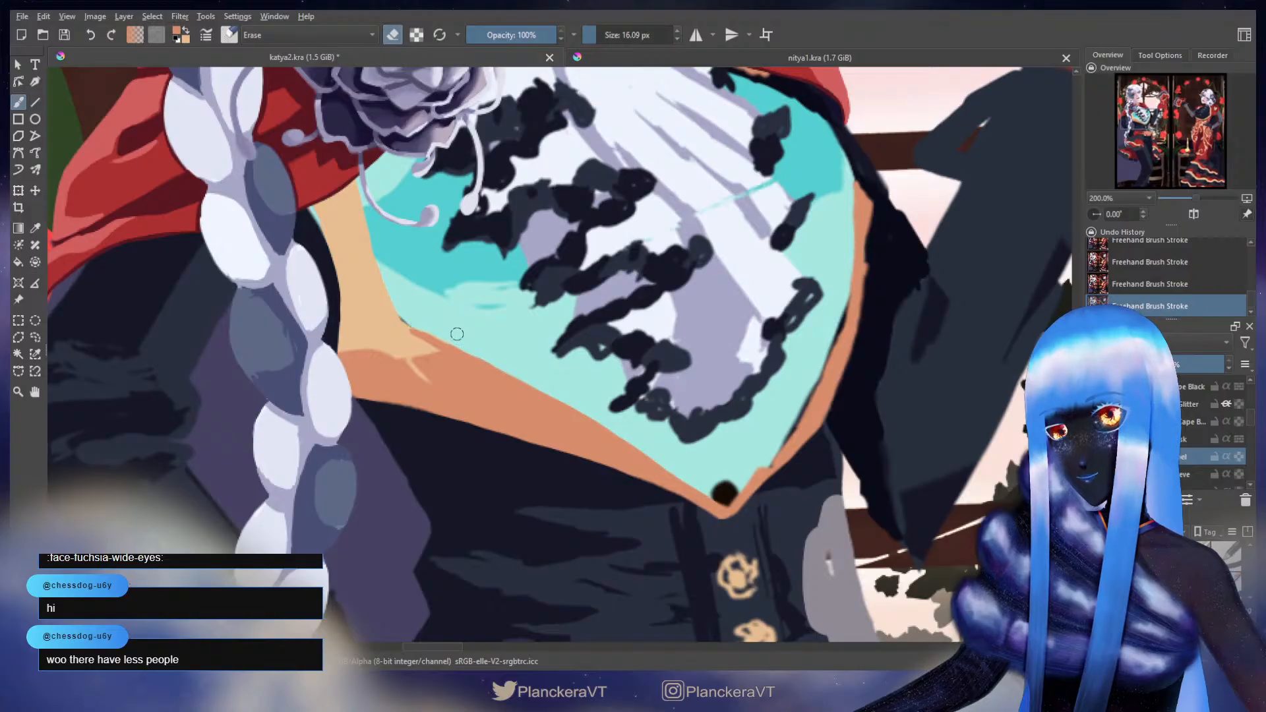
key("bracketleft")
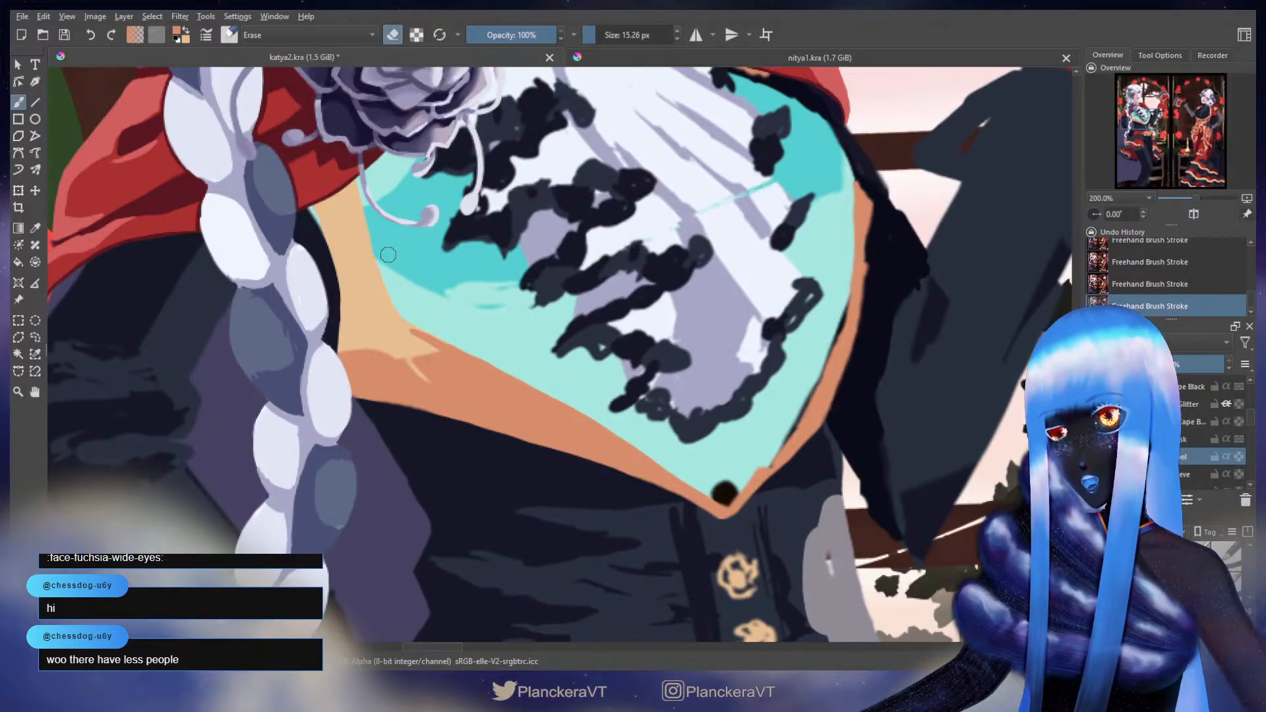
key("e")
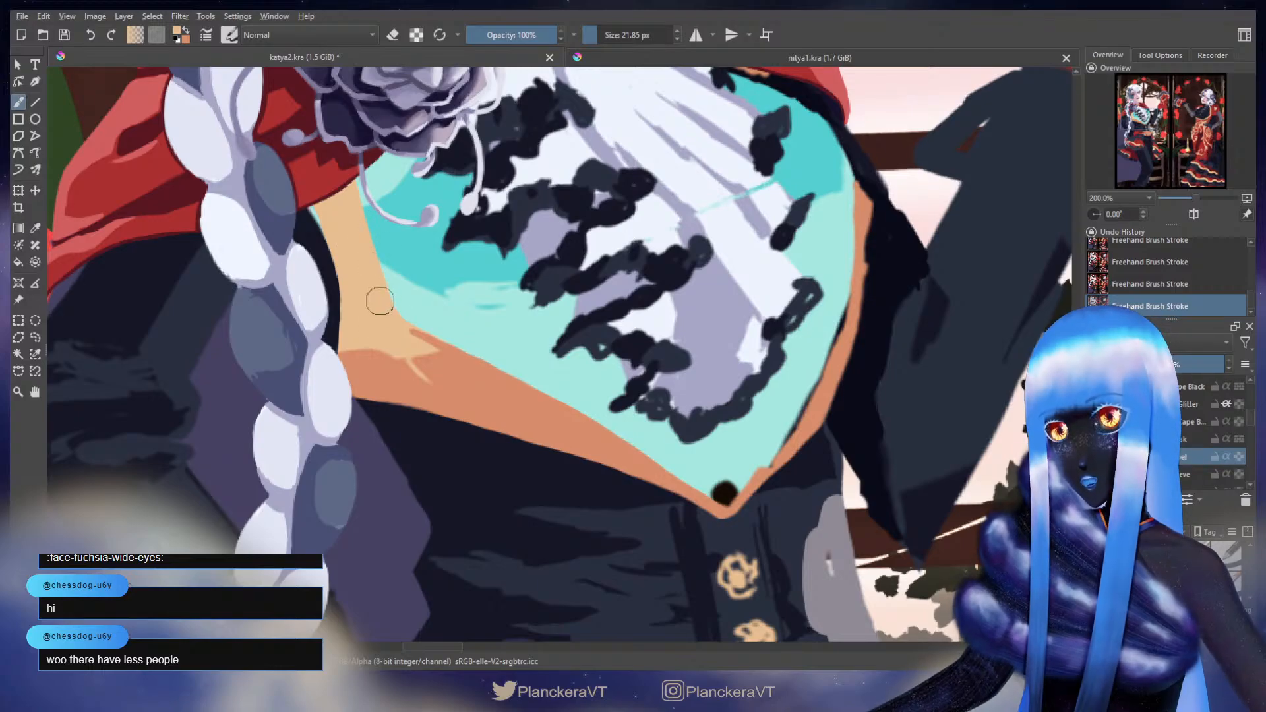
mouse_move(350, 264)
left_mouse_down()
mouse_move(377, 259)
mouse_move(360, 235)
mouse_move(375, 304)
left_mouse_up()
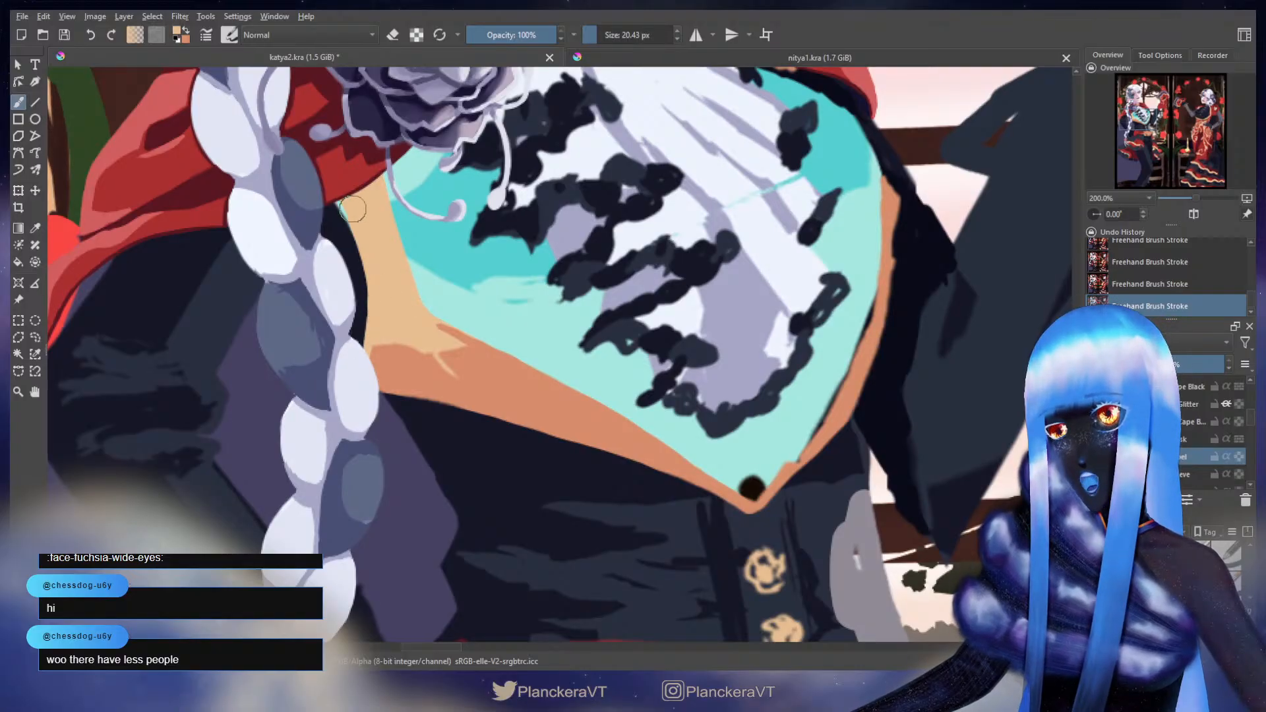
left_click_drag(538, 354, 432, 331)
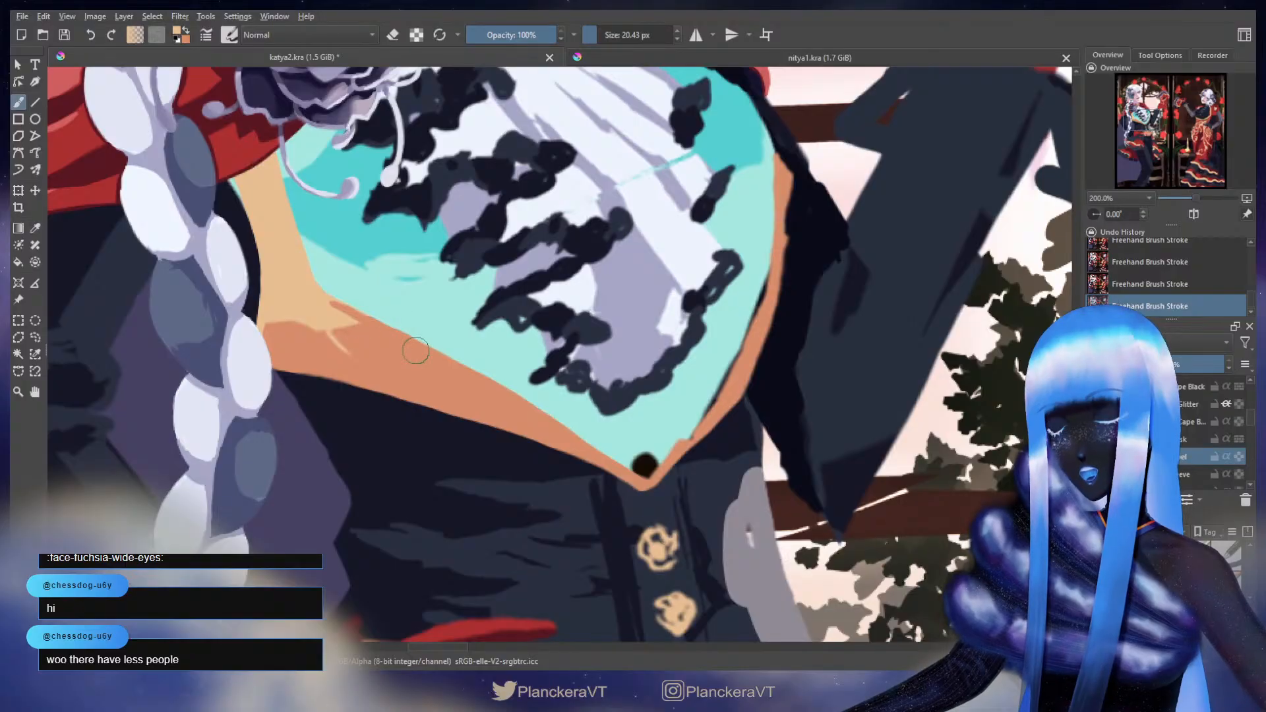
- Smooth the lapel's diagonal inner edge below the cloth at about 16 px and touch up its far side at about 20 px
key("e")
left_click_drag(352, 291, 337, 294, "shift")
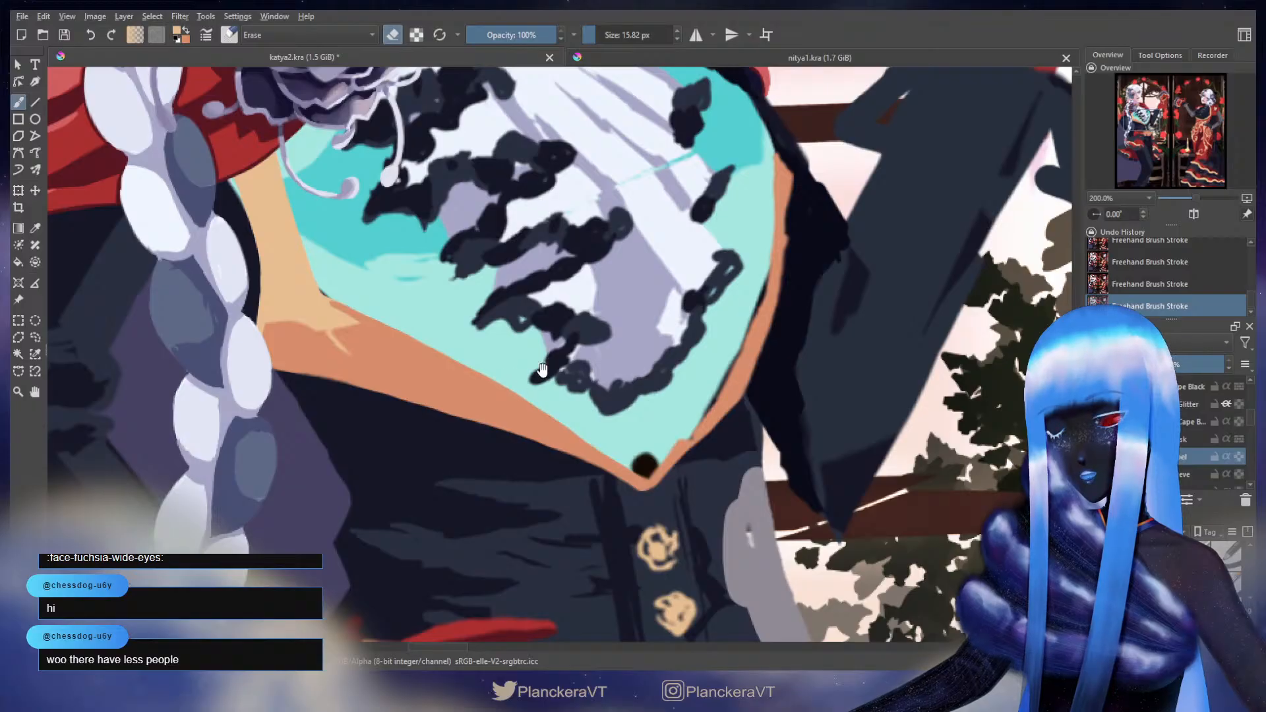
left_click_drag(505, 359, 461, 318)
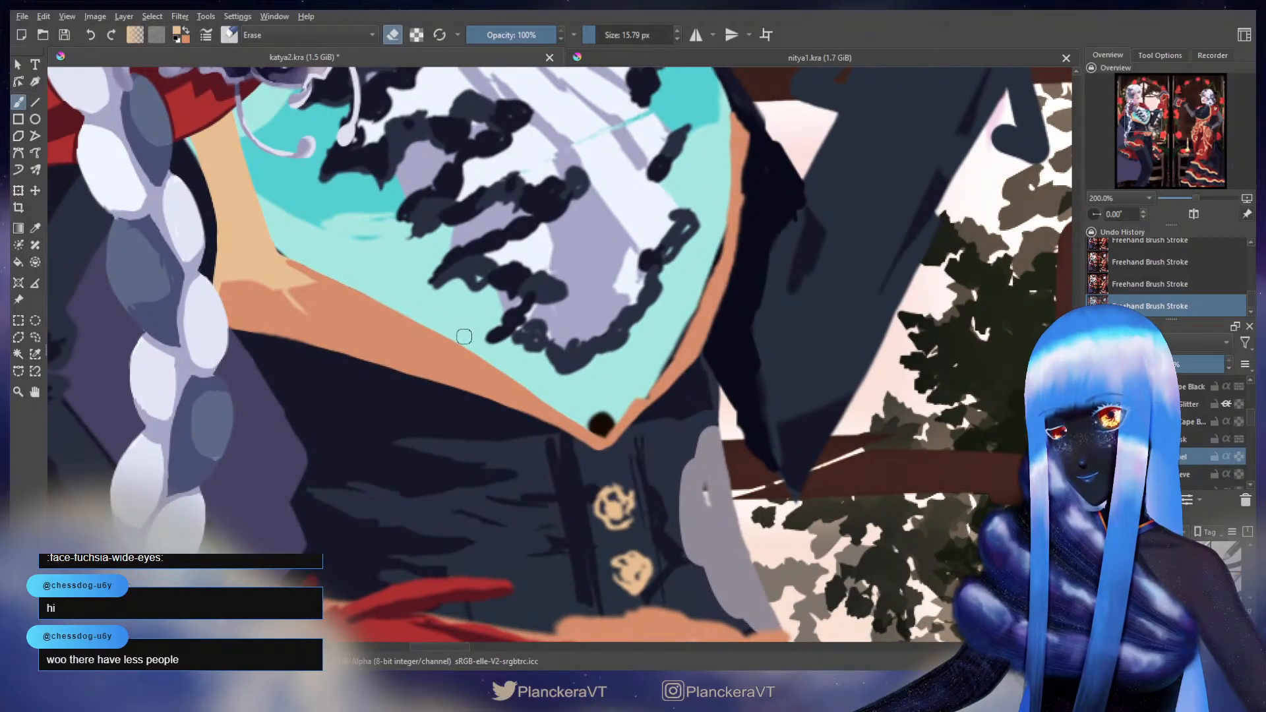
left_click_drag(657, 217, 654, 299)
key("e")
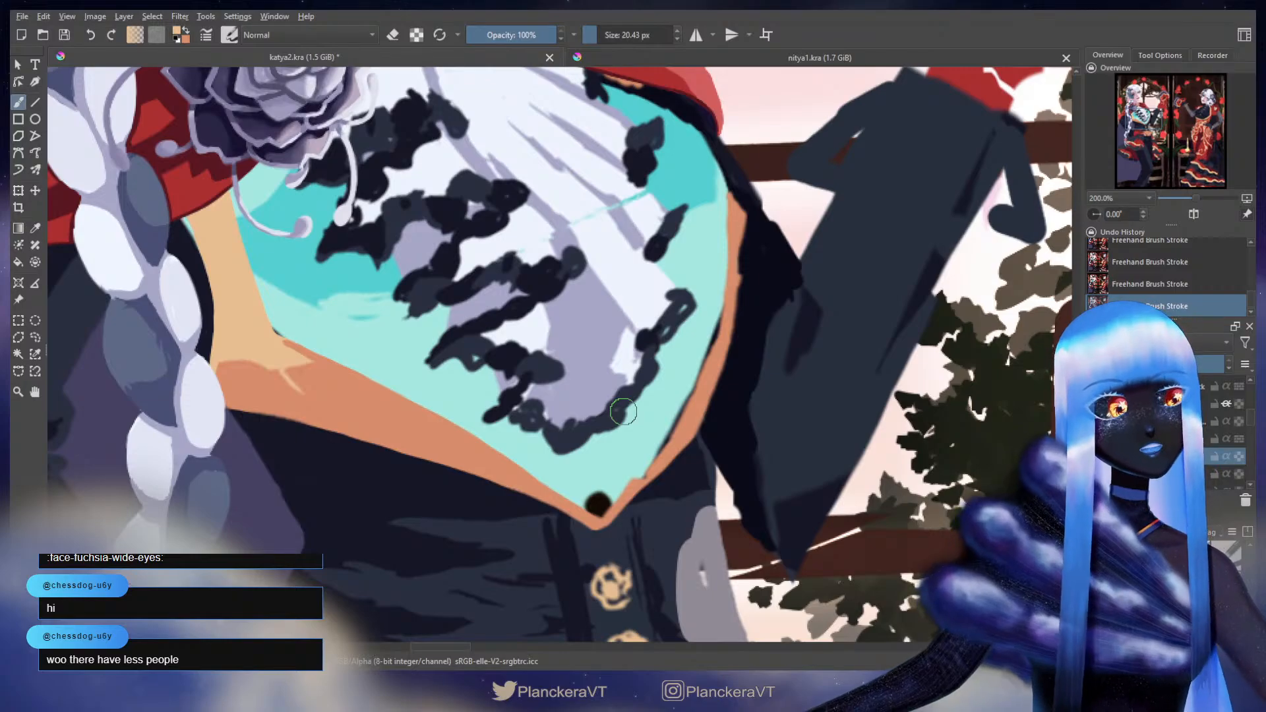
left_click_drag(673, 382, 692, 298)
- Undo the last stroke and erase the lapel's lower outer edge on both sides of the tip at about 16 px
key("e")
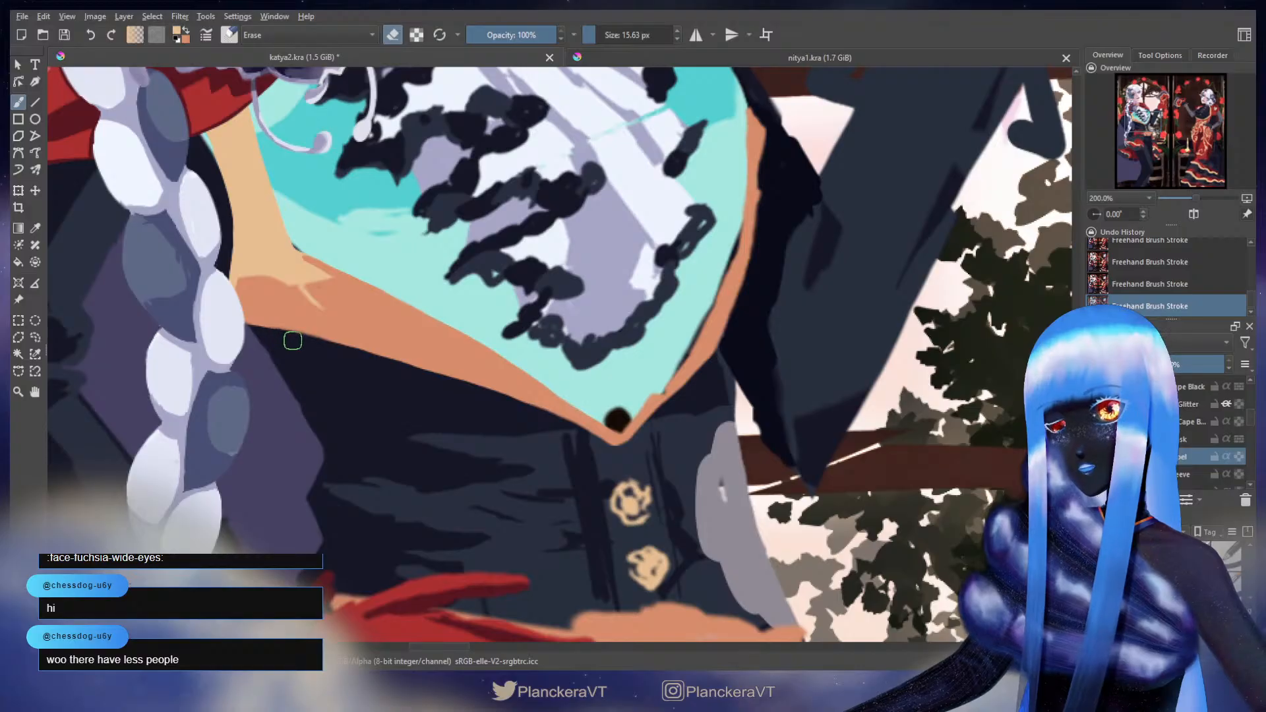
key("ctrl+z")
mouse_move(243, 329)
left_mouse_down()
mouse_move(397, 365)
mouse_move(615, 449)
mouse_move(620, 411)
left_mouse_up()
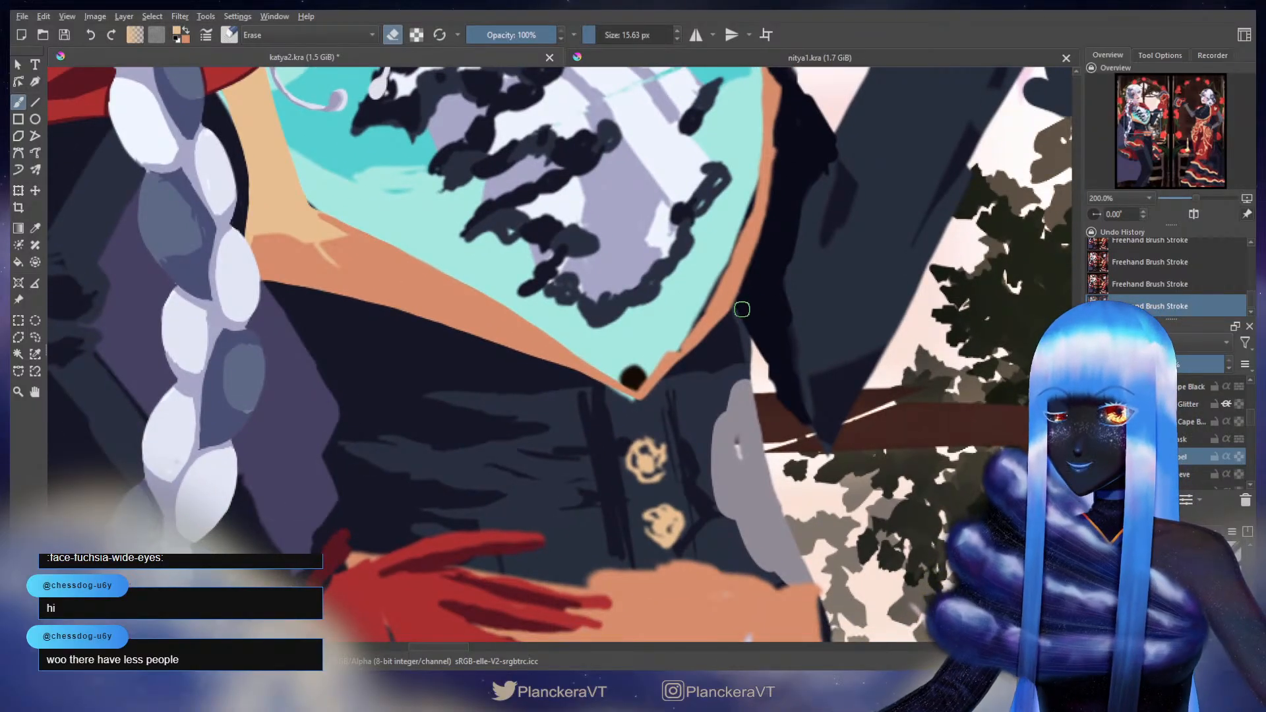
left_click_drag(719, 334, 642, 405)
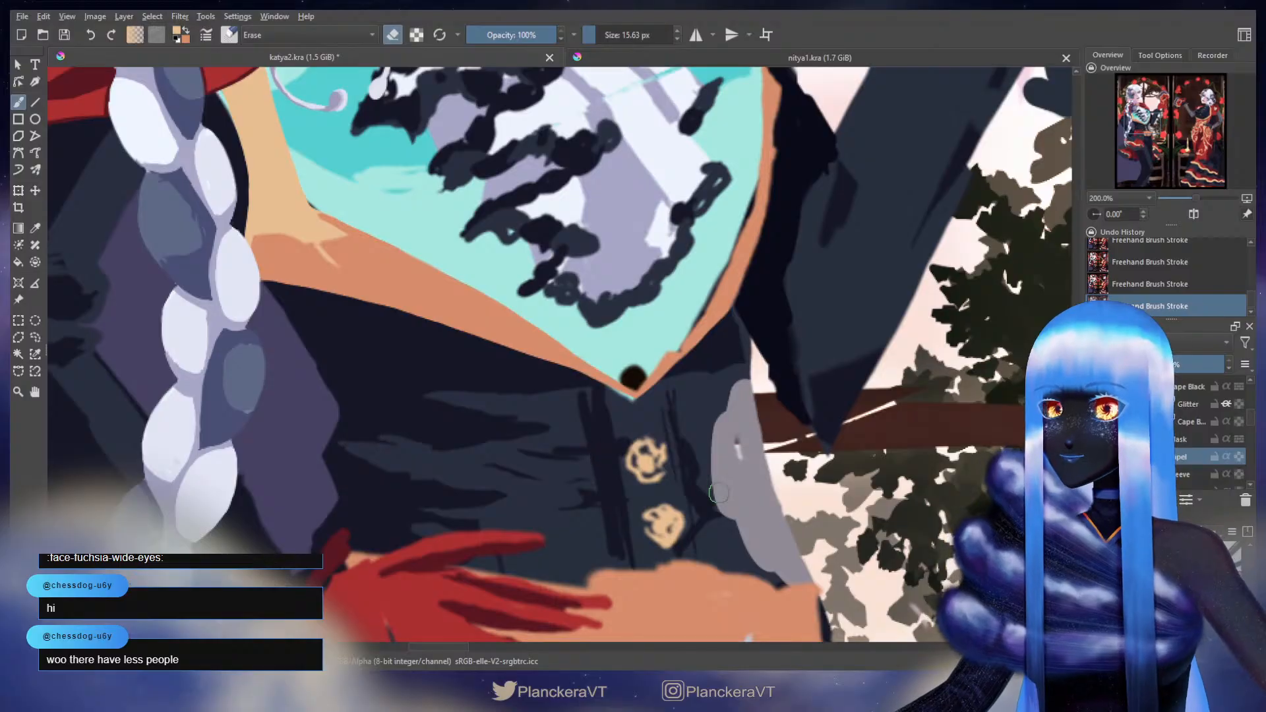
- Undo the last erasure and retouch the diagonal lapel toward its tip in darker orange at about 17 to 18 px, undoing one stroke
key("e")
key("ctrl+z")
key("x")
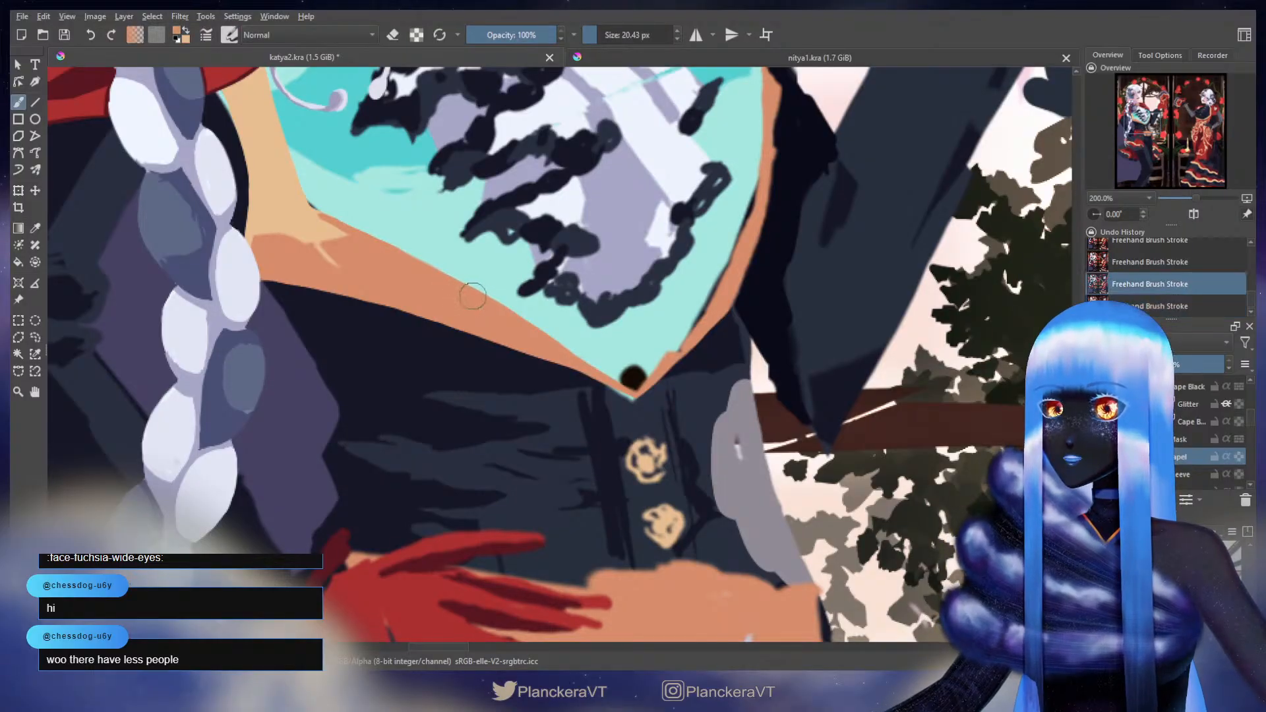
left_click_drag(509, 317, 518, 325)
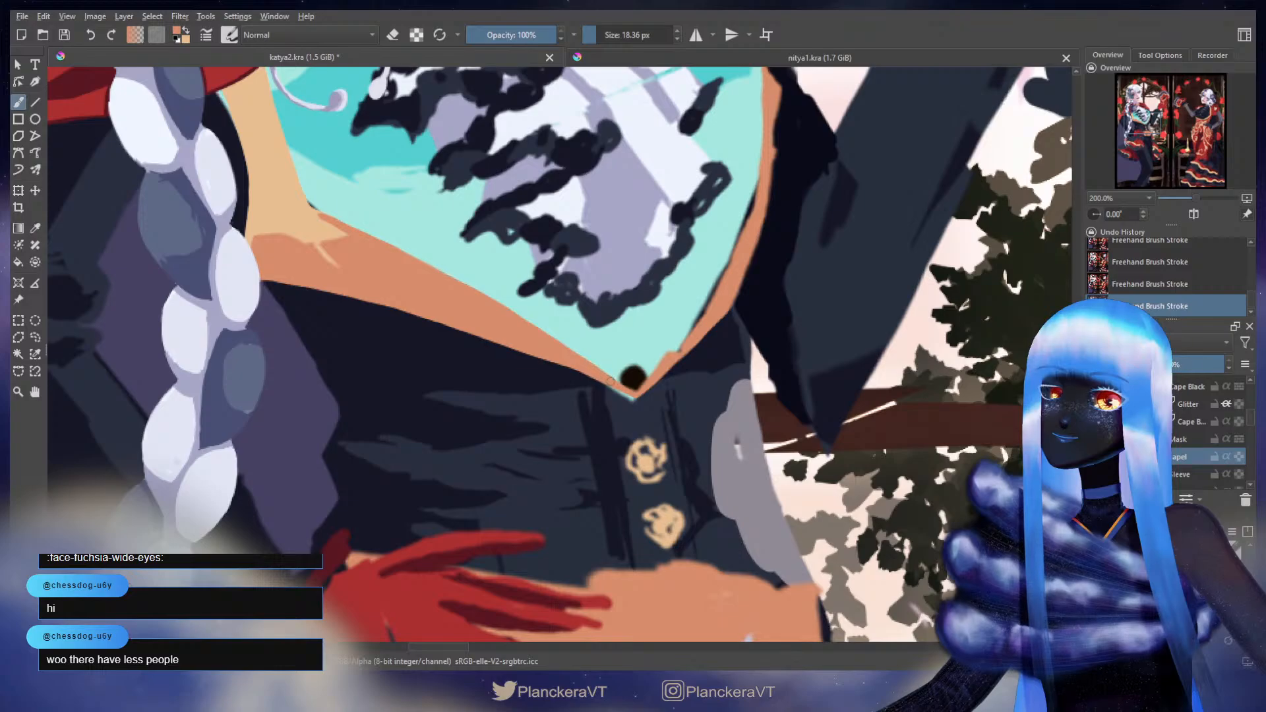
key("ctrl+z")
left_click_drag(578, 360, 574, 356, "shift")
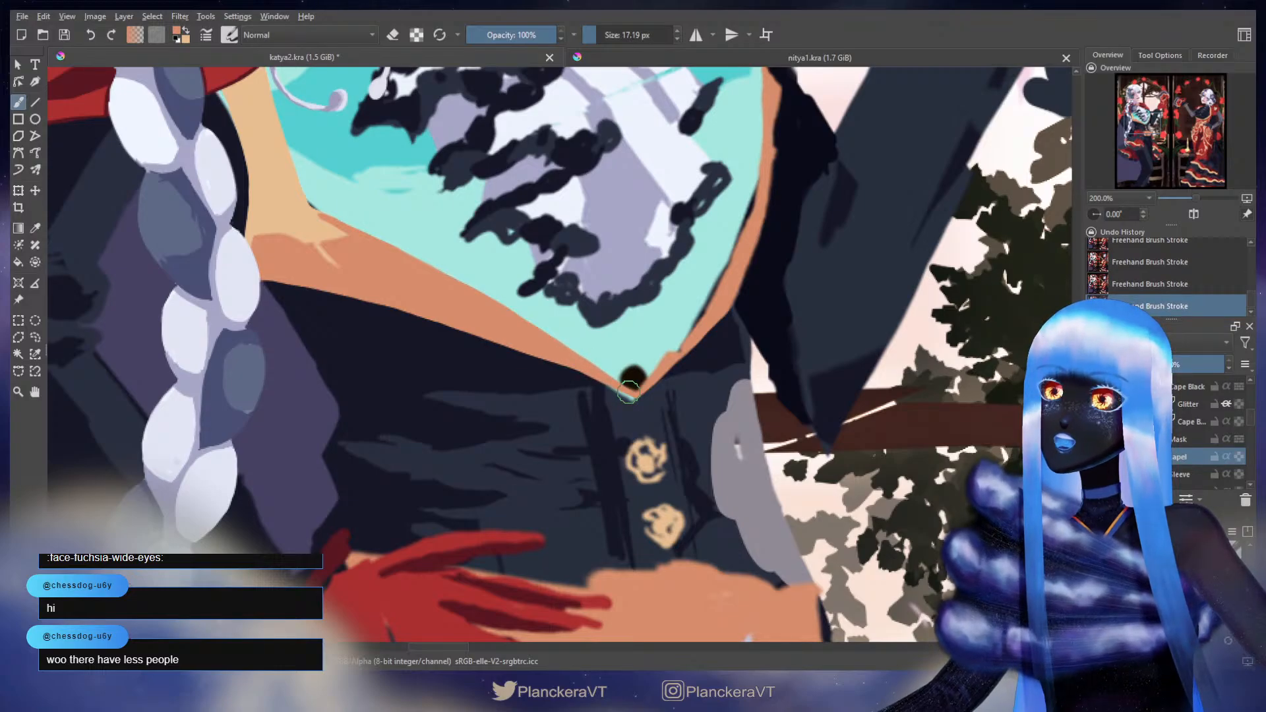
- Erase along the lapel's inner edge from the bend to the tip at about 14 px, and return to painting at about 17 px
key("e")
left_click_drag(317, 201, 315, 199, "shift")
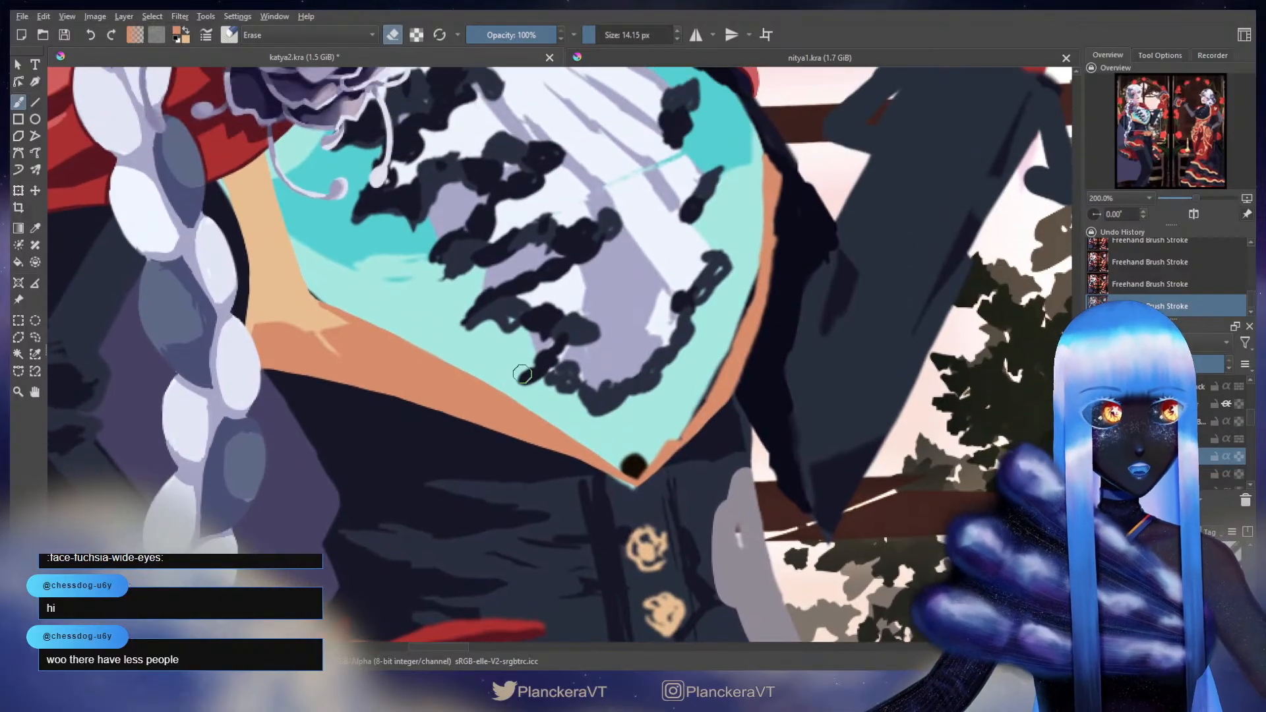
scroll(522, 374, "up", 2)
key("e")
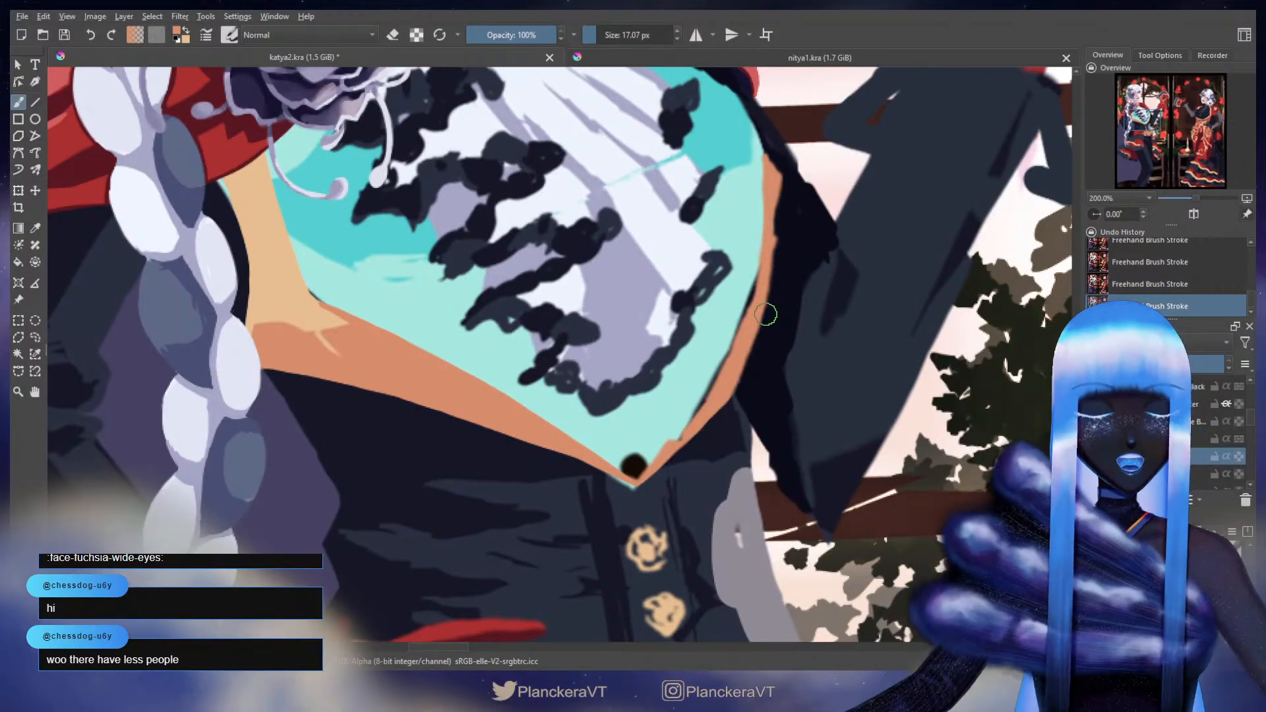
- Trim the far lapel's inner edge beside the turquoise cloth at about 14 px, undoing the upper strokes, and return to painting at about 17 px
key("e")
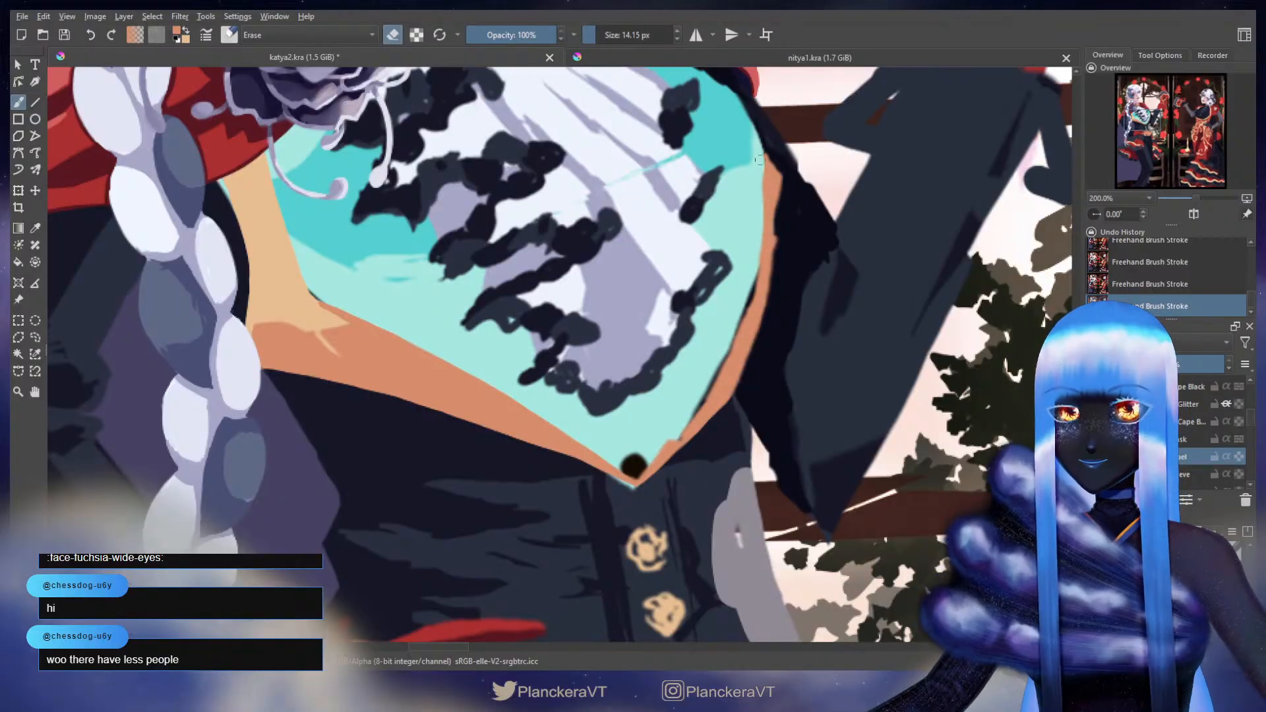
mouse_move(760, 160)
left_mouse_down()
mouse_move(757, 210)
mouse_move(761, 155)
mouse_move(760, 195)
mouse_move(761, 168)
left_mouse_up()
key("ctrl+z")
key("ctrl+z")
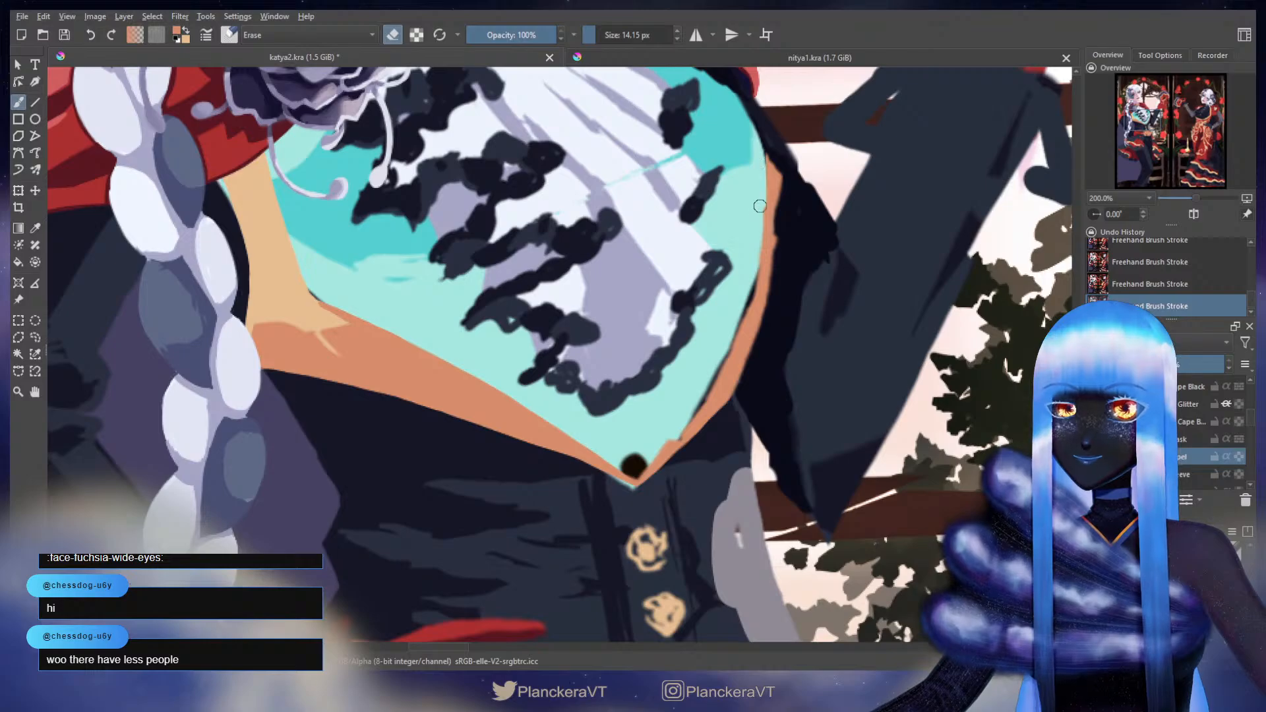
left_click_drag(749, 294, 703, 395)
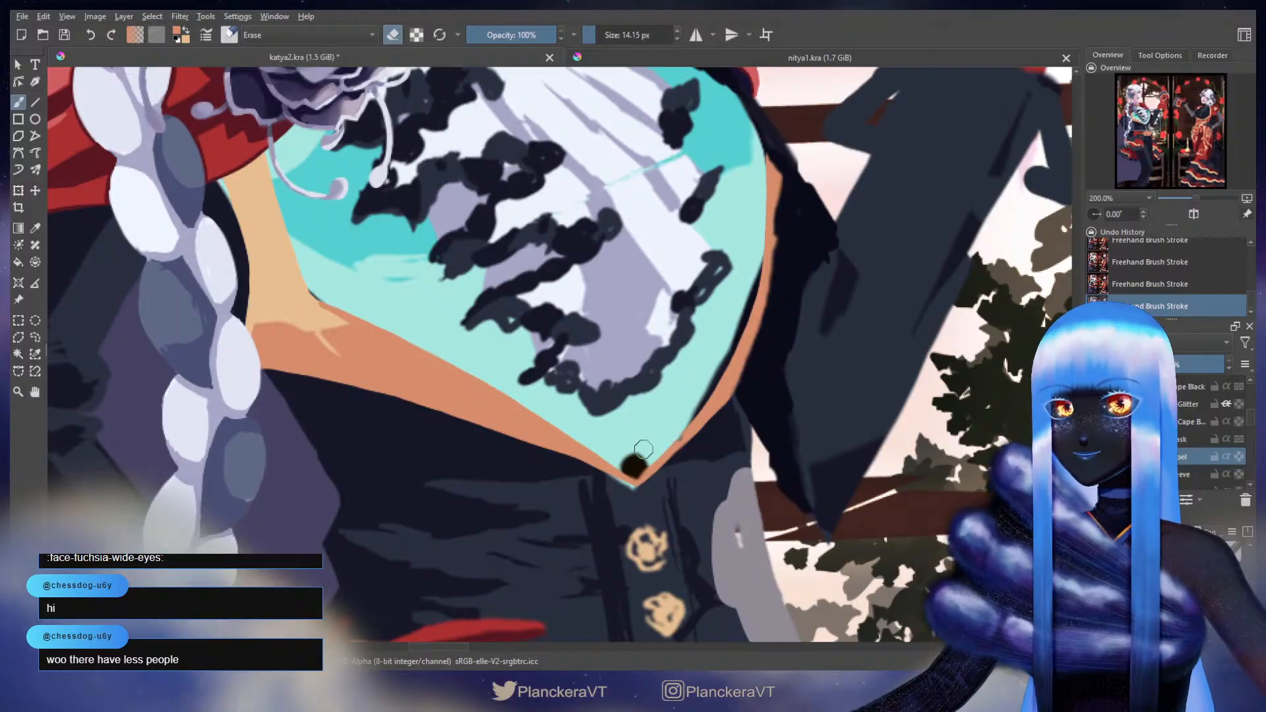
key("e")
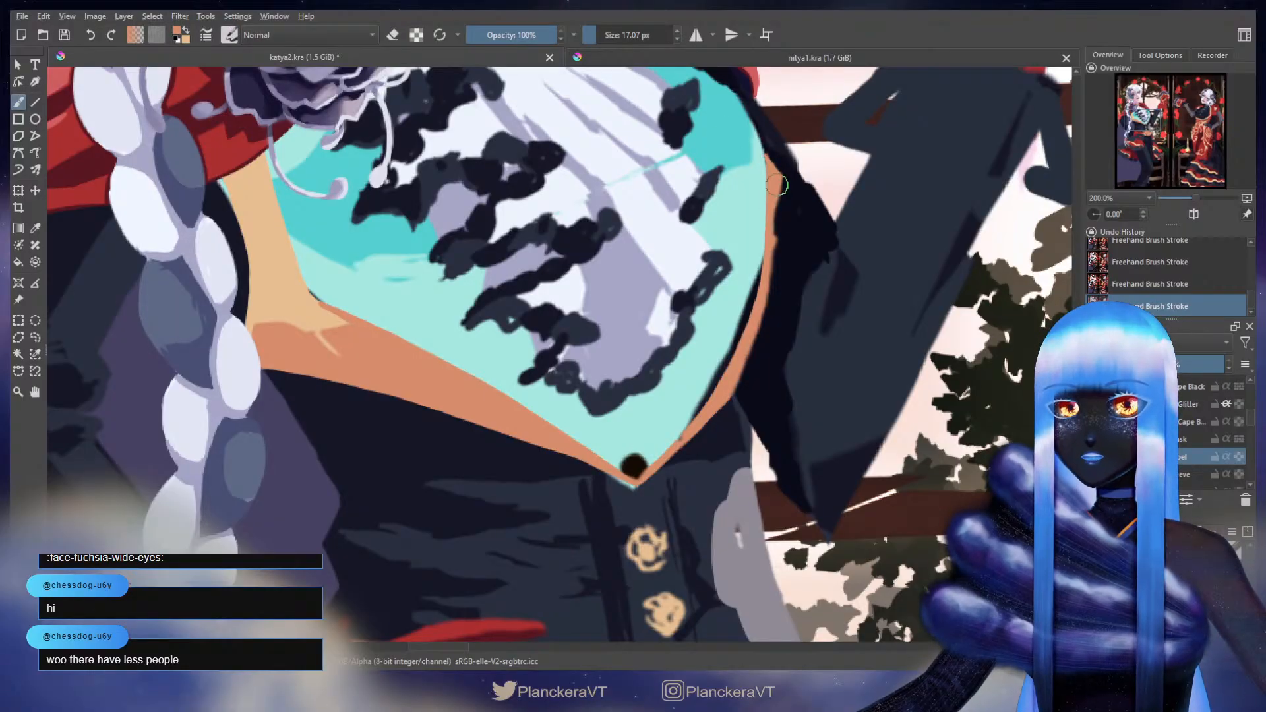
- Erase along the far lapel's outer edge from its upper part down toward the tip at about 14 px
left_click_drag(803, 226, 801, 249)
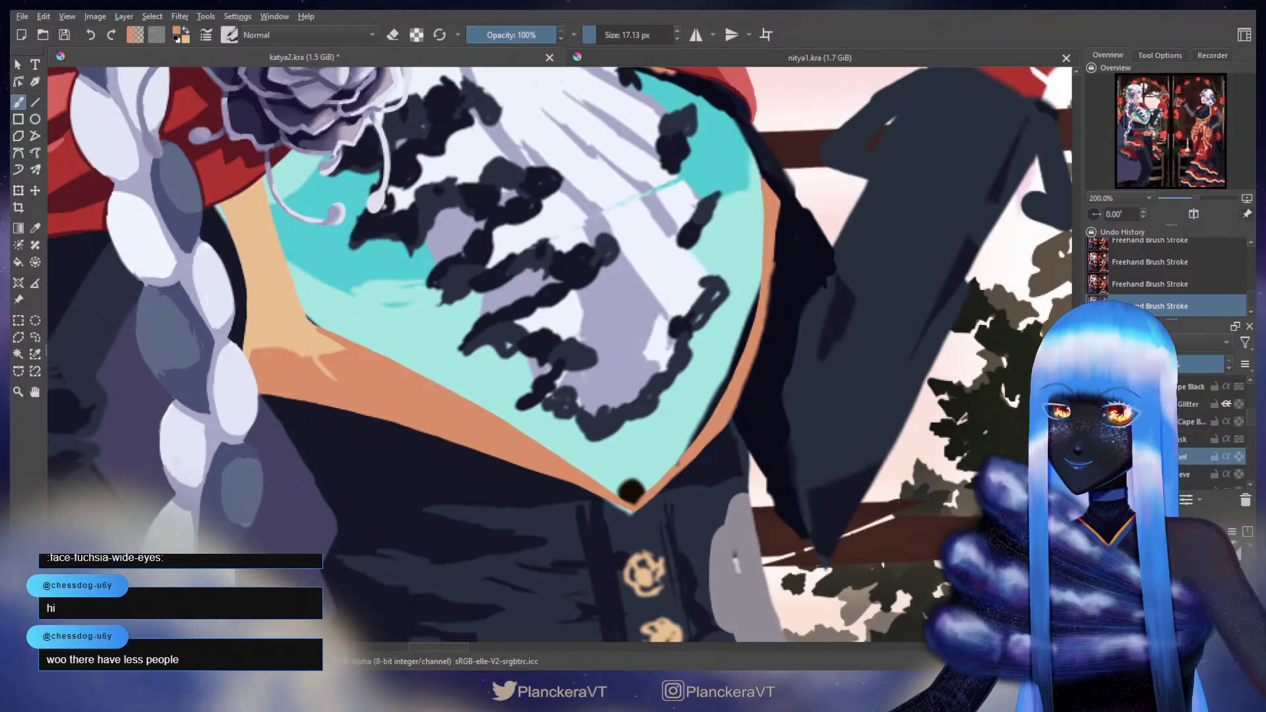
key("e")
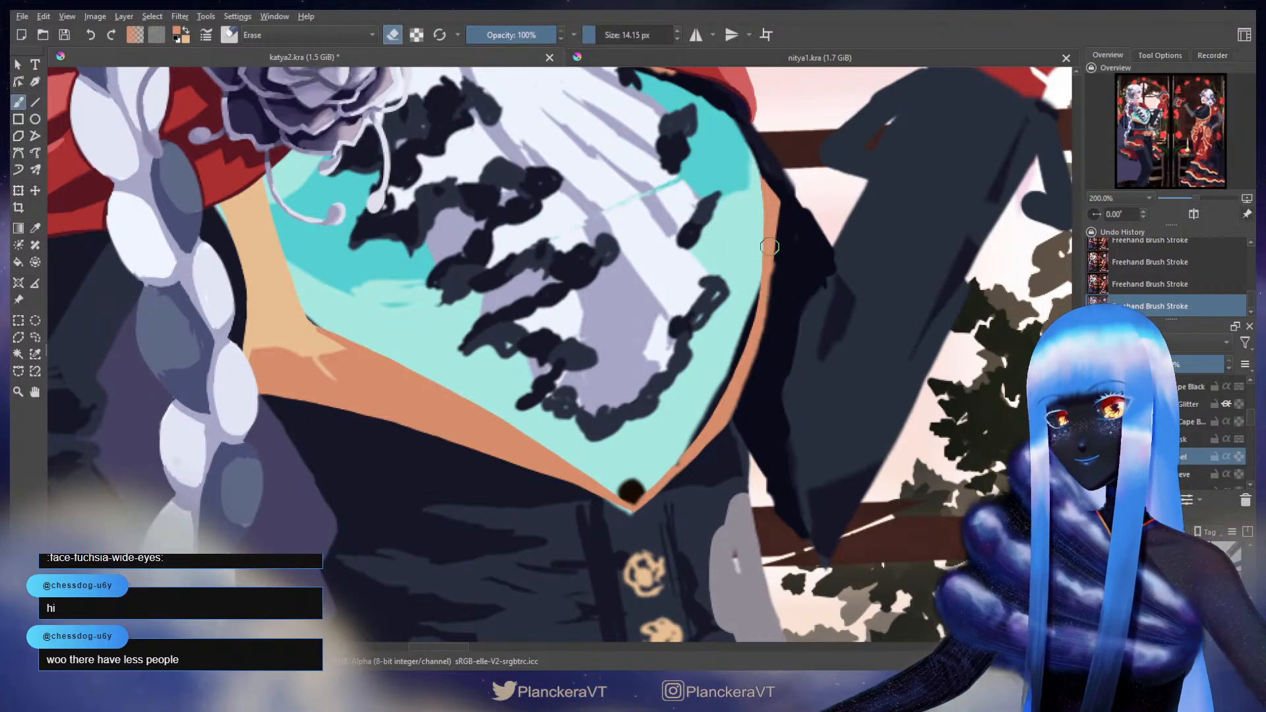
mouse_move(775, 294)
left_mouse_down()
mouse_move(776, 283)
mouse_move(734, 422)
mouse_move(689, 474)
left_mouse_up()
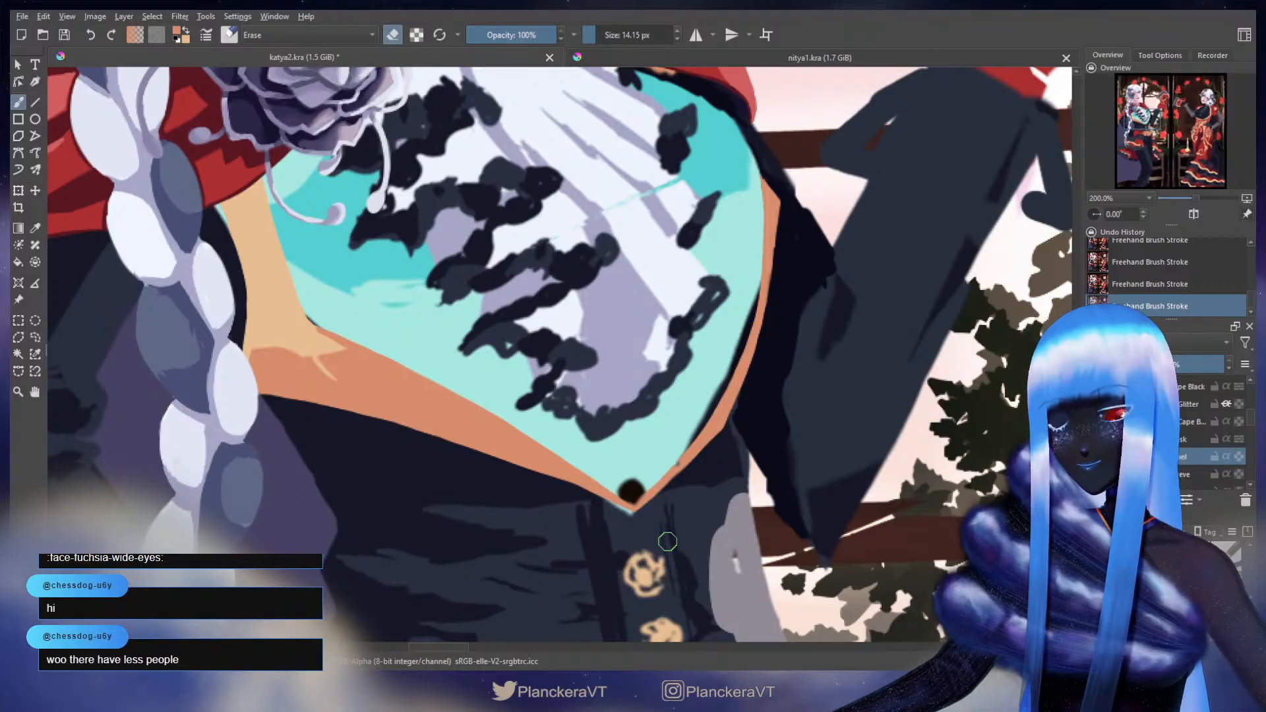
- Repaint the middle of the far lapel's inner edge in orange at about 17 px, undoing one stroke
key("e")
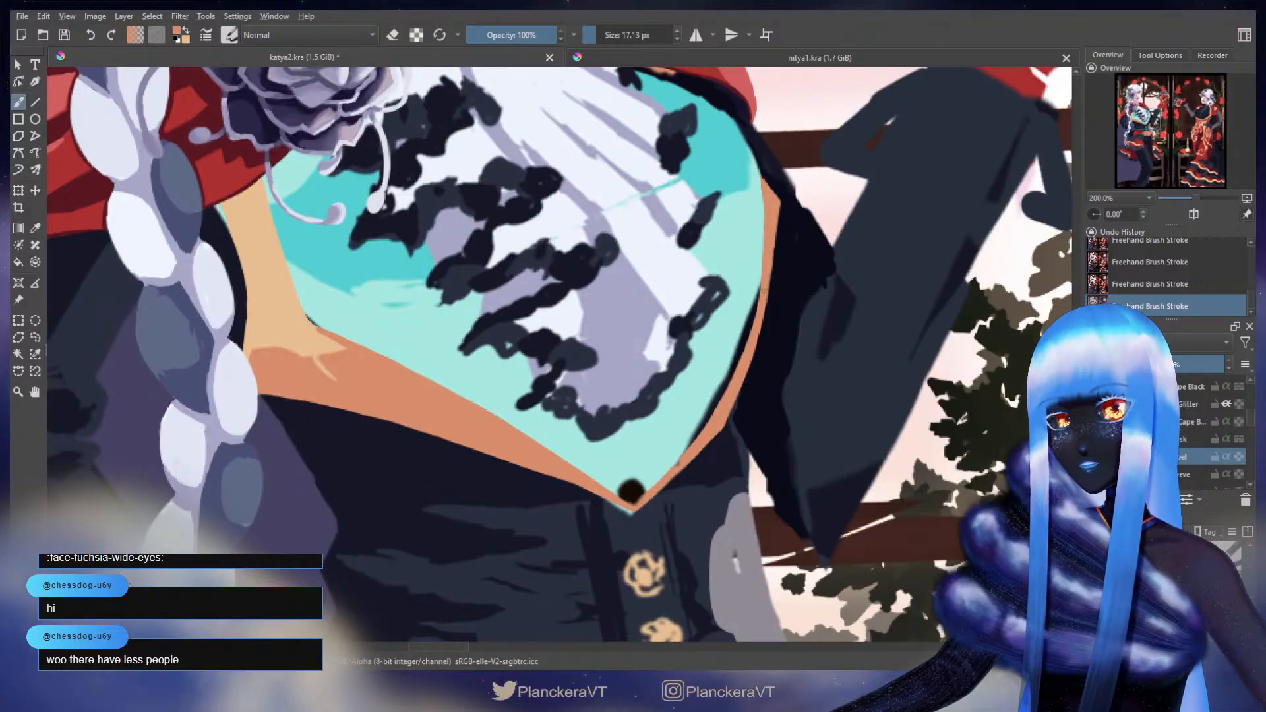
left_click_drag(760, 300, 752, 322)
key("ctrl+z")
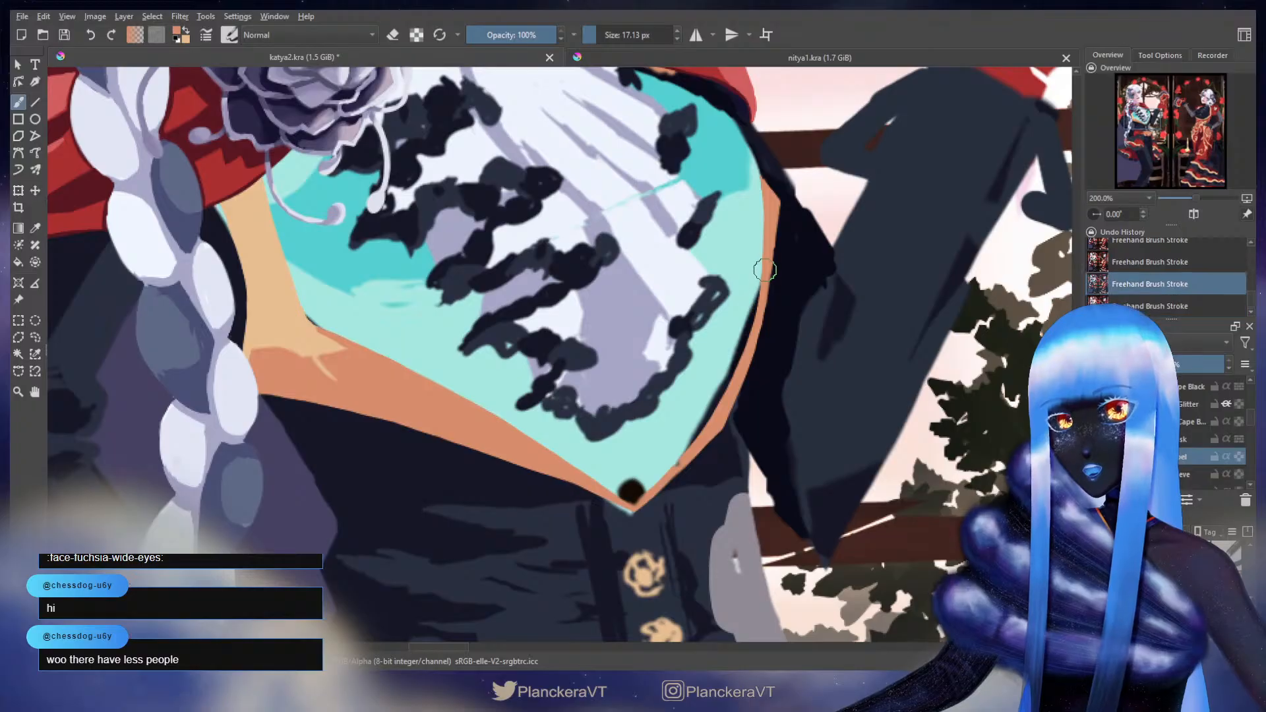
left_click_drag(763, 263, 762, 279)
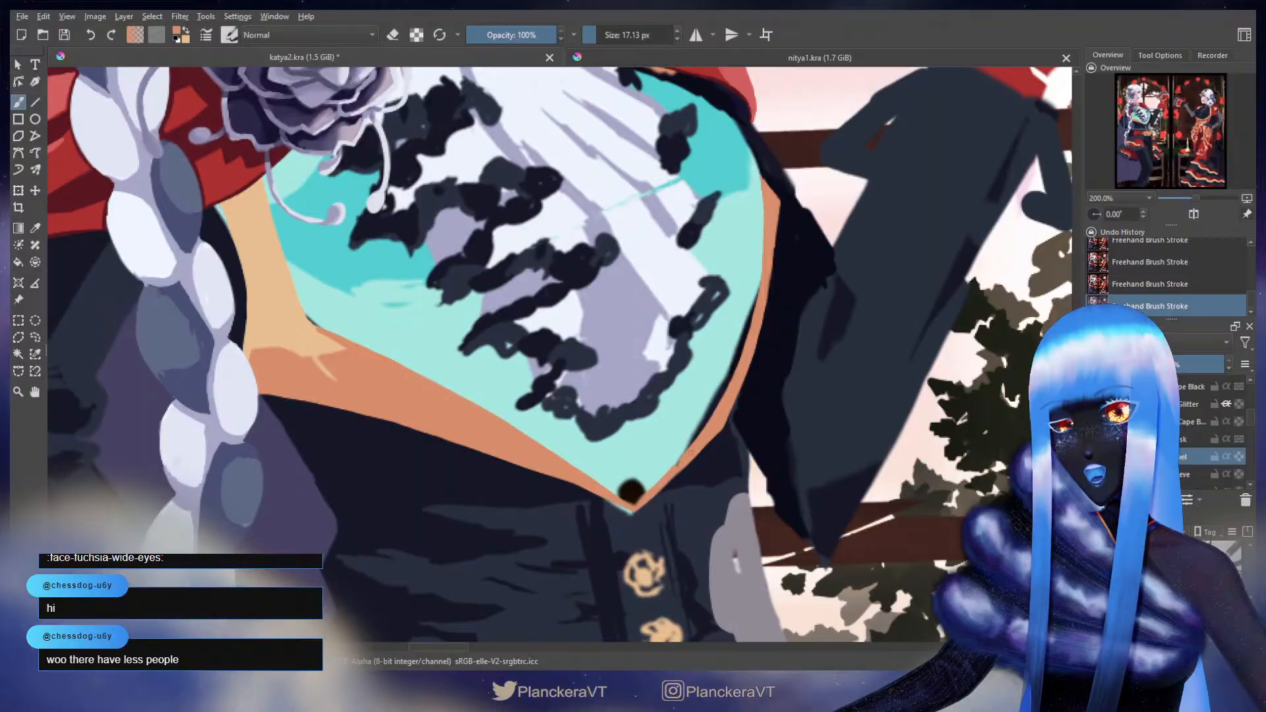
- Thin the far lapel's lower outer edge toward the tip with the eraser at about 14 px, then reduce the eraser to about 12 px
key("e")
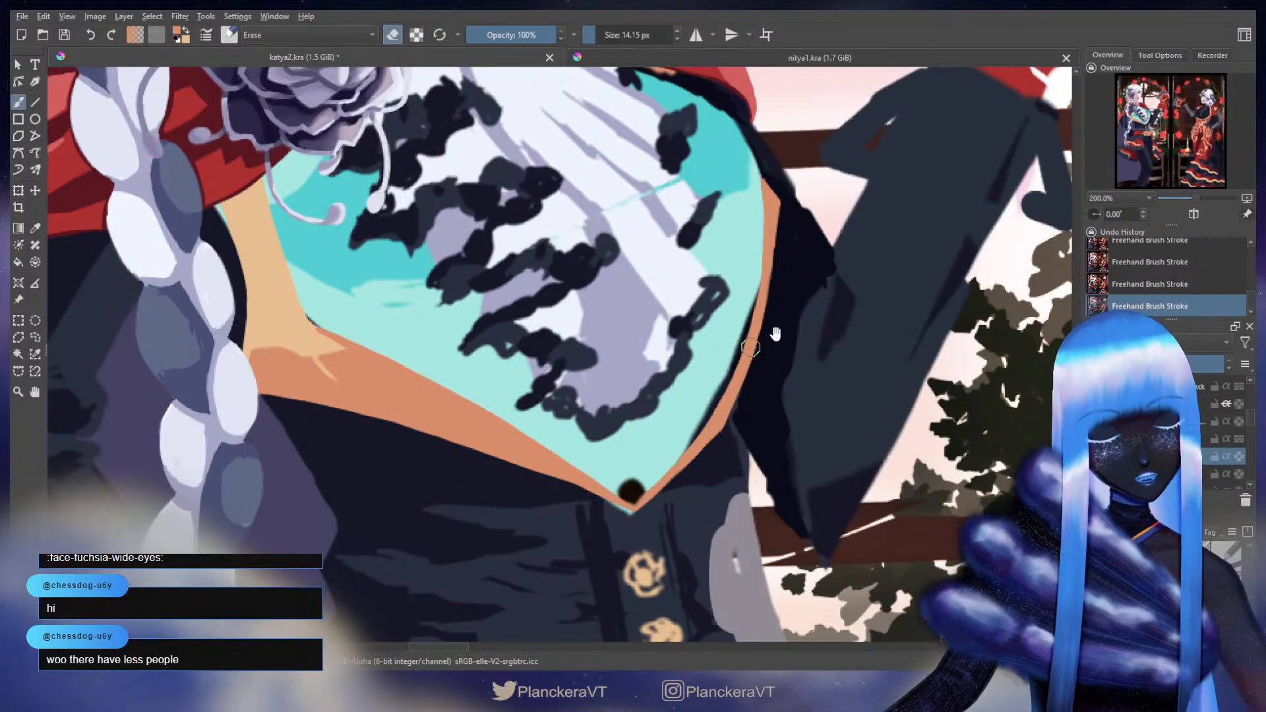
left_click_drag(776, 334, 810, 270)
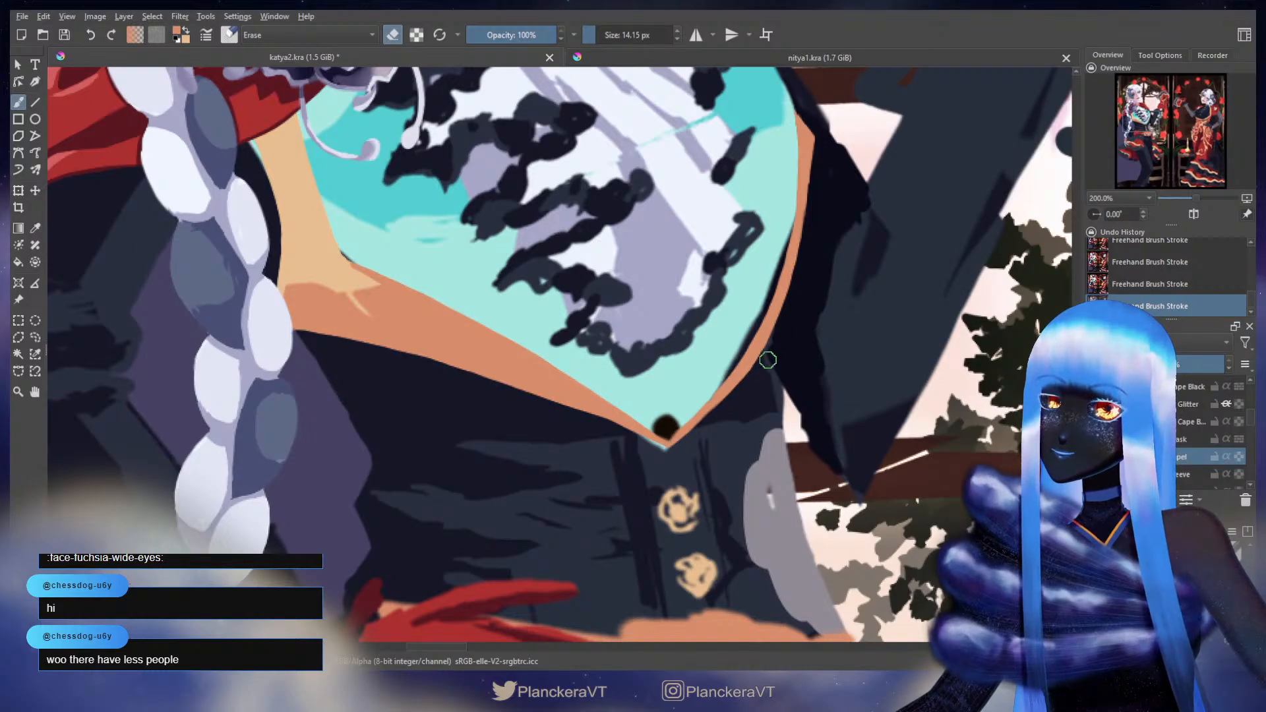
key("ctrl+z")
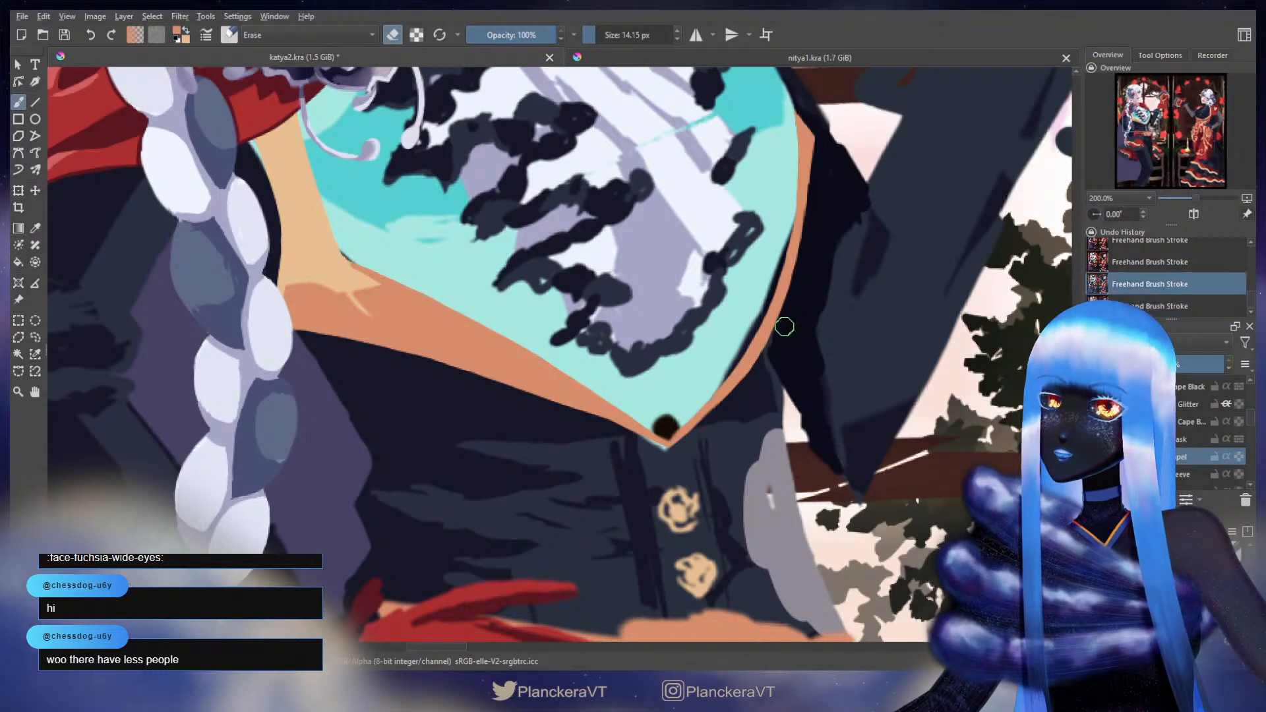
key("ctrl+shift+z")
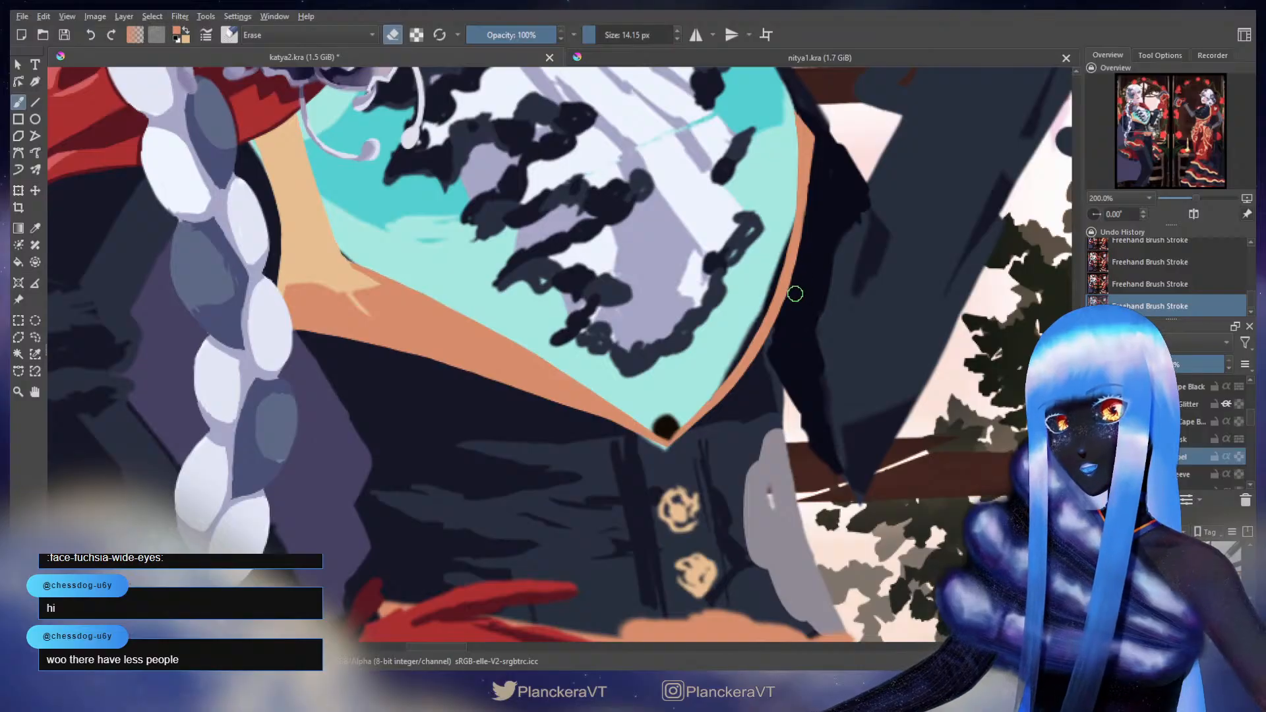
key("bracketleft")
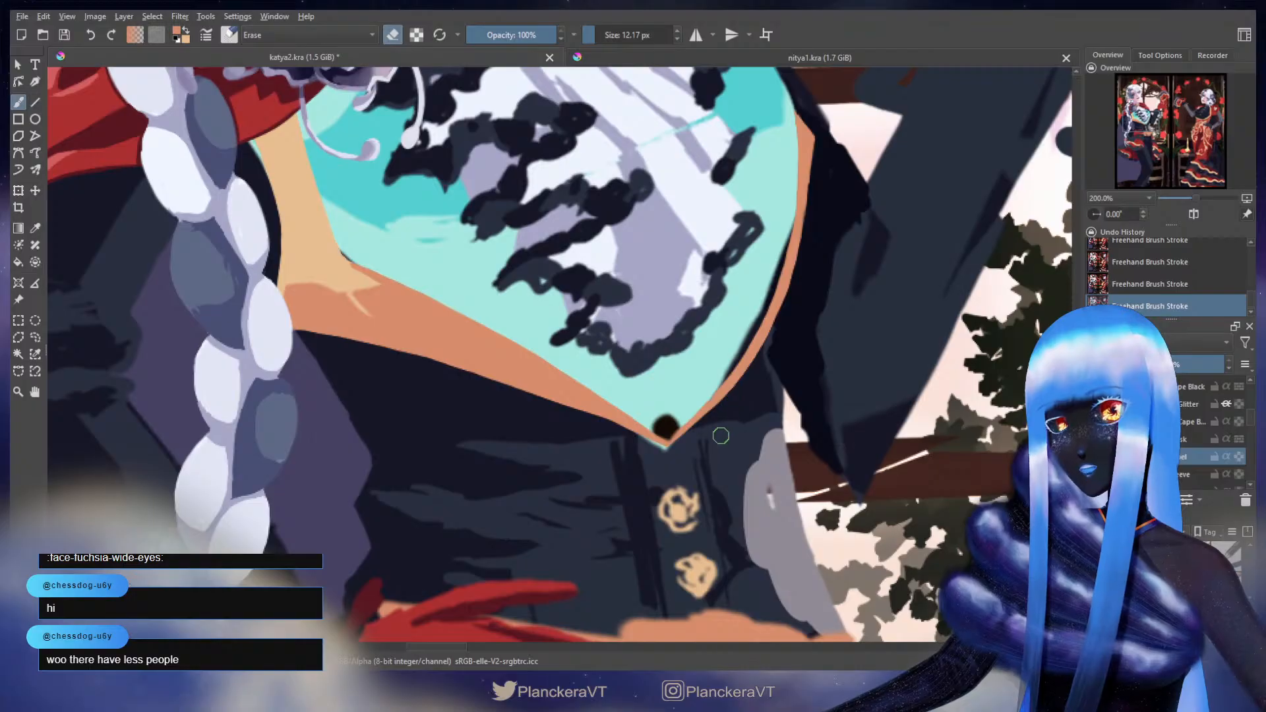
scroll(756, 420, "down", 2)
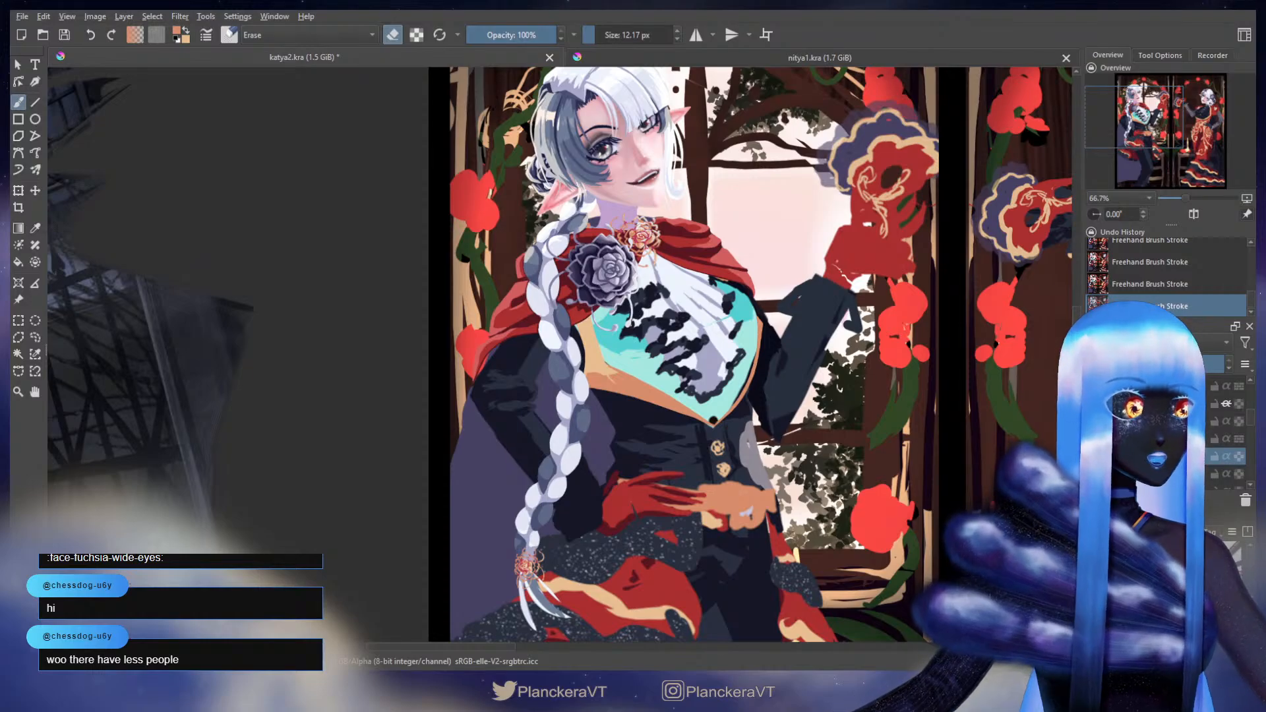
- Select the dark vest's layer, try erasing around the turquoise panel's lower point, and turn off the layer's alpha lock
scroll(1166, 432, "down", 3)
left_click(1164, 446)
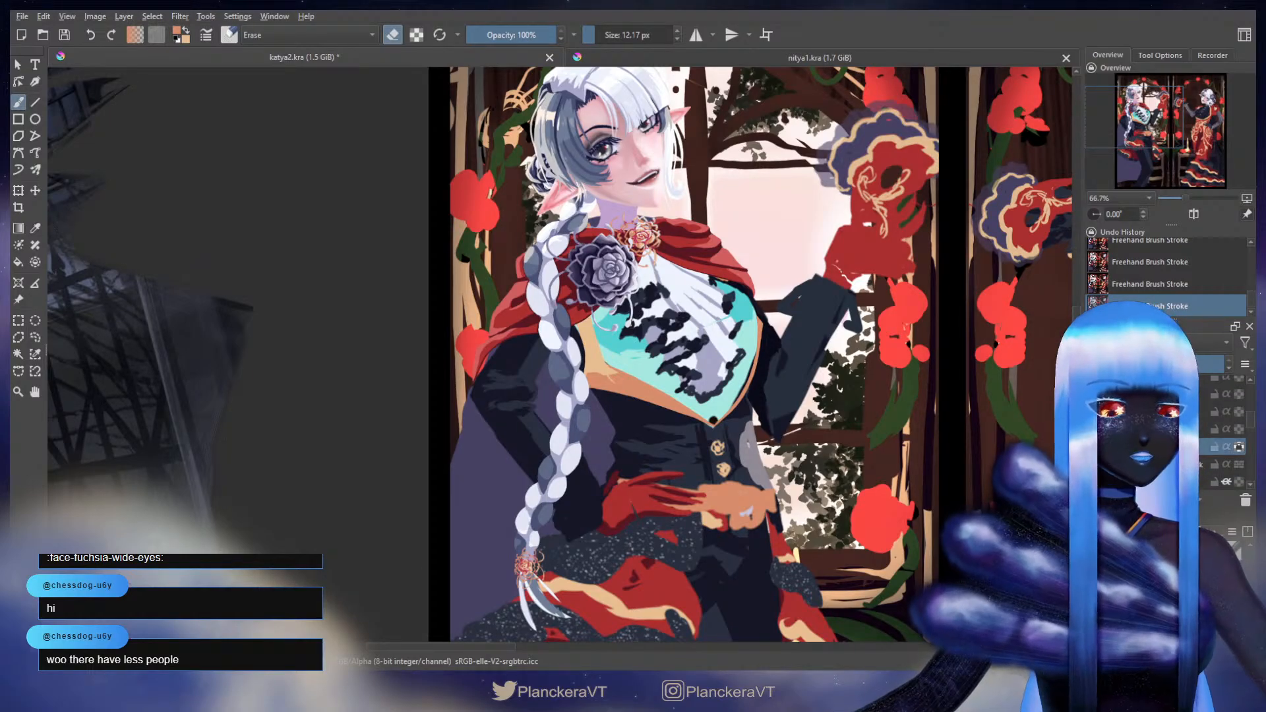
left_click_drag(694, 353, 725, 344)
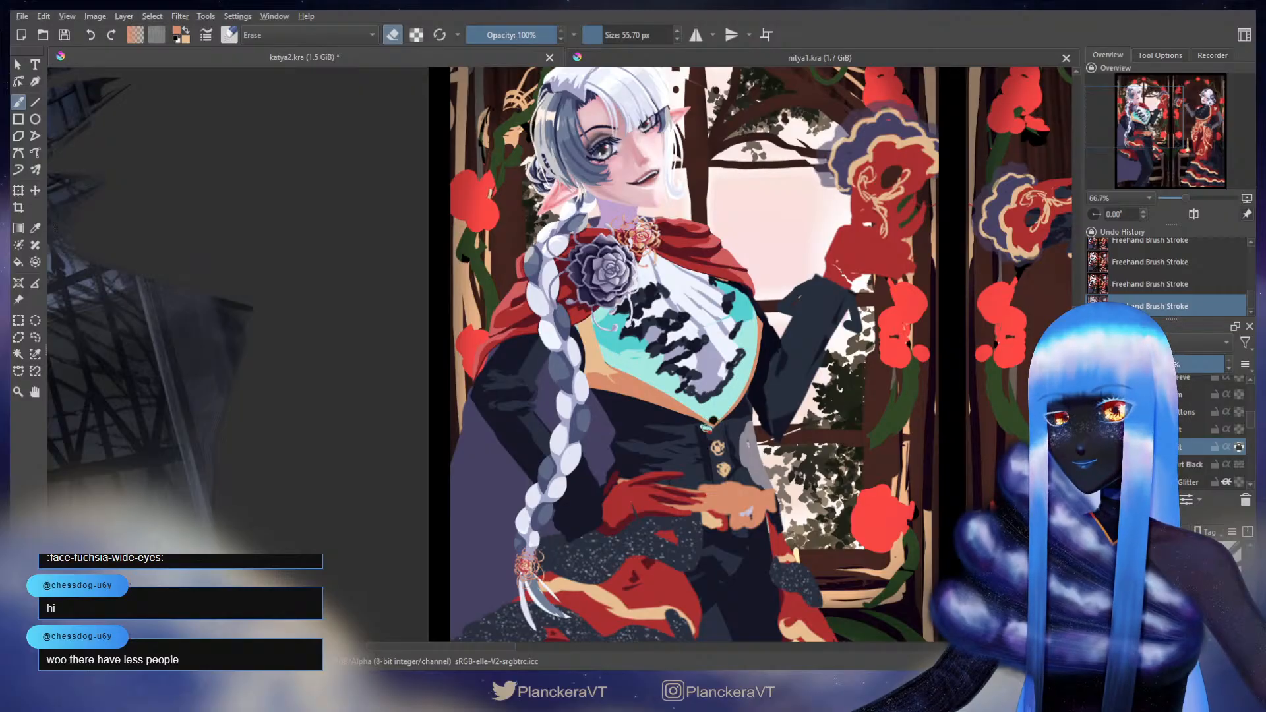
key("ctrl+z")
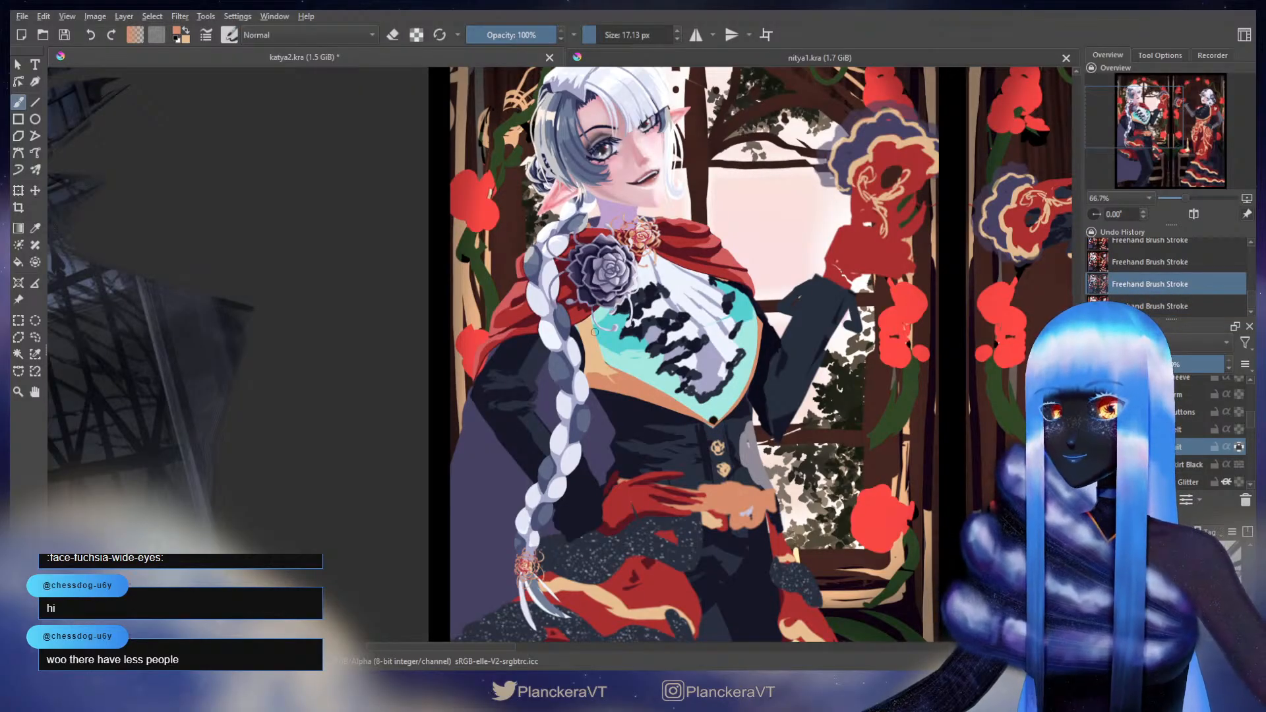
key("ctrl+shift+z")
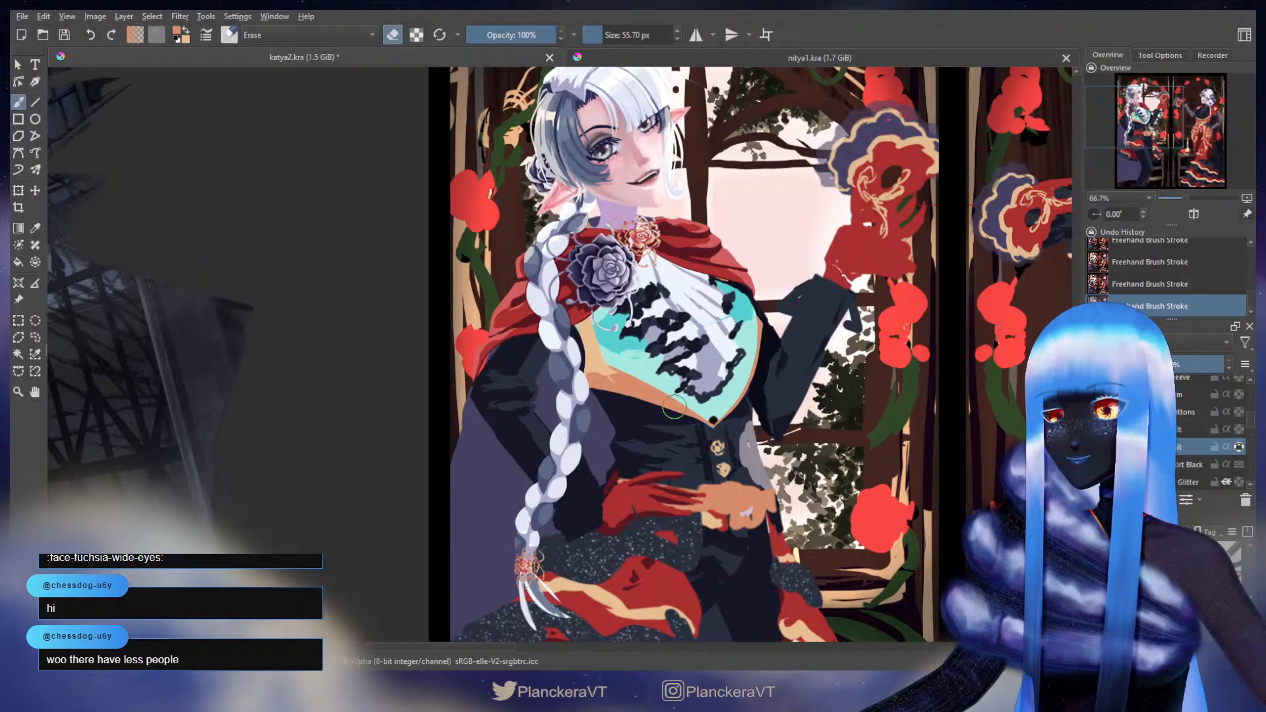
key("e")
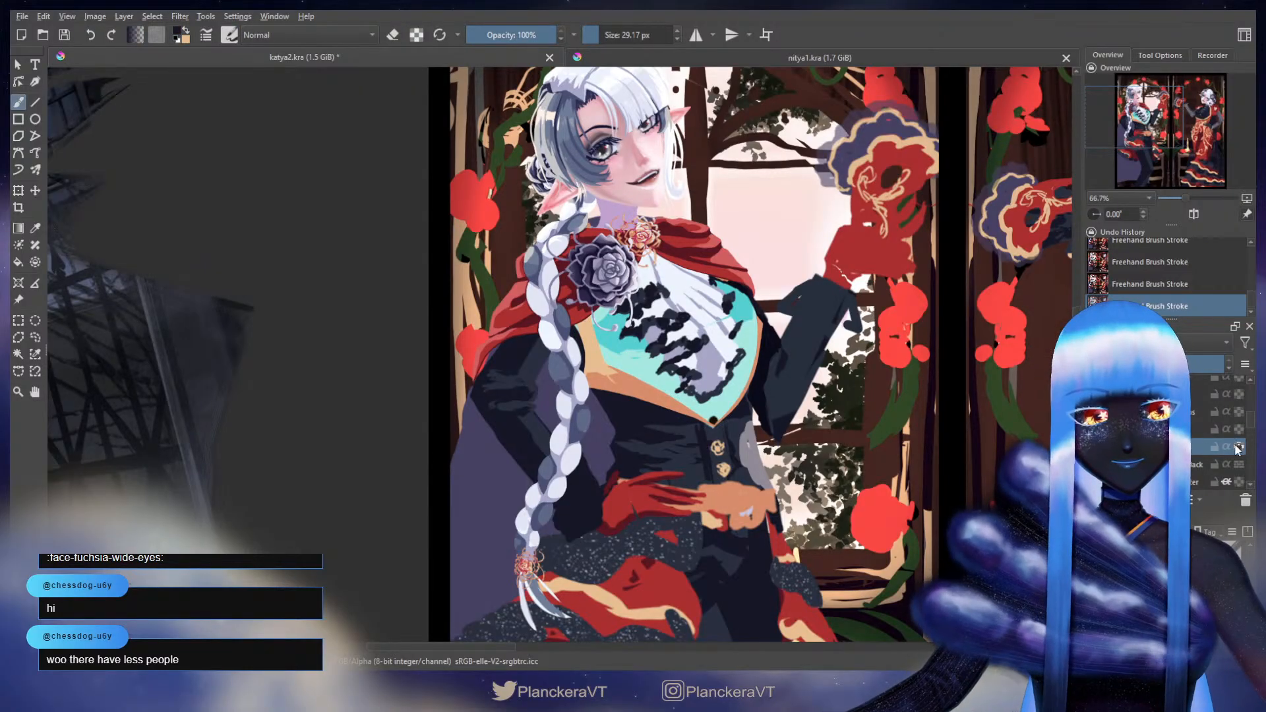
left_click(1238, 448)
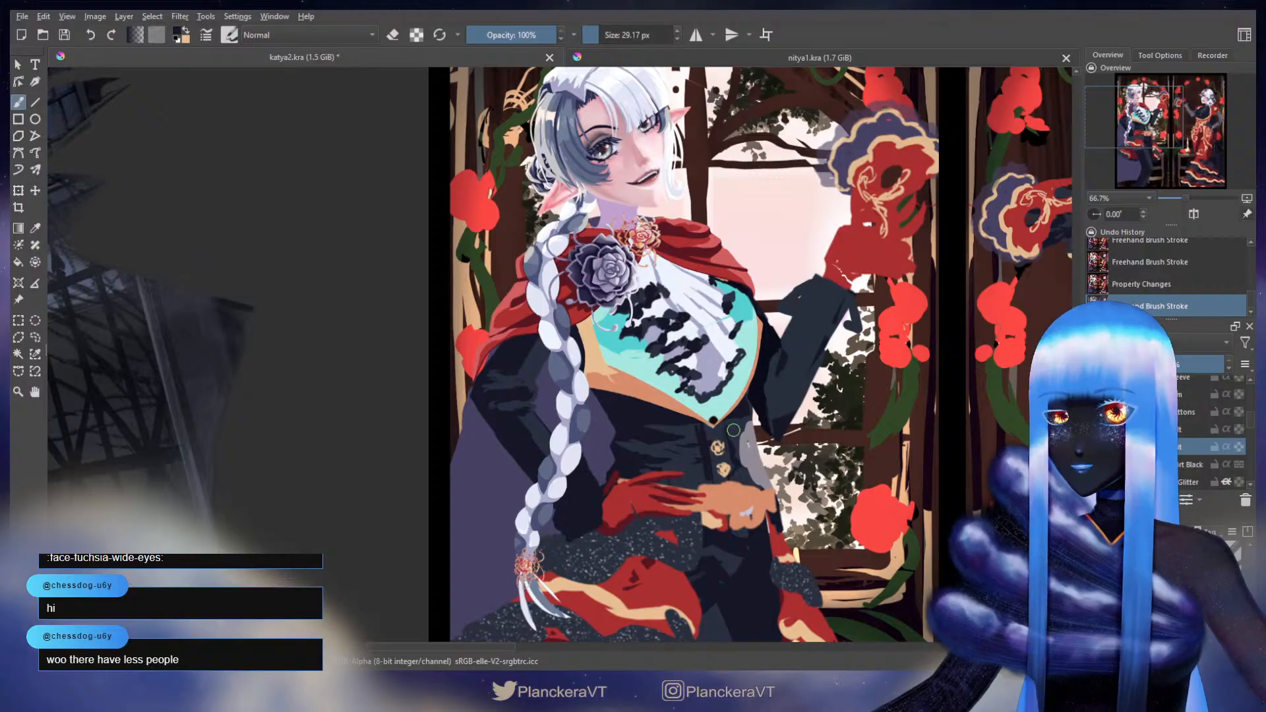
- Sample the dark vest colour and paint just below the orange lapel's lower tip to clean up its point
left_click(710, 428)
key("ctrl+z")
left_click(710, 436, "ctrl")
left_click_drag(706, 427, 711, 428)
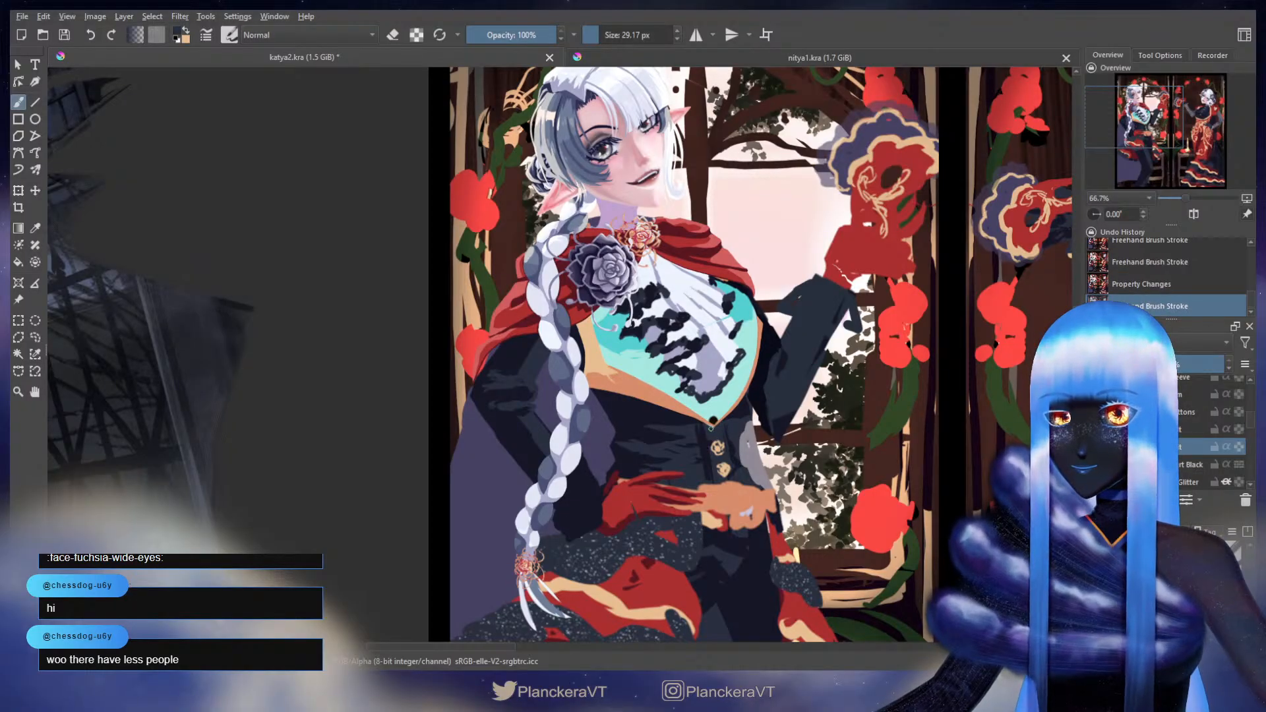
left_click(713, 420)
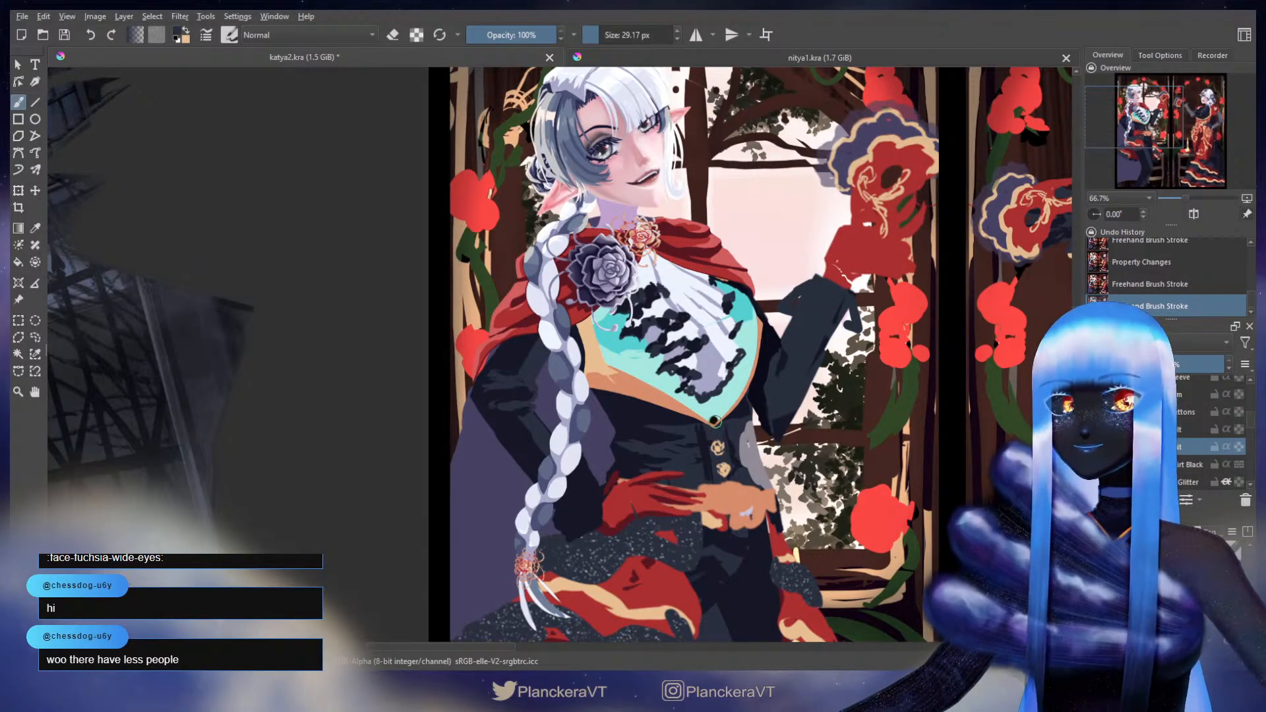
scroll(714, 420, "up", 2)
scroll(715, 420, "up", 1)
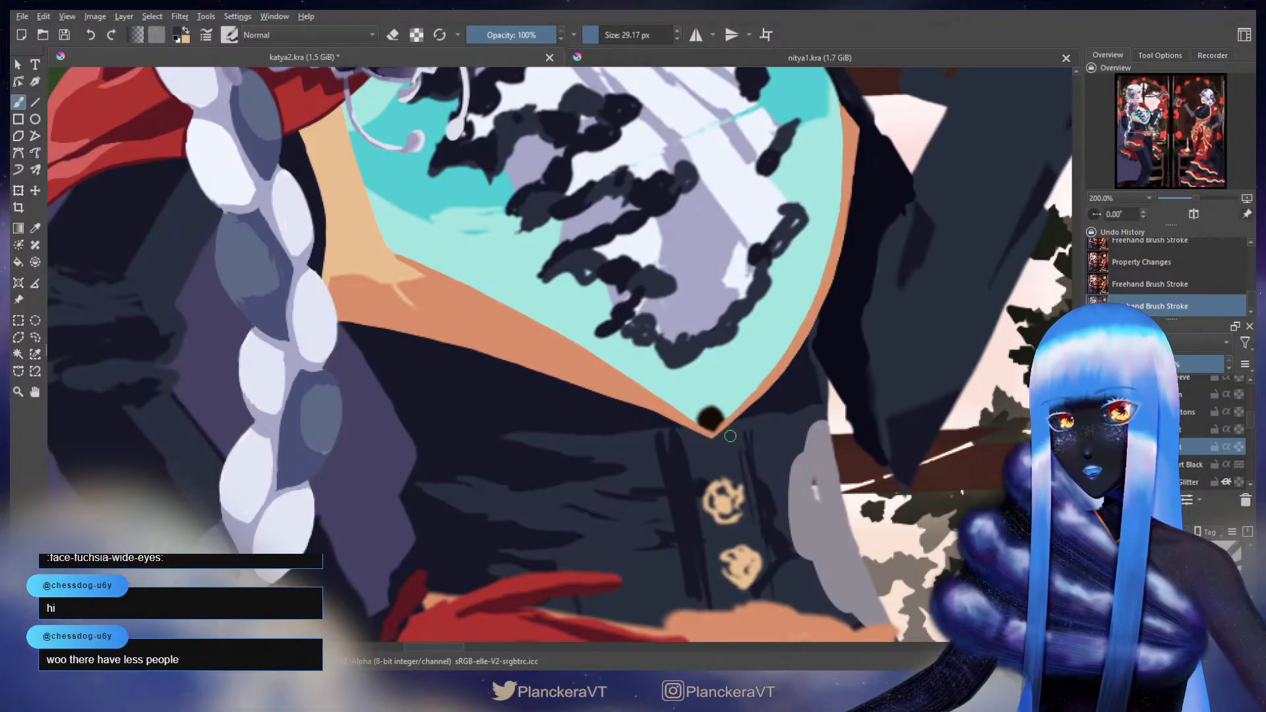
left_click_drag(631, 371, 722, 473)
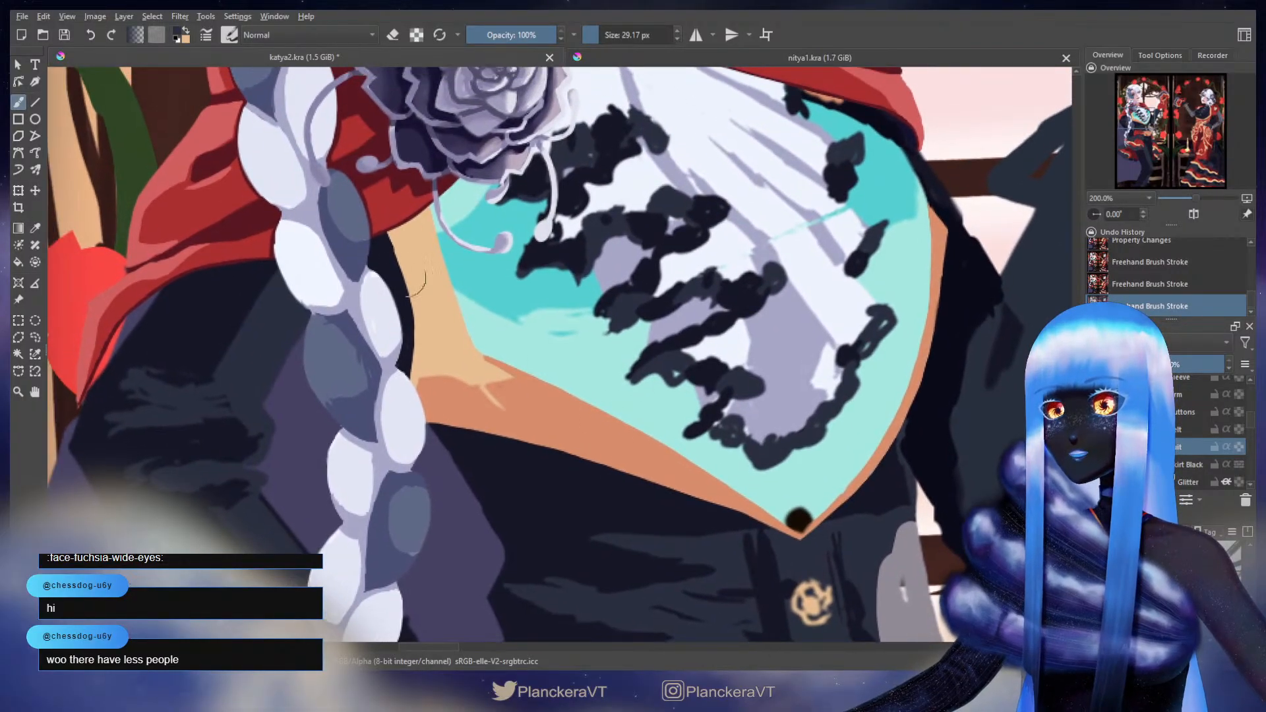
key("ctrl+z")
key("ctrl+shift+z")
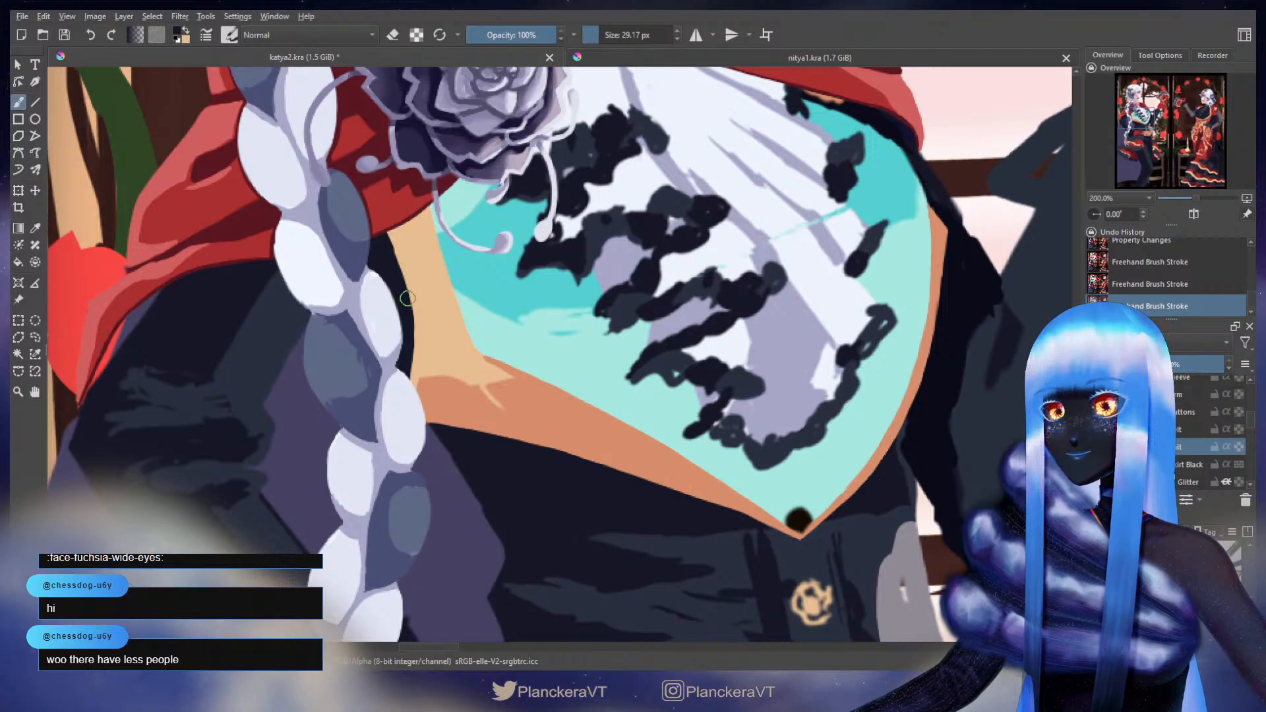
left_click_drag(682, 395, 529, 317)
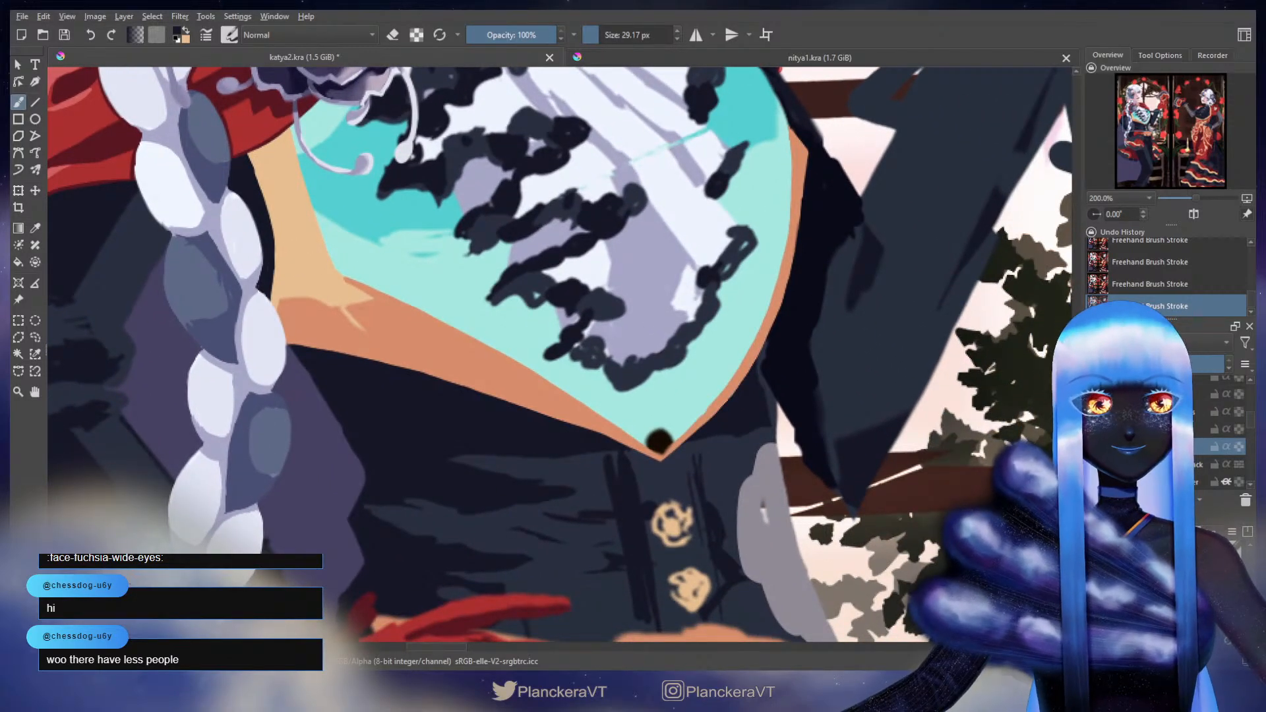
- Select the lapel layer, sample its orange, and refine the lapel's lower right edge near the tip with a 14.32 px brush
scroll(1220, 431, "down", 3)
left_click(1174, 456)
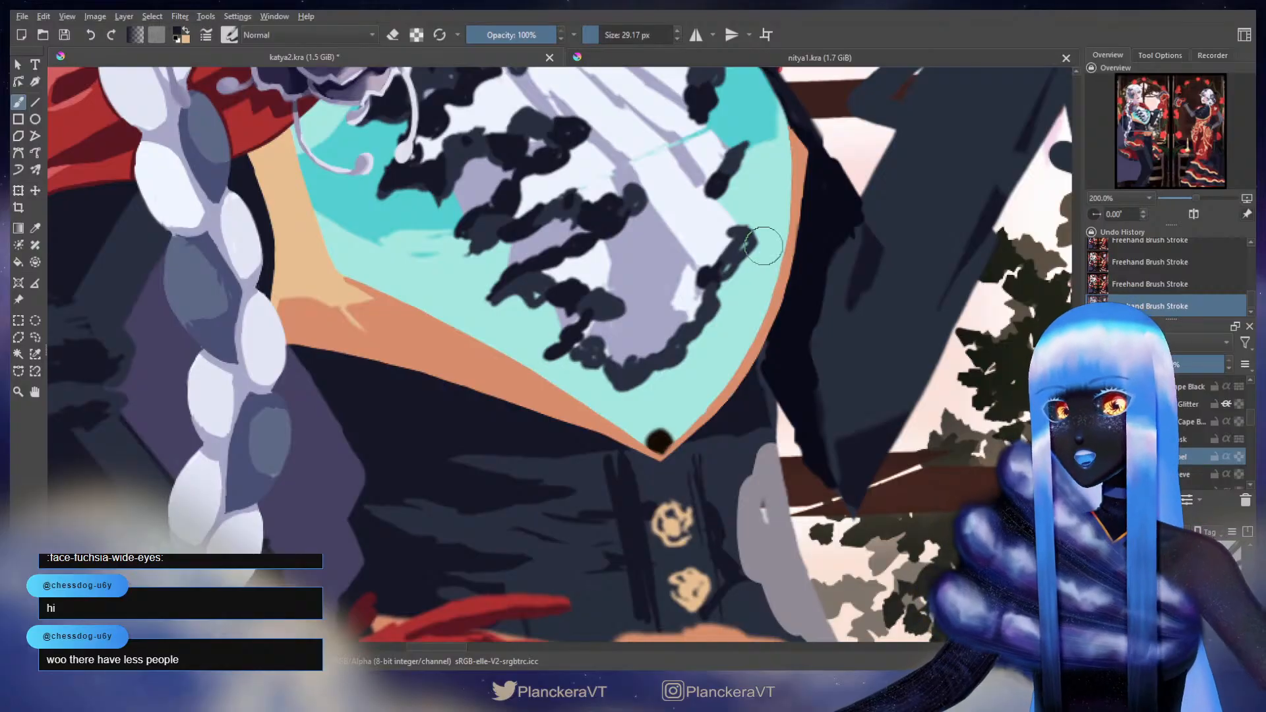
left_click(725, 395, "ctrl")
left_click_drag(722, 395, 702, 404)
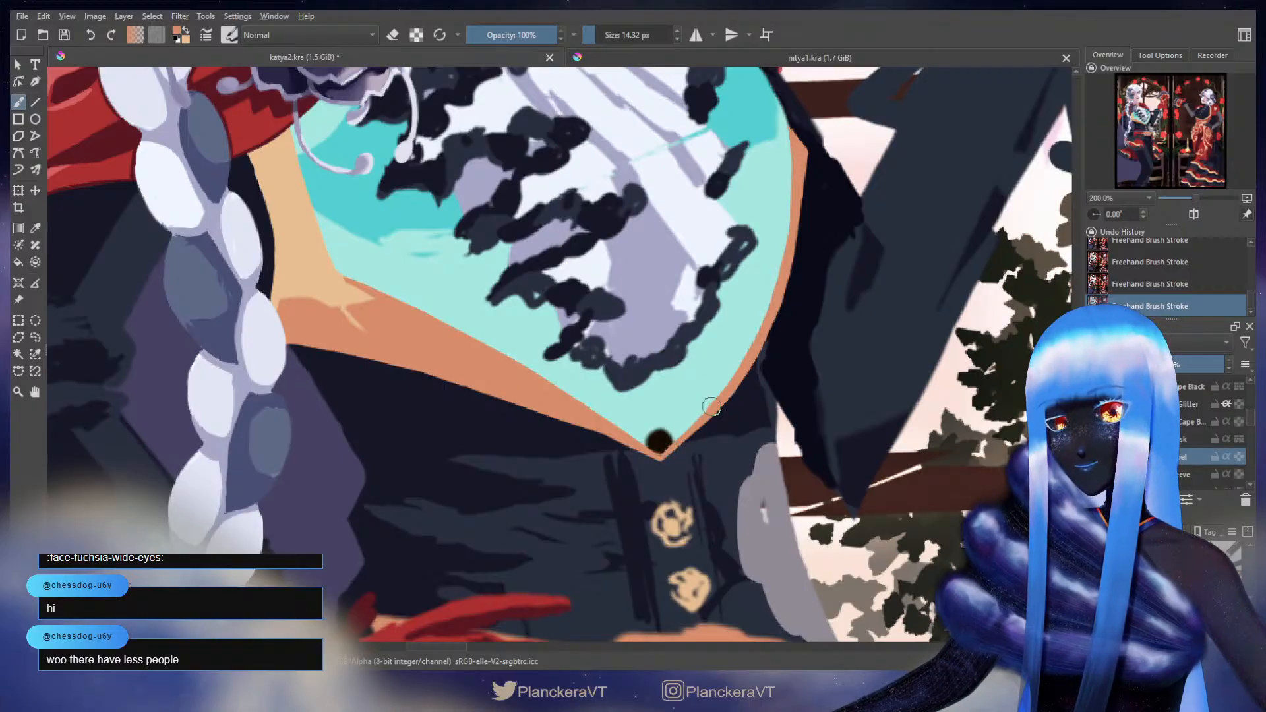
key("e")
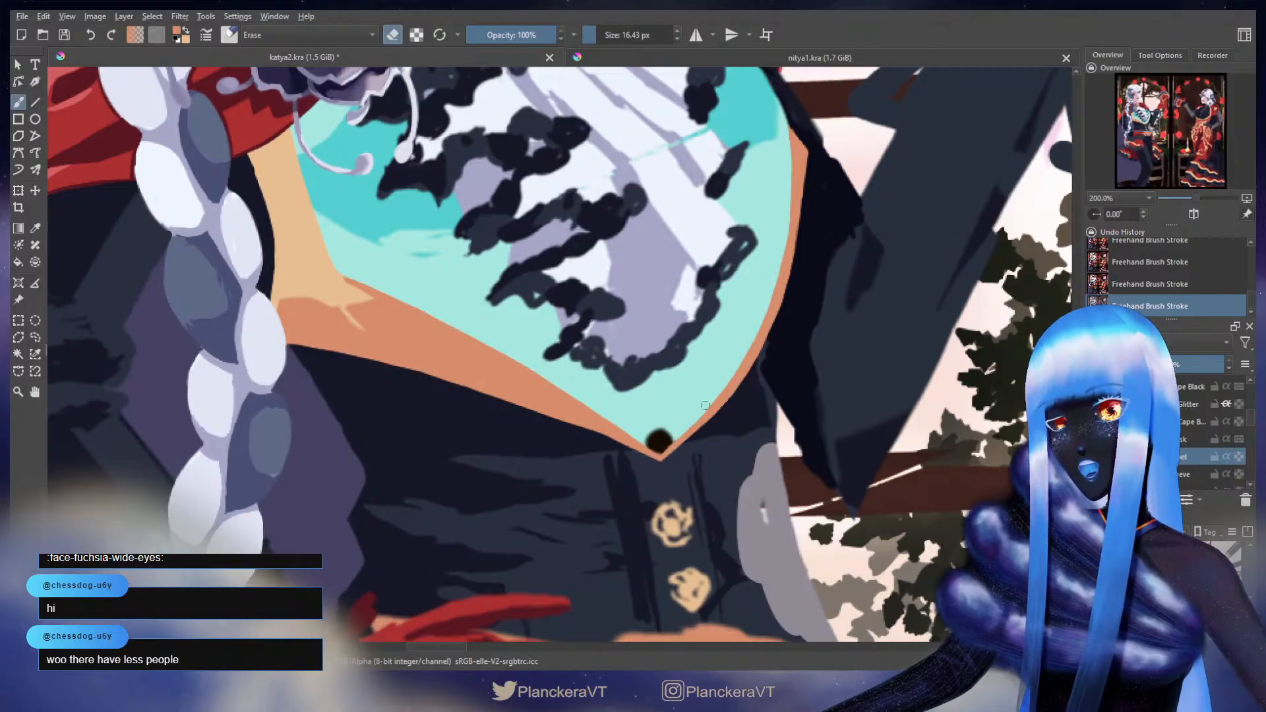
- Transform the orange lapel artwork to reshape its lower right side, and return to the brush
scroll(694, 414, "down", 5)
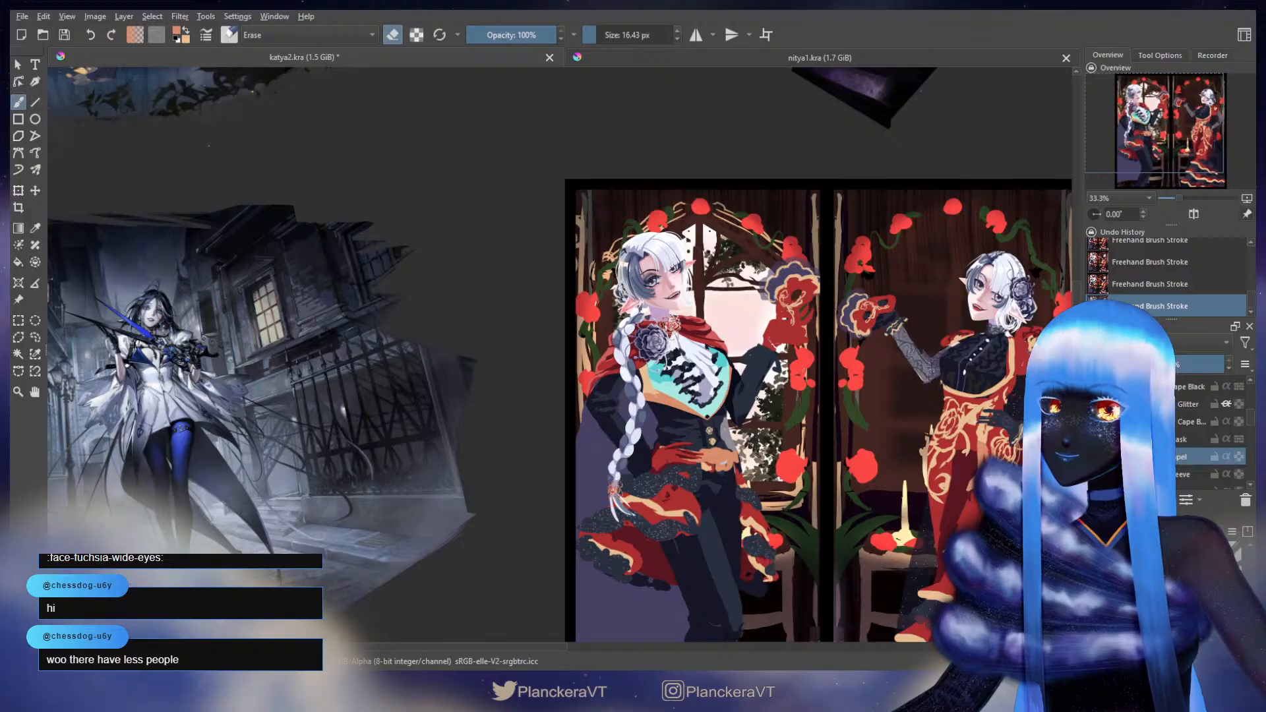
scroll(738, 412, "up", 3)
key("ctrl+t")
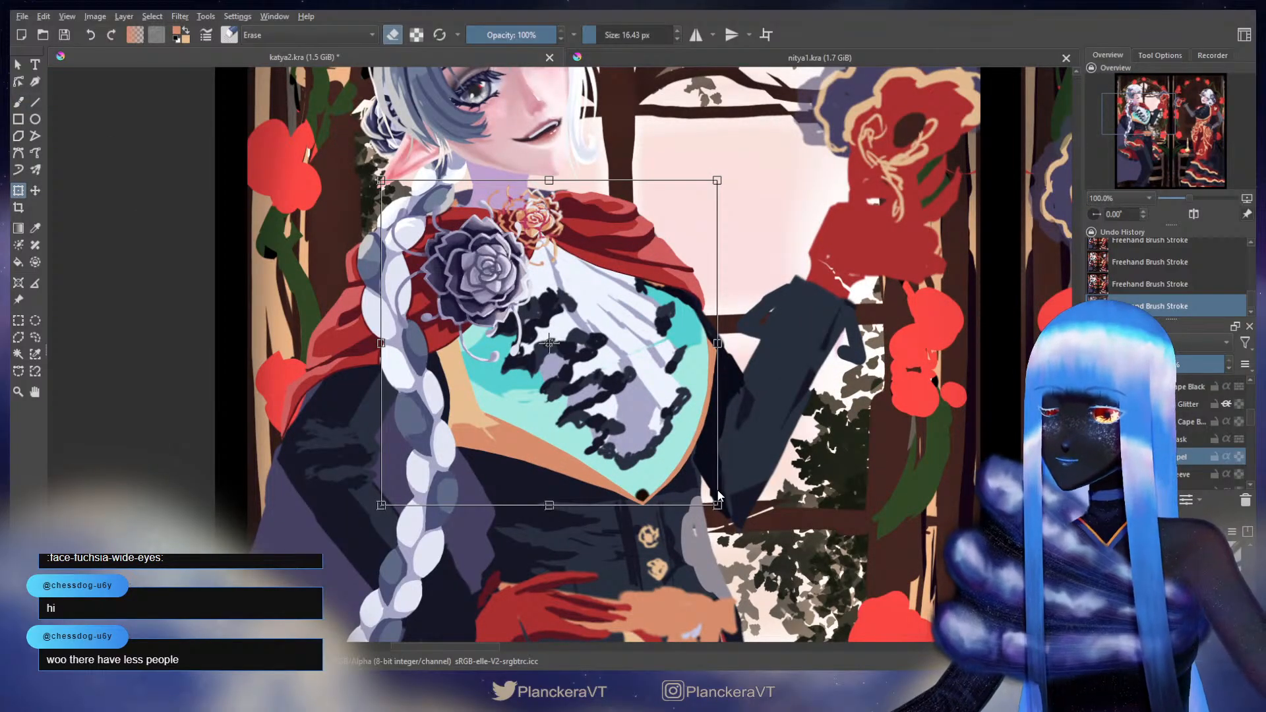
key("b")
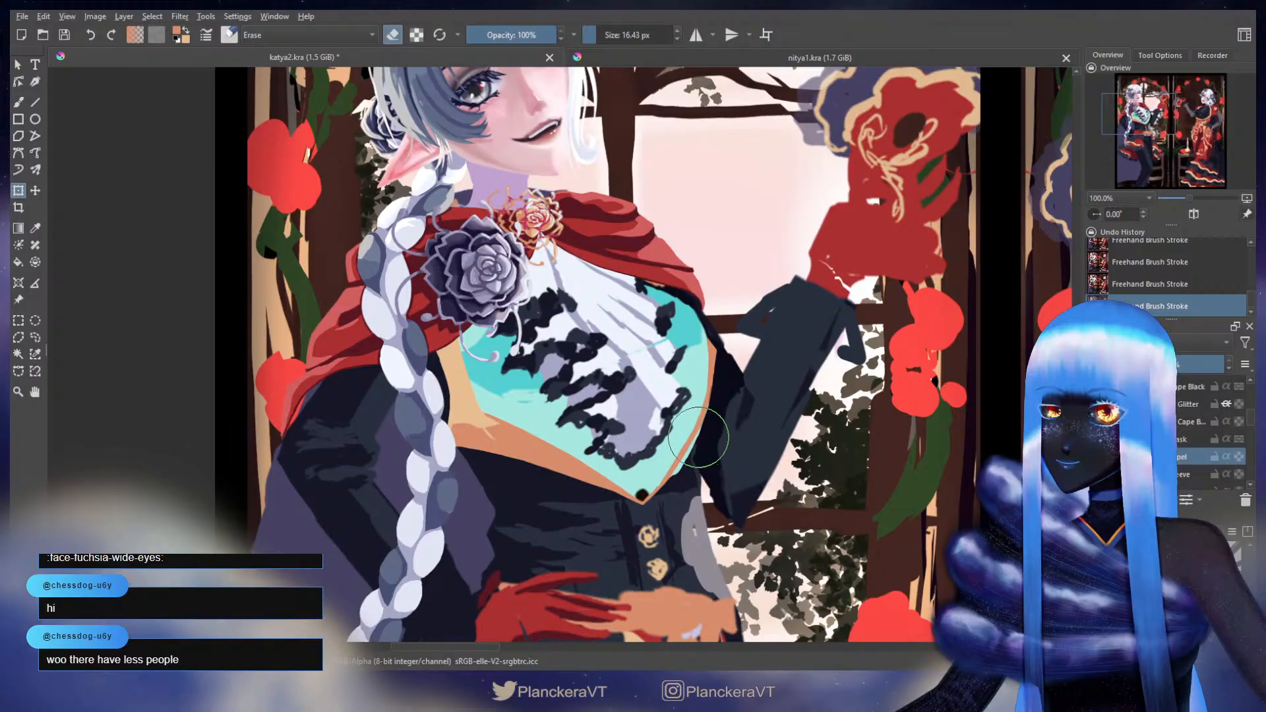
key("b")
scroll(776, 406, "down", 3)
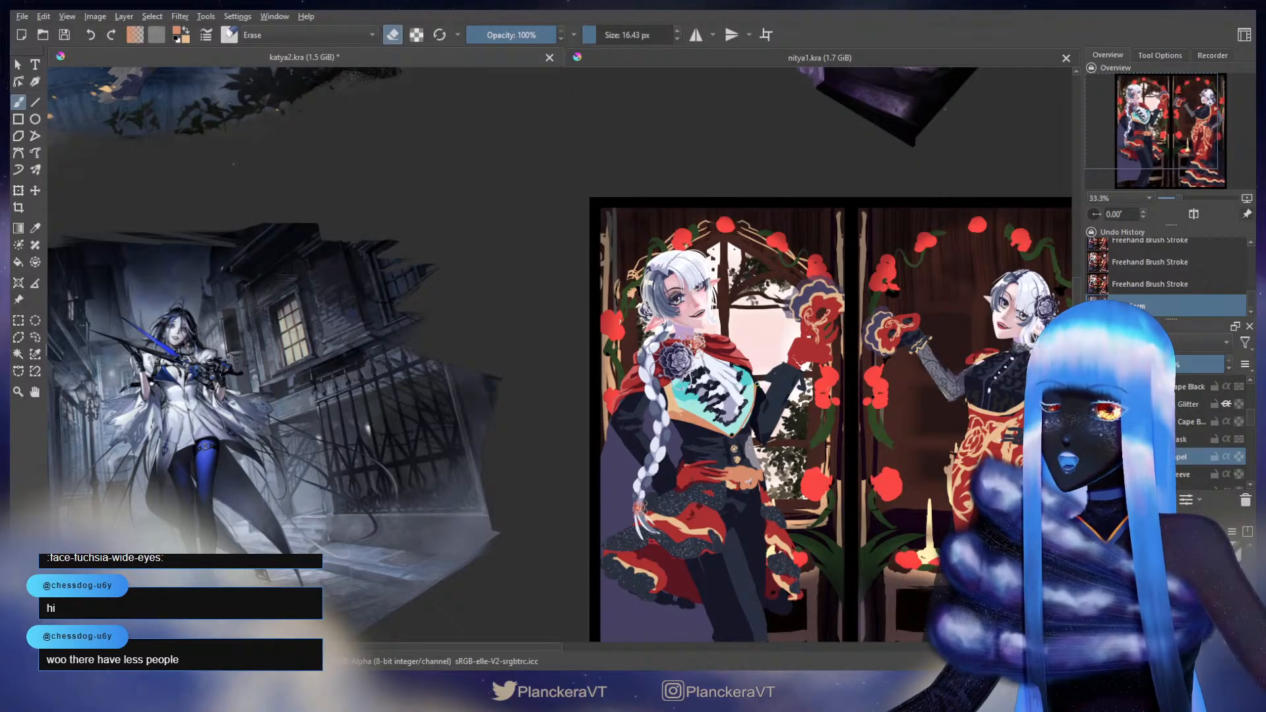
- On the vest layer, paint sampled dark colour over the turquoise outside the right lapel edge with a 23.43 px brush
scroll(1223, 431, "up", 3)
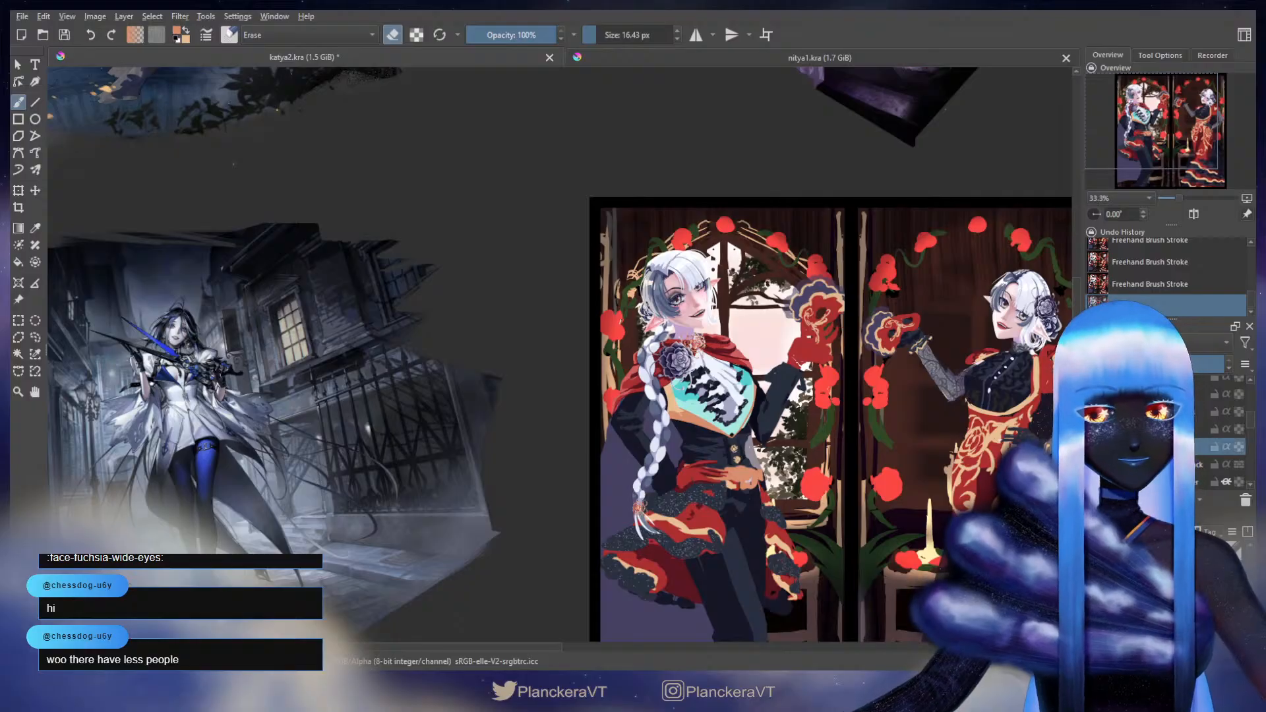
scroll(803, 441, "up", 5)
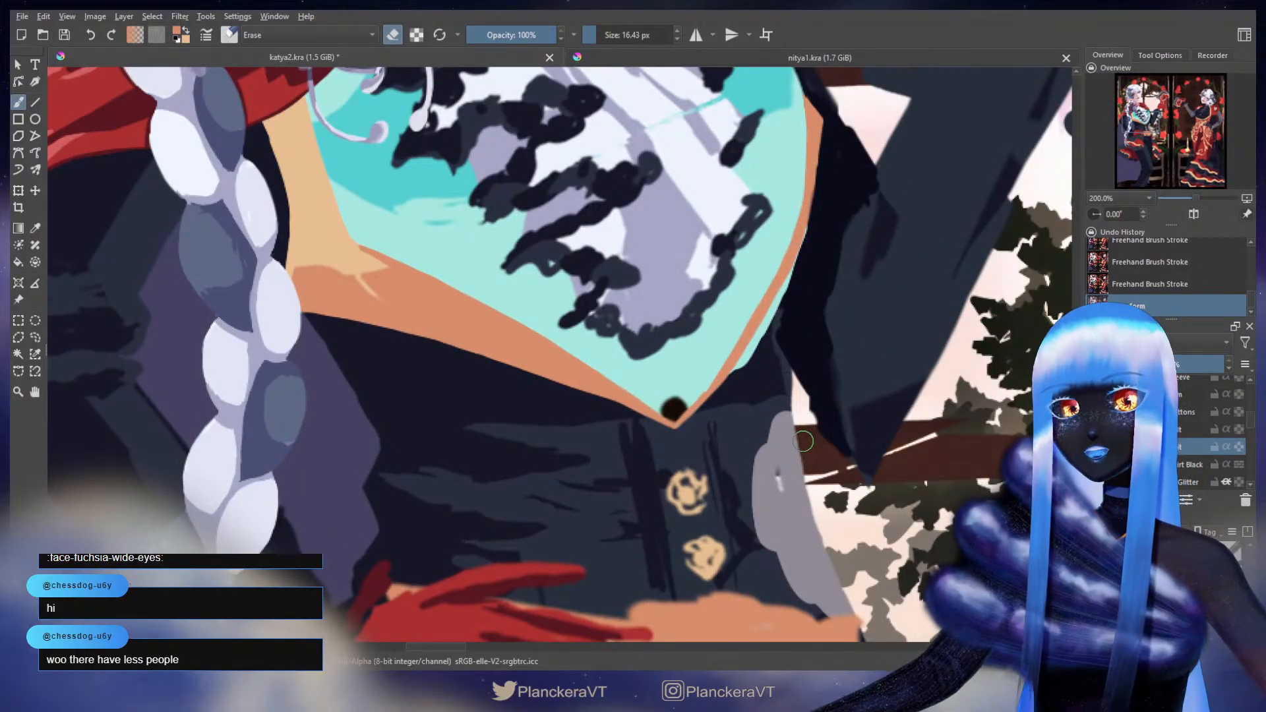
key("e")
left_click(809, 296, "ctrl")
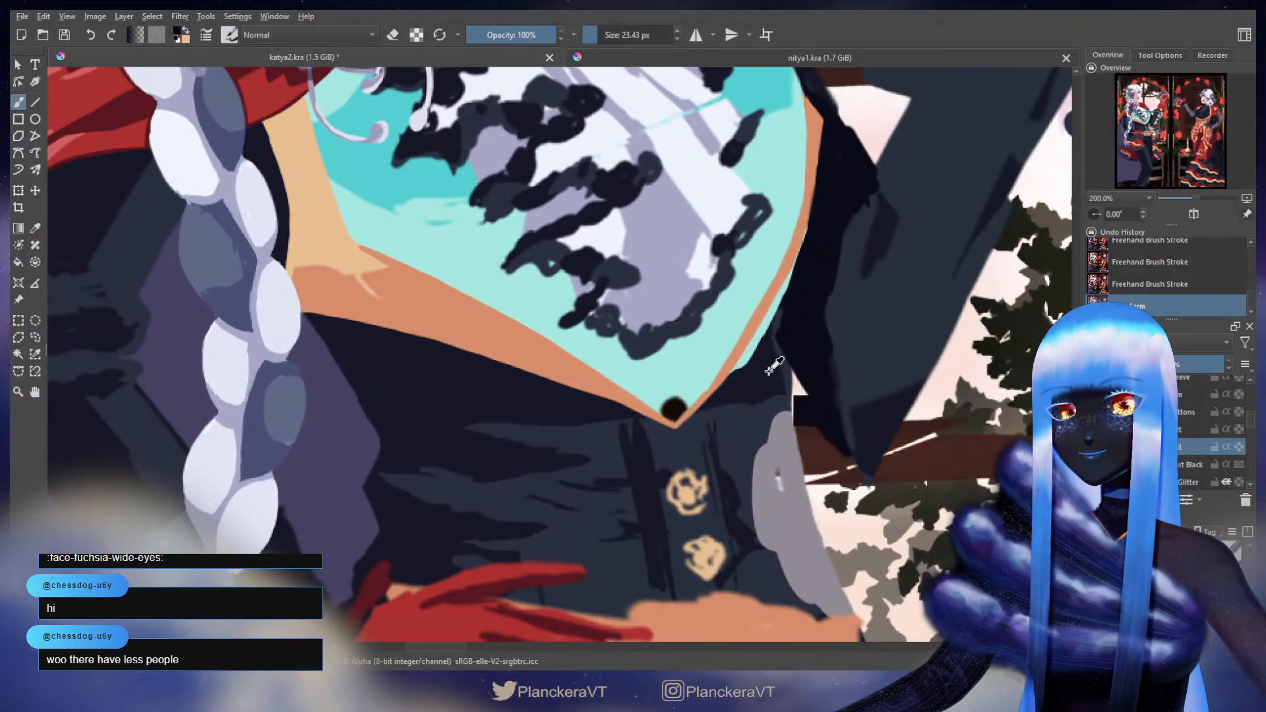
mouse_move(760, 332)
left_mouse_down()
mouse_move(736, 369)
mouse_move(809, 225)
left_mouse_up()
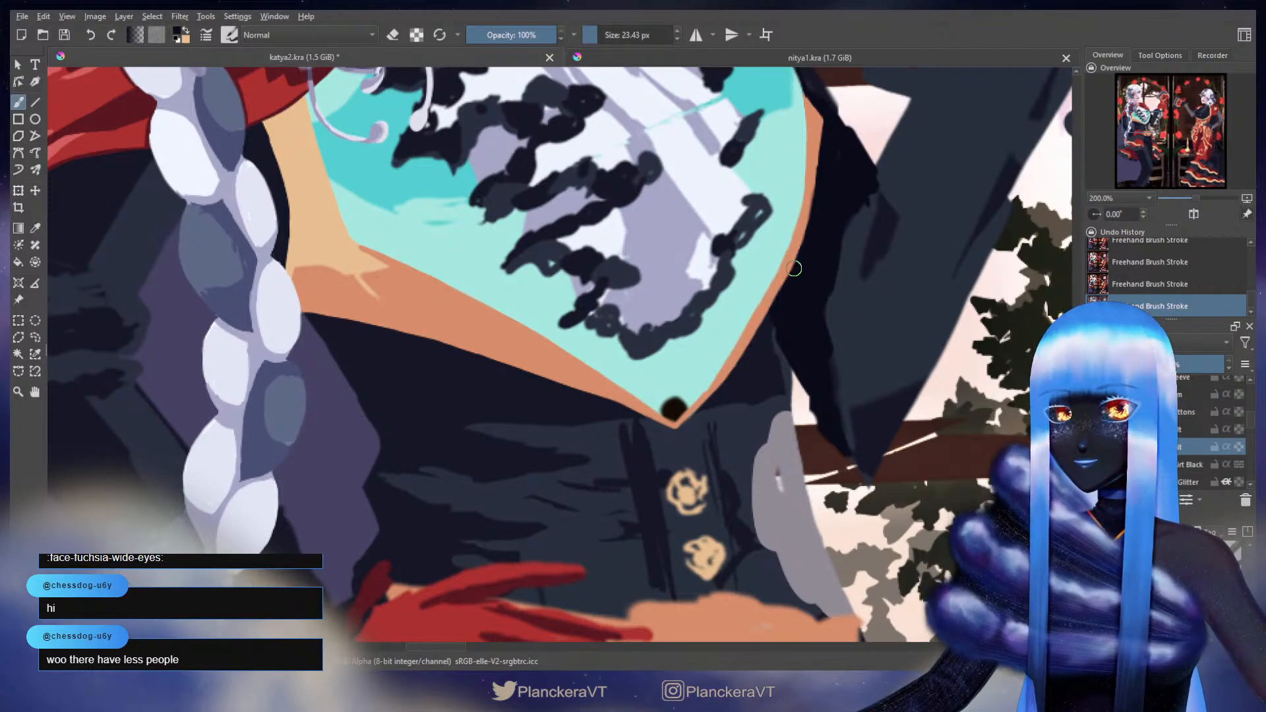
key("2")
scroll(876, 341, "down", 1)
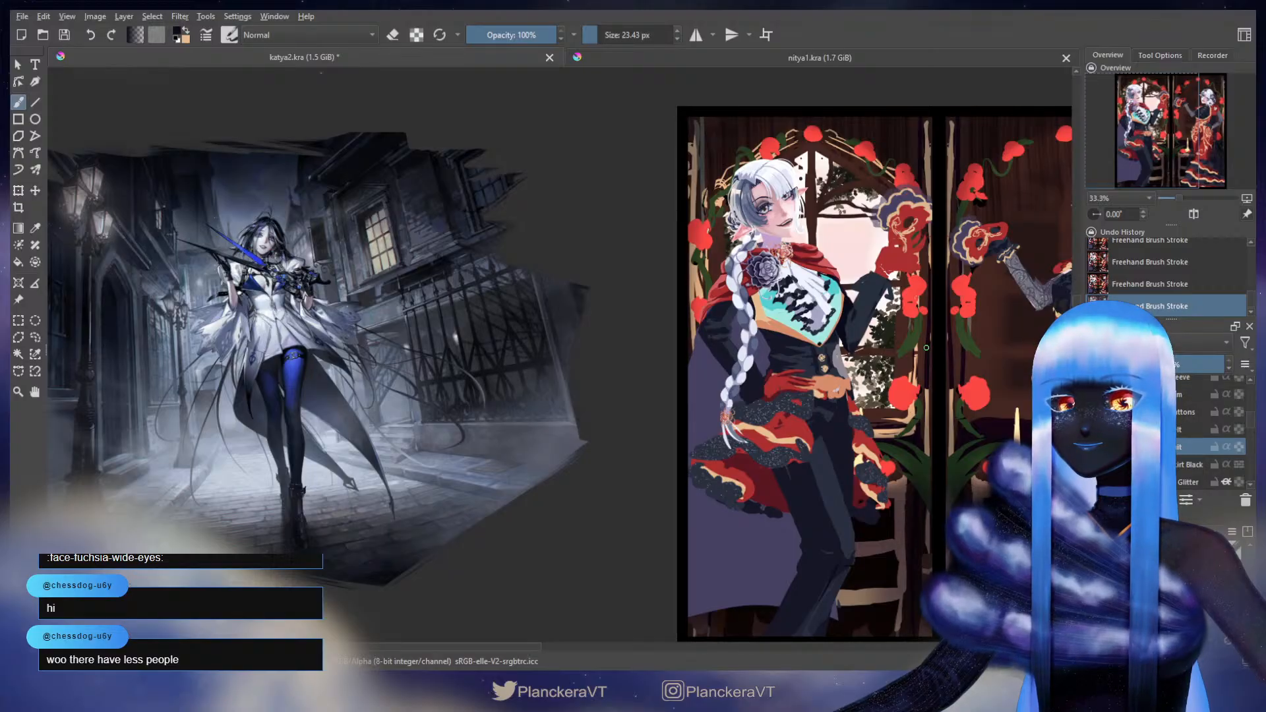
- On the lapel layer, sample the orange and touch up the right lapel's upper edge with a 19.63 px brush
scroll(926, 348, "up", 4)
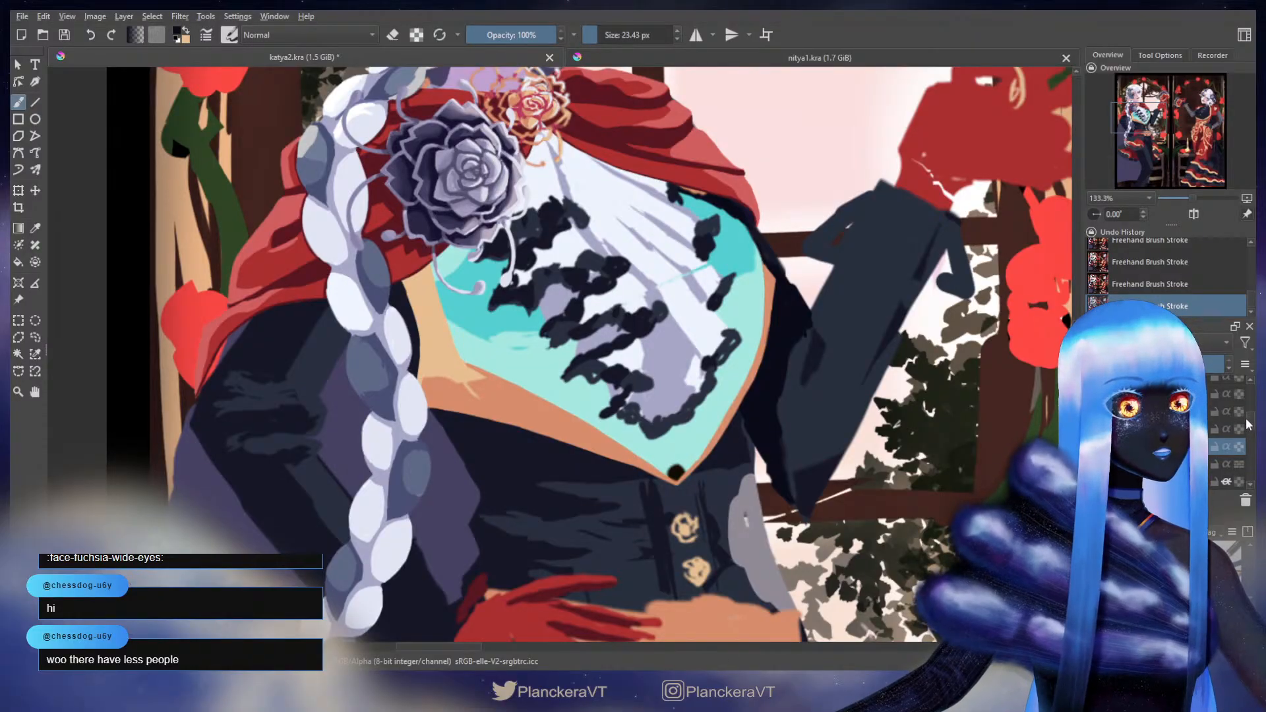
left_click_drag(1250, 425, 1251, 422)
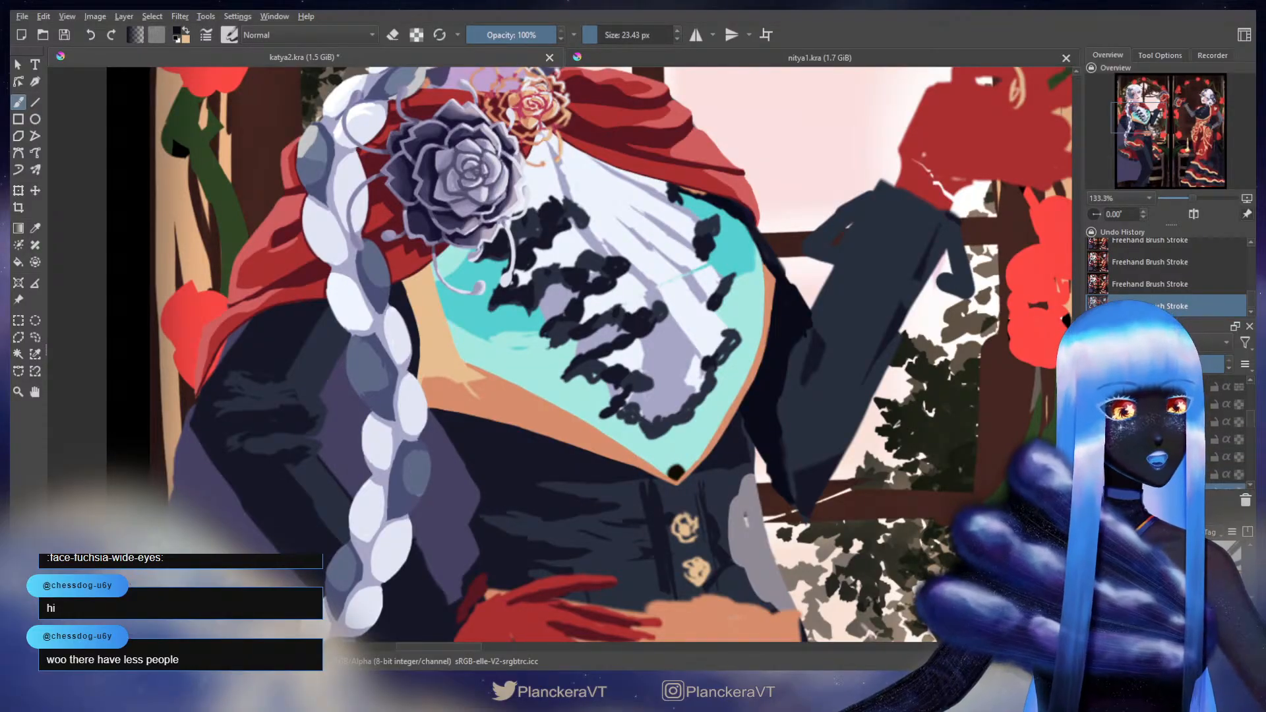
left_click(1193, 405)
left_click(780, 279, "ctrl")
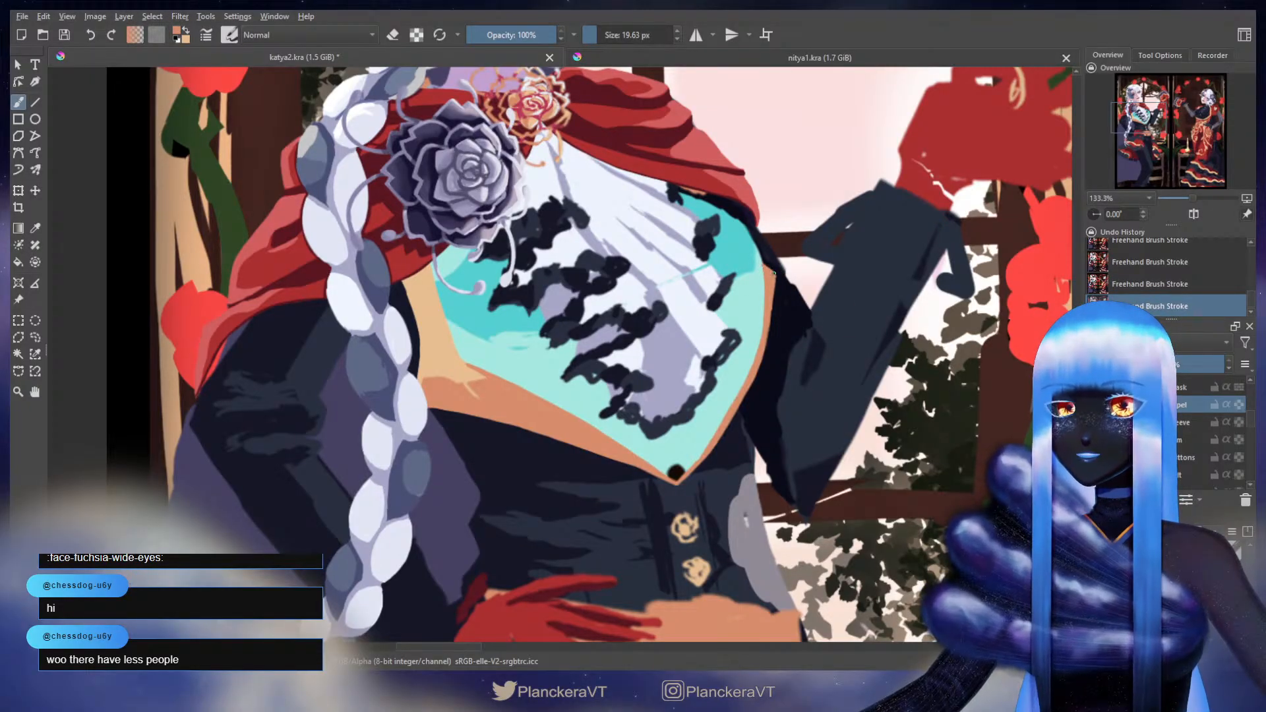
mouse_move(780, 277)
left_mouse_down()
mouse_move(777, 300)
mouse_move(778, 286)
left_mouse_up()
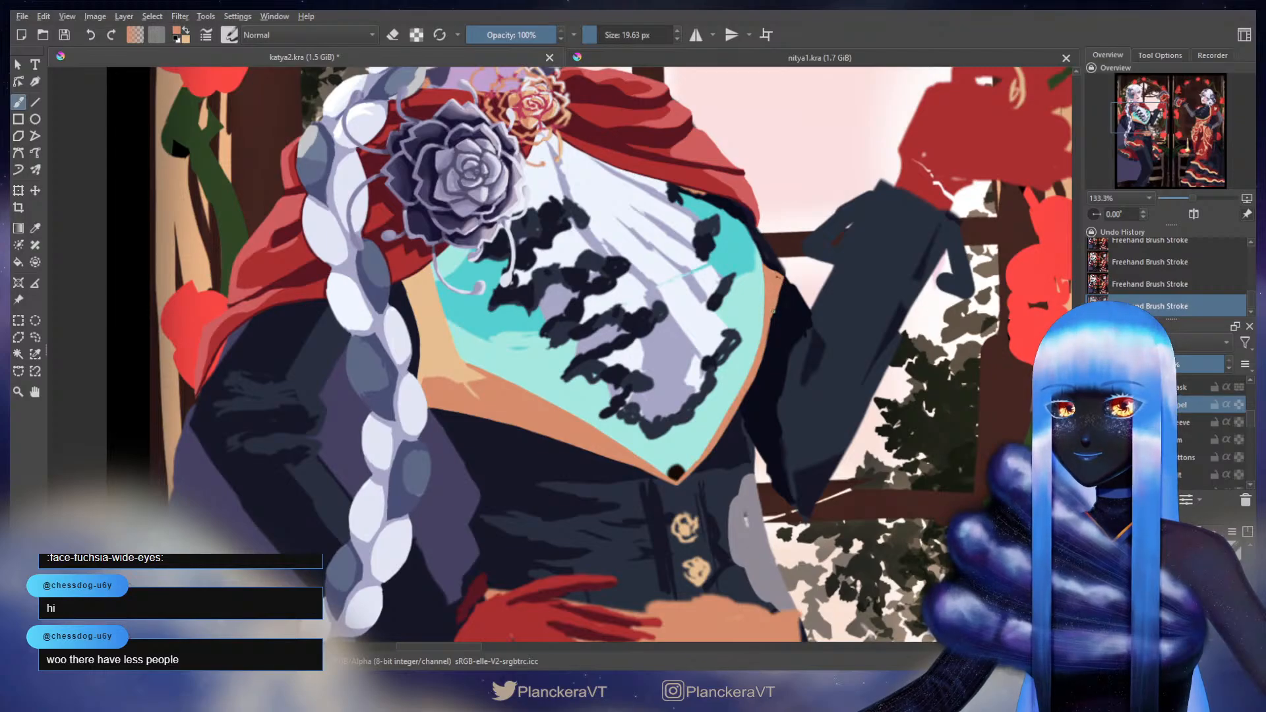
scroll(763, 355, "down", 1)
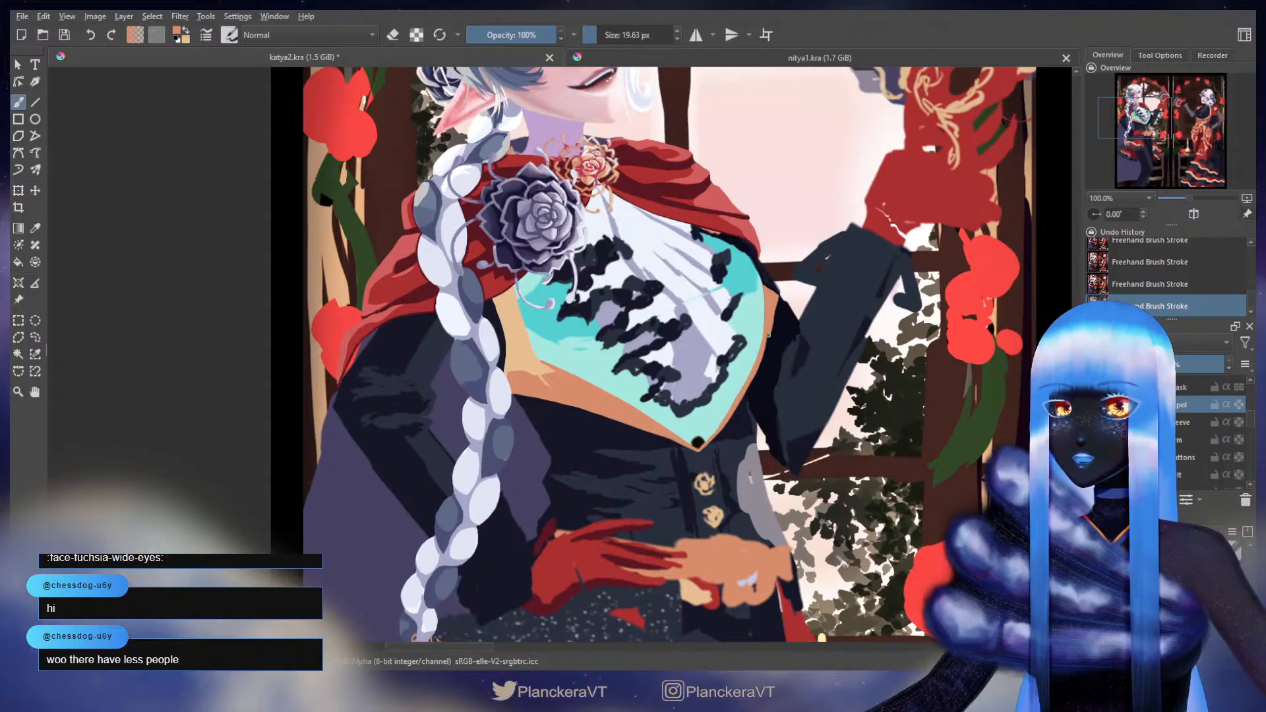
- Undo the last lapel stroke and repaint the right lapel's outer edge with a 19.13 px brush
key("ctrl+z")
mouse_move(768, 335)
left_mouse_down()
mouse_move(776, 299)
mouse_move(768, 338)
left_mouse_up()
key("ctrl+z")
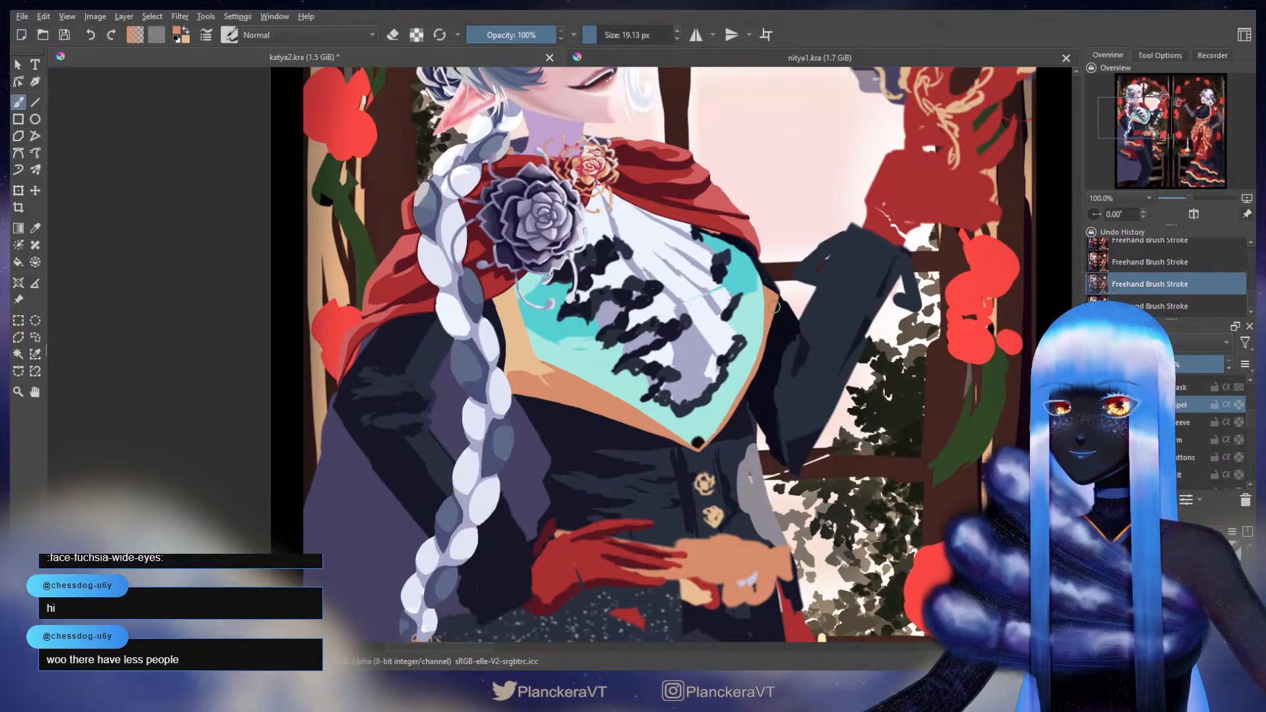
key("ctrl+shift+z")
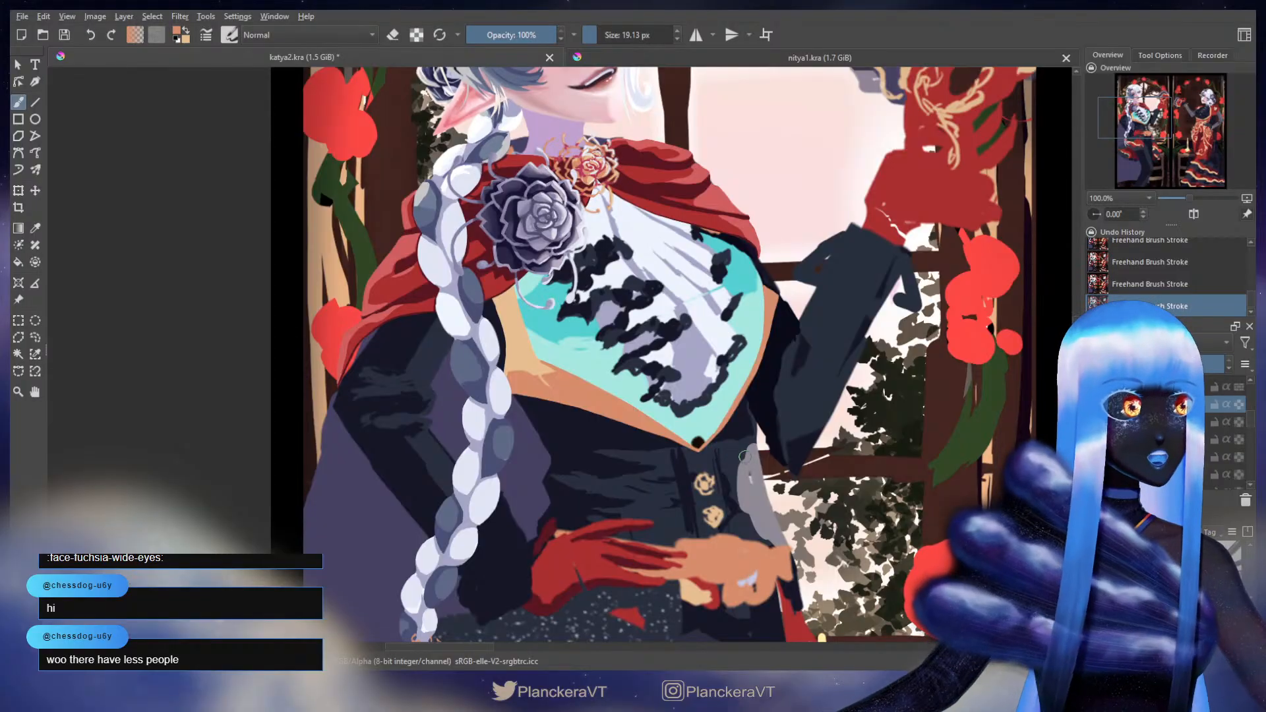
scroll(748, 440, "down", 2)
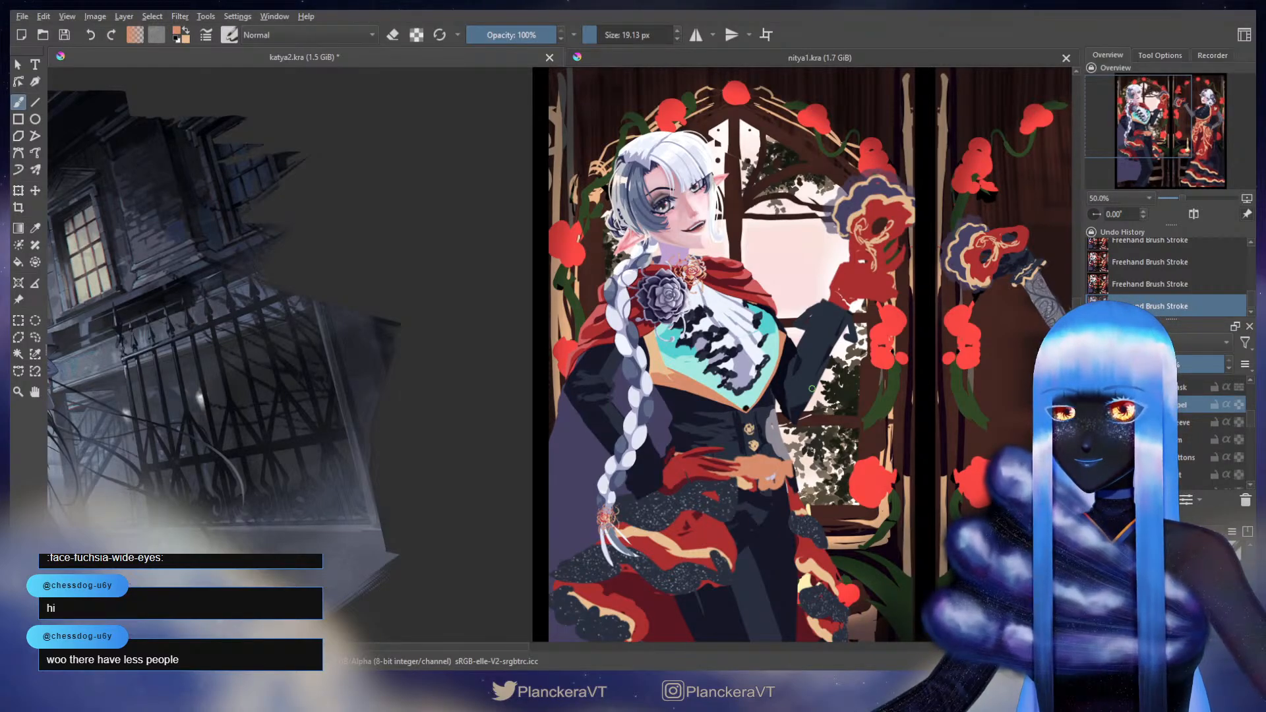
- Smooth the right lapel's outer edge with a 12.34 px brush and switch to a 15.20 px eraser
scroll(811, 389, "up", 4)
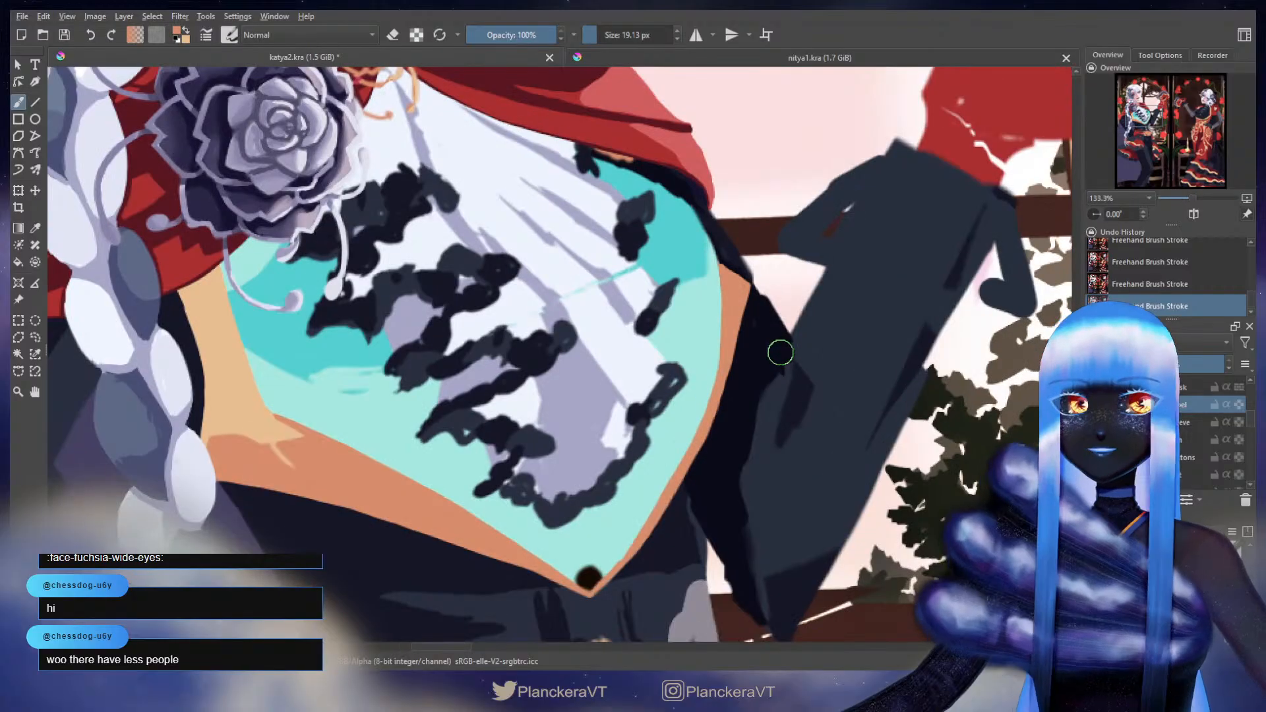
mouse_move(742, 356)
left_mouse_down()
mouse_move(826, 235)
mouse_move(814, 185)
mouse_move(819, 207)
left_mouse_up()
left_click_drag(818, 210, 808, 203)
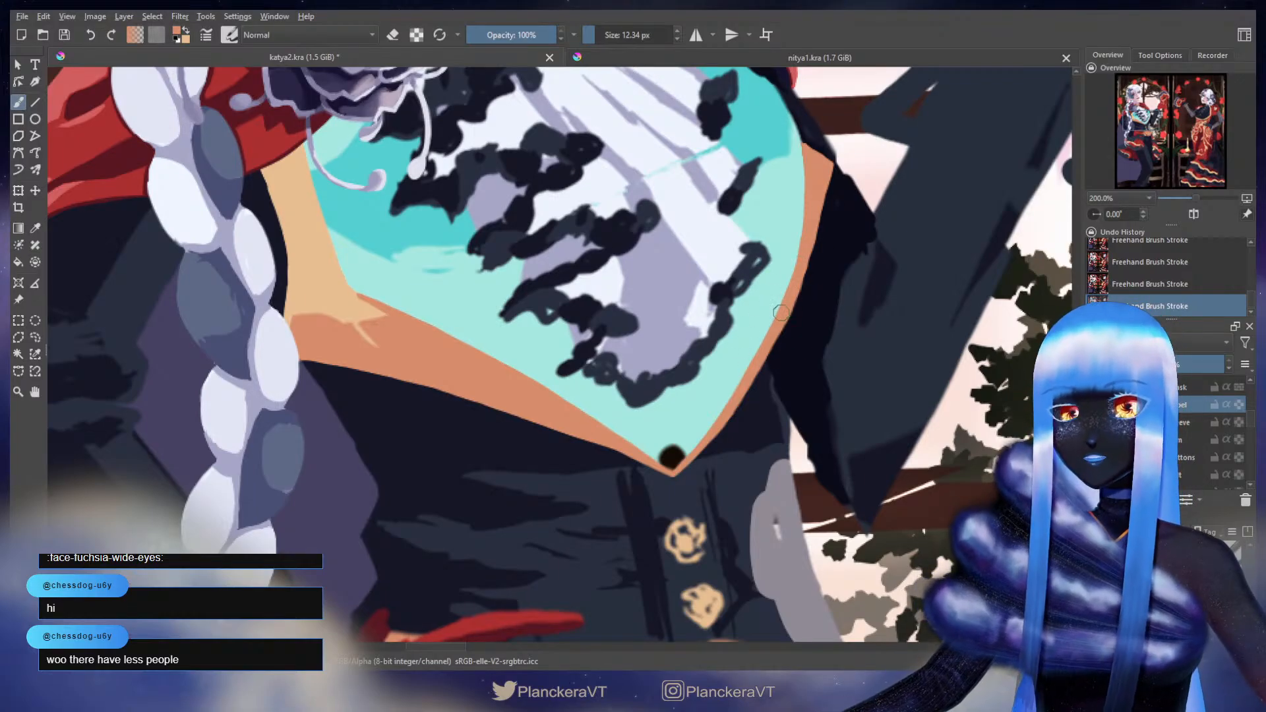
key("e")
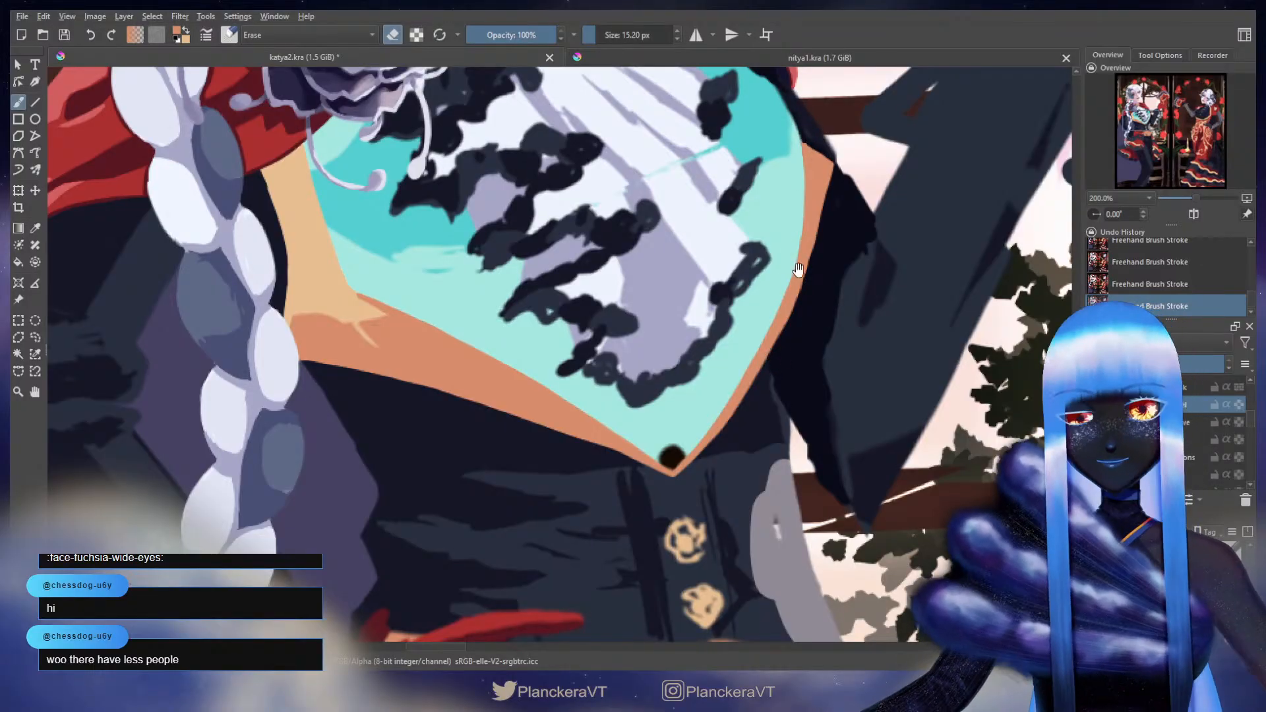
- Compare the right lapel's outer edge with and without the last stroke, both close up and in the wider figure
mouse_move(805, 262)
left_mouse_down()
mouse_move(825, 295)
mouse_move(857, 290)
left_mouse_up()
left_click_drag(855, 332, 853, 332, "shift")
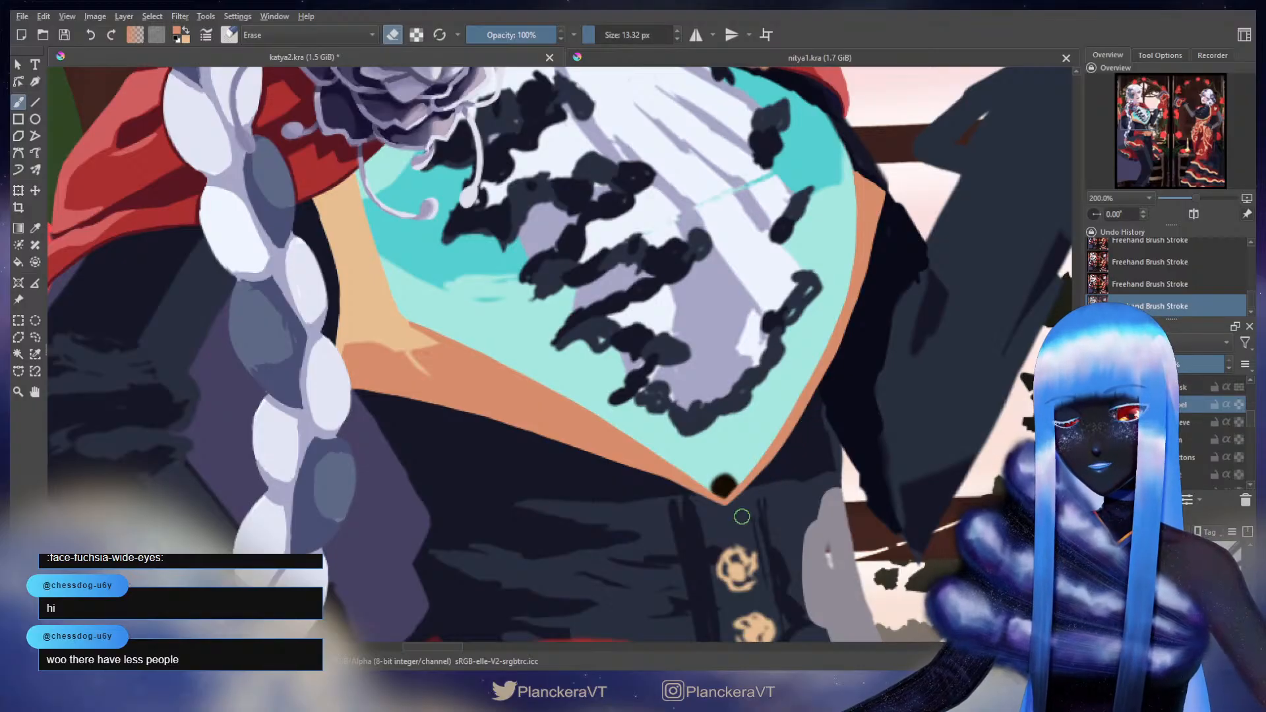
key("ctrl+z")
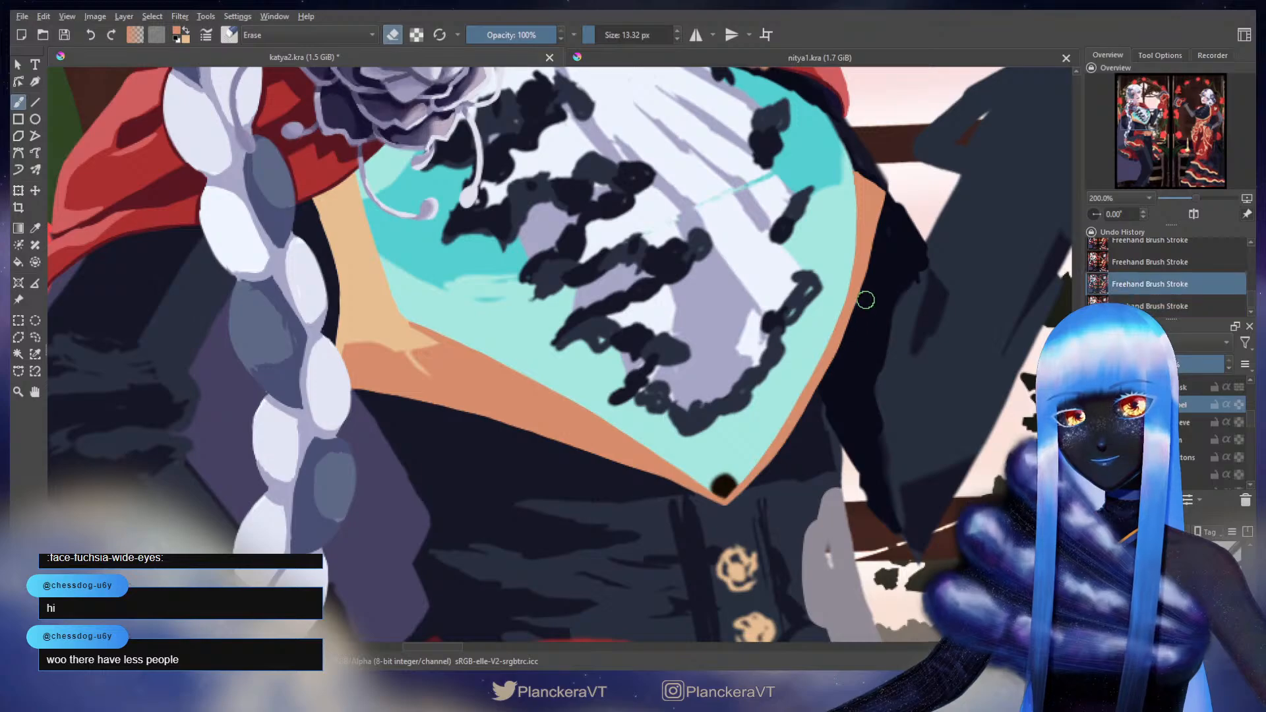
key("ctrl+shift+z")
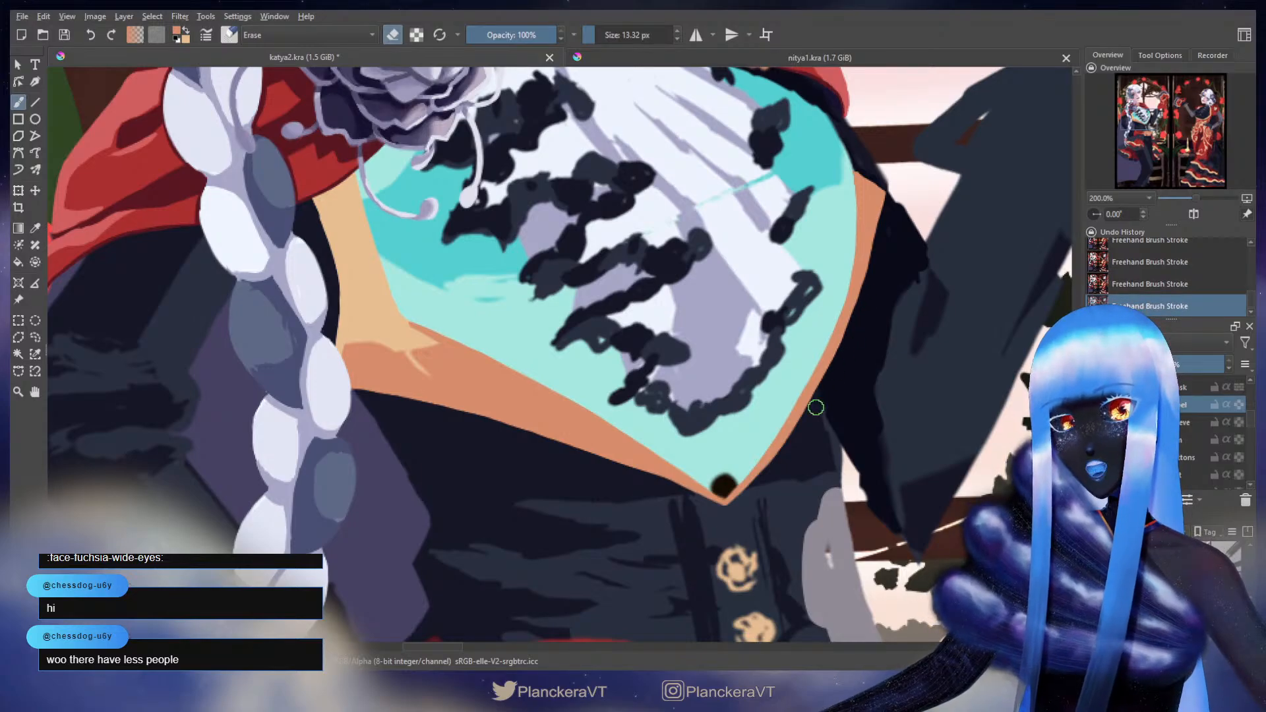
key("e")
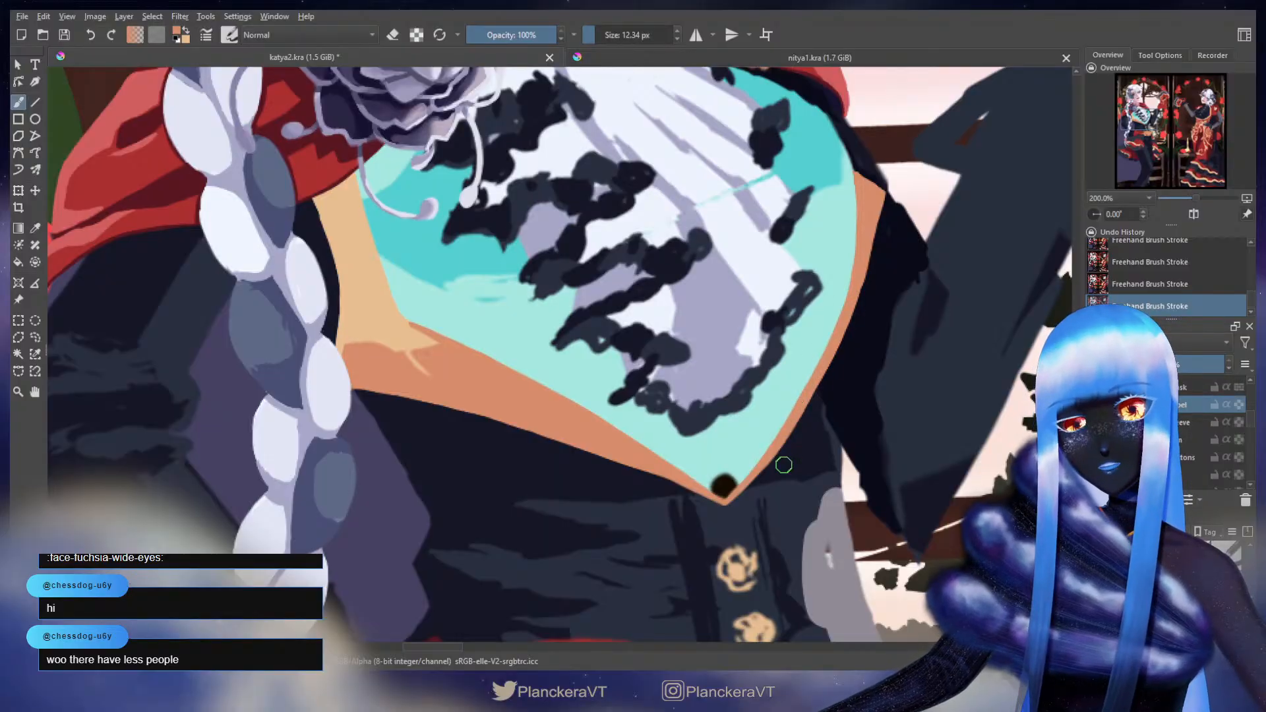
key("e")
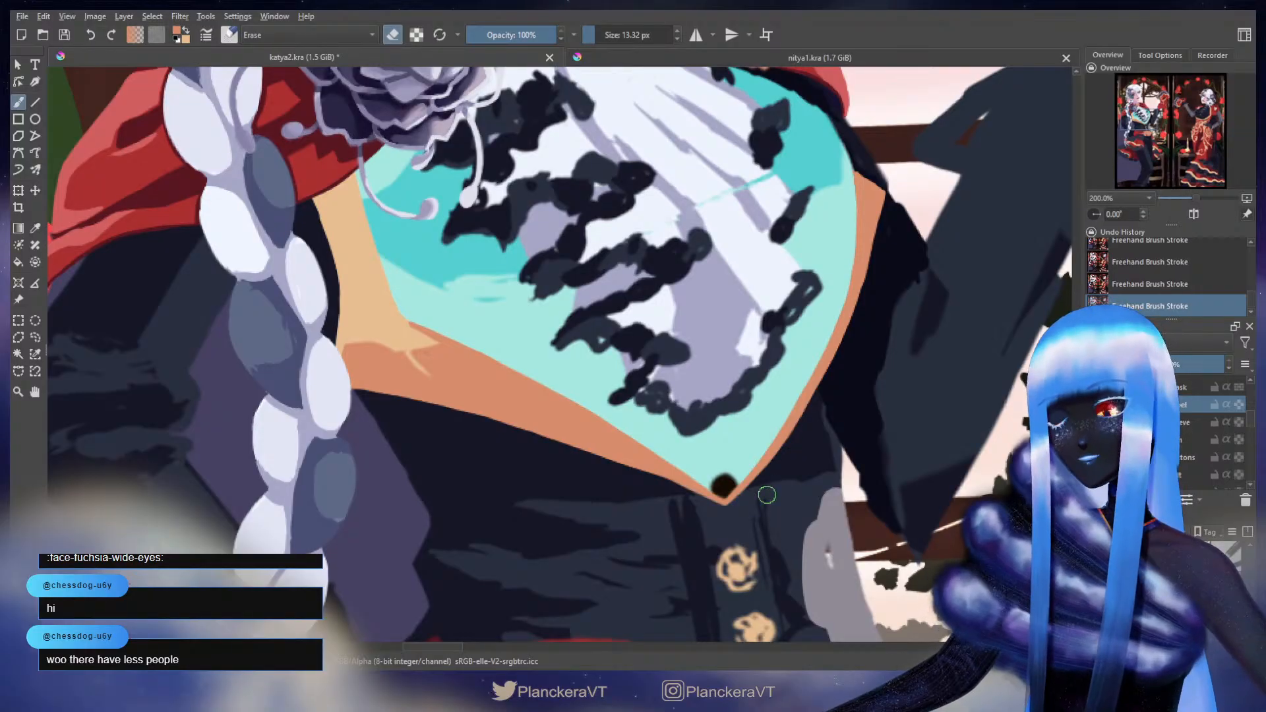
scroll(745, 340, "down", 3)
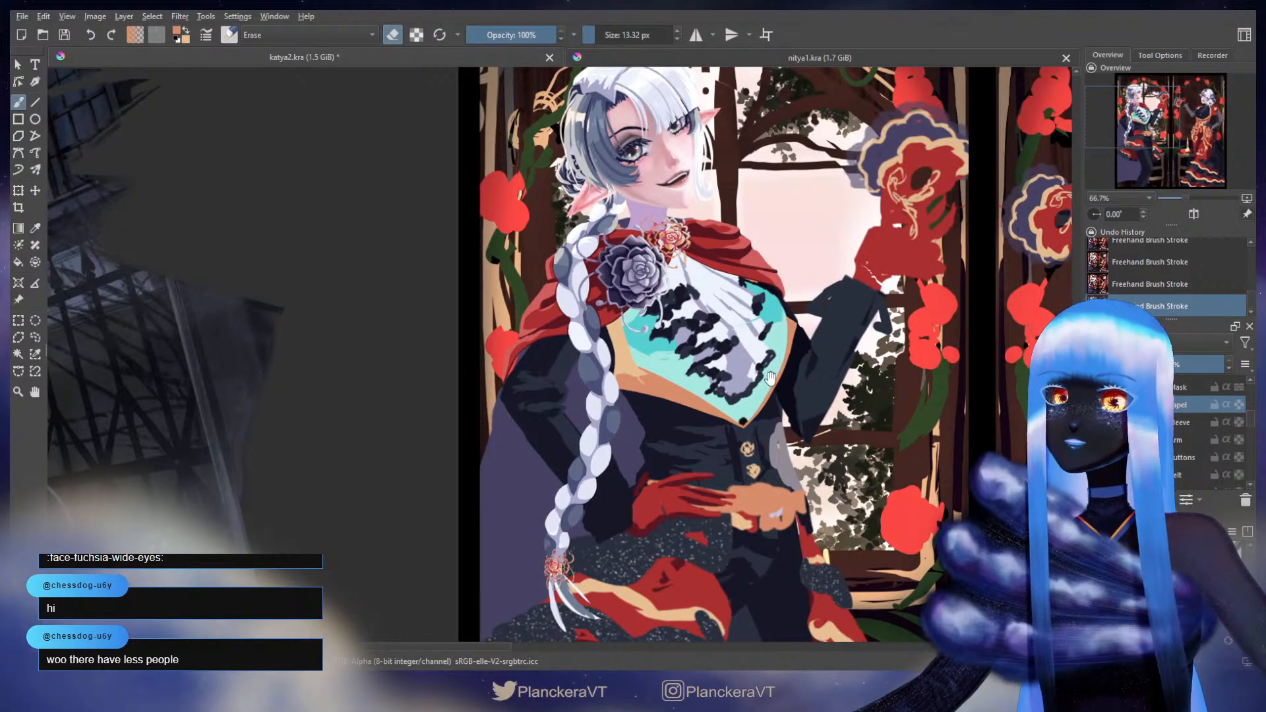
left_click_drag(770, 377, 781, 401)
scroll(735, 278, "up", 2)
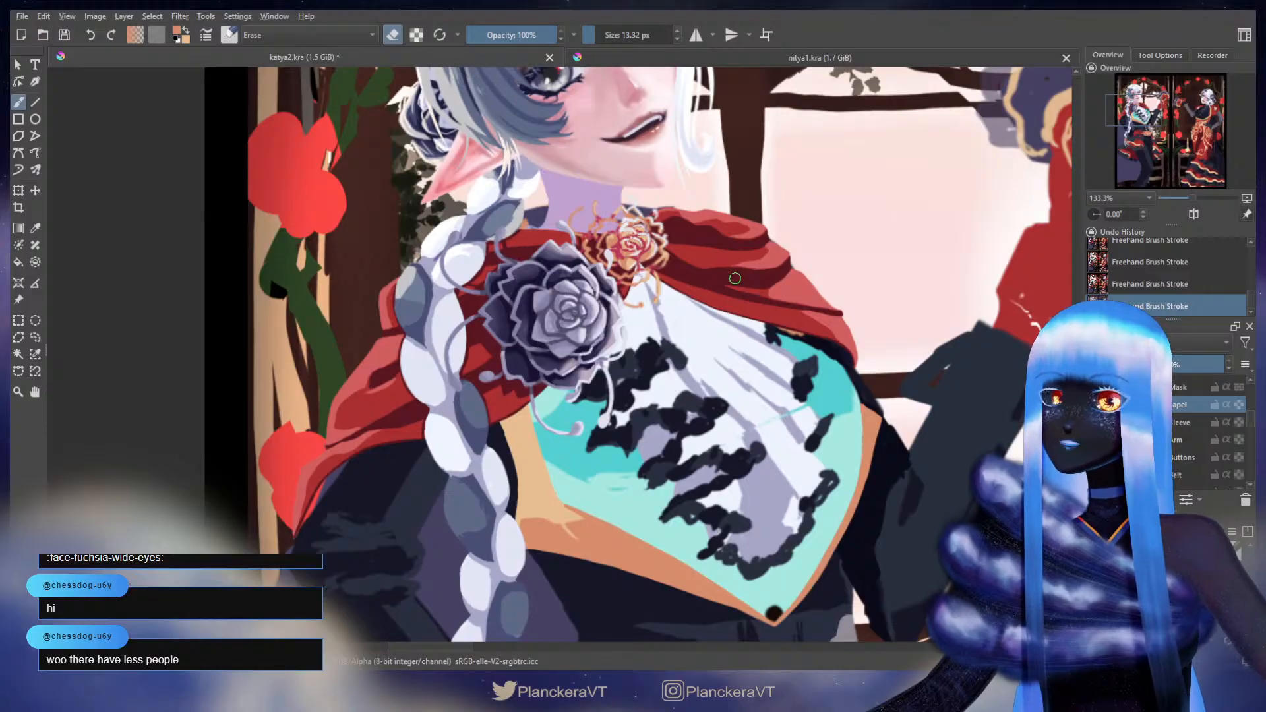
mouse_move(792, 329)
left_mouse_down()
mouse_move(831, 329)
mouse_move(792, 330)
left_mouse_up()
key("ctrl+z")
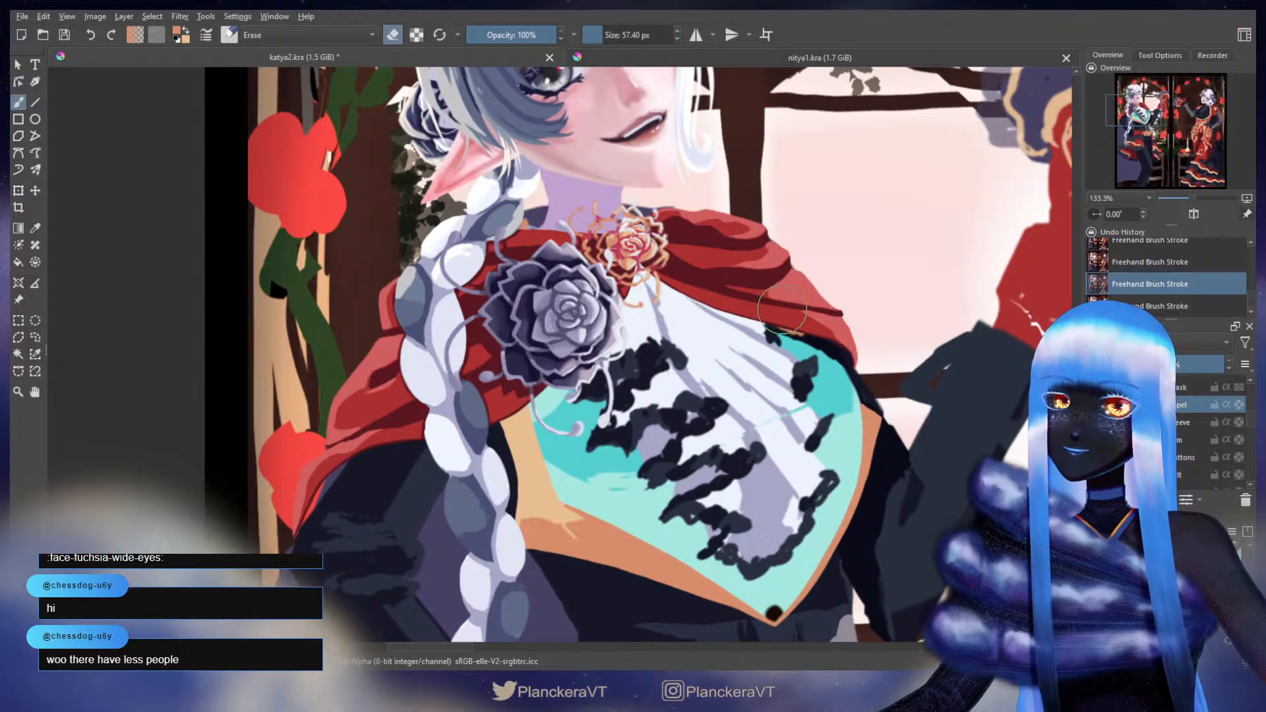
key("ctrl+shift+z")
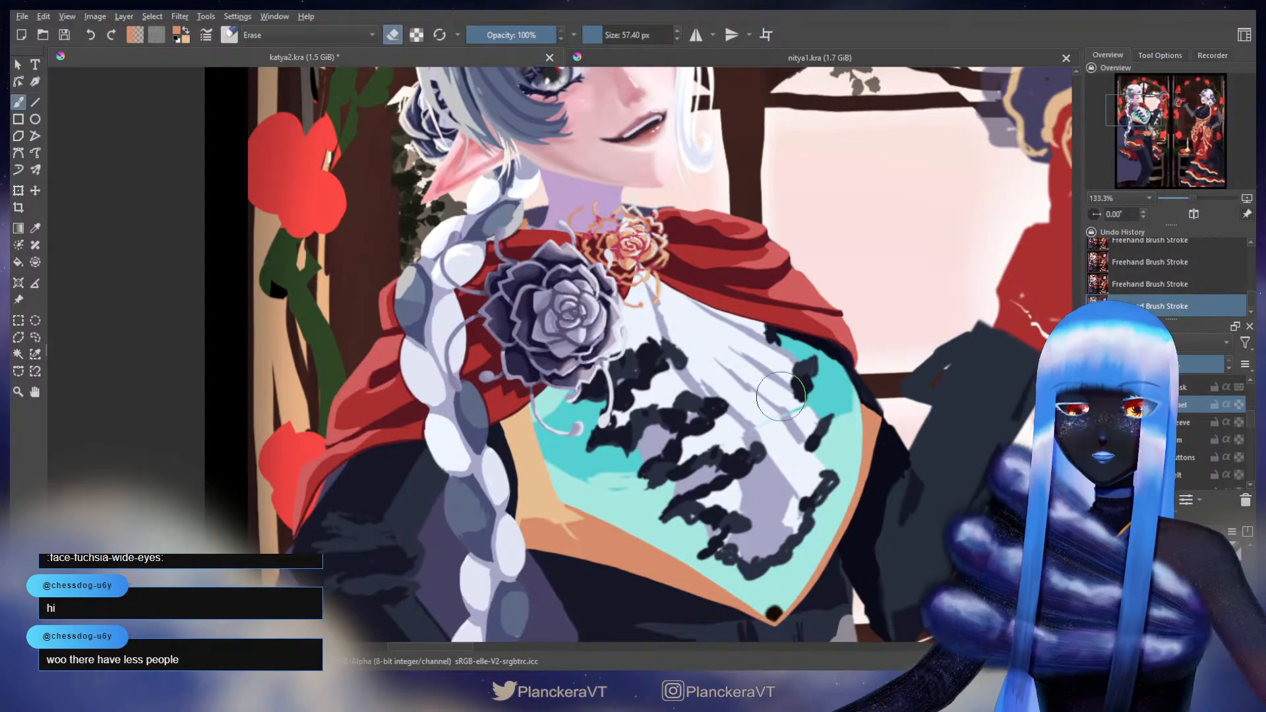
- Hide the layers of the red cape, the purple flower brooch and the white braid to expose the collar
scroll(780, 396, "down", 2)
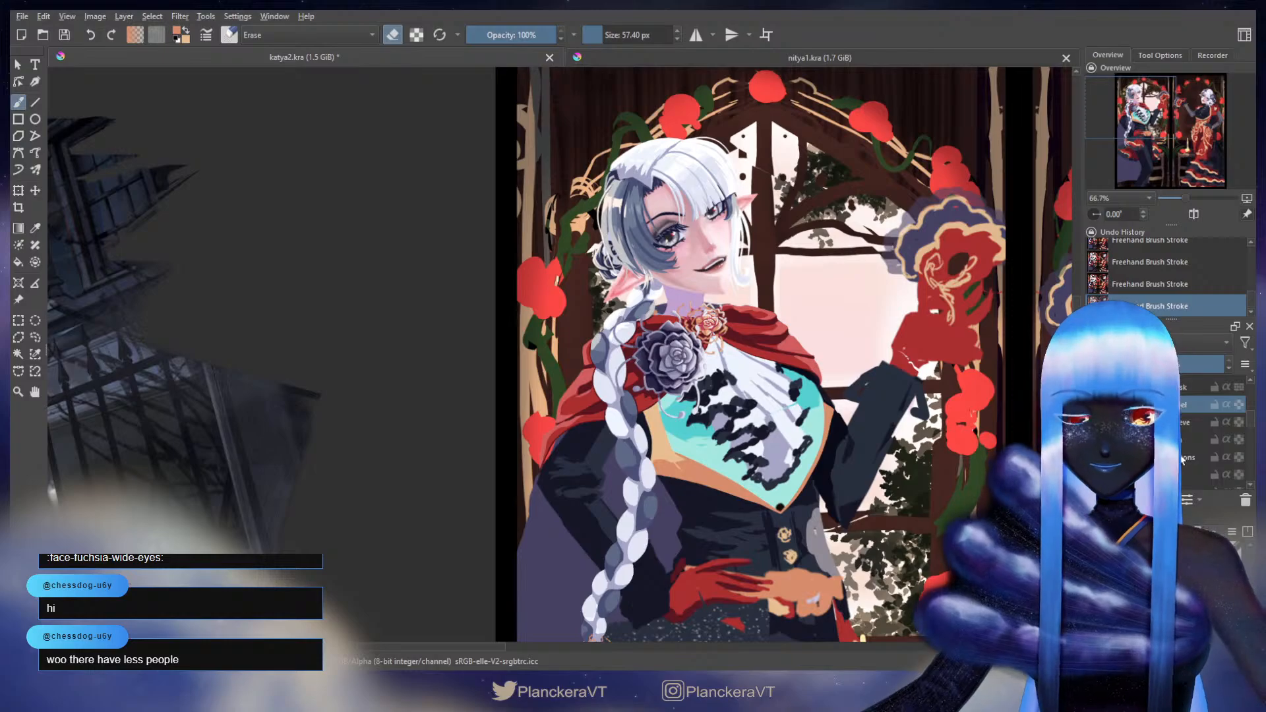
scroll(1228, 441, "up", 1)
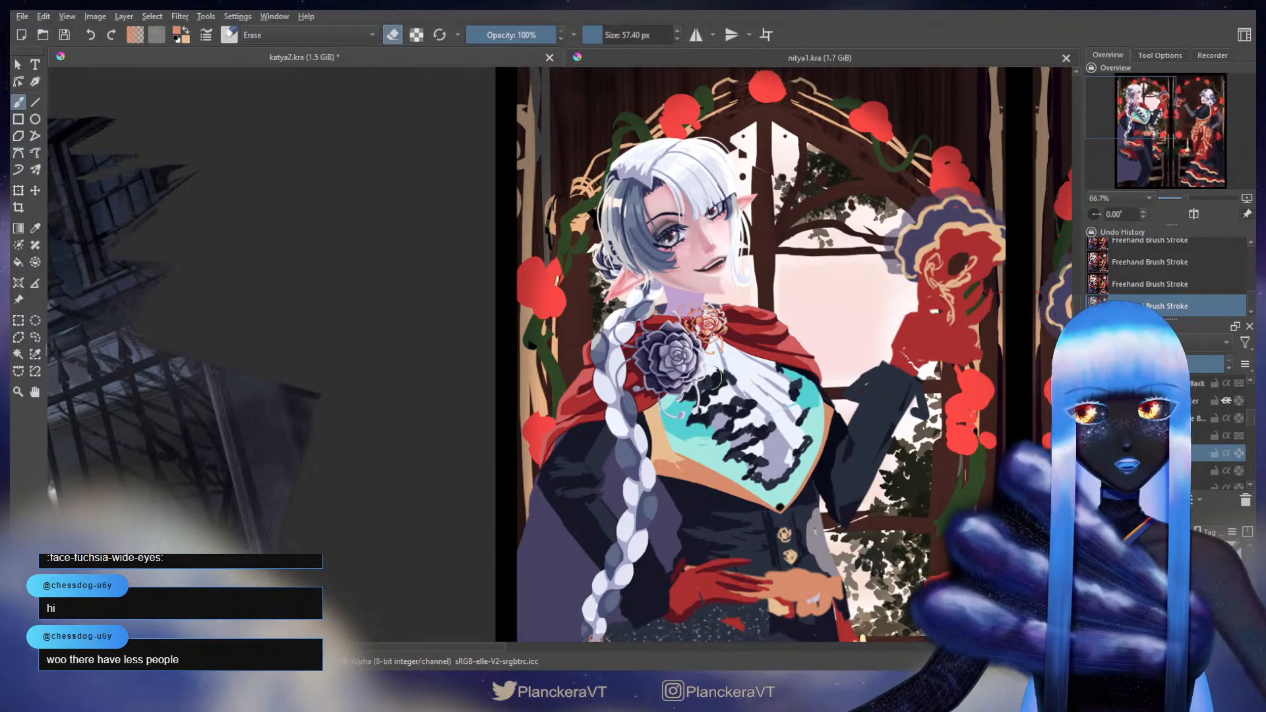
scroll(1213, 455, "up", 1)
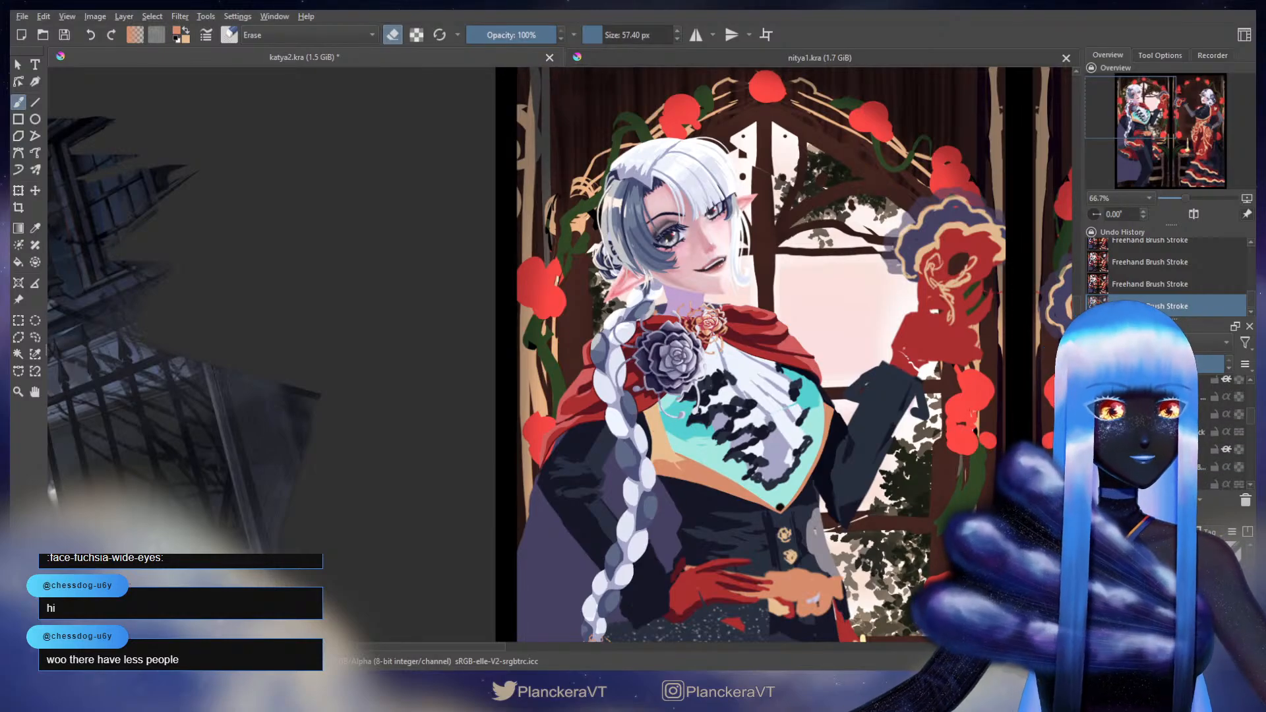
scroll(1213, 435, "up", 1)
left_click(1094, 428)
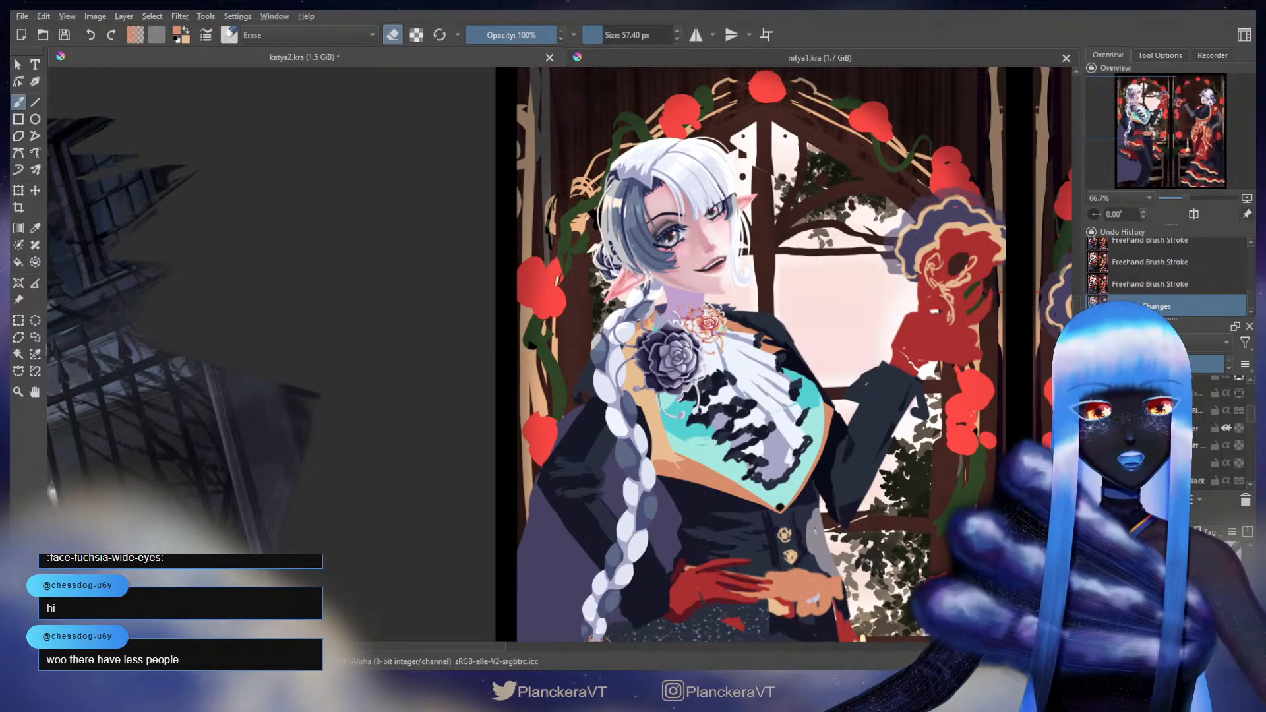
scroll(1216, 441, "up", 2)
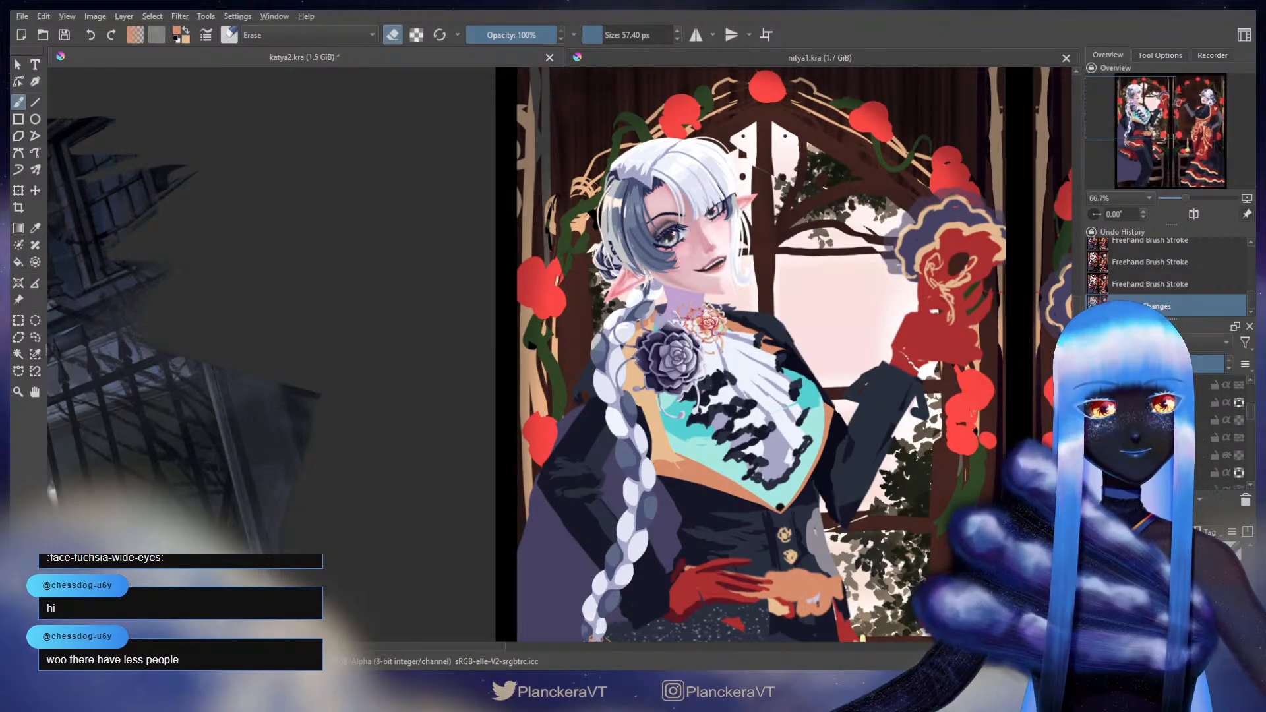
left_click(1094, 472)
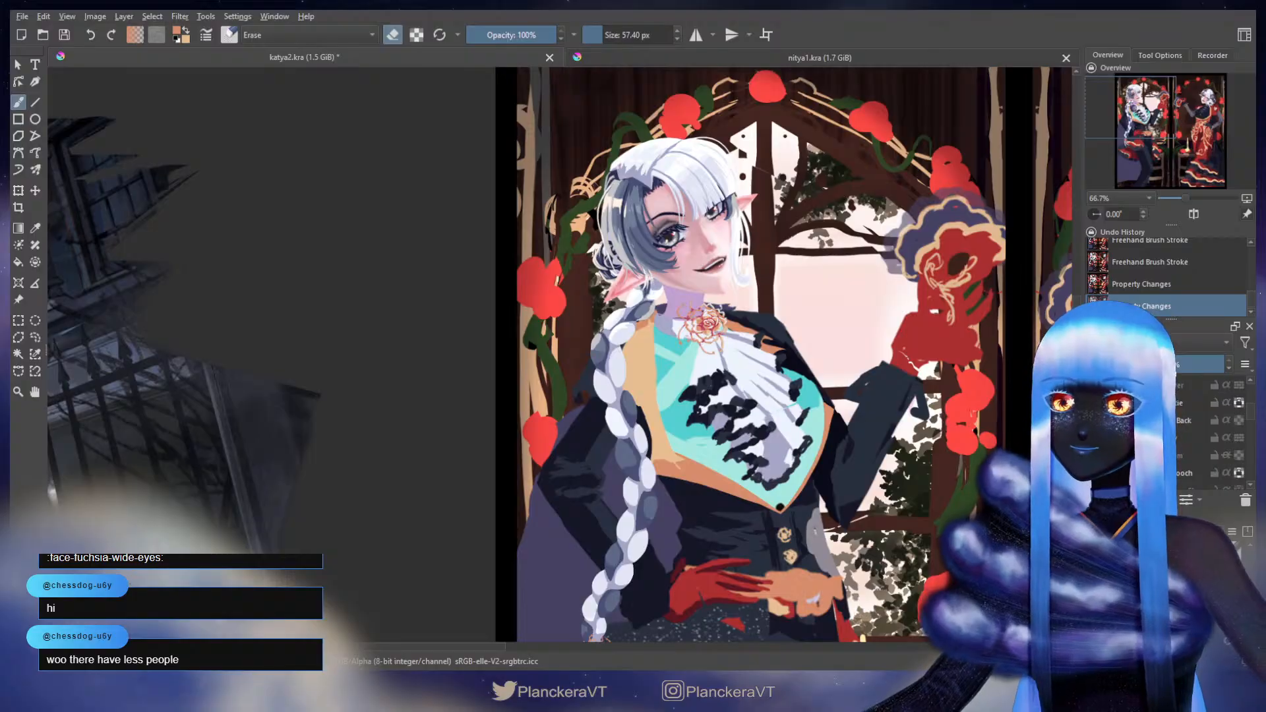
scroll(1216, 435, "down", 2)
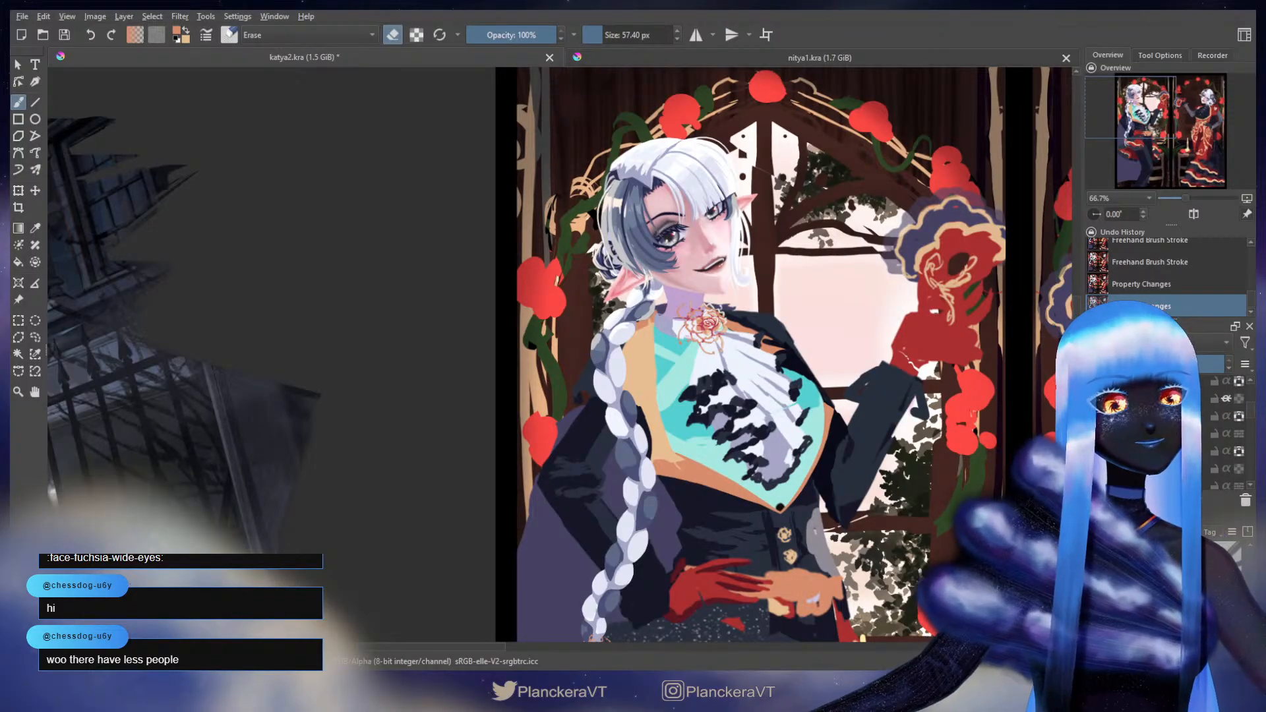
left_click(1095, 469)
- Extend the orange lapel around both sides of the neck with a 25.68 px brush, reworking it with a 113.14 px eraser
scroll(718, 345, "up", 1)
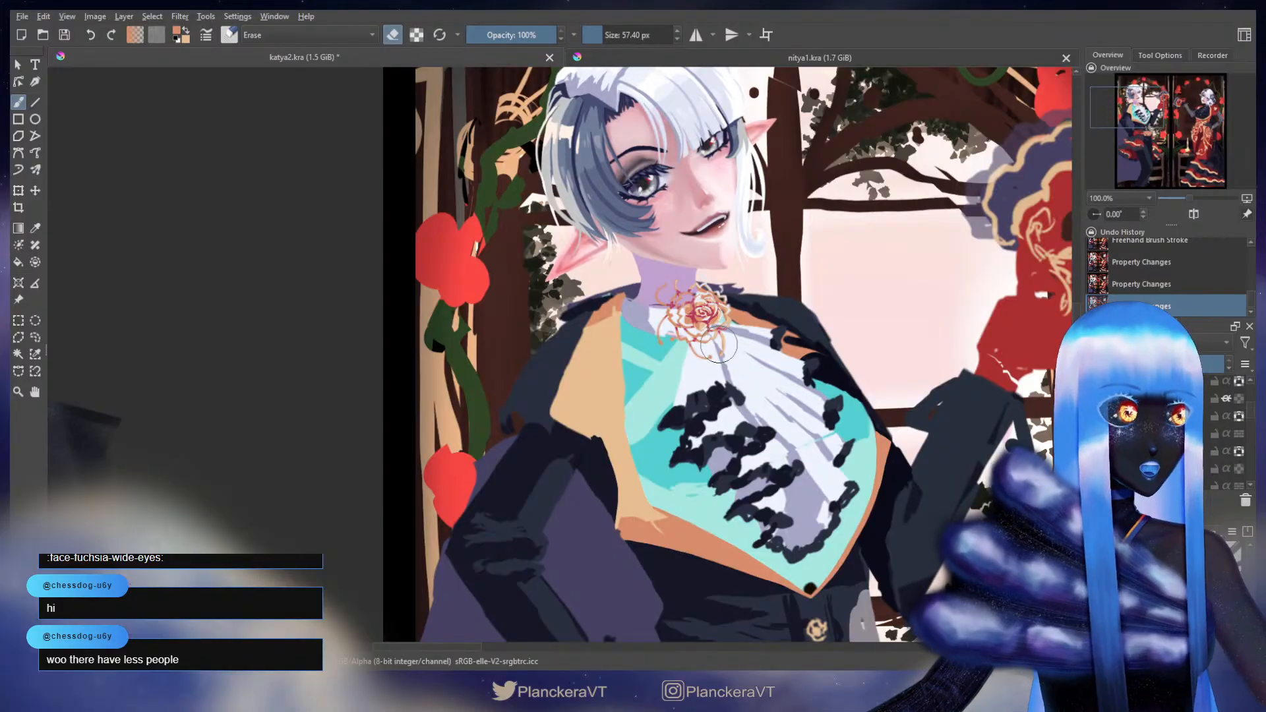
key("e")
mouse_move(649, 323)
left_mouse_down()
mouse_move(669, 374)
mouse_move(632, 354)
left_mouse_up()
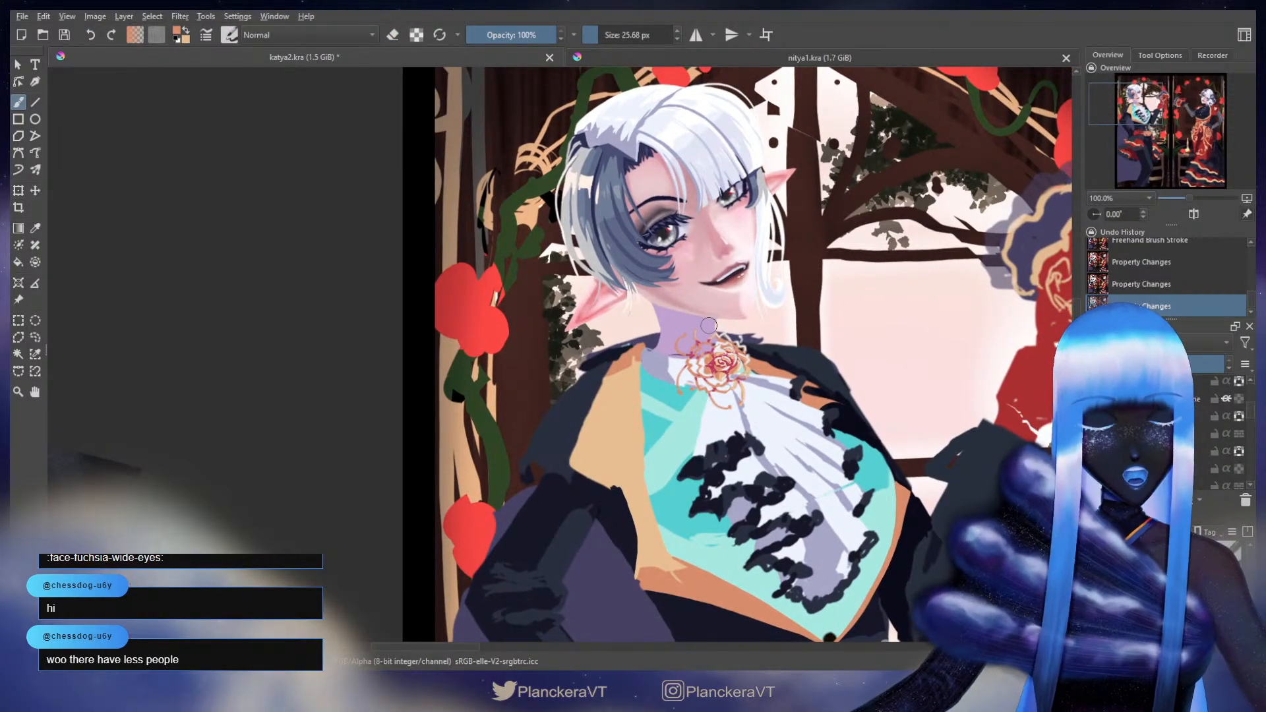
left_click(647, 343)
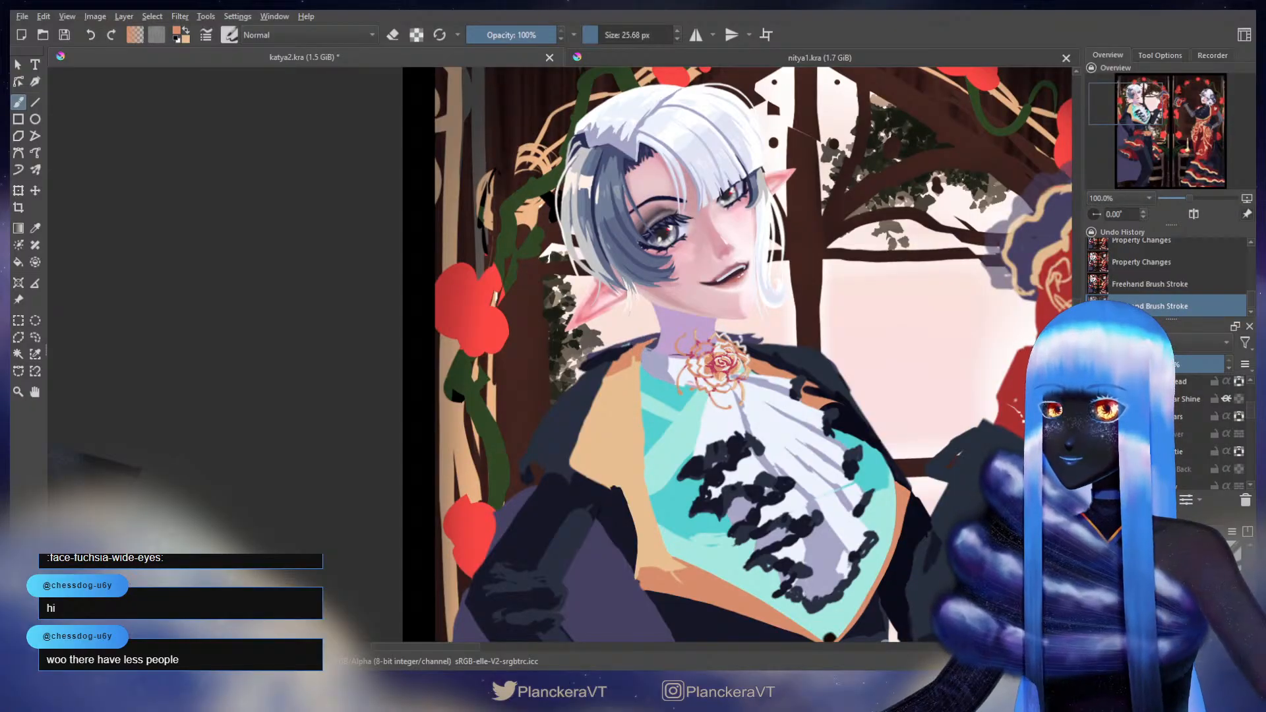
left_click_drag(649, 344, 659, 352)
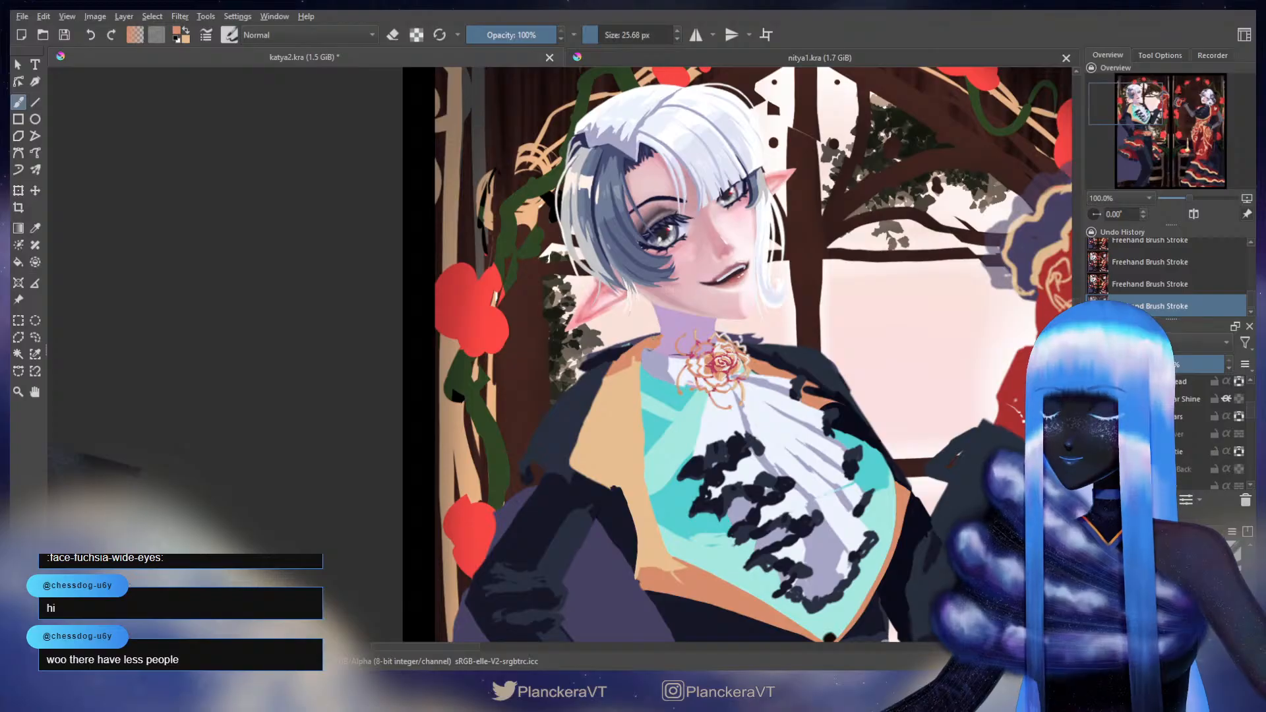
left_click_drag(756, 360, 621, 364)
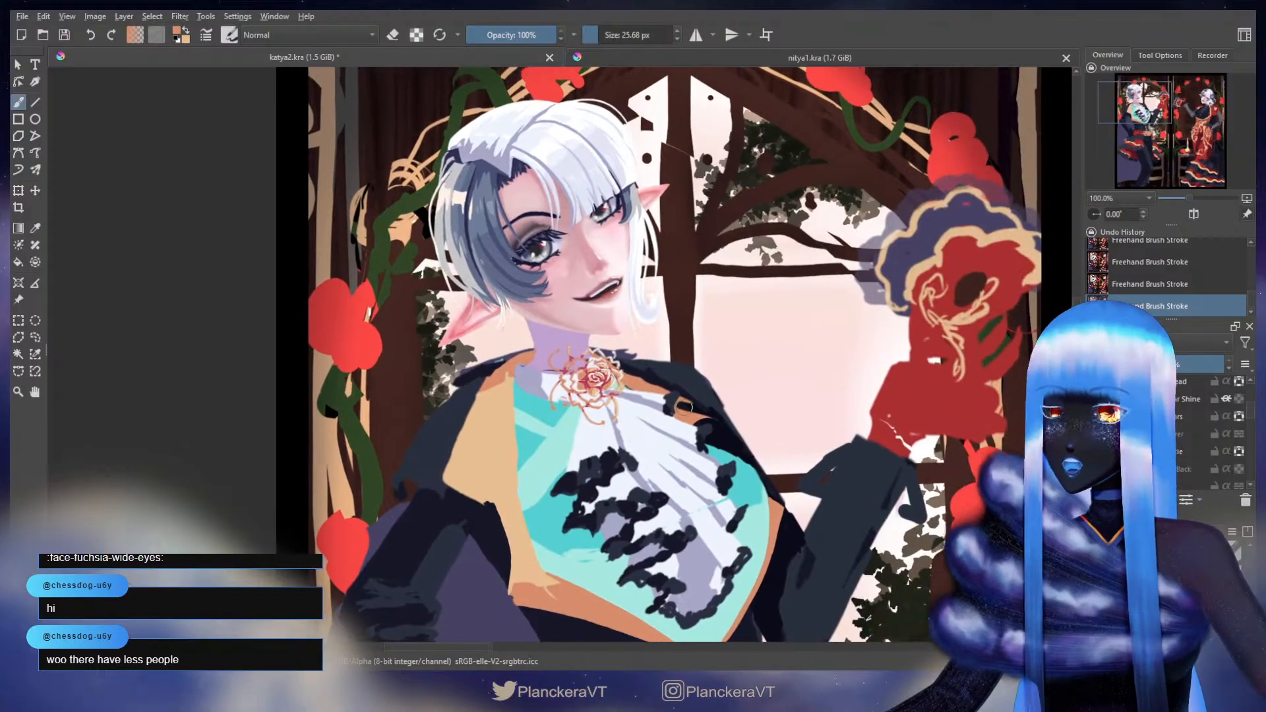
key("e")
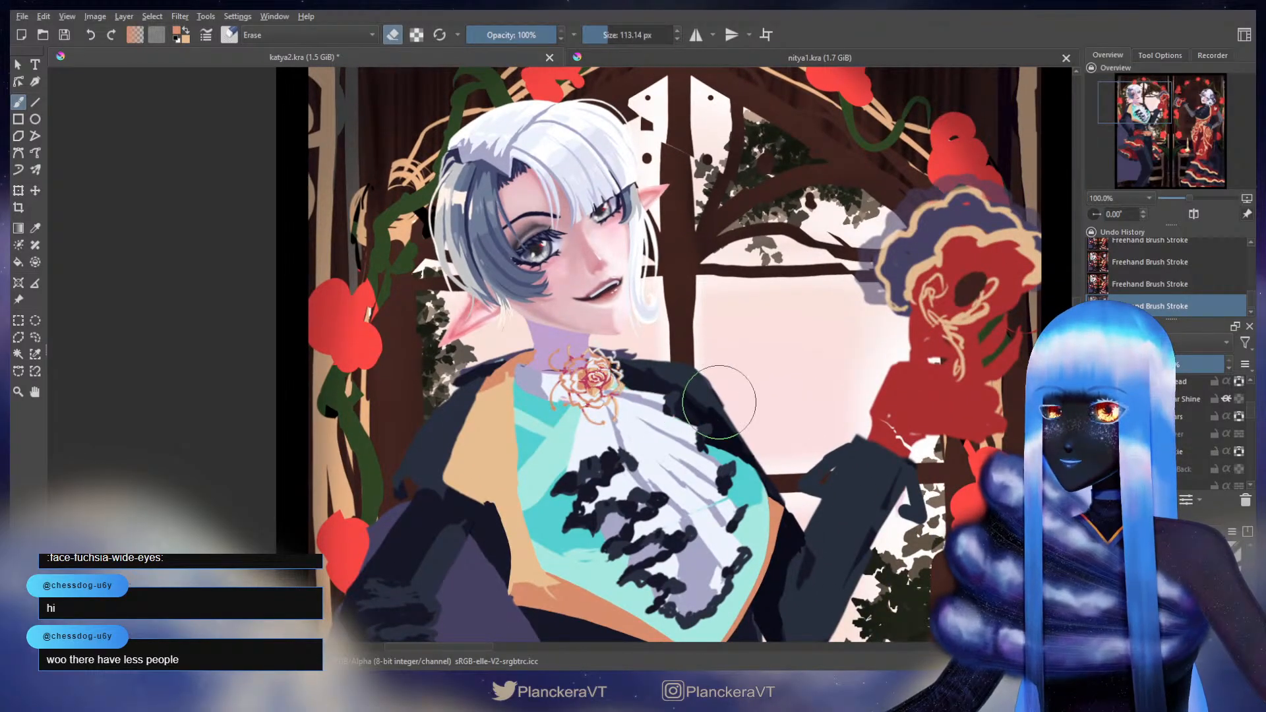
key("e")
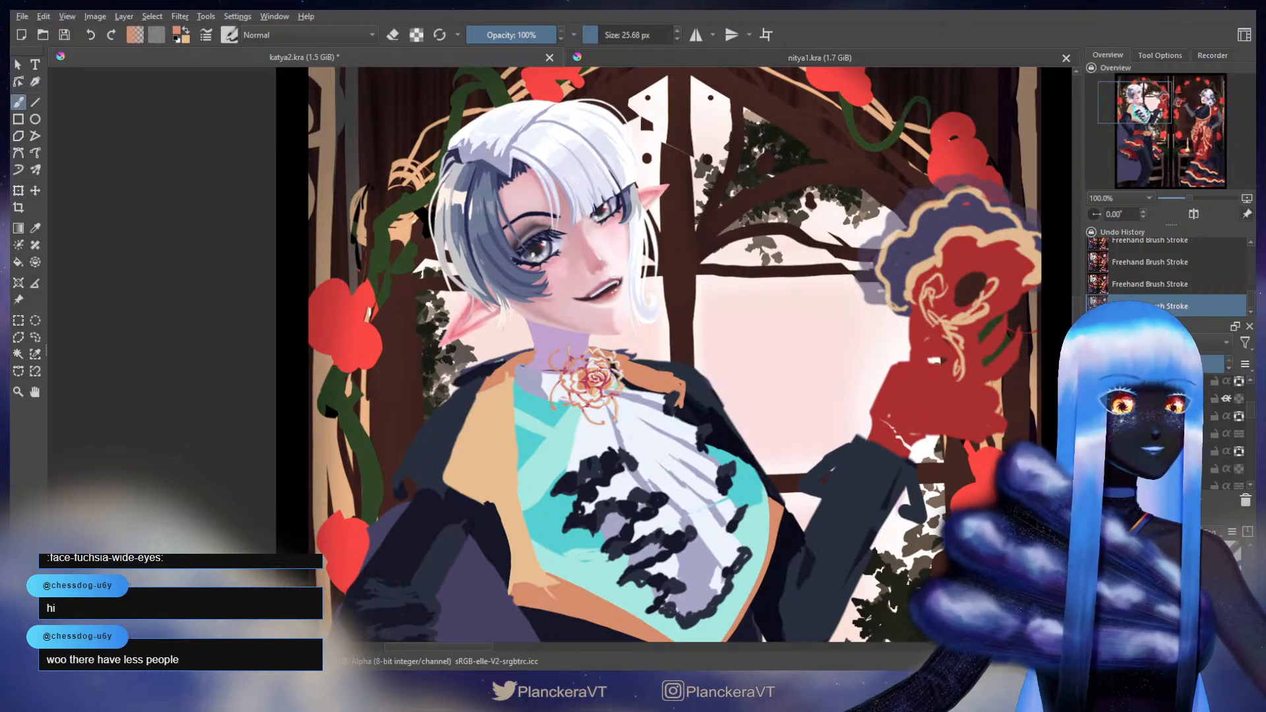
- Show the purple flower brooch and red cape layers again and check the whole figure
left_click(1093, 433)
scroll(1147, 434, "down", 1)
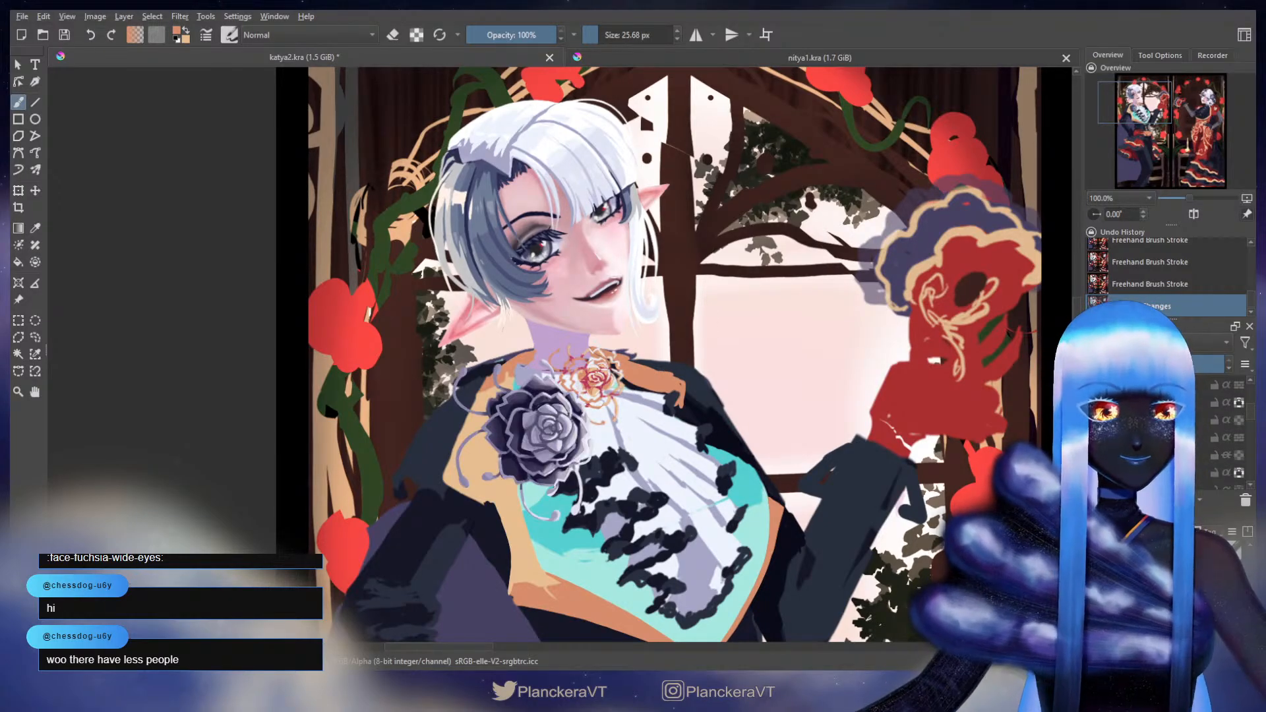
scroll(1147, 434, "down", 2)
left_click(1093, 442)
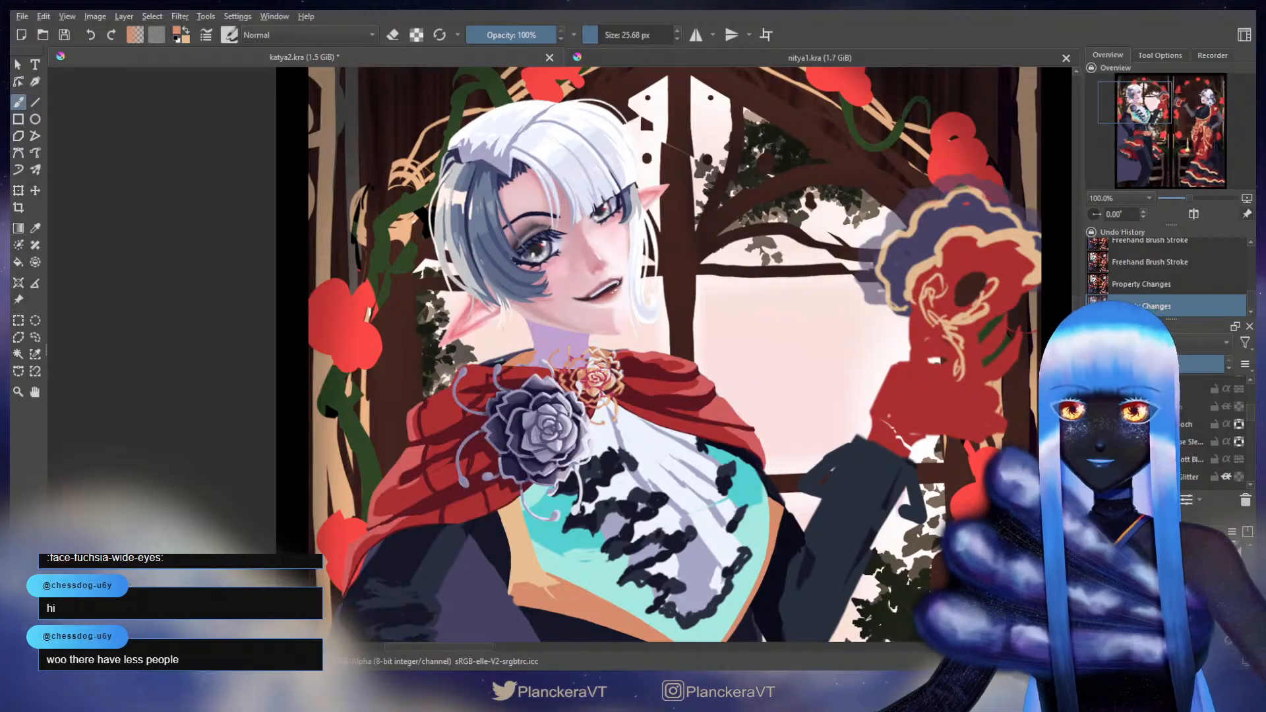
scroll(767, 435, "down", 2)
left_click_drag(856, 487, 863, 415)
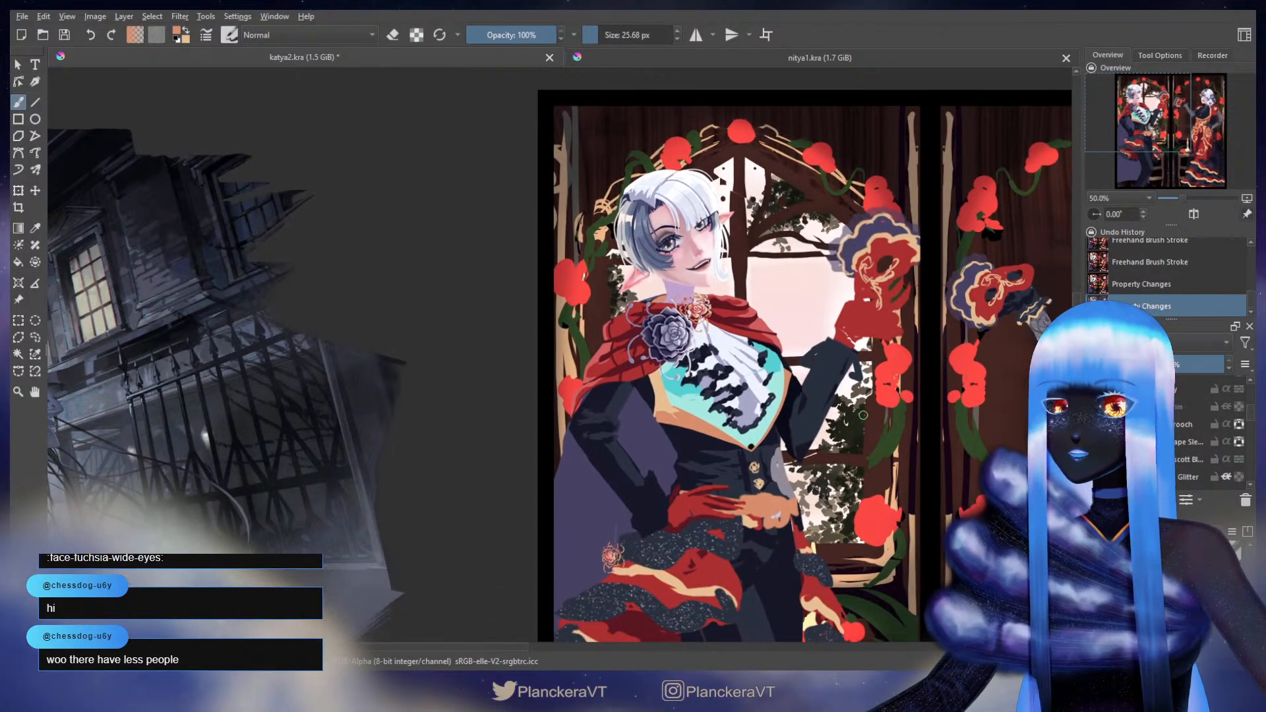
- Erase along the upper collar edge on both sides of the neck with a 31.00 px eraser
scroll(663, 319, "up", 3)
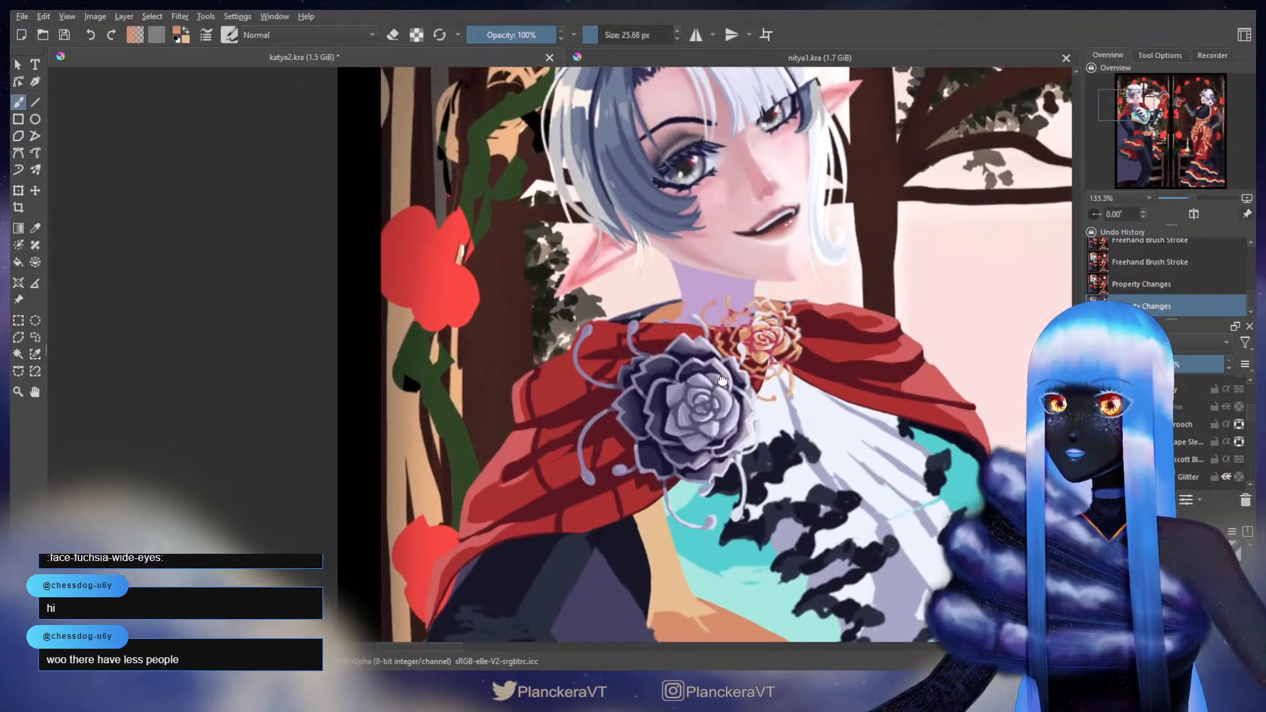
key("e")
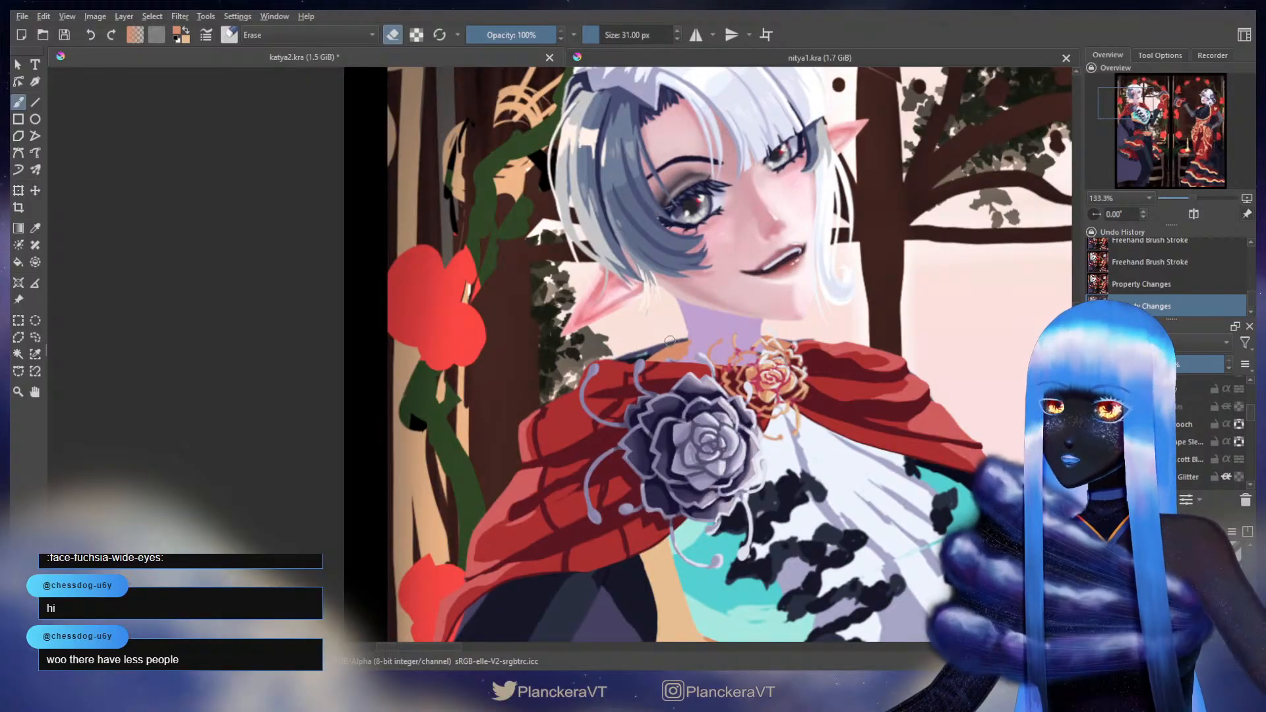
mouse_move(657, 348)
left_mouse_down()
mouse_move(692, 332)
mouse_move(638, 366)
left_mouse_up()
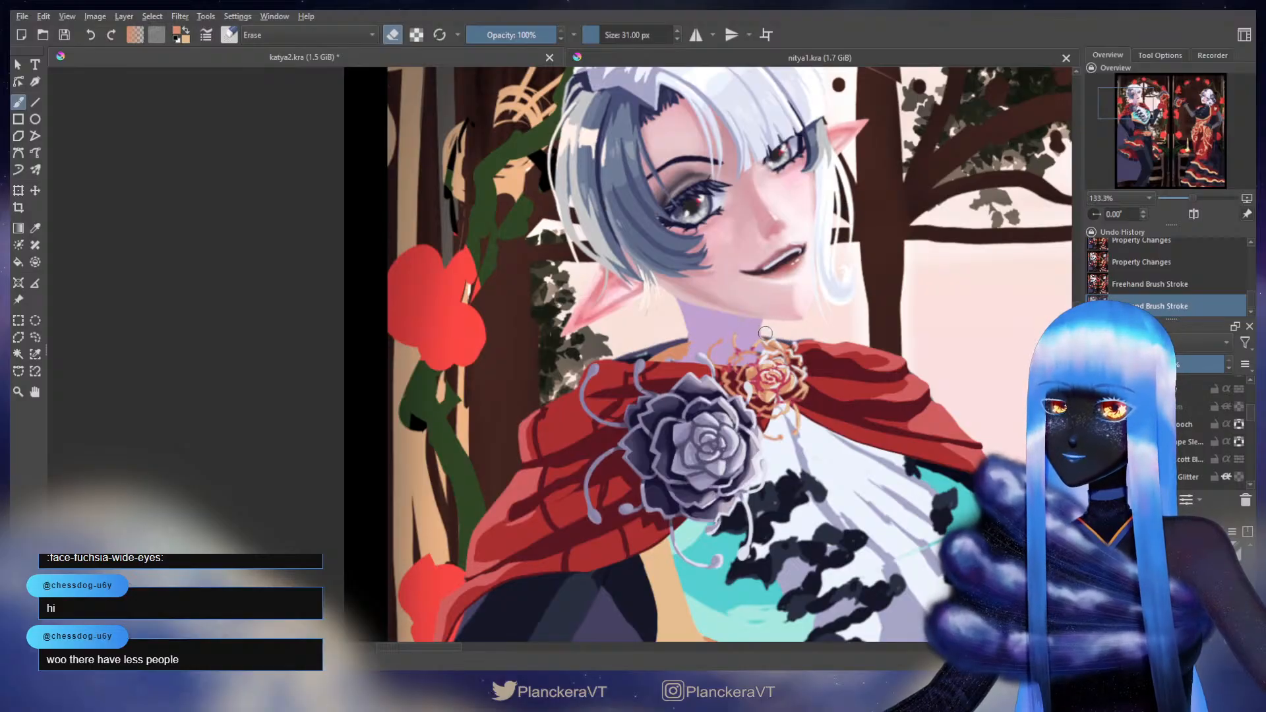
left_click_drag(766, 335, 799, 338)
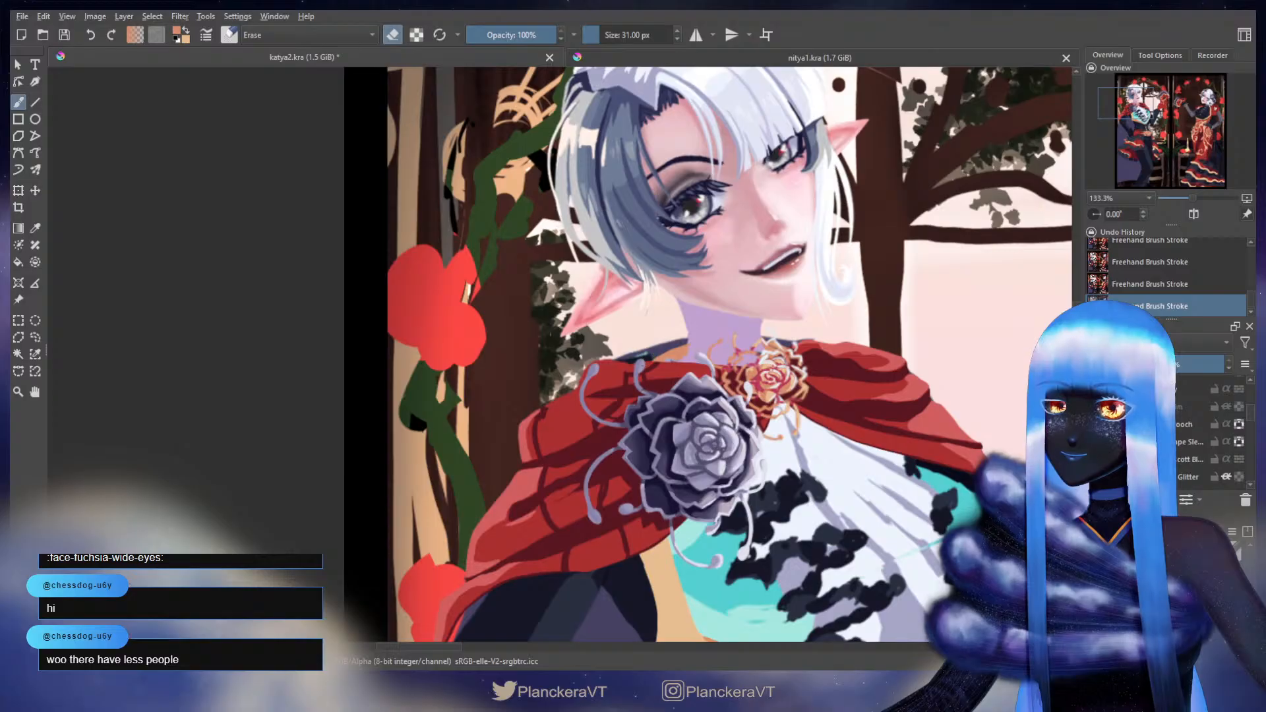
- Undo and restore the last two collar strokes for comparison, and reduce the eraser to 20.00 px
key("ctrl+z")
key("ctrl+z")
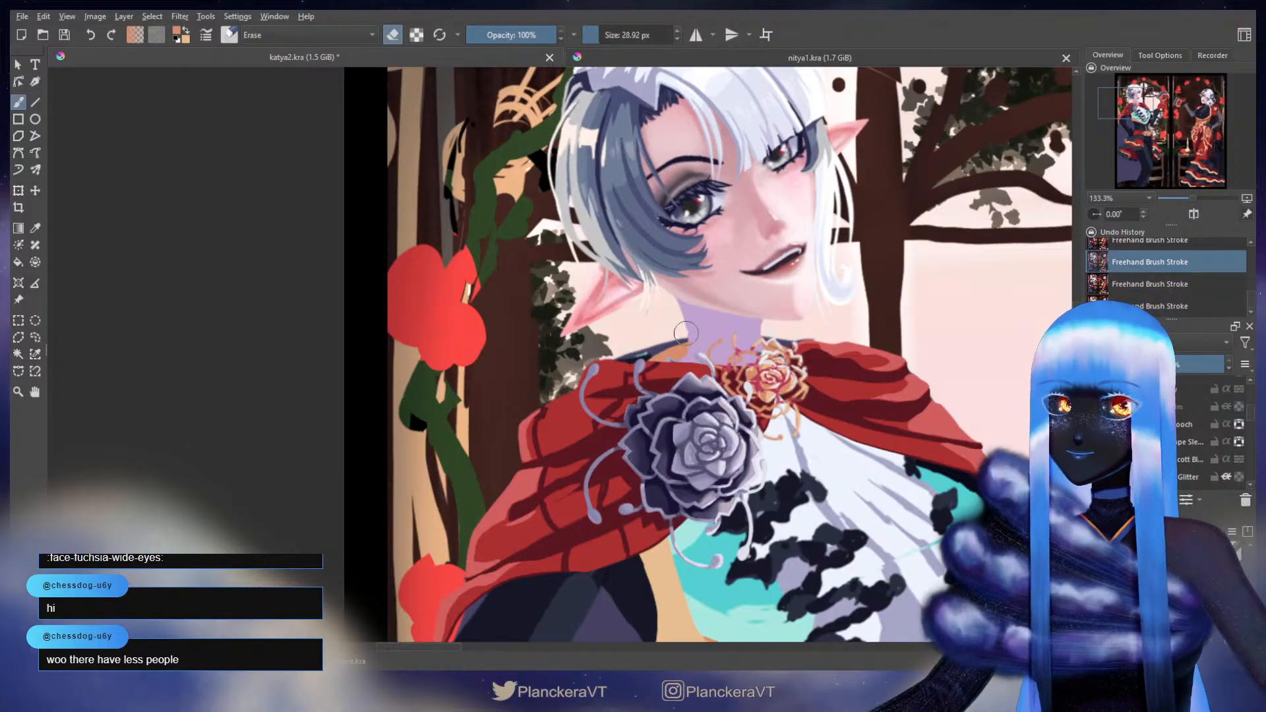
scroll(686, 333, "up", 1)
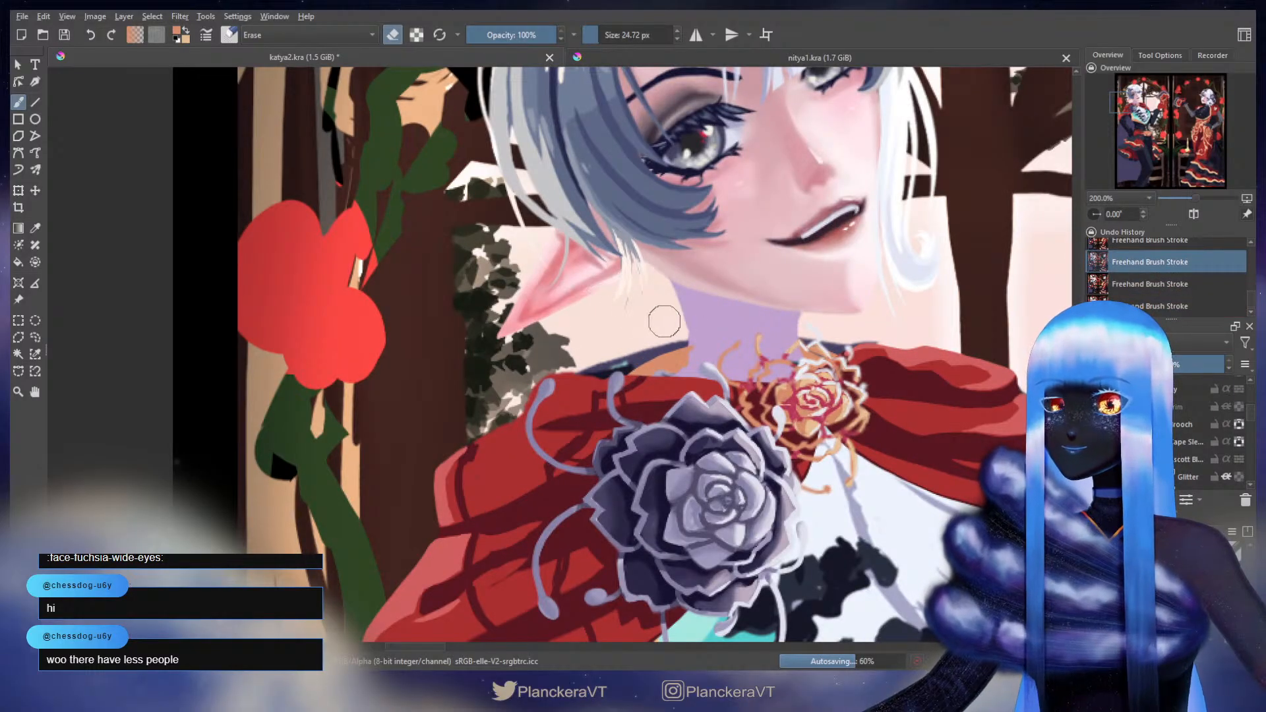
key("bracketleft")
key("bracketleft")
key("ctrl+shift+z")
key("ctrl+shift+z")
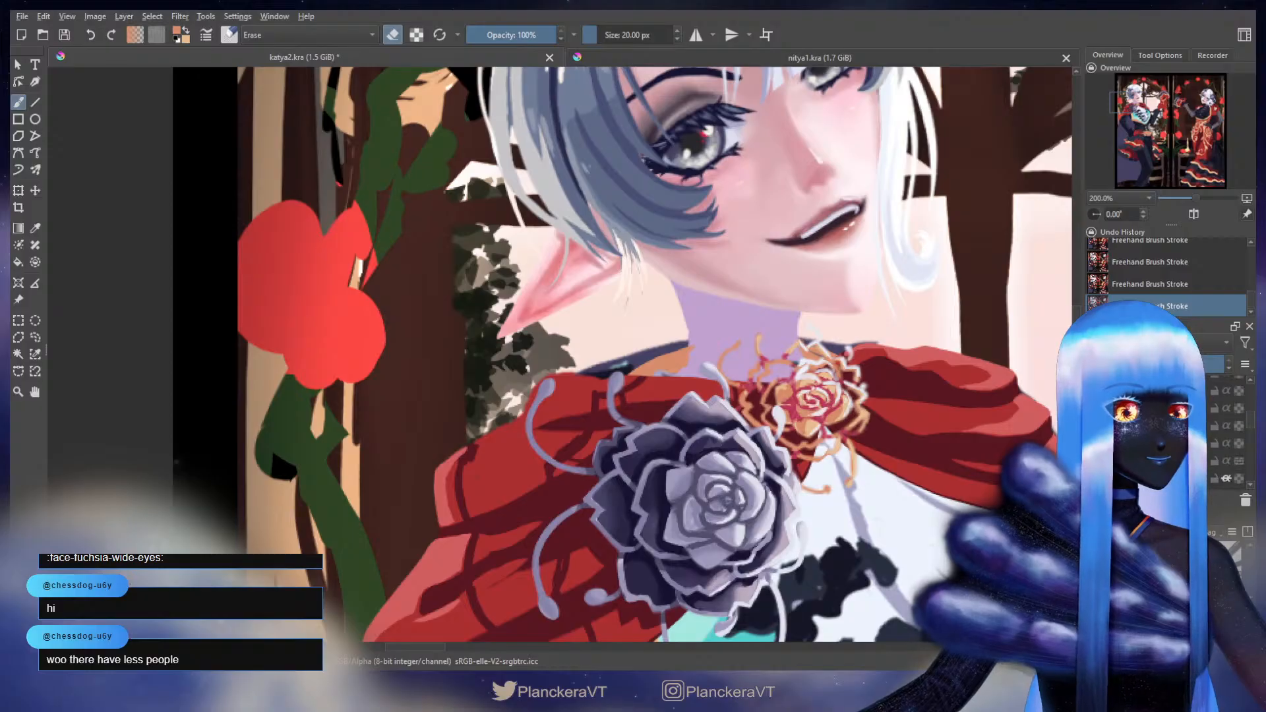
- Select the opaque area of the character's body layer
scroll(1163, 432, "down", 4)
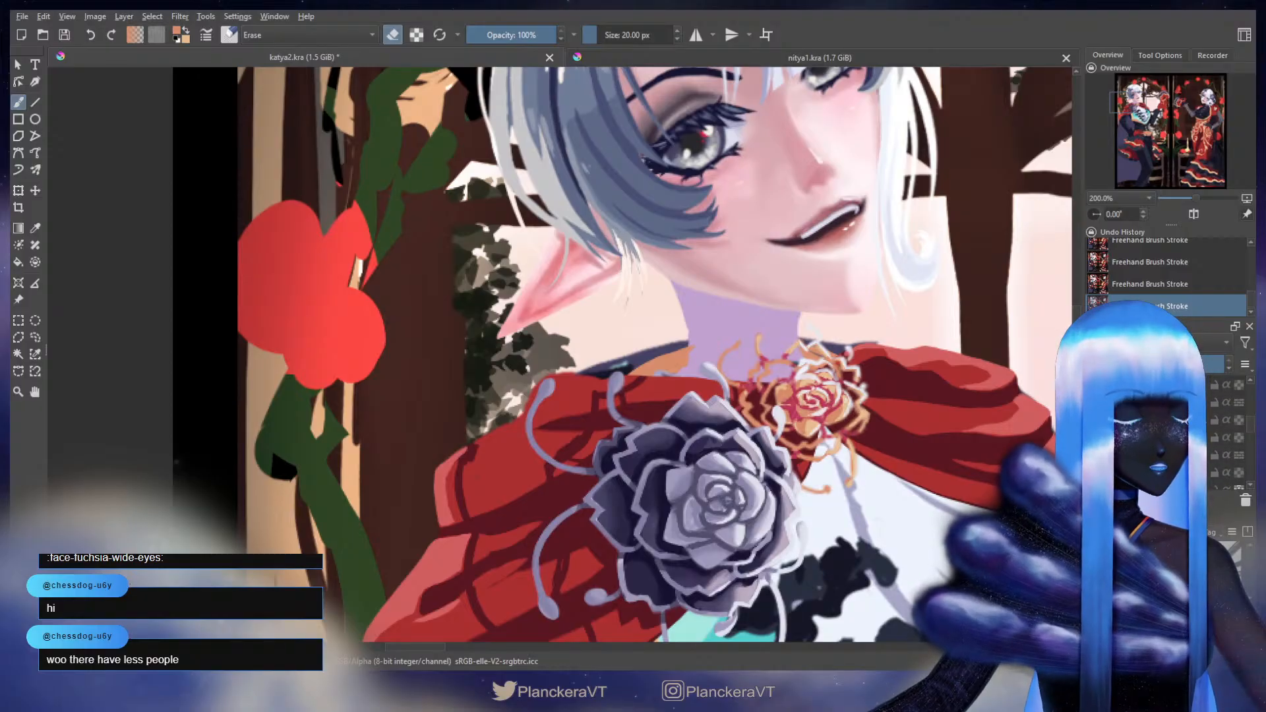
scroll(1164, 432, "down", 3)
scroll(1163, 429, "up", 1)
left_click(1162, 428, "ctrl")
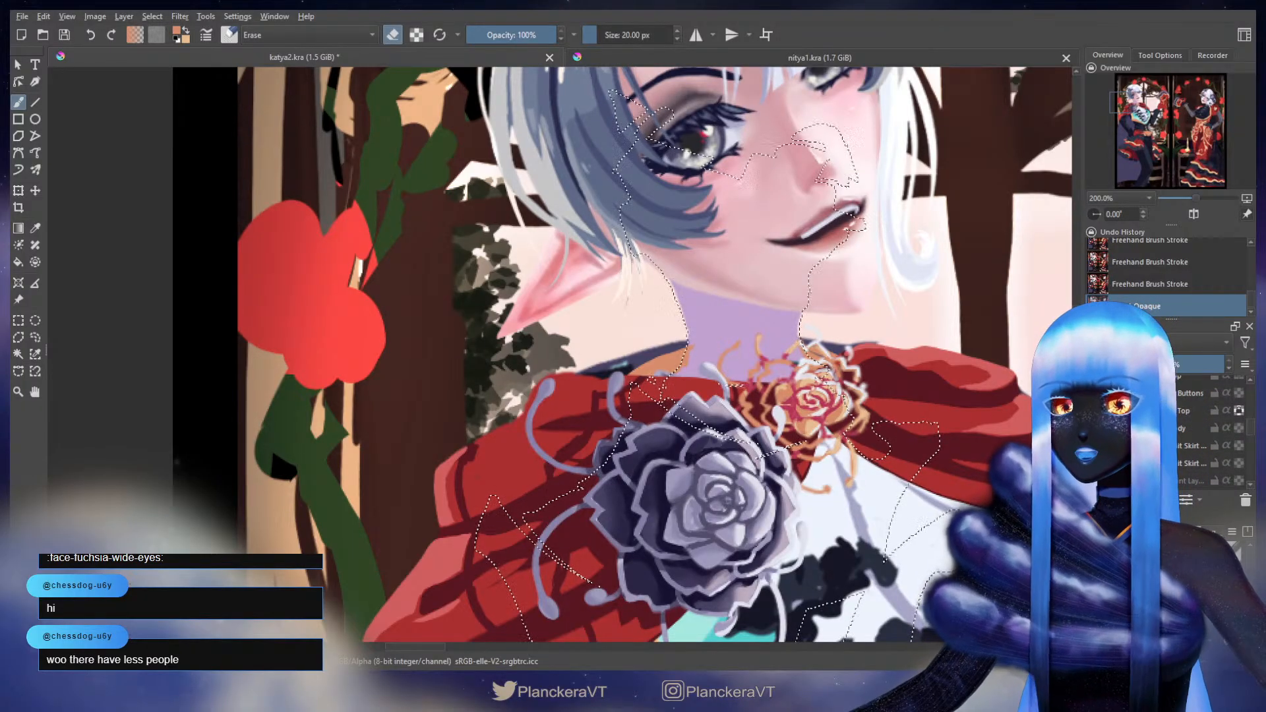
- Erase the collar edge beside the neck, clear the selection, and touch up the orange collar on both sides with a 13.76 px brush
left_click_drag(686, 375, 687, 354)
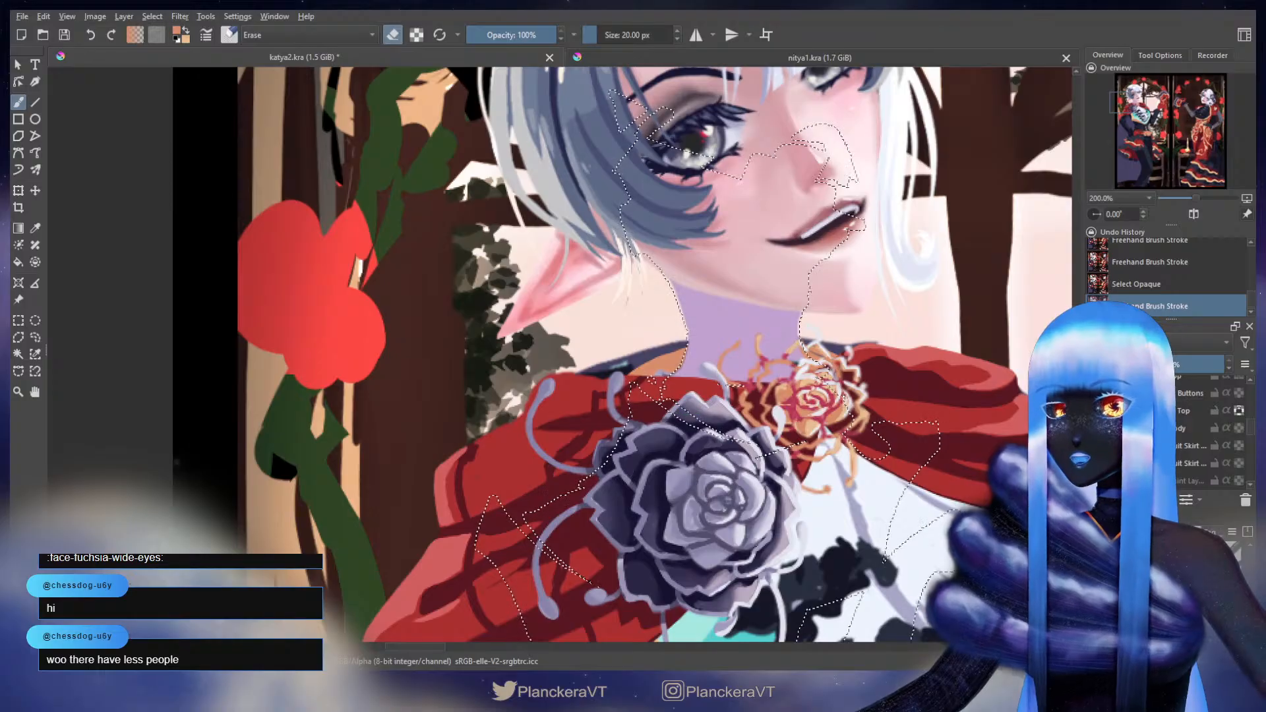
key("ctrl+shift+a")
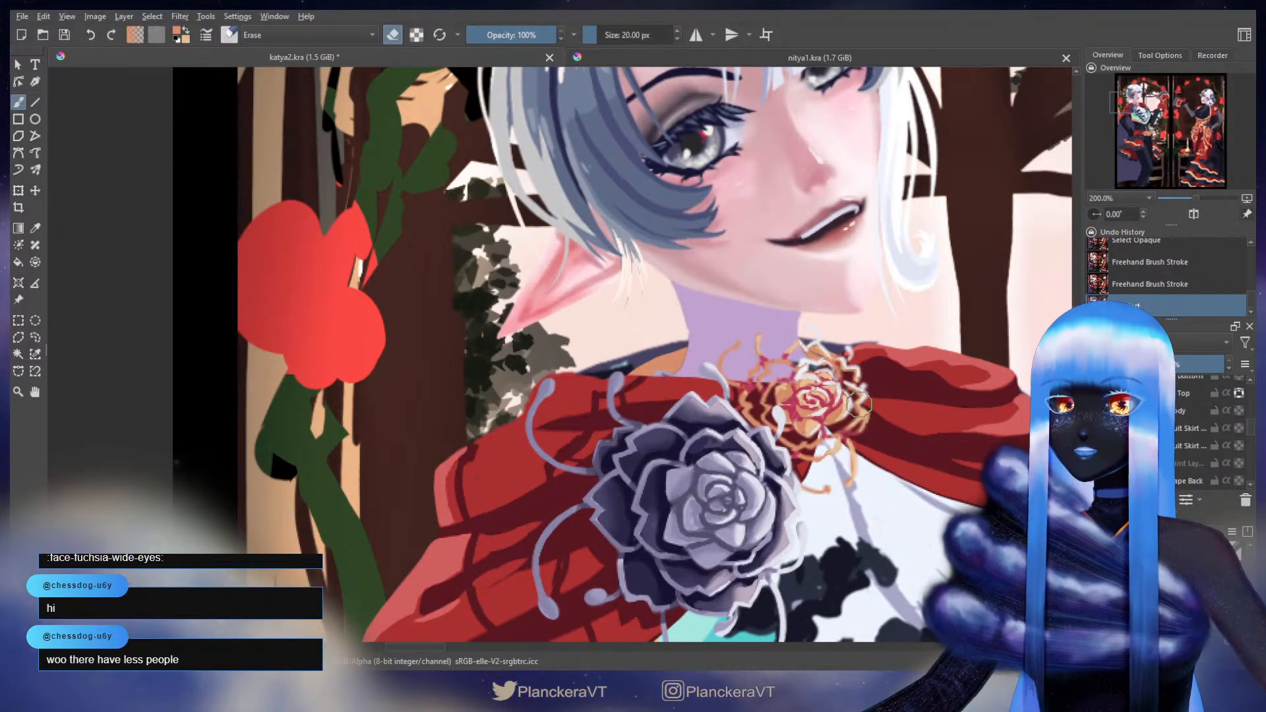
key("e")
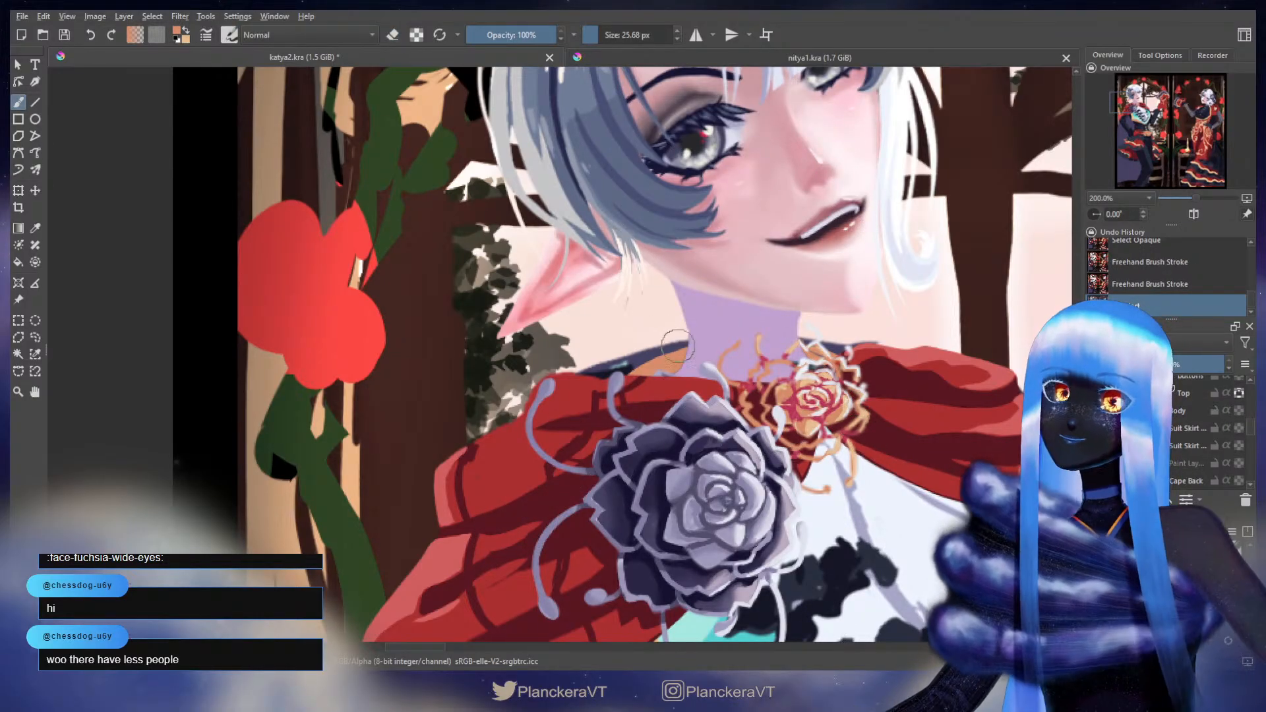
left_click_drag(679, 346, 684, 354)
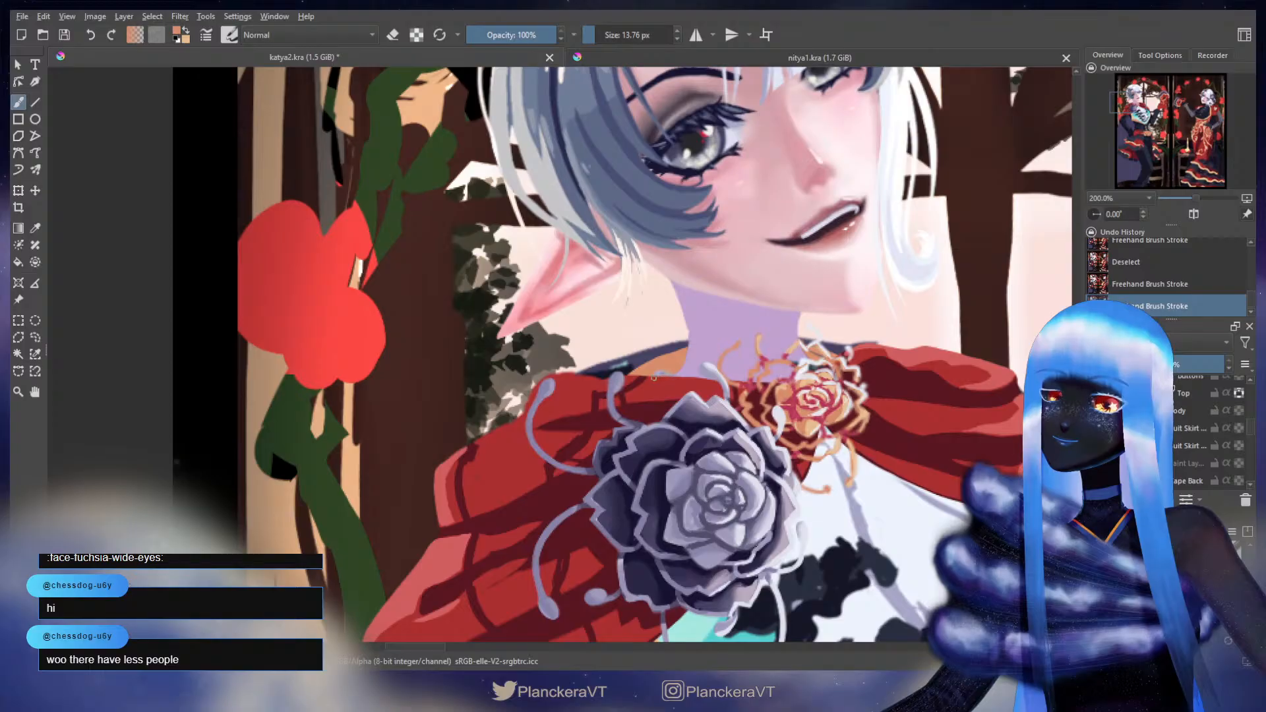
left_click_drag(672, 367, 662, 372)
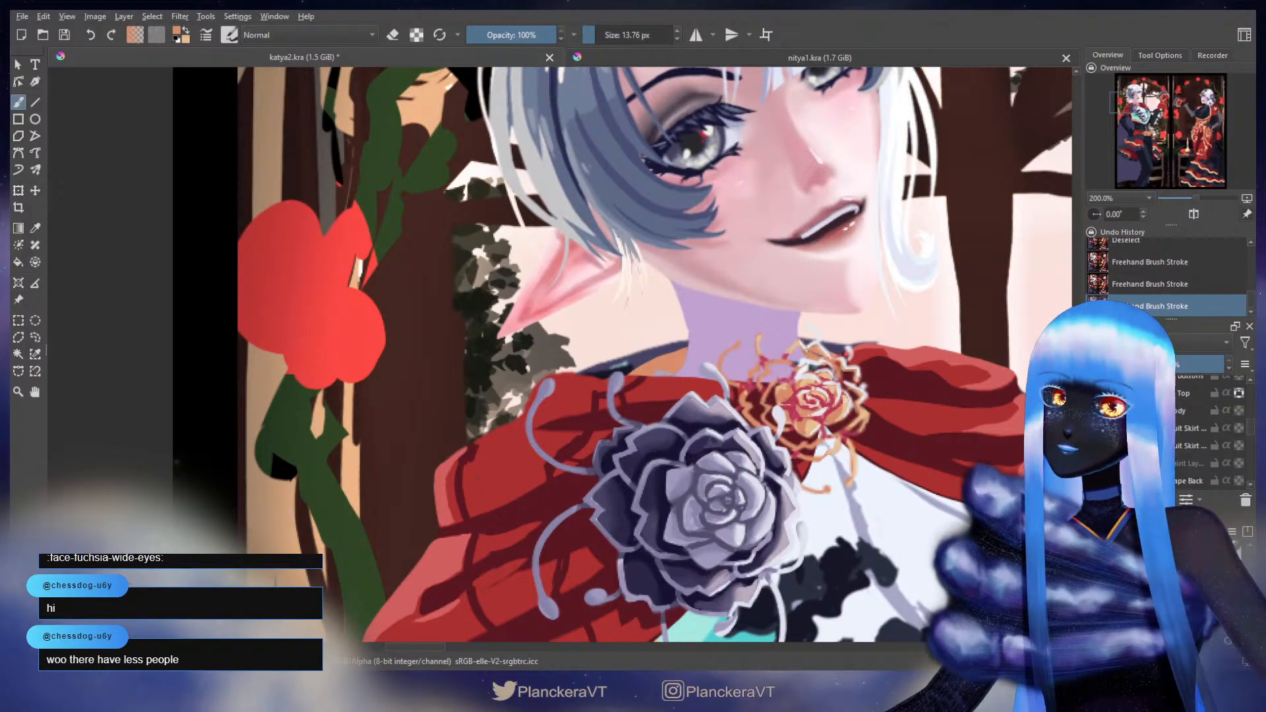
left_click_drag(803, 347, 813, 356)
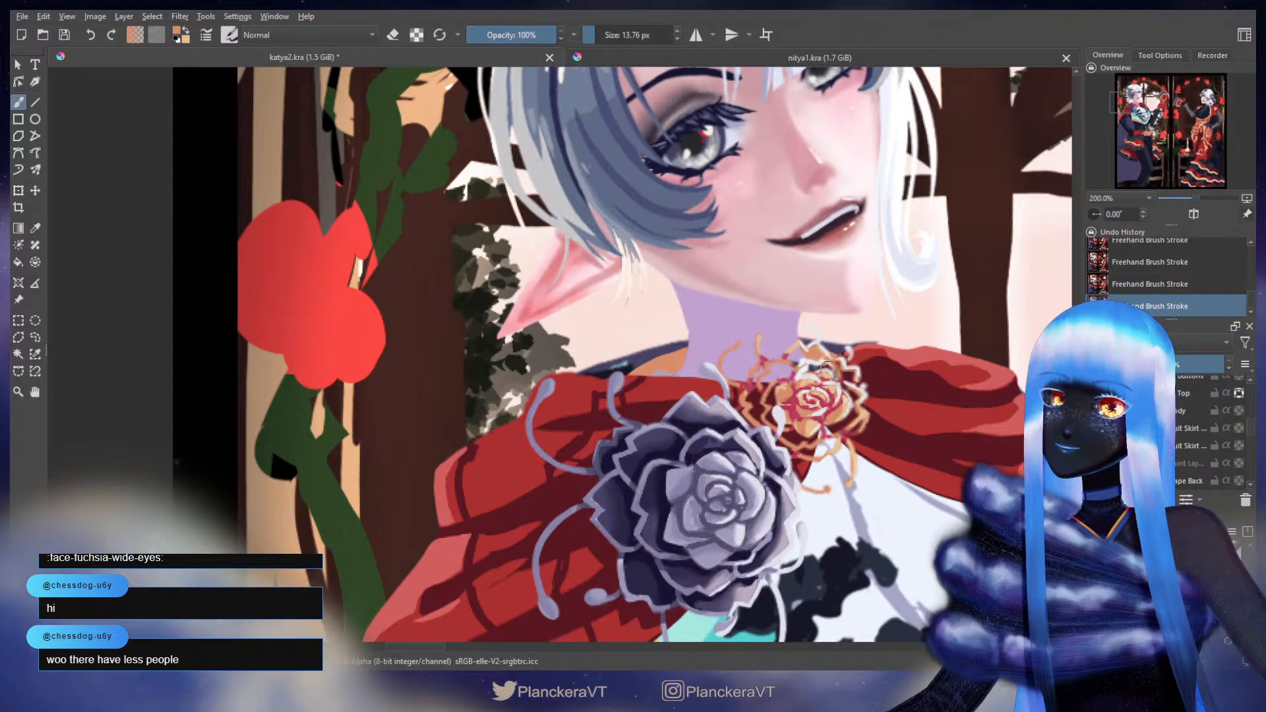
scroll(905, 377, "down", 1)
scroll(852, 374, "up", 1)
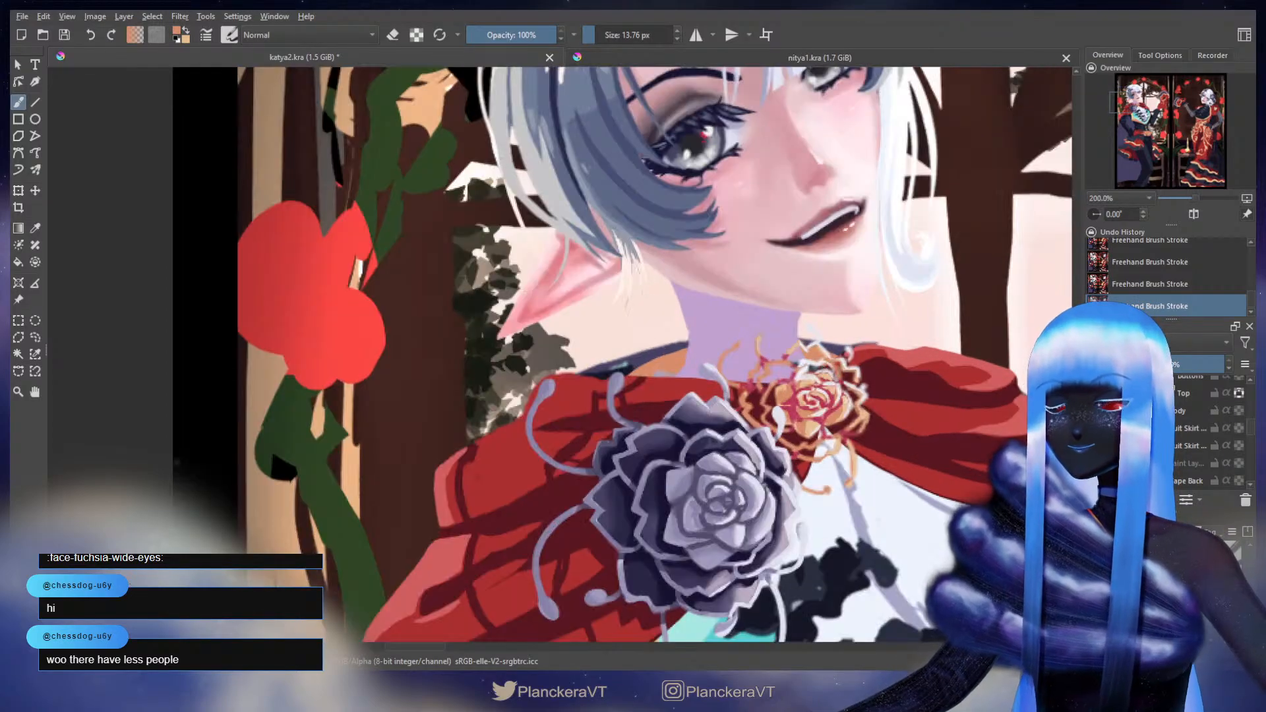
- Undo and restore the last collar stroke to compare both versions, and reduce the eraser to 16.97 px
key("ctrl+z")
key("e")
key("ctrl+shift+z")
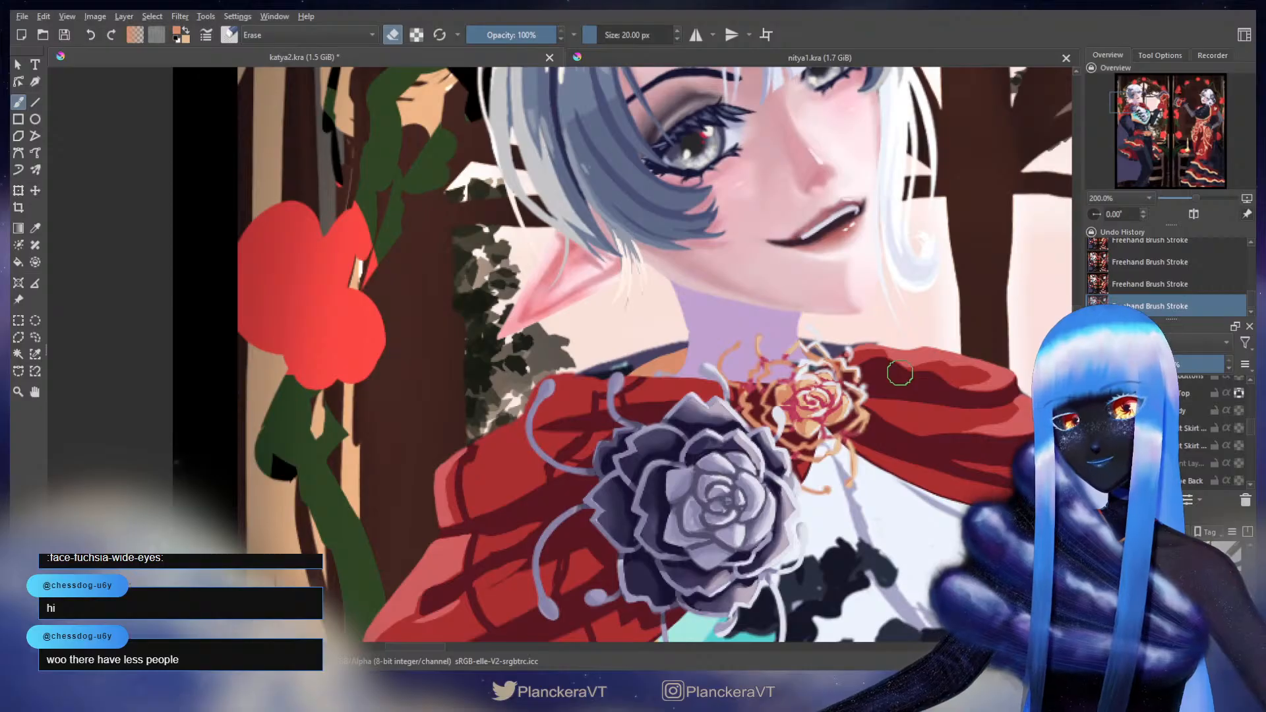
key("ctrl+z")
key("e")
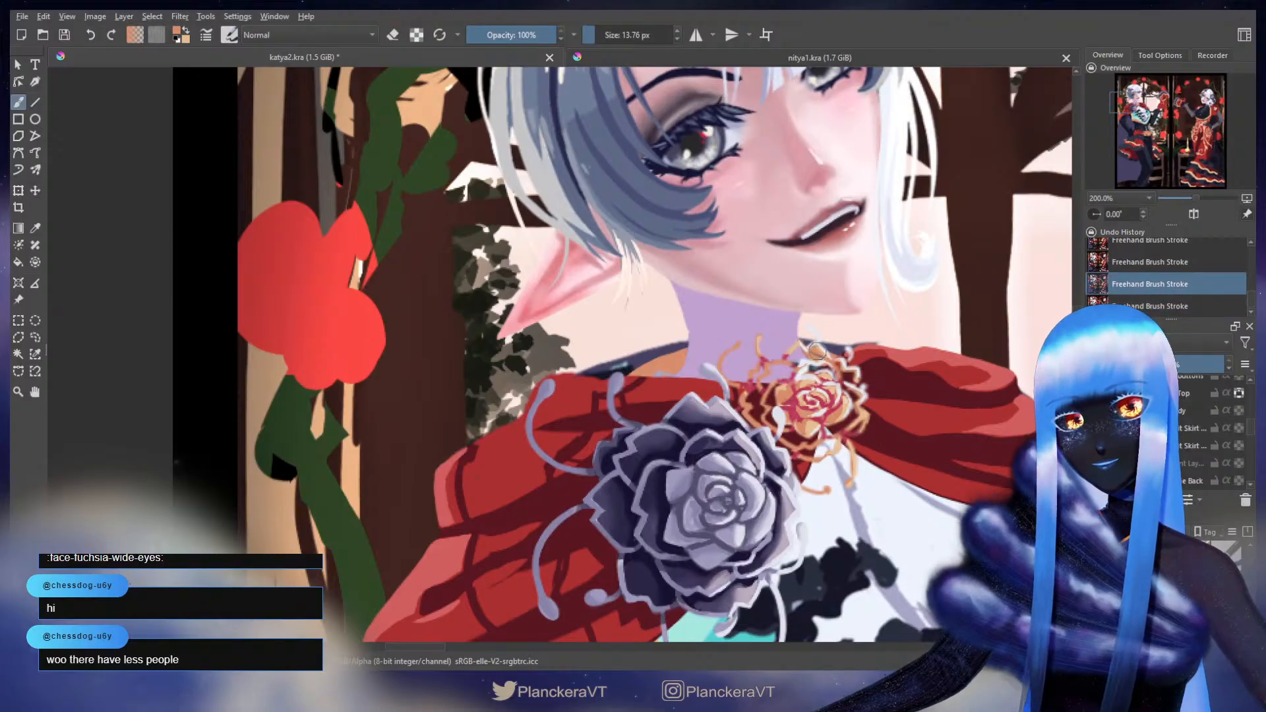
key("ctrl+shift+z")
key("e")
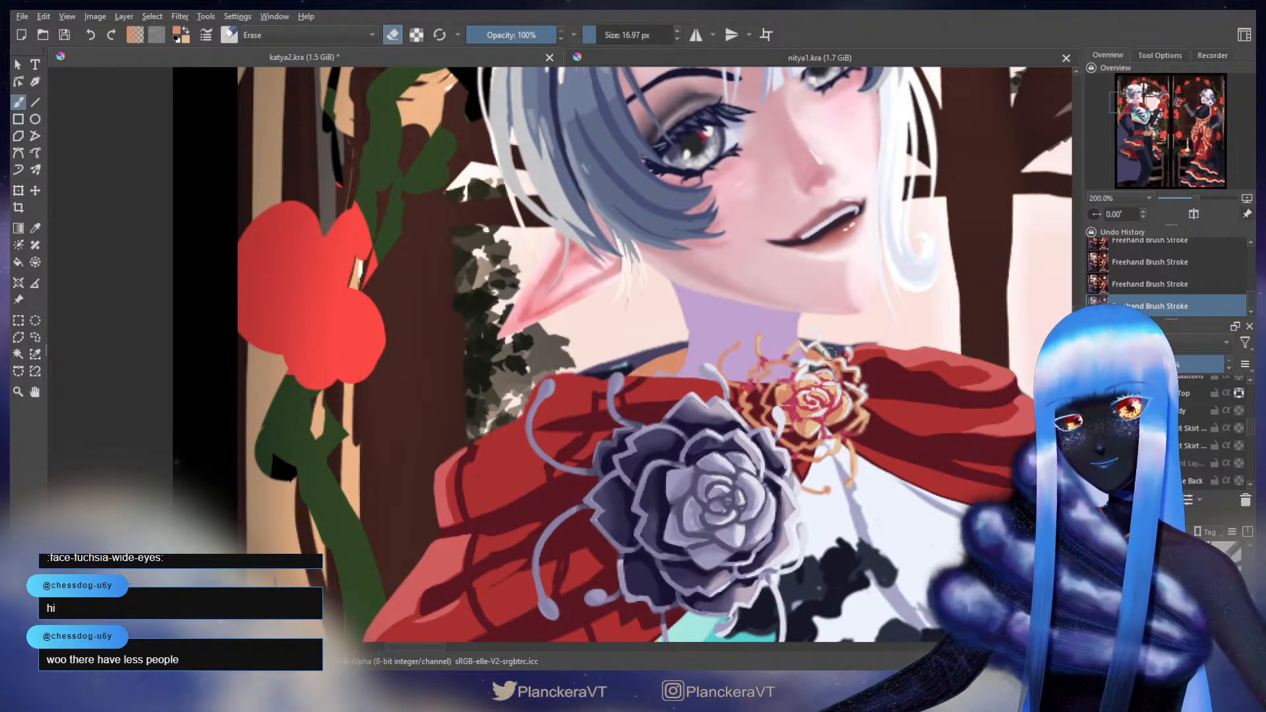
- Lock the transparency of the lapel layer, switch to a 100.69 px painting brush, and show the character's white braid again
scroll(875, 376, "down", 4)
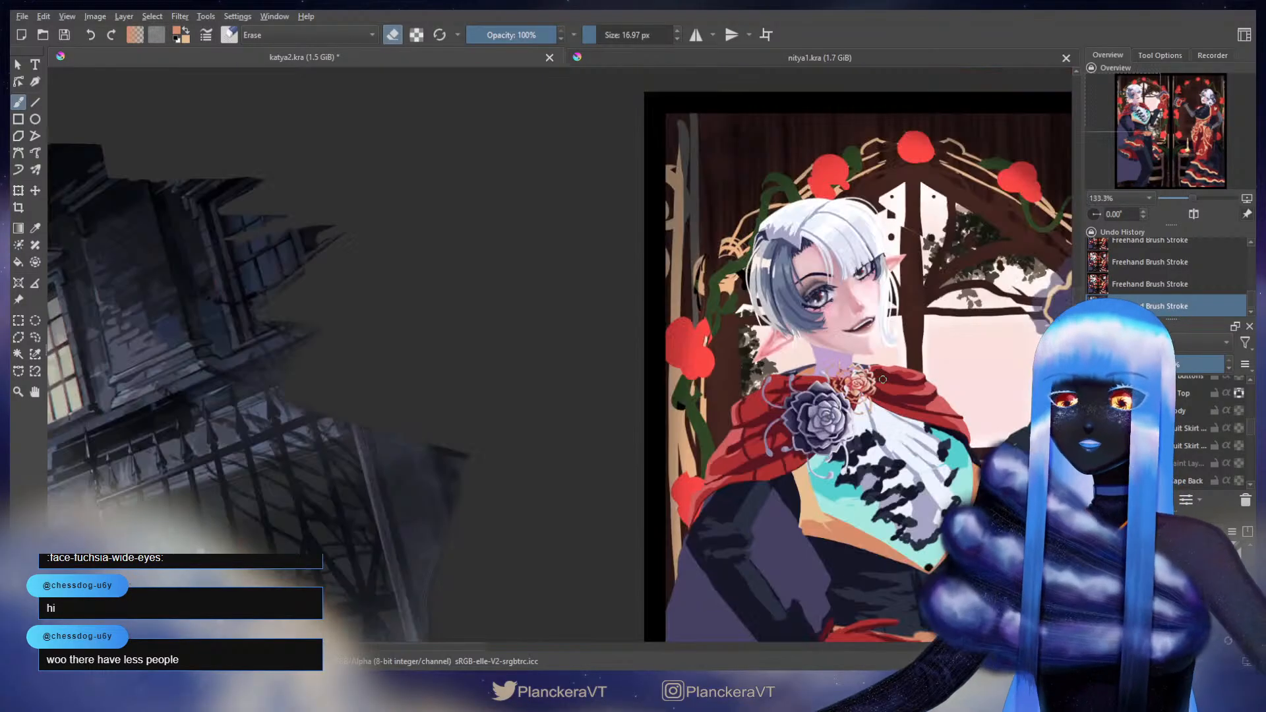
left_click_drag(954, 536, 927, 418)
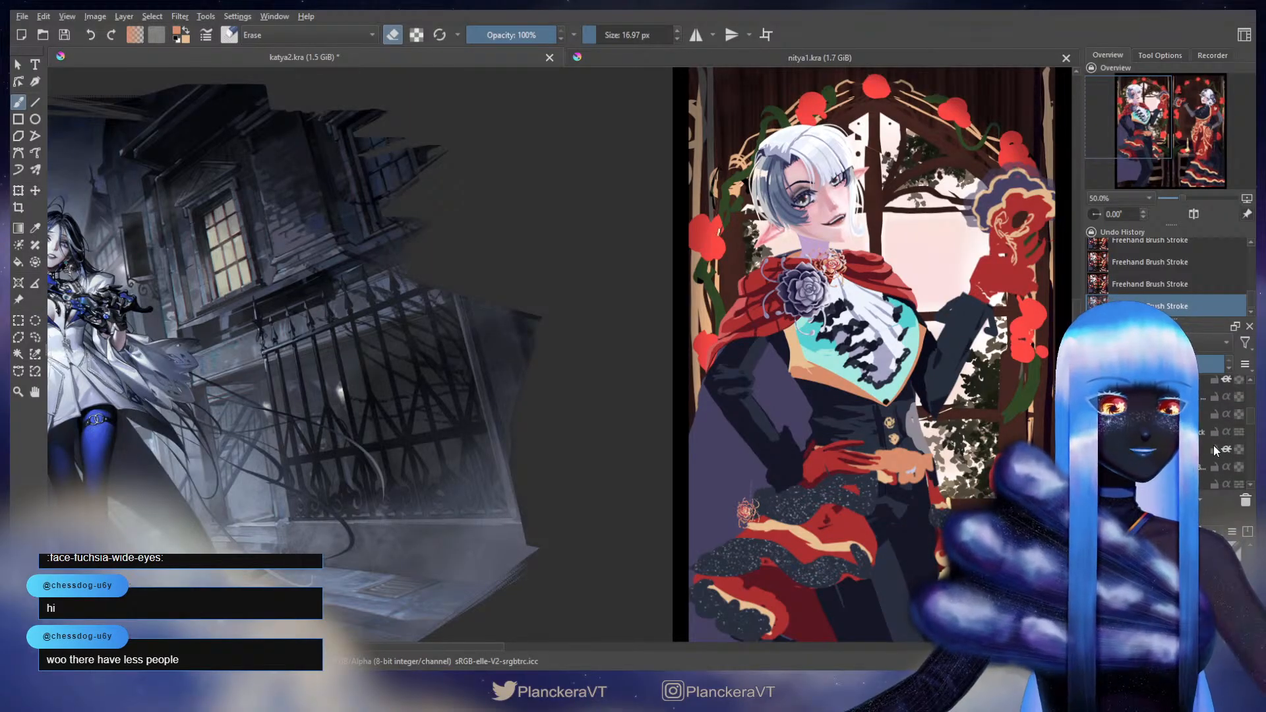
left_click(1224, 453)
left_click(1238, 454)
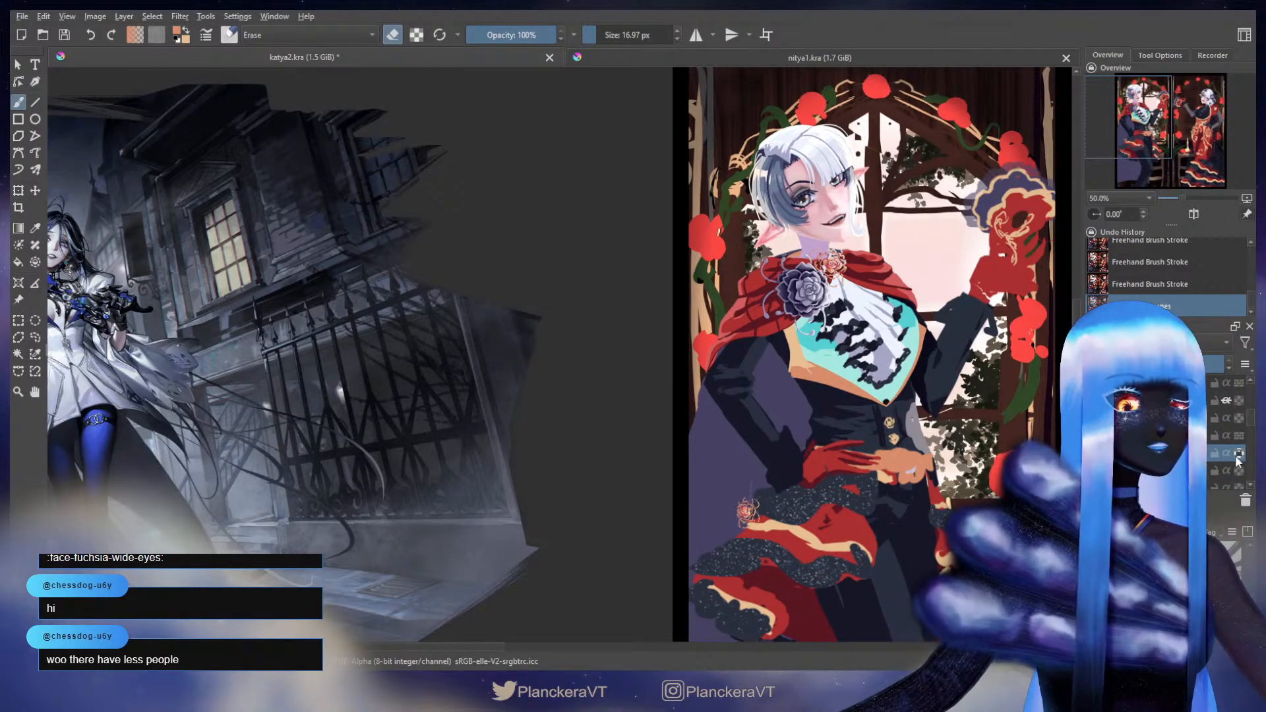
key("e")
left_click_drag(815, 367, 733, 344)
key("x")
key("x")
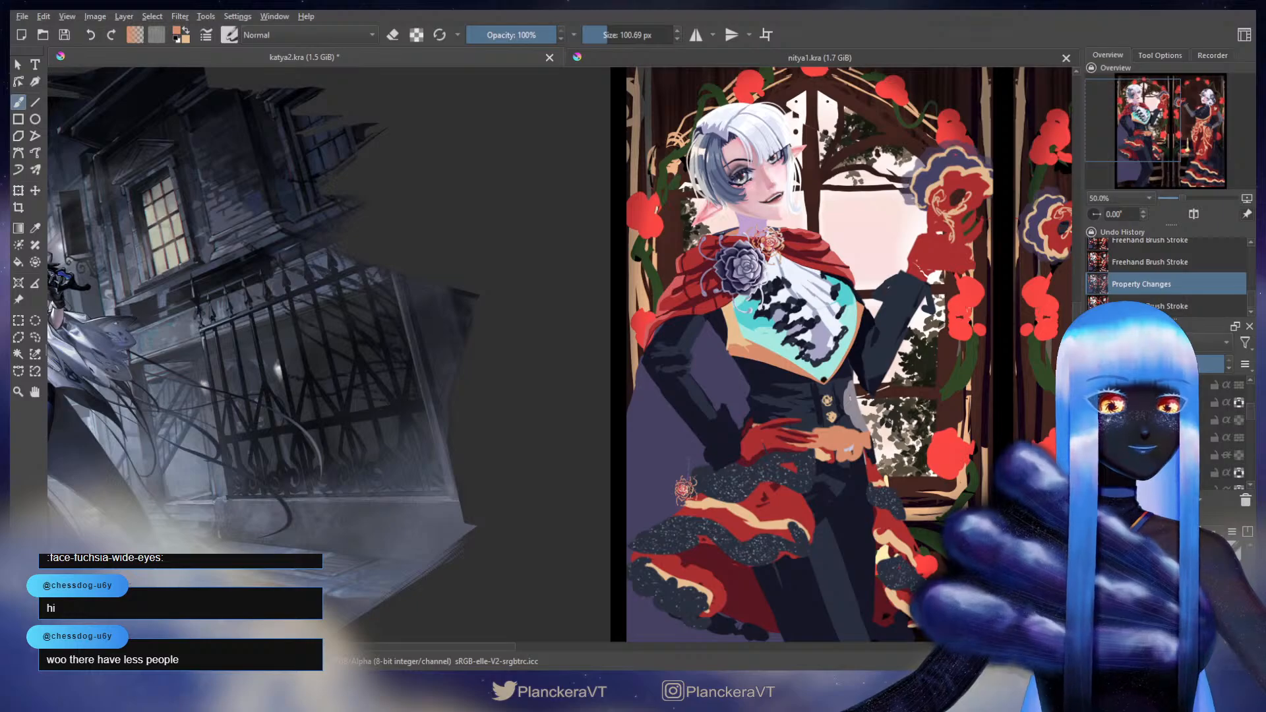
left_click(1093, 420)
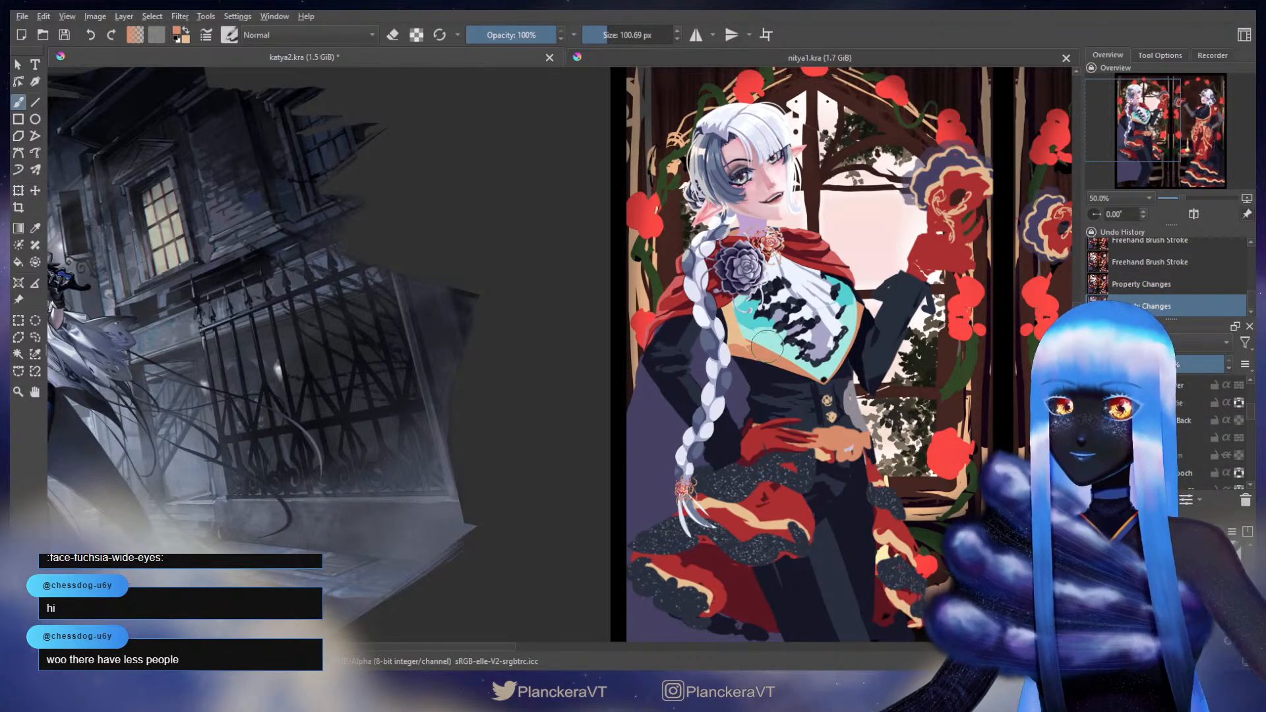
- Paint lighter and darker orange tones on the lapel beside the braid, reducing the brush to 76.24 px
left_click_drag(734, 354, 733, 350)
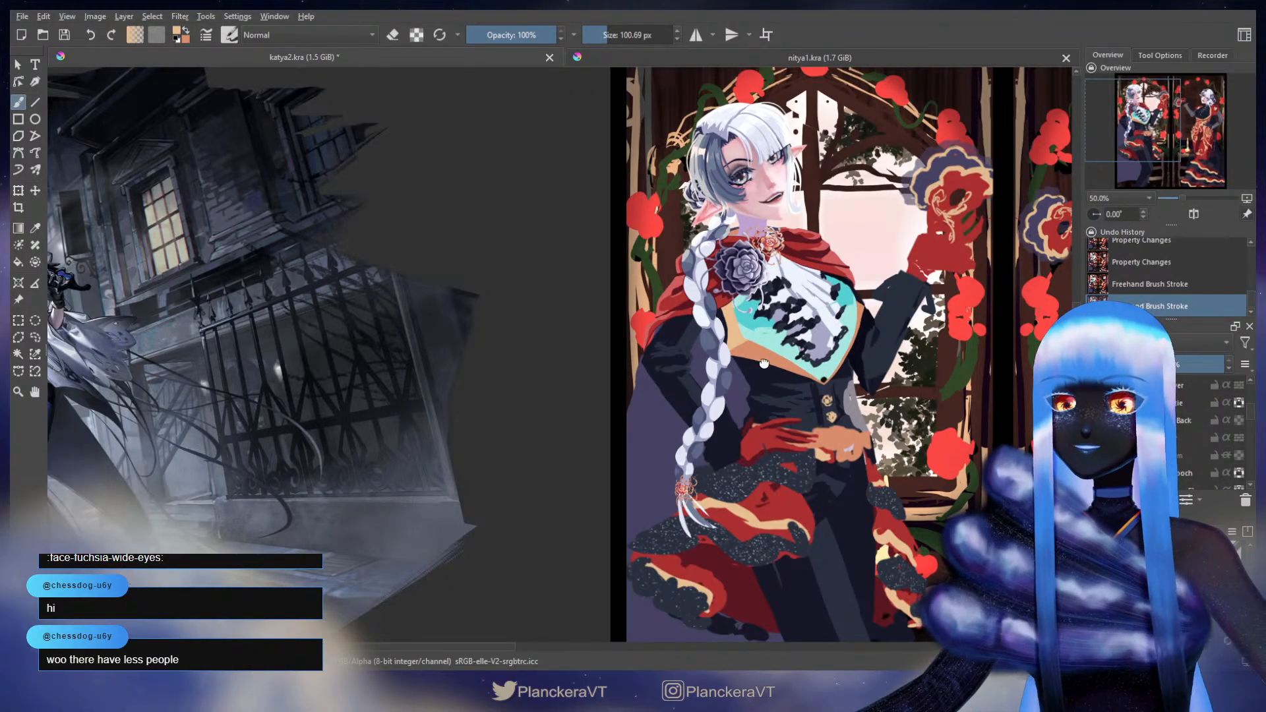
mouse_move(764, 364)
left_mouse_down()
mouse_move(772, 372)
mouse_move(761, 356)
left_mouse_up()
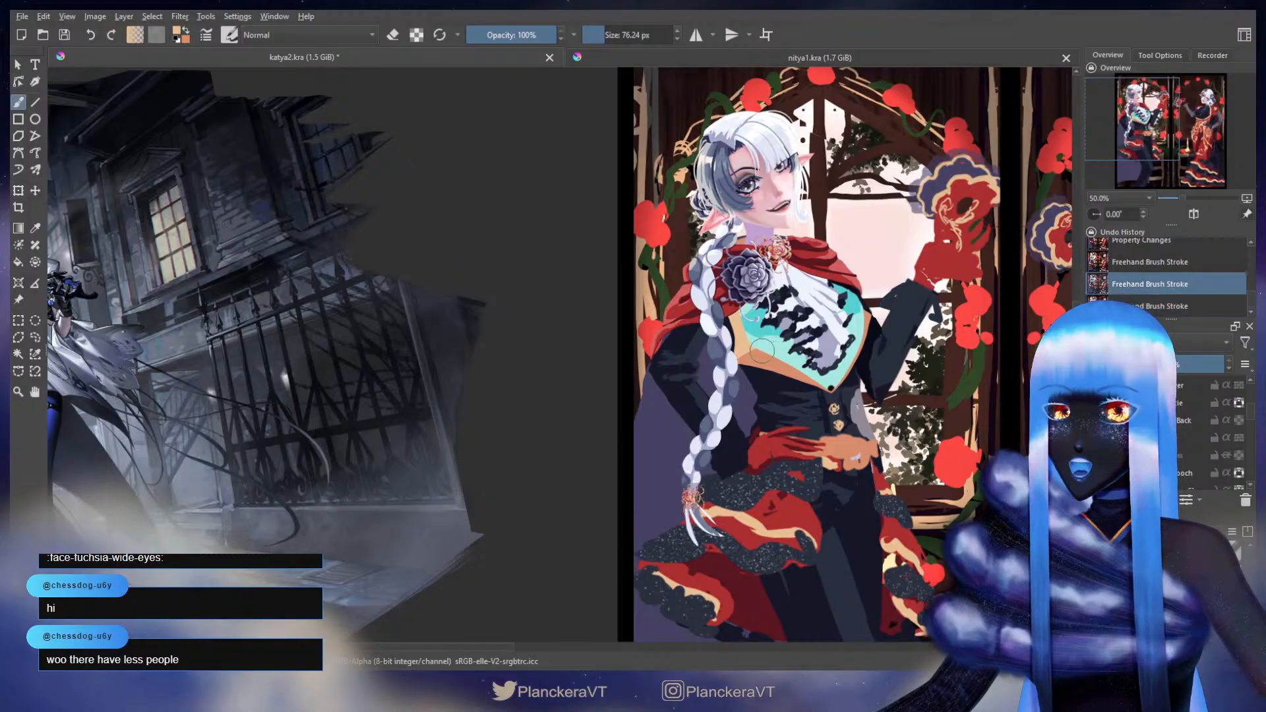
left_click(752, 352)
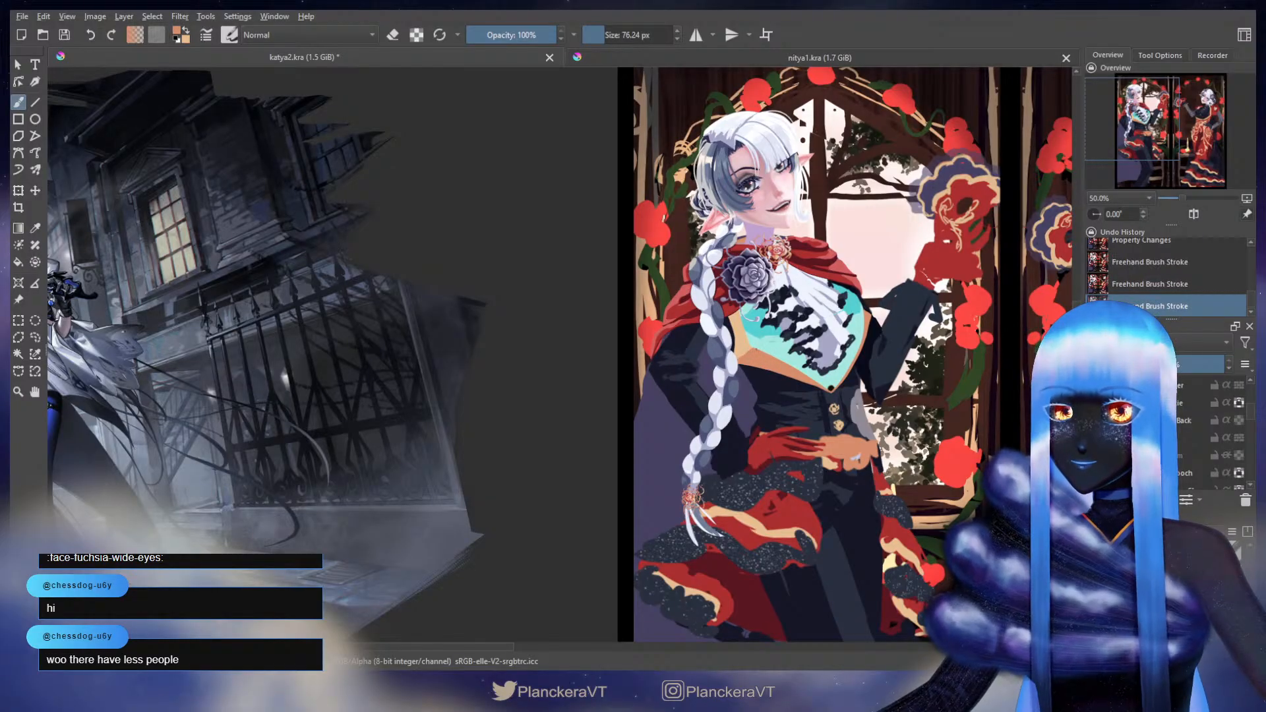
left_click_drag(744, 355, 750, 347)
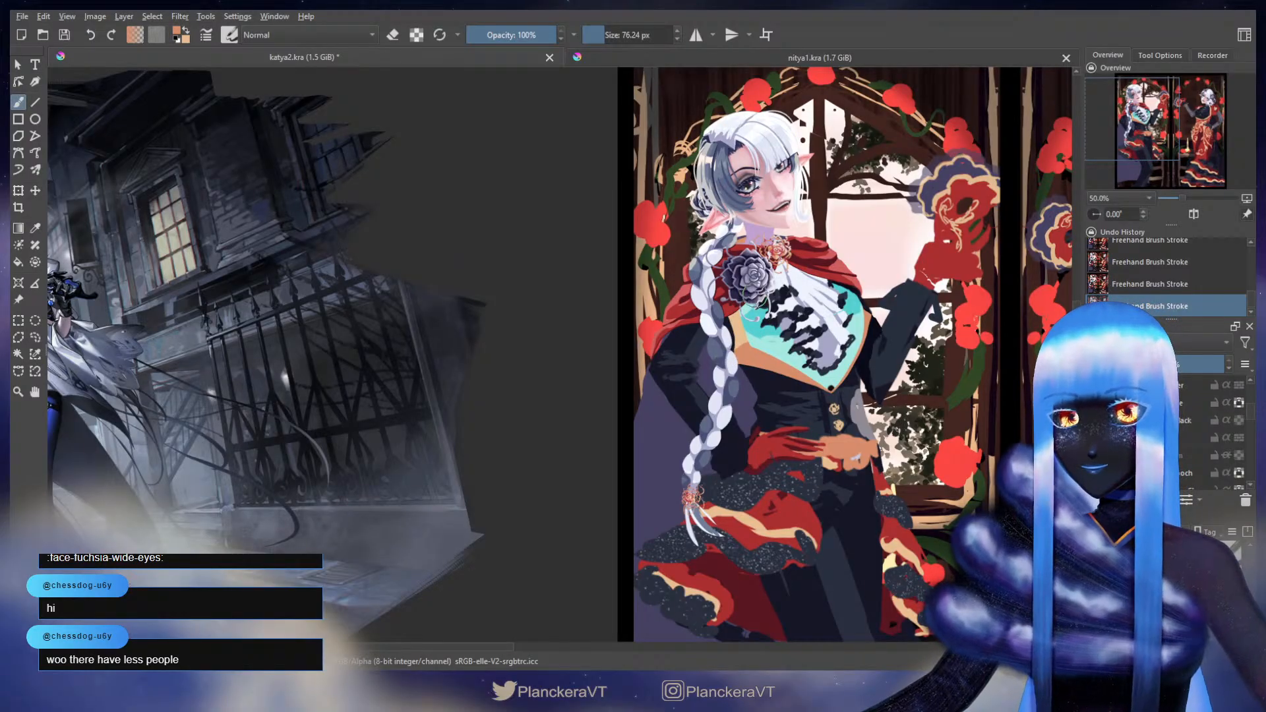
- Try another shading stroke on the upper lapel below the purple flower brooch
scroll(749, 308, "up", 3)
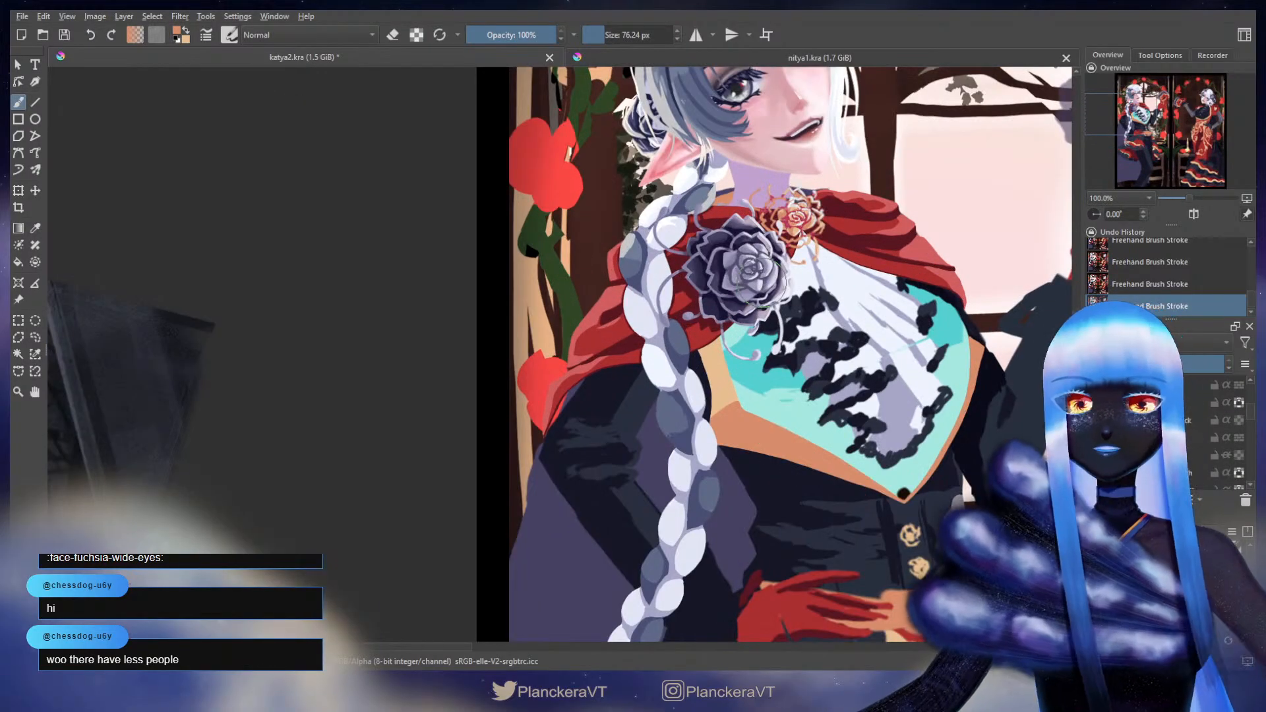
scroll(762, 290, "up", 1)
scroll(707, 295, "up", 1)
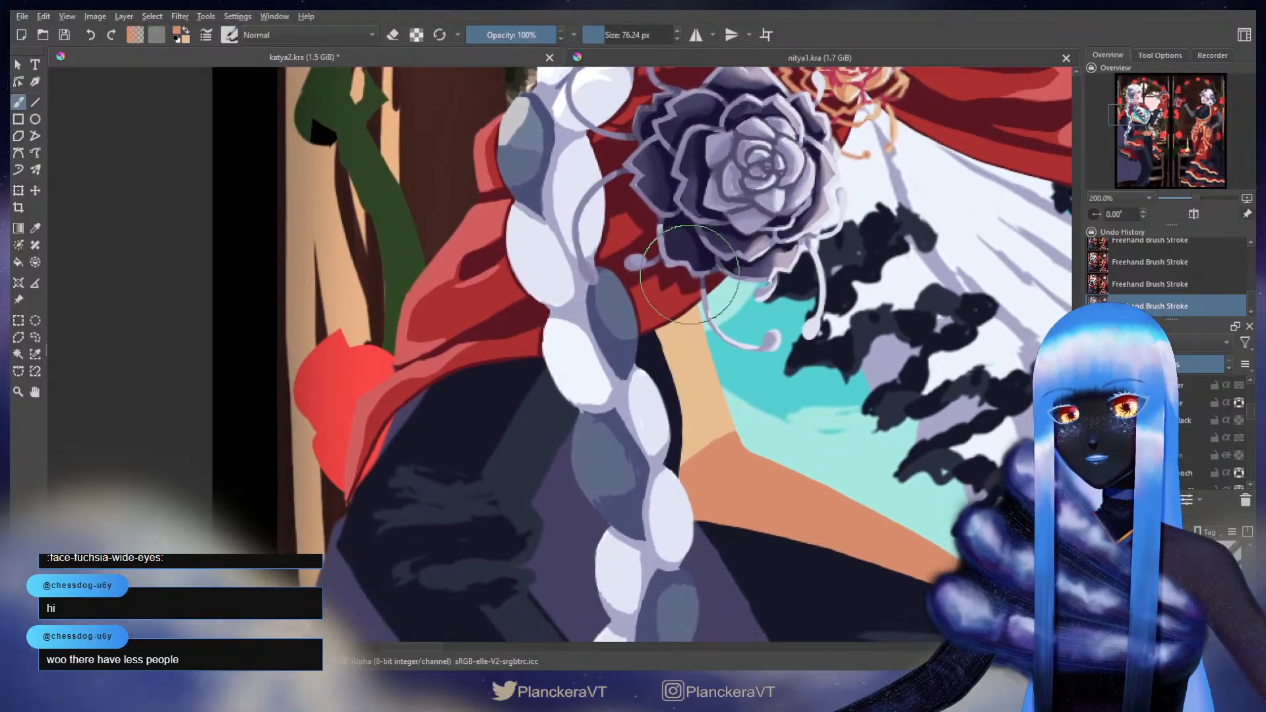
mouse_move(706, 296)
left_mouse_down()
mouse_move(685, 295)
mouse_move(663, 327)
mouse_move(686, 316)
mouse_move(656, 323)
left_mouse_up()
key("ctrl+z")
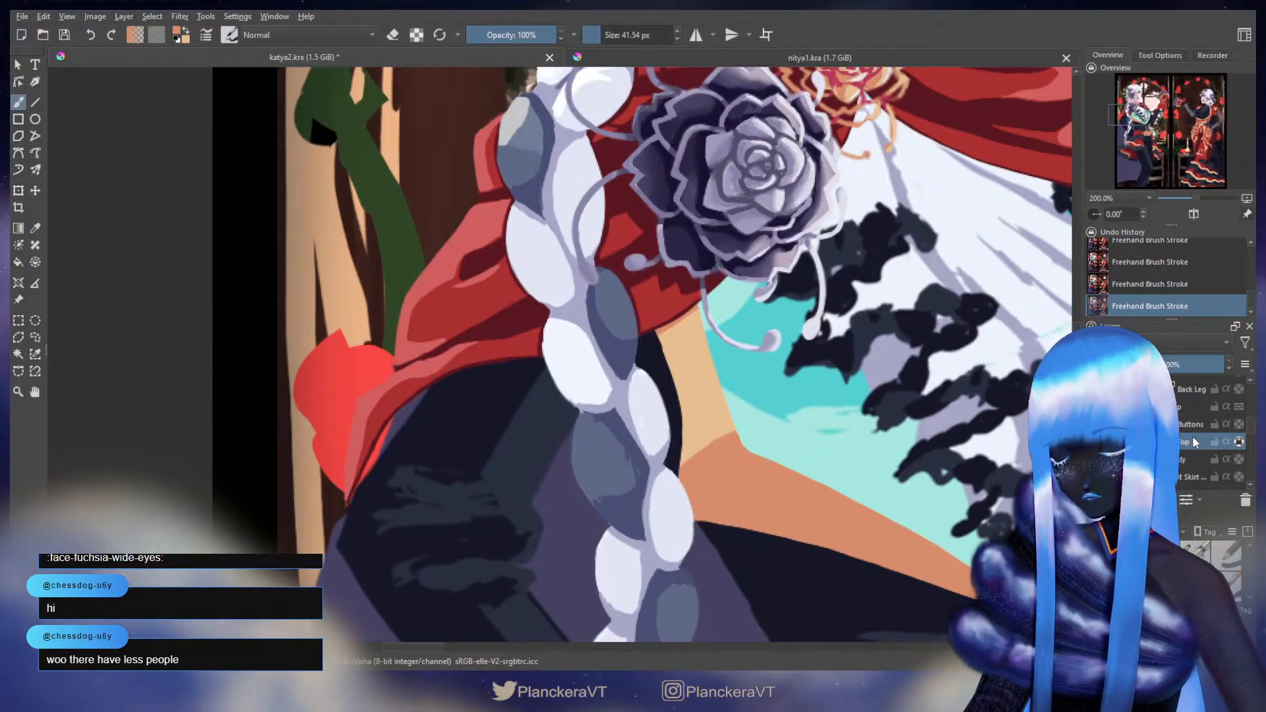
- Invert the colours of the Top layer to turn the turquoise vest red, and check it on the figure
key("ctrl+i")
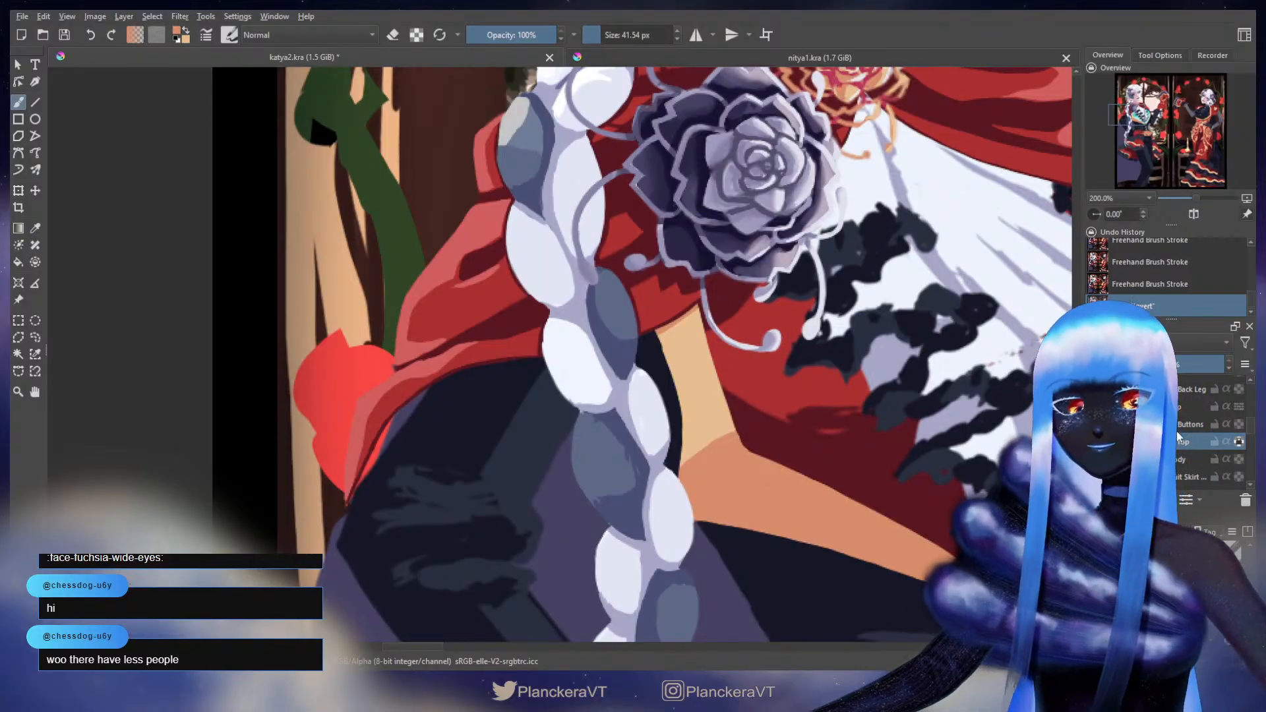
scroll(812, 276, "down", 5)
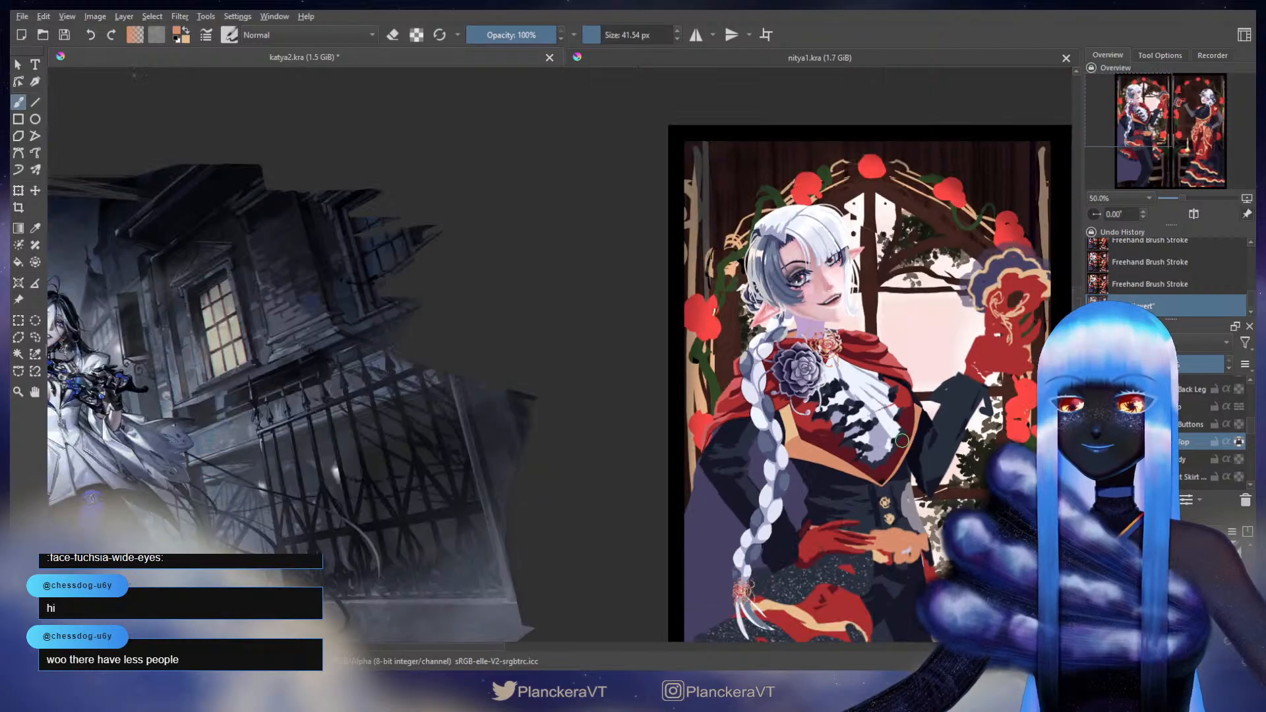
left_click_drag(971, 456, 944, 451)
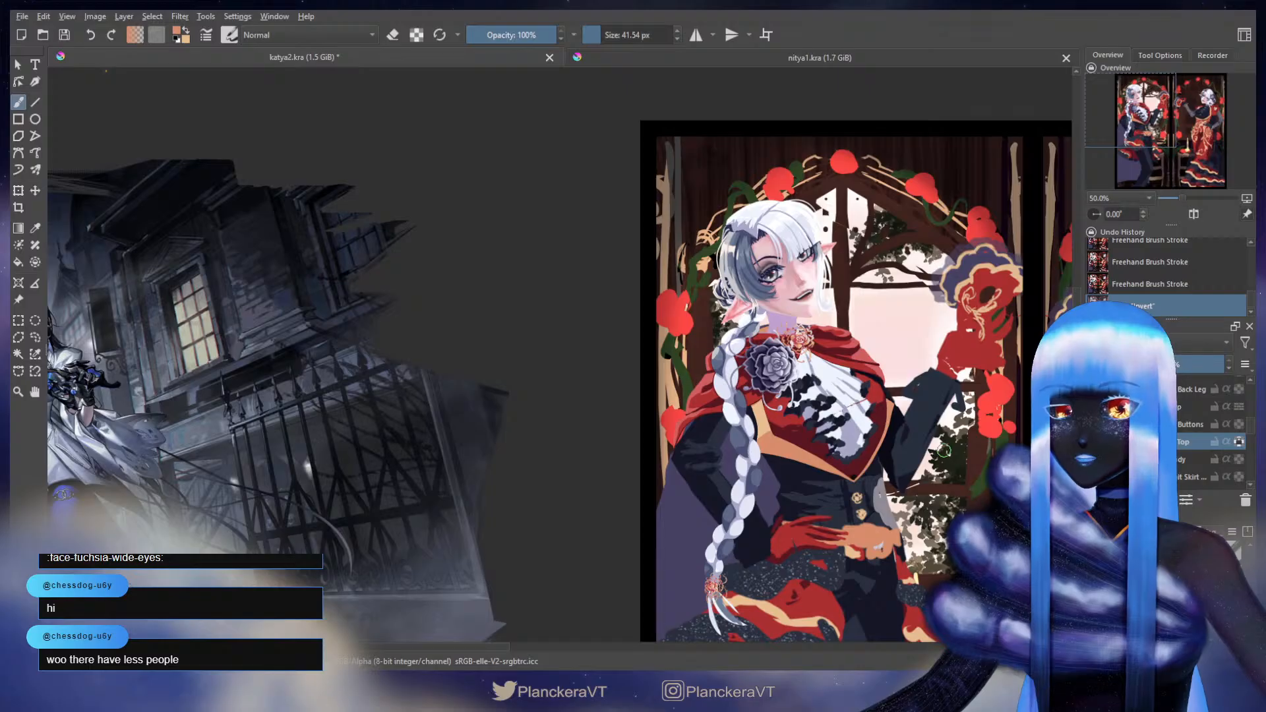
- Refine the orange lapel's edge beside the braid on the lapel layer with a 10.00 px brush
scroll(778, 422, "up", 4)
left_click_drag(778, 422, 808, 340)
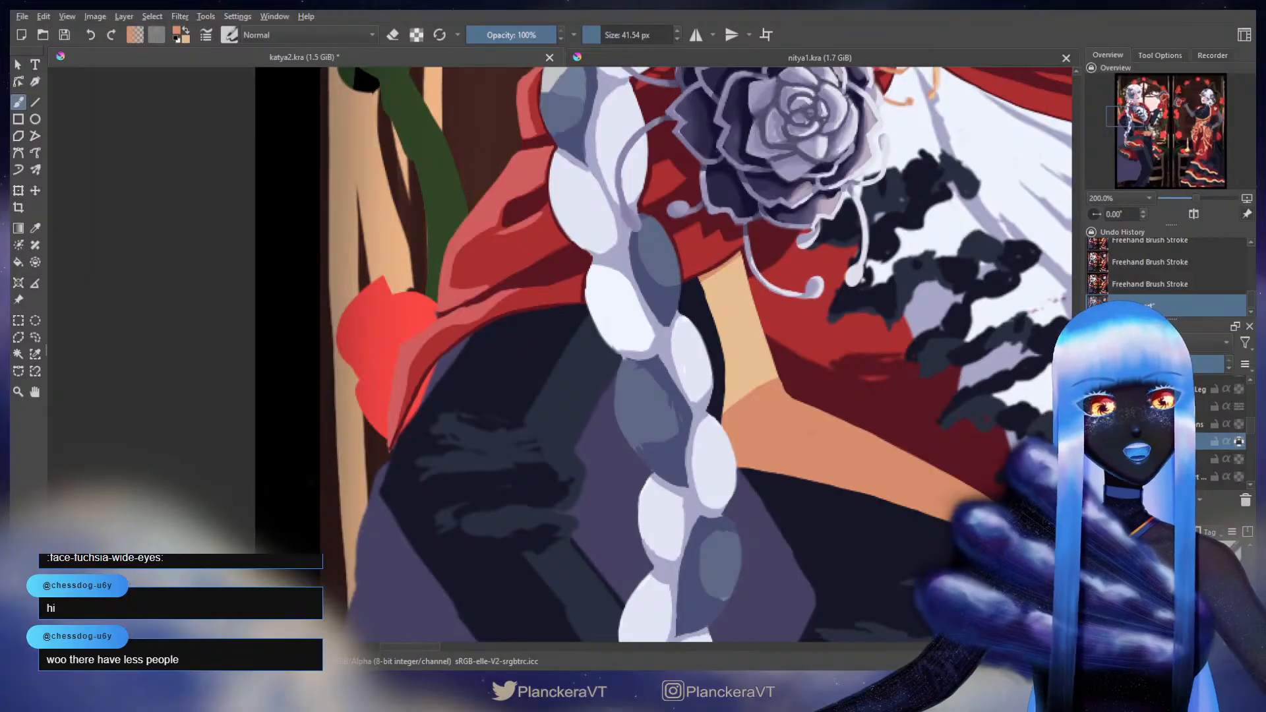
scroll(1177, 431, "up", 3)
scroll(1213, 441, "up", 3)
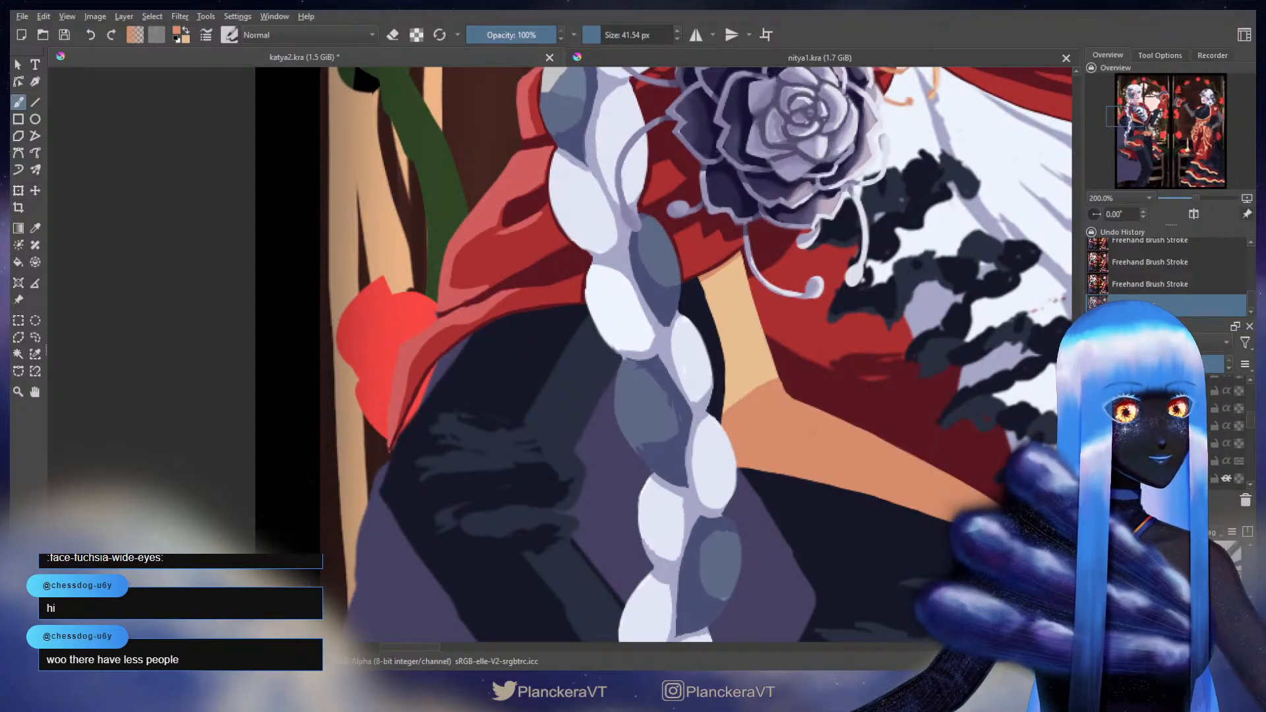
scroll(1206, 445, "up", 1)
scroll(1187, 445, "up", 1)
left_click(1174, 452)
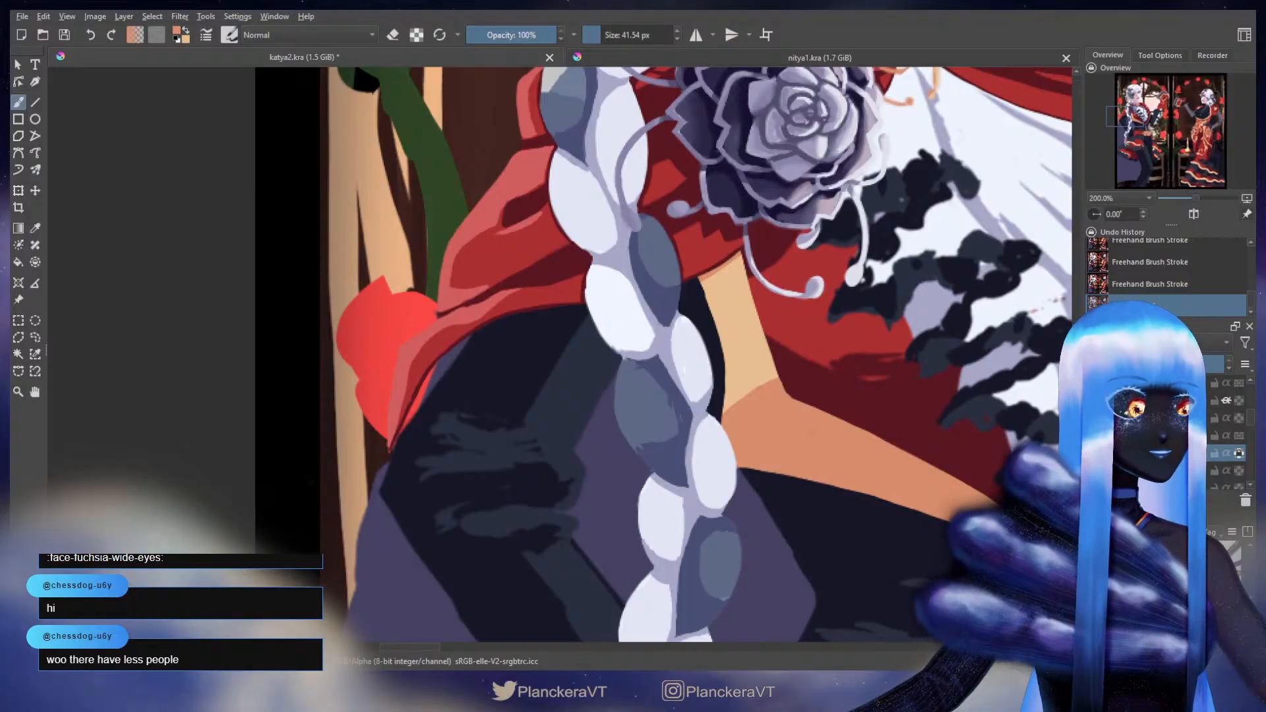
key("bracketleft")
key("bracketleft")
key("bracketleft")
key("bracketleft")
key("bracketleft")
key("bracketleft")
key("bracketleft")
key("bracketleft")
key("bracketleft")
key("bracketleft")
key("bracketleft")
key("bracketleft")
key("bracketleft")
key("bracketleft")
key("bracketleft")
key("bracketleft")
key("bracketleft")
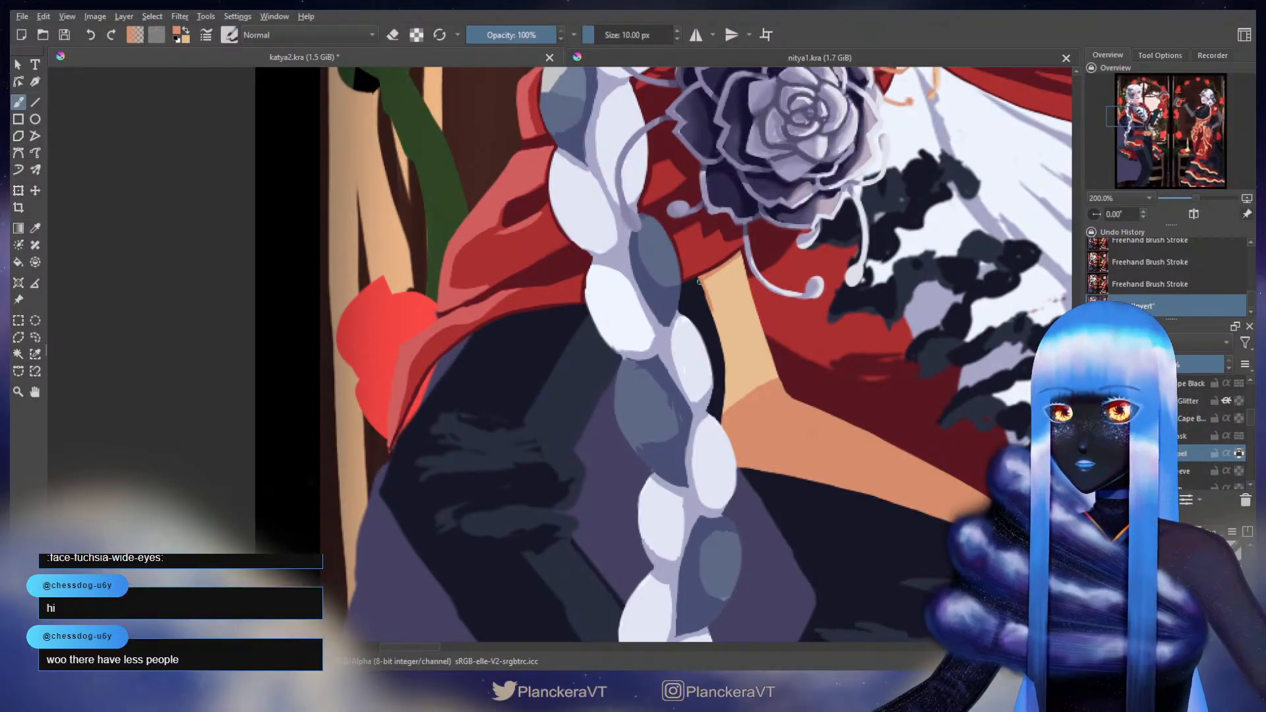
left_click_drag(700, 282, 723, 414)
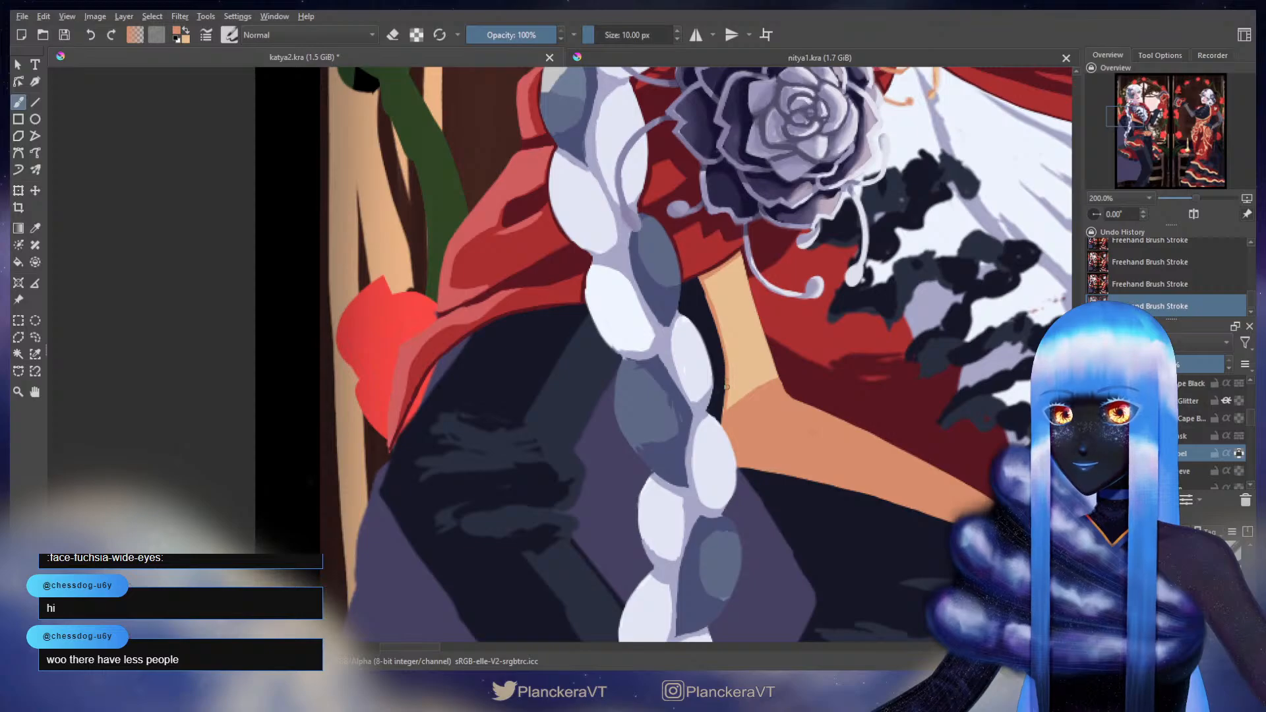
- Examine the lapel and red vest on the whole figure and look through the layer stack
scroll(714, 425, "down", 4)
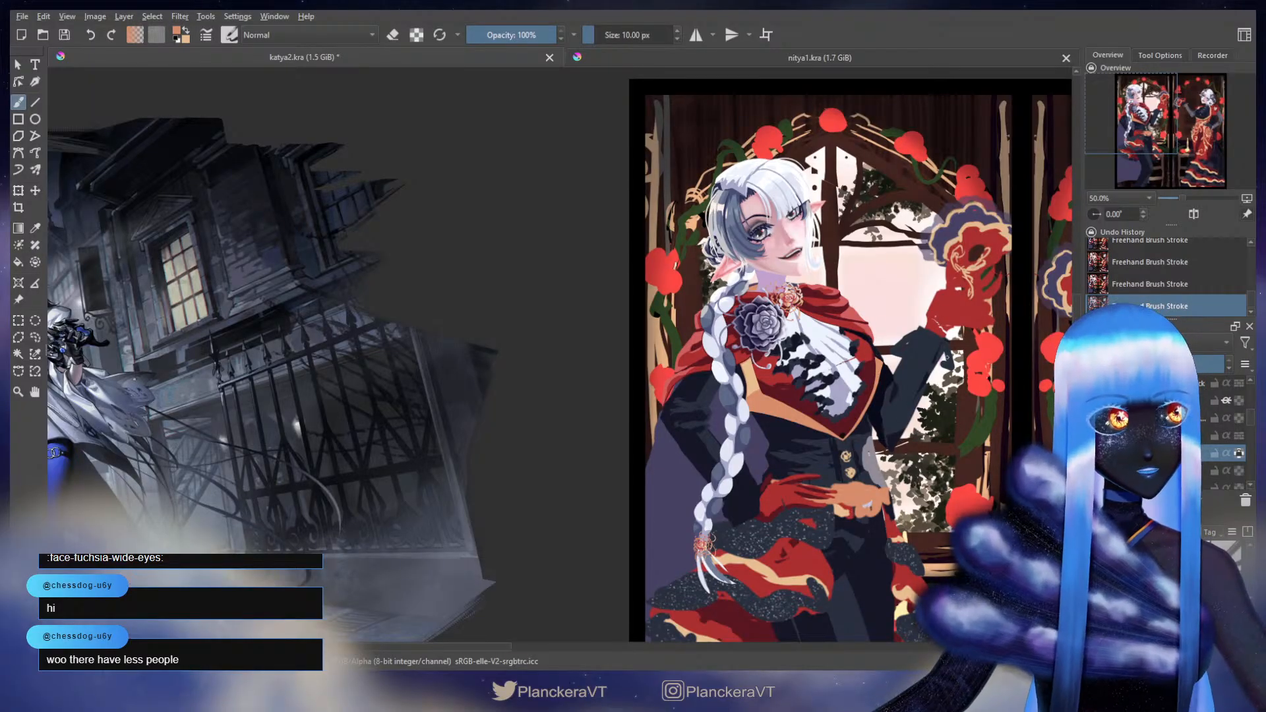
left_click_drag(903, 389, 884, 288)
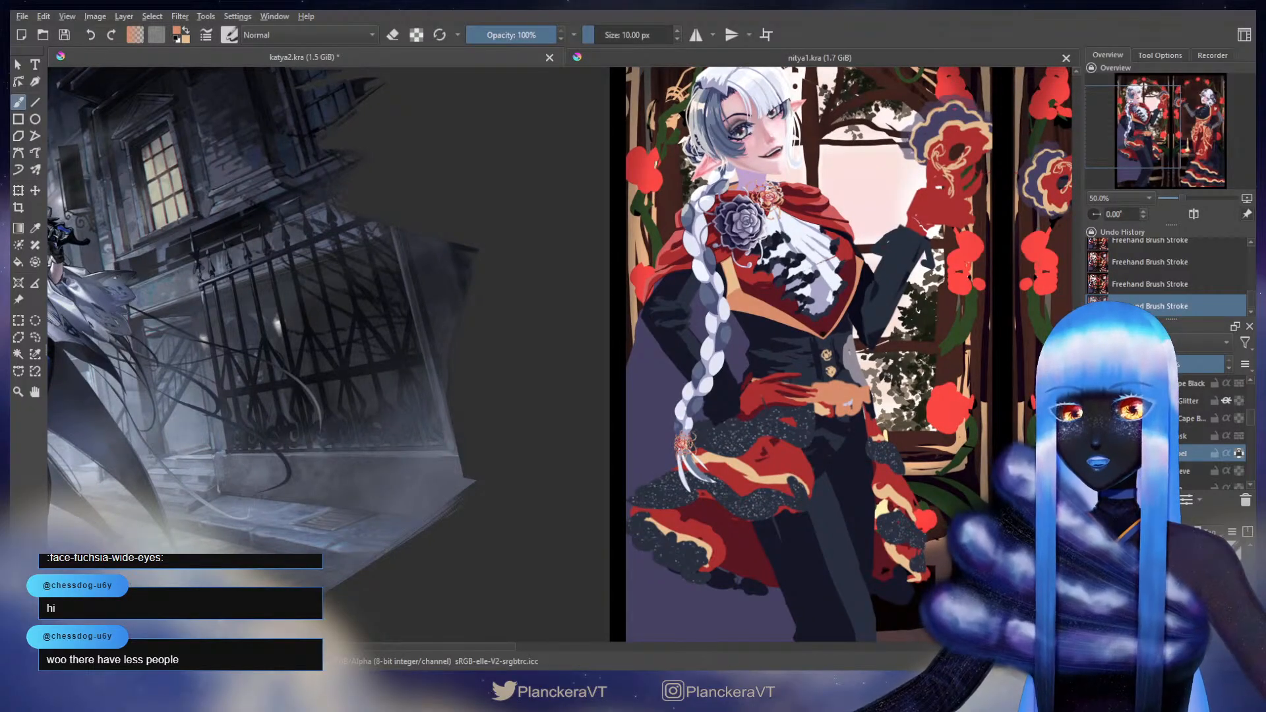
left_click_drag(852, 416, 820, 358)
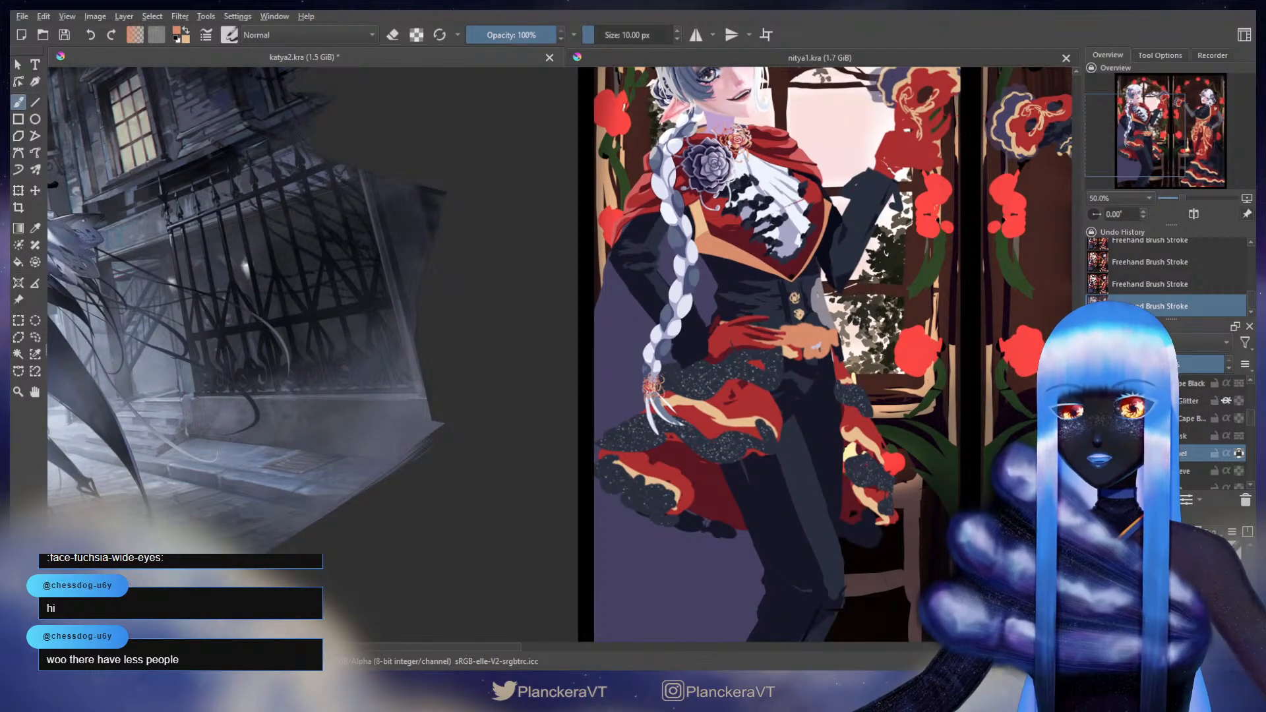
left_click_drag(771, 288, 748, 440)
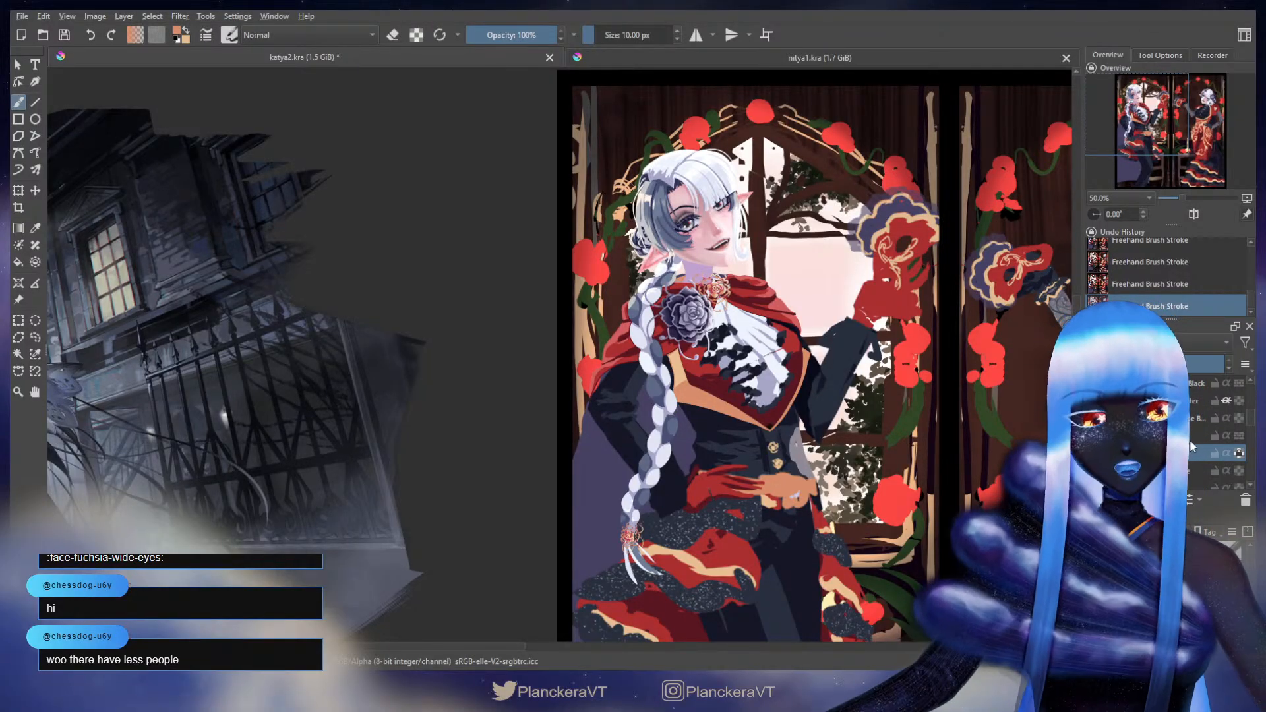
scroll(1203, 446, "up", 3)
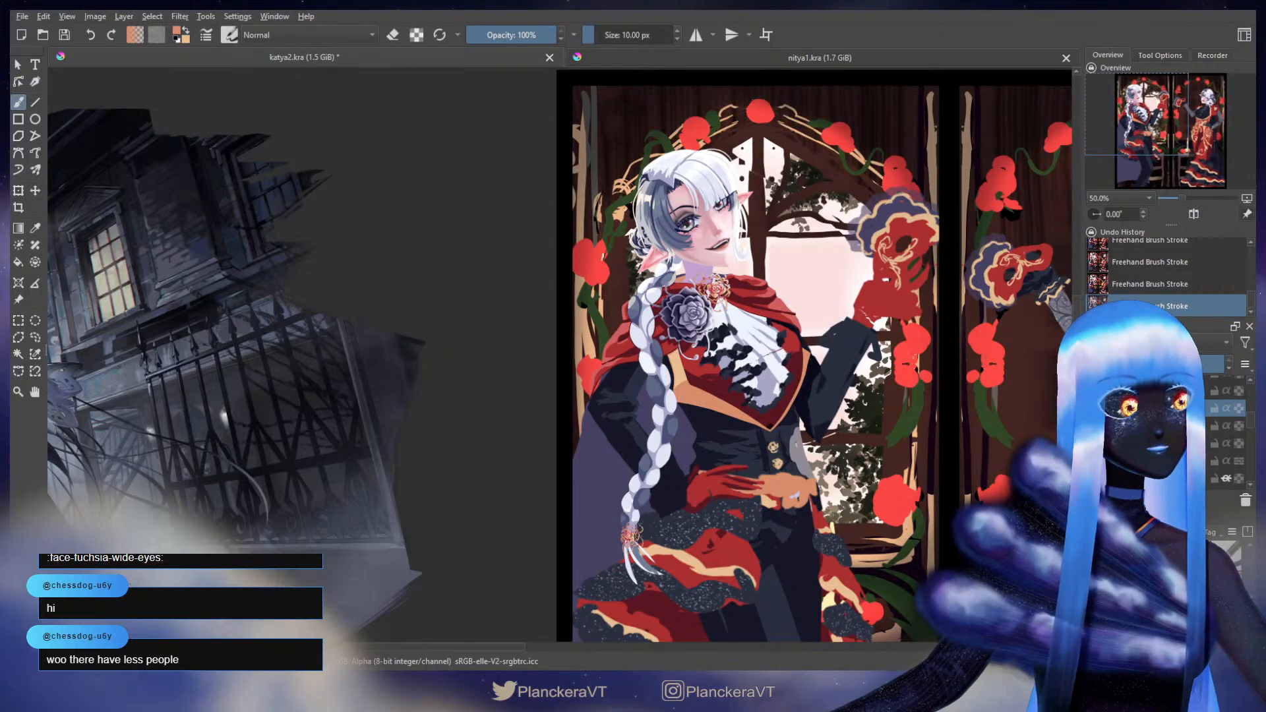
- Move the copied rose brooch down onto the vest's upper button and scale it to button size
scroll(1165, 431, "up", 5)
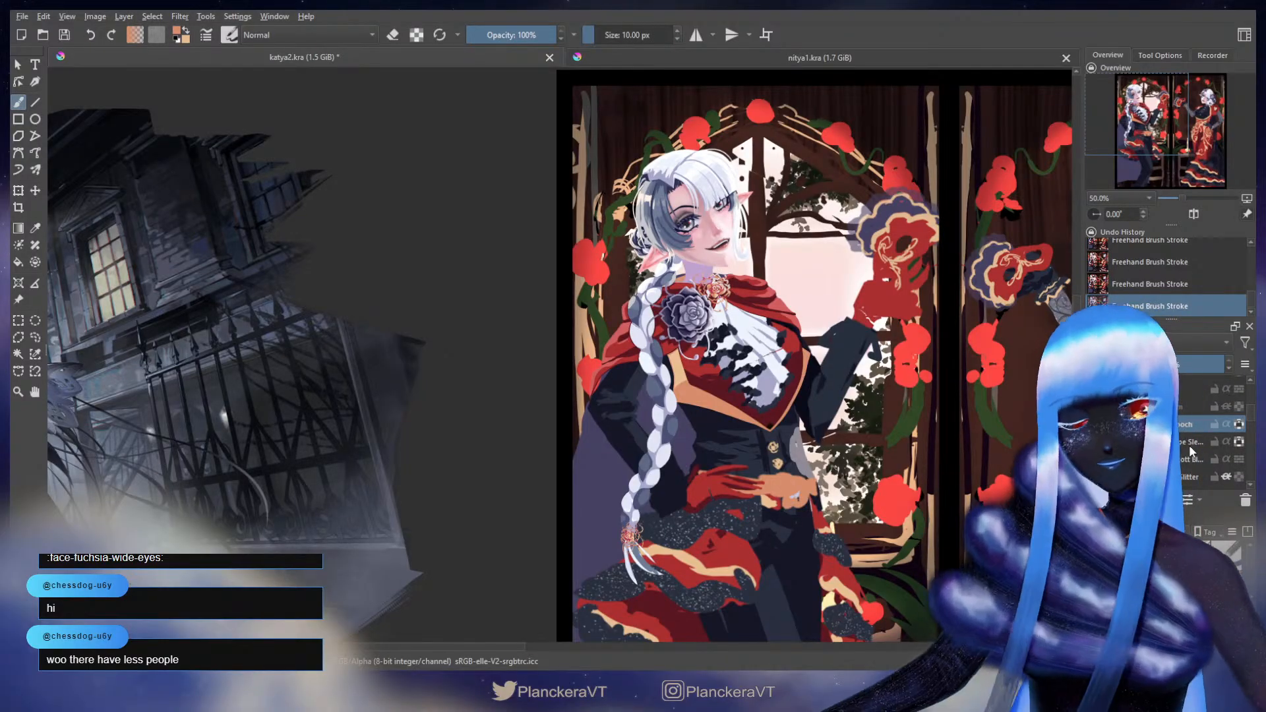
scroll(1190, 452, "down", 4)
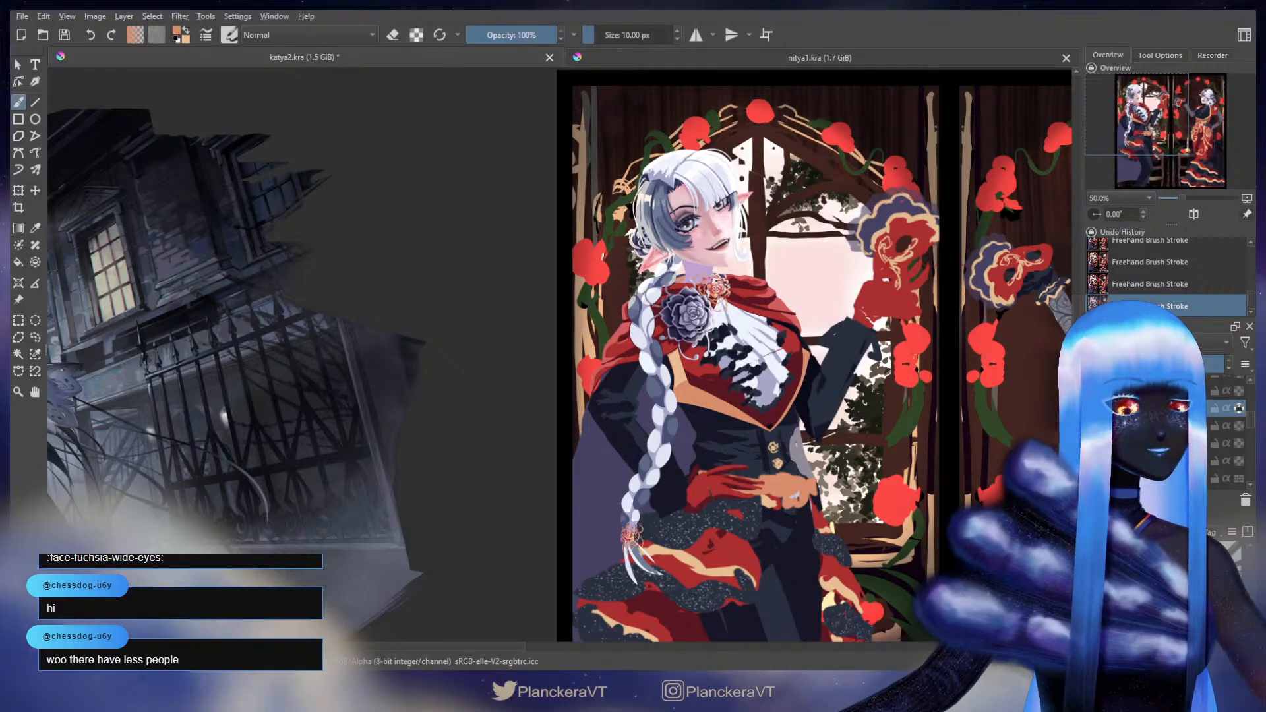
left_click(1167, 426)
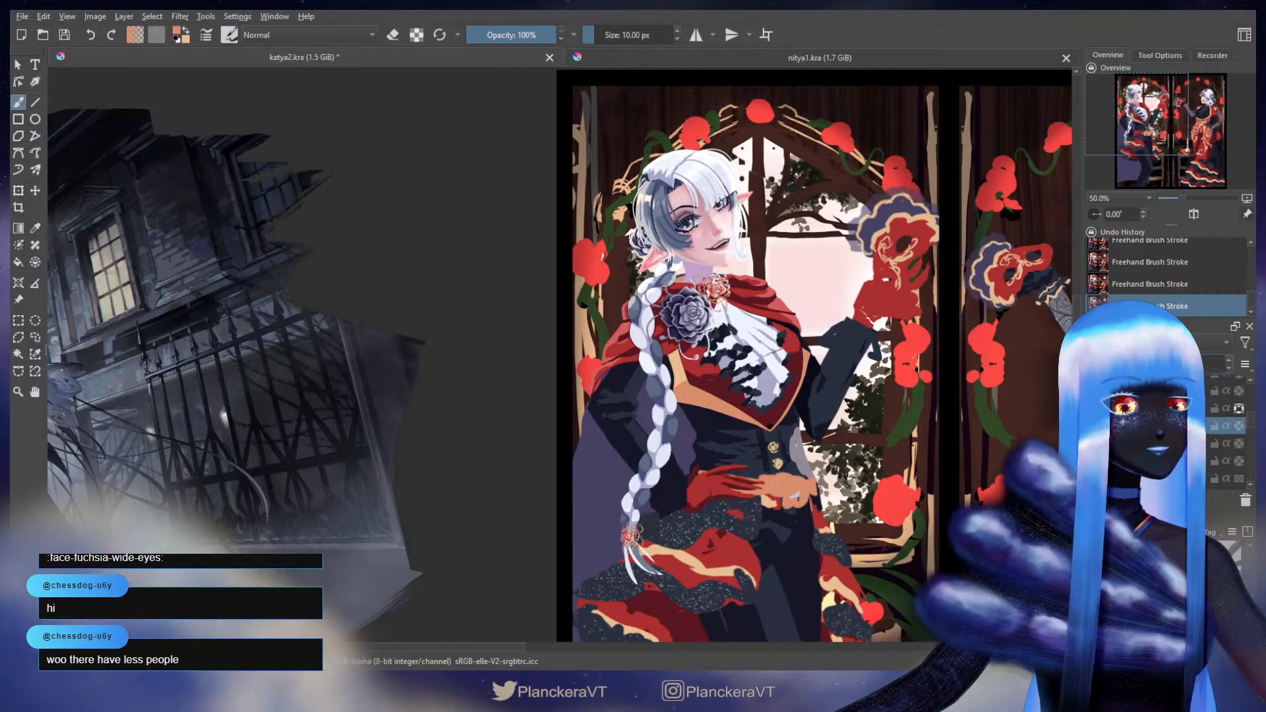
key("t")
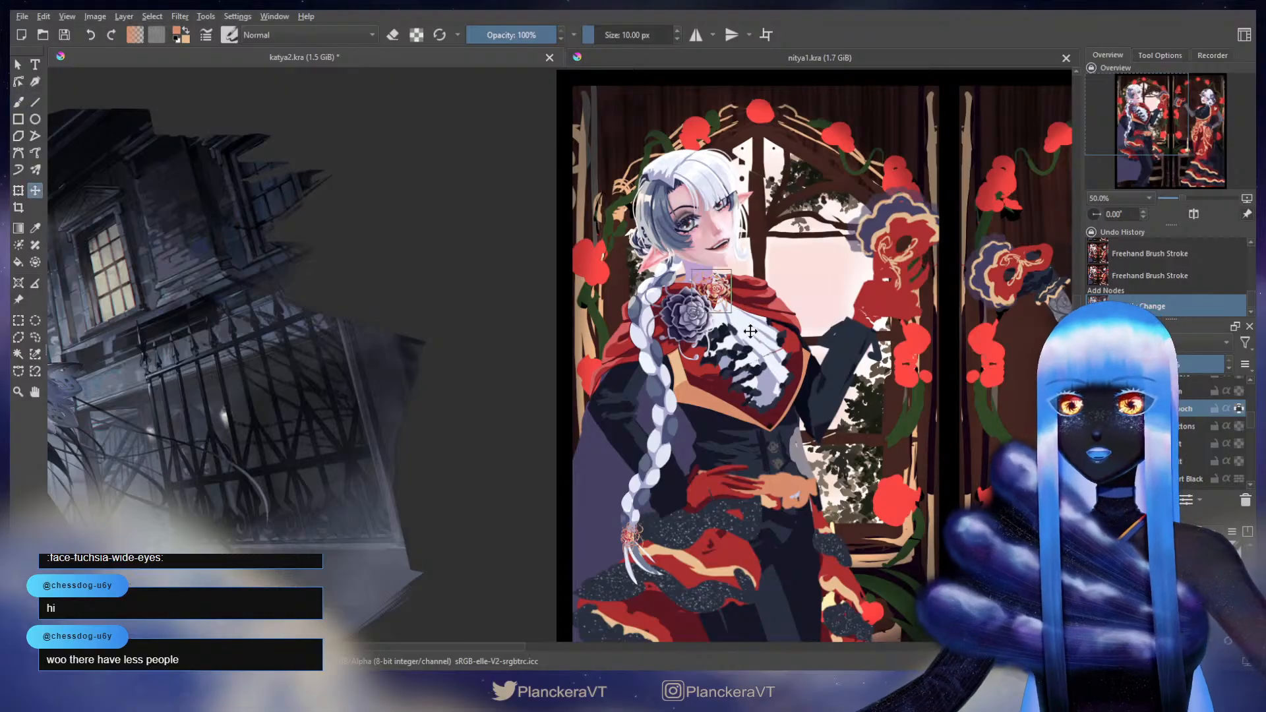
left_click_drag(738, 302, 731, 417)
scroll(800, 451, "up", 3)
key("ctrl+t")
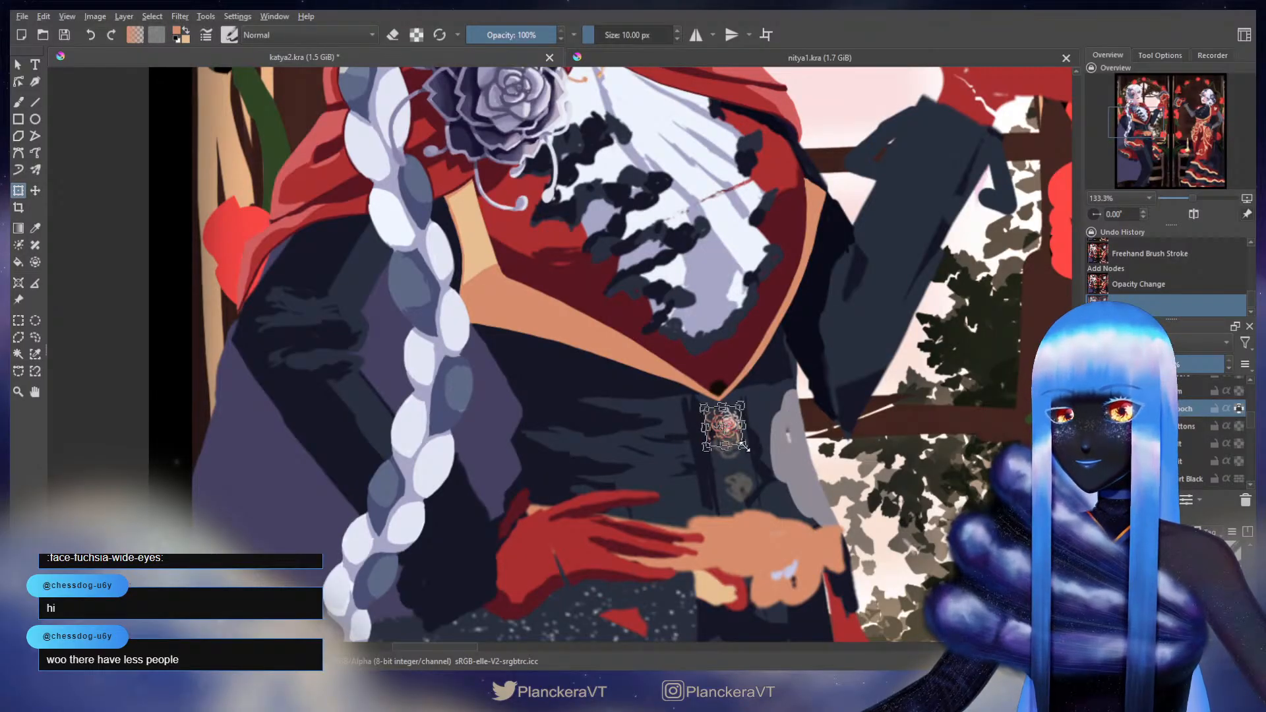
left_click_drag(744, 446, 747, 449)
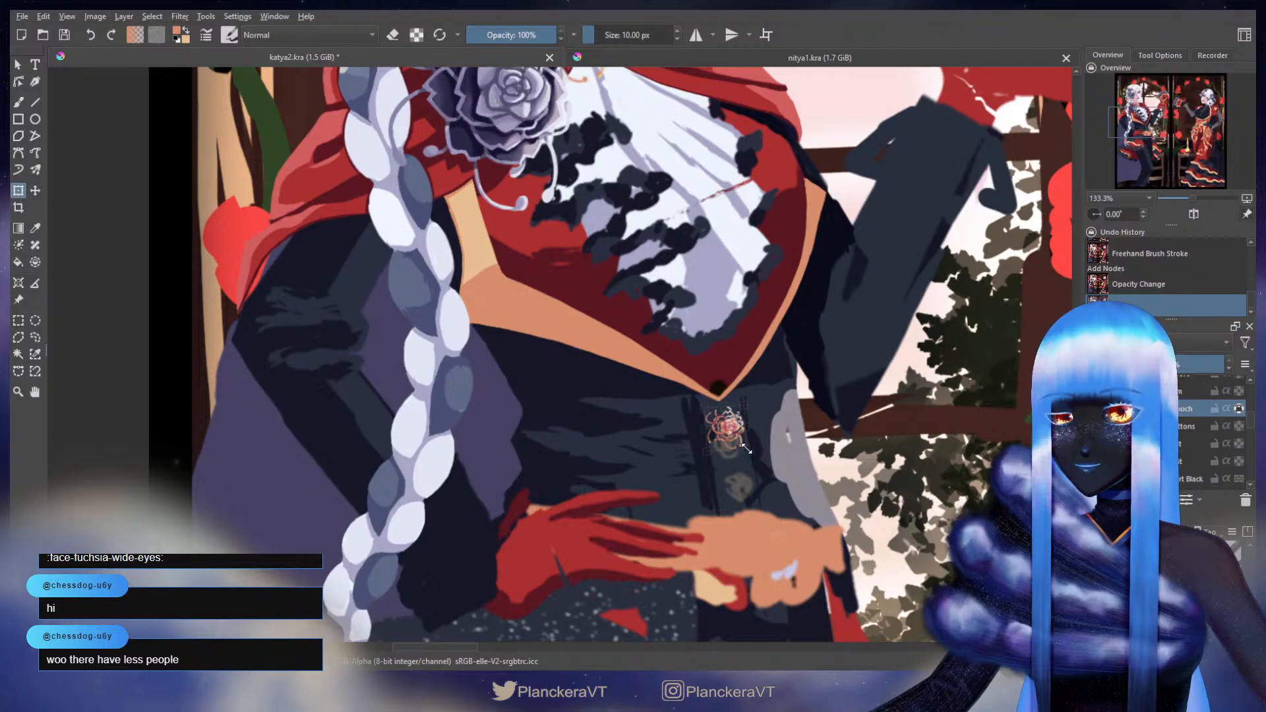
key("b")
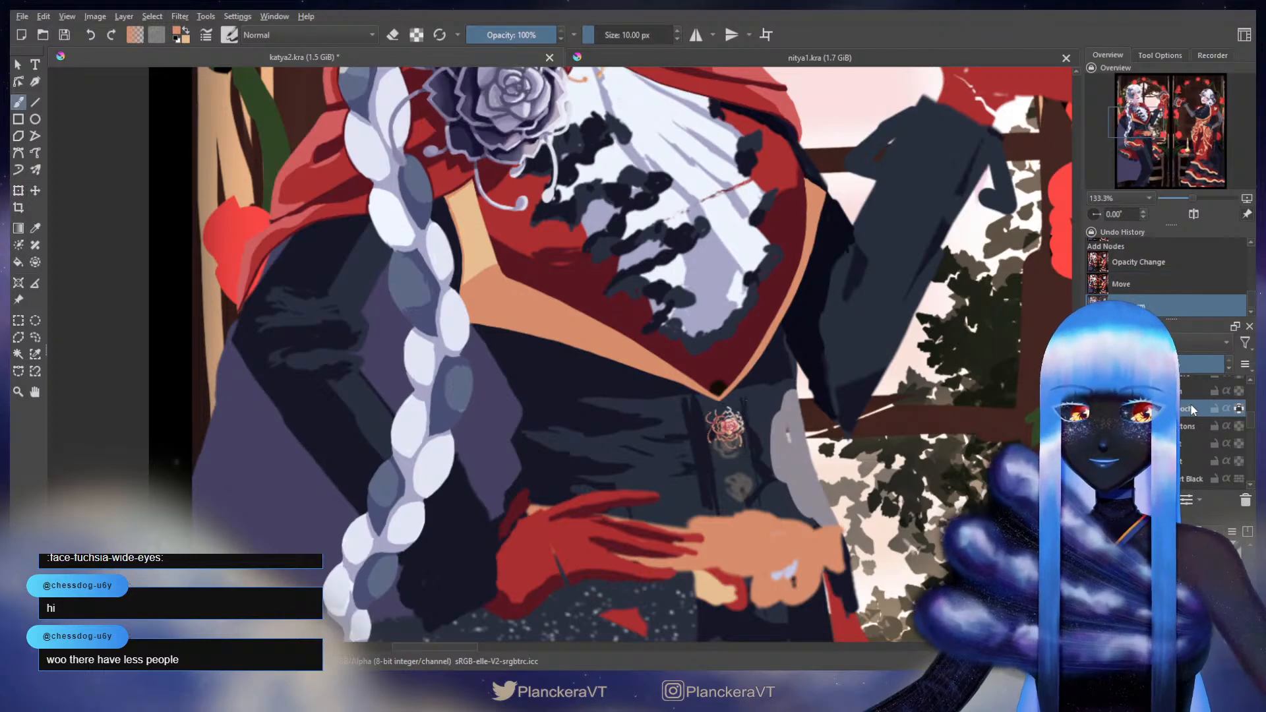
- Duplicate the small rose, place the copy over the vest's lower button and merge it down with the first rose
key("ctrl+j")
key("t")
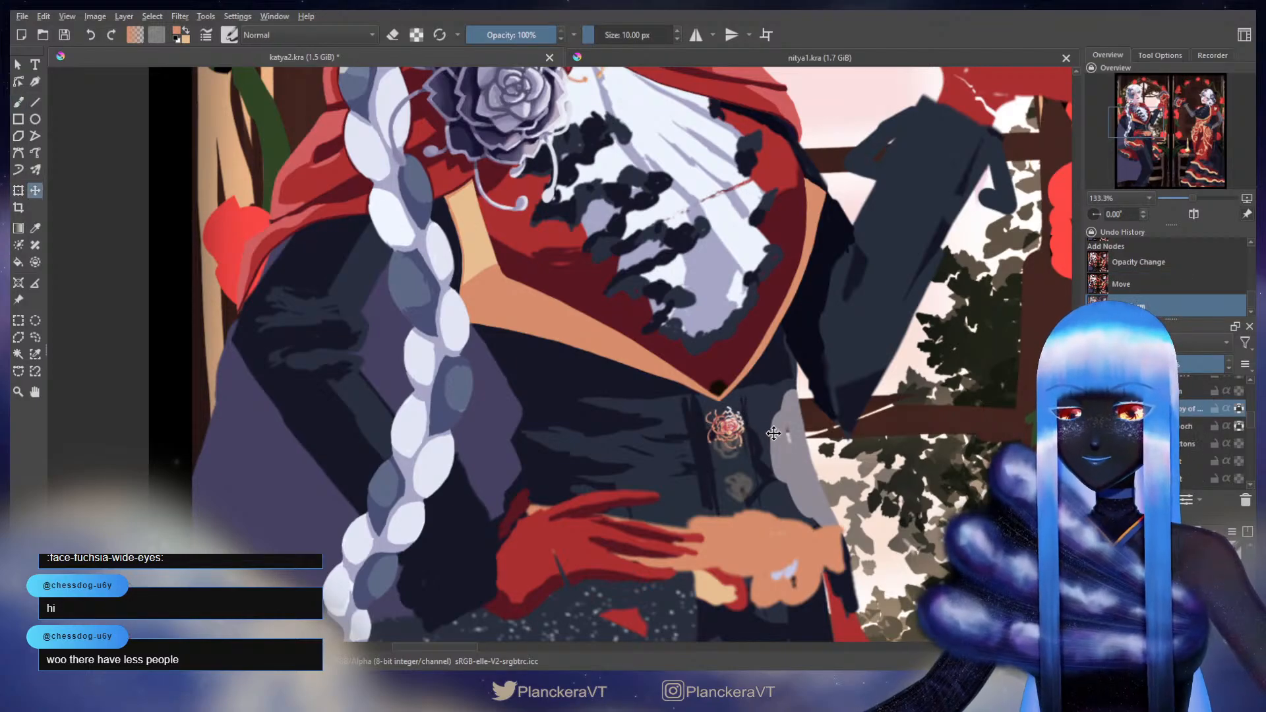
left_click_drag(773, 434, 766, 492)
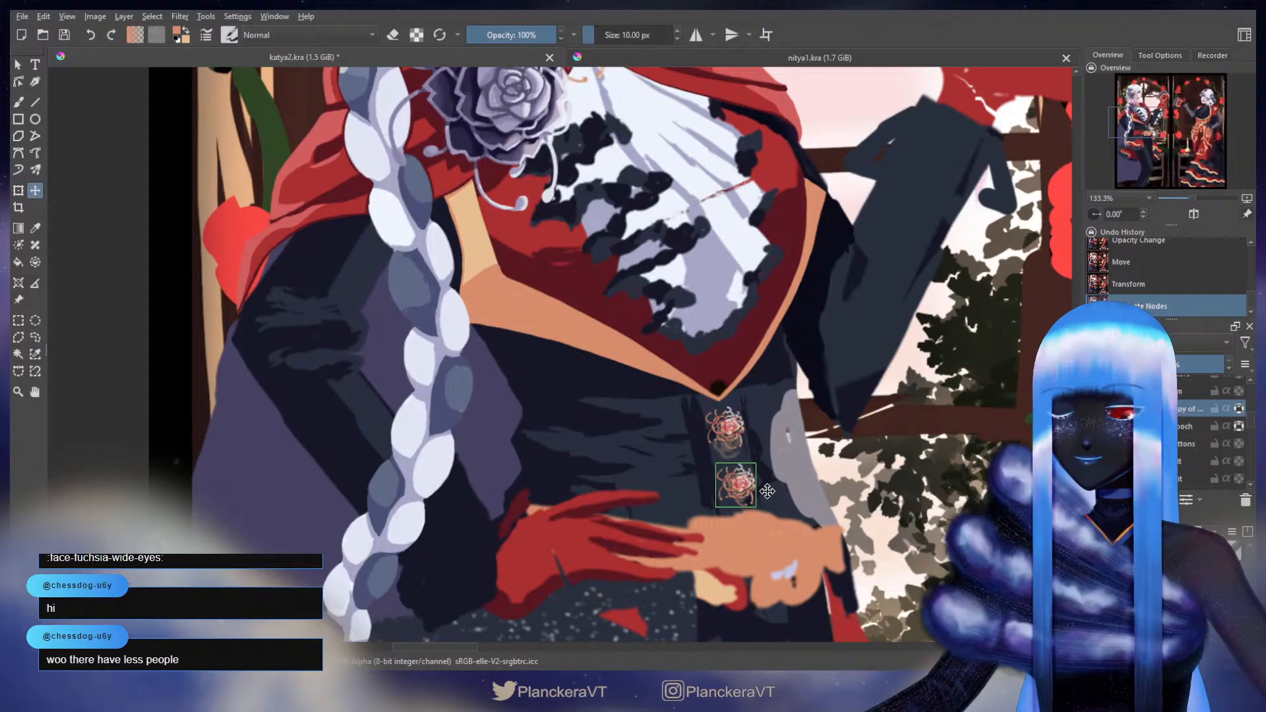
key("b")
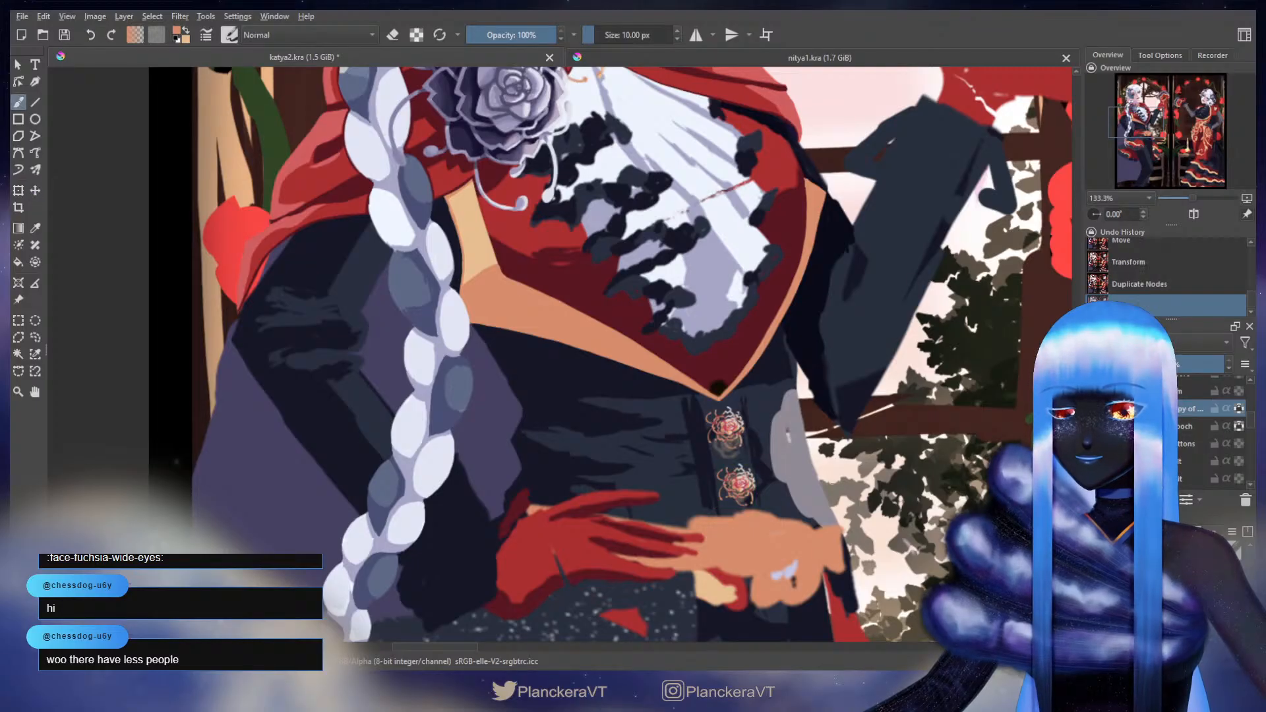
key("ctrl+e")
- Raise the Buttons layer's opacity, clear its old gold buttons and merge the roses' layer down into it
left_click(1194, 429)
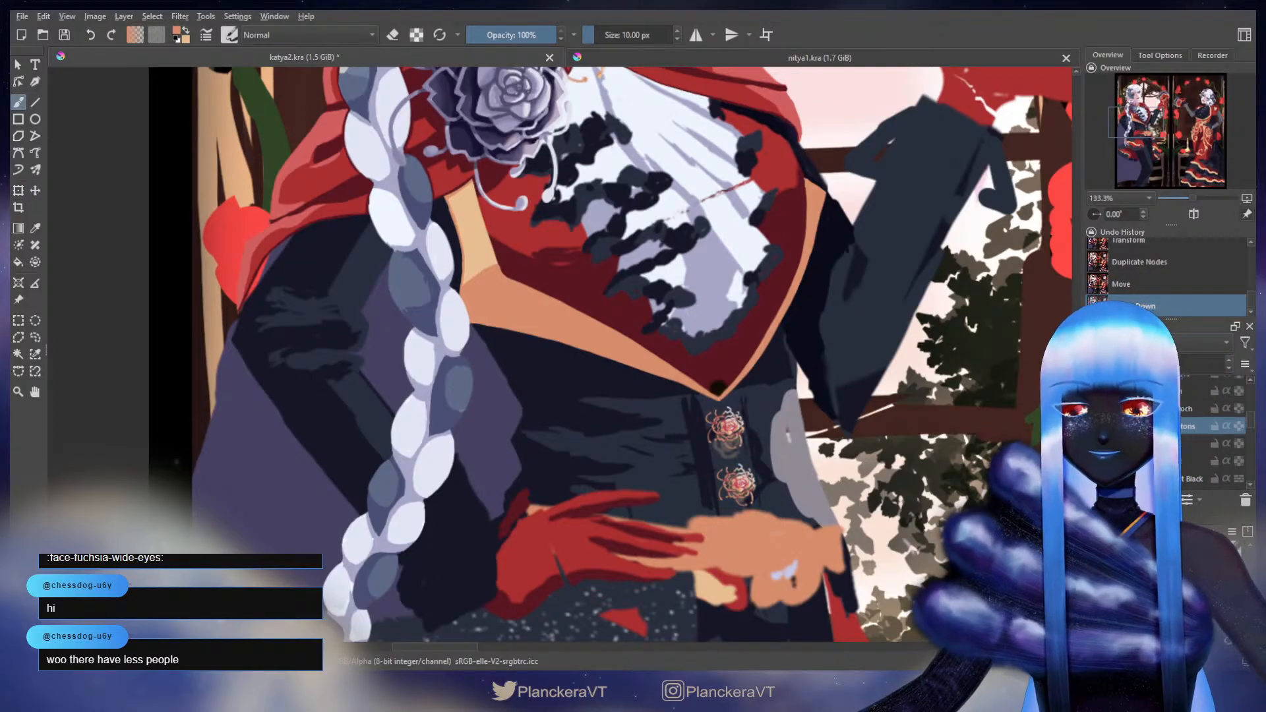
left_click_drag(1190, 365, 1226, 365)
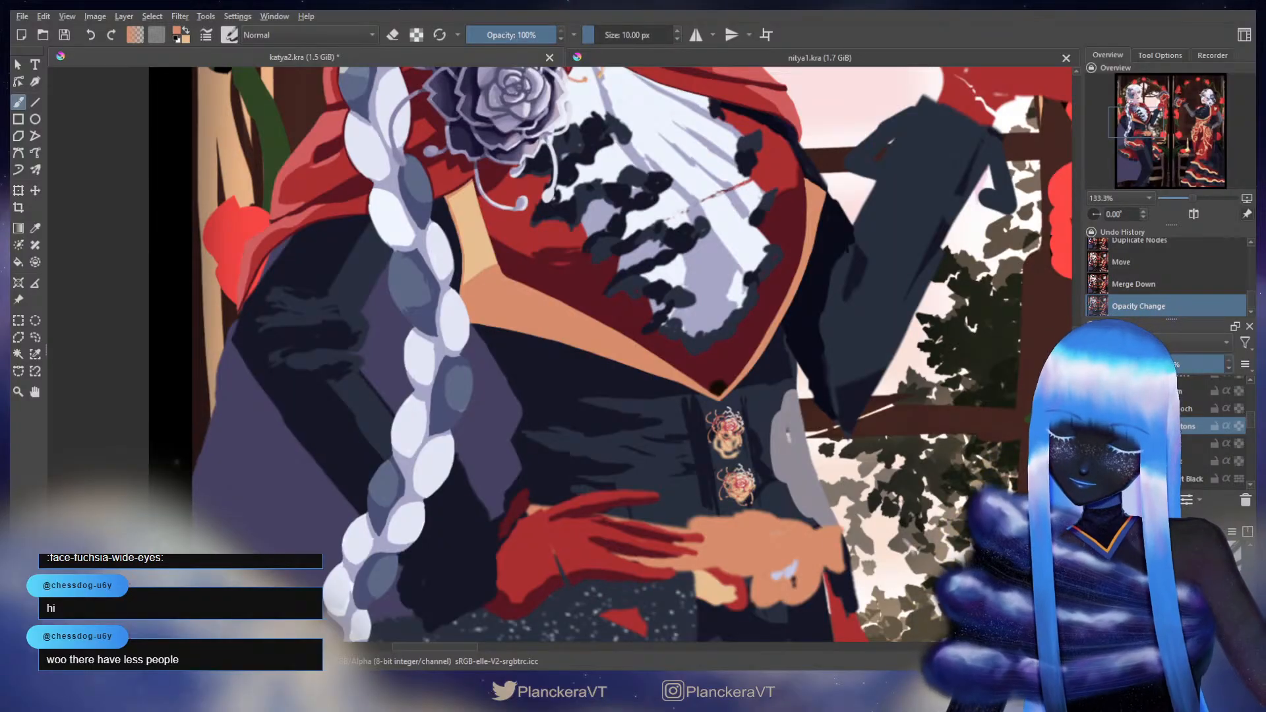
left_click(1213, 439)
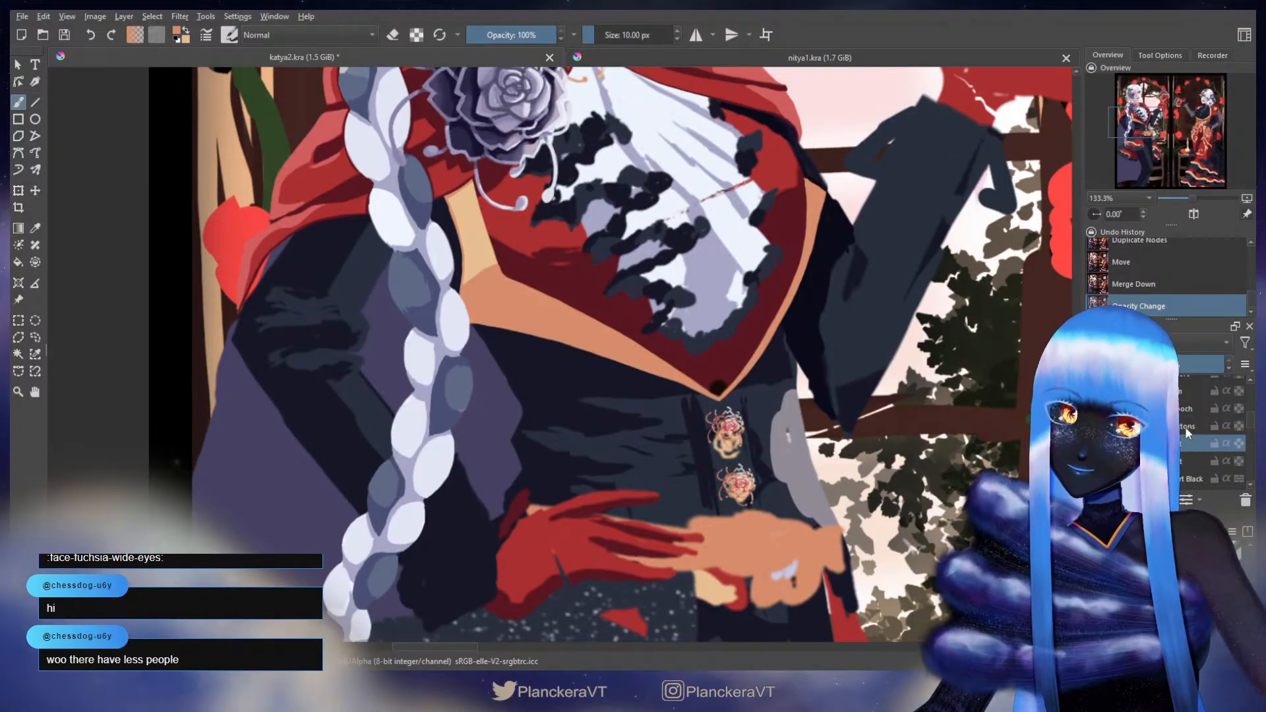
left_click(1184, 429)
key("Delete")
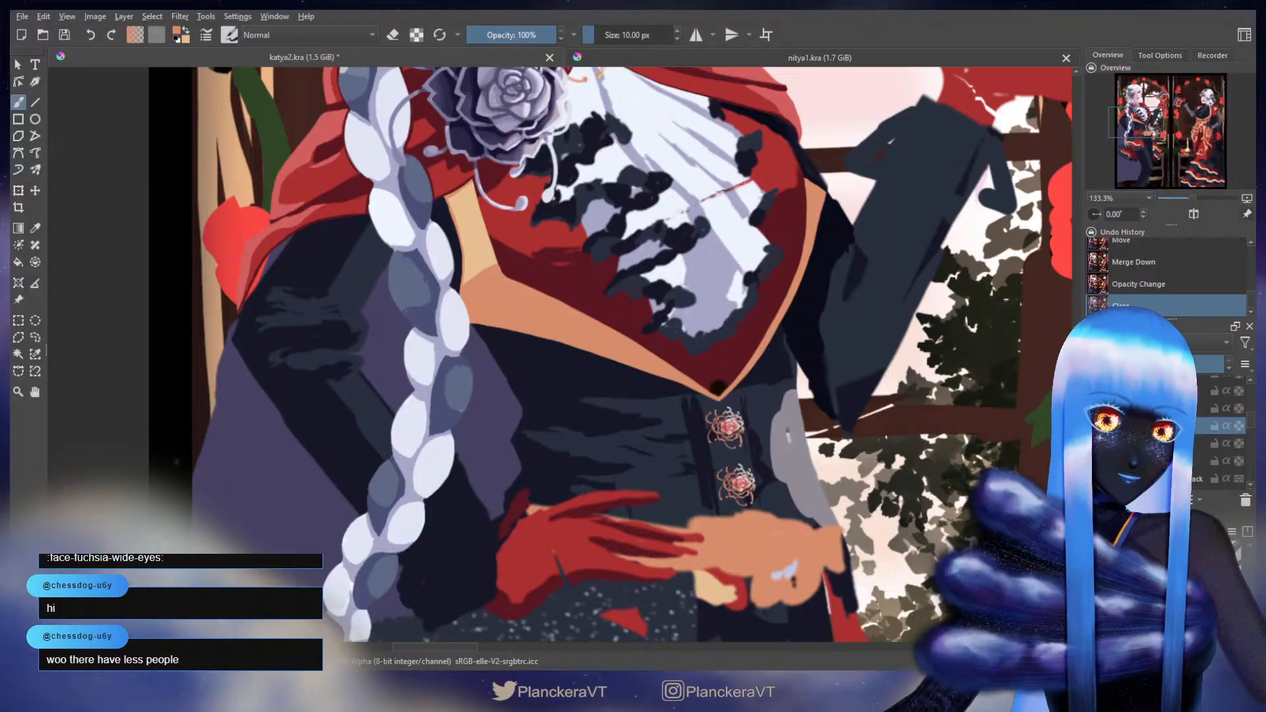
key("ctrl+e")
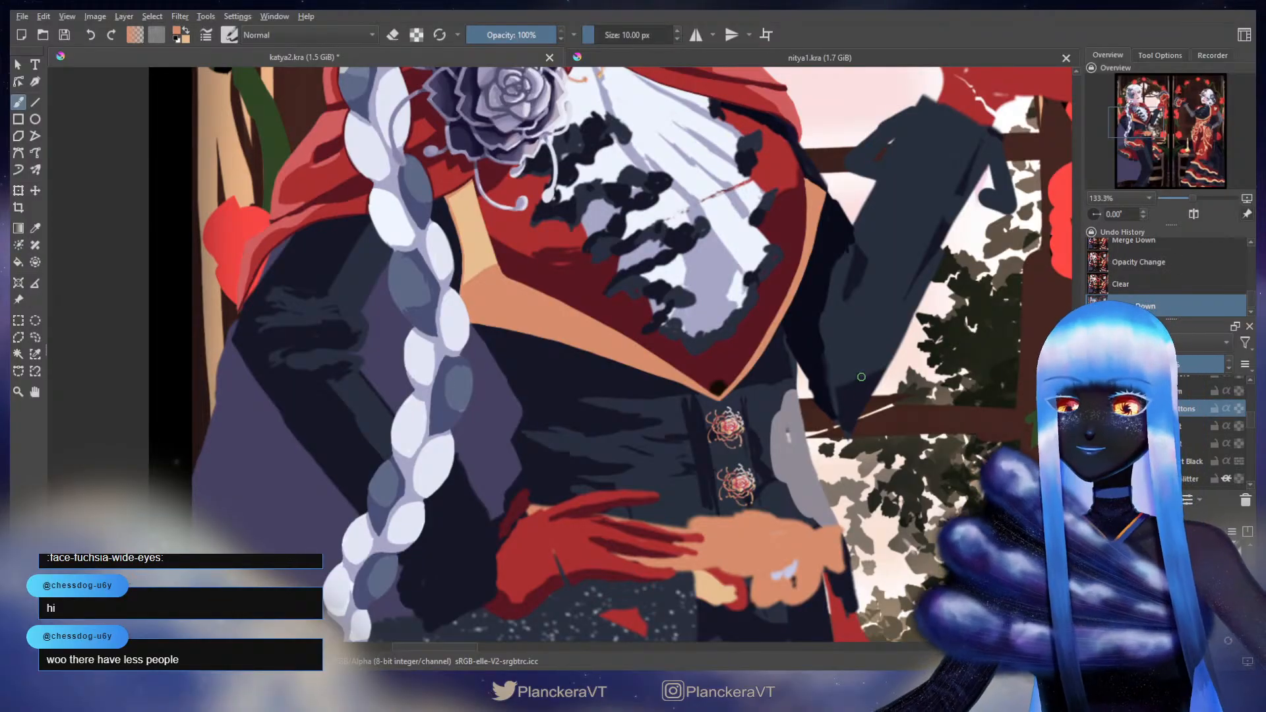
- Lasso the lower rose button, nudge it slightly closer to the upper one, deselect and check the spacing on the figure
scroll(861, 378, "down", 3)
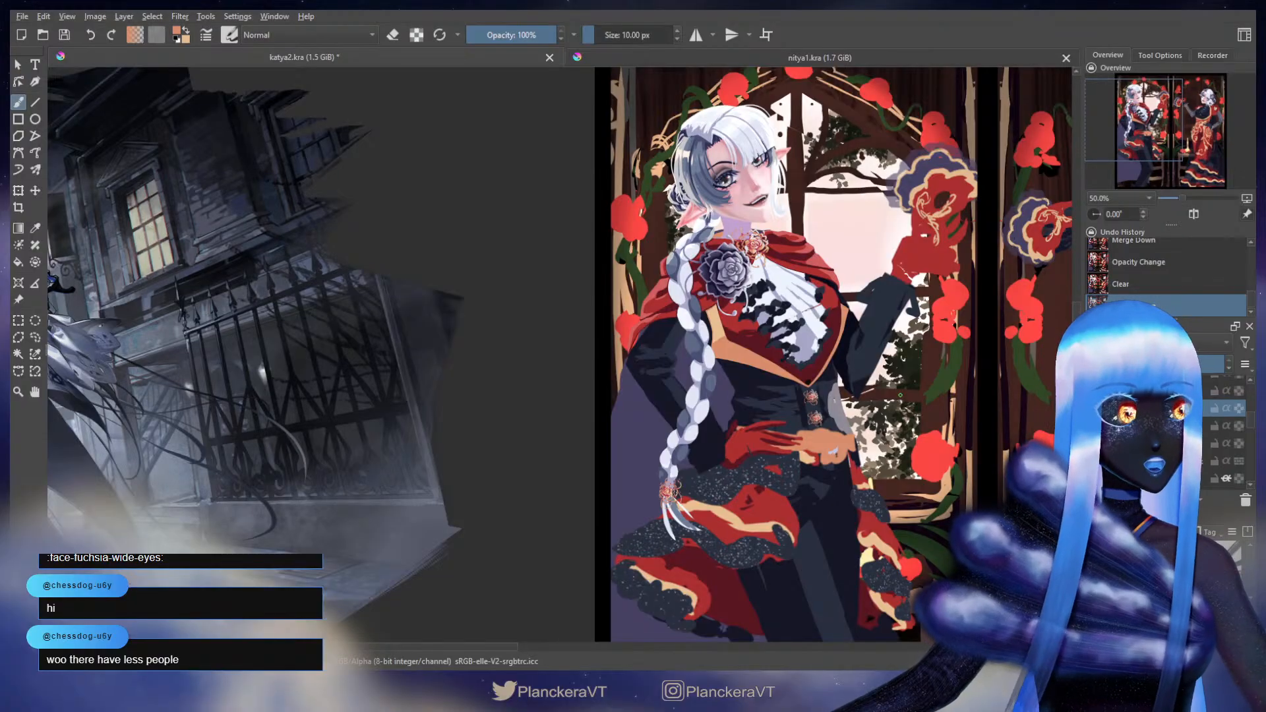
scroll(900, 395, "up", 2)
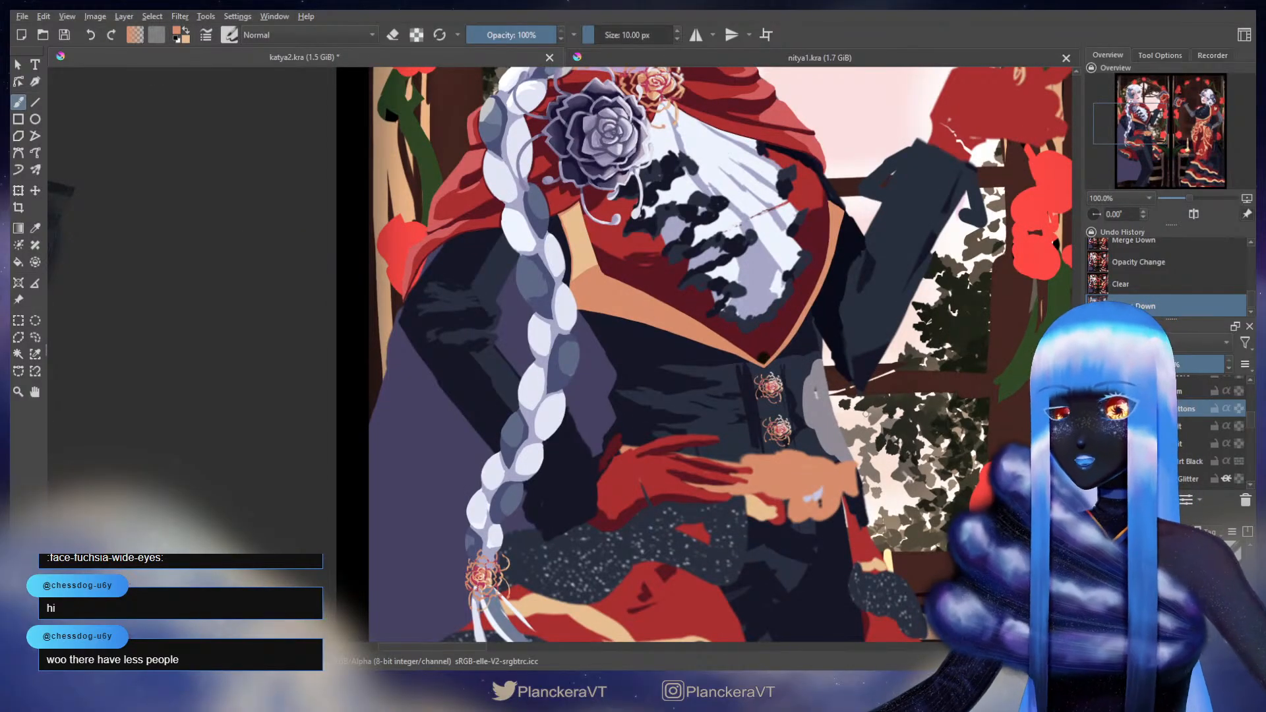
left_click(35, 337)
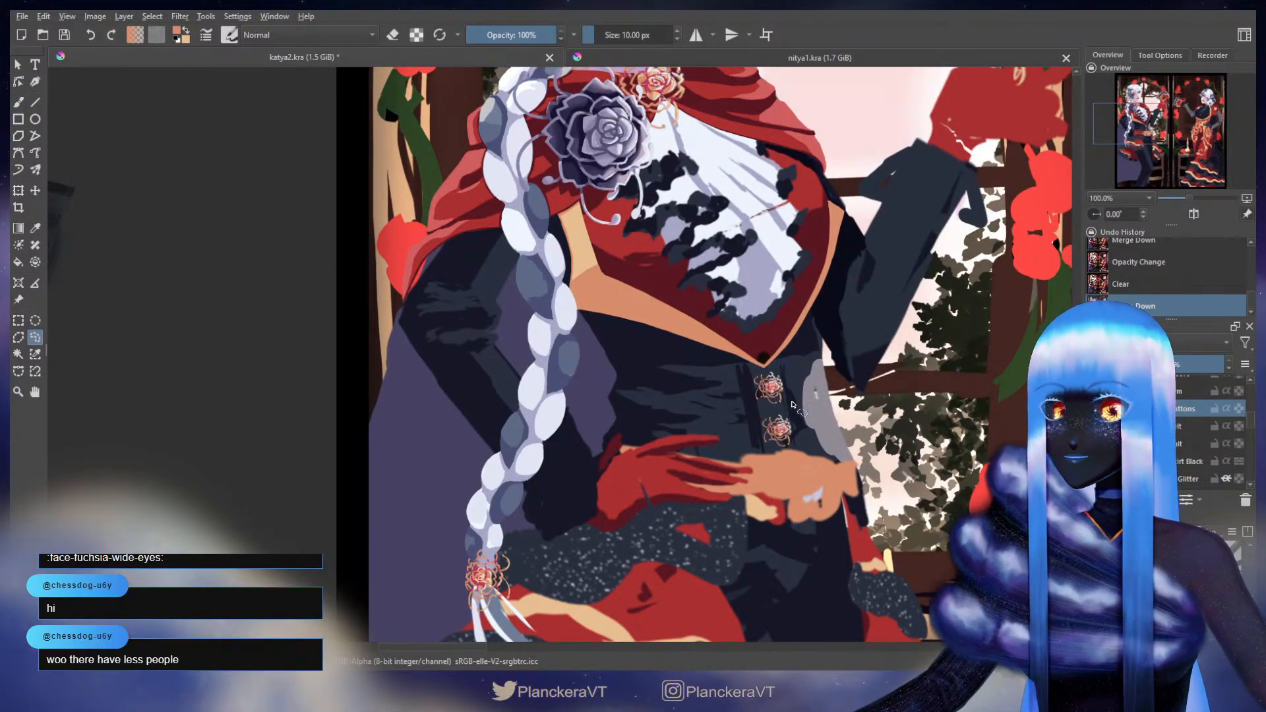
mouse_move(793, 405)
left_mouse_down()
mouse_move(752, 416)
mouse_move(742, 453)
mouse_move(817, 462)
mouse_move(807, 425)
left_mouse_up()
key("t")
key("ctrl+shift+a")
scroll(860, 293, "down", 2)
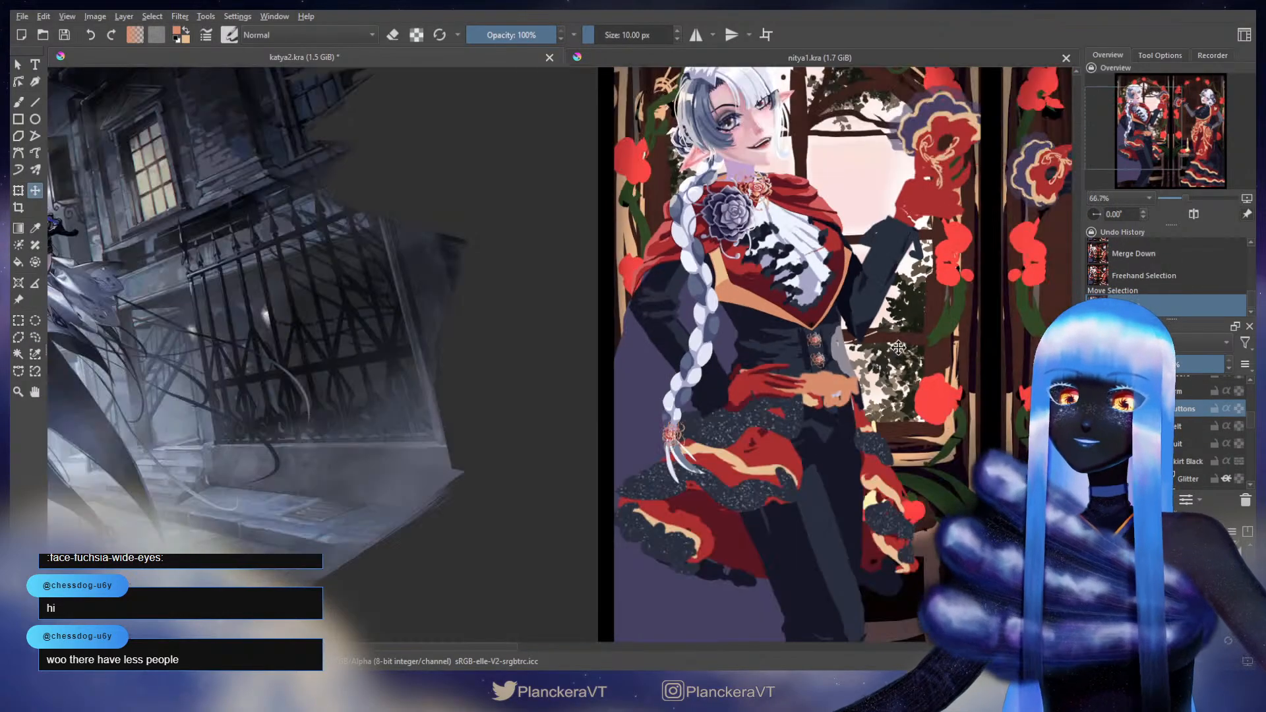
scroll(876, 408, "up", 5)
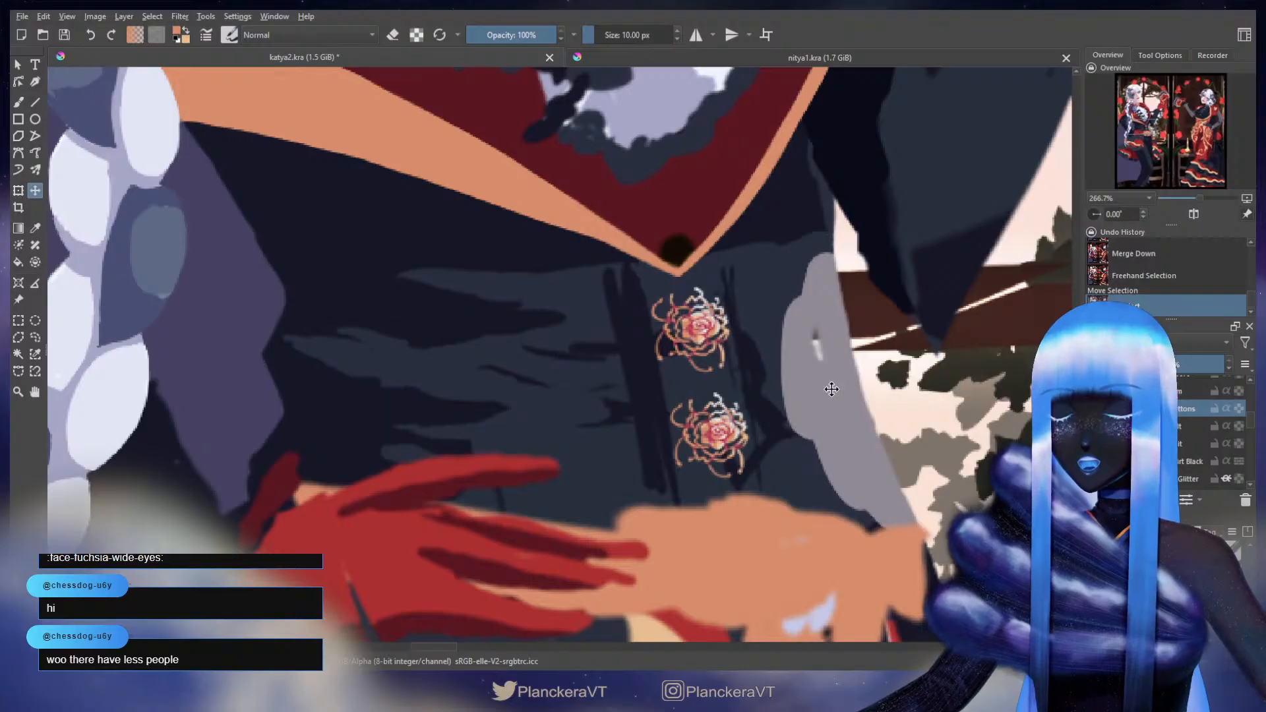
scroll(831, 389, "down", 5)
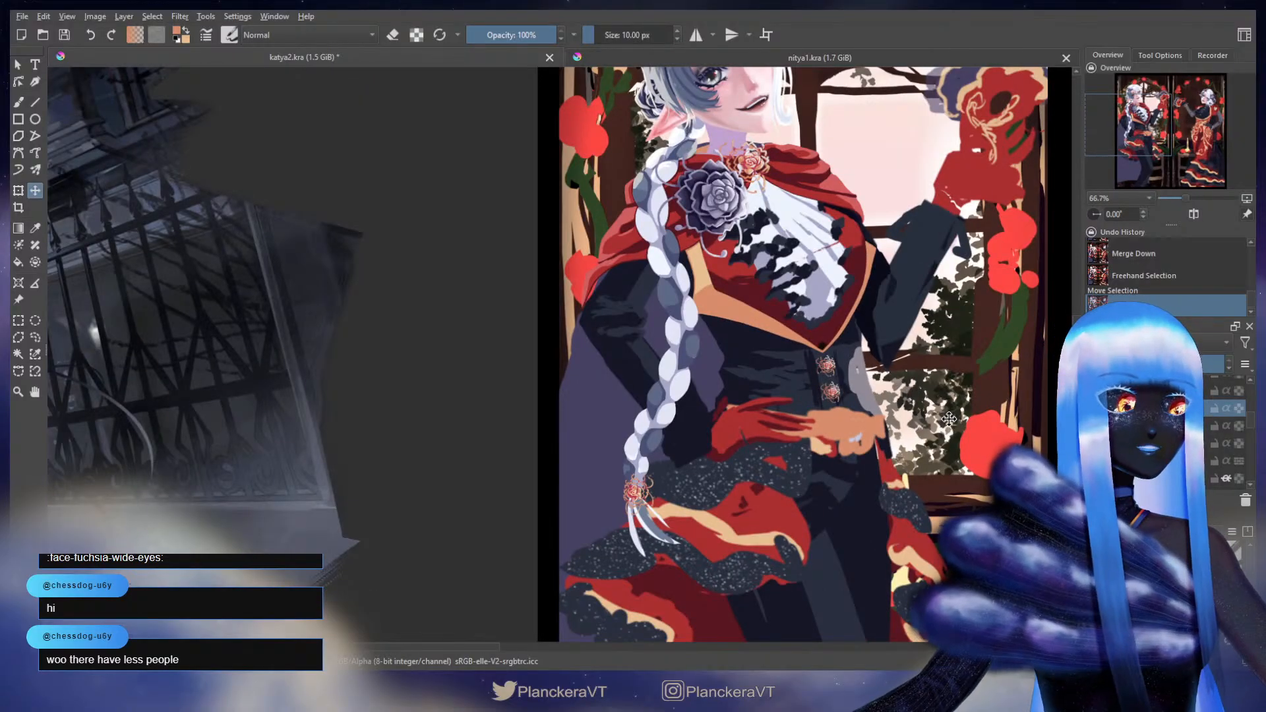
- Lock the Buttons layer's alpha and paint pale highlights sampled from the collar brooch onto both rose buttons with a 6.80 px brush
left_click(1238, 409)
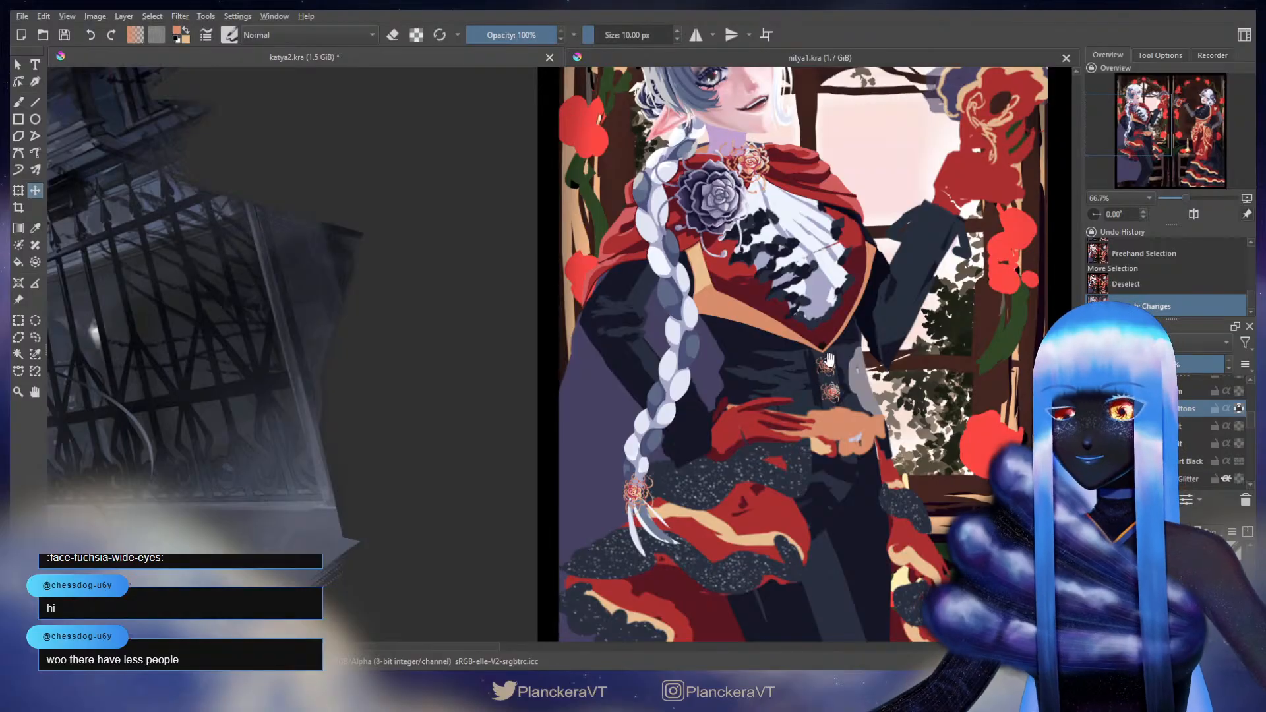
left_click_drag(830, 360, 787, 441)
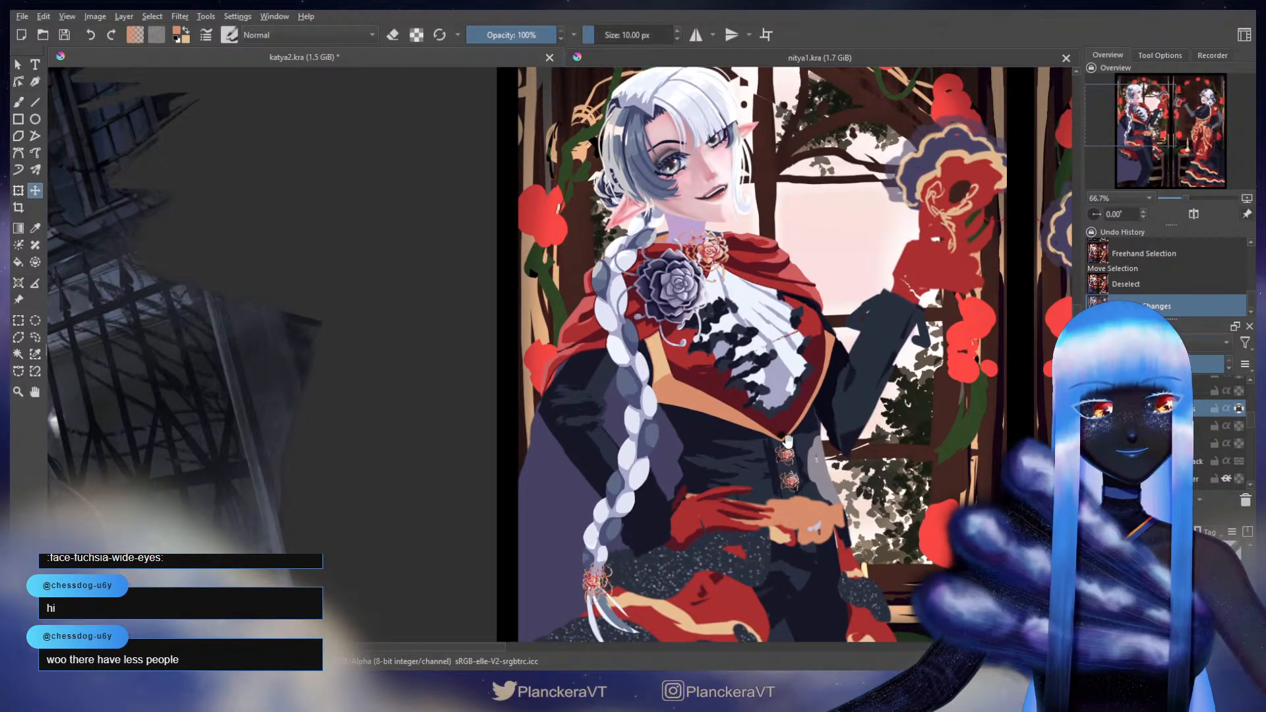
left_click_drag(776, 358, 830, 438)
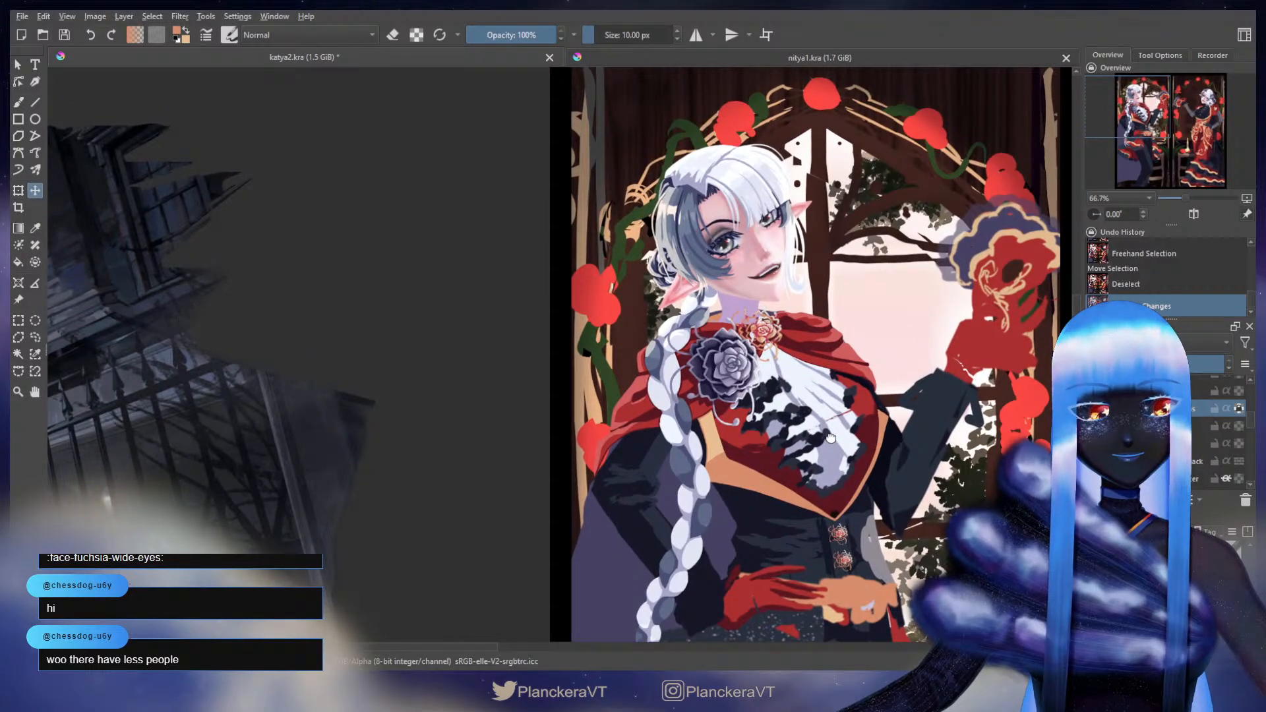
scroll(771, 317, "up", 5)
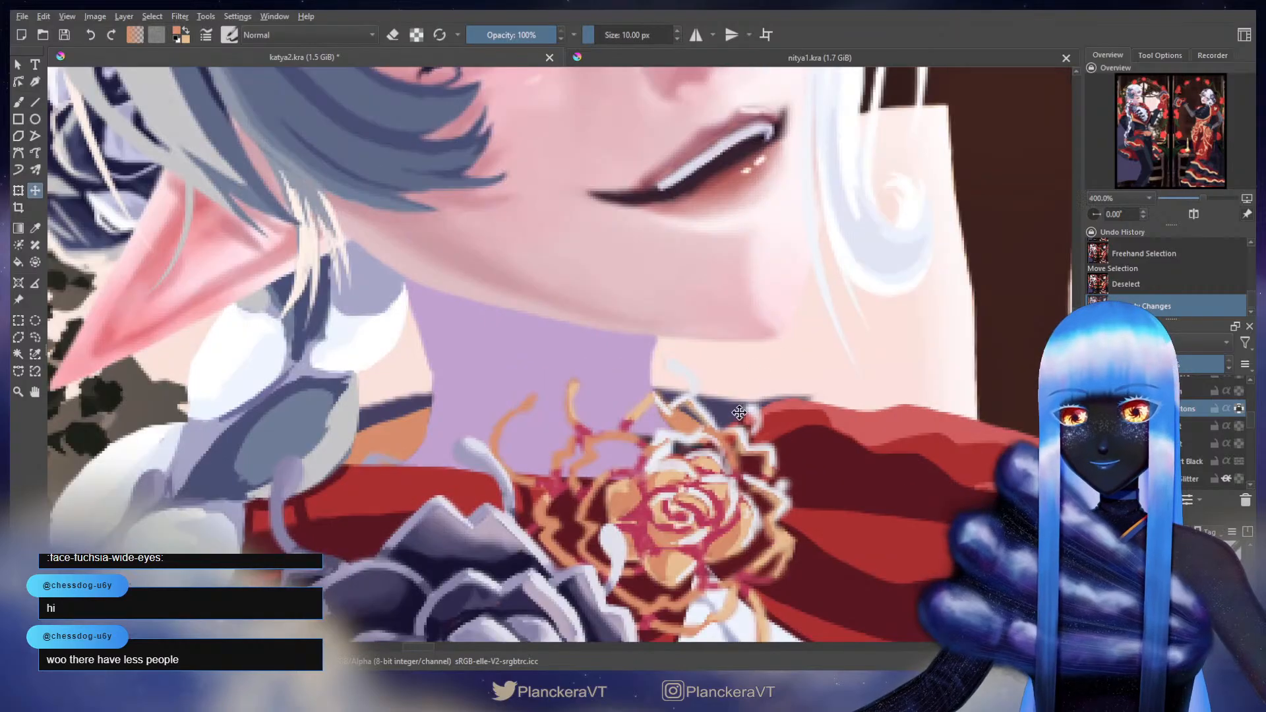
key("b")
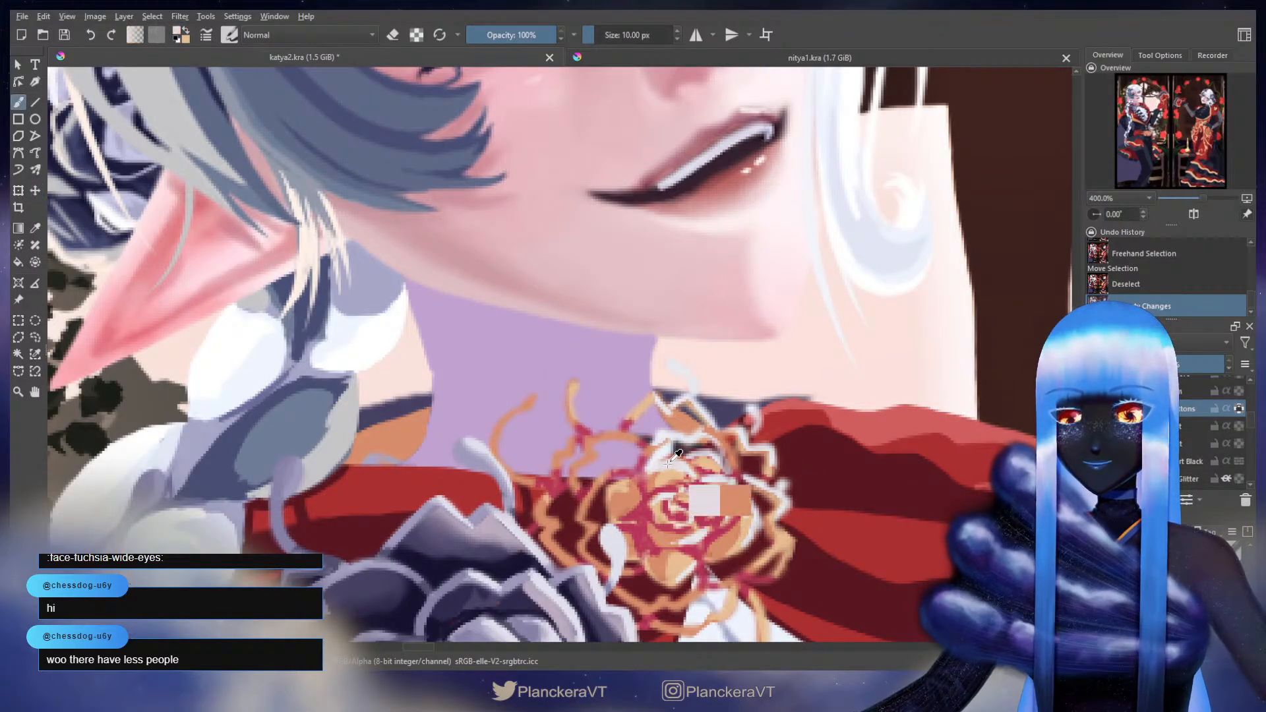
scroll(708, 448, "down", 5)
scroll(870, 323, "up", 4)
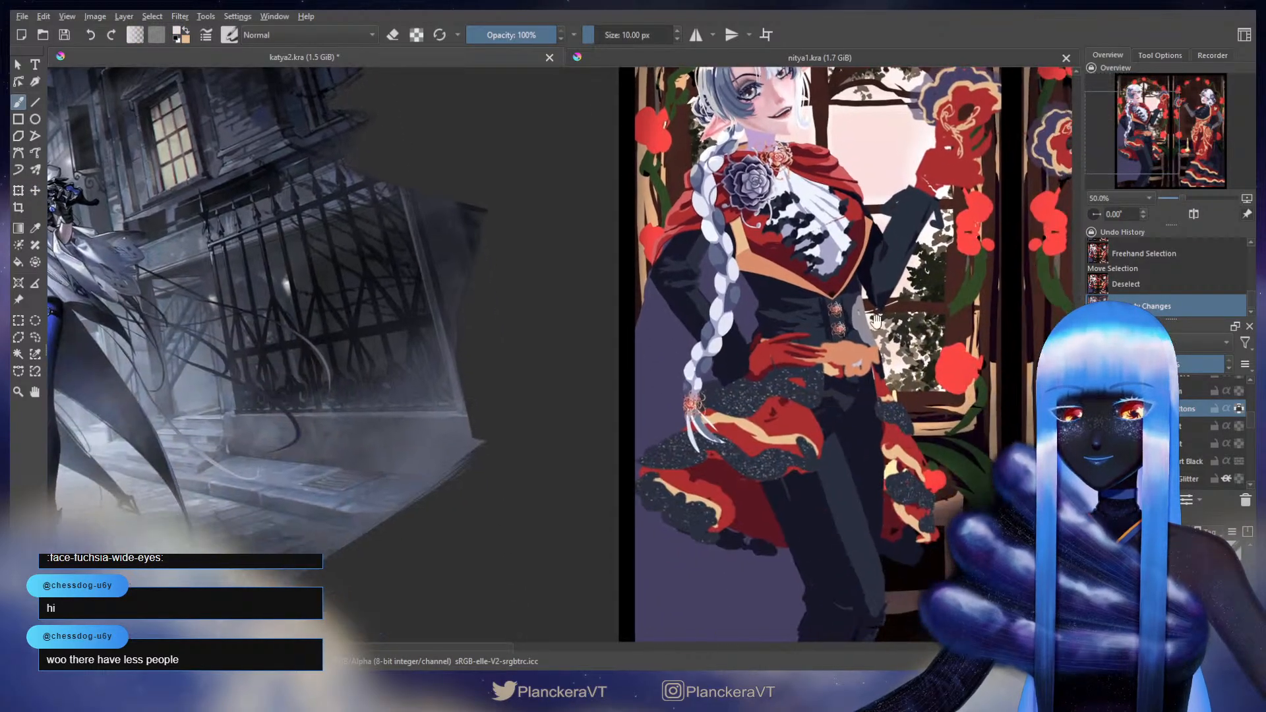
scroll(834, 331, "up", 4)
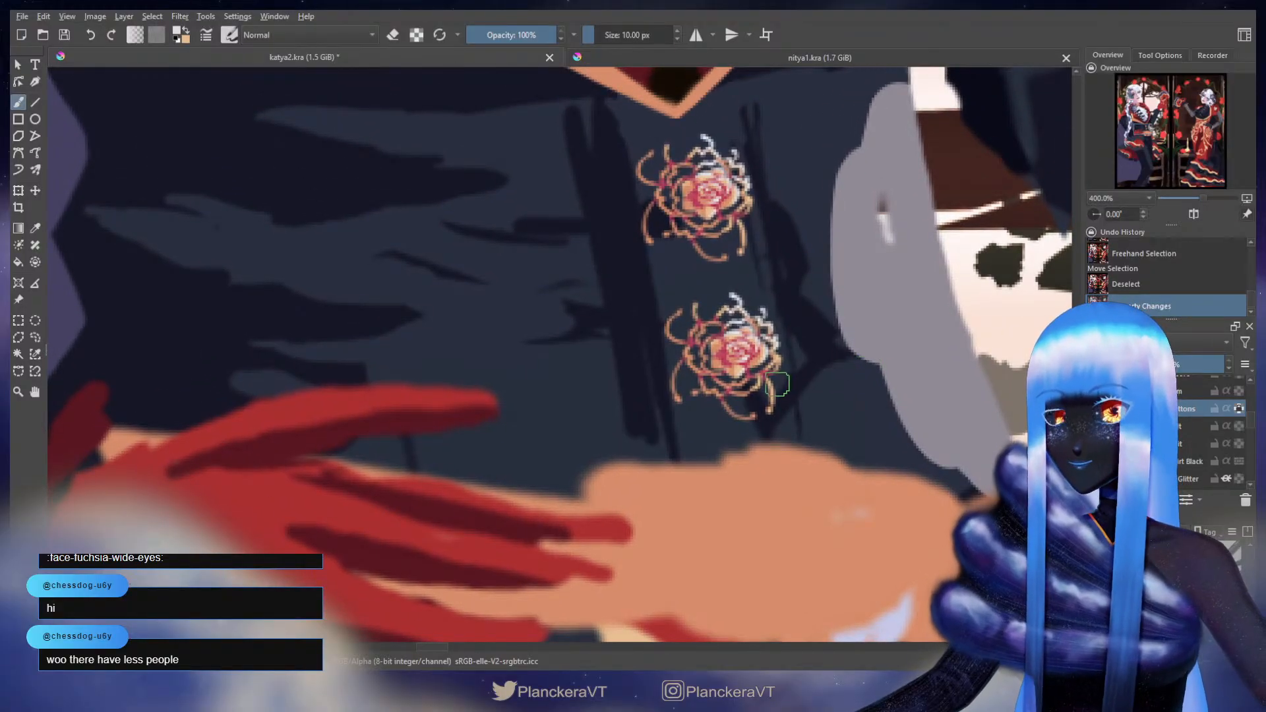
mouse_move(778, 384)
left_mouse_down("shift")
mouse_move(767, 413)
mouse_move(778, 364)
left_mouse_up("shift")
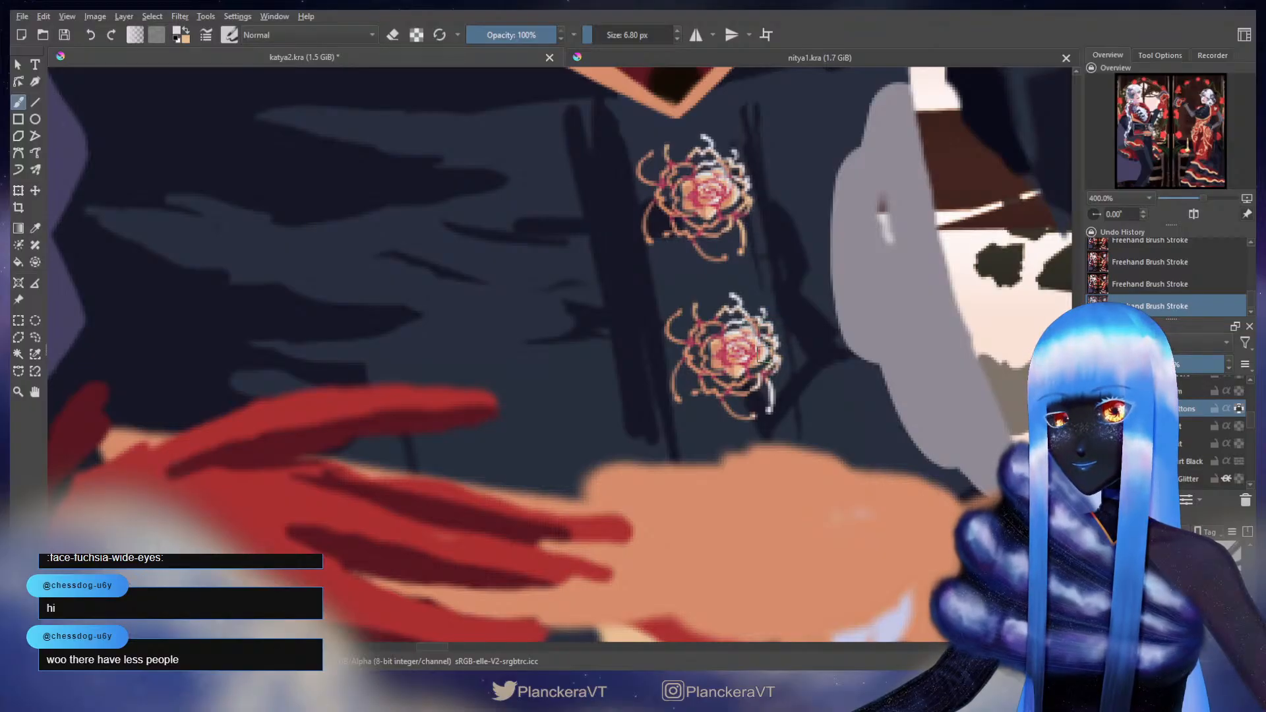
scroll(725, 313, "up", 2)
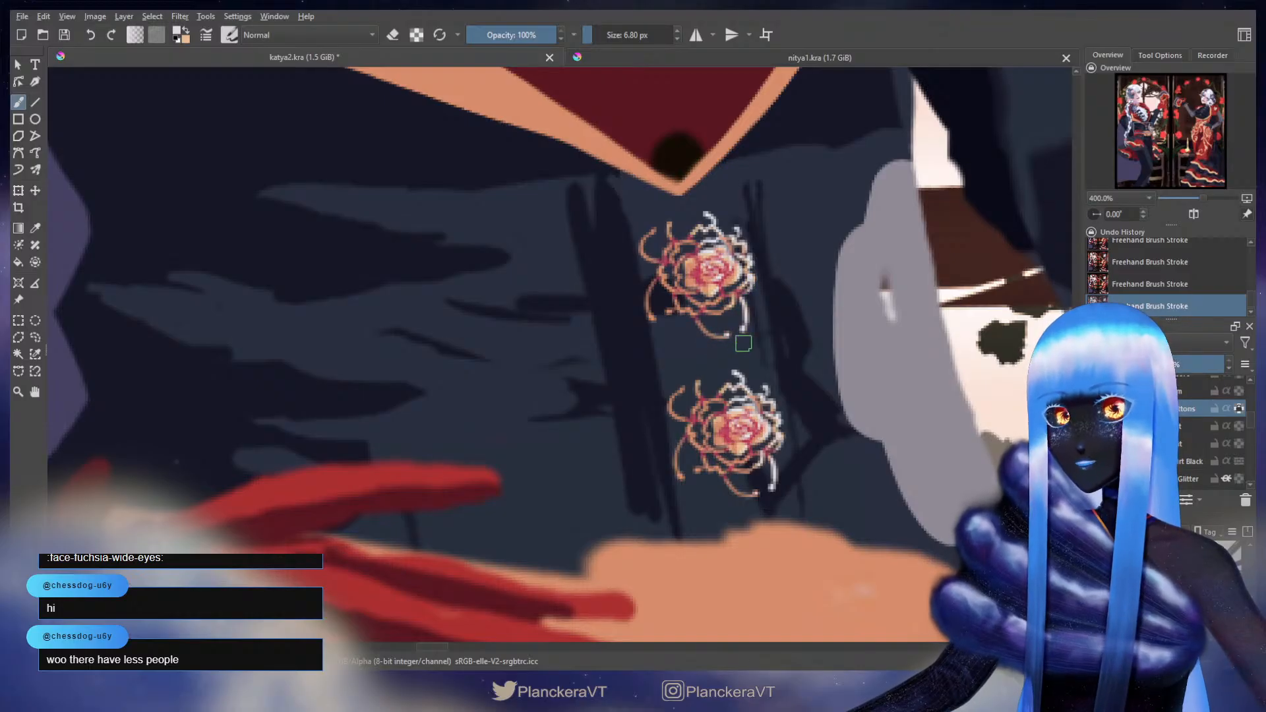
scroll(857, 329, "down", 6)
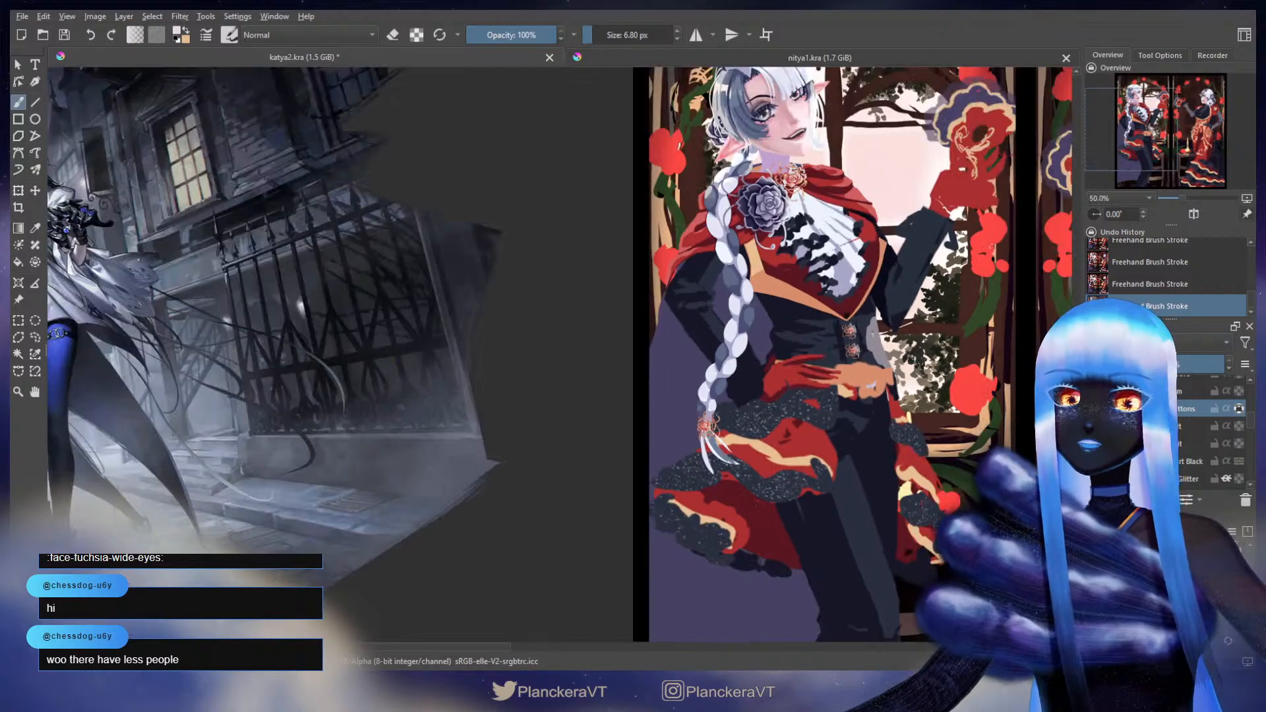
- Check the rose buttons on the whole figure and look through the layers around the Buttons layer
left_click_drag(980, 345, 928, 428)
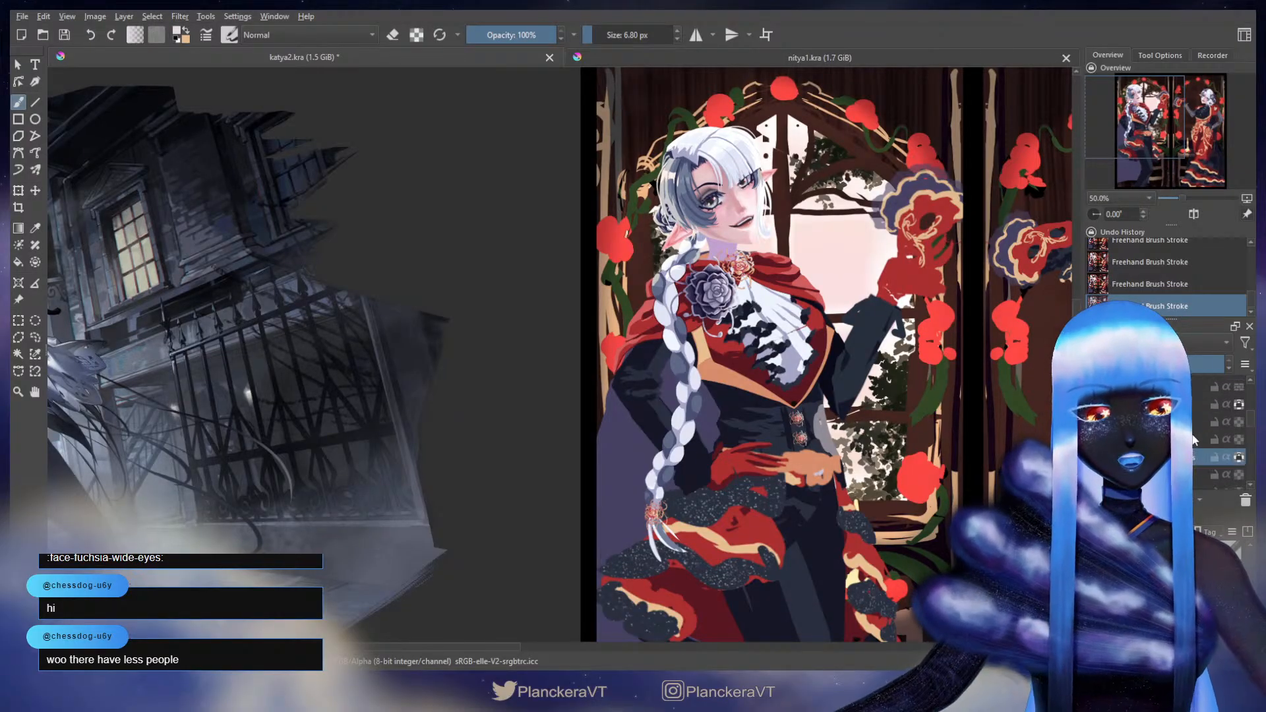
left_click(1195, 430)
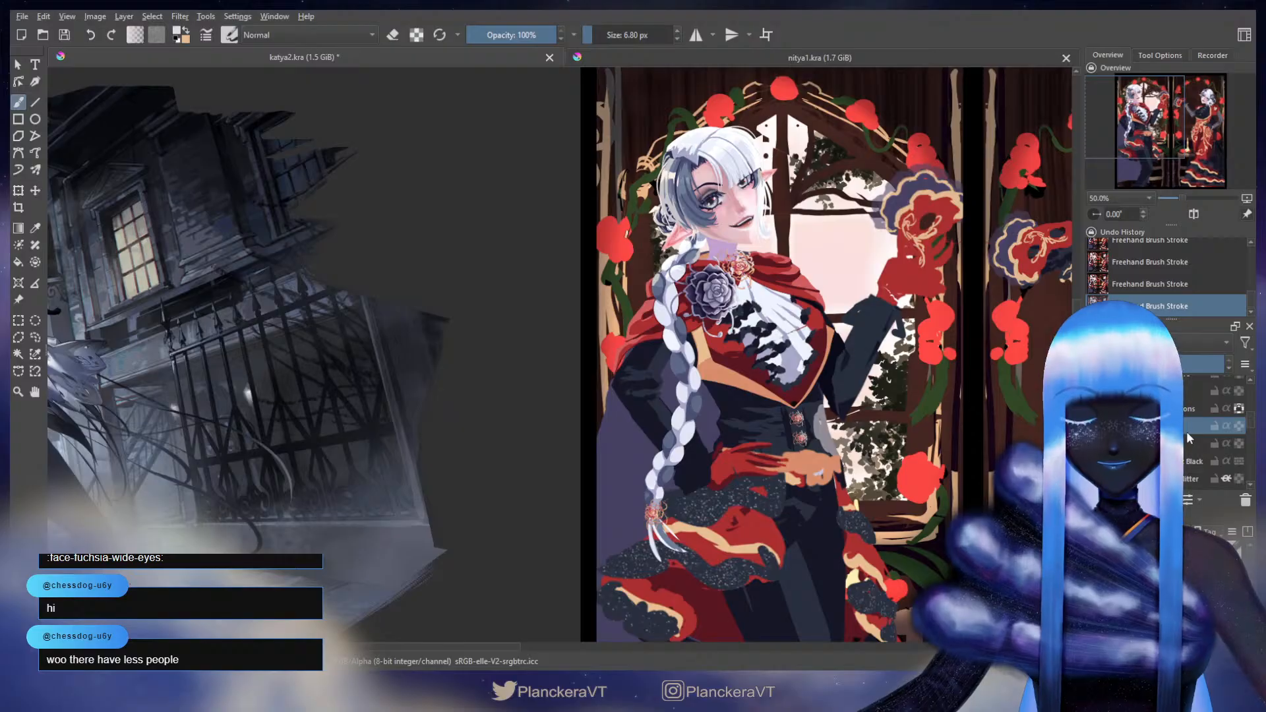
scroll(1196, 429, "up", 4)
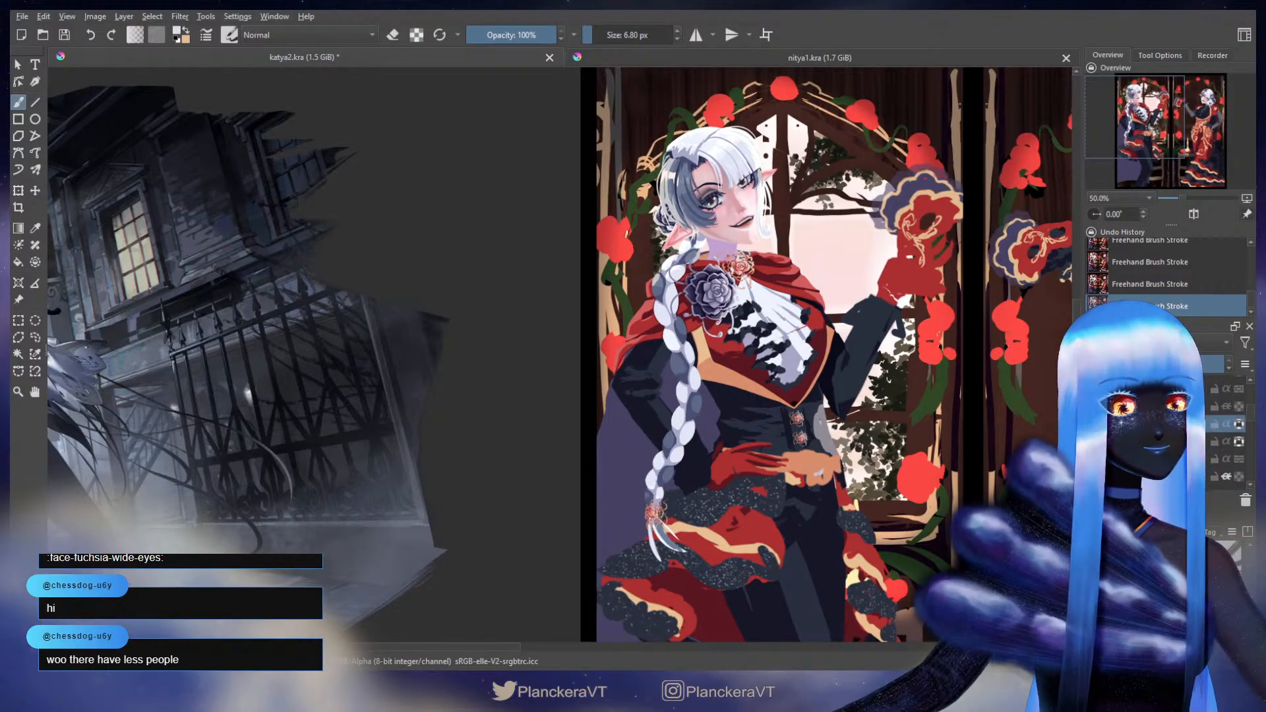
scroll(1191, 443, "down", 5)
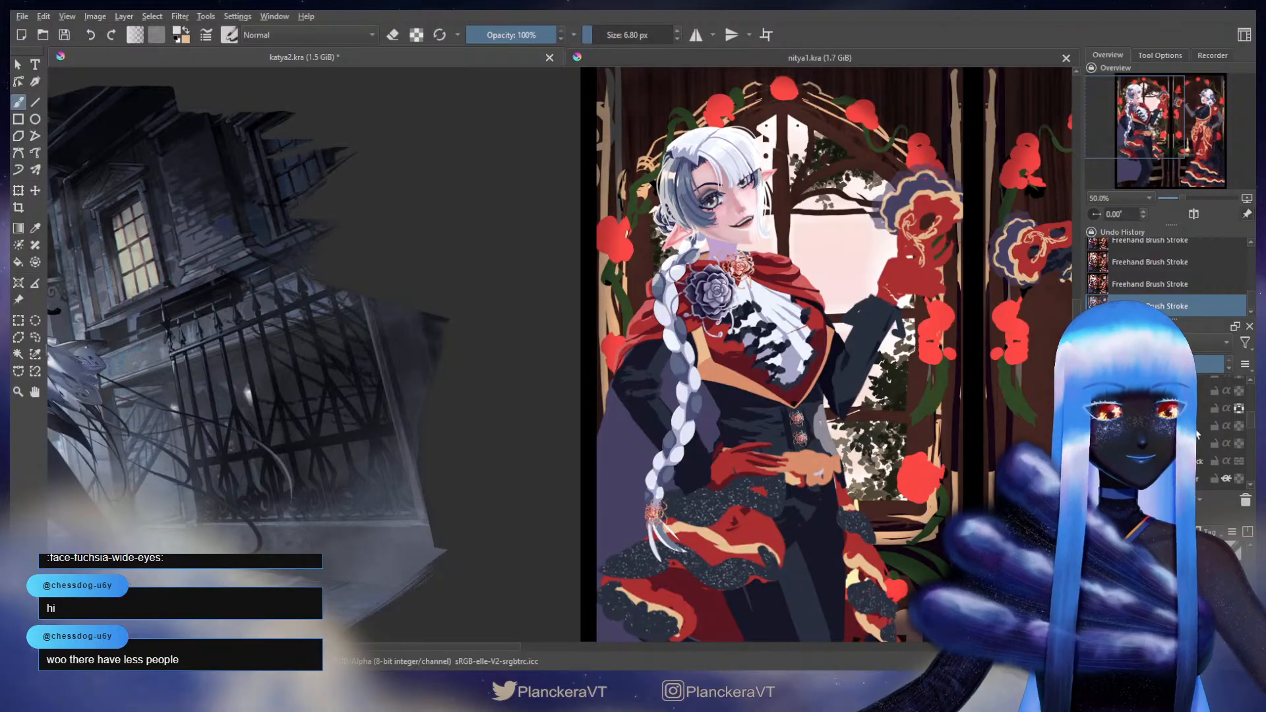
- Paste a copy of the rose brooch above the Brooch layer and move it onto the belt buckle
scroll(1197, 441, "down", 3)
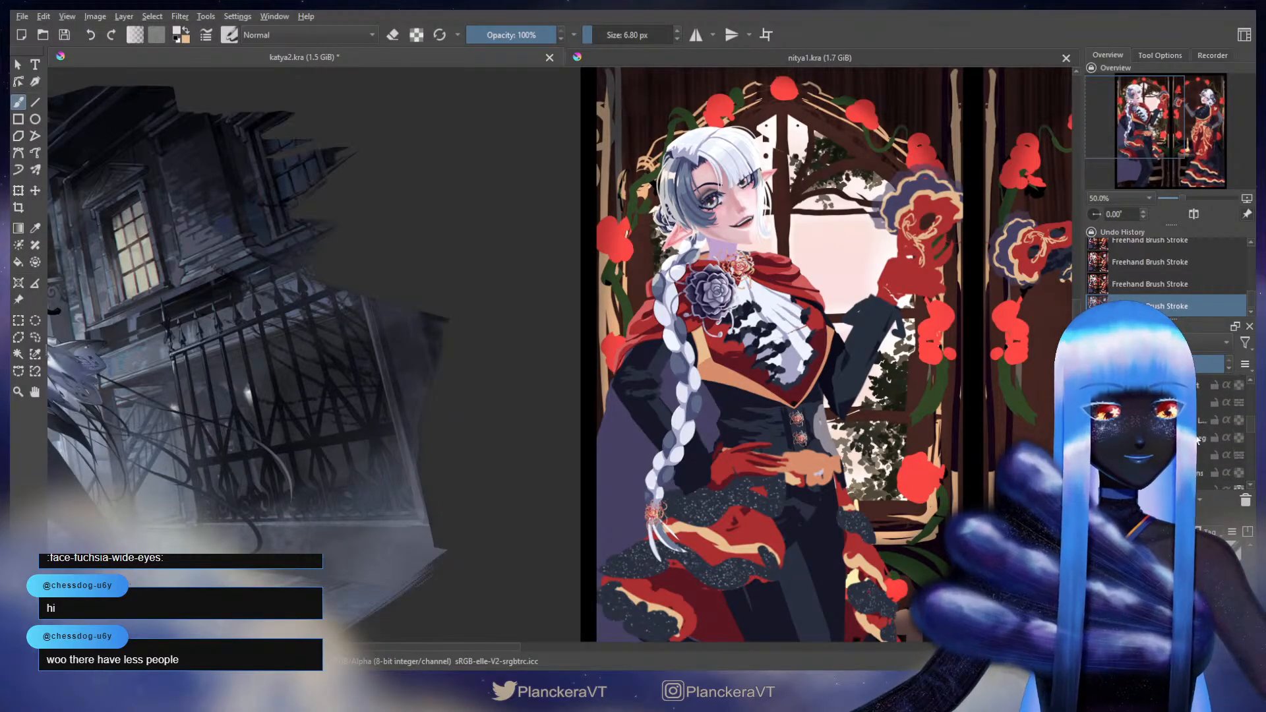
scroll(1197, 440, "down", 2)
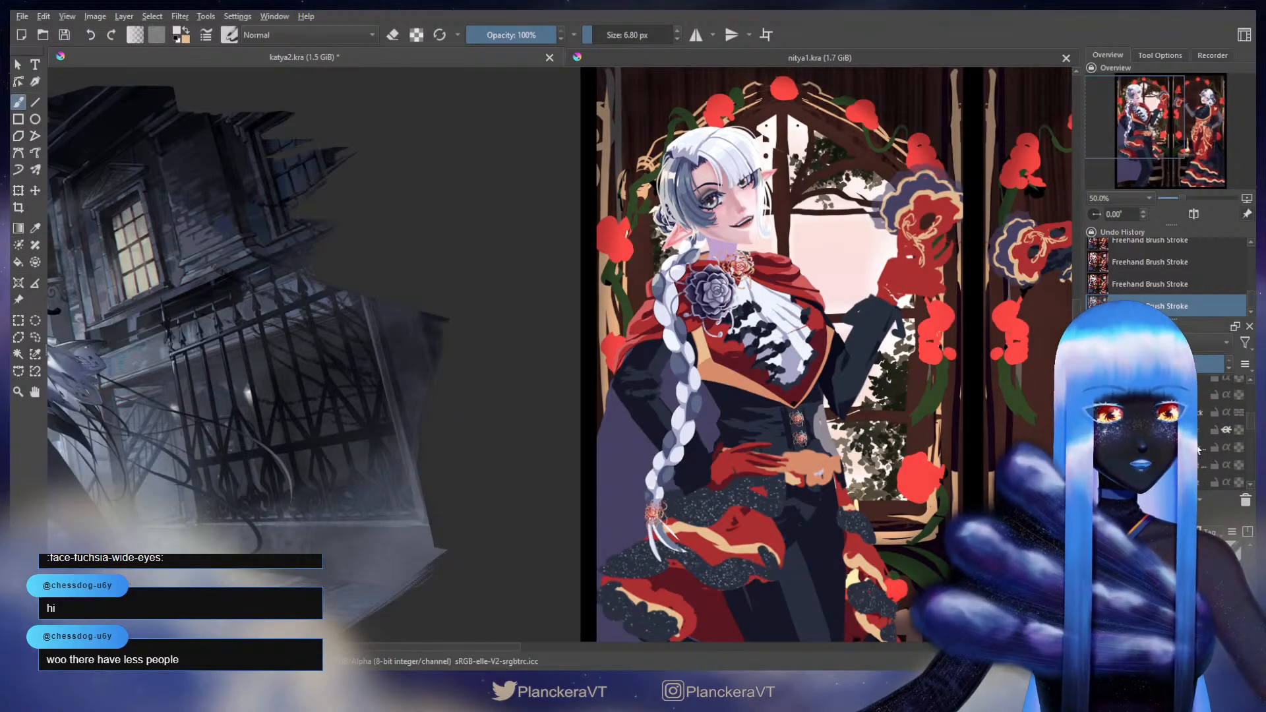
scroll(1197, 452, "up", 4)
left_click(1196, 427)
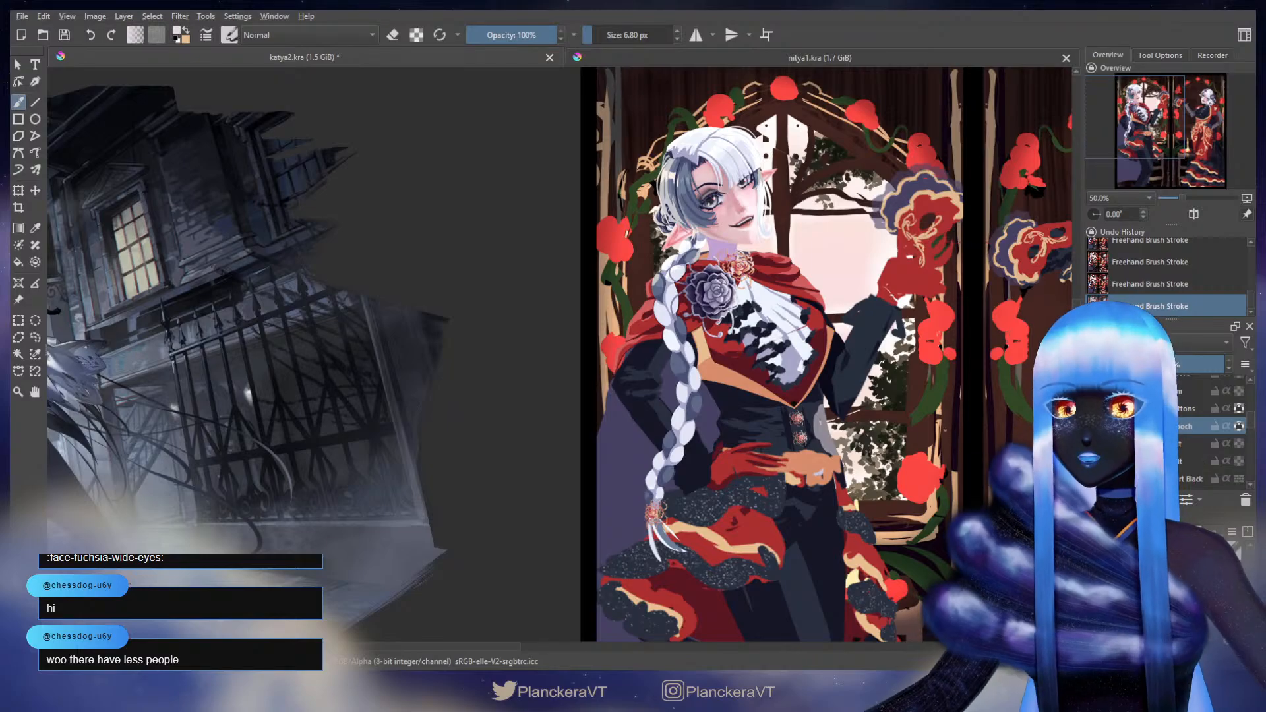
key("t")
key("ctrl+v")
mouse_move(782, 273)
left_mouse_down()
mouse_move(799, 383)
mouse_move(857, 468)
left_mouse_up()
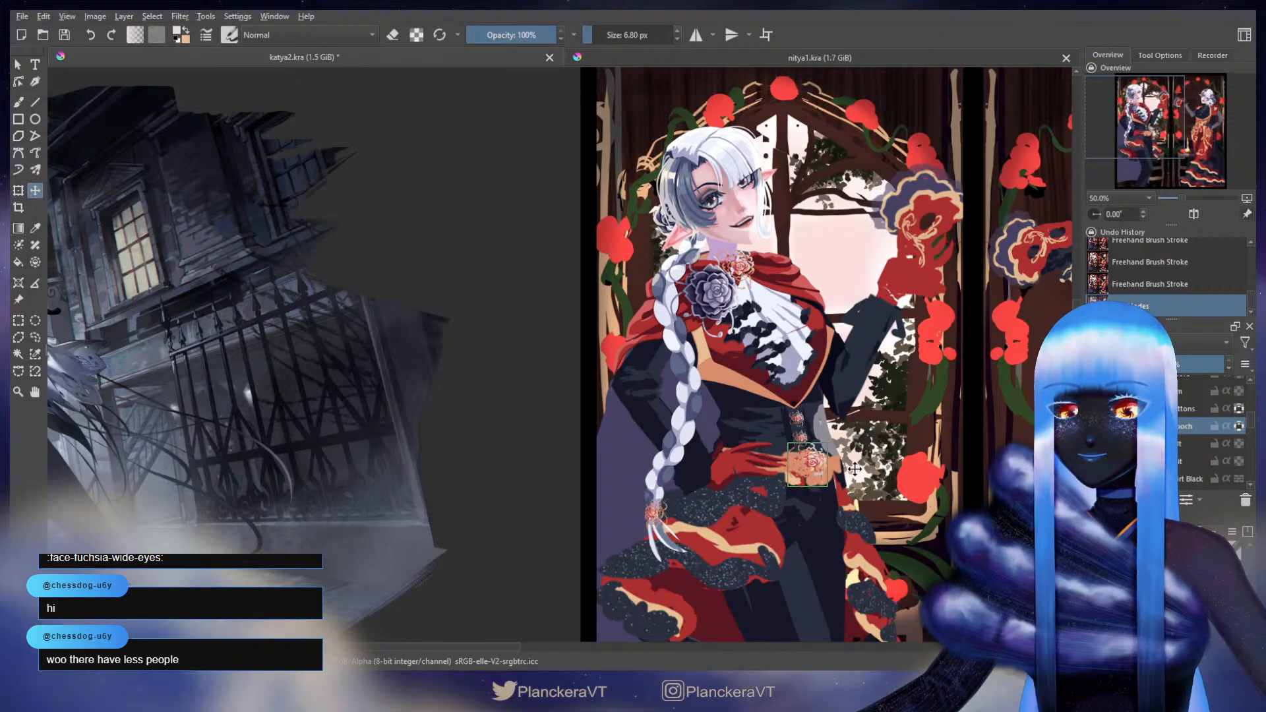
- Erase the old orange buckle behind the pasted rose on the Belt layer with a 79.81 px eraser
key("b")
scroll(903, 458, "up", 3)
left_click(1190, 443)
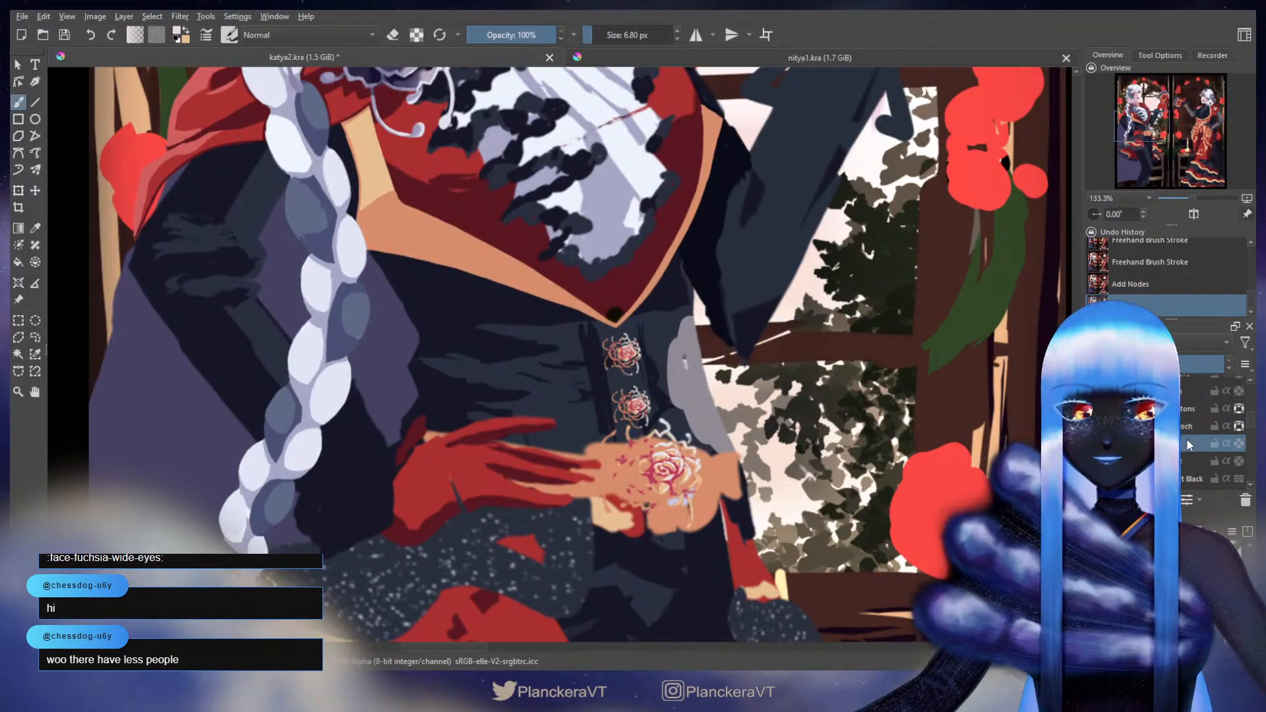
key("e")
left_click_drag(588, 444, 644, 452)
mouse_move(663, 466)
left_mouse_down()
mouse_move(669, 513)
mouse_move(683, 465)
mouse_move(690, 519)
mouse_move(685, 450)
mouse_move(690, 491)
mouse_move(642, 451)
mouse_move(631, 480)
mouse_move(630, 446)
mouse_move(604, 456)
mouse_move(613, 491)
left_mouse_up()
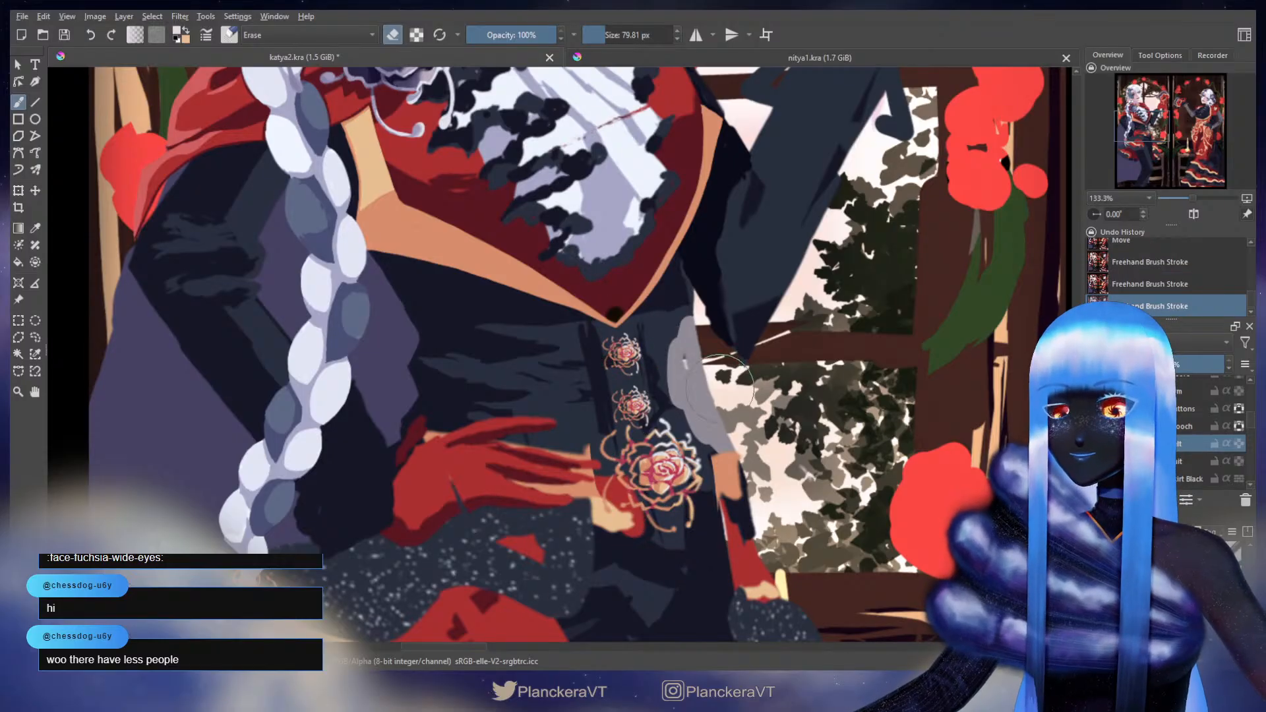
- Scale the belt rose up slightly with the Transform tool and centre it over the buckle area
scroll(623, 332, "down", 2)
left_click_drag(812, 402, 892, 470)
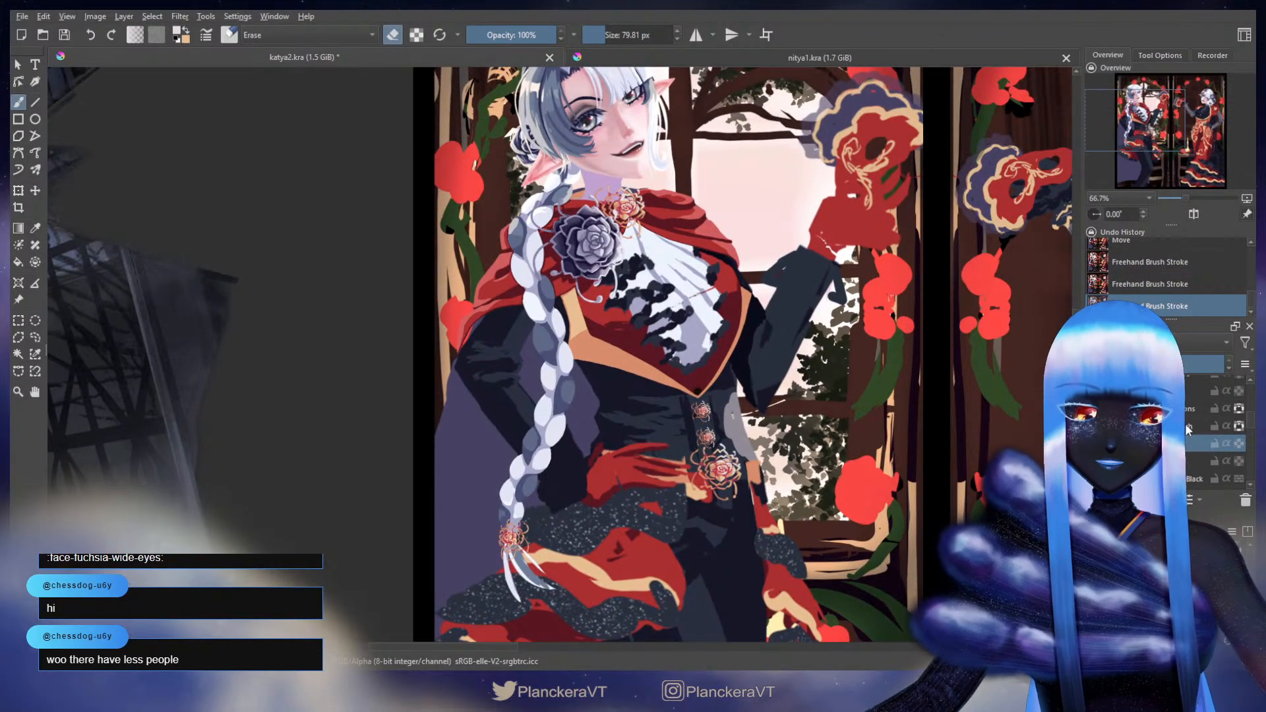
left_click(1188, 426)
key("ctrl+t")
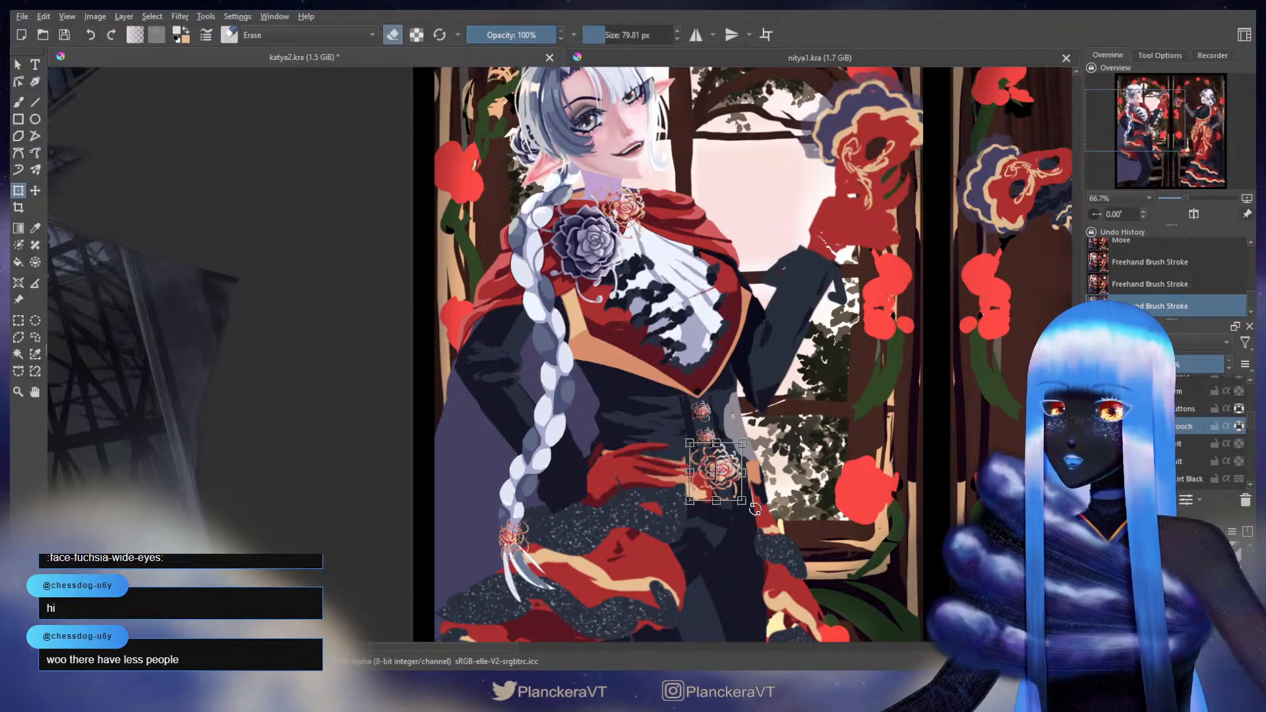
key("Return")
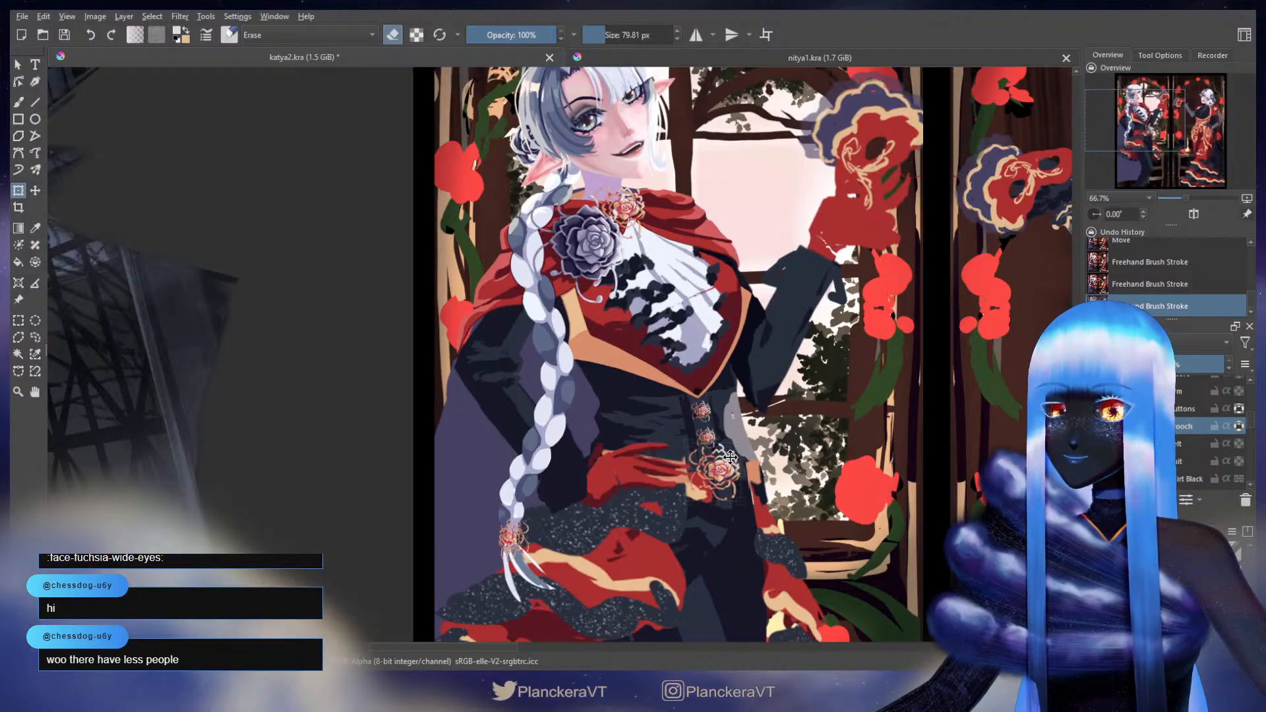
left_click_drag(729, 457, 731, 457)
left_click_drag(743, 503, 749, 508)
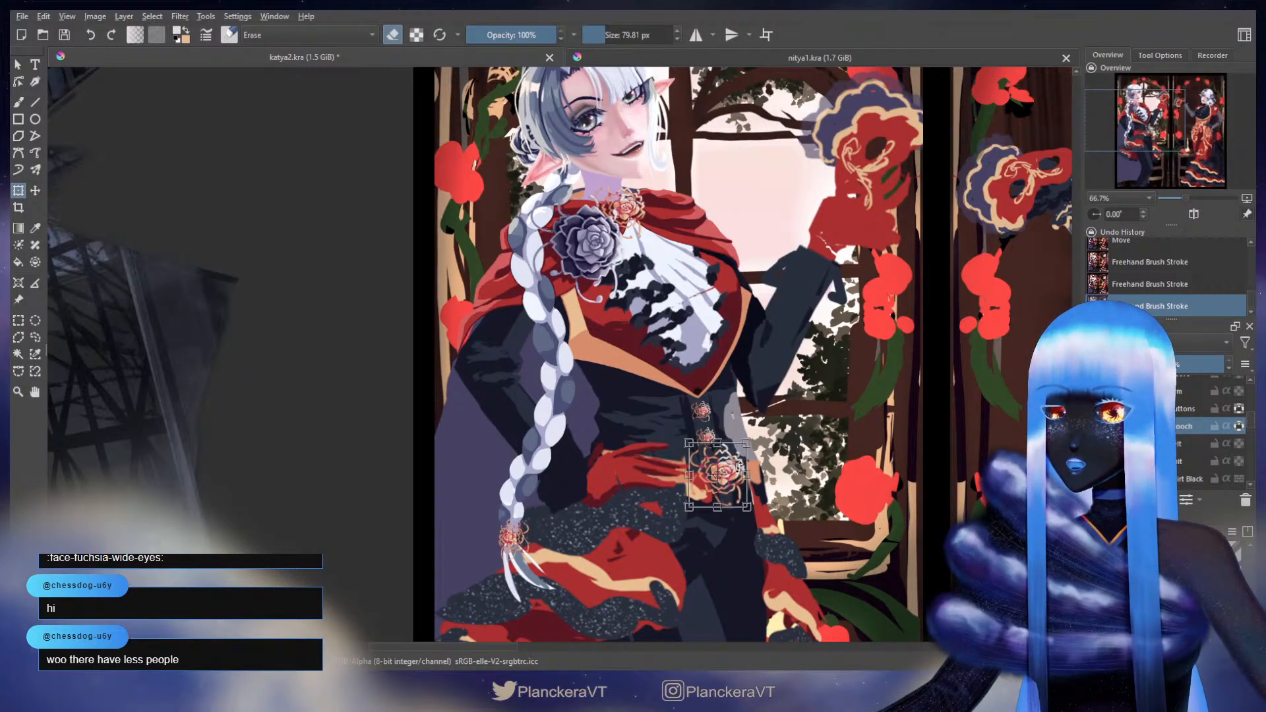
left_click_drag(737, 461, 760, 459)
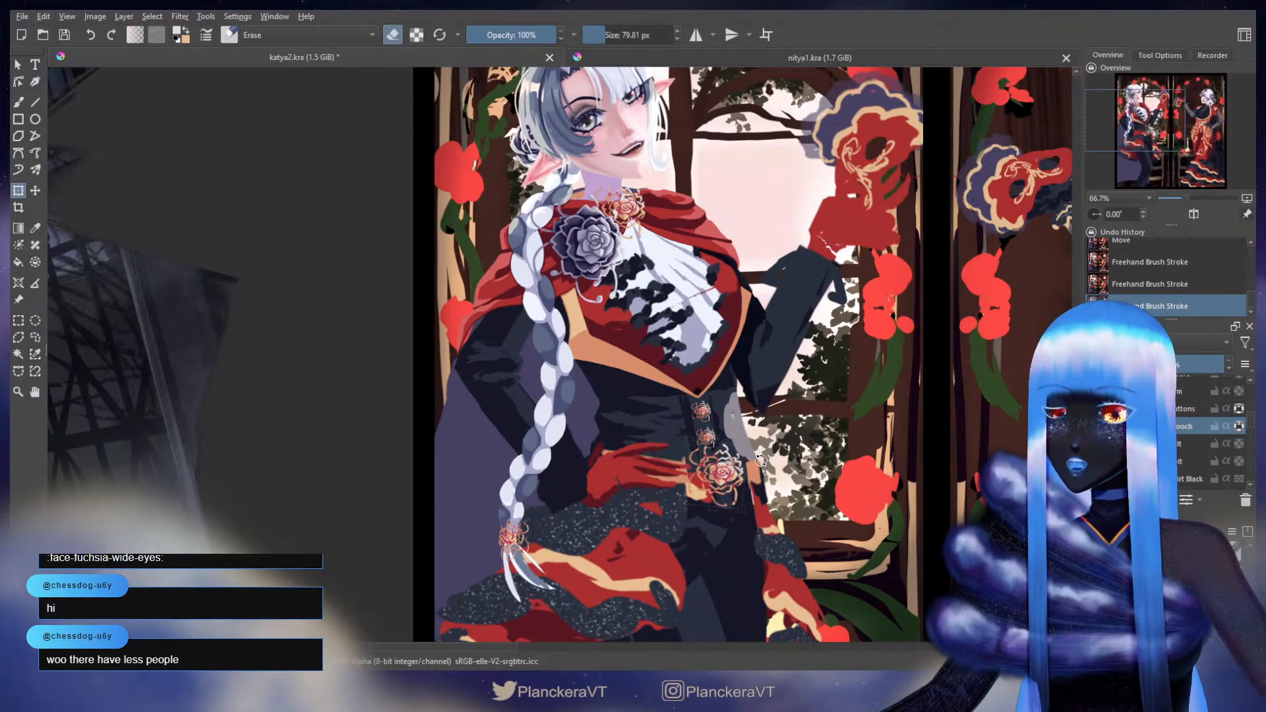
left_click_drag(760, 460, 759, 460)
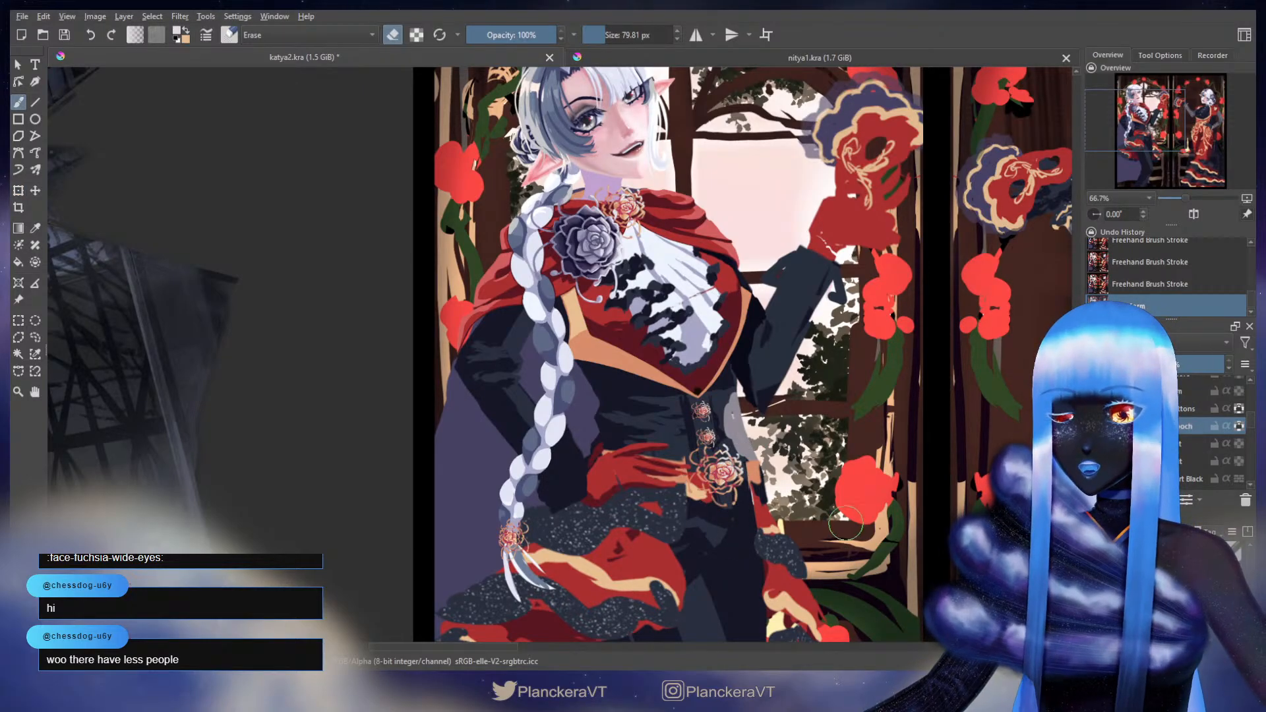
- Paint pale highlights along the belt rose's outer petals and lower tendril with a 9.98 px brush
scroll(844, 524, "down", 2)
scroll(835, 524, "up", 3)
scroll(786, 521, "up", 2)
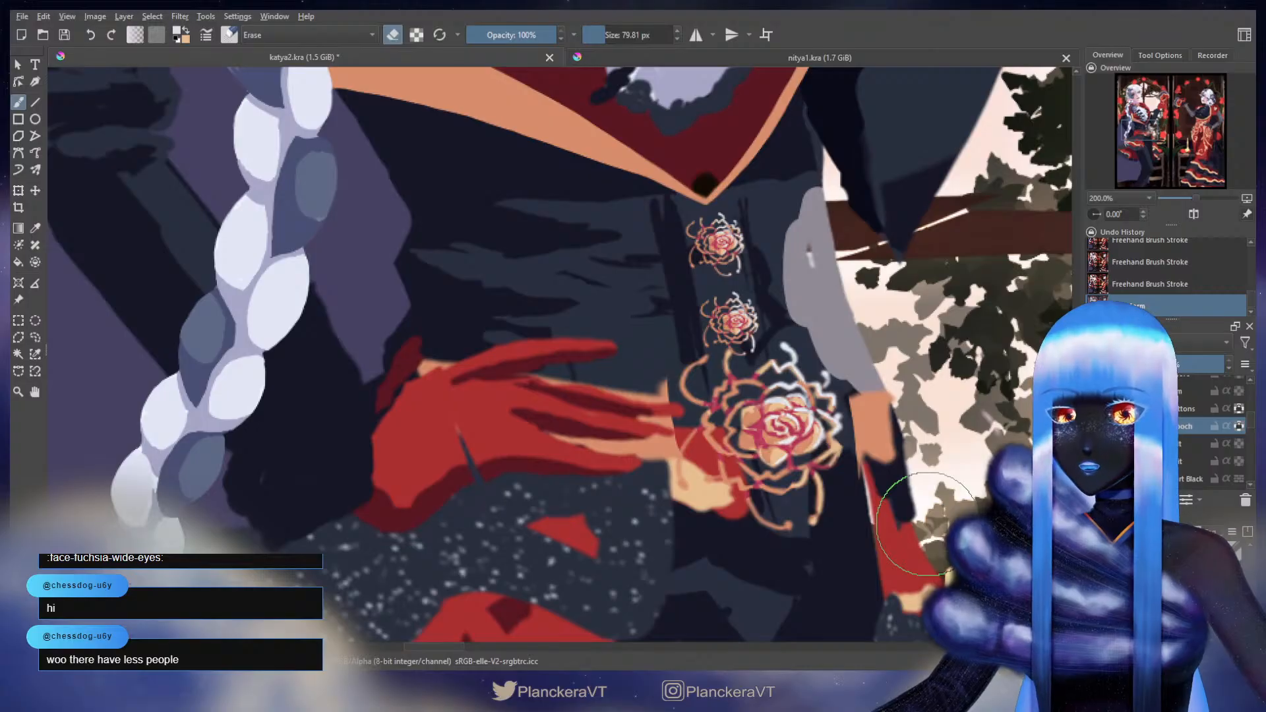
key("e")
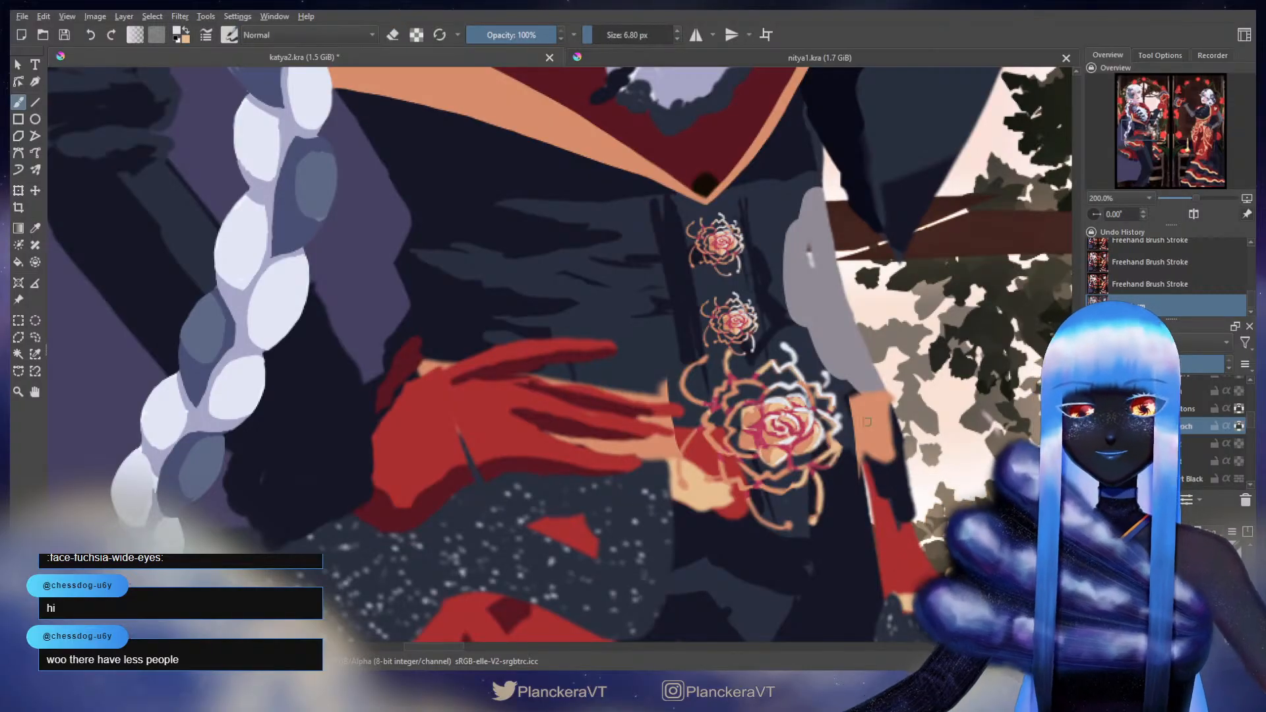
left_click_drag(814, 461, 814, 522)
mouse_move(840, 445)
left_mouse_down()
mouse_move(835, 464)
mouse_move(822, 467)
mouse_move(840, 444)
mouse_move(815, 465)
left_mouse_up()
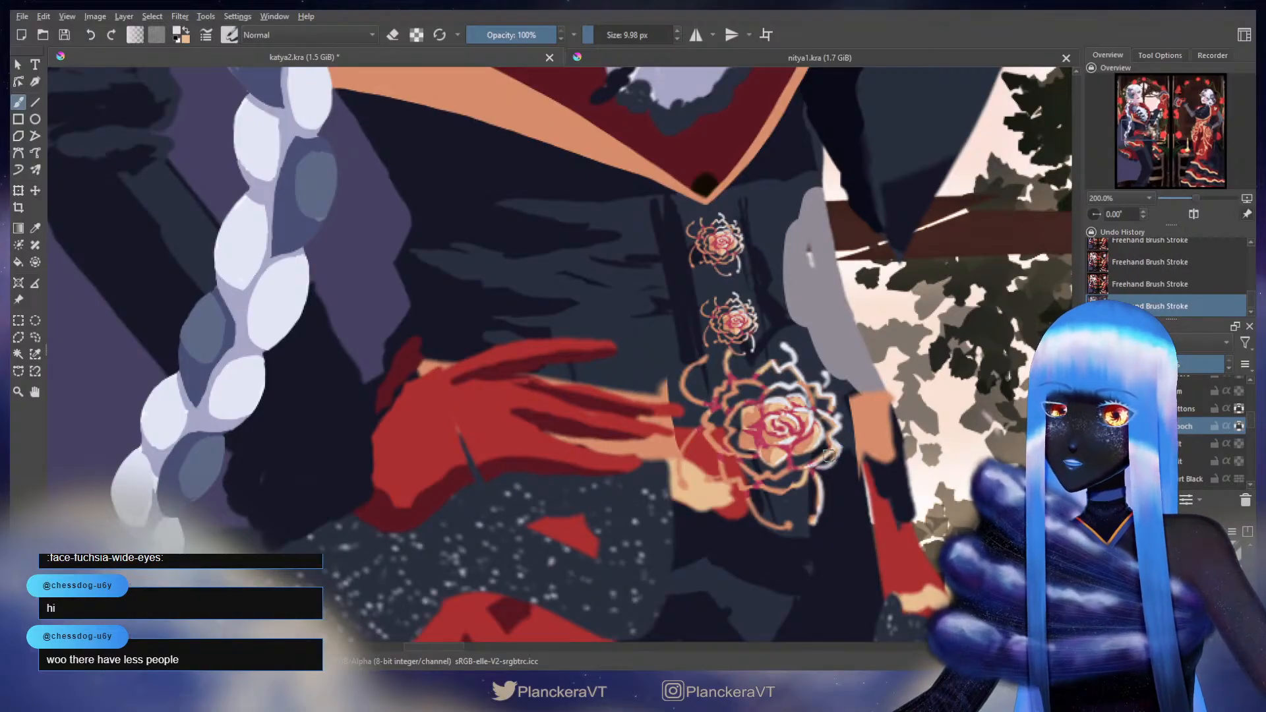
scroll(849, 424, "down", 4)
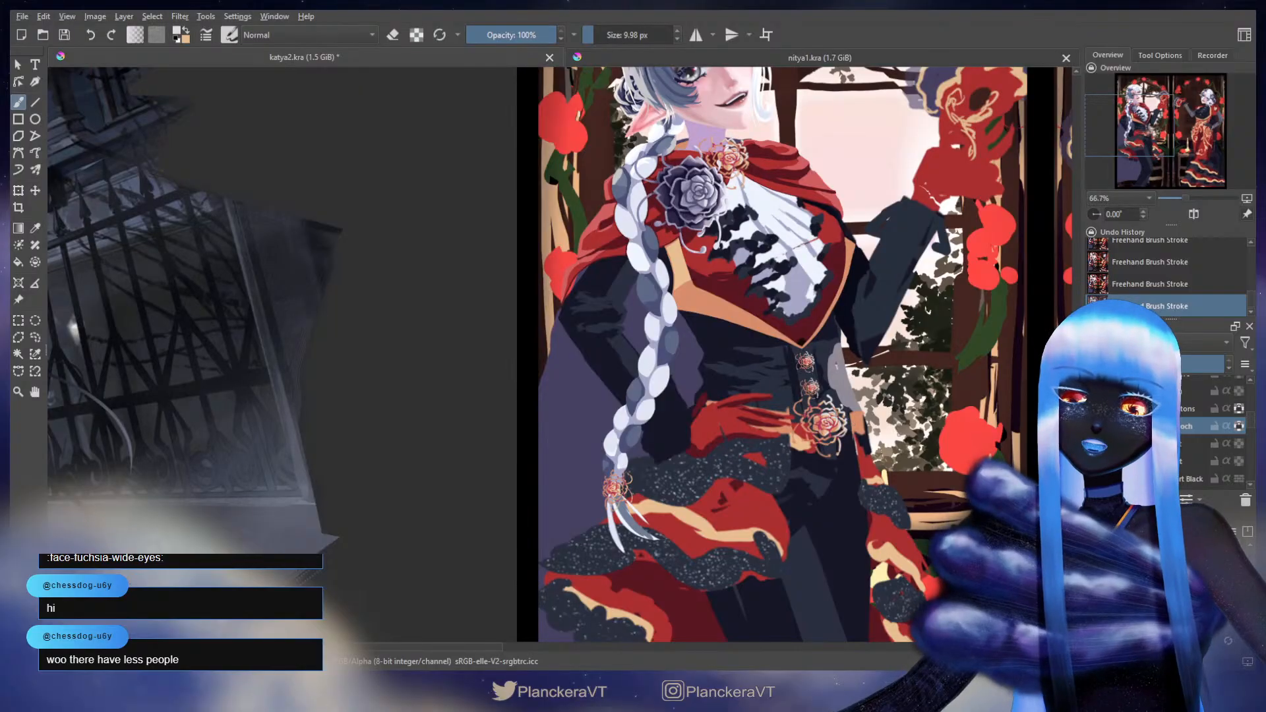
- Unlock the belt rose layer's alpha, then reshape the rose's upper petal outlines with the brush and a 14.34 px eraser
scroll(818, 449, "up", 5)
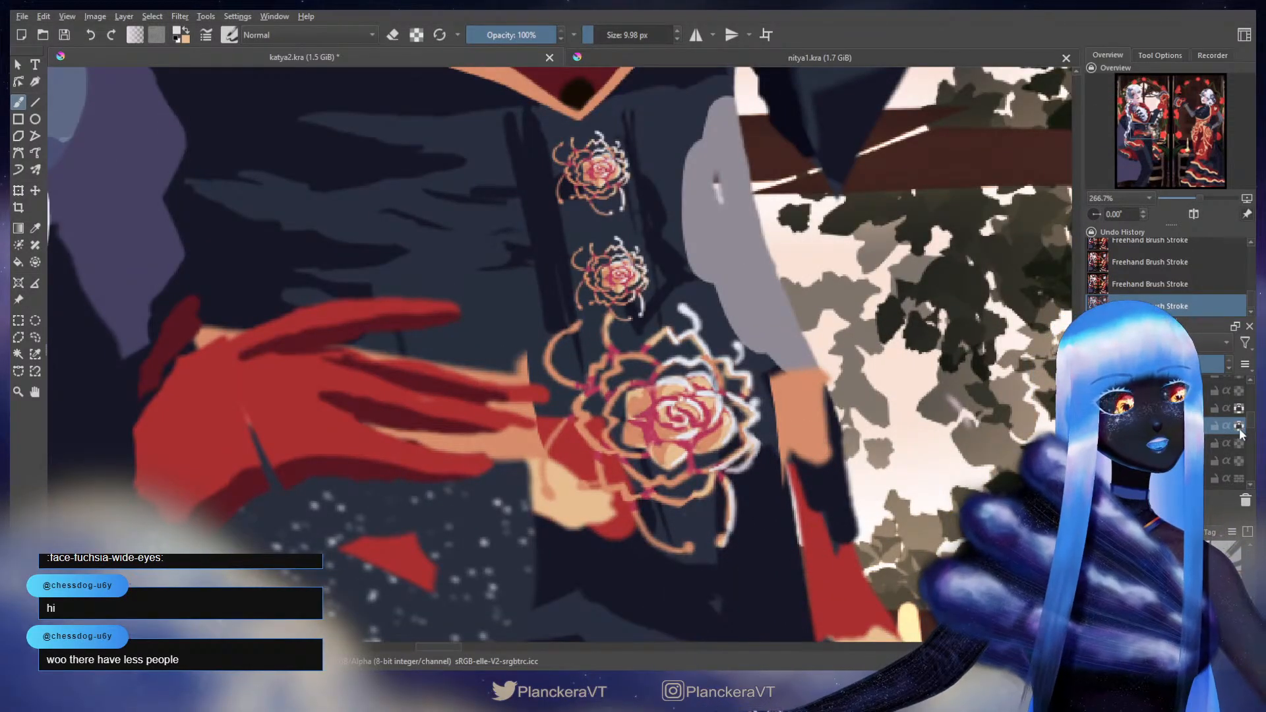
scroll(768, 413, "down", 1)
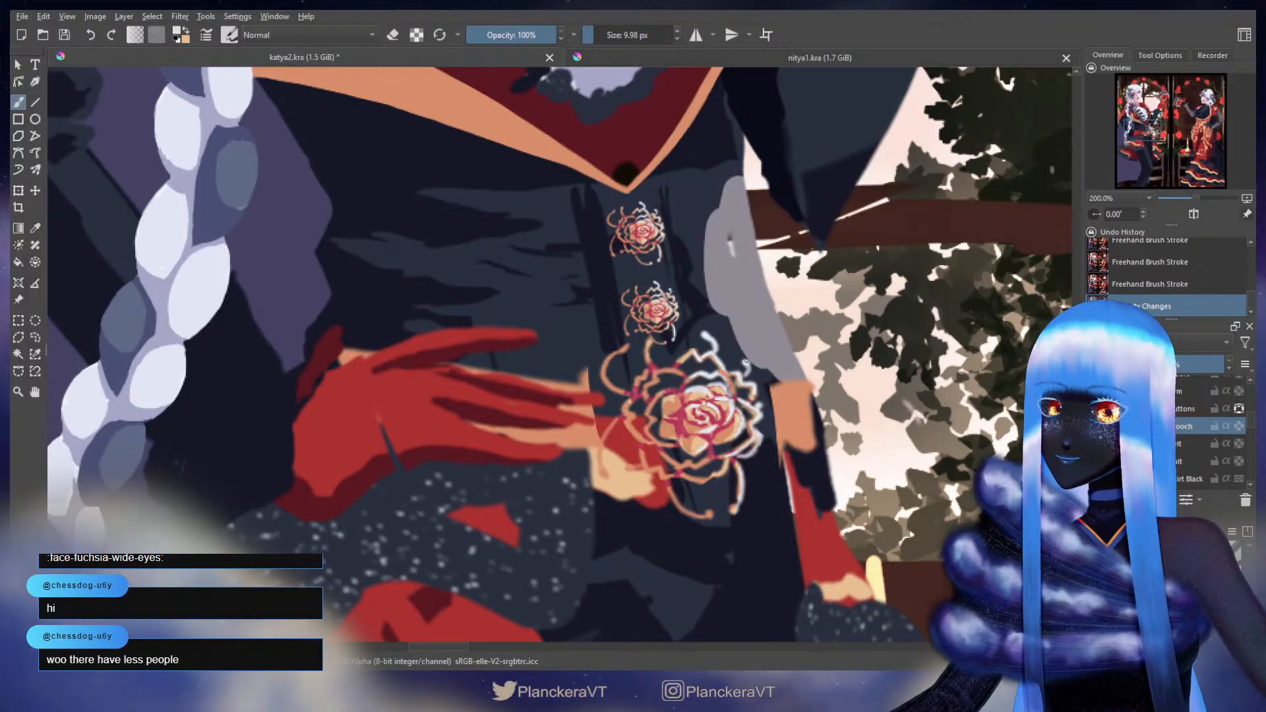
mouse_move(746, 361)
left_mouse_down()
mouse_move(749, 373)
mouse_move(672, 371)
left_mouse_up()
key("e")
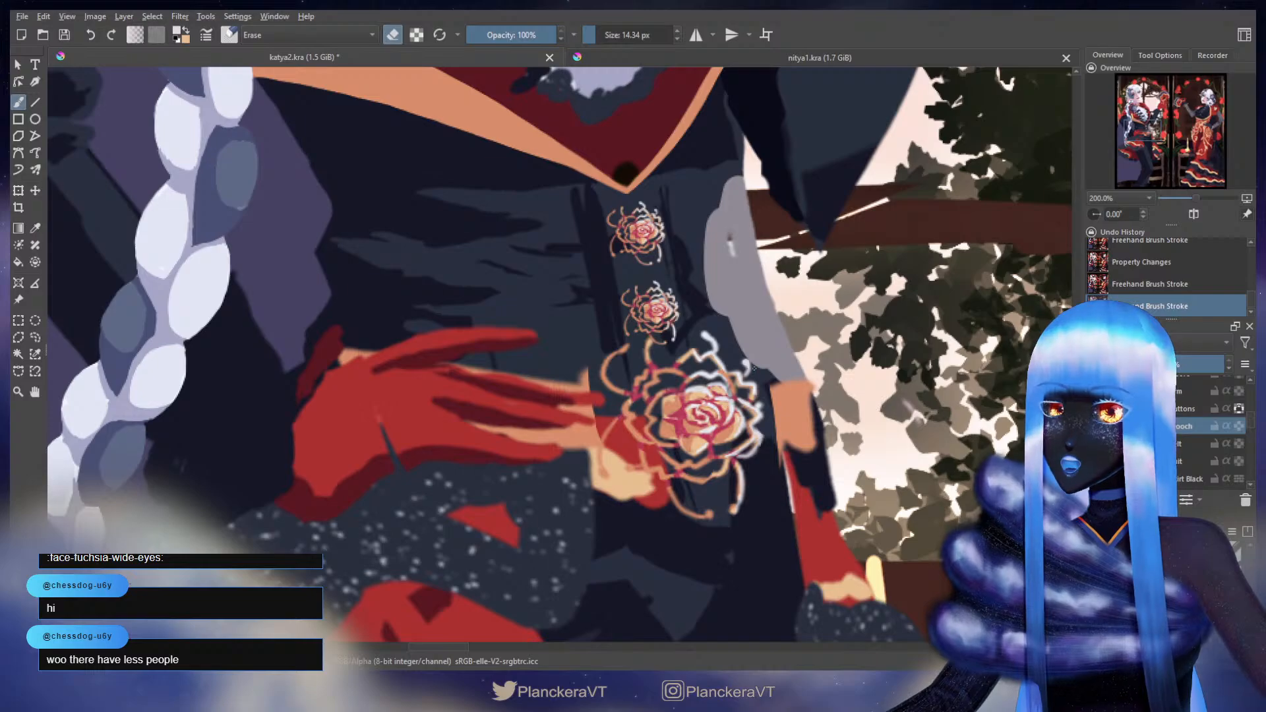
left_click_drag(754, 367, 731, 365)
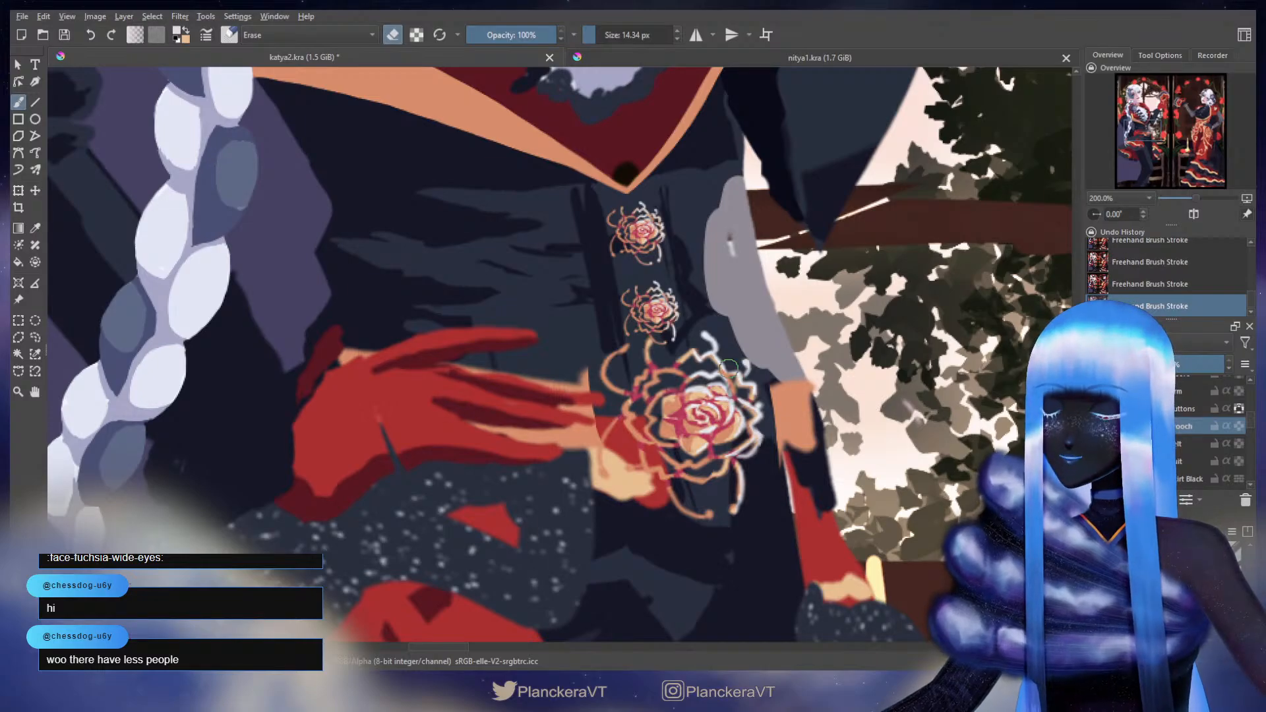
- Refine the belt rose's pale outer petals on the lit side, alternating a 9.98 px brush and a 12.95 px eraser
key("e")
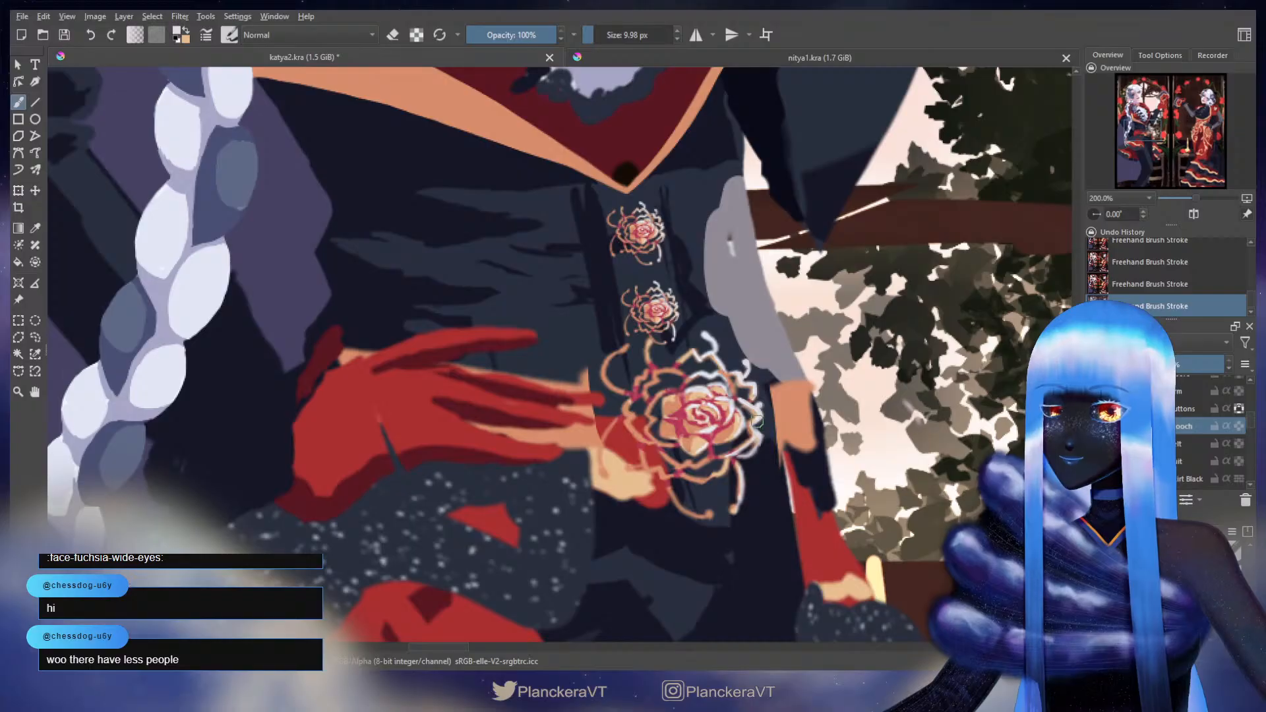
key("e")
key("bracketleft")
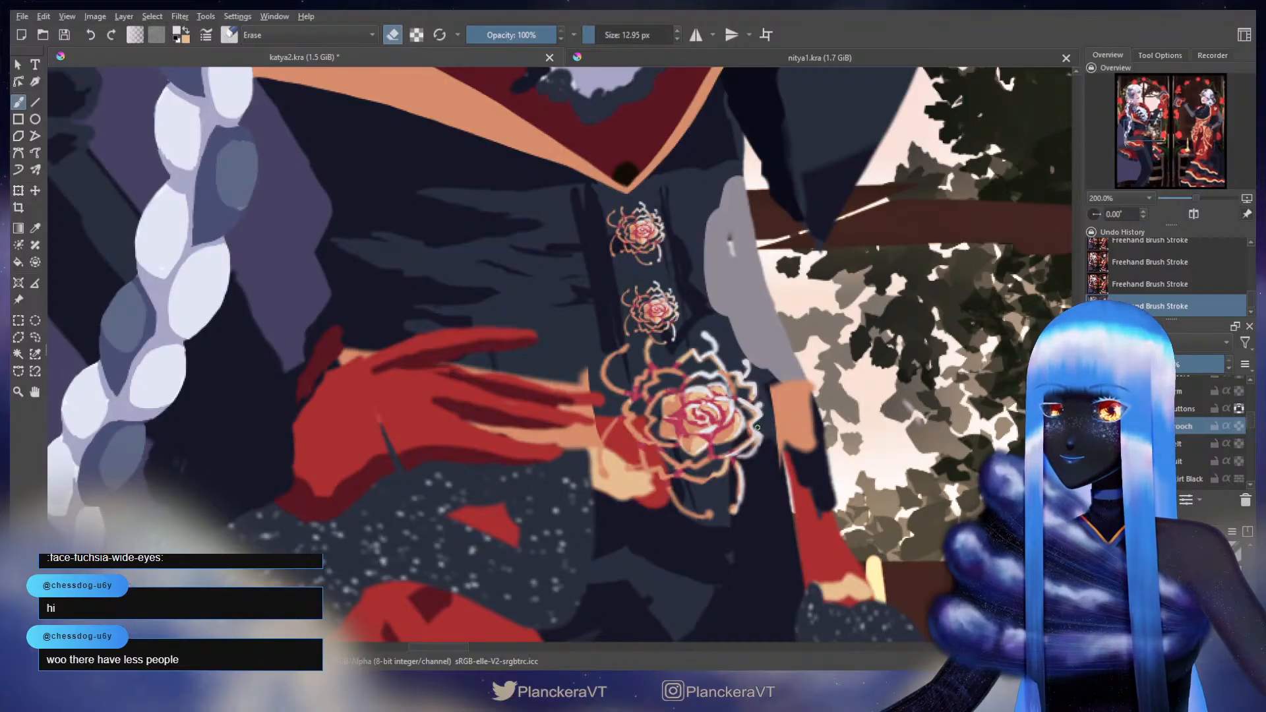
key("e")
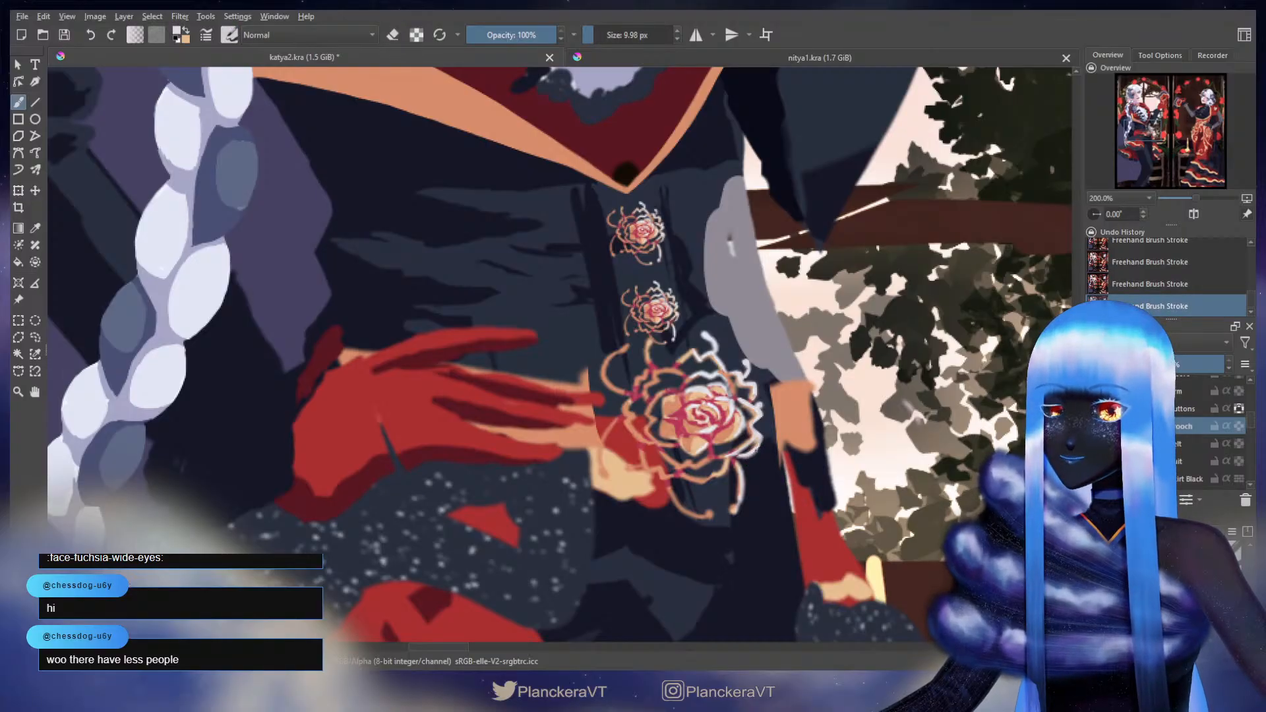
- Thin the pale tendril below the belt rose with the 12.95 px eraser and paint a rounded tip at its end
key("e")
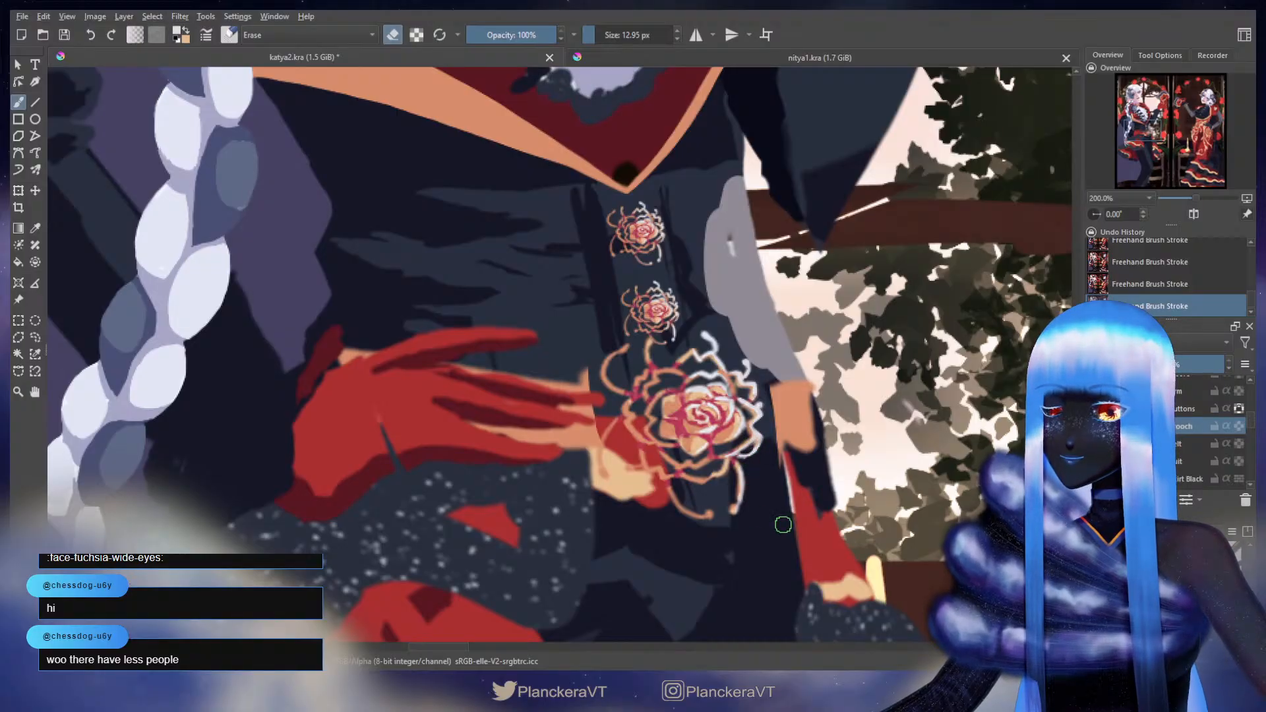
key("e")
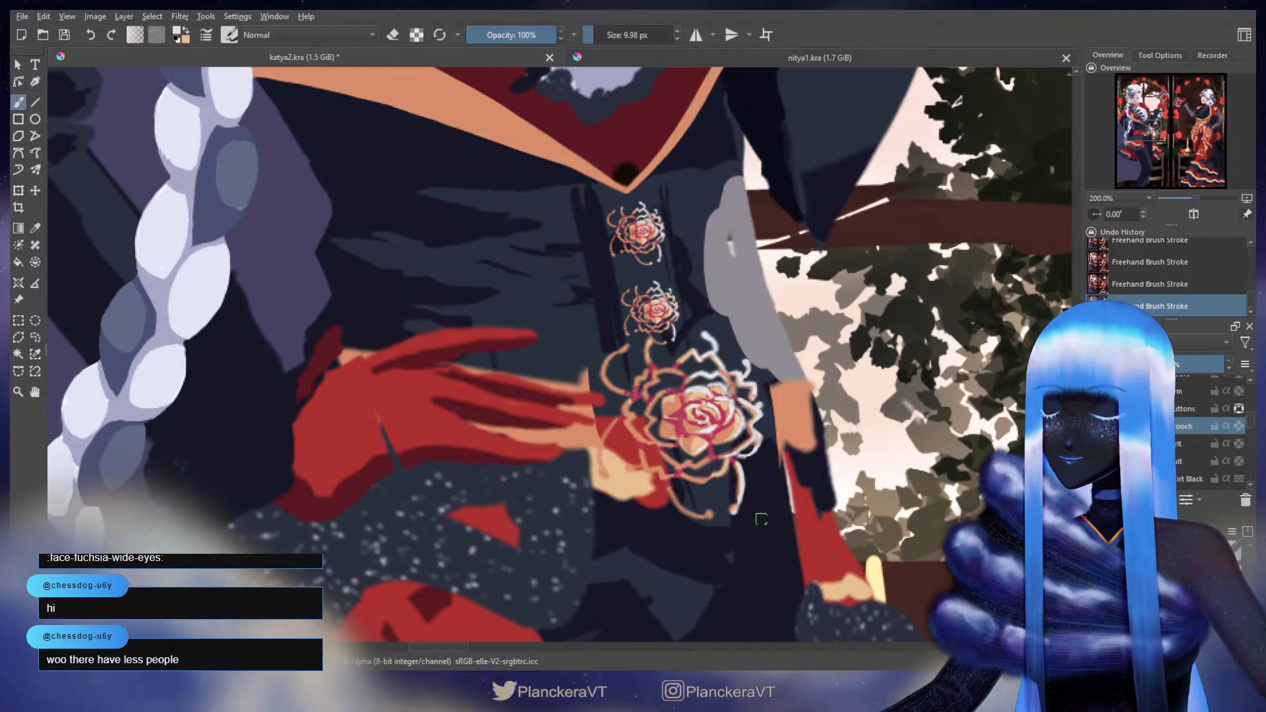
key("e")
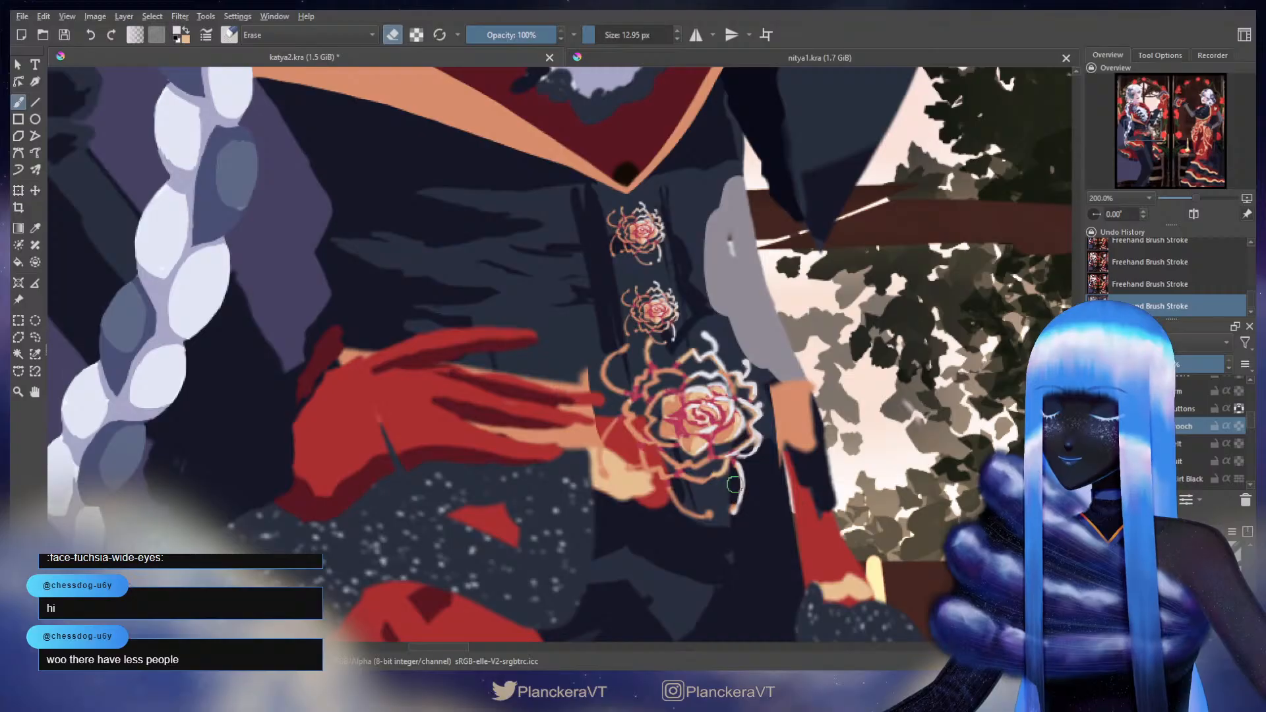
key("e")
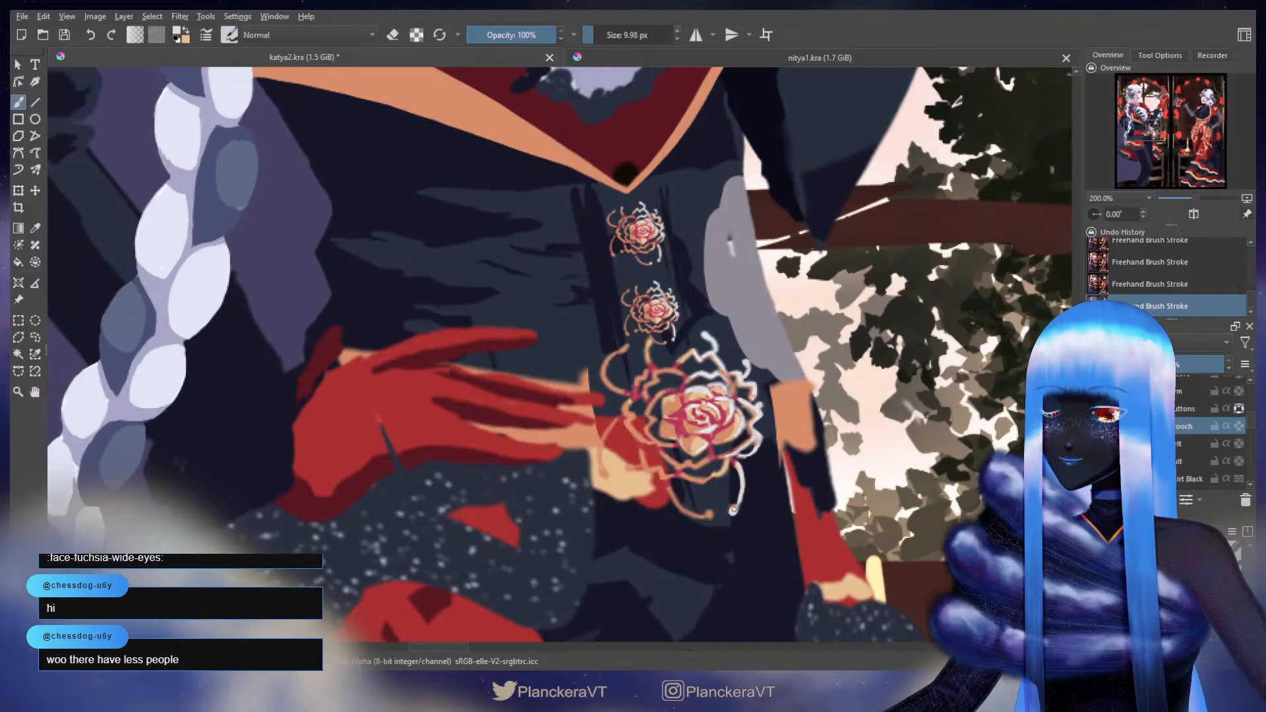
- Redraw the belt rose's lower petals with tones sampled from the flower and trim their edges with a 12.54 px eraser
key("x")
left_click(702, 480, "ctrl")
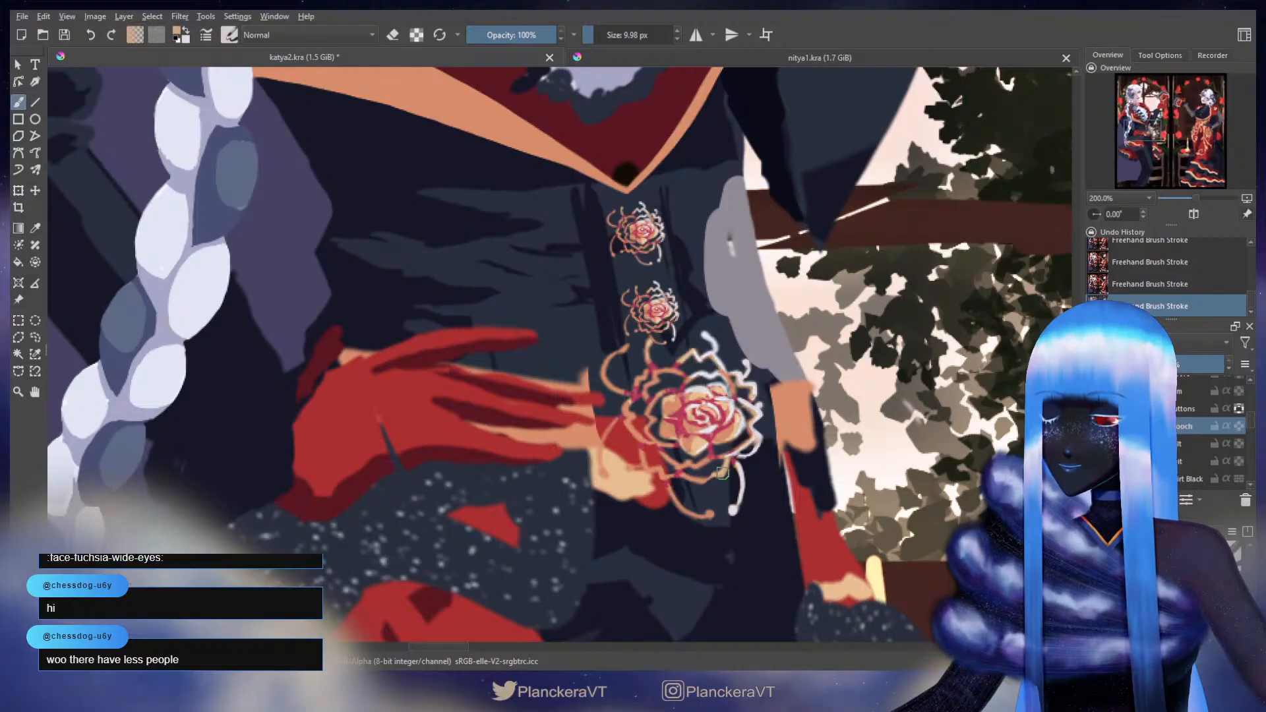
key("e")
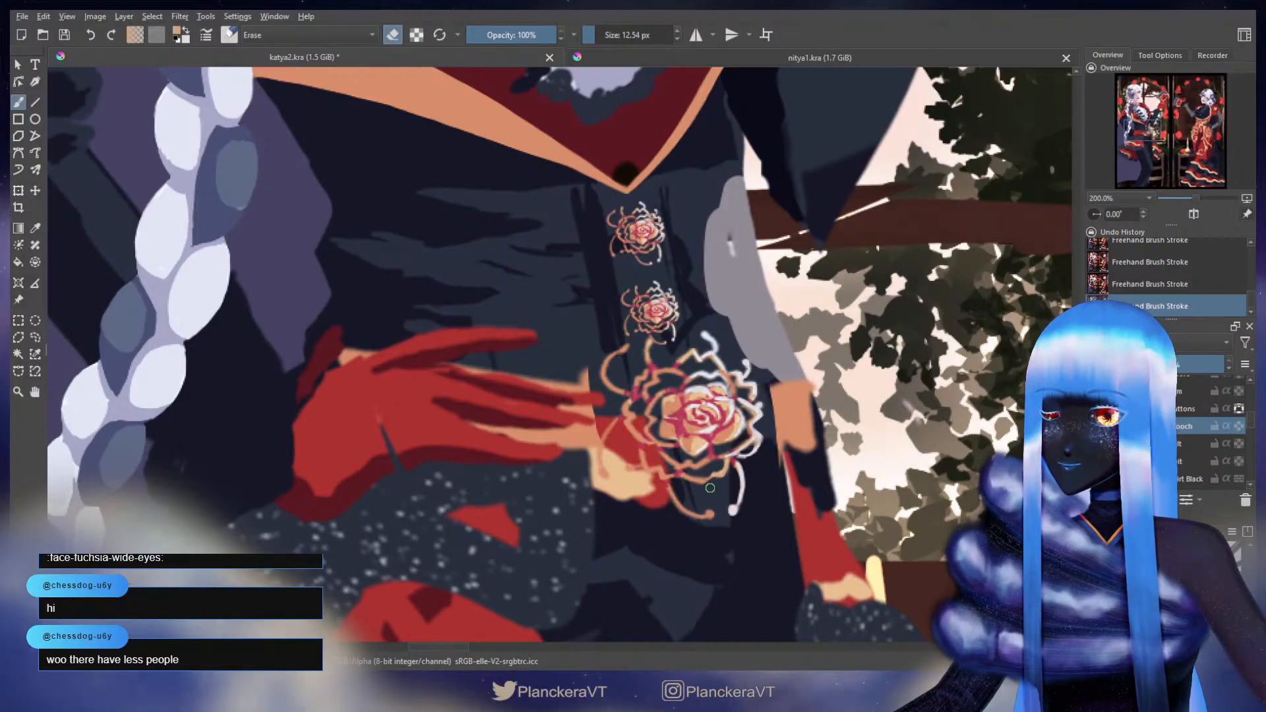
key("e")
left_click(690, 449, "ctrl")
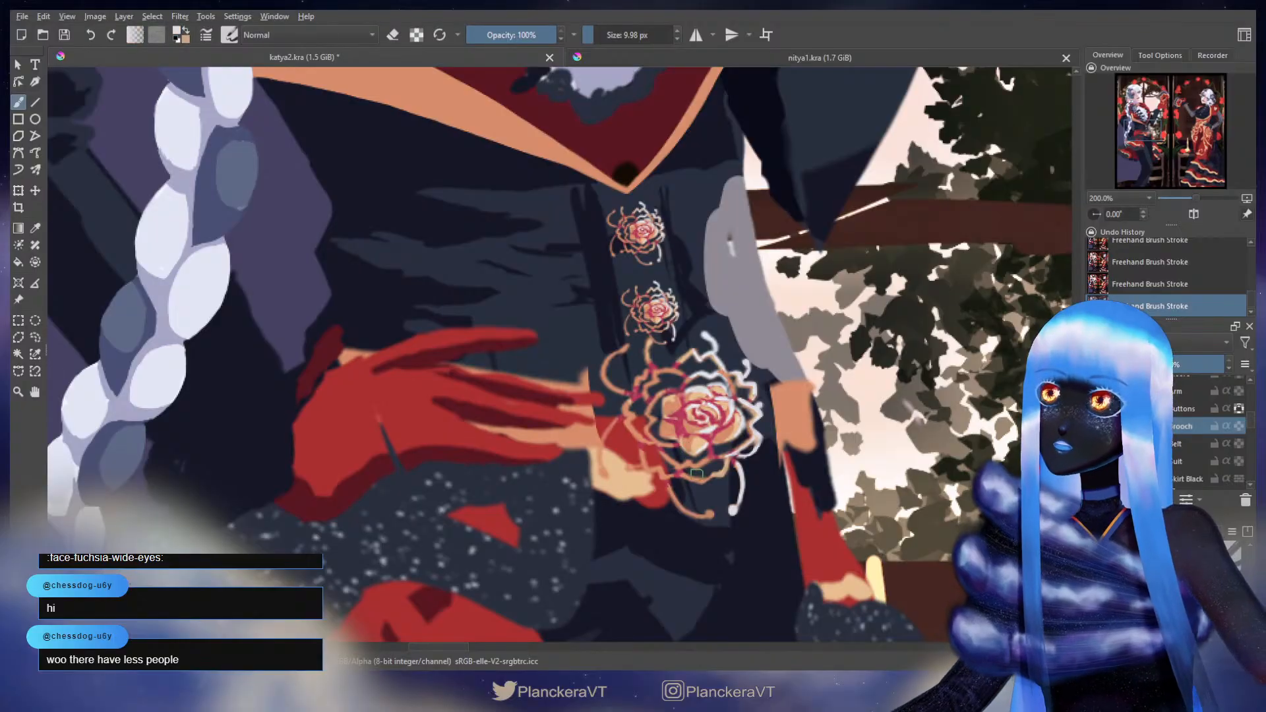
- Sample the orange petal outline and clean up the rose's bottom petals, alternating a 9.98 px brush and an 8.84 px eraser
left_click(694, 478, "ctrl")
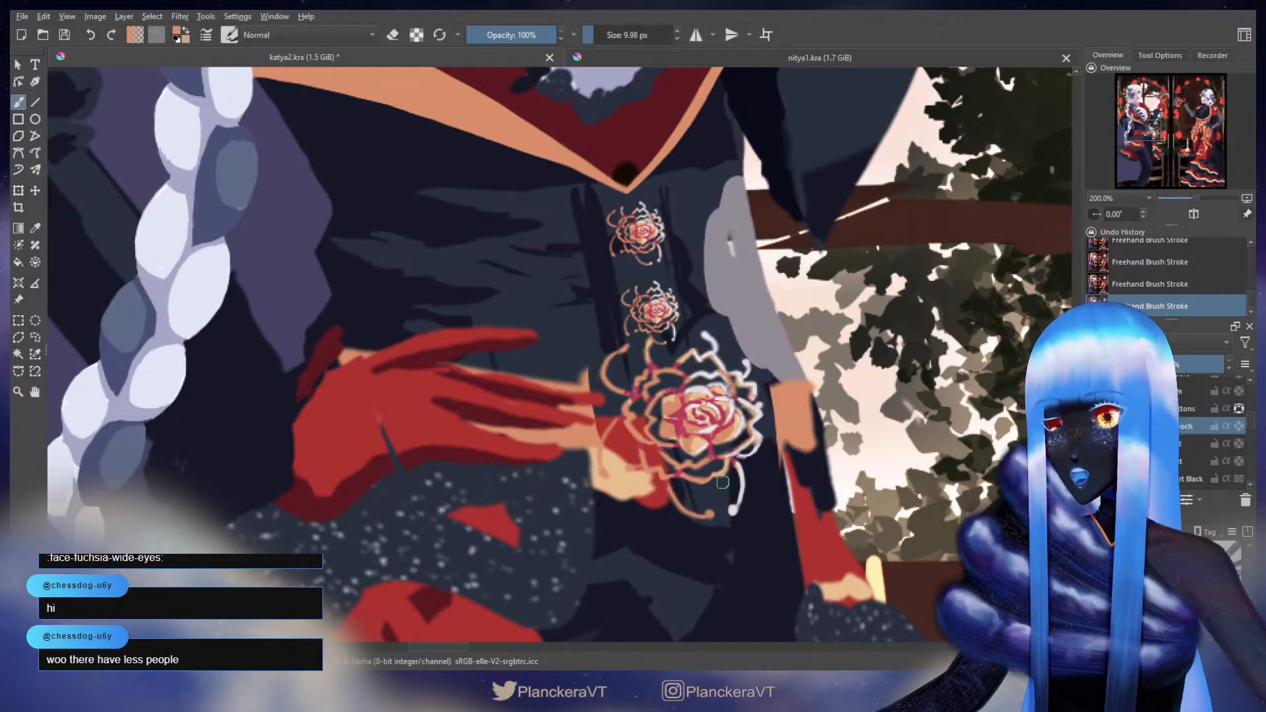
key("e")
key("bracketleft")
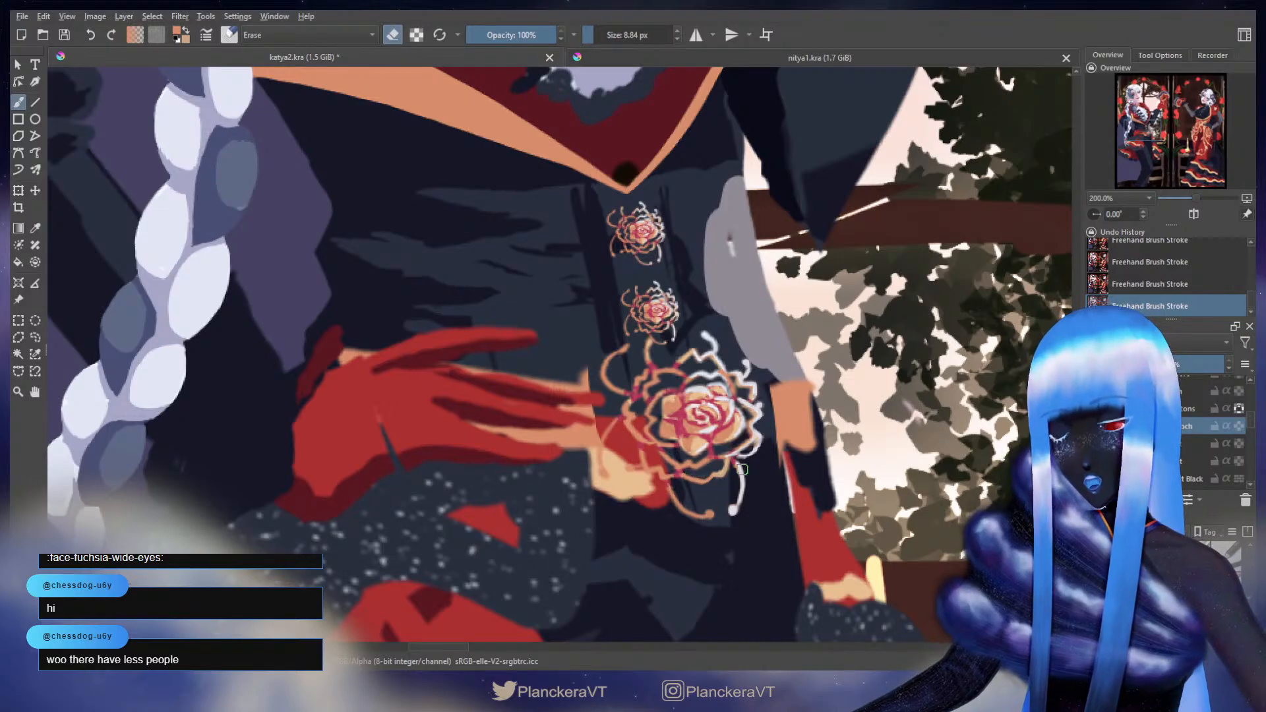
key("e")
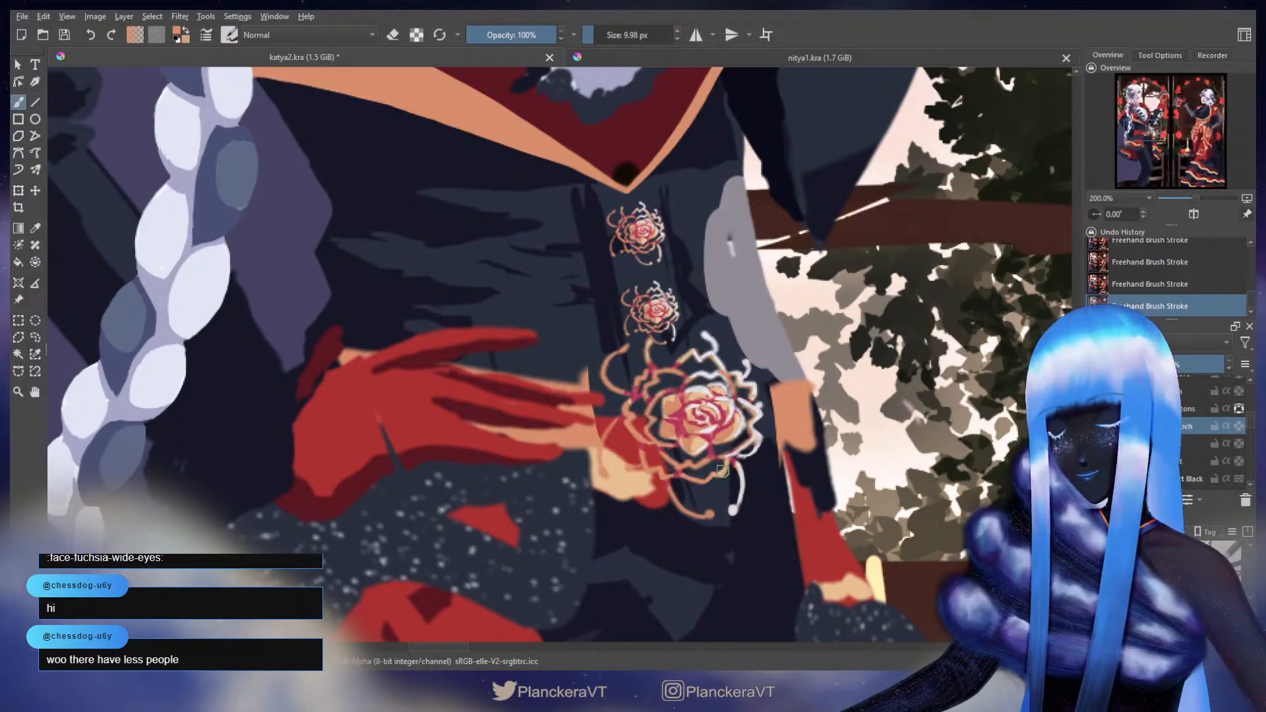
key("e")
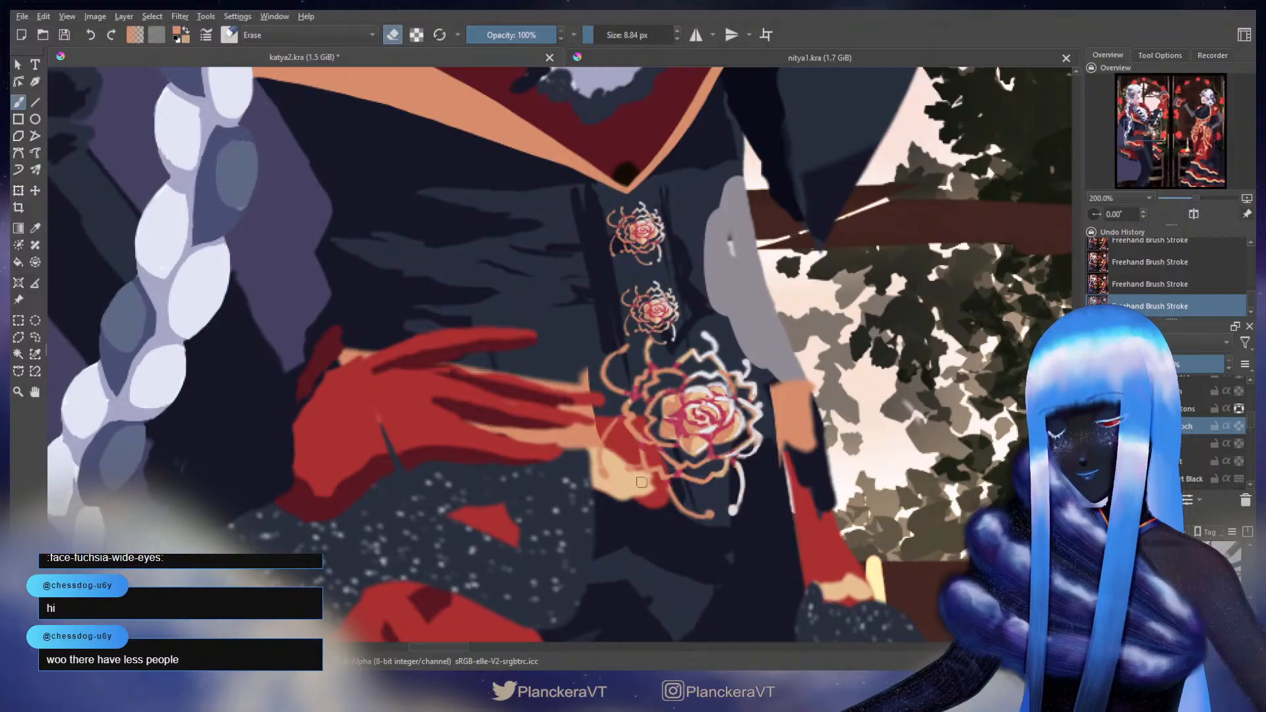
key("e")
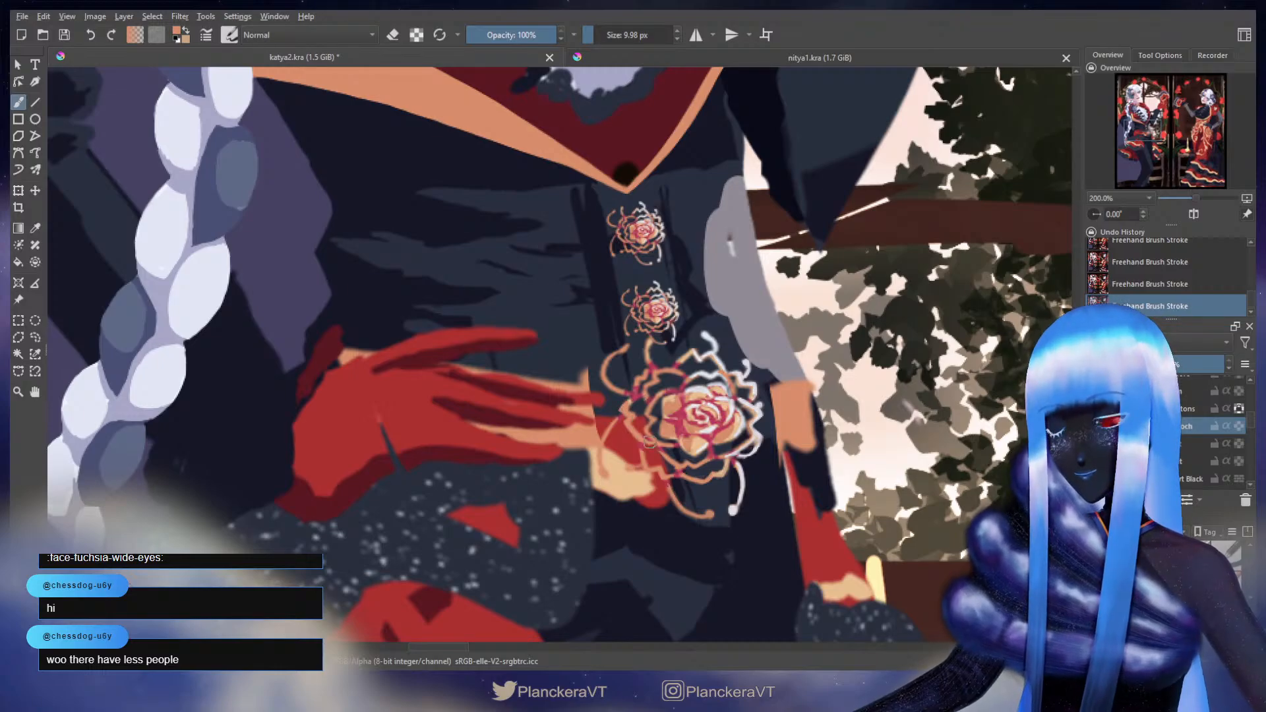
- Refine the shaded outer petals of the belt rose beside the gloved hand, alternating an 8.84 px eraser and a 9.98 px brush
key("e")
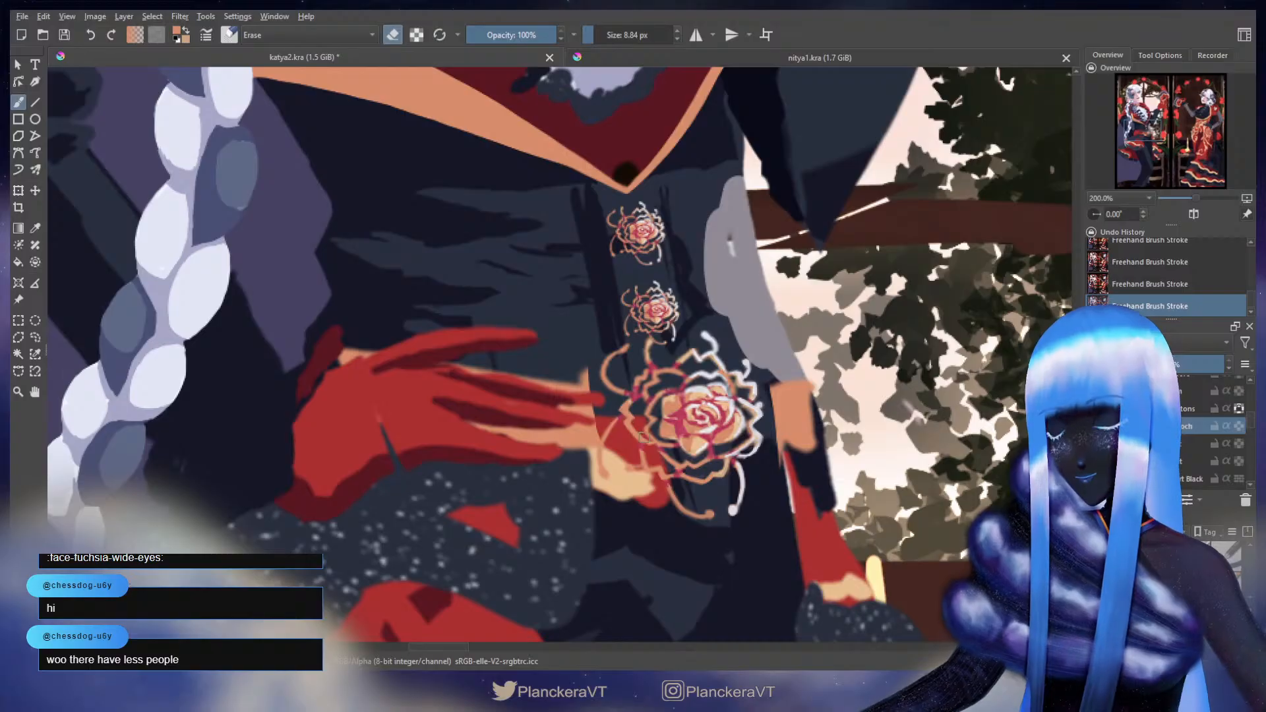
key("e")
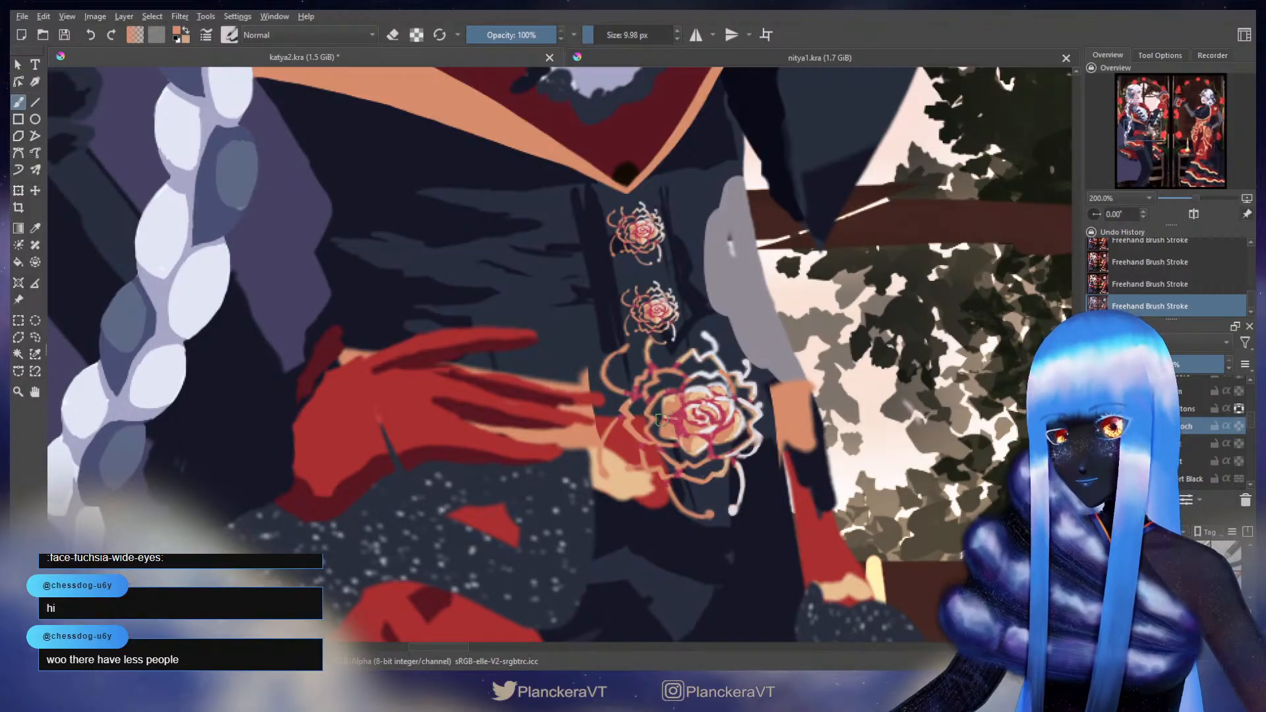
key("e")
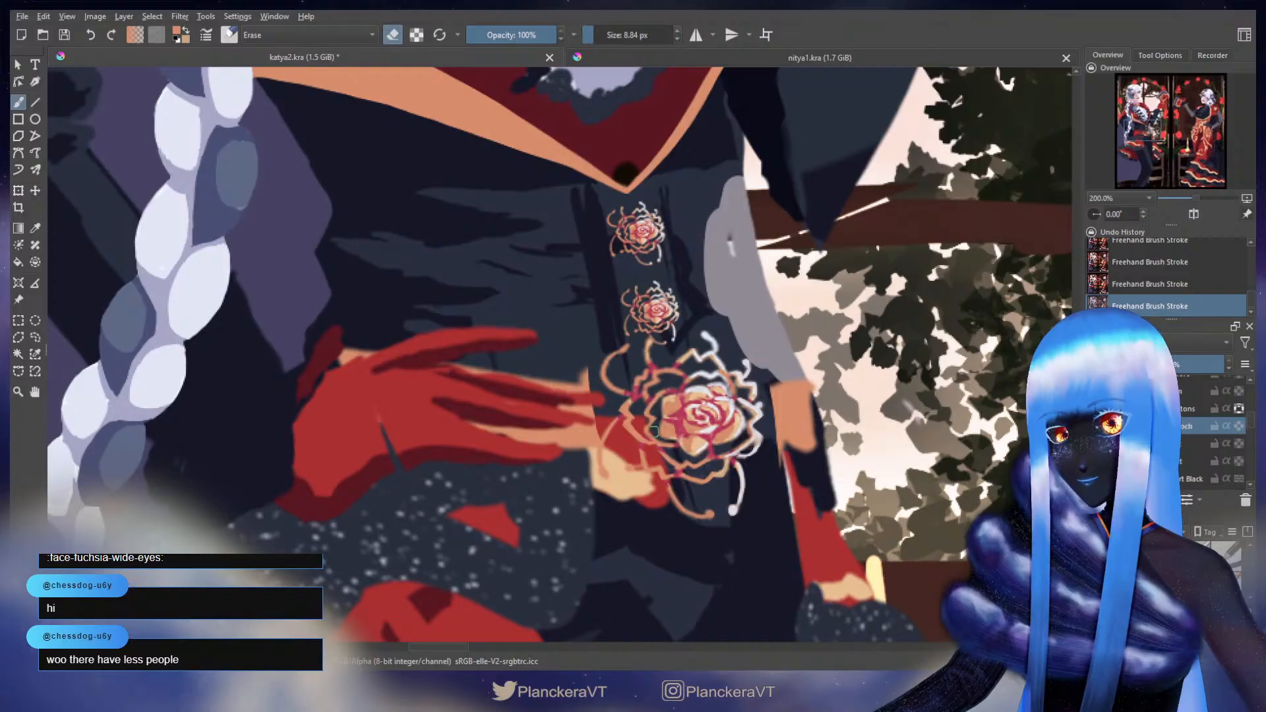
key("e")
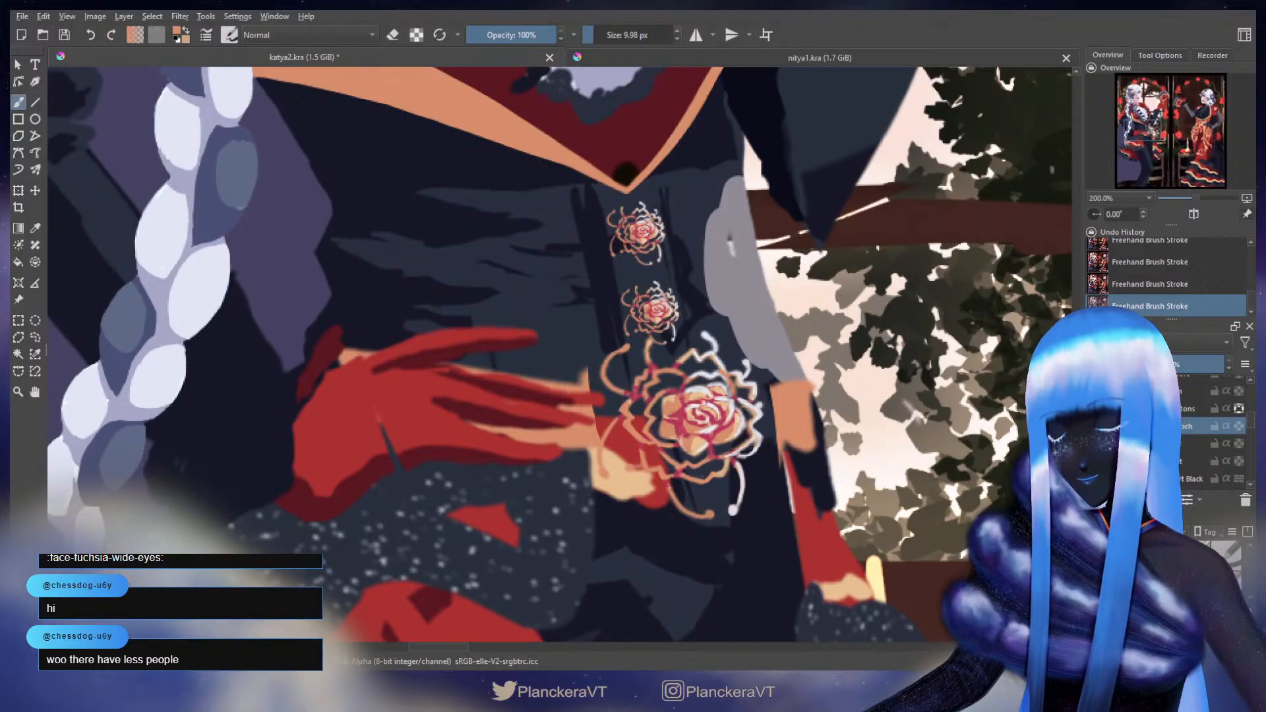
key("e")
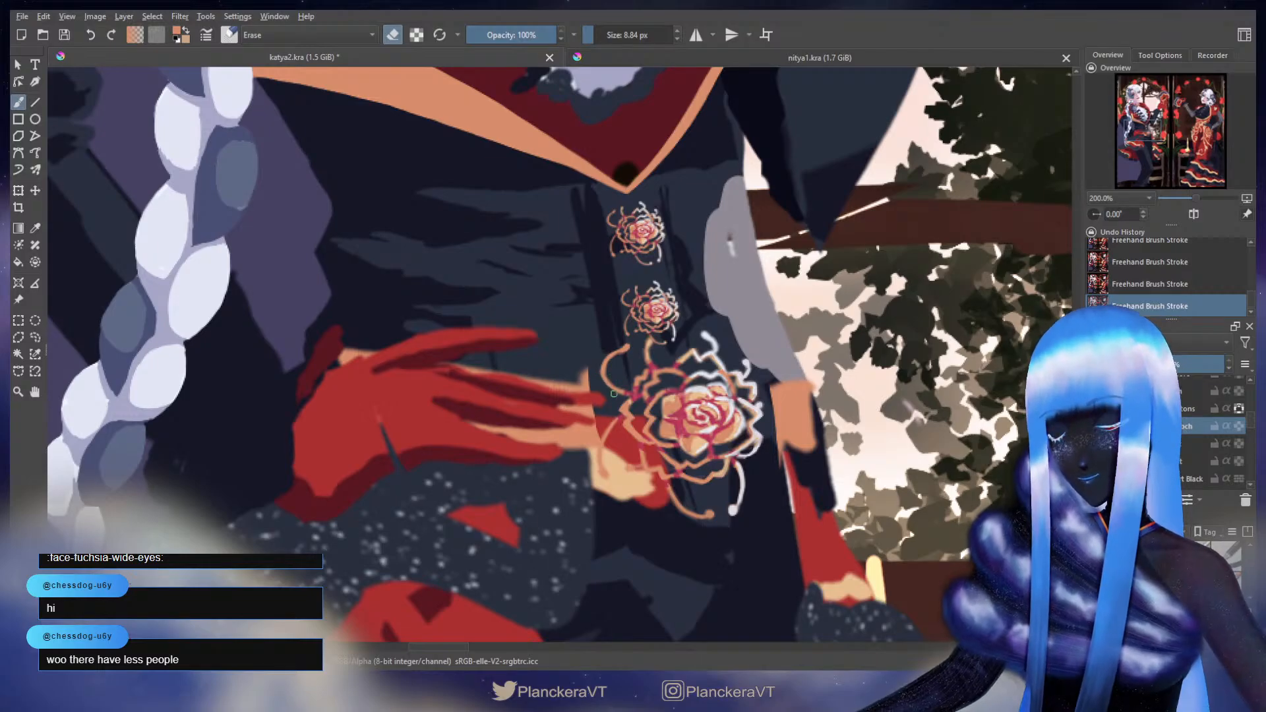
key("e")
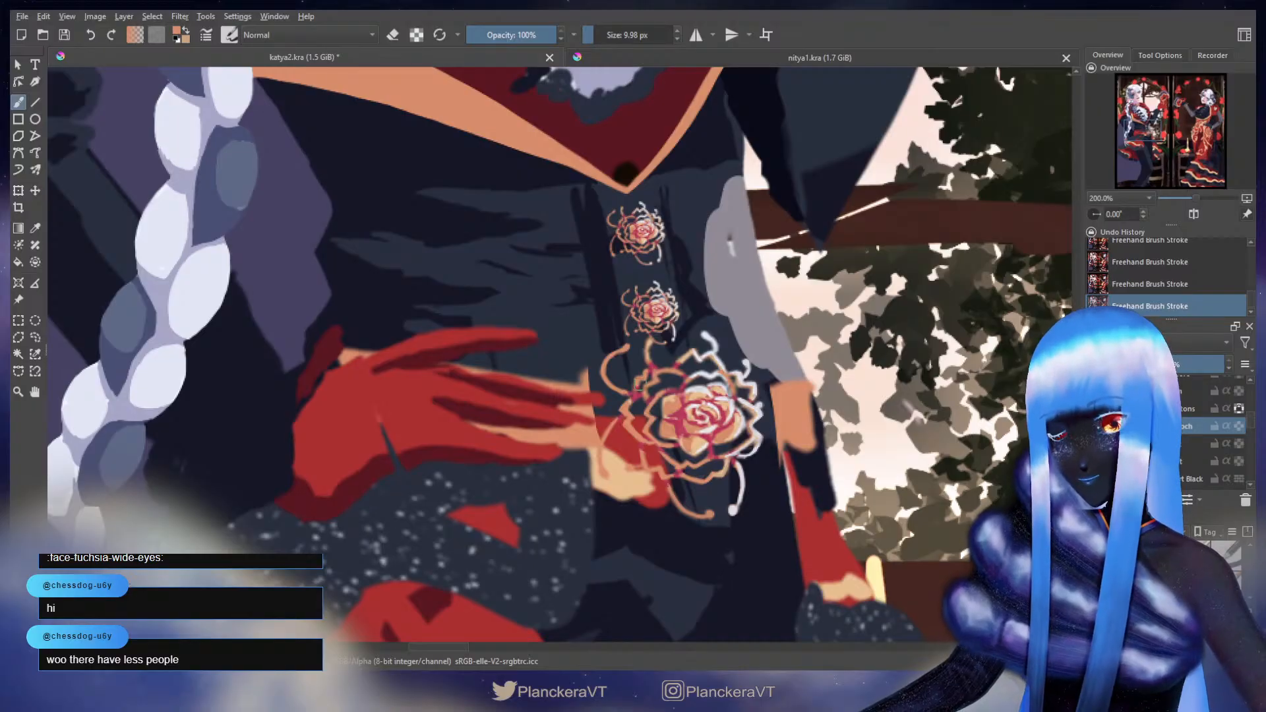
key("e")
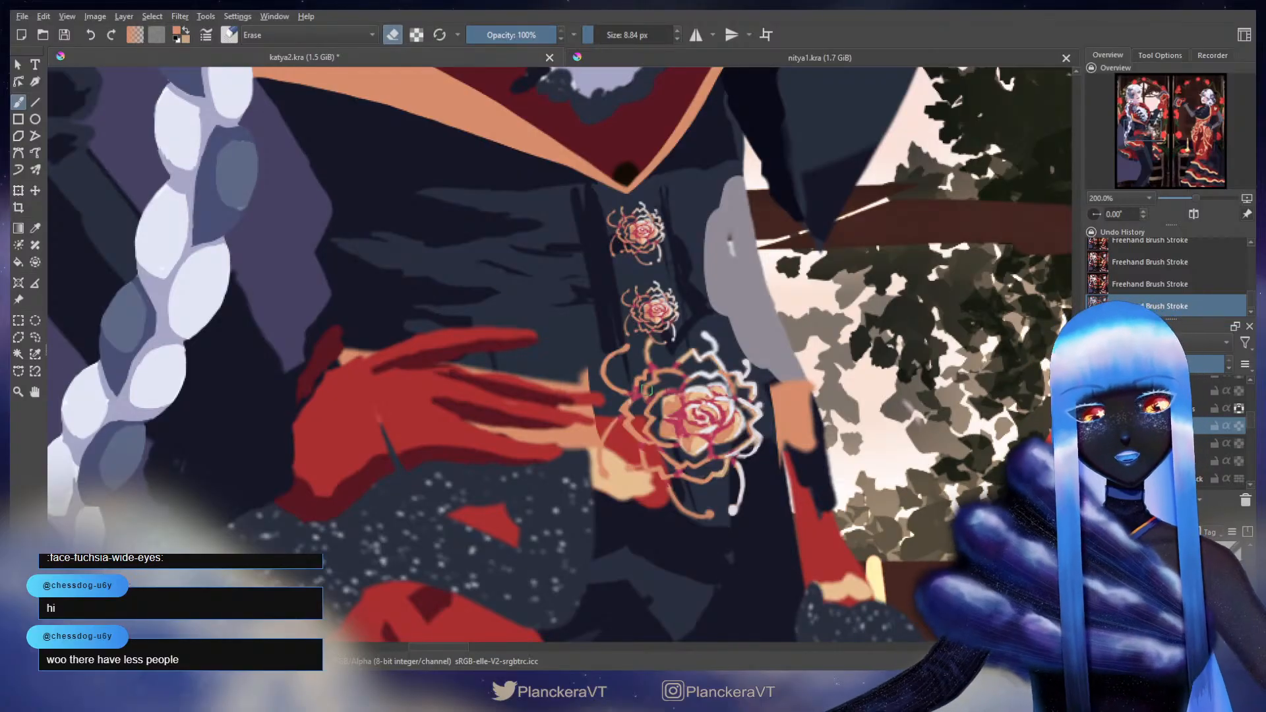
key("e")
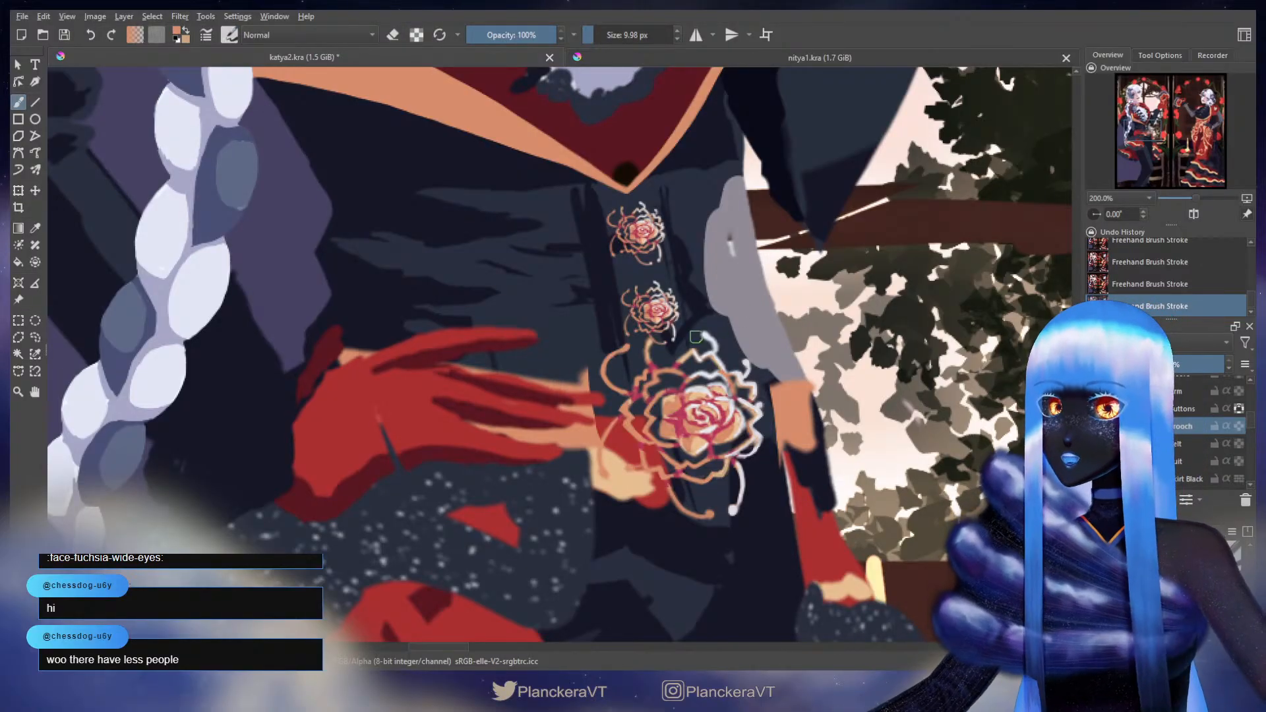
- Undo and redo the latest strokes on the belt rose's upper petals to compare both versions
key("ctrl+z")
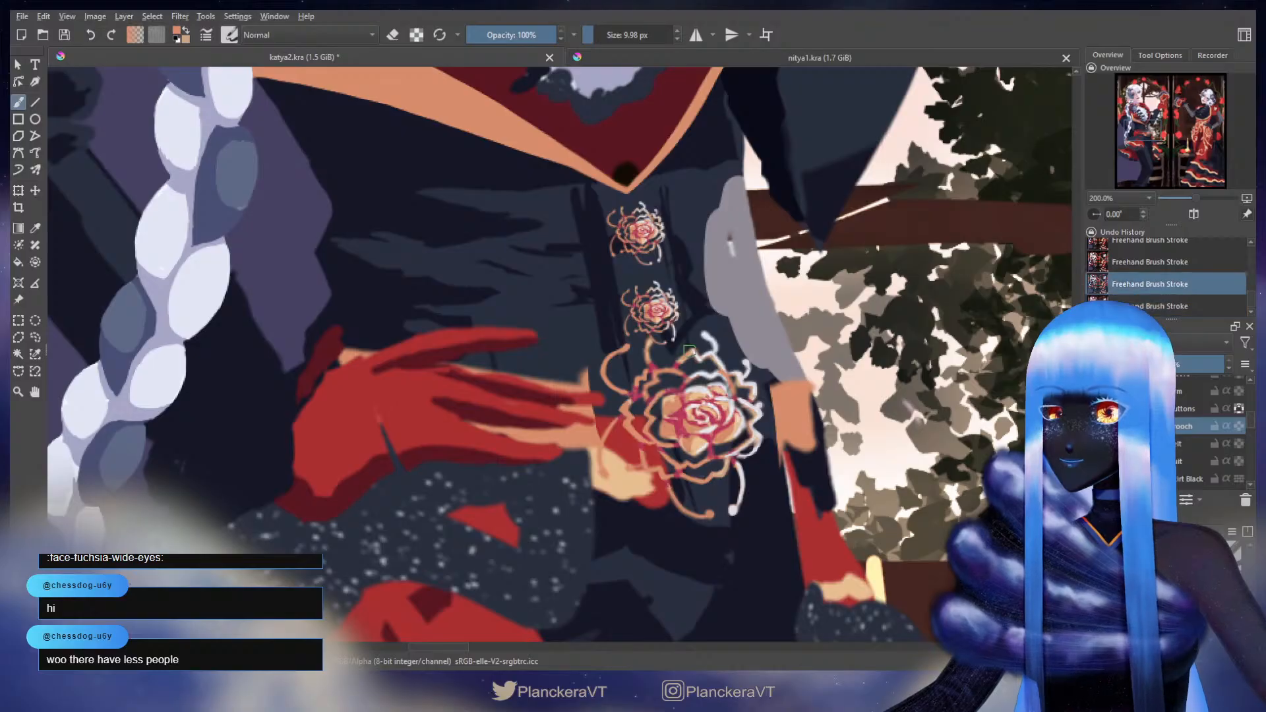
key("ctrl+z")
key("ctrl+shift+z")
key("ctrl+shift+z")
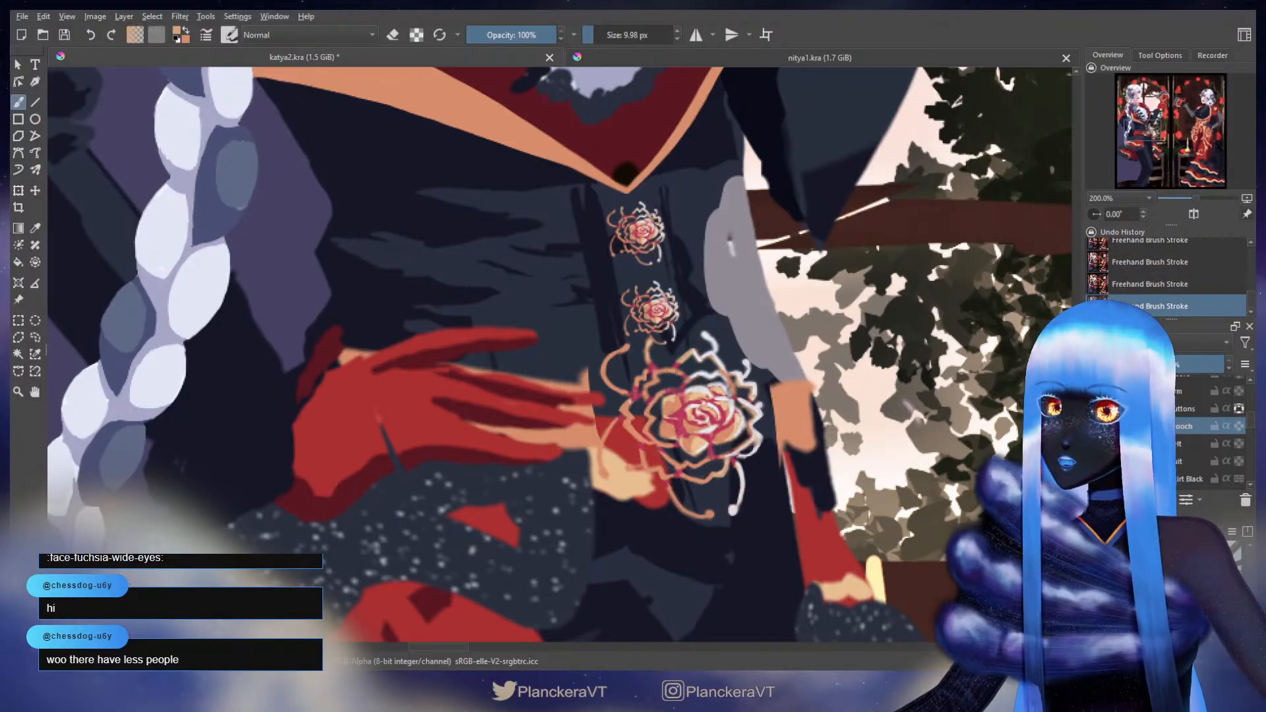
key("ctrl+z")
key("ctrl+shift+z")
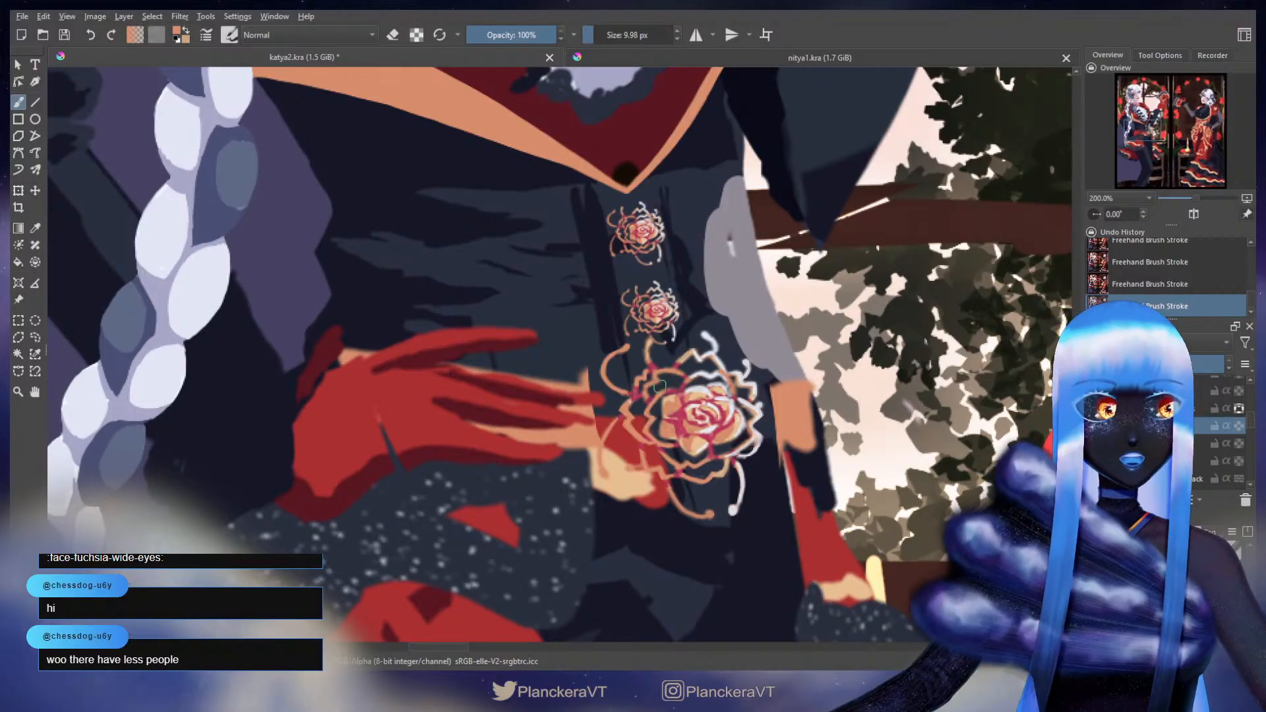
- Clean up the belt rose's inner petals and upper outline with the 8.84 px eraser and 9.98 px brush in sampled orange tones
key("e")
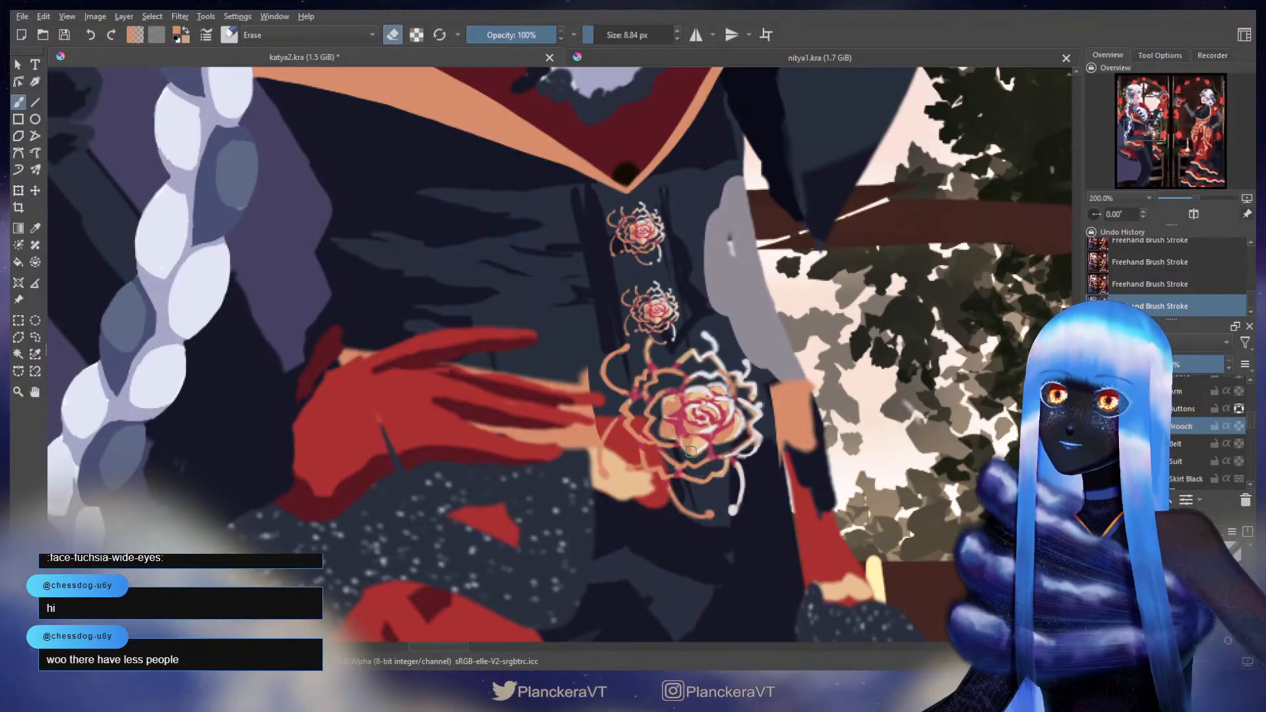
key("e")
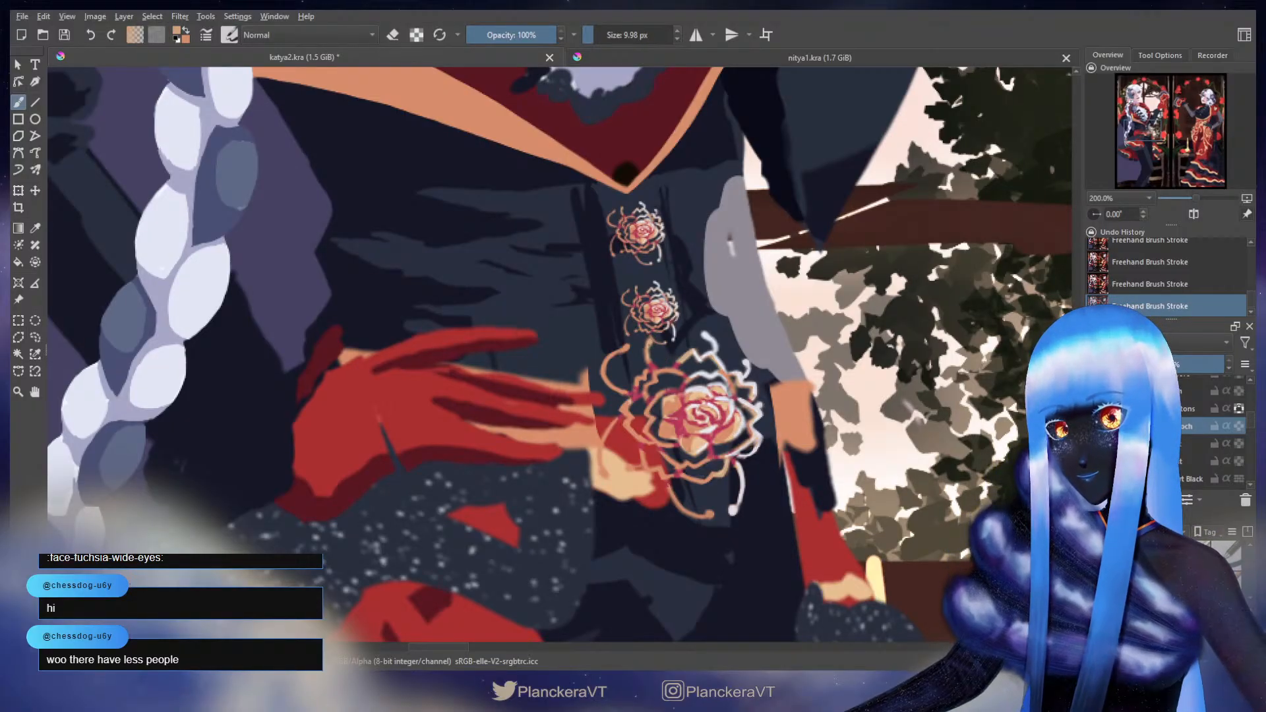
key("e")
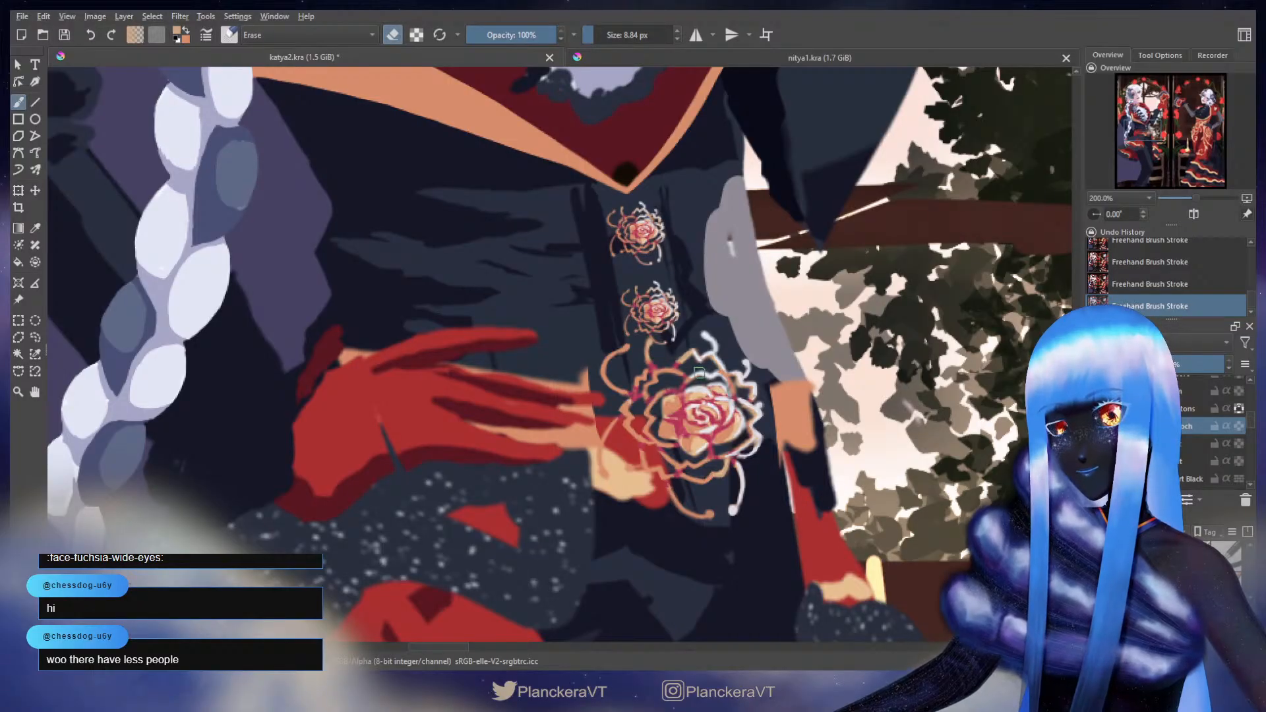
key("e")
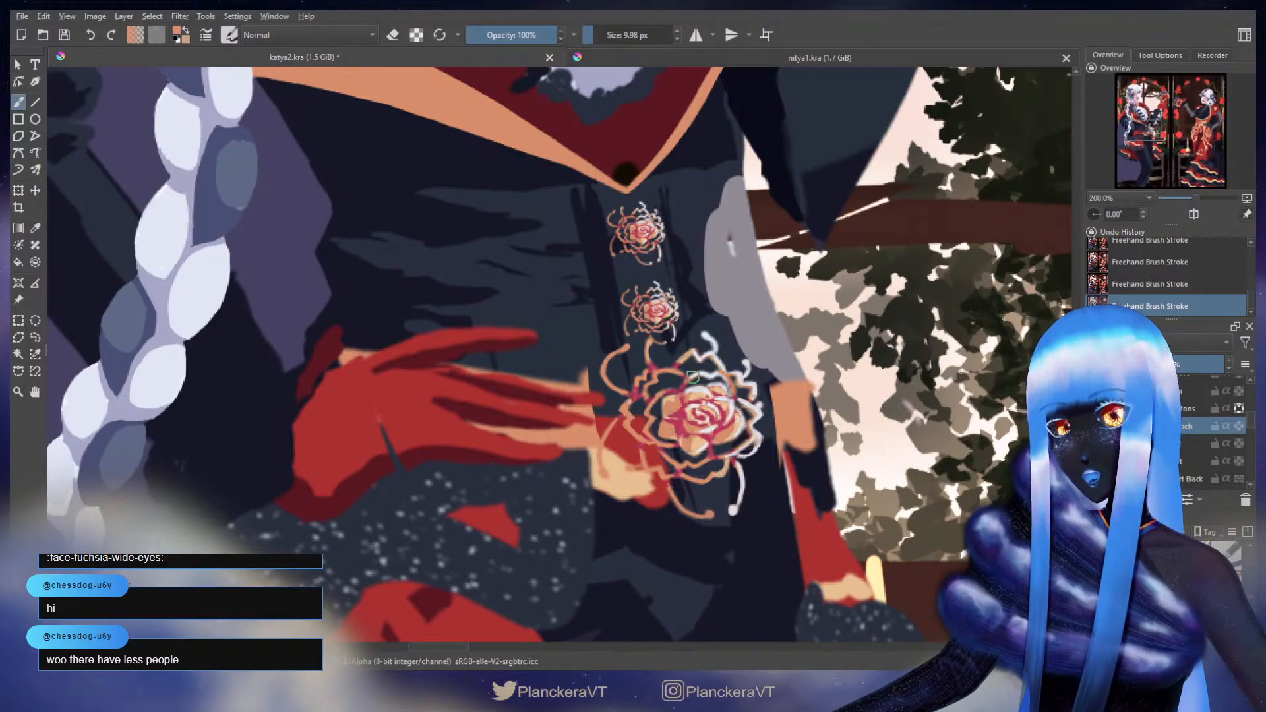
- Select the layer containing the white-haired character's braid and lock its transparency
scroll(762, 271, "down", 4)
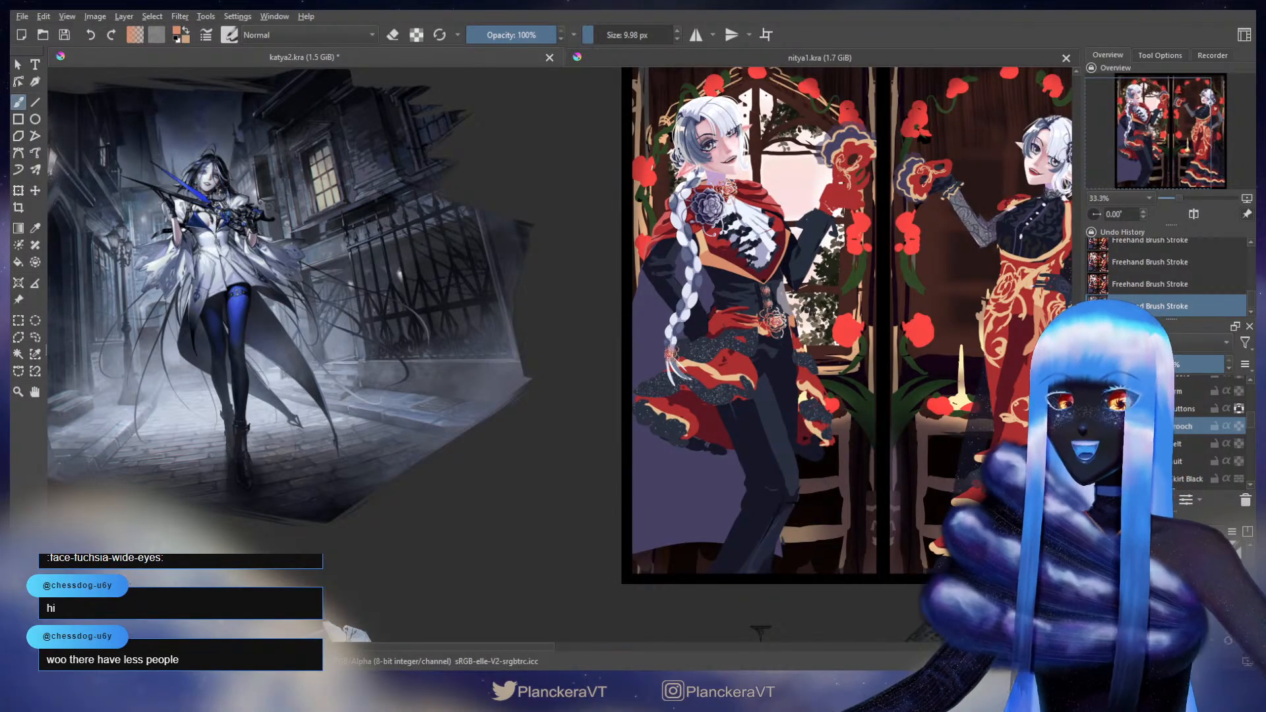
left_click_drag(846, 307, 836, 466)
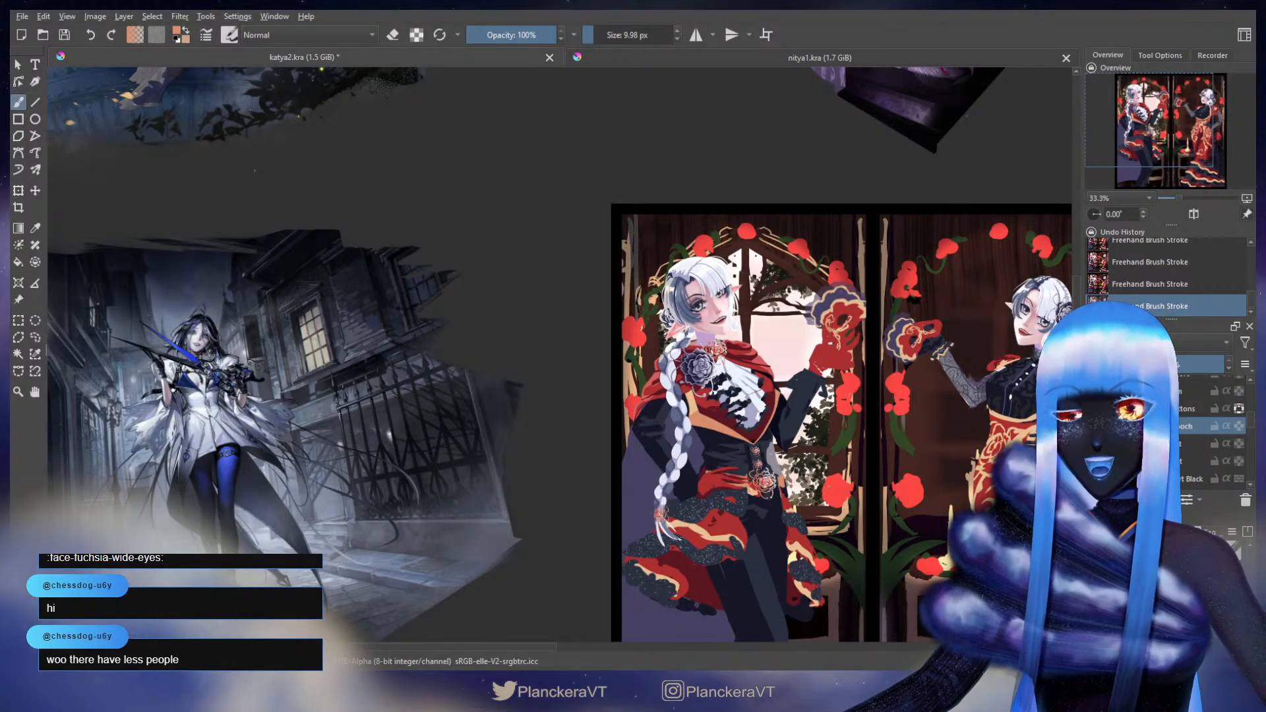
scroll(1226, 433, "up", 5)
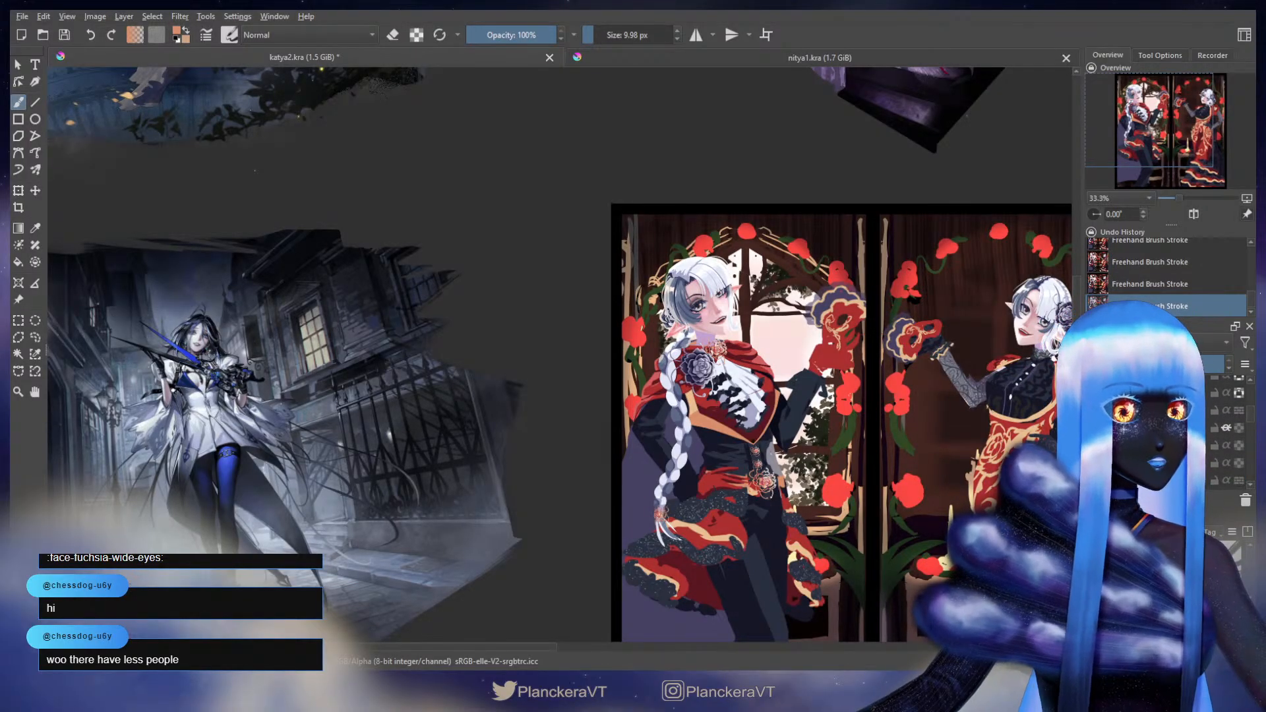
scroll(1227, 433, "up", 2)
left_click(1167, 419)
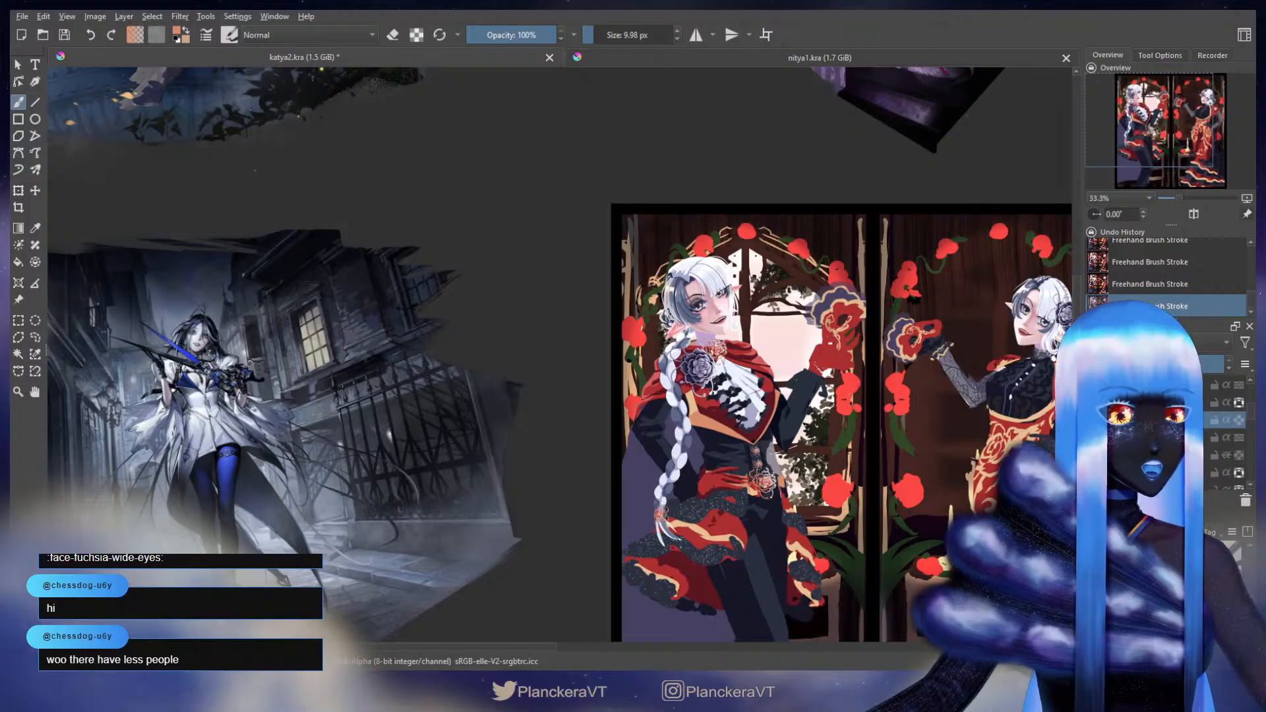
left_click(1239, 420)
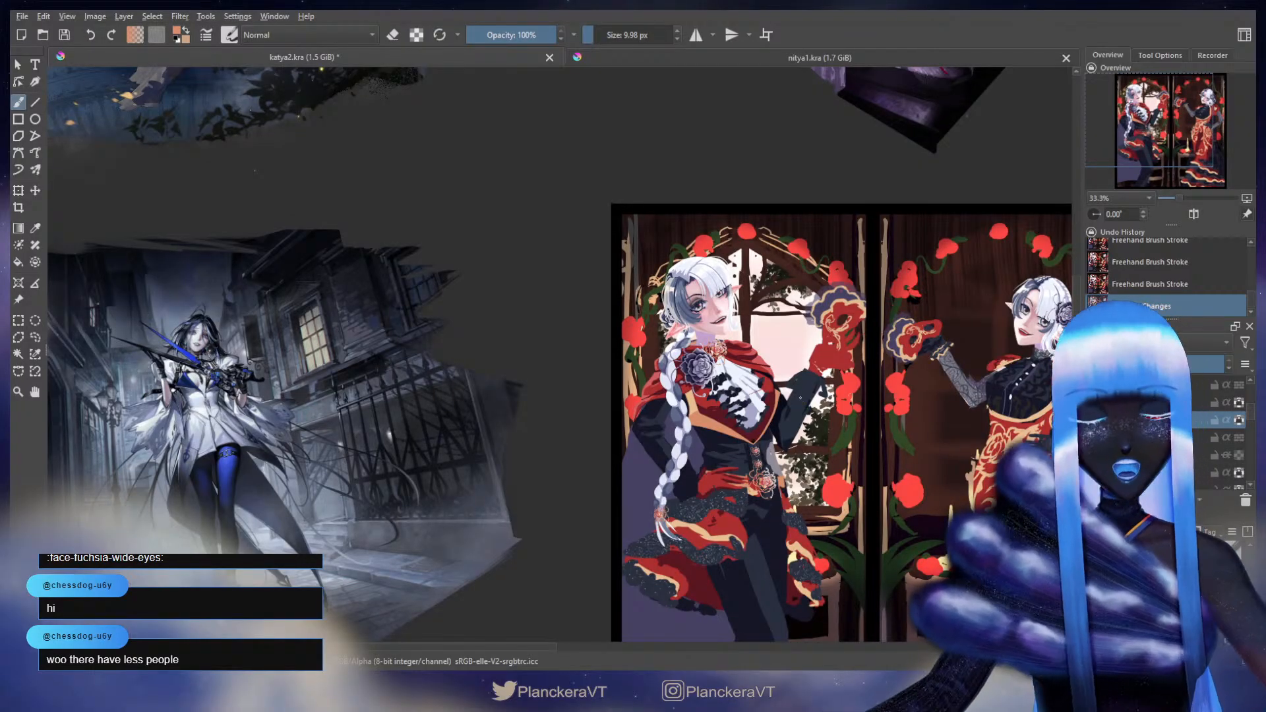
- Sample tones from the braid and start shading its topmost strands below the ear with a 14.18 px brush, undoing the first stroke
scroll(778, 369, "up", 3)
left_click_drag(563, 360, 758, 409)
scroll(826, 389, "up", 1)
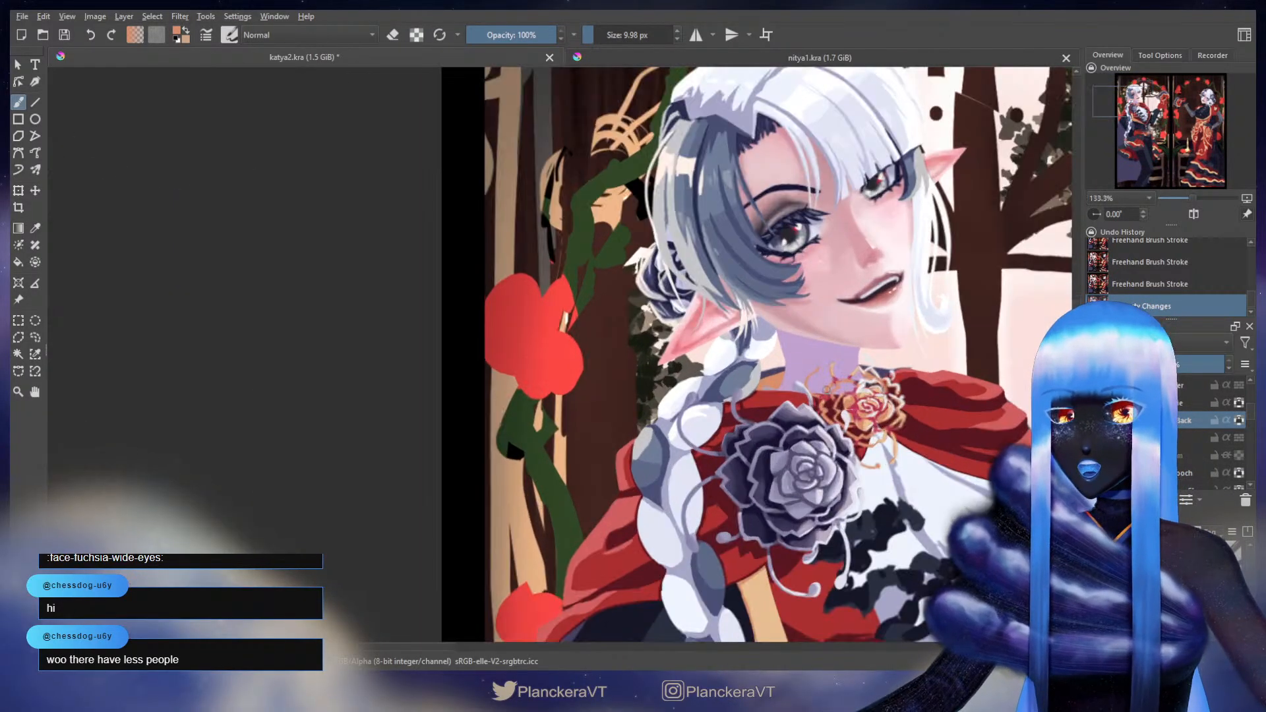
scroll(825, 384, "up", 1)
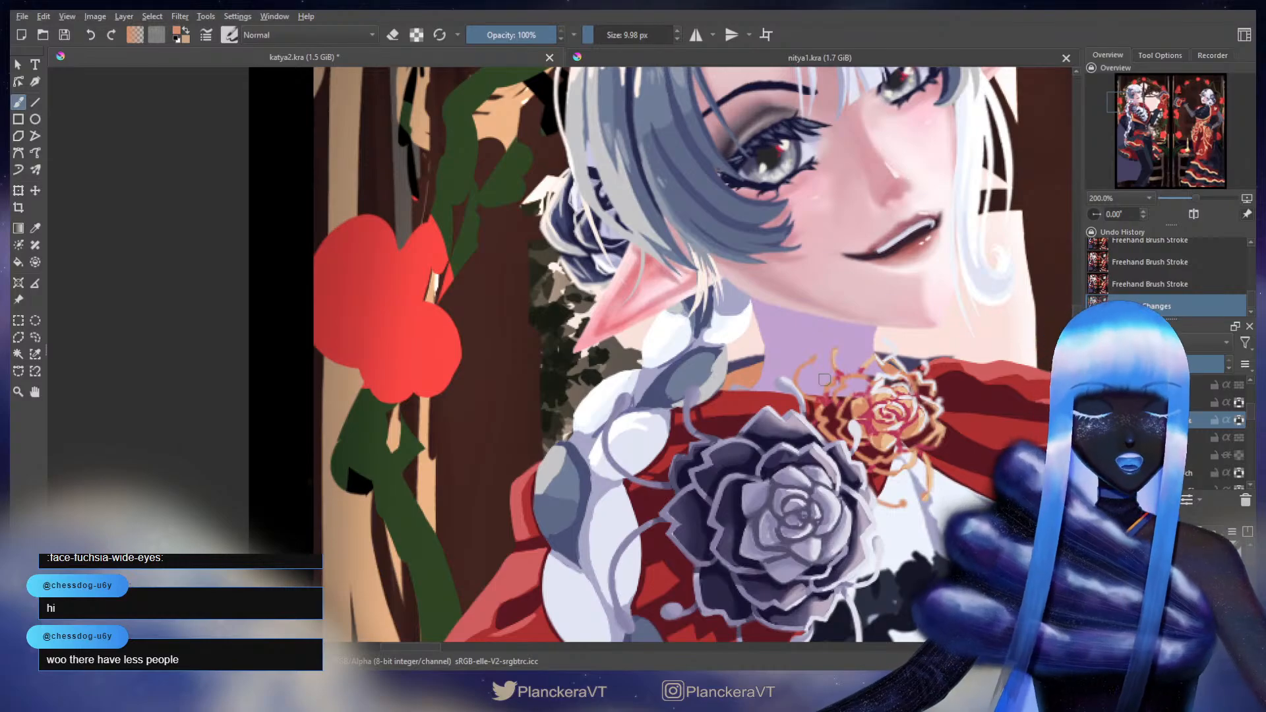
left_click_drag(735, 296, 769, 292)
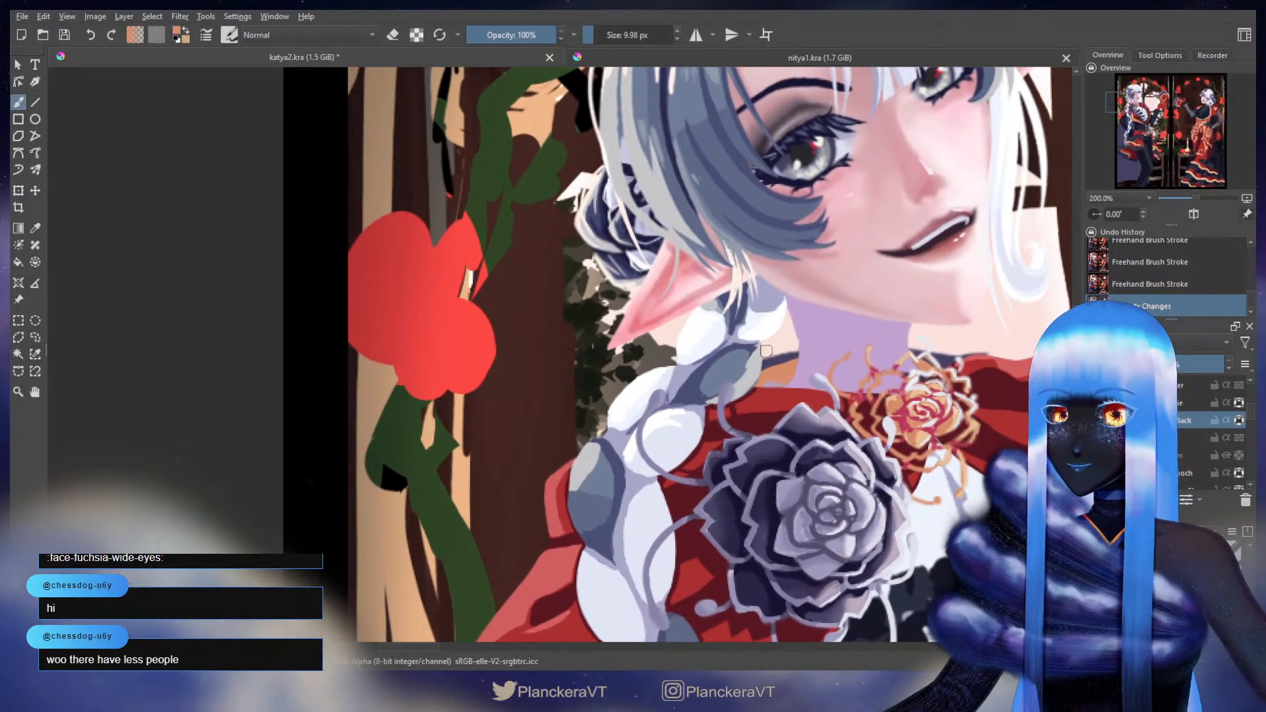
left_click(759, 359, "ctrl")
left_click_drag(759, 354, 760, 342)
key("ctrl+z")
left_click(742, 346, "ctrl")
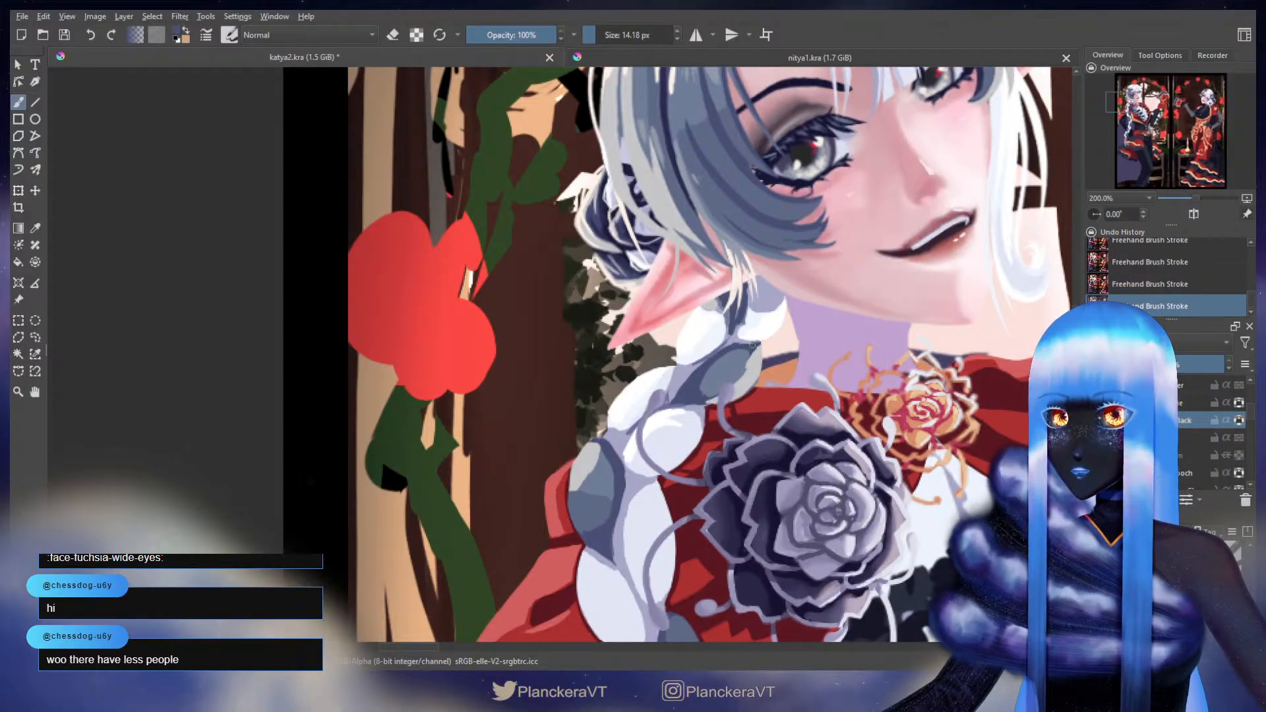
- Paint white highlights and lilac shadows on the braid's topmost strands, adjusting the brush size to 16.22 px
mouse_move(783, 316)
left_mouse_down()
mouse_move(793, 336)
mouse_move(736, 318)
left_mouse_up()
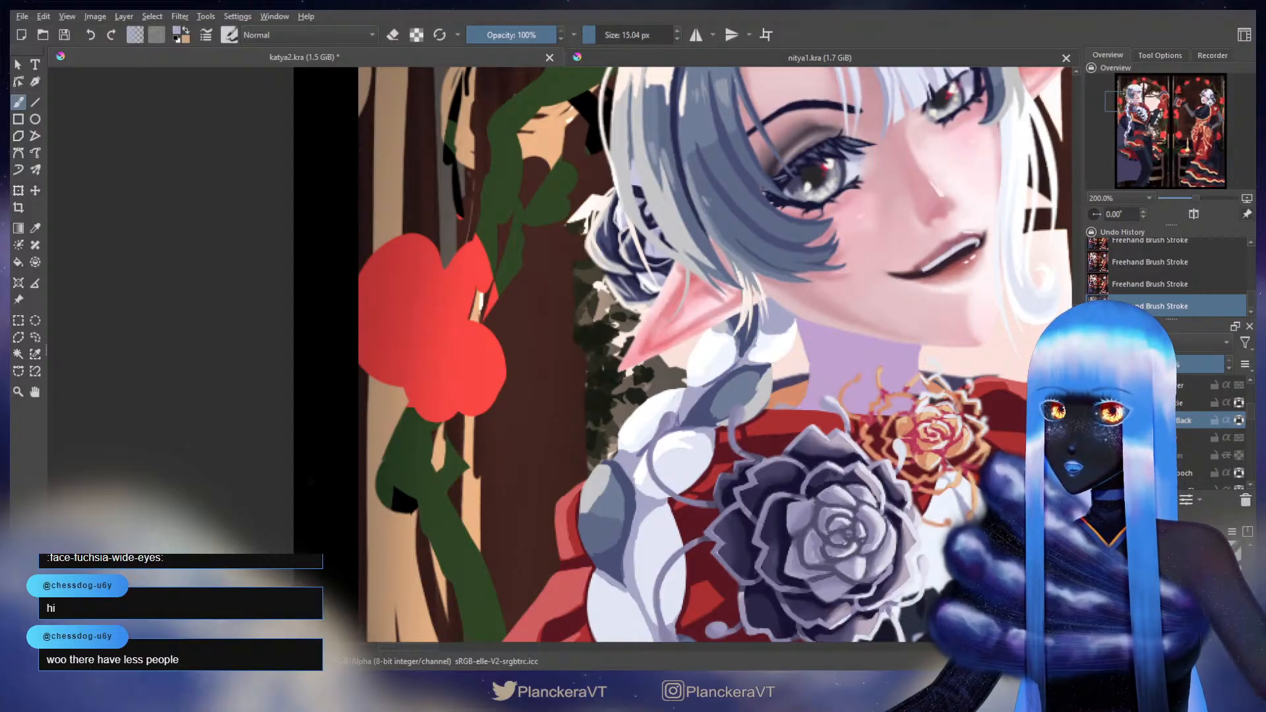
key("bracketright")
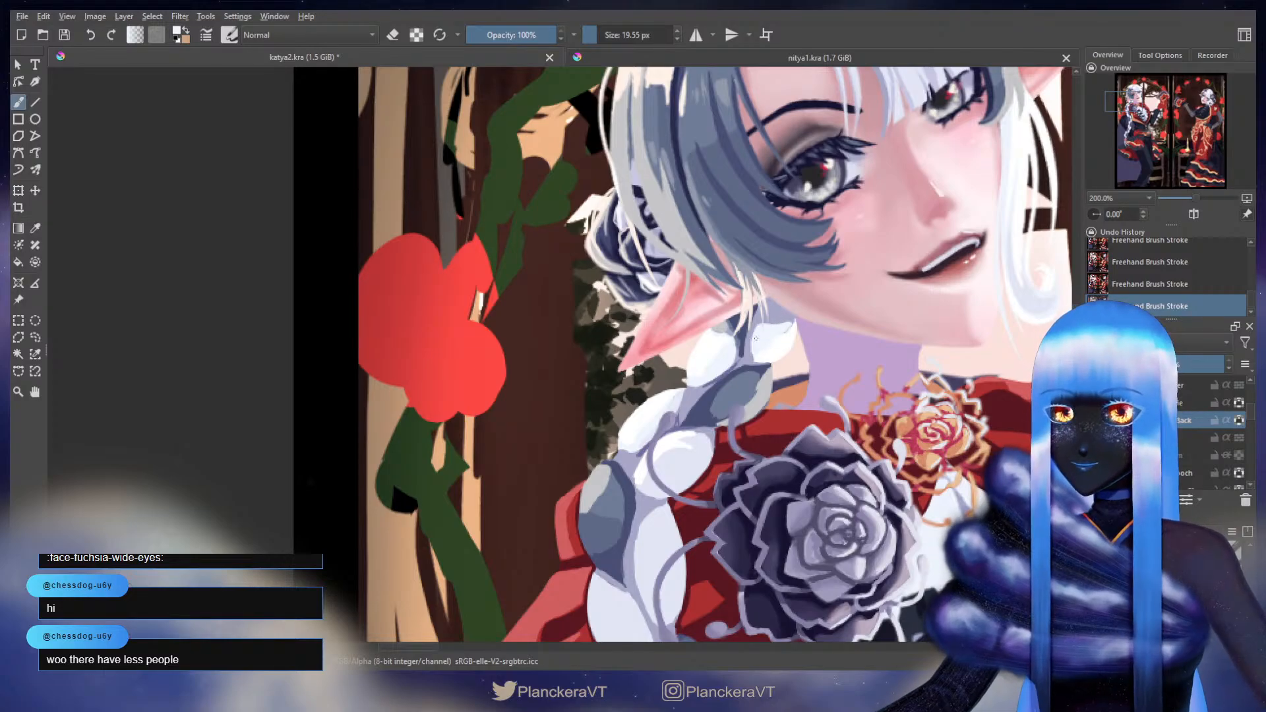
key("bracketleft")
key("bracketleft")
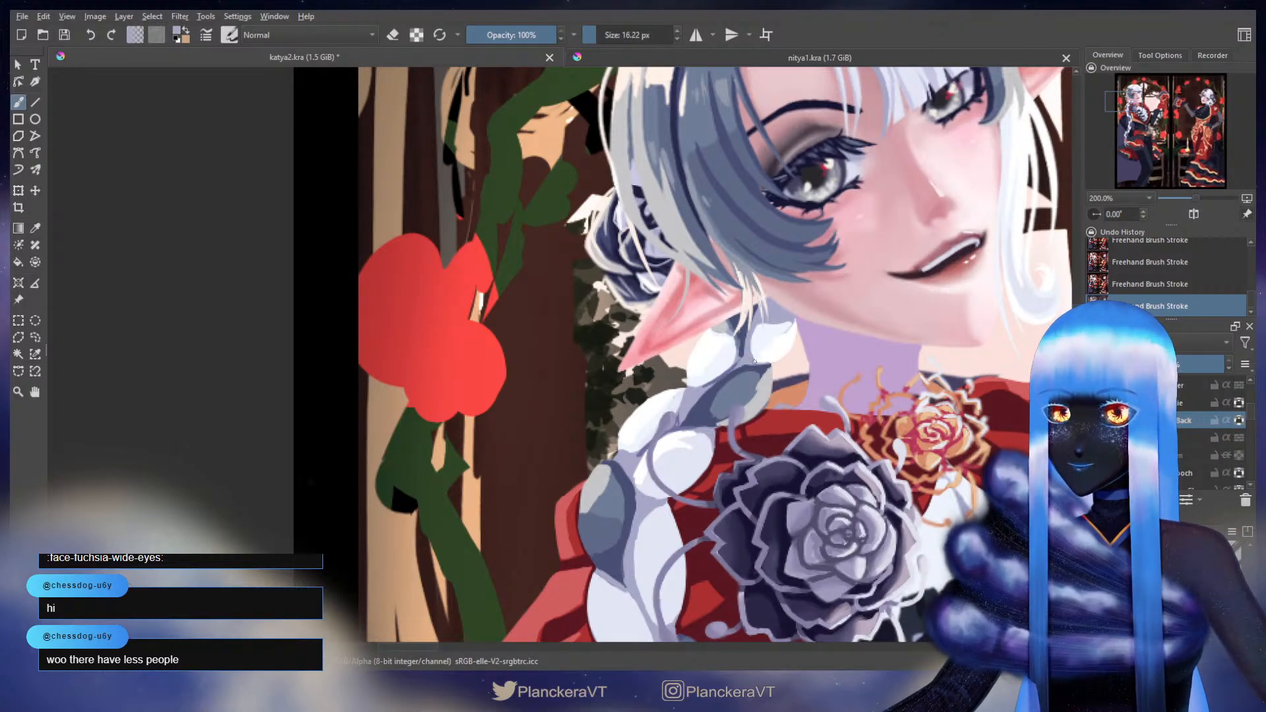
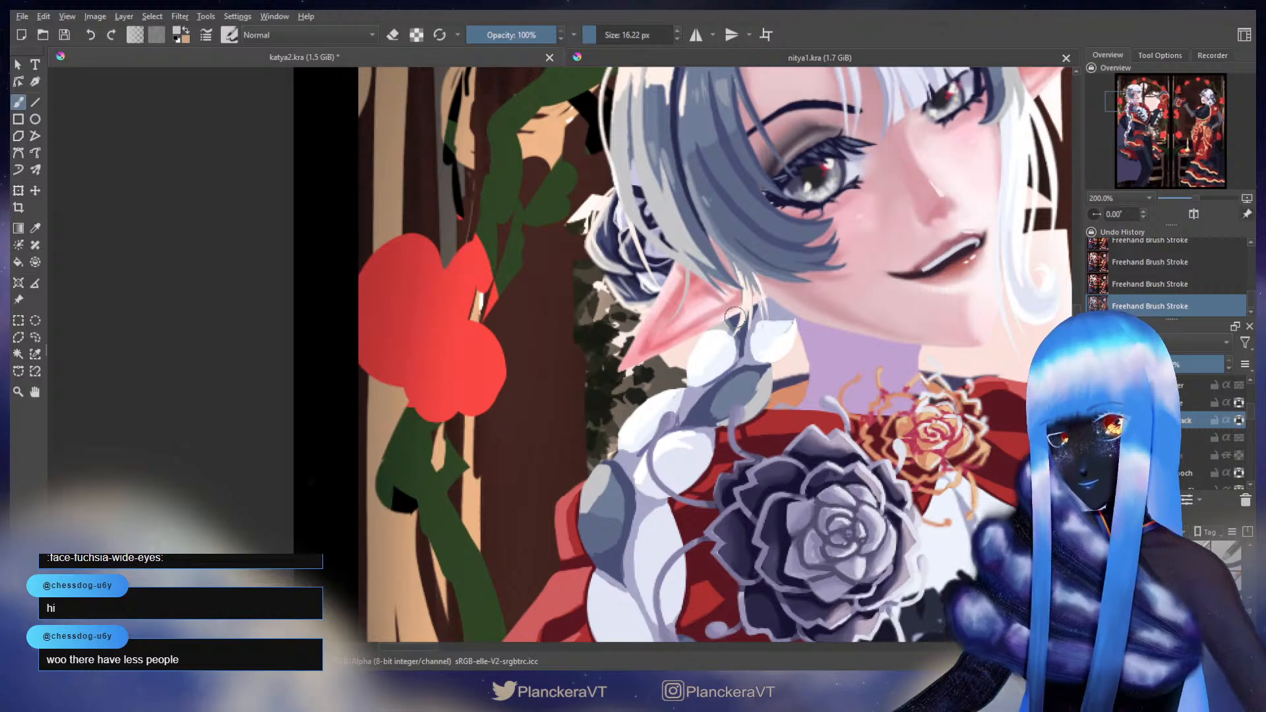
left_click_drag(746, 305, 742, 331)
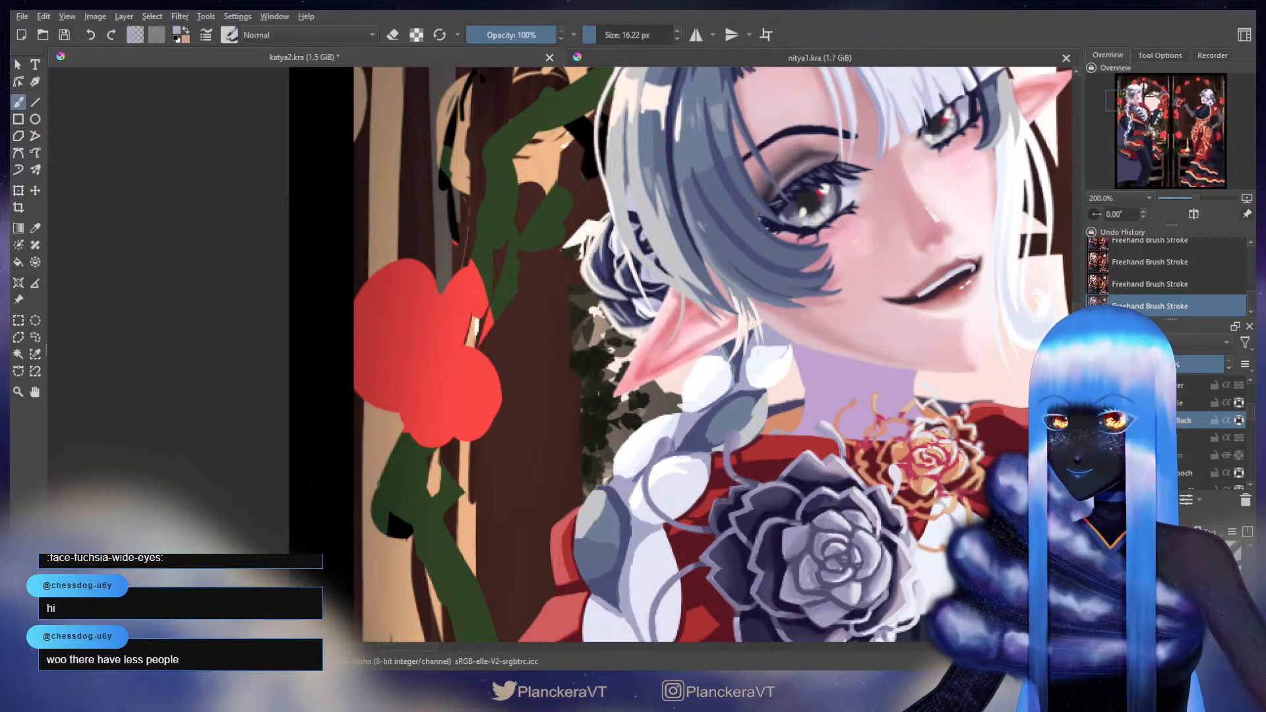
- Sample the white highlight colour and refine the pale braid strand beside the neck, reducing the brush to 15.54 px
left_click(721, 362, "ctrl")
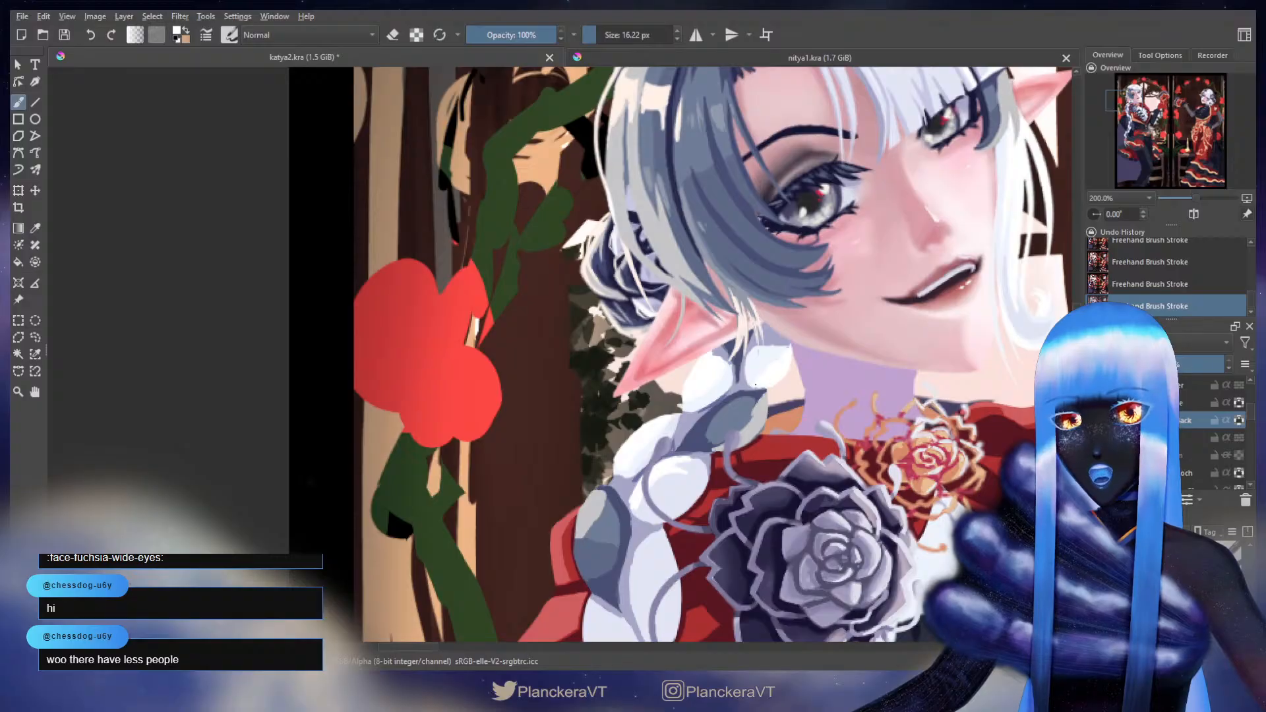
left_click(756, 374, "ctrl")
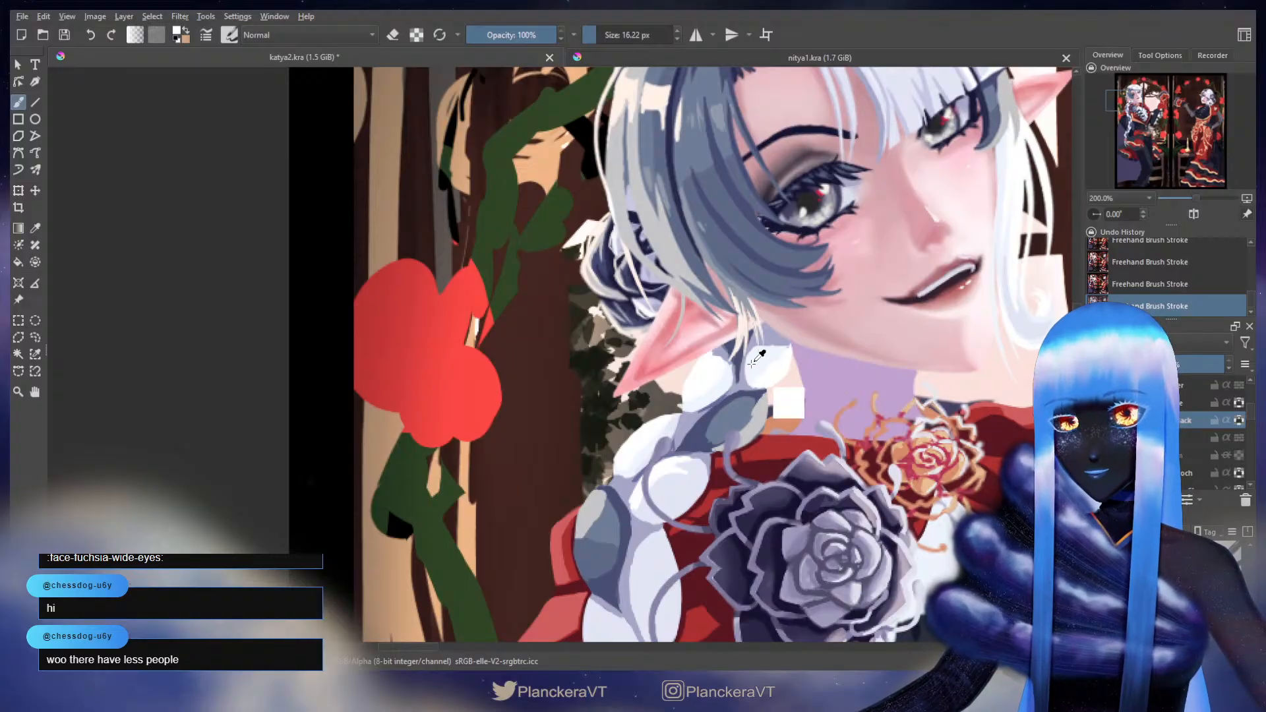
left_click_drag(755, 364, 752, 363)
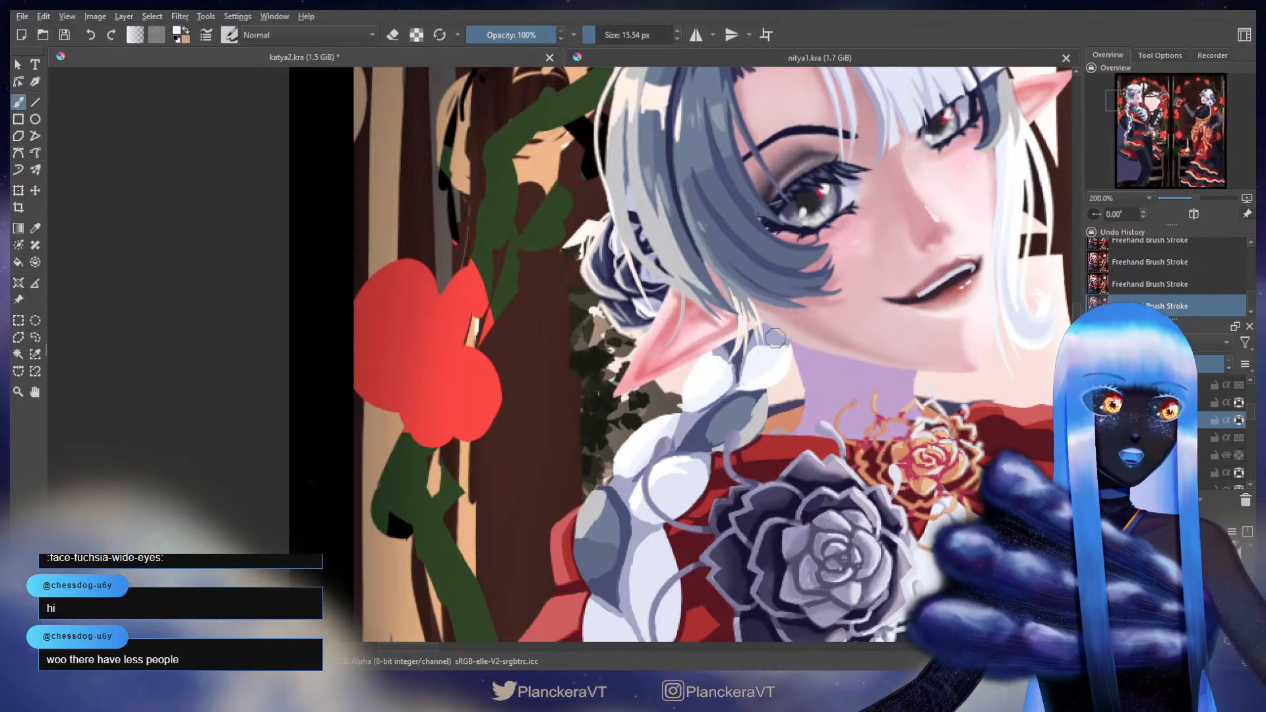
- Sample lilac and white tones and shade the plump upper braid strands above the shoulder with the 15.54 px brush
left_click_drag(767, 384, 793, 328)
left_click(790, 347, "ctrl")
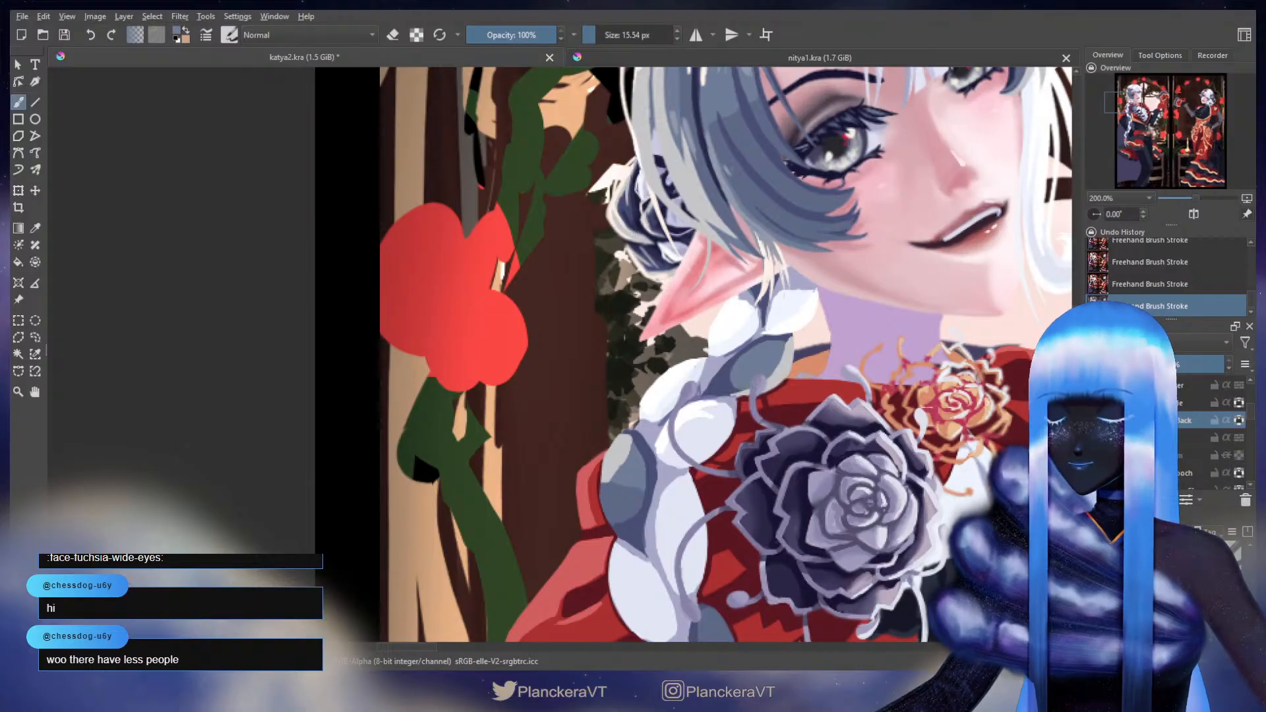
left_click_drag(734, 395, 758, 330)
left_click(747, 342, "ctrl")
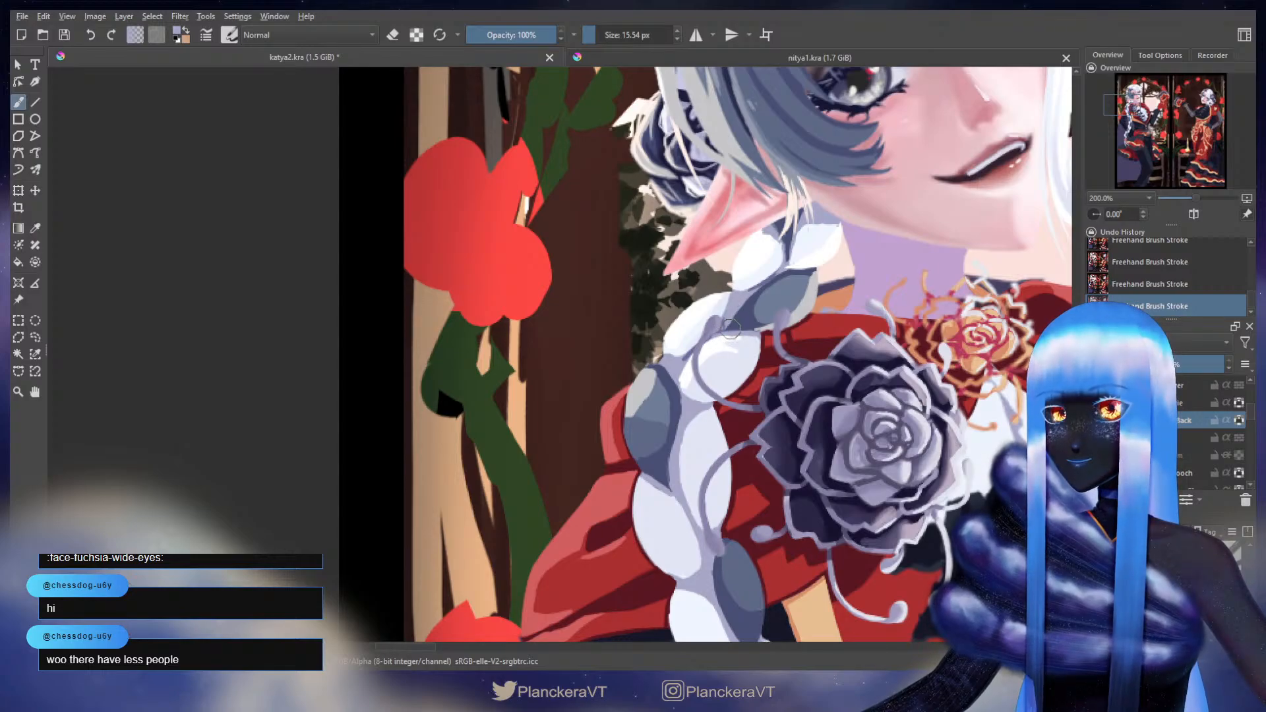
left_click_drag(704, 357, 726, 375)
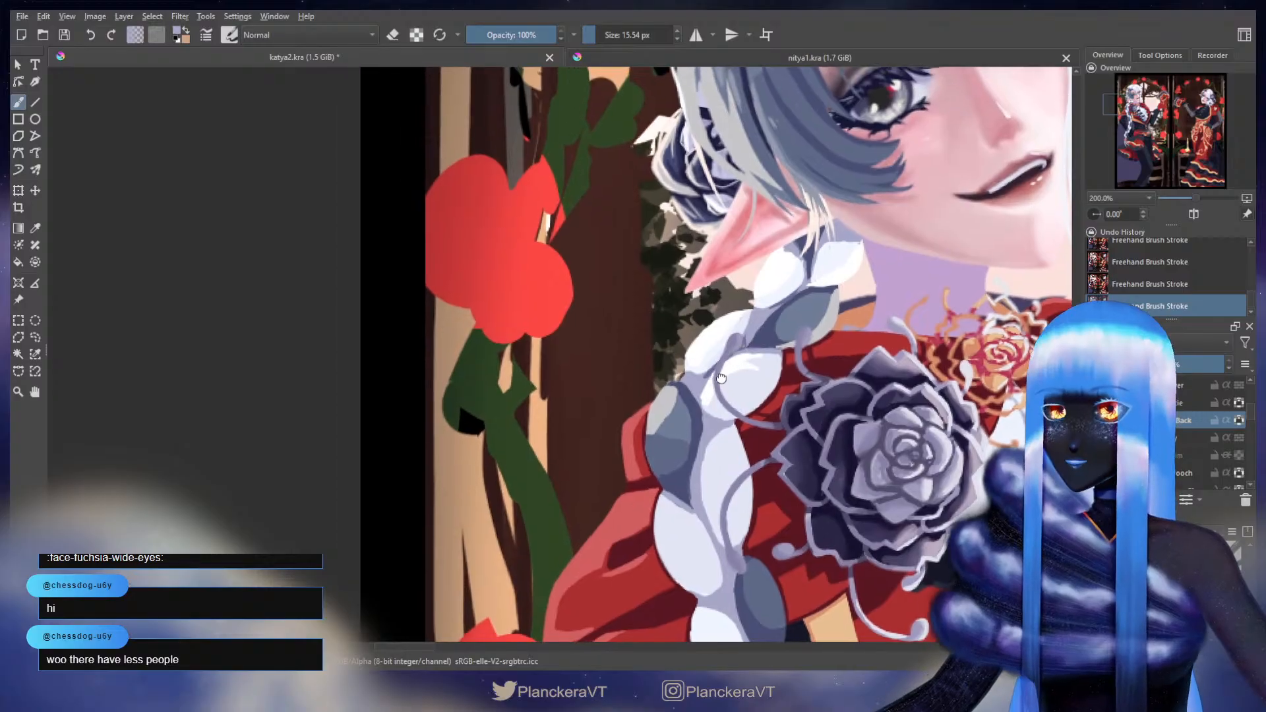
left_click(733, 363, "ctrl")
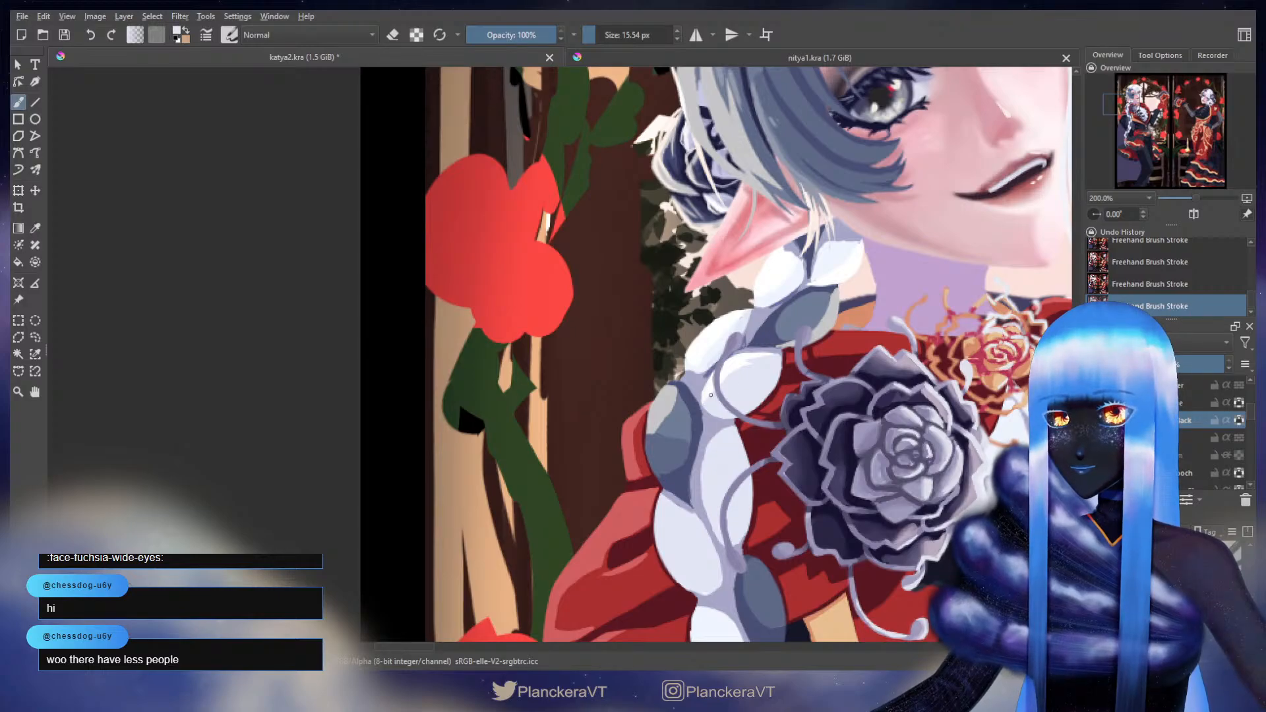
mouse_move(701, 390)
left_mouse_down()
mouse_move(748, 330)
mouse_move(720, 338)
mouse_move(709, 365)
mouse_move(742, 374)
left_mouse_up()
- Sample neighbouring tones and refine the grey-blue braid strand at the shoulder, reducing the brush to 14.61 px
left_click(728, 350, "ctrl")
left_click(715, 329, "ctrl")
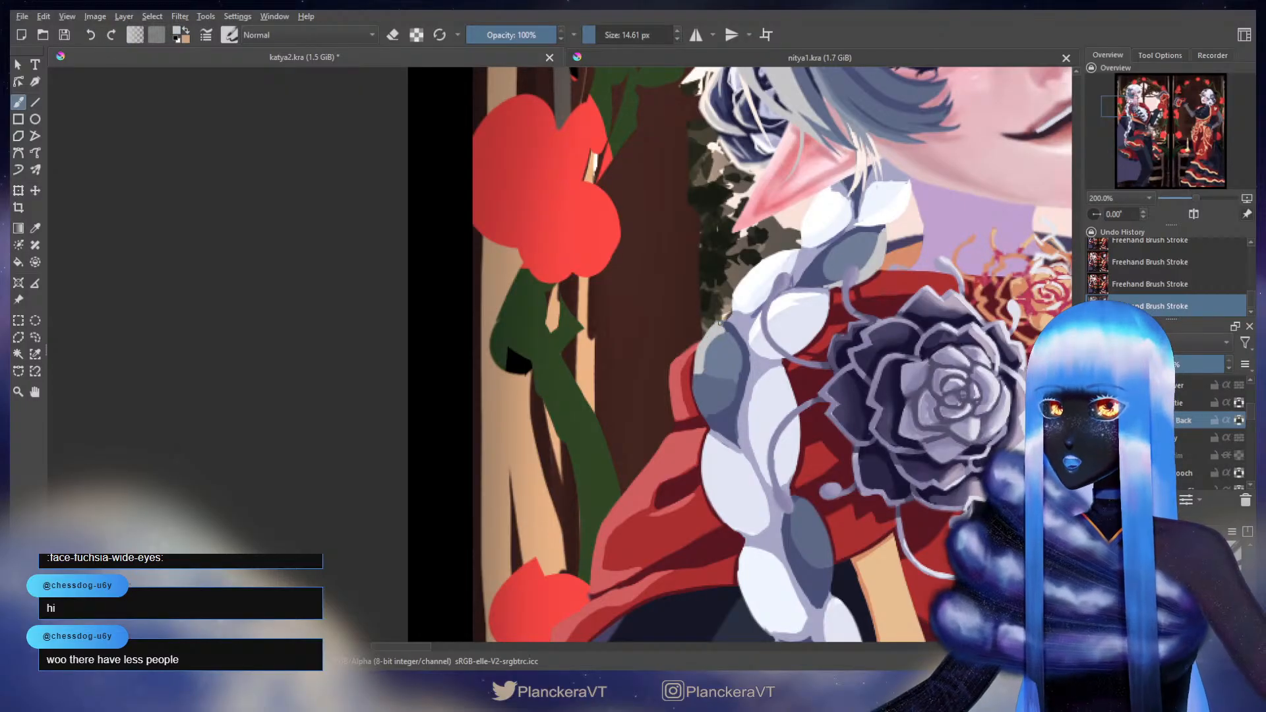
left_click_drag(715, 329, 726, 322)
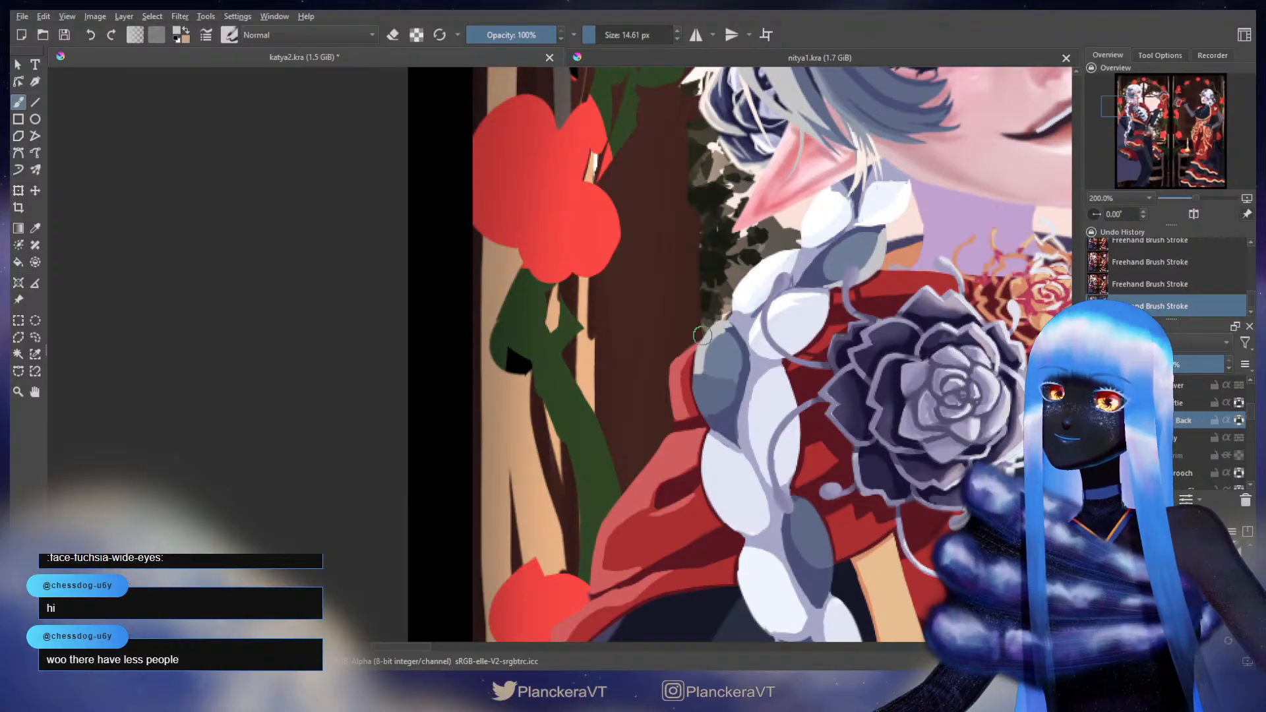
key("e")
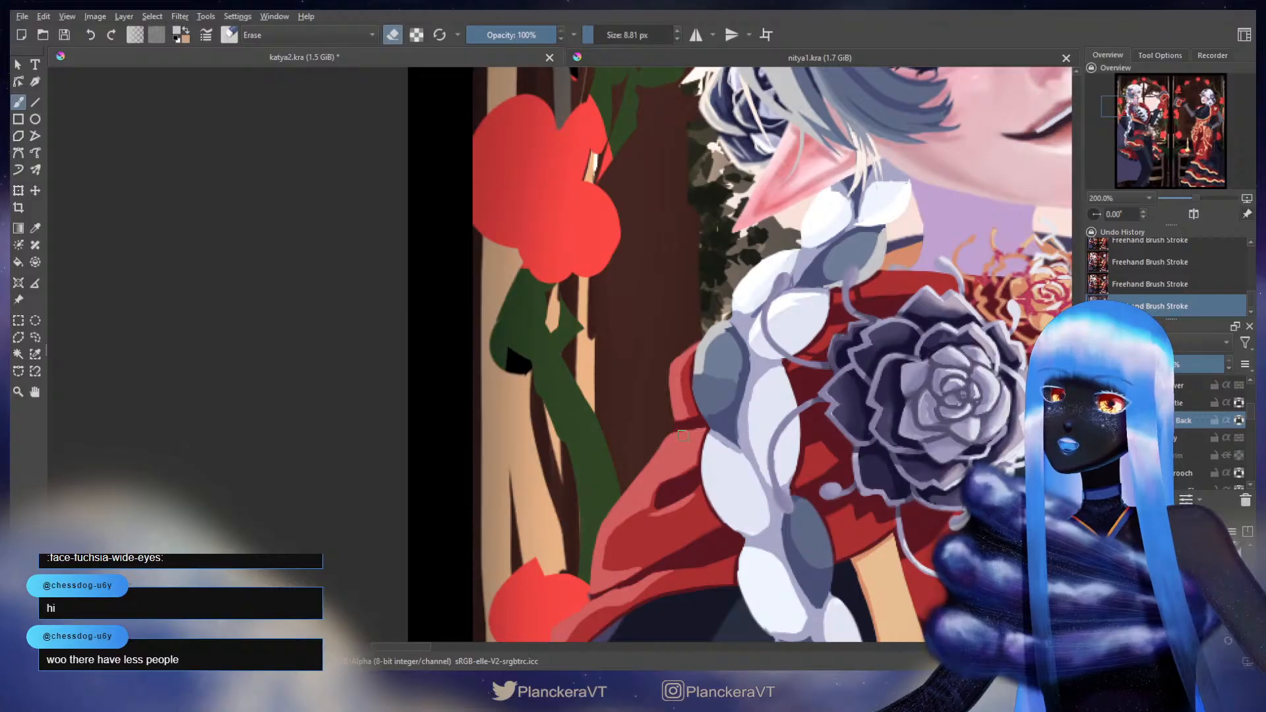
key("slash")
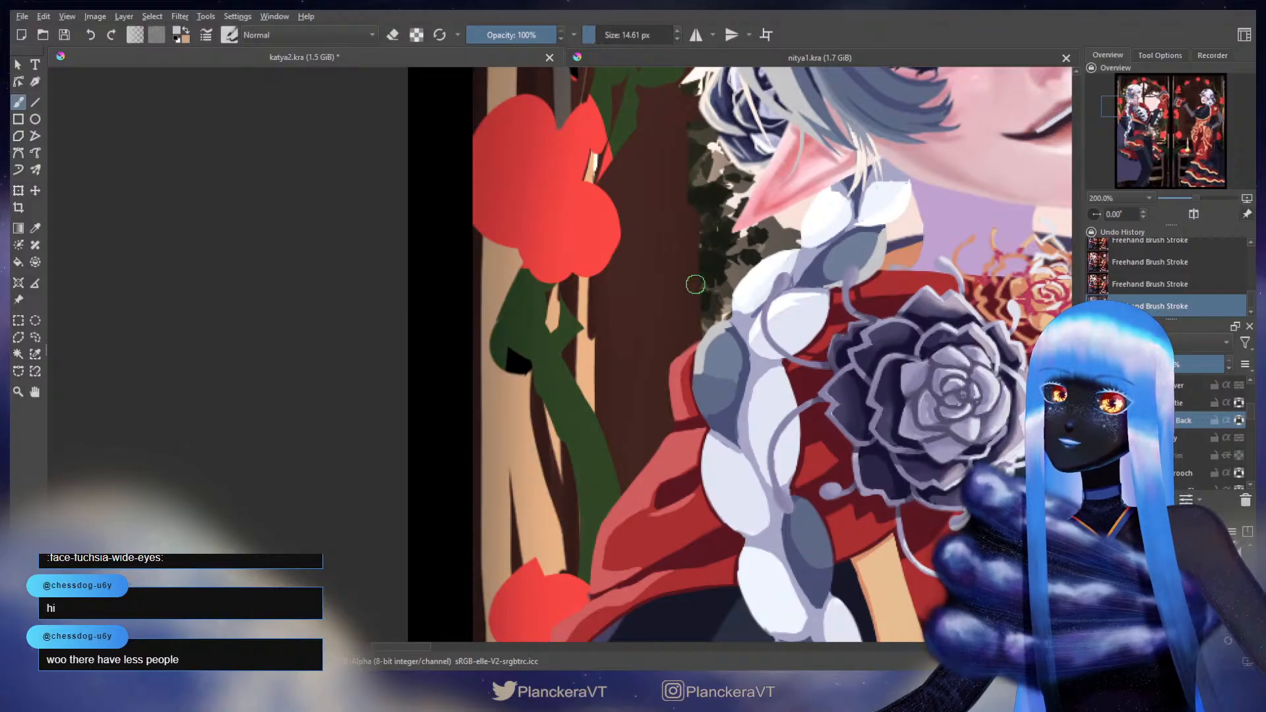
left_click(760, 366, "ctrl")
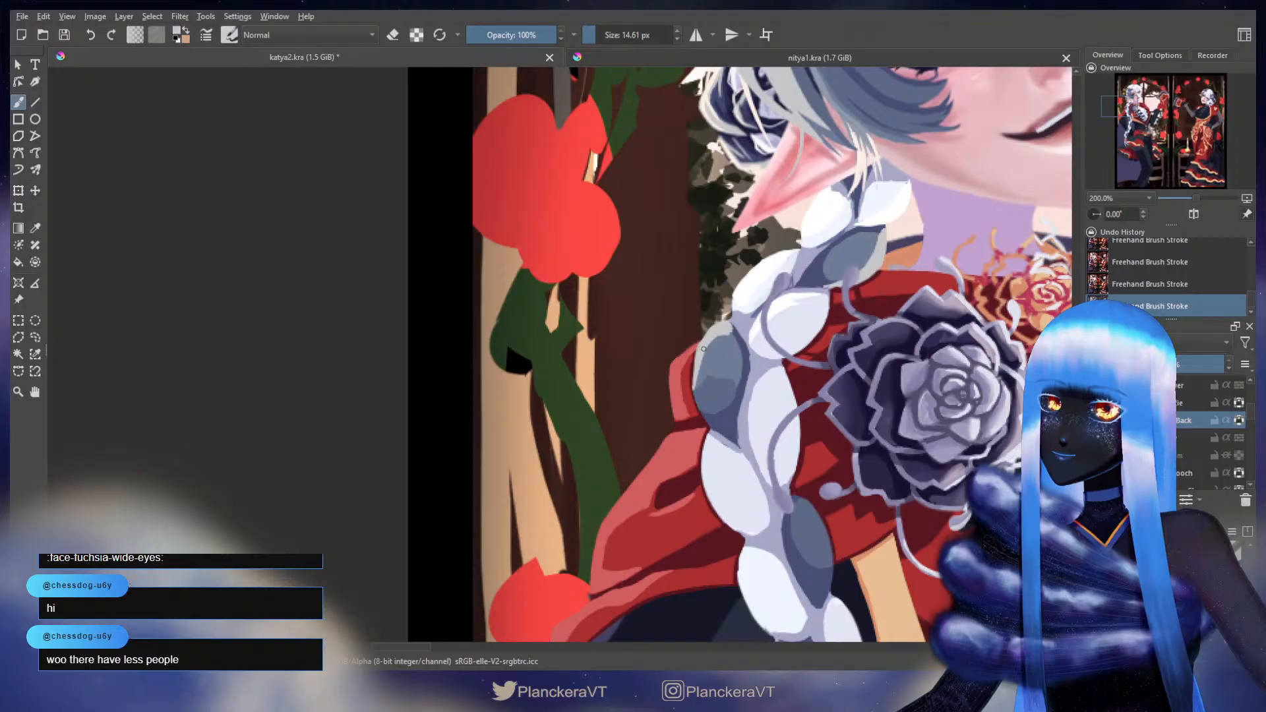
left_click(712, 386, "ctrl")
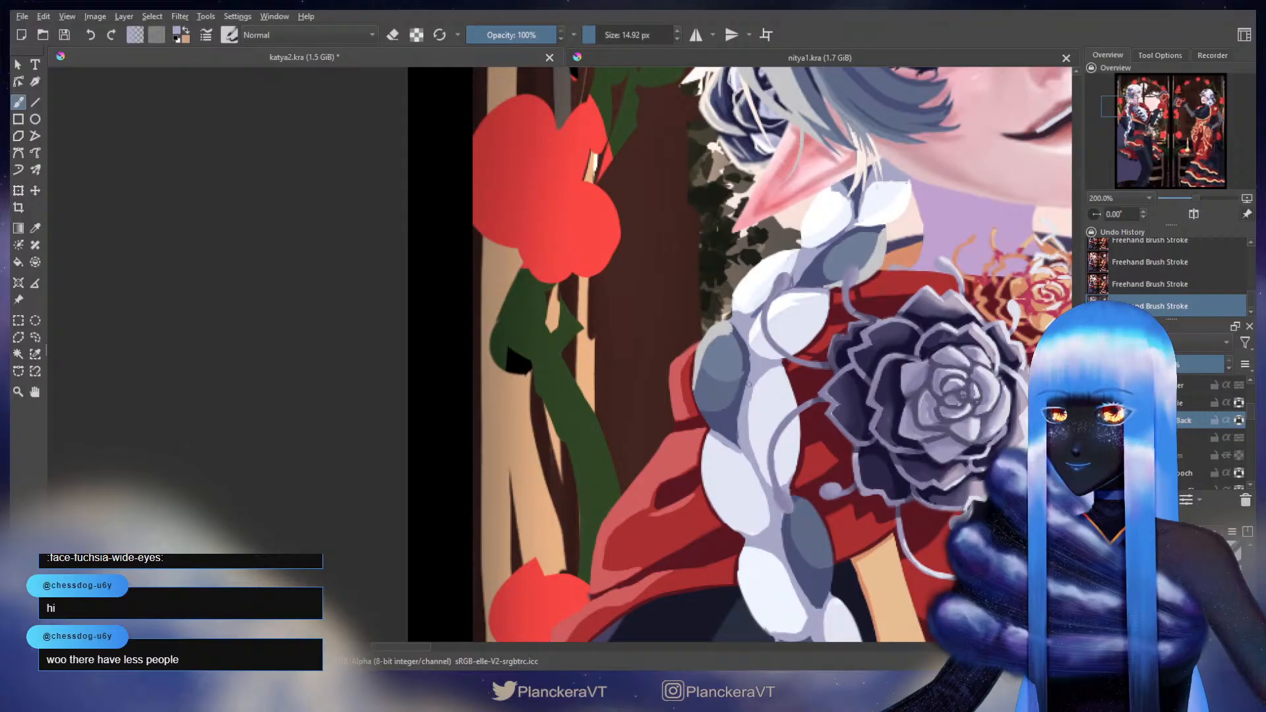
- Sample pale tones and paint the light braid strand beside the dark rose with a 17.82 px brush, undoing the last stroke
left_click(772, 391, "ctrl")
left_click_drag(769, 384, 773, 383)
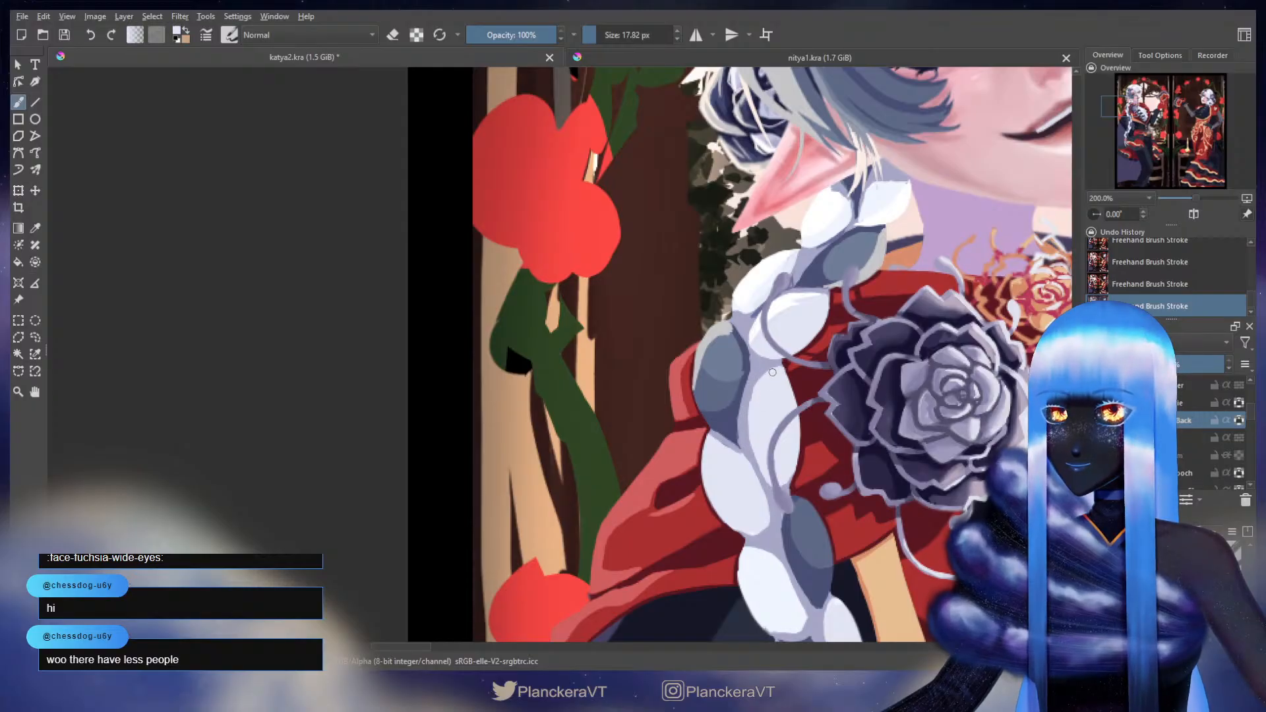
left_click(761, 462, "ctrl")
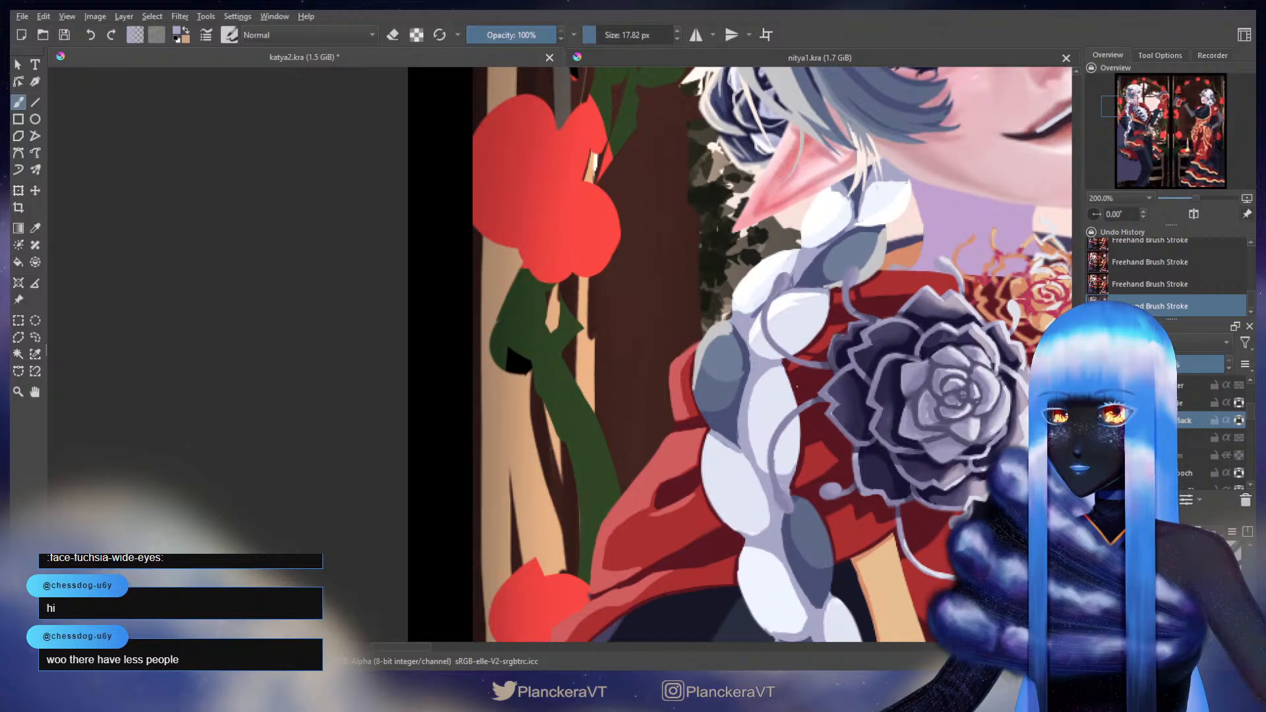
key("ctrl+z")
- Sample the lilac shadow tone from the white fringe and rework the shading on the light braid strand beside the dark rose
mouse_move(852, 282)
left_mouse_down()
mouse_move(639, 554)
mouse_move(655, 467)
left_mouse_up()
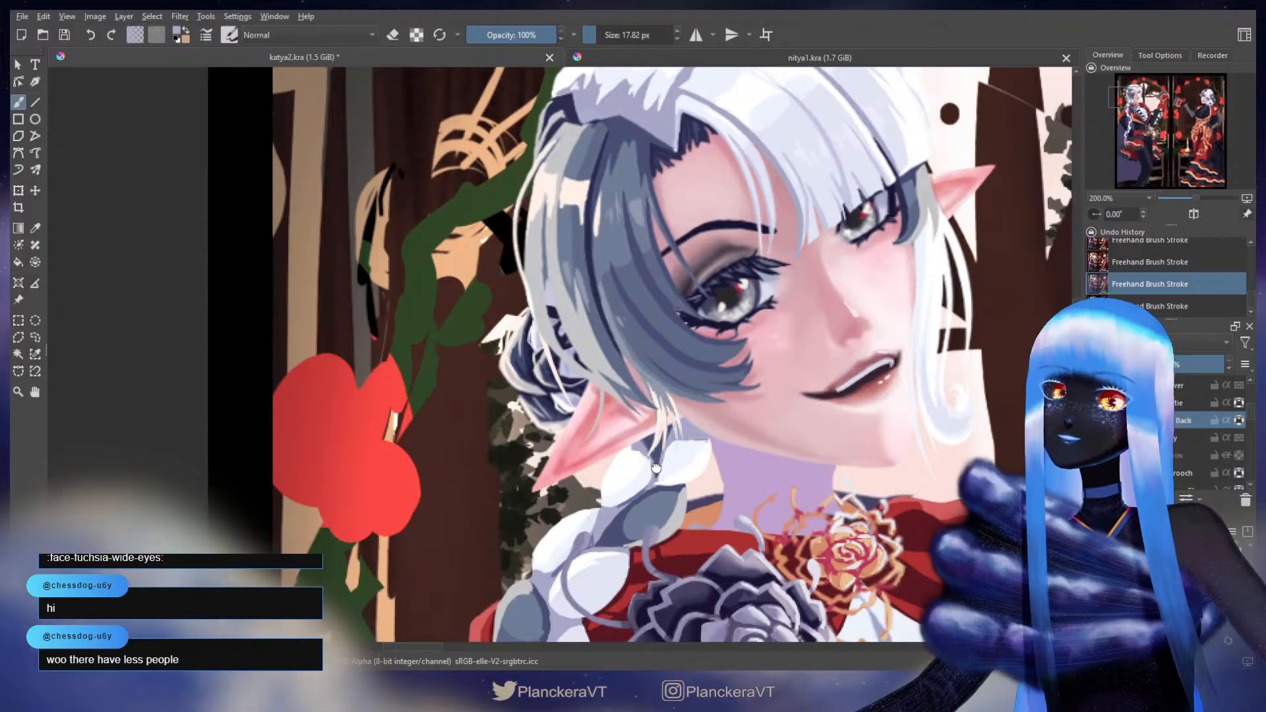
left_click_drag(656, 467, 654, 537)
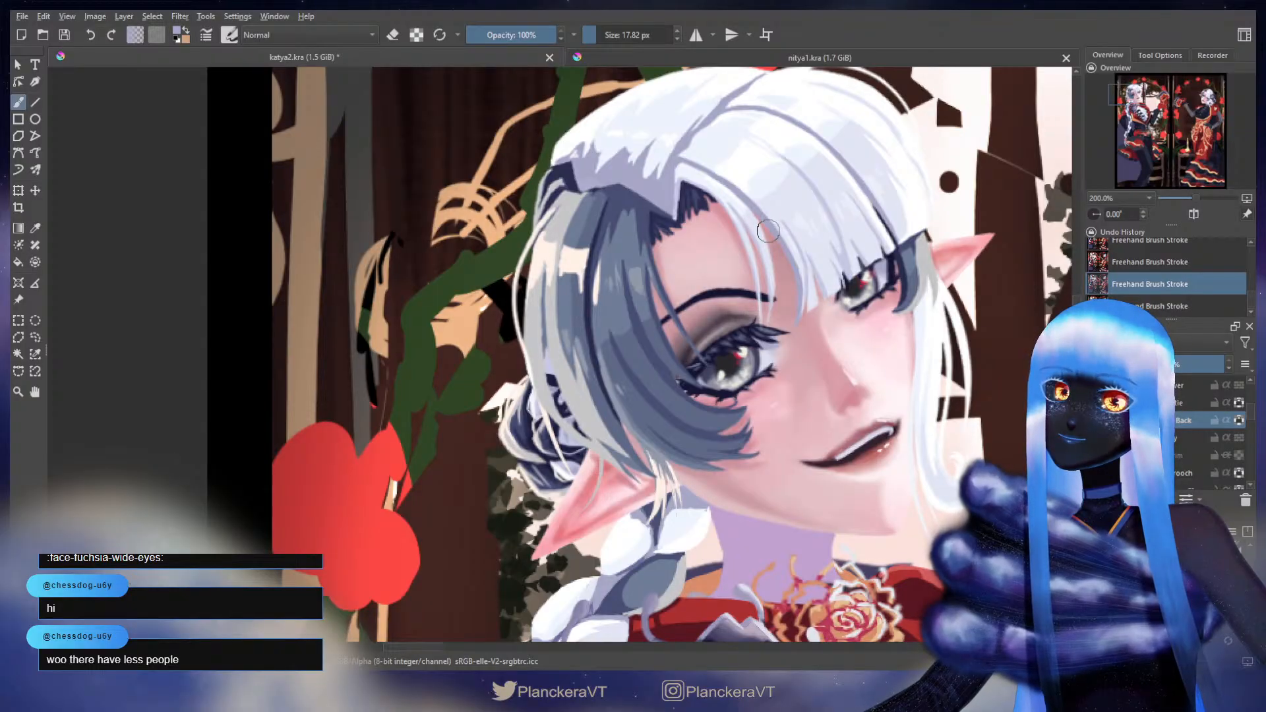
left_click(847, 259, "ctrl")
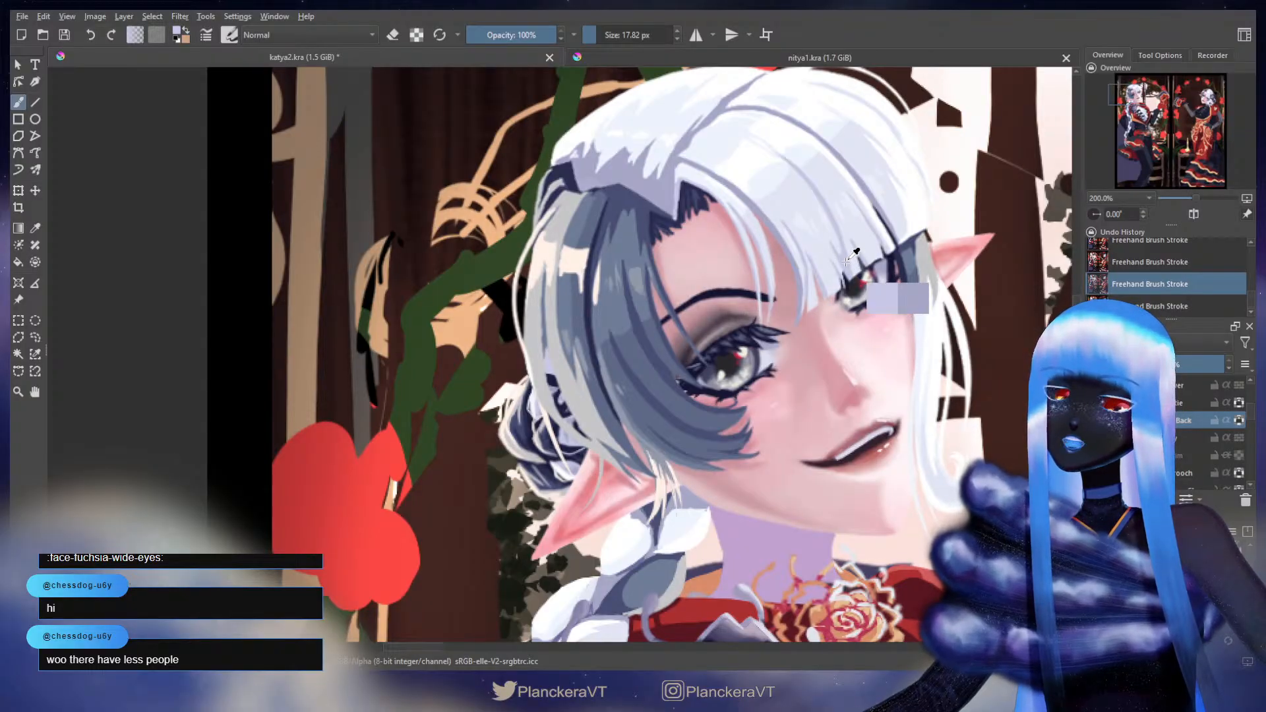
left_click_drag(801, 429, 820, 259)
mouse_move(622, 551)
left_mouse_down()
mouse_move(722, 283)
mouse_move(704, 277)
mouse_move(712, 298)
mouse_move(704, 269)
mouse_move(707, 349)
left_mouse_up()
key("ctrl+z")
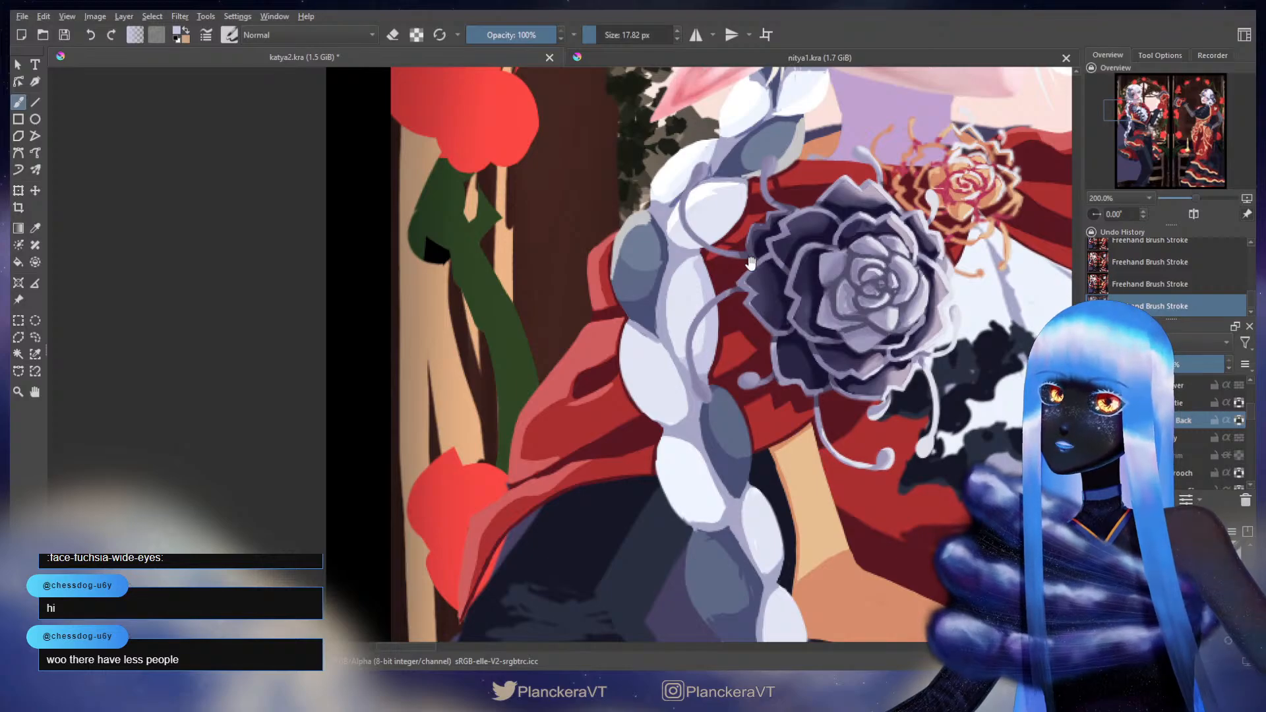
scroll(717, 356, "up", 3)
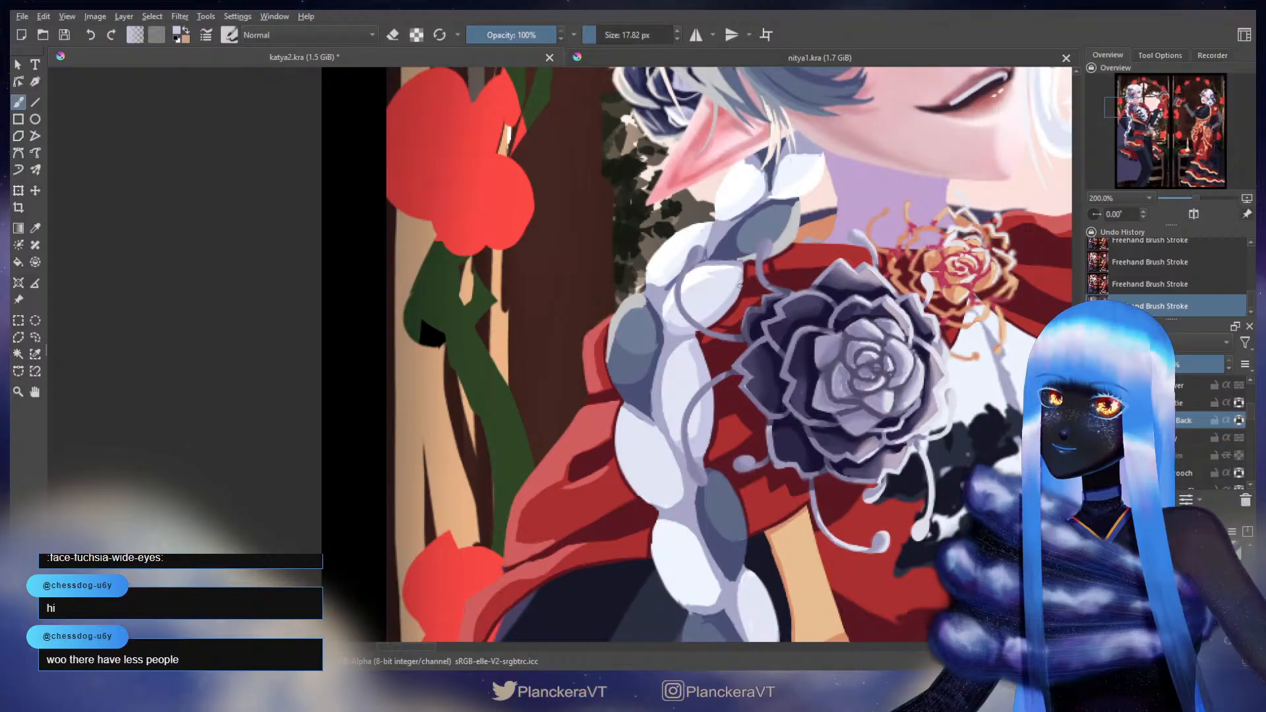
mouse_move(774, 386)
left_mouse_down()
mouse_move(835, 323)
mouse_move(848, 274)
left_mouse_up()
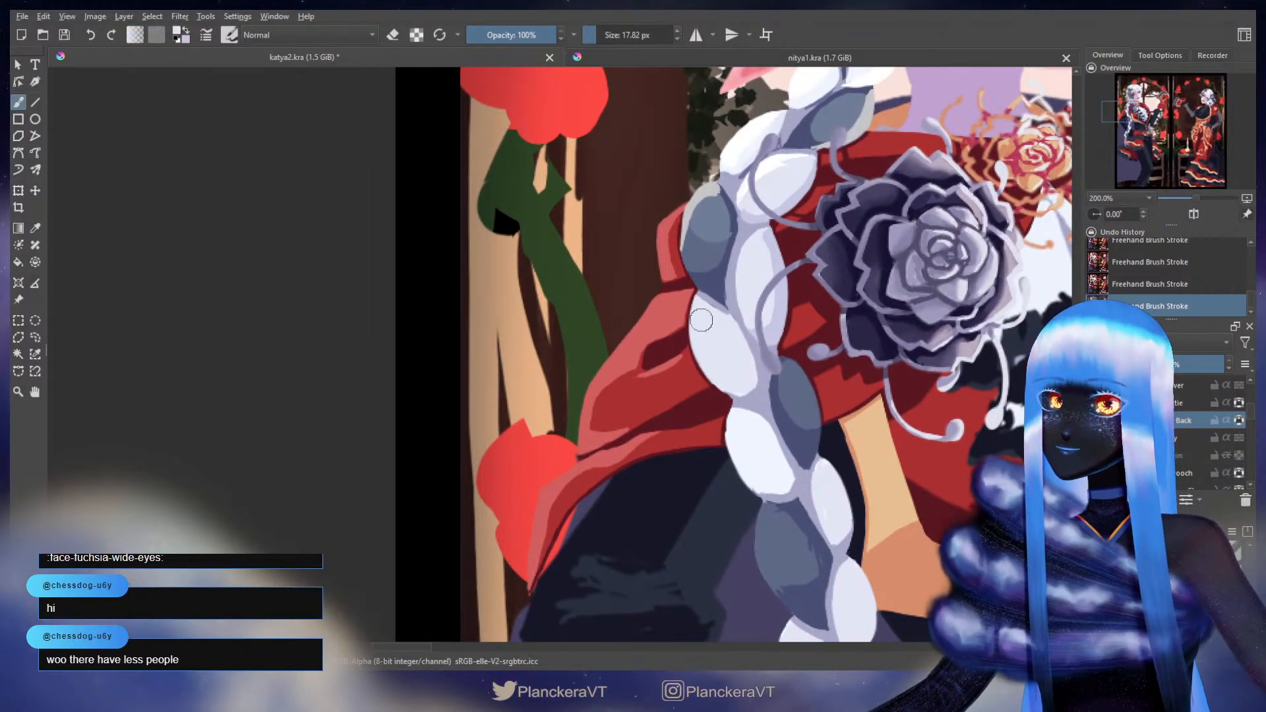
- Paint a lilac shadow and pale highlight on the white braid strand over the red sleeve with a 19.74 px brush
key("bracketright")
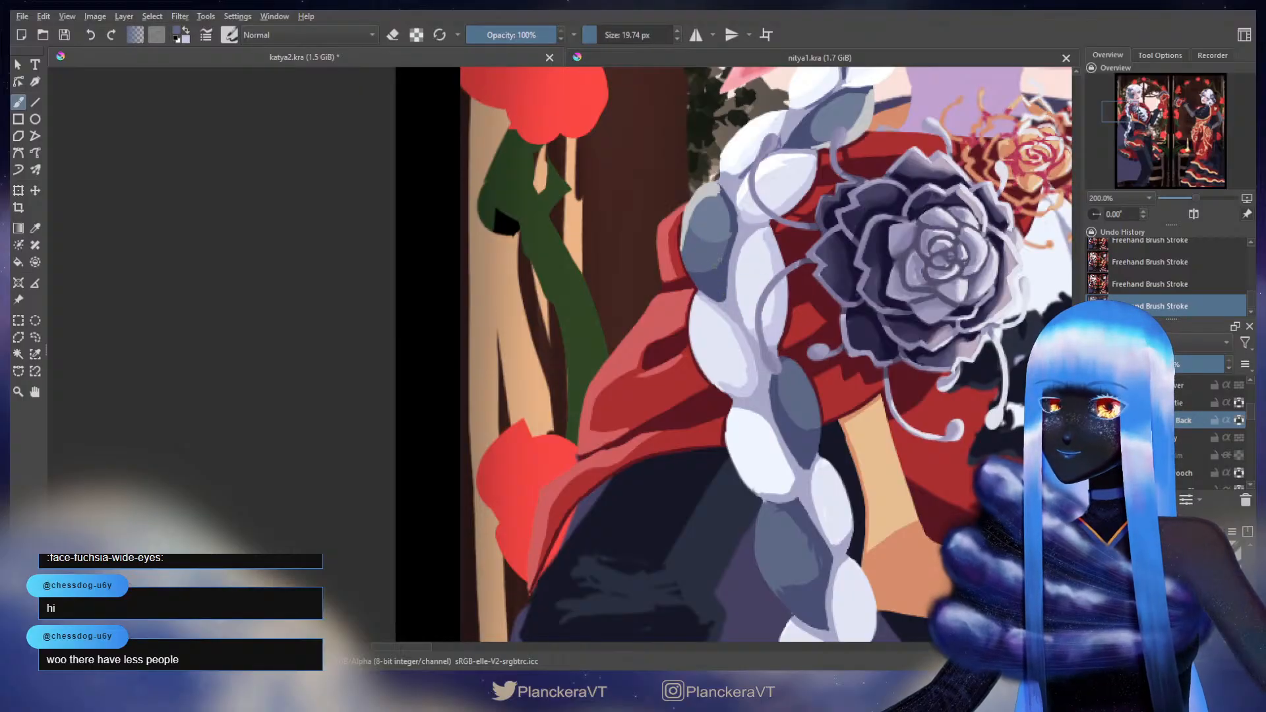
left_click_drag(776, 349, 741, 324)
left_click(718, 311, "ctrl")
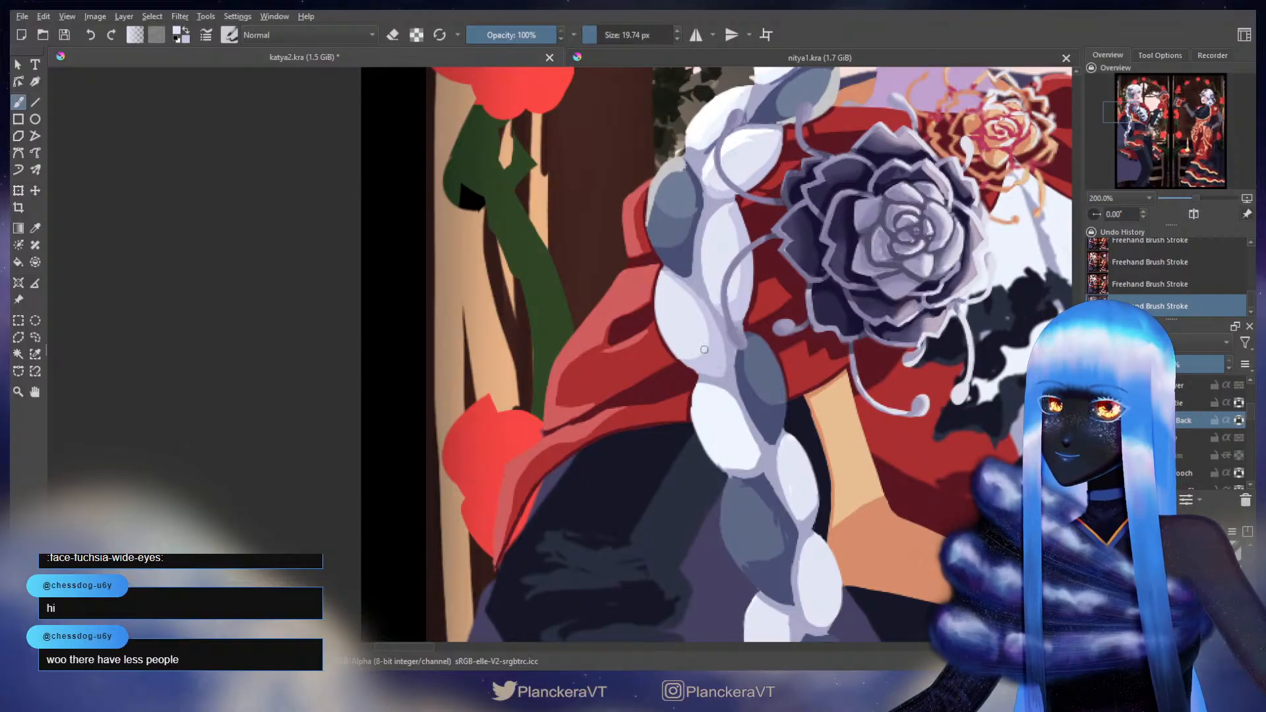
left_click(723, 338, "ctrl")
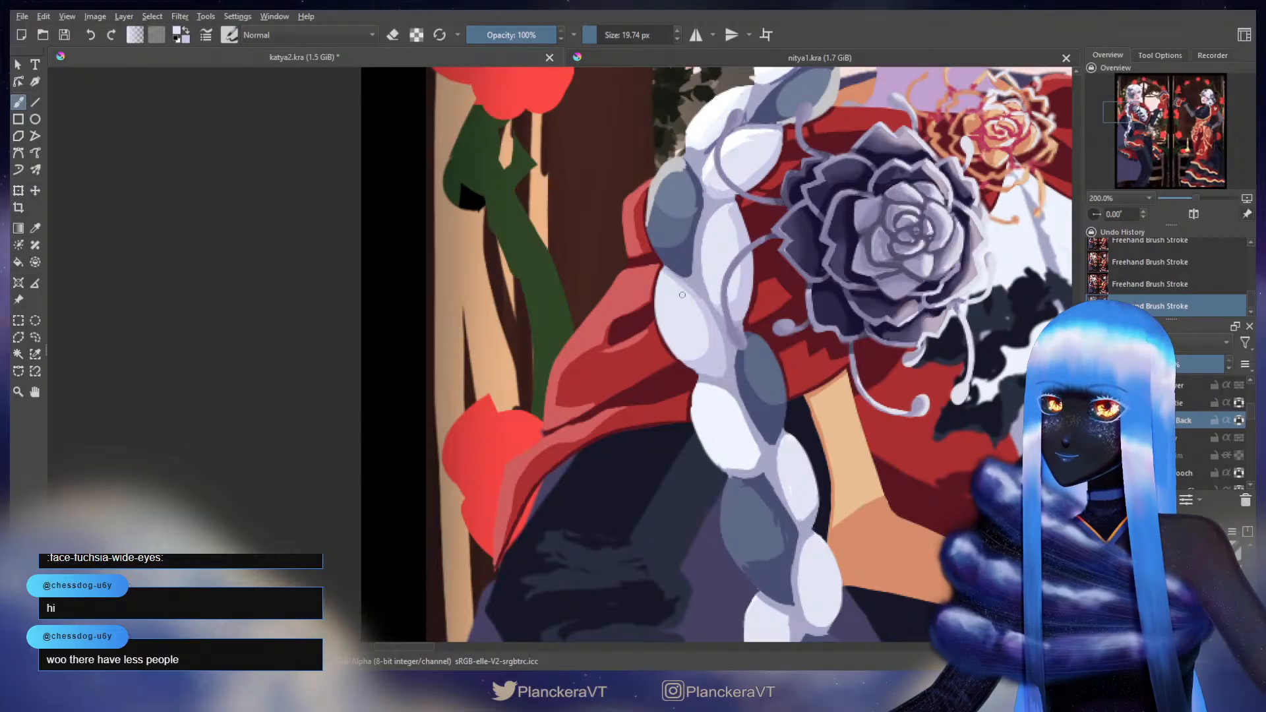
left_click_drag(701, 343, 675, 277)
- Sample braid tones and shade the next white strand below the red sleeve's edge, setting the brush to 19.37 px
left_click(737, 313, "ctrl")
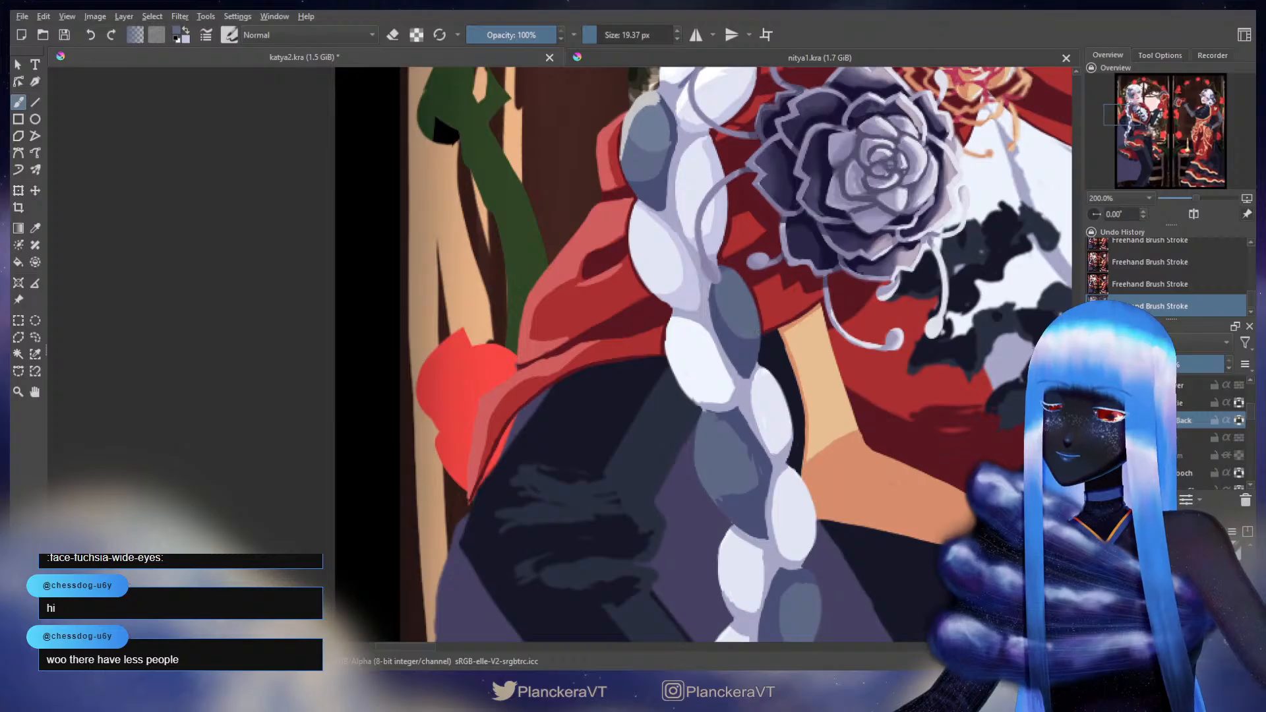
left_click(758, 340, "ctrl")
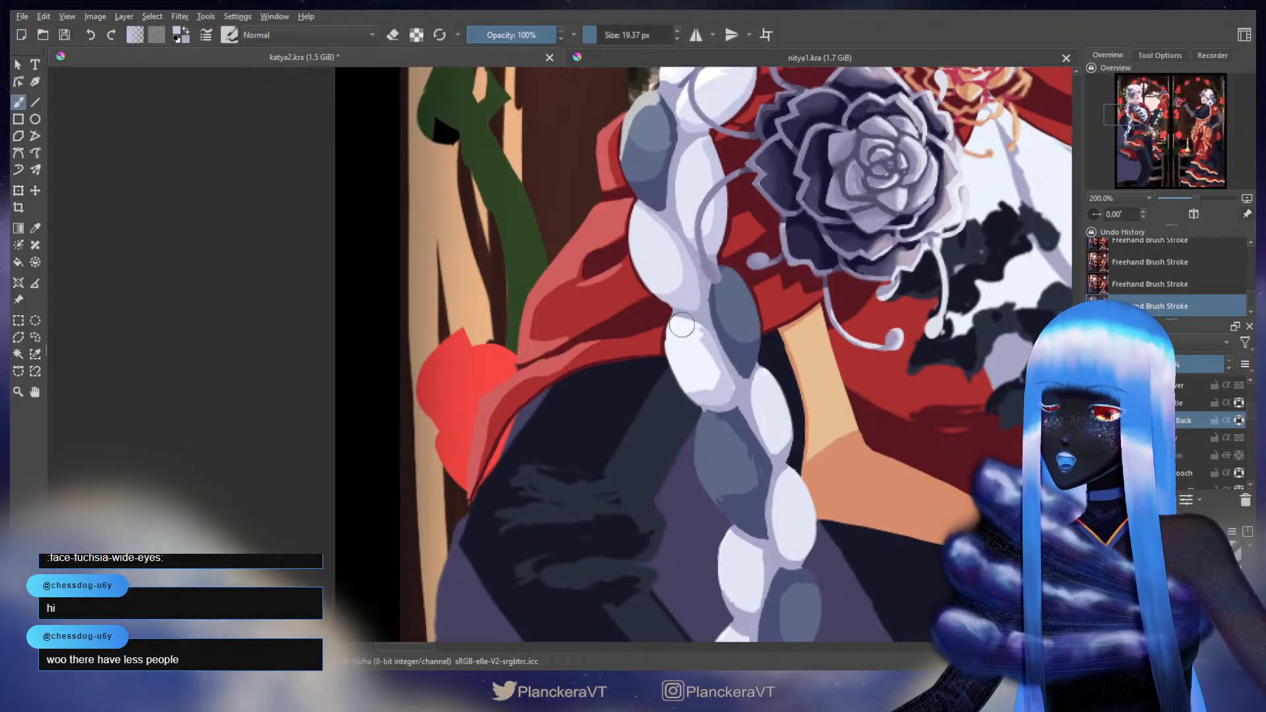
key("ctrl+z")
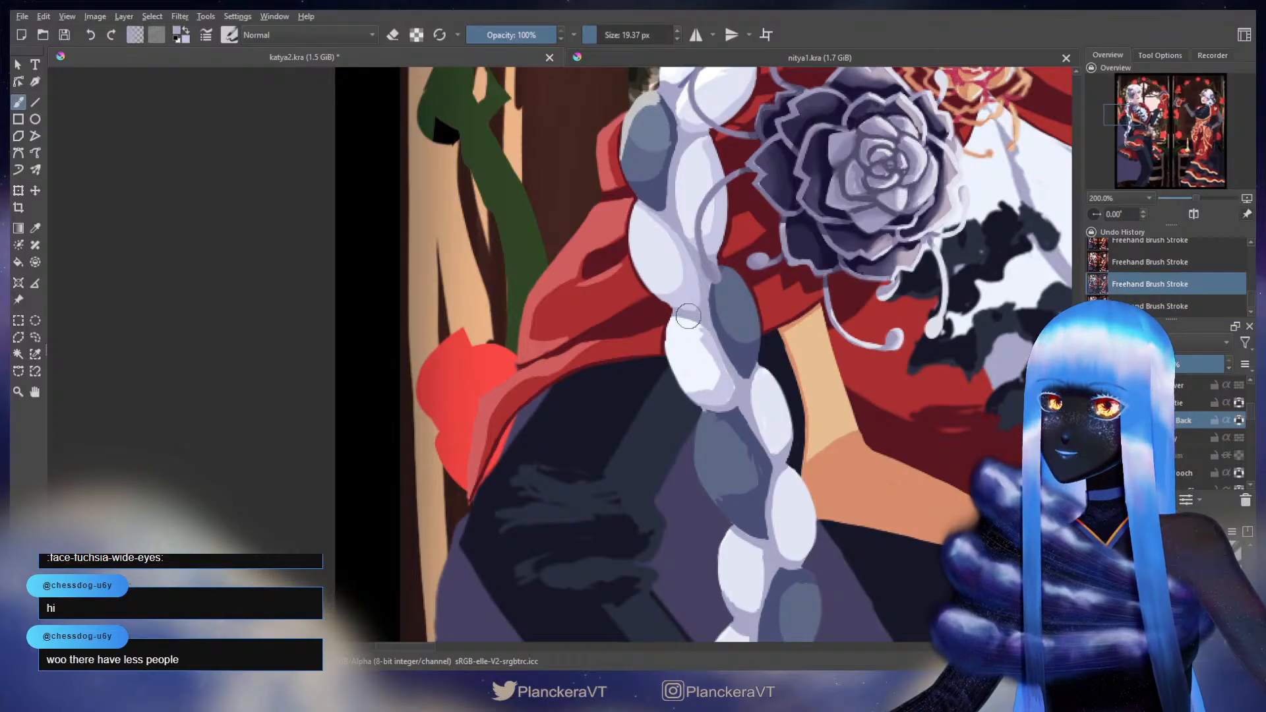
key("ctrl+shift+z")
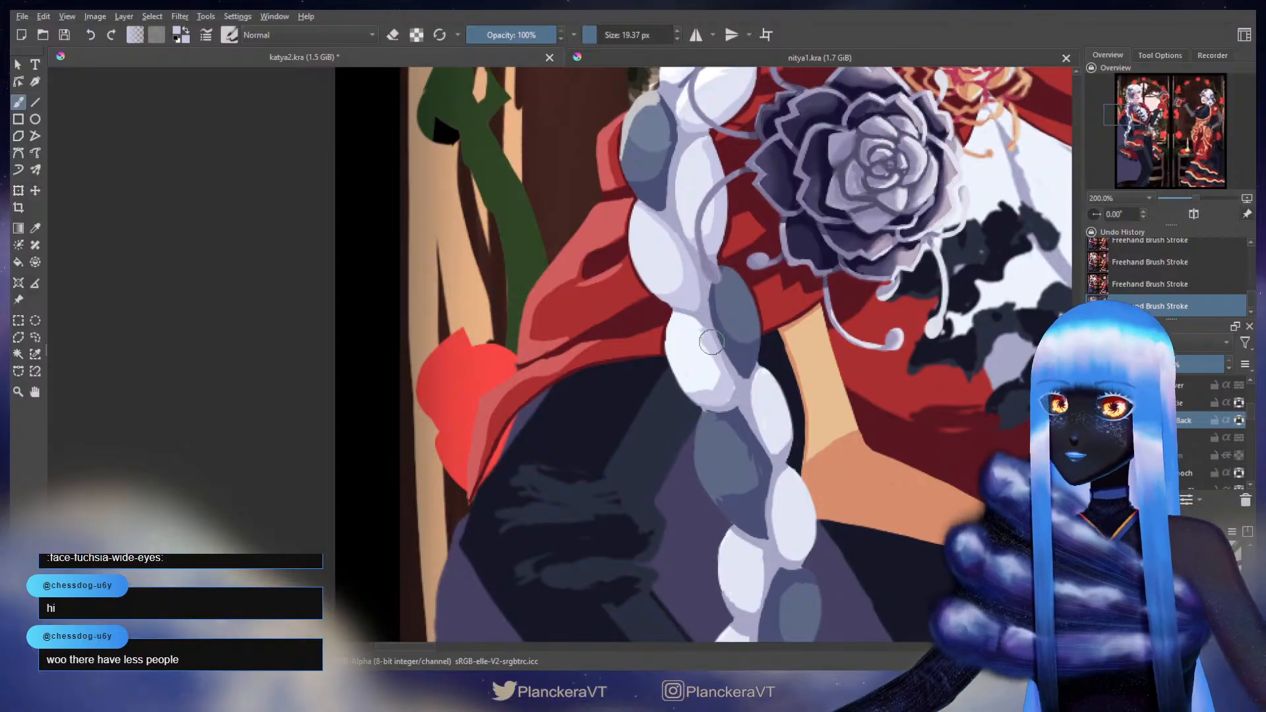
mouse_move(721, 353)
left_mouse_down()
mouse_move(663, 369)
mouse_move(646, 355)
left_mouse_up()
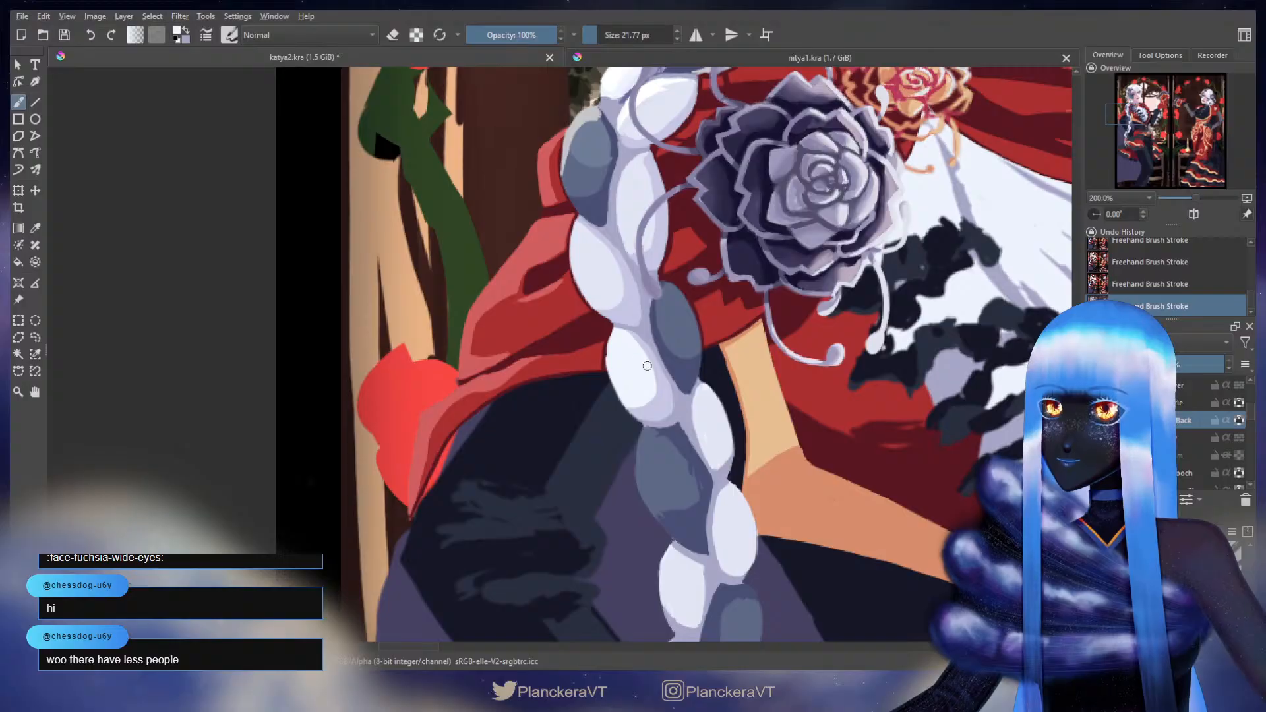
- Shade the small white braid strand beside the bare arm with a 21.77 px brush, undoing one stroke and resampling the colour
left_click_drag(700, 398, 689, 304)
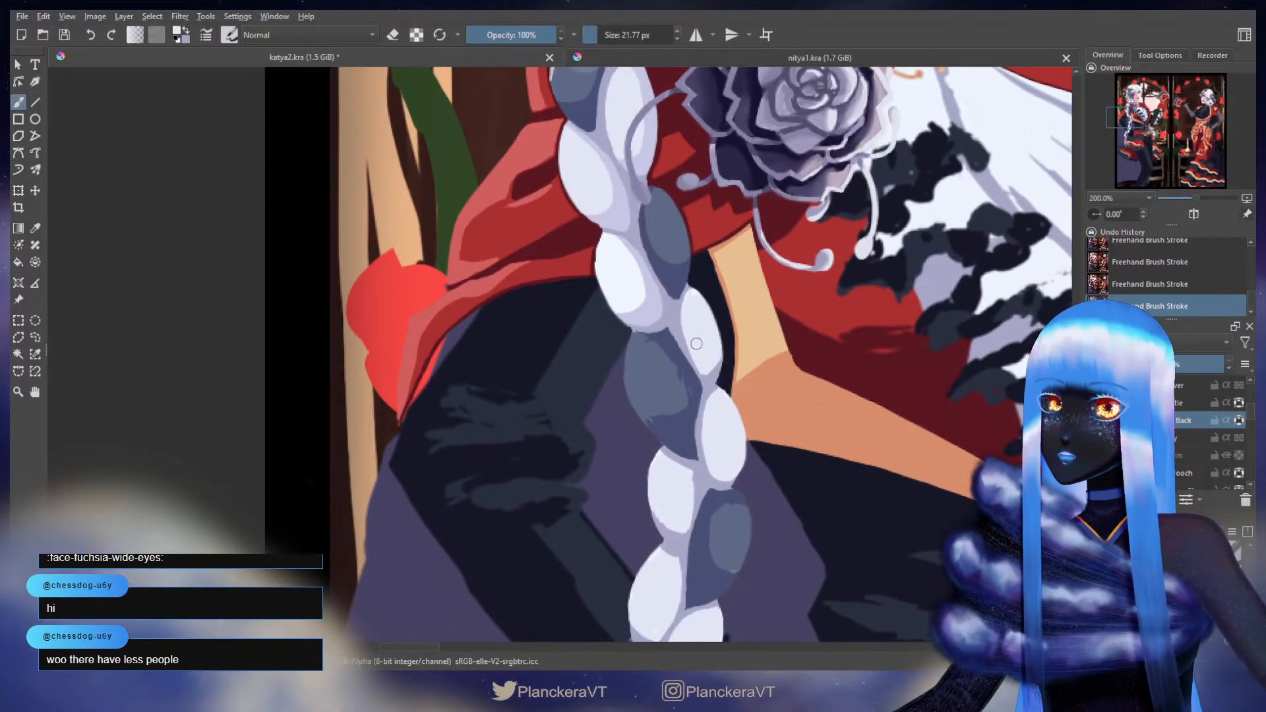
key("ctrl+z")
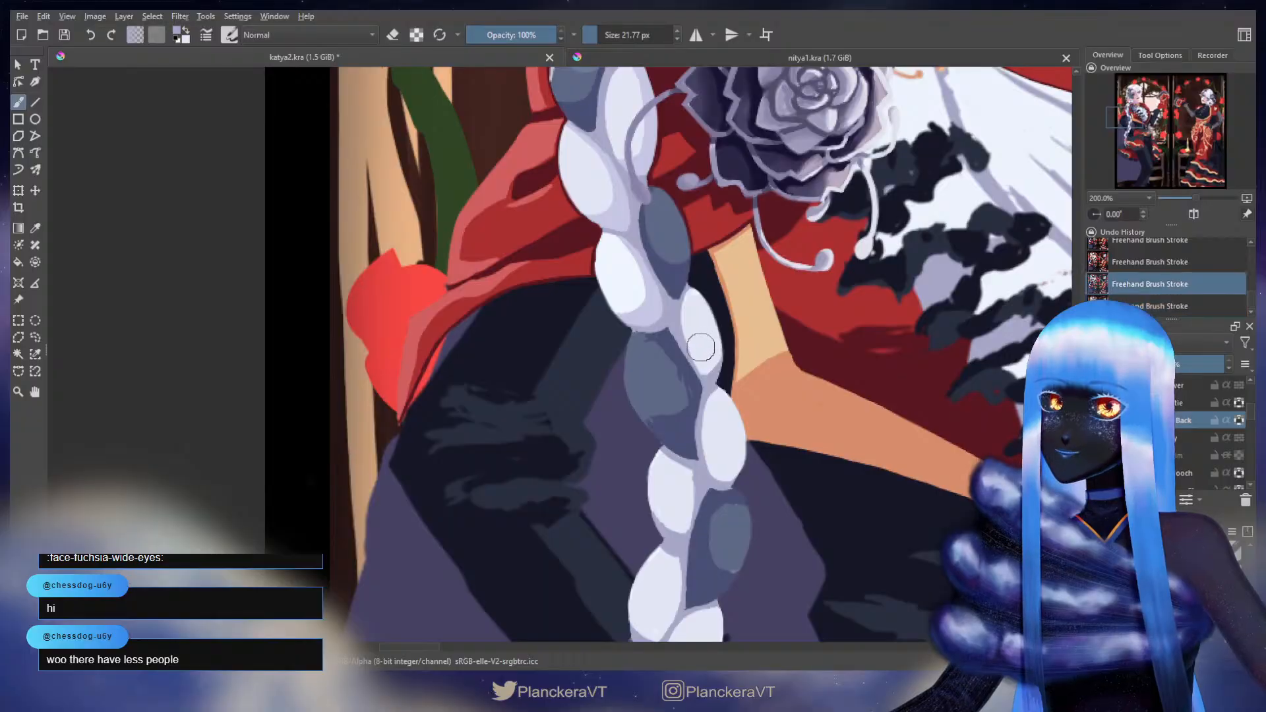
left_click(652, 306, "ctrl")
left_click_drag(686, 341, 721, 351)
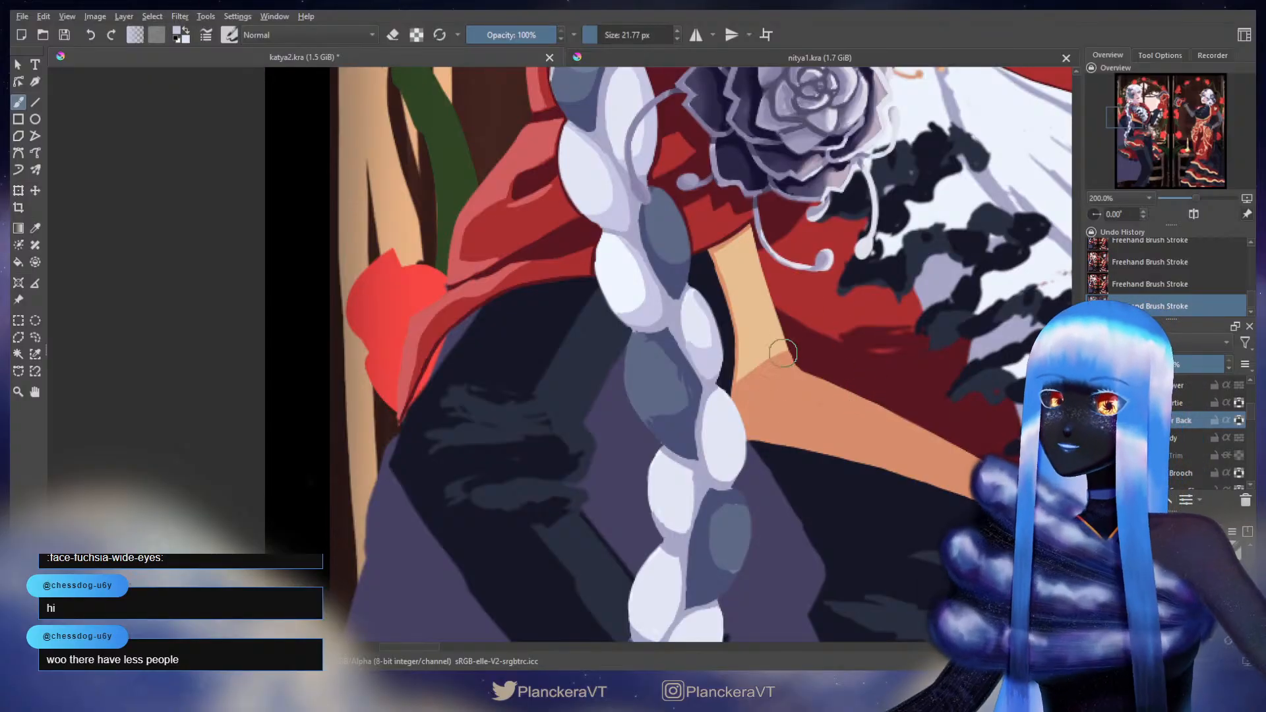
left_click_drag(783, 354, 794, 323)
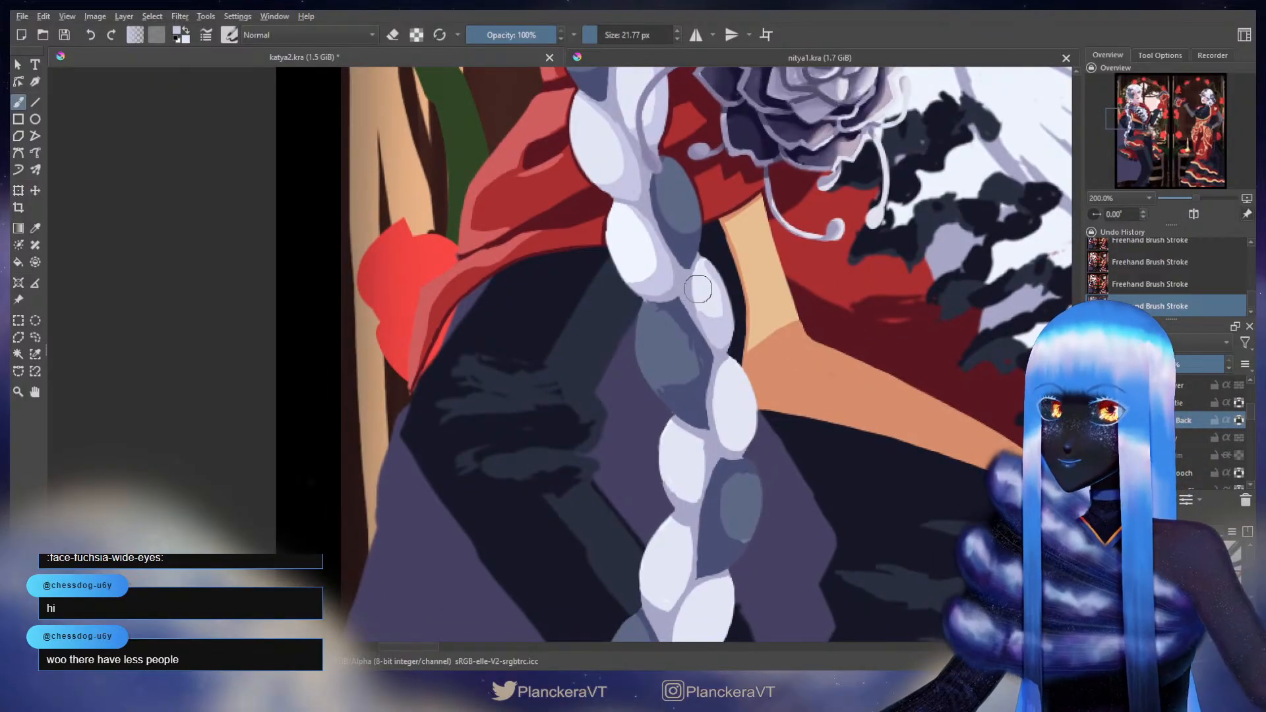
- Smooth the slate braid strand beside the bare arm with a 19.33 px brush and clean its edge with a 9.74 px eraser
key("bracketleft")
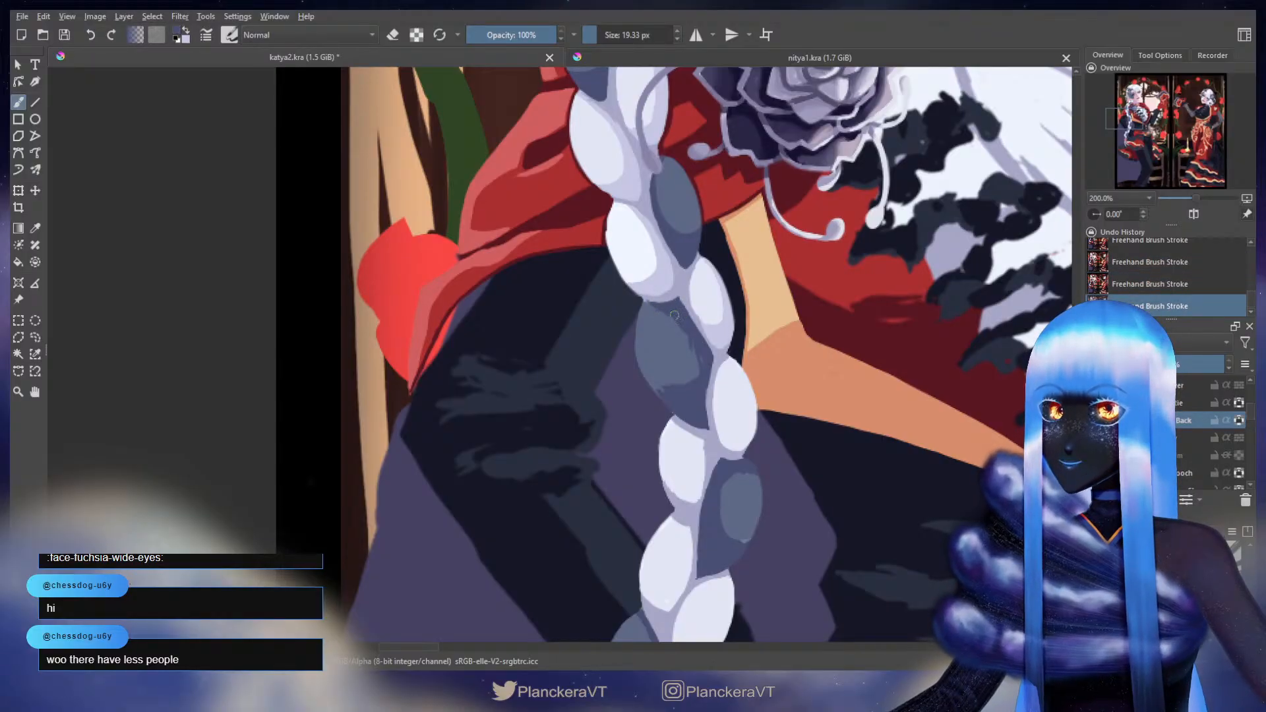
key("e")
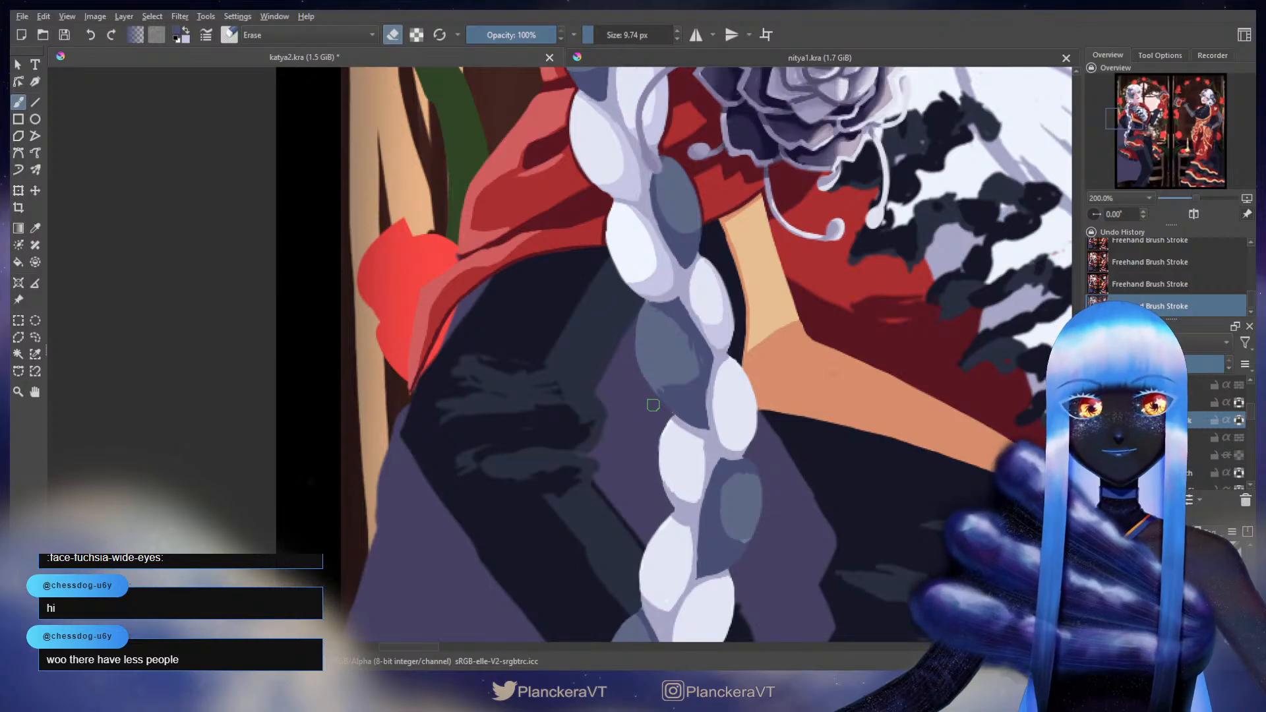
key("e")
mouse_move(626, 361)
left_mouse_down()
mouse_move(568, 355)
mouse_move(580, 367)
left_mouse_up()
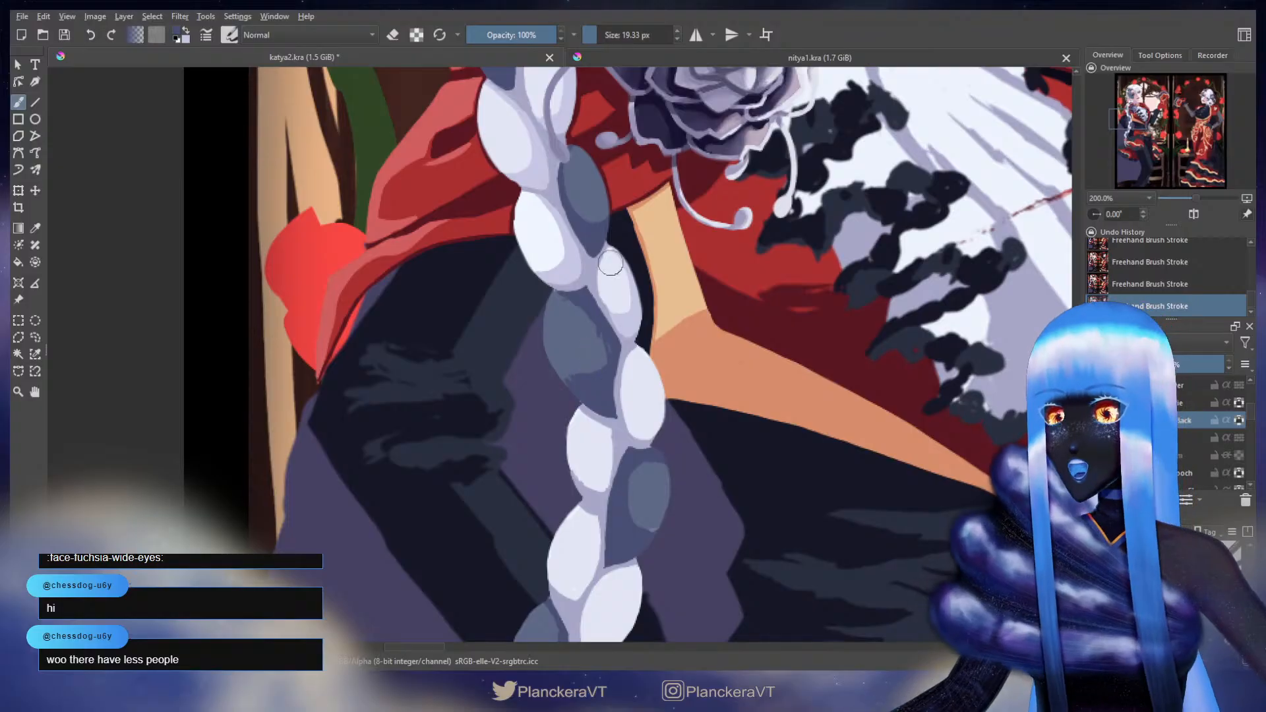
- Sample braid and slate tones and even out the light and dark shading on the slate strand, using a 17.42 px brush
scroll(567, 305, "down", 1)
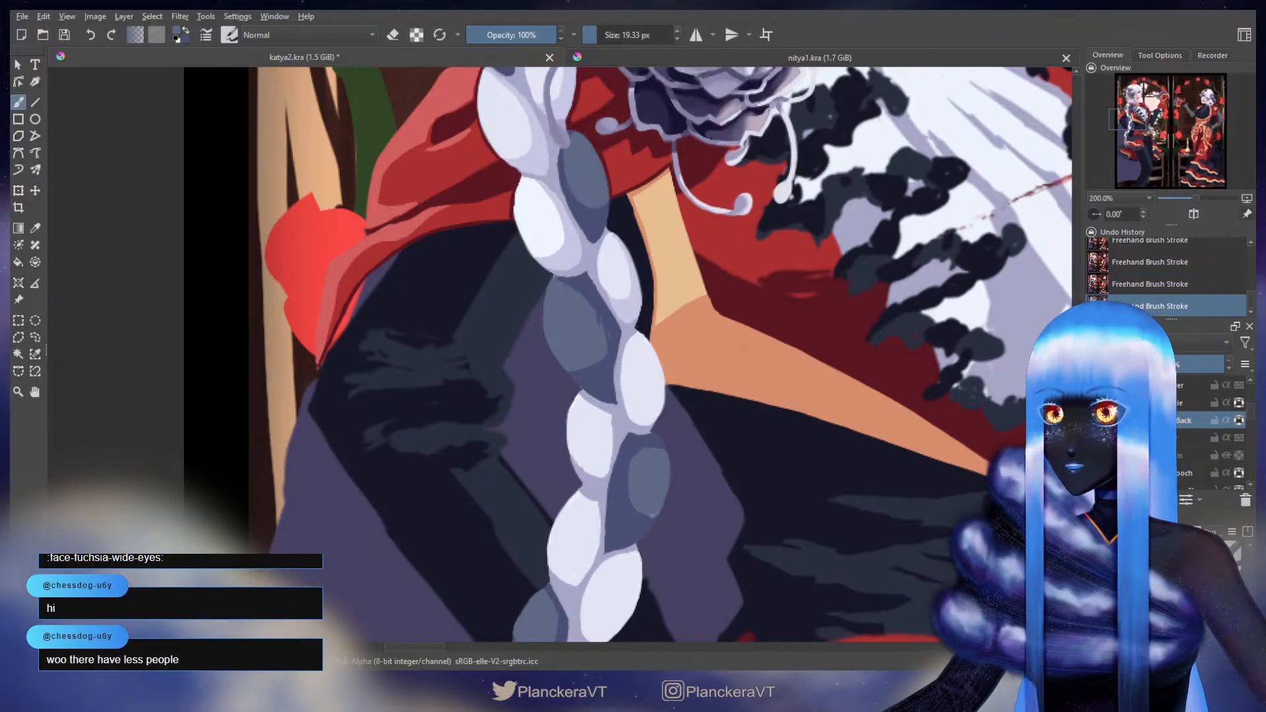
left_click(592, 269, "ctrl")
left_click_drag(594, 270, 591, 269)
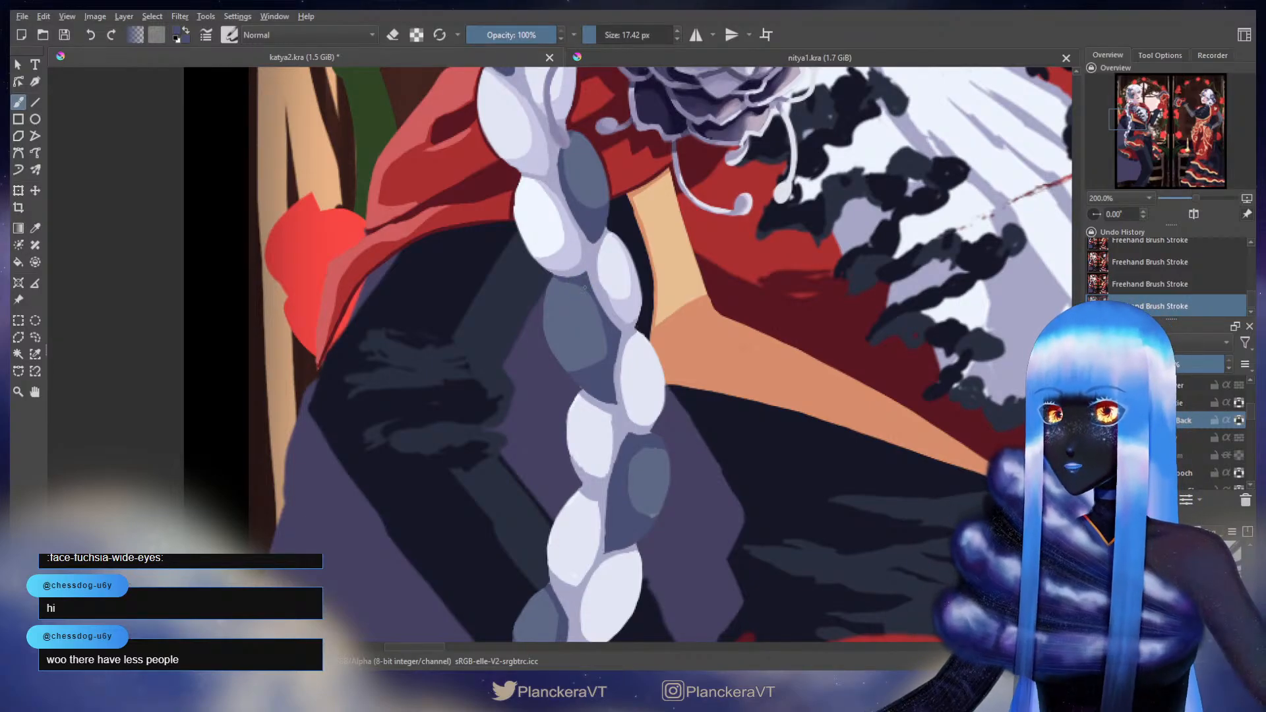
left_click(597, 339, "ctrl")
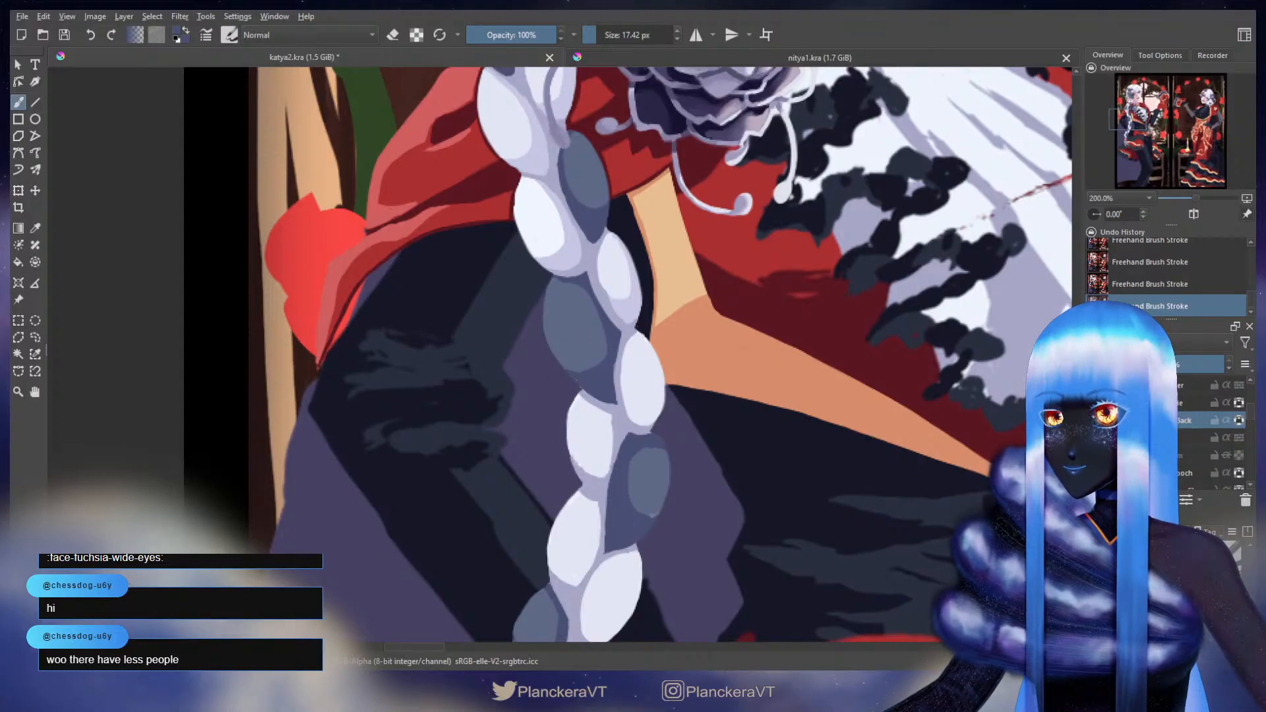
left_click(606, 331, "ctrl")
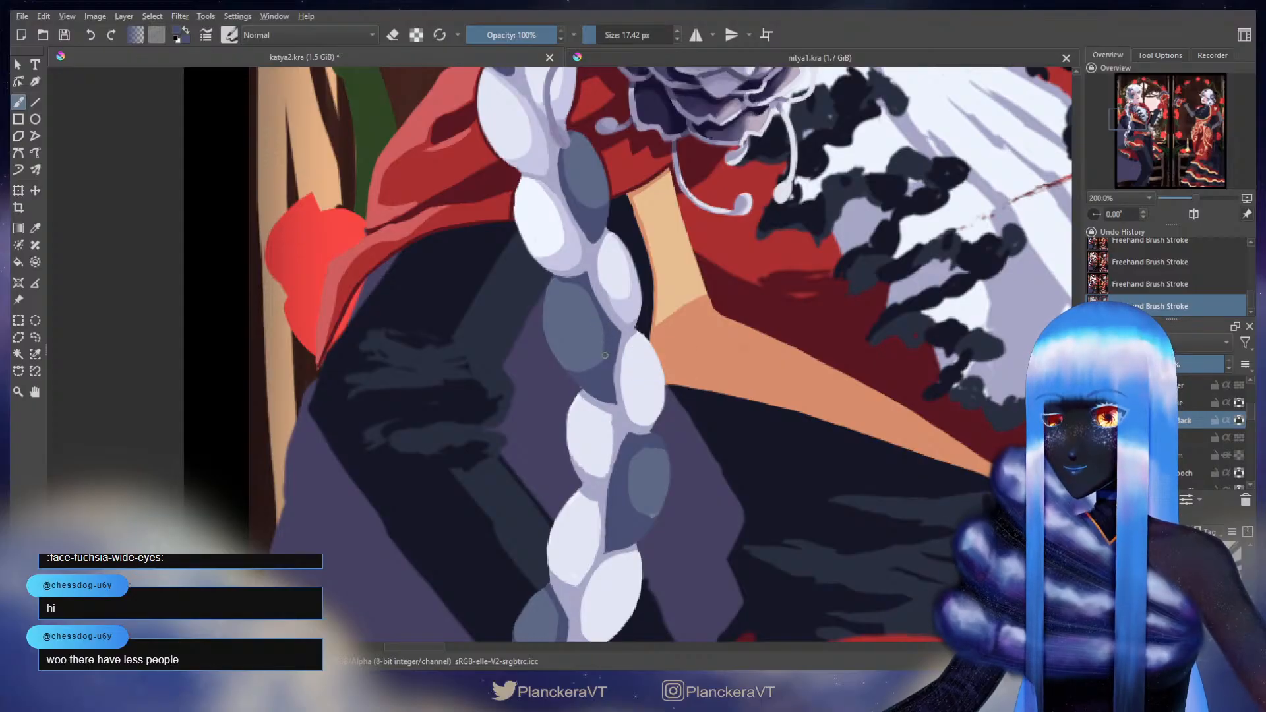
- Sample pale and lilac tones and shade around the highlight of the white strand beside the forearm, setting the brush to 15.63 px
left_click(635, 305, "ctrl")
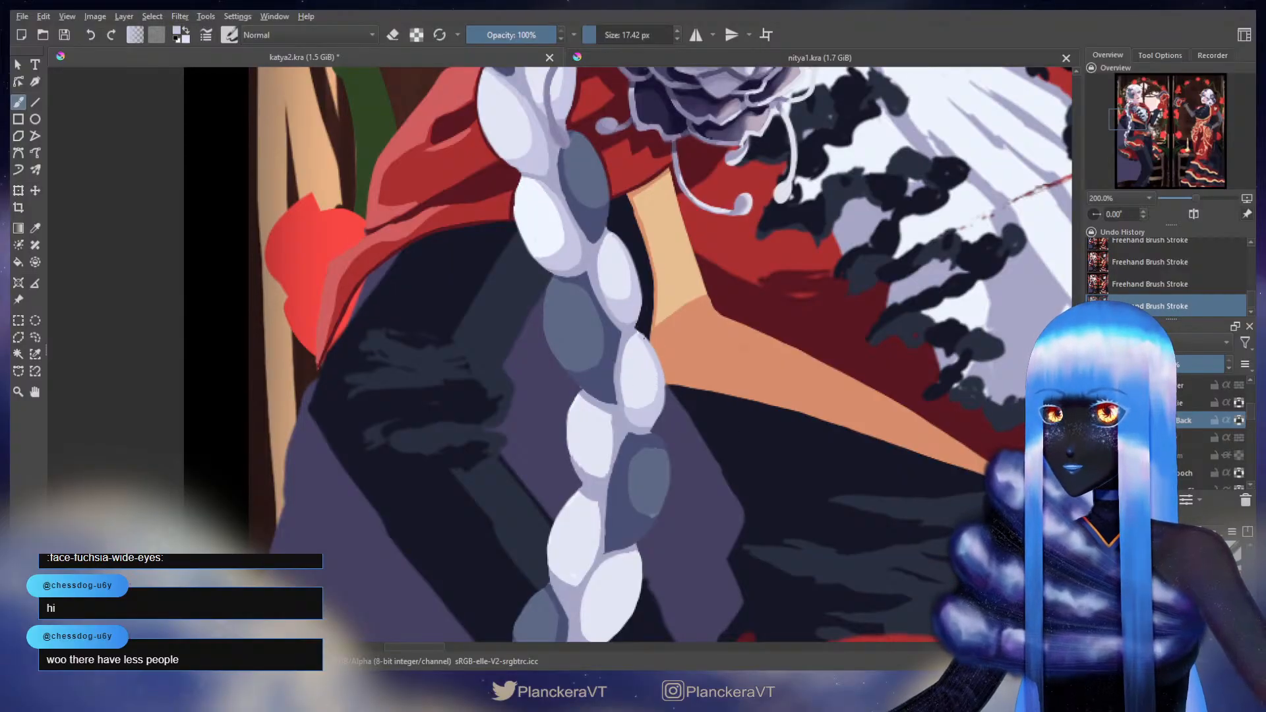
left_click_drag(620, 245, 659, 192)
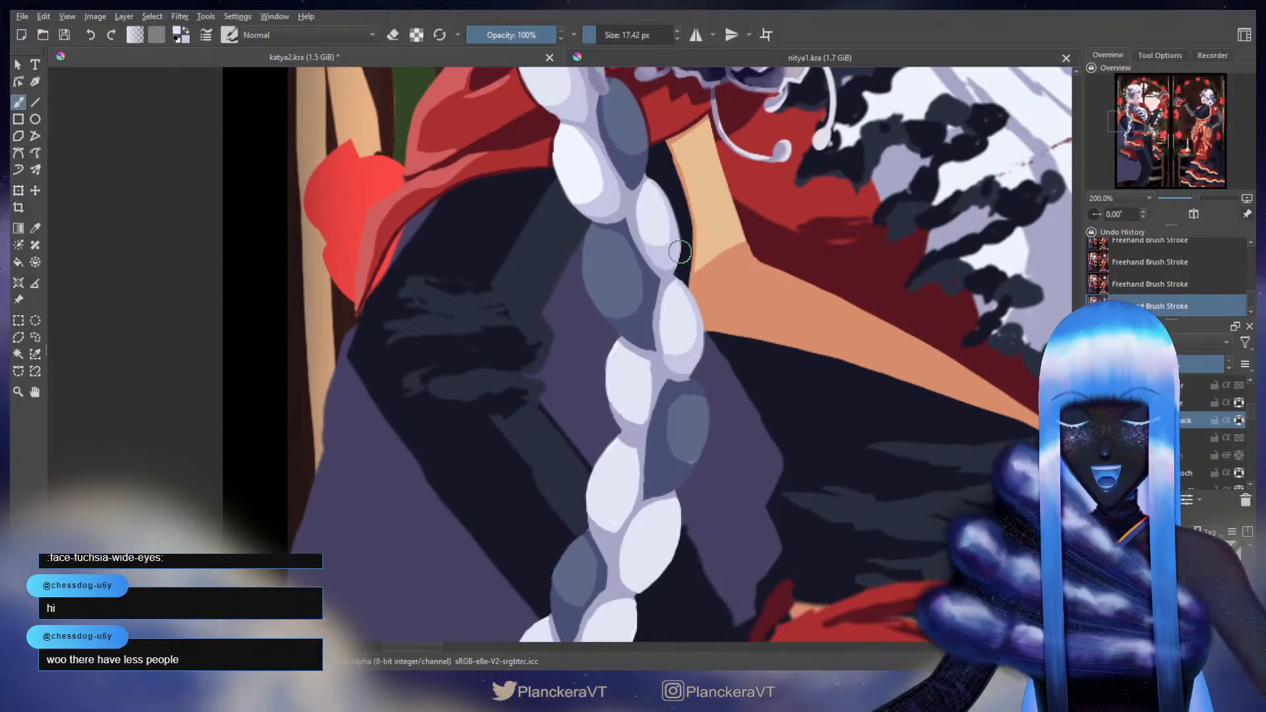
left_click_drag(682, 285, 680, 284)
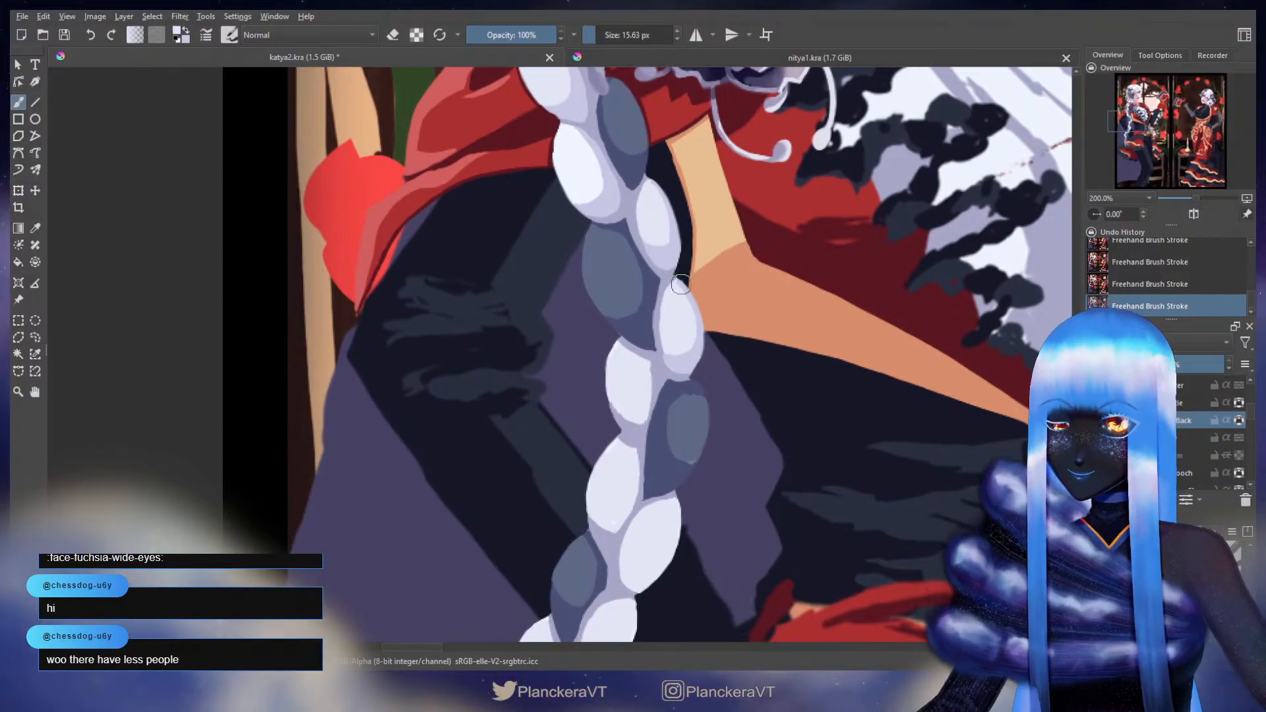
left_click(699, 358, "ctrl")
left_click_drag(695, 363, 692, 366)
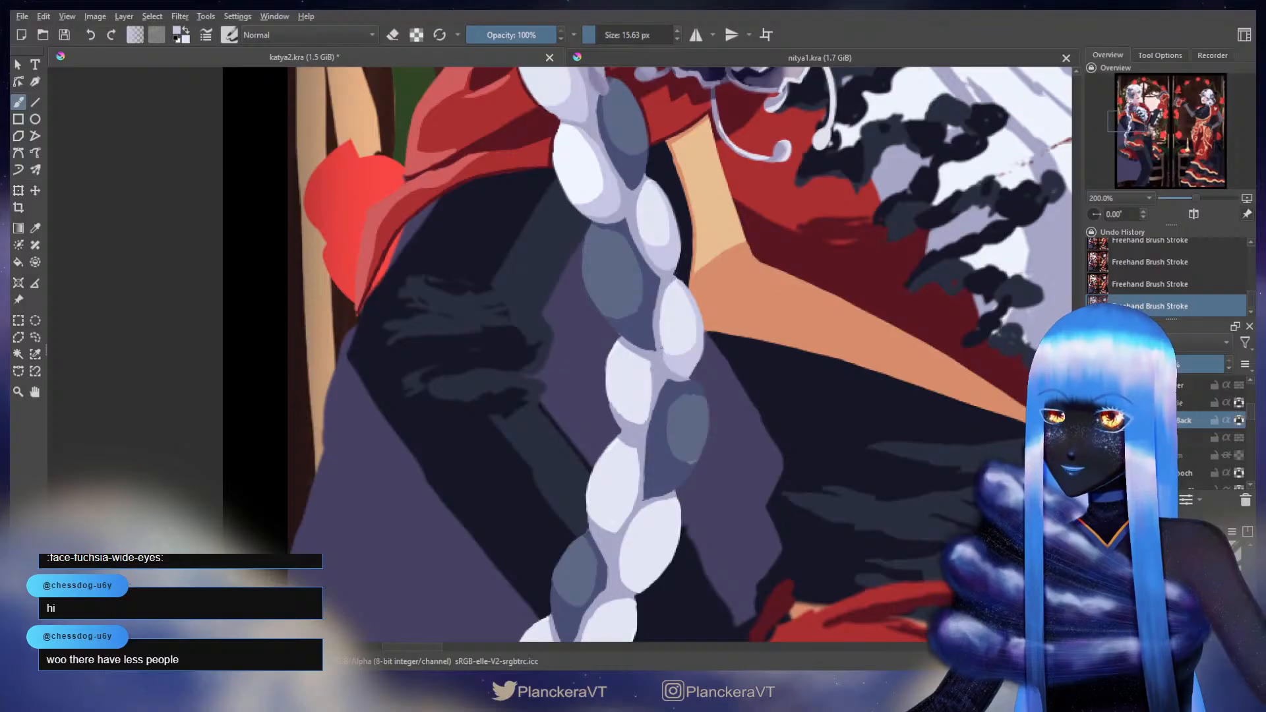
left_click(667, 347, "ctrl")
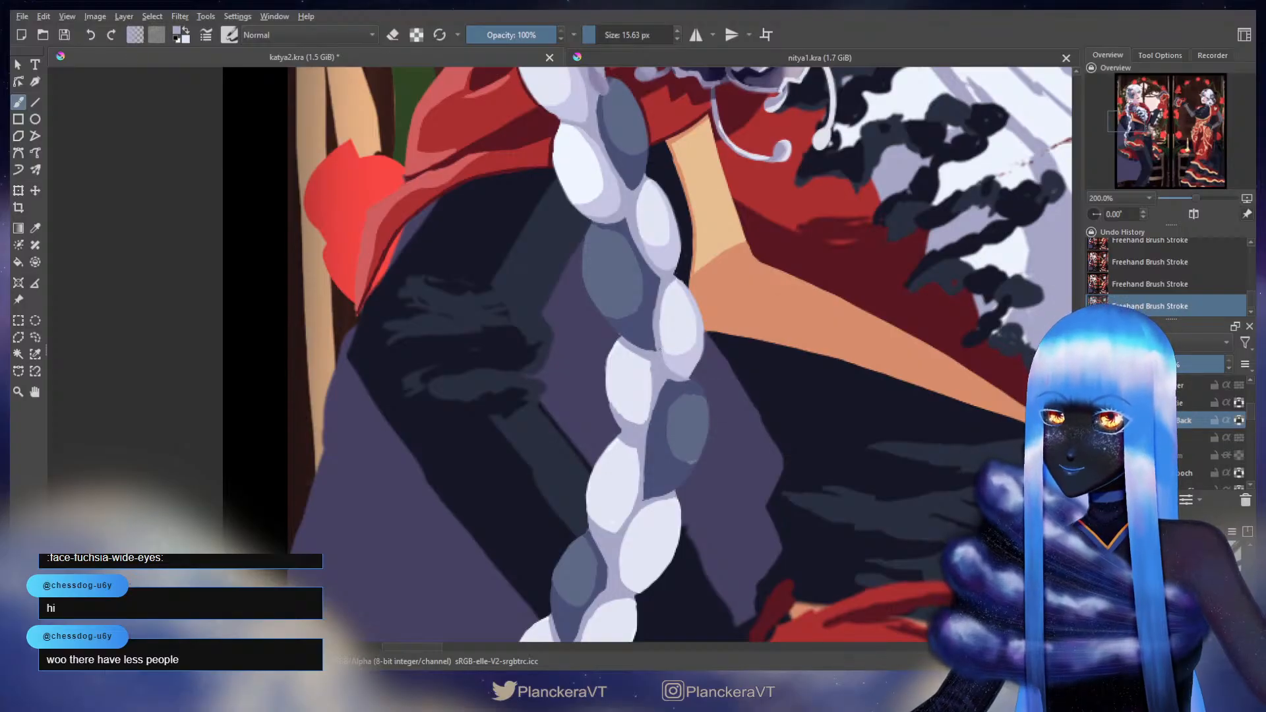
left_click(681, 365, "ctrl")
mouse_move(675, 357)
left_mouse_down()
mouse_move(697, 338)
mouse_move(692, 290)
left_mouse_up()
- Shade the lower end of the next white strand down the braid in sampled lilac with a 17.51 px brush
left_click(673, 312, "ctrl")
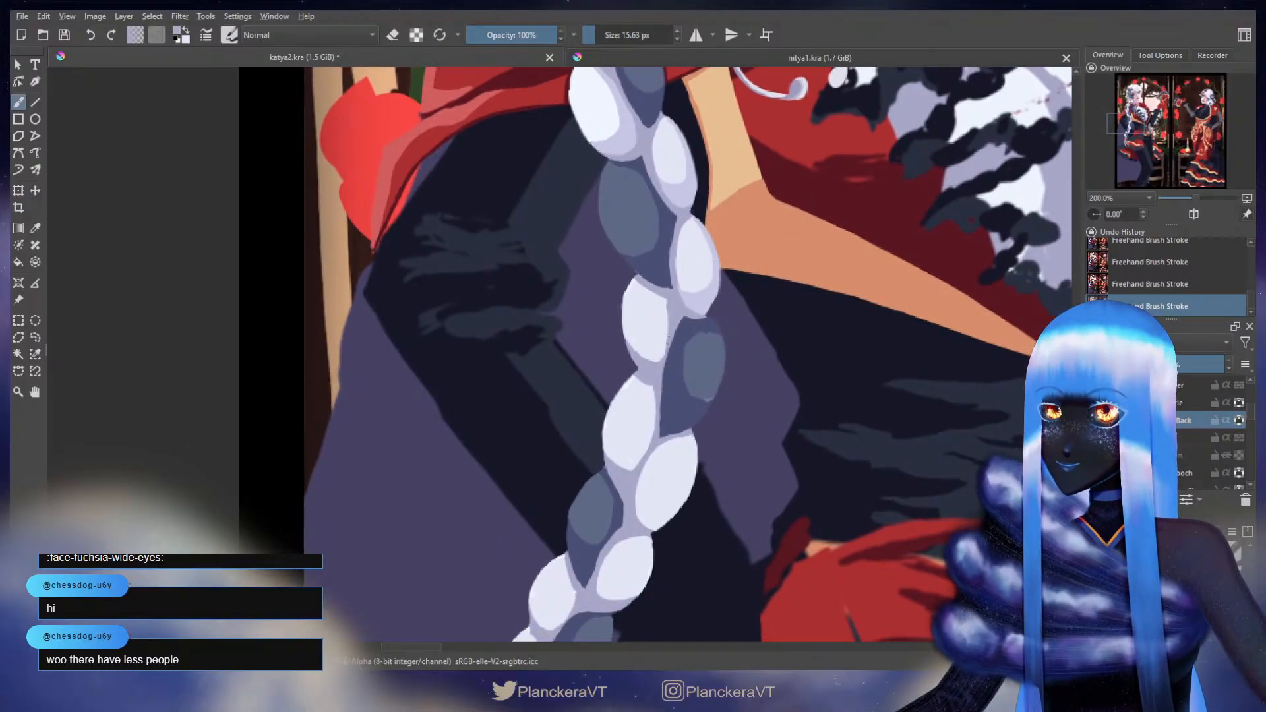
key("bracketright")
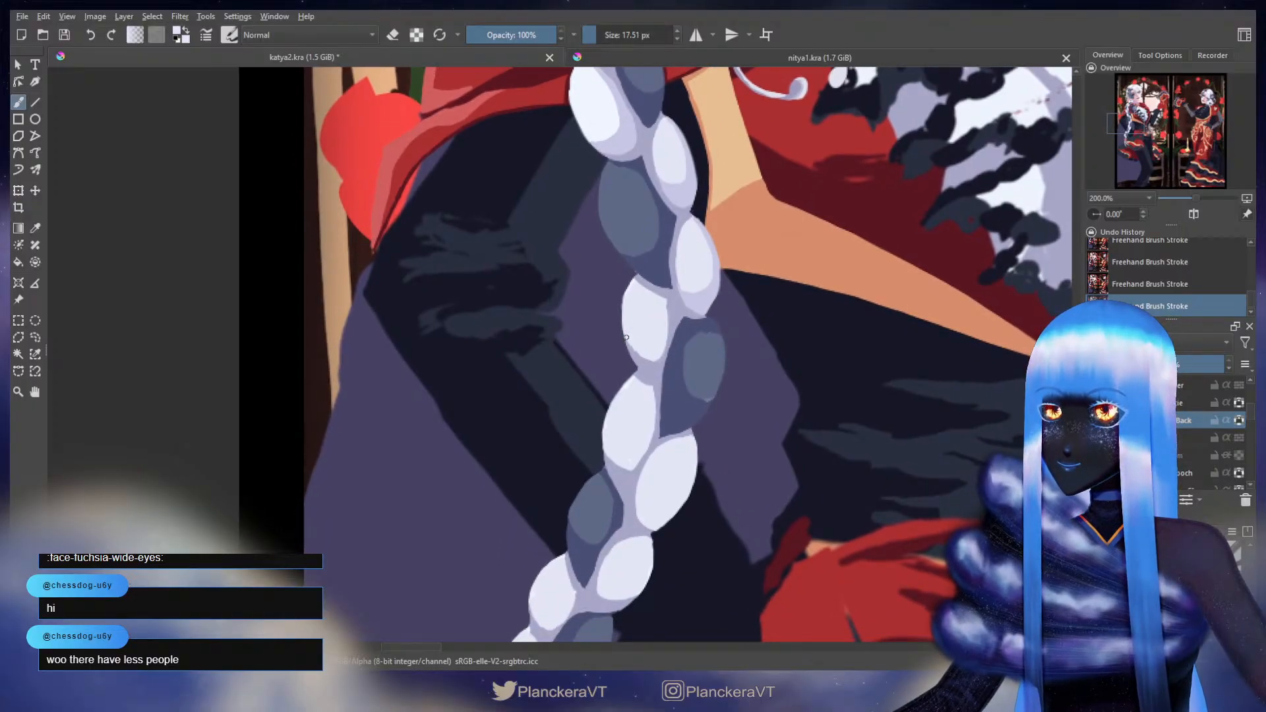
left_click(643, 353, "ctrl")
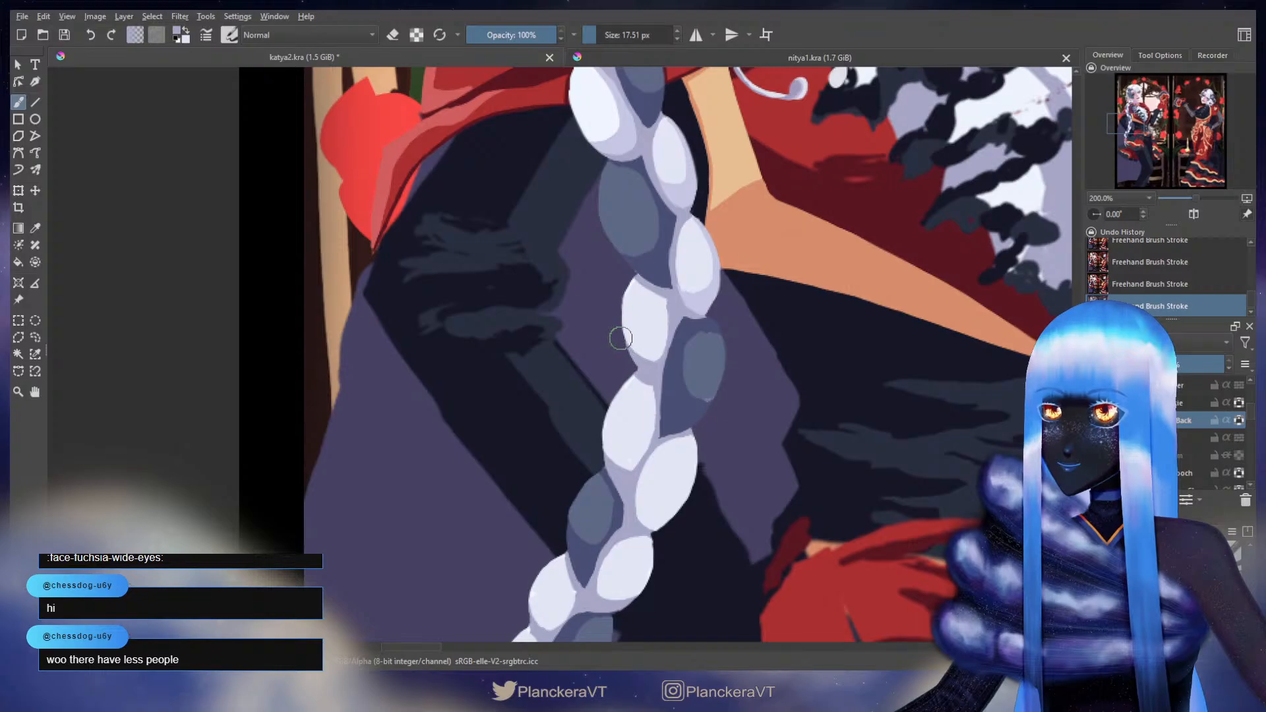
left_click_drag(649, 362, 658, 361)
left_click(706, 296, "ctrl")
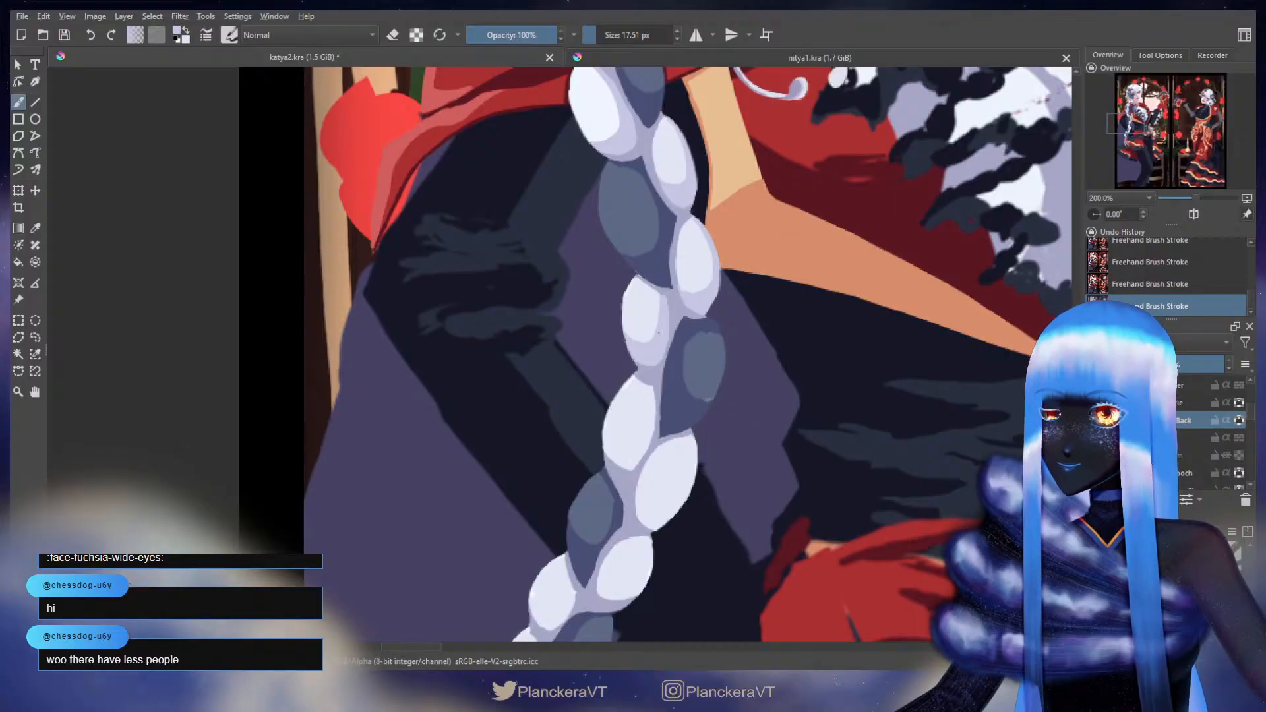
- Sample the slate tone and round out the next slate strand's lighter area with a 23.01 px brush
left_click_drag(671, 315, 674, 239)
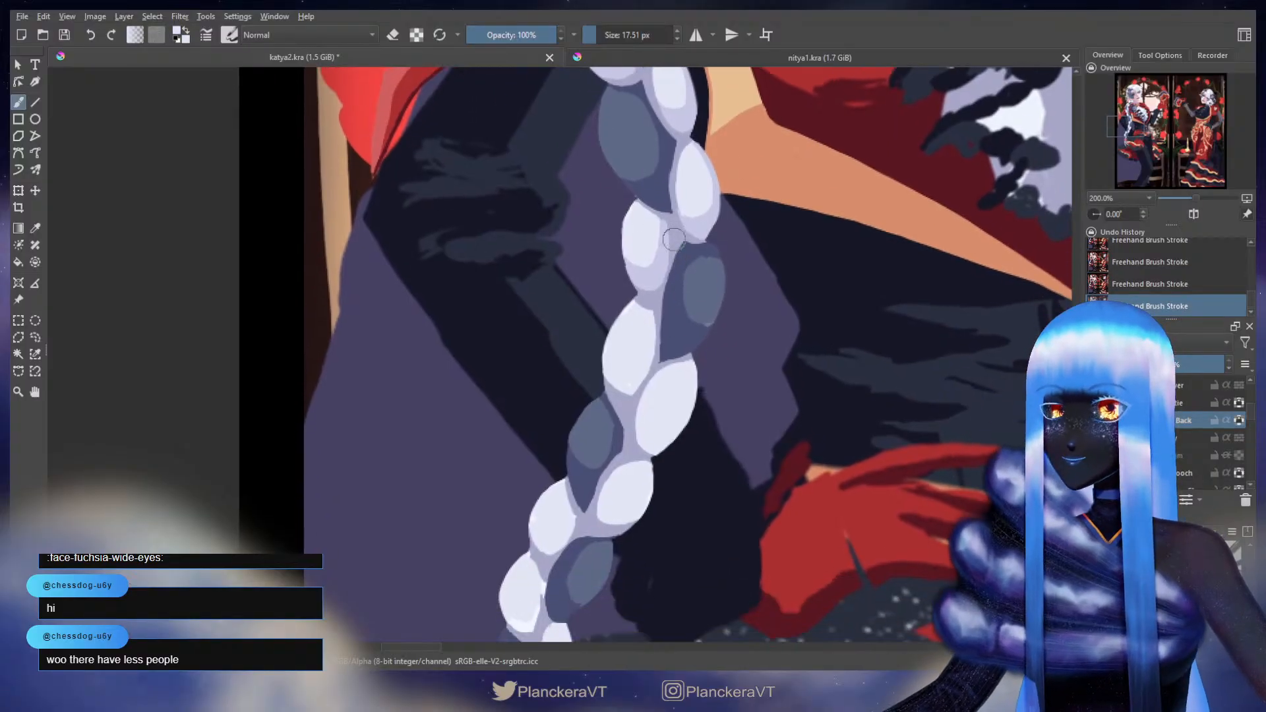
left_click(705, 259, "ctrl")
key("bracketright")
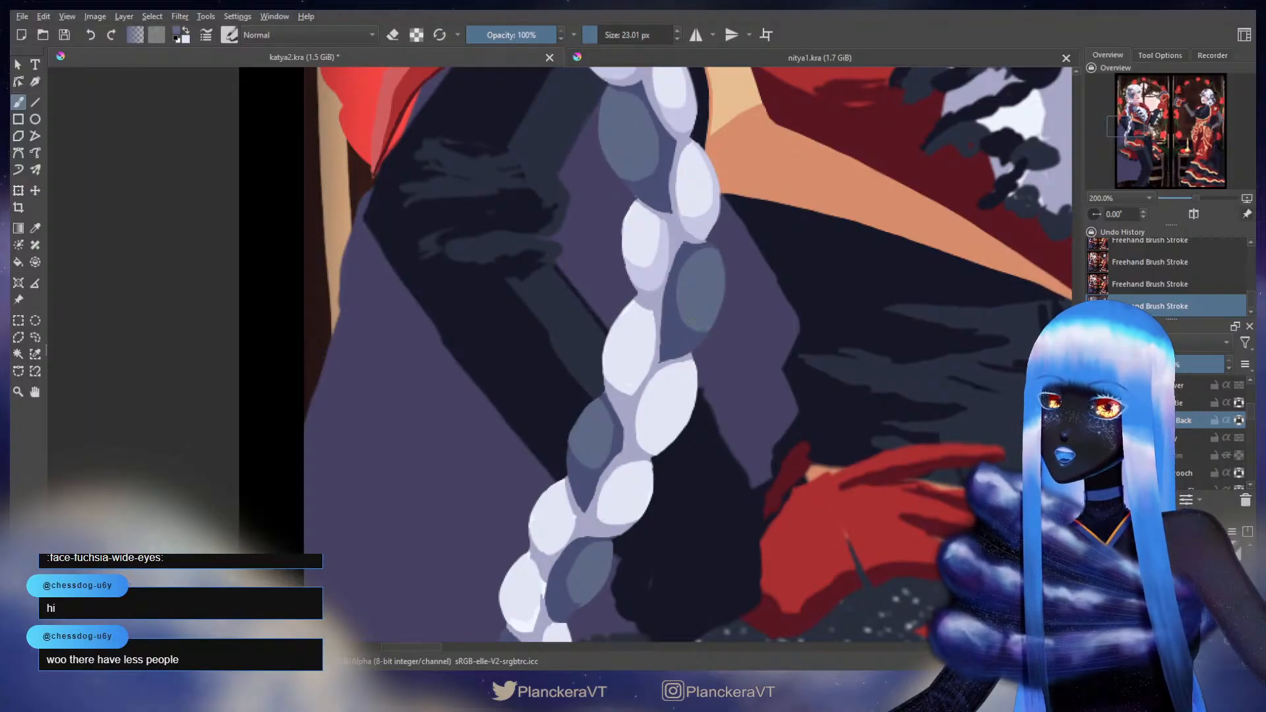
left_click_drag(685, 309, 693, 282)
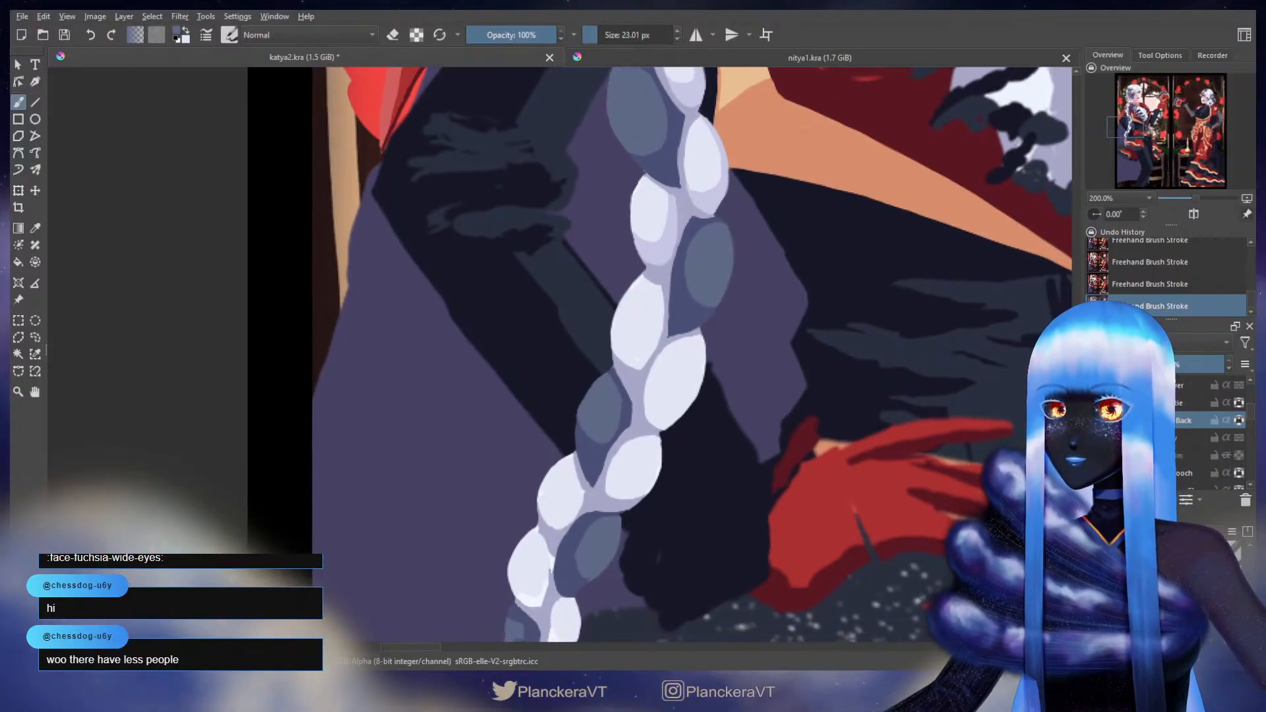
- Sample white and lilac tones and shade the white strand beside the slate one, adjusting the brush from 23.01 px to 22.55 px
left_click_drag(678, 332, 692, 294)
left_click(658, 289, "ctrl")
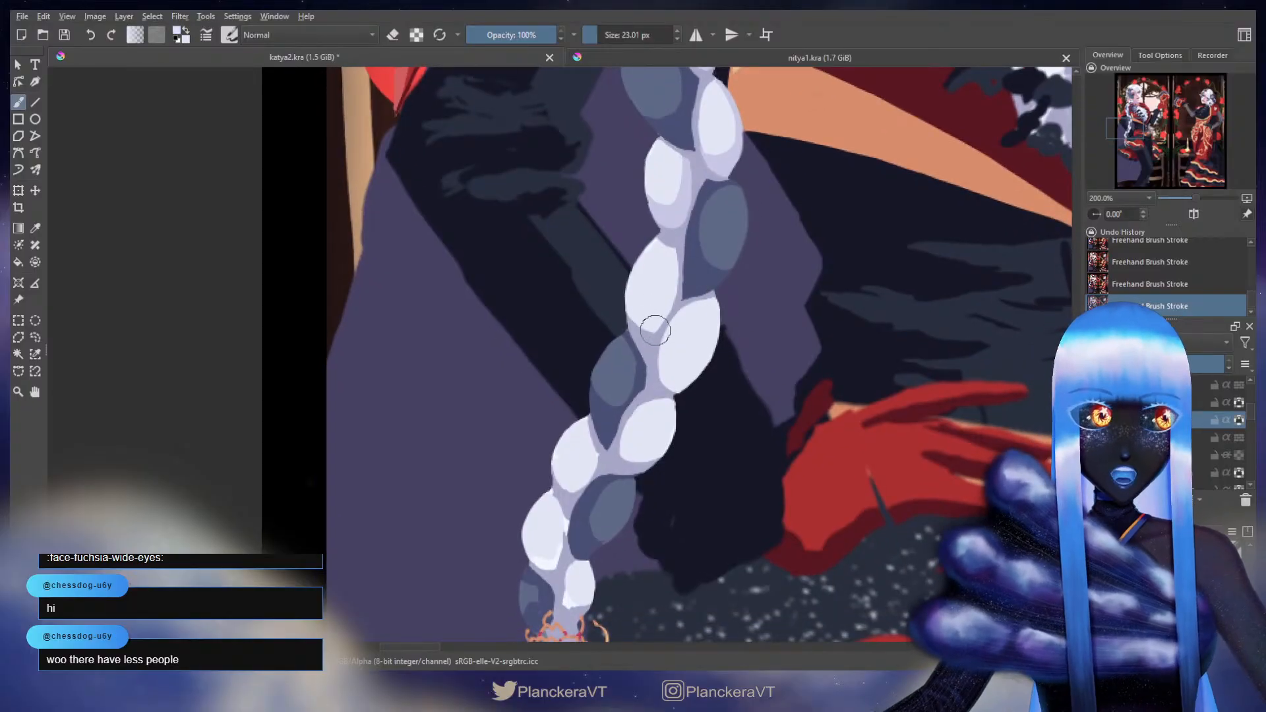
left_click(683, 238, "ctrl")
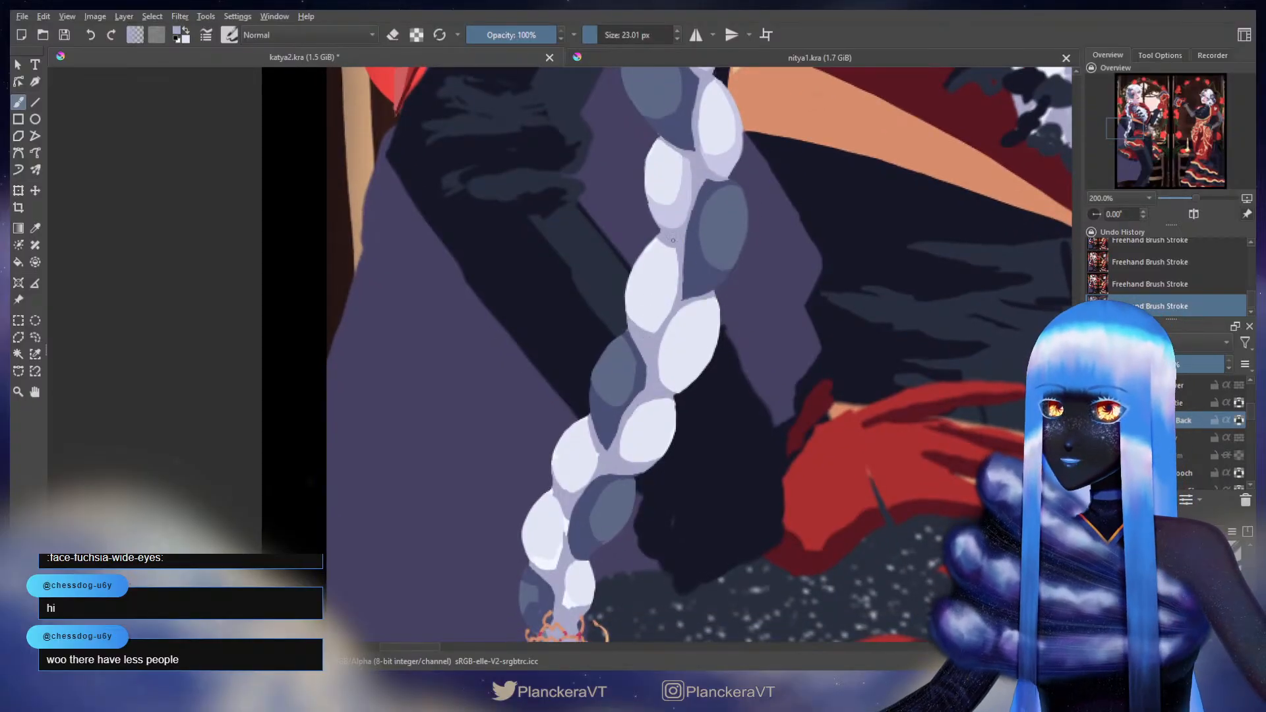
left_click(669, 239, "ctrl")
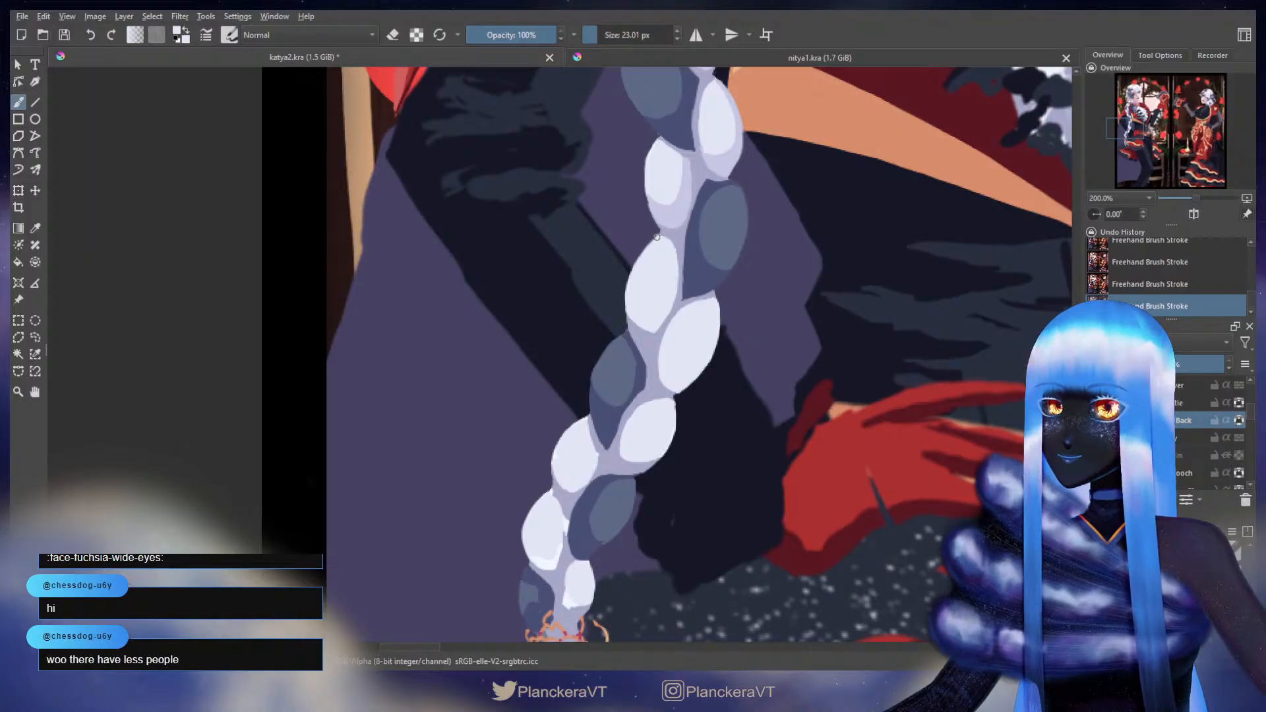
left_click(692, 194, "ctrl")
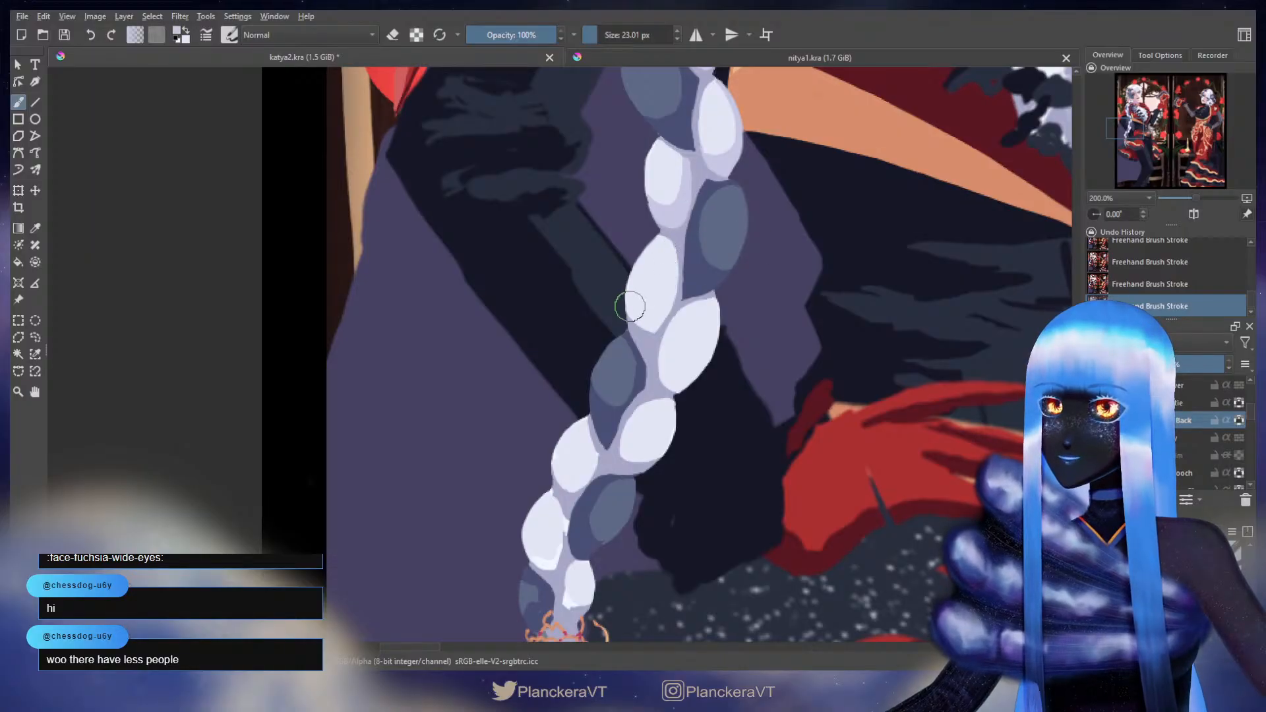
mouse_move(630, 309)
left_mouse_down()
mouse_move(646, 332)
mouse_move(674, 279)
mouse_move(665, 310)
left_mouse_up()
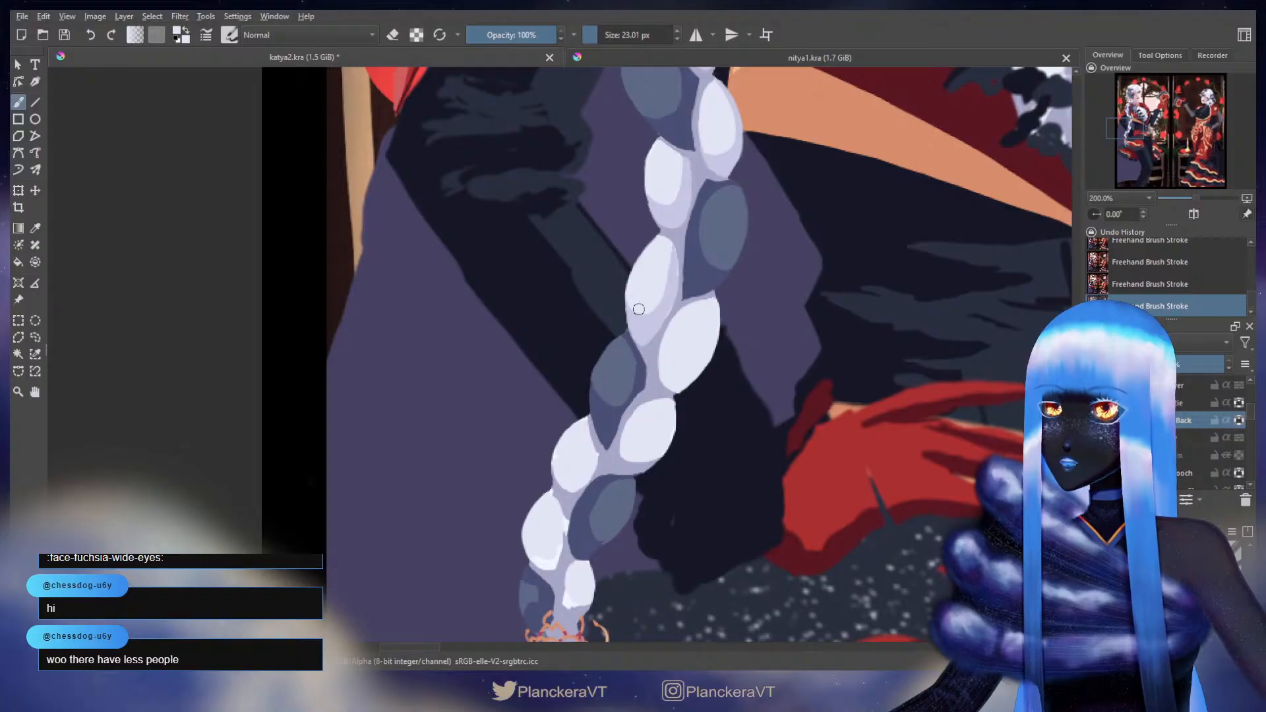
left_click_drag(671, 281, 668, 284)
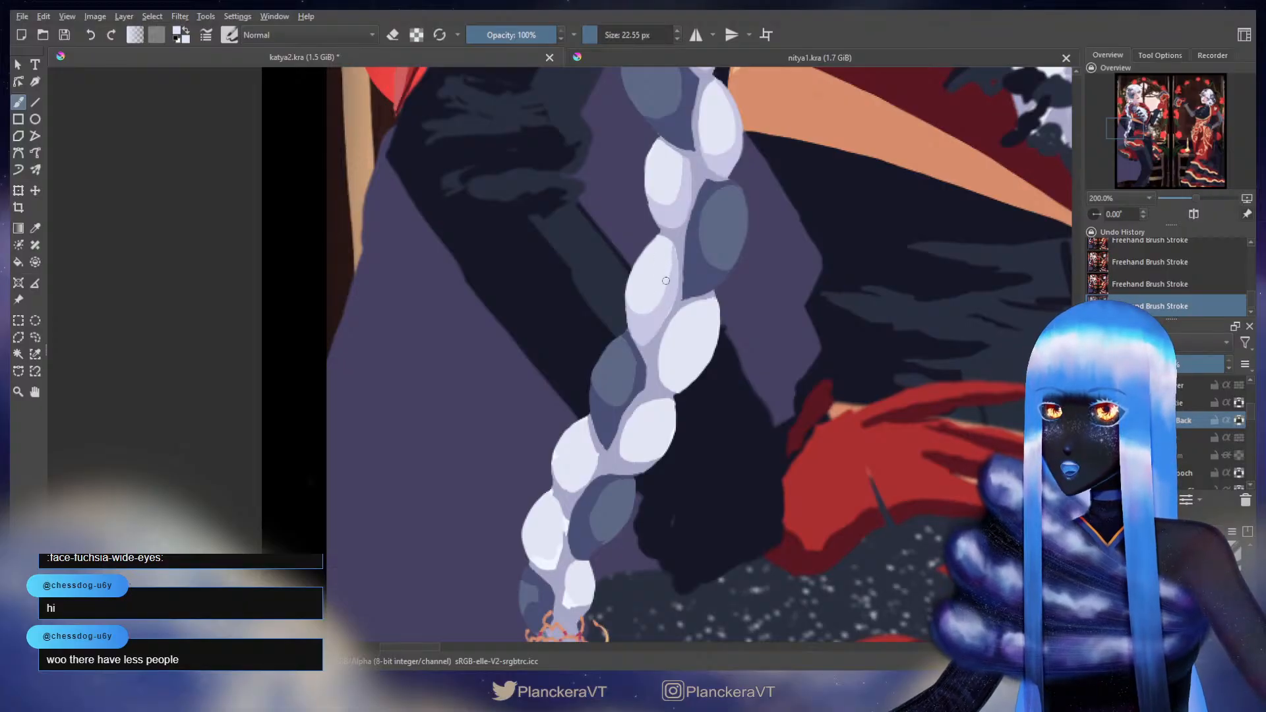
- Shade the white strand below the slate strand around its highlight, resampling lilac and white and resizing the brush to 21.37 px
mouse_move(674, 338)
left_mouse_down()
mouse_move(661, 263)
mouse_move(690, 311)
mouse_move(719, 308)
mouse_move(704, 310)
mouse_move(730, 287)
left_mouse_up()
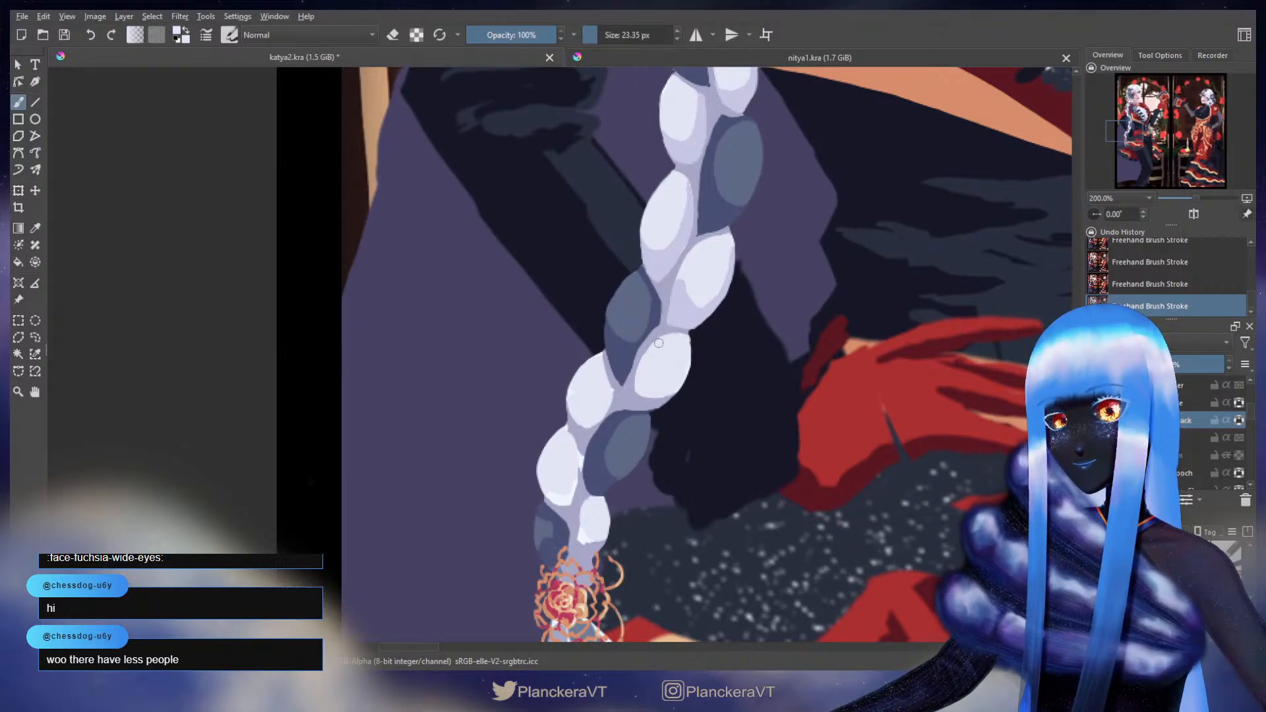
left_click_drag(688, 321, 686, 320, "shift")
left_click(699, 269, "ctrl")
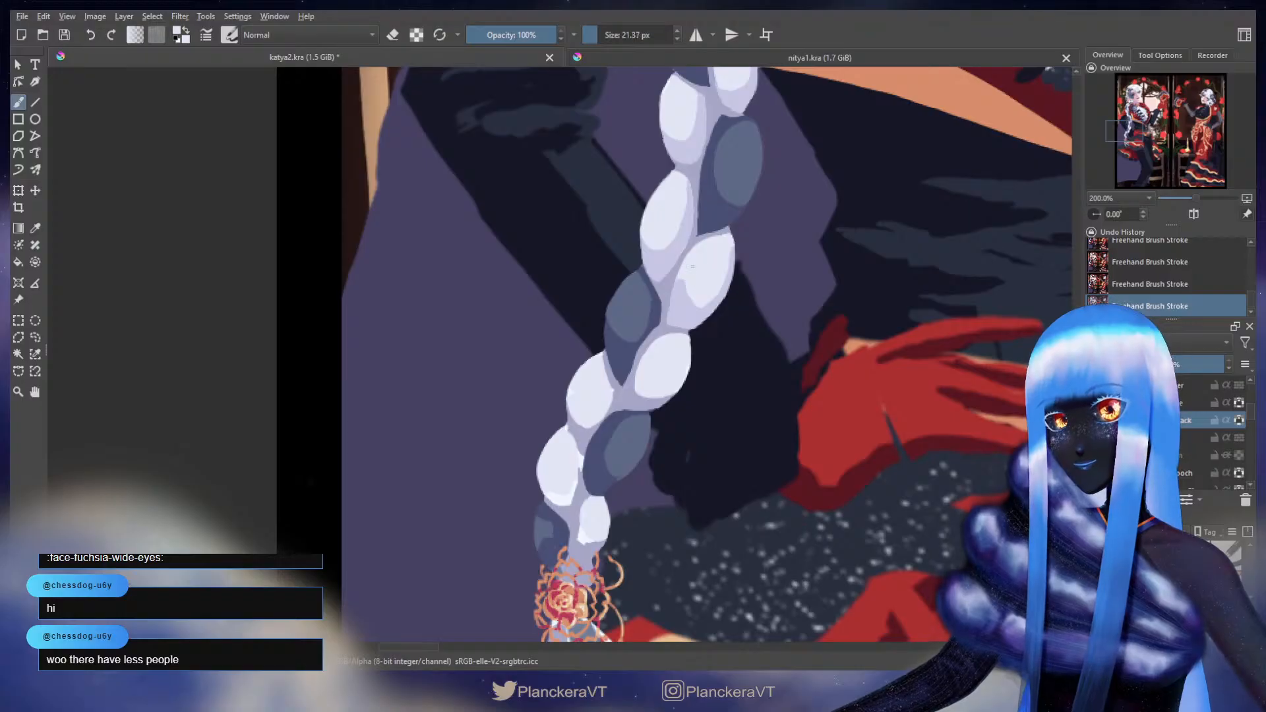
left_click(693, 299, "ctrl")
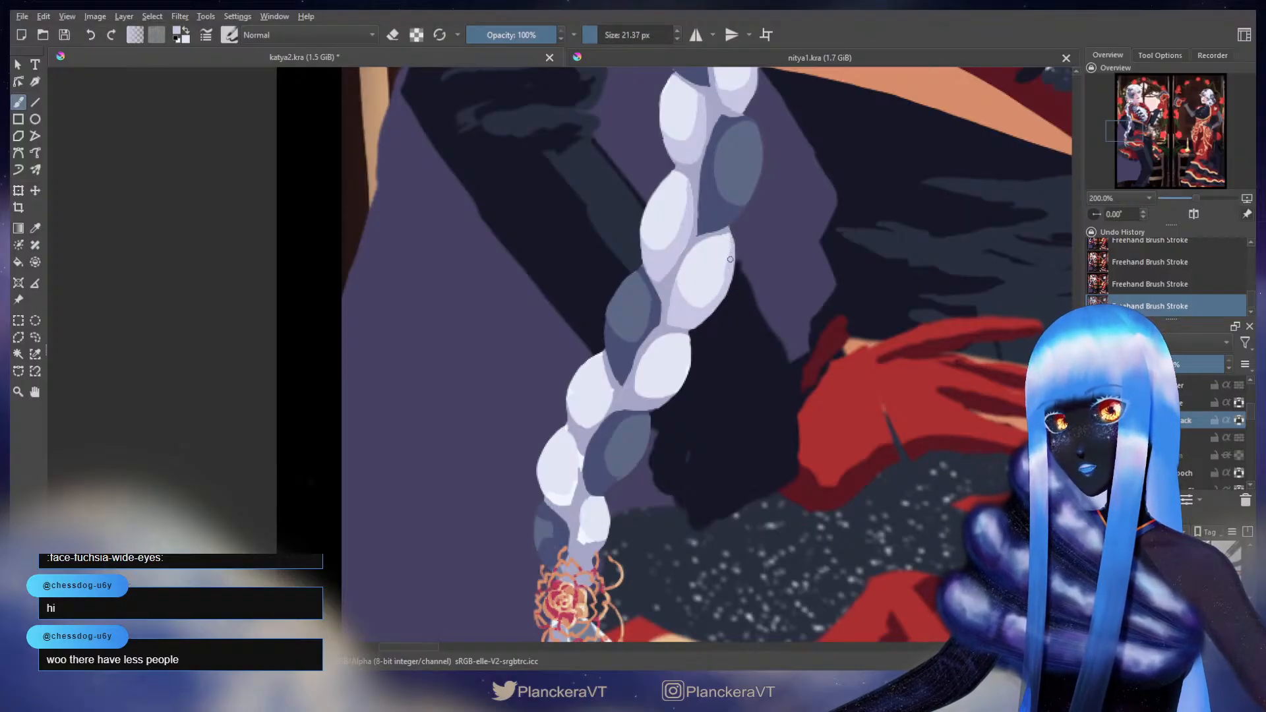
left_click_drag(720, 295, 694, 315)
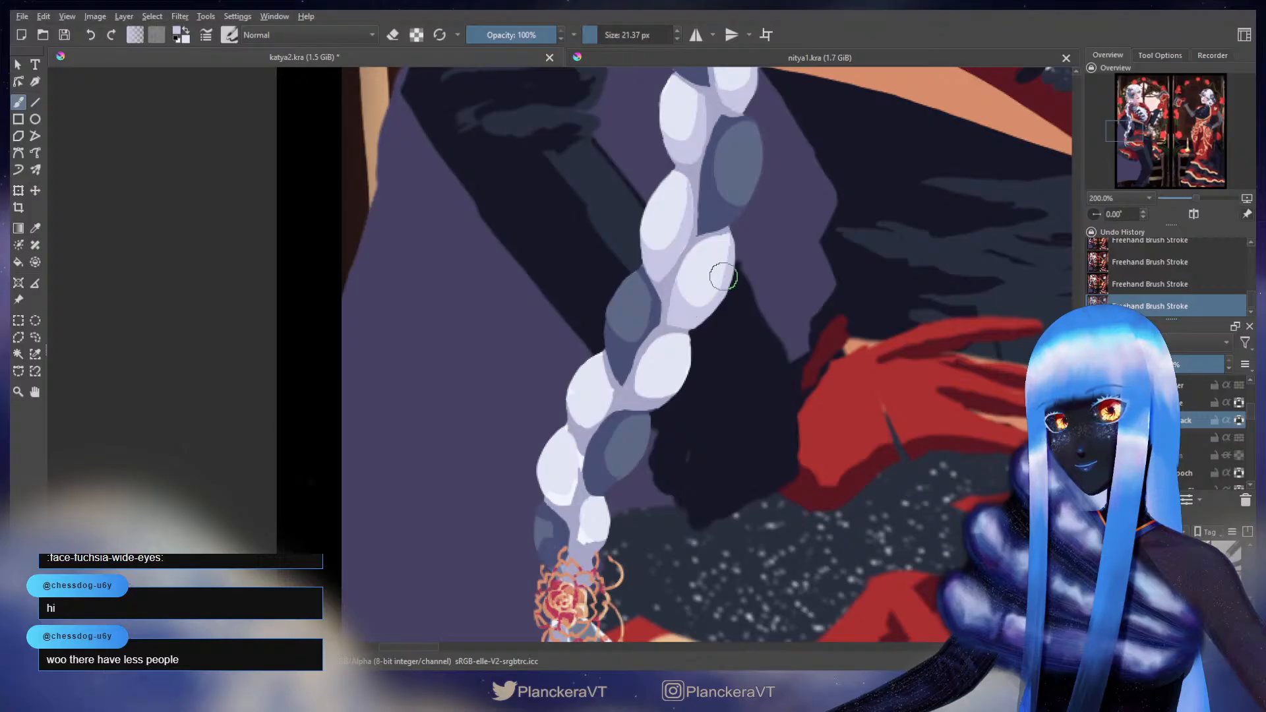
left_click(719, 274, "ctrl")
- Shade the next white strand toward the braid's end and touch up the adjoining slate strand with a 21.03 px brush
left_click_drag(712, 258, 749, 254)
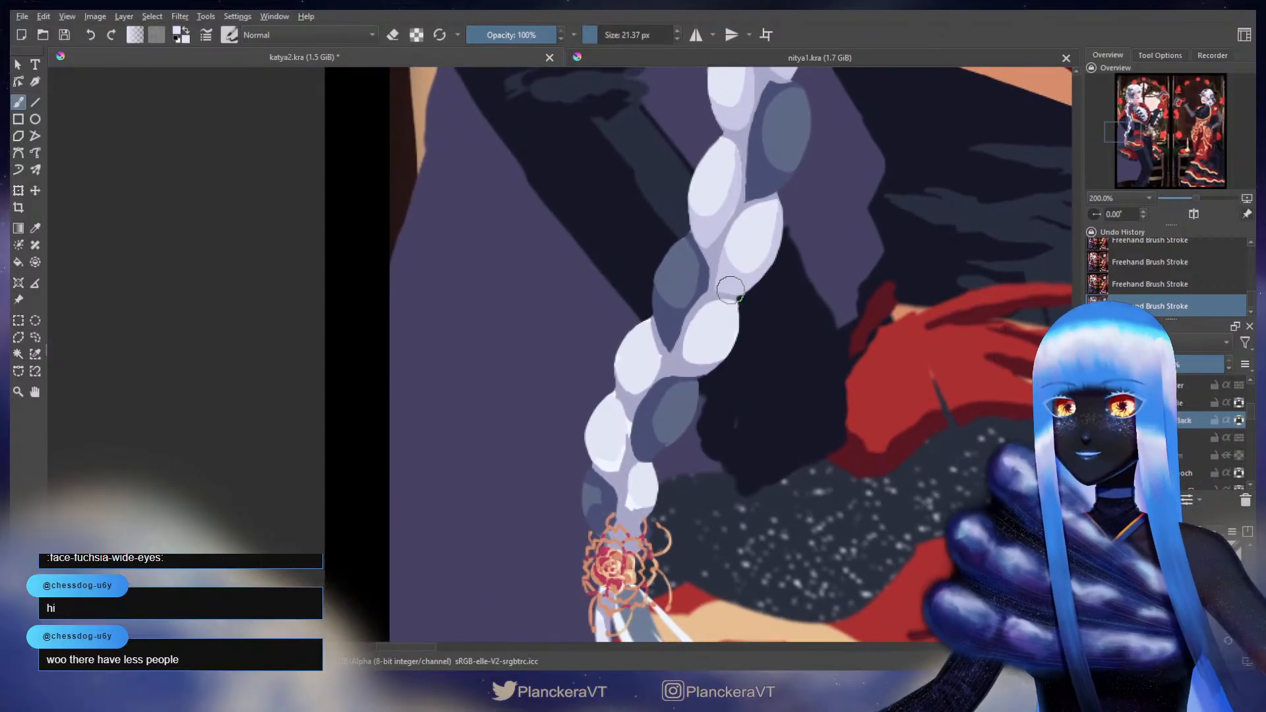
left_click(716, 313, "ctrl")
mouse_move(706, 312)
left_mouse_down()
mouse_move(733, 277)
mouse_move(705, 320)
mouse_move(696, 314)
mouse_move(712, 328)
mouse_move(741, 317)
mouse_move(747, 308)
mouse_move(727, 329)
mouse_move(695, 304)
left_mouse_up()
left_click(732, 278, "ctrl")
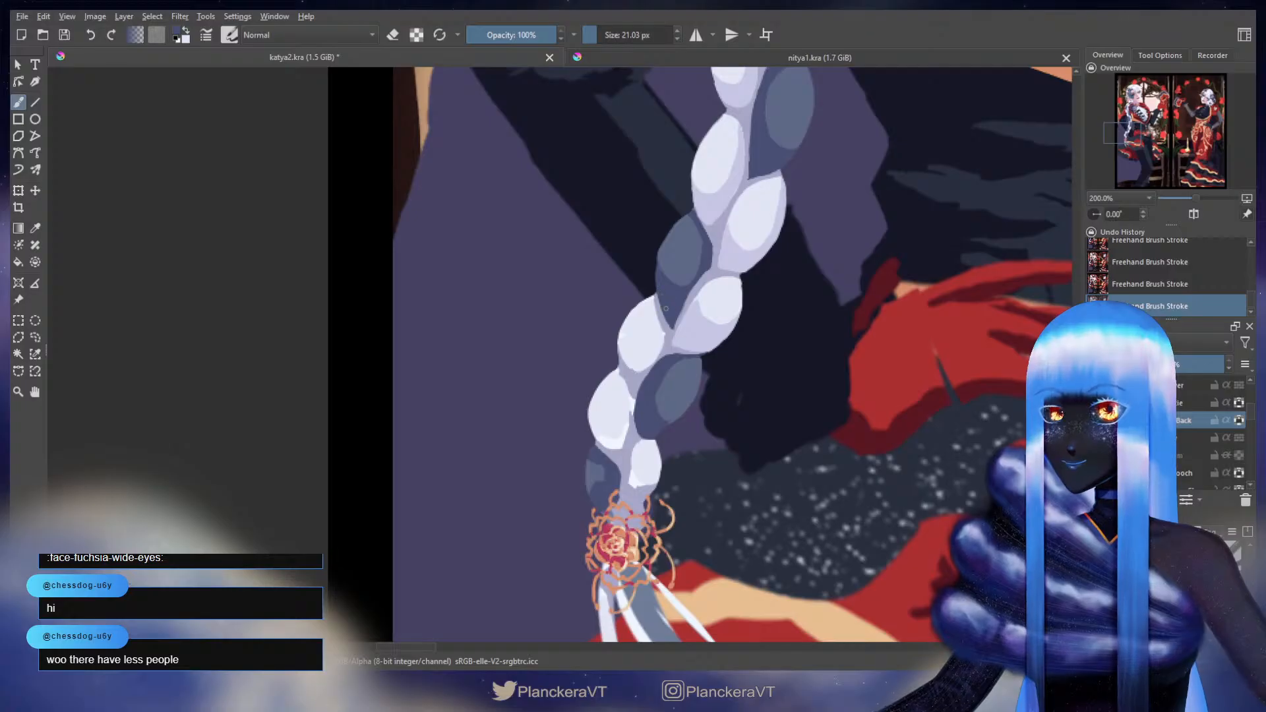
left_click(696, 320, "ctrl")
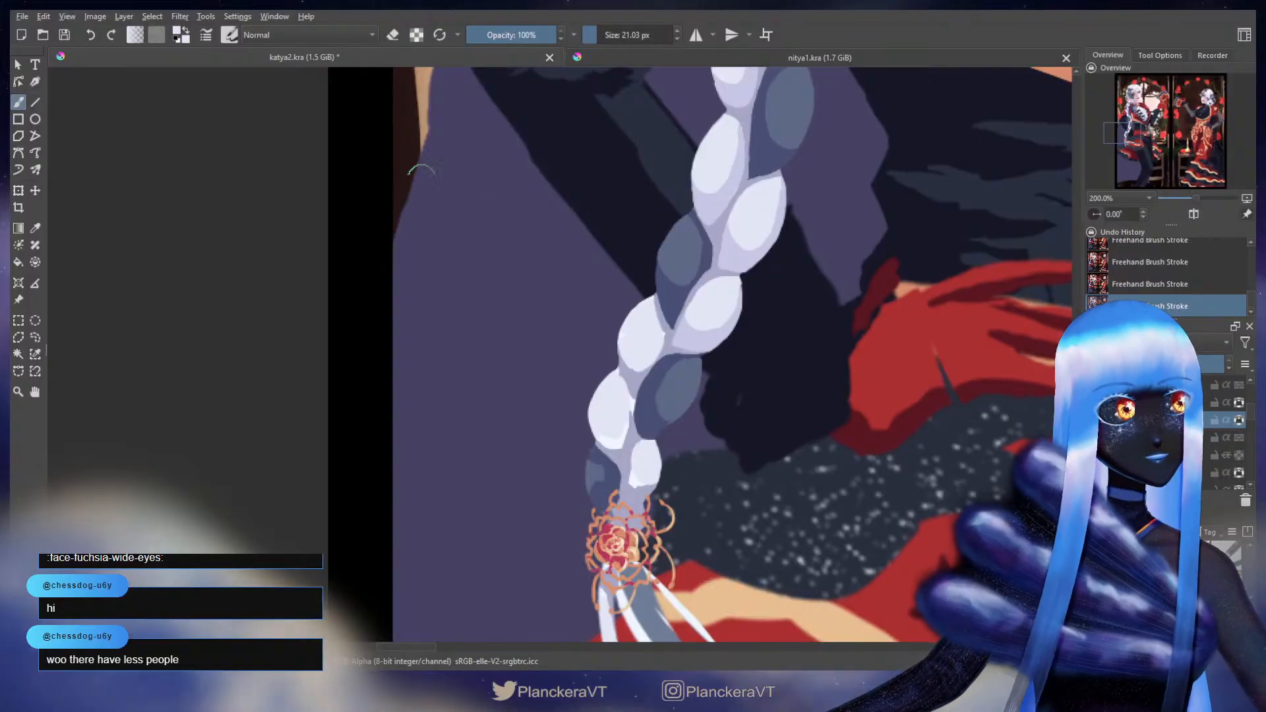
- Sample white, lilac and slate tones and refine the white strand and its slate neighbours near the braid's end with a 21.03 px brush
left_click_drag(665, 281, 701, 218)
left_click(683, 271, "ctrl")
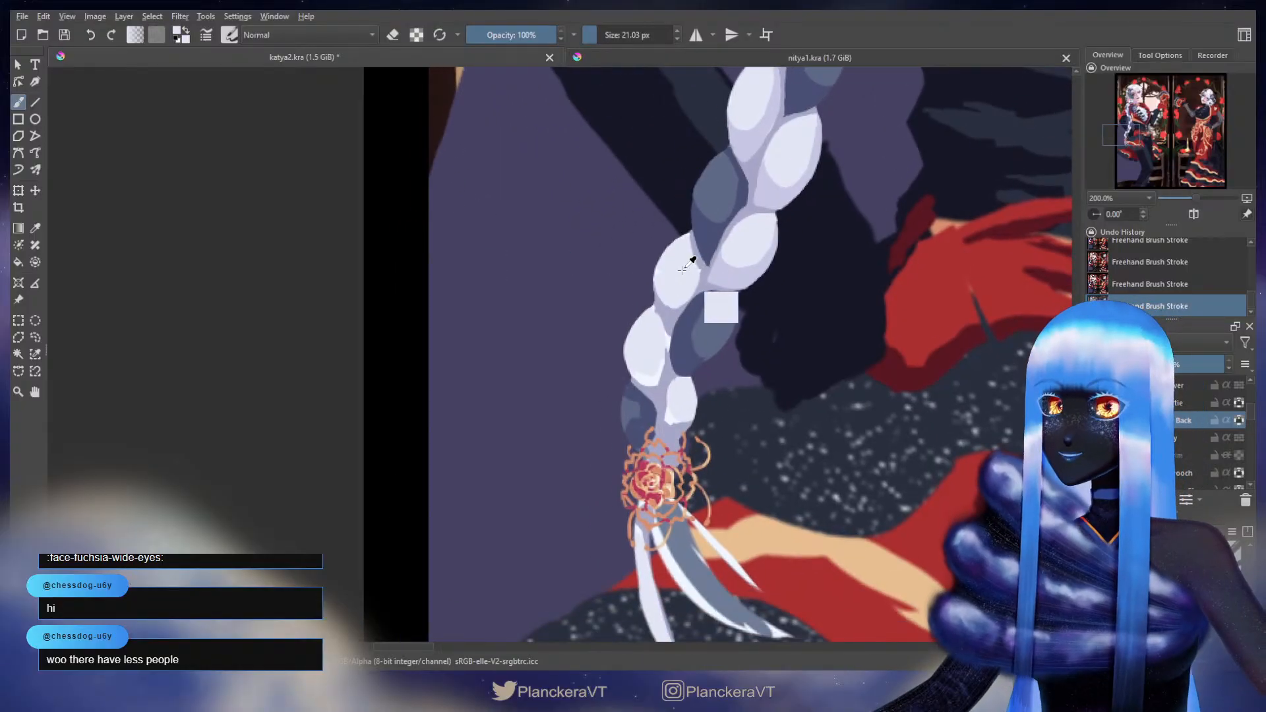
left_click(729, 272, "ctrl")
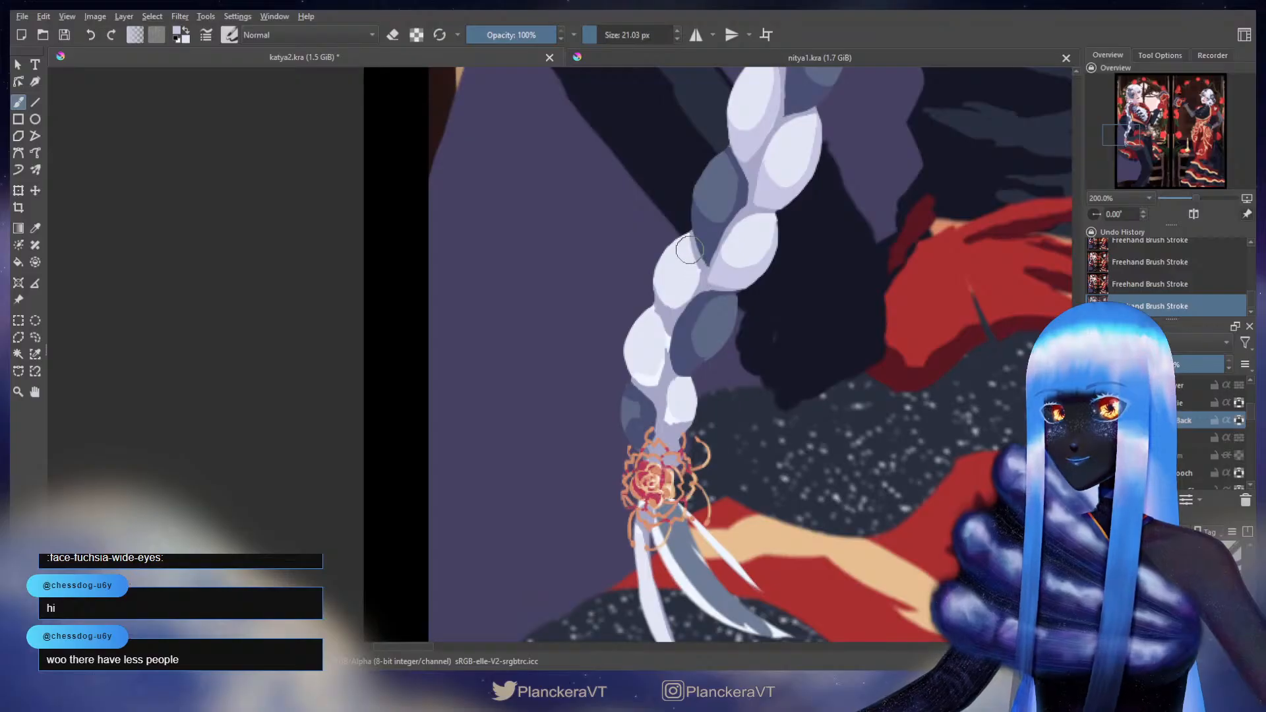
left_click(701, 283, "ctrl")
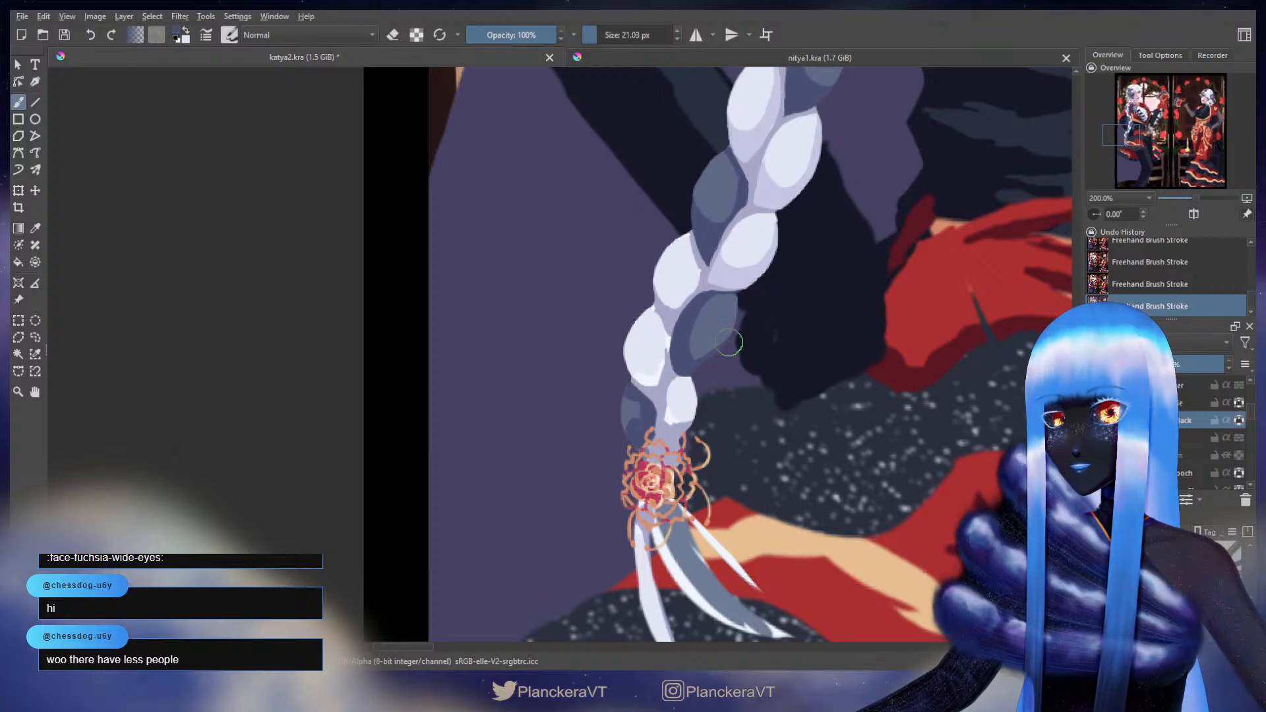
- Sample the slate tone and touch up the outer edge of the slate strand just below the dark rose brooch
left_click_drag(778, 254, 642, 452)
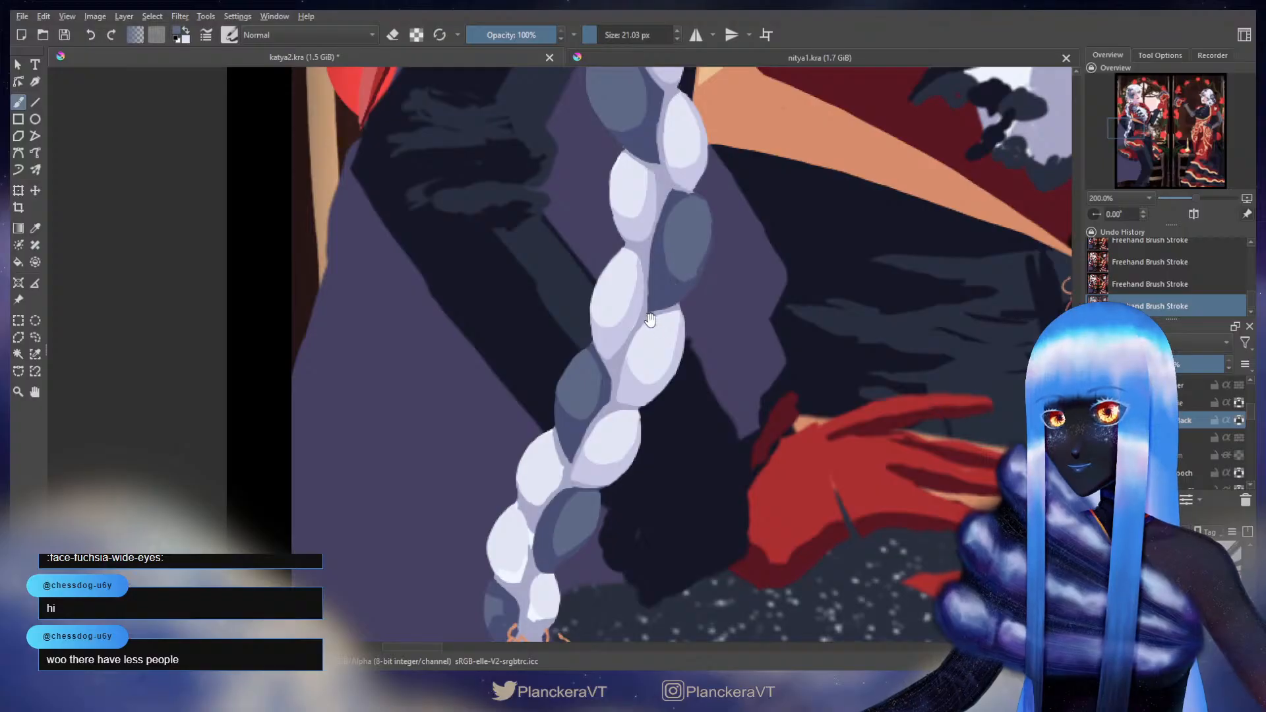
scroll(660, 310, "up", 8)
left_click(634, 341, "ctrl")
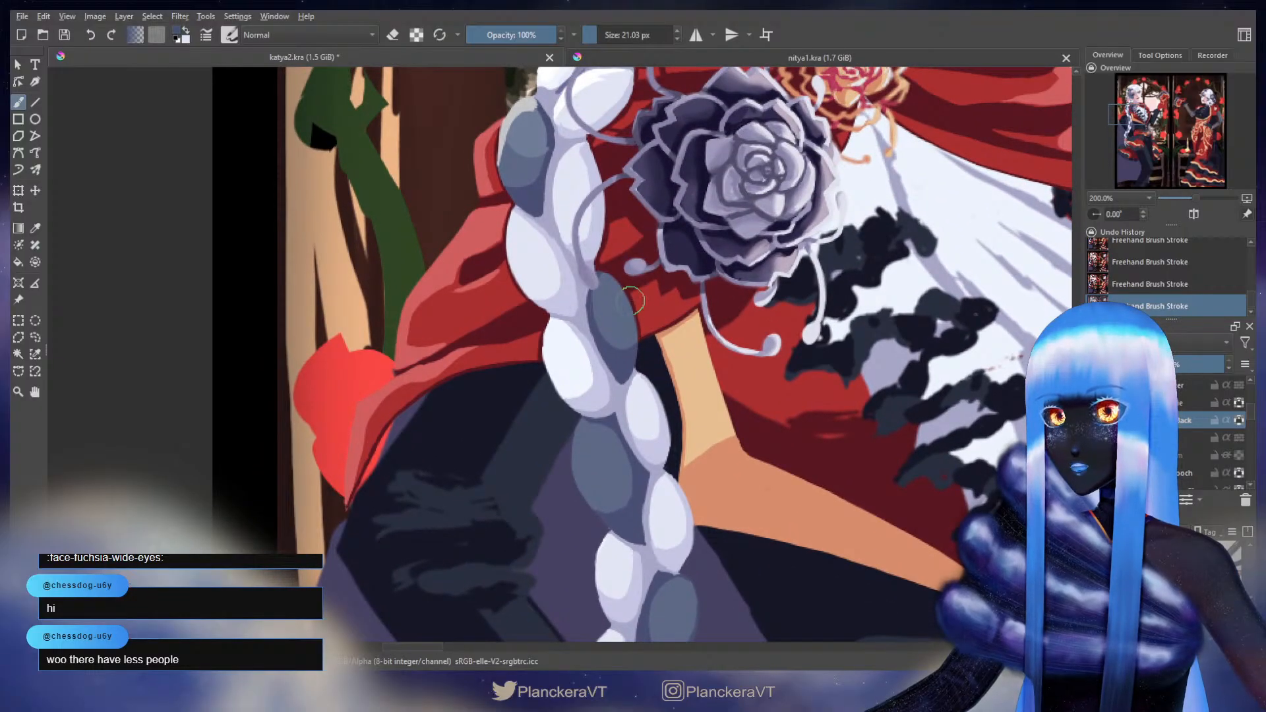
left_click_drag(616, 282, 635, 338)
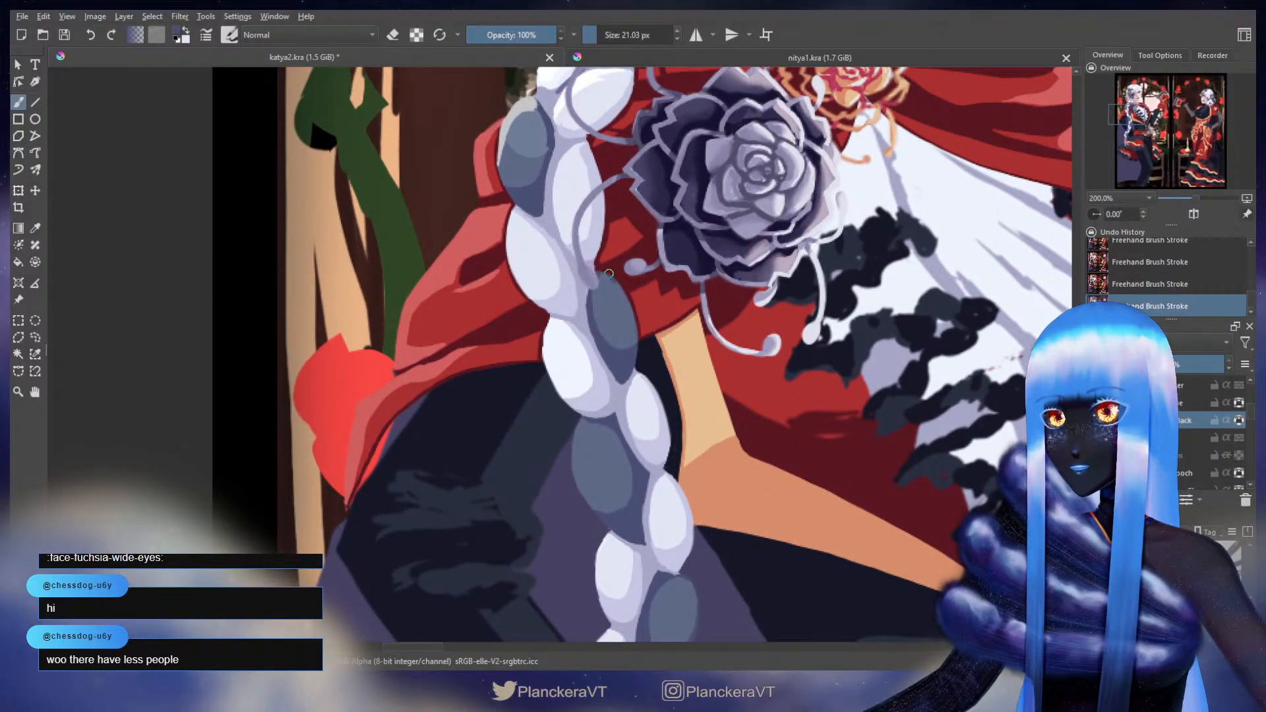
left_click_drag(606, 274, 637, 338)
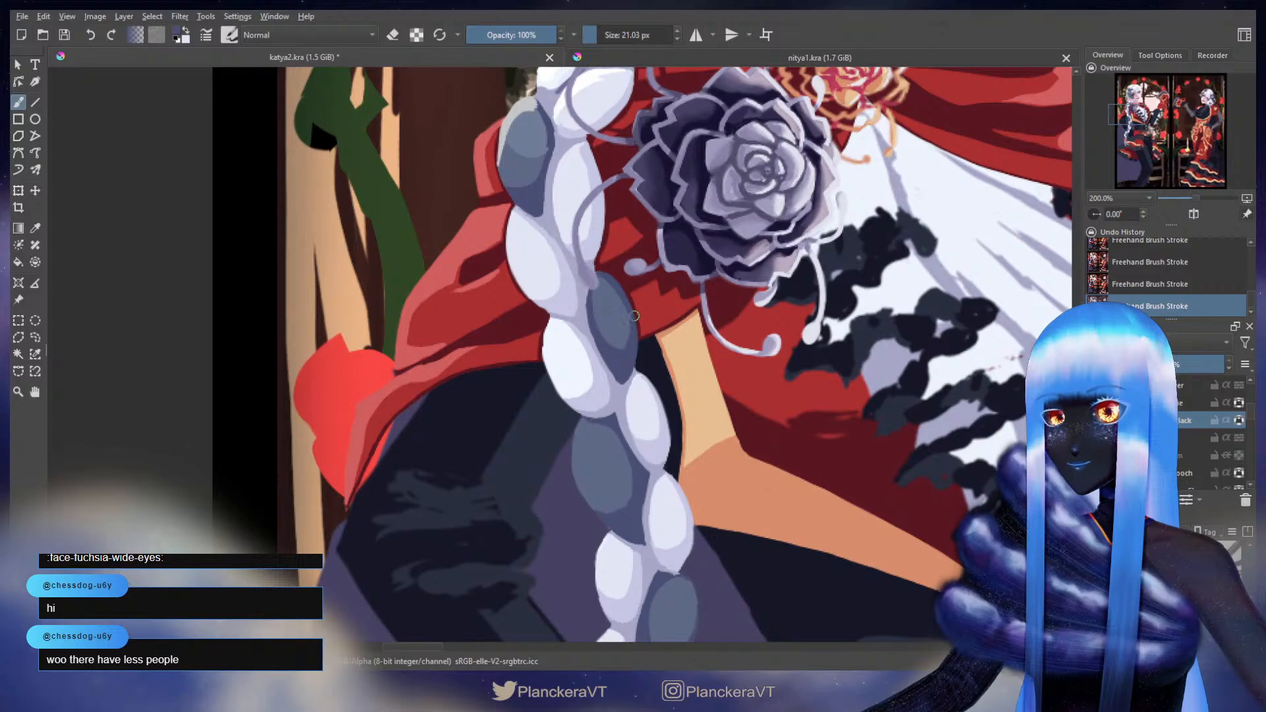
- Resample the slate tone and reshape the lighter area of the lowest full slate strand near the braid's end
left_click_drag(671, 83, 644, 313)
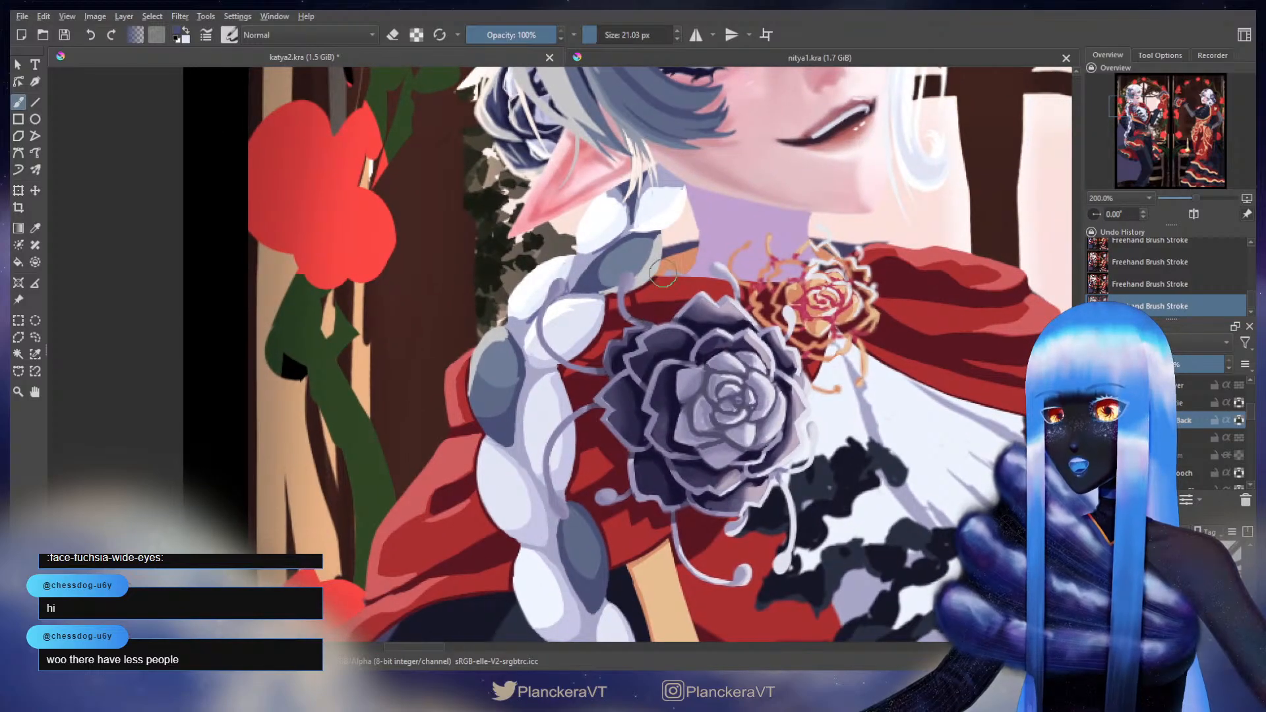
left_click_drag(686, 421, 704, 82)
left_click_drag(702, 356, 811, 69)
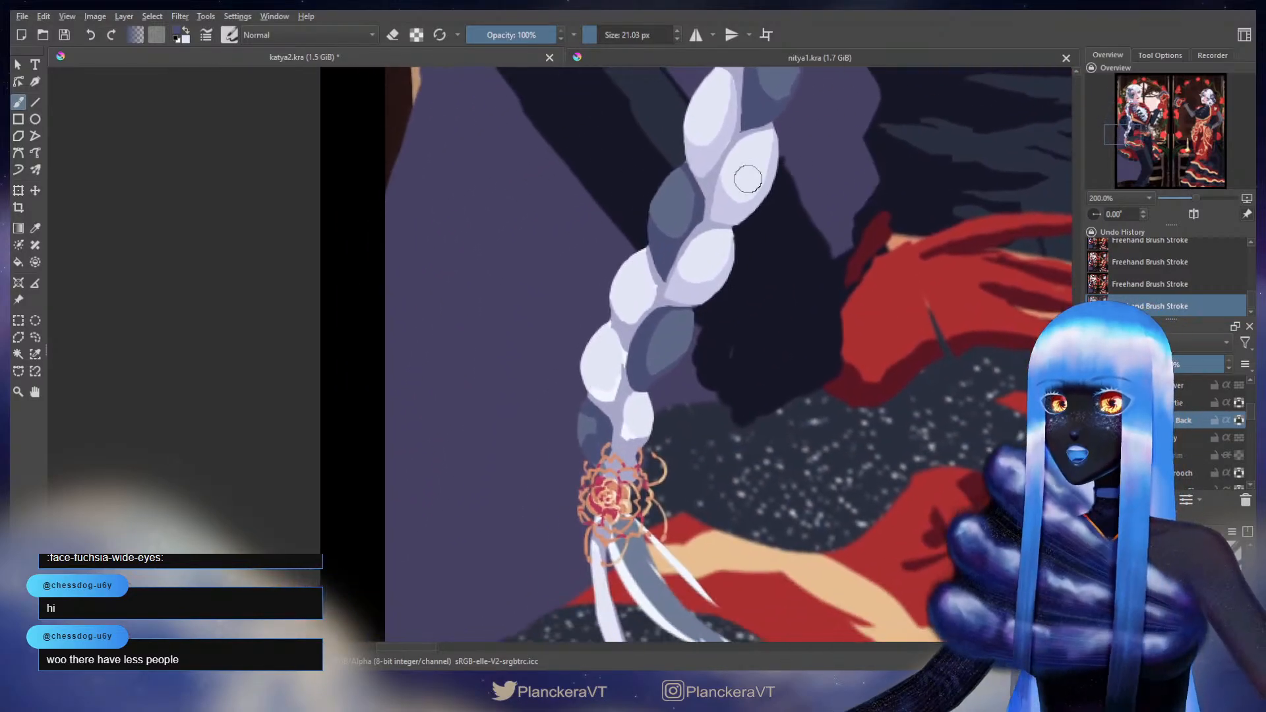
left_click_drag(696, 254, 728, 228)
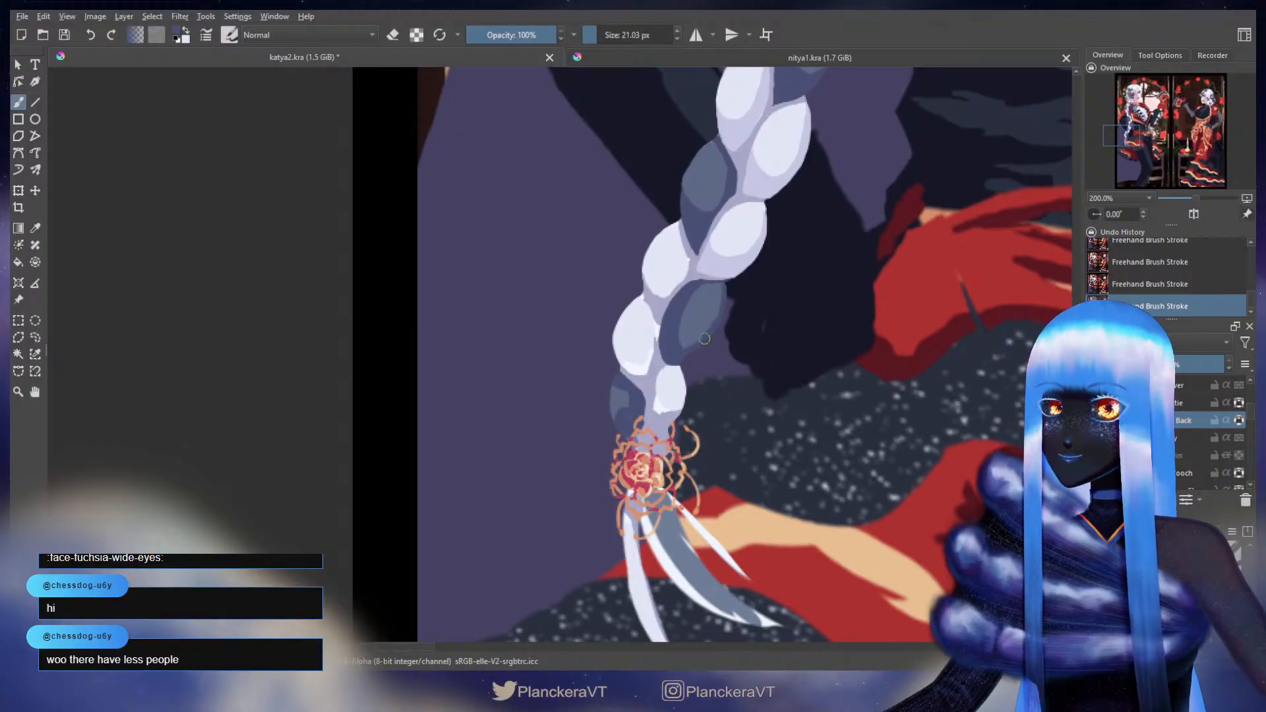
left_click(713, 296, "ctrl")
mouse_move(707, 332)
left_mouse_down()
mouse_move(727, 297)
mouse_move(702, 352)
left_mouse_up()
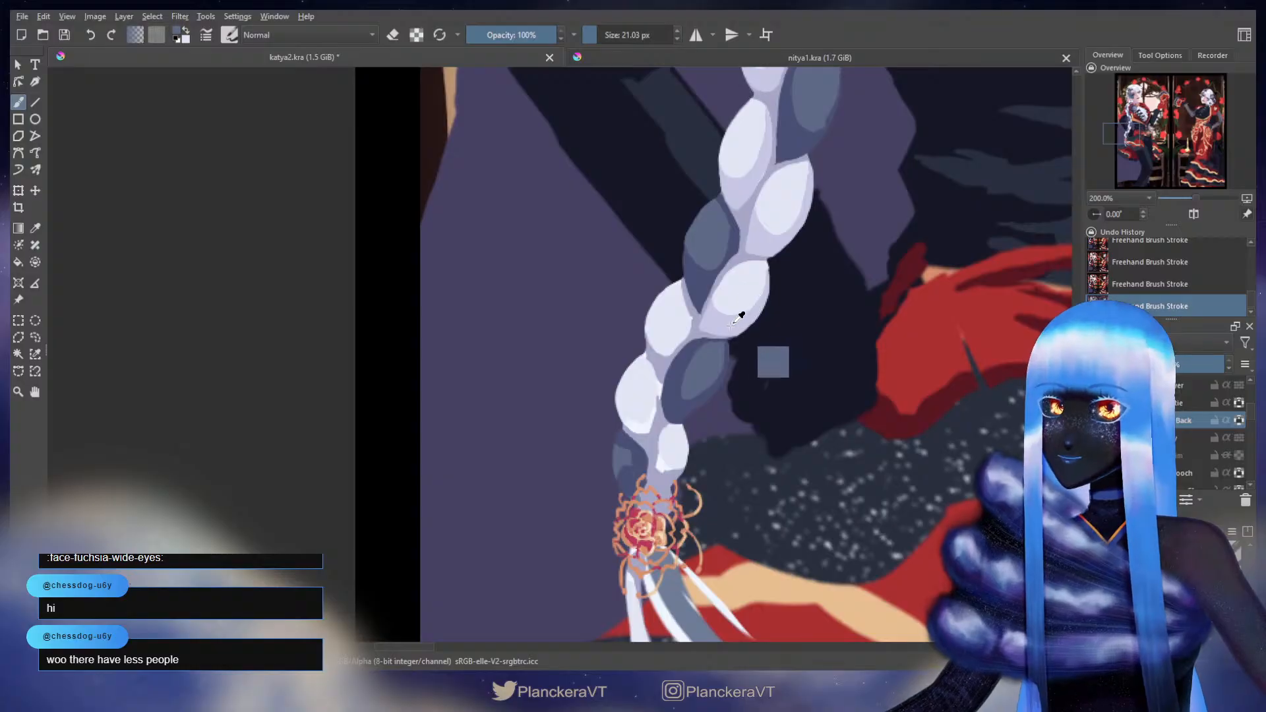
- Sample the pale hair tone and refine the edge of the white strand beside the lower slate strand, undoing the last stroke
left_click(735, 324, "ctrl")
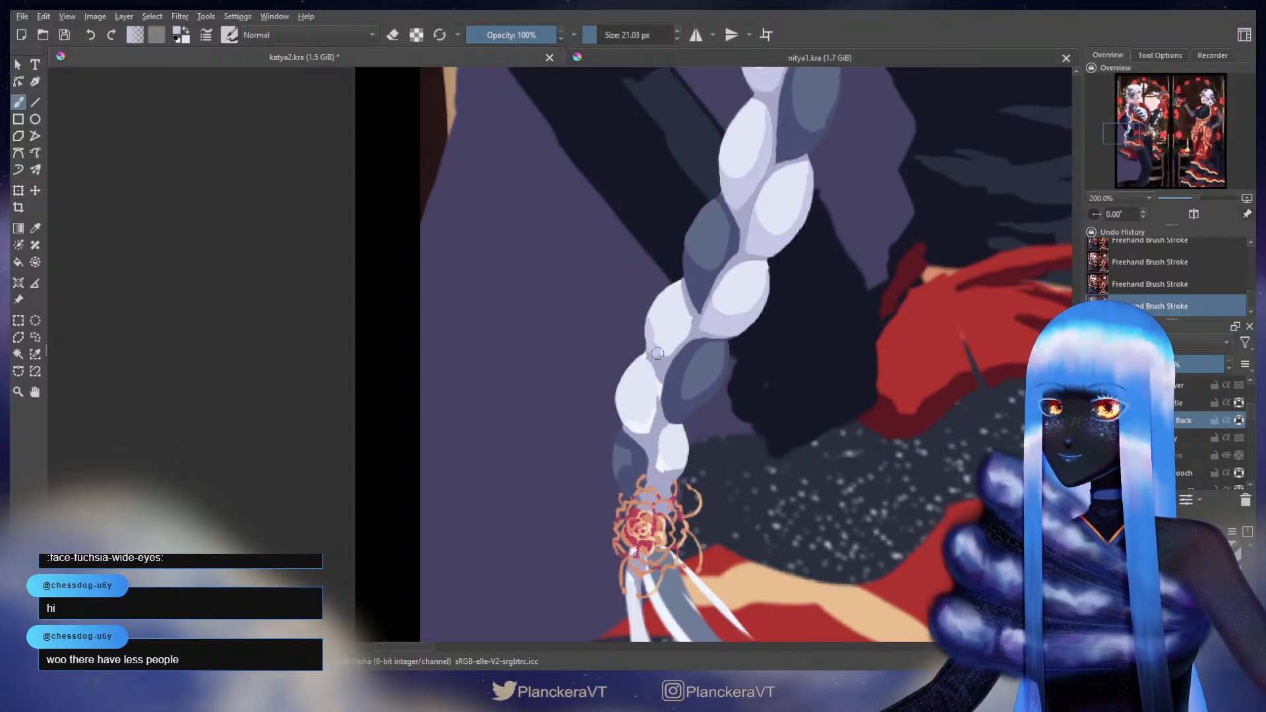
mouse_move(654, 355)
left_mouse_down()
mouse_move(687, 334)
mouse_move(680, 303)
mouse_move(687, 322)
left_mouse_up()
key("ctrl+z")
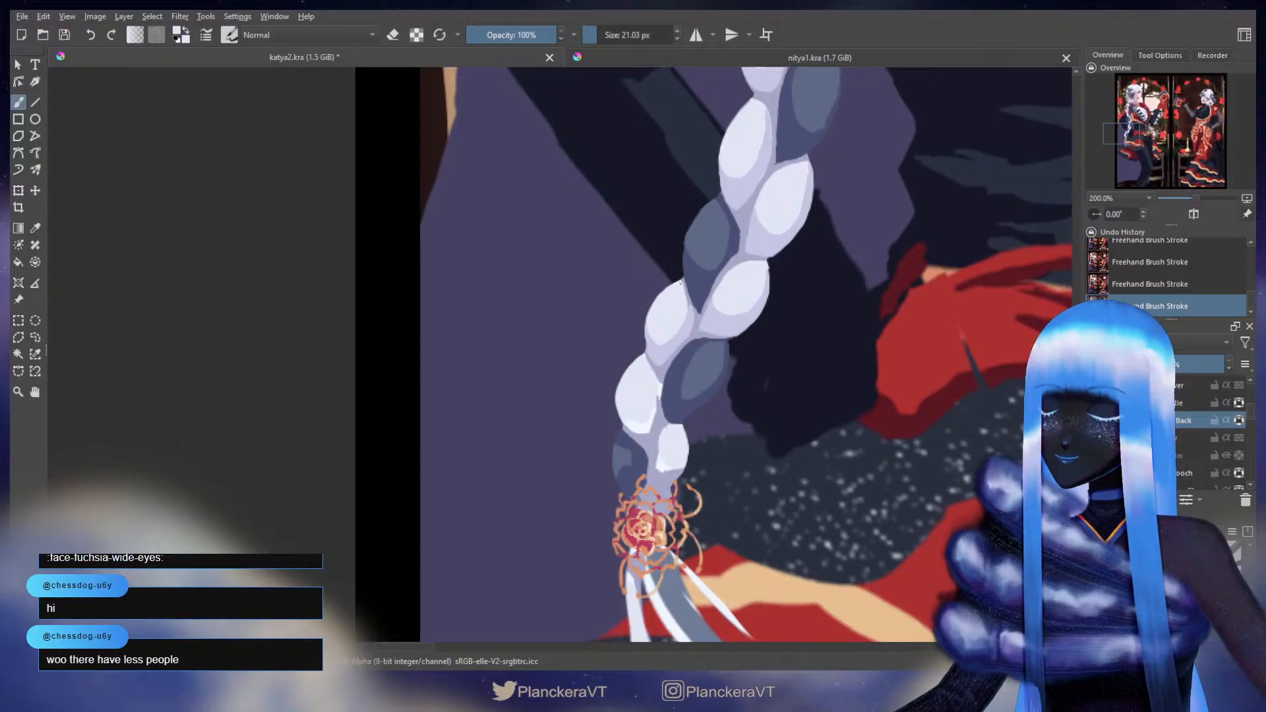
- Reshape the white strands above the rose tie with sampled white and lilac, cleaning their edges with an 8.90 px eraser
left_click_drag(676, 336, 707, 239)
left_click(686, 339, "ctrl")
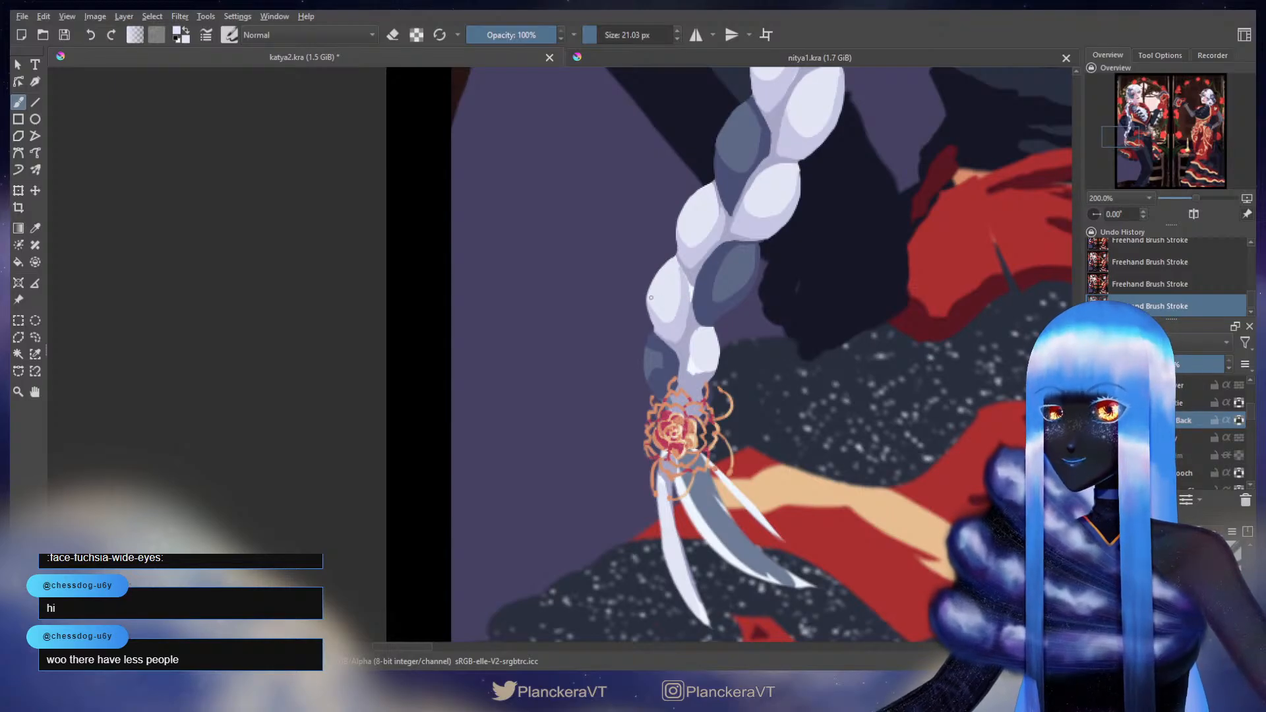
key("e")
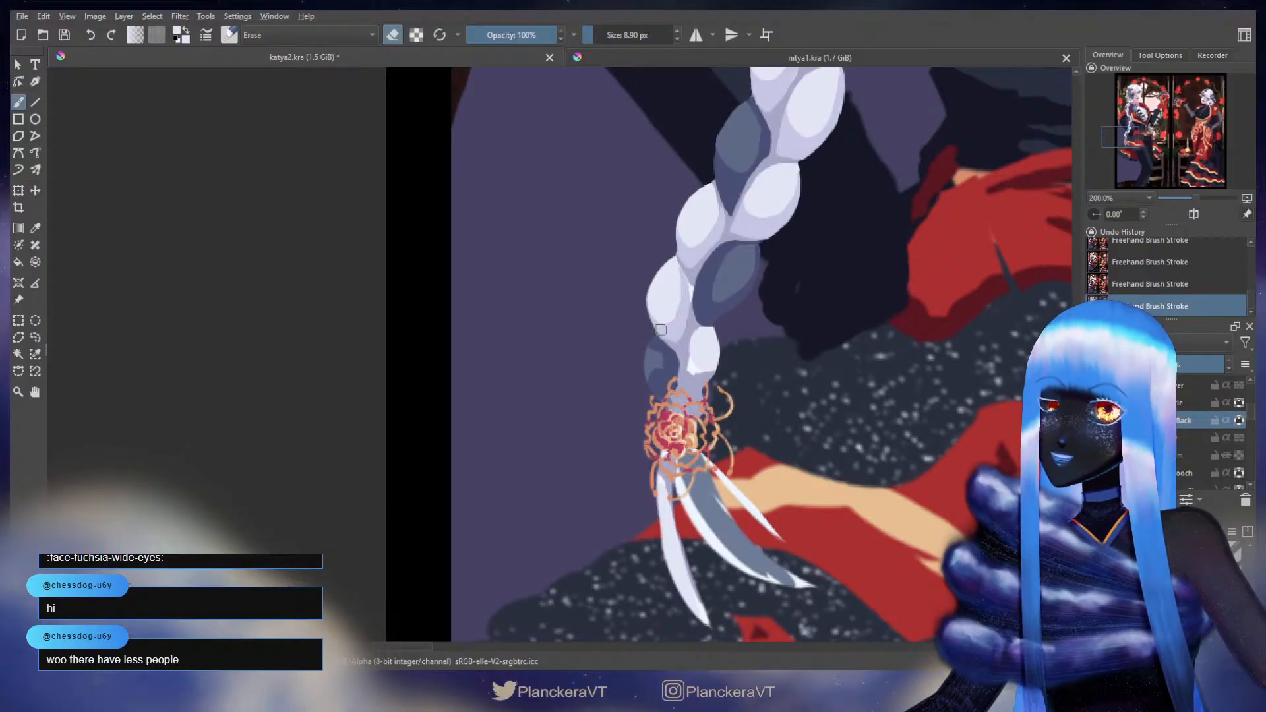
key("e")
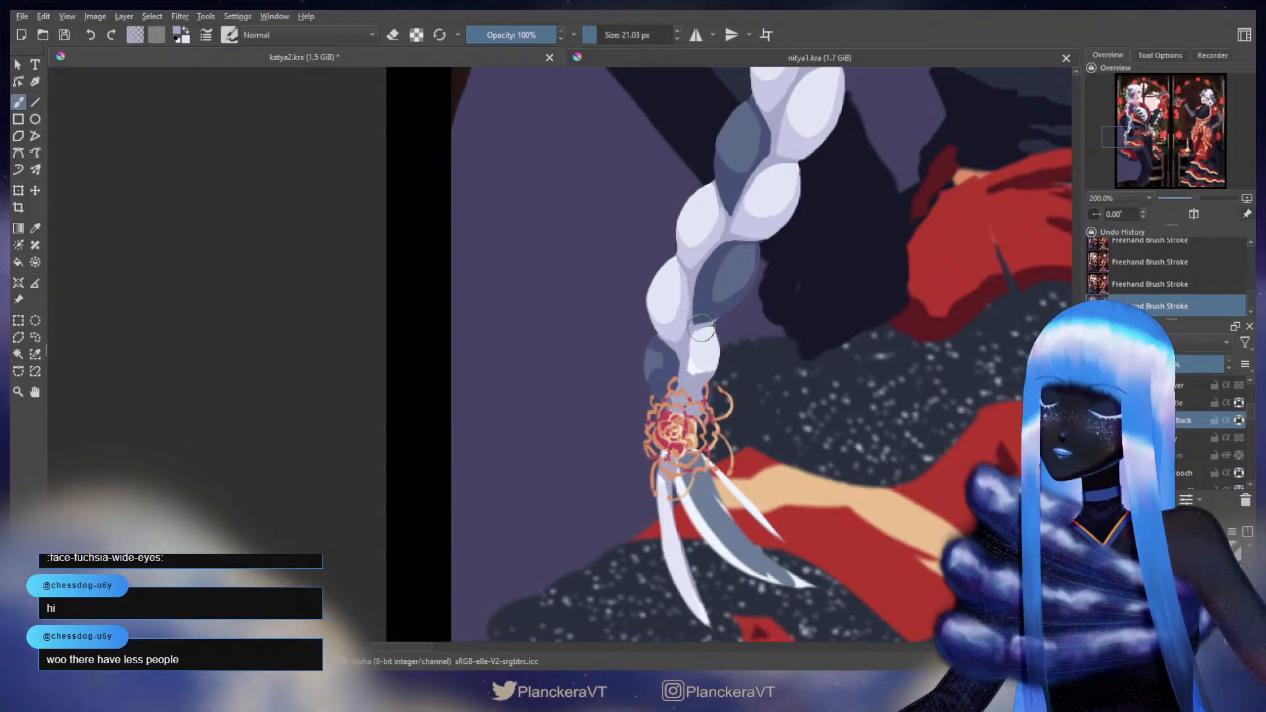
key("e")
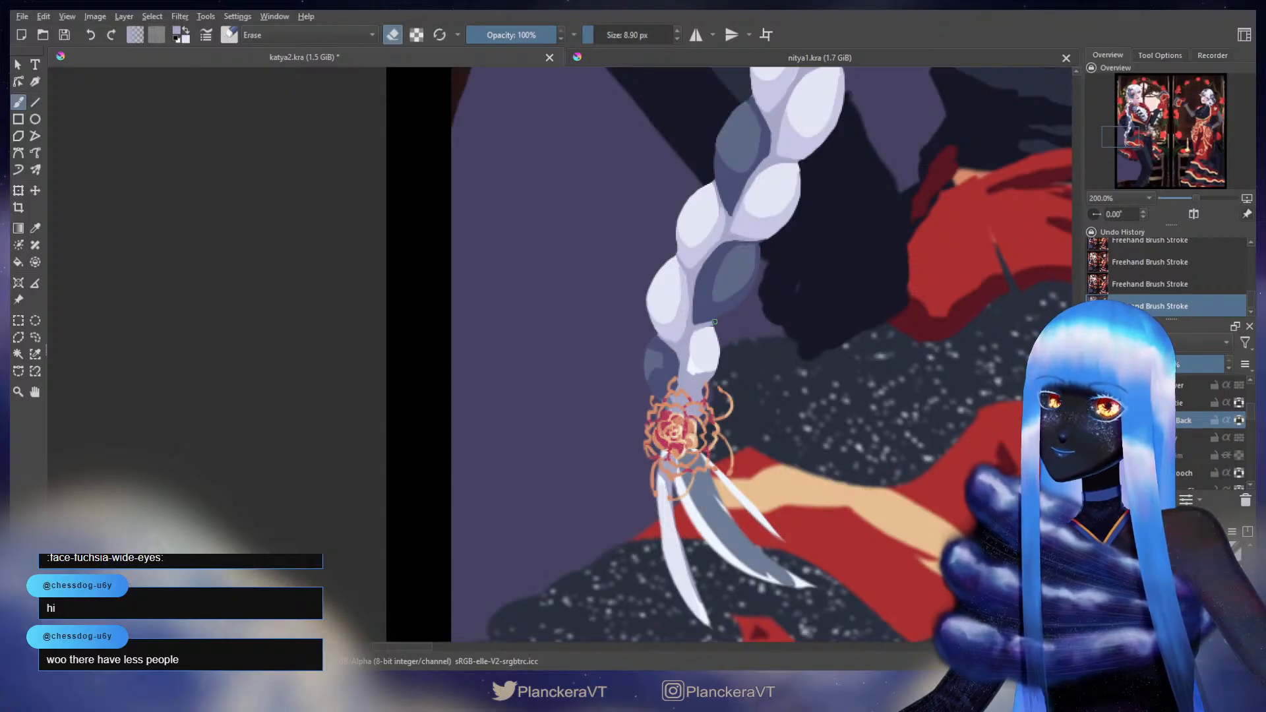
key("e")
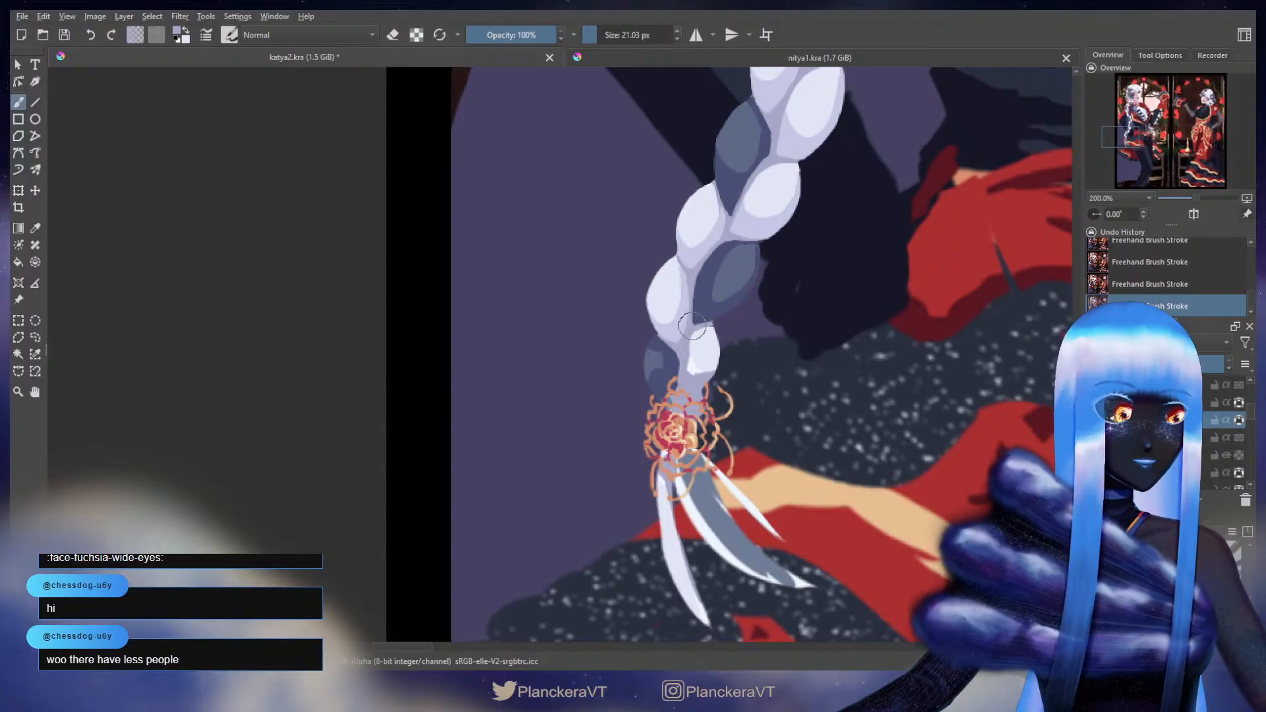
- Round out the highlights of the last white and slate strands directly above the rose tie with a 21.03 px brush
left_click_drag(672, 285, 685, 265)
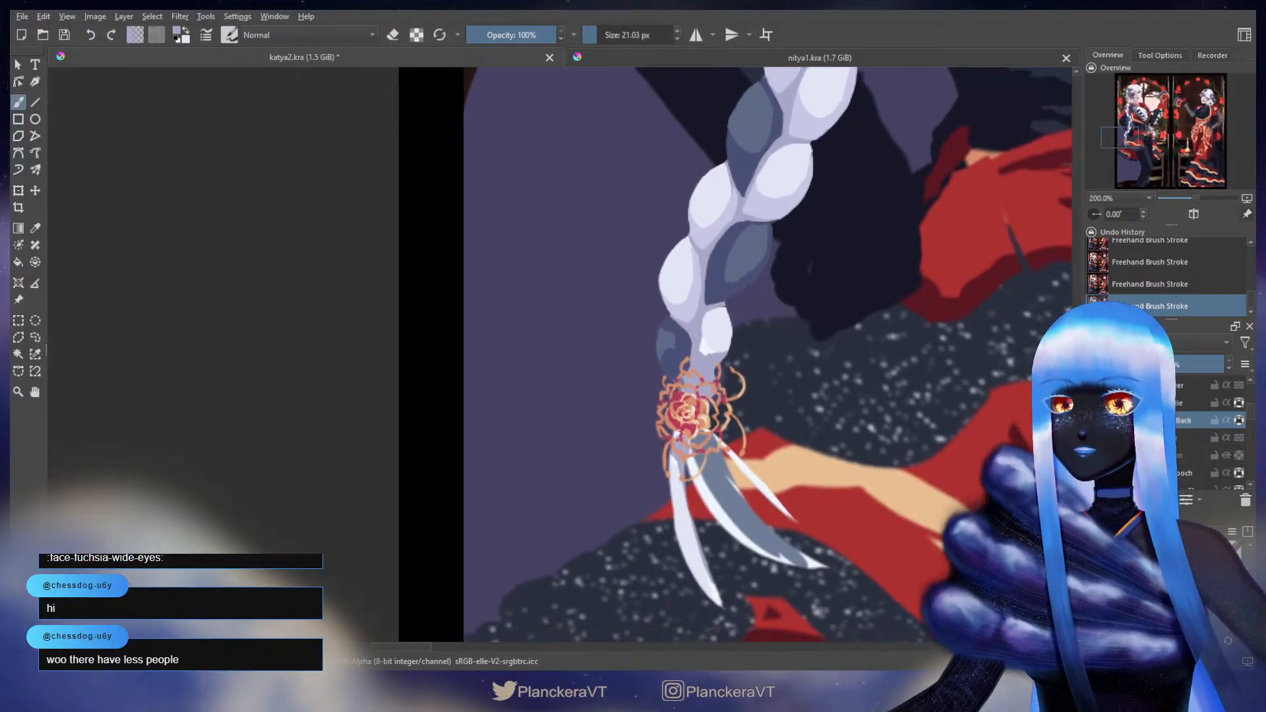
left_click(691, 301, "ctrl")
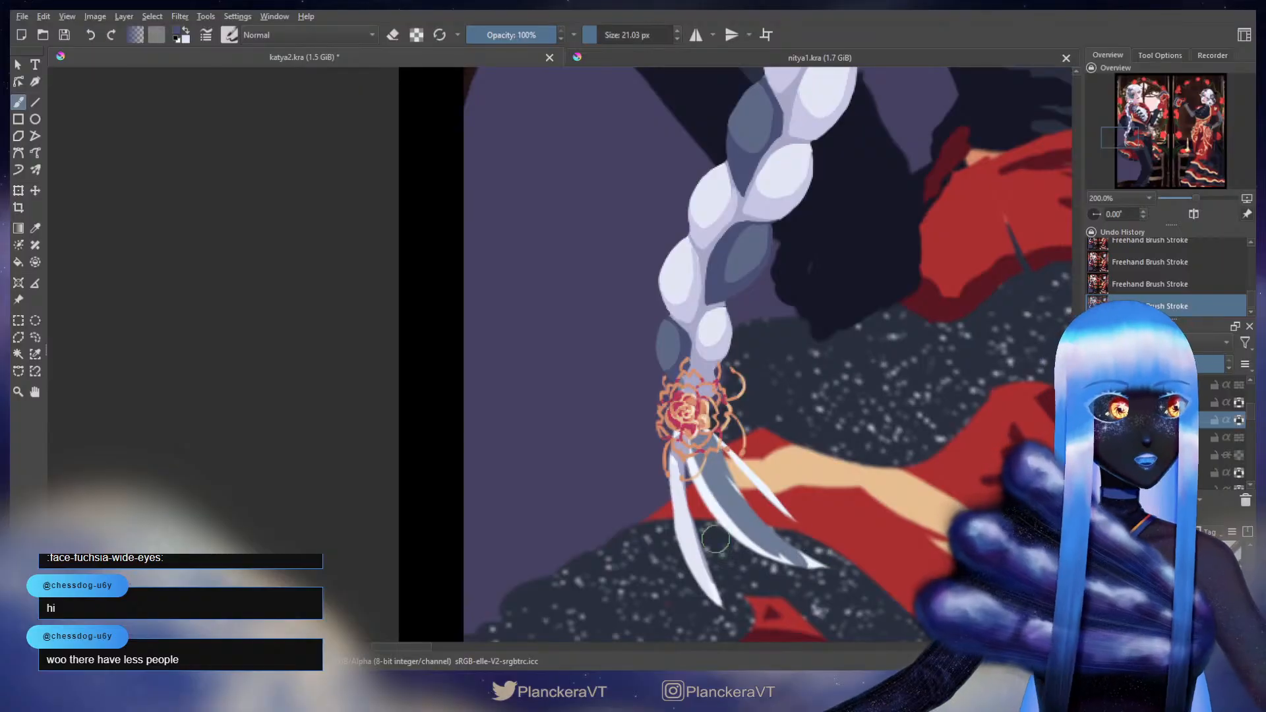
scroll(782, 428, "down", 4)
left_click_drag(855, 375, 809, 456)
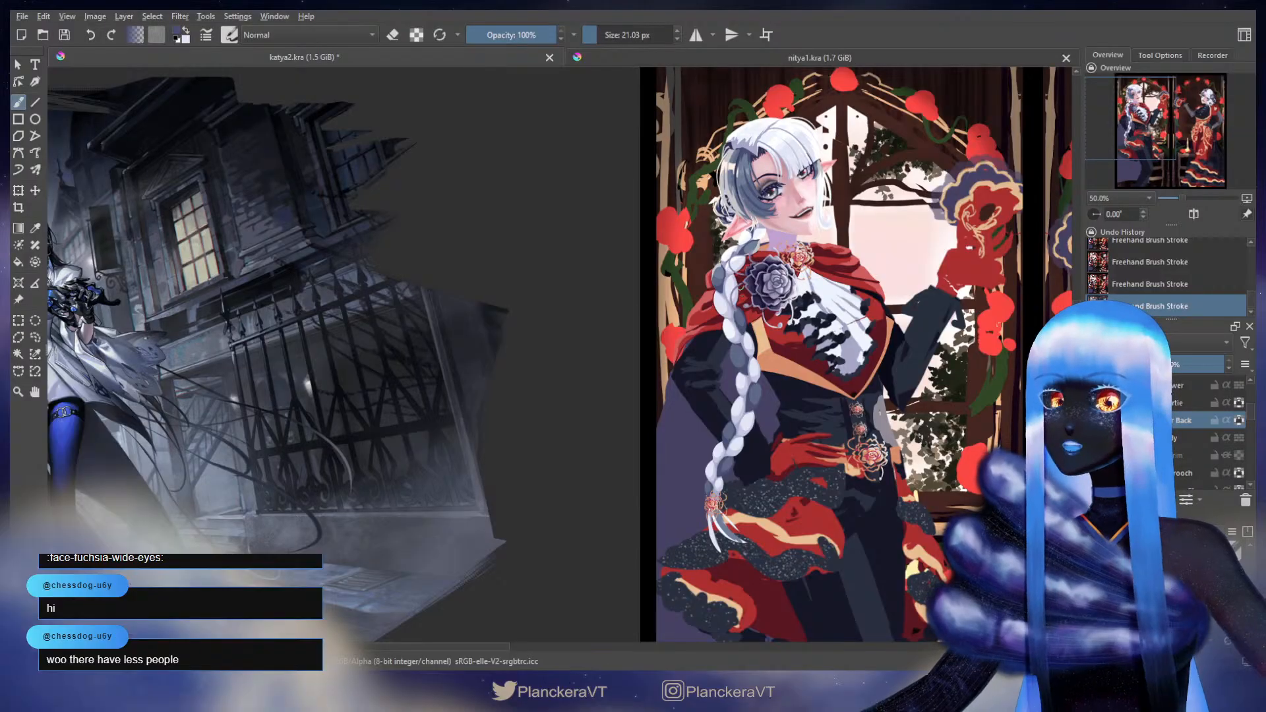
- Sample the lilac tone and paint the brooch tendril's cast shadow across the upper white strand with a 9.69 px brush
scroll(799, 323, "up", 5)
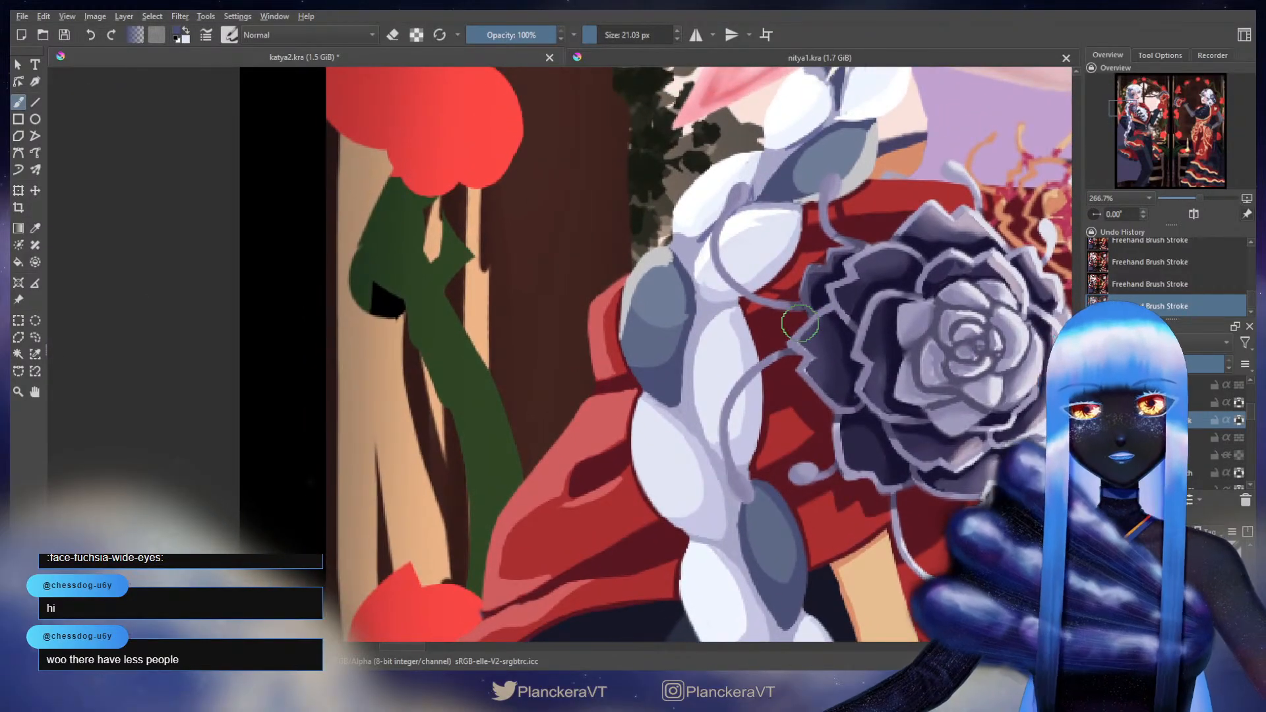
left_click_drag(800, 323, 727, 536)
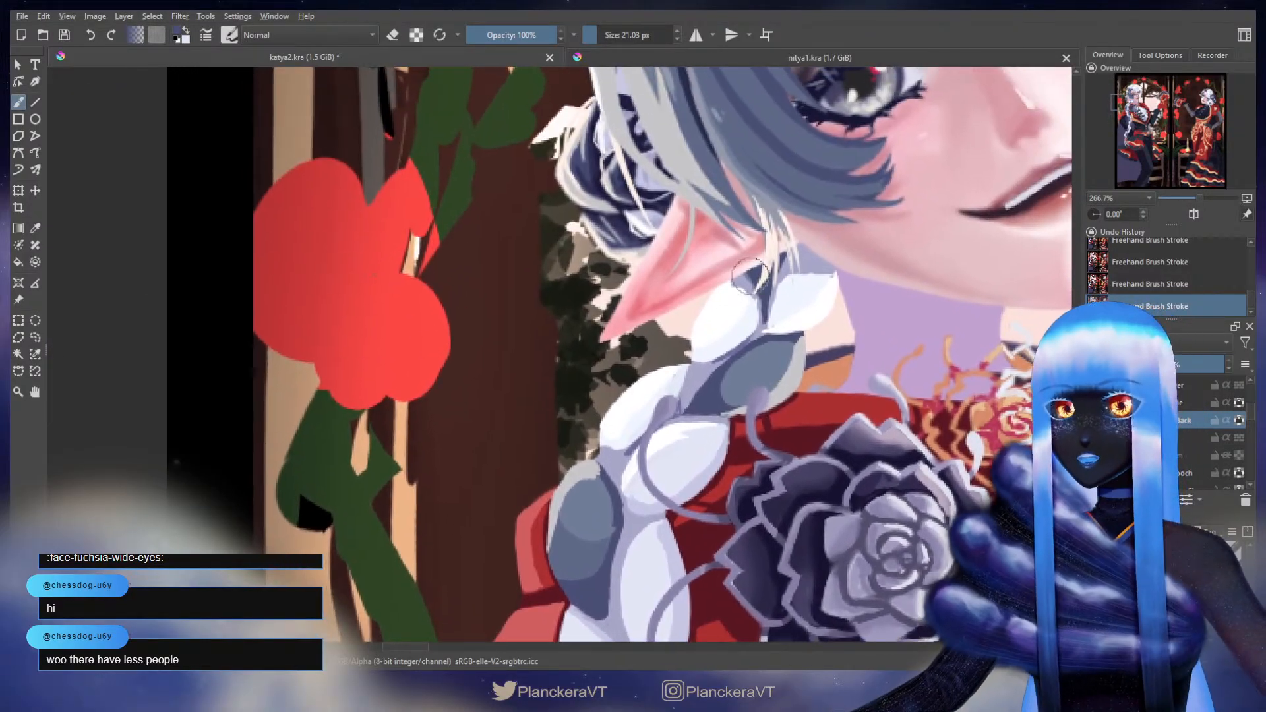
left_click(730, 342, "ctrl")
left_click_drag(716, 345, 706, 344)
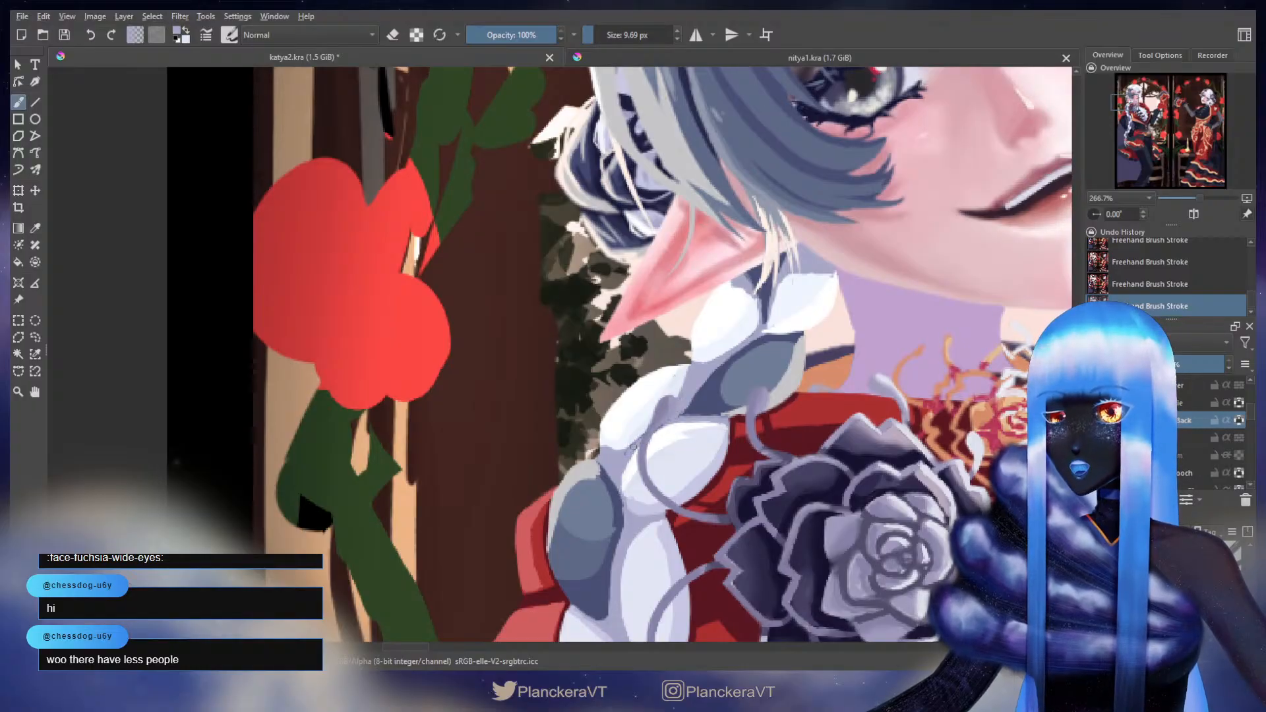
left_click_drag(763, 408, 786, 291)
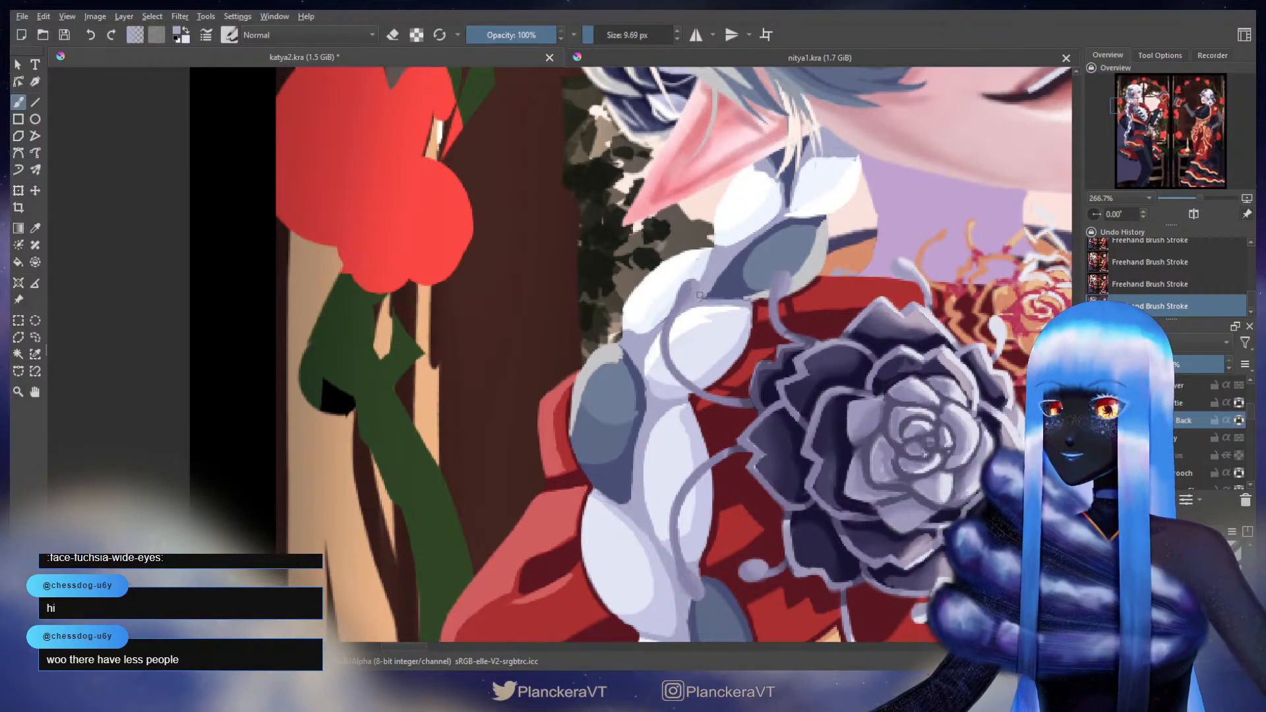
mouse_move(700, 295)
left_mouse_down()
mouse_move(690, 312)
mouse_move(704, 361)
mouse_move(727, 372)
mouse_move(692, 311)
left_mouse_up()
key("ctrl+z")
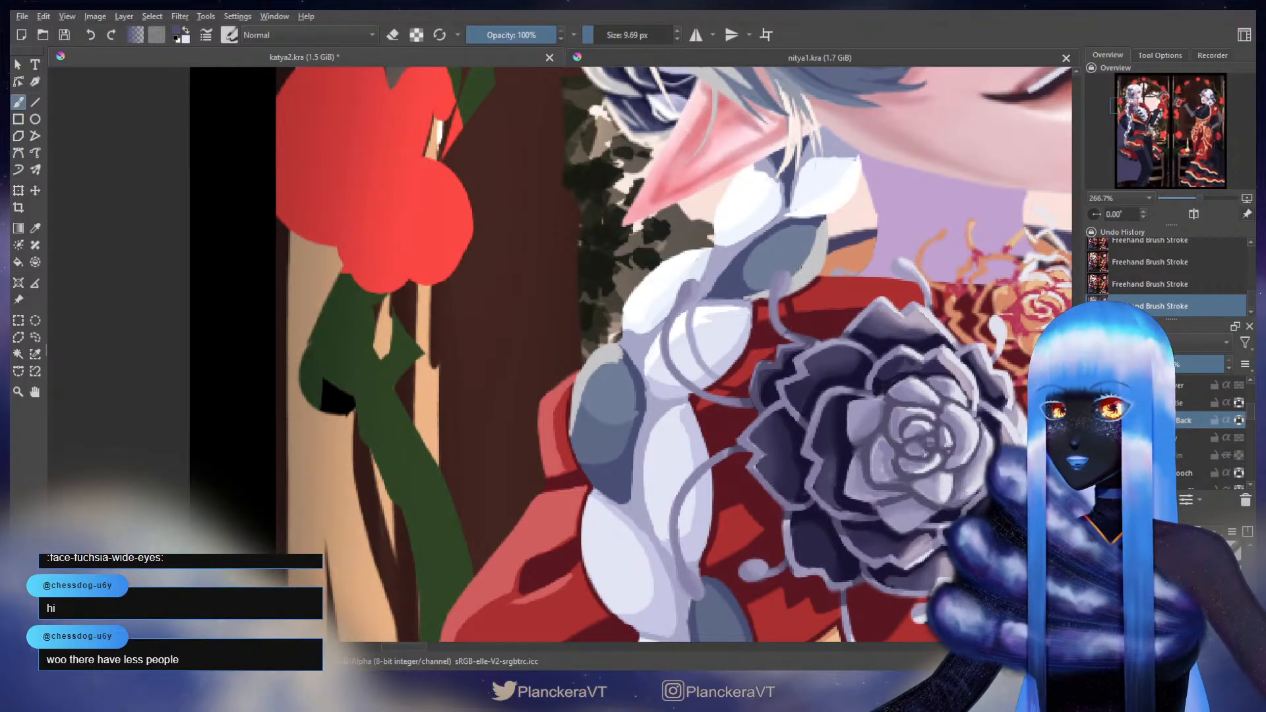
- Compare the upper braid with and without the last brush stroke by undoing and redoing it
key("ctrl+z")
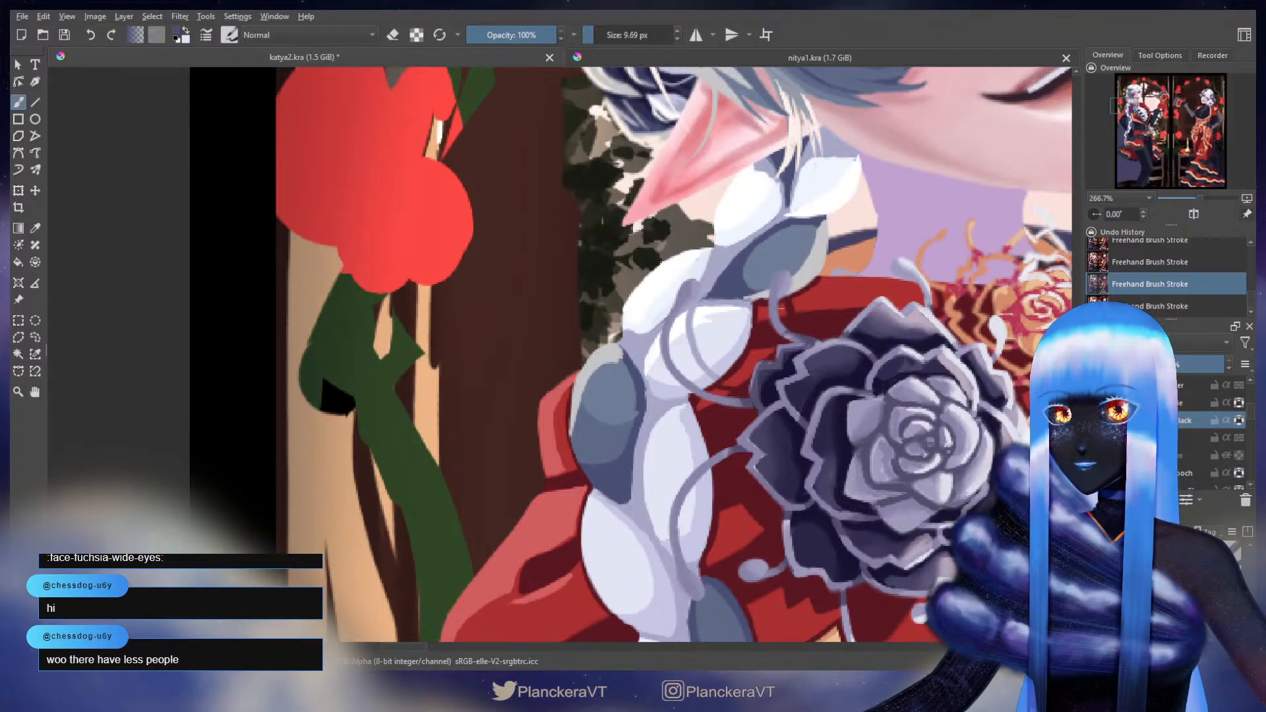
key("ctrl+shift+z")
key("ctrl+z")
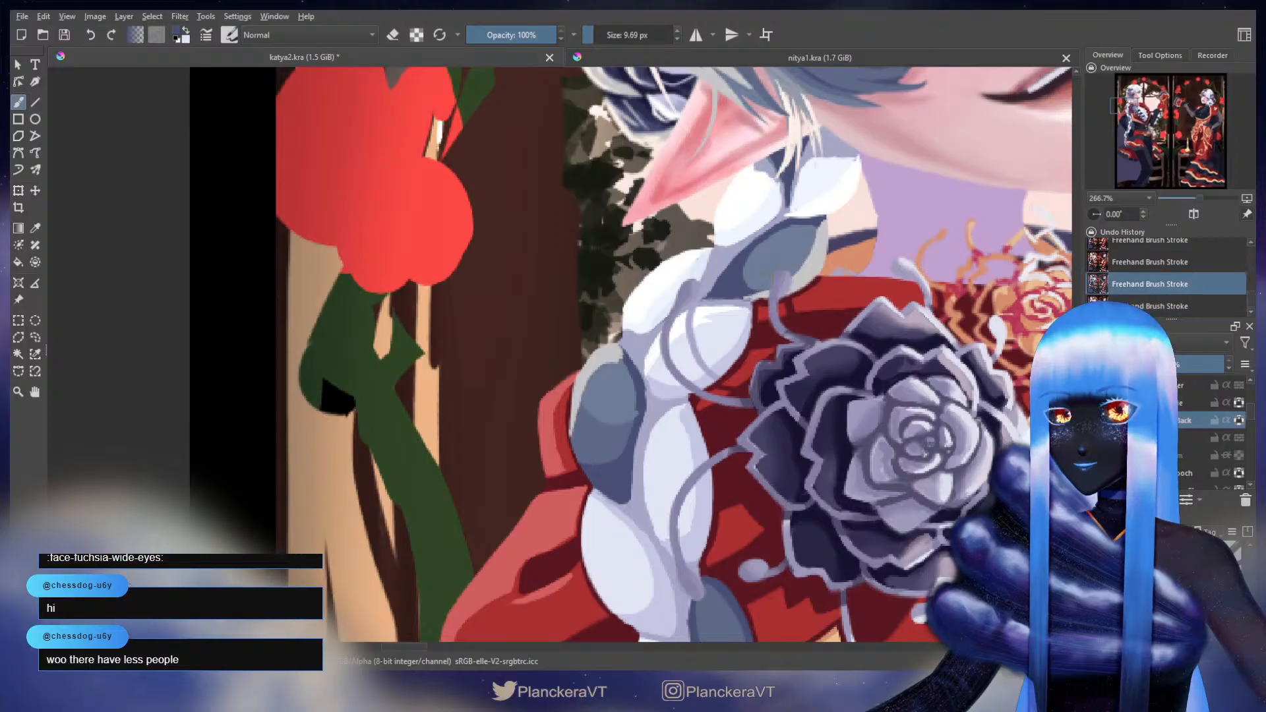
key("ctrl+shift+z")
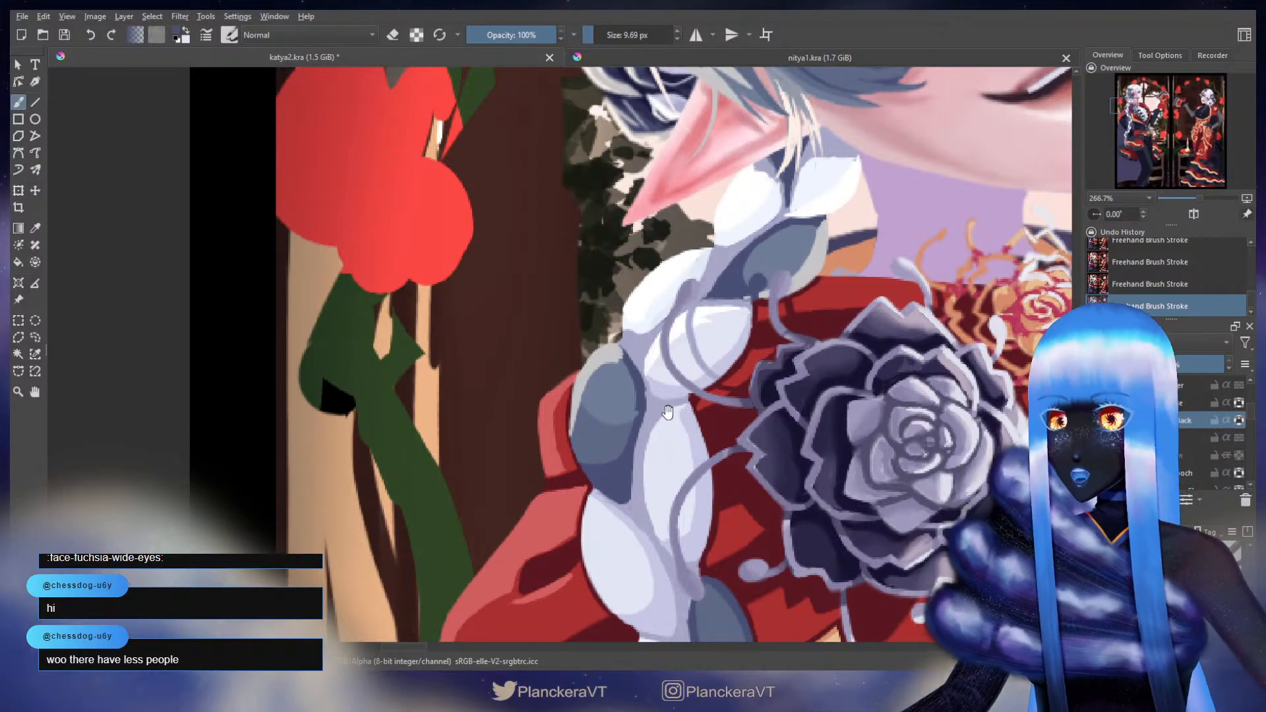
- Sample lilac and slate tones and add the lower tendril's shadow to the white strand and the slate strand beneath it
left_click_drag(666, 412, 726, 189)
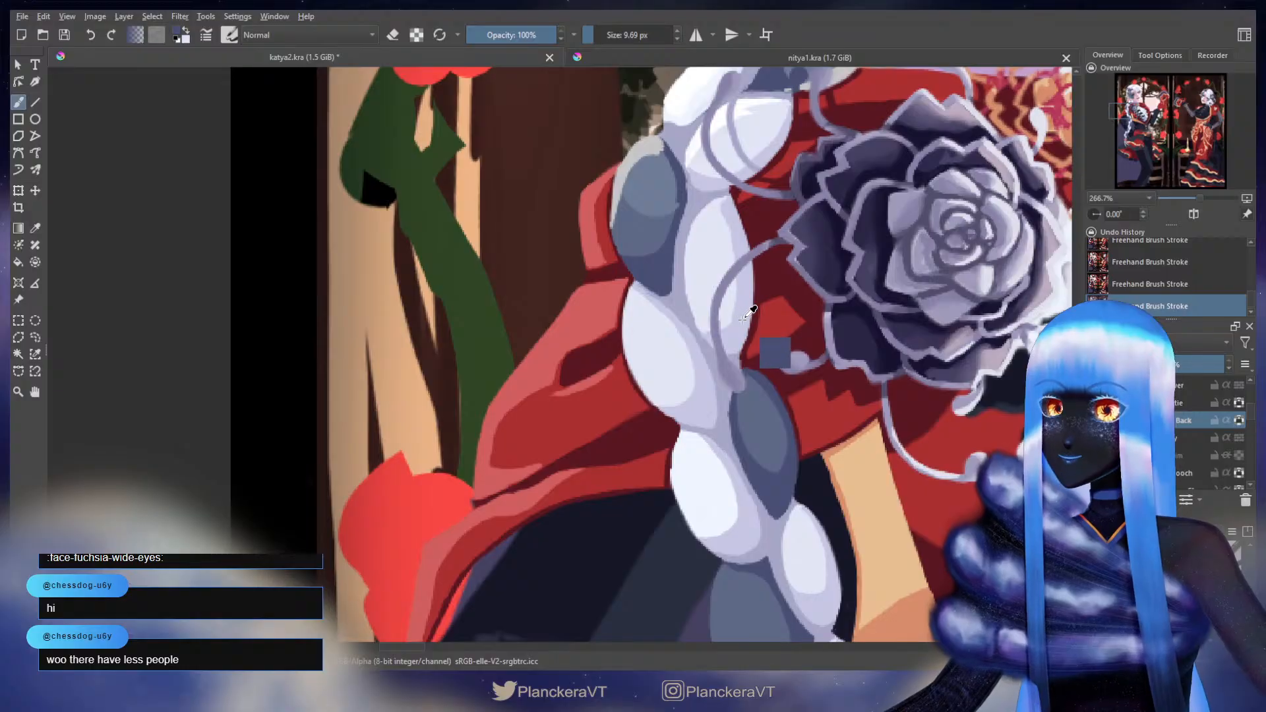
left_click(682, 294, "ctrl")
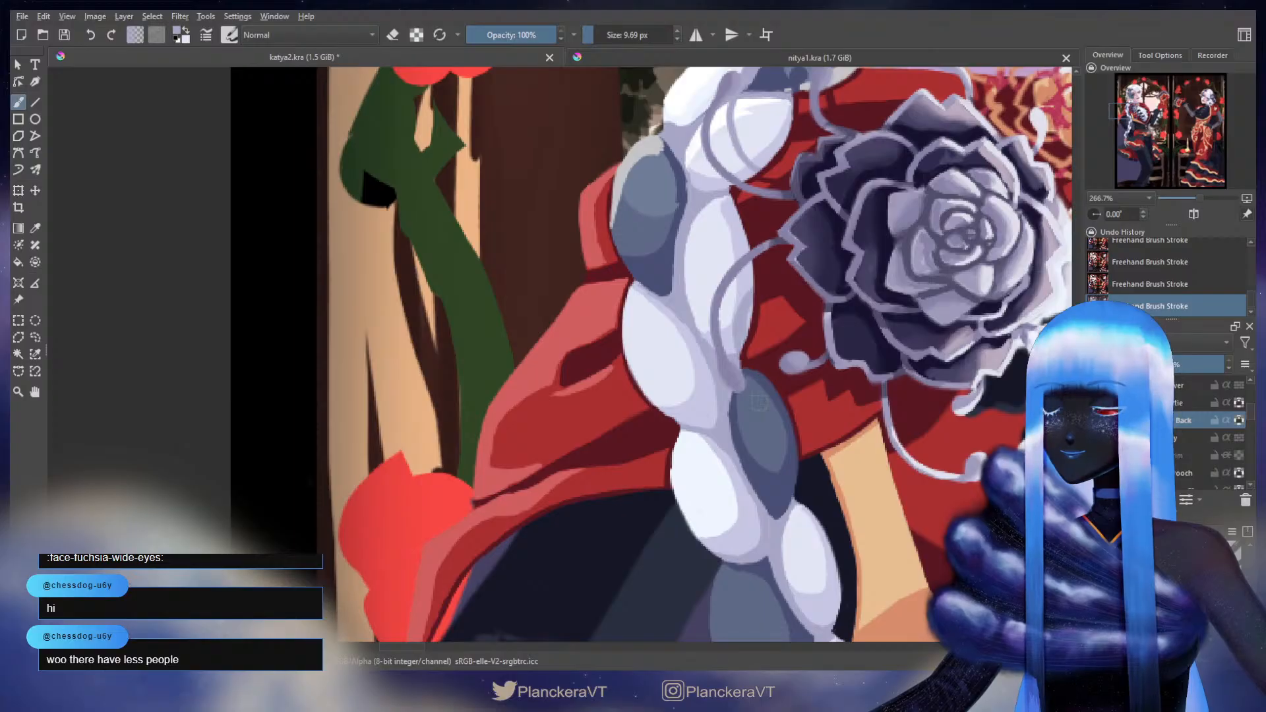
left_click(772, 490, "ctrl")
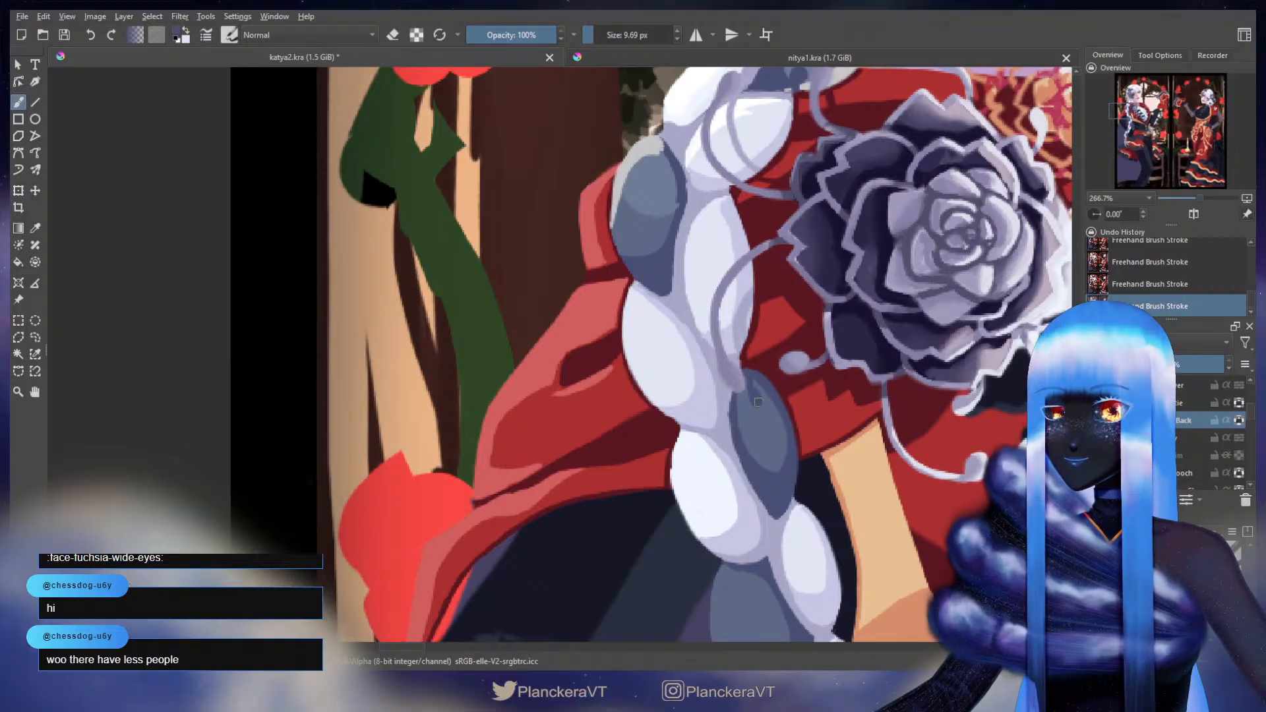
- Examine the braid's shading from the brooch downward and back up to its start below the ear
mouse_move(916, 379)
left_mouse_down()
mouse_move(836, 455)
mouse_move(767, 596)
left_mouse_up()
left_click_drag(741, 477, 740, 184)
left_click_drag(711, 570, 707, 350)
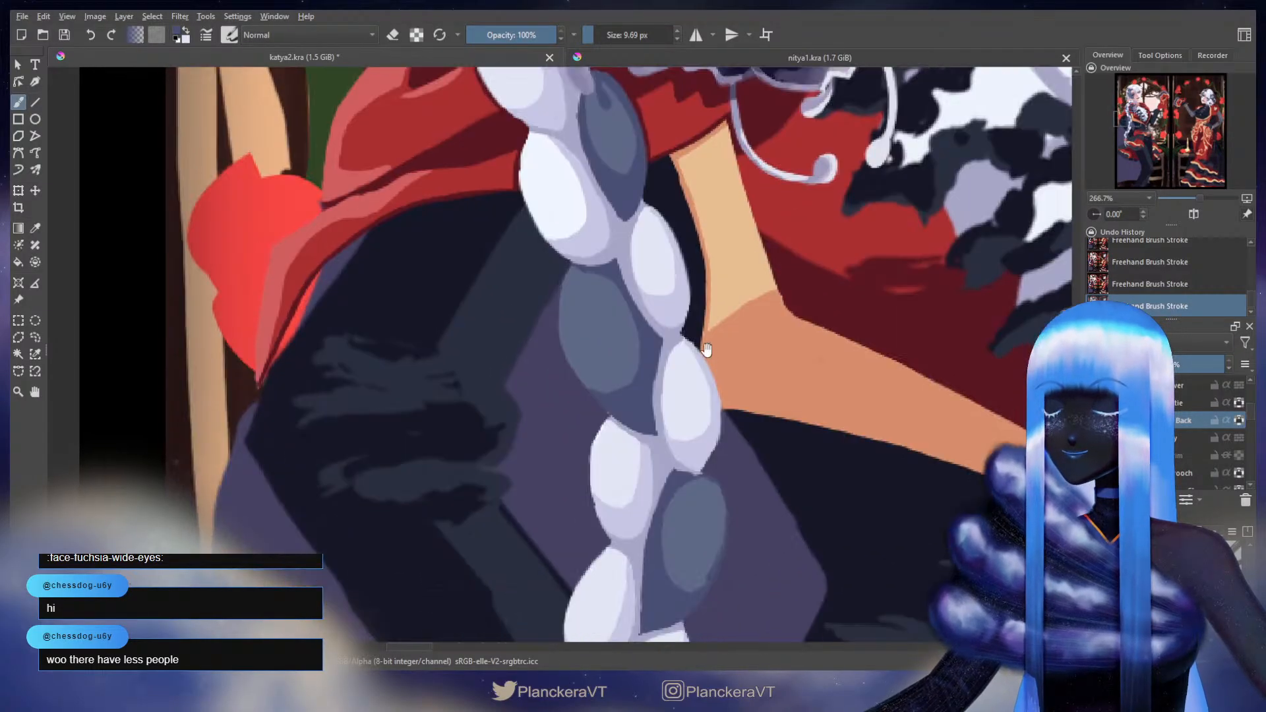
left_click_drag(645, 491, 639, 228)
left_click_drag(634, 376, 729, 79)
mouse_move(648, 267)
left_mouse_down()
mouse_move(663, 192)
mouse_move(587, 428)
left_mouse_up()
mouse_move(665, 118)
left_mouse_down()
mouse_move(688, 237)
mouse_move(643, 488)
left_mouse_up()
left_click_drag(690, 264, 658, 523)
left_click_drag(639, 168, 728, 533)
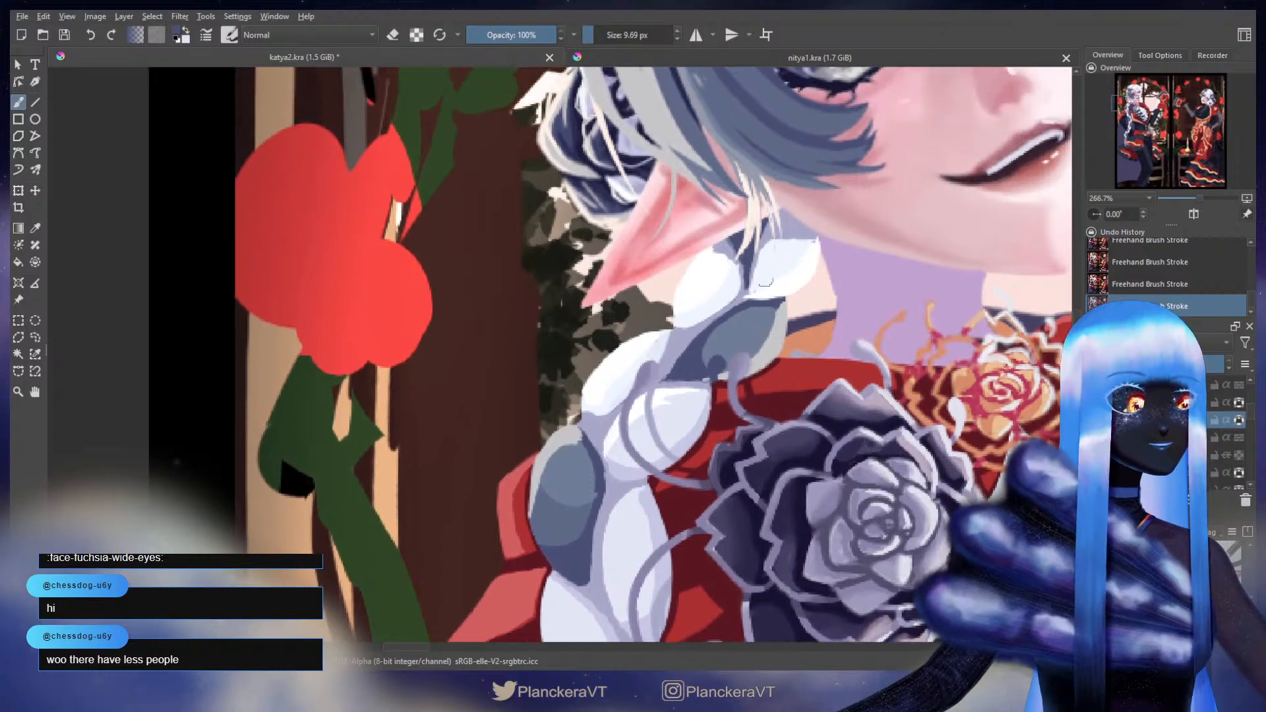
mouse_move(712, 274)
left_mouse_down()
mouse_move(707, 316)
mouse_move(714, 290)
left_mouse_up()
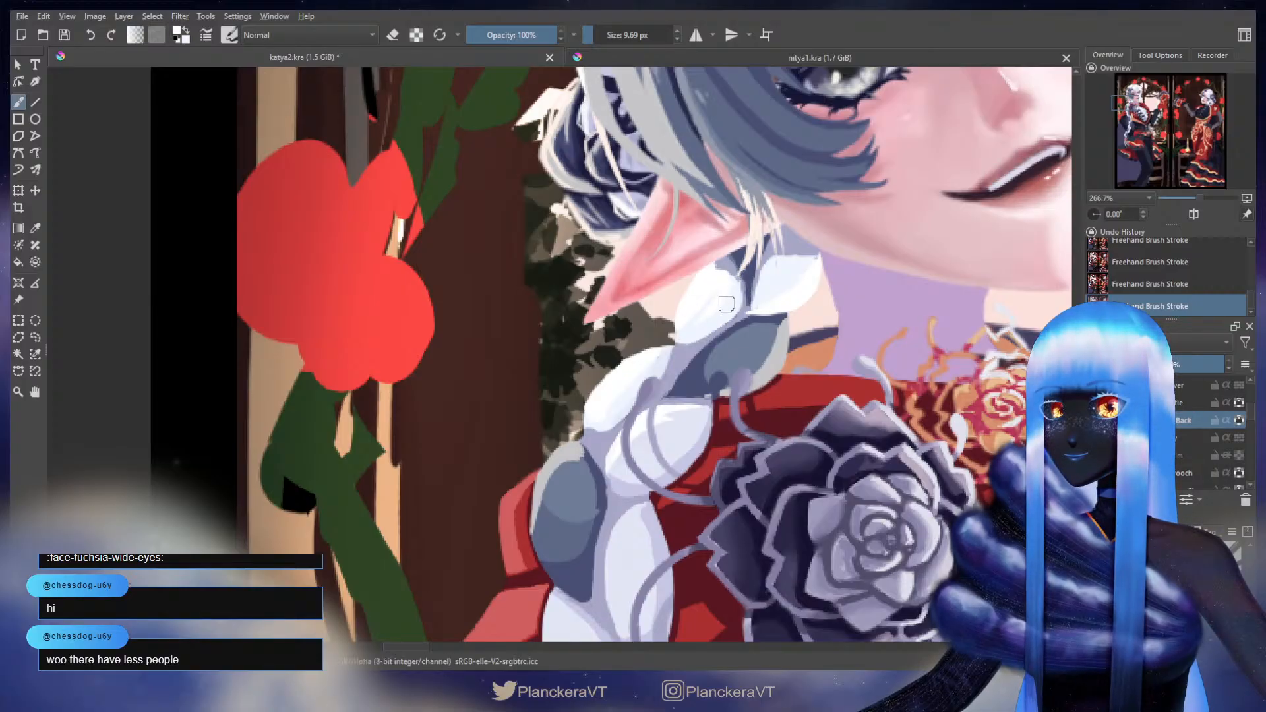
- Sample a lilac tone and paint fine hair lines into the white strand just below the ear
left_click_drag(731, 302, 699, 331)
key("ctrl+z")
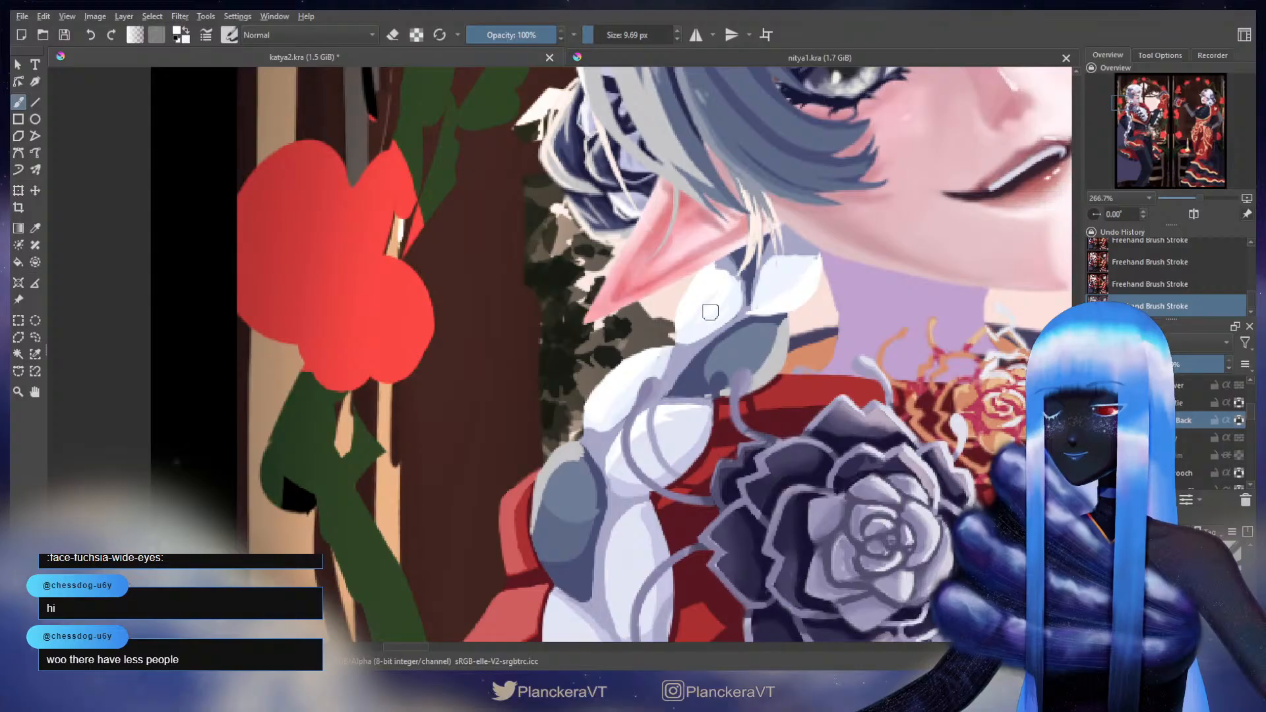
left_click(724, 264, "ctrl")
left_click(723, 264, "ctrl")
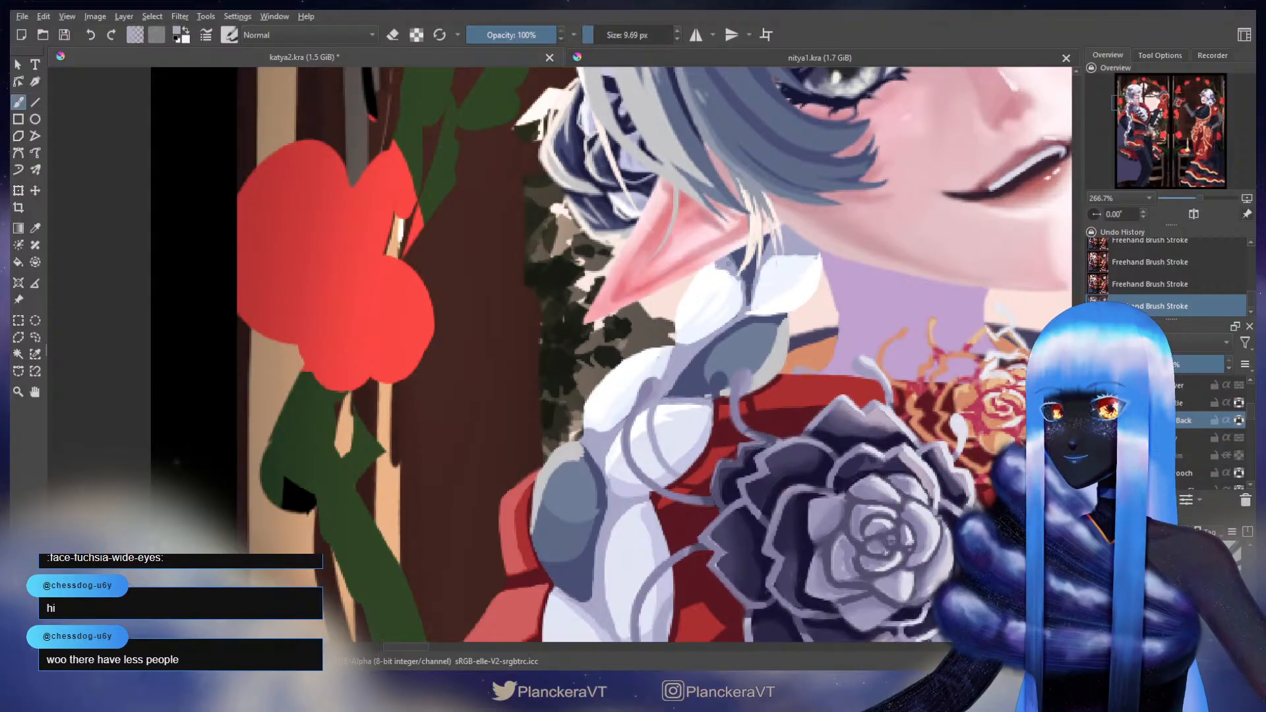
left_click_drag(721, 265, 705, 284)
key("ctrl+z")
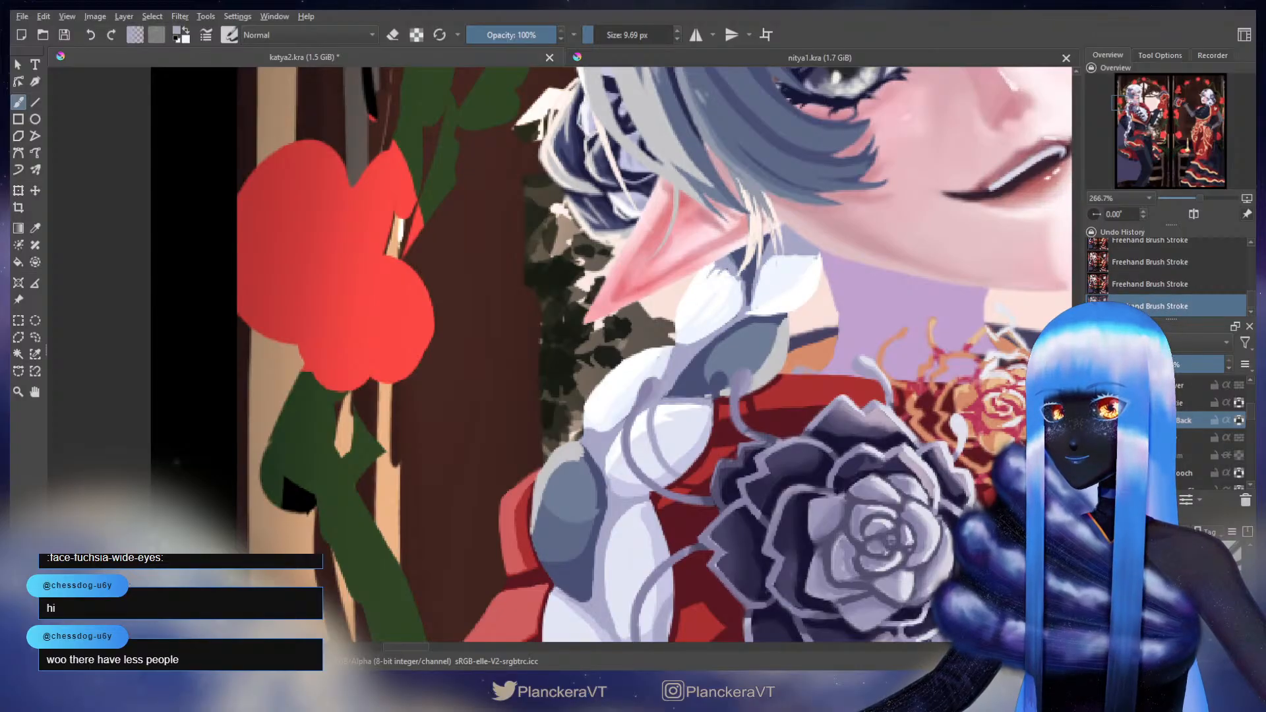
- Sample slate and lilac tones and paint hair lines on the adjacent white strand under the jaw
left_click(738, 253, "ctrl")
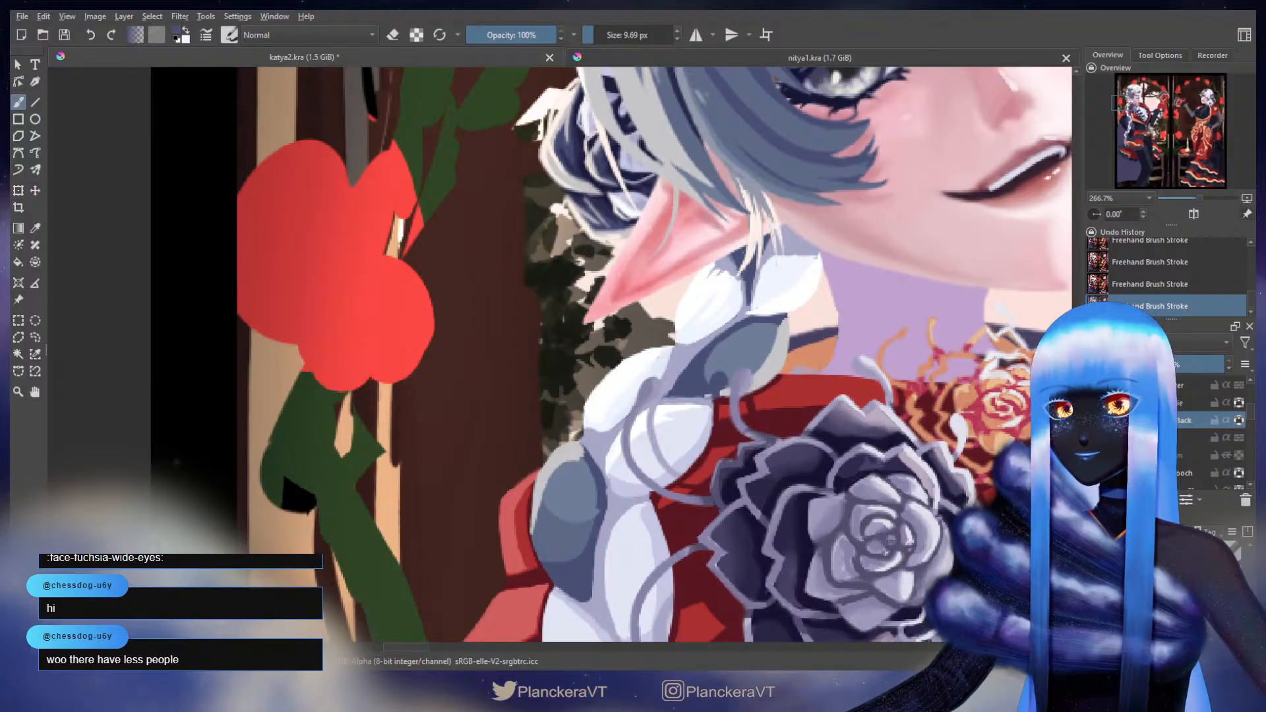
left_click(817, 267, "ctrl")
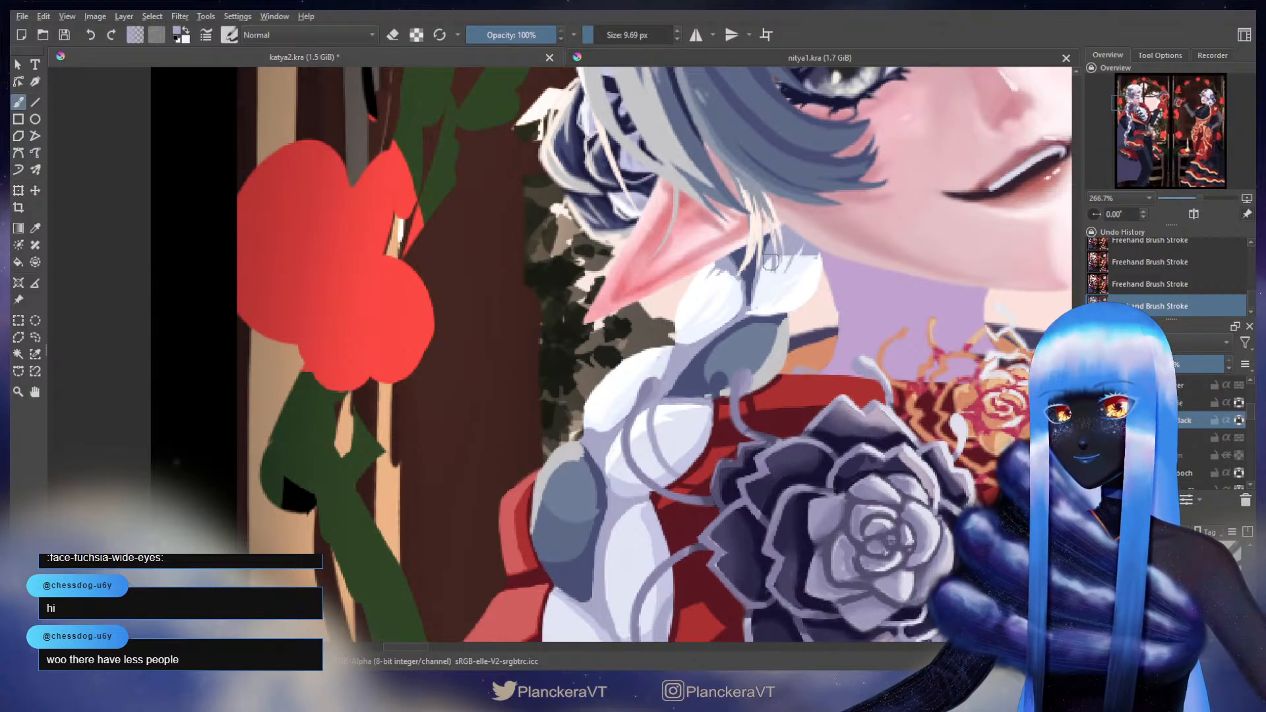
left_click_drag(748, 304, 774, 281)
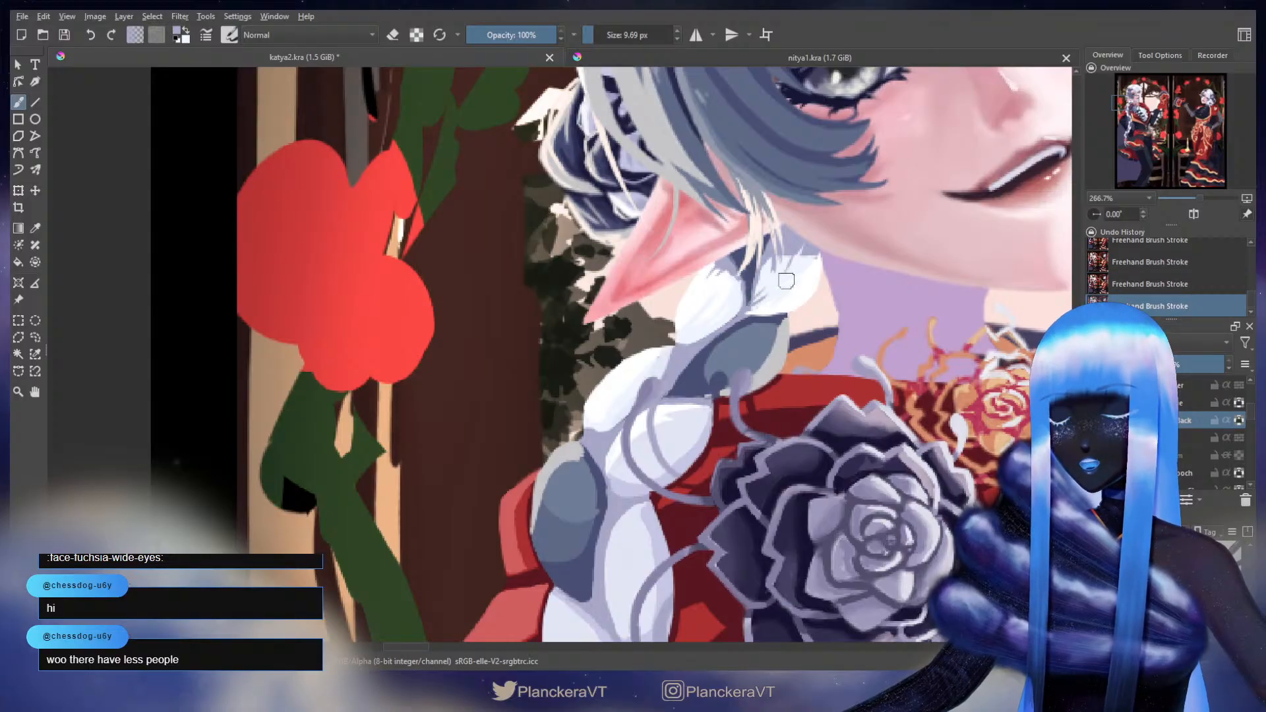
- Sample slate tones and paint dark hair lines along the uppermost slate strand, comparing strokes by undoing and redoing them
left_click_drag(739, 320, 808, 238)
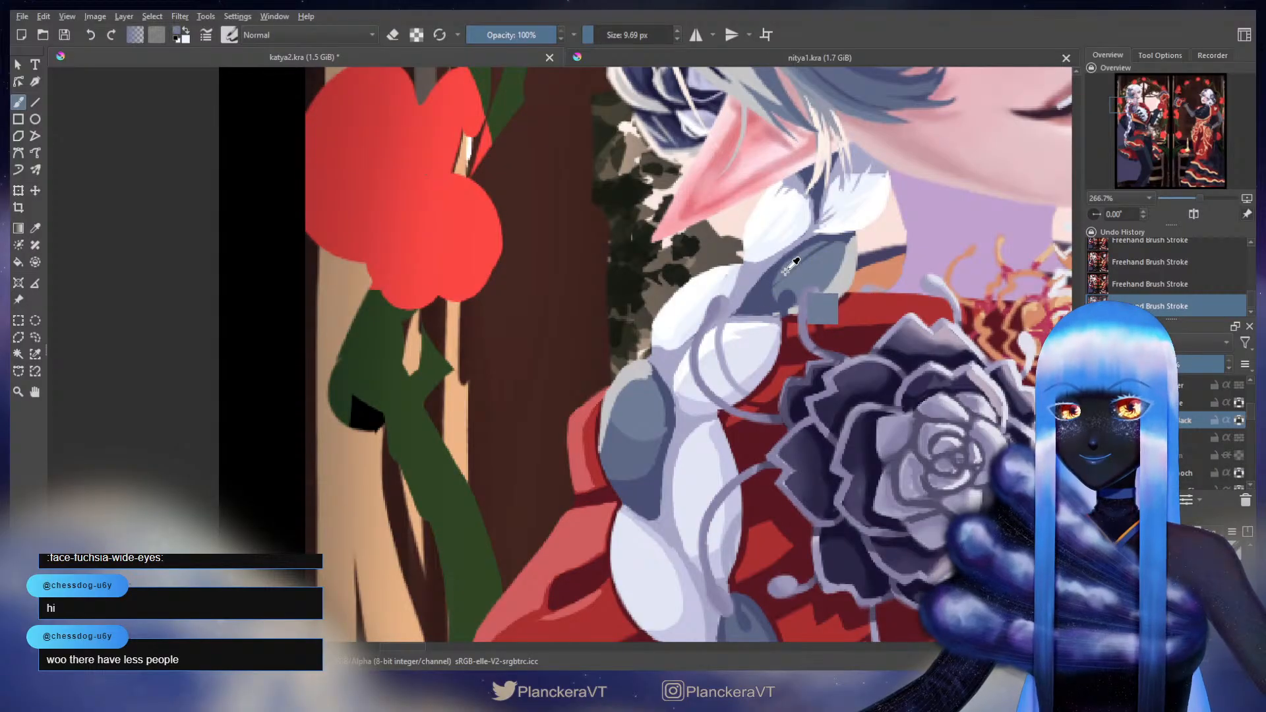
key("ctrl+z")
key("ctrl+z")
key("ctrl+shift+z")
key("ctrl+shift+z")
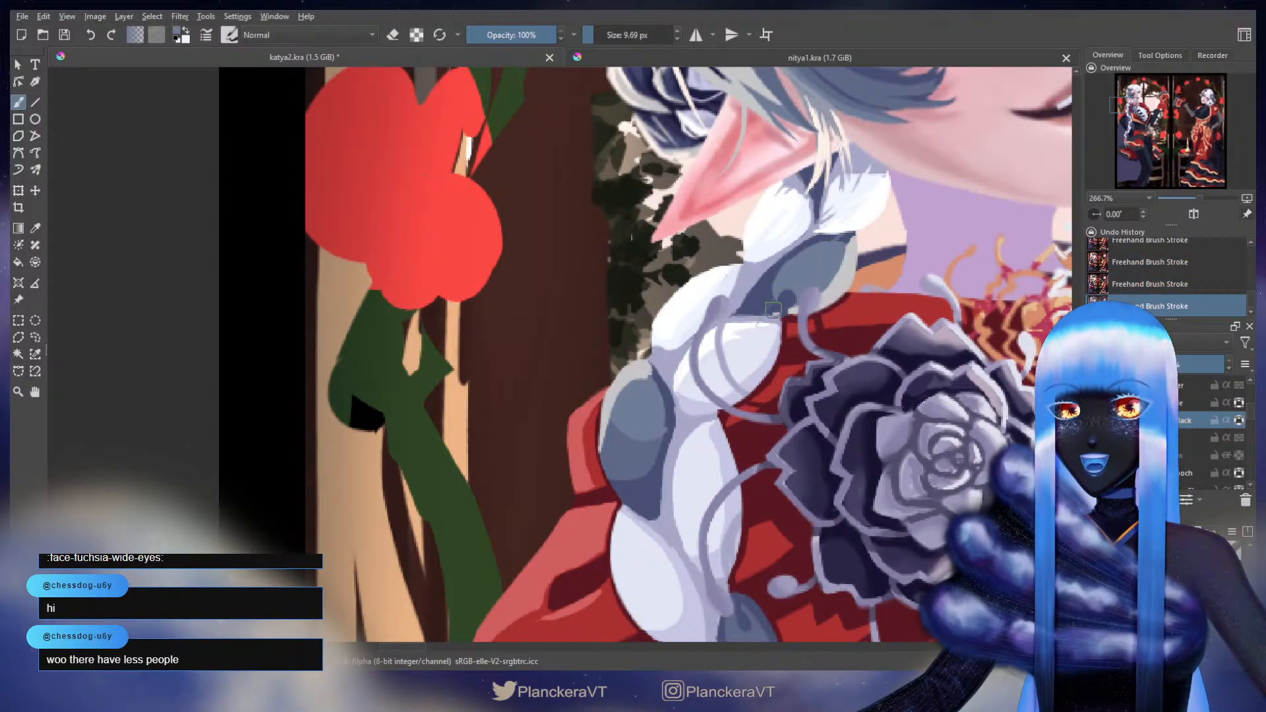
key("ctrl+z")
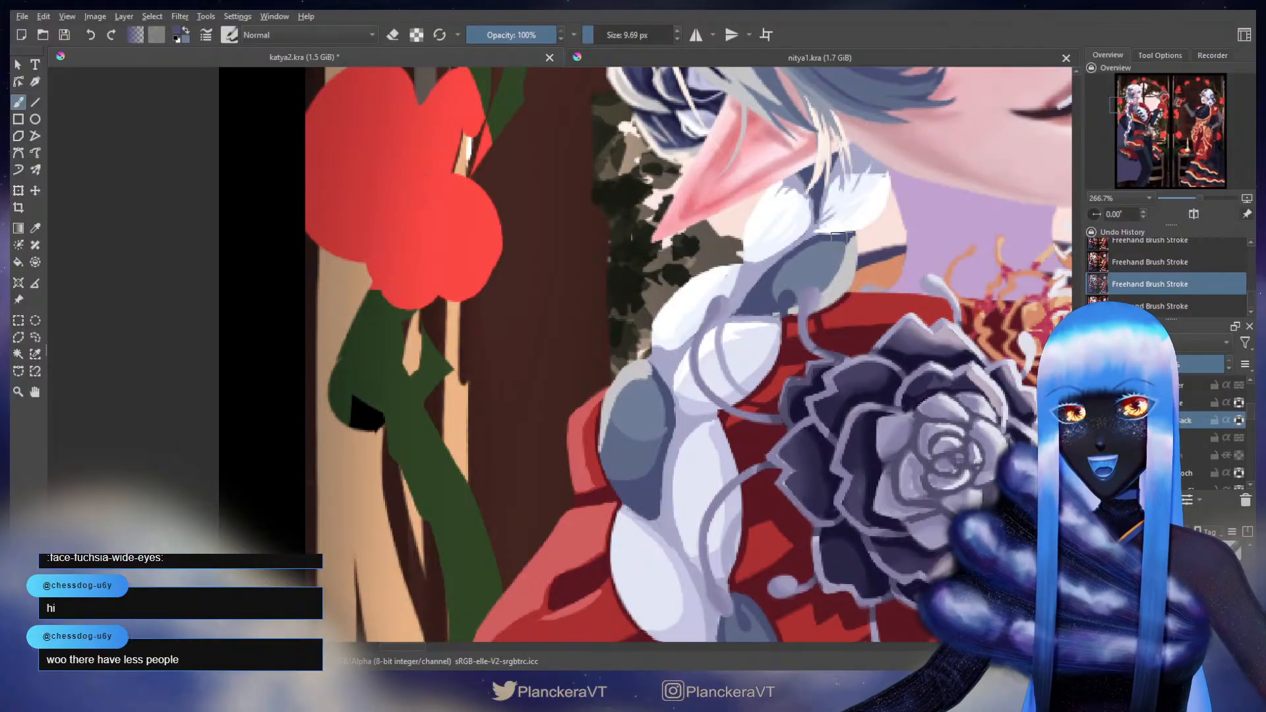
key("ctrl+shift+z")
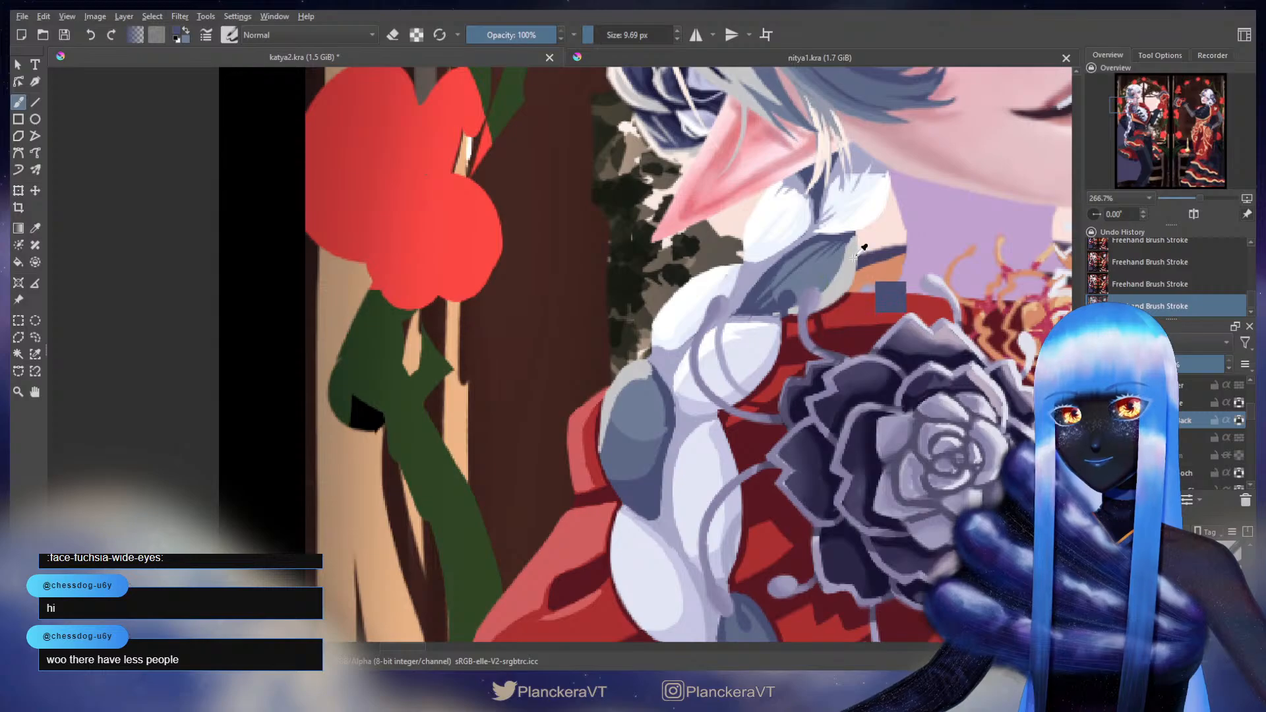
- Rework the uppermost slate strand's shaded end, sampling its tones and blending fine lines into the pale edge
key("ctrl+z")
mouse_move(818, 281)
left_mouse_down()
mouse_move(852, 251)
mouse_move(818, 282)
left_mouse_up()
key("ctrl+z")
left_click(824, 284, "ctrl")
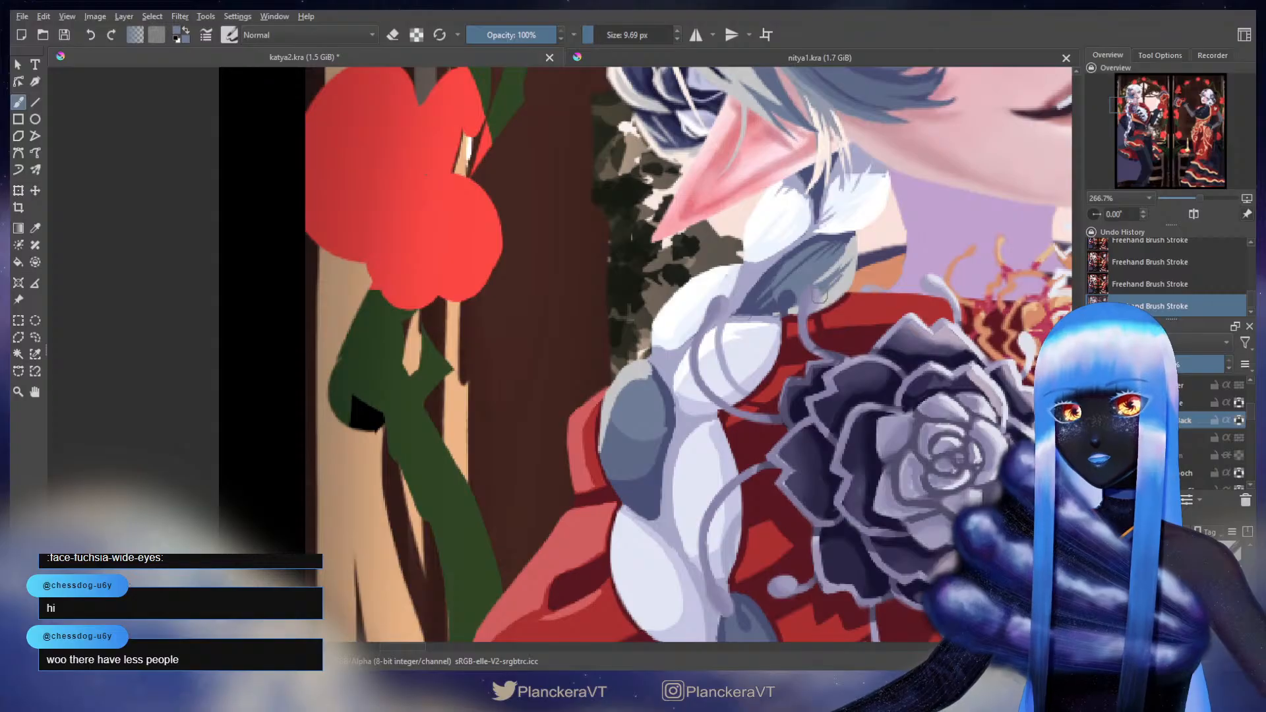
key("ctrl+z")
- Sample slate and white tones and refine the highlights on the outer white strand below the uppermost slate strand
mouse_move(828, 294)
left_mouse_down()
mouse_move(787, 311)
mouse_move(904, 238)
left_mouse_up()
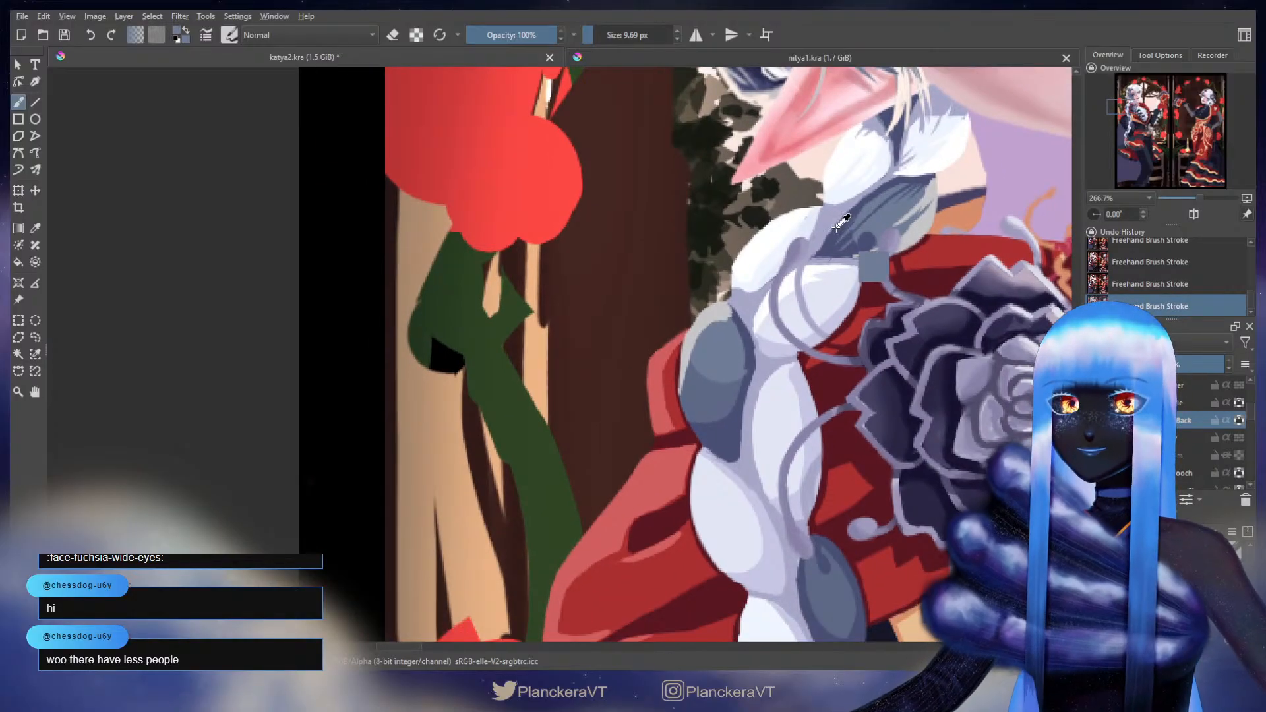
key("ctrl+z")
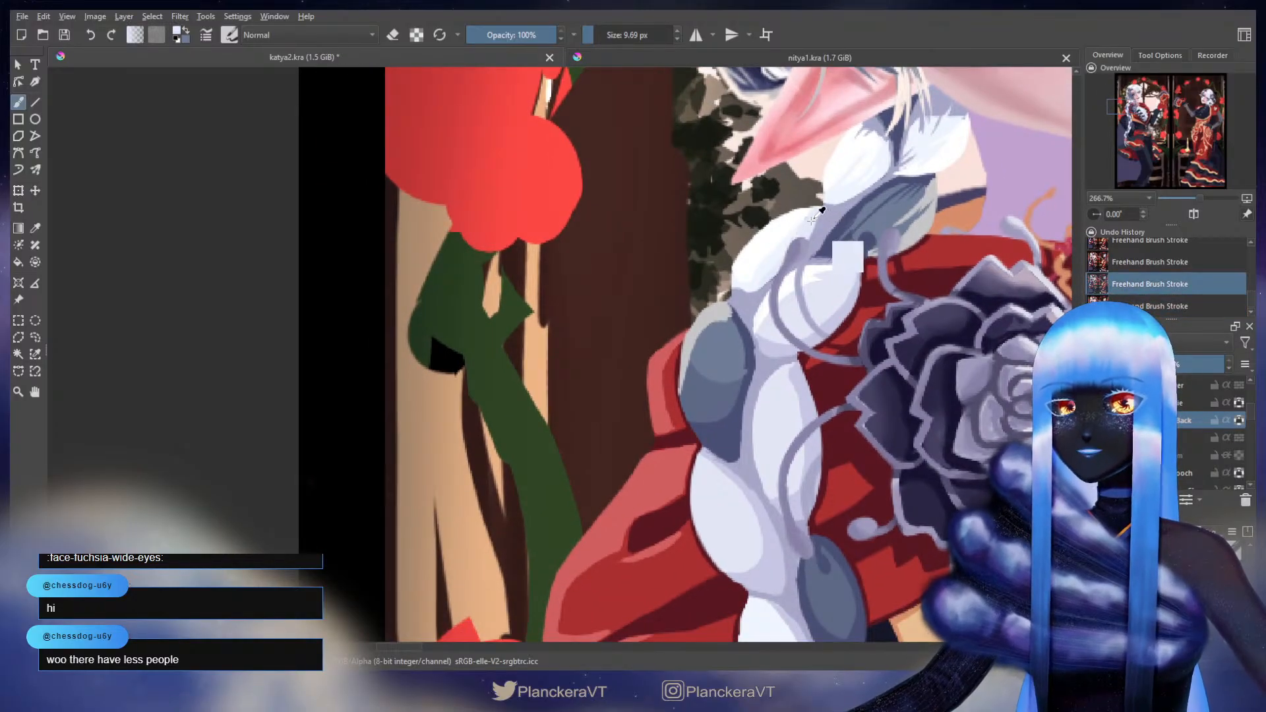
key("ctrl+shift+z")
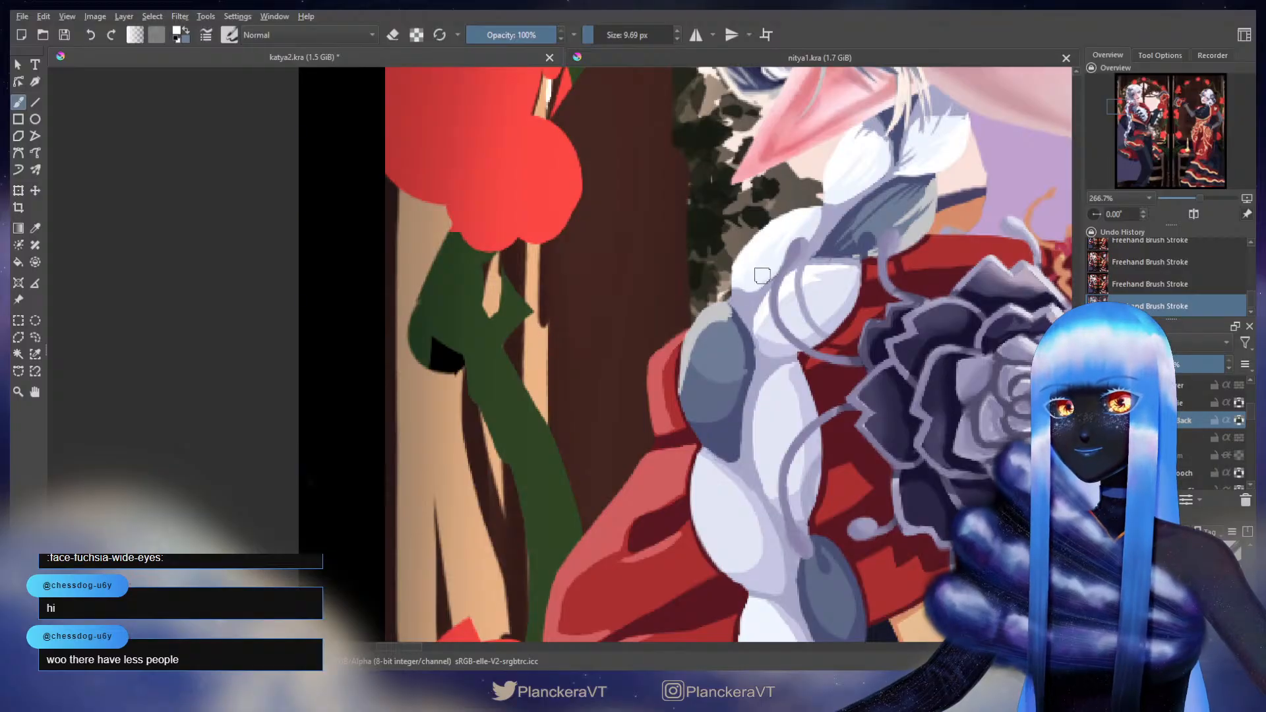
key("ctrl+z")
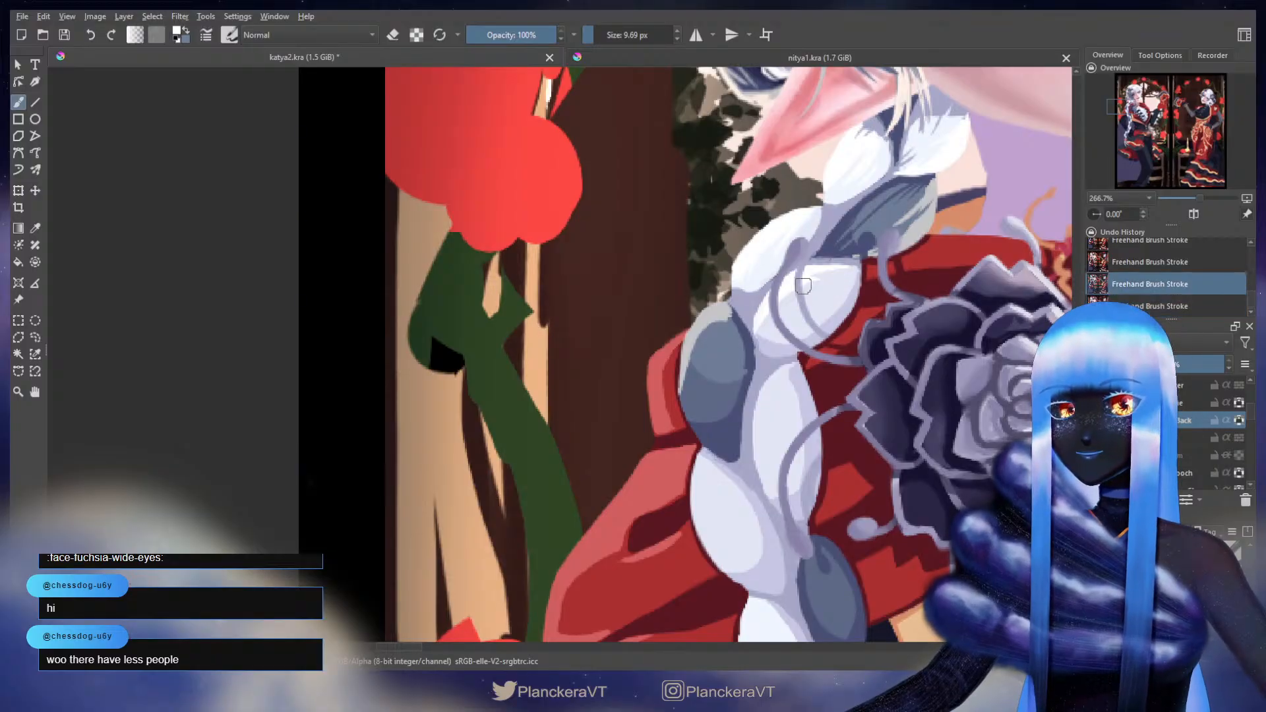
- Paint fine lilac hair lines across the white strand lying beneath the brooch's upper tendrils
mouse_move(803, 286)
left_mouse_down()
mouse_move(815, 322)
mouse_move(827, 279)
mouse_move(813, 278)
left_mouse_up()
key("ctrl+z")
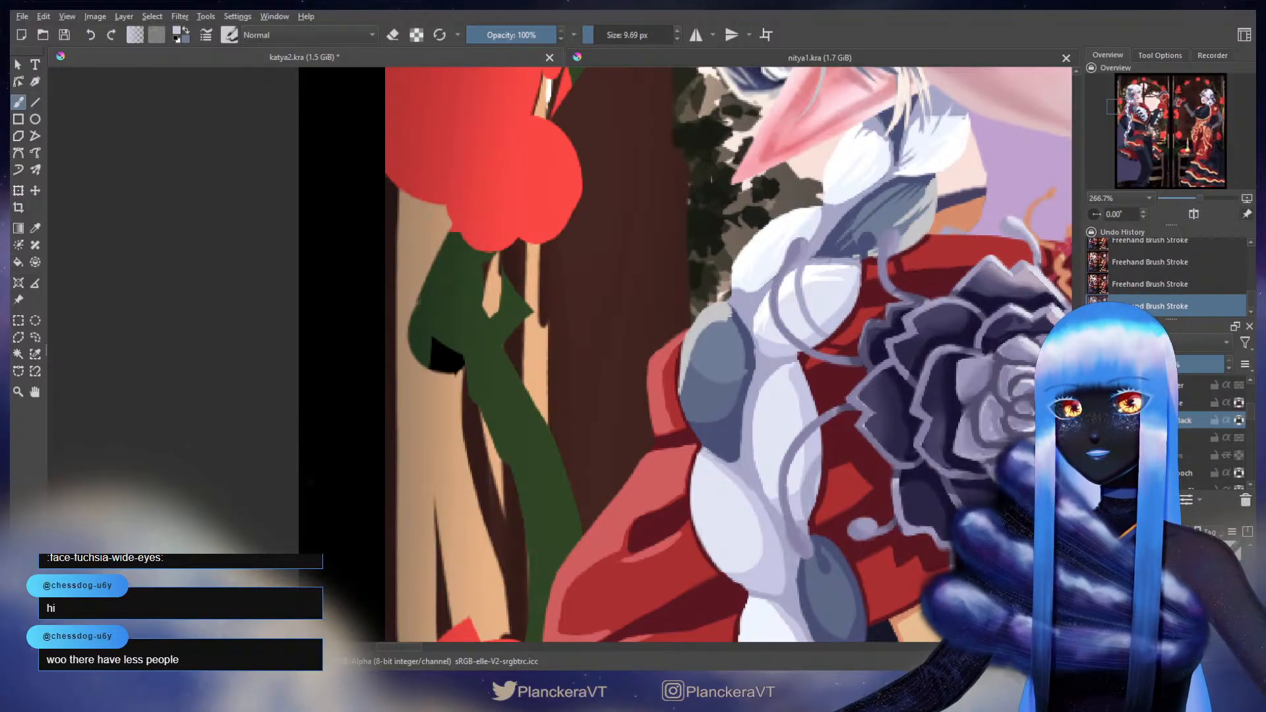
mouse_move(860, 296)
left_mouse_down()
mouse_move(821, 313)
mouse_move(843, 302)
left_mouse_up()
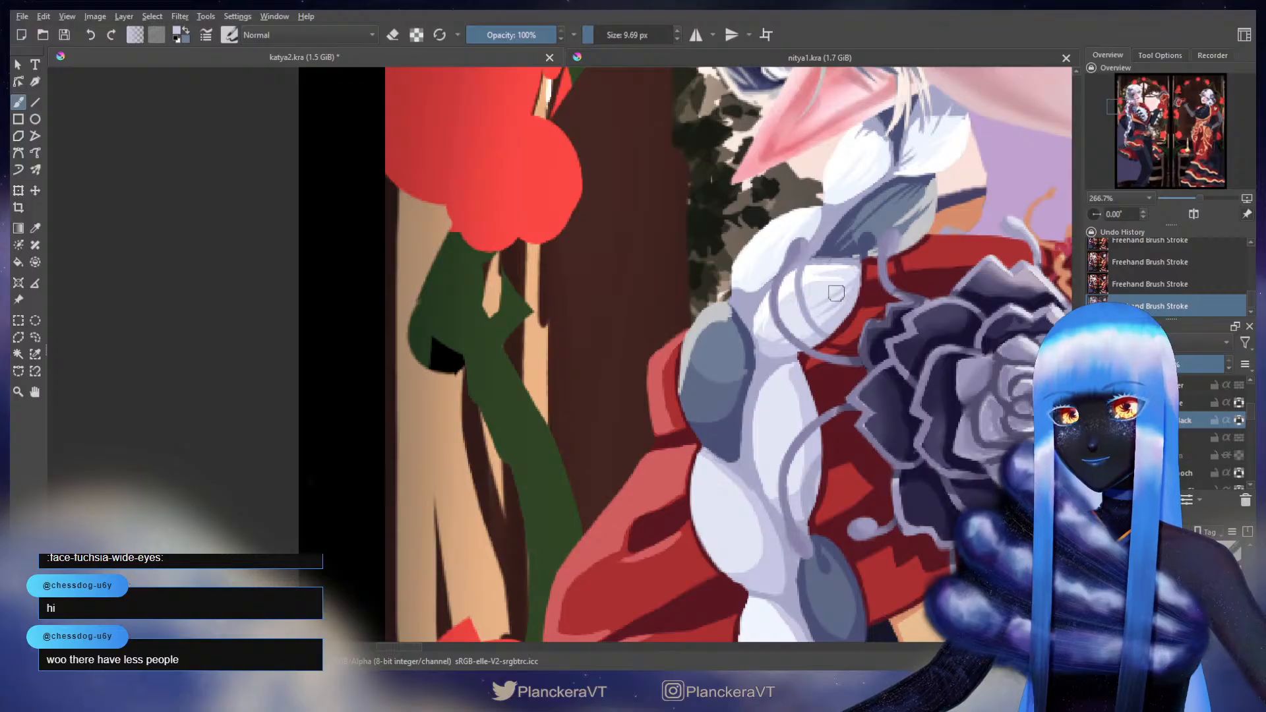
left_click_drag(835, 293, 873, 244)
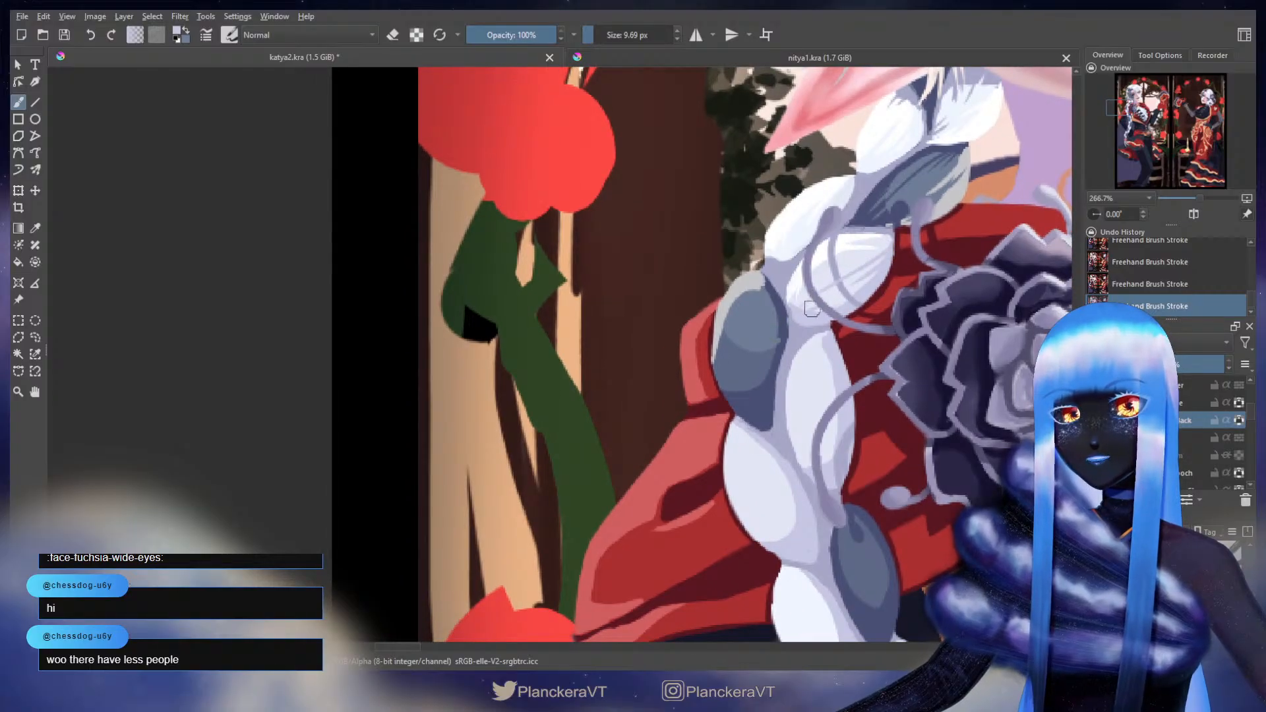
left_click(837, 268, "ctrl")
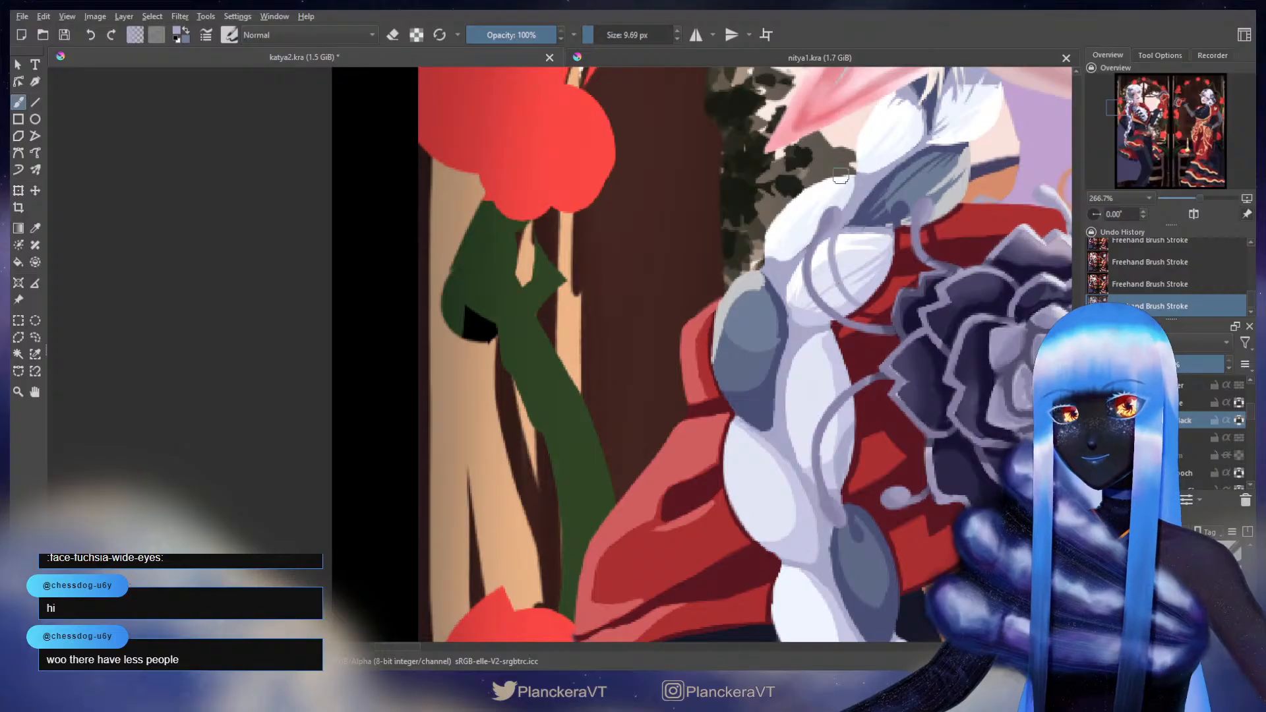
- Sample the slate strand's tones on the braid's outer side and paint long hair lines along its pale edge with an 11.68 px brush
left_click(751, 283, "ctrl")
left_click(762, 275)
left_click_drag(754, 287, 727, 392)
key("ctrl+z")
key("ctrl+z")
left_click_drag(758, 281, 728, 392)
key("ctrl+z")
mouse_move(749, 317)
left_mouse_down()
mouse_move(774, 290)
mouse_move(766, 265)
left_mouse_up()
mouse_move(762, 222)
left_mouse_down()
mouse_move(763, 375)
mouse_move(764, 230)
mouse_move(747, 359)
left_mouse_up()
key("ctrl+z")
- Sample lighter and darker slate tones and fill the middle and lower tip of the outer slate strand with hair lines
left_click(764, 271, "ctrl")
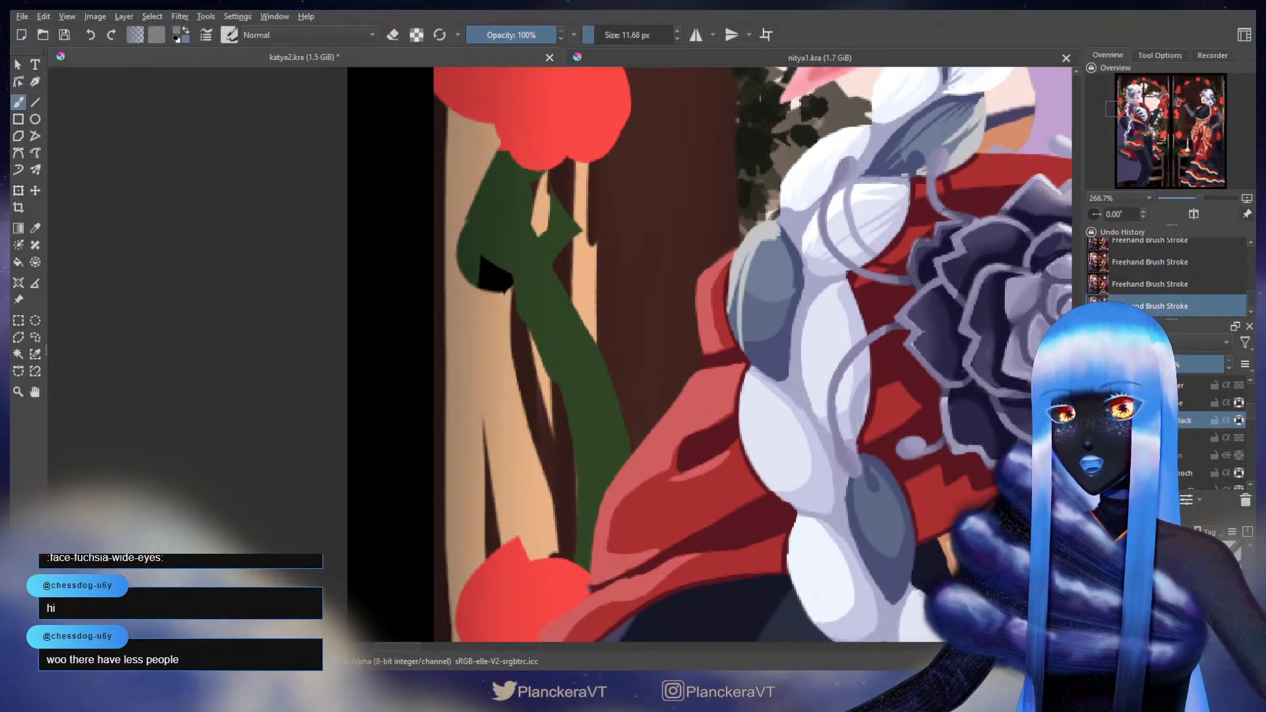
key("ctrl+z")
mouse_move(754, 300)
left_mouse_down()
mouse_move(755, 349)
mouse_move(761, 334)
left_mouse_up()
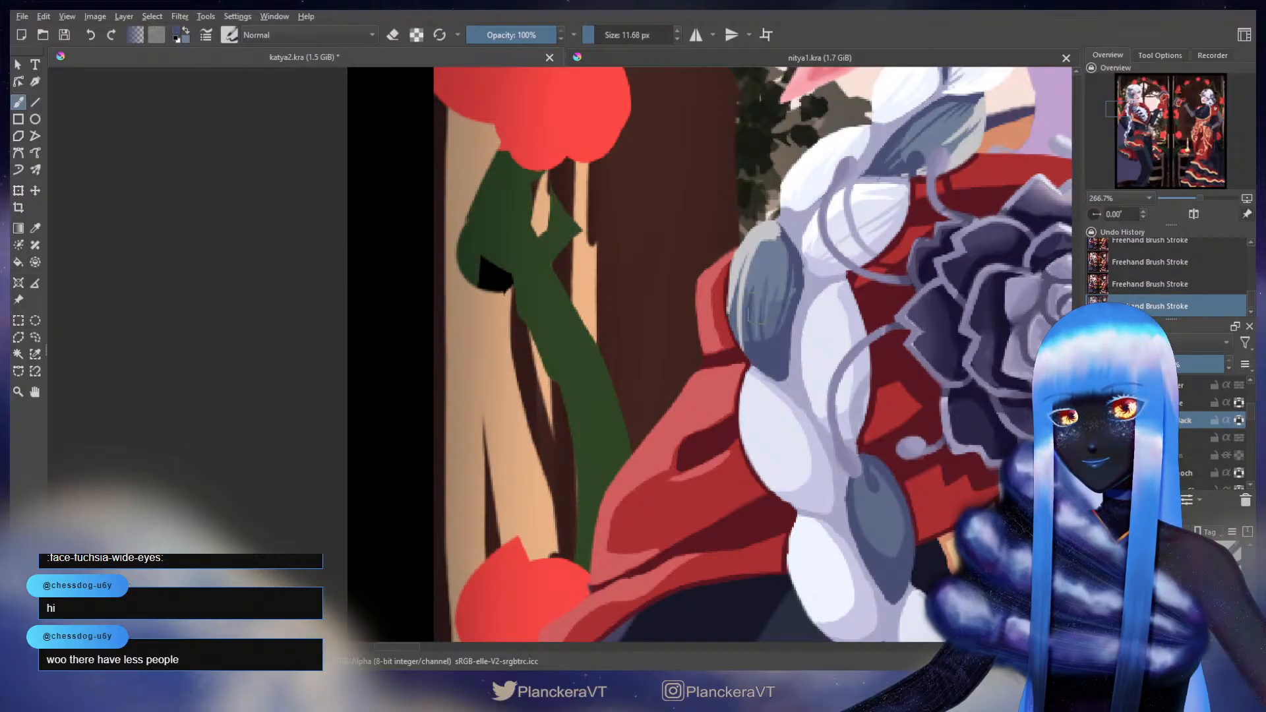
left_click(751, 295, "ctrl")
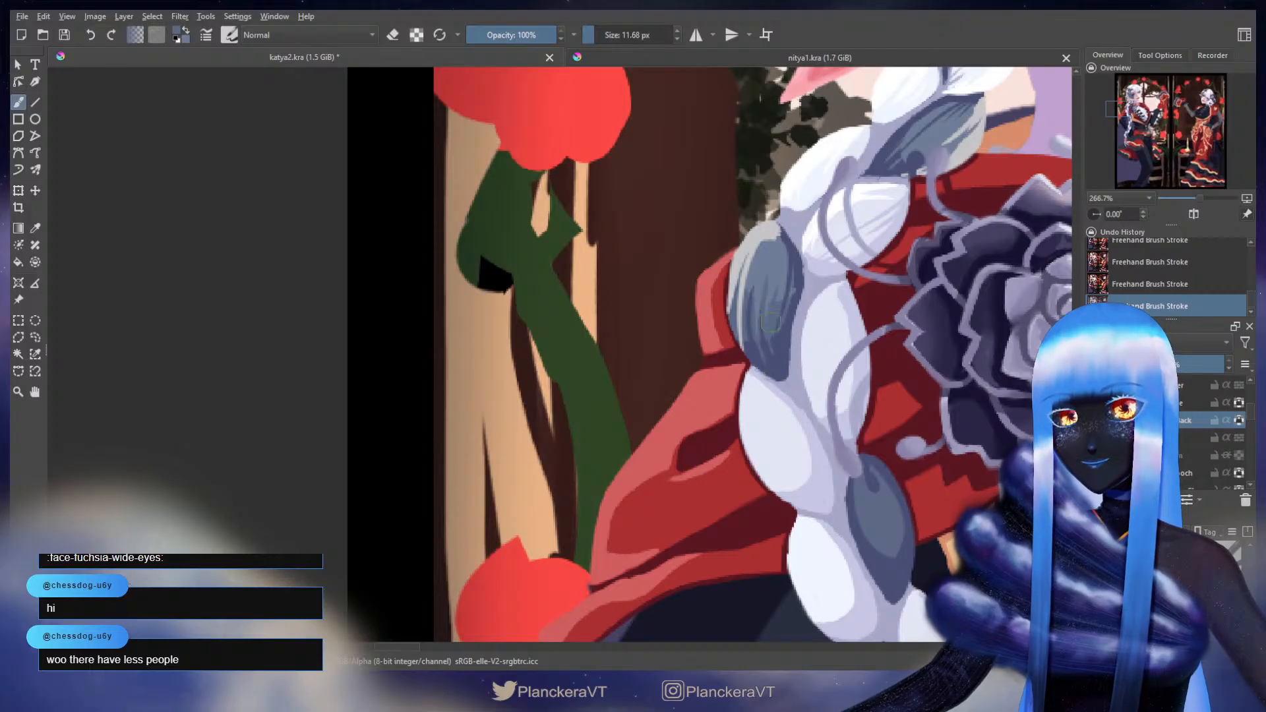
left_click(793, 300, "ctrl")
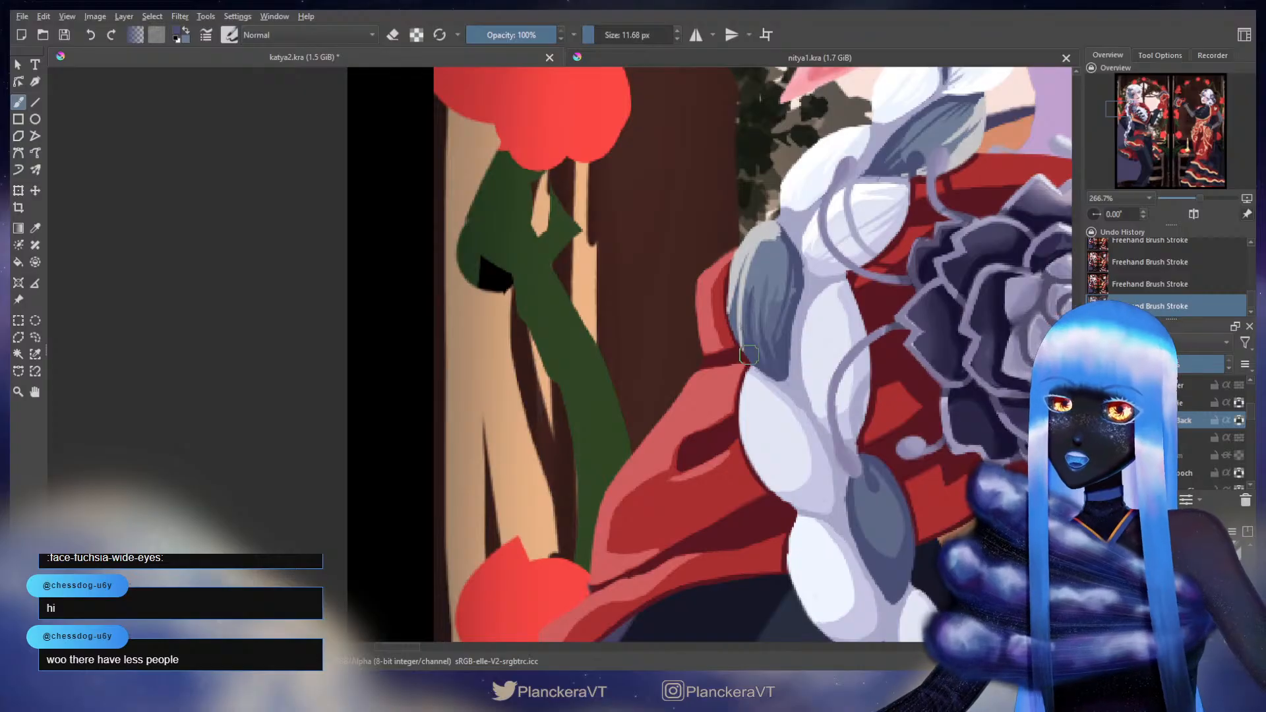
- Sample the pale grey and slate tones and blend hair lines into the light upper end of the outer slate strand
left_click(774, 224, "ctrl")
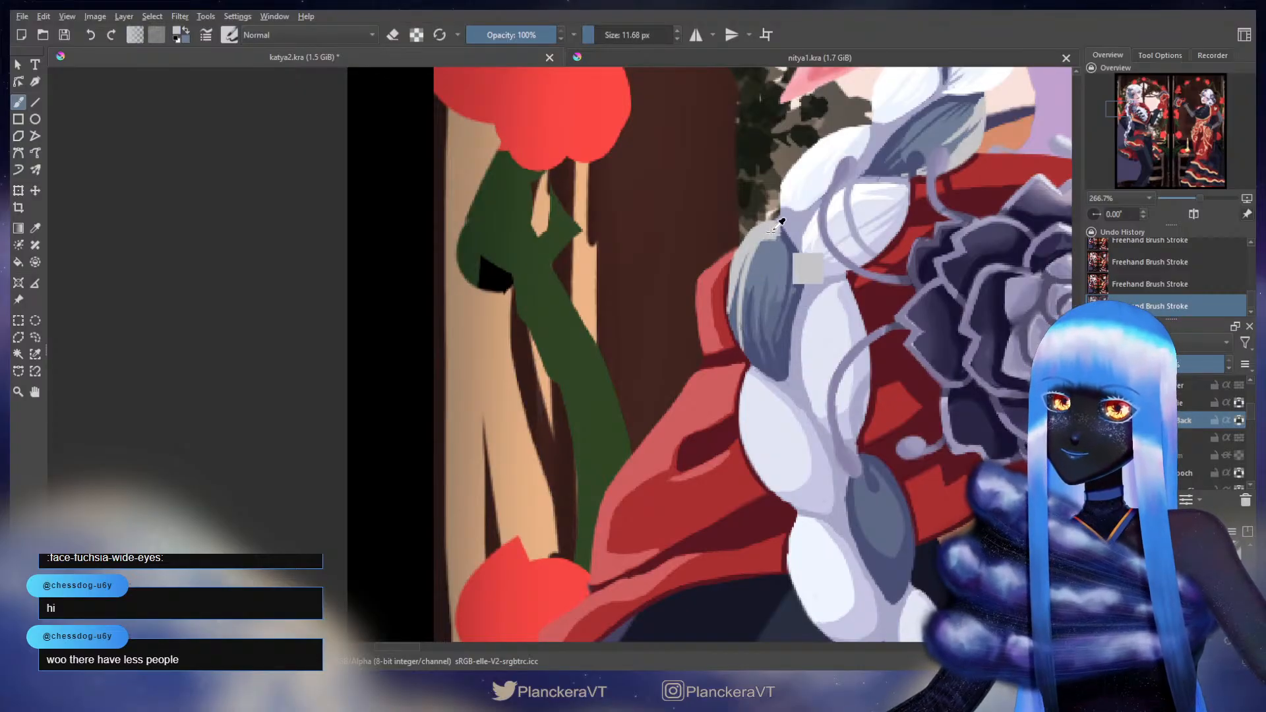
mouse_move(776, 233)
left_mouse_down()
mouse_move(784, 271)
mouse_move(773, 278)
mouse_move(777, 241)
mouse_move(771, 278)
mouse_move(772, 266)
left_mouse_up()
key("ctrl+z")
key("ctrl+z")
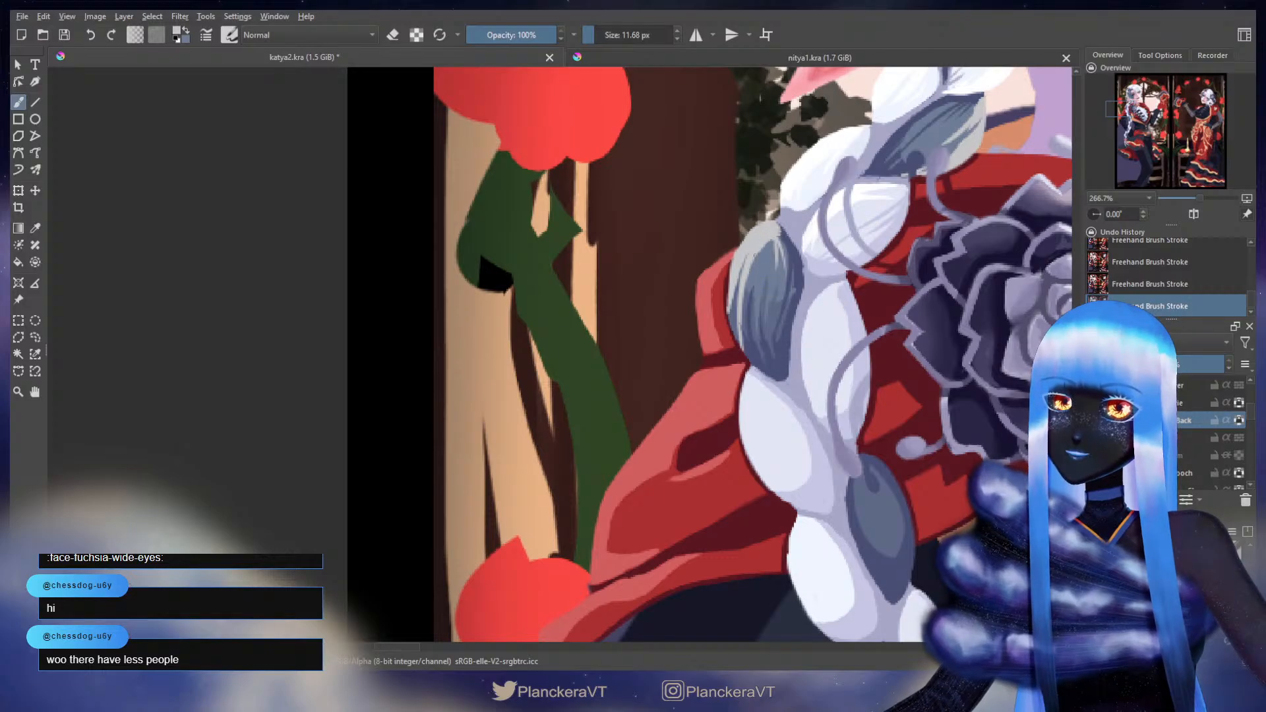
left_click(749, 294, "ctrl")
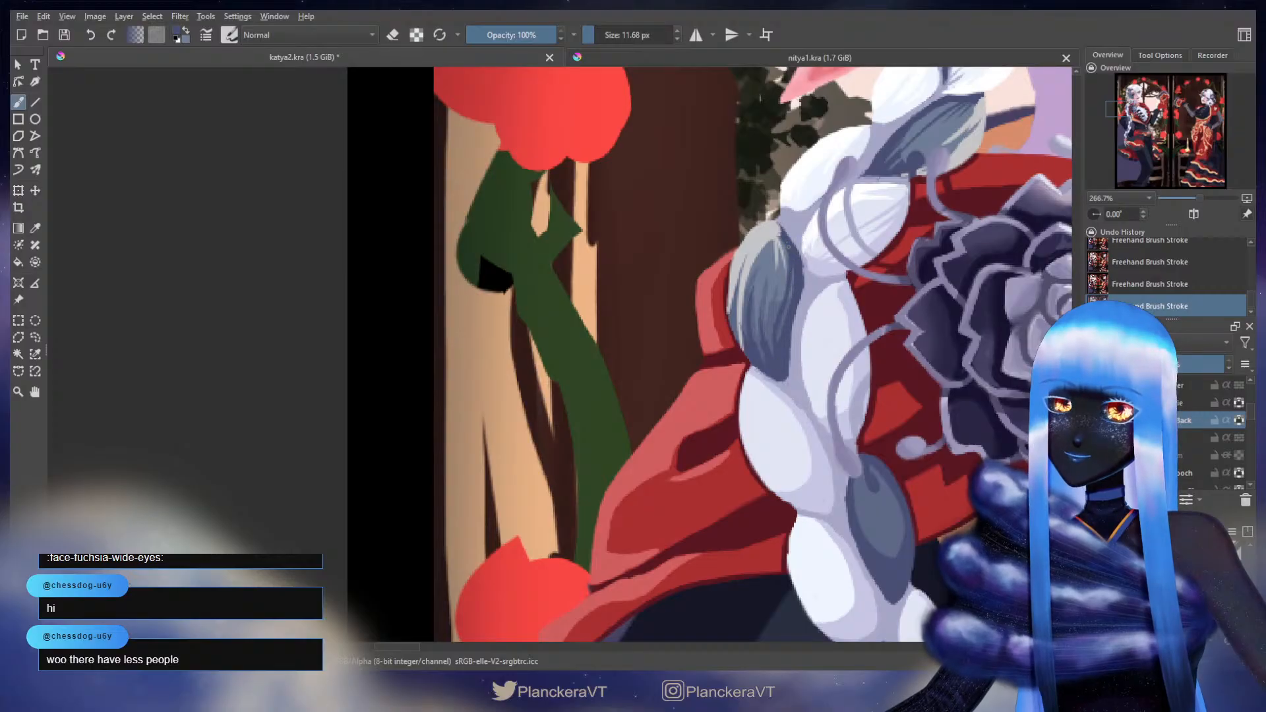
- Sample a lilac tone and paint lengthwise hair lines on the white strand under the brooch's lower tendril
left_click_drag(876, 333, 808, 286)
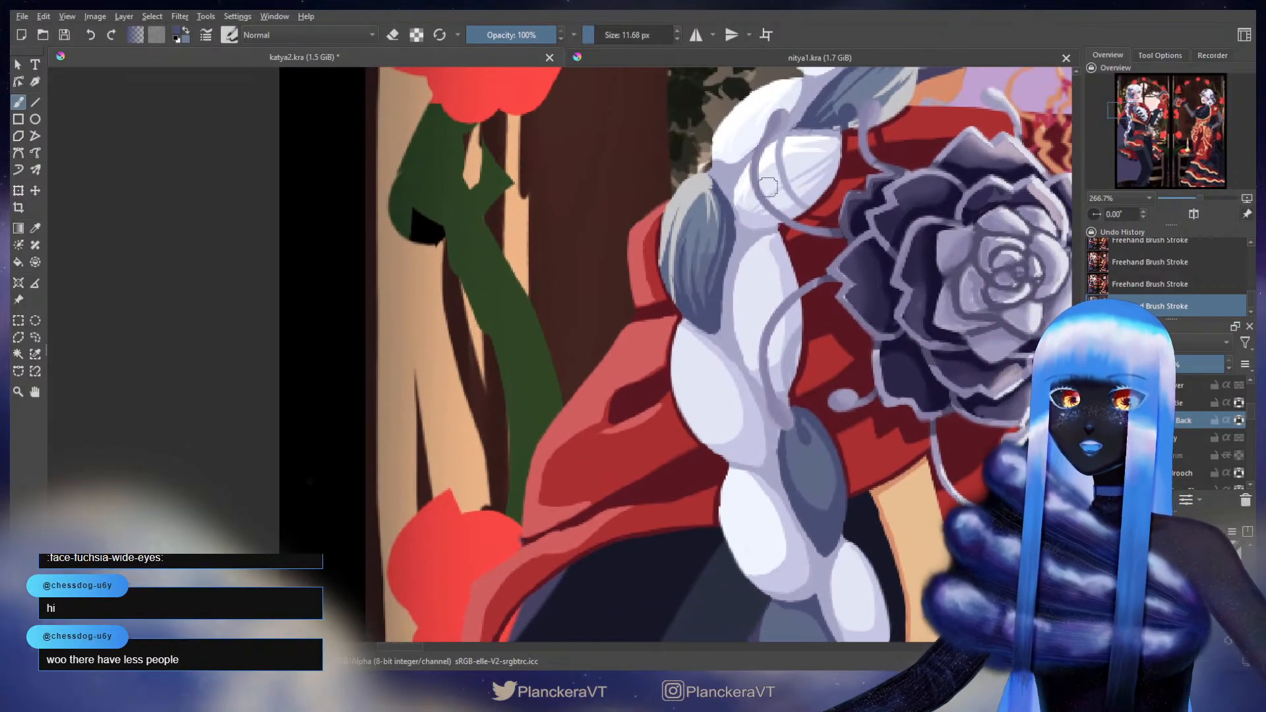
left_click(785, 257, "ctrl")
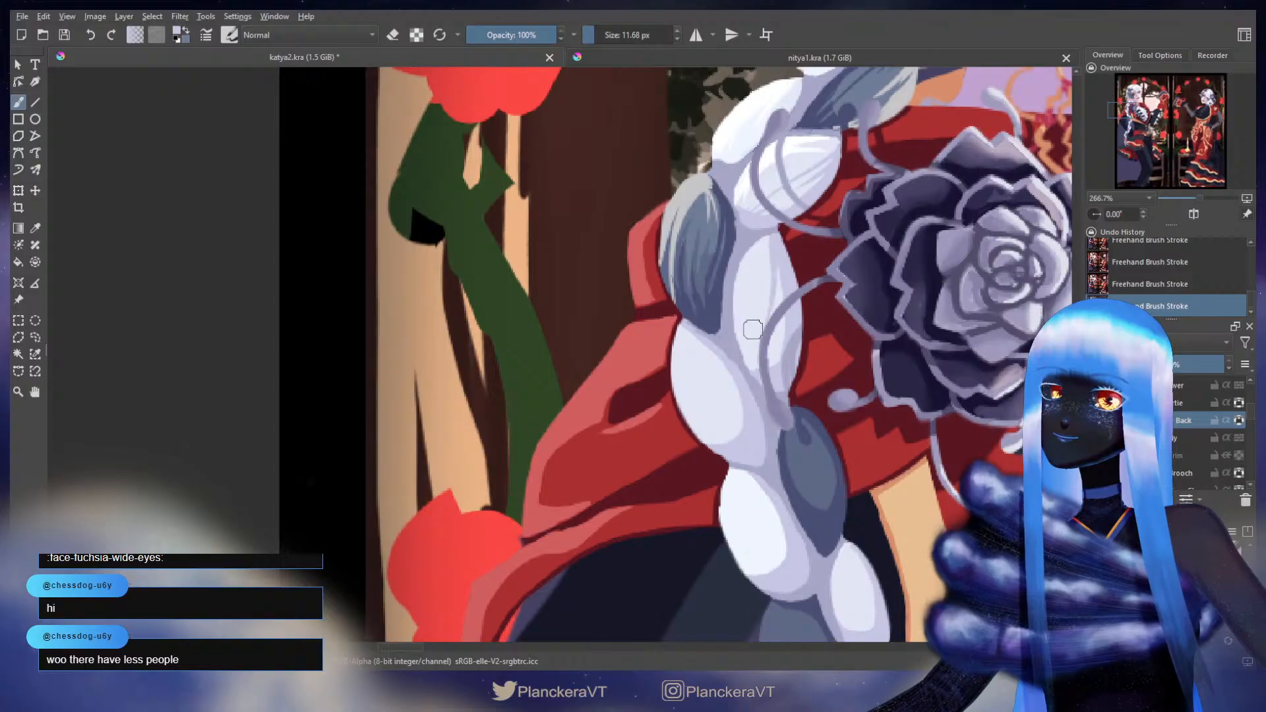
left_click_drag(758, 246, 750, 339)
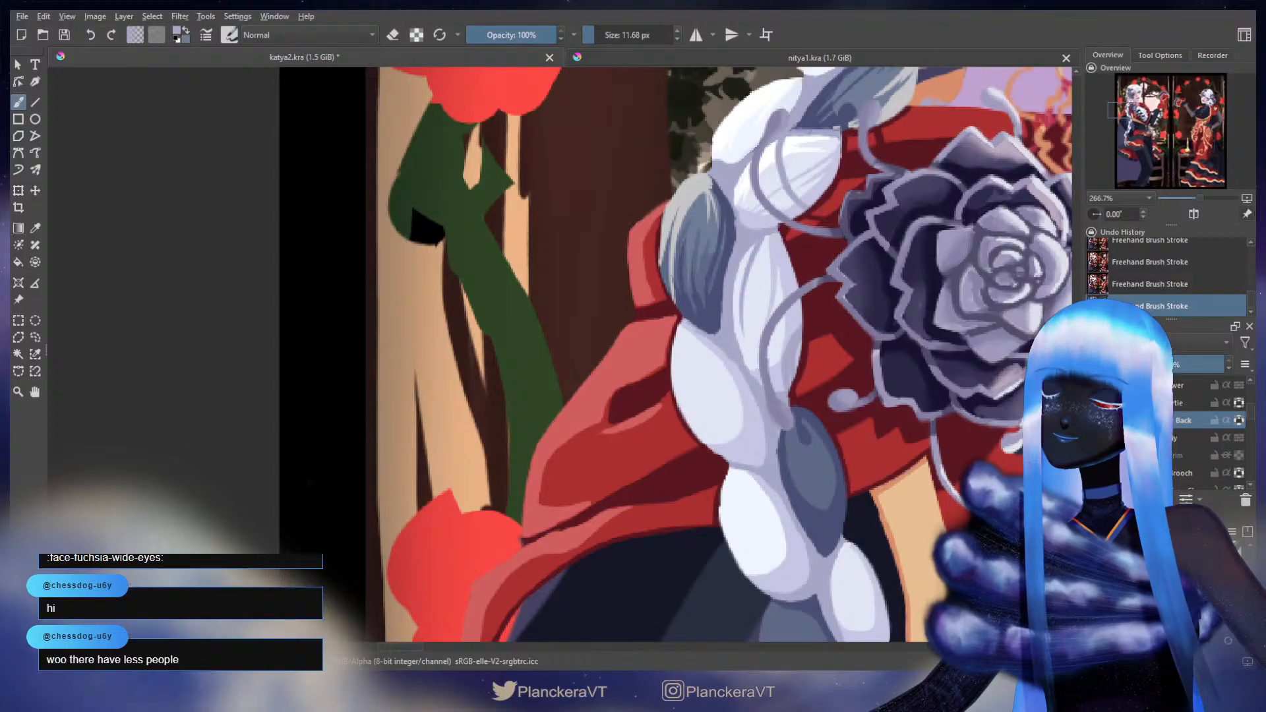
key("ctrl+z")
left_click_drag(750, 240, 750, 344)
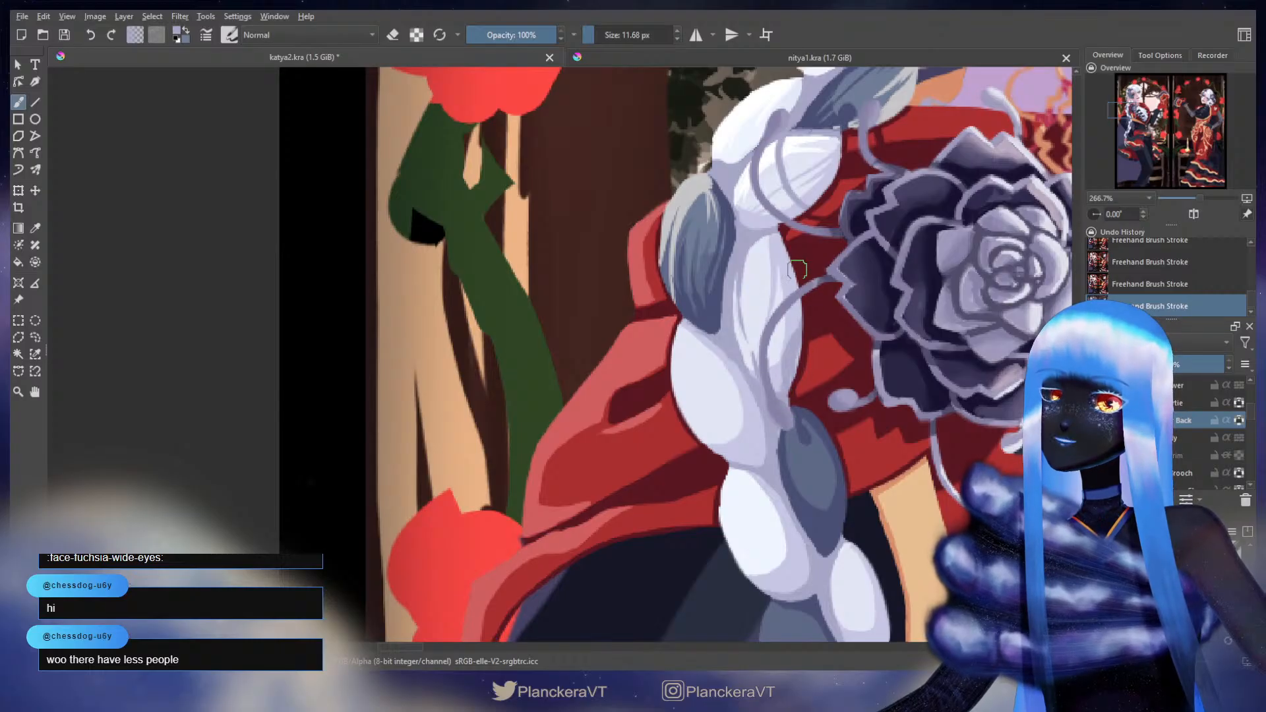
key("ctrl+z")
mouse_move(802, 323)
left_mouse_down()
mouse_move(797, 269)
mouse_move(795, 280)
left_mouse_up()
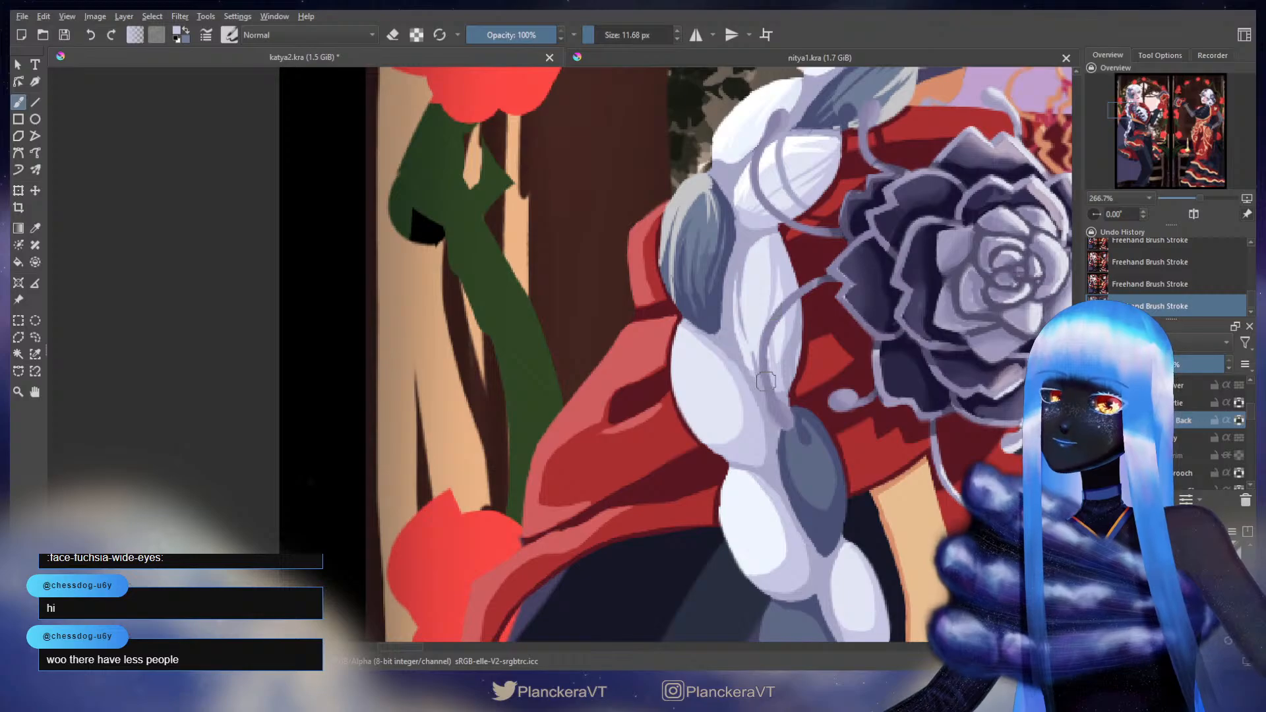
- Refine the lilac hair lines at the lower tip and upper end of the white strand under the lower tendril
left_click_drag(754, 383, 738, 318)
key("ctrl+z")
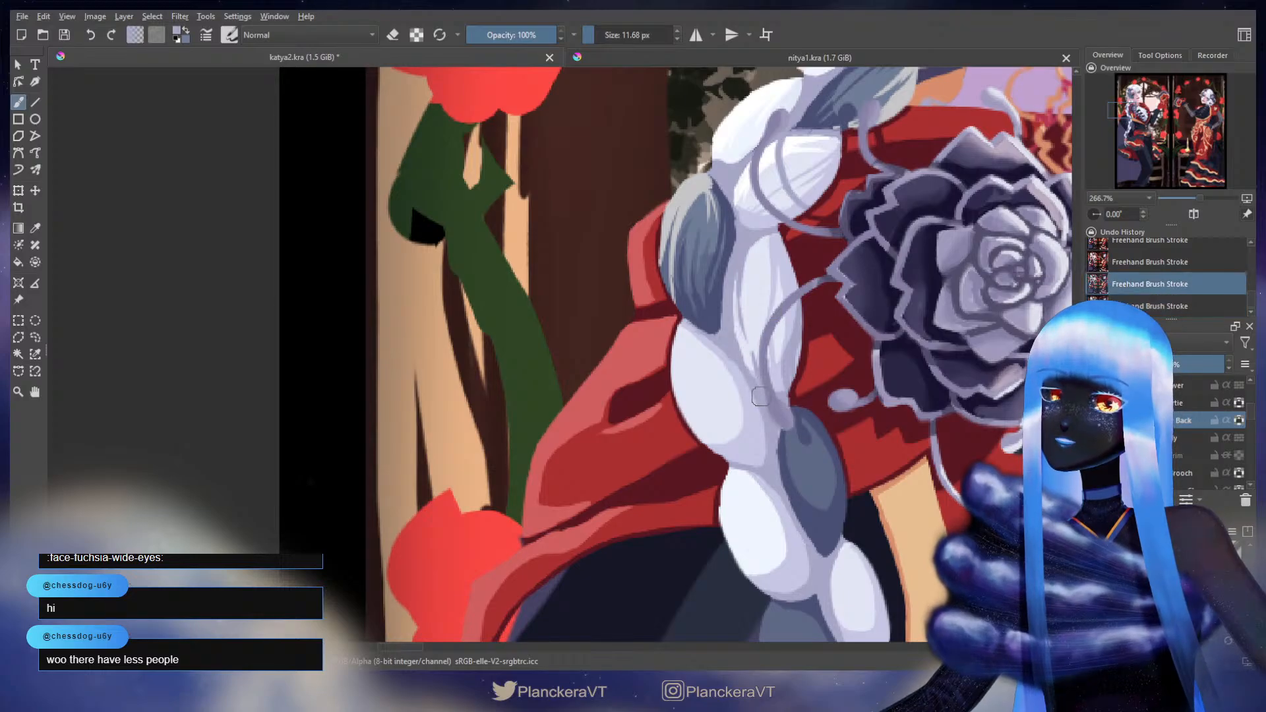
left_click_drag(758, 389, 753, 339)
key("ctrl+z")
left_click(762, 236, "ctrl")
mouse_move(757, 239)
left_mouse_down()
mouse_move(752, 354)
mouse_move(750, 281)
left_mouse_up()
key("ctrl+z")
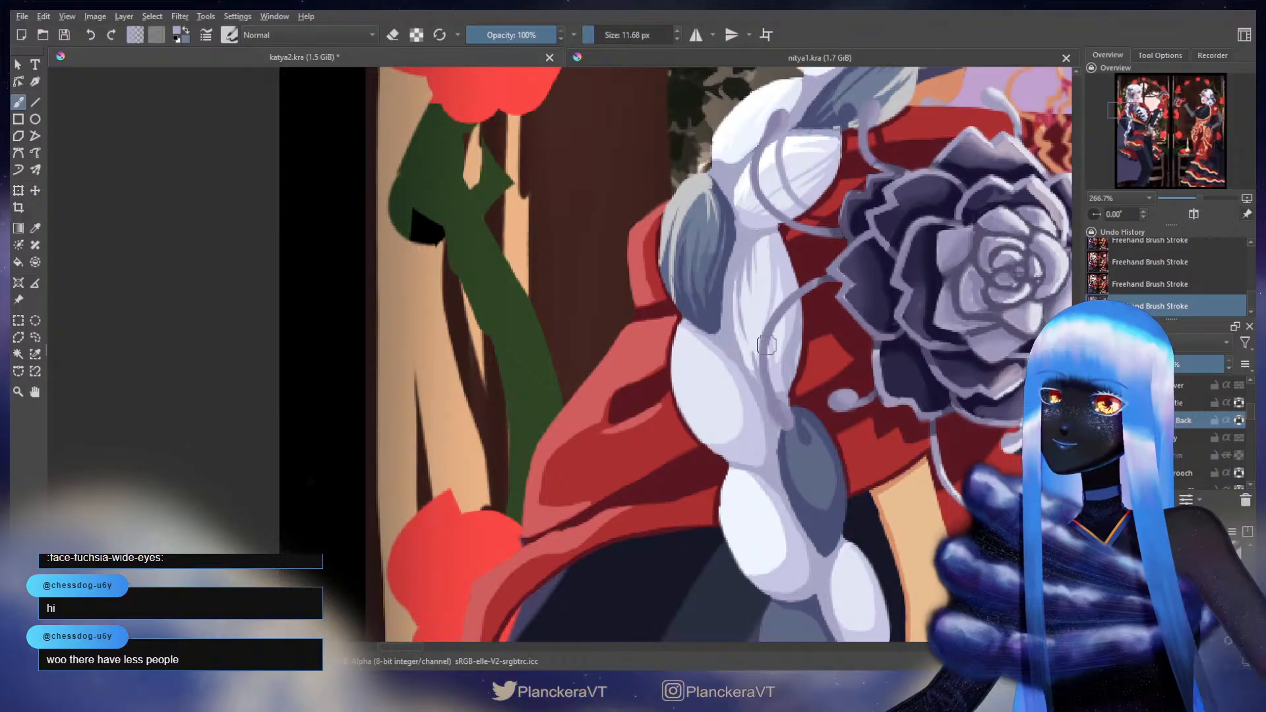
- Sample the braid's lilac tone and paint hair lines upward from the lower end of the white strand beneath the outer slate strand
scroll(751, 282, "down", 3)
left_click(751, 346, "ctrl")
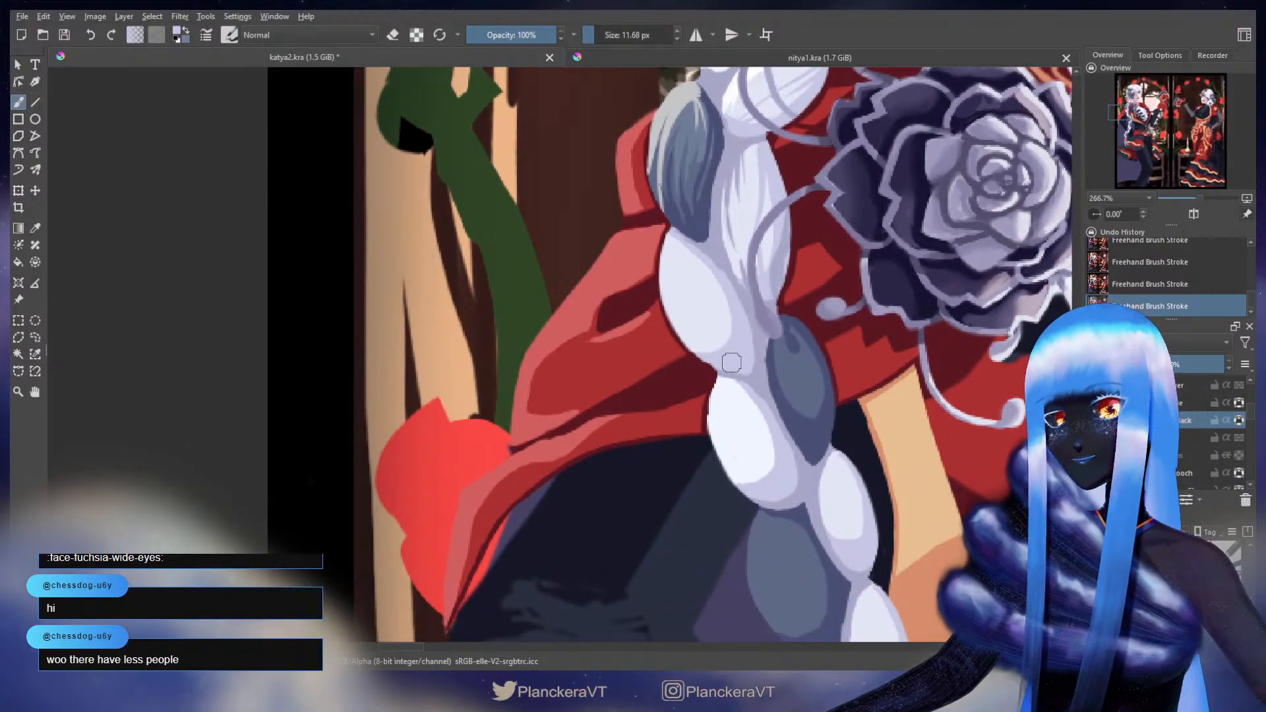
left_click_drag(708, 349, 670, 246)
left_click_drag(735, 359, 694, 310)
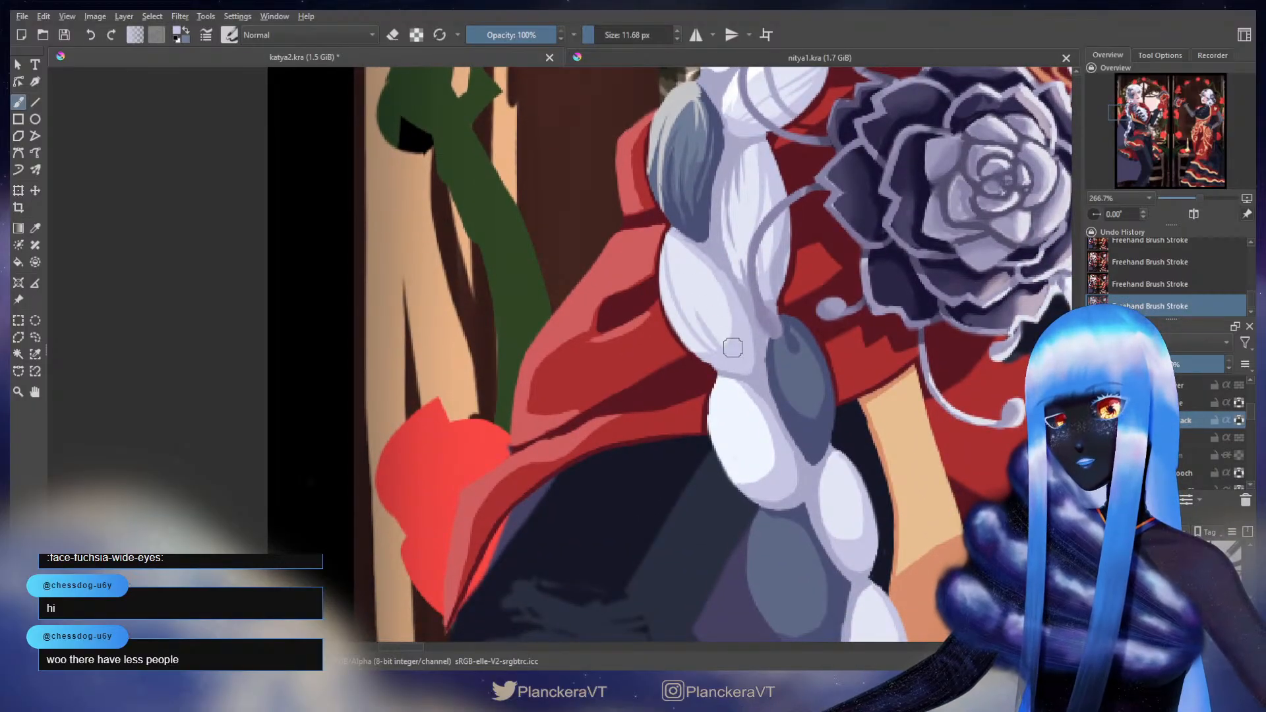
key("ctrl+z")
left_click_drag(734, 358, 701, 322)
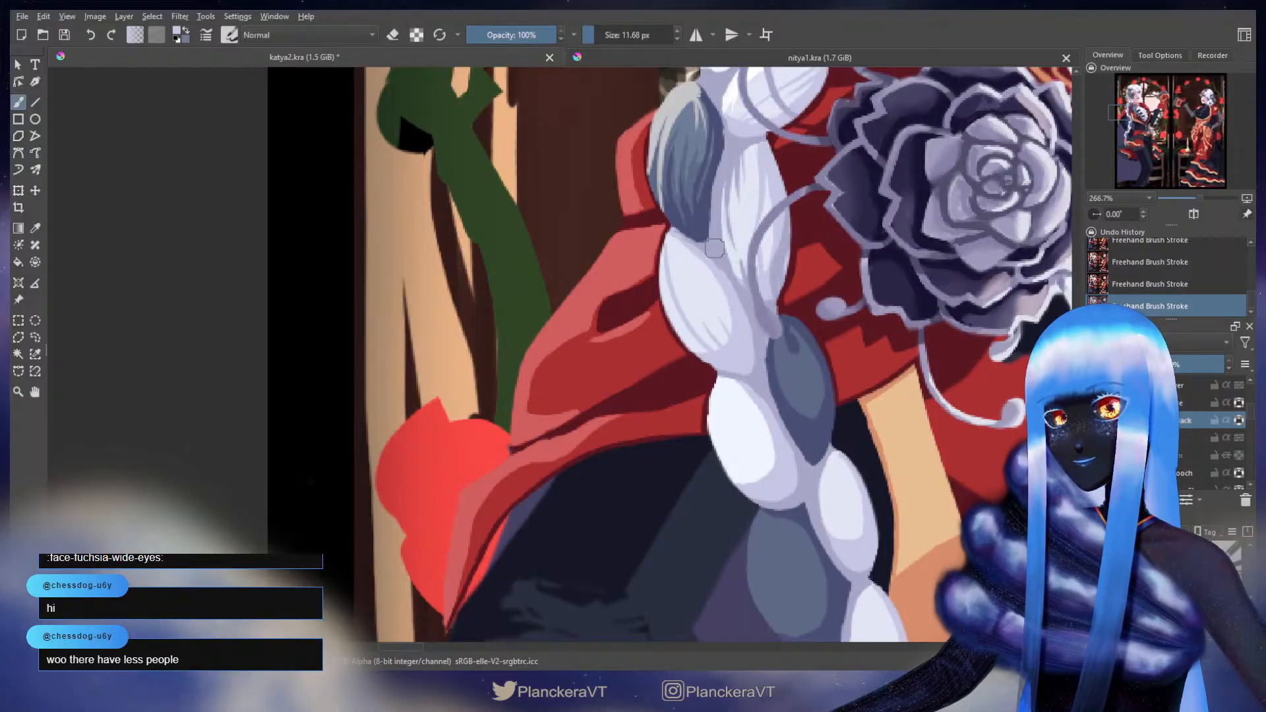
key("ctrl+z")
key("ctrl+shift+z")
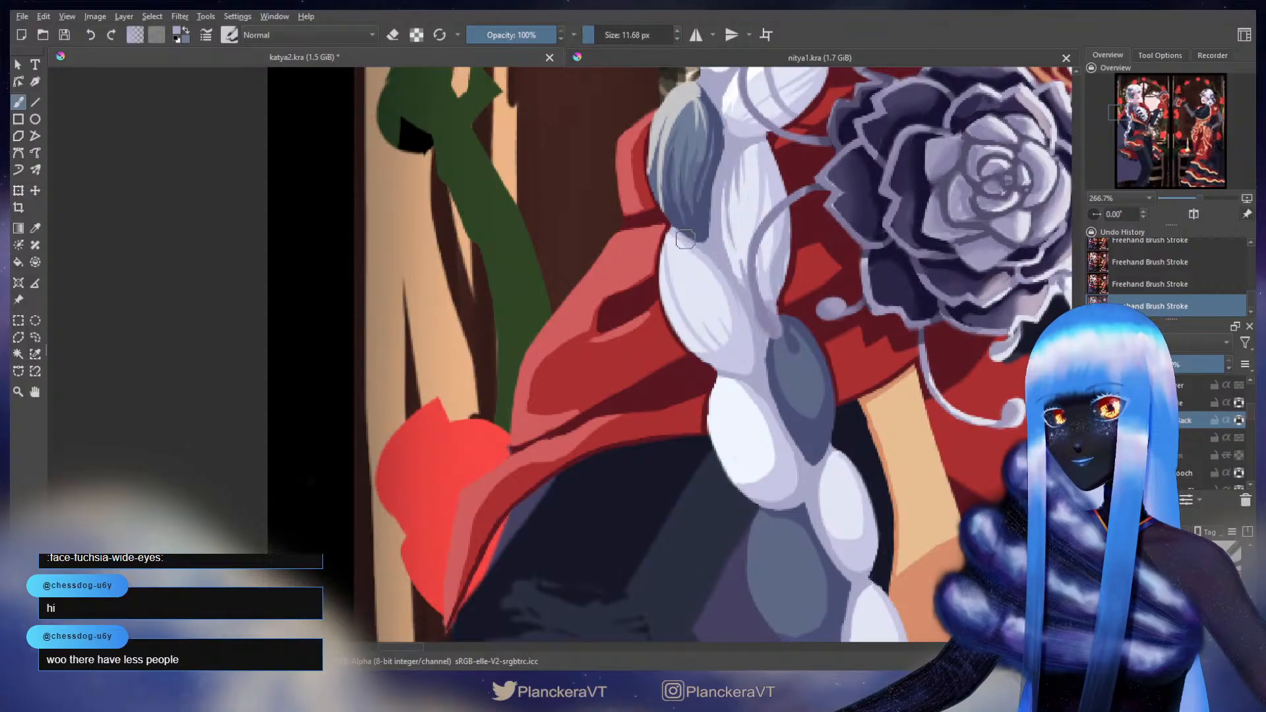
key("ctrl+z")
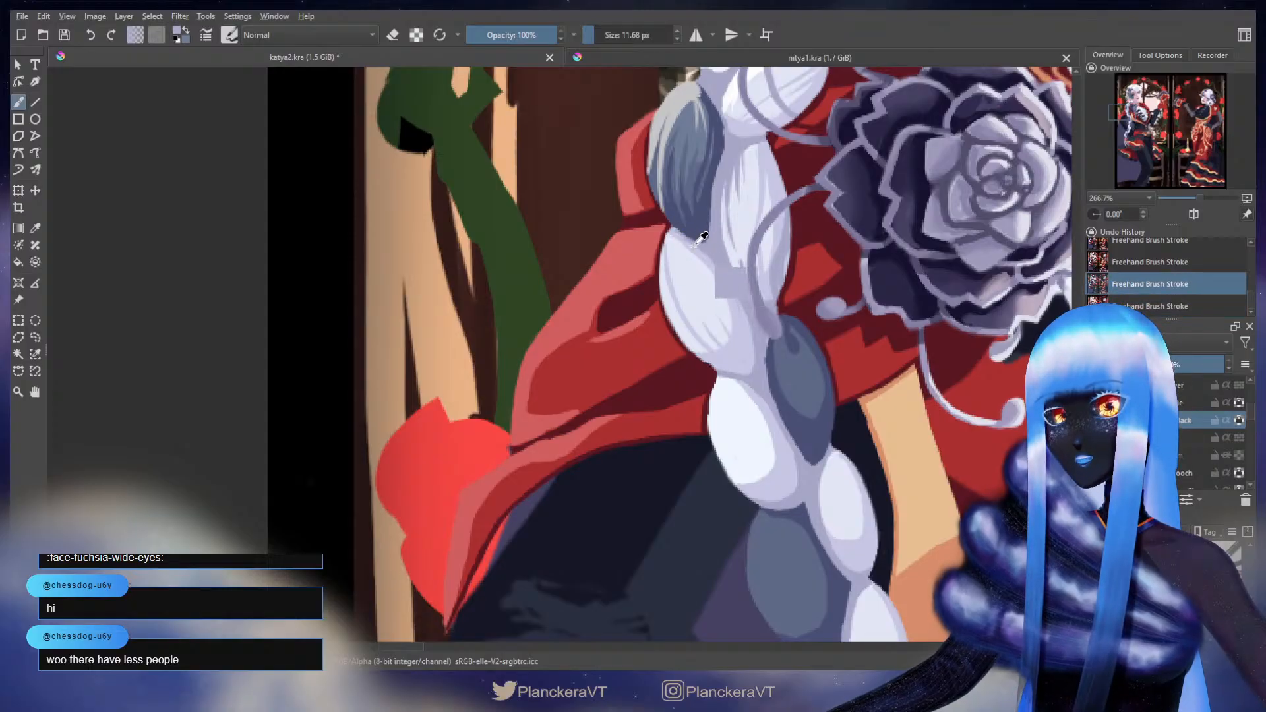
key("ctrl+shift+z")
key("ctrl+z")
key("ctrl+shift+z")
- Paint long lilac hair lines down from the upper end of the same white strand, redoing the strokes that miss
left_click_drag(679, 234, 718, 323)
key("ctrl+z")
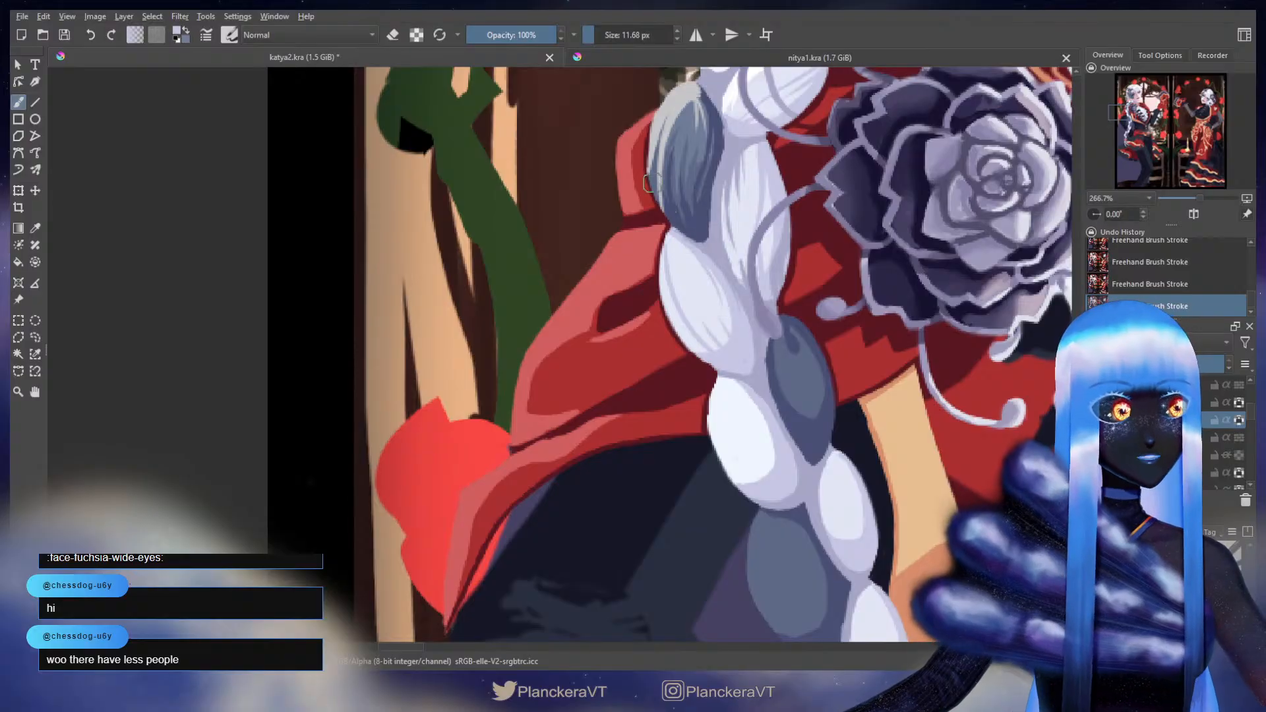
left_click_drag(679, 236, 698, 308)
key("ctrl+z")
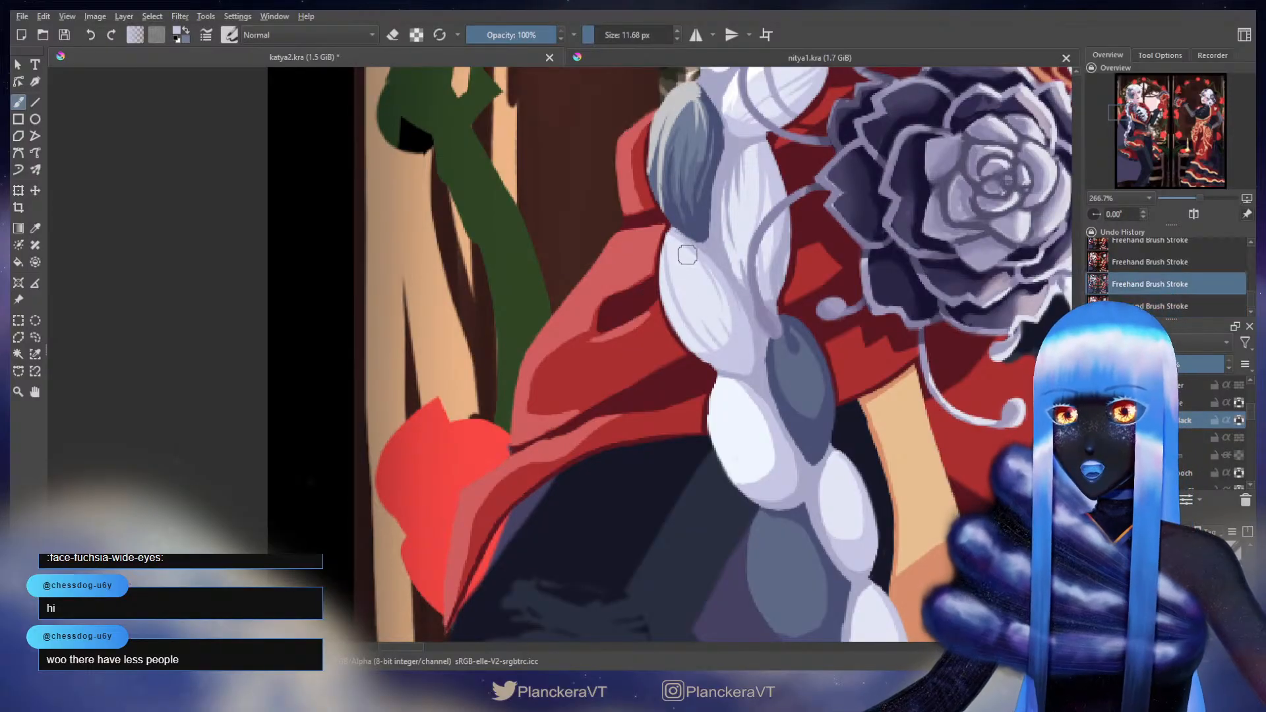
left_click_drag(675, 234, 719, 326)
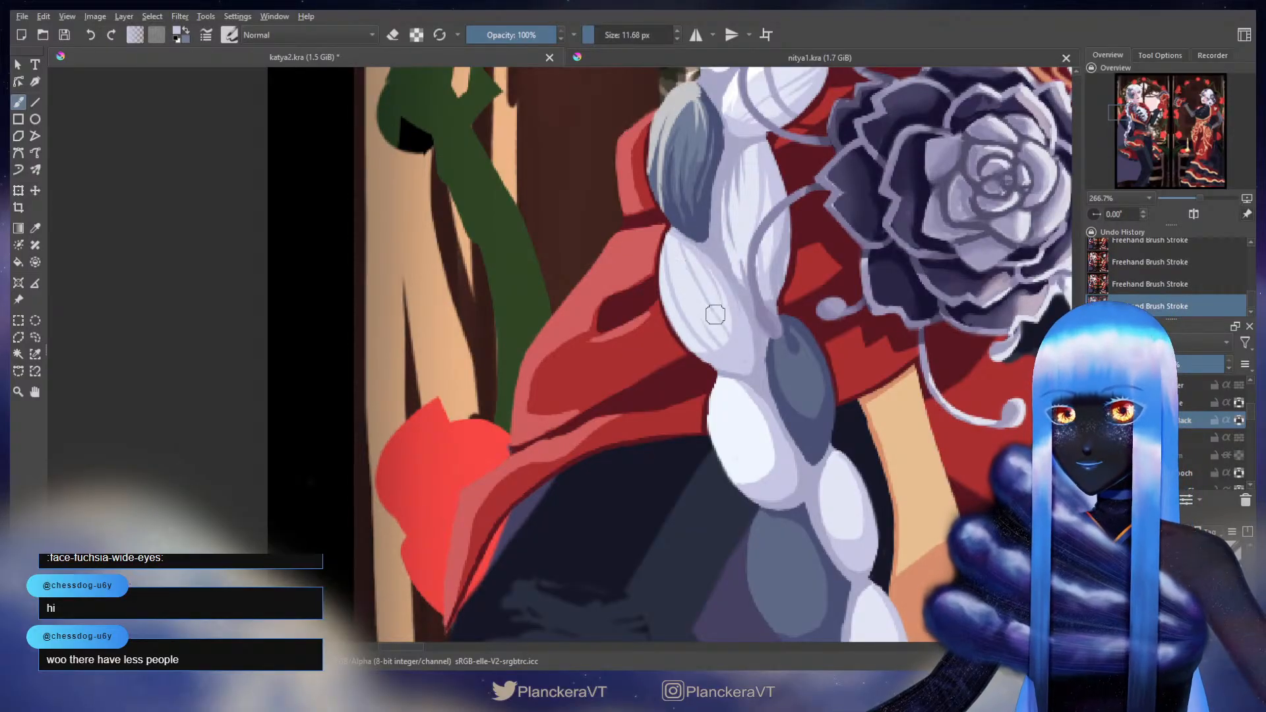
left_click_drag(689, 244, 726, 321)
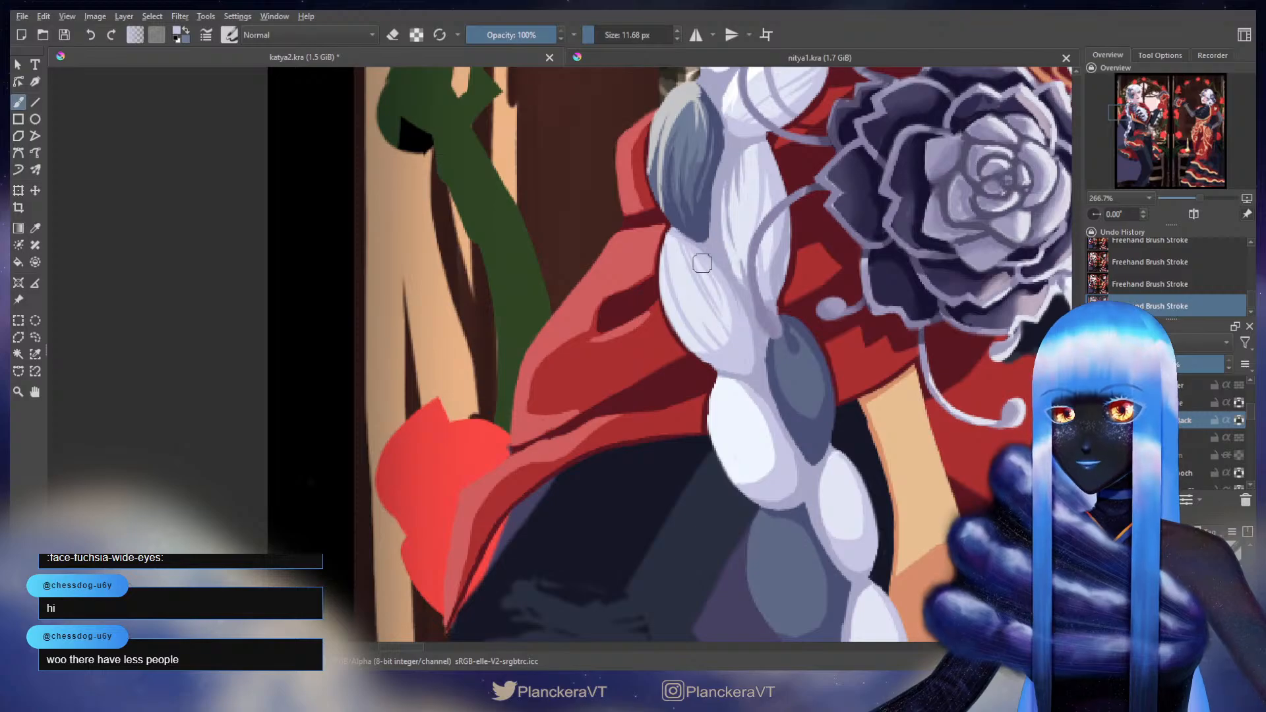
left_click_drag(673, 236, 700, 310)
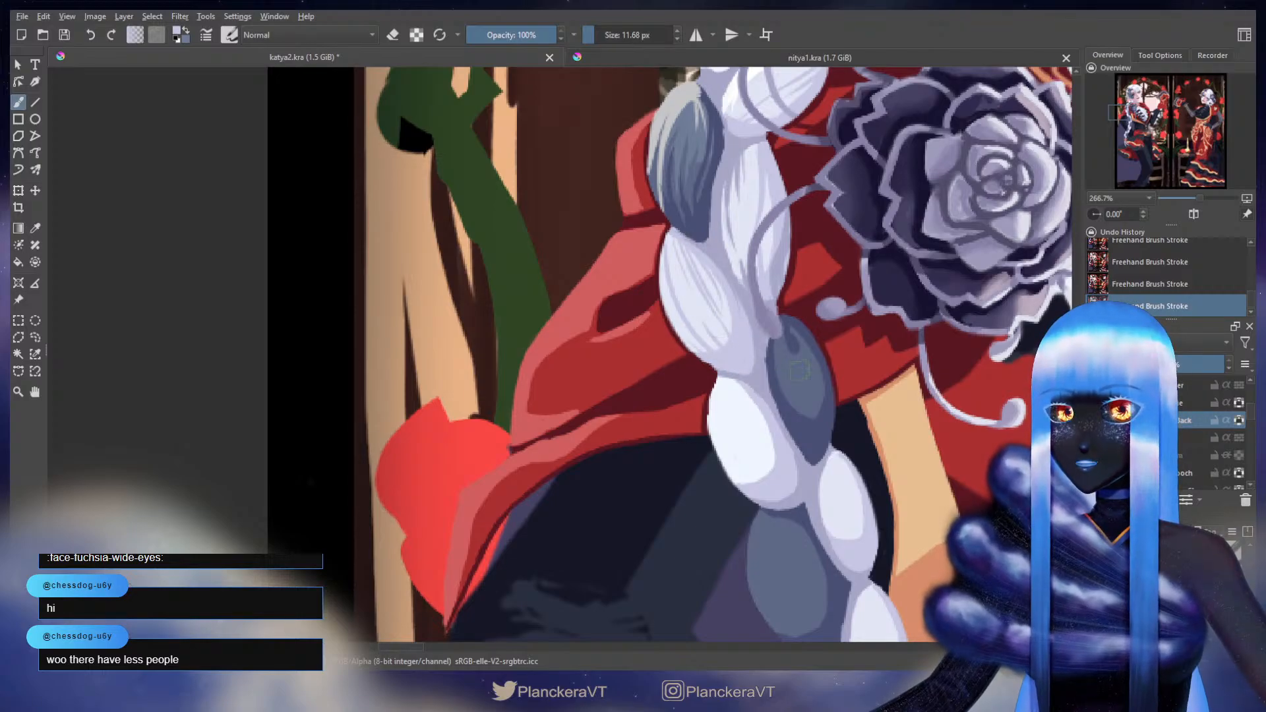
- Sample the dark slate tone, set the brush size to 13.51 px and paint hair lines along the slate strand below the brooch's tendril
left_click_drag(799, 370, 776, 265)
left_click(789, 335, "ctrl")
left_click_drag(791, 314, 793, 274)
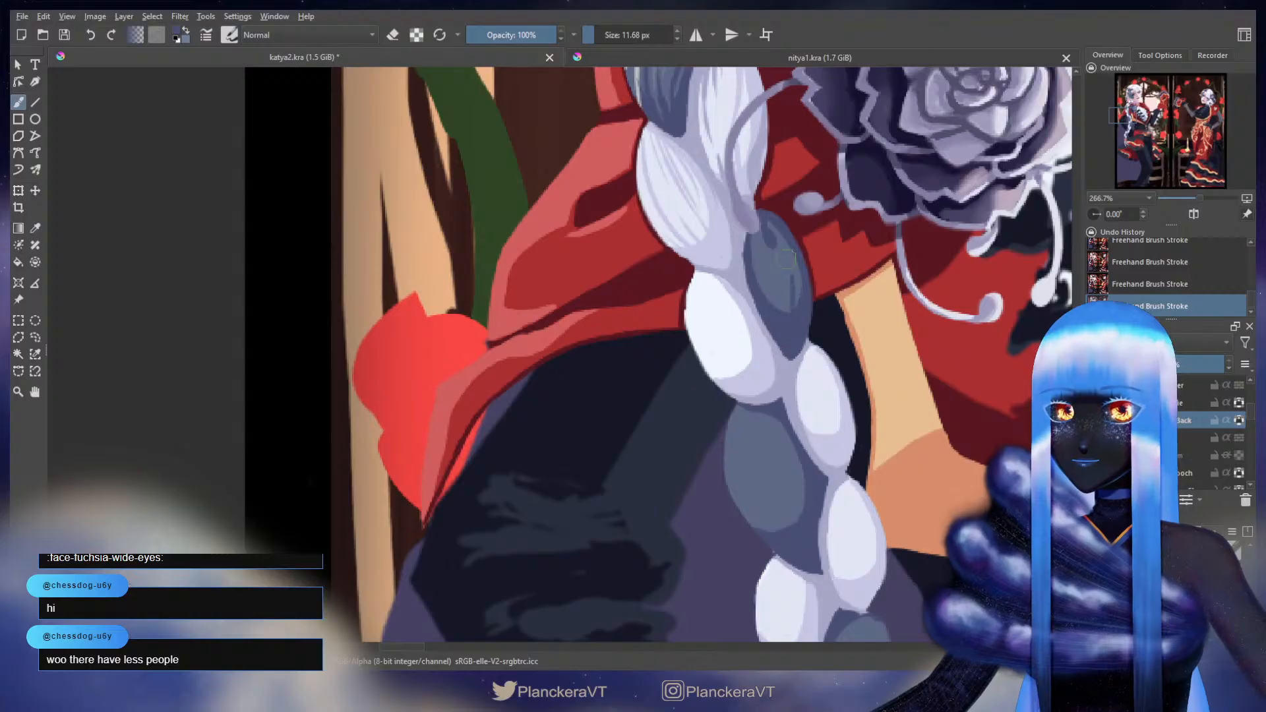
key("ctrl+z")
mouse_move(792, 329)
left_mouse_down()
mouse_move(689, 362)
mouse_move(693, 297)
left_mouse_up()
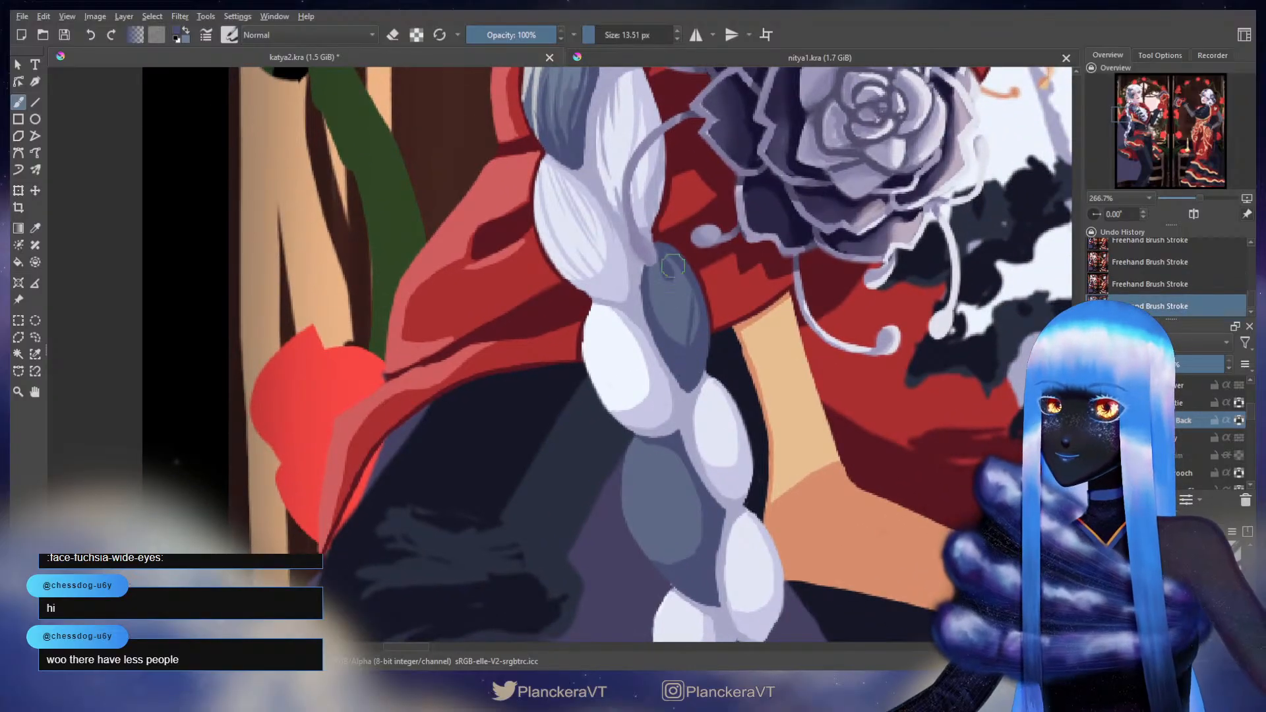
key("ctrl+z")
left_click_drag(691, 346, 693, 290)
left_click_drag(684, 343, 674, 291)
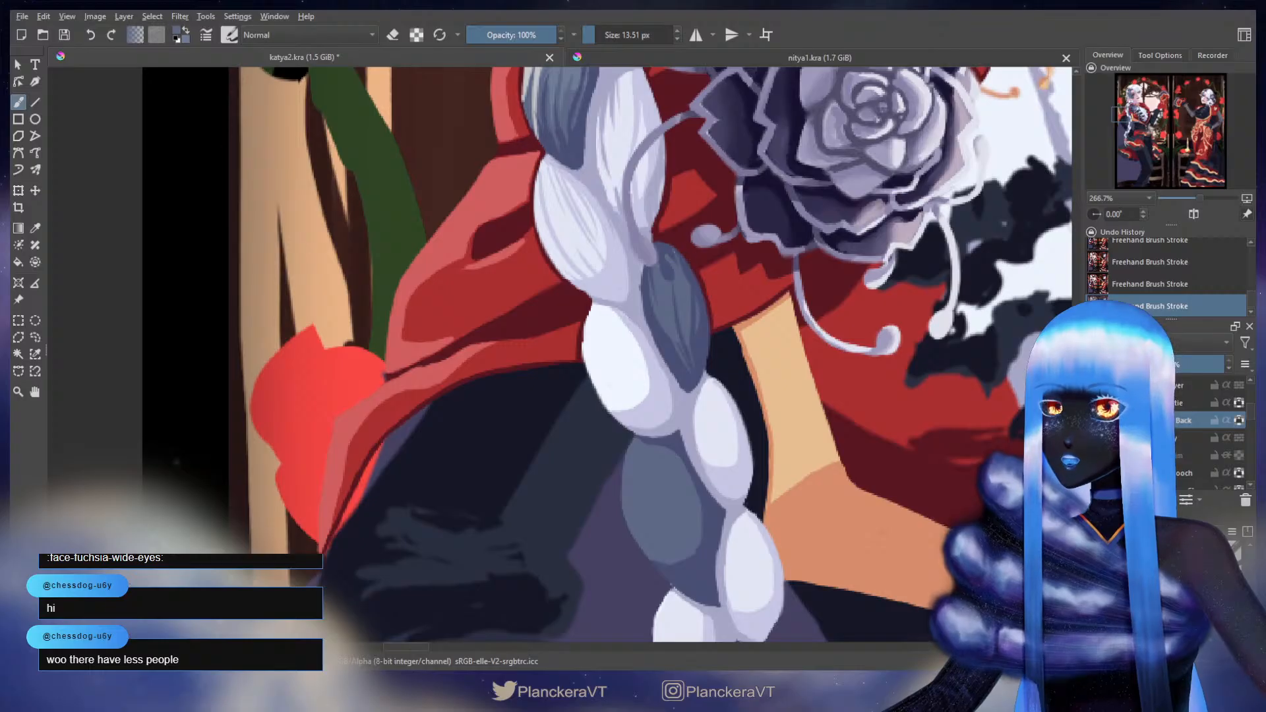
- Undo the last slate hair lines and paint a new line around the upper end of the slate strand
key("ctrl+z")
key("ctrl+z")
key("ctrl+z")
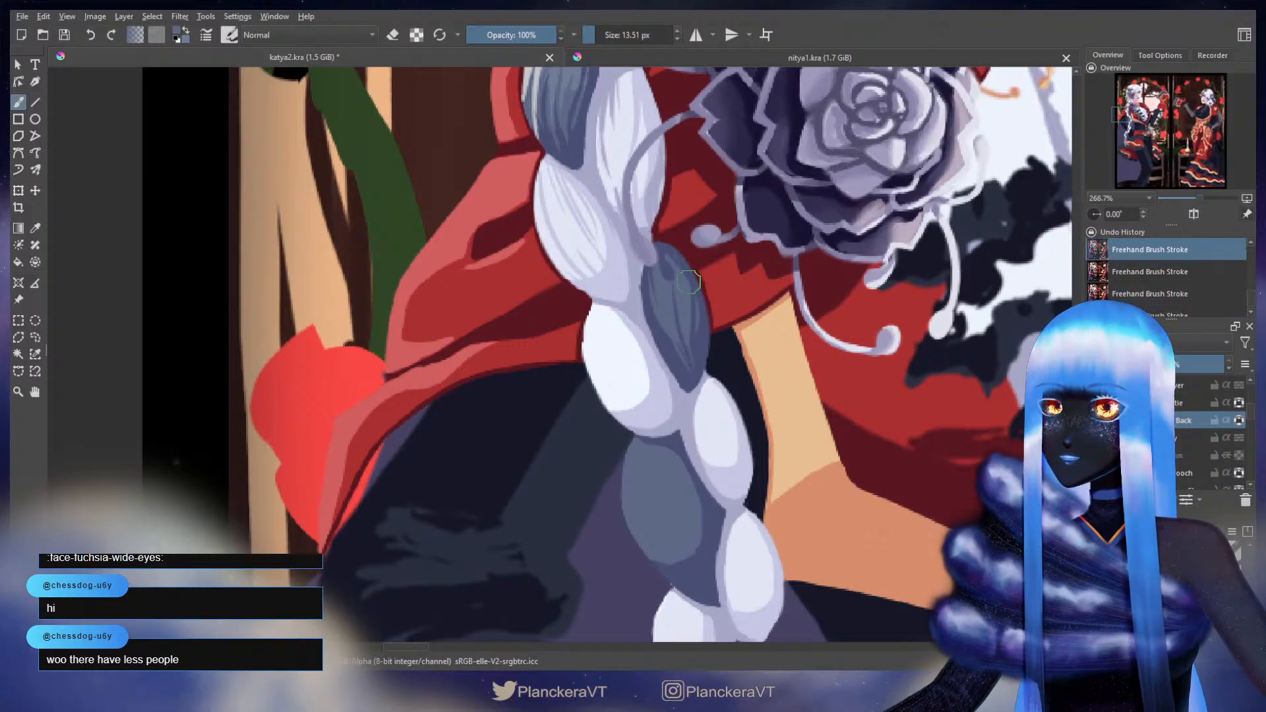
left_click_drag(693, 279, 673, 250)
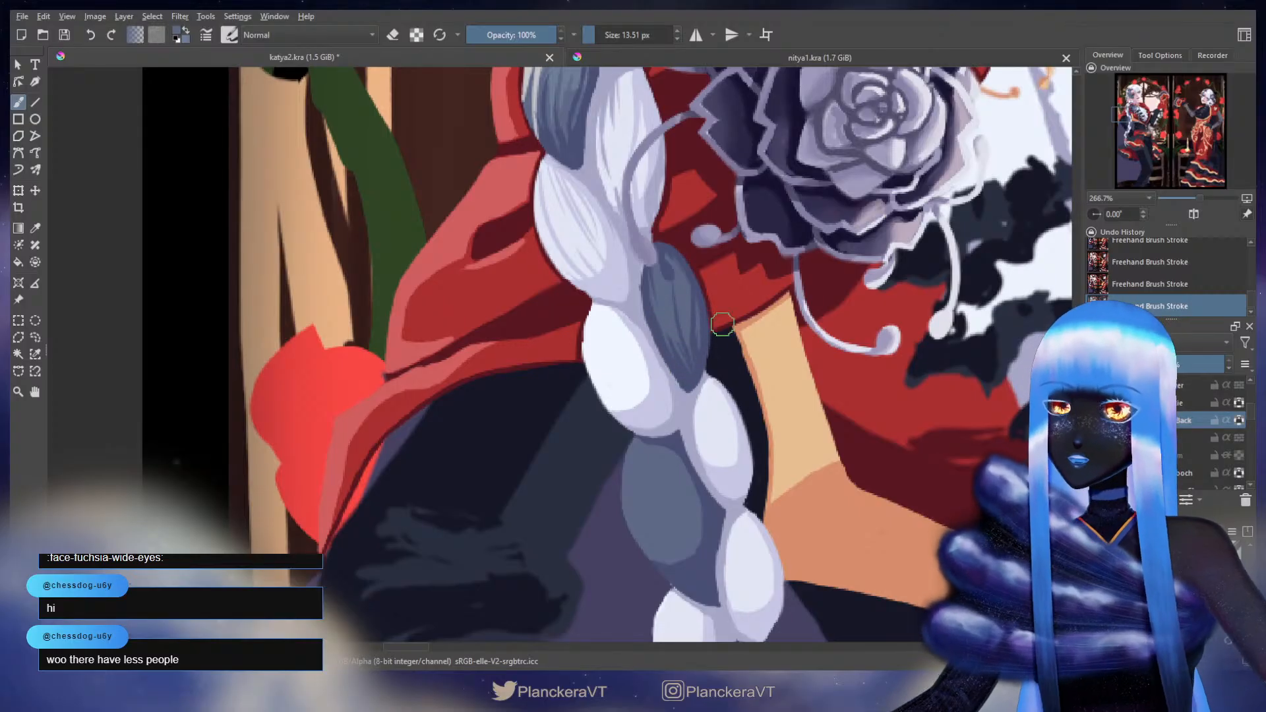
- Paint lilac hair lines lengthwise on the white strand beside the slate strand, over the dark skirt
scroll(652, 352, "down", 2)
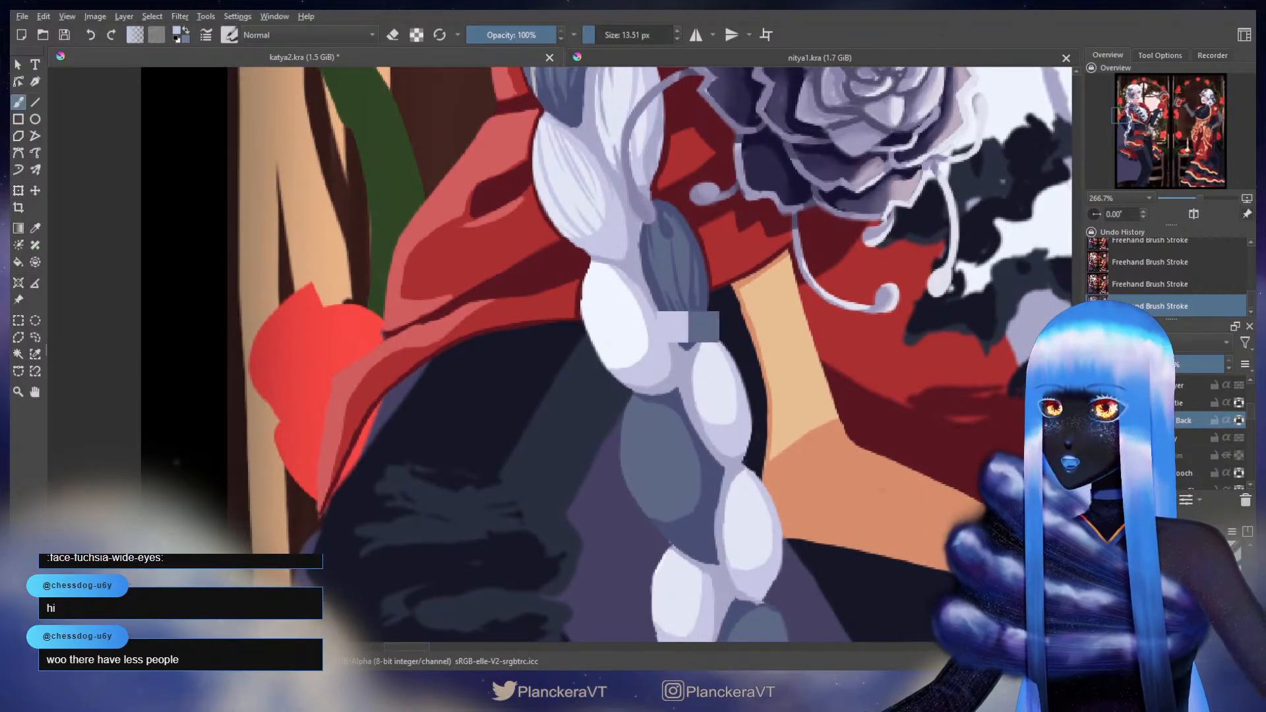
left_click_drag(640, 360, 598, 287)
key("ctrl+z")
mouse_move(639, 360)
left_mouse_down()
mouse_move(598, 269)
mouse_move(641, 338)
left_mouse_up()
key("ctrl+z")
left_click_drag(610, 268, 642, 333)
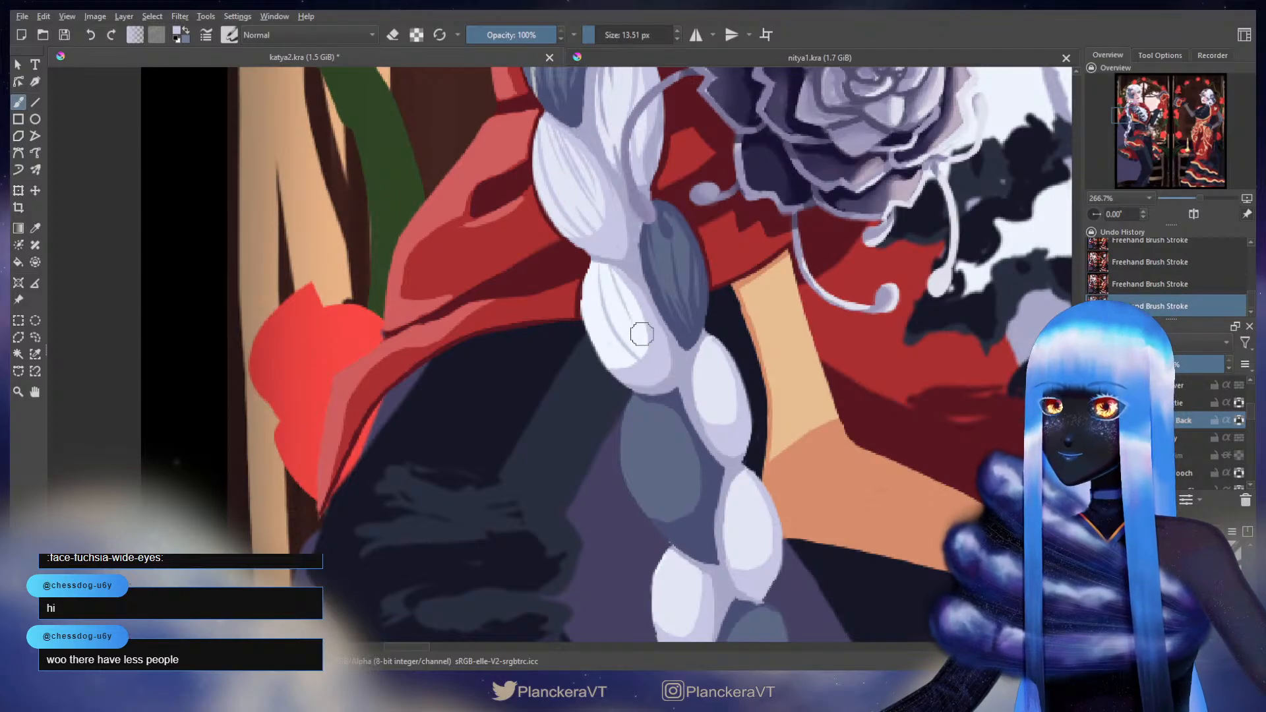
key("ctrl+z")
left_click_drag(608, 266, 641, 337)
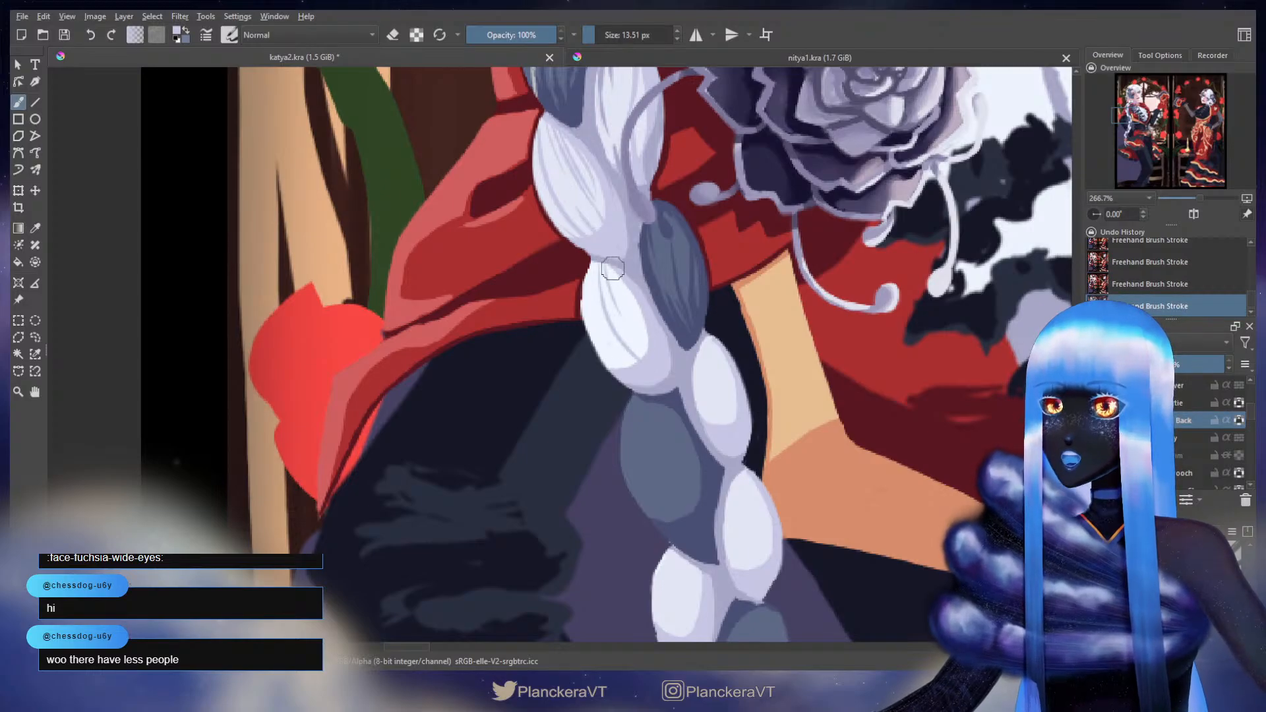
- Redraw the hair lines on this white strand and blend near-white lines into its lilac lower end
mouse_move(610, 267)
left_mouse_down()
mouse_move(638, 328)
mouse_move(609, 265)
left_mouse_up()
key("ctrl+z")
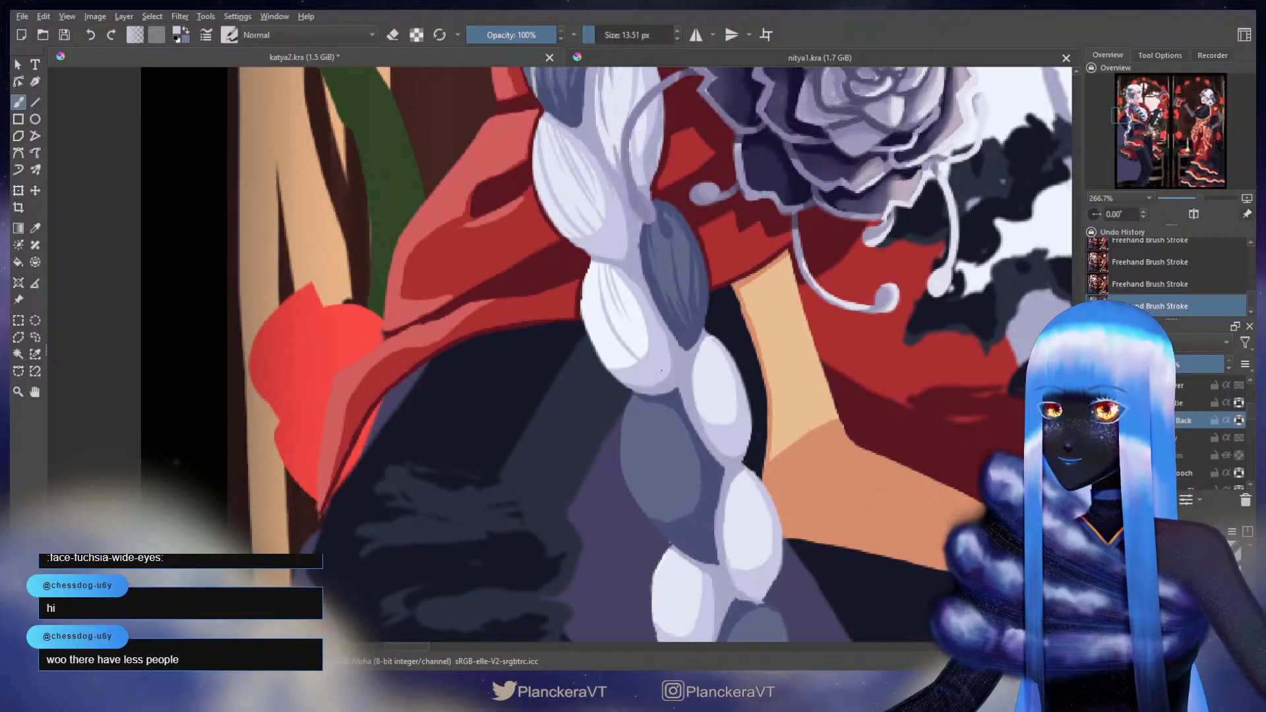
key("ctrl+z")
left_click_drag(644, 362, 609, 338)
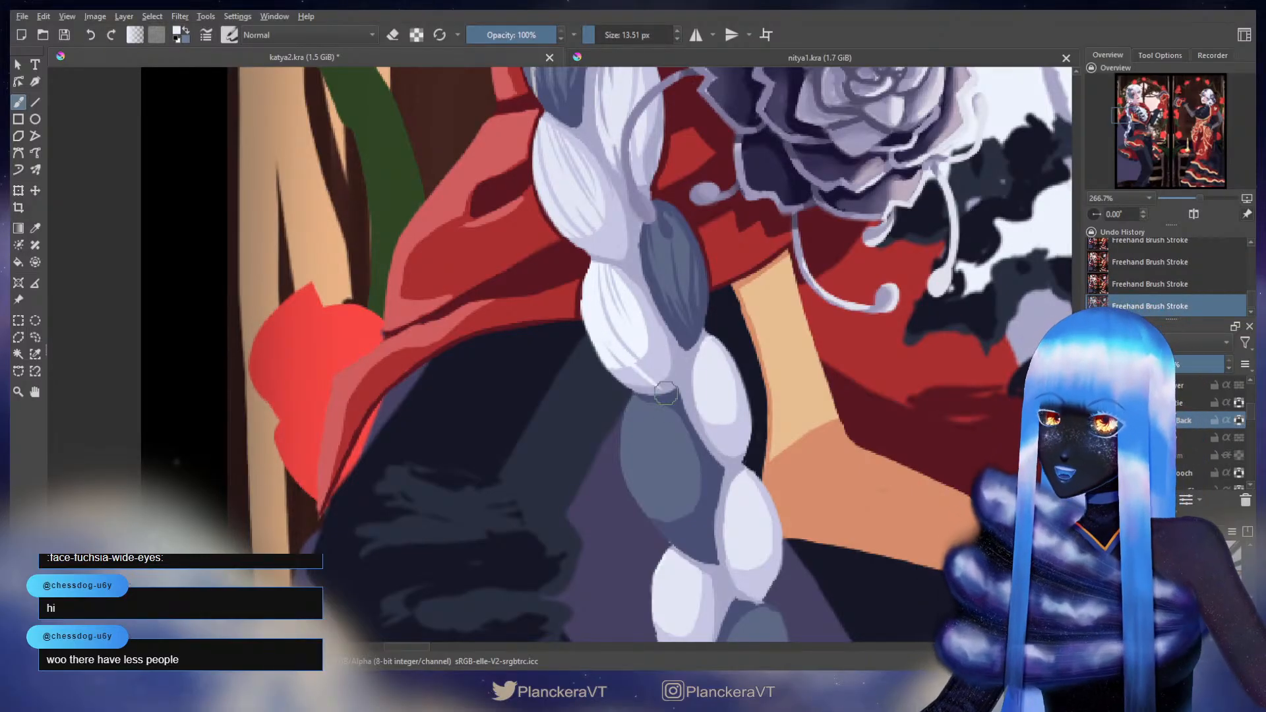
key("ctrl+z")
left_click_drag(629, 355, 644, 365)
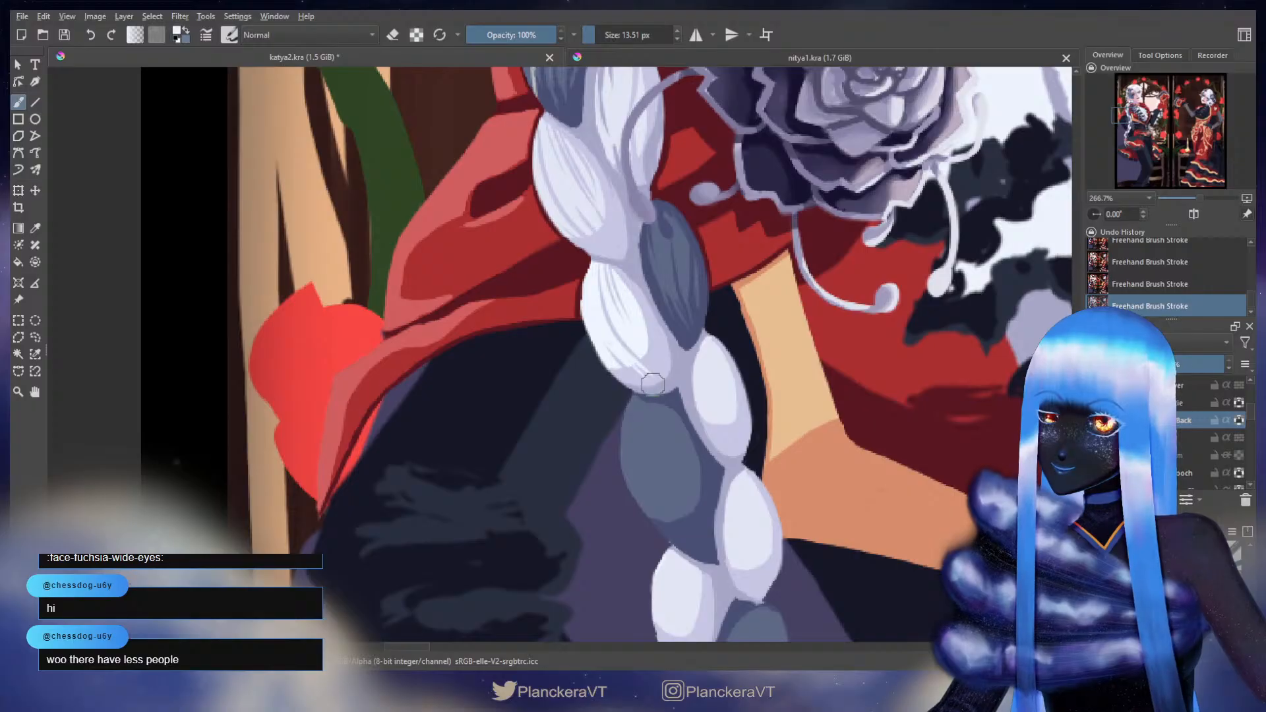
key("ctrl+z")
left_click_drag(621, 283, 632, 295)
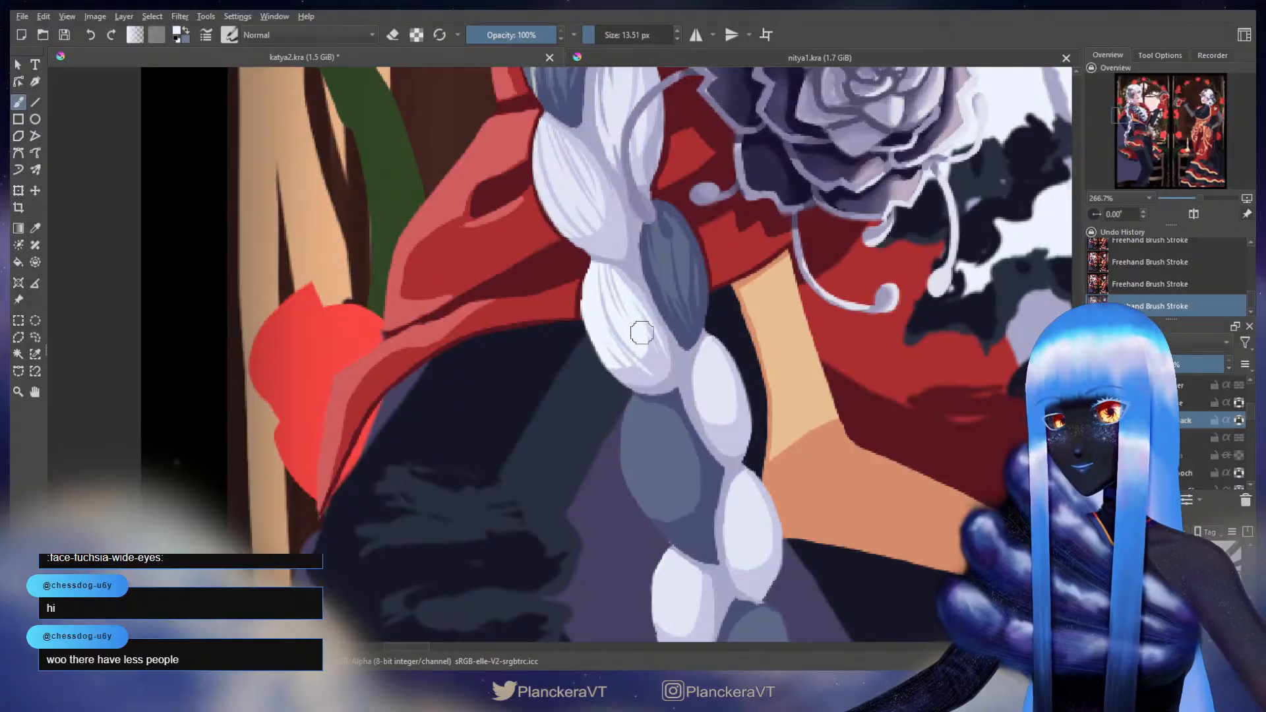
- Resample the lilac and near-white tones and refine the hair lines along the outer edge and lower end of this white strand
left_click_drag(747, 353, 734, 319)
left_click(662, 343, "ctrl")
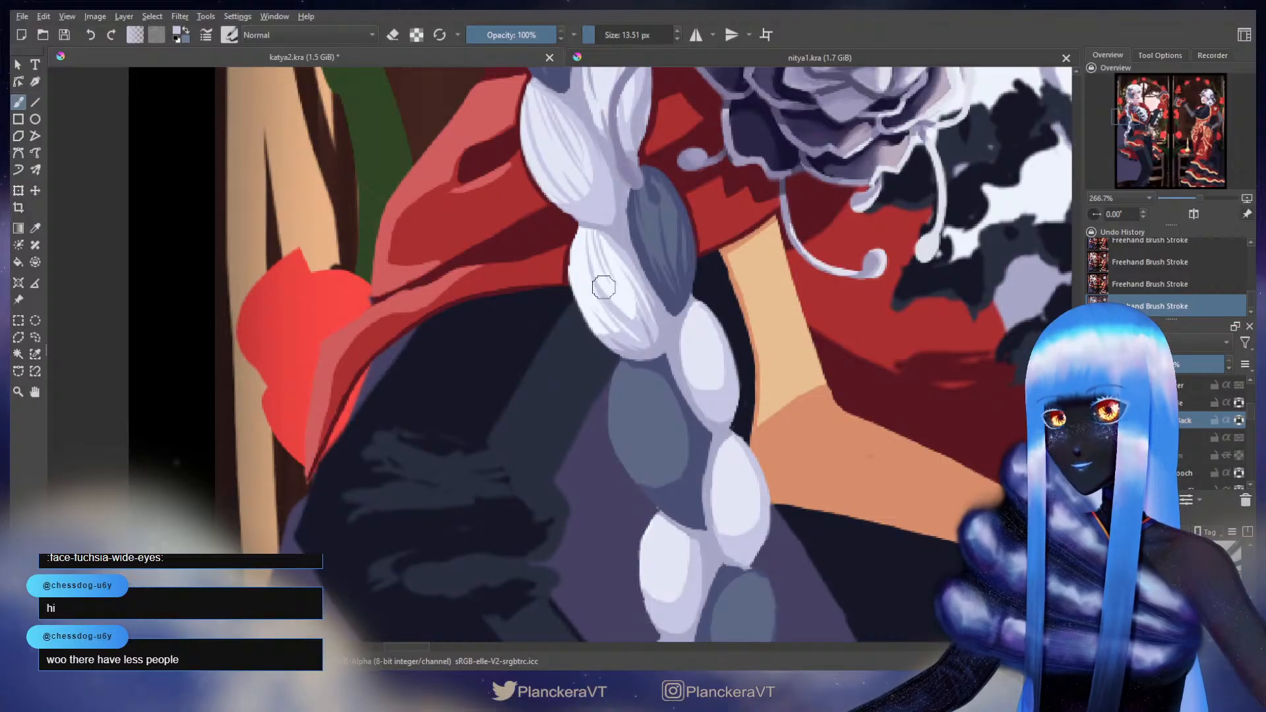
mouse_move(639, 325)
left_mouse_down()
mouse_move(619, 298)
mouse_move(635, 316)
mouse_move(583, 298)
left_mouse_up()
key("ctrl+z")
key("ctrl+z")
key("ctrl+z")
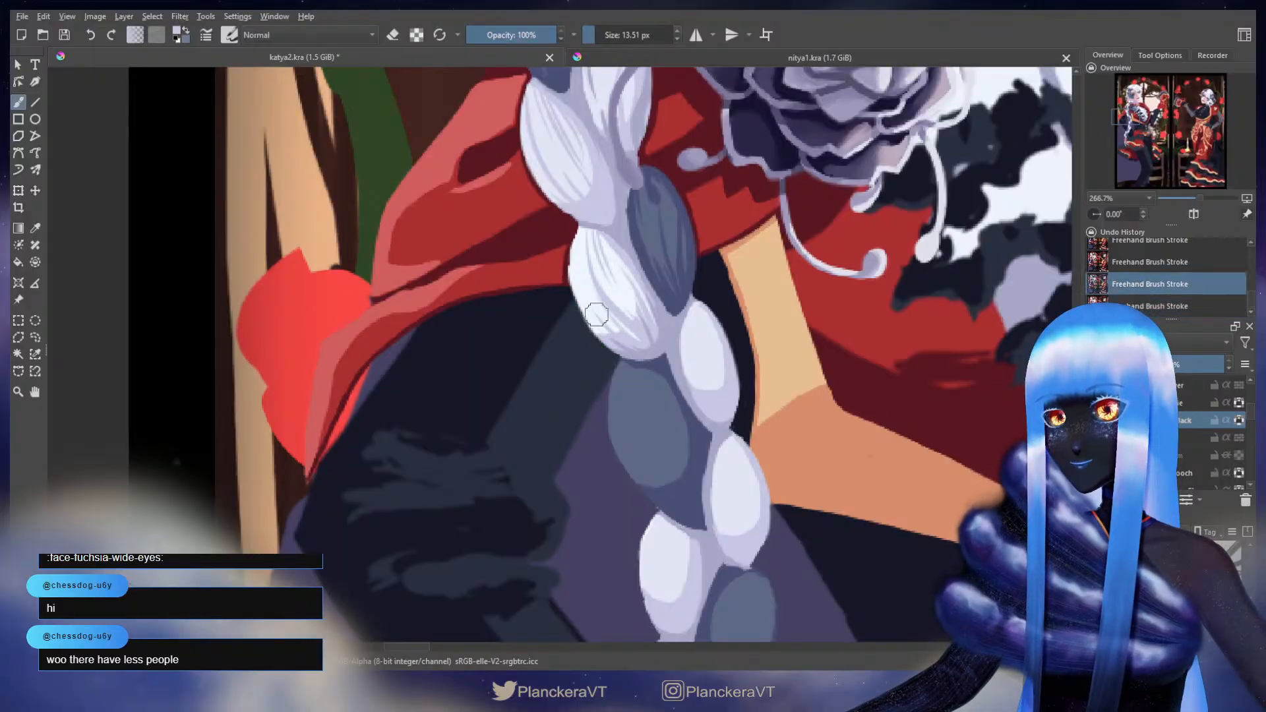
left_click(598, 304, "ctrl")
left_click_drag(620, 349, 596, 326)
key("ctrl+z")
key("ctrl+z")
- Paint hair lines on the narrow white strand directly below the slate strand, resampling its light and lilac tones
left_click_drag(793, 305, 752, 241)
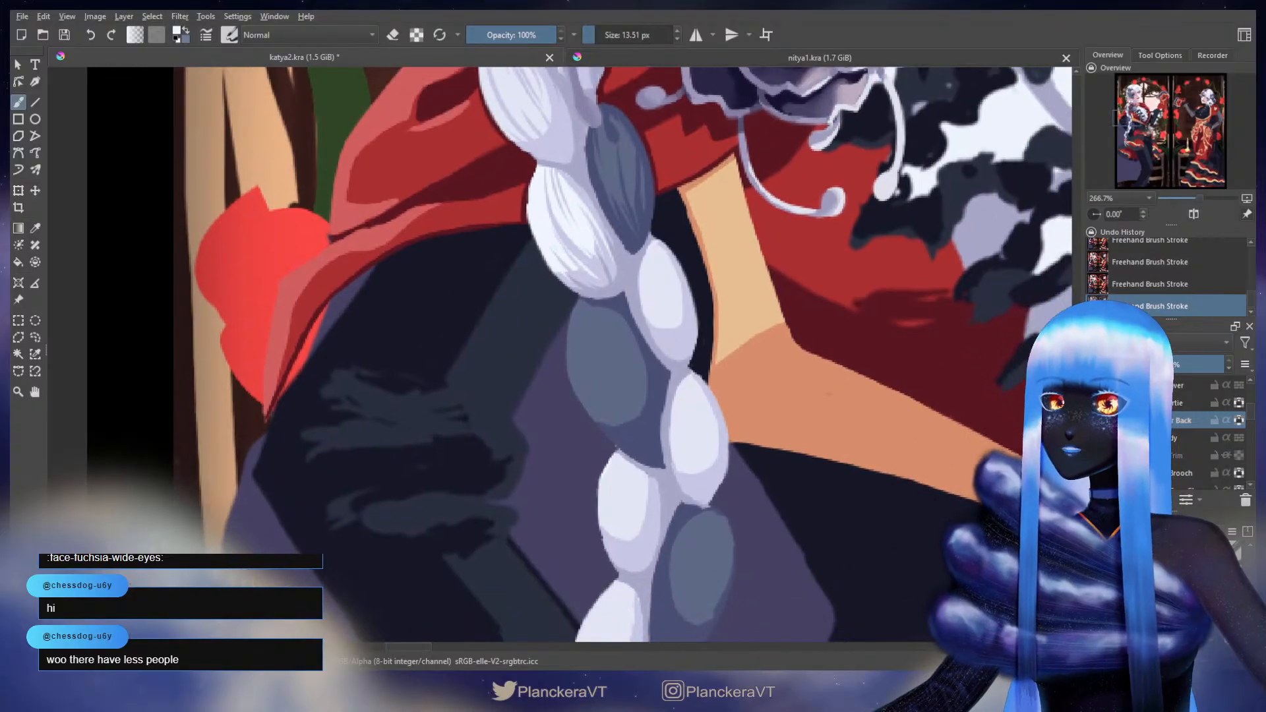
mouse_move(685, 297)
left_mouse_down()
mouse_move(645, 281)
mouse_move(595, 363)
mouse_move(554, 288)
left_mouse_up()
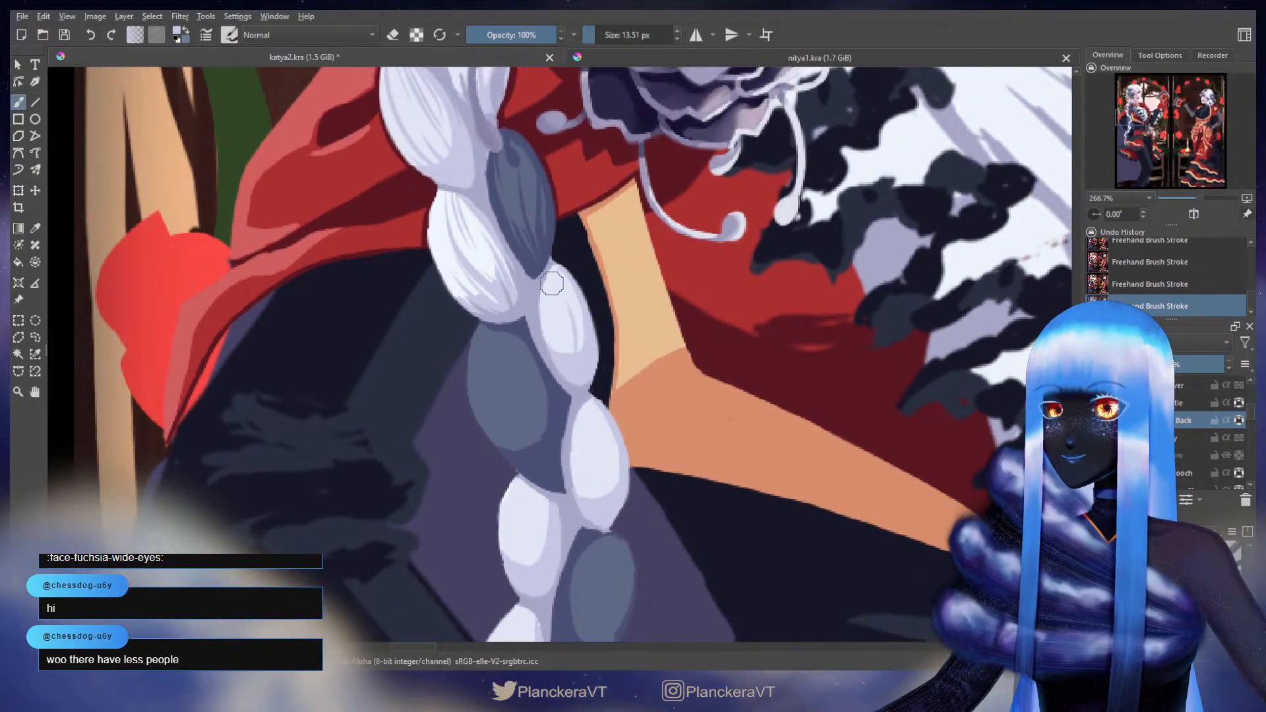
key("ctrl+z")
left_click_drag(579, 360, 568, 295)
left_click(574, 298, "ctrl")
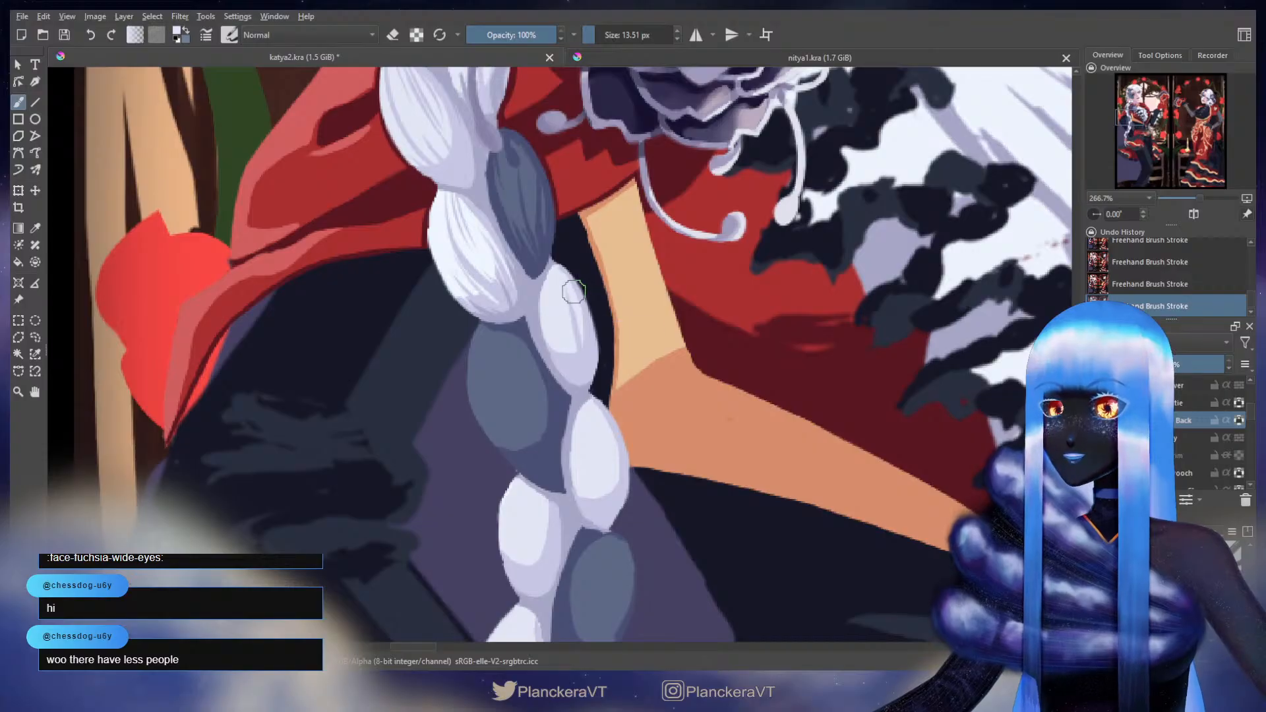
mouse_move(591, 376)
left_mouse_down()
mouse_move(579, 317)
mouse_move(576, 369)
mouse_move(547, 296)
left_mouse_up()
key("ctrl+z")
left_click(579, 370, "ctrl")
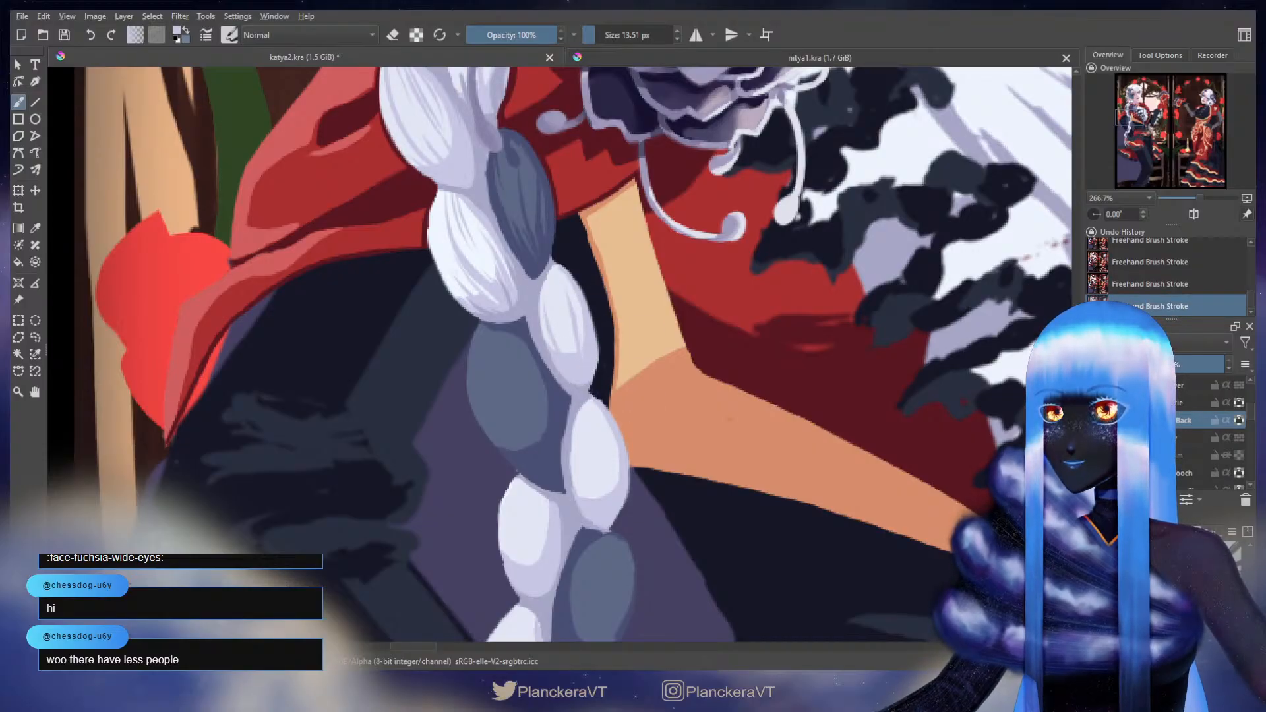
- Undo the stray strokes on the narrow white strand and paint finer lilac hair lines down from its upper end
key("ctrl+z")
key("ctrl+z")
left_click_drag(570, 343, 551, 278)
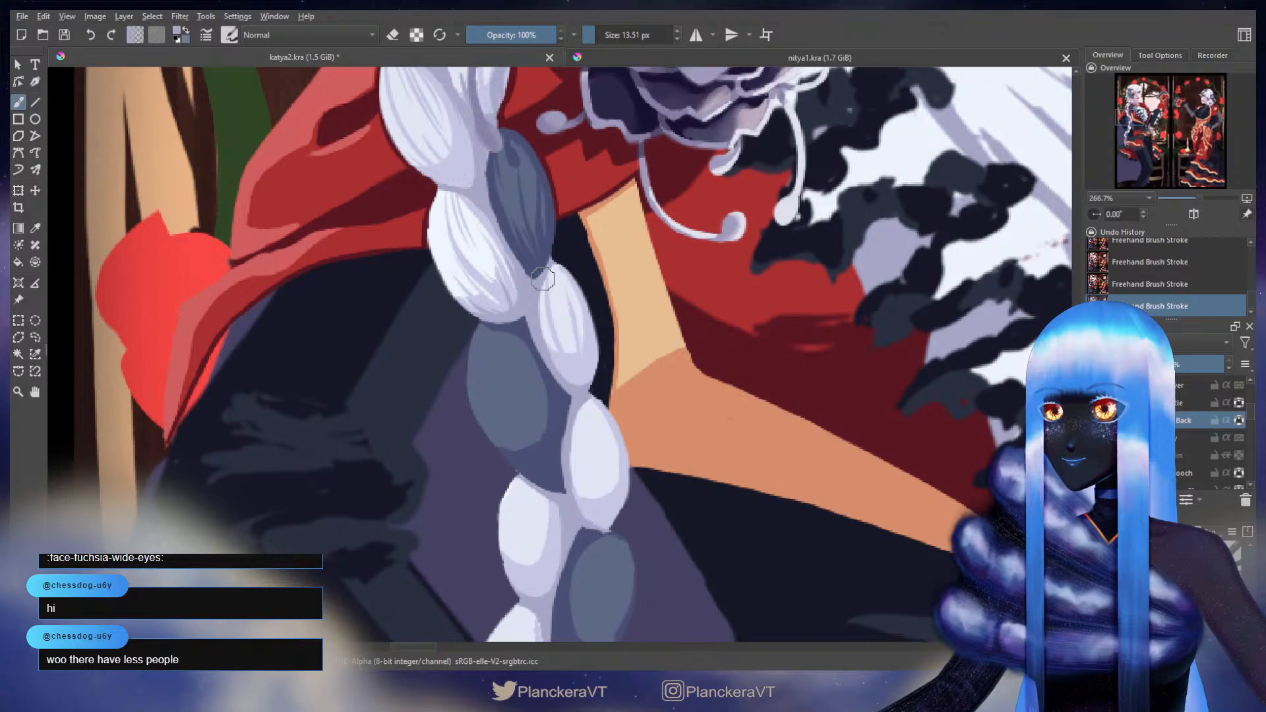
mouse_move(552, 335)
left_mouse_down()
mouse_move(552, 269)
mouse_move(565, 311)
left_mouse_up()
key("ctrl+z")
key("ctrl+z")
left_click_drag(556, 268, 564, 314)
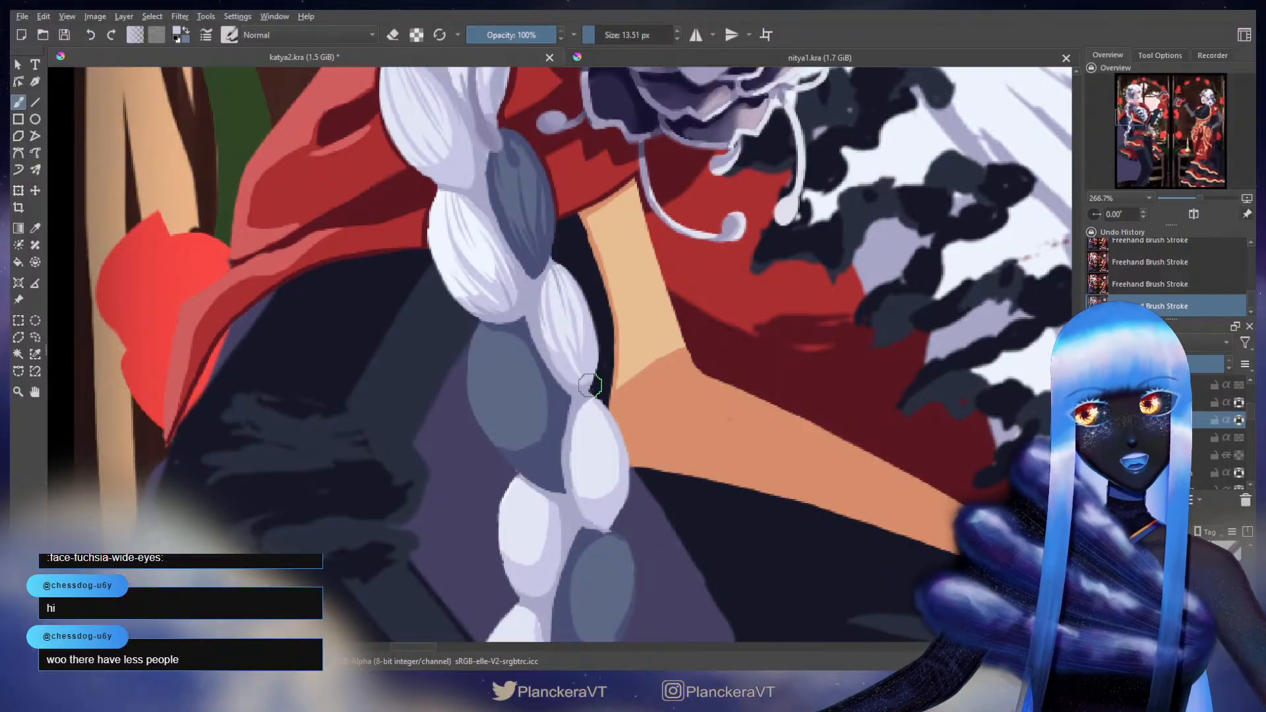
key("ctrl+z")
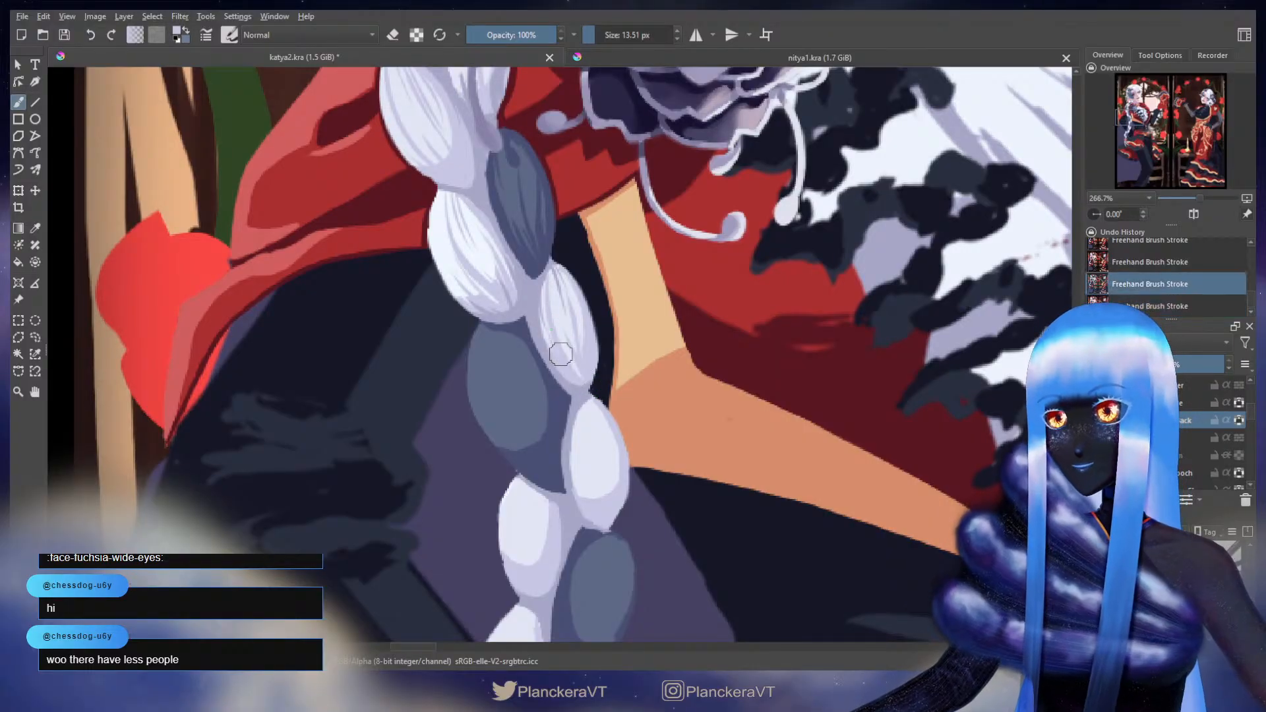
key("ctrl+shift+z")
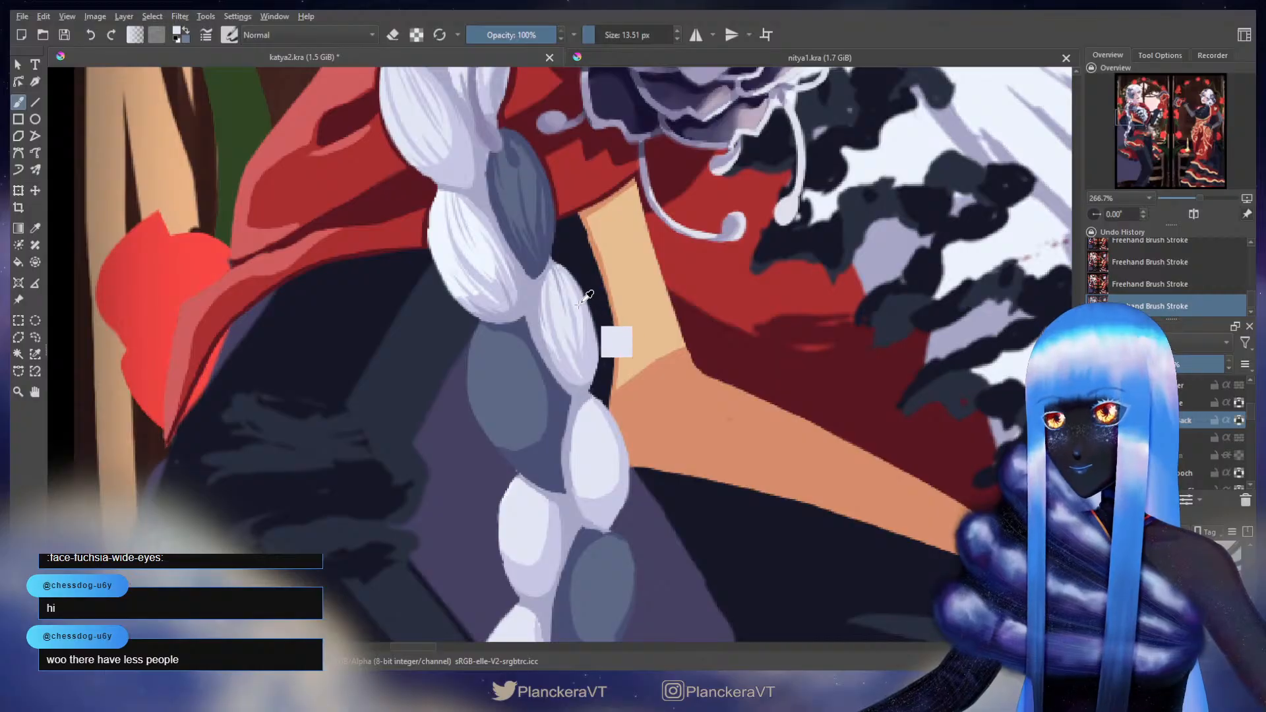
- Sample the darker slate tone and paint fine hair lines over the wide slate strand with a 15.52 px brush
left_click_drag(618, 370, 684, 276)
left_click(599, 367, "ctrl")
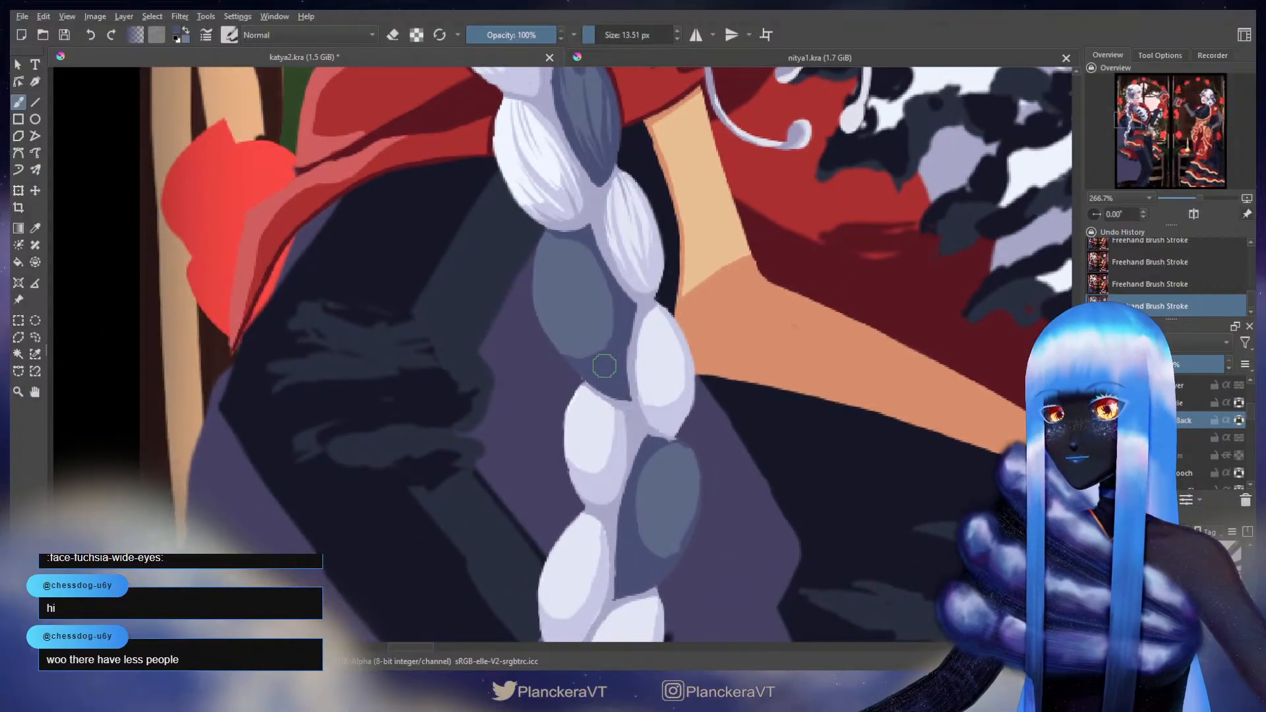
key("ctrl+z")
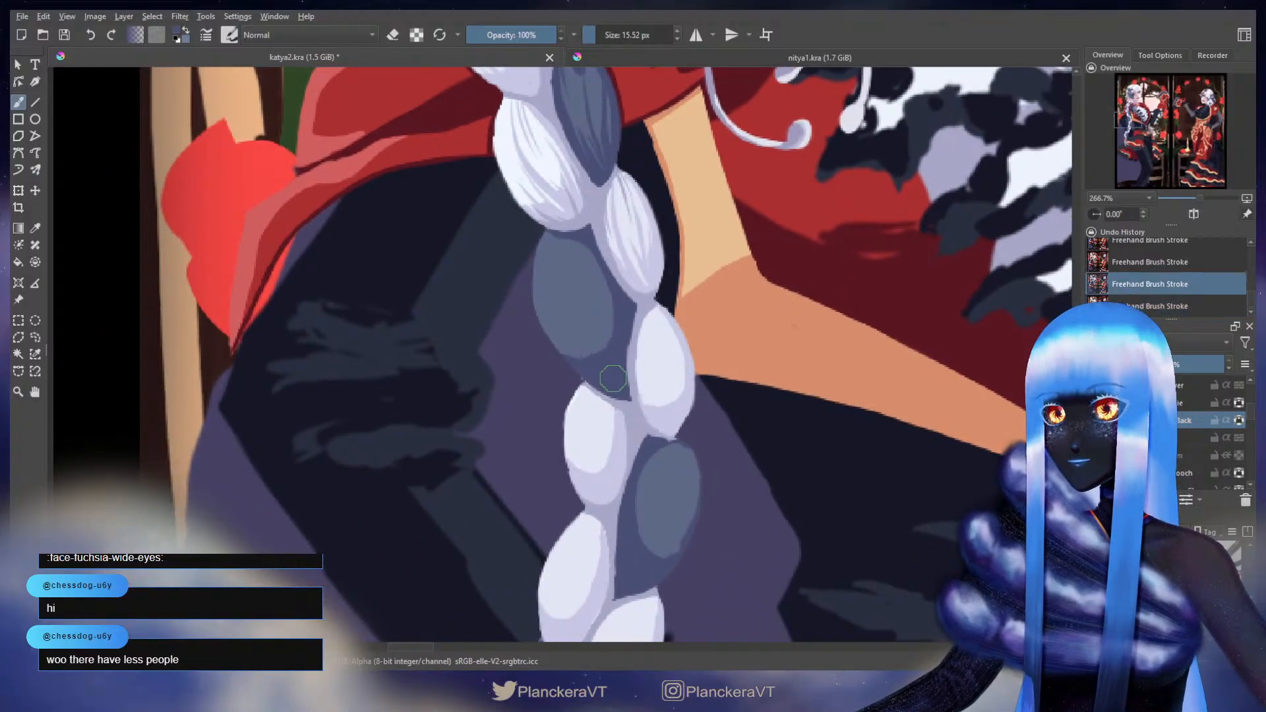
left_click_drag(588, 361, 559, 313)
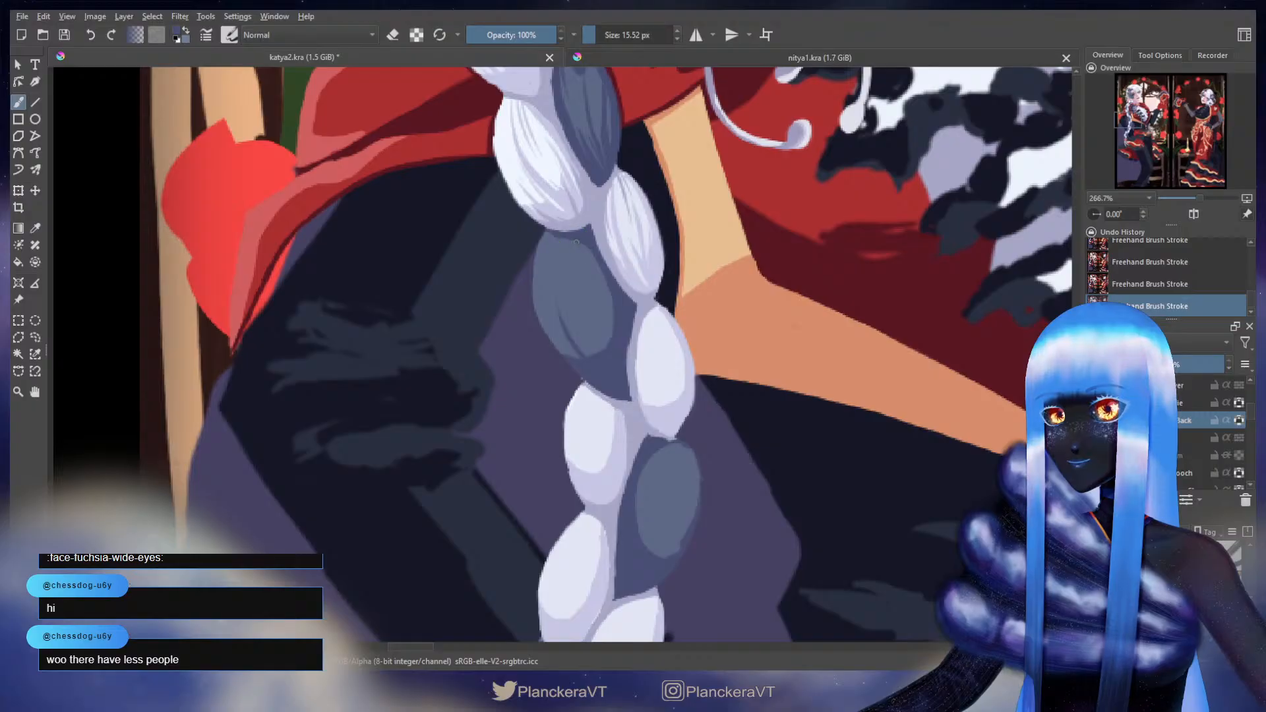
left_click_drag(575, 241, 597, 333)
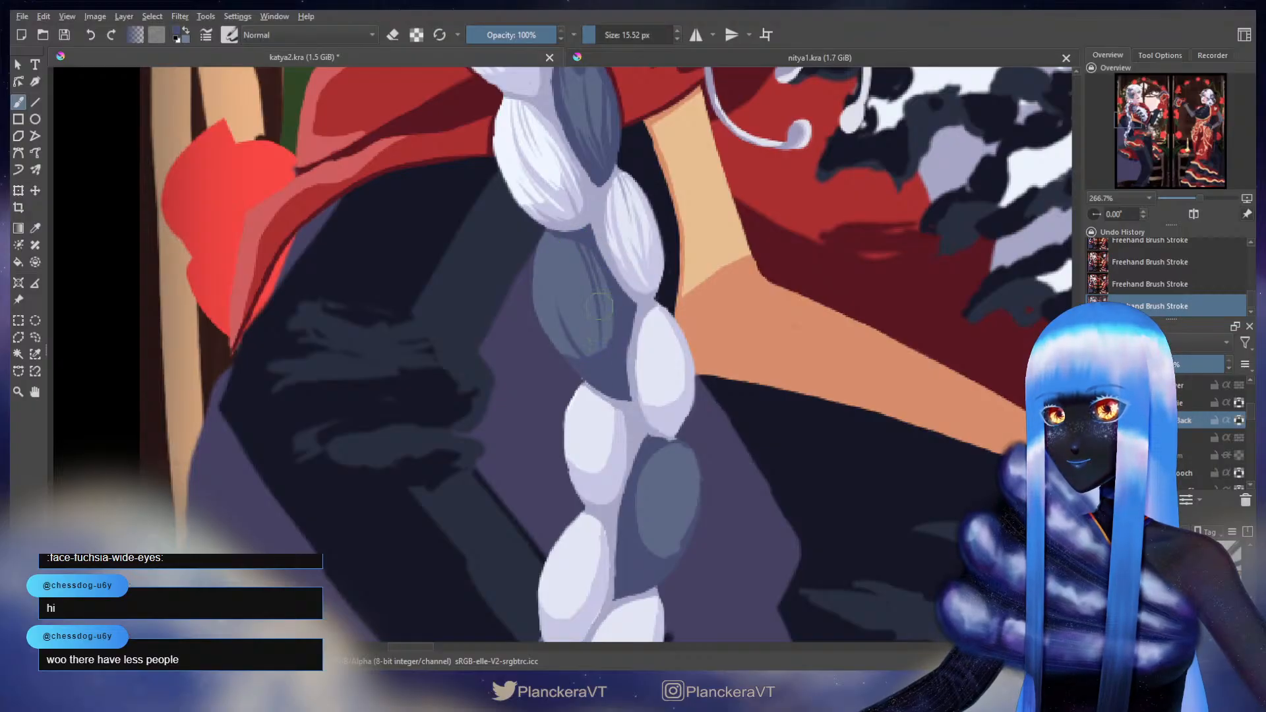
key("ctrl+z")
left_click_drag(579, 239, 597, 337)
key("ctrl+z")
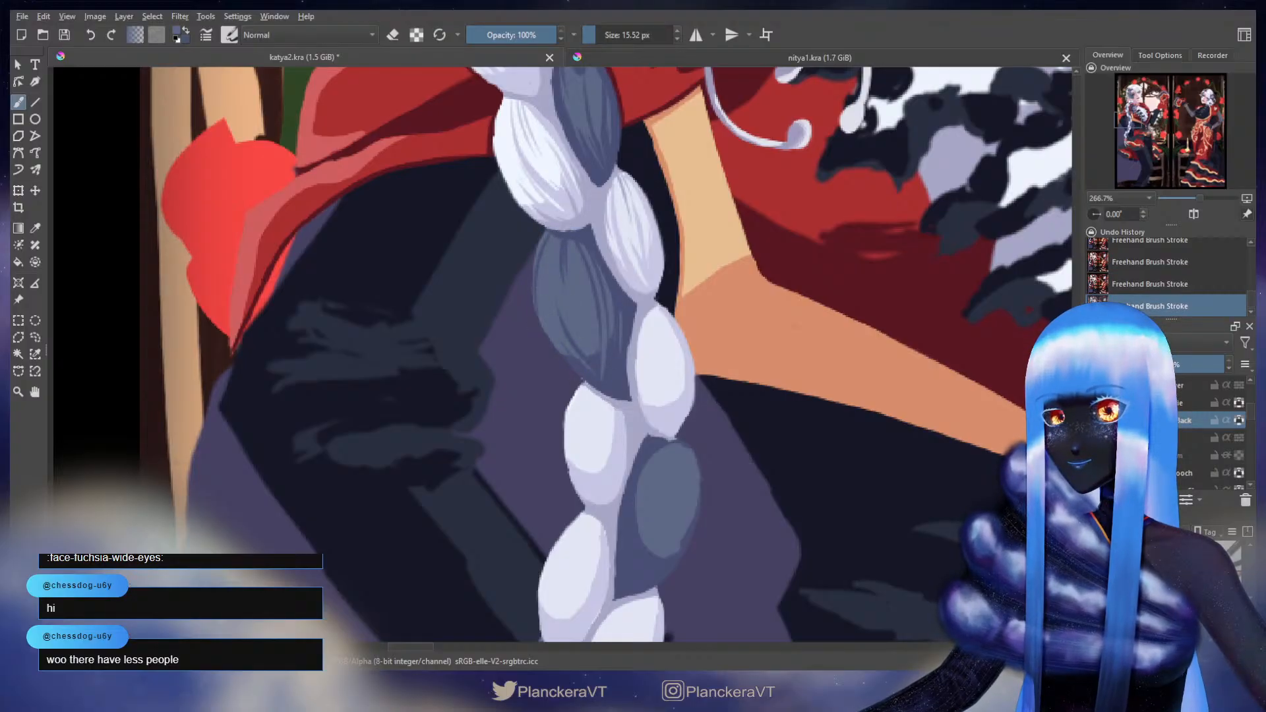
- Undo the last strokes on the wide slate strand and redraw the hair lines rising from its lower end
key("ctrl+z")
key("ctrl+z")
key("ctrl+z")
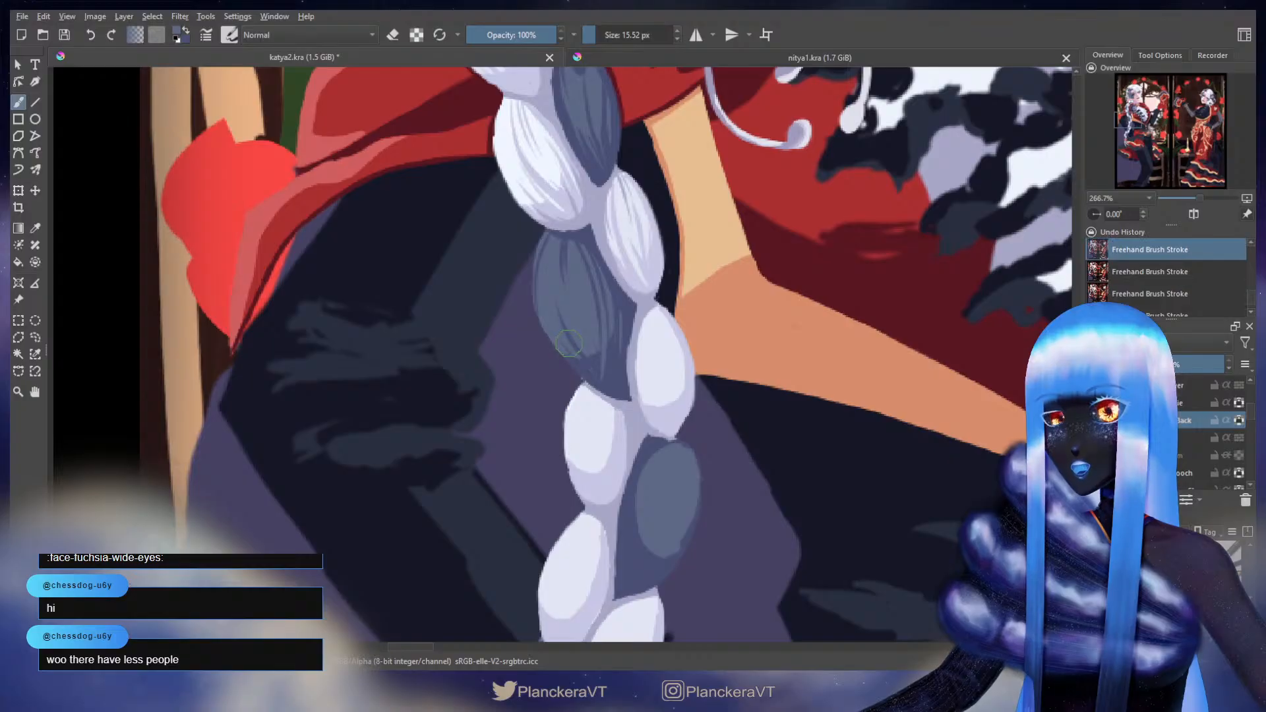
left_click_drag(588, 370, 580, 358)
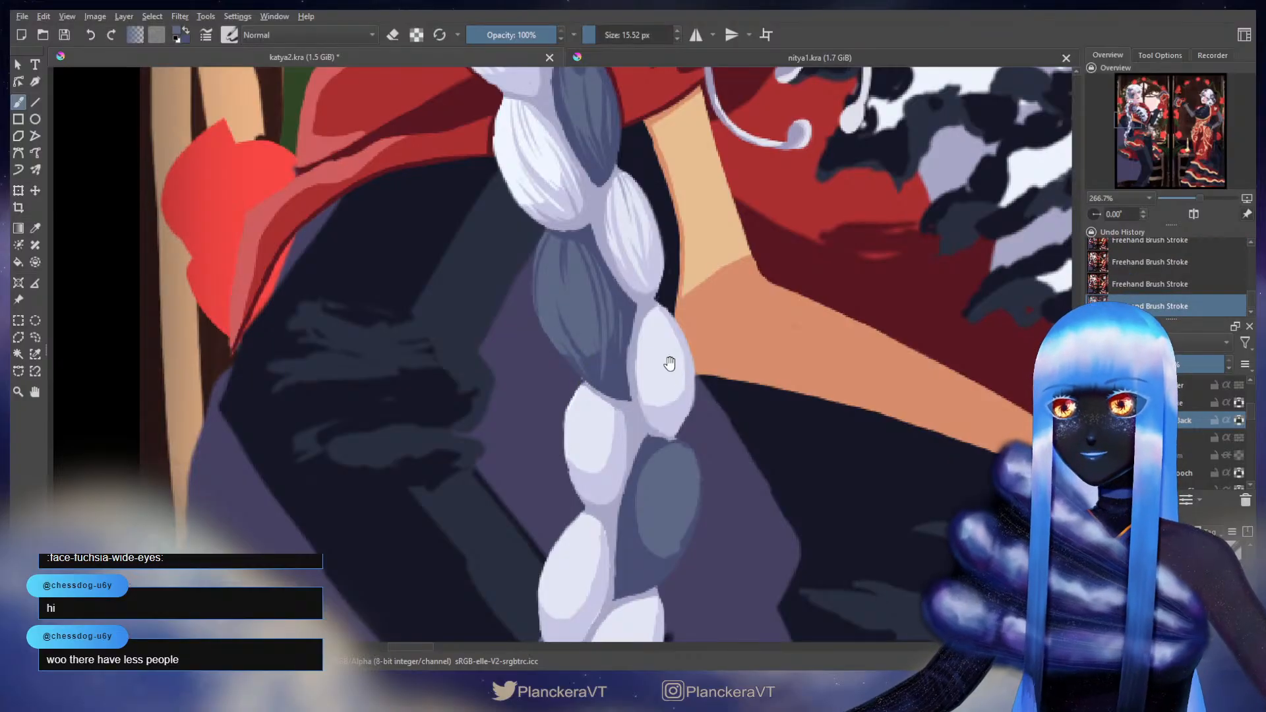
left_click_drag(670, 363, 667, 360)
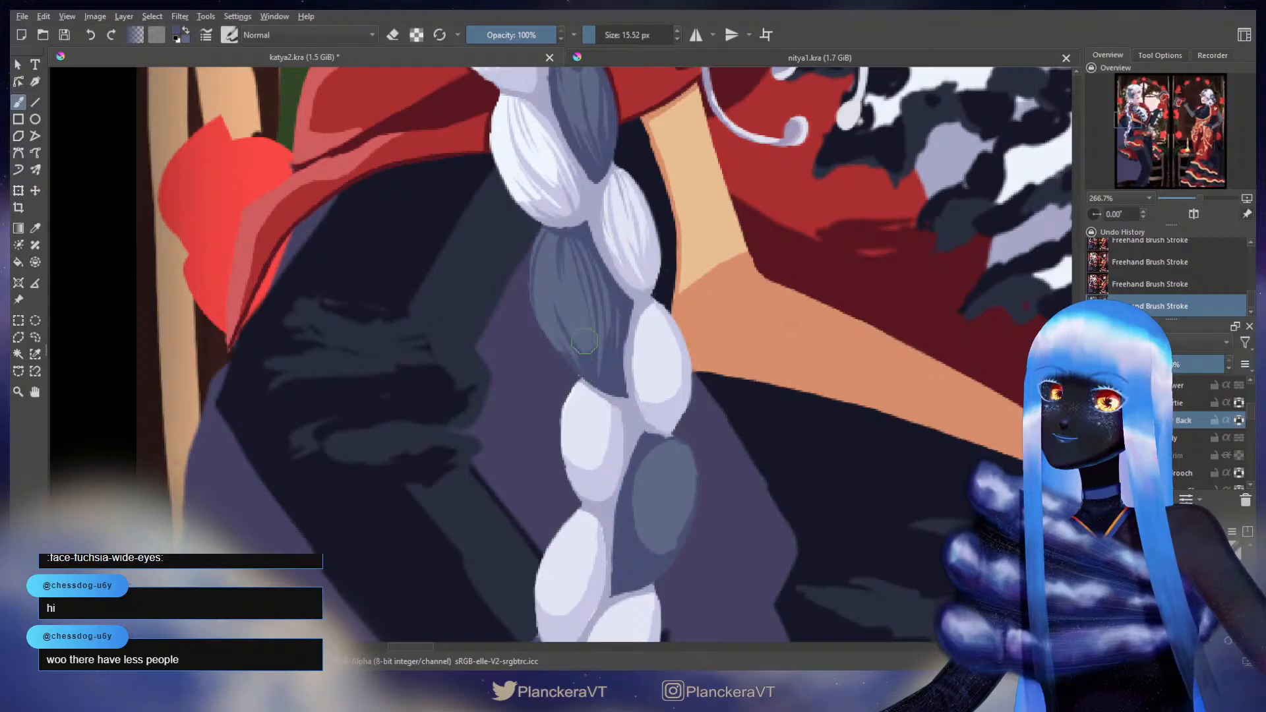
key("ctrl+z")
key("ctrl+shift+z")
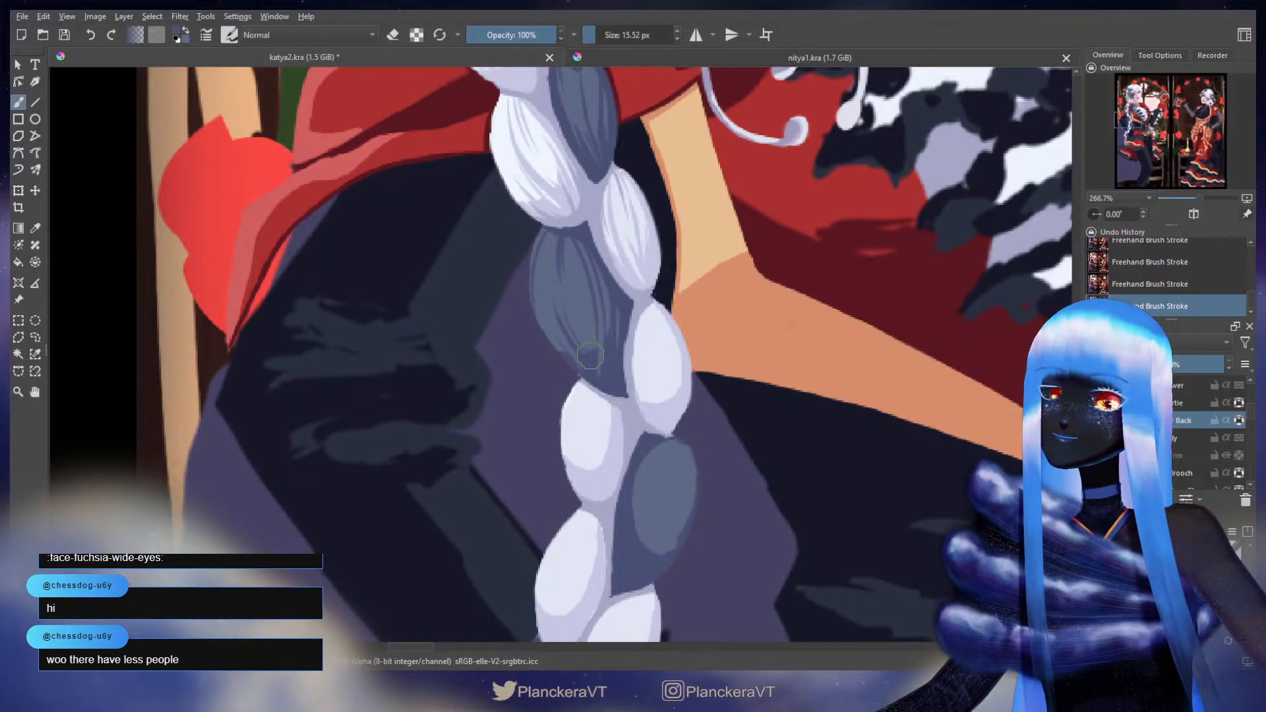
- Sample the lilac tone of the white strand beside the slate strand's lower end and paint hair lines up from its base
left_click_drag(657, 358, 623, 312)
left_click(637, 363, "ctrl")
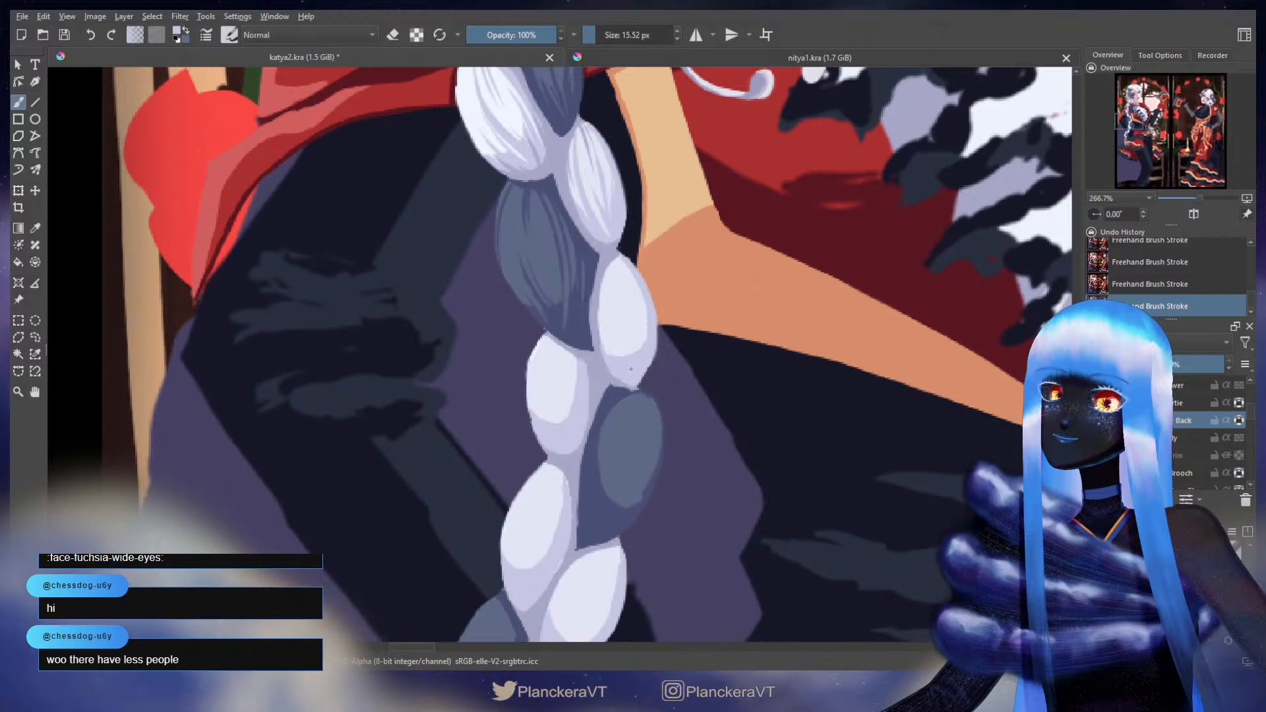
mouse_move(630, 369)
left_mouse_down()
mouse_move(600, 285)
mouse_move(634, 371)
mouse_move(619, 349)
mouse_move(608, 296)
left_mouse_up()
key("ctrl+z")
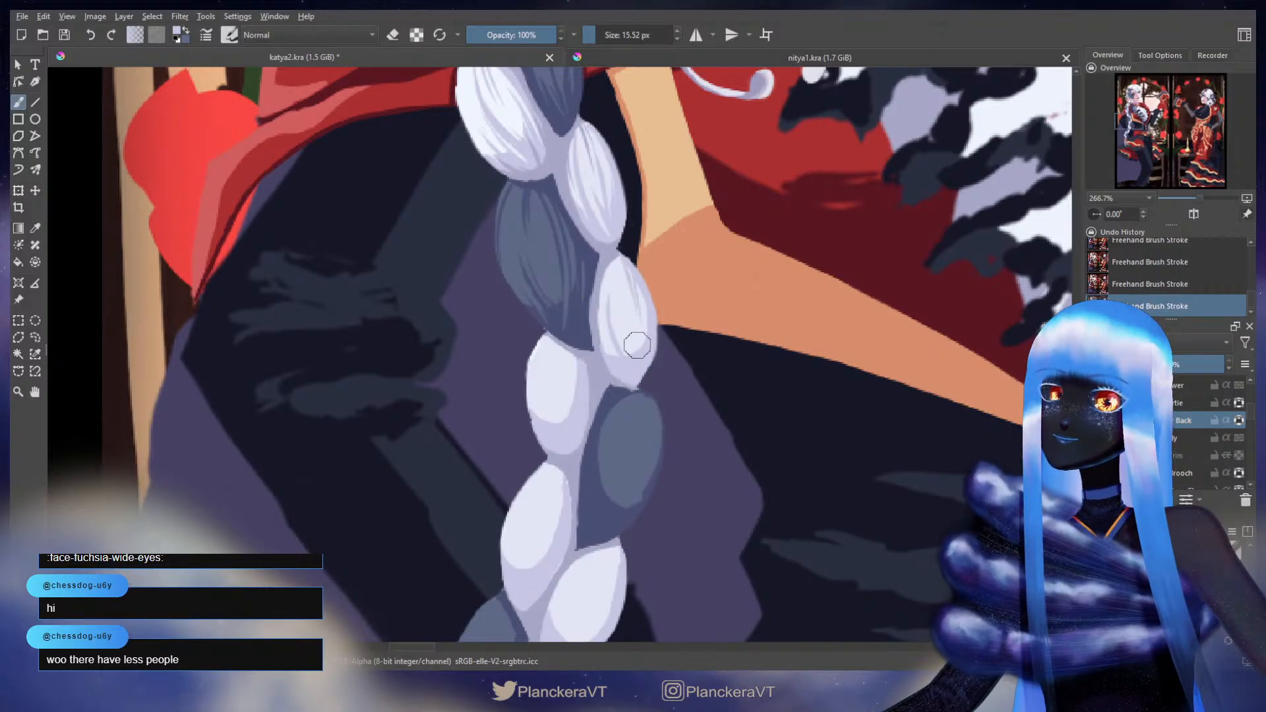
key("ctrl+z")
mouse_move(627, 343)
left_mouse_down()
mouse_move(618, 279)
mouse_move(619, 297)
left_mouse_up()
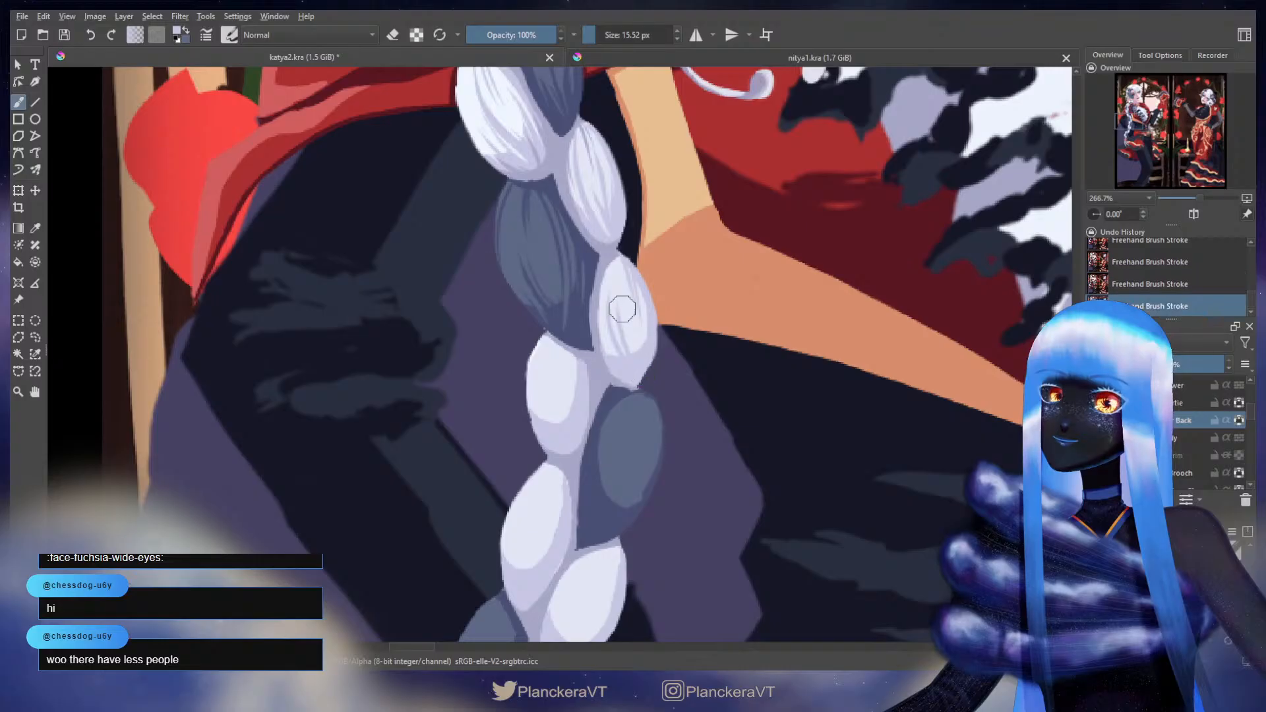
- Swap and resample the white strand's tones and rework the hair lines along its inner lower edge
key("x")
left_click(616, 284, "ctrl")
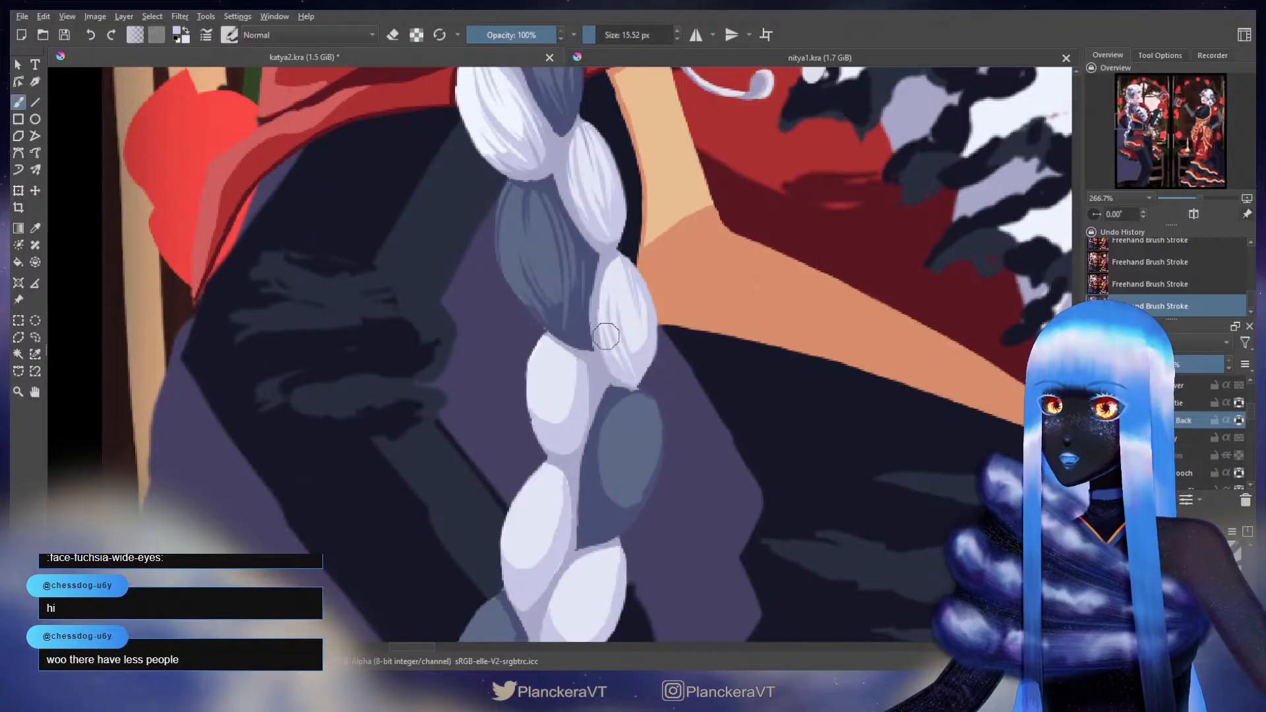
key("ctrl+z")
left_click_drag(624, 373, 606, 332)
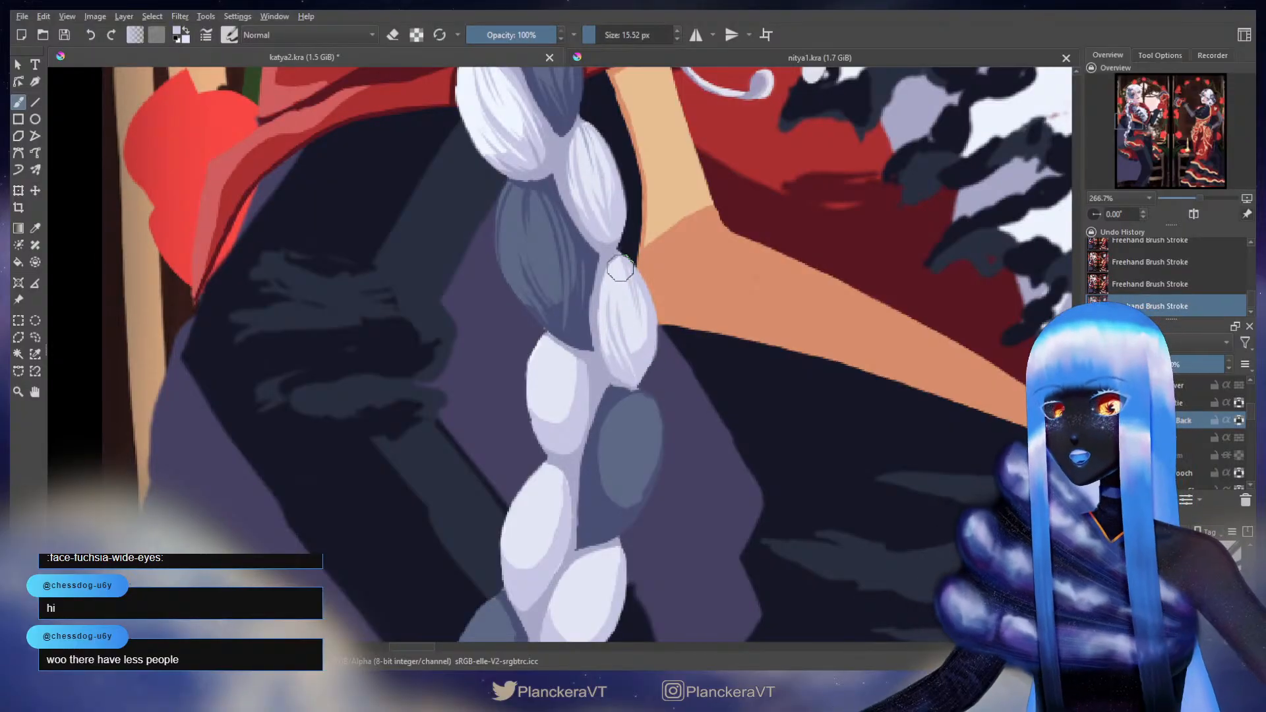
key("ctrl+z")
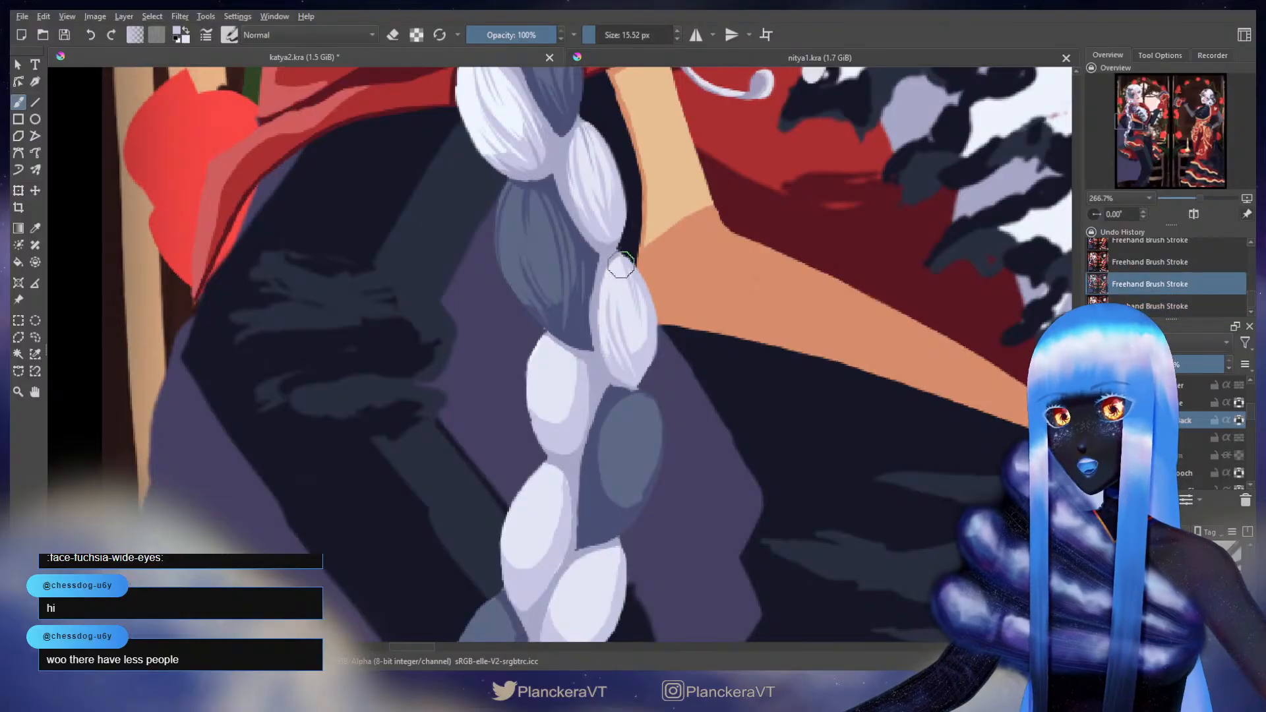
- Sample lilac at the white strand's upper tip and repeatedly redraw a fine hair line running down from it
left_click(620, 246, "ctrl")
left_click_drag(613, 256, 625, 320)
key("ctrl+z")
left_click_drag(613, 257, 624, 314)
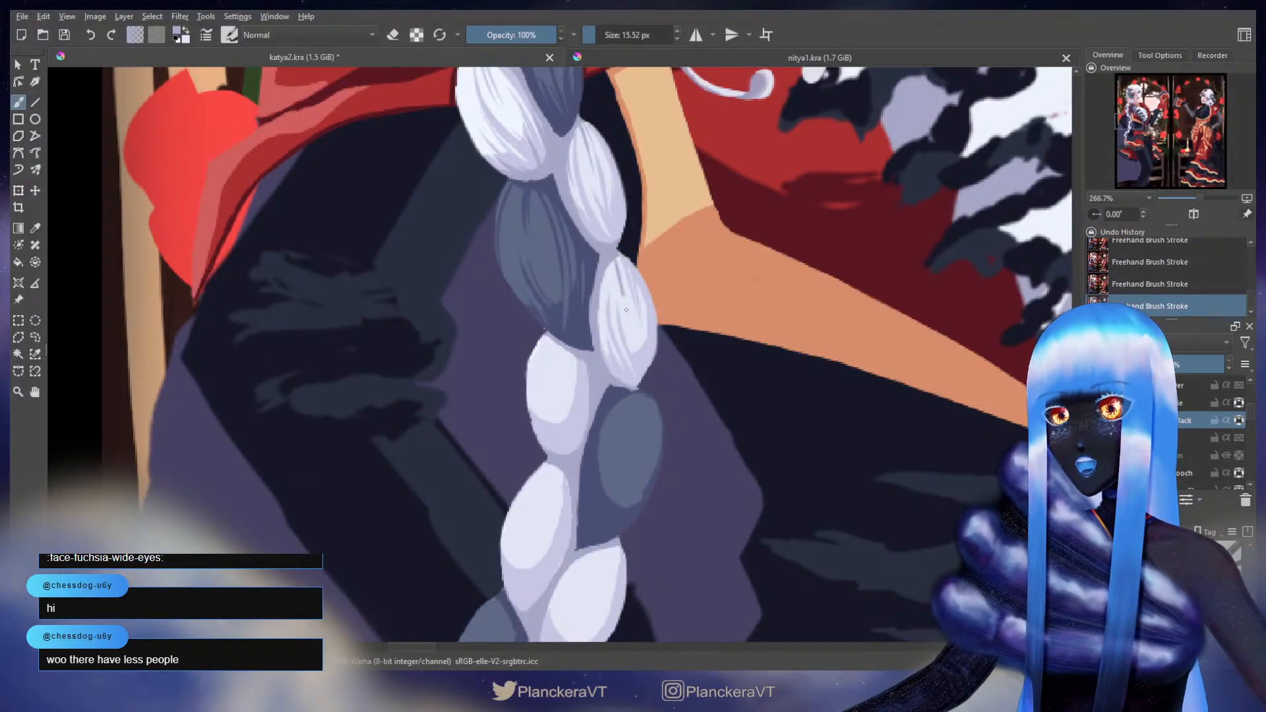
key("ctrl+z")
left_click_drag(618, 266, 626, 315)
key("ctrl+z")
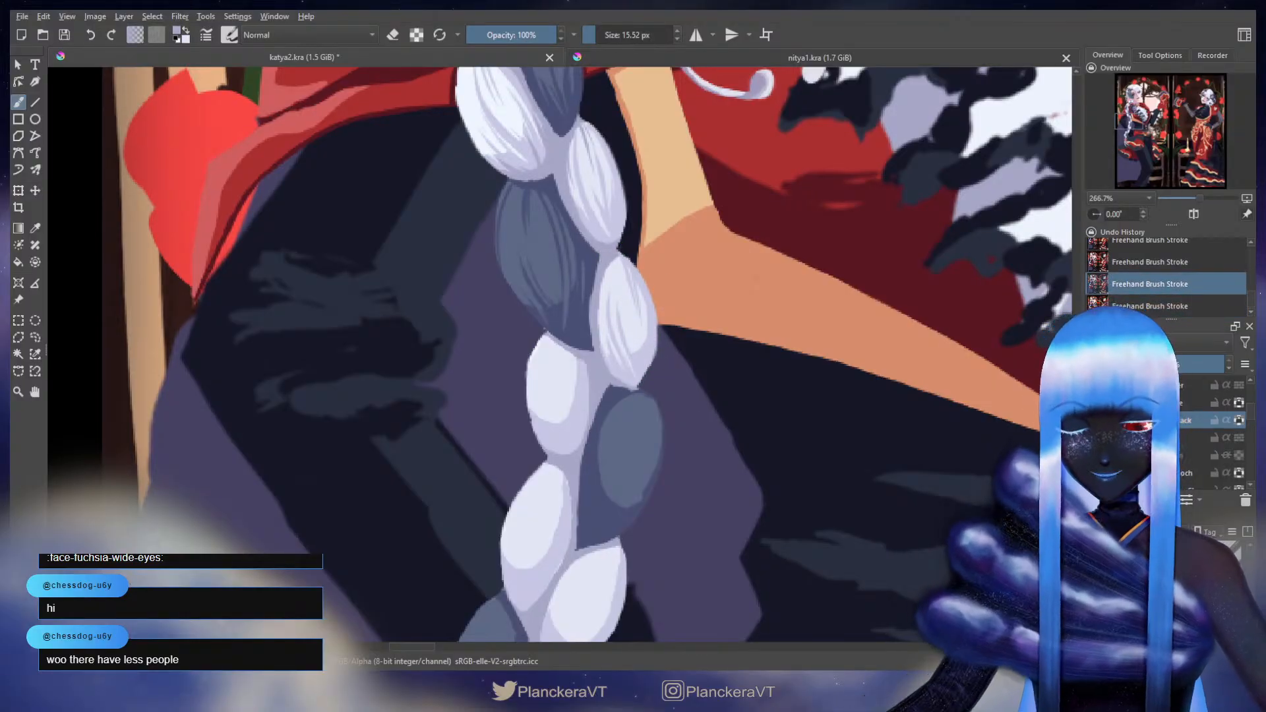
left_click_drag(619, 262, 627, 315)
key("ctrl+z")
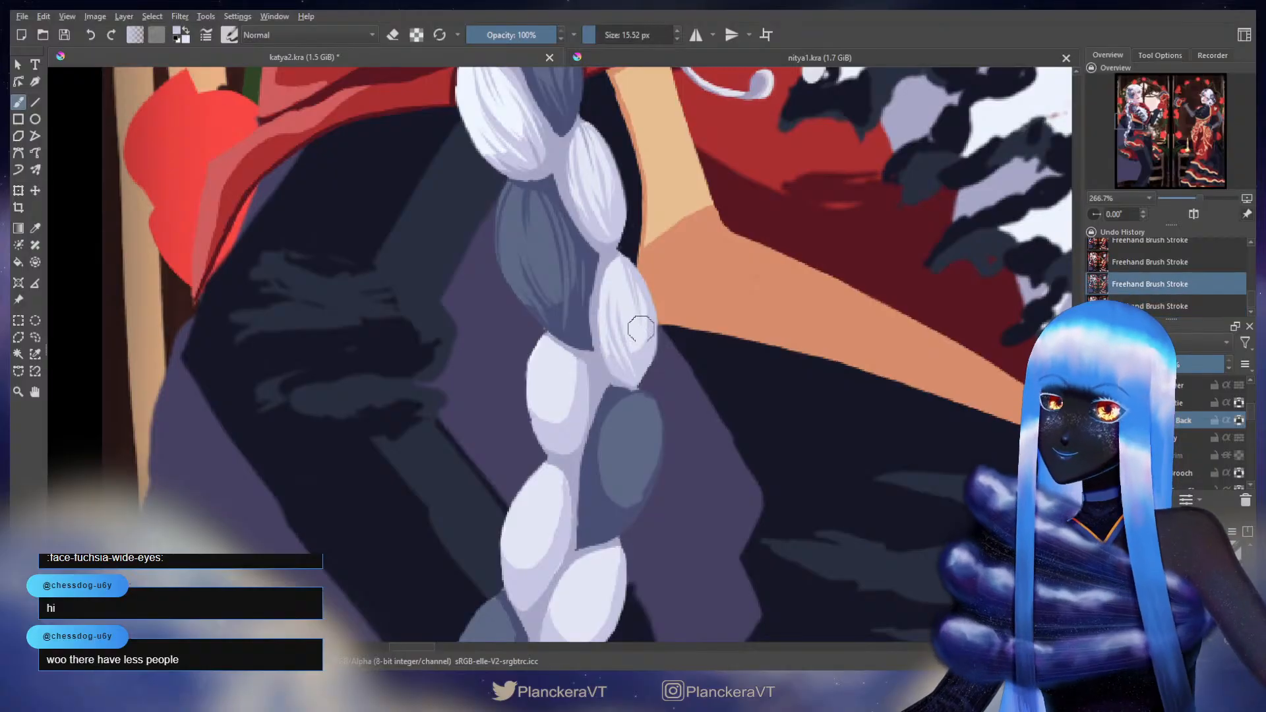
- Rework the hair lines along the white strand's outer edge, undoing the stray strokes
mouse_move(616, 262)
left_mouse_down()
mouse_move(642, 335)
mouse_move(641, 380)
left_mouse_up()
key("ctrl+z")
key("ctrl+z")
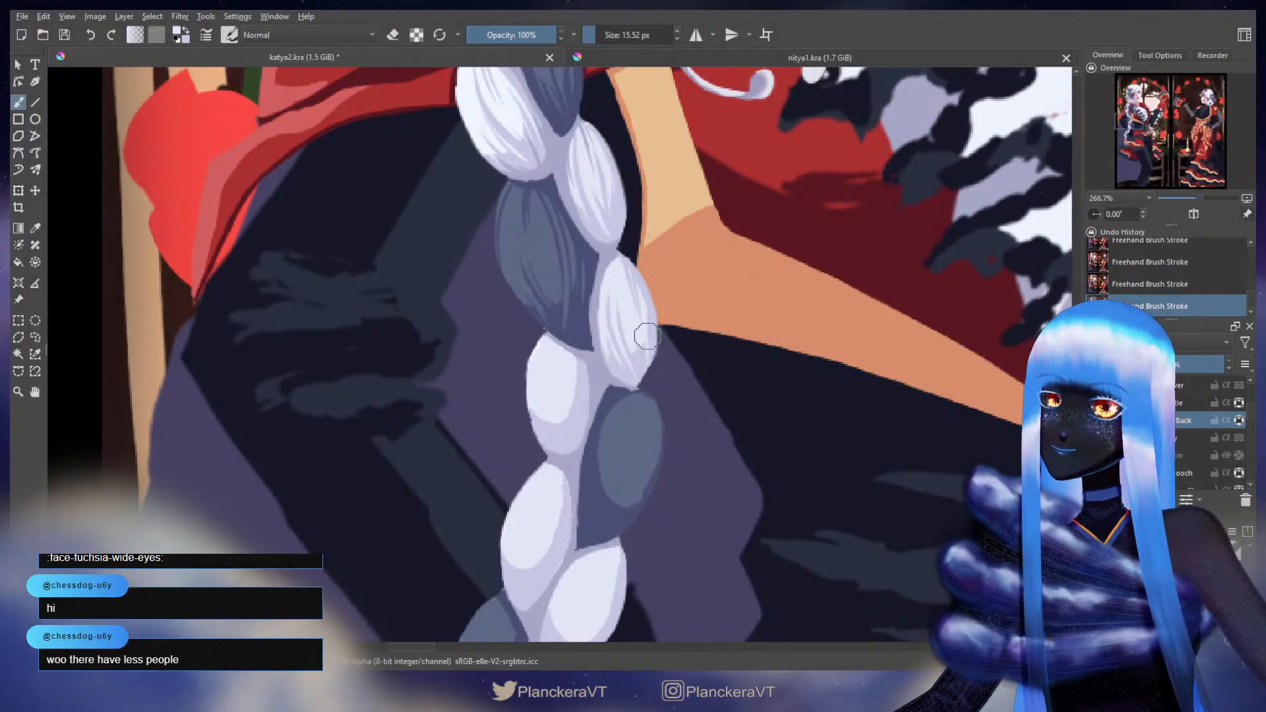
key("ctrl+z")
left_click_drag(644, 309, 632, 351)
key("ctrl+z")
- Resample lilac from the strand's outer lower edge and redo the hair lines down its middle from the upper tip
left_click(649, 362, "ctrl")
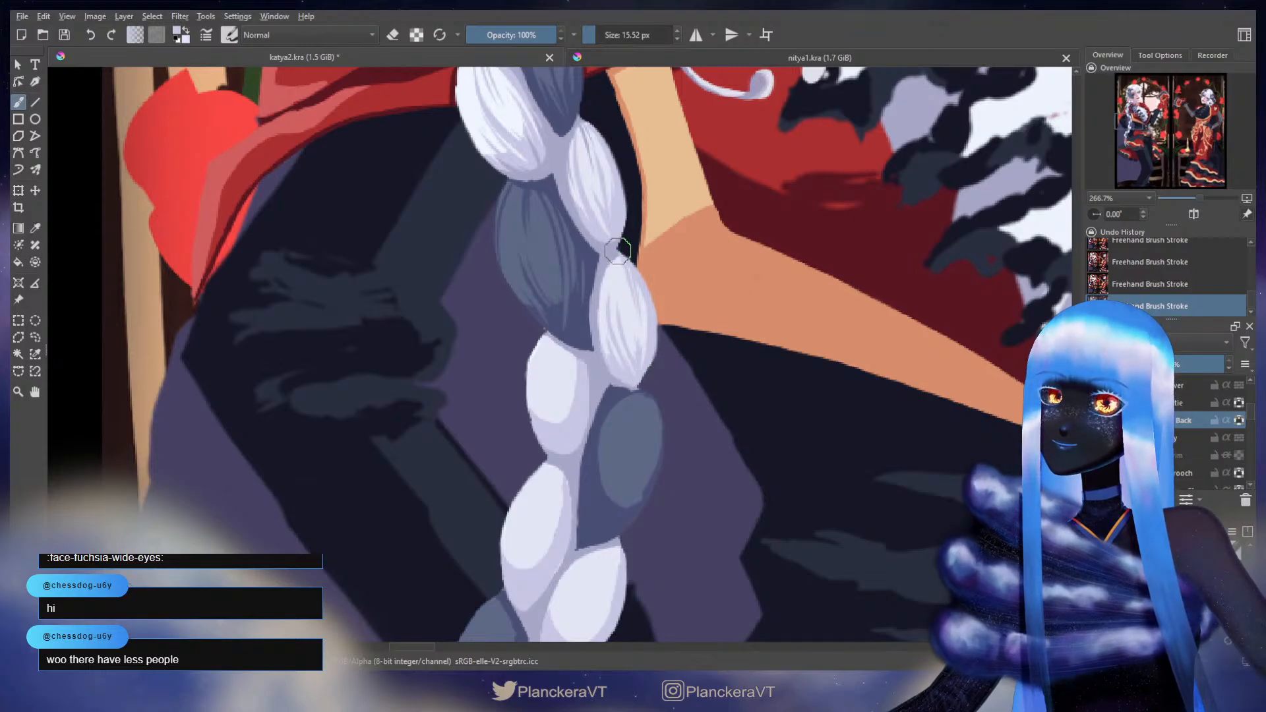
left_click_drag(618, 255, 629, 345)
key("ctrl+z")
key("ctrl+z")
key("ctrl+z")
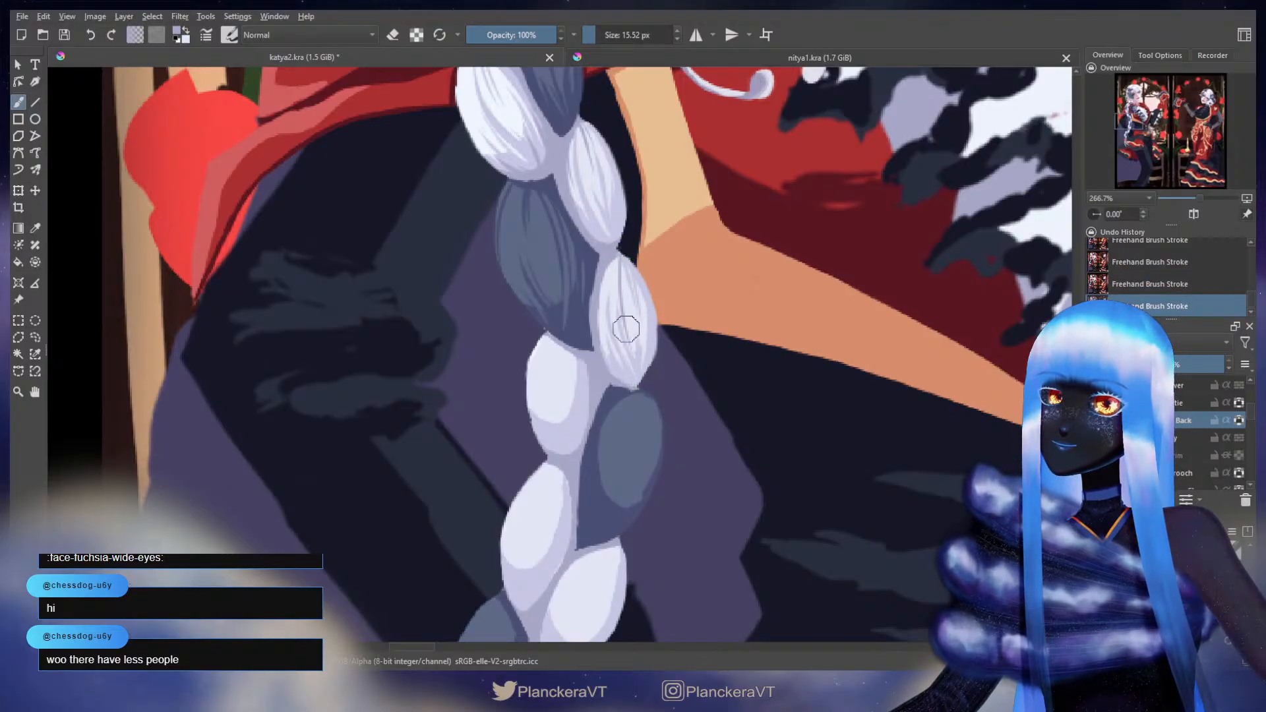
- Refine the fine hair strands on the white braid segment beside the orange area
mouse_move(624, 261)
left_mouse_down()
mouse_move(646, 389)
mouse_move(650, 334)
left_mouse_up()
key("ctrl+z")
key("ctrl+z")
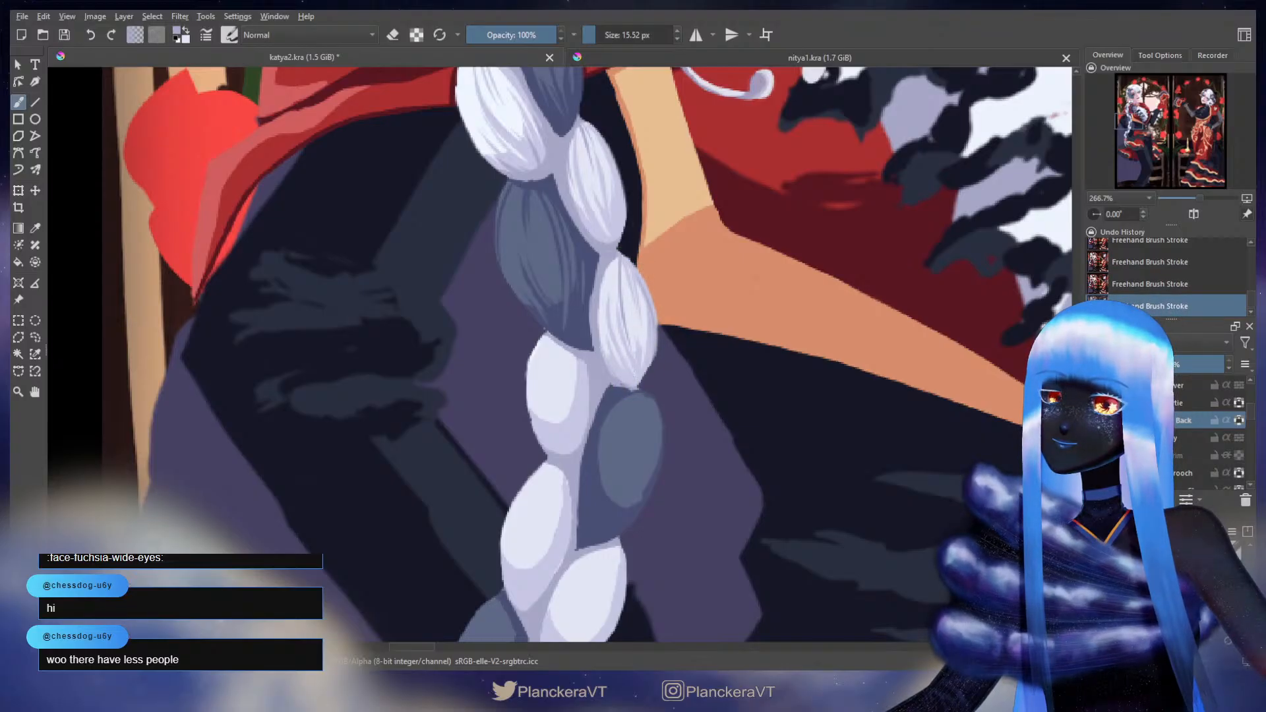
- Paint thin shadow strands from the shaded base into the highlight of the next white braid segment on the left side
left_click_drag(592, 389, 708, 295)
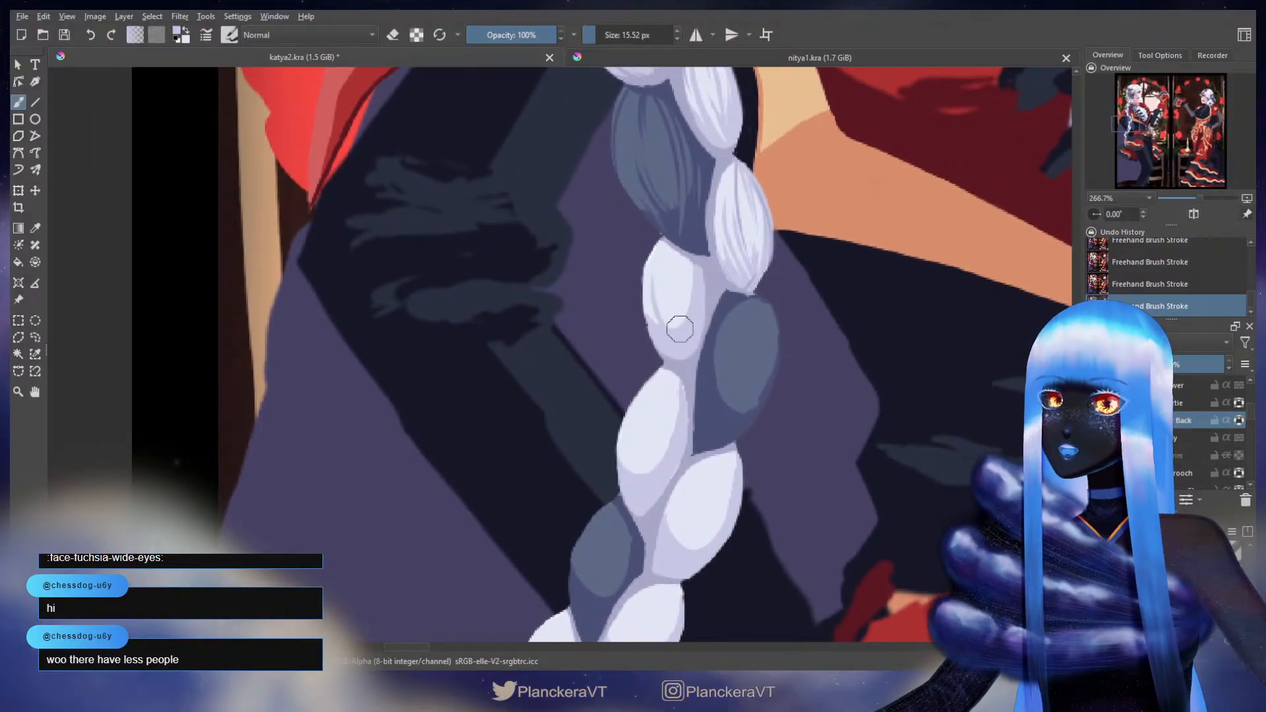
key("ctrl+z")
left_click_drag(683, 347, 675, 243)
key("ctrl+z")
left_click_drag(683, 340, 672, 231)
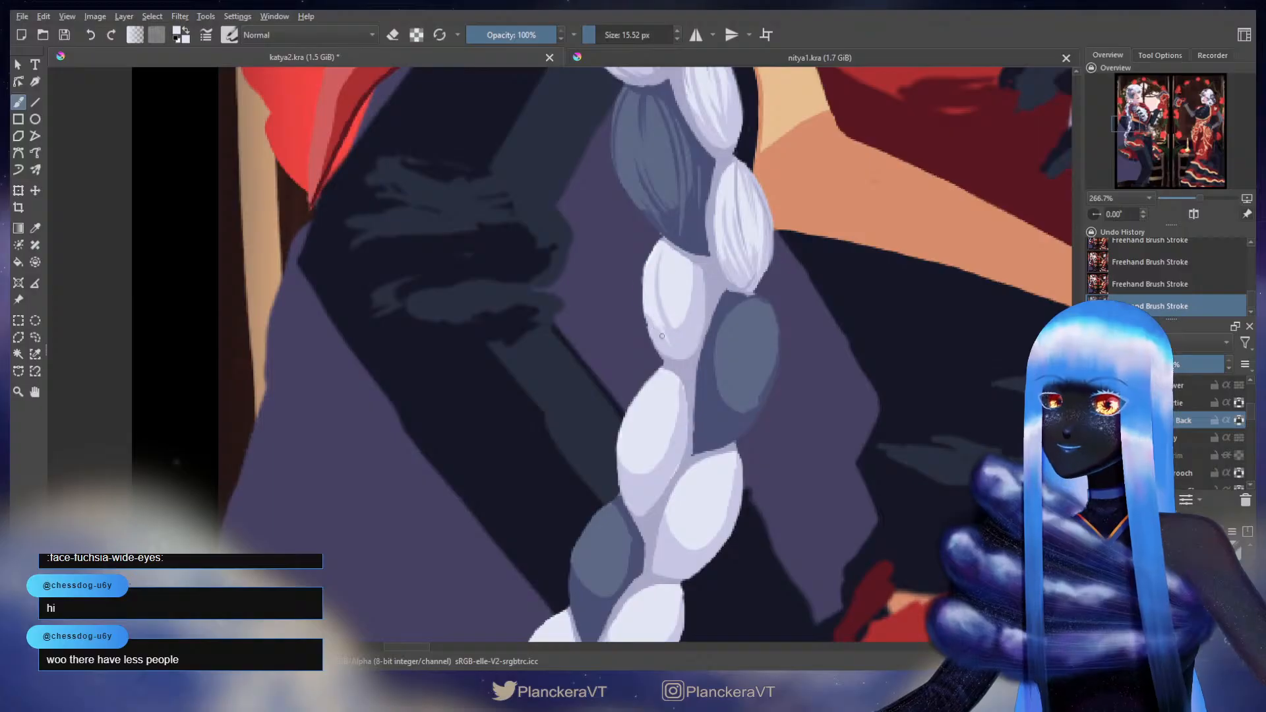
key("ctrl+z")
mouse_move(669, 346)
left_mouse_down()
mouse_move(648, 295)
mouse_move(672, 257)
left_mouse_up()
left_click(692, 342, "ctrl")
key("ctrl+z")
left_click_drag(684, 327, 673, 298)
- Paint hair strands running down from the upper edge of that white segment, sampling the braid's light and shadow tones
left_click_drag(678, 249, 692, 303)
key("ctrl+z")
left_click(696, 255, "ctrl")
key("ctrl+z")
key("ctrl+z")
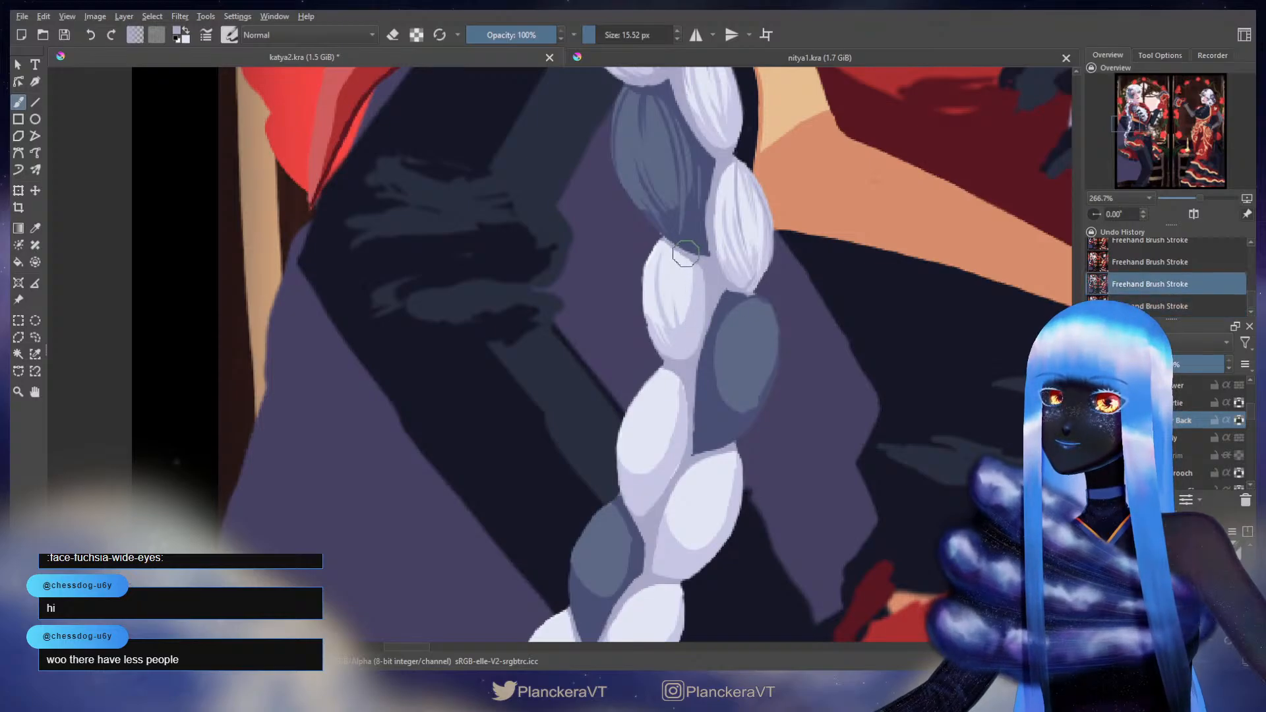
left_click_drag(686, 254, 694, 287)
left_click(697, 289, "ctrl")
left_click(690, 258, "ctrl")
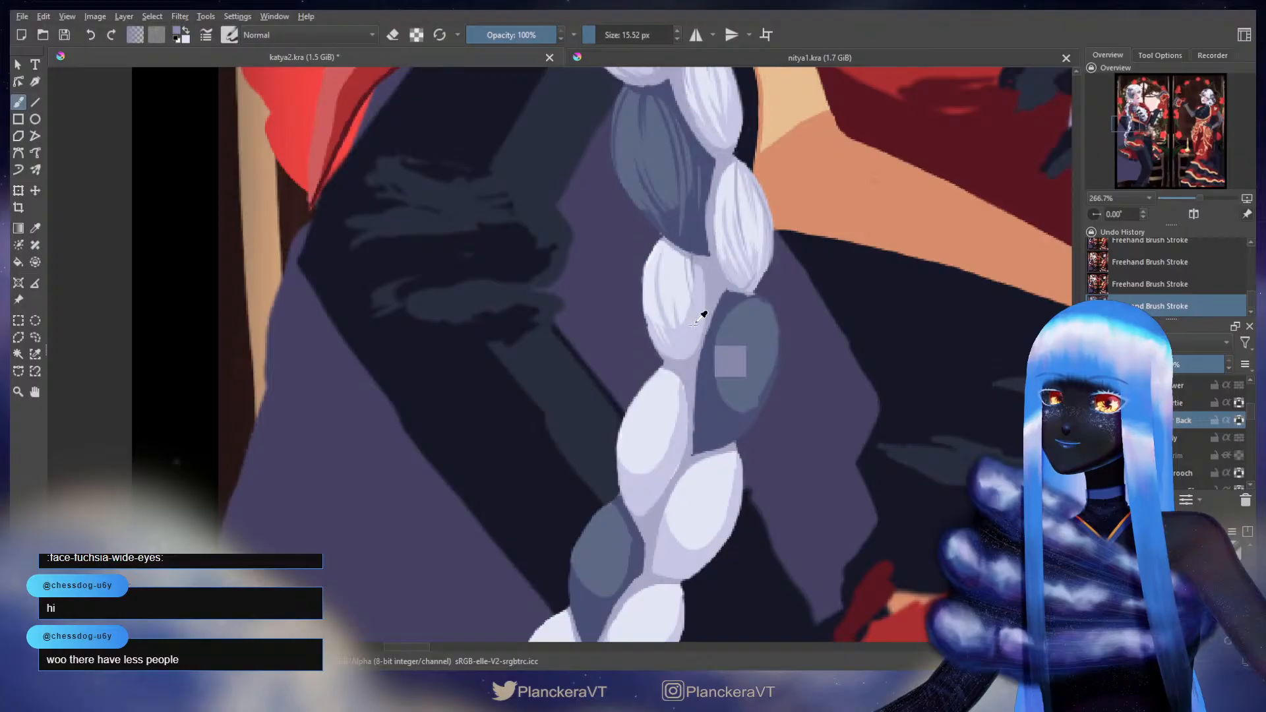
- Blend the highlight and shadow on the right side of the same white segment with more fine strands in sampled lilac tones
left_click(700, 296, "ctrl")
key("ctrl+z")
left_click_drag(688, 330, 684, 256)
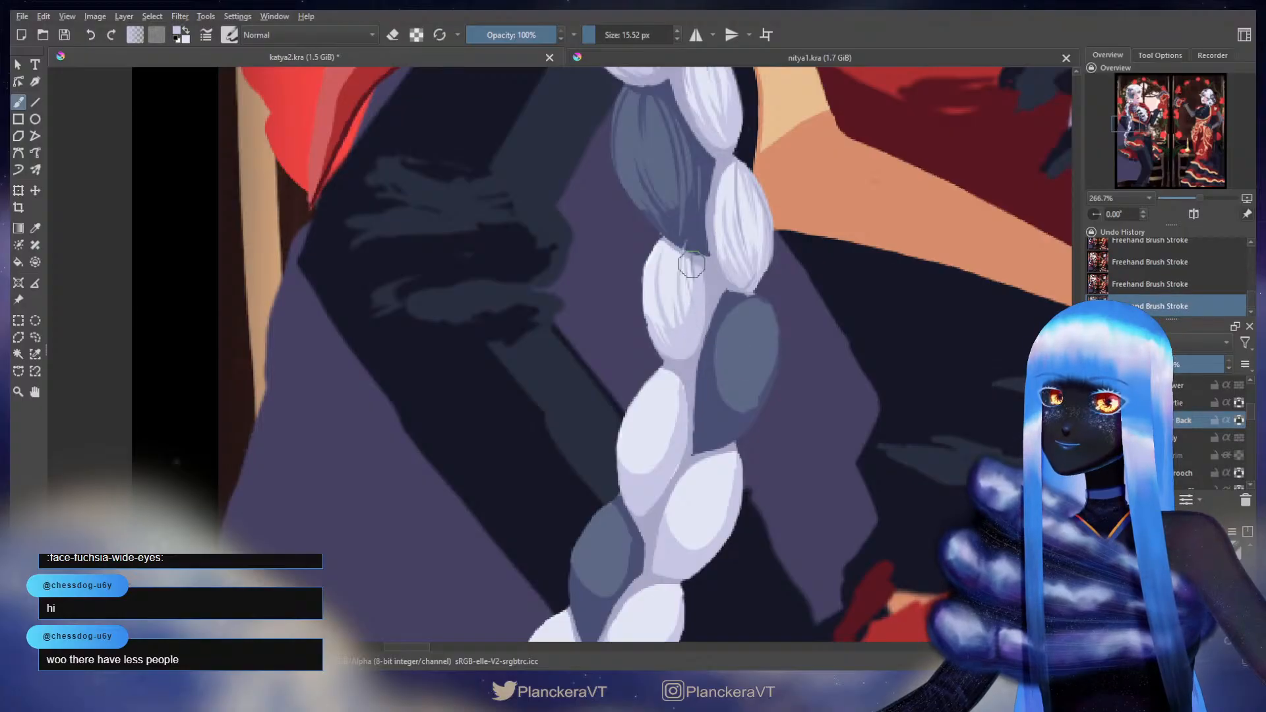
key("ctrl+z")
mouse_move(692, 330)
left_mouse_down()
mouse_move(683, 254)
mouse_move(663, 237)
left_mouse_up()
left_click(680, 248, "ctrl")
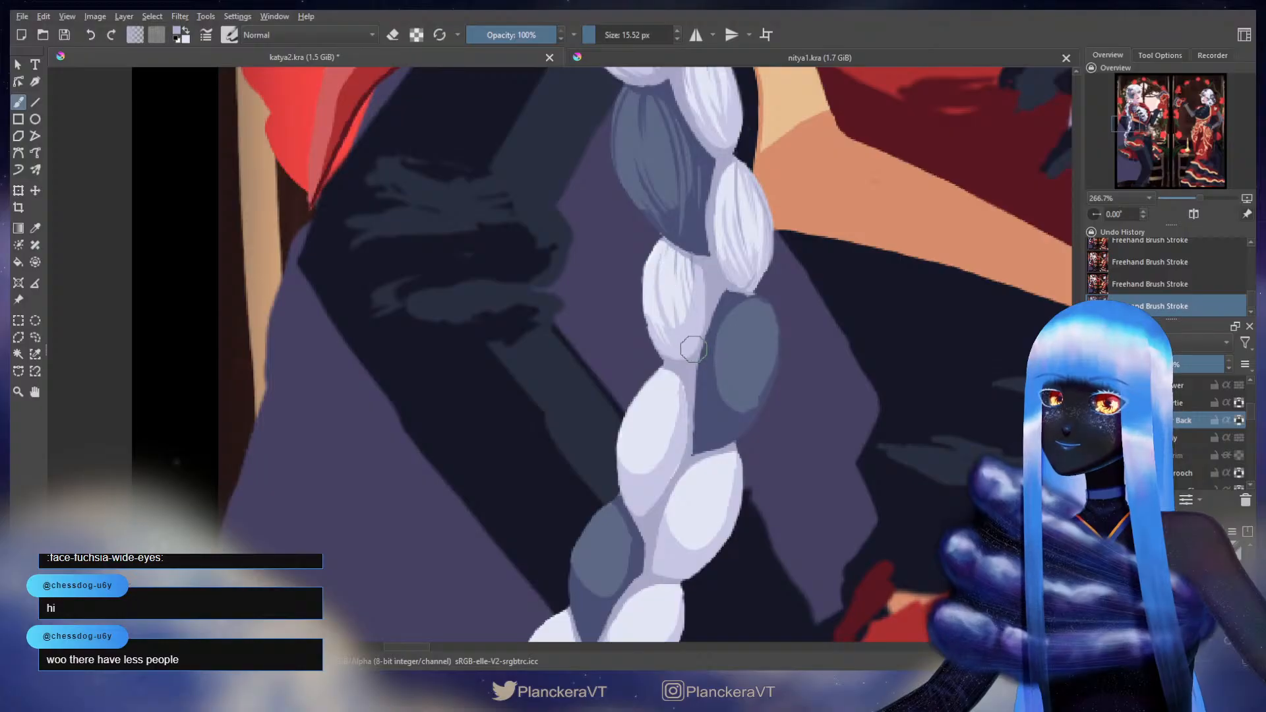
left_click_drag(698, 334, 668, 254)
- Paint dark and light hair strands on the grey-blue segment below, using colours sampled from it
left_click(707, 220, "ctrl")
left_click(708, 338, "ctrl")
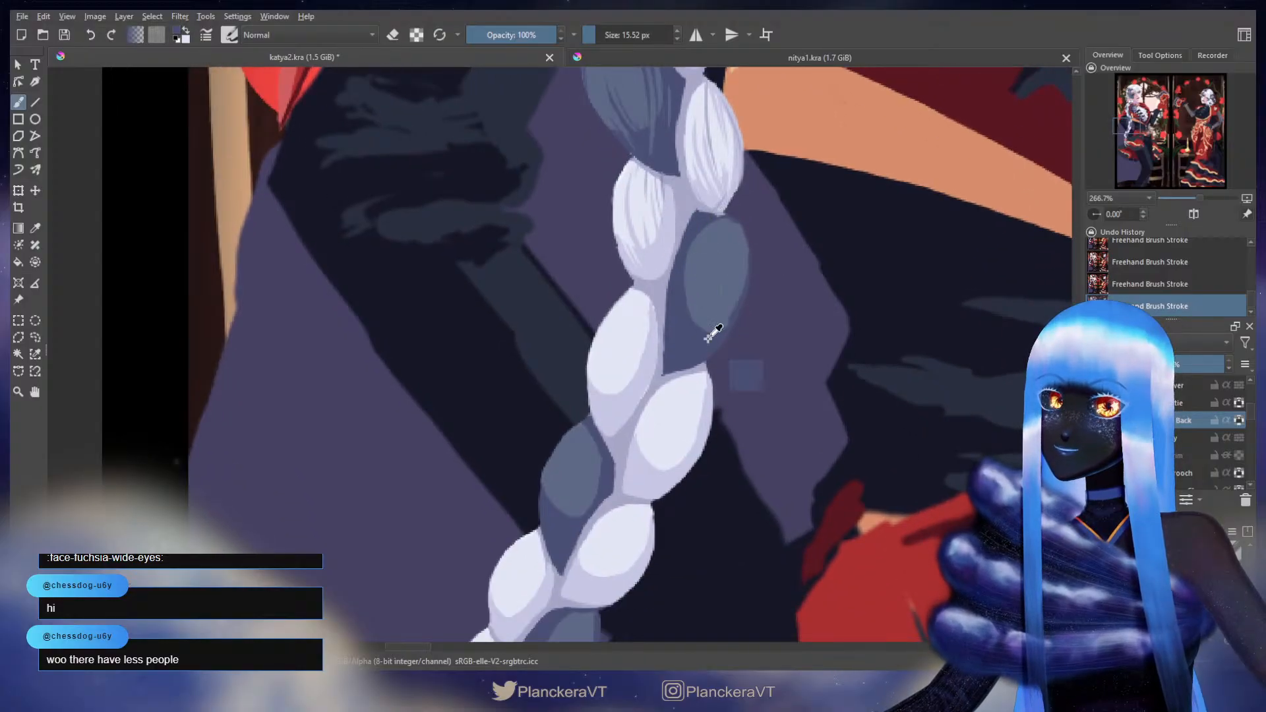
mouse_move(701, 326)
left_mouse_down()
mouse_move(724, 216)
mouse_move(709, 350)
mouse_move(736, 213)
mouse_move(719, 314)
mouse_move(751, 270)
mouse_move(732, 249)
mouse_move(734, 316)
left_mouse_up()
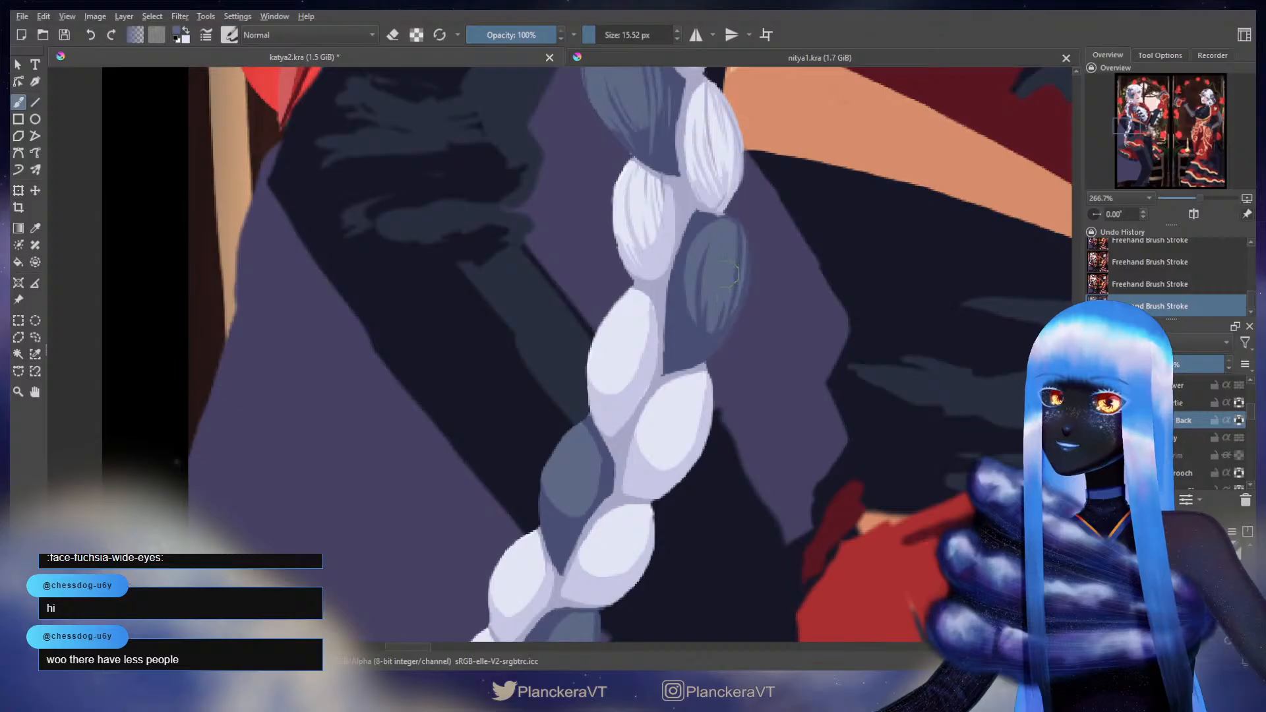
key("ctrl+z")
left_click_drag(712, 332, 729, 264)
key("ctrl+z")
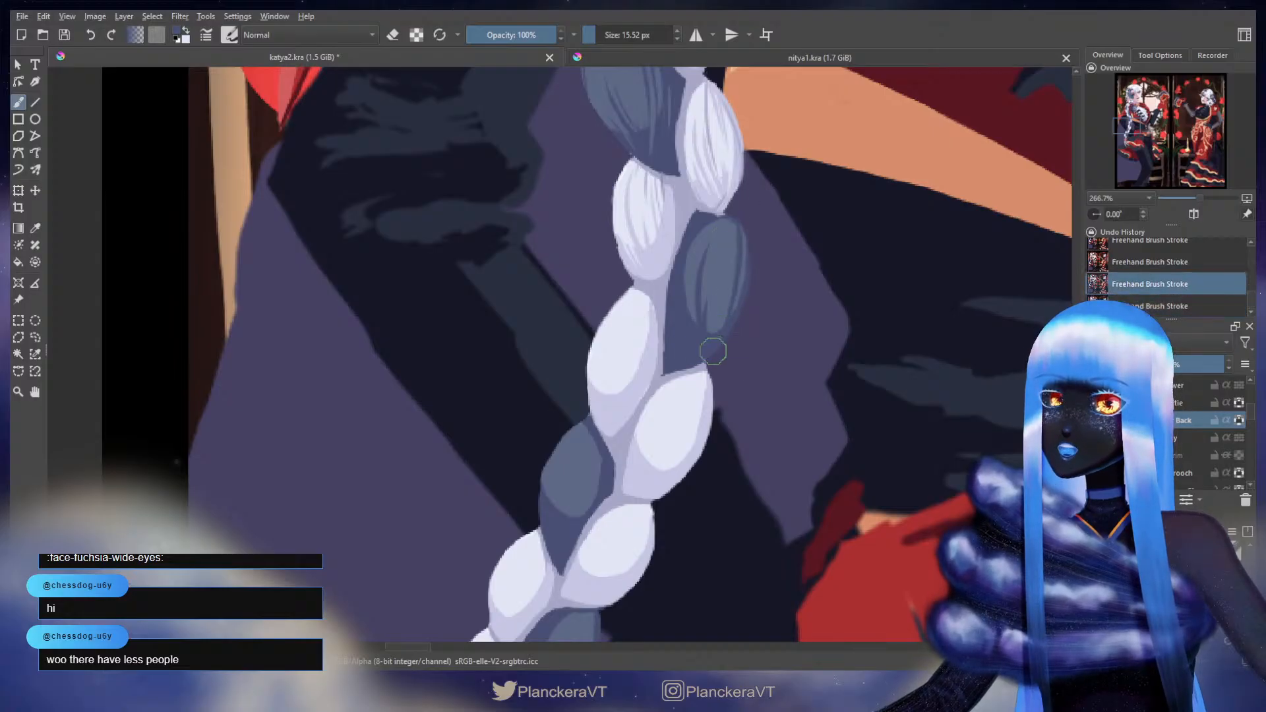
key("ctrl+shift+z")
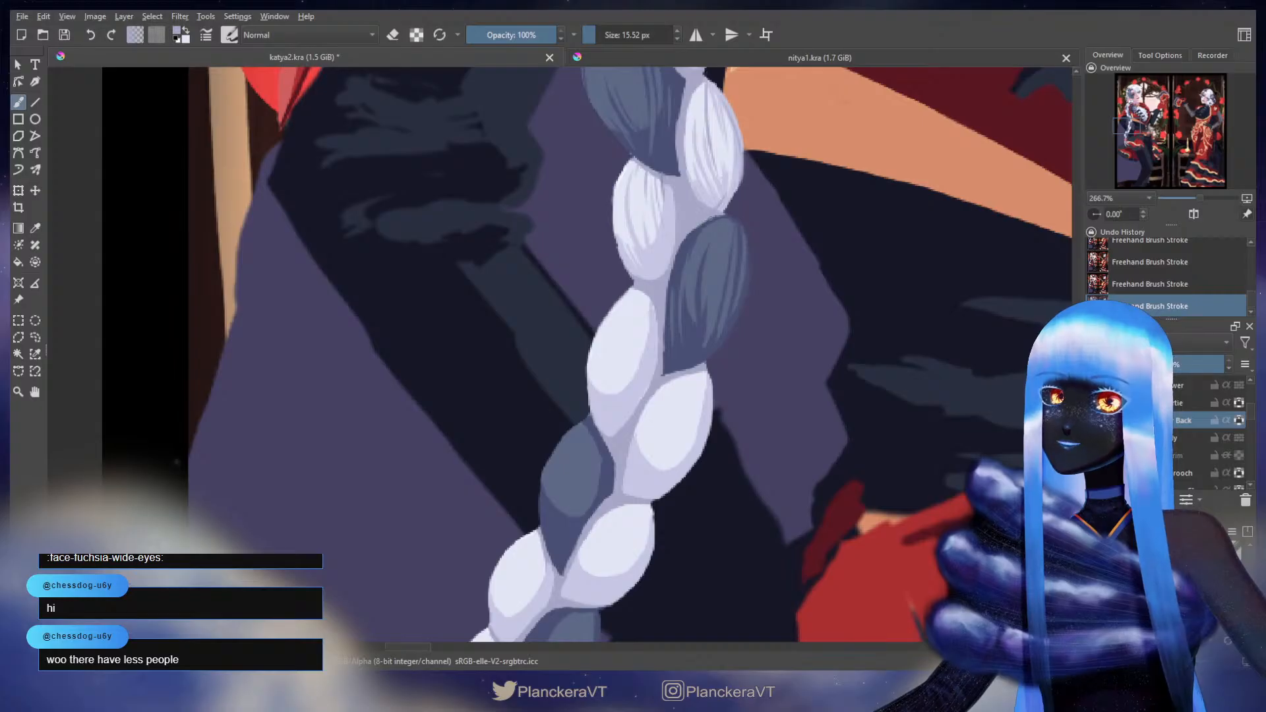
- Add light strands in the shaded gap between the two textured white segments just above the grey-blue one
scroll(723, 260, "up", 2)
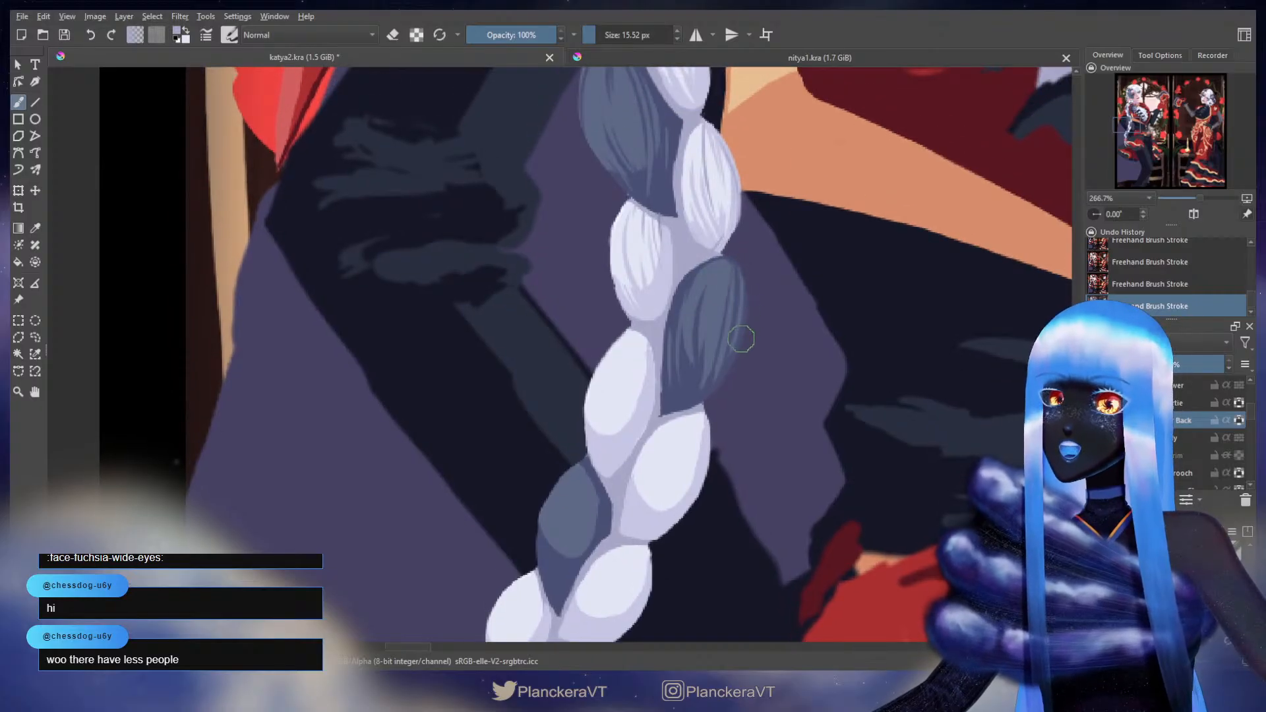
left_click(717, 283, "ctrl")
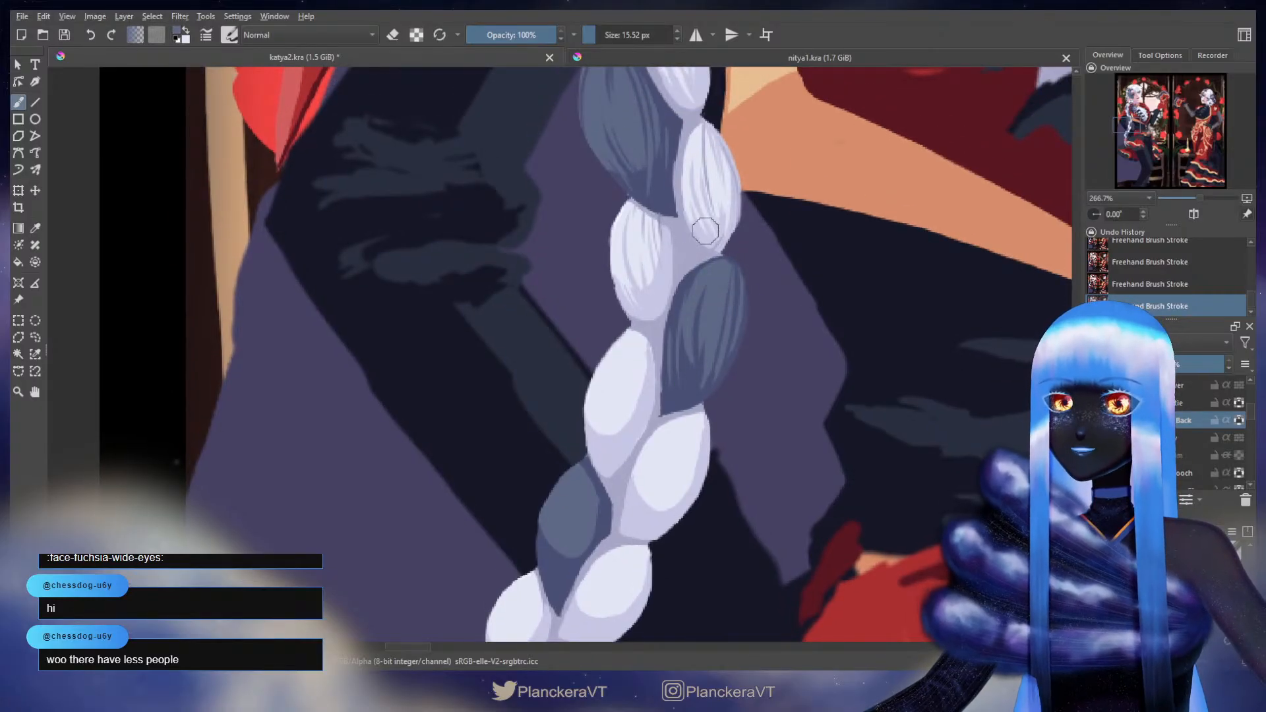
left_click(691, 200, "ctrl")
left_click_drag(686, 203, 689, 275)
key("ctrl+z")
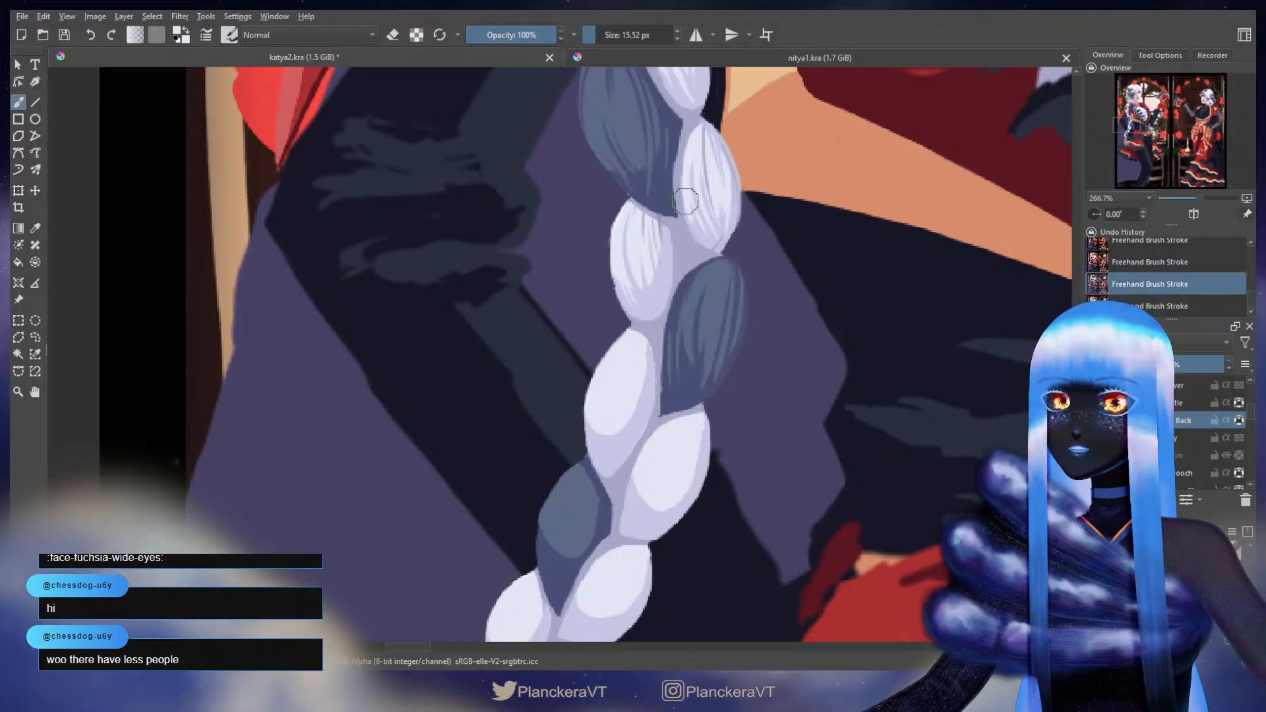
left_click_drag(685, 202, 703, 265)
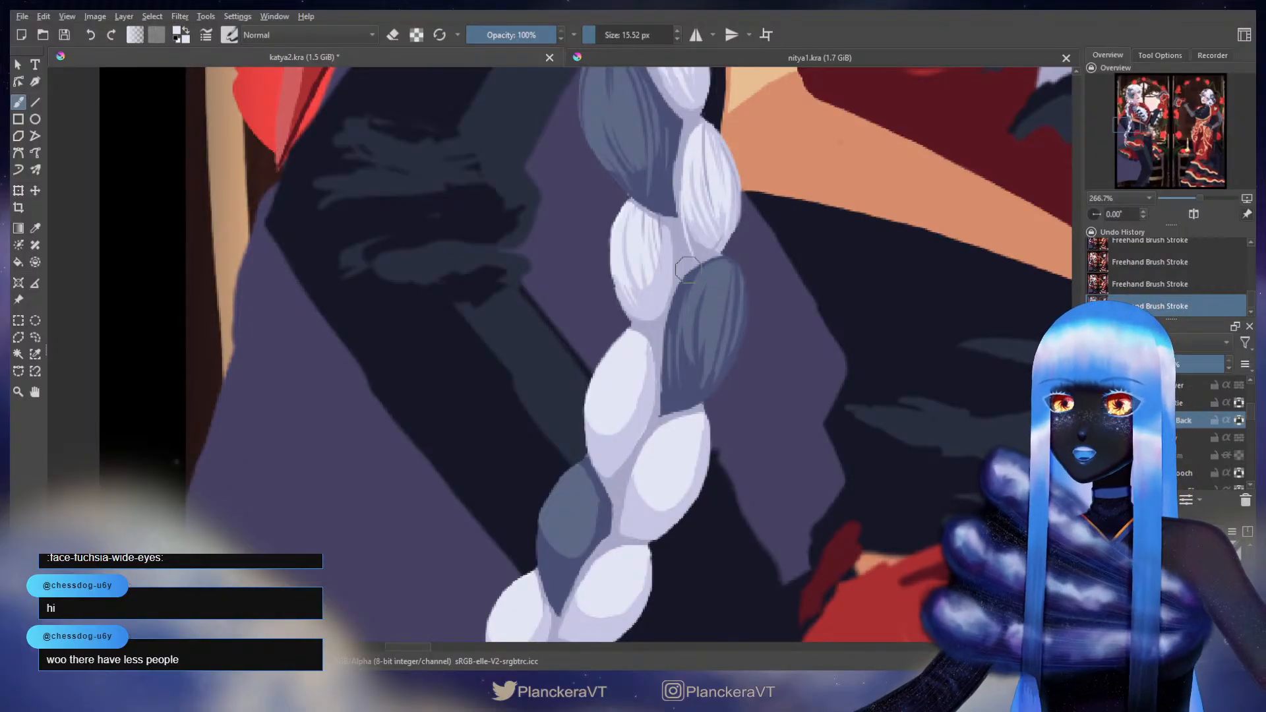
key("ctrl+z")
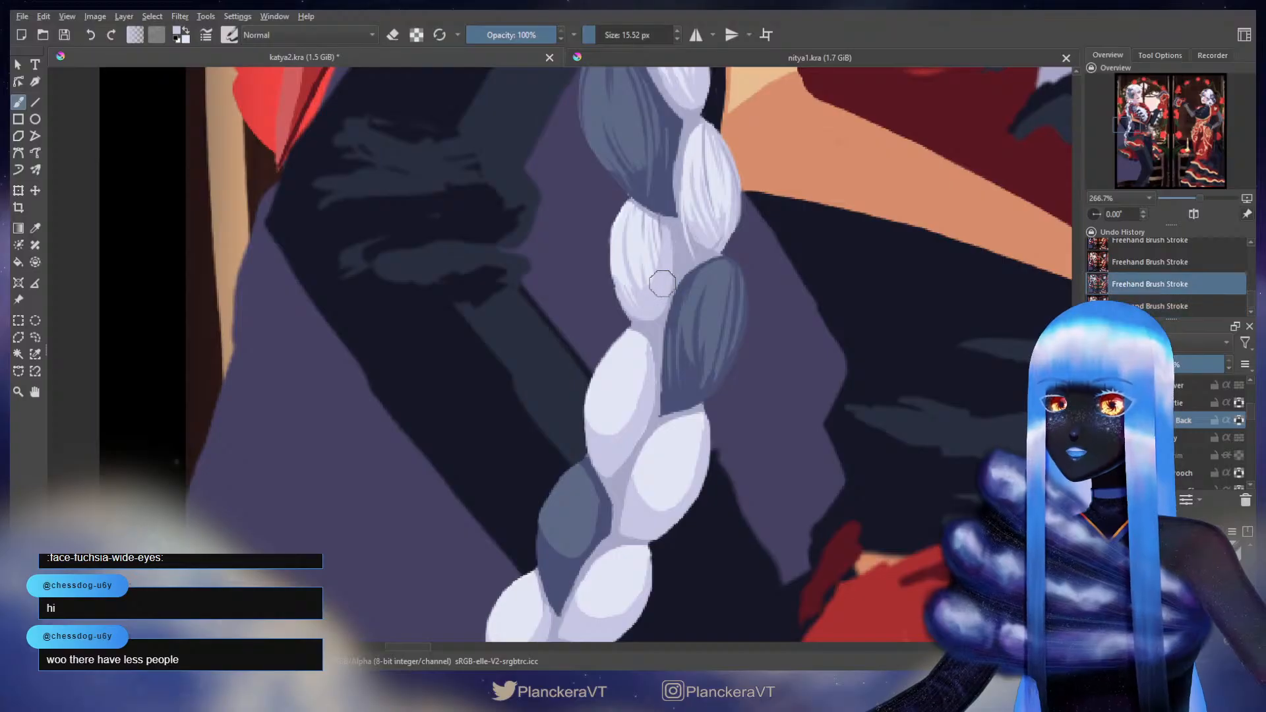
- Add brighter strands through the middle of the left textured white segment, using highlight colours sampled from it
left_click(639, 265, "ctrl")
left_click_drag(638, 261, 648, 293)
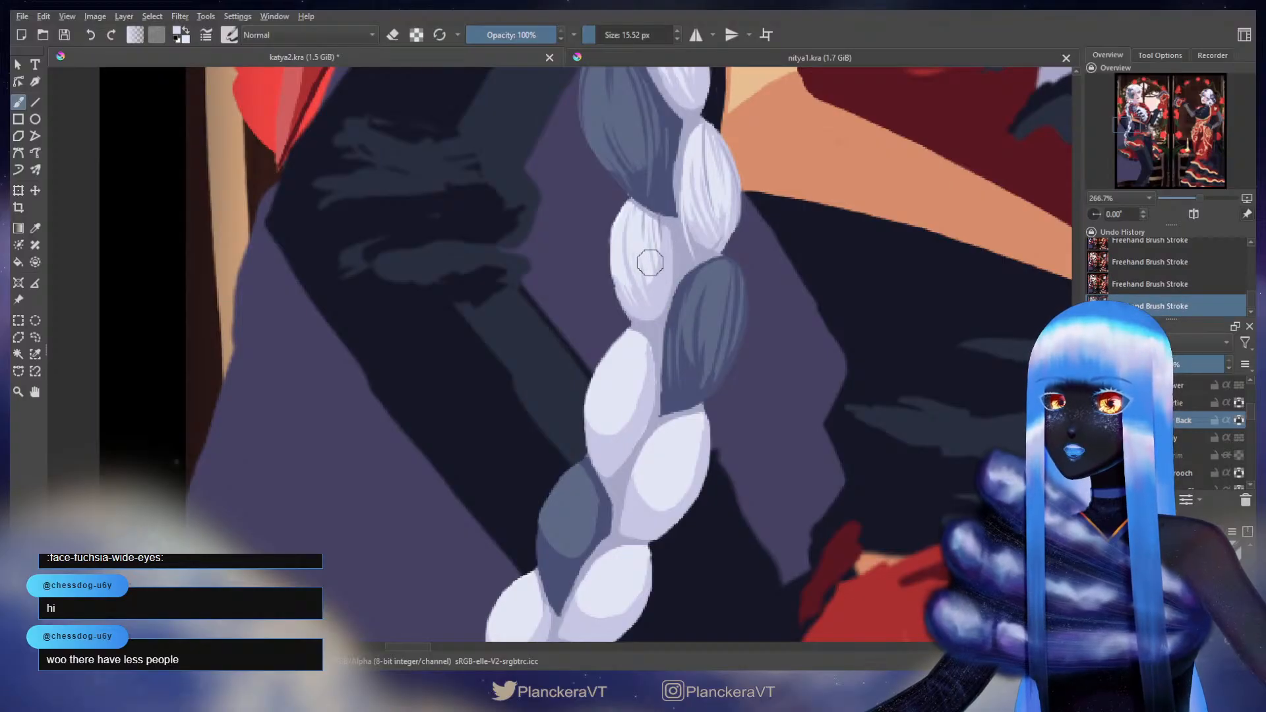
key("ctrl+z")
left_click(640, 232, "ctrl")
left_click_drag(636, 242, 648, 283)
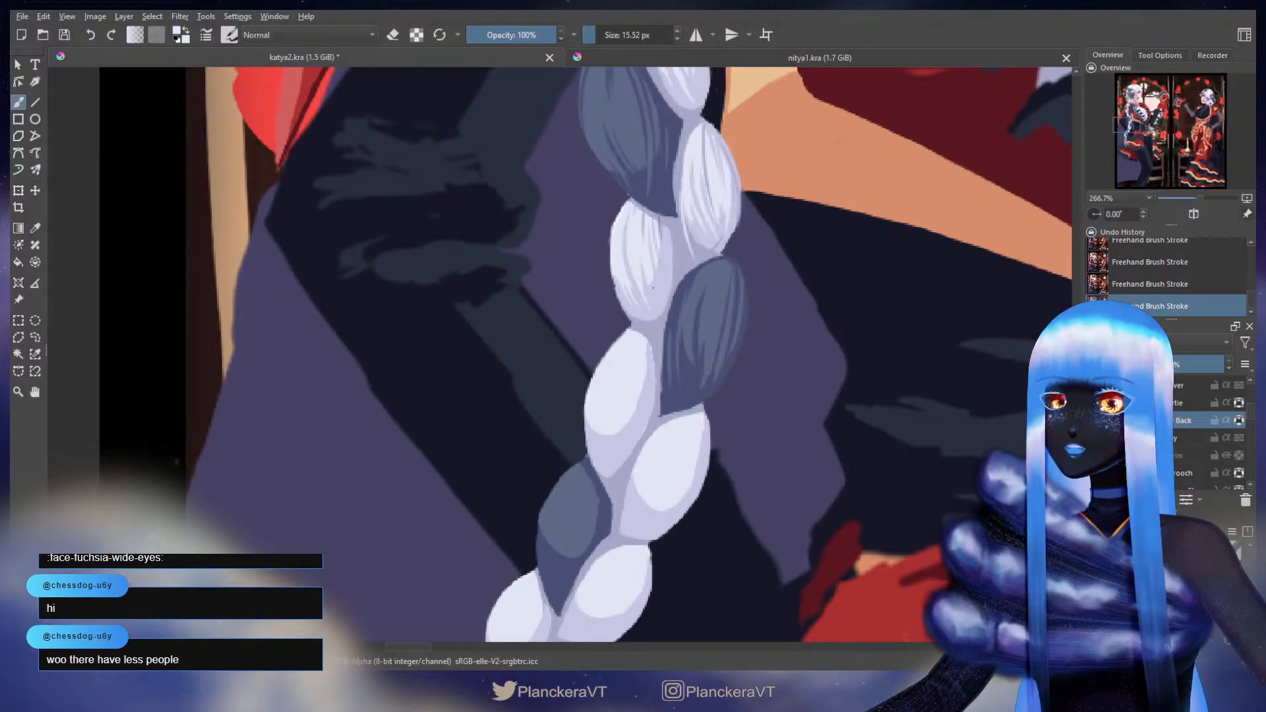
- Paint shadow strands down from the upper tip of the white segment directly below the textured grey-blue one
scroll(665, 294, "down", 4)
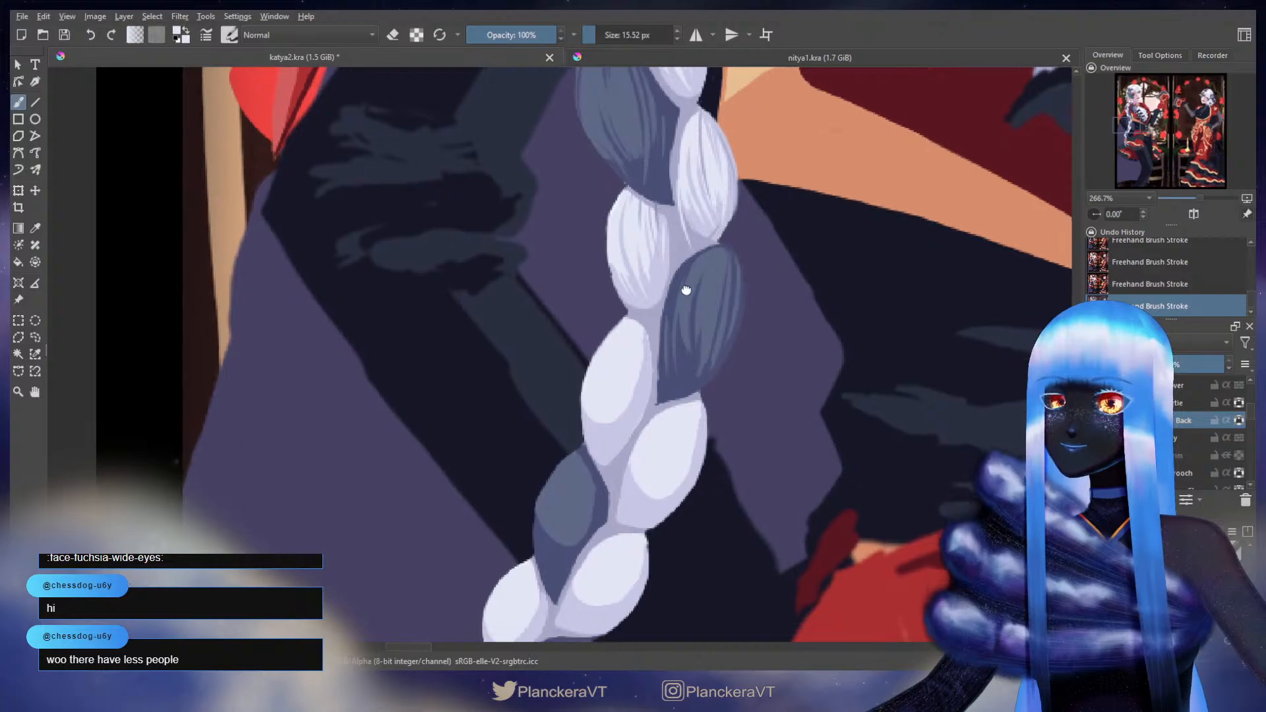
left_click(712, 234, "ctrl")
left_click(712, 235, "ctrl")
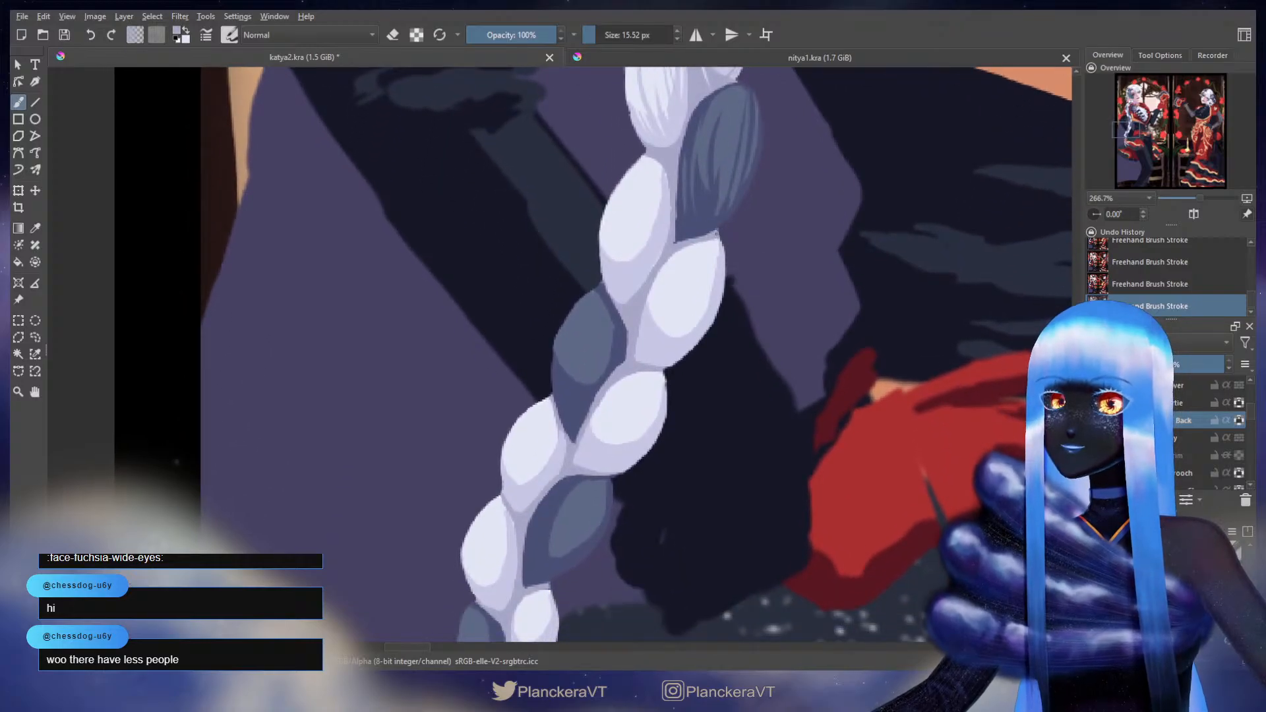
left_click_drag(715, 240, 678, 322)
left_click(719, 266, "ctrl")
left_click_drag(720, 264, 679, 334)
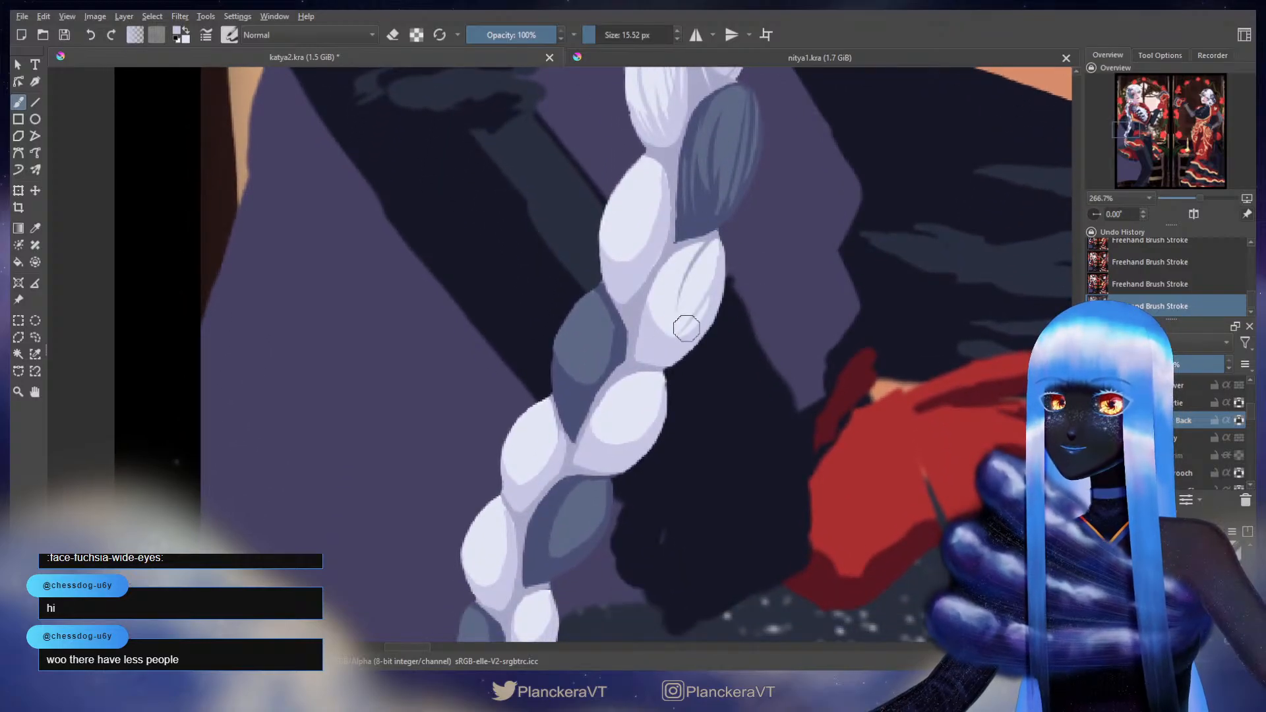
key("ctrl+z")
left_click_drag(717, 274, 678, 336)
left_click(705, 313, "ctrl")
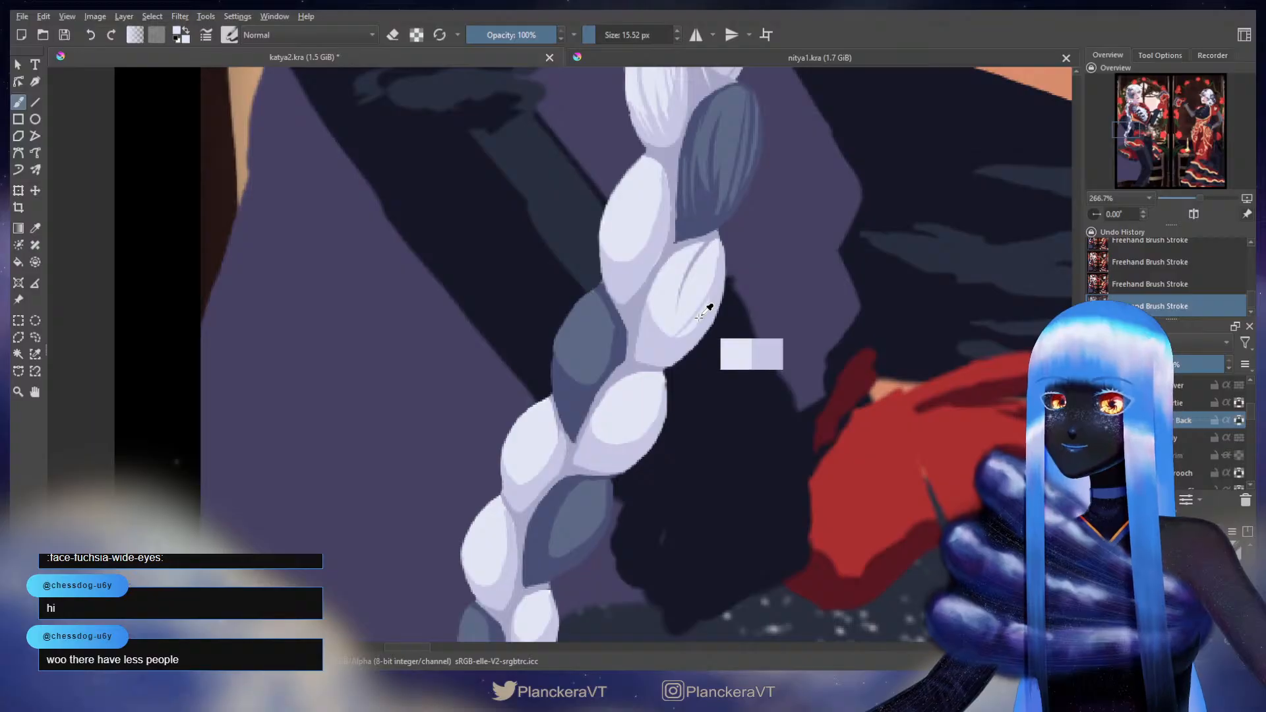
- Paint light and shadow strands across the lower-left shaded edge of the same white segment to break up its hard highlight
left_click_drag(651, 350, 683, 328)
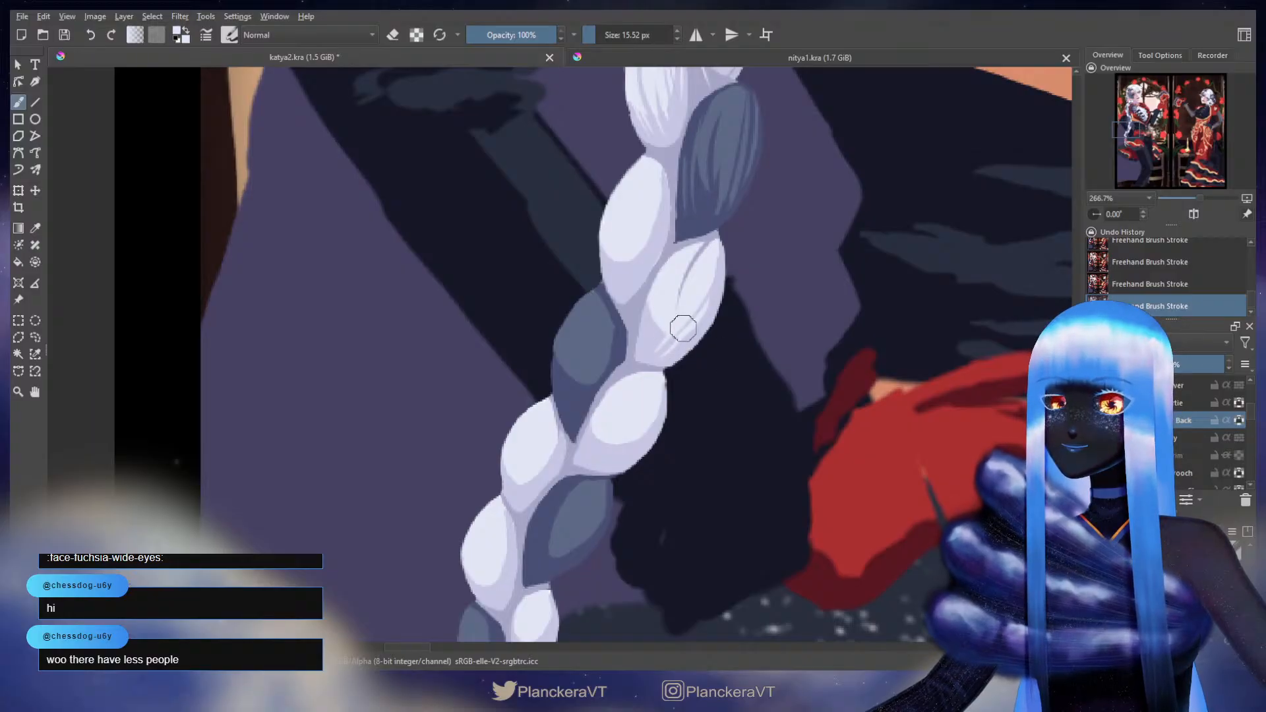
left_click(661, 328, "ctrl")
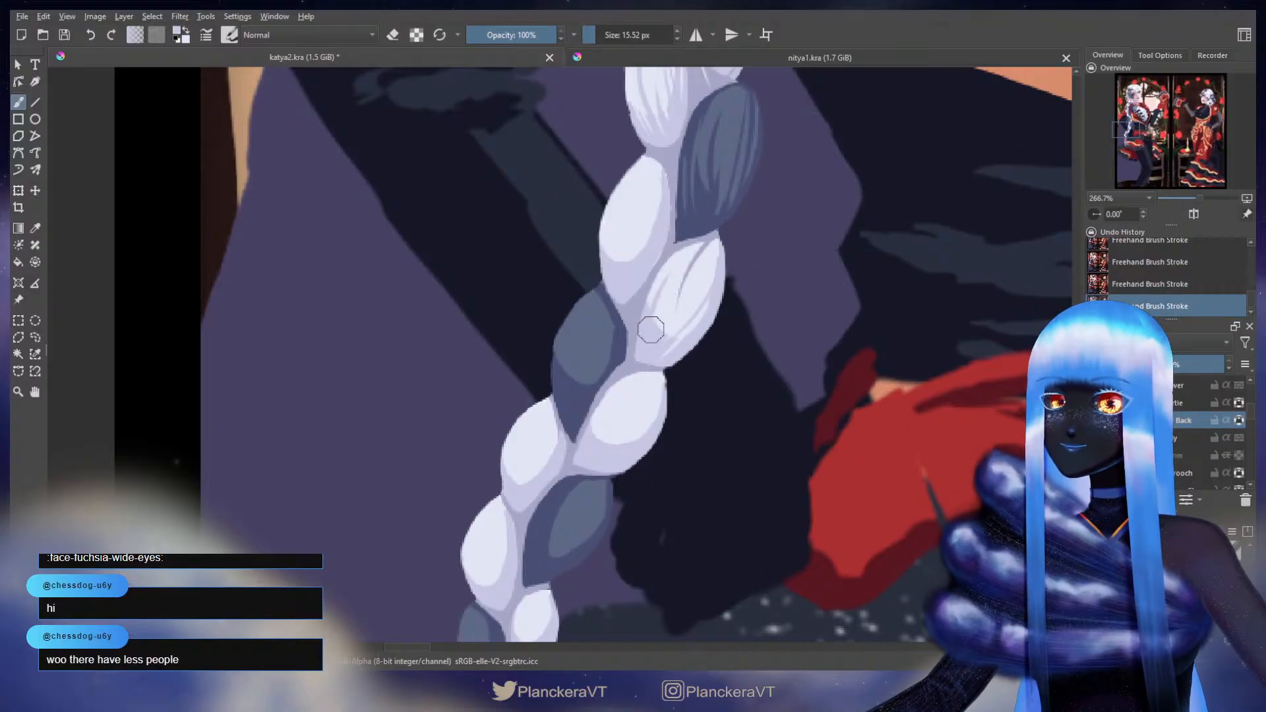
left_click_drag(654, 307, 678, 275)
left_click(683, 266, "ctrl")
mouse_move(646, 346)
left_mouse_down()
mouse_move(704, 288)
mouse_move(667, 332)
left_mouse_up()
left_click(672, 326, "ctrl")
key("ctrl+z")
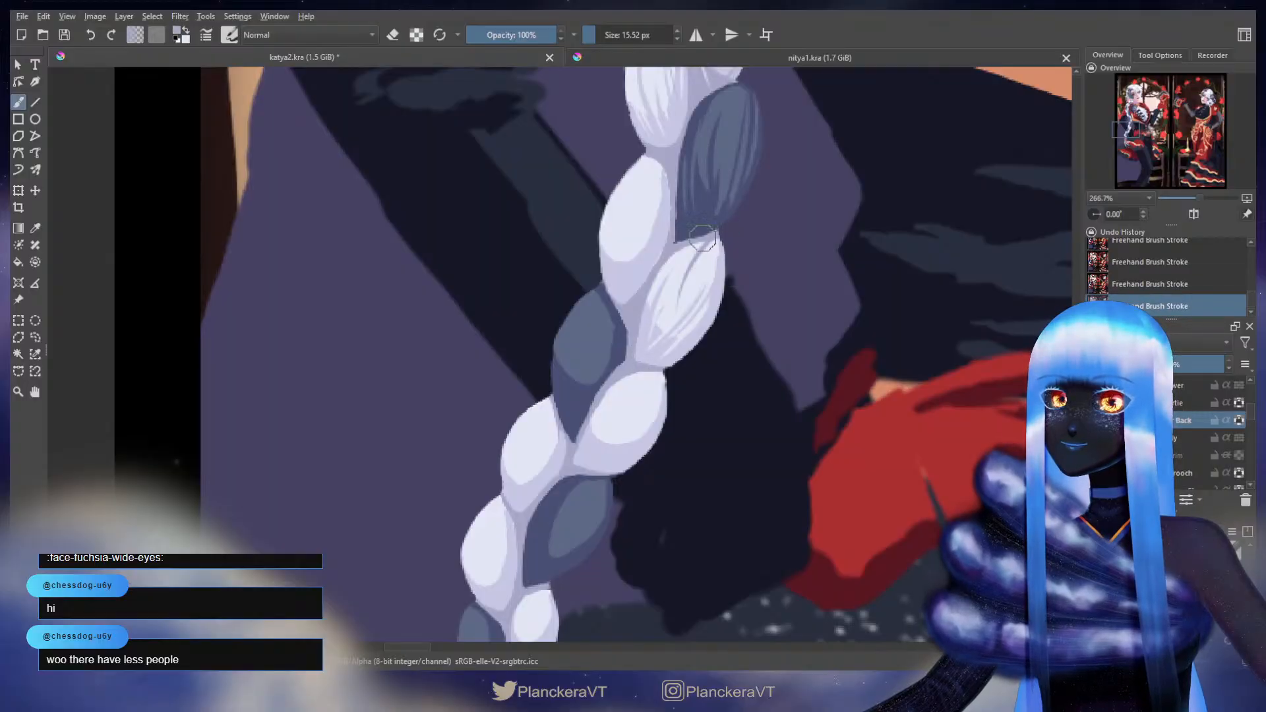
- Paint shadow strands down from the upper tip of the neighbouring untextured white segment on the left side
left_click_drag(661, 199, 707, 248)
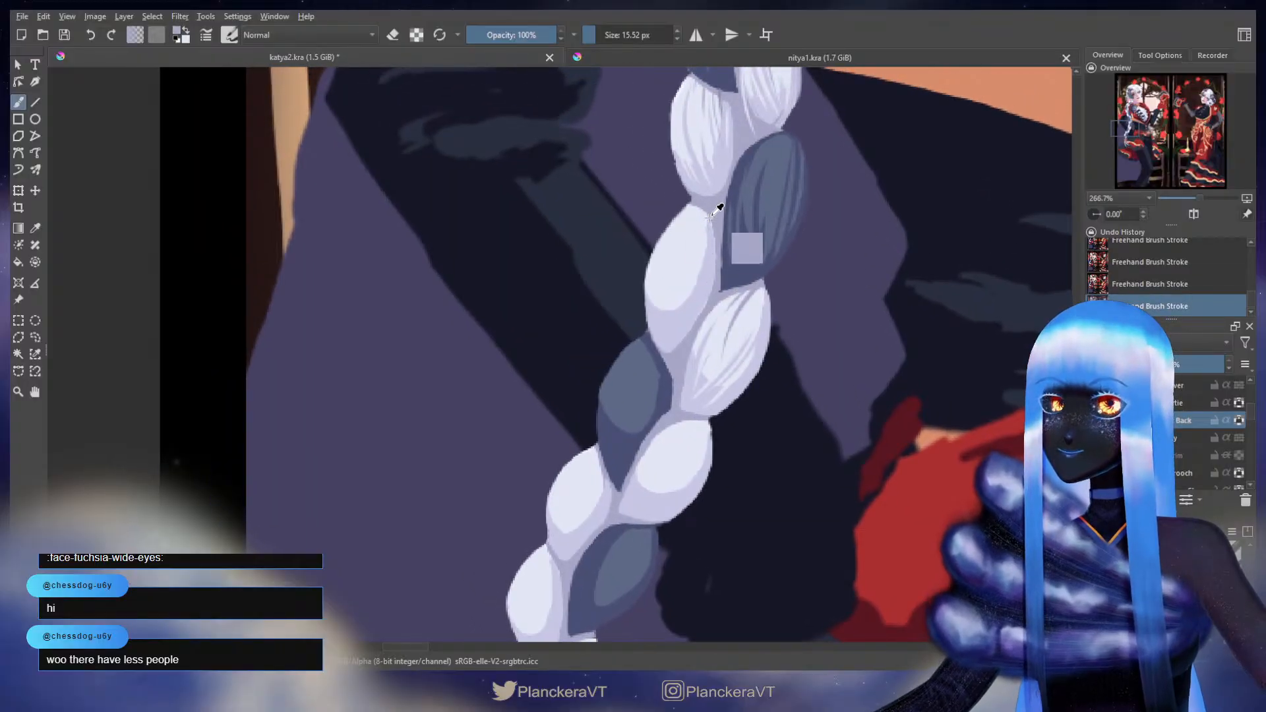
mouse_move(670, 325)
left_mouse_down()
mouse_move(683, 222)
mouse_move(675, 332)
mouse_move(669, 249)
mouse_move(688, 223)
left_mouse_up()
key("ctrl+z")
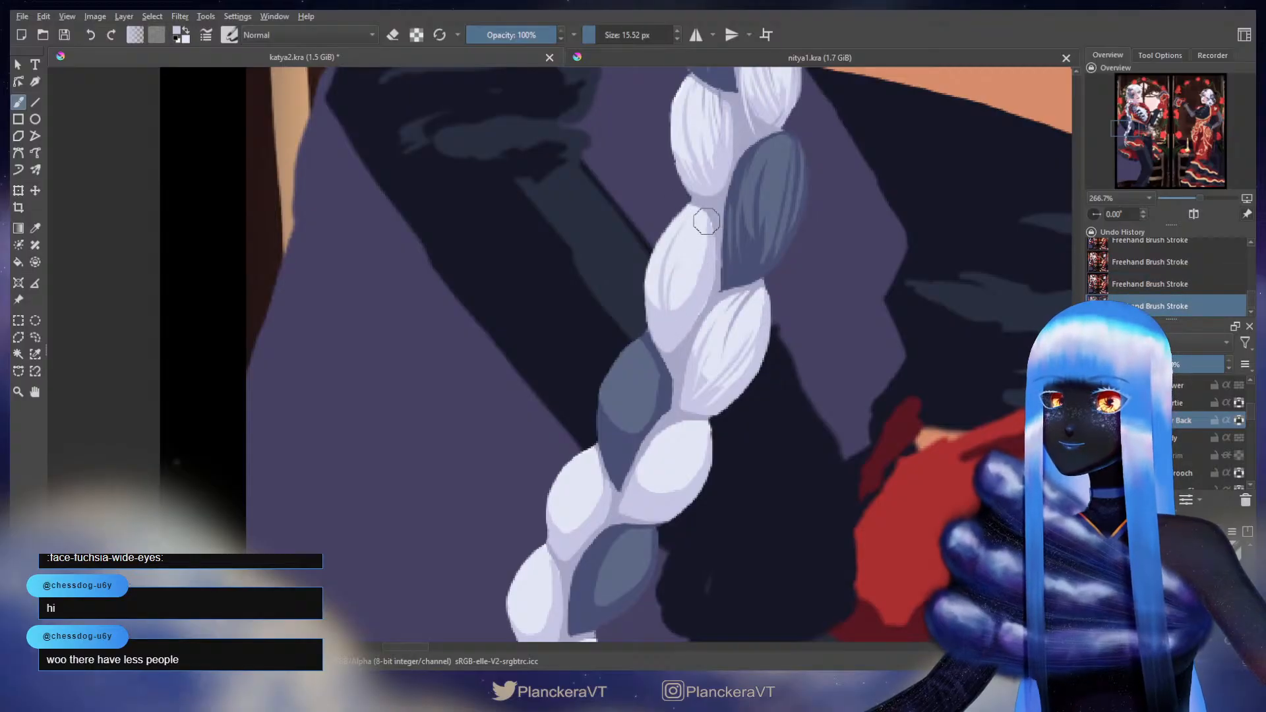
key("ctrl+z")
mouse_move(706, 216)
left_mouse_down()
mouse_move(681, 307)
mouse_move(682, 287)
left_mouse_up()
key("ctrl+z")
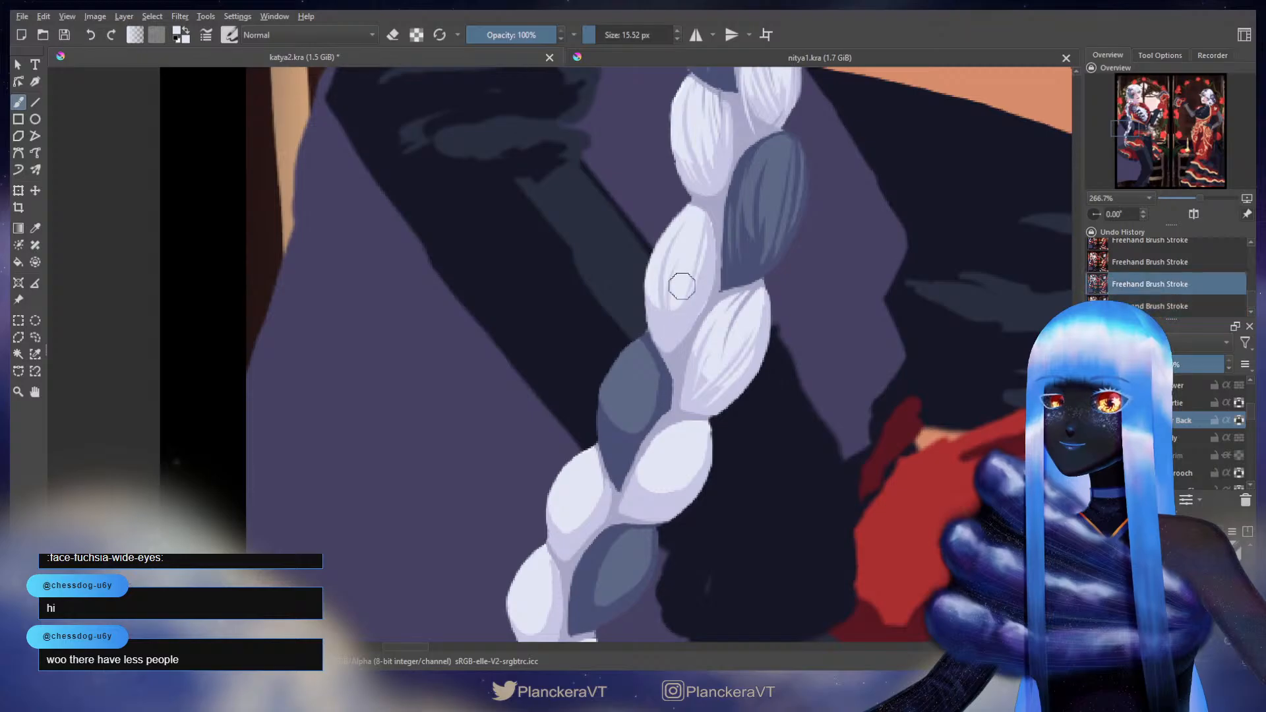
- Complete the hair texture on that left white segment with more fine strands in the sampled shadow tone
mouse_move(654, 285)
left_mouse_down()
mouse_move(655, 314)
mouse_move(650, 288)
left_mouse_up()
key("ctrl+z")
left_click(656, 318, "ctrl")
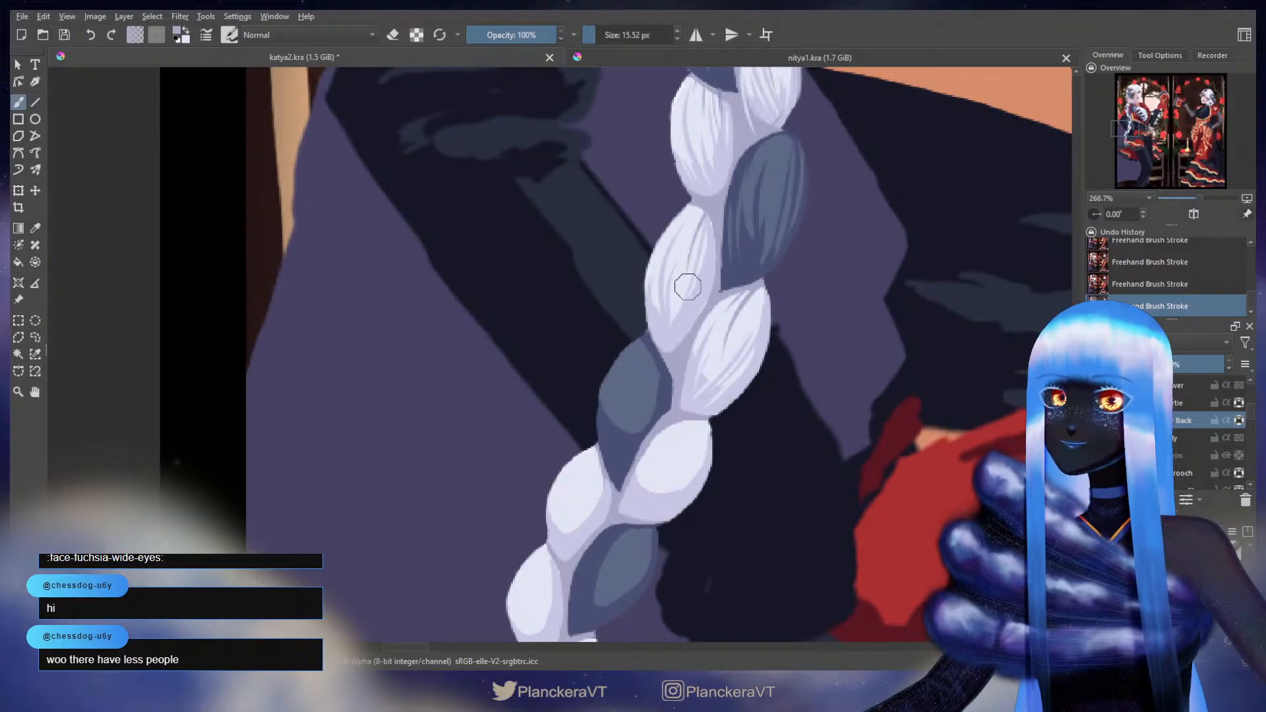
key("ctrl+z")
left_click_drag(714, 199, 687, 282)
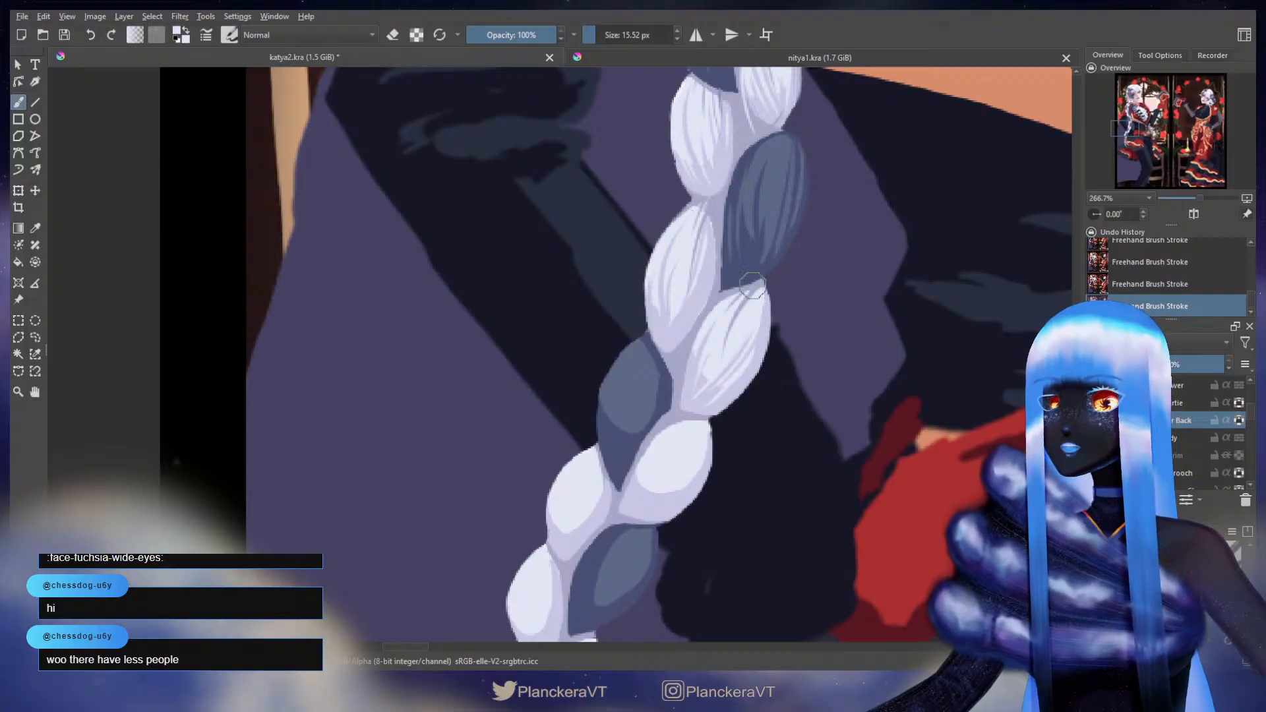
- Paint dark strands into the highlight of the upper untextured grey-blue segment from its lower and upper edges
left_click_drag(726, 323, 780, 170)
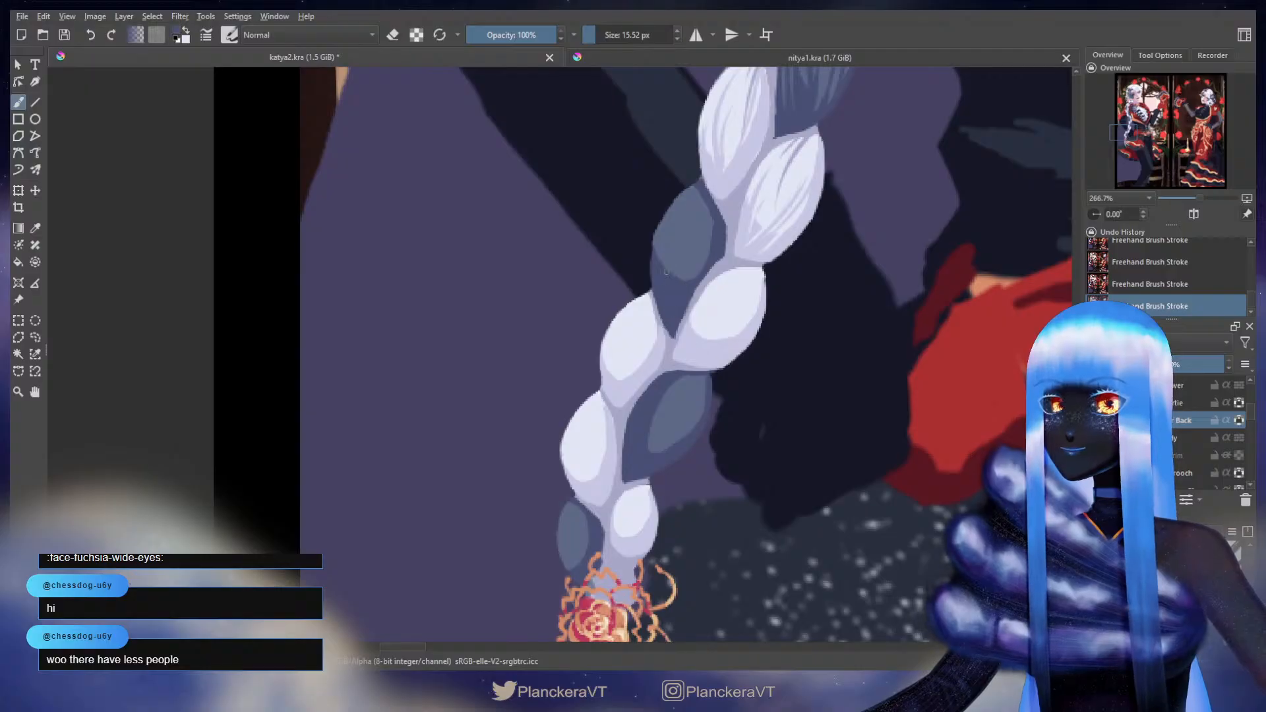
key("ctrl+z")
left_click_drag(681, 288, 701, 238)
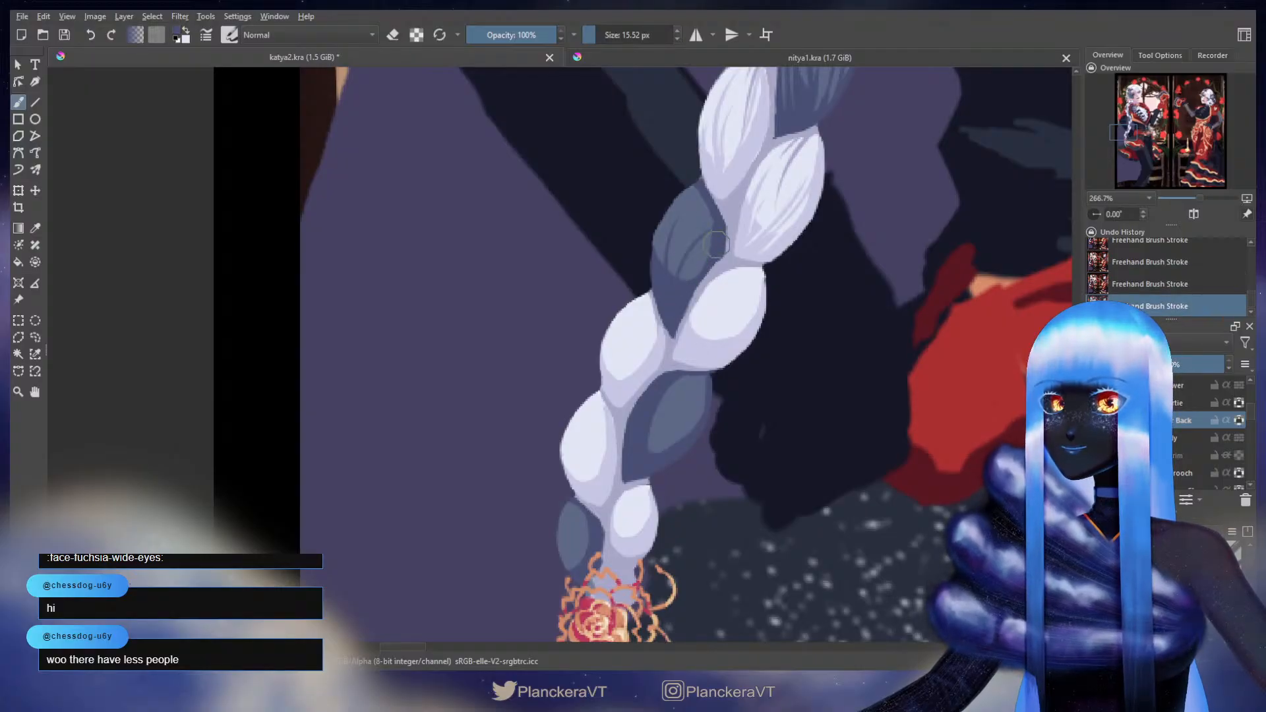
key("ctrl+z")
mouse_move(673, 292)
left_mouse_down()
mouse_move(706, 271)
mouse_move(692, 259)
left_mouse_up()
left_click(724, 243, "ctrl")
key("ctrl+z")
key("ctrl+z")
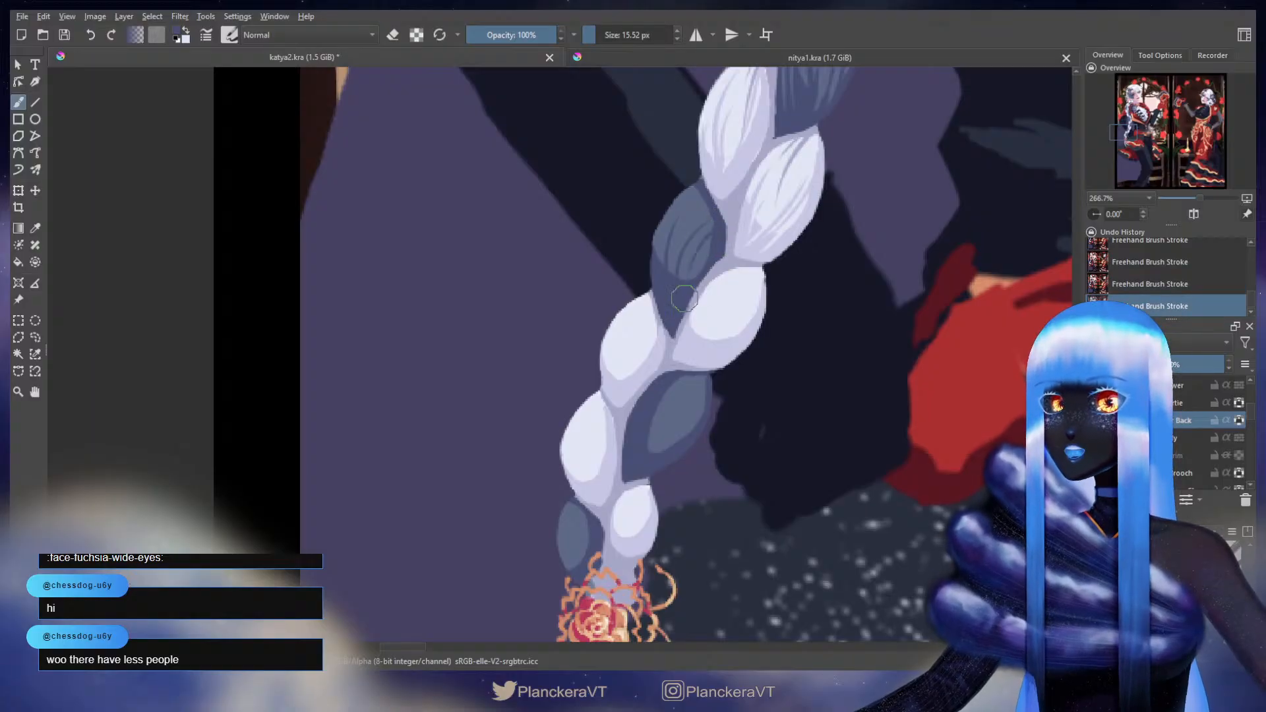
- Replace the last strokes in the upper grey-blue segment with dark strands rising from its lower tip
key("ctrl+z")
left_click_drag(735, 221, 720, 234)
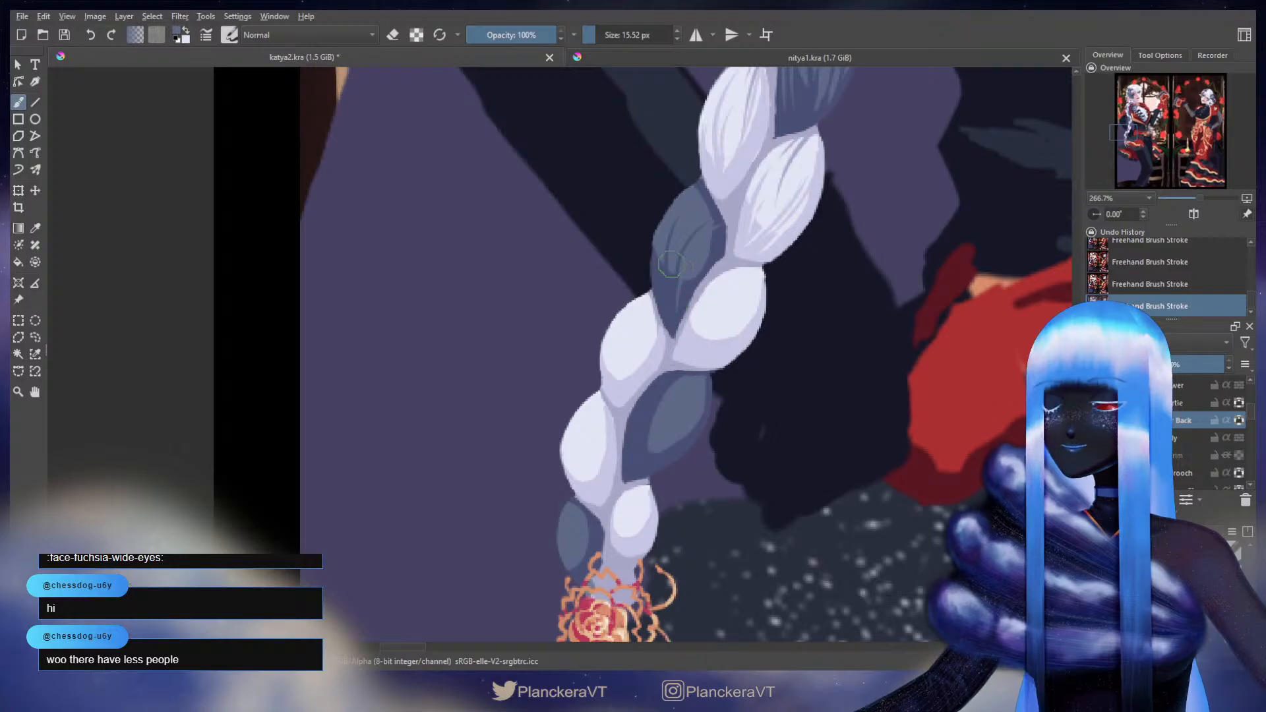
key("ctrl+z")
left_click_drag(677, 310, 673, 285)
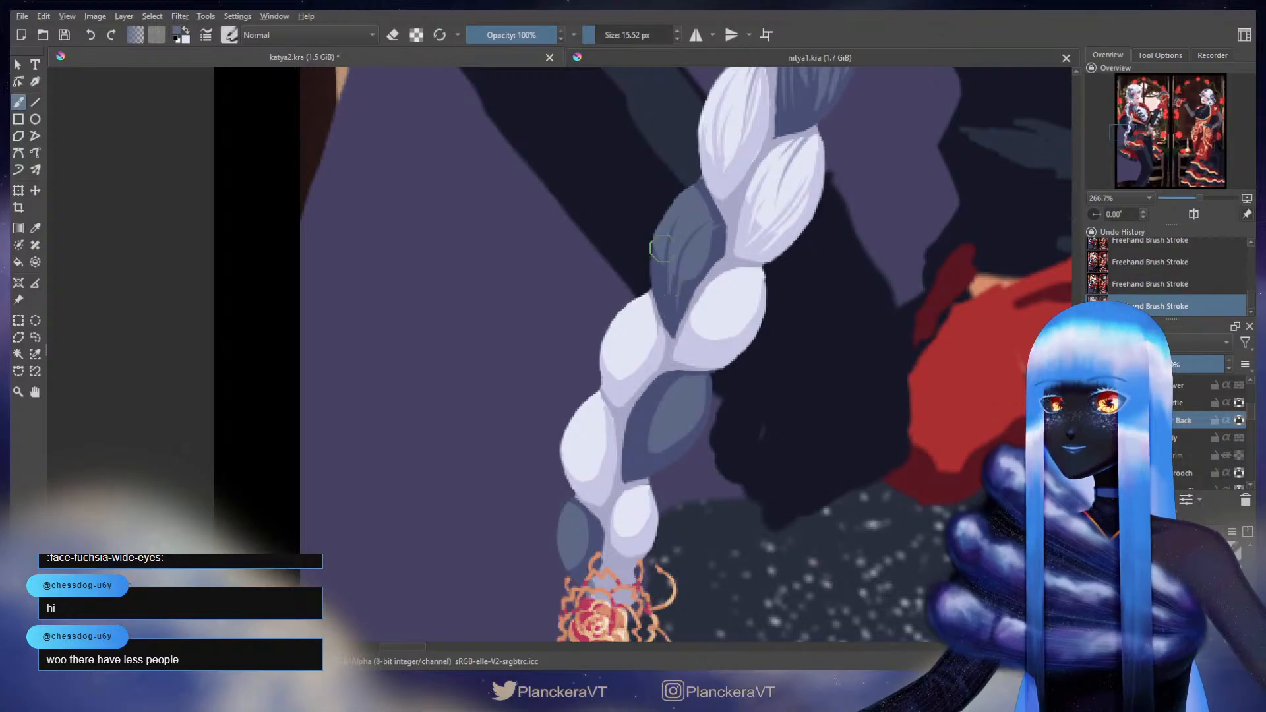
left_click(664, 294, "ctrl")
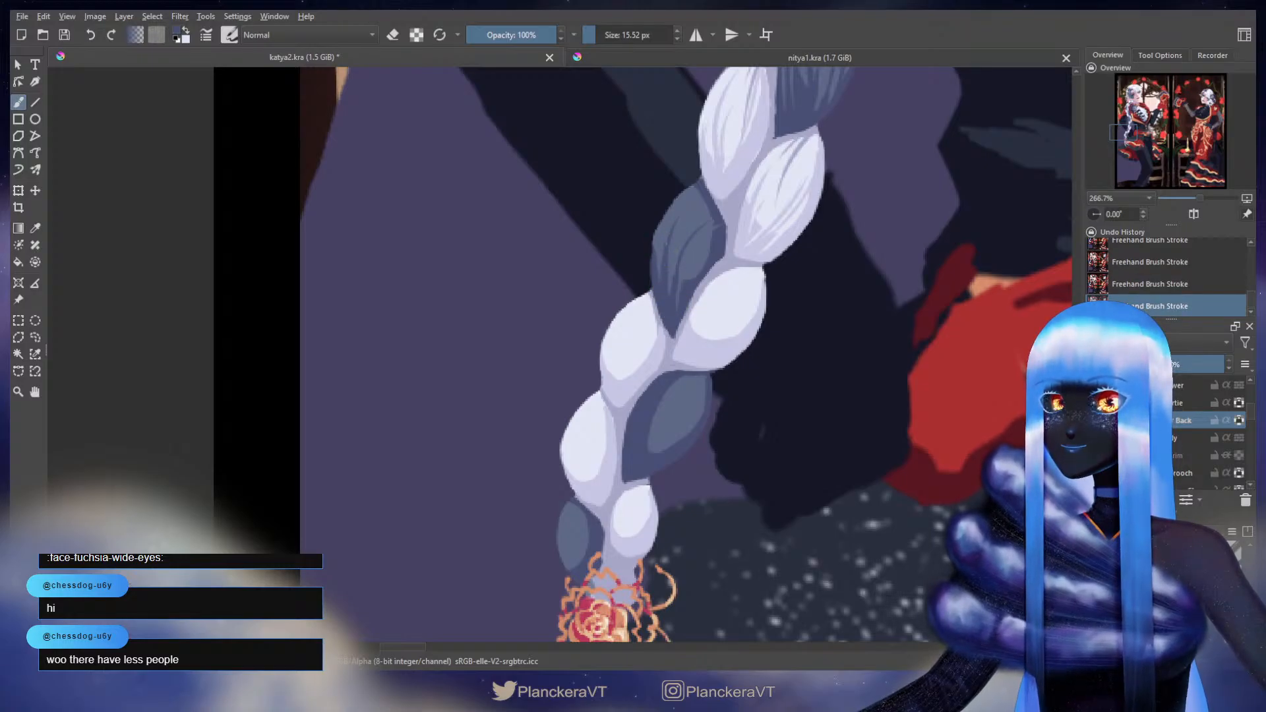
- Finish the grey-blue segment's texture with fine sampled-tone strands along its inner edge and down from its upper tip
left_click(690, 286, "ctrl")
left_click_drag(694, 272, 709, 237)
key("ctrl+z")
mouse_move(685, 282)
left_mouse_down()
mouse_move(703, 243)
mouse_move(696, 269)
left_mouse_up()
key("ctrl+z")
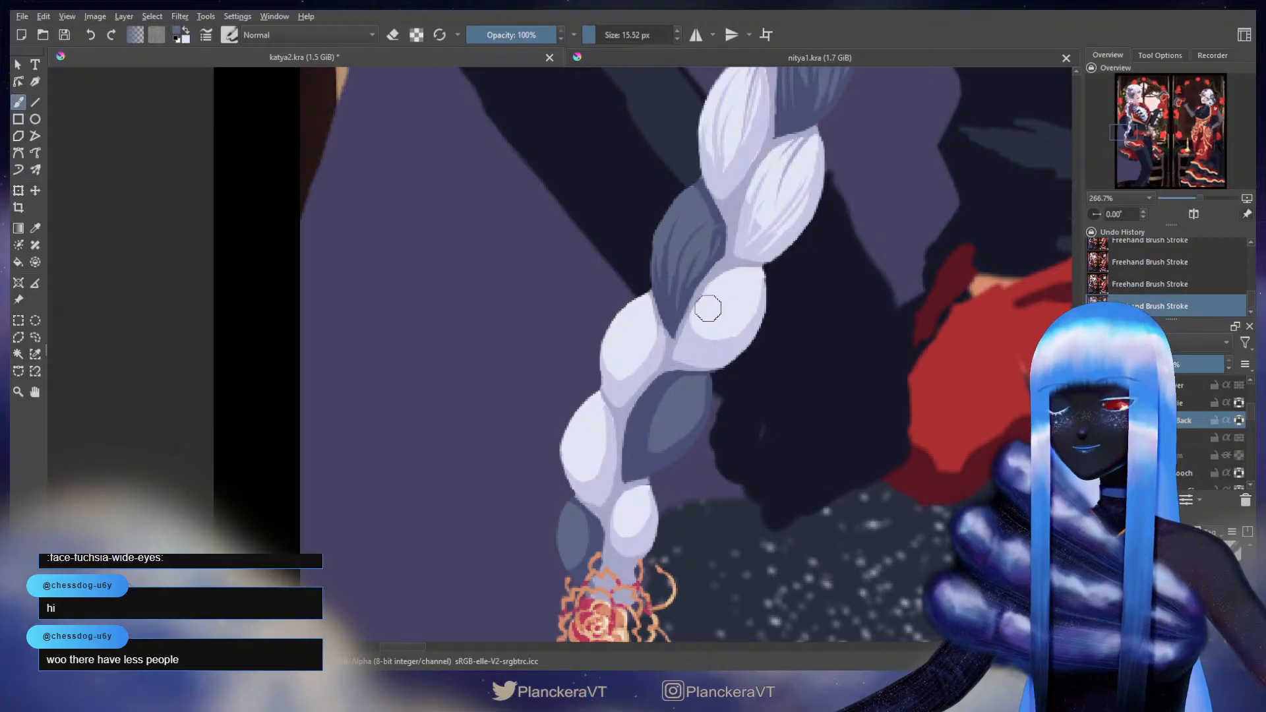
left_click_drag(710, 279, 709, 223)
left_click(704, 136, "ctrl")
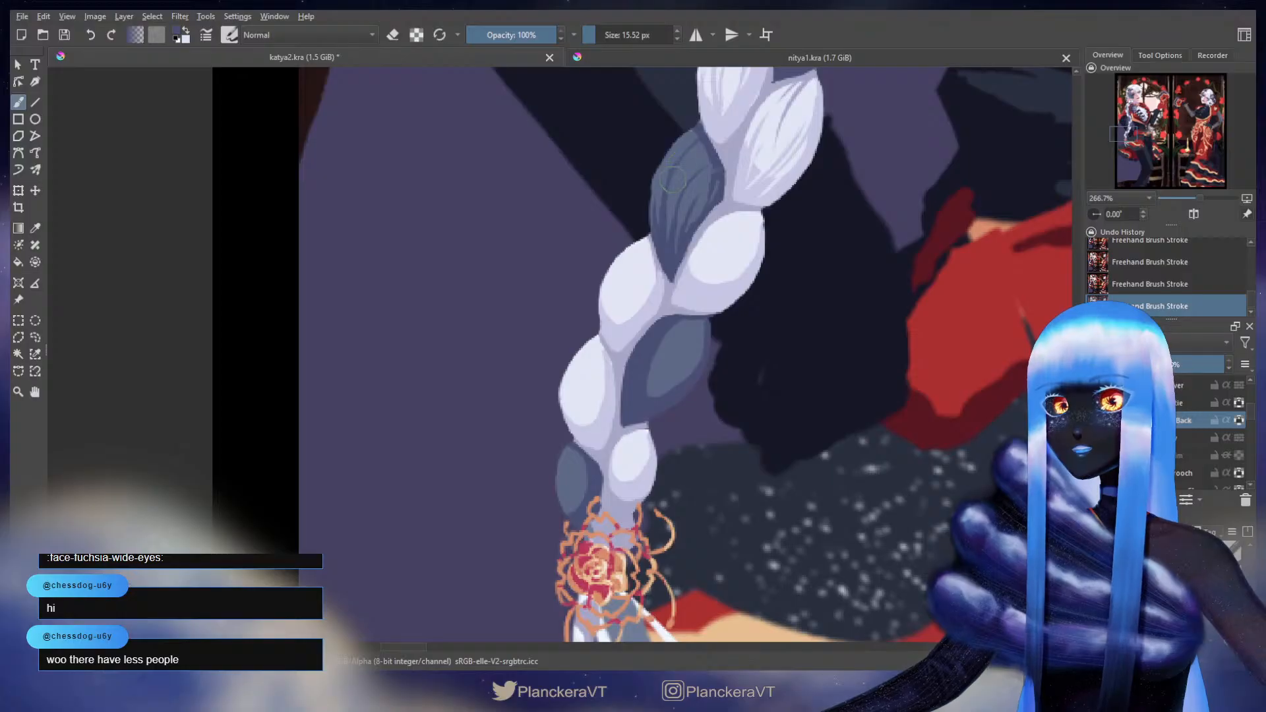
key("ctrl+z")
left_click_drag(709, 146, 685, 173)
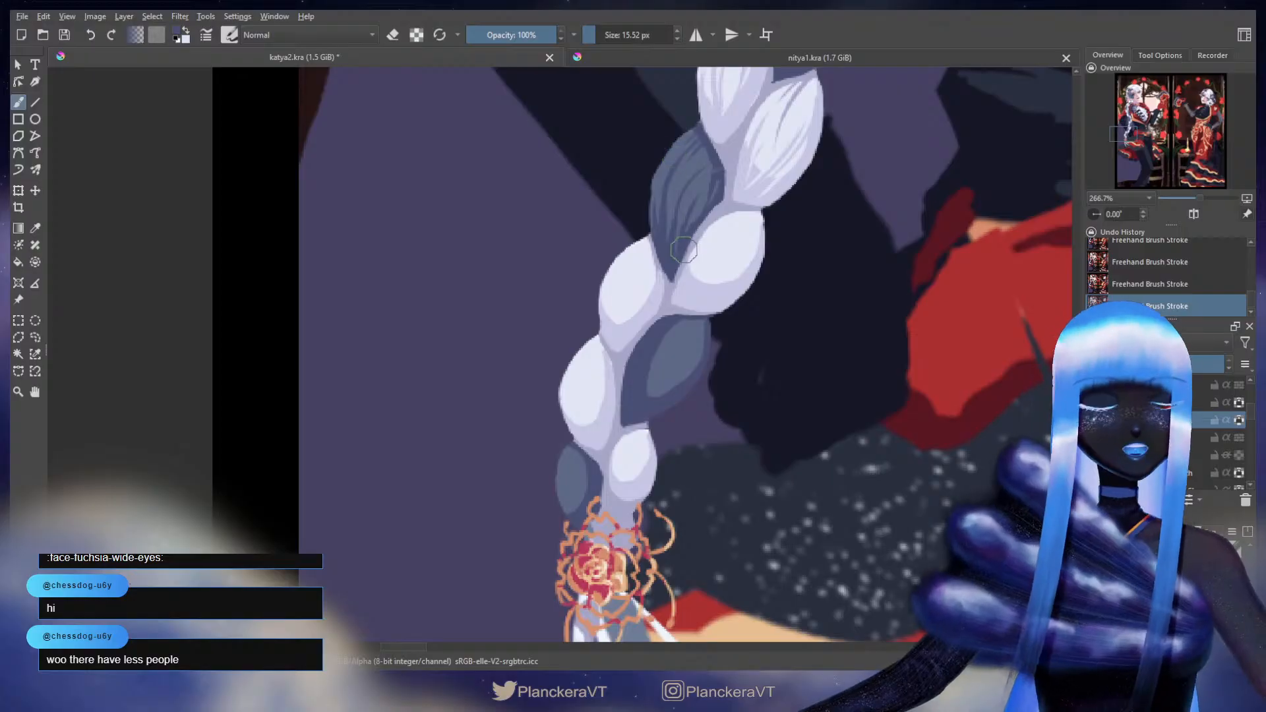
- Paint shadow and light strands up from the lower edge of the white segment beside the grey-blue segment's lower tip
left_click_drag(701, 257, 682, 206)
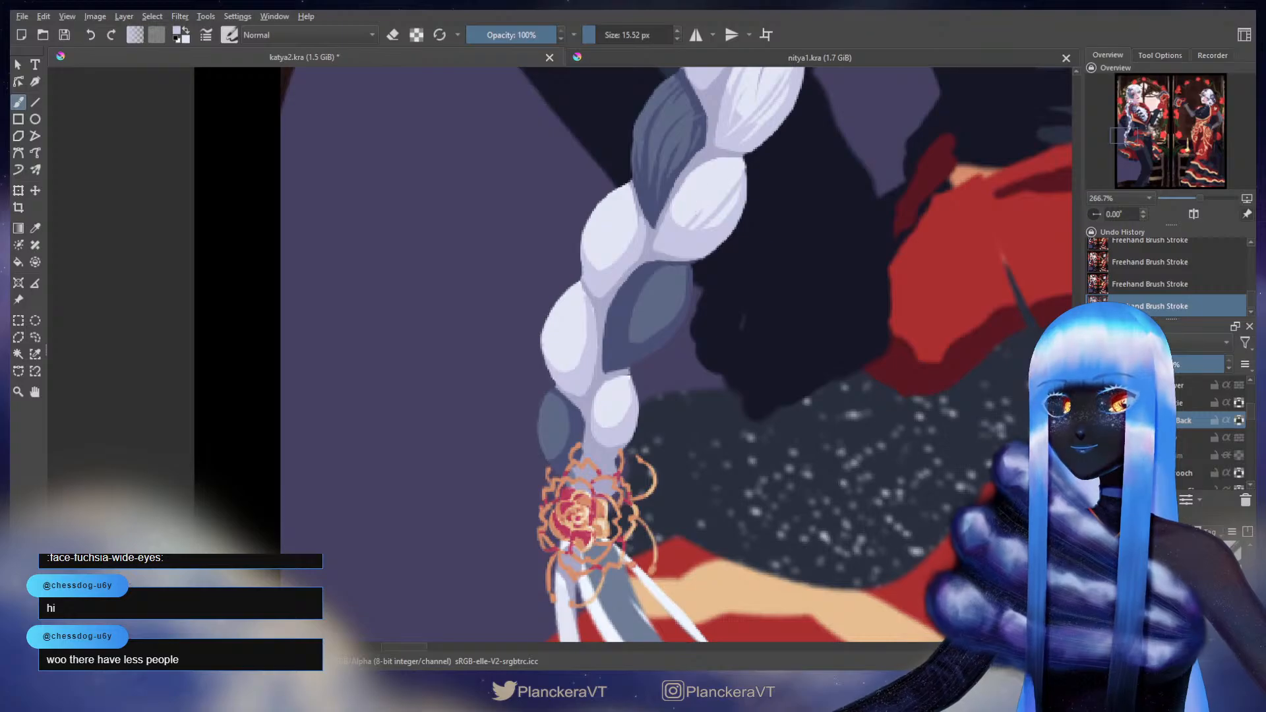
left_click(719, 183, "ctrl")
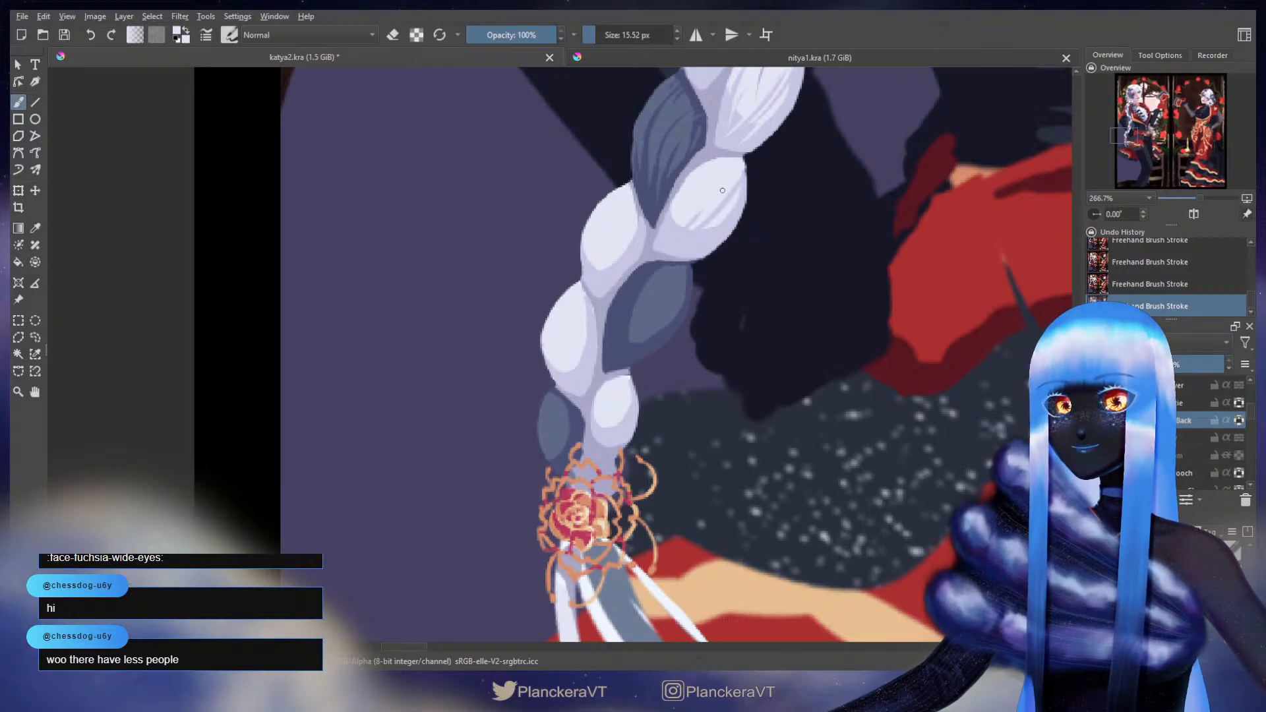
left_click_drag(683, 240, 714, 203)
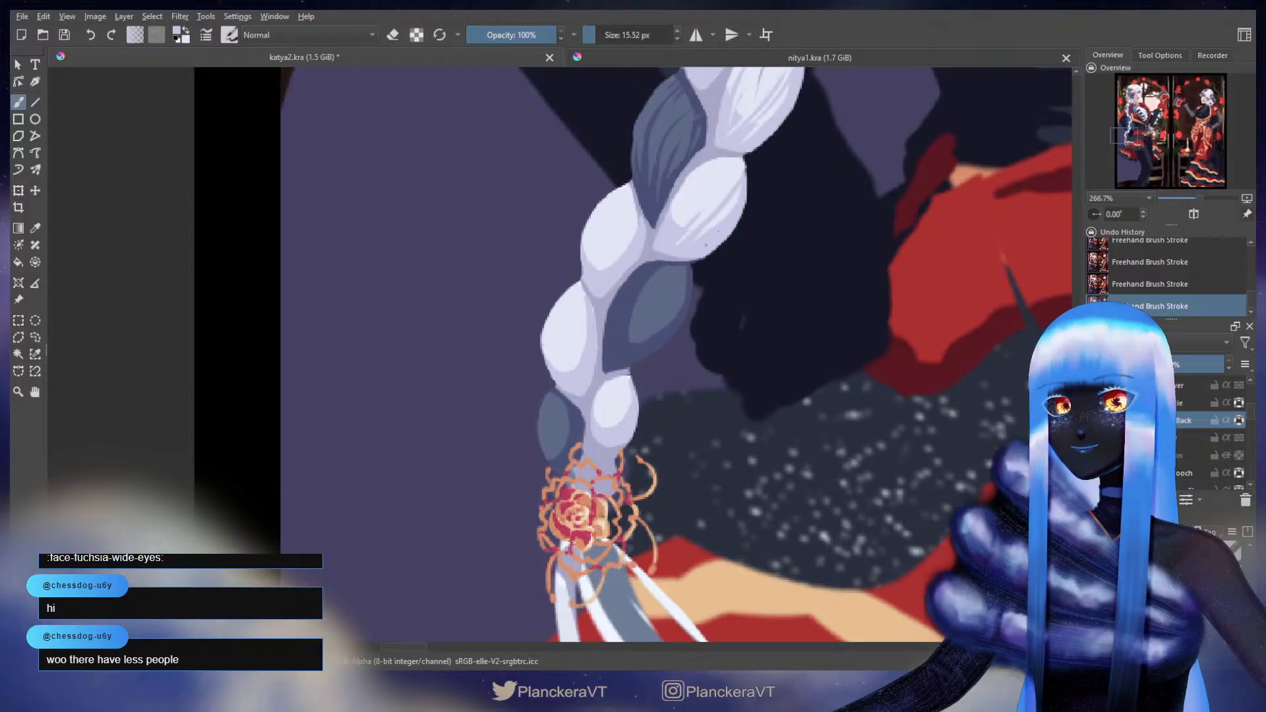
key("ctrl+z")
mouse_move(698, 197)
left_mouse_down()
mouse_move(664, 241)
mouse_move(691, 196)
left_mouse_up()
left_click(679, 214, "ctrl")
left_click(670, 222, "ctrl")
key("ctrl+z")
key("ctrl+z")
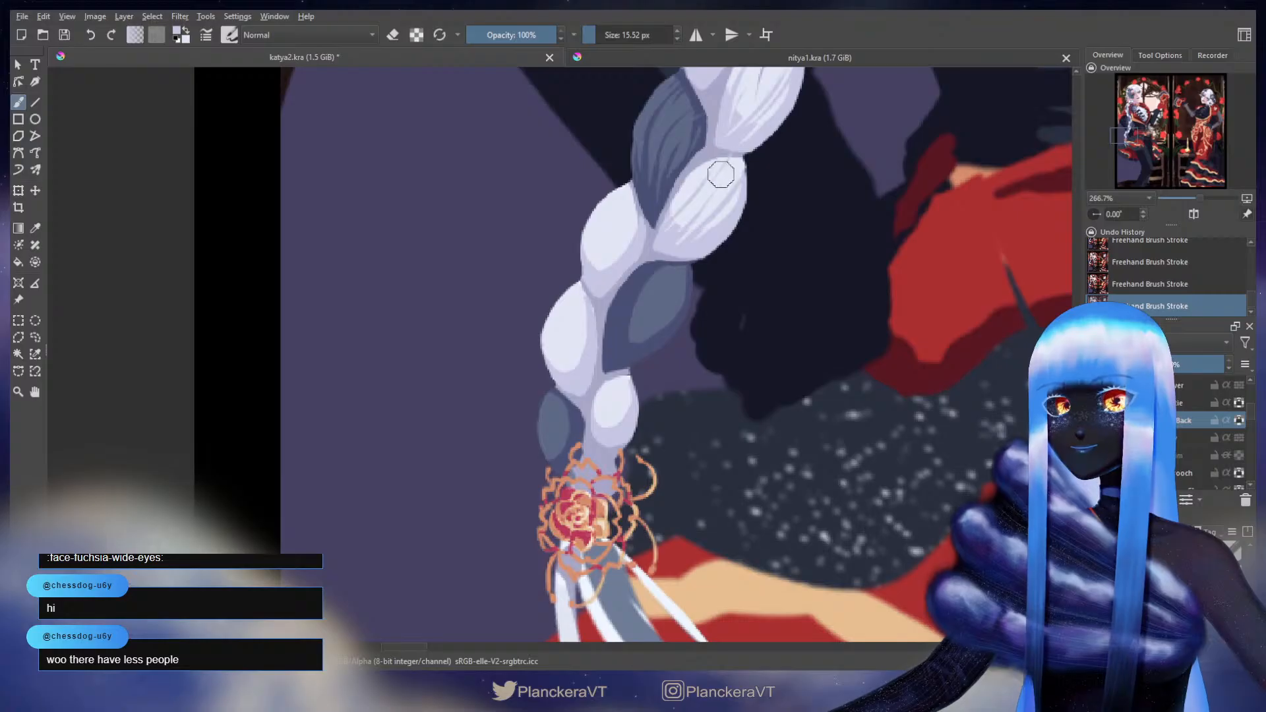
- Add fine shadow strands in the sampled tone down from the upper tip of the same white segment
key("ctrl+z")
left_click(729, 140, "ctrl")
left_click_drag(729, 152, 711, 170)
key("ctrl+z")
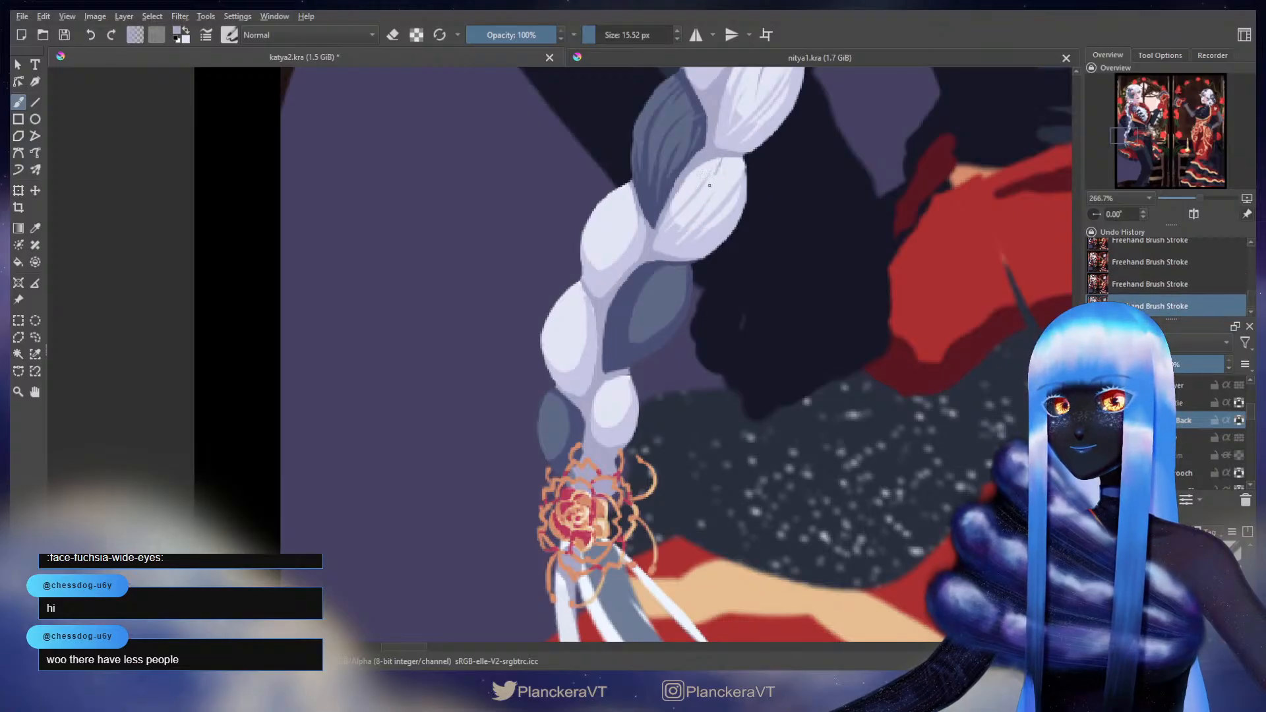
key("ctrl+shift+z")
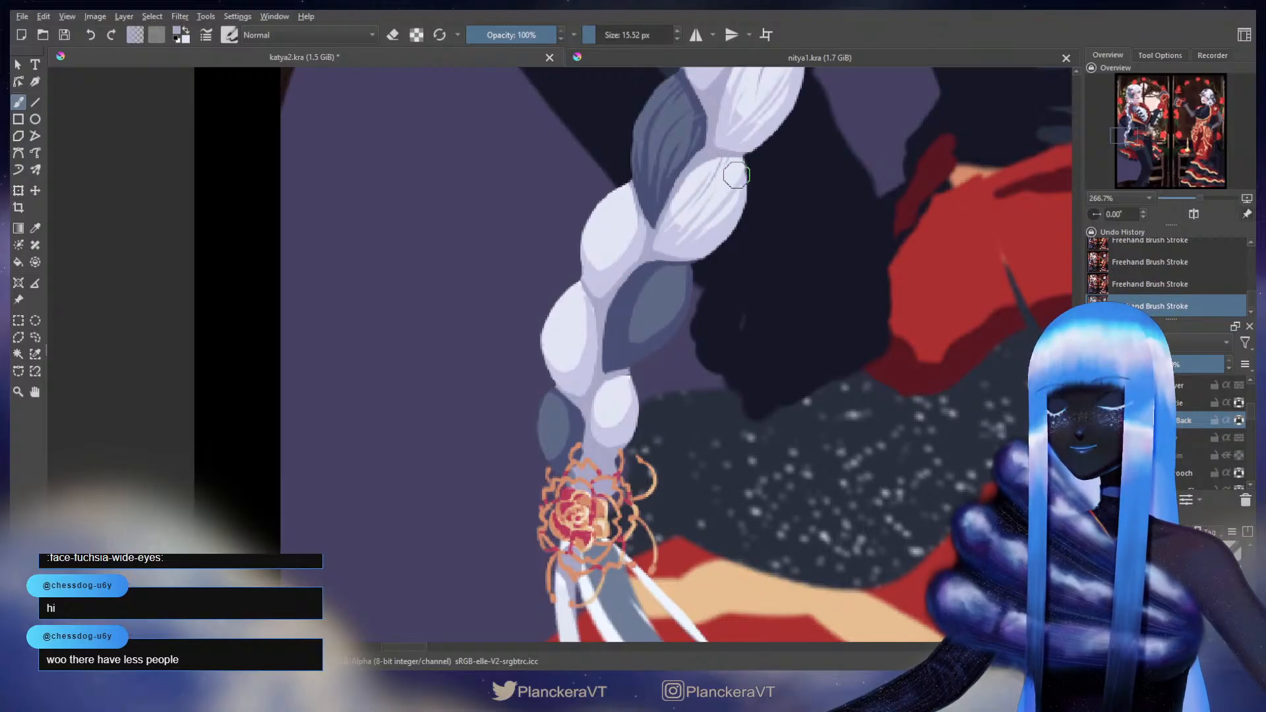
- Paint dark strands in a sampled shadow tone into the highlight of the lower large grey-blue segment from both ends
left_click_drag(704, 253, 759, 246)
left_click(702, 265, "ctrl")
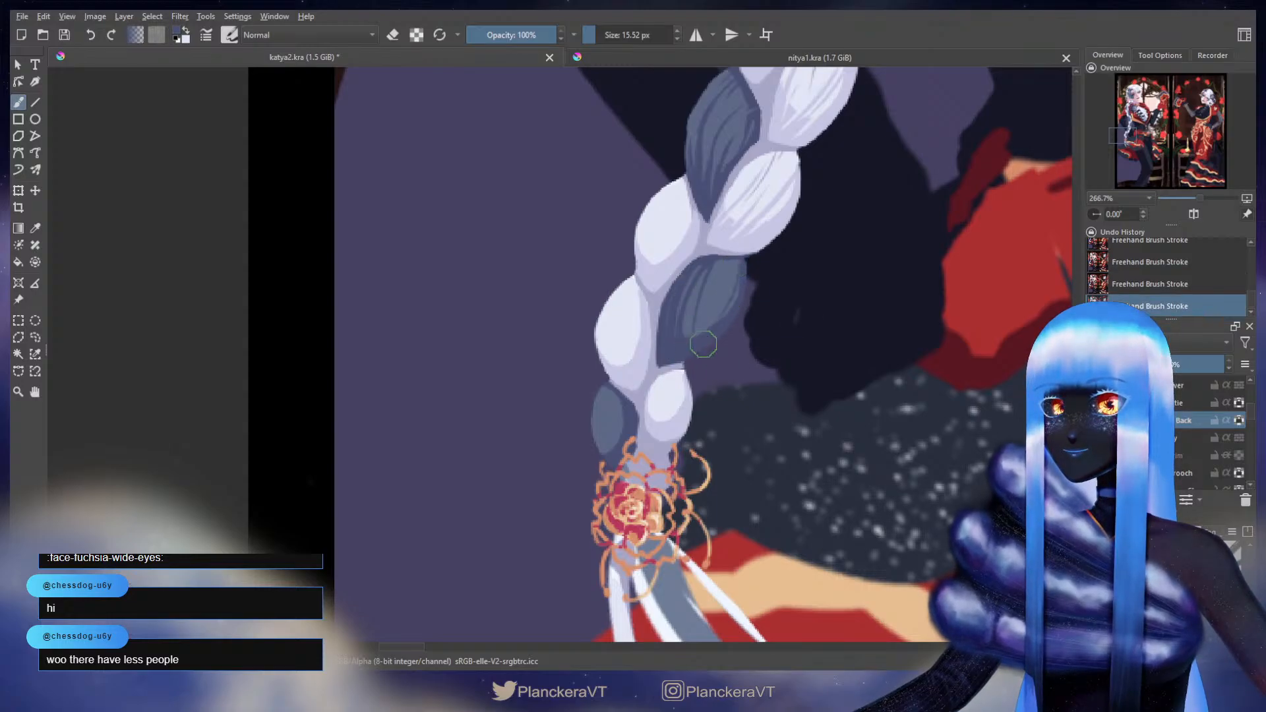
left_click_drag(729, 272, 745, 266)
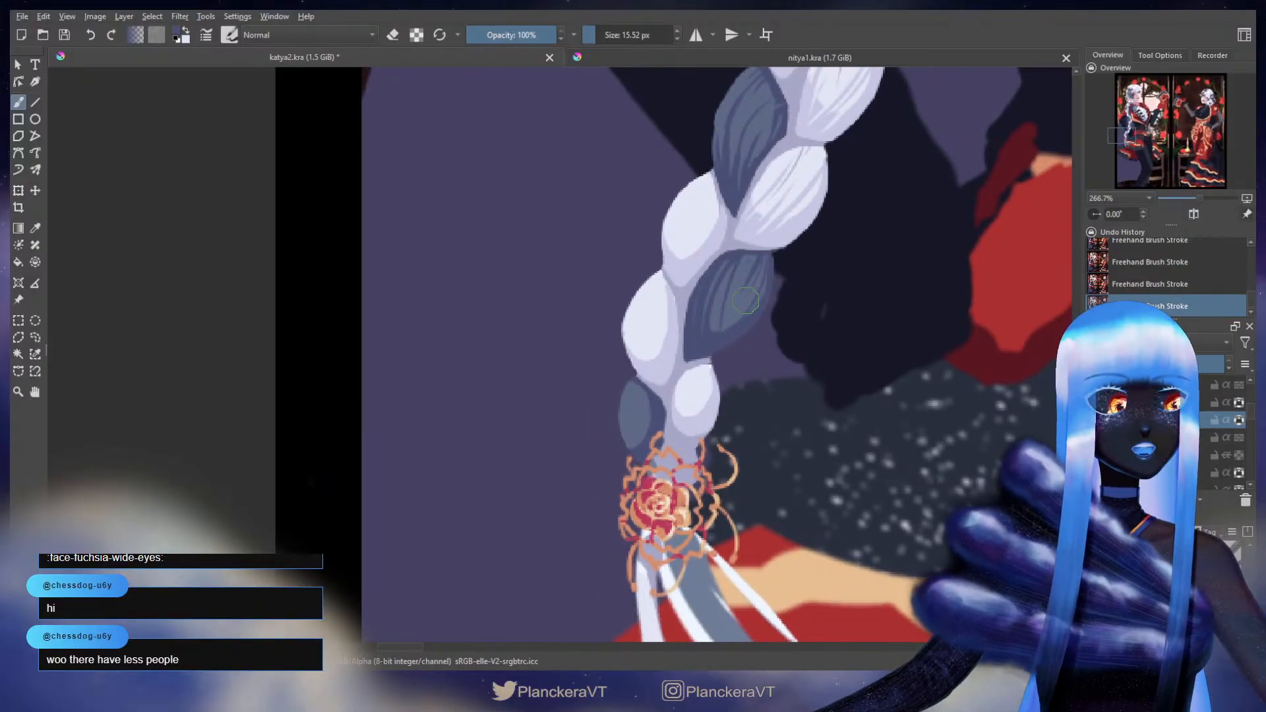
left_click_drag(746, 300, 753, 273)
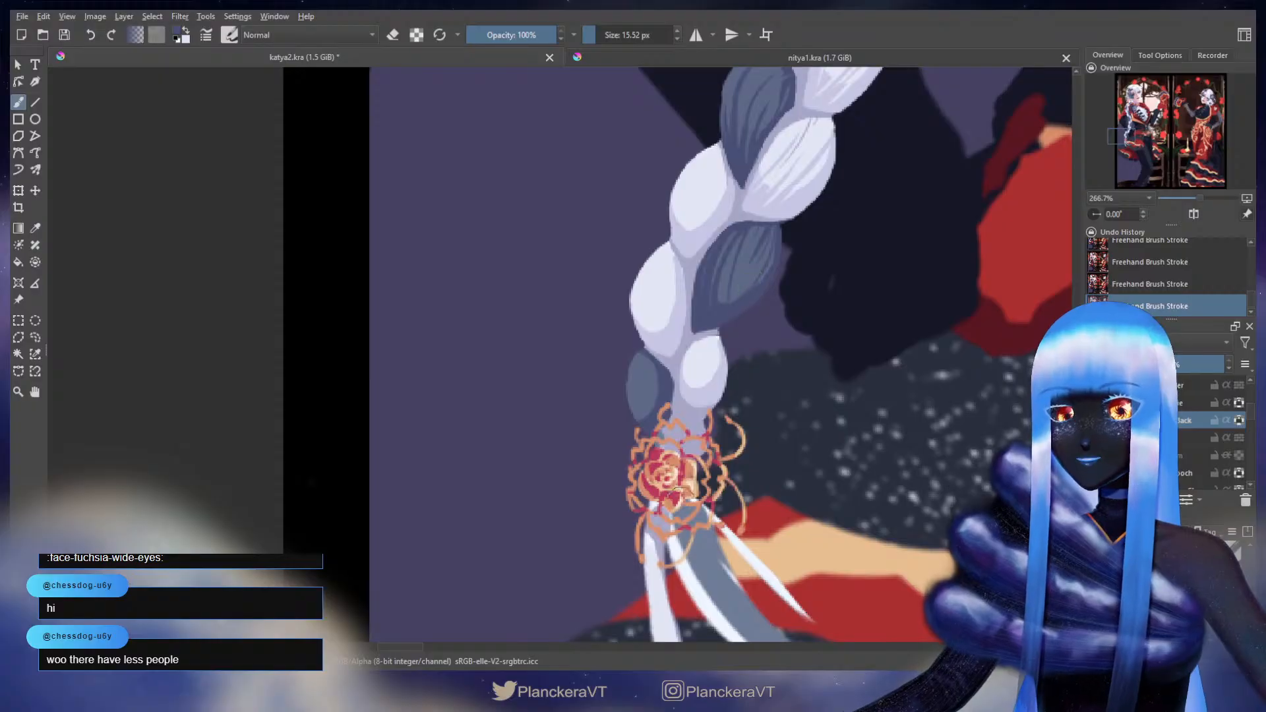
- Paint shadow strands from the upper and lower tips of the left white segment beside the lower large grey-blue one
left_click_drag(689, 233, 740, 272)
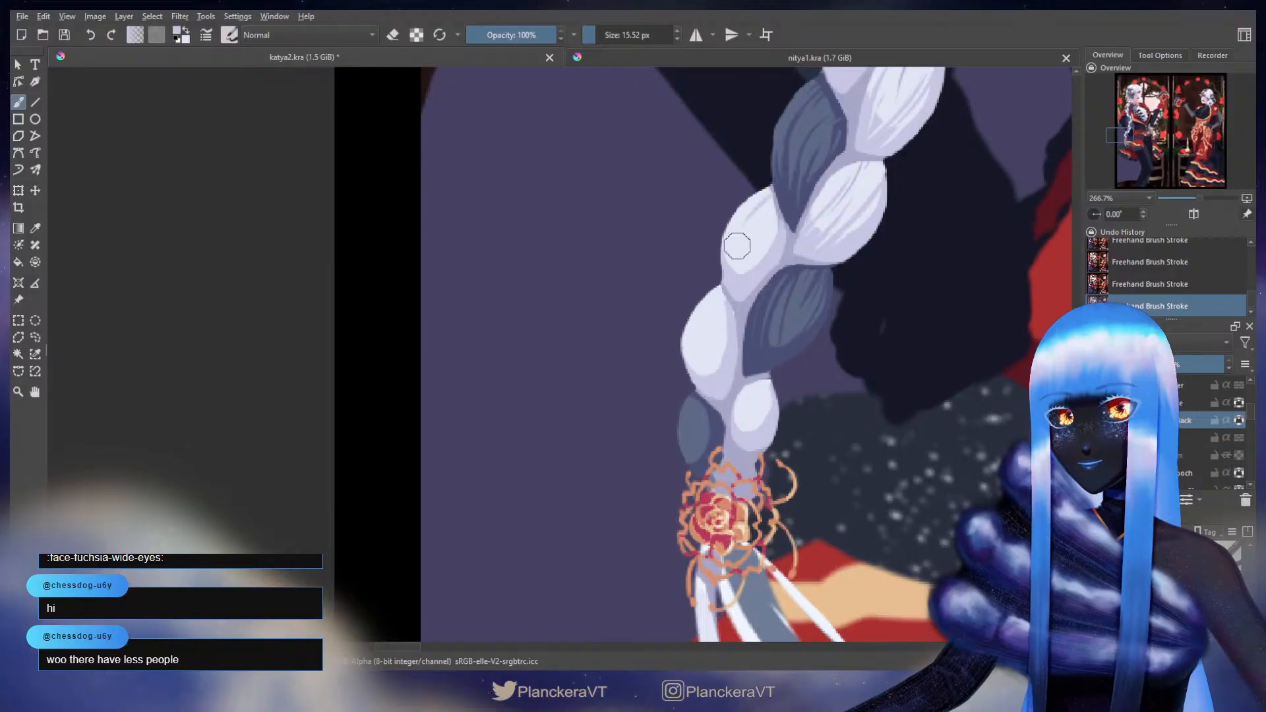
key("ctrl+z")
left_click_drag(772, 196, 737, 253)
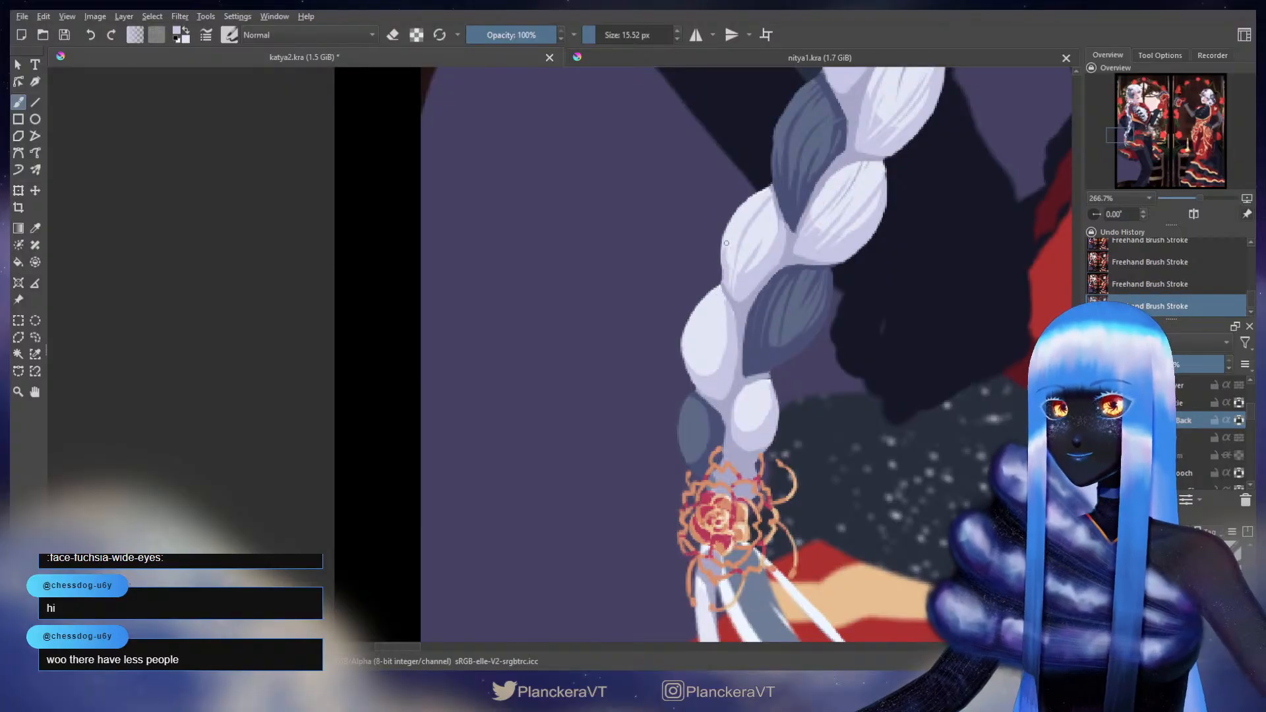
key("ctrl+z")
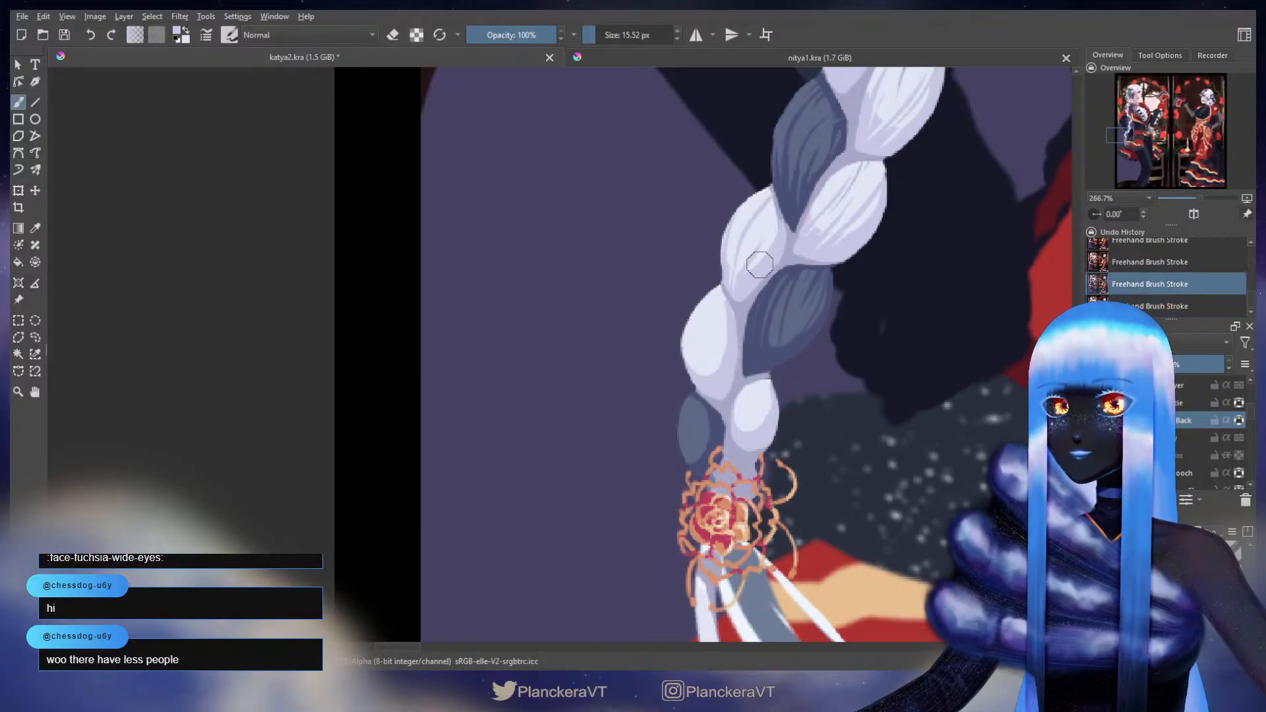
key("ctrl+shift+z")
key("ctrl+z")
key("ctrl+shift+z")
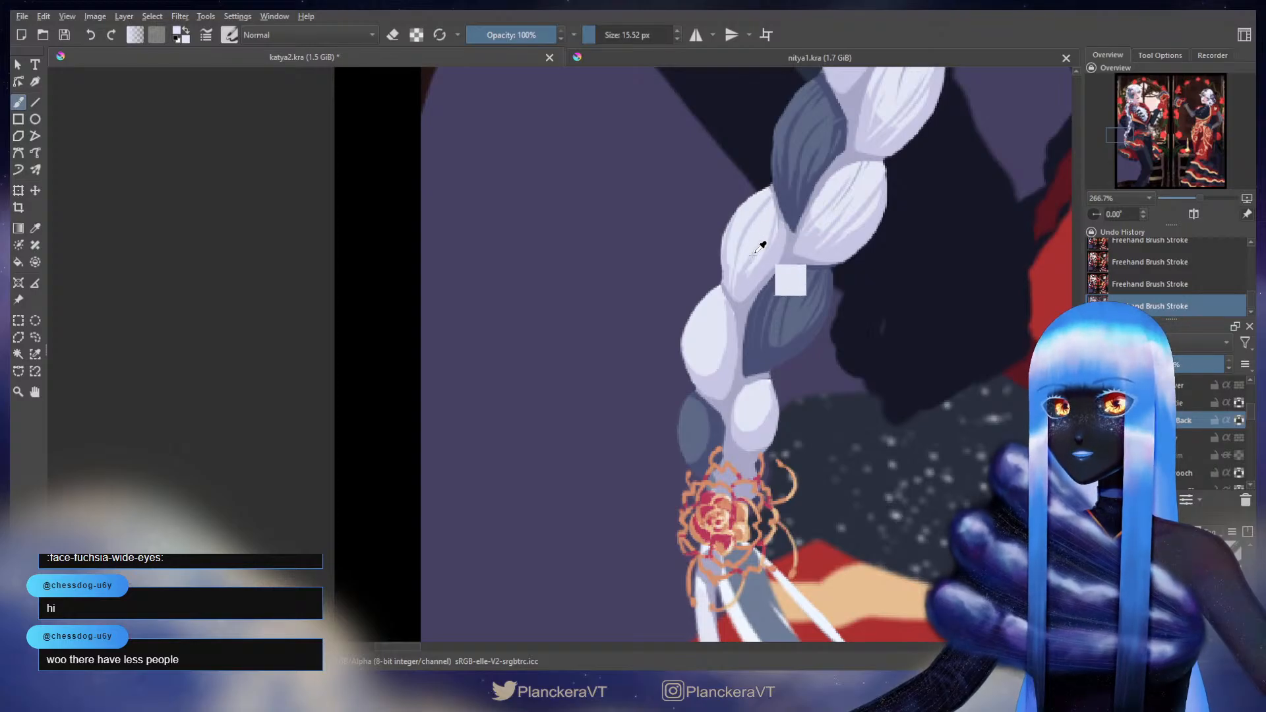
key("ctrl+z")
- Paint shadow strands through the highlight of the lowest left white segment, working from its lower and upper tips
mouse_move(774, 212)
left_mouse_down()
mouse_move(744, 254)
mouse_move(802, 206)
left_mouse_up()
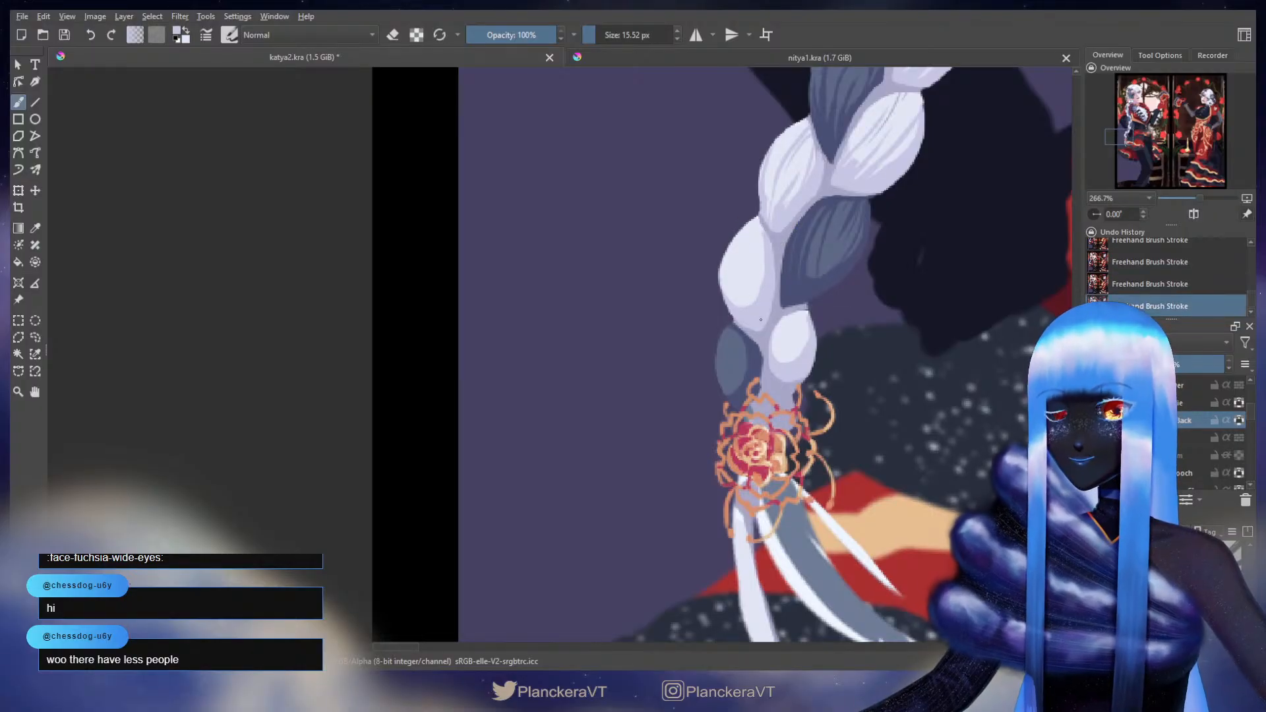
key("ctrl+z")
left_click_drag(745, 298, 736, 254)
key("ctrl+z")
left_click_drag(742, 303, 740, 245)
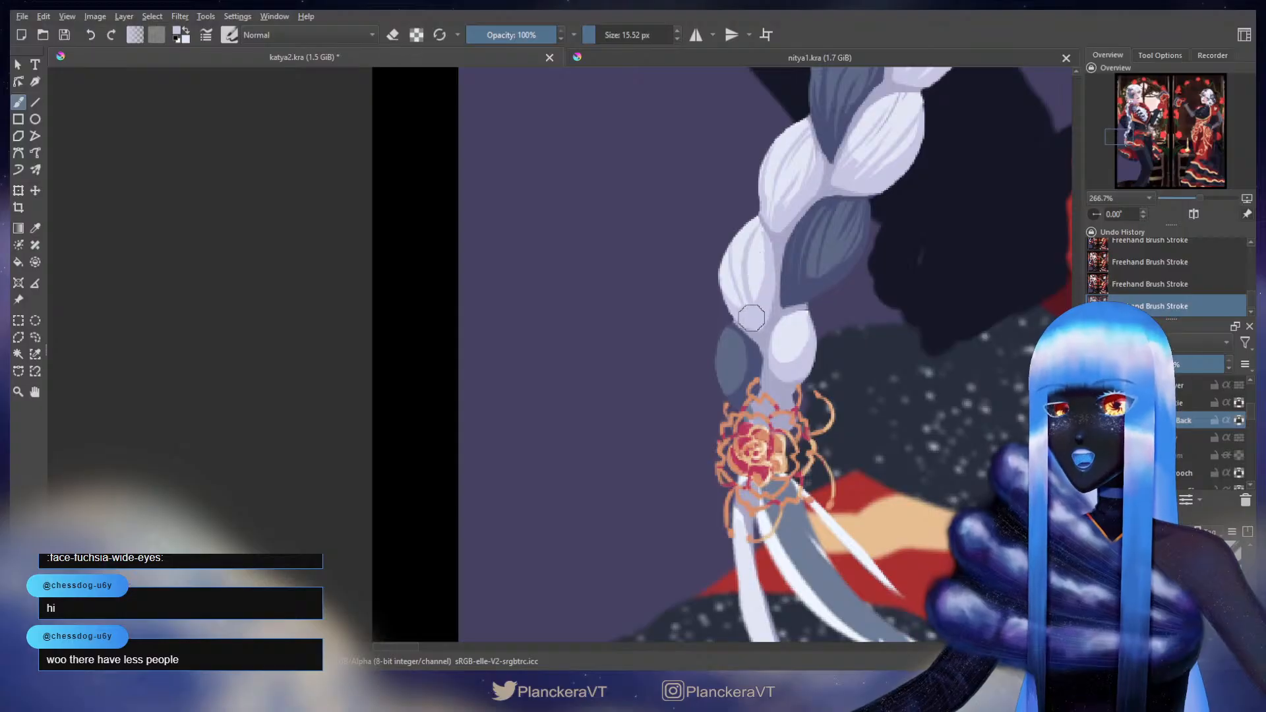
left_click_drag(739, 302, 737, 261)
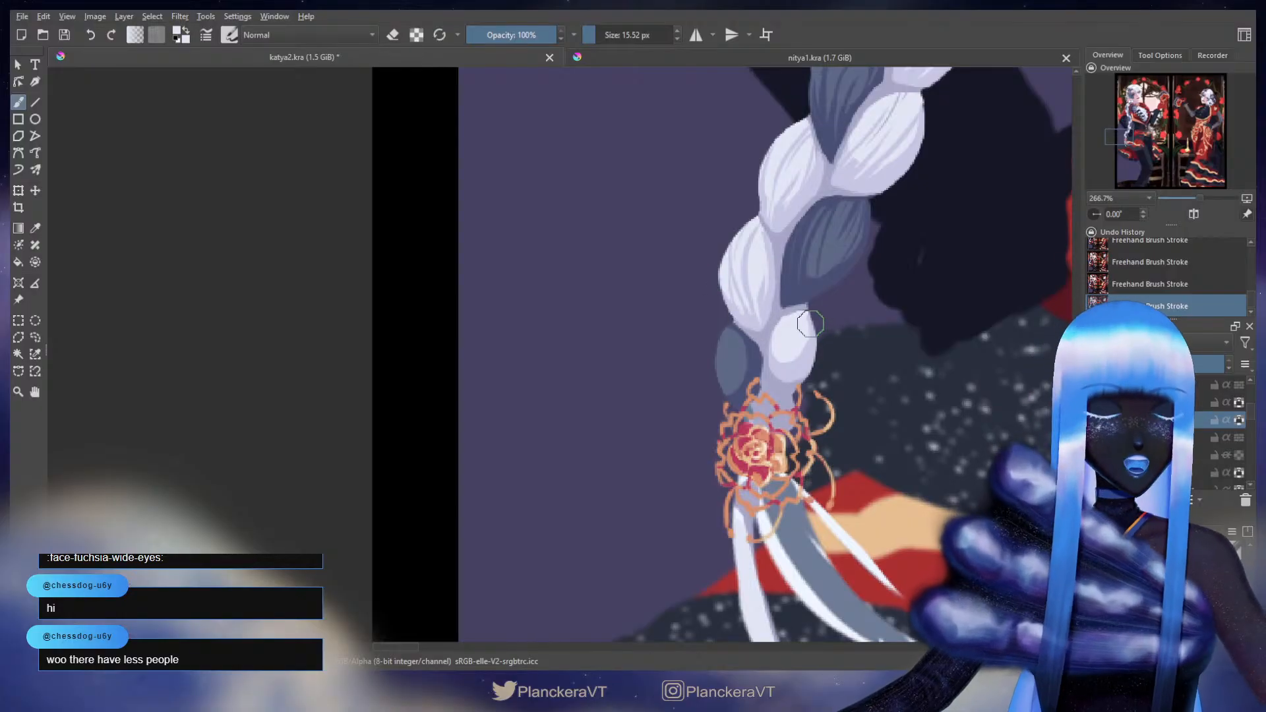
- Paint fine shadow and light strands into the small white segment just above the rose hair tie
left_click_drag(793, 294, 788, 251)
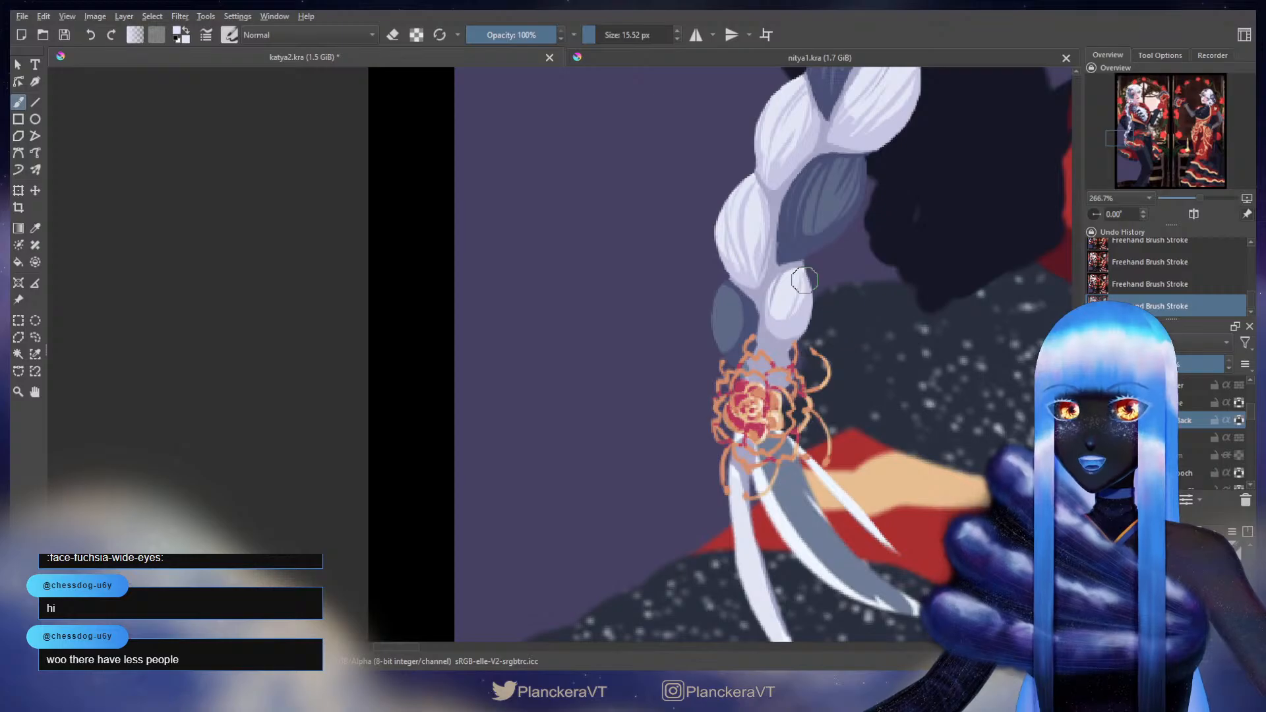
key("ctrl+z")
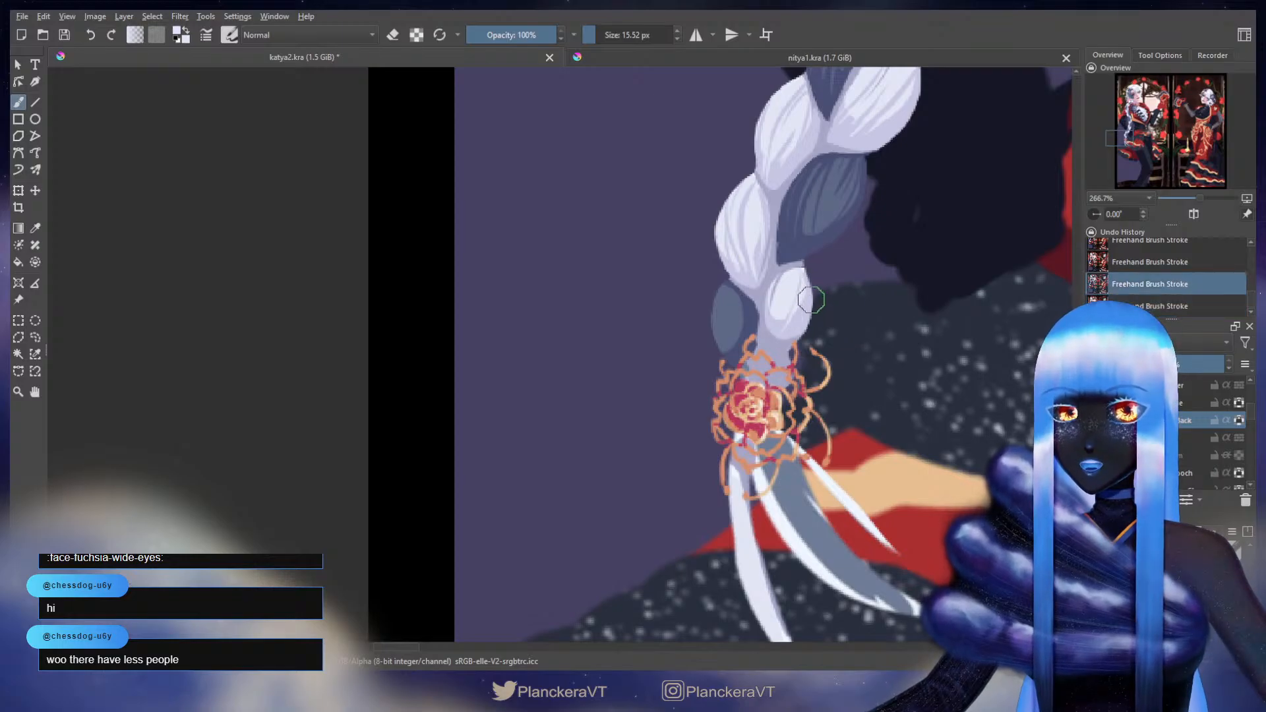
mouse_move(808, 301)
left_mouse_down()
mouse_move(789, 329)
mouse_move(789, 300)
mouse_move(782, 342)
mouse_move(787, 318)
left_mouse_up()
left_click(775, 325, "ctrl")
key("ctrl+z")
key("ctrl+z")
key("ctrl+z")
left_click(781, 327, "ctrl")
left_click(773, 354, "ctrl")
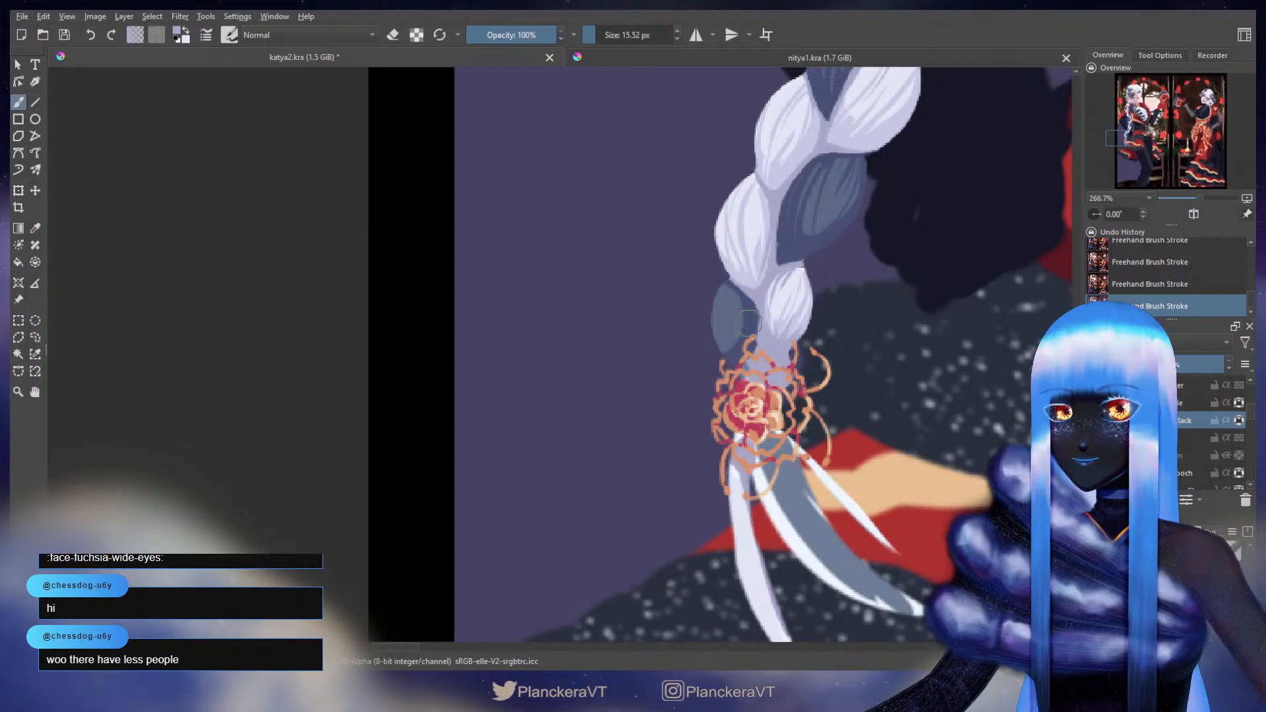
- Paint dark strands into the small grey-blue segment above the rose and touch up the neighbouring white segment's base
left_click_drag(732, 348, 728, 307)
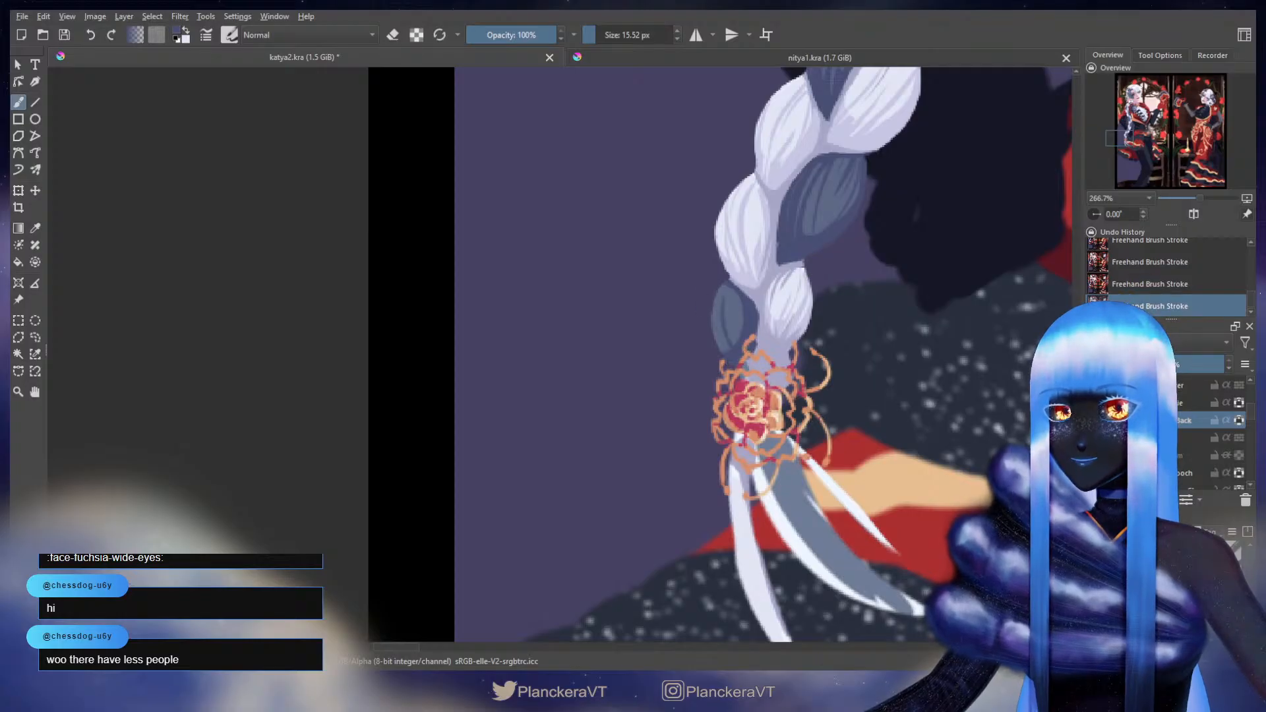
left_click(739, 308, "ctrl")
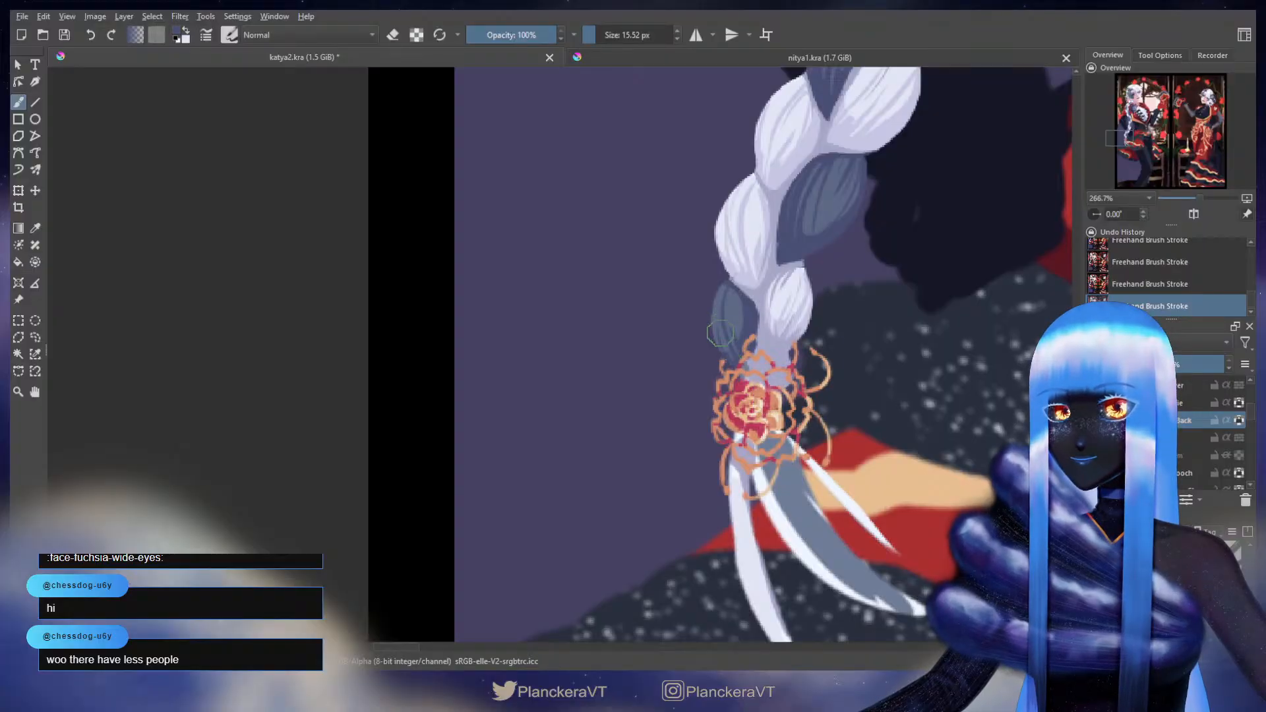
left_click_drag(744, 325, 742, 298)
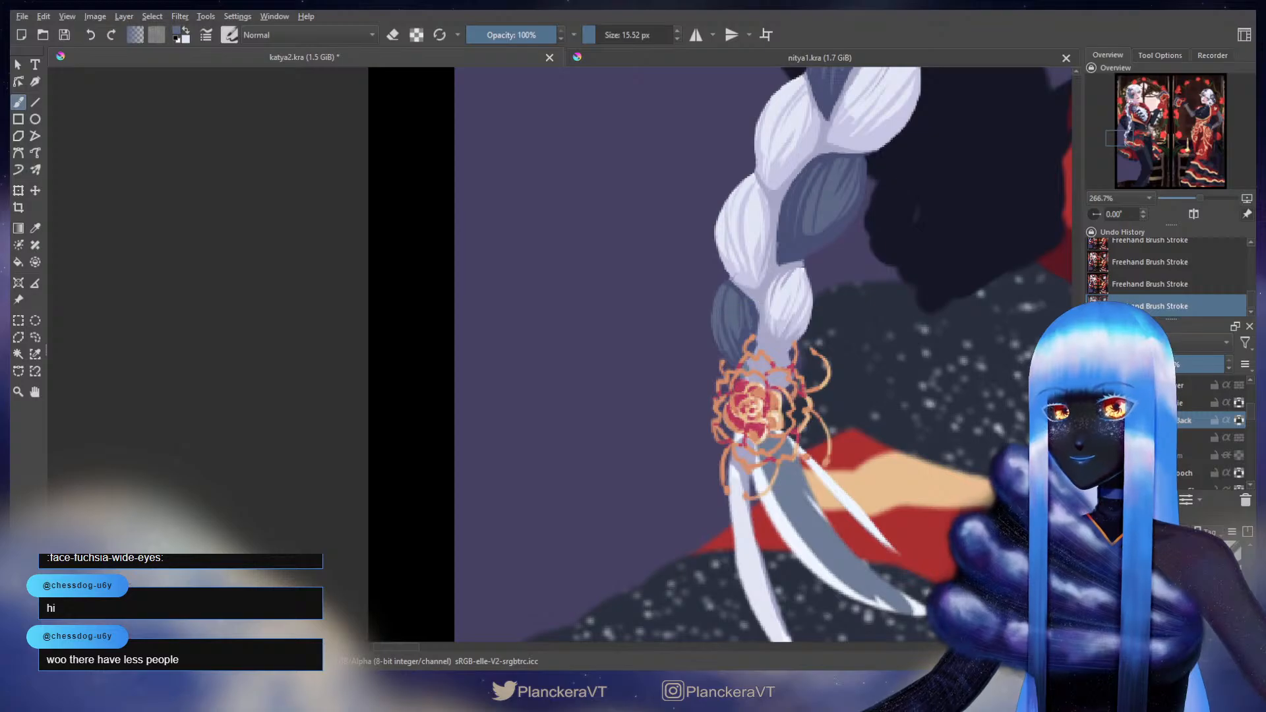
left_click_drag(856, 316, 828, 265)
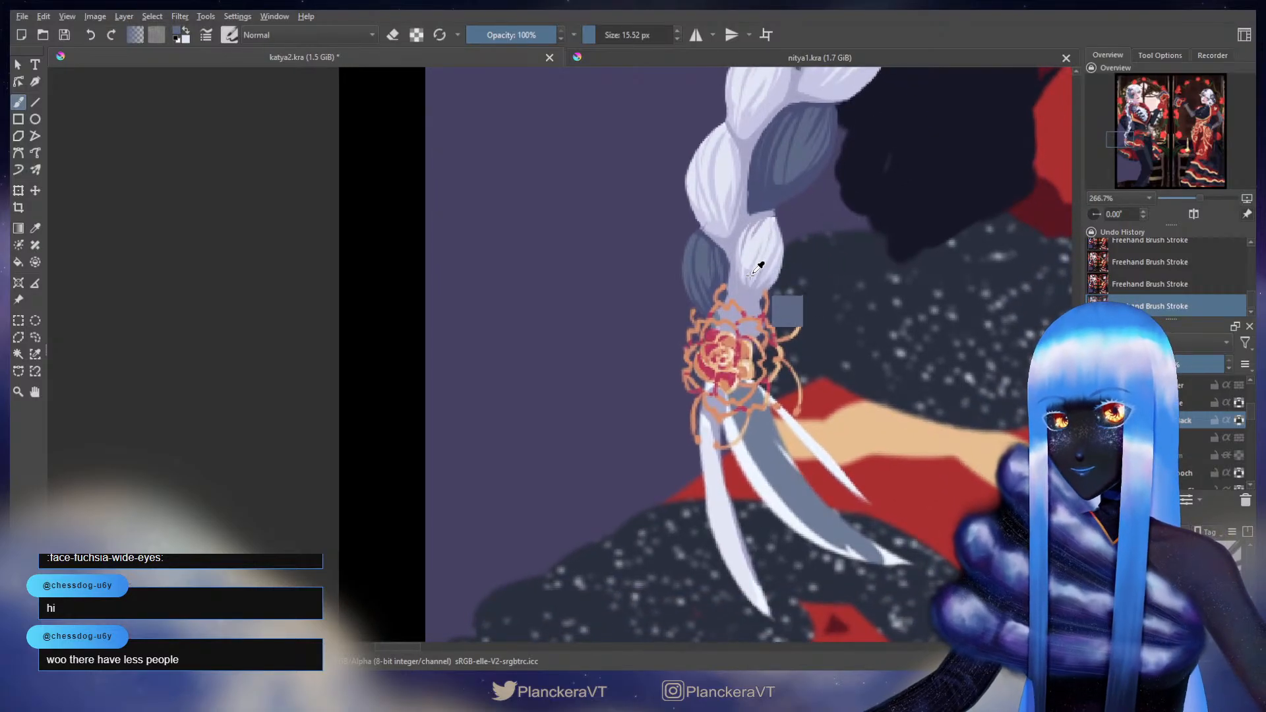
left_click_drag(751, 316, 752, 300)
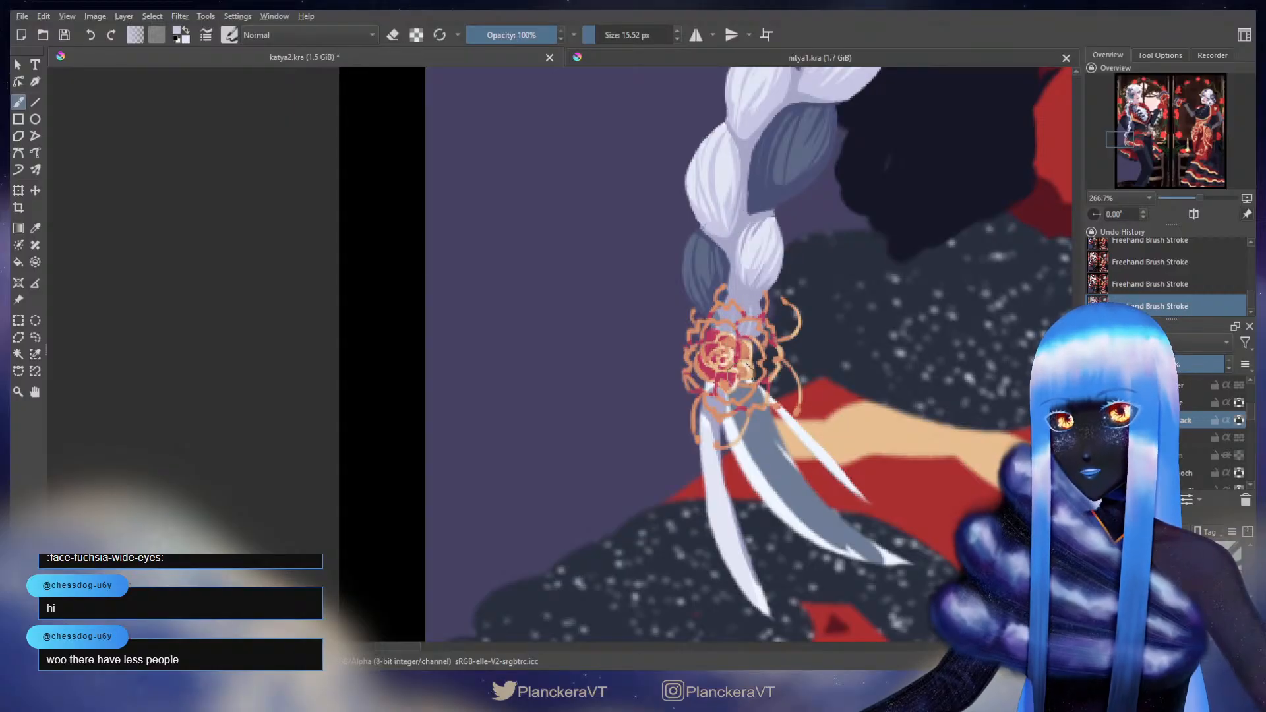
- Review the textured braid against the whole figure and its surroundings
scroll(784, 265, "down", 5)
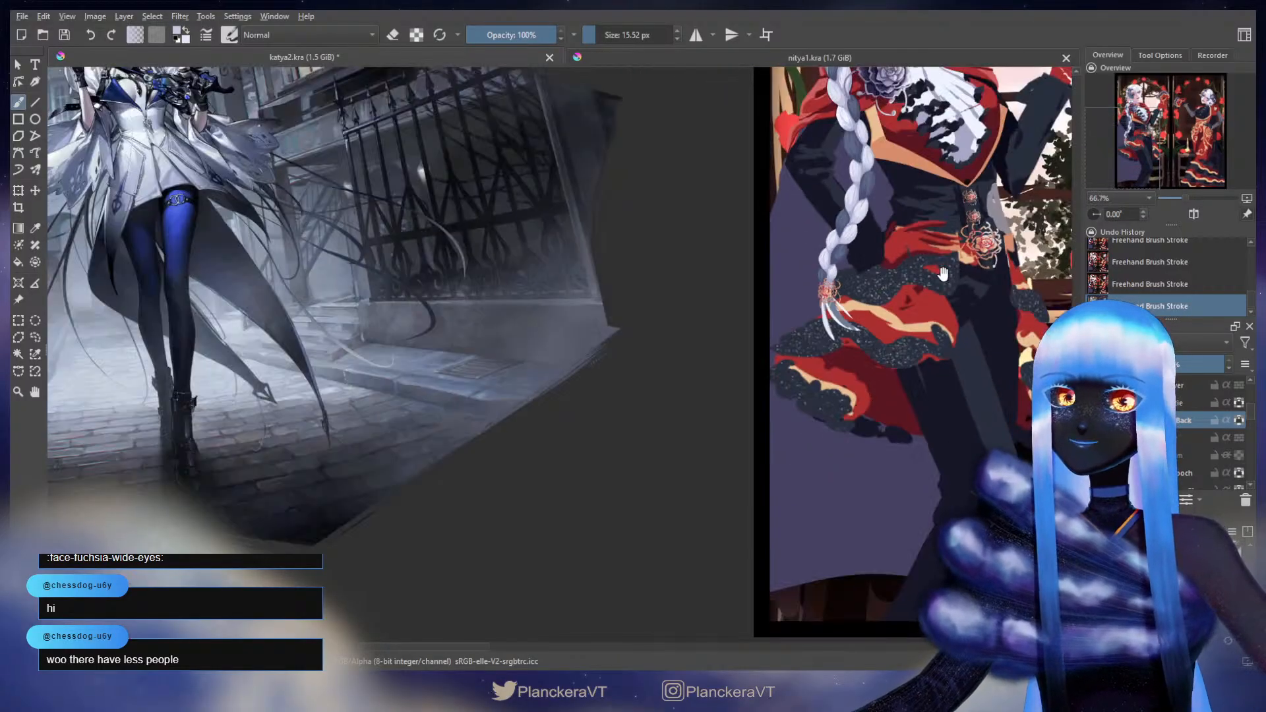
left_click_drag(943, 275, 798, 443)
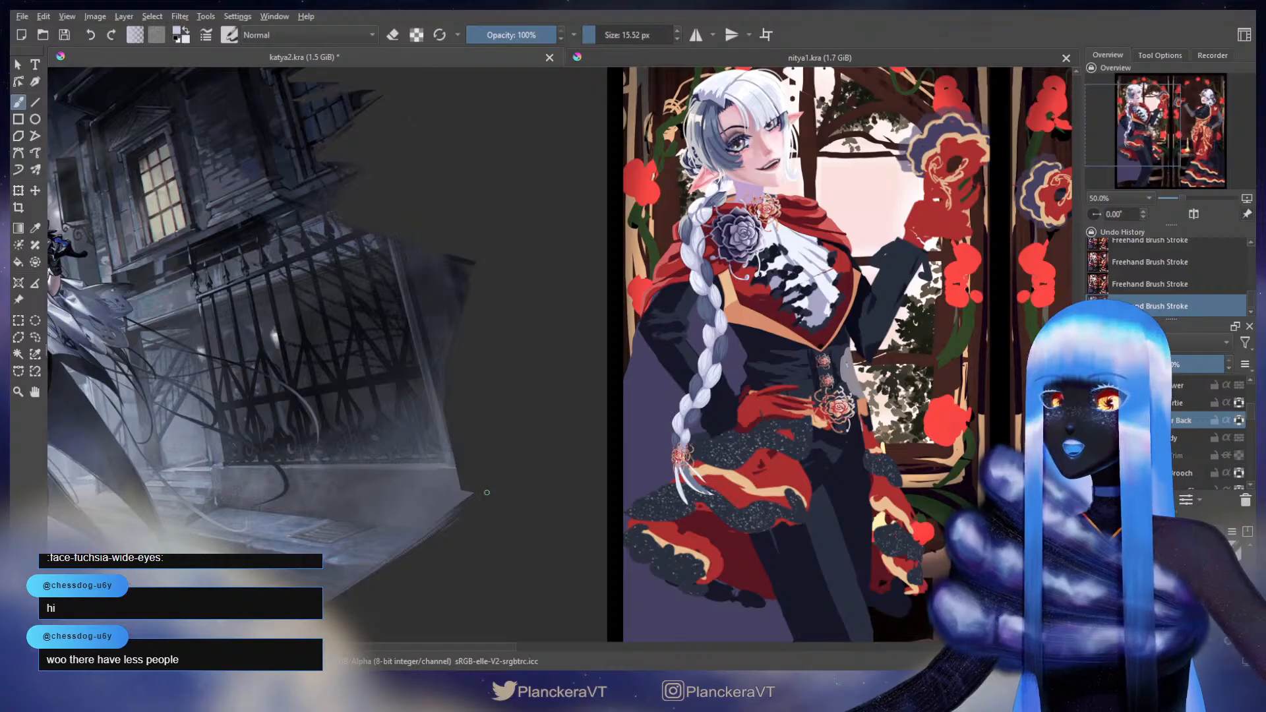
left_click_drag(811, 303, 829, 377)
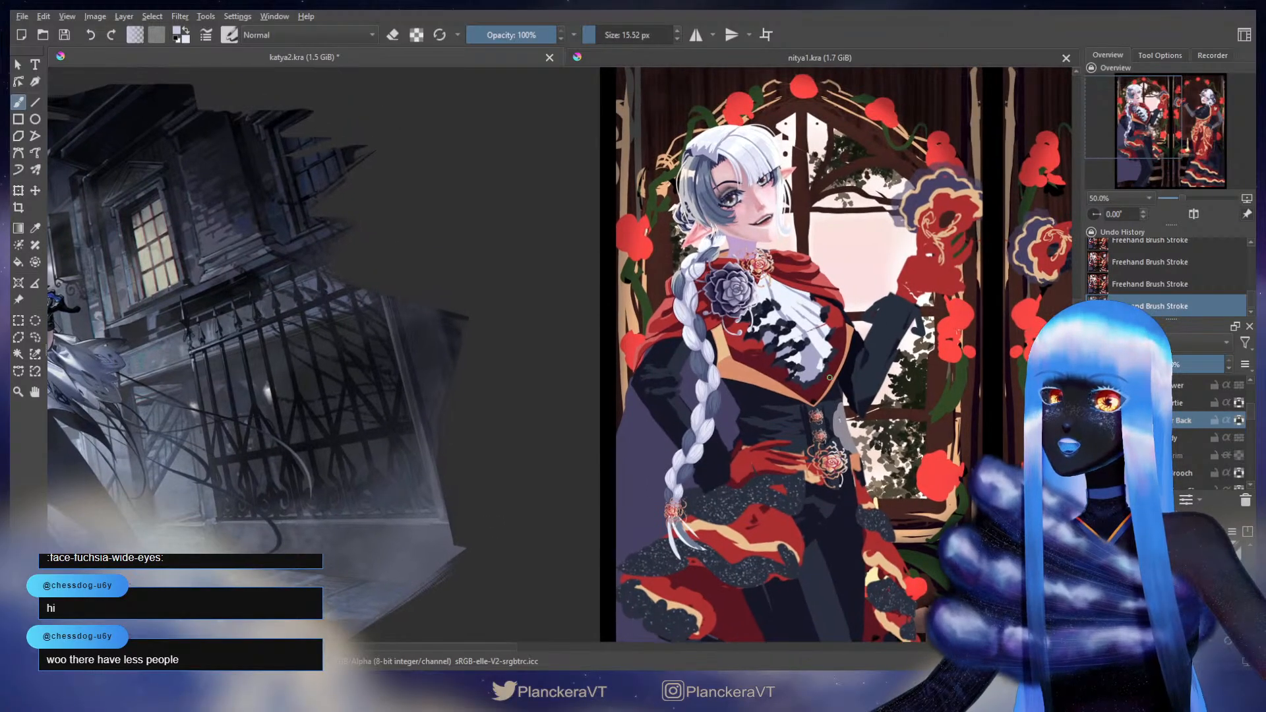
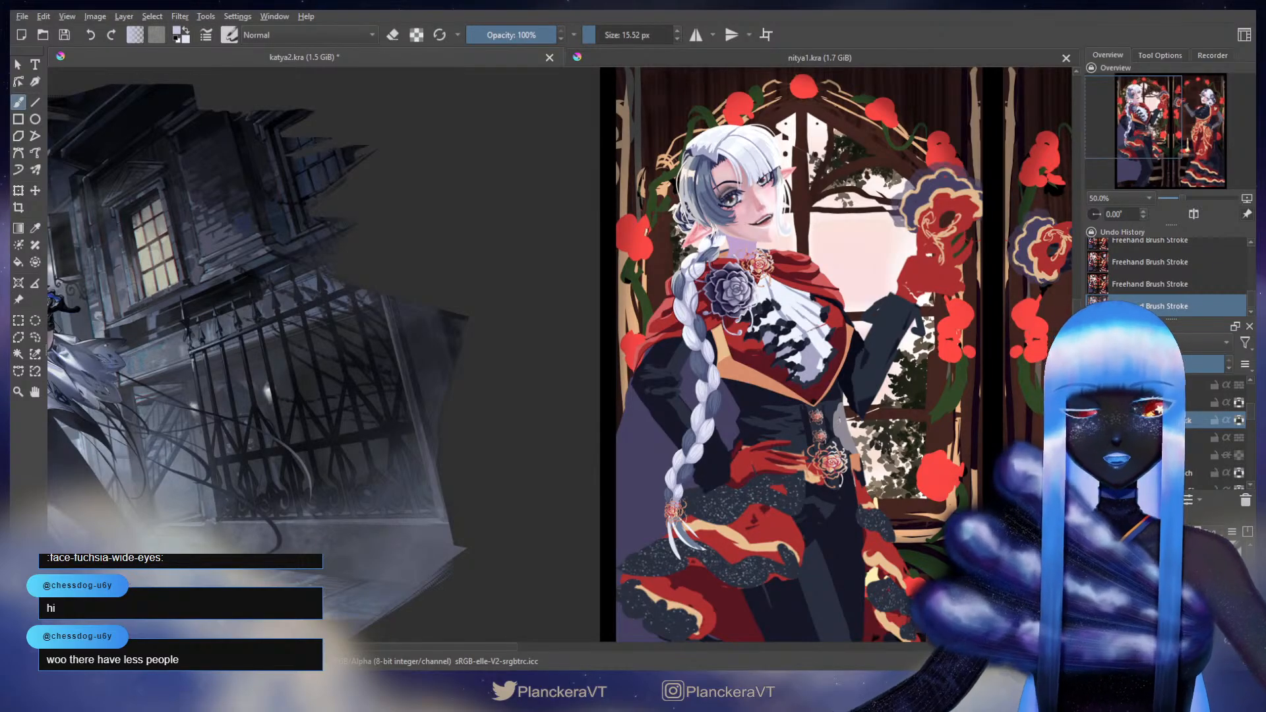
left_click_drag(782, 487, 780, 420)
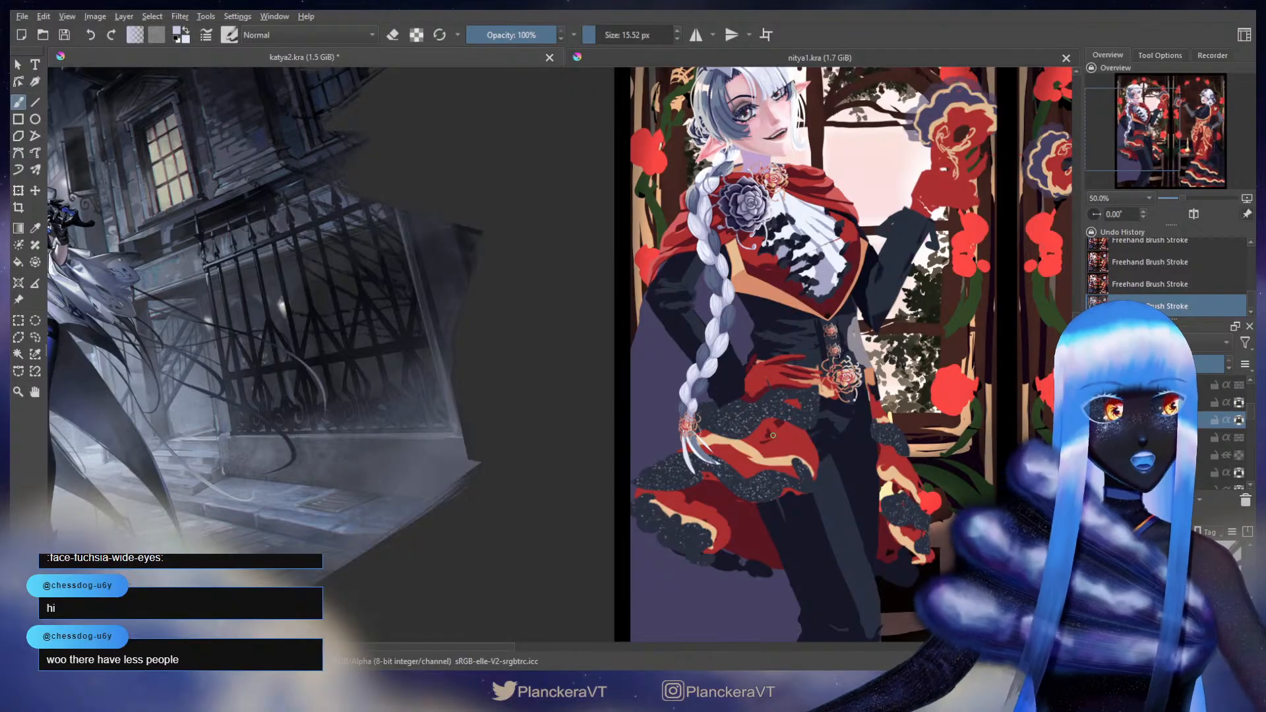
- Unlock the braid layer's transparency, erase the right-hand tail strand below the rose and trim the remaining tail strands thinner
scroll(719, 422, "up", 6)
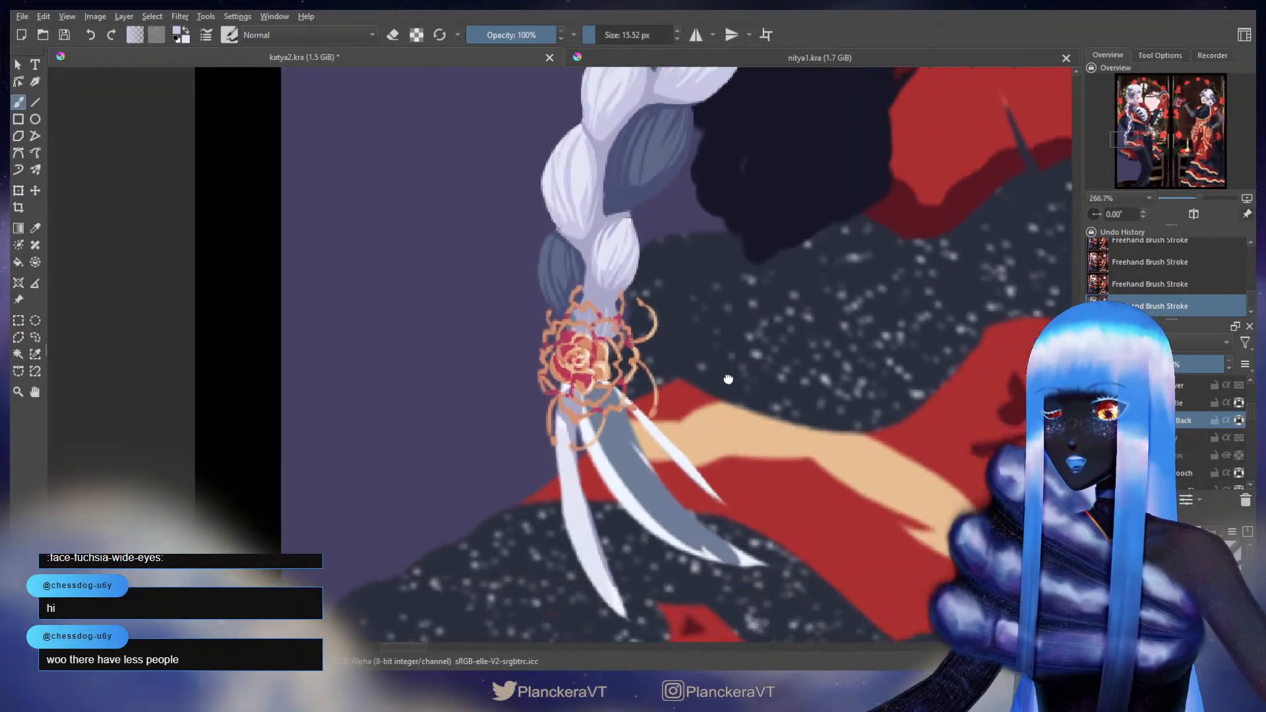
scroll(729, 374, "down", 5)
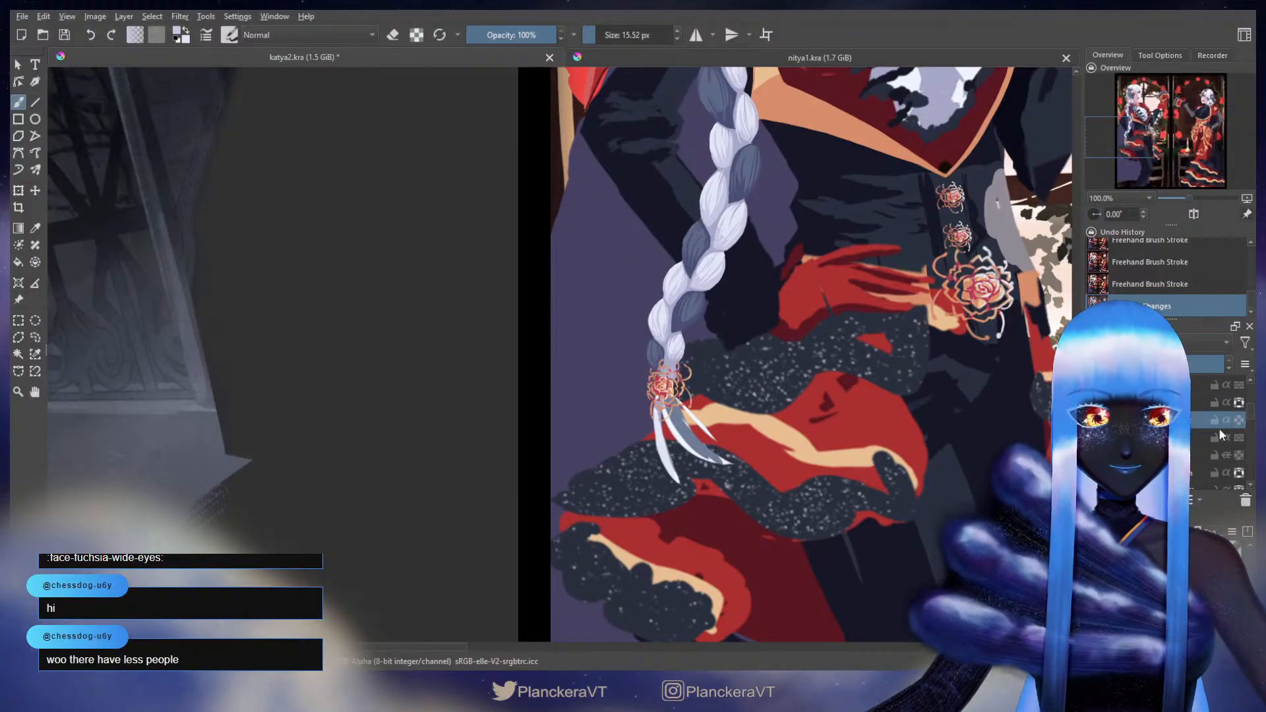
scroll(808, 451, "up", 3)
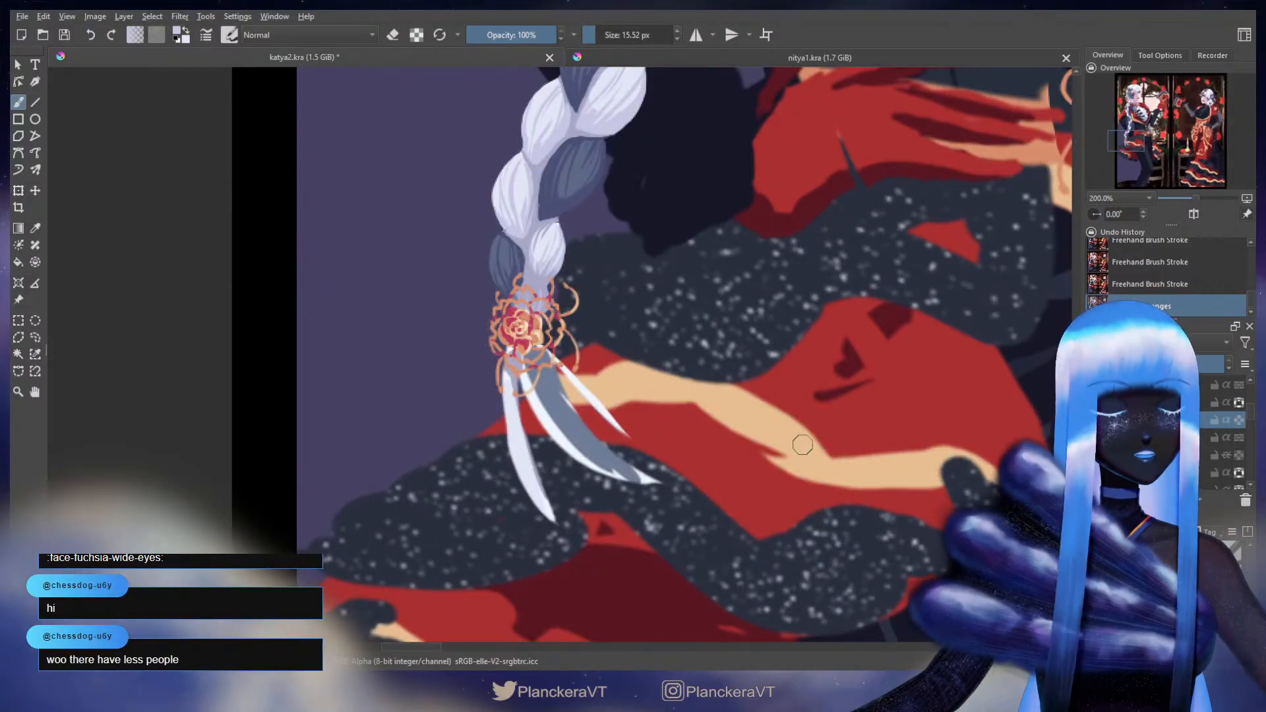
key("e")
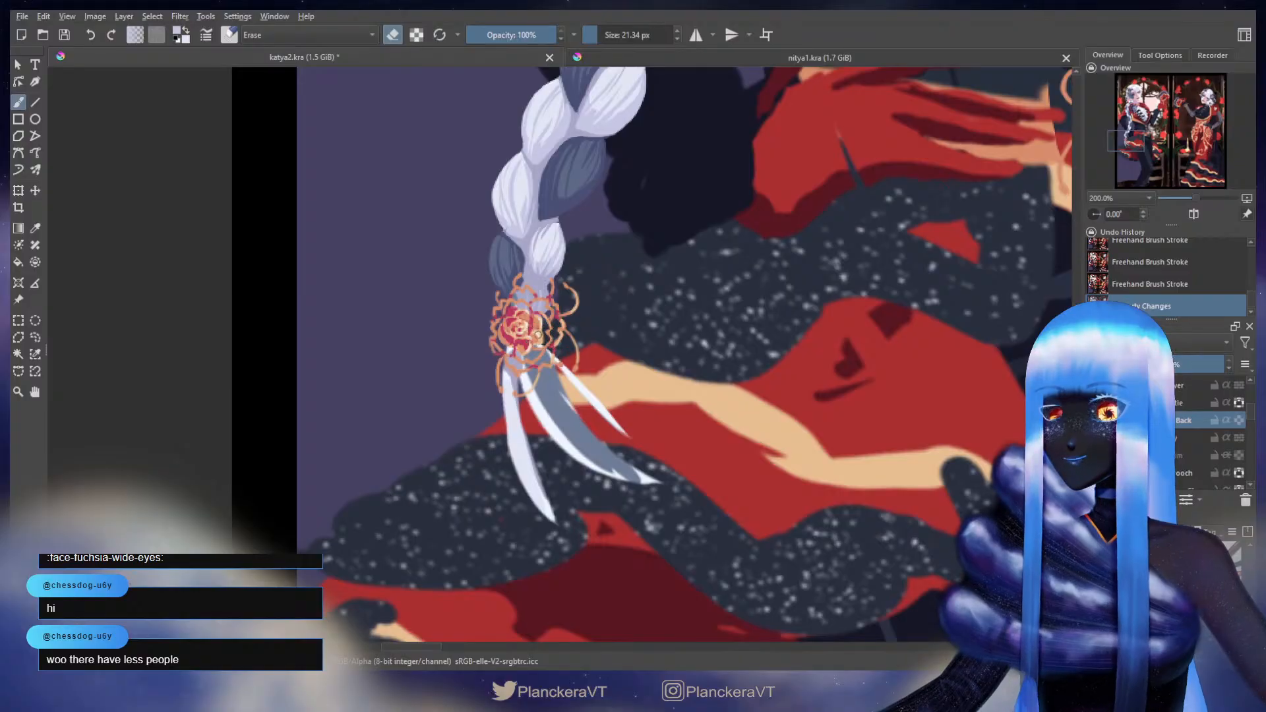
mouse_move(549, 352)
left_mouse_down()
mouse_move(617, 426)
mouse_move(547, 335)
mouse_move(551, 373)
mouse_move(594, 449)
mouse_move(663, 487)
mouse_move(550, 353)
mouse_move(598, 436)
mouse_move(661, 484)
mouse_move(596, 362)
mouse_move(651, 336)
mouse_move(583, 412)
mouse_move(629, 495)
left_mouse_up()
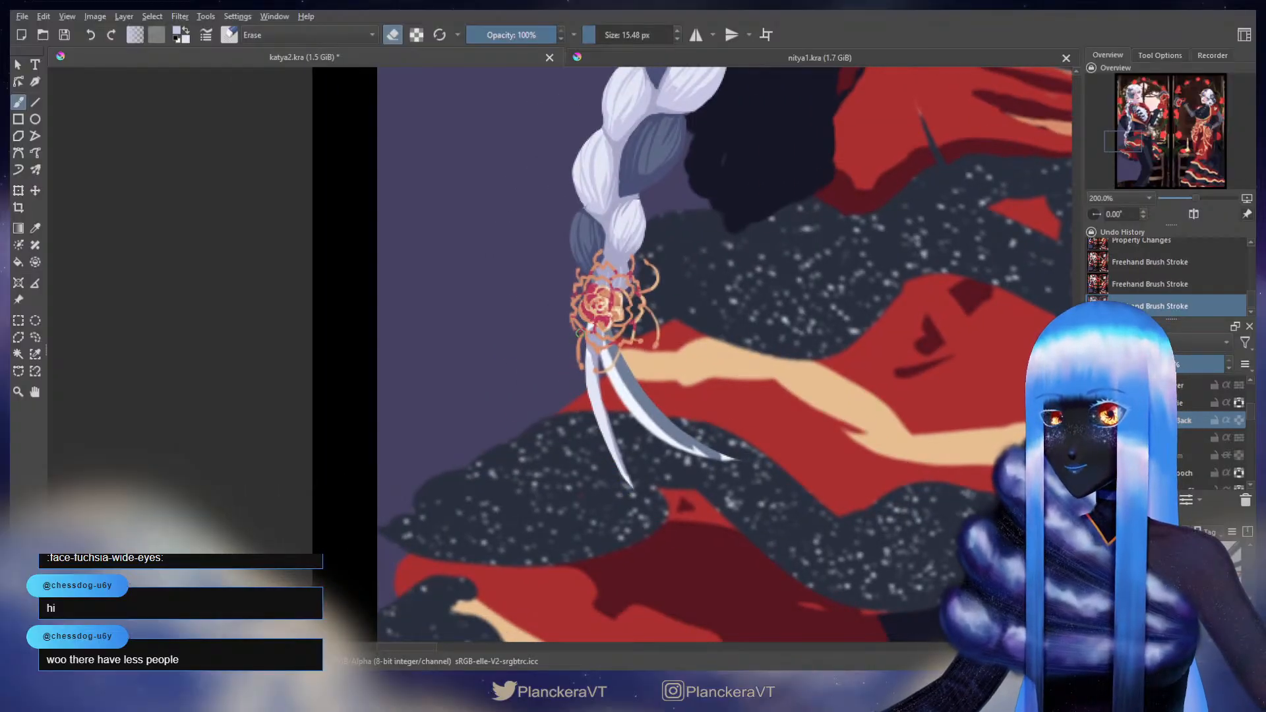
mouse_move(590, 326)
left_mouse_down()
mouse_move(582, 389)
mouse_move(639, 508)
left_mouse_up()
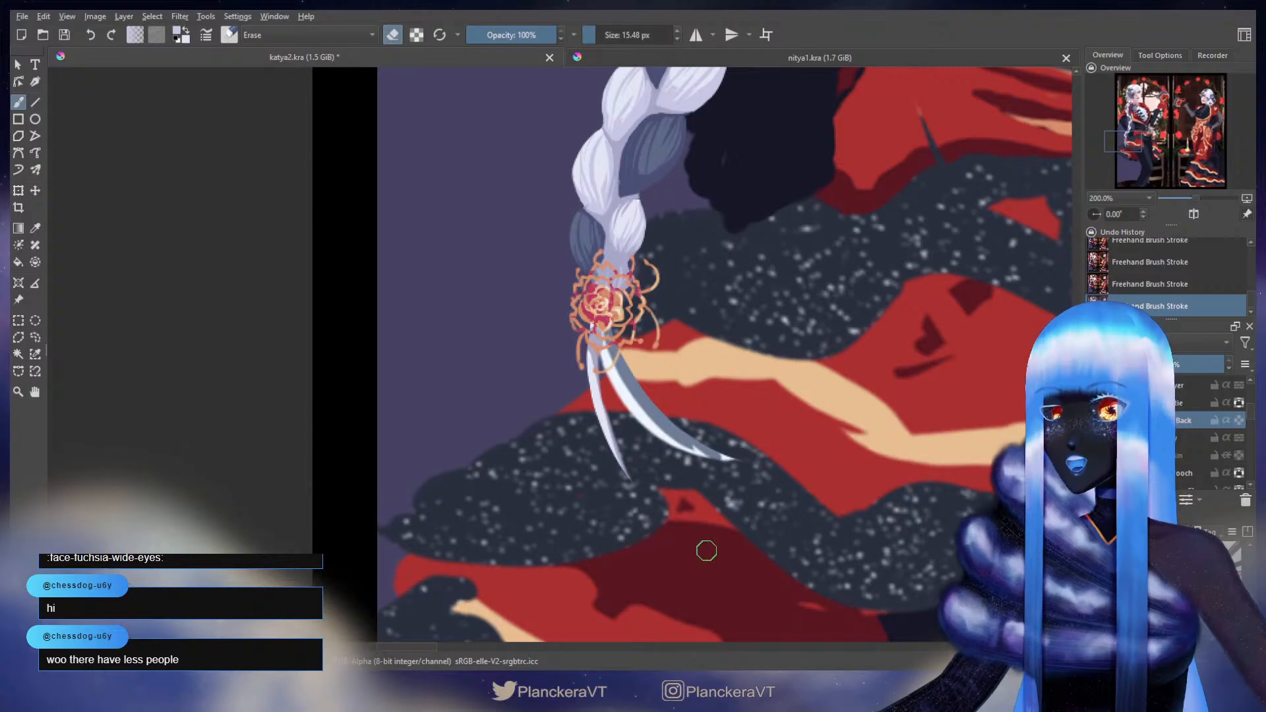
- Repaint the main curved tail strand below the rose in near-white and extend its tip to a fine point
key("e")
left_click(635, 367, "ctrl")
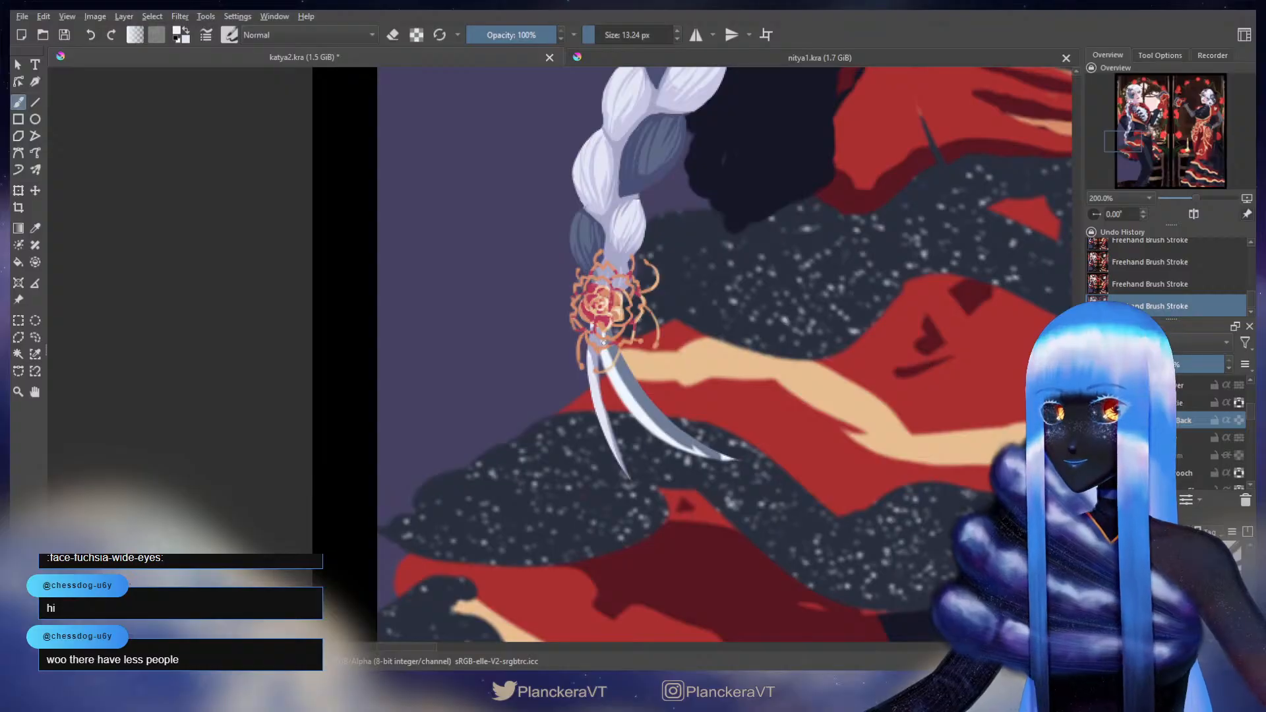
key("ctrl+z")
left_click_drag(599, 342, 619, 396)
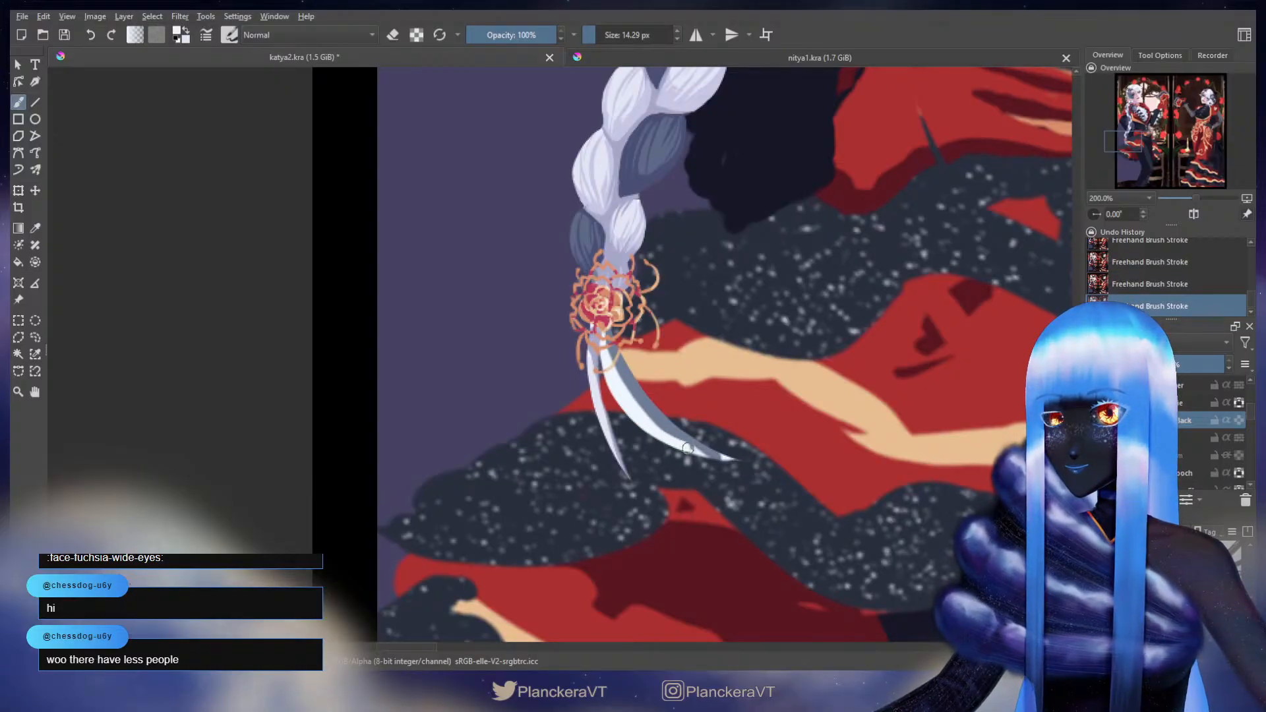
left_click_drag(688, 448, 759, 454)
key("e")
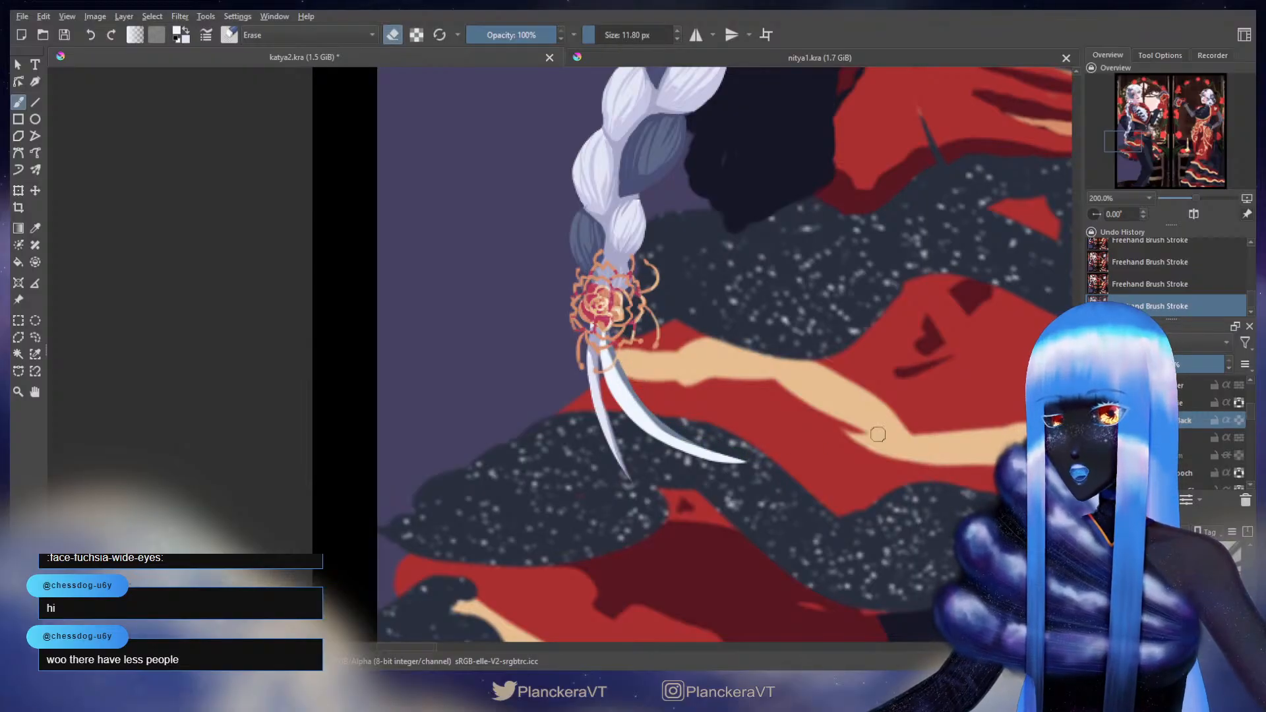
key("e")
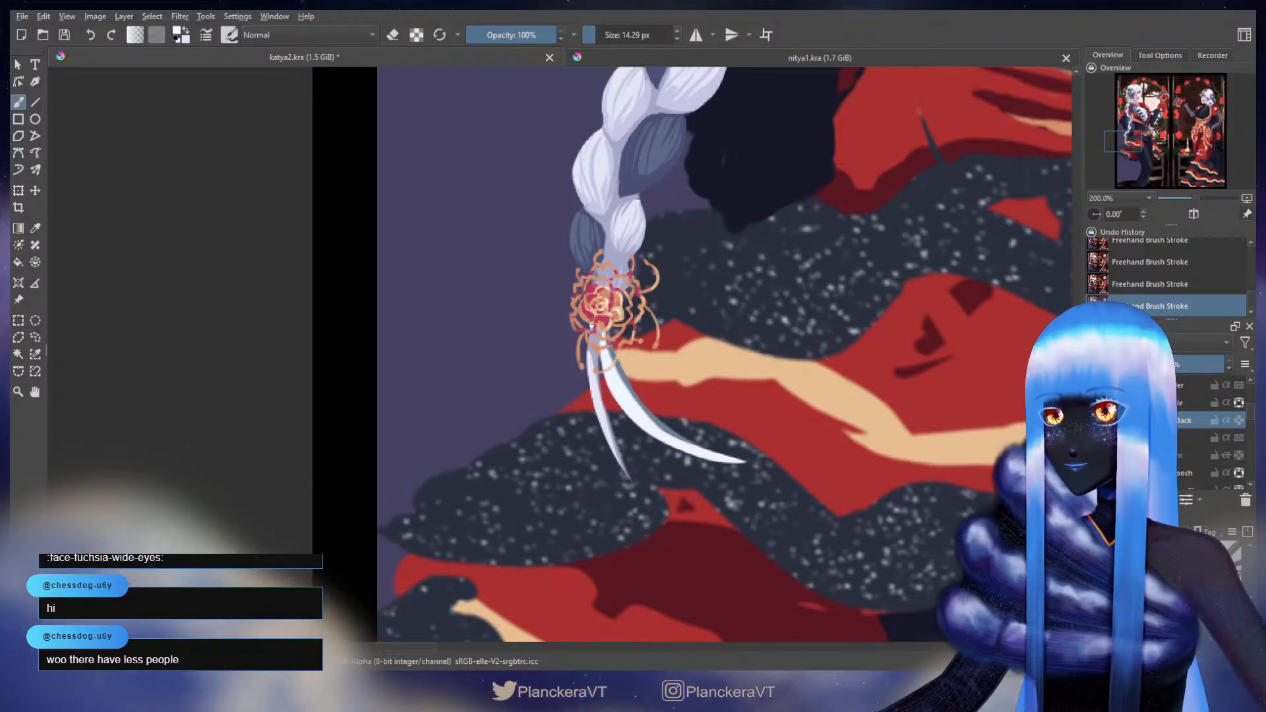
- Paint two thin white tail strands with a brush of about 18 px, one curling up to the right and one hanging straight down
mouse_move(609, 332)
left_mouse_down()
mouse_move(617, 367)
mouse_move(732, 433)
left_mouse_up()
key("ctrl+z")
mouse_move(605, 334)
left_mouse_down()
mouse_move(638, 406)
mouse_move(753, 406)
left_mouse_up()
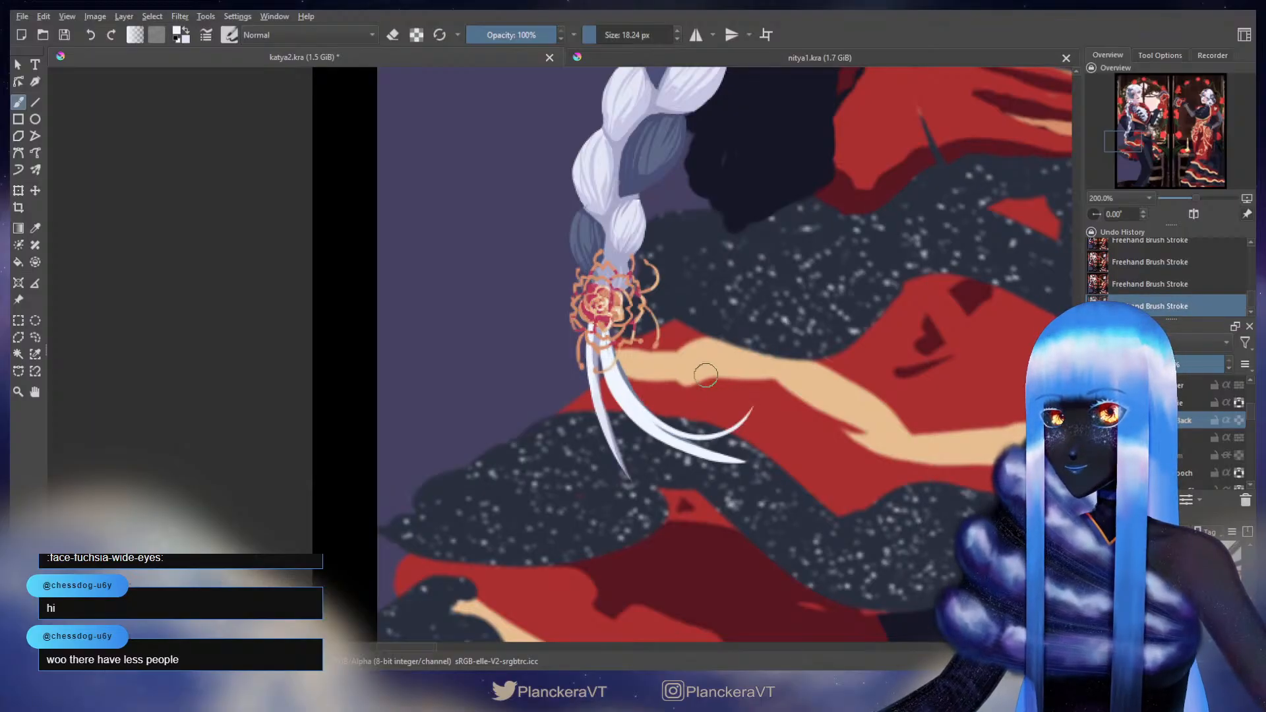
left_click_drag(608, 331, 739, 356)
key("ctrl+z")
left_click_drag(597, 330, 747, 493)
key("ctrl+z")
left_click_drag(608, 320, 696, 548)
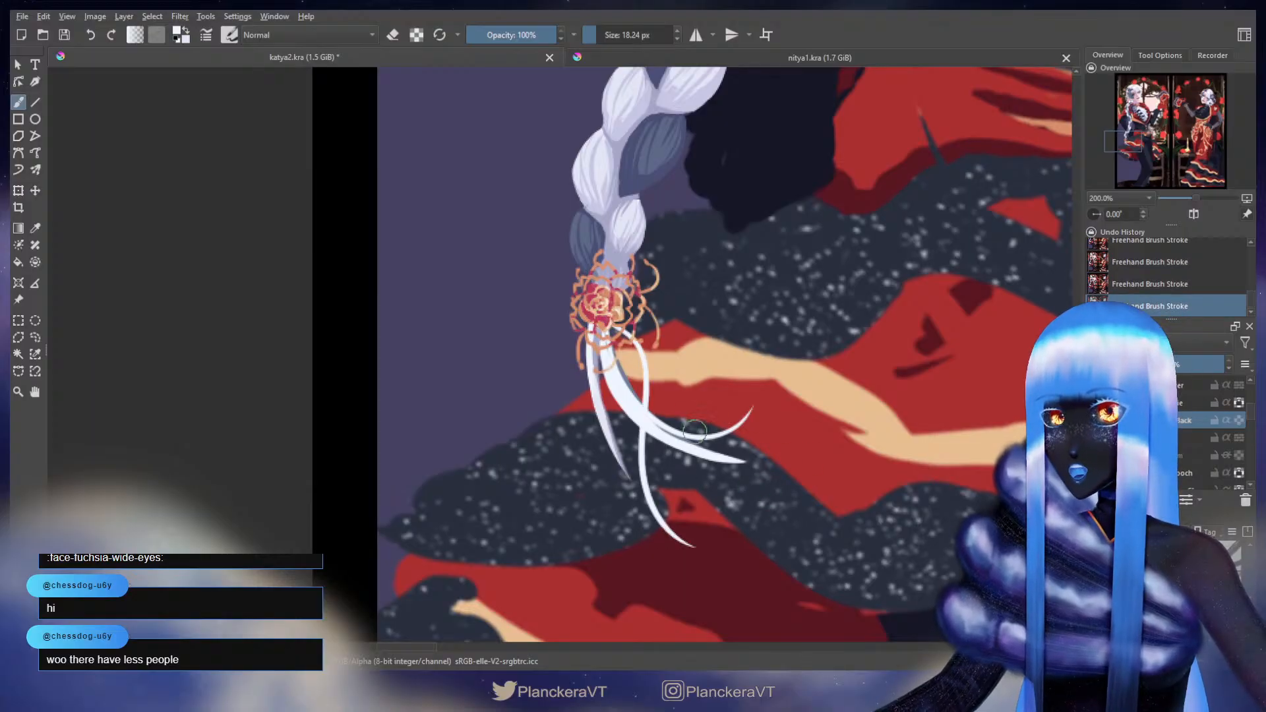
key("ctrl+z")
left_click_drag(616, 329, 638, 503)
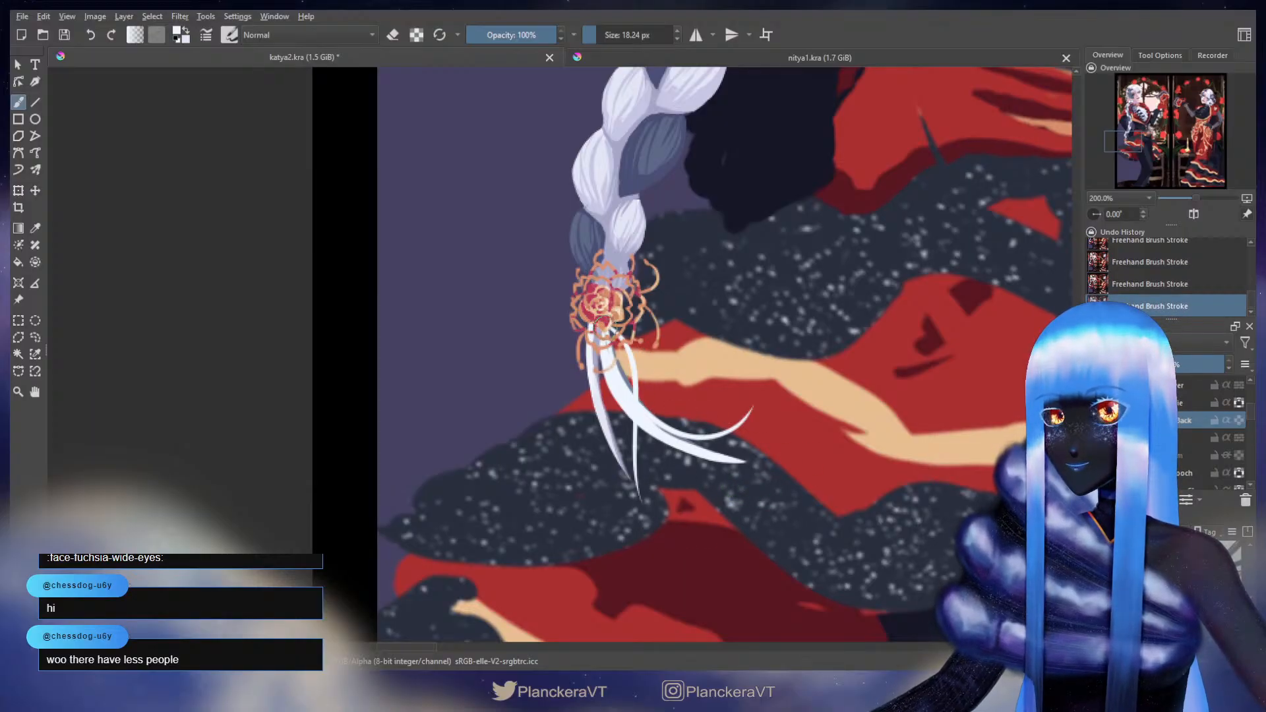
- Paint thin white strands down the left side of the tail, retrying strokes until they fan out from the rose
left_click_drag(613, 348, 738, 369)
key("ctrl+z")
left_click_drag(590, 325, 634, 445)
key("ctrl+z")
left_click_drag(592, 329, 636, 499)
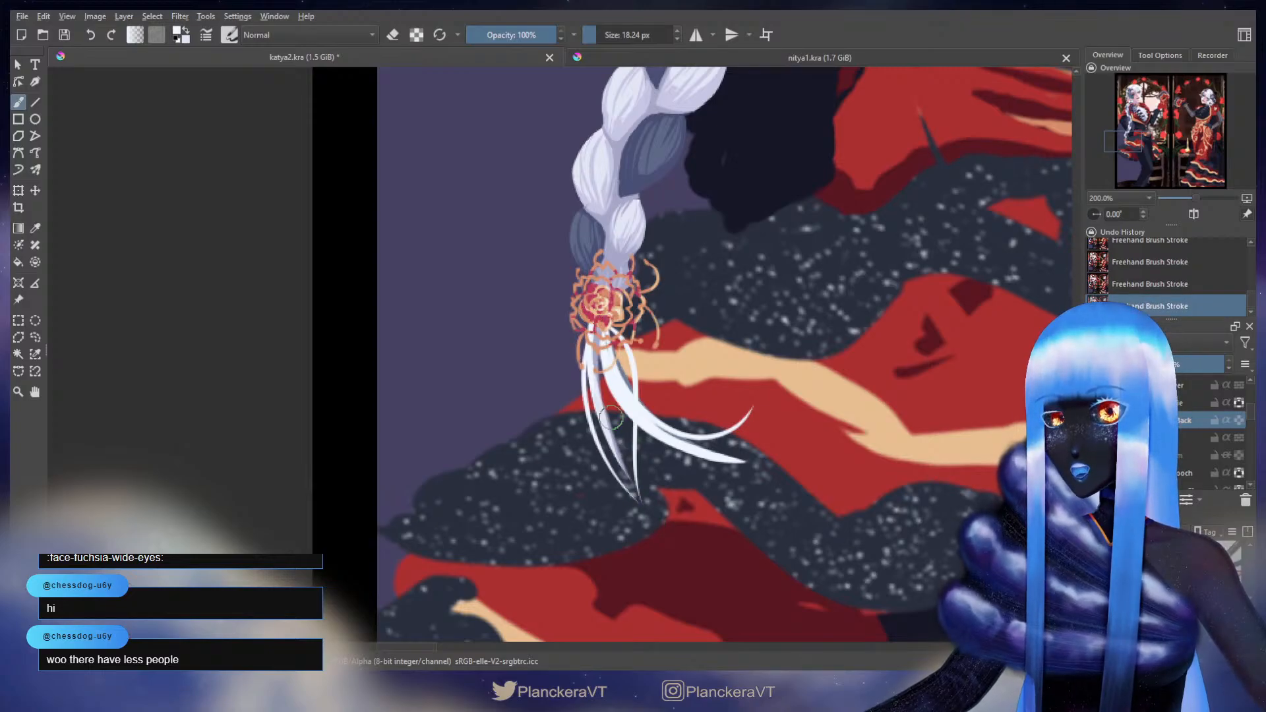
mouse_move(590, 326)
left_mouse_down()
mouse_move(588, 411)
mouse_move(586, 328)
mouse_move(615, 478)
left_mouse_up()
key("ctrl+z")
key("ctrl+z")
left_click_drag(589, 325, 623, 478)
key("ctrl+z")
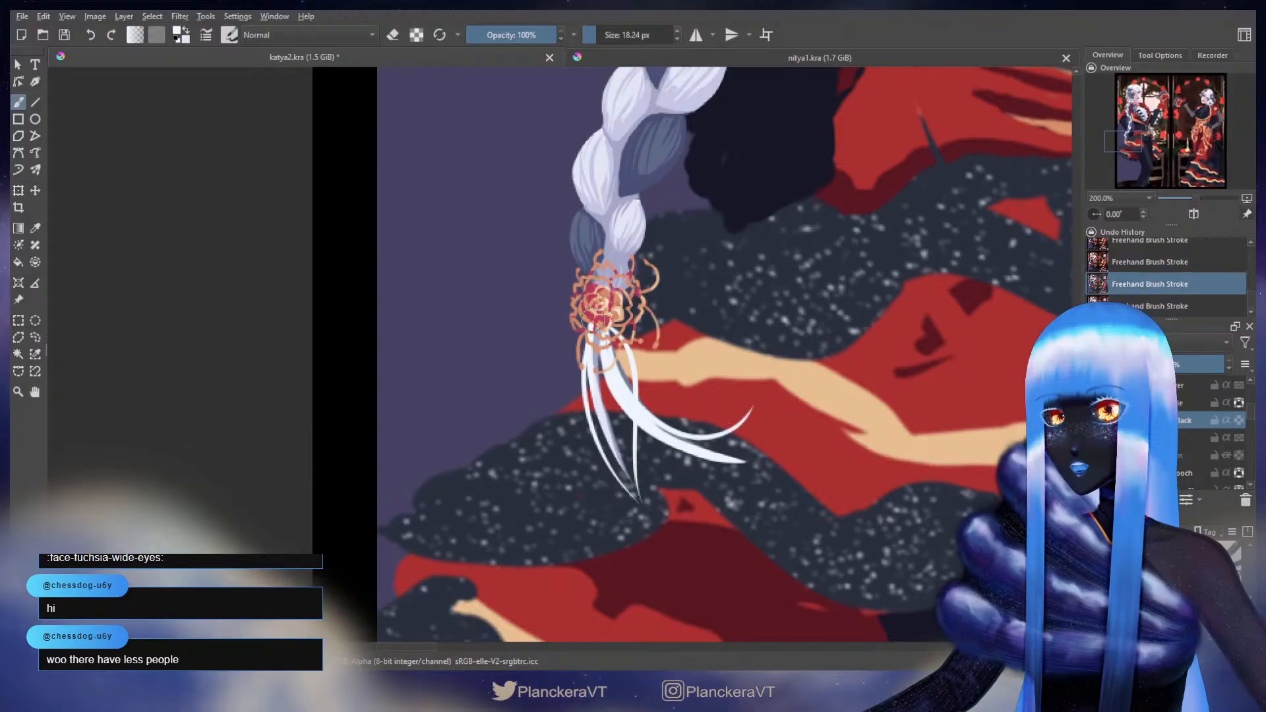
left_click_drag(588, 323, 668, 471)
key("ctrl+z")
left_click_drag(590, 324, 625, 484)
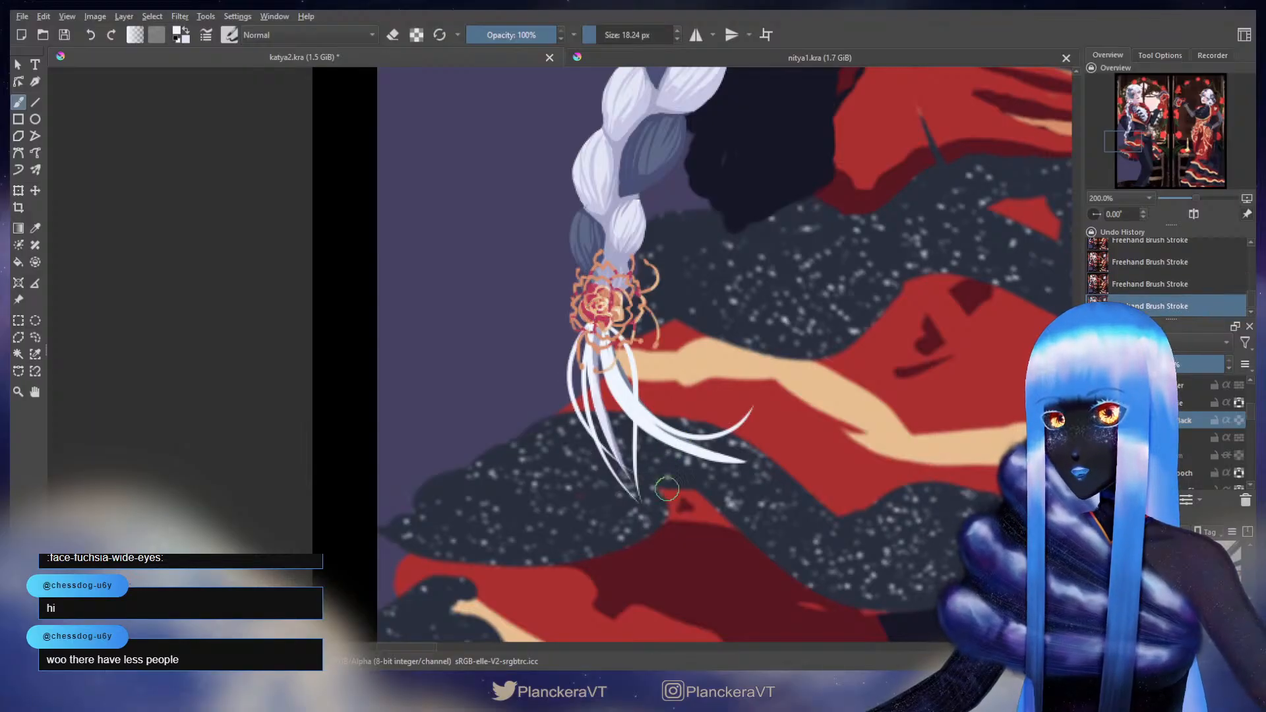
- Add a white strand sweeping right from the rose and a short wisp curling up beneath it
left_click_drag(617, 333, 738, 403)
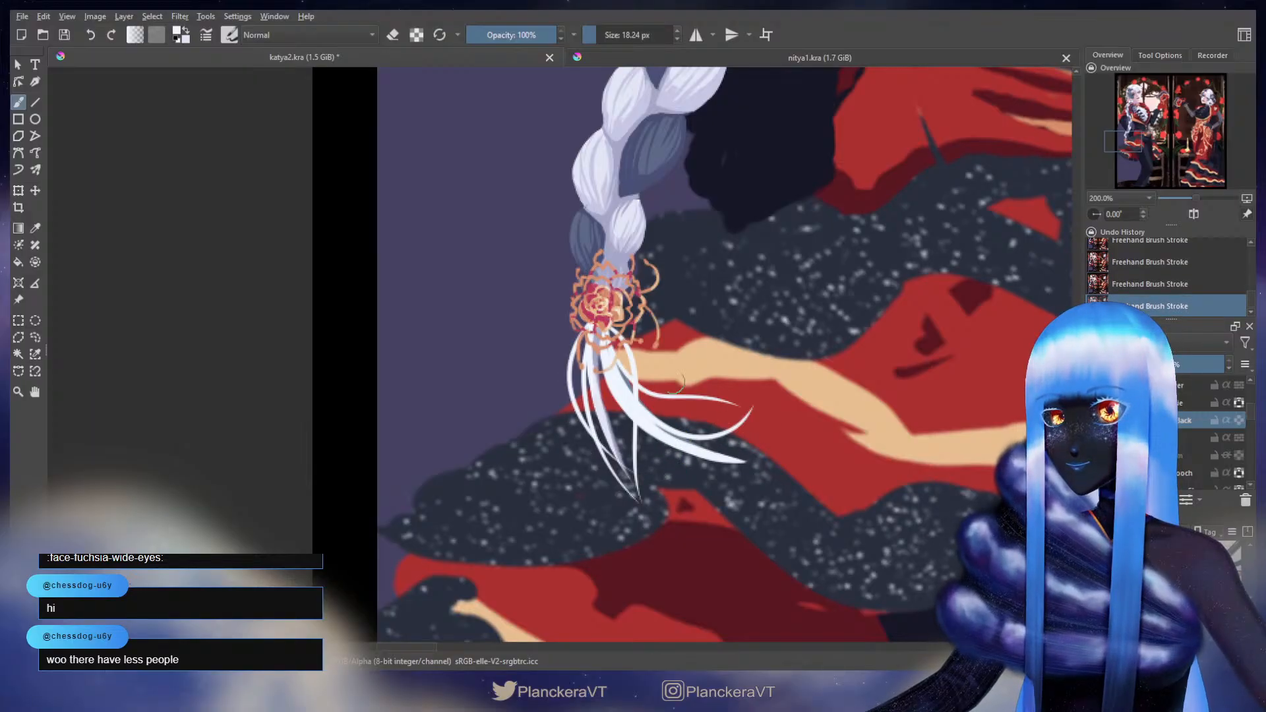
left_click_drag(638, 343, 735, 328)
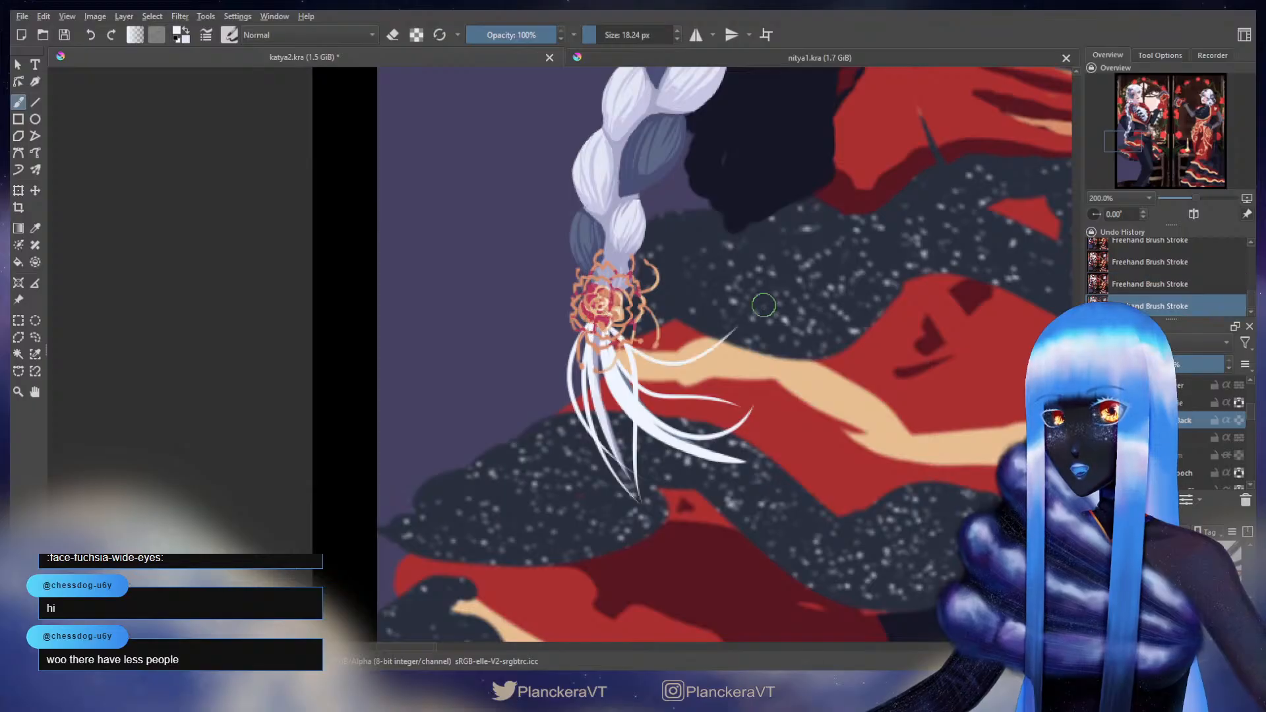
key("ctrl+z")
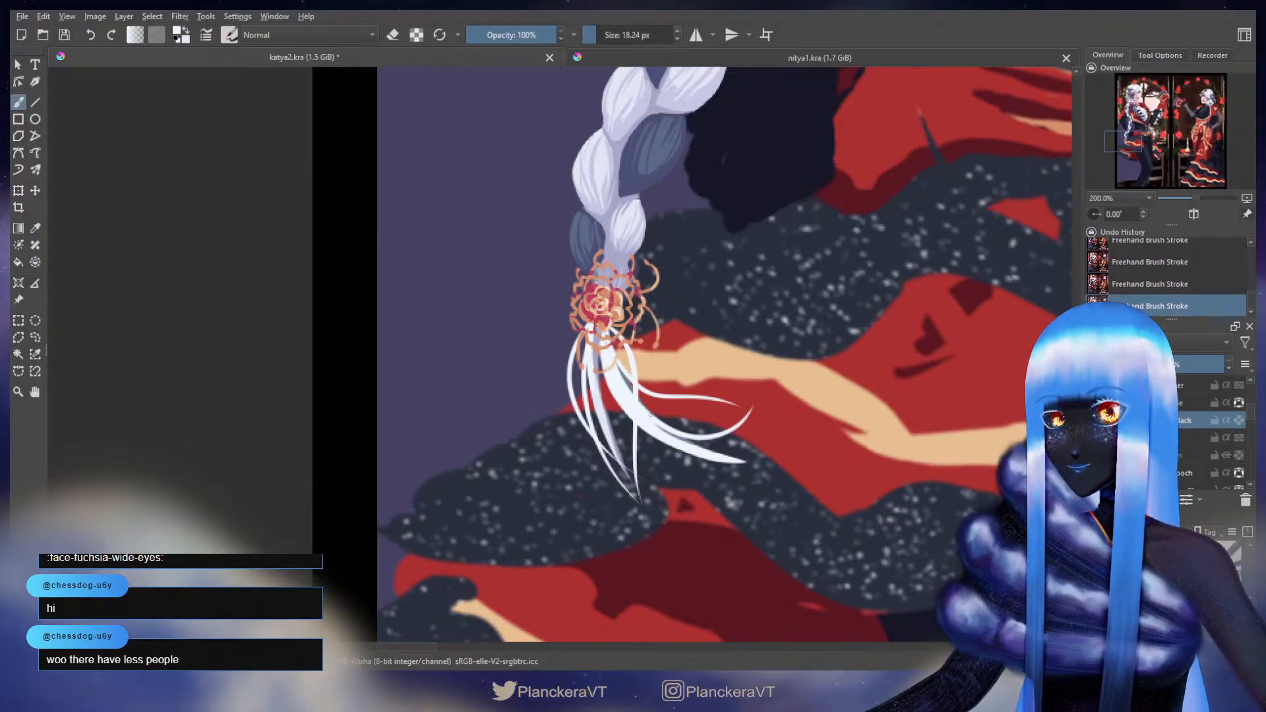
left_click_drag(638, 398, 718, 403)
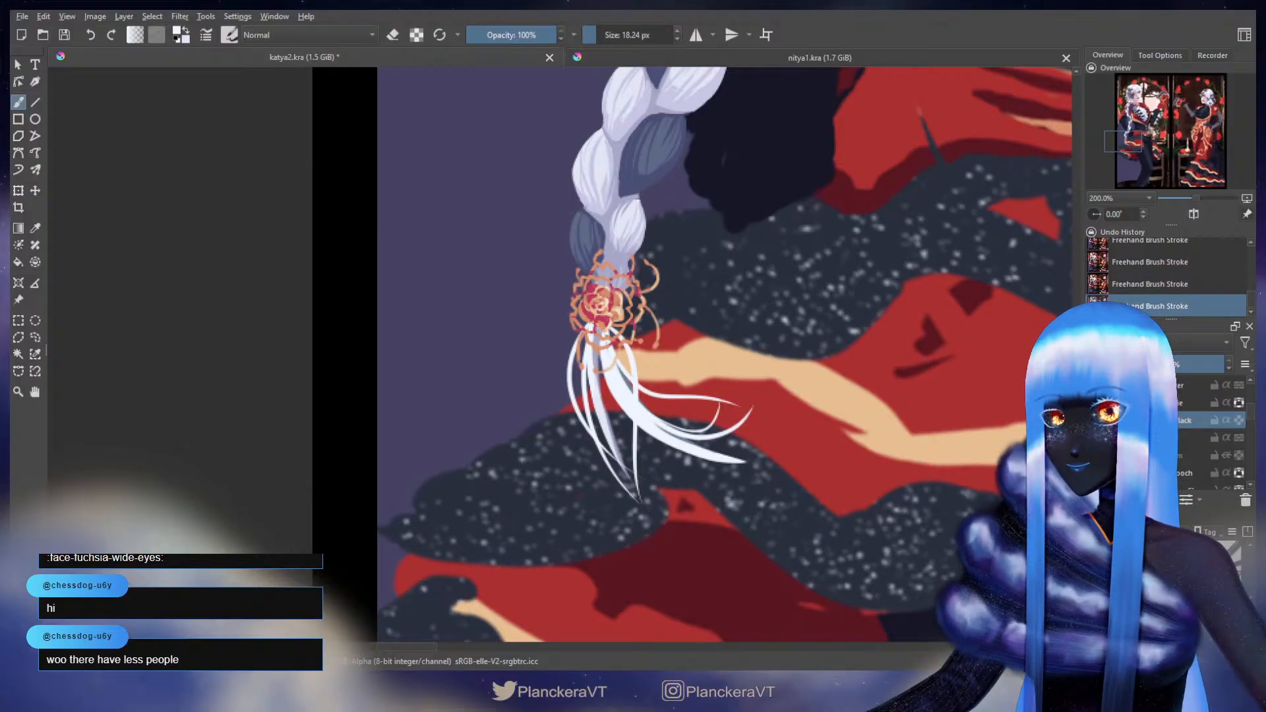
- Paint a fine strand dropping below the main tail strand and a thick white lock curling back on itself at the upper right
left_click_drag(617, 336, 689, 521)
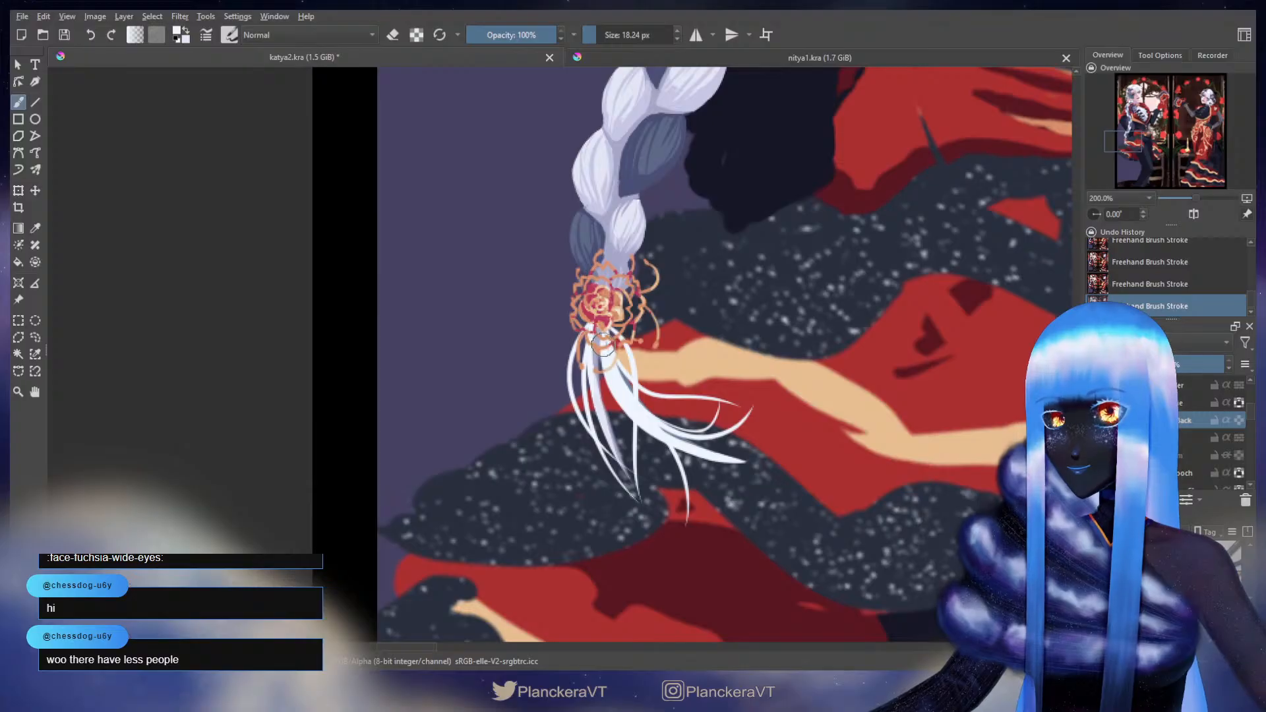
key("ctrl+z")
mouse_move(621, 334)
left_mouse_down()
mouse_move(715, 397)
mouse_move(615, 335)
mouse_move(747, 329)
mouse_move(627, 342)
left_mouse_up()
key("ctrl+z")
left_click_drag(614, 338, 741, 362)
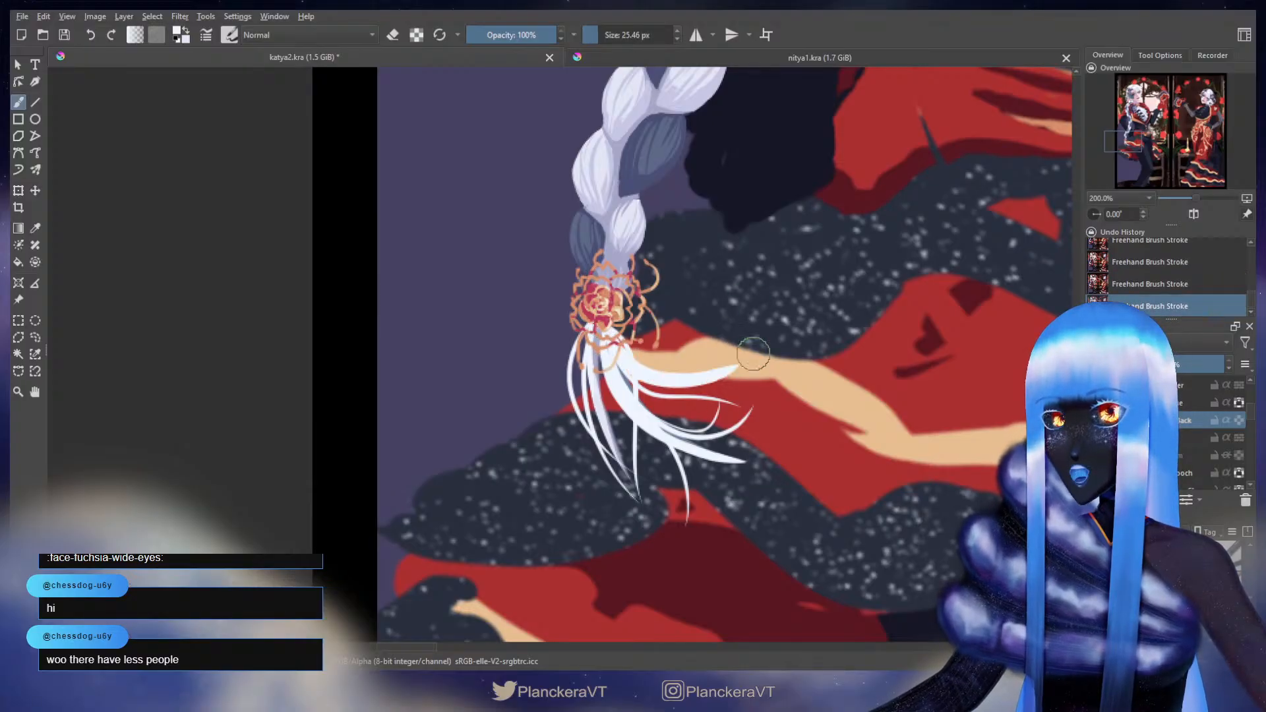
key("ctrl+z")
mouse_move(603, 325)
left_mouse_down()
mouse_move(774, 338)
mouse_move(784, 310)
mouse_move(618, 335)
mouse_move(672, 339)
mouse_move(612, 329)
mouse_move(705, 335)
left_mouse_up()
key("ctrl+z")
key("ctrl+z")
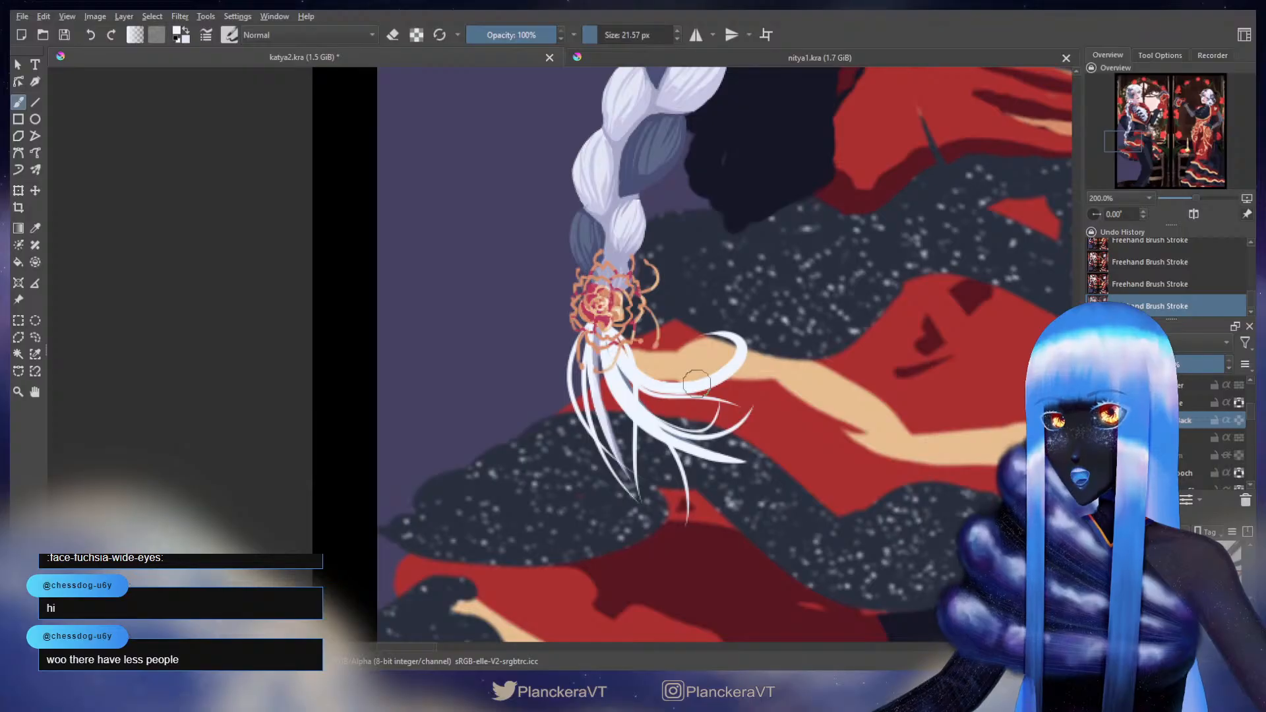
left_click_drag(698, 348, 662, 387)
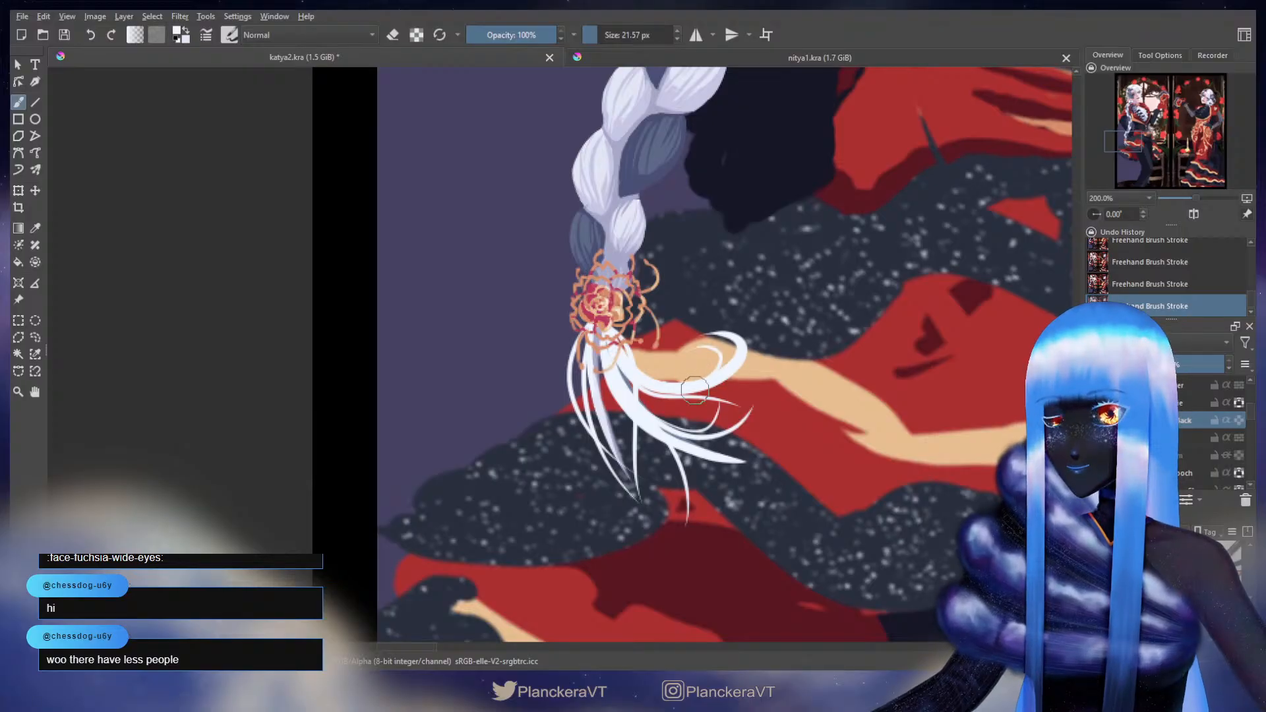
- Check the loose tail strands against the whole figure and lock the braid layer's transparency
scroll(756, 364, "down", 5)
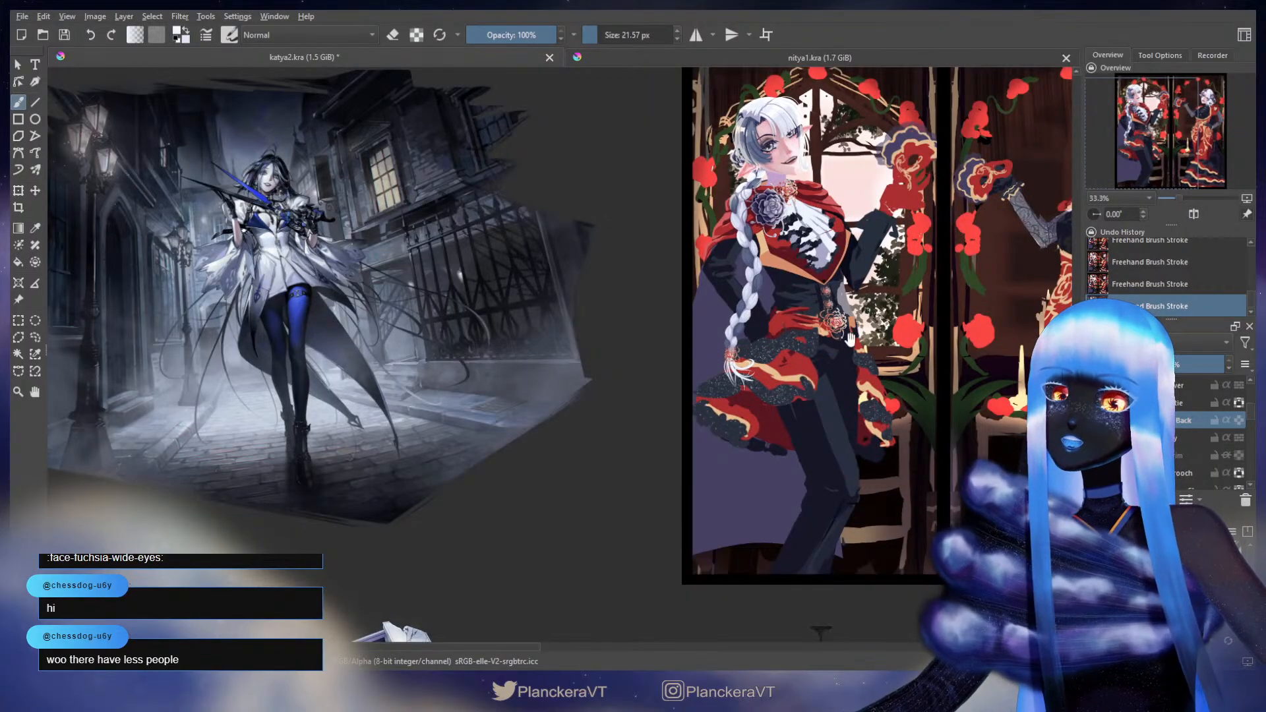
left_click_drag(905, 346, 889, 398)
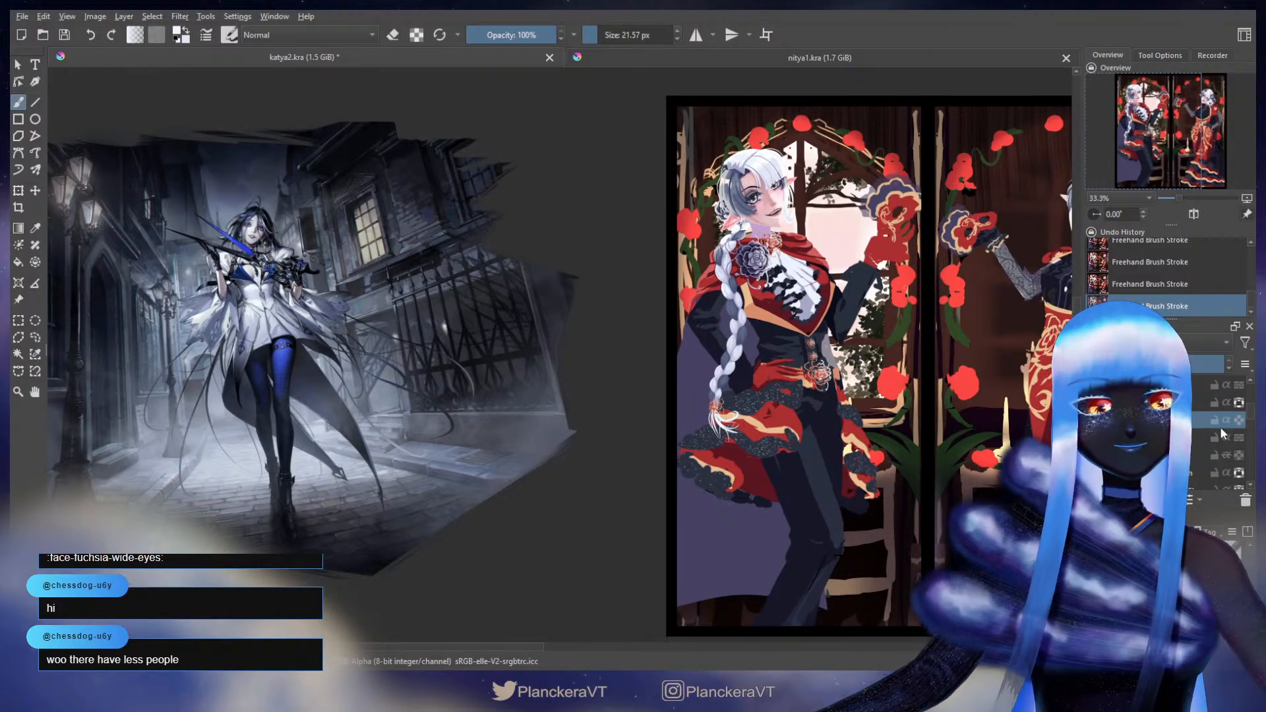
left_click(1238, 421)
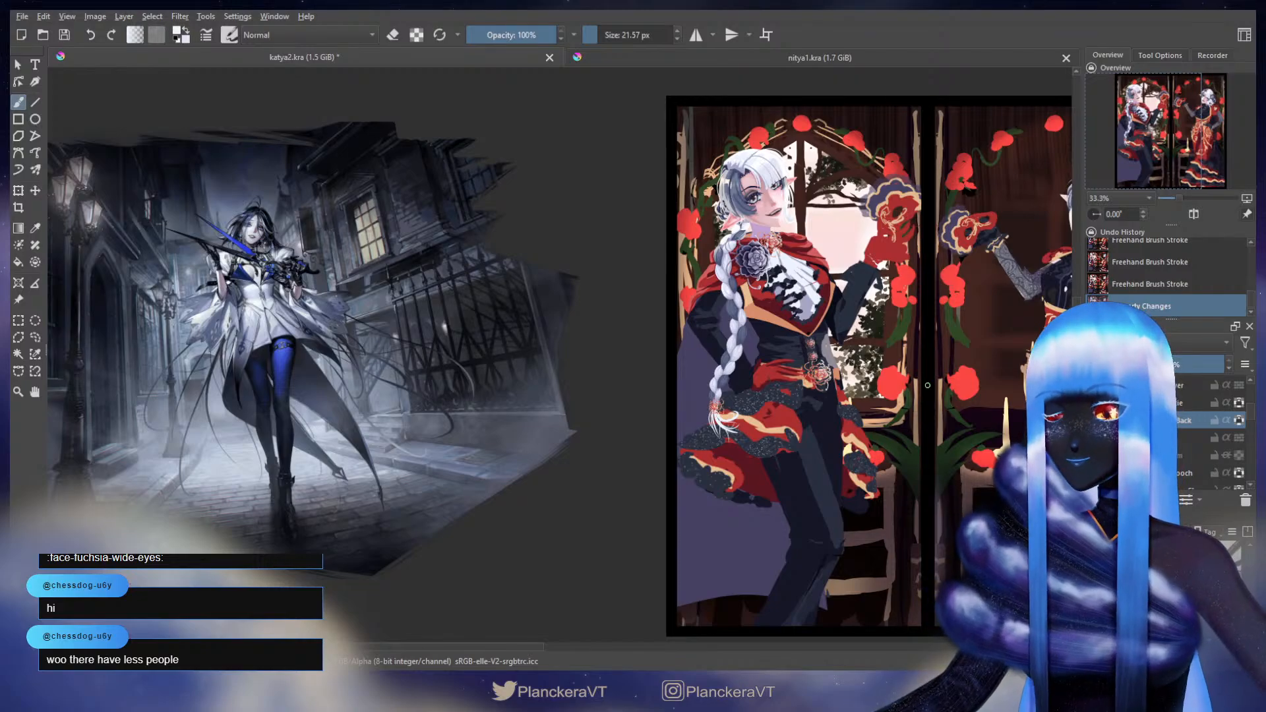
- Shade the main central tail strands below the rose with the grey-blue sampled from the braid's darker segment
scroll(793, 356, "up", 3)
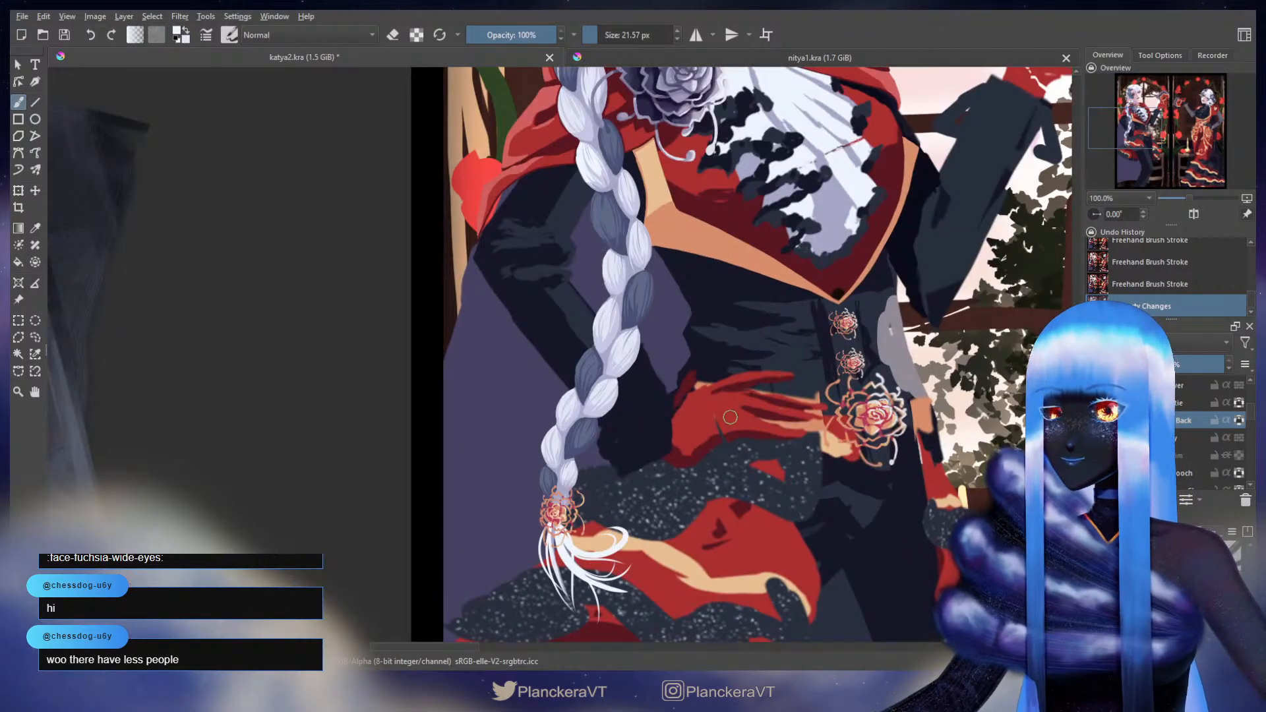
scroll(730, 418, "up", 1)
left_click_drag(690, 458, 842, 275)
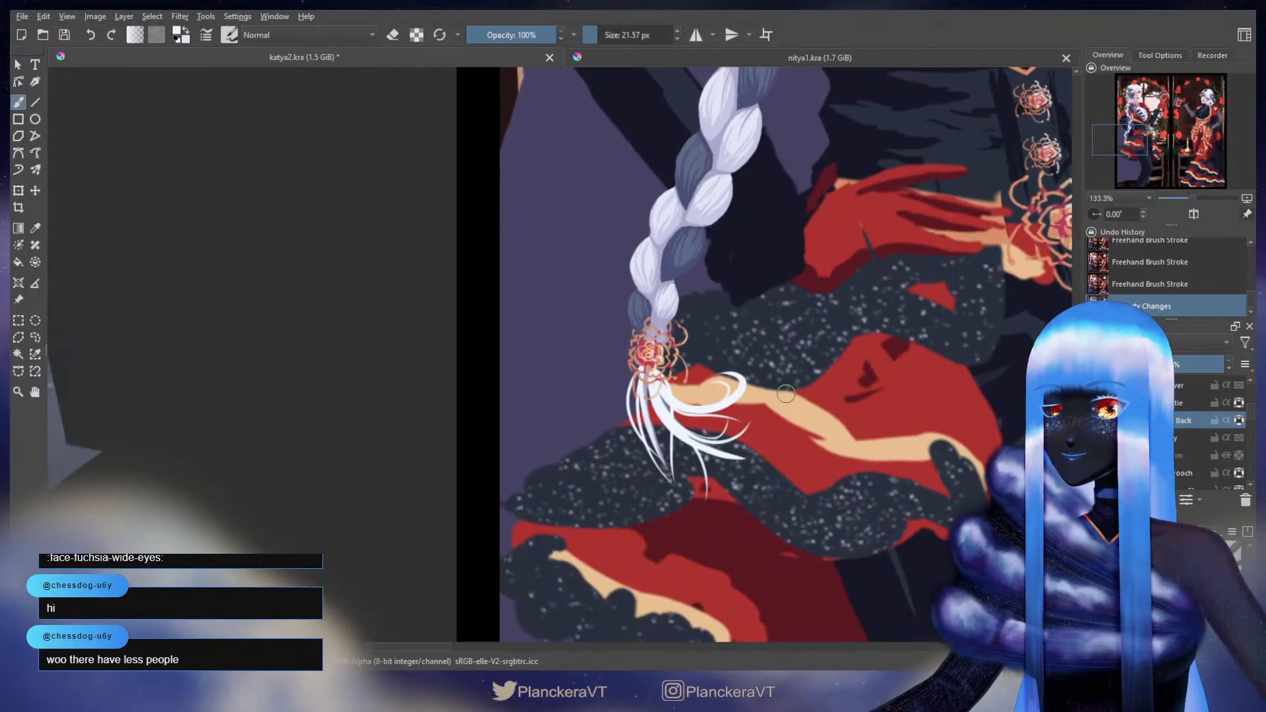
scroll(785, 394, "up", 1)
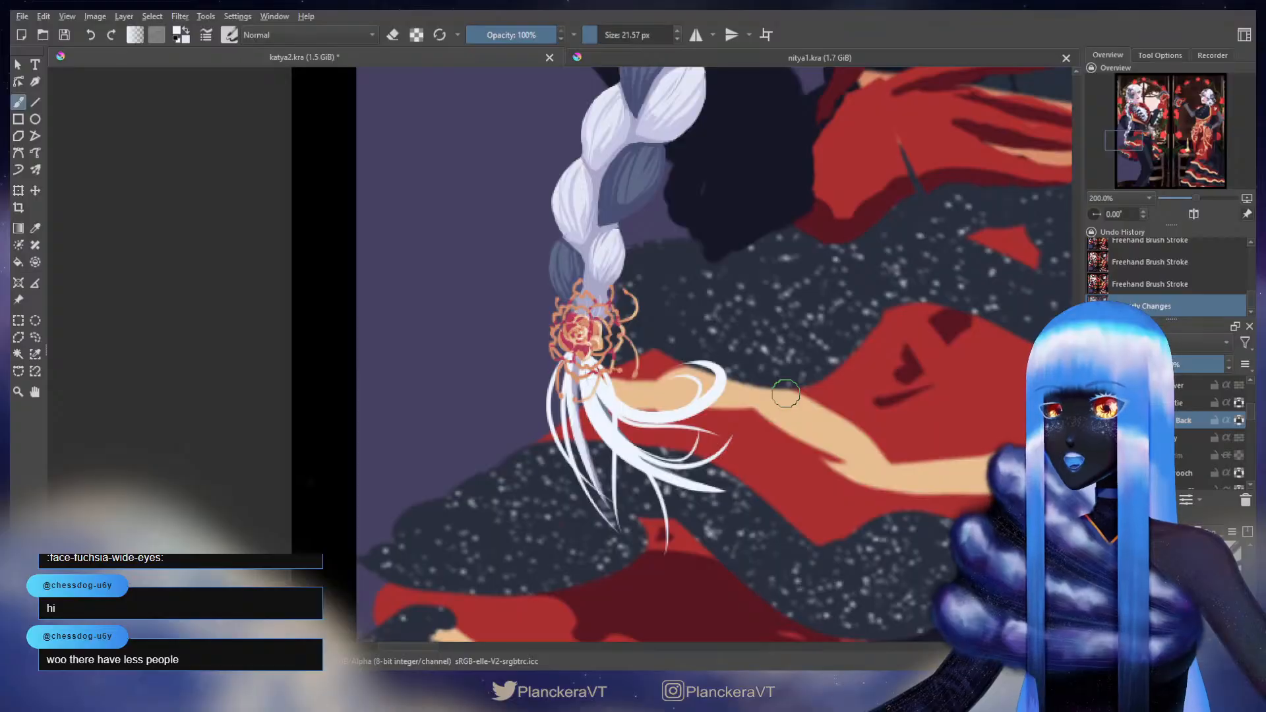
left_click(640, 183, "ctrl")
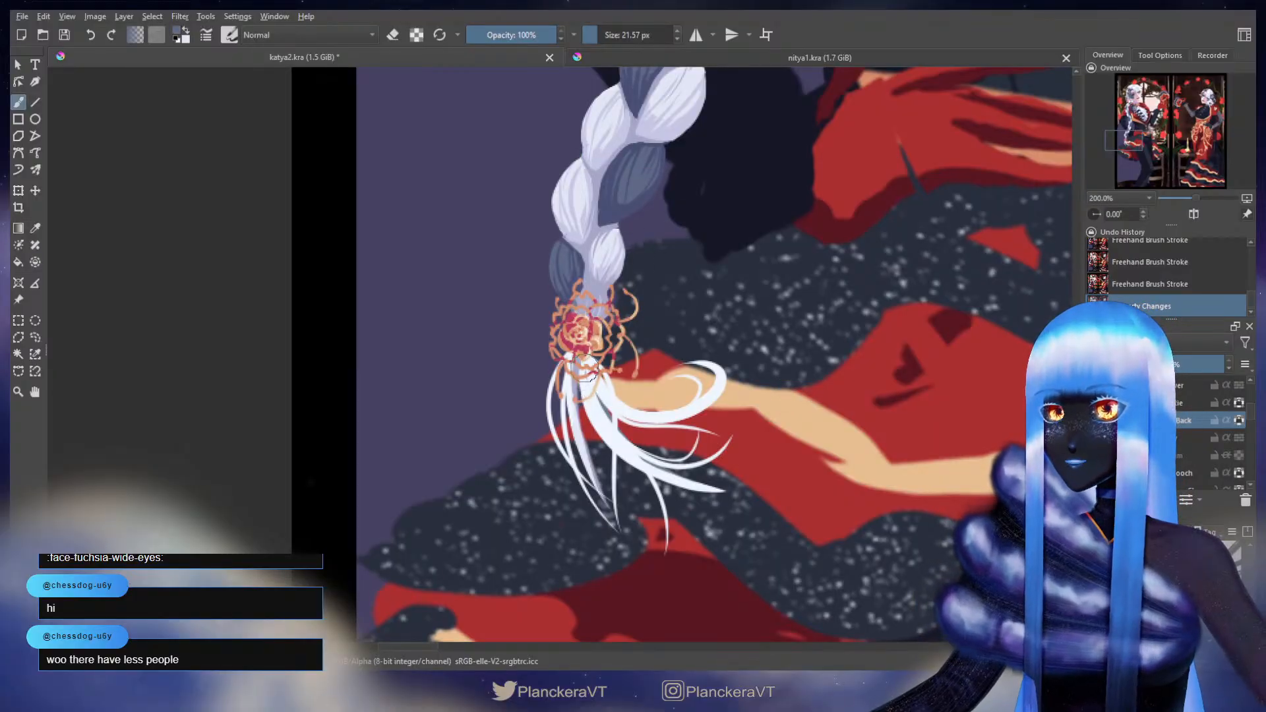
left_click_drag(584, 374, 631, 448)
mouse_move(584, 399)
left_mouse_down()
mouse_move(649, 463)
mouse_move(736, 497)
left_mouse_up()
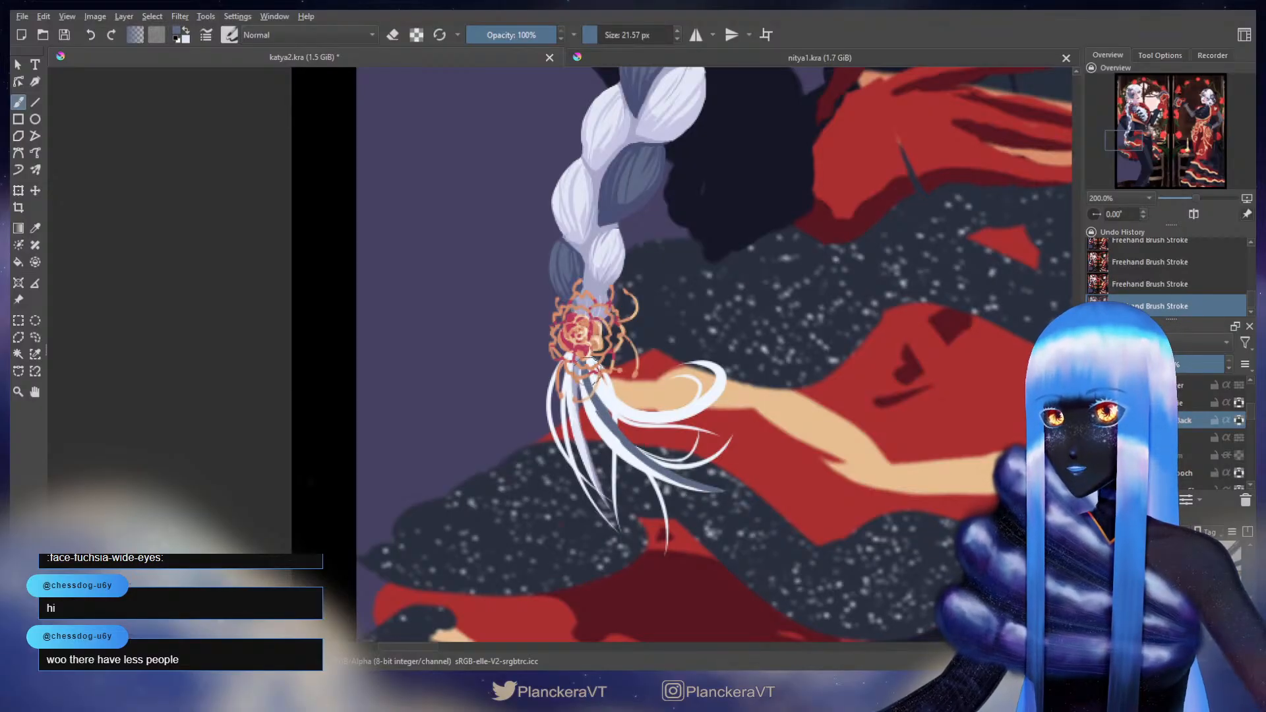
mouse_move(590, 380)
left_mouse_down()
mouse_move(601, 422)
mouse_move(661, 483)
left_mouse_up()
left_click_drag(623, 436, 638, 449)
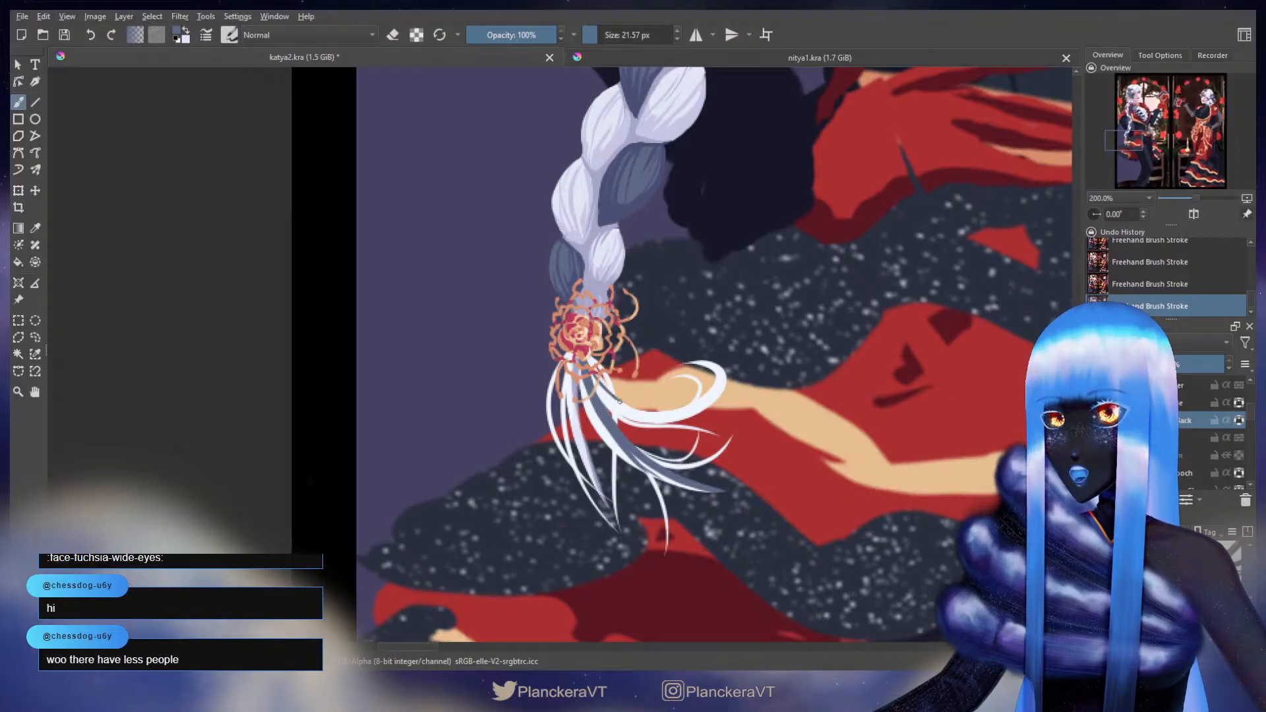
- Shade the inner edge of the curled-back lock grey-blue, reduce the brush to 15.12 px, and check the tail against the whole figure
mouse_move(680, 379)
left_mouse_down()
mouse_move(699, 386)
mouse_move(690, 403)
left_mouse_up()
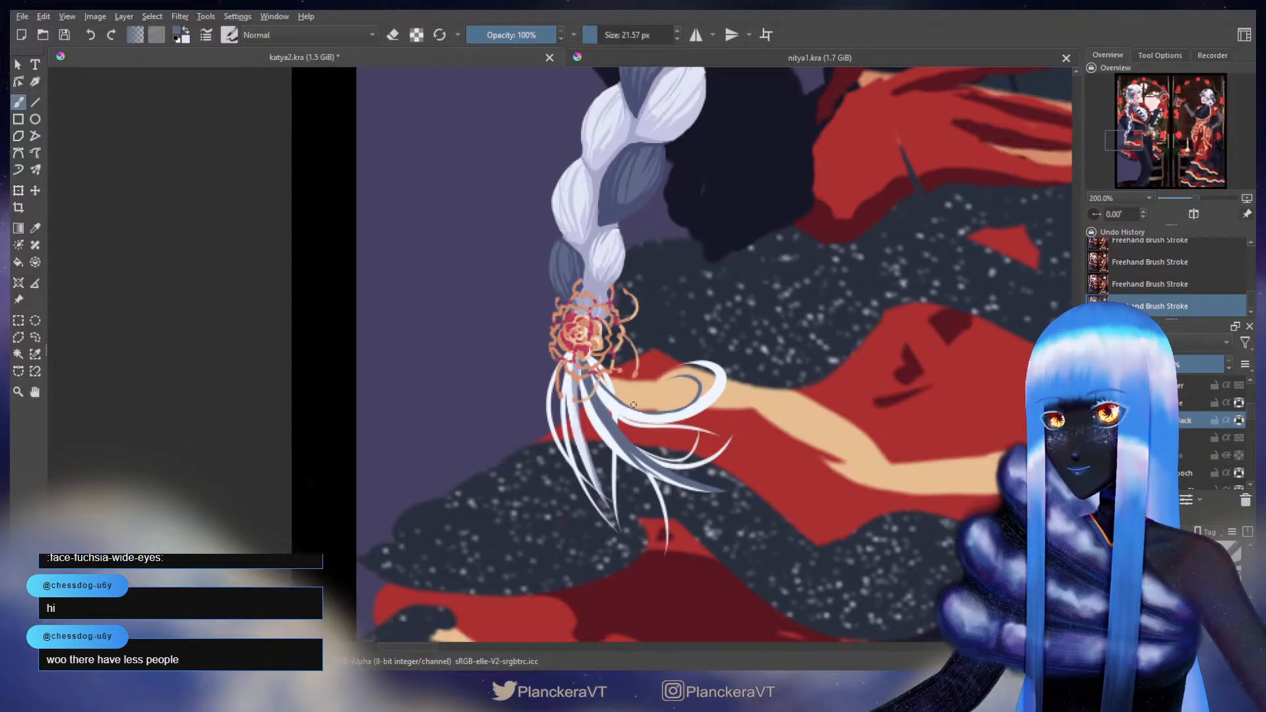
key("bracketleft")
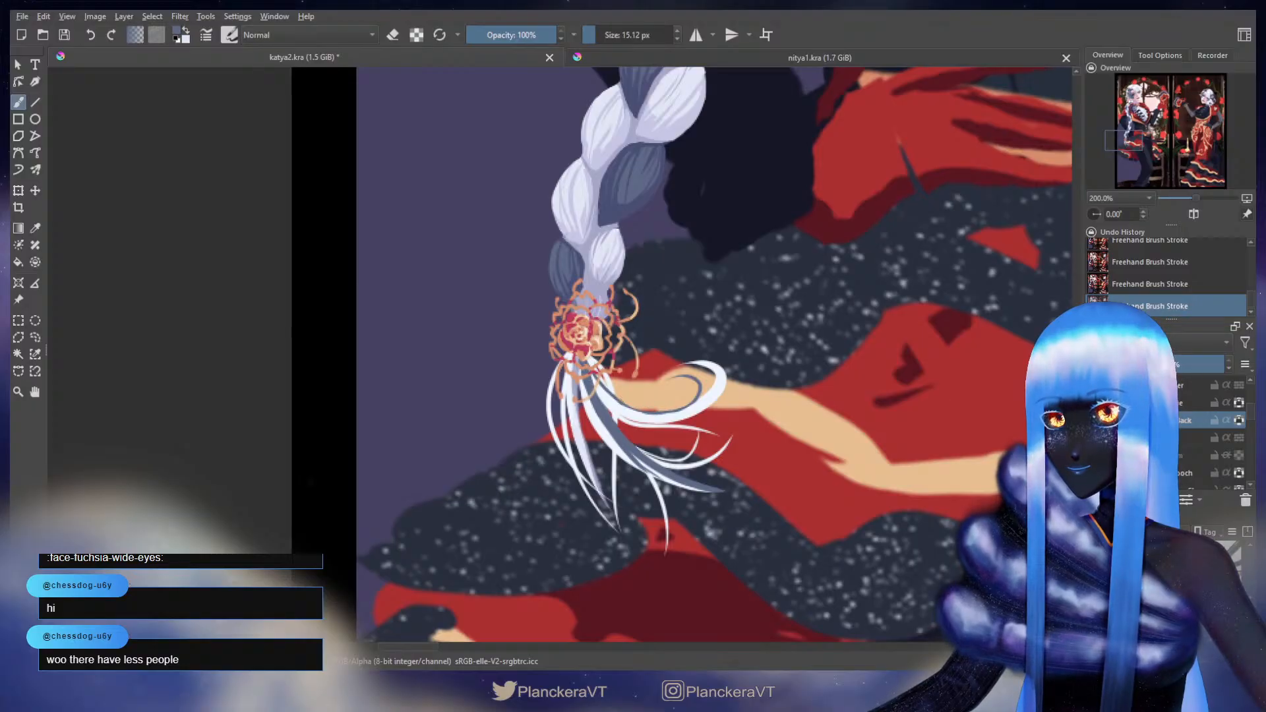
scroll(740, 356, "down", 5)
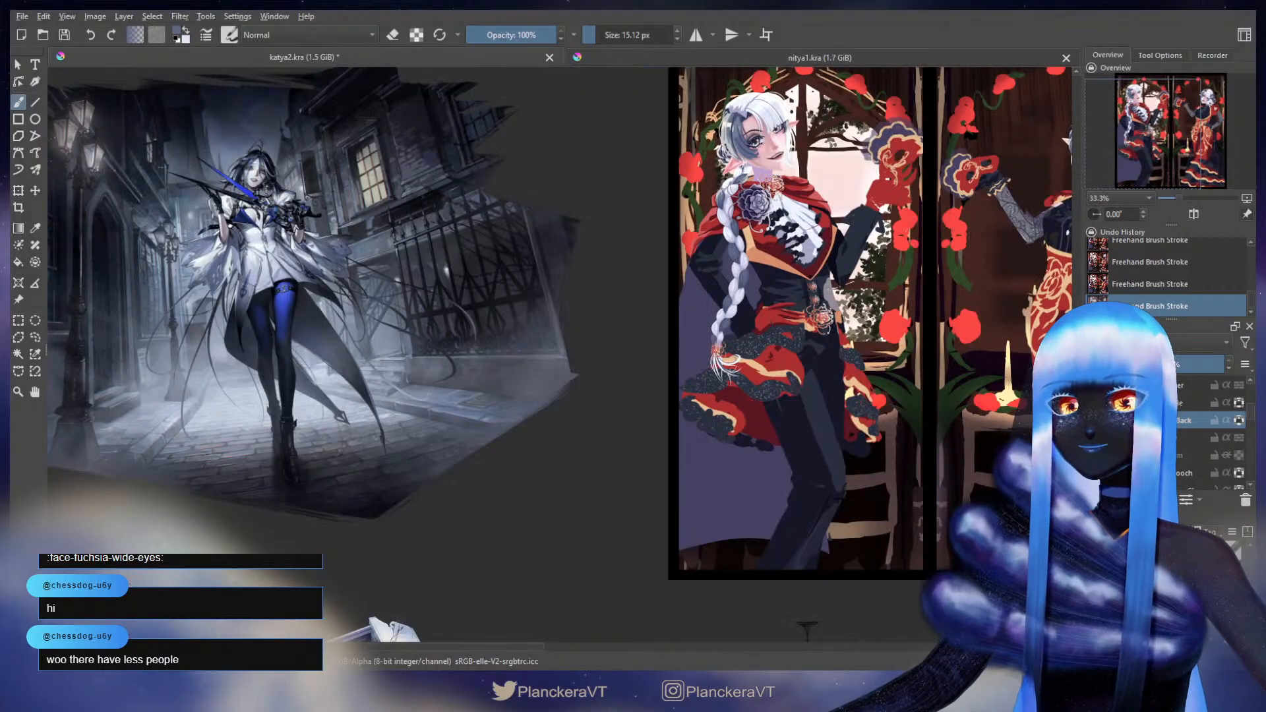
left_click_drag(908, 397, 405, 486)
left_click_drag(1055, 404, 753, 384)
mouse_move(852, 389)
left_mouse_down()
mouse_move(752, 400)
mouse_move(536, 369)
left_mouse_up()
left_click_drag(329, 370, 976, 379)
mouse_move(198, 395)
left_mouse_down()
mouse_move(688, 406)
mouse_move(1058, 335)
left_mouse_up()
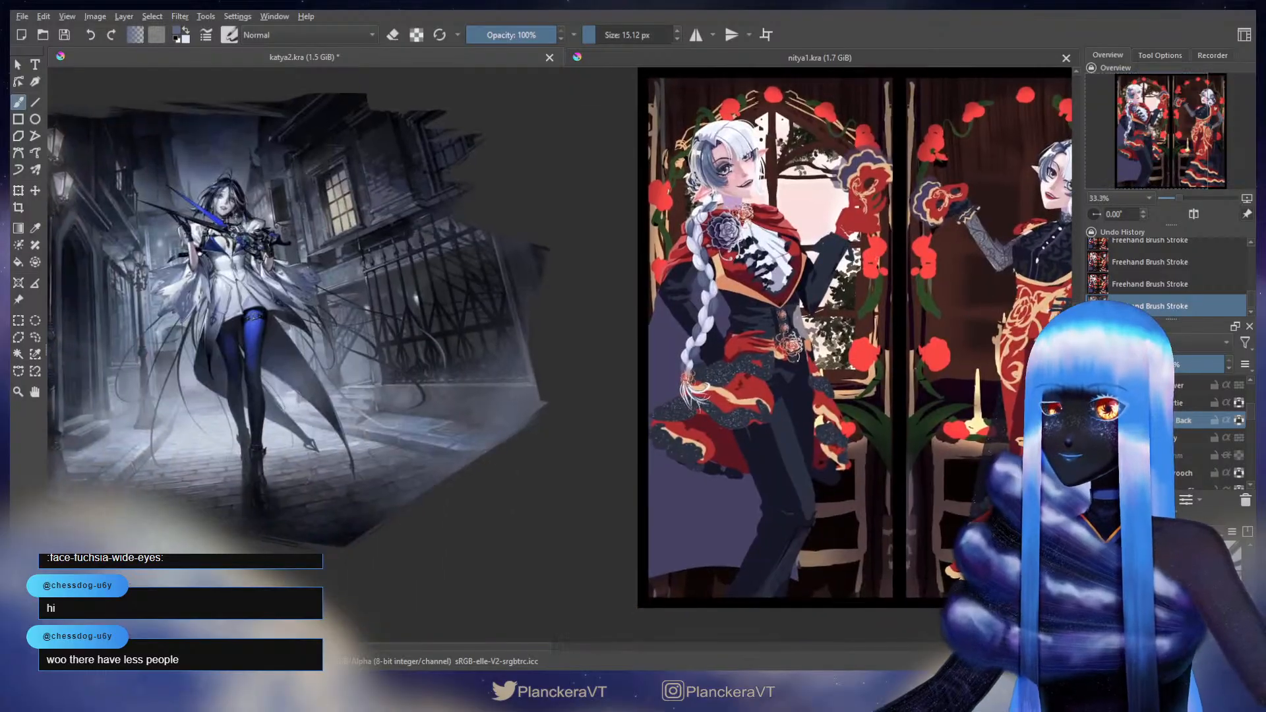
- Shade the outermost left tail strand and the thin strand sweeping right below the curled lock with the grey-blue
scroll(884, 374, "up", 1)
scroll(640, 388, "up", 4)
left_click_drag(583, 395, 884, 300)
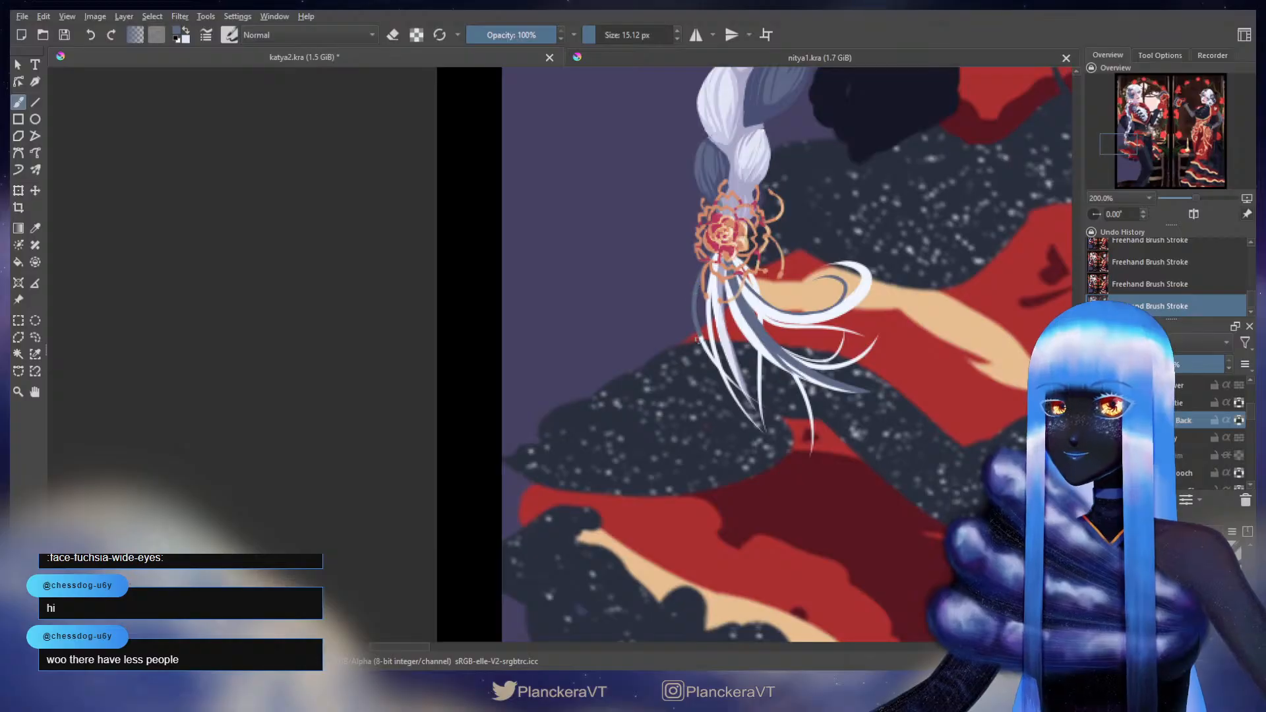
left_click_drag(700, 338, 711, 361)
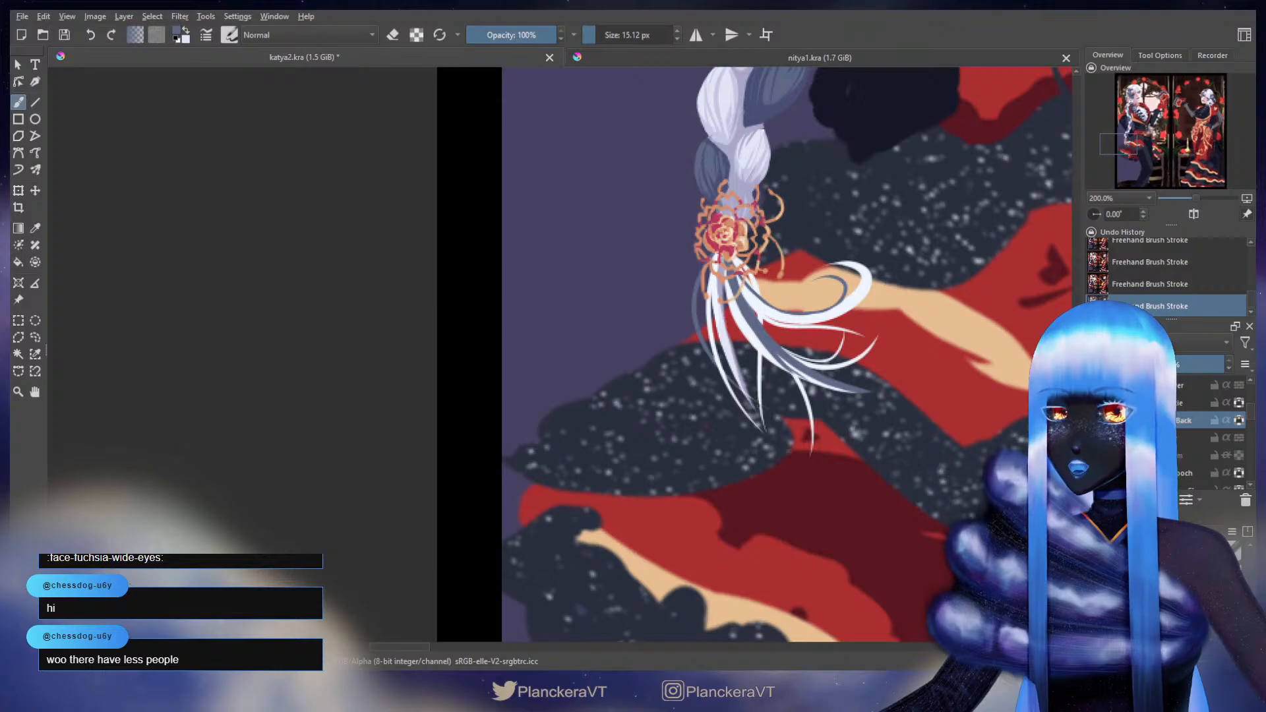
mouse_move(808, 371)
left_mouse_down()
mouse_move(782, 390)
mouse_move(691, 398)
left_mouse_up()
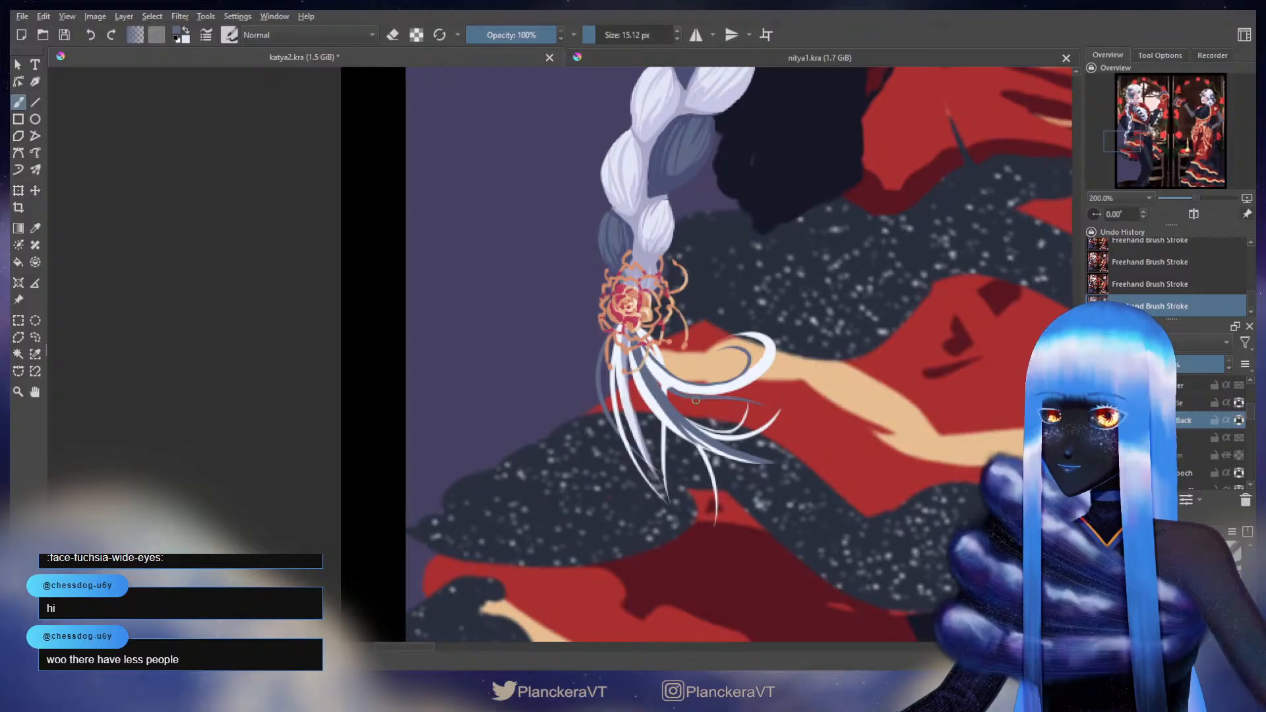
scroll(787, 392, "down", 2)
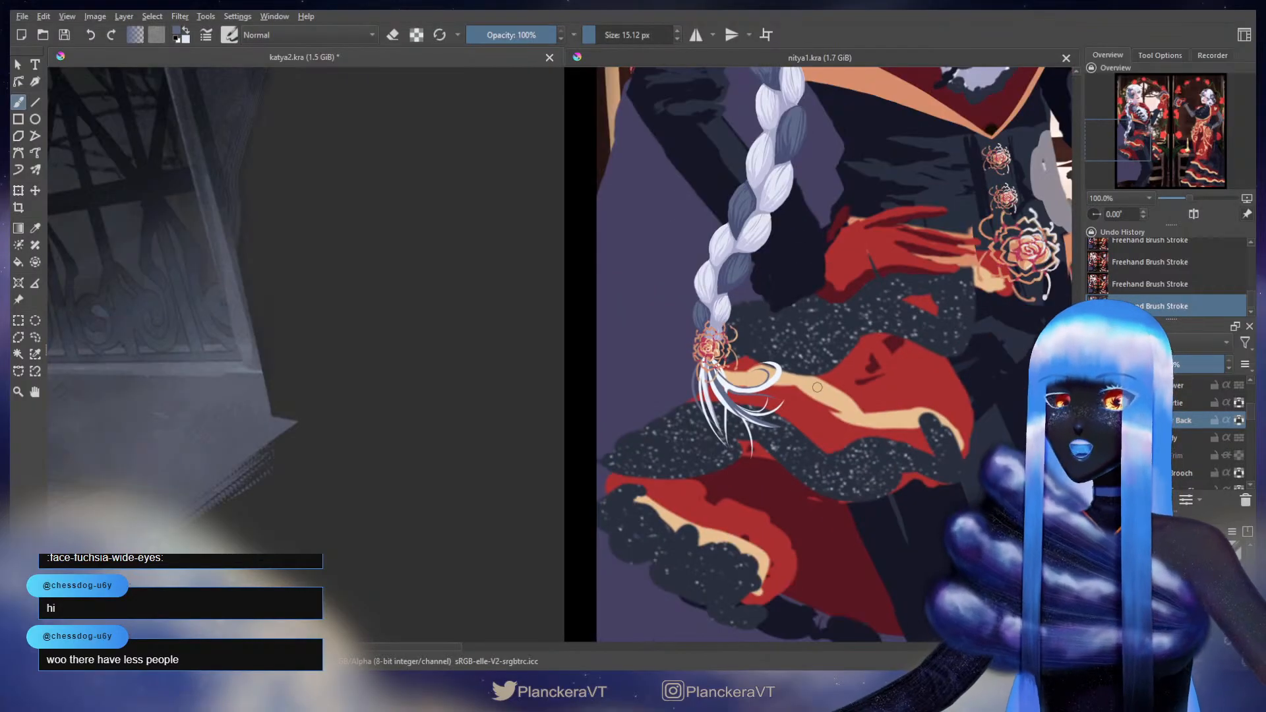
scroll(804, 437, "up", 2)
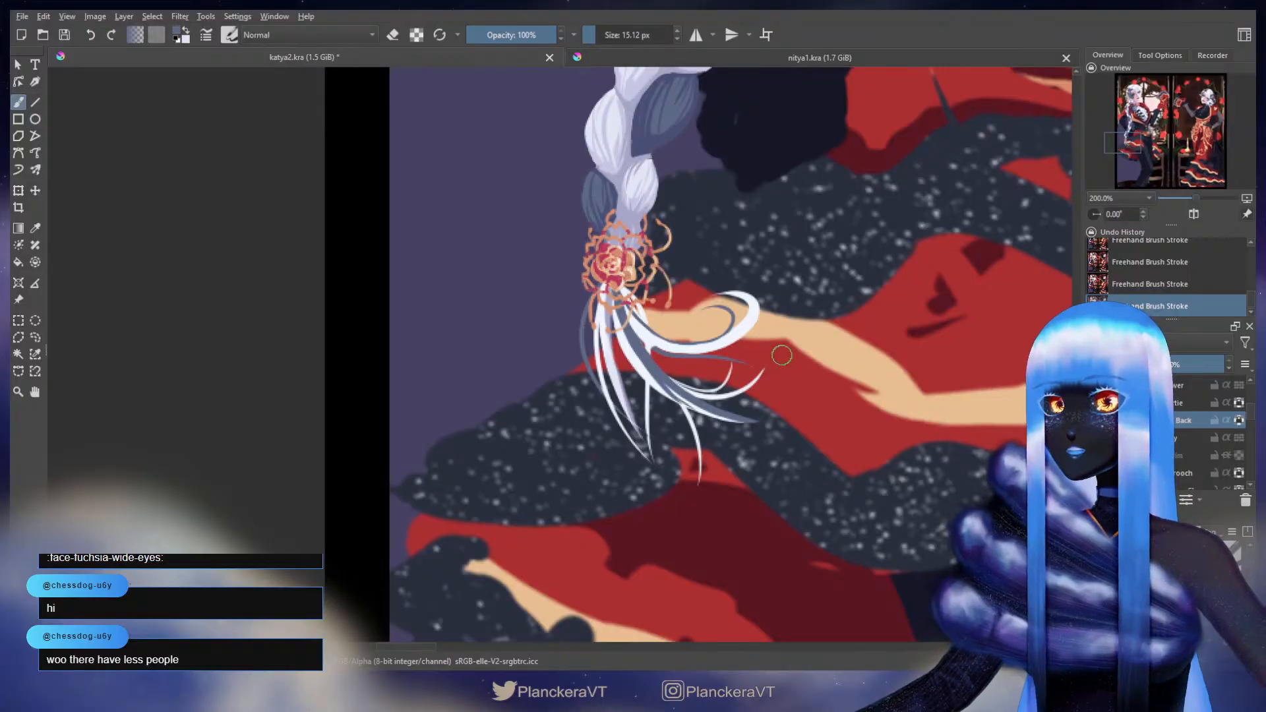
- Tone the white tail strands with pale lavender shading and undo the last strokes near the rose
left_click_drag(653, 286, 651, 396)
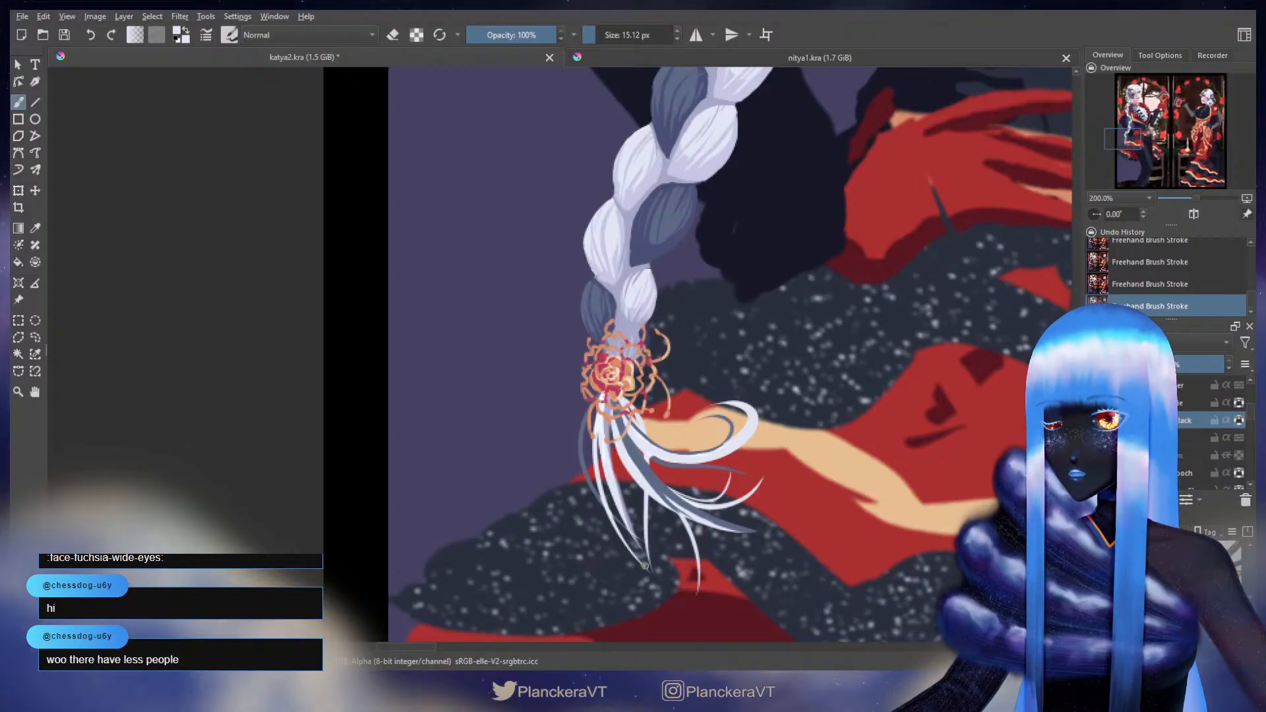
left_click_drag(645, 566, 651, 573)
left_click_drag(716, 352, 706, 360)
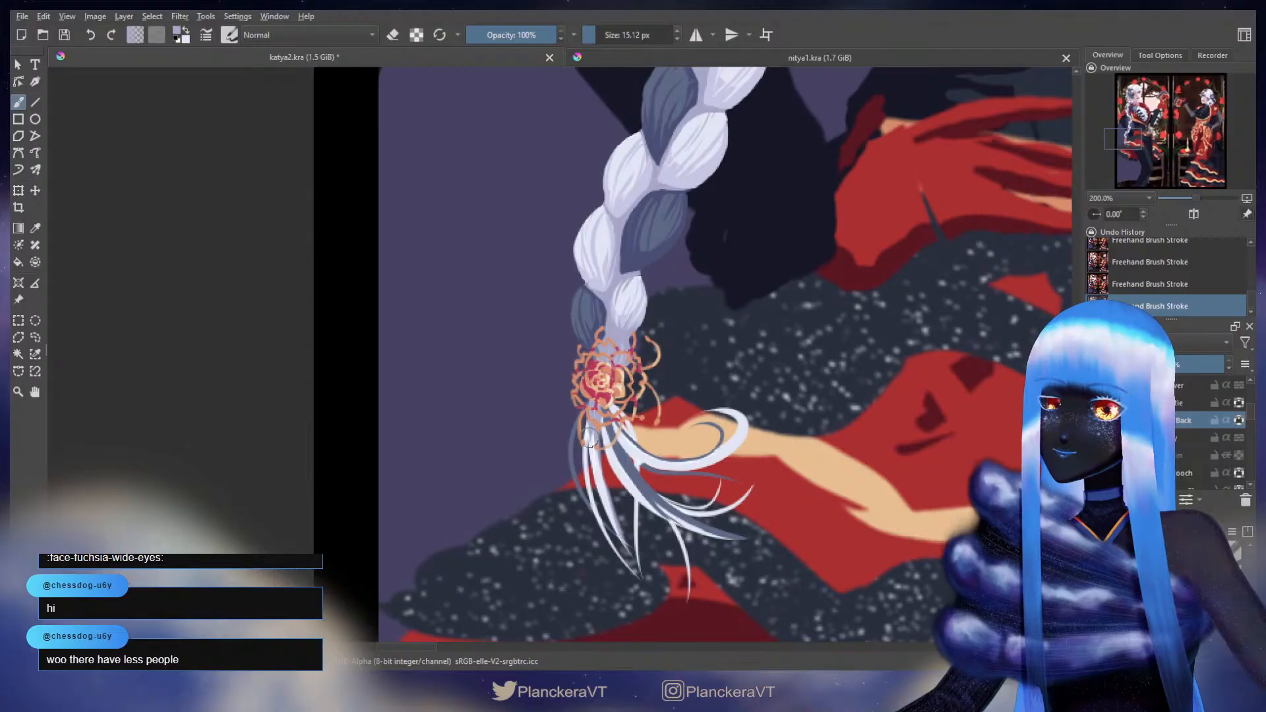
key("ctrl+z")
key("ctrl+z")
key("ctrl+z")
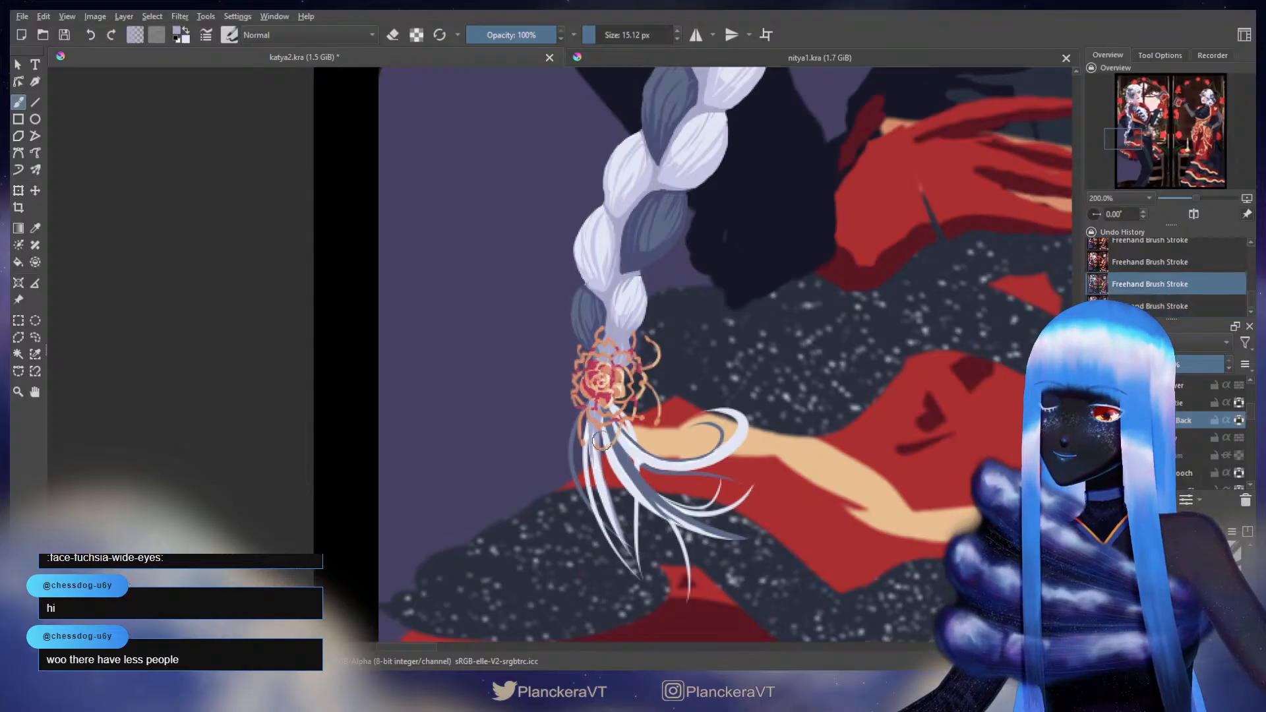
- Refine the shading at the roots of the tail strands, deepen it with a sampled grey-blue, and review the full figure
left_click_drag(602, 424, 600, 410)
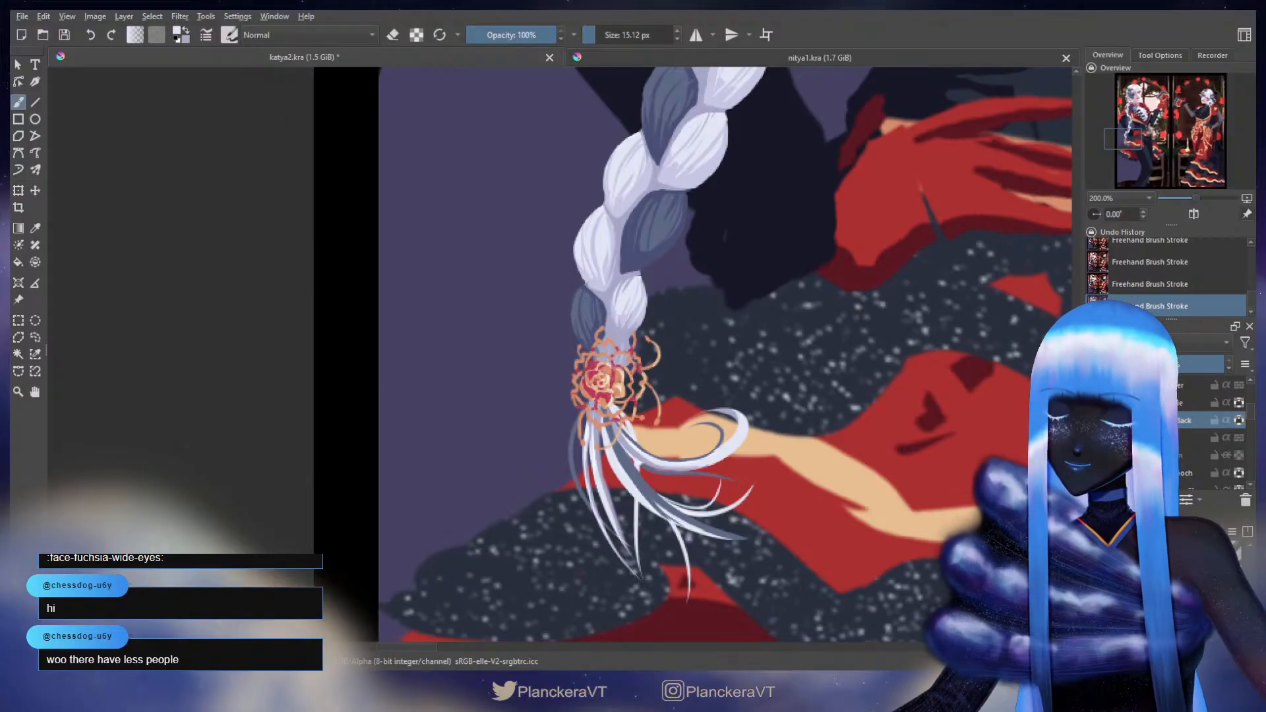
scroll(731, 429, "down", 2)
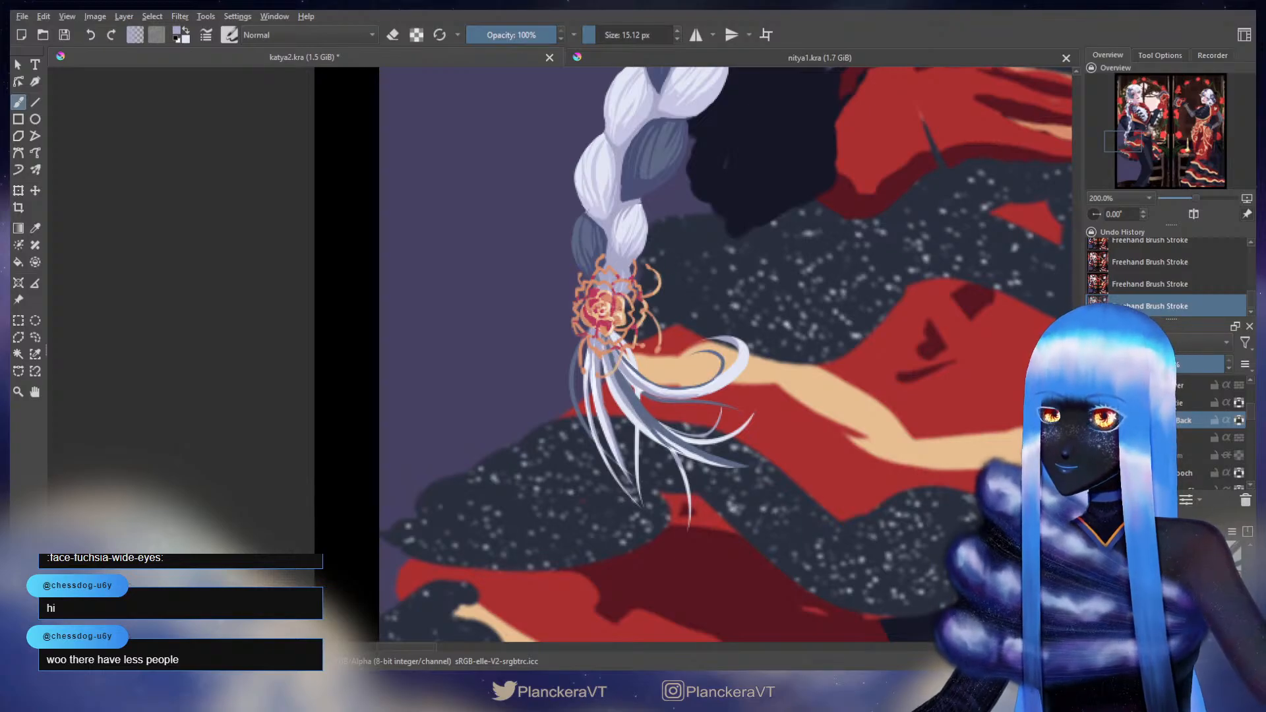
mouse_move(718, 313)
left_mouse_down()
mouse_move(703, 381)
mouse_move(656, 370)
mouse_move(655, 306)
left_mouse_up()
left_click(630, 255, "ctrl")
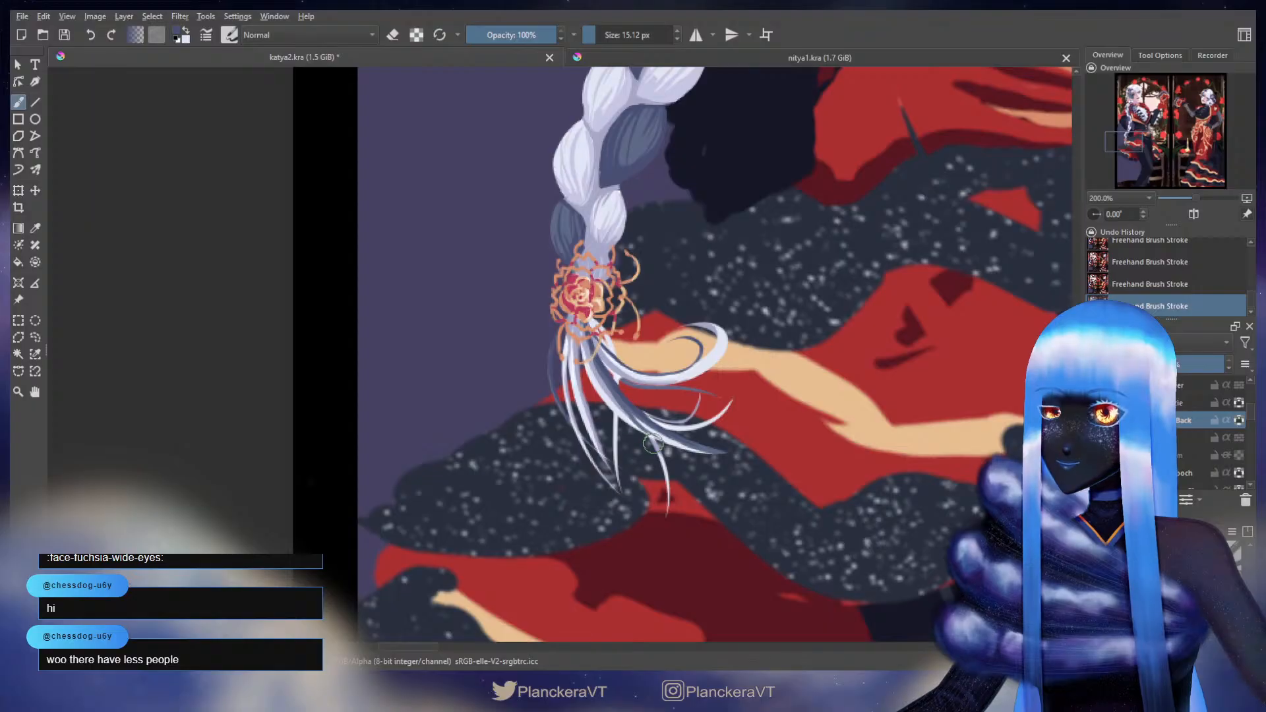
scroll(751, 384, "down", 5)
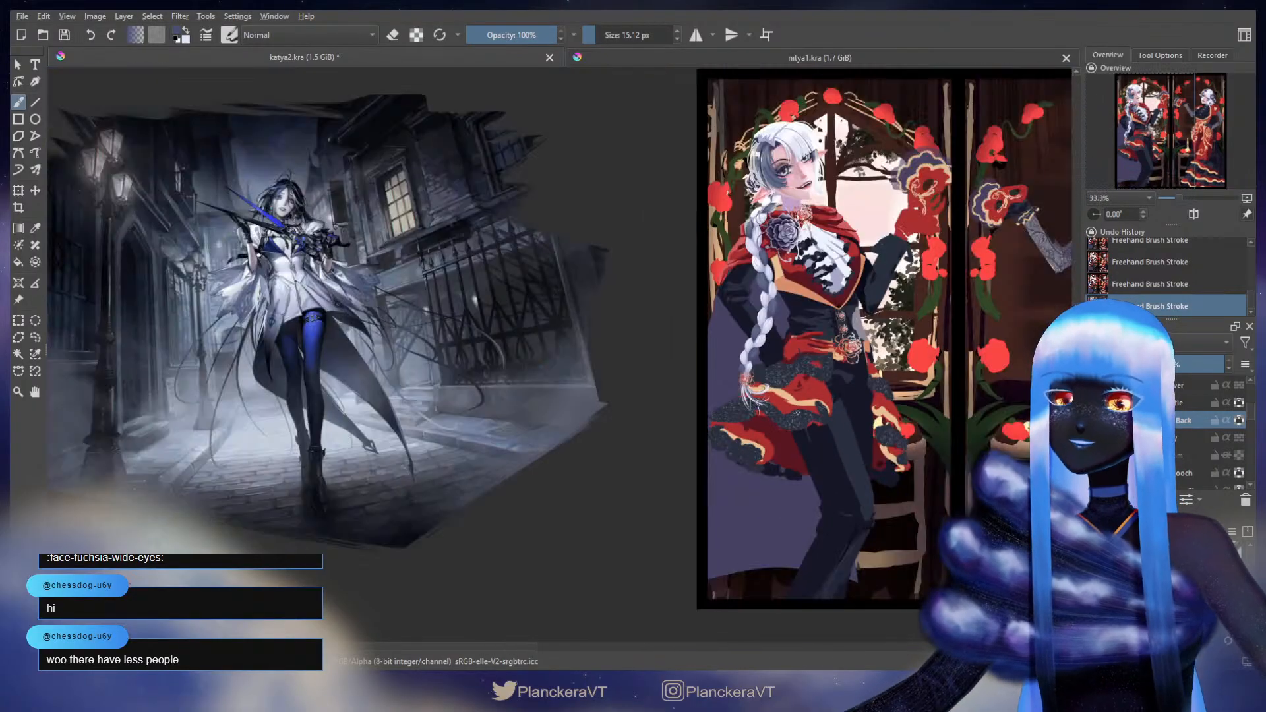
left_click_drag(751, 383, 671, 478)
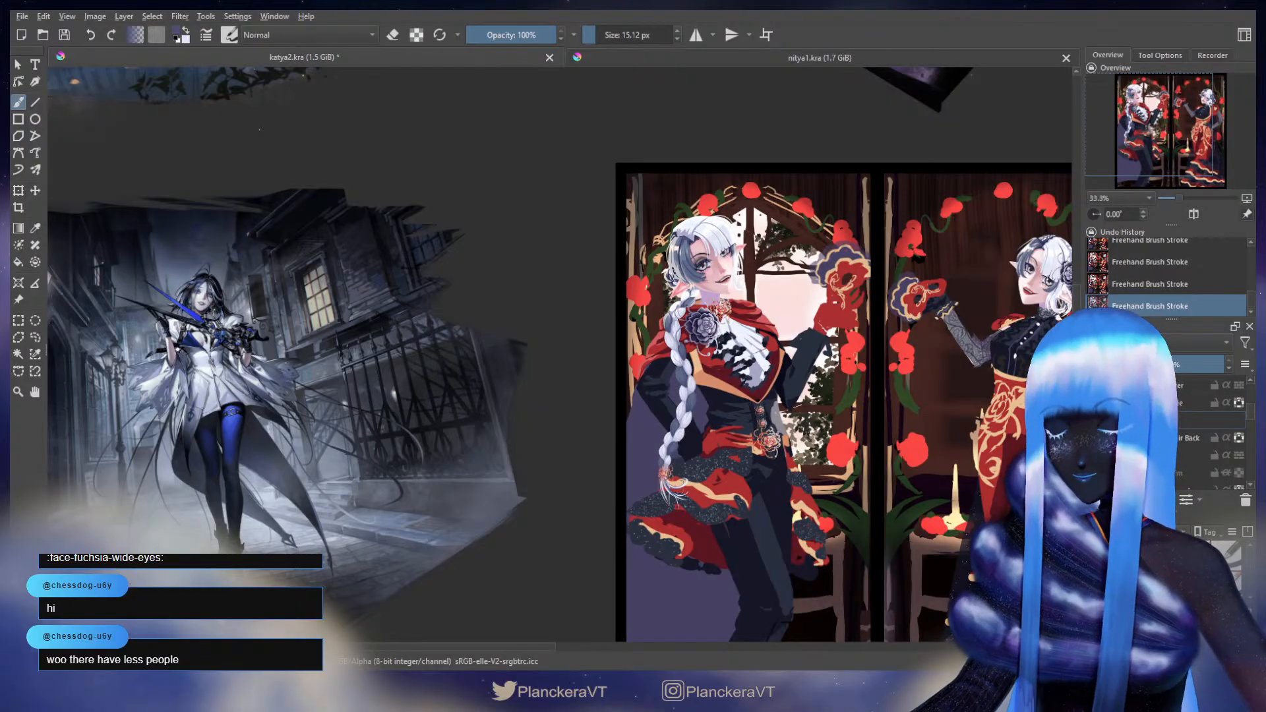
- Group the braid's back hair layer, rename the group, and add a Highlights layer with inherited alpha above the hair
key("ctrl+g")
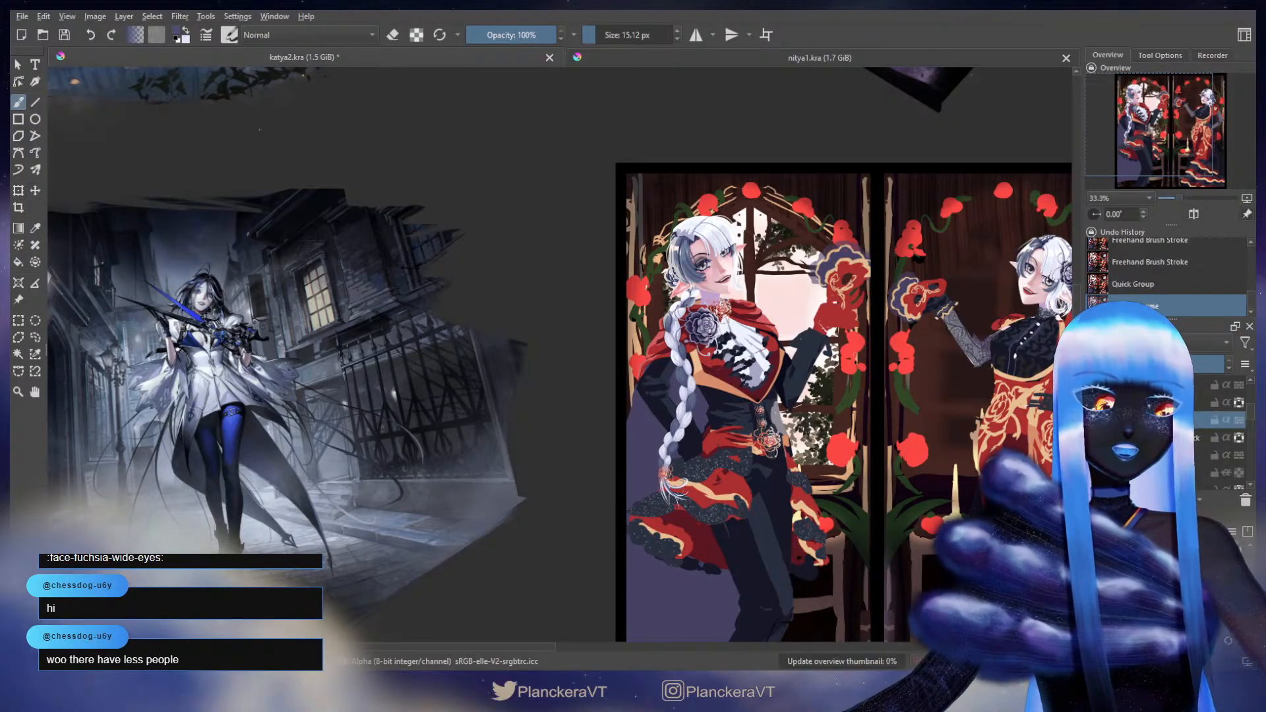
key("Insert")
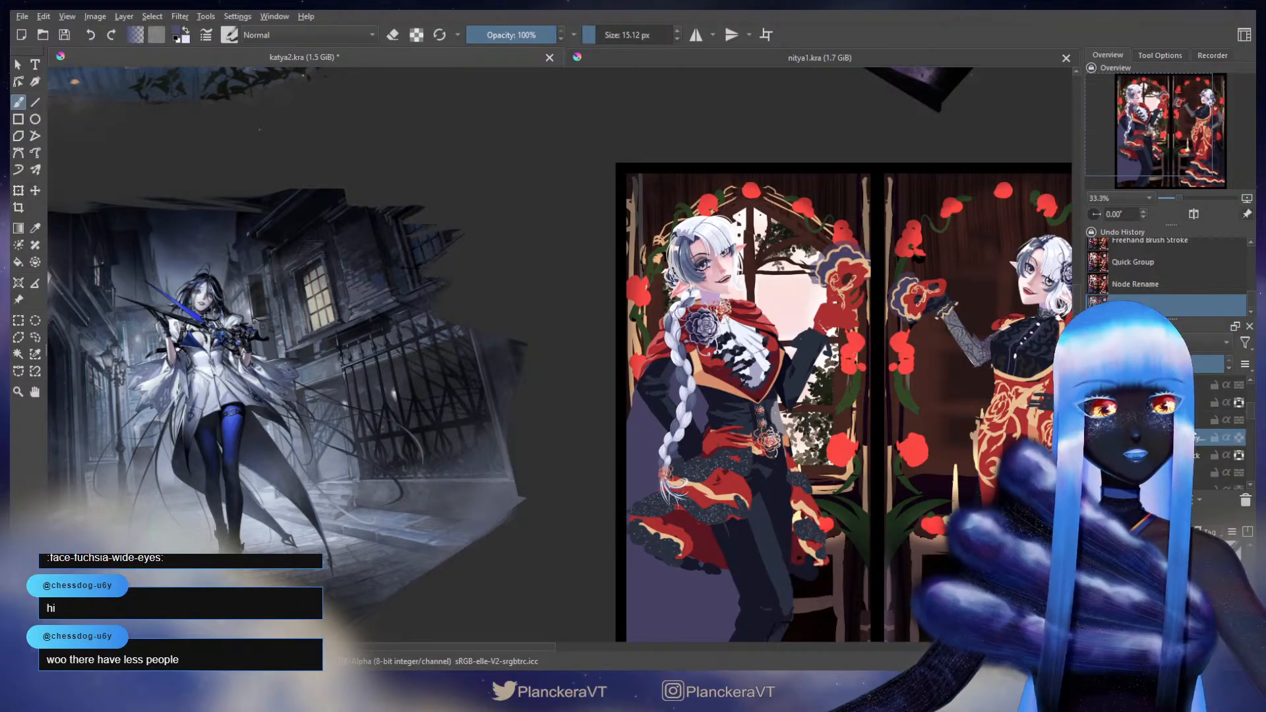
key("F2")
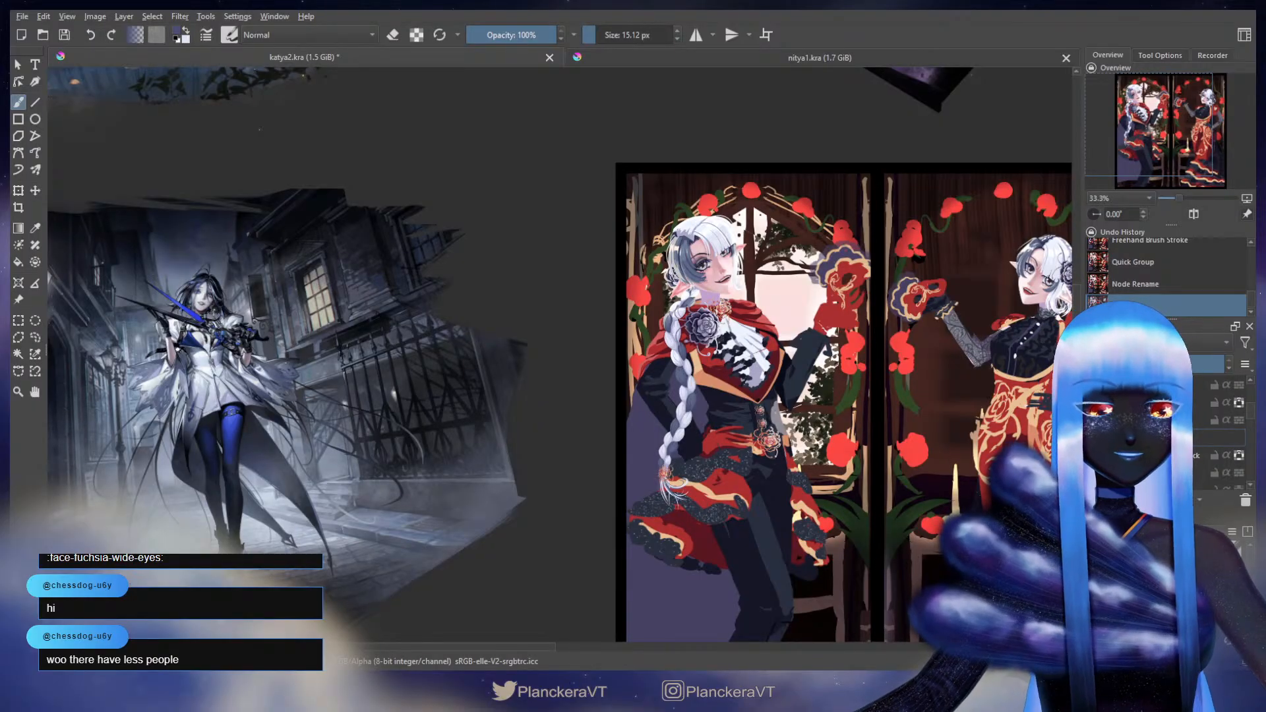
key("Return")
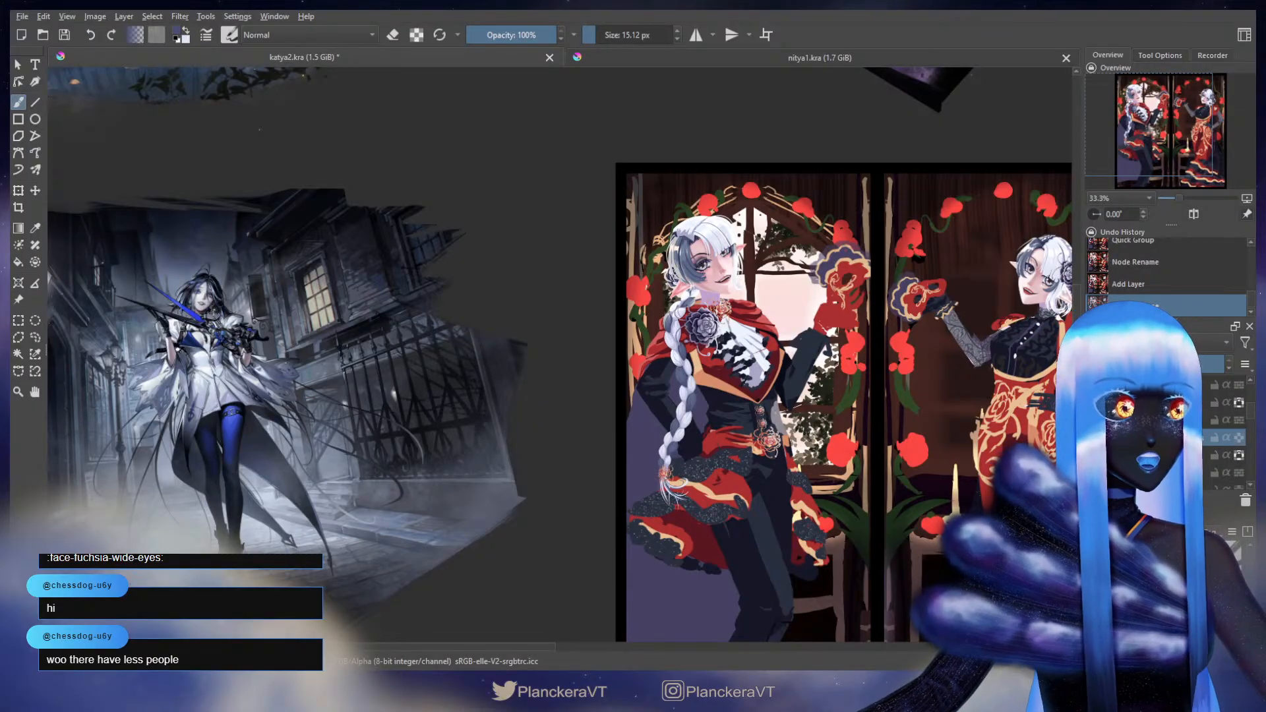
left_click(1225, 437)
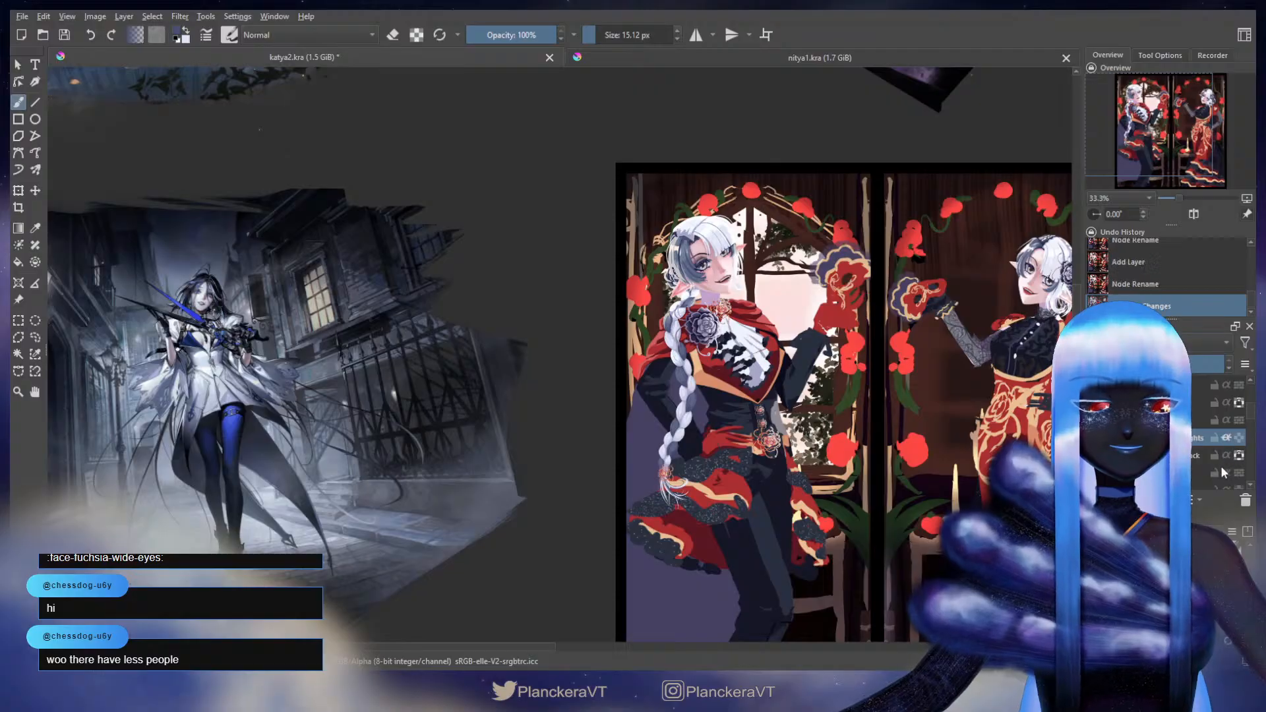
- Paint near-white highlights on the upper braid segments beside the shoulder rose with a 25.86 px brush
scroll(702, 218, "up", 4)
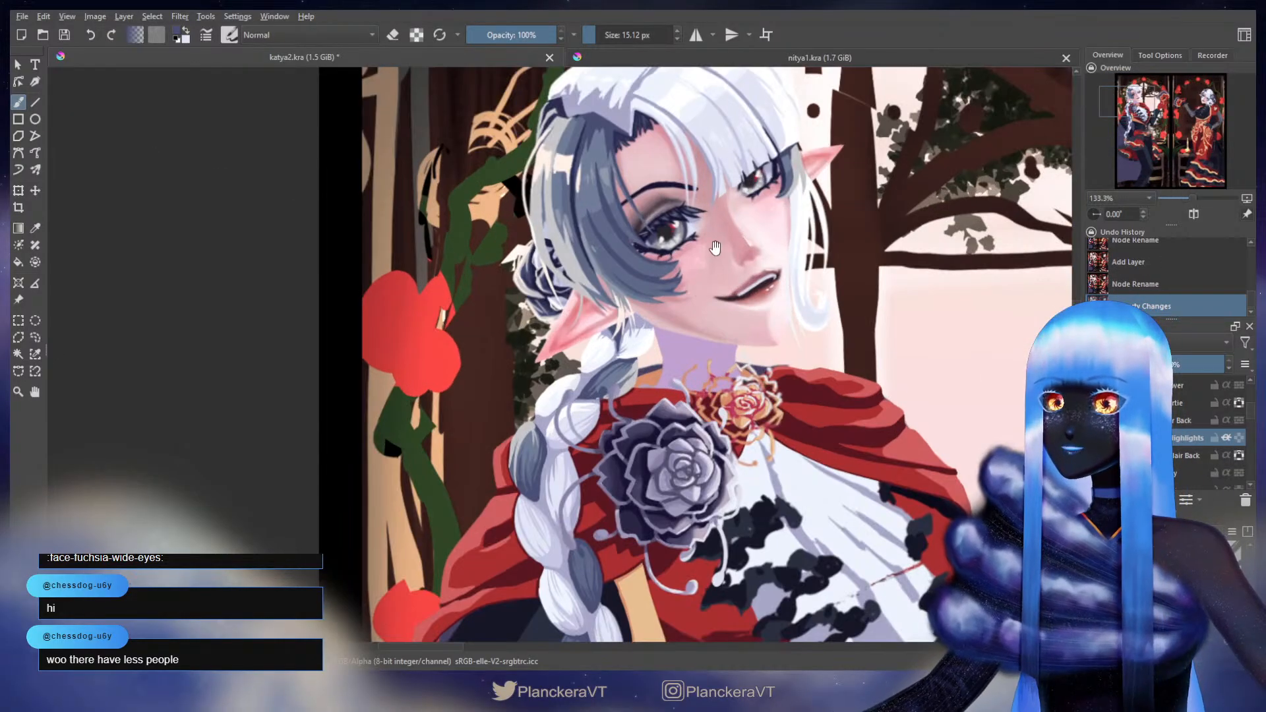
scroll(775, 322, "up", 2)
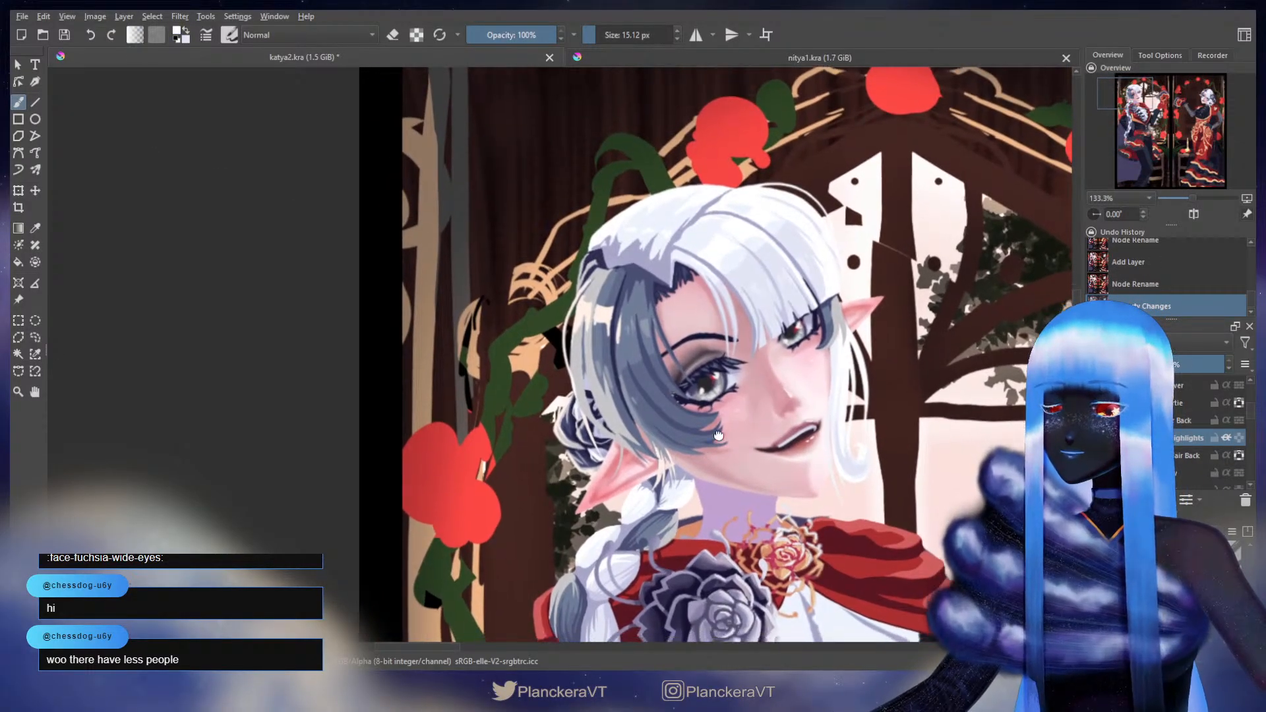
scroll(763, 386, "down", 3)
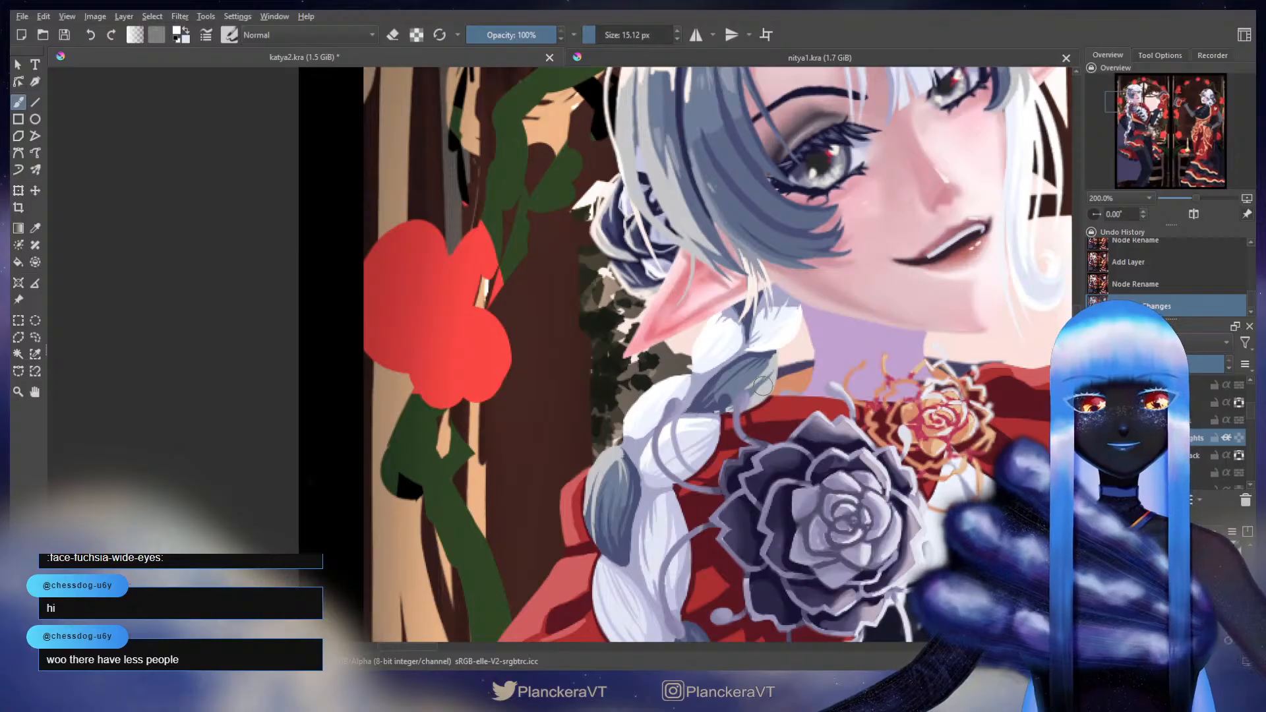
scroll(762, 386, "down", 3)
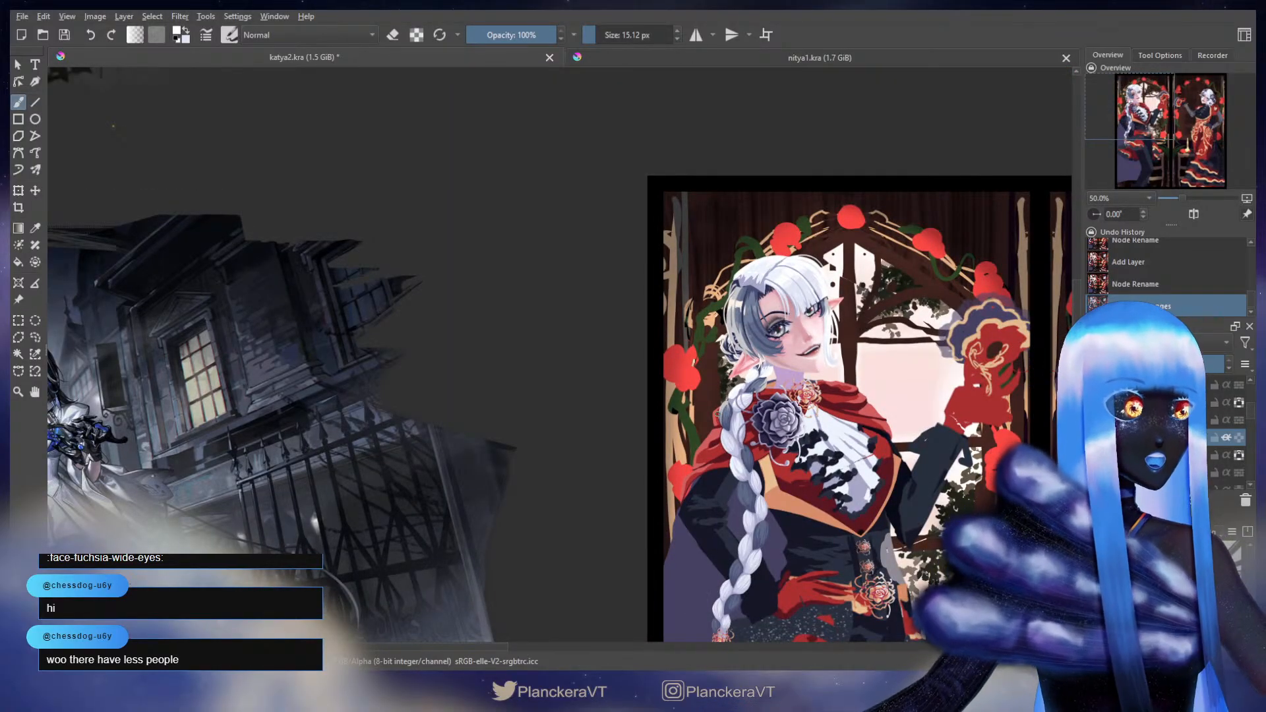
mouse_move(750, 360)
left_mouse_down()
mouse_move(789, 323)
mouse_move(793, 334)
left_mouse_up()
left_click_drag(798, 323, 800, 332)
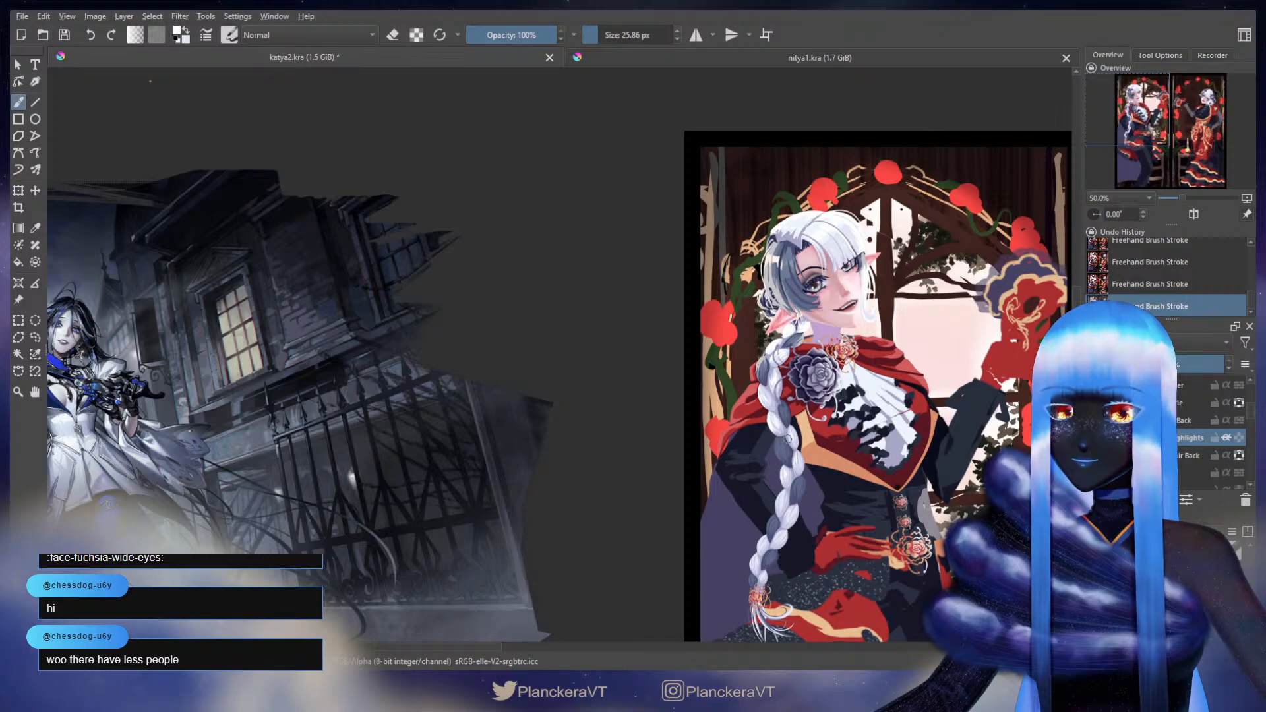
- Continue the highlights down the middle and lower braid segments, undoing and repainting the stroke on a middle segment at 25.62 px
left_click_drag(805, 493, 823, 403)
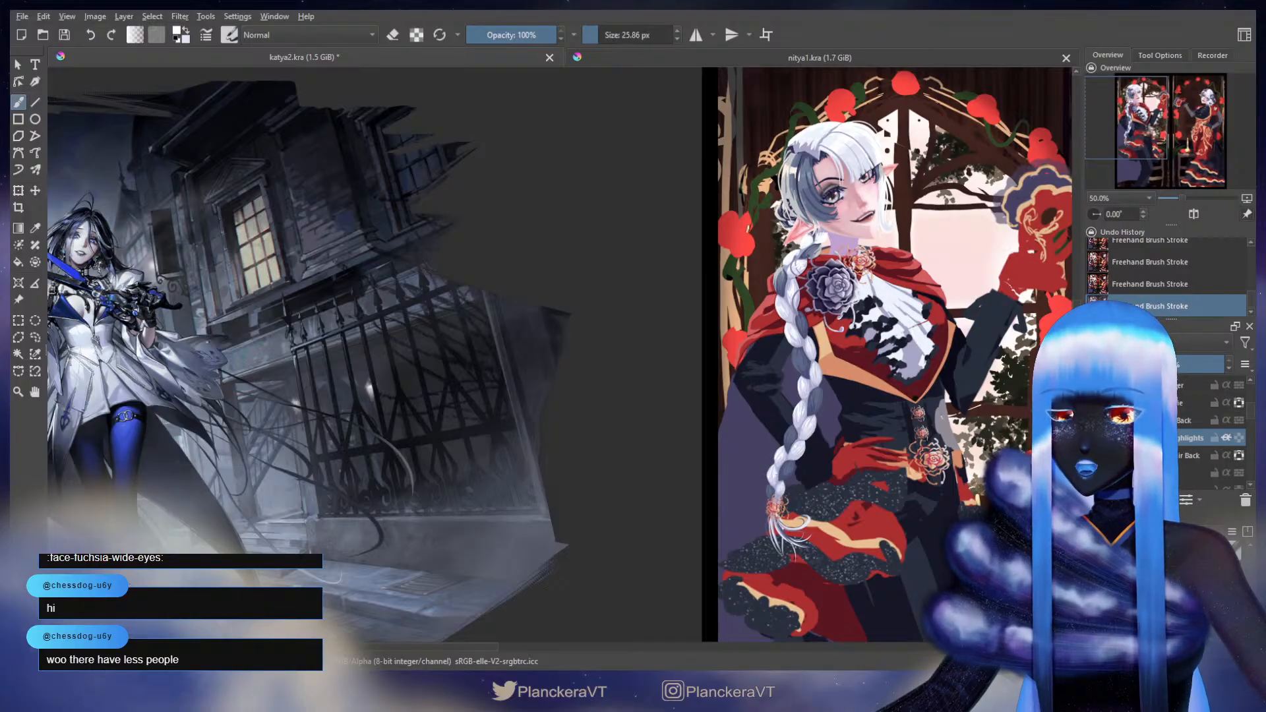
left_click_drag(779, 488, 760, 559)
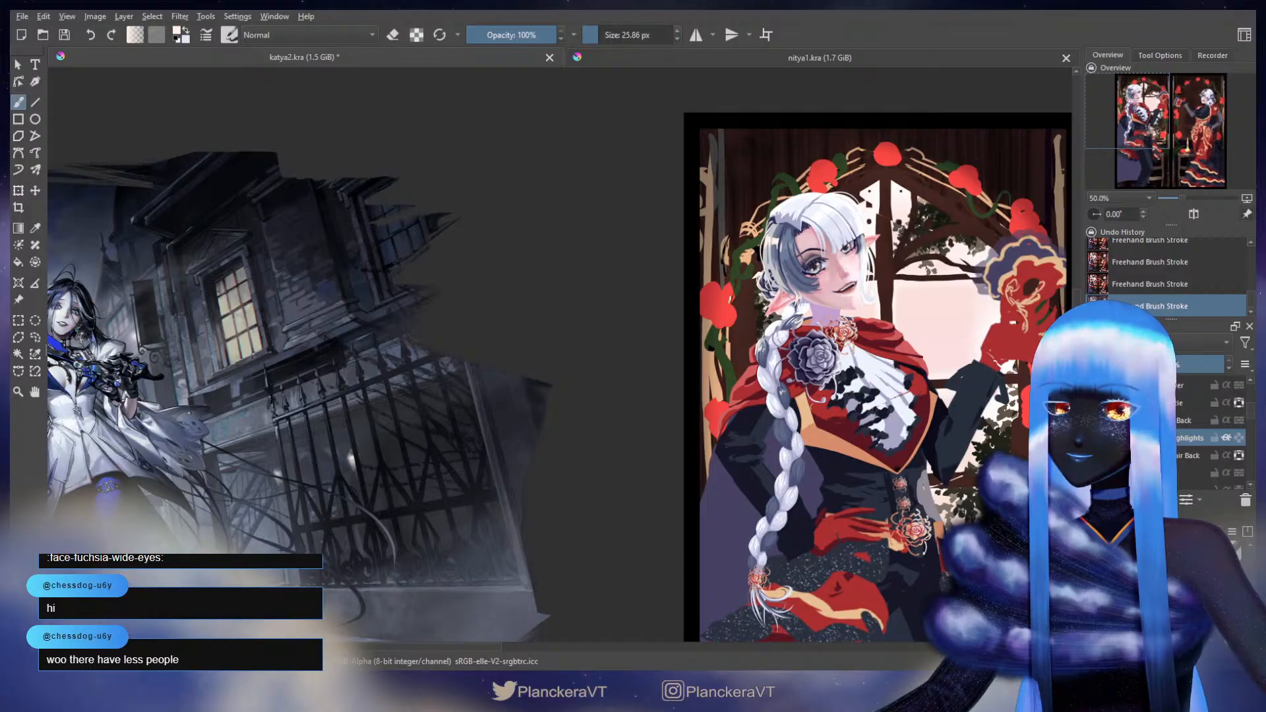
left_click_drag(817, 382, 815, 320)
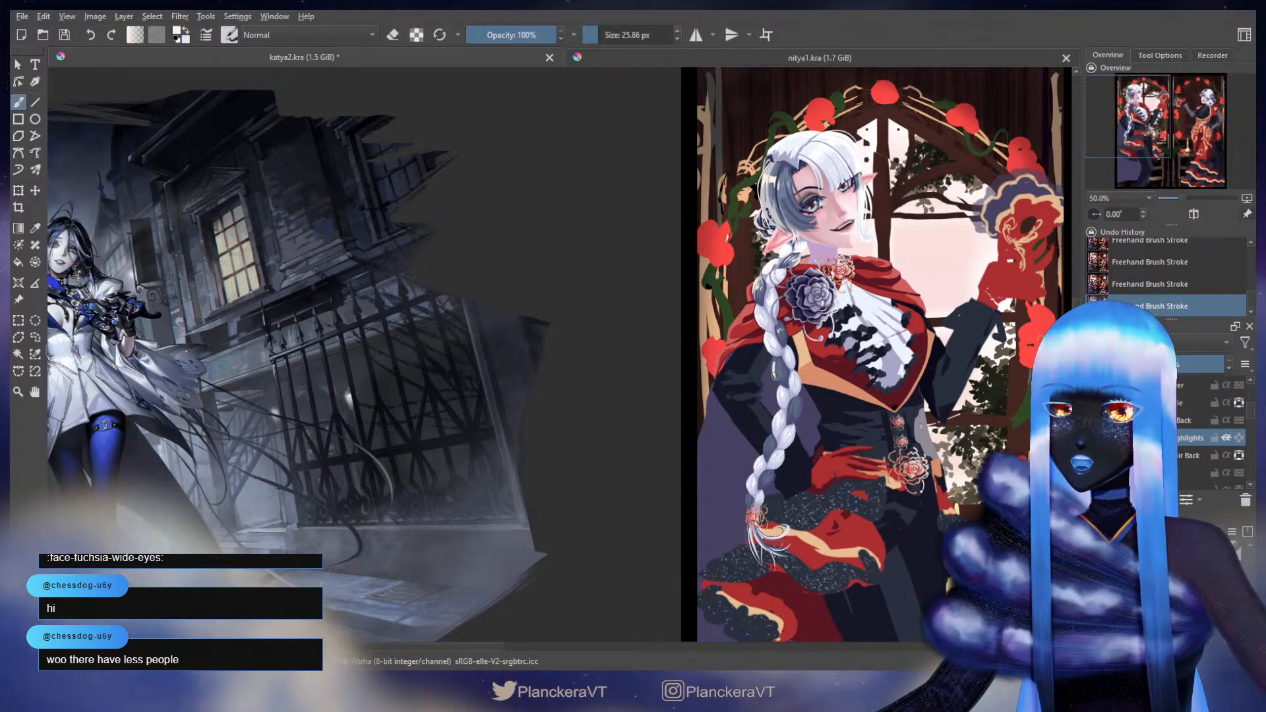
key("ctrl+z")
left_click_drag(773, 362, 773, 373)
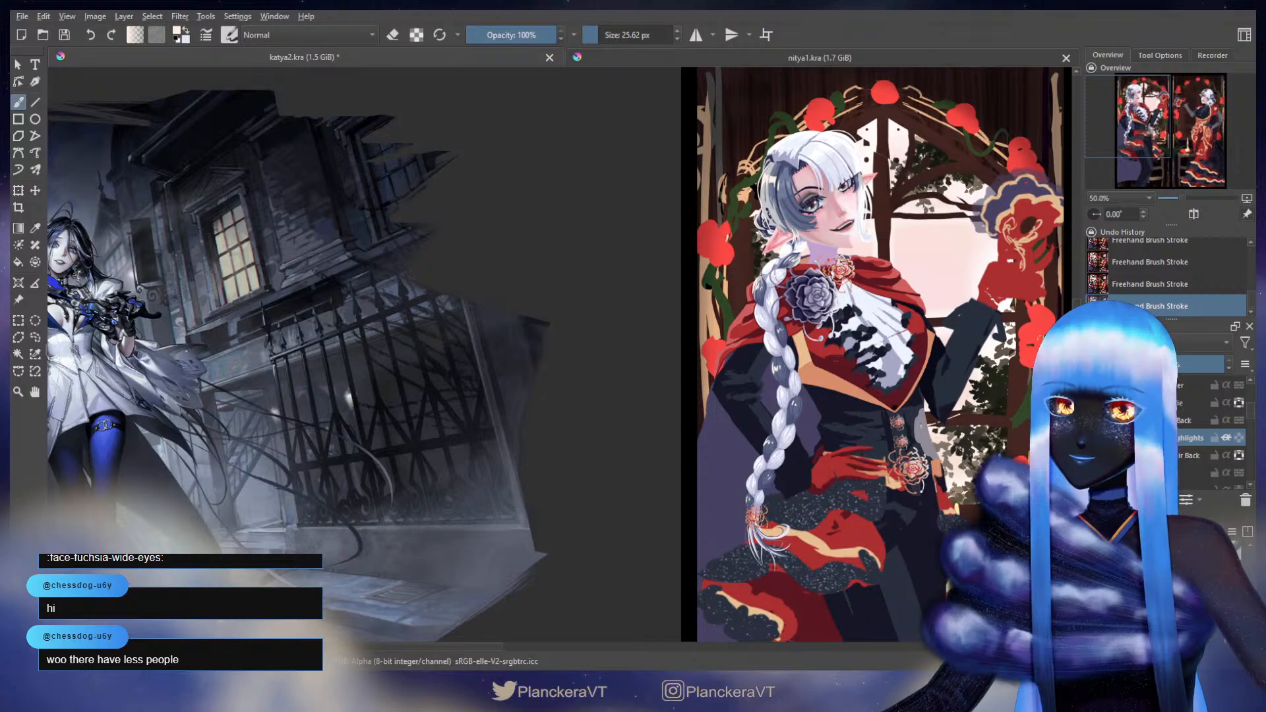
left_click_drag(907, 399, 904, 400)
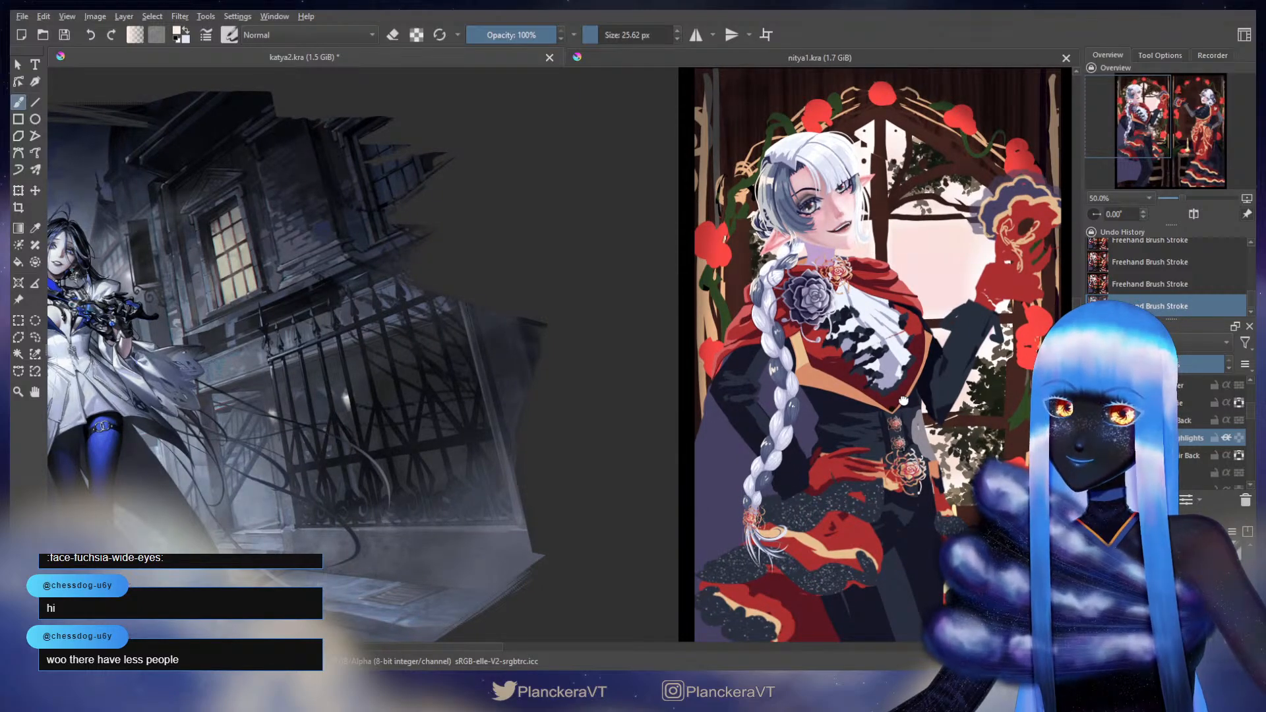
- Trim the braid highlights with a 99.47 px eraser and look through the layer stack
key("e")
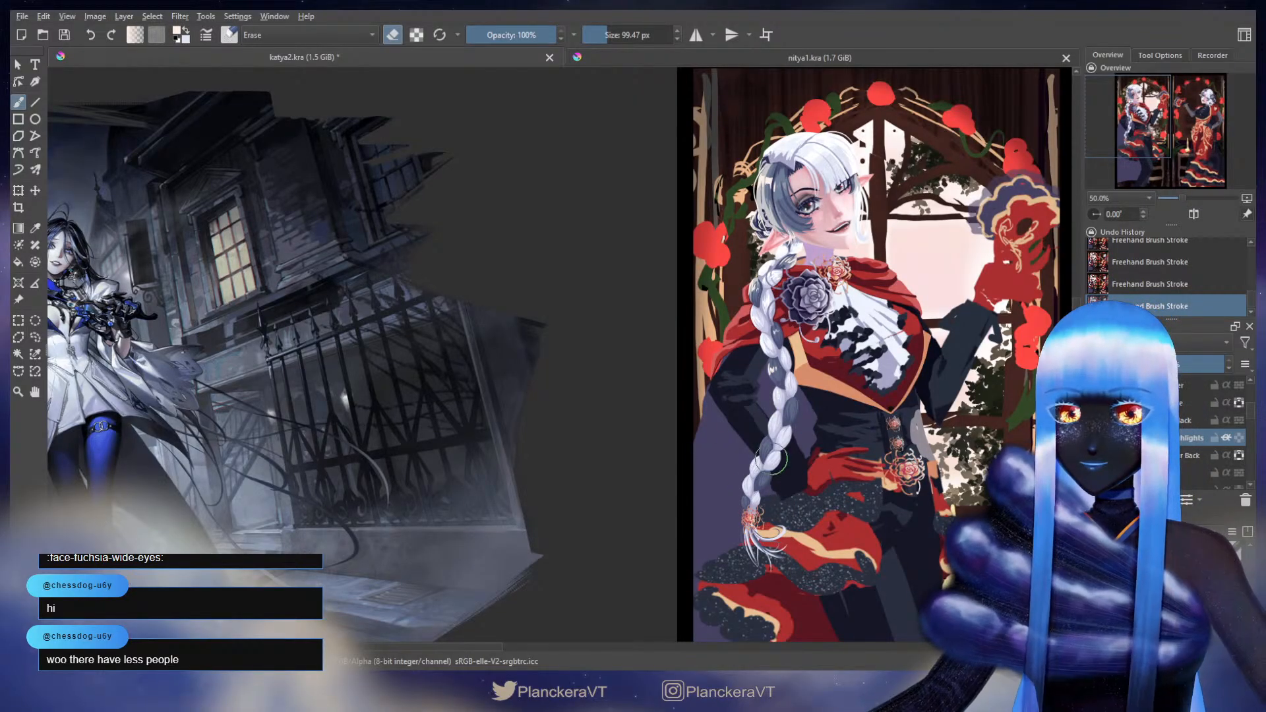
left_click_drag(946, 349, 901, 387)
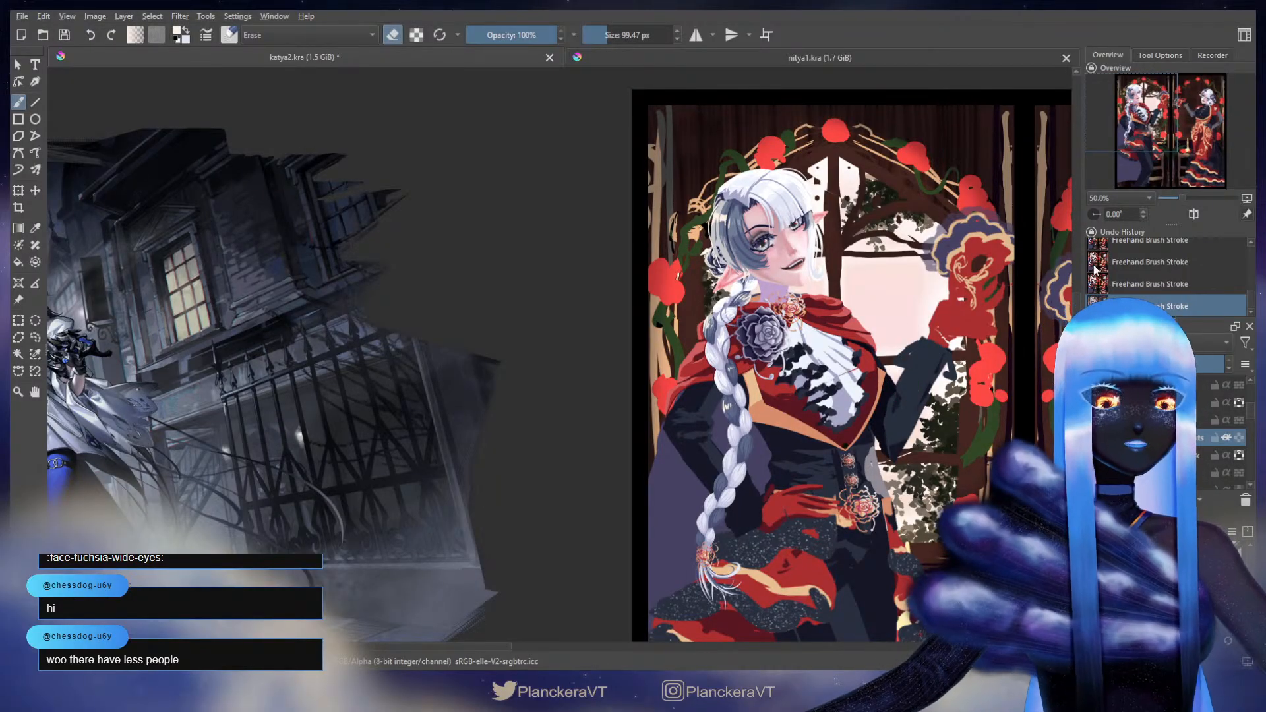
scroll(1217, 431, "up", 4)
scroll(1216, 432, "up", 3)
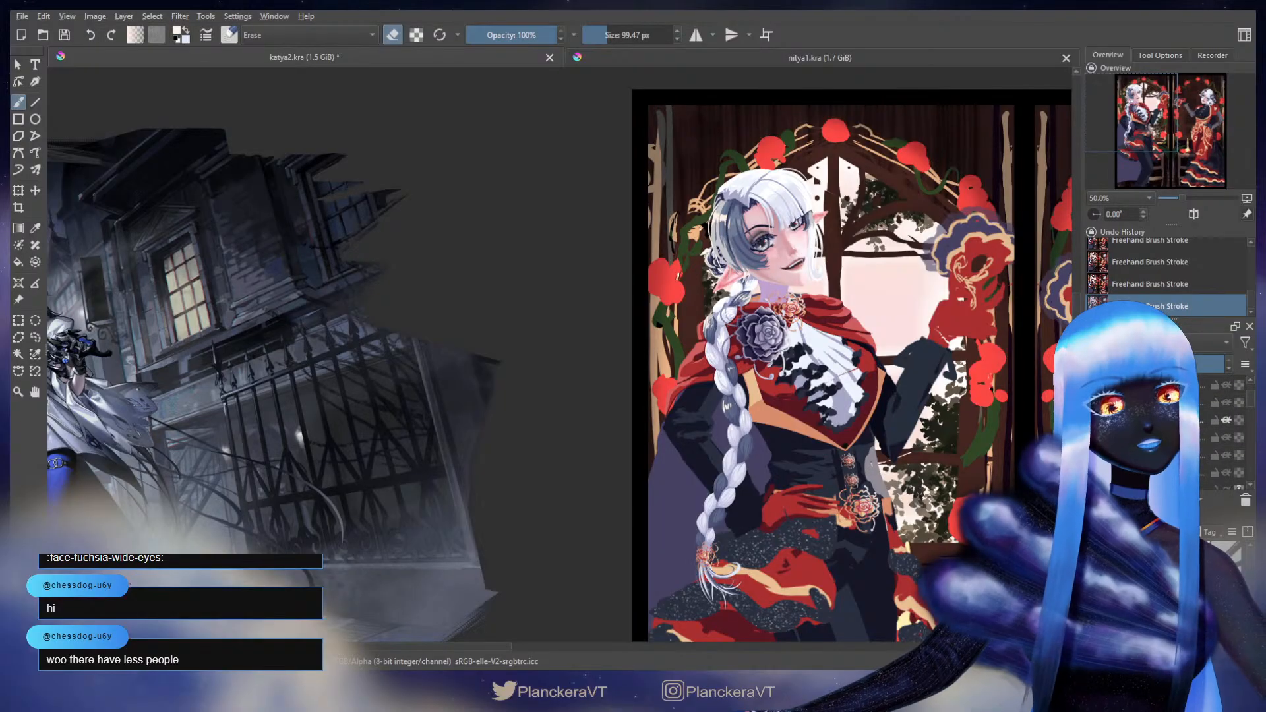
- Toggle the visibility of four layers in the layer stack and return to the Highlights layer
left_click(1094, 473)
left_click(1094, 455)
left_click(1094, 437)
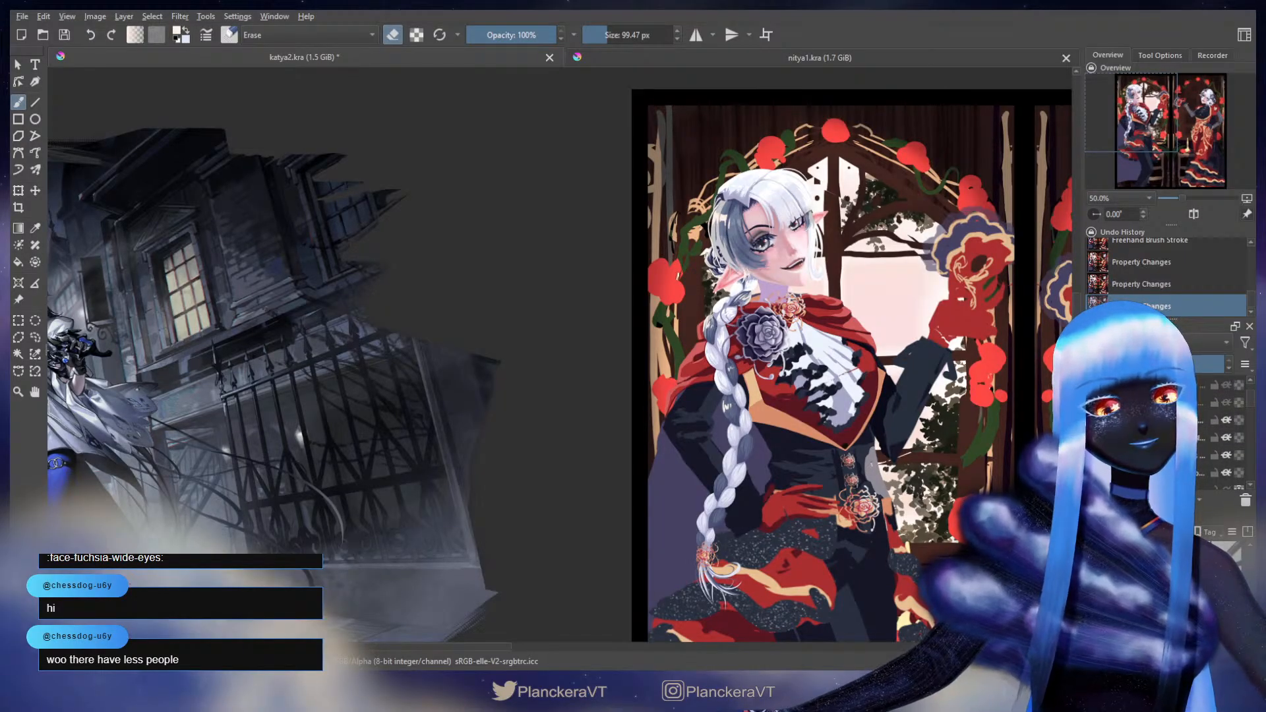
scroll(1094, 432, "up", 2)
left_click(1094, 450)
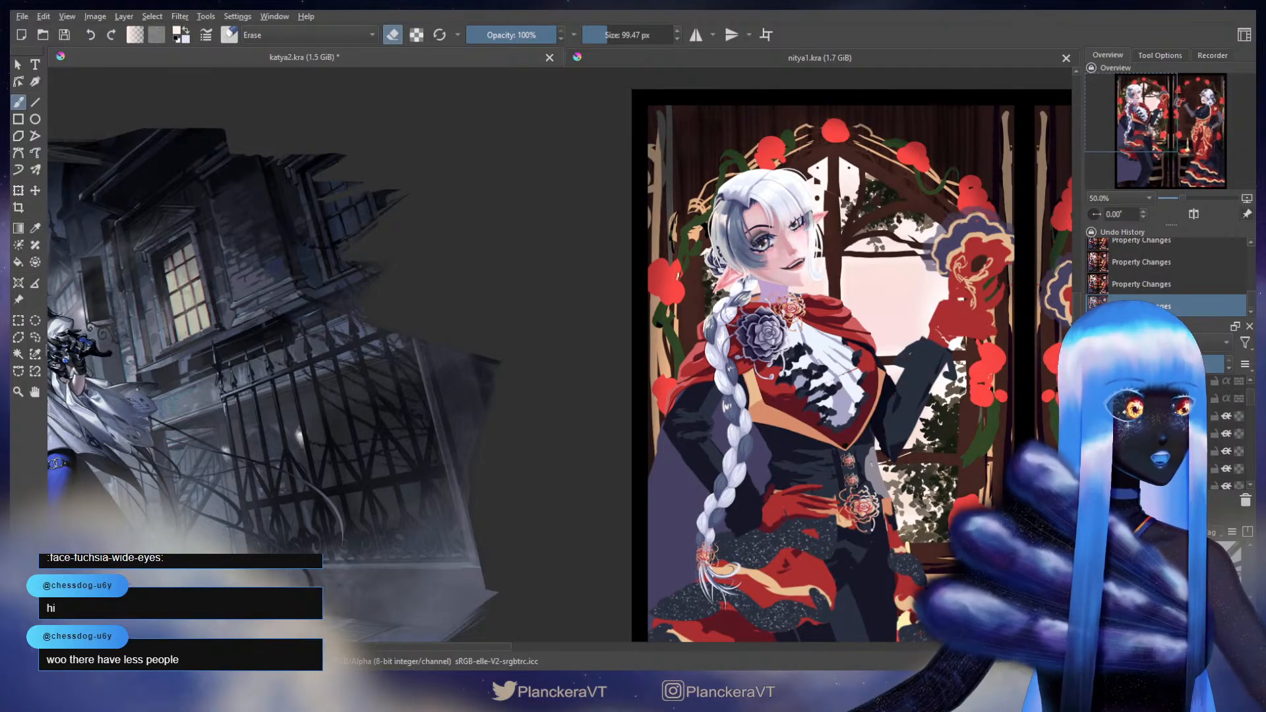
scroll(1167, 433, "down", 3)
scroll(1167, 433, "down", 5)
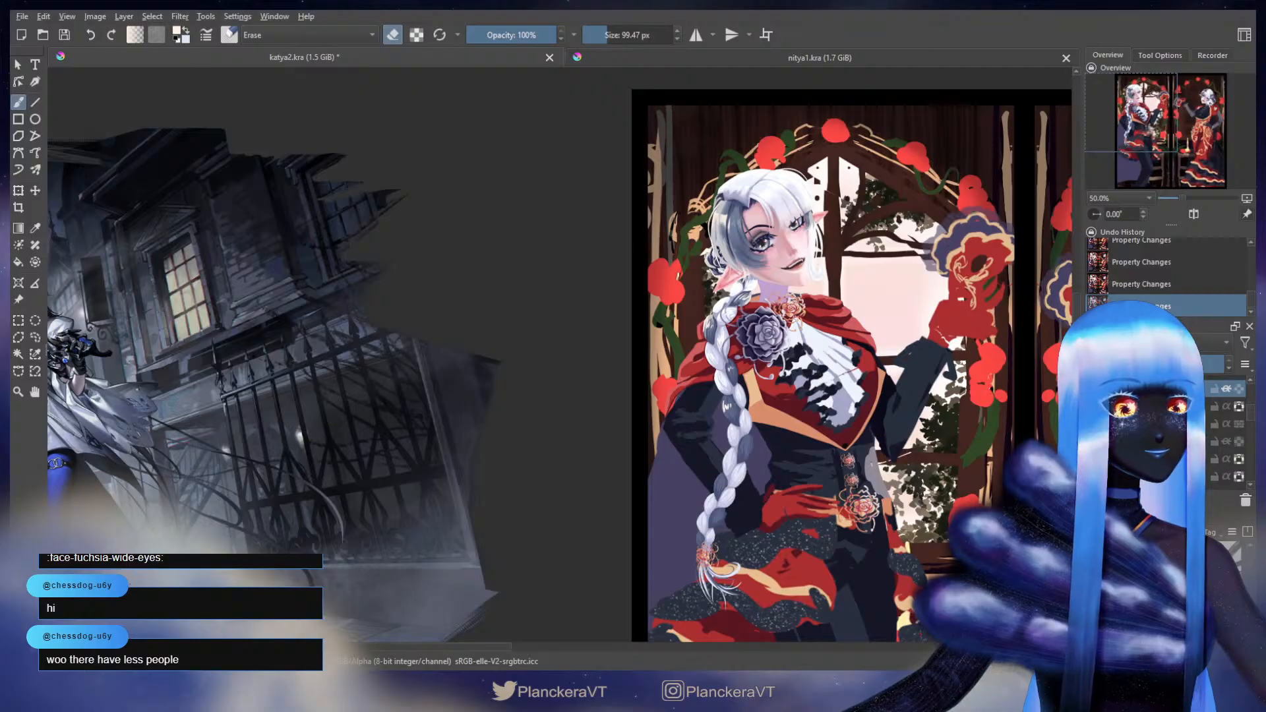
- Erase the old highlights on the two topmost braid segments below the ear with a 32.86 px eraser
scroll(834, 368, "up", 4)
left_click_drag(758, 330, 989, 574)
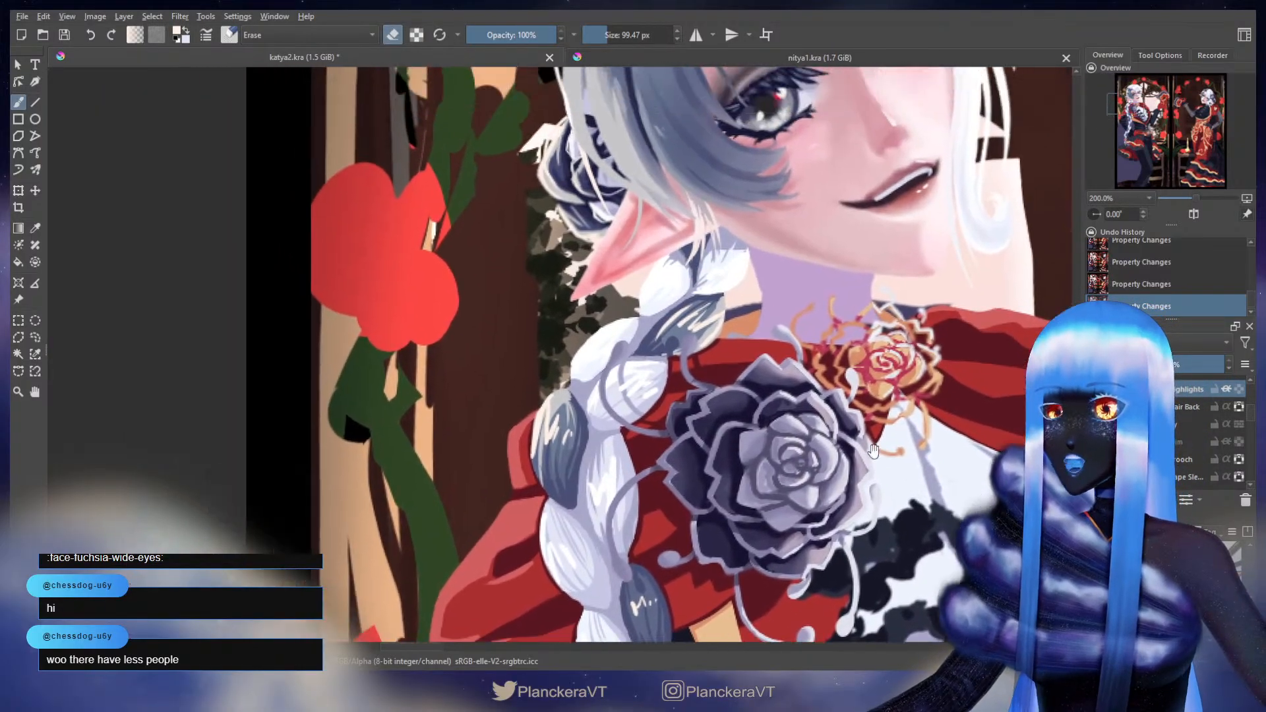
scroll(759, 408, "up", 1)
scroll(821, 362, "down", 2)
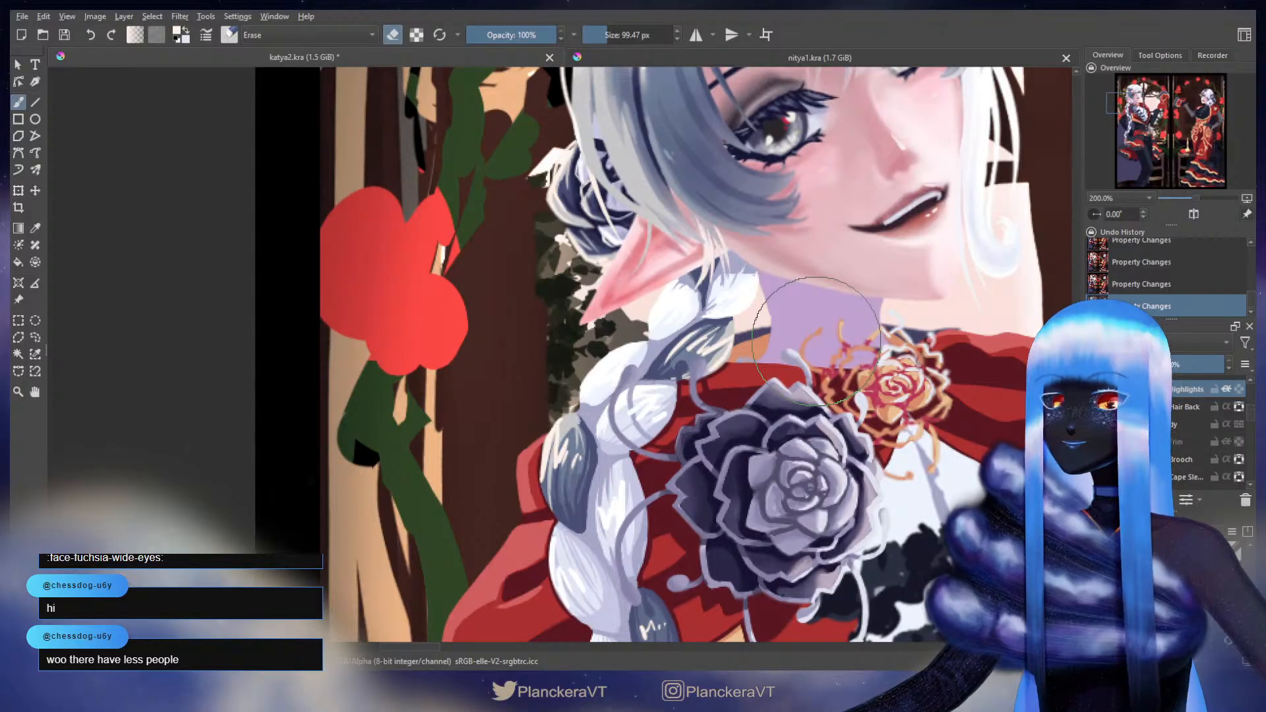
key("e")
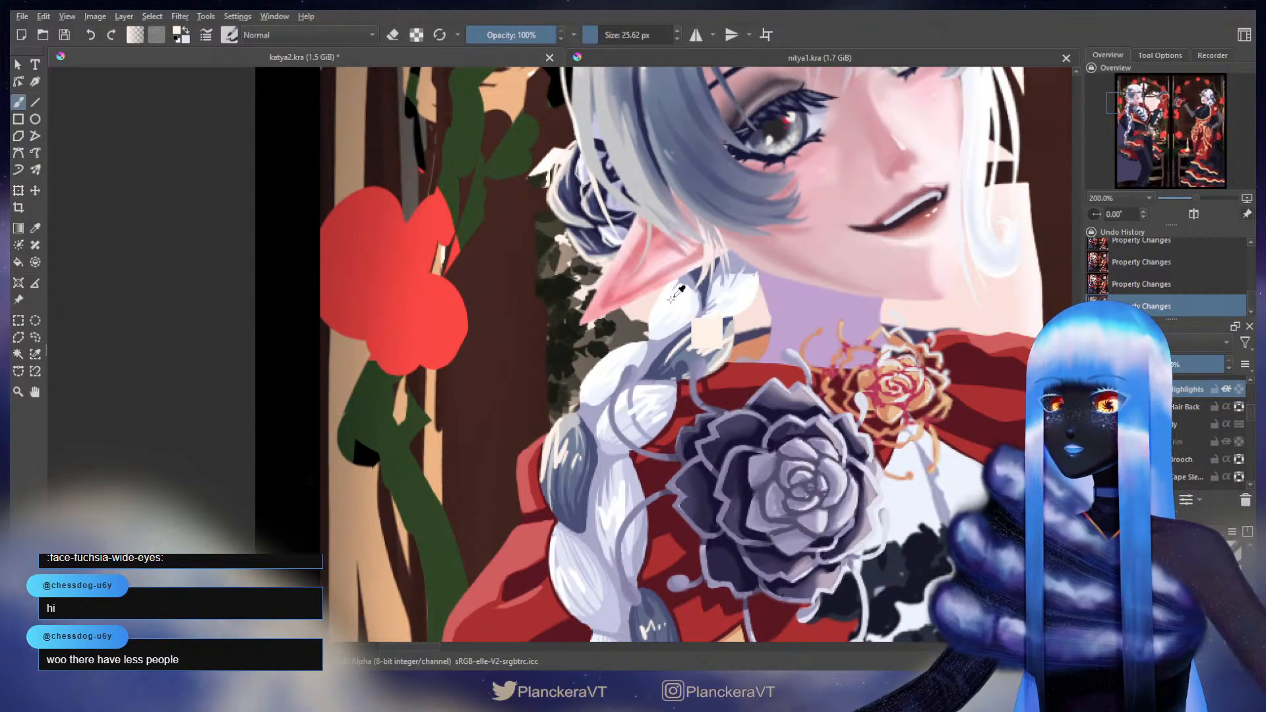
key("e")
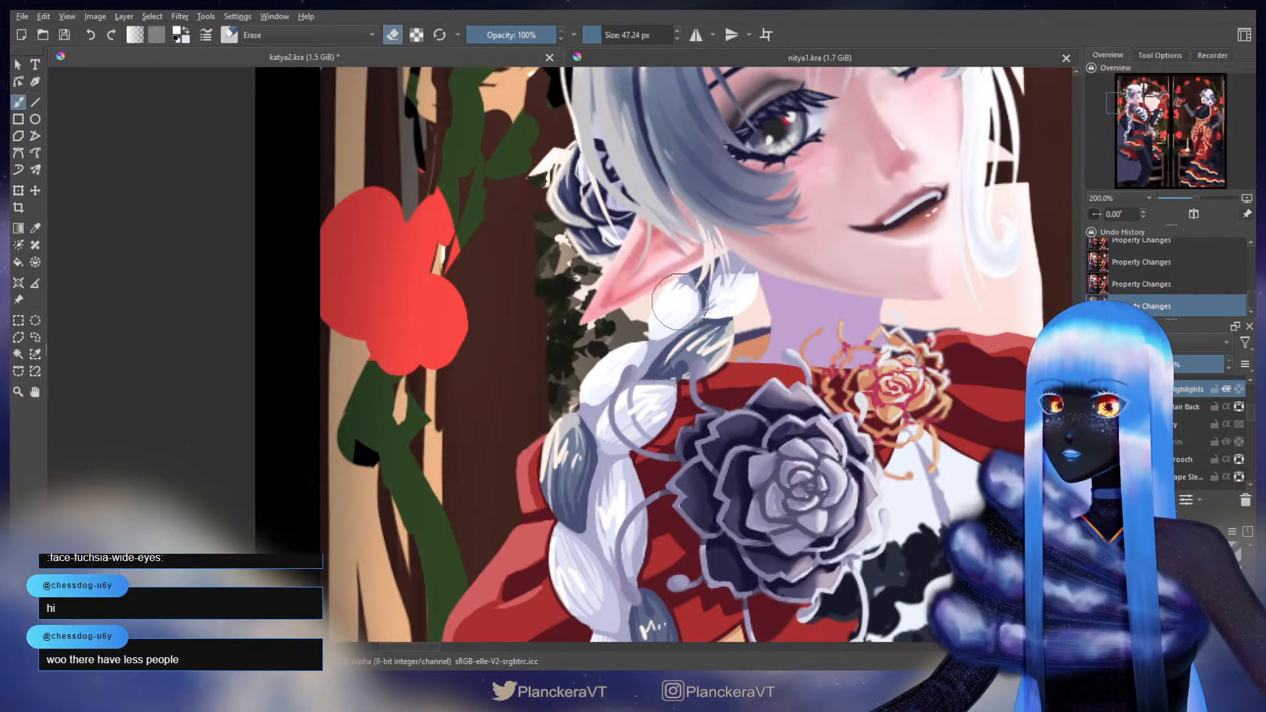
left_click_drag(666, 302, 659, 312)
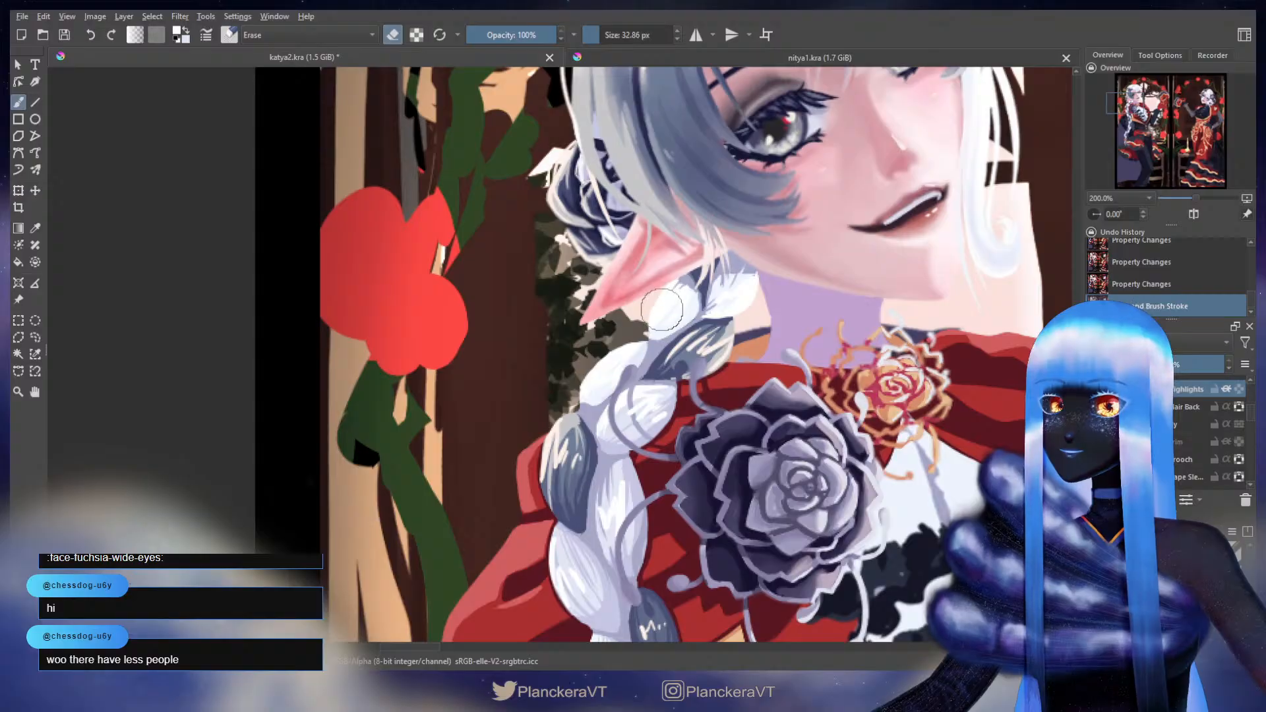
left_click_drag(731, 297, 749, 280)
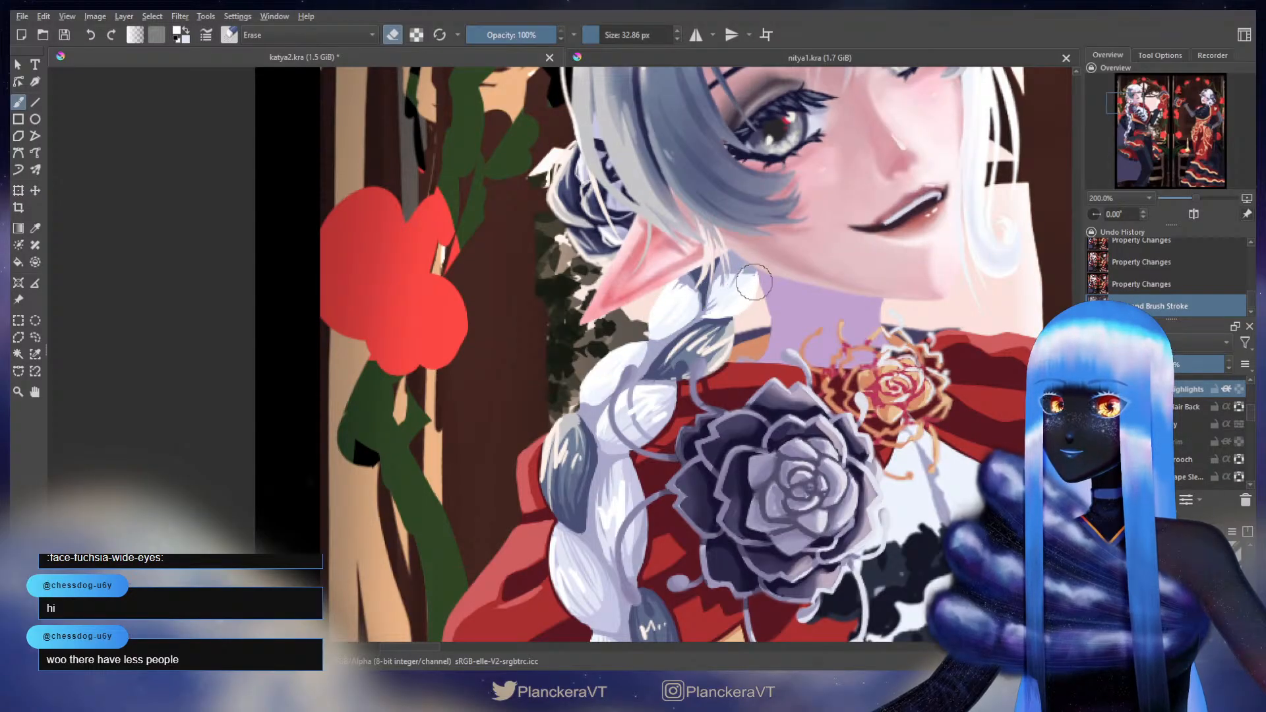
- Repaint fine white highlights on the two topmost braid segments with an 18.64 px brush, undoing one stroke
key("e")
left_click_drag(666, 304, 657, 304, "shift")
left_click_drag(663, 298, 658, 305)
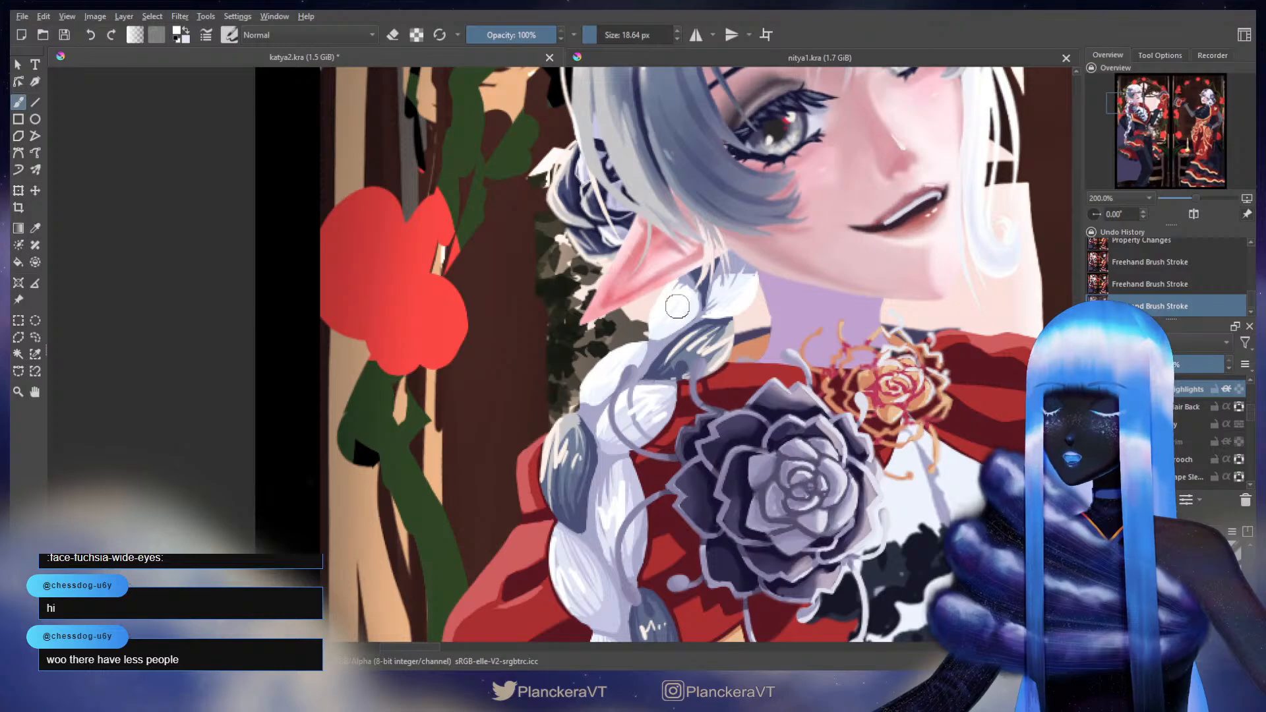
key("ctrl+z")
left_click_drag(756, 284, 723, 290)
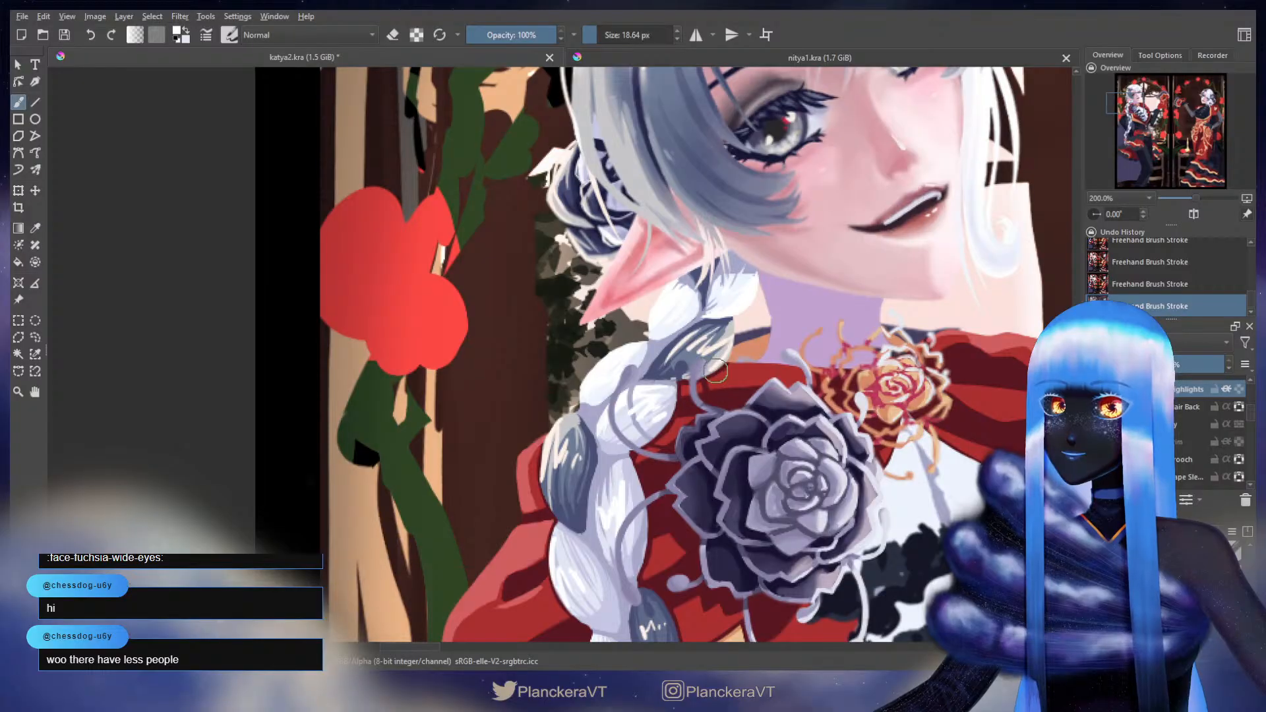
- Rework the highlights on the white segments beside the rose and under the ear with a 38.32 px eraser and 18.64 px brush
left_click_drag(673, 311, 784, 220)
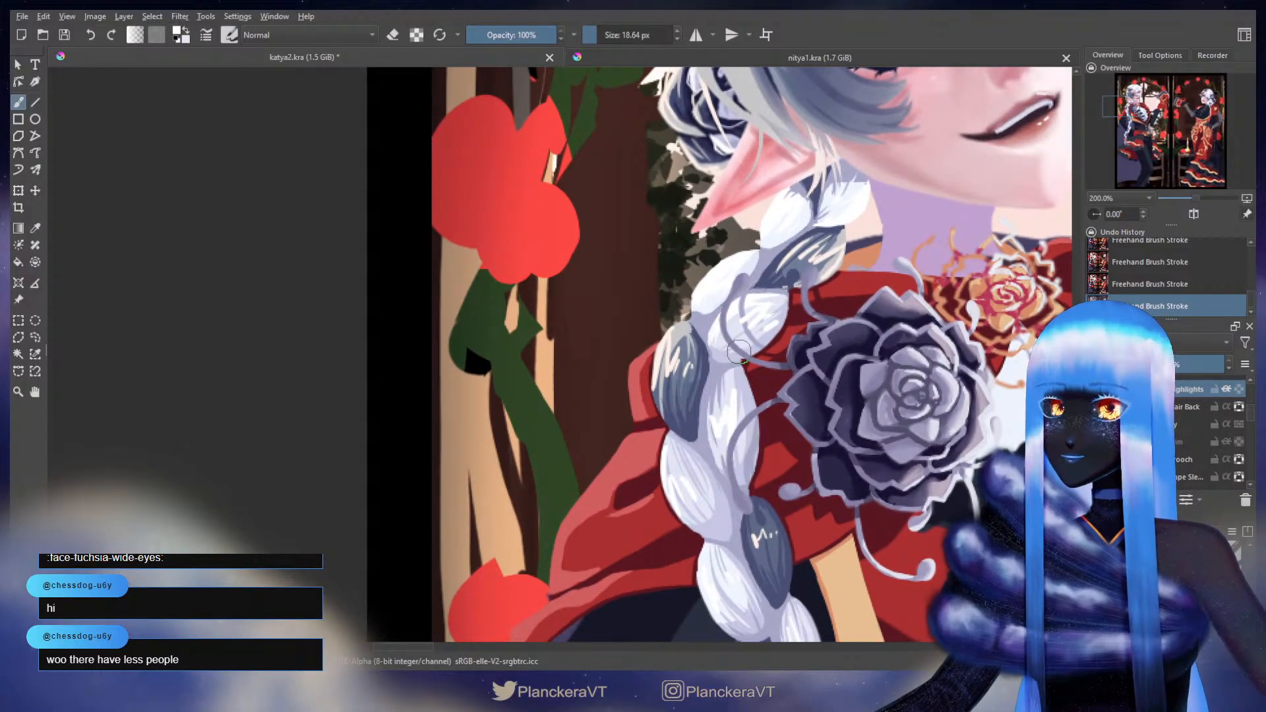
key("e")
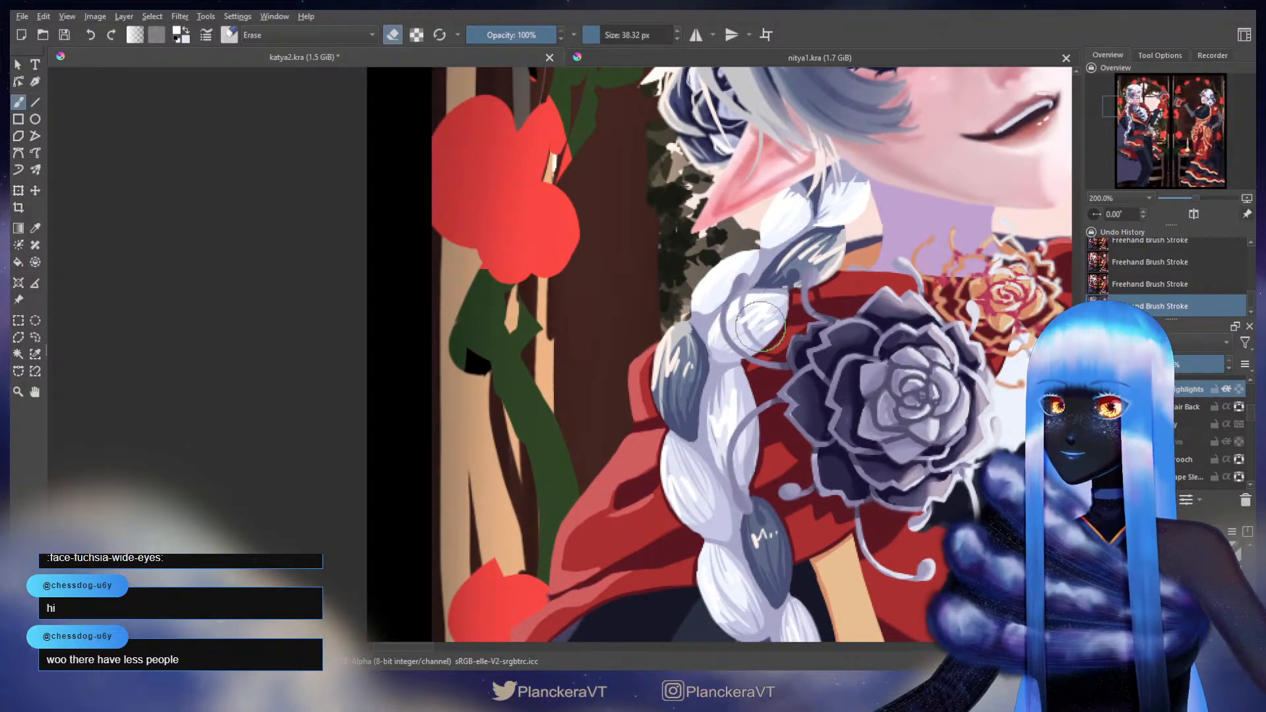
key("e")
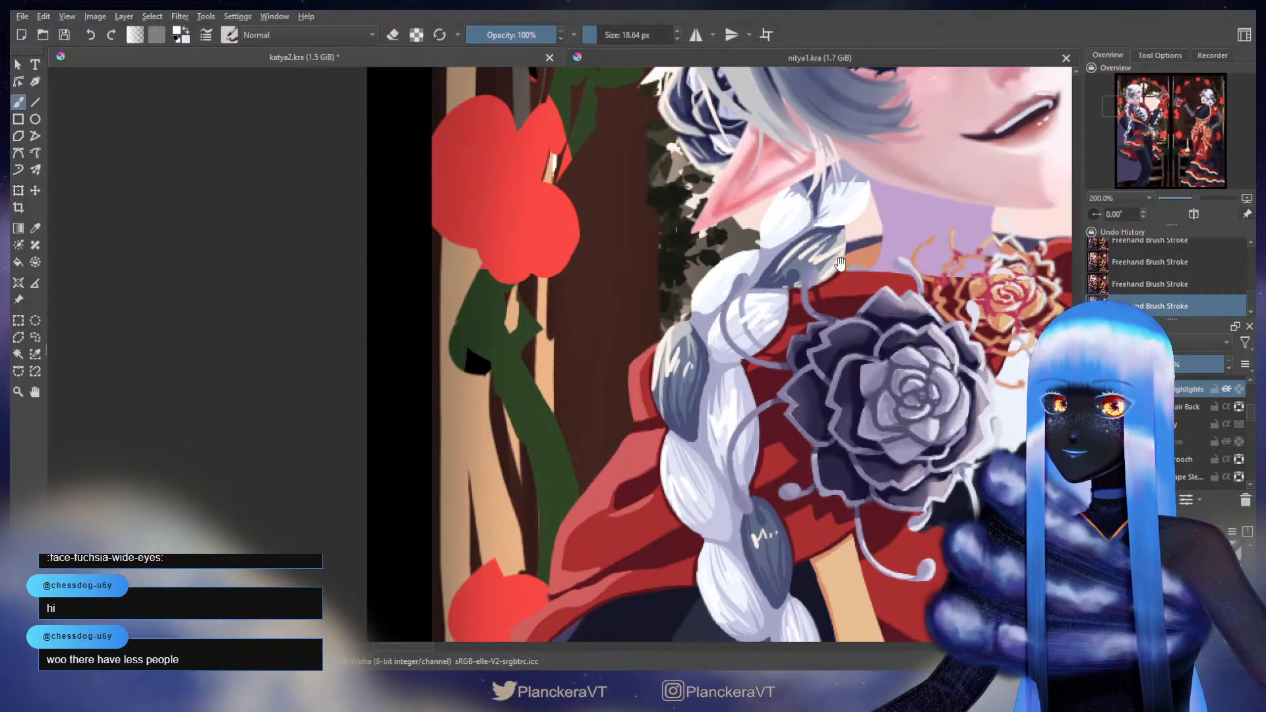
left_click_drag(838, 266, 795, 322)
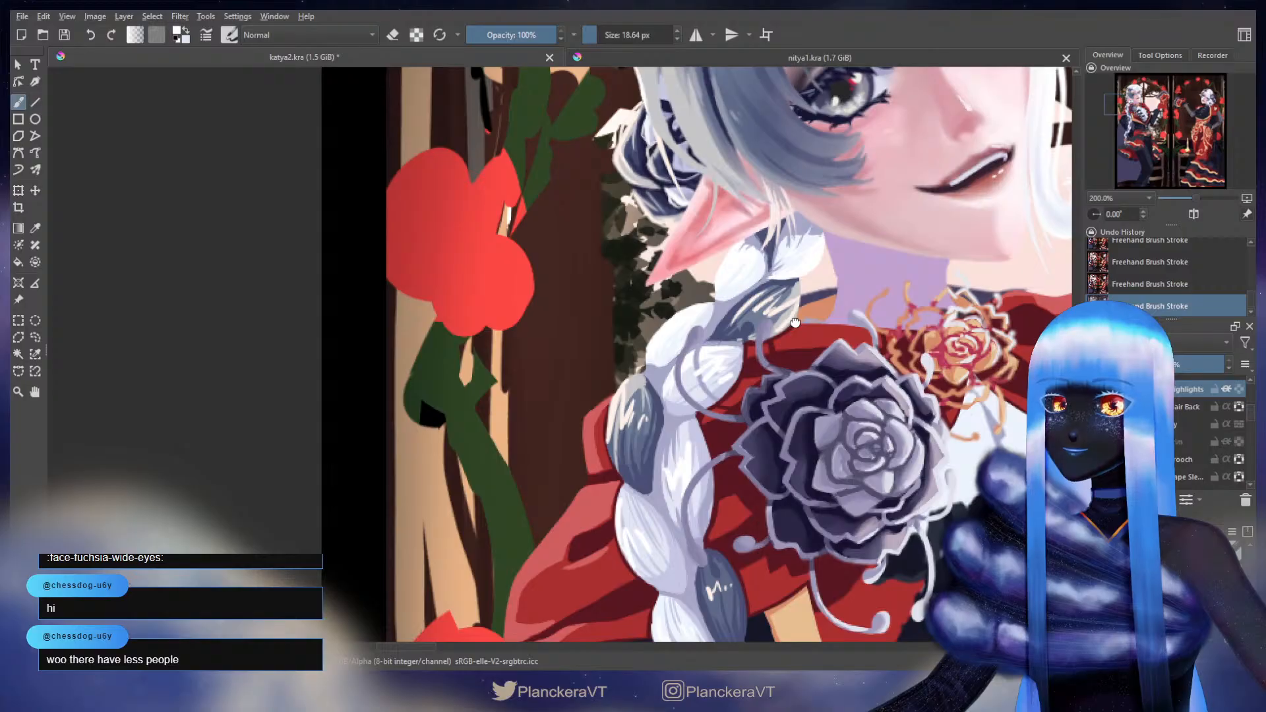
key("e")
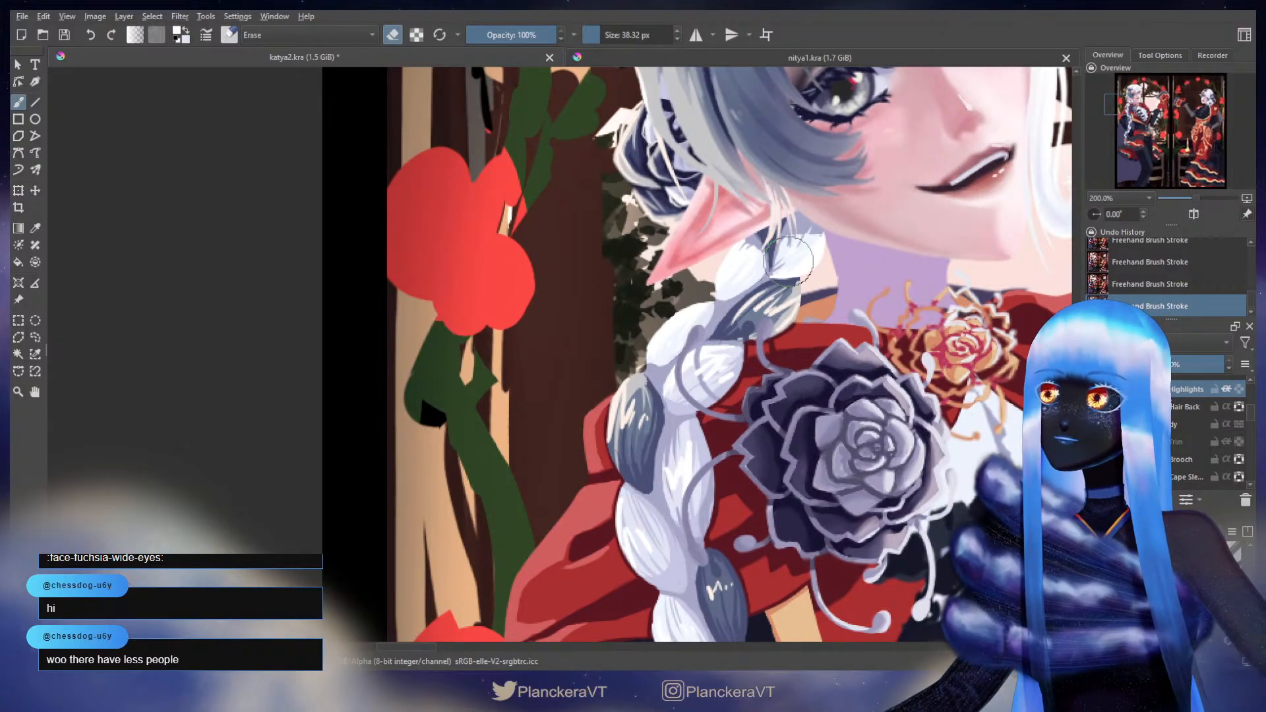
key("e")
- Sample the pale highlight colour from the grey fringe and redo the uppermost grey braid segment's highlights with a 38.32 px eraser and 18.64 px brush
mouse_move(799, 291)
left_mouse_down()
mouse_move(734, 549)
mouse_move(751, 581)
left_mouse_up()
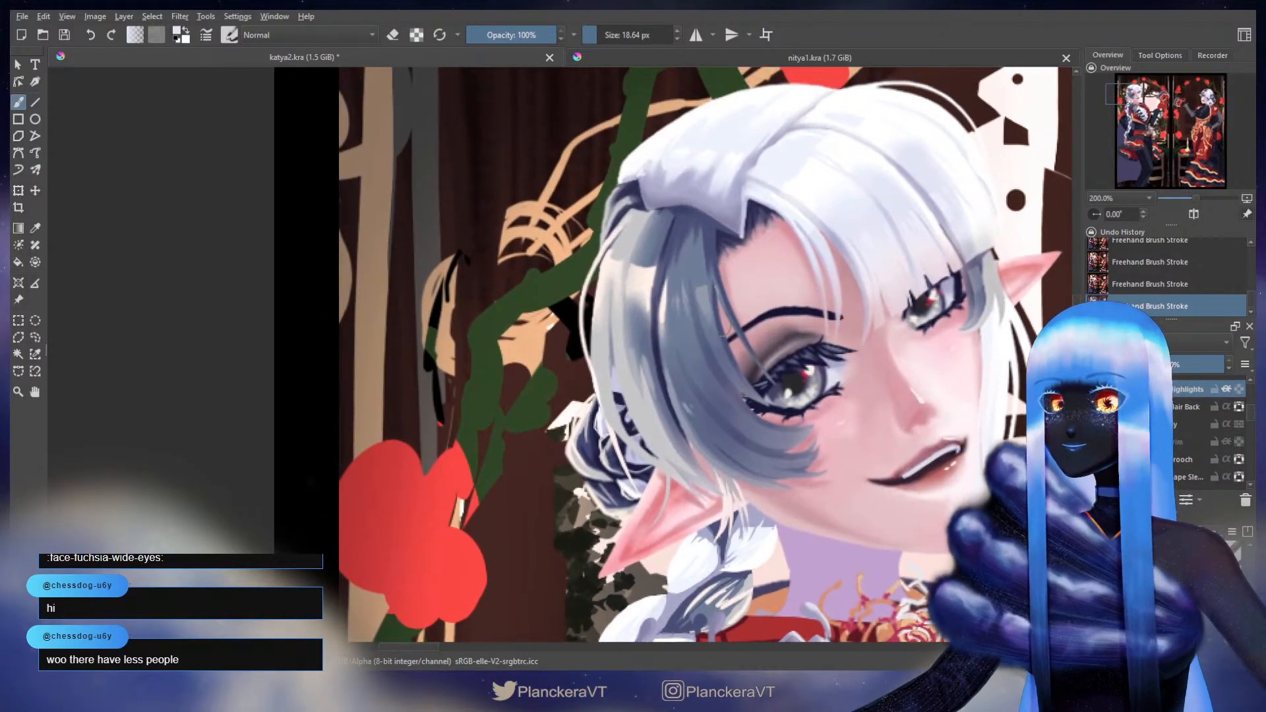
left_click(646, 267, "ctrl")
left_click_drag(796, 463, 819, 185)
key("e")
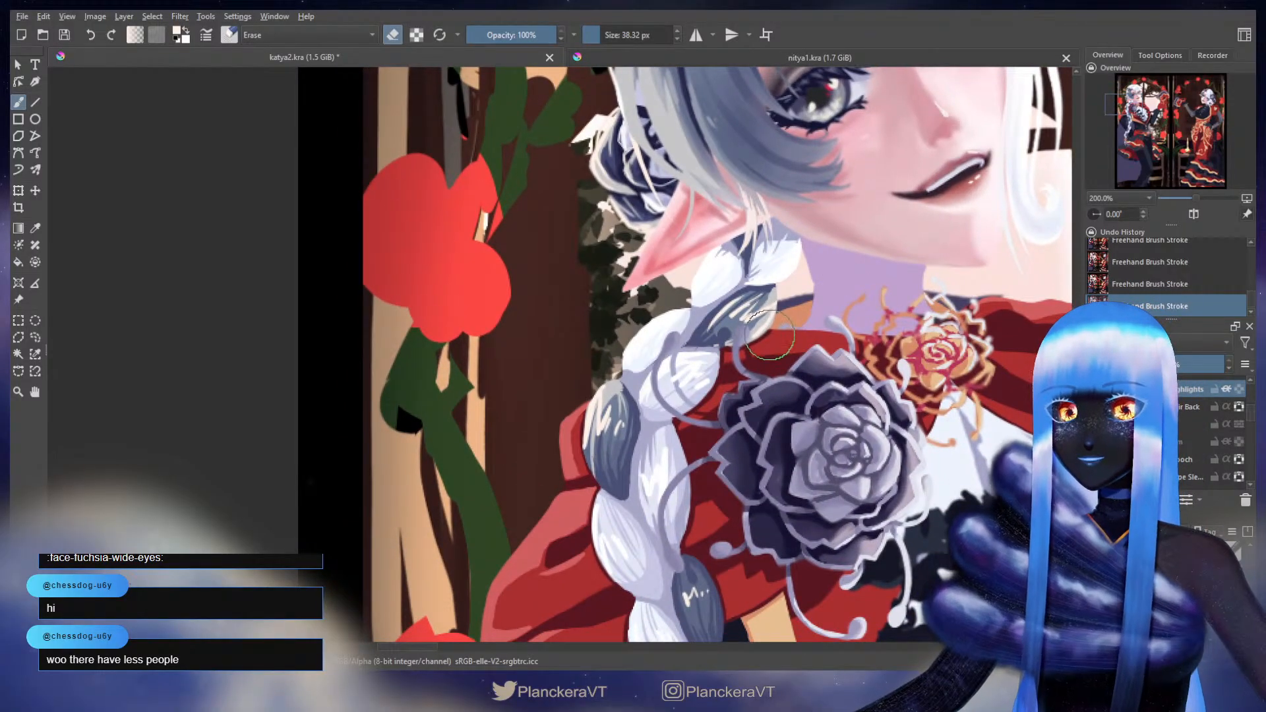
mouse_move(770, 335)
left_mouse_down()
mouse_move(775, 354)
mouse_move(735, 332)
mouse_move(773, 340)
left_mouse_up()
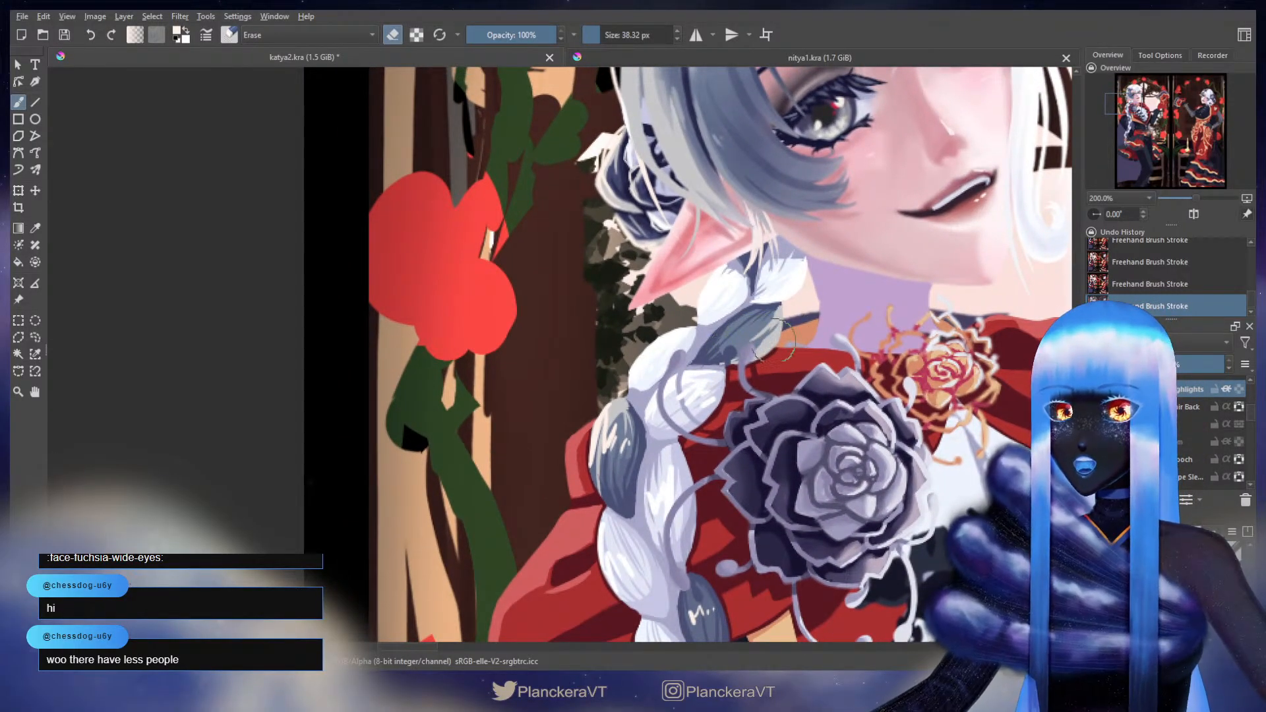
key("e")
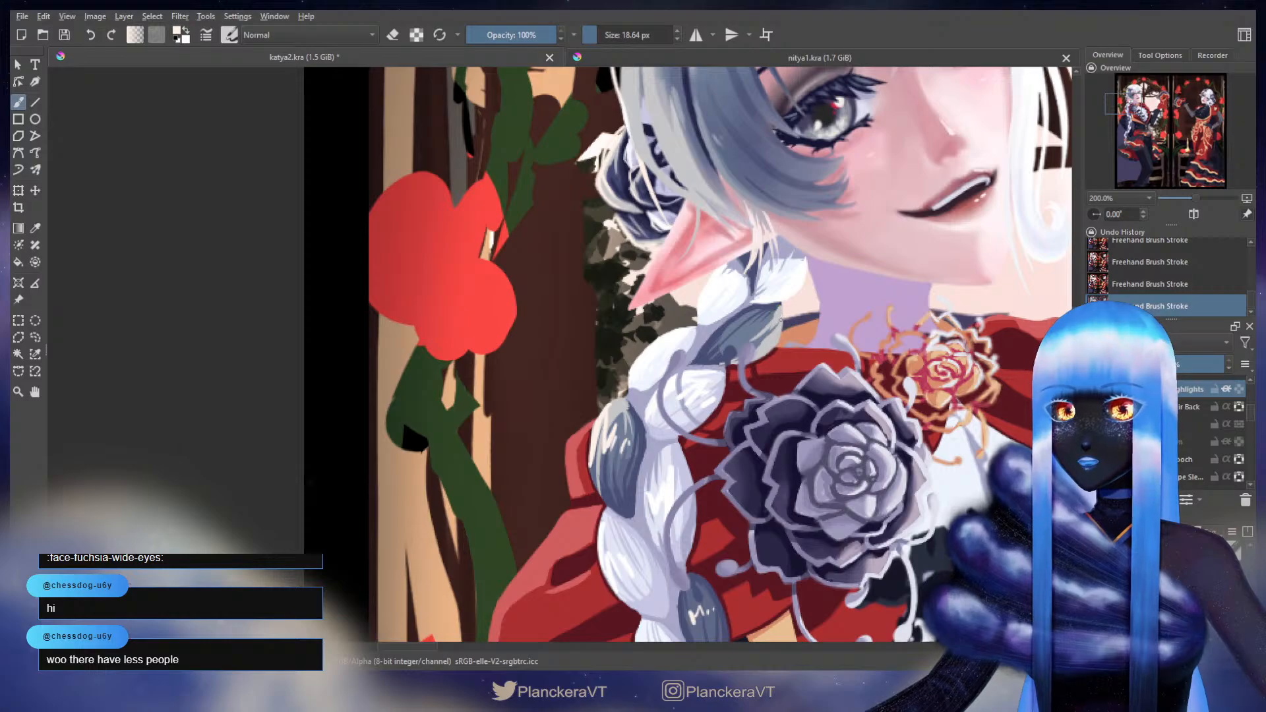
left_click_drag(777, 336, 774, 346)
key("ctrl+z")
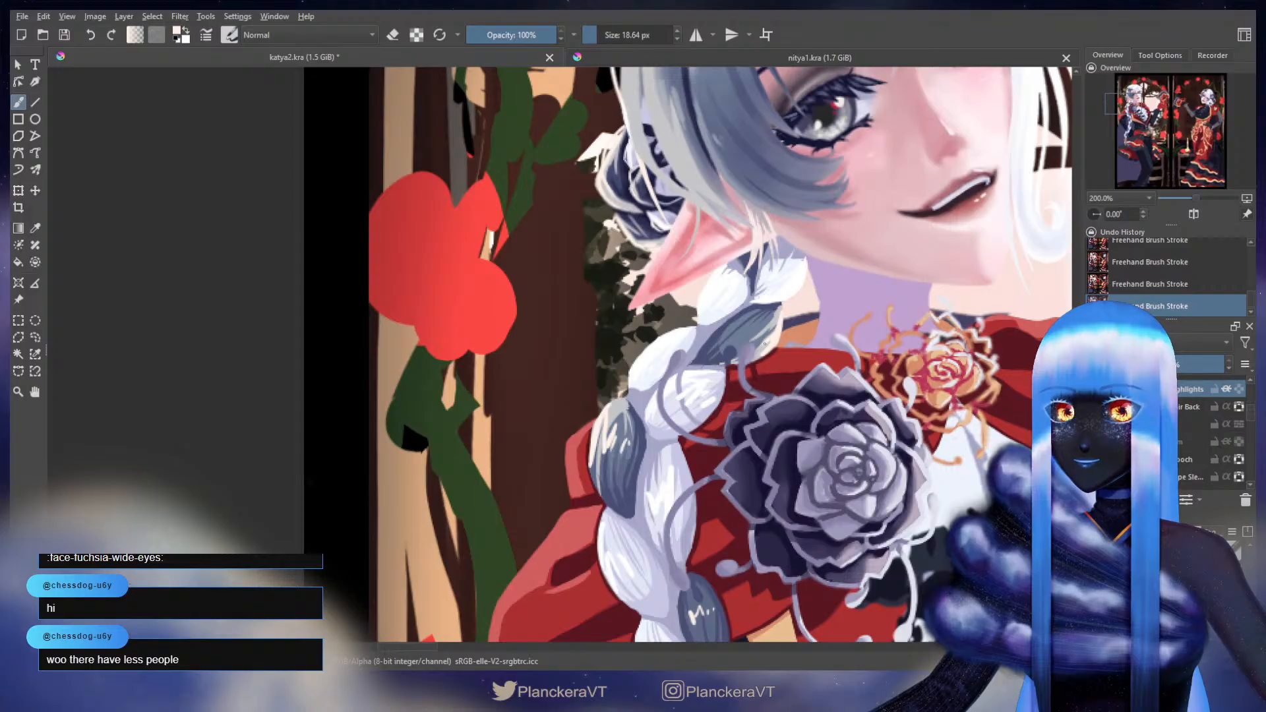
left_click_drag(765, 344, 755, 356)
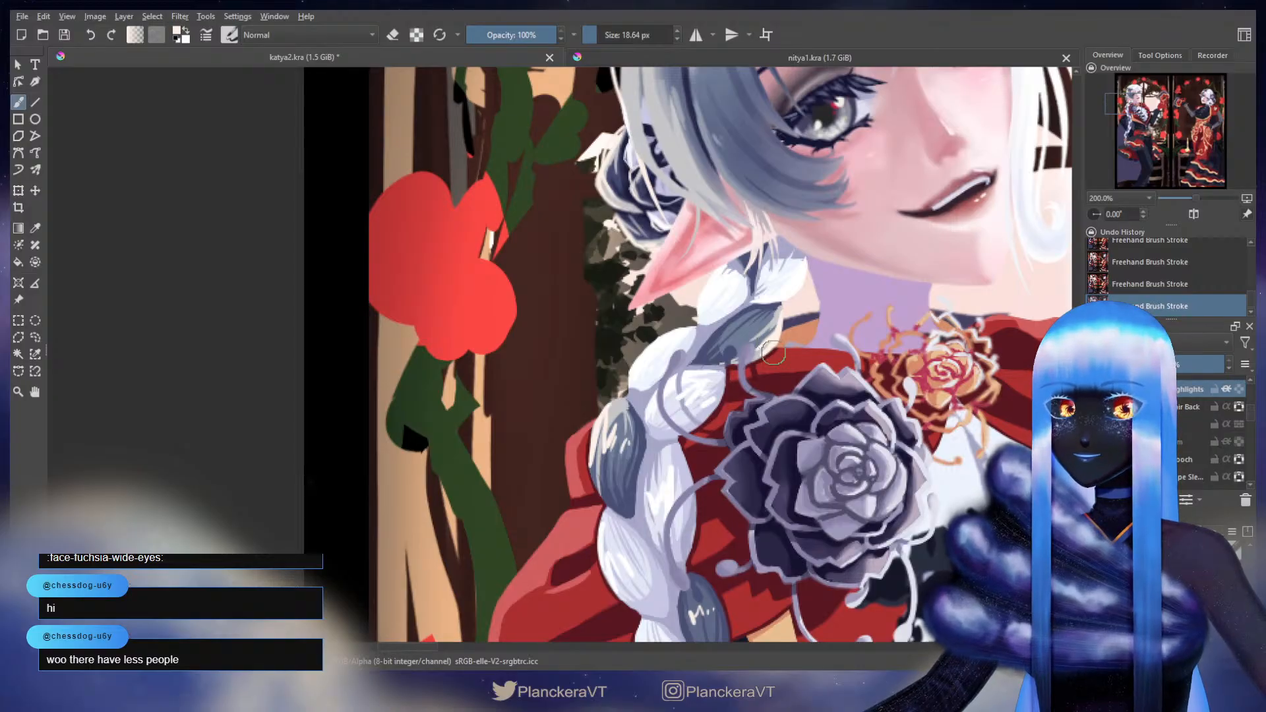
- Refine the uppermost grey segment with an 11.12 px eraser and paint thin pale highlight strands at 15.65 px
key("e")
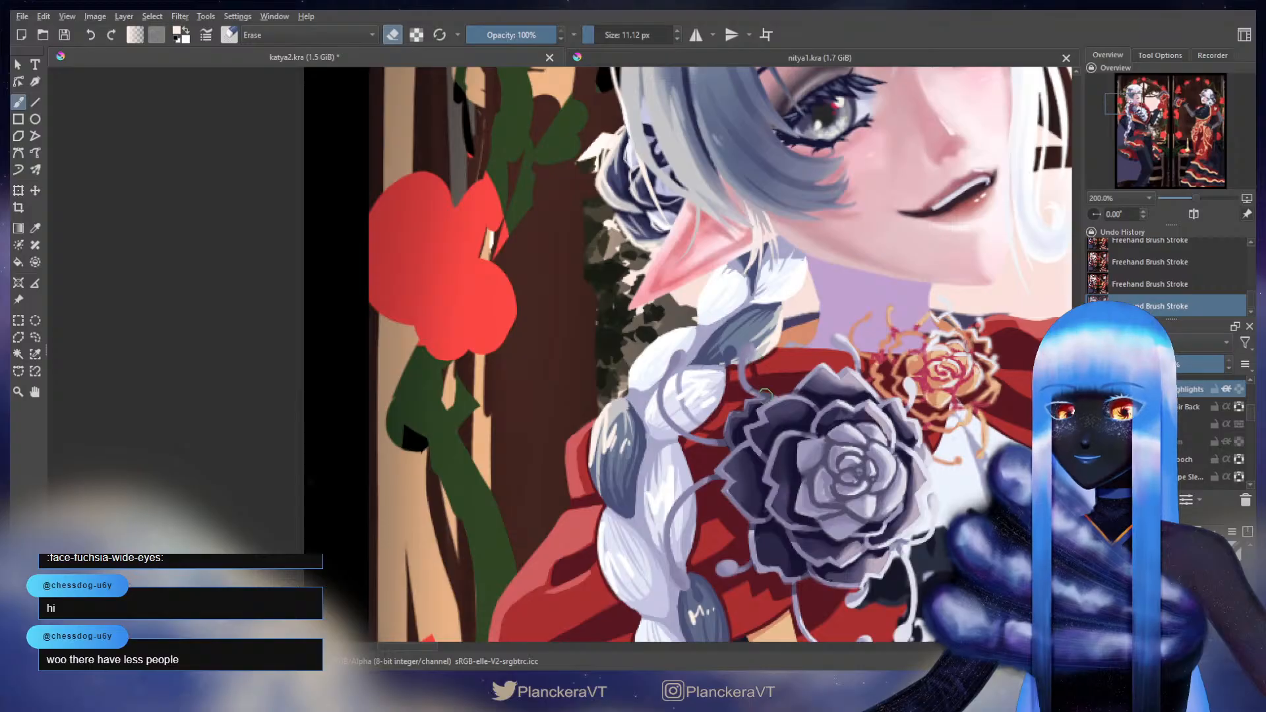
key("e")
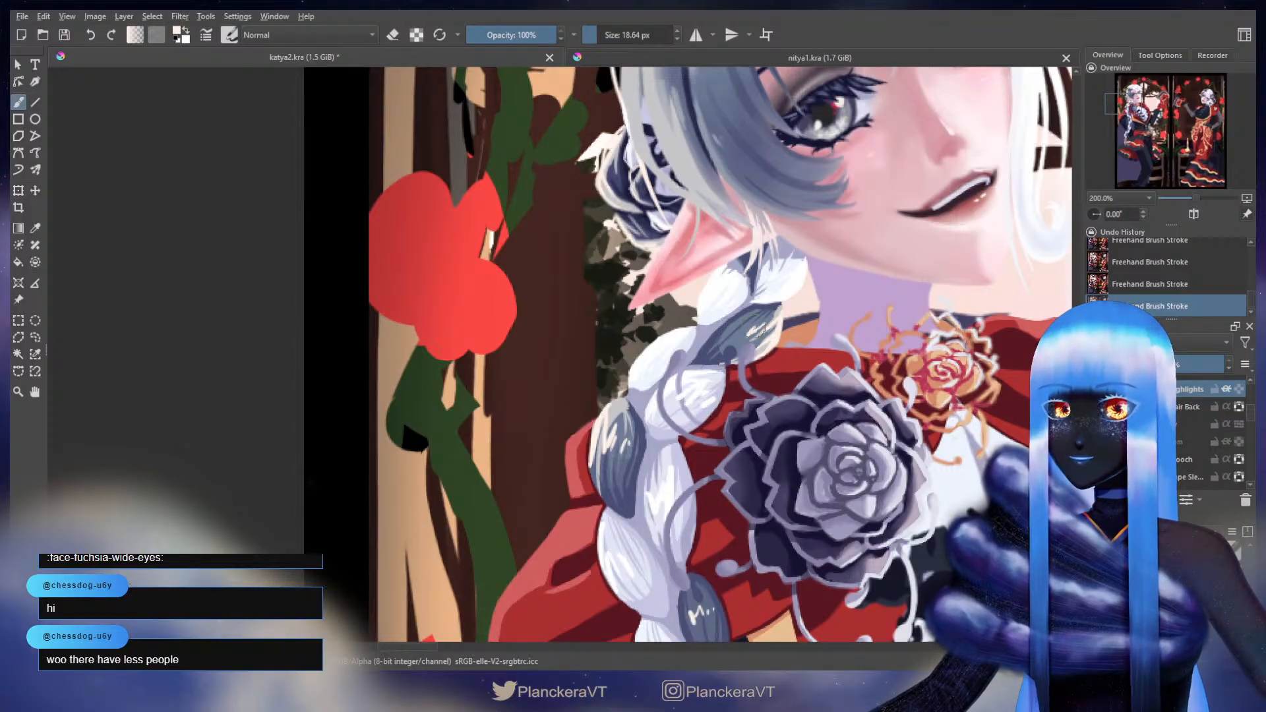
mouse_move(746, 319)
left_mouse_down("shift")
mouse_move(731, 329)
mouse_move(742, 336)
left_mouse_up("shift")
key("ctrl+z")
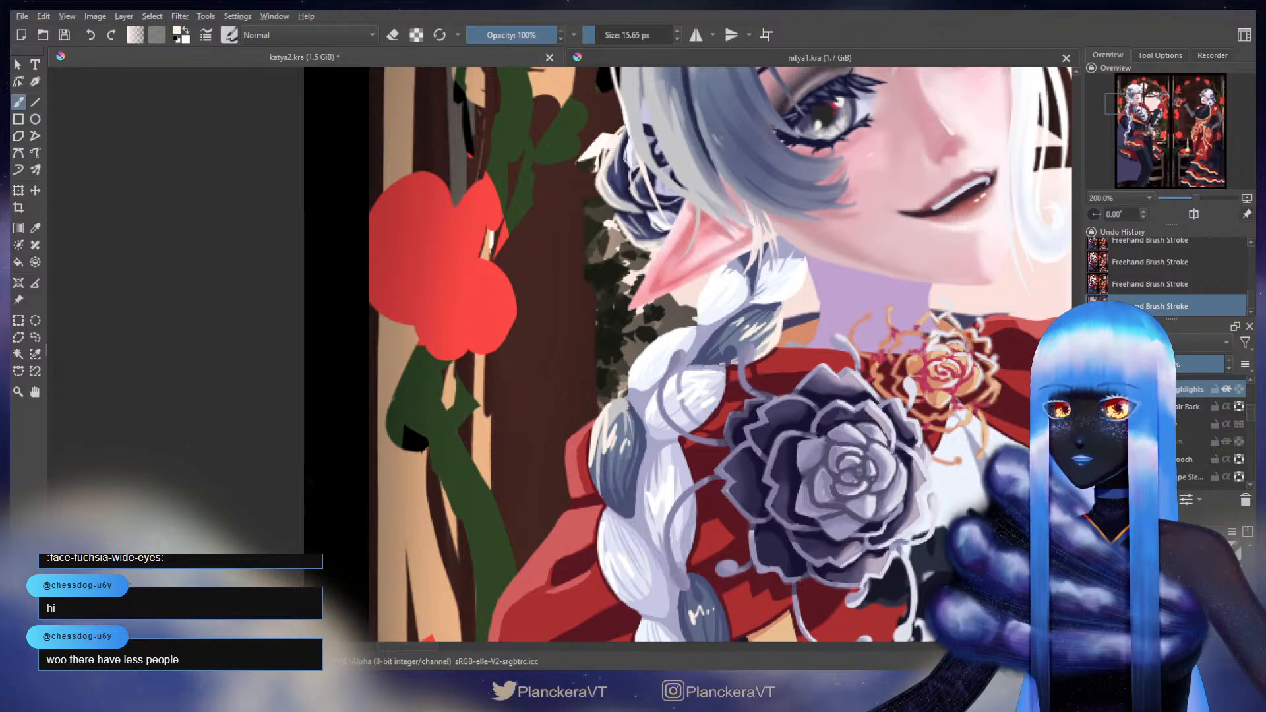
mouse_move(738, 342)
left_mouse_down()
mouse_move(774, 317)
mouse_move(824, 332)
mouse_move(816, 306)
mouse_move(797, 329)
mouse_move(795, 311)
left_mouse_up()
left_click(729, 322, "ctrl")
key("e")
key("e")
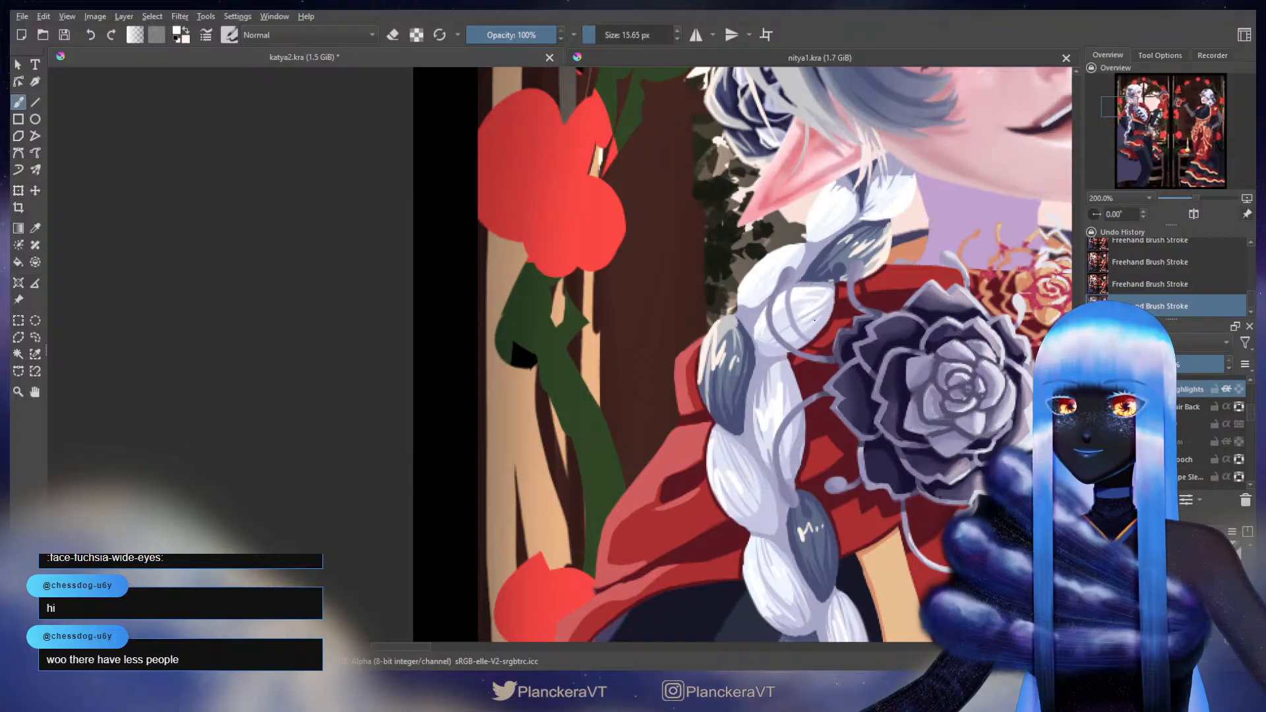
- Erase the second grey braid segment's highlights at 53.14 px and repaint them as thin strands at 15.65 px
left_click_drag(803, 439, 844, 405)
key("e")
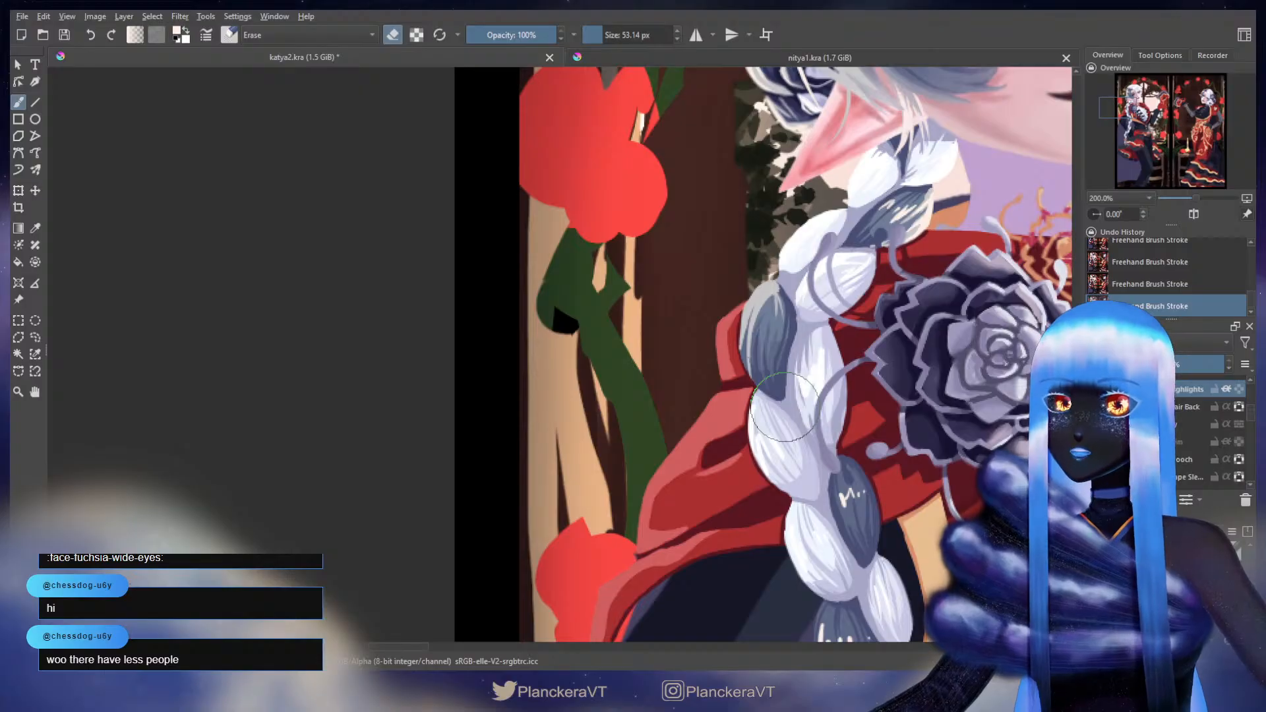
key("e")
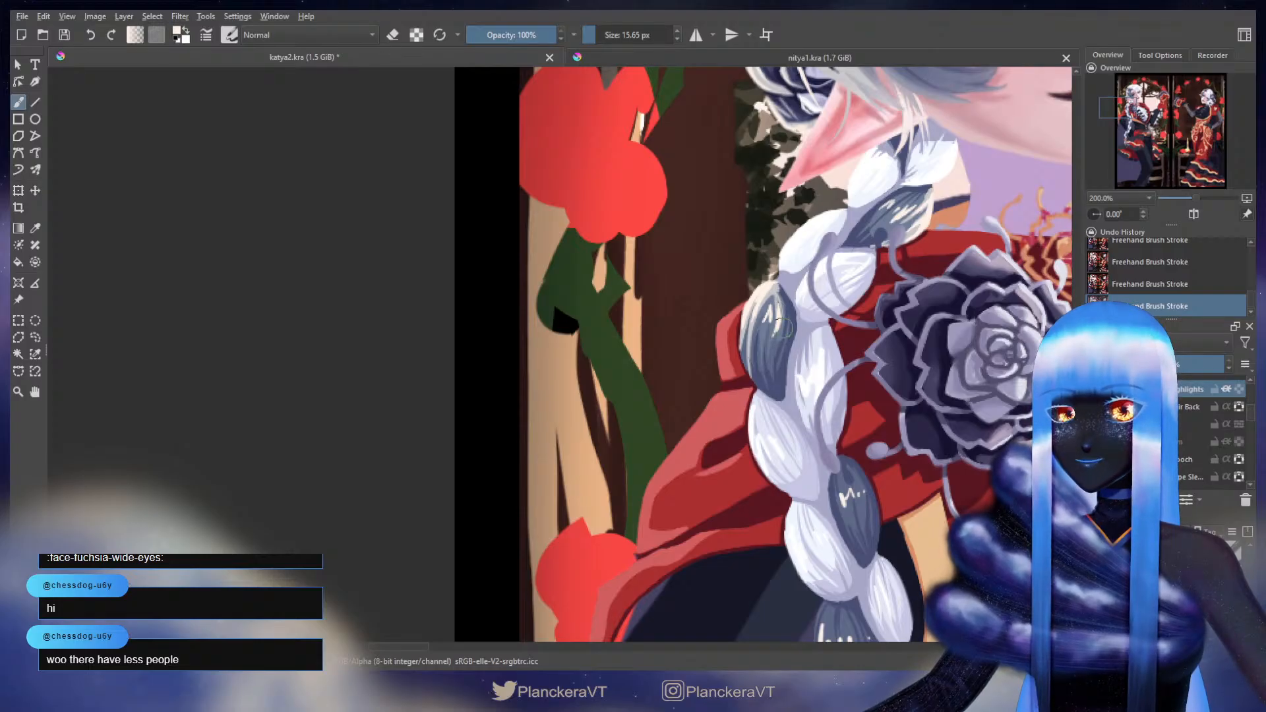
- Erase the highlights on the white segment beside the second grey one at 59.49 px and repaint them at 15.65 px
left_click_drag(819, 374, 789, 300)
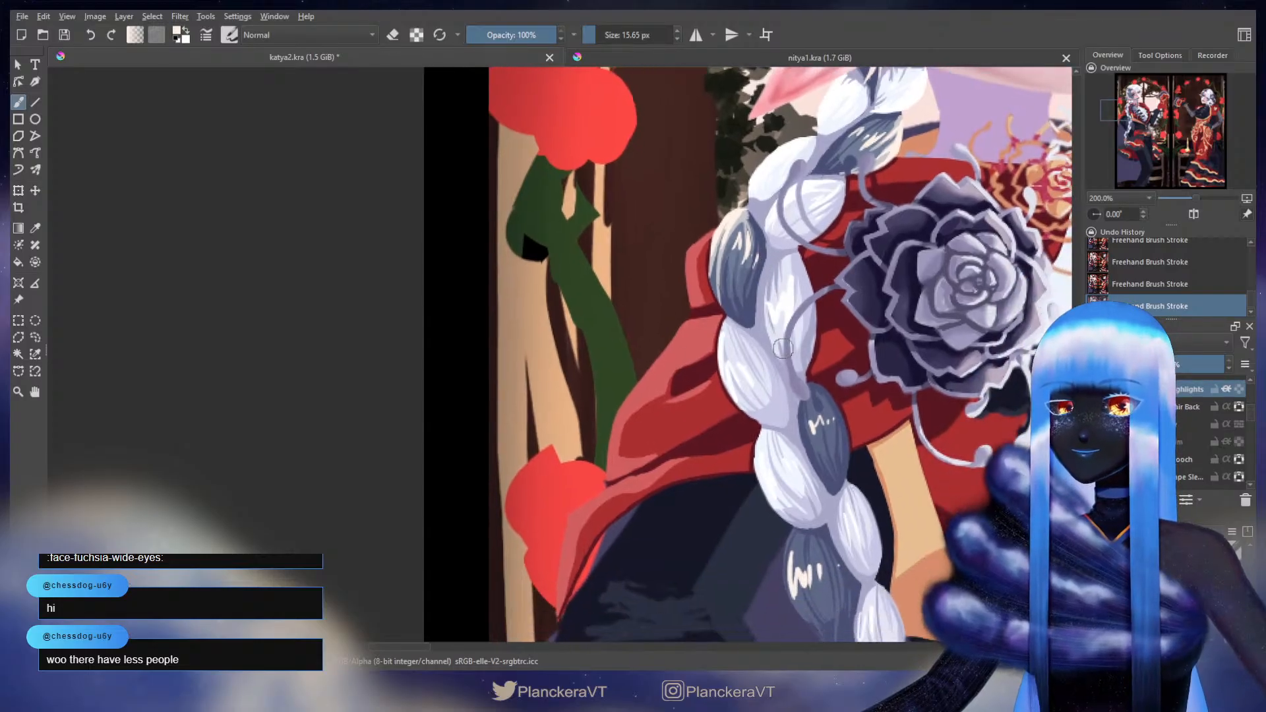
key("e")
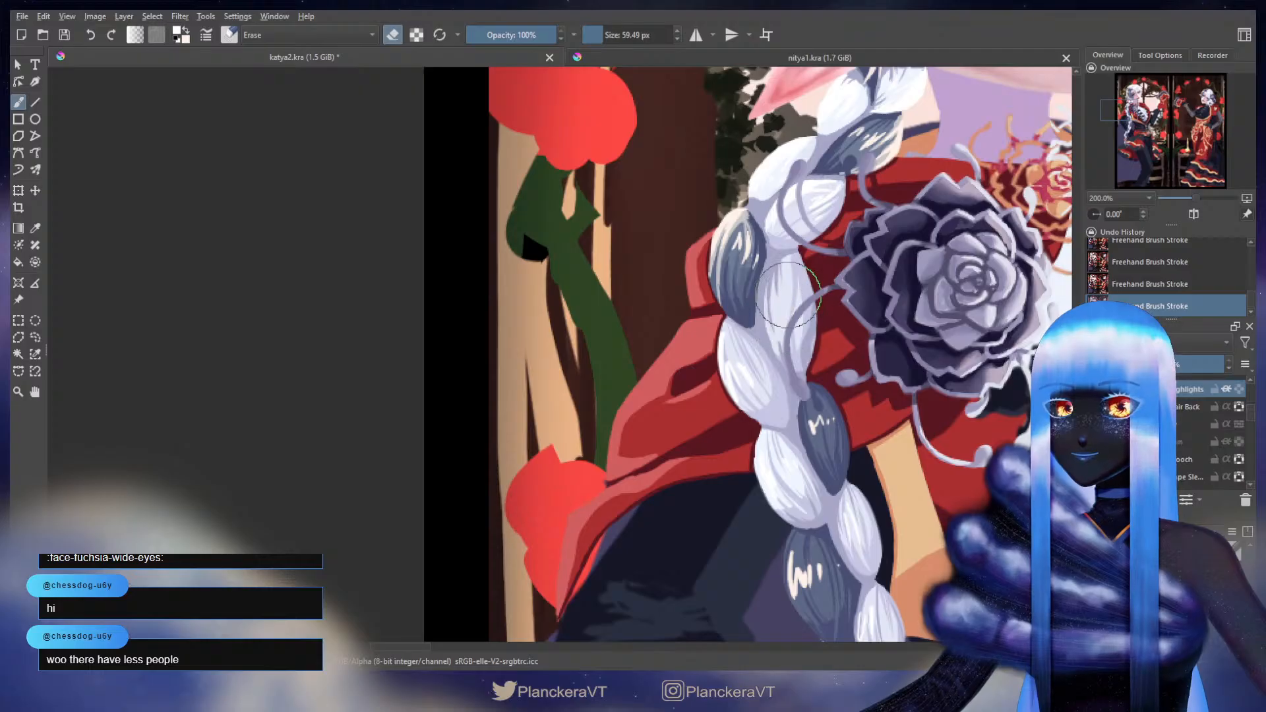
key("e")
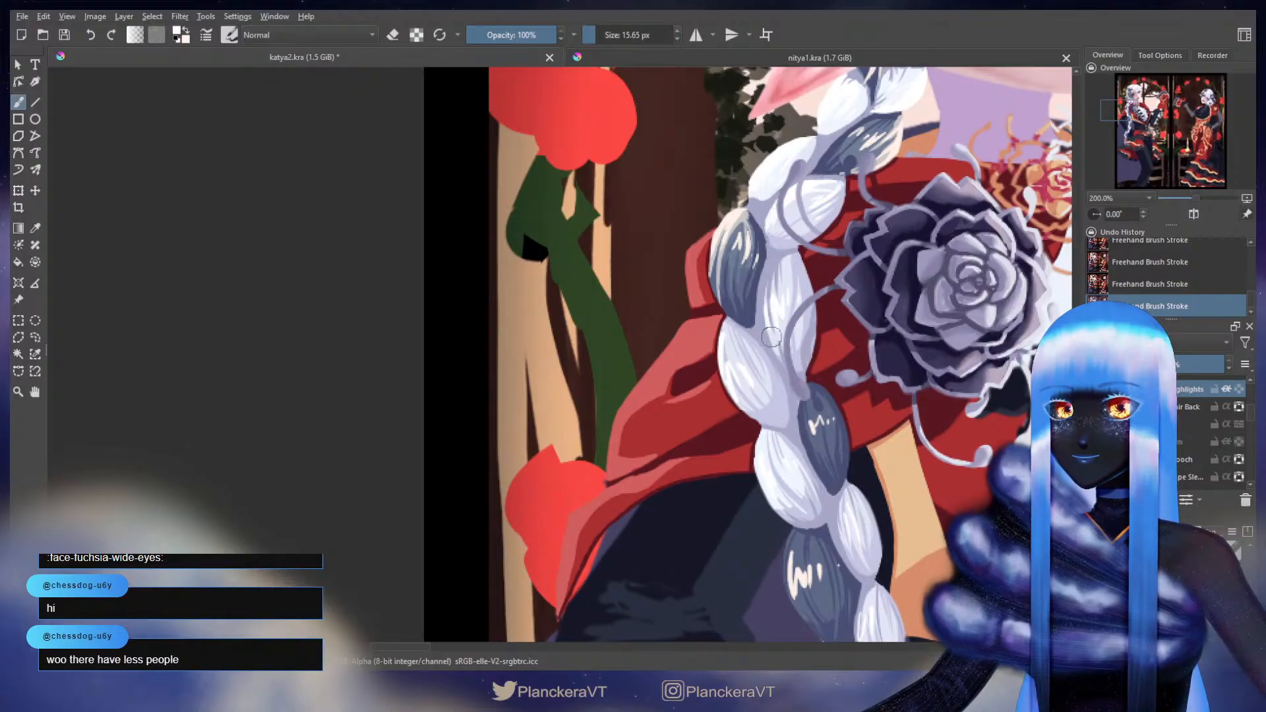
- Redo the highlights on the white segment below the second grey one with a 61.72 px eraser and 15.65 px brush, undoing and restoring one stroke
scroll(771, 329, "down", 1)
key("e")
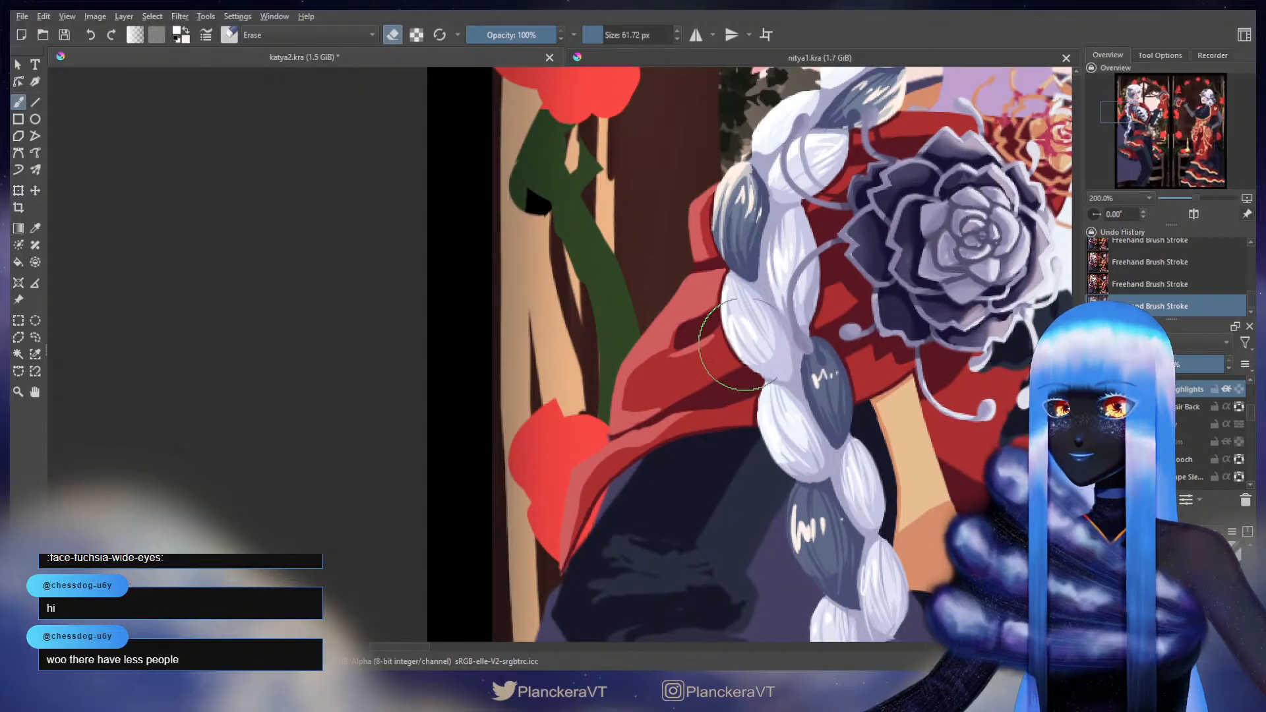
key("e")
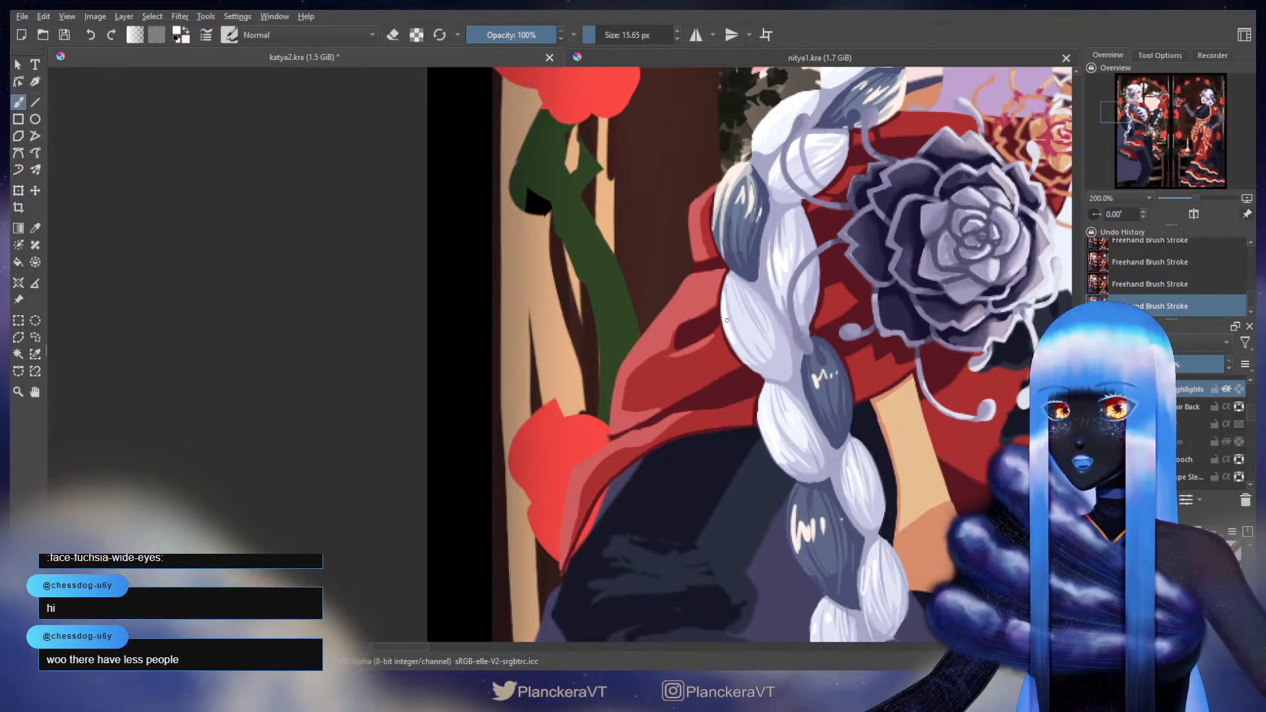
key("ctrl+z")
key("ctrl+shift+z")
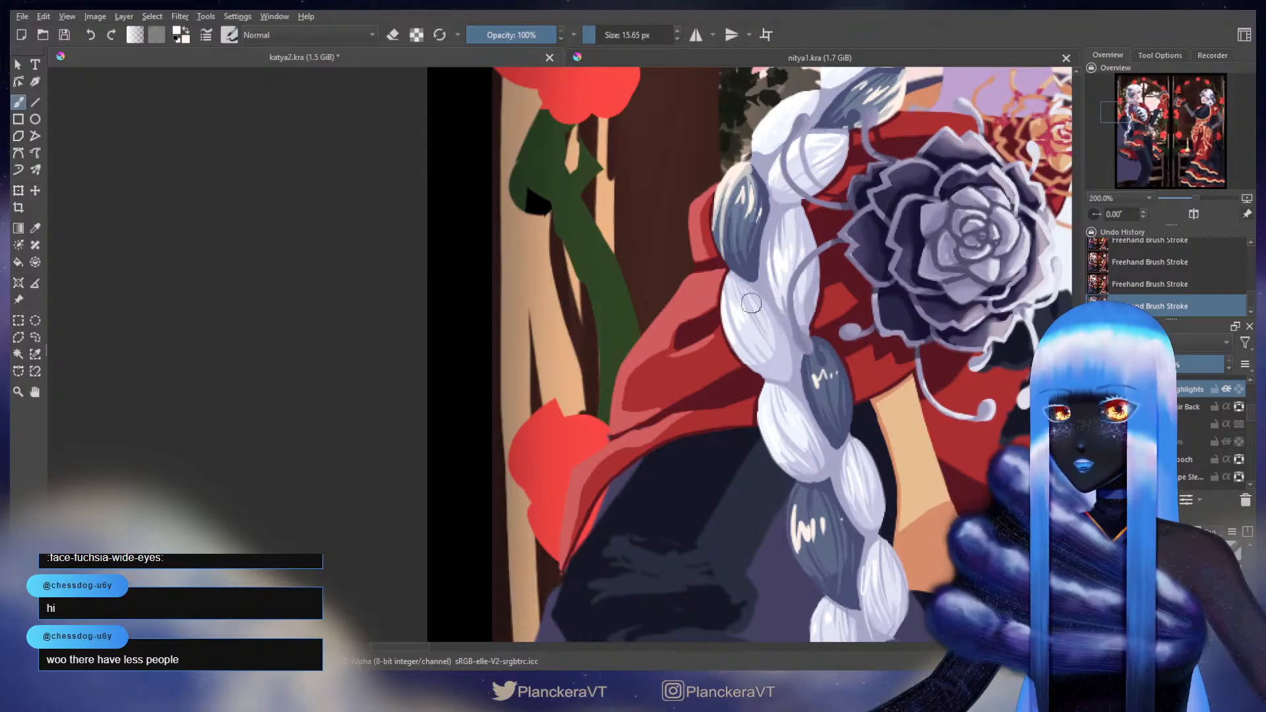
left_click_drag(830, 379, 750, 339)
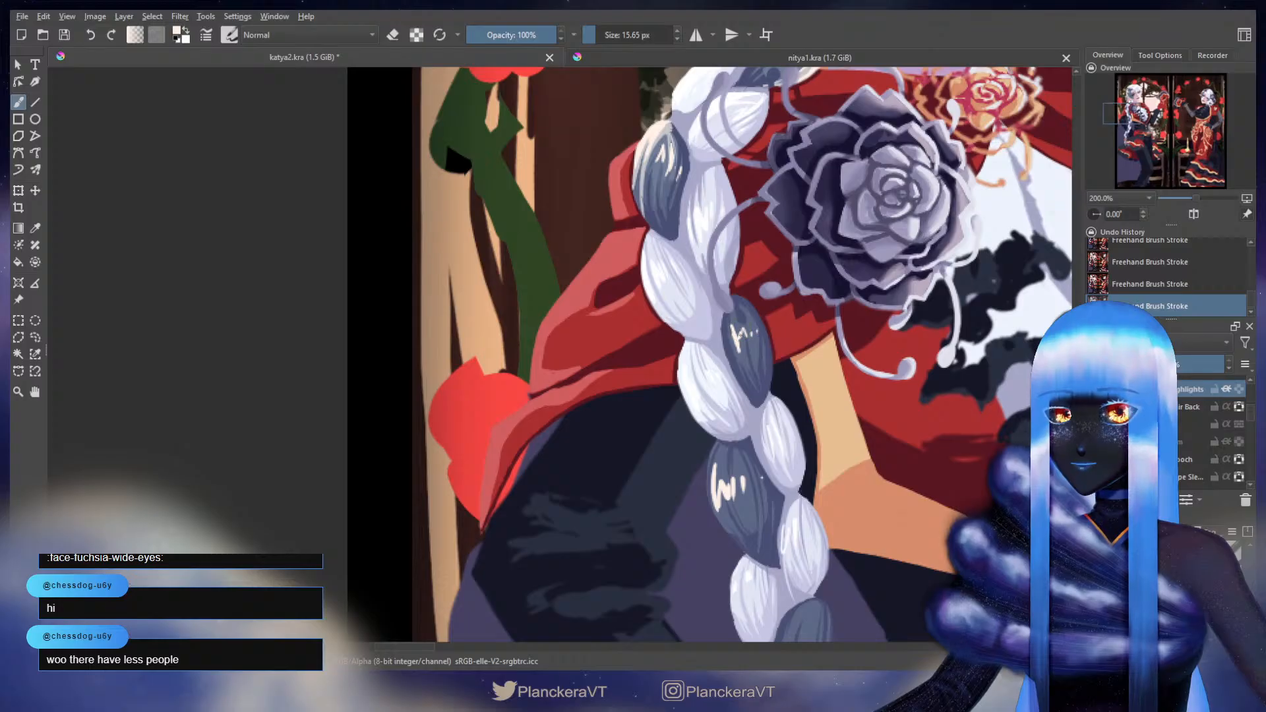
- Touch up the highlights on the second grey braid segment and the white one beside it with a 33.16 px eraser and 15.65 px brush
key("e")
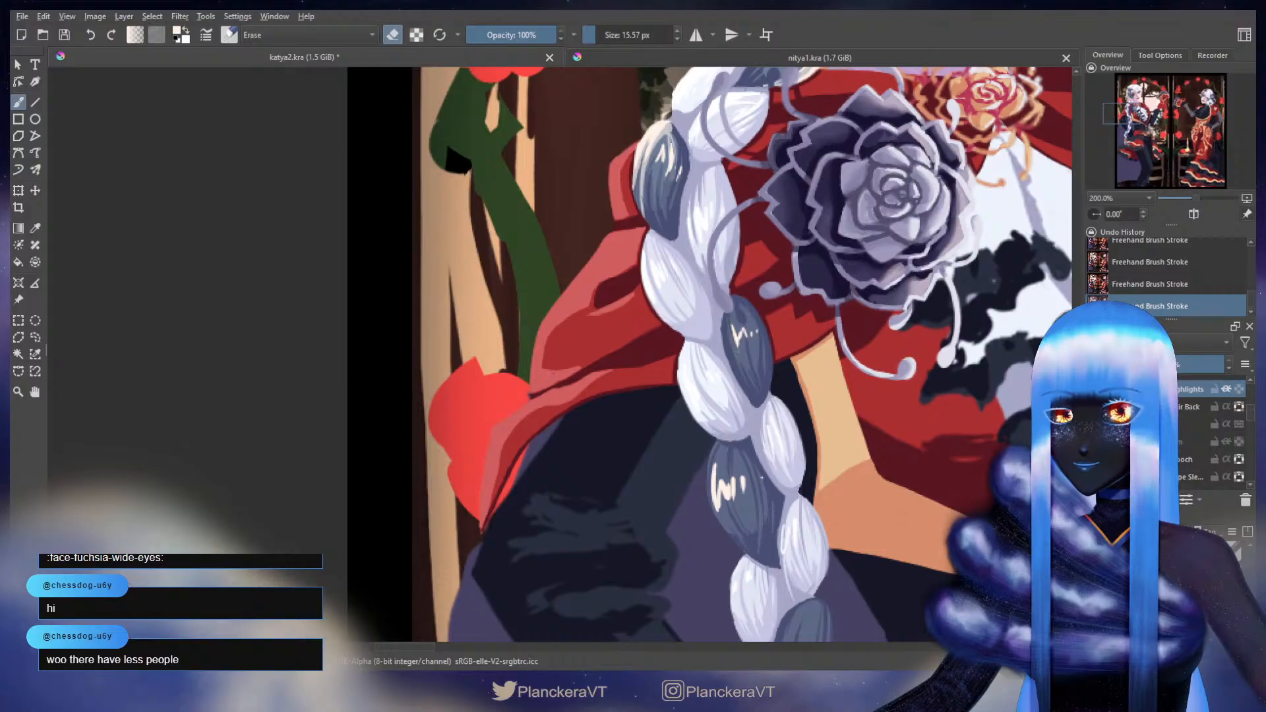
key("e")
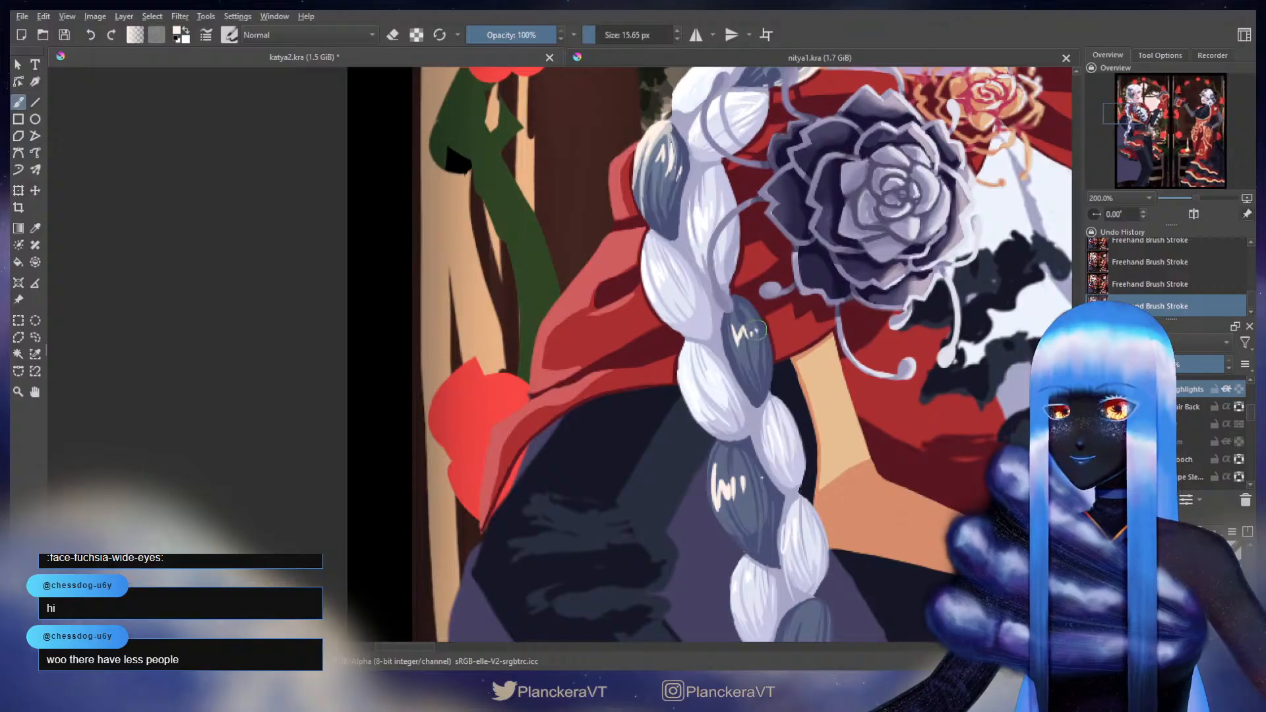
scroll(758, 330, "down", 1)
key("e")
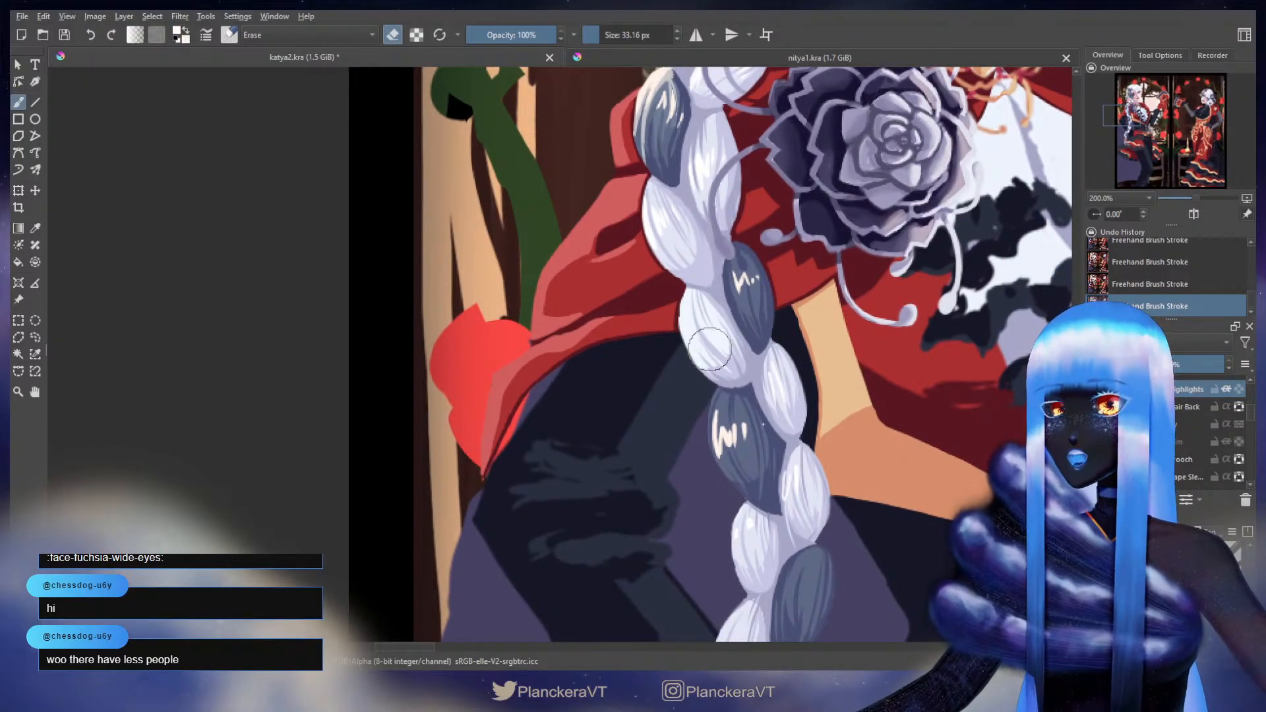
key("e")
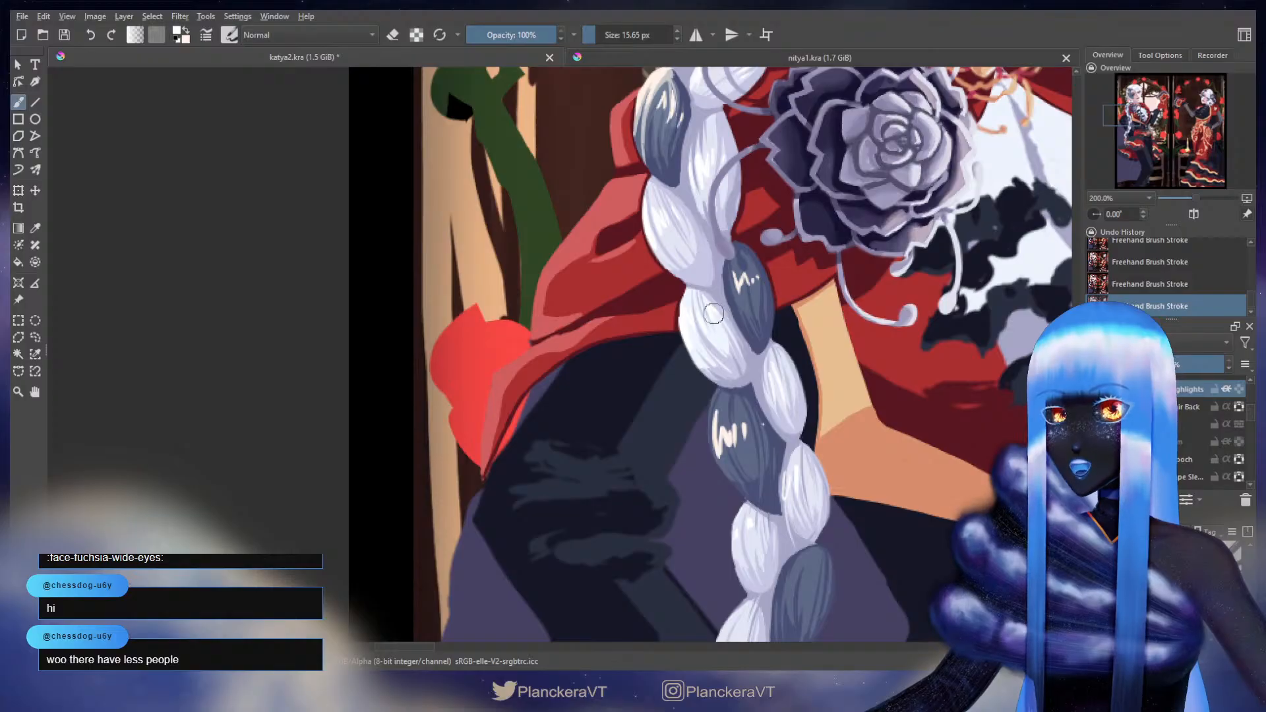
- Refine the highlights on the third grey segment and the white segments beside it with 31.50 and 27.58 px erasers and a 15.65 px brush
left_click_drag(821, 330, 784, 259)
key("e")
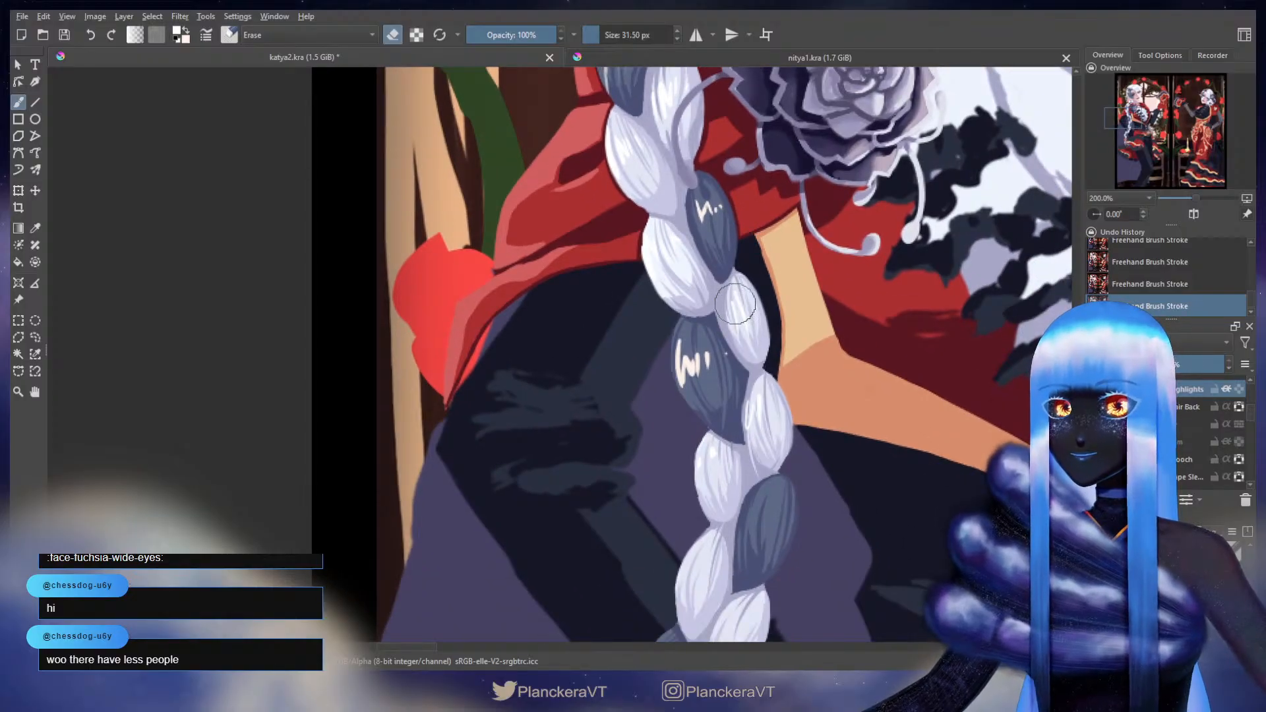
key("e")
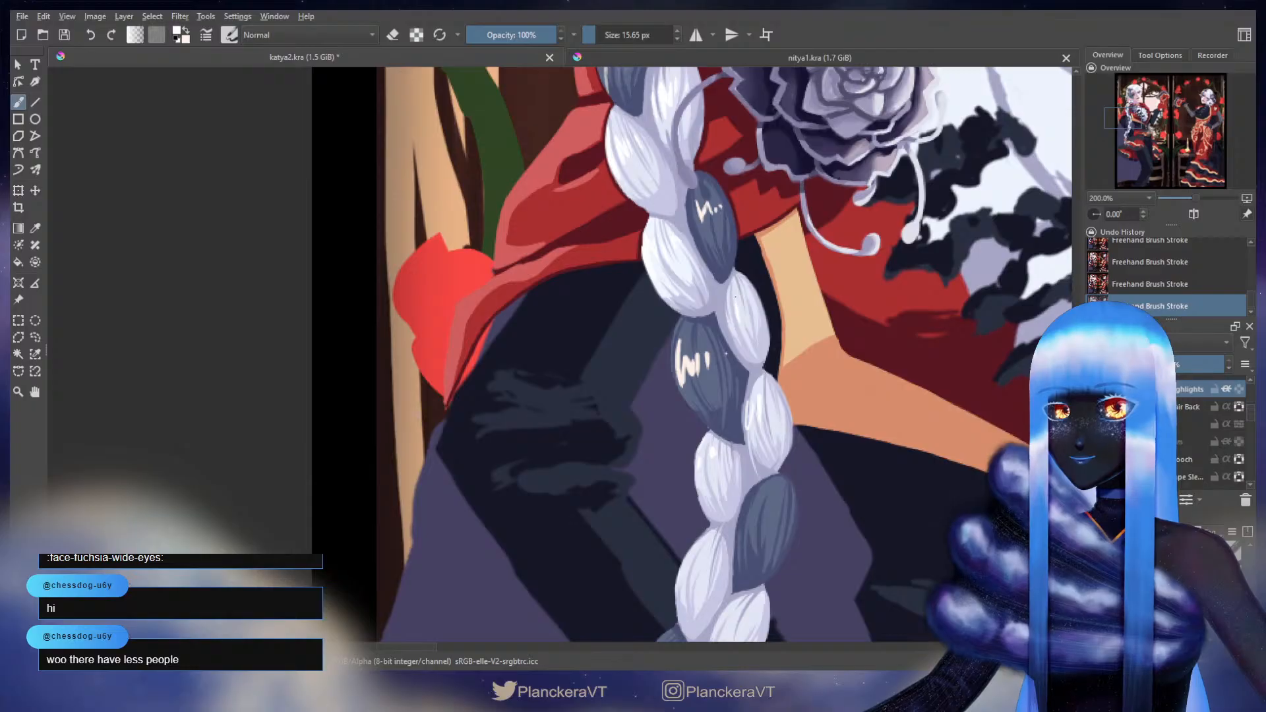
key("e")
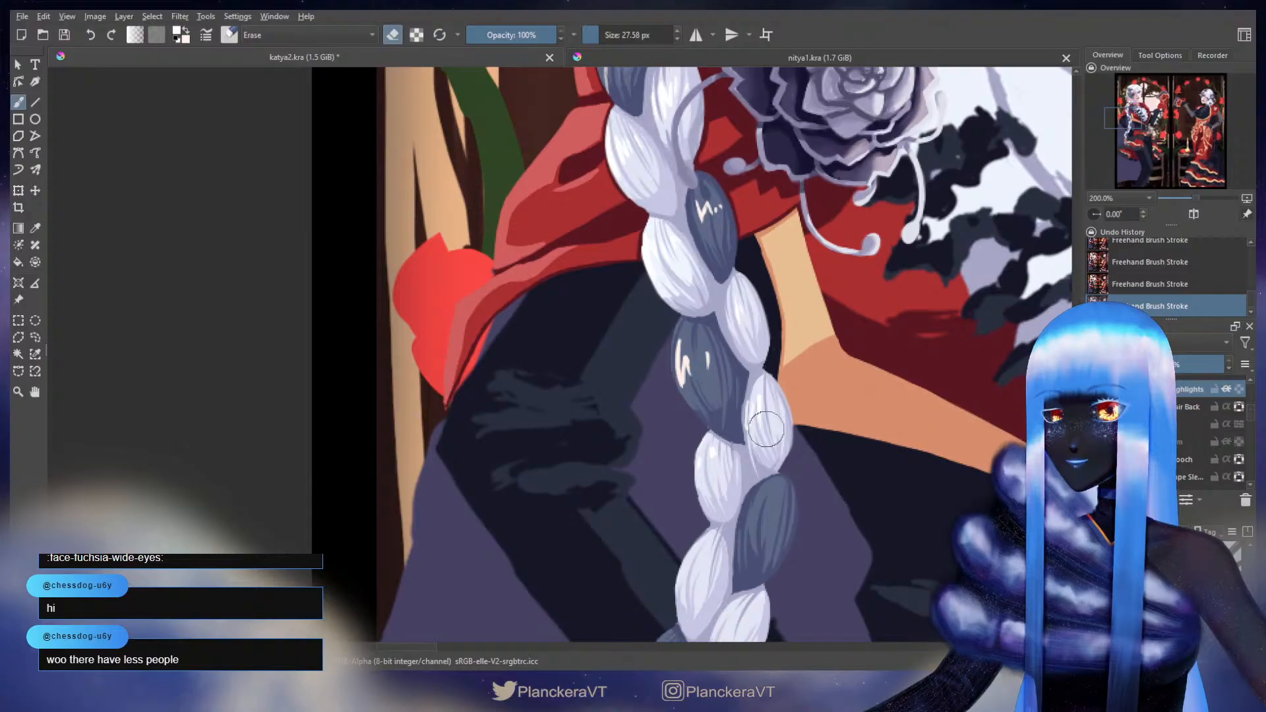
key("e")
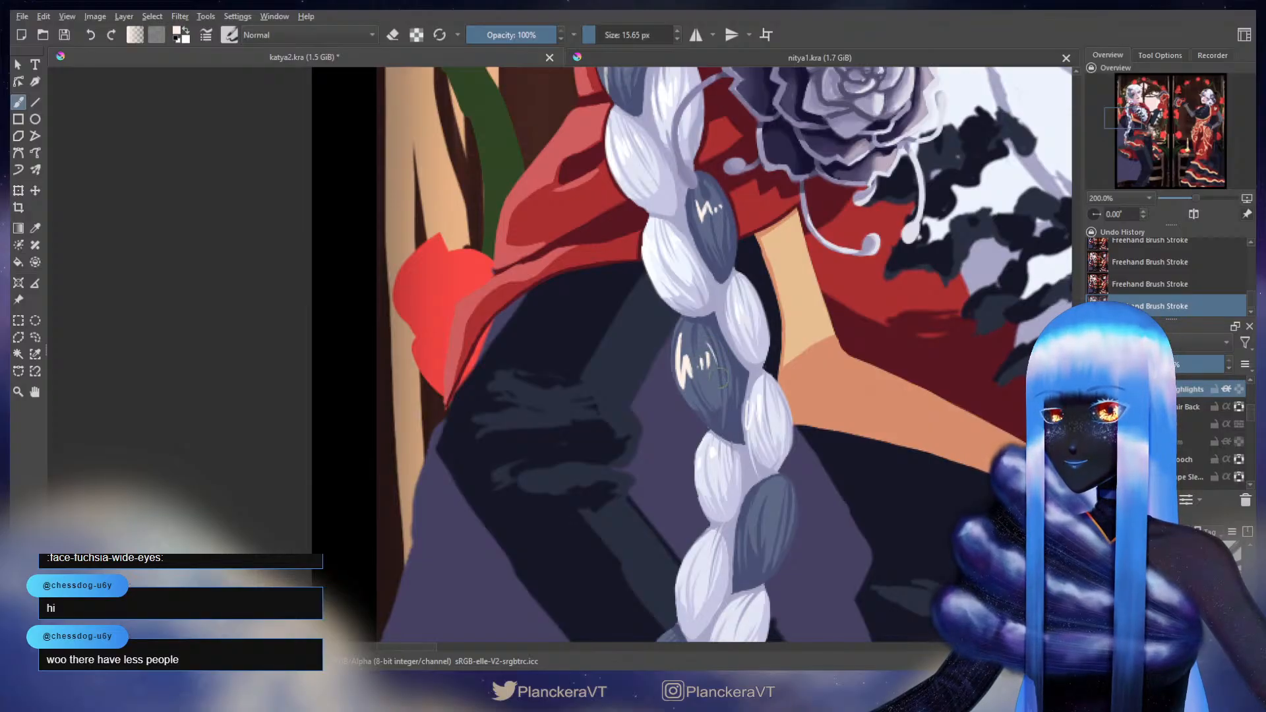
- Refine the highlights on the fourth grey segment and the white segment above it with a 26.47 px eraser and 15.65 px brush
left_click_drag(768, 390, 729, 281)
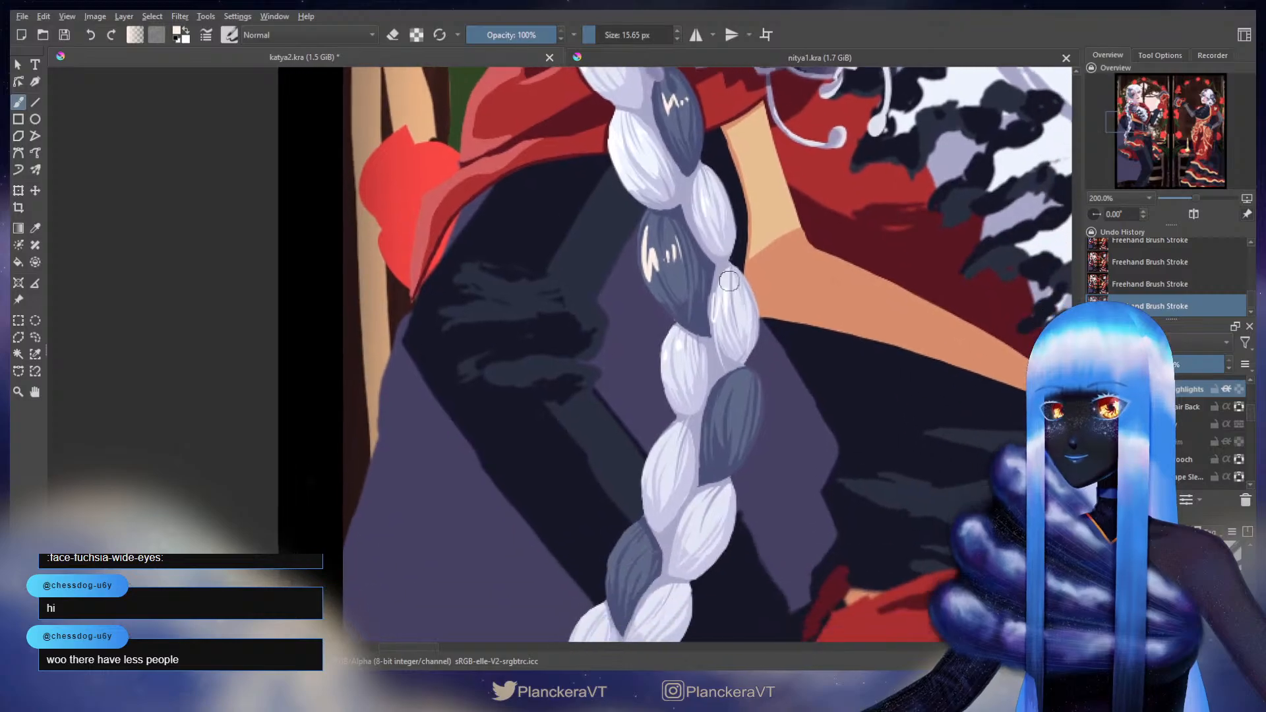
key("e")
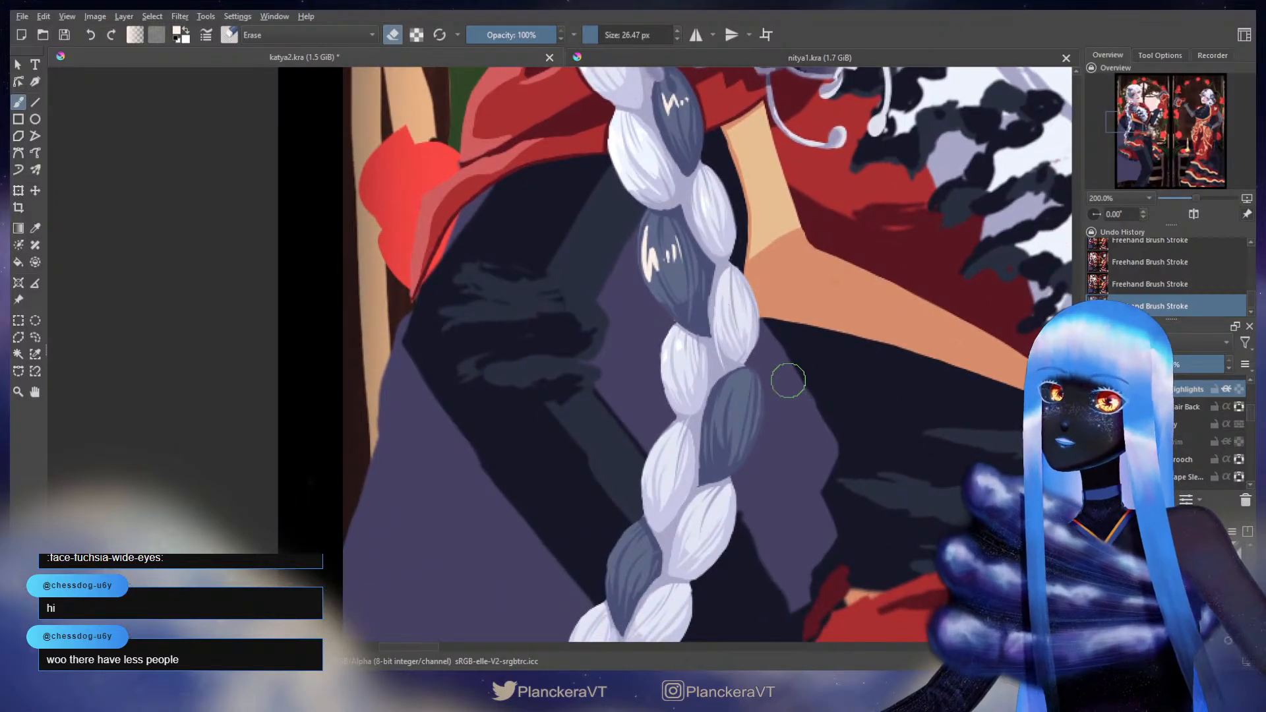
key("e")
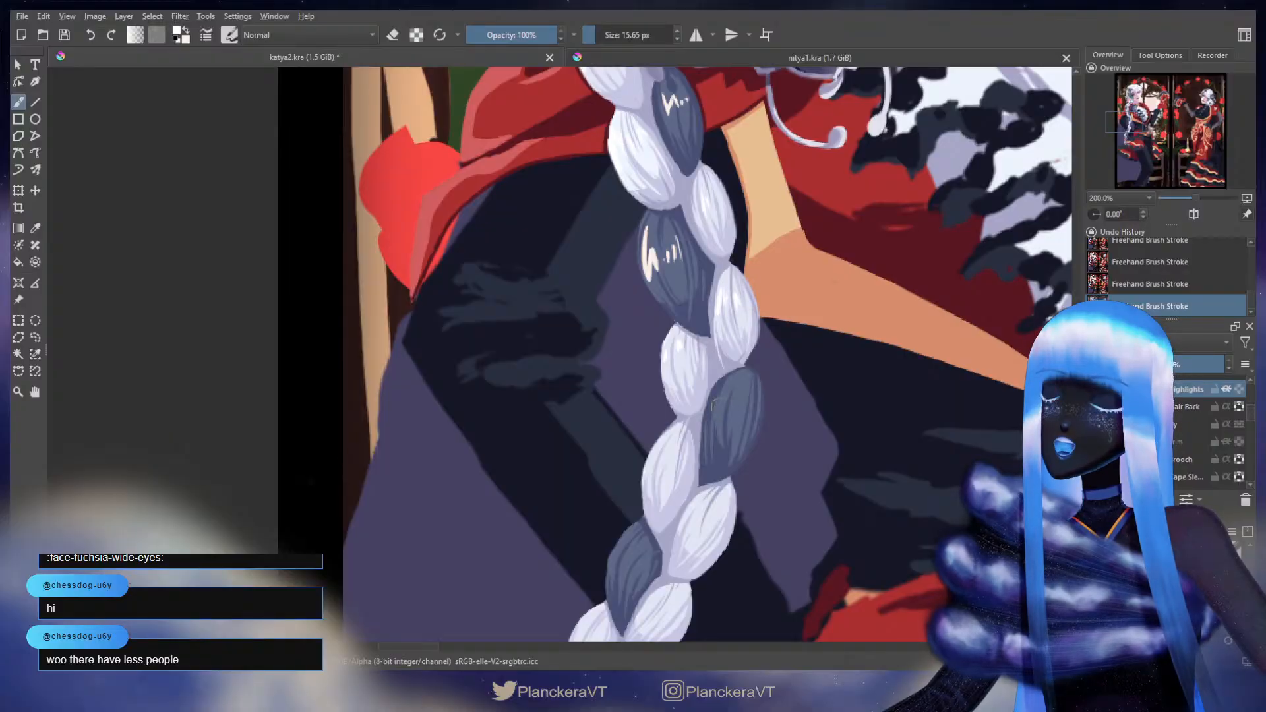
key("e")
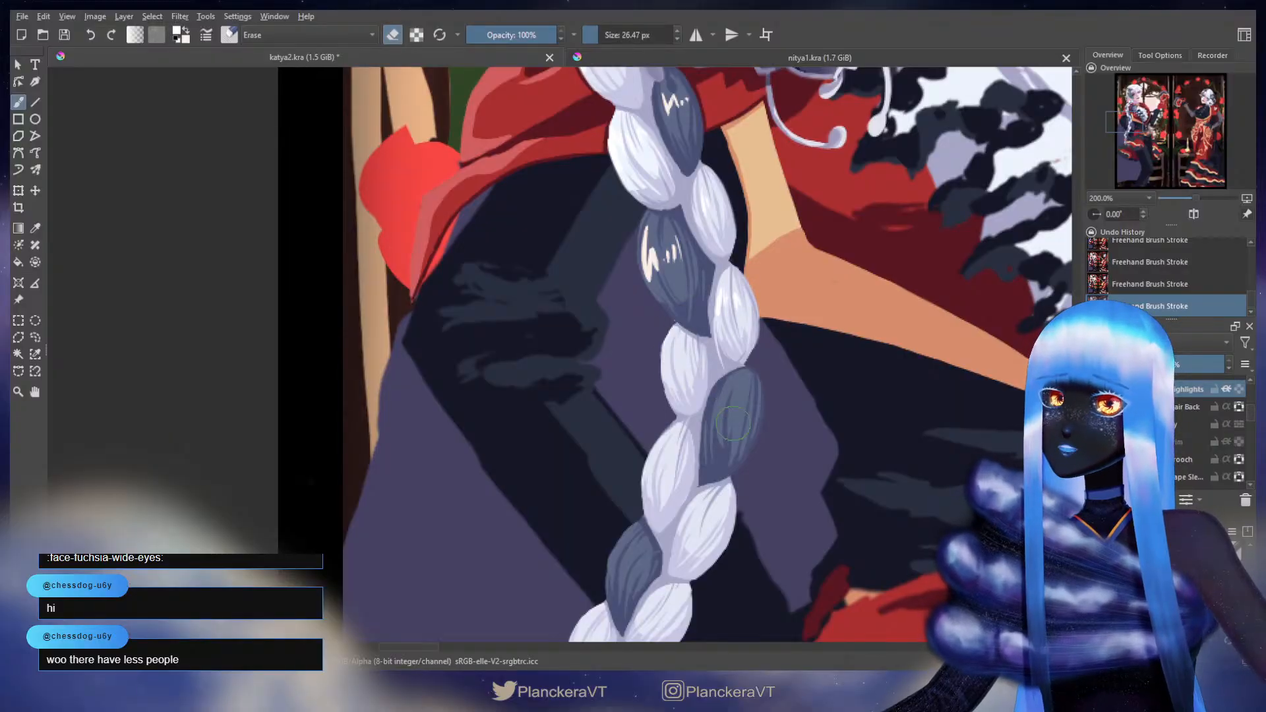
key("e")
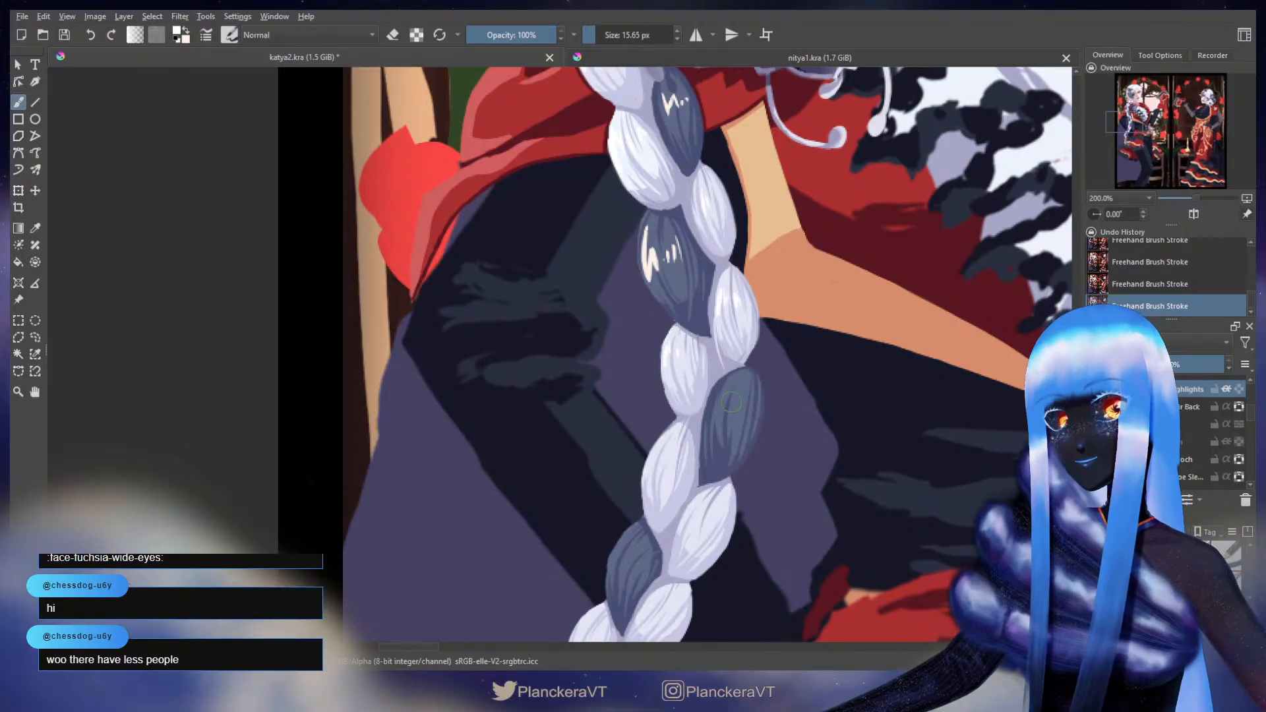
- Add a paint layer above Hair Back, make it inherit alpha and change its blending mode
key("1")
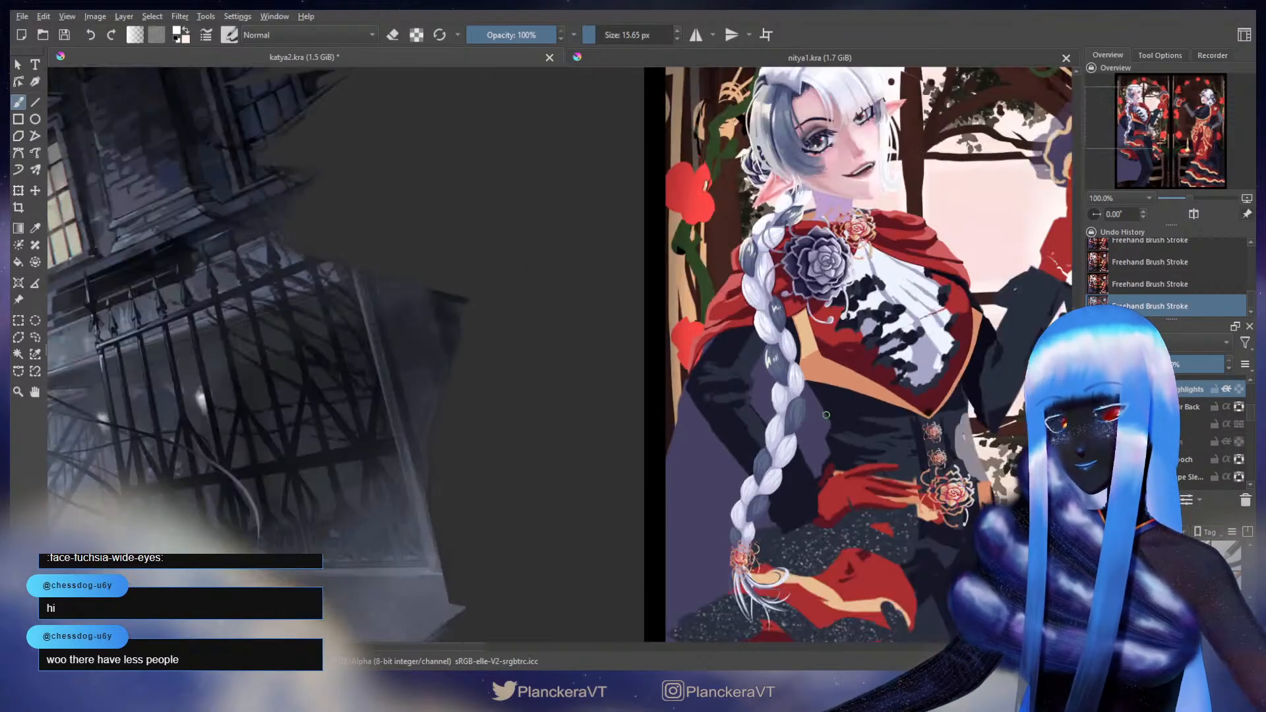
key("minus")
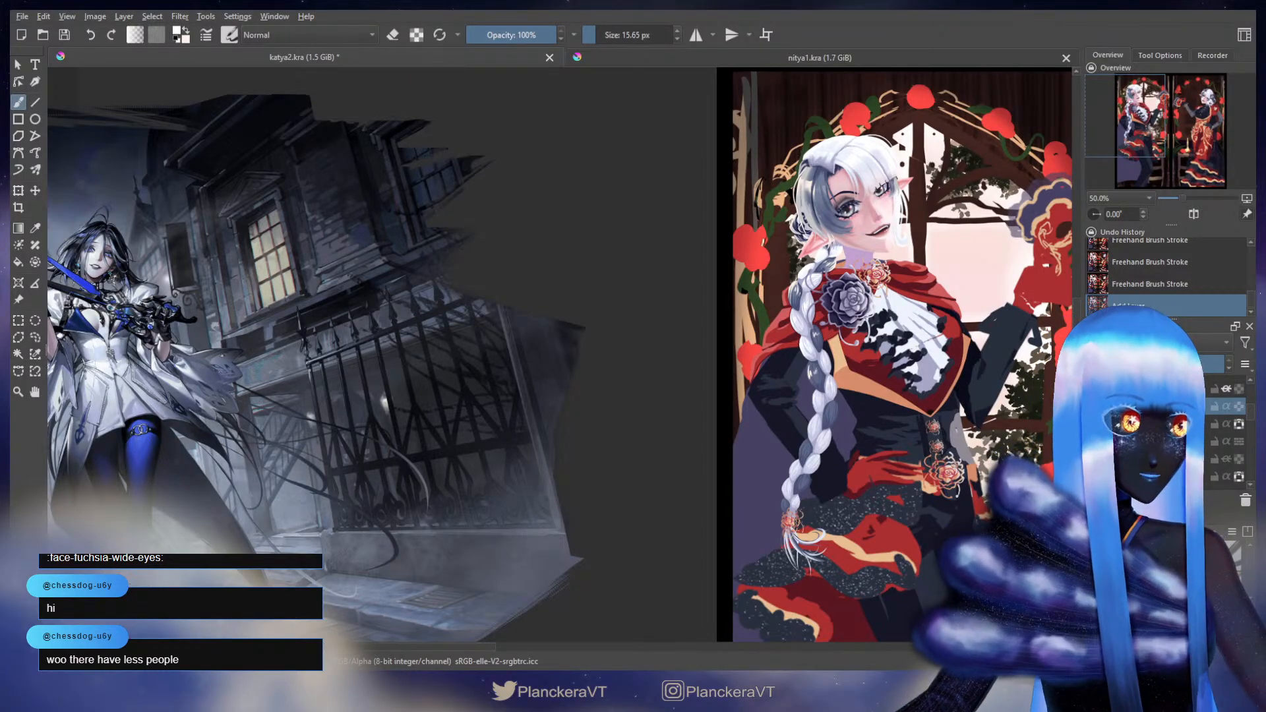
left_click(1226, 409)
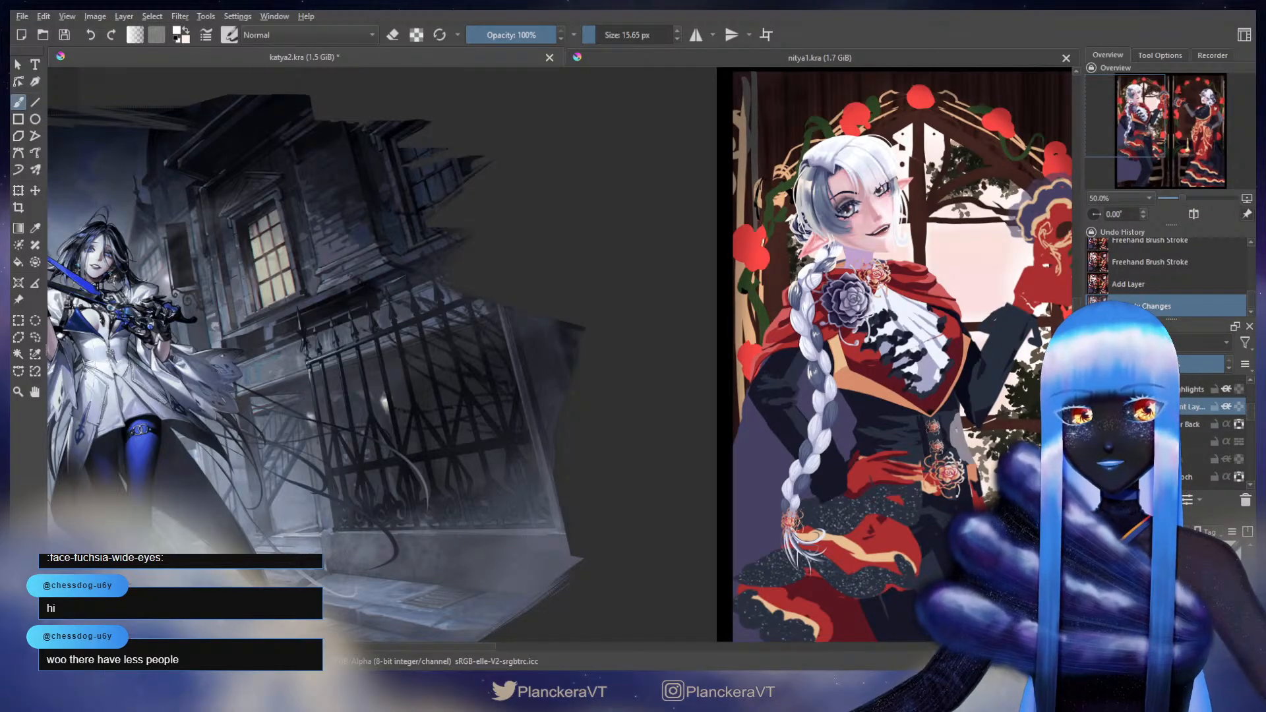
left_click(1199, 343)
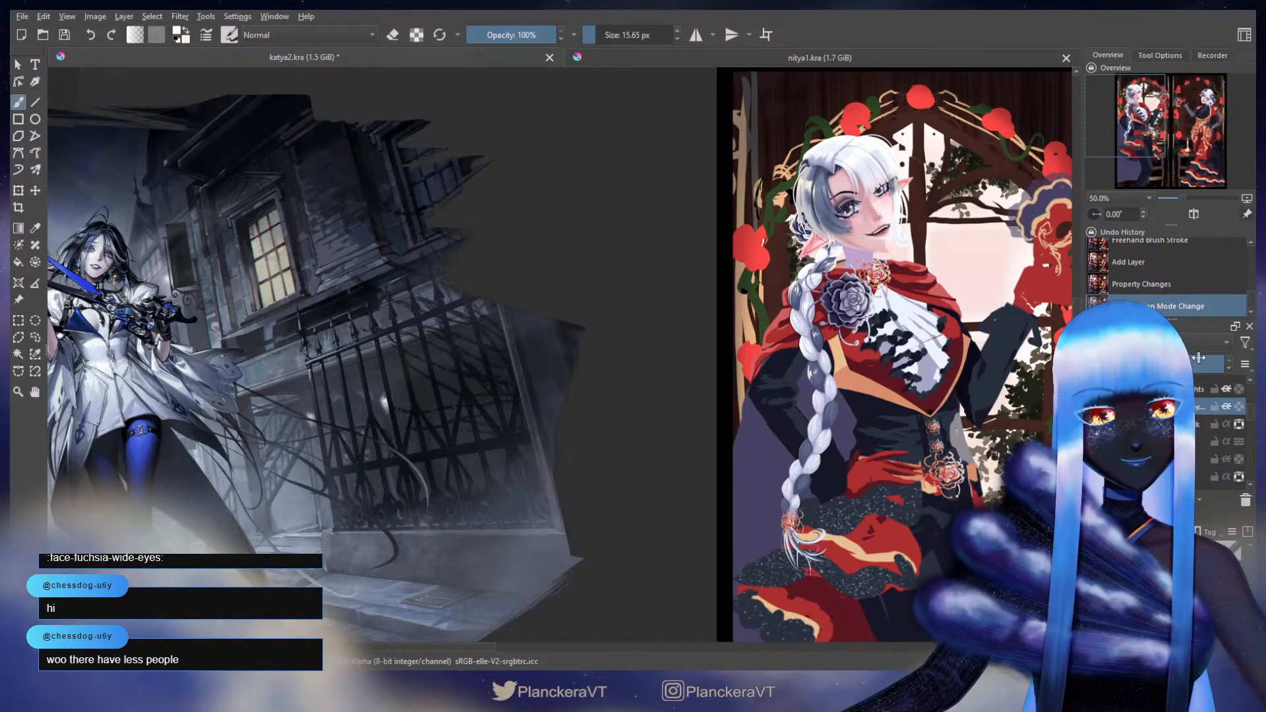
- Rename the new layer Dark and move it above the Hairtie layer
double_click(1189, 404)
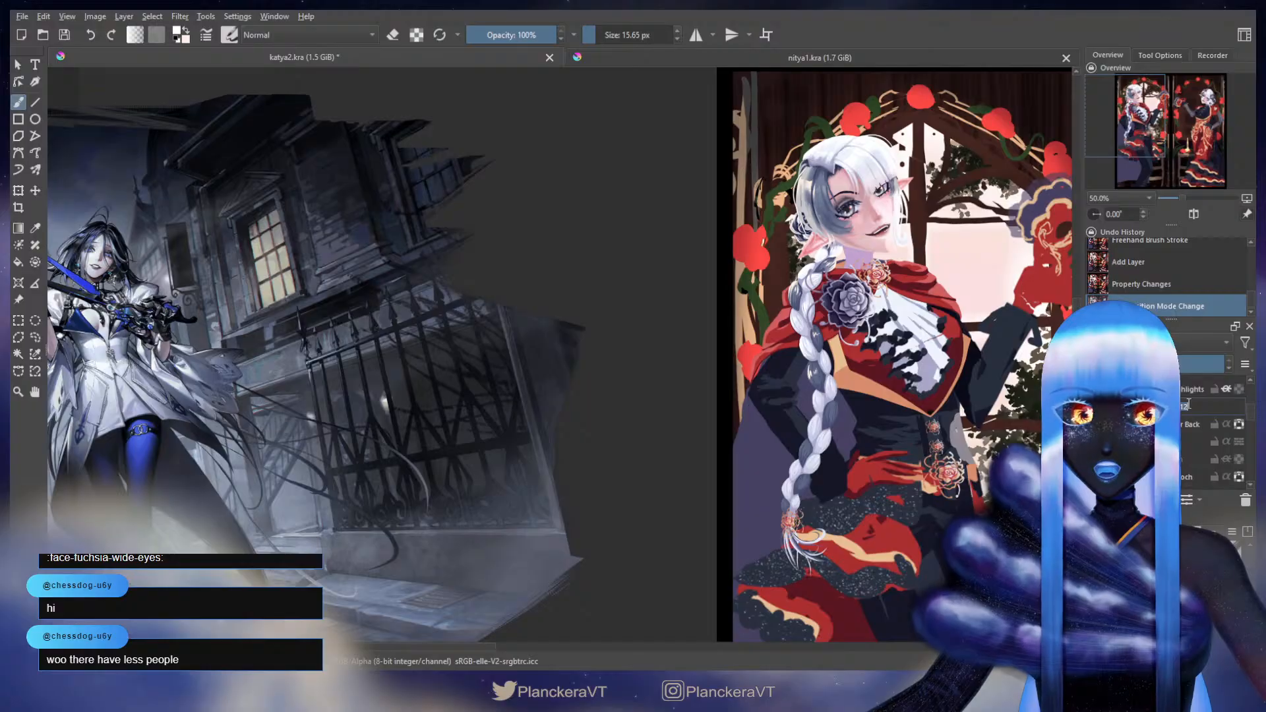
key("Return")
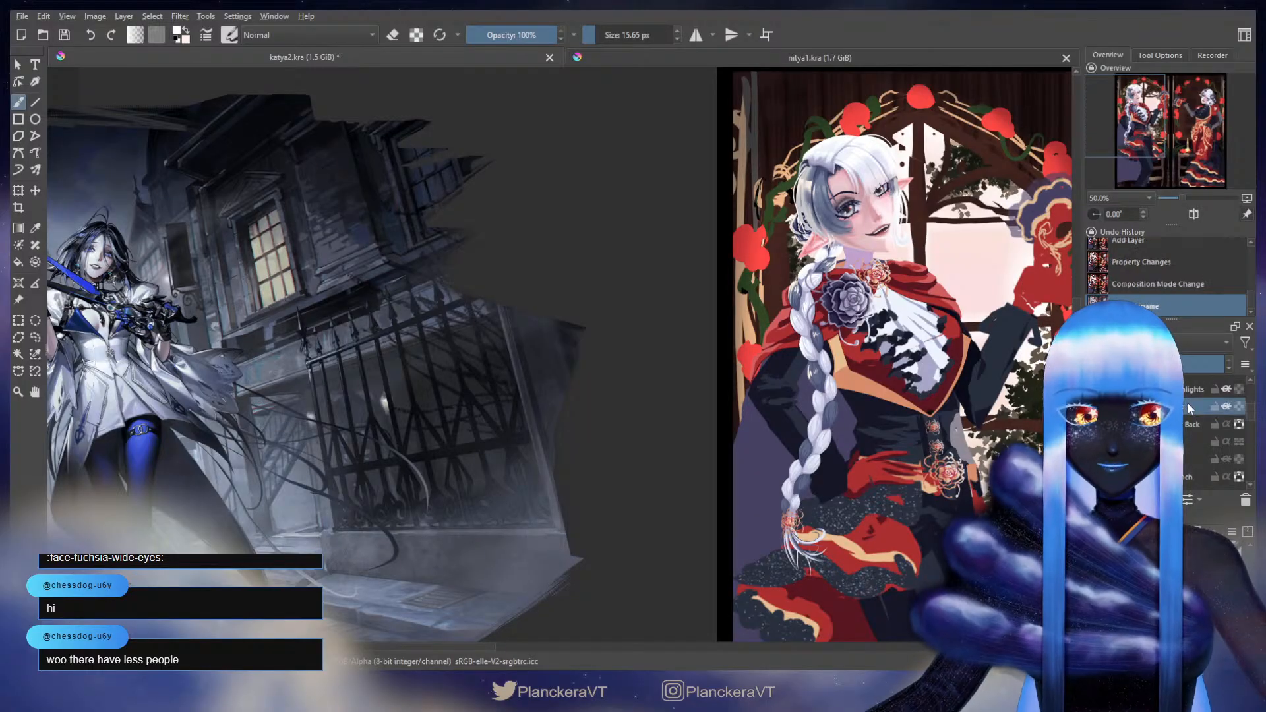
scroll(1188, 403, "up", 1)
left_click_drag(1180, 399, 1199, 428)
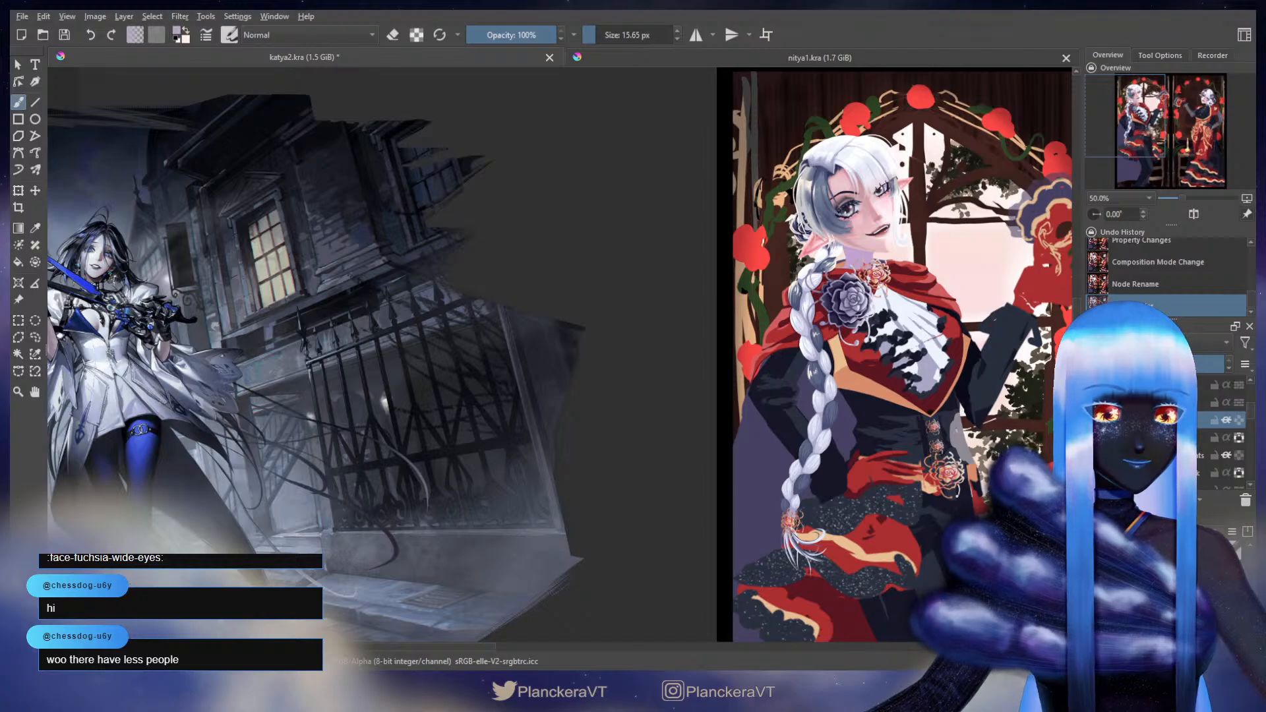
- Shade the braid on the Dark layer with broad soft strokes from its tail upward at 242.38 px and 215.83 px
key("e")
left_click_drag(767, 380, 749, 300)
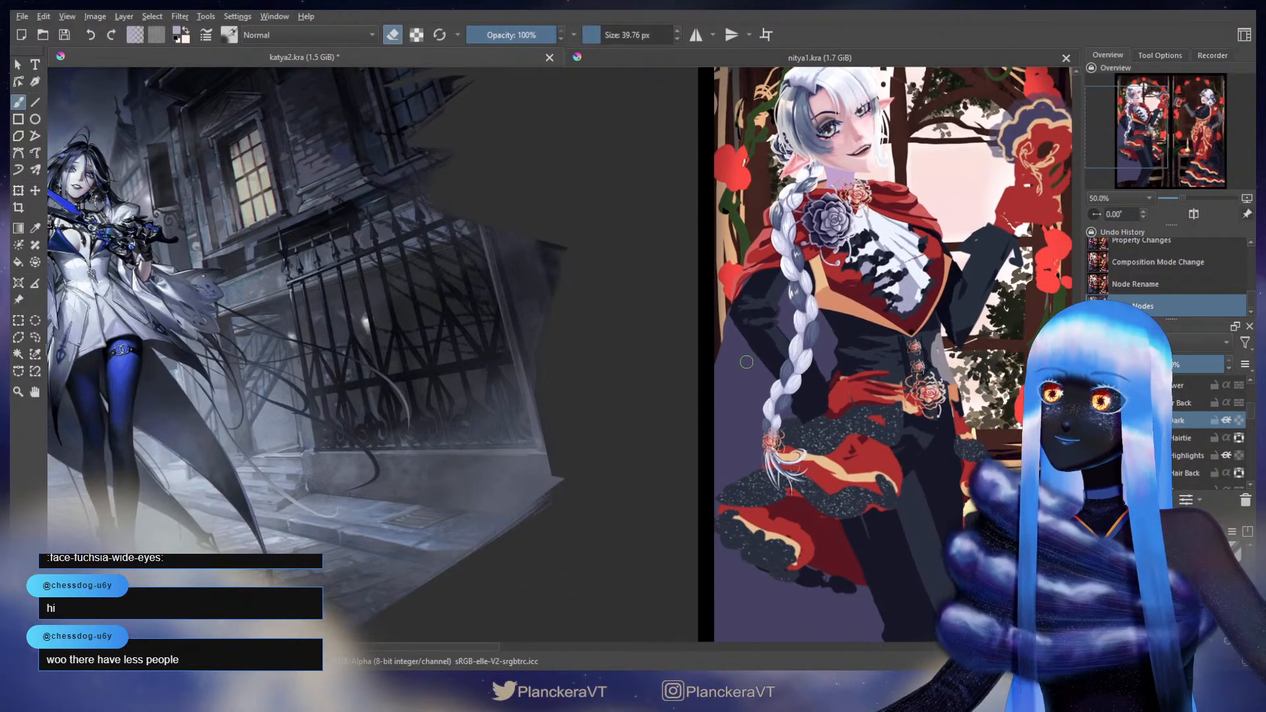
left_click_drag(746, 362, 875, 363)
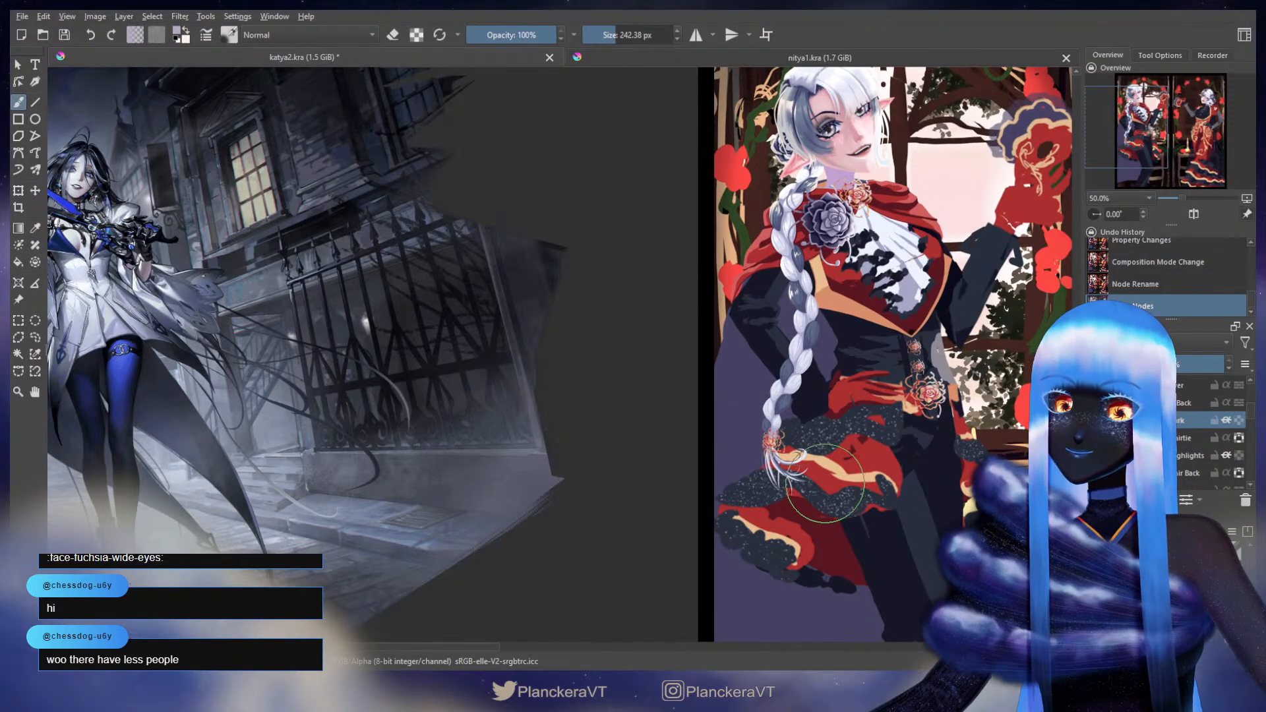
mouse_move(824, 485)
left_mouse_down()
mouse_move(789, 472)
mouse_move(784, 453)
mouse_move(784, 415)
mouse_move(828, 351)
left_mouse_up()
left_click_drag(784, 400, 803, 307)
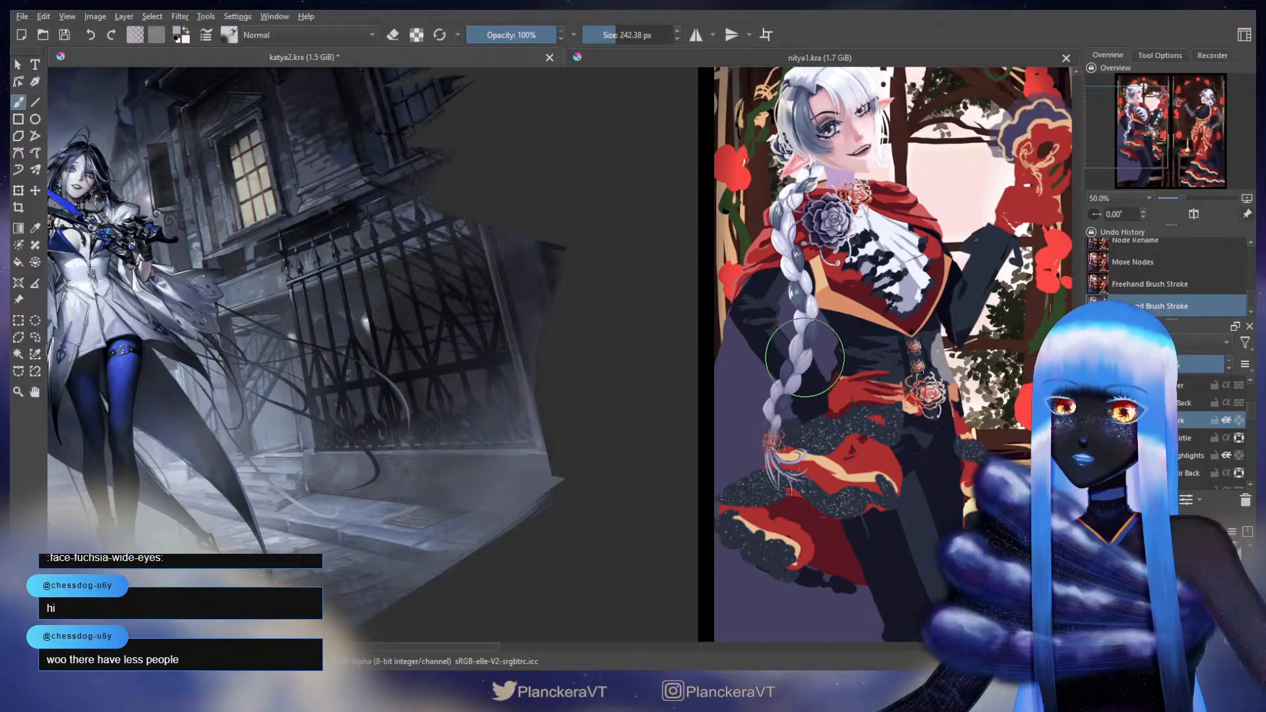
mouse_move(818, 357)
left_mouse_down()
mouse_move(791, 254)
mouse_move(826, 352)
mouse_move(797, 275)
mouse_move(809, 369)
mouse_move(835, 337)
mouse_move(826, 388)
mouse_move(806, 358)
mouse_move(797, 387)
left_mouse_up()
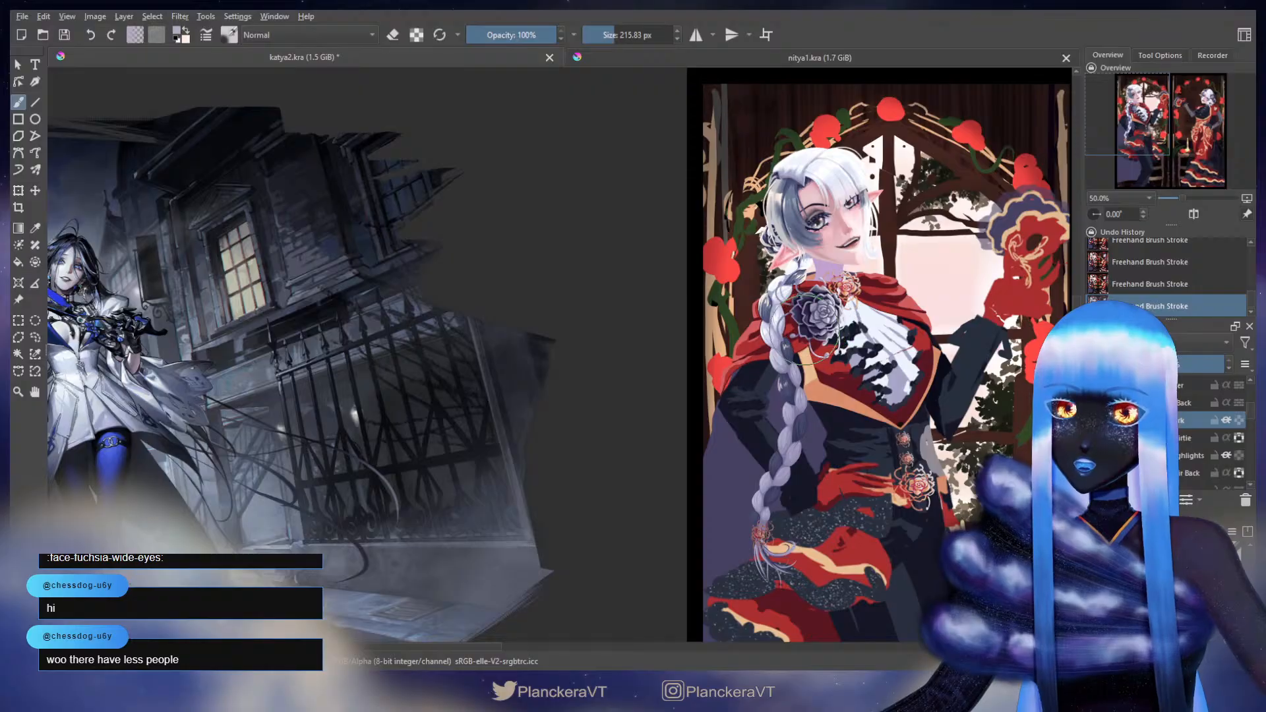
- Apply an HSV/HSL adjustment to the Dark layer and add a layer named Light above it with a changed blending mode
left_click(389, 34)
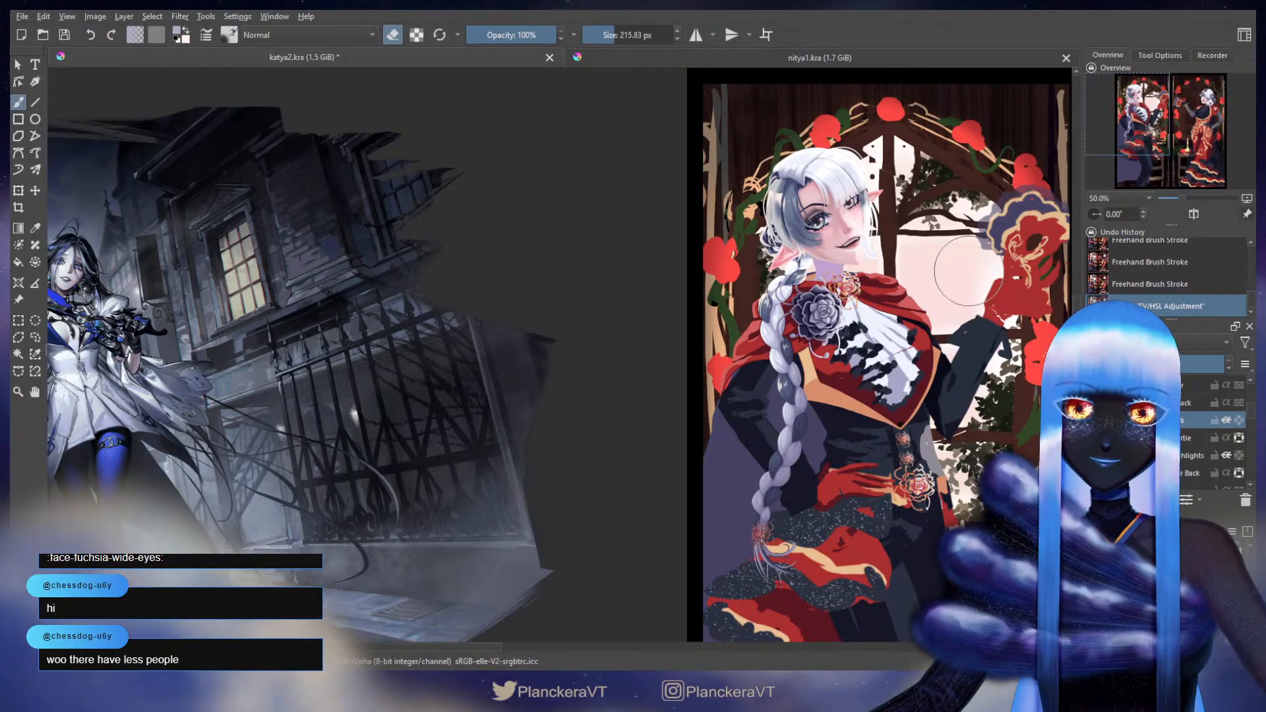
key("e")
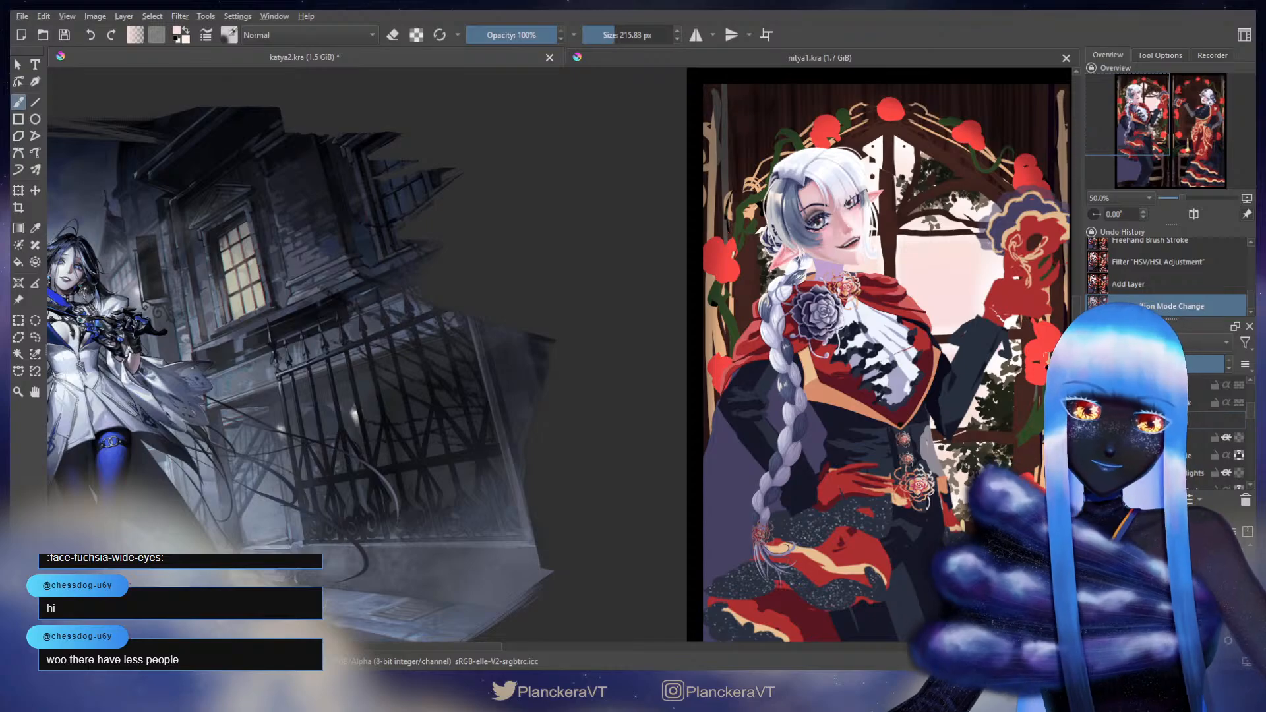
key("Return")
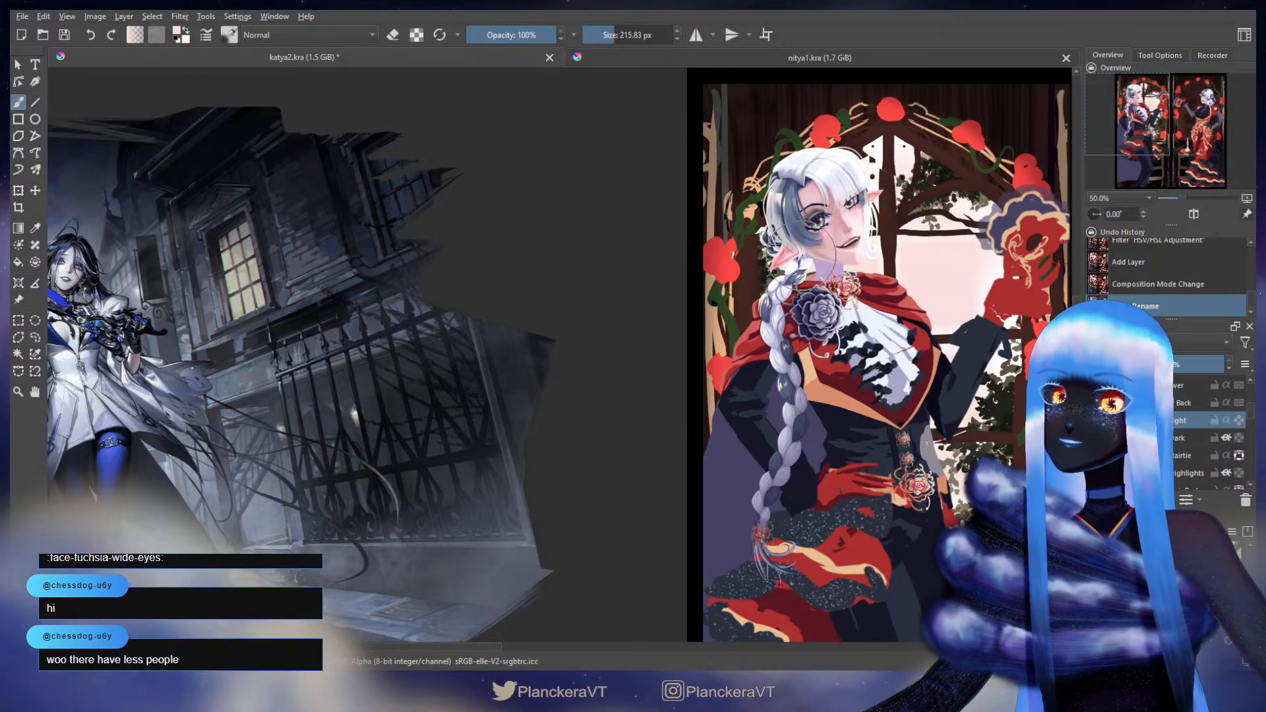
- Make the Light layer inherit alpha and brush soft pale light over the upper braid, reducing the brush to 169.04 px and 119.52 px
left_click_drag(784, 264, 781, 260)
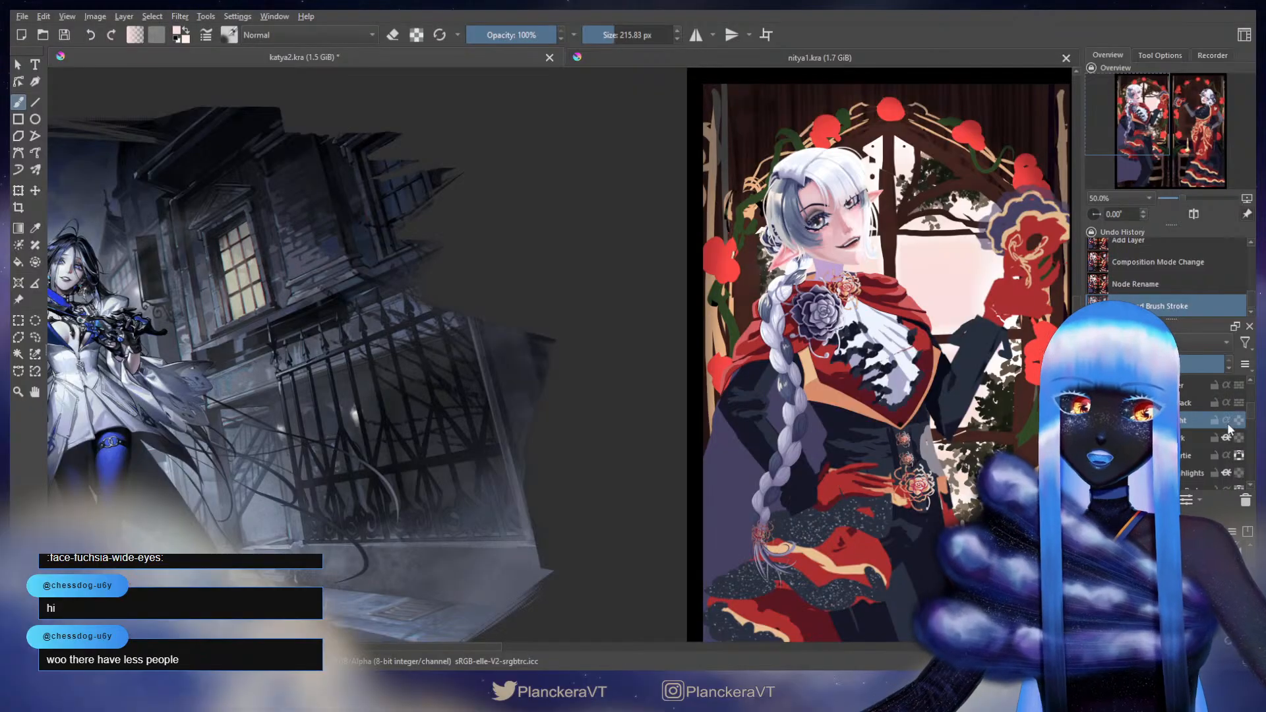
left_click(1226, 420)
mouse_move(771, 270)
left_mouse_down()
mouse_move(816, 254)
mouse_move(787, 296)
mouse_move(783, 282)
mouse_move(758, 293)
left_mouse_up()
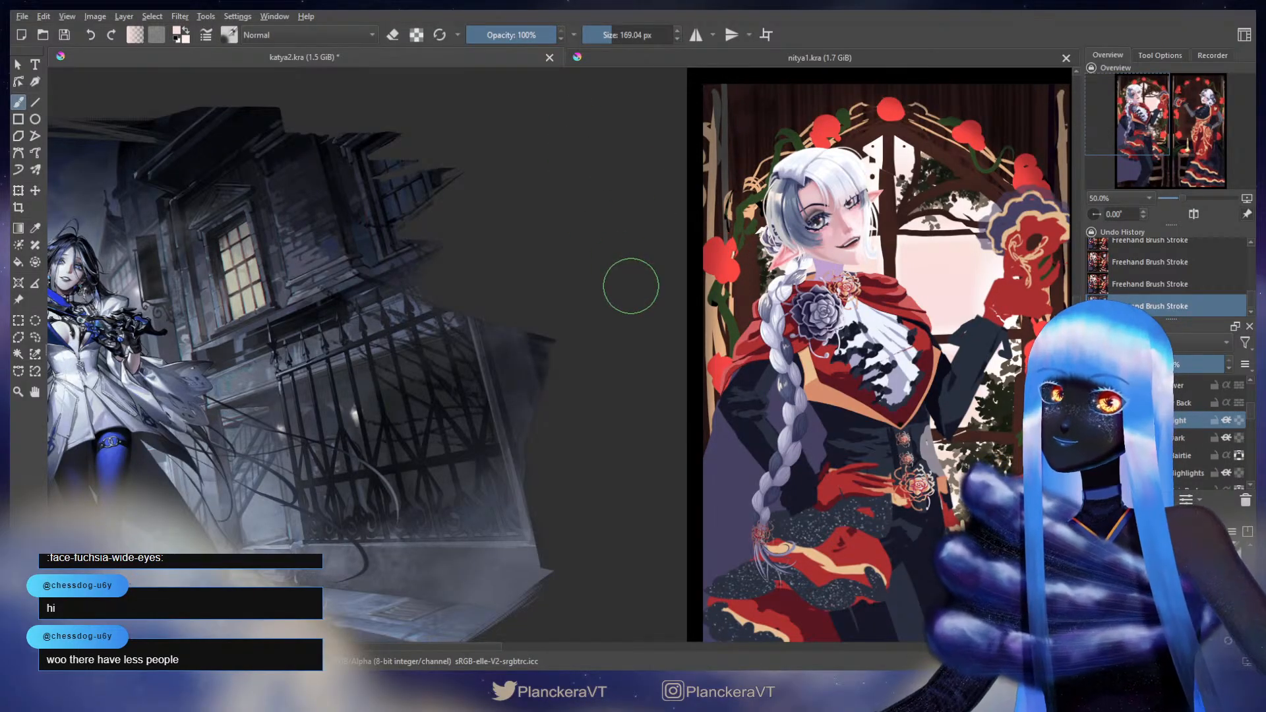
left_click_drag(759, 269, 728, 270)
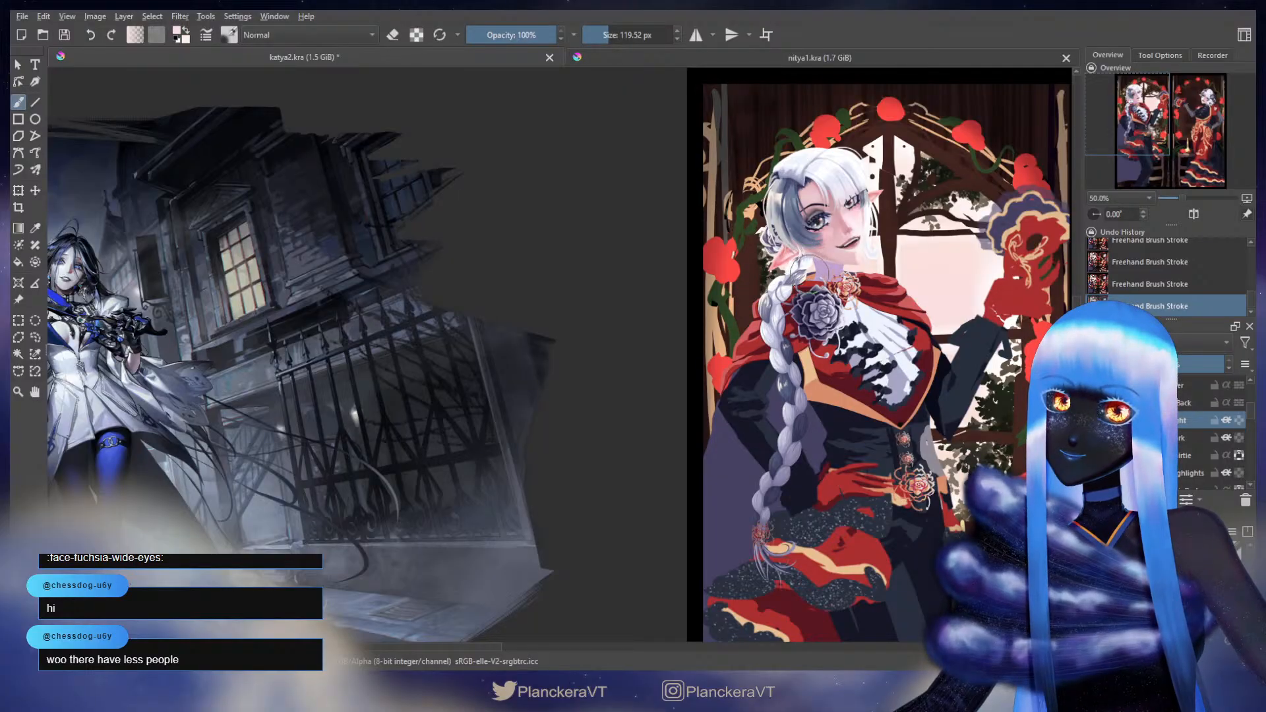
left_click_drag(967, 343, 962, 338)
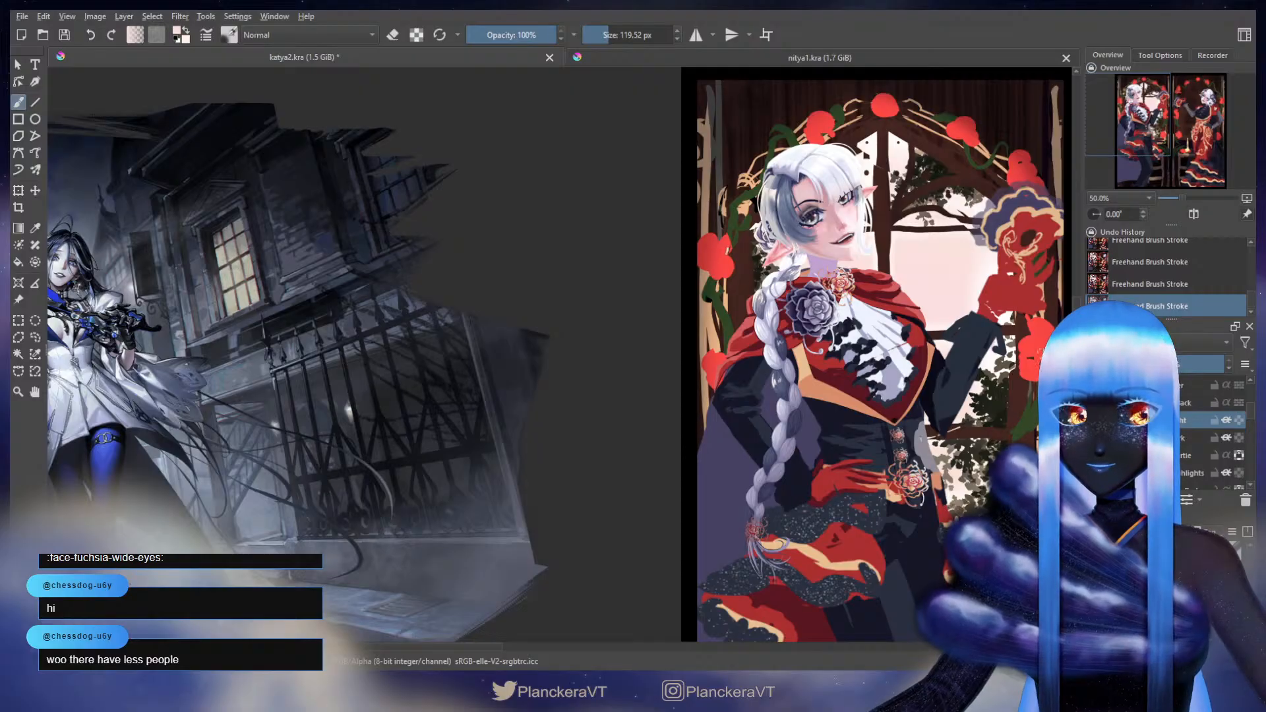
- Hide the Light and Dark layers above the Hairtie layer
scroll(1213, 428, "up", 4)
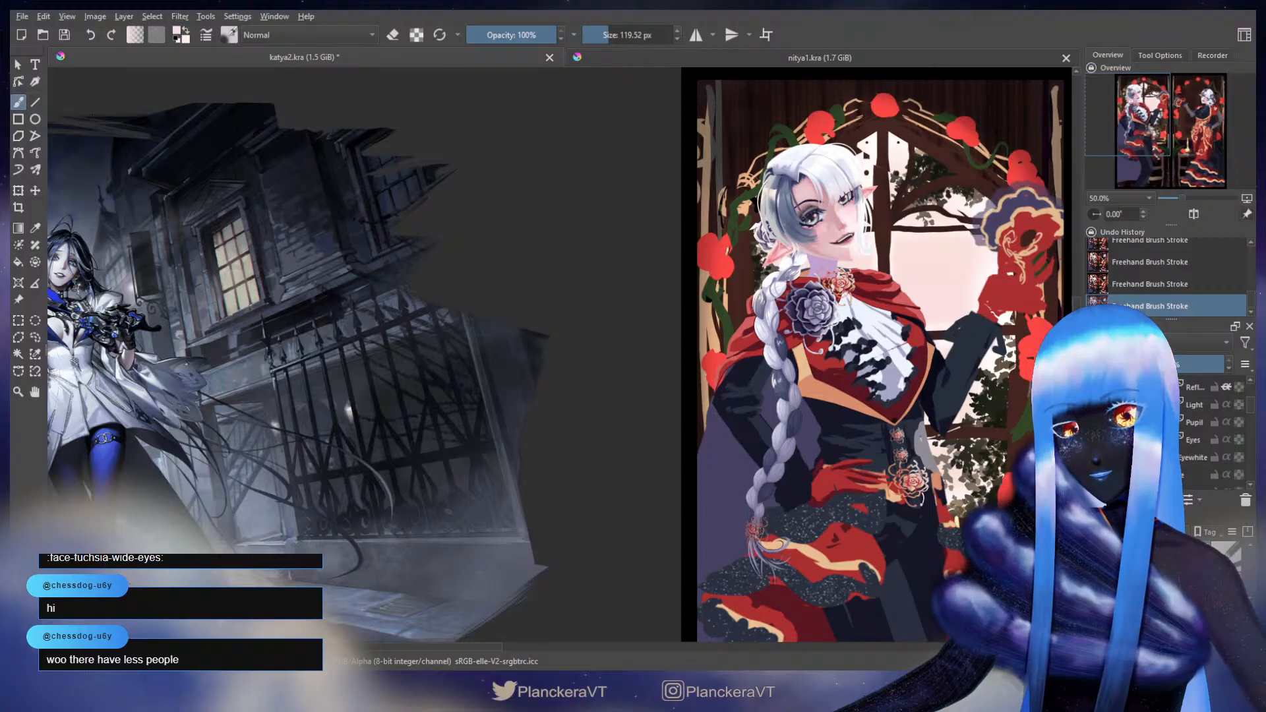
scroll(1213, 432, "down", 4)
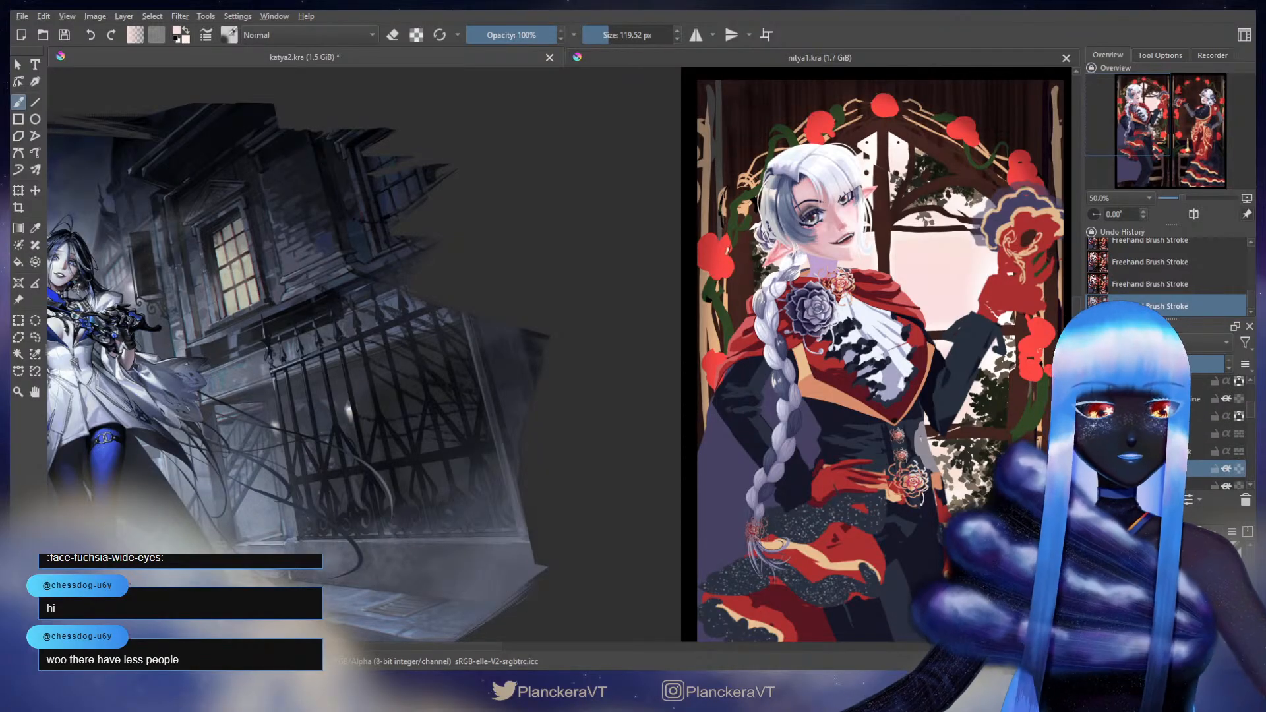
scroll(1213, 432, "down", 2)
left_click(1094, 420)
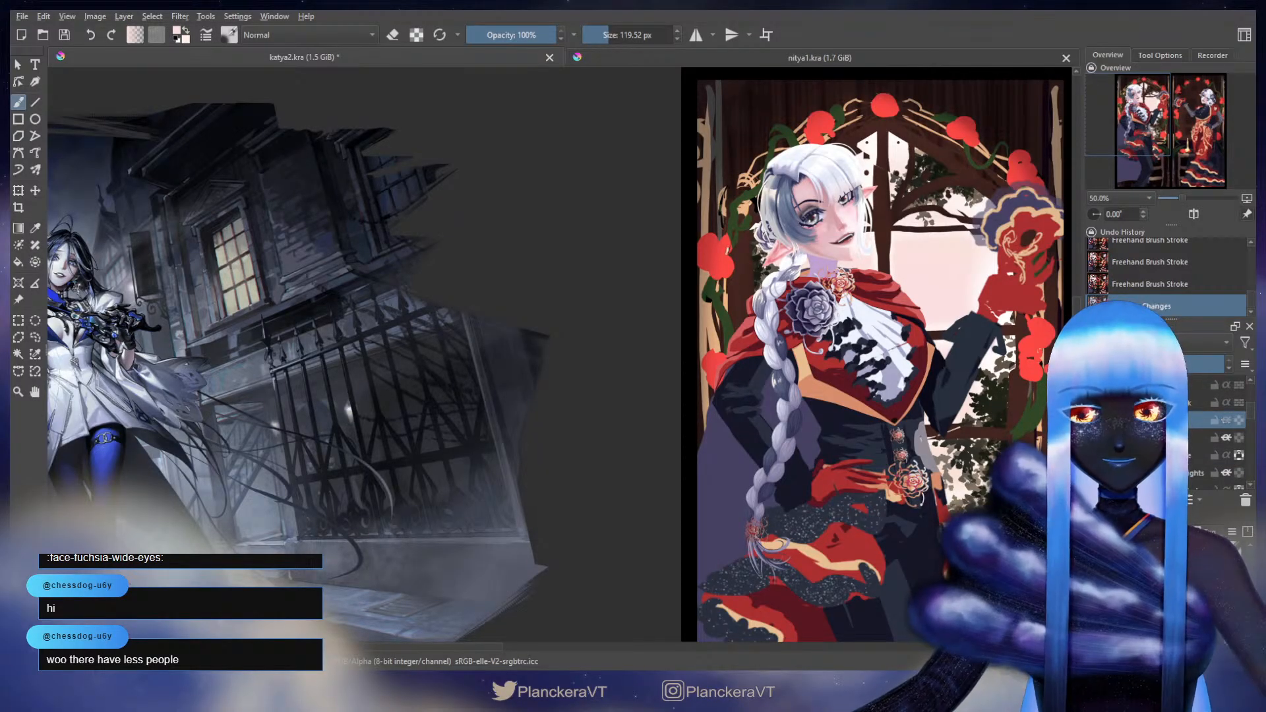
left_click(1094, 420)
scroll(1213, 432, "down", 2)
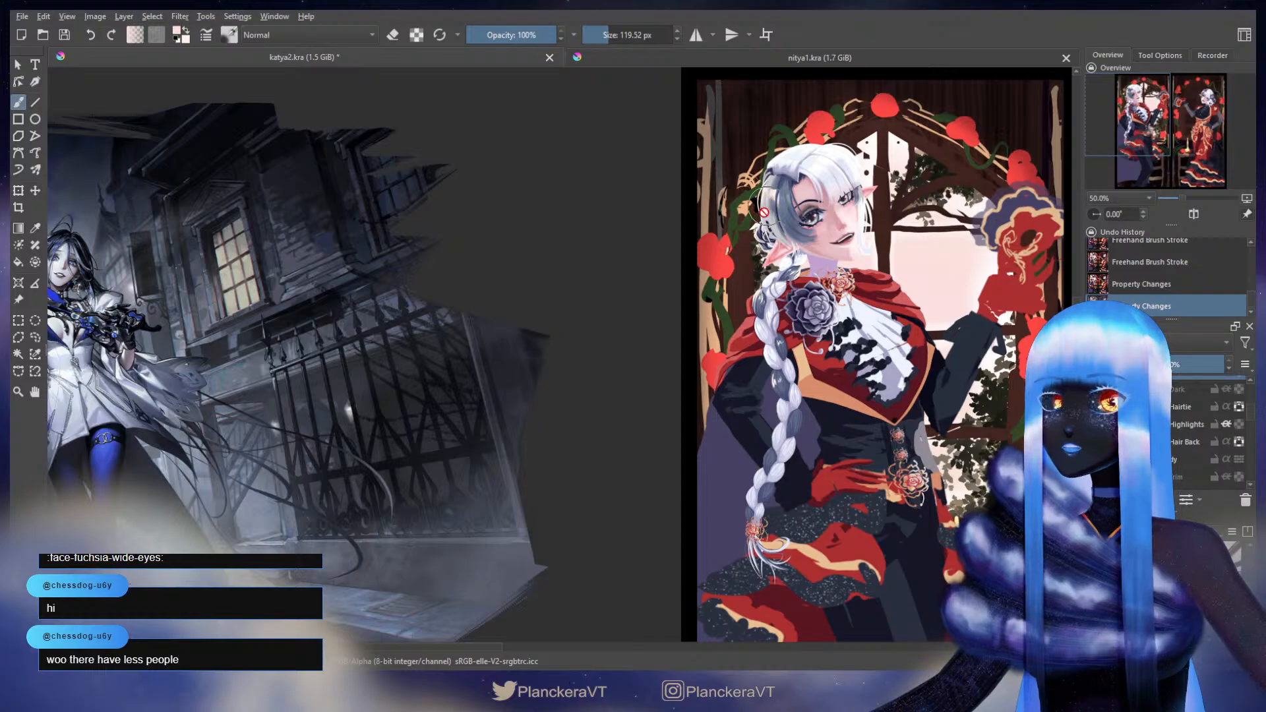
- Compare the white-haired character's face and braid with the surrounding reference illustrations, from the whole painting down to the individual strands
scroll(841, 395, "down", 3)
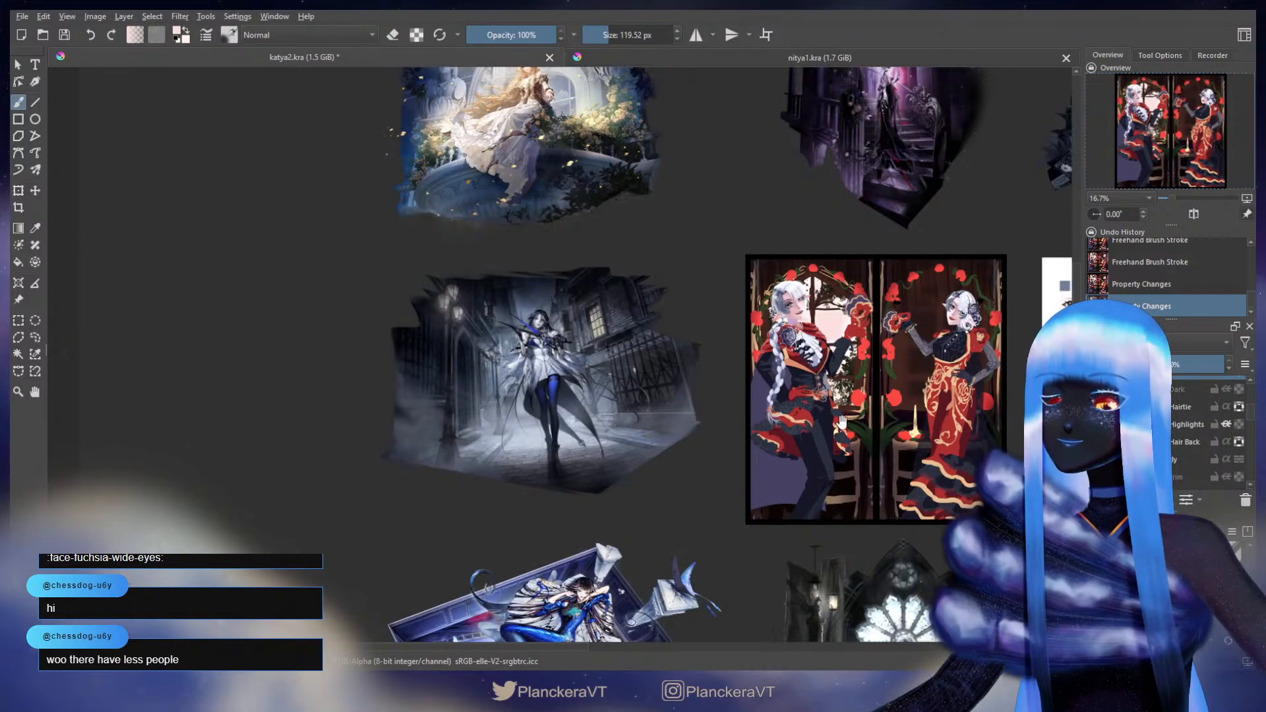
left_click_drag(842, 422, 716, 534)
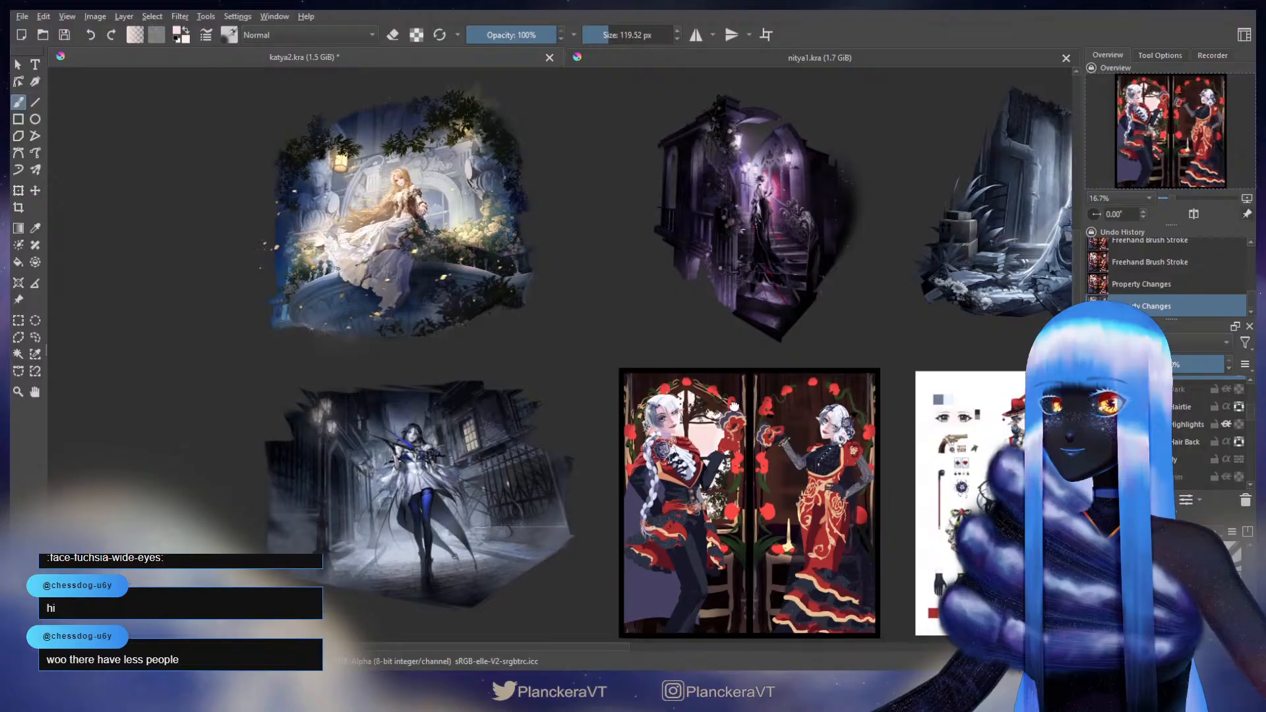
left_click_drag(734, 407, 295, 324)
left_click_drag(406, 484, 750, 517)
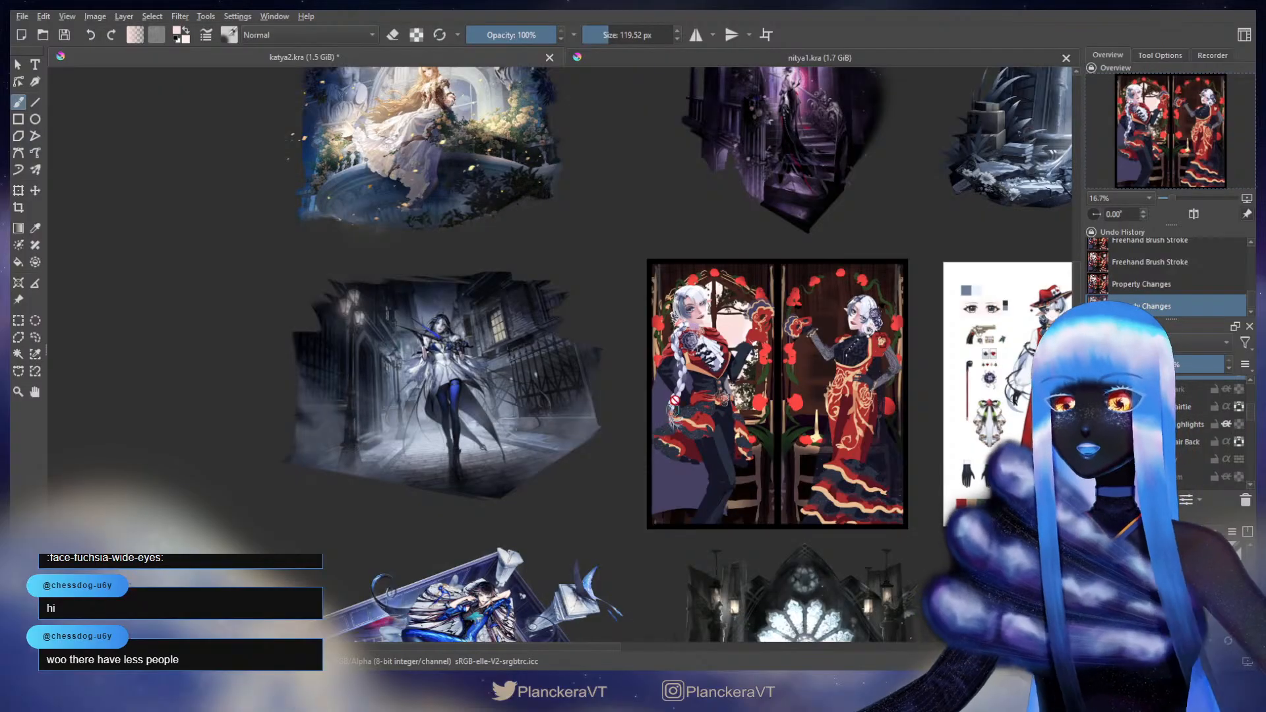
scroll(701, 390, "up", 5)
left_click_drag(735, 302, 826, 571)
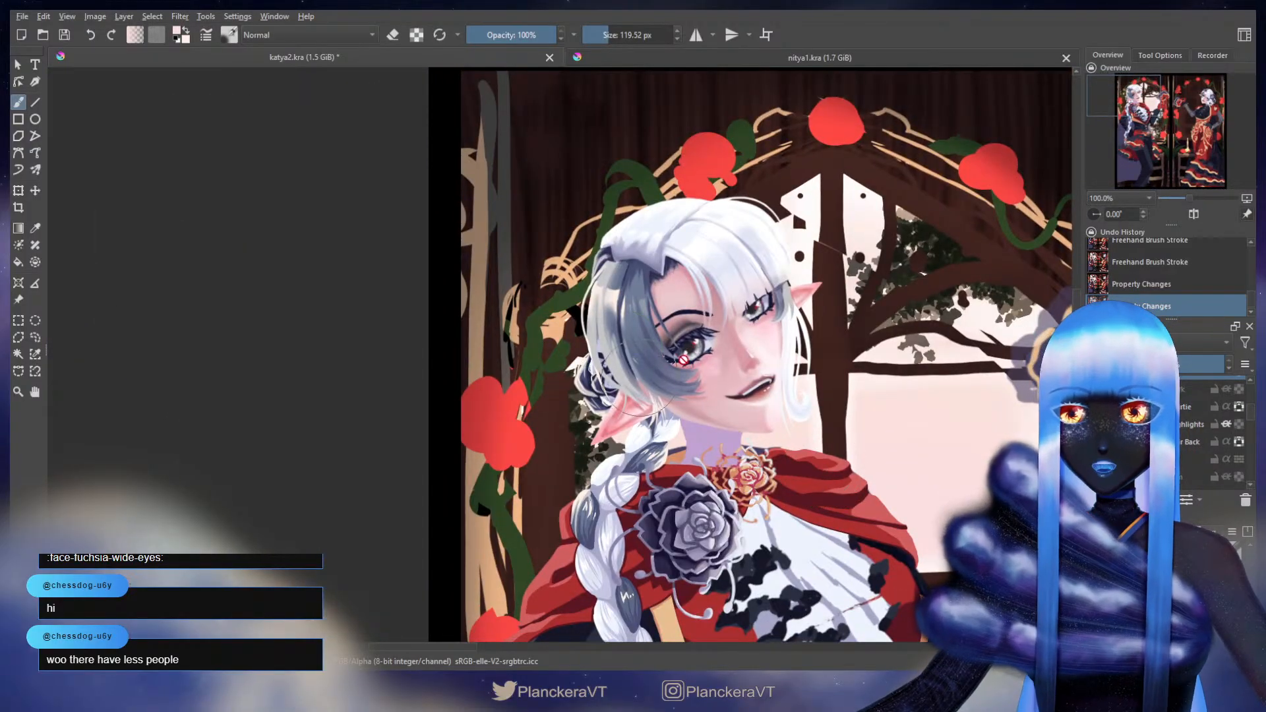
scroll(746, 554, "up", 5)
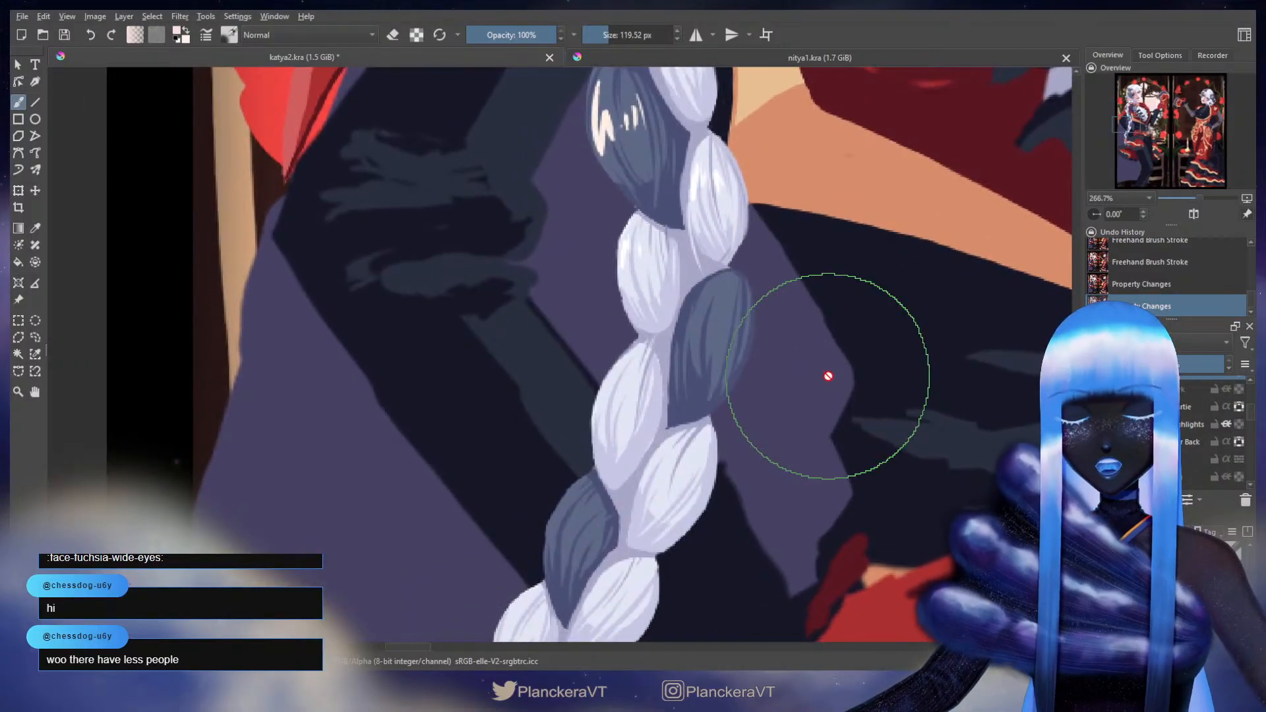
left_click_drag(768, 172, 766, 433)
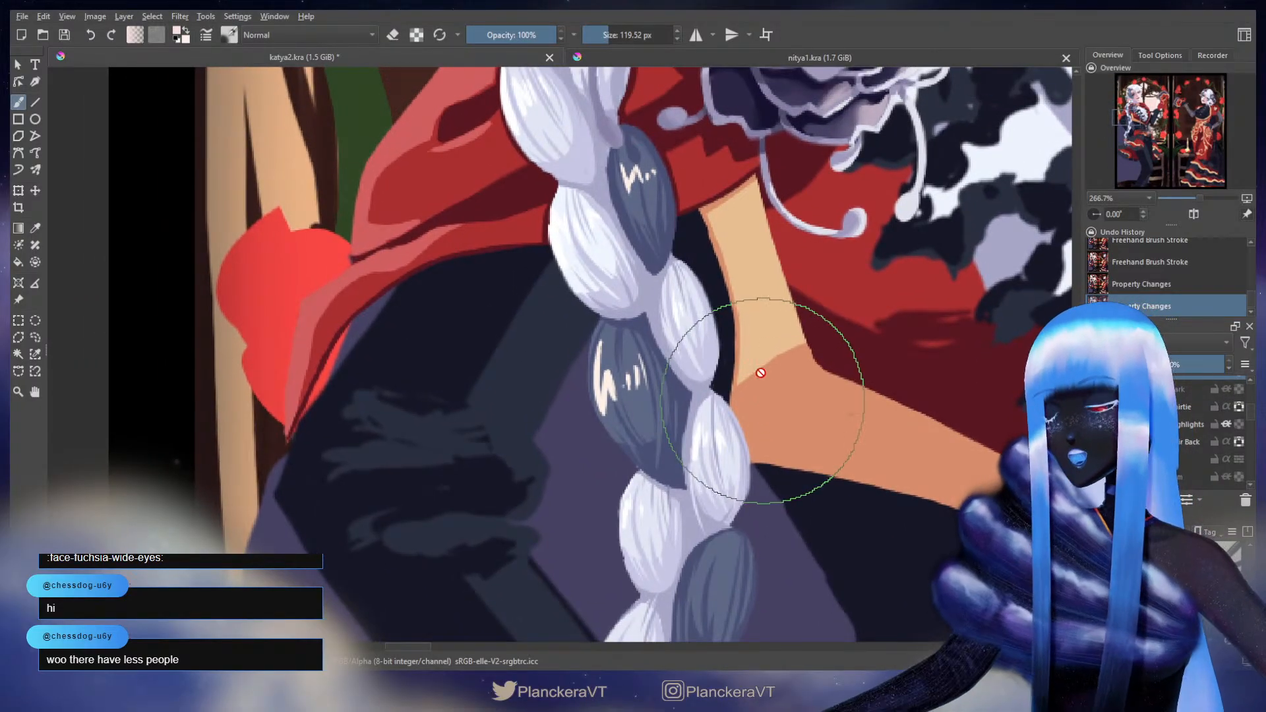
key("1")
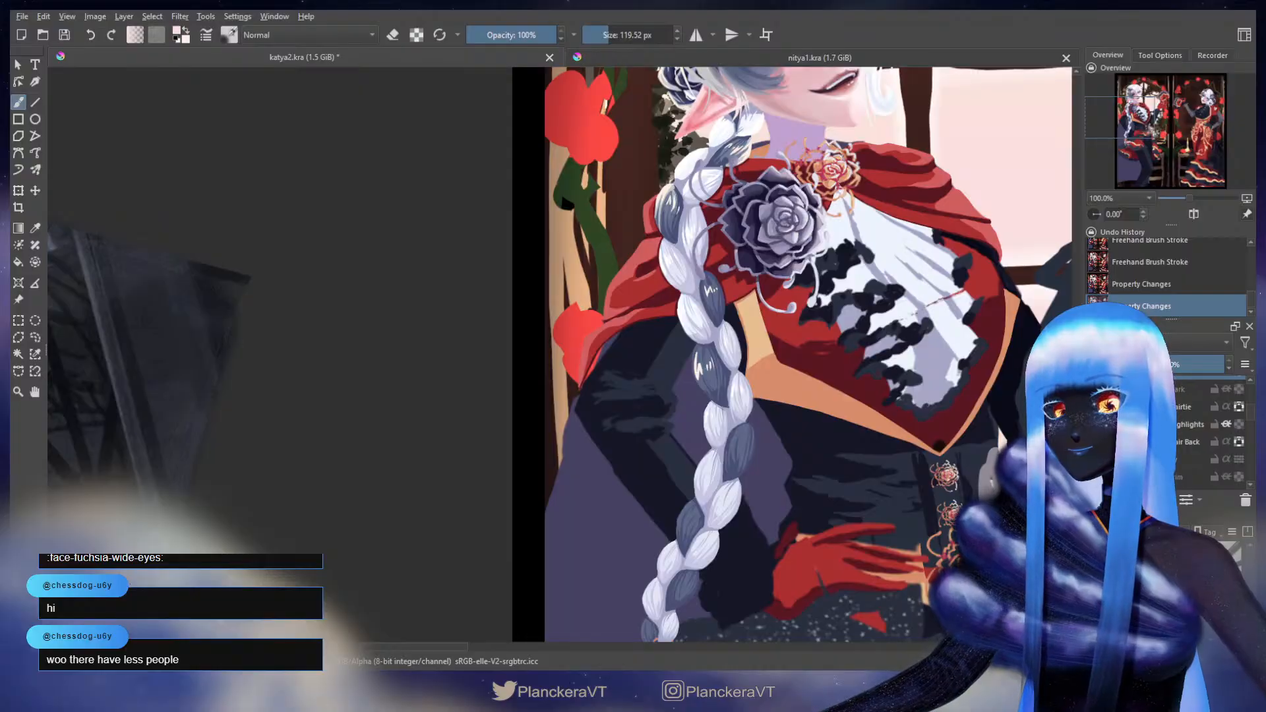
scroll(840, 358, "down", 3)
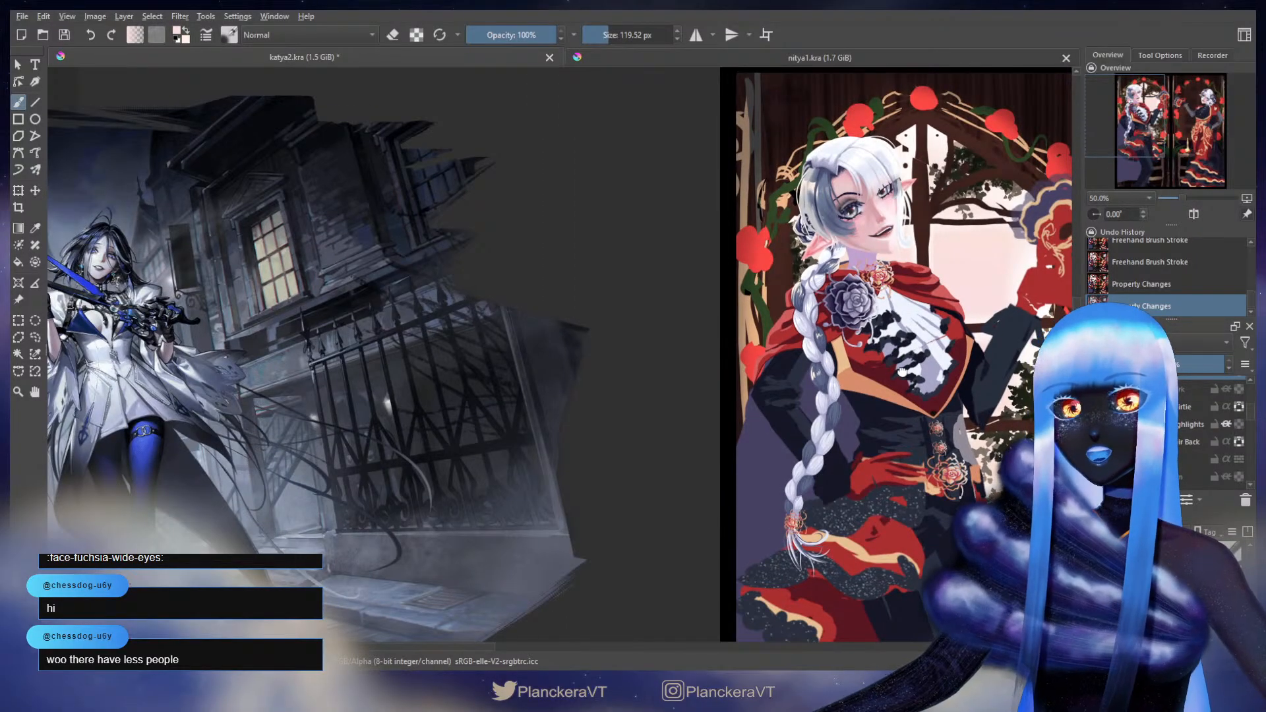
left_click_drag(902, 371, 866, 475)
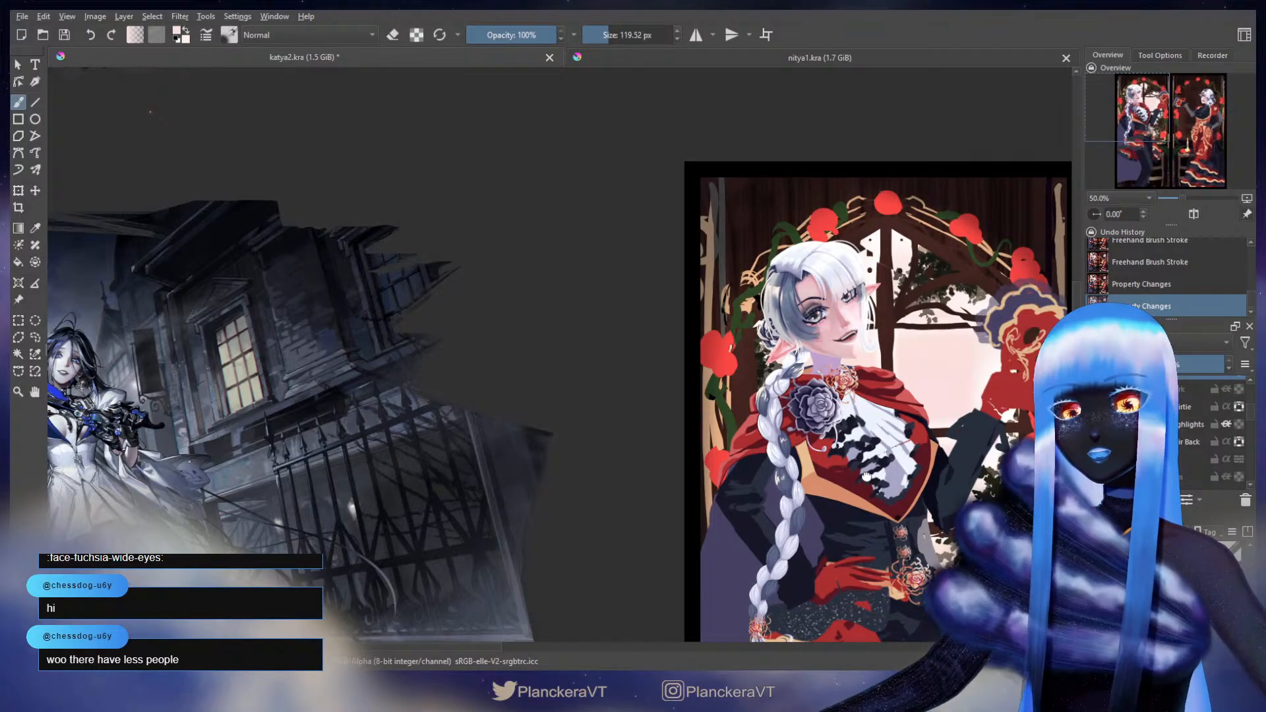
- Examine the hair rendering and lighting in the golden-haired, black-gowned and silver-haired reference illustrations beside the painting
scroll(868, 432, "down", 2)
left_click_drag(867, 356, 875, 474)
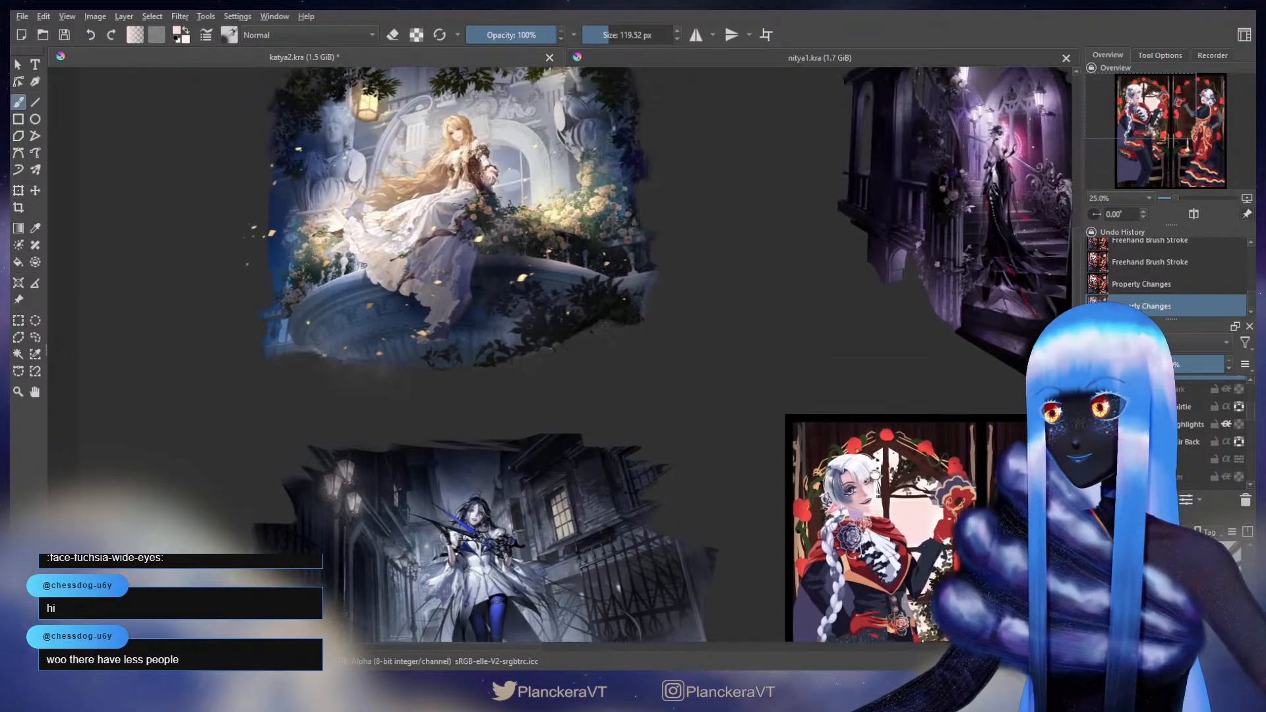
left_click_drag(870, 406, 967, 586)
scroll(568, 343, "up", 3)
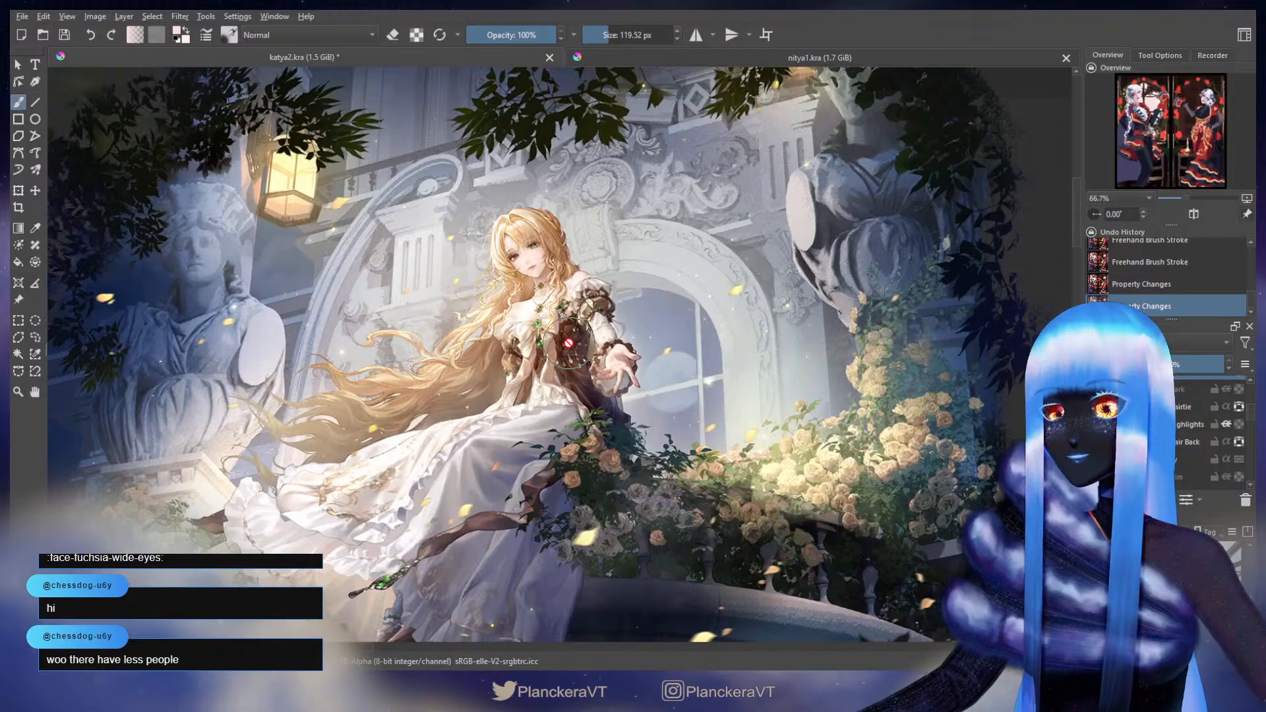
scroll(815, 347, "down", 1)
left_click_drag(817, 350, 286, 329)
left_click_drag(760, 393, 224, 390)
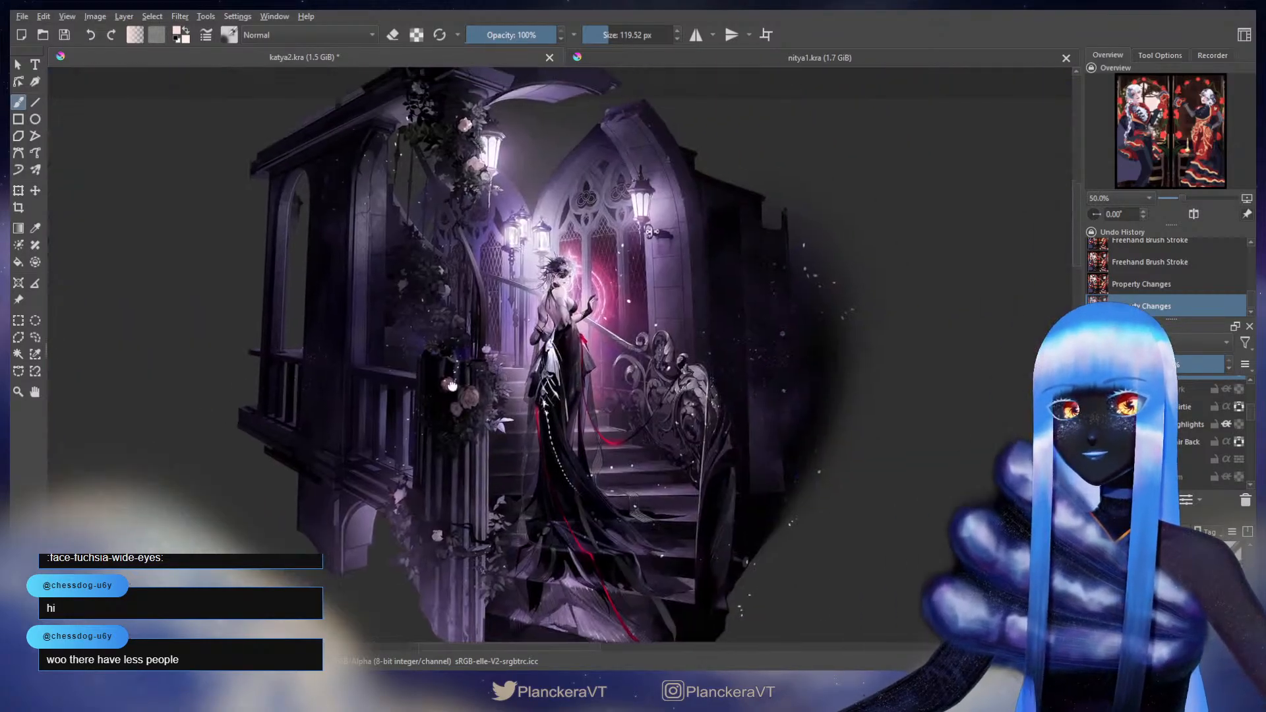
left_click_drag(923, 388, 65, 366)
scroll(709, 287, "up", 2)
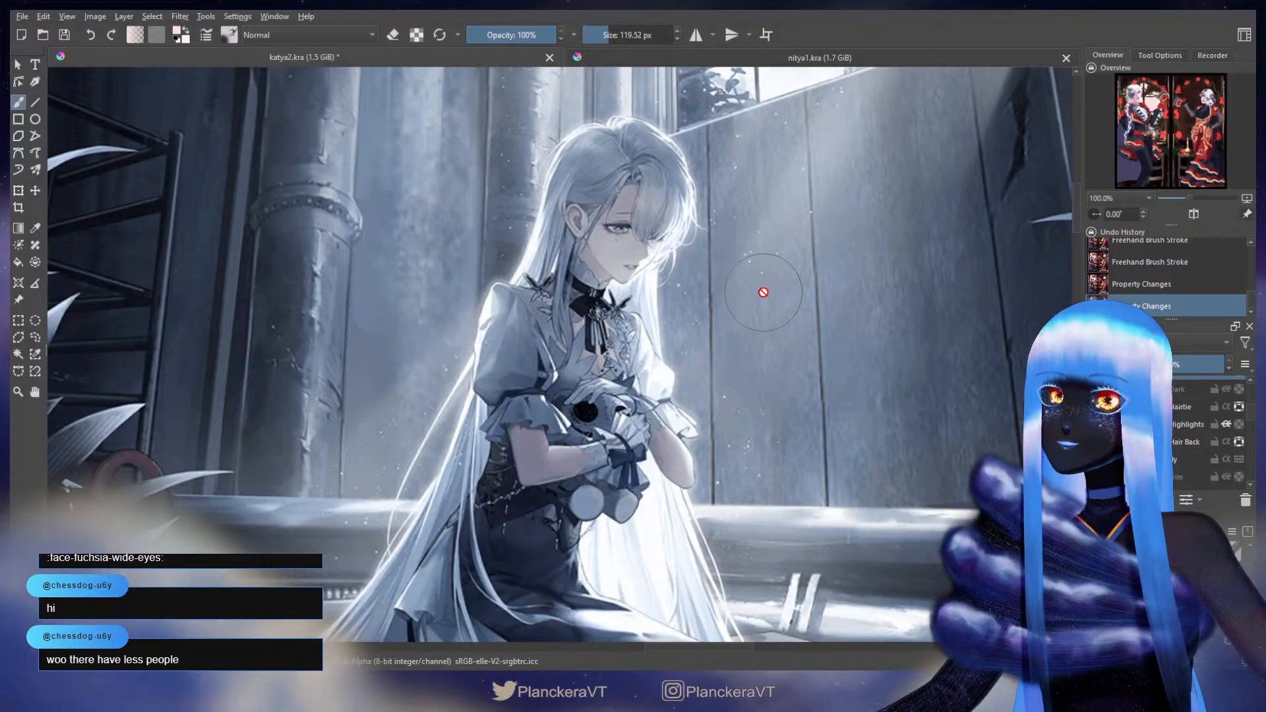
scroll(763, 292, "down", 3)
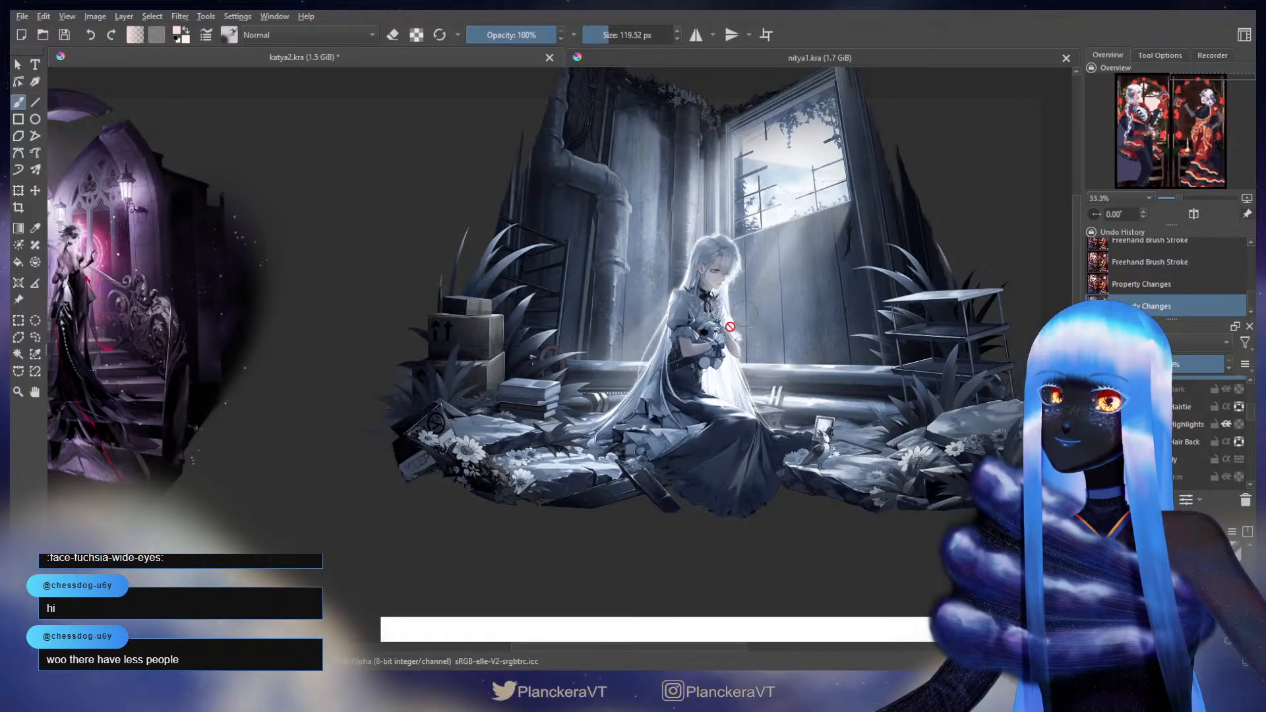
mouse_move(452, 554)
left_mouse_down()
mouse_move(743, 316)
mouse_move(776, 265)
left_mouse_up()
mouse_move(427, 553)
left_mouse_down()
mouse_move(657, 393)
mouse_move(892, 406)
left_mouse_up()
- Make the Highlights layer active and switch back to the previous brush preset at 15.65 px
scroll(667, 376, "up", 3)
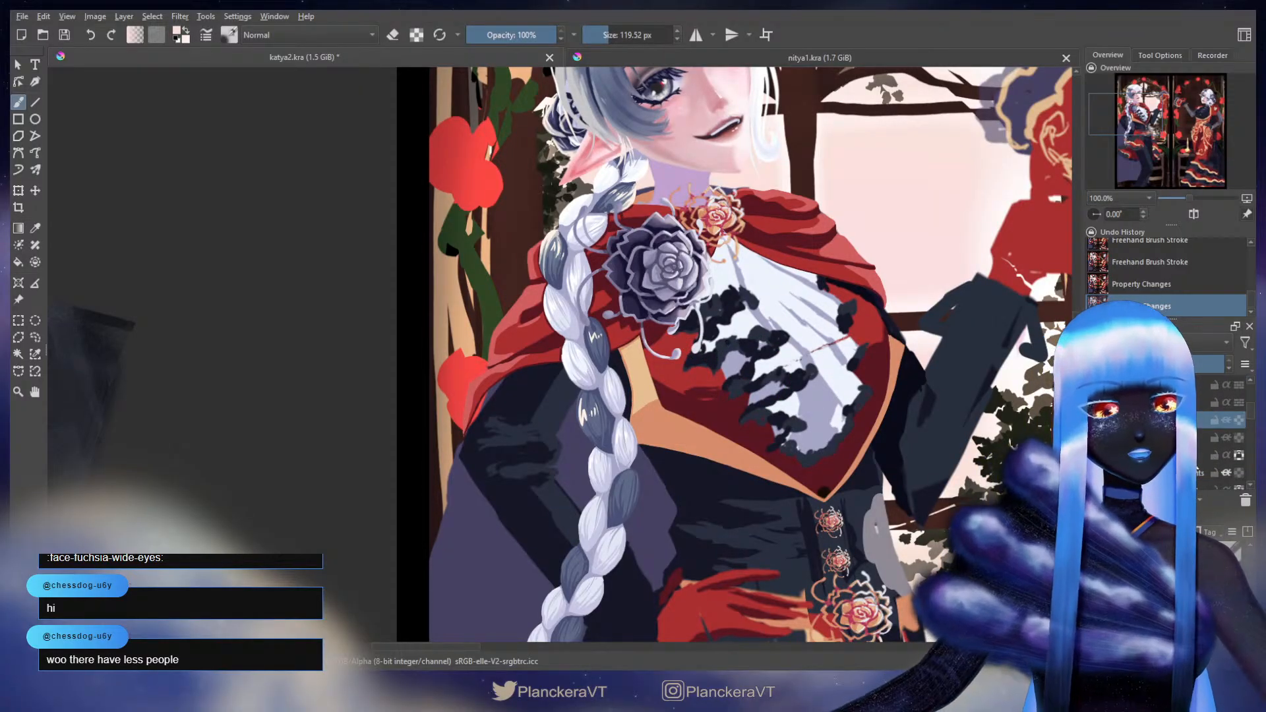
scroll(1220, 428, "down", 1)
left_click(1190, 424)
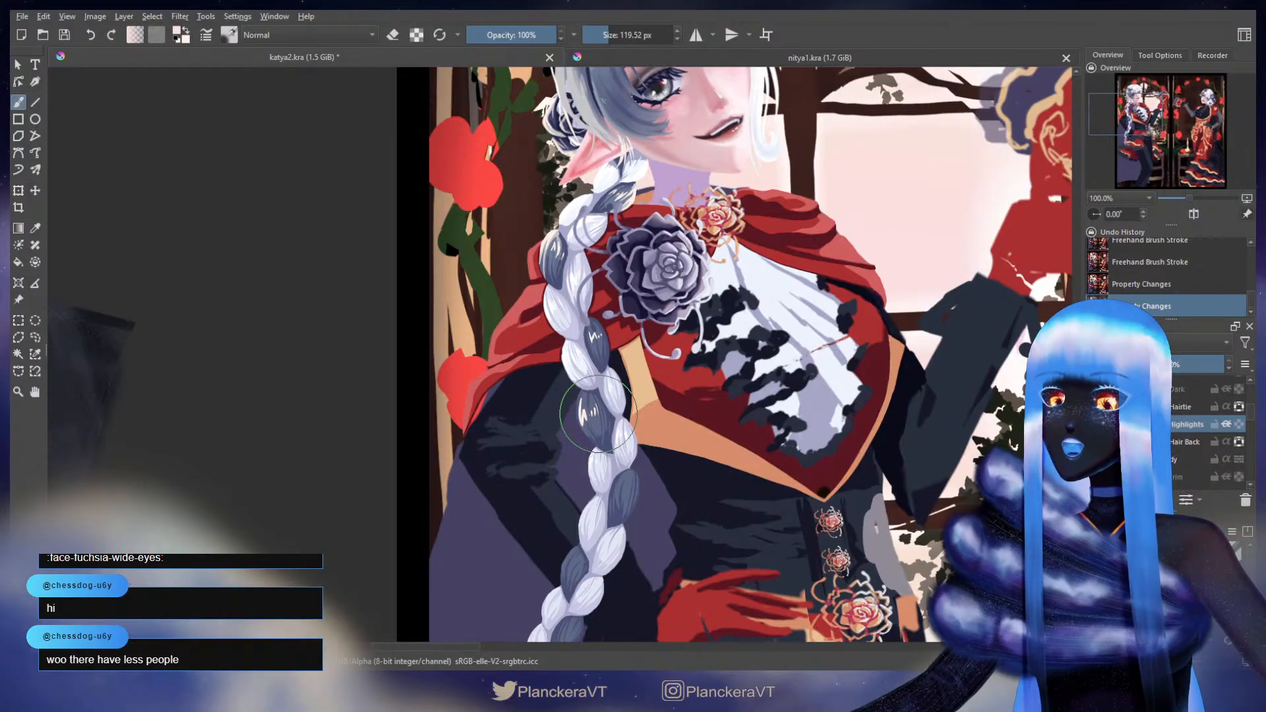
key("/")
scroll(670, 354, "up", 2)
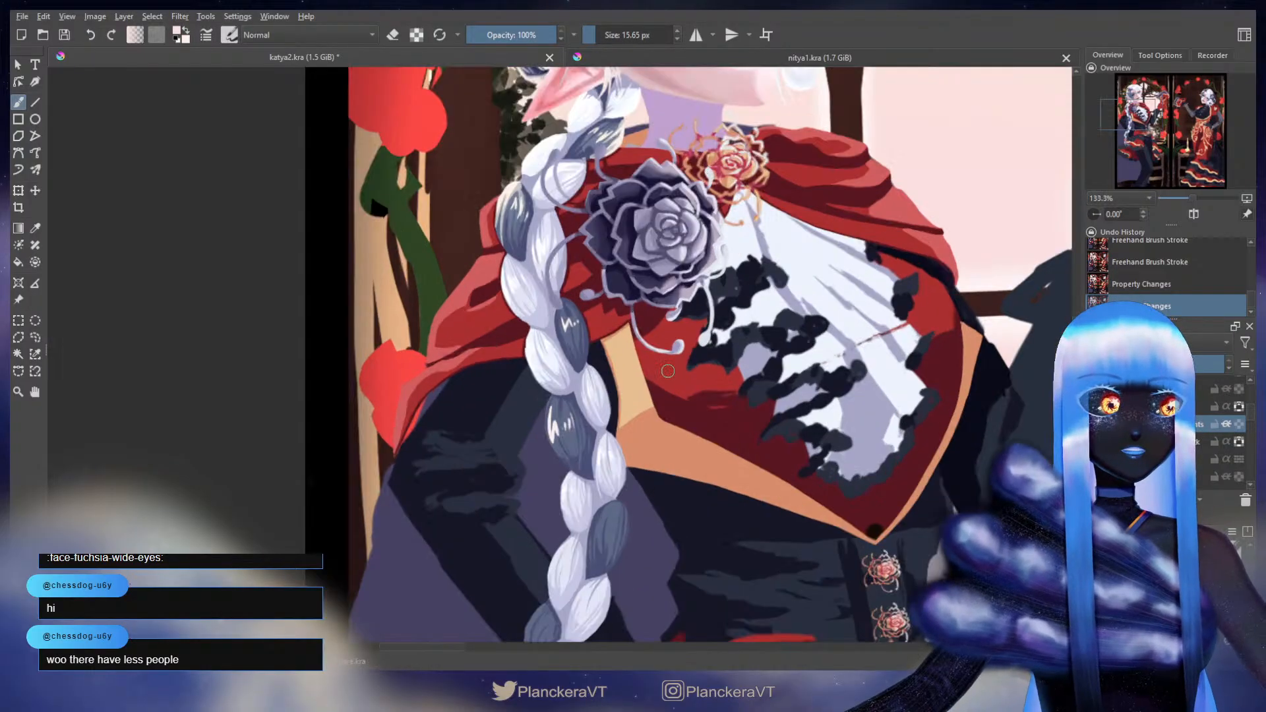
left_click_drag(633, 179, 781, 404)
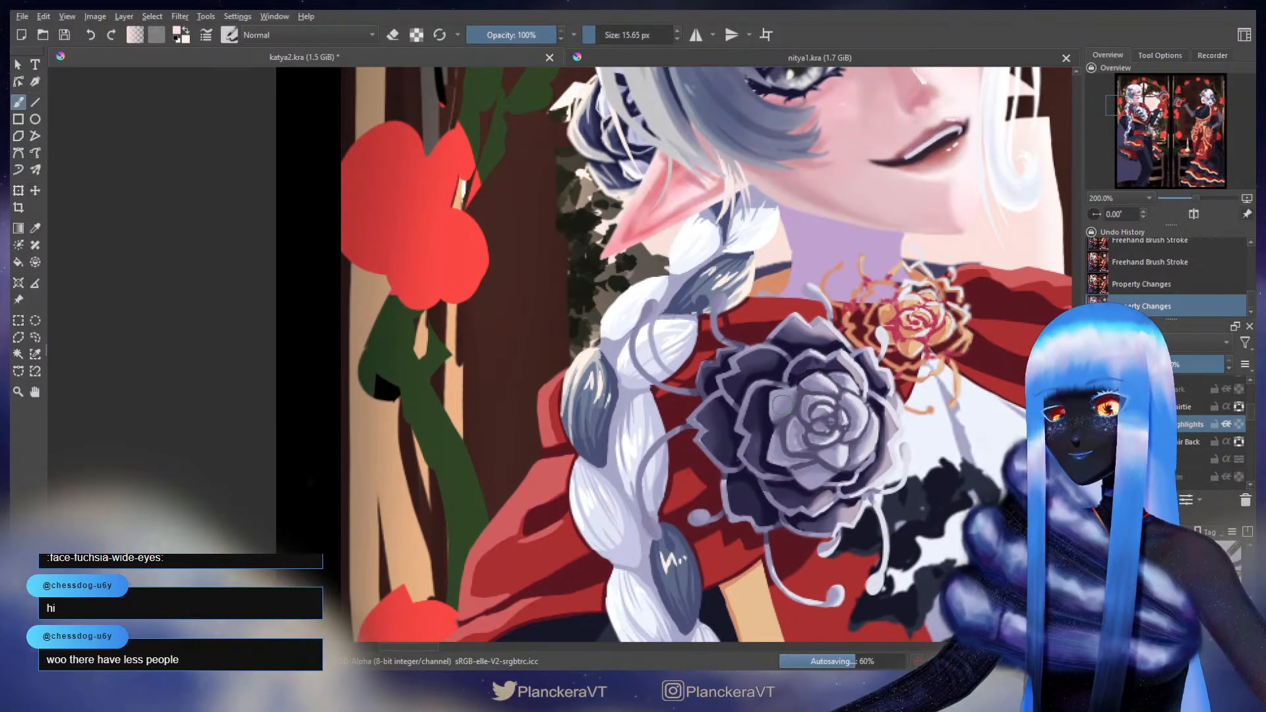
- Brush trial highlights on the pale upper braid strand beside the dark rose and undo the last strokes
mouse_move(668, 286)
left_mouse_down()
mouse_move(758, 269)
mouse_move(719, 307)
mouse_move(711, 299)
mouse_move(759, 323)
left_mouse_up()
key("e")
key("e")
key("ctrl+z")
key("ctrl+z")
key("ctrl+z")
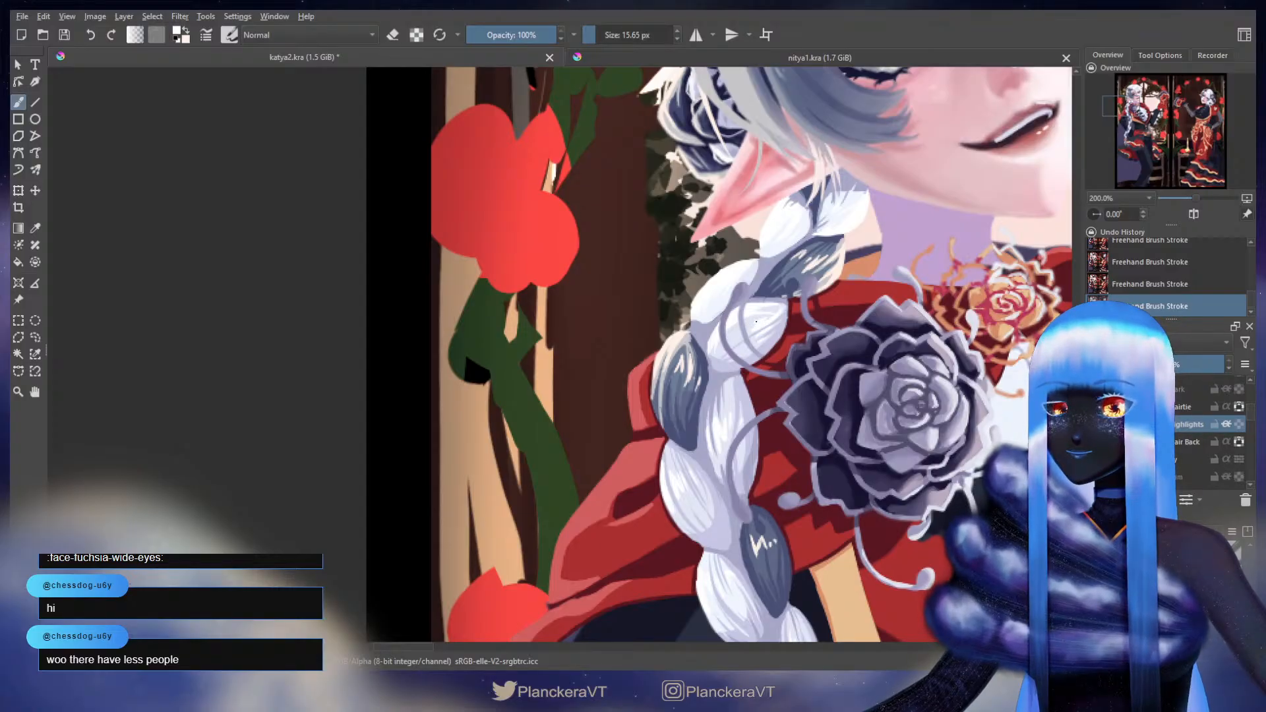
- Refine the pale upper strand's highlights by erasing at 14.03 px and repainting at 15.65 px, undoing unwanted strokes
key("e")
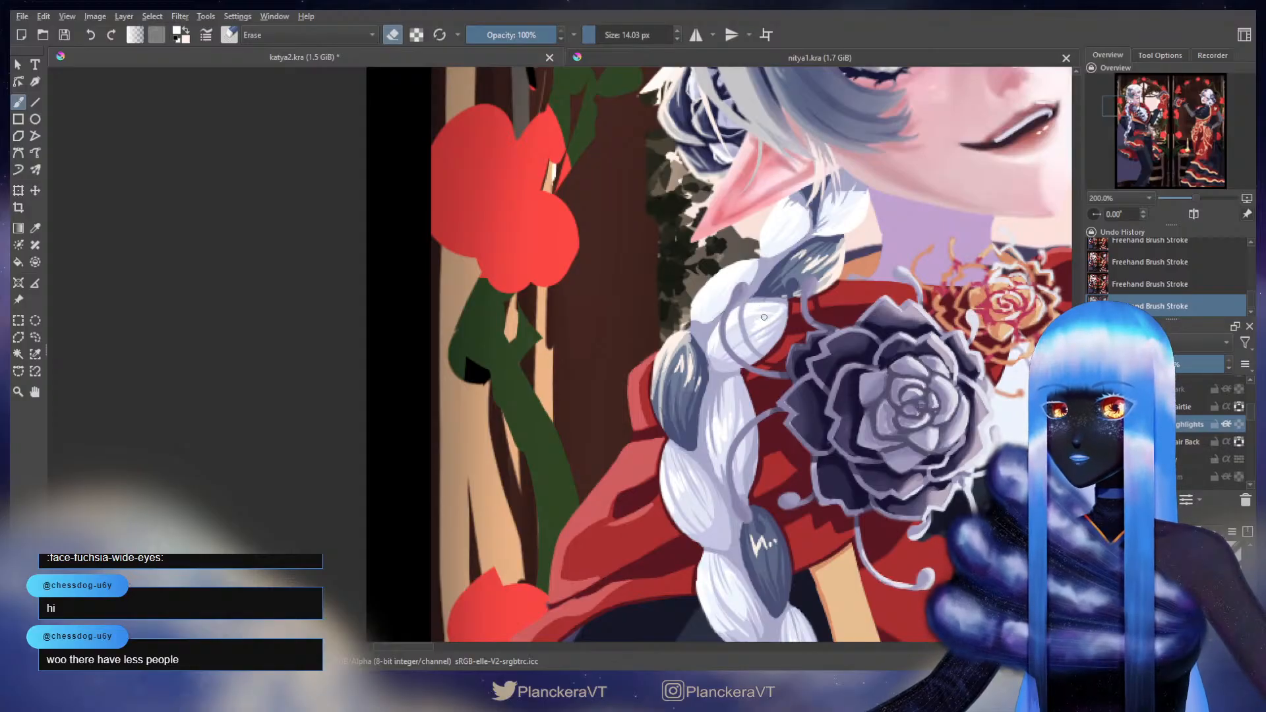
key("e")
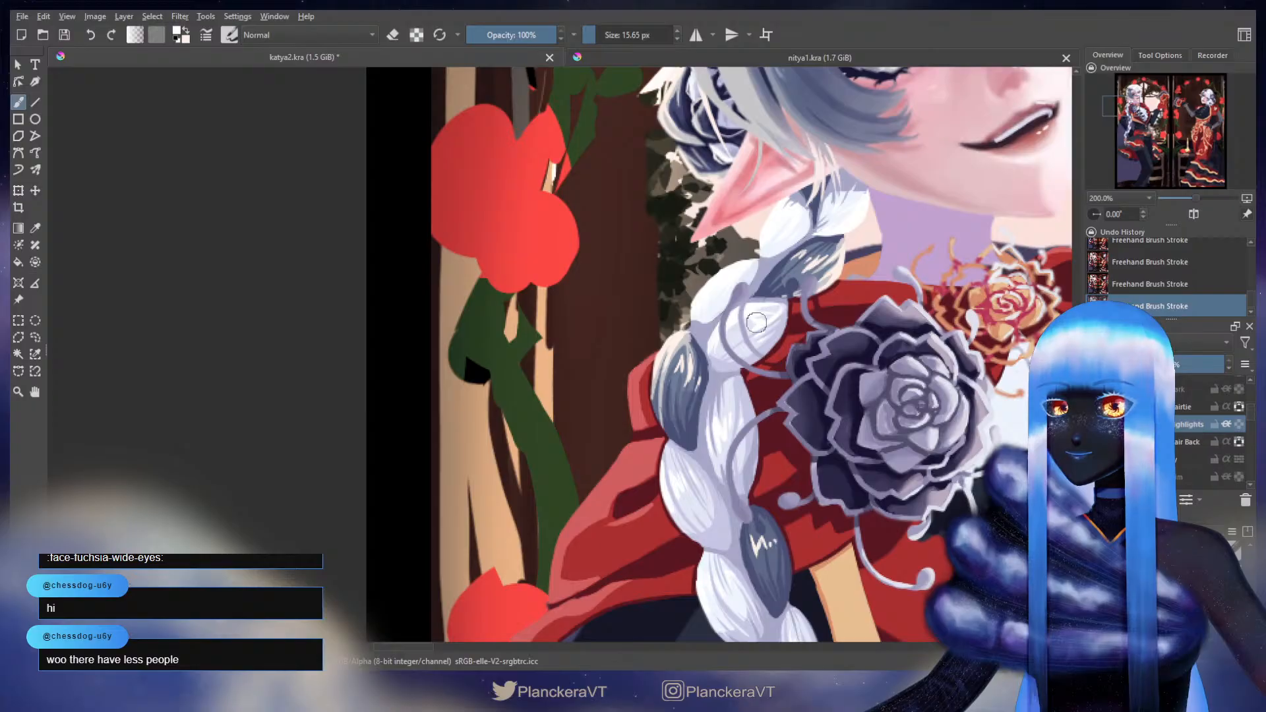
key("e")
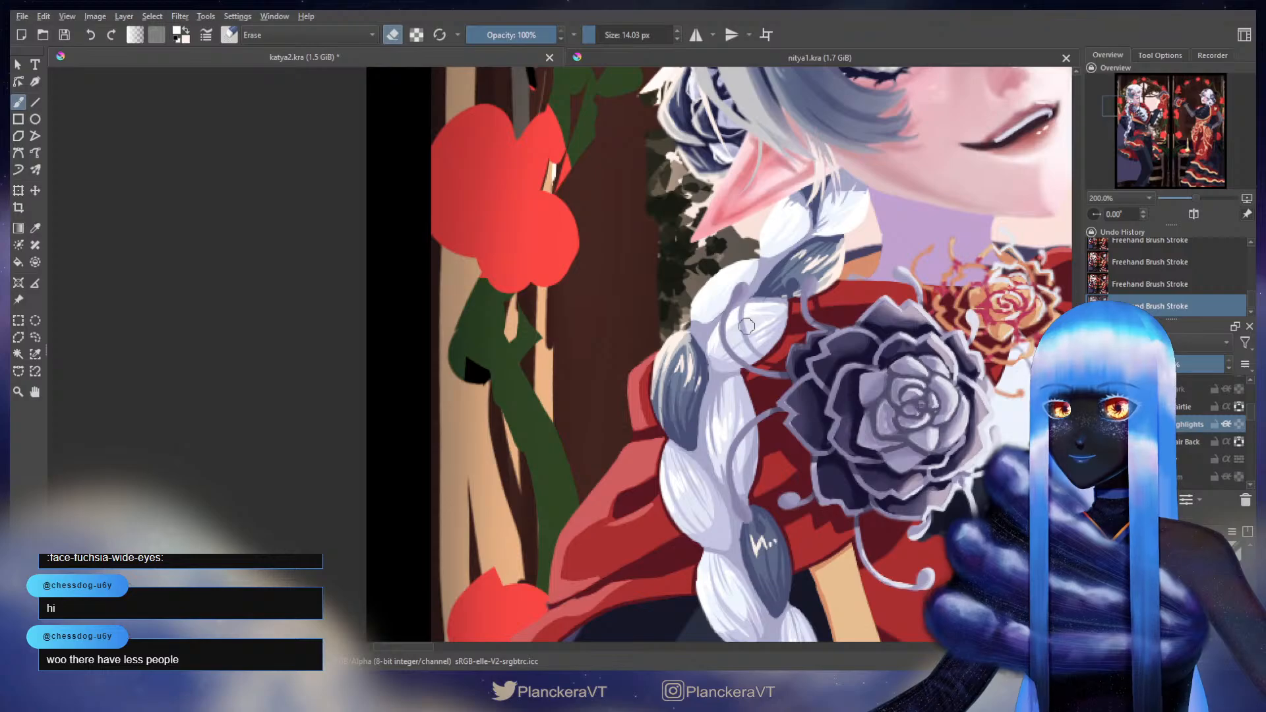
key("e")
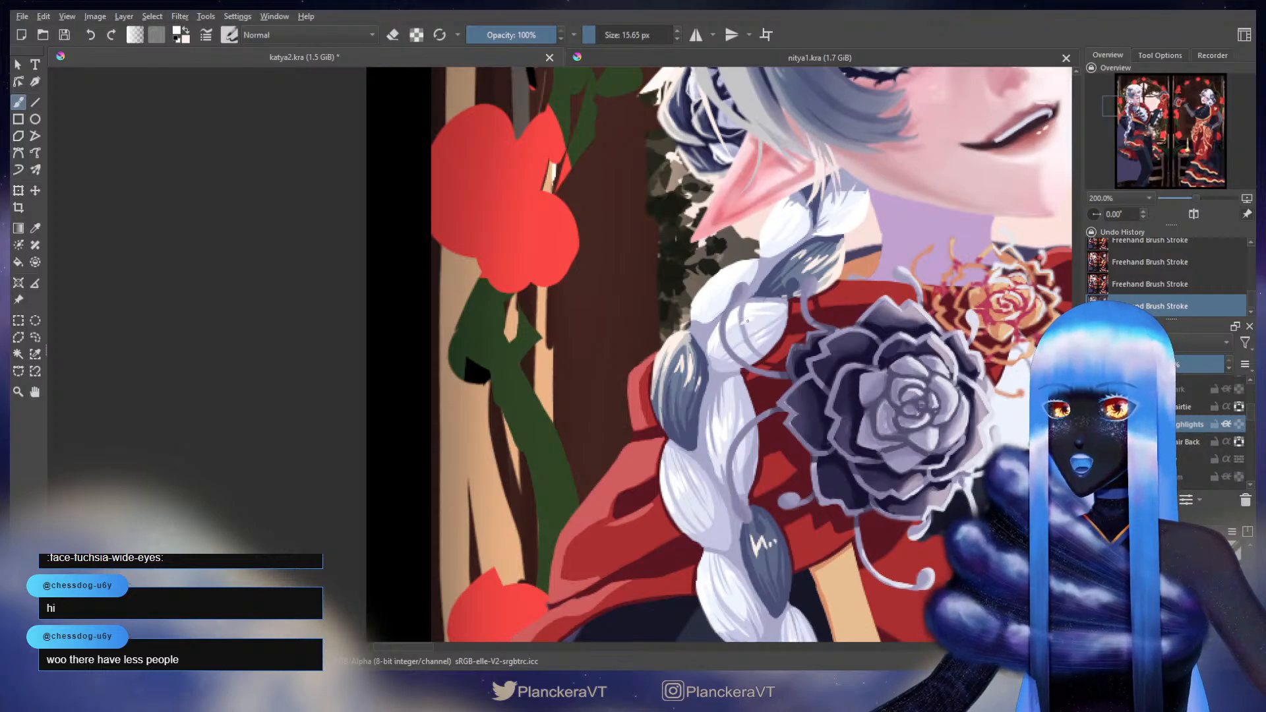
key("ctrl+z")
key("ctrl+z")
left_click_drag(746, 321, 754, 317)
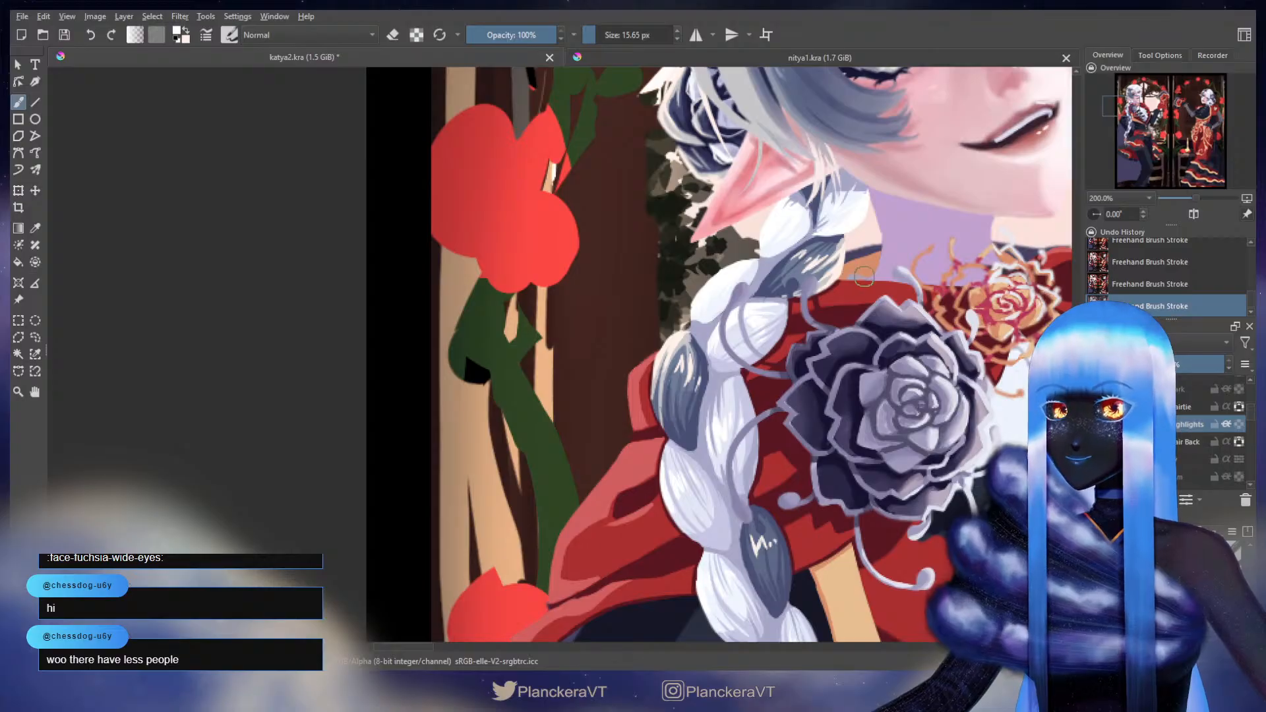
- Soften the highlights on the upper grey braid strand with the eraser at 23.01 px and repaint them at 15.65 px
left_click_drag(766, 337, 863, 254)
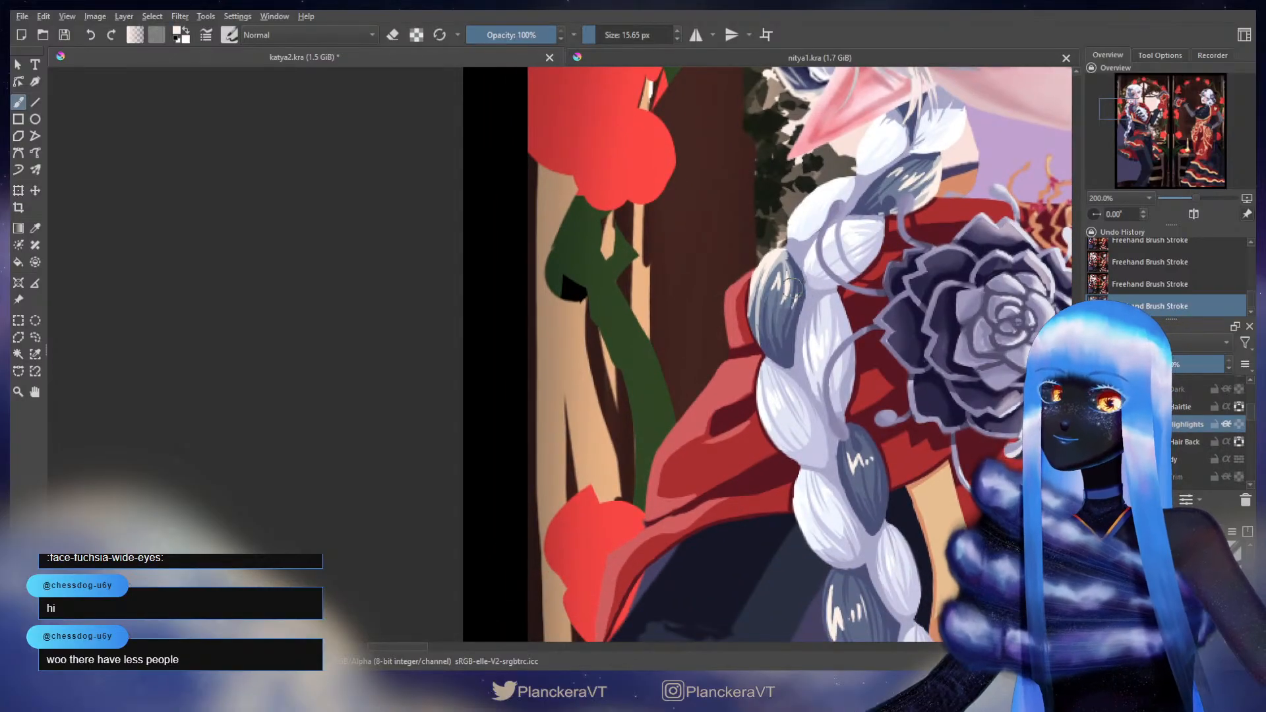
key("e")
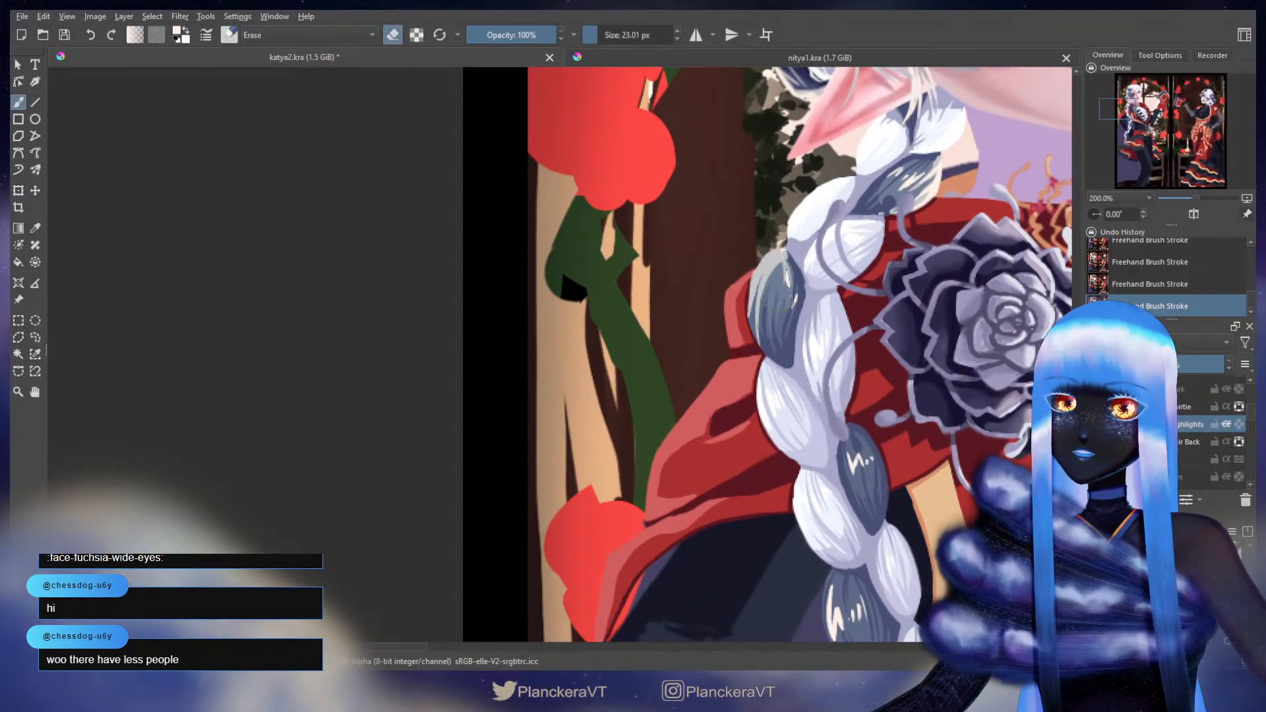
key("e")
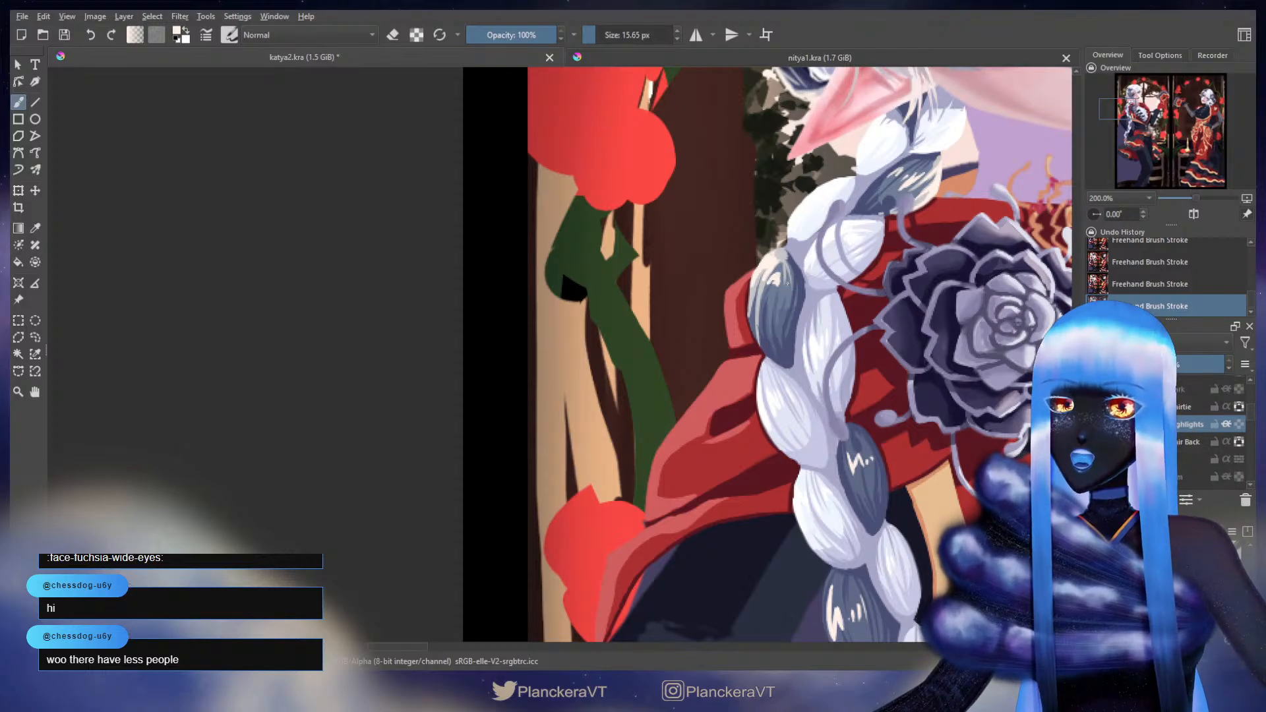
- Rework the highlights on the two pale strands below the upper grey one, erasing from 34.43 px and repainting at 15.65 px
left_click_drag(849, 269, 841, 256)
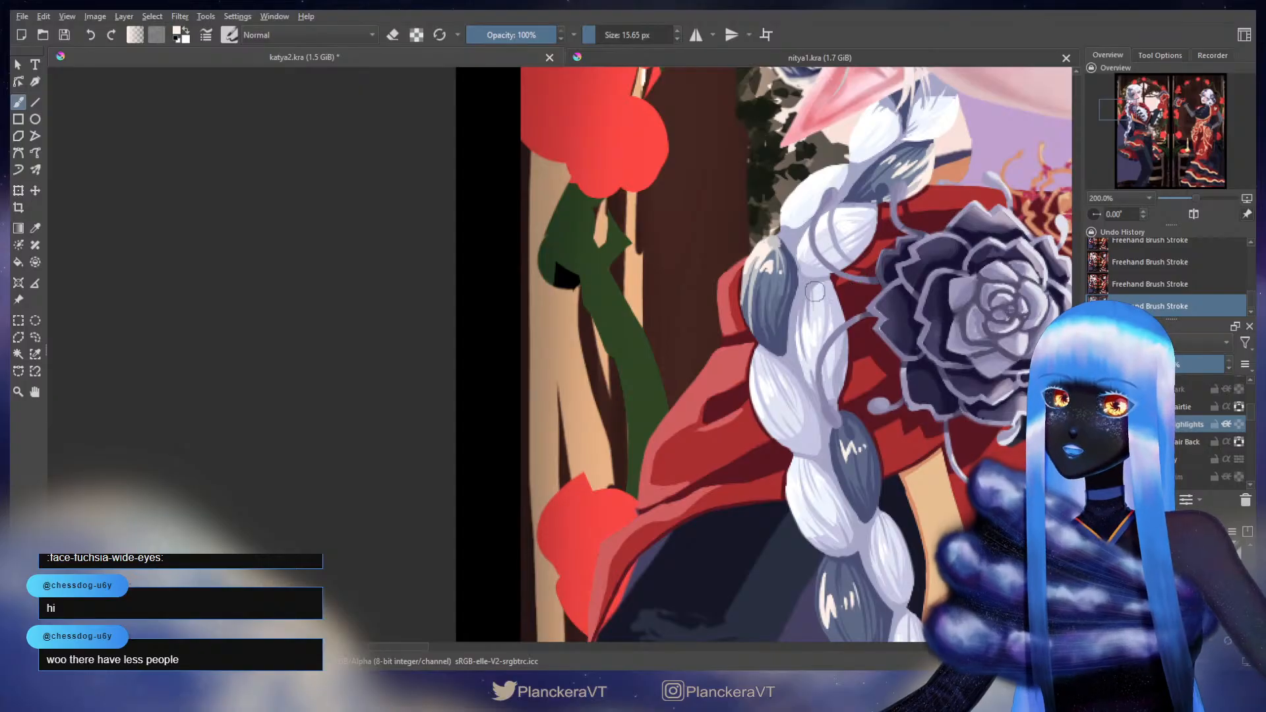
mouse_move(814, 306)
left_mouse_down()
mouse_move(799, 240)
mouse_move(799, 262)
left_mouse_up()
key("e")
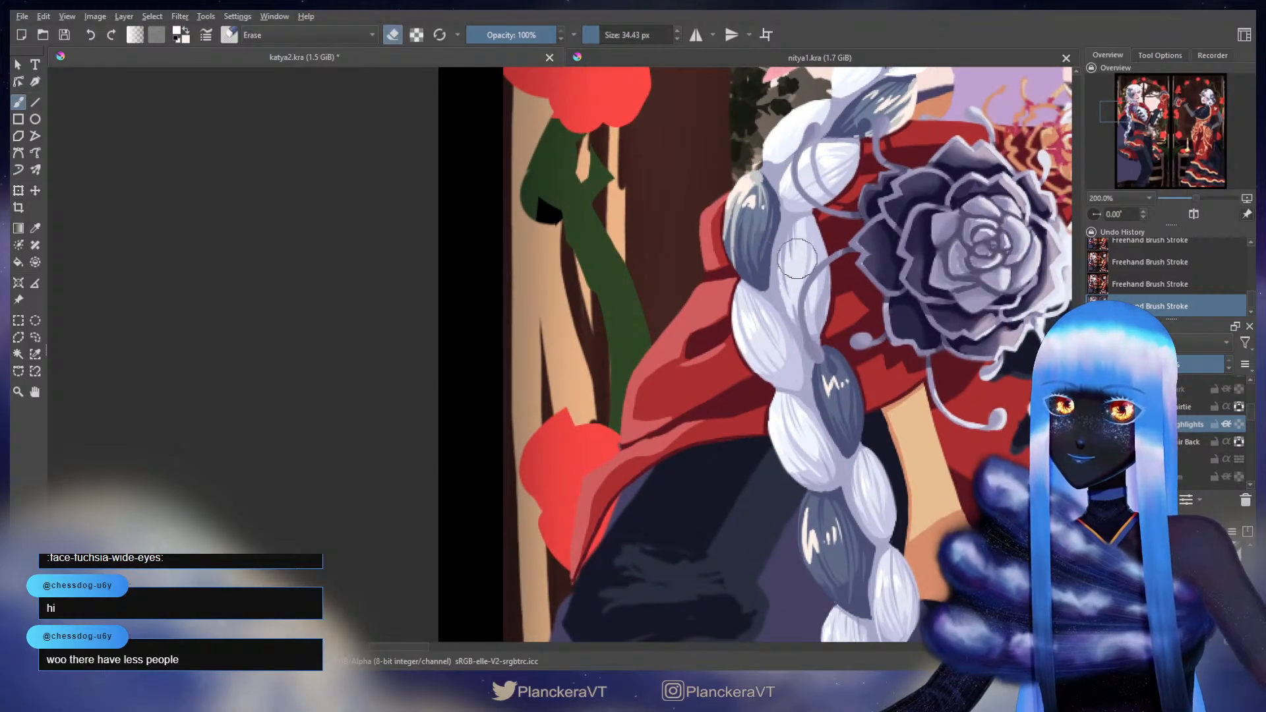
key("e")
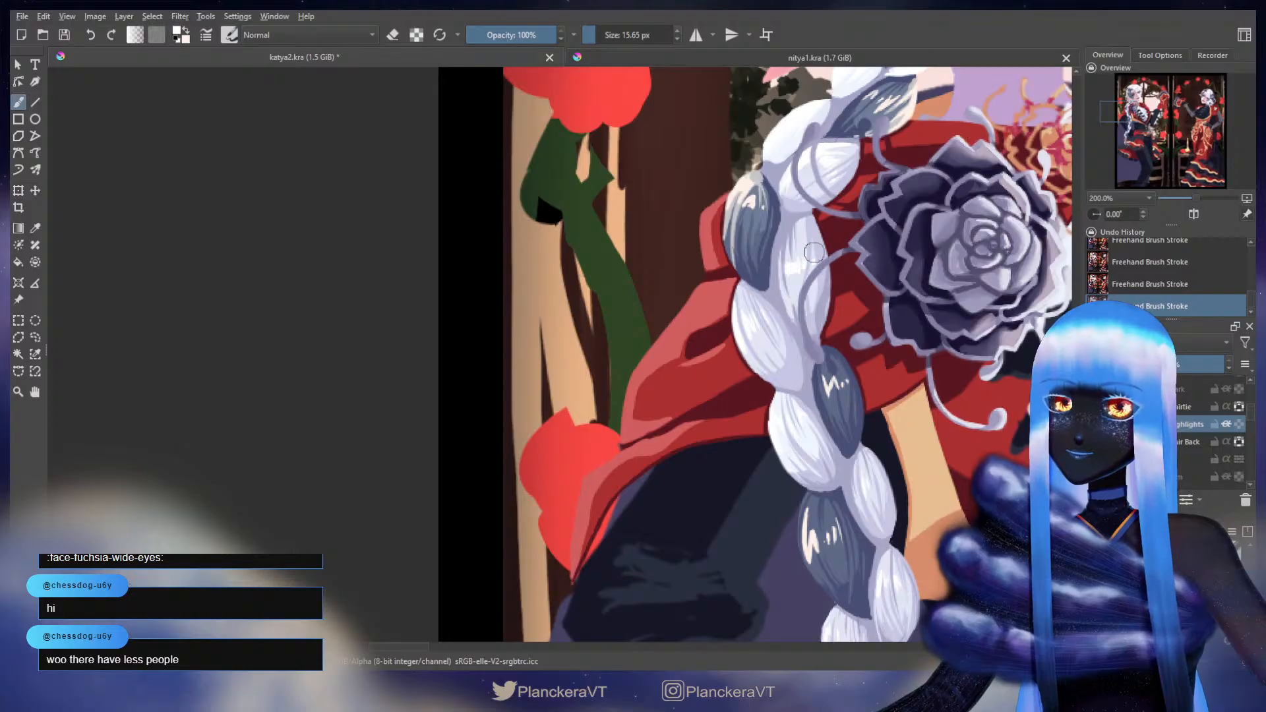
key("e")
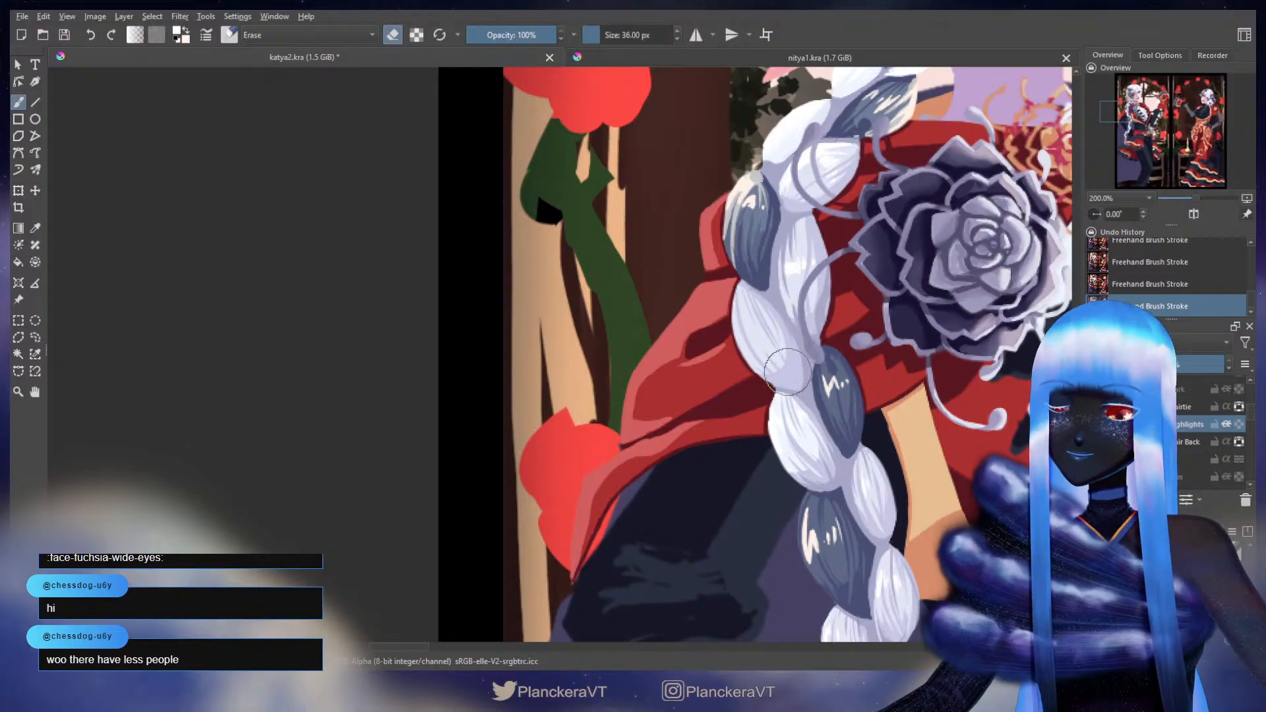
key("e")
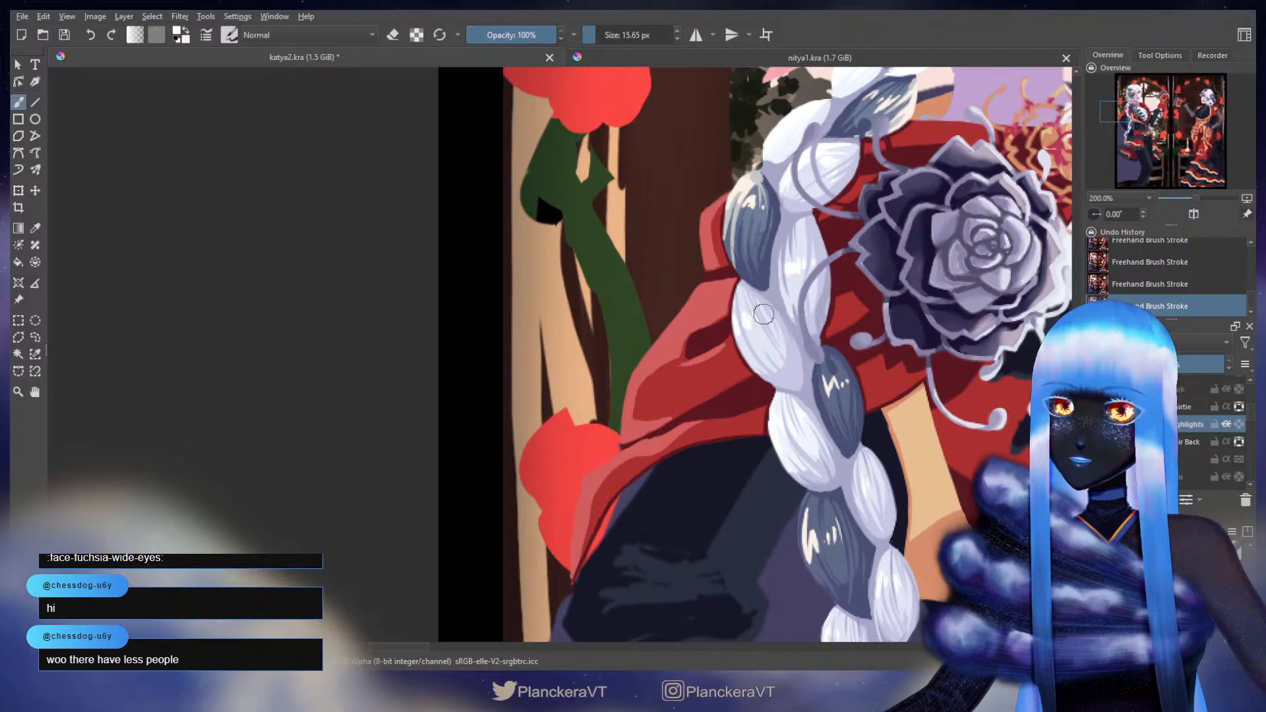
- Erase and repaint the highlights on the grey strand and adjoining pale strand just below the dark rose, painting at 15.65 px
left_click_drag(892, 352, 828, 291)
key("e")
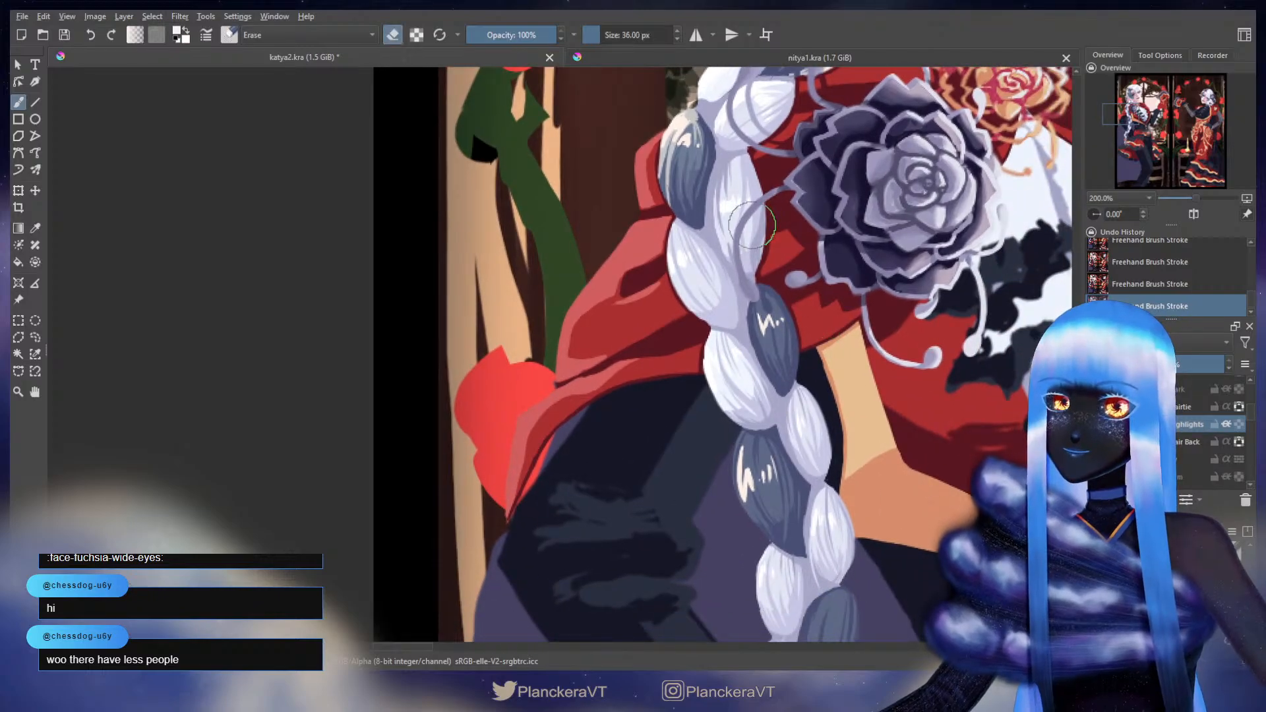
key("e")
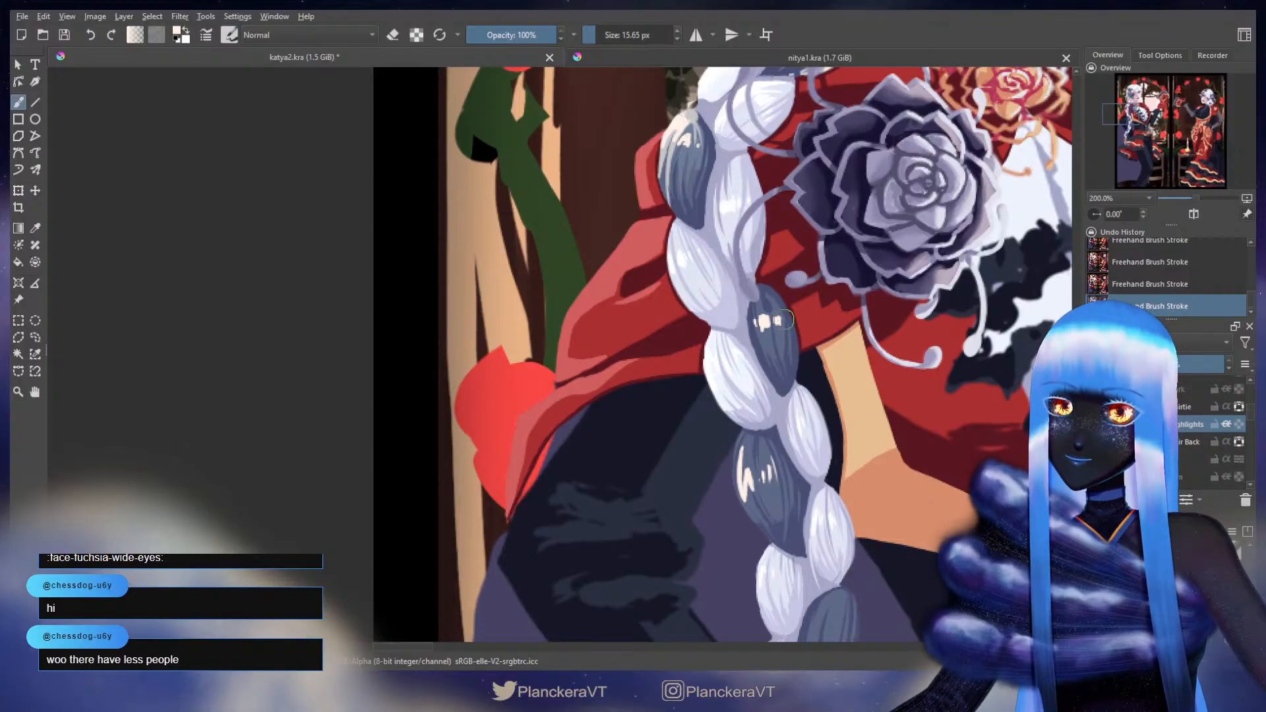
left_click_drag(844, 387, 868, 336)
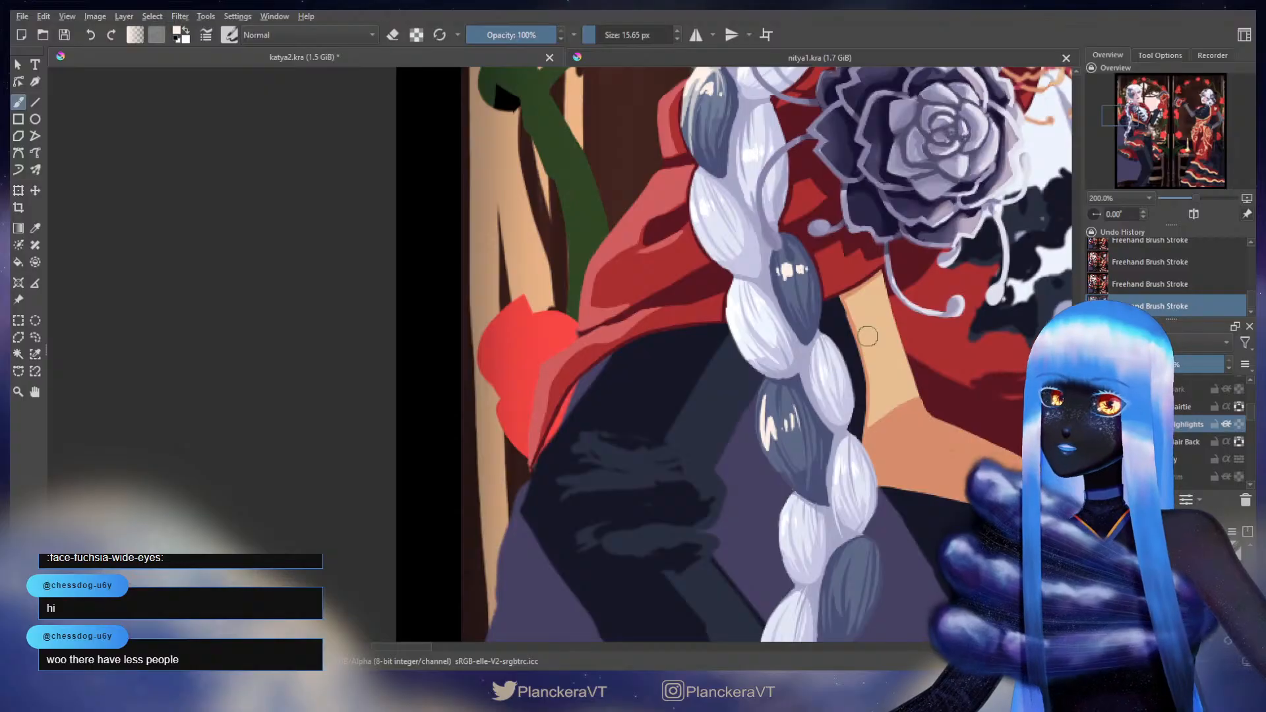
- Erase the streaky highlights on the second grey strand below the dark rose and paint a squarish one higher up at 15.65 px
key("e")
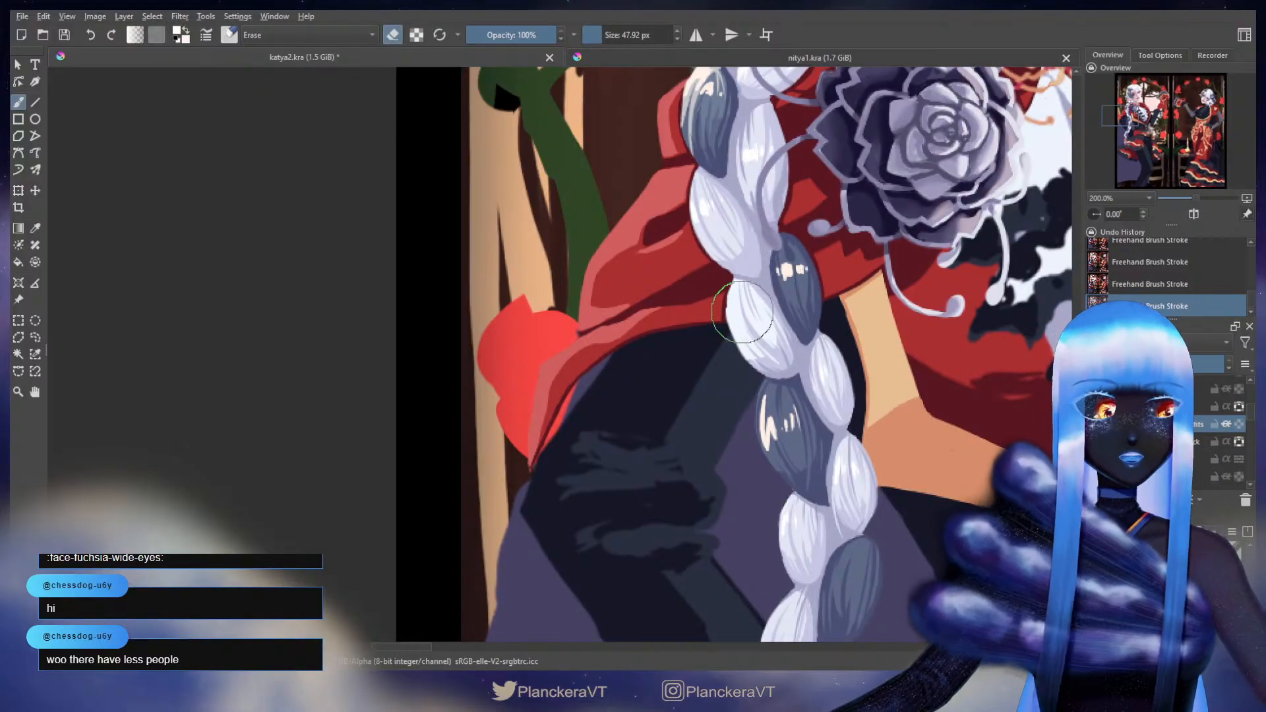
key("e")
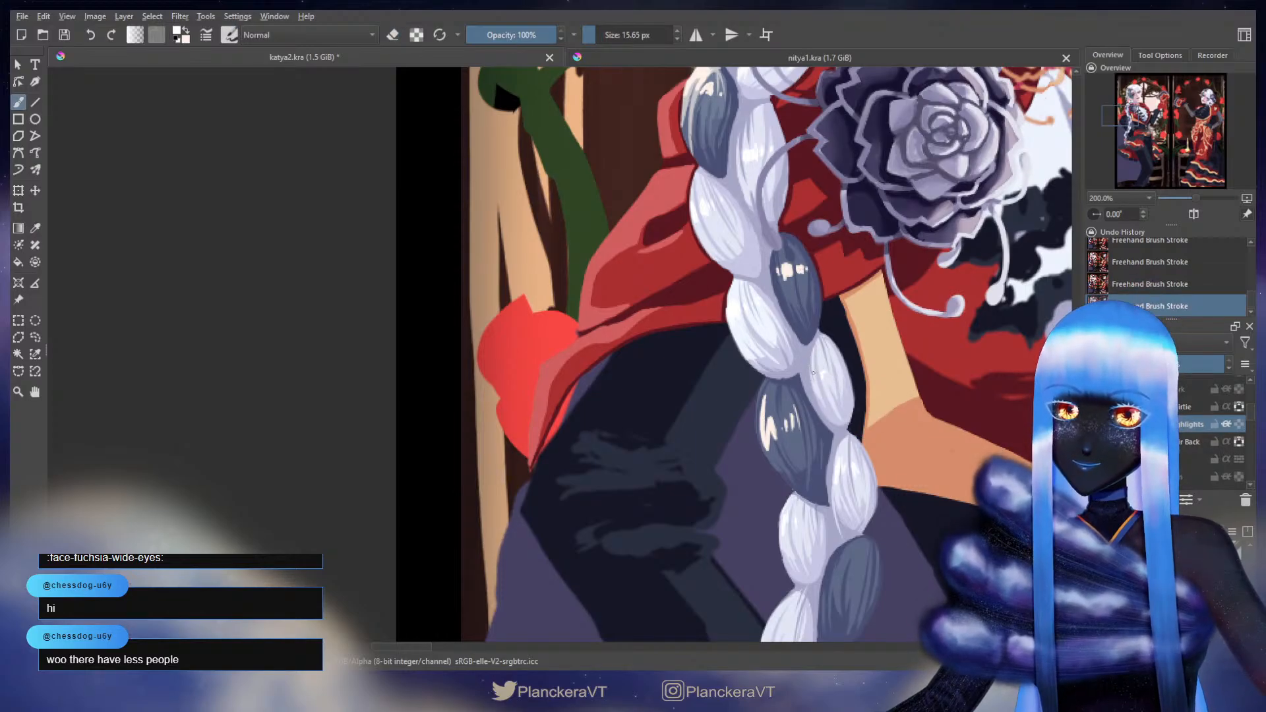
left_click_drag(847, 445, 855, 322)
key("e")
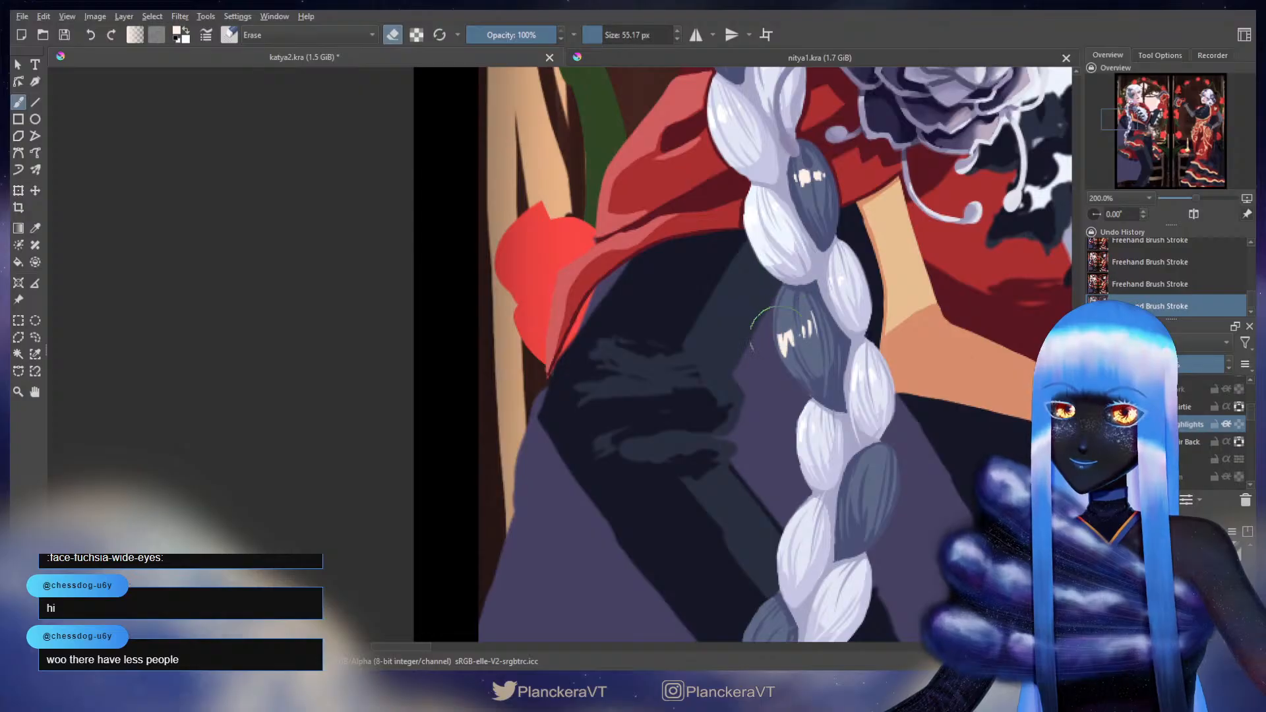
mouse_move(785, 340)
left_mouse_down()
mouse_move(824, 404)
mouse_move(784, 315)
left_mouse_up()
key("e")
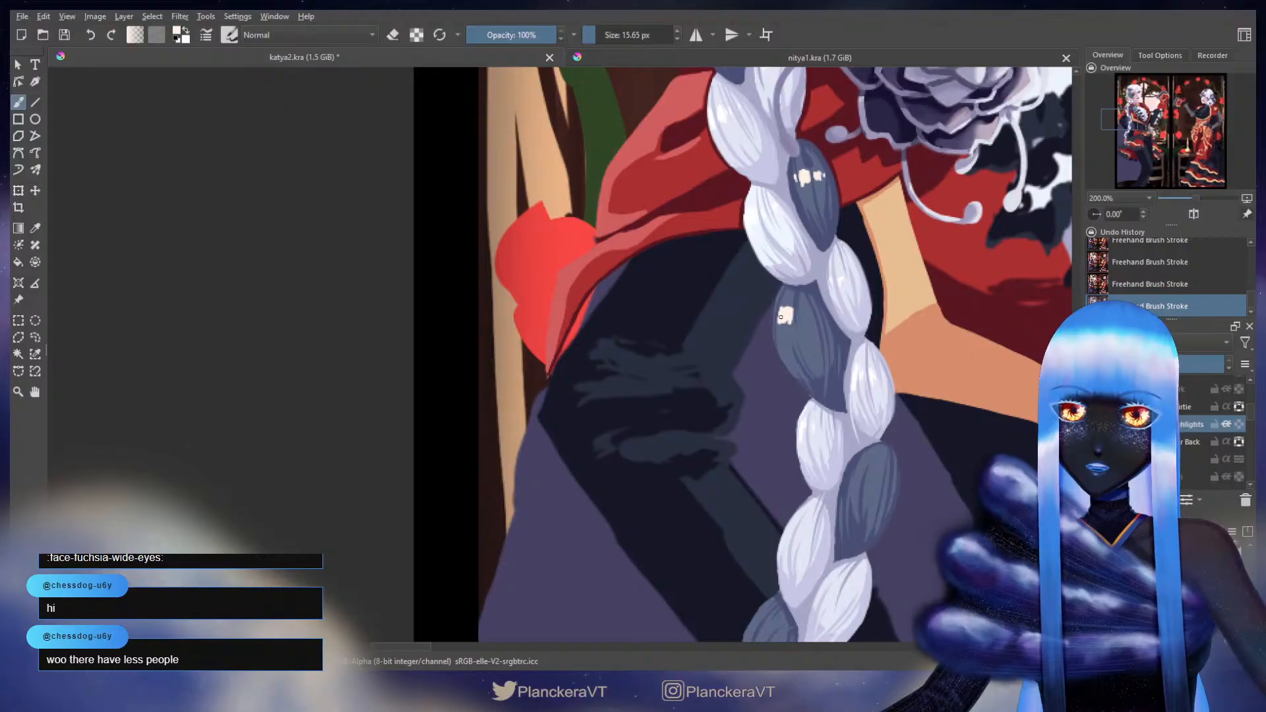
key("e")
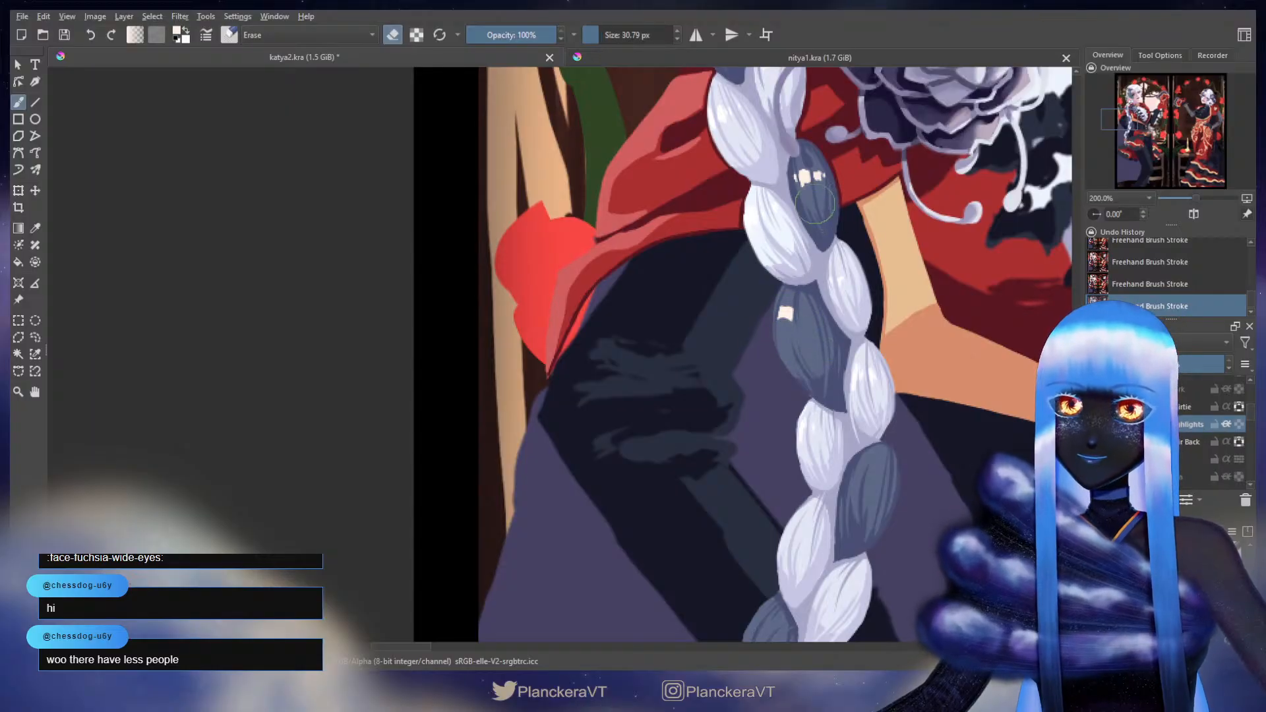
- Trim the grey strand highlights with the eraser at 11.28 px and add more squarish patches beside the new one at 15.65 px
mouse_move(817, 204)
left_mouse_down("shift")
mouse_move(804, 205)
mouse_move(829, 218)
mouse_move(829, 421)
left_mouse_up("shift")
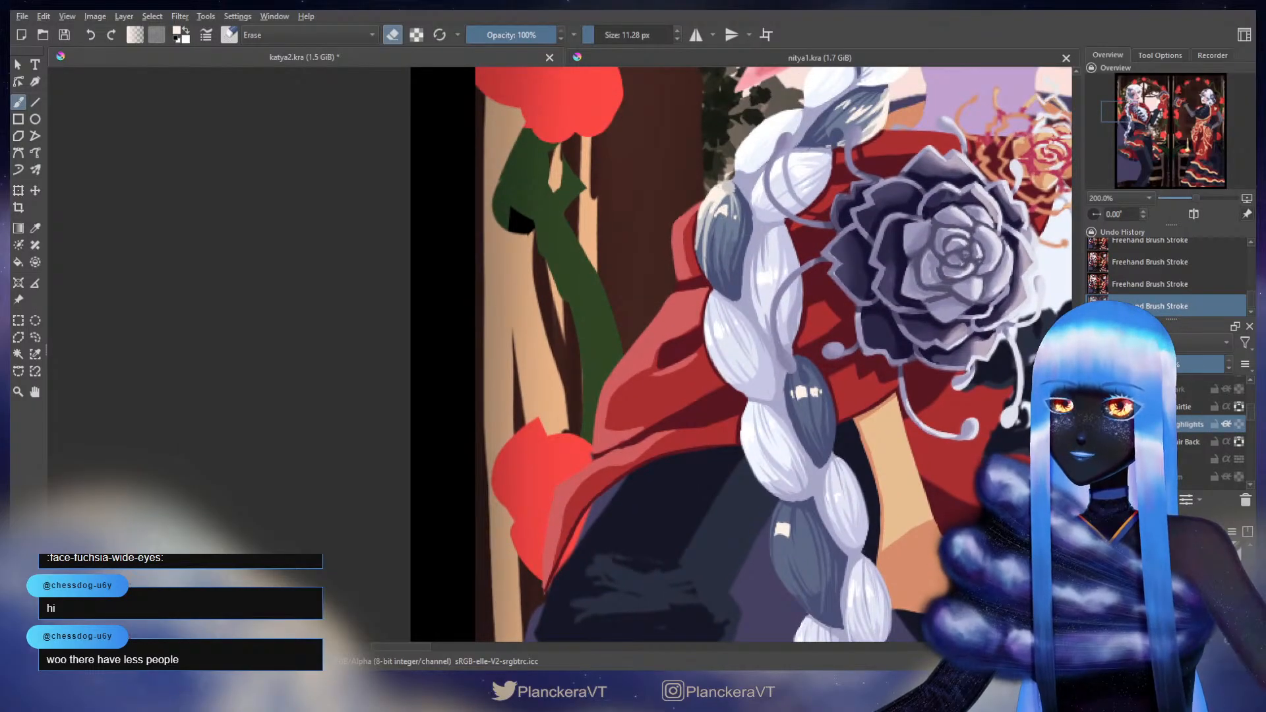
key("e")
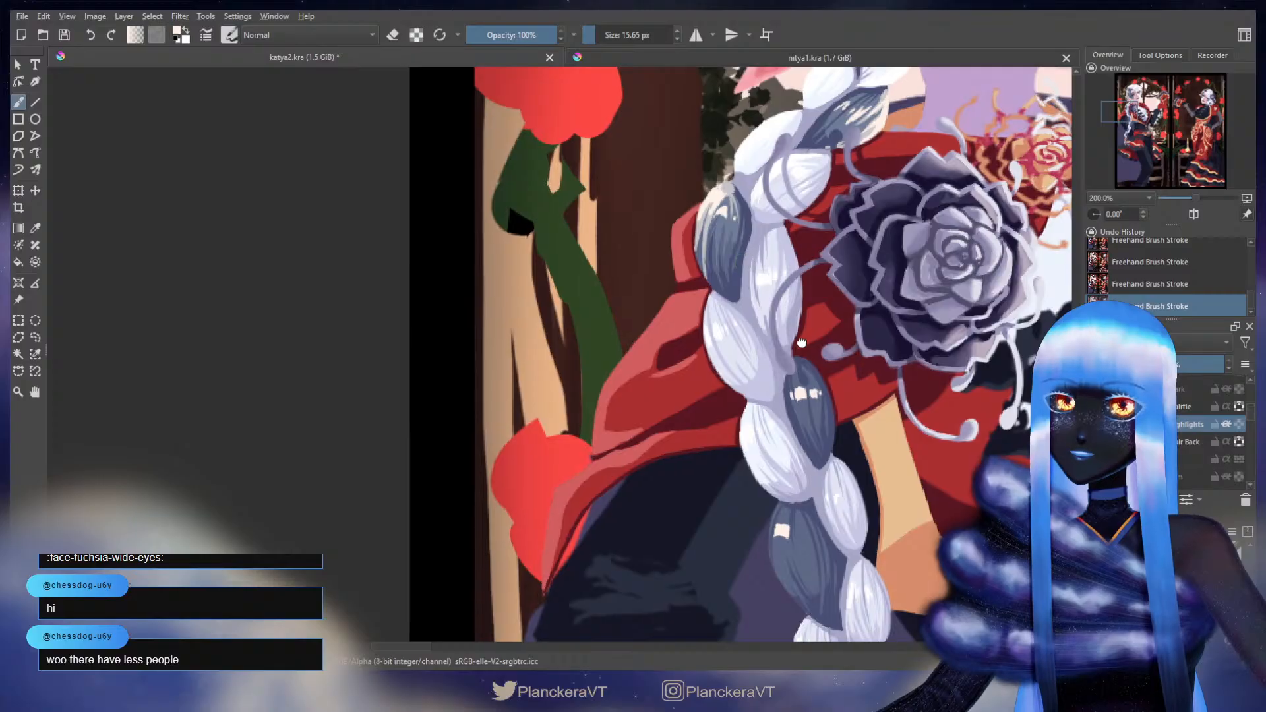
mouse_move(802, 341)
left_mouse_down()
mouse_move(805, 399)
mouse_move(782, 148)
left_mouse_up()
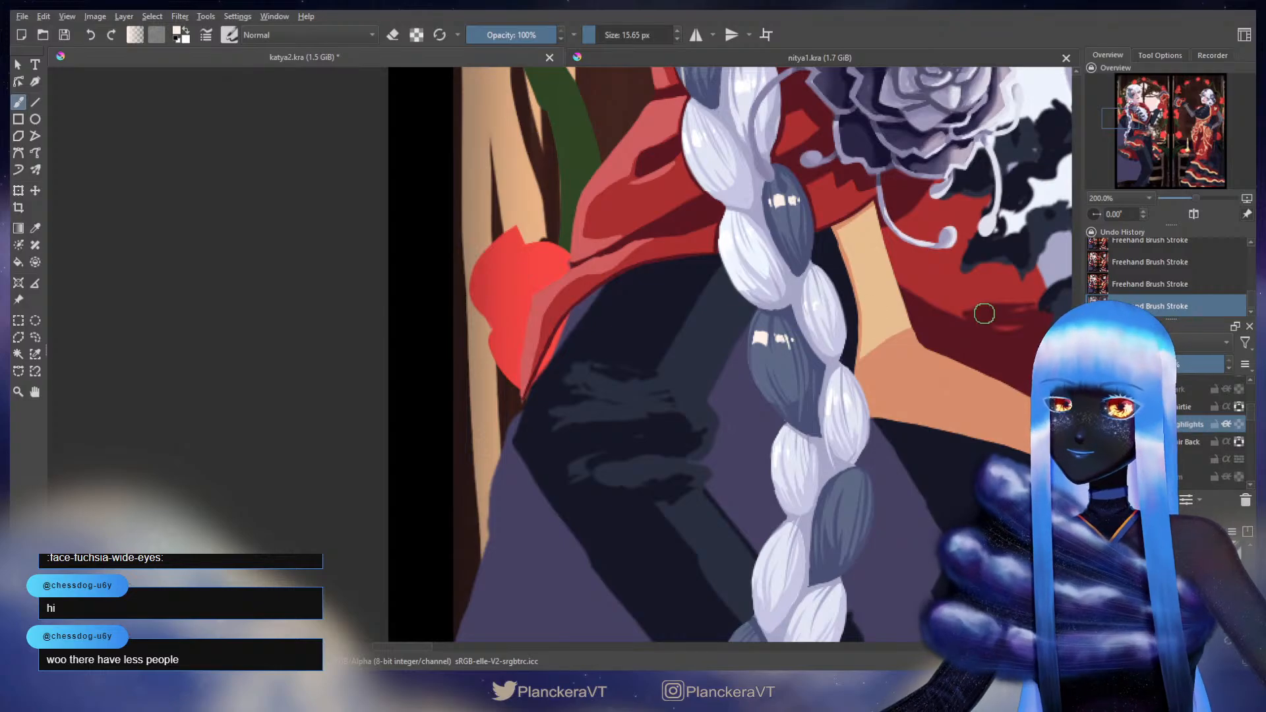
left_click_drag(923, 356, 889, 274)
key("e")
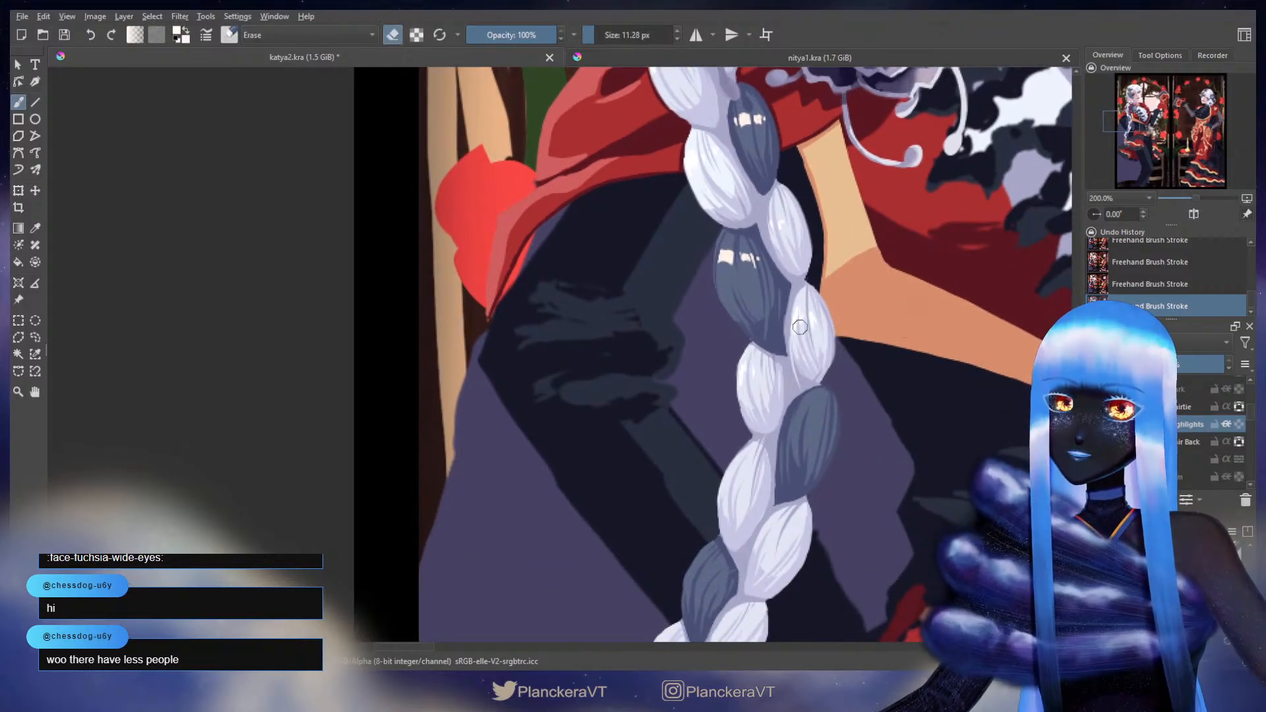
key("e")
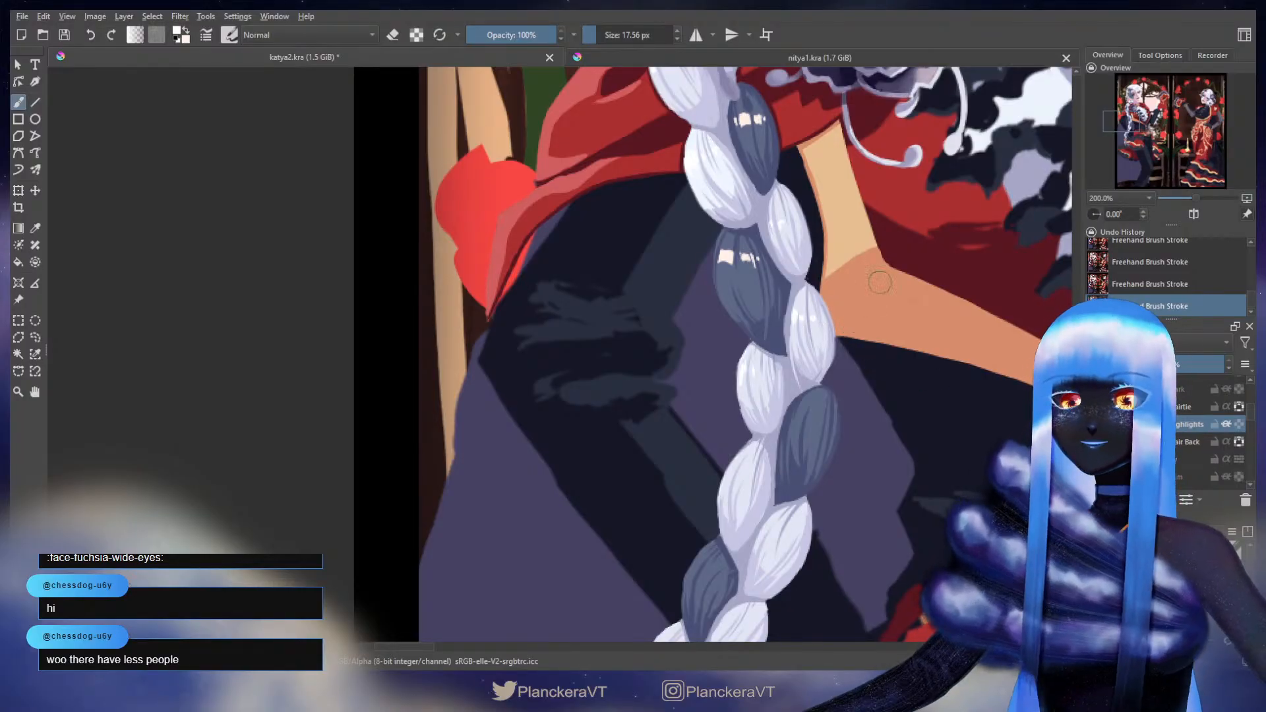
- Lock the Highlights layer's alpha and tint the lower grey strand's highlights with a sampled grey using the soft brush at 123.14 px
scroll(882, 282, "down", 3)
left_click_drag(883, 283, 798, 418)
left_click(1237, 426)
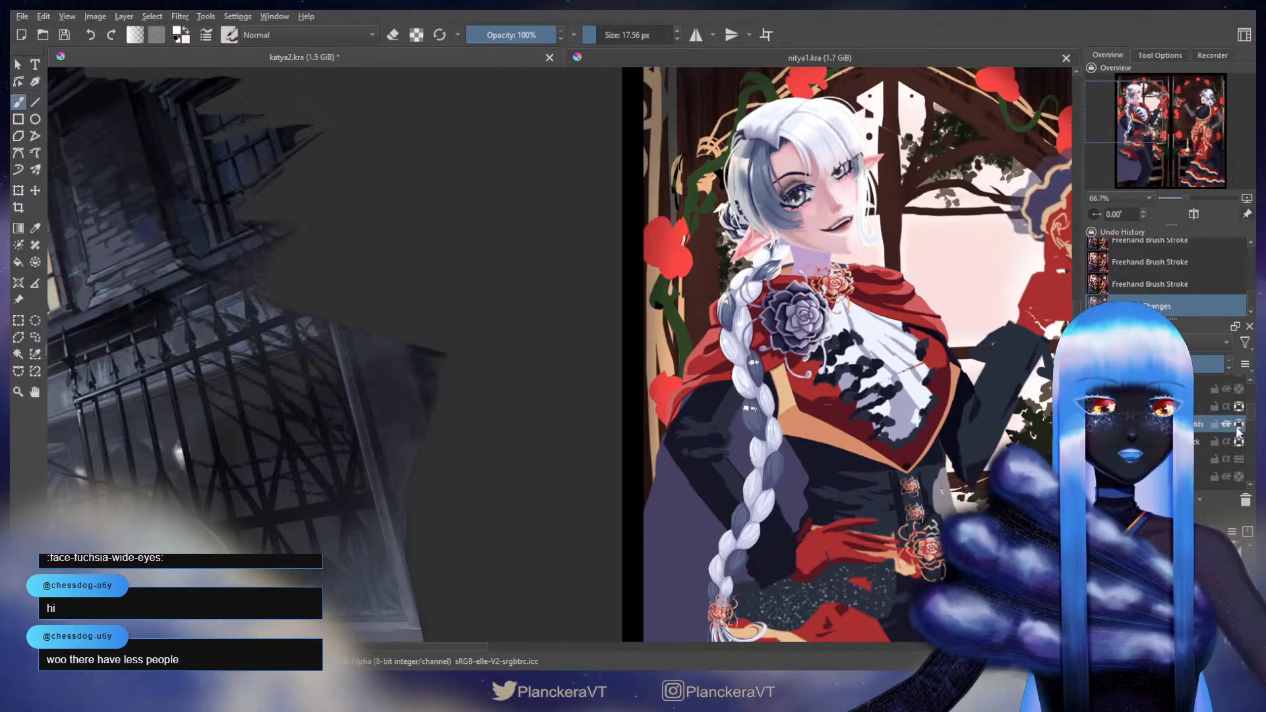
key("slash")
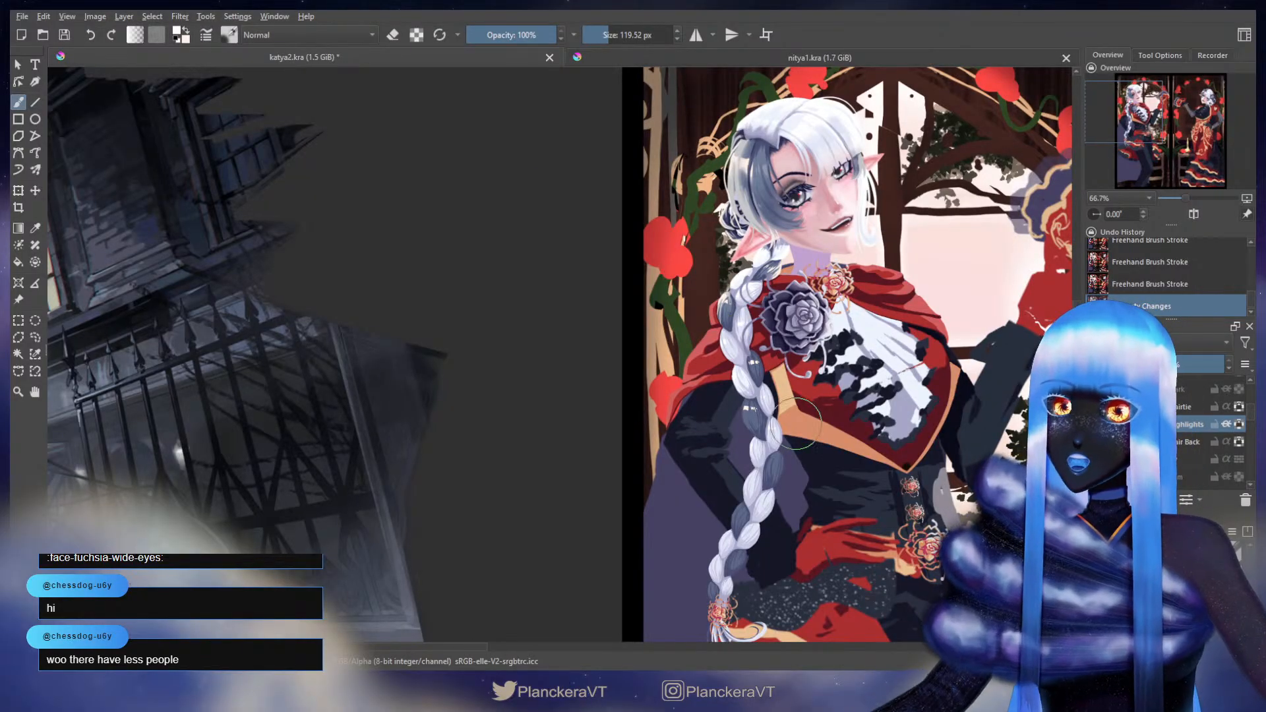
left_click(756, 414, "ctrl")
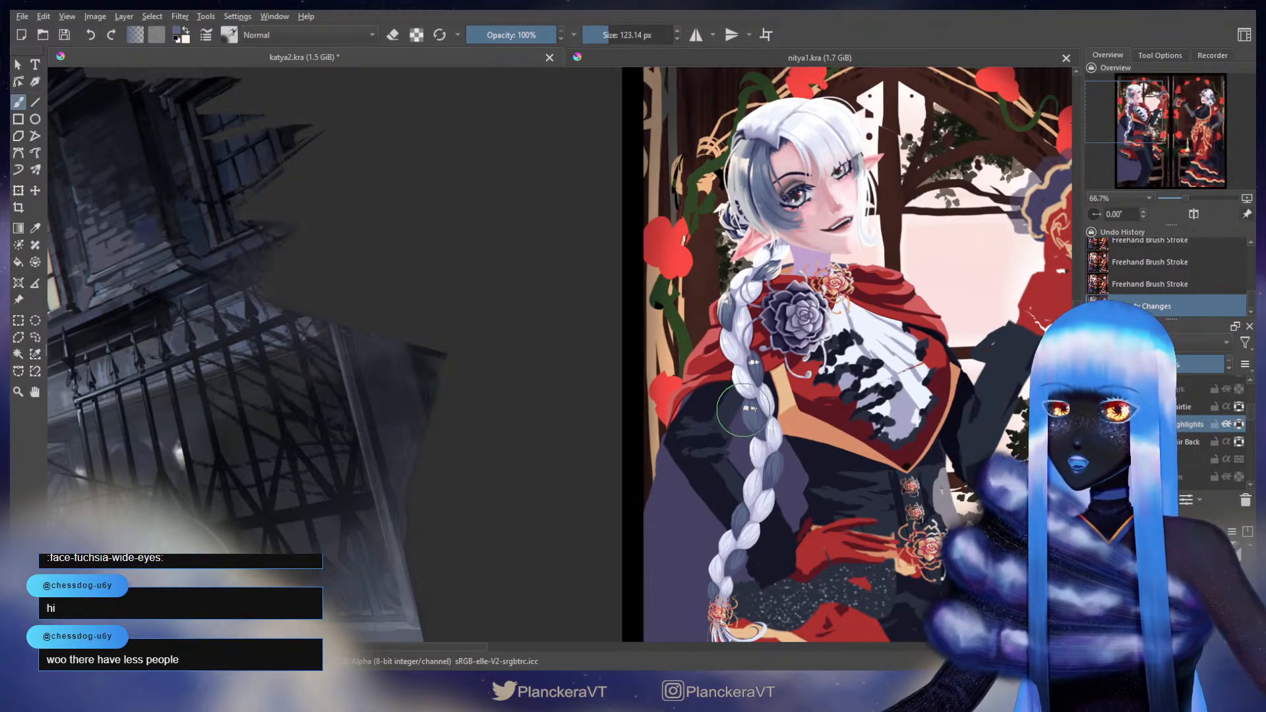
left_click_drag(744, 407, 741, 416)
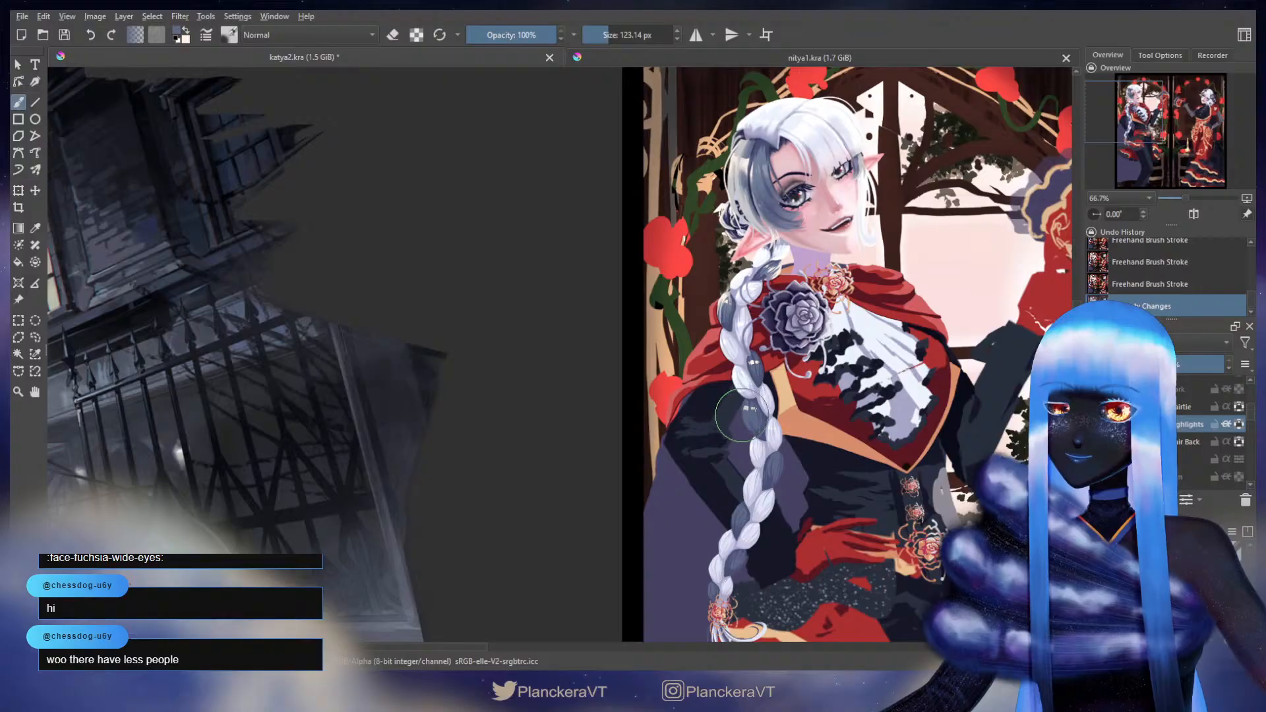
- Tint the highlights on the strands just below the dark rose with sampled strand colours using the soft brush at 64.61 px
scroll(795, 416, "up", 2)
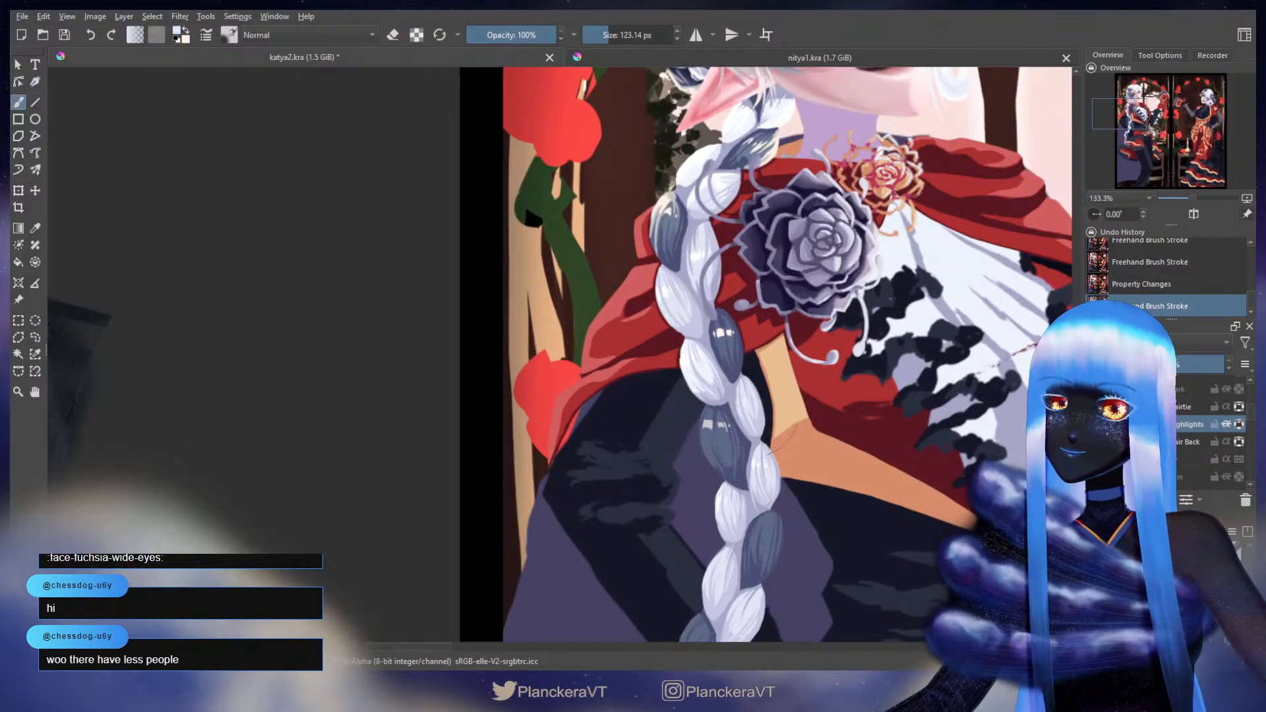
mouse_move(744, 403)
left_mouse_down()
mouse_move(697, 393)
mouse_move(748, 381)
mouse_move(683, 363)
left_mouse_up()
left_click(693, 365, "ctrl")
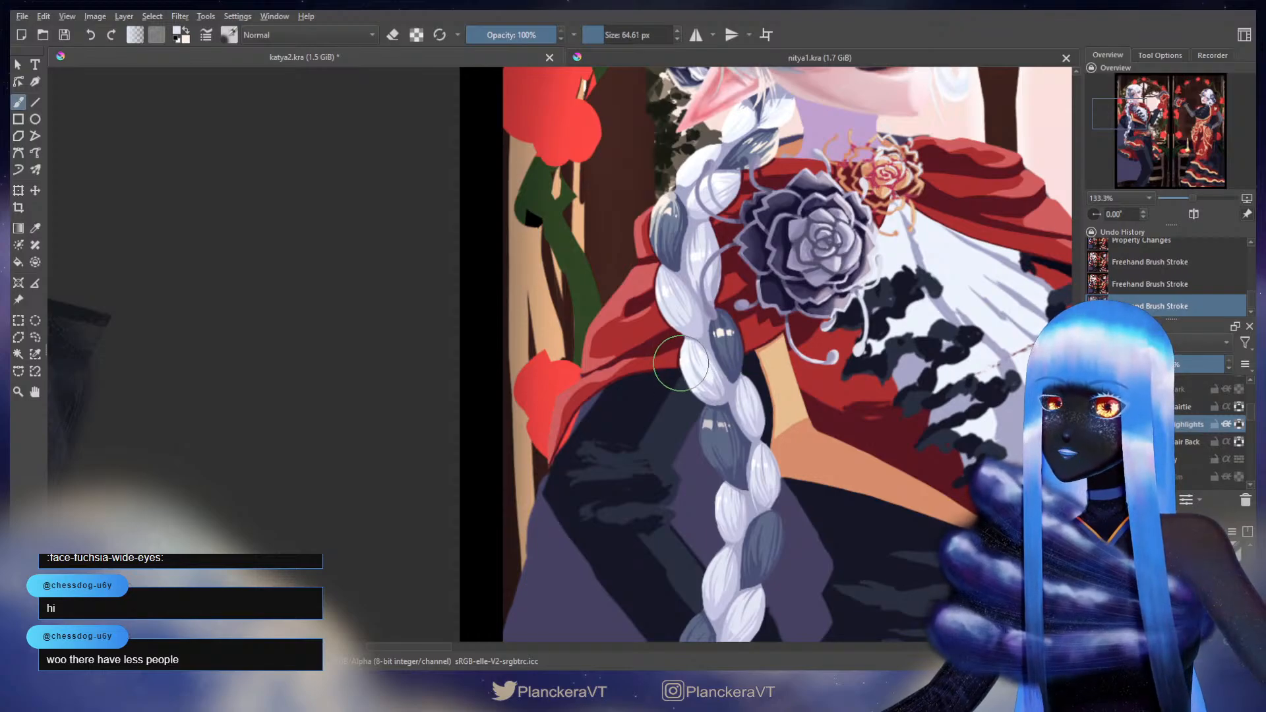
left_click(725, 342, "ctrl")
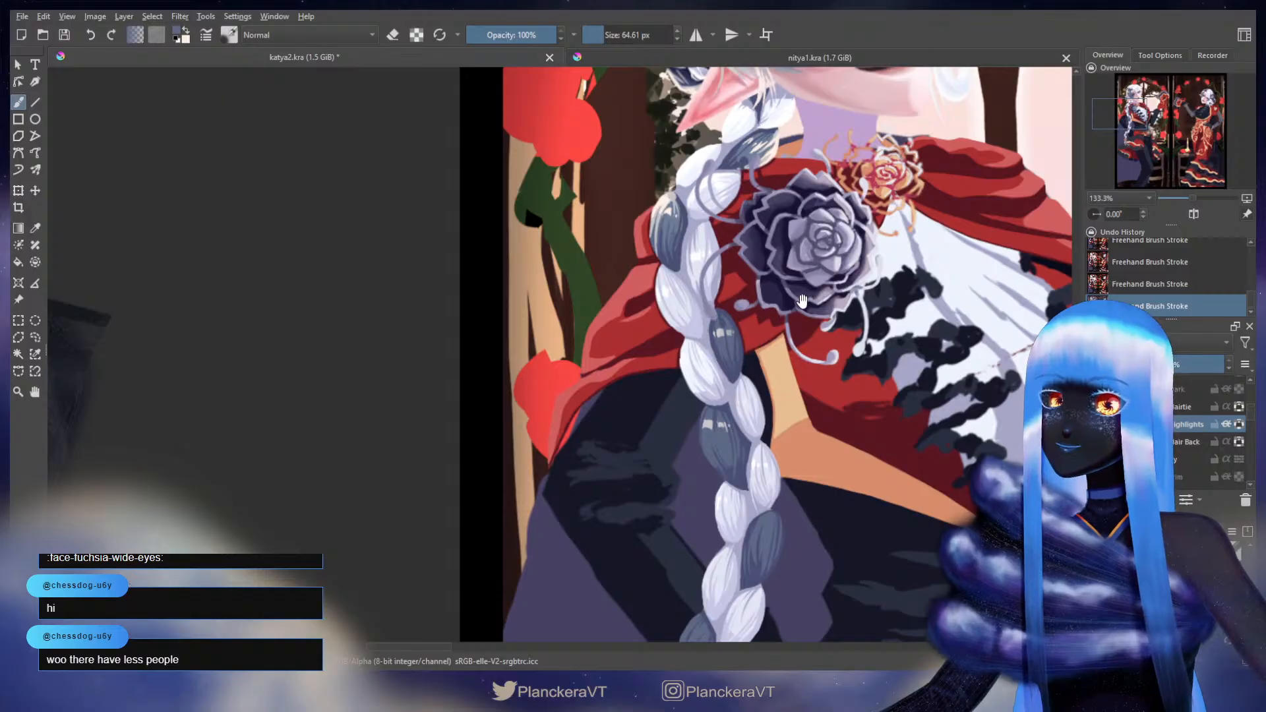
- Tone down the highlights on the upper pale and grey strands beside the dark rose with sampled colours at 64.61 px
left_click_drag(695, 296, 734, 361)
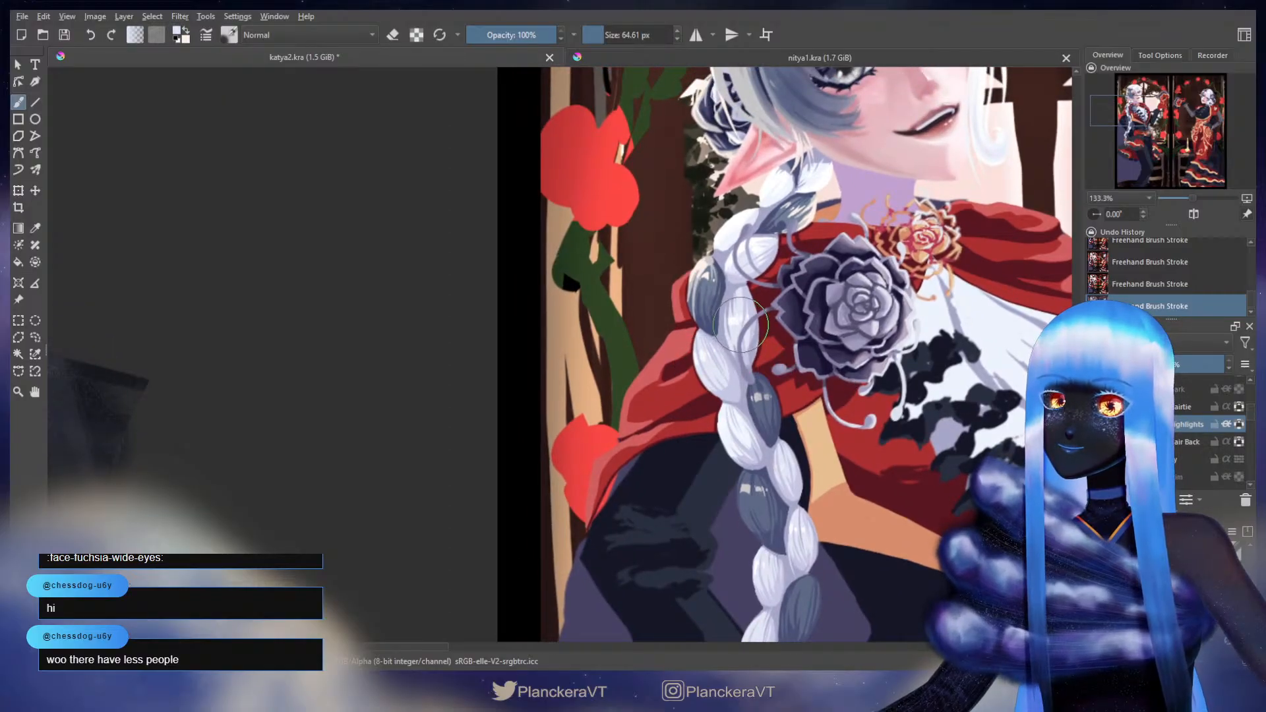
left_click(742, 260, "ctrl")
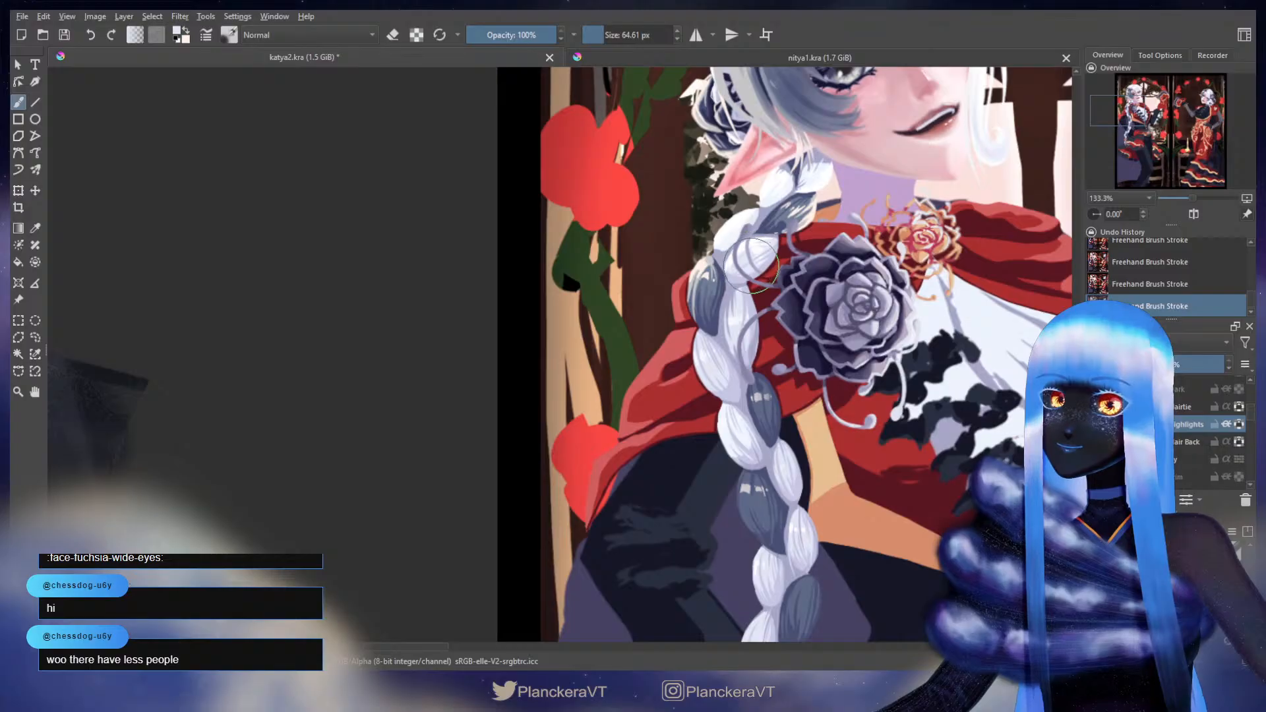
left_click(714, 289, "ctrl")
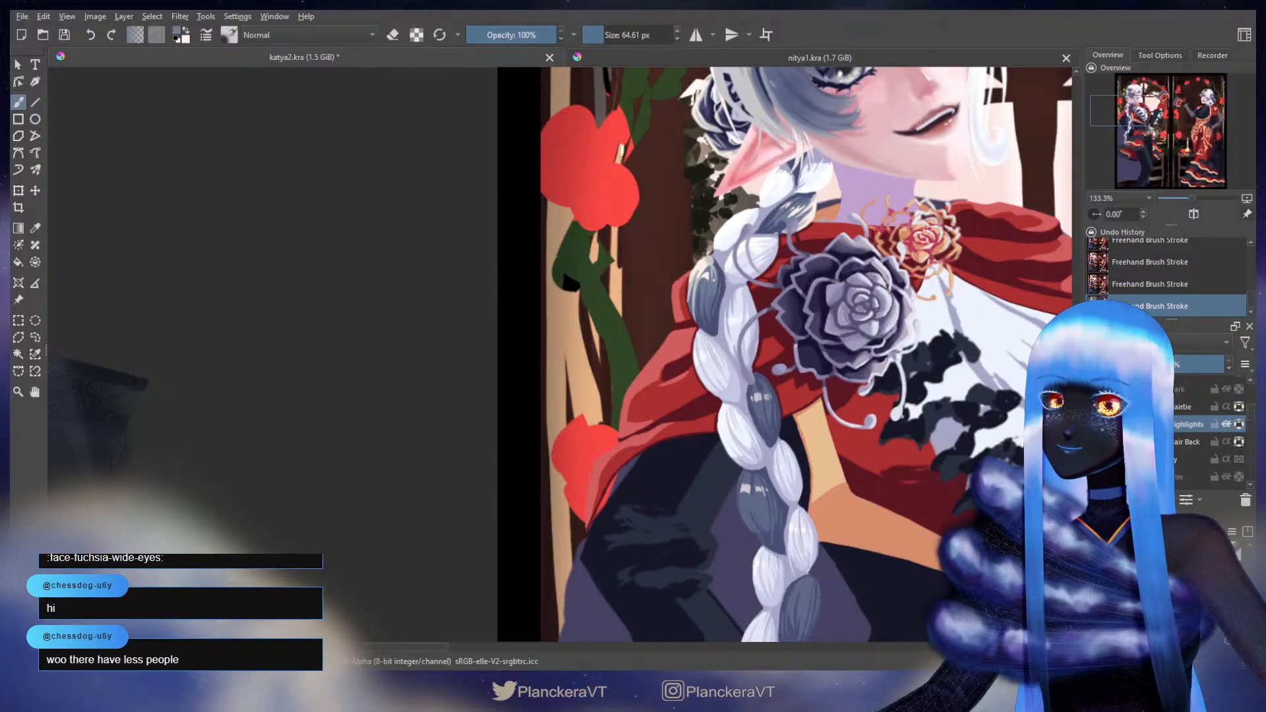
left_click_drag(714, 282, 718, 290)
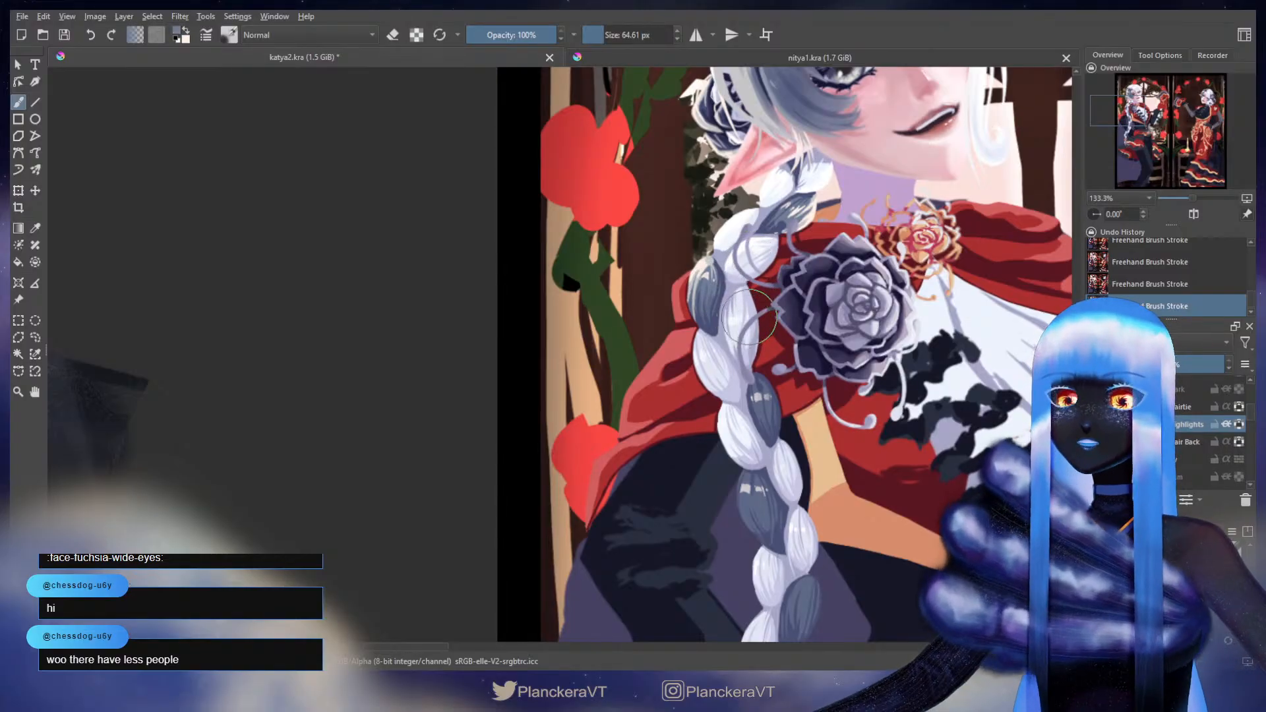
- Add a layer directly above Hair Back, make it inherit alpha, and name it "Dark Blend"
scroll(810, 311, "down", 2)
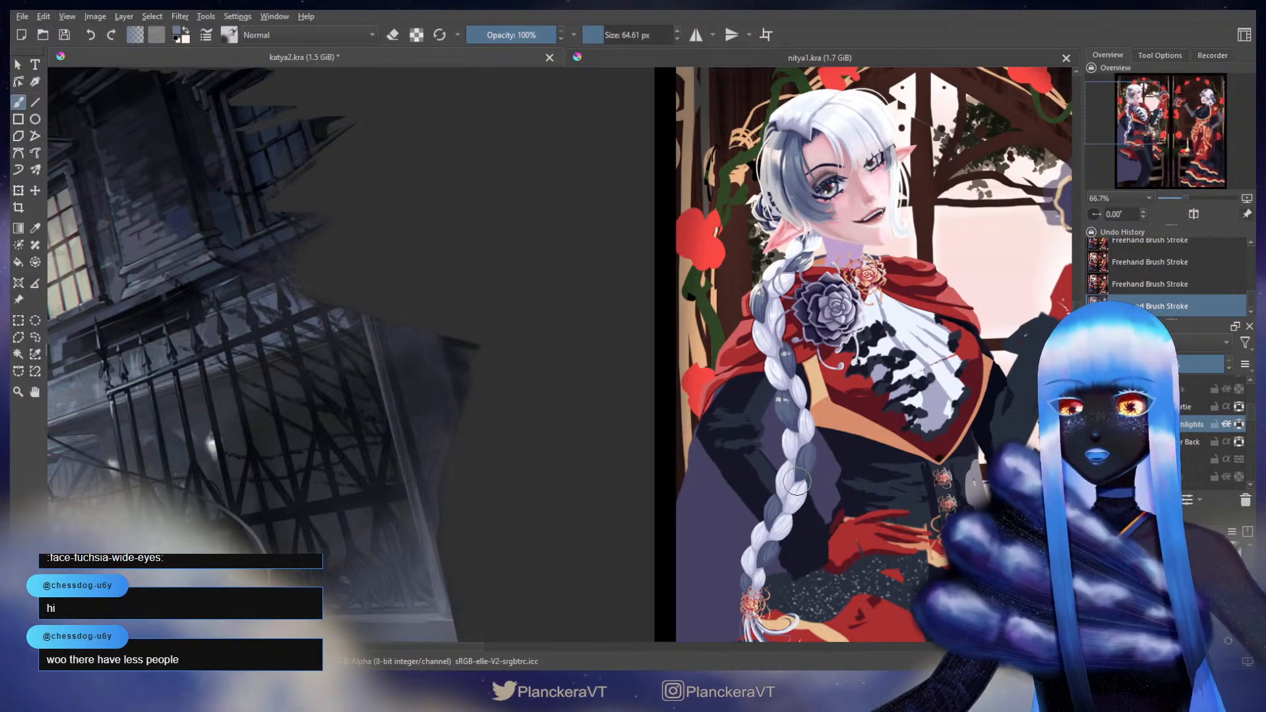
left_click_drag(799, 496, 793, 468)
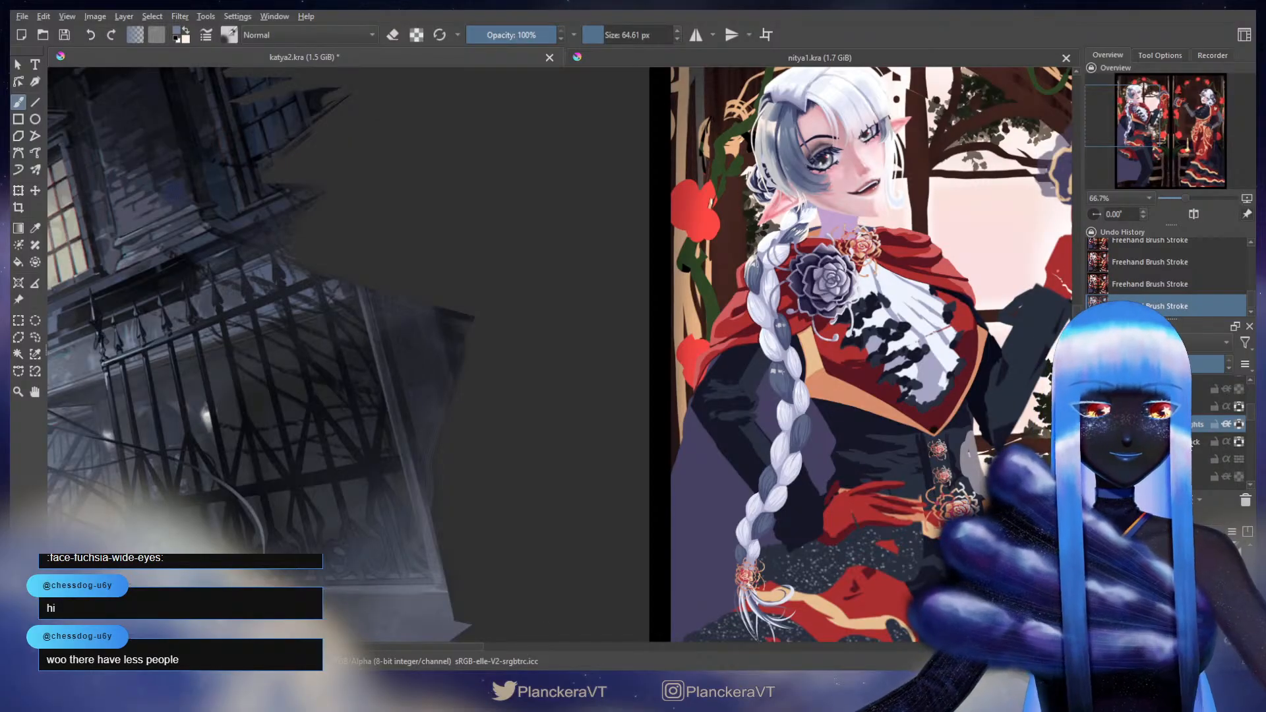
left_click(1184, 442)
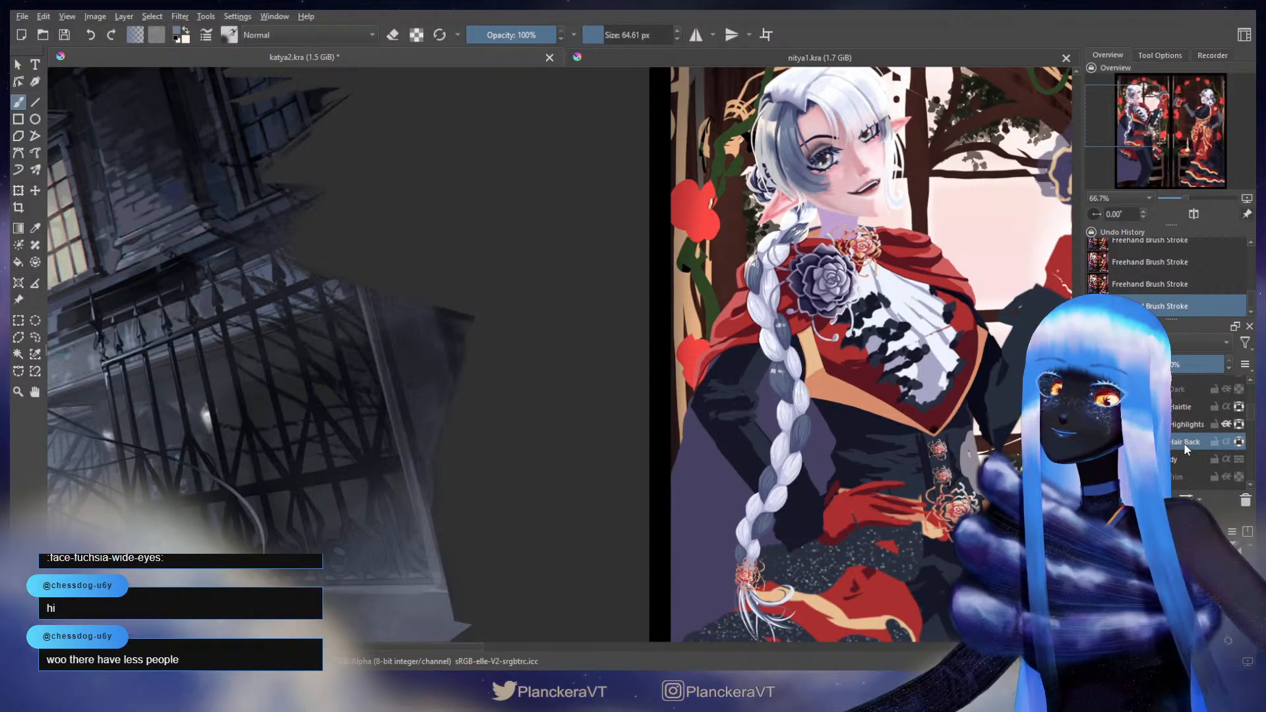
scroll(808, 157, "up", 3)
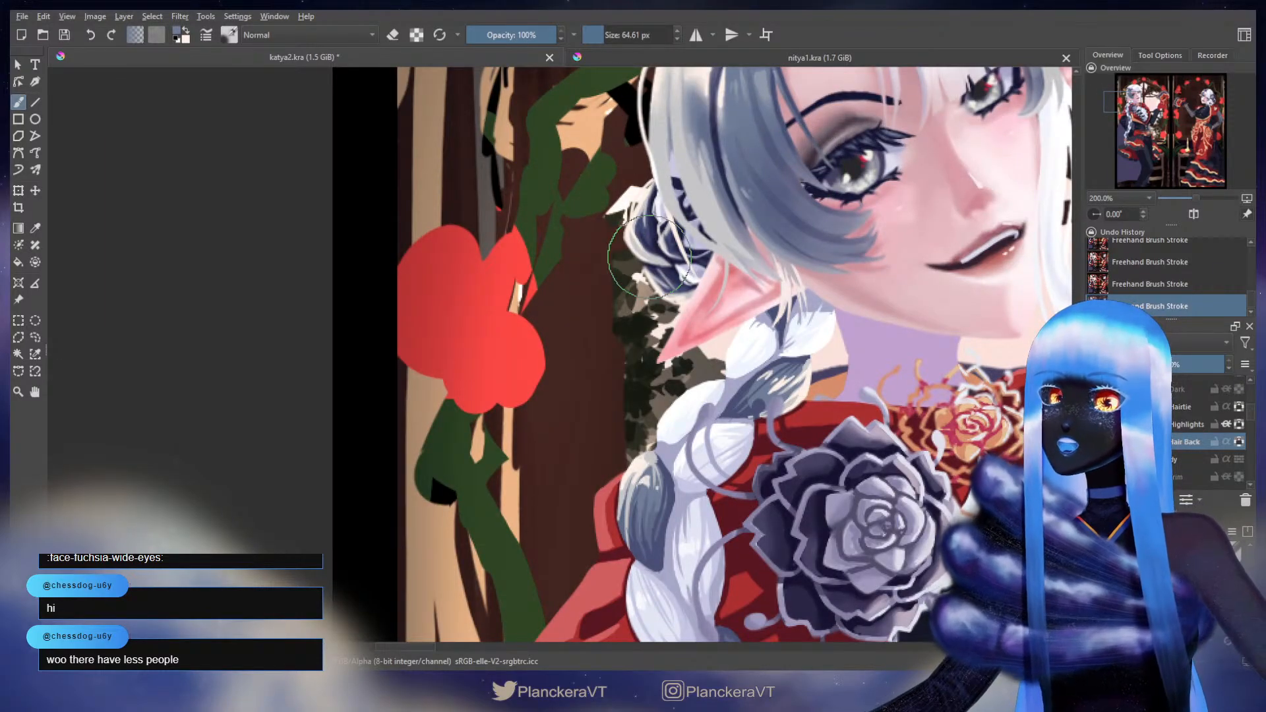
left_click_drag(777, 206, 797, 277)
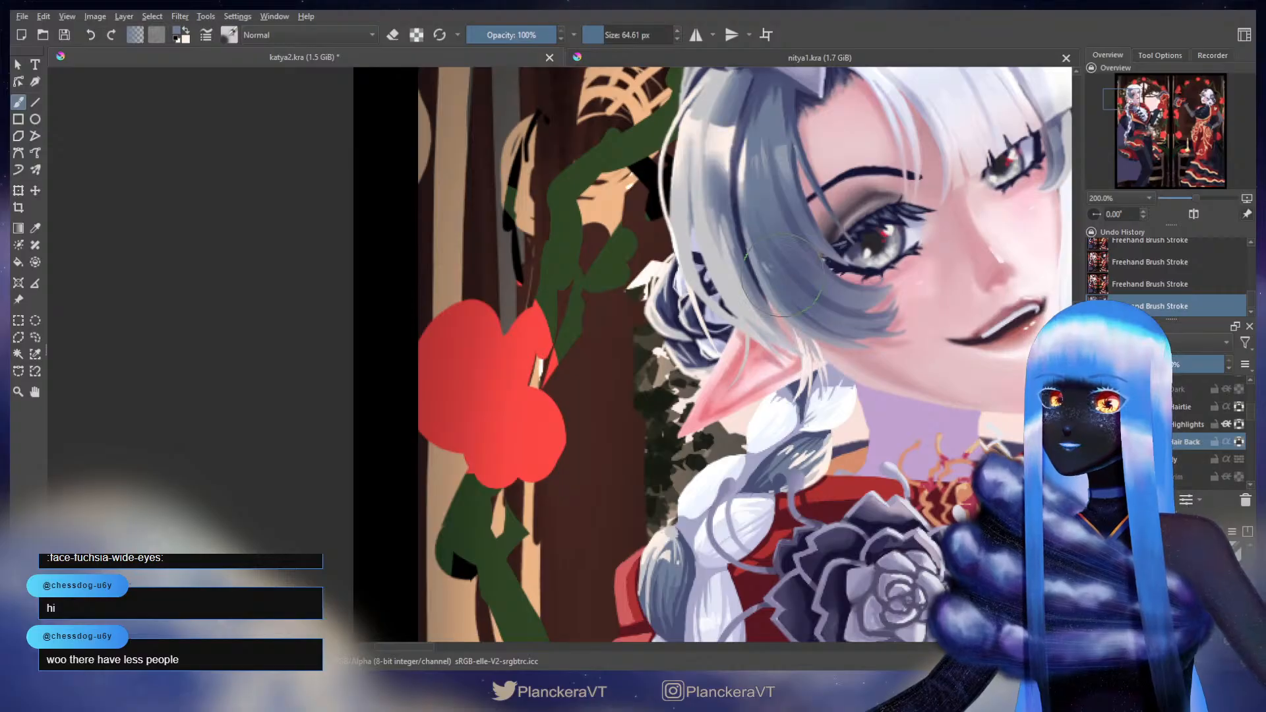
left_click_drag(930, 429, 905, 374)
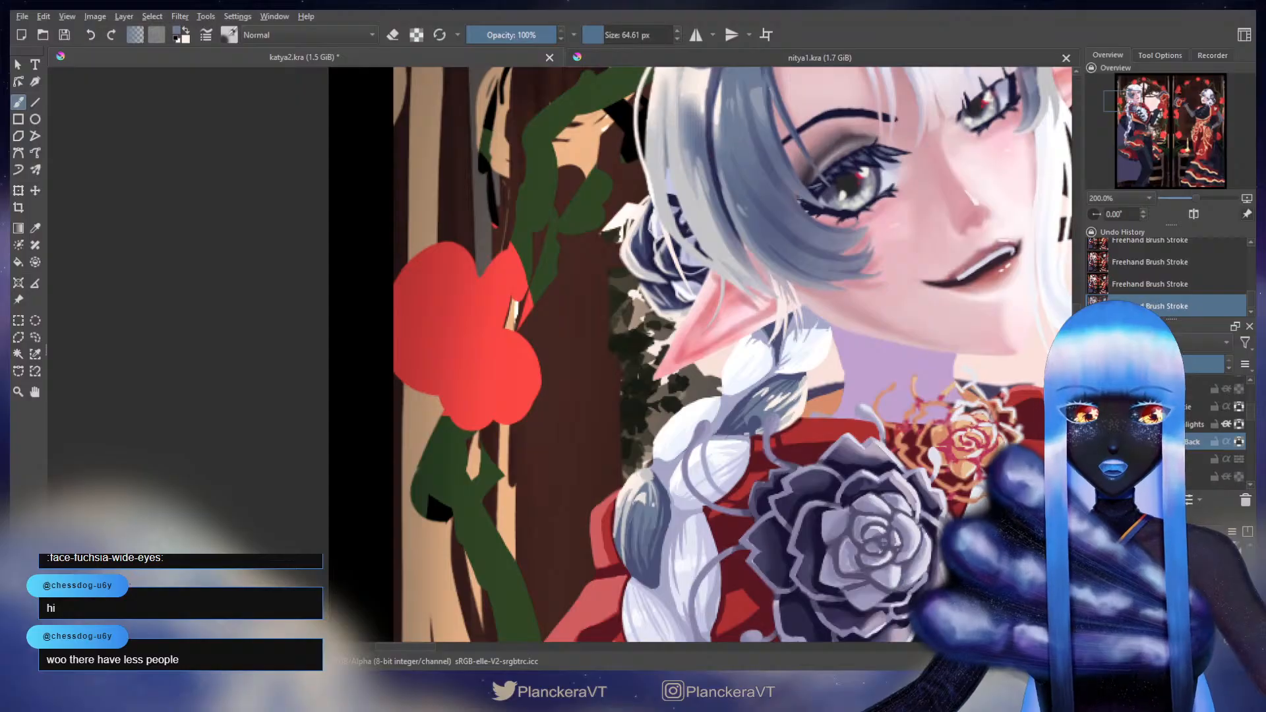
left_click(1096, 499)
left_click(1223, 442)
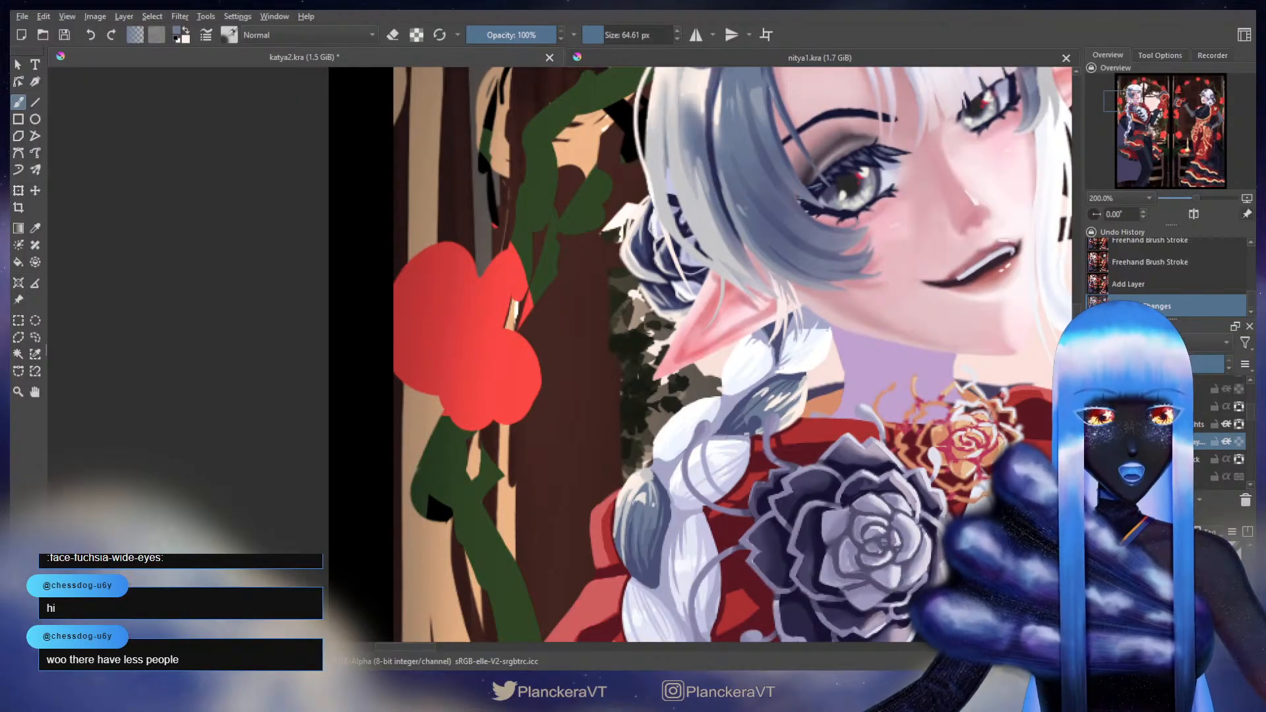
double_click(1184, 441)
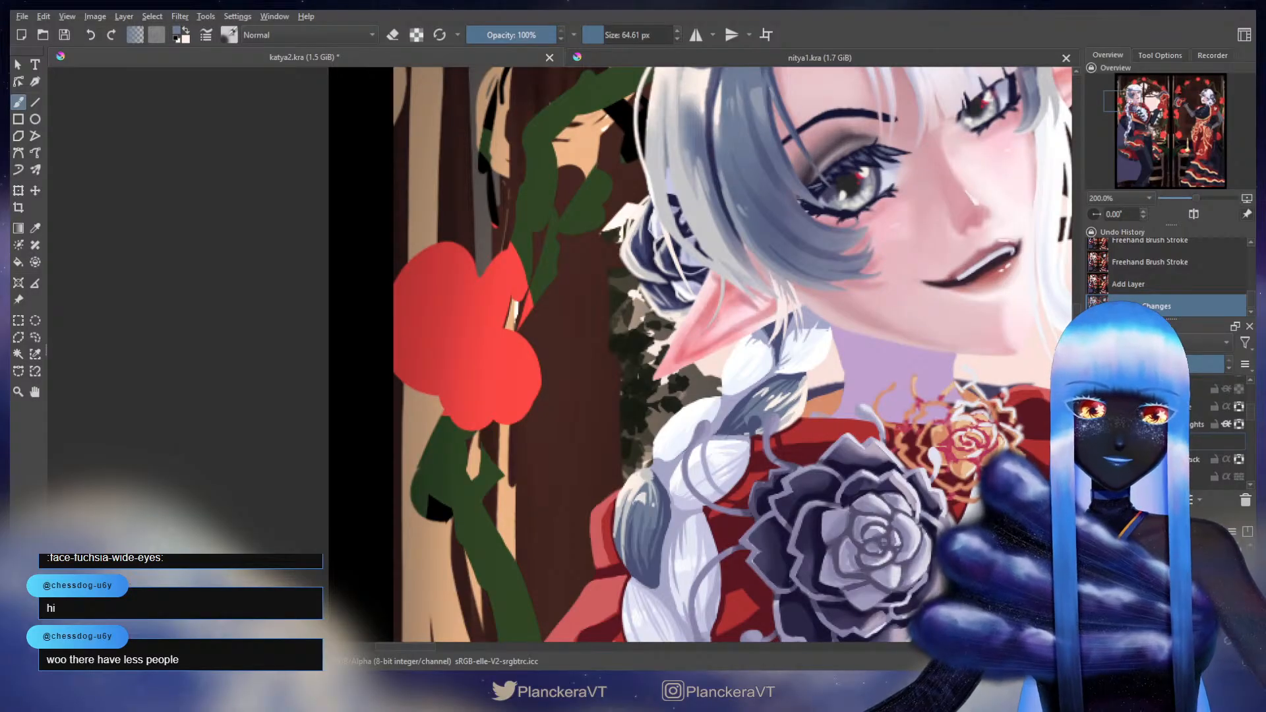
type("lend")
key("Return")
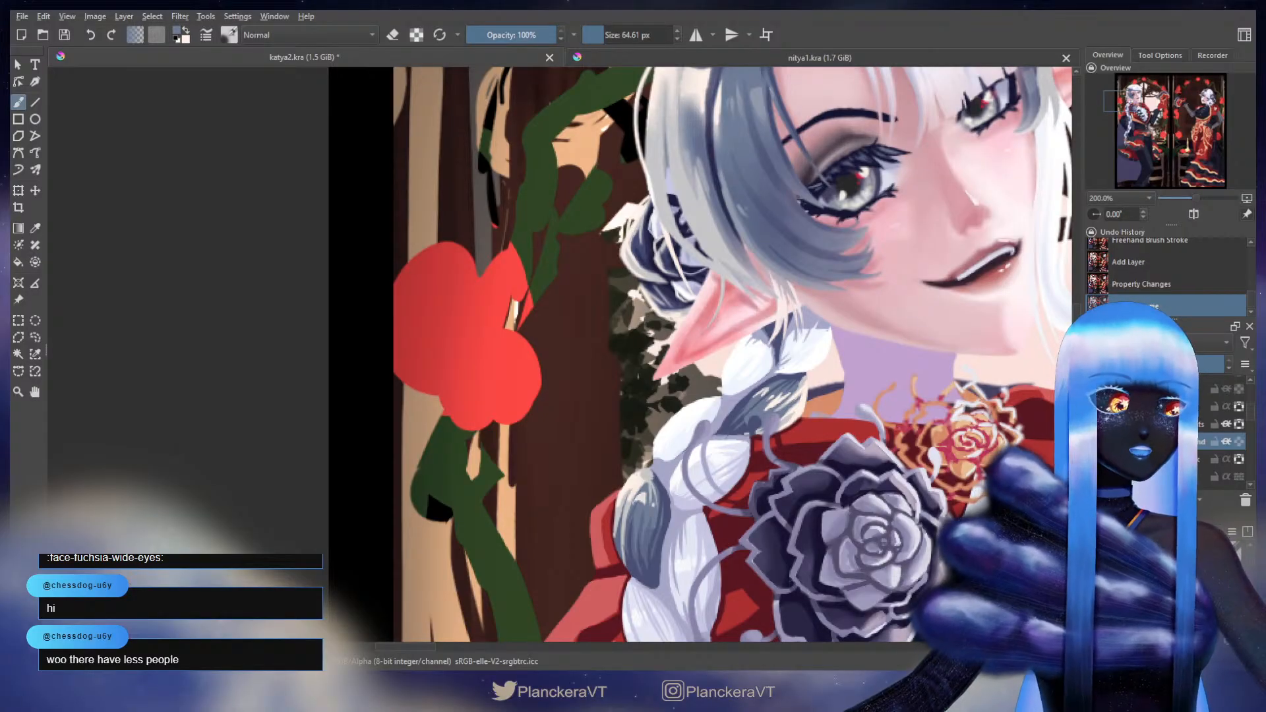
- Paint sampled dark tones over the top grey braid strand on the Dark Blend layer at 14.76 px, undoing an unwanted stroke
mouse_move(741, 440)
left_mouse_down()
mouse_move(747, 352)
mouse_move(724, 331)
mouse_move(755, 323)
mouse_move(754, 356)
mouse_move(741, 353)
left_mouse_up()
left_click(751, 336, "ctrl")
key("ctrl+z")
left_click_drag(728, 310, 751, 342)
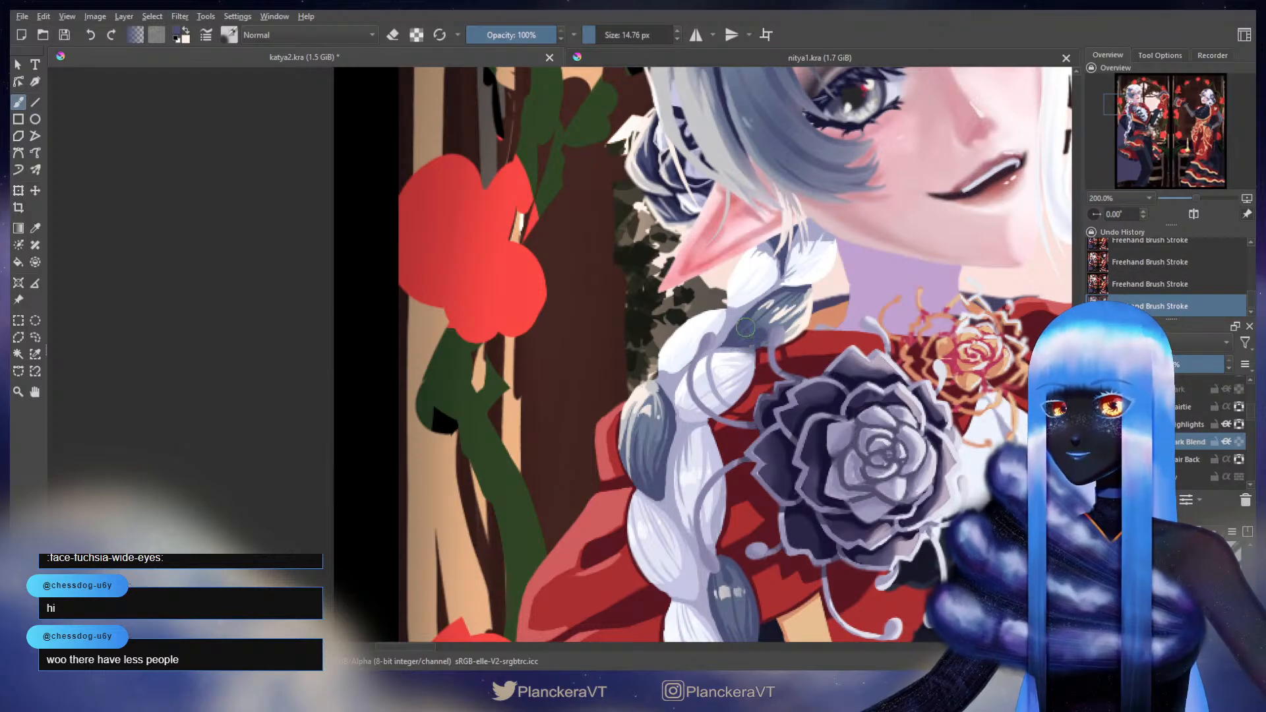
left_click_drag(768, 329, 764, 367)
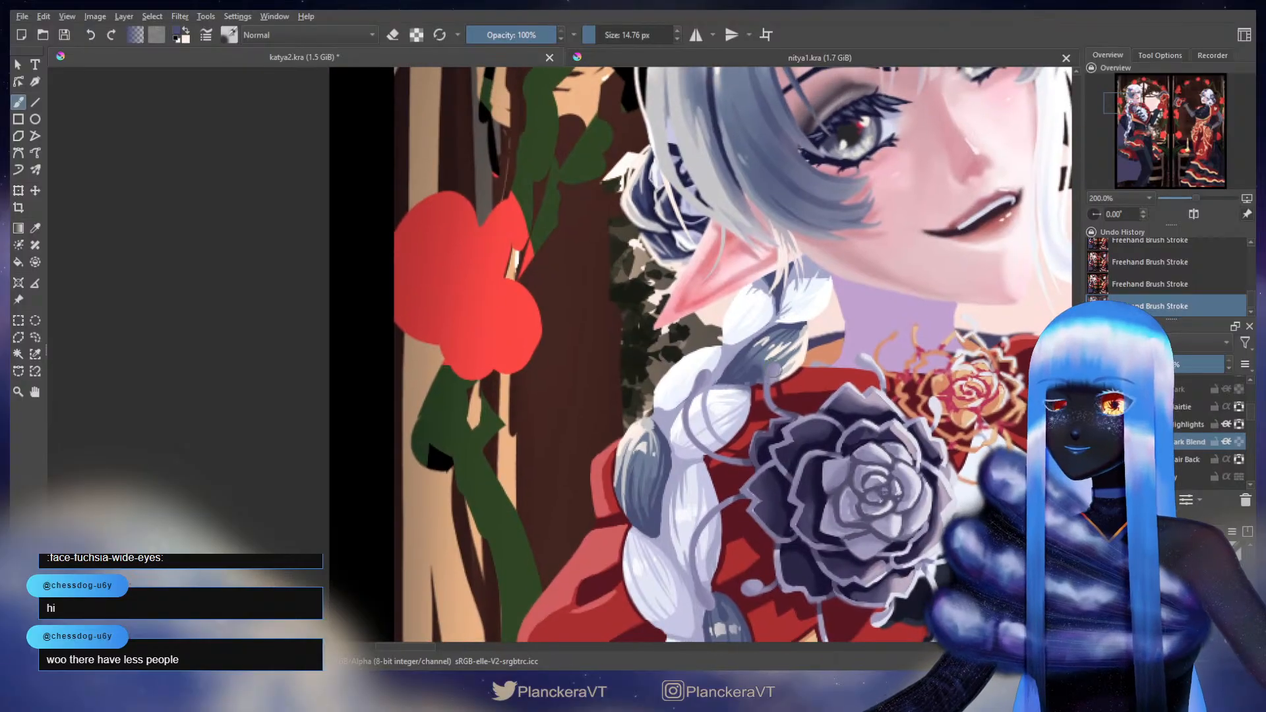
- Blend the shadows between the pale strands at the top of the braid with a sampled mid-tone, varying the brush from 12.38 to 11.52 px
left_click(729, 349, "ctrl")
left_click(729, 349, "ctrl")
key("]")
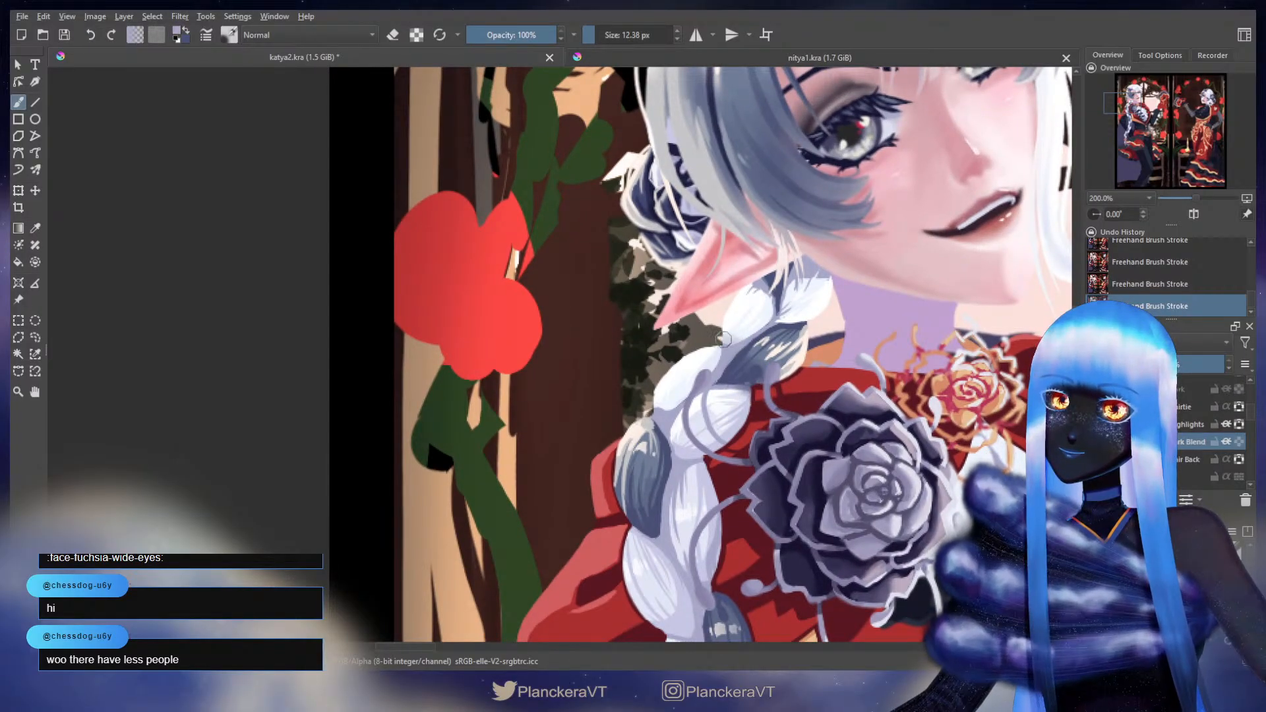
key("[")
key("[")
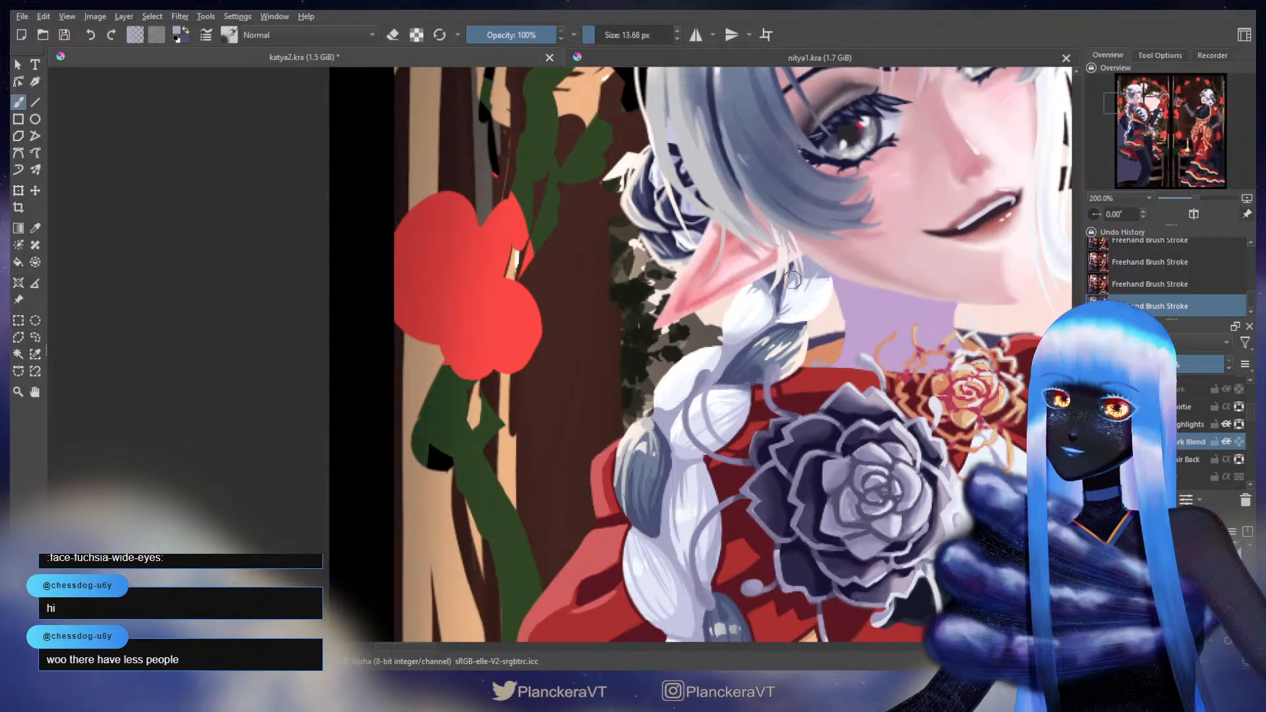
left_click_drag(790, 294, 784, 300, "shift")
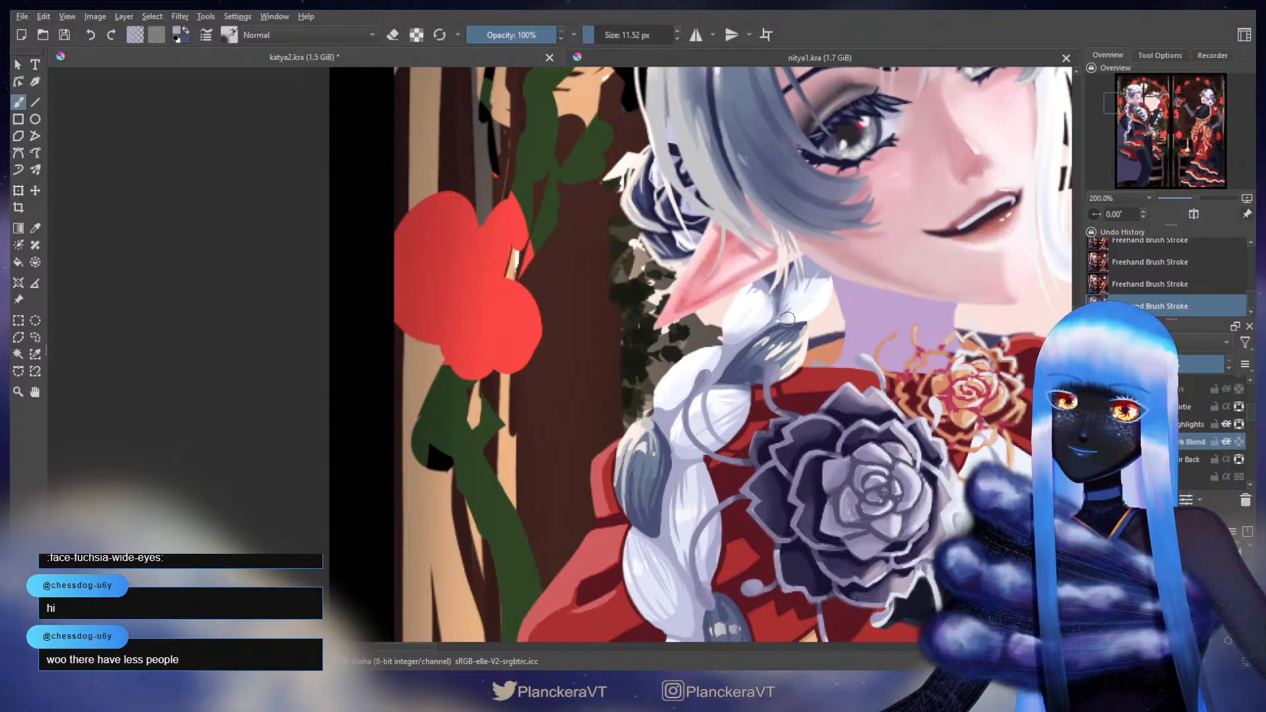
- Shade the ends of the upper pale braid strands beside the dark rose with the pale lavender tone, enlarging the brush from 14.51 to 27.94 px
key("x")
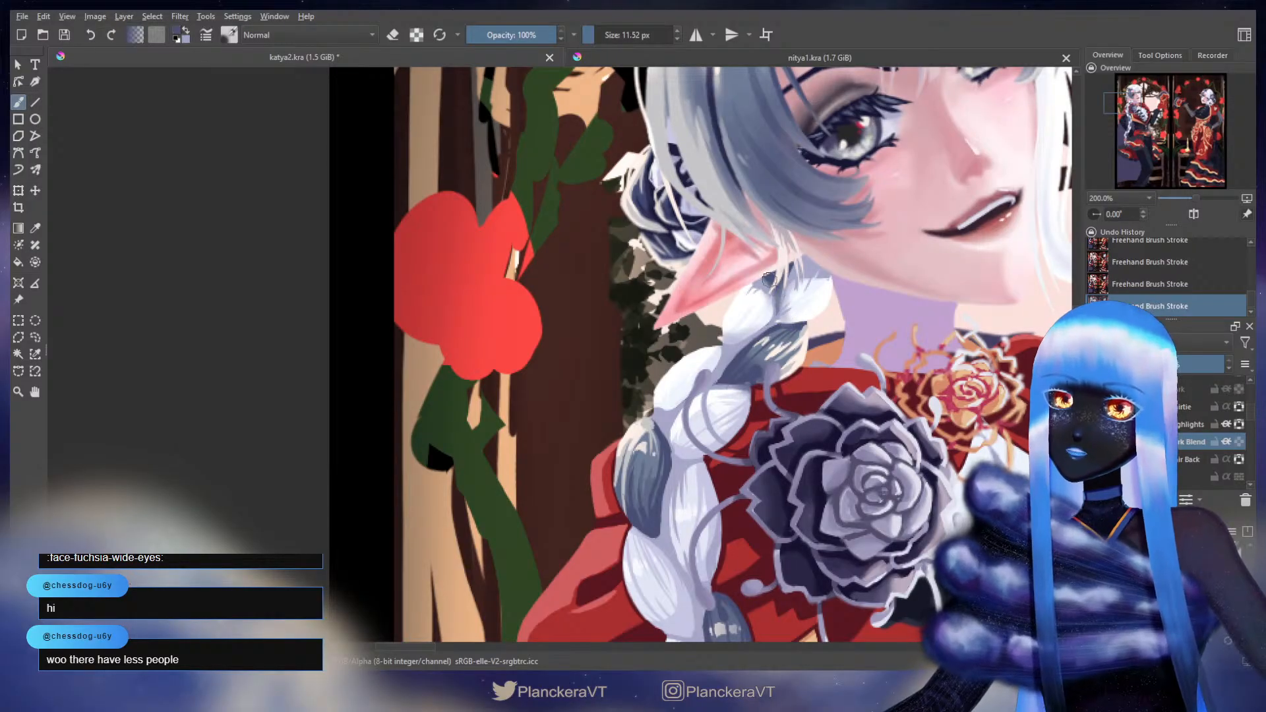
left_click_drag(681, 358, 727, 258)
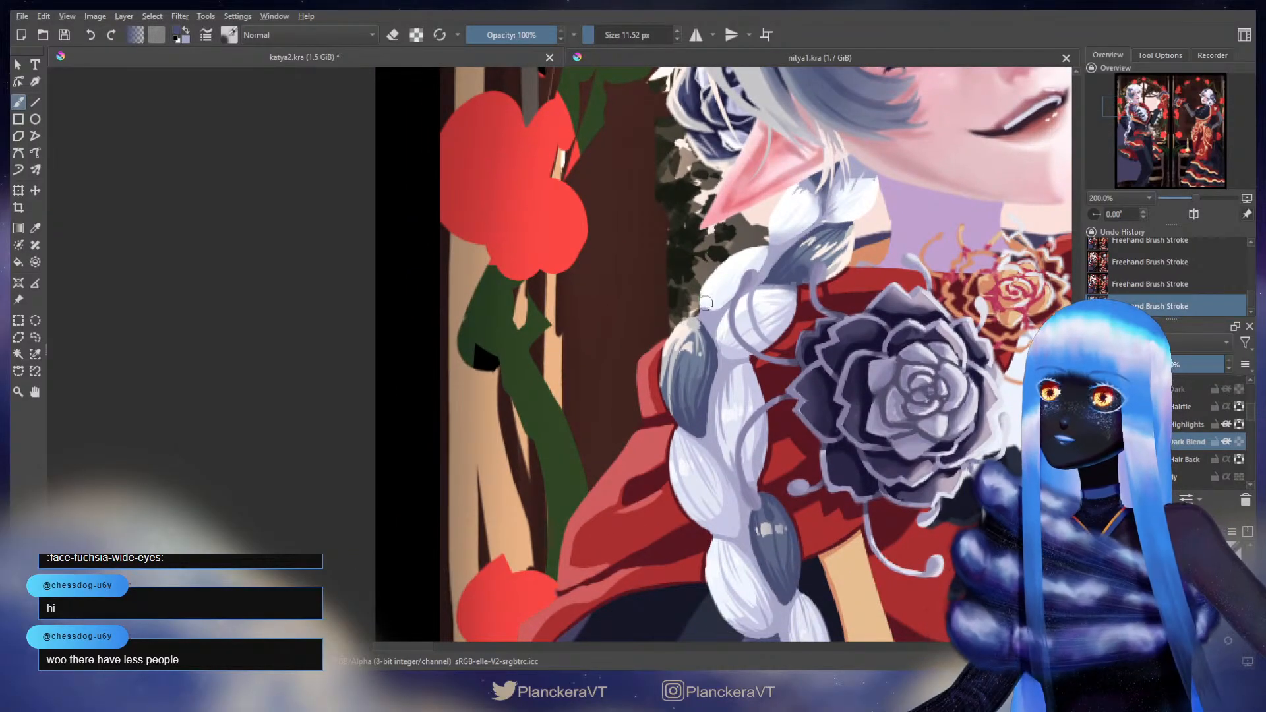
key("bracketright")
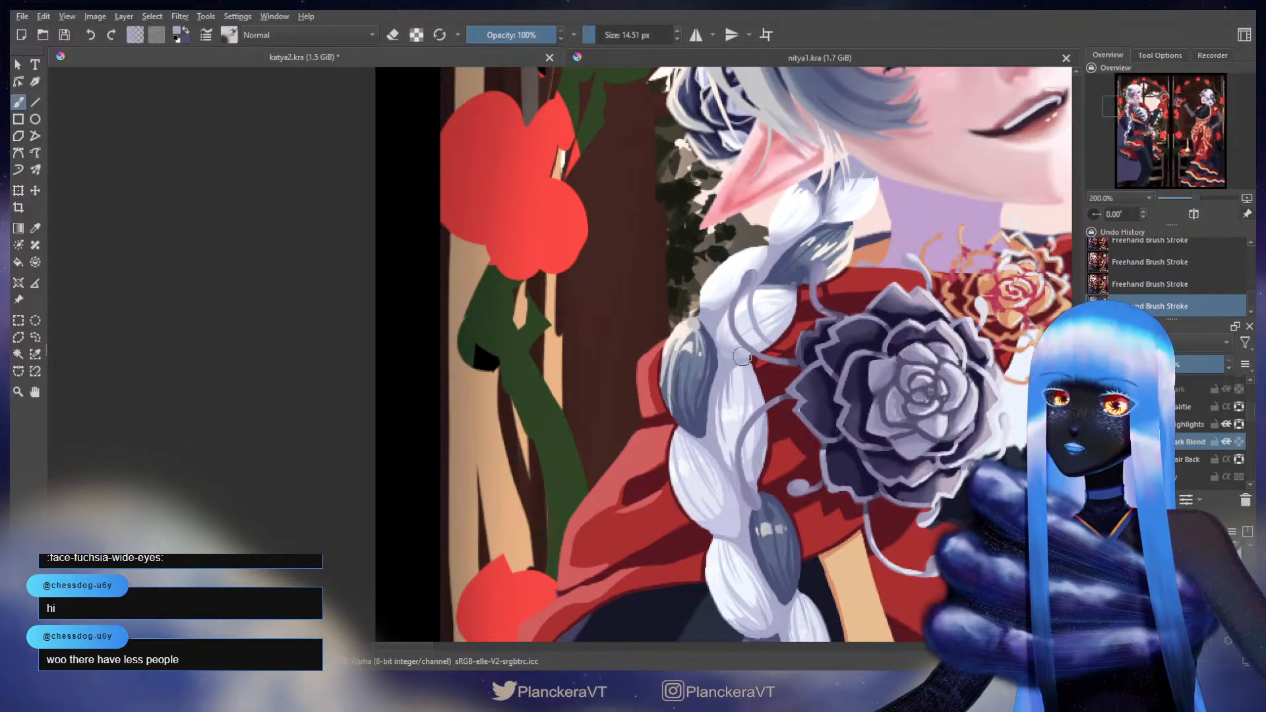
left_click_drag(745, 337, 769, 272)
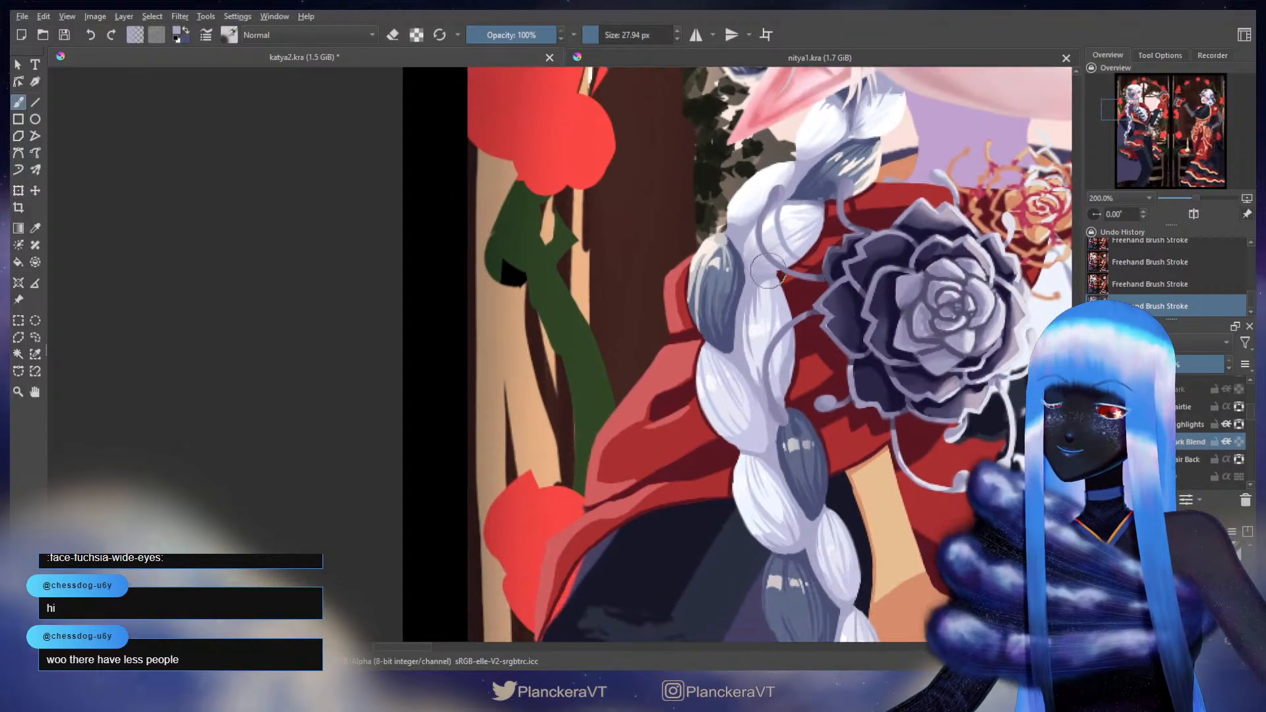
- Darken and soften the lower part of the grey strand beside the dark rose with the dark tone at 21.30 px
key("x")
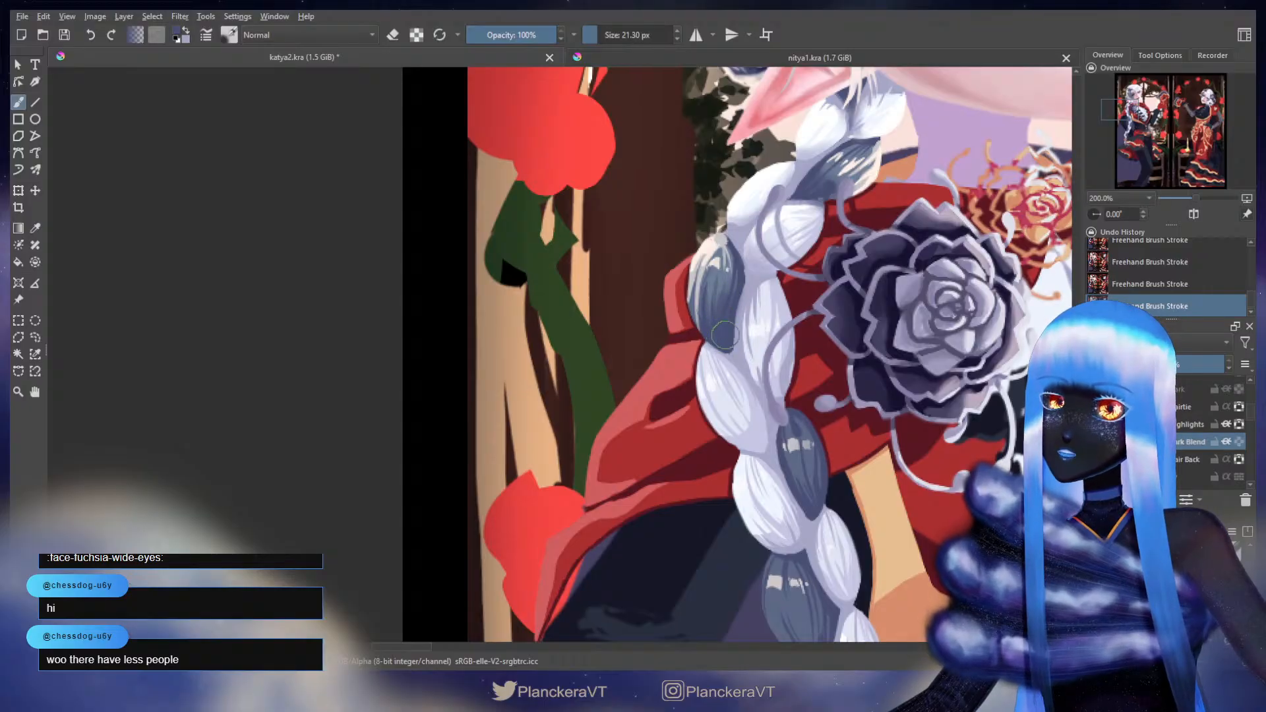
left_click_drag(798, 364, 793, 353)
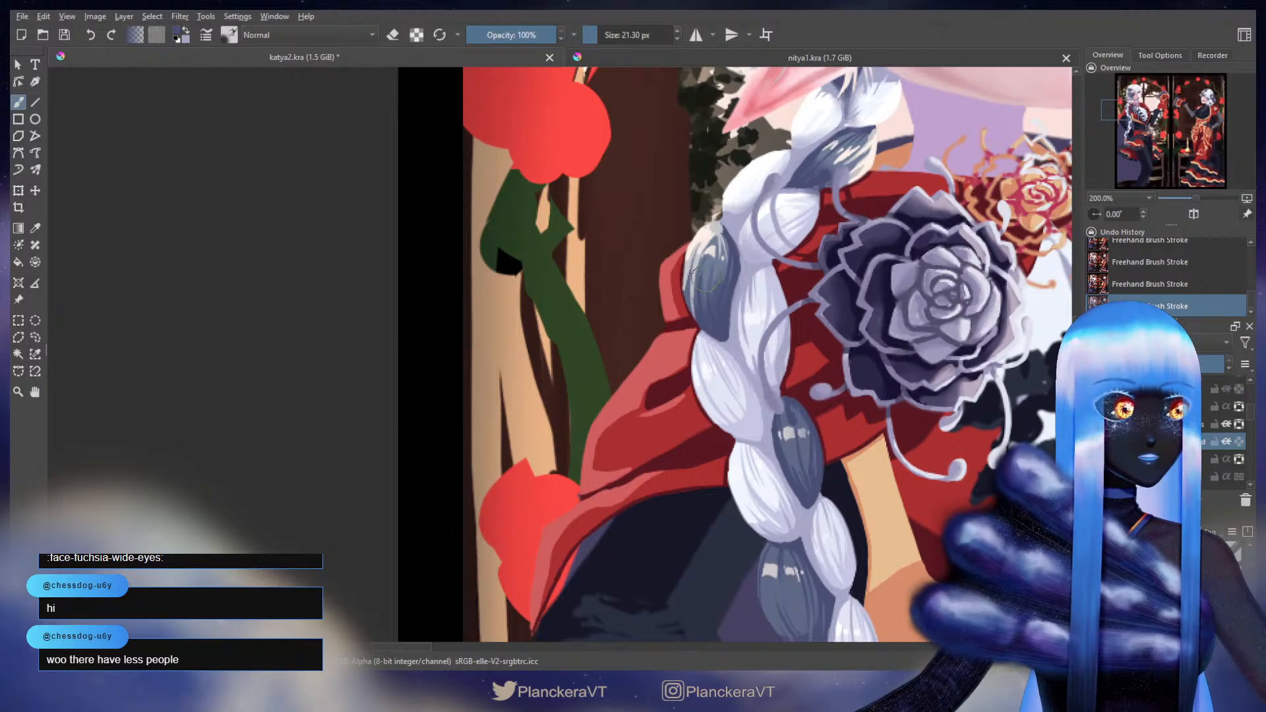
left_click_drag(786, 335, 768, 290)
- Blend pale lavender shadows where the pale strands meet below that grey strand, varying the brush between 20.47 and 15.13 px
key("x")
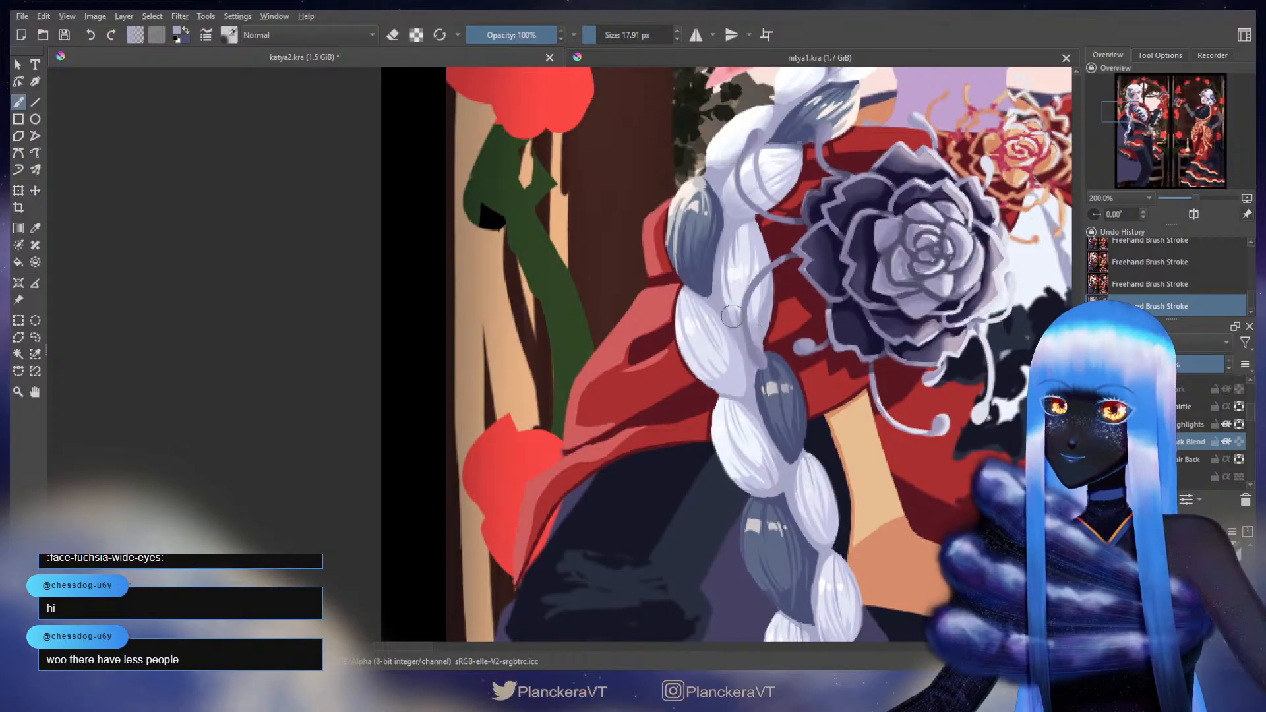
left_click_drag(738, 224, 744, 227)
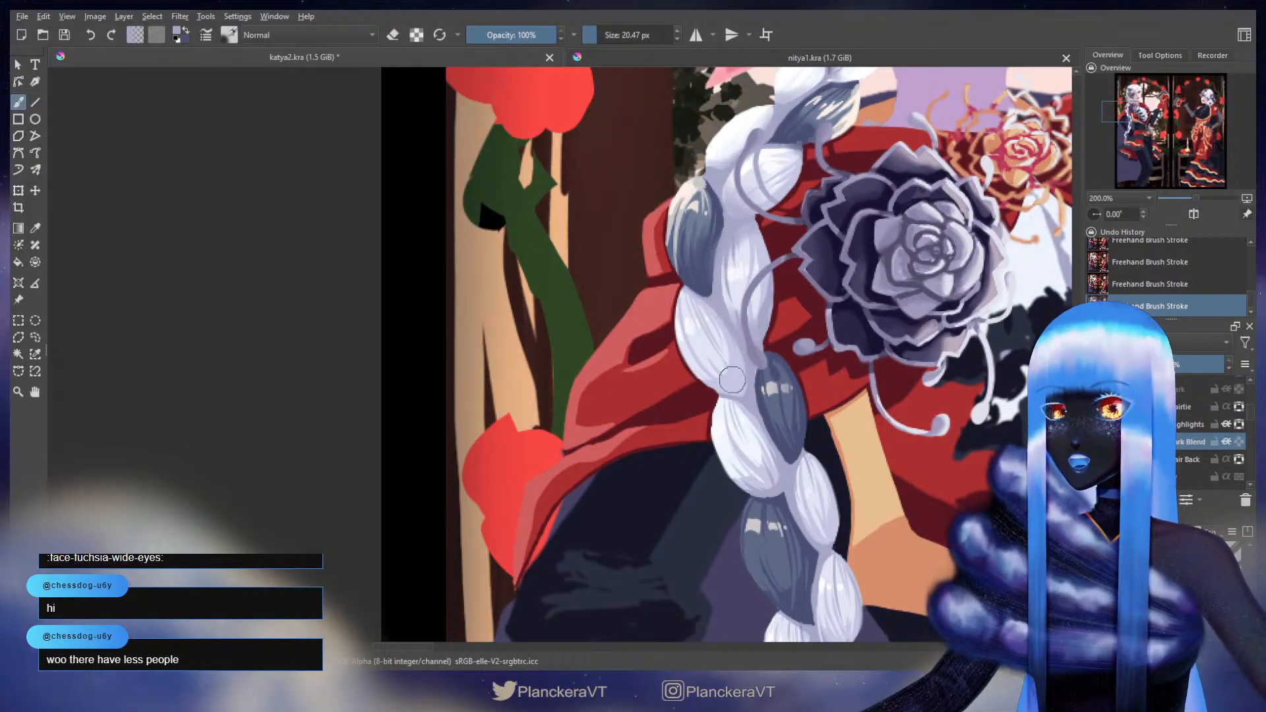
key("bracketright")
key("bracketleft")
key("bracketleft")
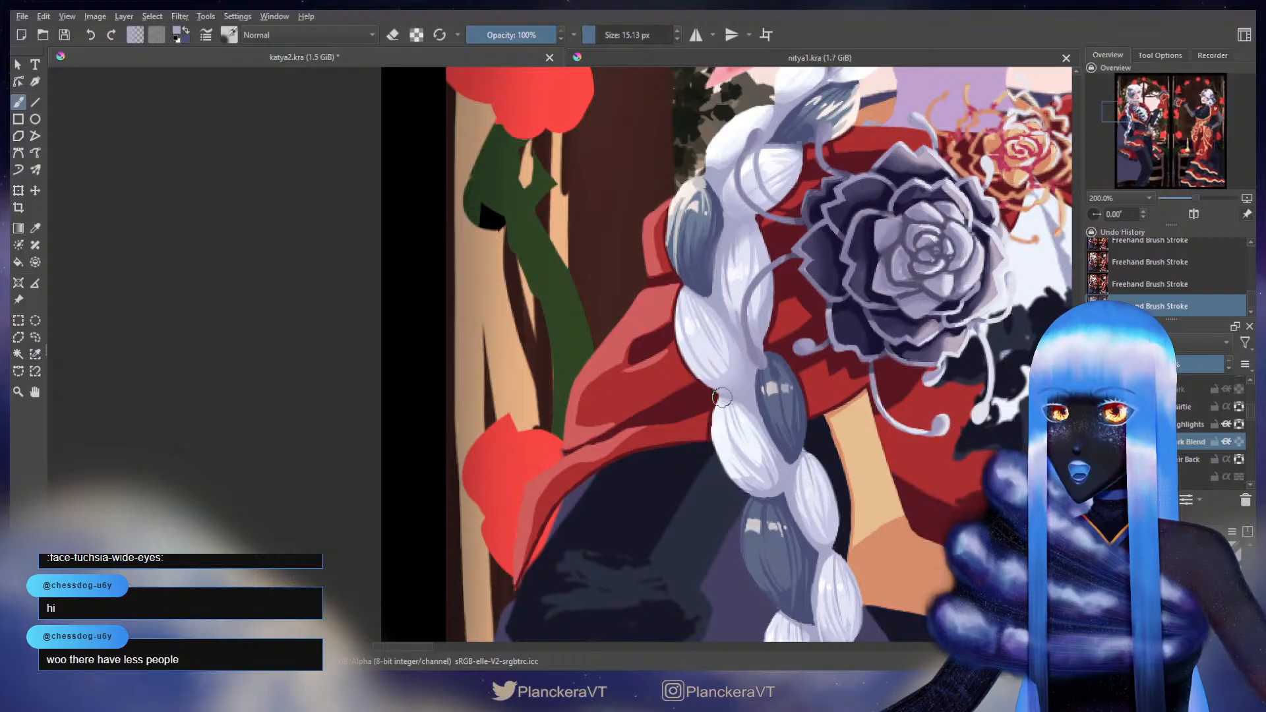
left_click_drag(775, 426, 765, 380)
- Shade the lower end of the grey strand just below the dark rose with the dark tone at 18.80 px
key("x")
key("bracketright")
key("bracketright")
key("bracketright")
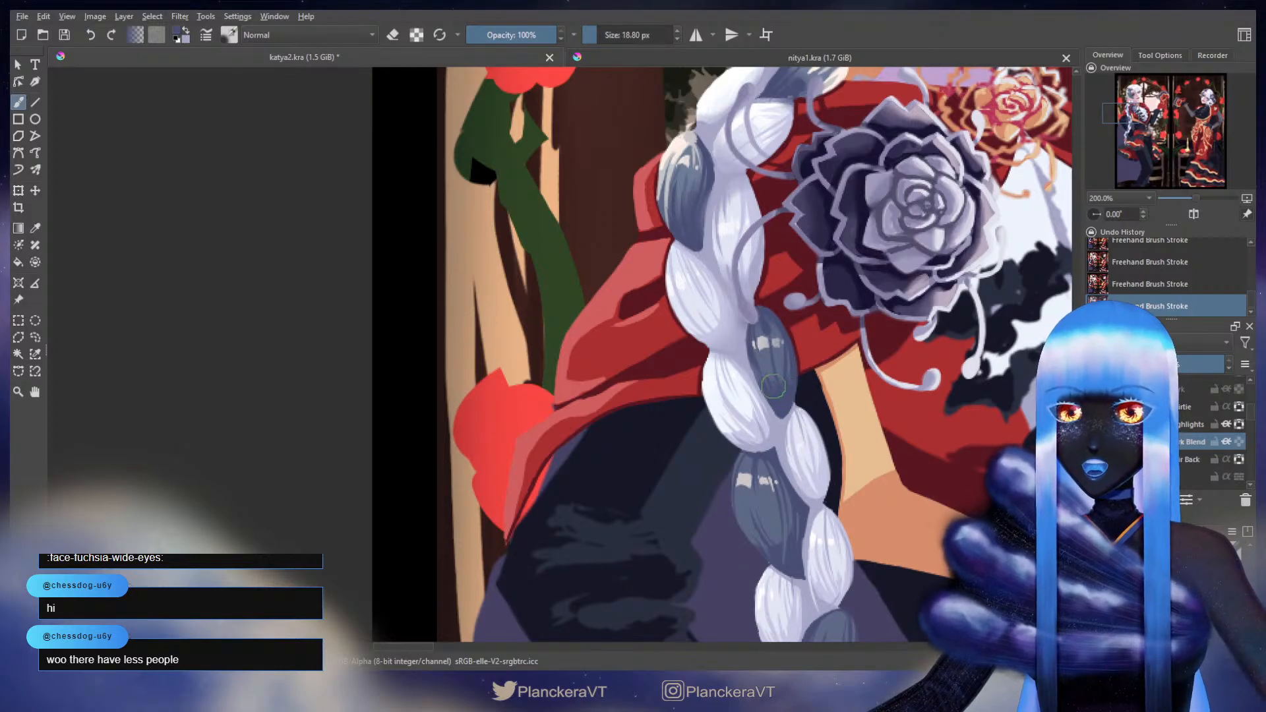
key("bracketleft")
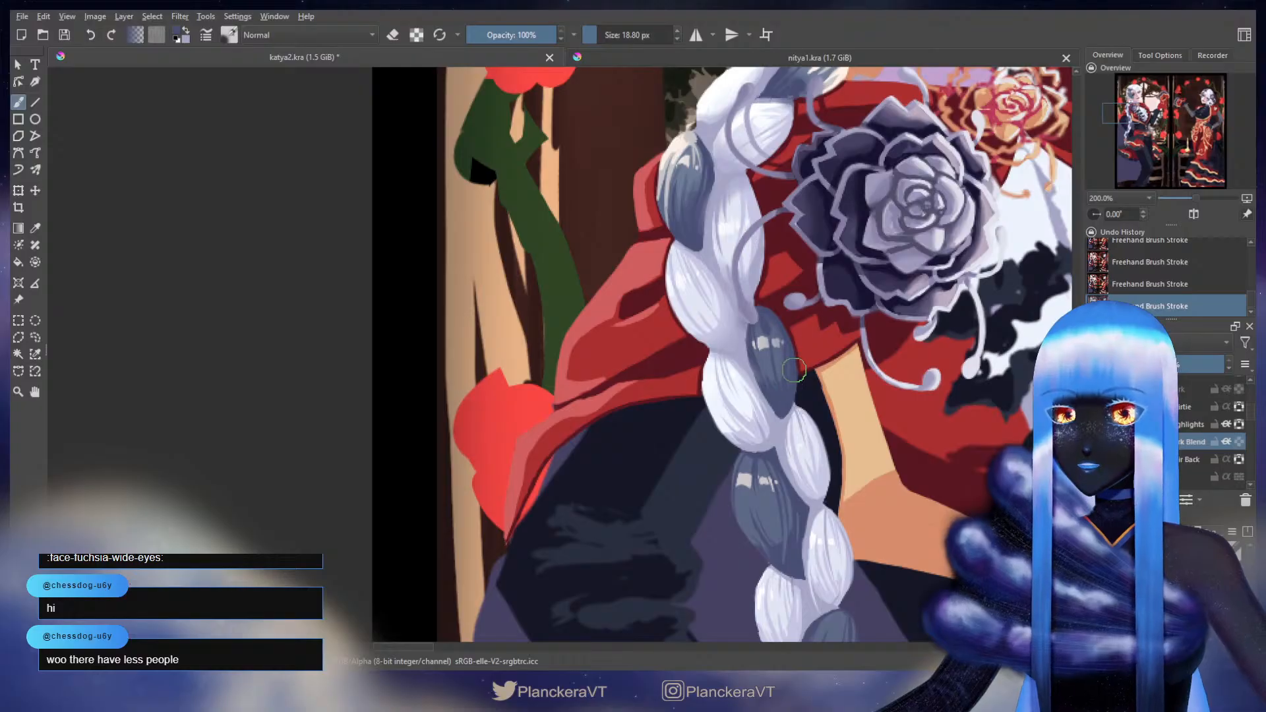
left_click_drag(779, 358, 777, 278)
- Shade the pale strands around that grey strand's tip at 15.00 to 24.97 px, undo three strokes, and continue blending at 16.21 px
key("x")
left_click_drag(767, 334, 772, 334)
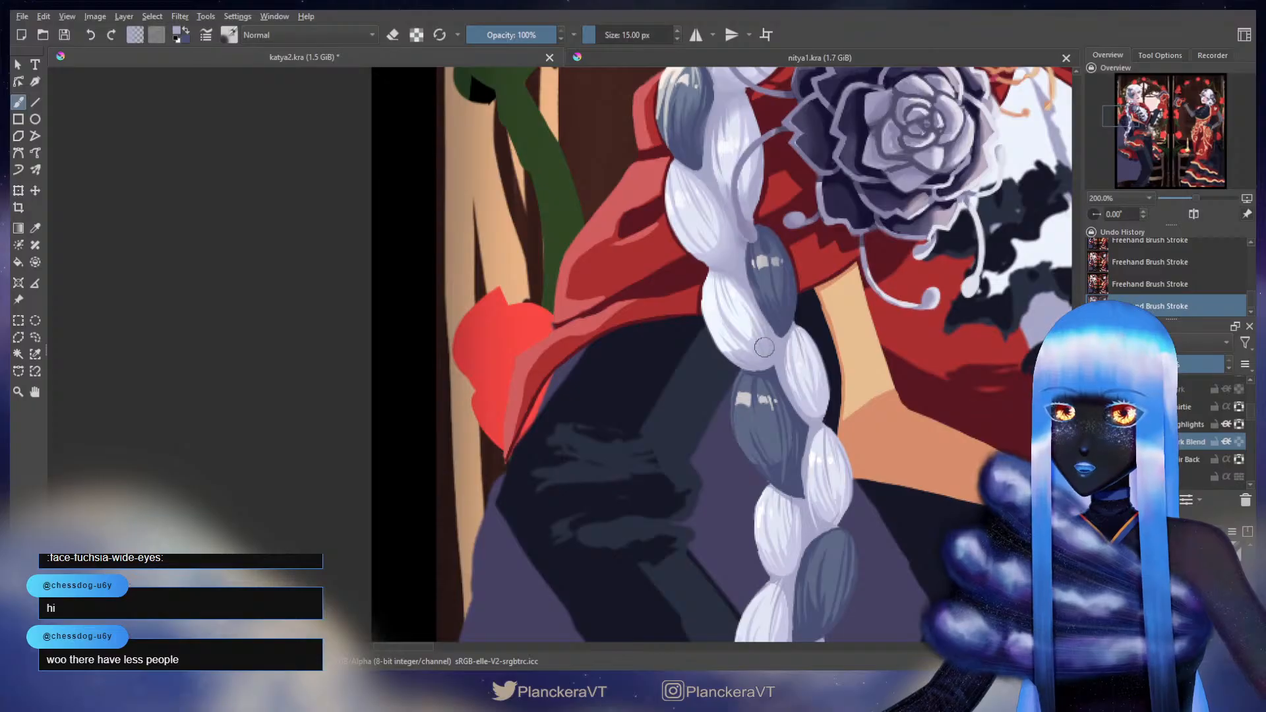
left_click_drag(753, 360, 766, 359)
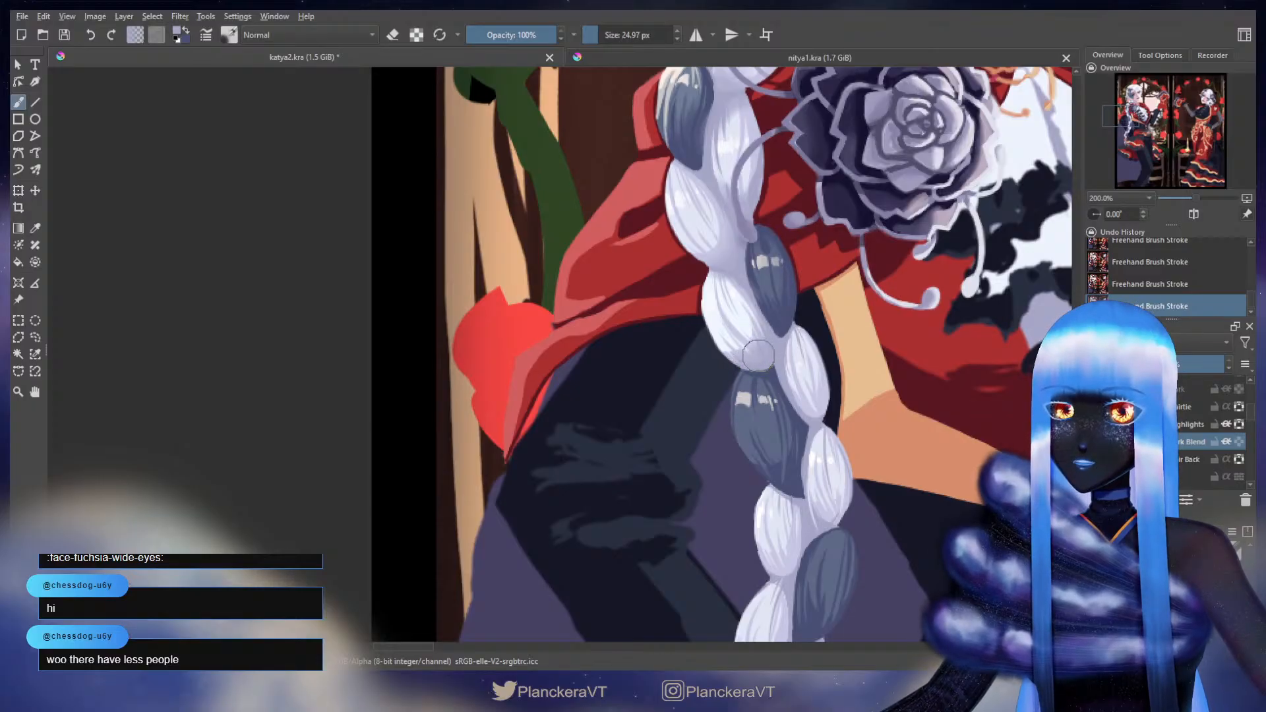
mouse_move(798, 398)
left_mouse_down()
mouse_move(780, 352)
mouse_move(804, 359)
mouse_move(788, 347)
left_mouse_up()
key("ctrl+z")
key("ctrl+z")
key("ctrl+z")
left_click_drag(782, 338, 777, 353)
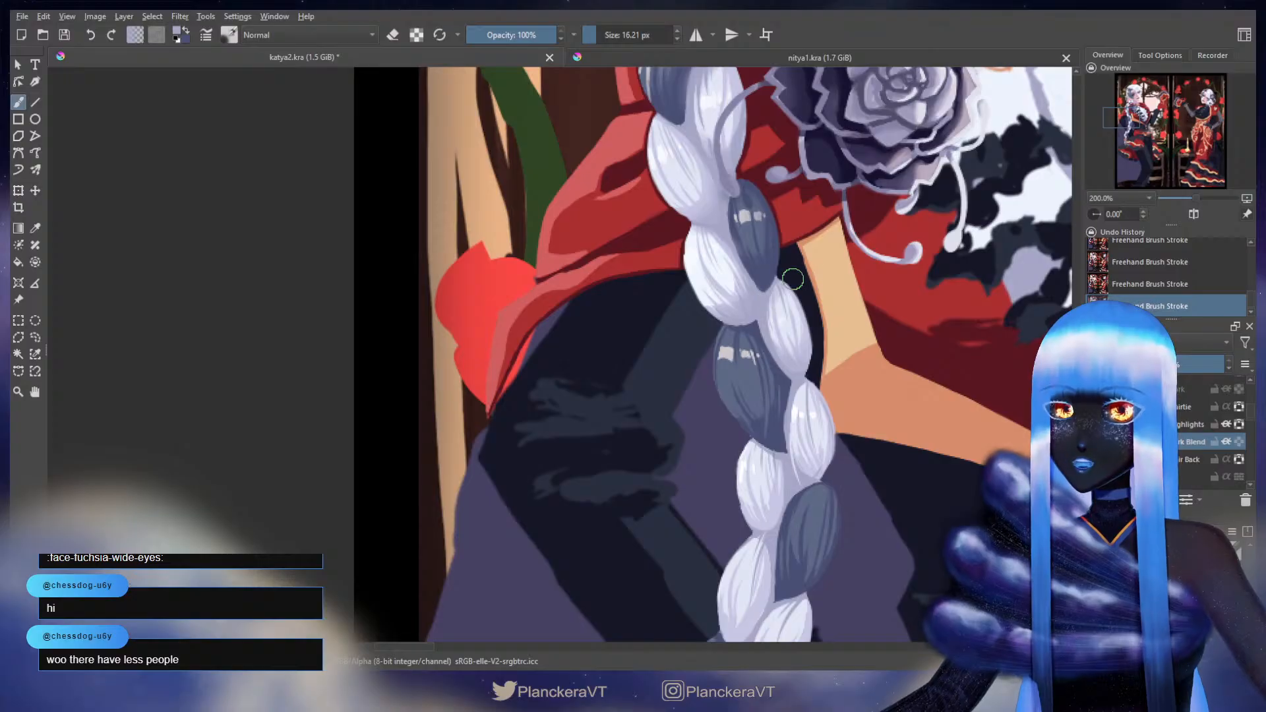
- Darken the grey strand with pale highlights beside the navy sleeve at 14.20 px, undoing an unwanted stroke
key("x")
mouse_move(750, 420)
left_mouse_down()
mouse_move(774, 423)
mouse_move(741, 422)
mouse_move(756, 423)
mouse_move(765, 398)
left_mouse_up()
key("ctrl+z")
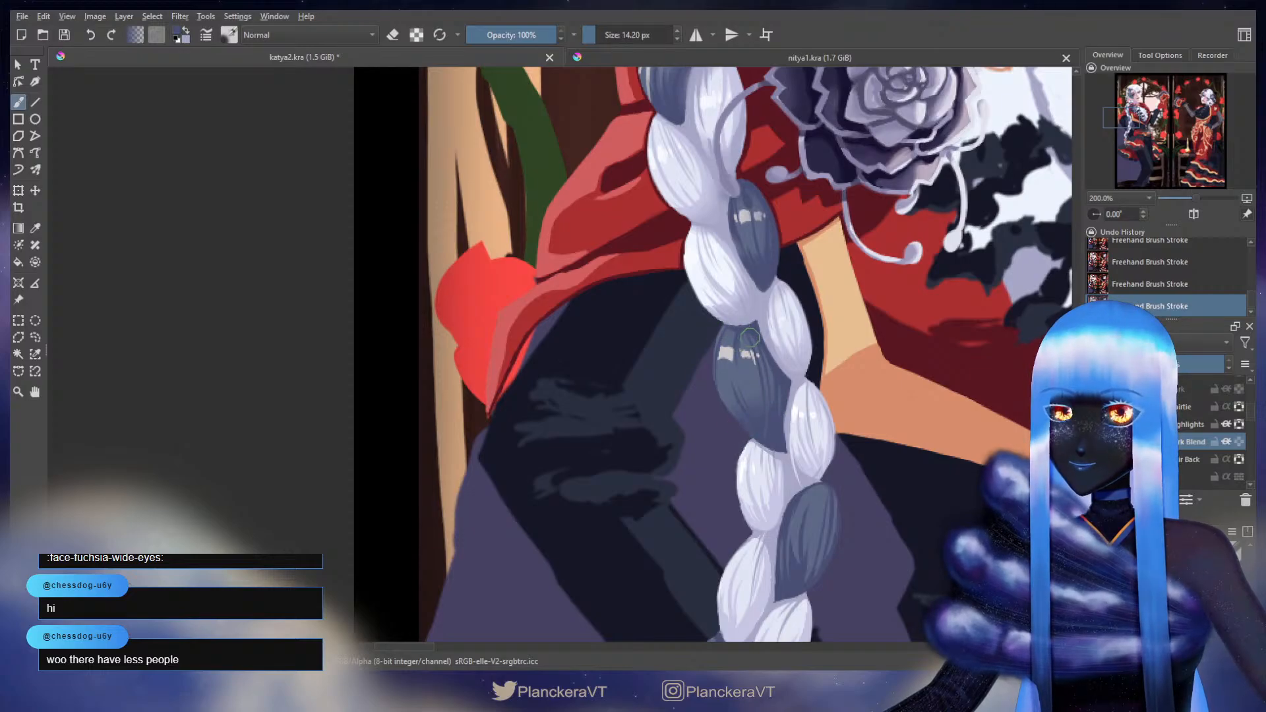
- Shade the pale strand ends at 17.38 px and darken both ends of the next grey strand below at 21.58 to 23.25 px
scroll(743, 335, "down", 2)
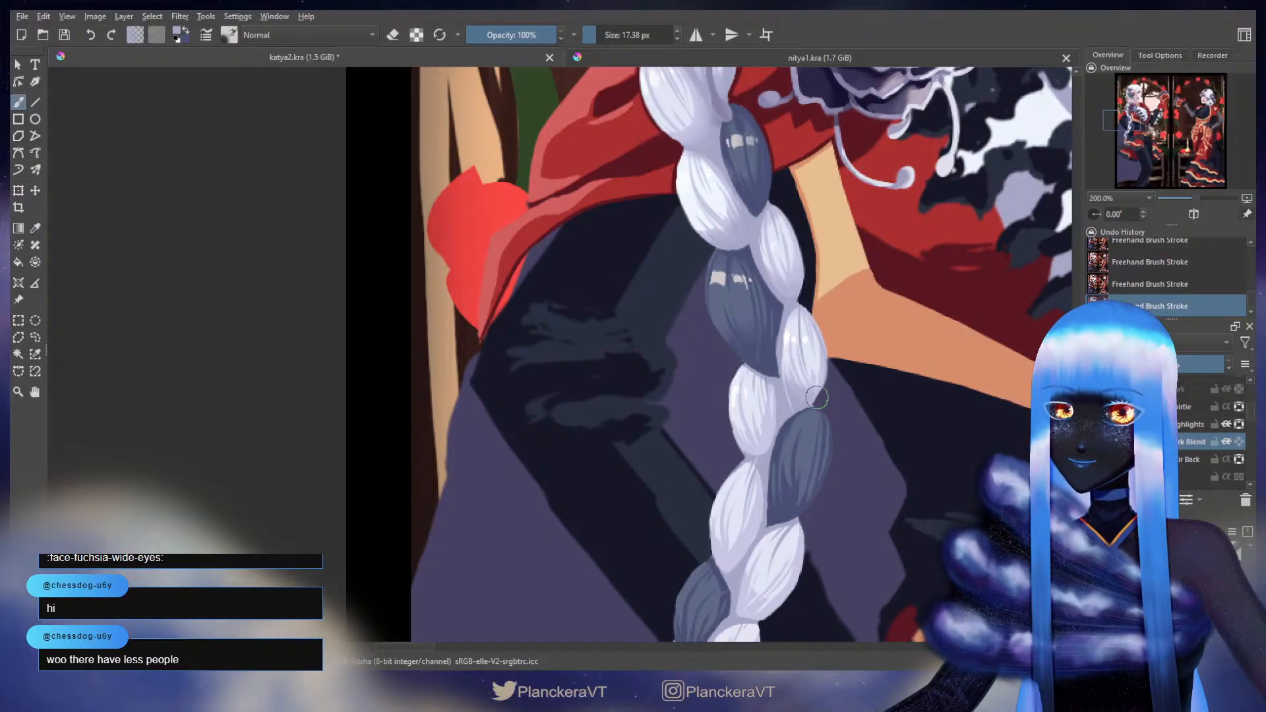
scroll(812, 370, "down", 3)
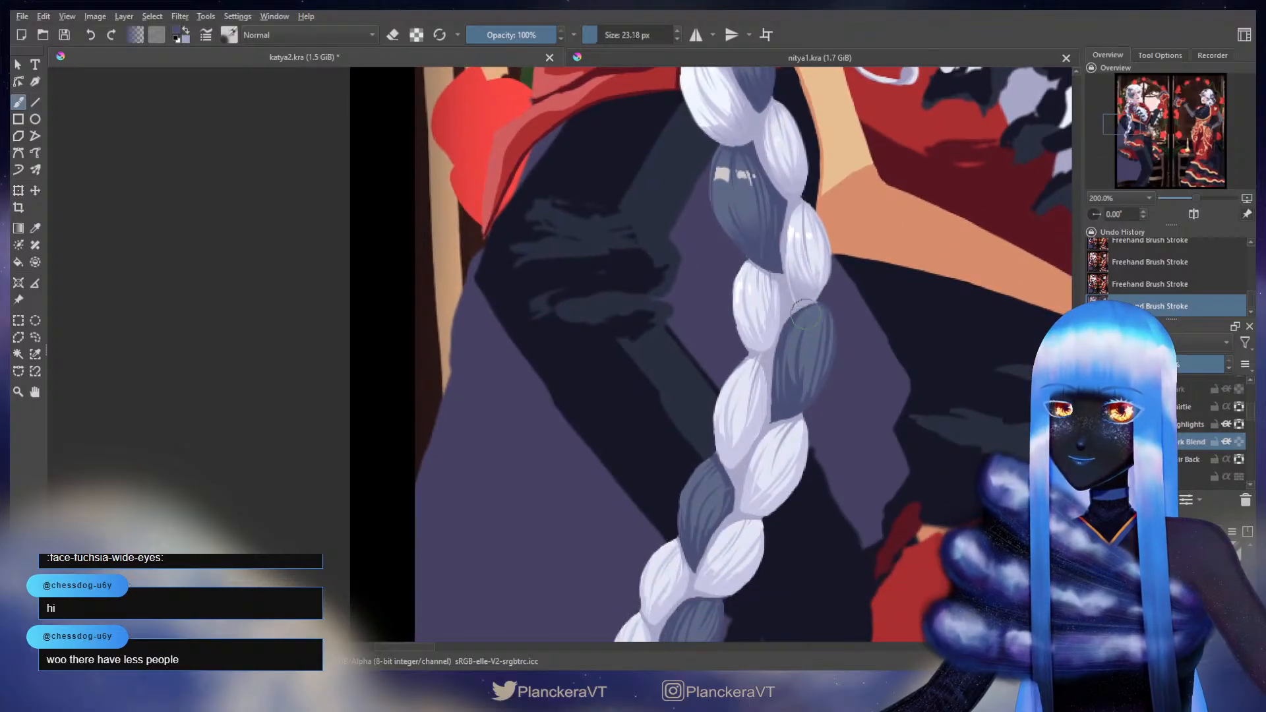
key("ctrl+z")
key("ctrl+shift+z")
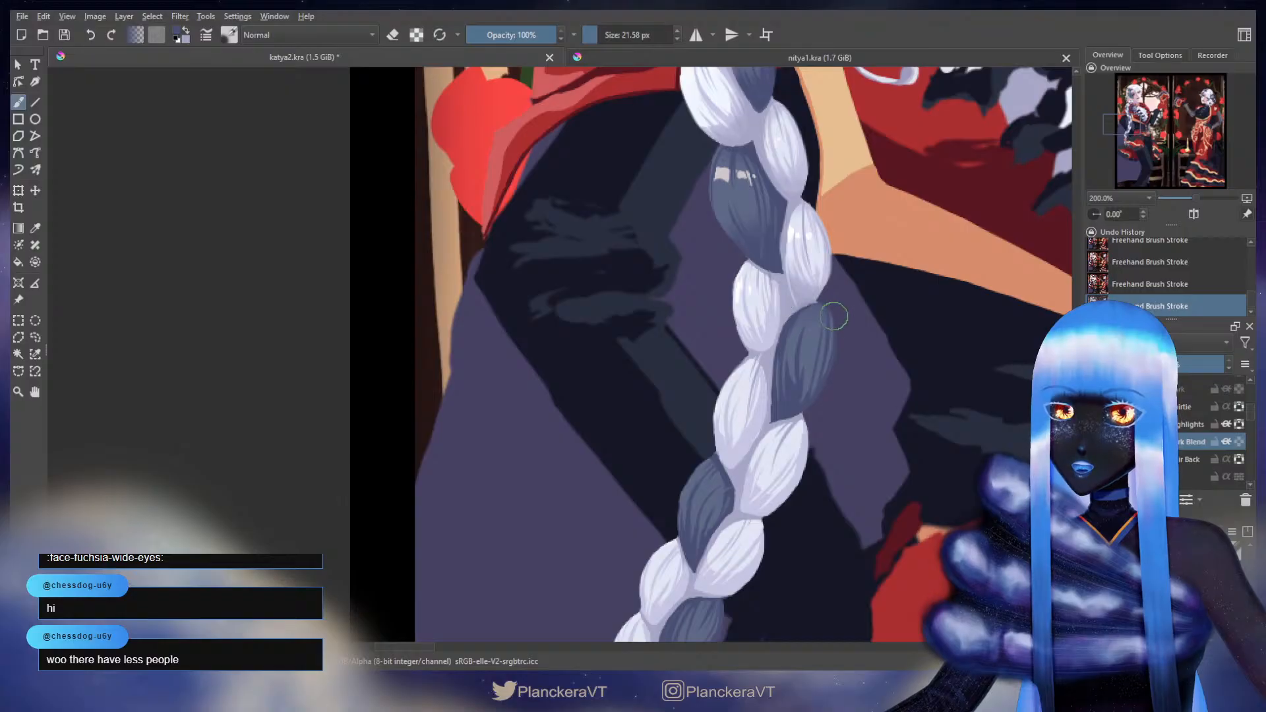
left_click_drag(818, 317, 823, 316)
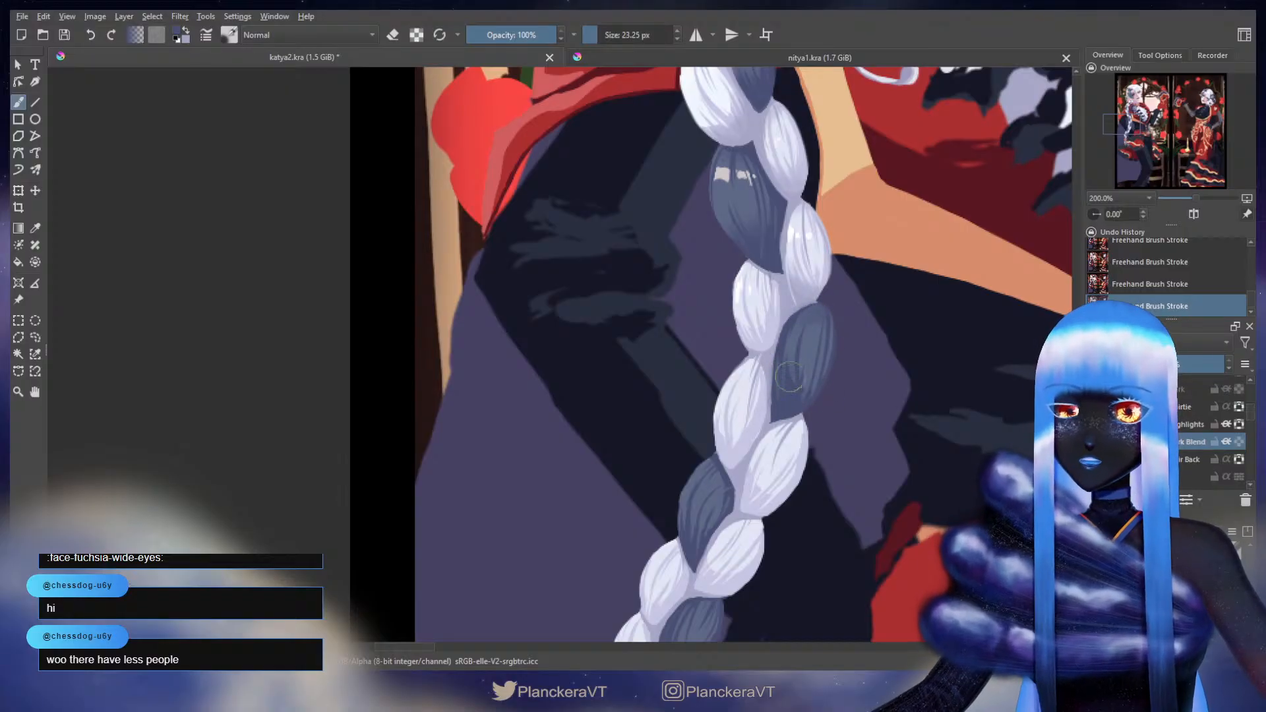
left_click_drag(784, 373, 822, 392)
- Blend the pale strands beside that grey strand with a sampled pale tone, reducing the brush from 34.76 to 23.92 px
left_click(769, 329, "ctrl")
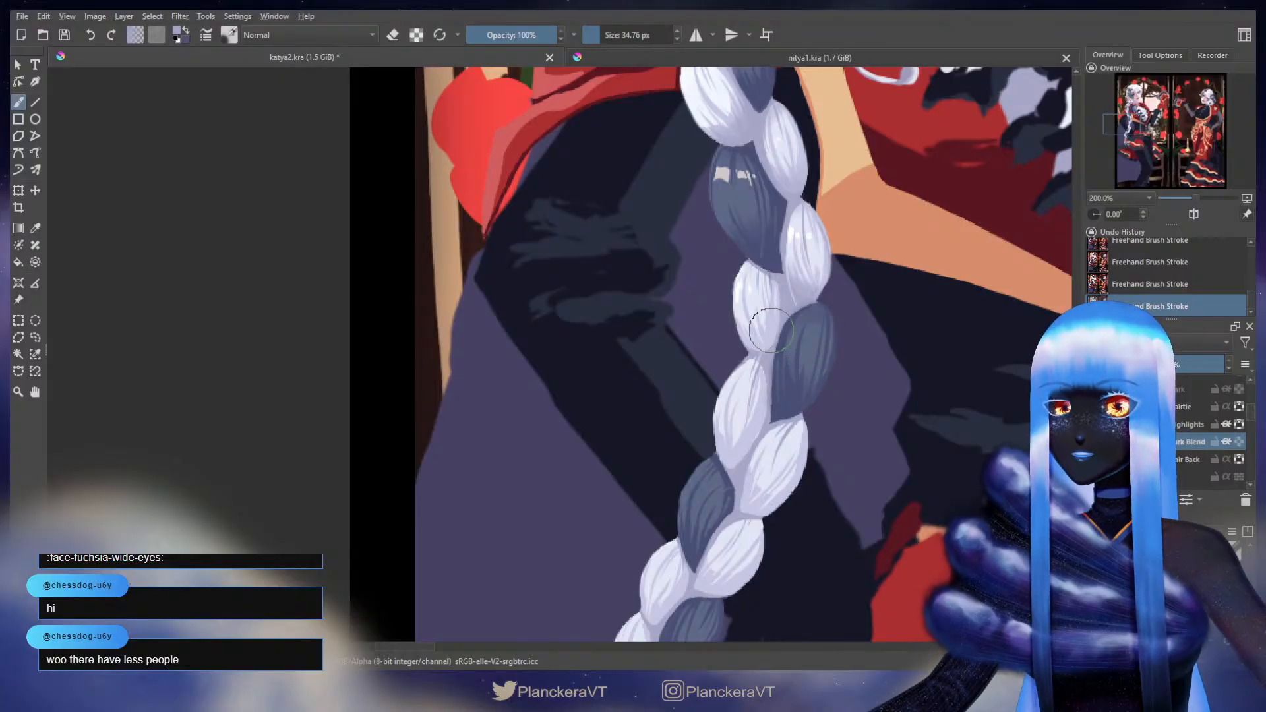
mouse_move(771, 330)
left_mouse_down()
mouse_move(805, 349)
mouse_move(758, 341)
left_mouse_up()
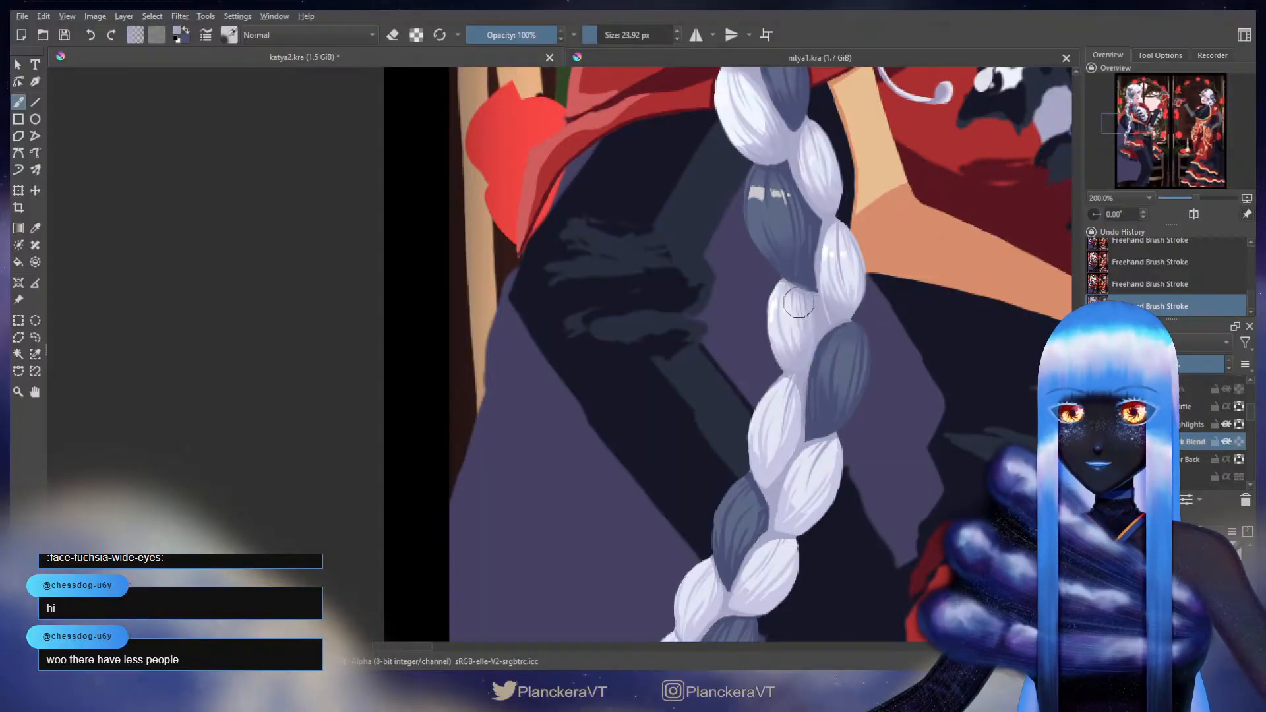
mouse_move(828, 330)
left_mouse_down()
mouse_move(843, 205)
mouse_move(852, 319)
left_mouse_up()
mouse_move(840, 316)
left_mouse_down()
mouse_move(831, 376)
mouse_move(852, 323)
mouse_move(851, 339)
mouse_move(810, 390)
left_mouse_up()
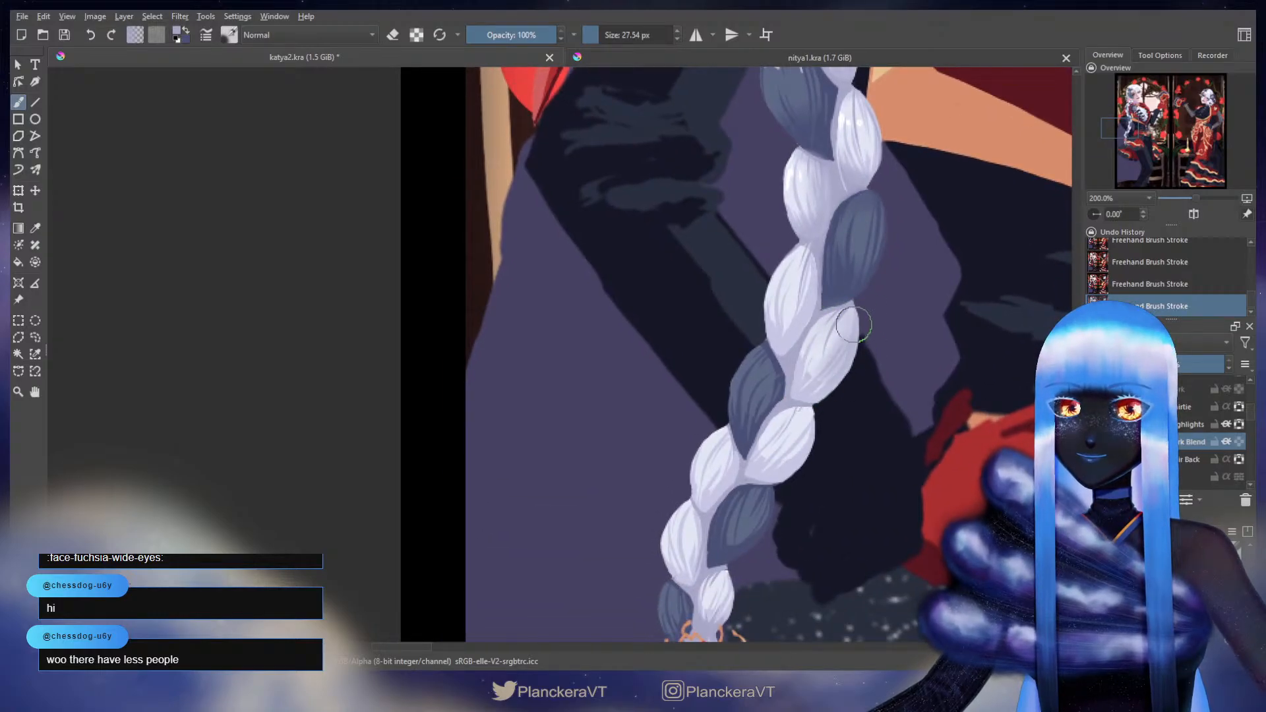
- Shade the edges of the paired pale strands below the plain grey strand, shrinking the brush from 24.17 to 17.54 px
key("bracketleft")
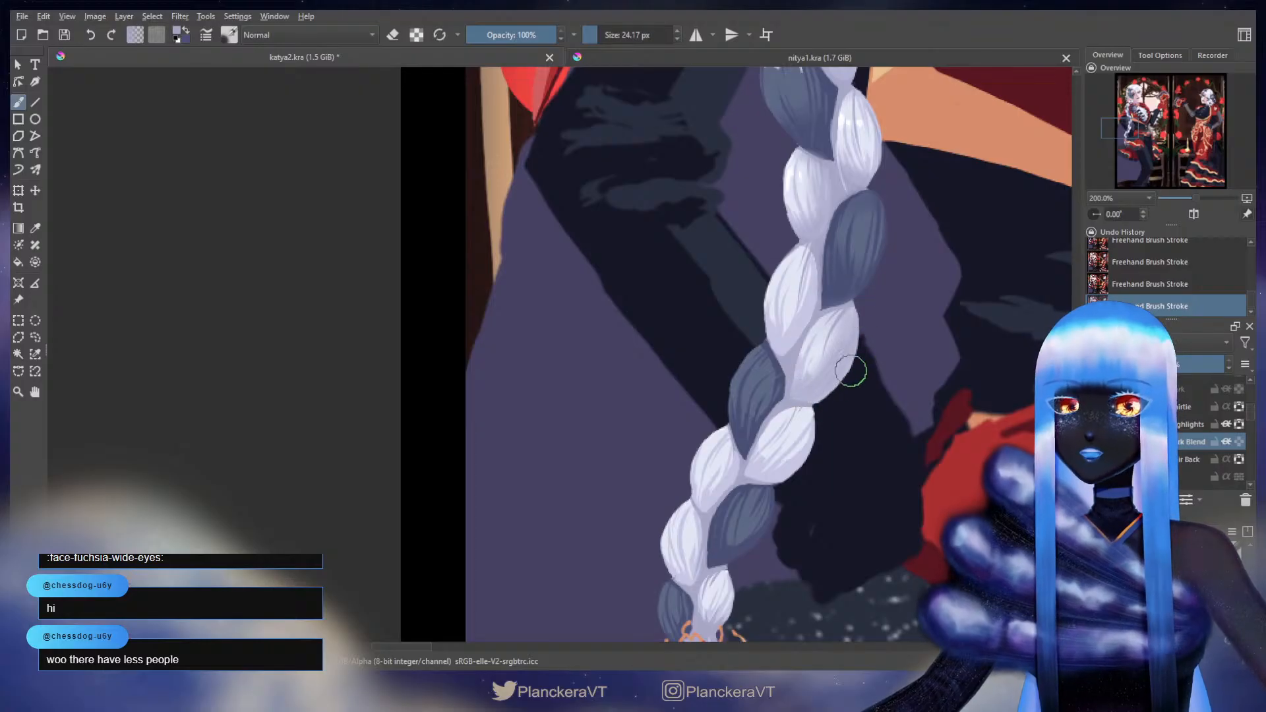
key("bracketleft")
key("bracketleft")
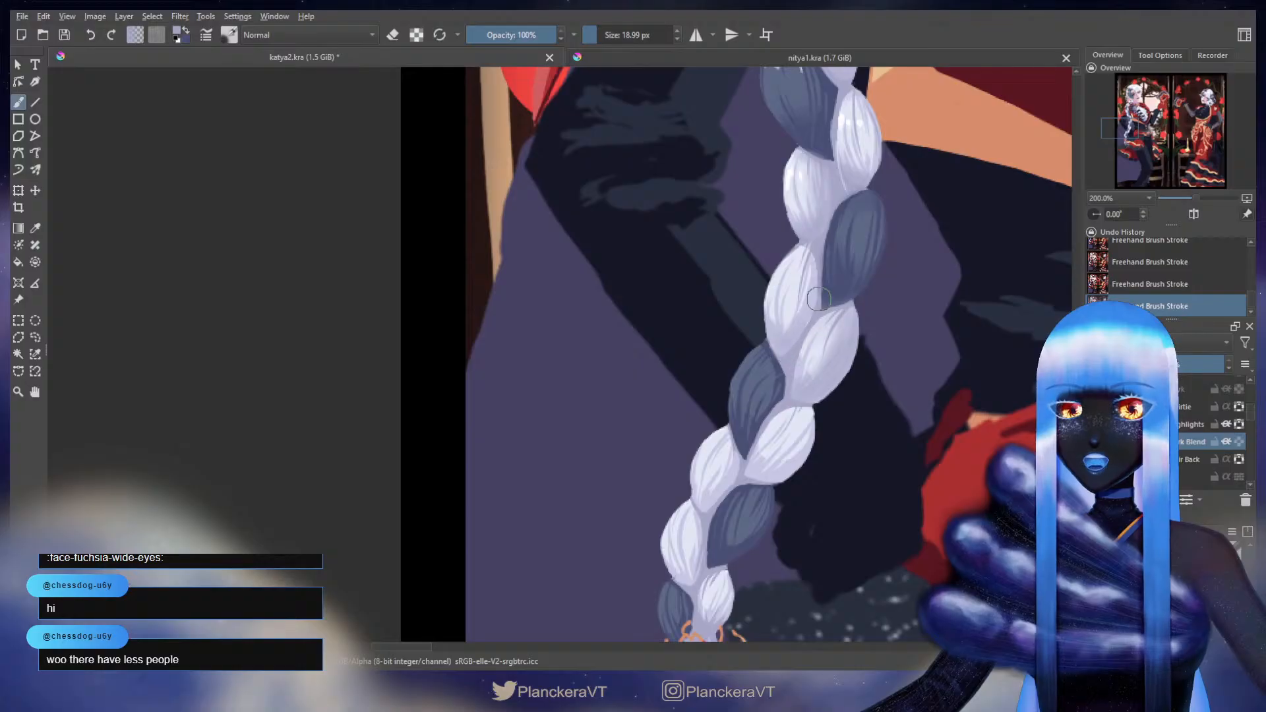
key("bracketleft")
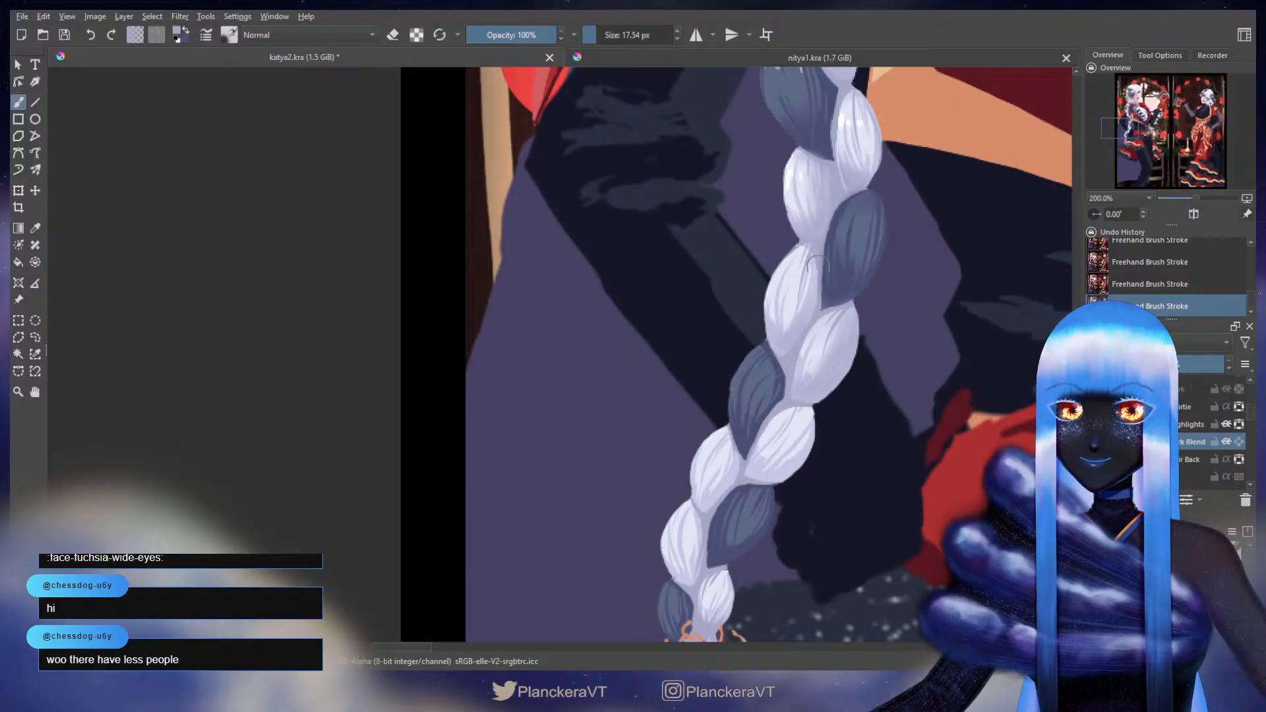
- Compare the last two strokes by undoing and restoring them, and refine the inner edge of the pale strand at 15.53 and 13.28 px
key("ctrl+z")
key("ctrl+z")
key("bracketleft")
key("ctrl+shift+z")
key("ctrl+shift+z")
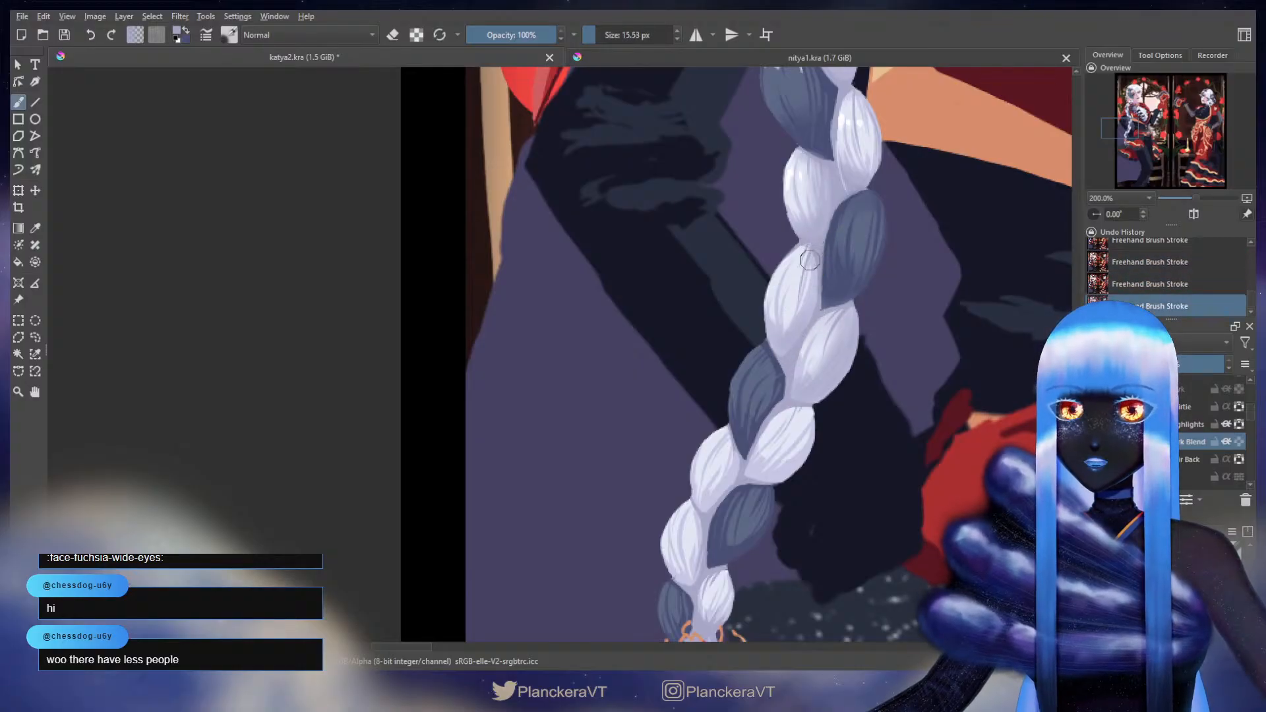
key("bracketleft")
key("bracketleft")
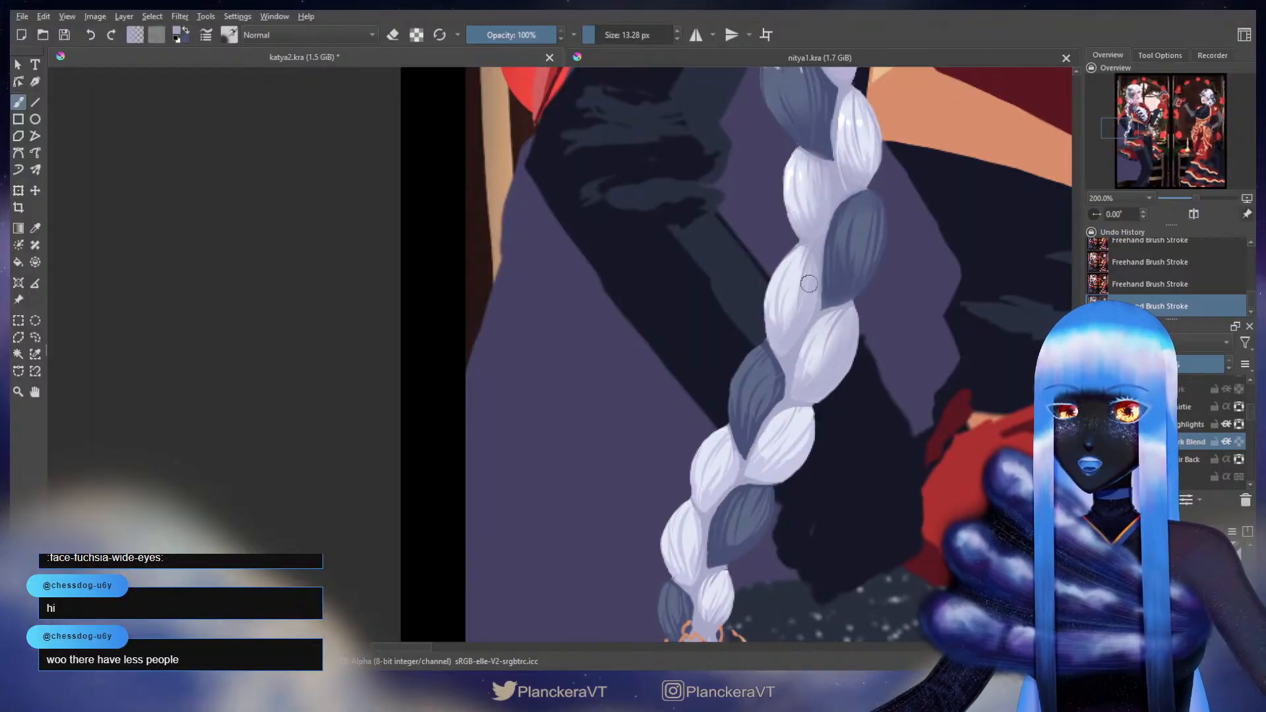
- Darken the next grey strand down the braid with the dark tone, enlarging the brush to 24.17 px and reducing it to 13.21 px
left_click_drag(801, 389, 823, 317)
key("bracketright")
key("bracketright")
key("bracketright")
key("bracketright")
key("bracketright")
key("bracketright")
key("bracketright")
key("bracketright")
key("bracketright")
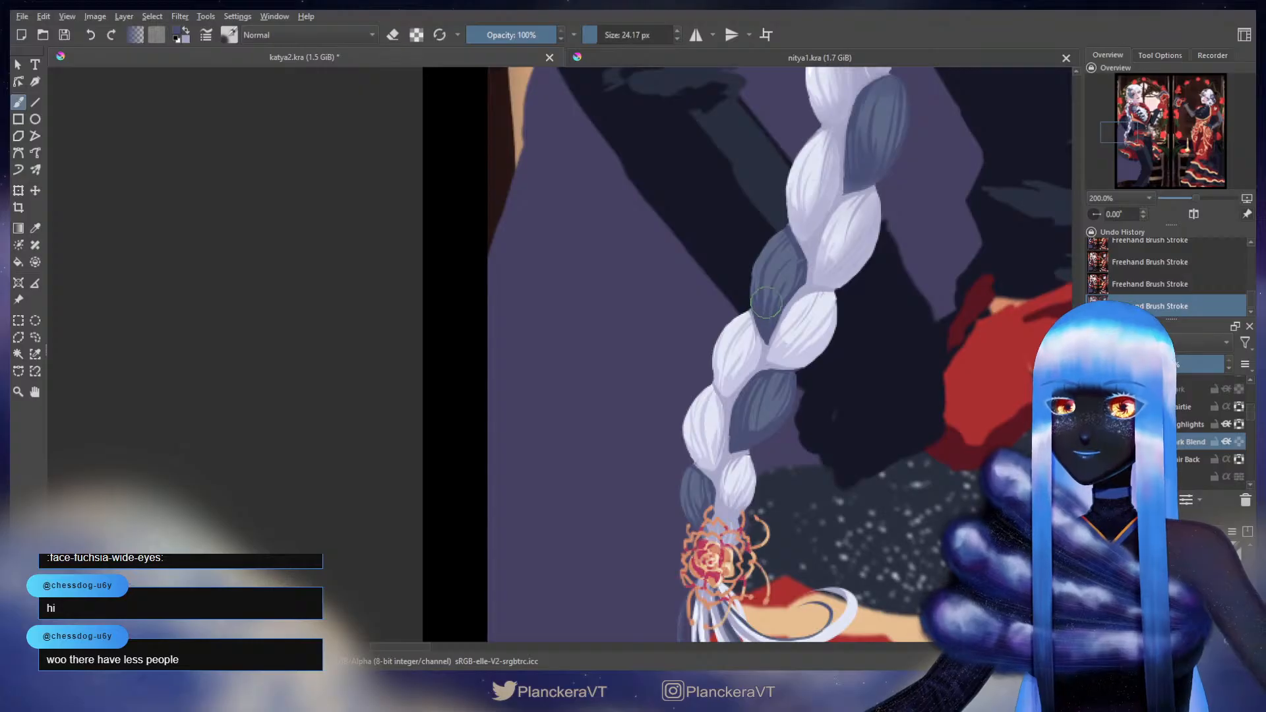
key("bracketleft")
key("bracketleft")
key("bracketleft")
key("bracketleft")
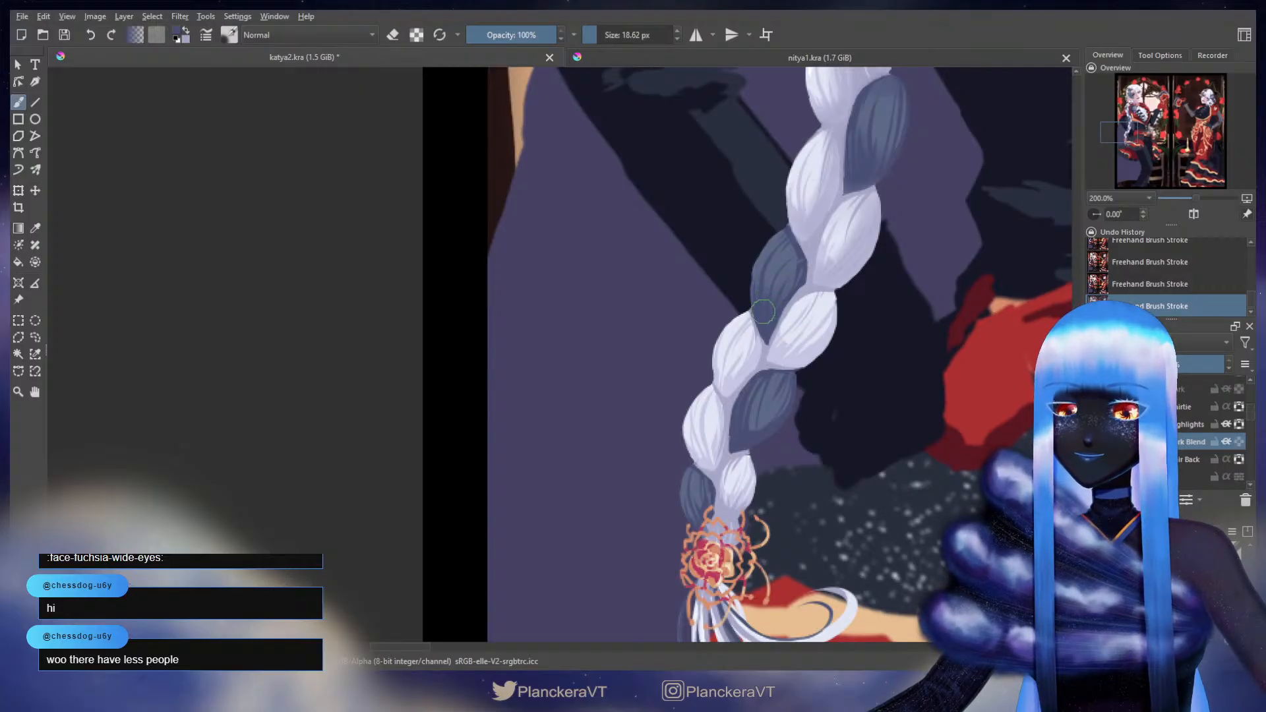
key("bracketleft")
key("bracketleft")
key("bracketleft")
key("bracketleft")
key("bracketleft")
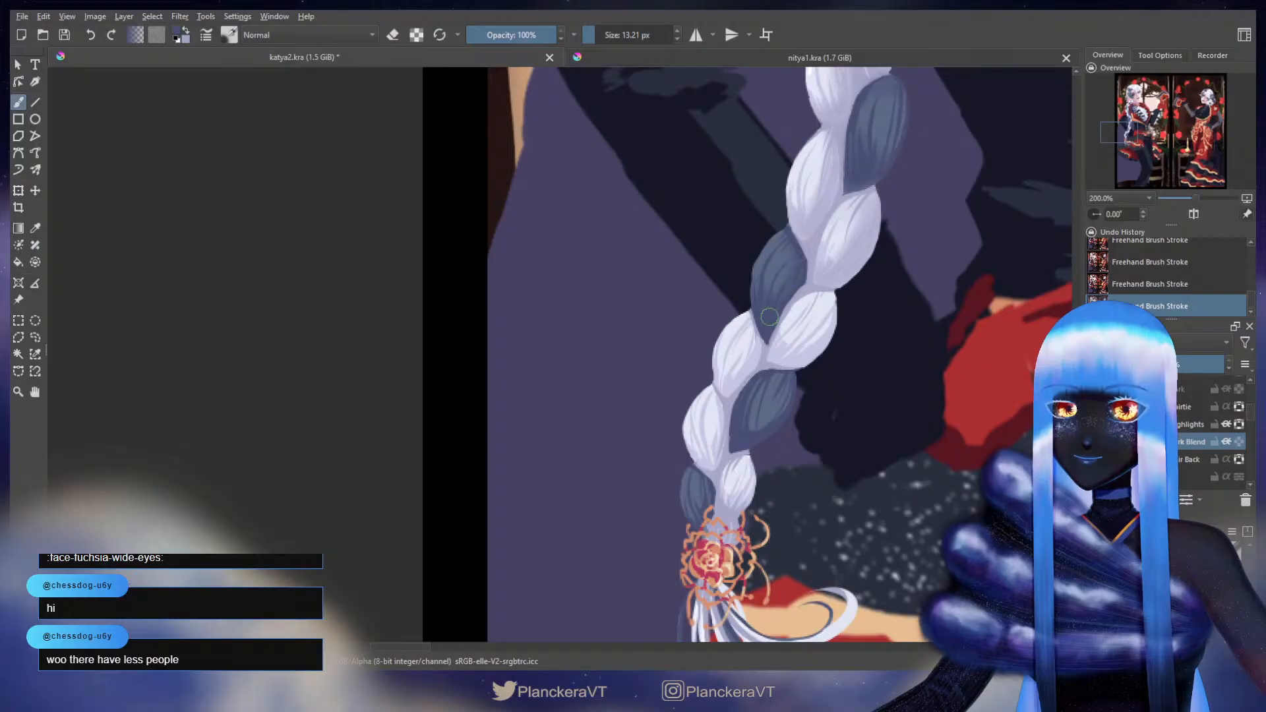
- Shade both ends of the pale strand beside that grey strand with a sampled lavender tone at 15.22 px
left_click(789, 343, "ctrl")
mouse_move(783, 342)
left_mouse_down("shift")
mouse_move(797, 342)
mouse_move(775, 356)
left_mouse_up("shift")
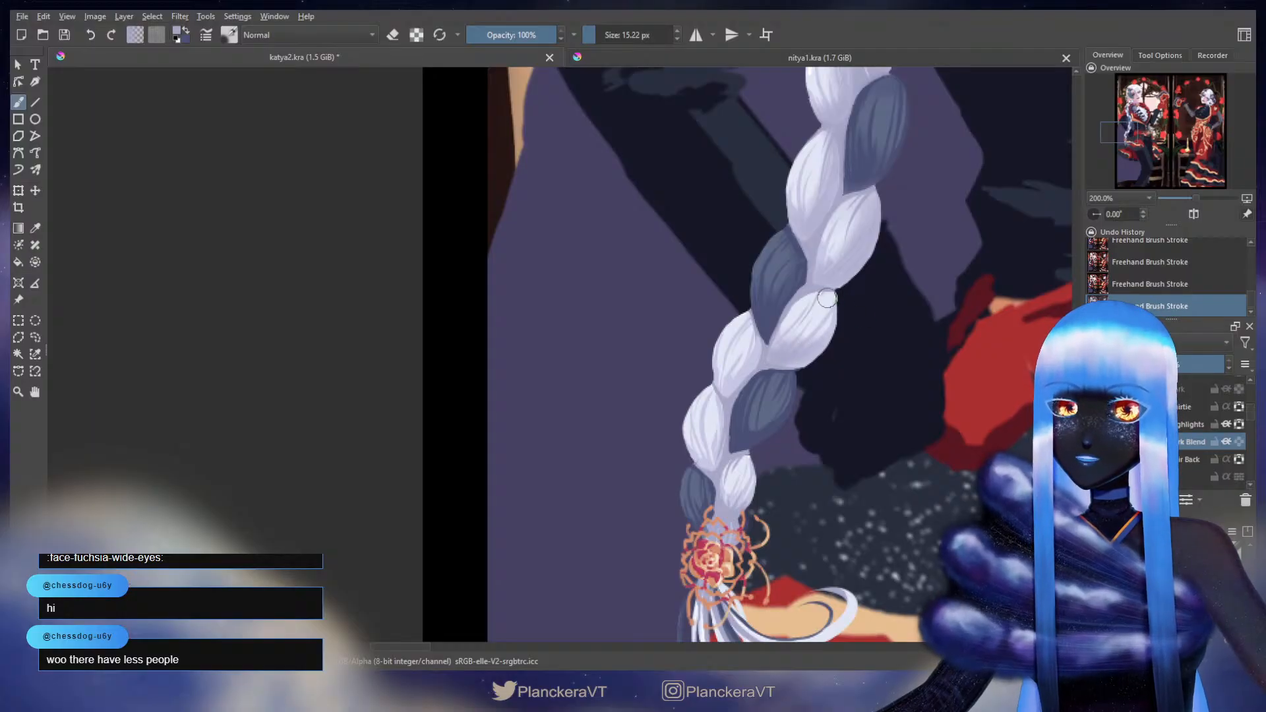
mouse_move(820, 288)
left_mouse_down("shift")
mouse_move(797, 296)
mouse_move(897, 222)
left_mouse_up("shift")
- Shade the lower grey strand above the hair tie at 11.48 px and the pale strand beside it at 20.50 down to 10.93 px
left_click(789, 347, "ctrl")
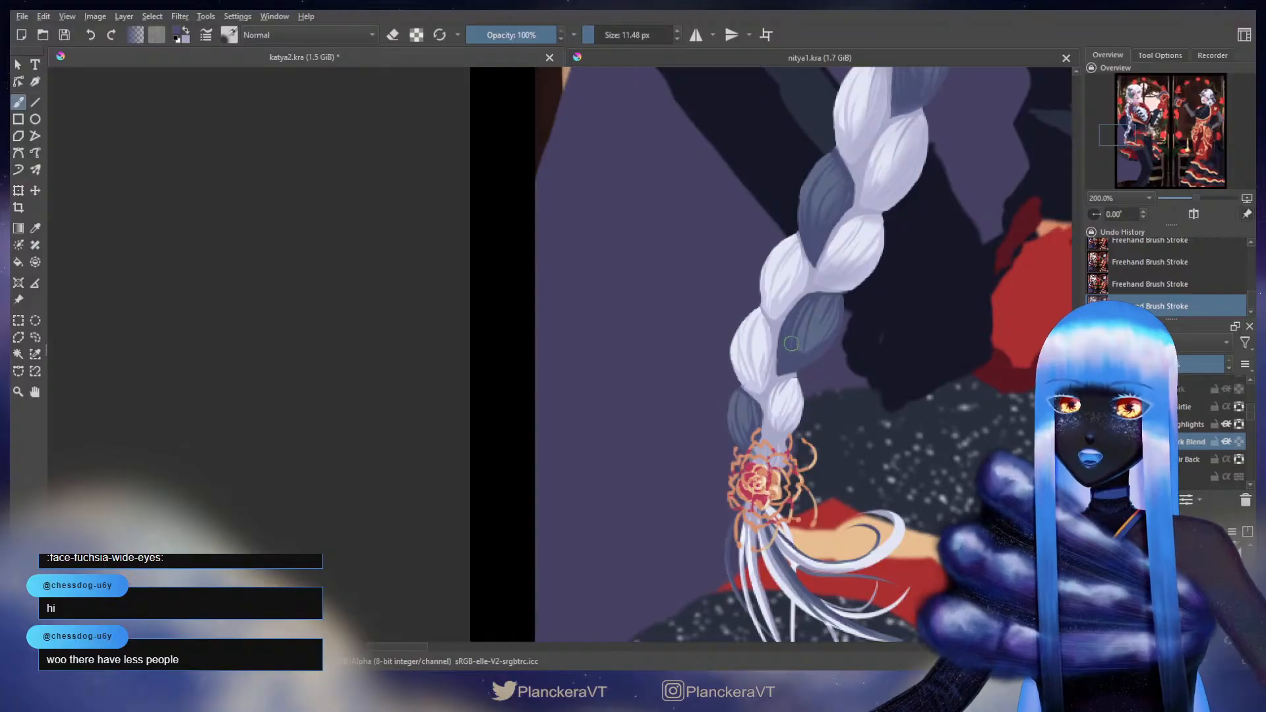
left_click_drag(780, 296, 798, 295, "shift")
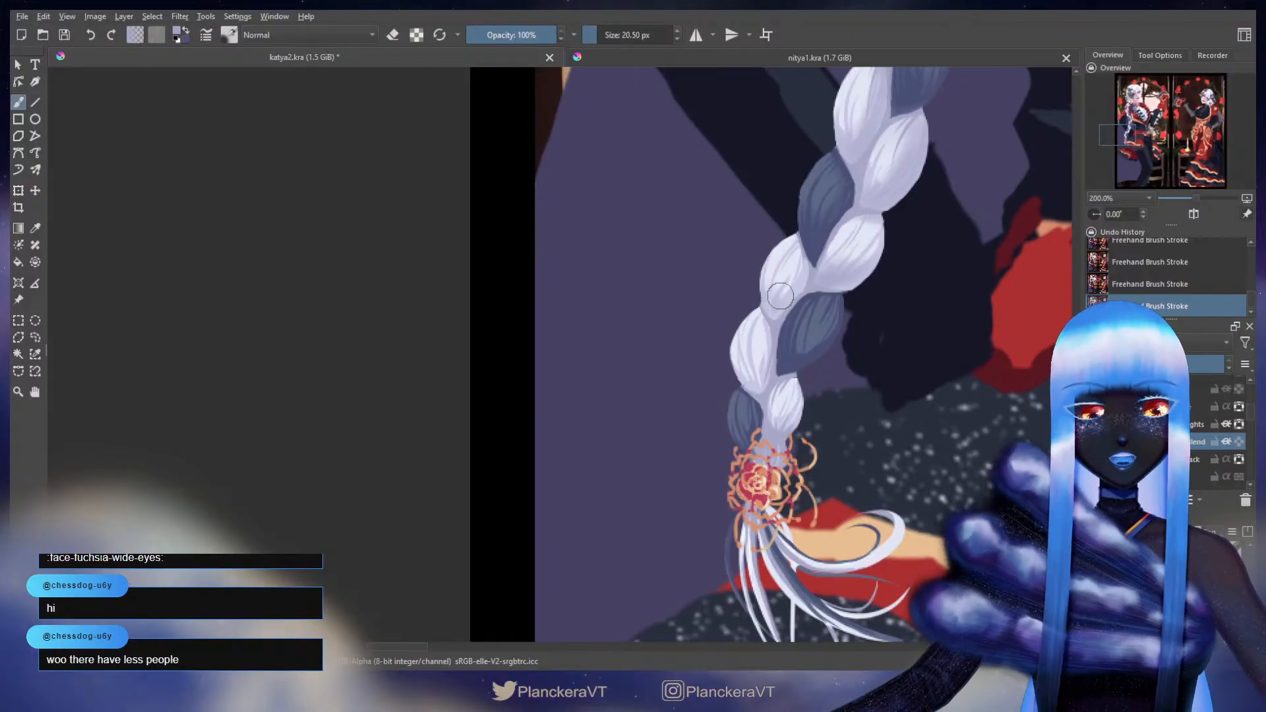
left_click_drag(780, 296, 755, 296, "shift")
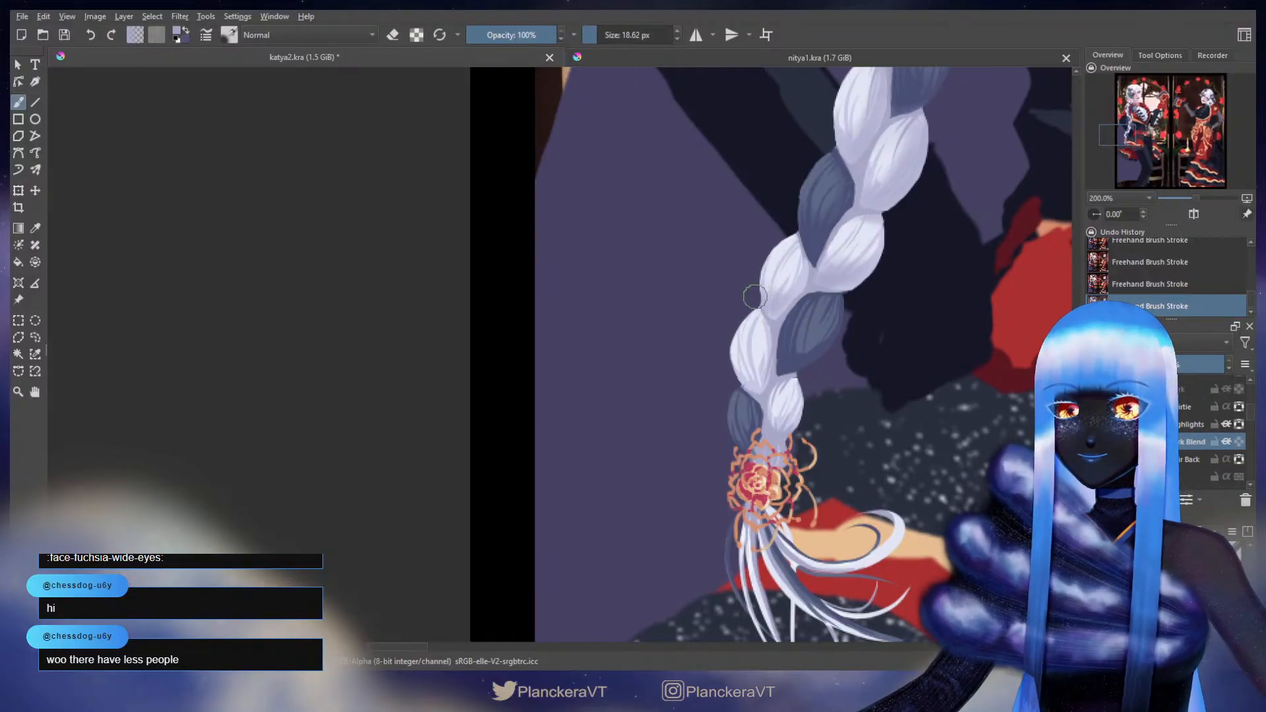
left_click_drag(789, 252, 806, 270, "shift")
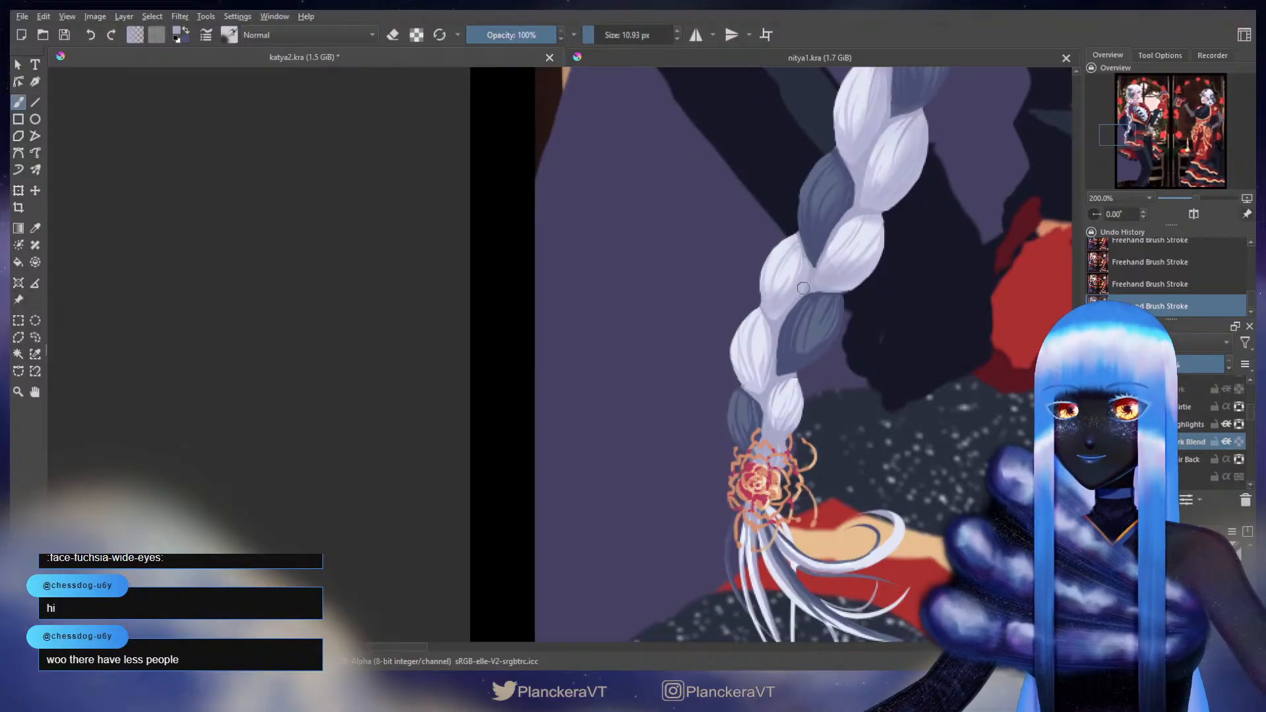
- Blend the pale strand's lower joint at 9.85 px and darken the neighbouring grey strand with the dark tone at 20.04 and 13.95 px
left_click_drag(800, 290, 793, 299, "shift")
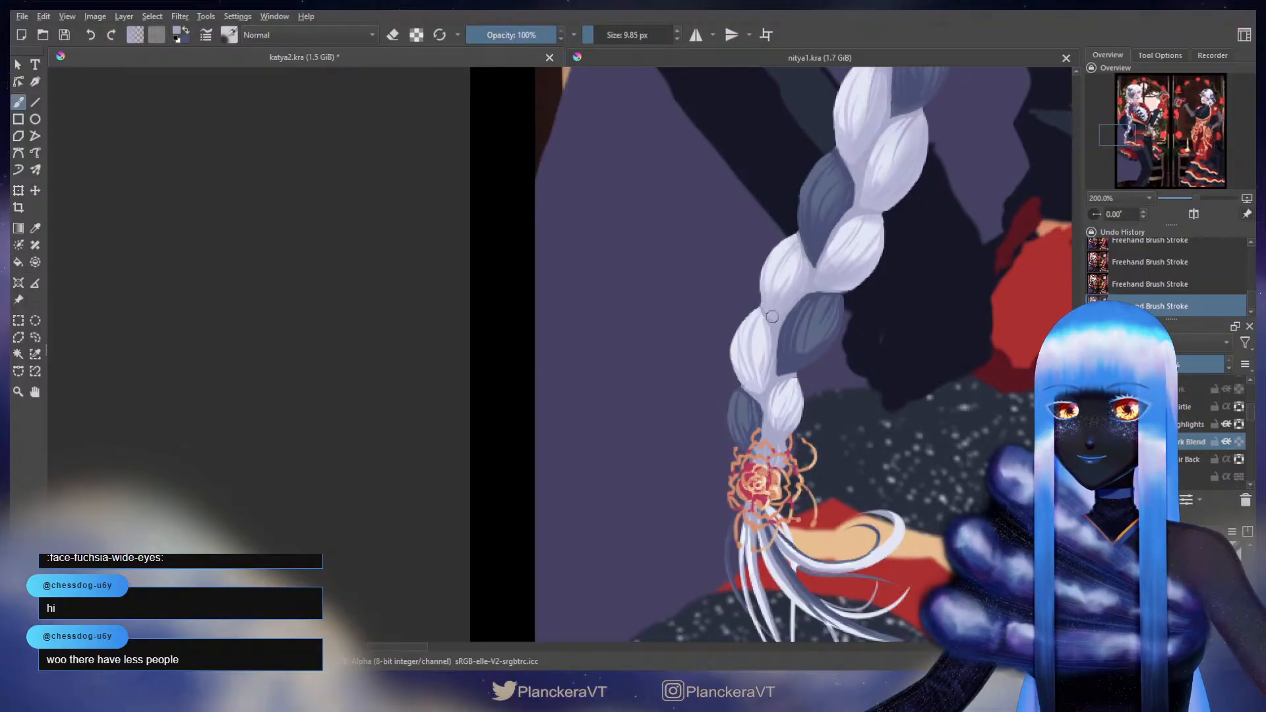
key("x")
mouse_move(794, 354)
left_mouse_down("shift")
mouse_move(809, 354)
mouse_move(789, 352)
mouse_move(788, 369)
left_mouse_up("shift")
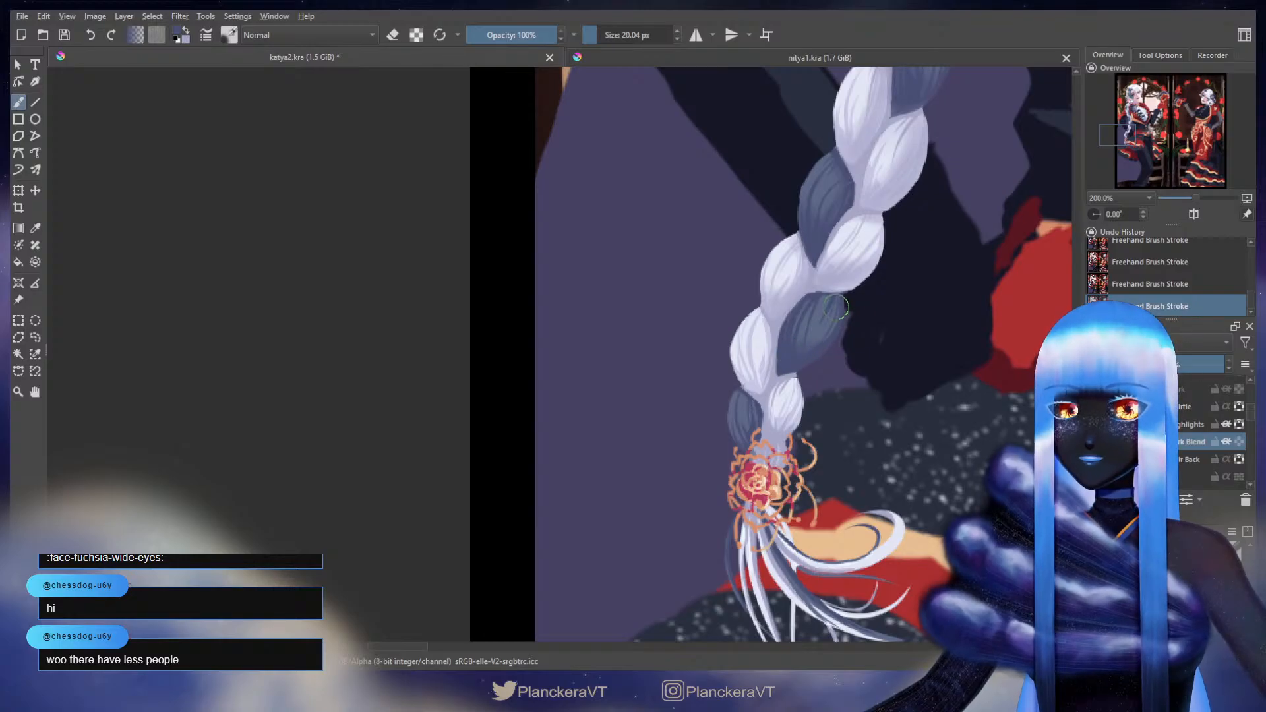
left_click_drag(833, 301, 822, 302, "shift")
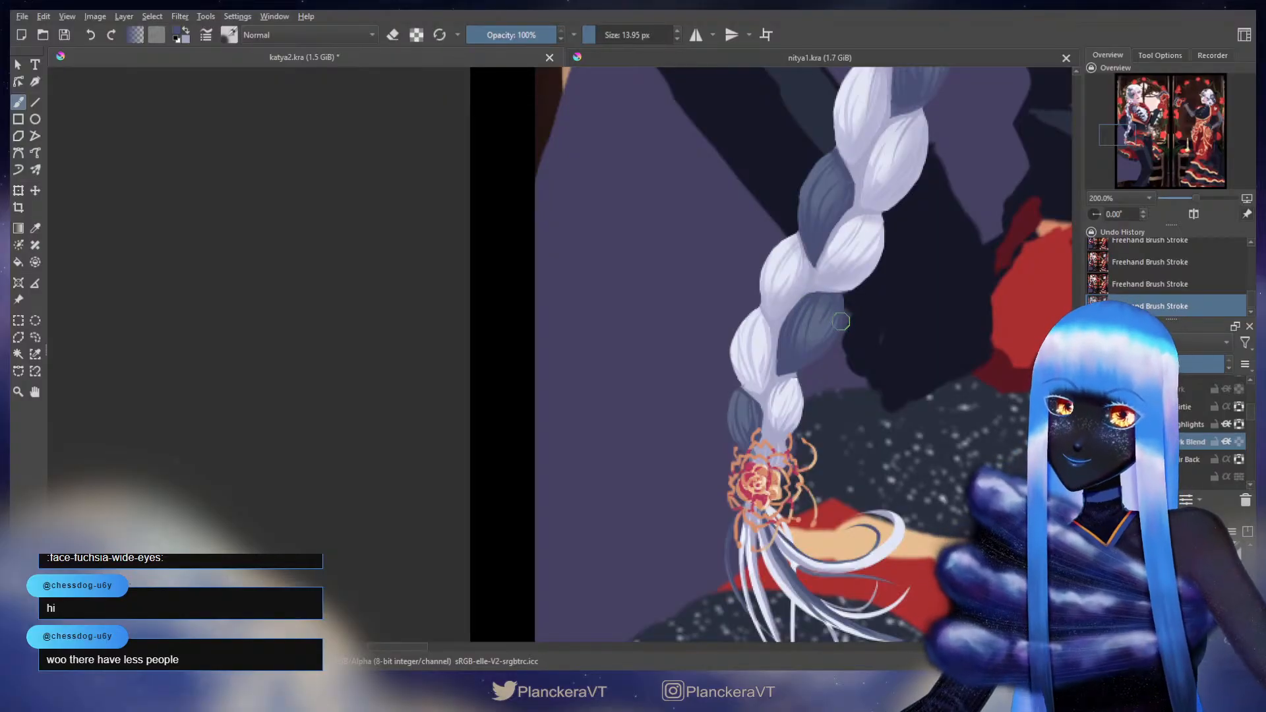
- Shade the next pale strand's inner edge at 16.42 and 13.55 px, and darken the lowest grey strand at 24.73 px
key("x")
mouse_move(750, 376)
left_mouse_down("shift")
mouse_move(761, 379)
mouse_move(757, 364)
left_mouse_up("shift")
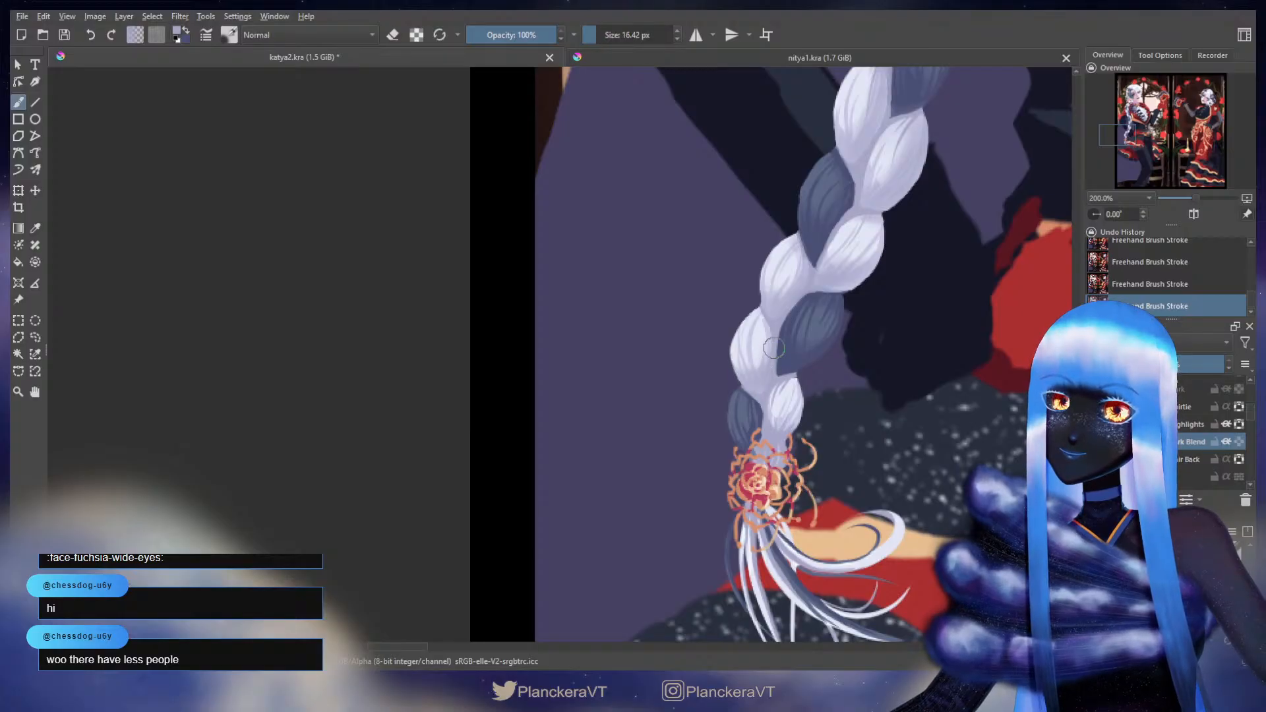
left_click_drag(773, 317, 769, 317, "shift")
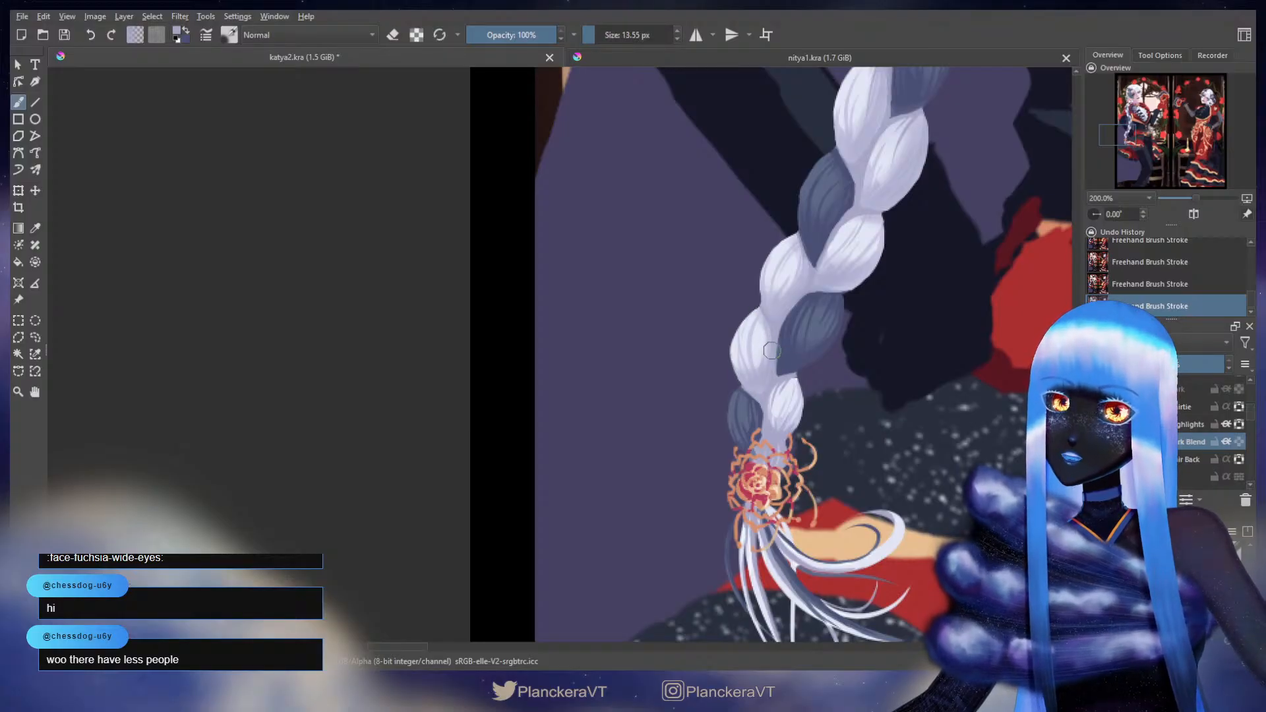
mouse_move(782, 382)
left_mouse_down("shift")
mouse_move(776, 418)
mouse_move(758, 418)
left_mouse_up("shift")
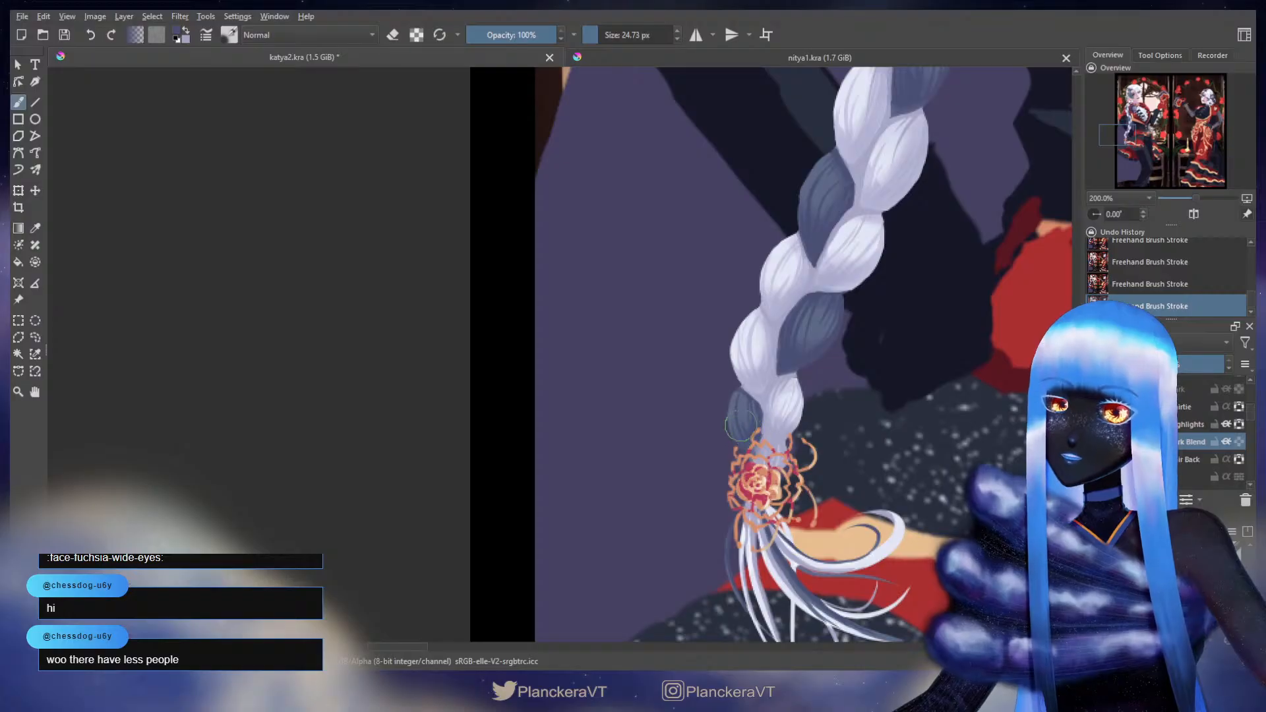
- Blend the loose hair ends below the hair tie with alternating pale and dark tones, using brush sizes from 12.66 to 18.49 px
mouse_move(743, 392)
left_mouse_down("shift")
mouse_move(772, 358)
mouse_move(795, 239)
left_mouse_up("shift")
key("x")
left_click_drag(763, 356, 770, 357, "shift")
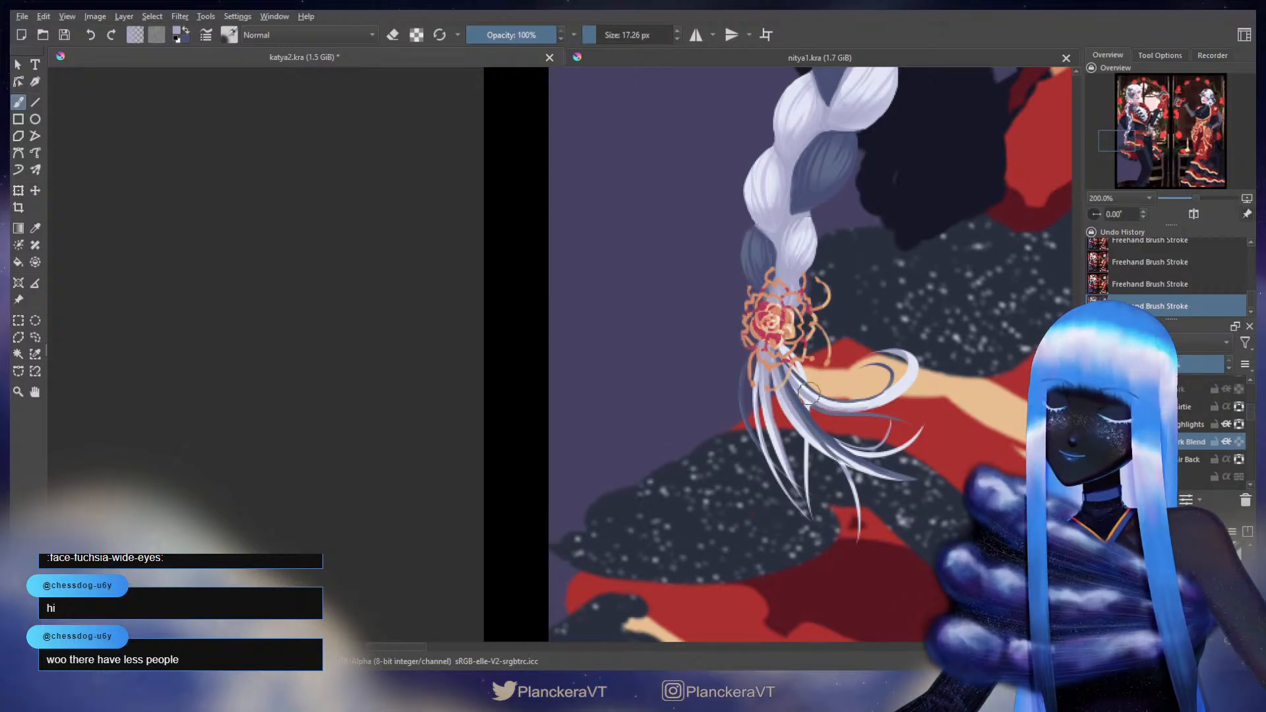
mouse_move(810, 393)
left_mouse_down("shift")
mouse_move(798, 394)
mouse_move(805, 375)
left_mouse_up("shift")
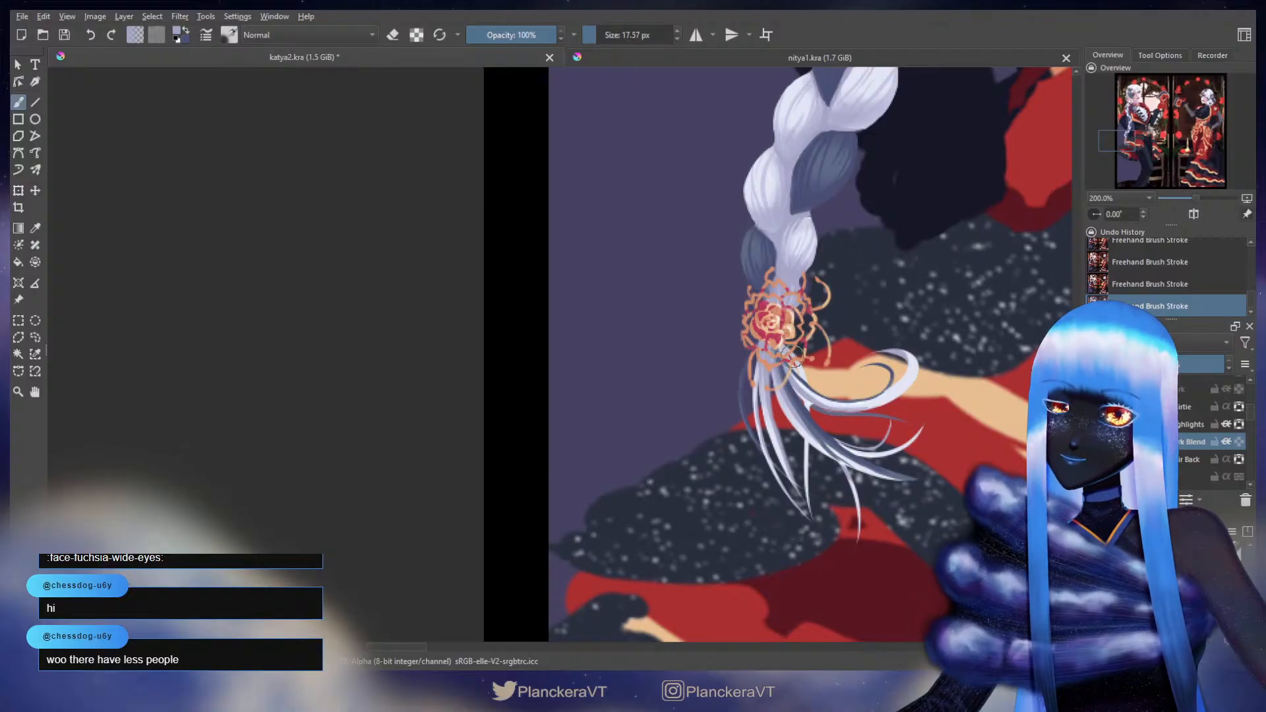
key("x")
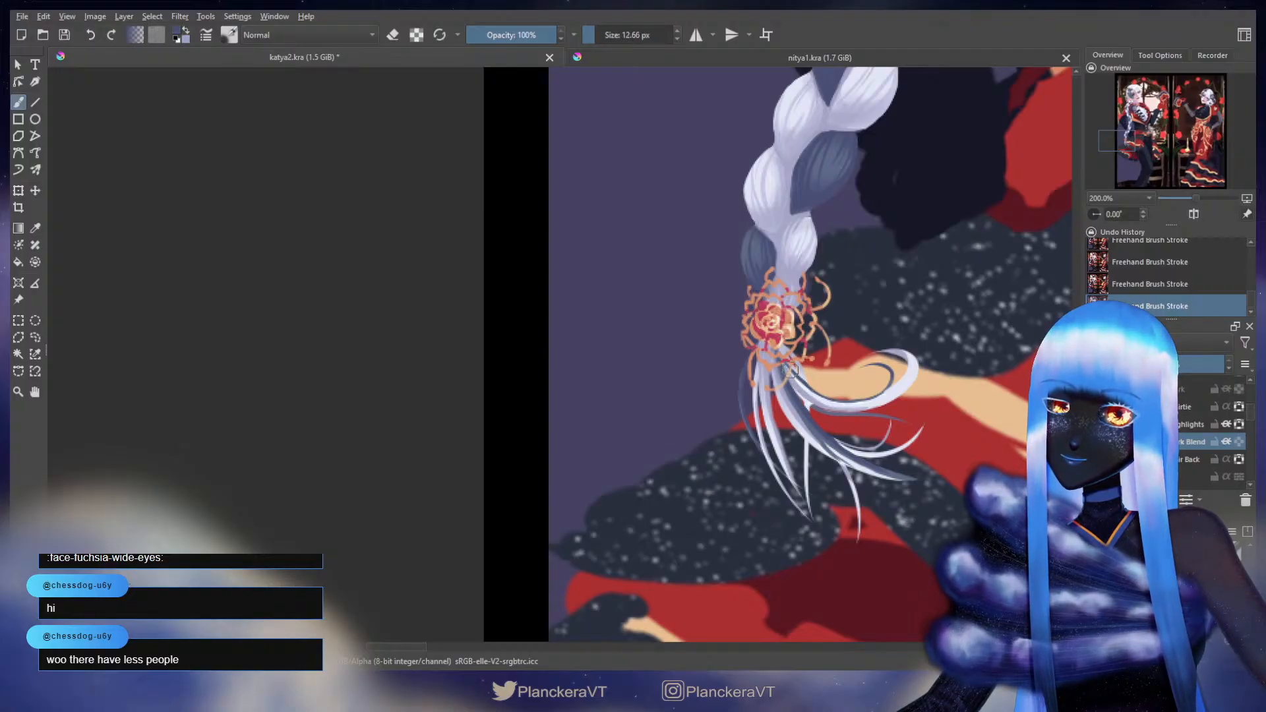
key("x")
key("x")
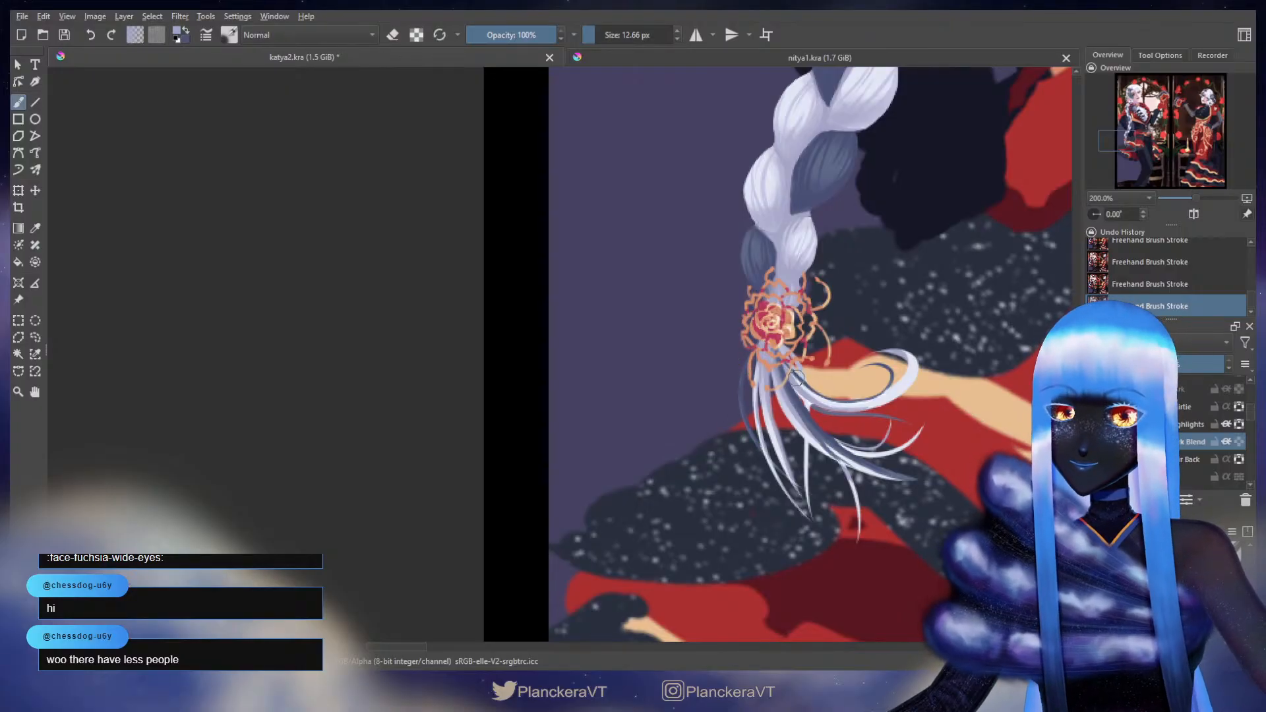
left_click_drag(781, 398, 788, 398, "shift")
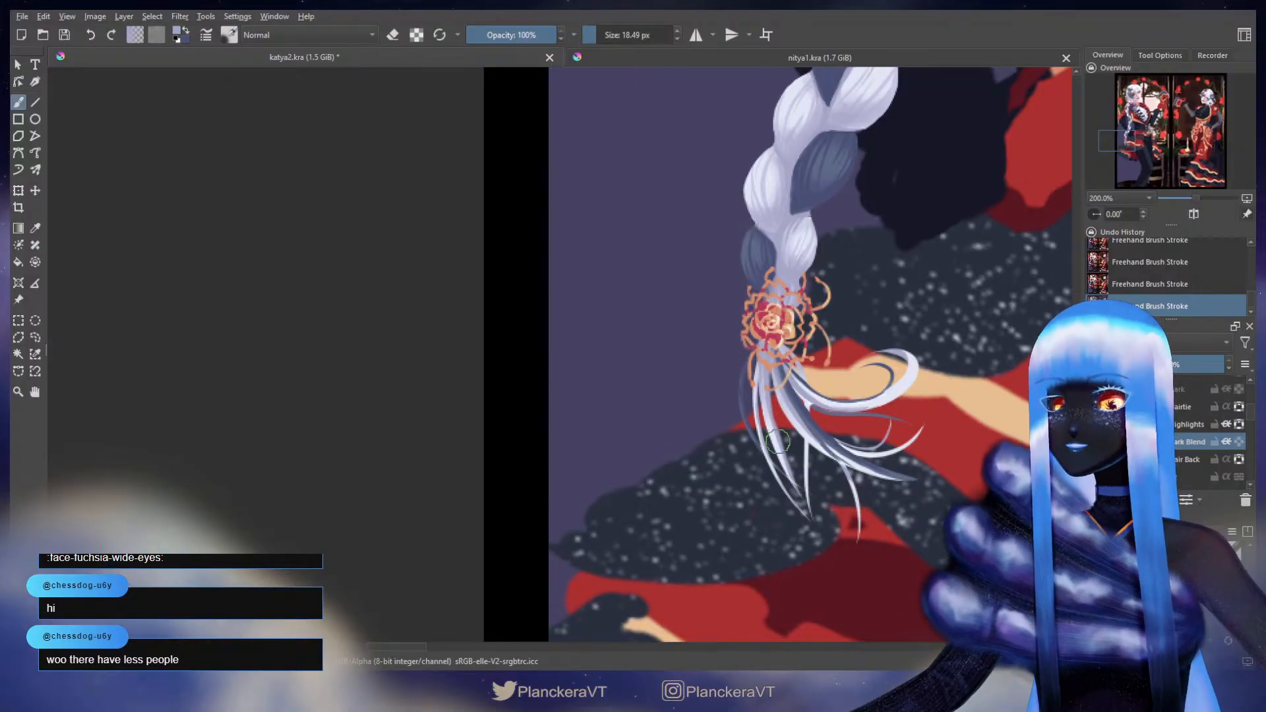
- Examine the whole braid at 50% zoom with the Dark Blend layer's shading hidden and shown
scroll(886, 340, "down", 5)
left_click_drag(896, 336, 787, 557)
scroll(889, 364, "up", 1)
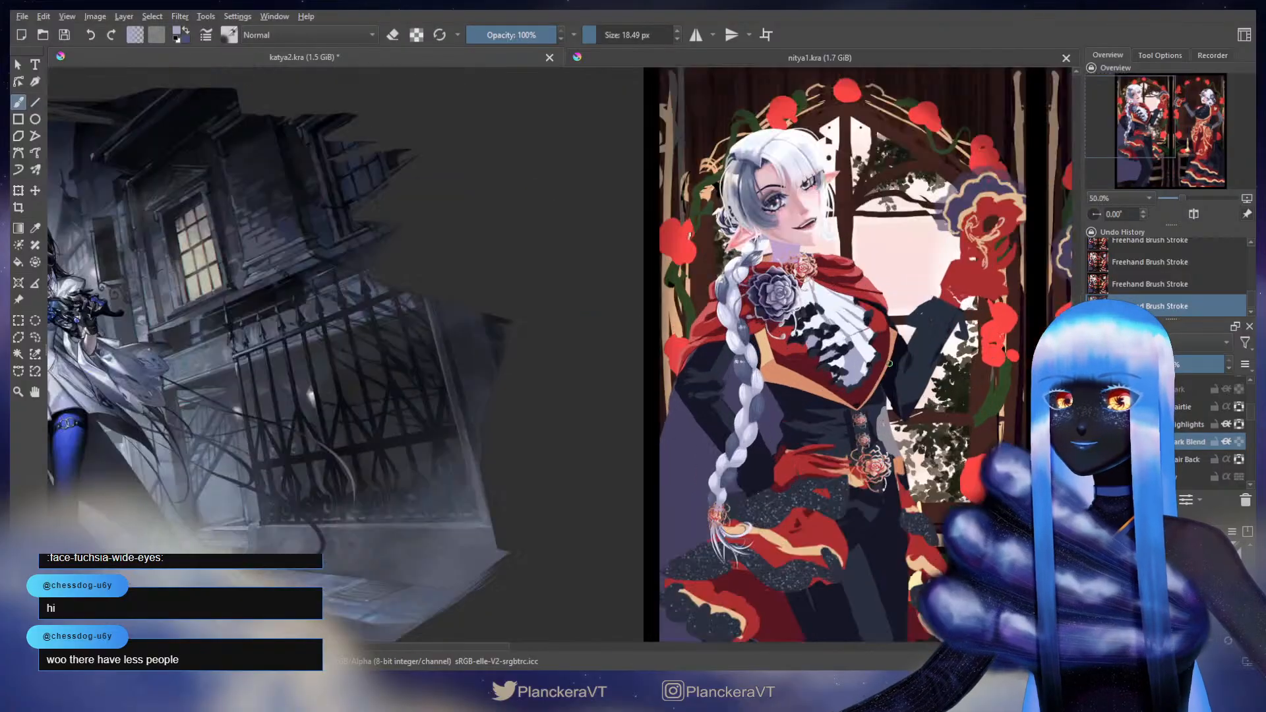
left_click_drag(889, 363, 899, 333)
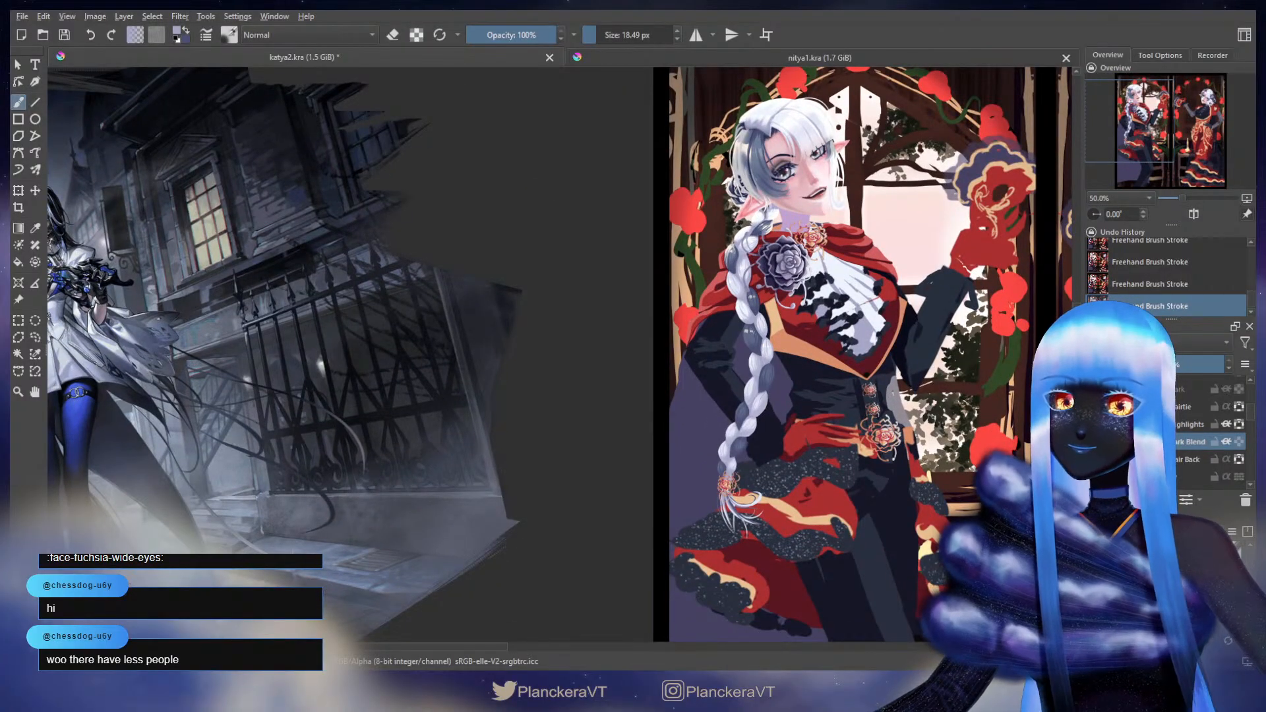
left_click(1094, 442)
left_click(1094, 441)
left_click(1095, 442)
left_click(1094, 442)
left_click(1094, 442)
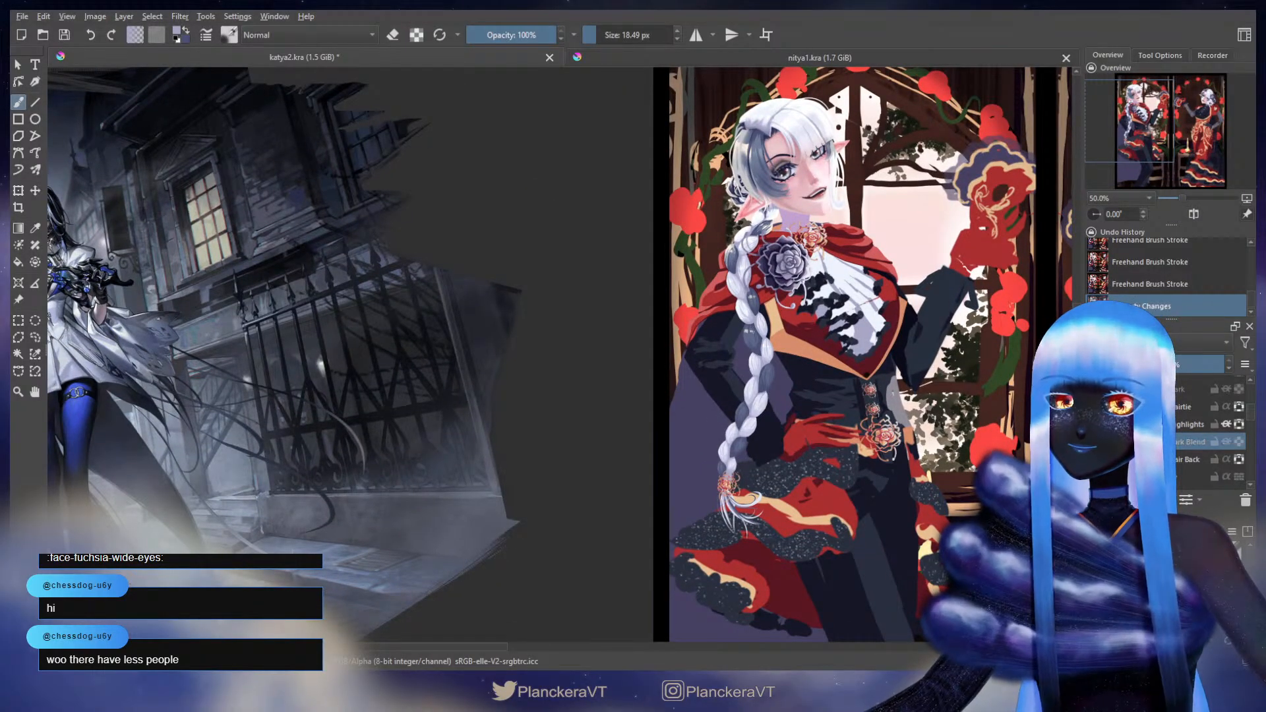
left_click(1094, 442)
left_click(1094, 441)
left_click(1094, 442)
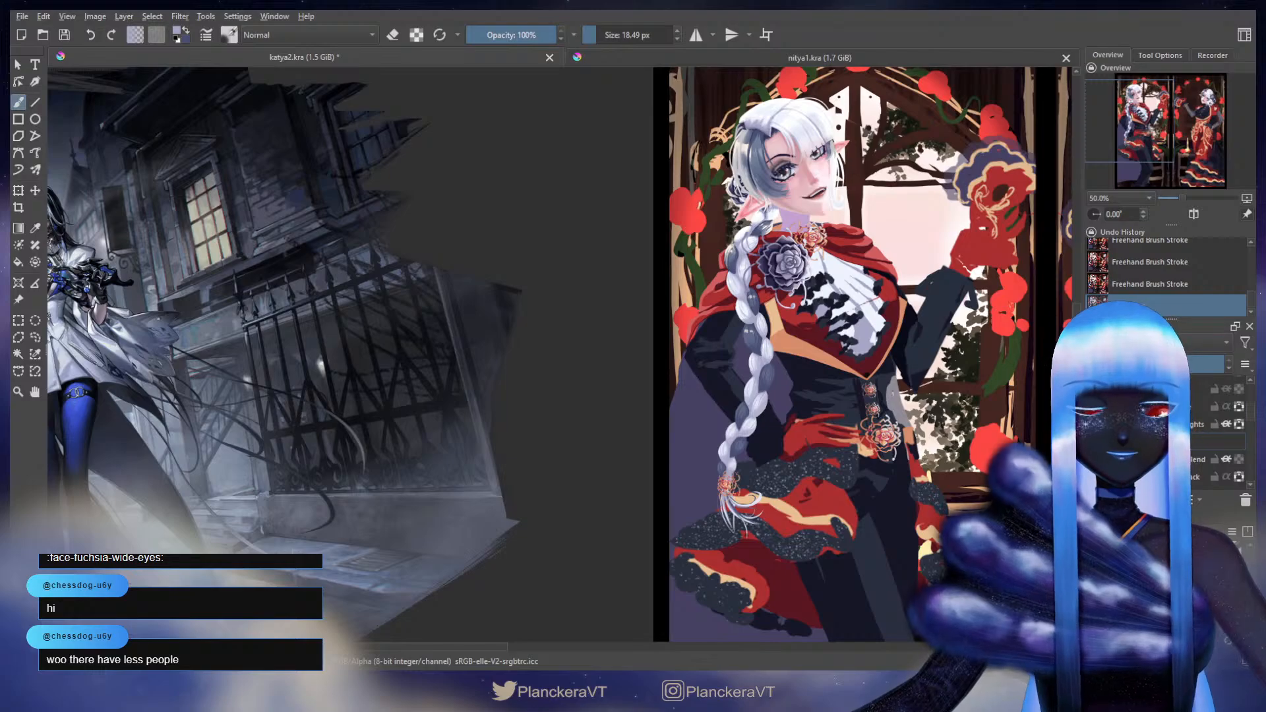
- Add a named layer above Dark Blend and blend the uppermost braid strands on it with sampled tones at 12.44 px
key("Return")
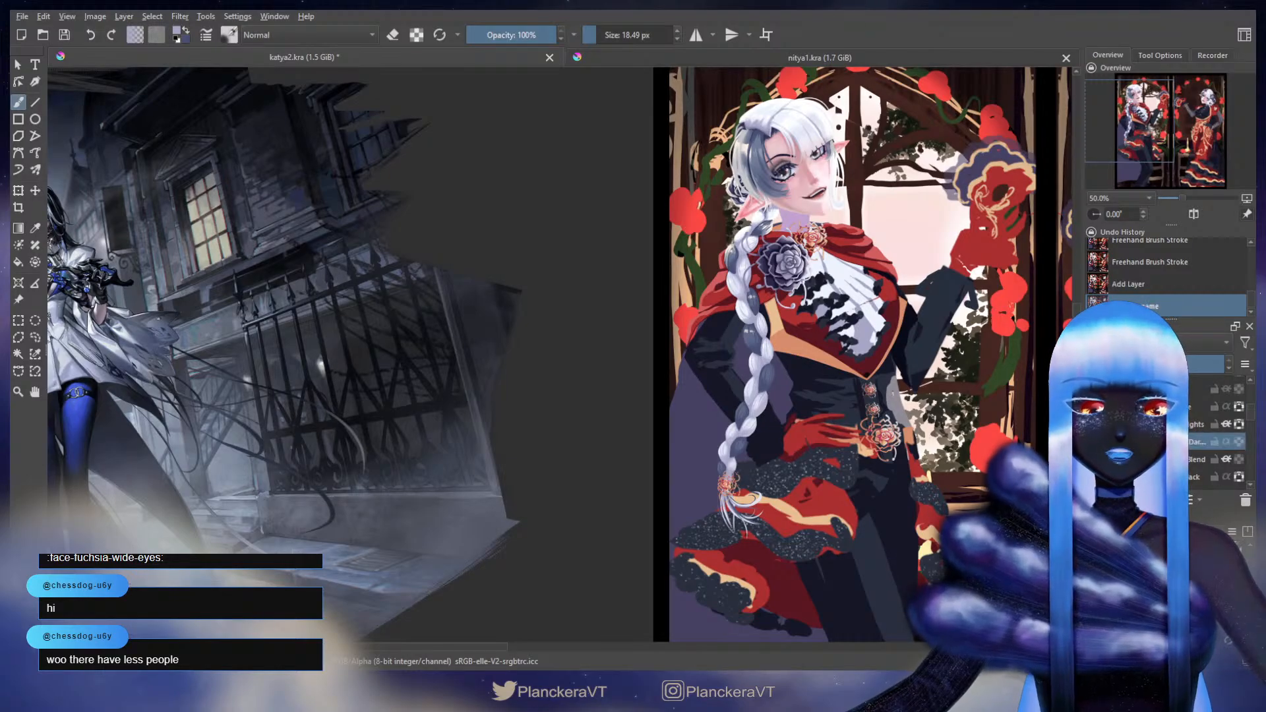
scroll(832, 275, "up", 4)
left_click_drag(679, 217, 891, 452)
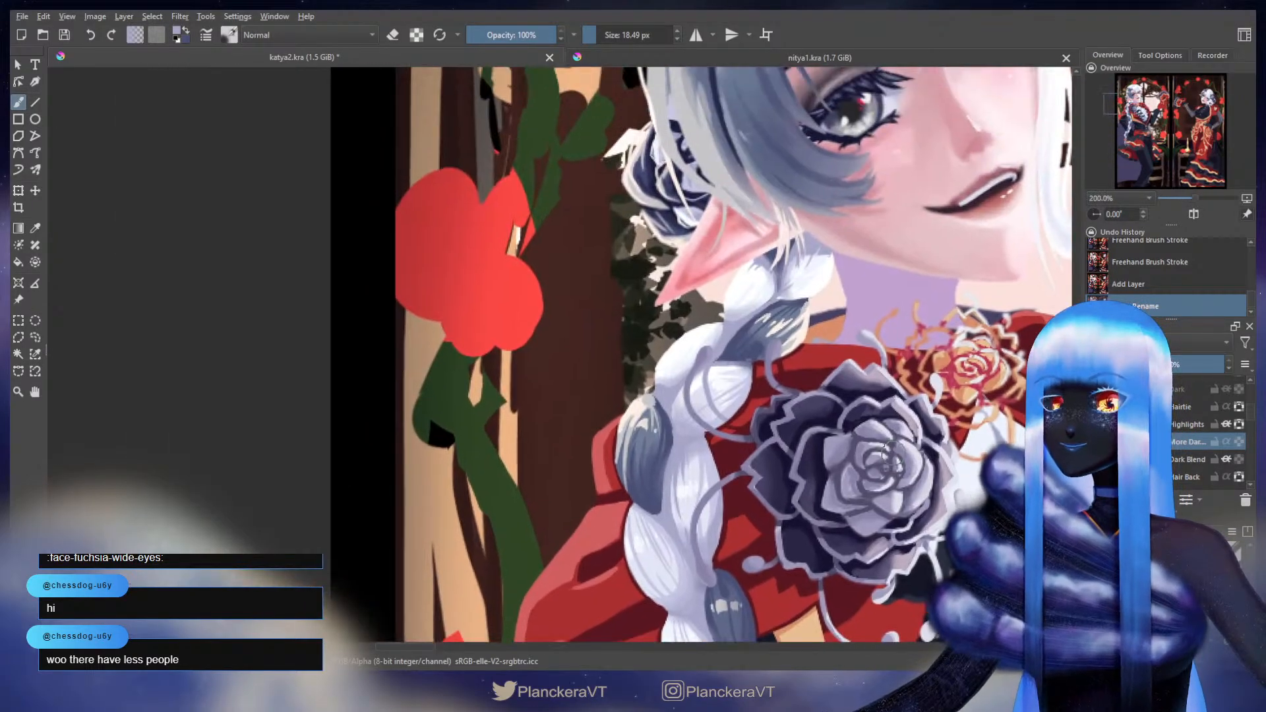
left_click_drag(683, 353, 704, 328)
left_click(701, 335, "ctrl")
left_click_drag(721, 326, 702, 337)
left_click_drag(704, 334, 693, 350)
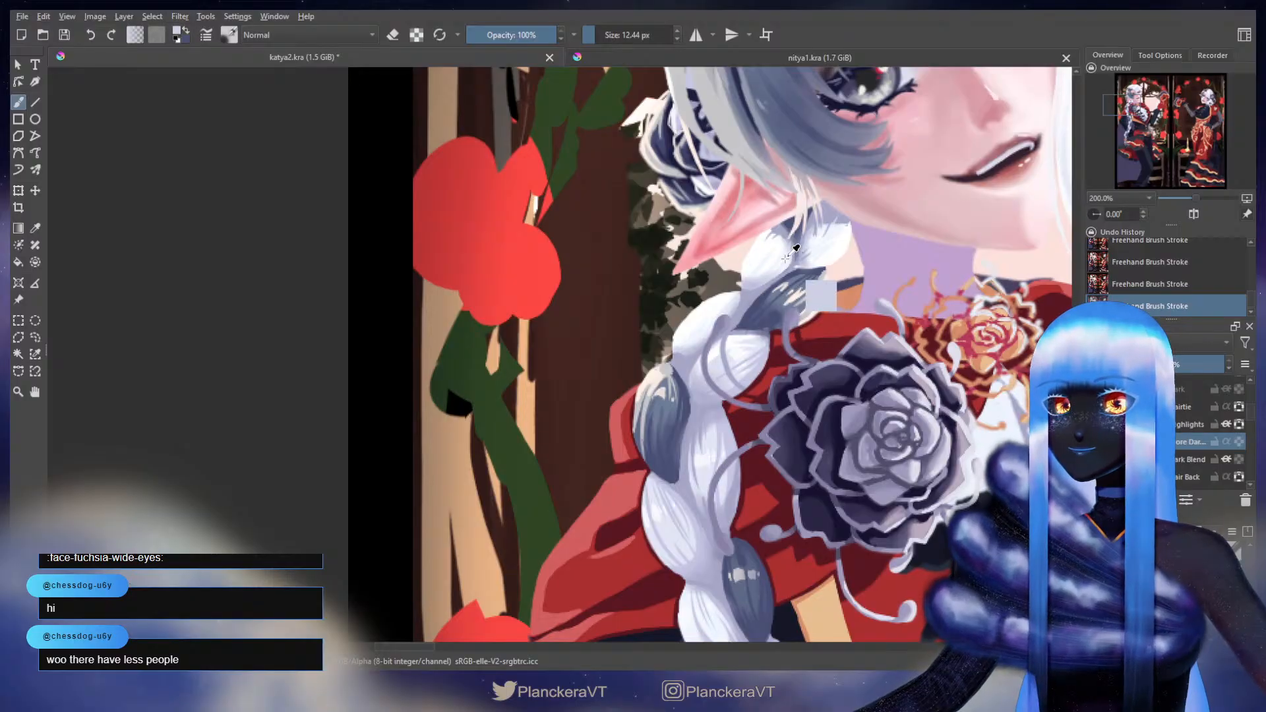
left_click_drag(792, 314, 793, 296)
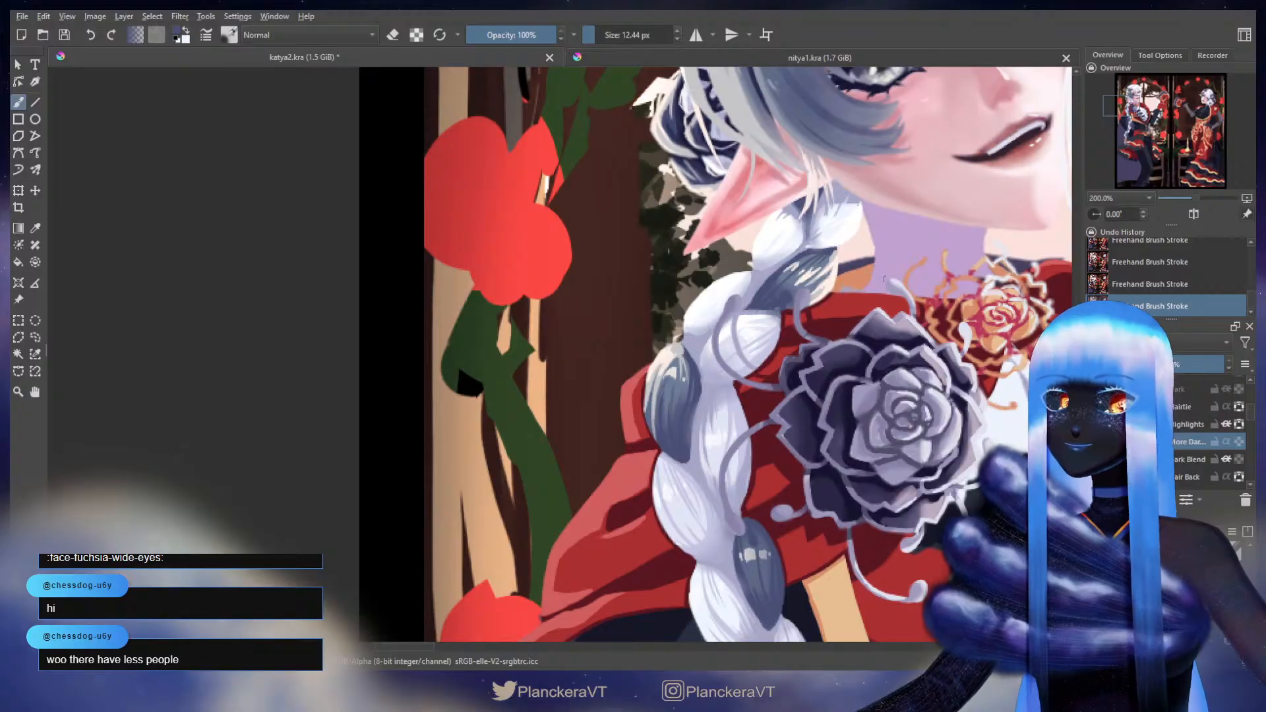
- Sample a blue-grey with Dark Blend hidden and repaint the top grey strand's shading at 9.39 px, replacing one undone stroke
left_click(1095, 460)
left_click(790, 283, "ctrl")
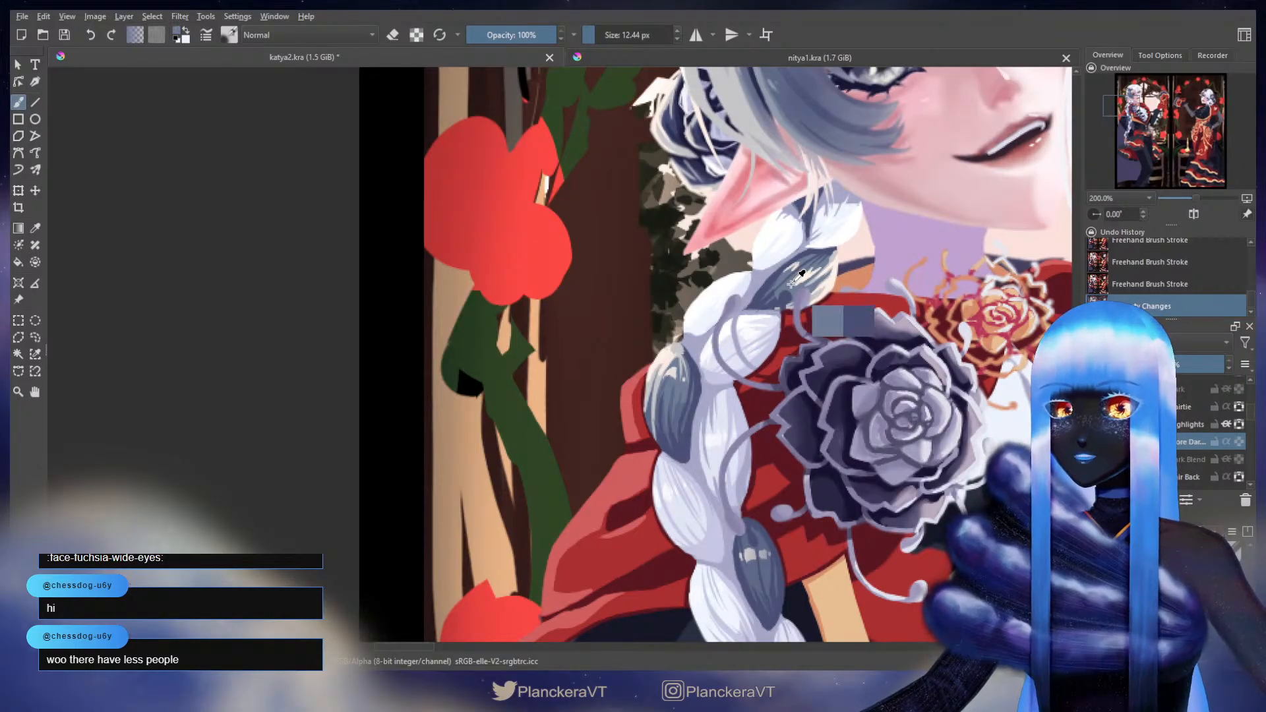
left_click_drag(820, 210, 795, 249)
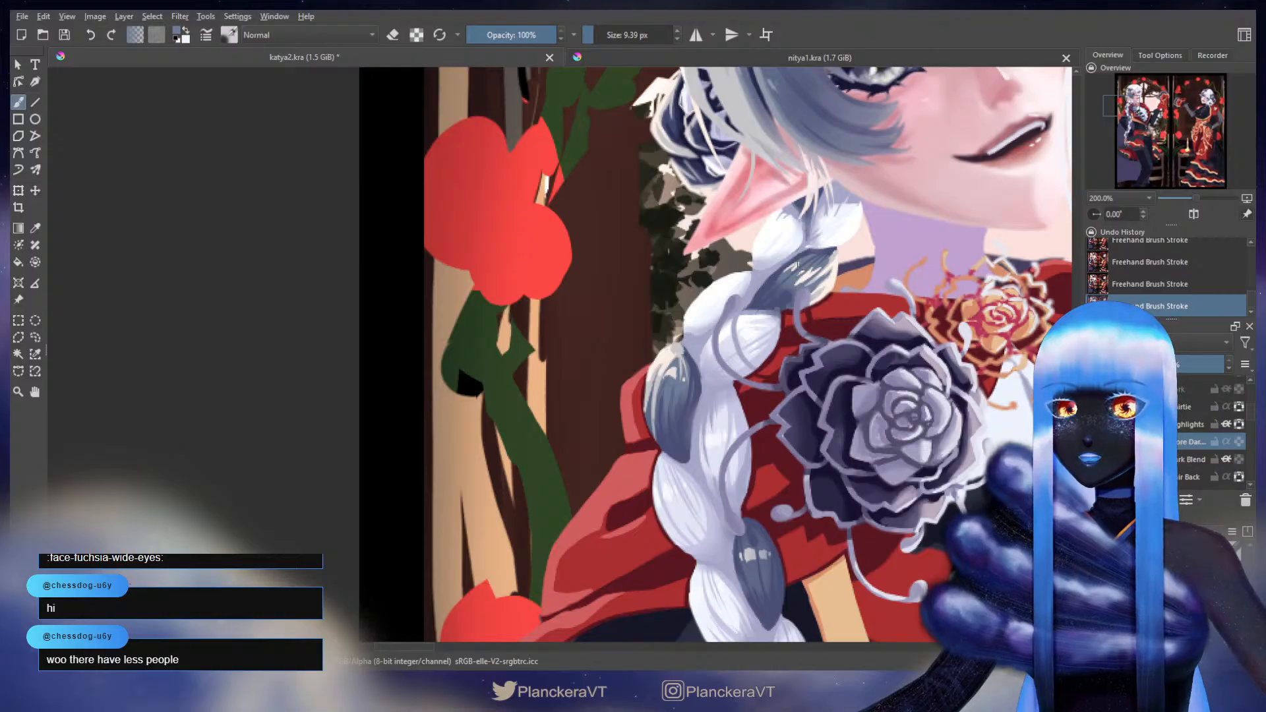
key("ctrl+z")
left_click_drag(823, 249, 800, 271)
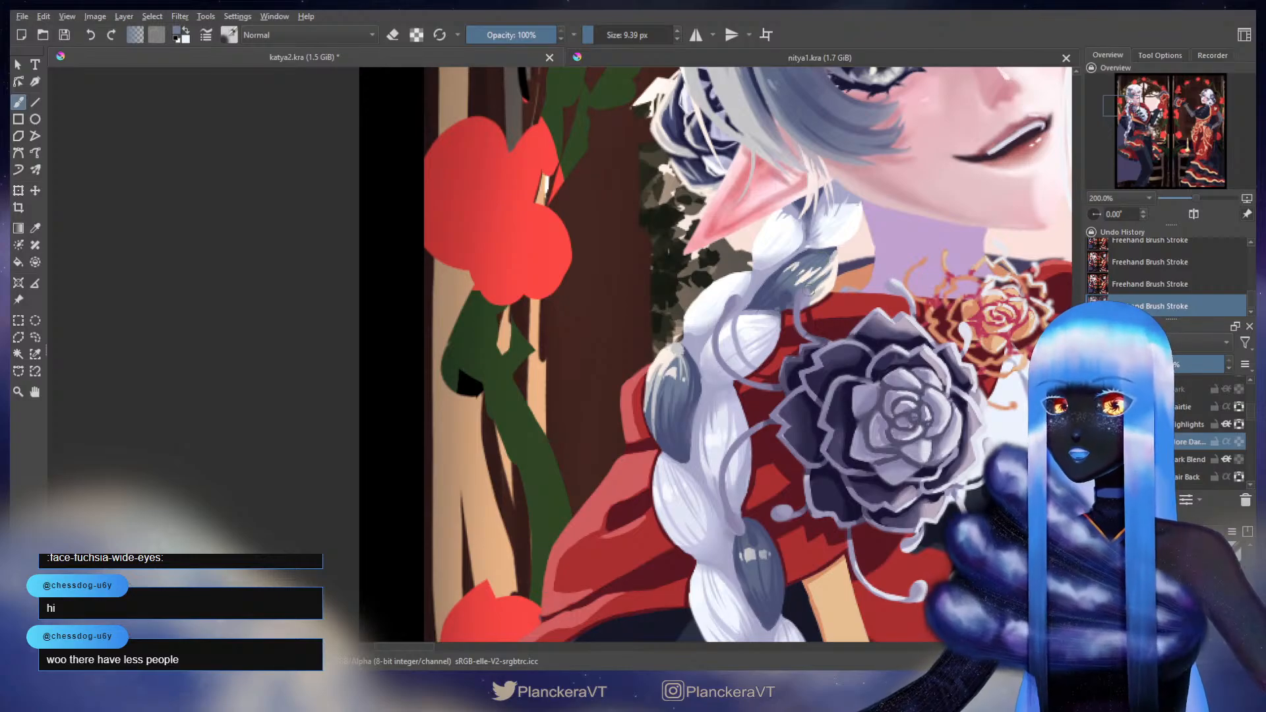
- Sample the second grey strand's own colour with Dark Blend hidden and blend its shading on the new layer at 14.20 px
left_click_drag(743, 305, 742, 277)
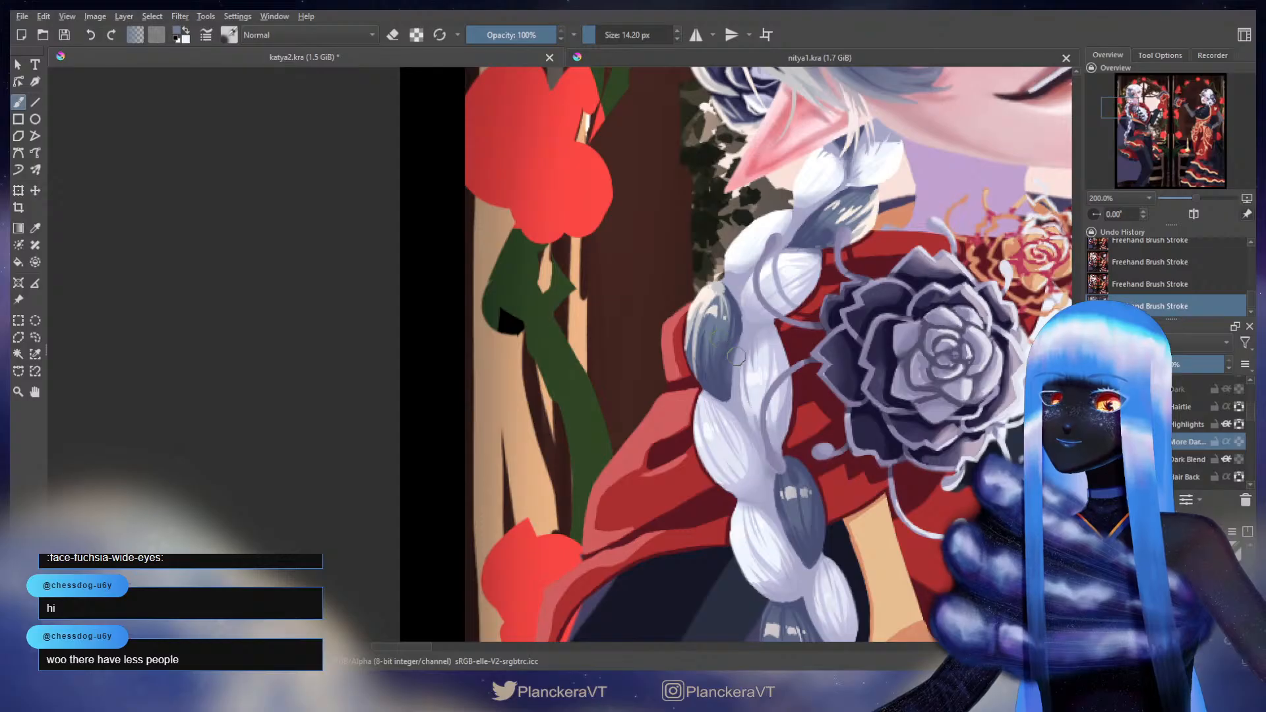
left_click(1092, 460)
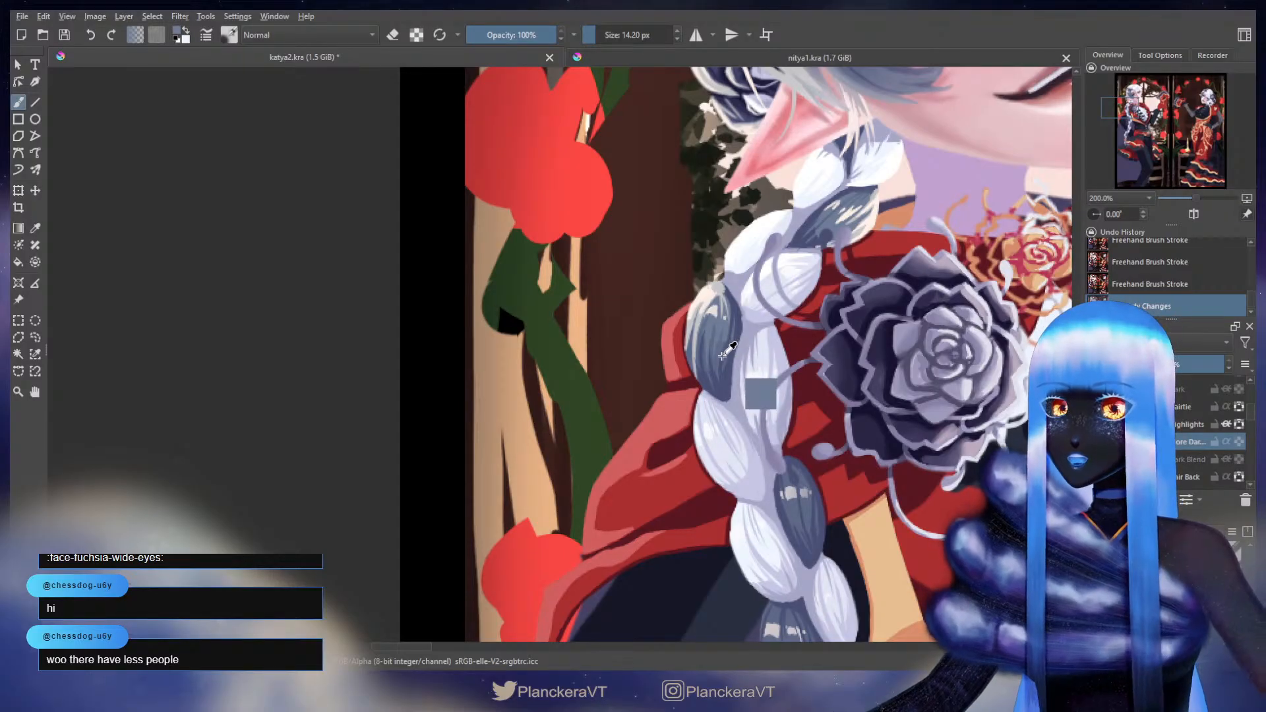
left_click(719, 354, "ctrl")
left_click(1093, 460)
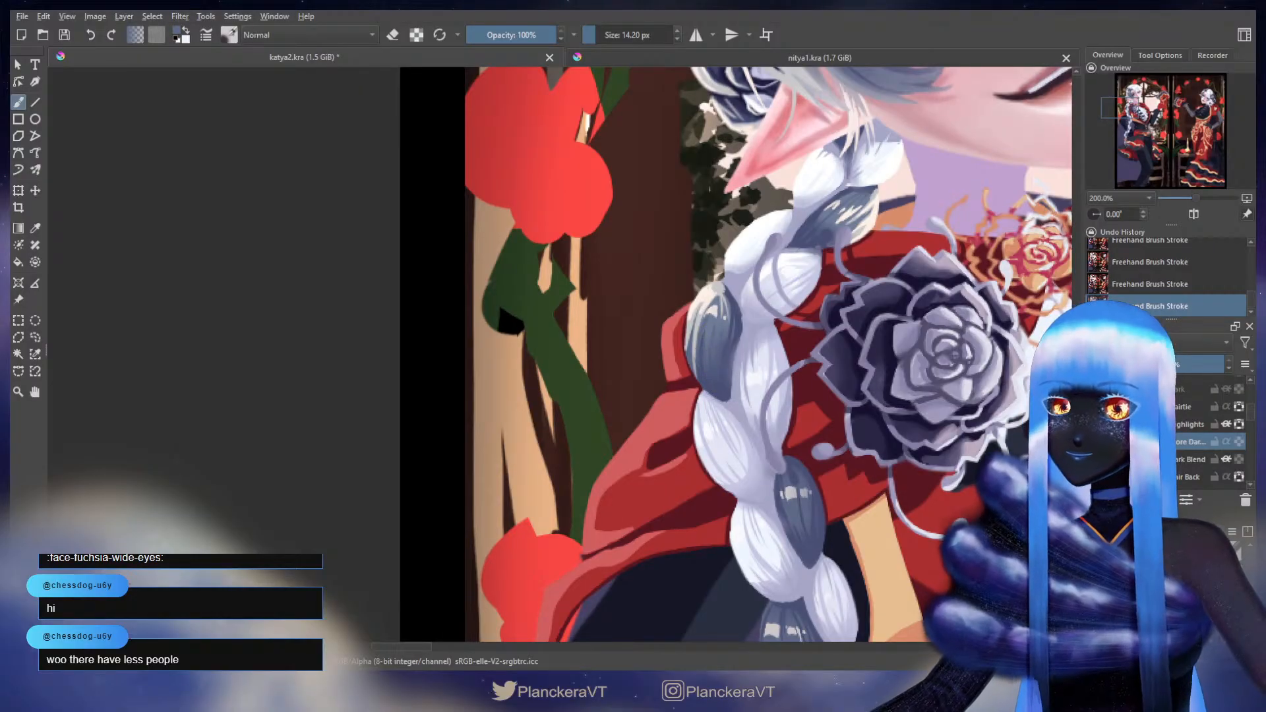
left_click(1093, 442)
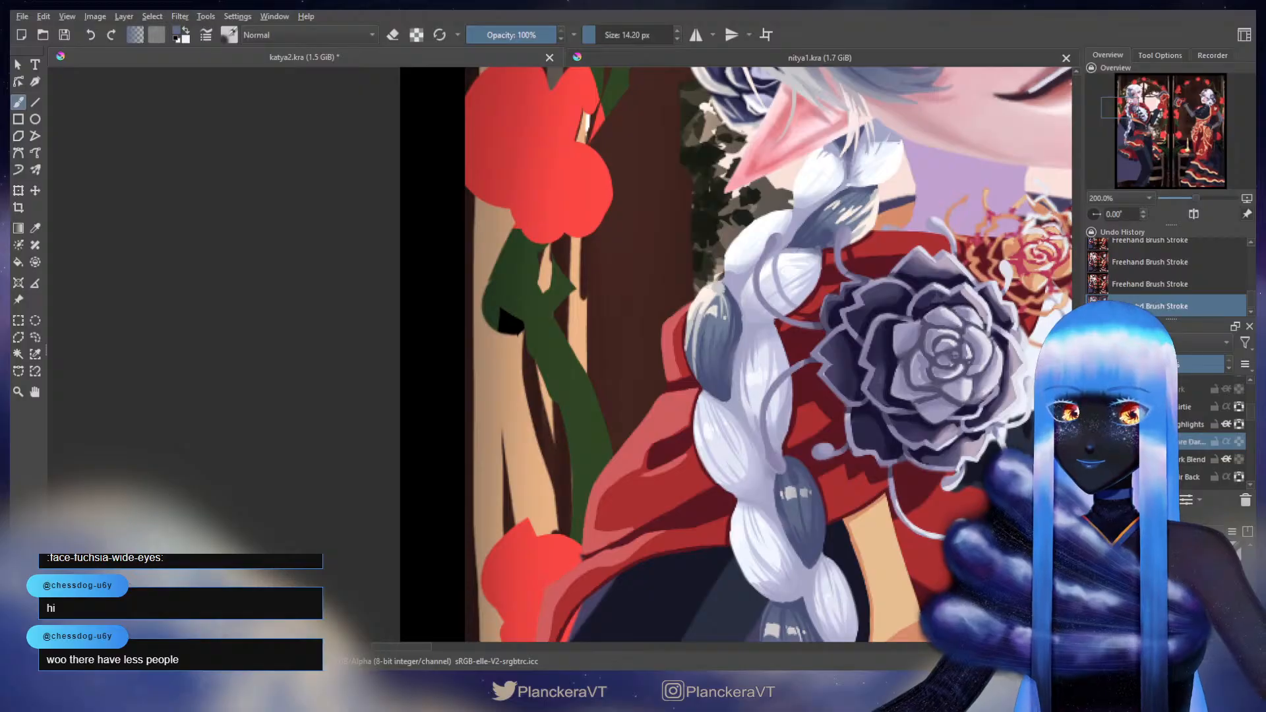
- Sample a near-white from the pale strands with Dark Blend hidden, and soften the middle pale strands' shading at 19.11, 16.02 and 9.20 px
left_click(1092, 459)
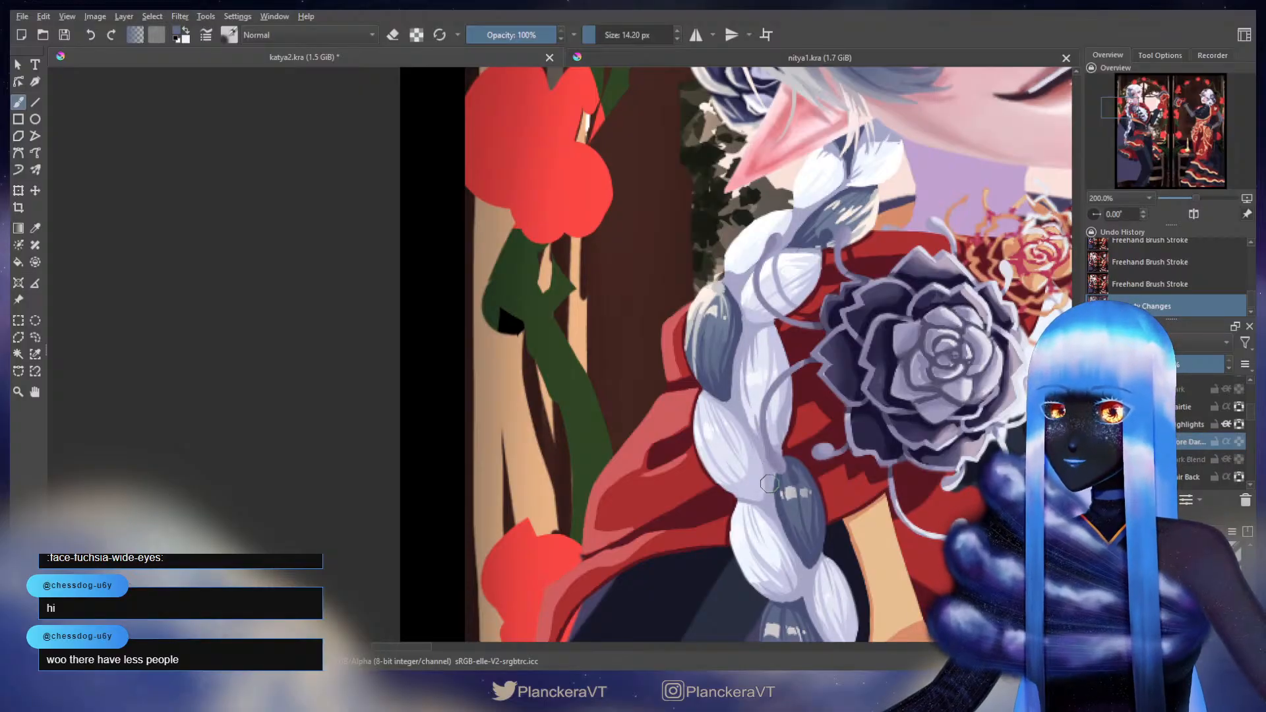
left_click_drag(770, 484, 750, 436)
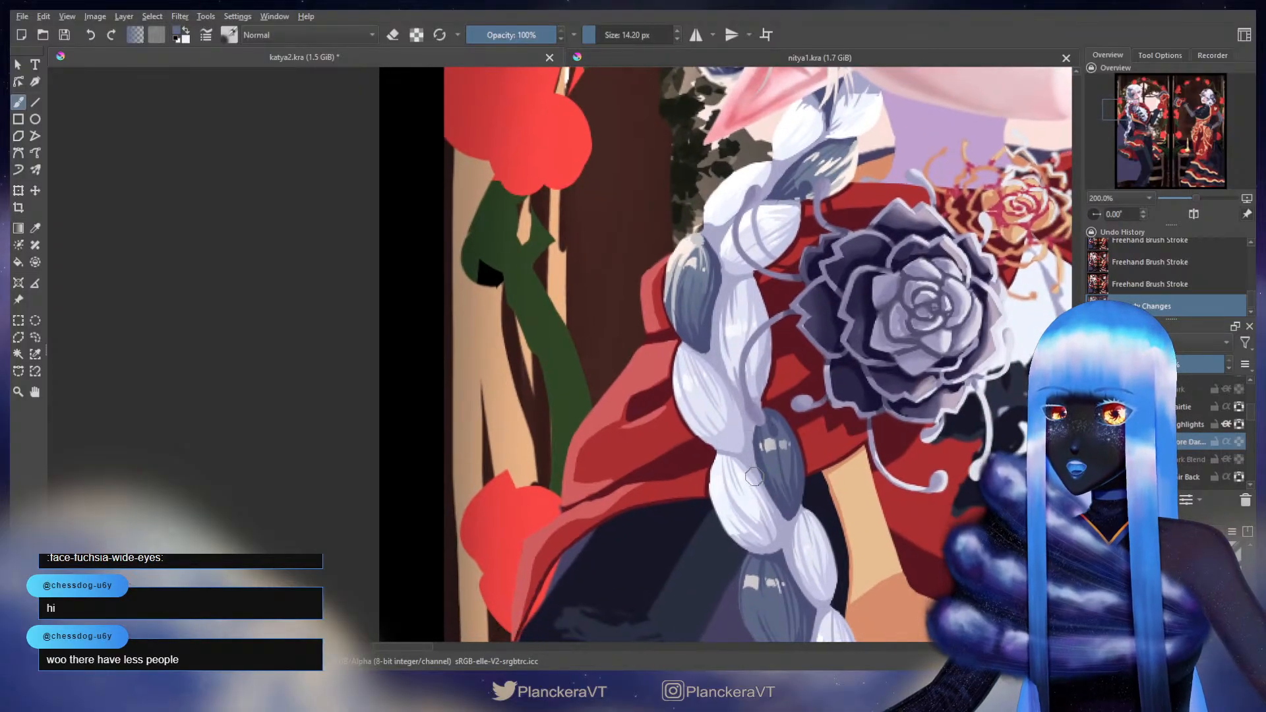
left_click(755, 509, "ctrl")
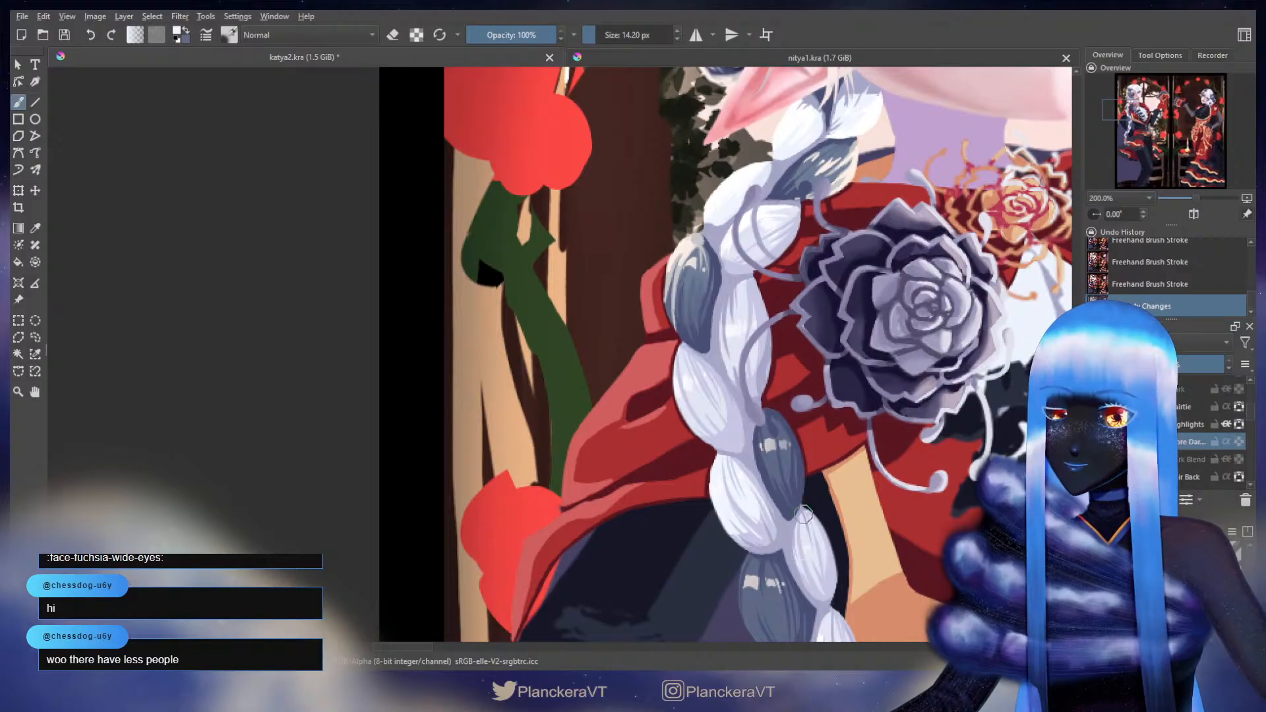
left_click(816, 559, "ctrl")
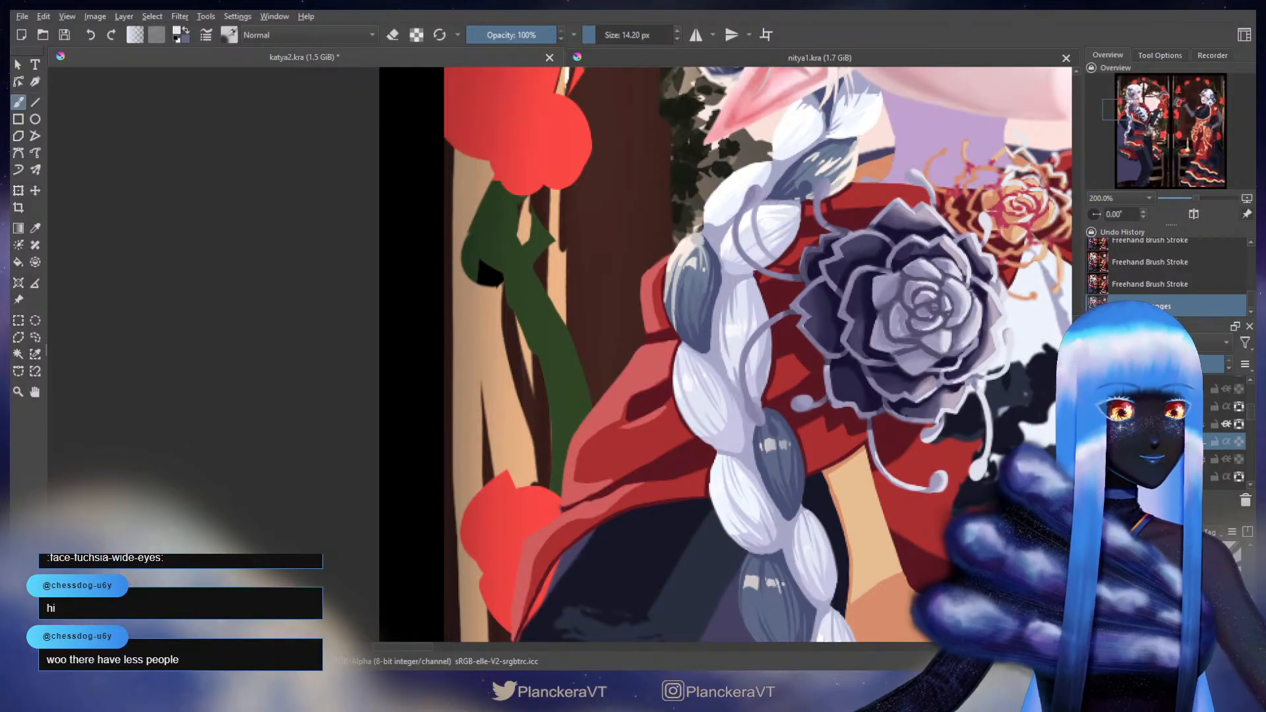
left_click(1093, 441)
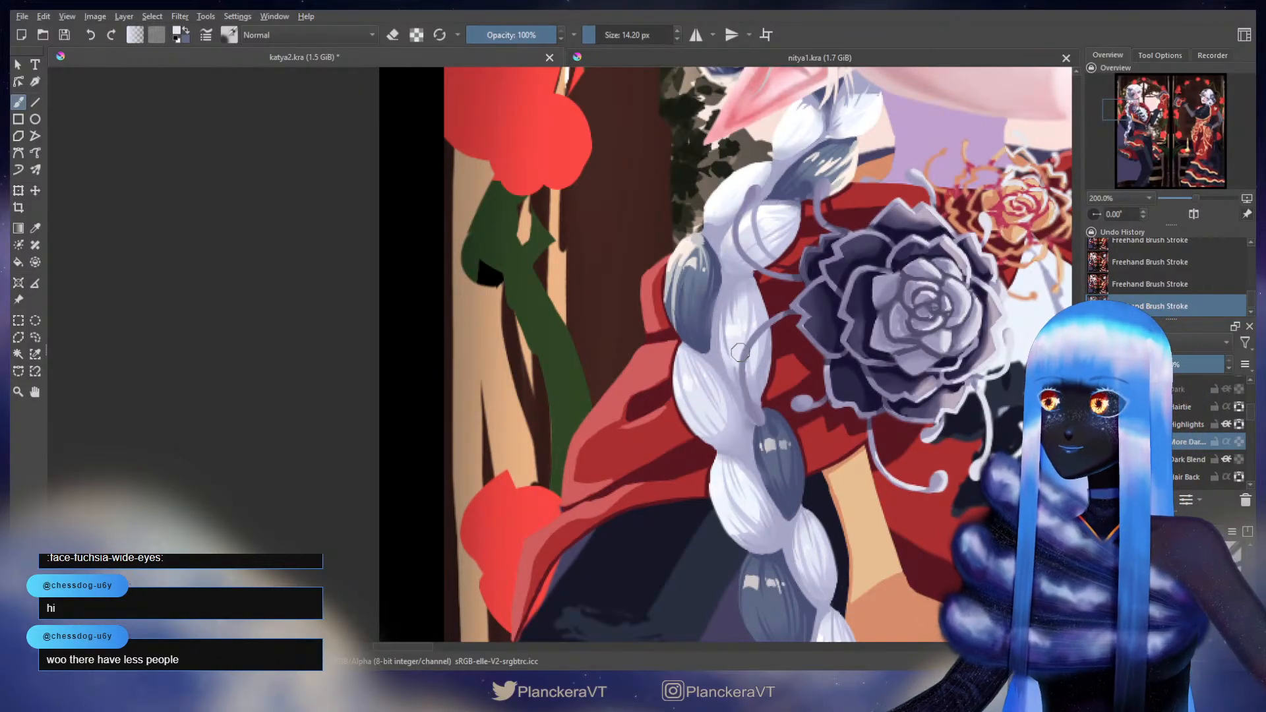
left_click_drag(739, 344, 745, 343, "shift")
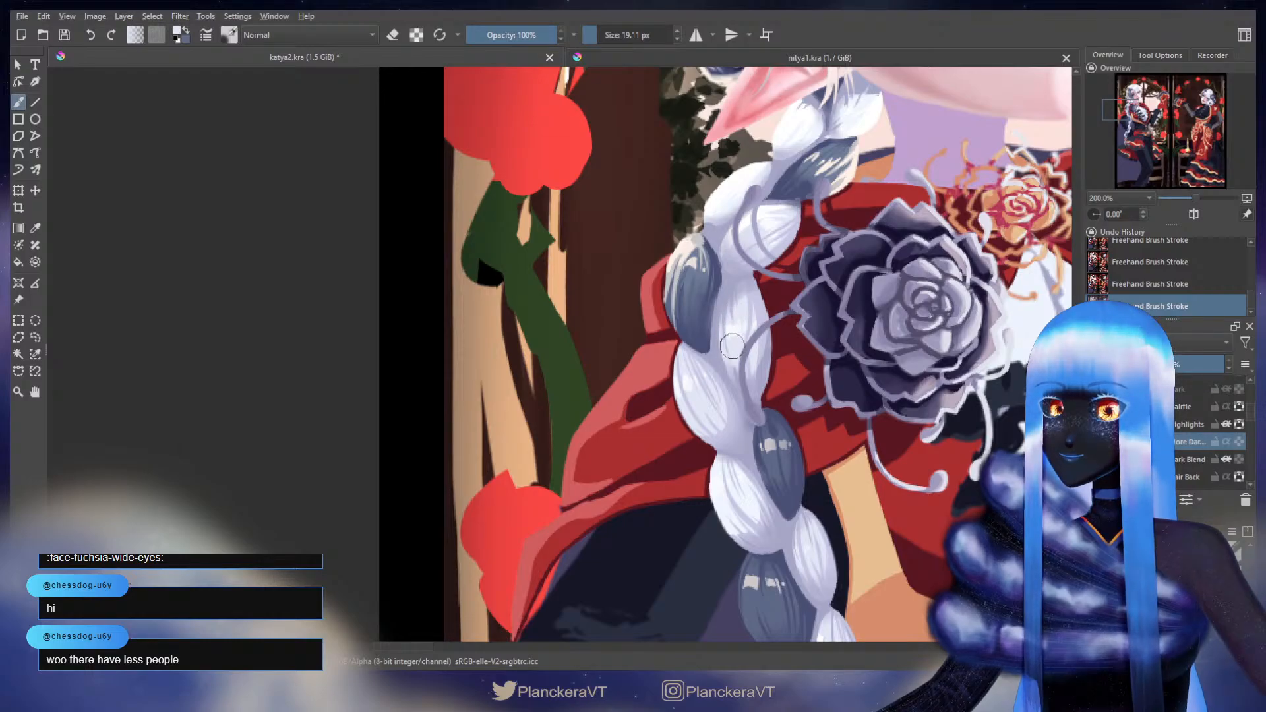
left_click_drag(698, 391, 694, 392, "shift")
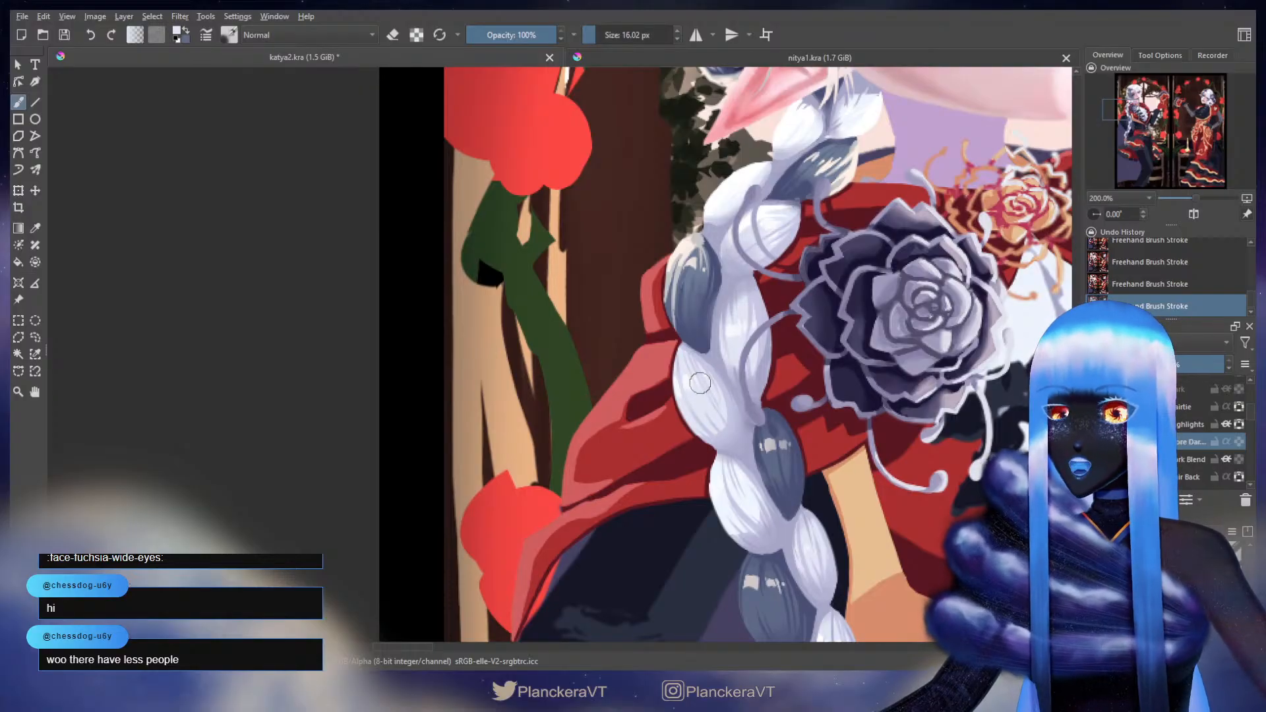
key("bracketleft")
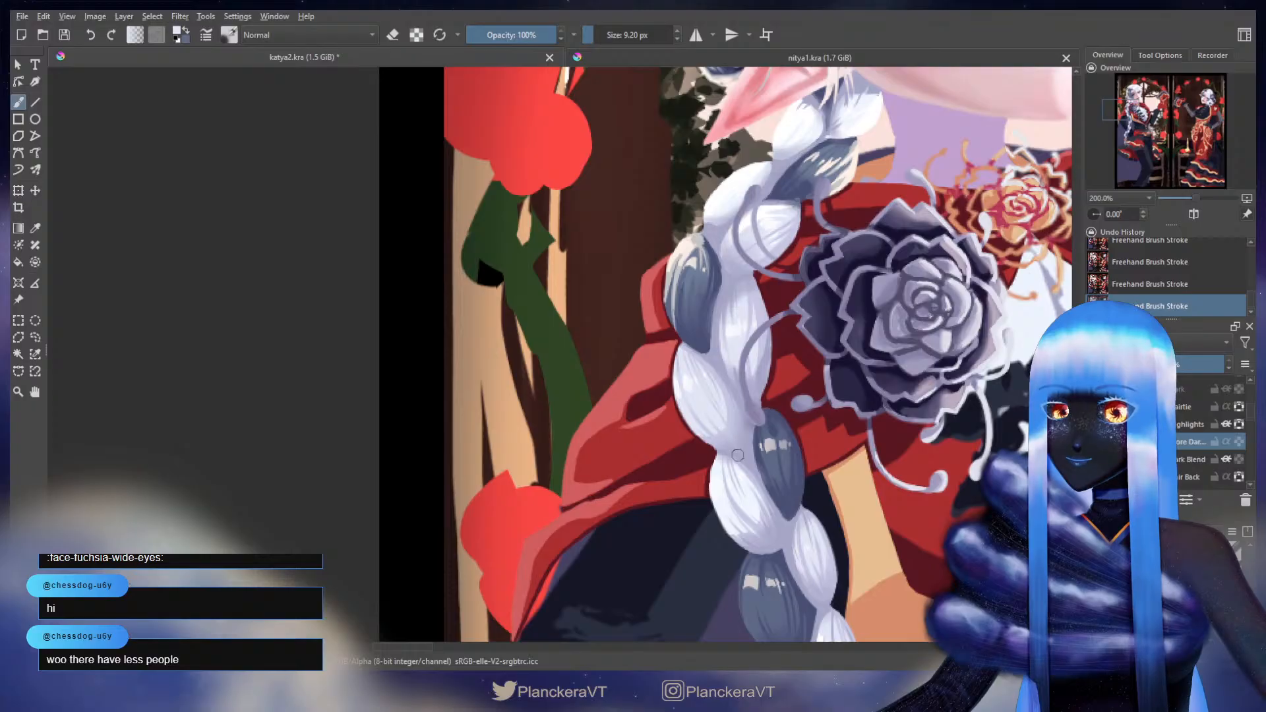
- Reduce the brush to 4.11 px and undo the latest brush strokes on the pale strands
key("bracketleft")
key("ctrl+z")
key("ctrl+z")
key("ctrl+z")
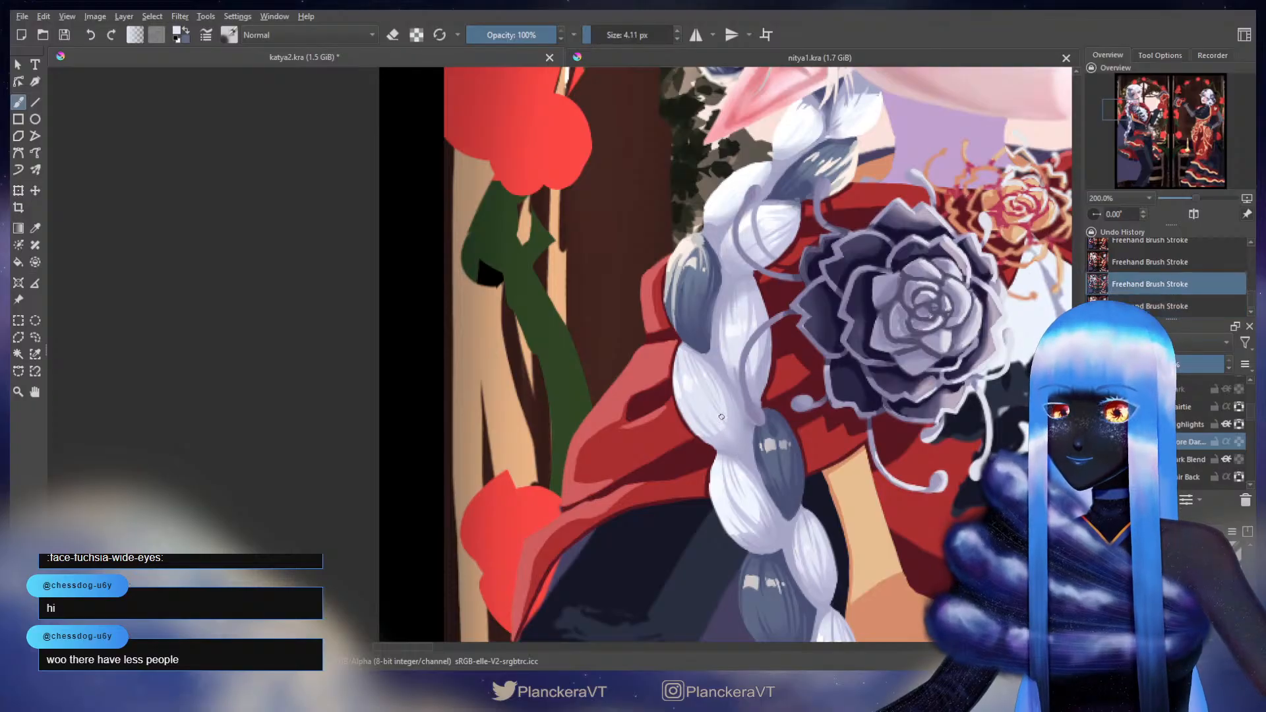
- Redo the undone strokes on the pale strands, refine the middle strand's shading at 6.27 and 4.42 px, and swap the two brush colours
key("bracketright")
key("bracketright")
key("bracketright")
key("ctrl+shift+z")
key("ctrl+shift+z")
key("ctrl+shift+z")
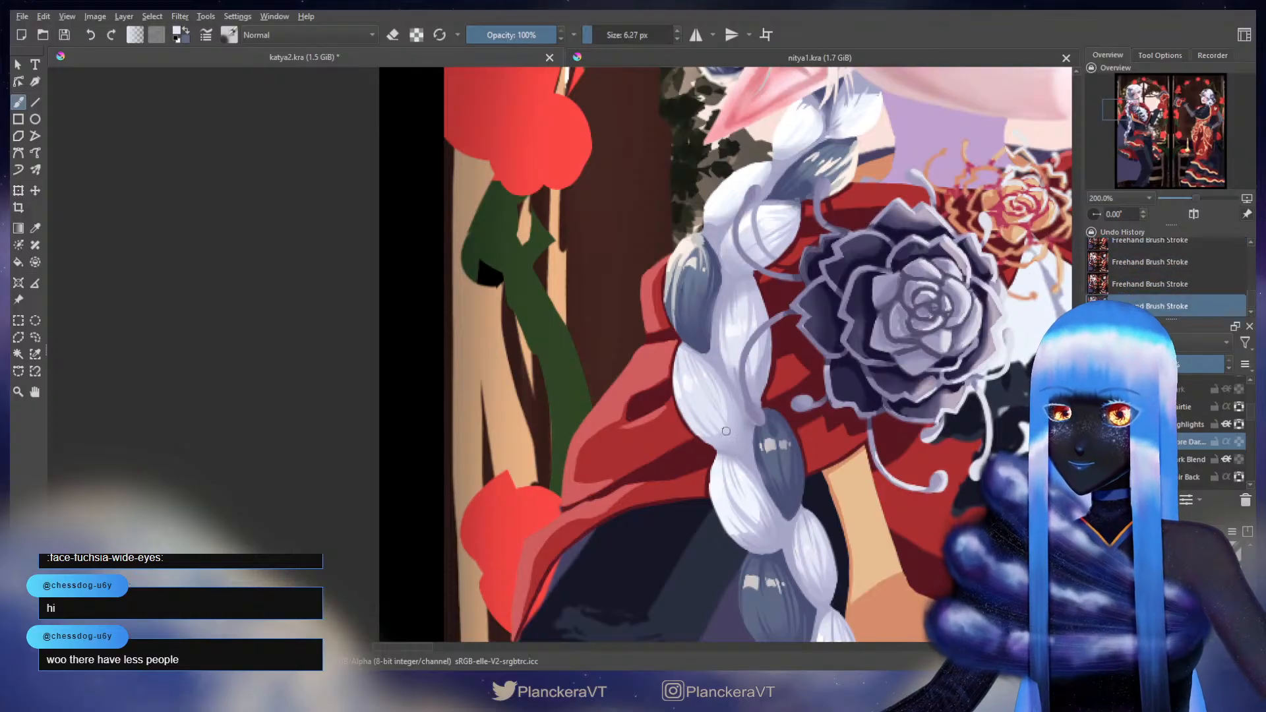
key("bracketleft")
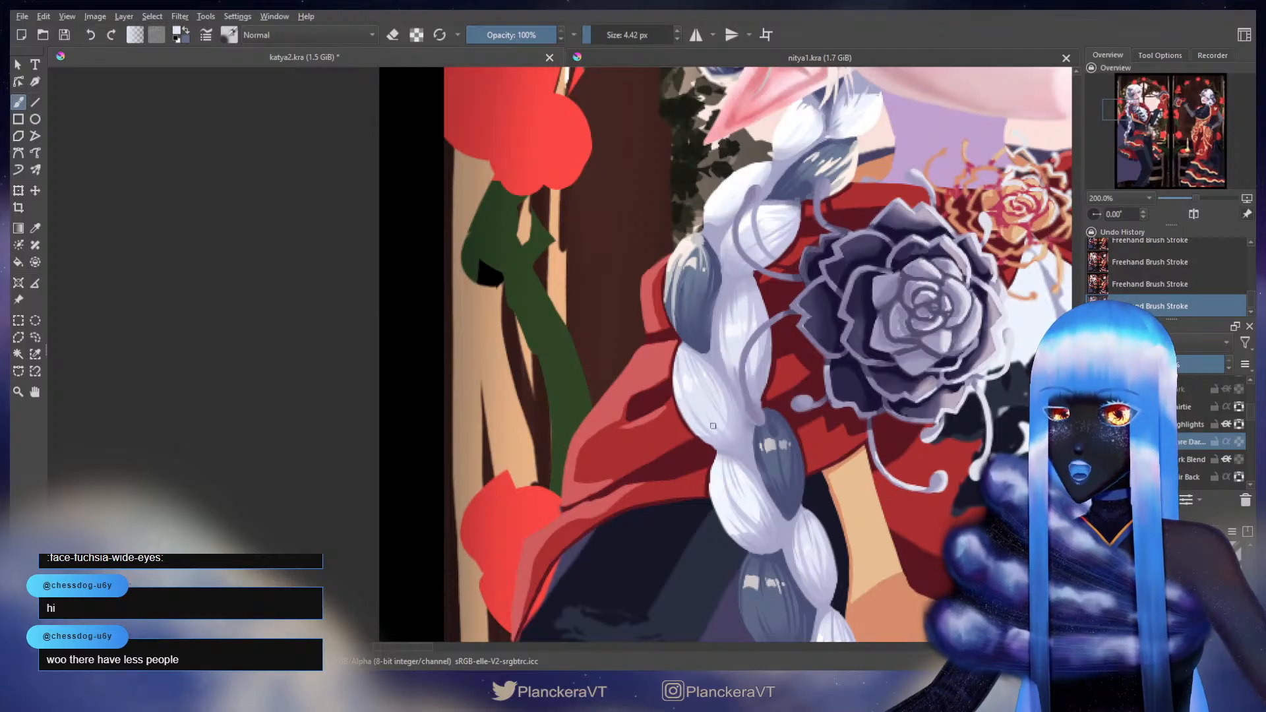
key("x")
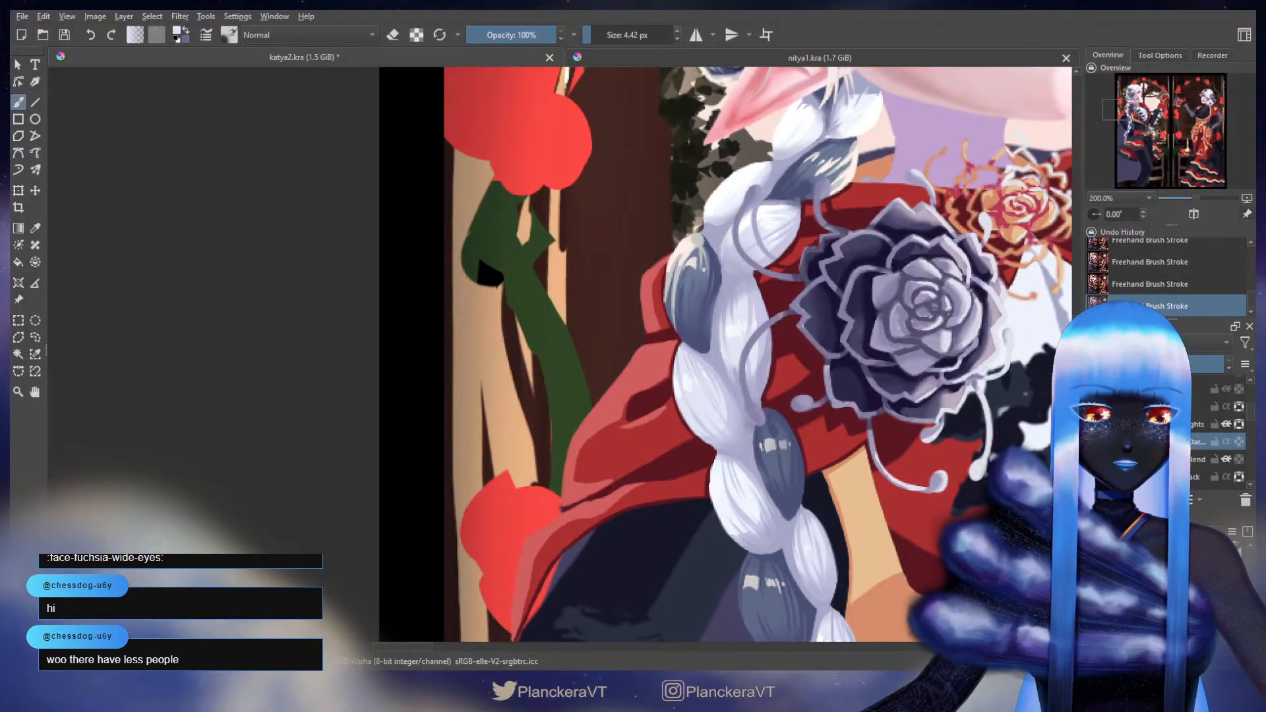
- Sample a pale lavender from the strand with Dark Blend hidden, and refine the middle pale strand's lower shading at 3.77, 5.96 and 4.88 px
left_click(1094, 460)
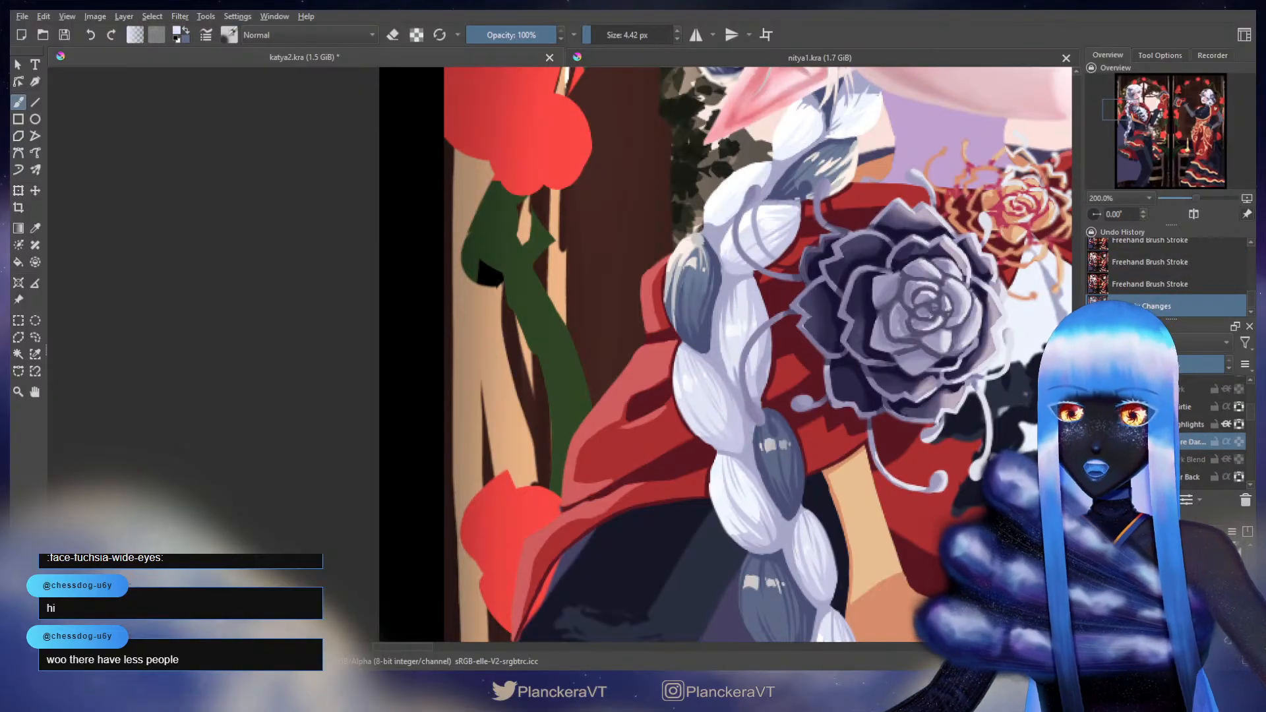
left_click(735, 424, "ctrl")
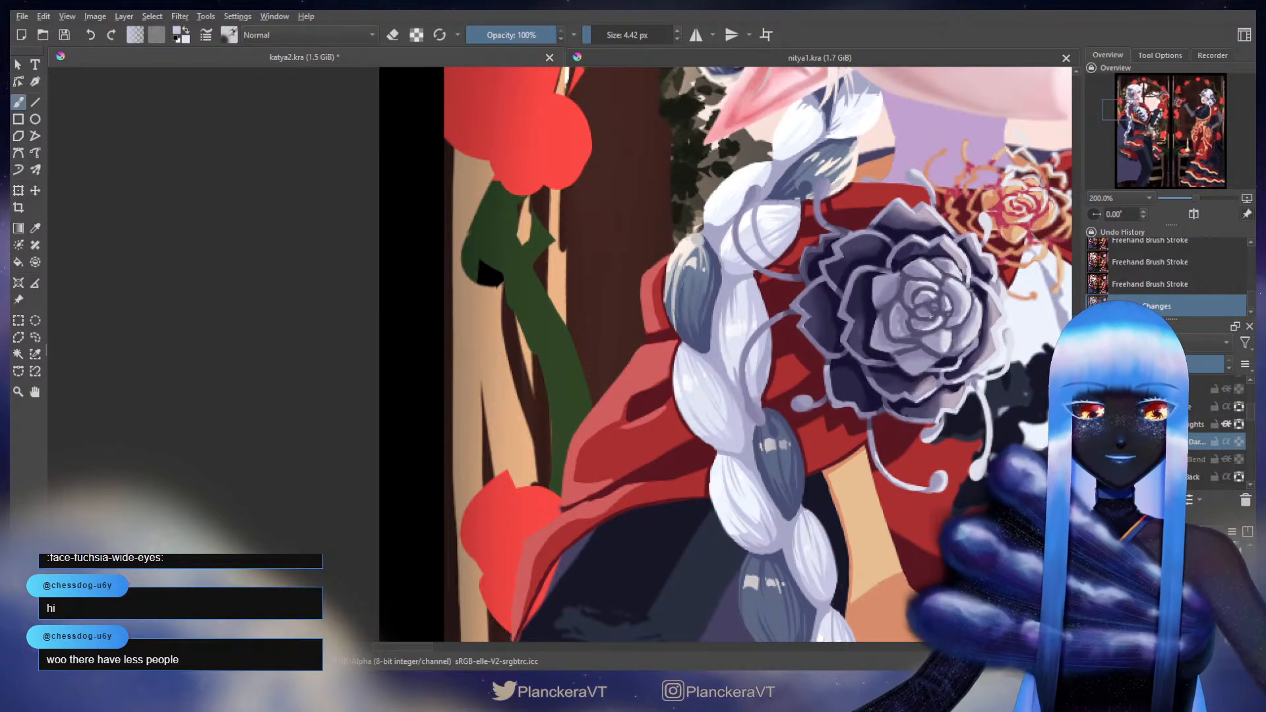
key("ctrl+z")
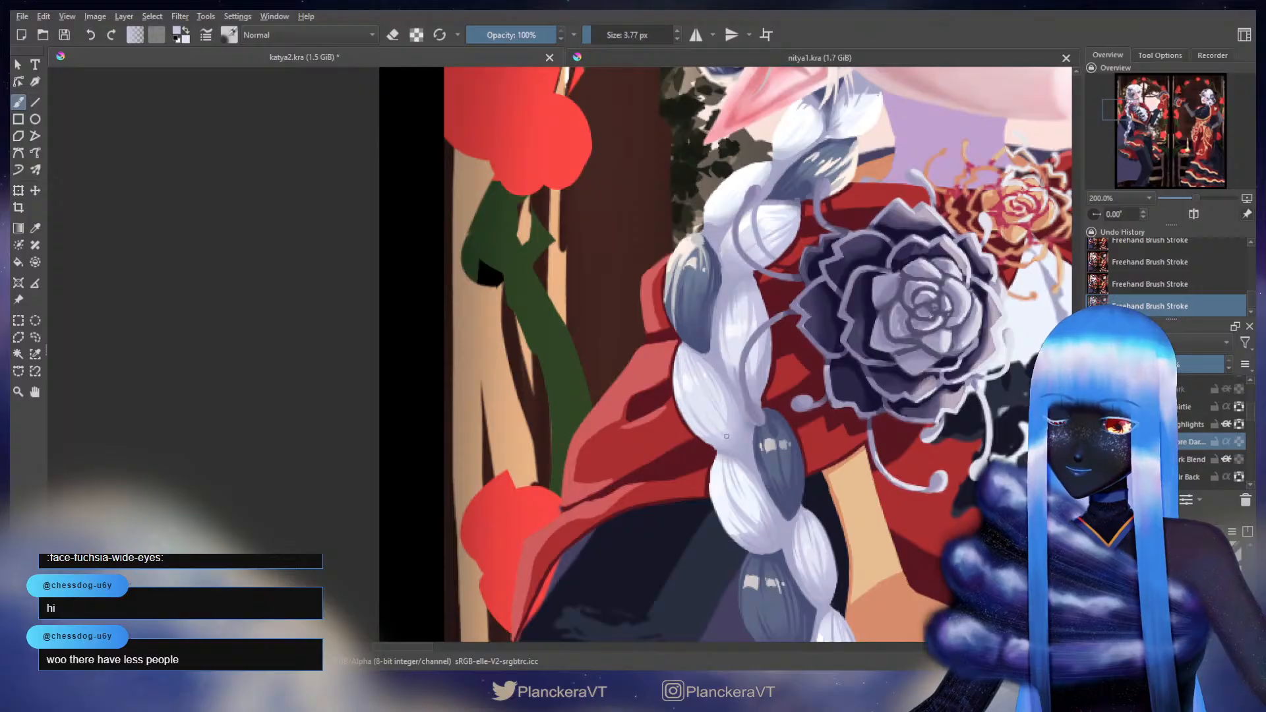
key("bracketright")
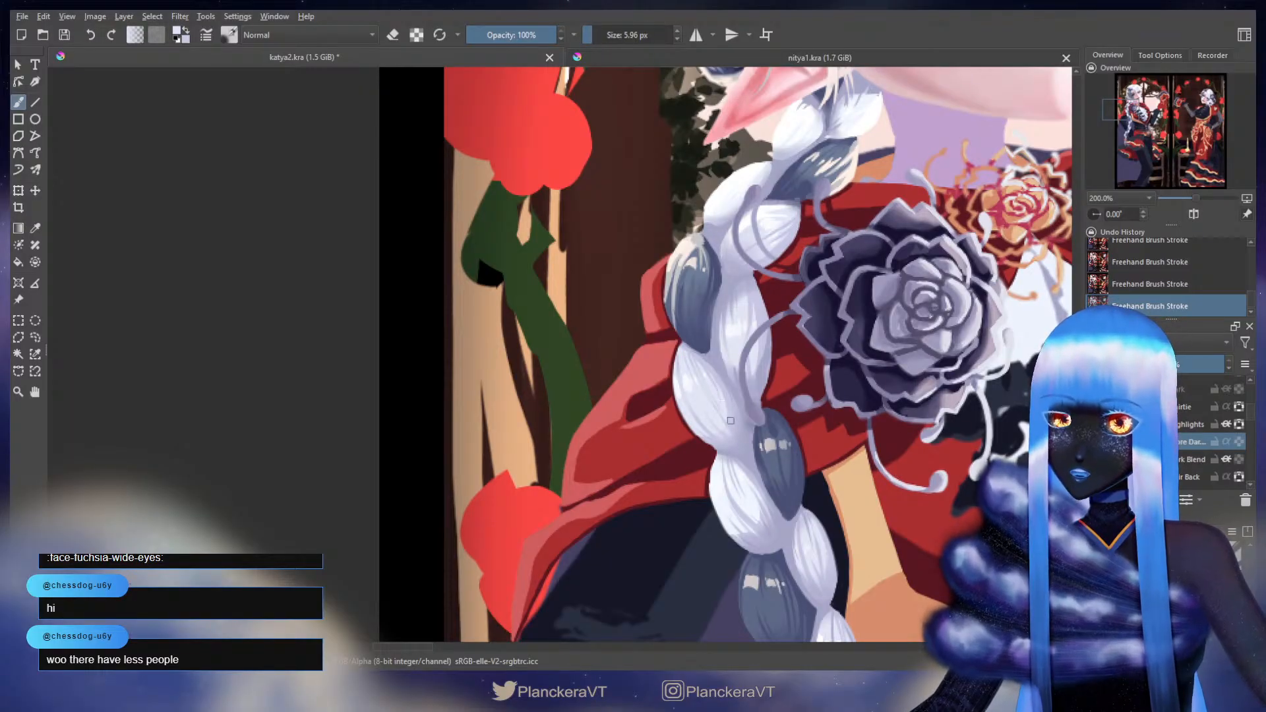
key("bracketleft")
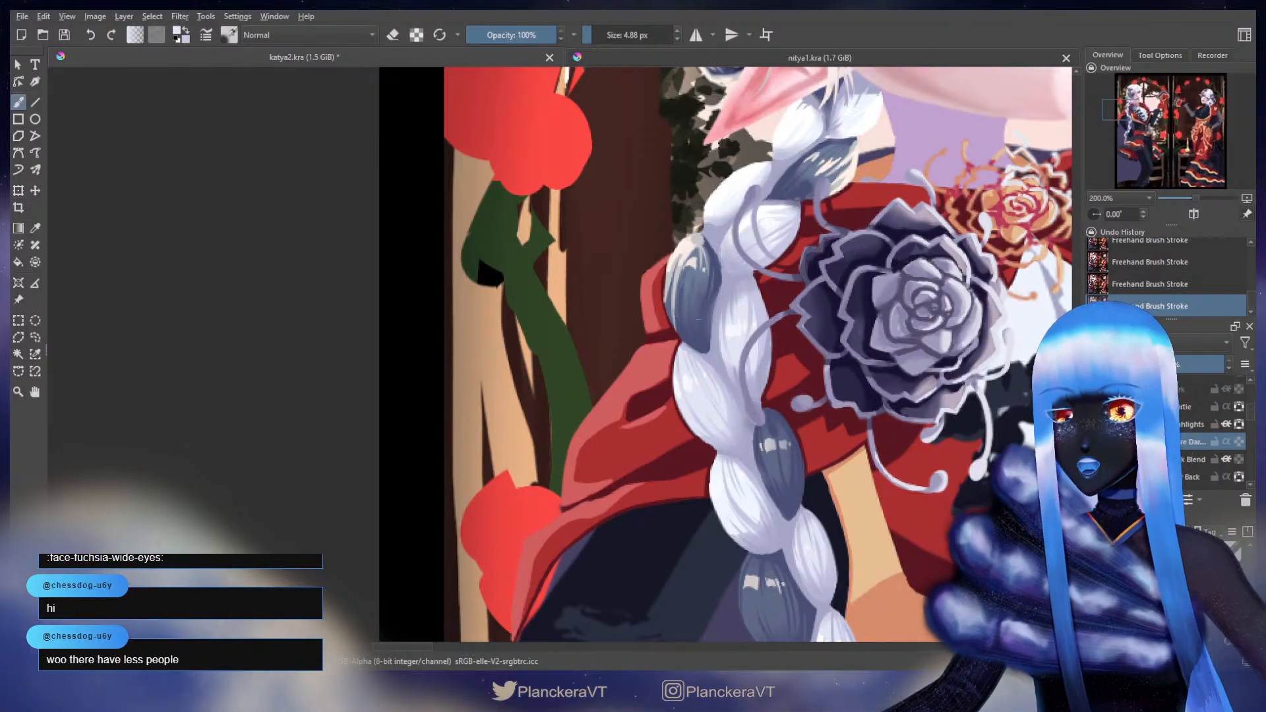
left_click_drag(724, 408, 702, 410)
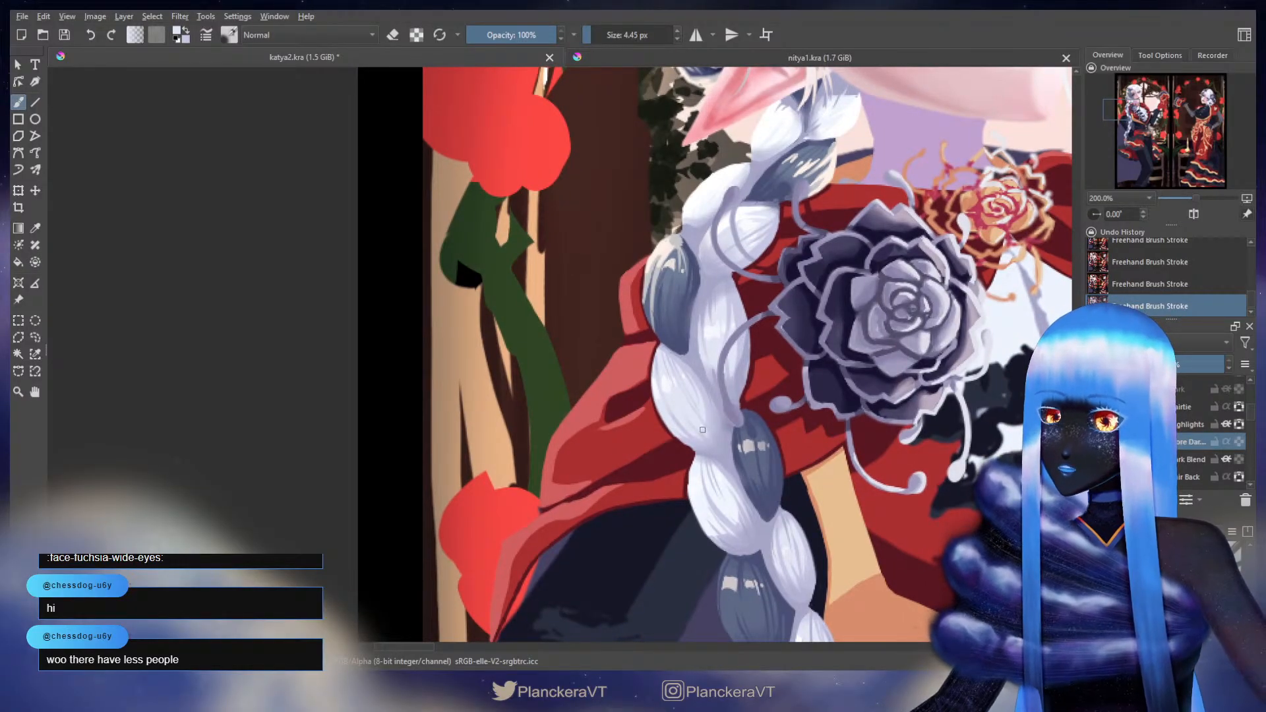
- Alternate the two brush colours to paint fine hair lines on the middle pale strand at 3.40, 4.26 and 3.24 px
key("bracketleft")
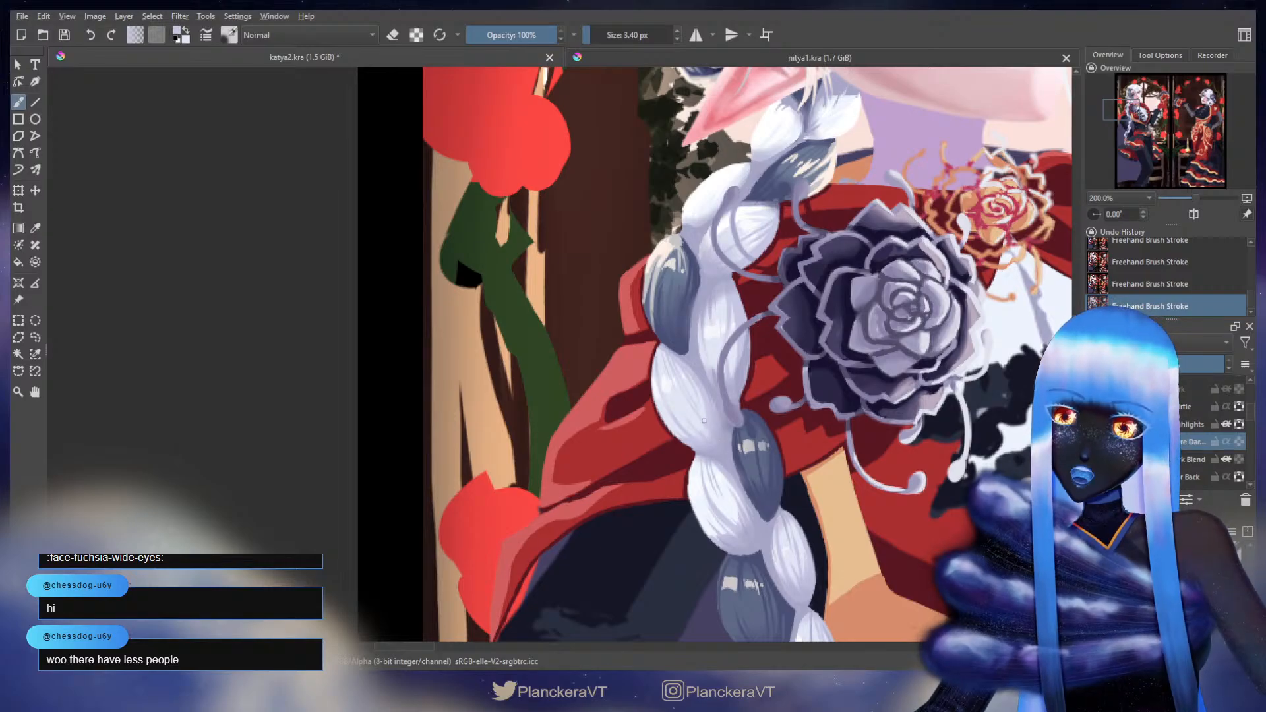
key("bracketright")
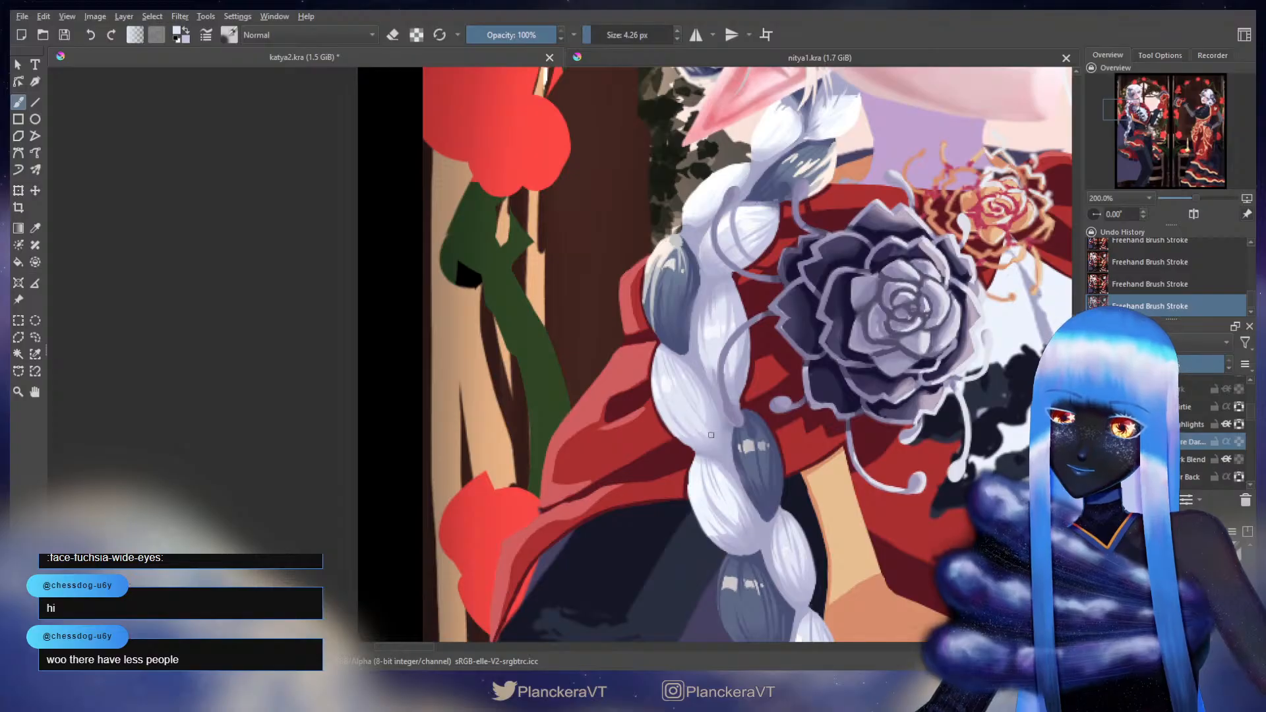
key("x")
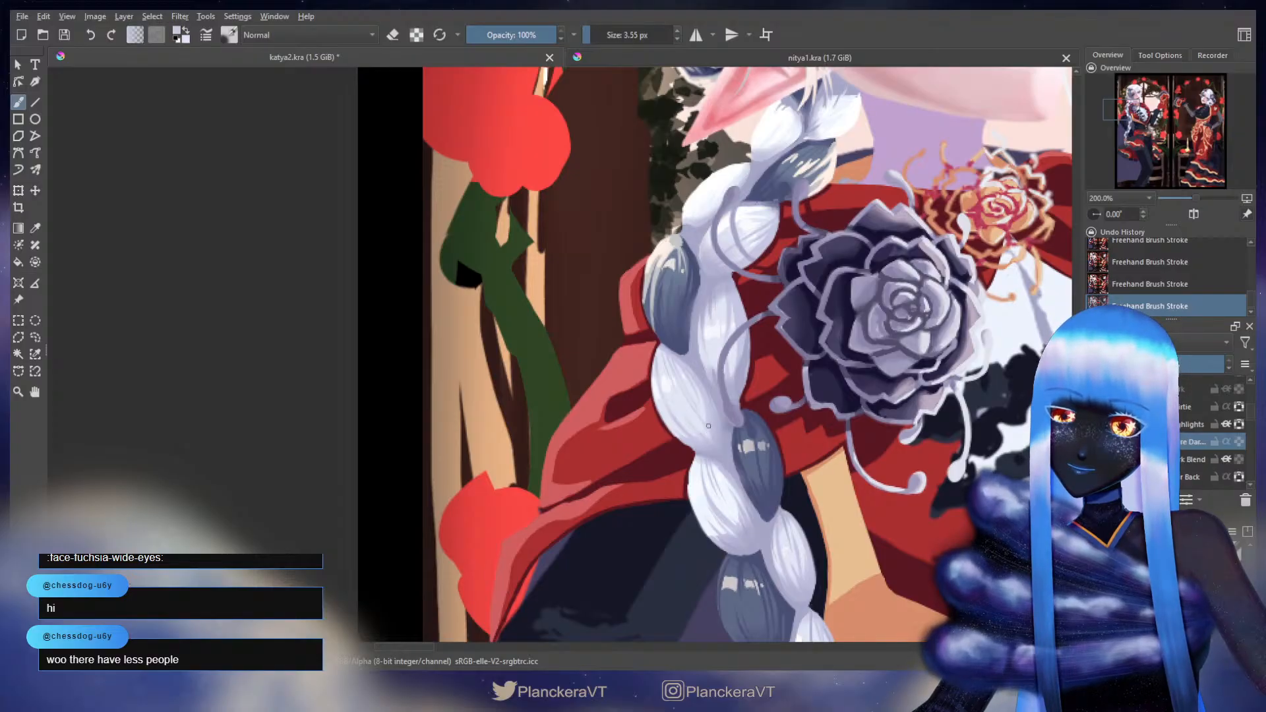
key("bracketleft")
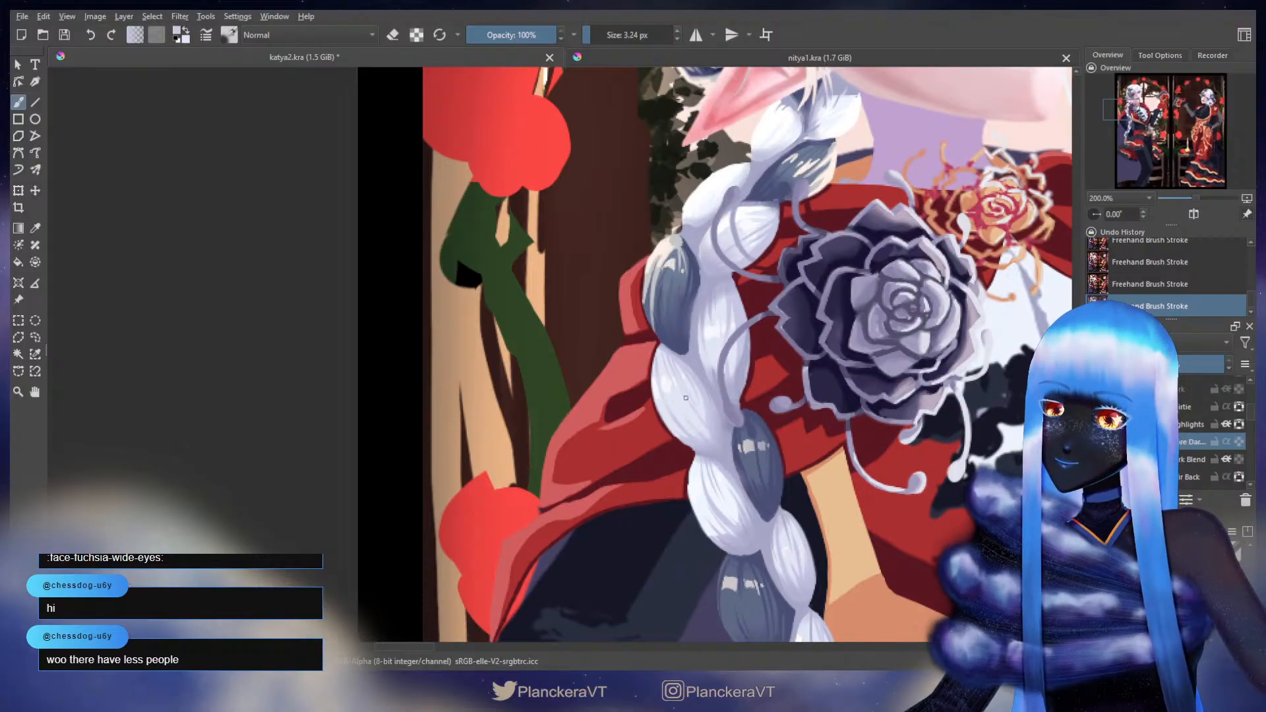
key("x")
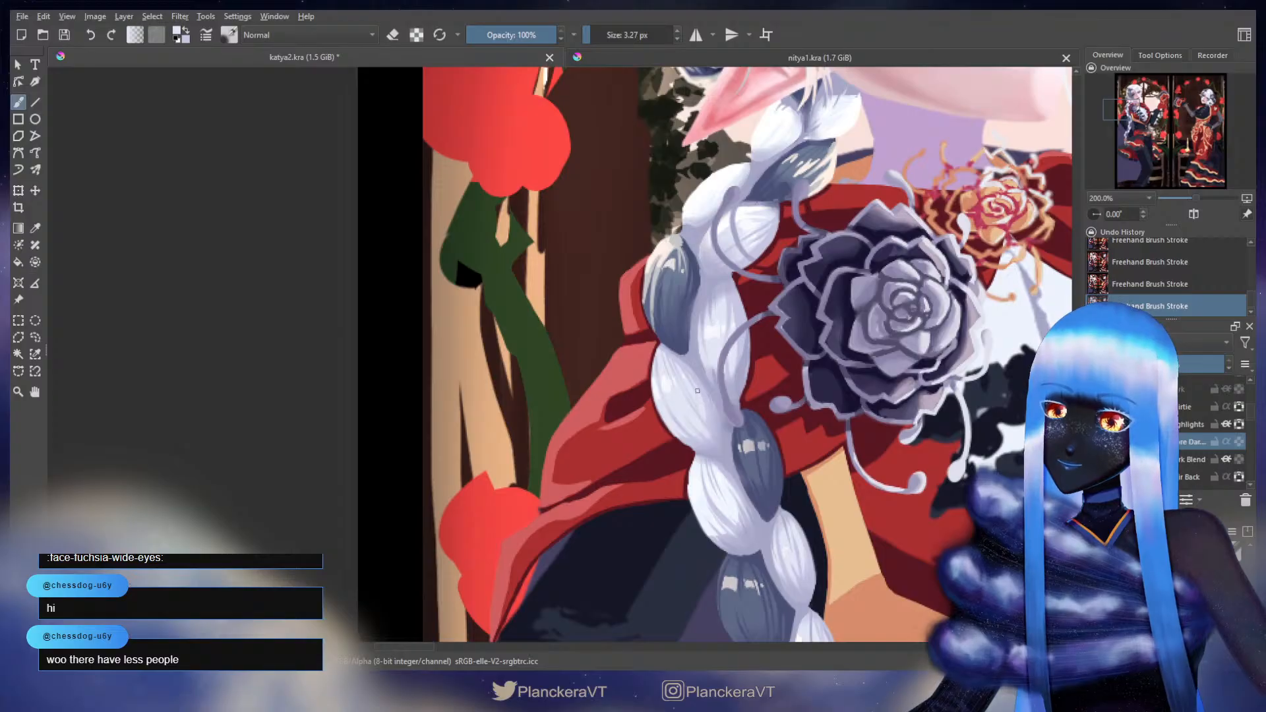
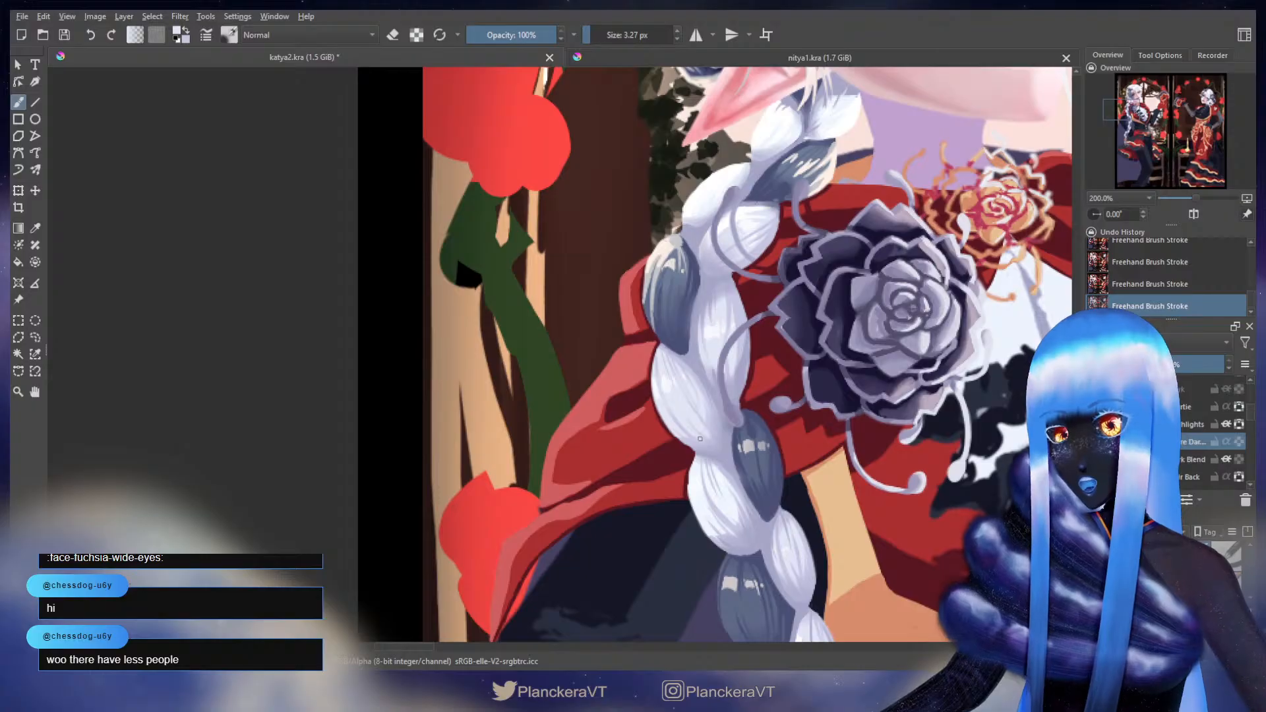
- Shade the junction below the middle pale strand at 4.66 and 5.87 px, and undo the last stroke there
key("bracketright")
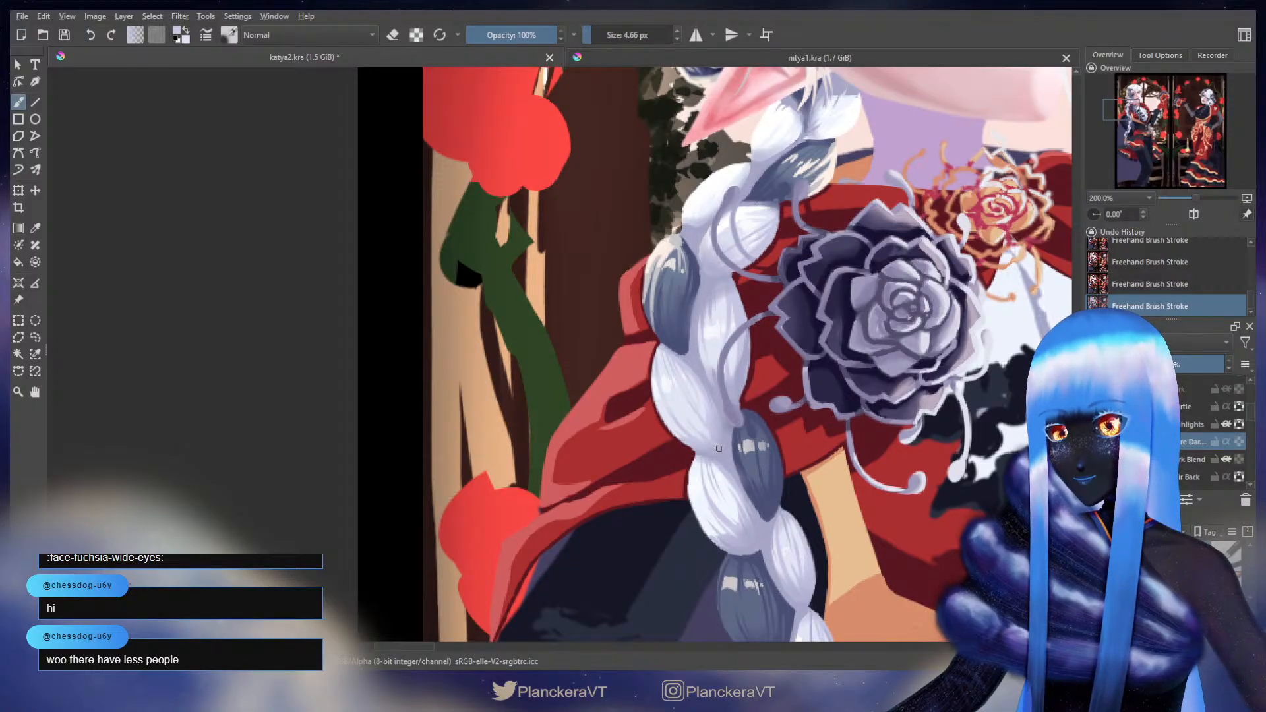
key("bracketright")
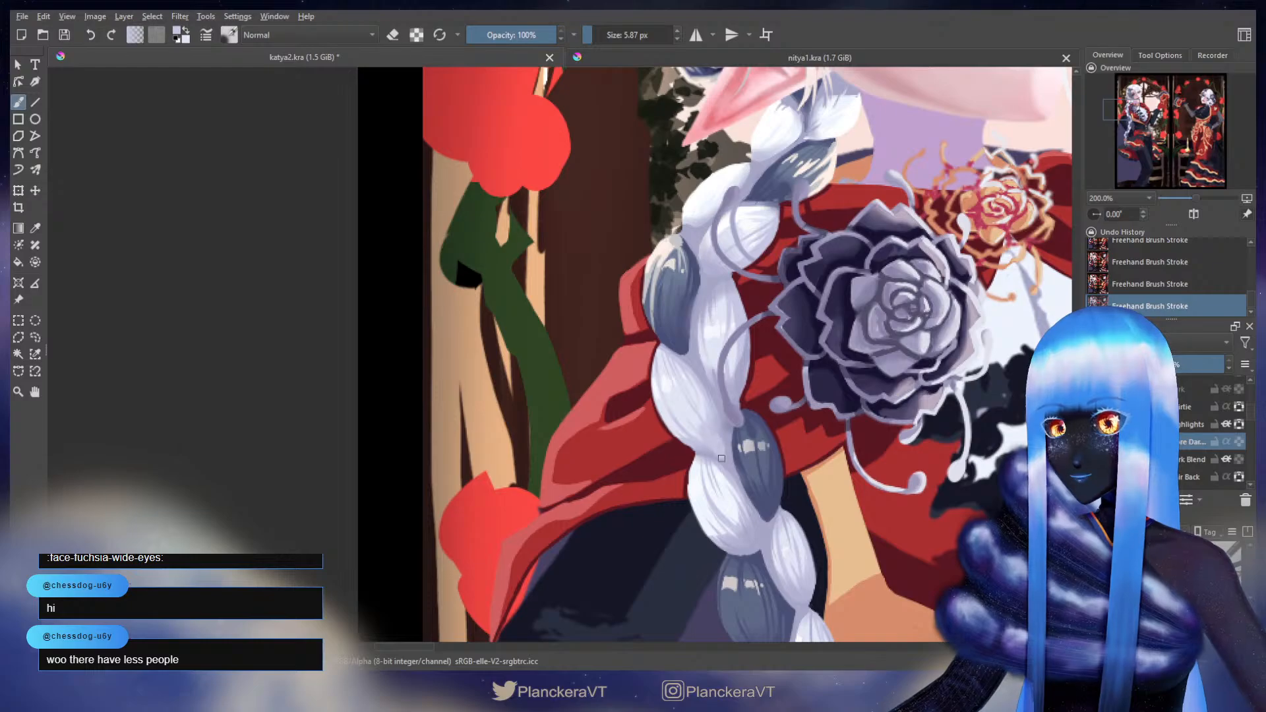
key("ctrl+z")
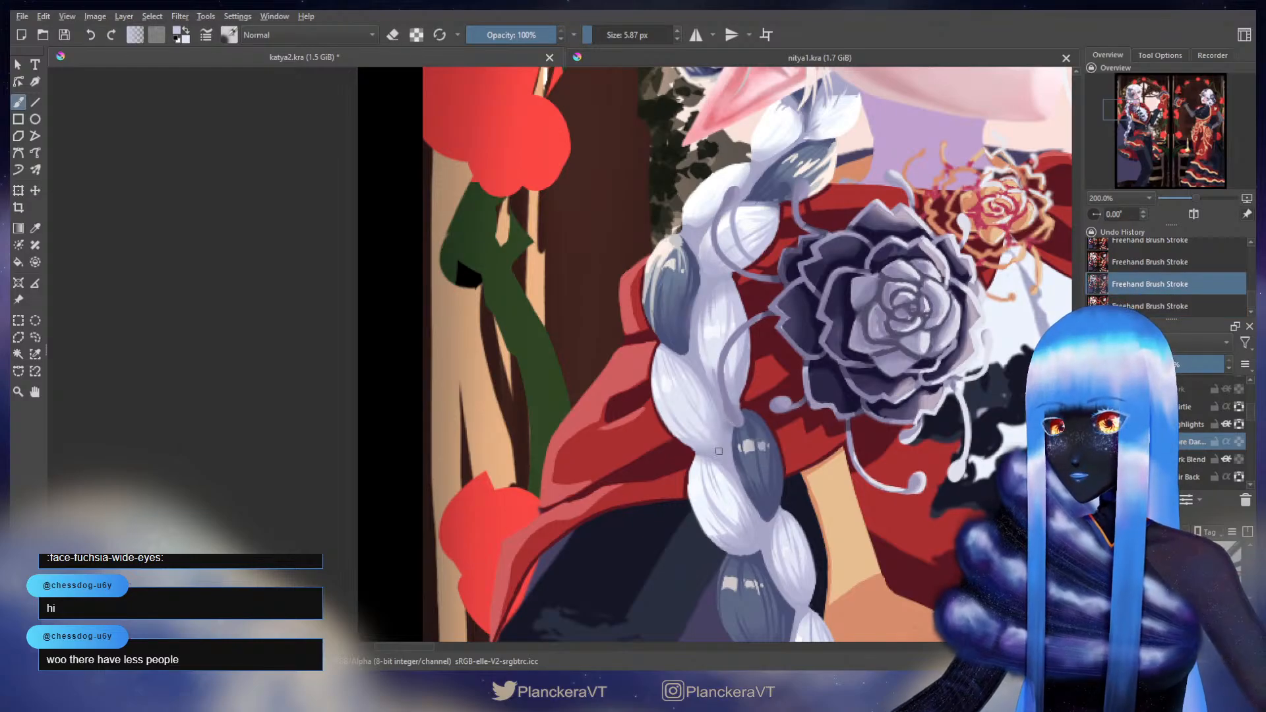
- Sample a lavender from the pale strand with the shading layer and Dark Blend hidden, and move the shading layer below Dark Blend
left_click(1093, 442)
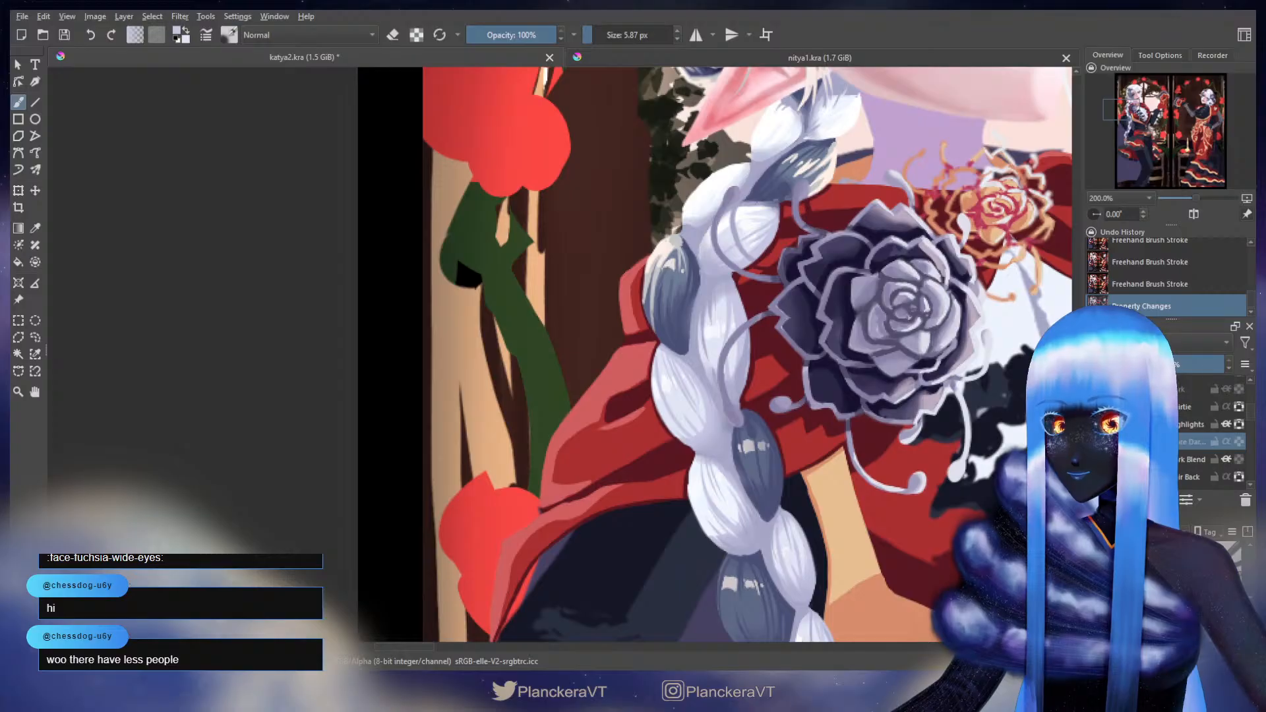
left_click(1093, 460)
left_click(707, 439, "ctrl")
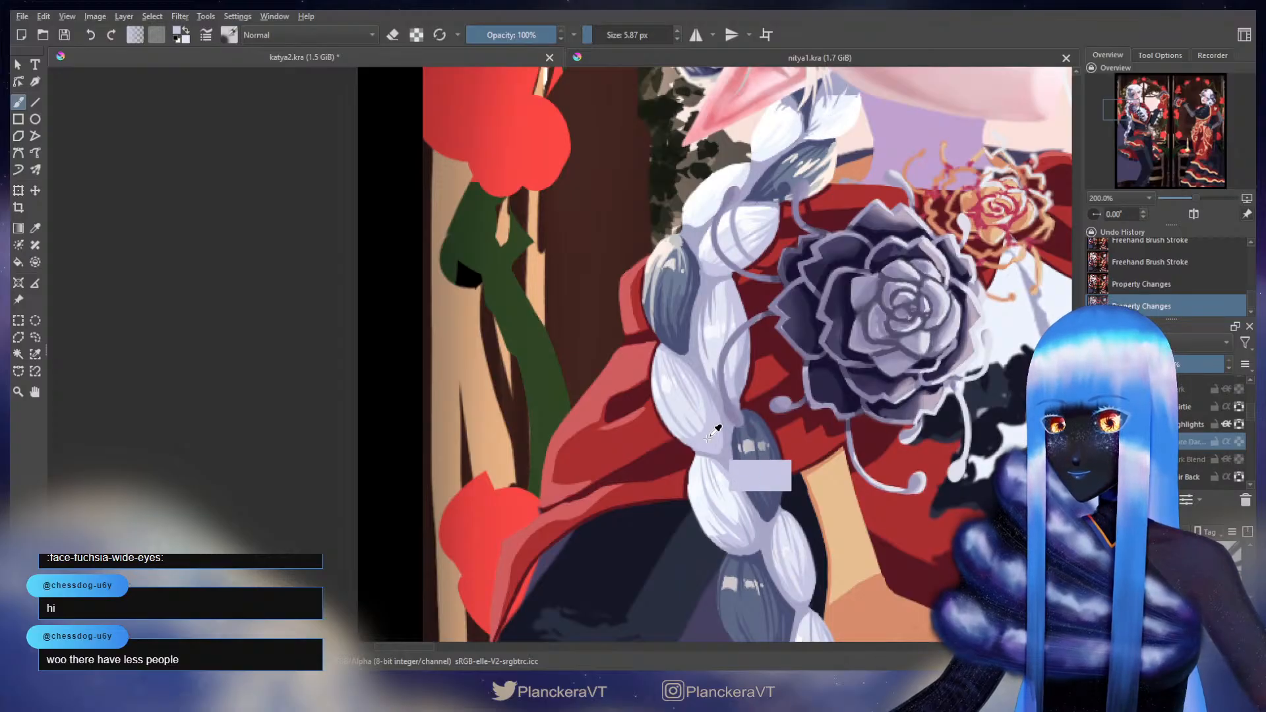
left_click(1093, 459)
left_click(1093, 441)
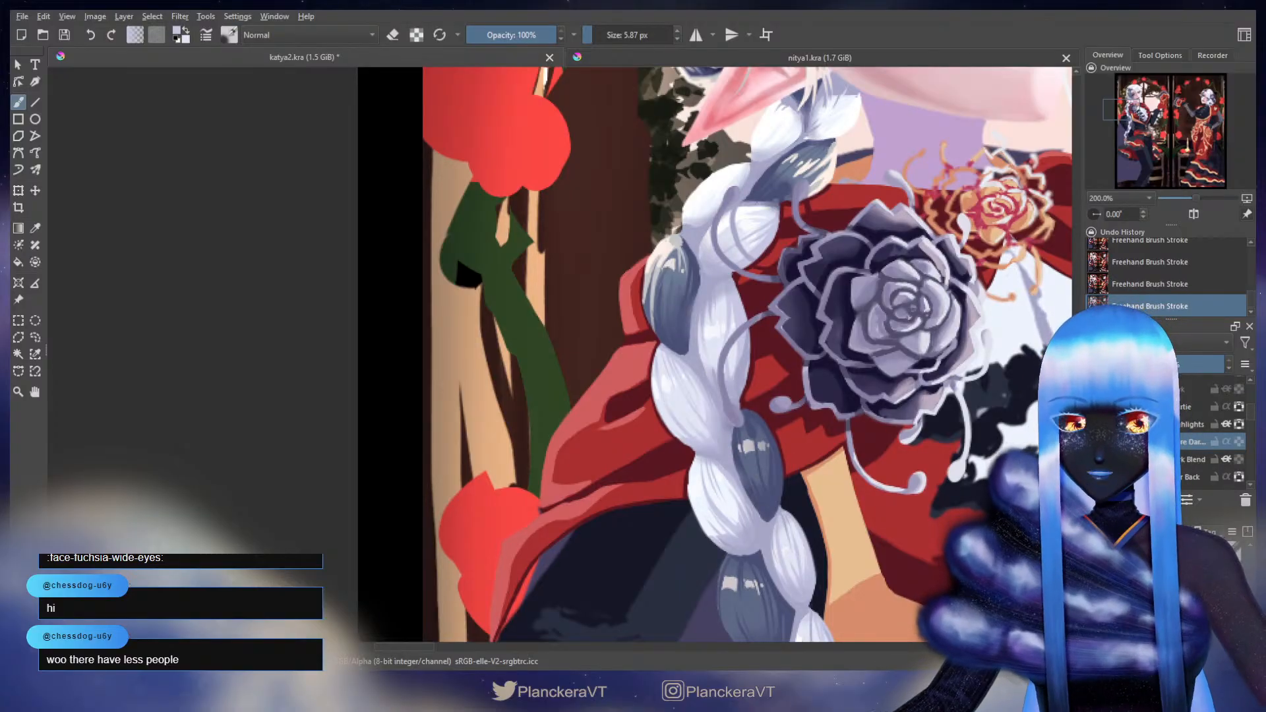
left_click_drag(1192, 443, 1182, 468)
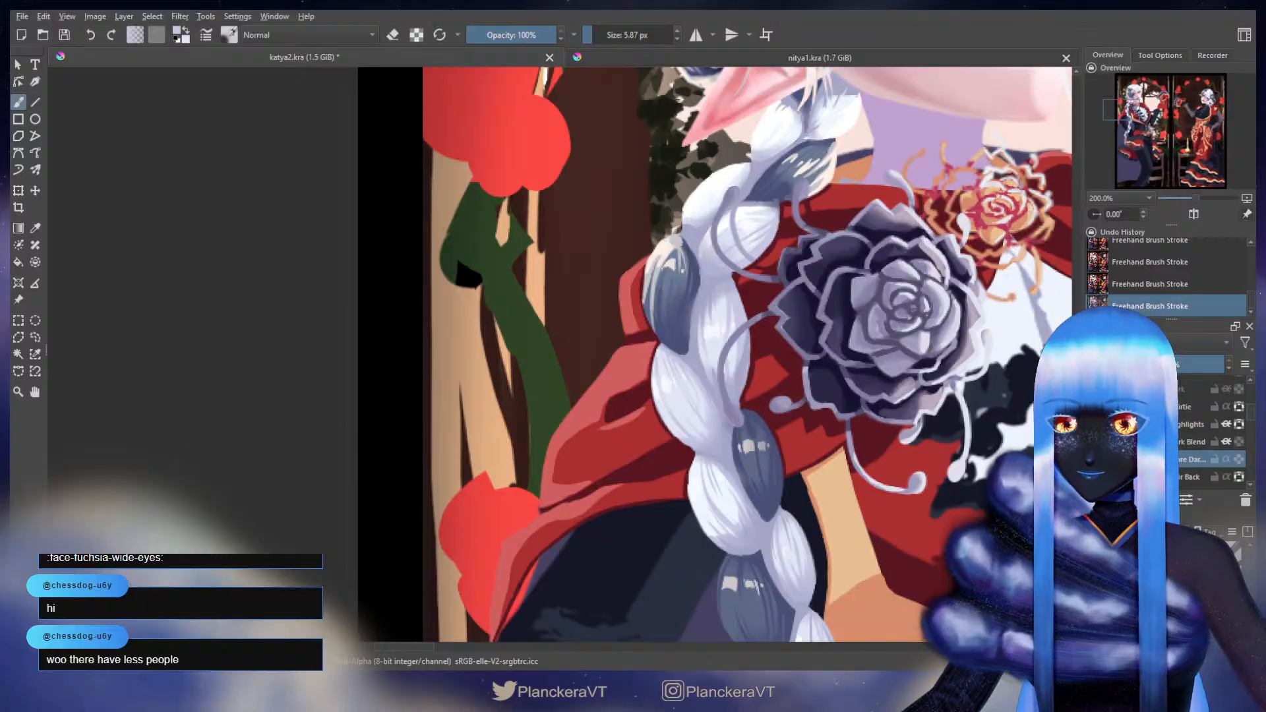
- Blend the middle pale strand's lower end with colours sampled from the strand, painting at 5.68, 3.89 and 3.80 px
left_click(705, 428, "ctrl")
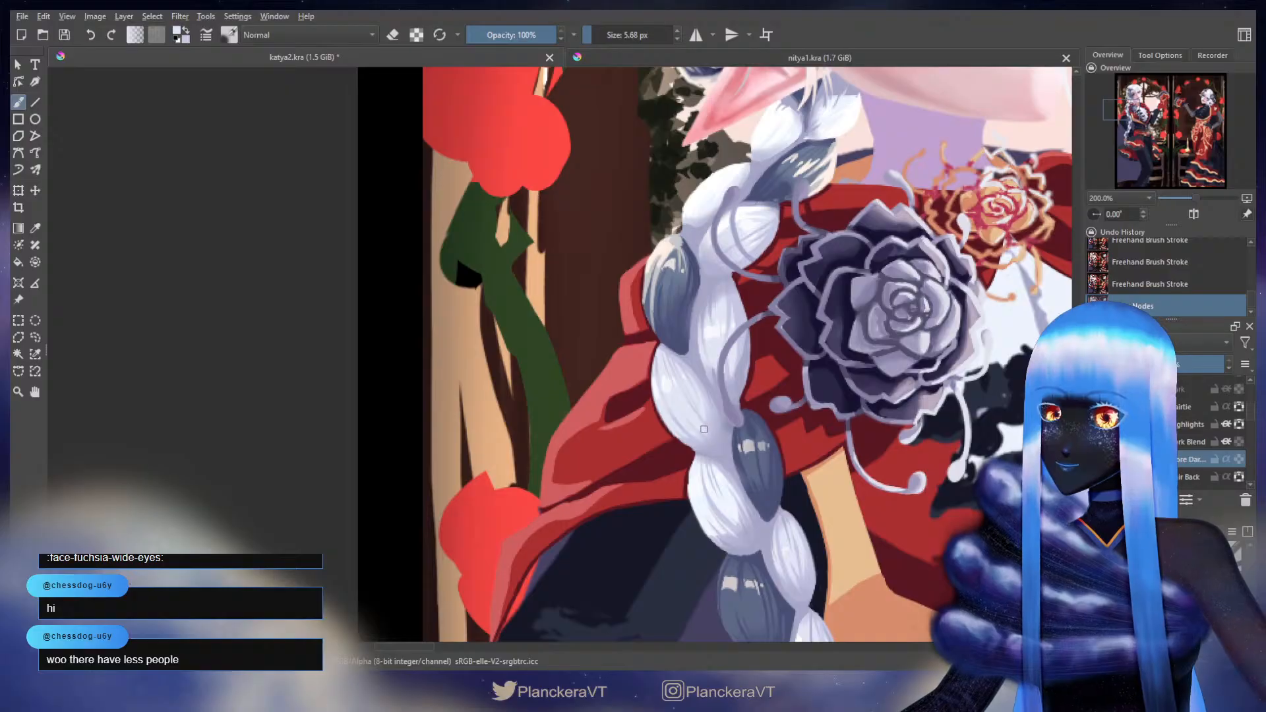
left_click_drag(704, 429, 724, 455)
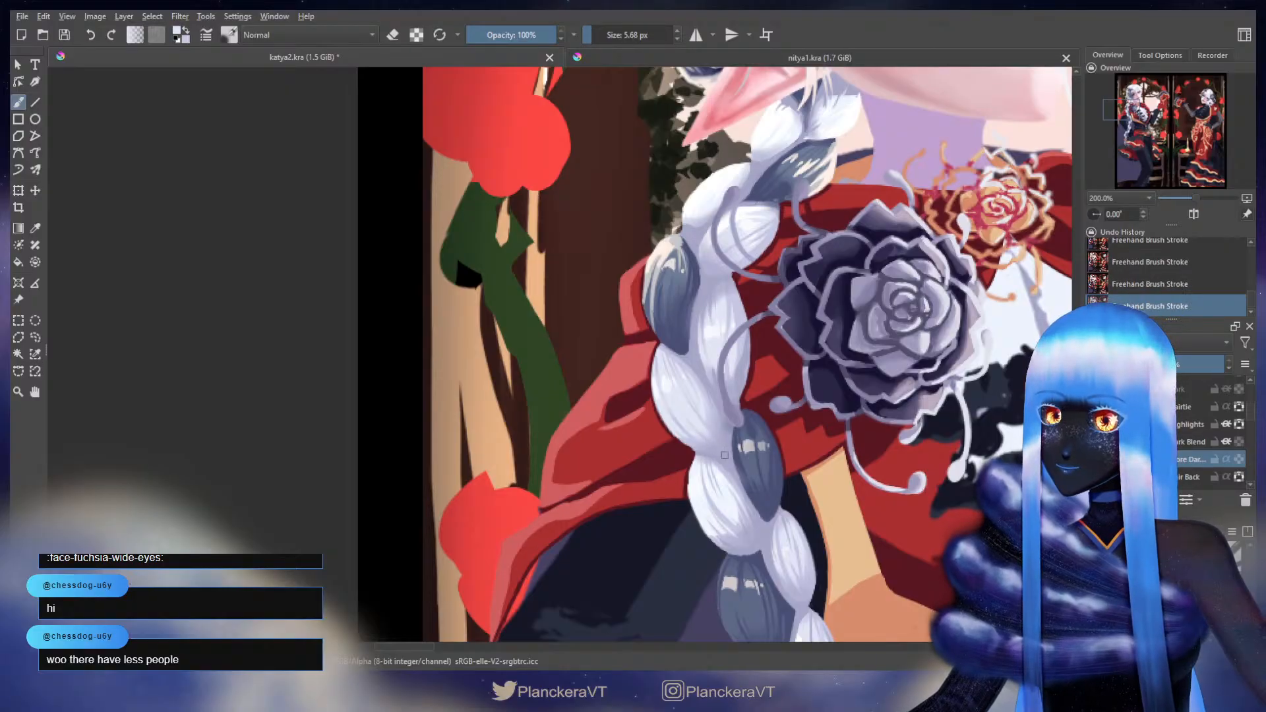
left_click(724, 455, "ctrl")
left_click_drag(710, 422, 699, 416)
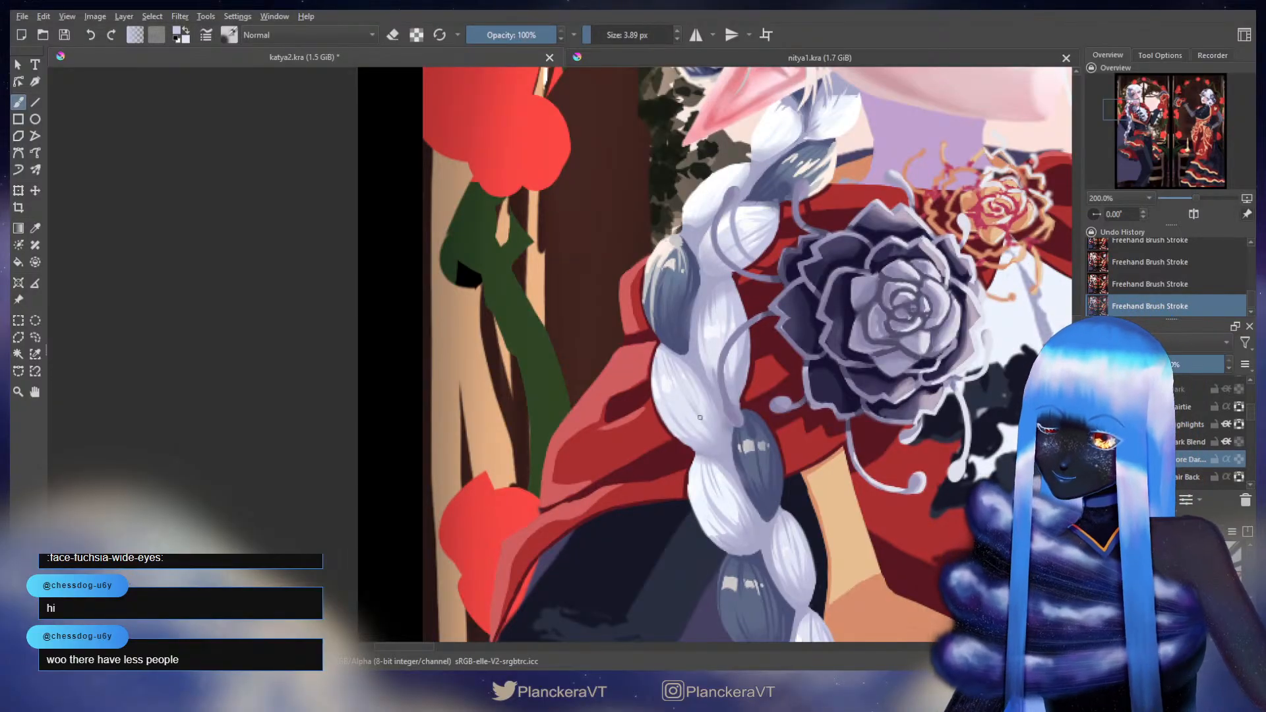
left_click(714, 446, "ctrl")
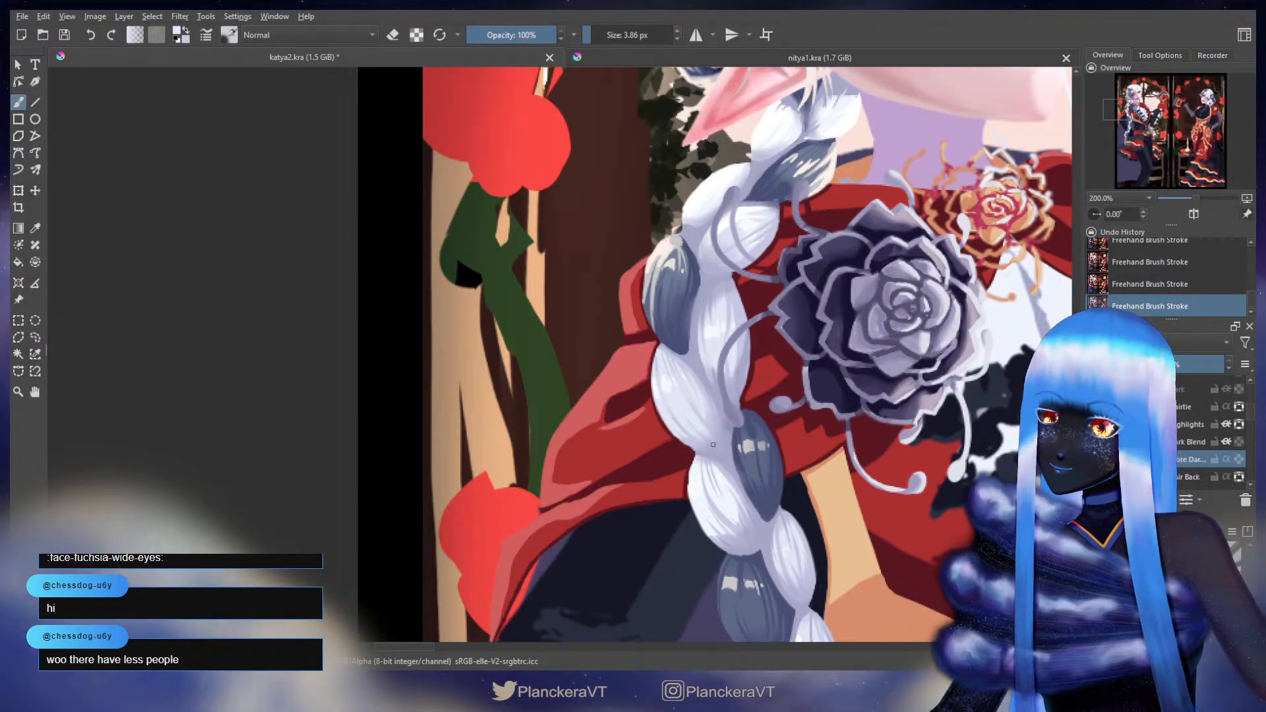
left_click(713, 446, "ctrl")
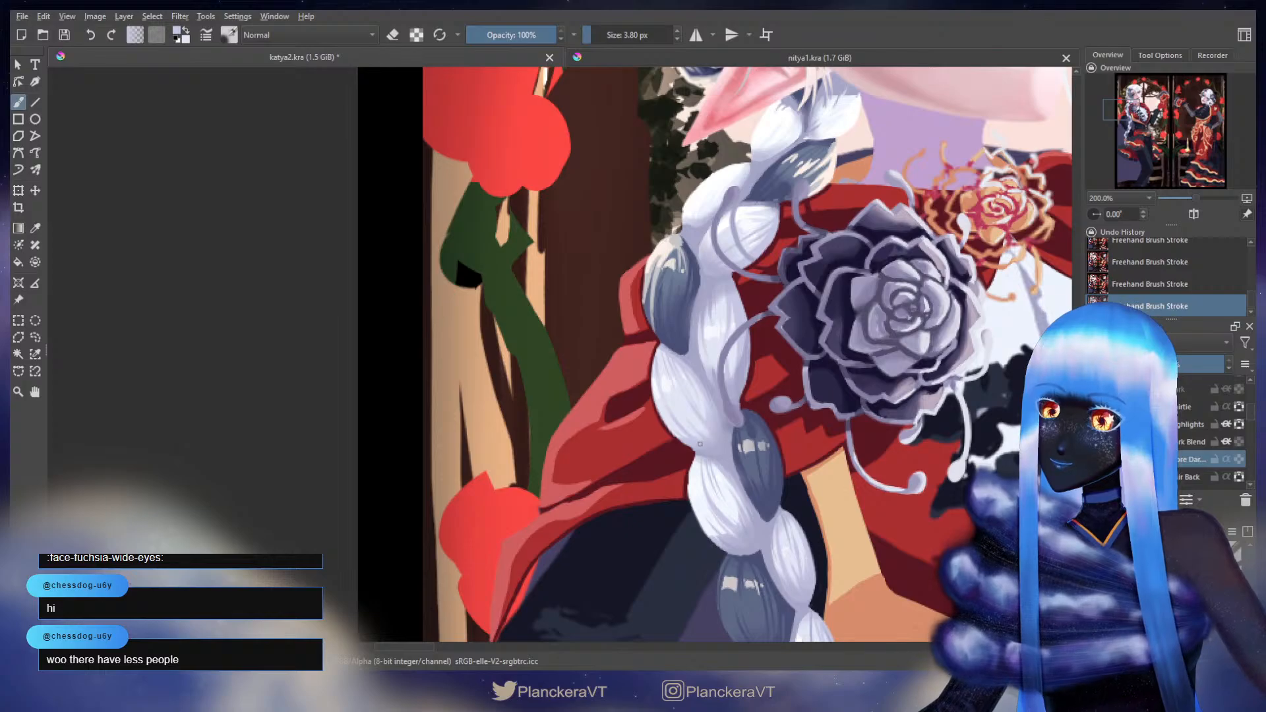
- Sample the colour where the pale strands meet beside the second grey strand, and soften their shading at 6.70, 8.31 and 5.19 px
scroll(738, 385, "up", 3)
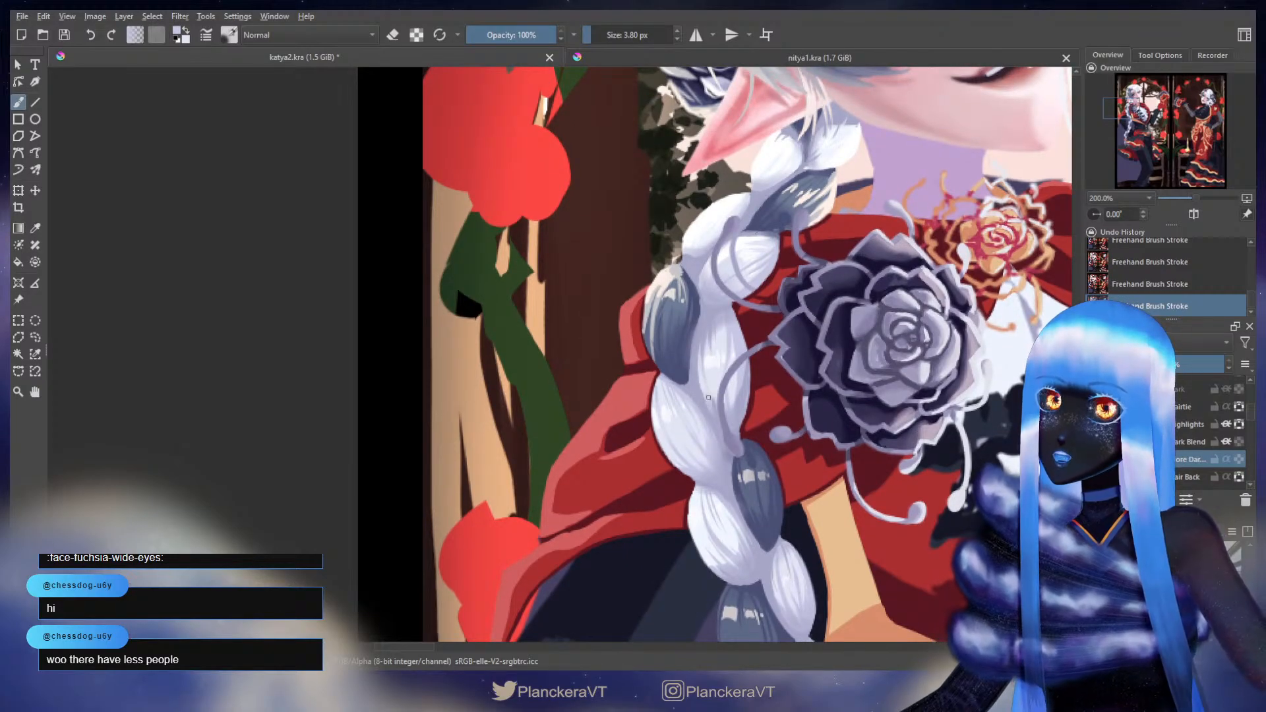
left_click(707, 396, "ctrl")
left_click_drag(706, 396, 704, 396, "shift")
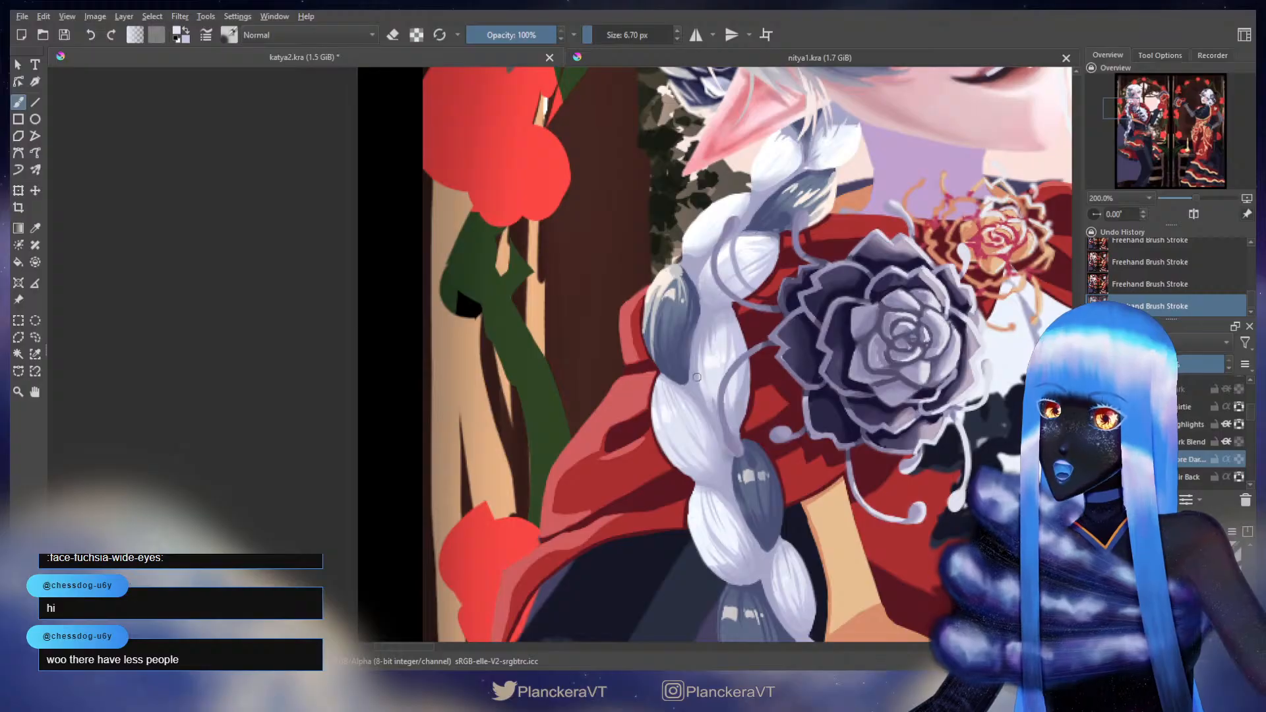
left_click_drag(710, 332, 715, 332, "shift")
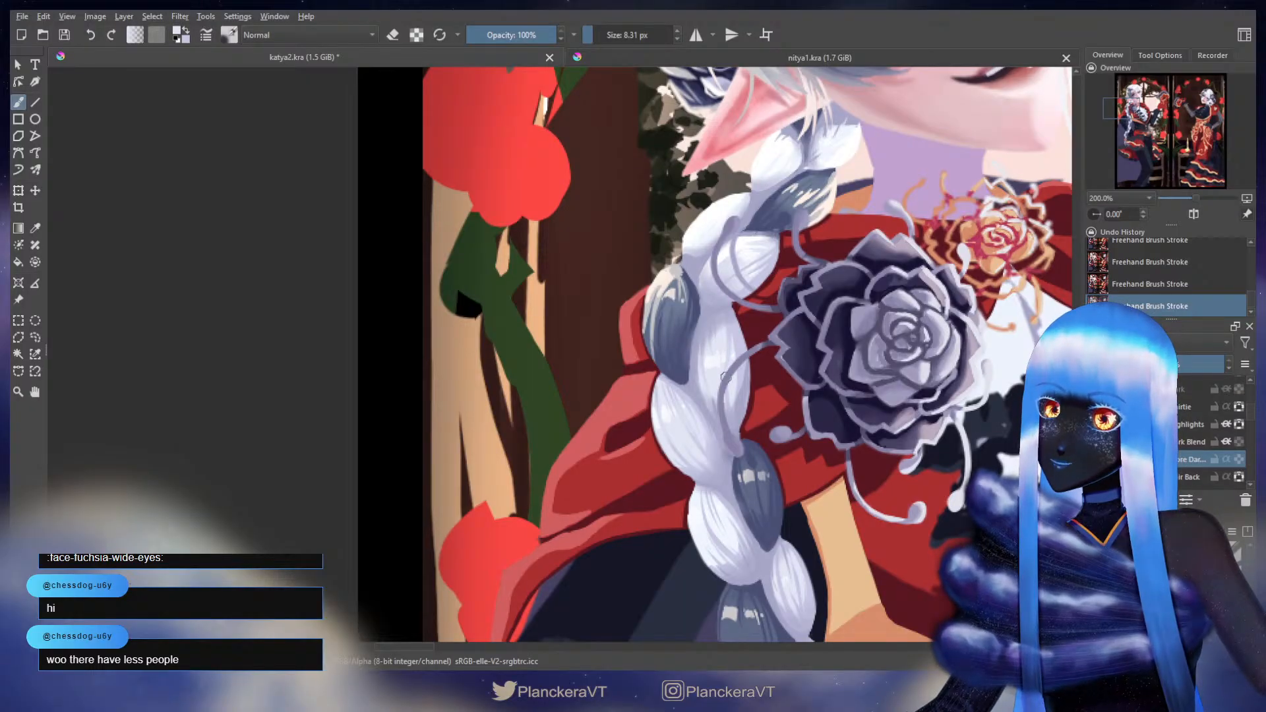
key("bracketleft")
key("bracketleft")
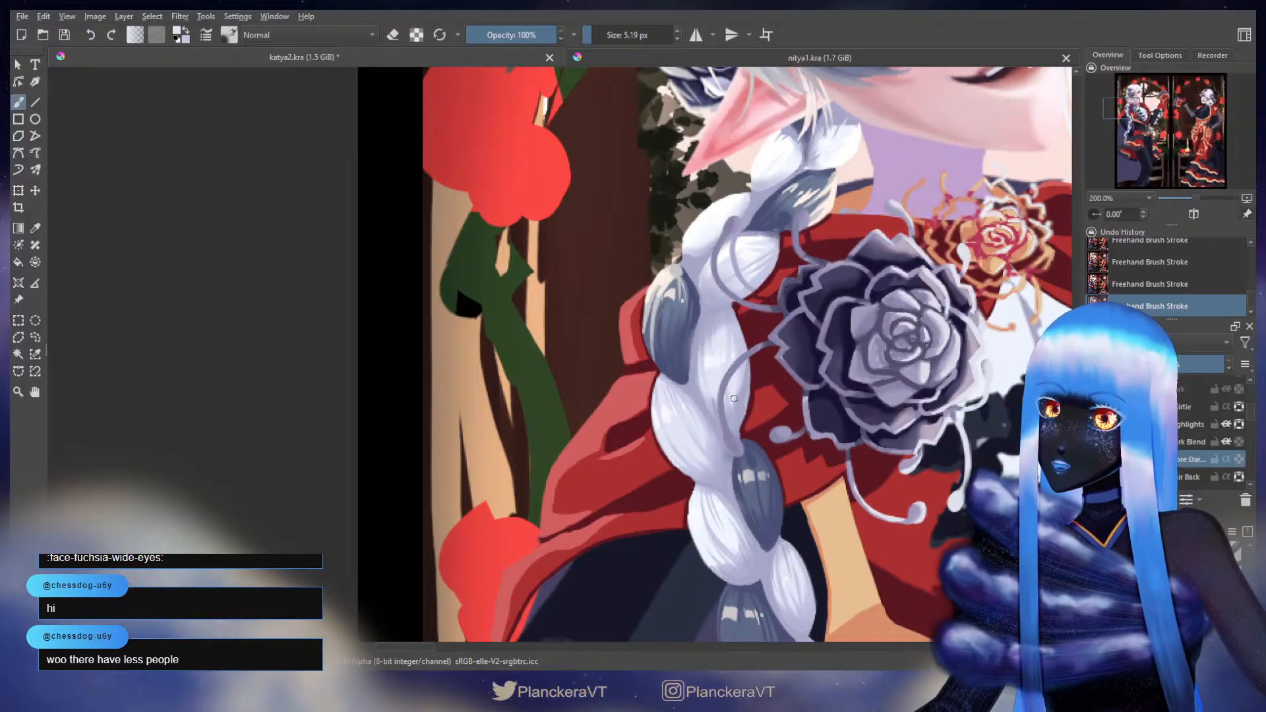
- Enlarge the brush to 7.66 px, touch up the pale strands along the braid, and check the whole figure at 50% zoom
scroll(736, 372, "up", 3)
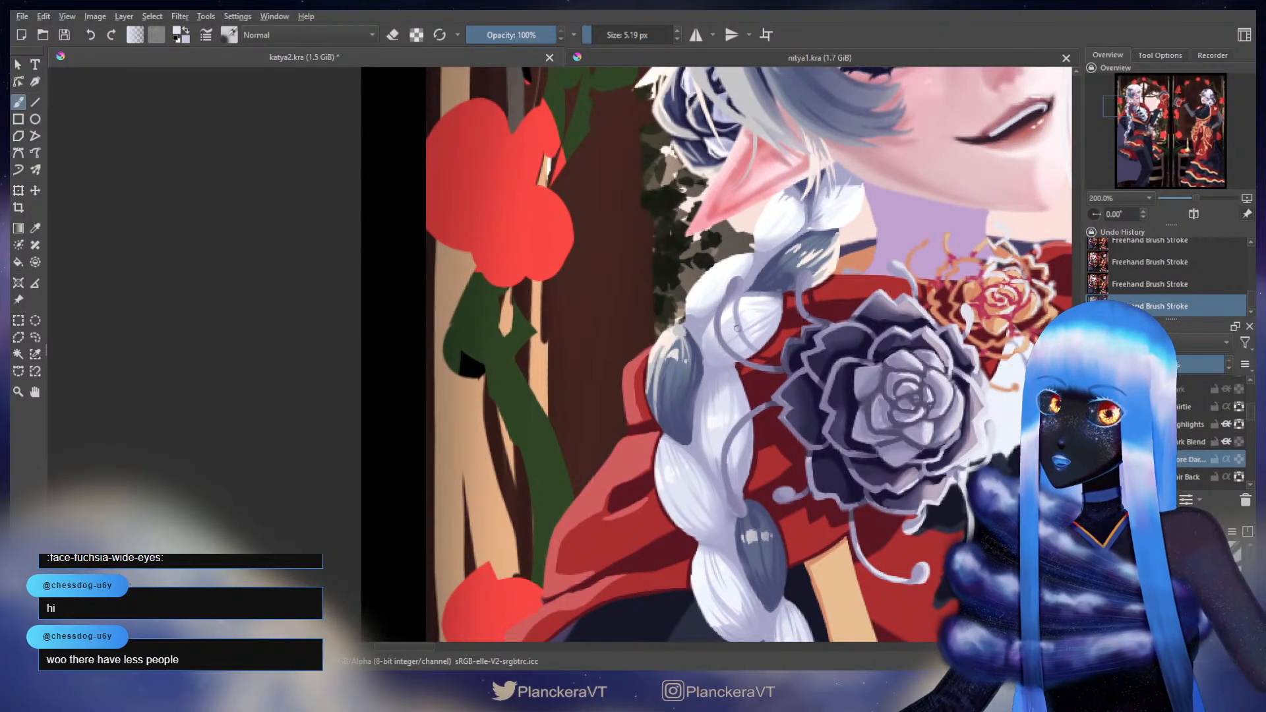
key("bracketright")
key("bracketright")
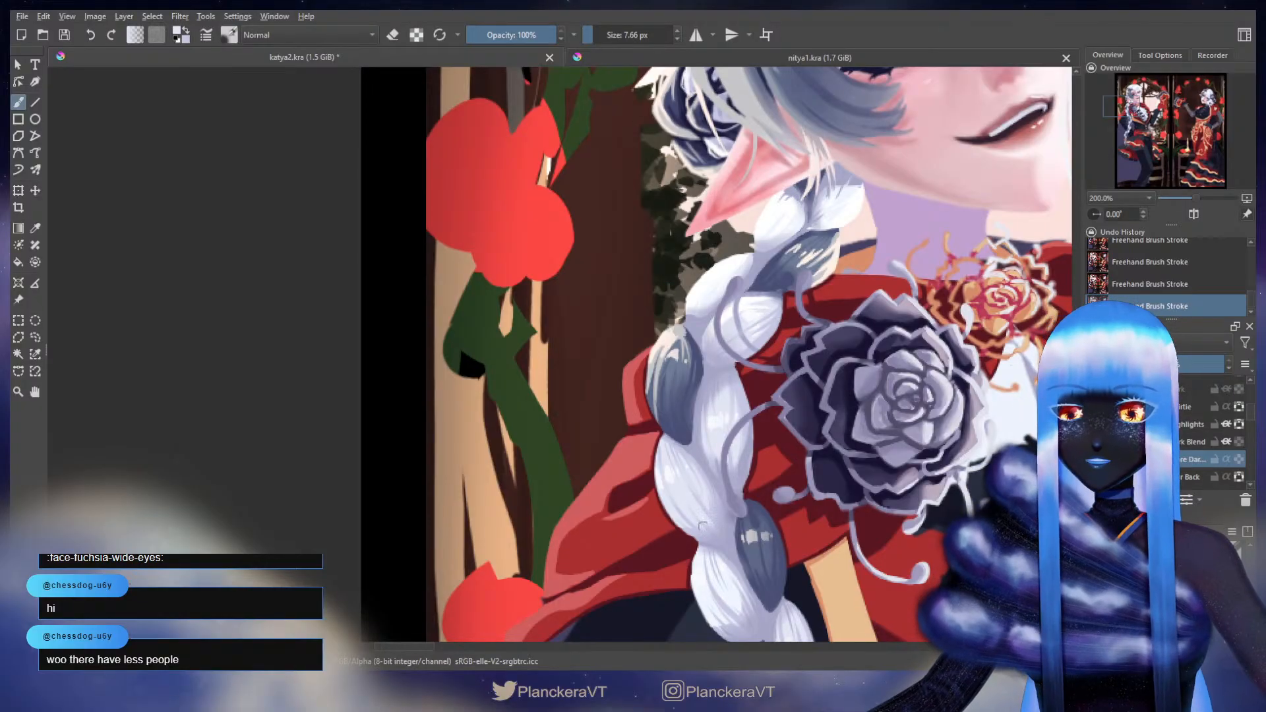
scroll(739, 609, "down", 2)
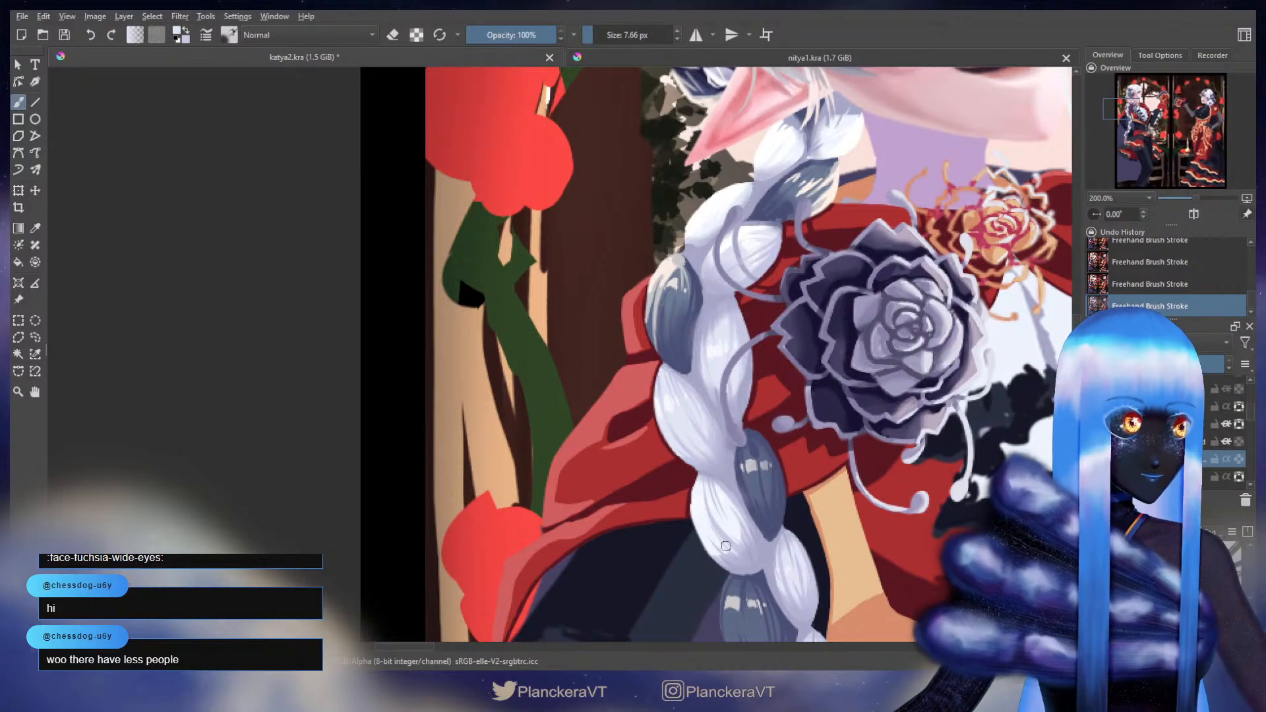
scroll(726, 545, "down", 5)
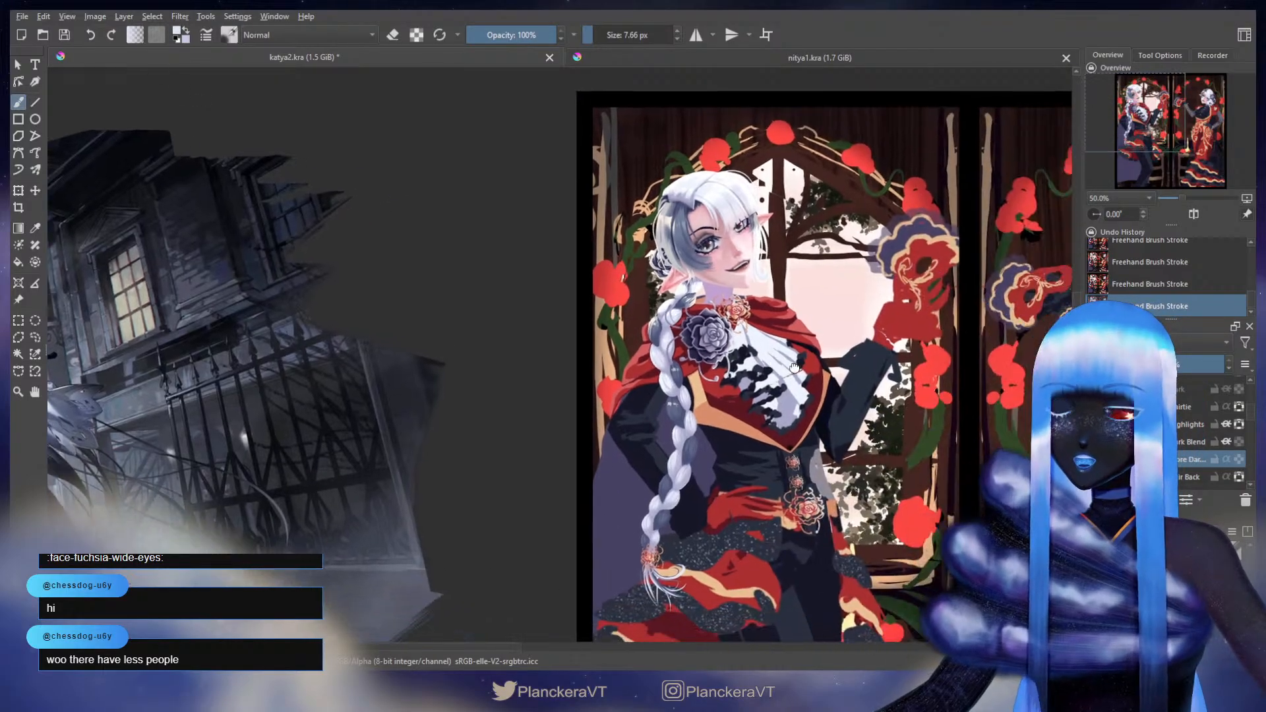
- Turn on the Dark and Light shading layers above Hairtie so they apply to the long braid
left_click_drag(795, 367, 705, 316)
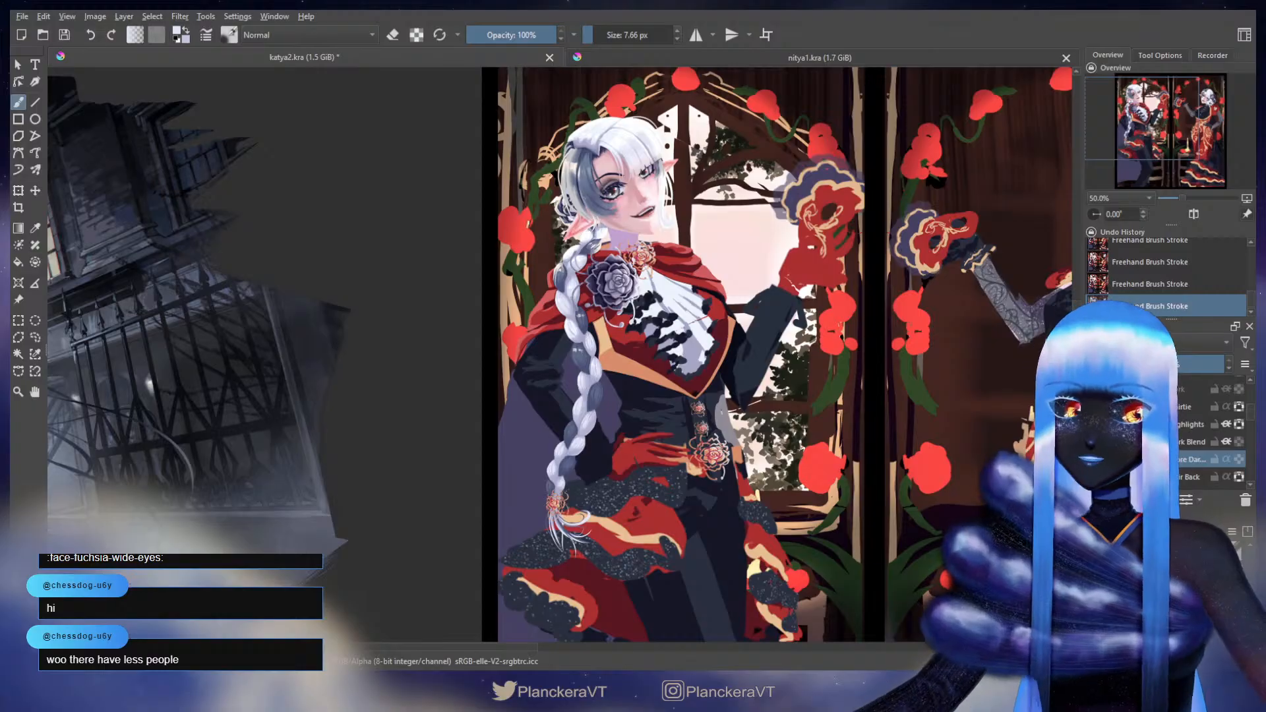
scroll(1204, 435, "up", 2)
left_click(1095, 437)
left_click(1095, 420)
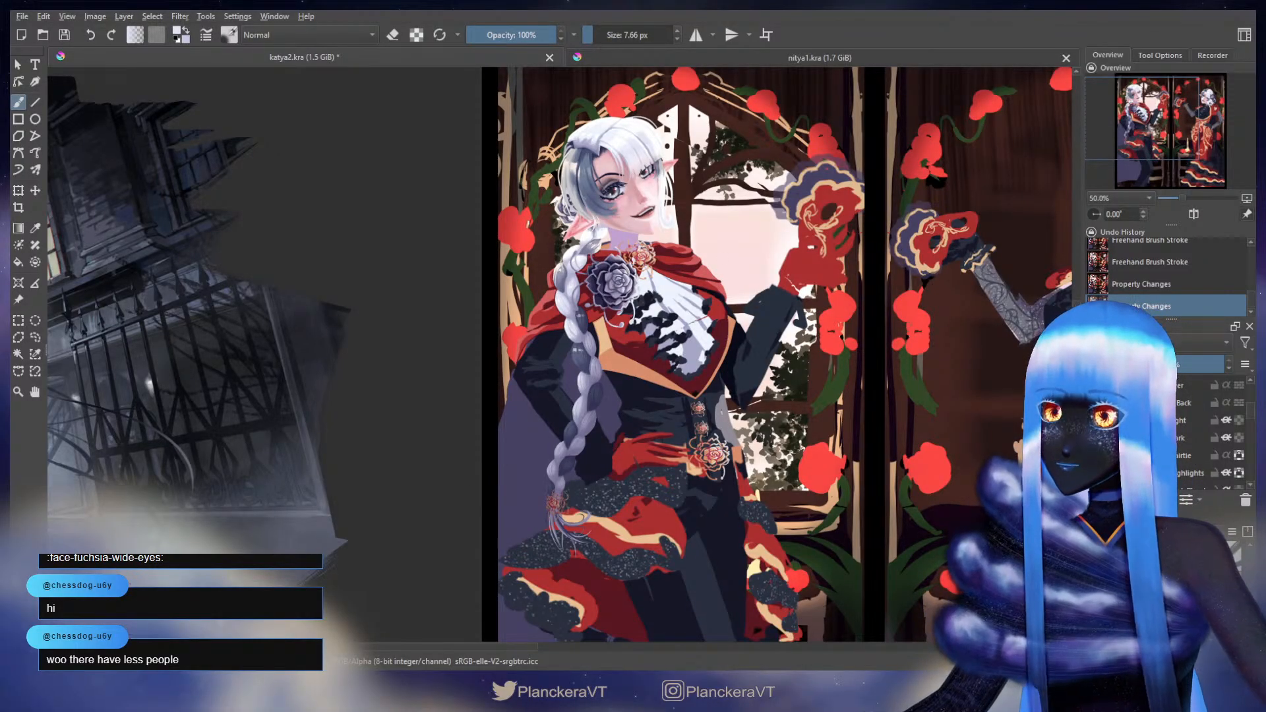
- Examine the whole two-panel illustration at 33.3% zoom and compare it with the surrounding reference paintings
scroll(735, 431, "down", 1)
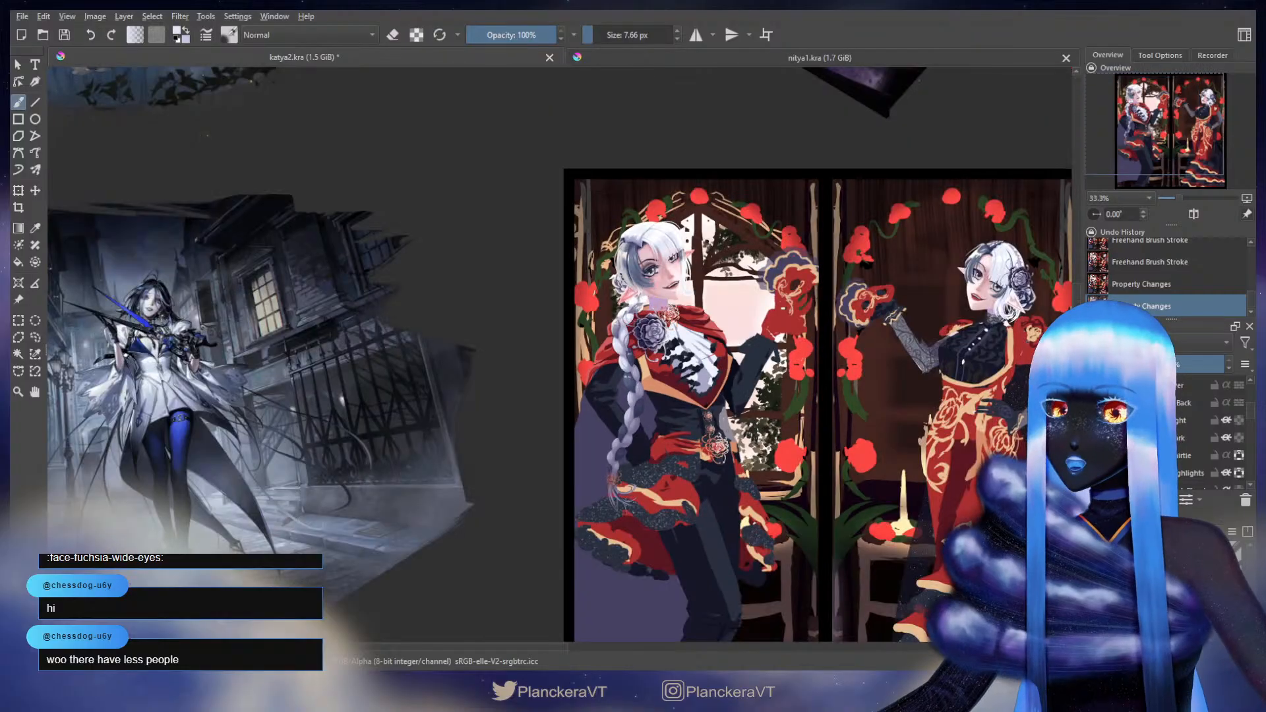
left_click_drag(797, 448, 740, 370)
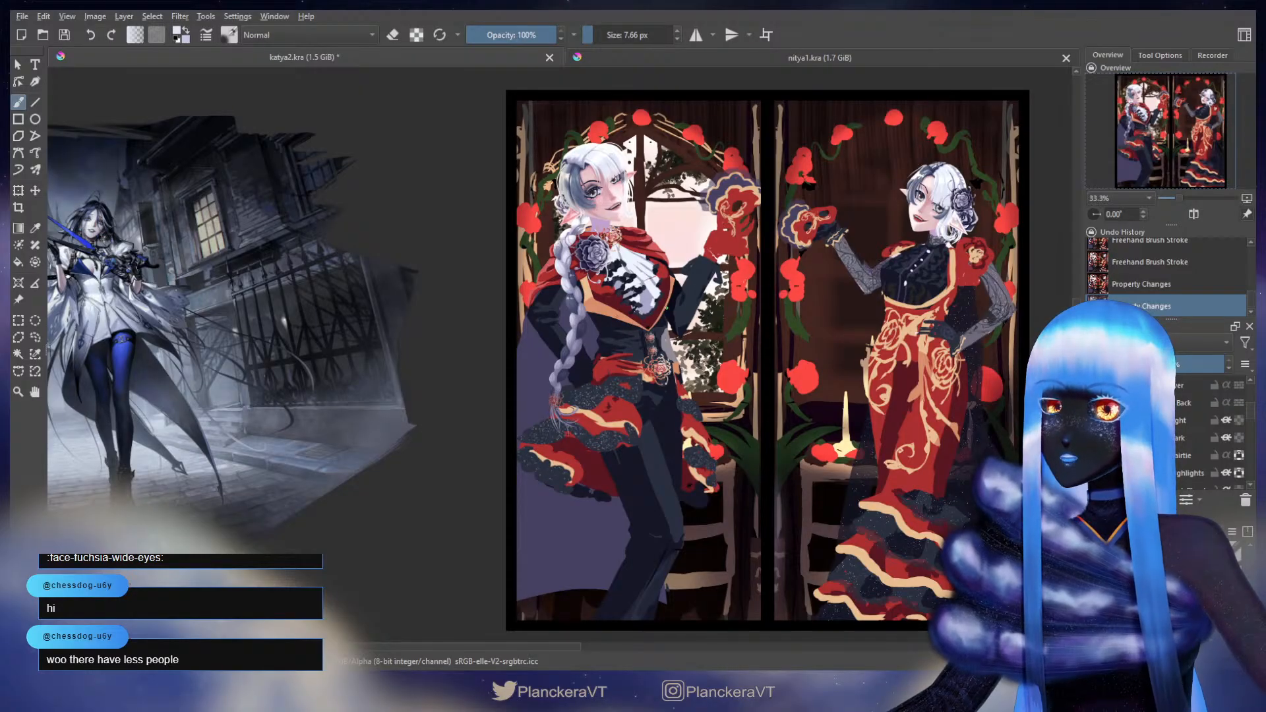
left_click_drag(699, 326, 683, 326)
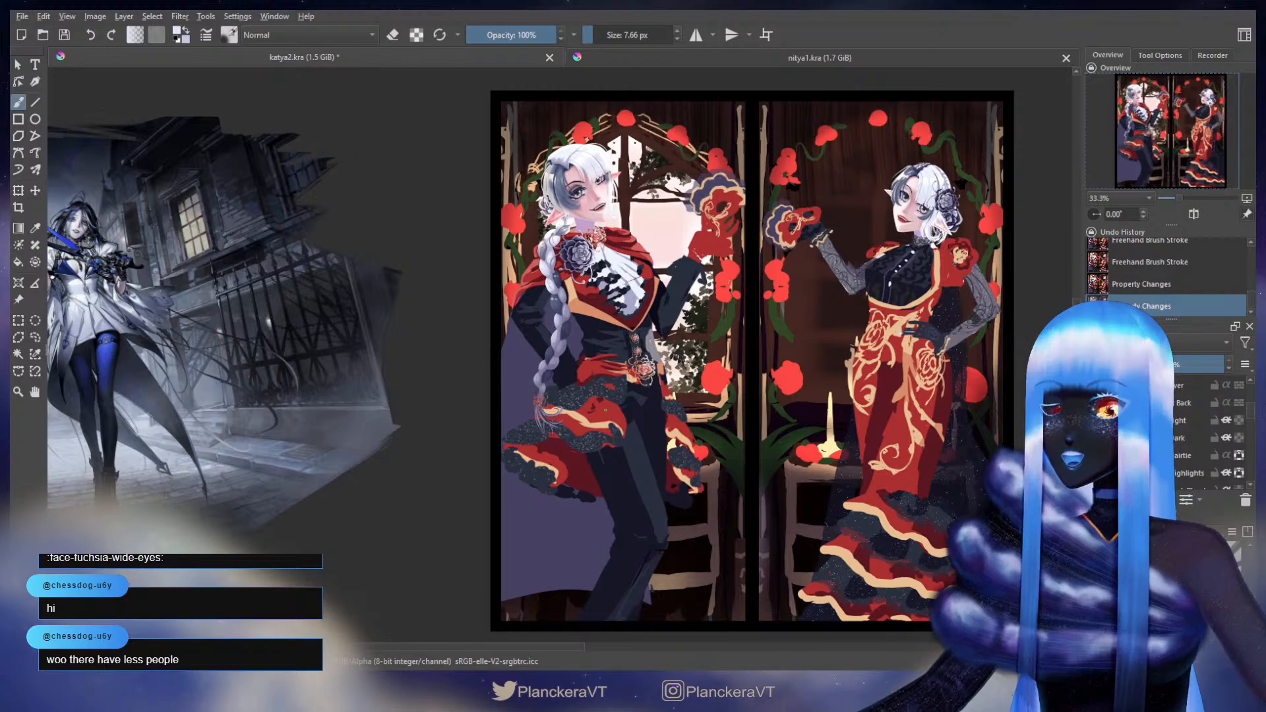
left_click_drag(164, 420, 292, 476)
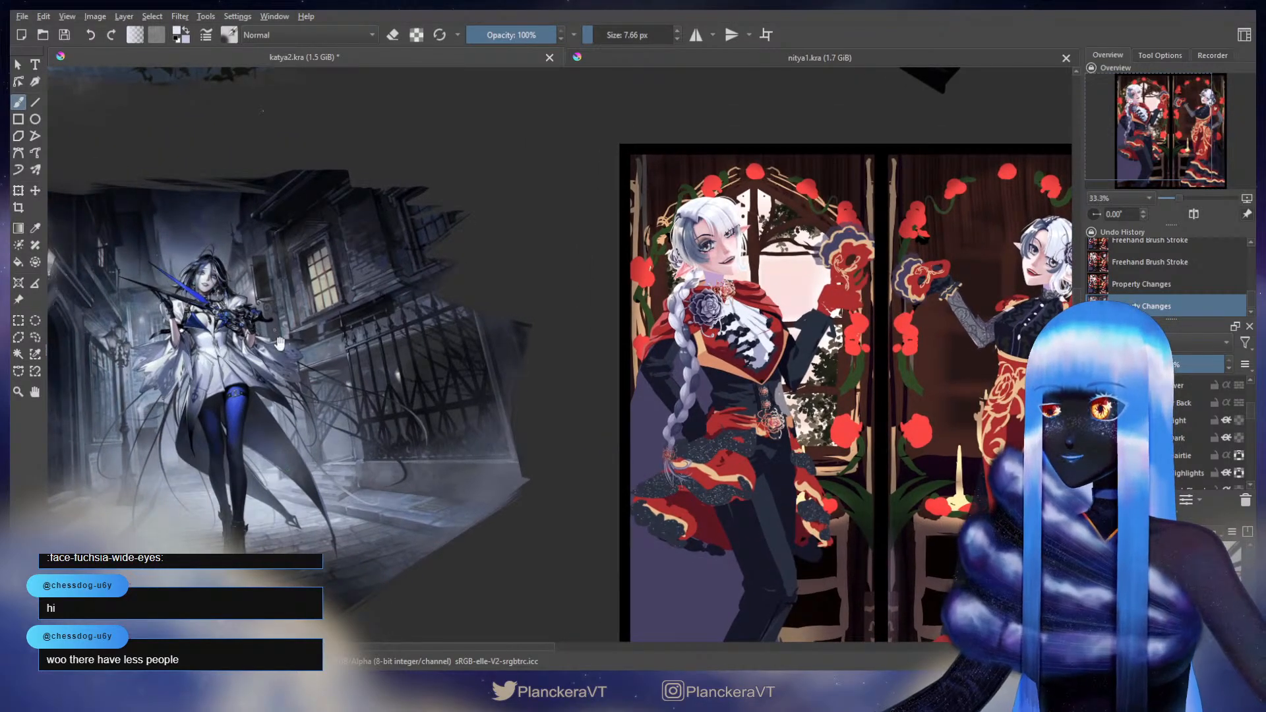
left_click_drag(411, 76, 614, 453)
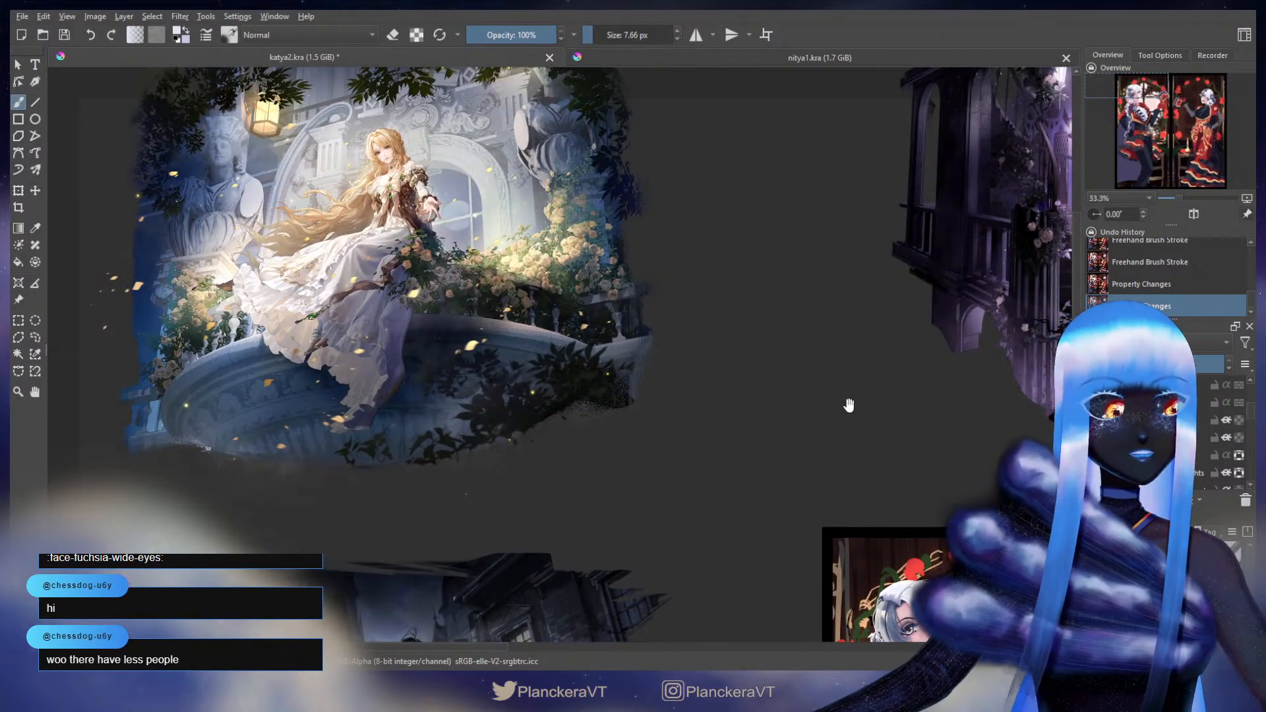
left_click_drag(848, 404, 581, 508)
left_click_drag(799, 487, 342, 411)
left_click_drag(811, 464, 605, 499)
left_click_drag(673, 479, 602, 389)
left_click_drag(607, 478, 1033, 191)
mouse_move(757, 543)
left_mouse_down()
mouse_move(923, 418)
mouse_move(926, 370)
left_mouse_up()
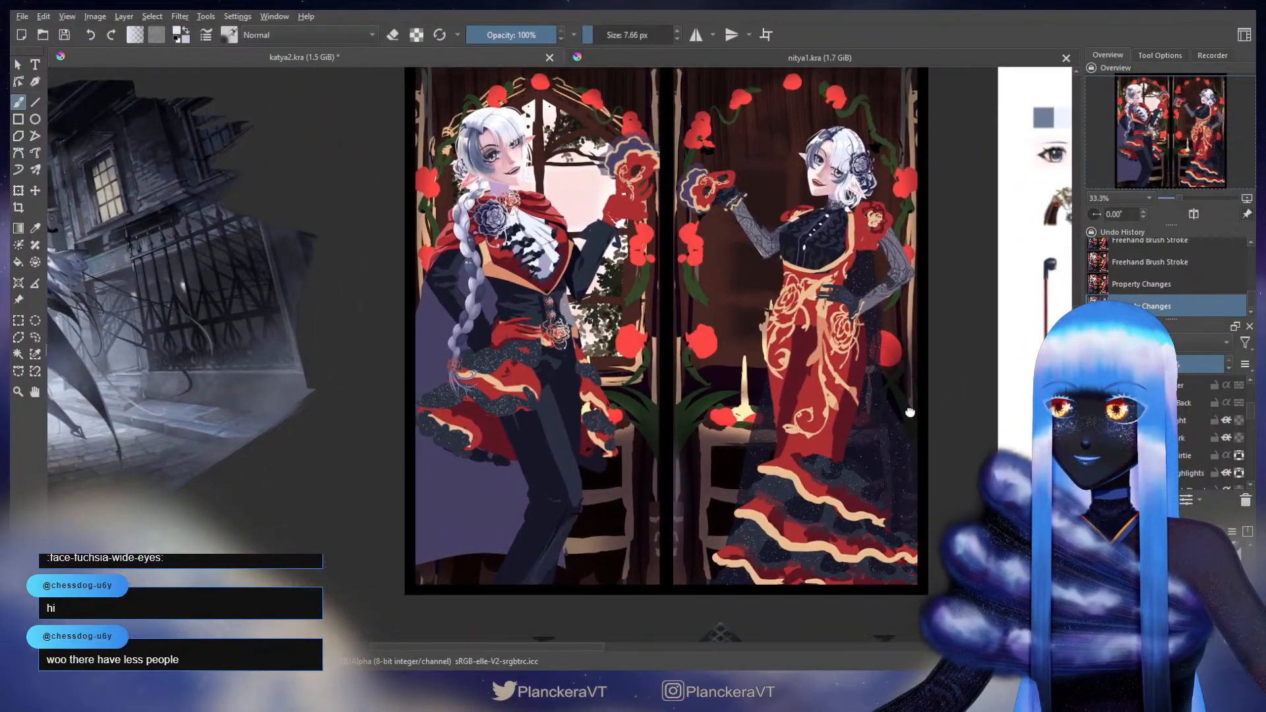
- Save the two-panel character illustration with both figures in view
left_click_drag(909, 412, 921, 456)
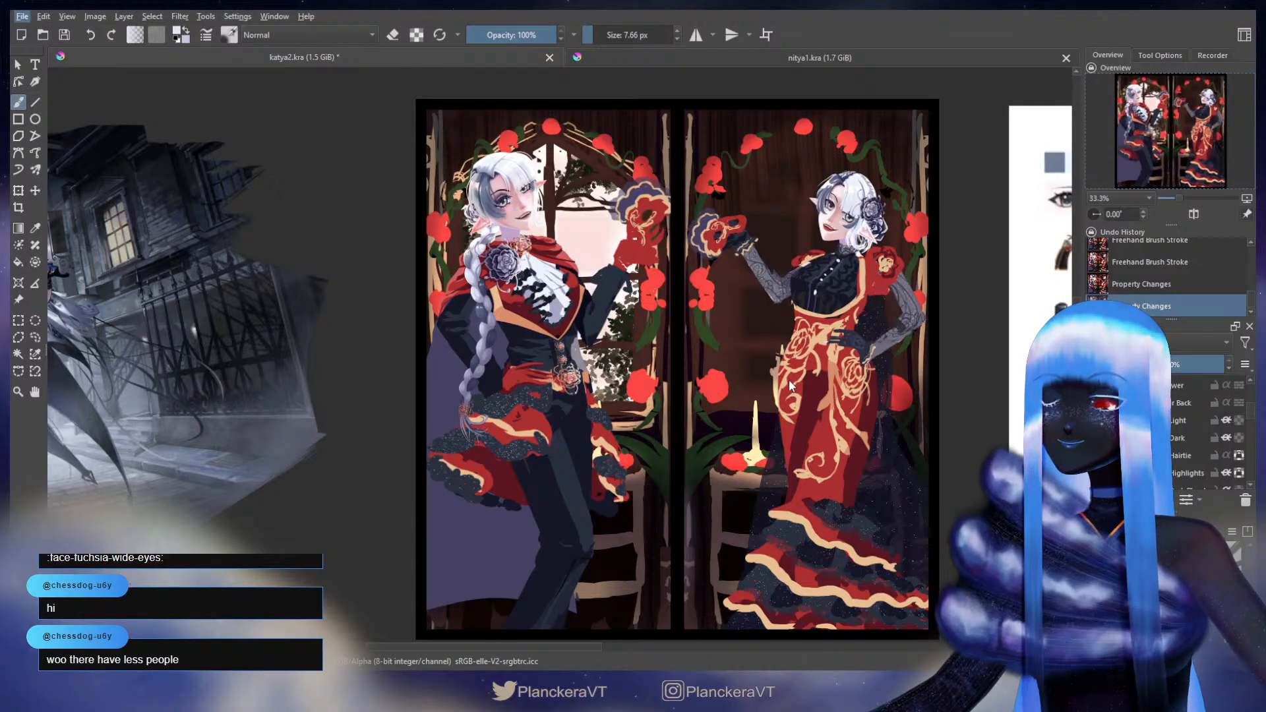
key("ctrl+s")
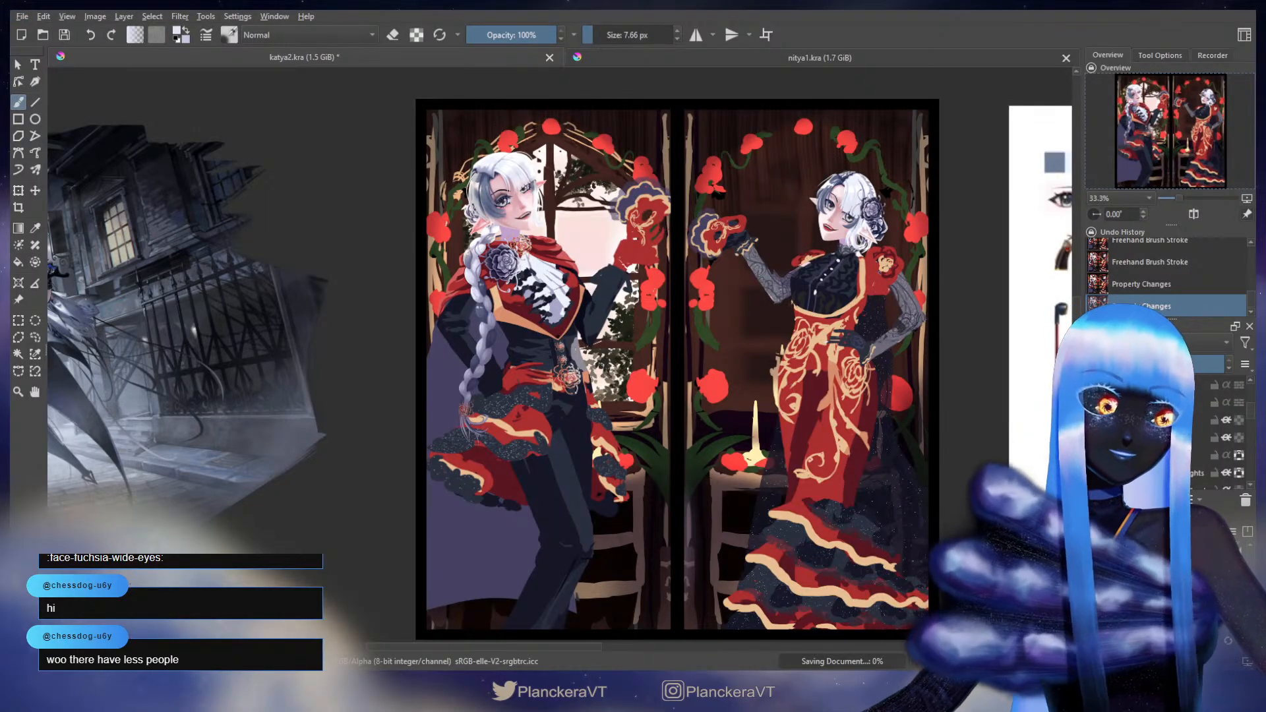